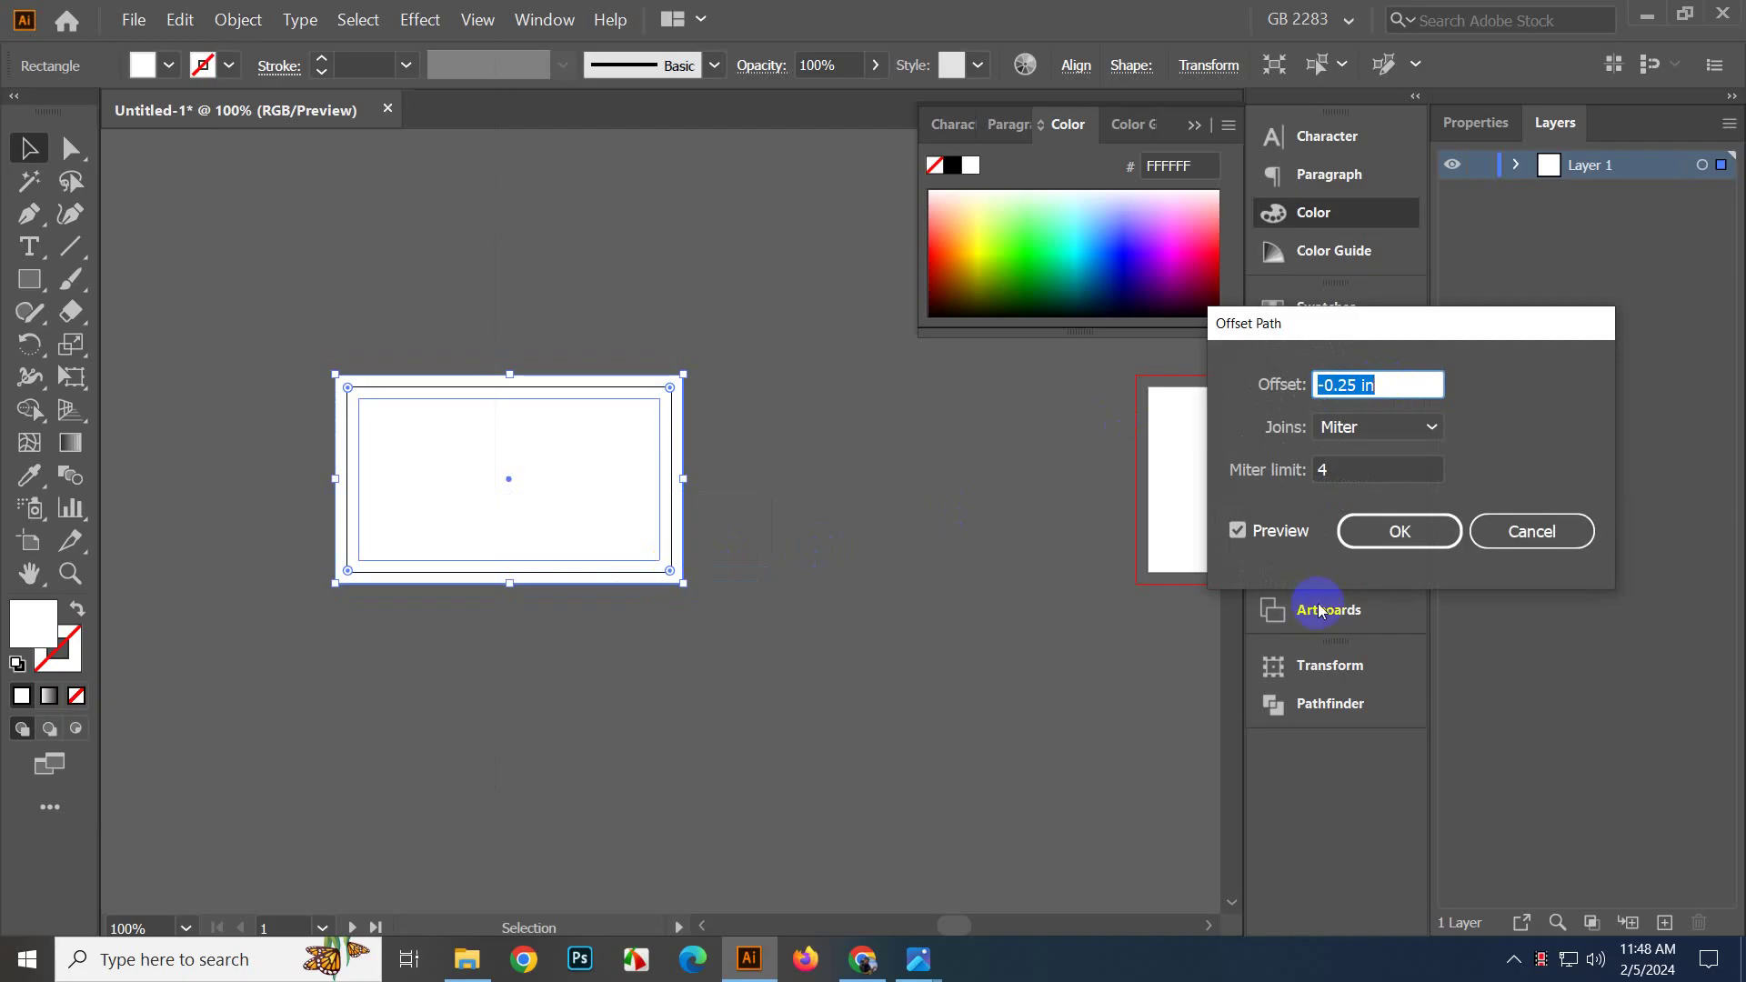
Offset the first card's rectangle by -0.25 in, convert the resulting inner rectangle to a guide, and unlock the guides.
click(1399, 531)
right_click(714, 466)
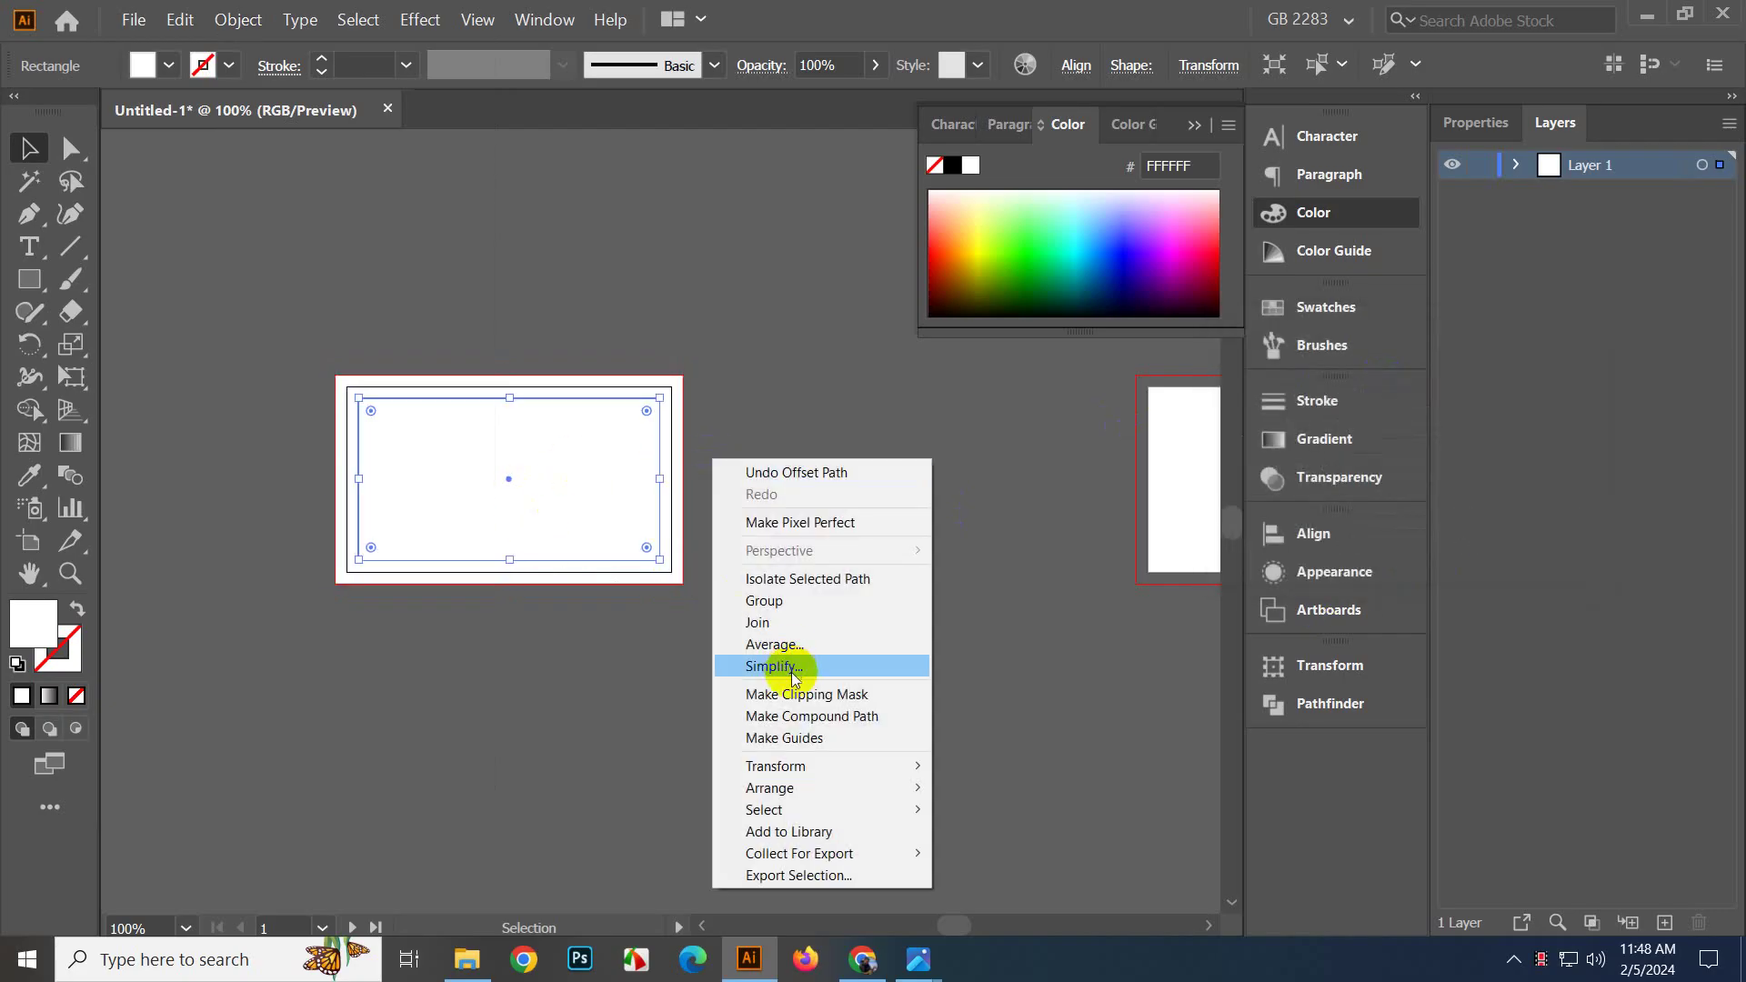
click(784, 737)
right_click(810, 514)
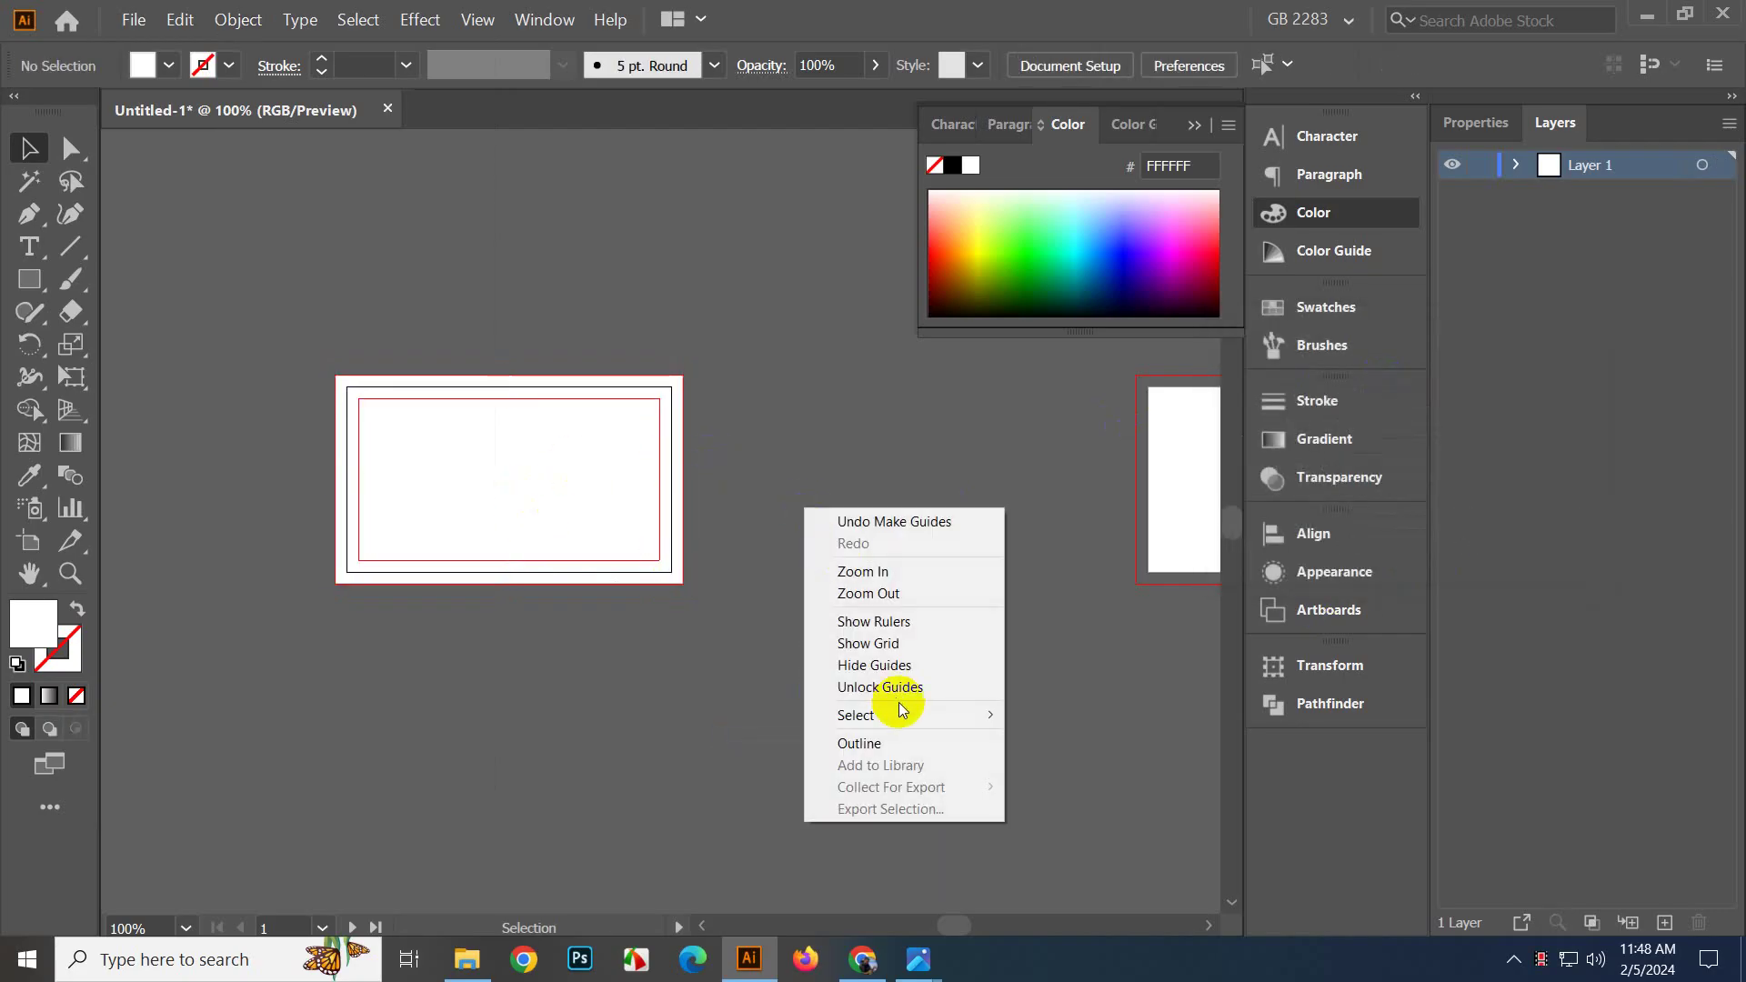
click(902, 687)
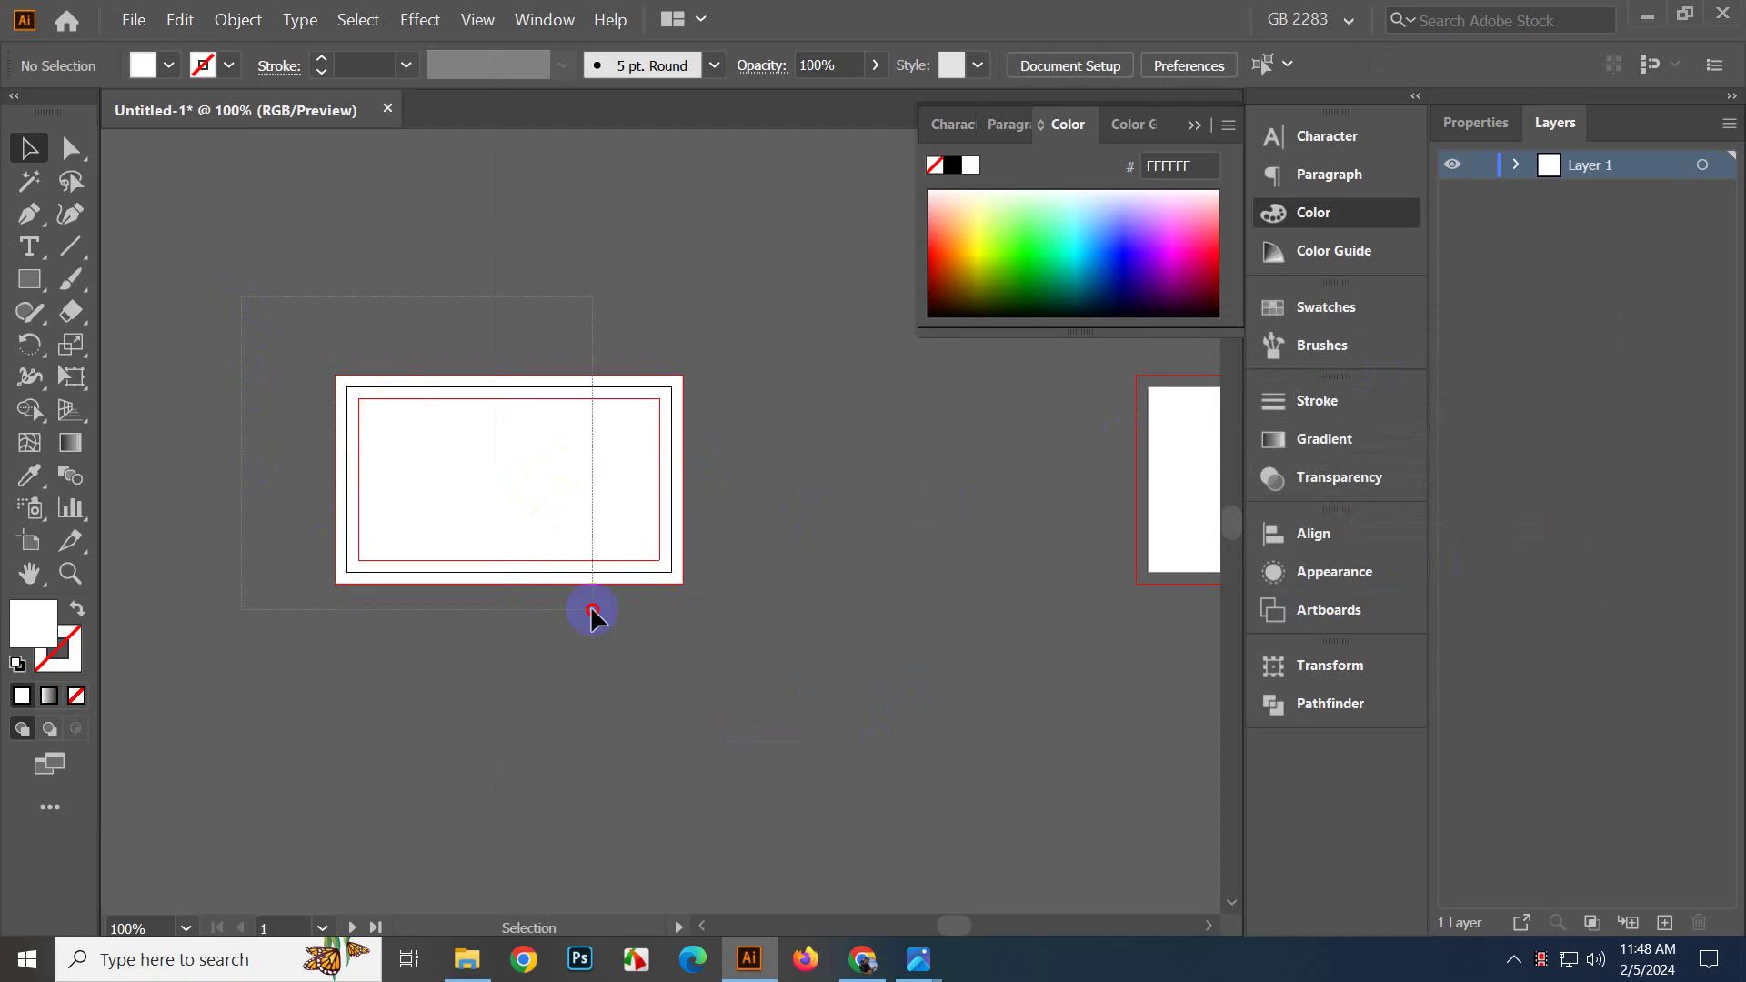
Copy the first card's outline and guides and paste them in front on the second artboard.
drag(813, 757, 816, 754)
key(ctrl+c)
click(840, 709)
drag(851, 660, 913, 698)
click(767, 475)
key(ctrl+f)
click(799, 647)
key(ctrl+=)
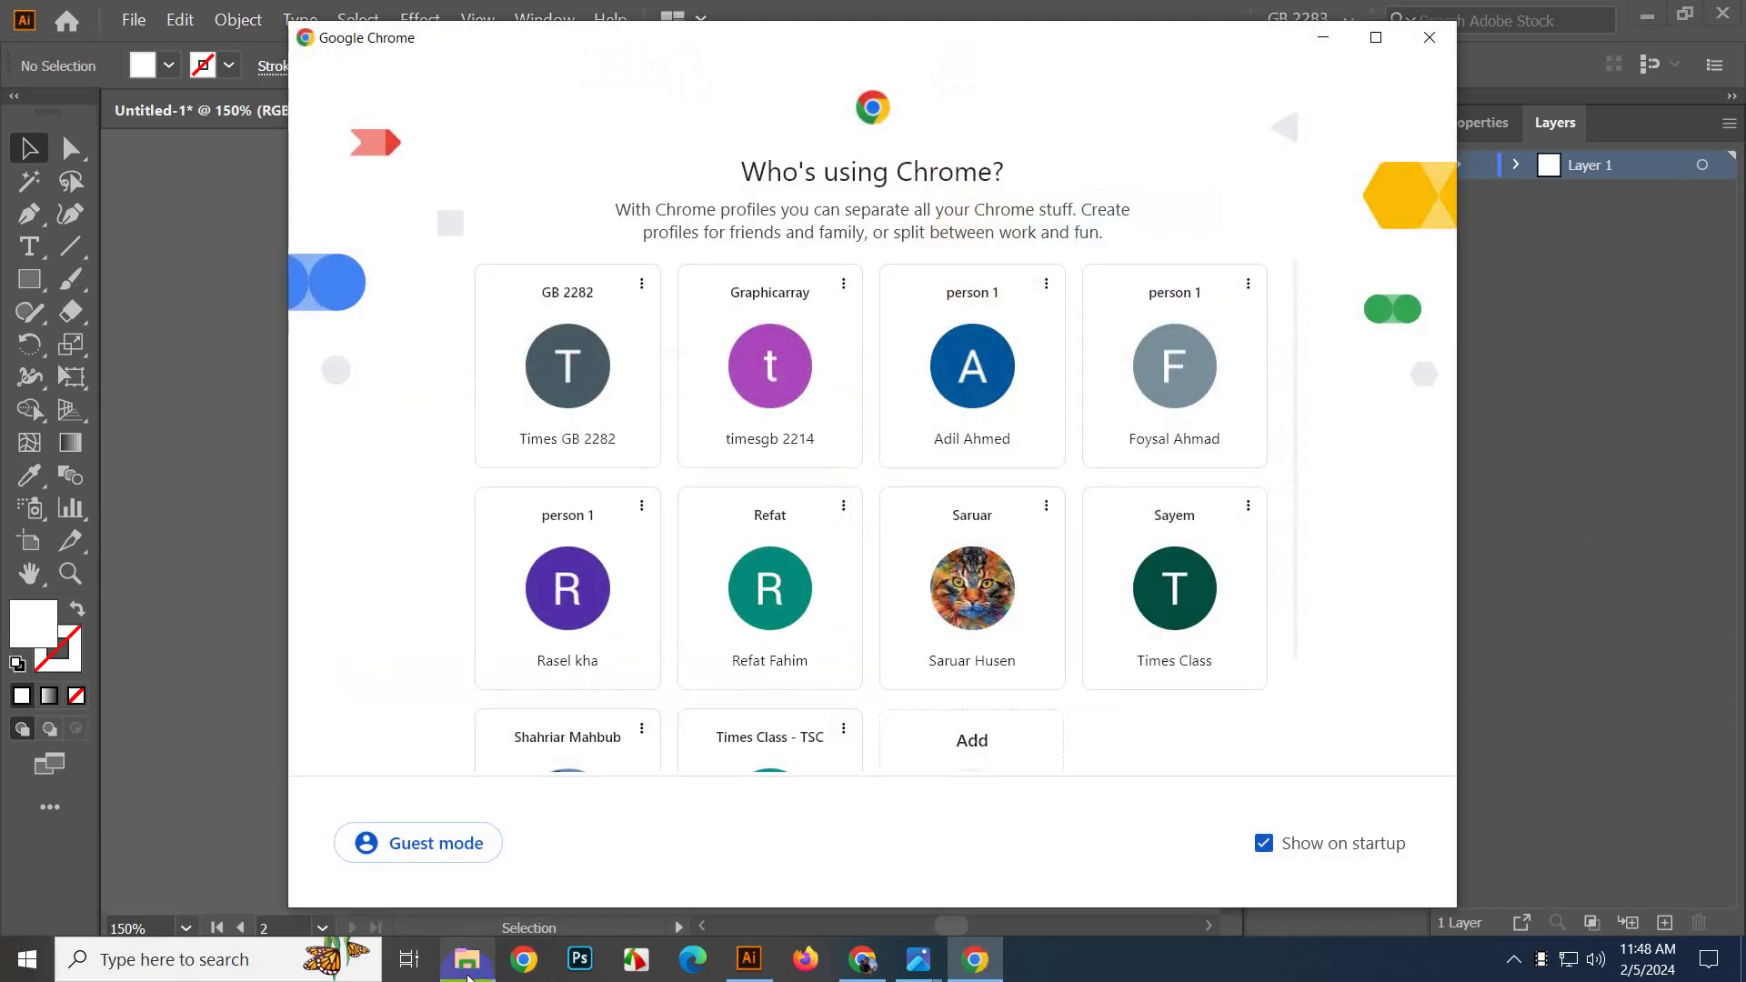
Place the hand-drawn layout sketch from the "own concept" folder beside the artboards and embed the image.
click(471, 965)
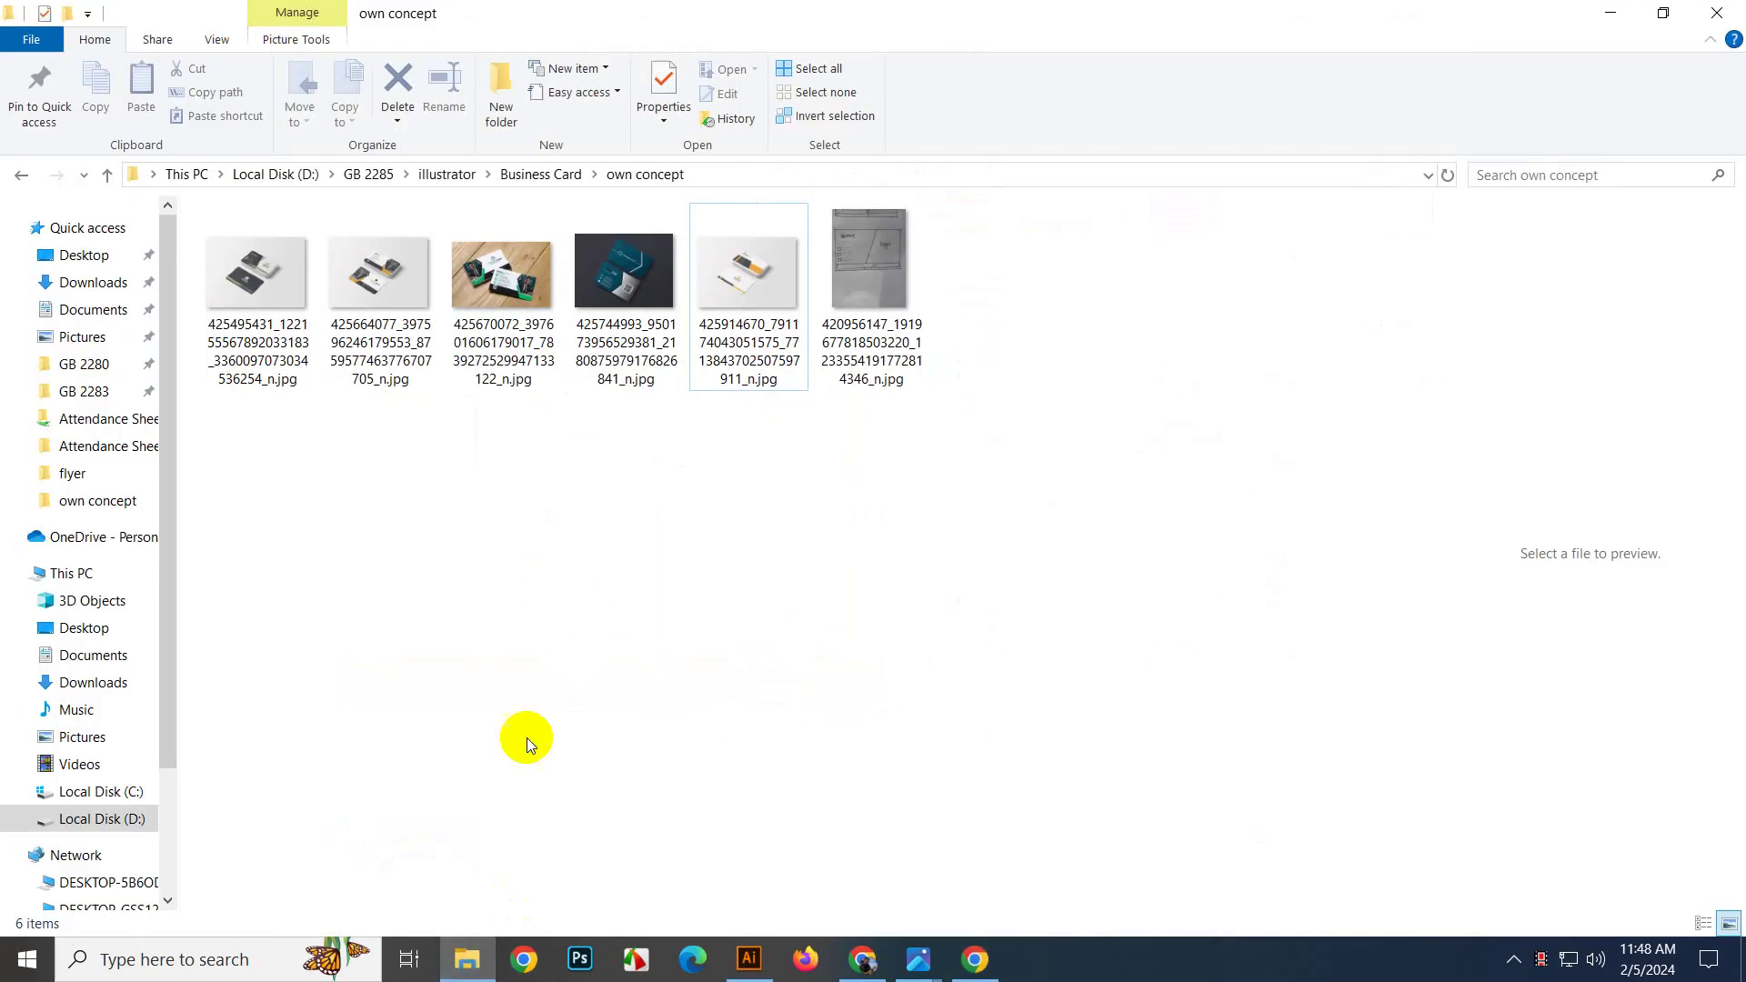
double_click(860, 311)
drag(633, 730, 407, 457)
scroll(745, 528, down, 6)
click(467, 607)
drag(466, 607, 542, 699)
click(500, 569)
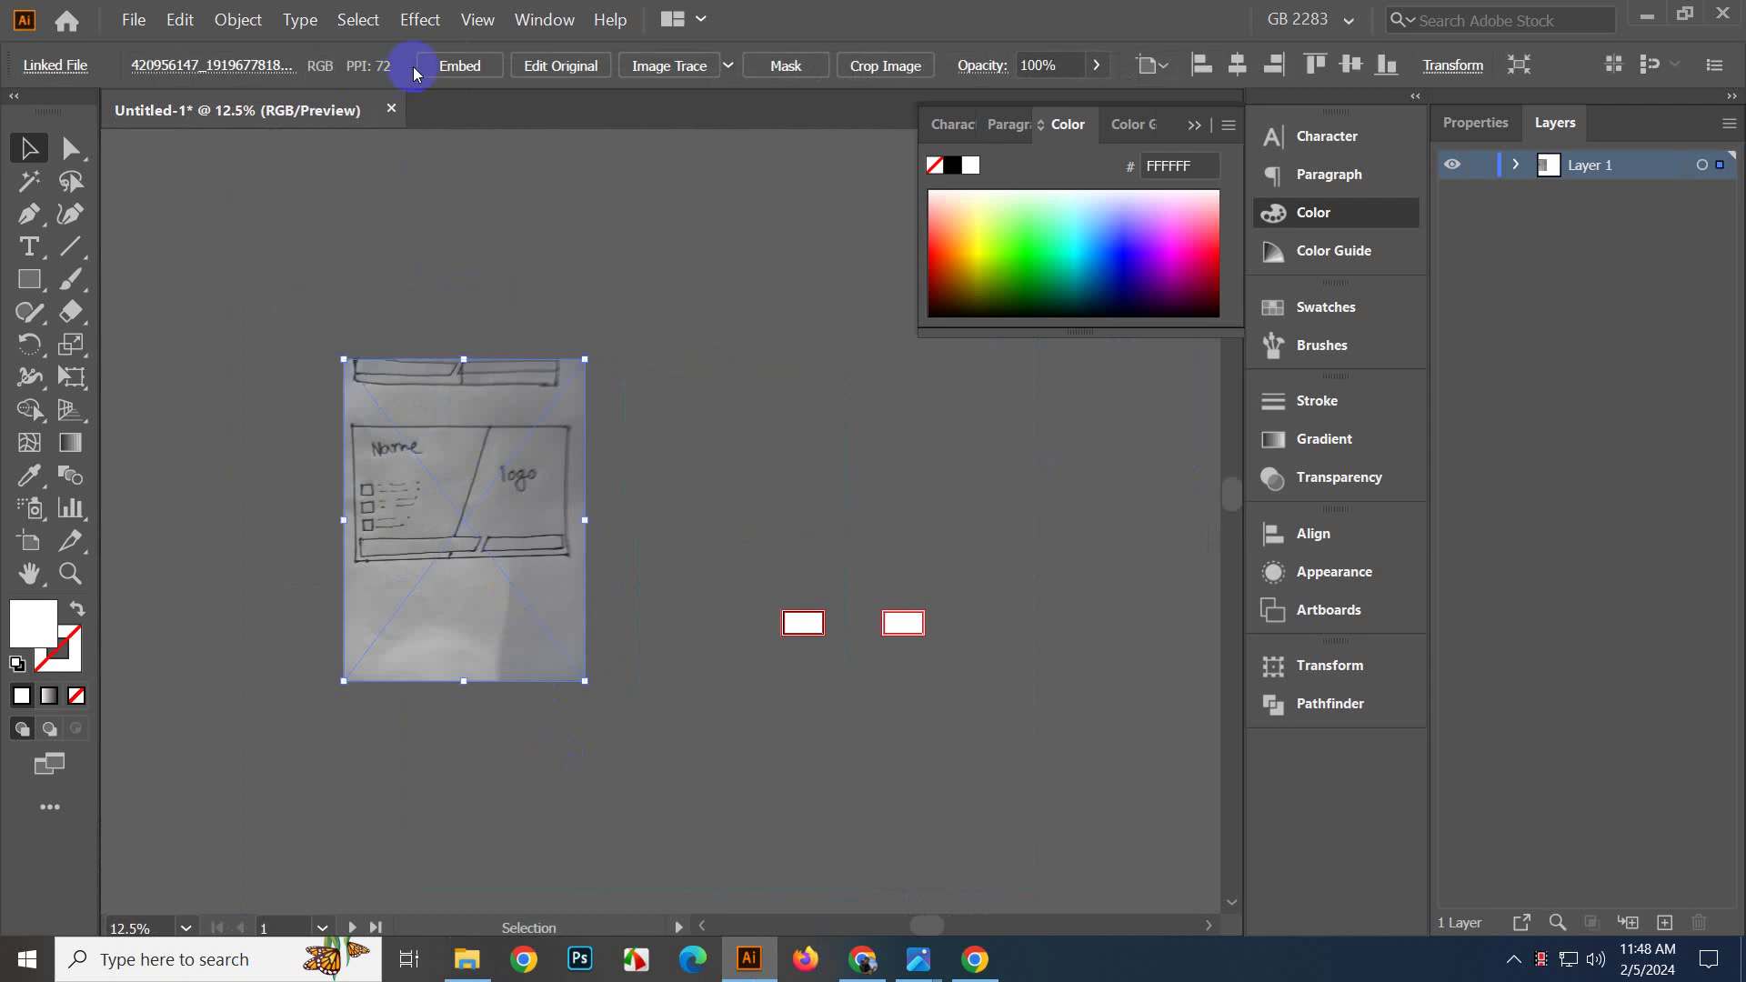
click(457, 68)
click(641, 554)
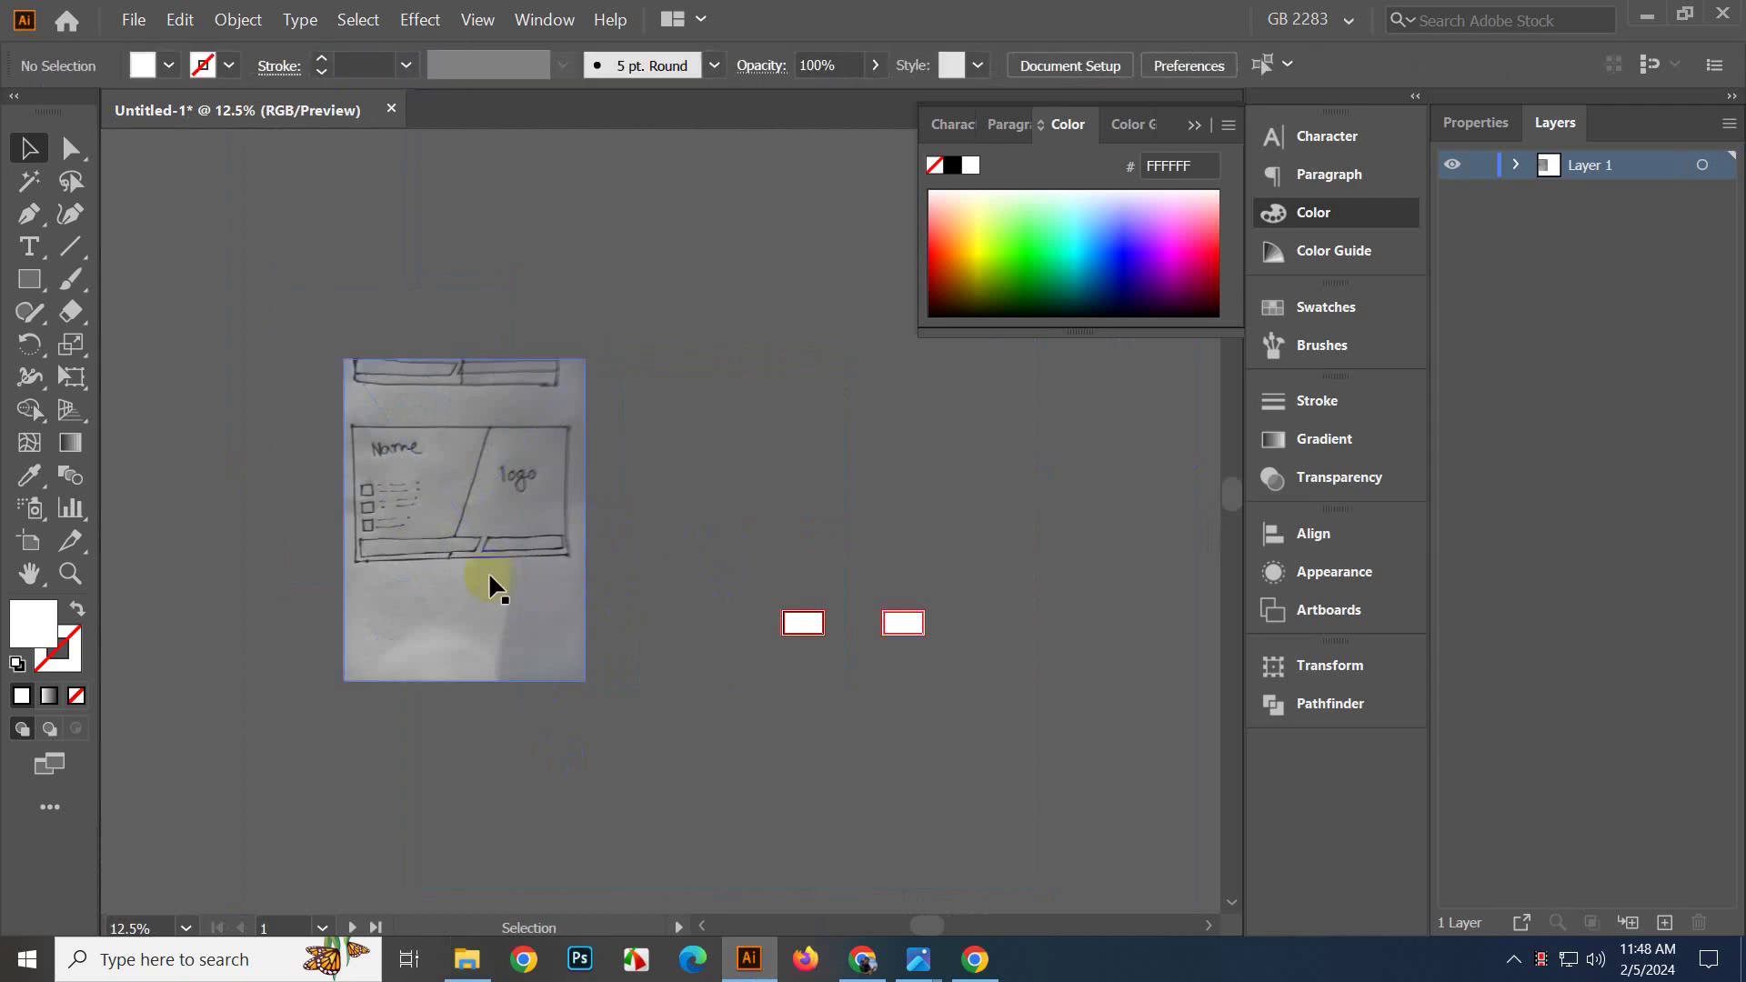
Draw a large hexagon overlapping the first card and fill it with cyan 00B4CE.
scroll(455, 568, up, 1)
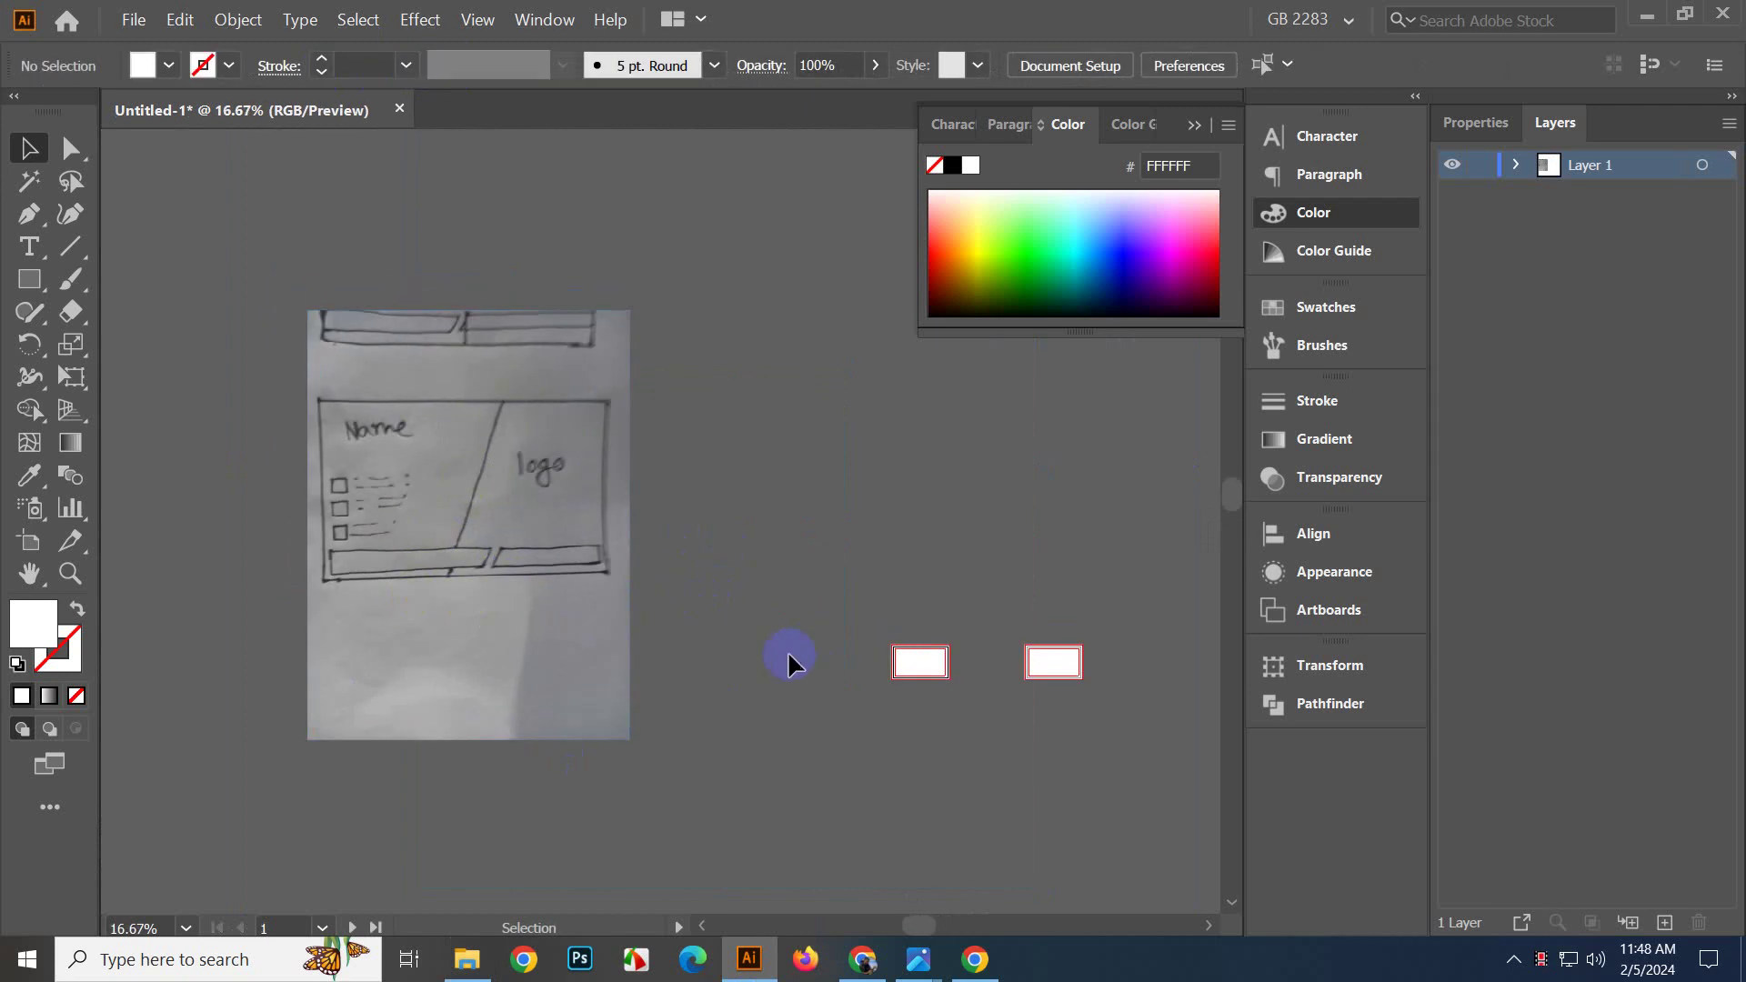
drag(764, 775, 412, 661)
scroll(502, 608, up, 3)
drag(466, 545, 538, 695)
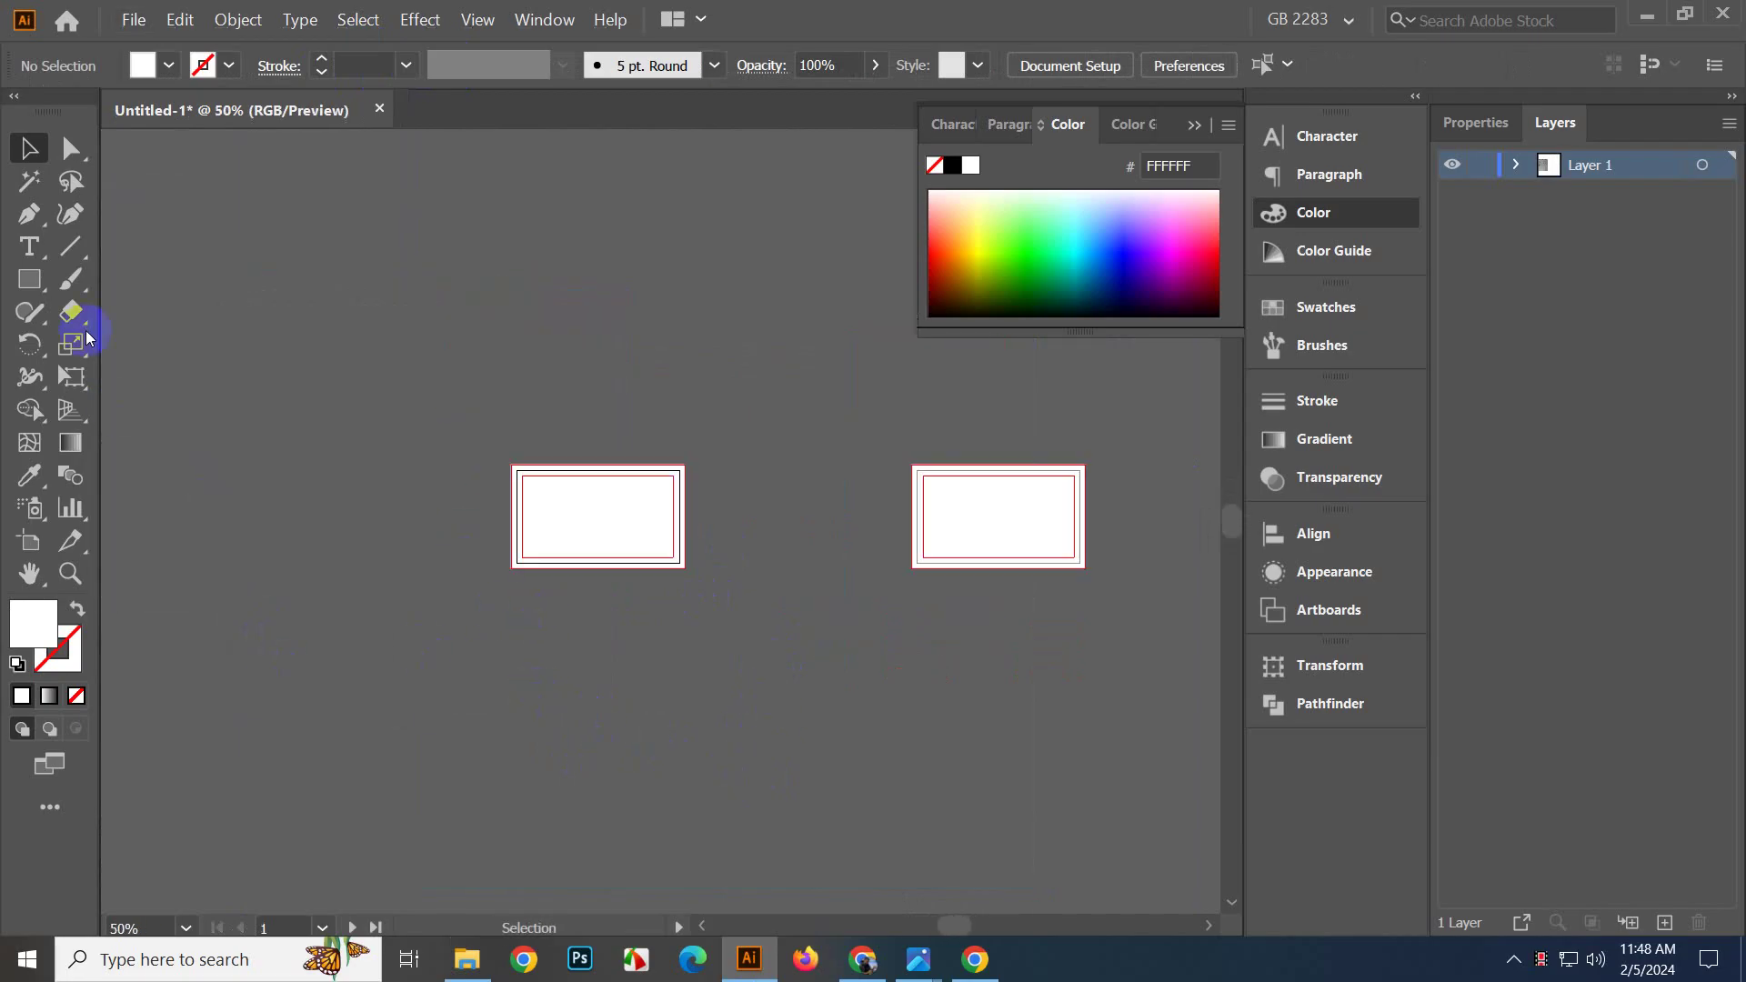
drag(45, 300, 150, 382)
drag(349, 475, 545, 616)
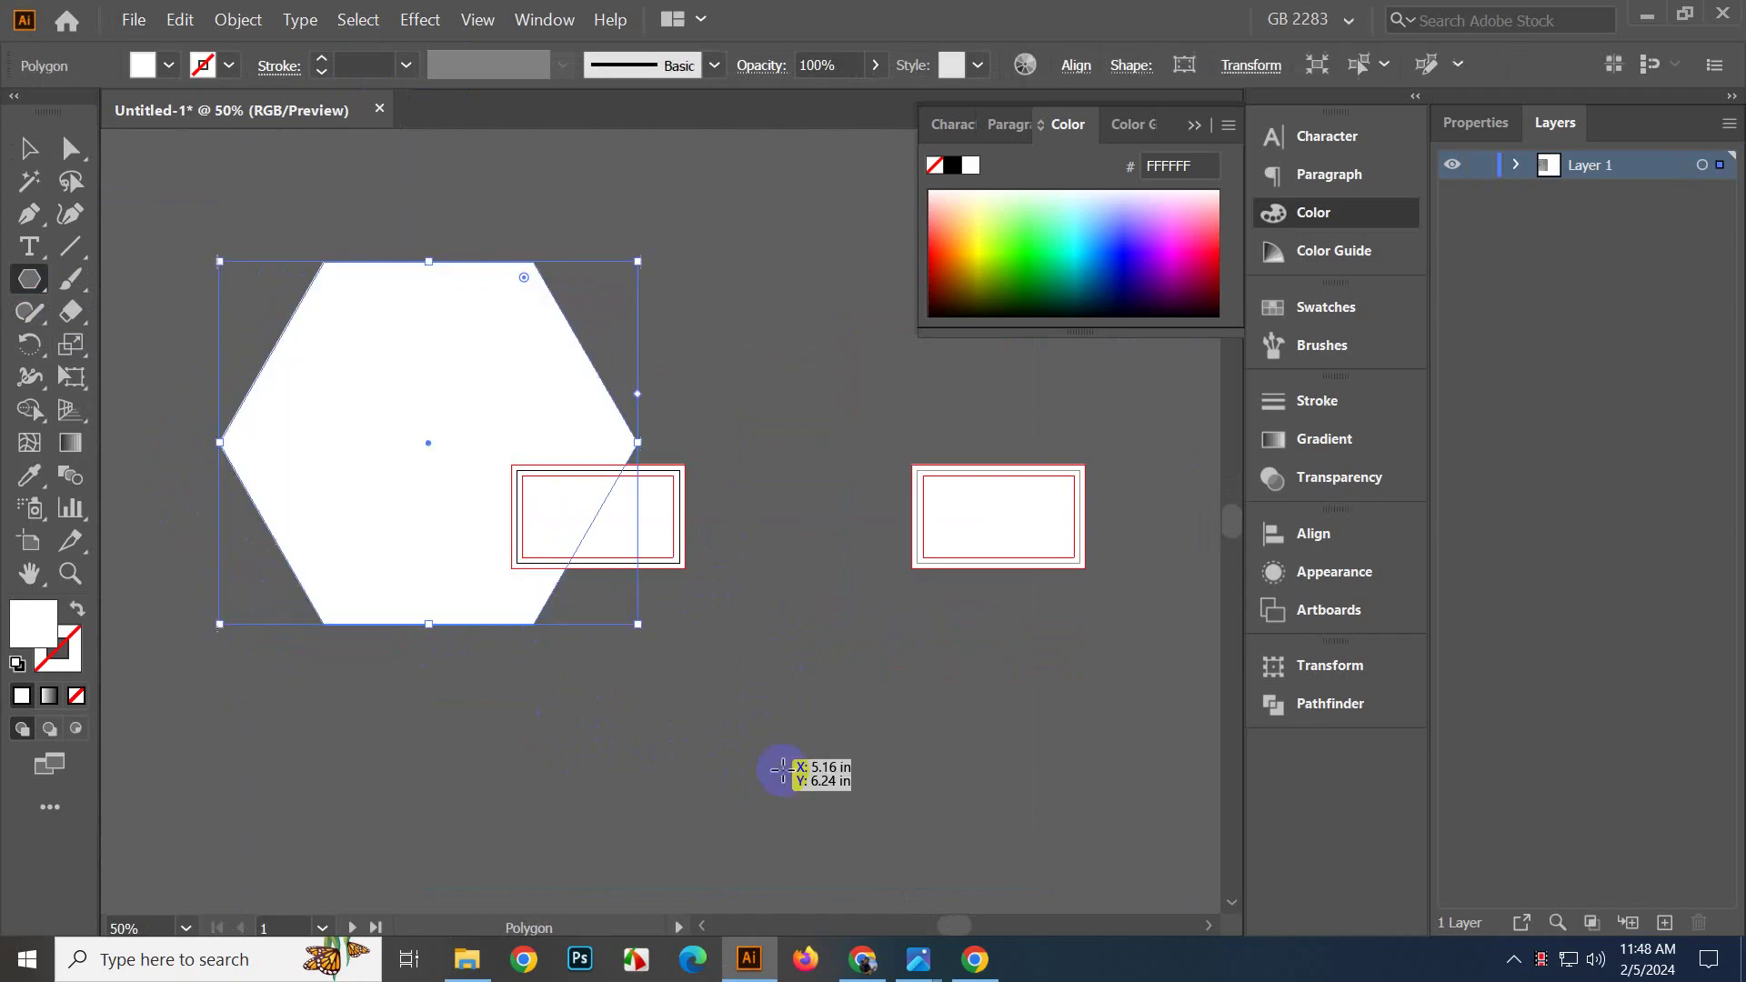
click(1080, 263)
click(23, 164)
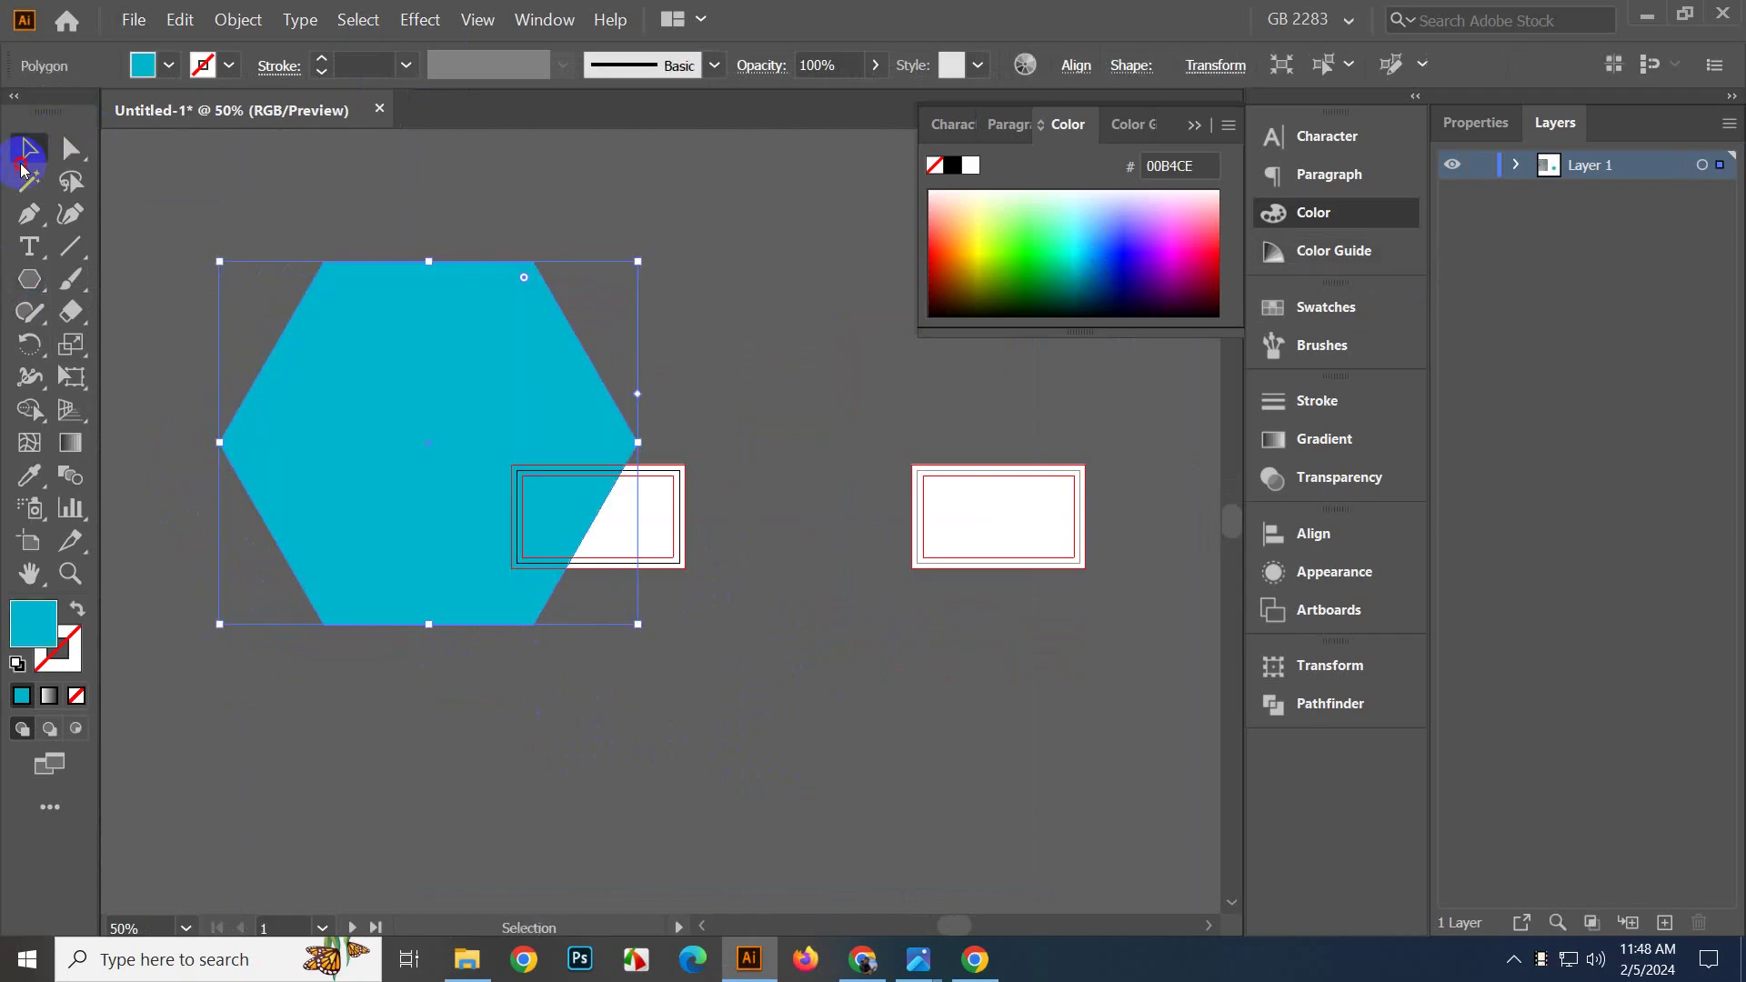
click(371, 171)
Rotate the hexagon slightly counterclockwise so its edge crosses the first card at the slant shown in the sketch.
scroll(755, 610, up, 2)
drag(693, 595, 917, 649)
scroll(1011, 619, down, 3)
scroll(491, 569, down, 2)
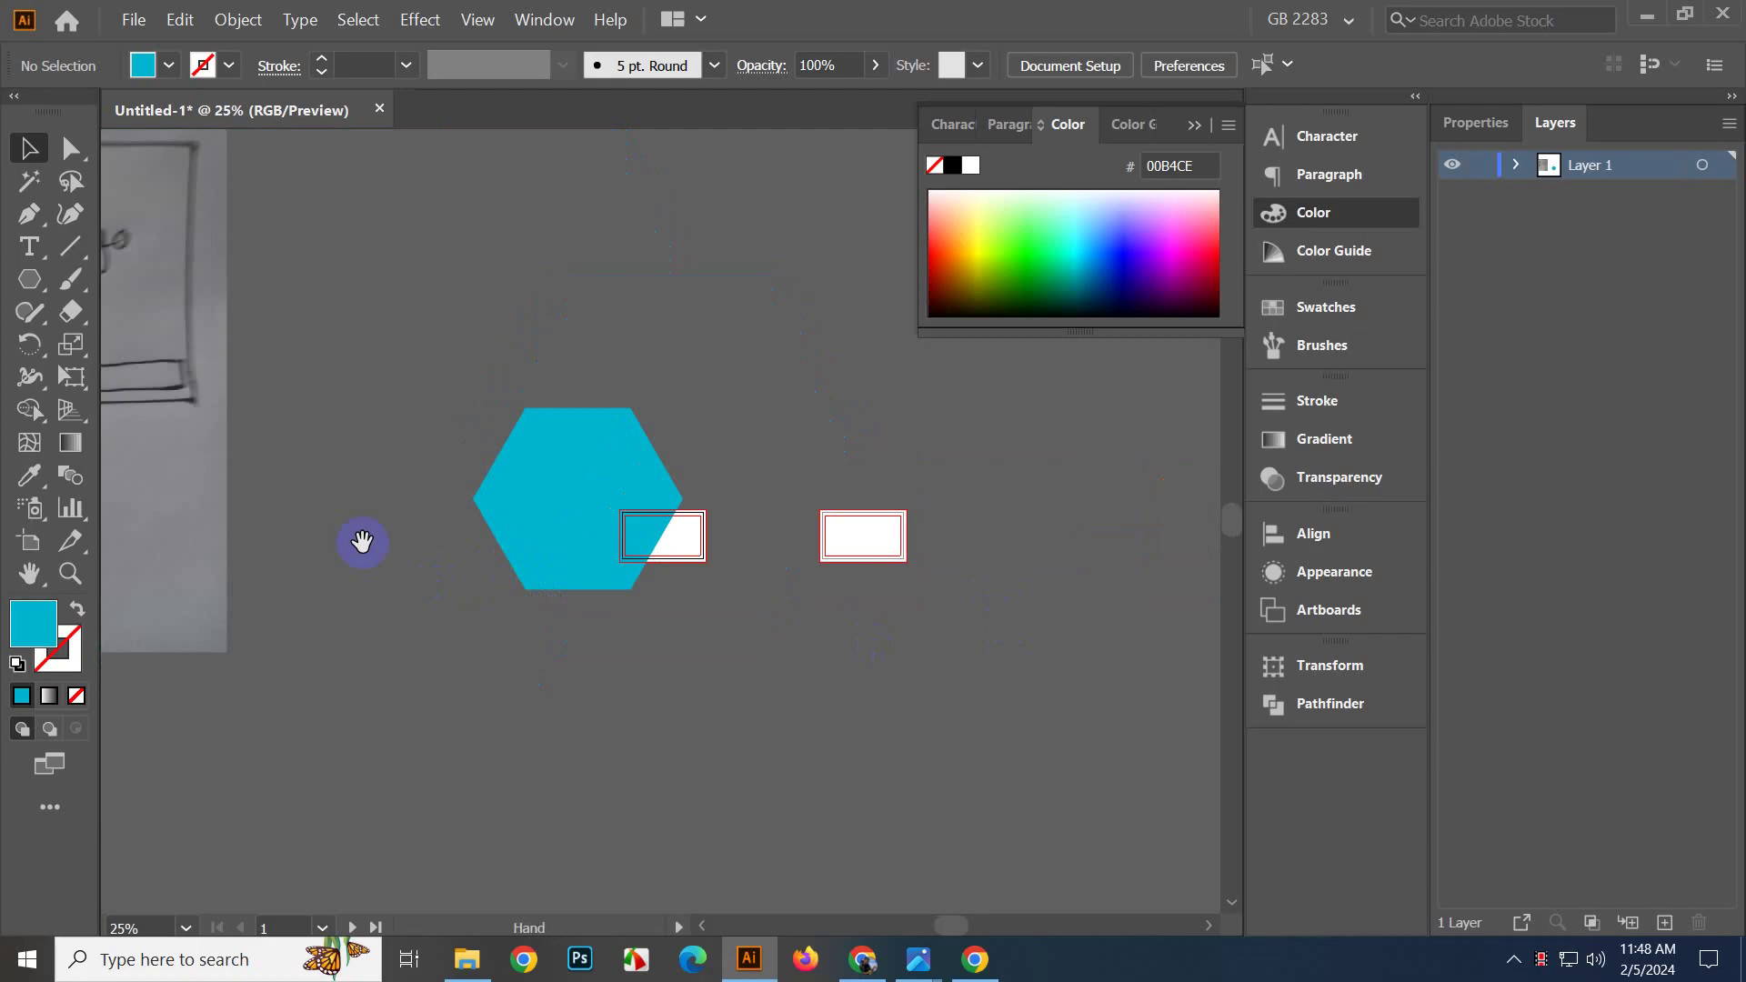
drag(362, 543, 739, 607)
scroll(751, 642, up, 1)
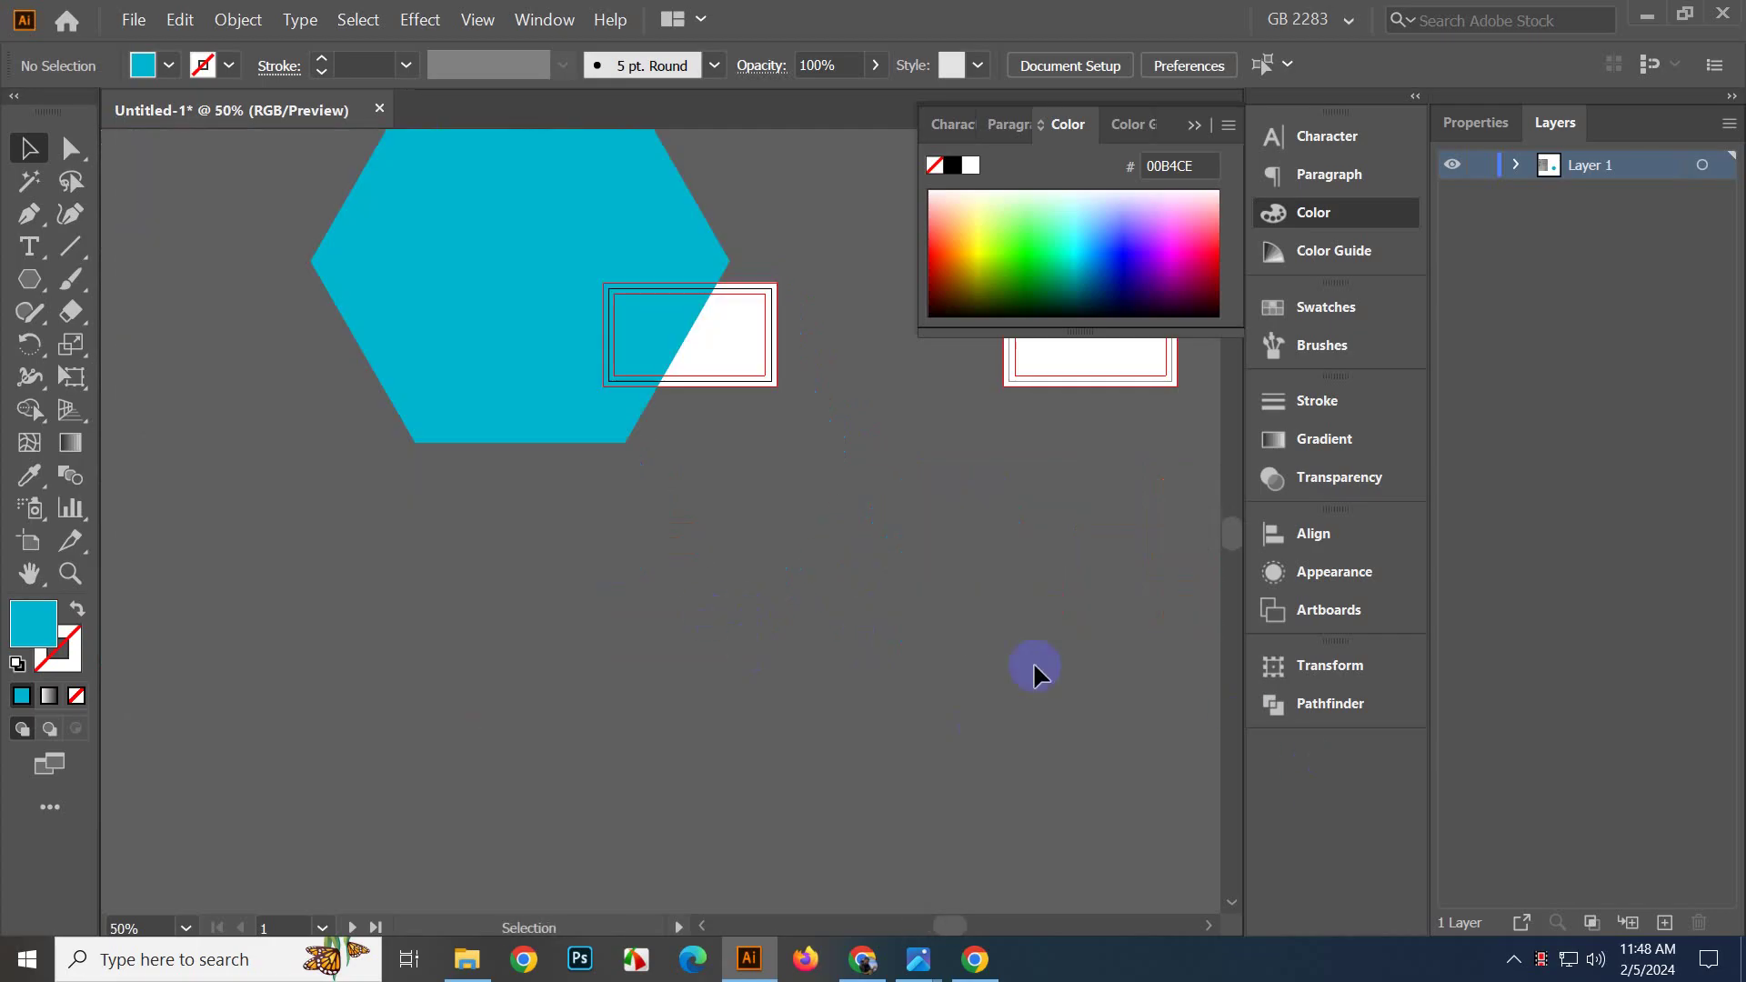
click(558, 351)
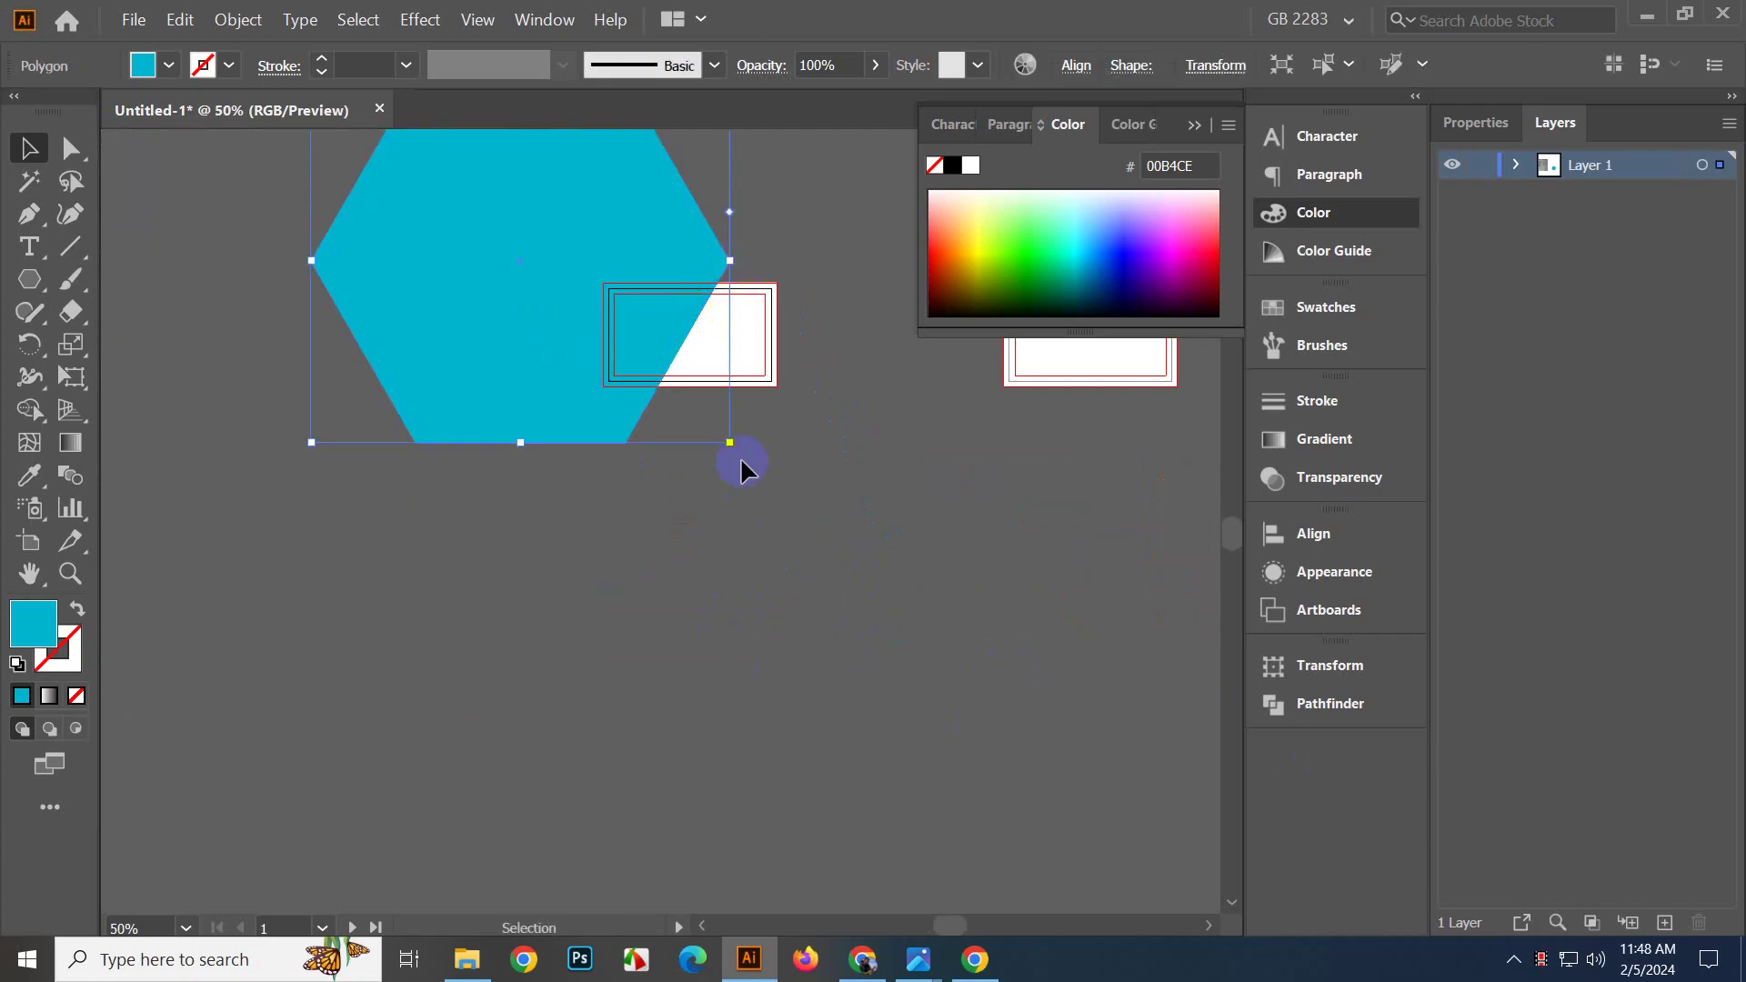
drag(734, 445, 783, 418)
click(722, 517)
scroll(703, 495, down, 1)
scroll(704, 493, up, 3)
drag(729, 483, 867, 891)
drag(596, 720, 604, 713)
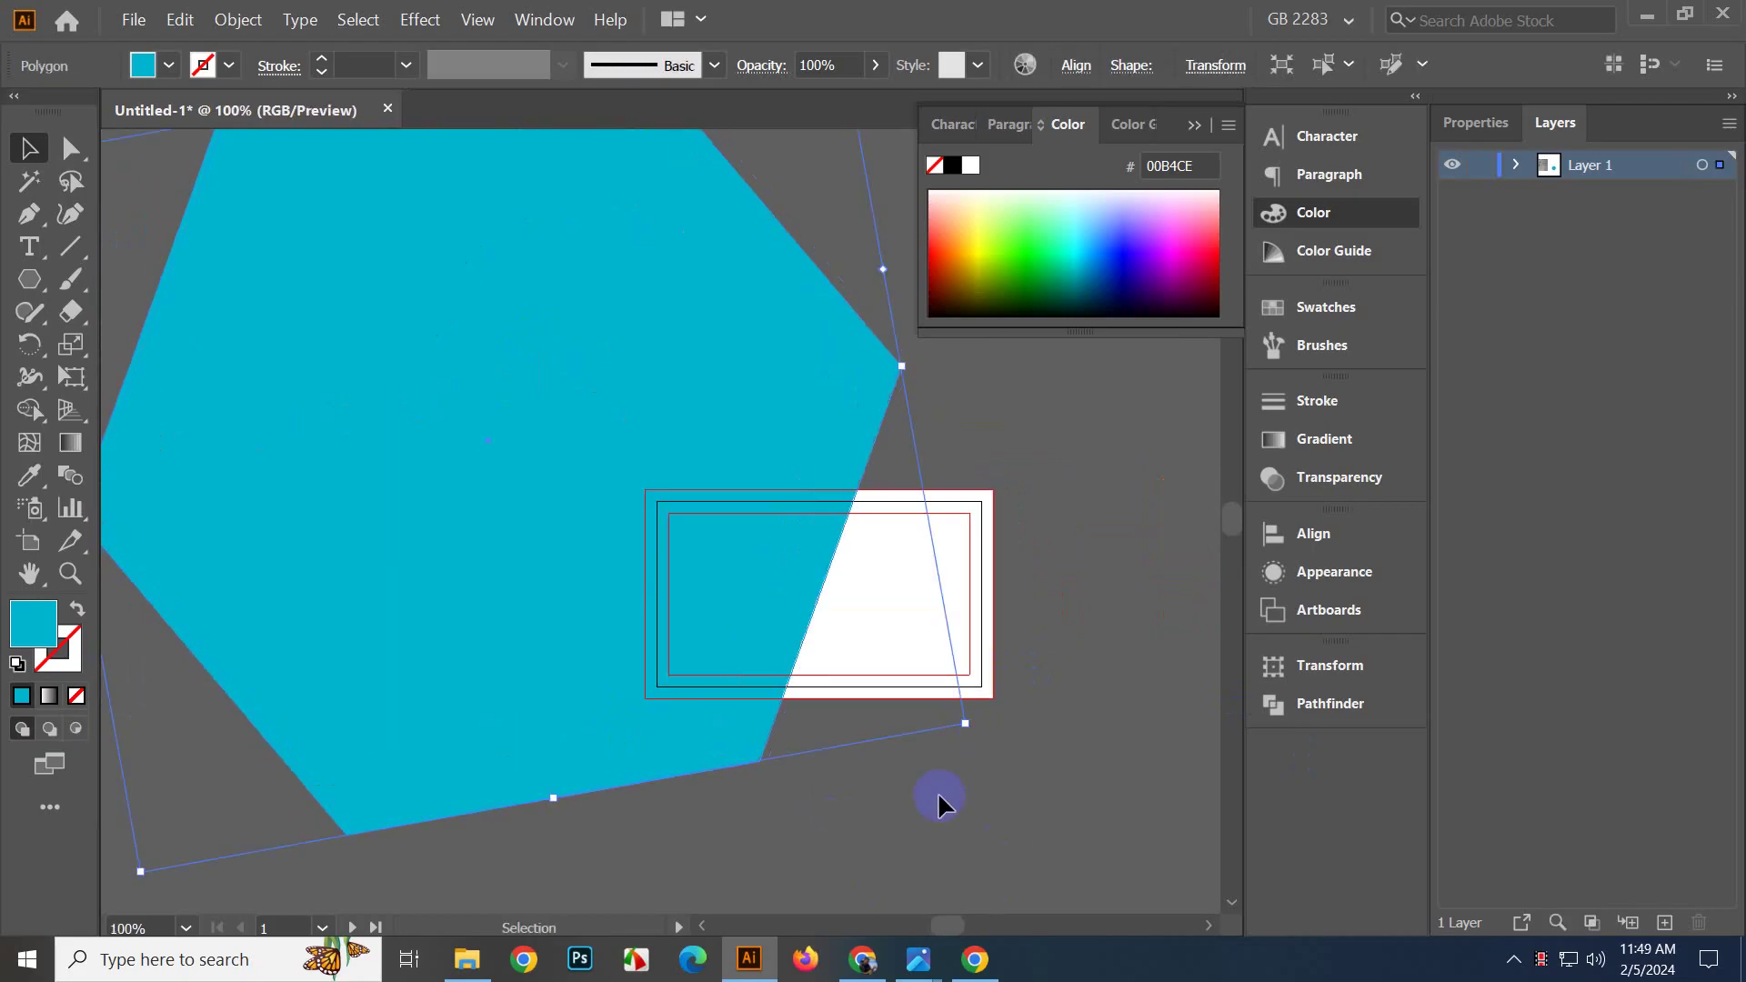
click(932, 796)
Check the slanted divider in the sketch and shift the hexagon slightly right across the first card.
scroll(917, 780, down, 3)
scroll(915, 778, down, 1)
scroll(596, 628, left, 3)
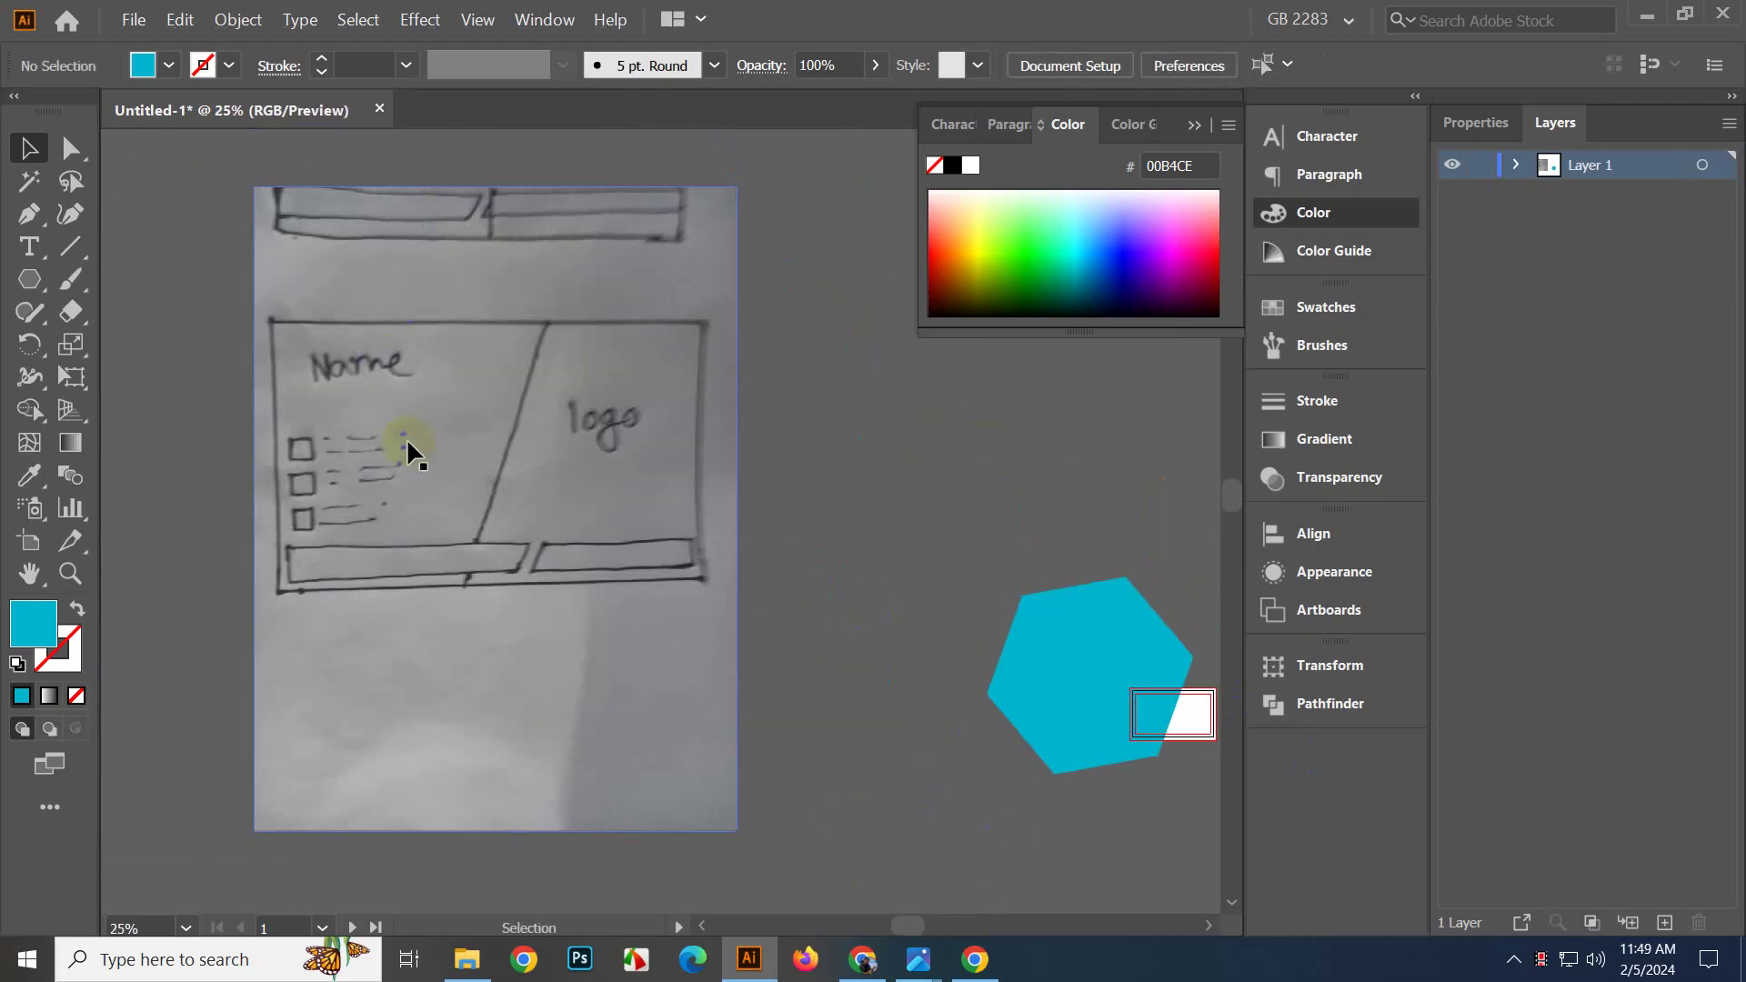
drag(739, 728, 231, 521)
scroll(638, 624, up, 3)
drag(732, 561, 671, 726)
scroll(614, 600, up, 2)
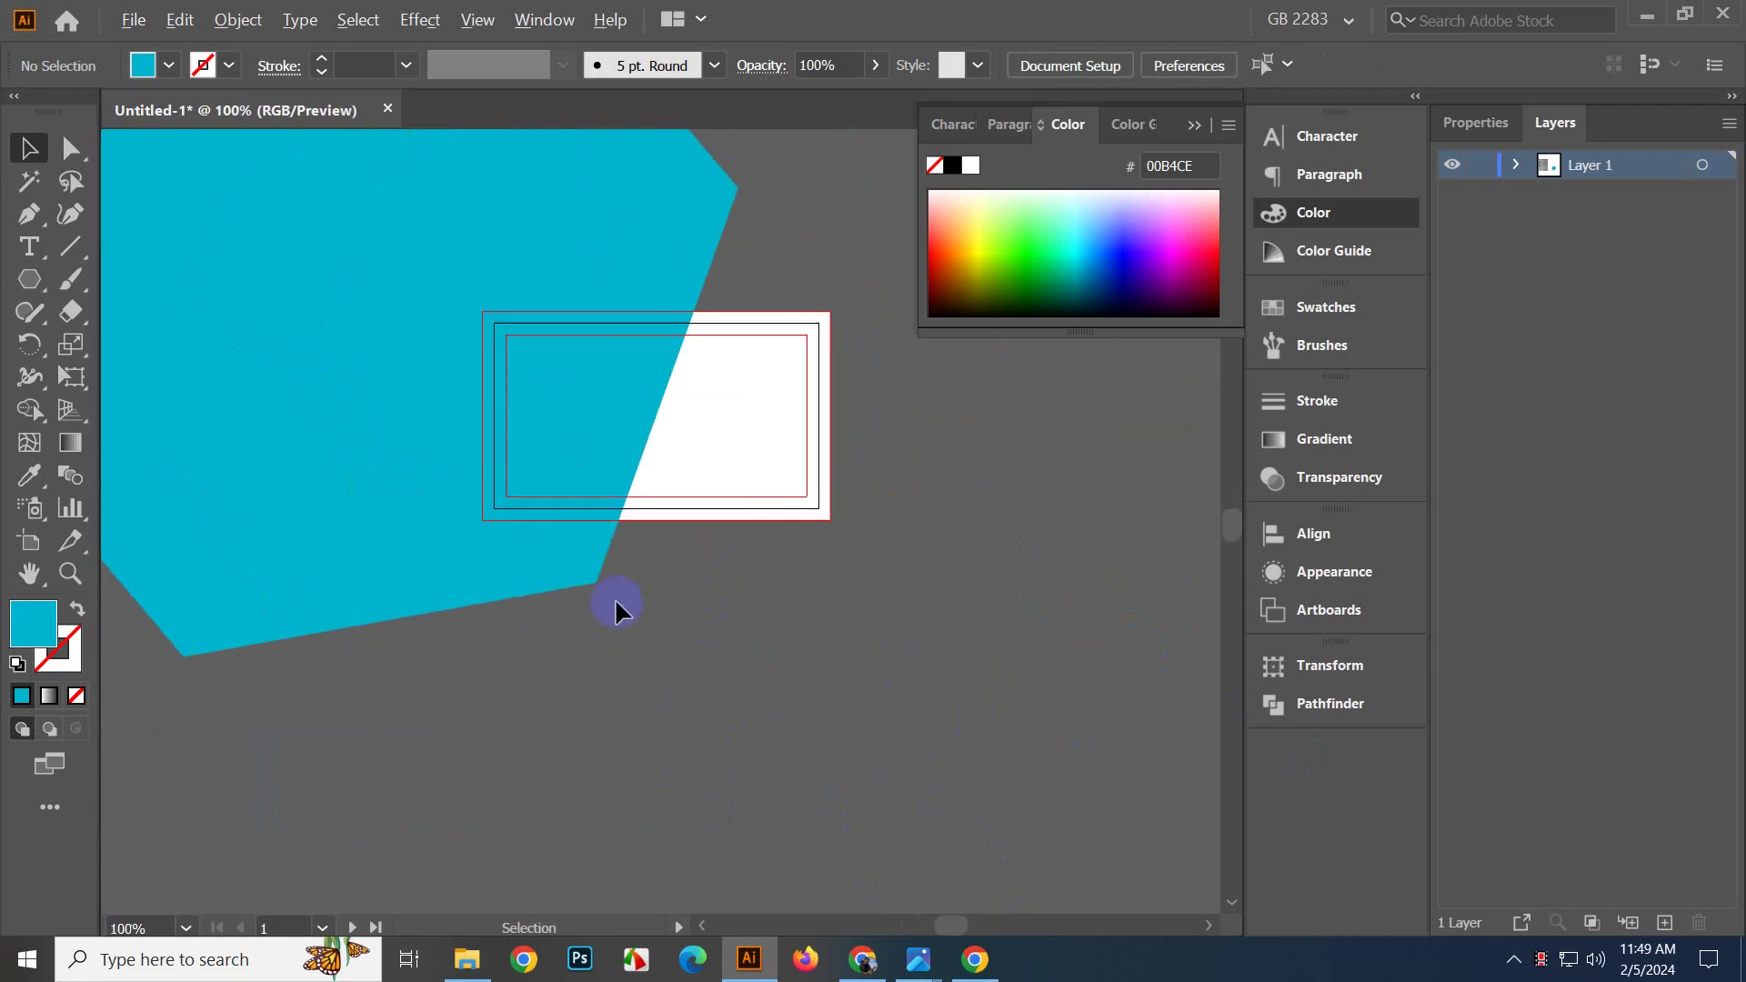
drag(435, 541, 471, 543)
click(802, 334)
Compare the hand-drawn sketch's layout with the first card.
scroll(772, 605, down, 2)
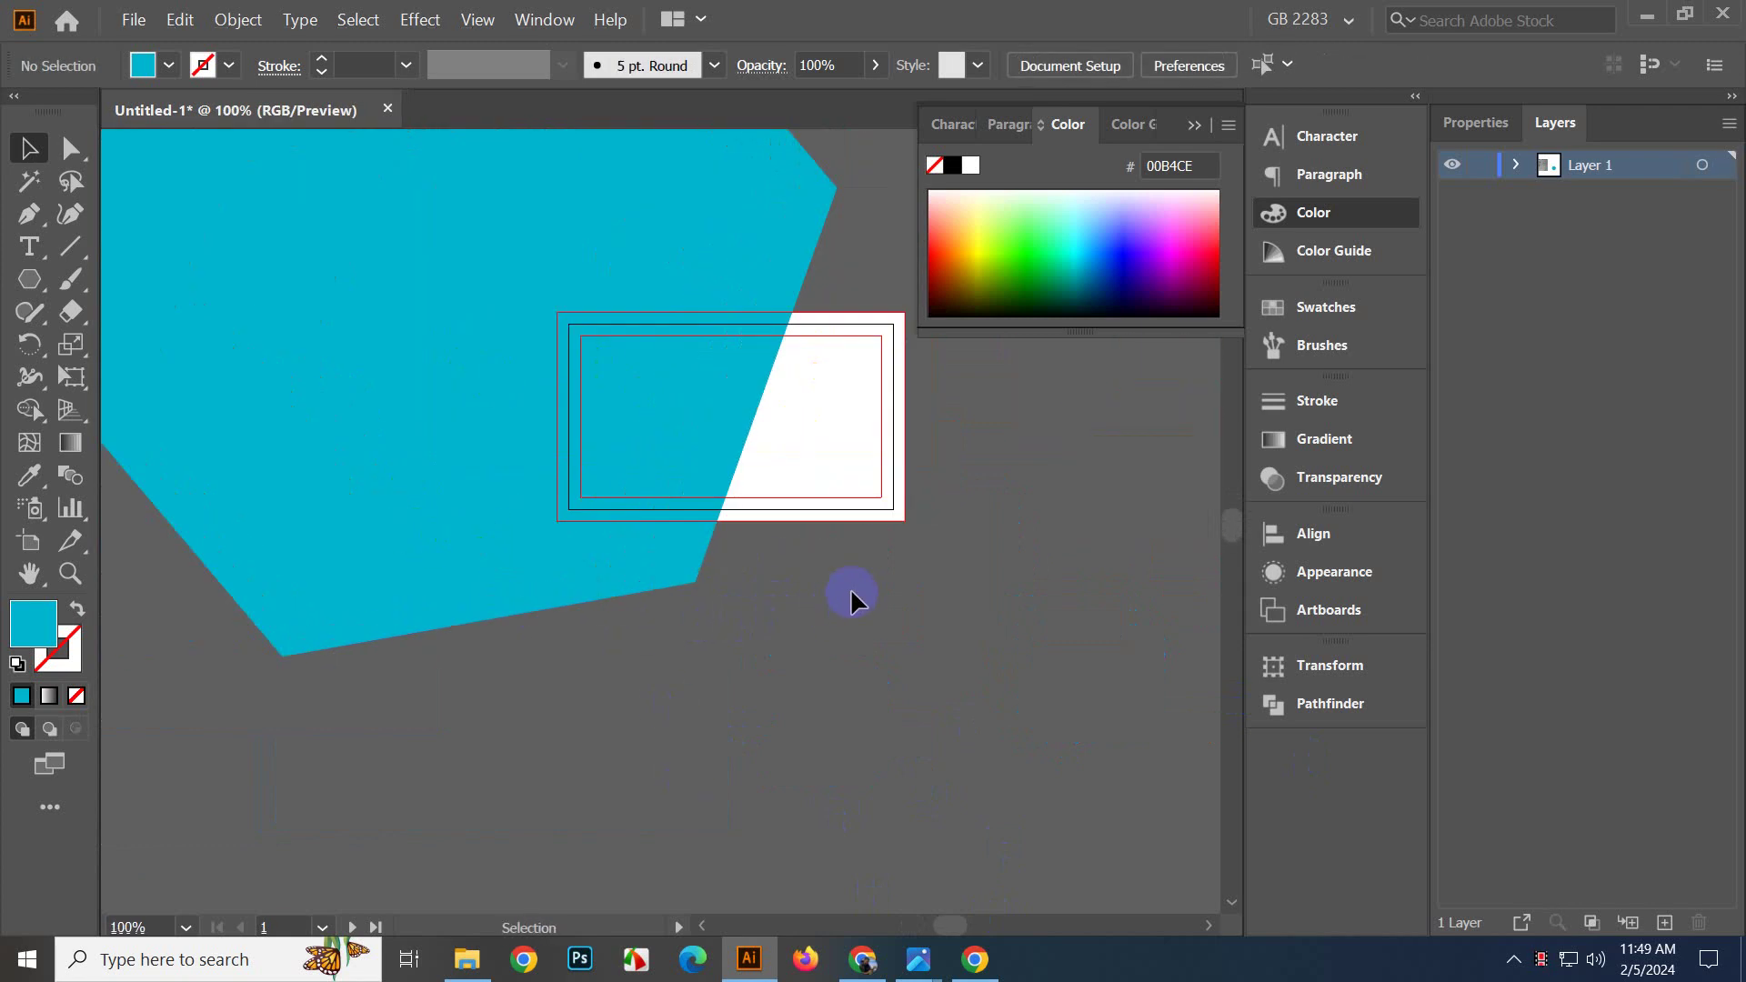
scroll(784, 626, down, 3)
drag(306, 677, 554, 612)
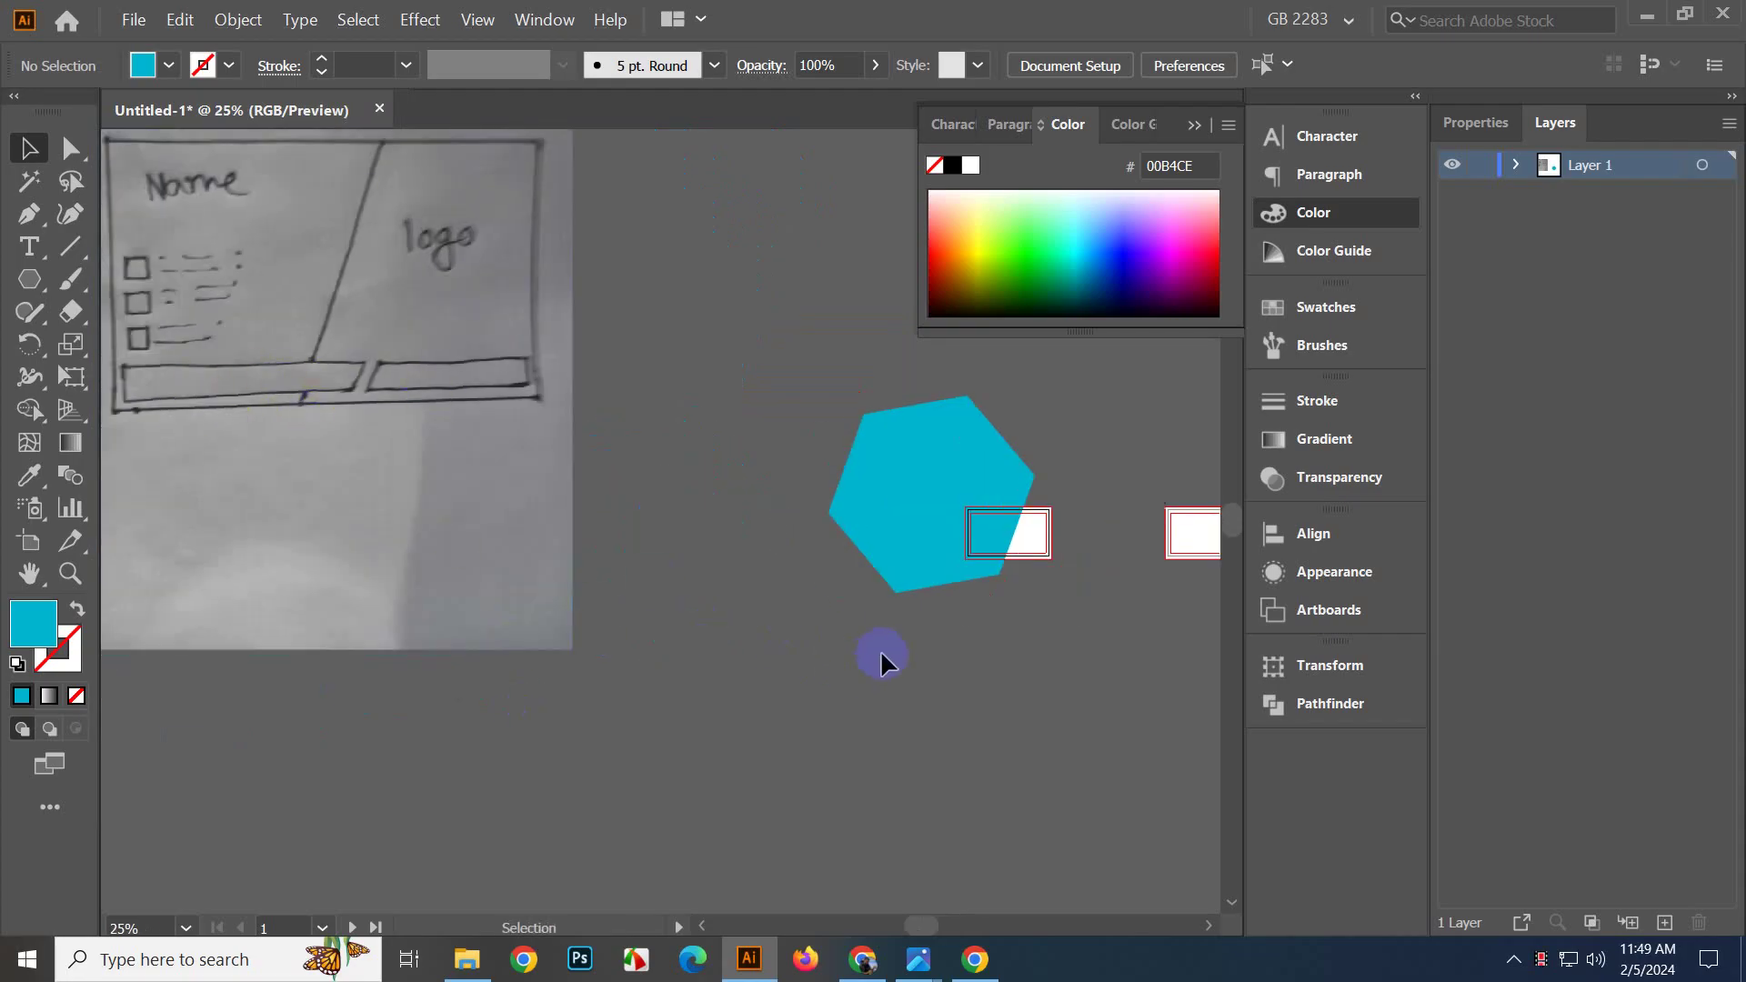
scroll(880, 655, up, 5)
drag(785, 661, 793, 750)
scroll(920, 667, down, 2)
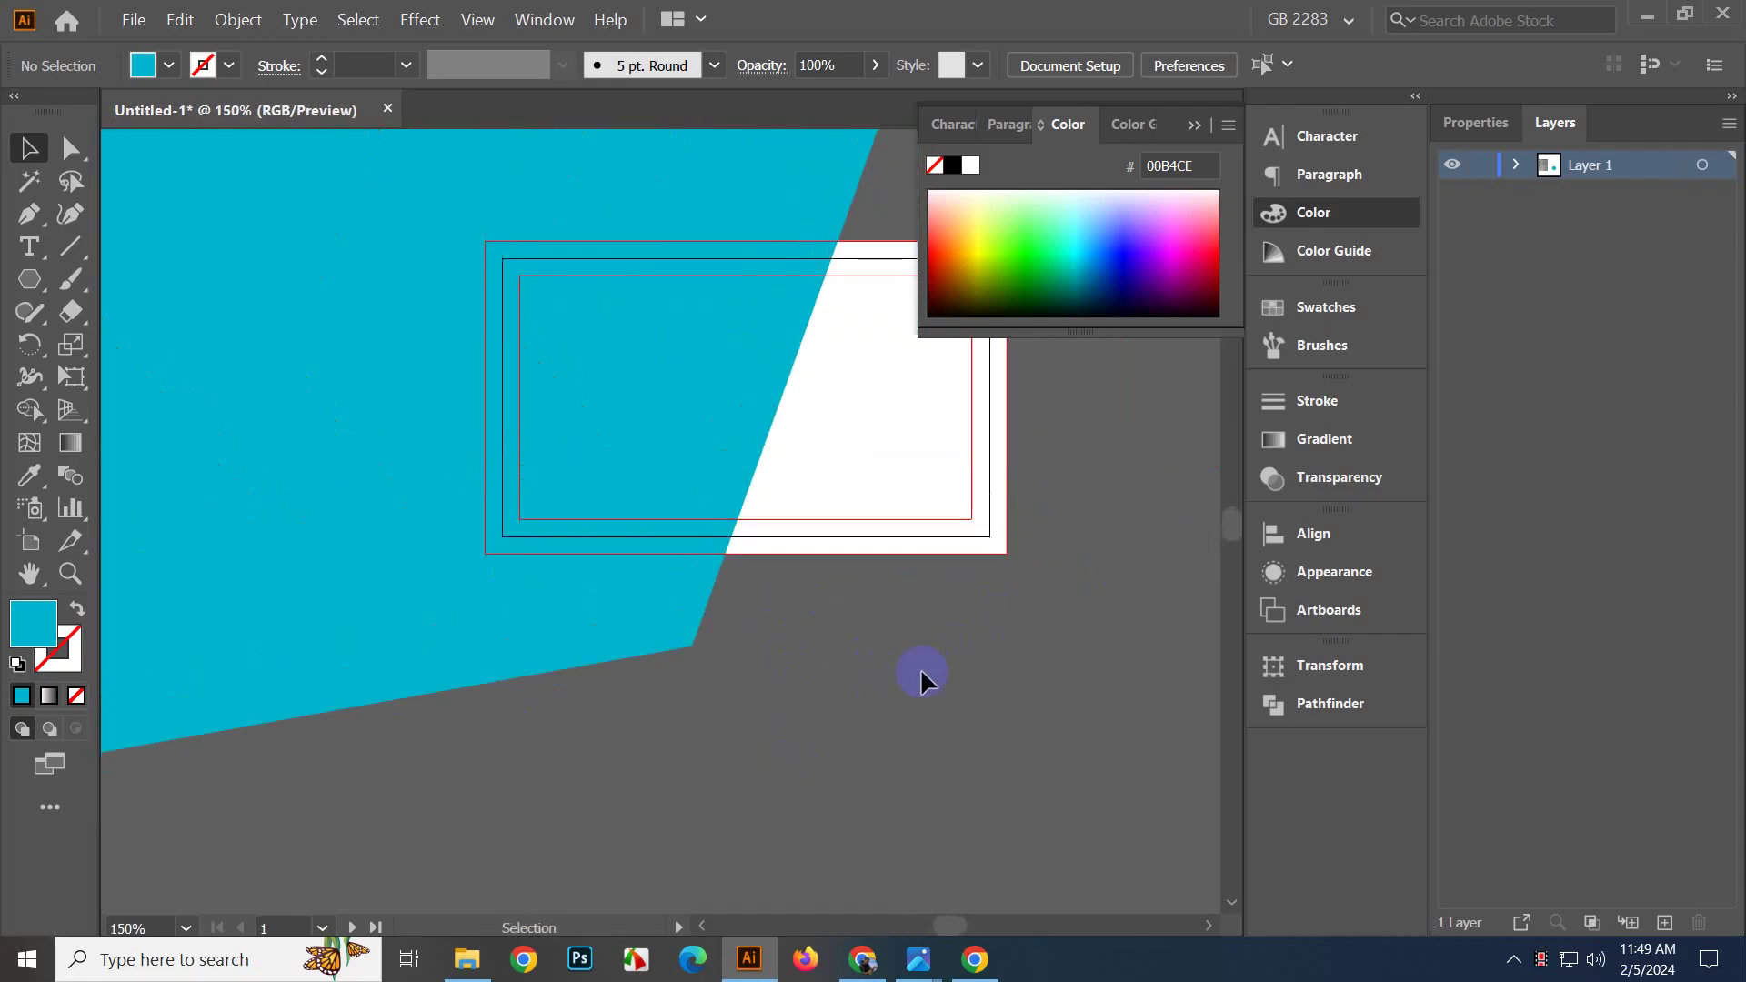
drag(900, 675, 619, 709)
Add a text line reading "name here" in the empty space to the right of the first card.
click(1194, 124)
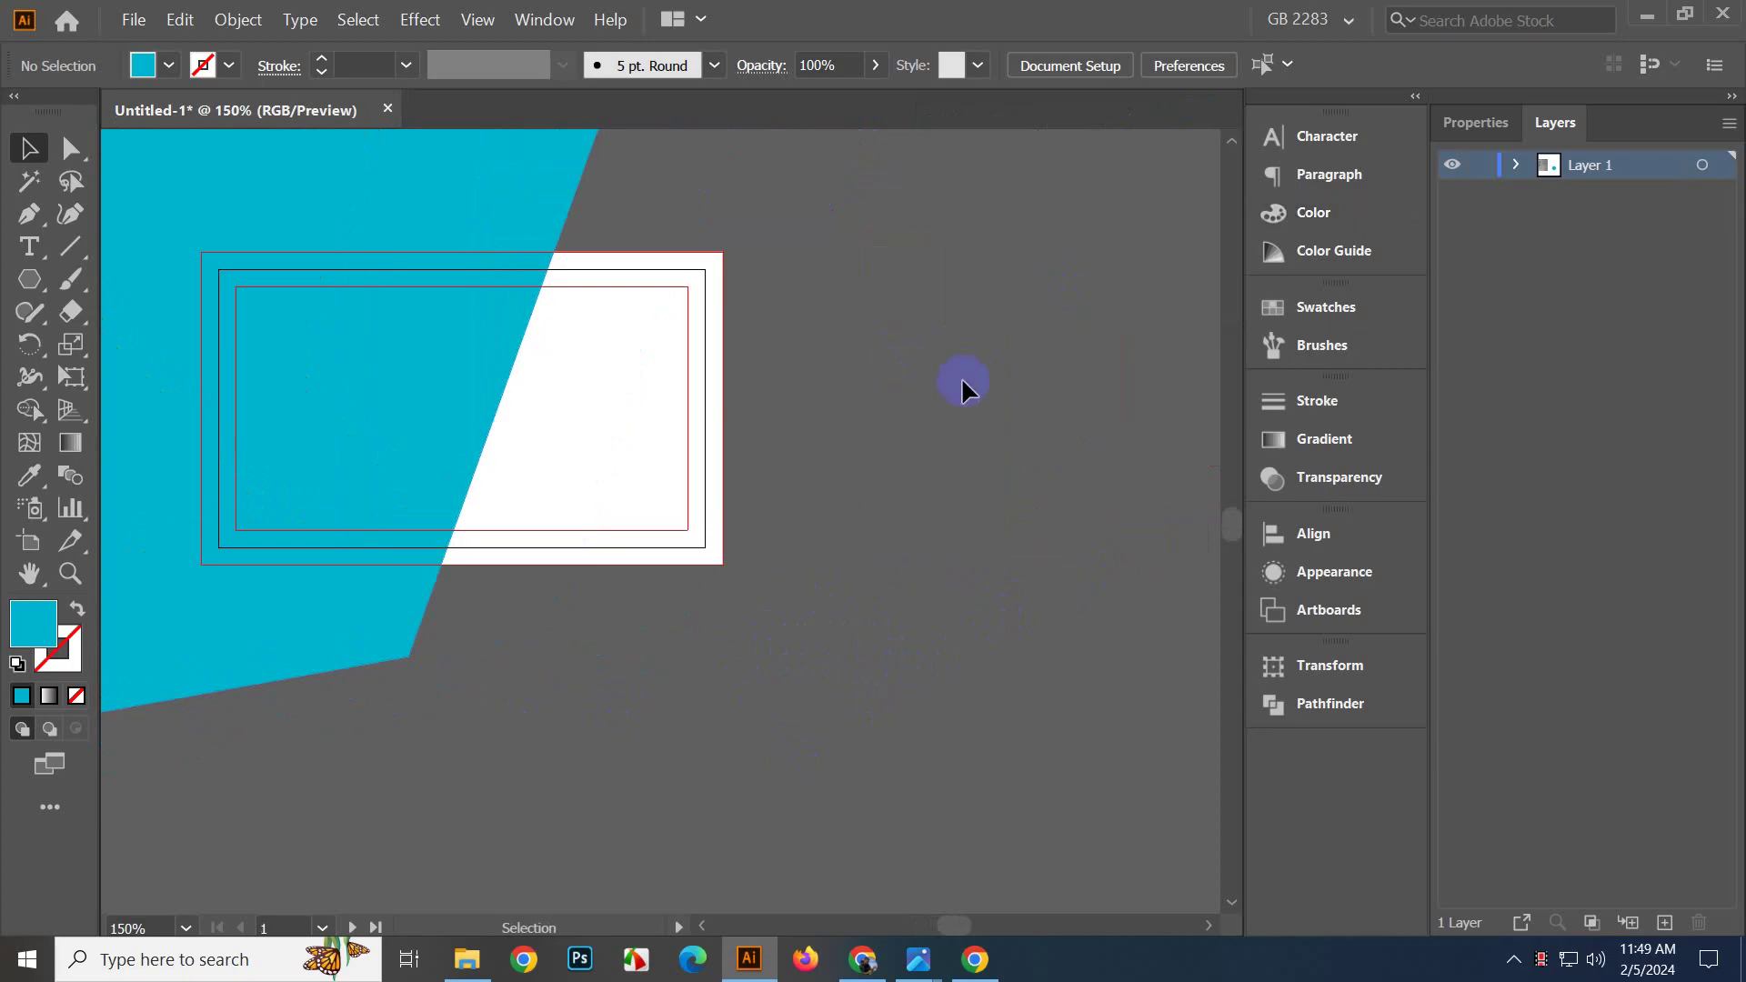
scroll(955, 387, down, 1)
click(31, 261)
scroll(877, 580, up, 1)
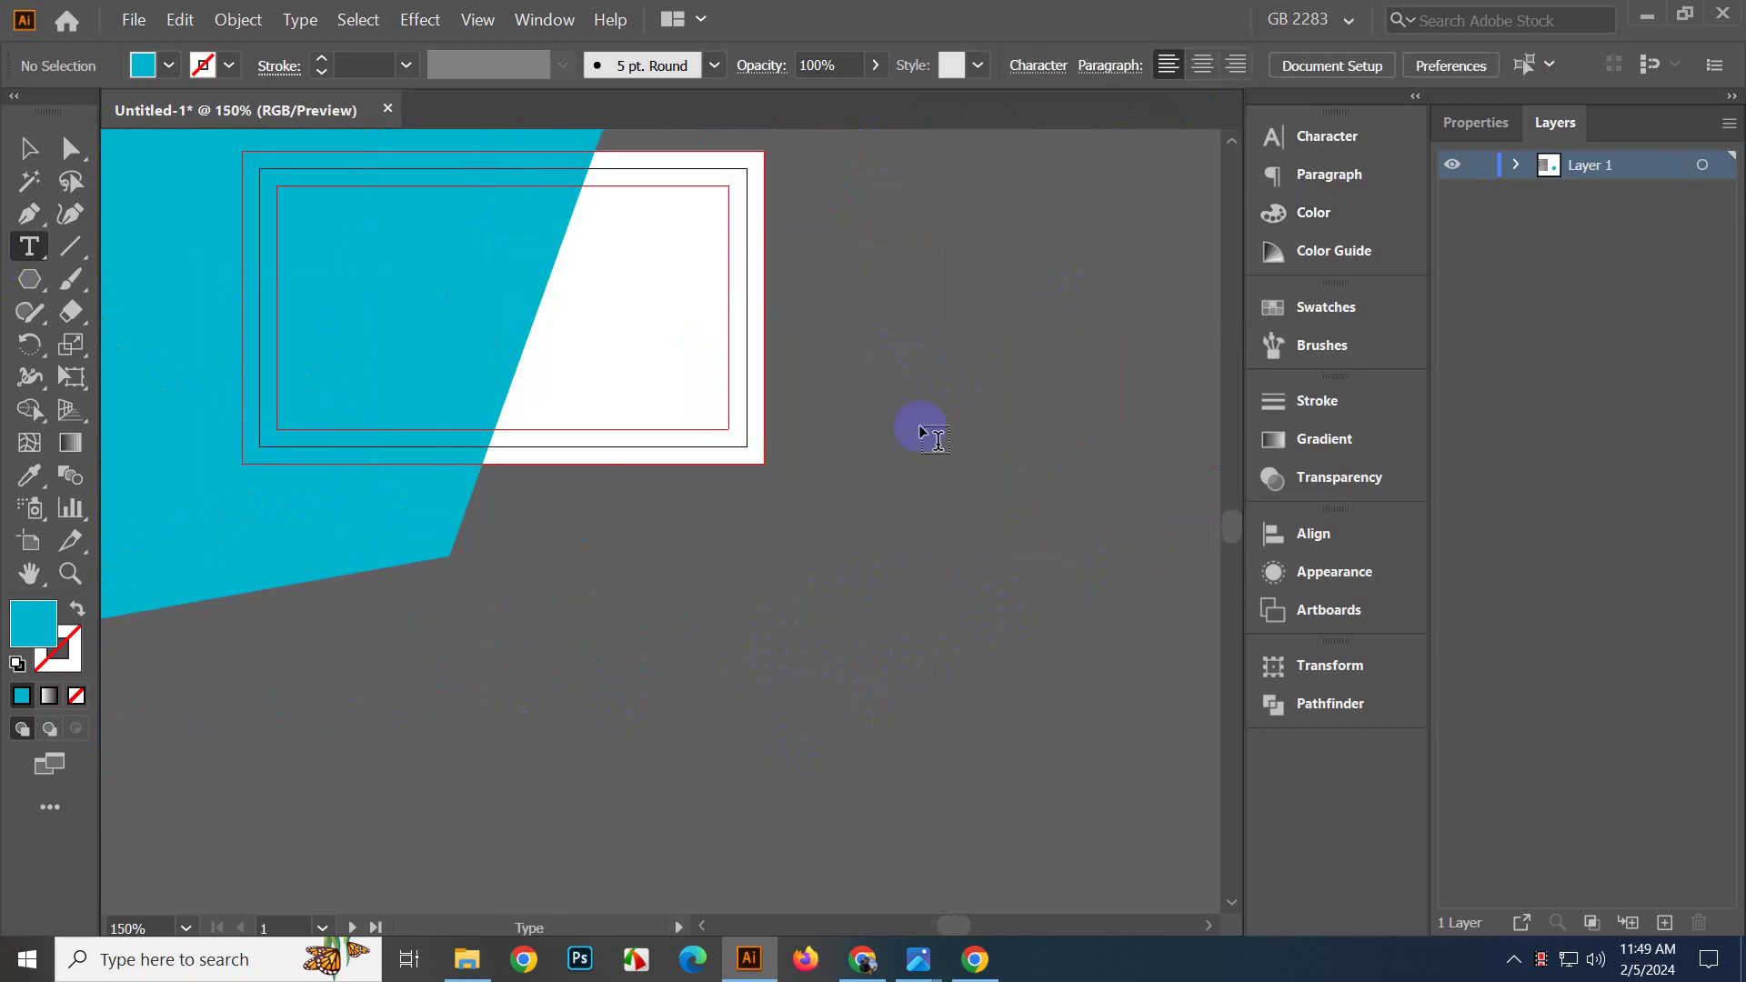
drag(920, 429, 813, 544)
click(825, 413)
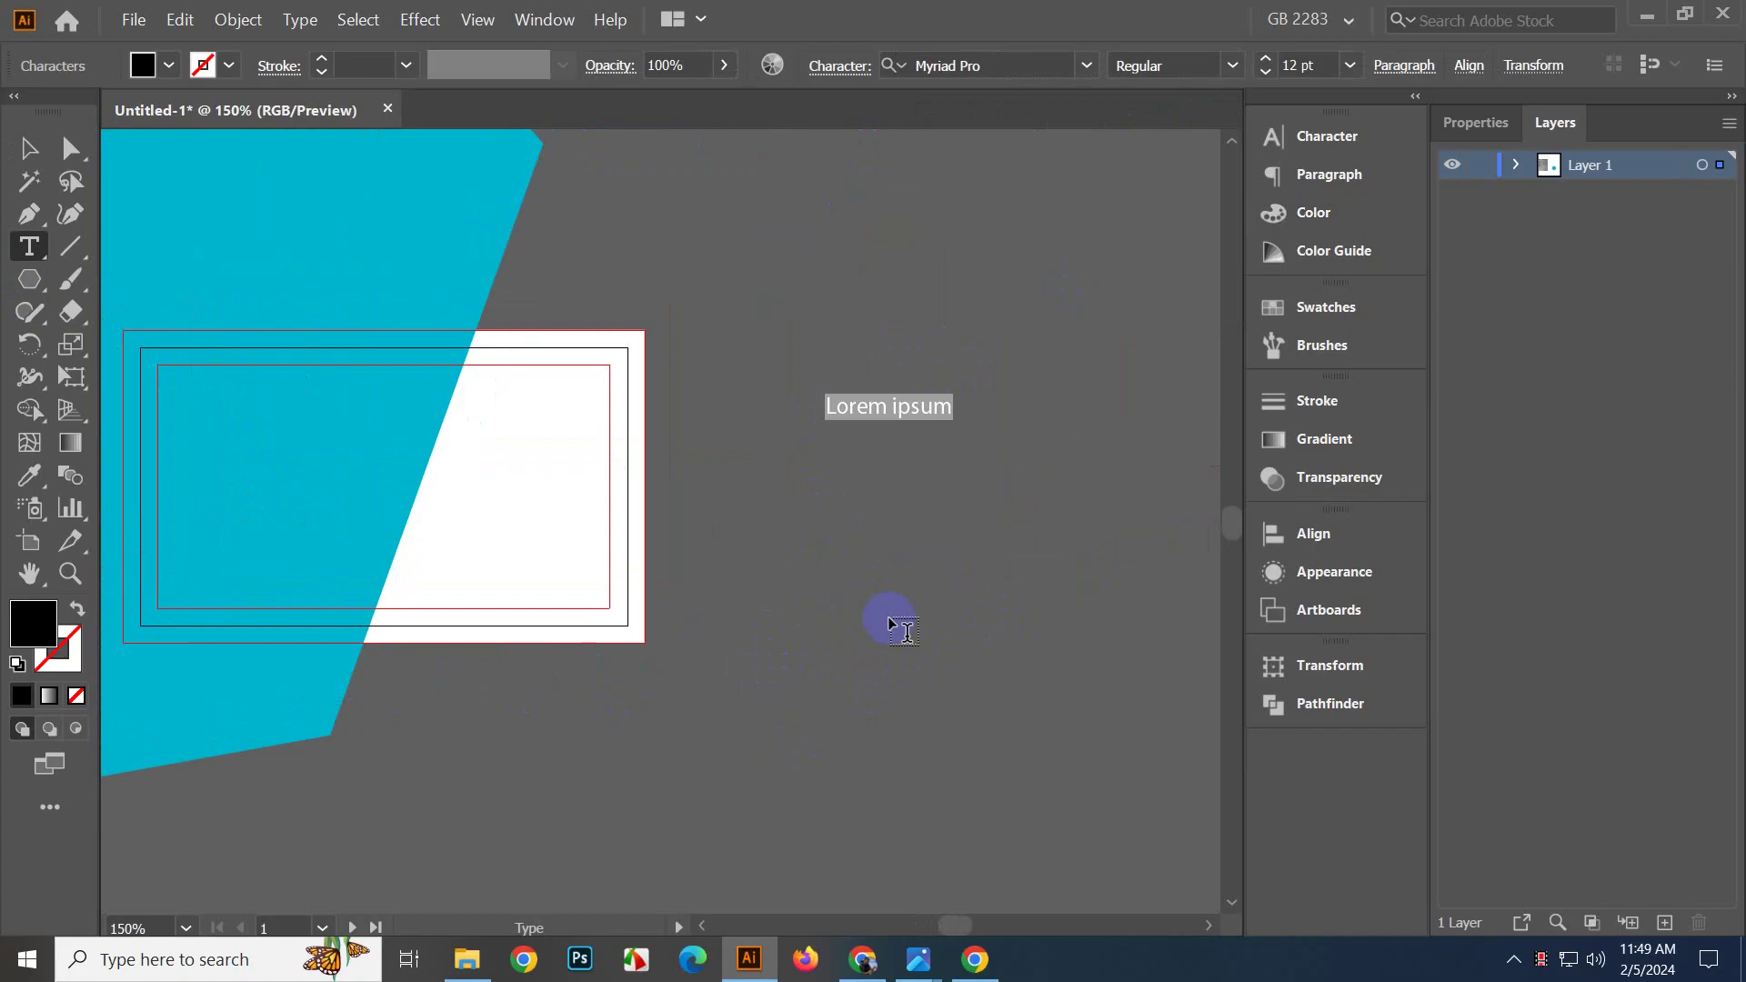
text(name here)
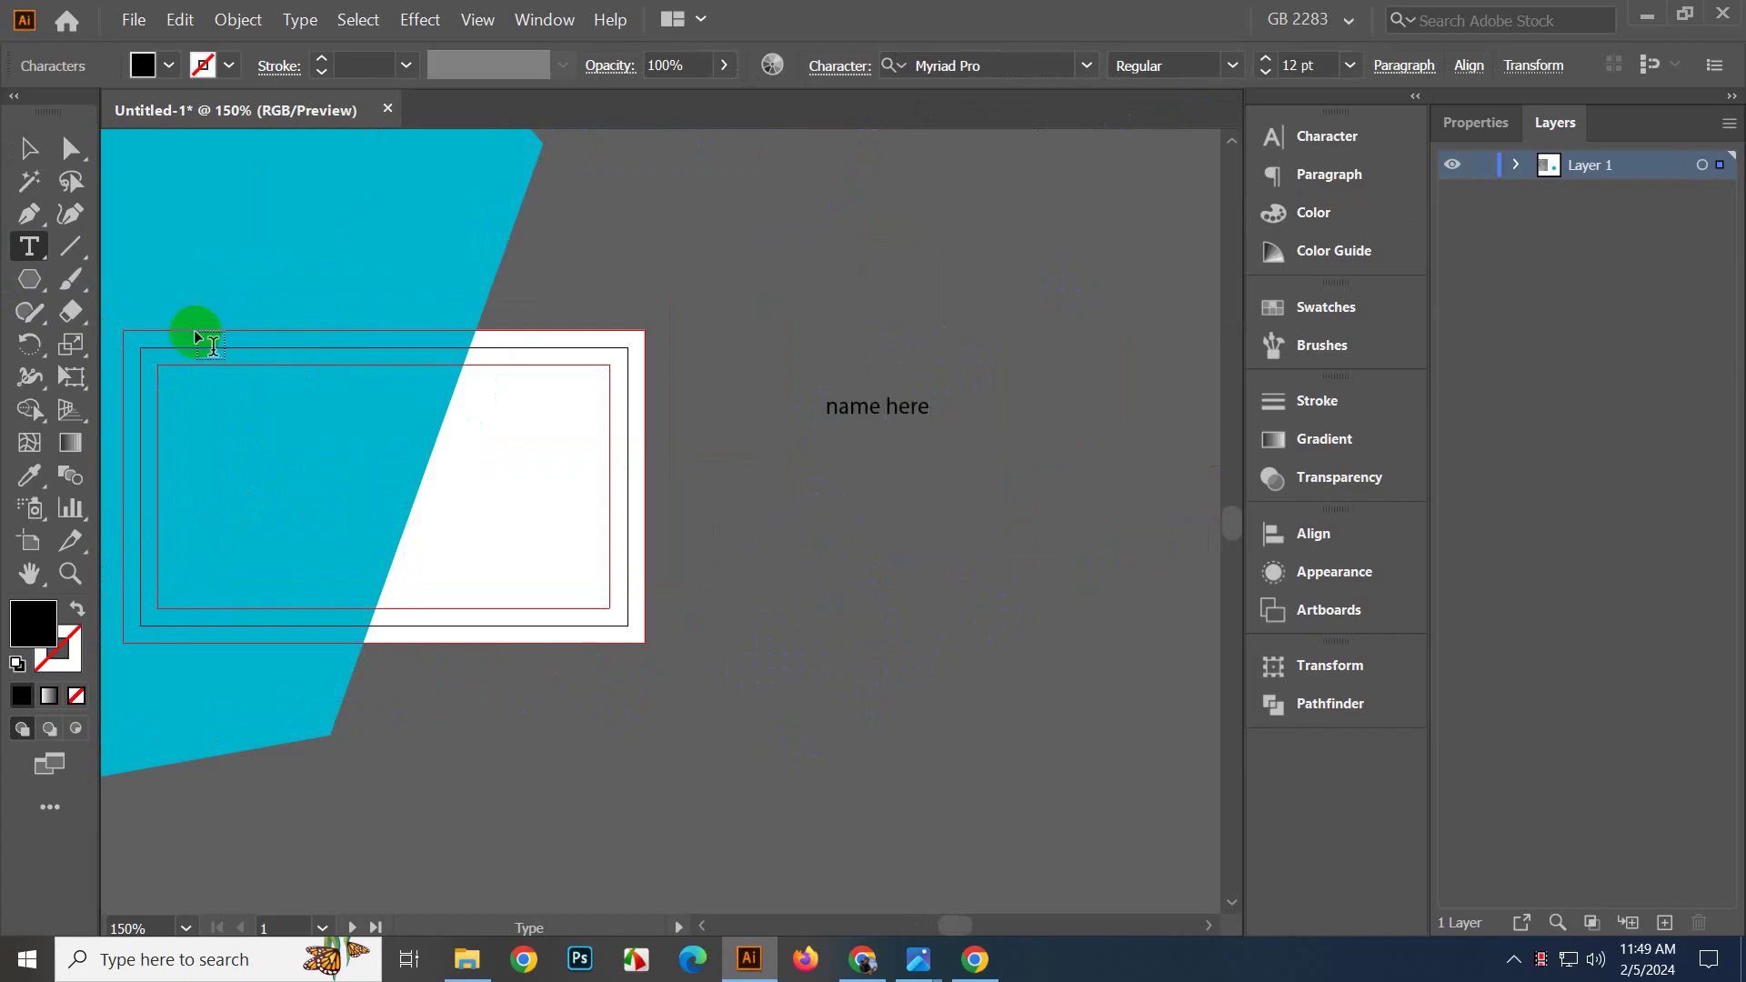
Set the "name here" text in Poppins SemiBold.
click(33, 146)
drag(818, 356, 971, 464)
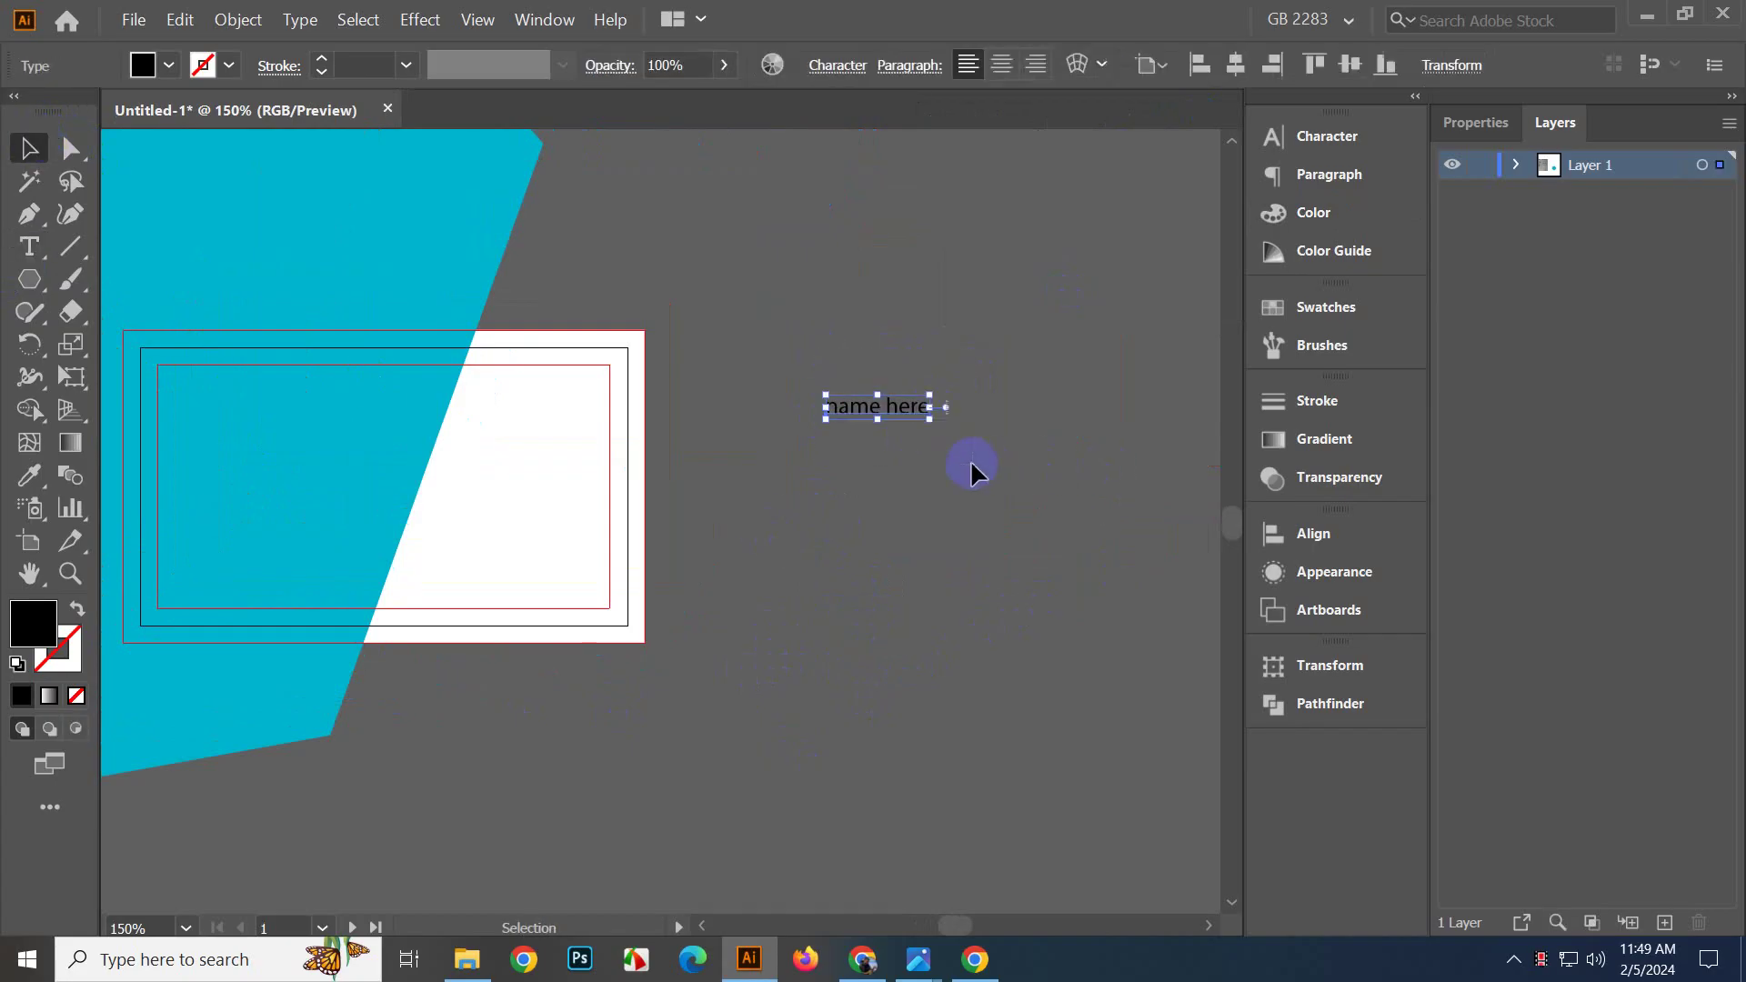
click(973, 425)
drag(789, 346, 922, 441)
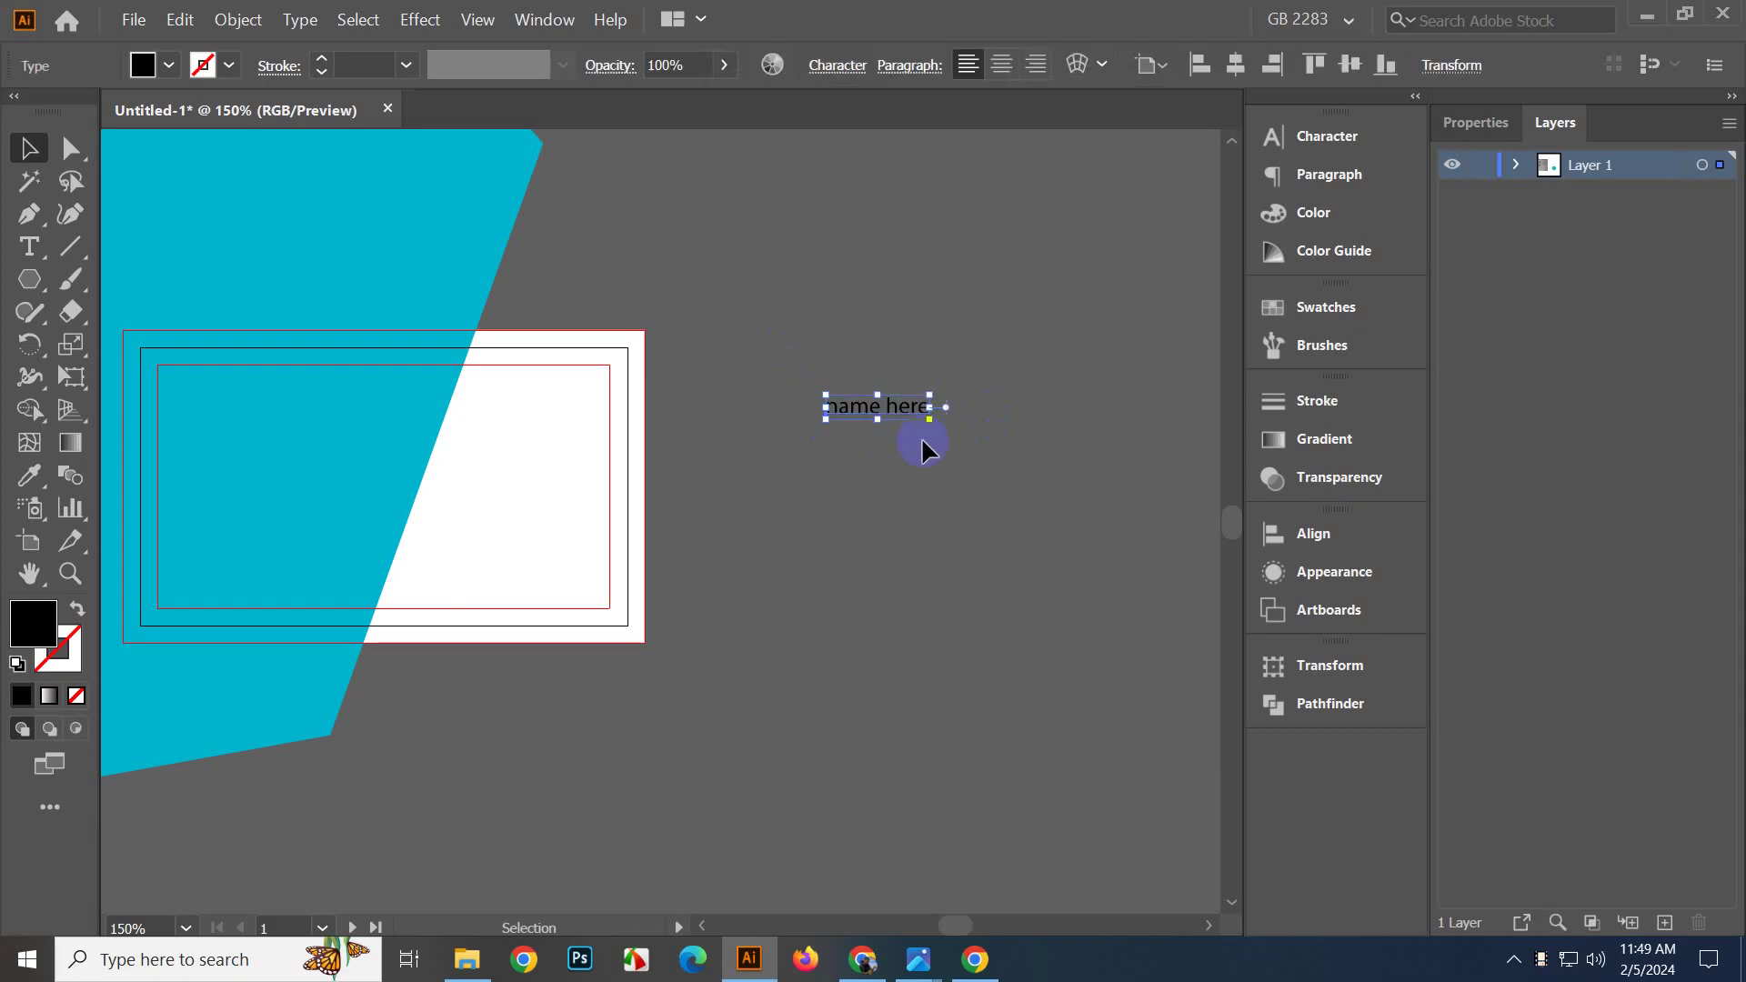
click(838, 65)
text(pop)
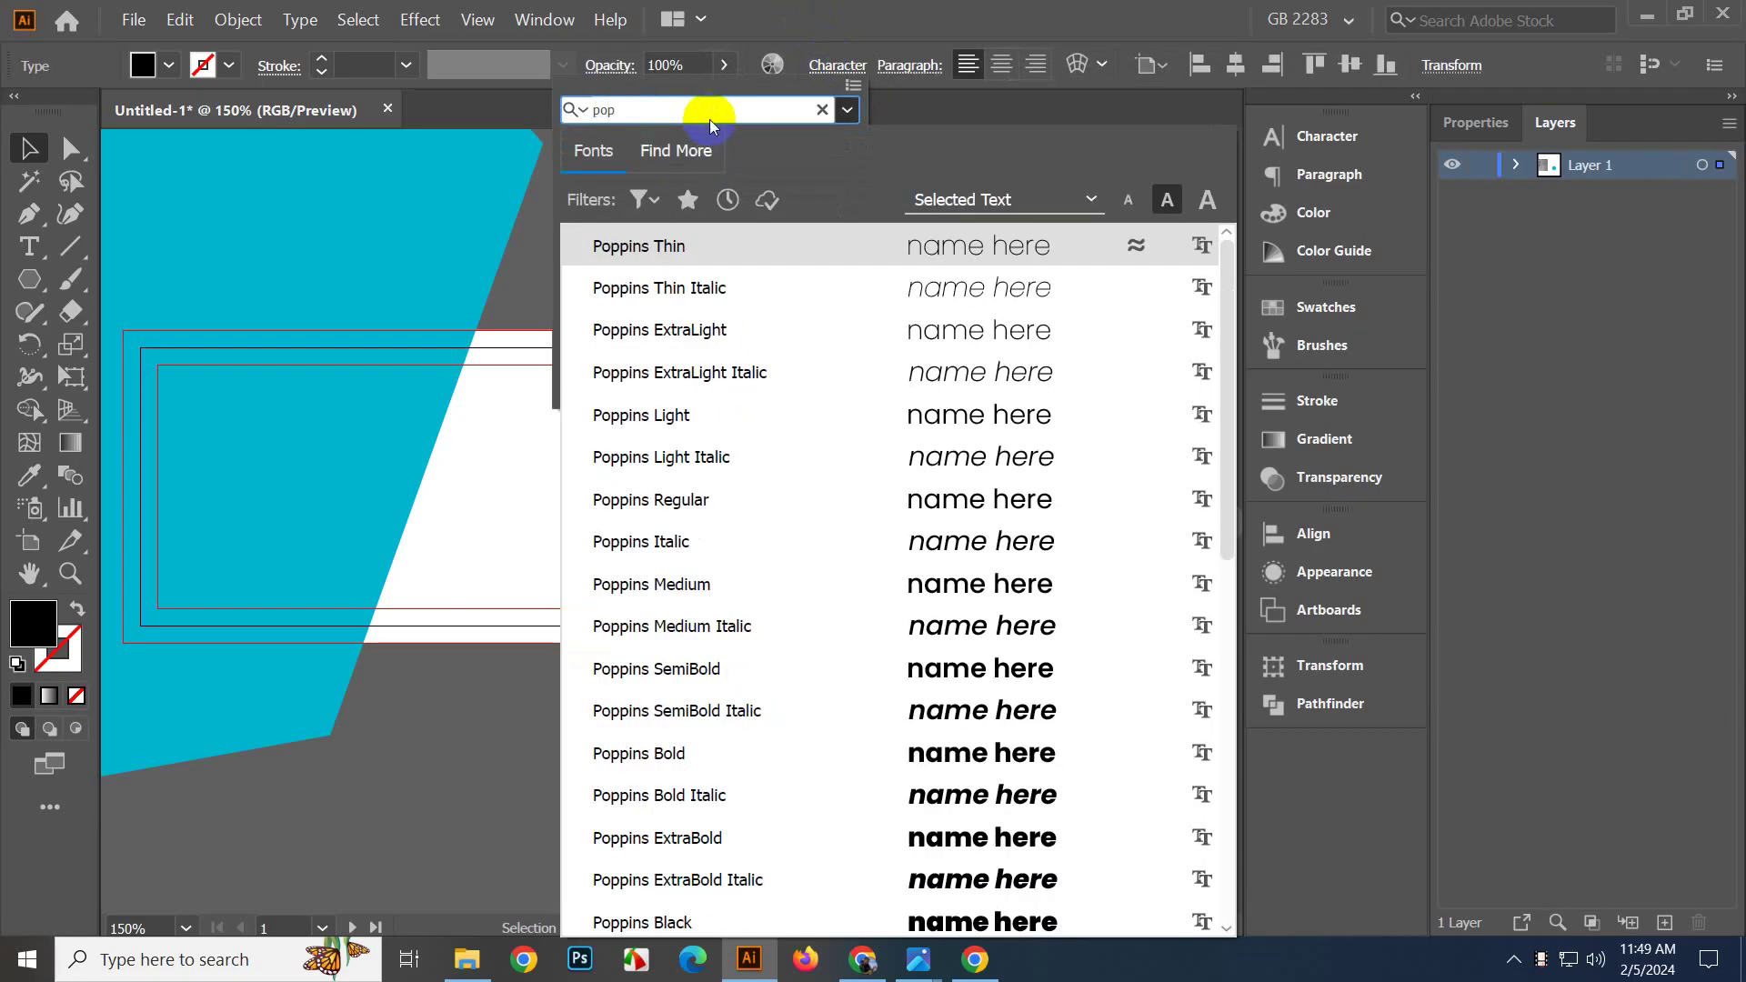
click(919, 669)
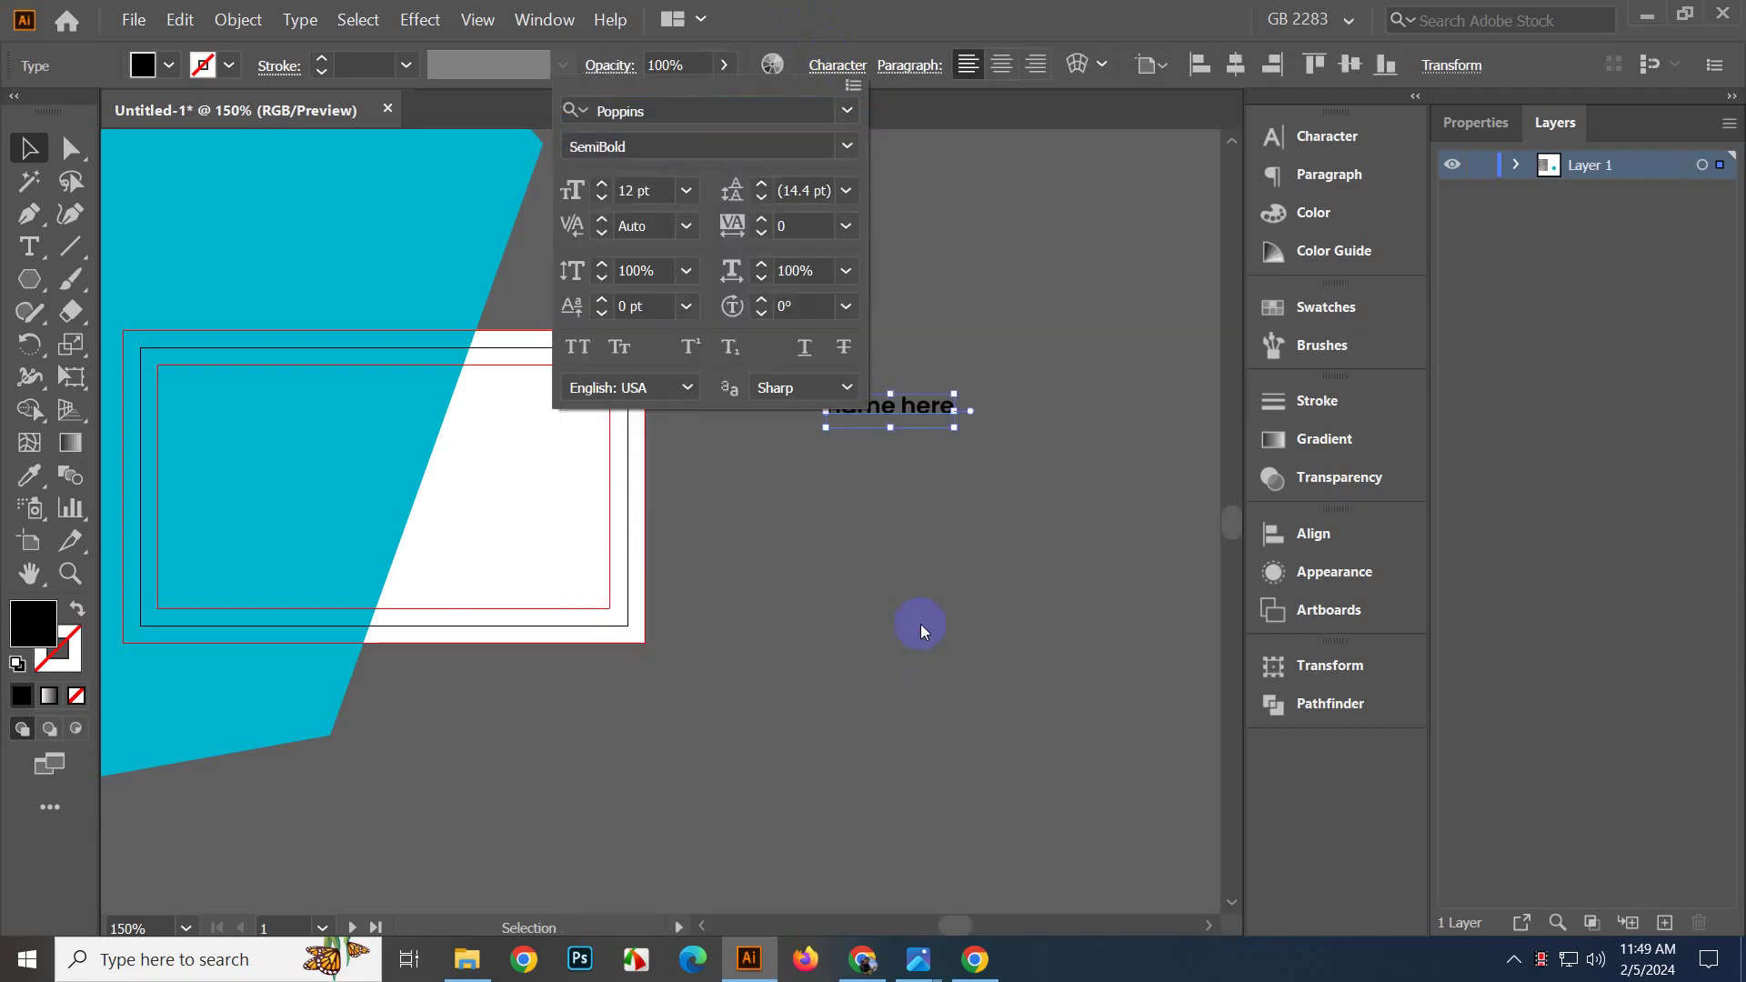
click(932, 591)
click(936, 577)
Switch the name text to all caps and enlarge it to about 24 pt.
click(900, 409)
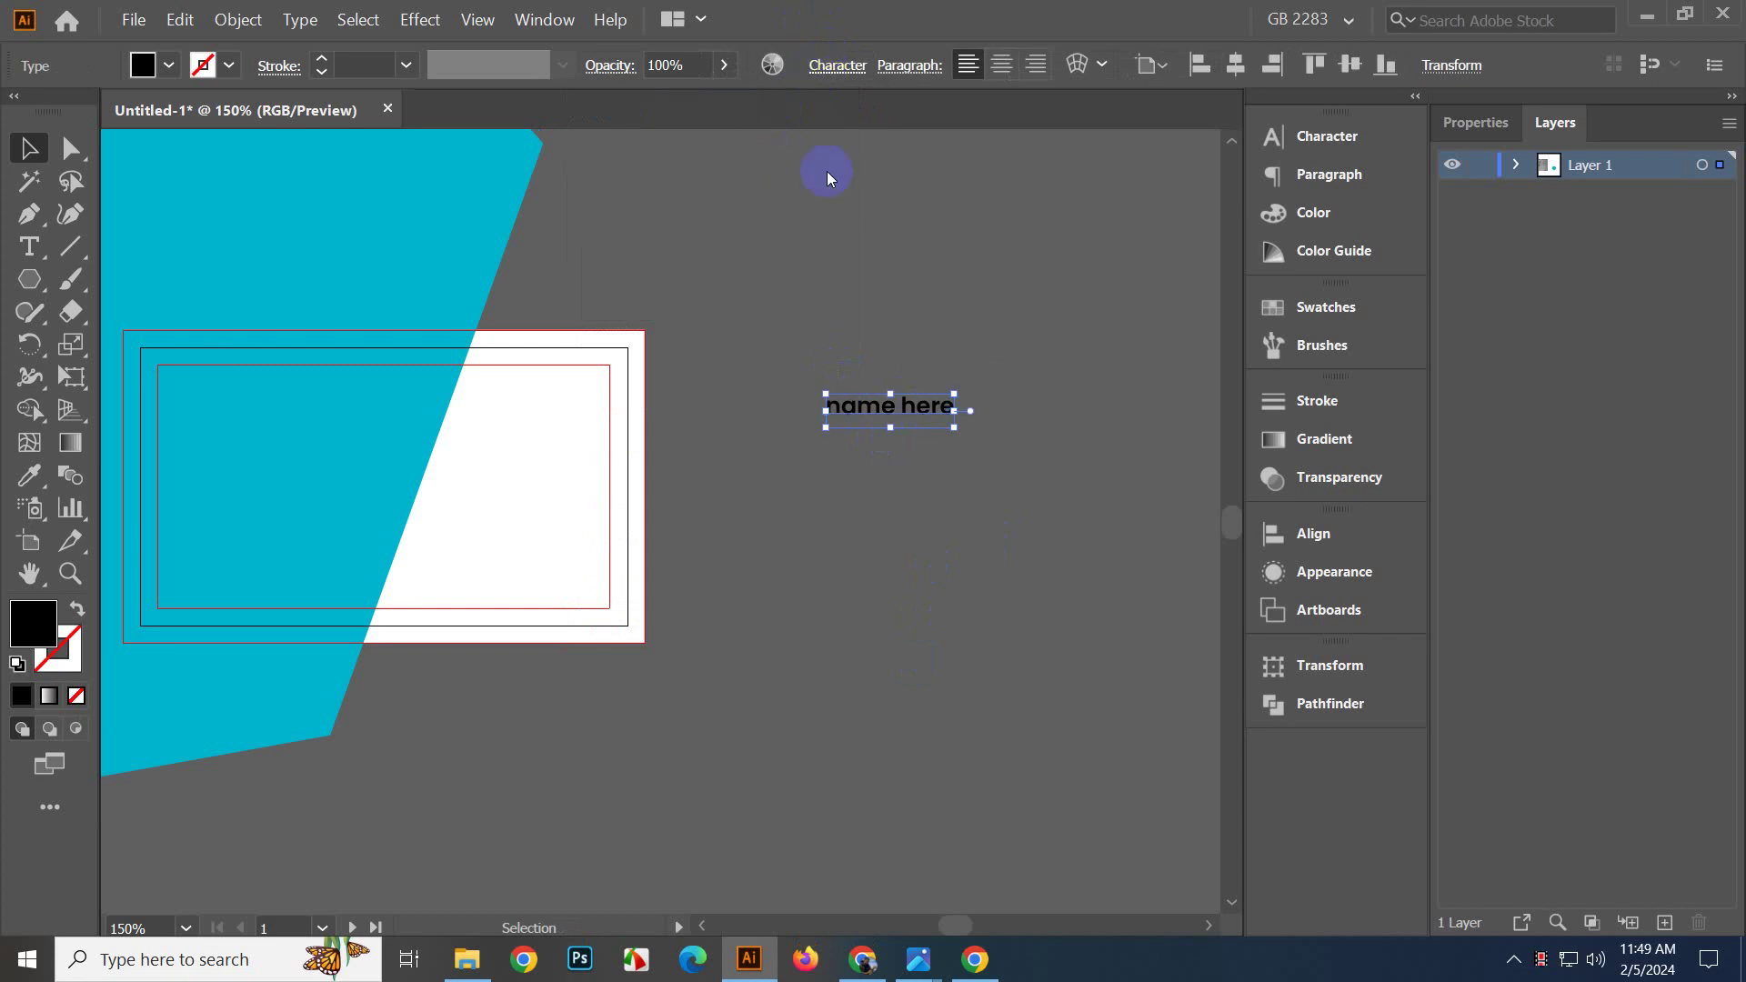
click(837, 66)
click(578, 346)
click(1020, 595)
click(1008, 578)
scroll(852, 425, up, 1)
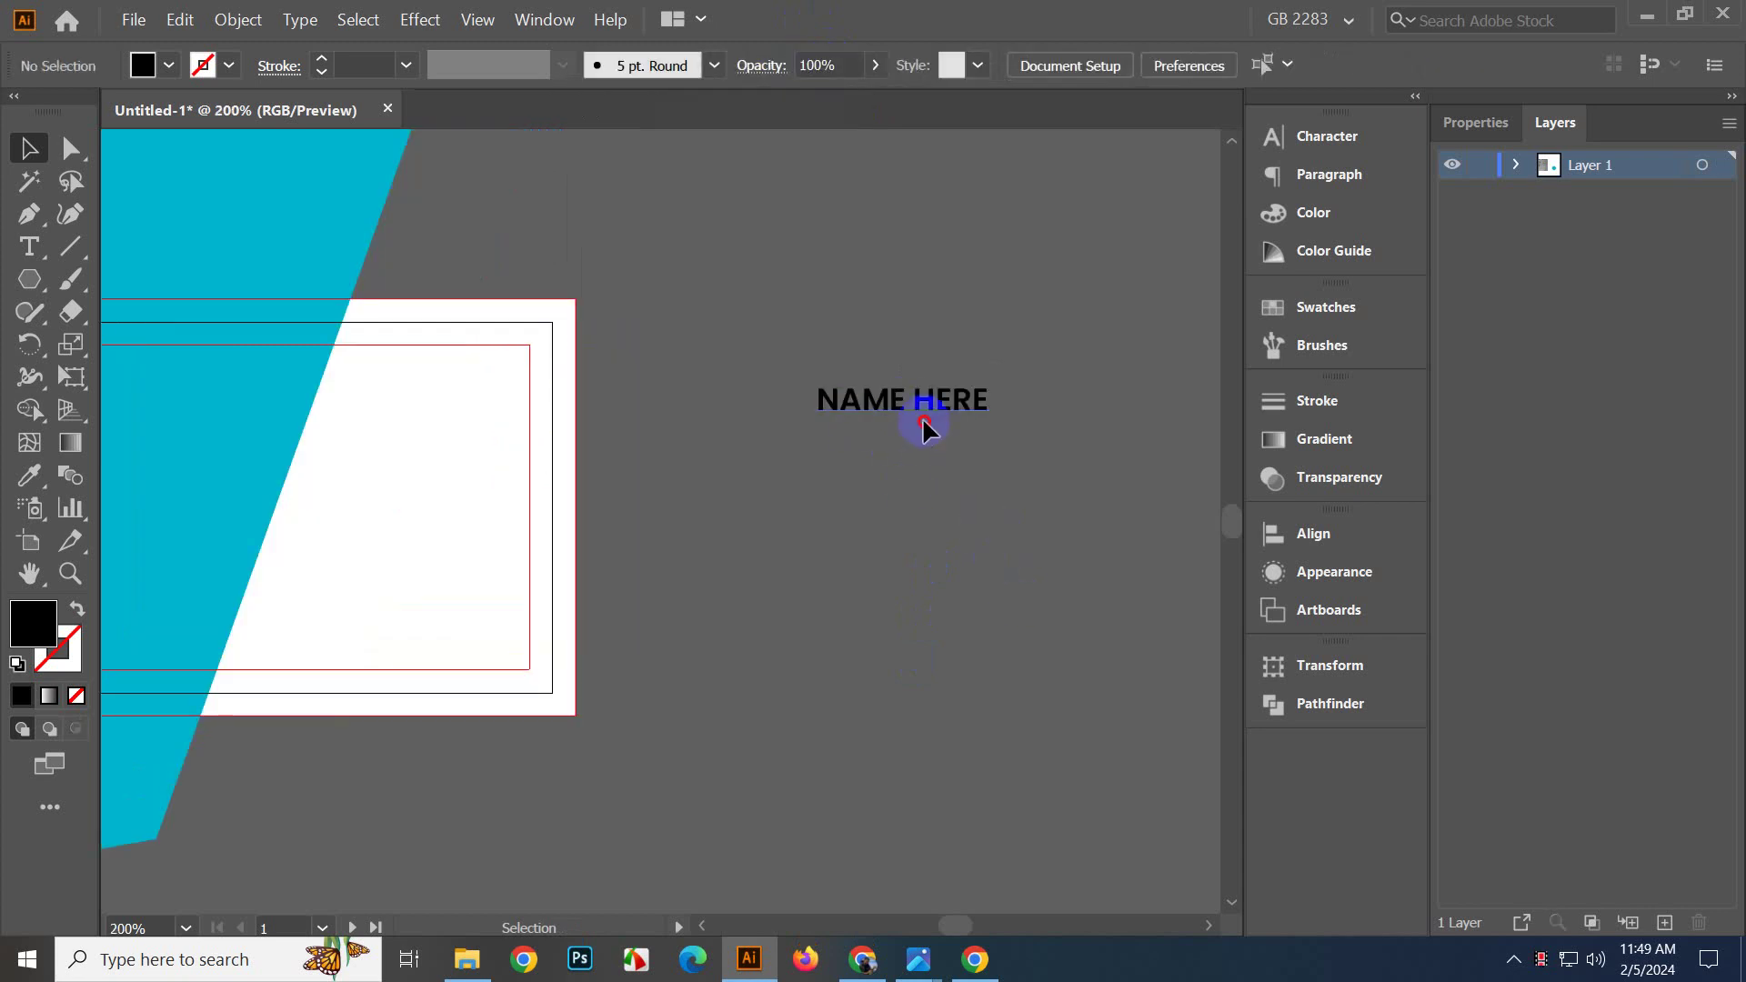
click(922, 424)
drag(991, 433, 1157, 571)
click(1090, 600)
Set the word "HERE" in the name text to the Poppins Light weight.
double_click(975, 424)
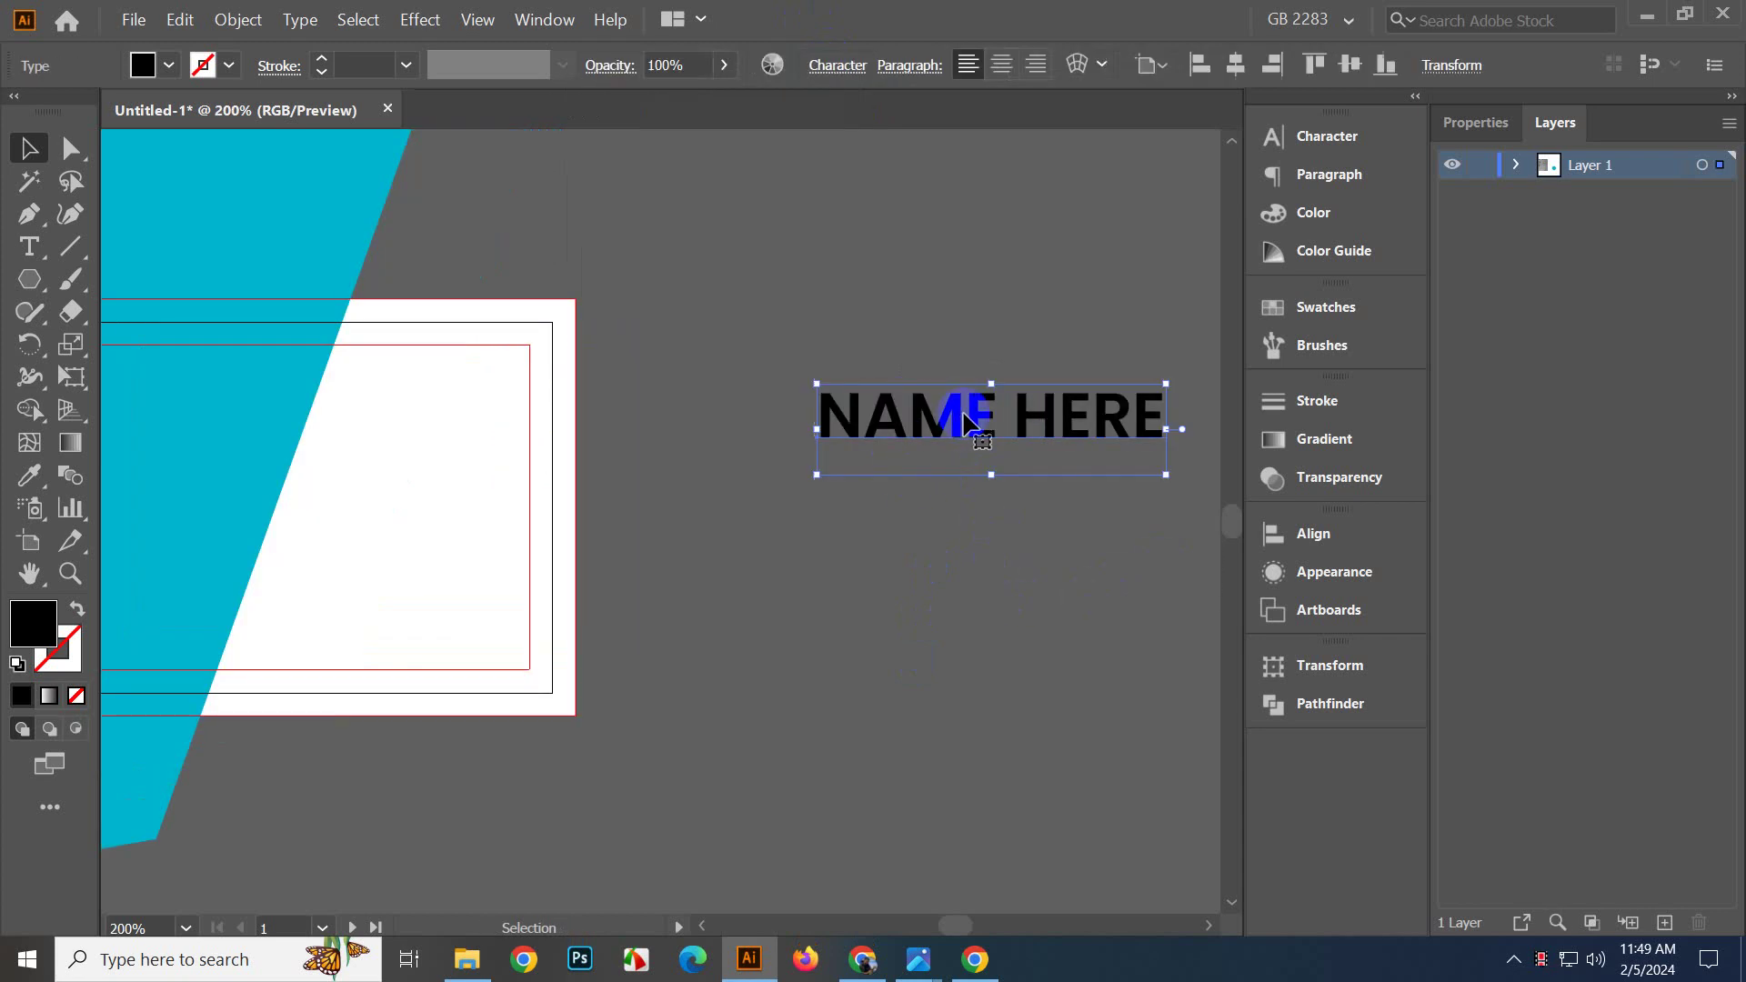
key(ctrl+a)
click(1025, 426)
drag(1017, 422, 1208, 440)
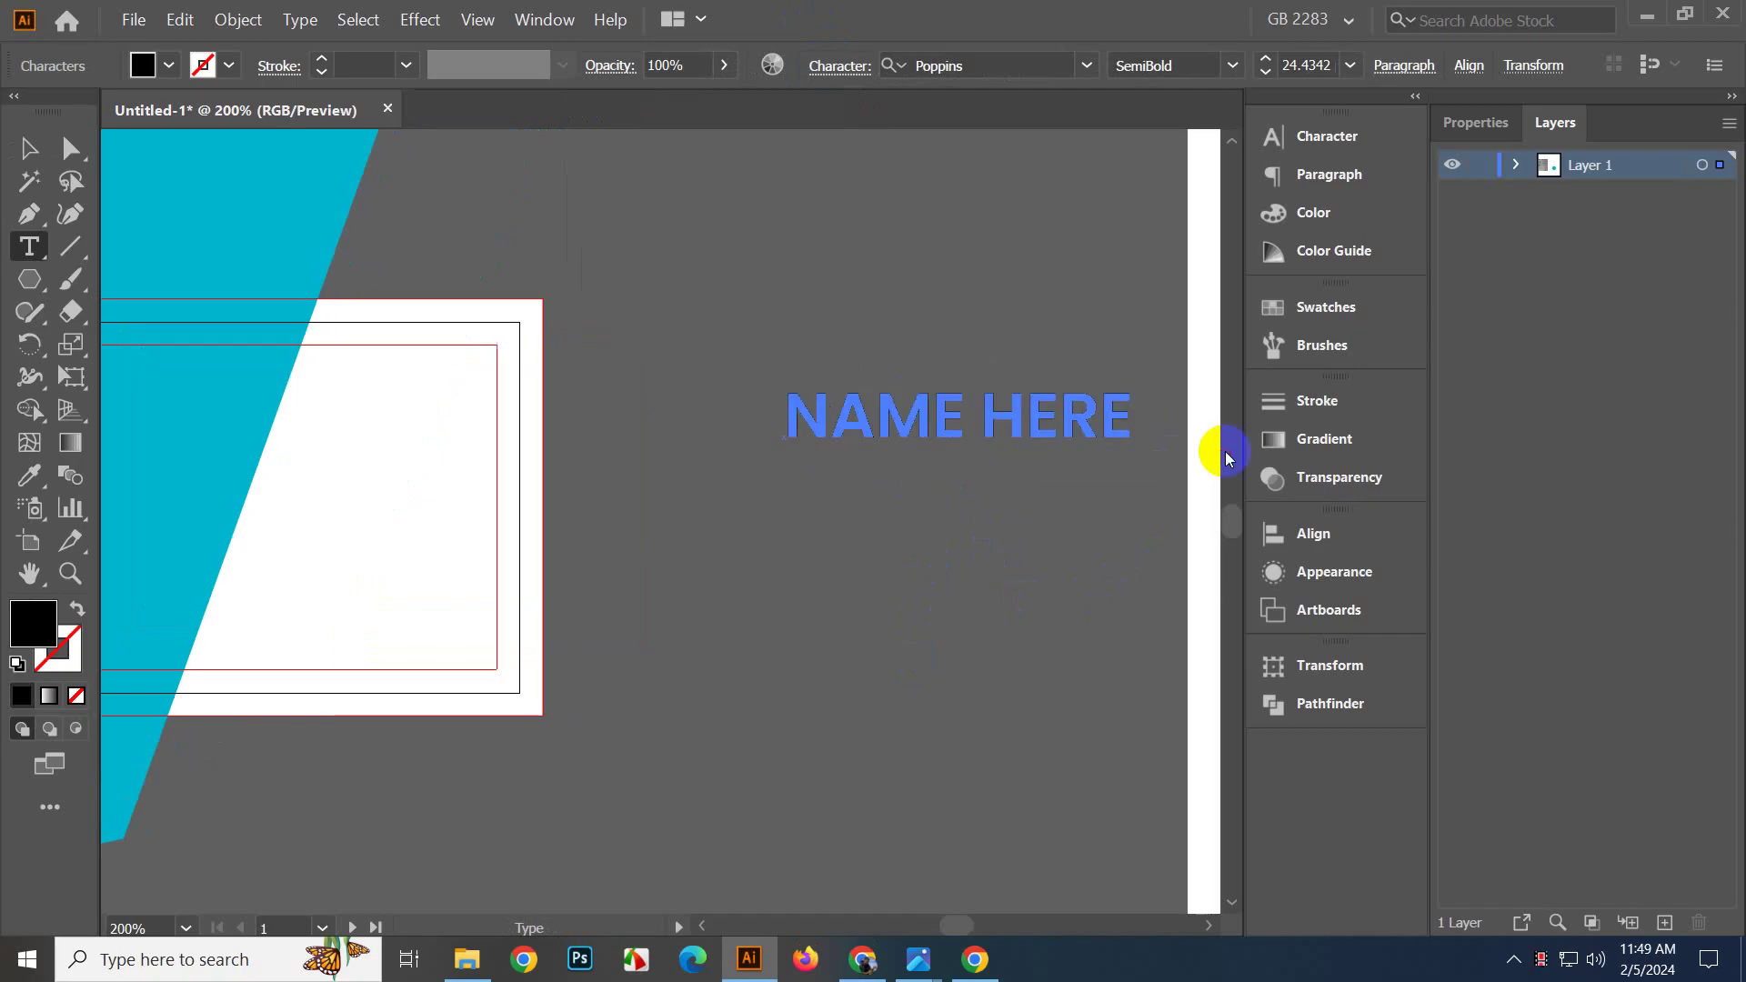
click(1232, 64)
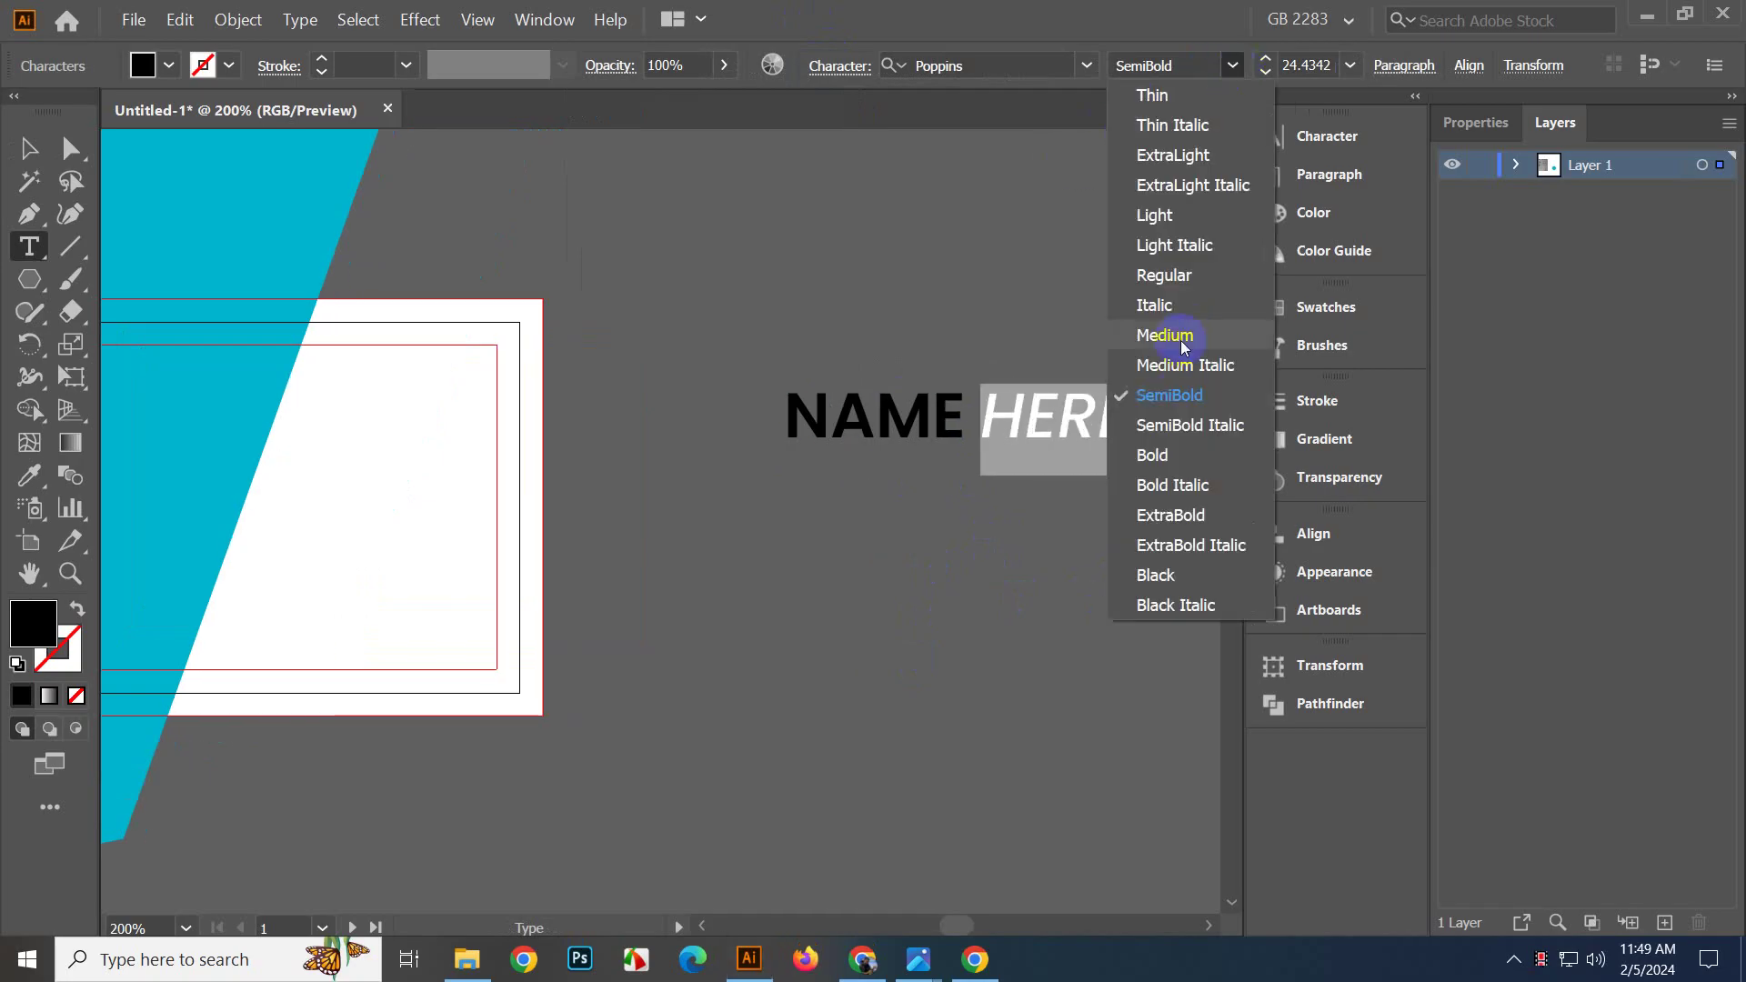
click(1209, 215)
click(41, 144)
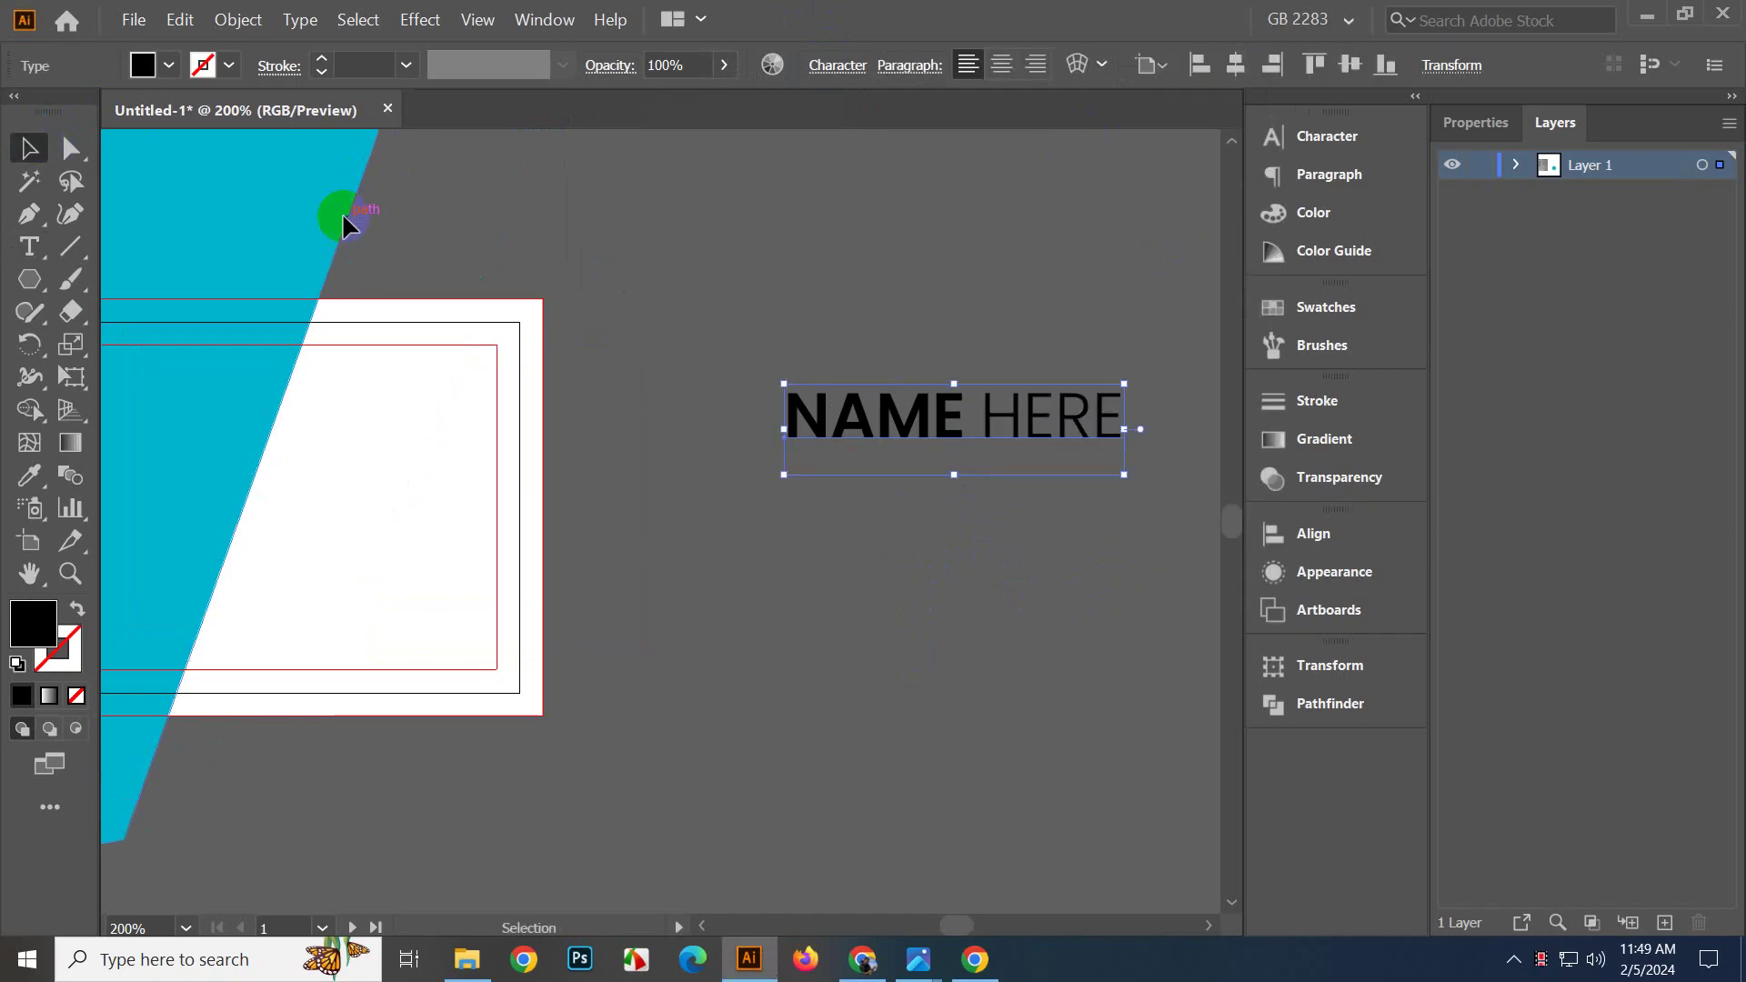
click(740, 338)
Move the name text onto the cyan area of the first card and fill it with white.
scroll(741, 353, down, 2)
drag(715, 534, 839, 614)
drag(1019, 470, 590, 465)
click(1261, 314)
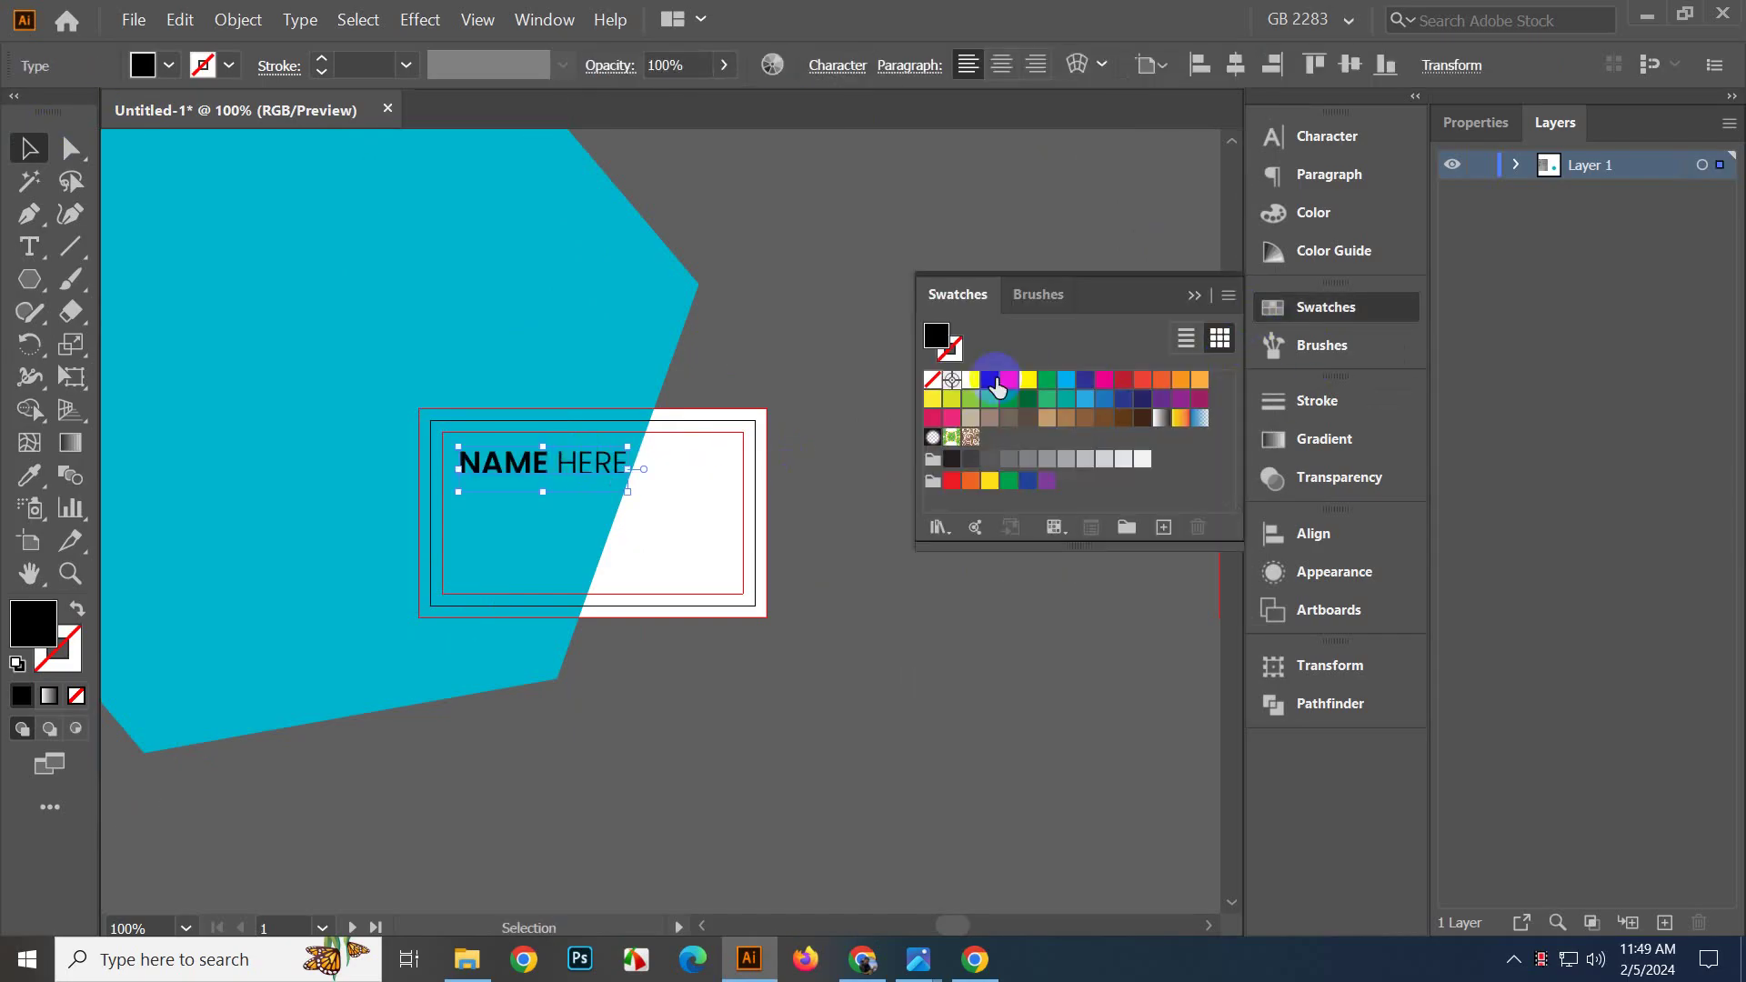
click(971, 380)
click(1201, 302)
click(877, 511)
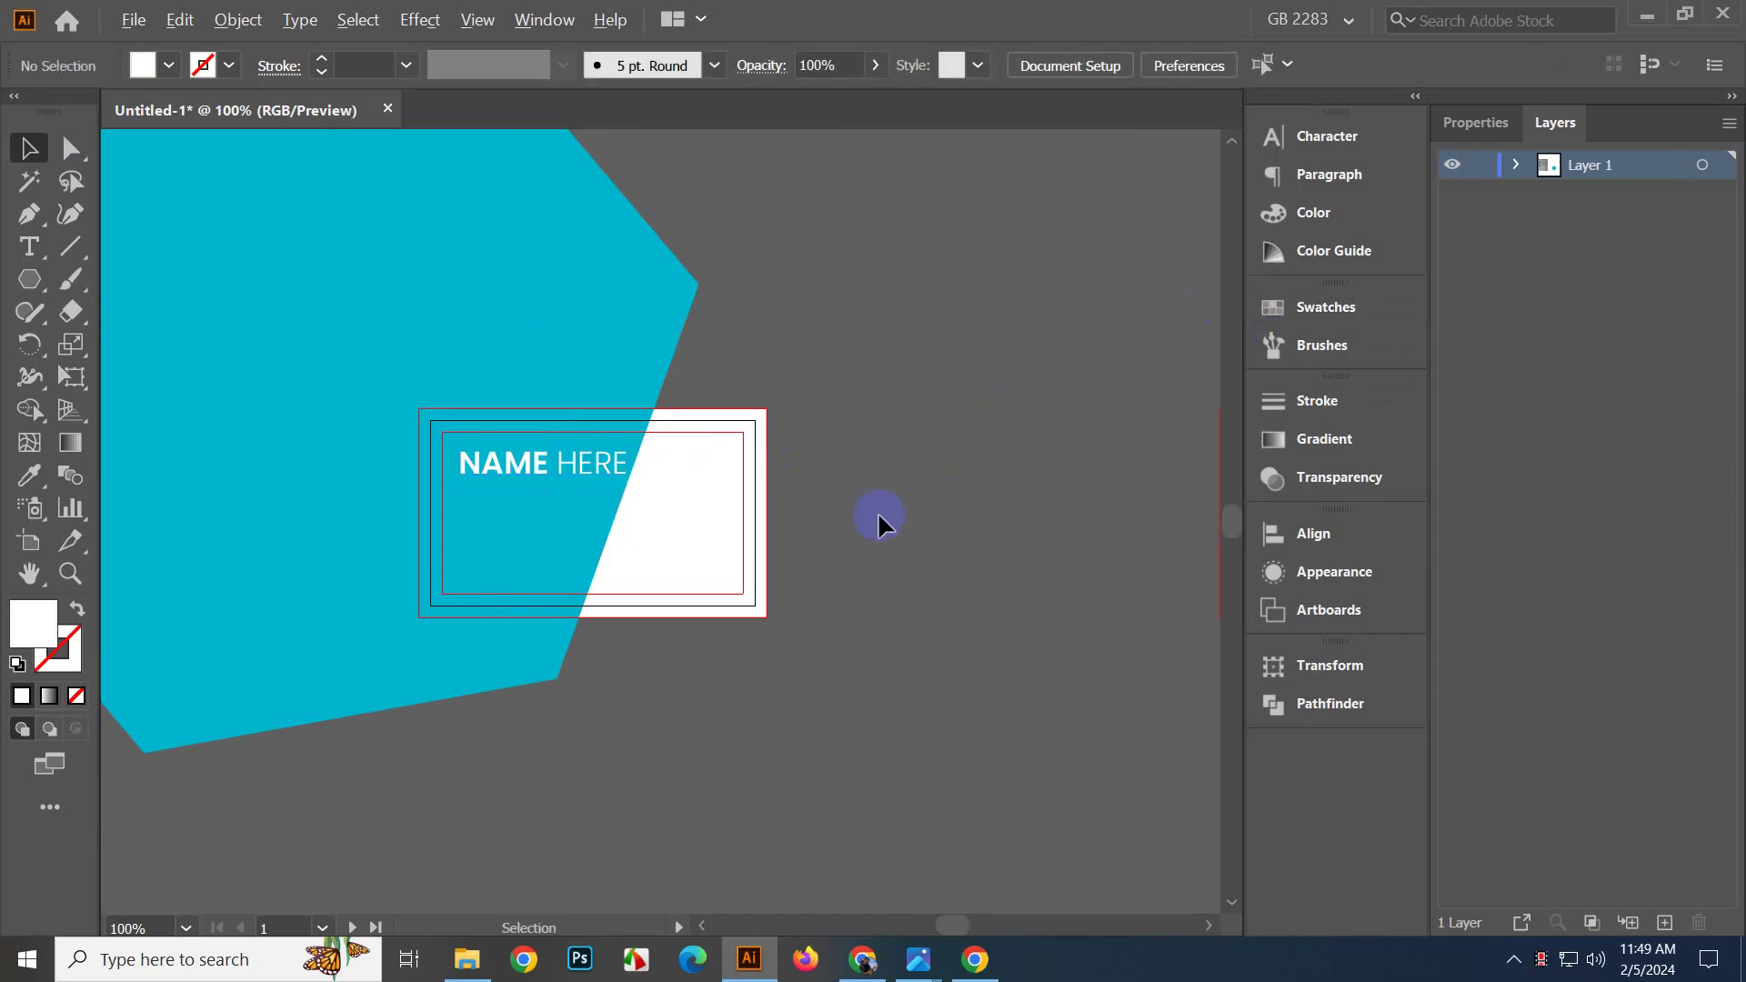
Scale the name text down to about 14.4 pt and place it just inside the upper-left corner of the innermost guide.
scroll(877, 511, up, 1)
drag(764, 457, 1057, 462)
scroll(1000, 466, up, 1)
drag(899, 436, 870, 419)
scroll(870, 418, up, 2)
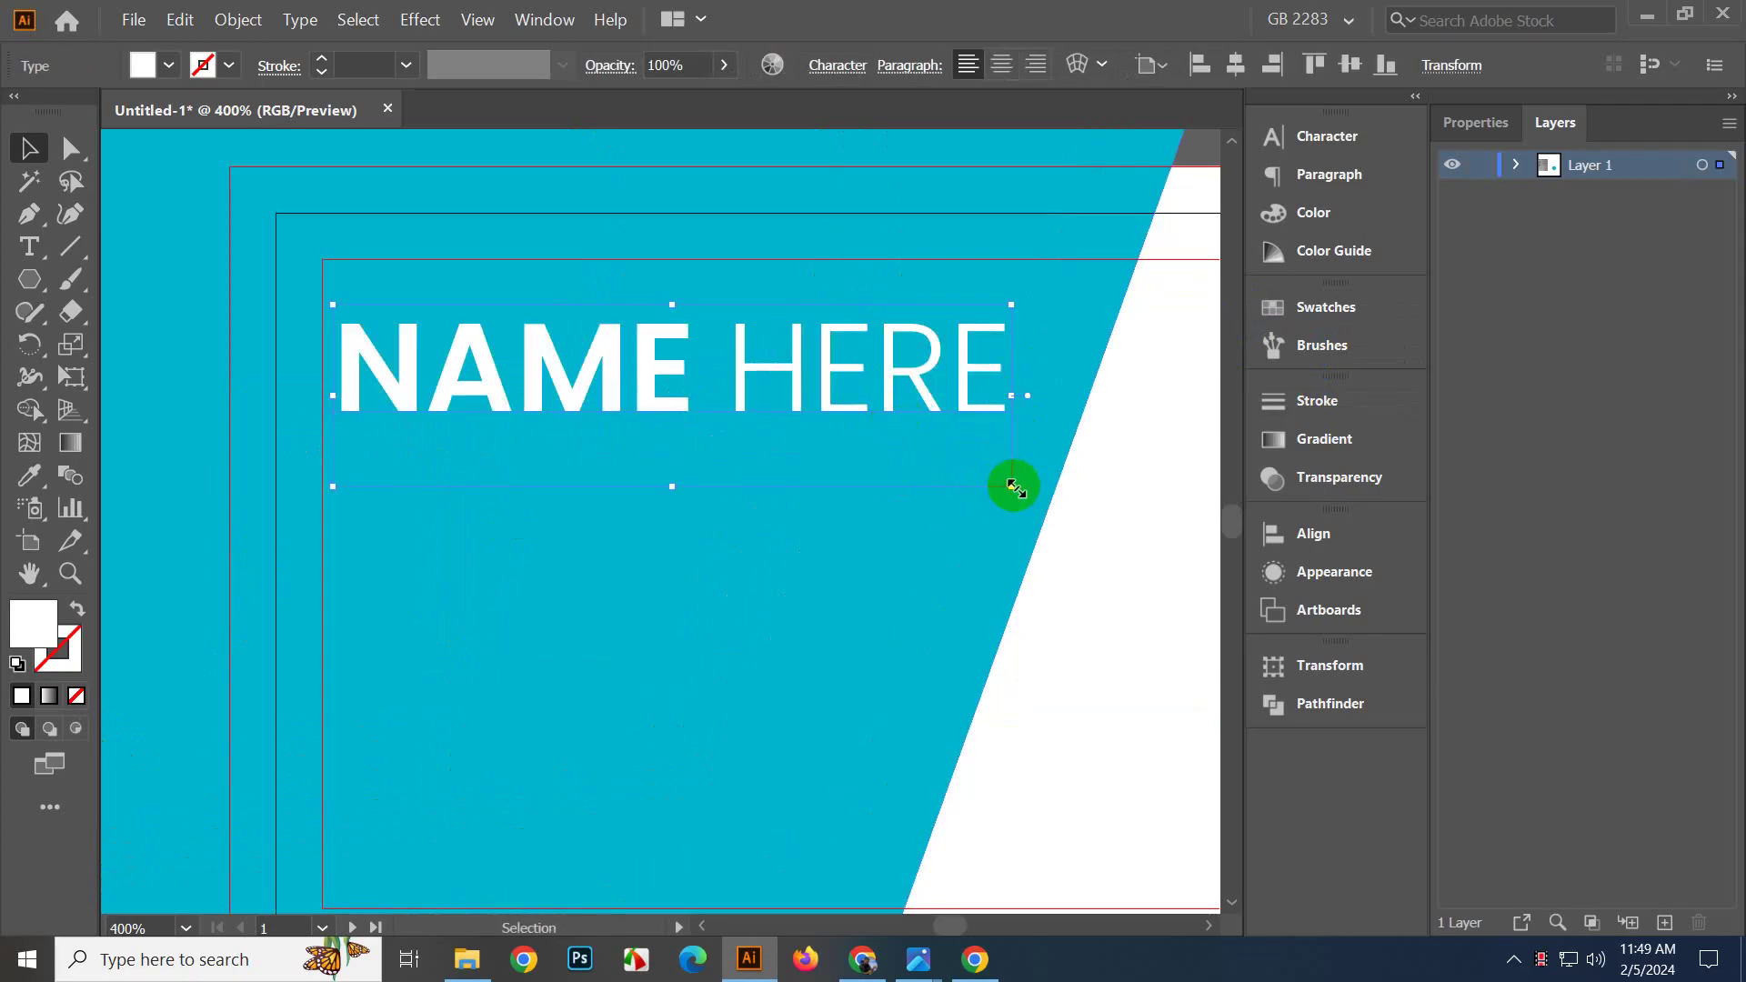
drag(1012, 486, 734, 412)
drag(599, 354, 628, 367)
Set the name text's font size to 16 pt.
click(836, 66)
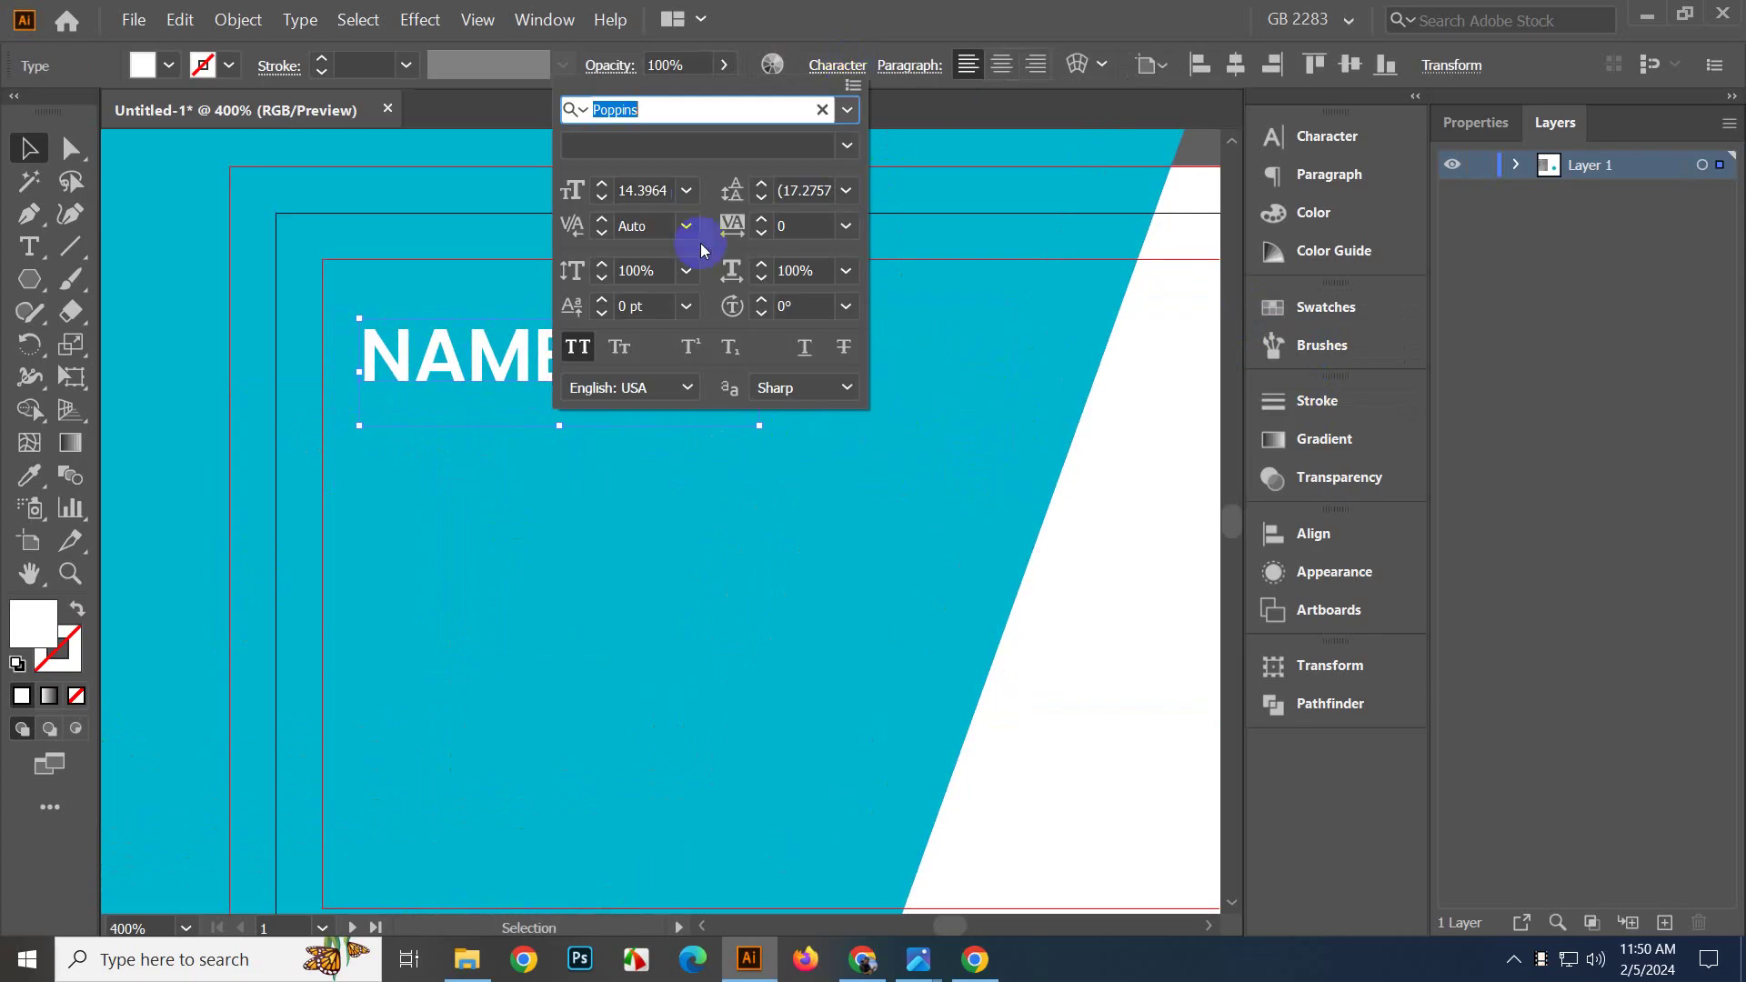
click(593, 184)
click(593, 184)
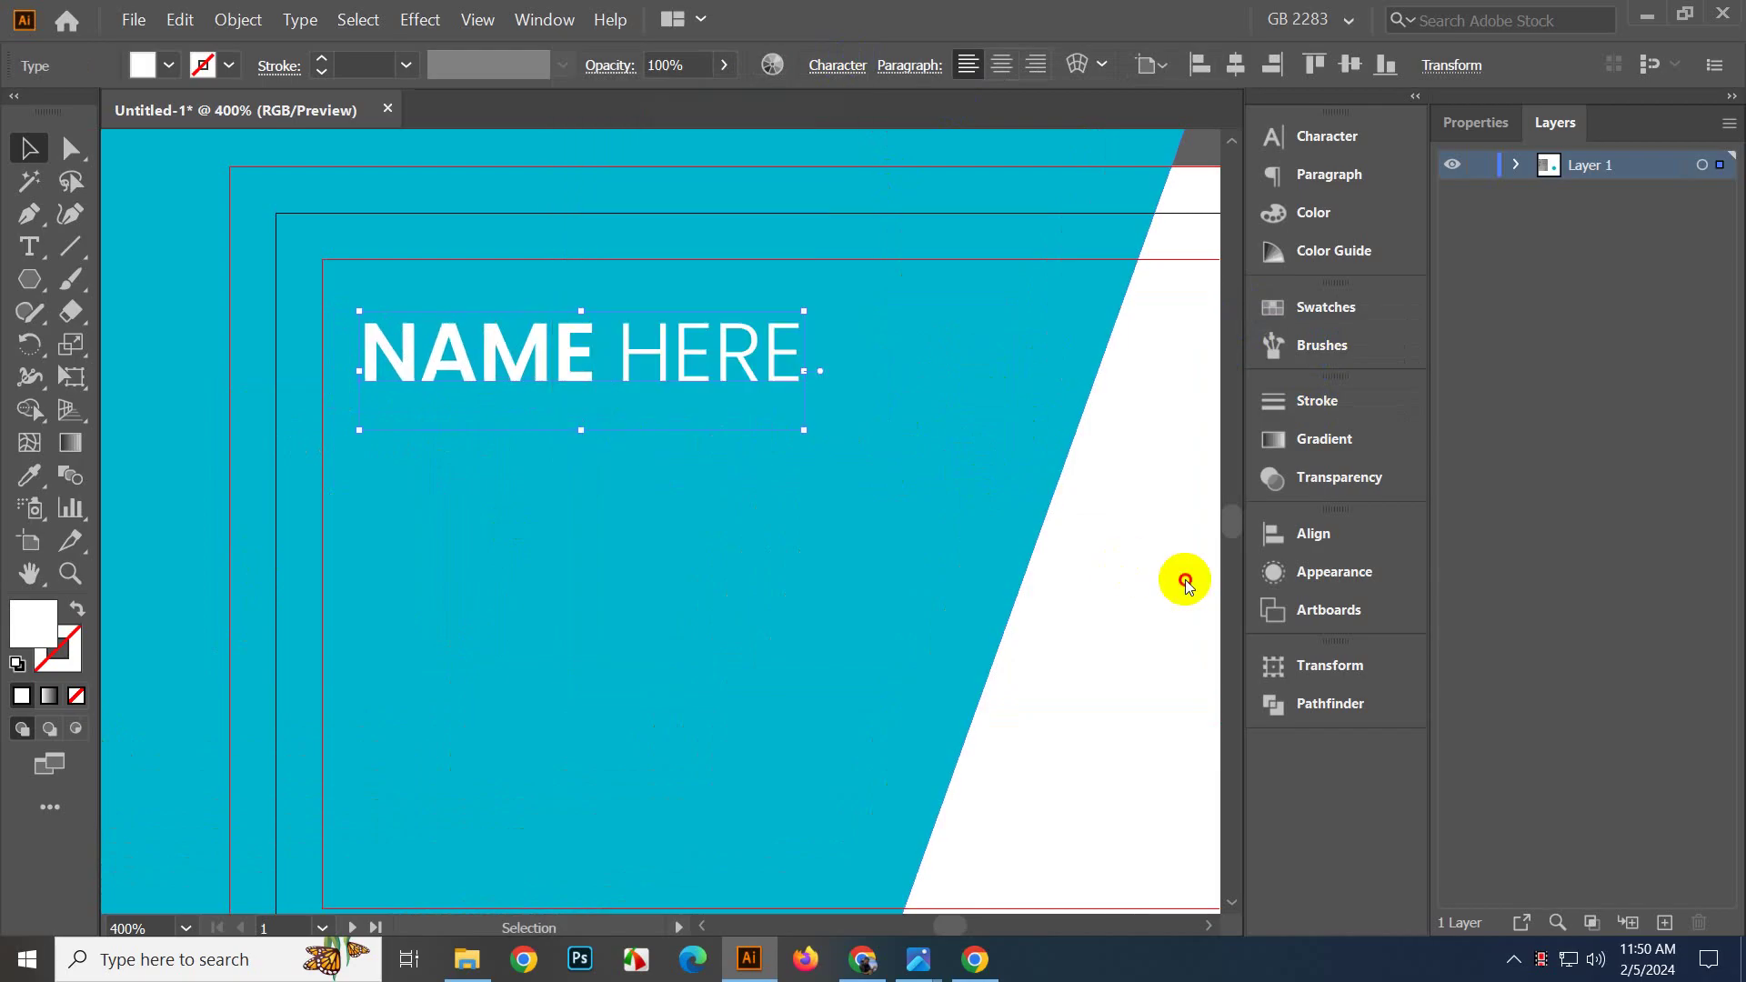
click(825, 78)
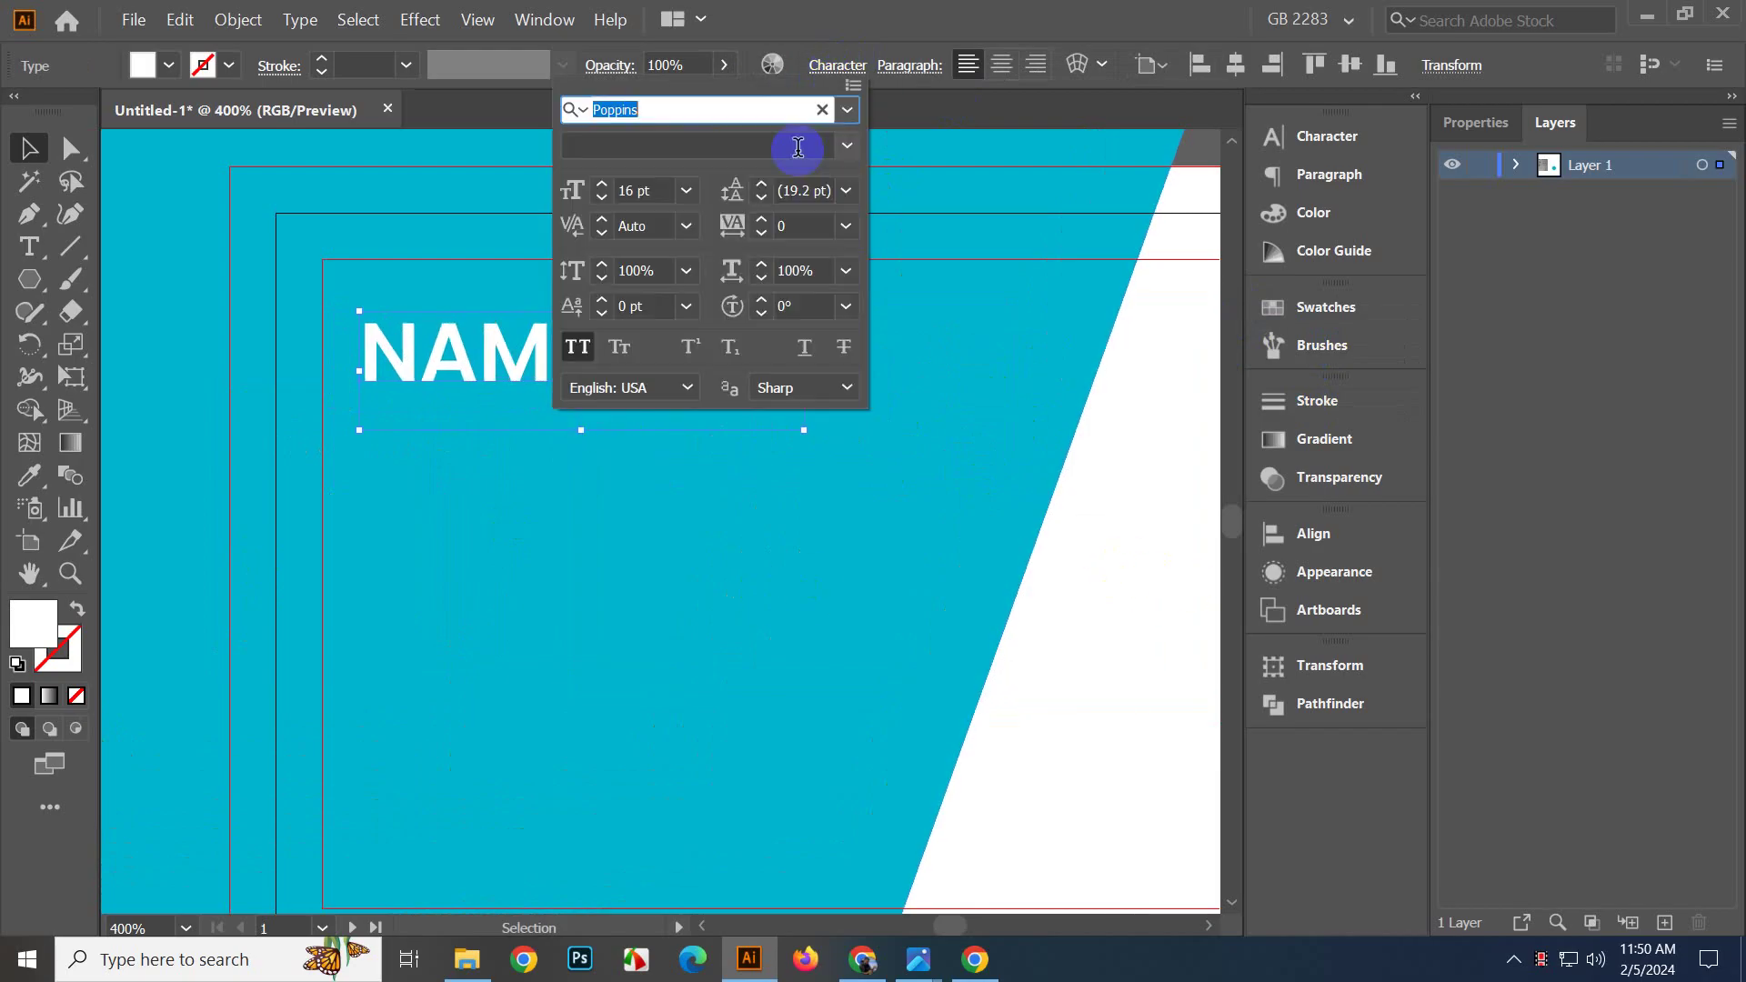
click(846, 109)
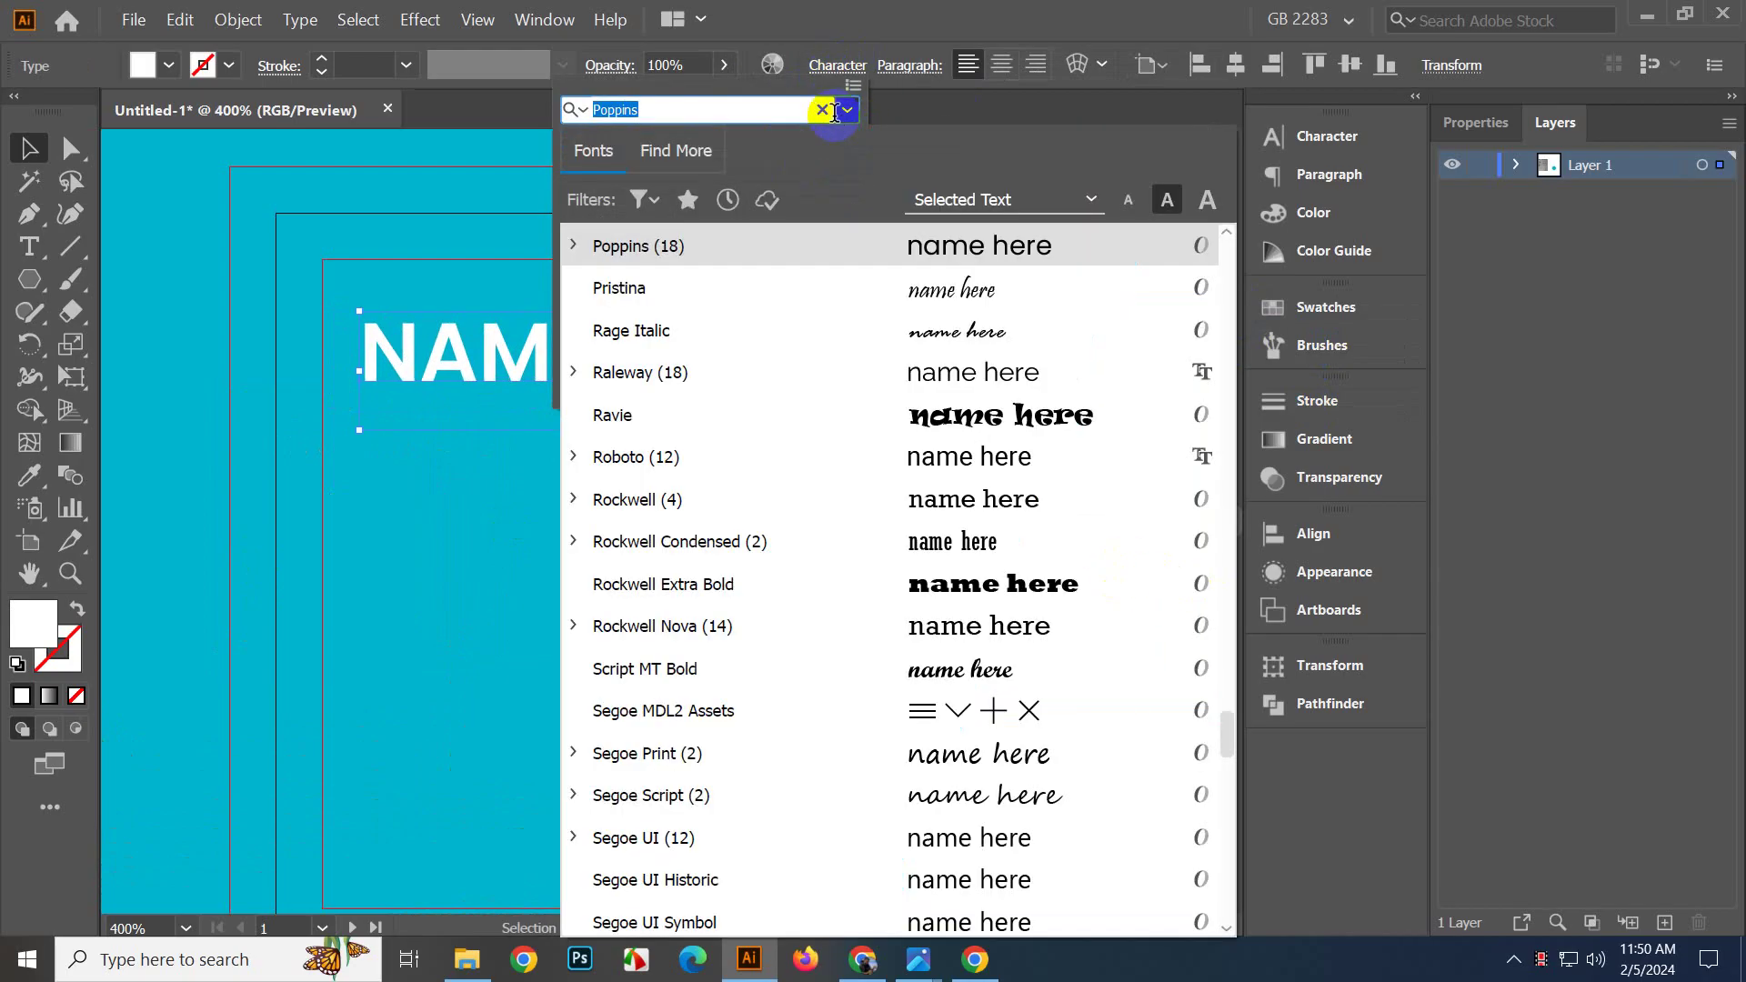
click(886, 120)
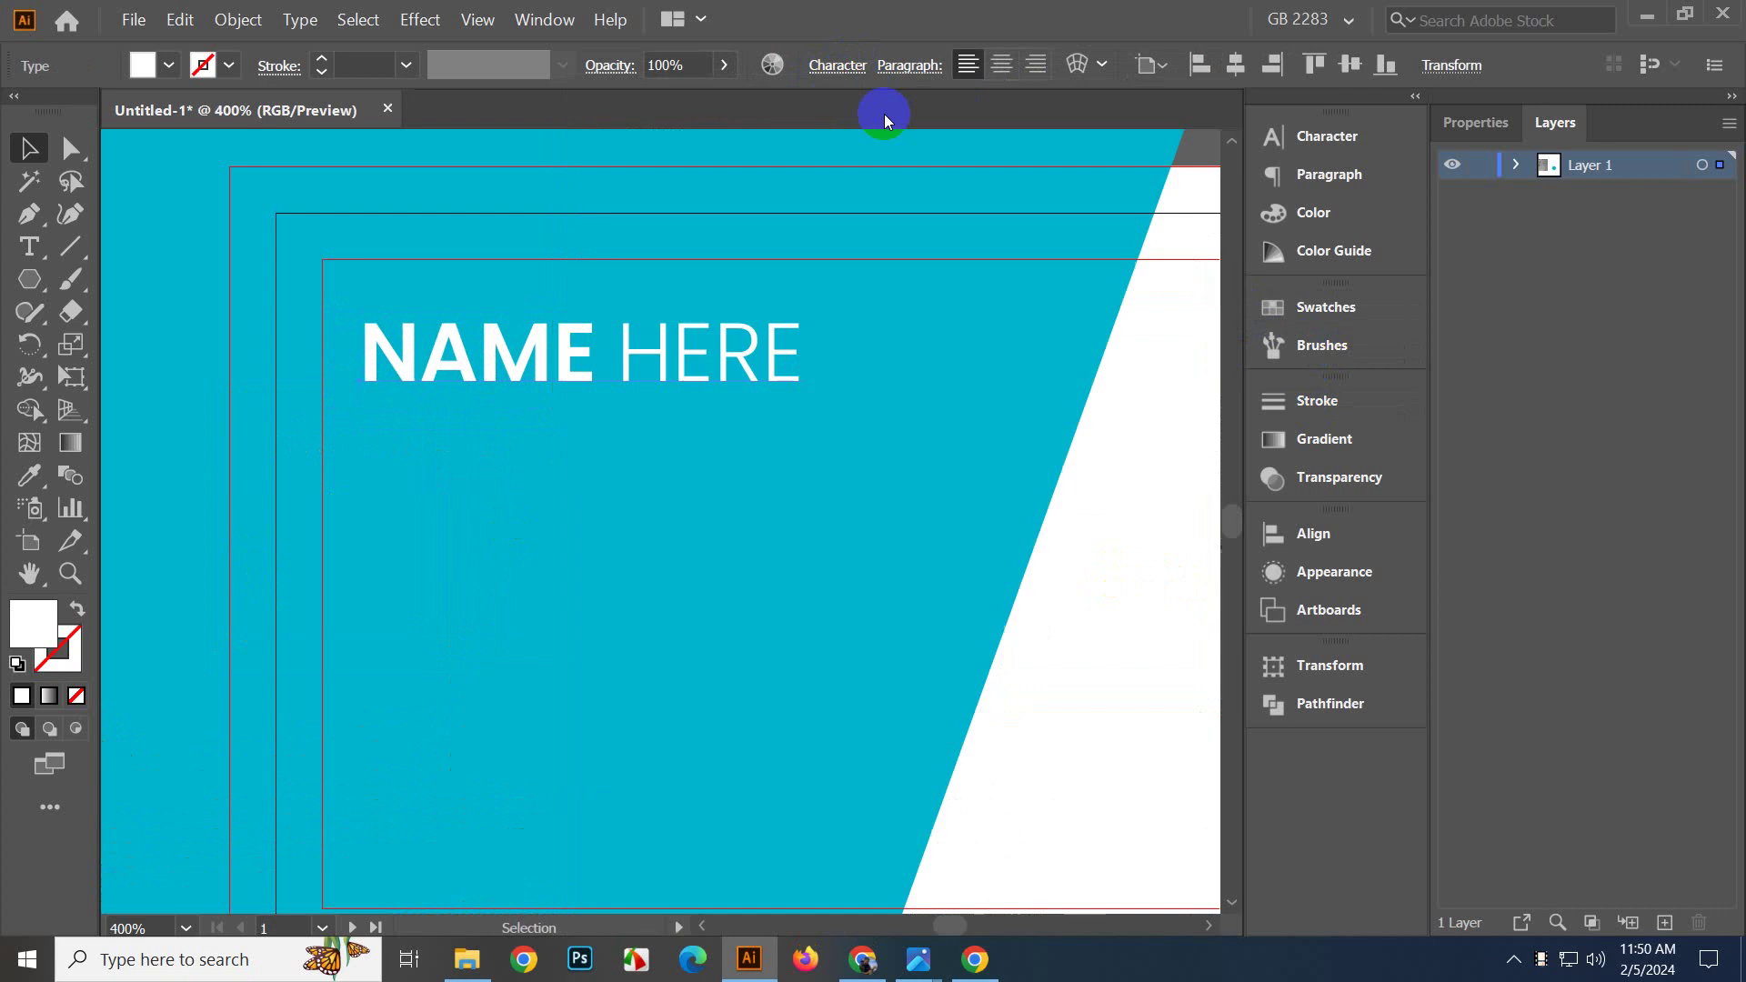
Set the name text's font size to 18 pt and deselect it.
click(837, 66)
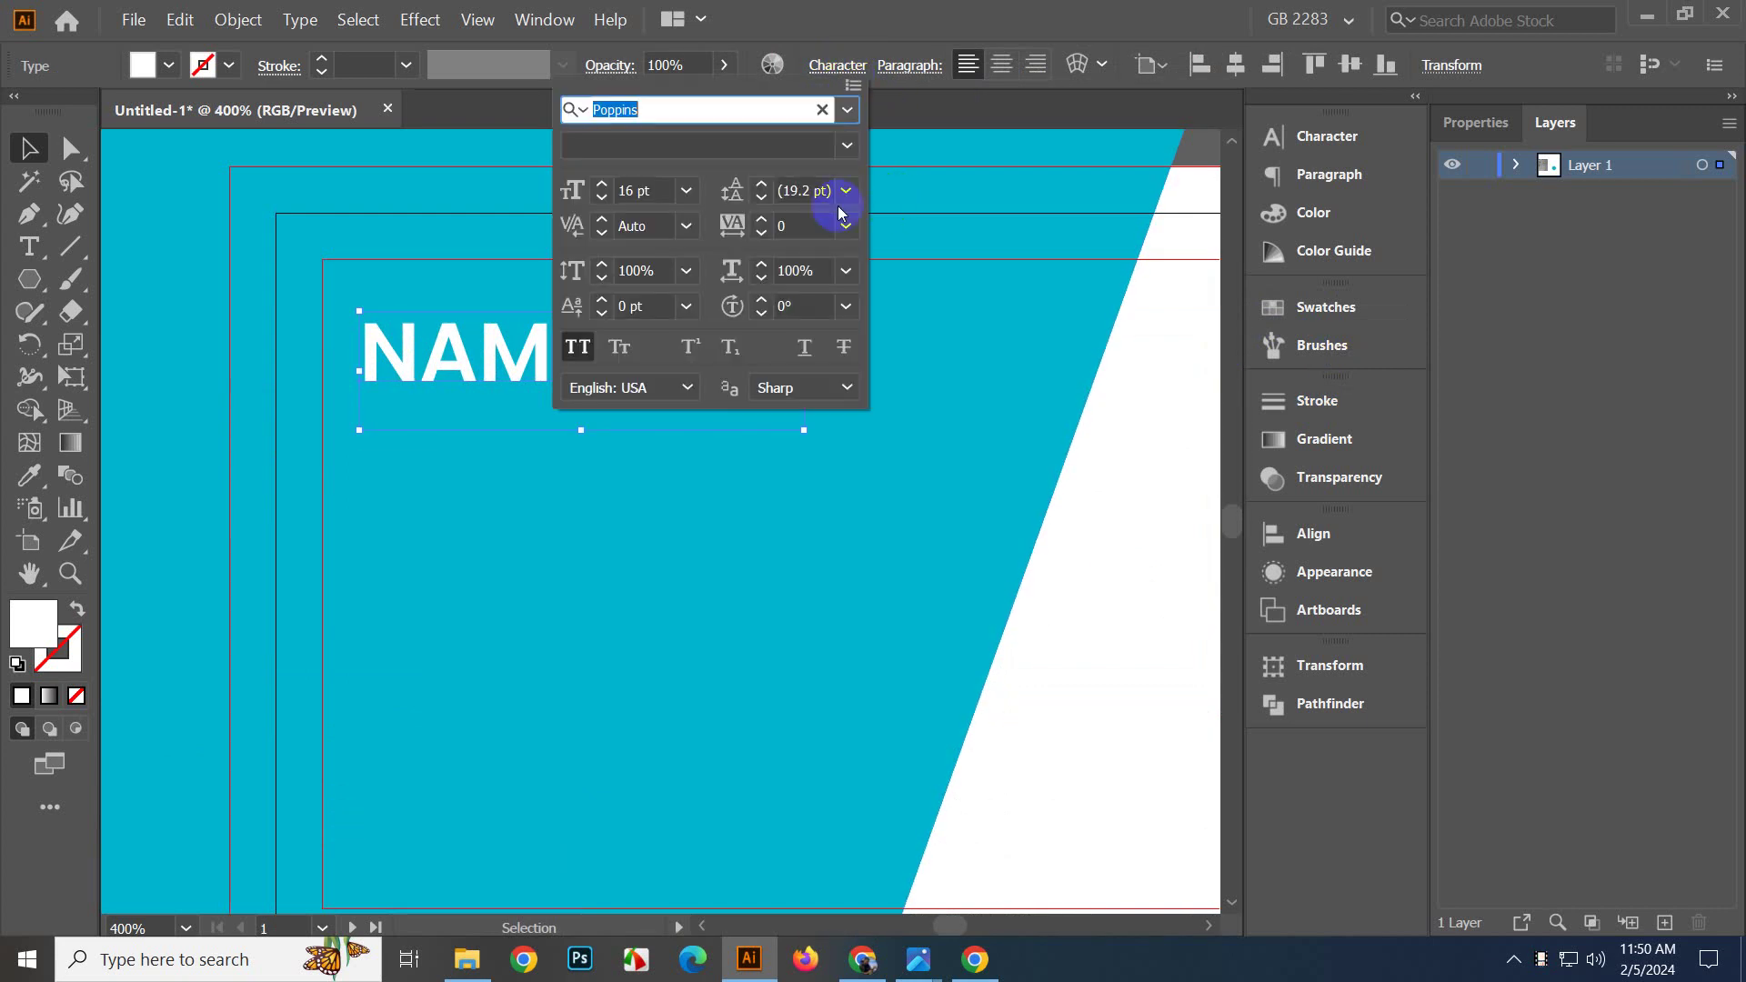
click(687, 190)
click(740, 499)
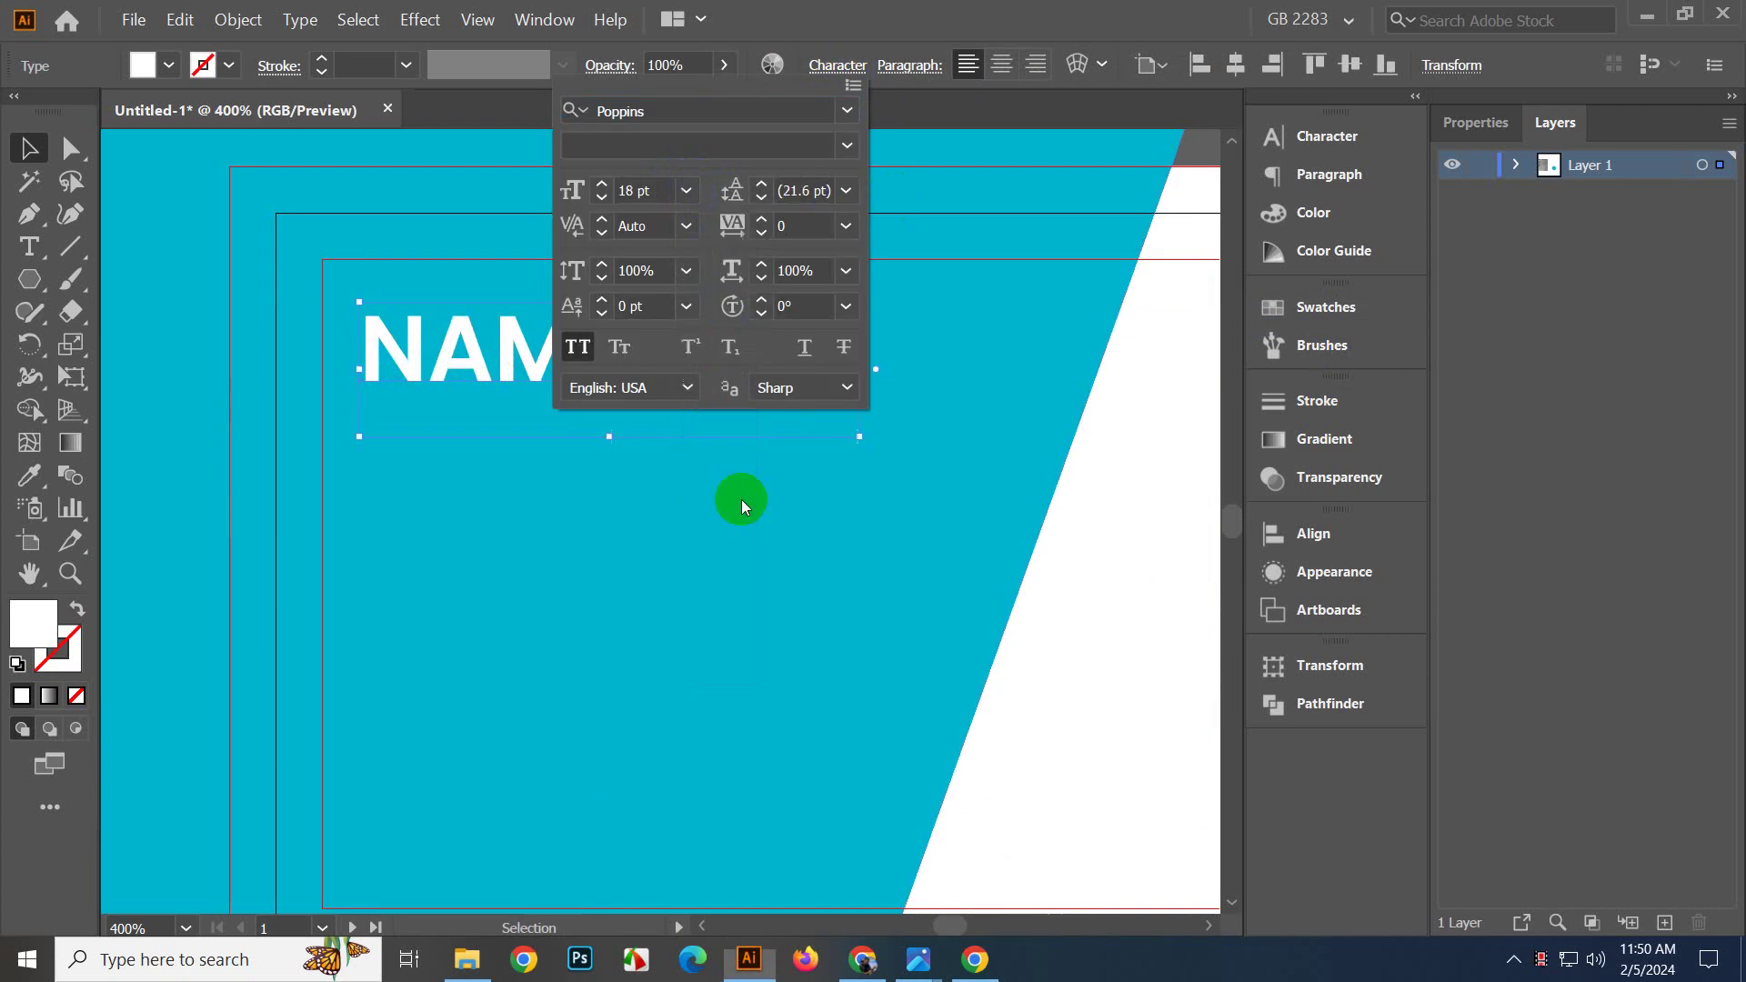
click(662, 489)
scroll(662, 489, down, 4)
click(897, 346)
scroll(693, 493, up, 2)
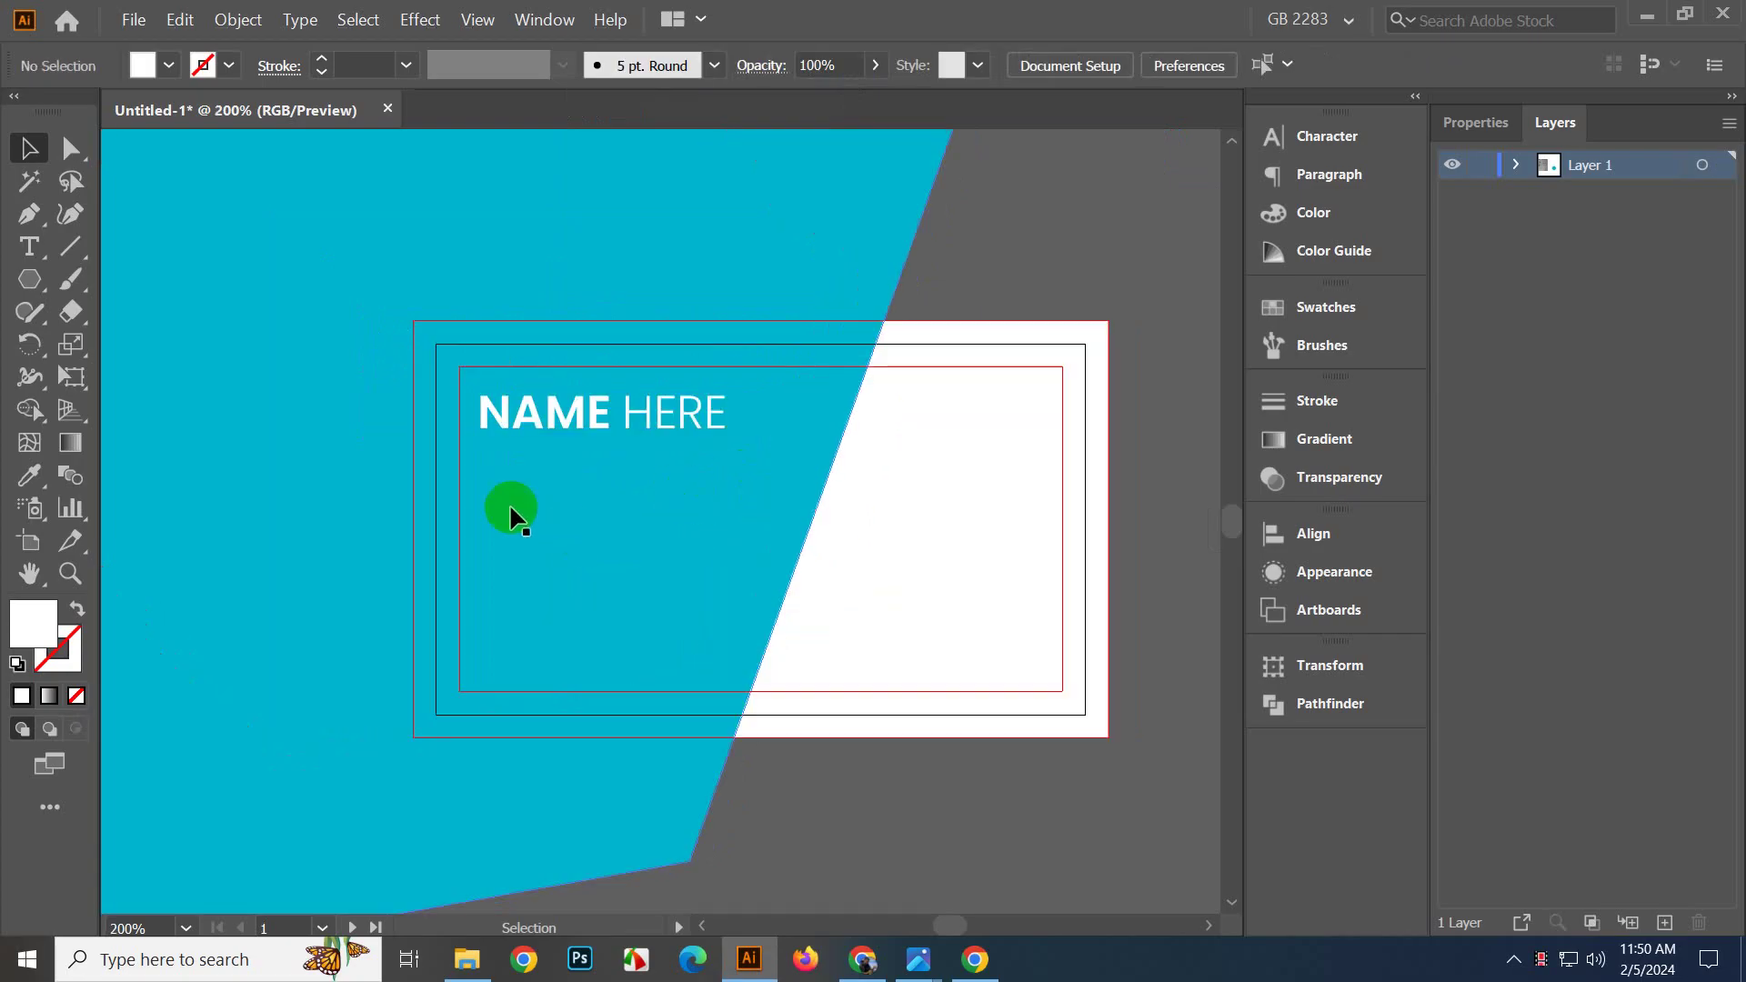
Add a text line reading "DESIGNATION" below the name on the cyan area.
scroll(510, 517, up, 1)
click(30, 247)
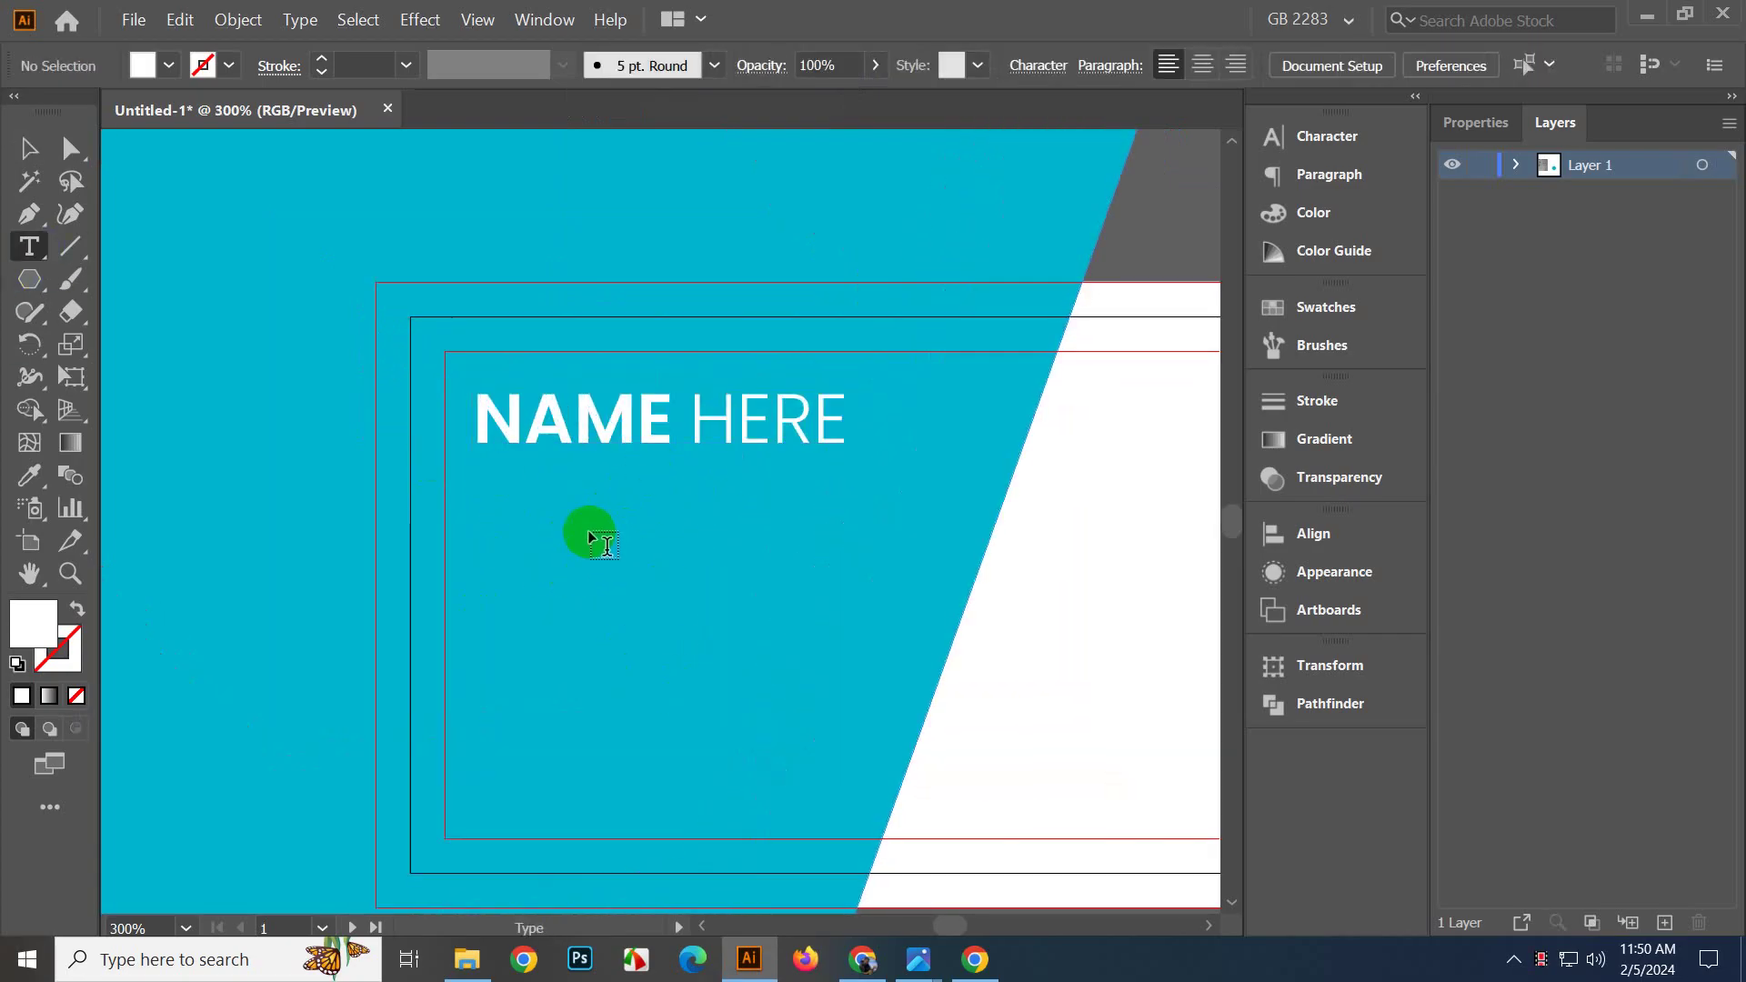
click(558, 581)
text(DESIGNATION)
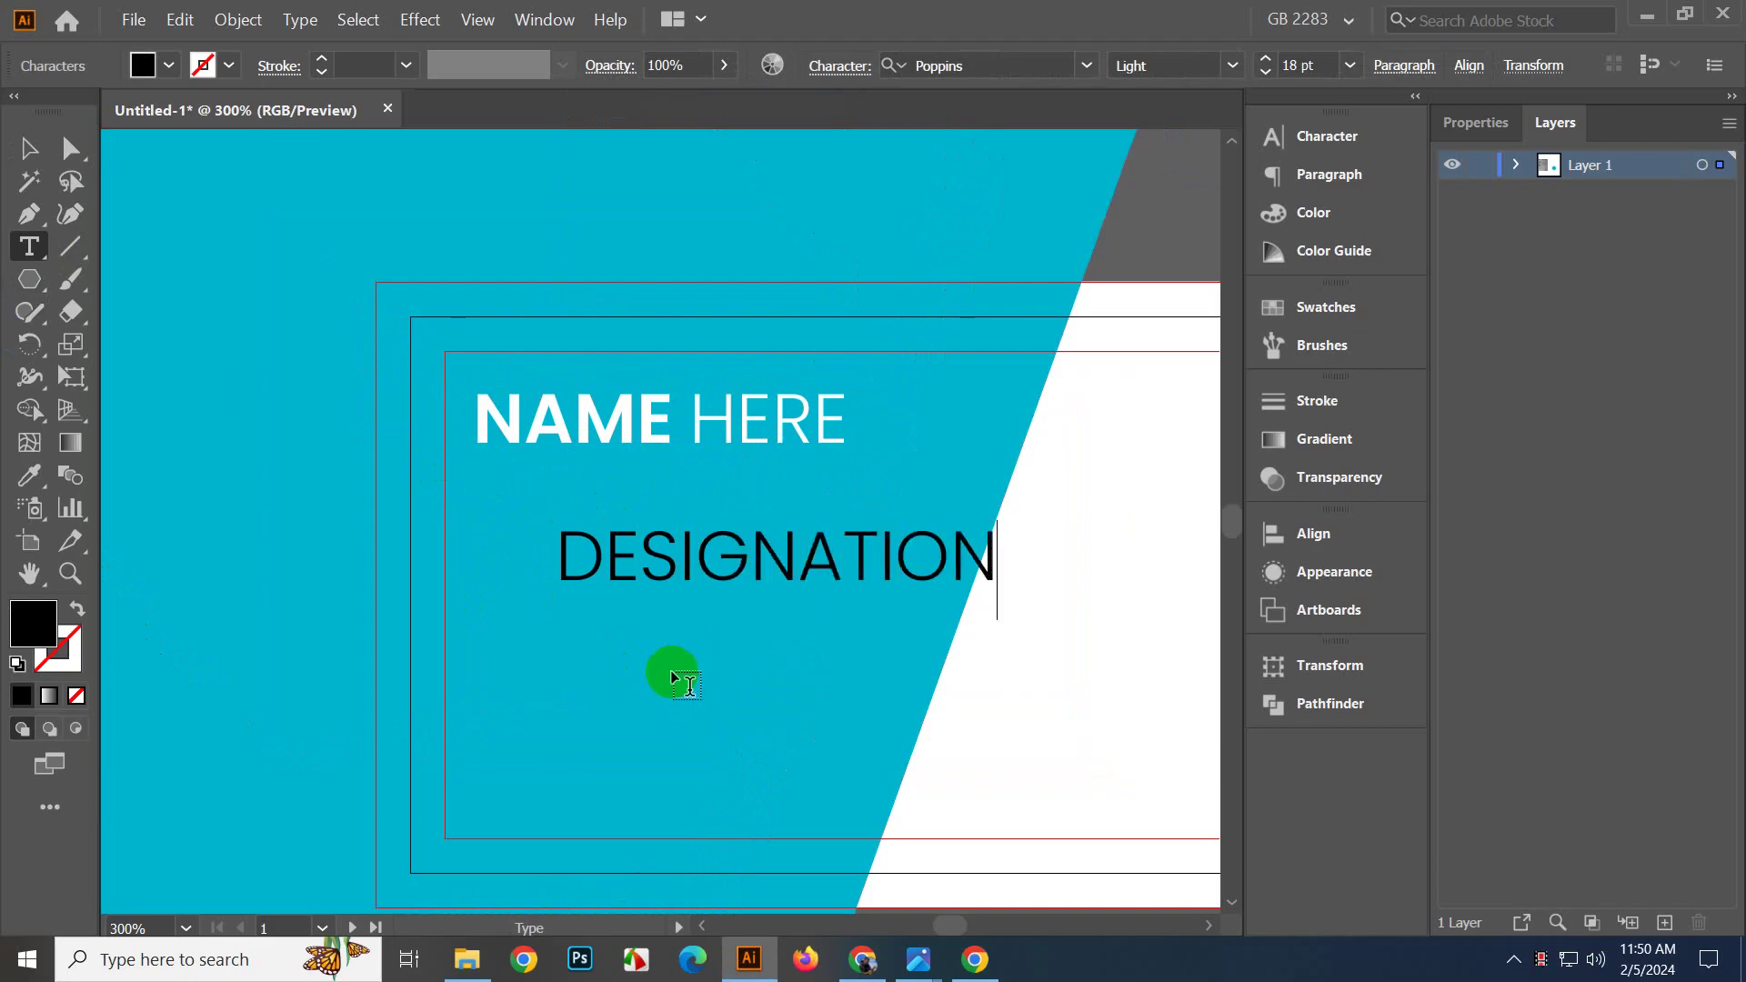
click(28, 149)
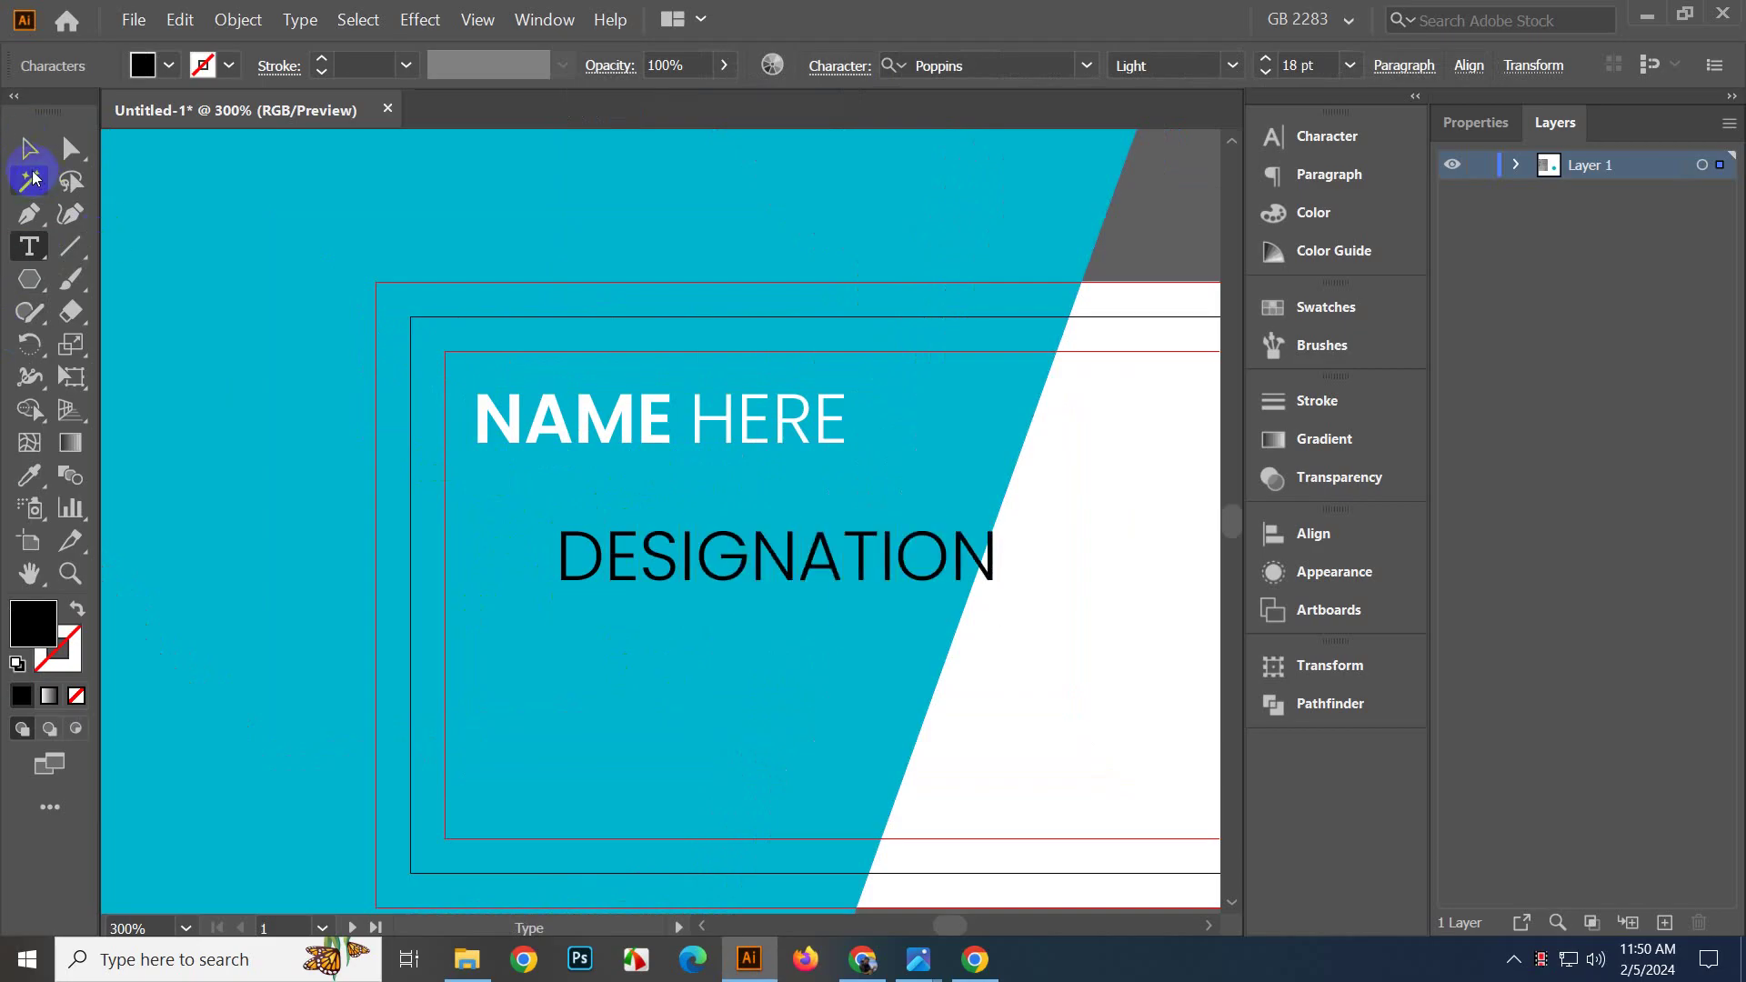
Left-align the designation text directly under the name and scale it down to about 7.7 pt.
scroll(691, 553, down, 1)
scroll(793, 663, up, 1)
drag(762, 525, 675, 474)
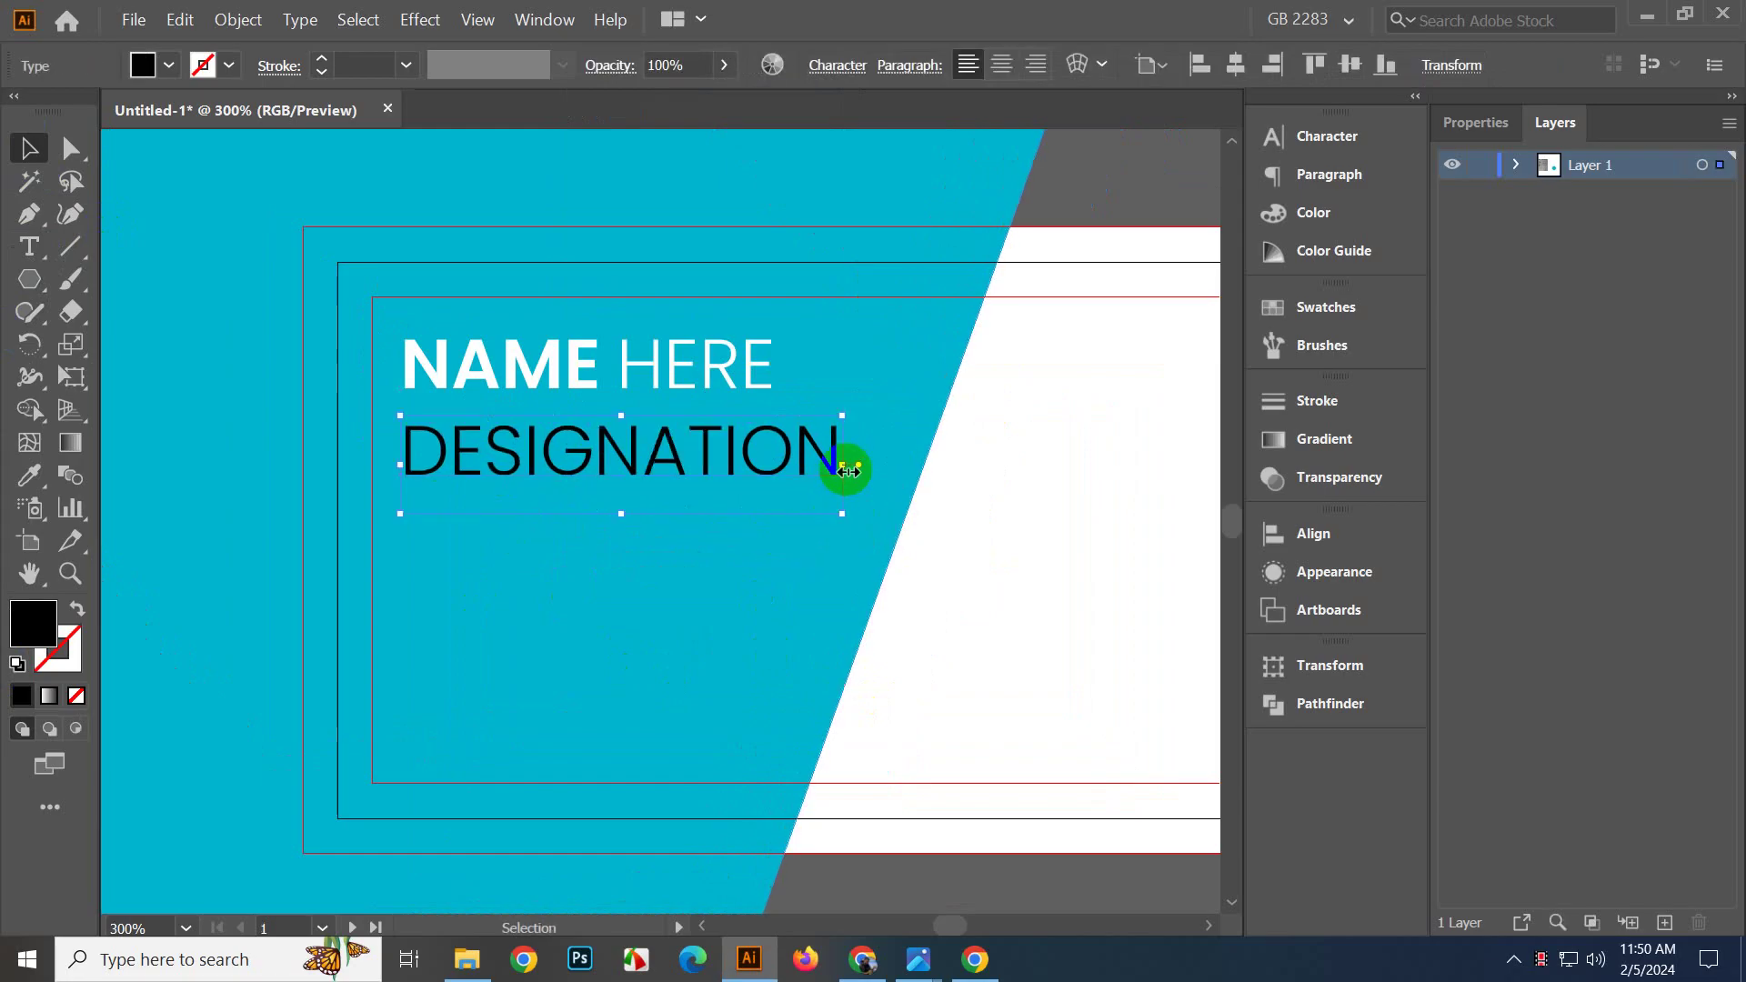
drag(842, 469, 530, 417)
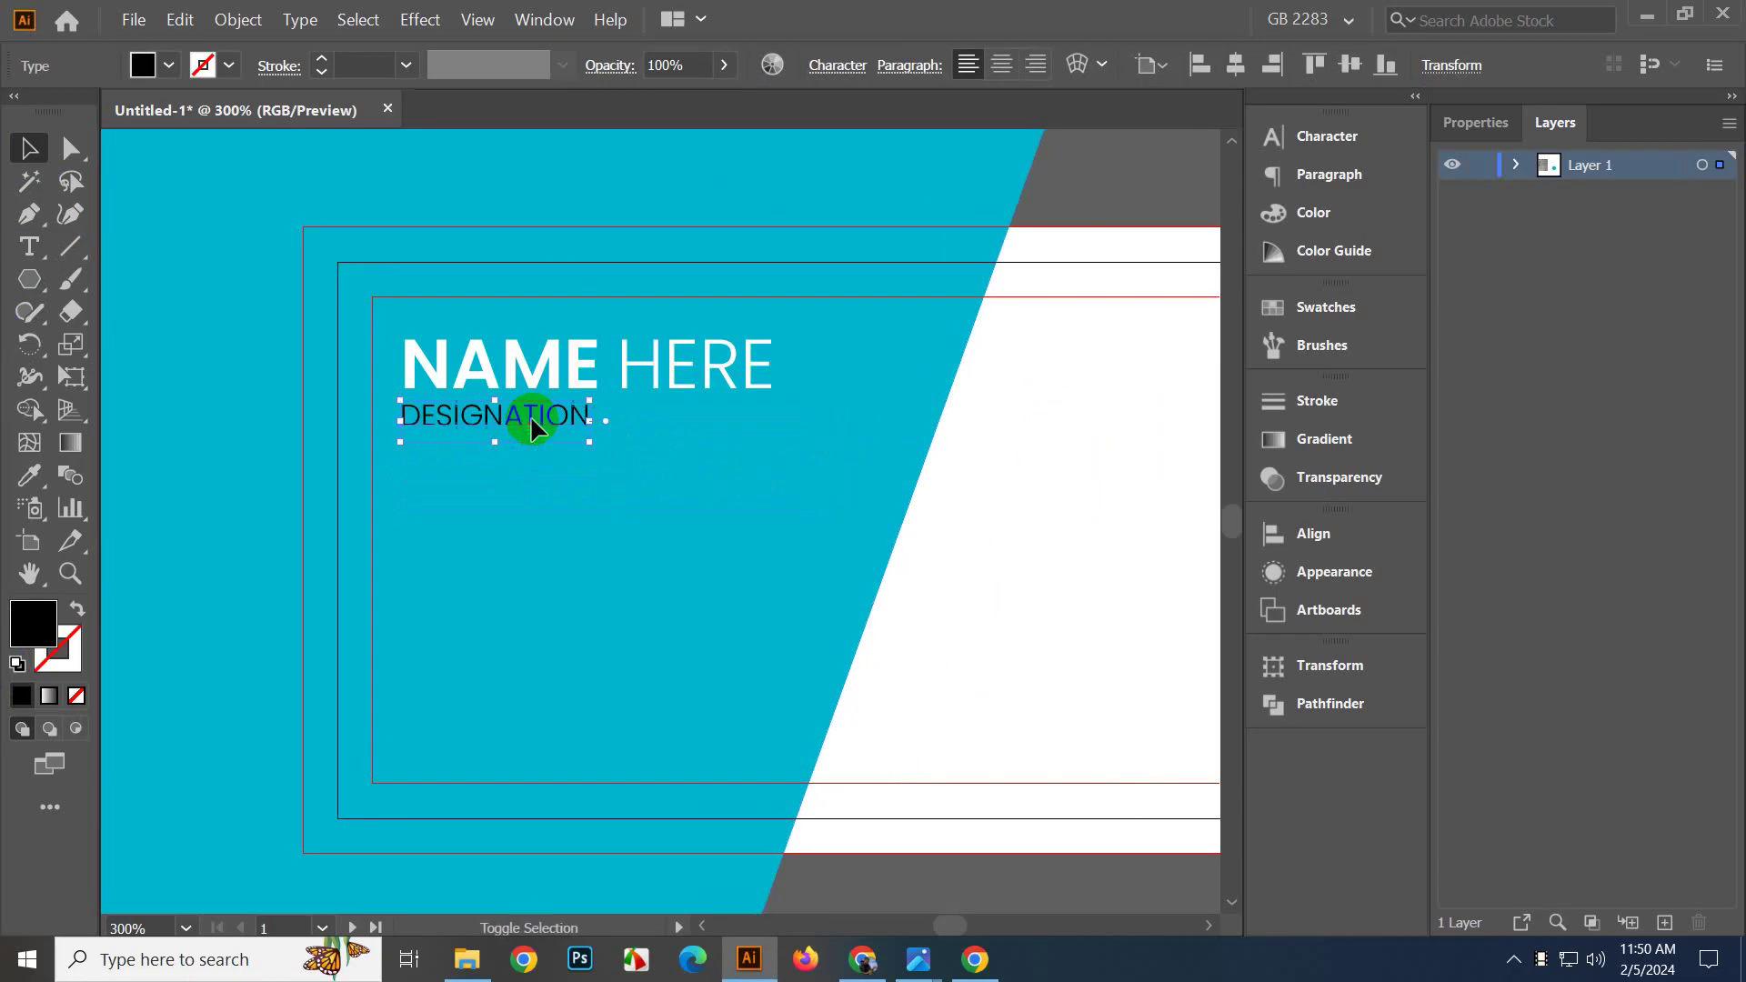
Turn off all caps for the designation text and set its weight to Poppins Regular.
click(823, 68)
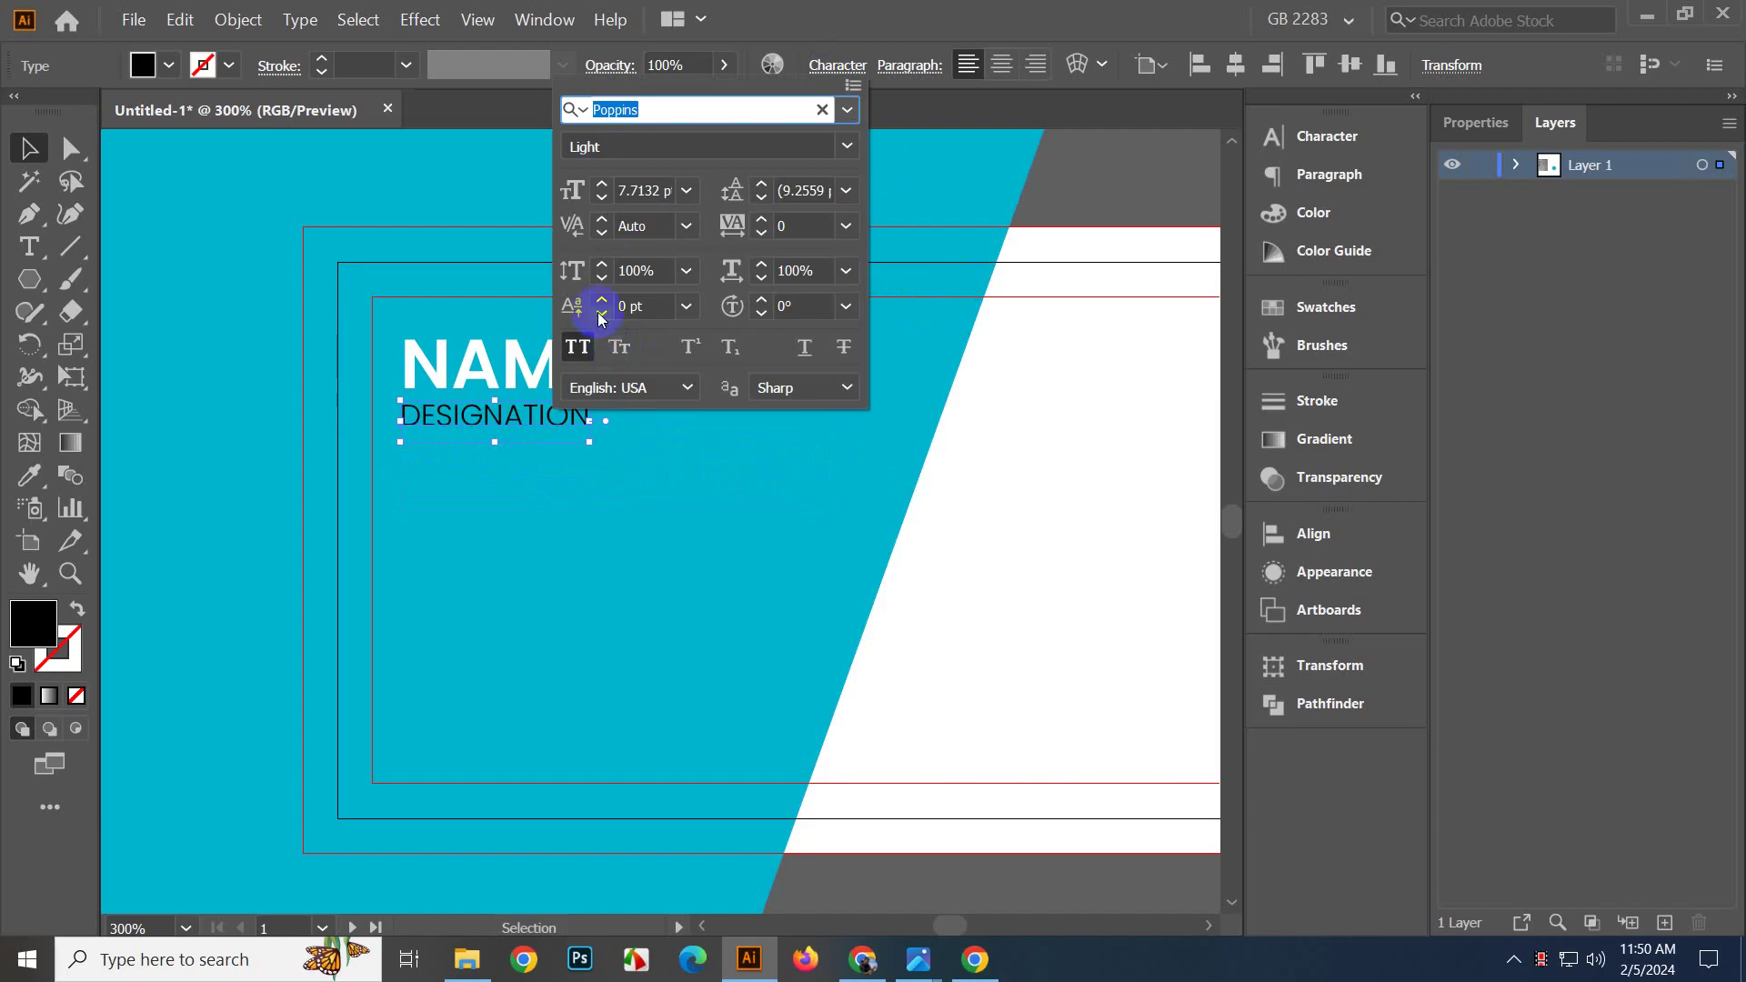
click(563, 355)
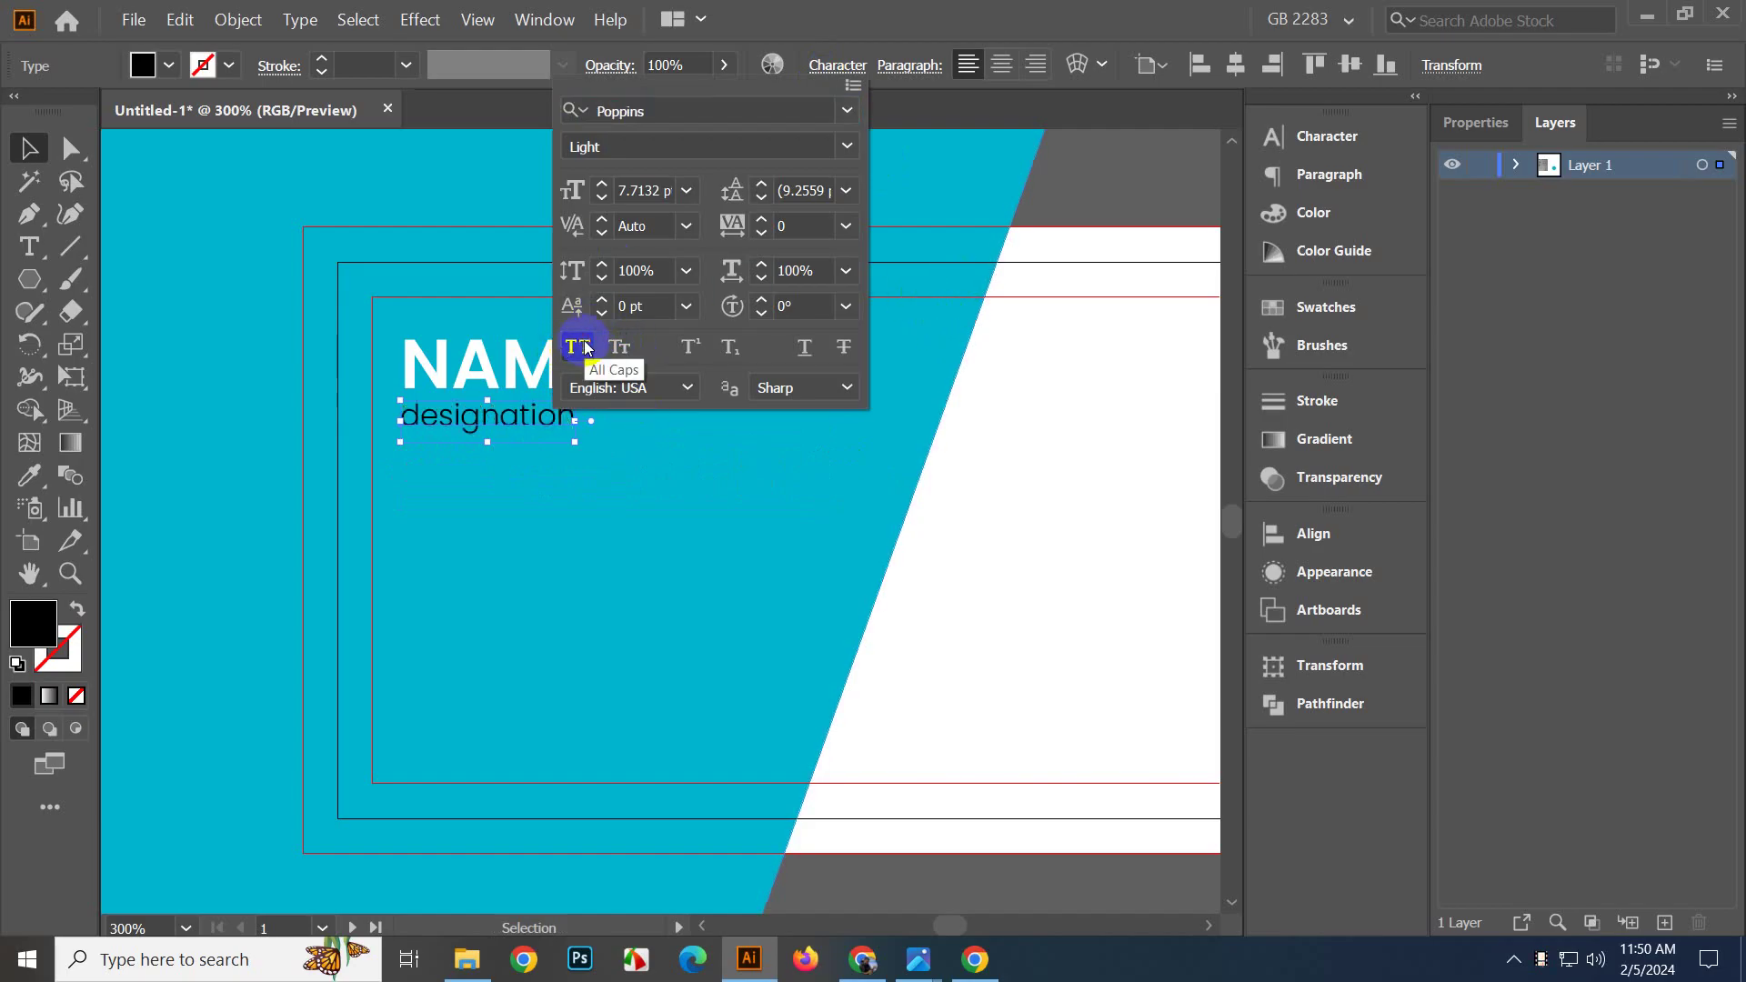
click(845, 151)
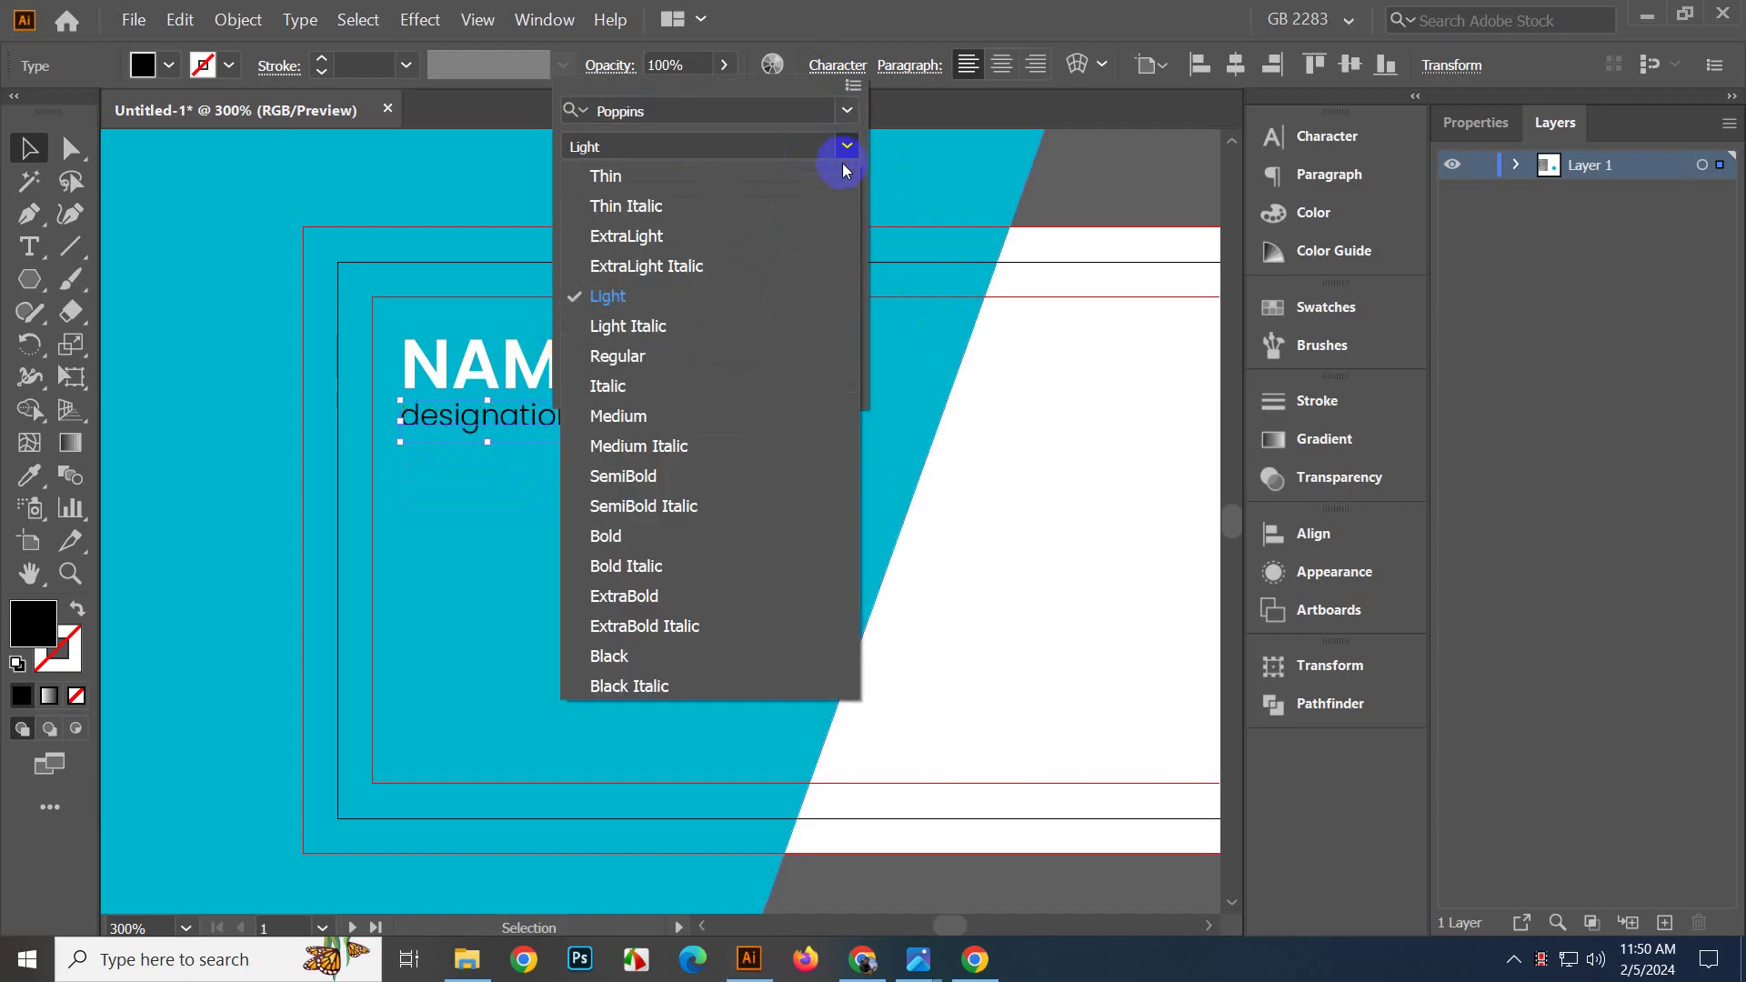
click(739, 350)
Fill the designation text with white.
click(1282, 306)
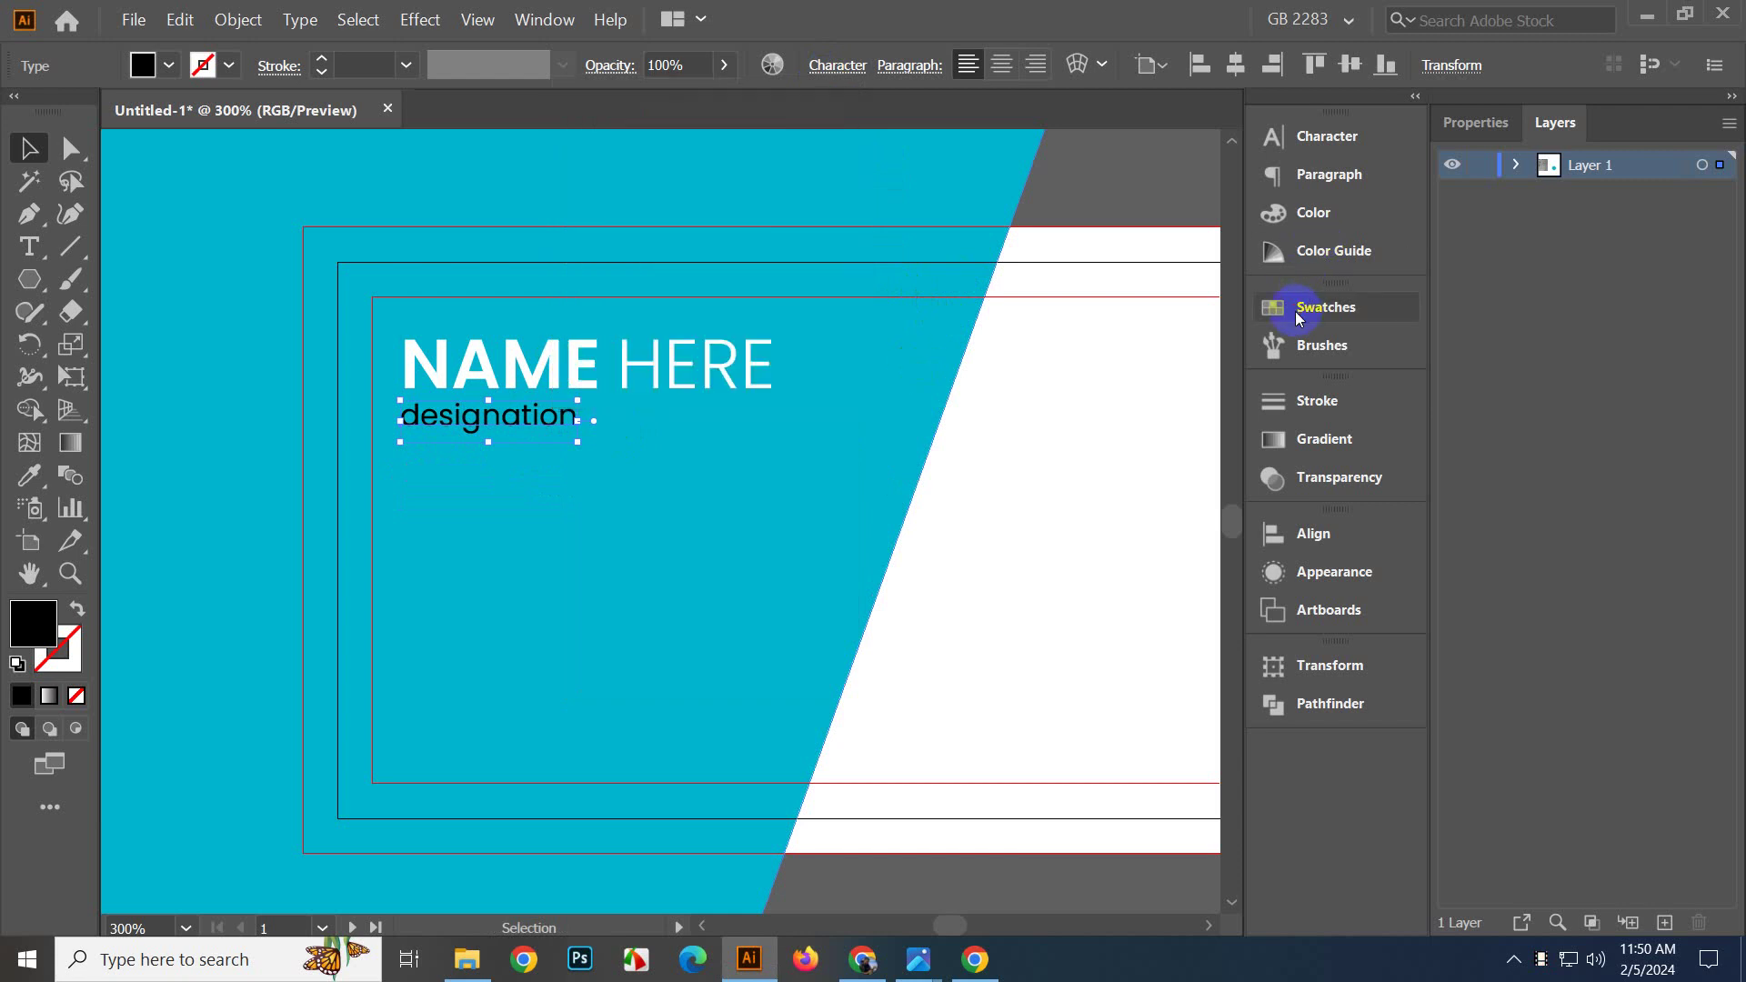
click(970, 381)
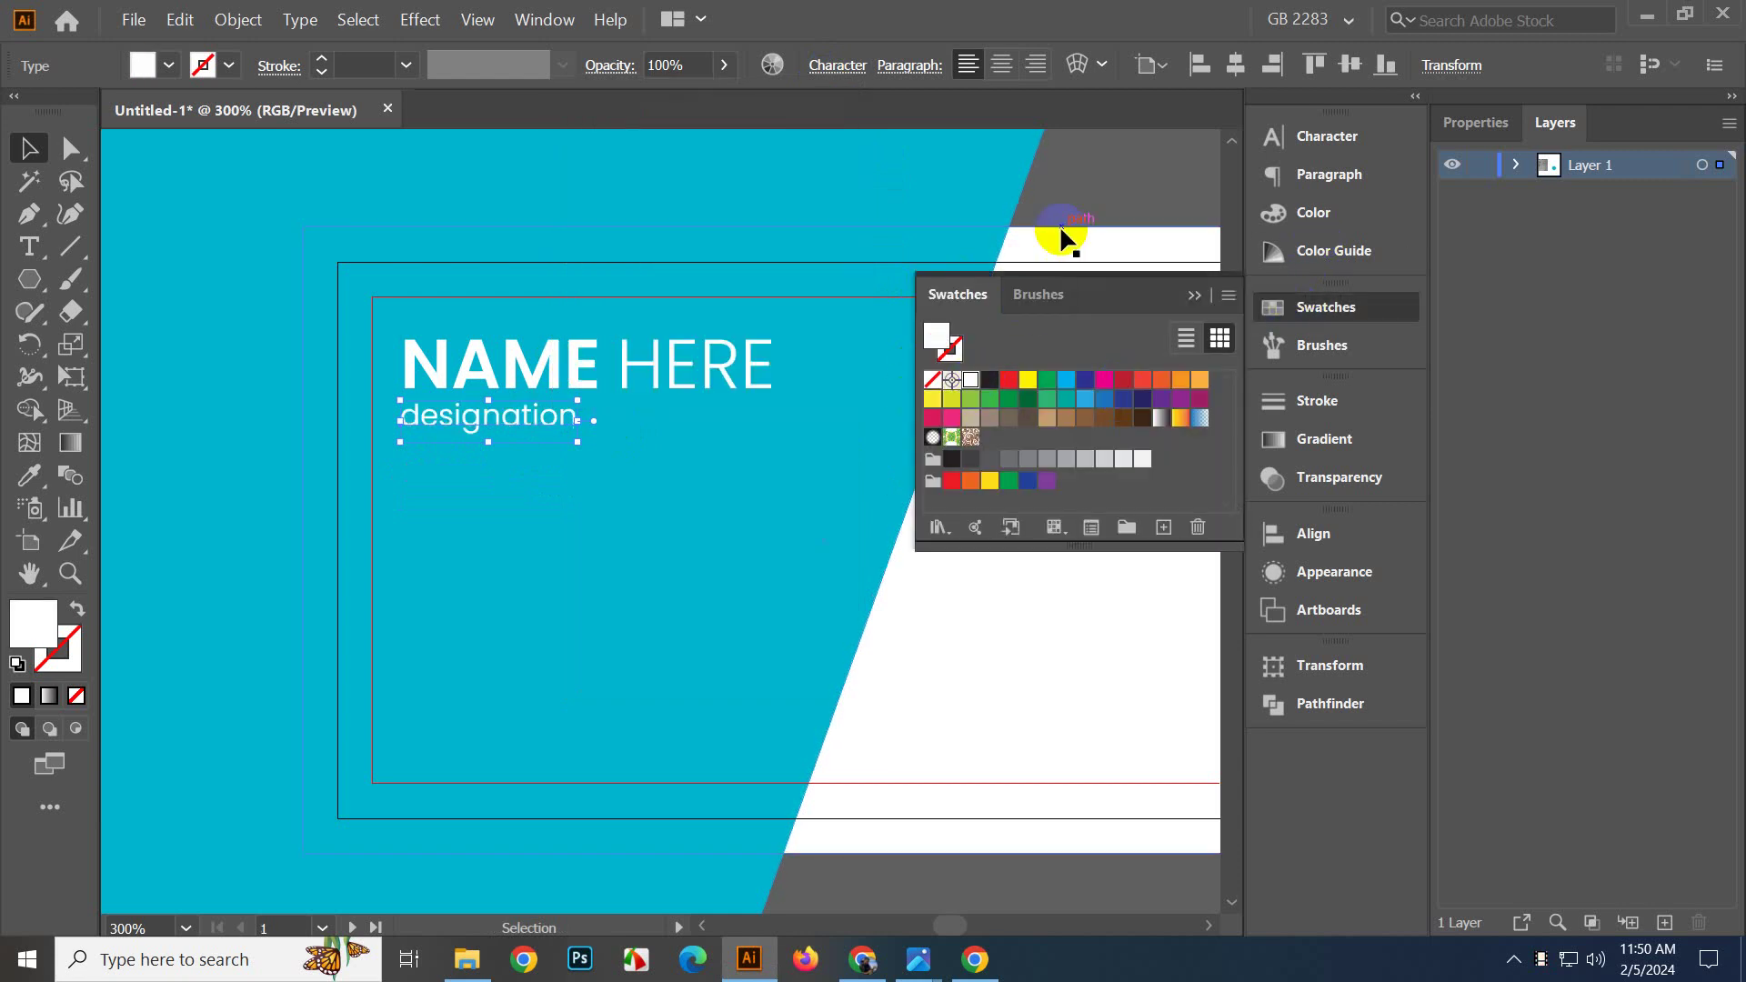
click(1120, 196)
Capitalize the first letter of the designation text so it reads "Designation".
scroll(404, 431, up, 2)
click(419, 409)
double_click(459, 429)
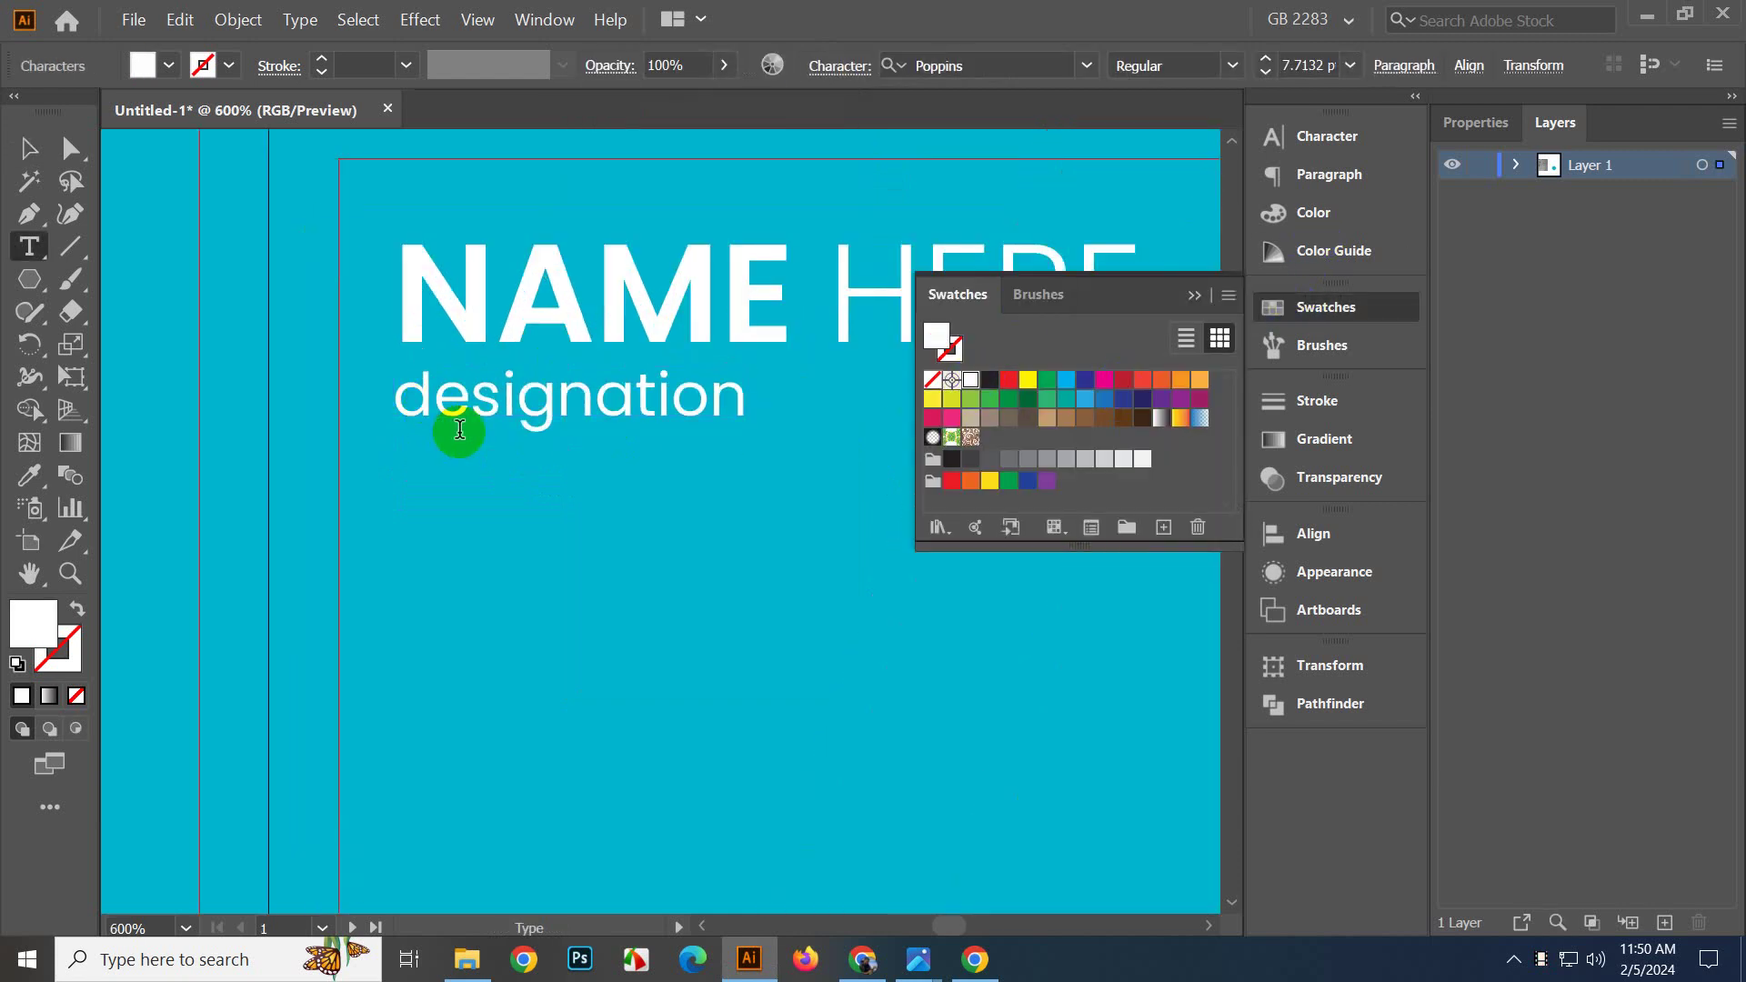
key(BackSpace)
text(D)
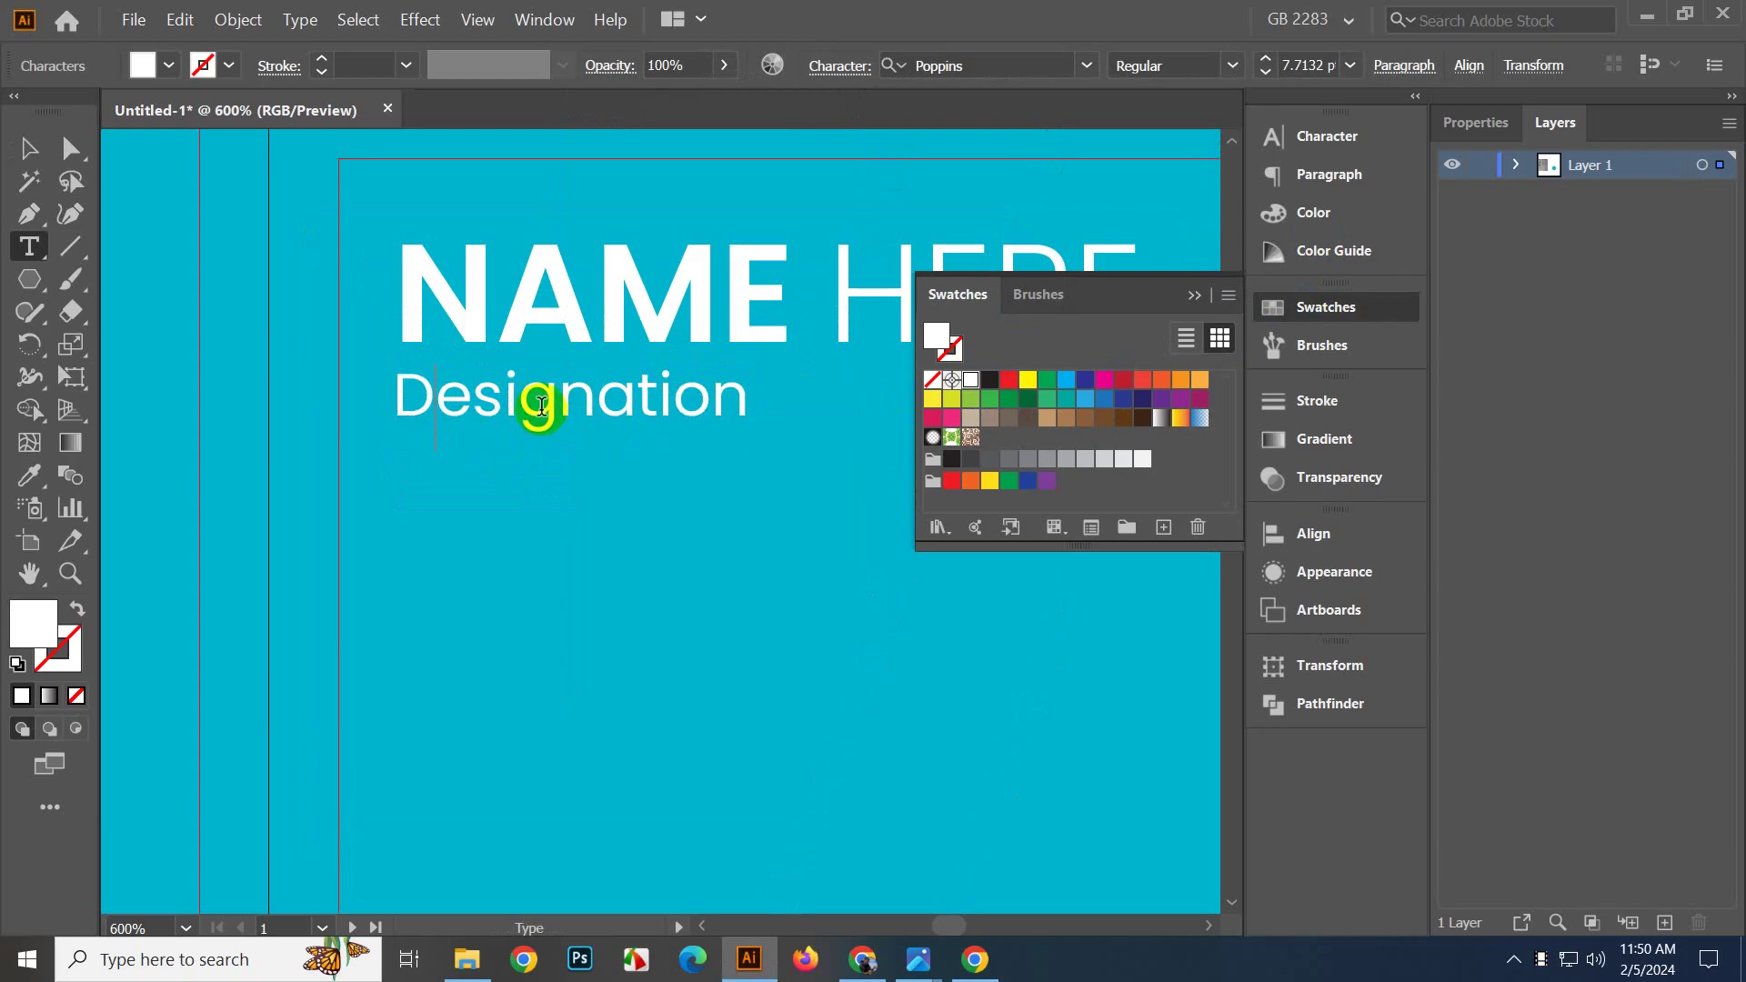
click(30, 150)
scroll(500, 438, down, 6)
click(653, 532)
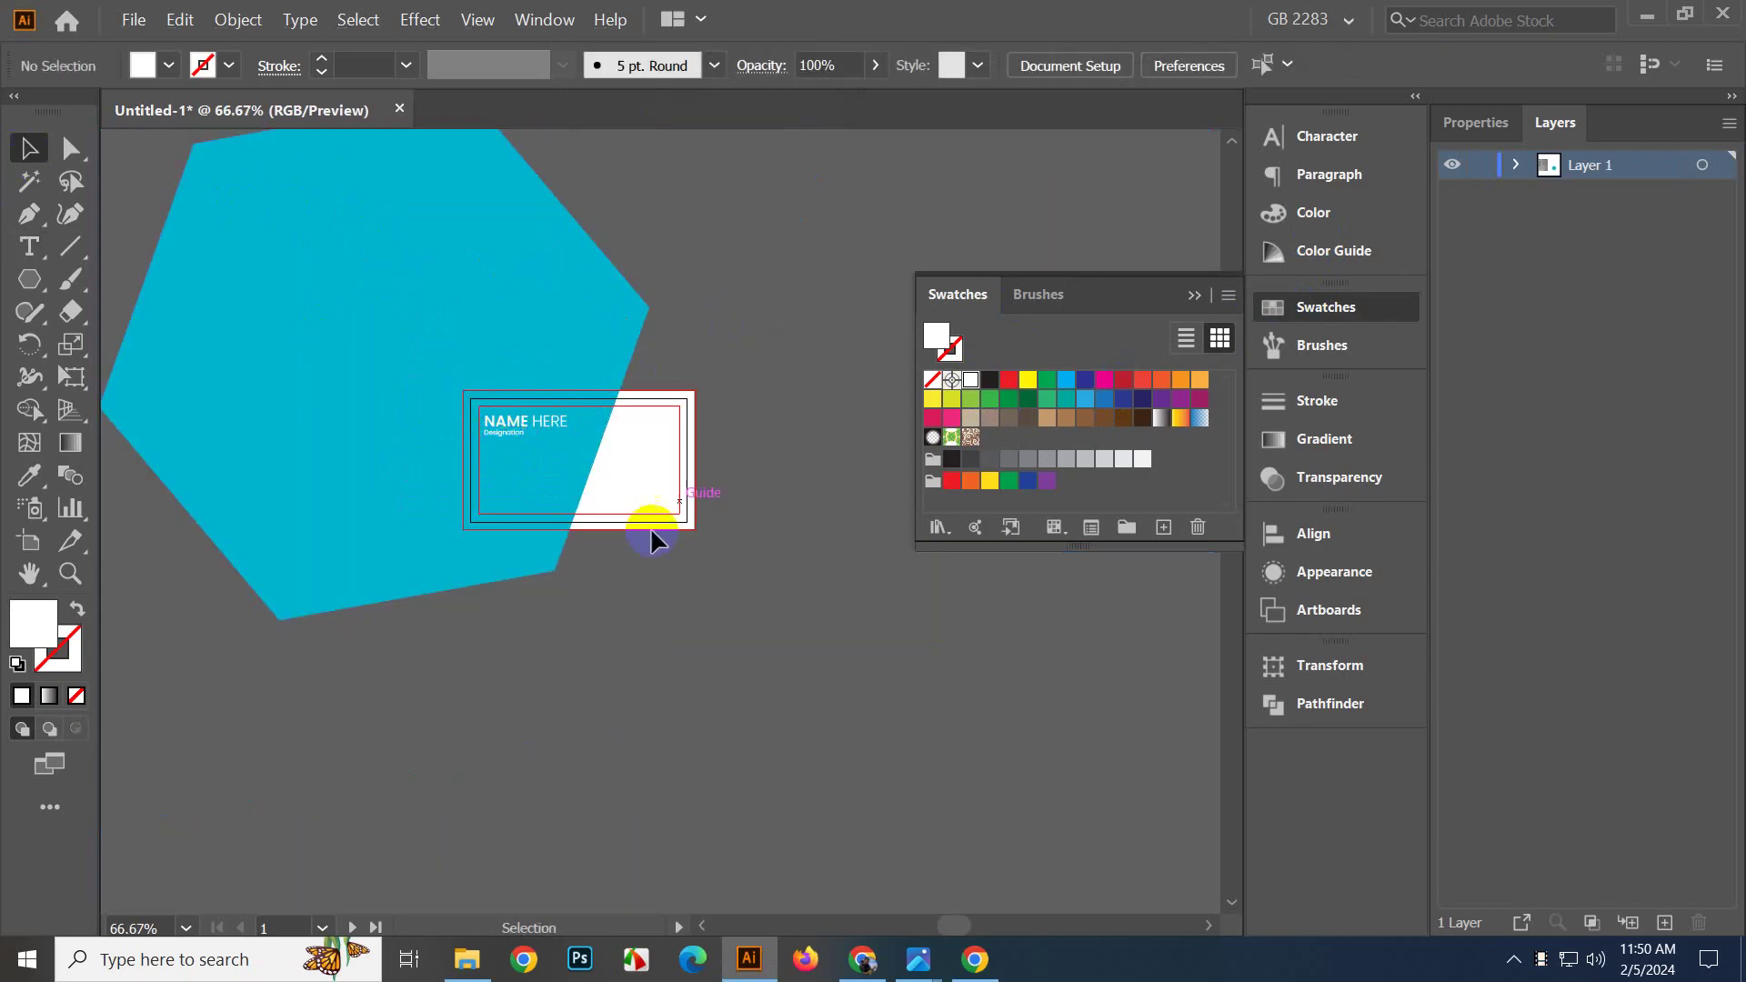
Compare the card with the hand-drawn sketch to check which elements belong below the name.
scroll(629, 546, up, 2)
scroll(285, 401, up, 1)
scroll(285, 401, up, 2)
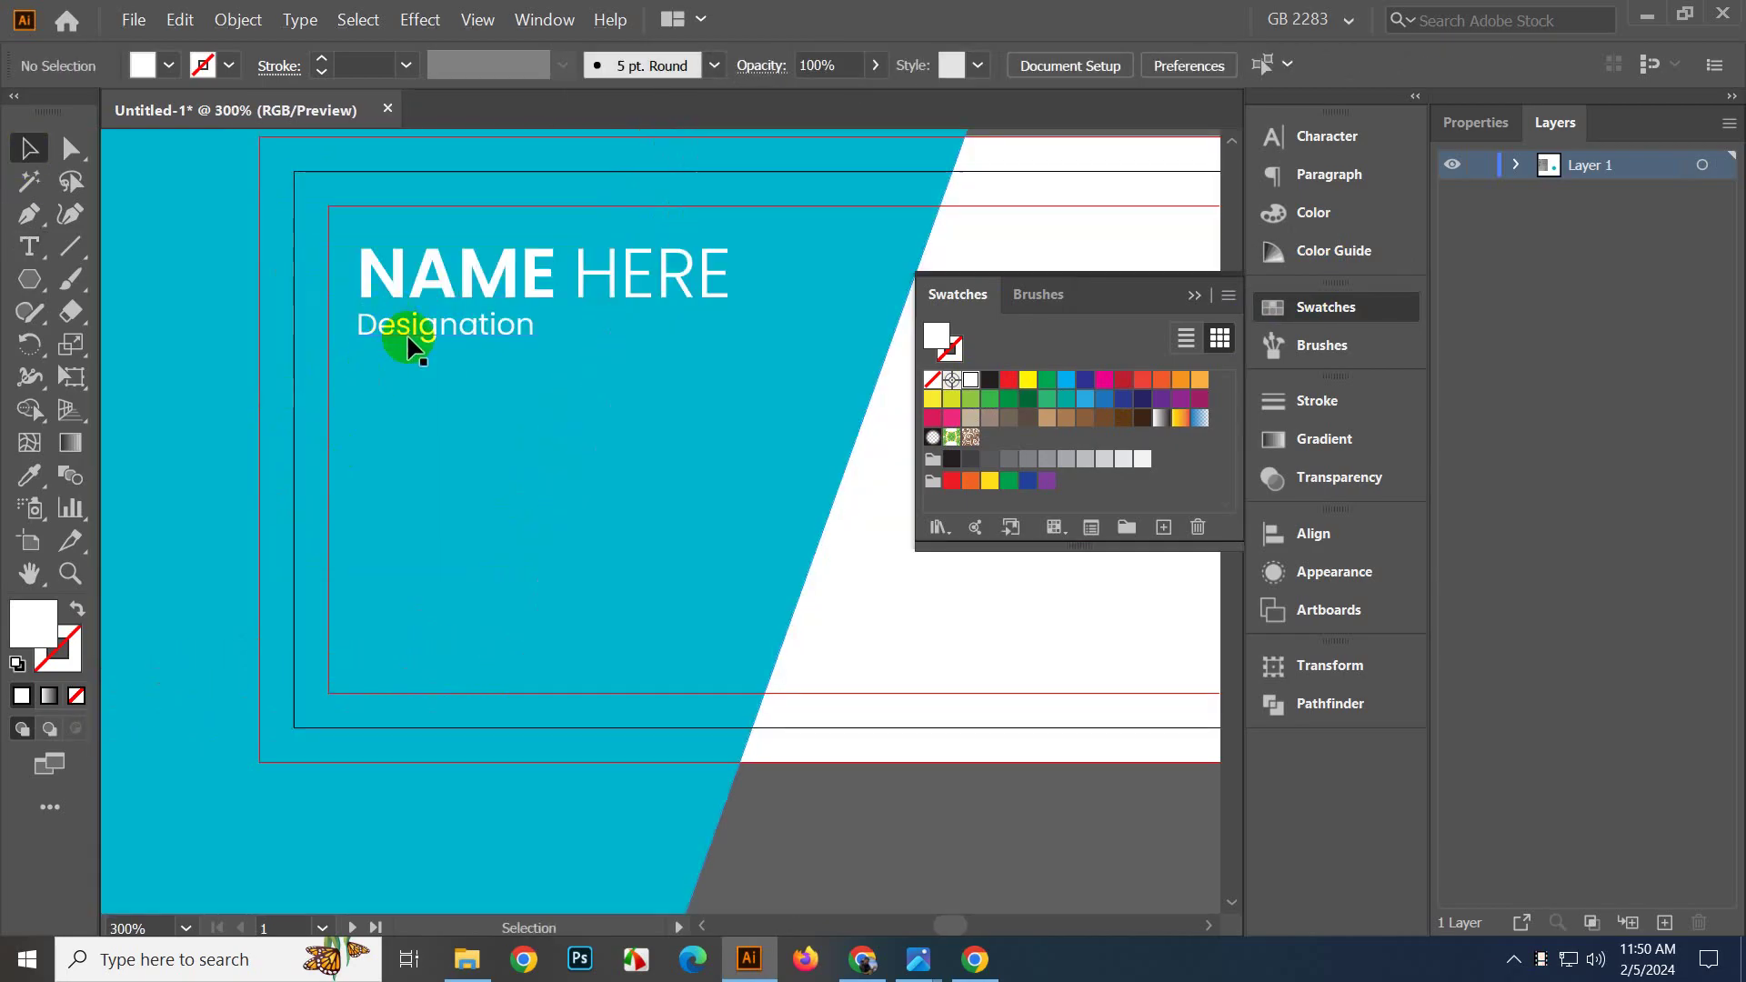
scroll(423, 364, down, 2)
scroll(423, 360, down, 1)
drag(625, 607, 1009, 740)
scroll(877, 547, down, 2)
mouse_move(567, 545)
mouse_down()
mouse_move(711, 618)
mouse_move(606, 529)
mouse_move(746, 554)
mouse_up()
scroll(711, 618, down, 2)
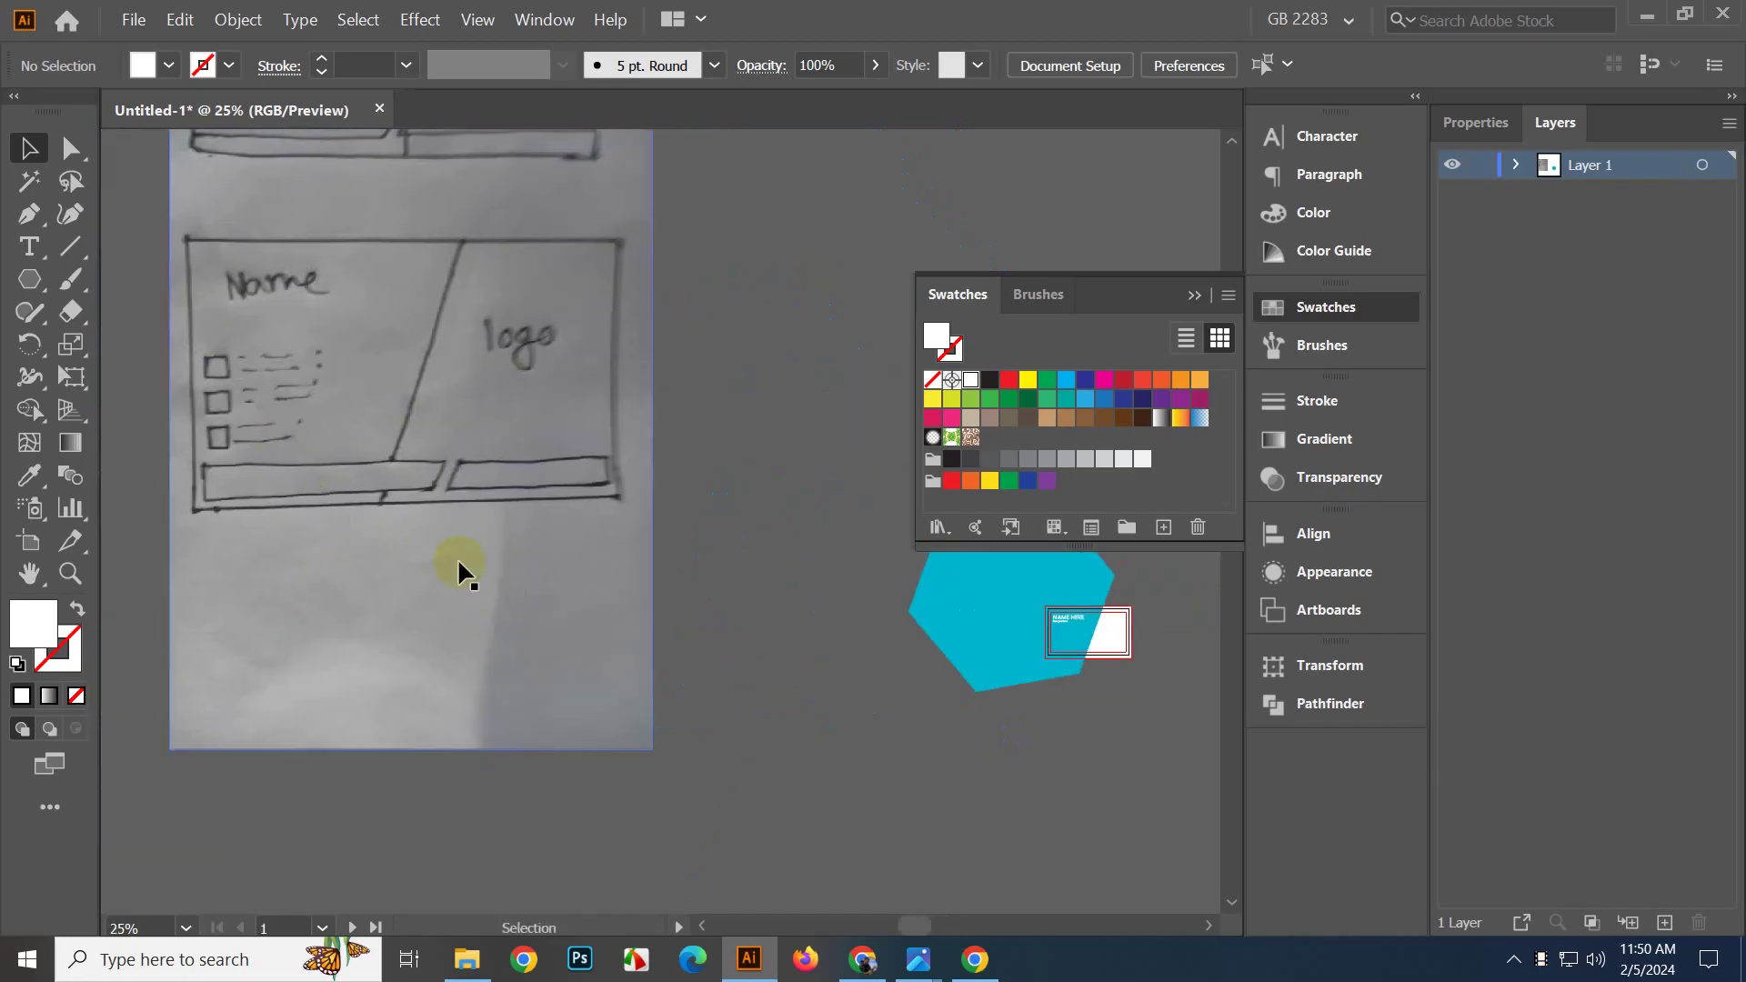
drag(641, 652, 250, 528)
scroll(762, 577, up, 5)
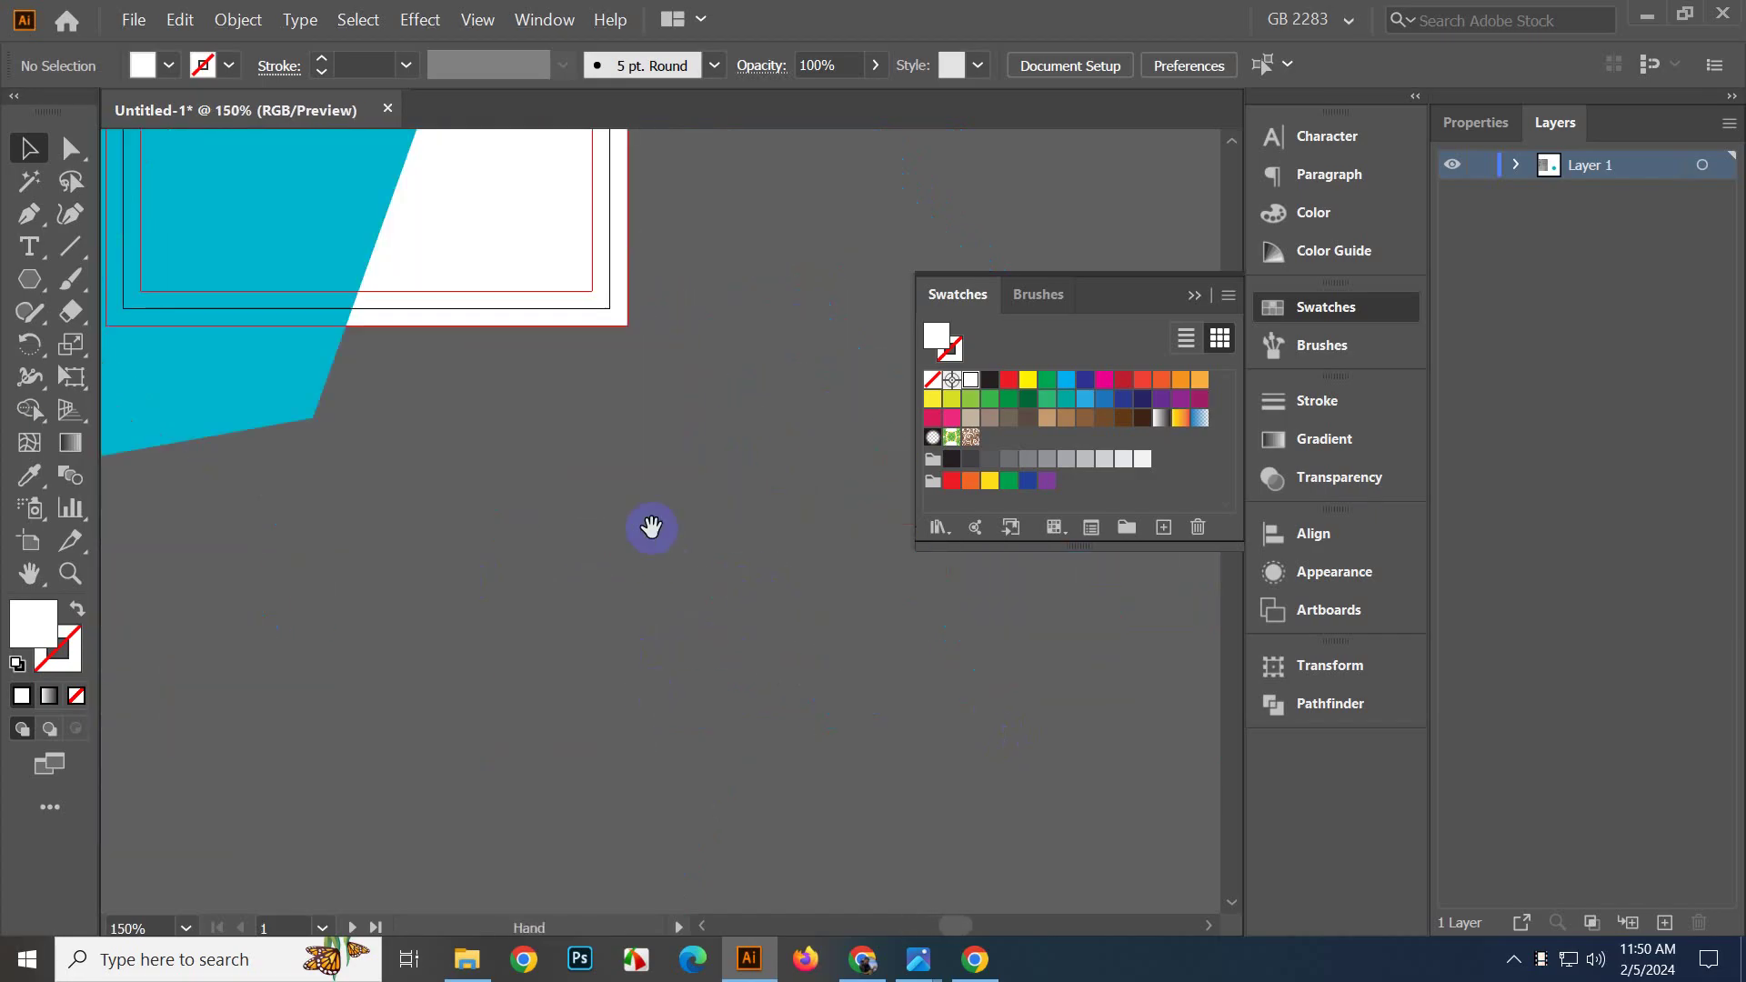
drag(565, 456, 720, 757)
scroll(337, 508, up, 1)
drag(199, 424, 292, 514)
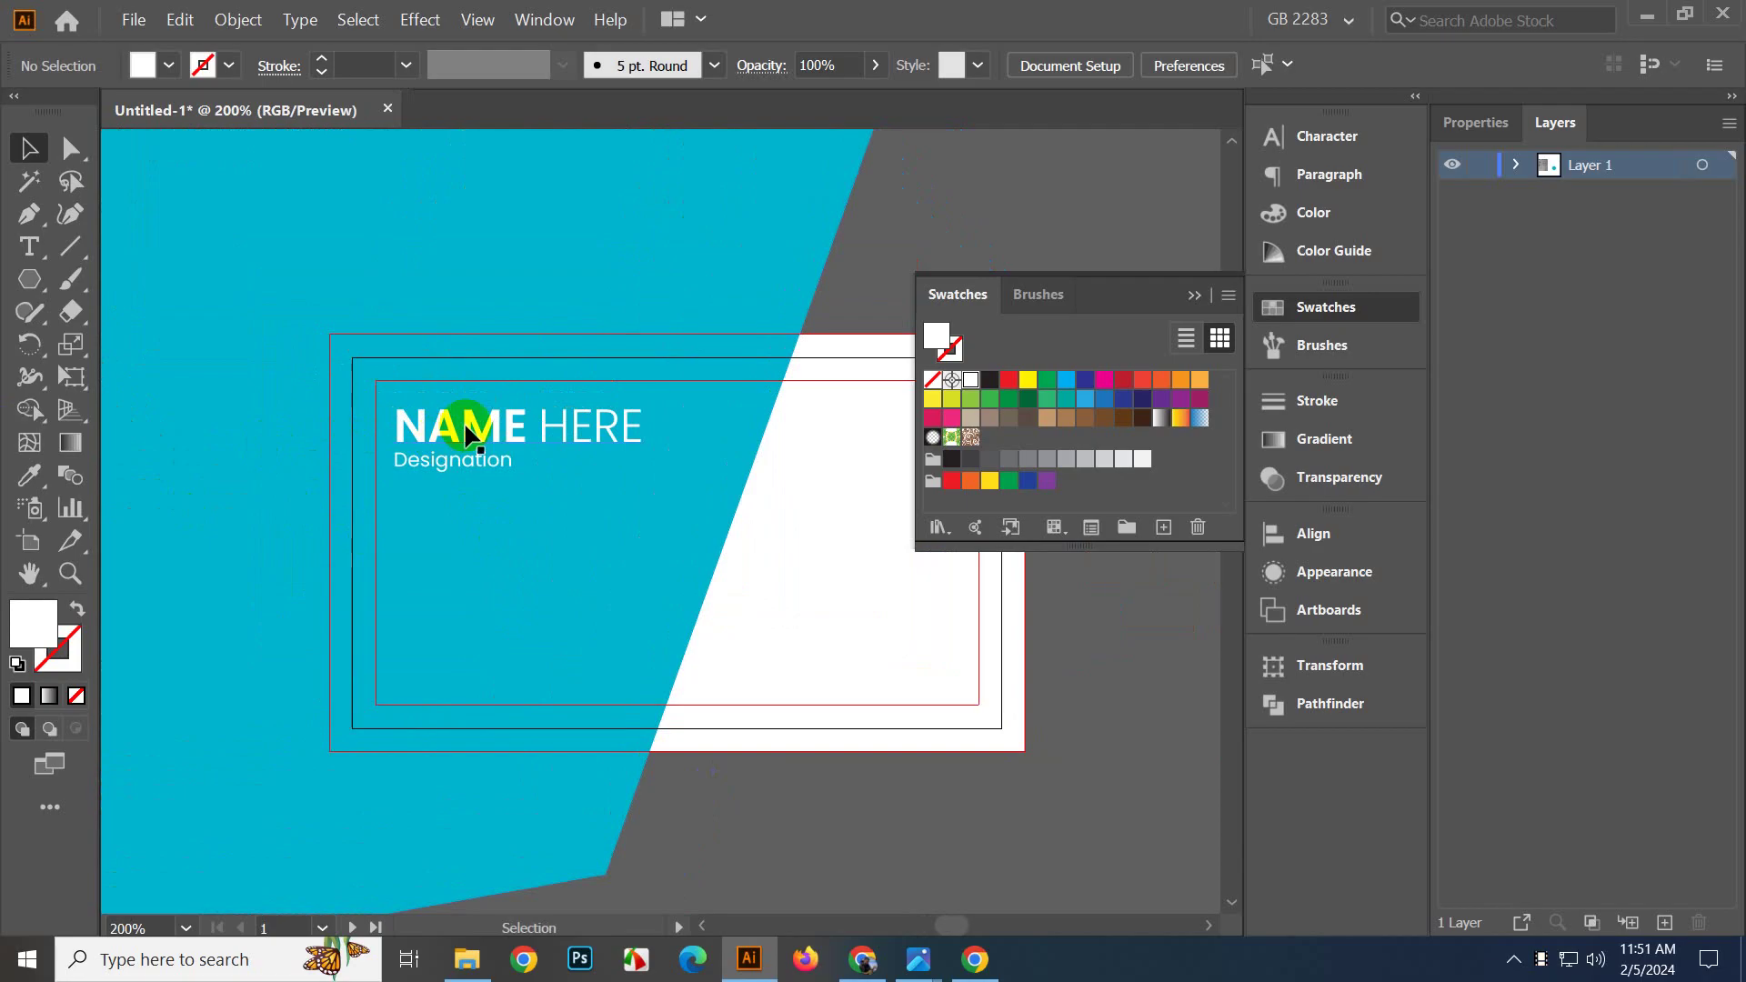
drag(437, 494, 479, 483)
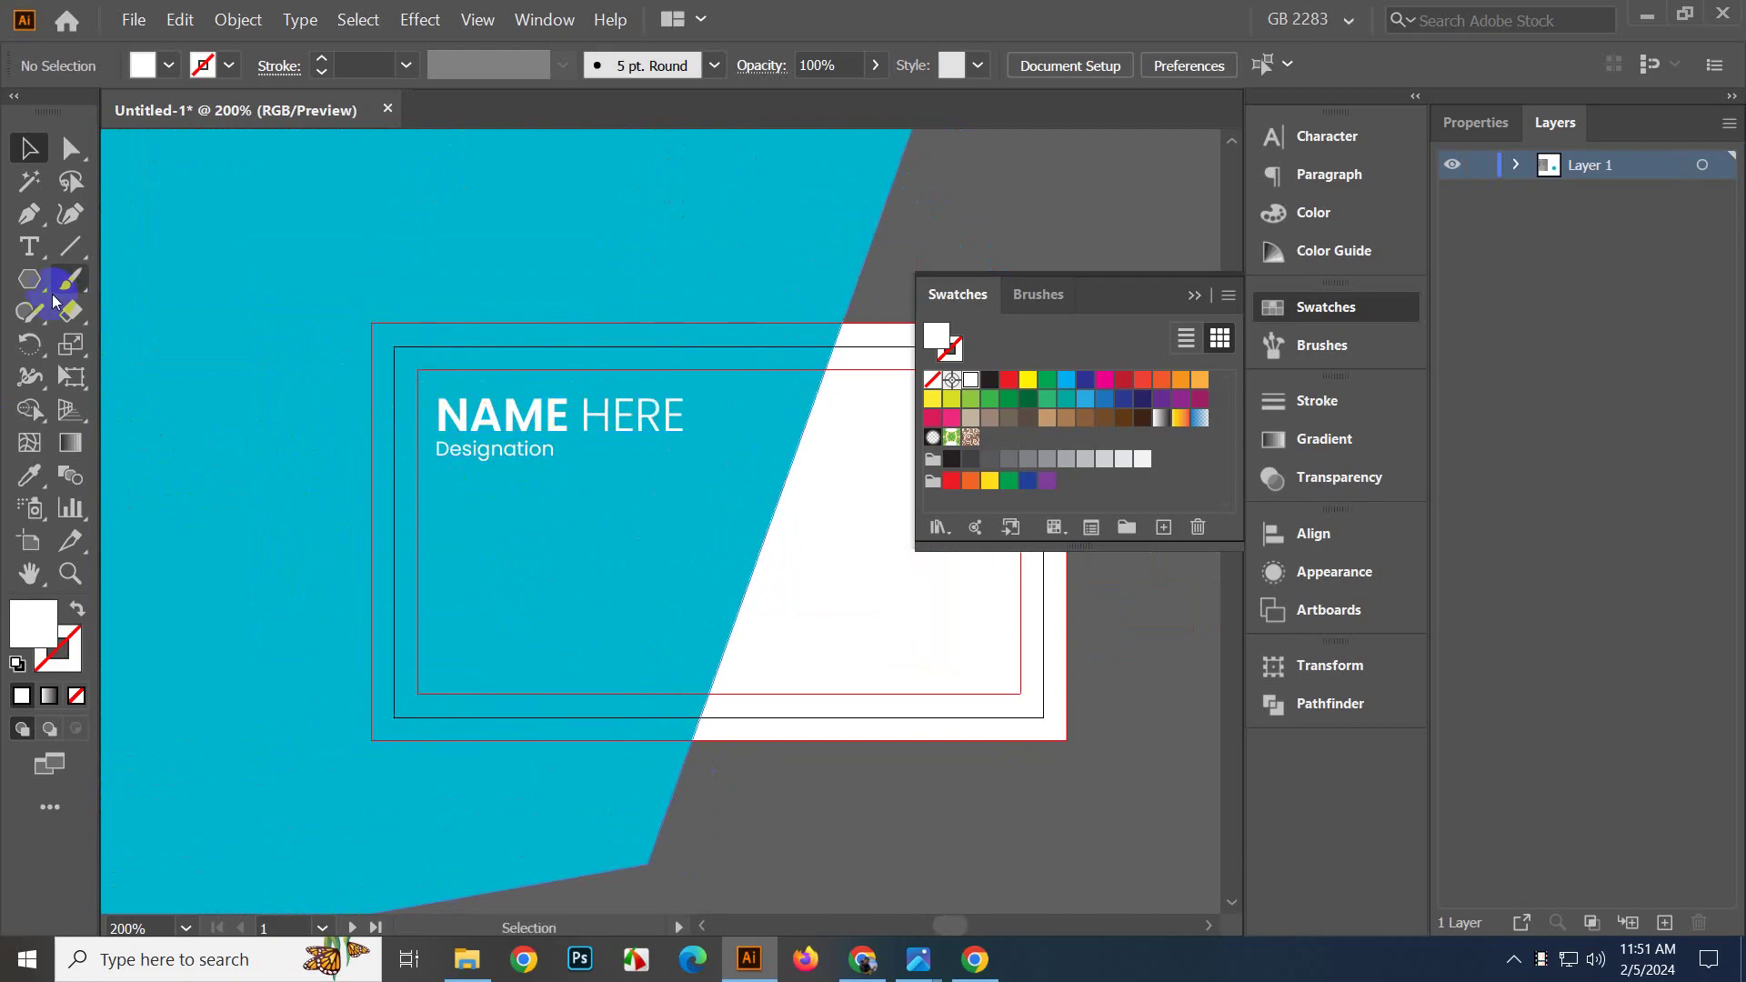
Draw a small white square below the designation text, aligned with its left edge.
click(28, 281)
drag(28, 284, 158, 301)
scroll(346, 523, up, 2)
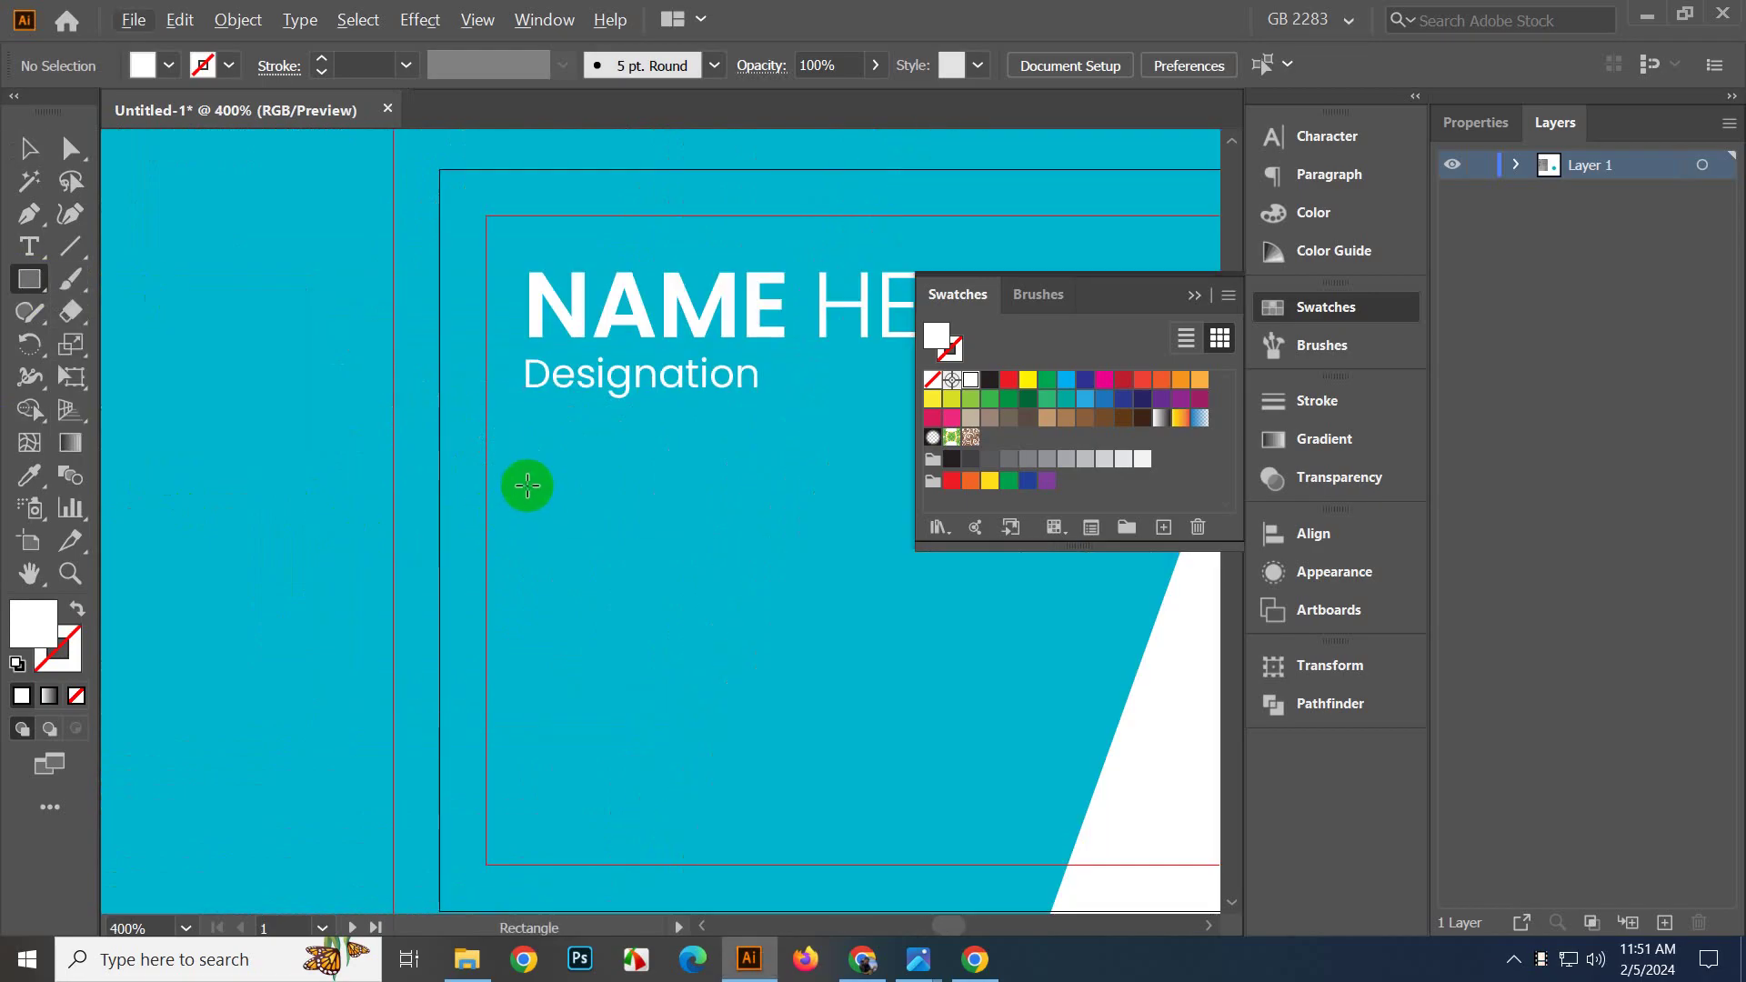
drag(521, 482, 575, 536)
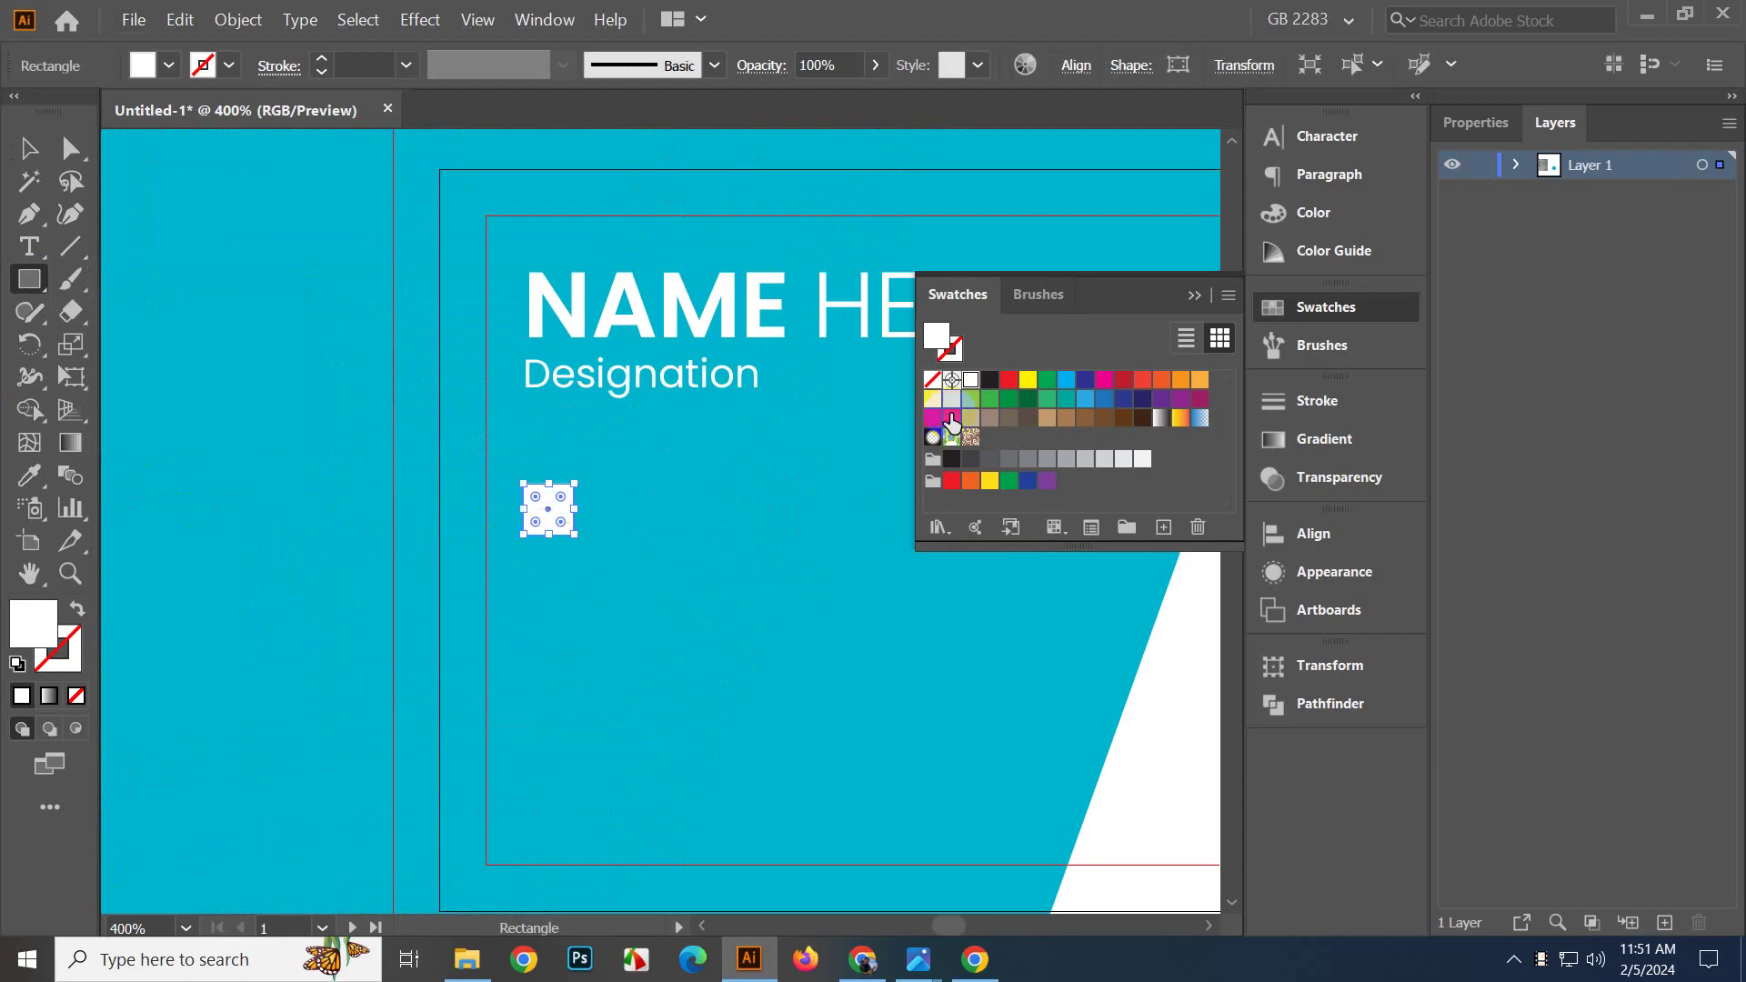
Slightly round all four corners of the white square and open the Pathfinder options.
click(27, 153)
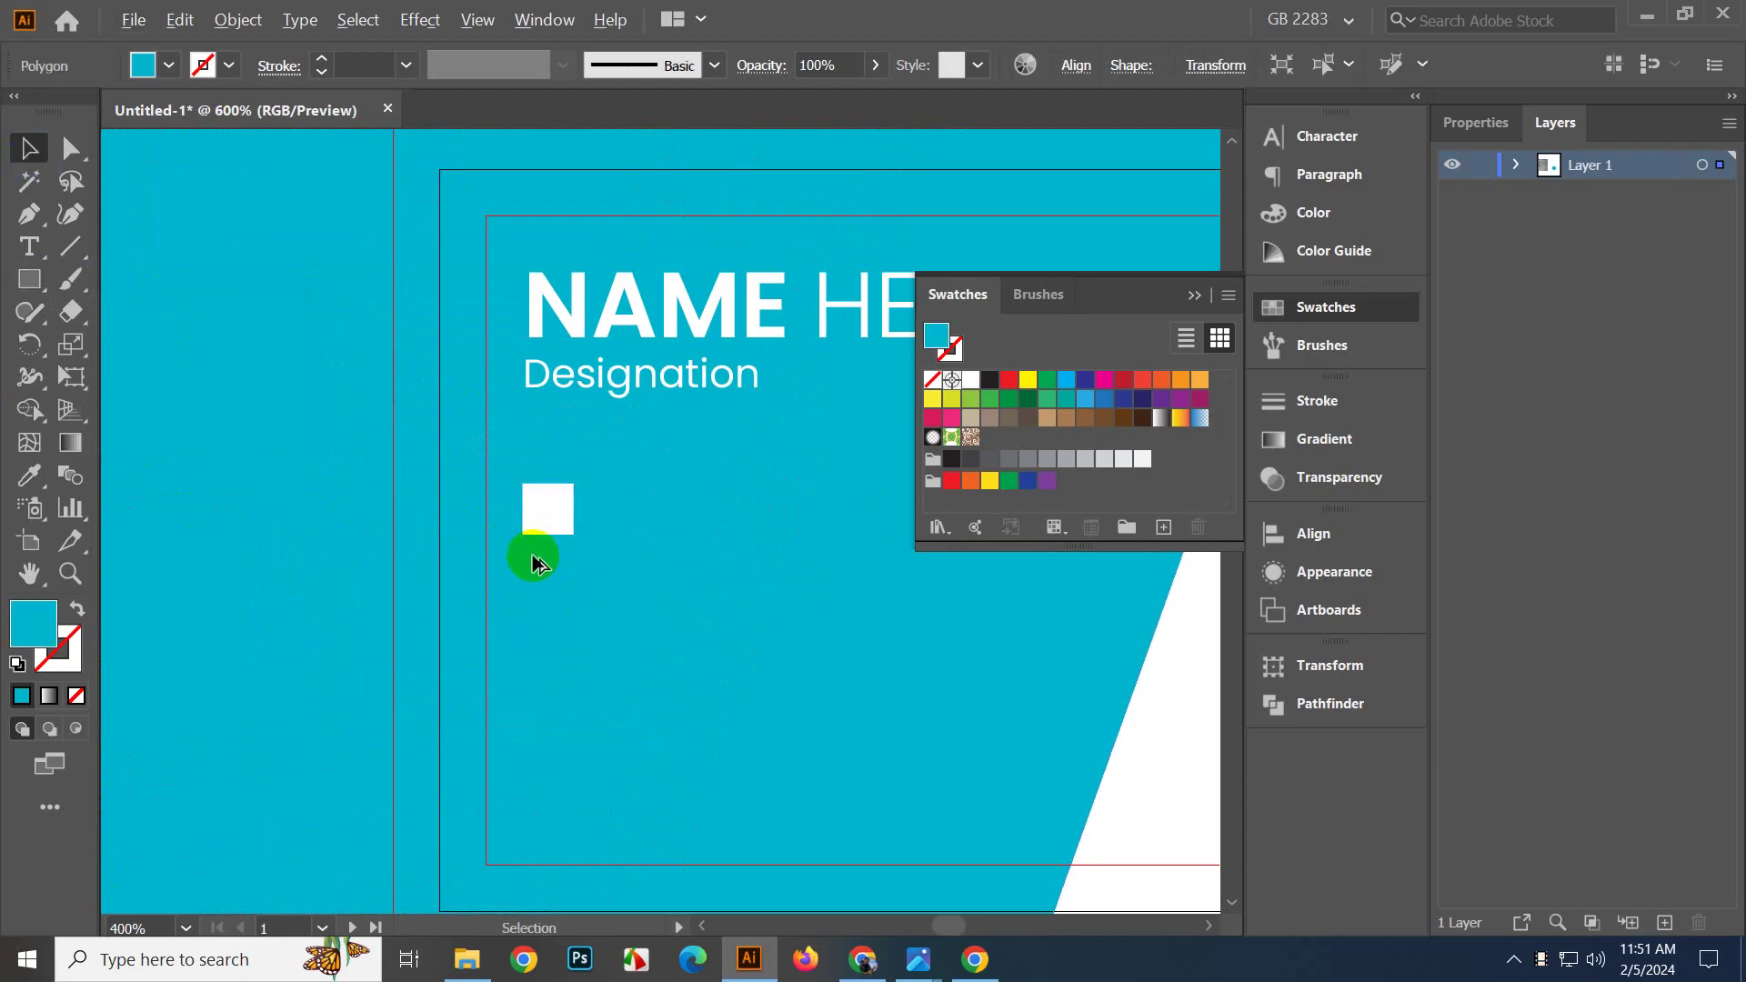
scroll(537, 546, up, 3)
scroll(526, 443, up, 2)
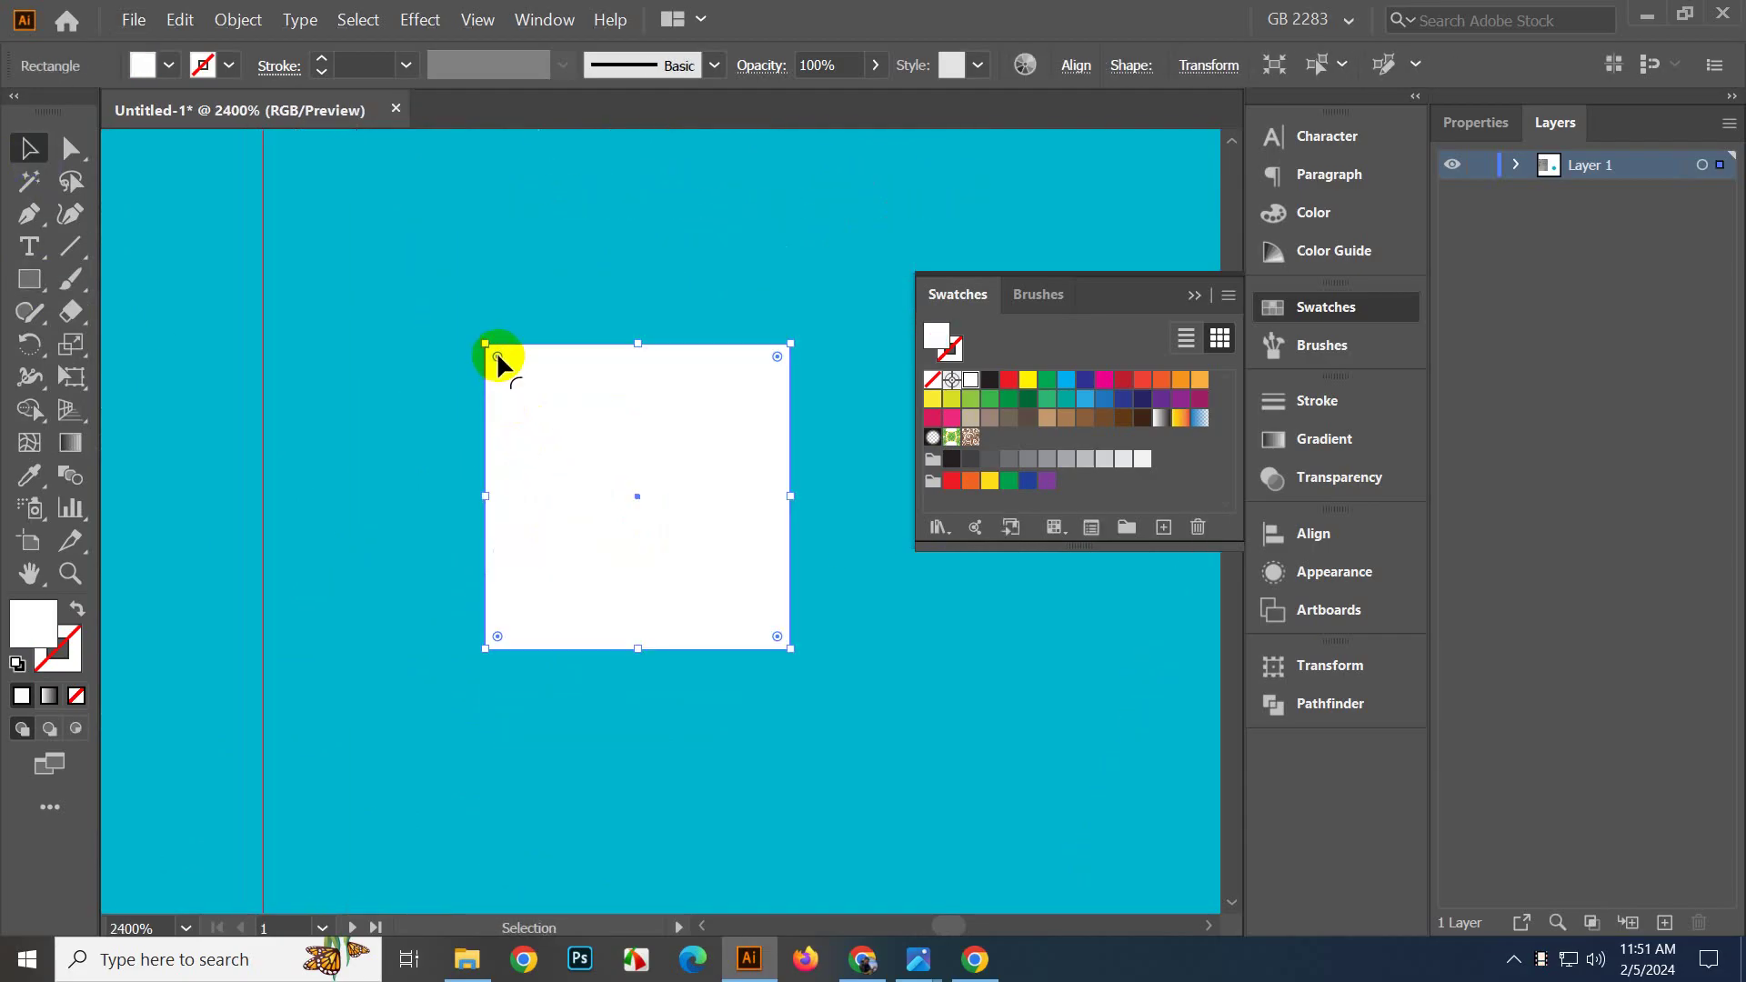
drag(497, 357, 502, 370)
scroll(627, 491, down, 1)
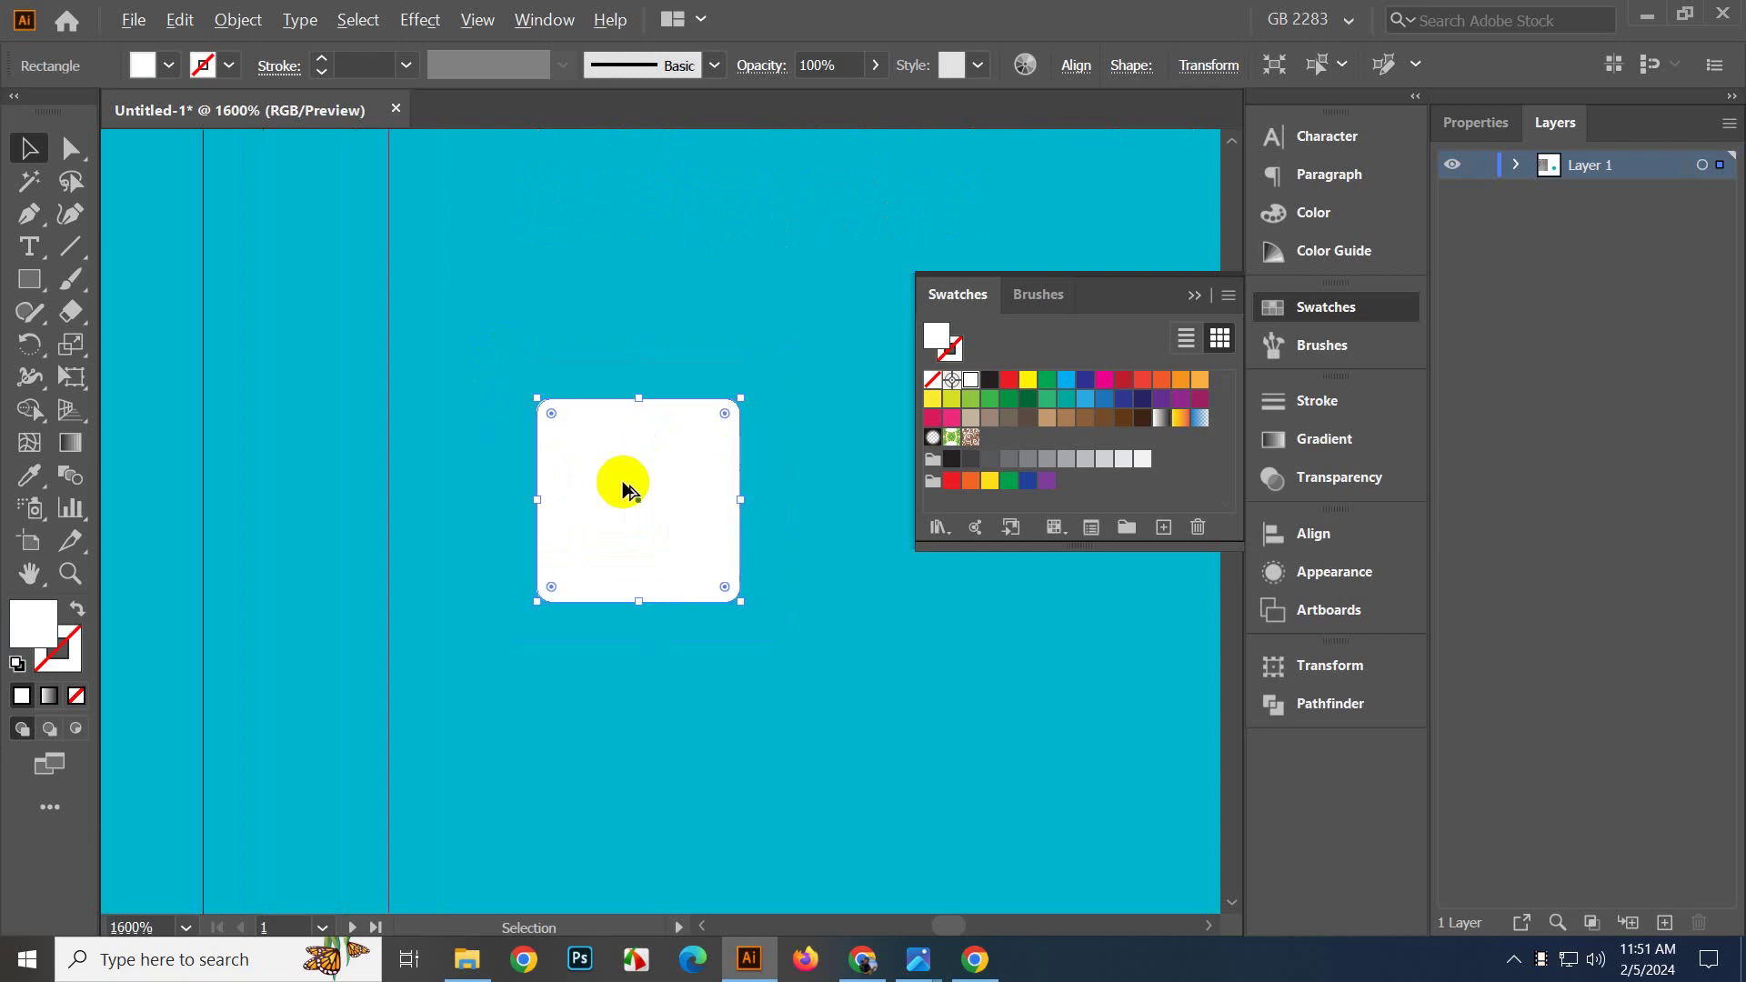
scroll(627, 491, down, 2)
click(1329, 703)
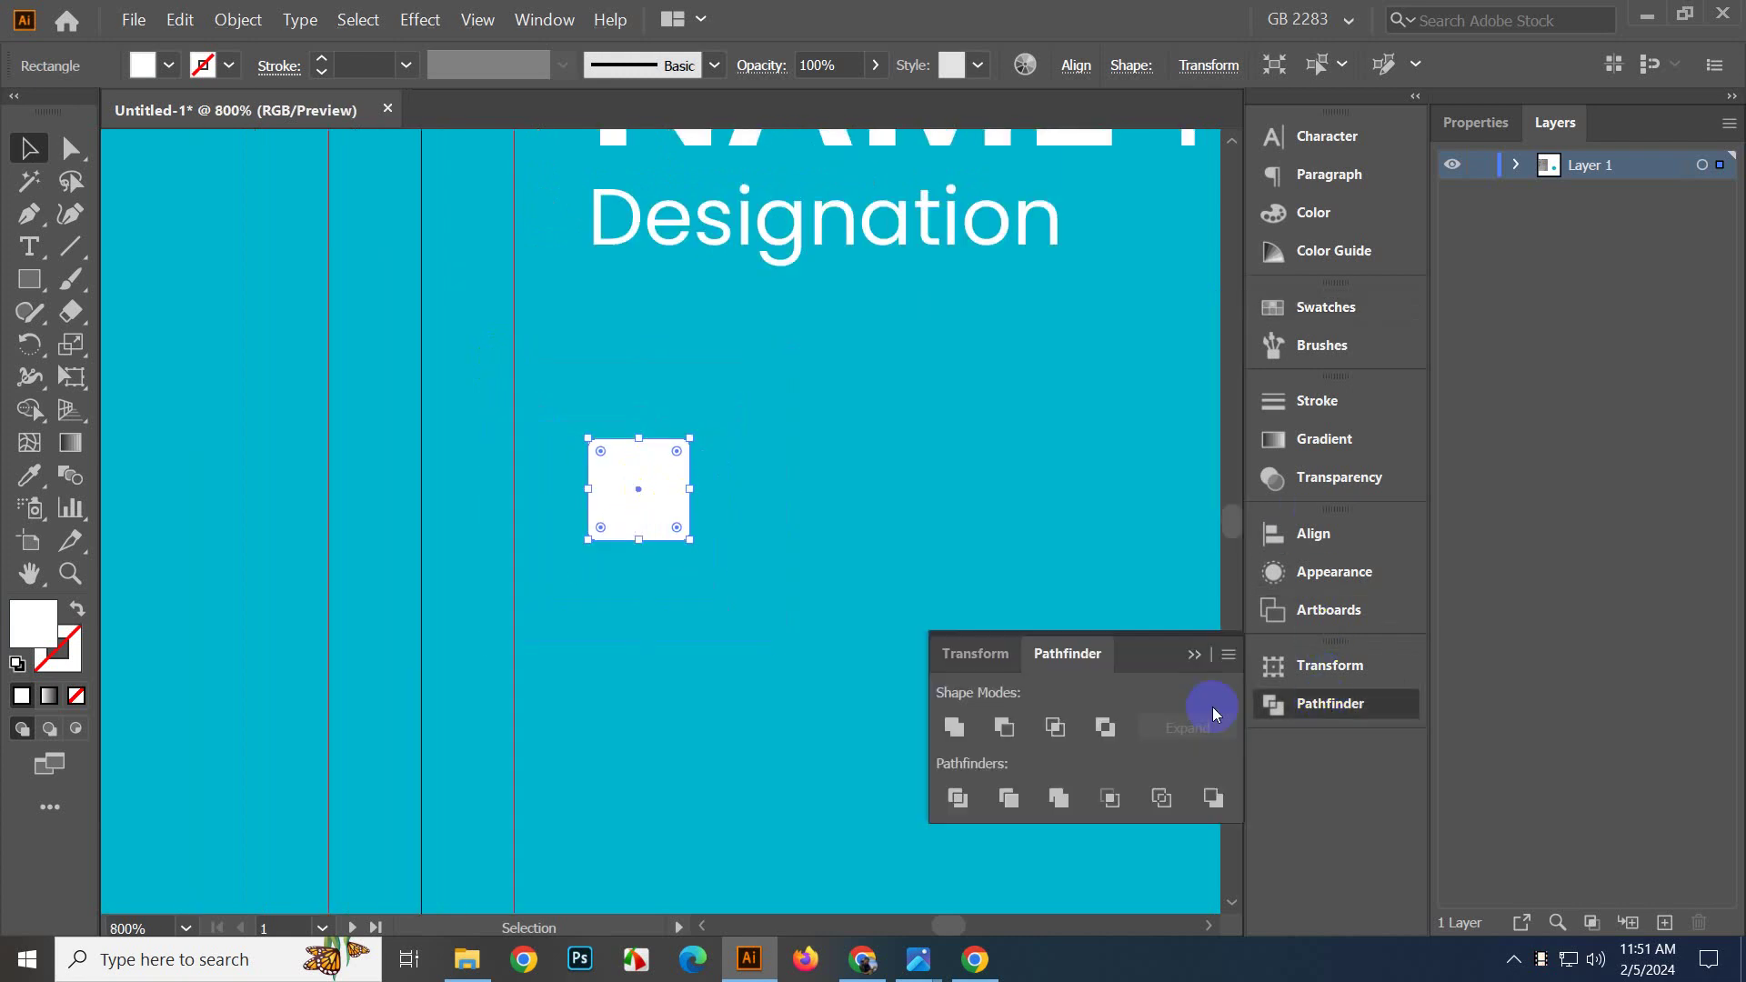
Apply the Pathfinder Unite mode to the rounded white square, then deselect it.
click(937, 727)
click(1194, 655)
scroll(448, 604, down, 5)
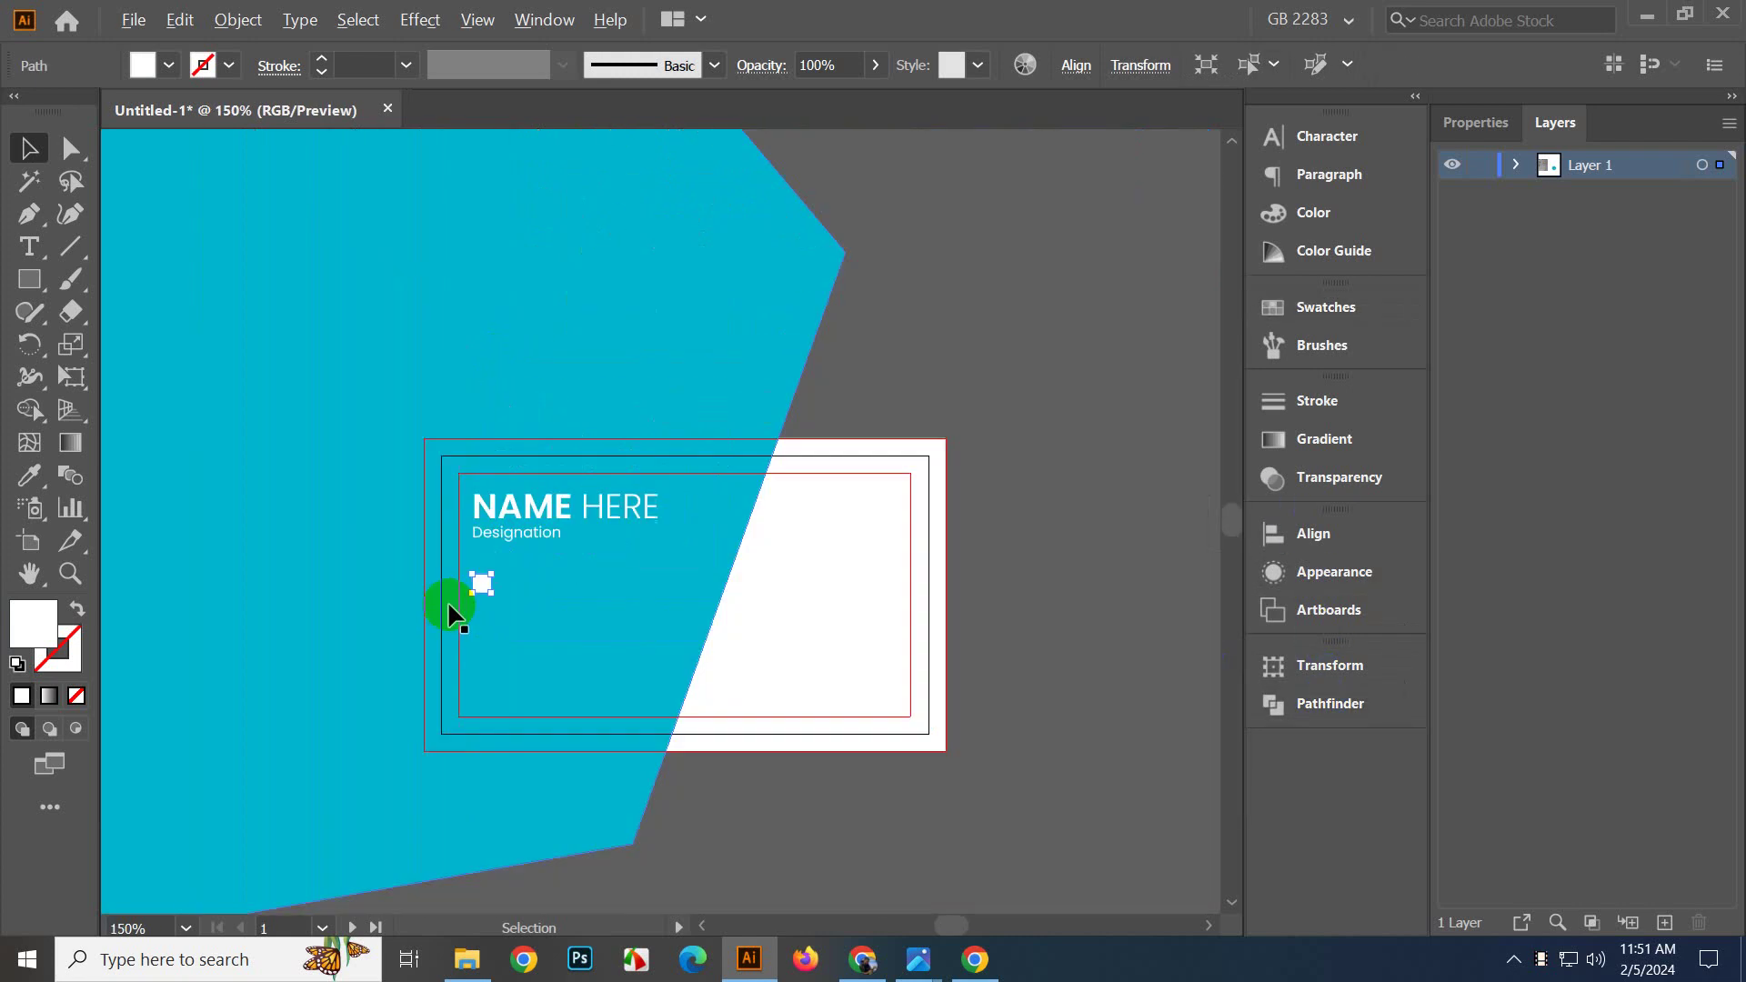
click(889, 409)
Add a point text line beside the white square with a ten-digit placeholder phone number.
scroll(414, 627, up, 2)
scroll(414, 628, up, 3)
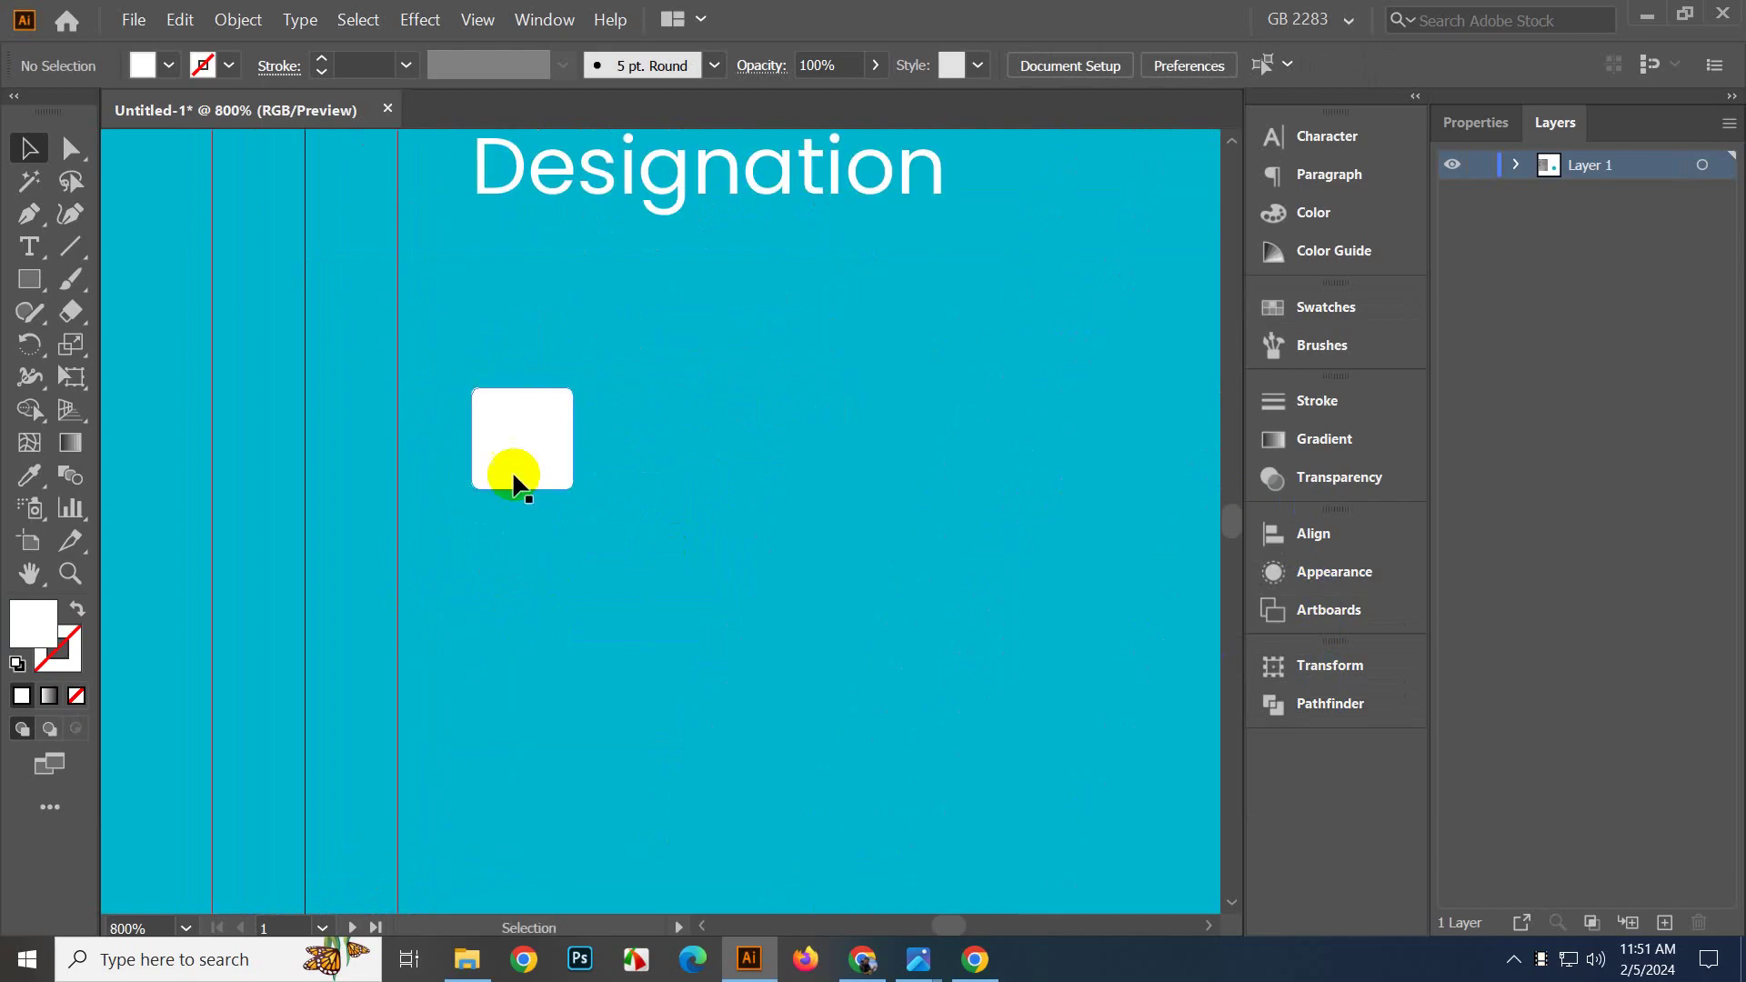
click(511, 471)
key(t)
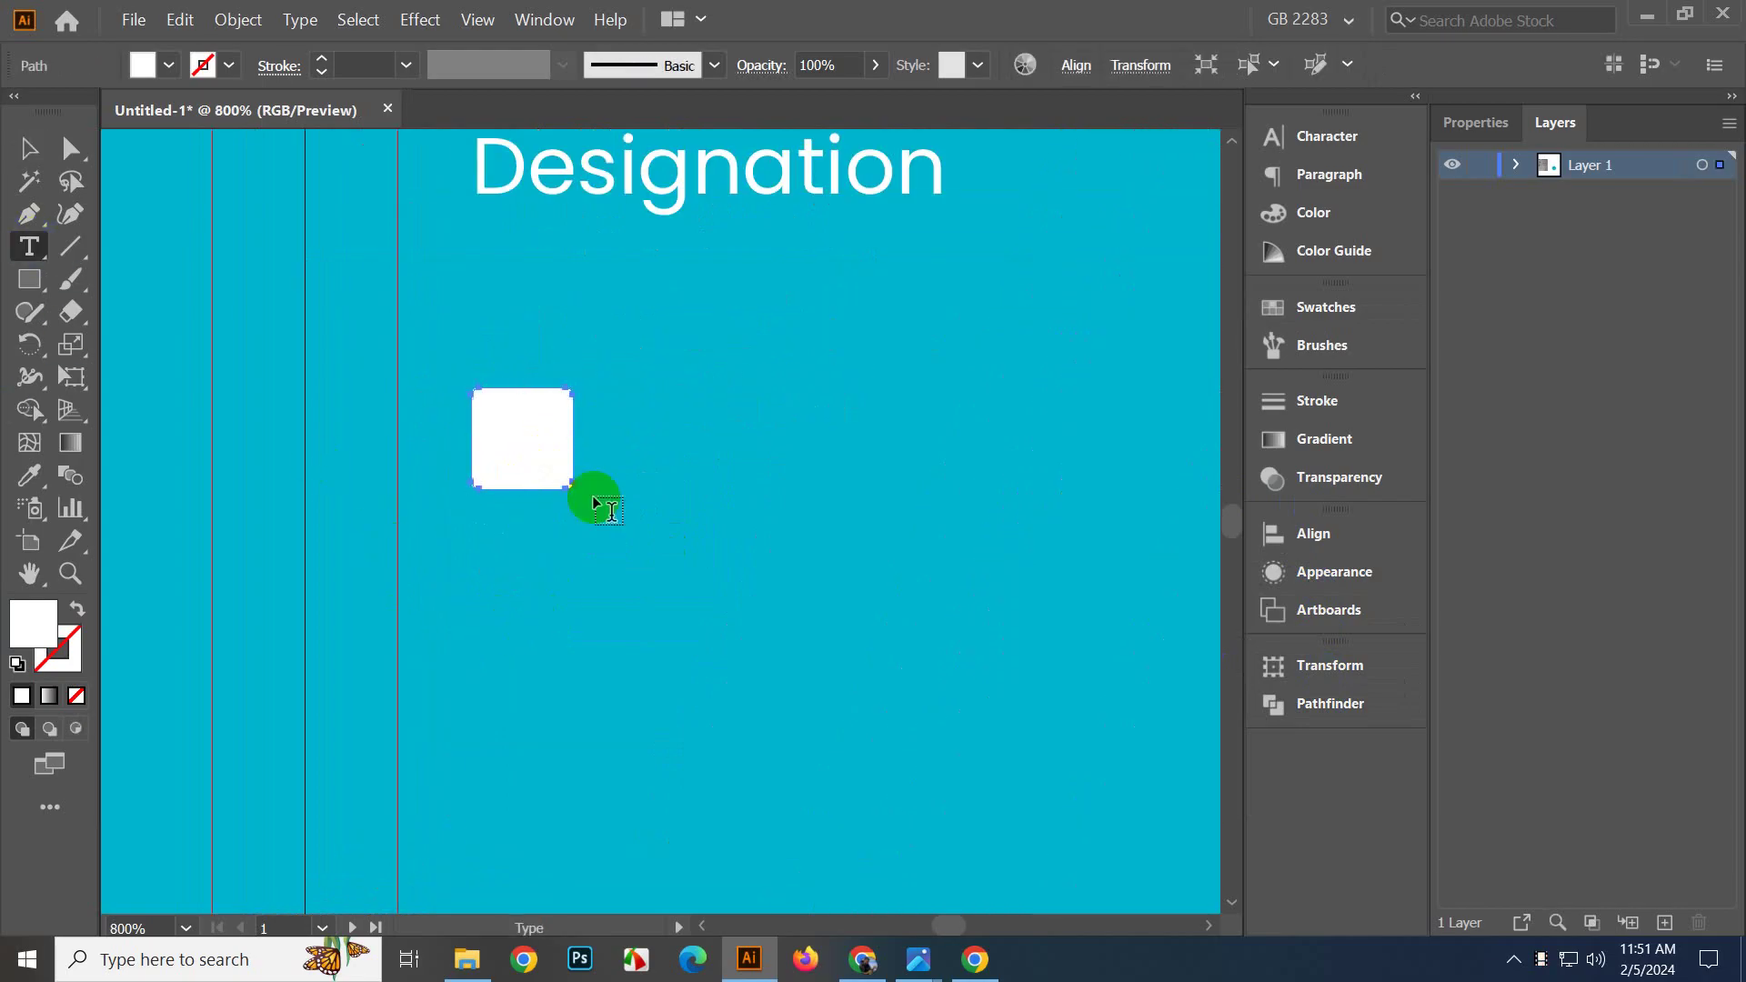
click(639, 463)
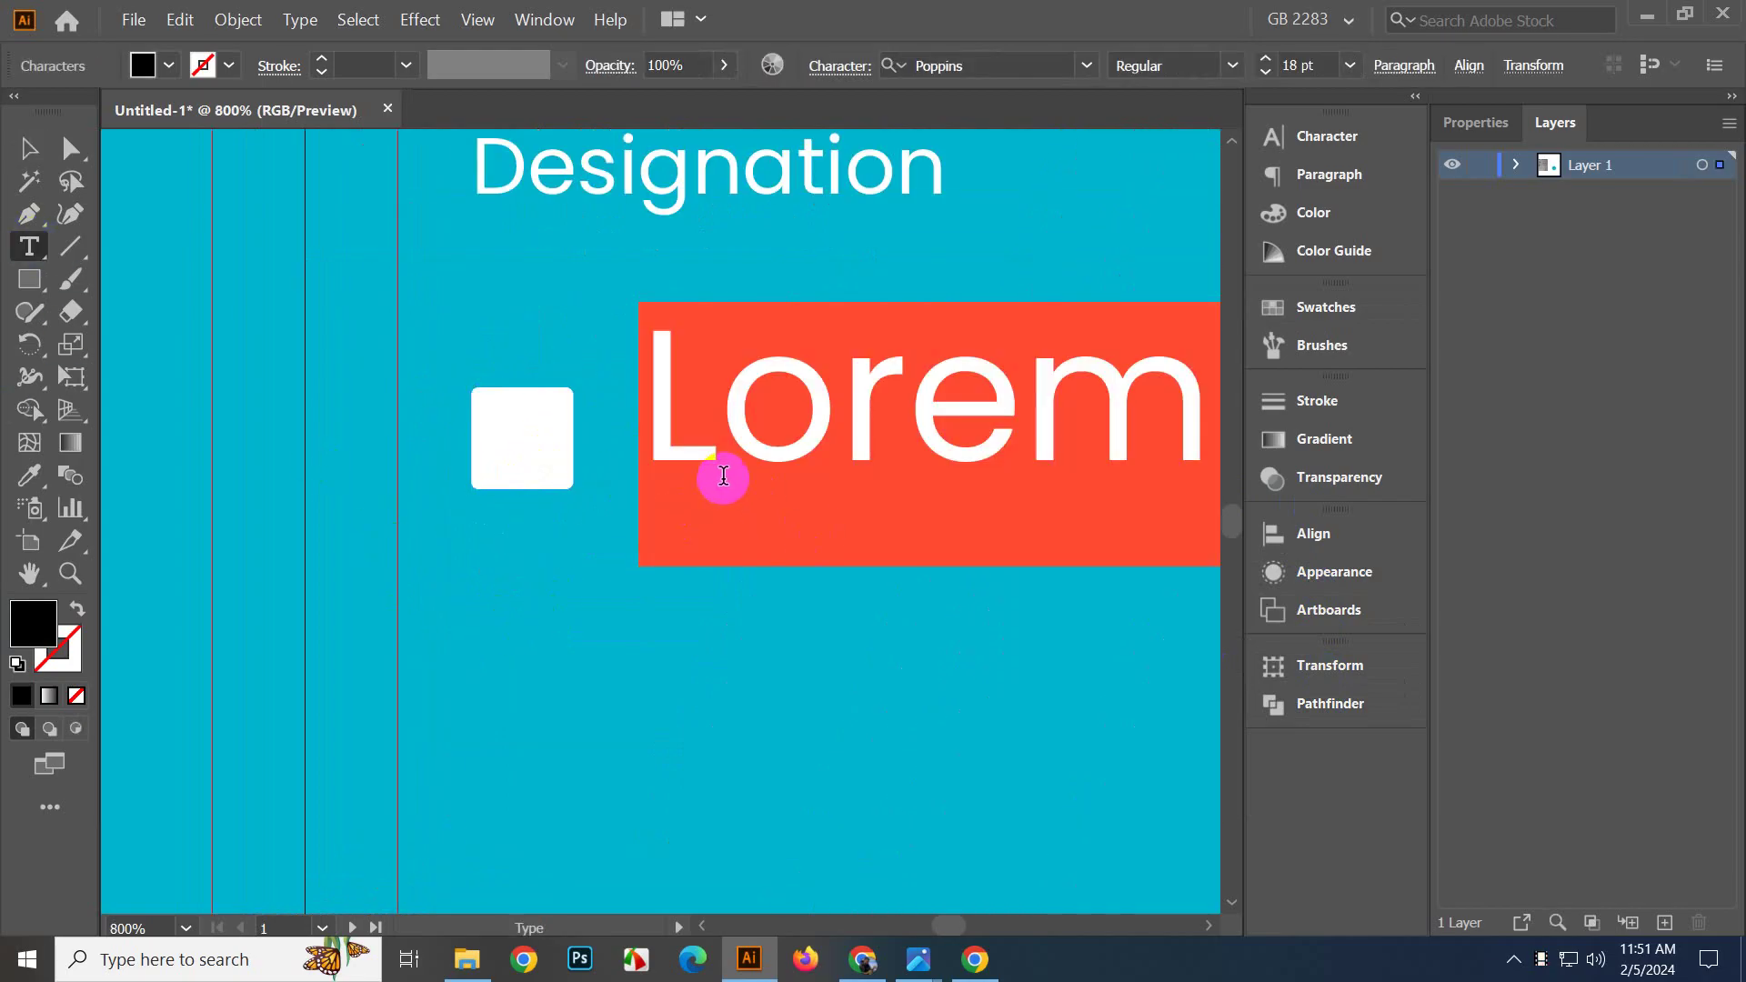
text(0123)
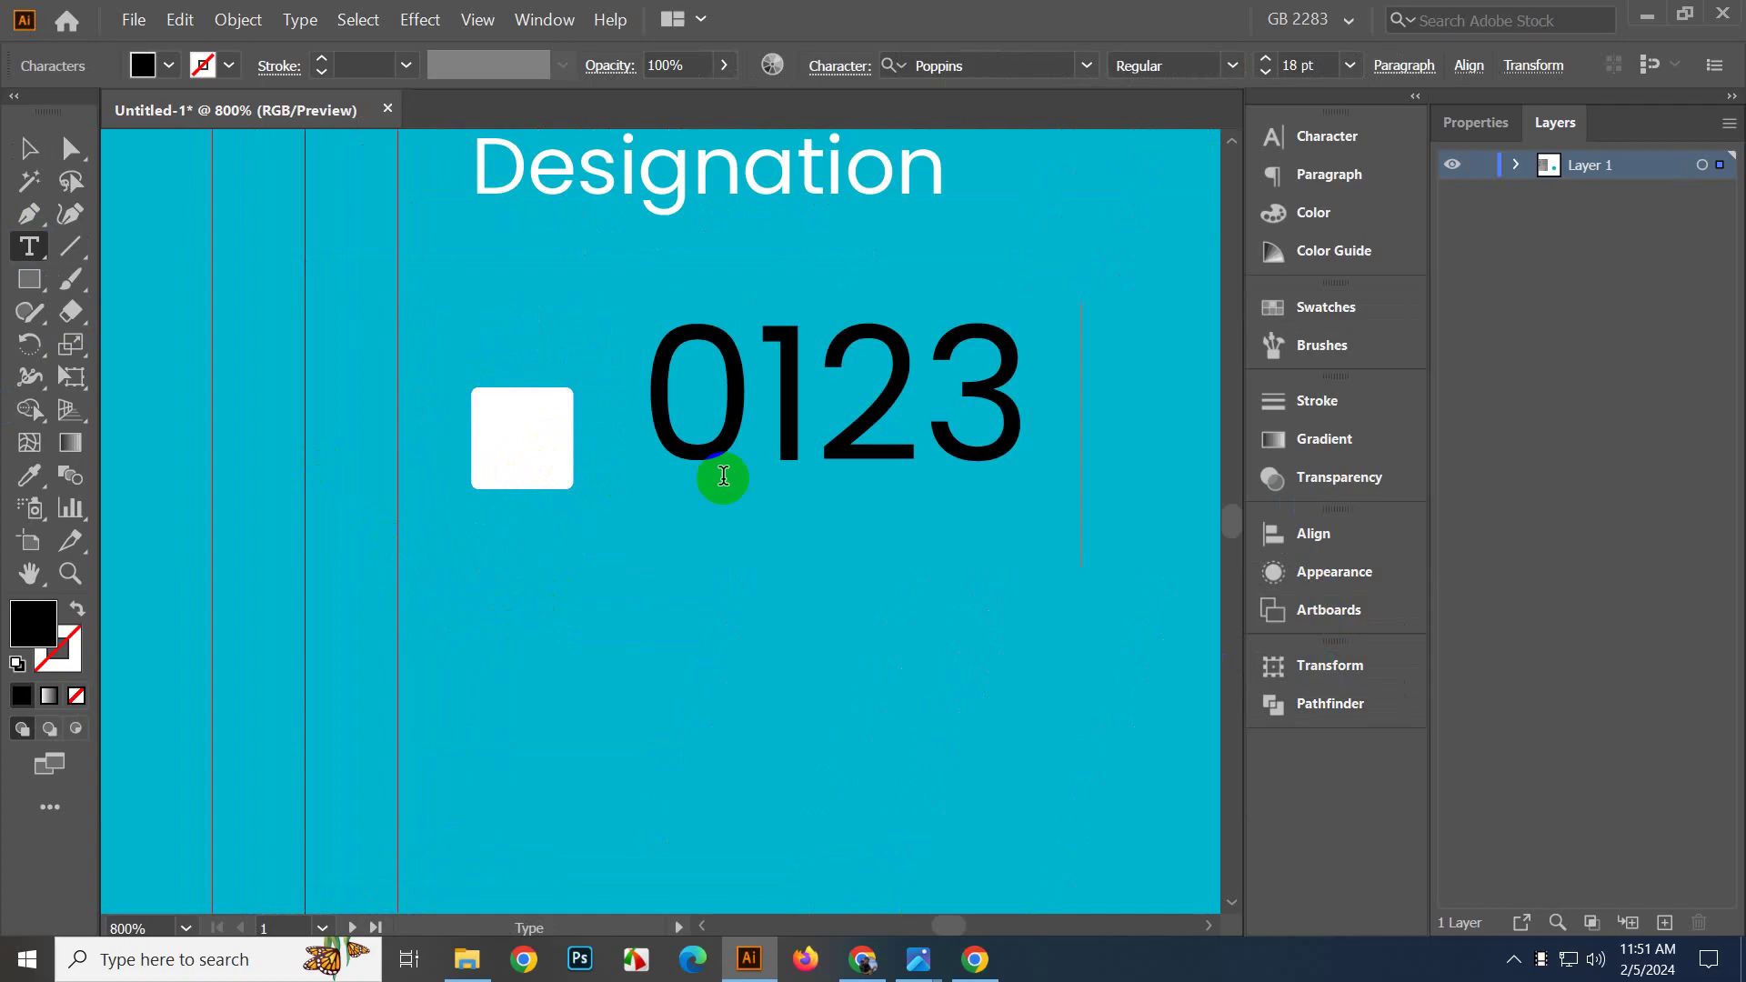
text( 456 78)
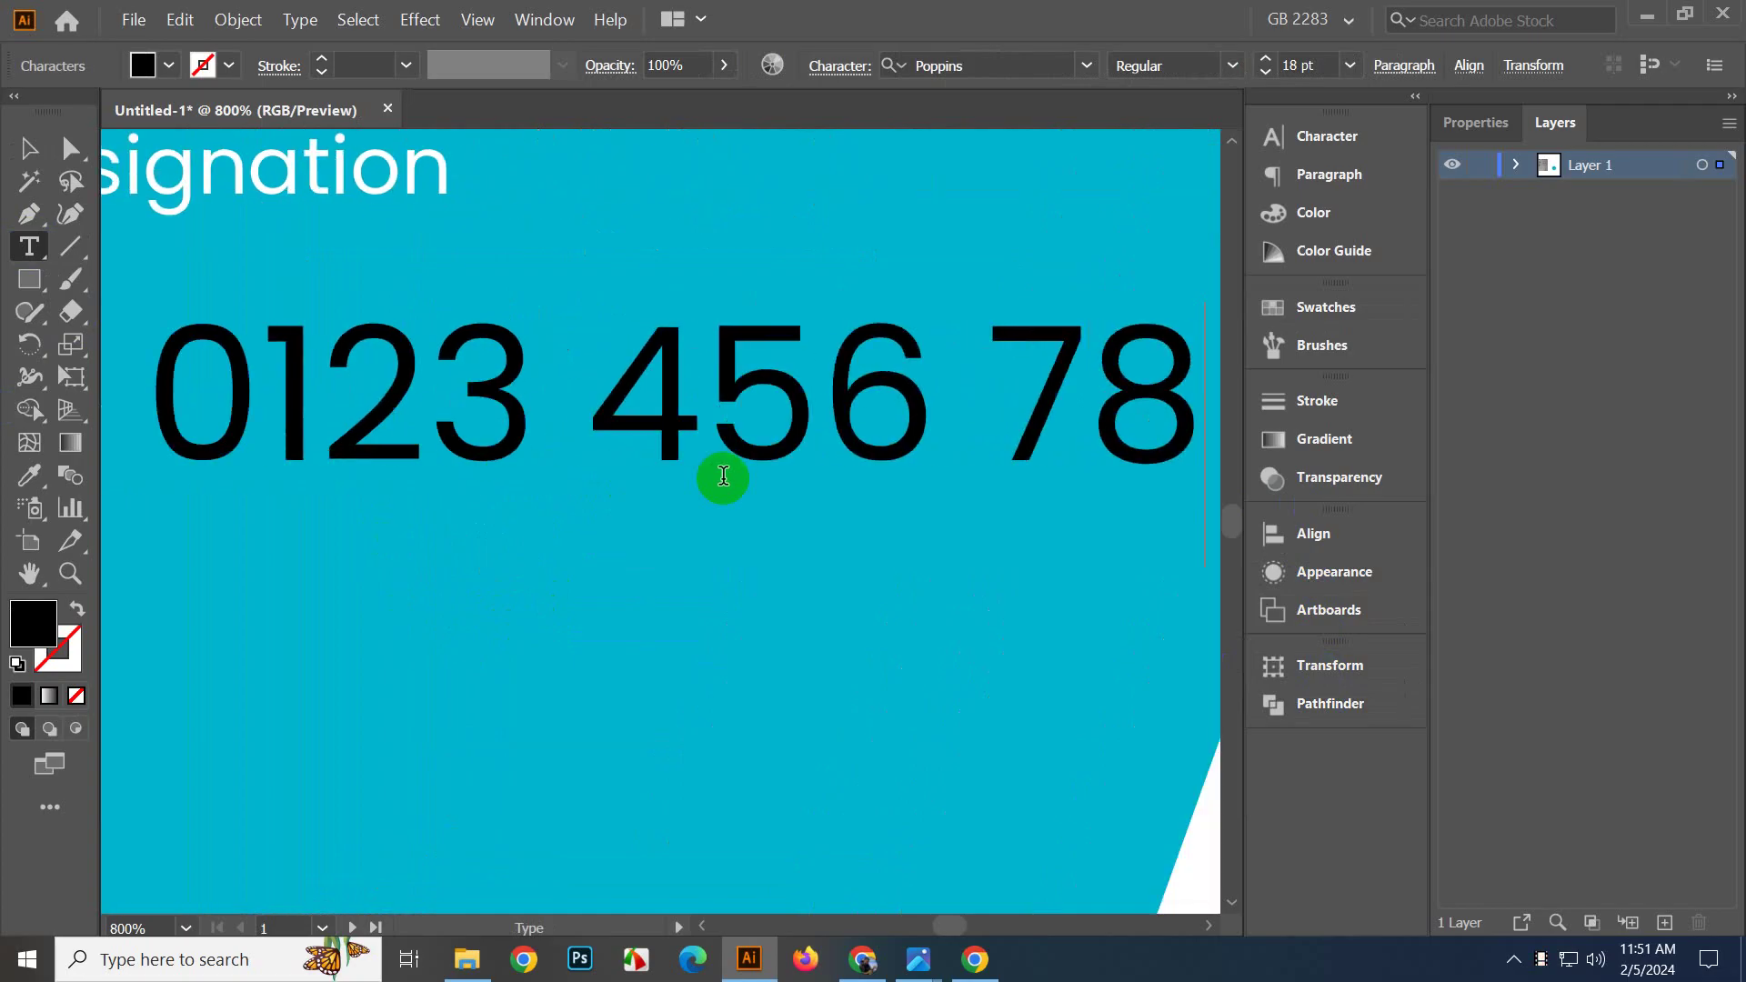
text(9)
click(28, 148)
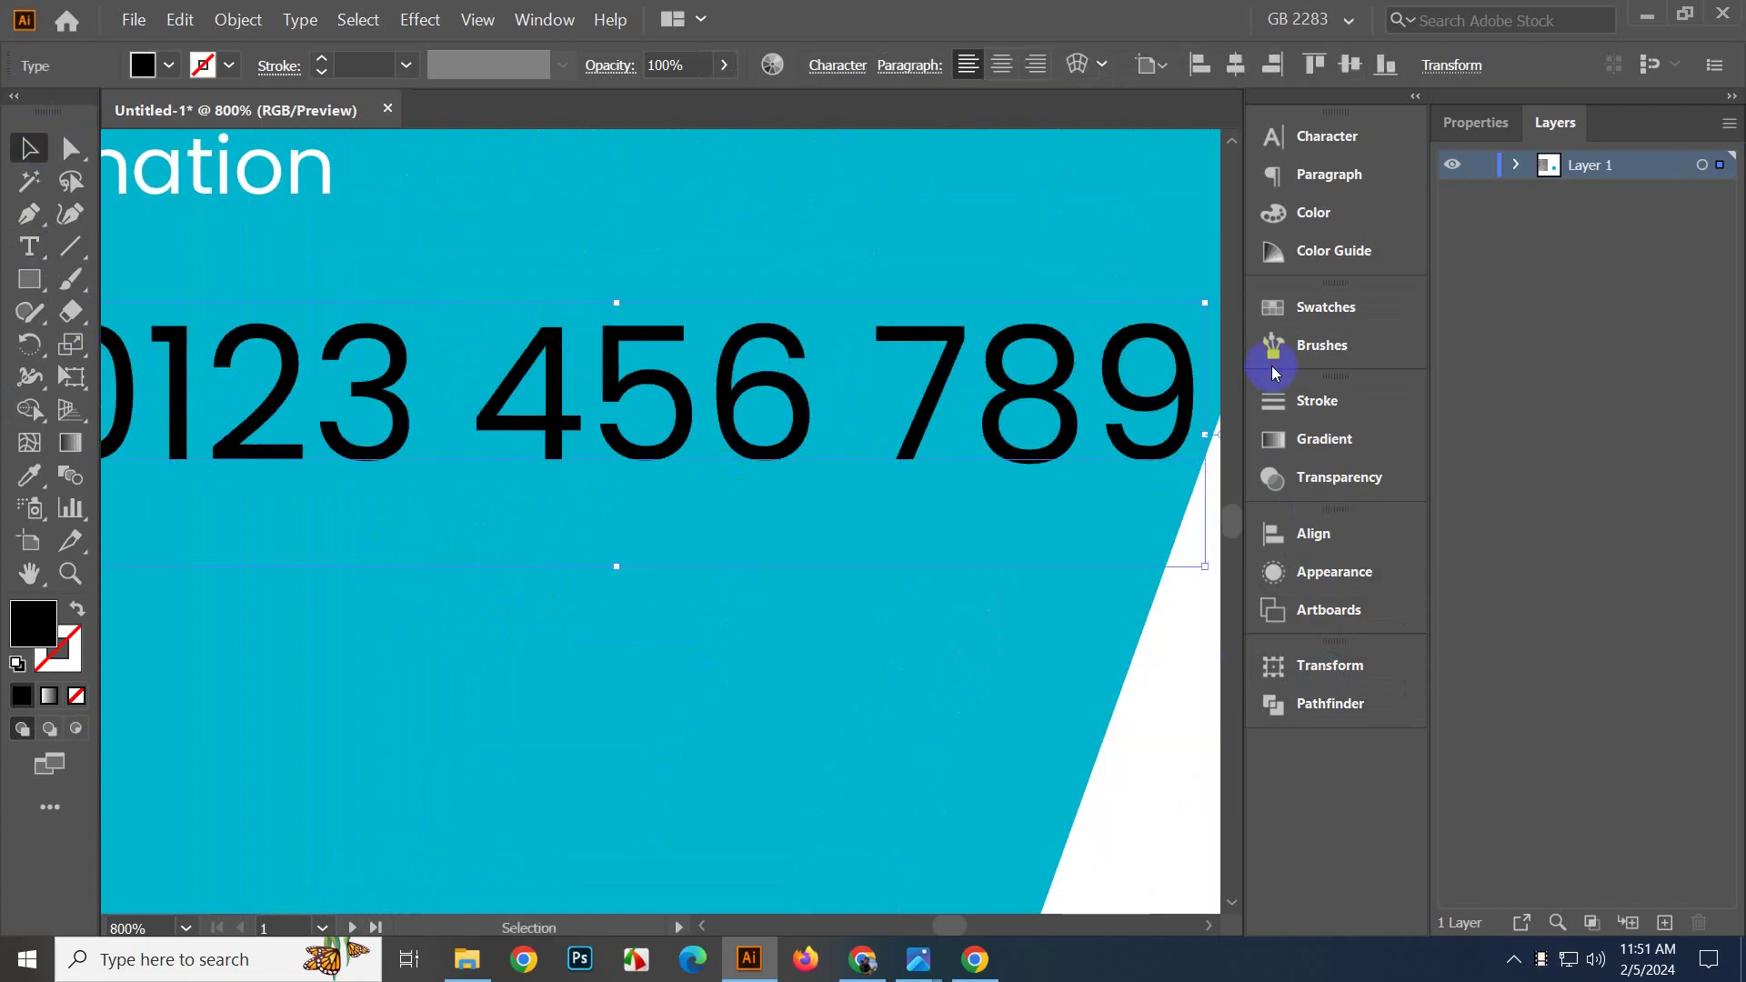
Color the phone number text white and match its formatting to the "Designation" text with the Eyedropper.
click(1282, 306)
click(973, 380)
scroll(557, 522, down, 2)
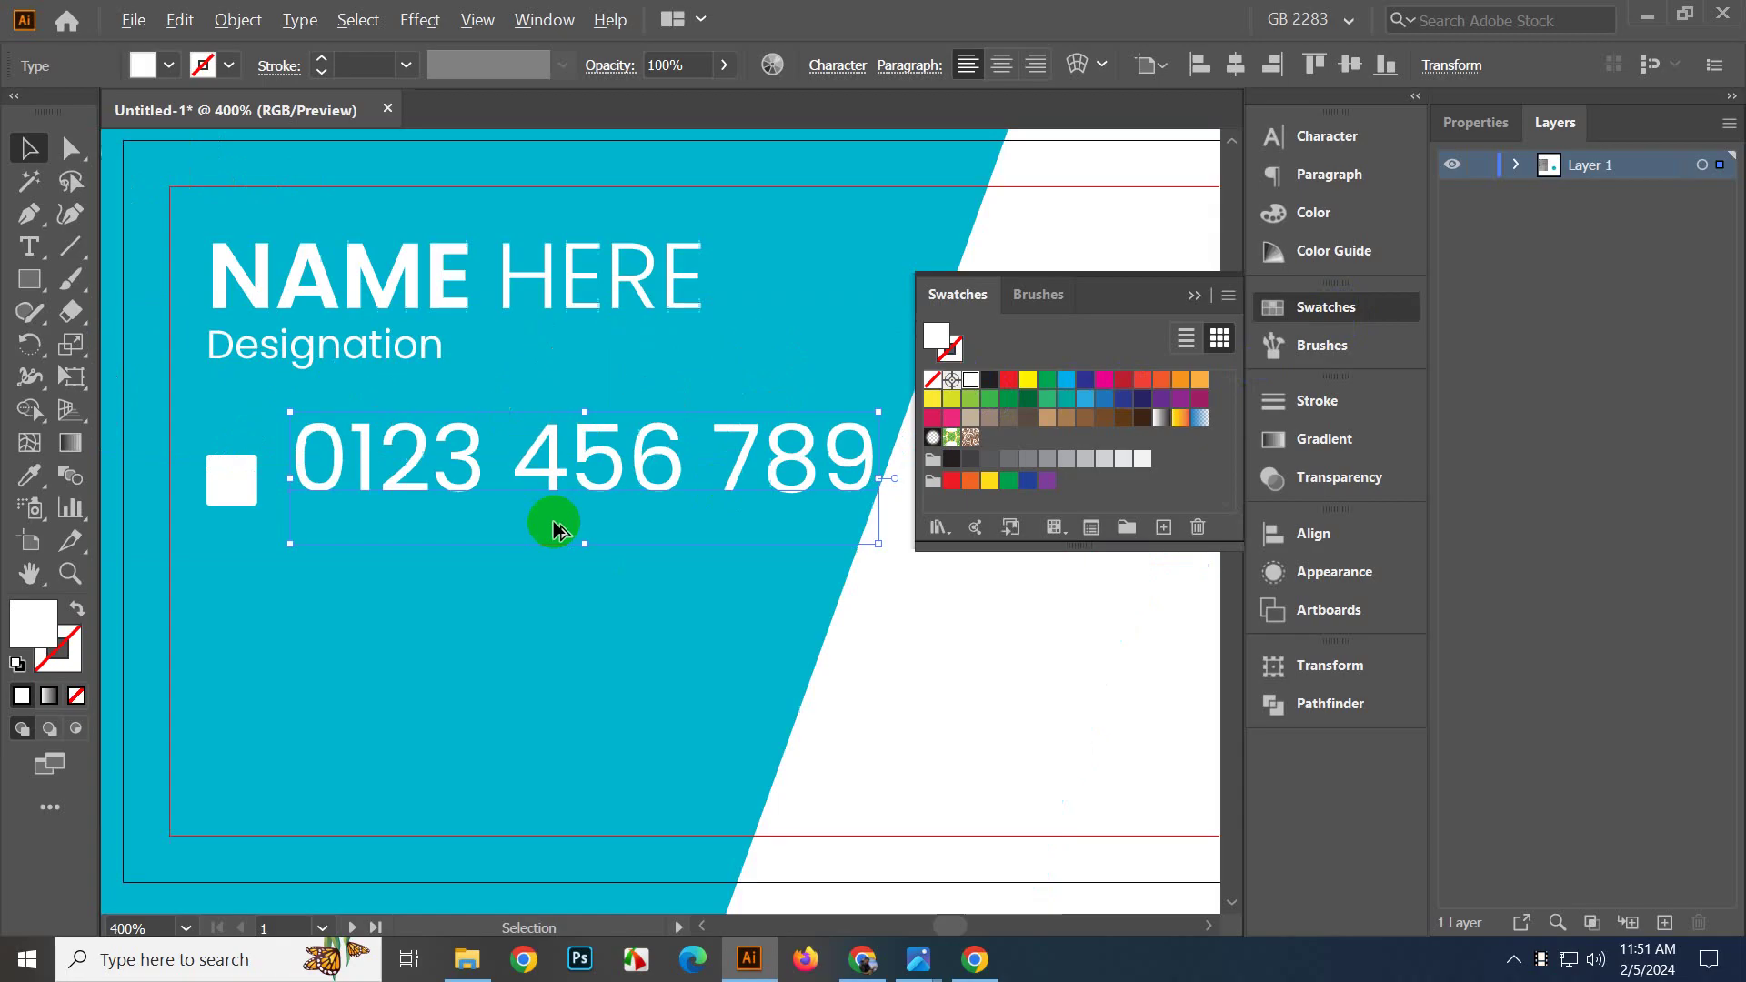
click(30, 475)
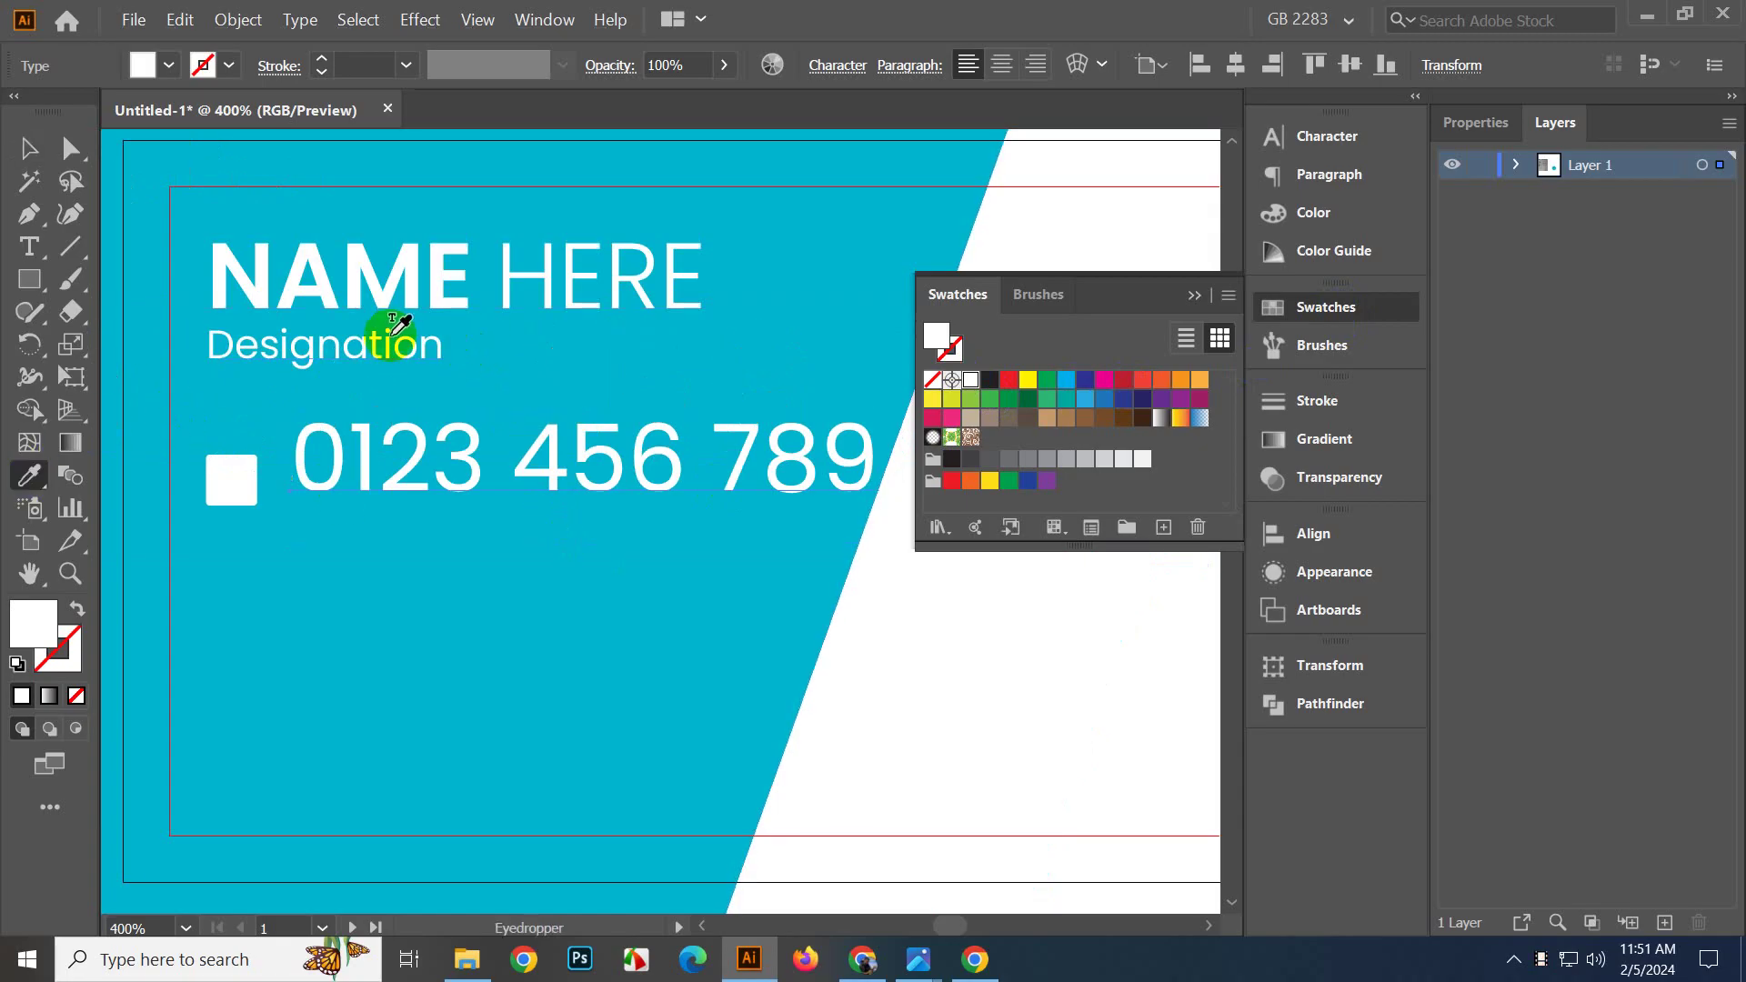
click(392, 334)
click(26, 150)
scroll(569, 392, down, 3)
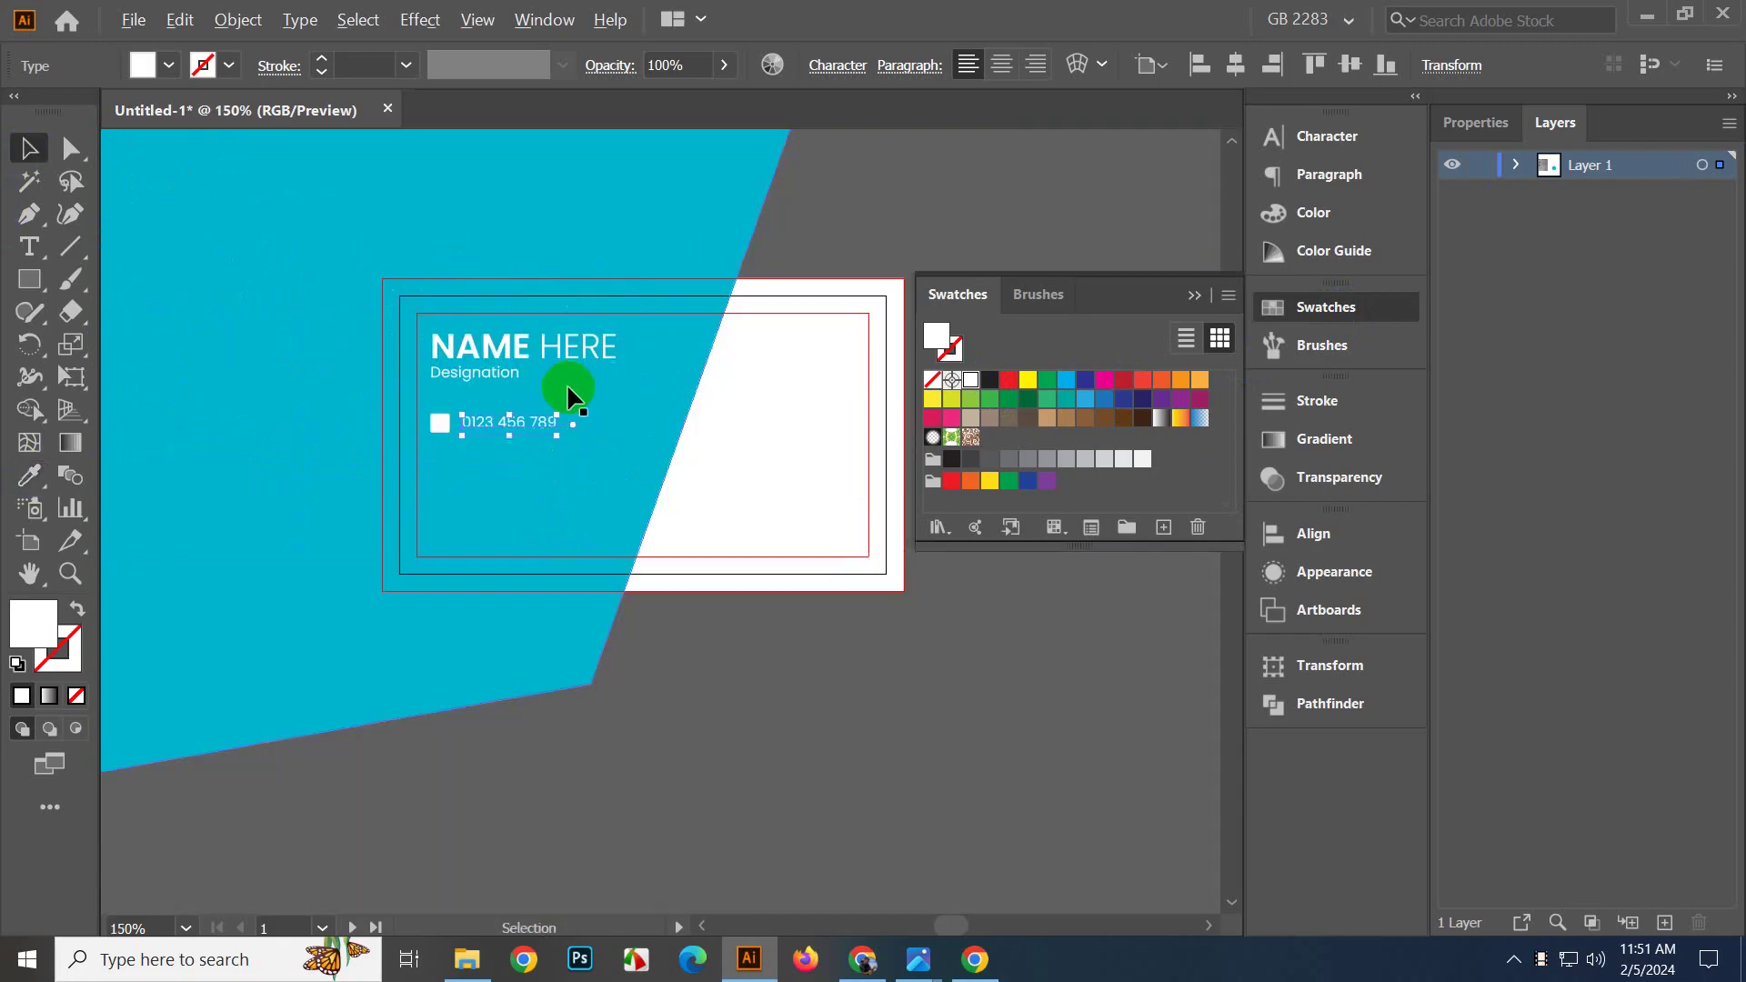
click(782, 238)
Set the "Designation" text's font size to 6 pt.
scroll(442, 440, up, 4)
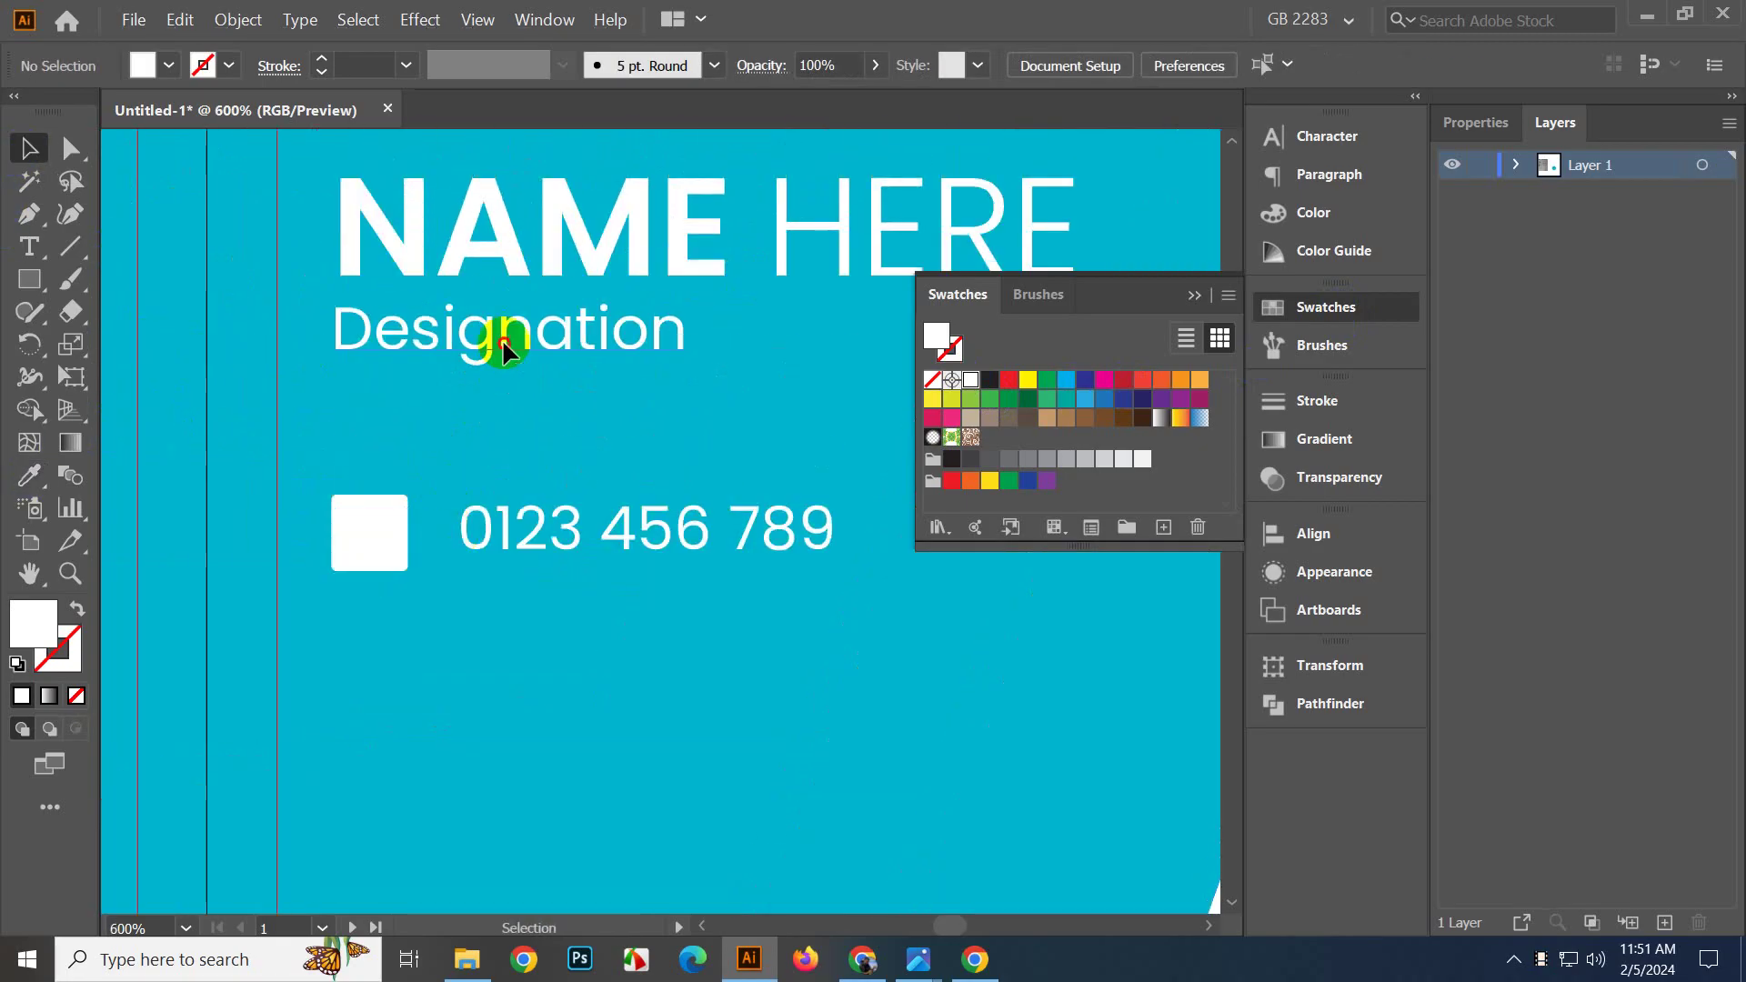
click(502, 339)
click(830, 74)
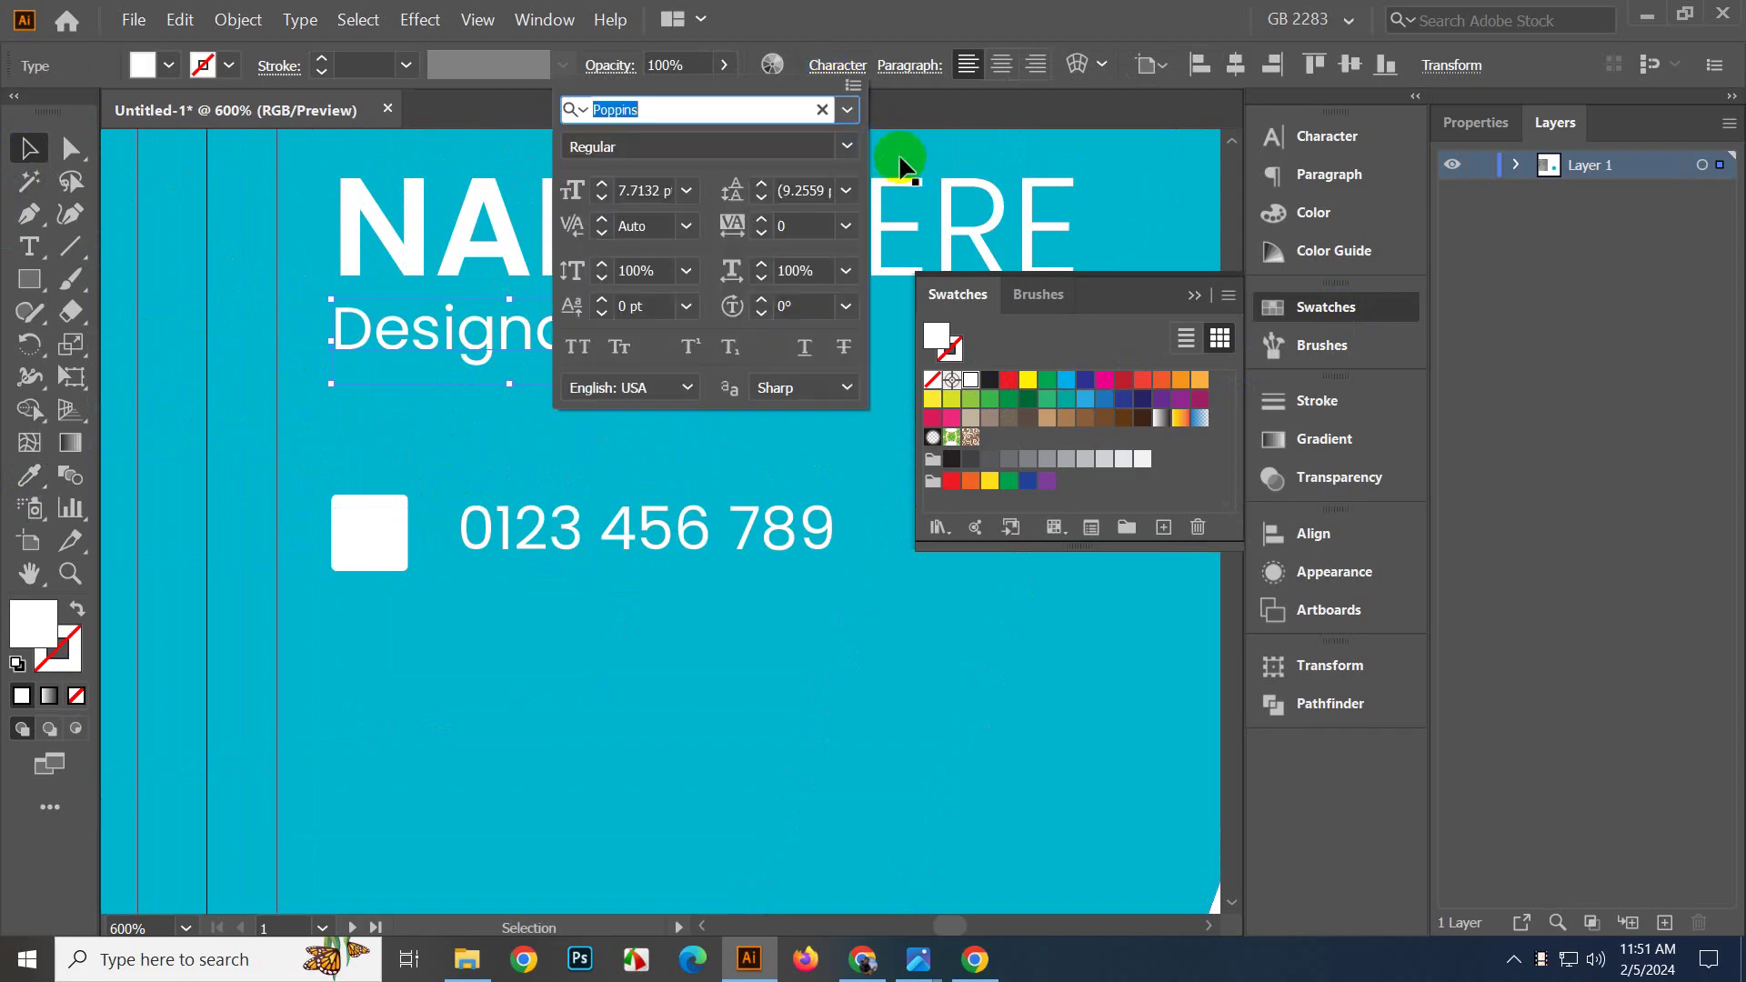
click(688, 192)
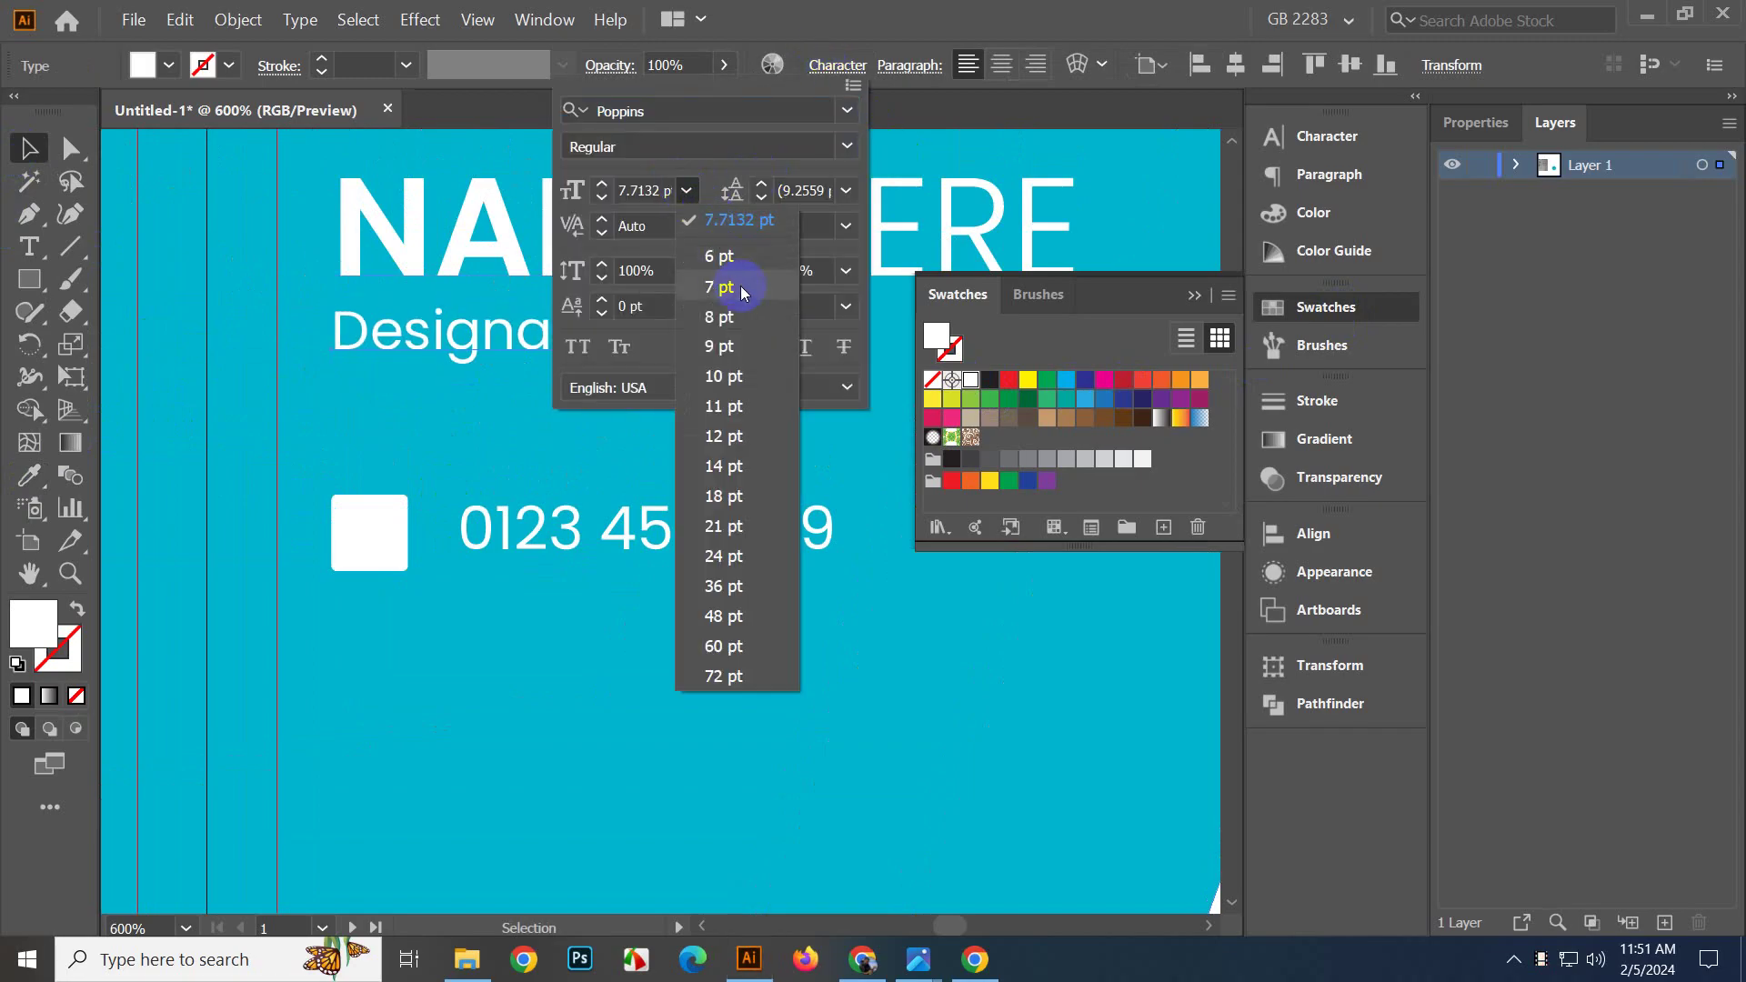
click(719, 257)
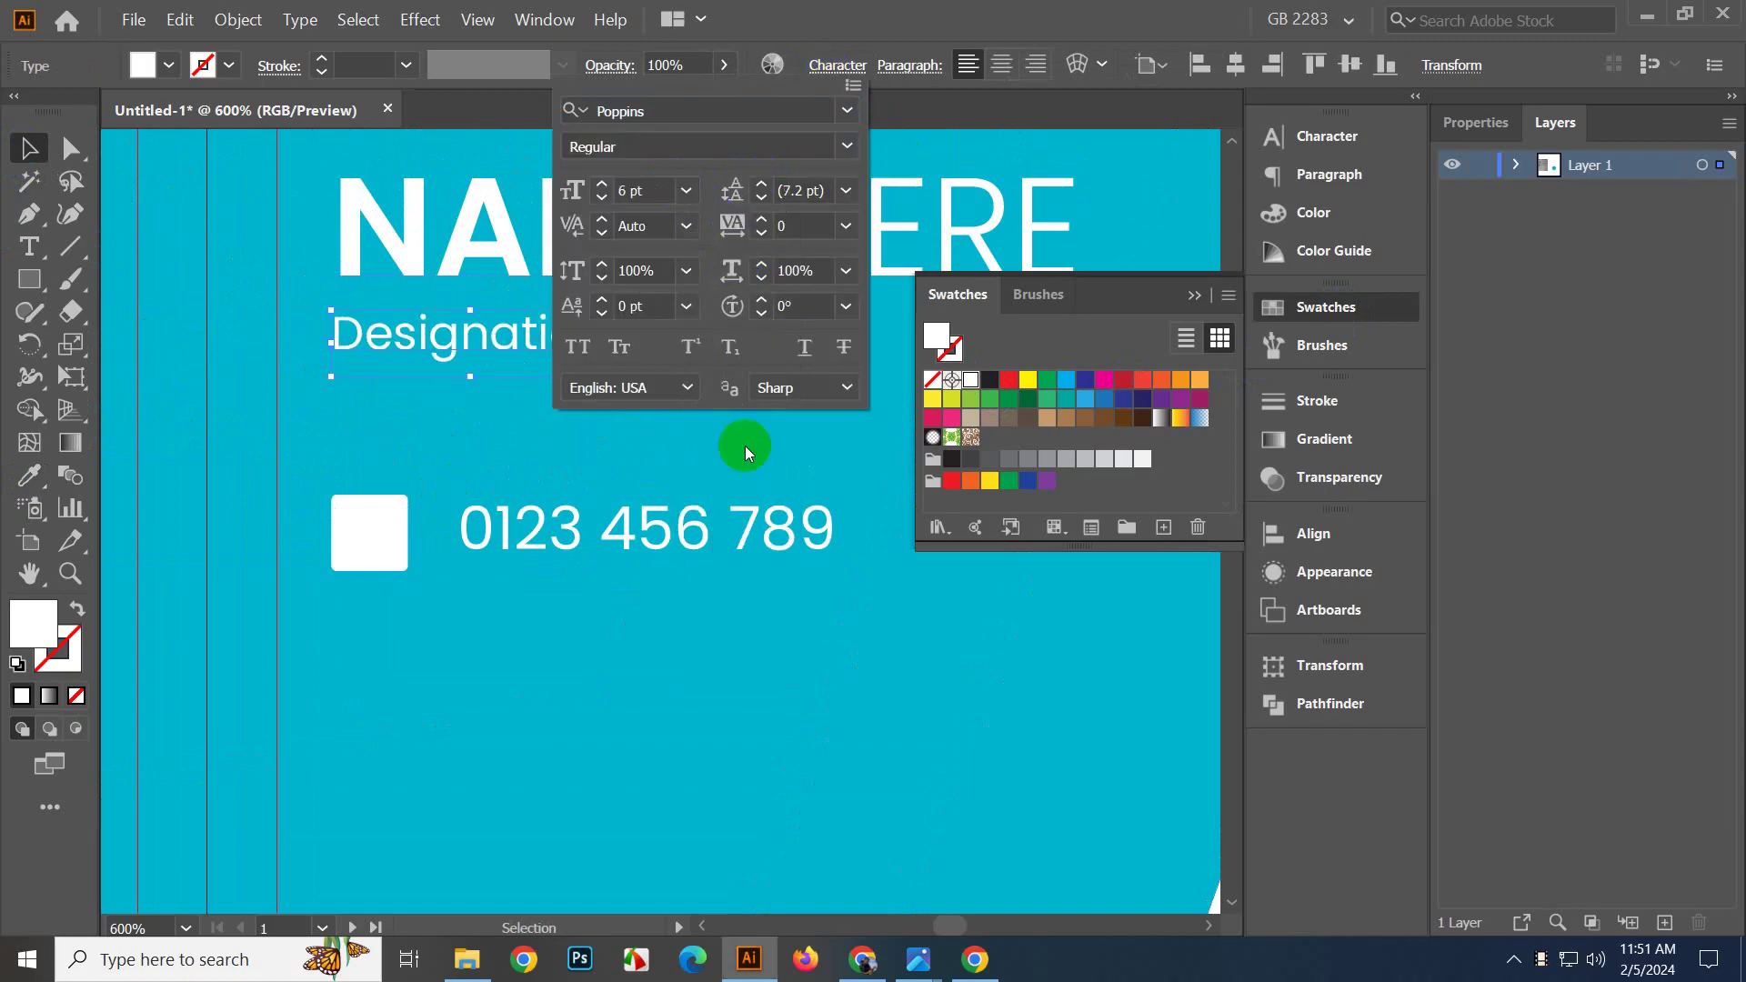
click(1038, 152)
scroll(537, 373, down, 3)
click(739, 374)
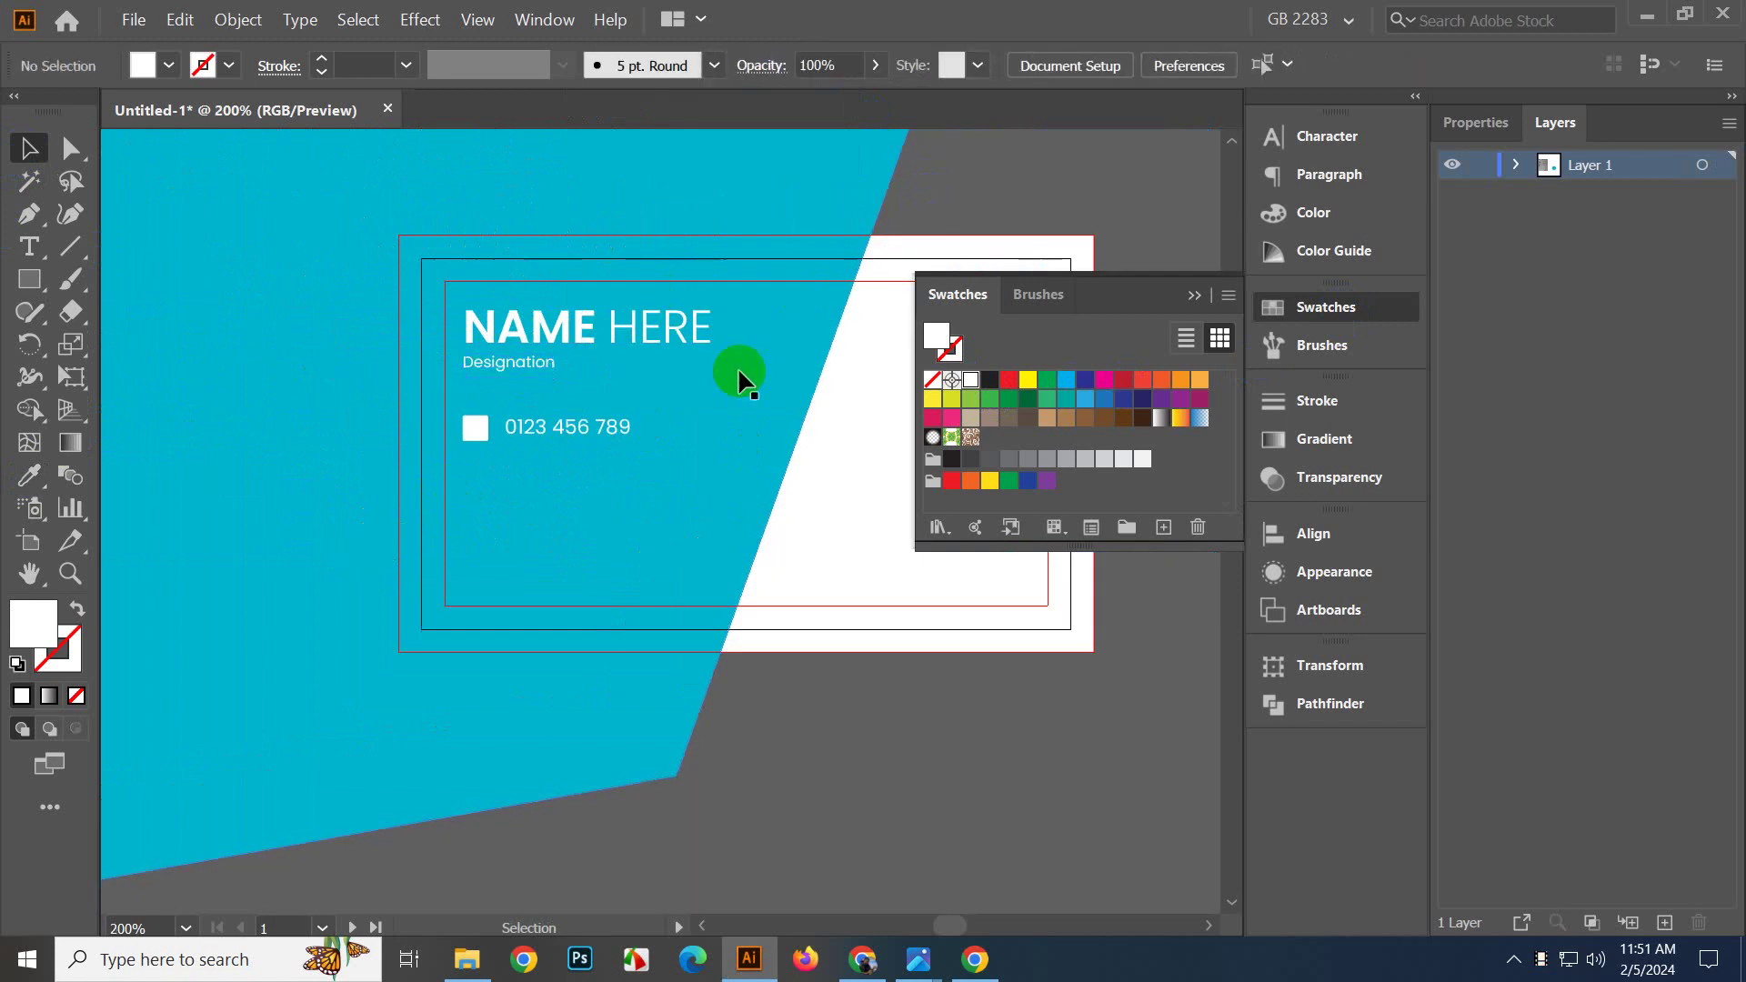
Match the phone number's text formatting to the resized "Designation" text with the Eyedropper.
scroll(709, 389, up, 2)
click(523, 462)
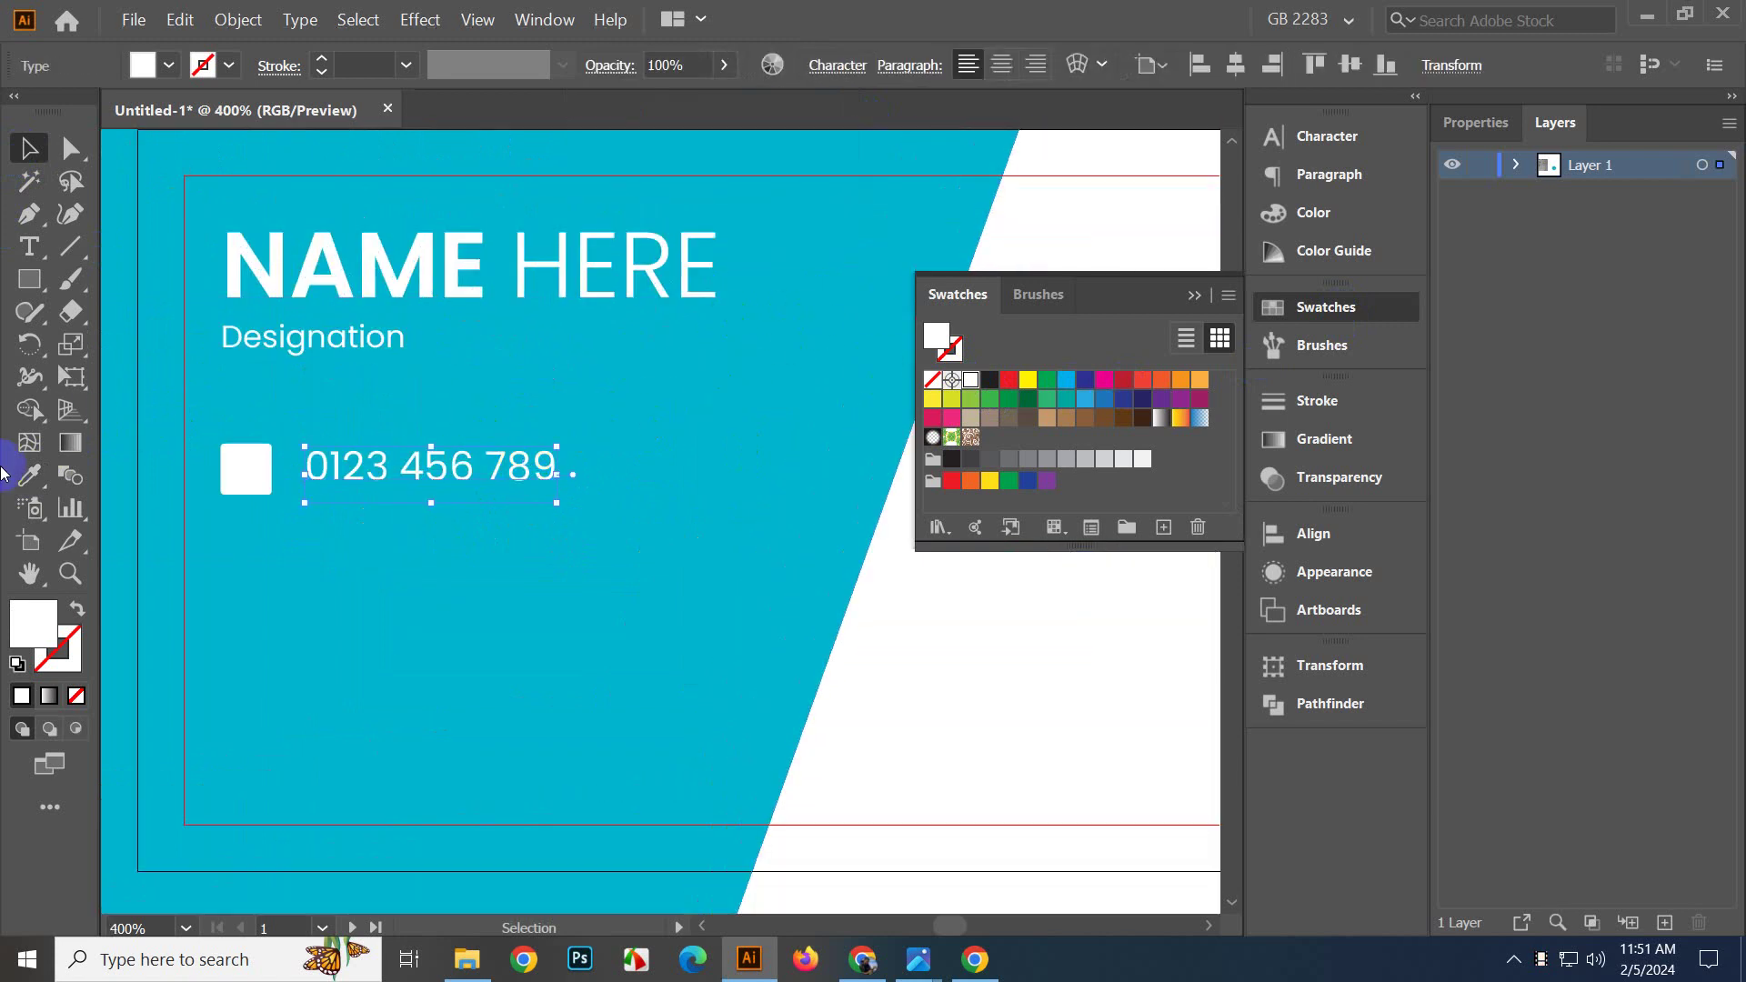
click(29, 474)
click(331, 355)
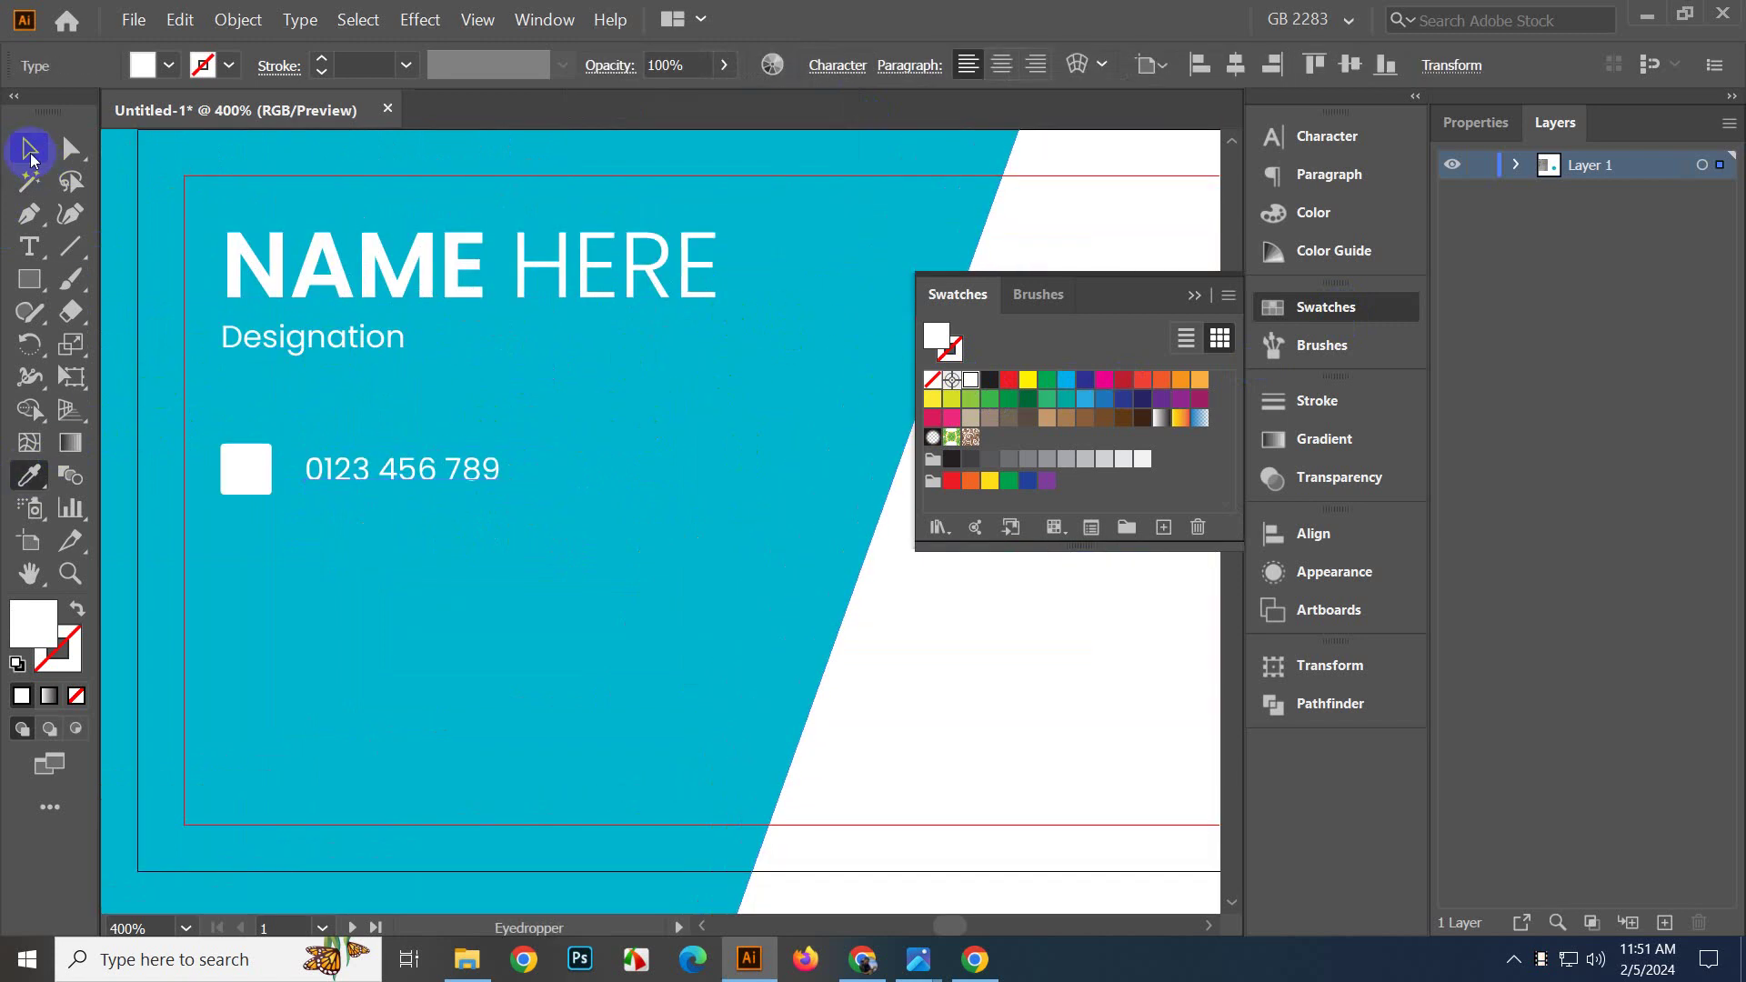
click(30, 160)
scroll(651, 460, down, 2)
click(1079, 145)
Examine the size and spacing of the name, designation and phone number across the whole card.
scroll(410, 491, up, 3)
drag(685, 525, 439, 596)
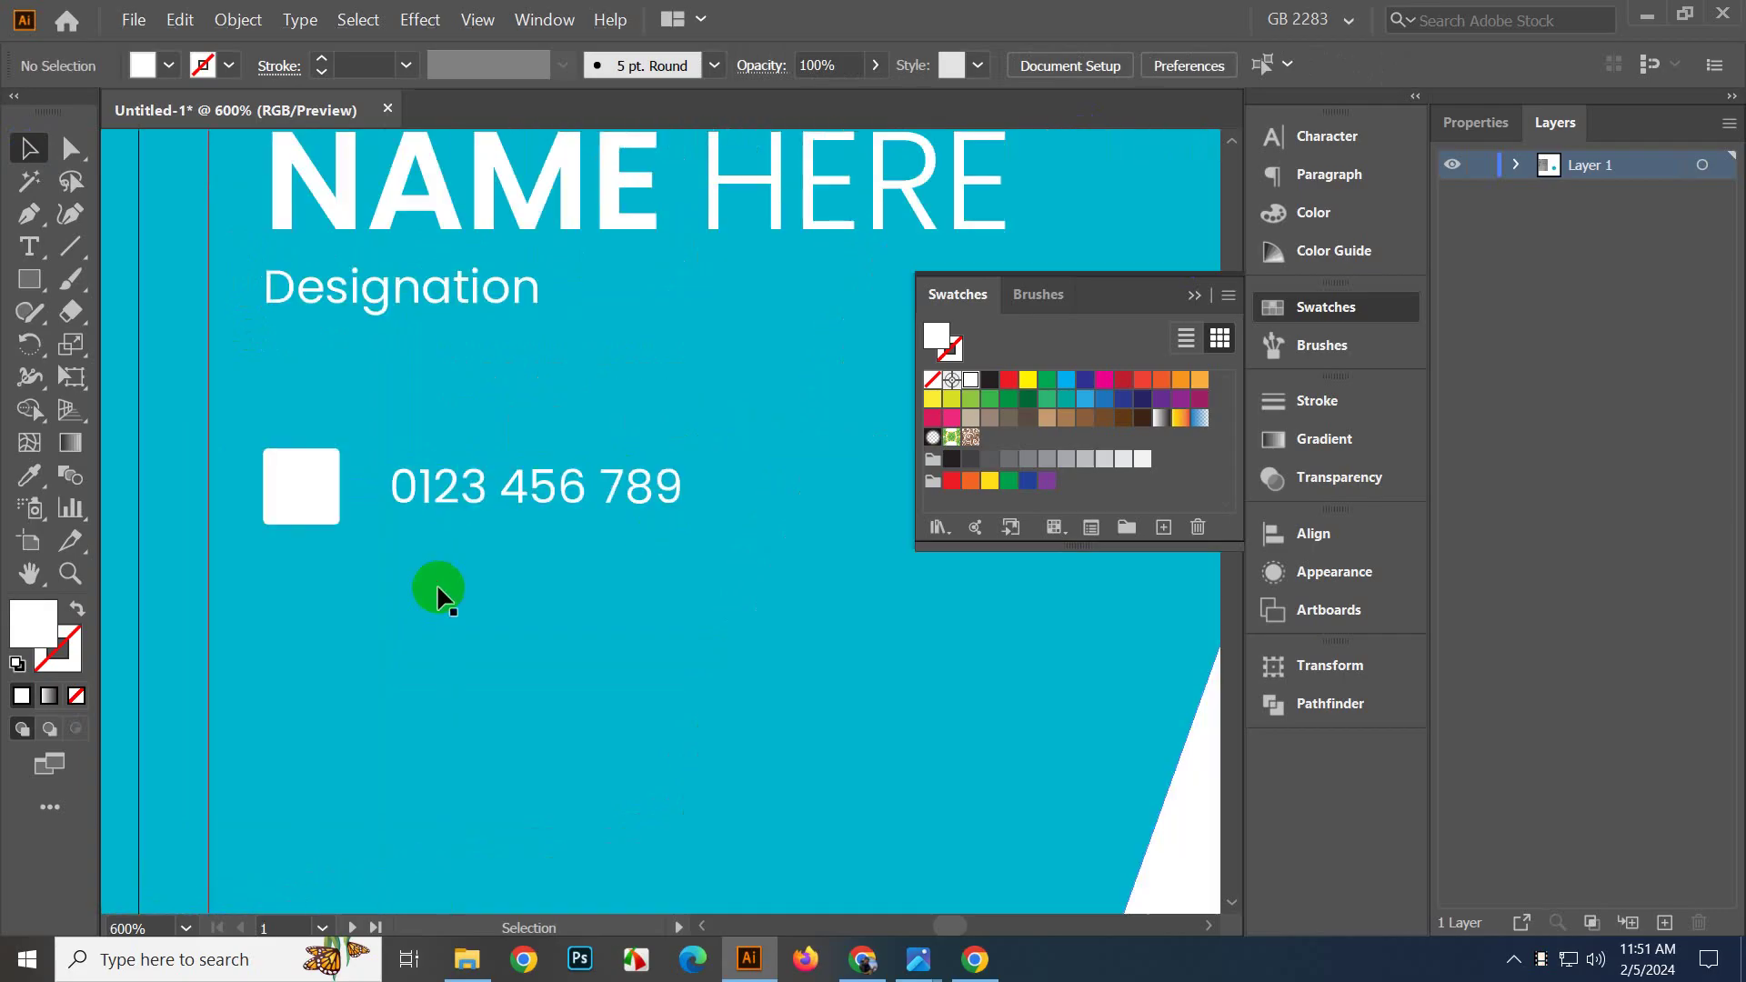
scroll(438, 595, up, 2)
scroll(554, 604, down, 3)
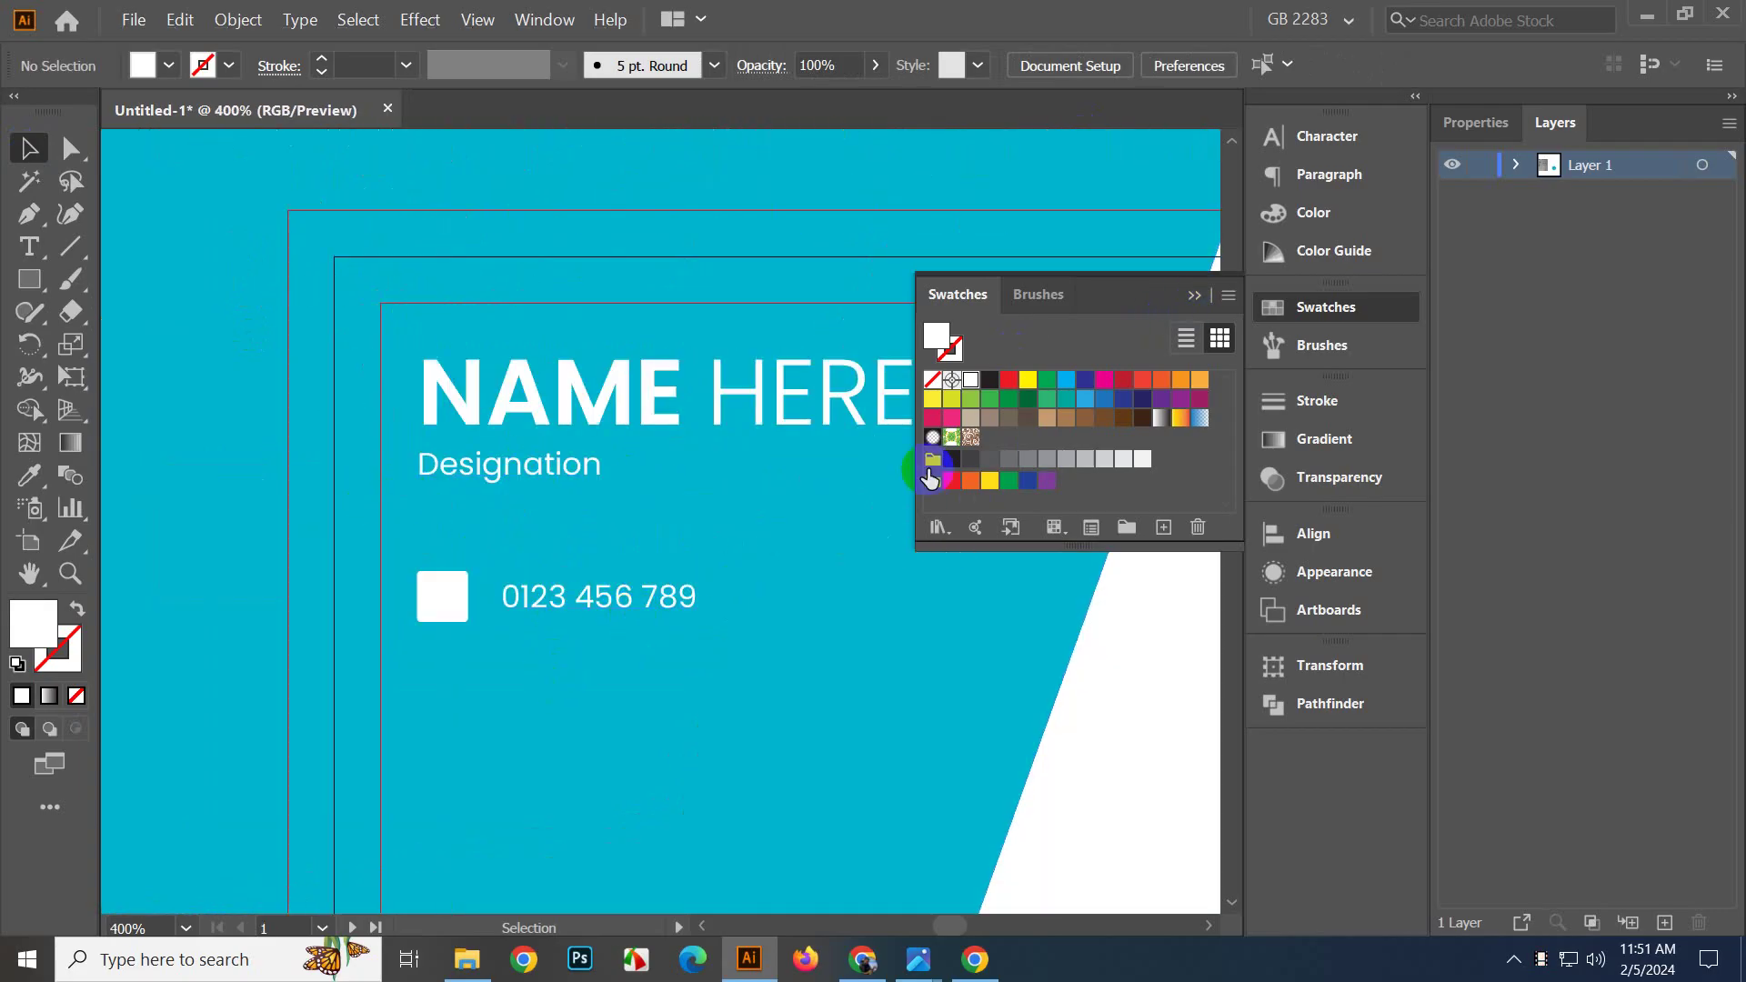
click(1194, 297)
scroll(701, 401, down, 3)
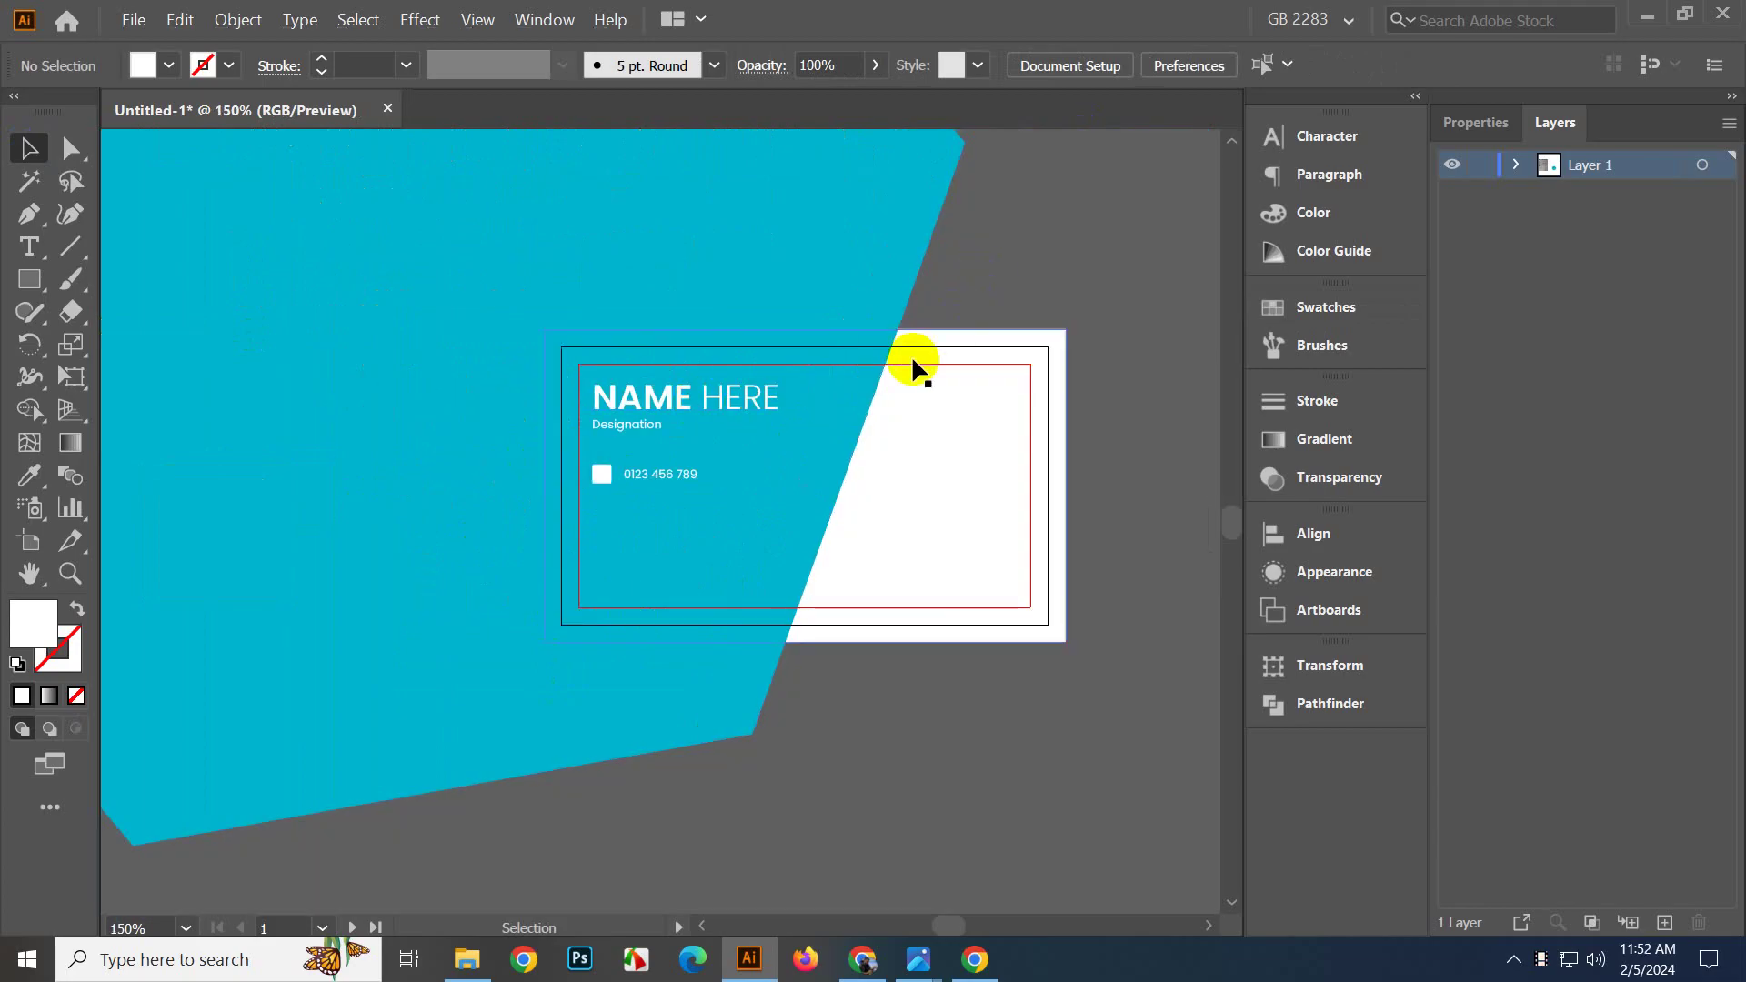
scroll(766, 464, up, 1)
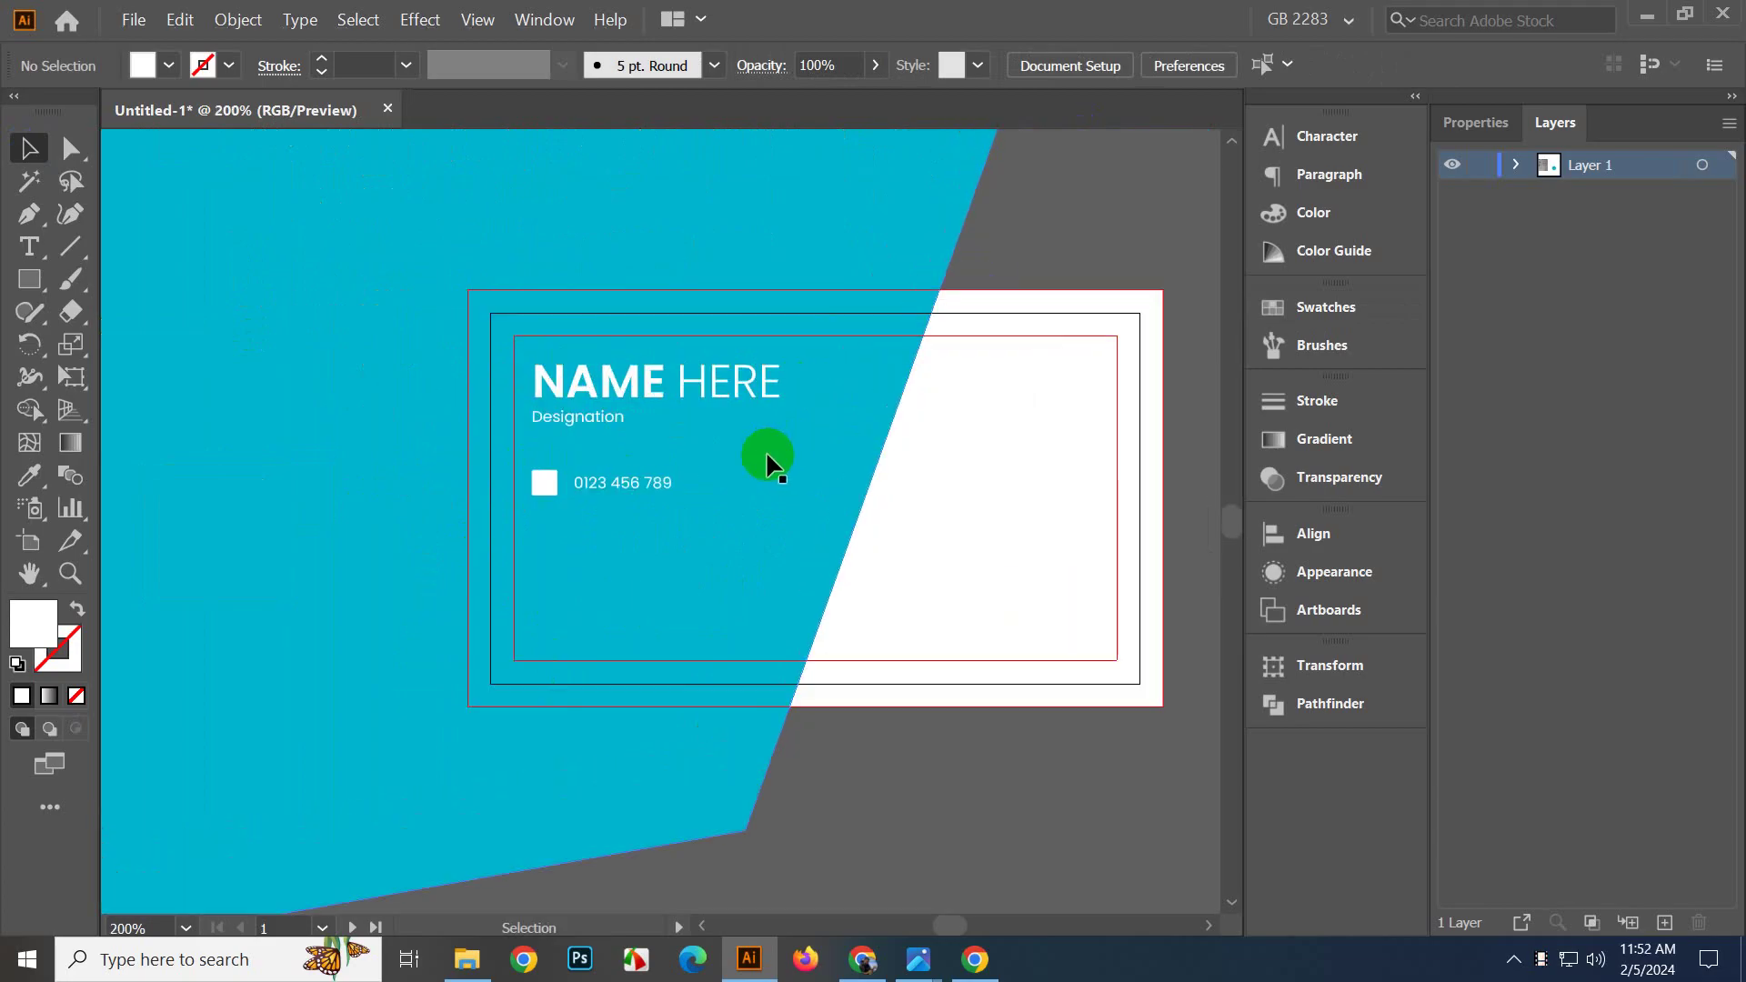
scroll(645, 470, up, 1)
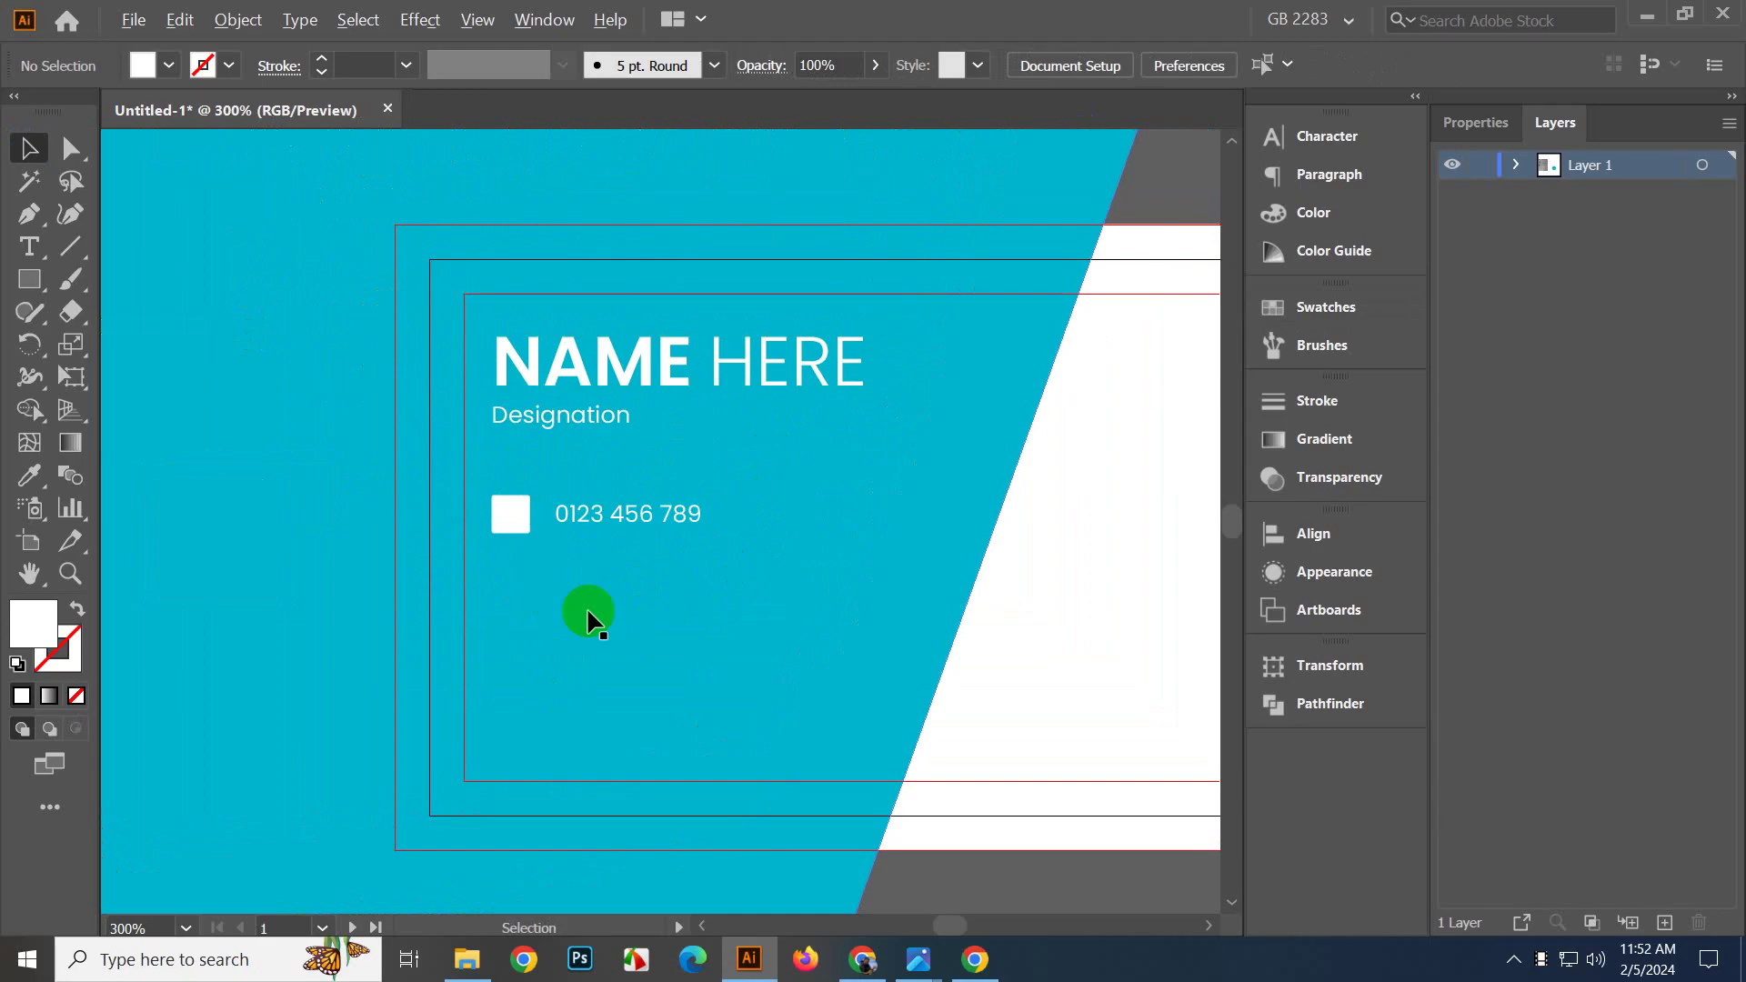
Bring the phone number closer to the white square and place a copy of it directly underneath as a second line.
scroll(591, 564, up, 1)
scroll(596, 559, up, 1)
drag(584, 423, 606, 494)
scroll(572, 472, up, 2)
scroll(607, 494, down, 4)
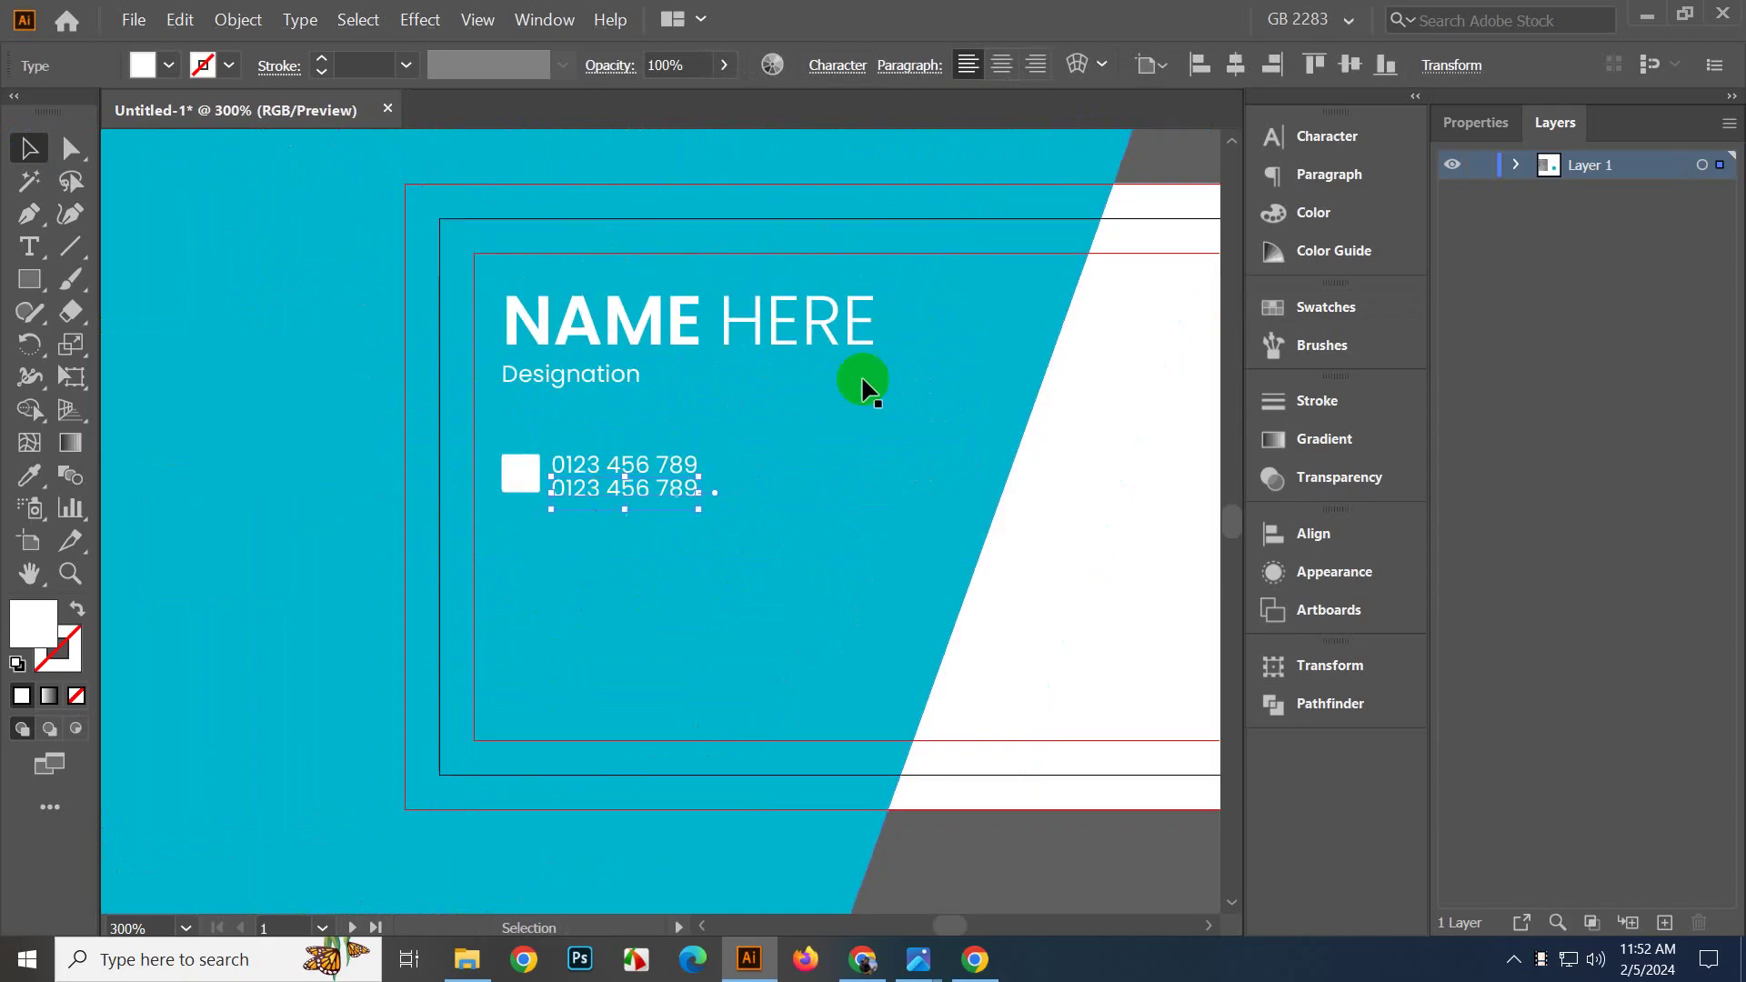
click(1172, 169)
Nudge the second phone number line slightly down to widen the gap between the two lines.
scroll(611, 530, up, 2)
click(633, 456)
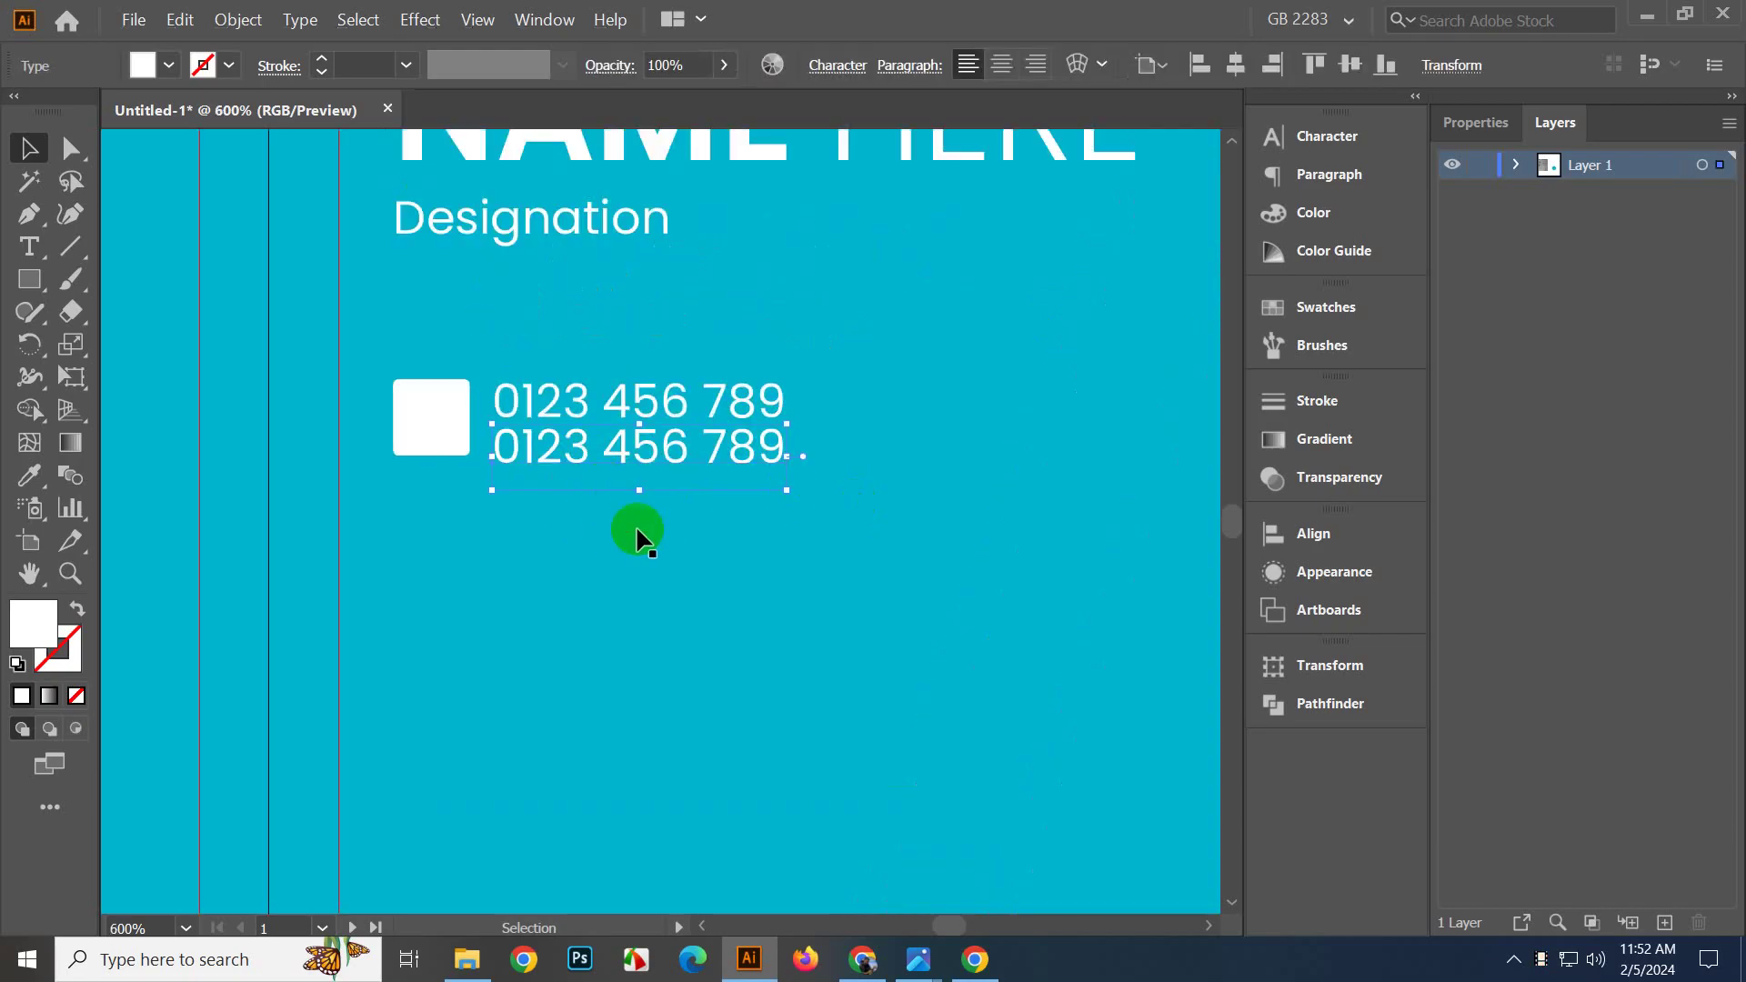
drag(633, 437, 632, 445)
scroll(659, 456, down, 3)
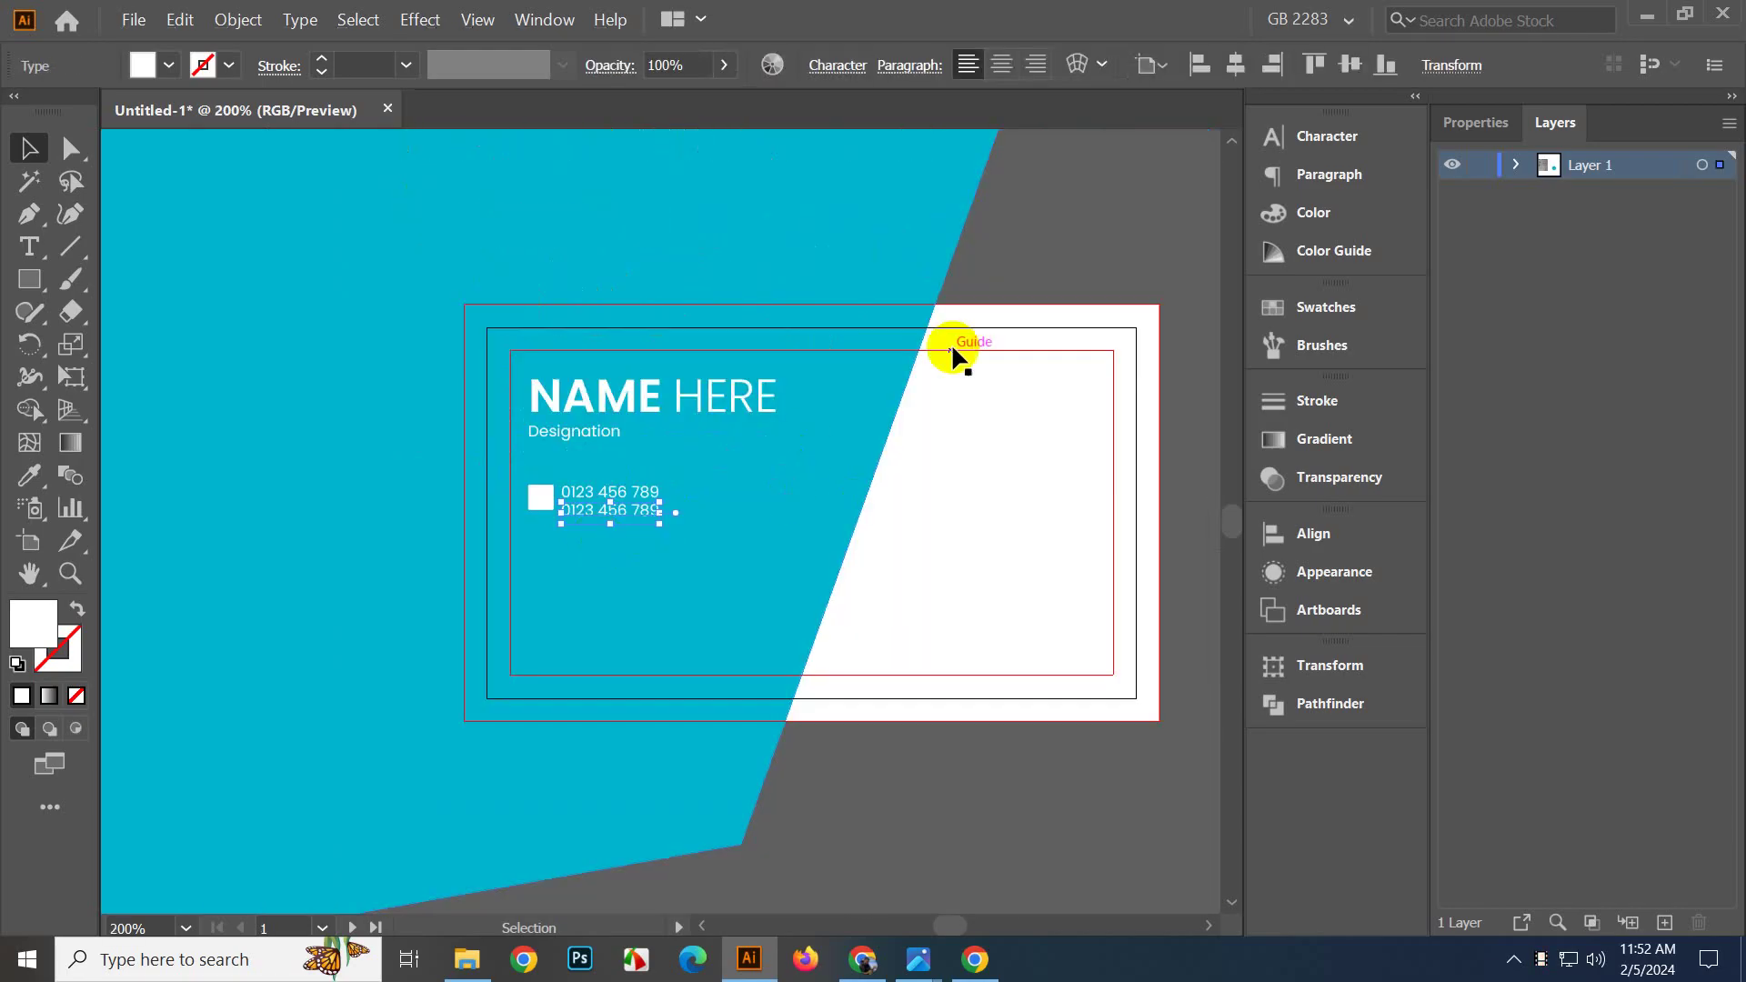
click(729, 585)
scroll(612, 569, up, 3)
scroll(570, 527, up, 1)
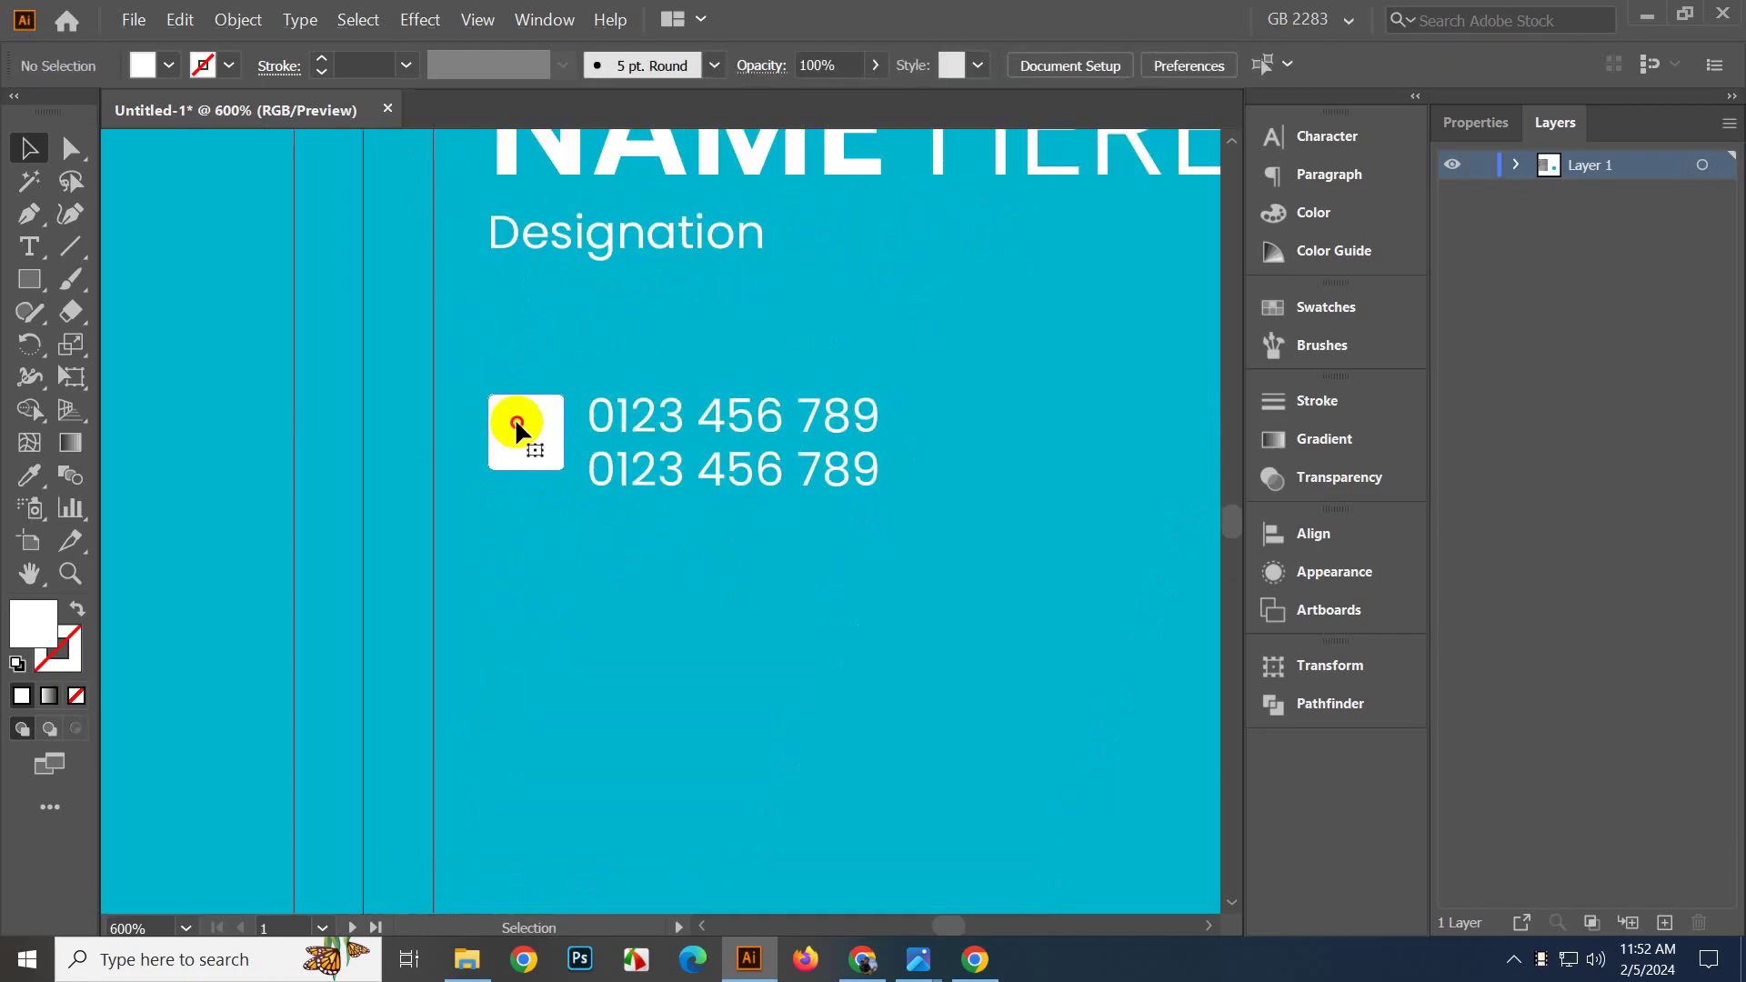
click(514, 418)
scroll(507, 404, up, 1)
drag(445, 331, 449, 364)
scroll(683, 542, down, 5)
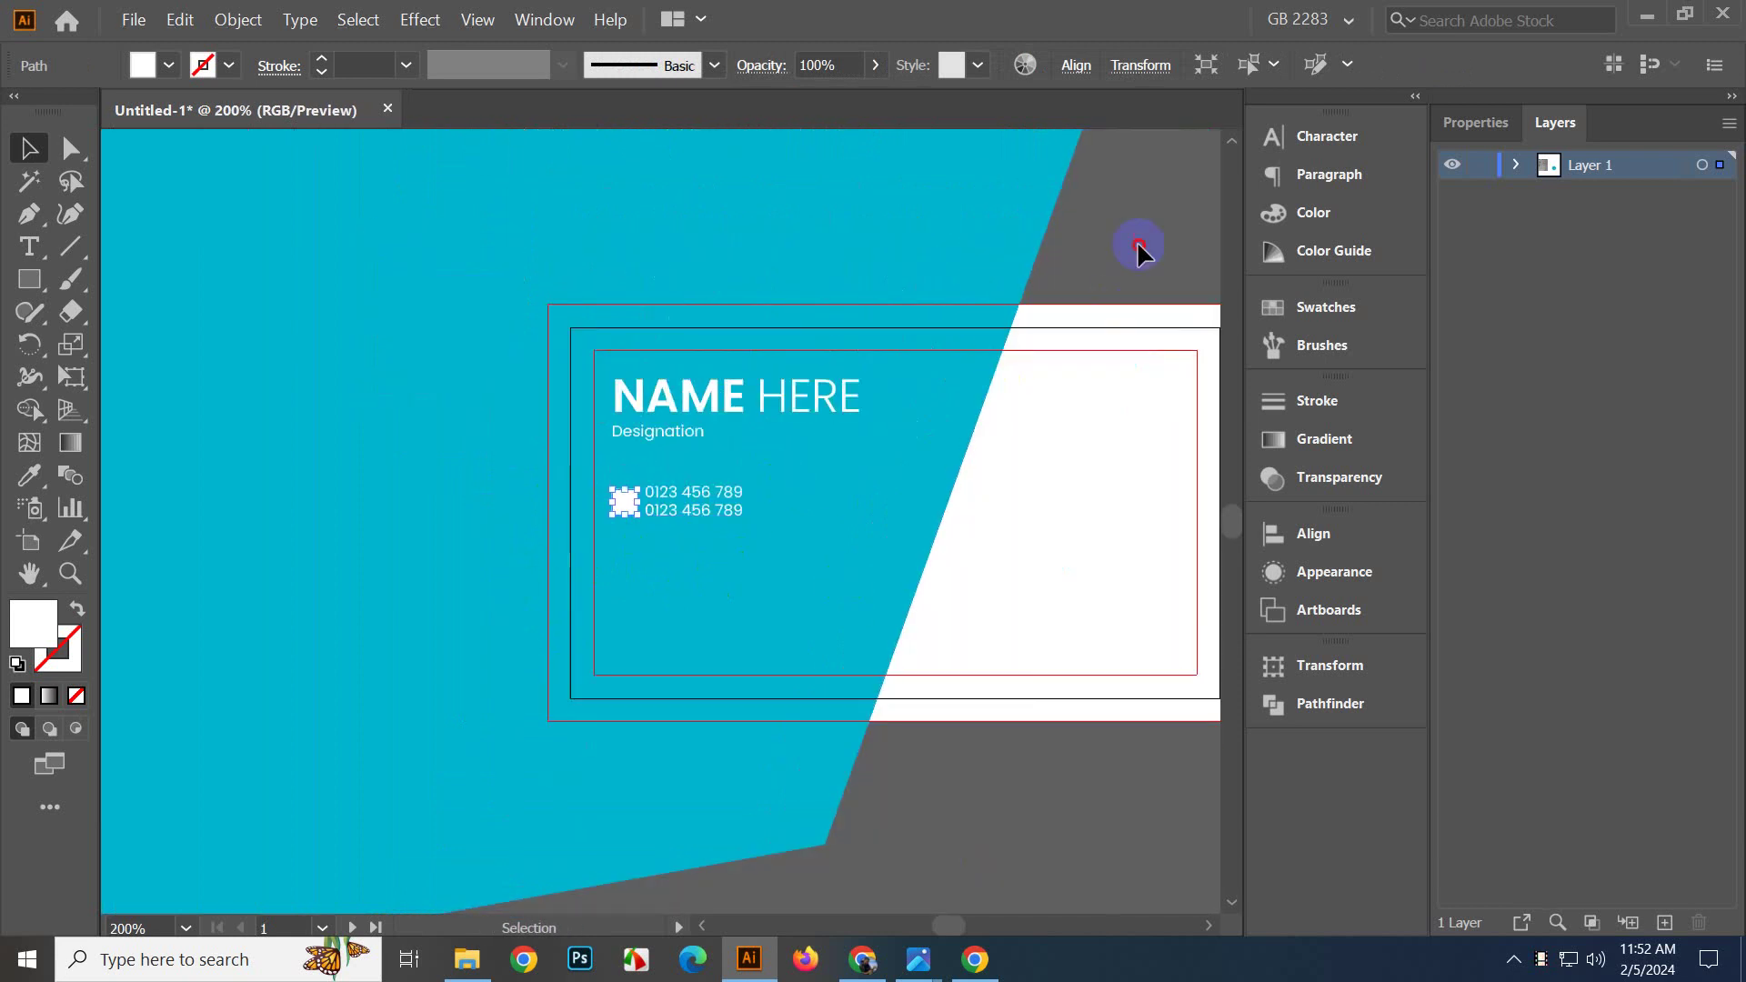
click(1134, 245)
scroll(639, 612, up, 2)
key(ctrl+z)
Enlarge the white square proportionally to about 0.16 in by 0.16 in so it spans both phone number lines.
scroll(632, 471, up, 3)
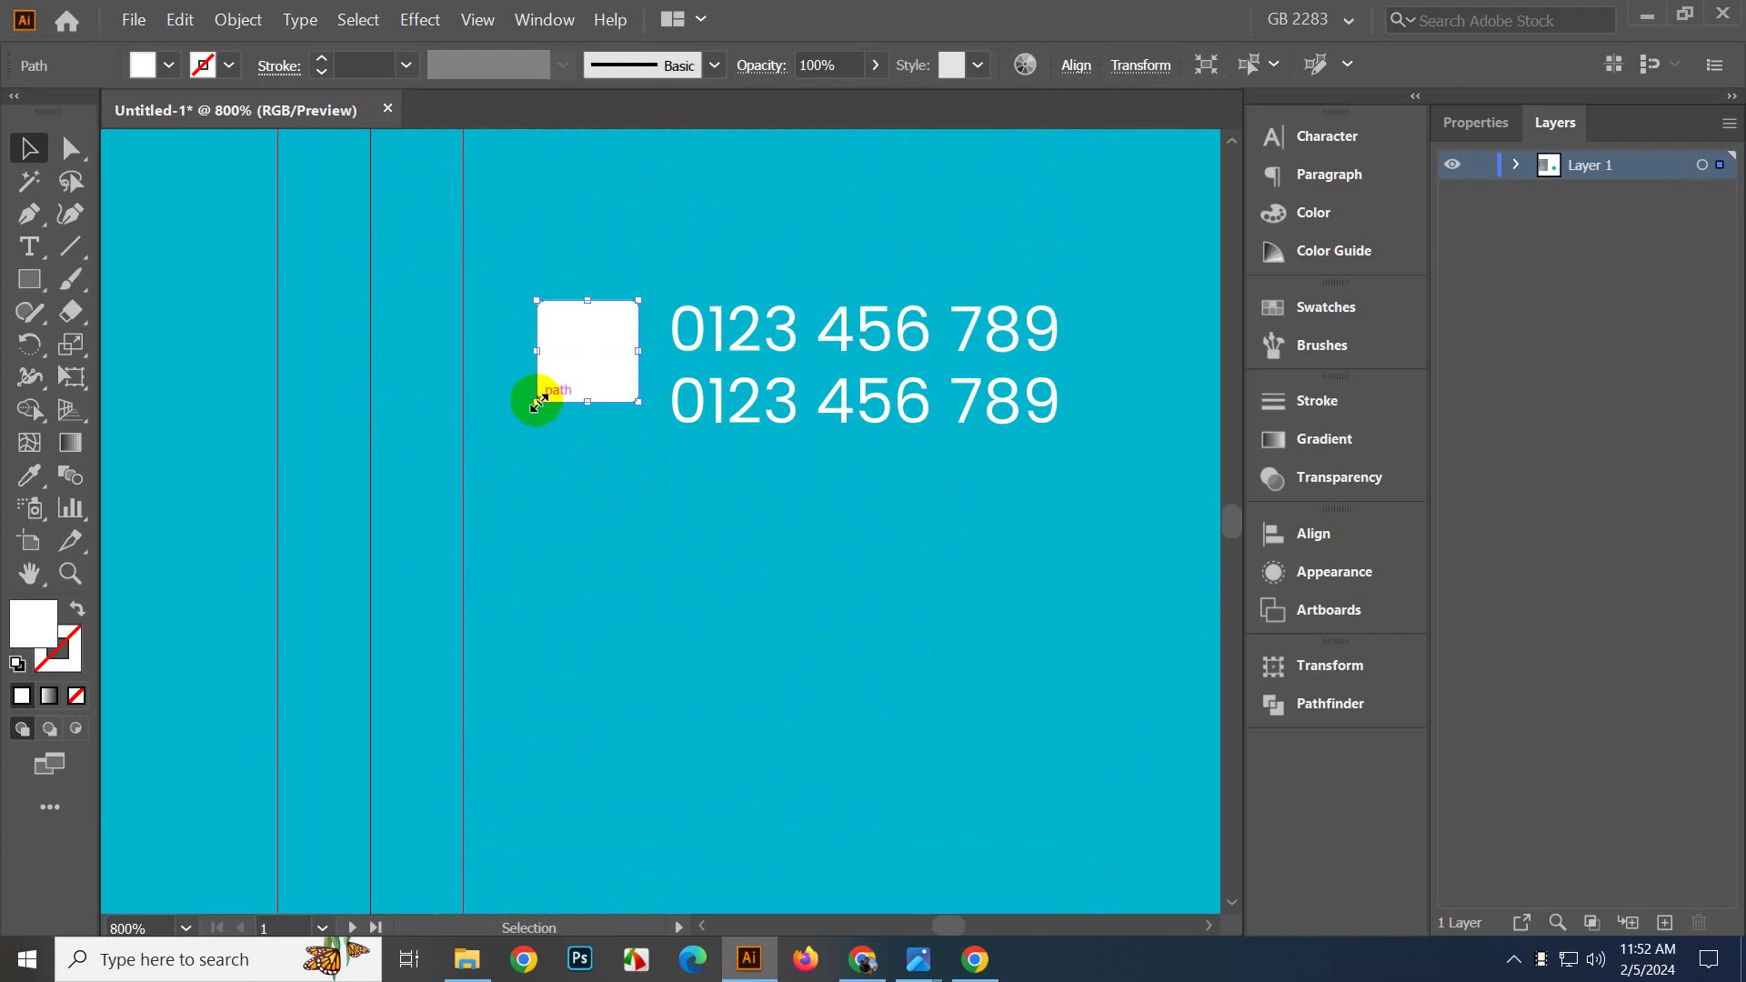
drag(536, 401, 515, 428)
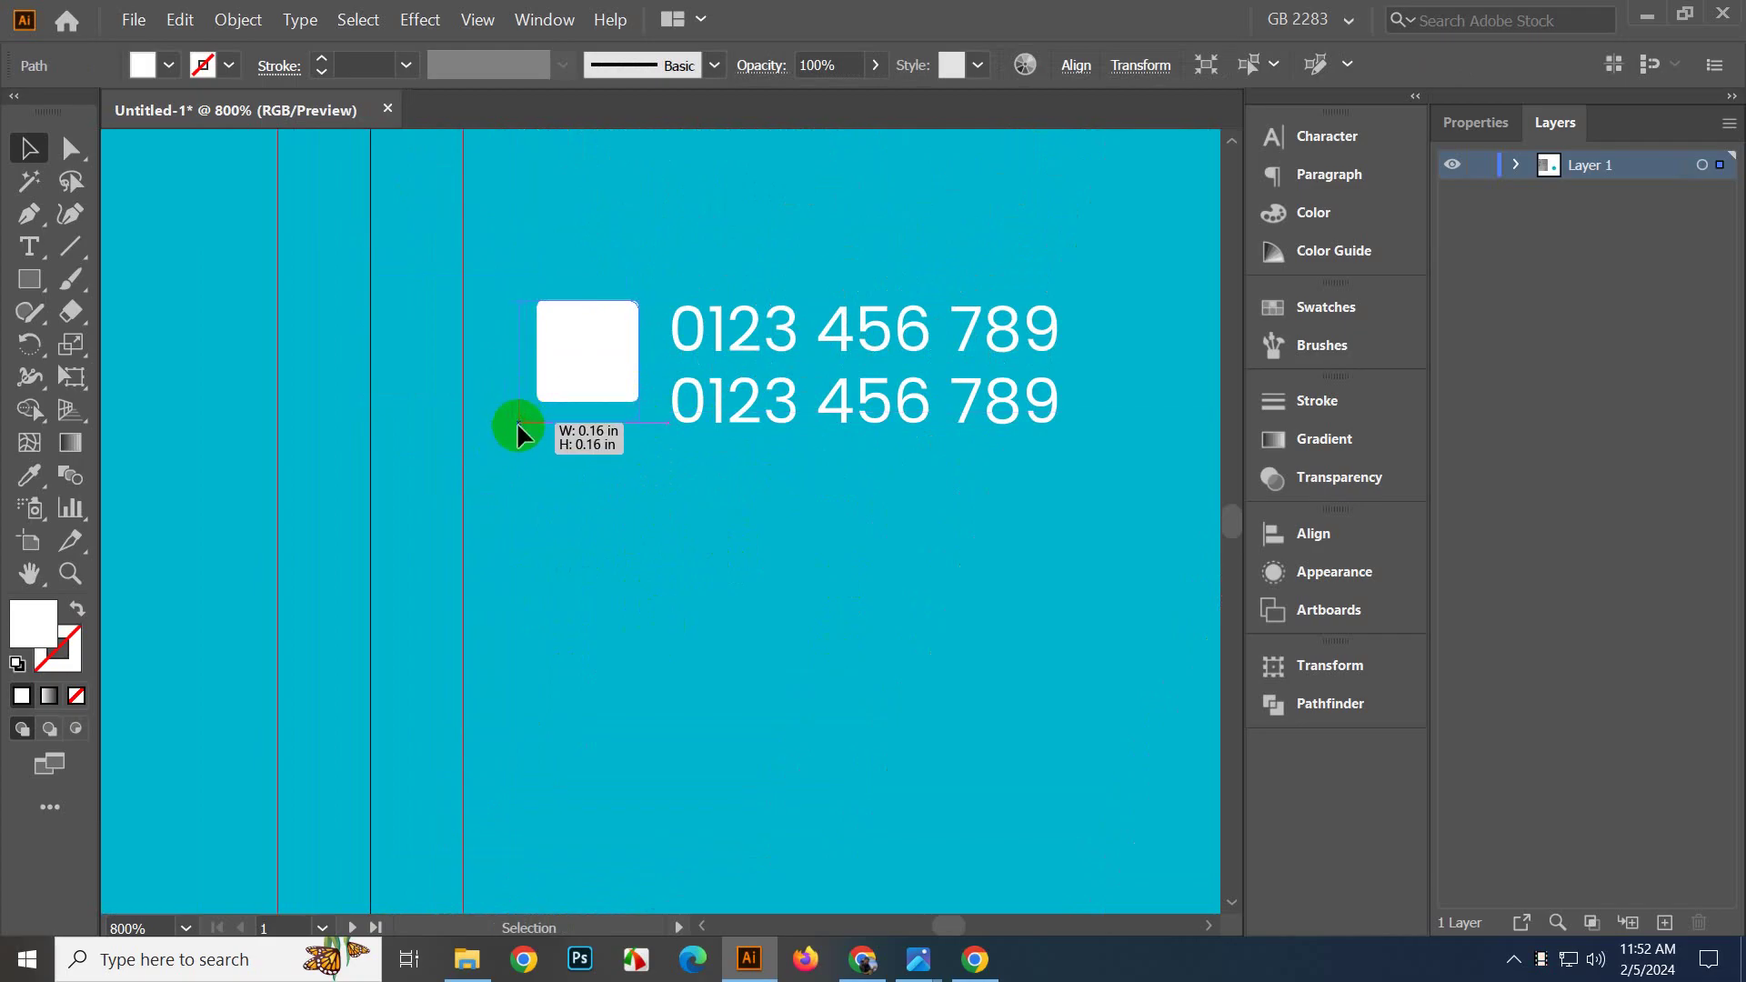
scroll(515, 429, down, 3)
click(884, 780)
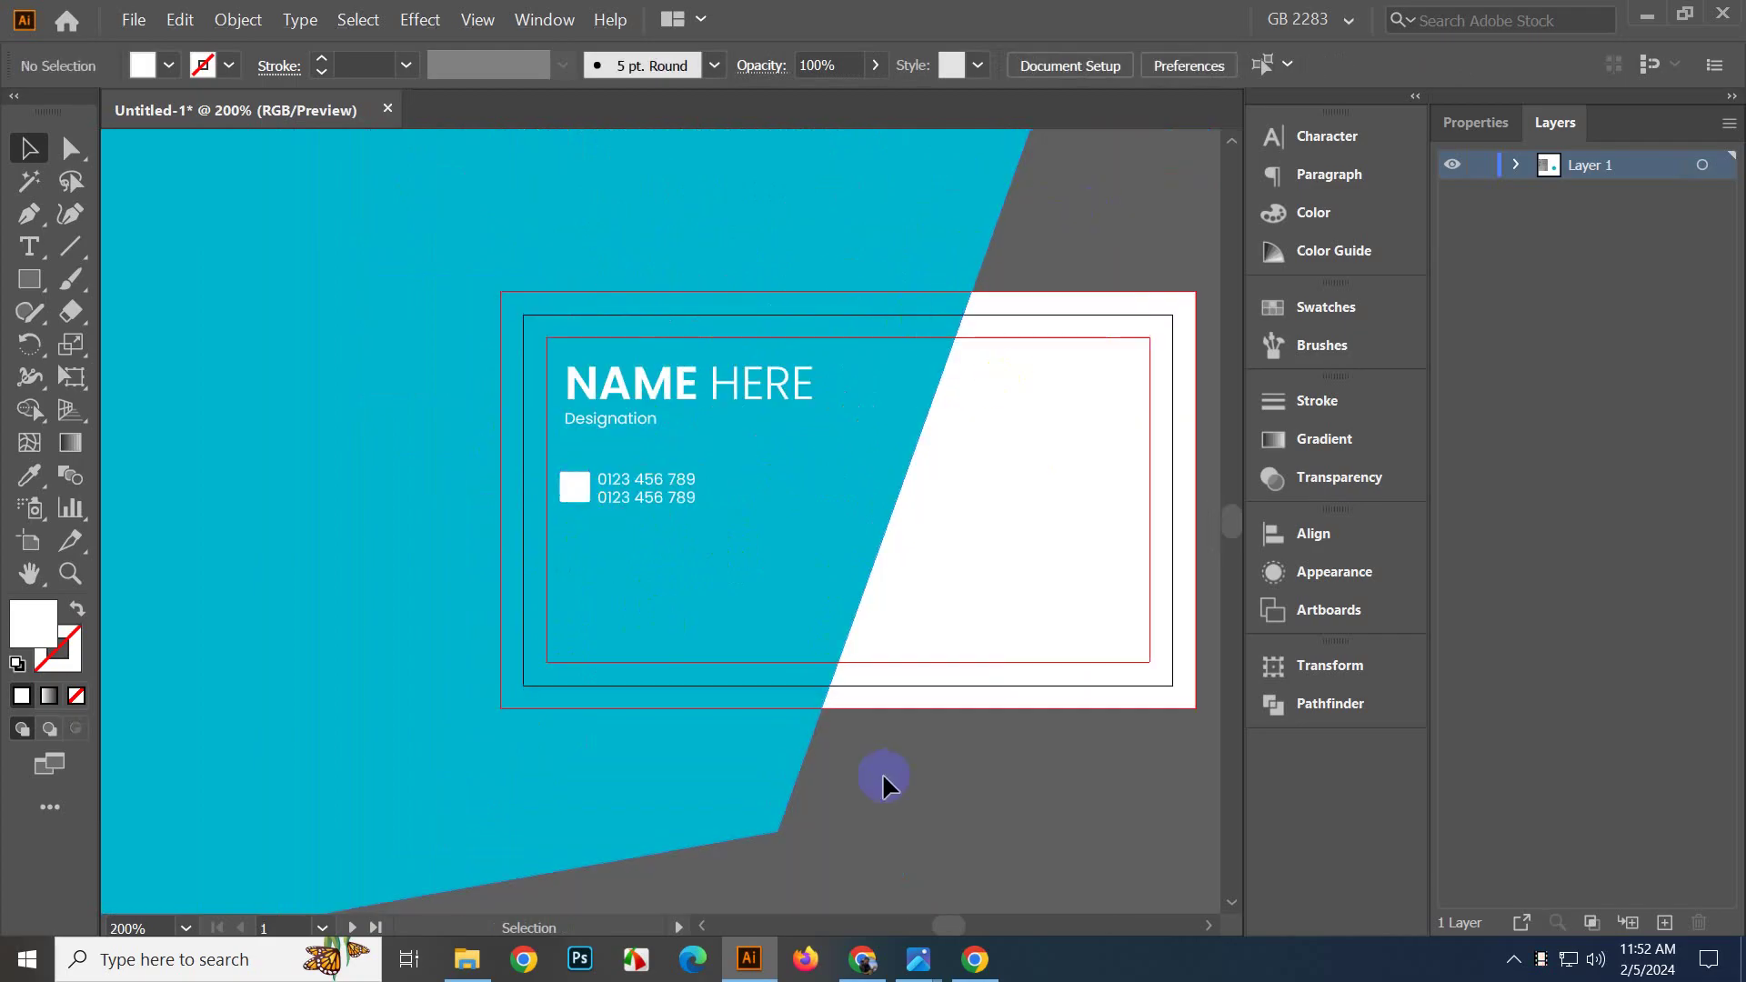
Switch to Chrome and search Google for vecteezy in a new tab.
click(977, 960)
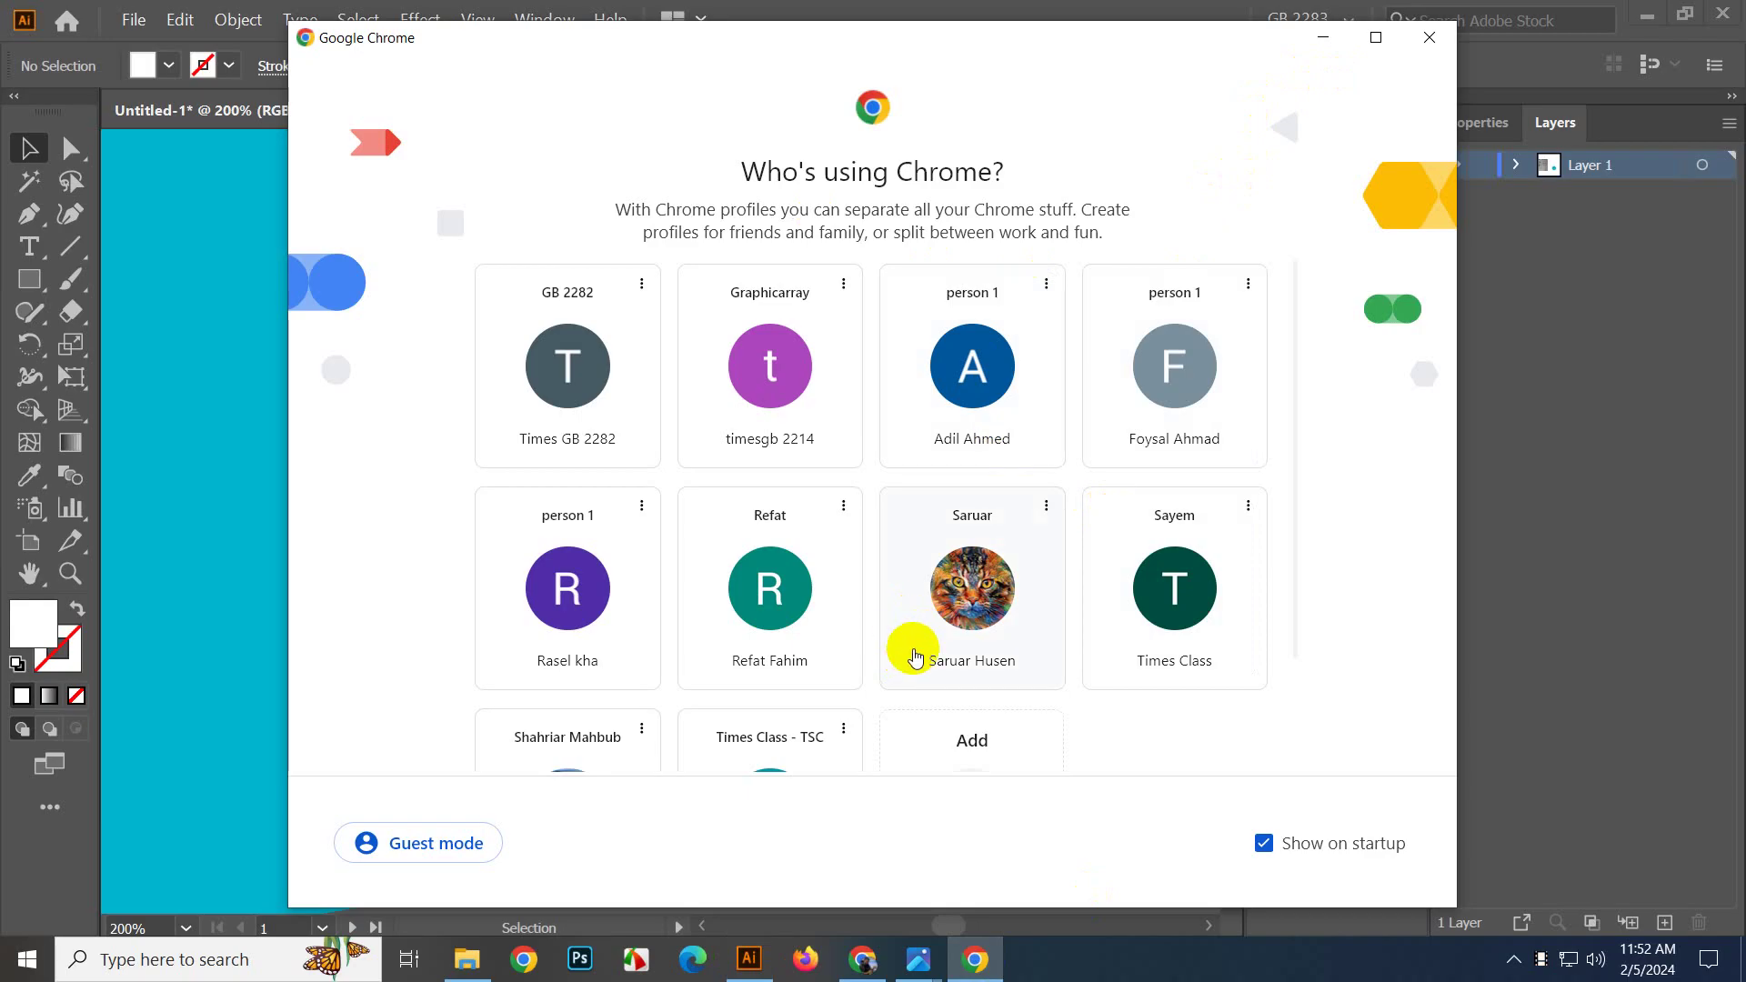
click(862, 960)
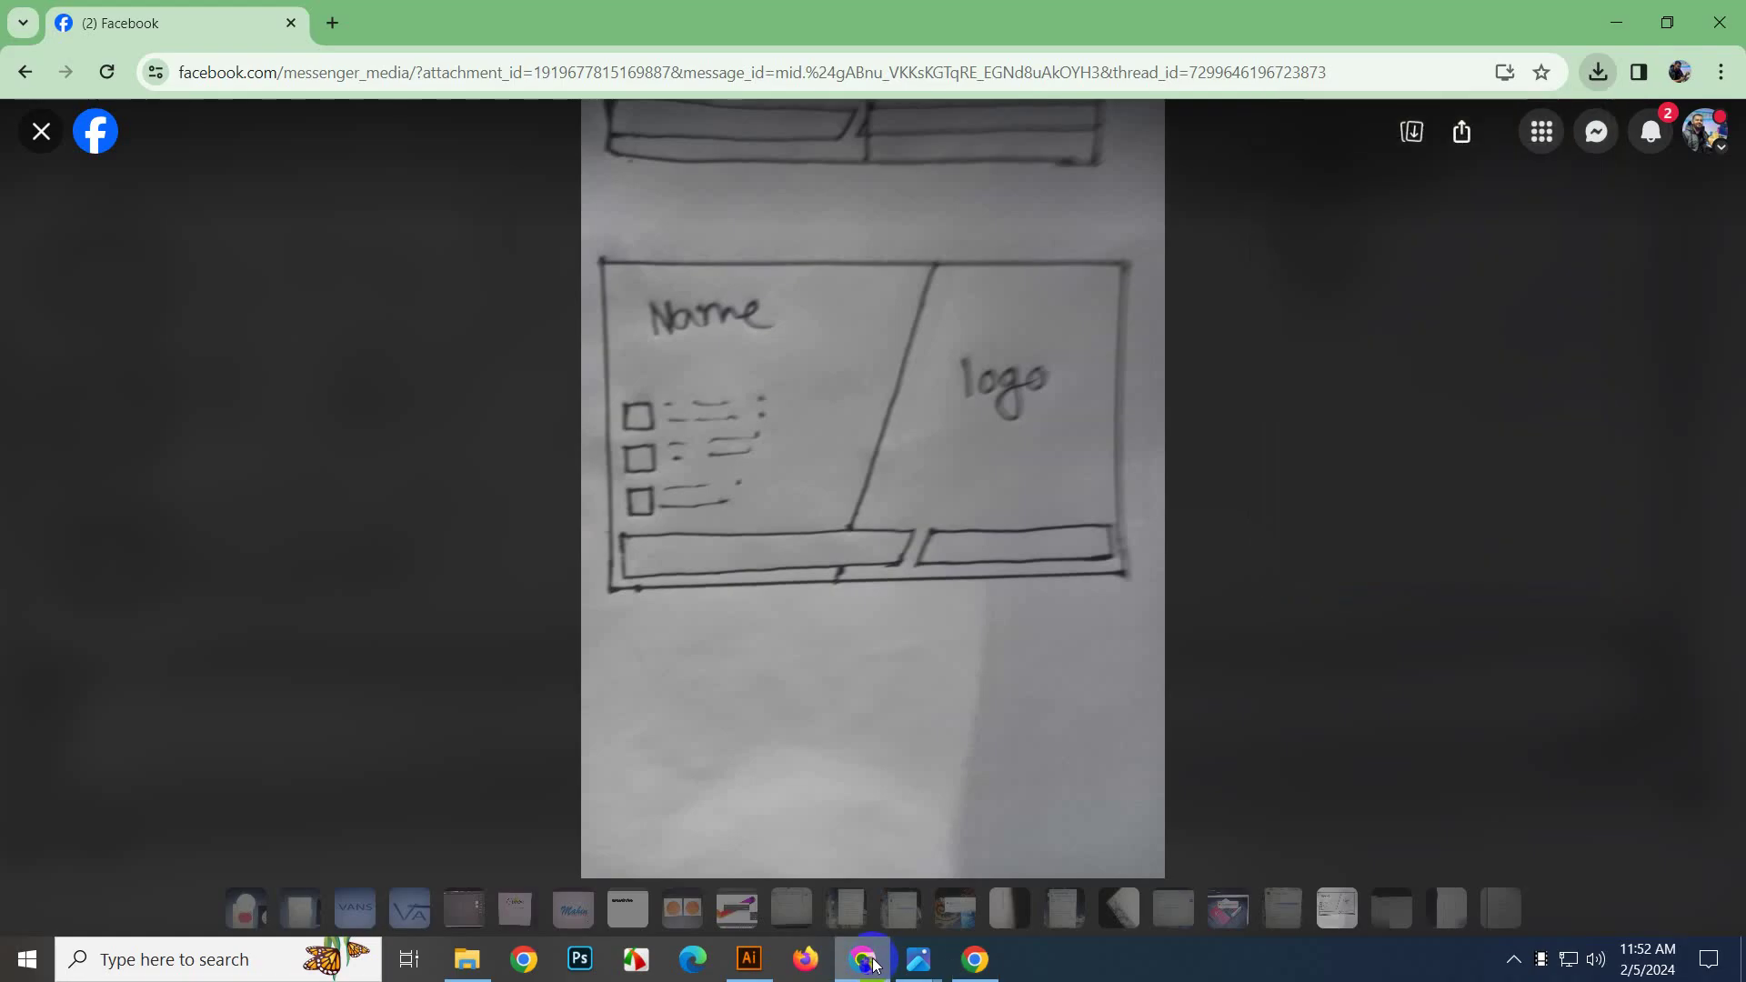
click(334, 29)
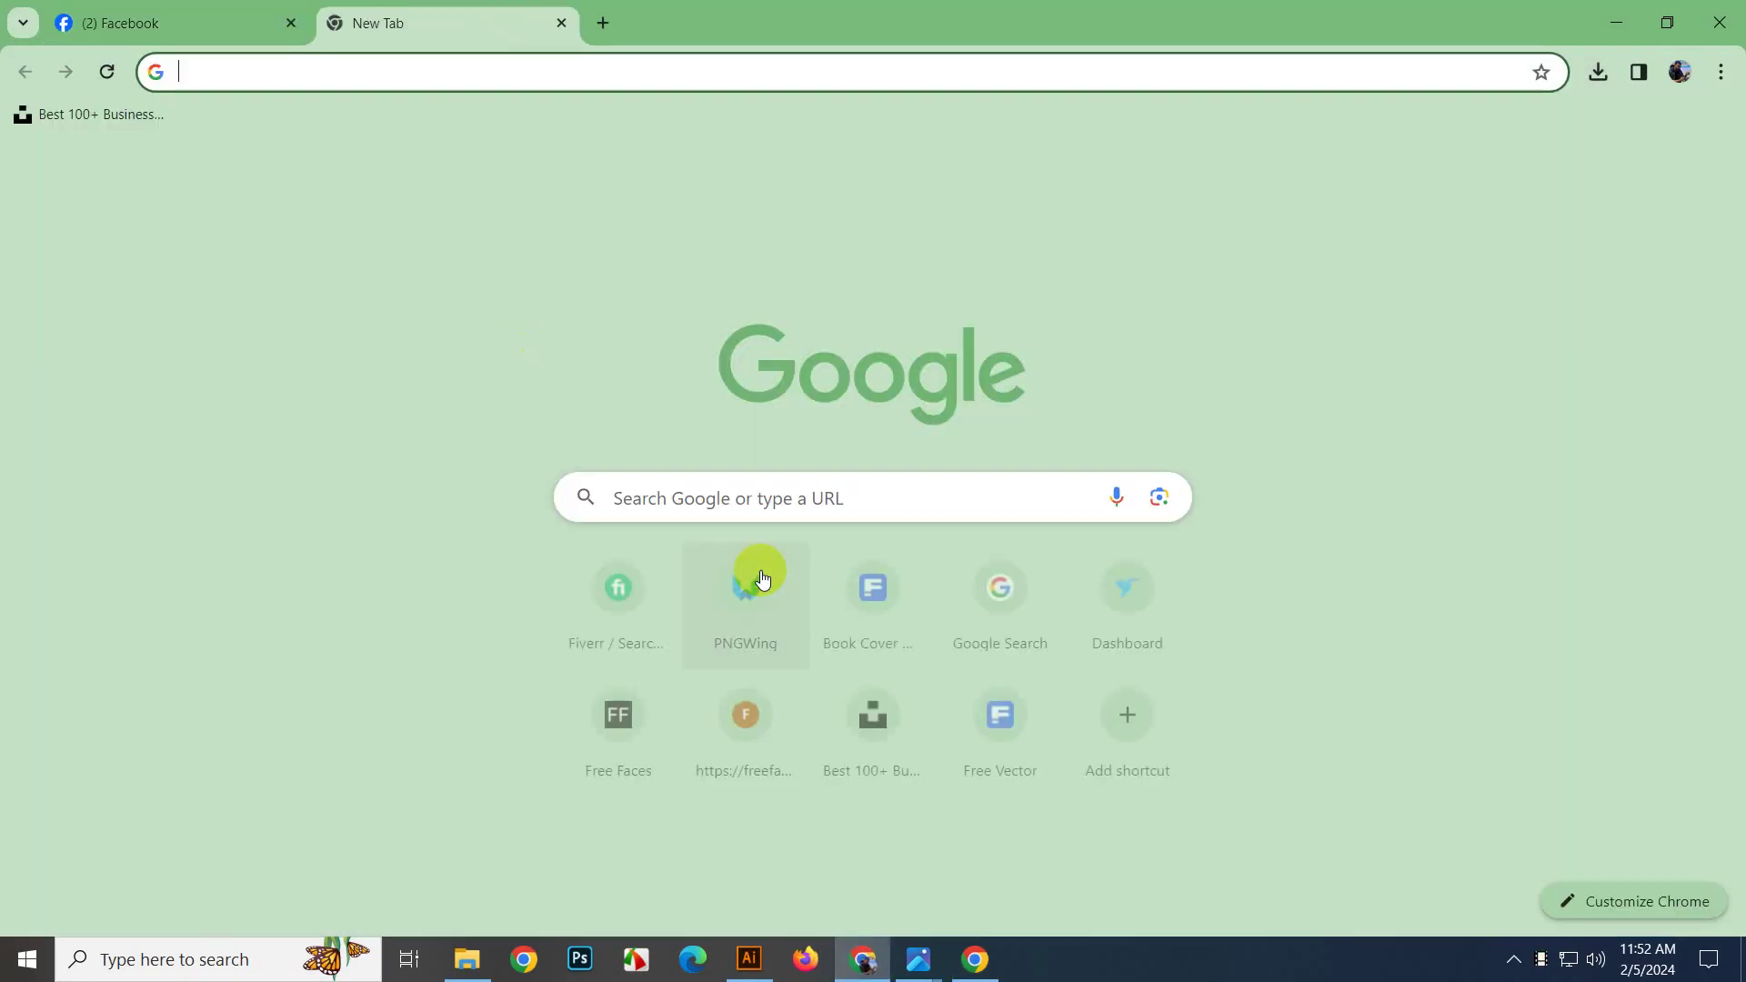
click(737, 498)
text(vect)
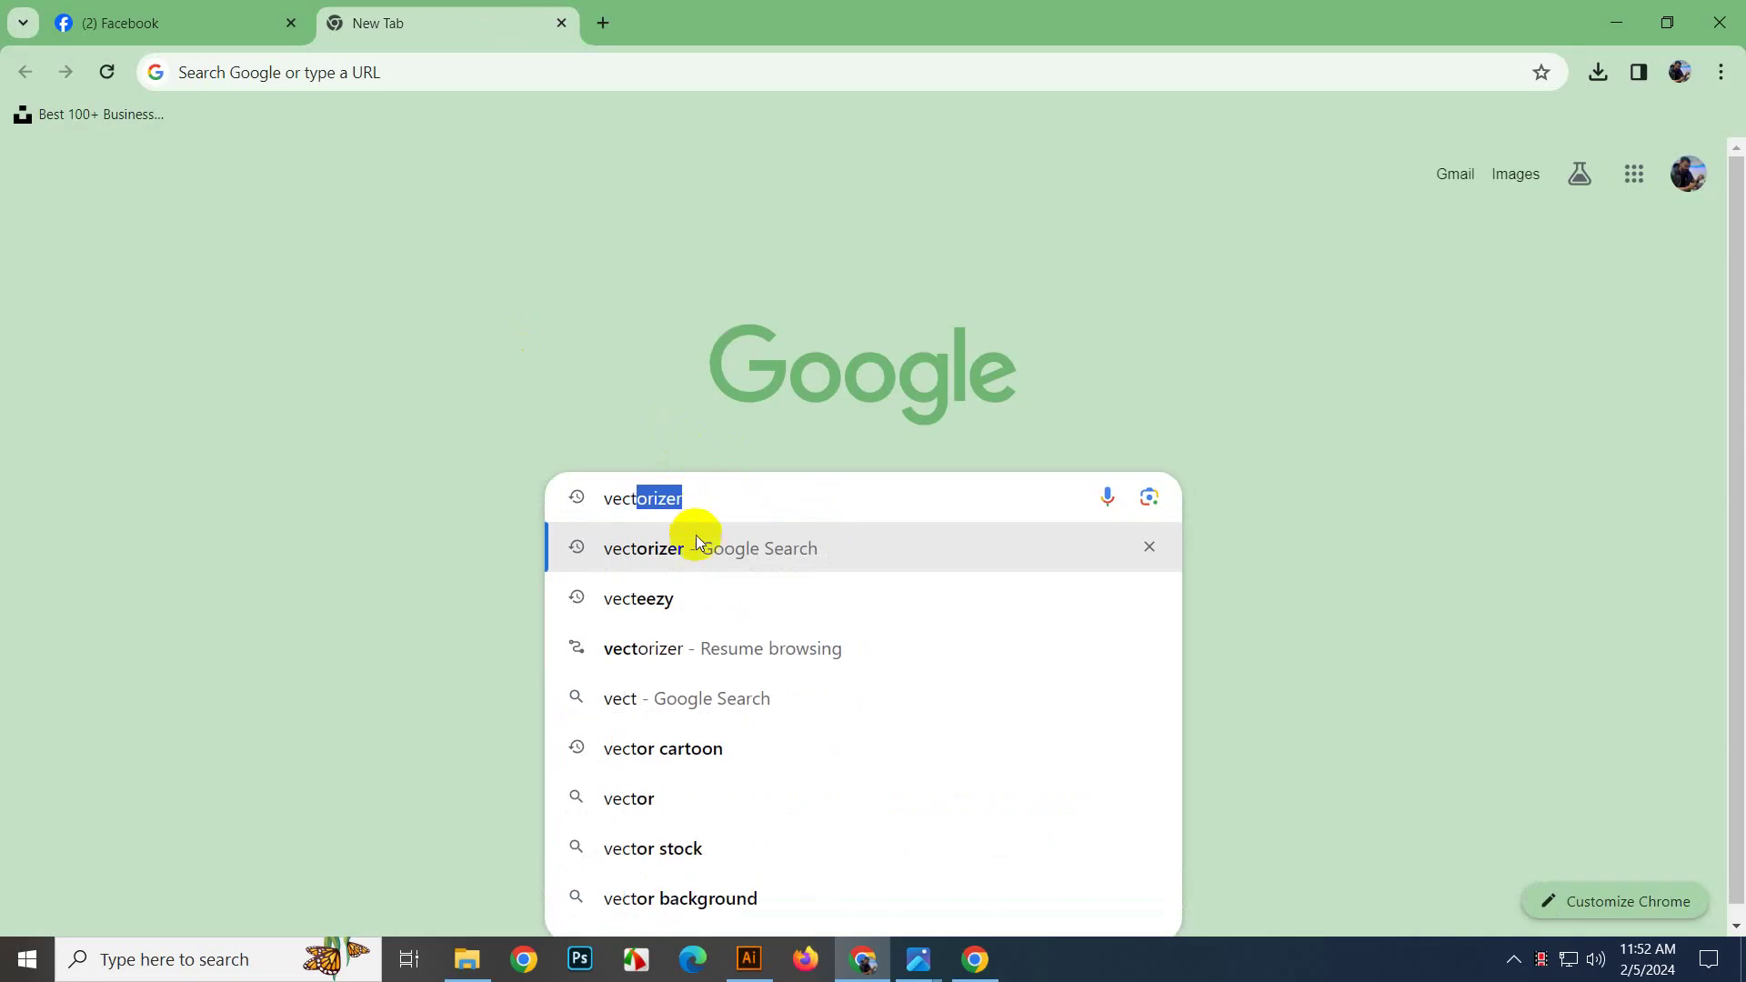
click(726, 596)
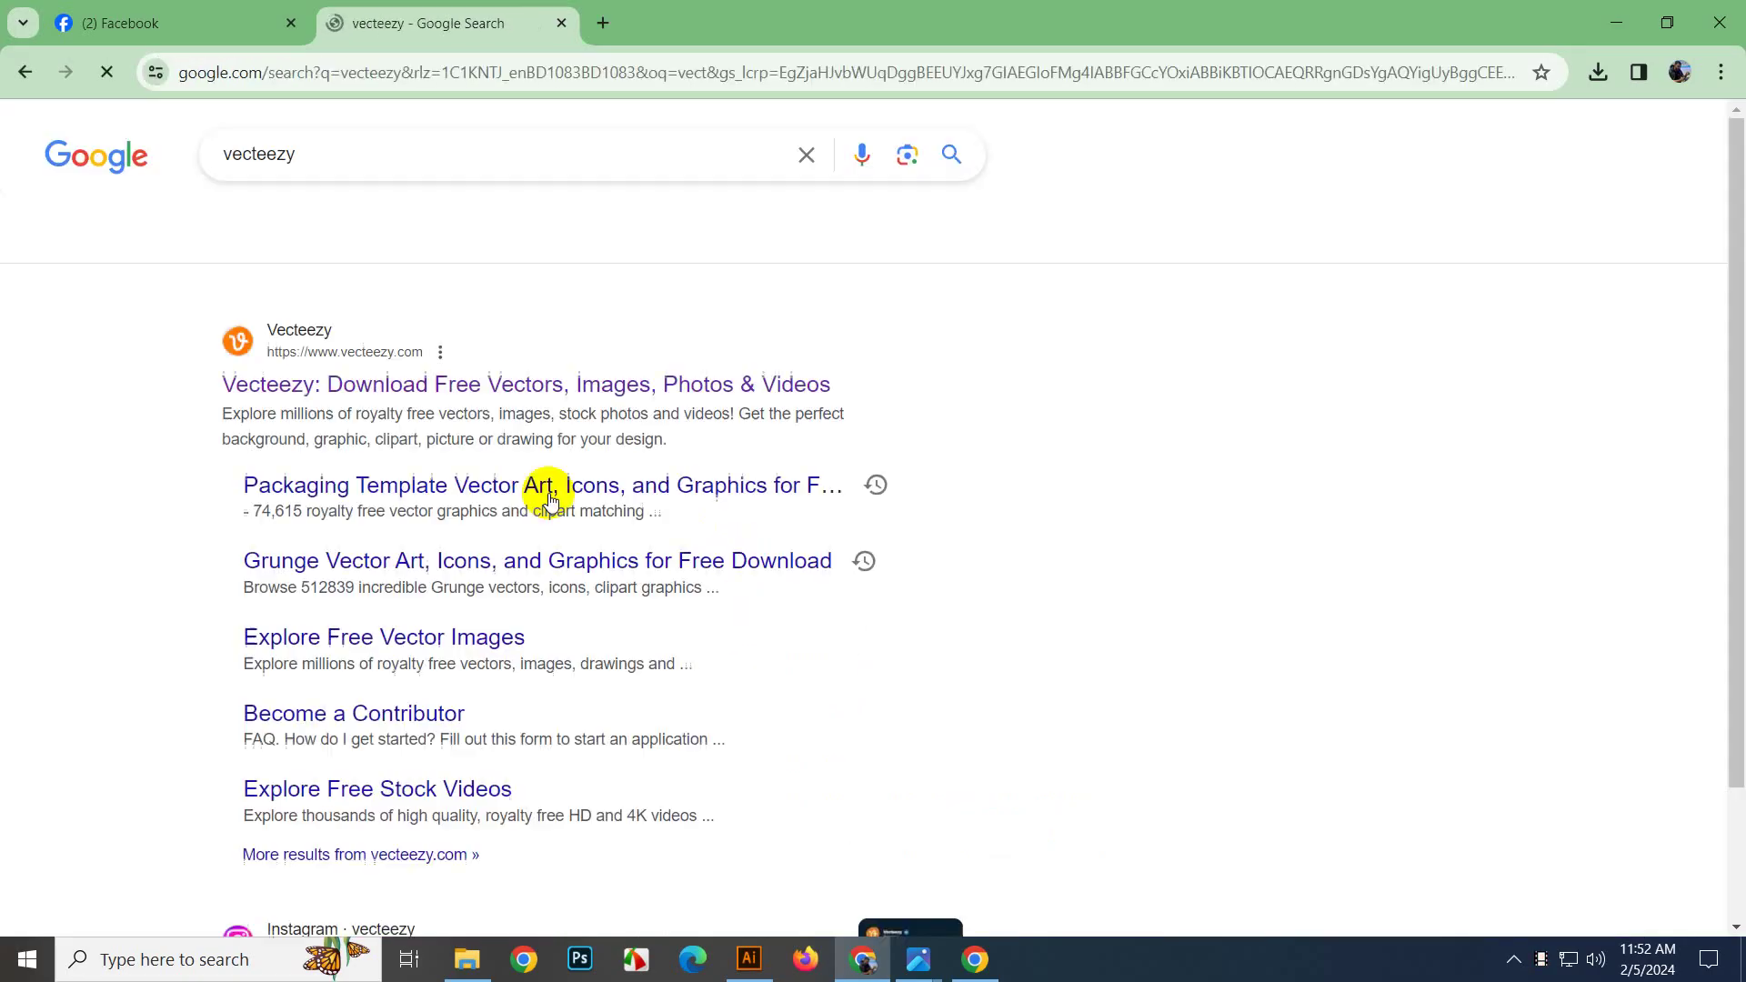
Switch to File Explorer and open the vecteezy business-card-contact-information-icon-collection EPS from the Business Card folder in Illustrator.
click(373, 384)
click(470, 960)
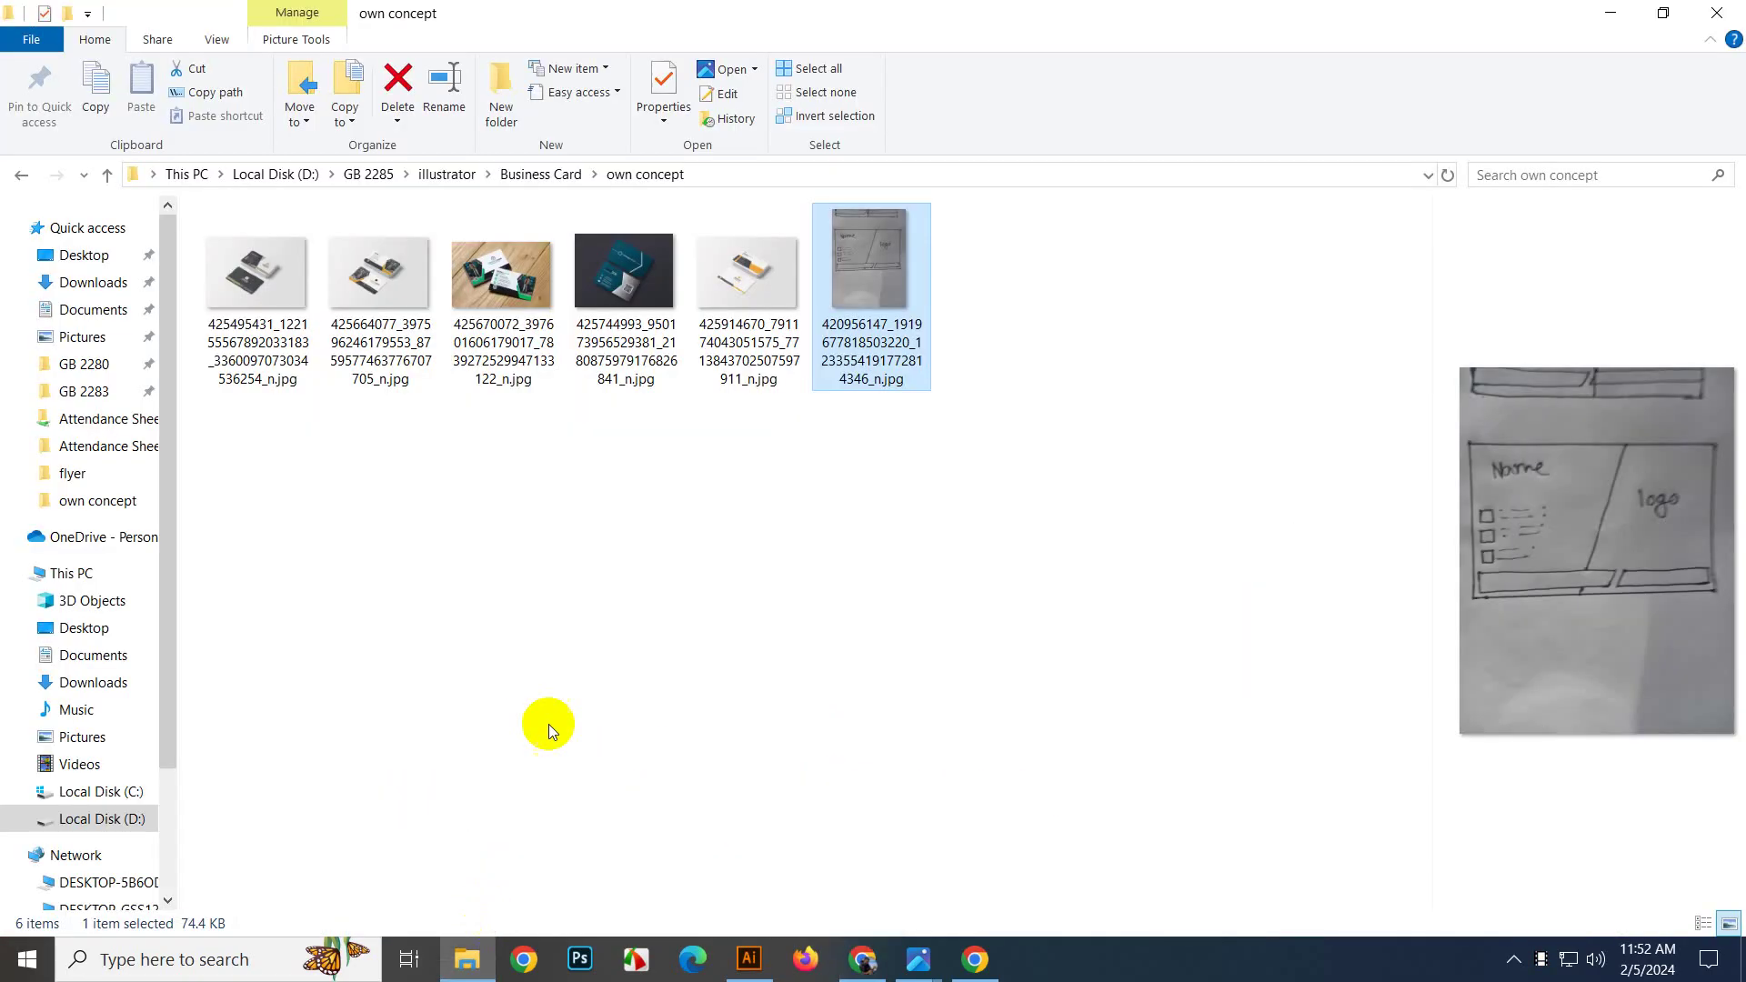
click(548, 723)
click(538, 177)
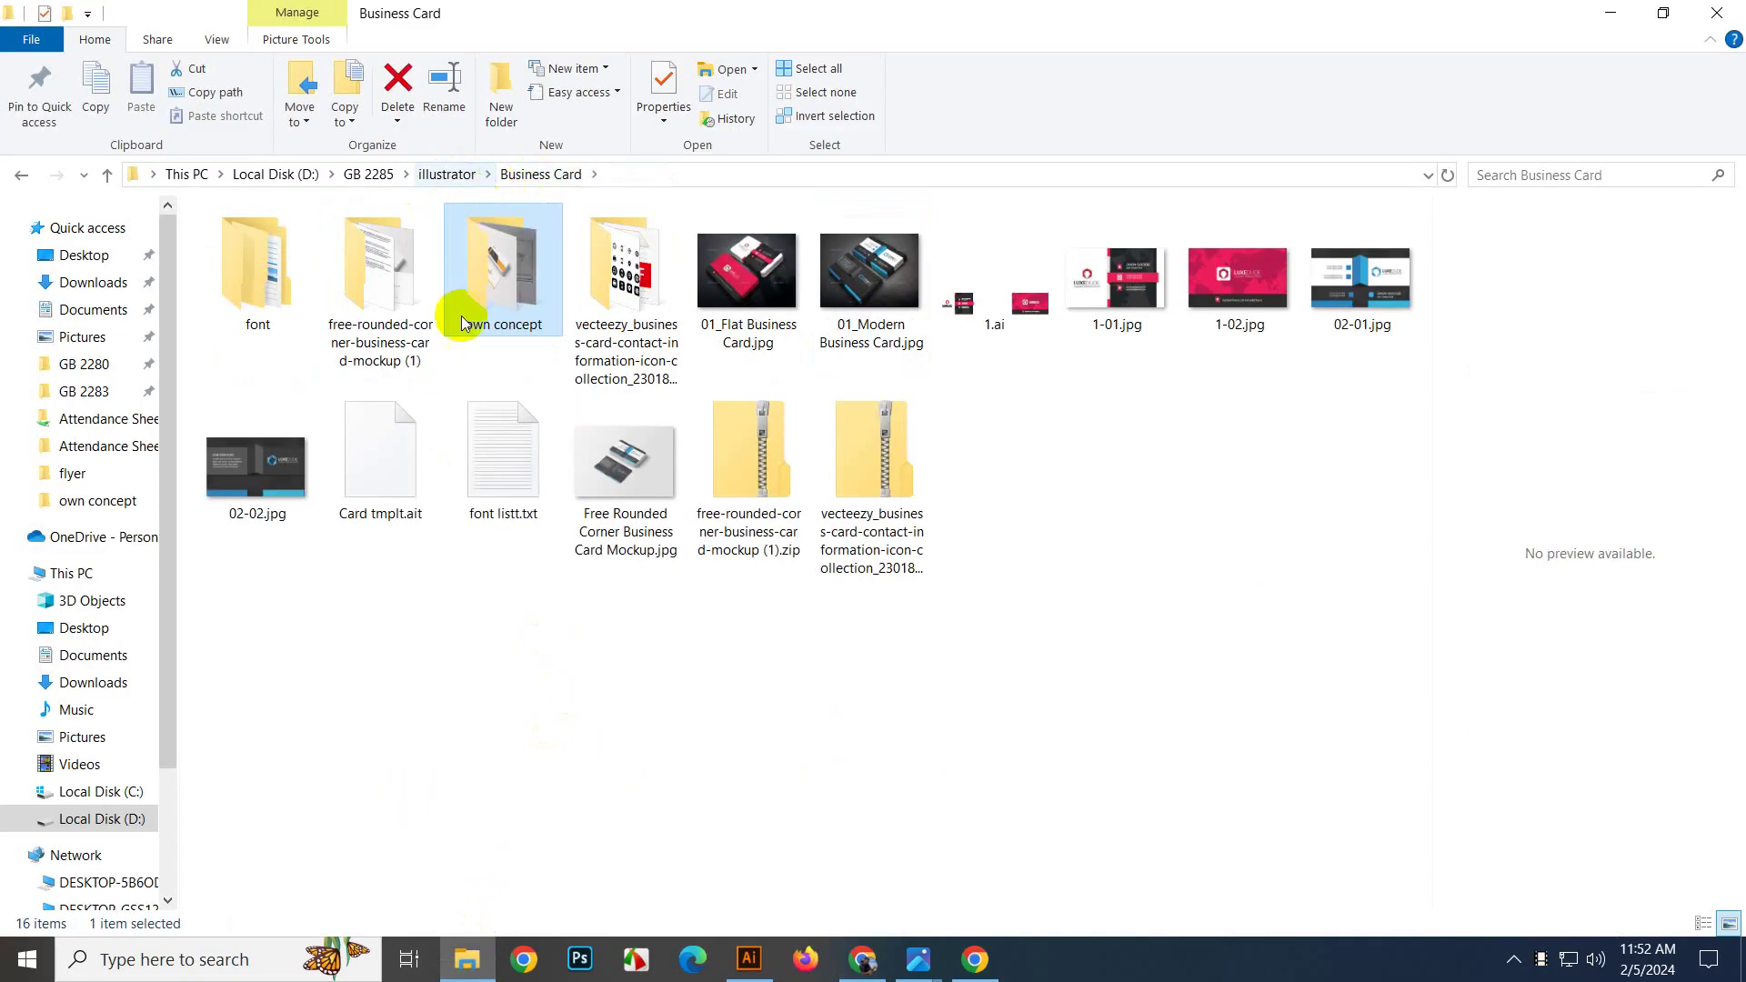
double_click(624, 273)
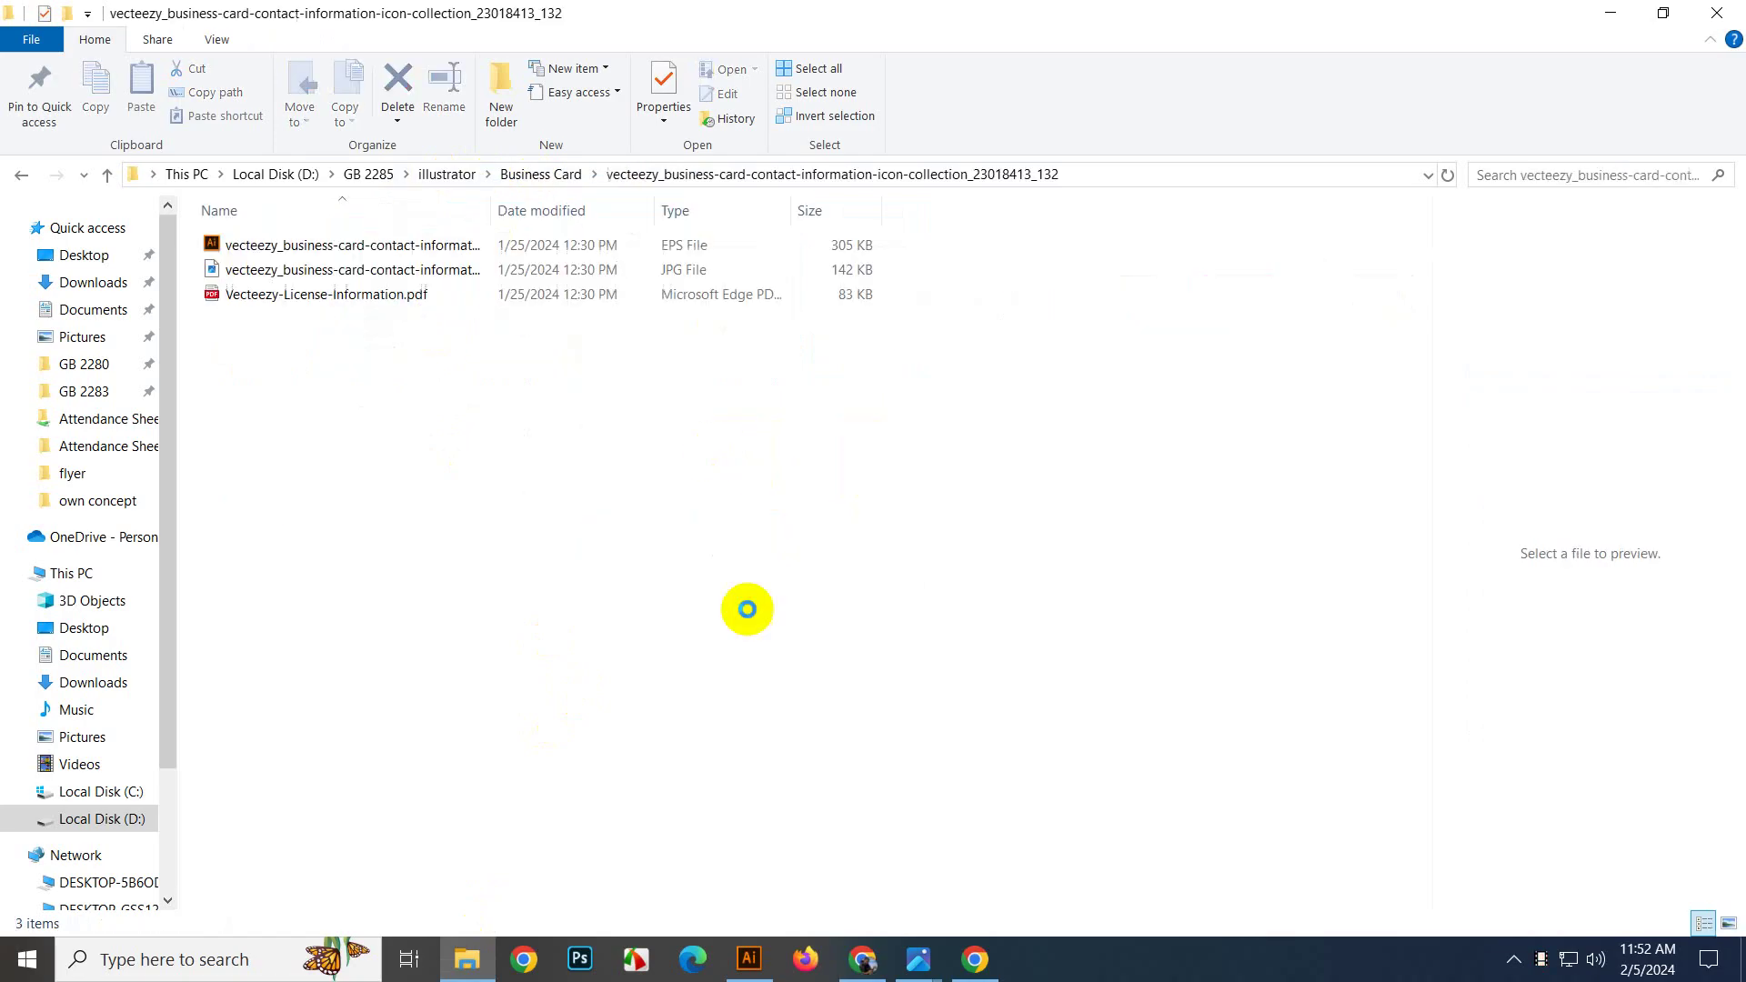
drag(377, 244, 868, 132)
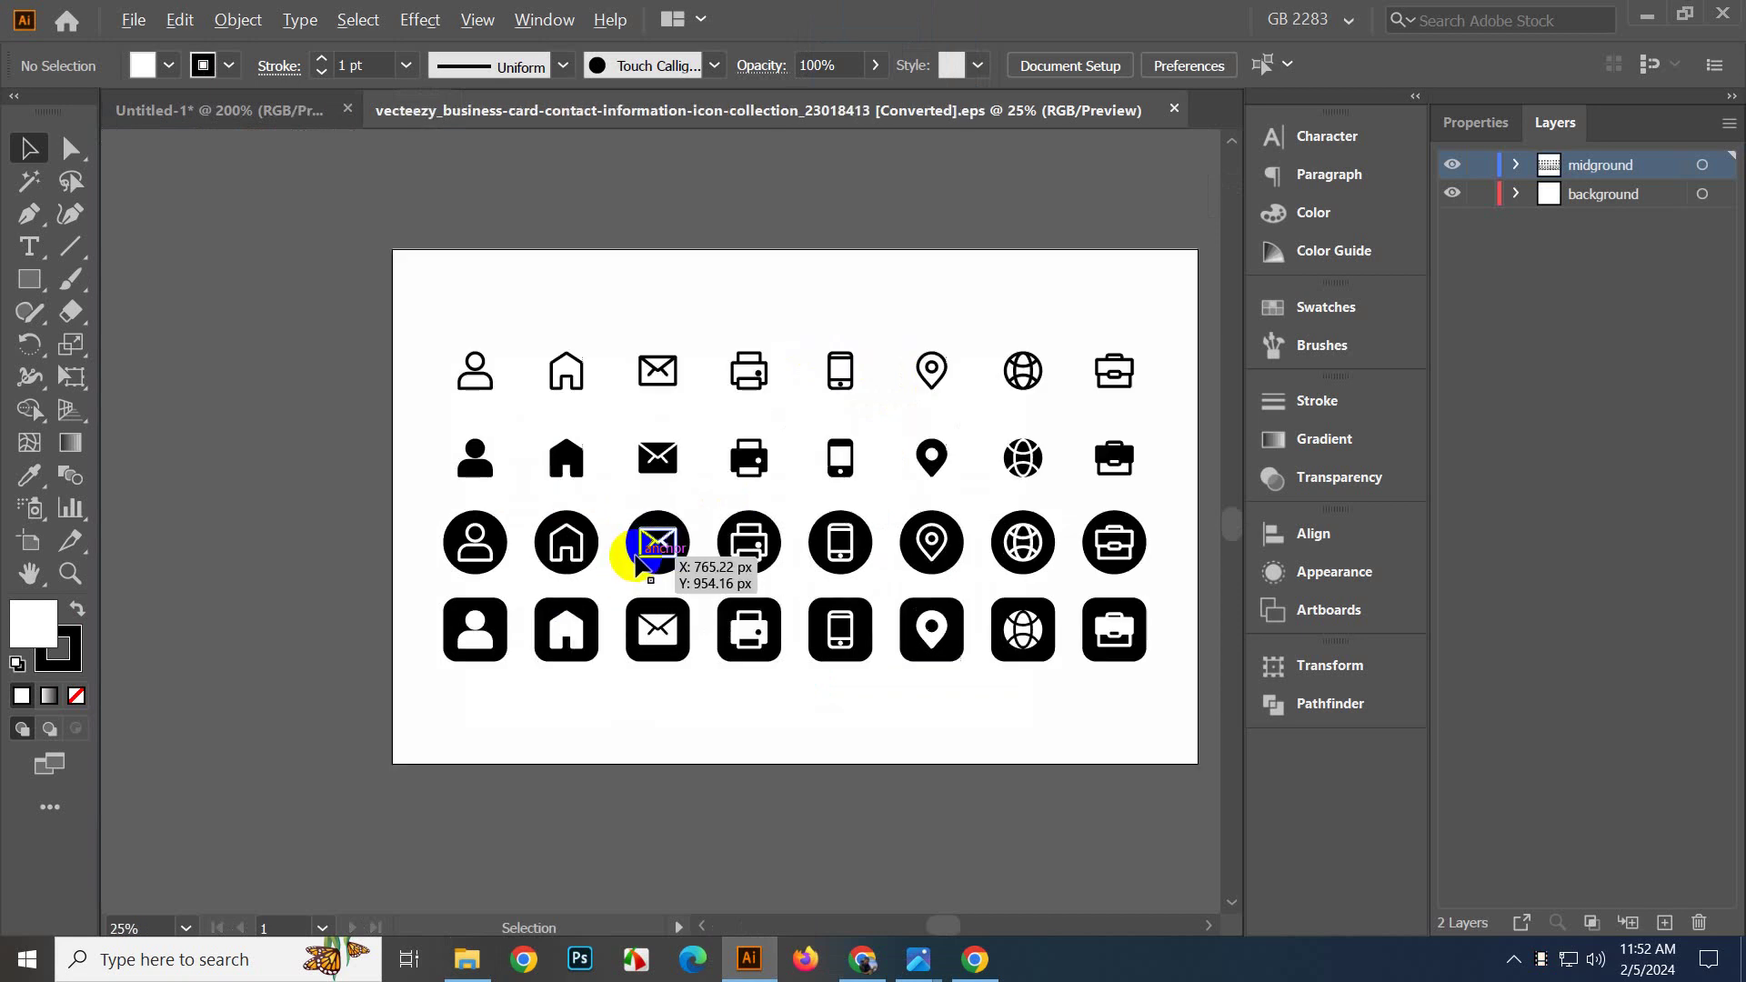
Bring the solid phone, outlined location pin and outlined globe icons from the collection into the Untitled-1 document below the card.
click(837, 466)
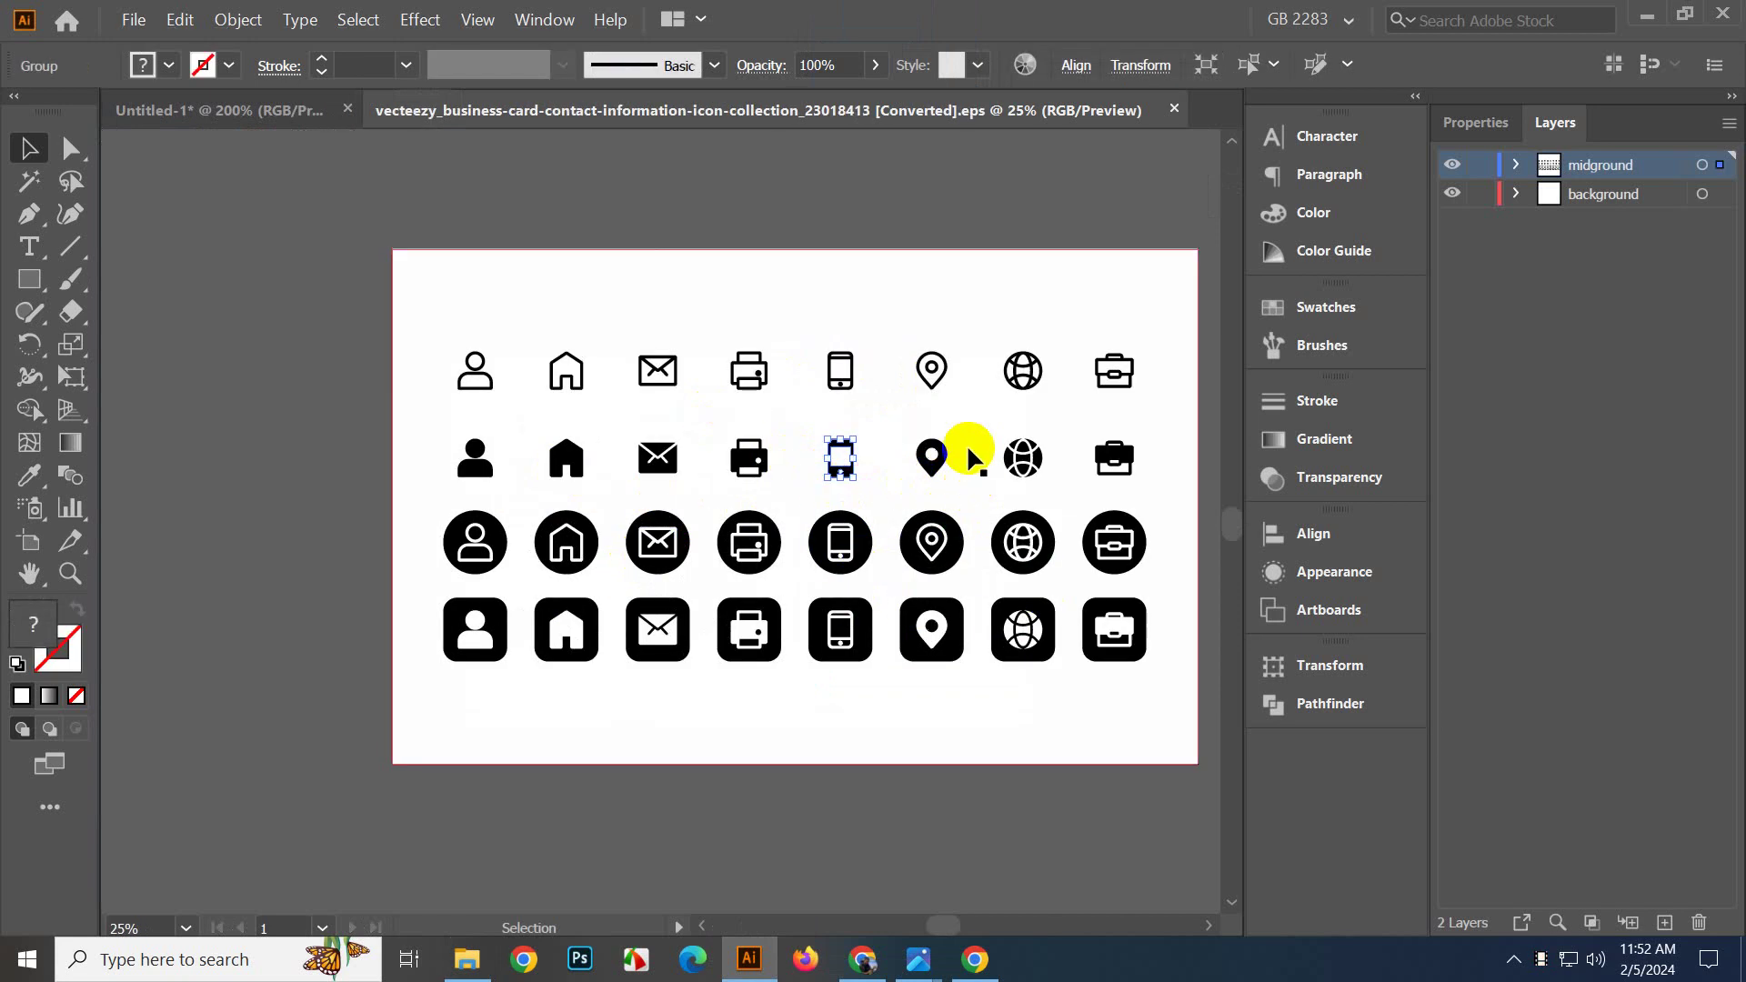
shift+click(931, 385)
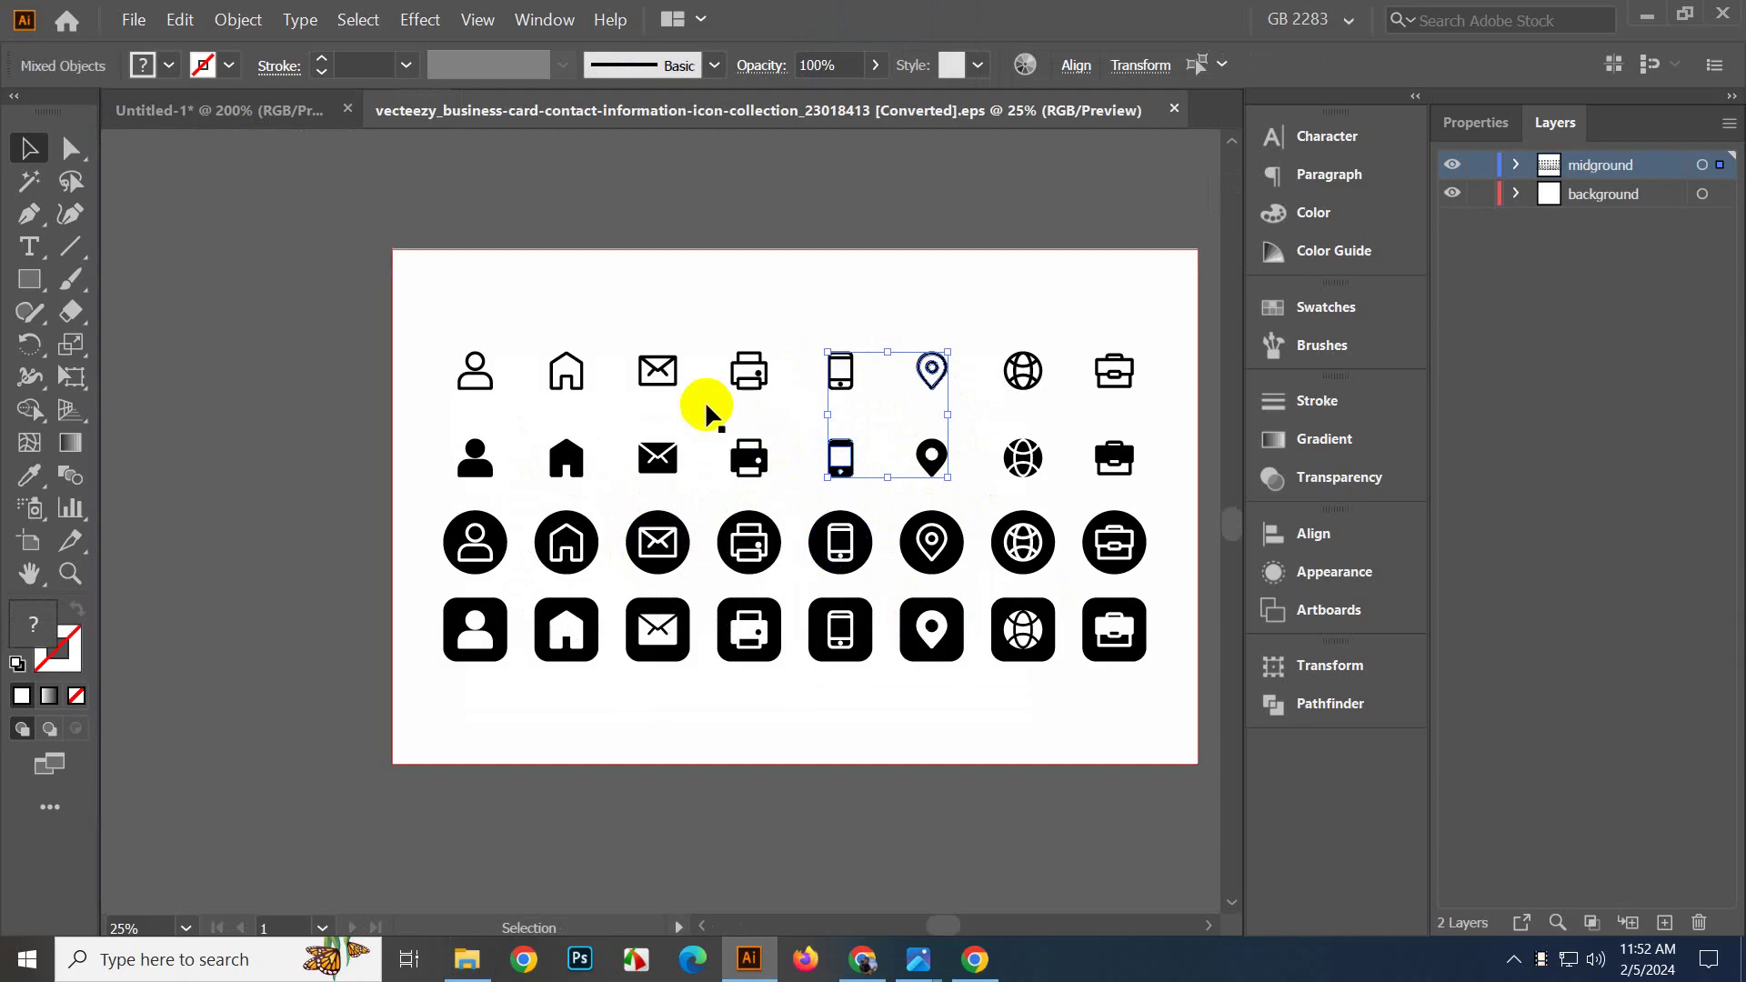
shift+click(1025, 367)
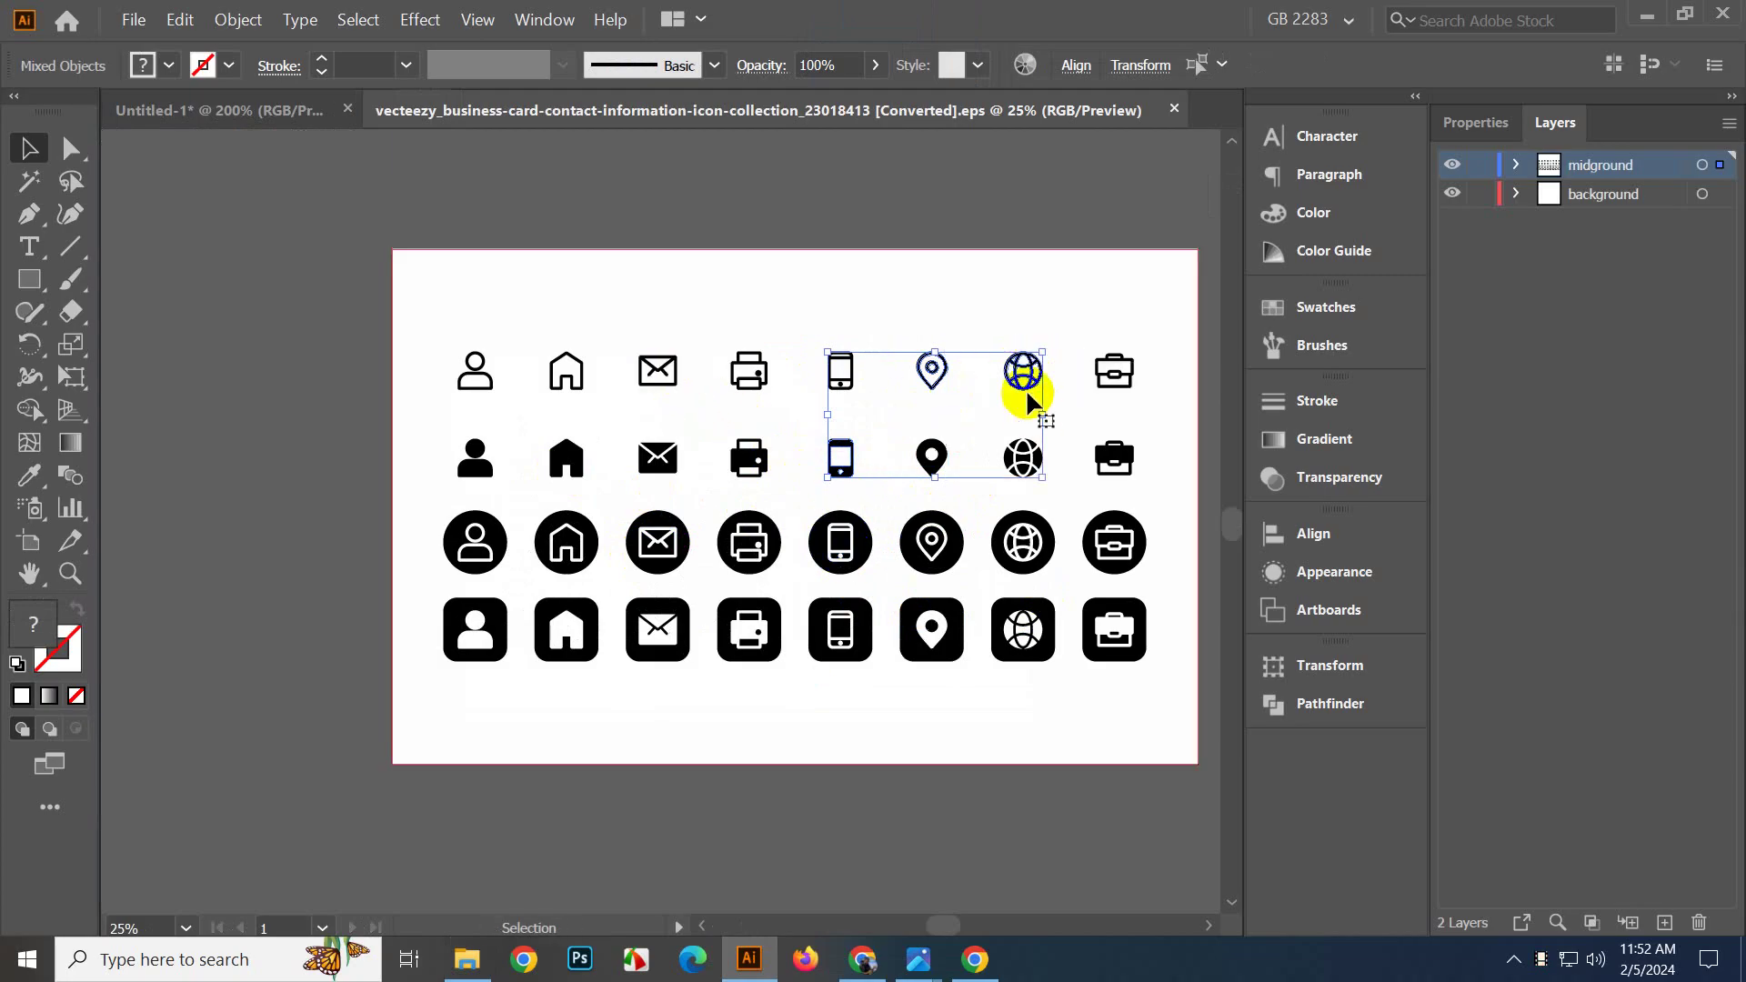
drag(948, 346, 316, 111)
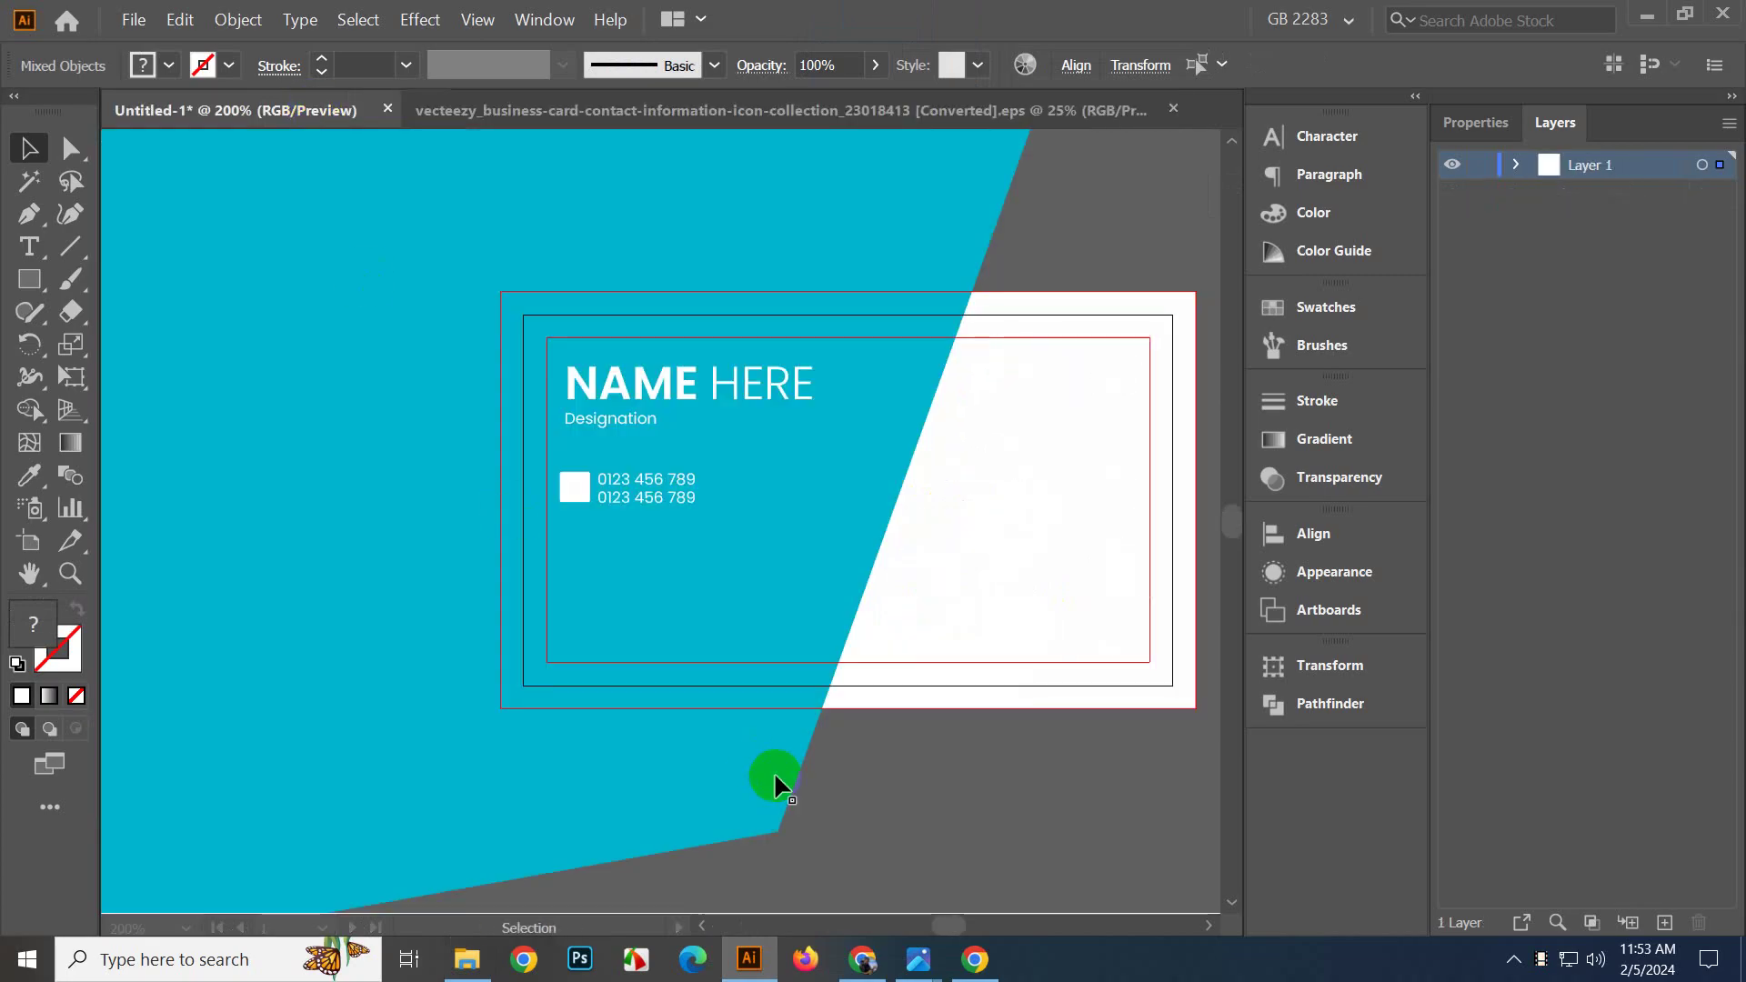
scroll(774, 771, down, 3)
scroll(775, 759, down, 3)
drag(776, 660, 850, 811)
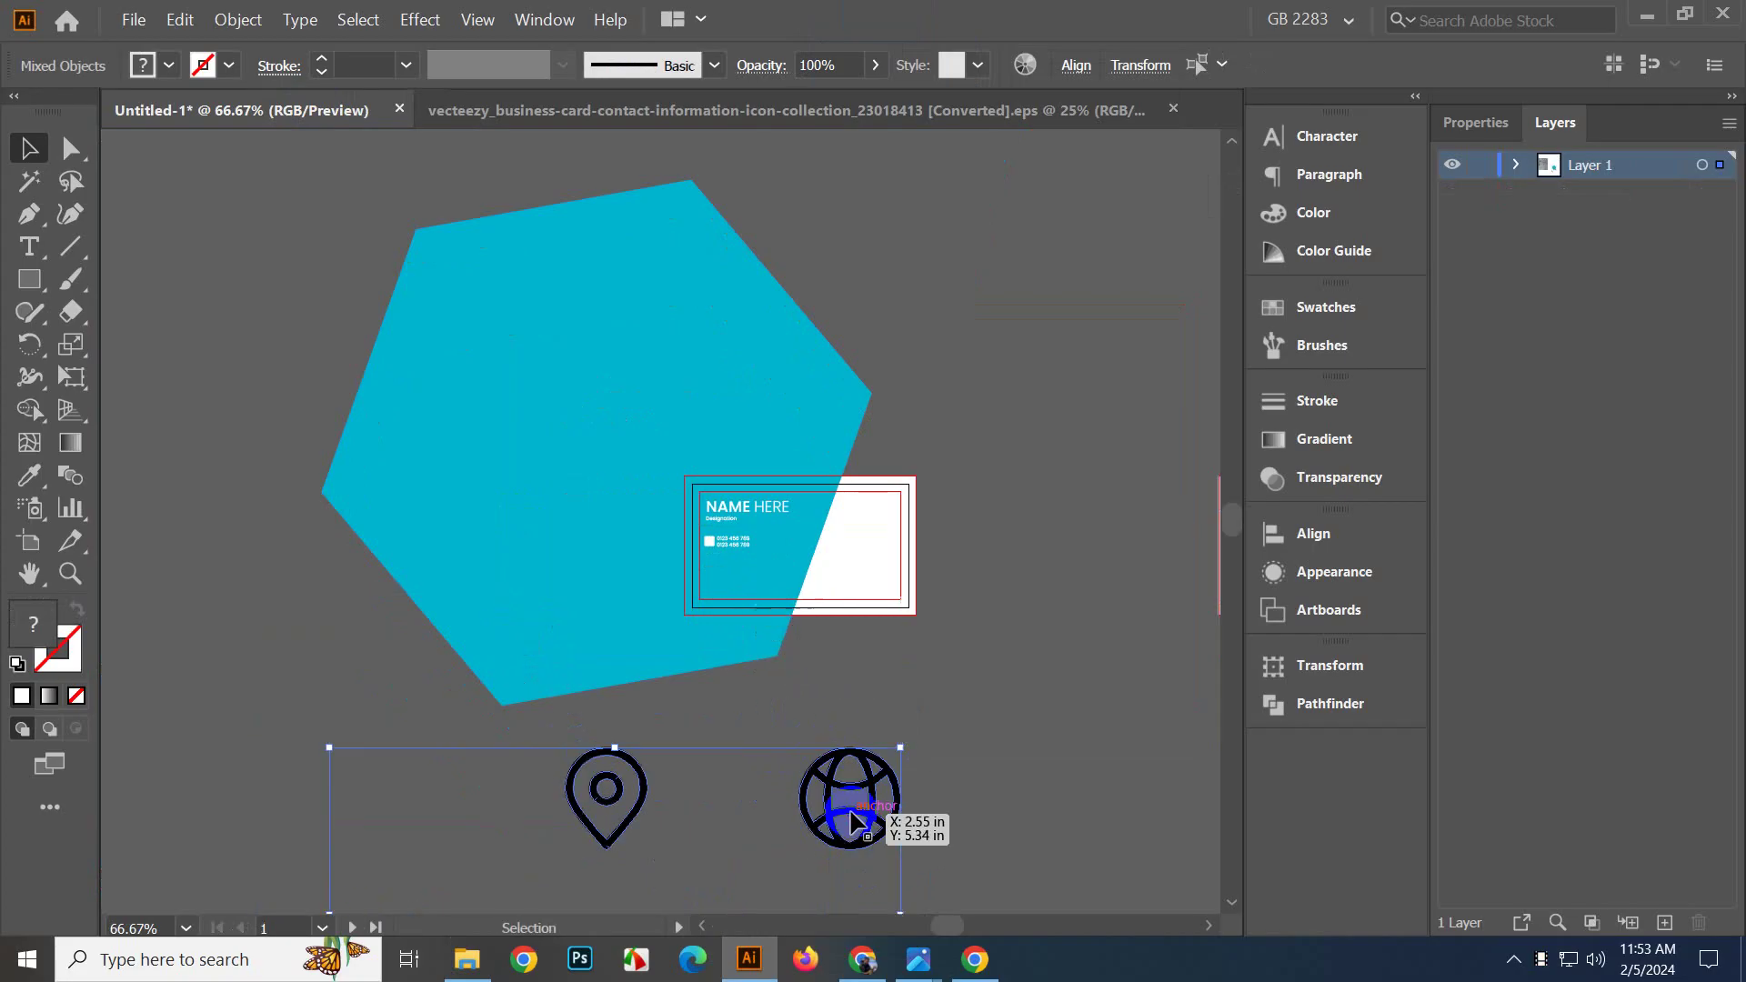
Move the phone icon up between the location pin and the globe.
scroll(959, 663, down, 3)
click(953, 664)
drag(347, 860, 697, 639)
Cut the white screen and home button out of the phone icon with the Shape Builder tool.
scroll(733, 753, up, 2)
click(740, 537)
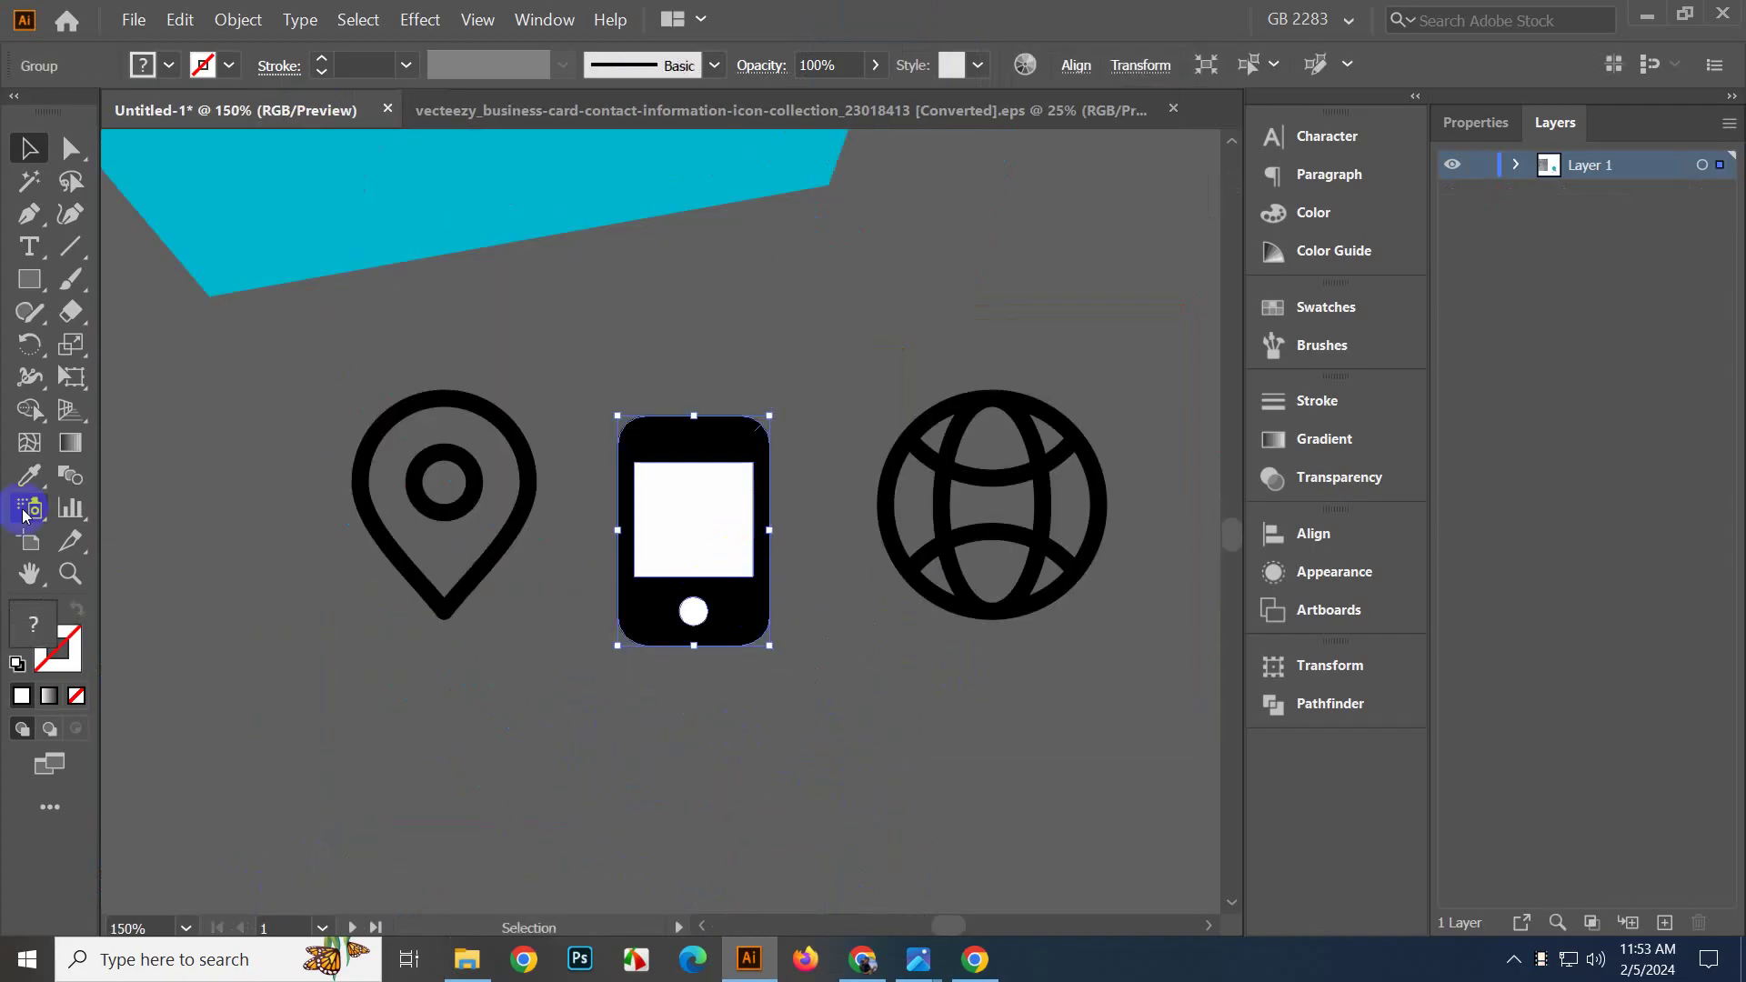
click(29, 409)
alt+click(674, 554)
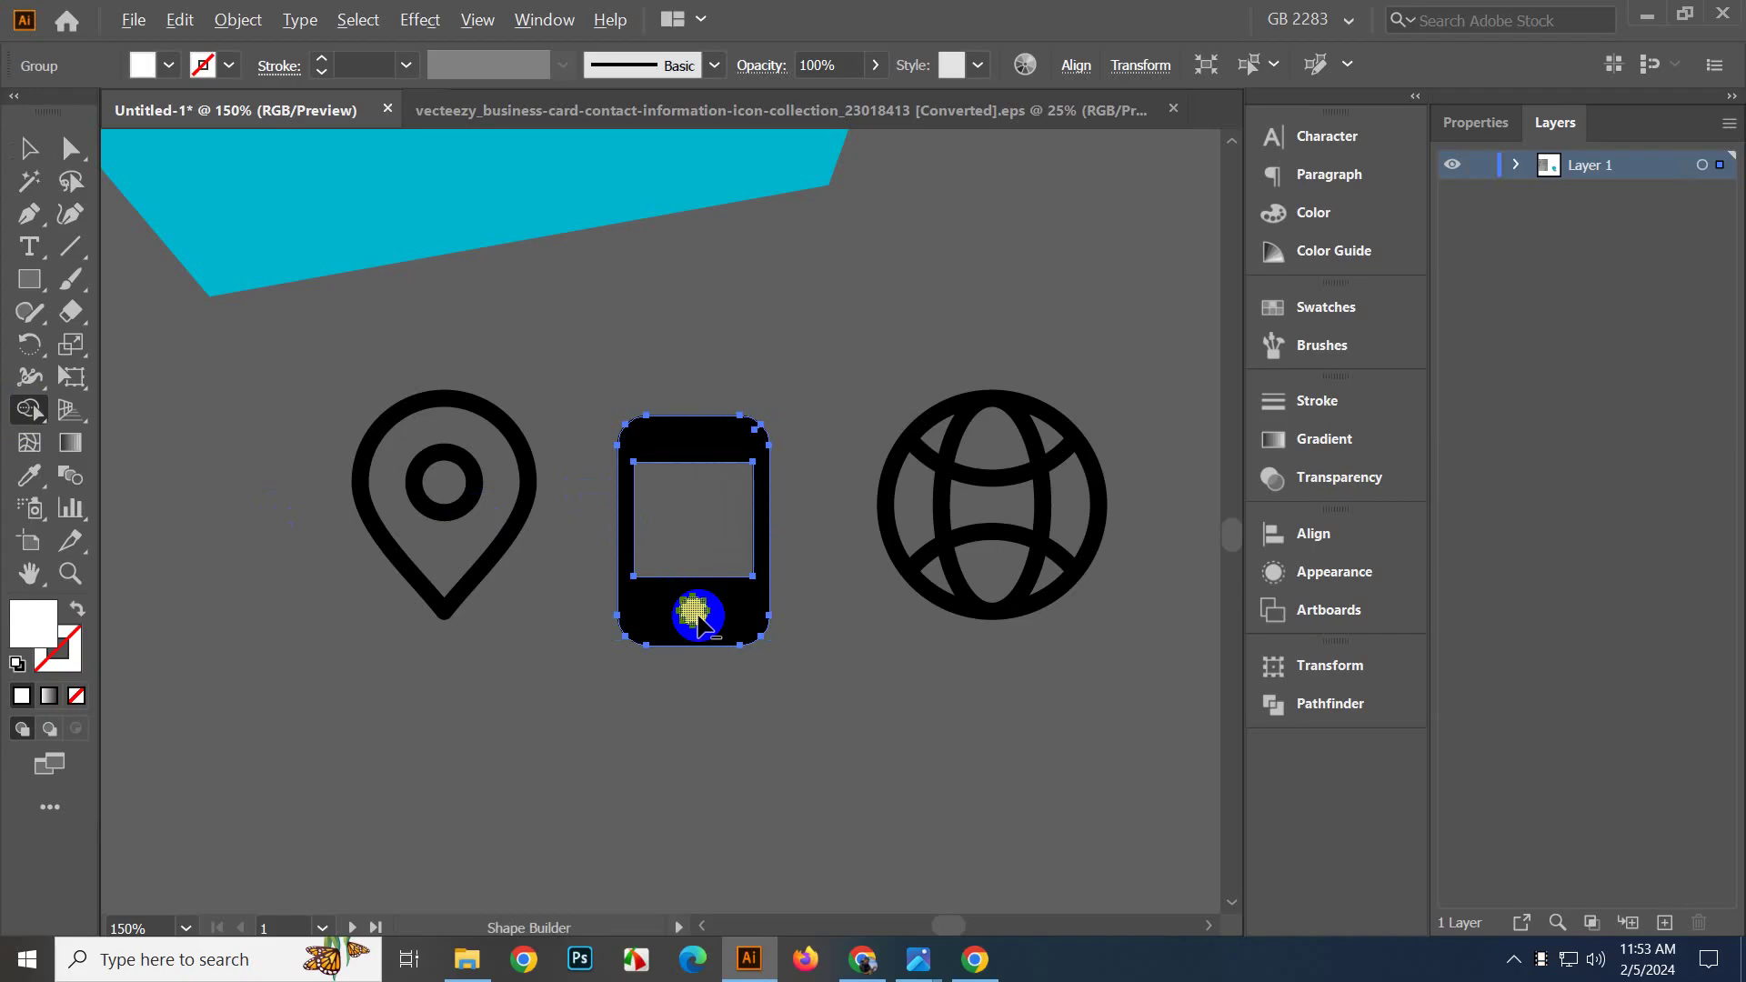
click(46, 145)
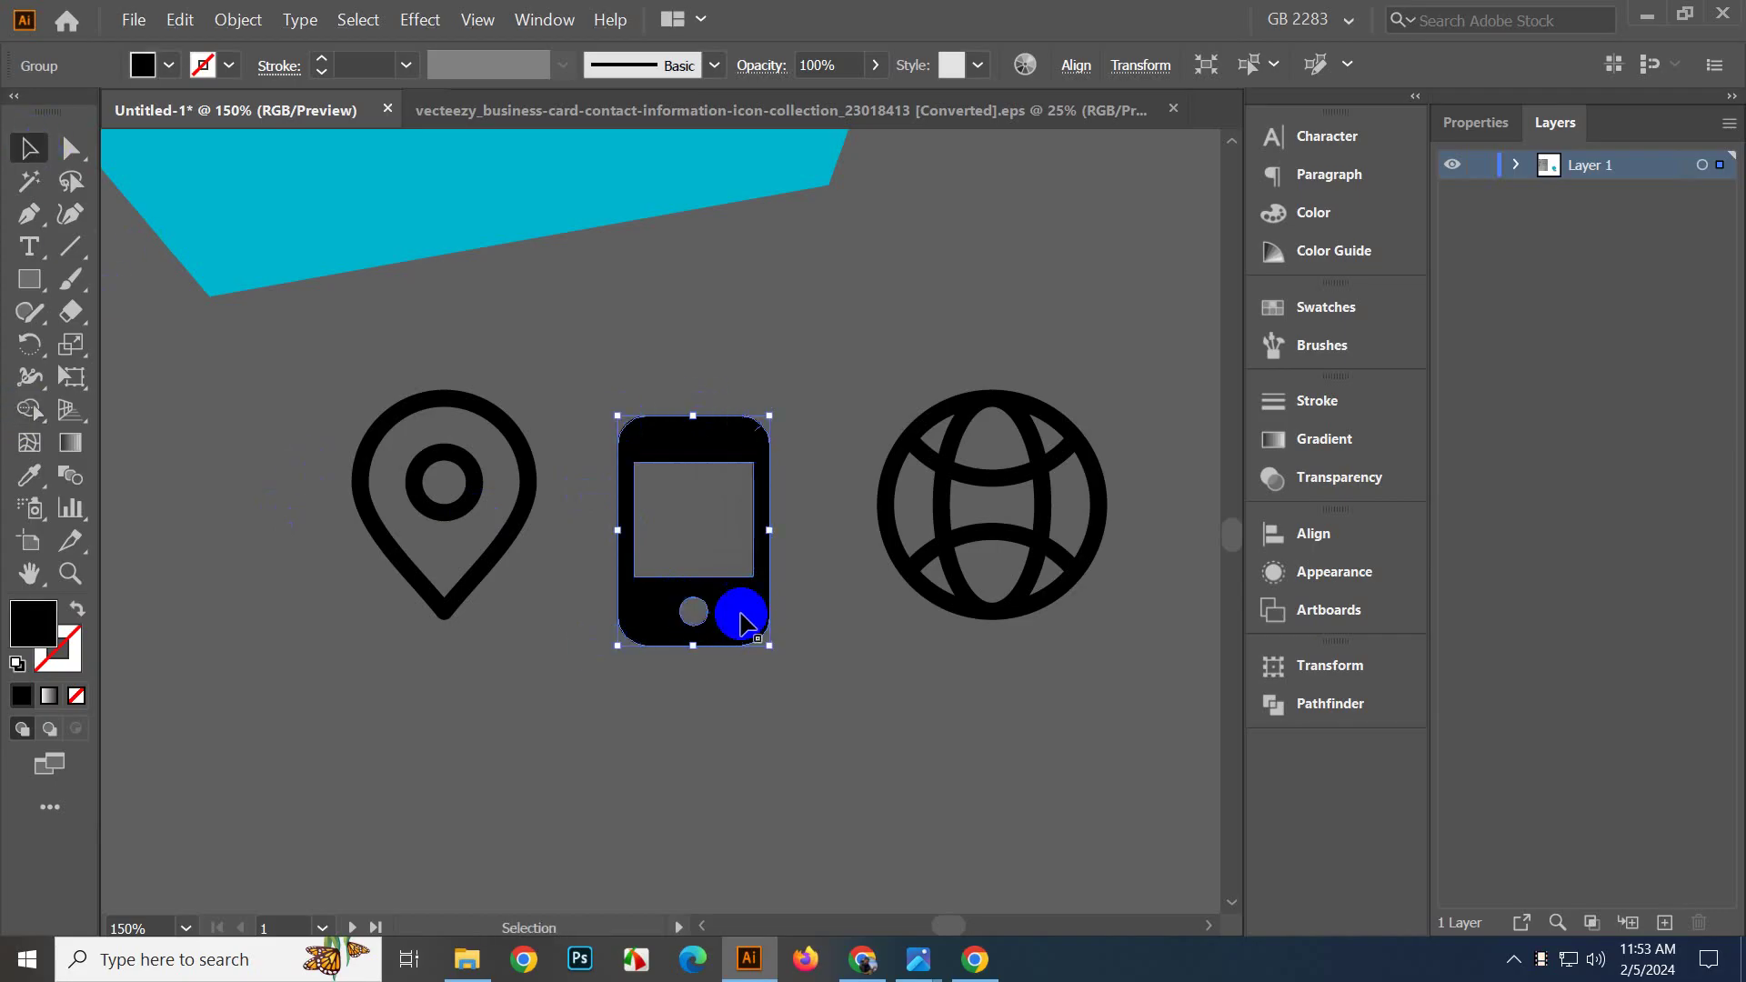
click(662, 728)
Centre the phone icon horizontally and vertically on the white square beside the phone numbers.
click(702, 653)
scroll(760, 673, down, 3)
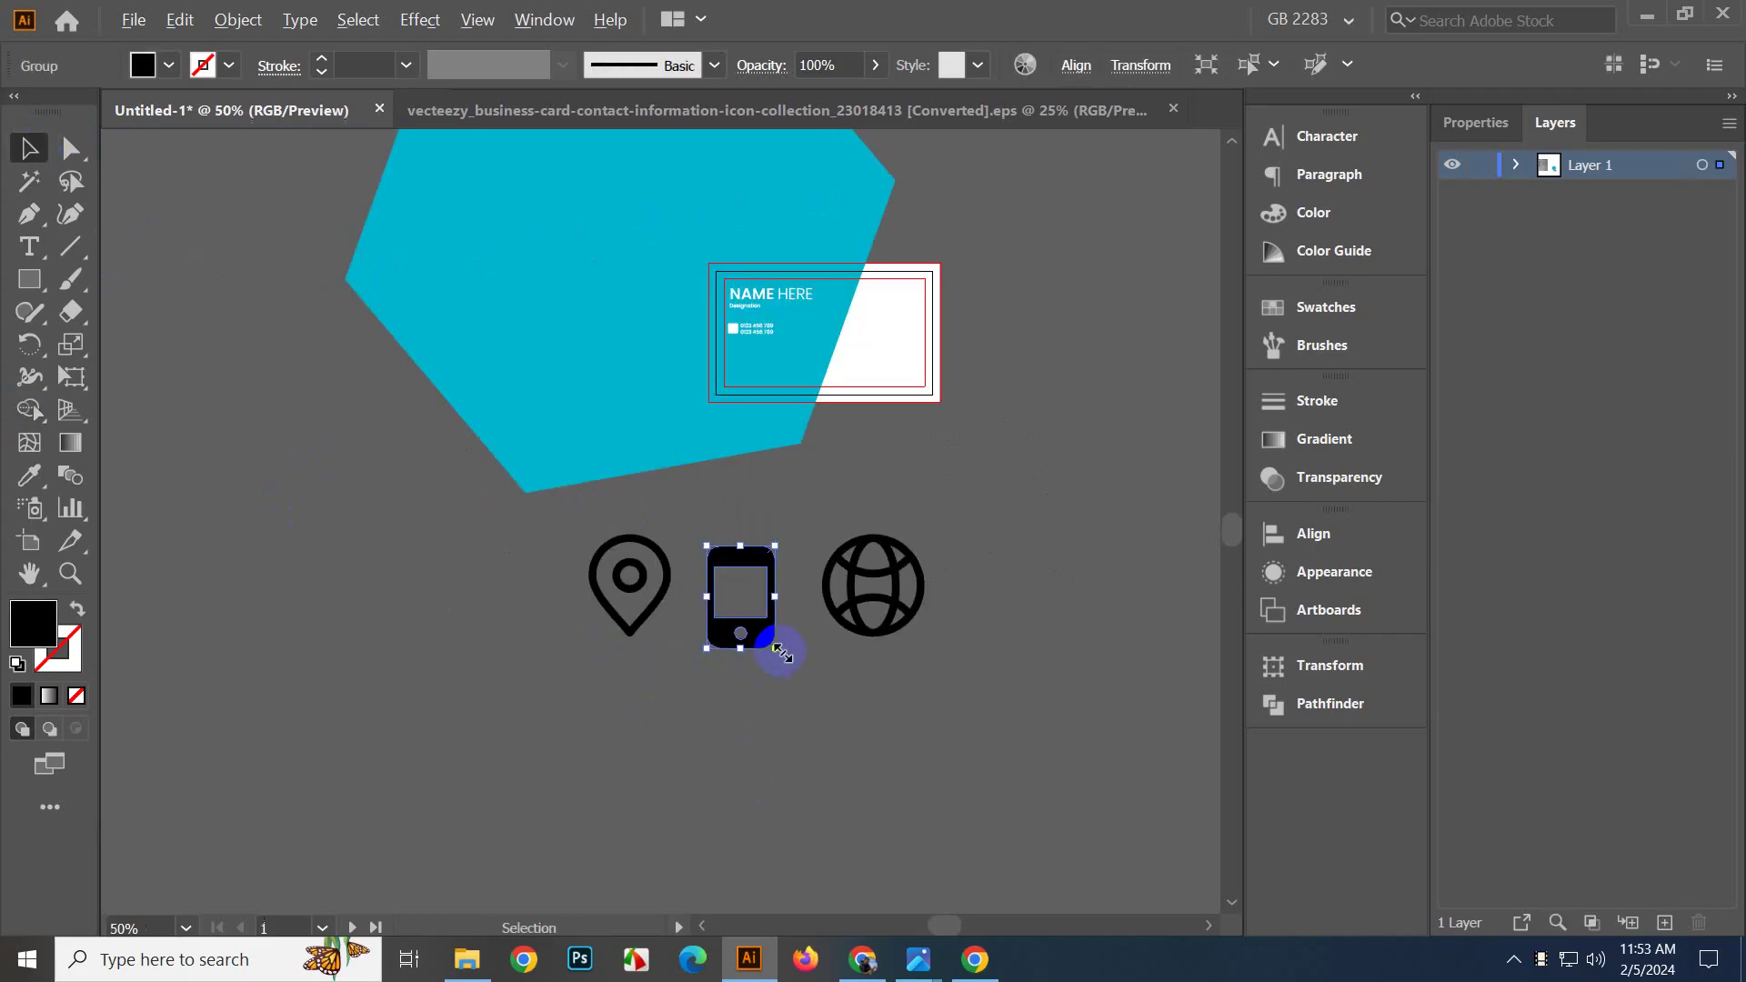
scroll(760, 491, up, 2)
shift+click(728, 396)
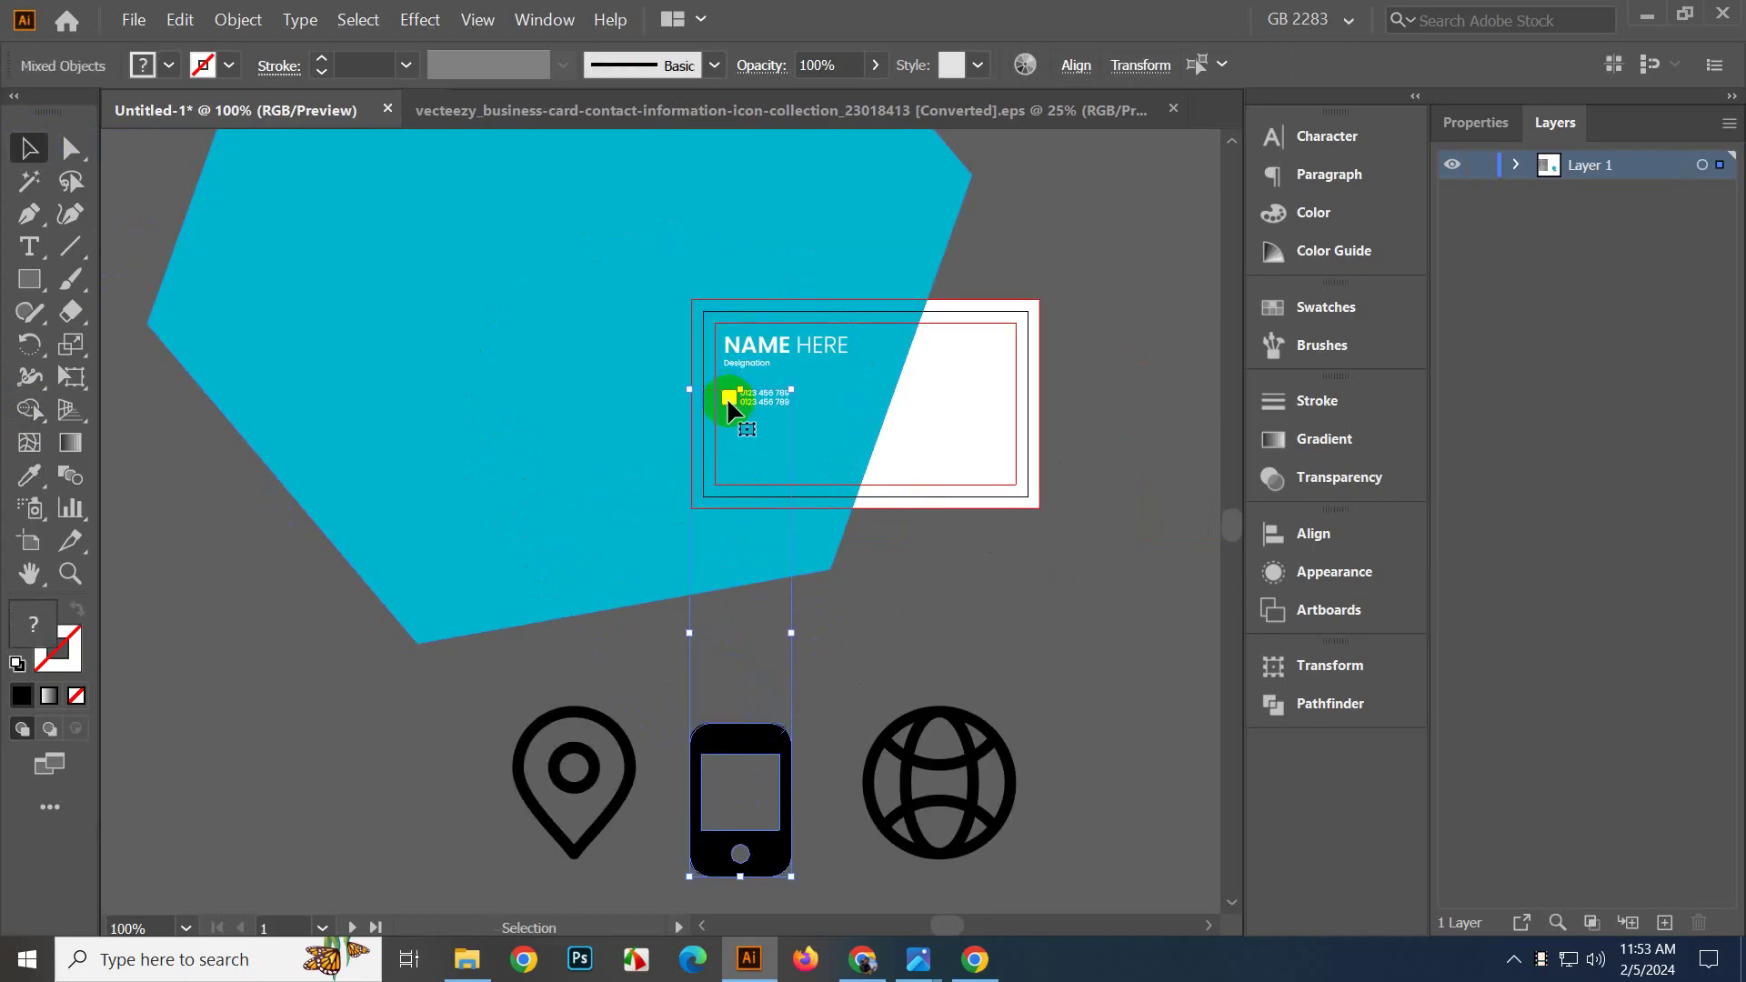
scroll(728, 396, up, 3)
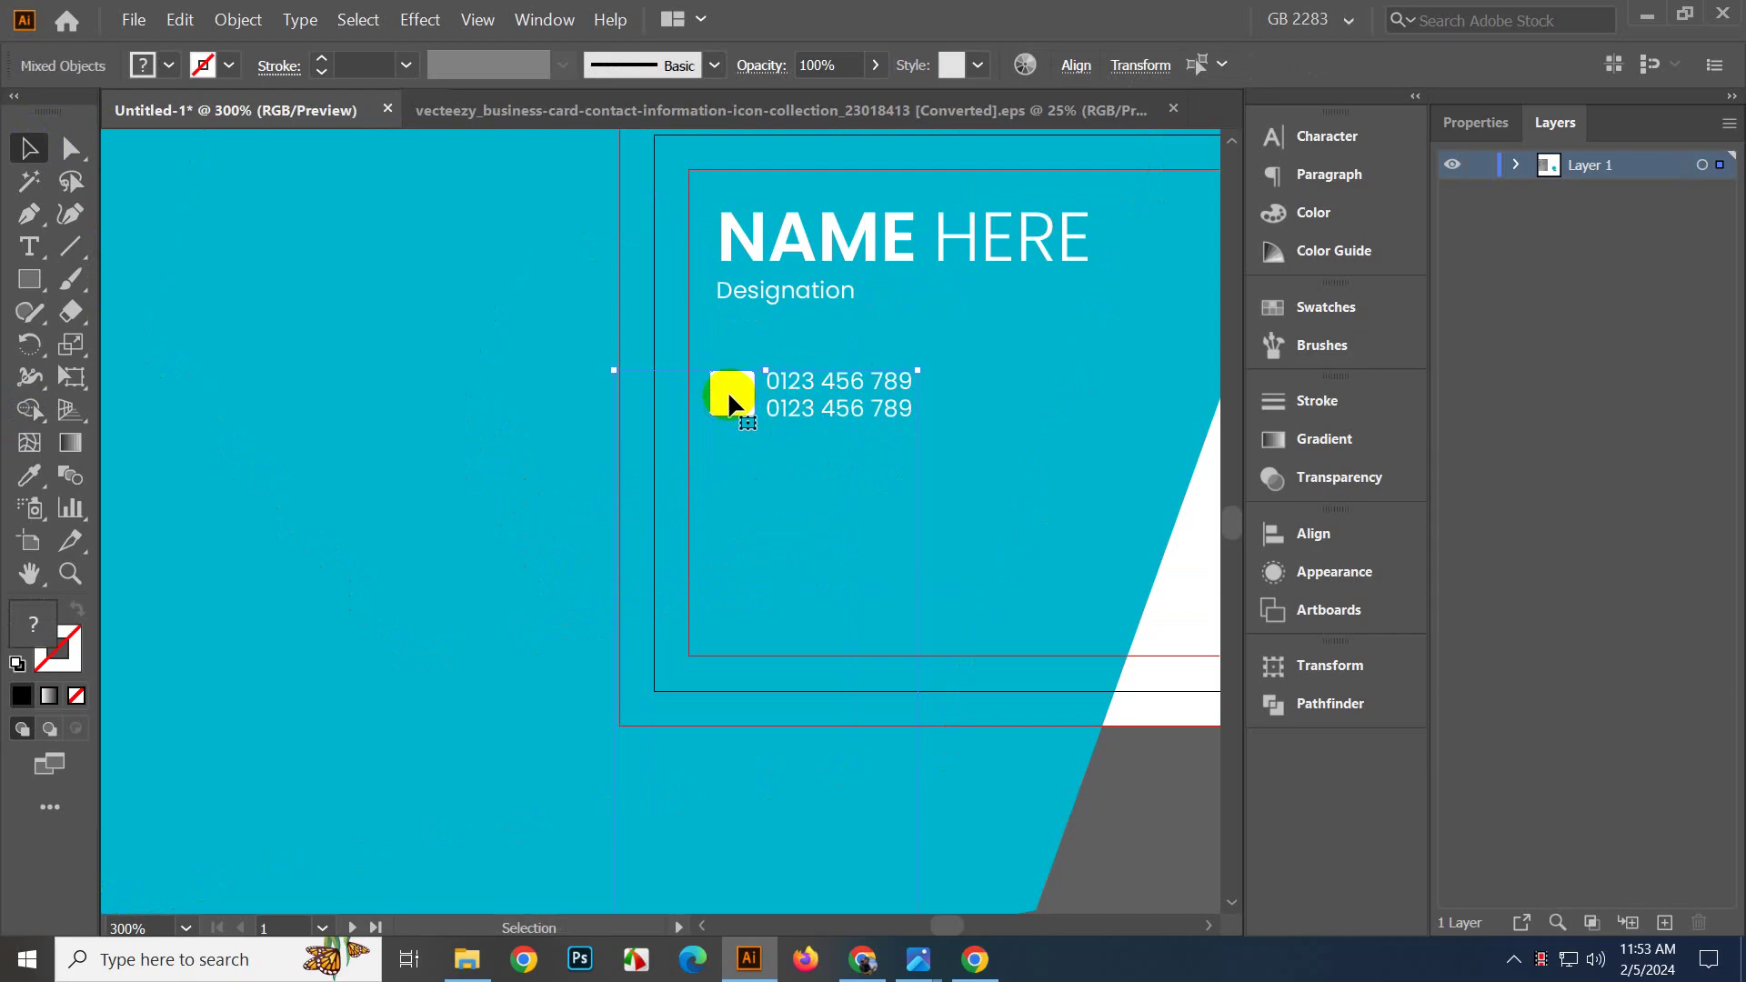
click(1074, 69)
click(1033, 141)
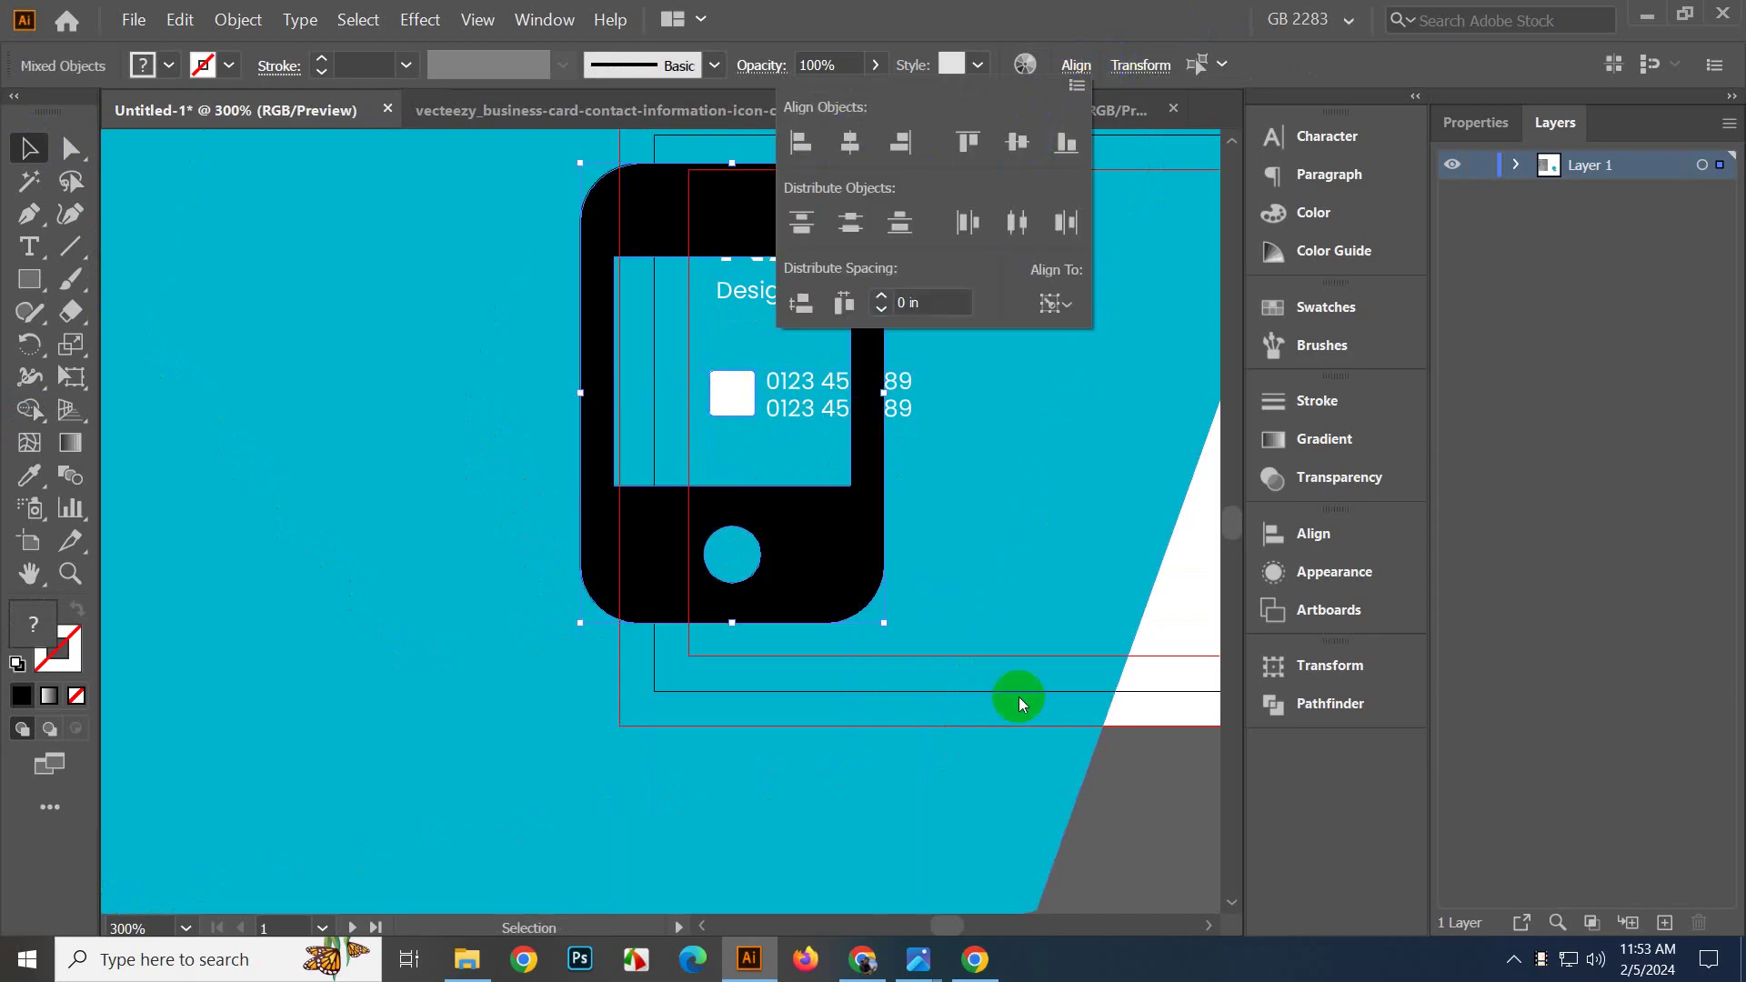
click(1134, 834)
Scale the phone icon down proportionally around its centre so it fits inside the white square.
scroll(784, 499, up, 2)
click(784, 499)
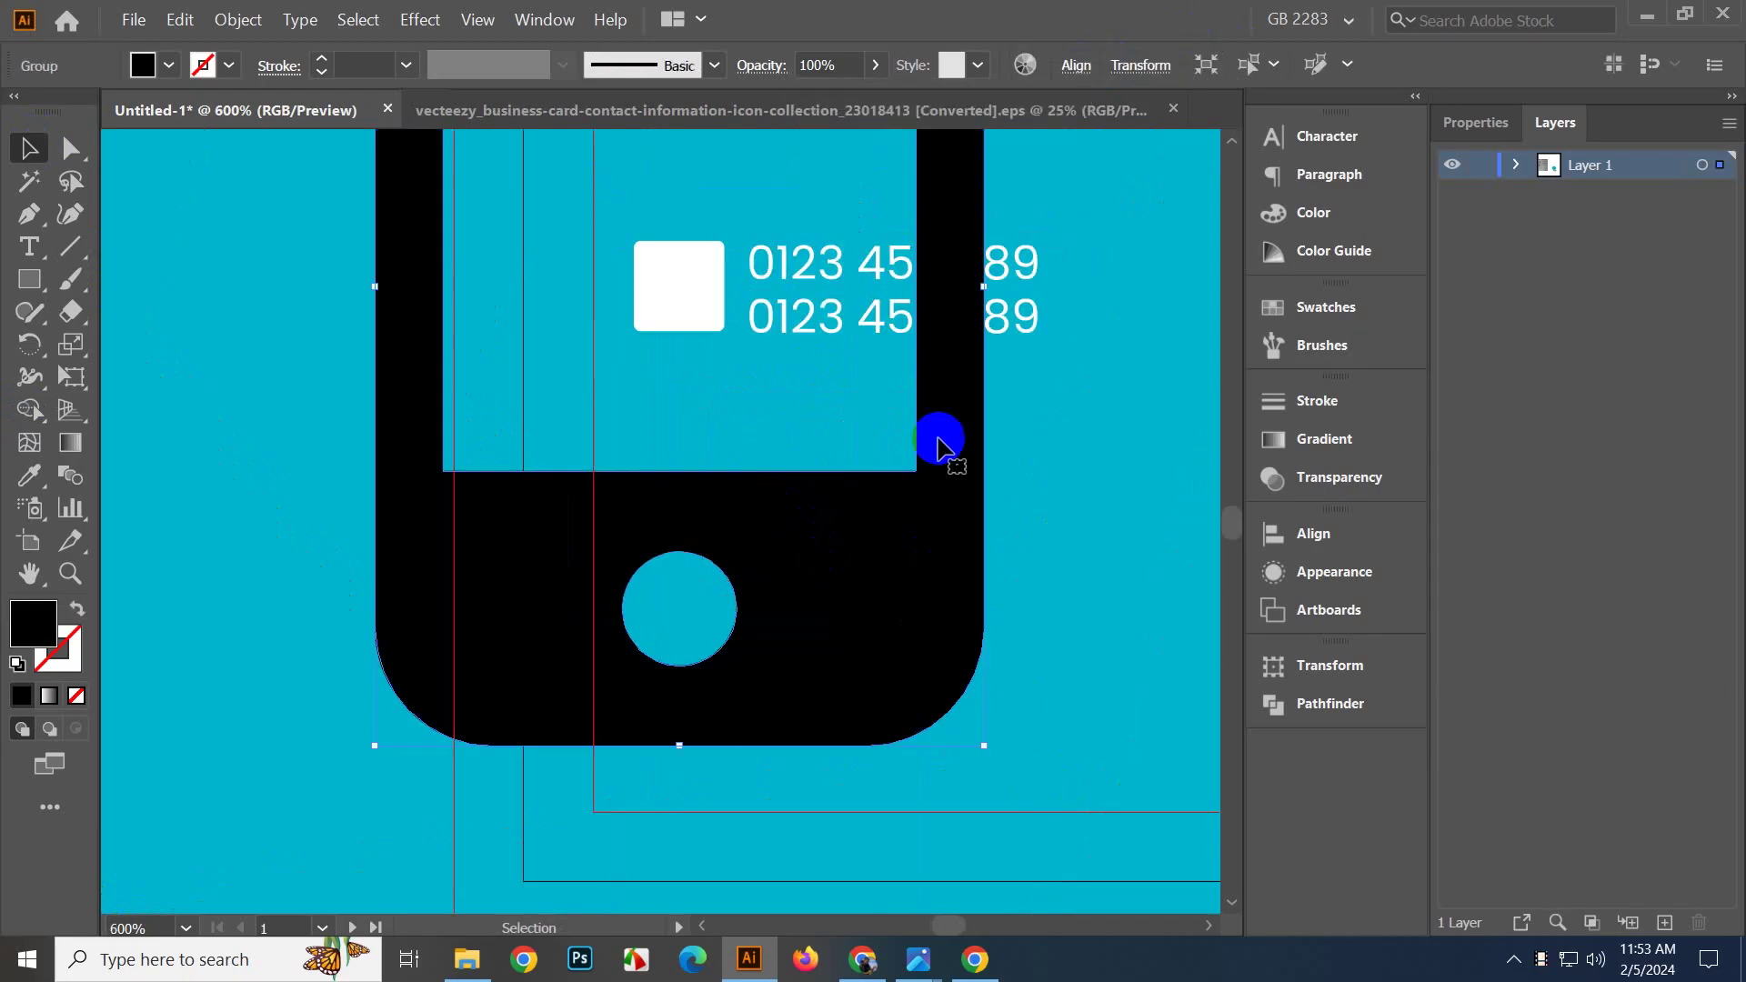
drag(979, 281, 714, 300)
scroll(716, 281, up, 2)
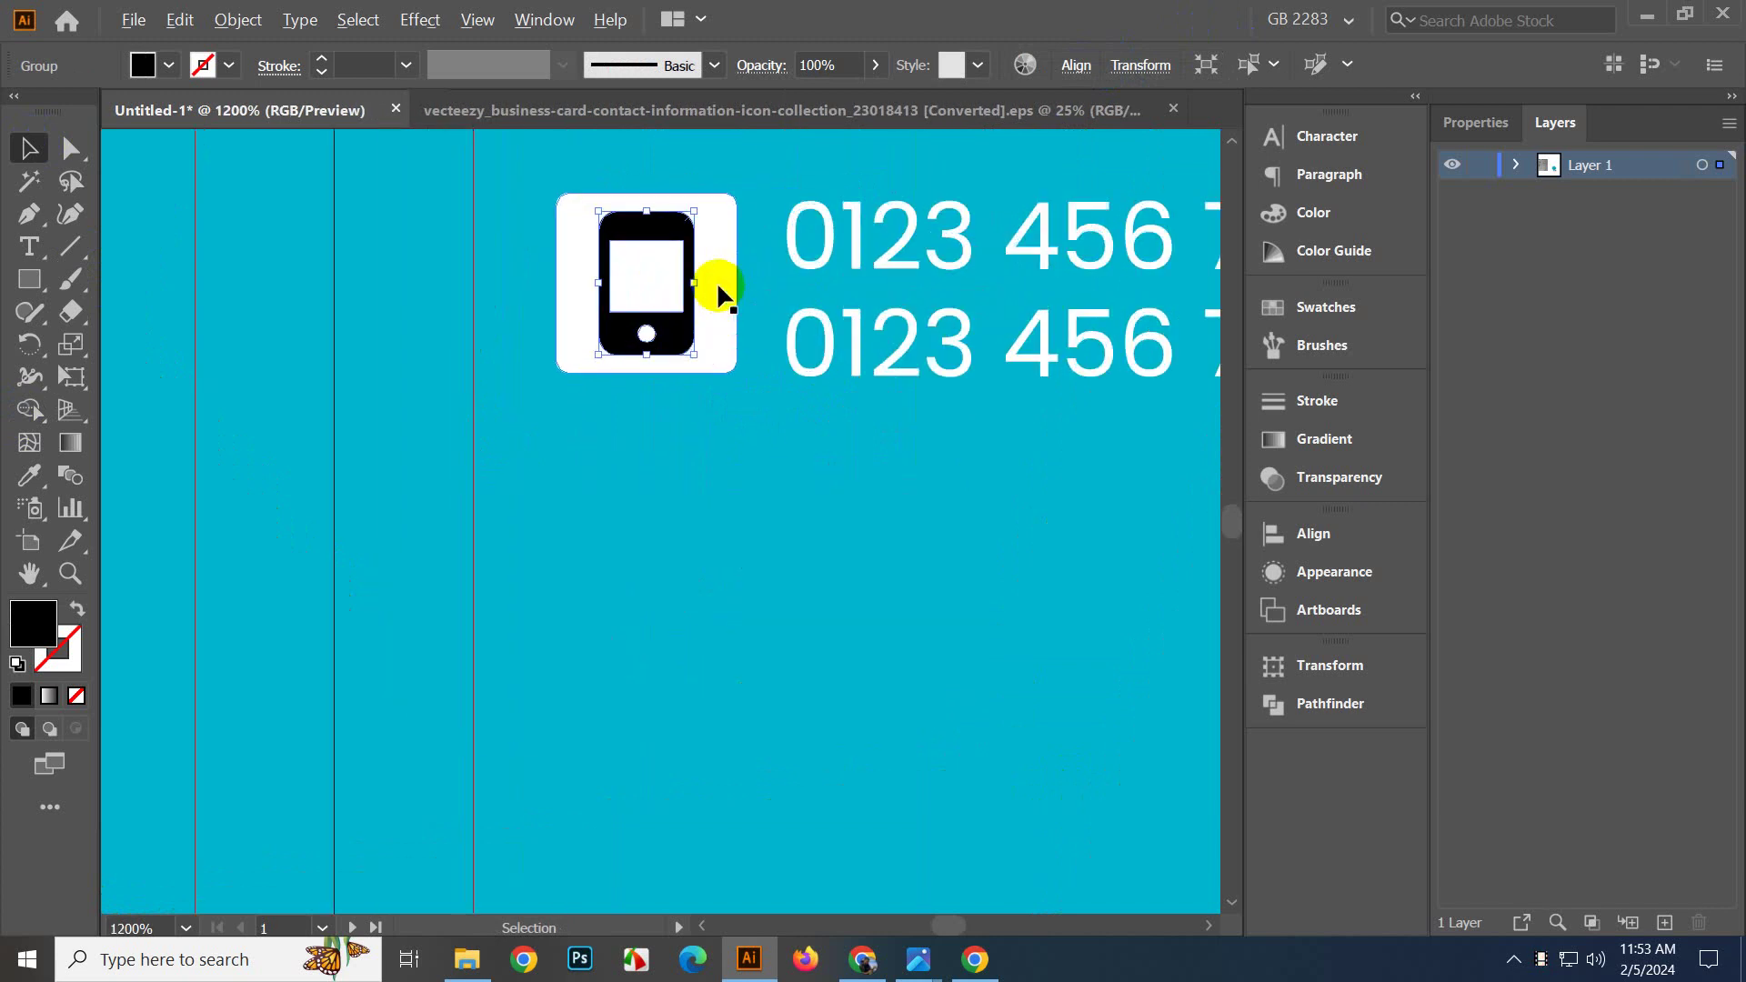
scroll(718, 282, down, 3)
click(1136, 824)
drag(1171, 718, 1092, 871)
scroll(685, 512, down, 1)
scroll(686, 517, up, 2)
scroll(647, 514, down, 1)
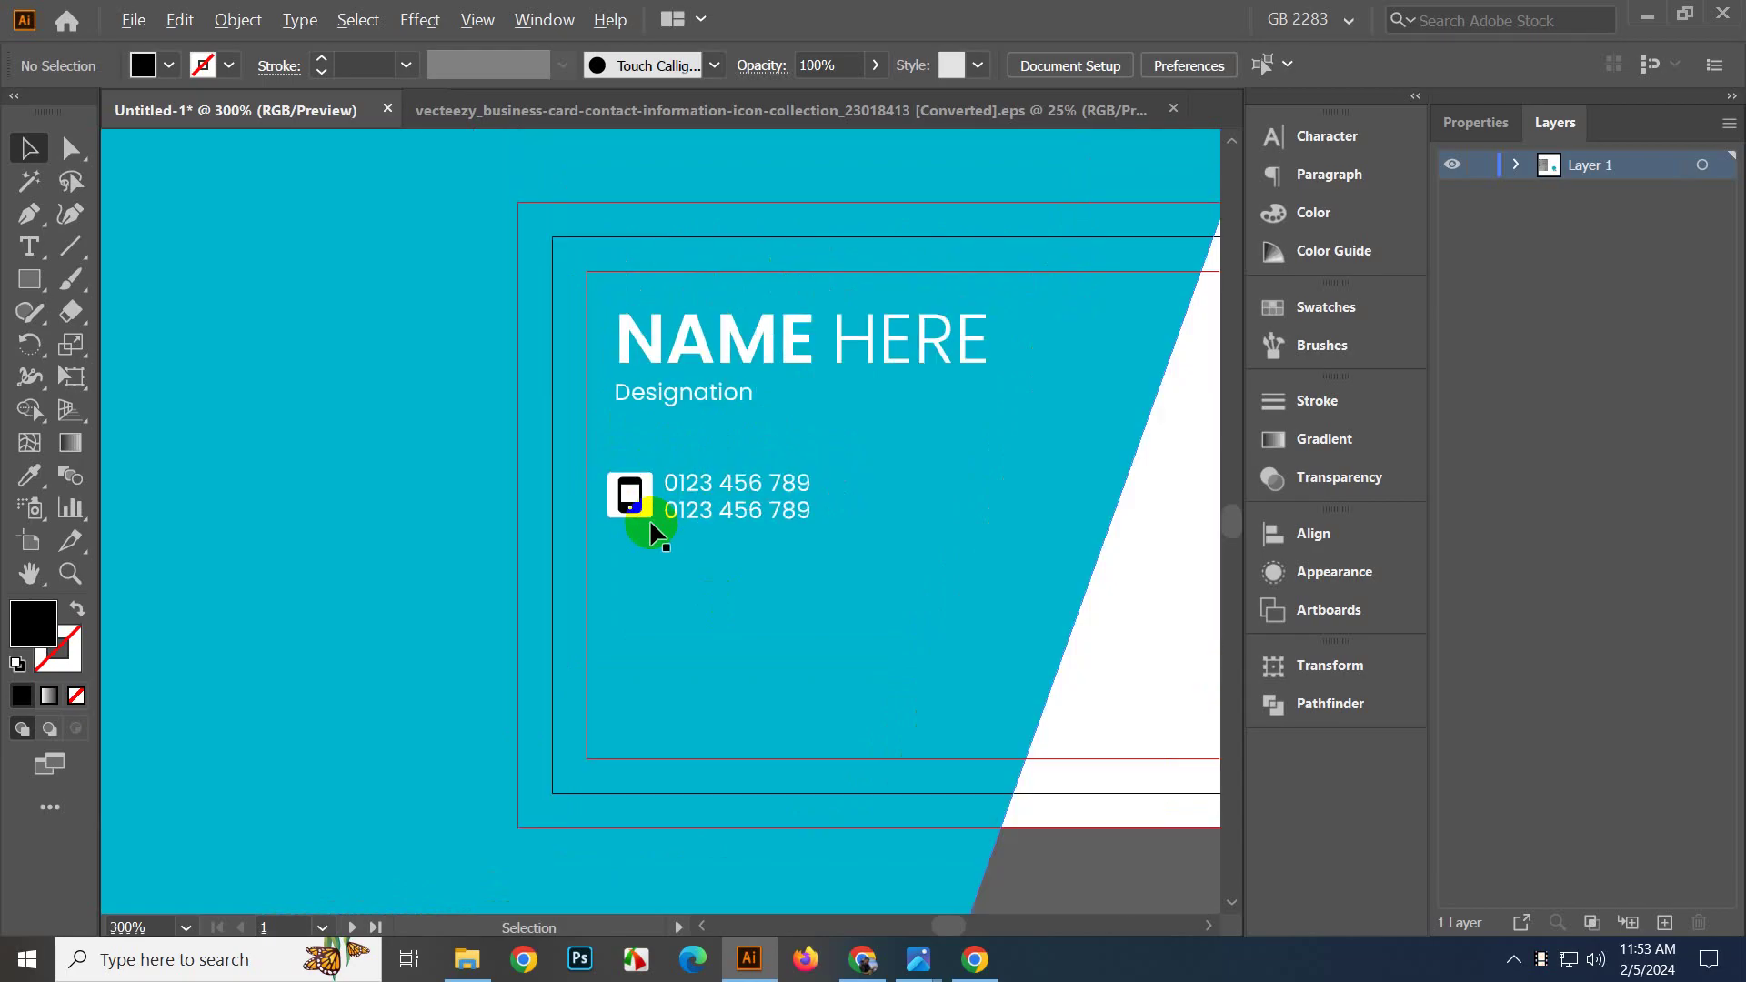
Fine-tune the phone icon's size to about 0.09 in by 0.13 in, keeping it centred in the square.
scroll(674, 480, up, 3)
click(567, 429)
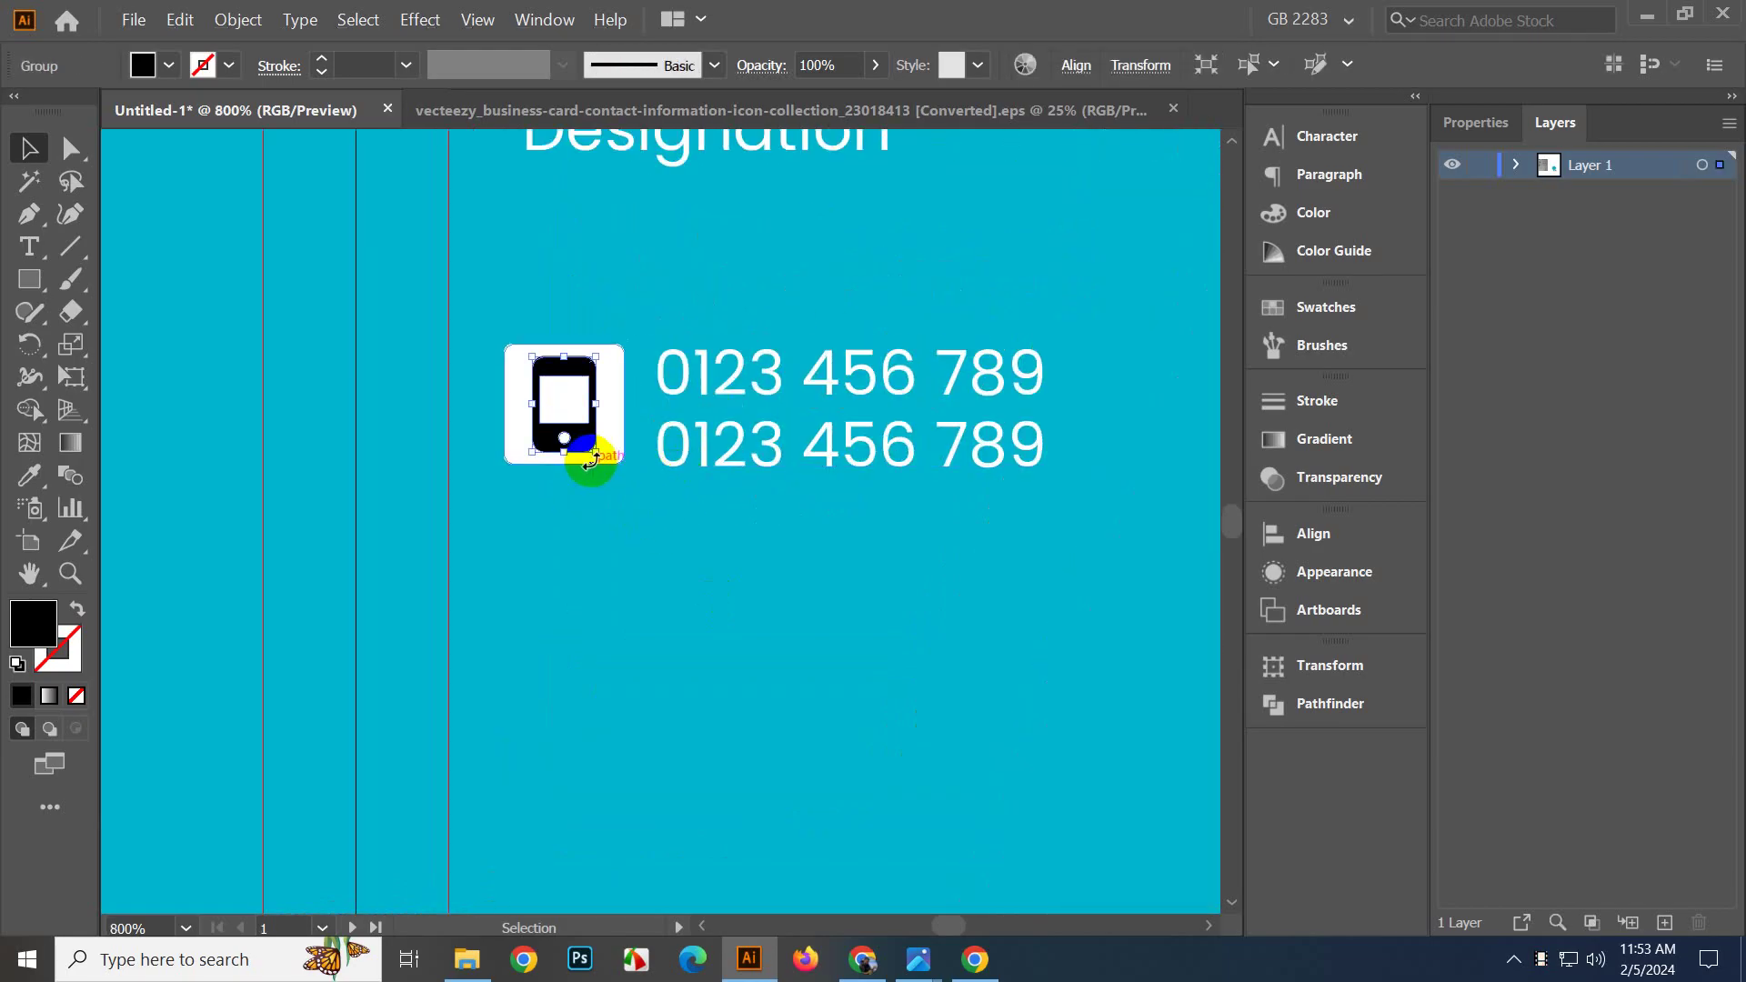
scroll(596, 409, up, 3)
drag(625, 265, 621, 263)
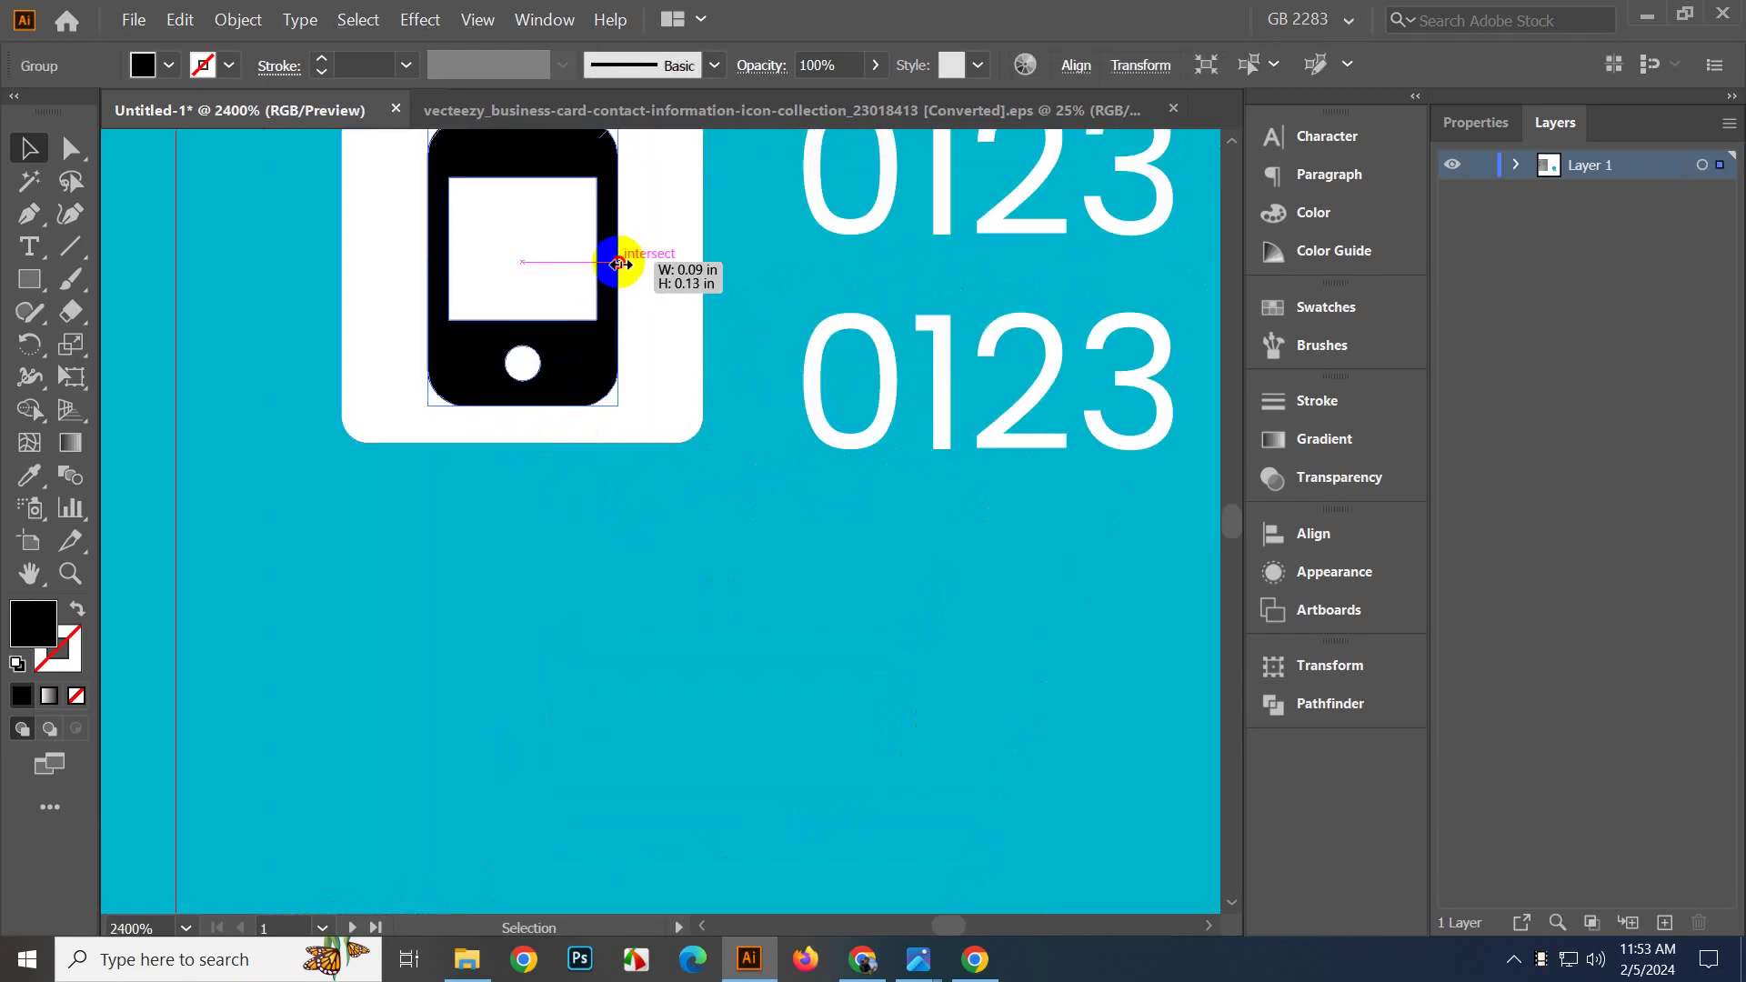
scroll(660, 414, down, 8)
click(834, 596)
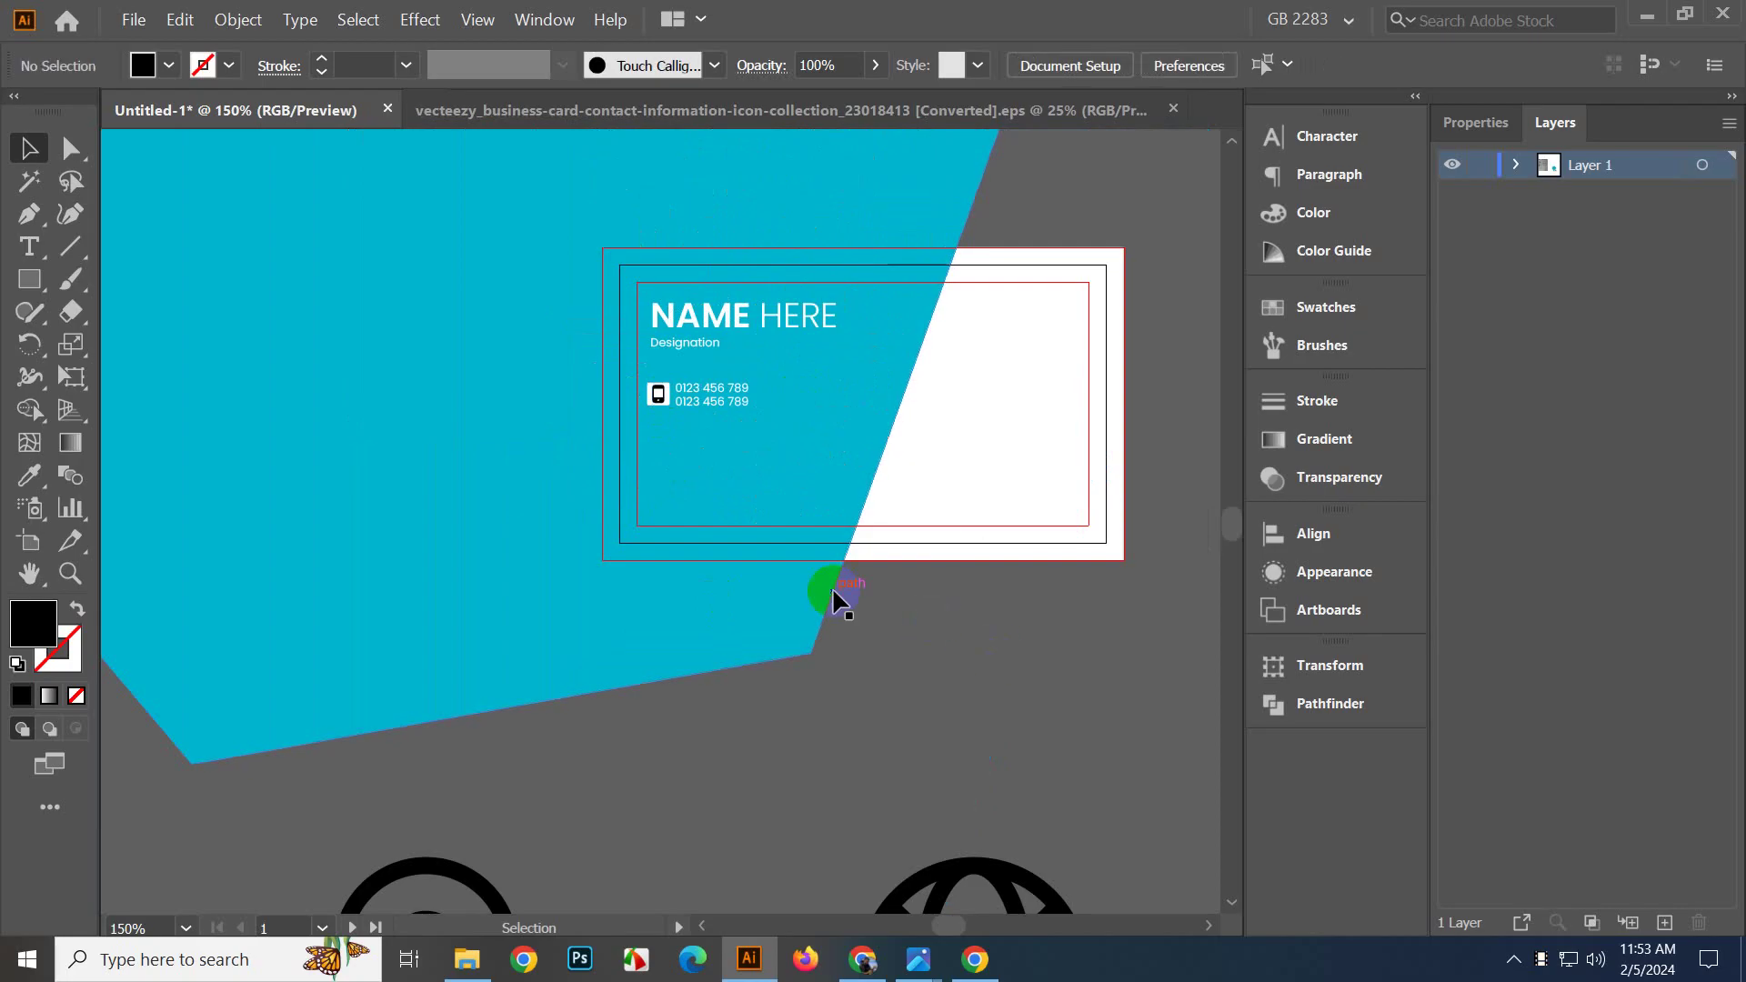
Group the white square, its phone icon and both phone number lines.
scroll(766, 469, up, 2)
drag(766, 469, 806, 646)
scroll(631, 592, up, 2)
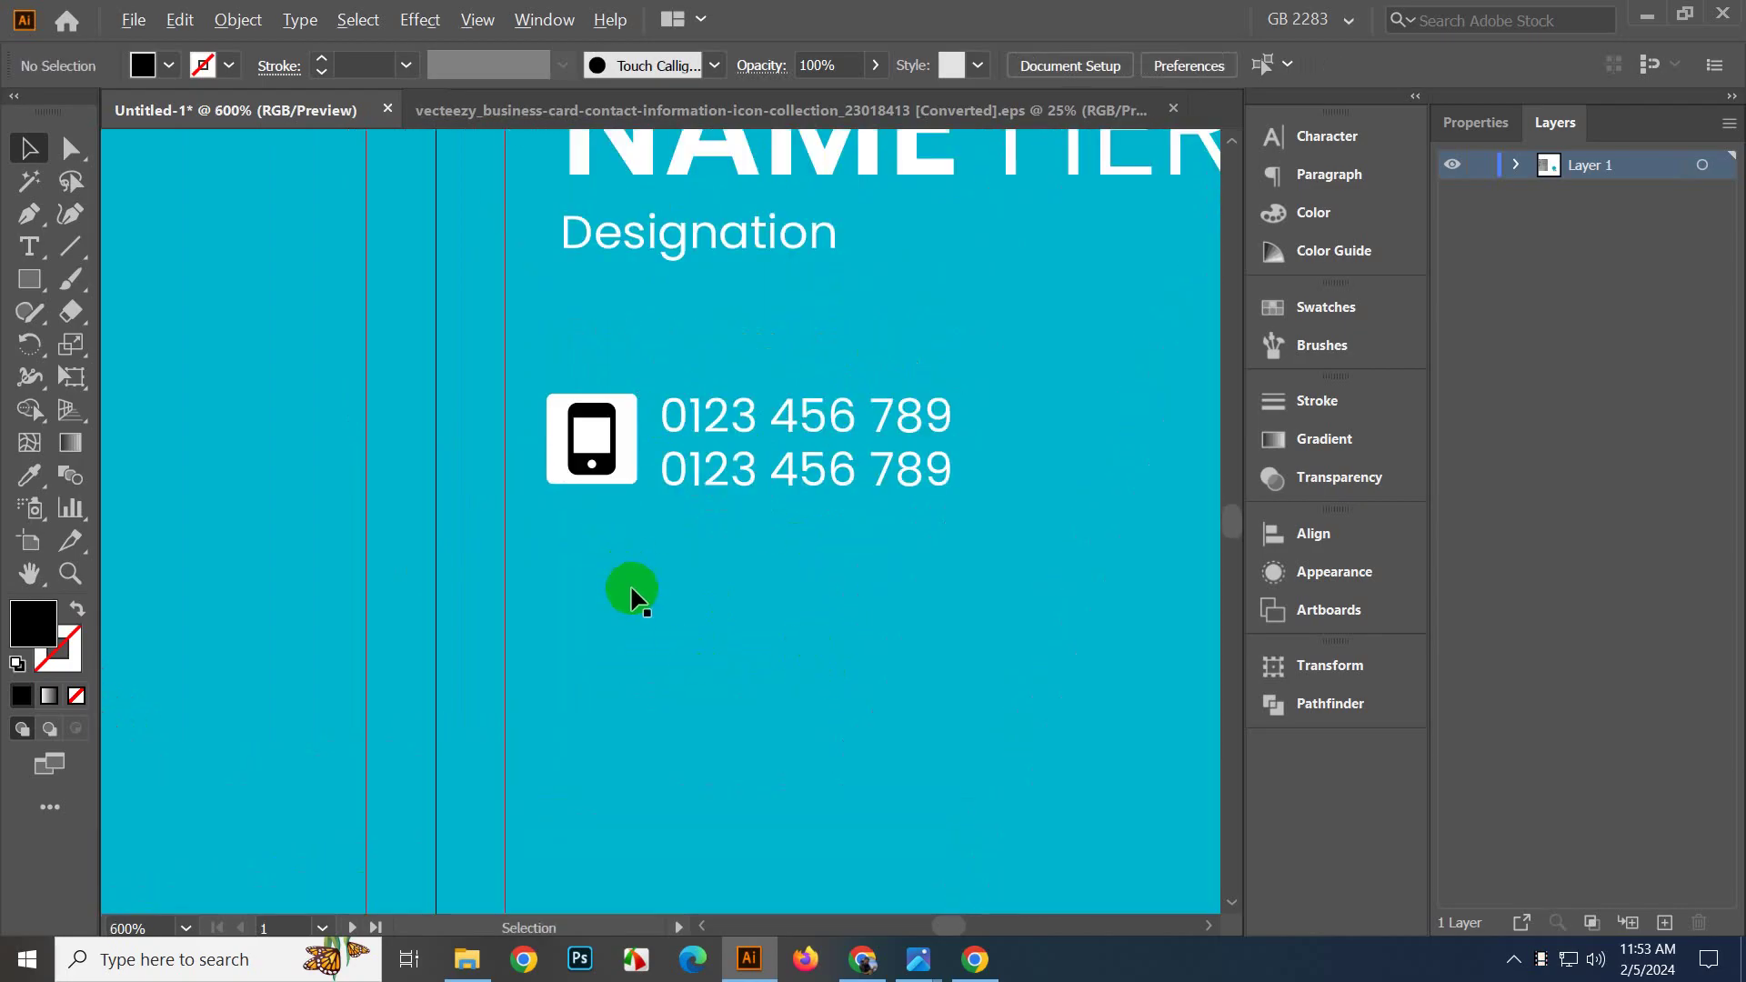
click(688, 483)
shift+click(732, 429)
click(633, 449)
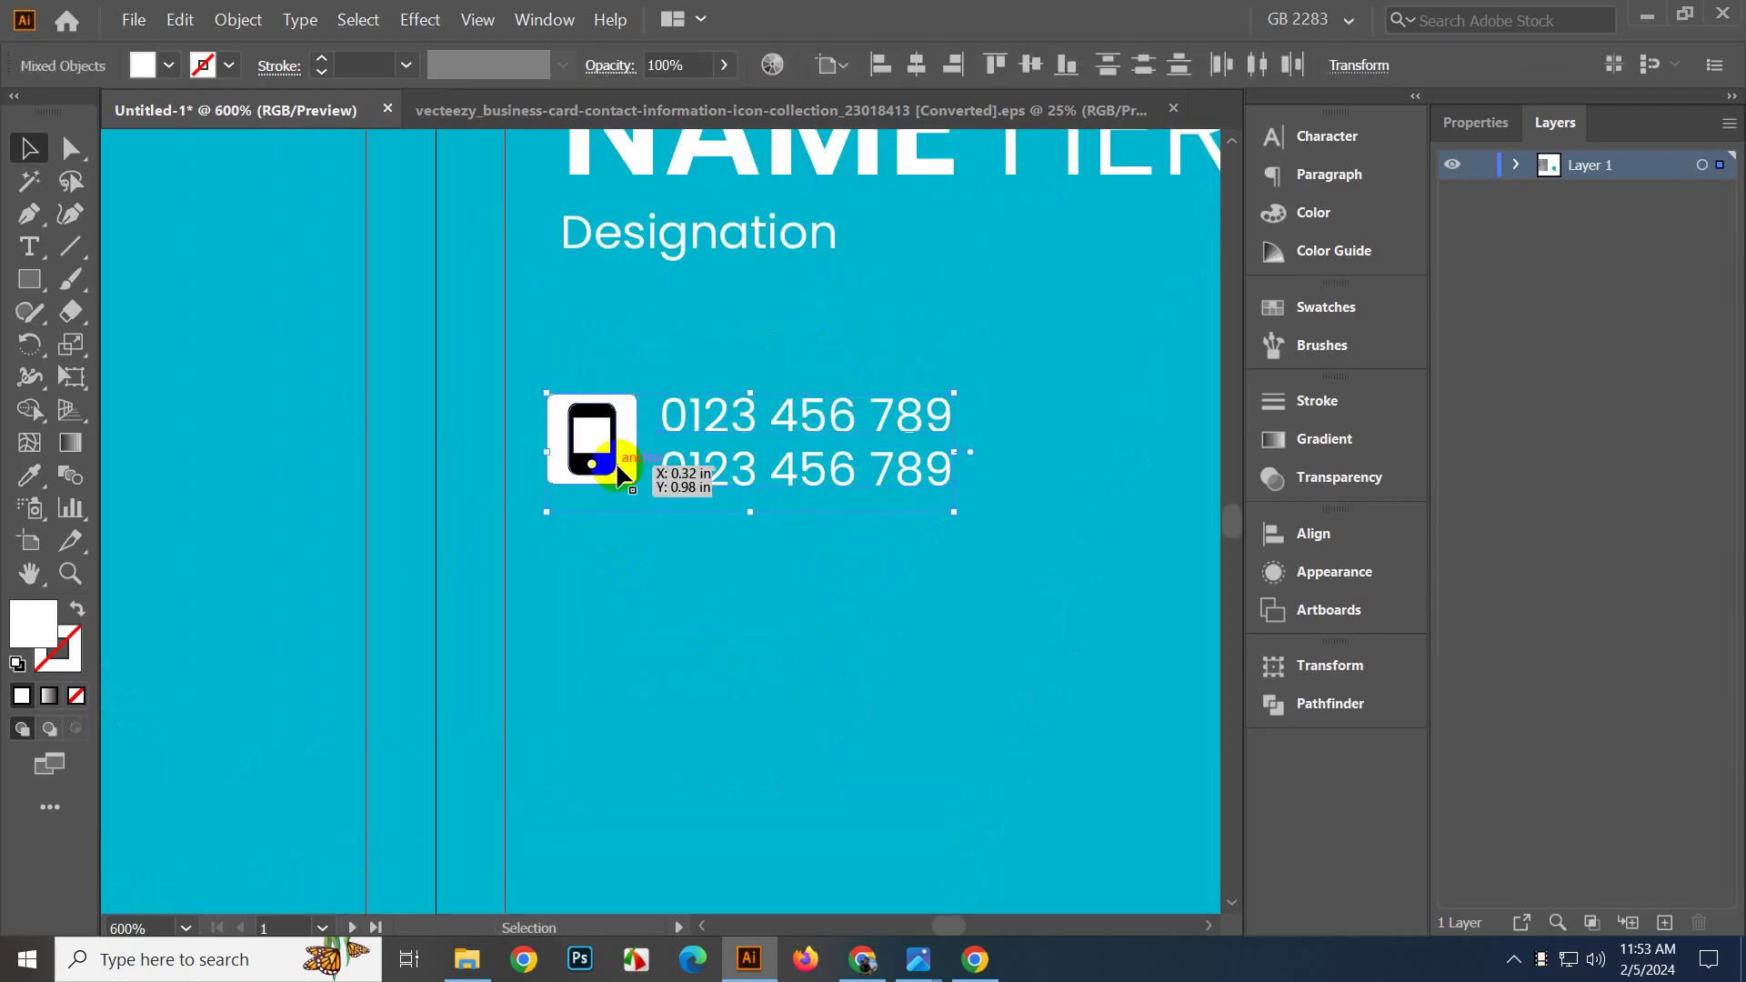
scroll(740, 521, down, 1)
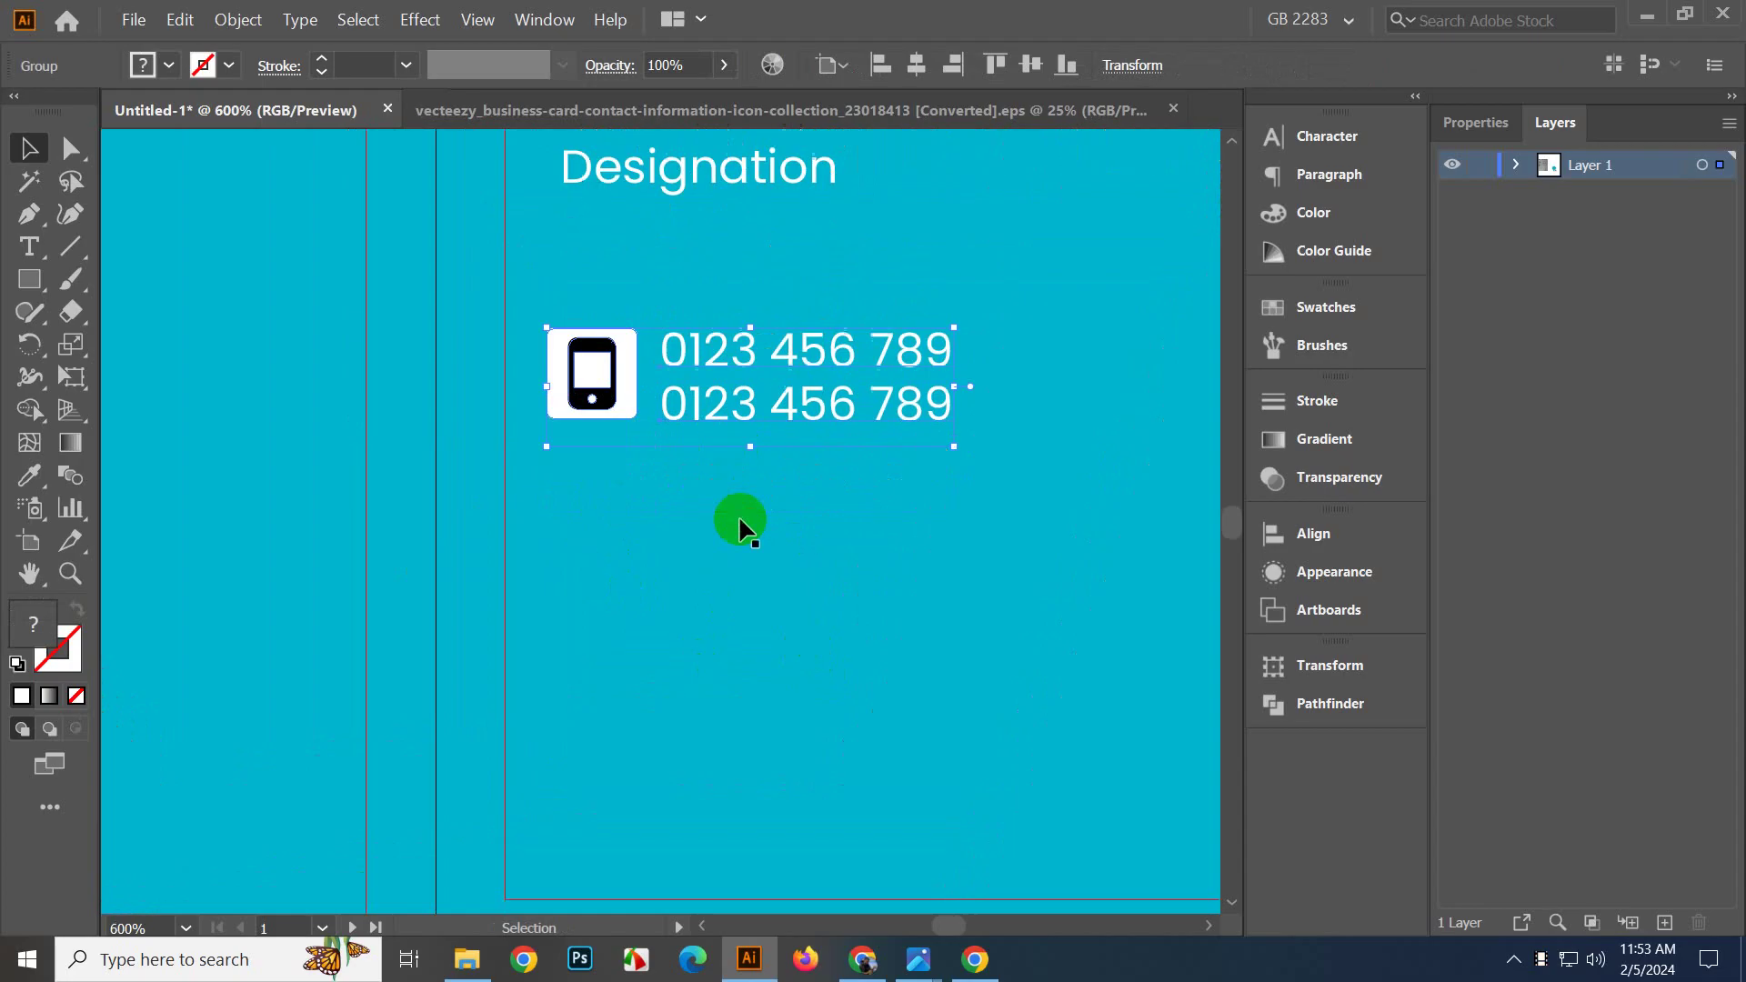
Duplicate the grouped contact row straight down twice at equal spacing to make three rows.
drag(806, 405, 791, 579)
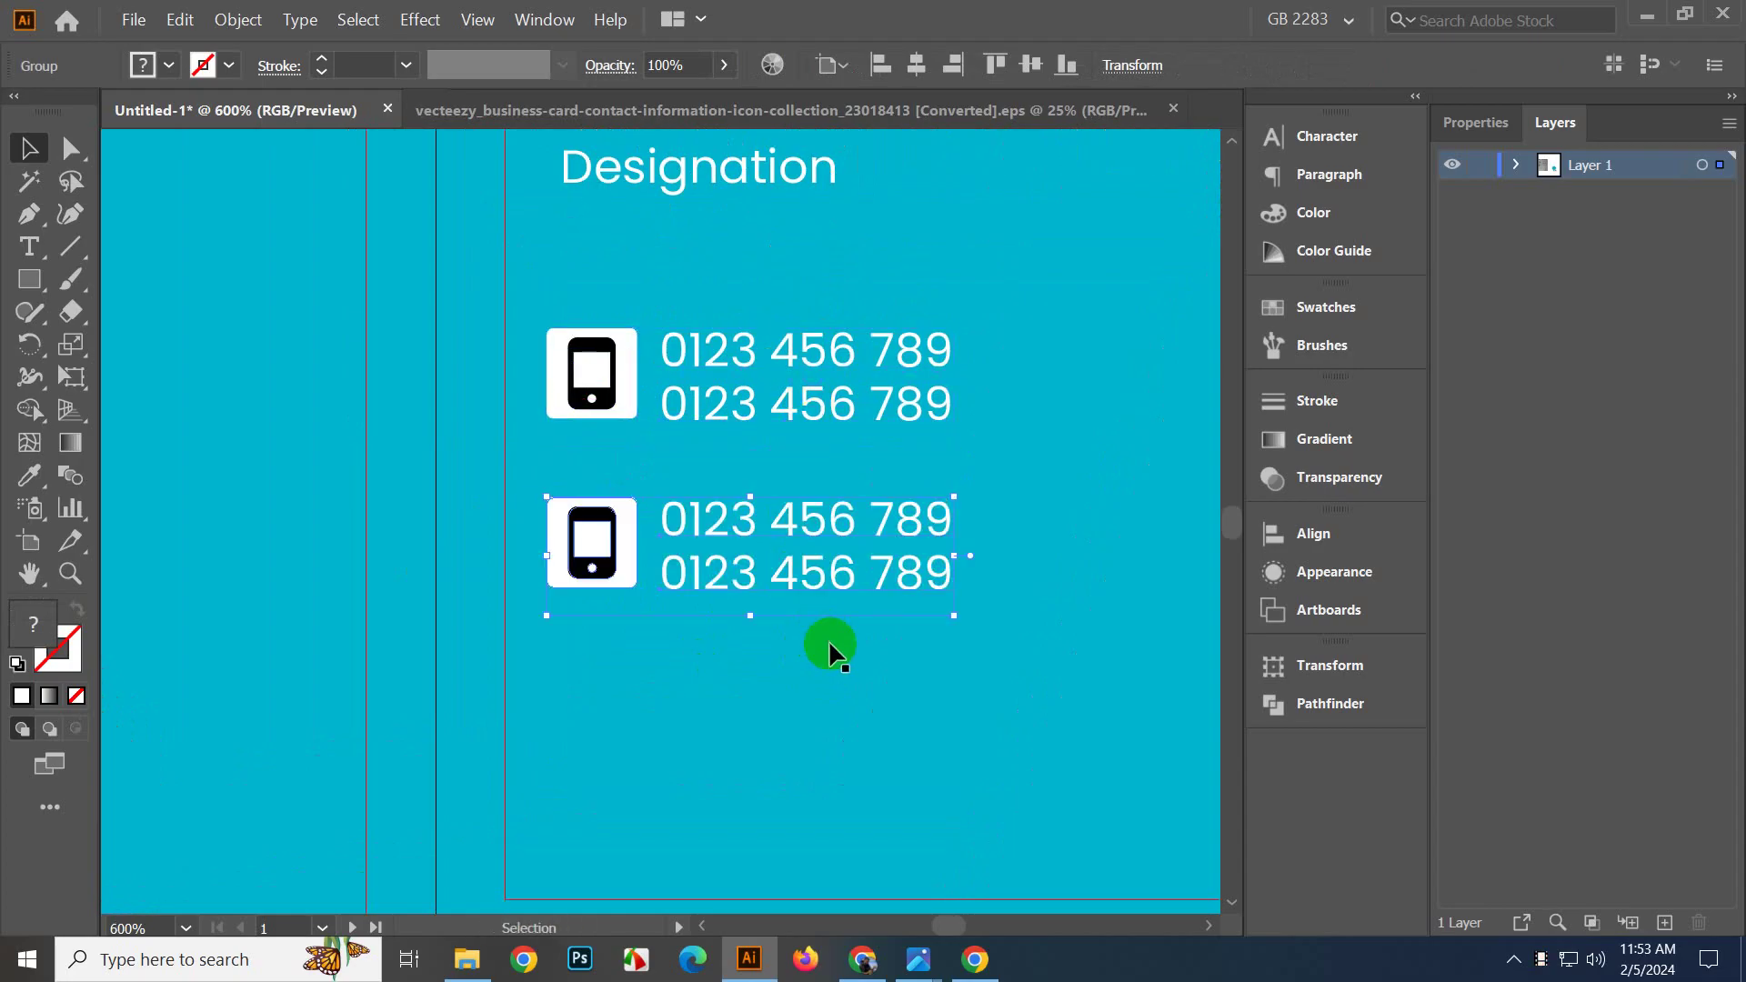
key(ctrl+d)
scroll(655, 577, down, 5)
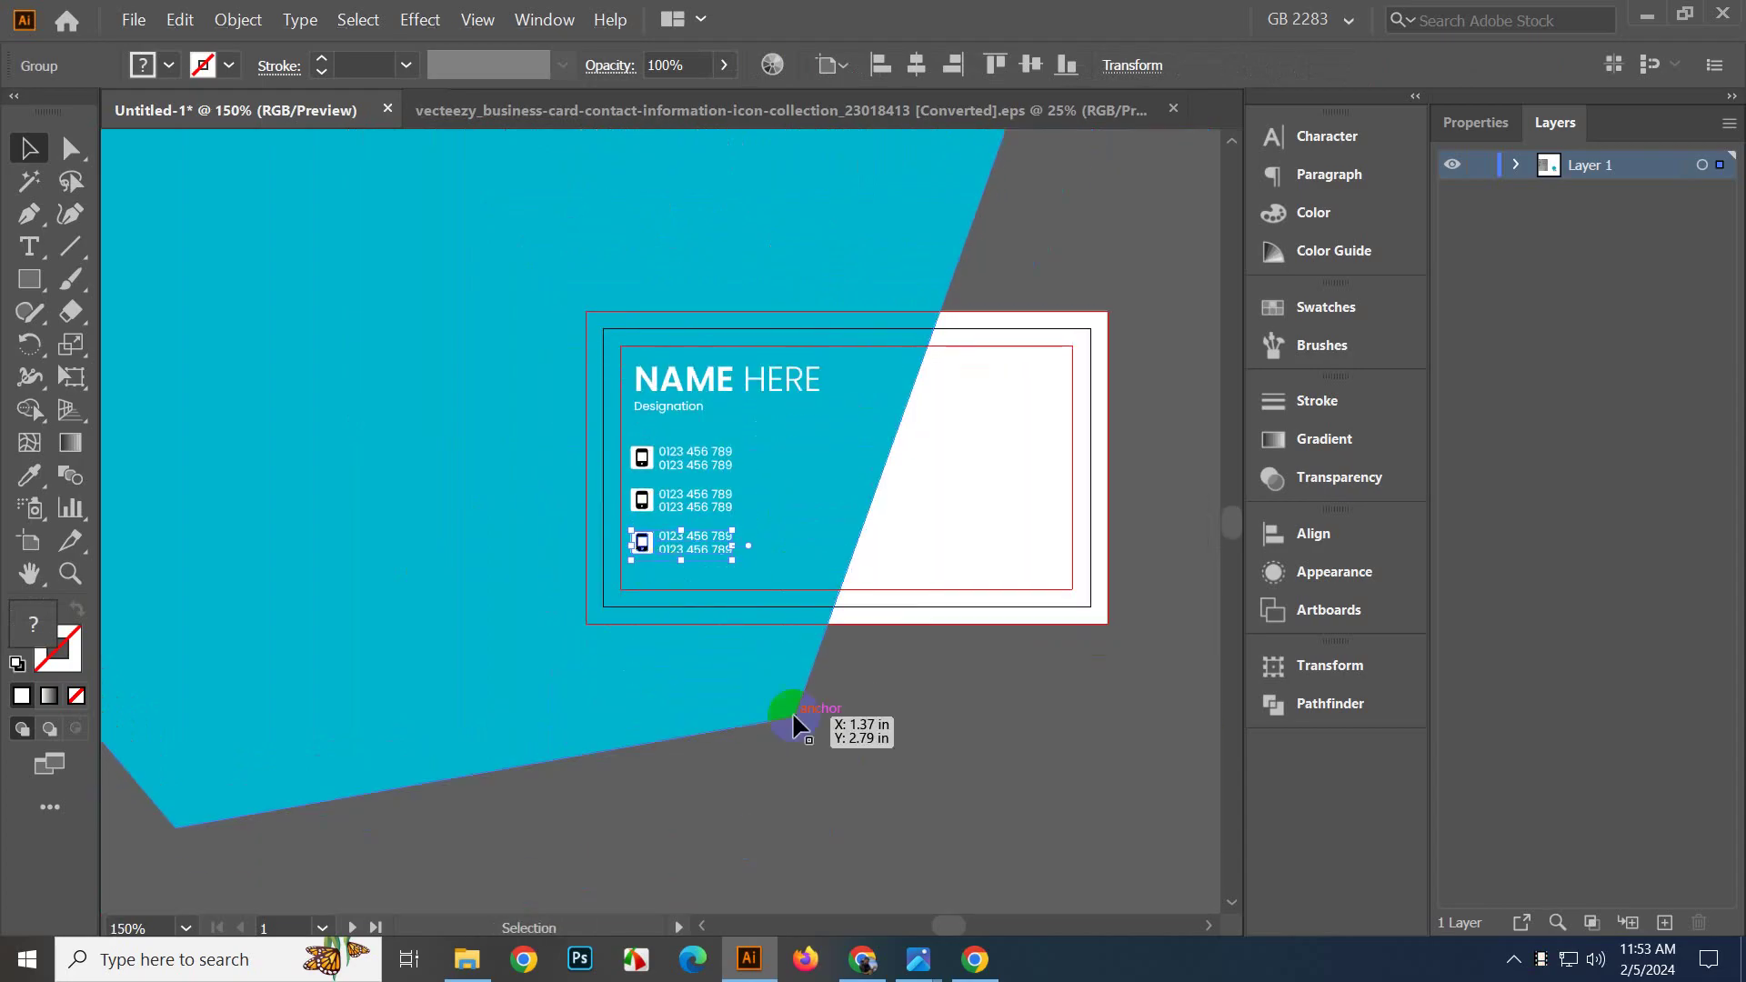
click(965, 754)
key(ctrl+=)
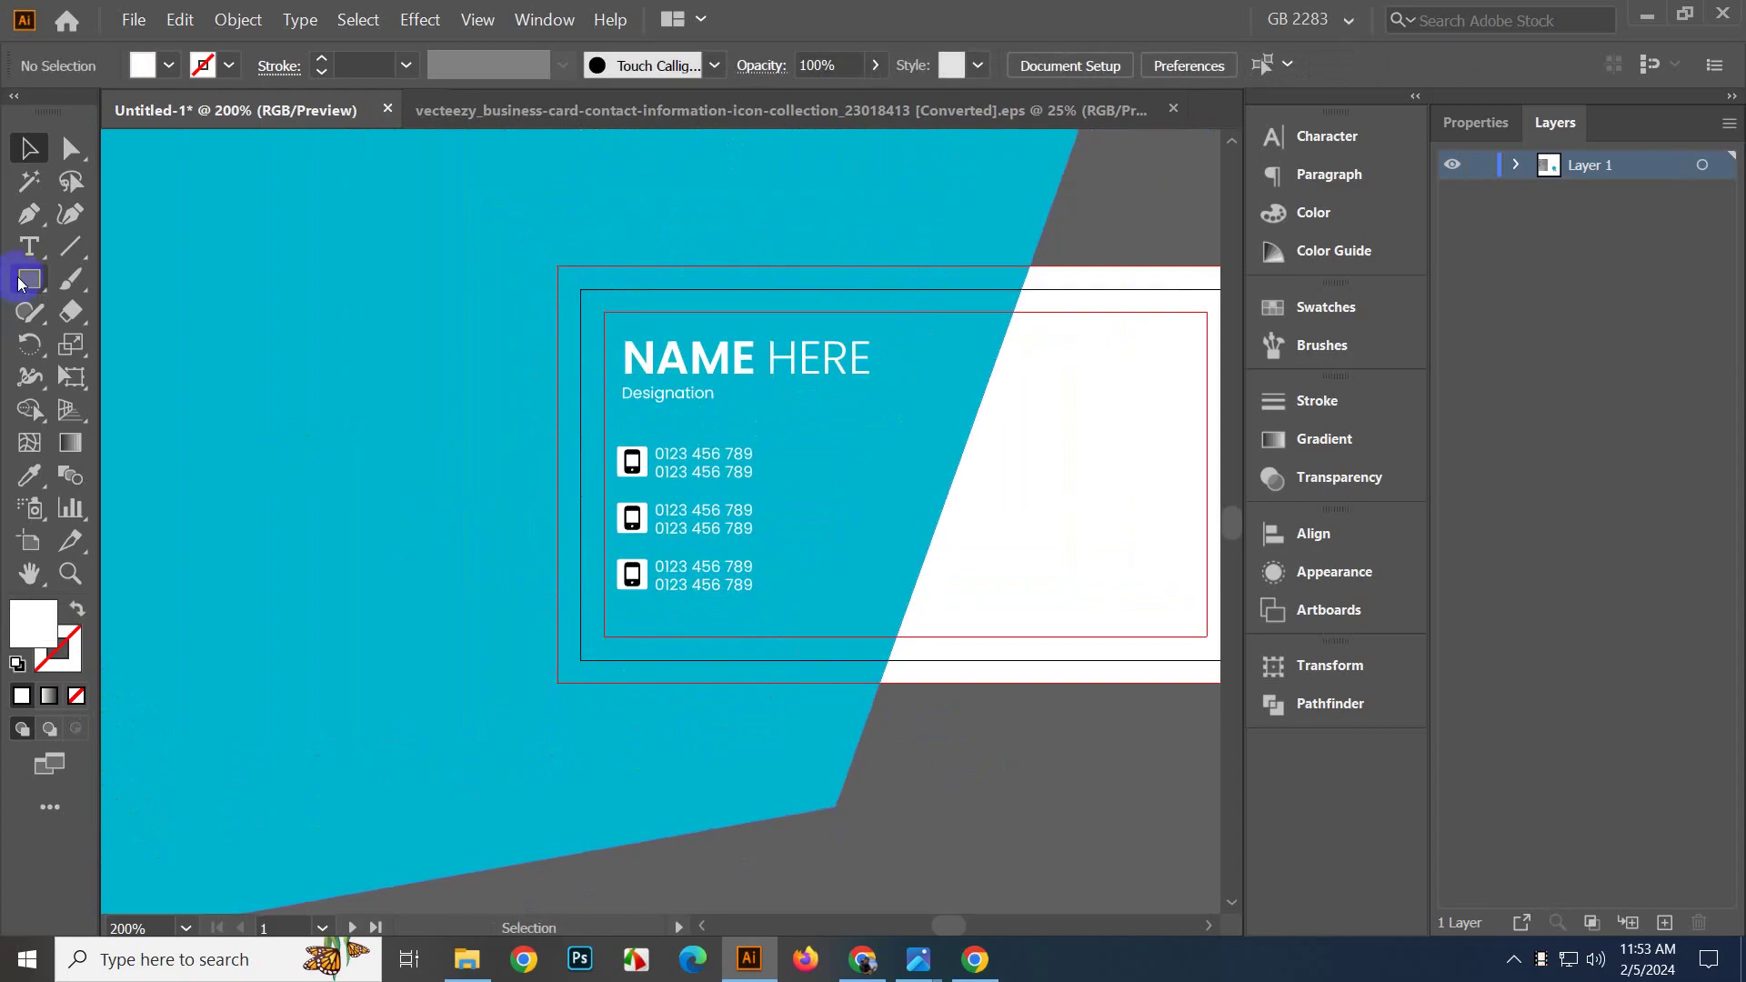
Move the globe icon from below the card up over the card, beside the contact rows.
click(25, 257)
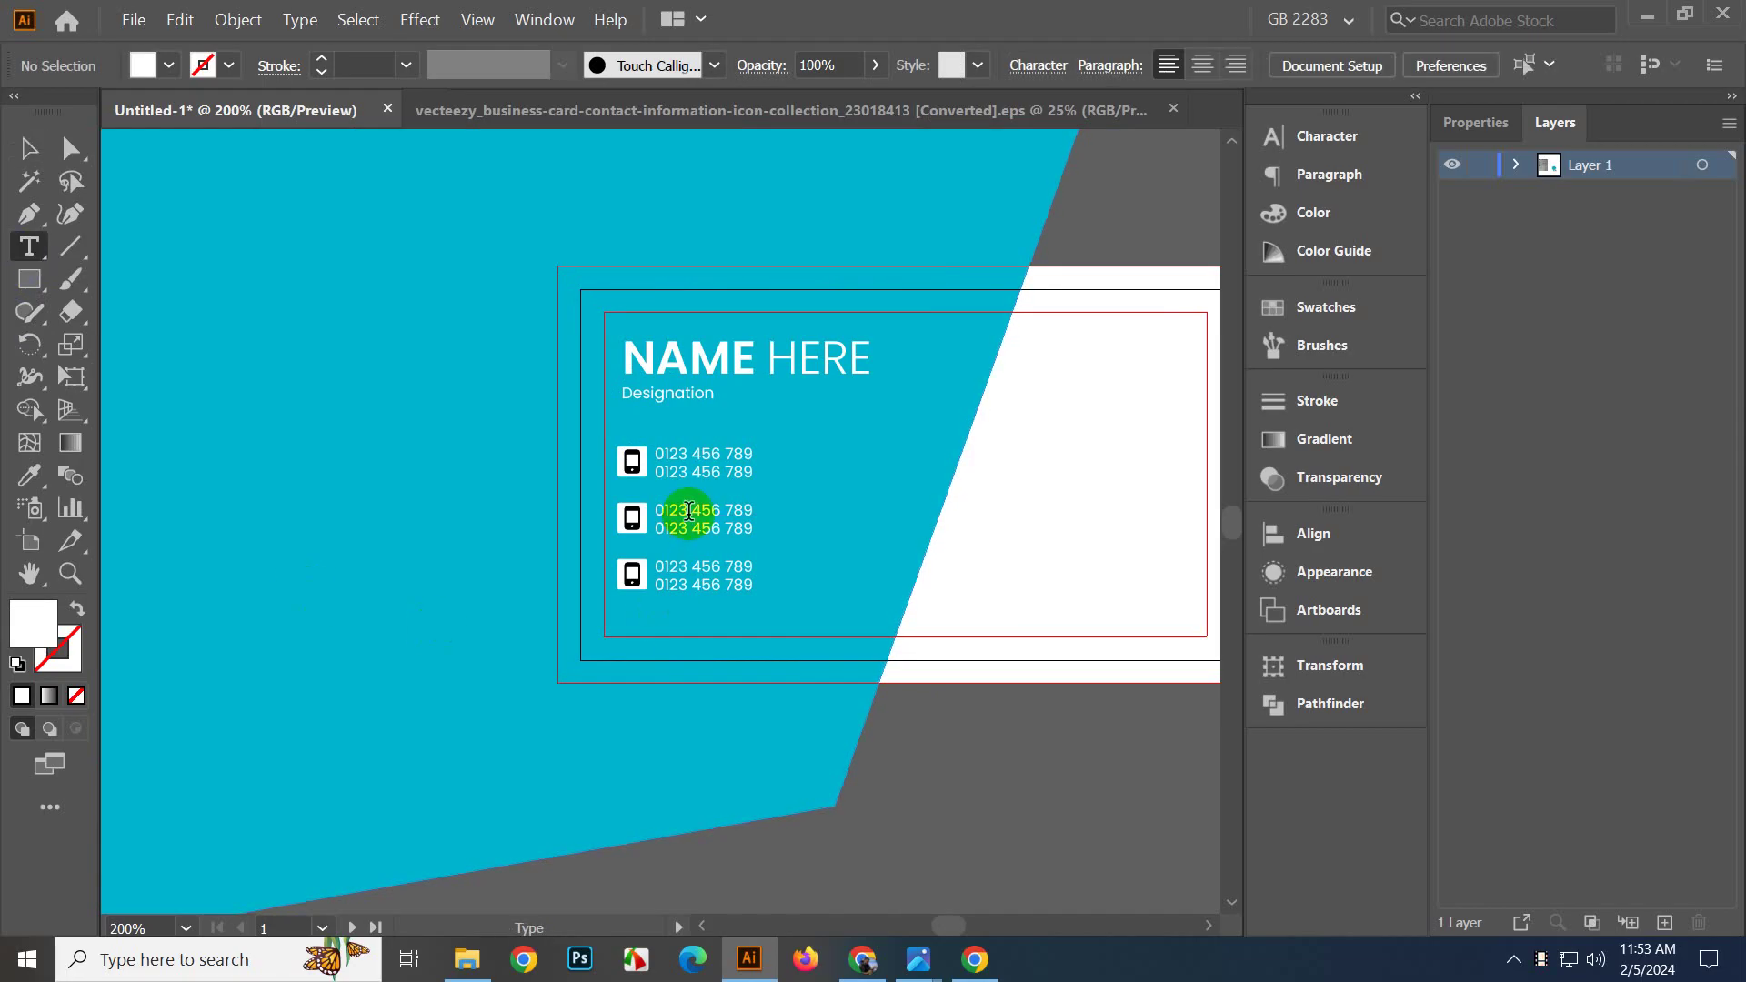
scroll(752, 647, down, 8)
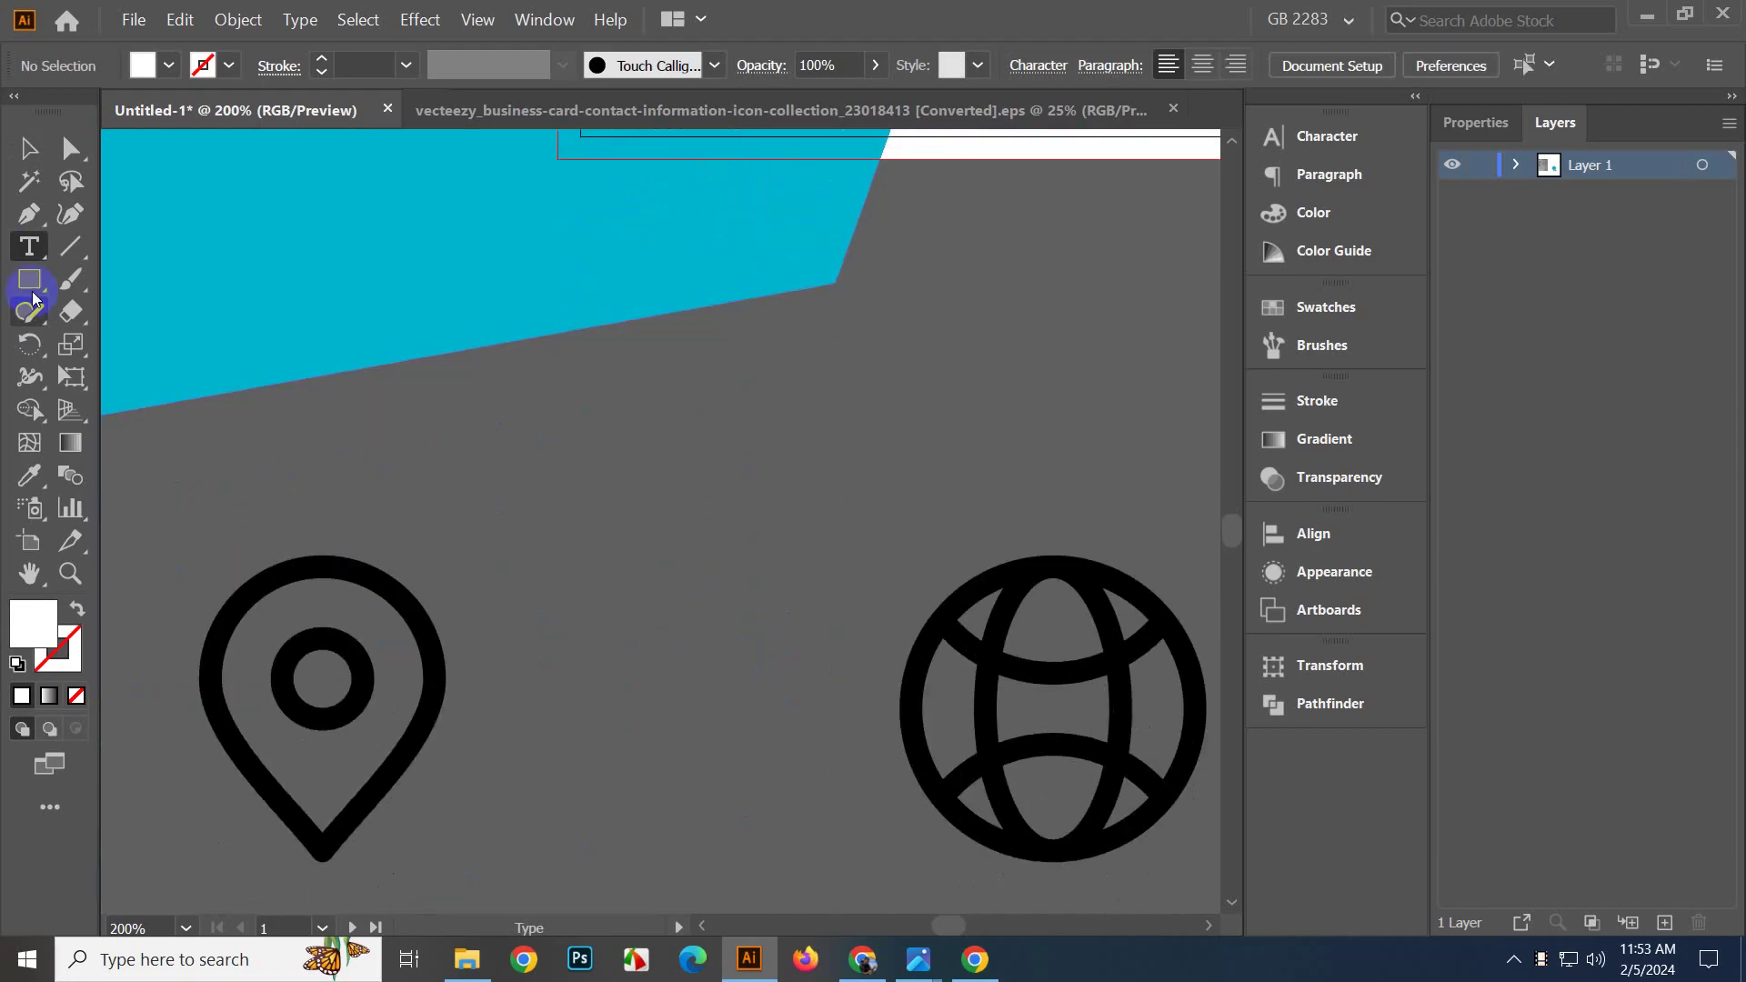
click(24, 147)
key(ctrl+minus)
key(ctrl+minus)
key(ctrl+minus)
drag(804, 571, 756, 427)
key(ctrl+plus)
key(ctrl+plus)
key(ctrl+plus)
key(ctrl+plus)
key(ctrl+plus)
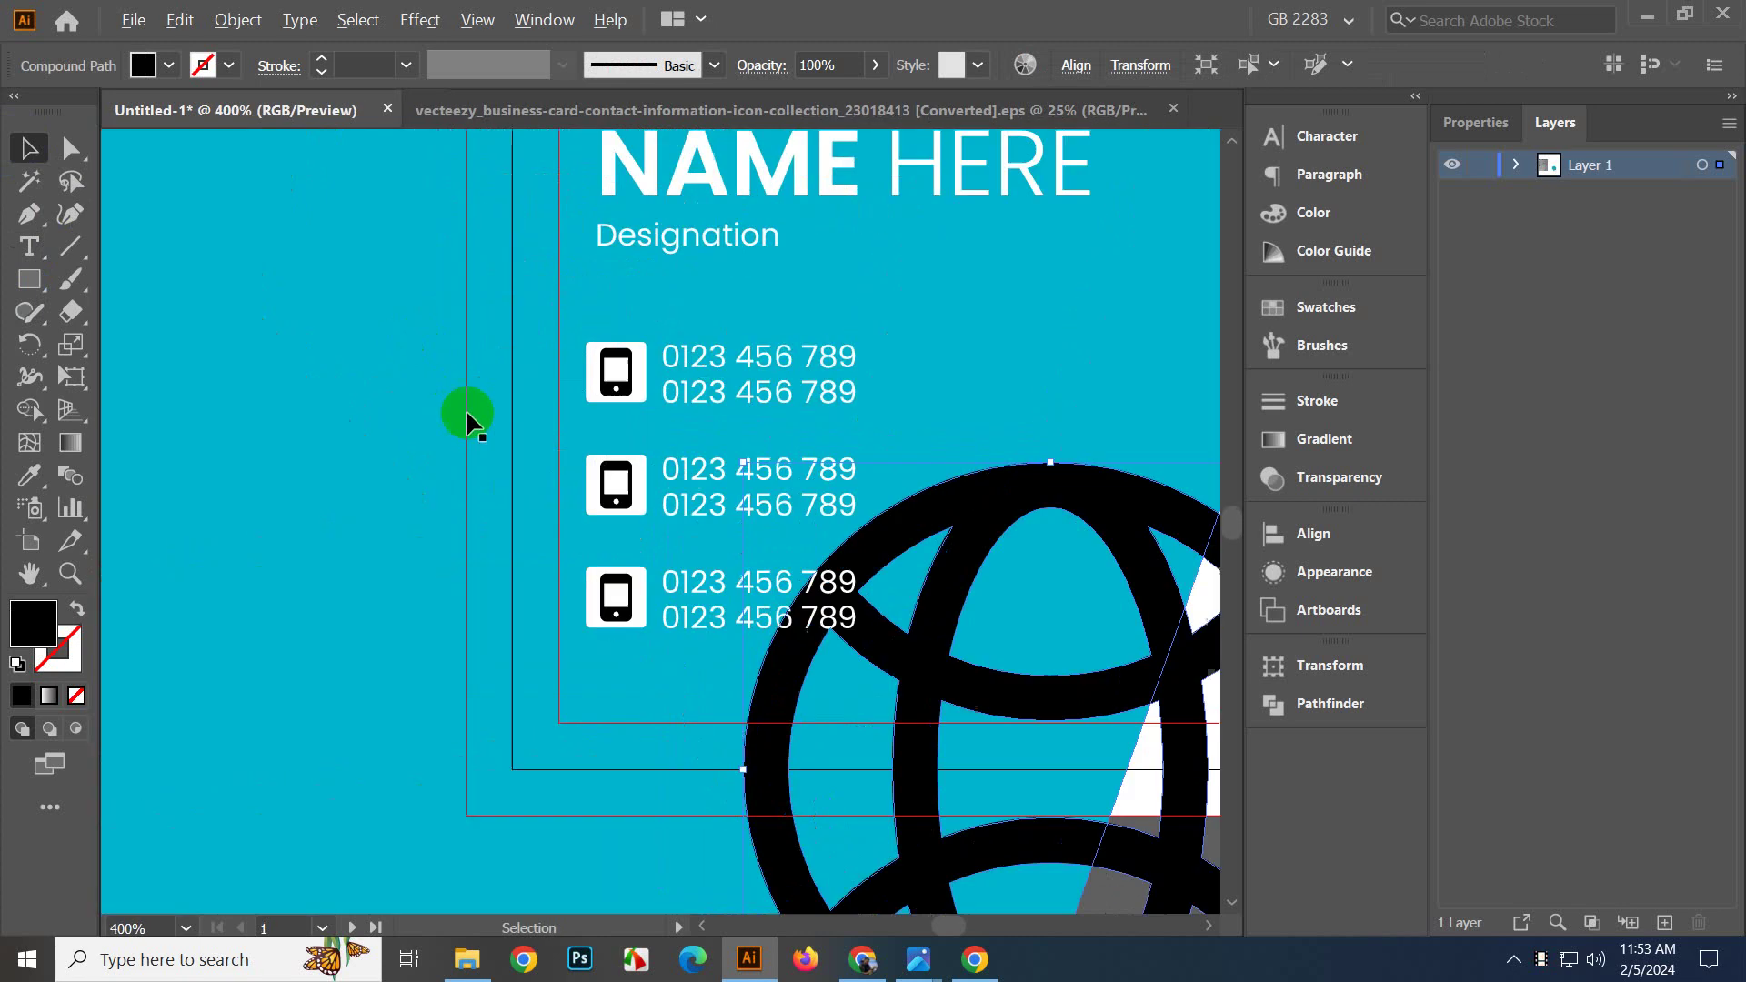
Ungroup the second contact row and delete the phone icon from its white square.
right_click(593, 493)
click(710, 666)
key(ctrl+minus)
key(ctrl+minus)
key(ctrl+minus)
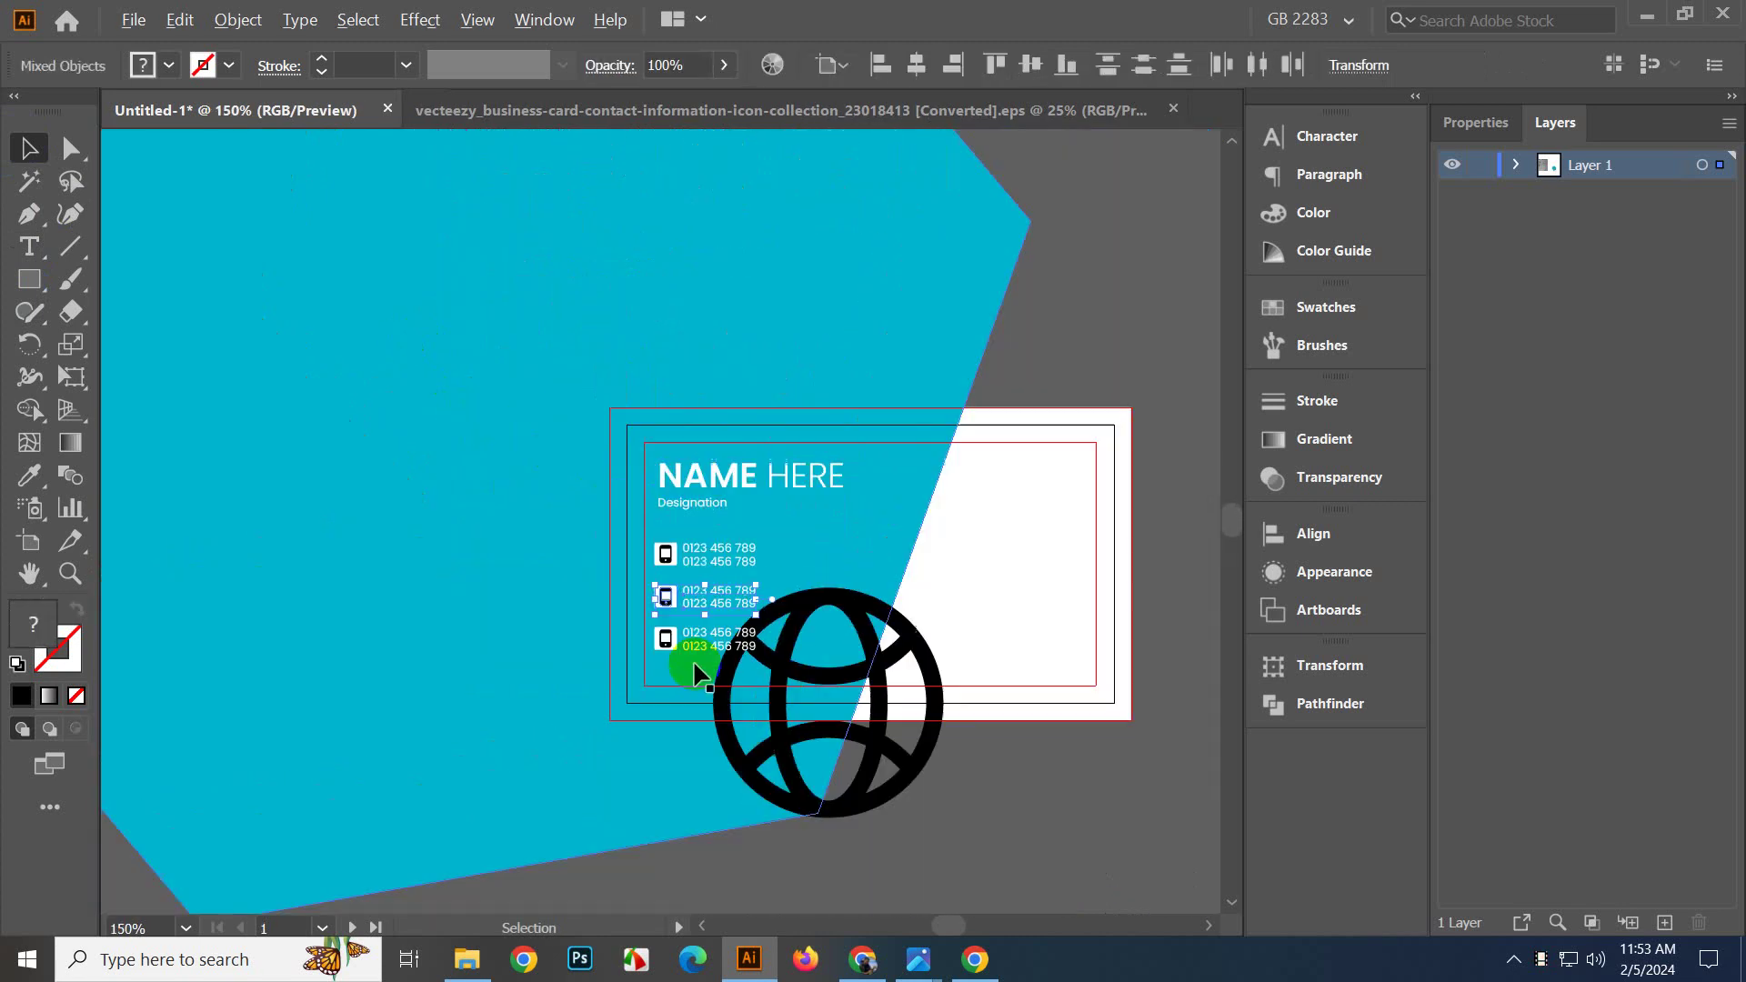
click(841, 812)
scroll(587, 581, up, 2)
click(737, 530)
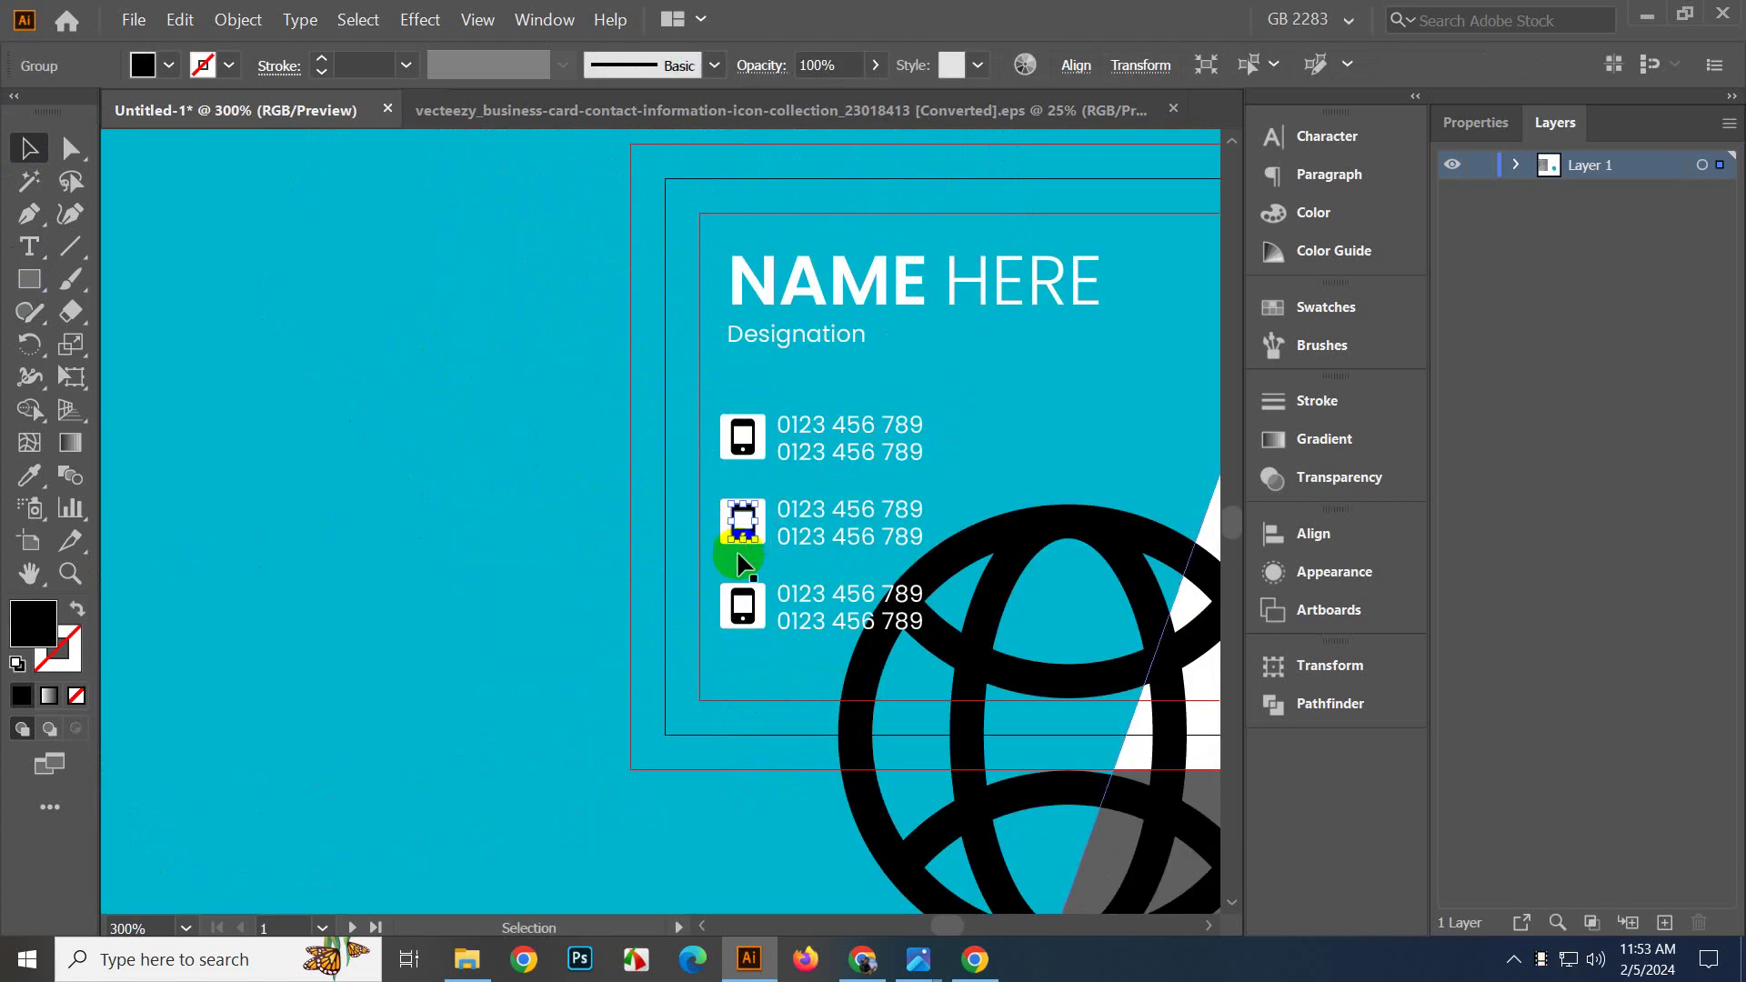
key(Delete)
Center the globe icon horizontally and vertically on the second contact row's white square, using the square as key object.
click(757, 515)
shift+click(902, 640)
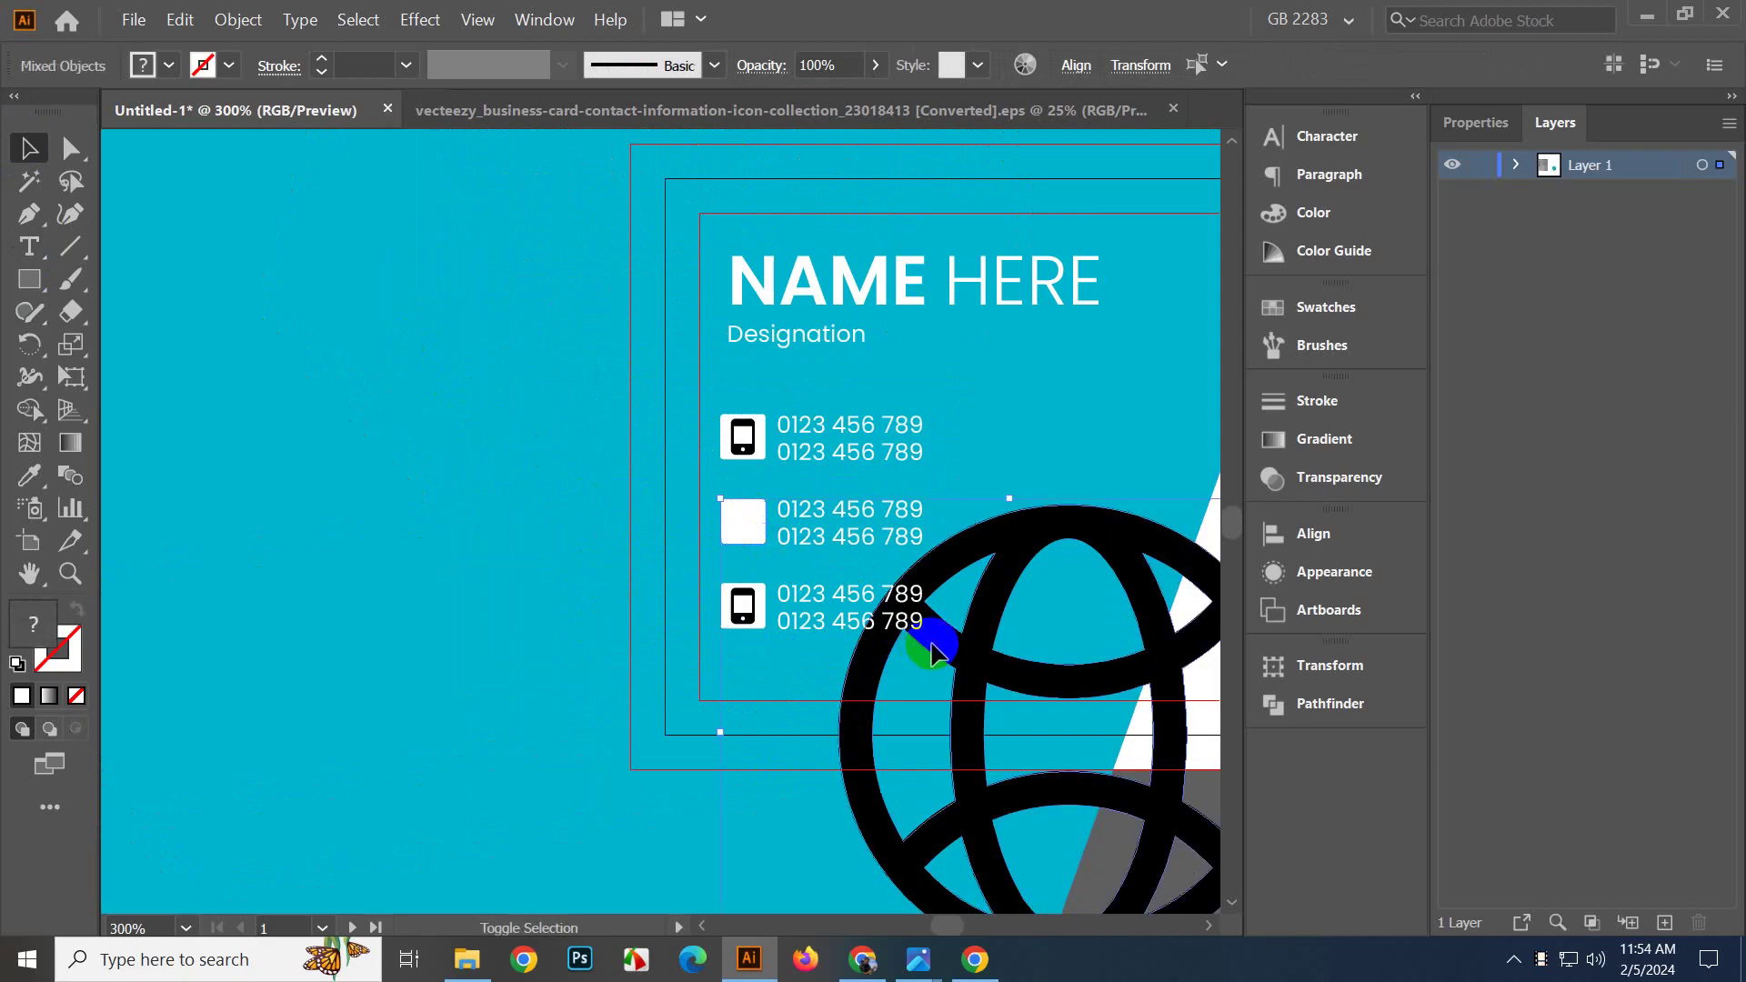
click(732, 523)
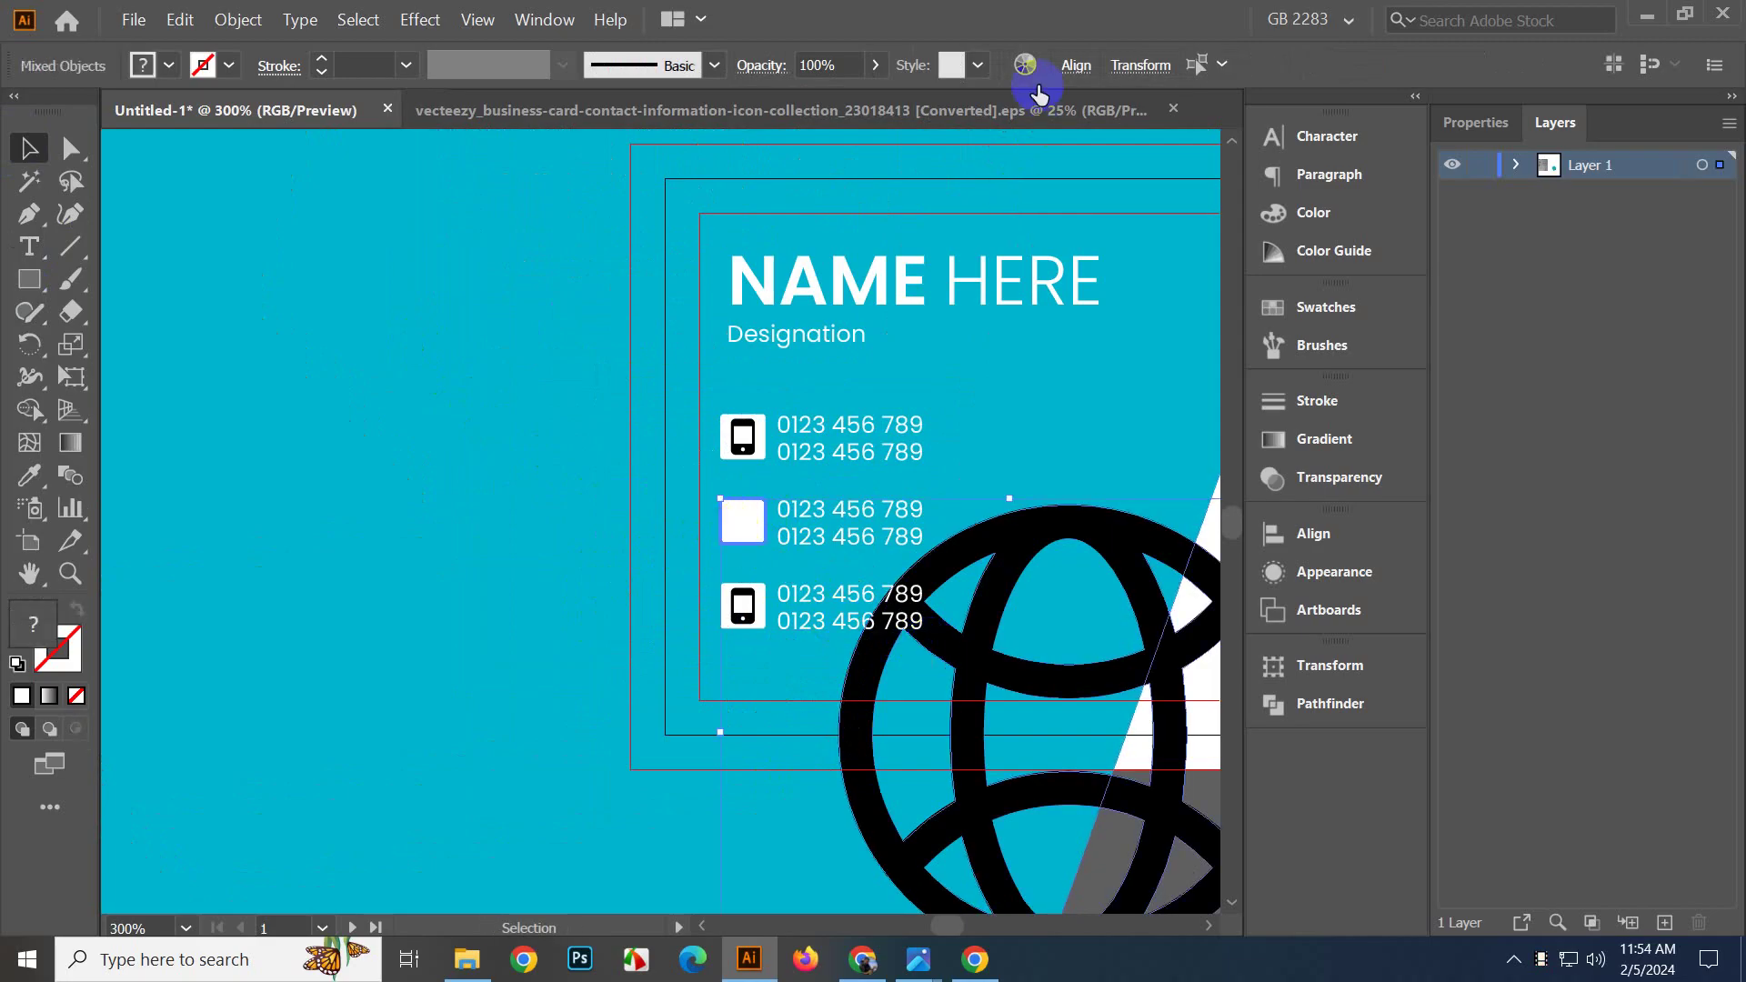
click(1076, 64)
click(842, 154)
click(1014, 143)
click(585, 452)
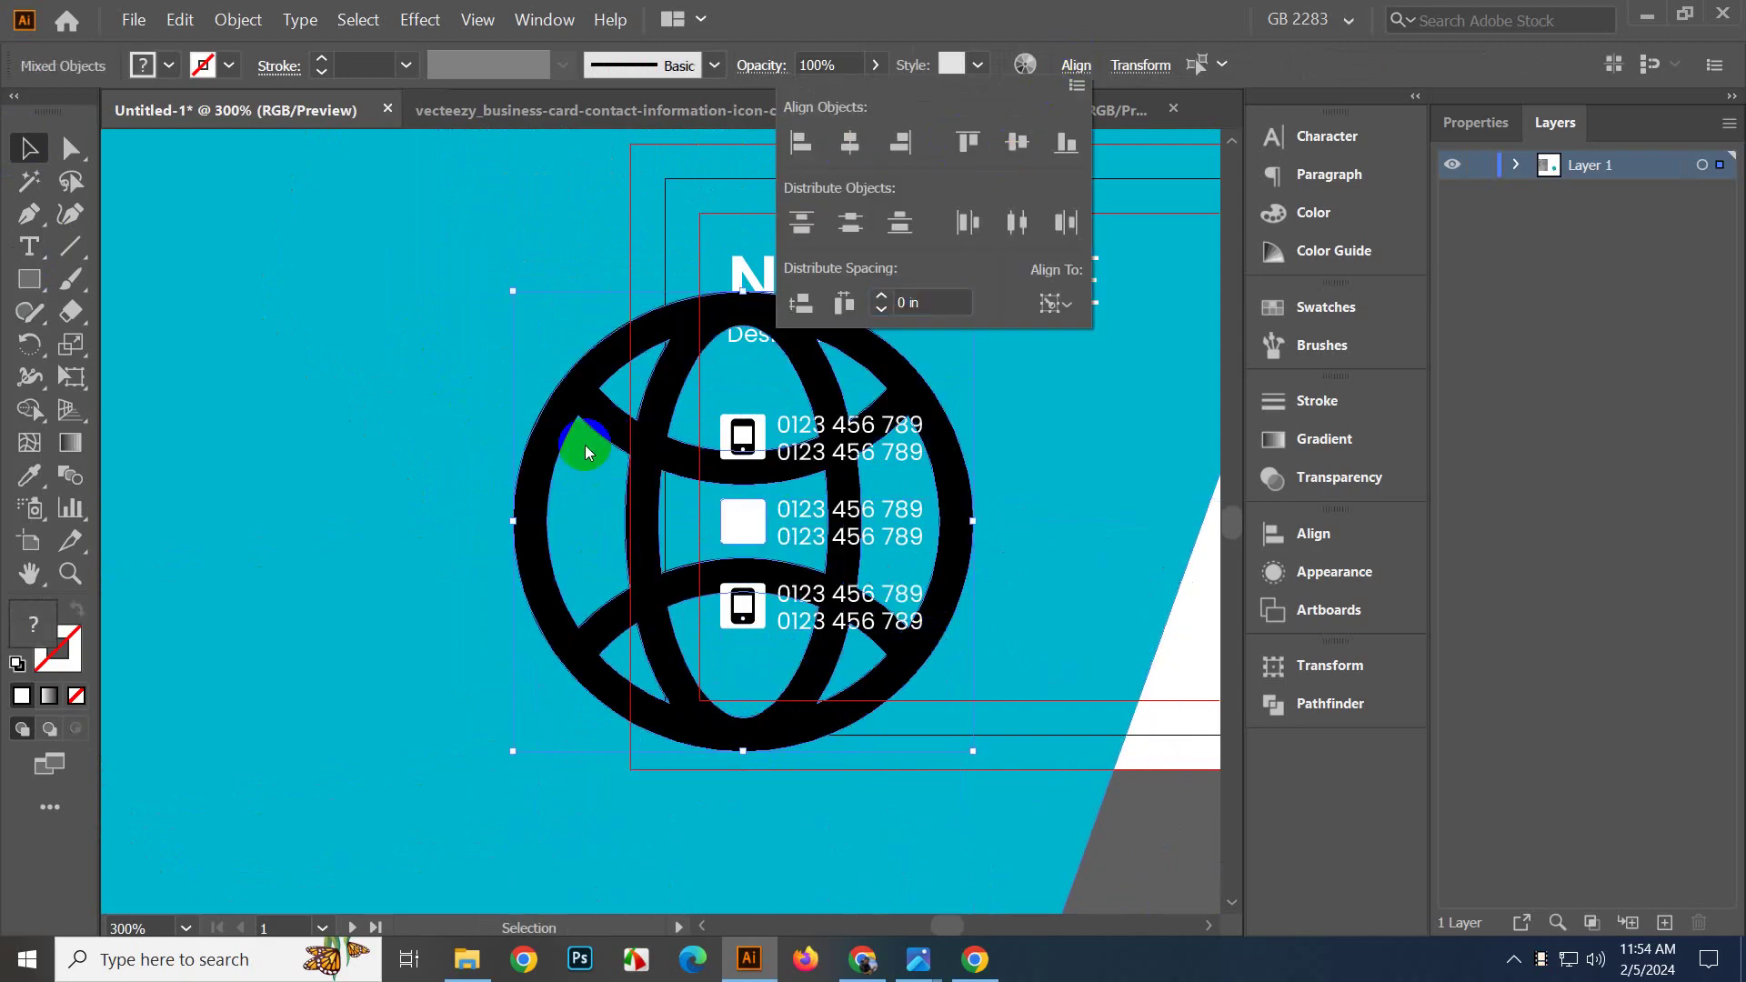
click(1138, 840)
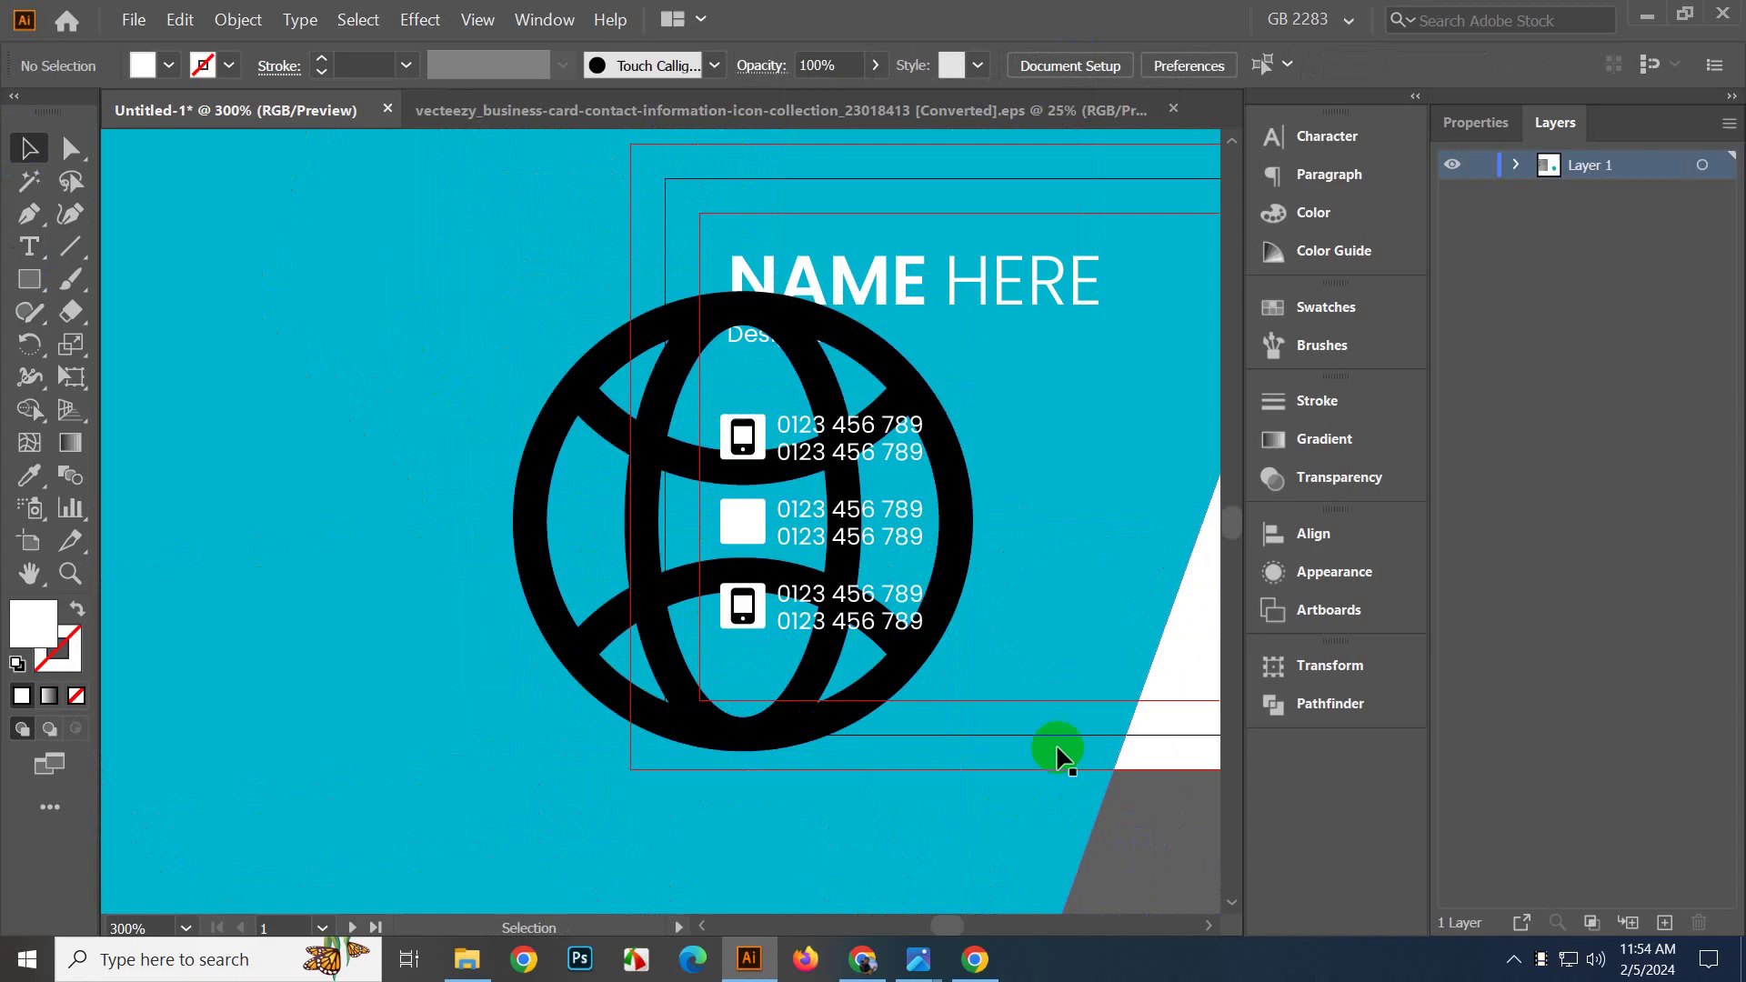
Scale the globe icon down proportionally around its center to fit inside the second row's white square.
click(972, 538)
drag(974, 527, 764, 559)
scroll(760, 541, up, 2)
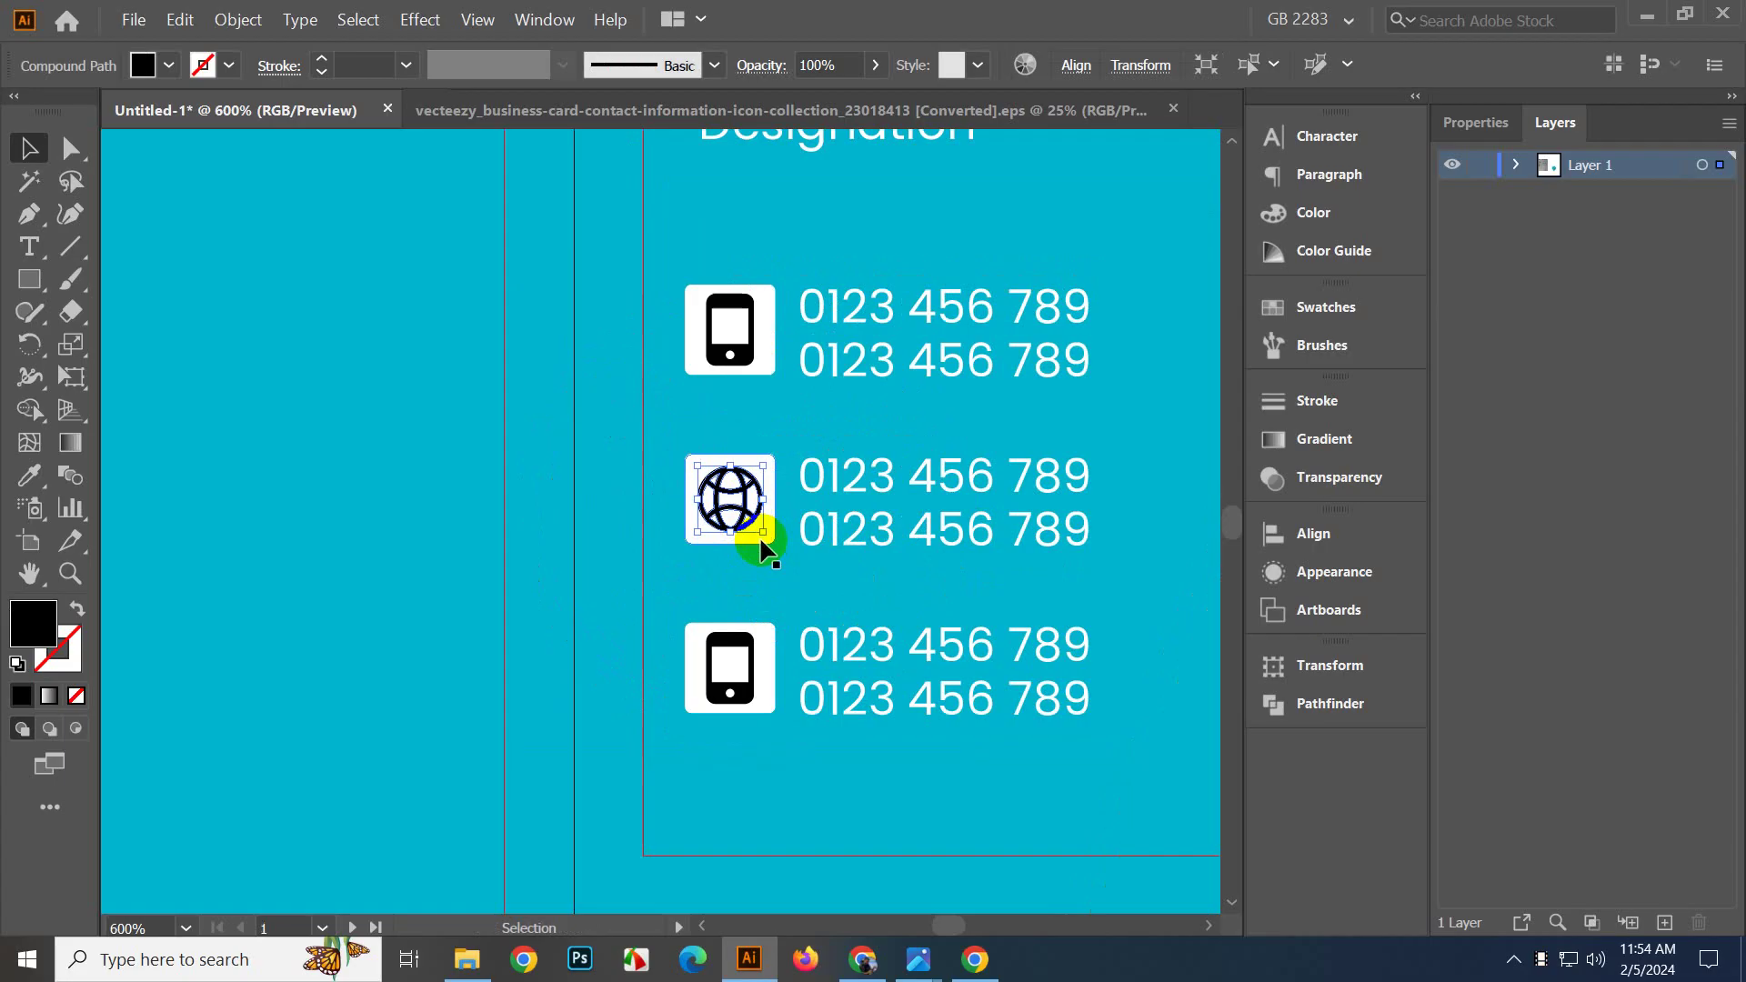
scroll(793, 591, down, 3)
scroll(780, 655, down, 2)
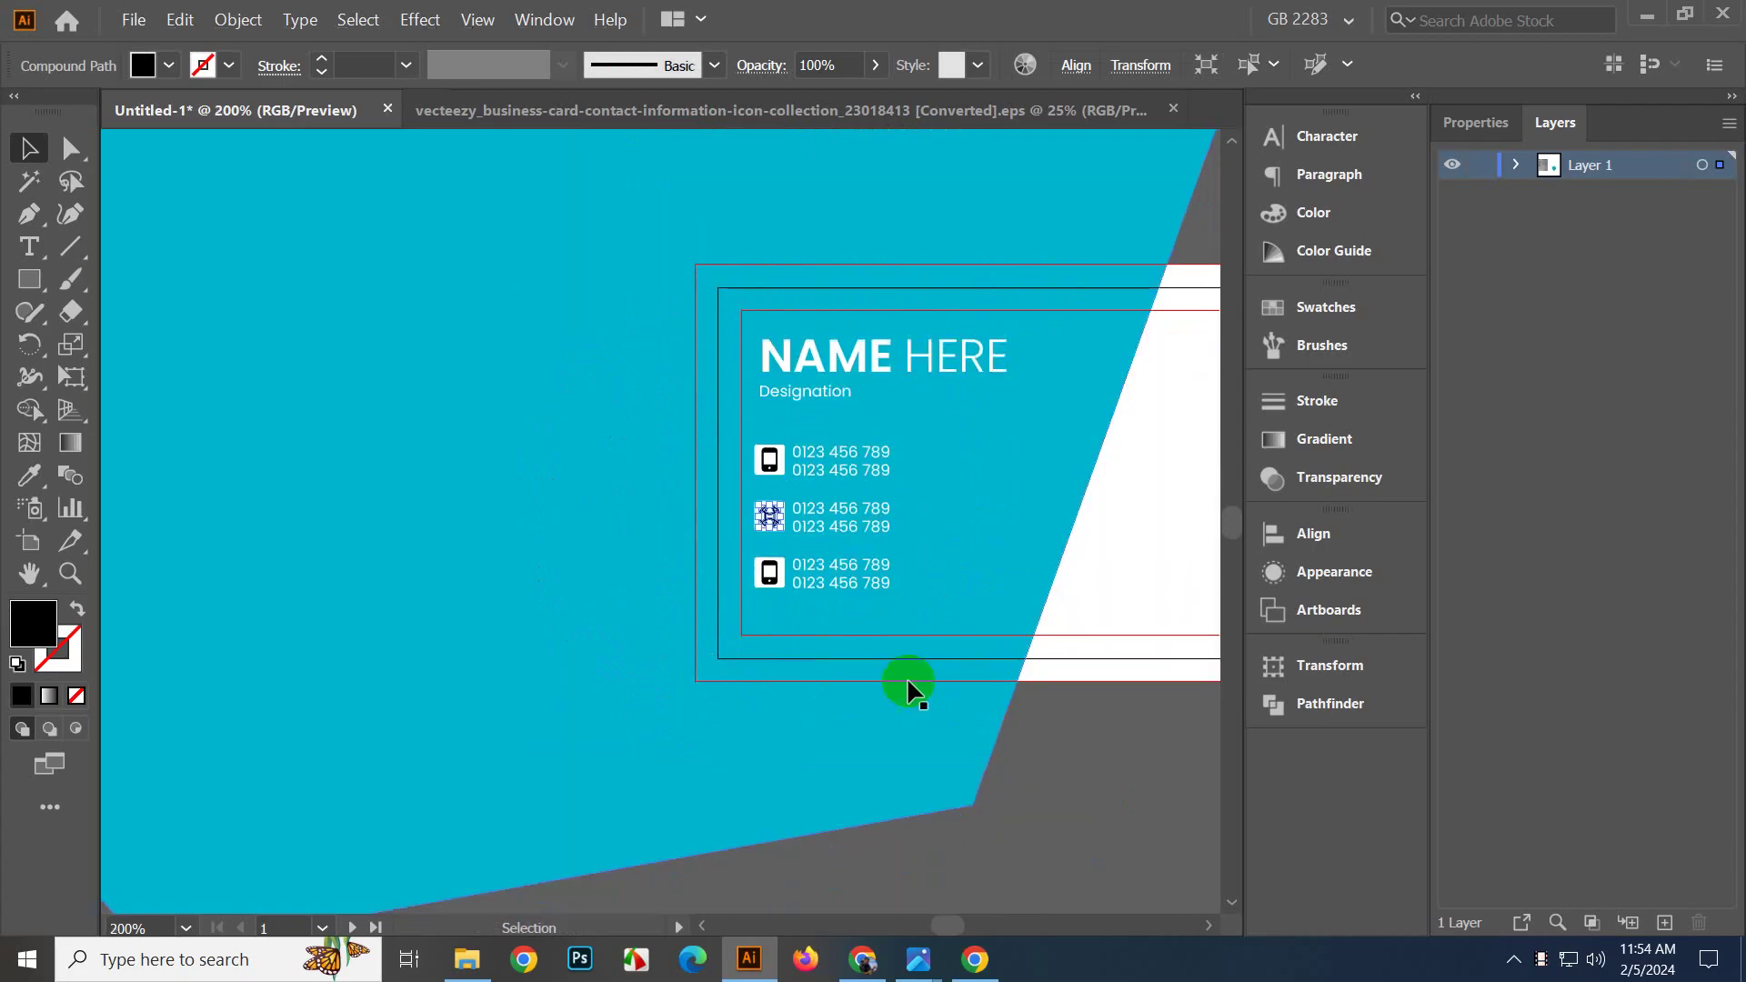
click(1046, 755)
Move the location pin icon from the spare icons below the artwork to just below the card.
scroll(760, 592, up, 3)
scroll(767, 597, down, 3)
scroll(920, 793, down, 1)
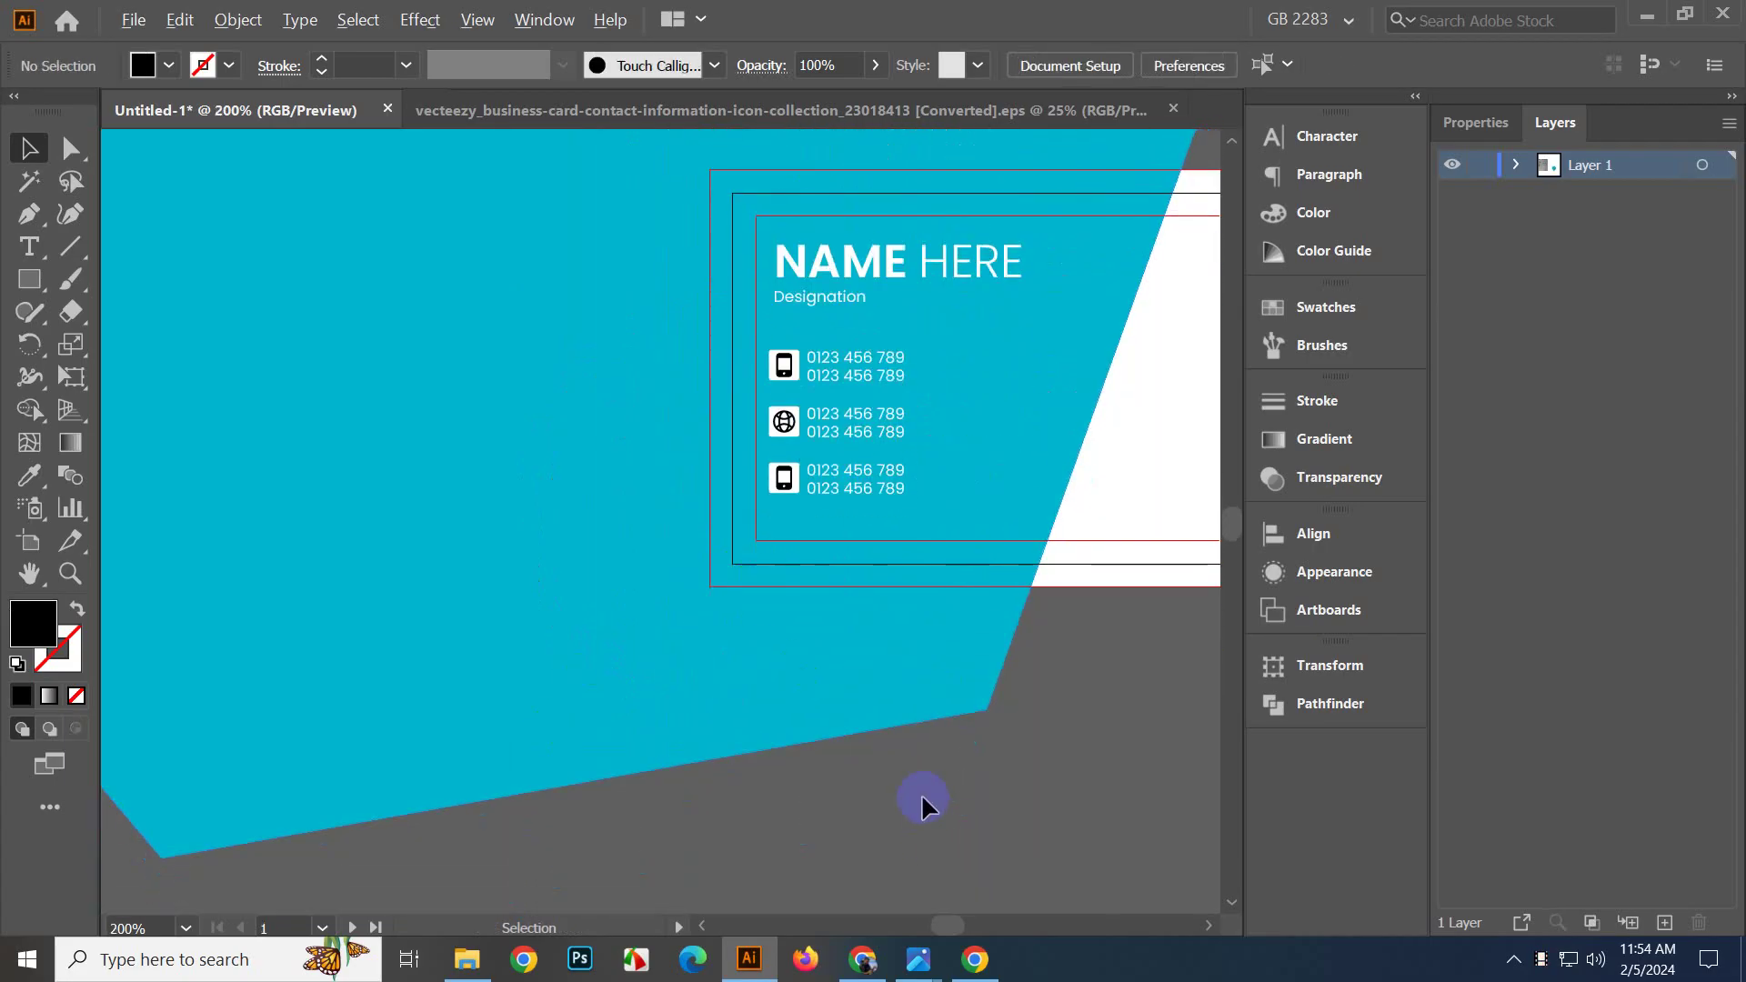
scroll(920, 800, down, 1)
scroll(881, 733, down, 3)
drag(400, 719, 764, 532)
Ungroup the third contact row and delete the phone icon from its white square.
scroll(630, 268, up, 3)
click(617, 220)
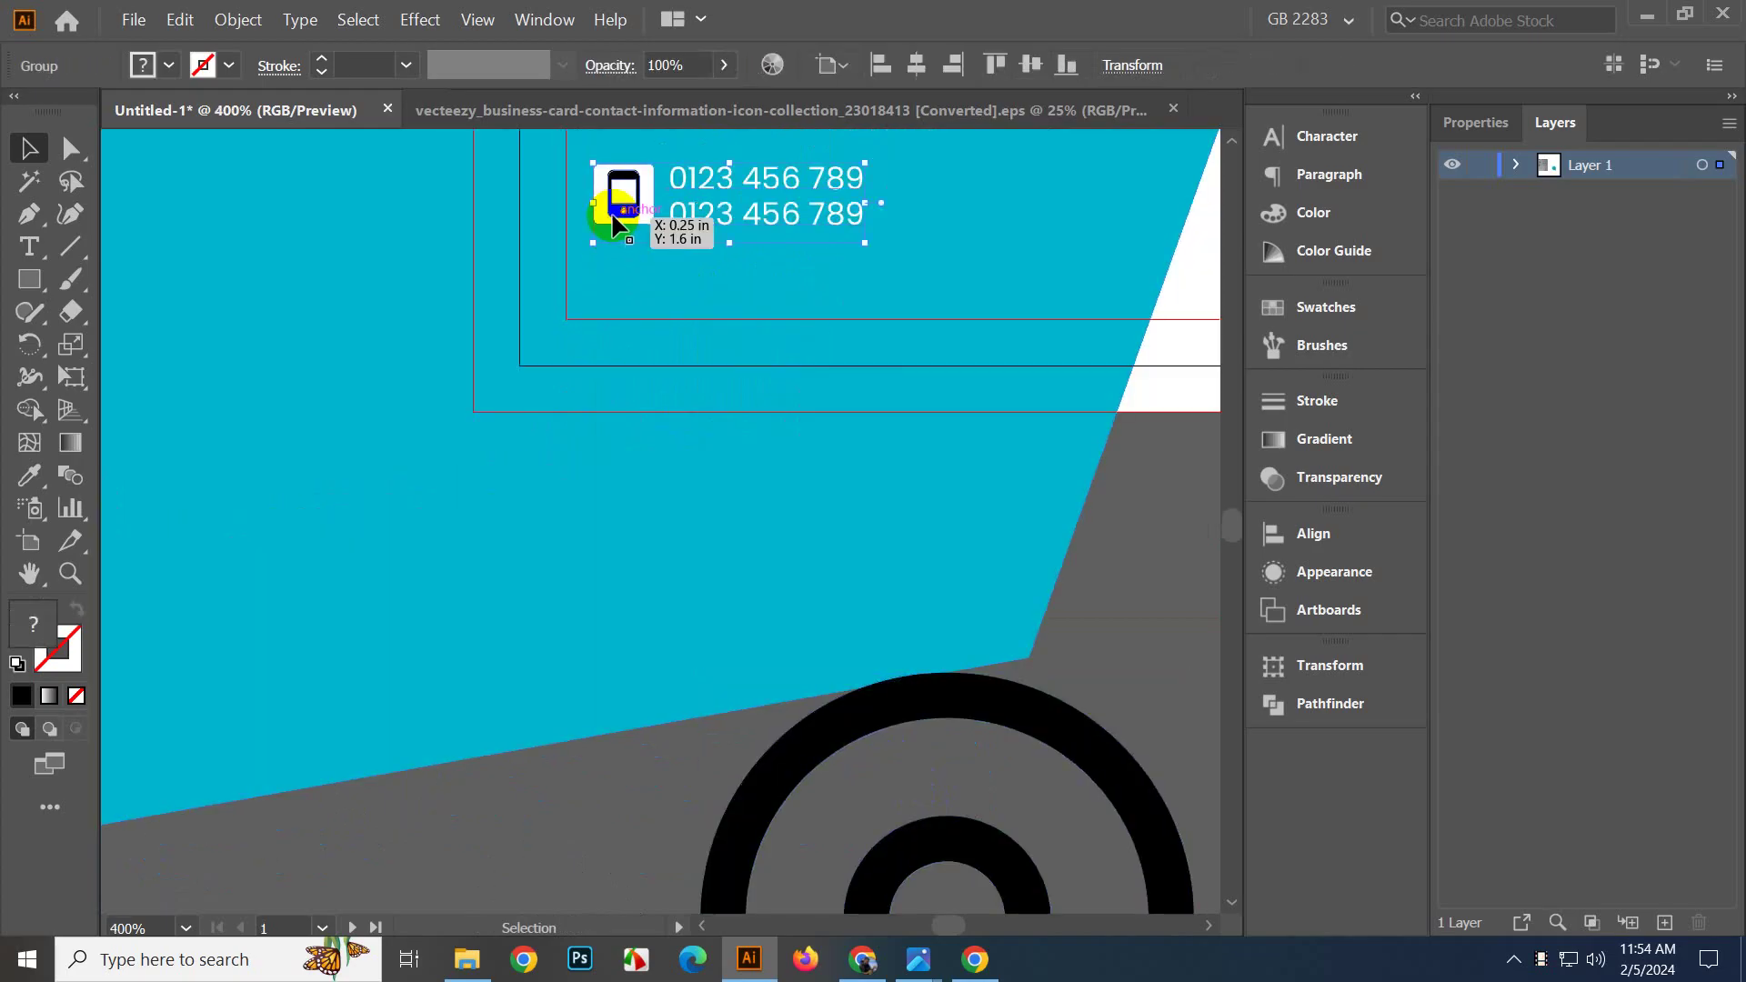
right_click(615, 219)
click(689, 392)
click(713, 241)
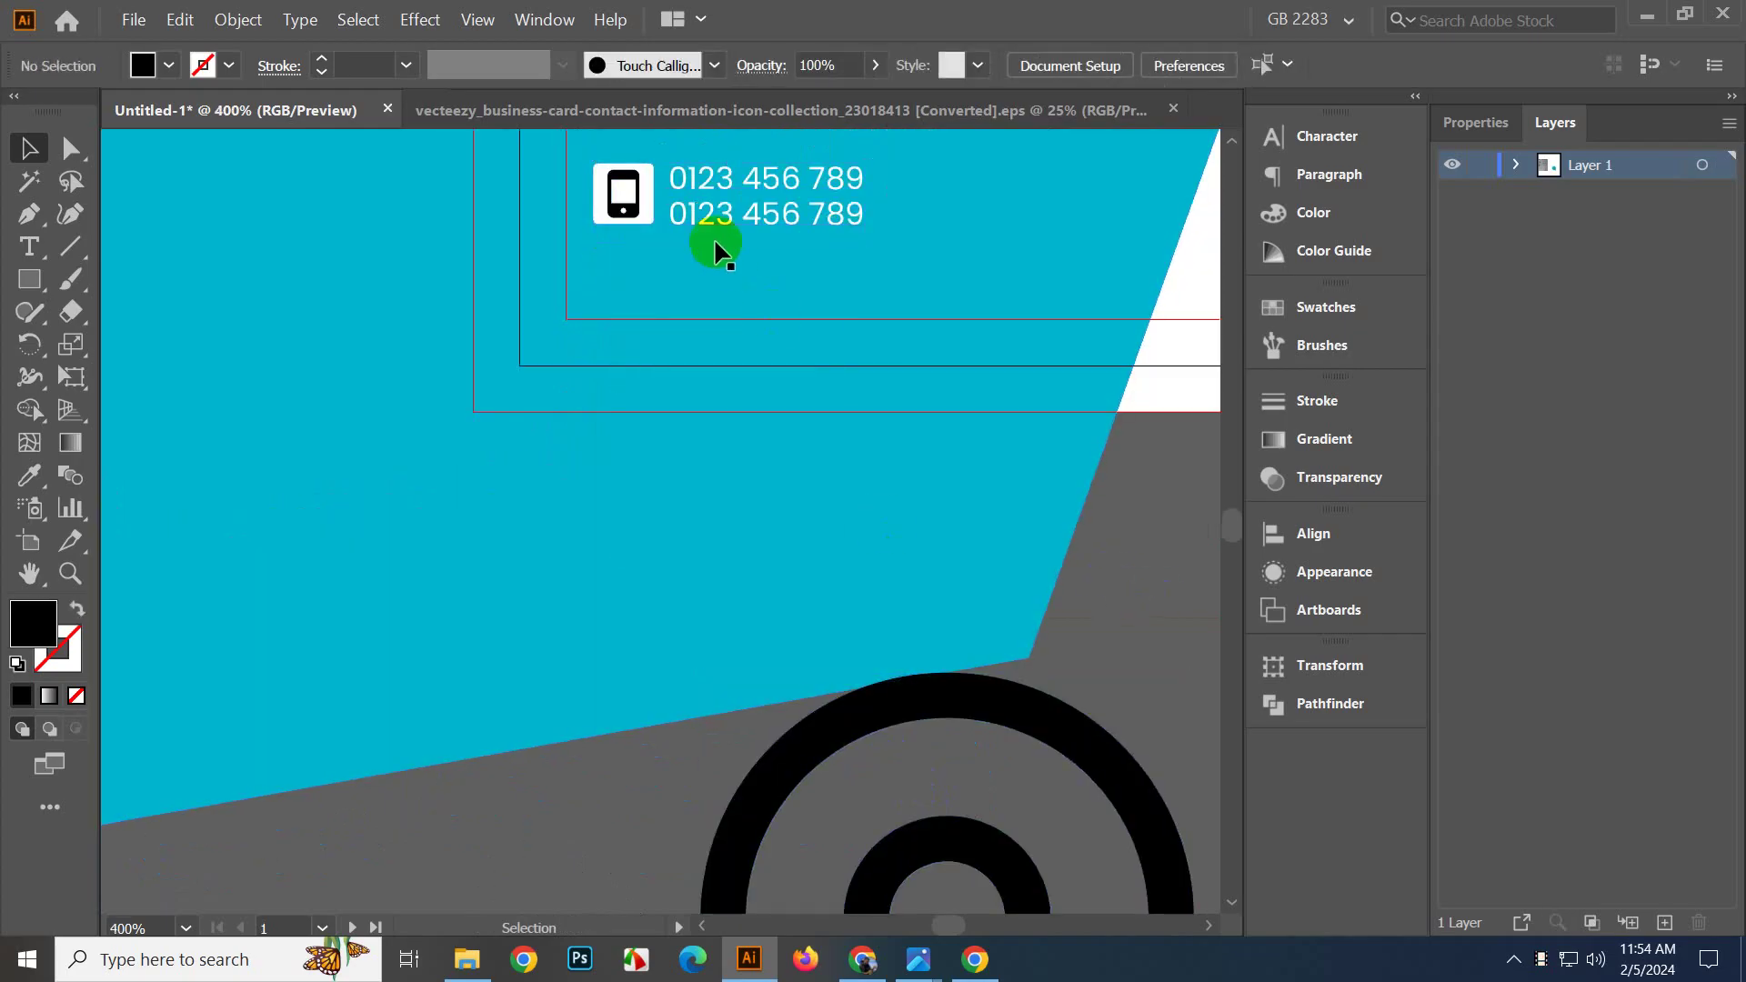
click(609, 207)
key(Delete)
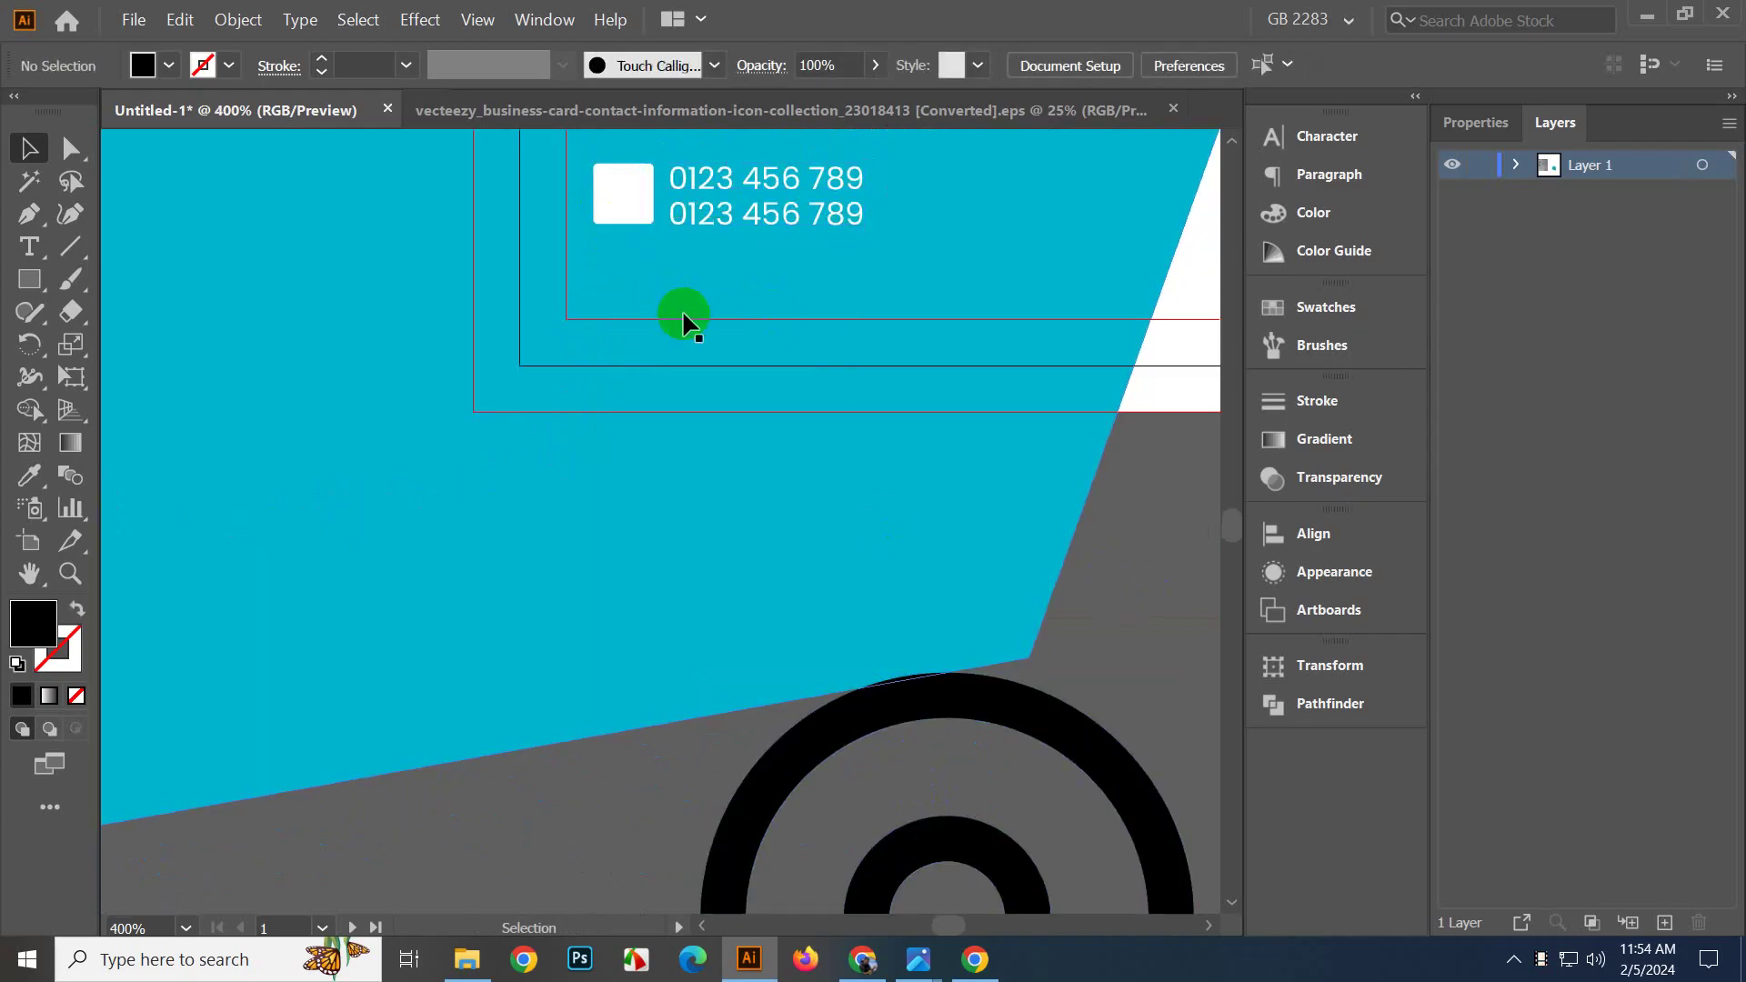
Center the location pin icon horizontally and vertically on the third row's white square, keeping the square fixed.
click(623, 189)
shift+click(897, 693)
click(621, 189)
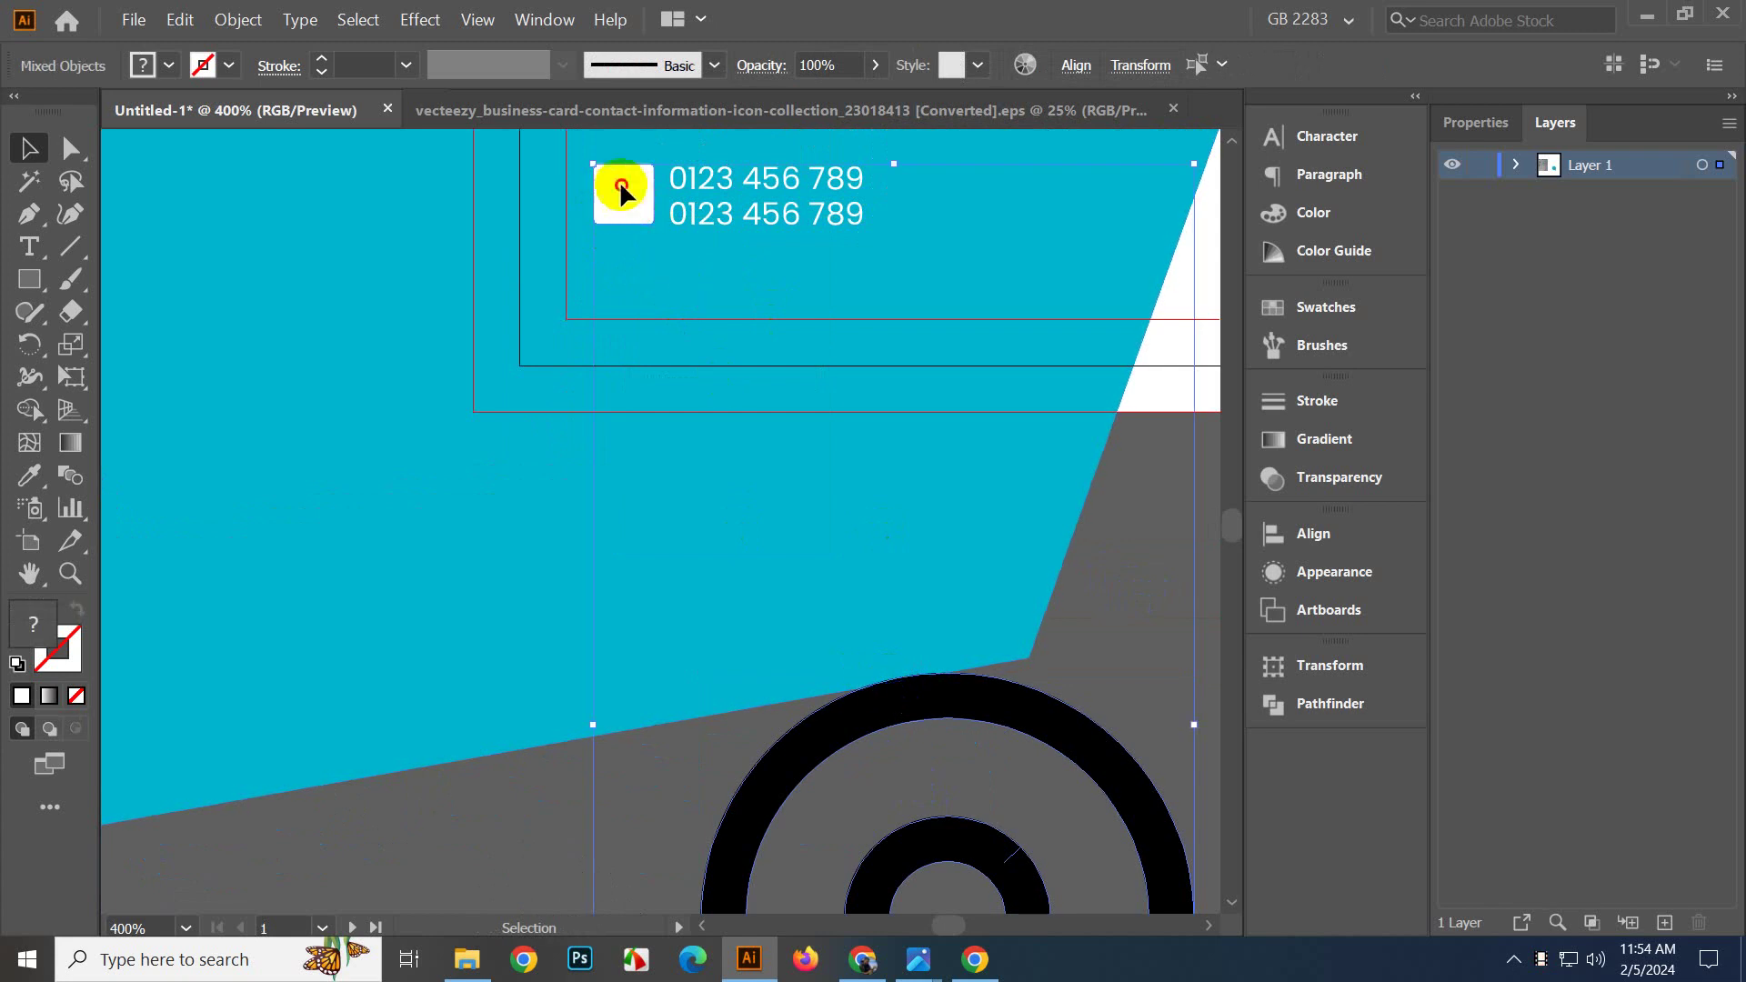
click(1078, 70)
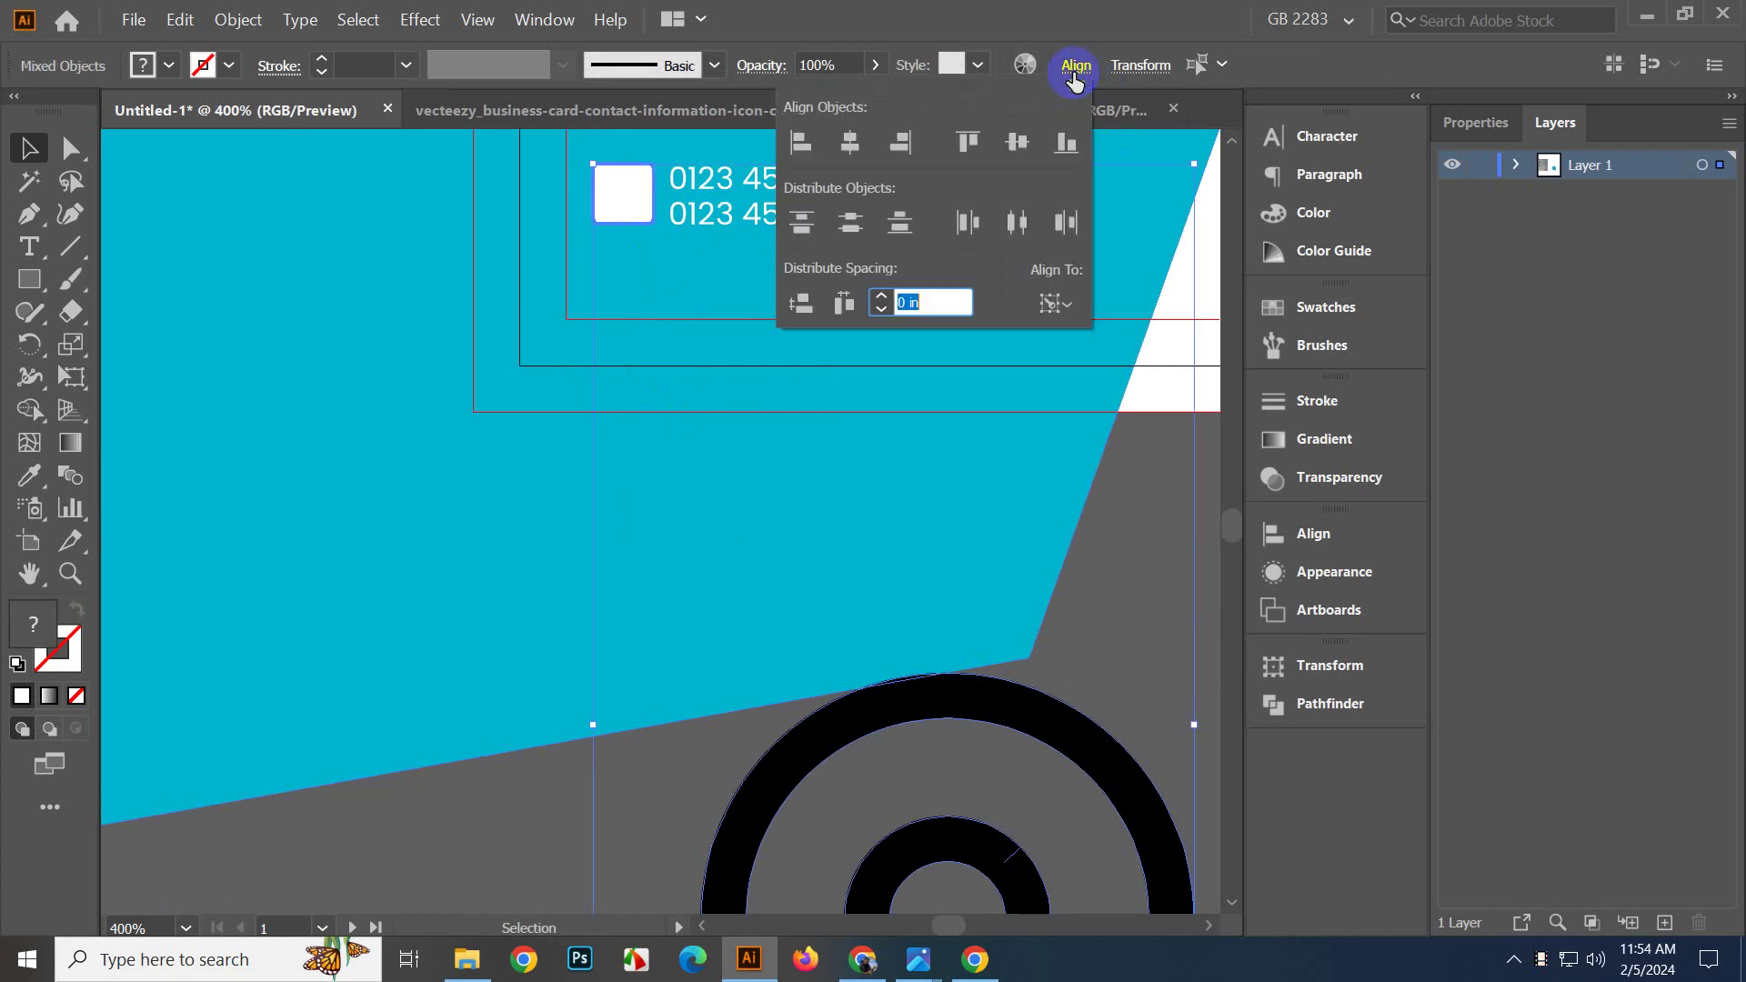
click(849, 142)
click(1011, 160)
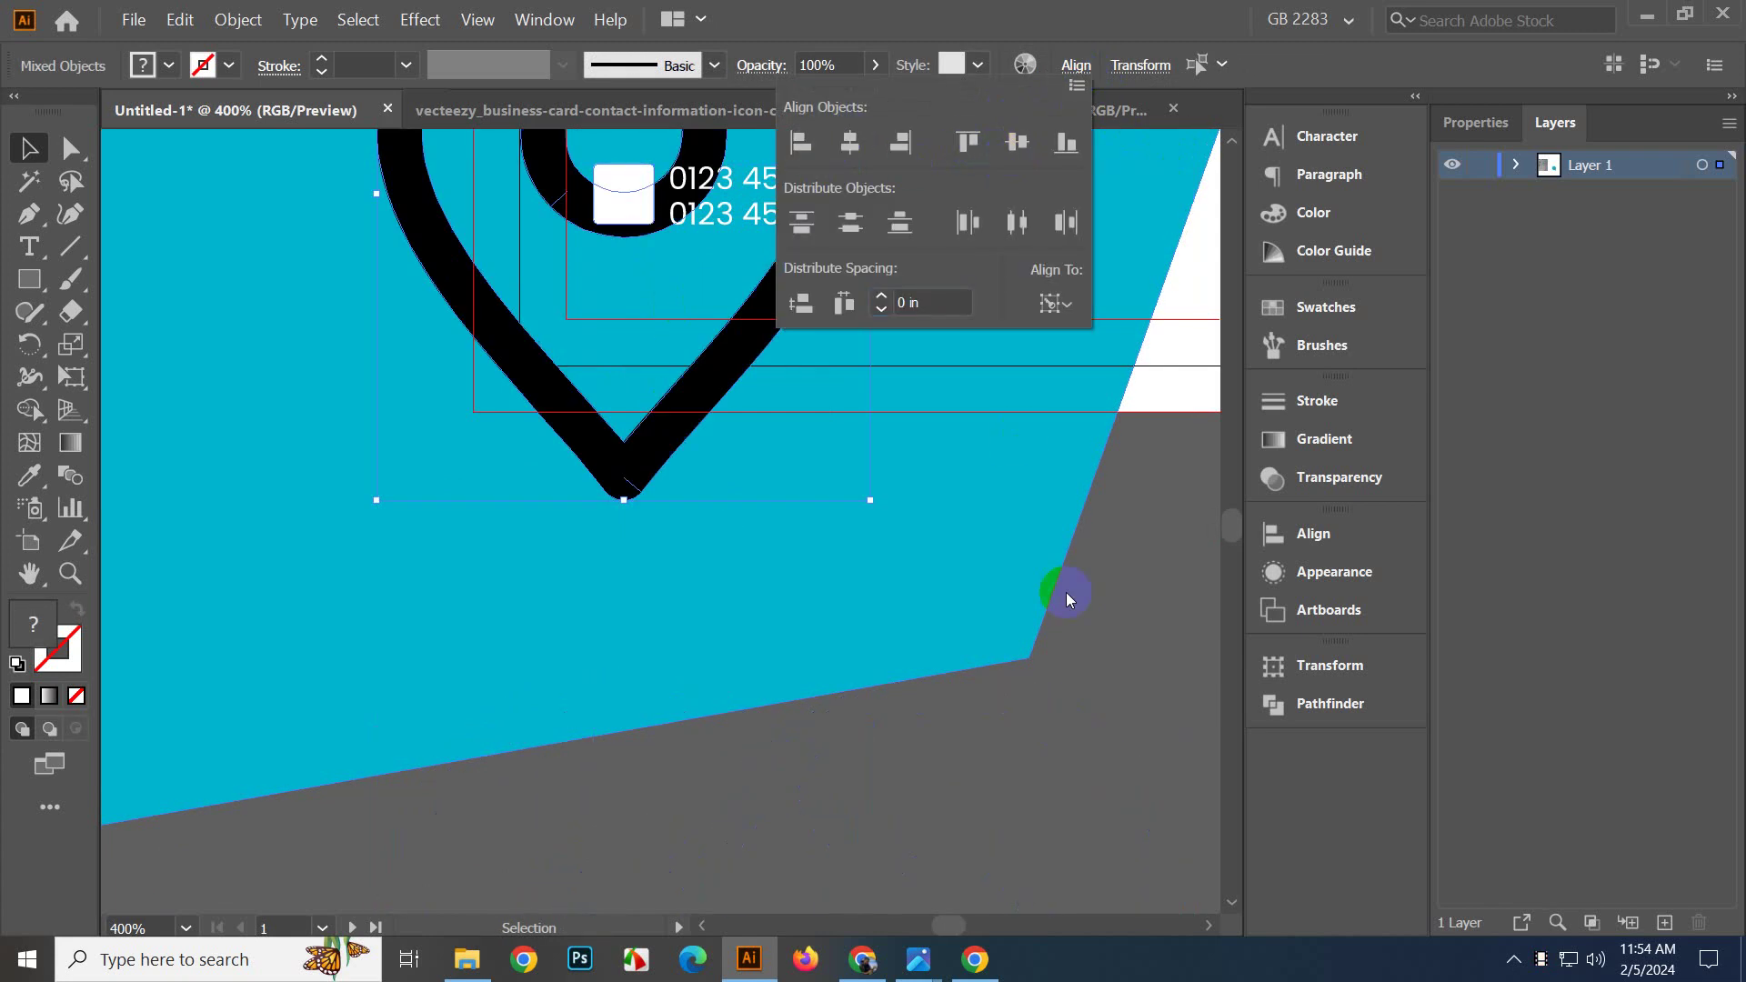
click(1060, 825)
Scale the location pin icon down around its center to fit inside the third row's white square.
scroll(741, 499, up, 3)
click(760, 458)
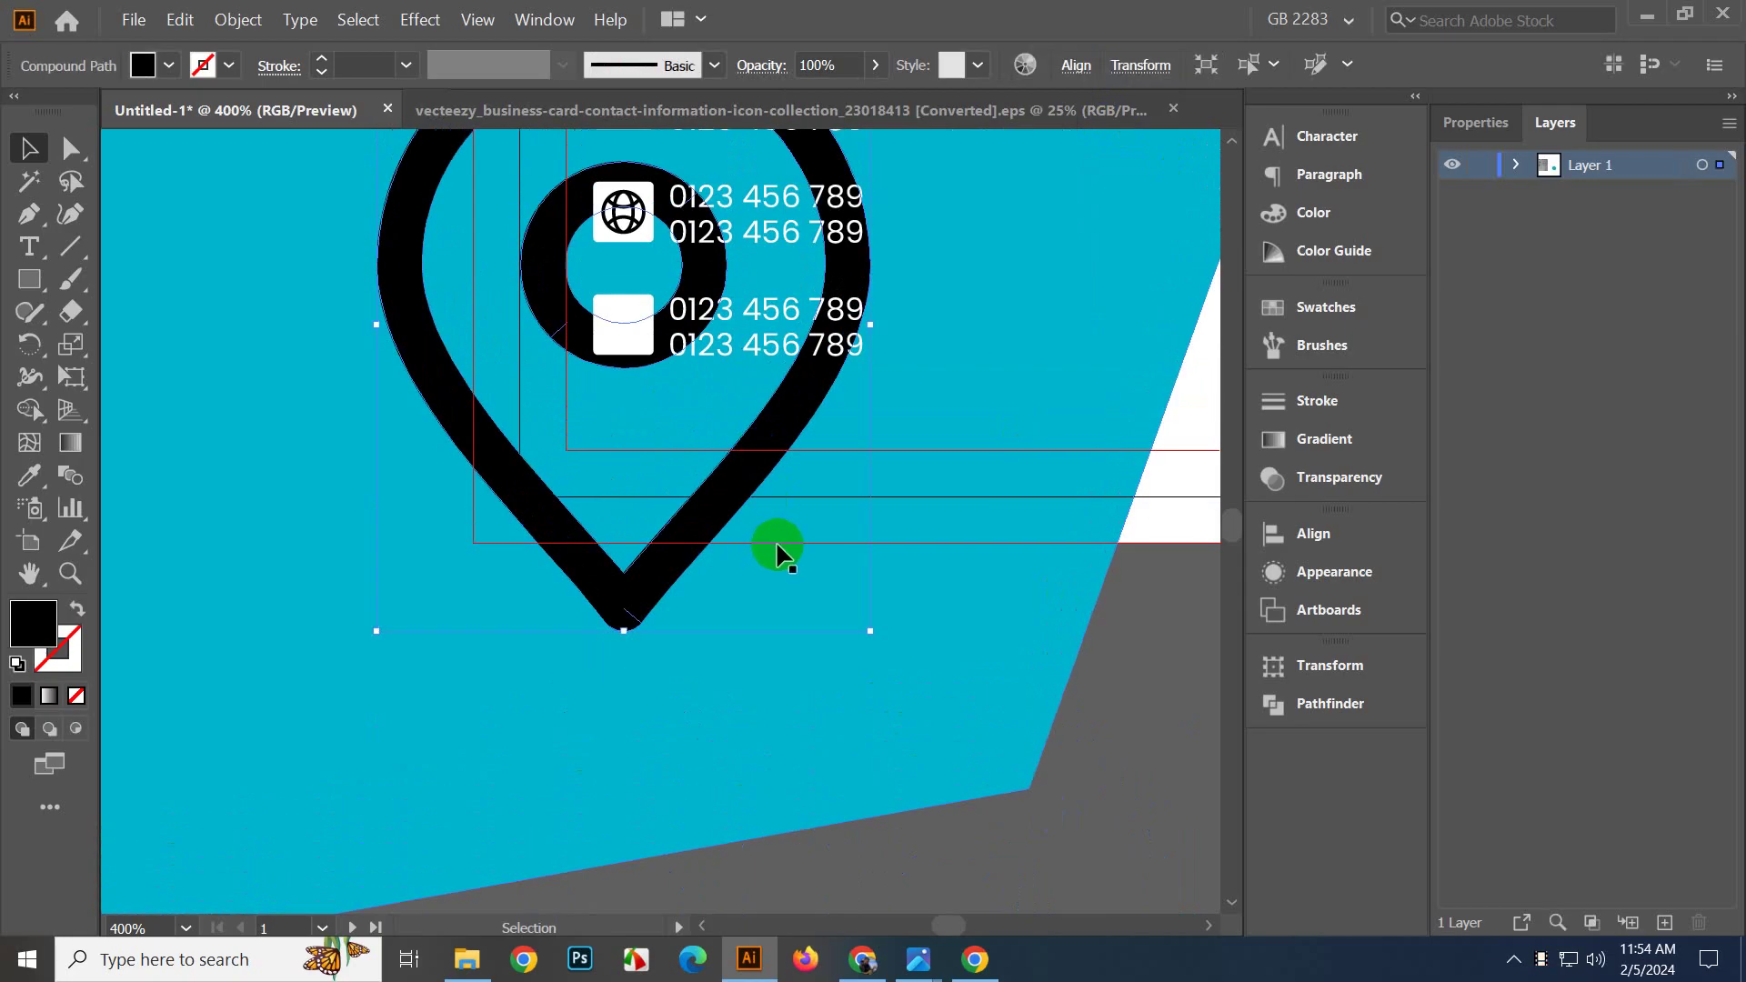
drag(872, 629, 639, 342)
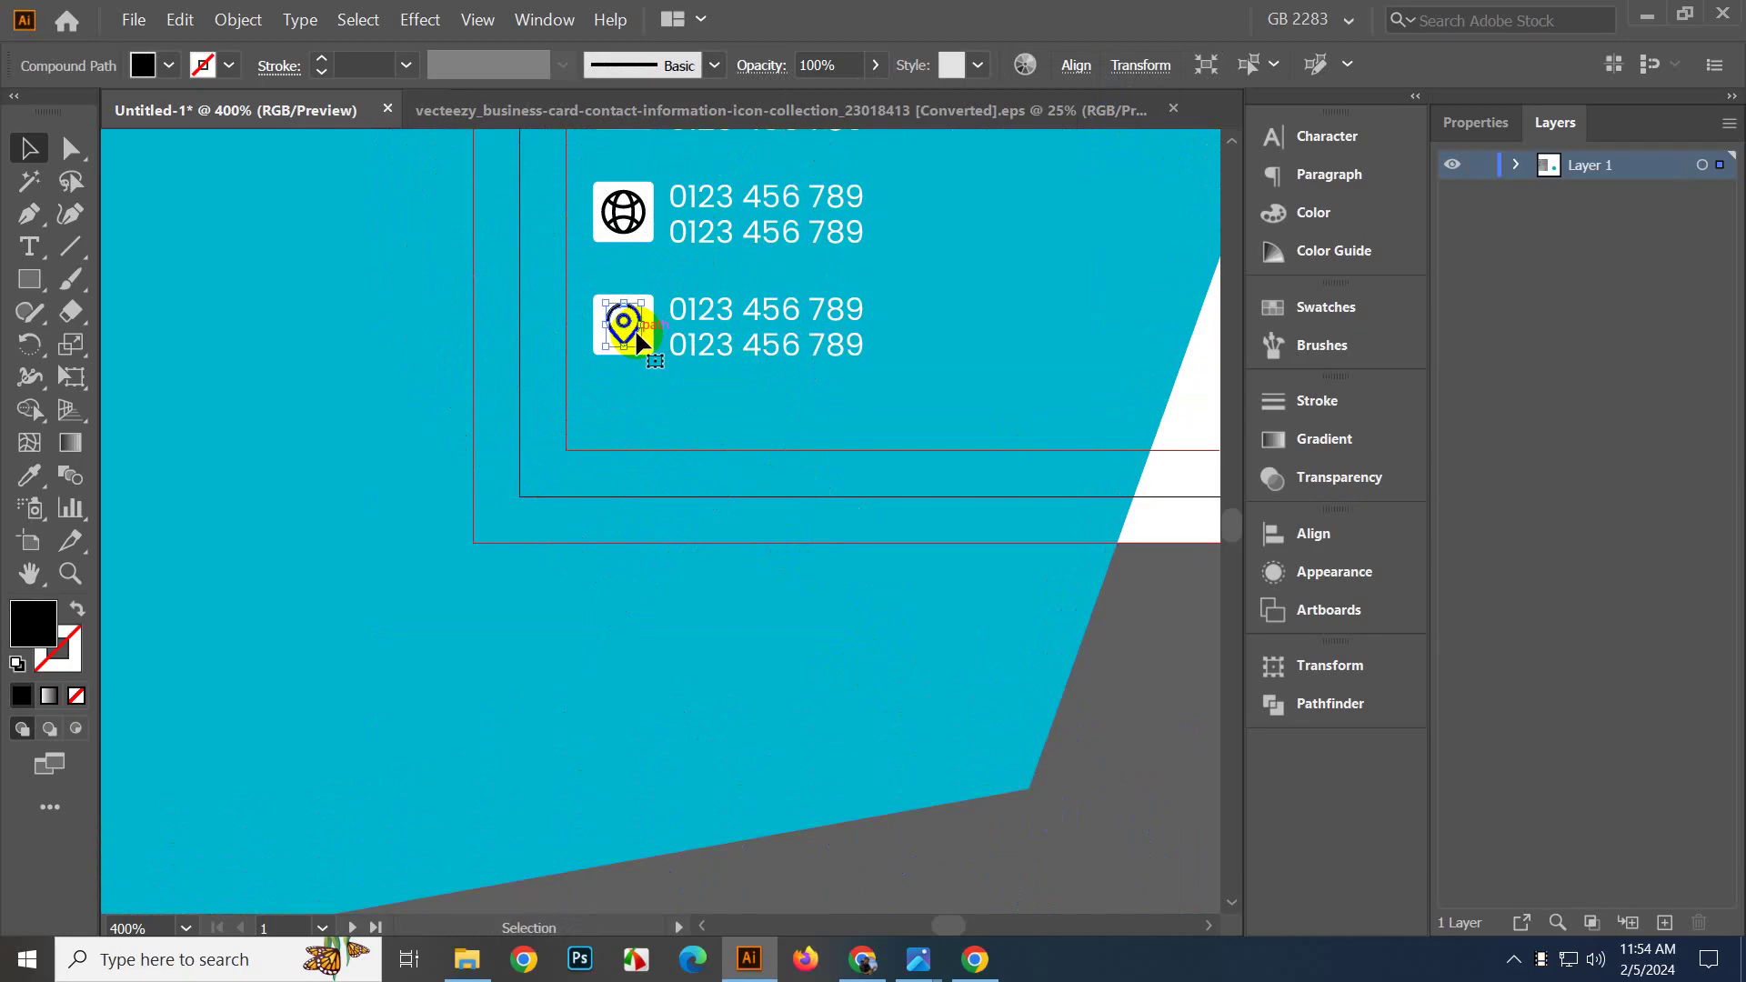
click(1093, 770)
scroll(1054, 755, down, 2)
drag(992, 661, 722, 773)
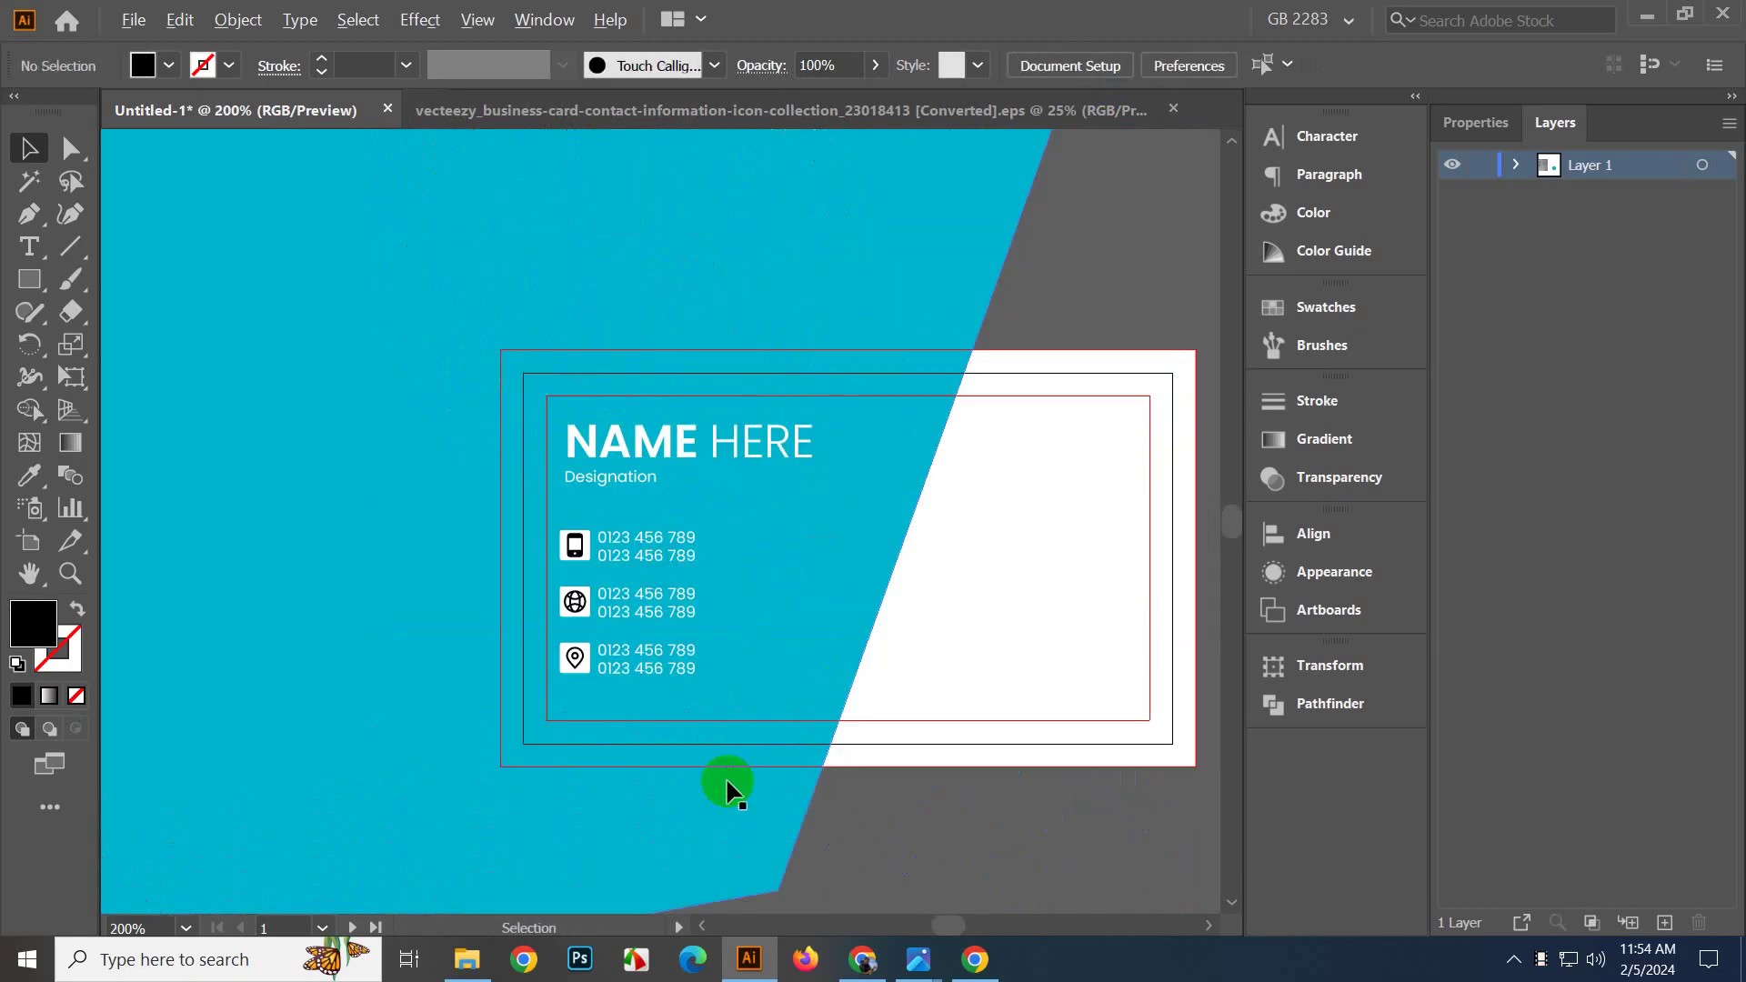
scroll(718, 768, up, 2)
scroll(718, 768, down, 3)
scroll(846, 767, down, 1)
scroll(884, 674, up, 3)
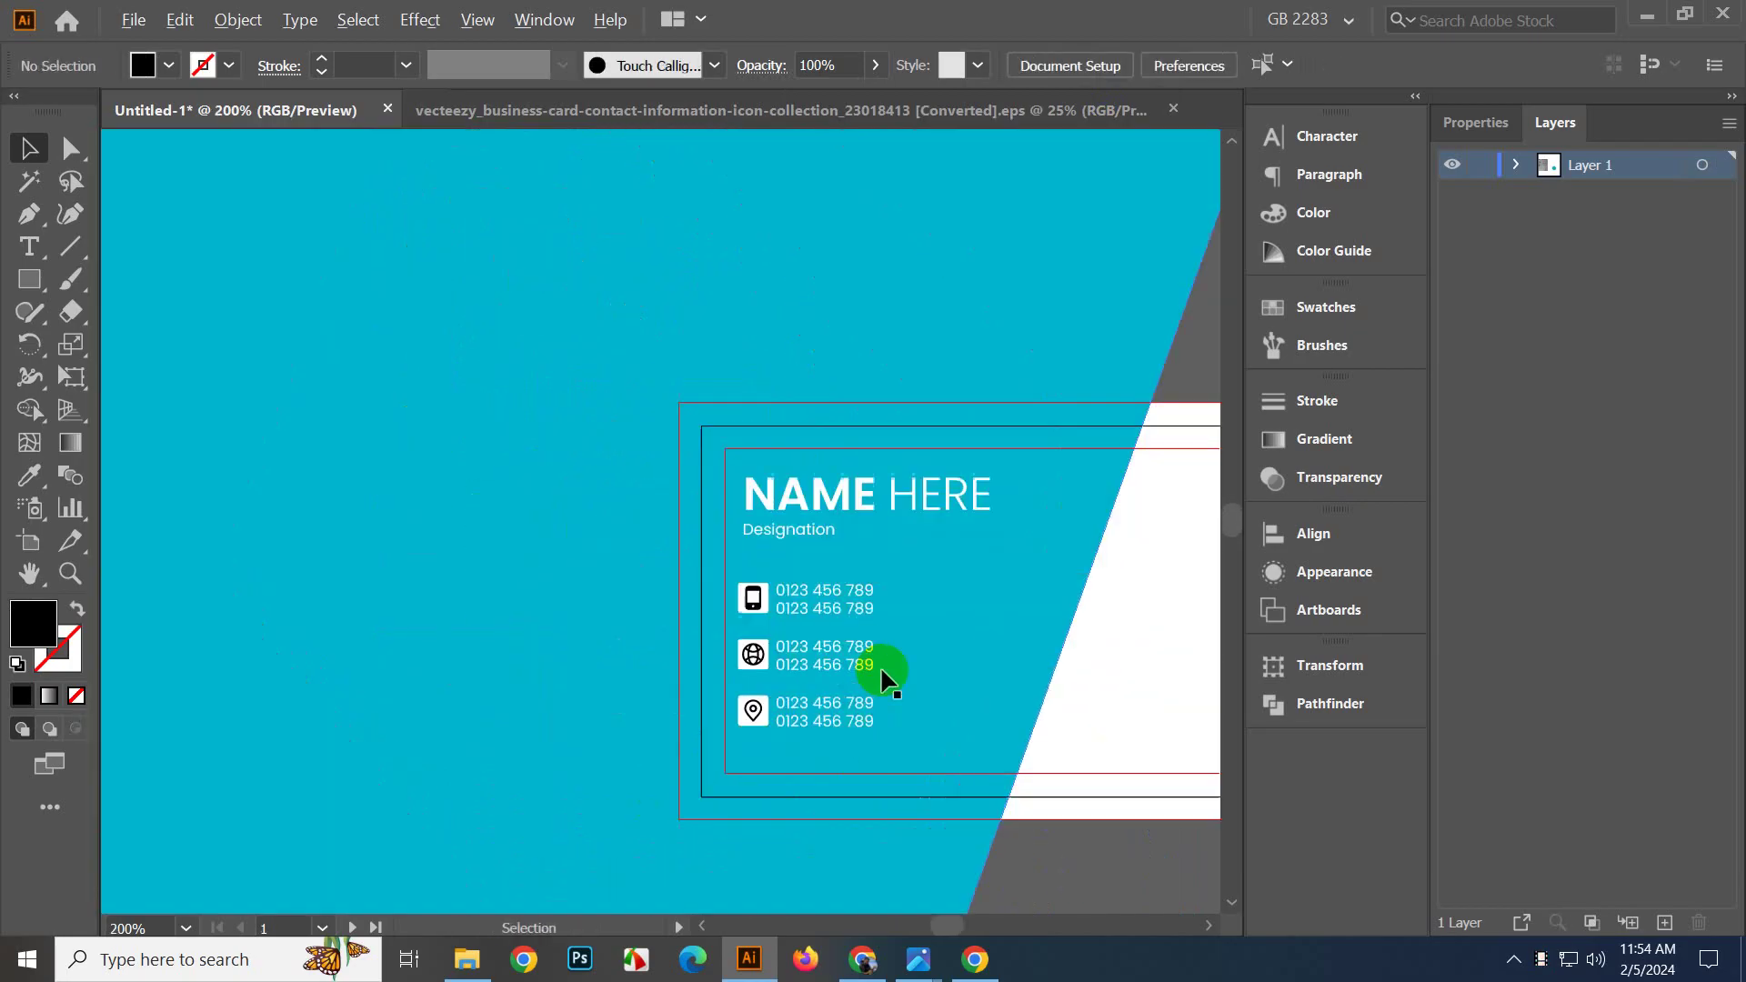
scroll(768, 741, up, 3)
scroll(768, 741, down, 2)
click(676, 439)
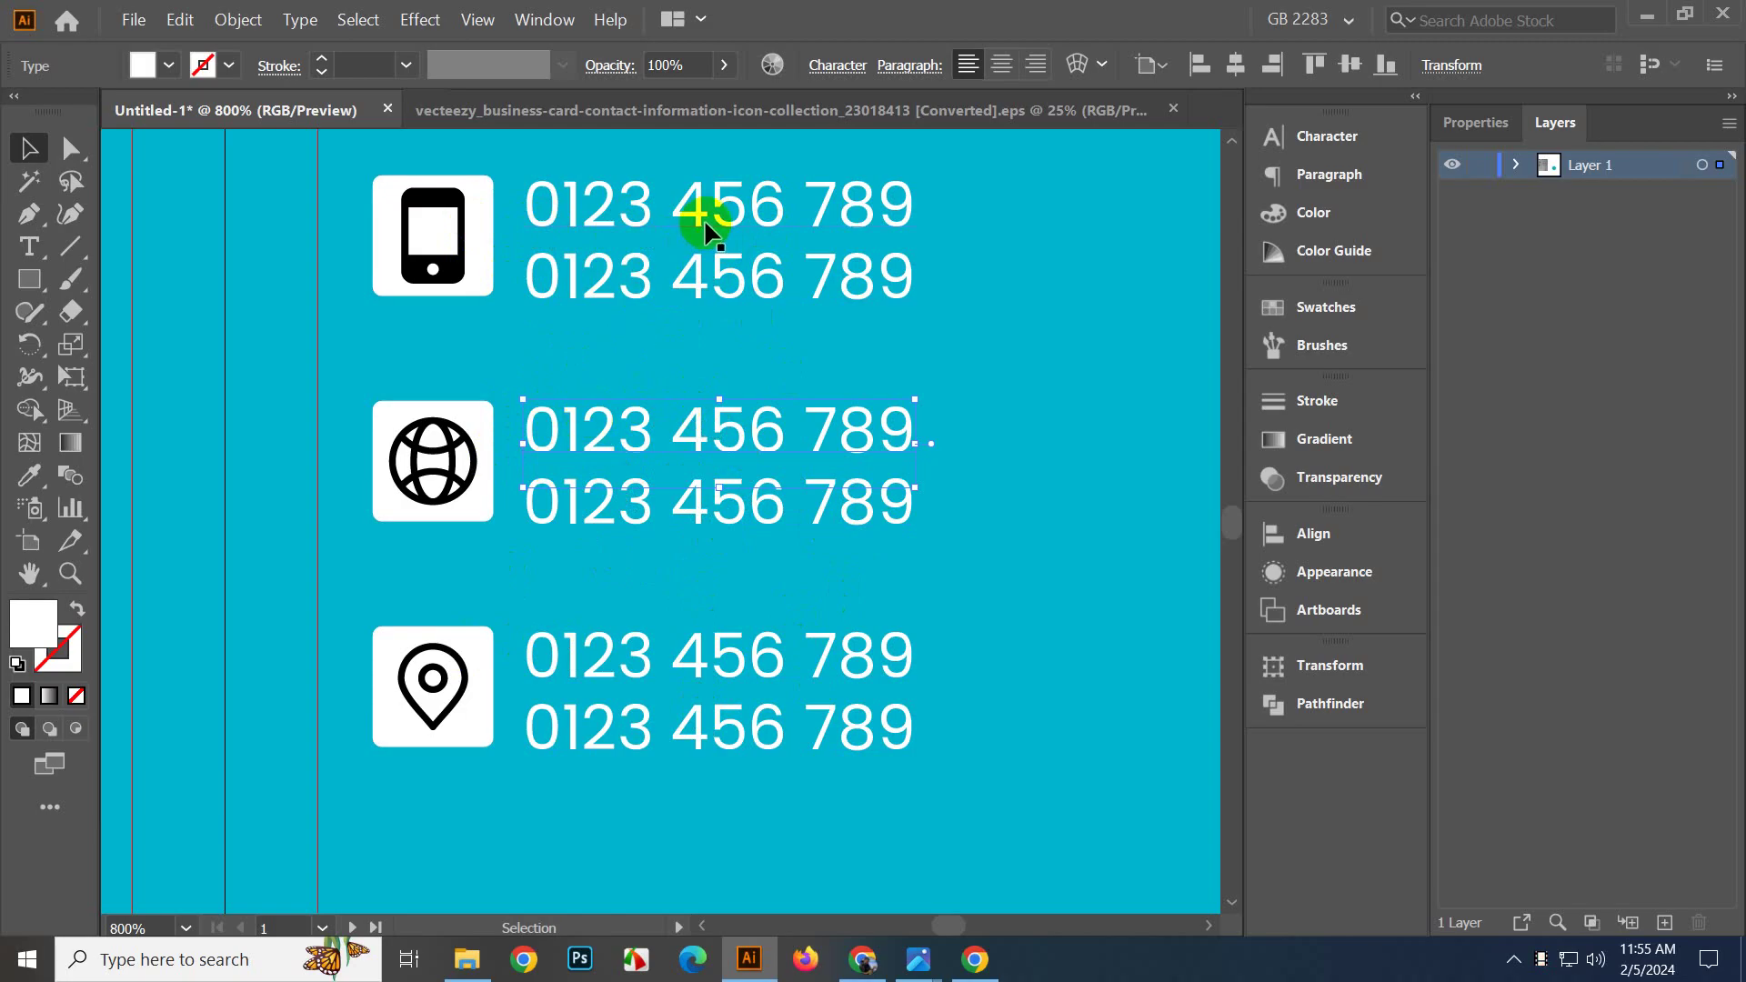
click(715, 284)
double_click(677, 668)
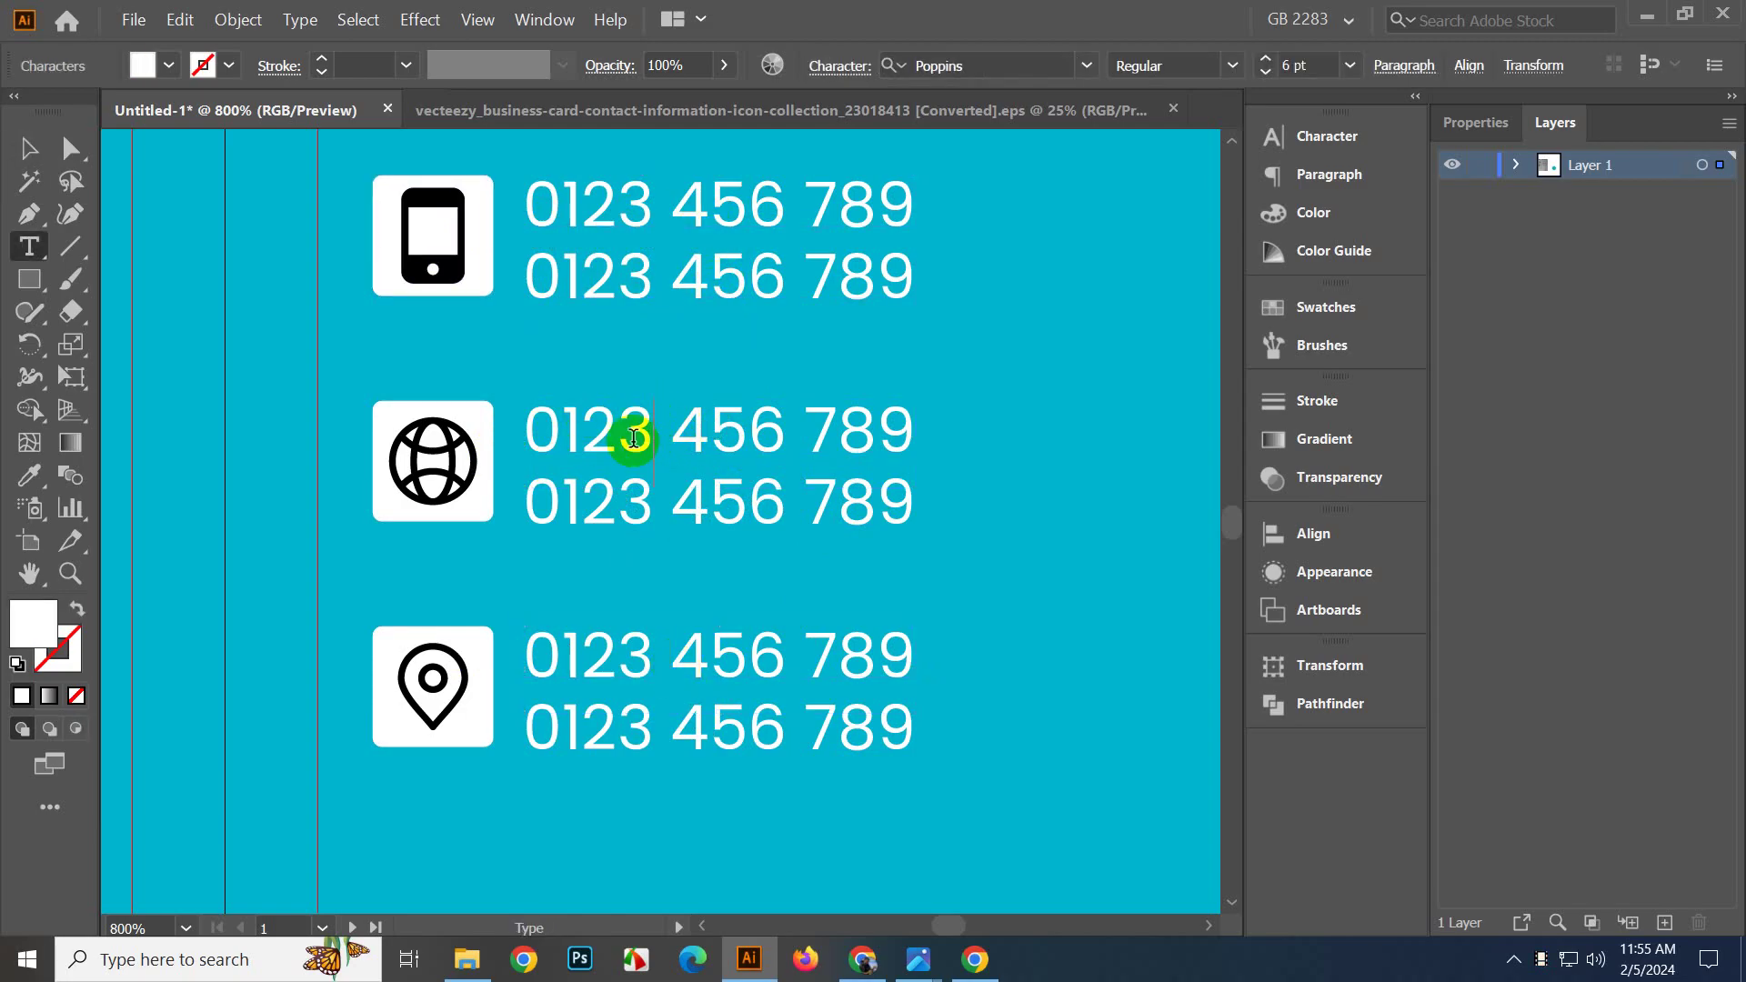
mouse_move(544, 428)
mouse_down()
mouse_move(919, 440)
mouse_move(516, 447)
mouse_up()
click(709, 437)
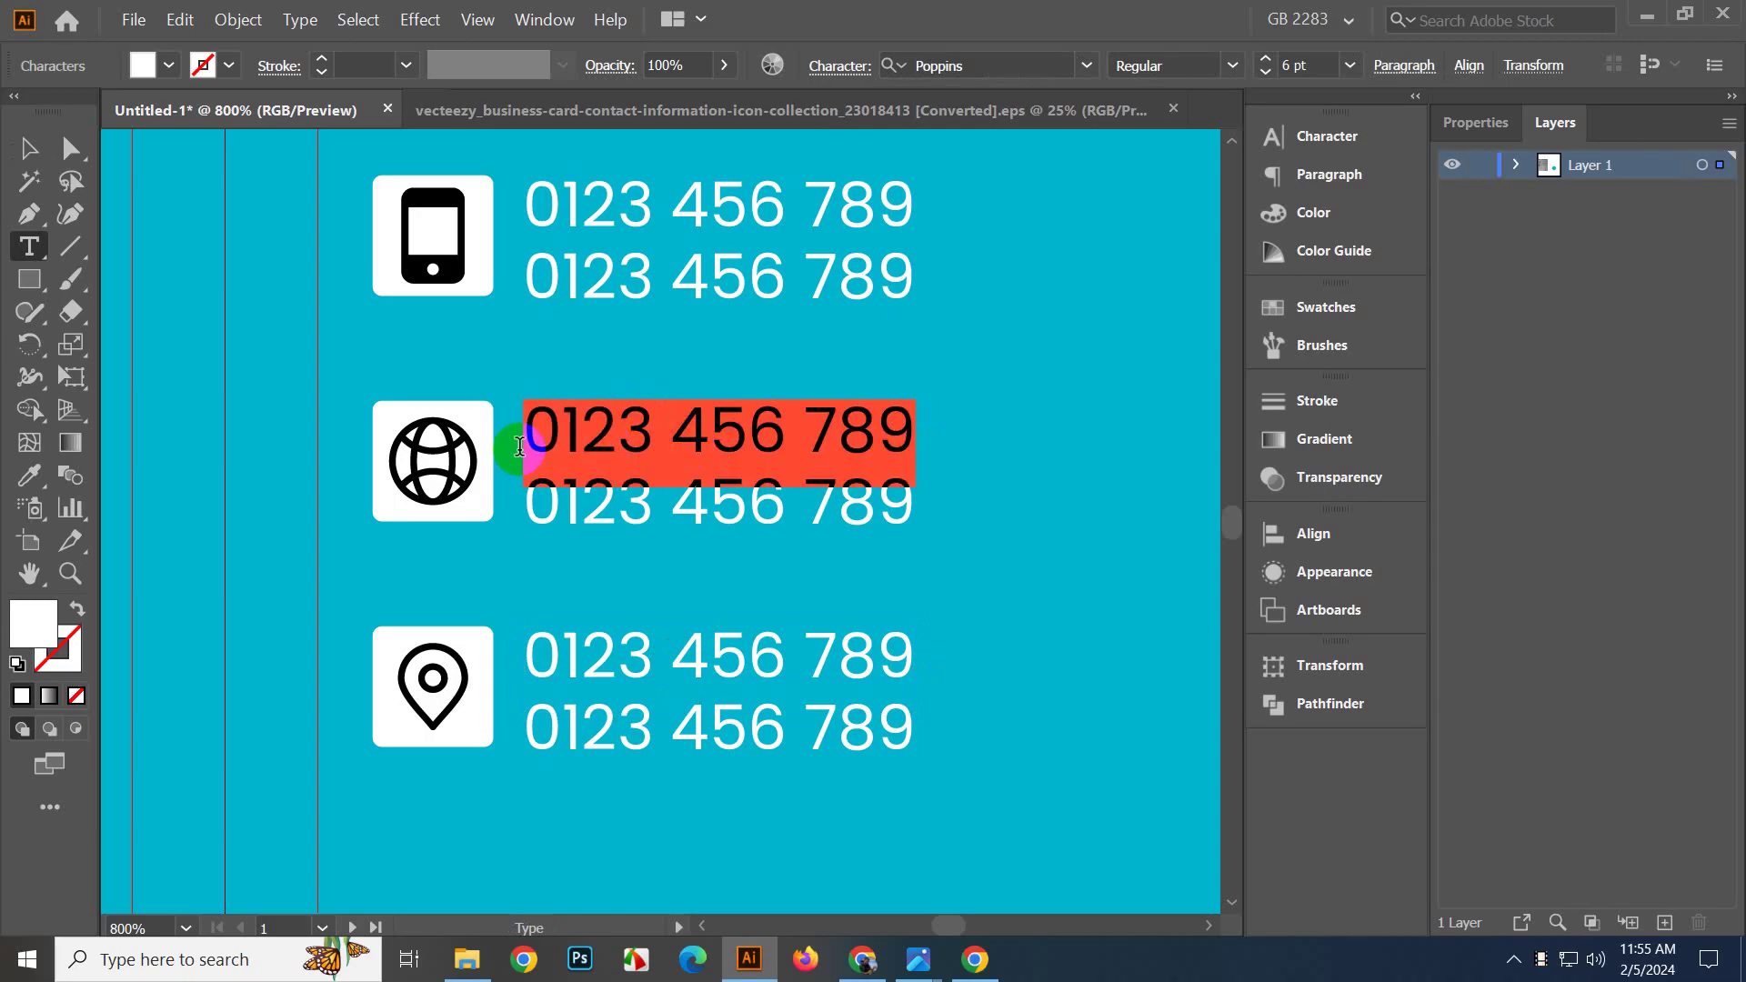
text(www.website.com)
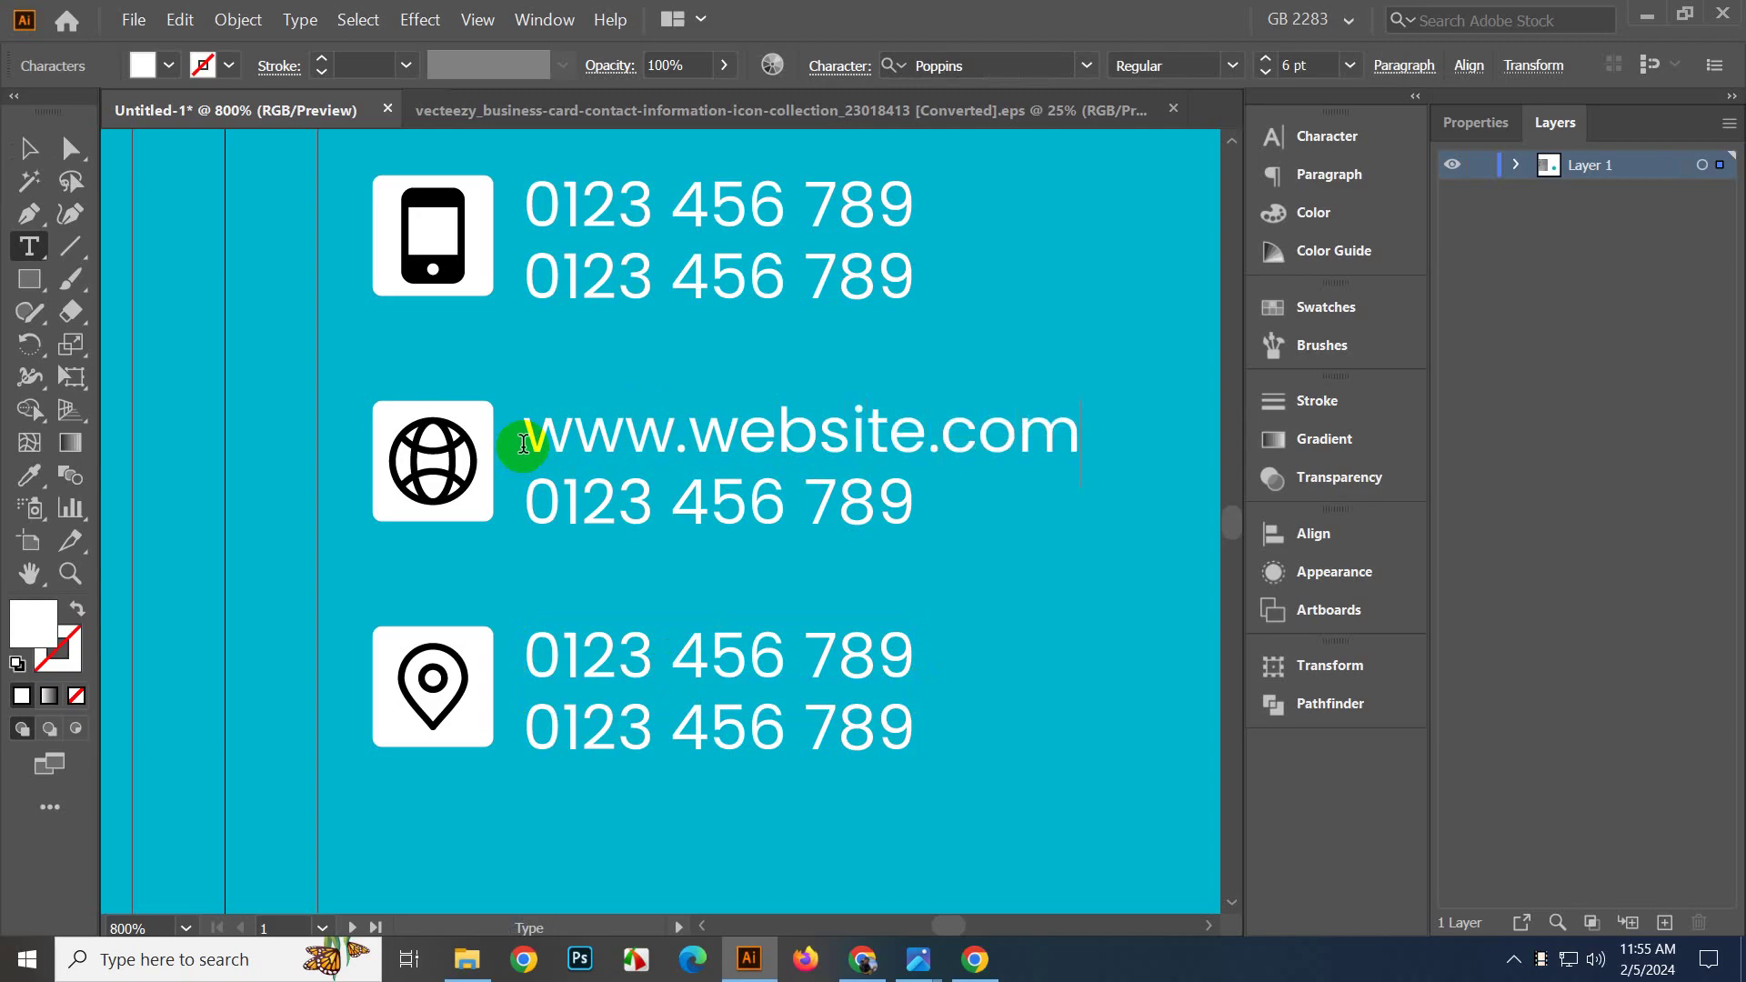
Replace the second phone number line beside the globe icon with a placeholder e-mail address.
triple_click(627, 499)
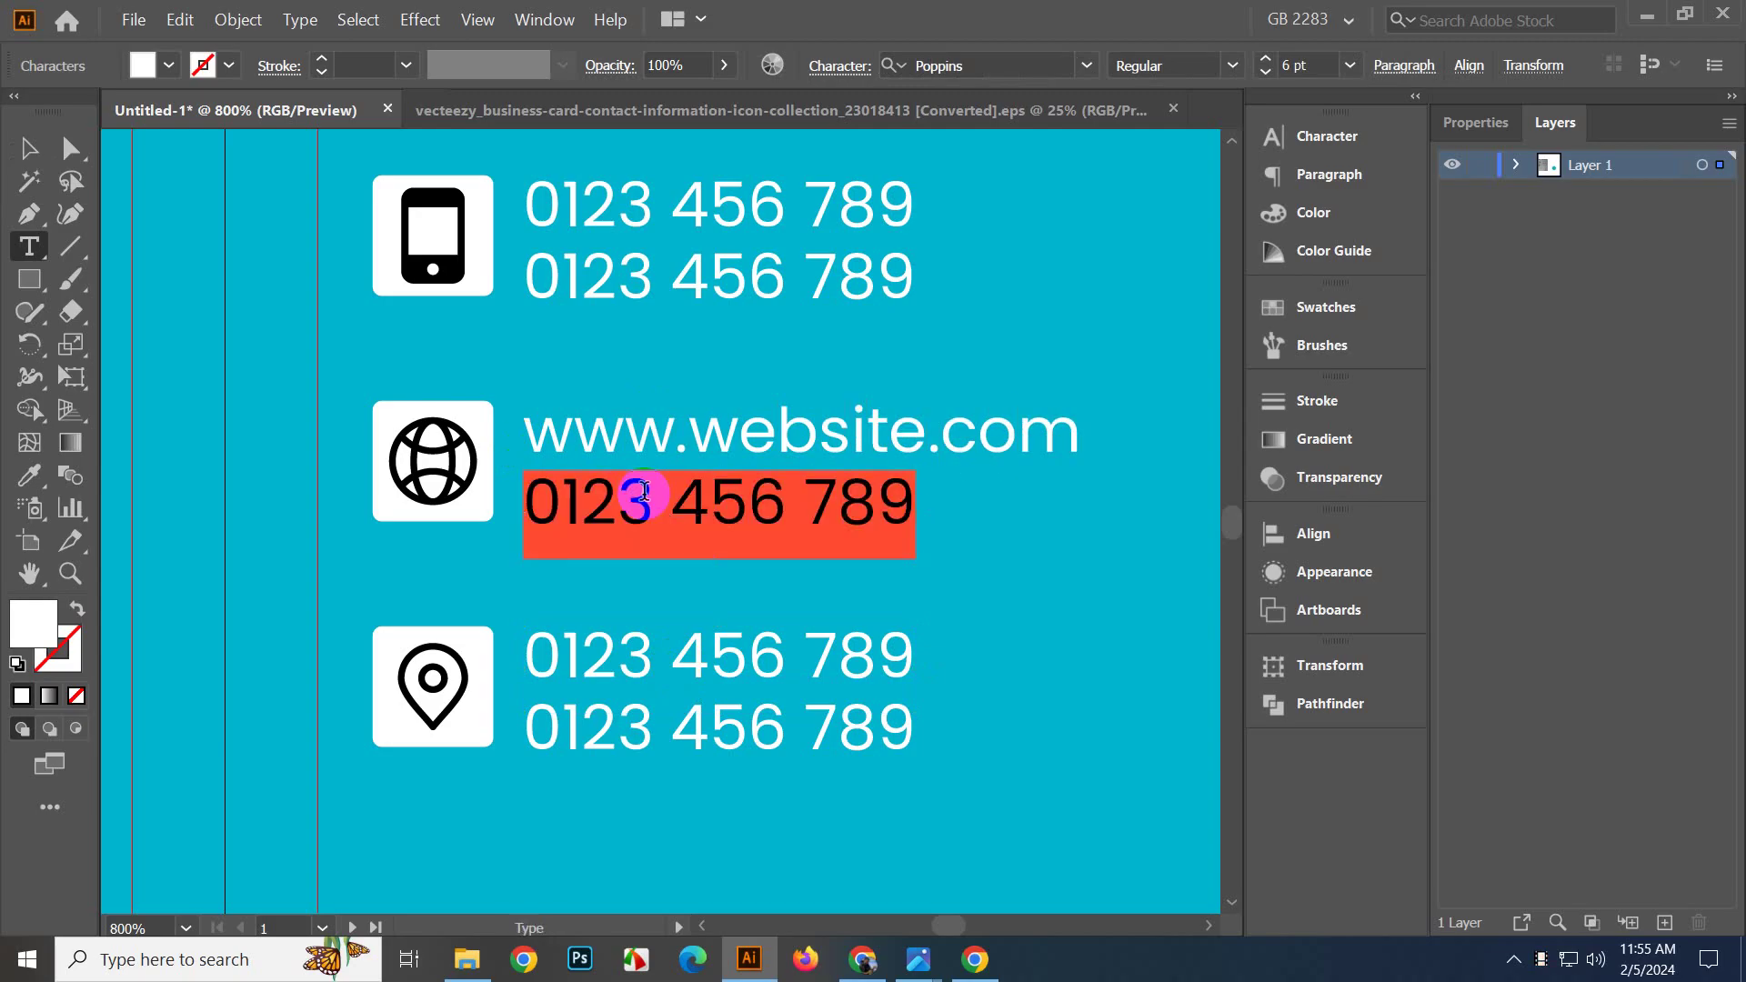
text(ww)
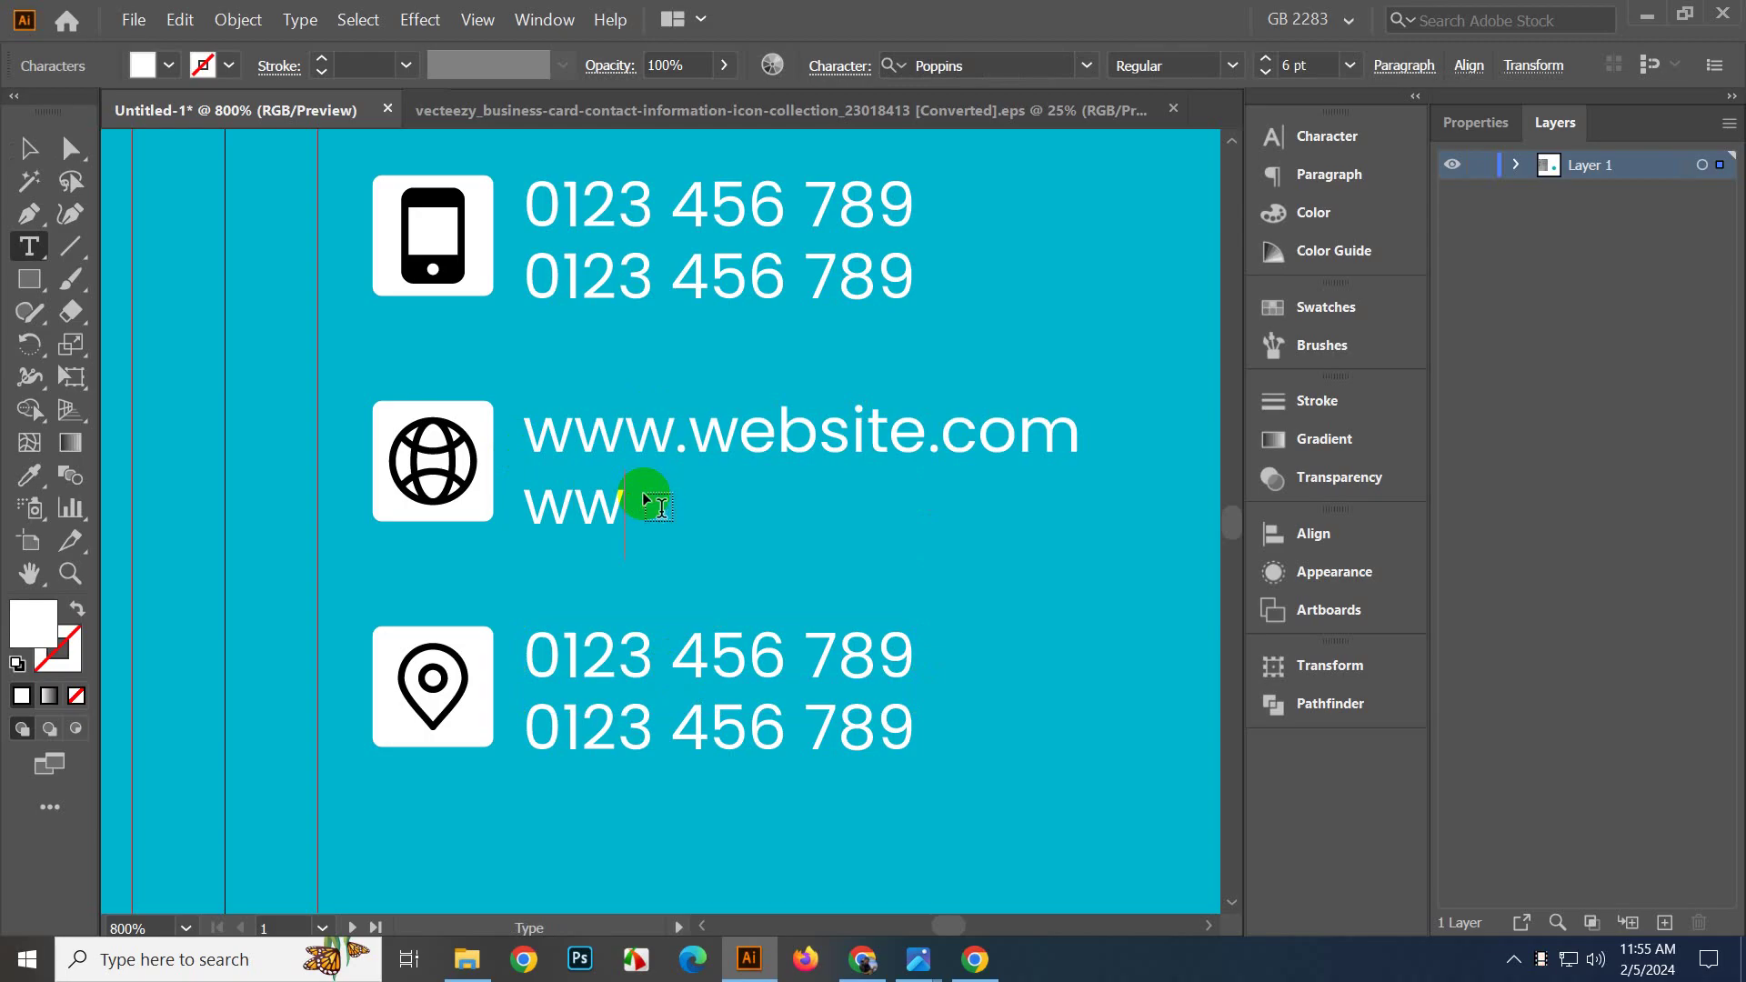
key(BackSpace)
key(BackSpace)
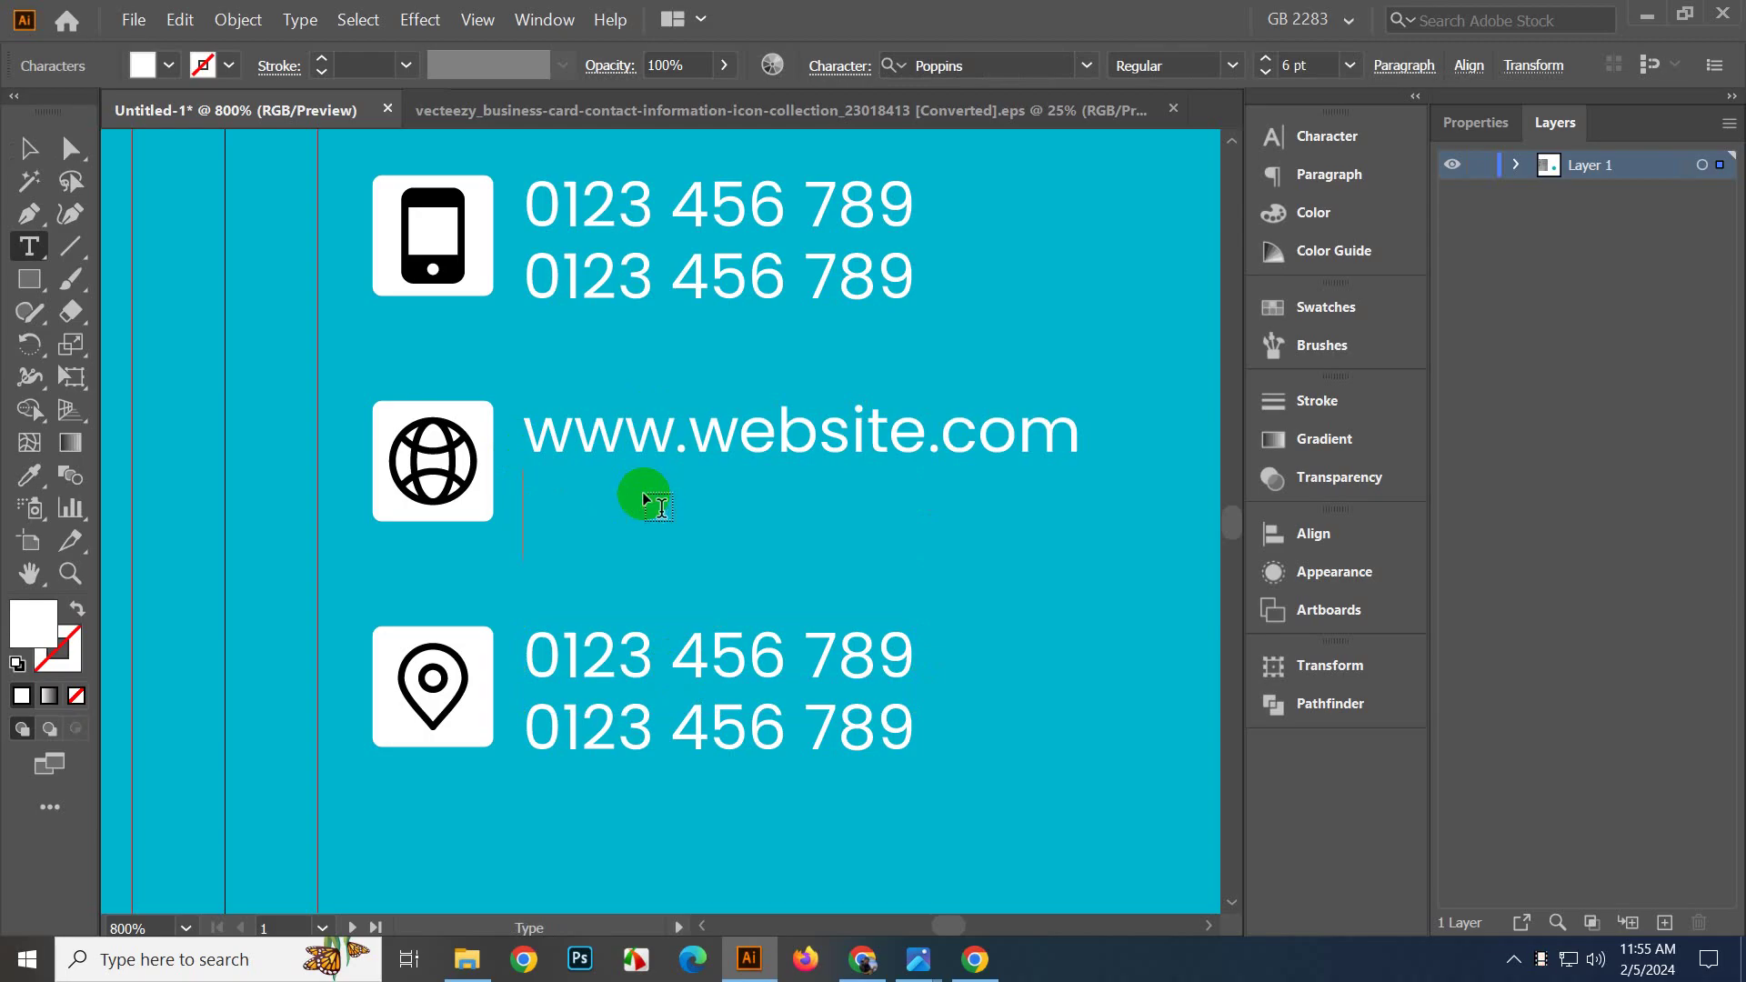
text(mail@)
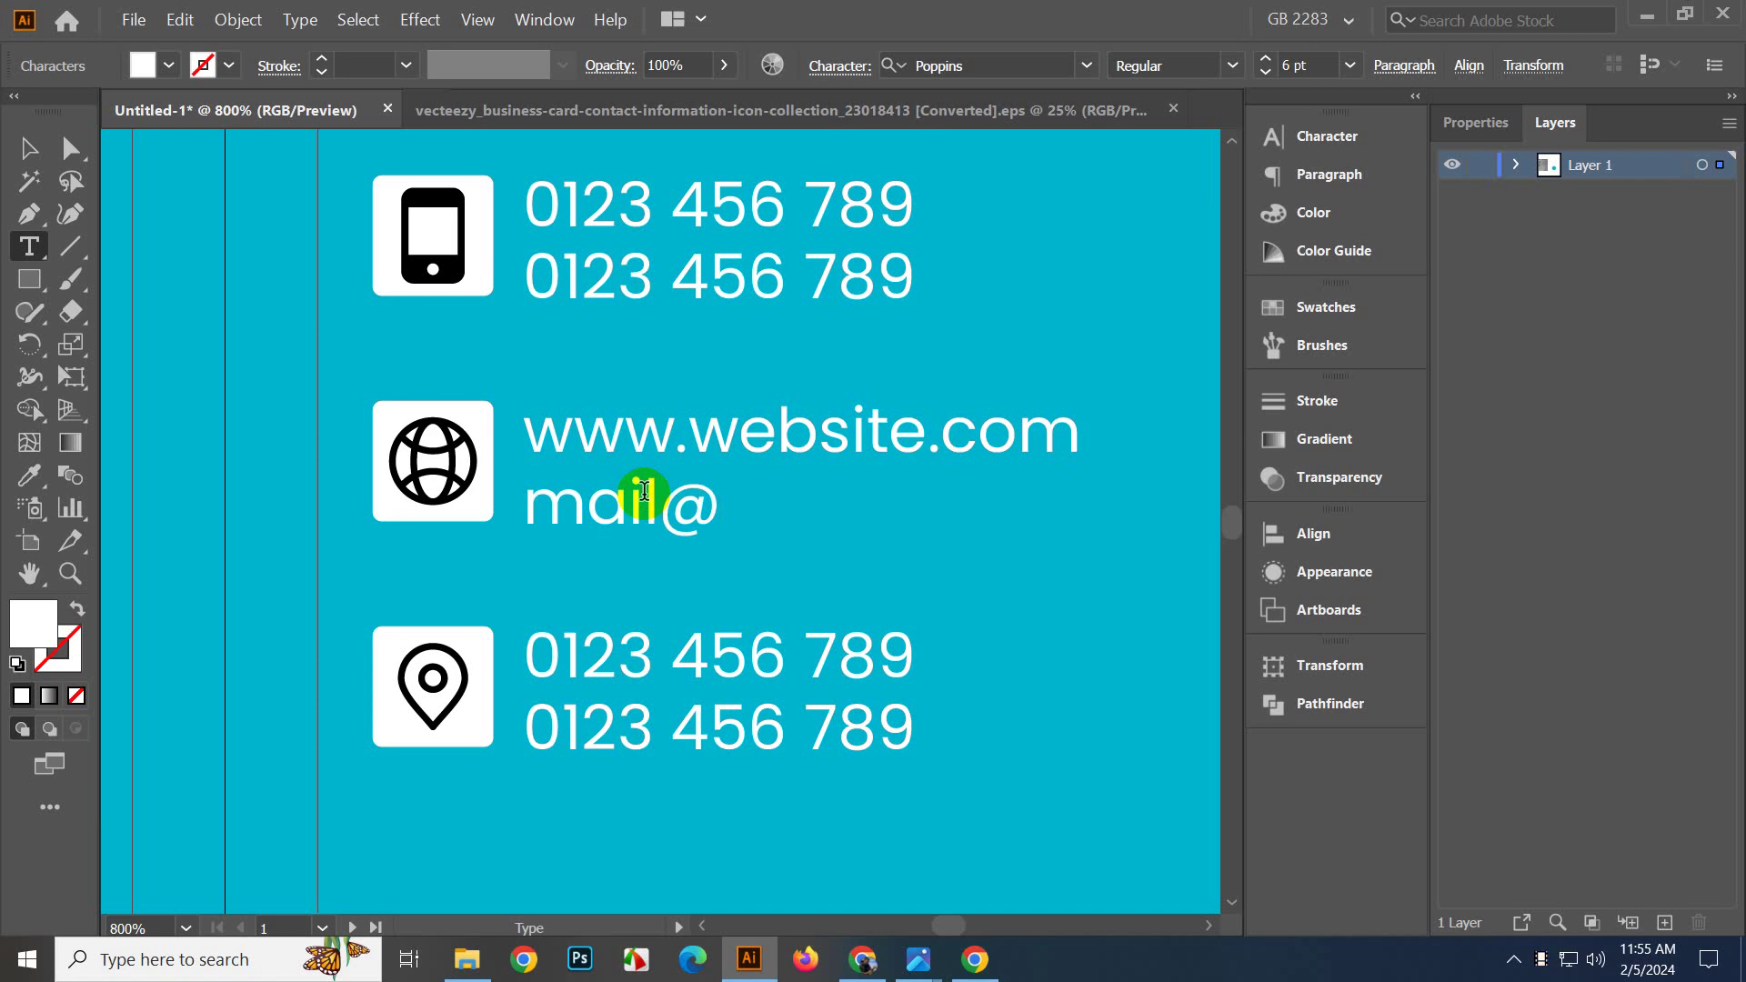
text(email.com)
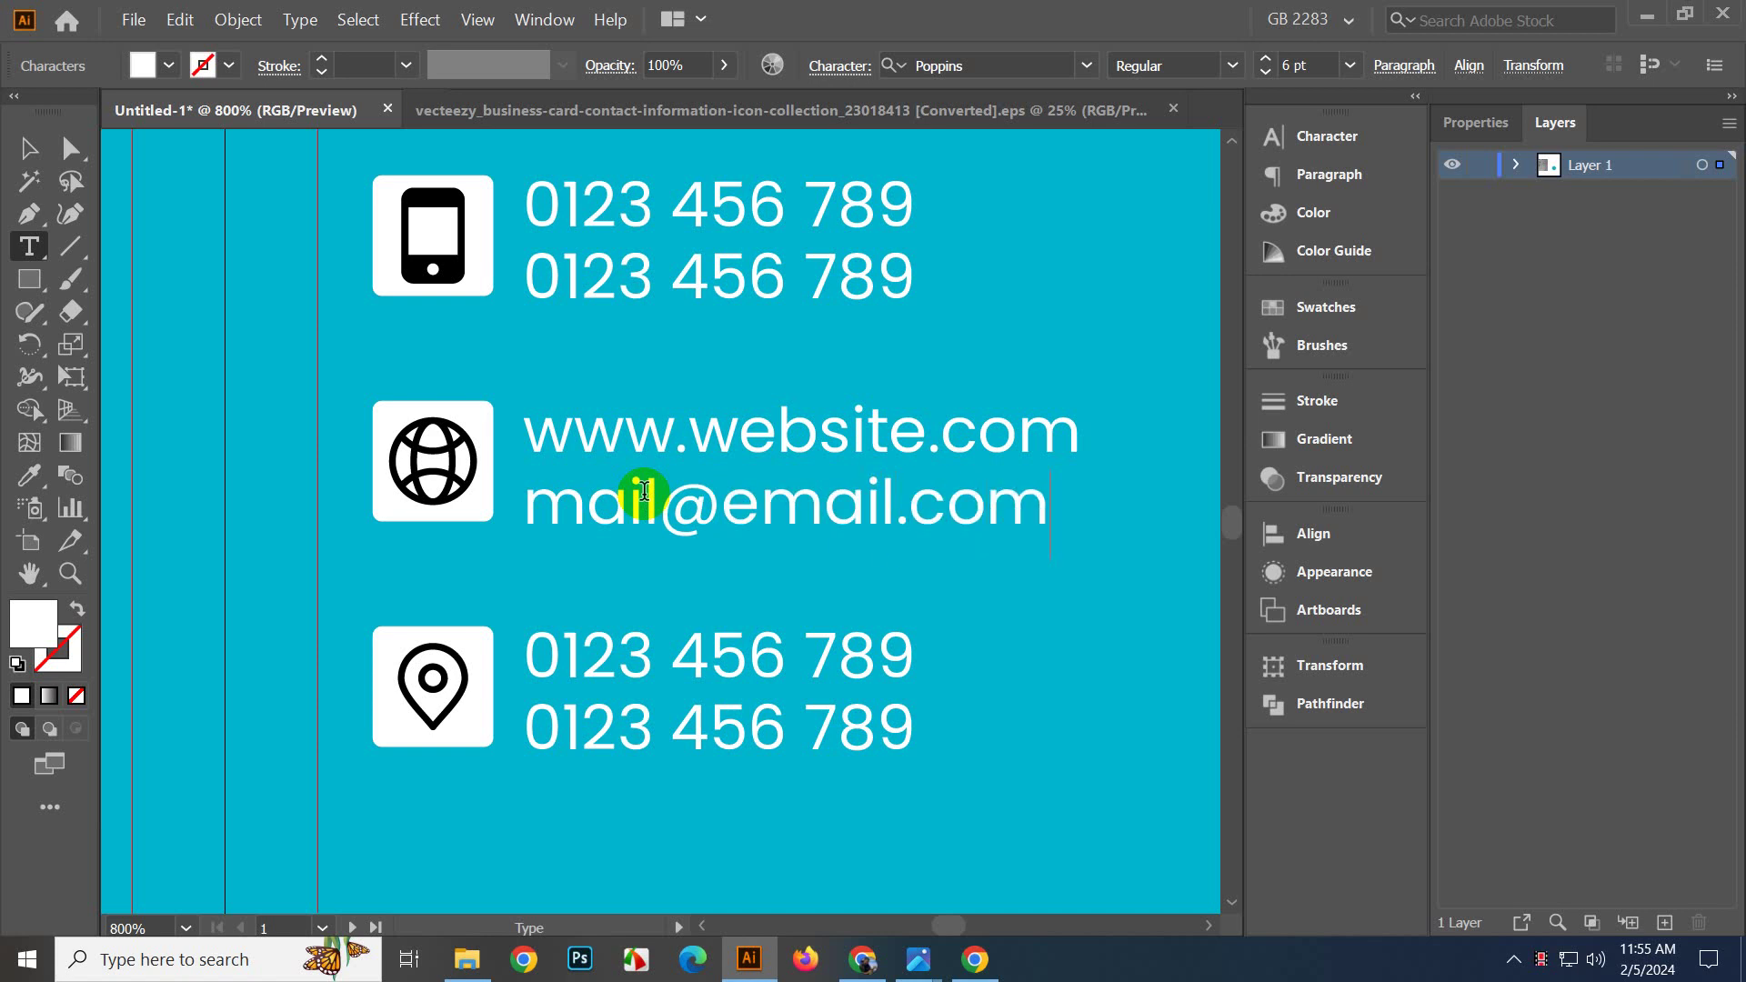
Replace the first phone number line beside the location pin with "location here".
click(611, 688)
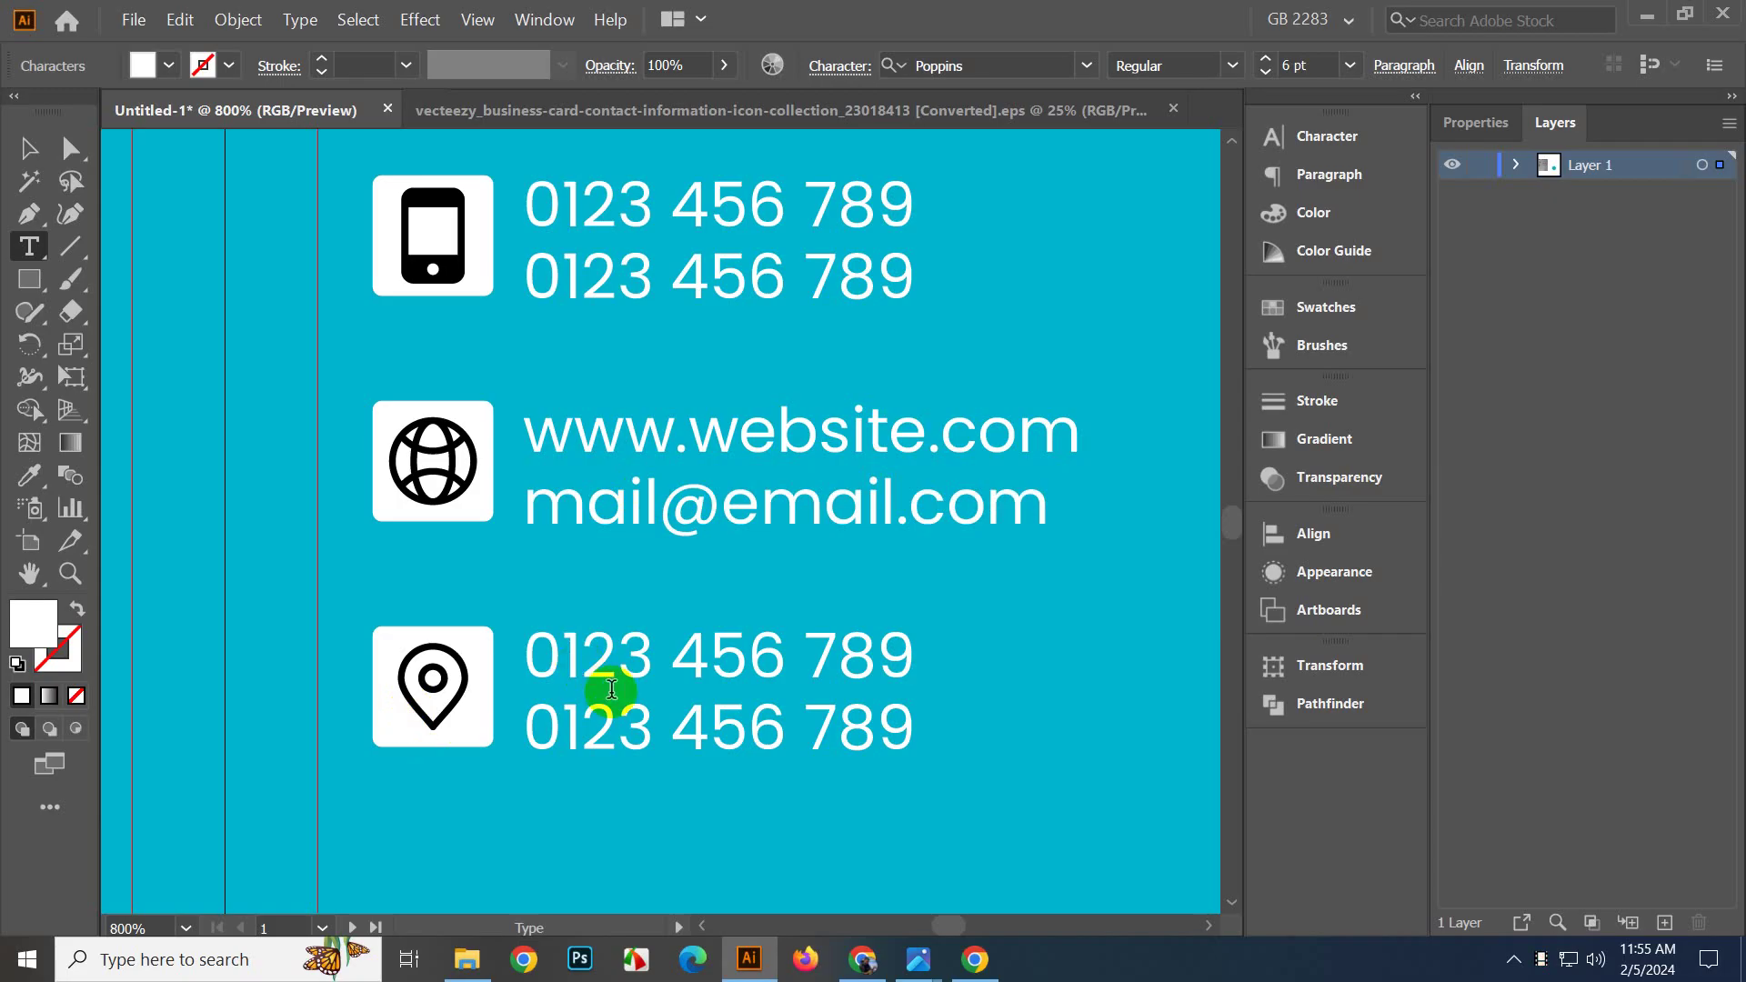
triple_click(611, 689)
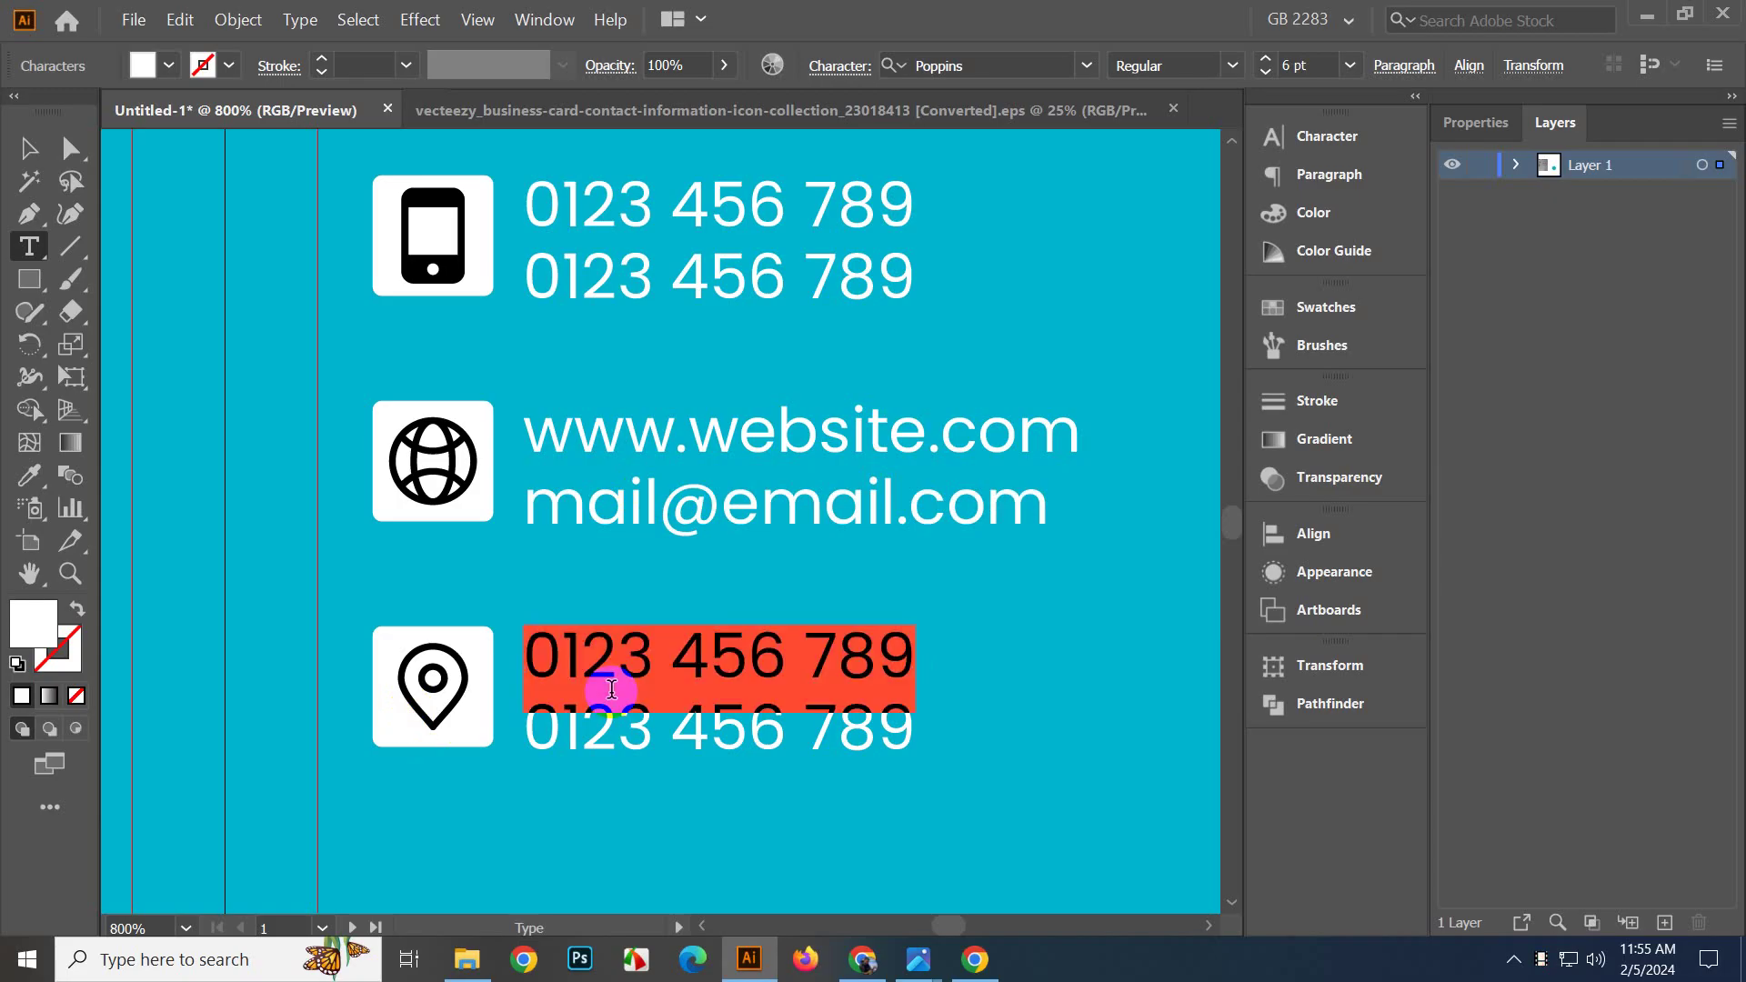
text(location here)
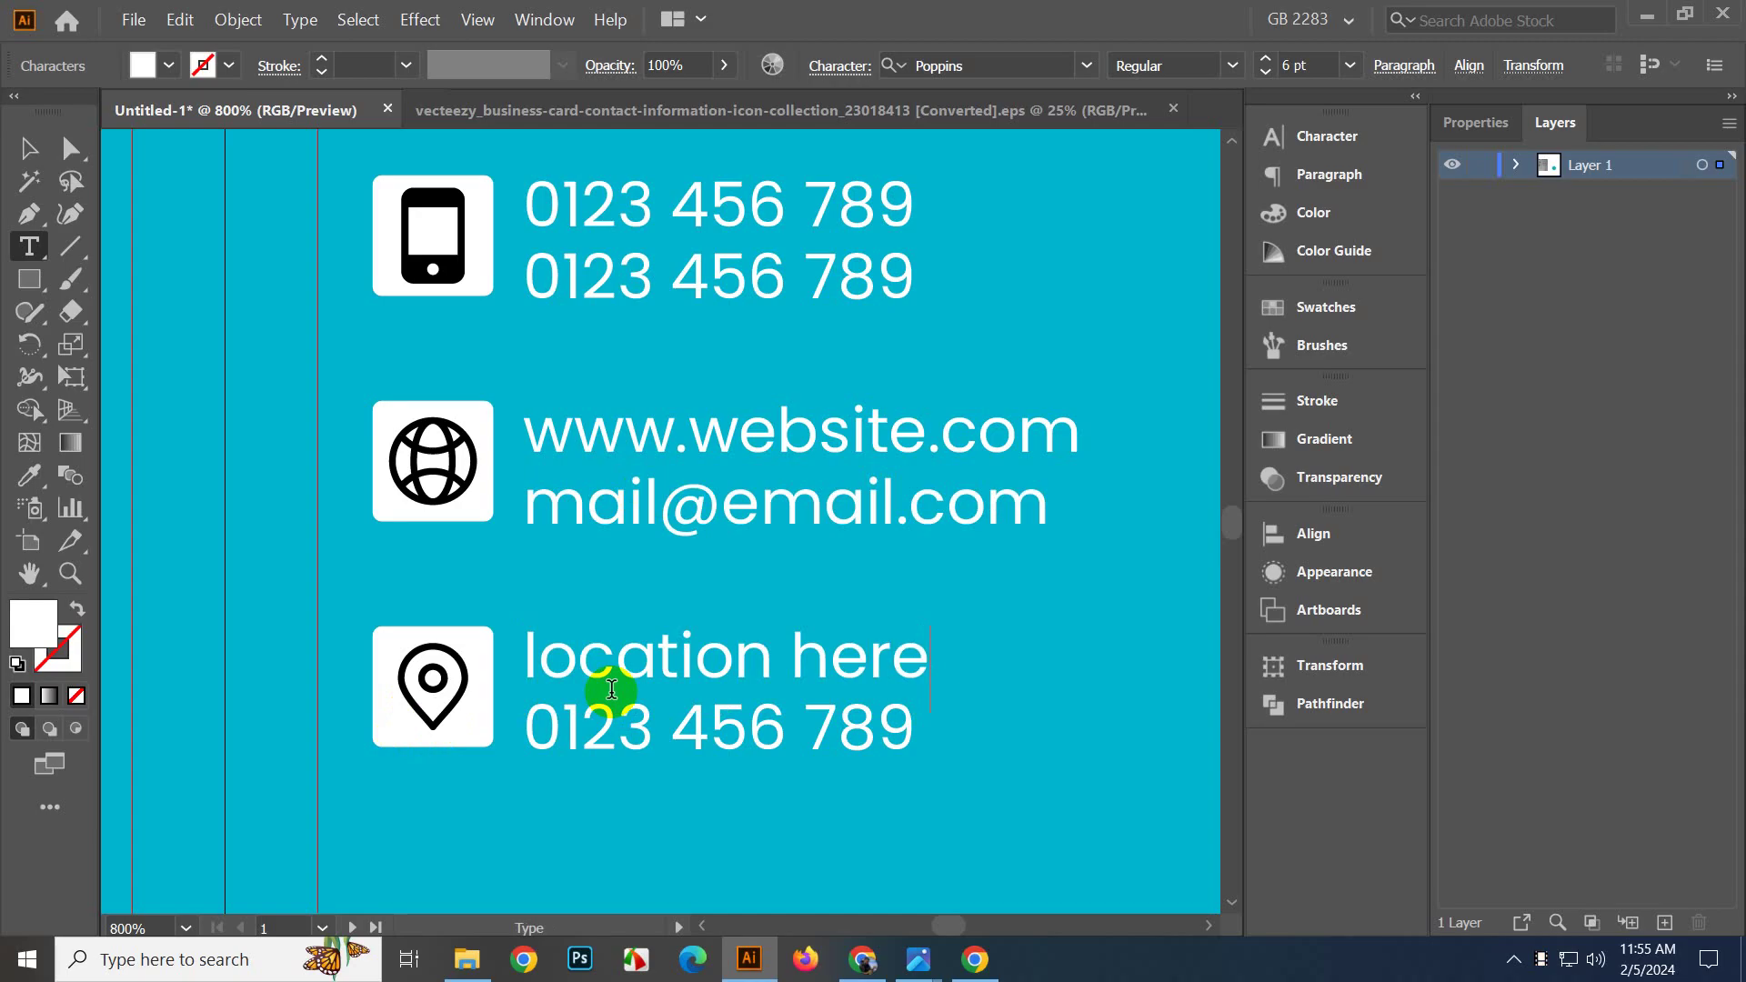
Replace the second phone number line beside the location pin with "street add here, postal code".
ctrl+click(687, 727)
triple_click(687, 728)
text(strre)
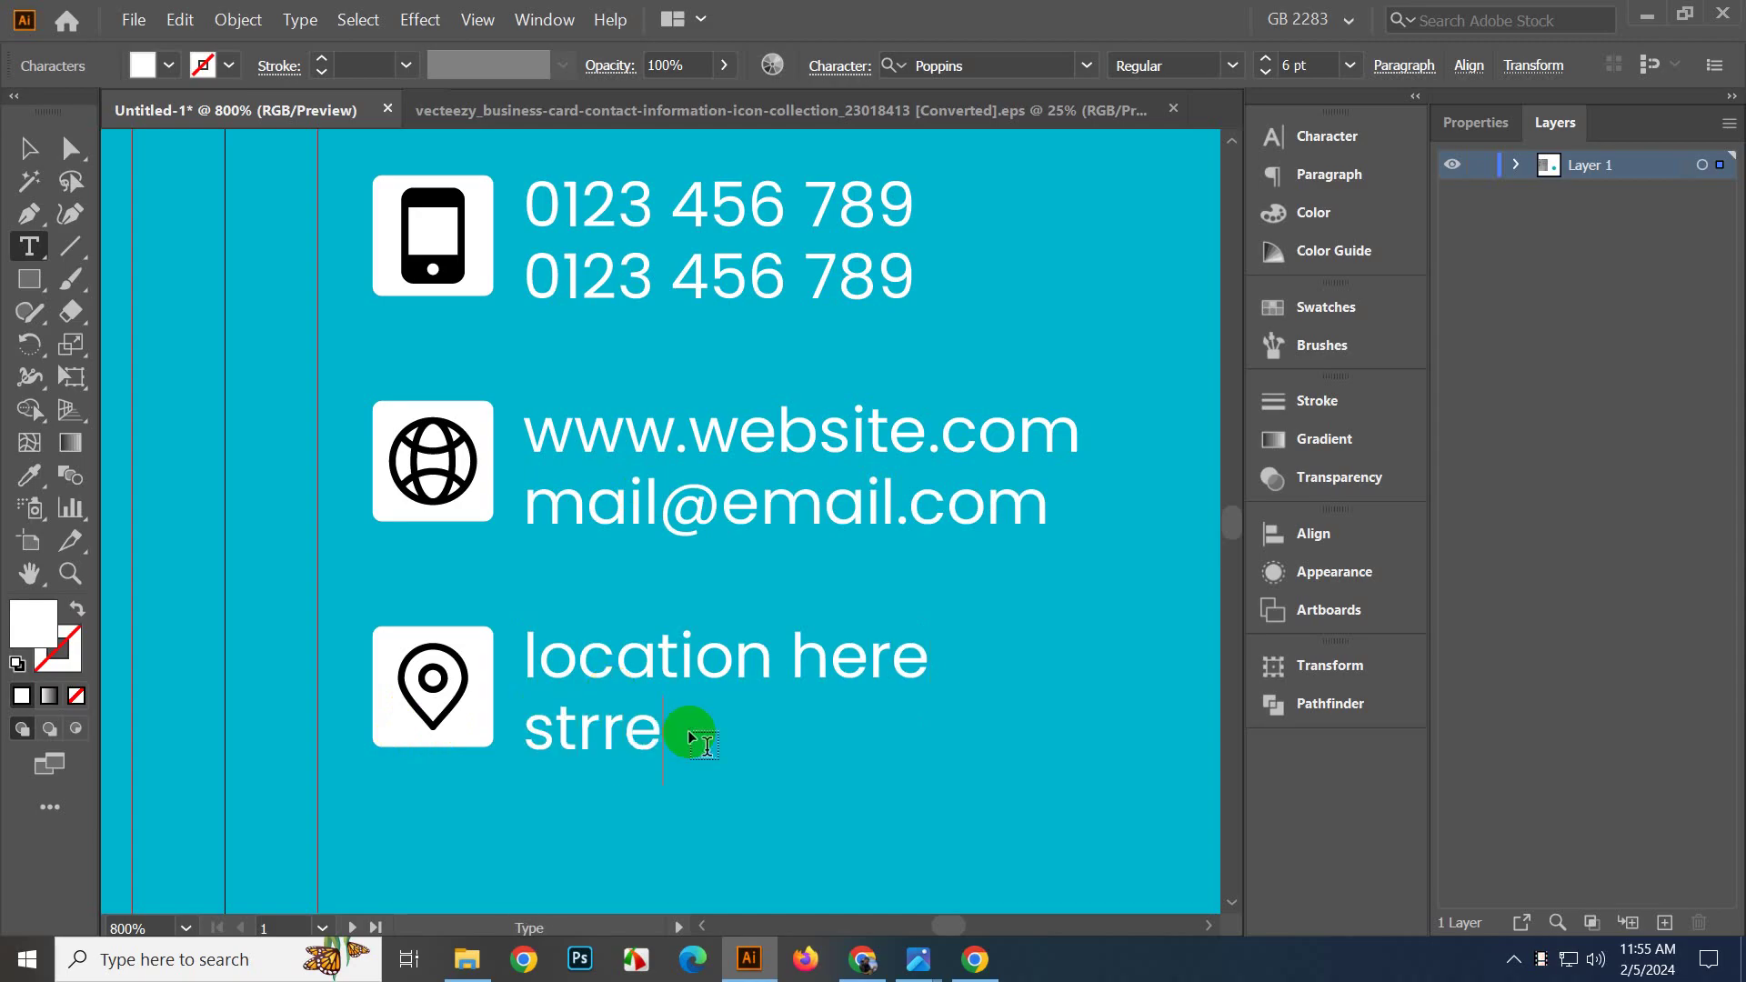
text(eet add he)
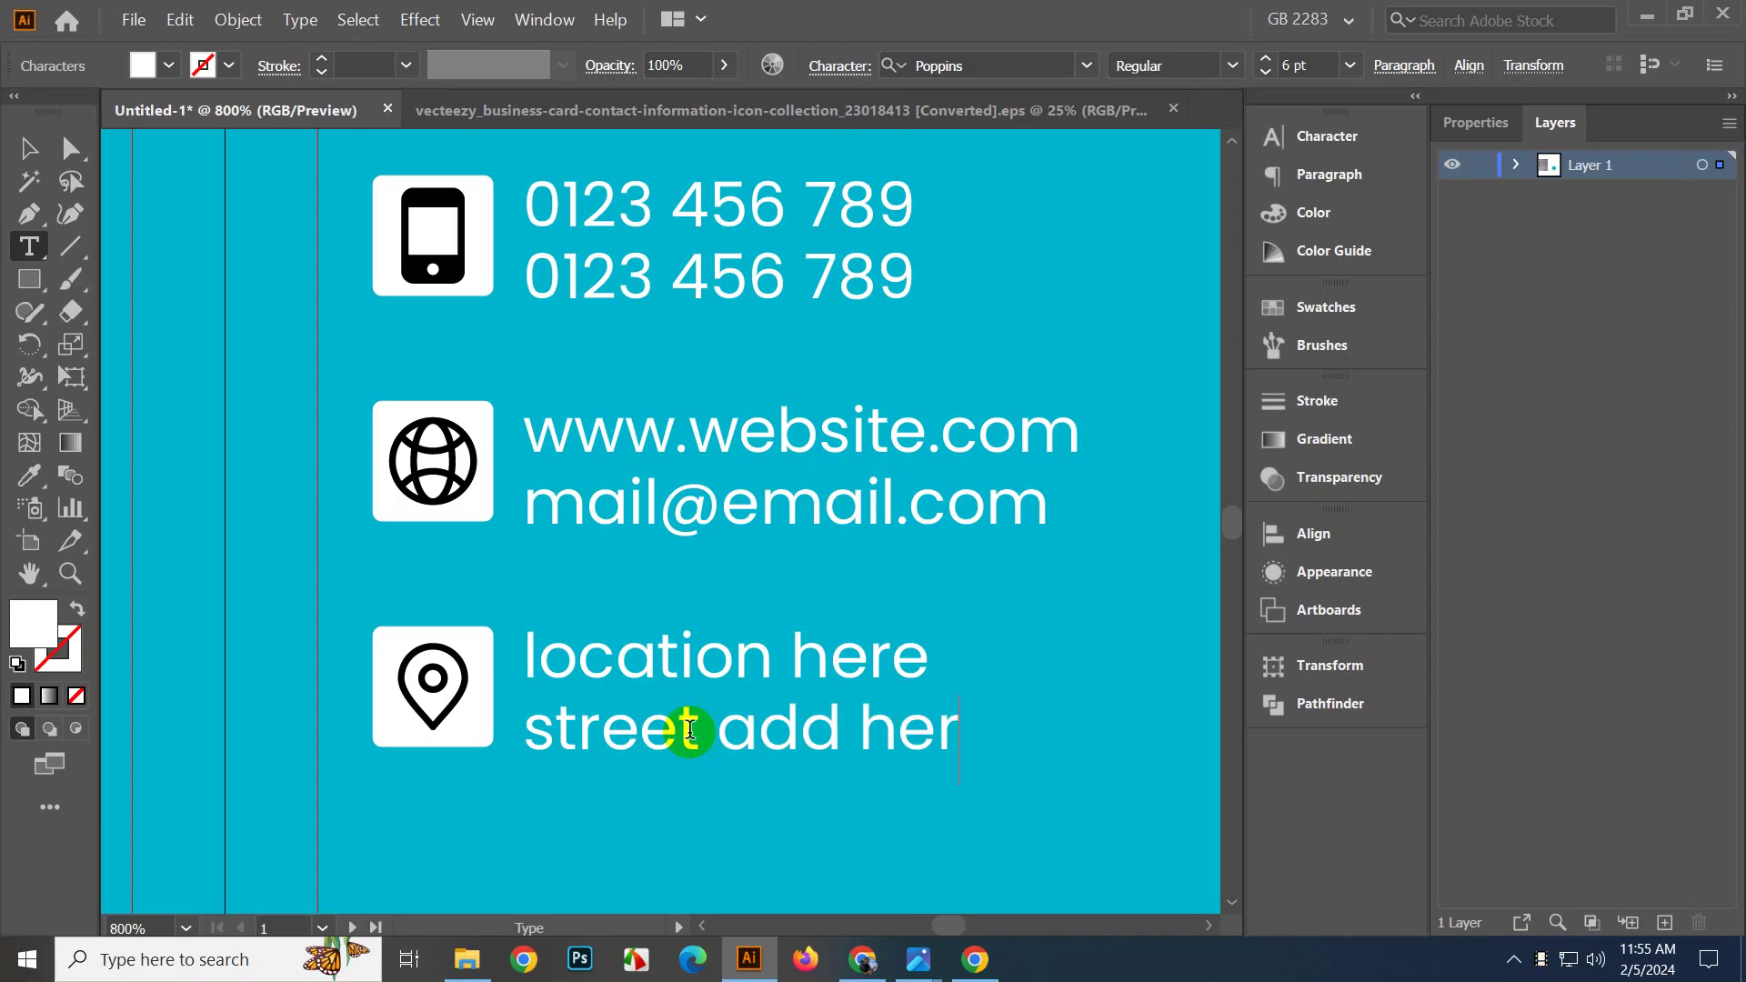
text(re, [posta)
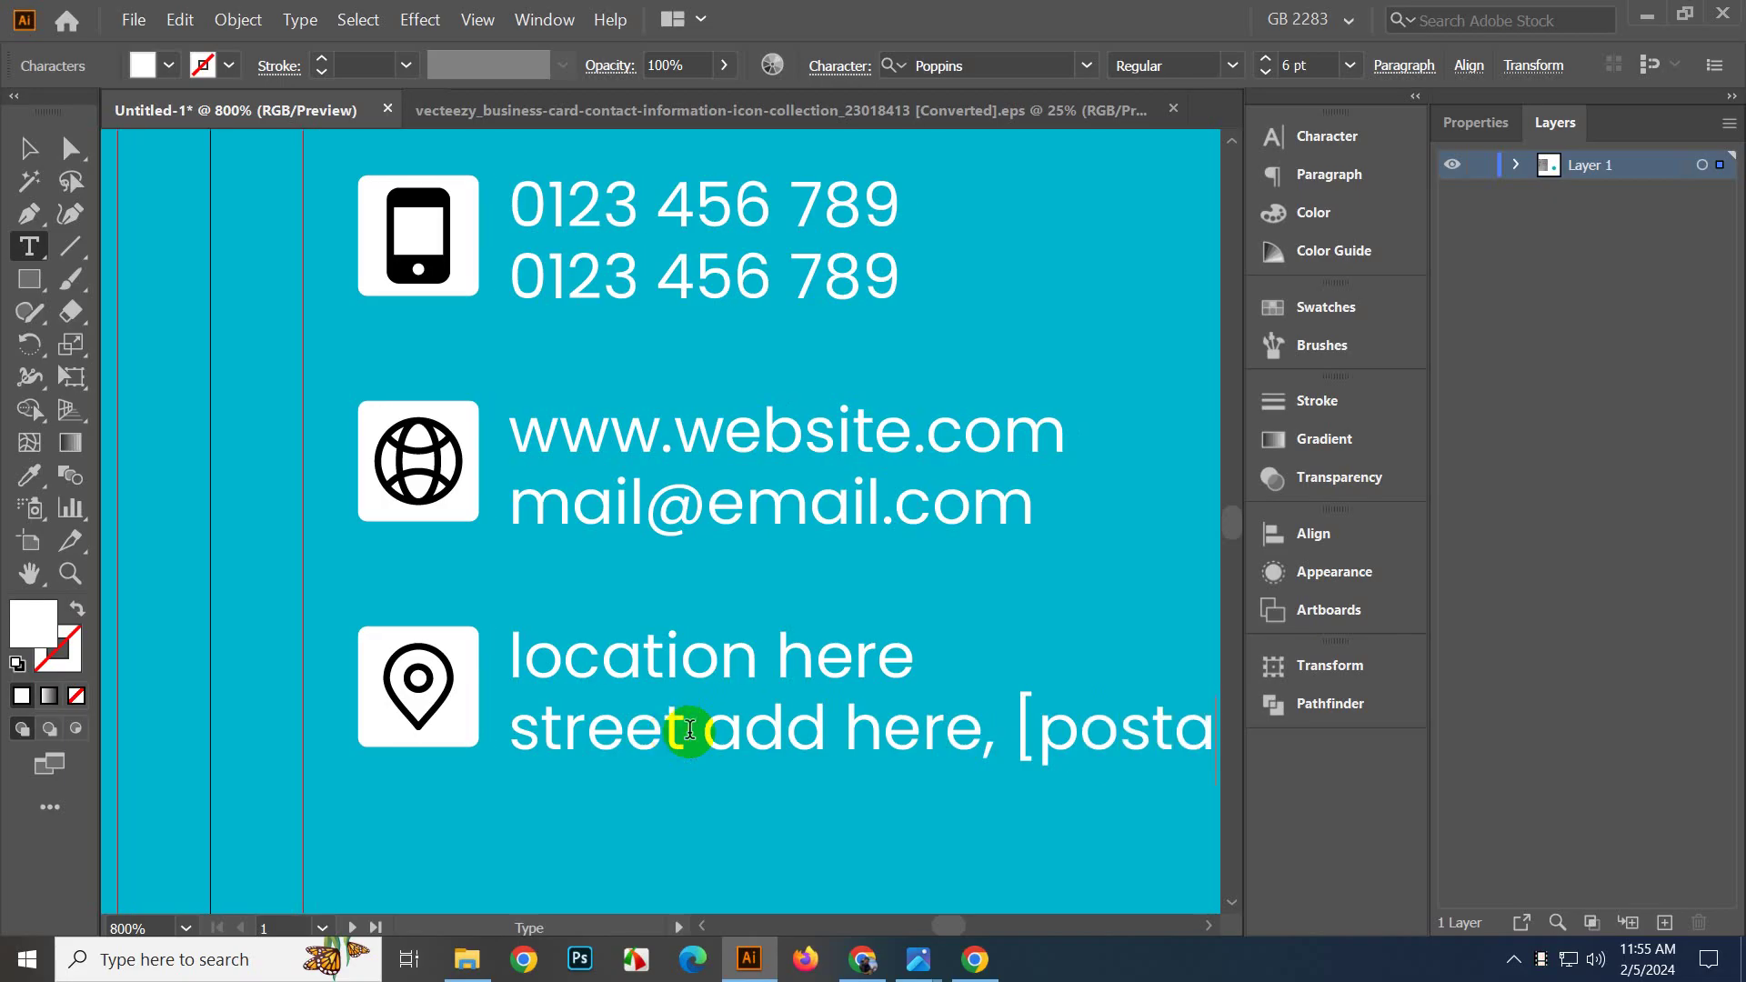
text(l co)
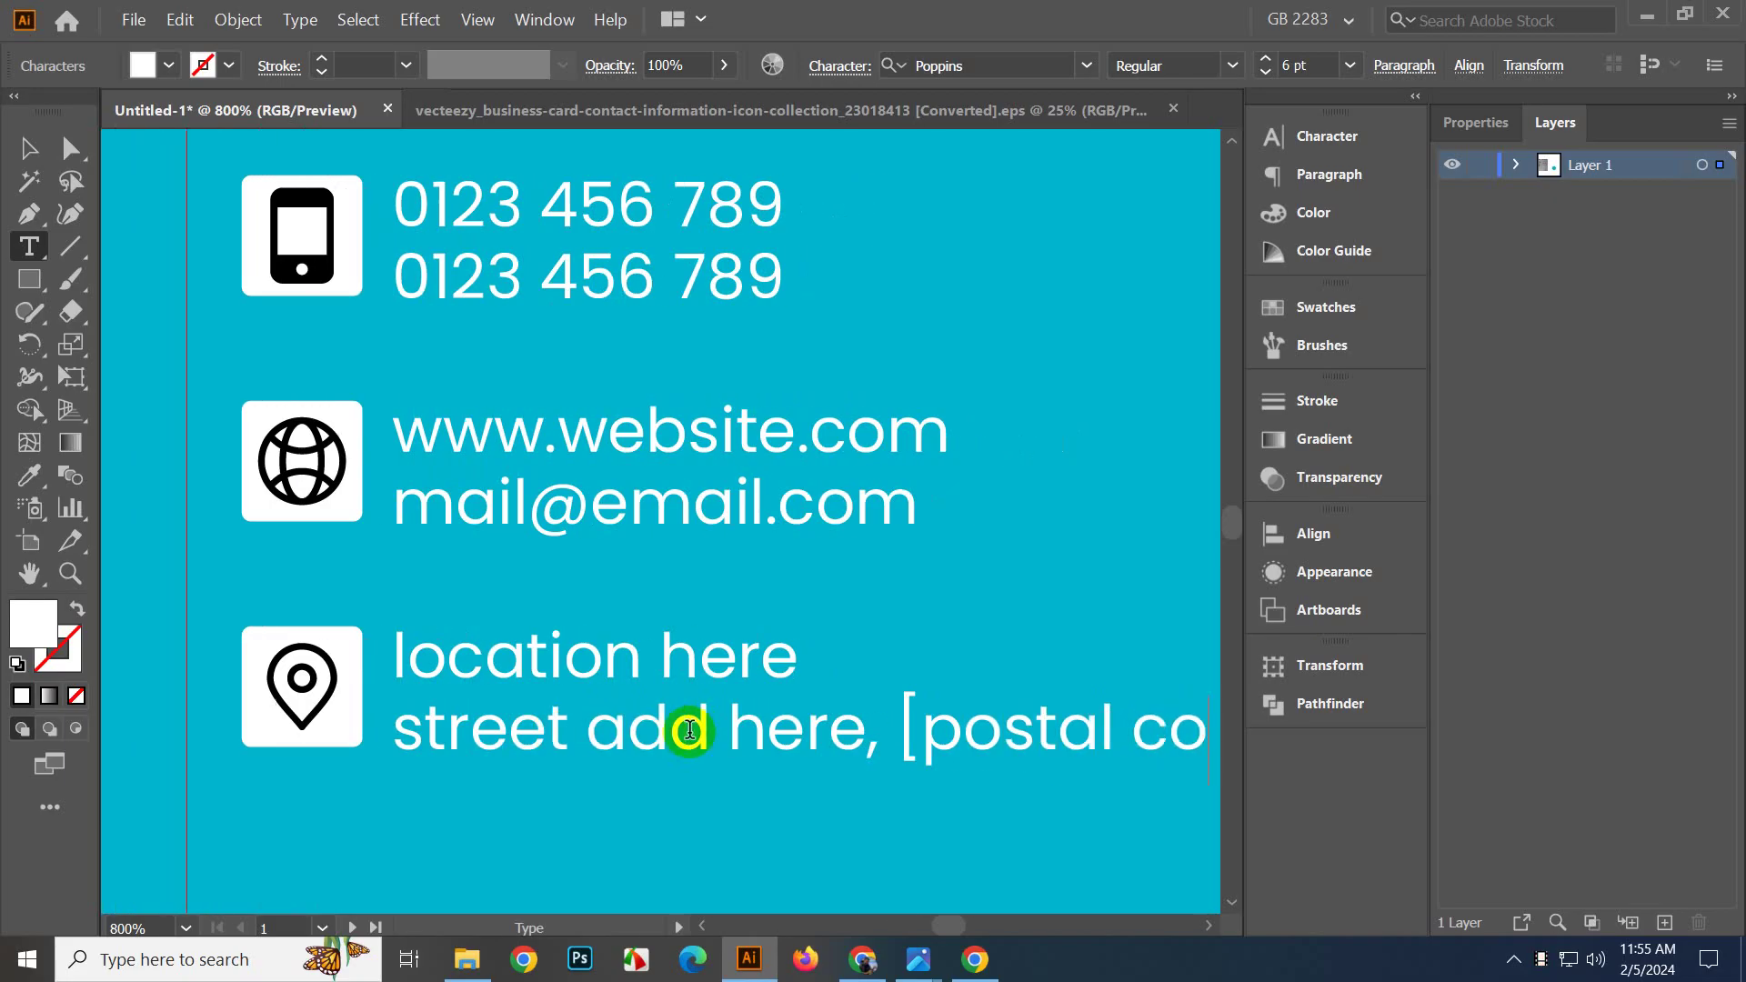
text(de)
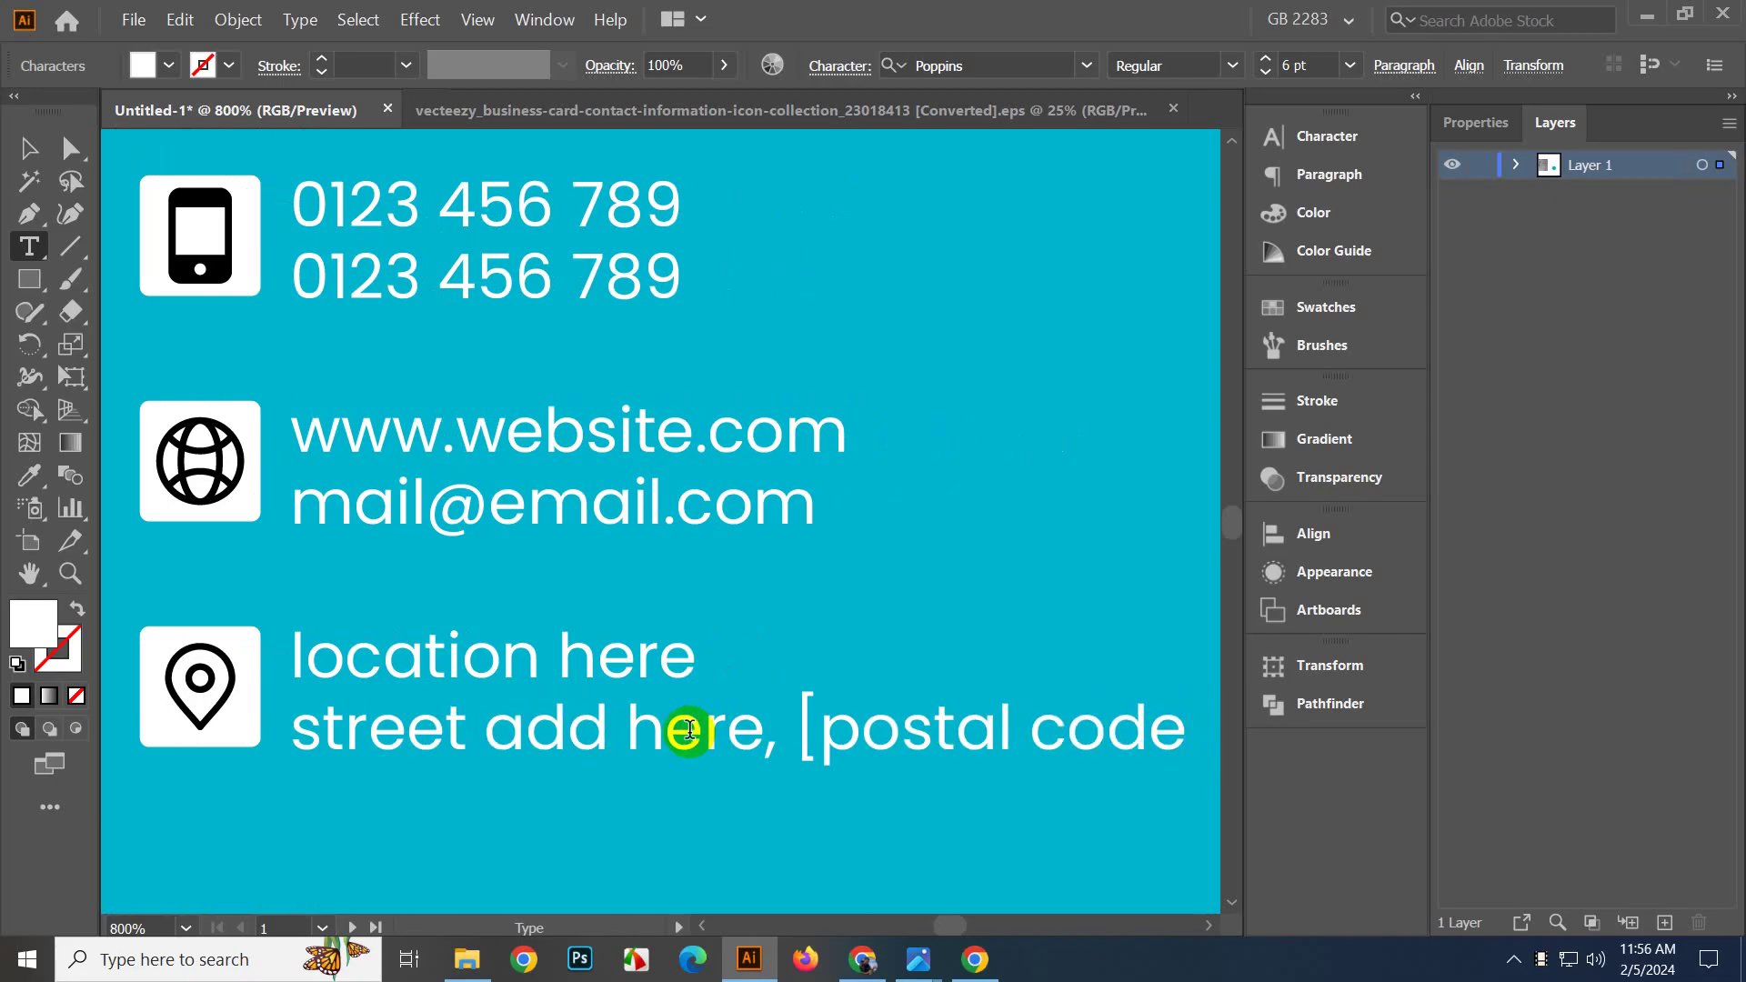
key(BackSpace)
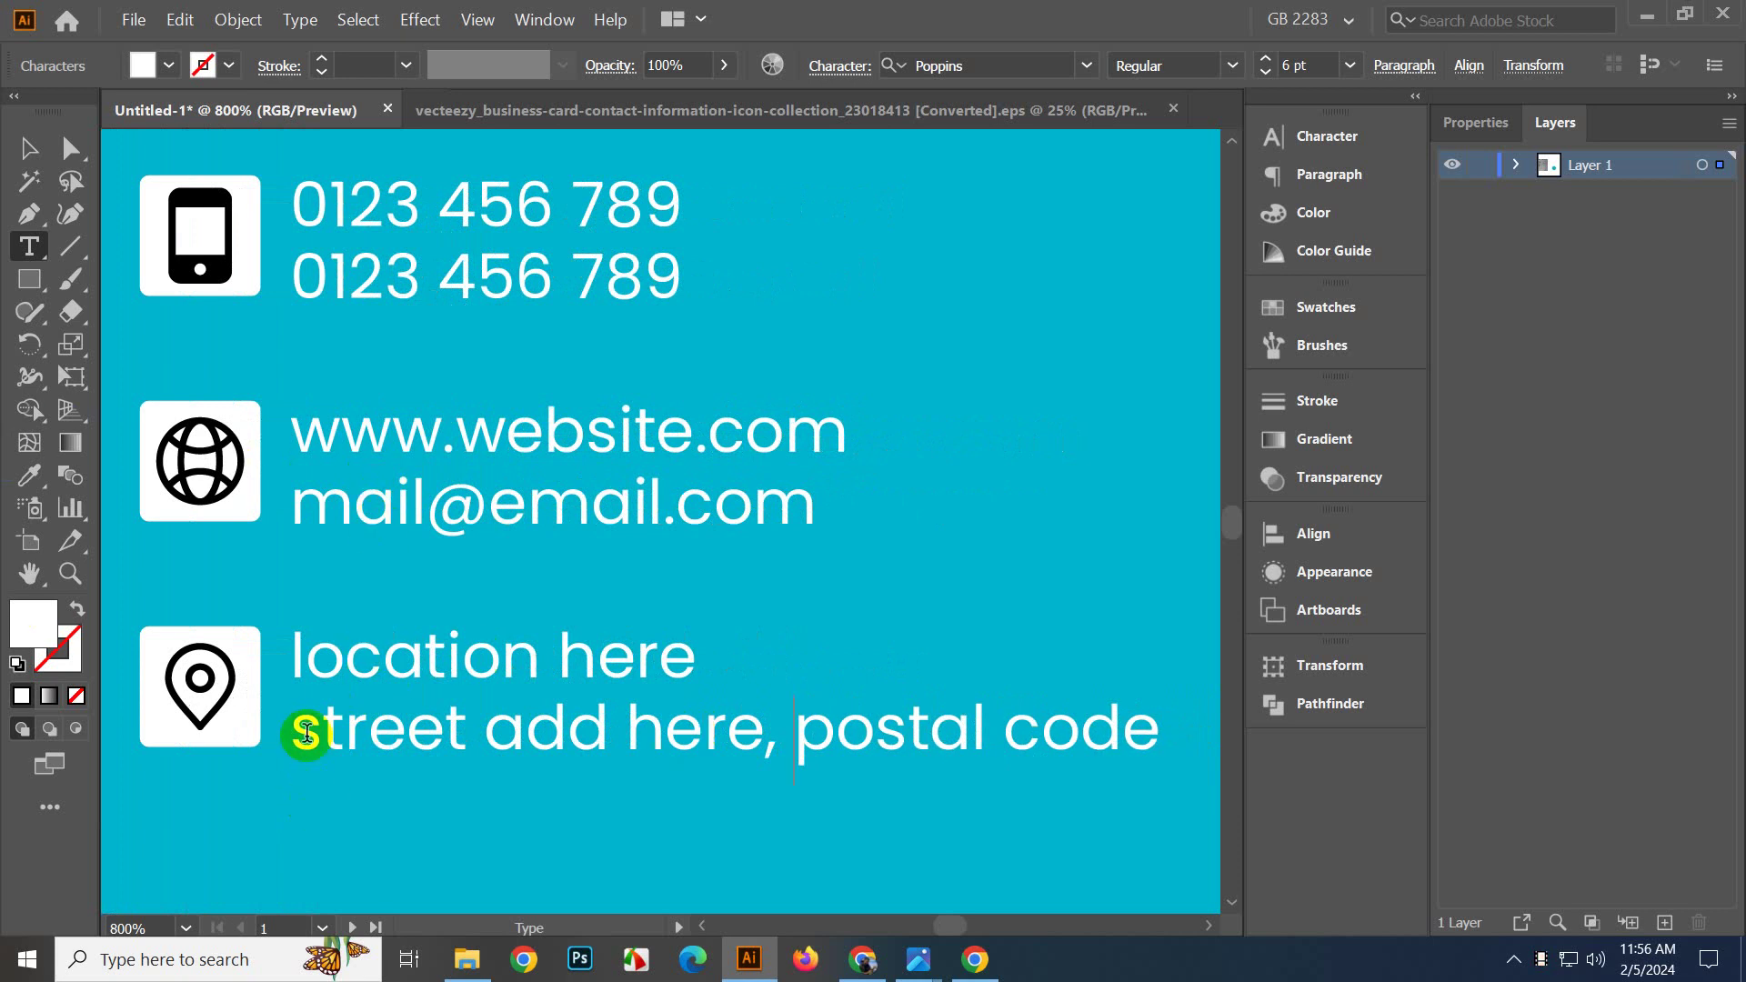
Change the two address lines beside the location pin to Title Case.
click(298, 661)
drag(295, 659, 506, 707)
scroll(700, 771, down, 4)
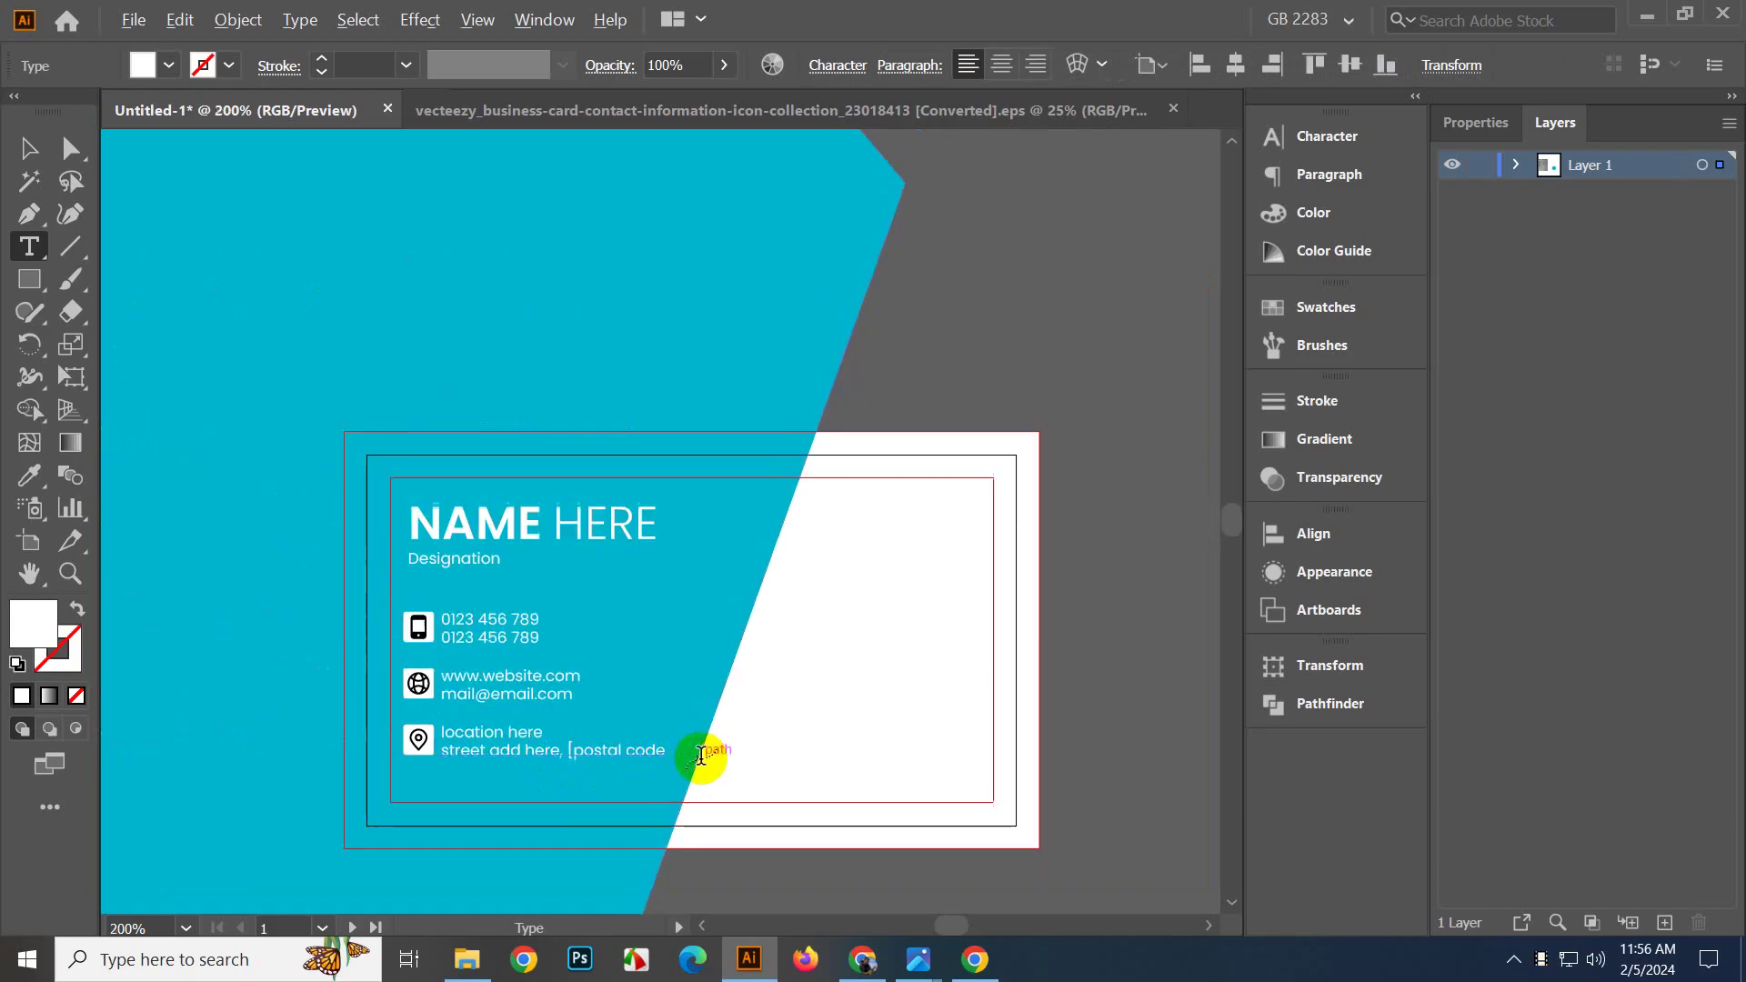
click(26, 150)
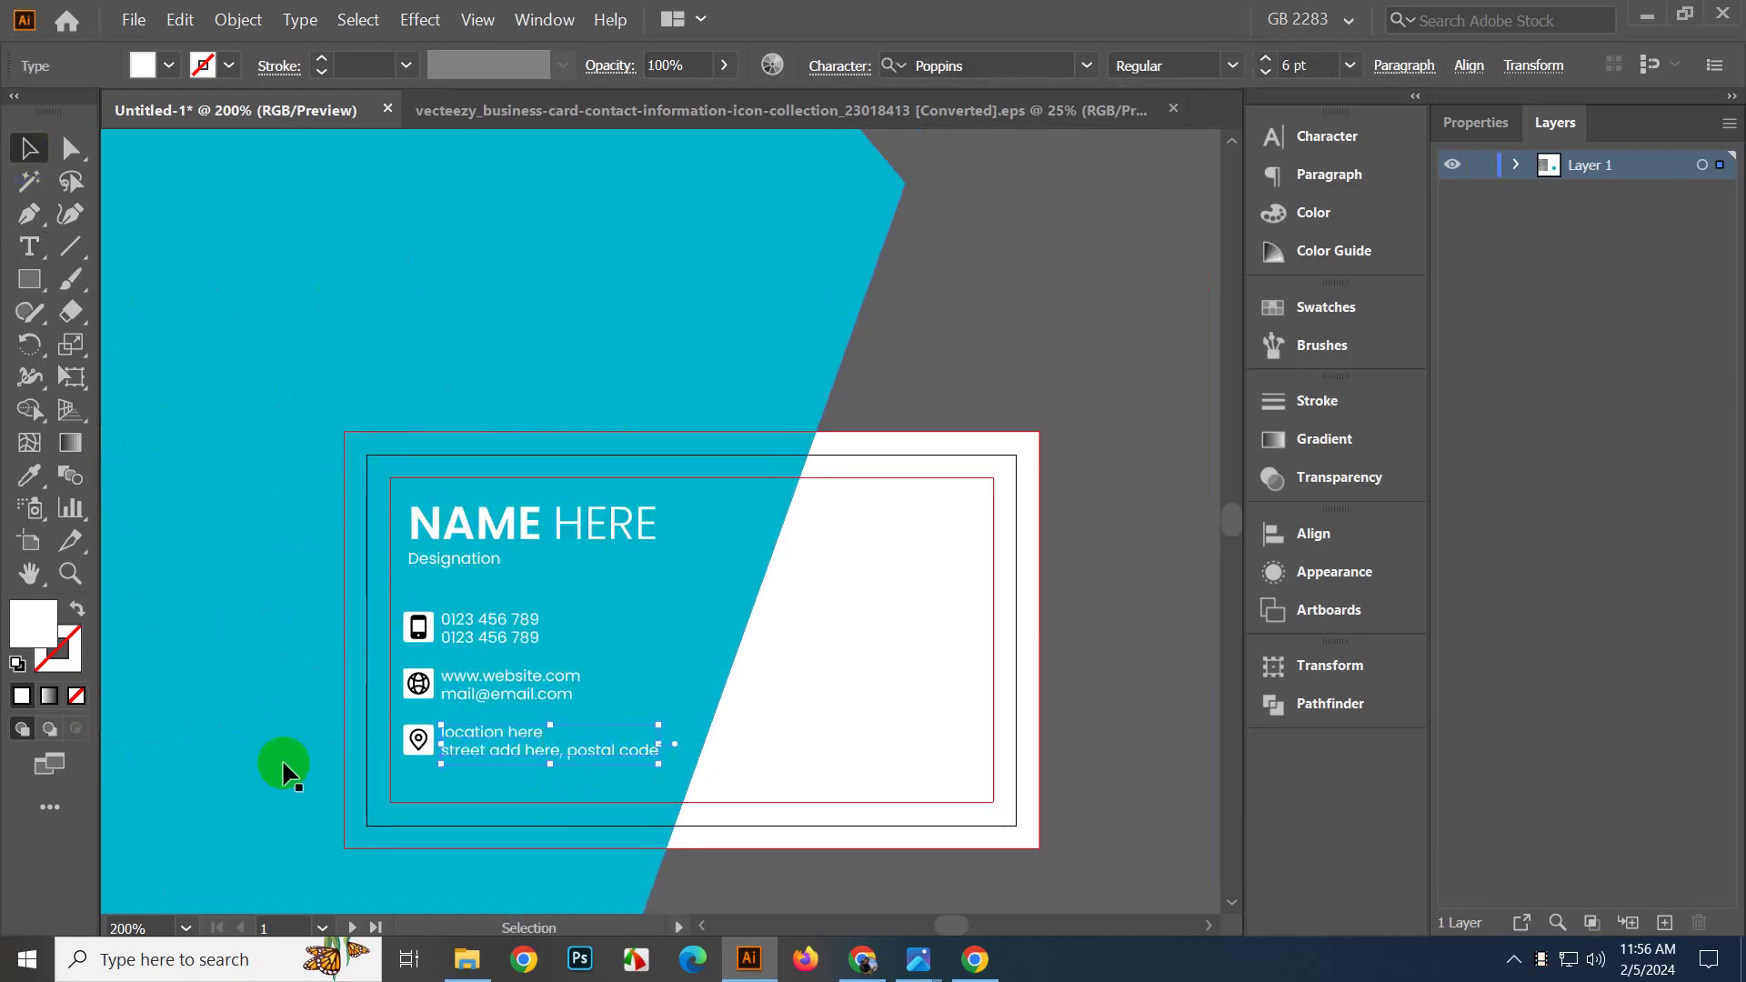
scroll(506, 749, up, 2)
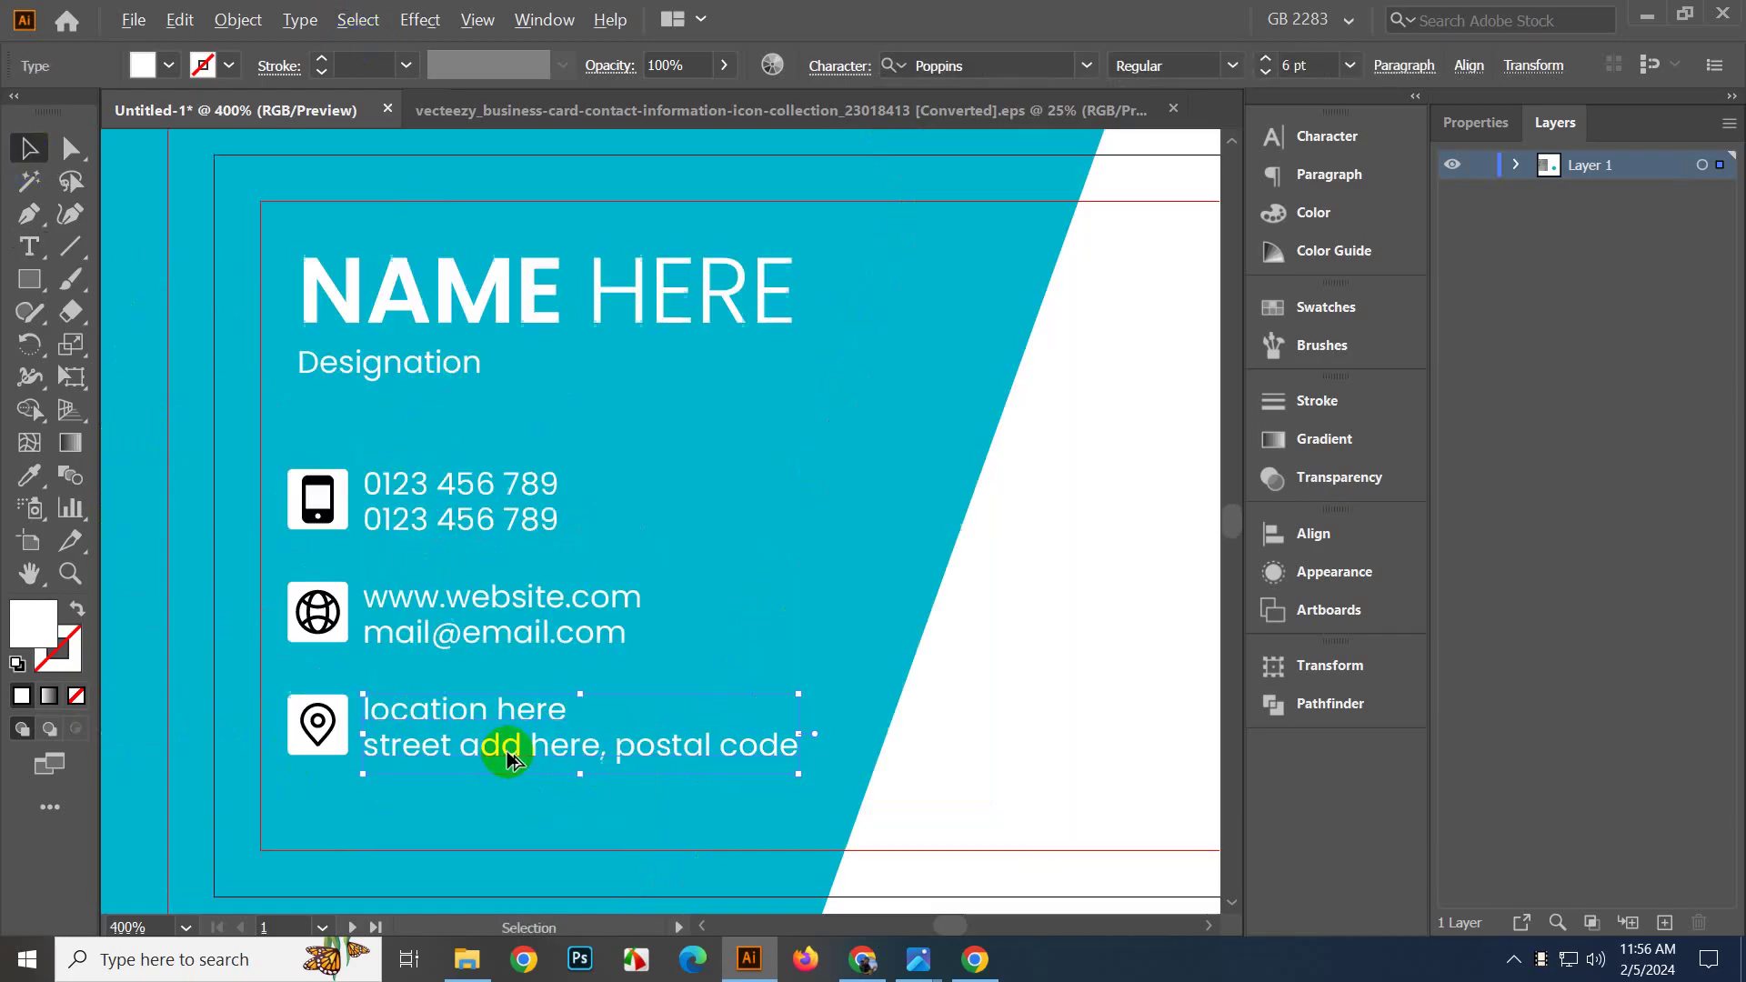
scroll(300, 682, up, 2)
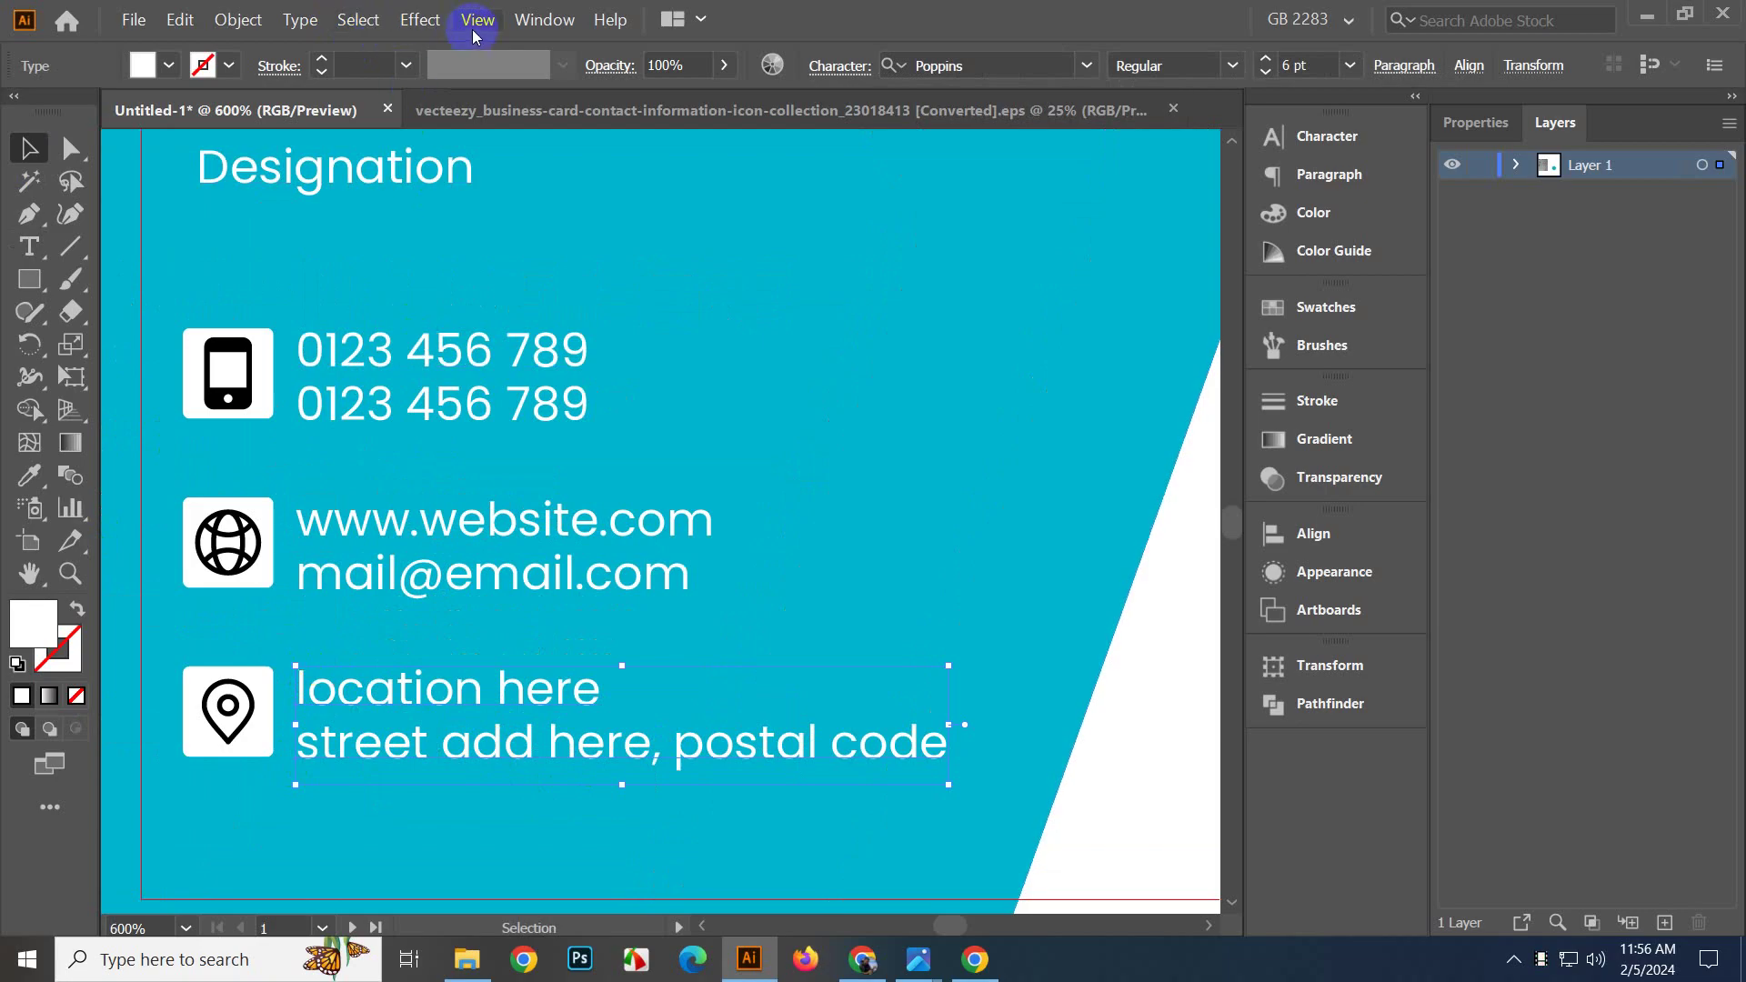
click(299, 20)
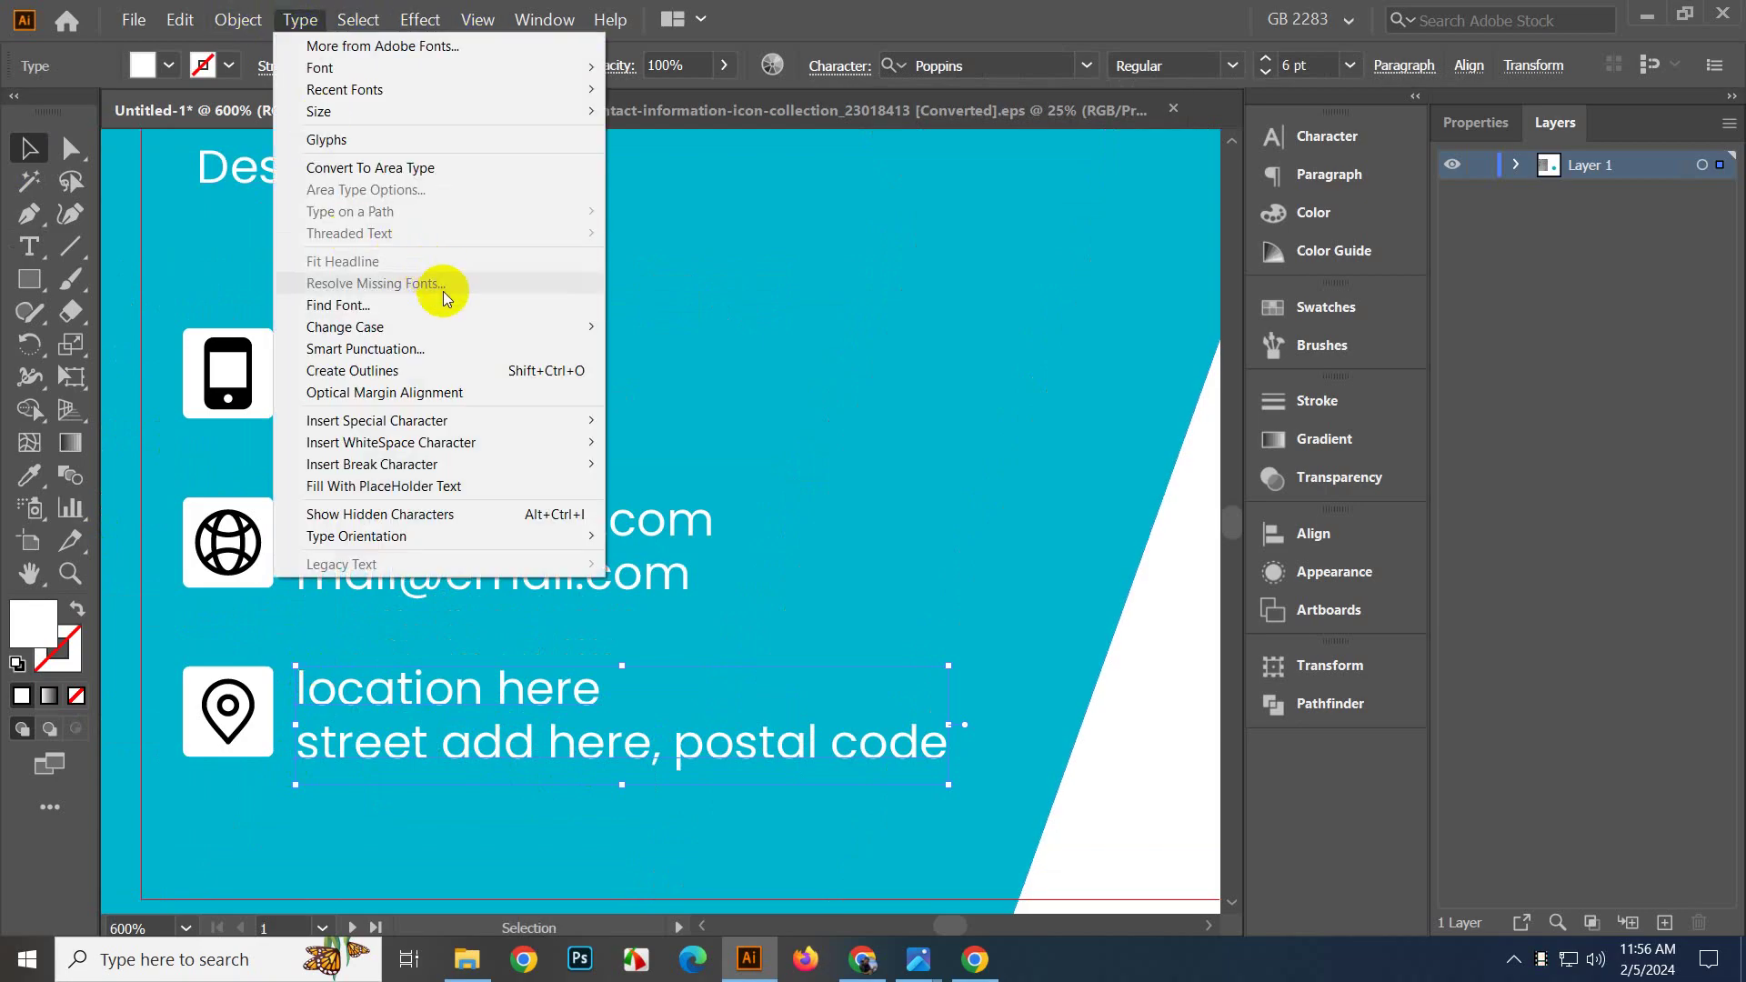
mouse_move(464, 327)
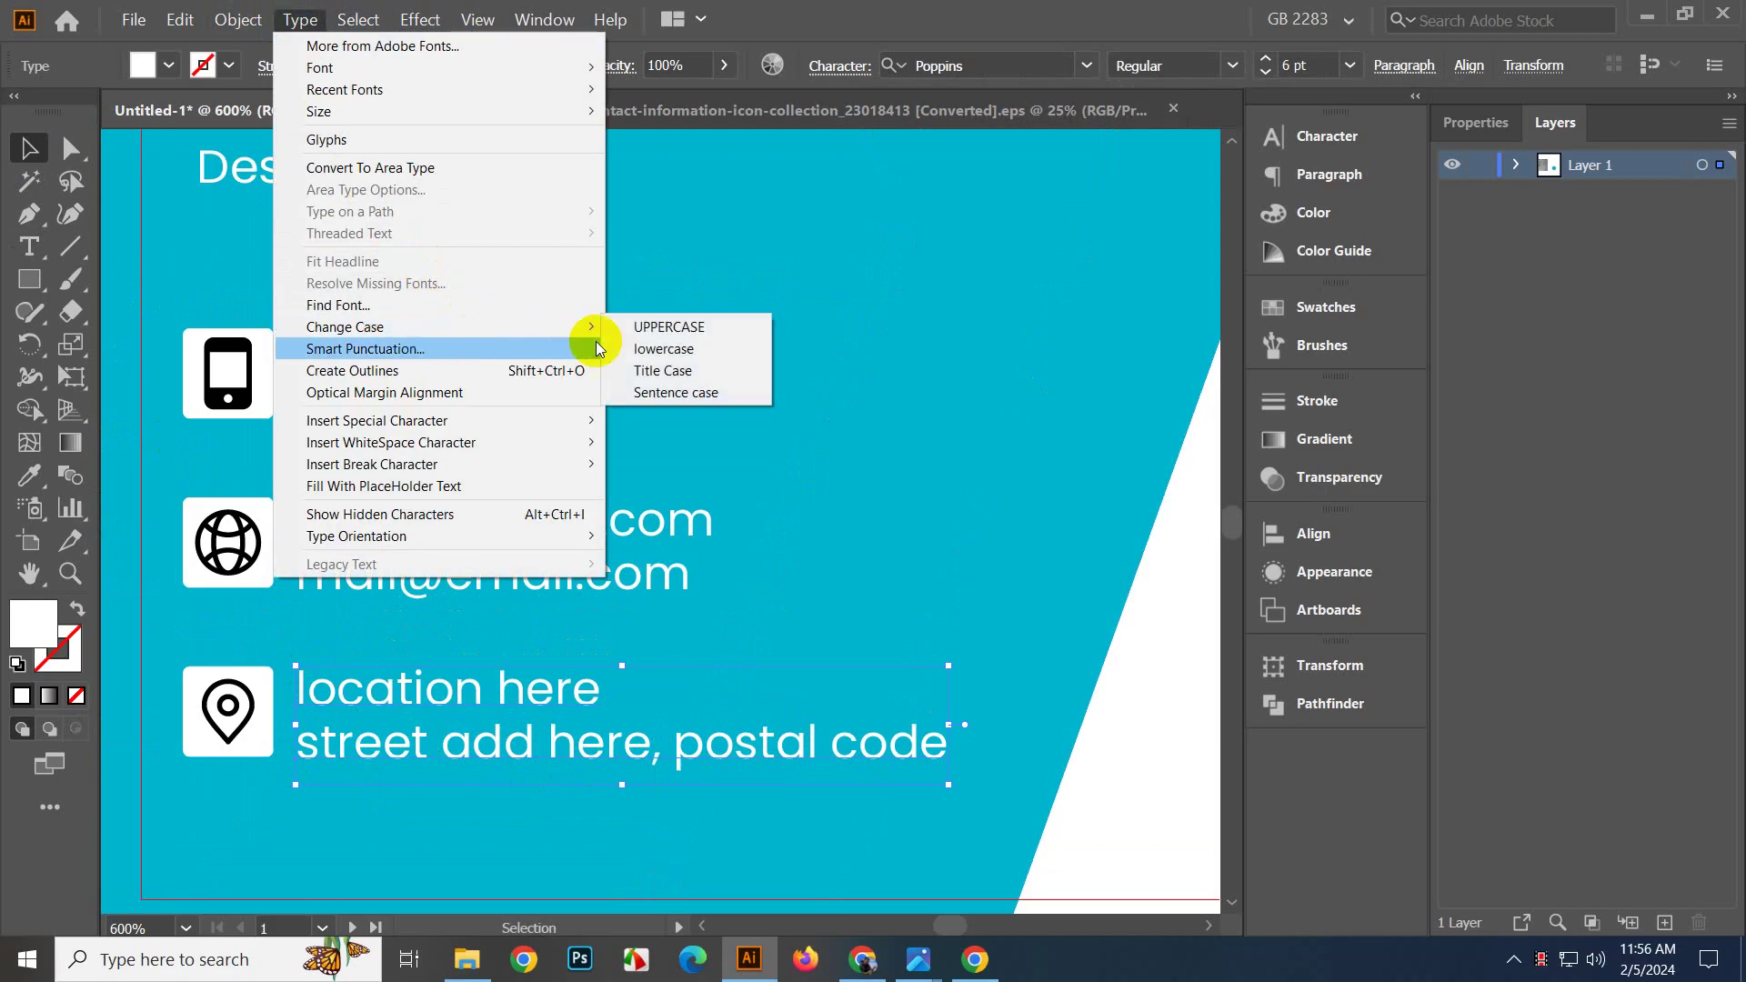
click(698, 370)
triple_click(400, 739)
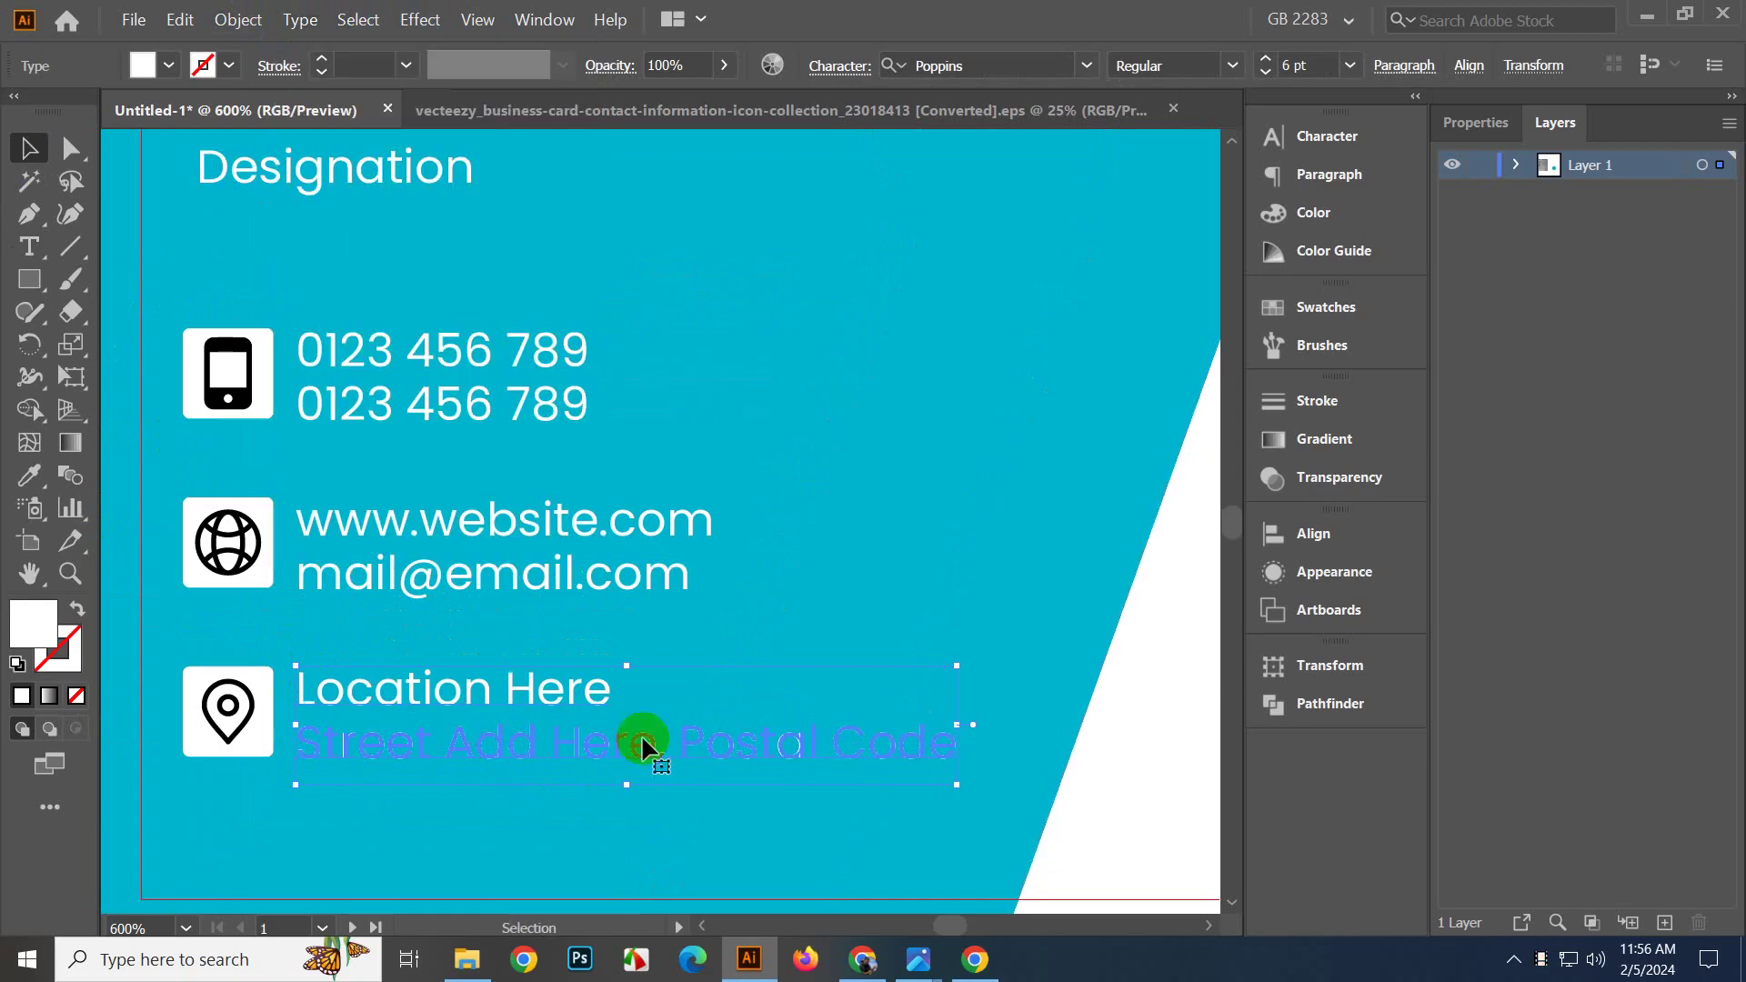
click(758, 833)
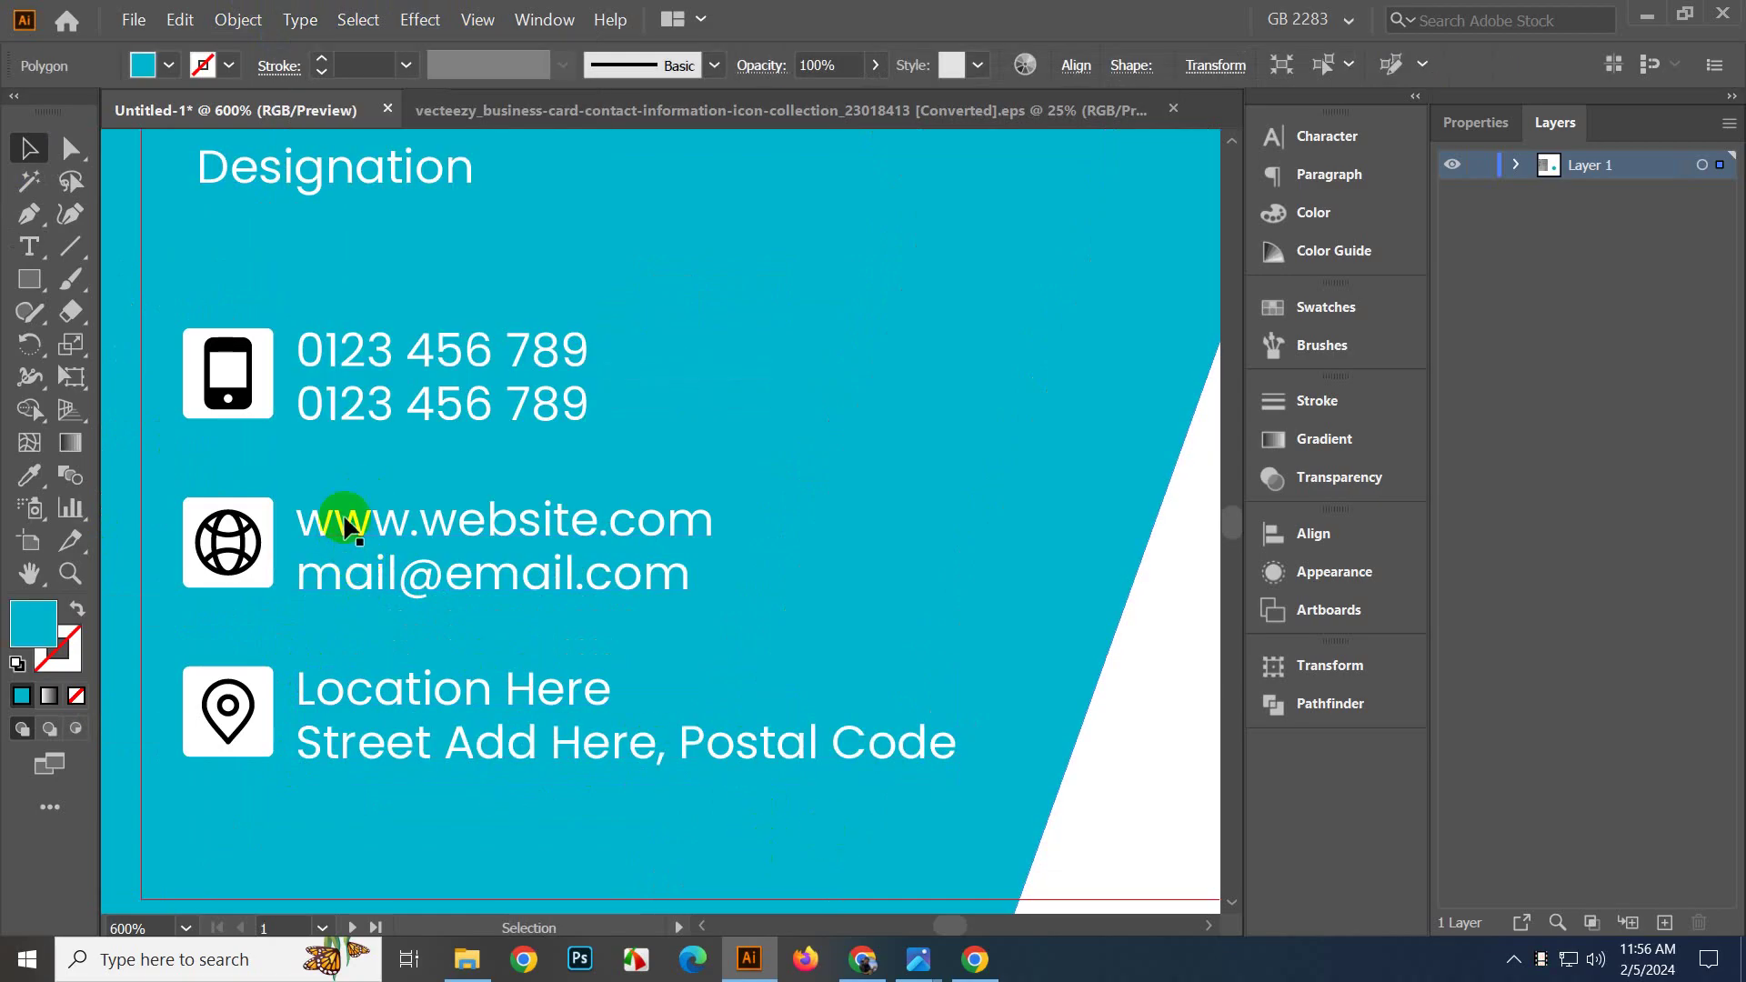
Examine the card's overall layout and how the name, designation and contact rows line up.
scroll(818, 785, down, 3)
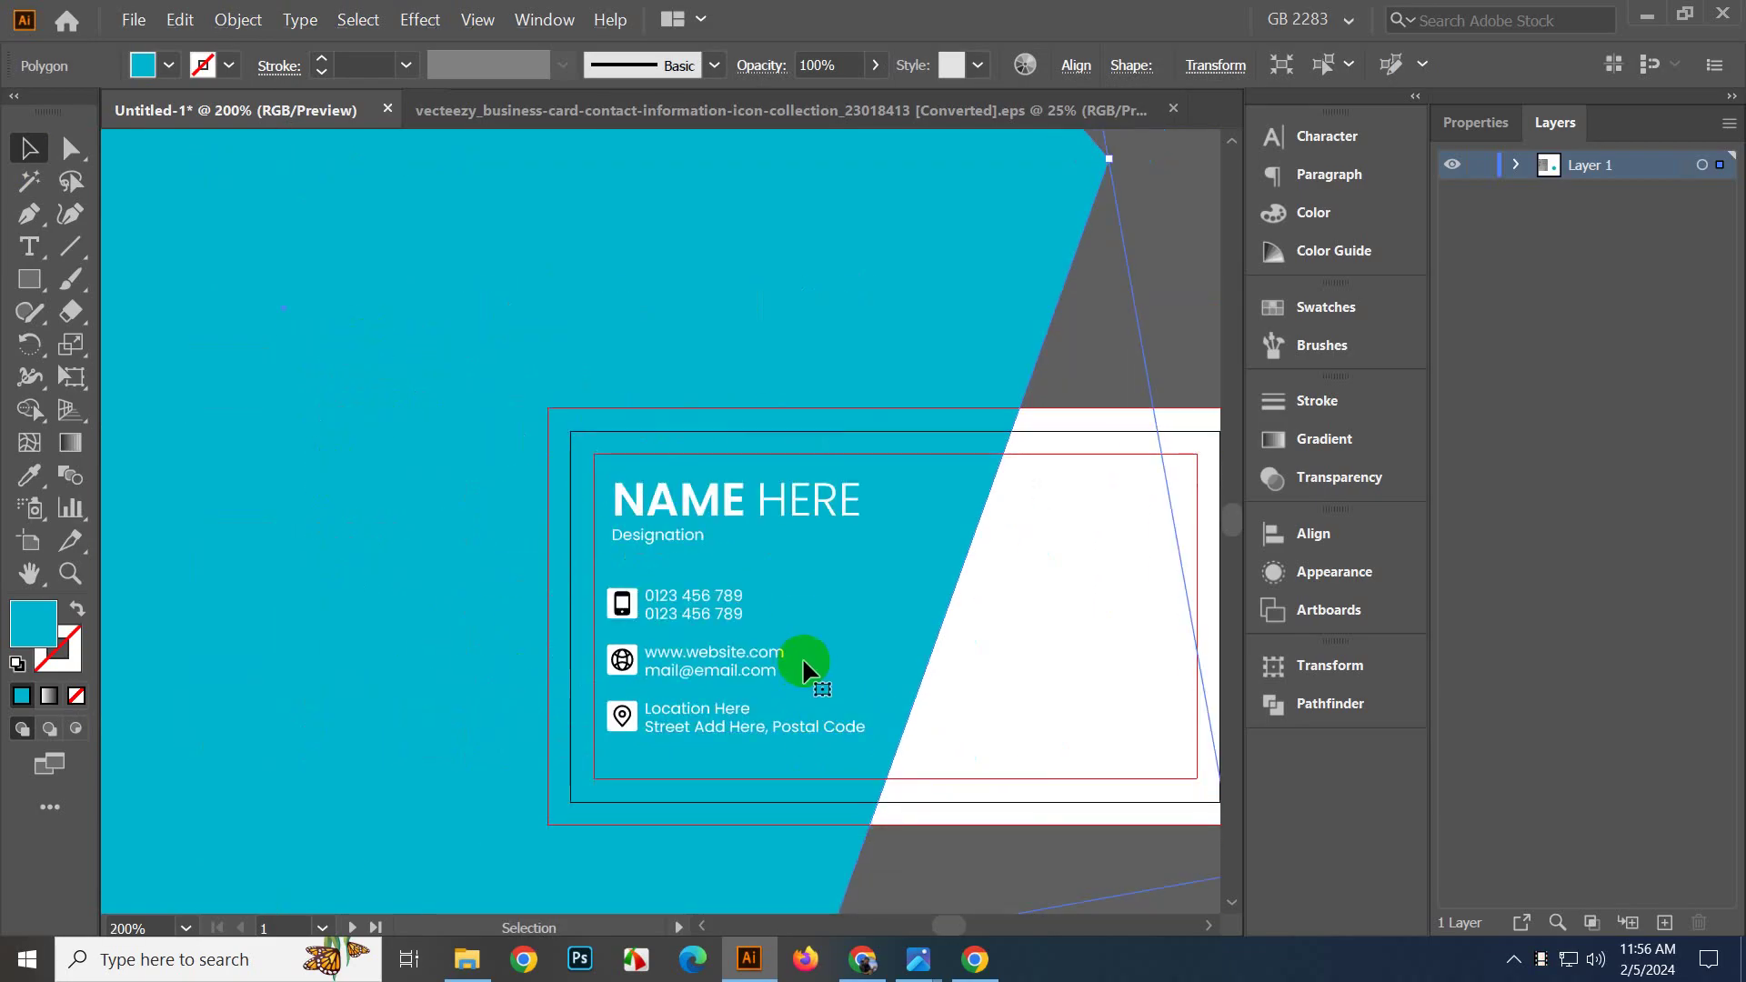
drag(967, 841, 760, 689)
scroll(507, 611, up, 1)
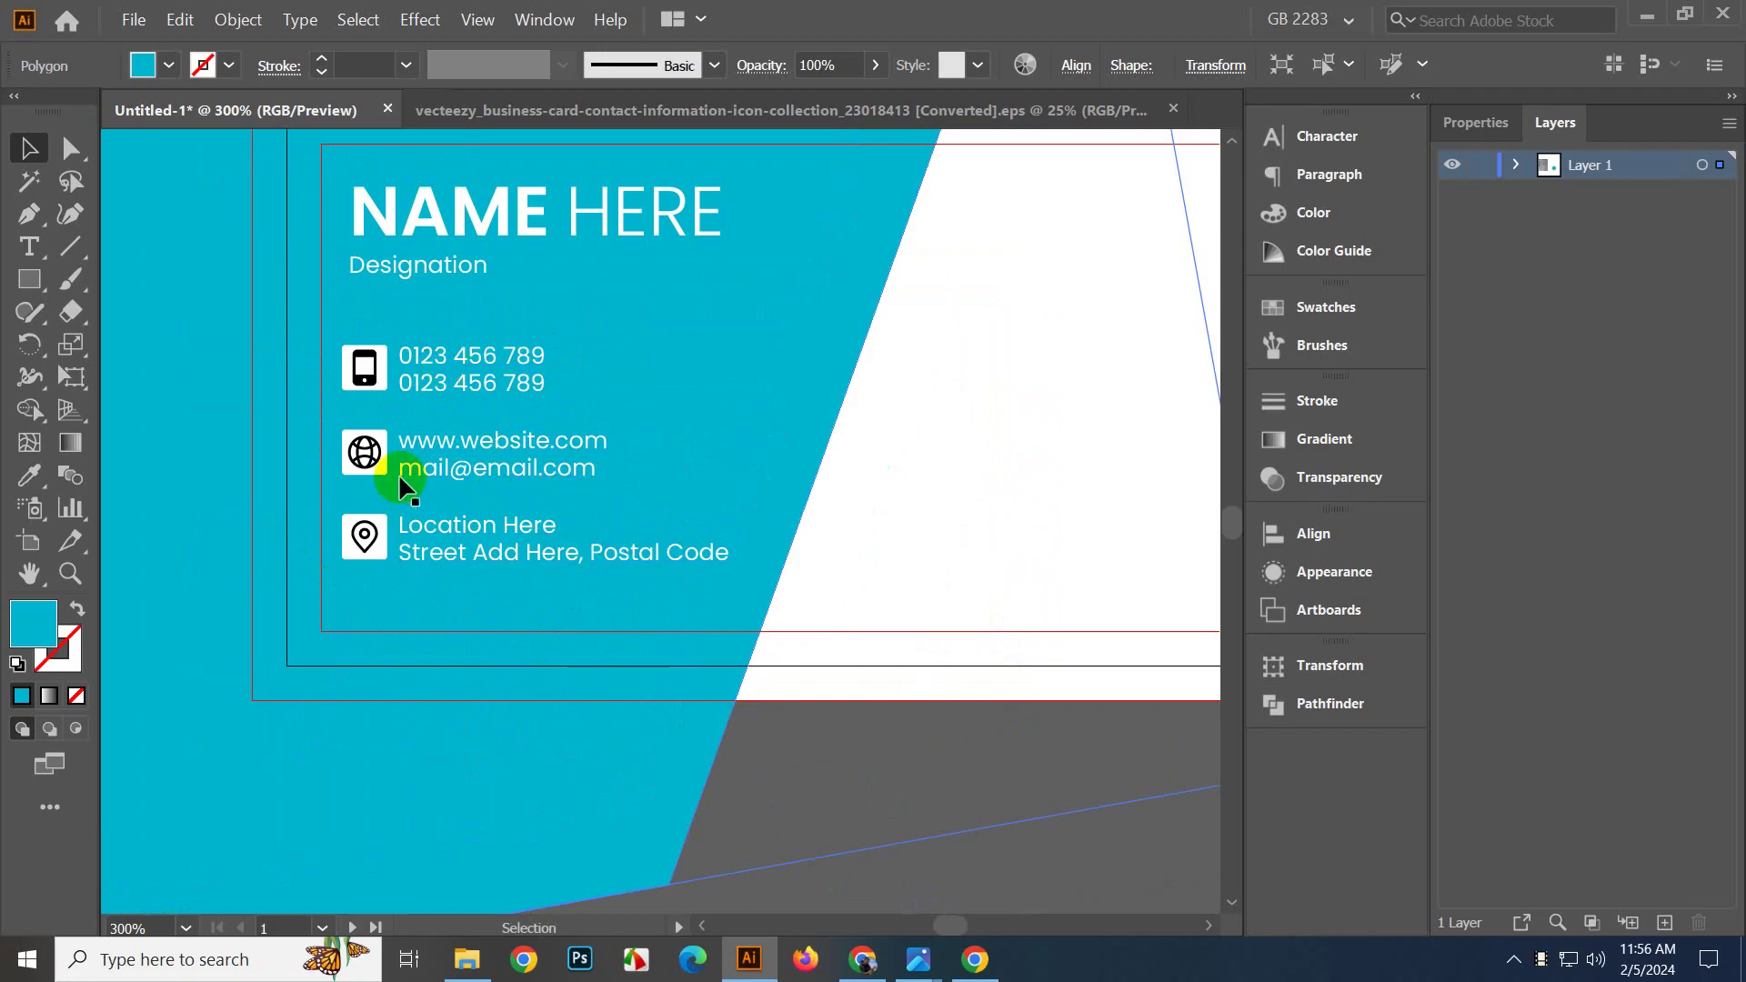
scroll(385, 449, down, 3)
click(680, 647)
drag(679, 646, 811, 656)
scroll(543, 747, up, 2)
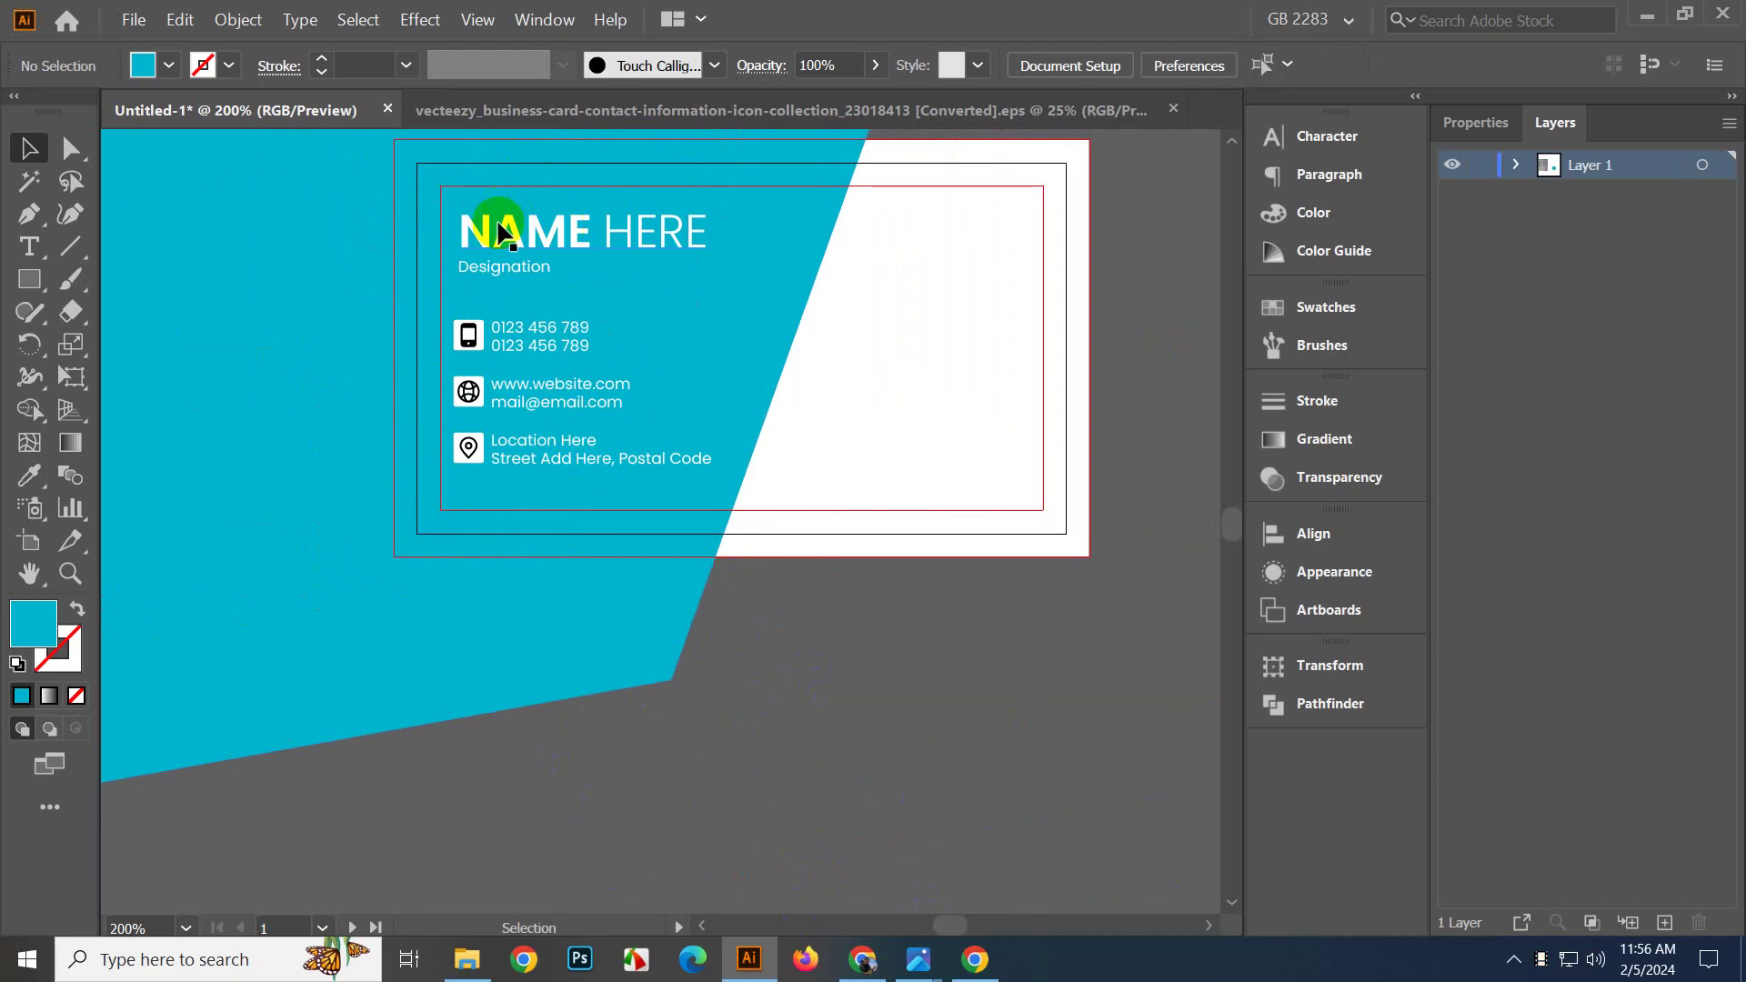
scroll(475, 258, up, 3)
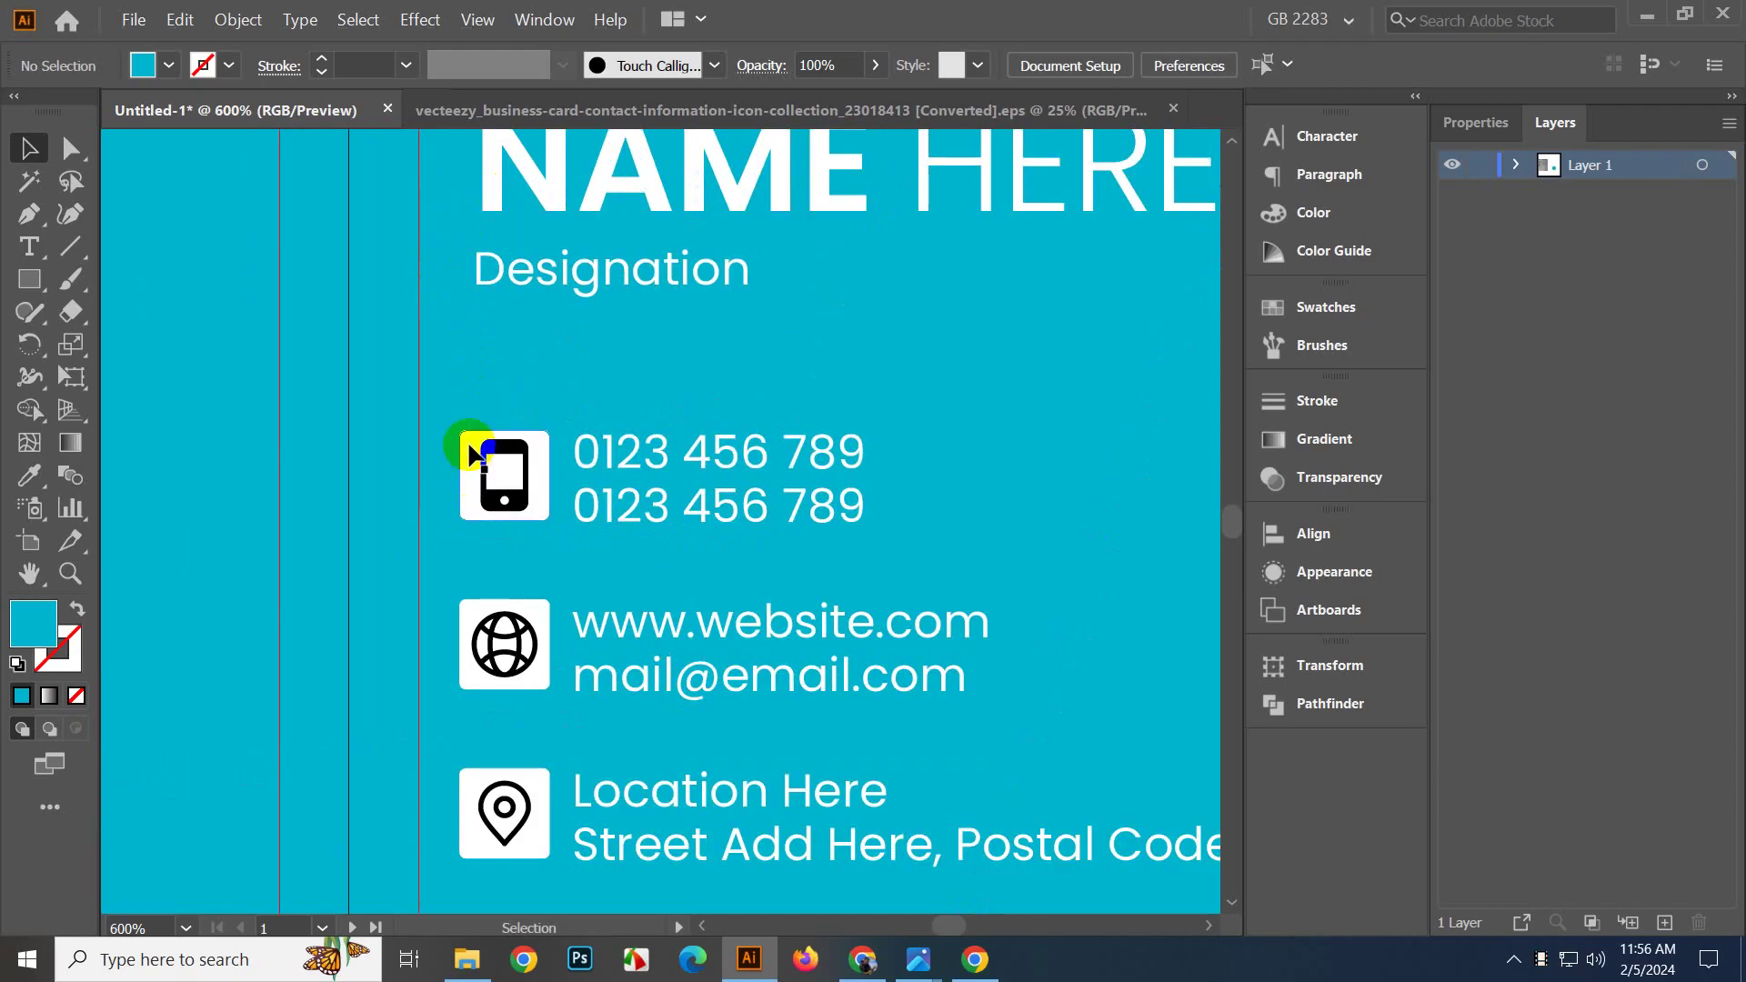
scroll(510, 433, up, 1)
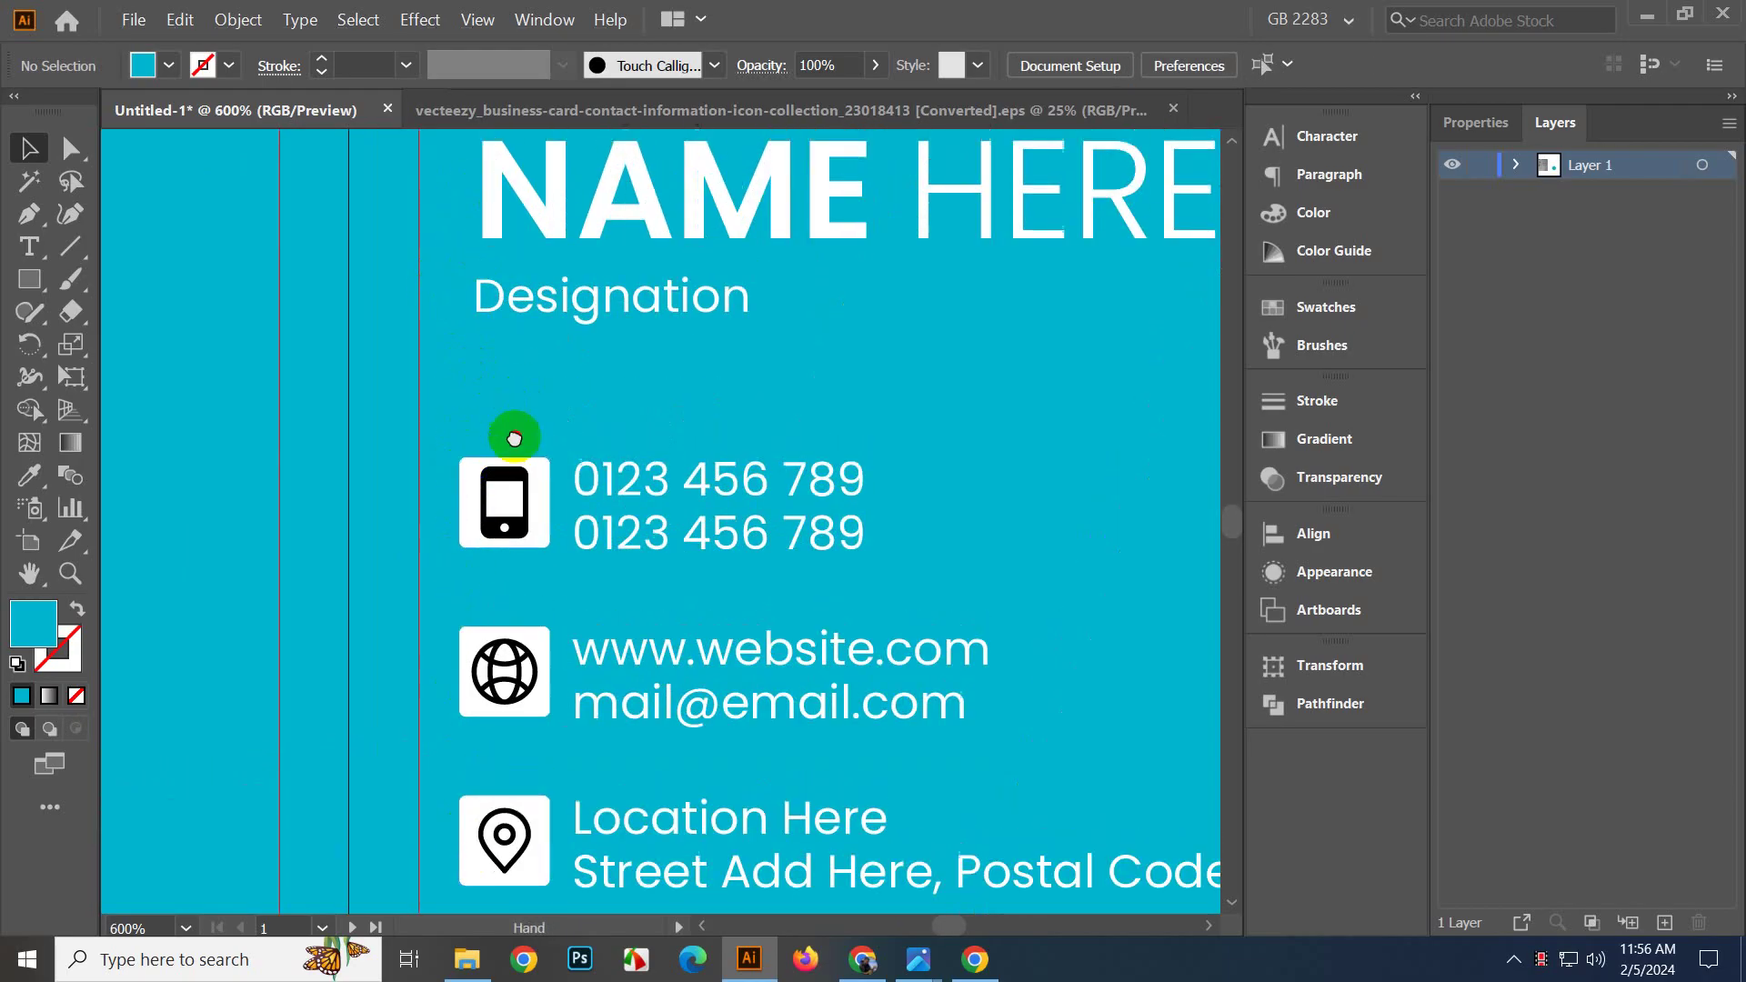
Left-align the designation and the name heading with the phone contact row.
click(510, 315)
shift+click(462, 494)
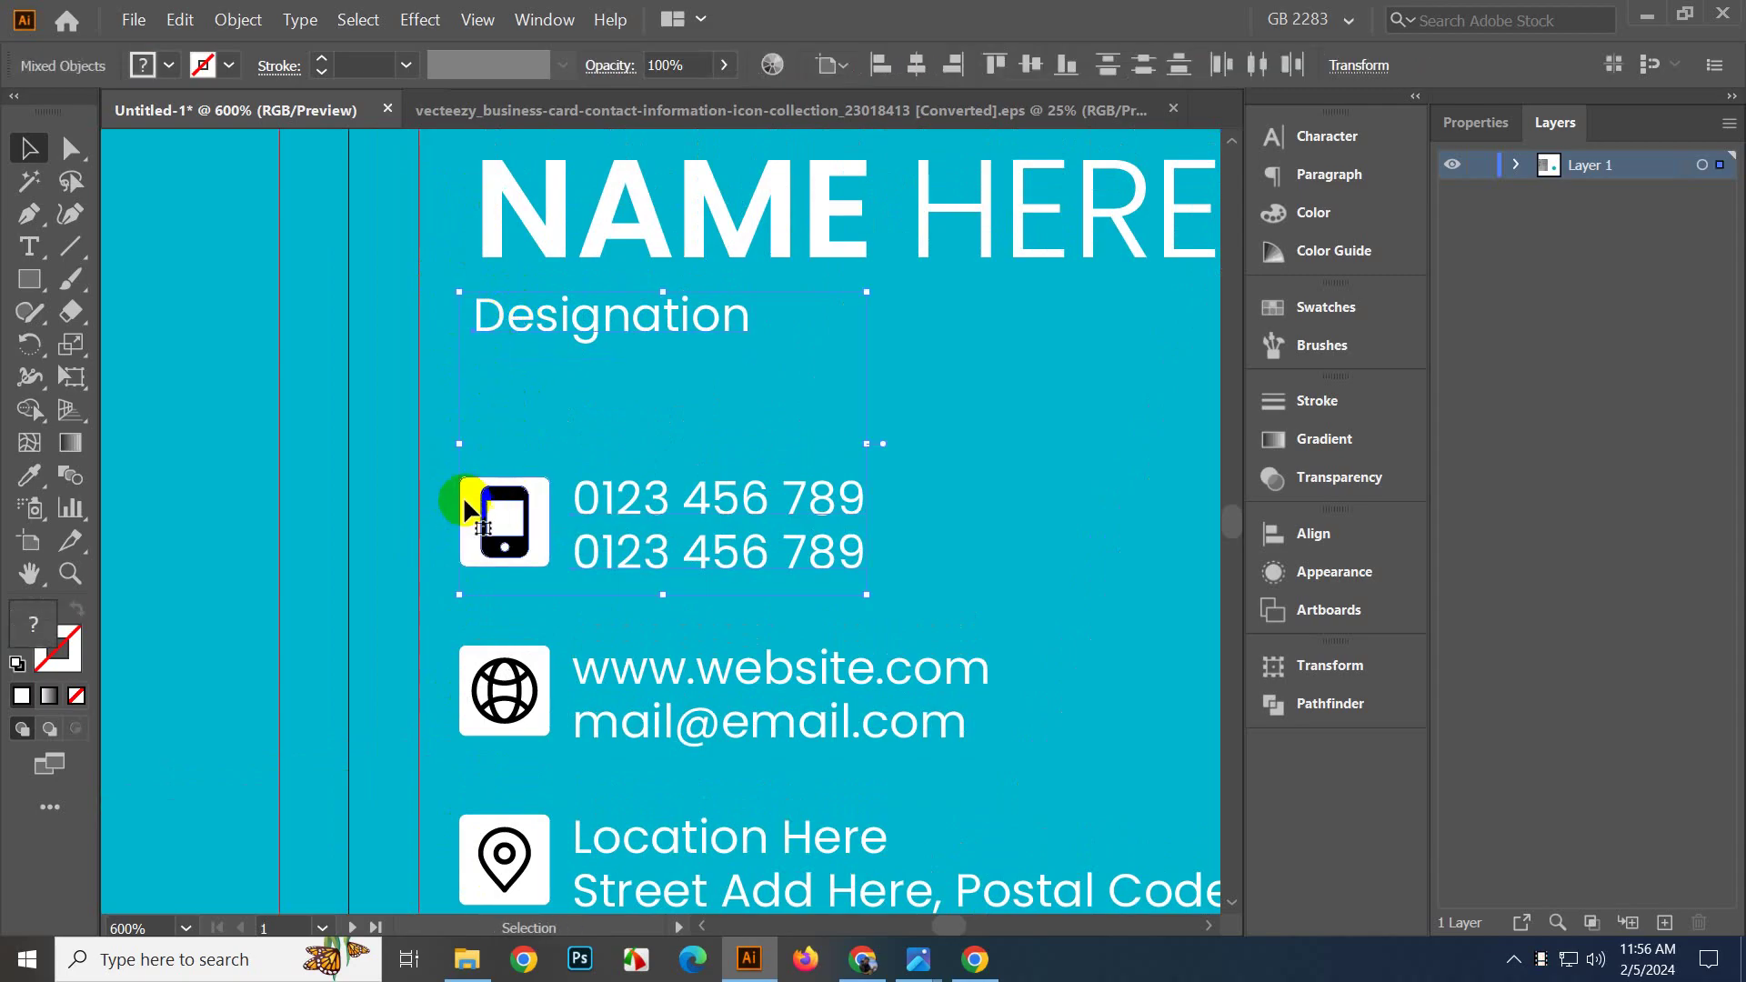
click(867, 77)
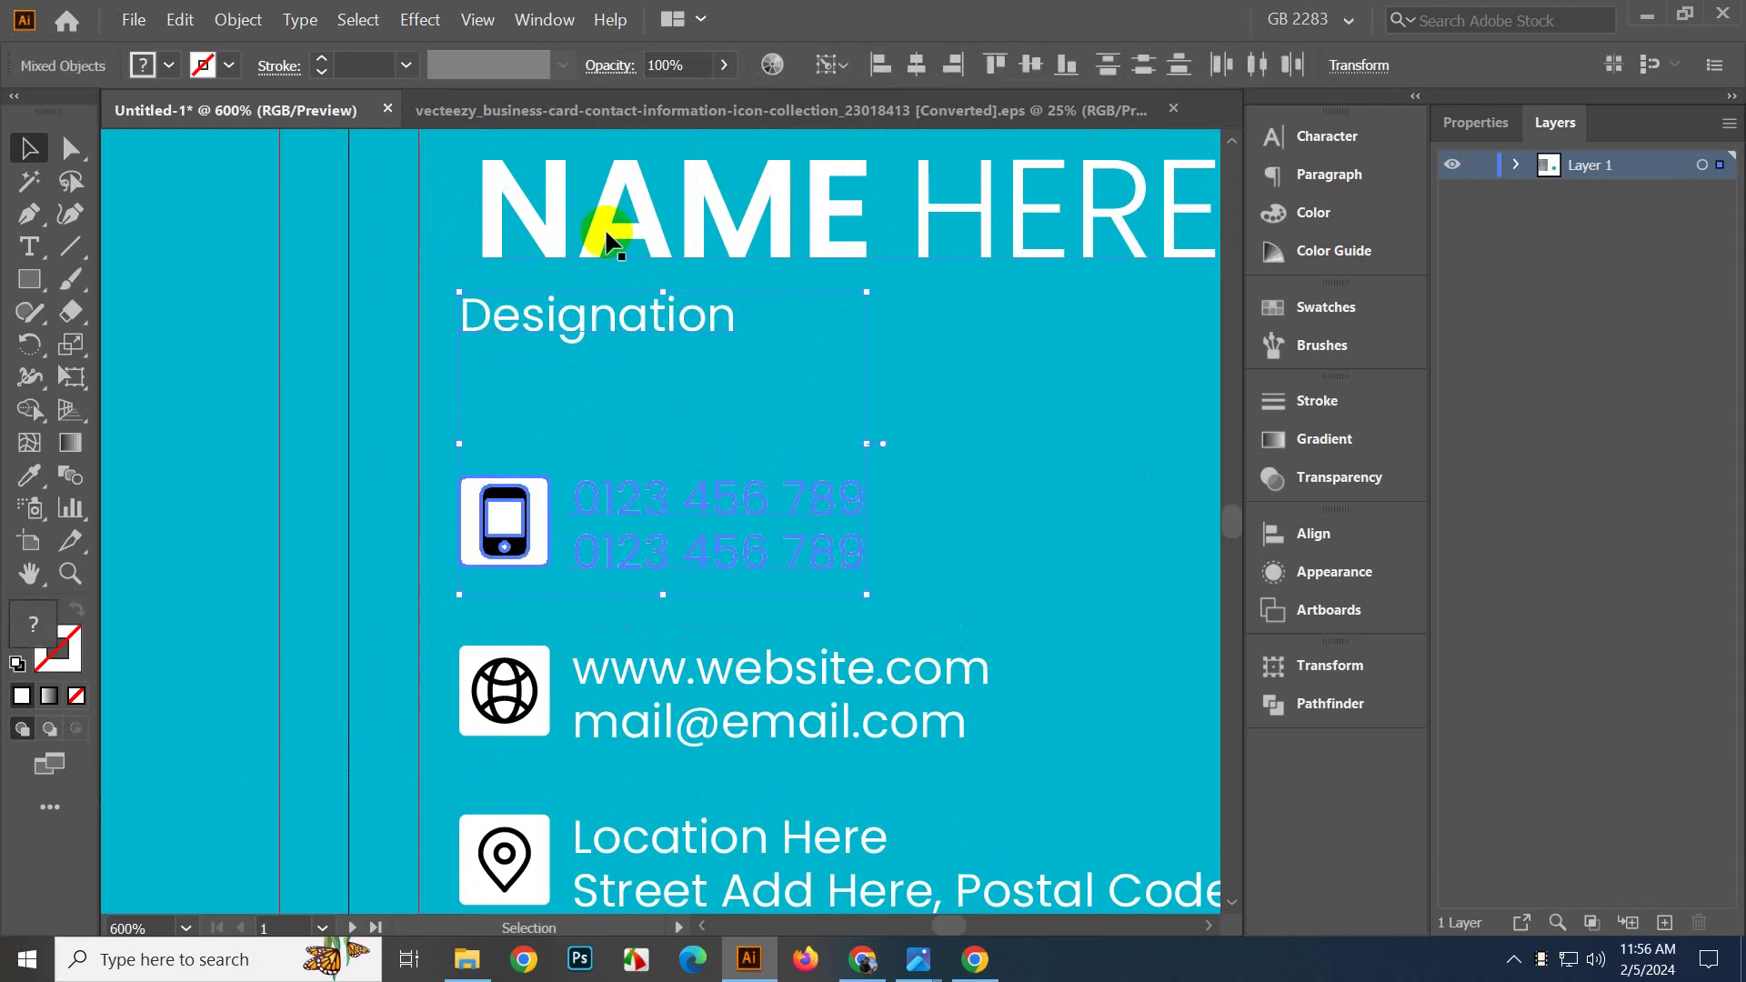
click(564, 226)
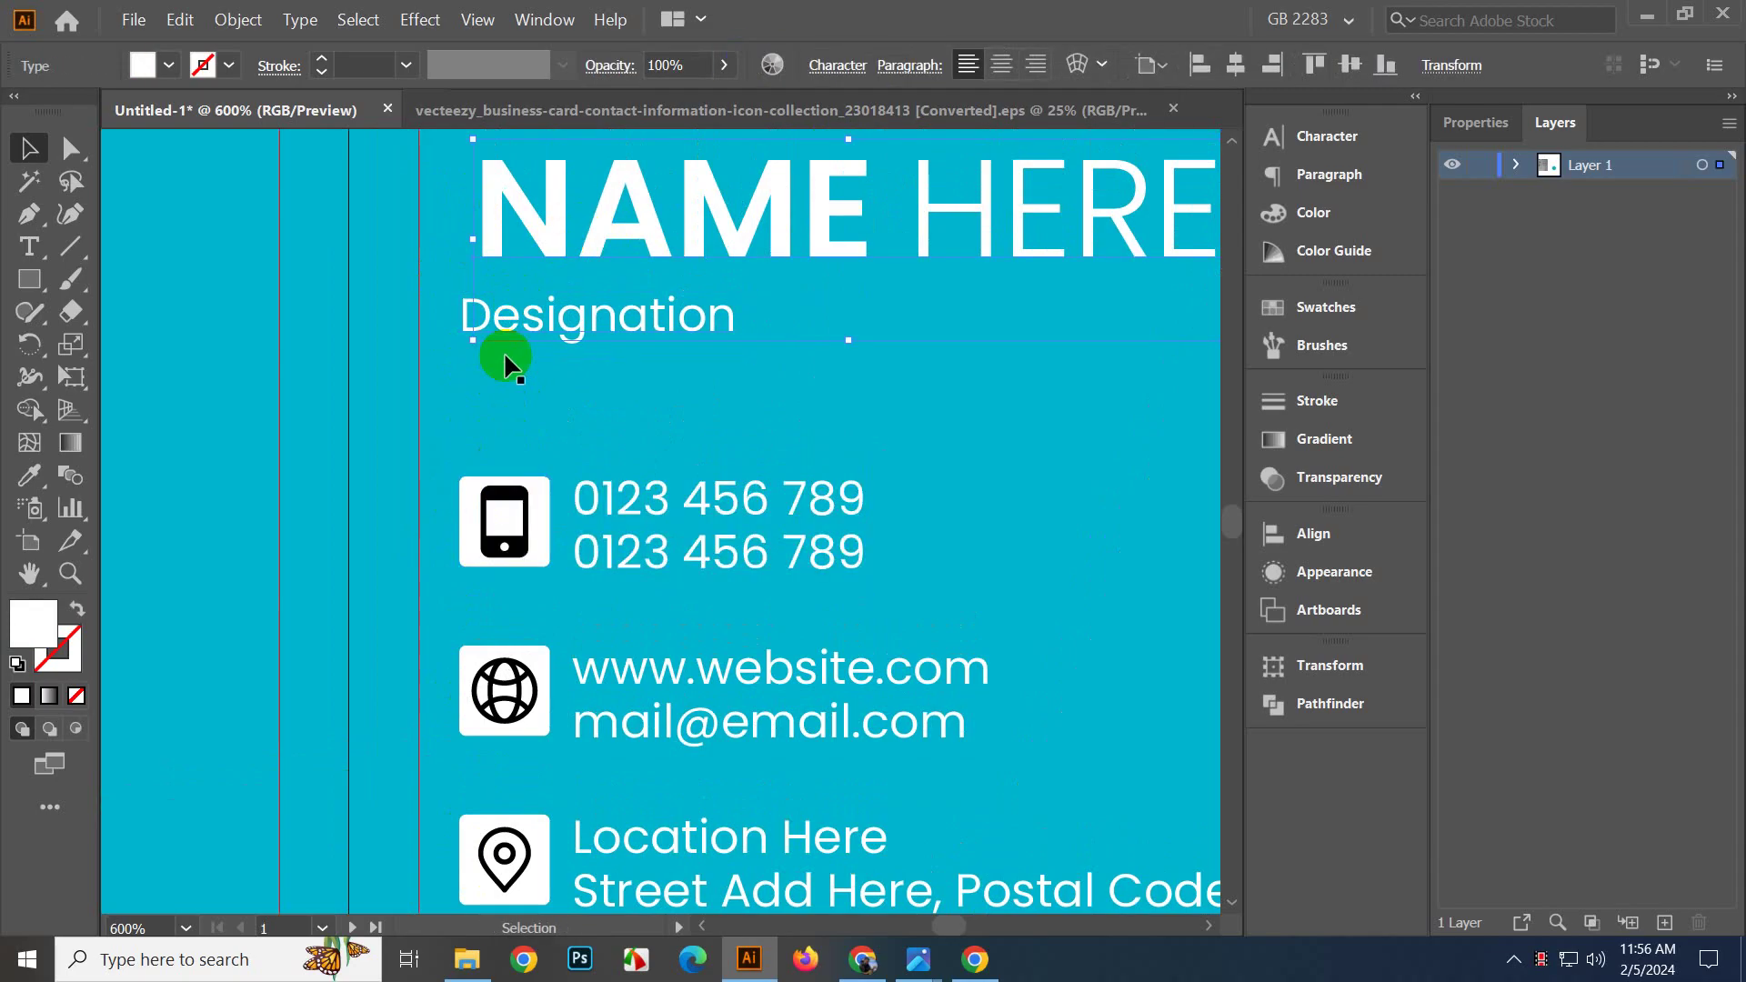
shift+click(478, 505)
click(880, 64)
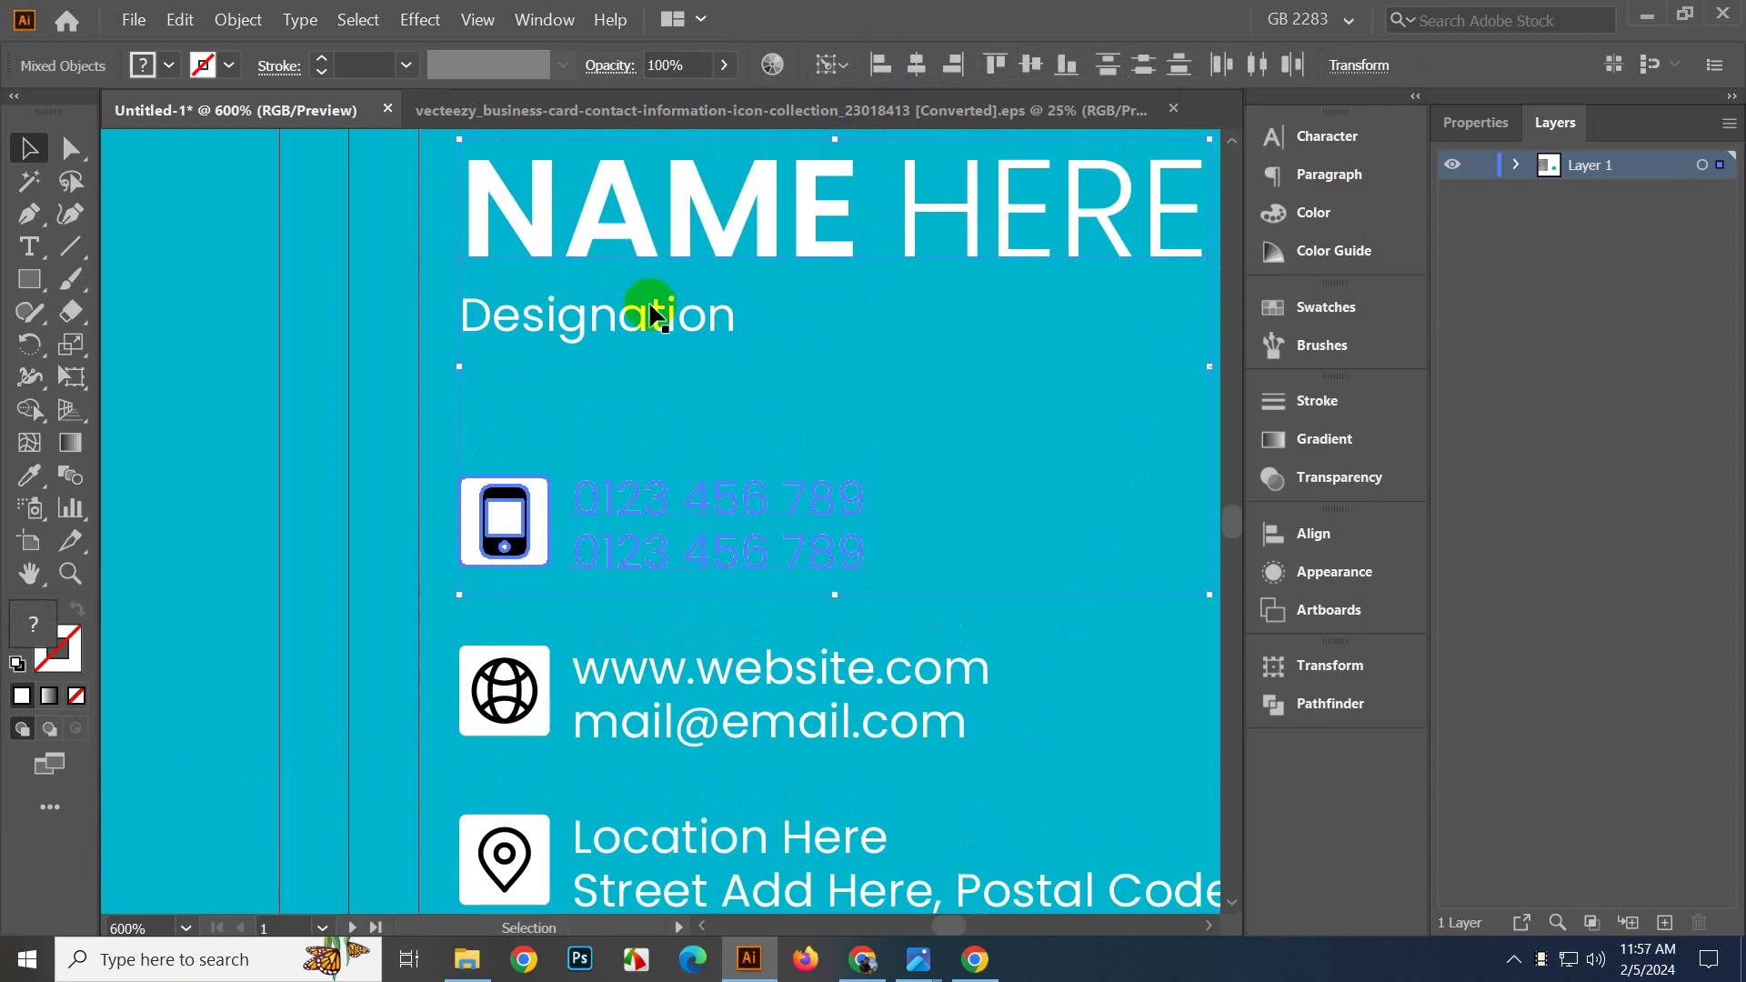
Inspect the left edges of the name, designation and contact icons against the inner margin line.
scroll(506, 351, down, 5)
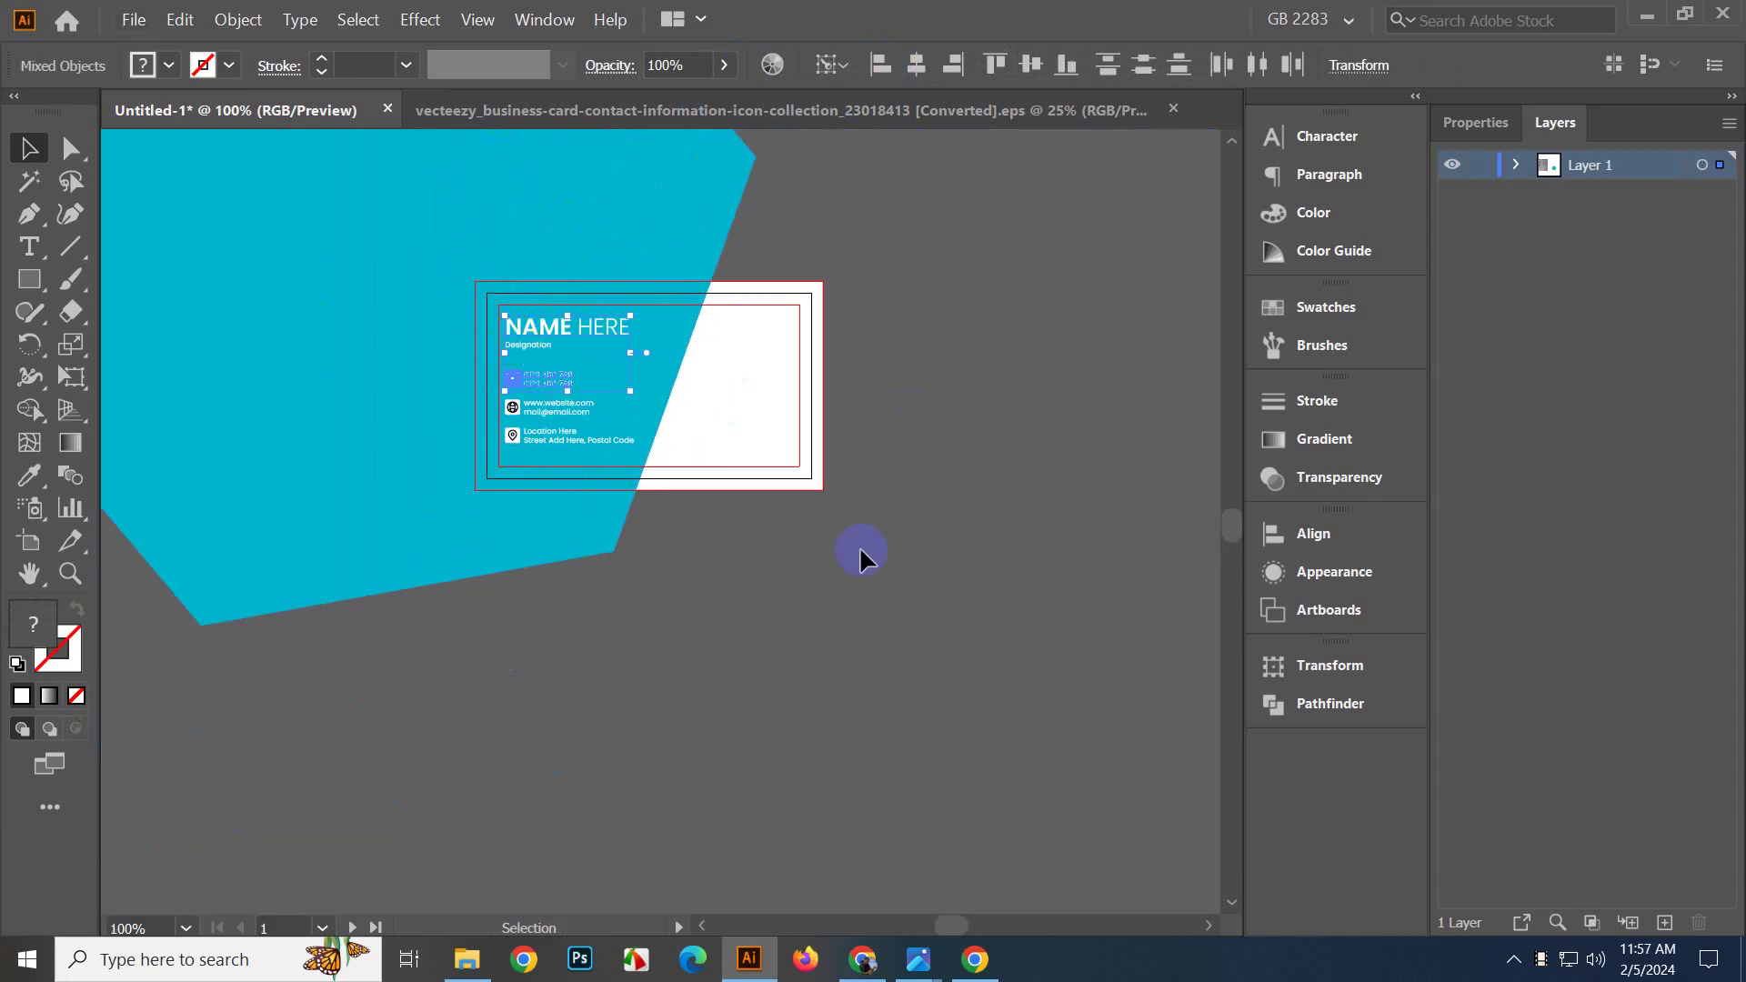
click(860, 545)
scroll(428, 382, up, 7)
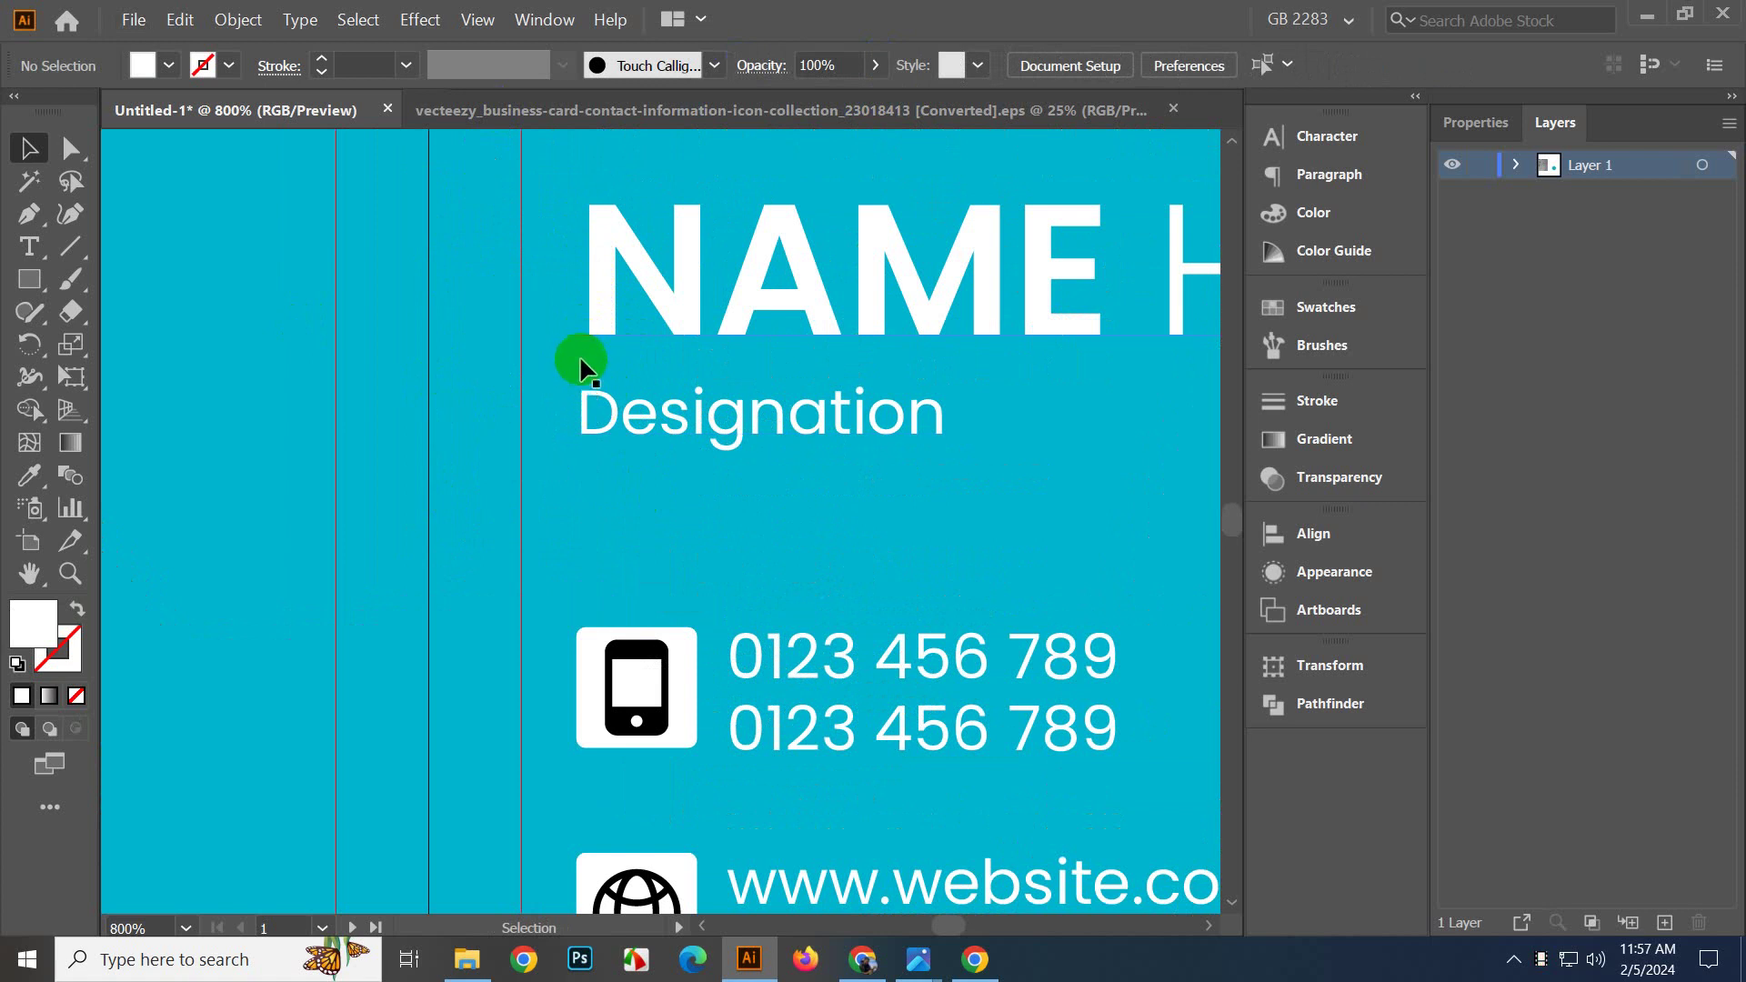
click(604, 292)
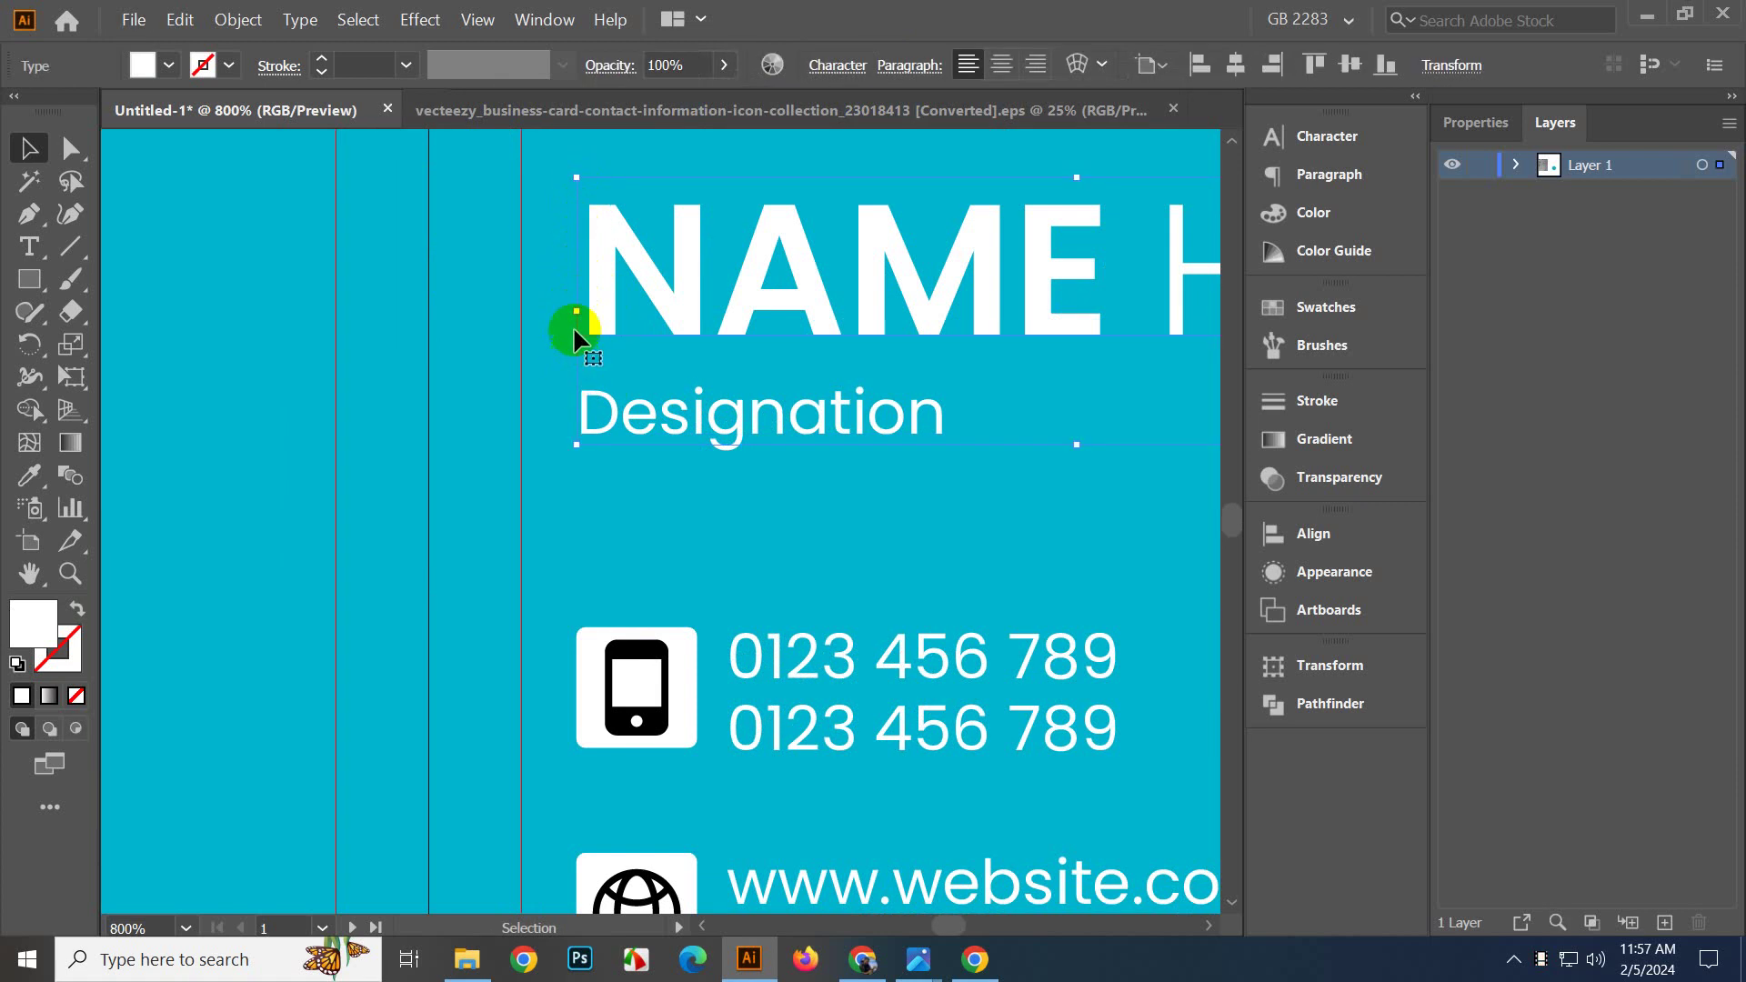
scroll(593, 460, up, 3)
scroll(591, 454, down, 5)
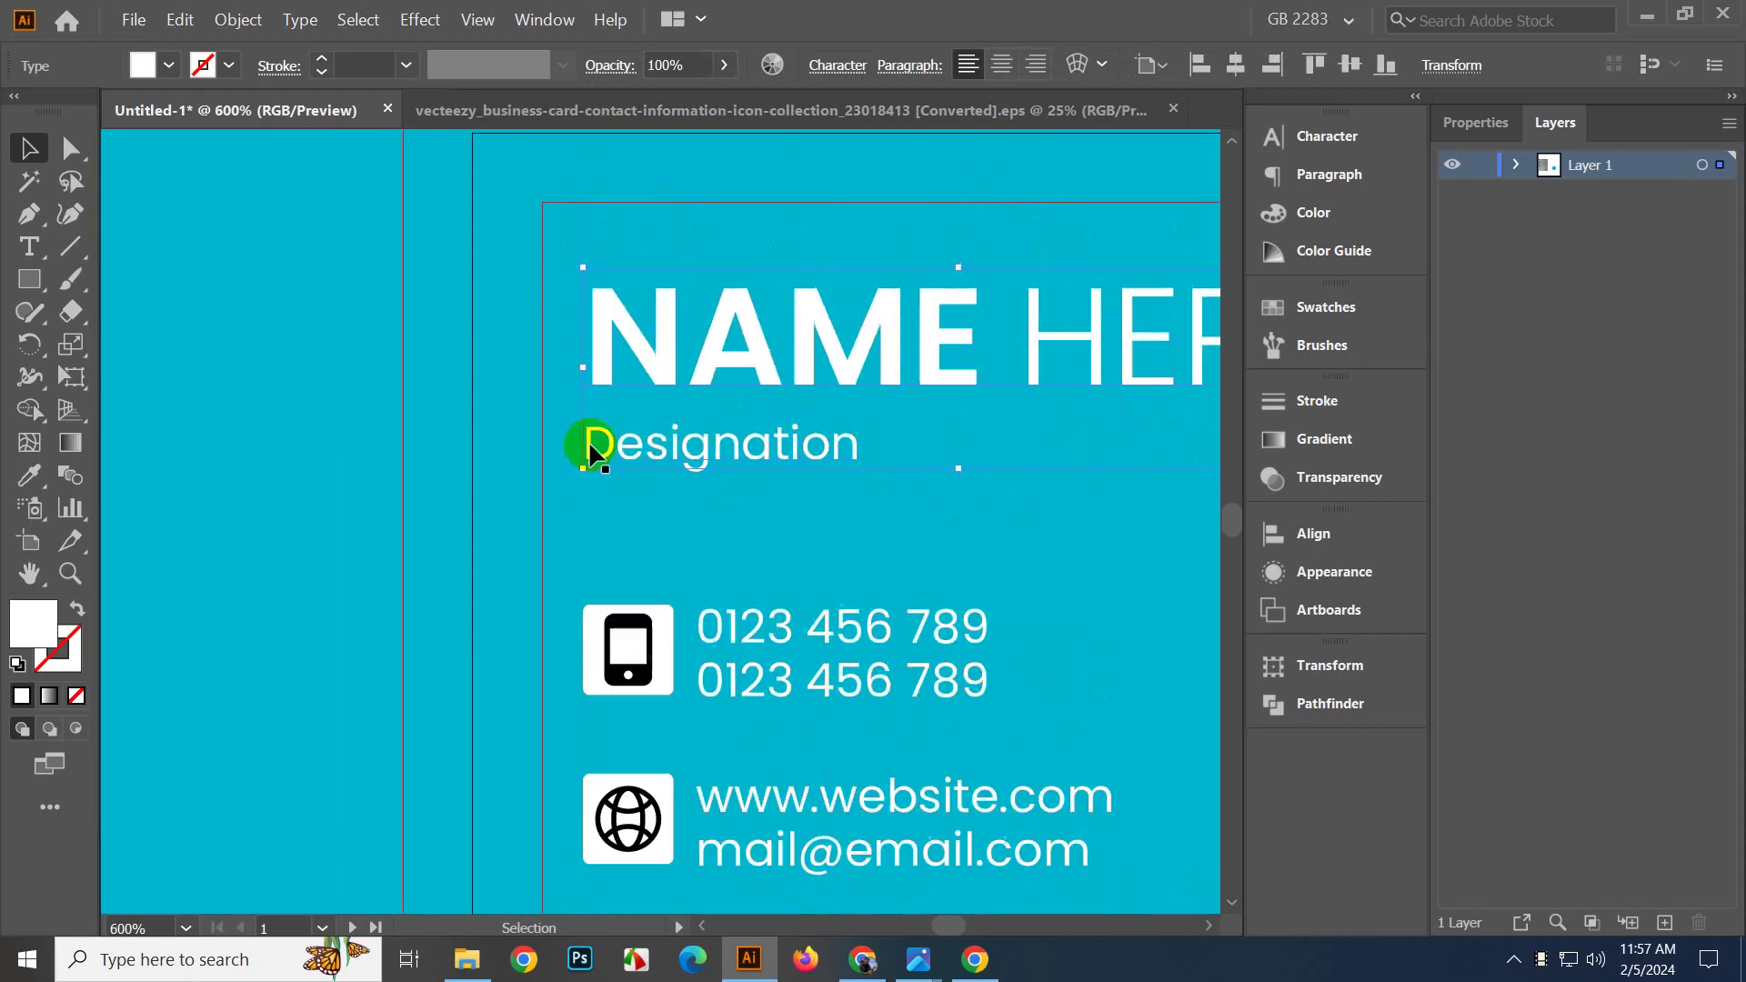
scroll(591, 455, down, 3)
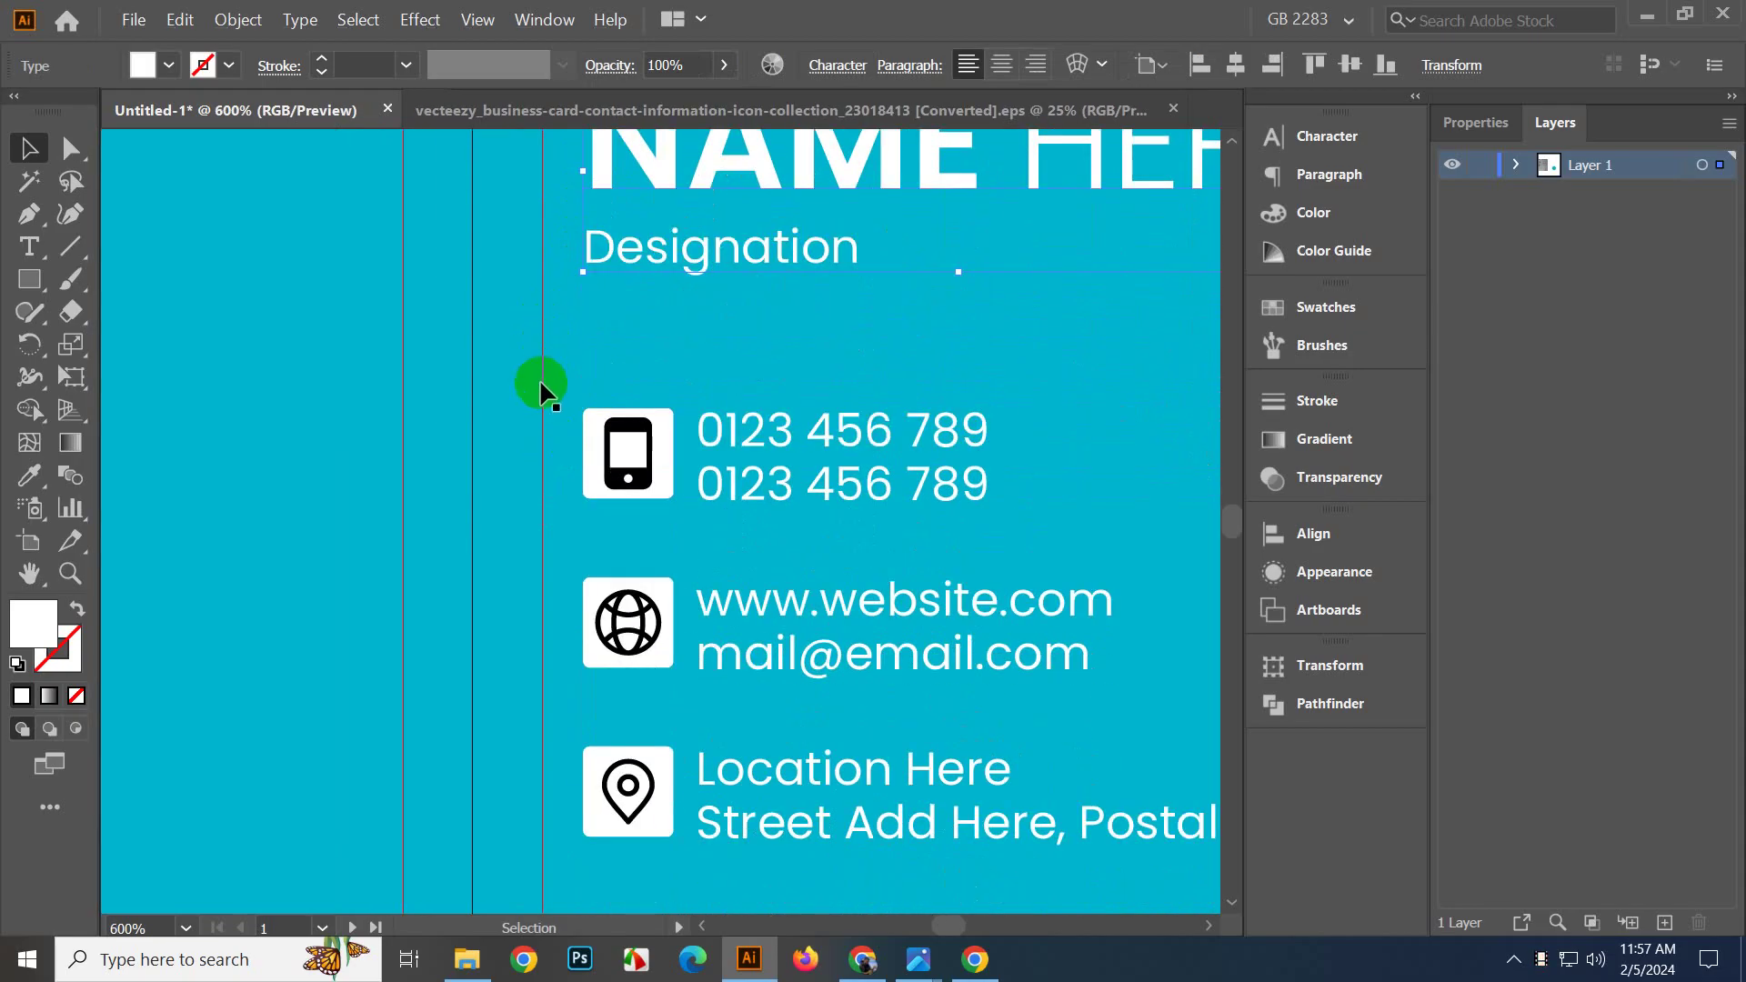
scroll(565, 534, up, 2)
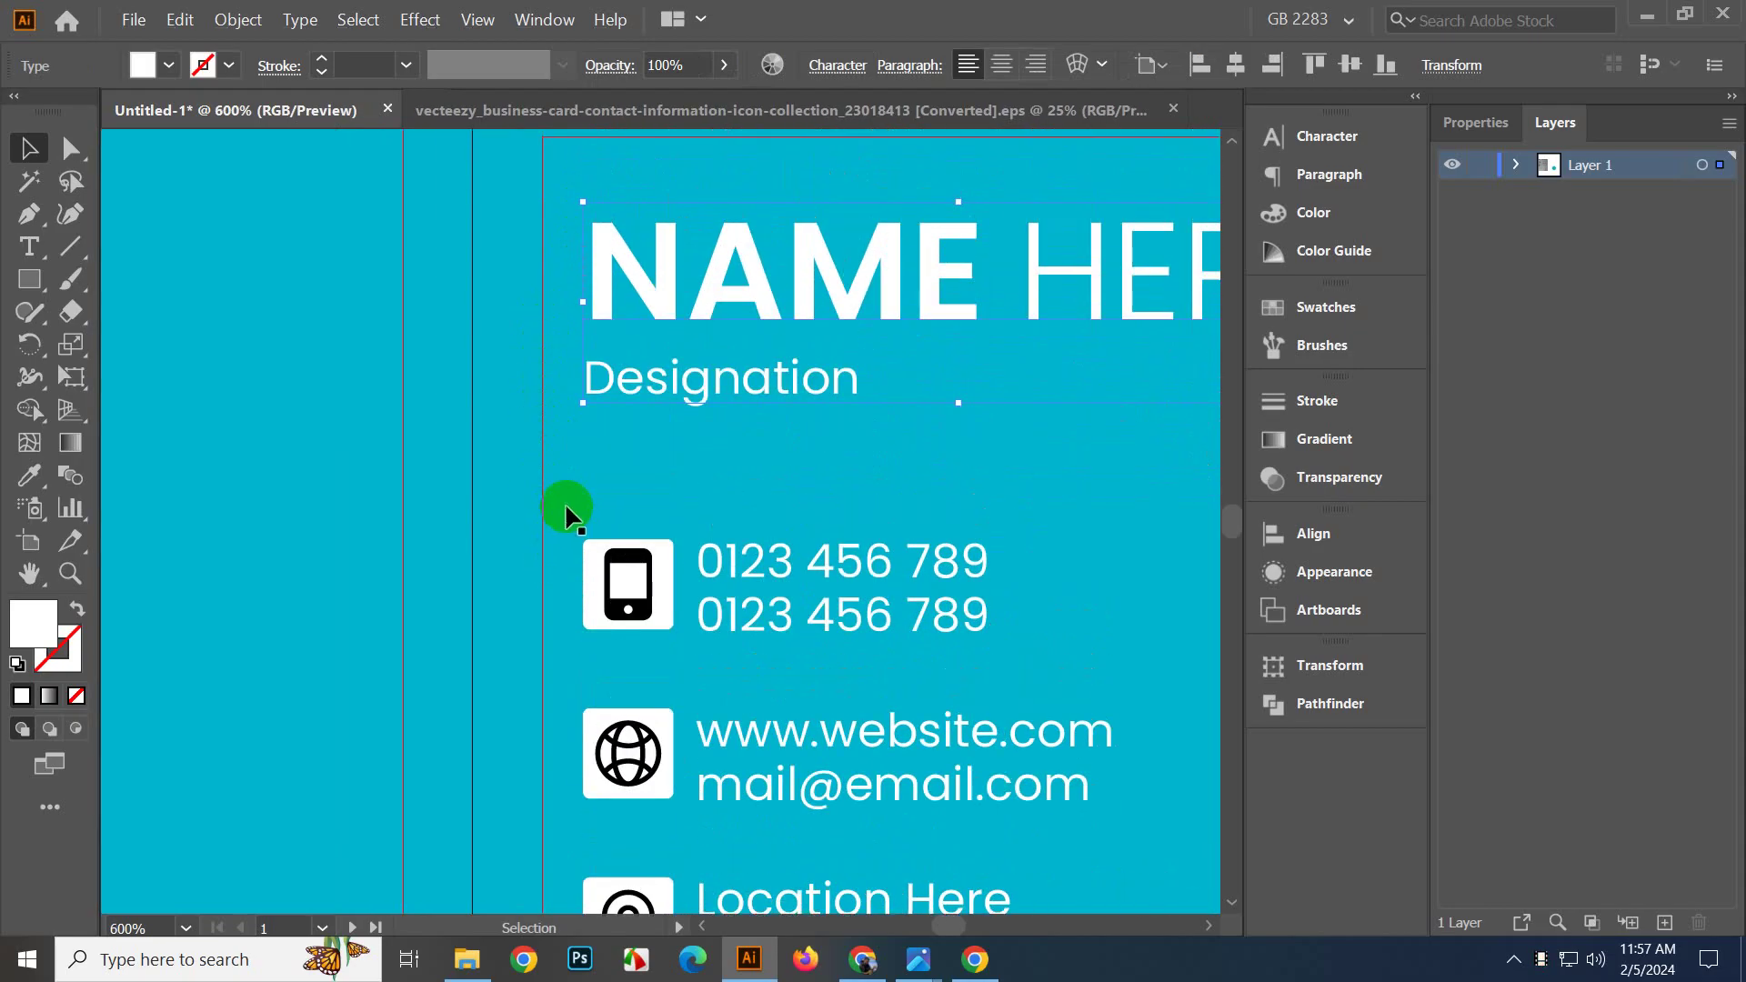
Move the name heading and the designation left so their first letters start on the inner margin line.
scroll(526, 351, up, 4)
drag(675, 461, 540, 469)
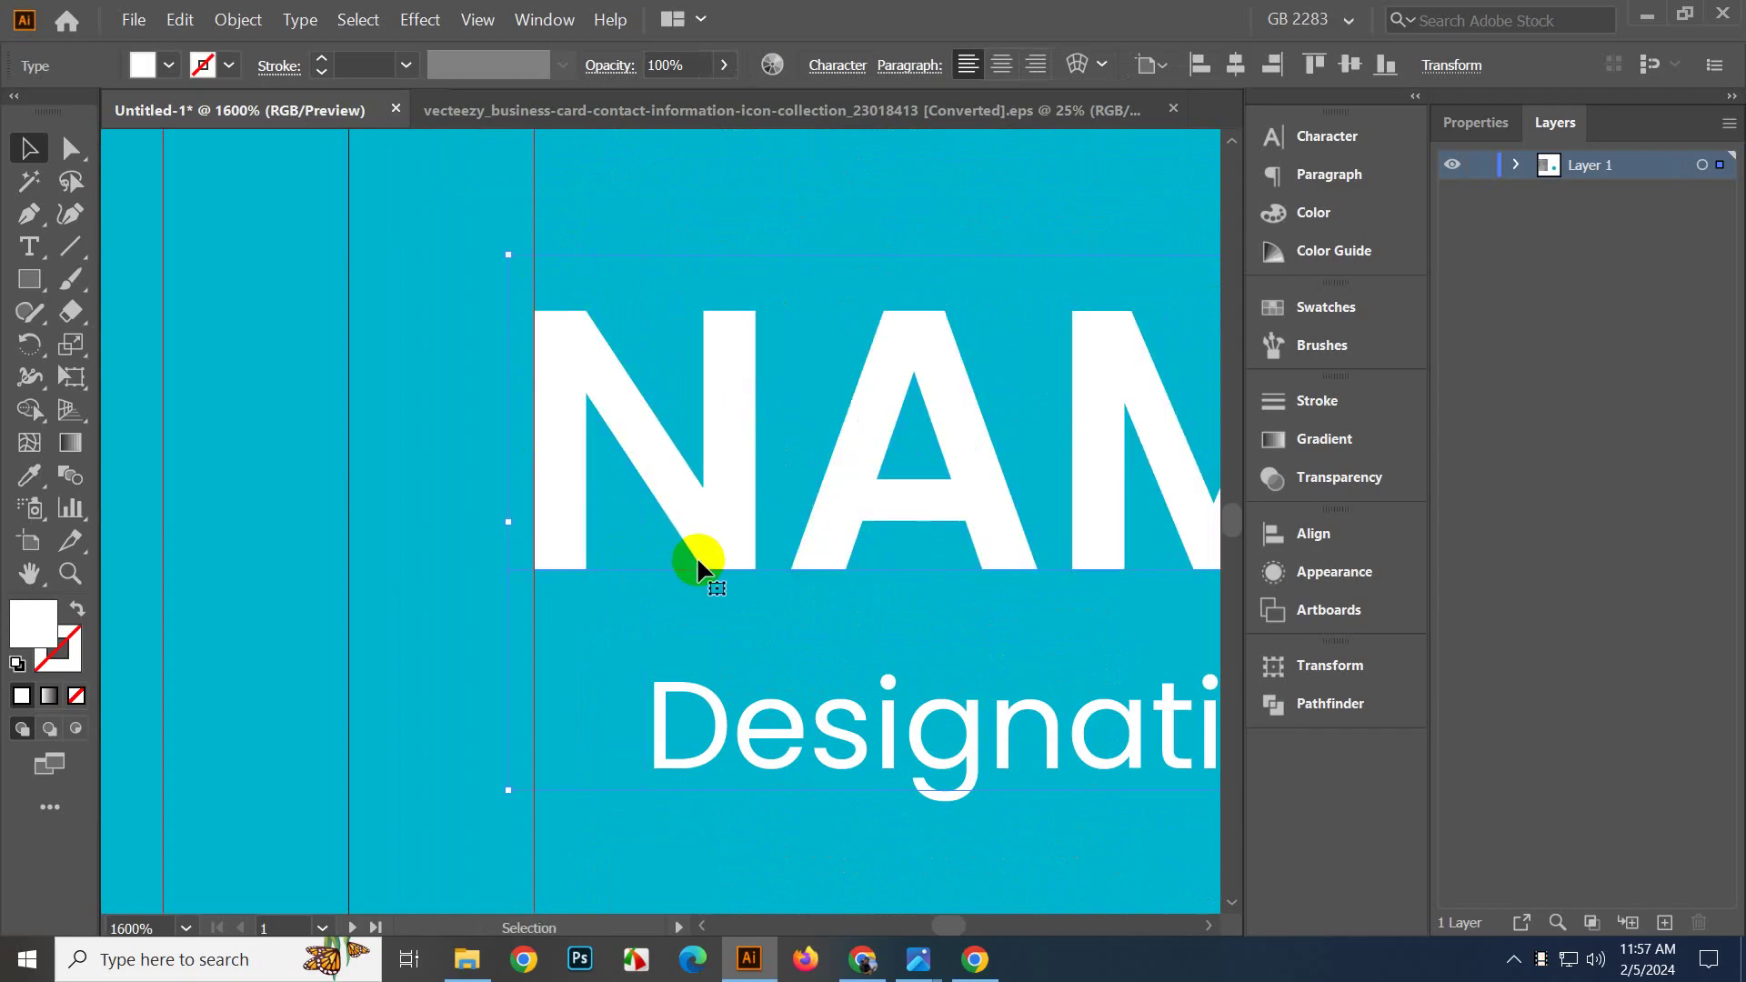
scroll(697, 555, down, 2)
click(706, 625)
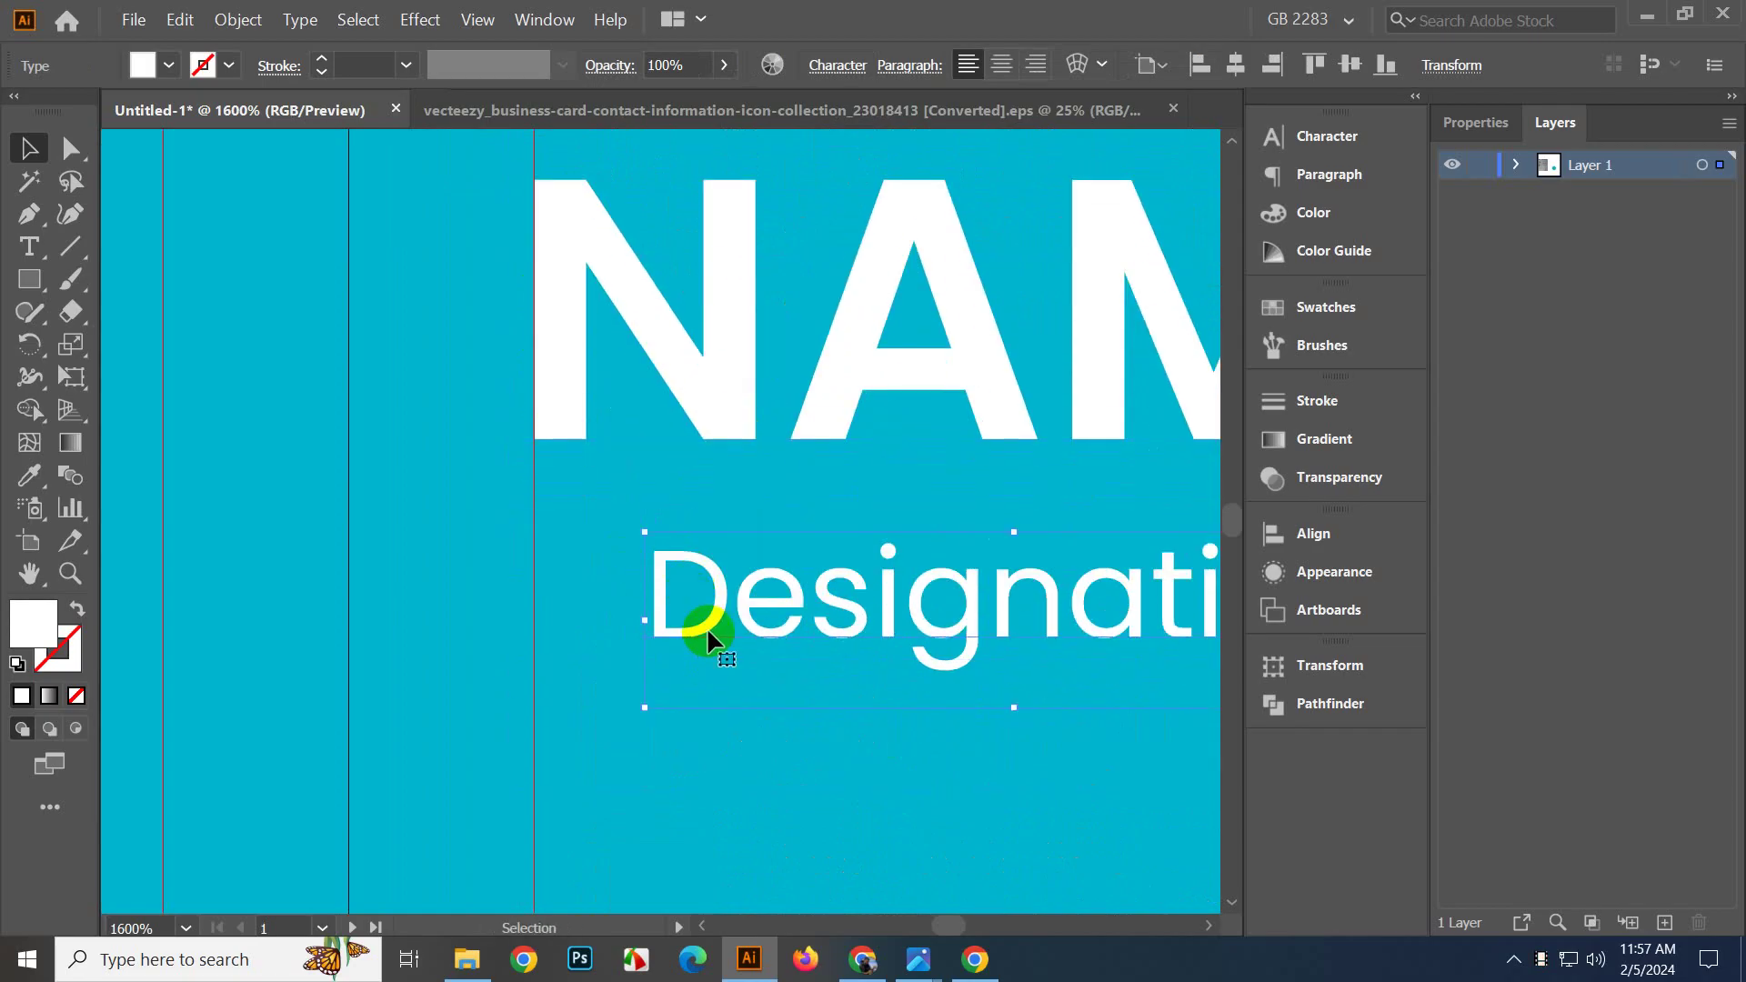
drag(702, 629, 582, 634)
scroll(582, 635, down, 3)
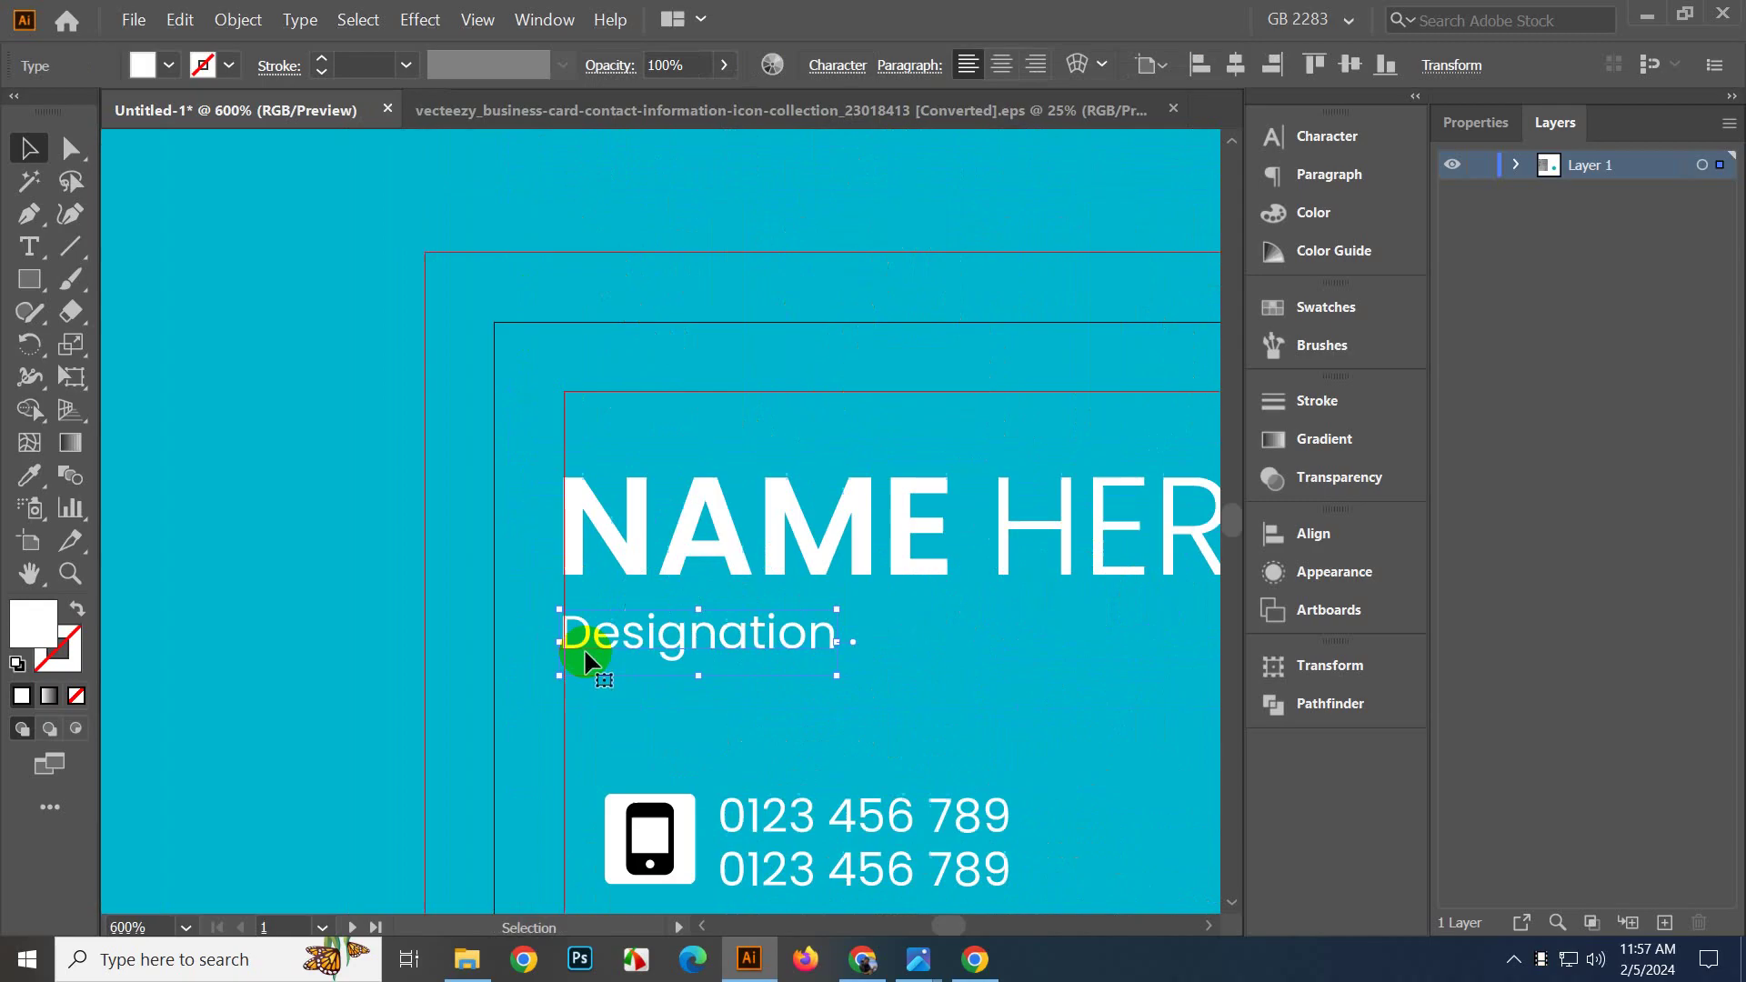
scroll(583, 647, up, 10)
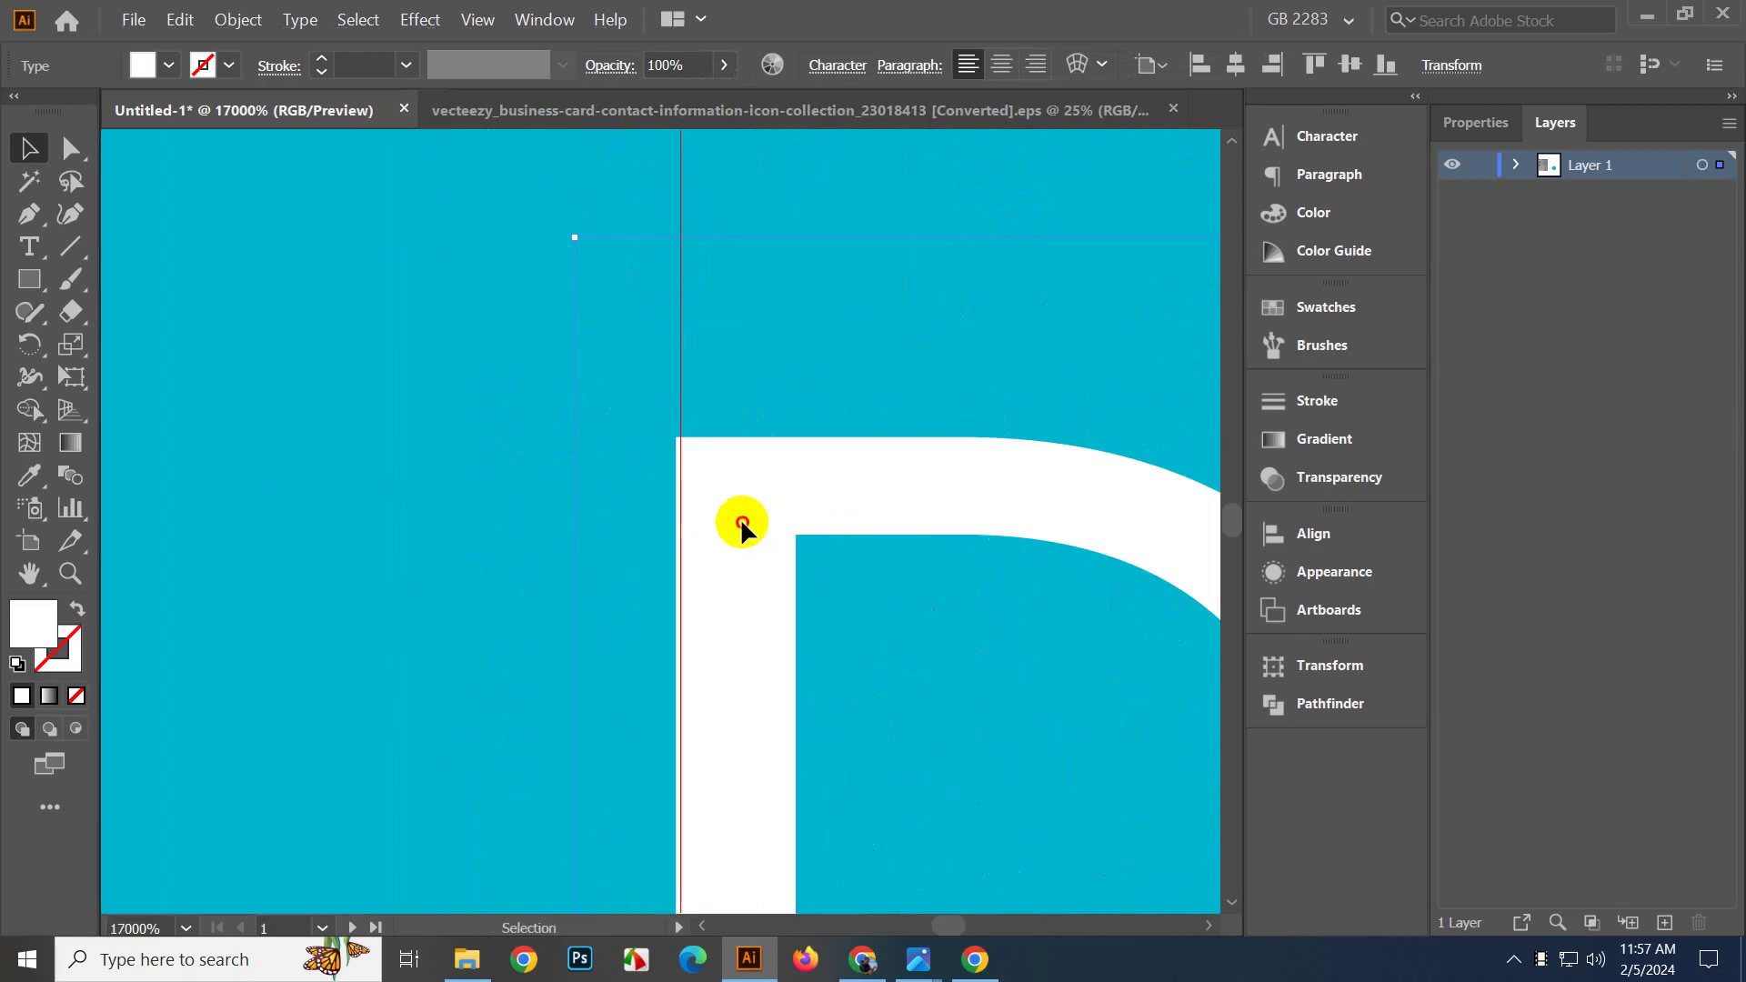
drag(742, 522, 743, 519)
scroll(744, 518, down, 3)
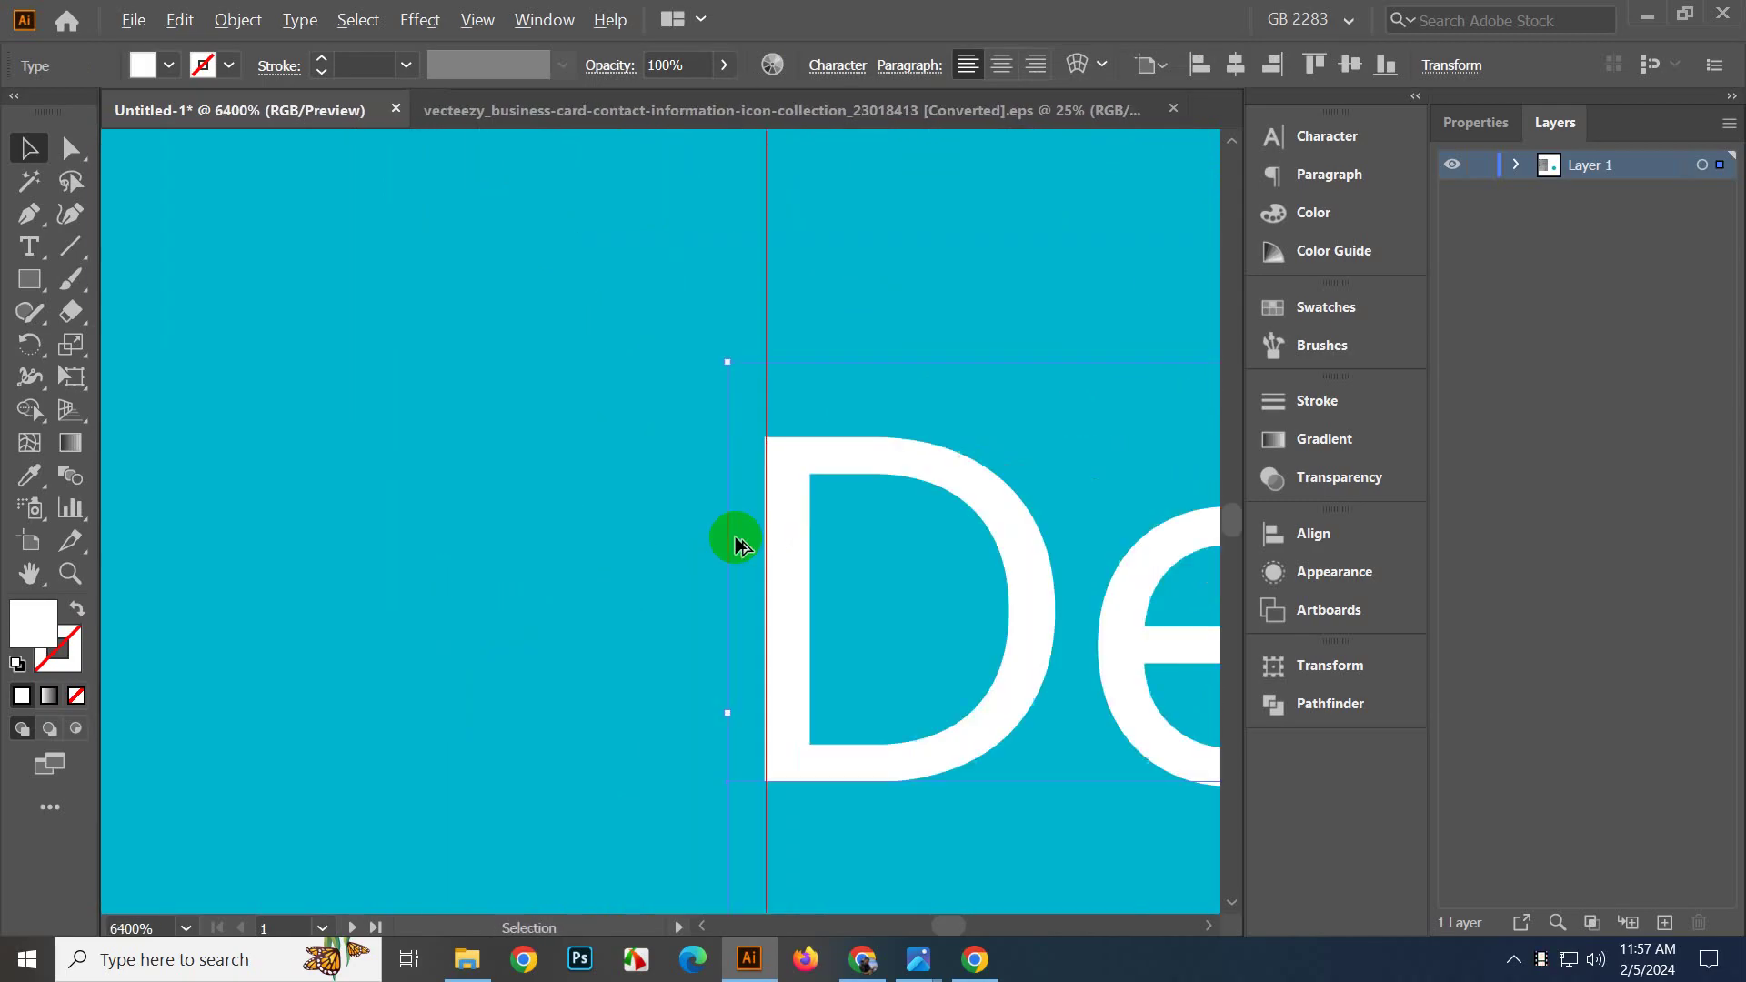
Move the grouped phone row left so its icon box starts on the inner margin line.
scroll(735, 542, down, 4)
scroll(755, 651, down, 5)
click(760, 492)
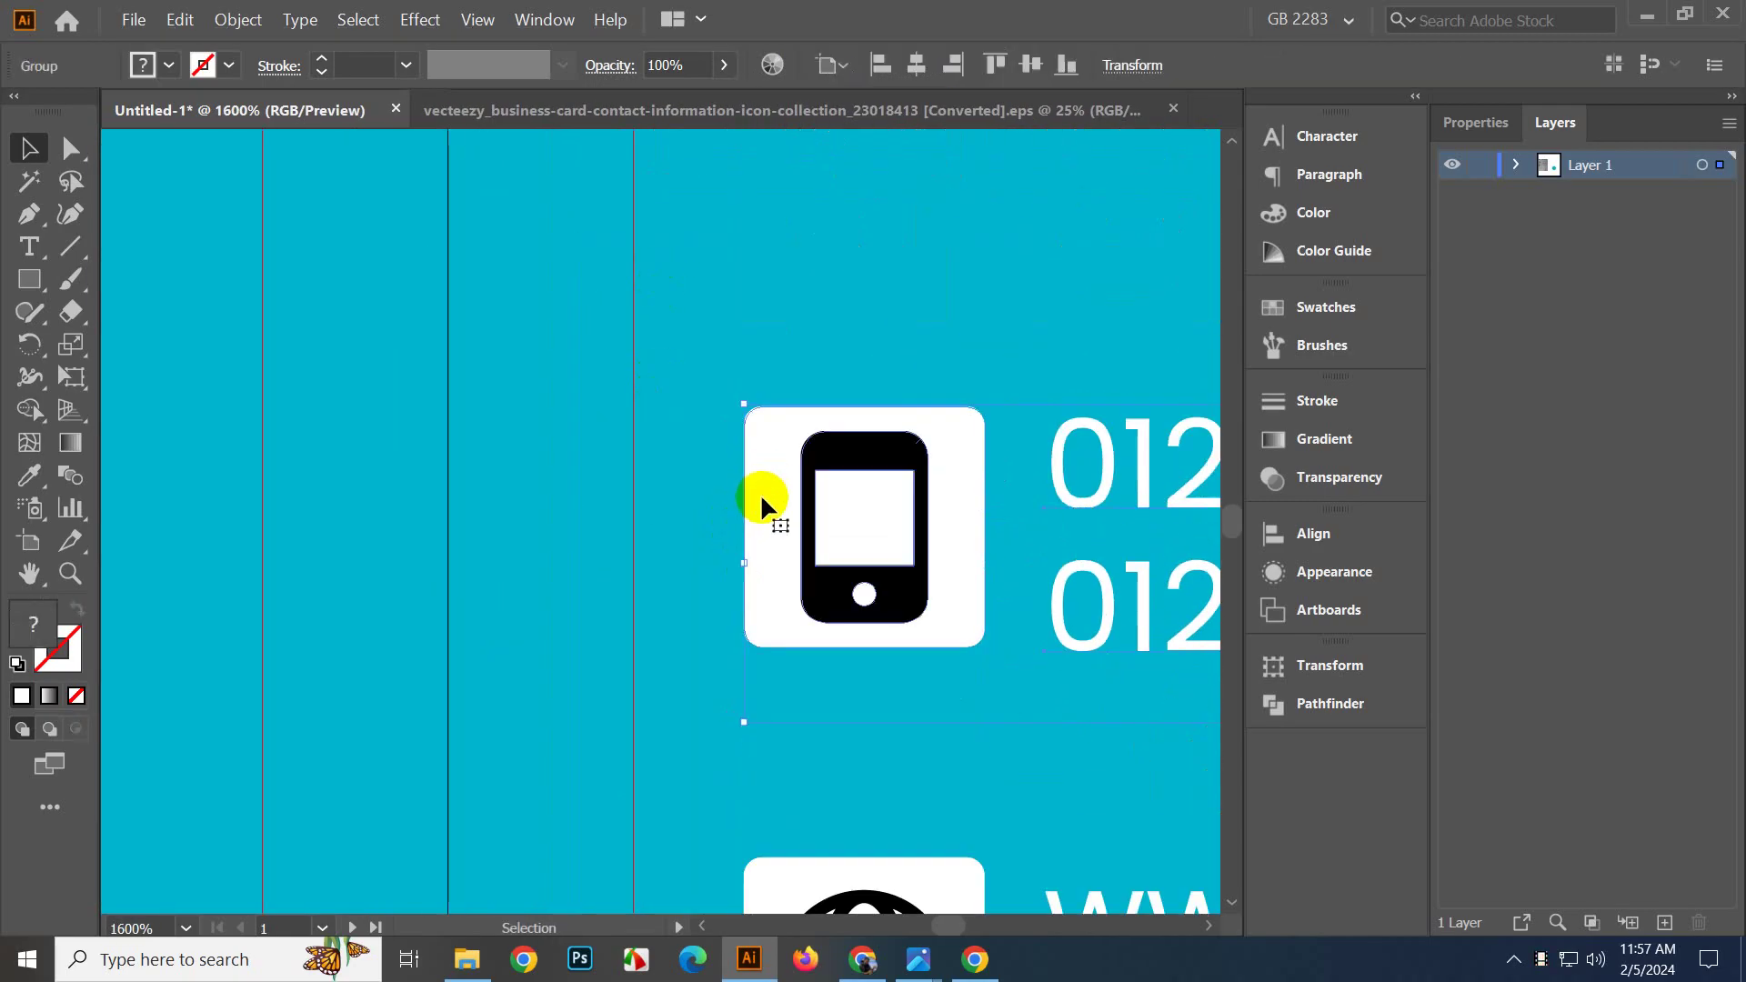
drag(764, 496, 658, 500)
Group the globe icon and its white box with the website and e-mail lines.
scroll(658, 500, down, 4)
scroll(673, 509, down, 2)
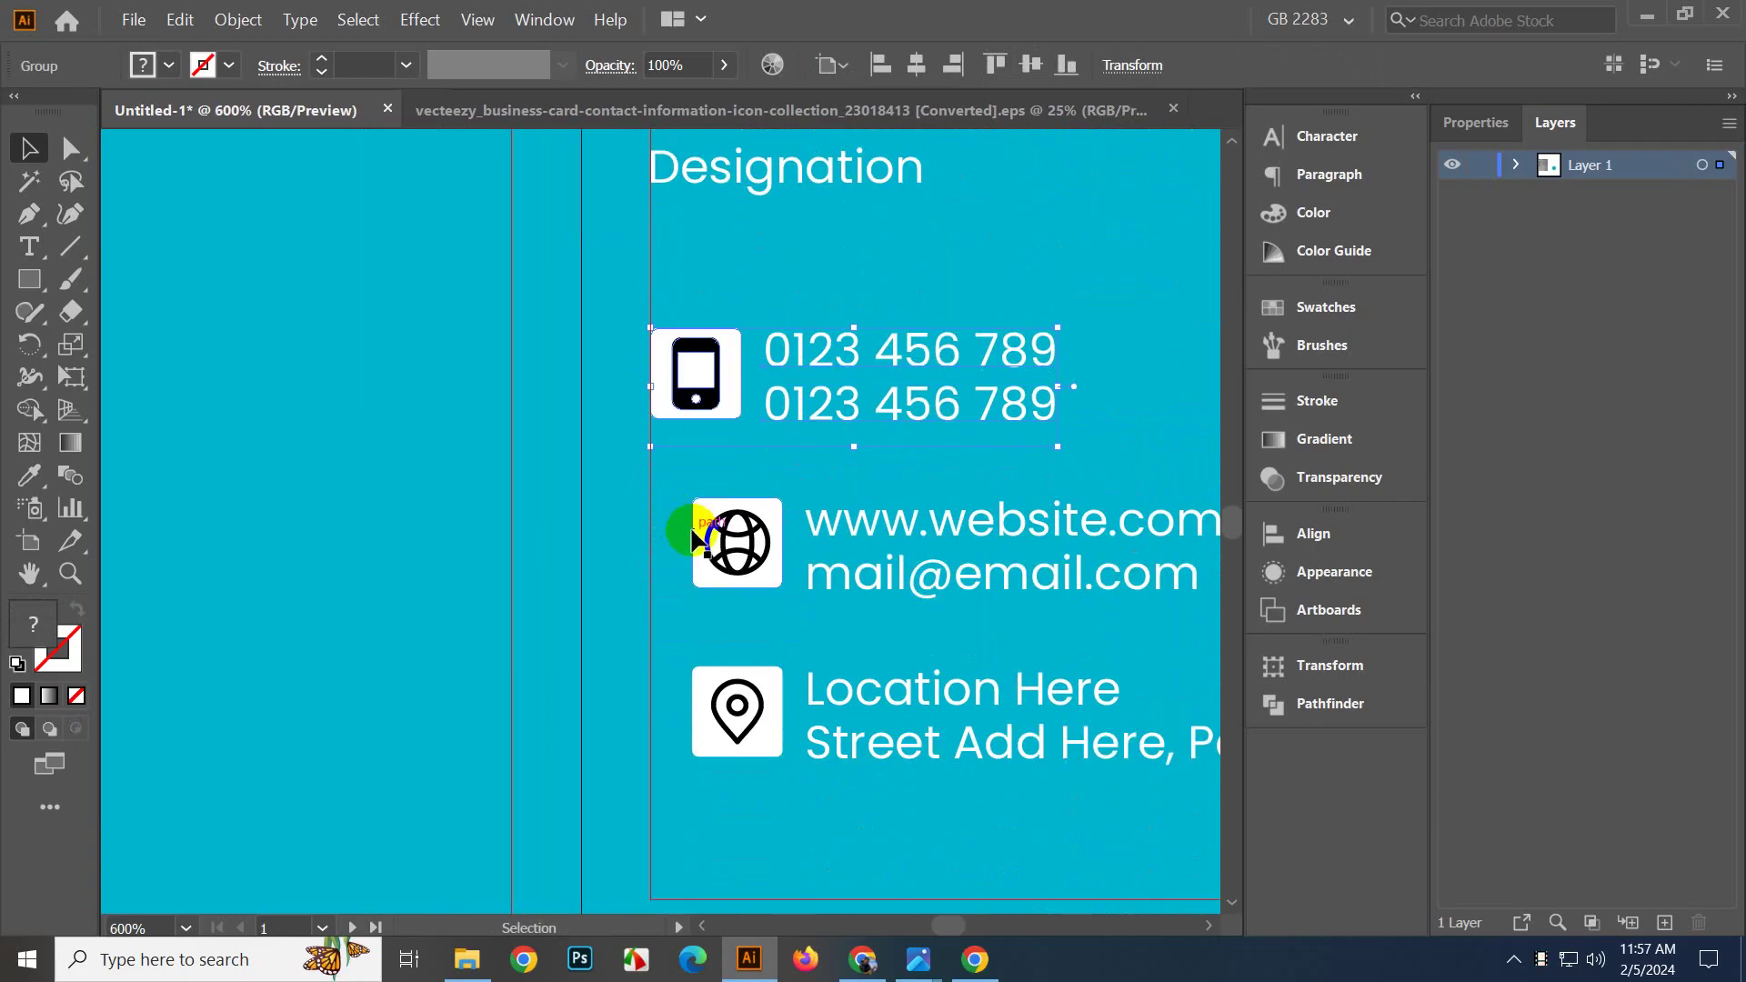
click(732, 562)
click(865, 576)
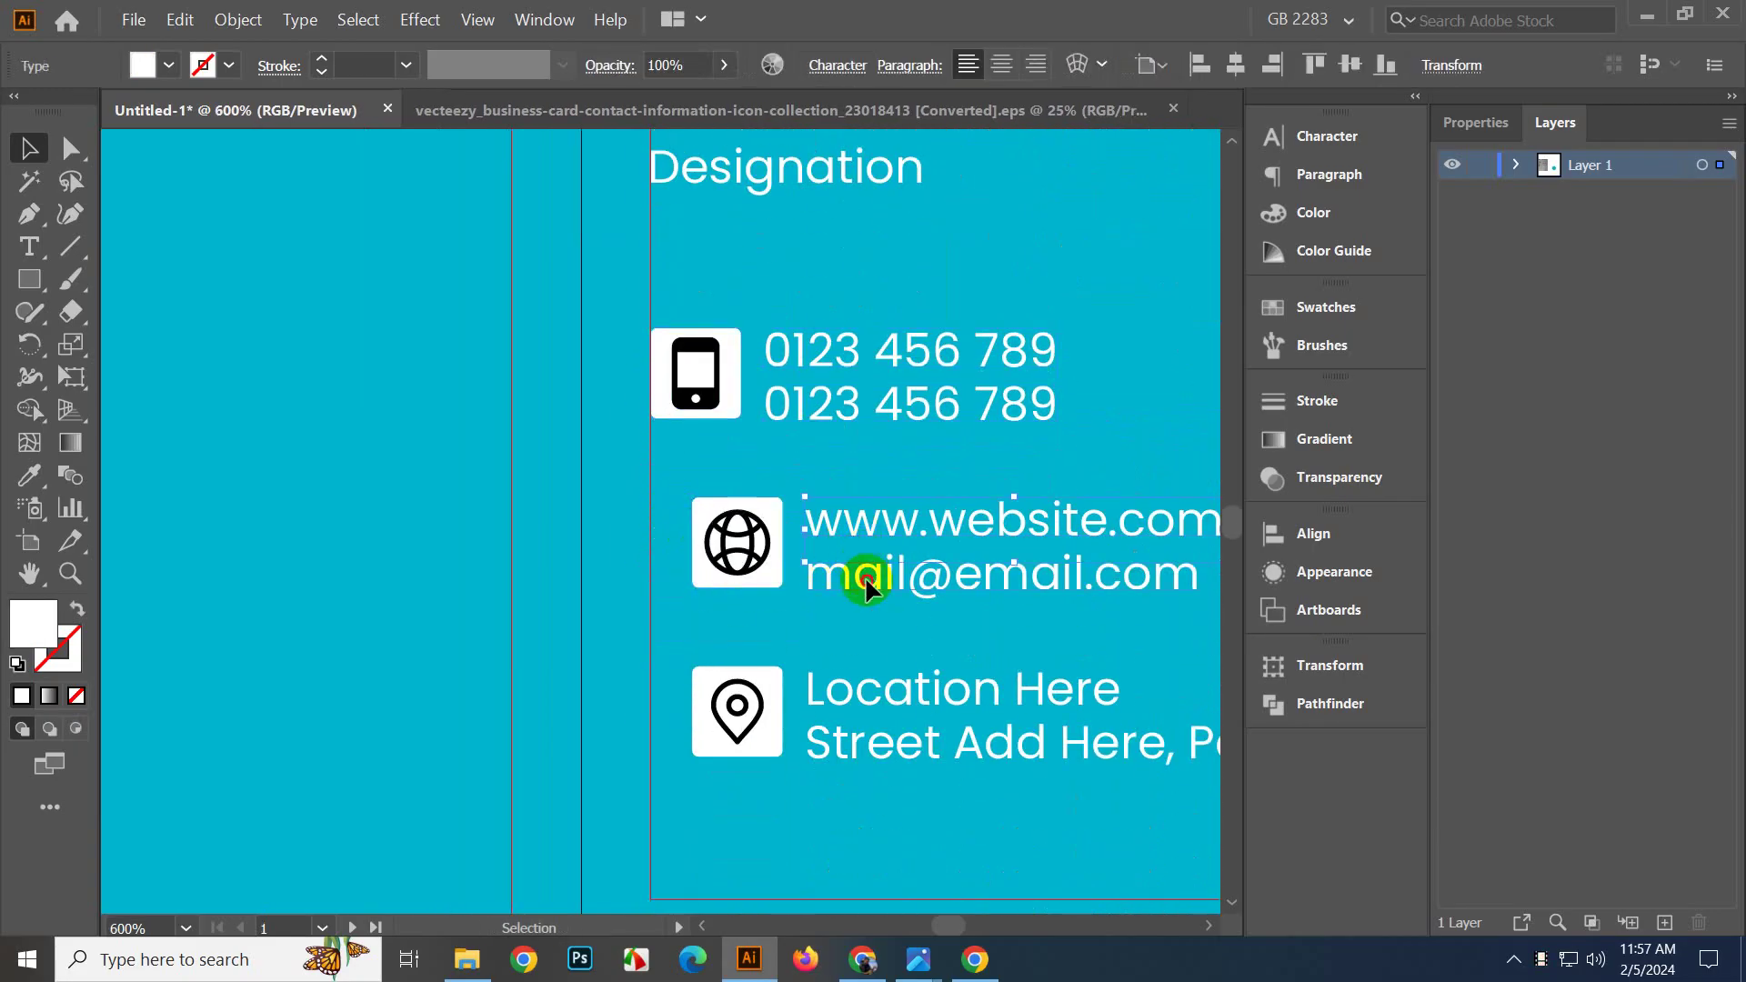
shift+click(773, 545)
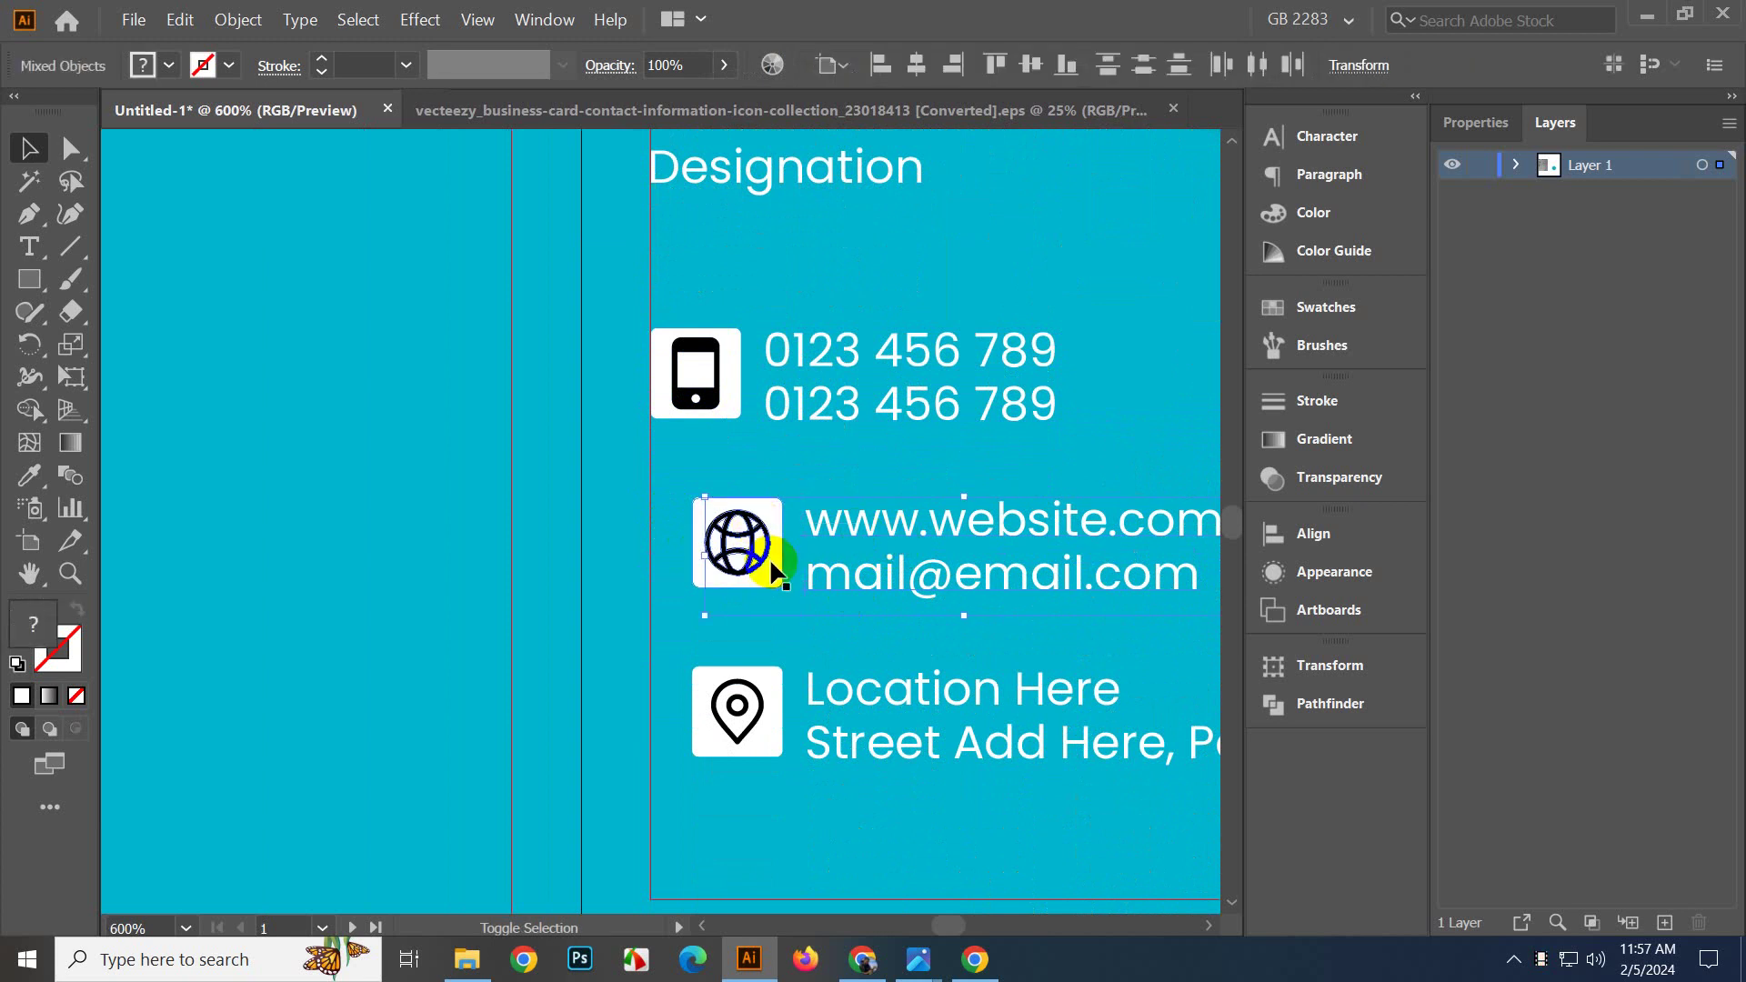
key(ctrl+g)
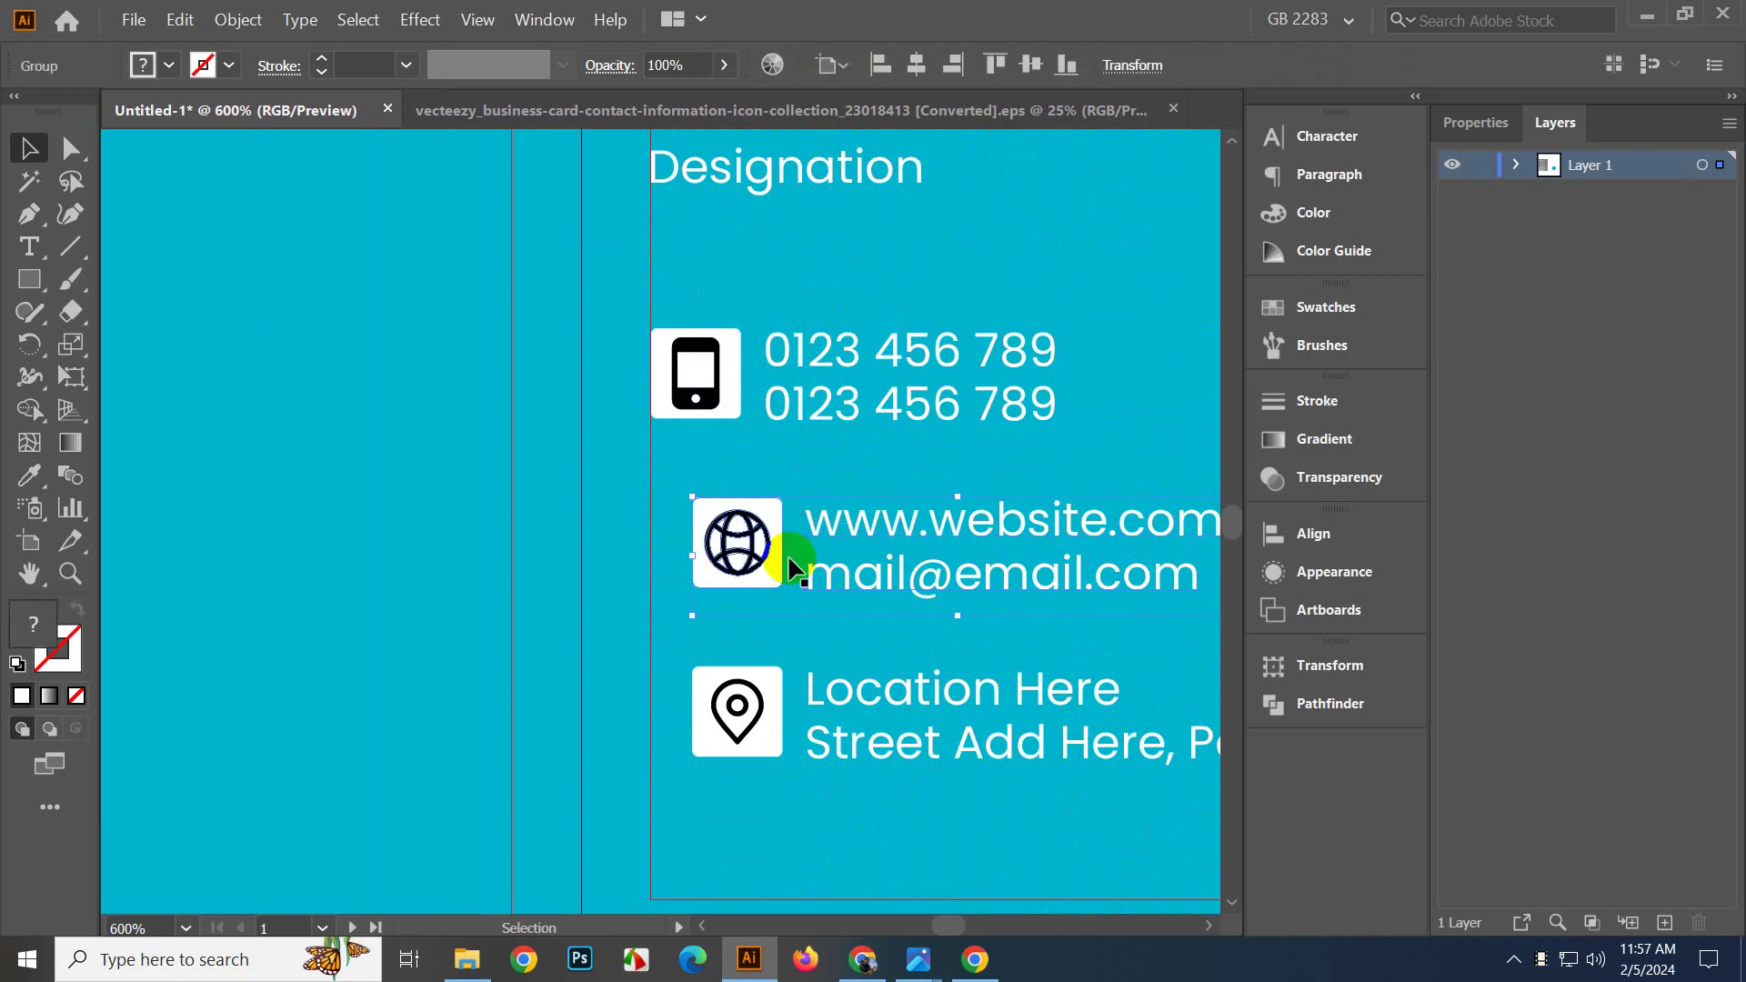
Group the location pin icon and its white box with the two address lines.
scroll(791, 551, down, 1)
click(766, 617)
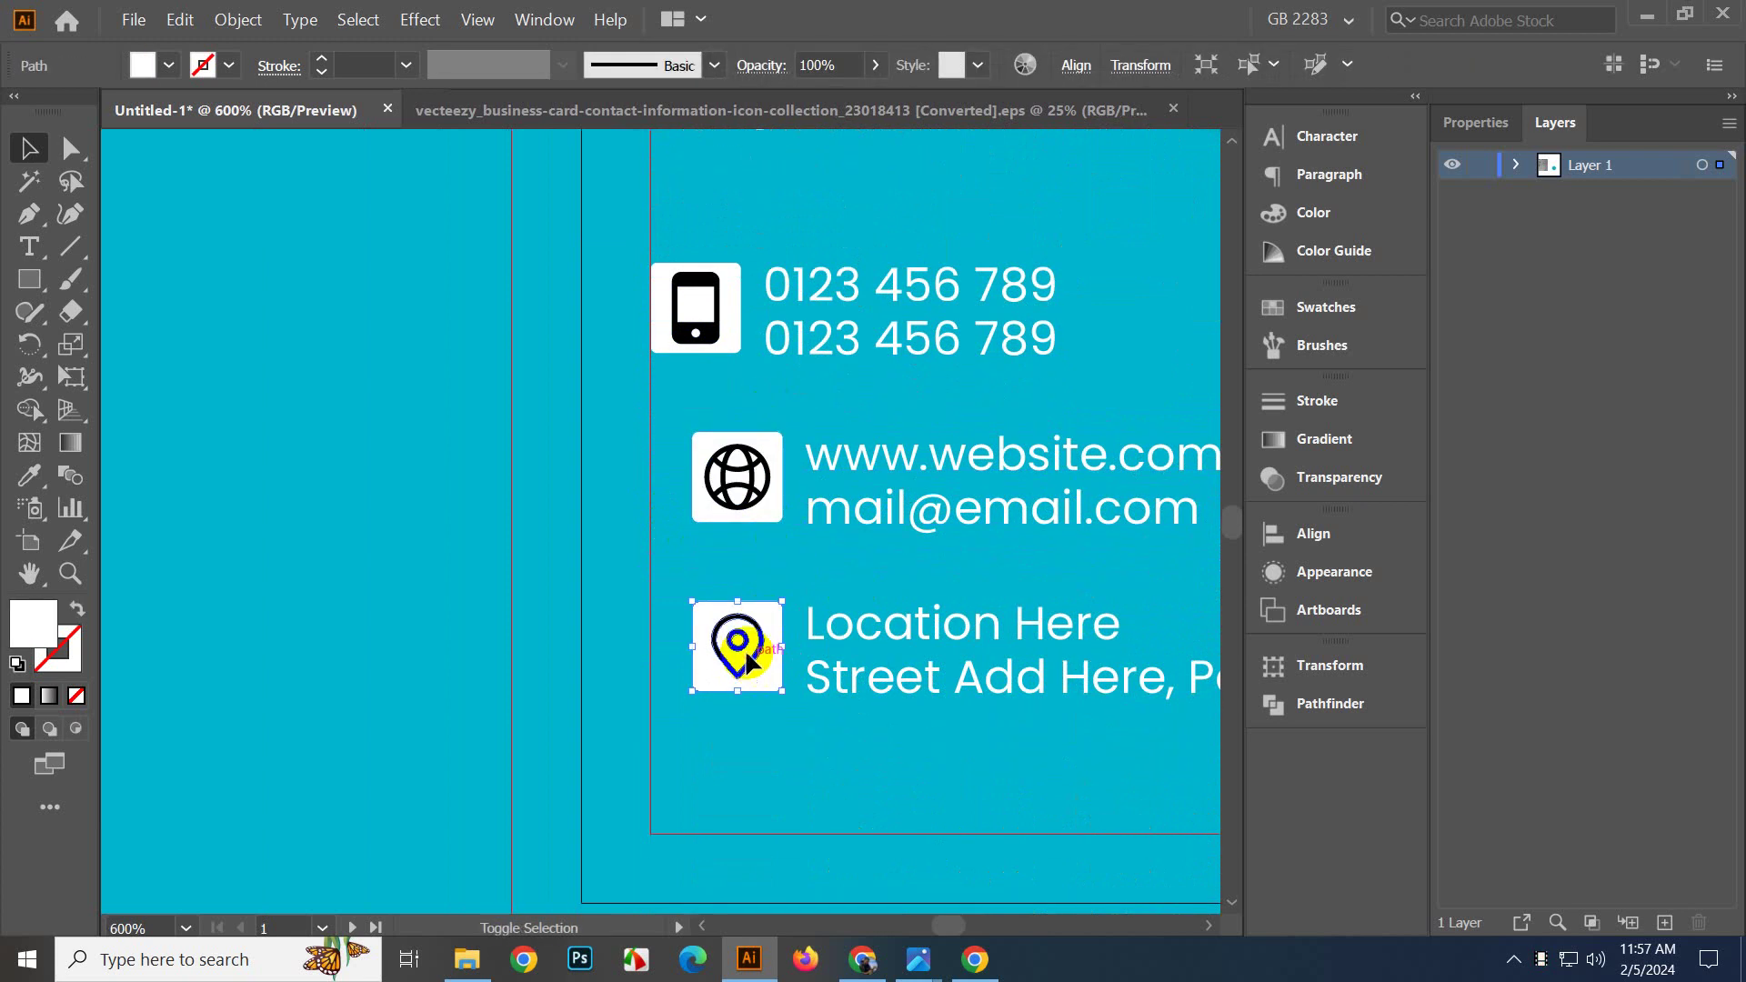
shift+click(749, 655)
shift+click(745, 644)
shift+click(781, 622)
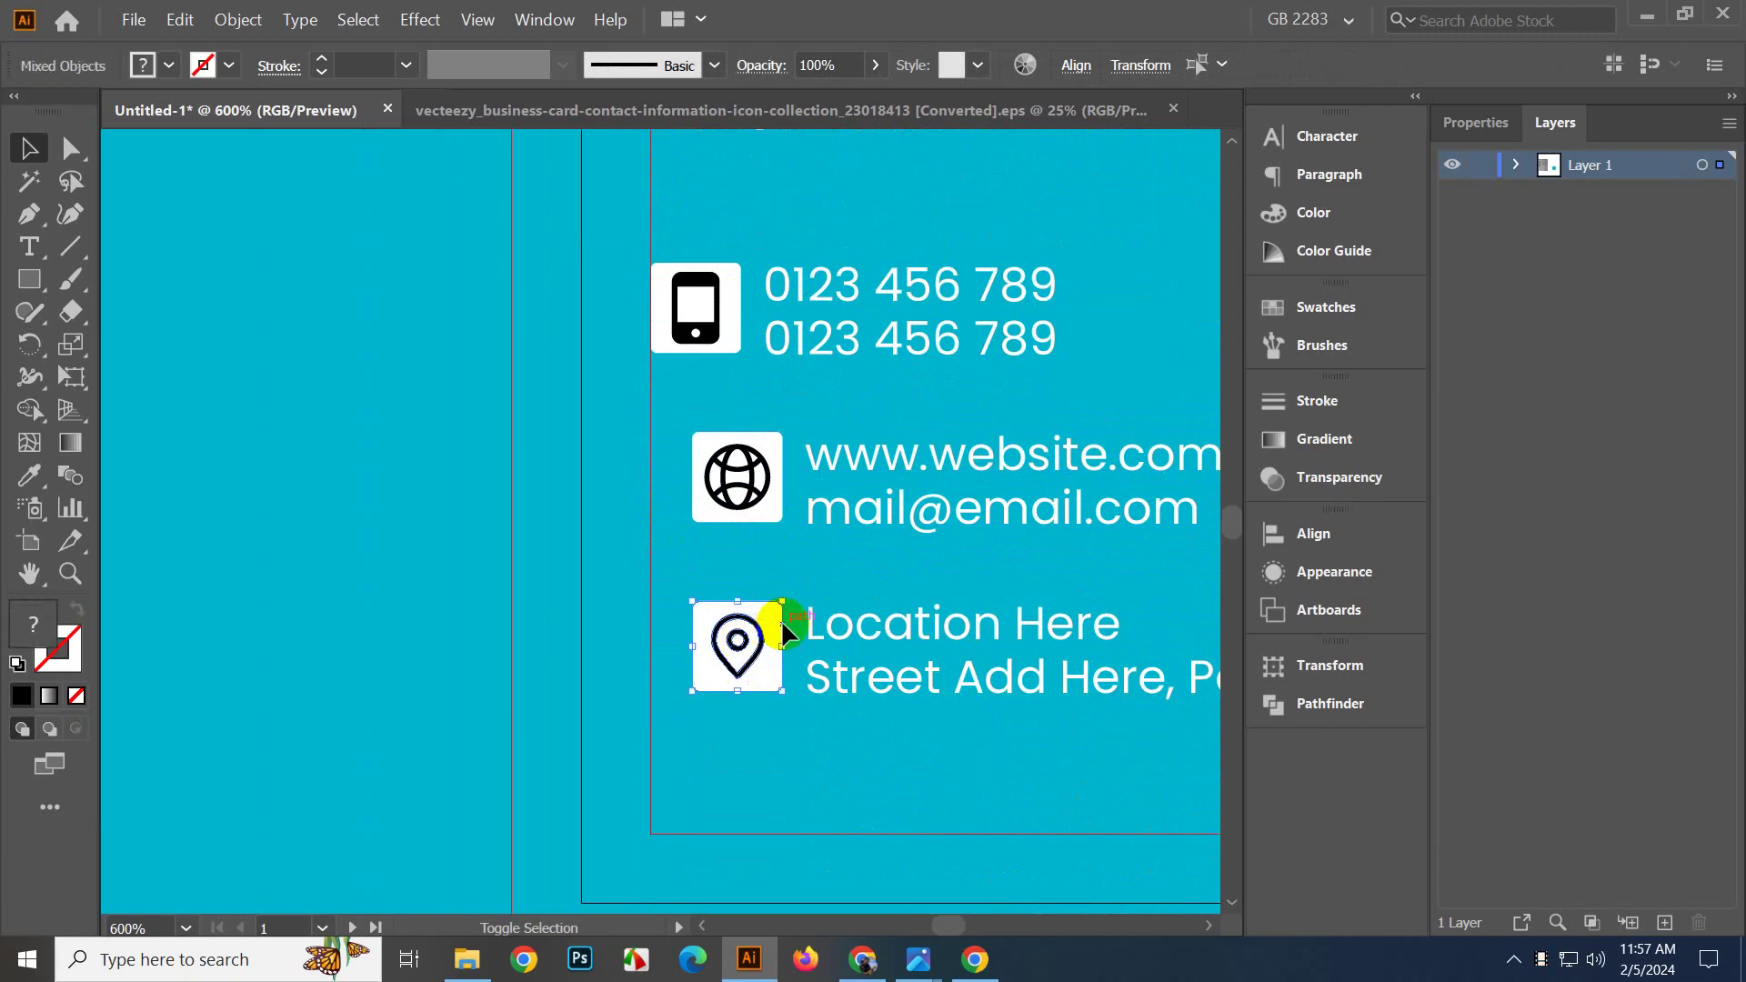
shift+click(838, 625)
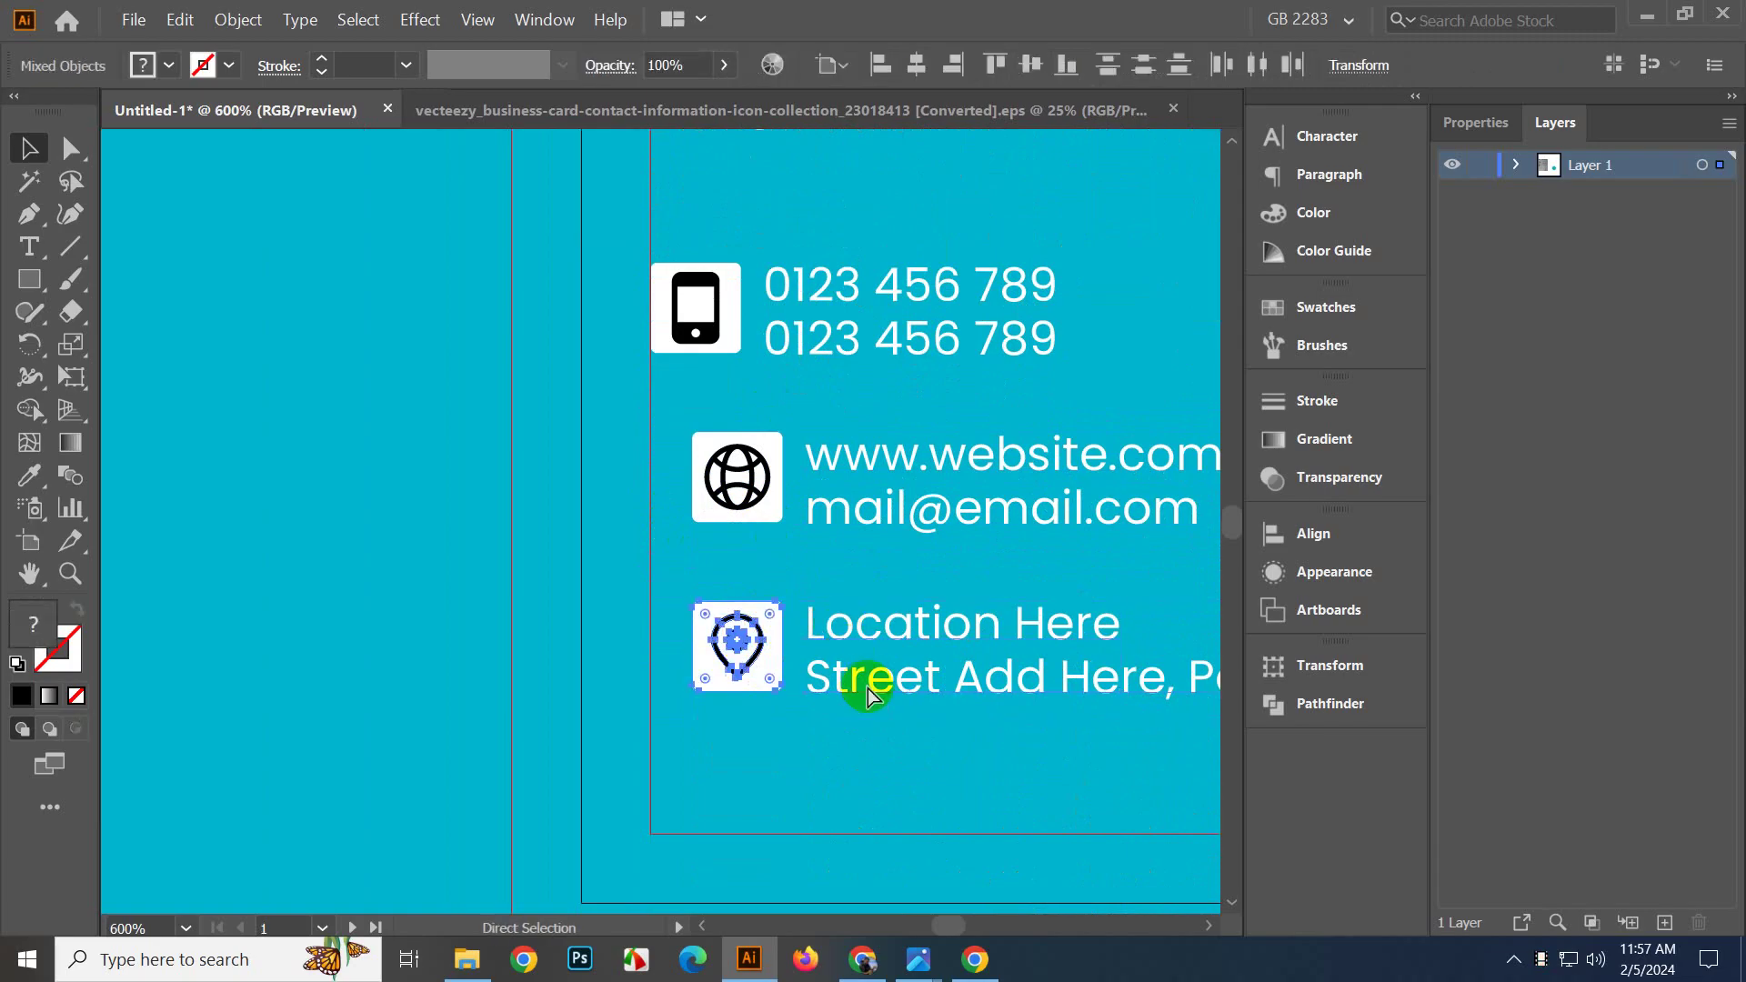
Try to left-align the grouped location row with the phone row.
click(705, 345)
click(723, 348)
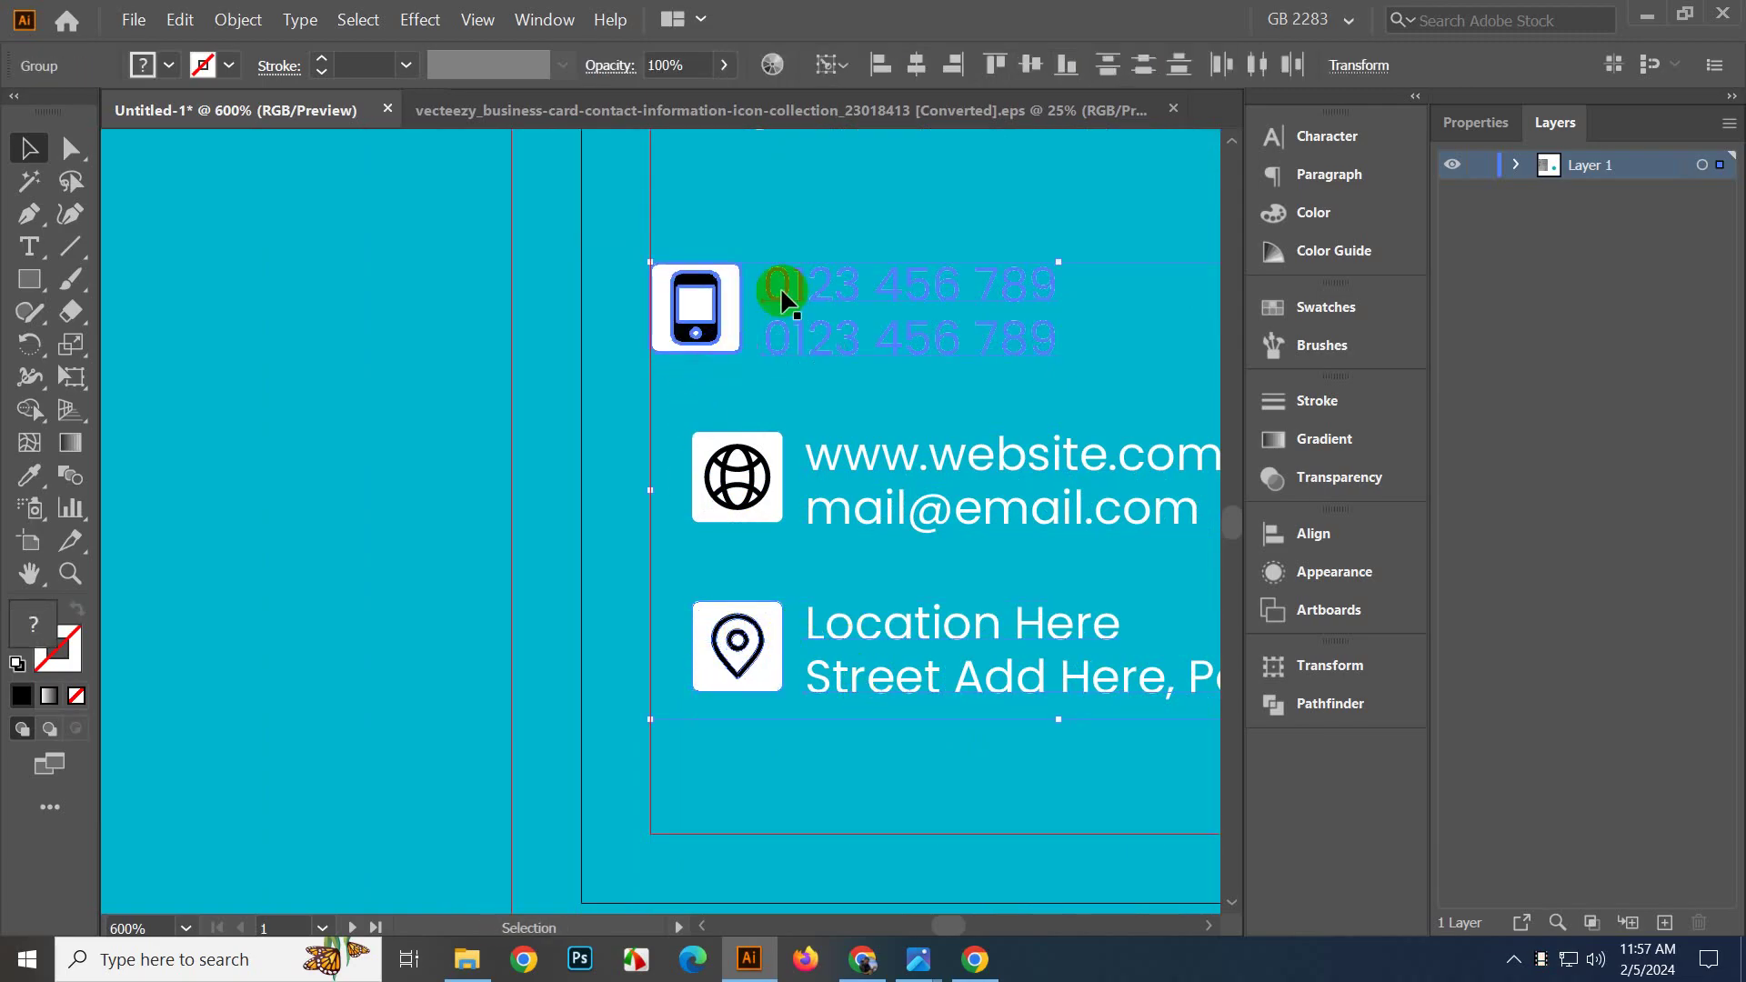
click(880, 63)
click(780, 475)
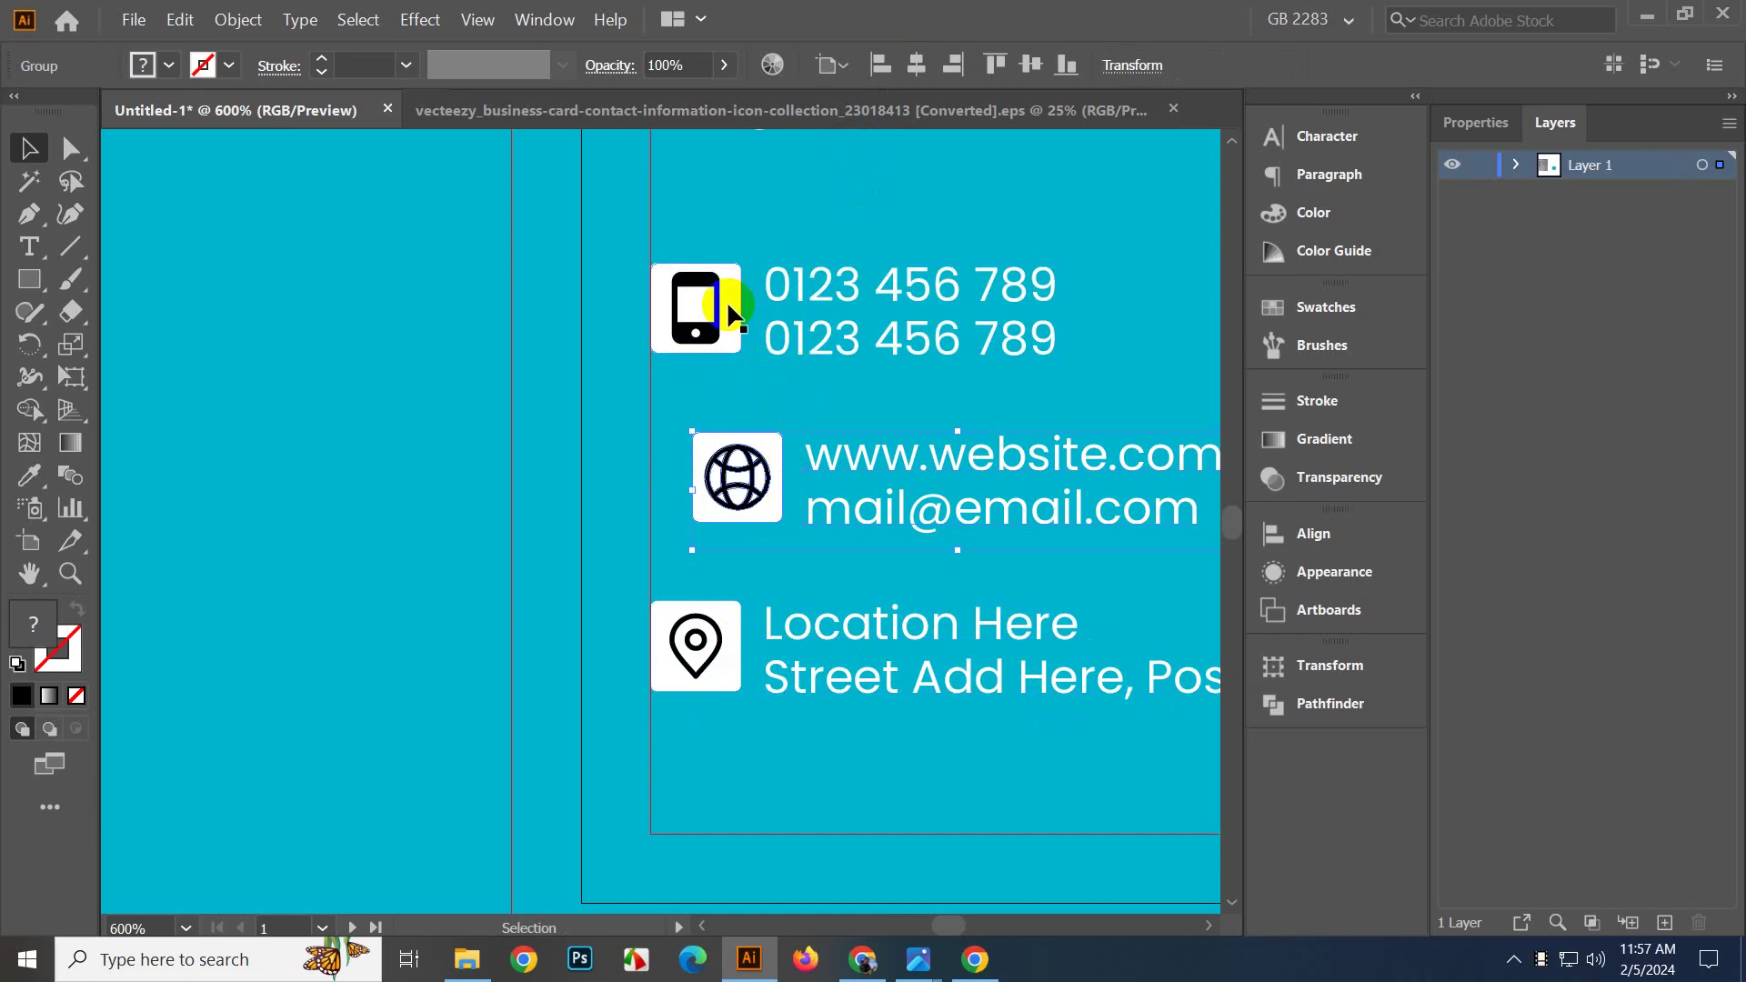
double_click(724, 298)
key(ctrl+z)
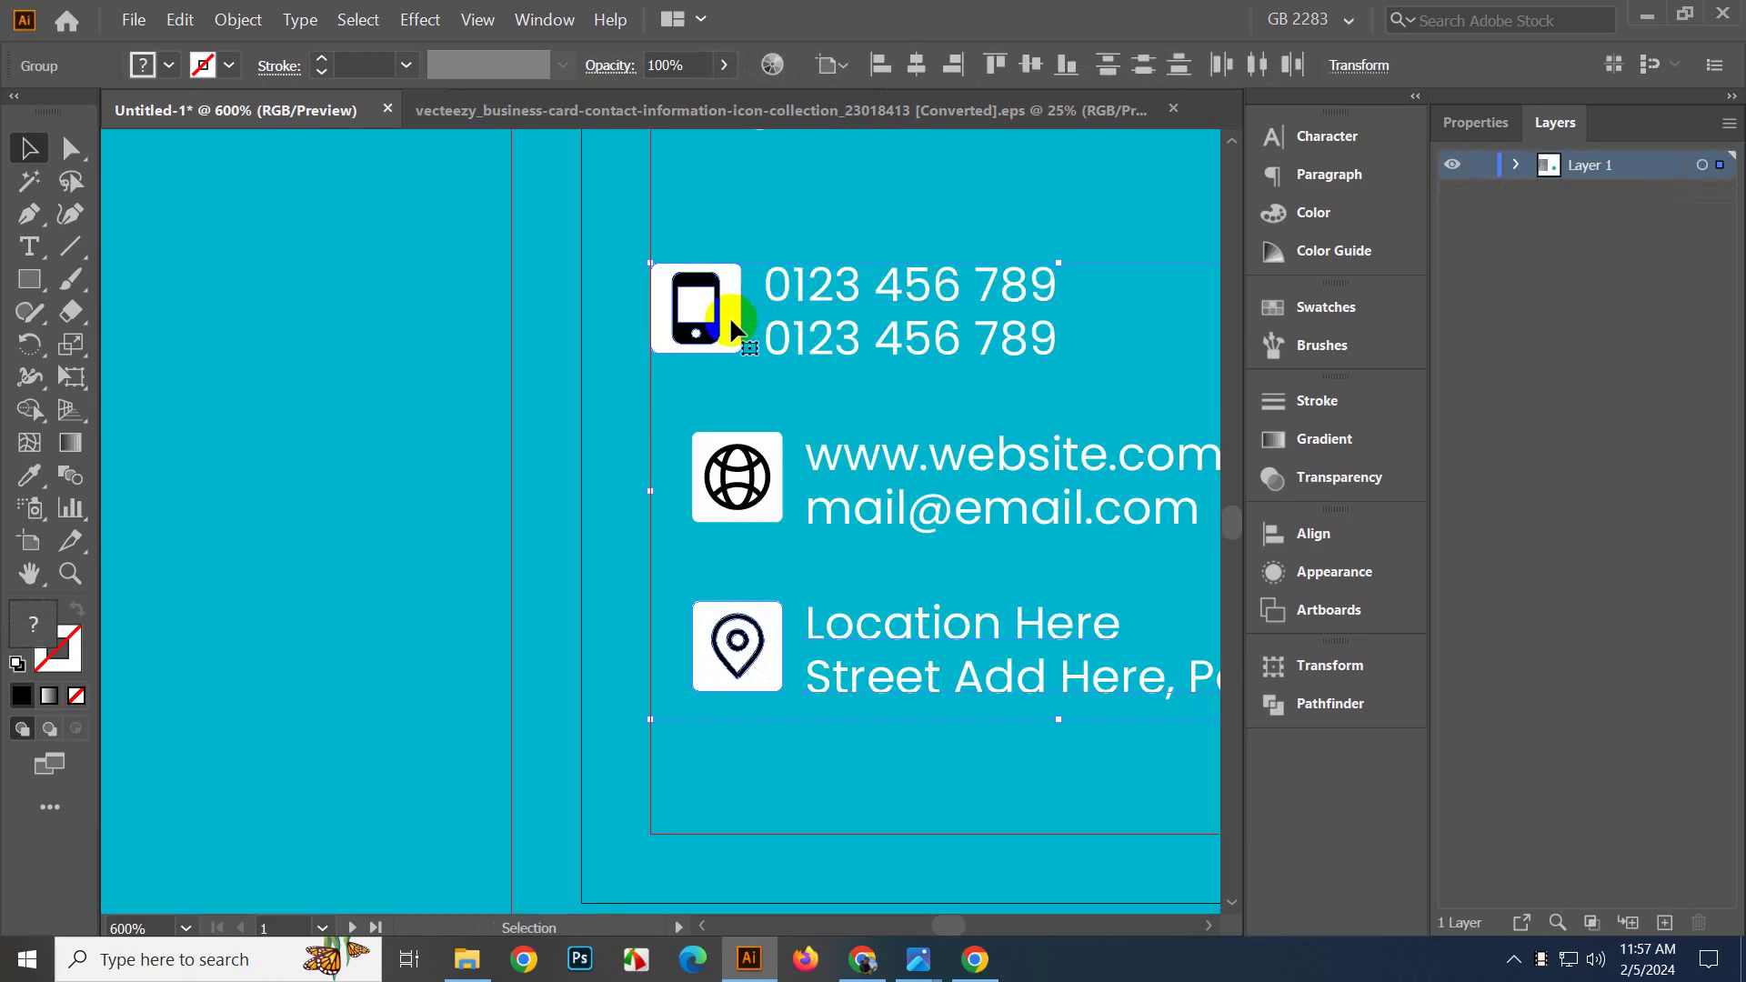
Left-align the grouped website and e-mail row with the phone row on the inner margin line.
click(730, 319)
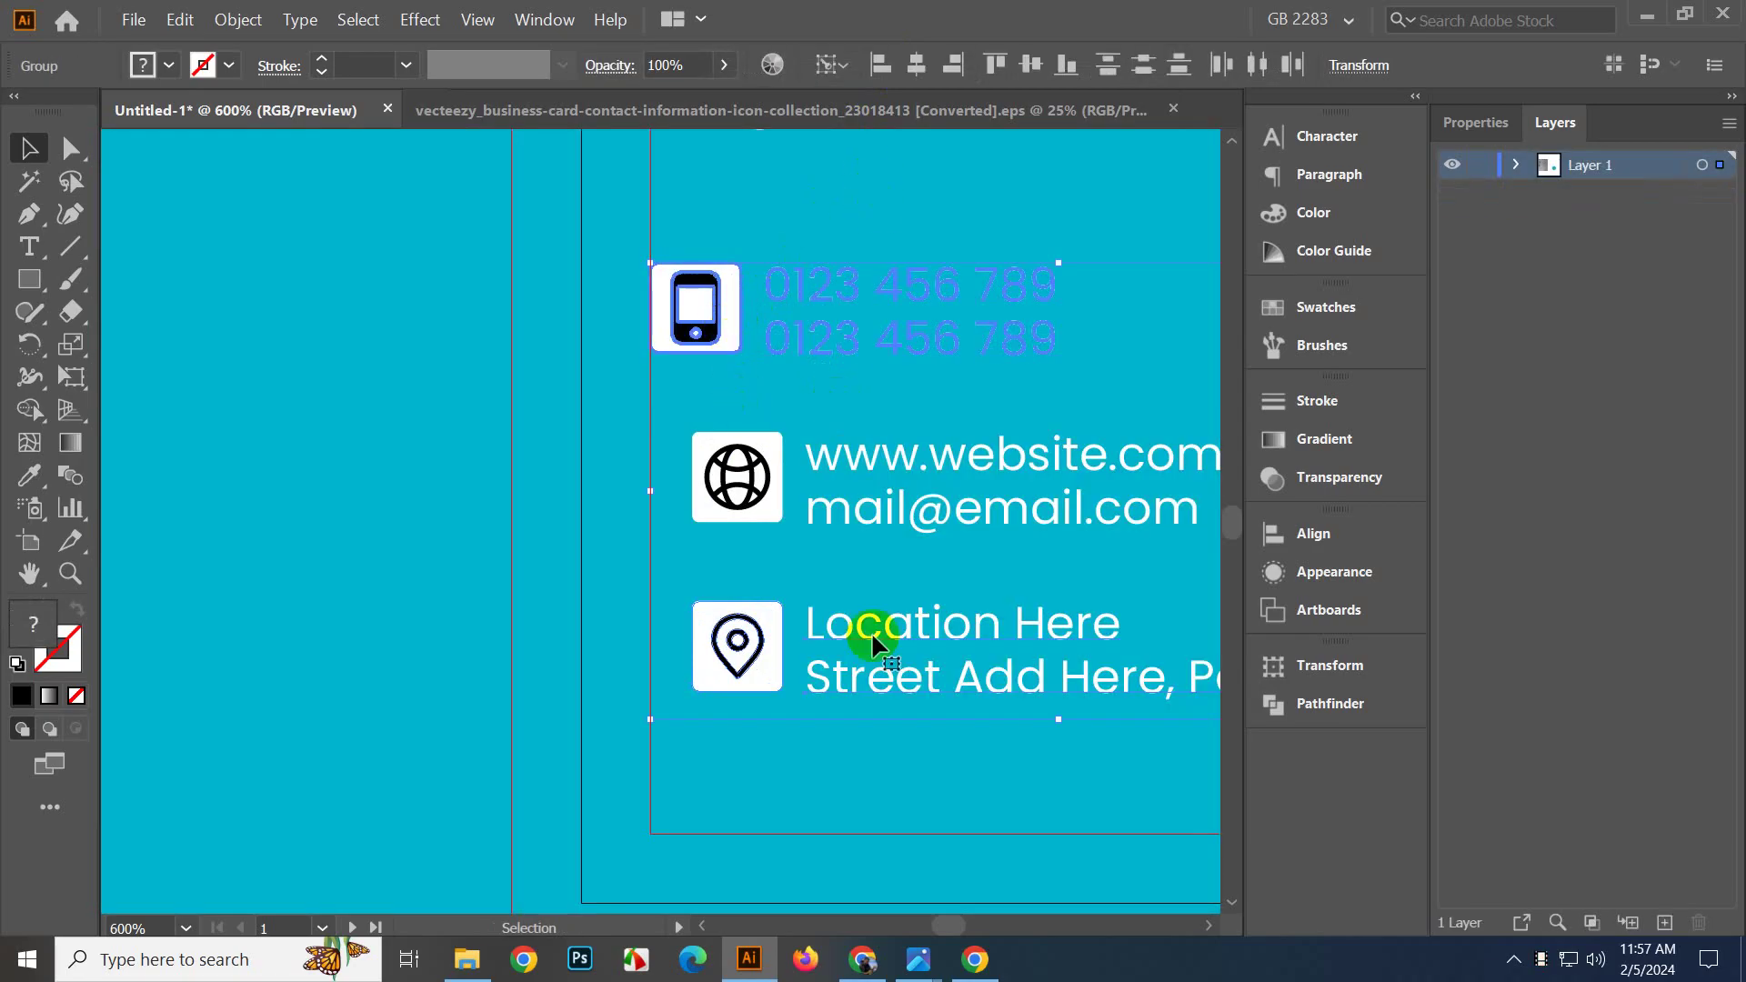
click(853, 516)
shift+click(786, 348)
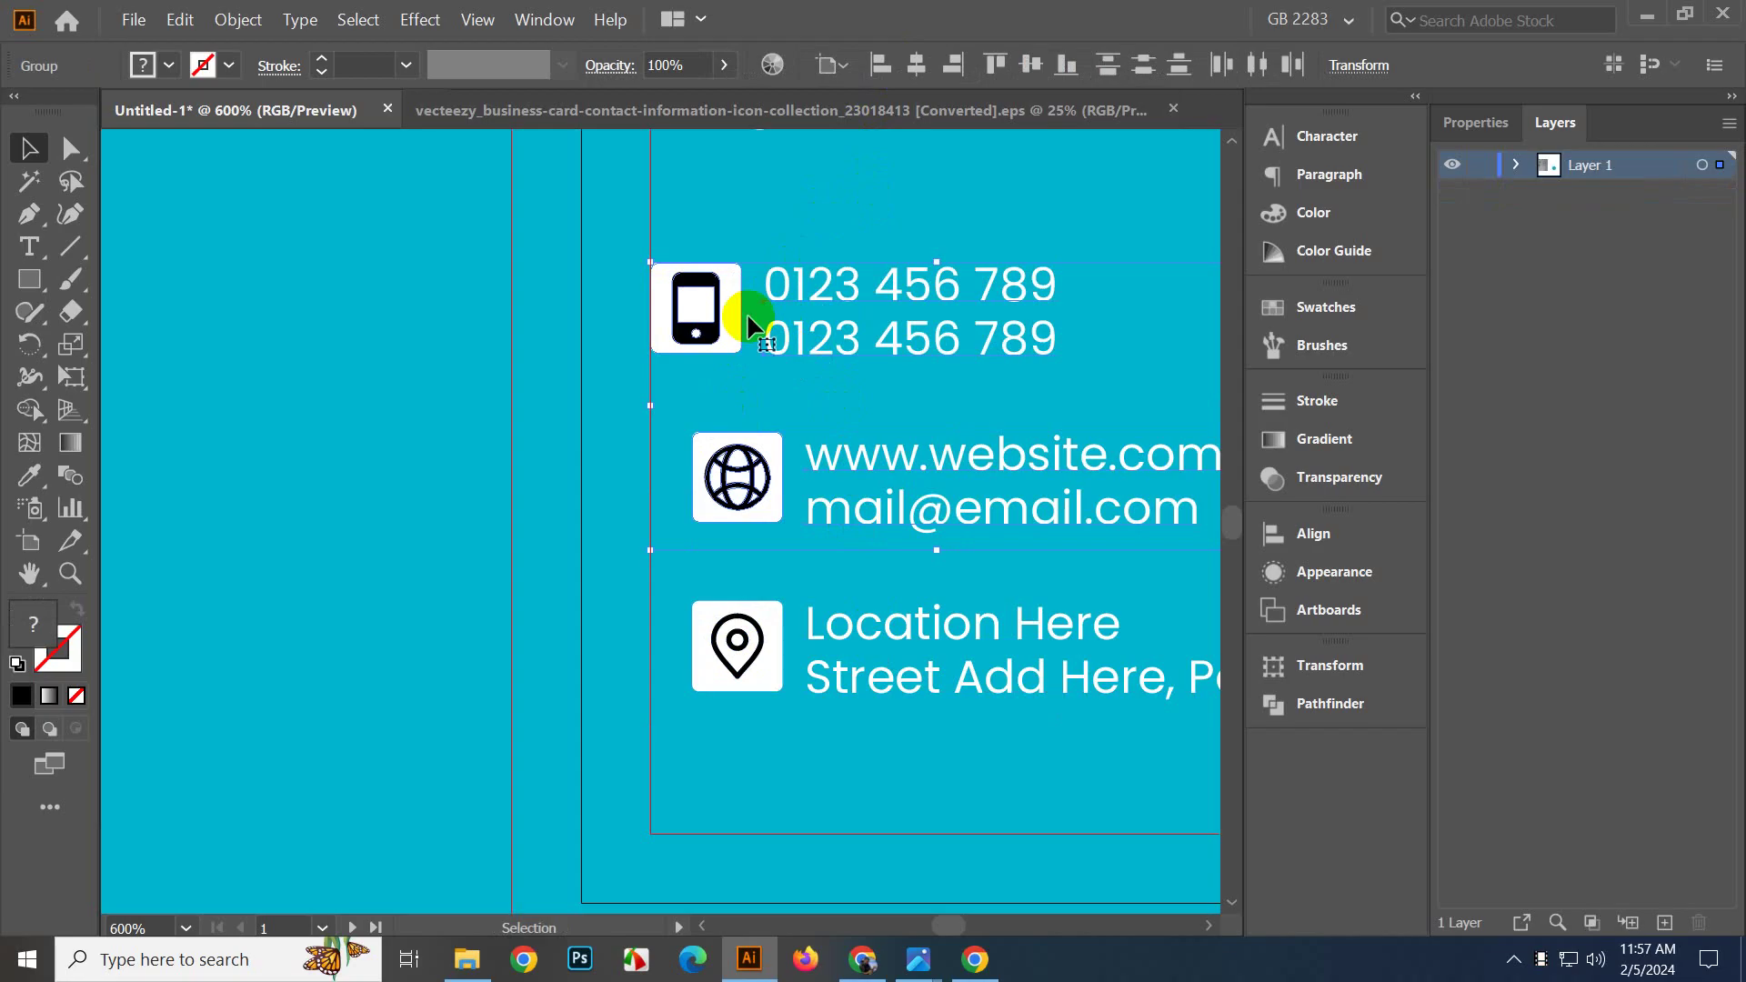
click(748, 315)
click(805, 353)
shift+click(802, 461)
click(682, 336)
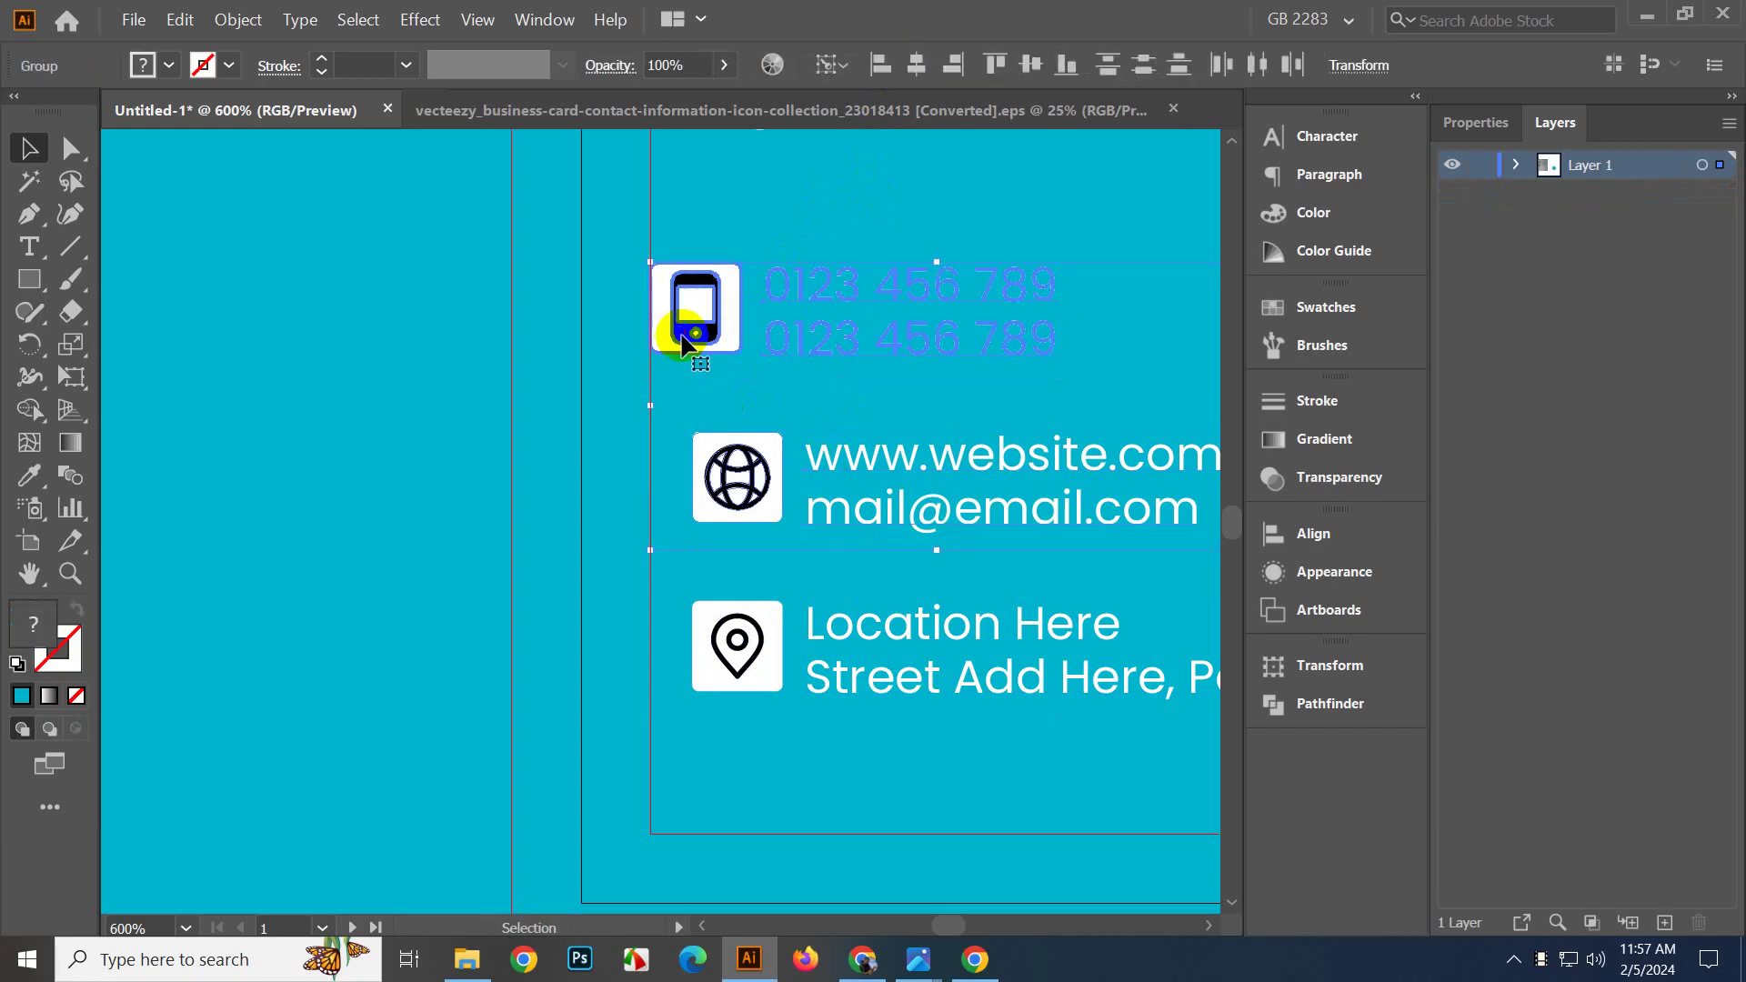
click(881, 64)
Left-align the grouped location row with the website and e-mail row.
click(780, 626)
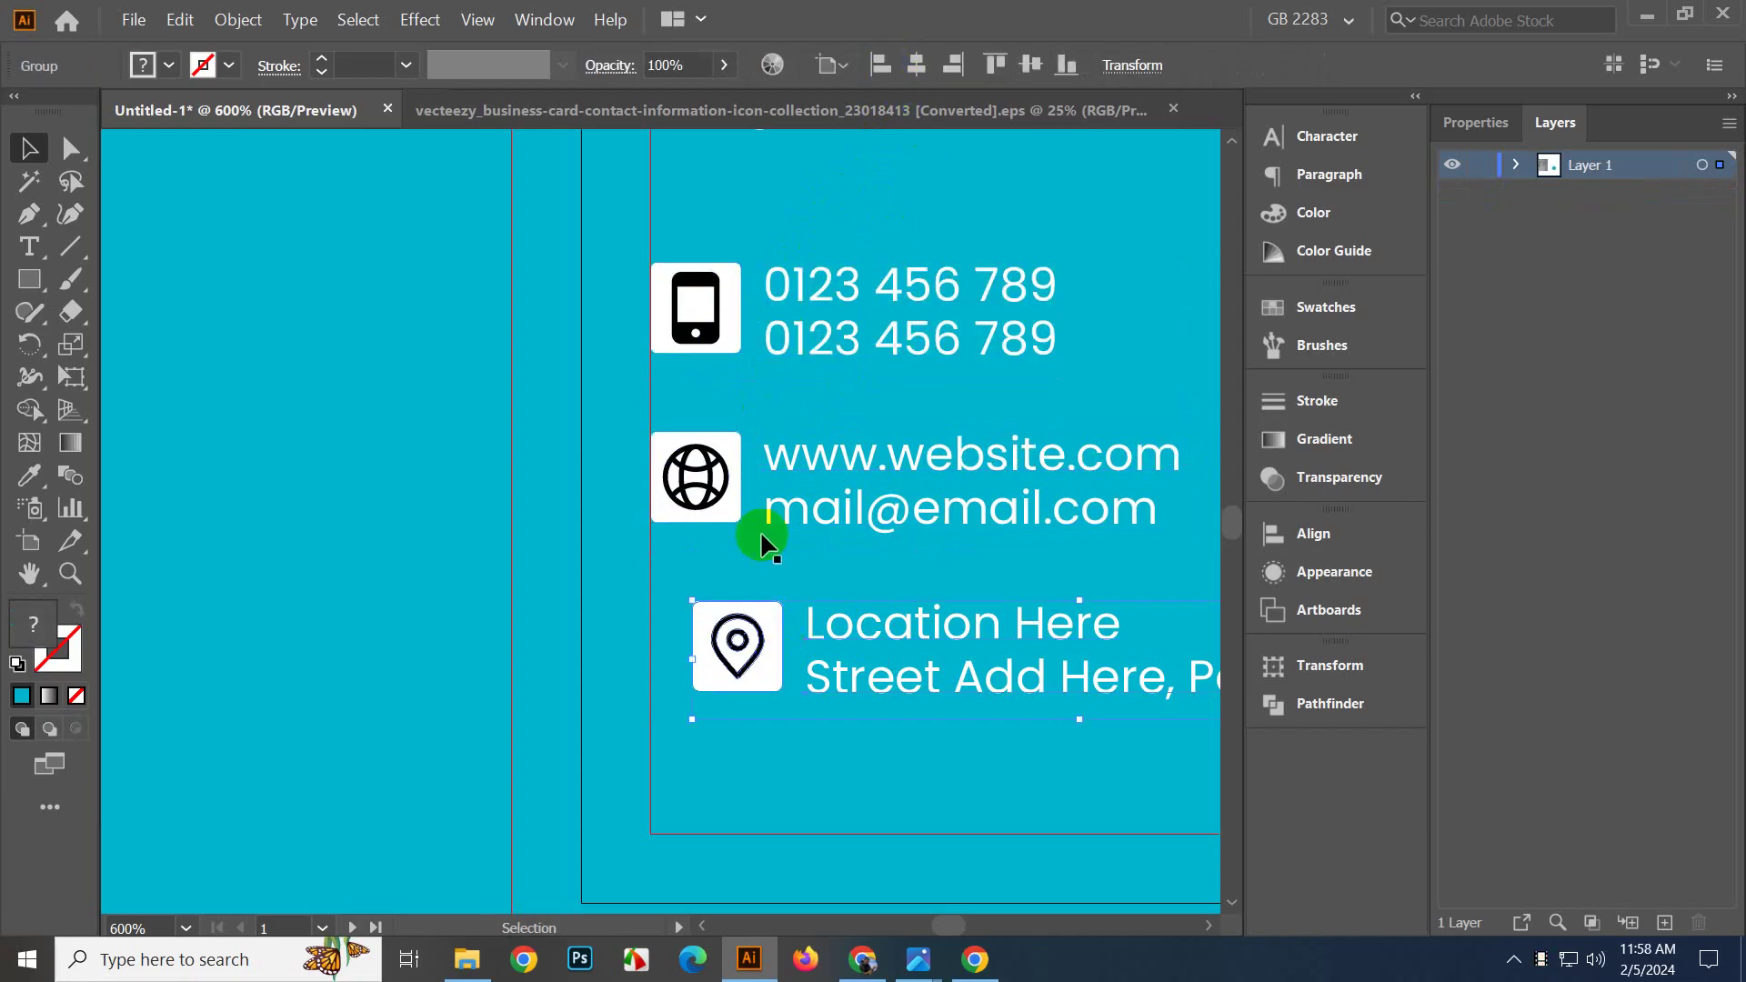
shift+click(698, 476)
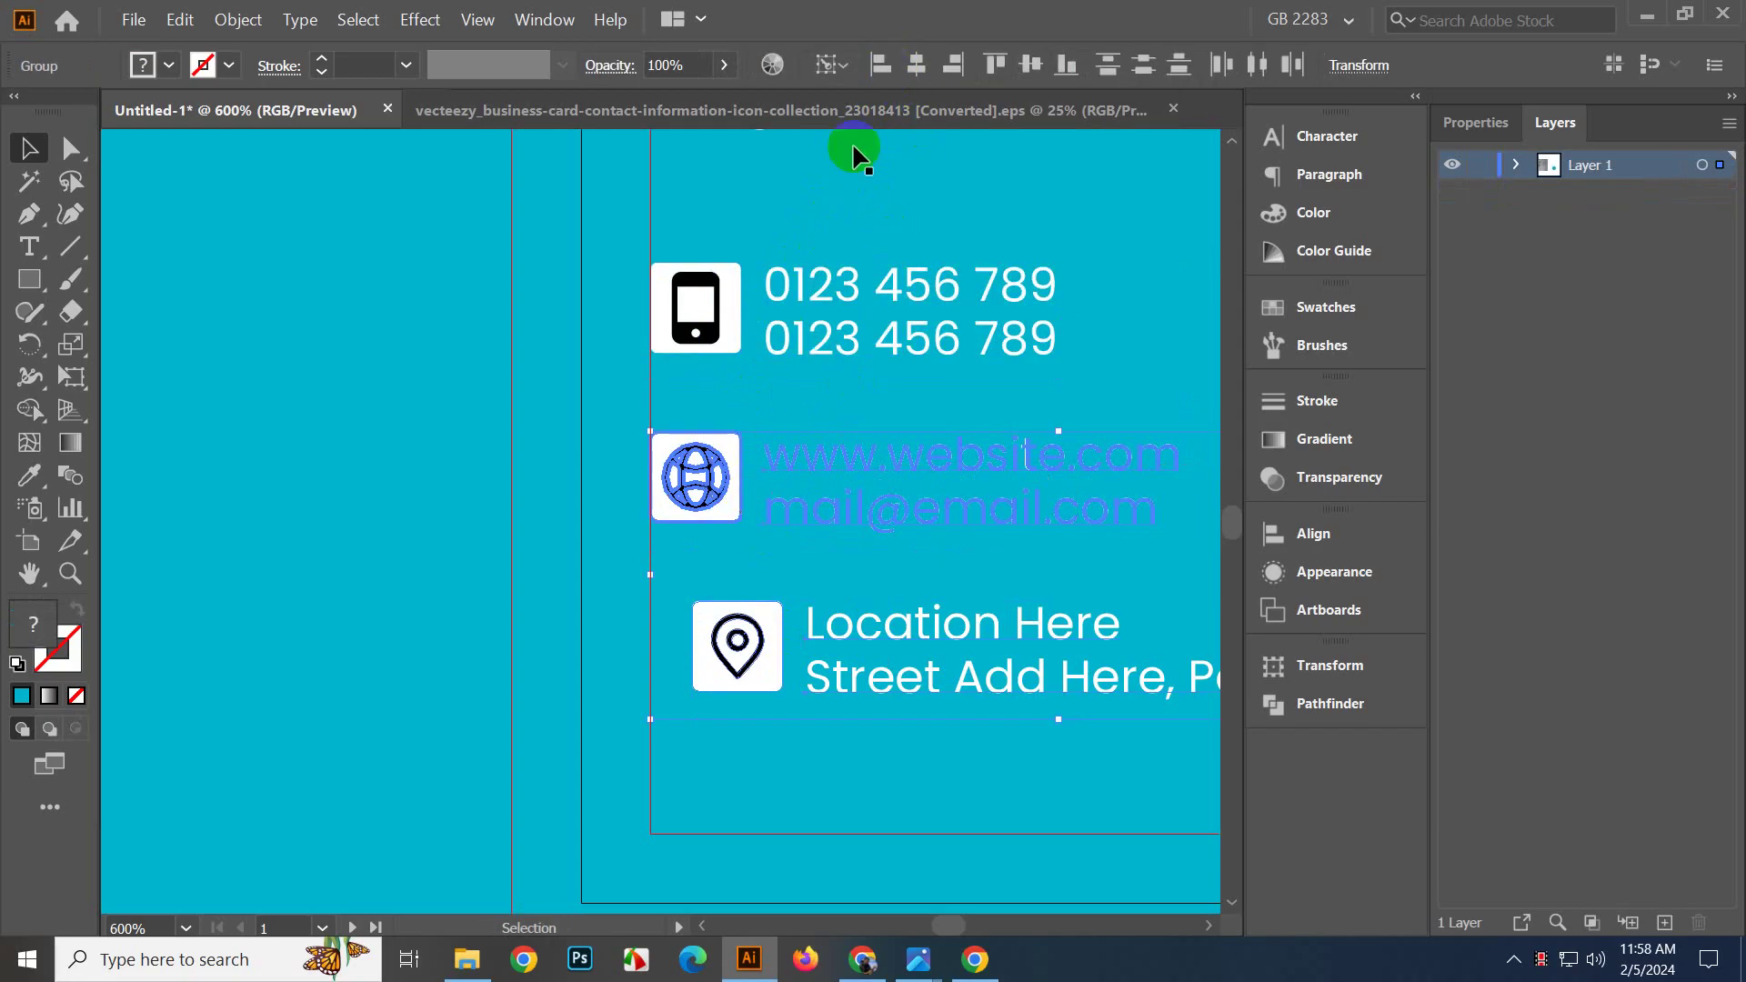
click(882, 72)
scroll(719, 437, down, 4)
click(966, 629)
Compare the front card with the hand-drawn sketch, examining the bars along the sketch's lower edge.
scroll(964, 625, up, 1)
drag(961, 604, 927, 646)
scroll(891, 596, down, 1)
scroll(863, 595, down, 1)
scroll(920, 612, down, 2)
drag(624, 609, 900, 734)
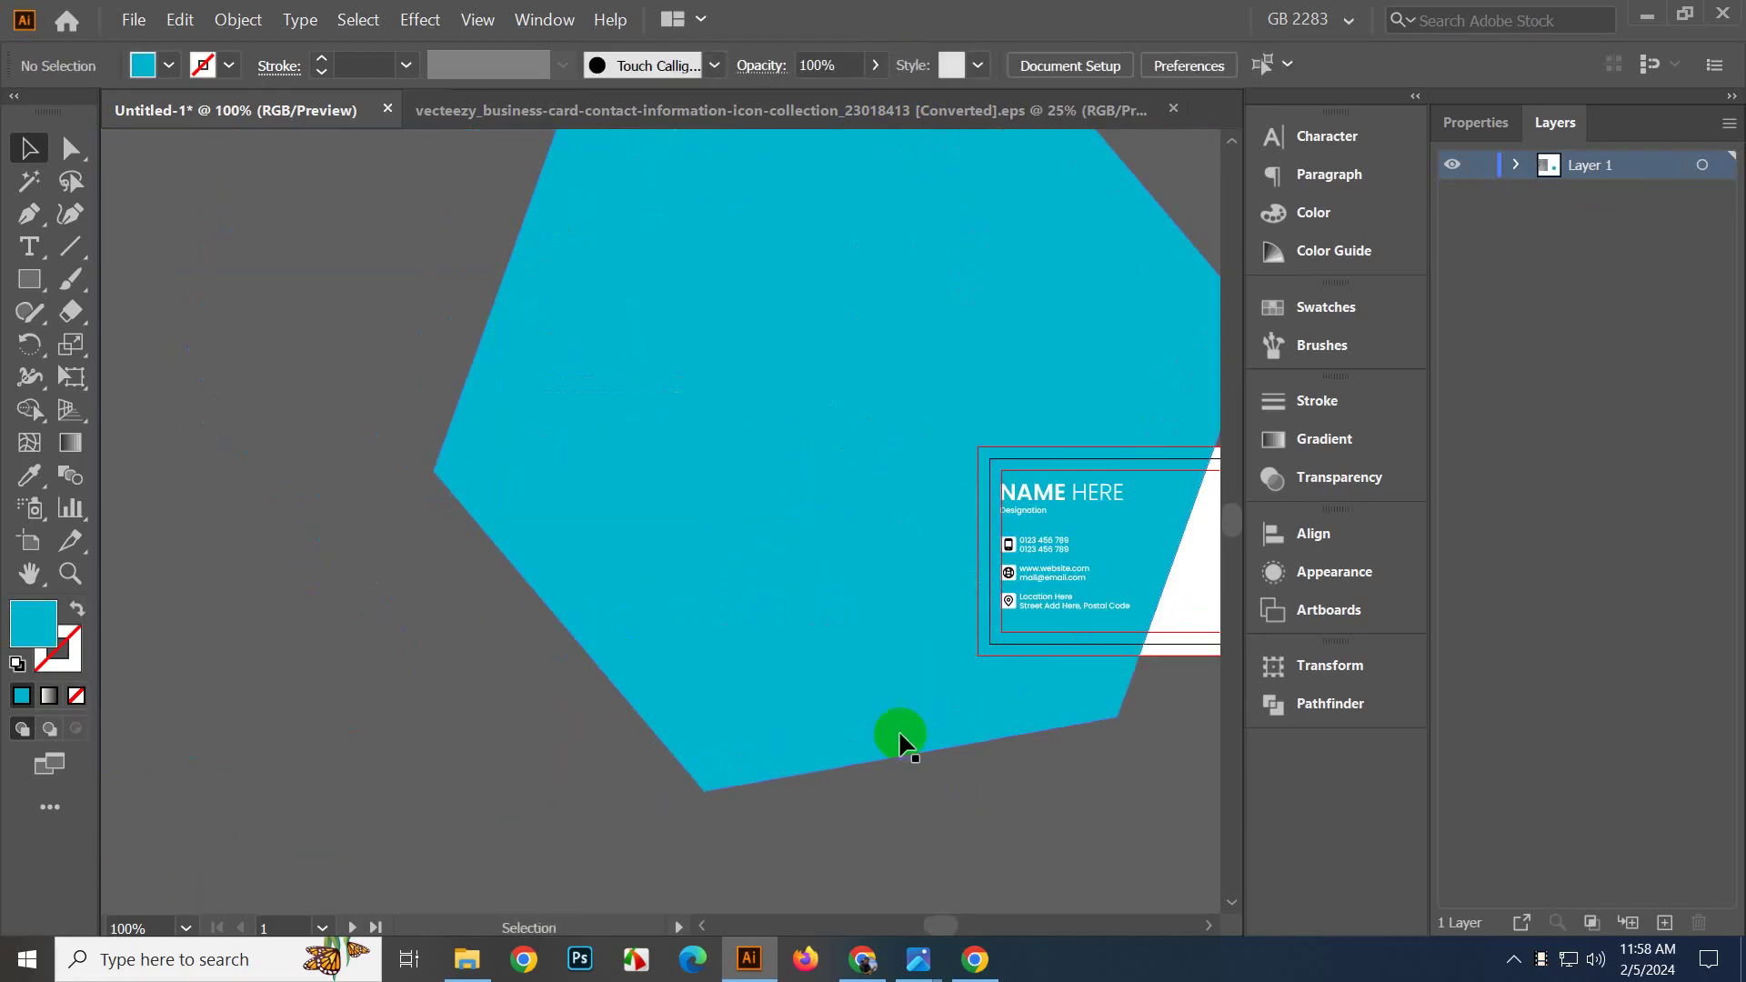
drag(459, 471, 731, 592)
scroll(731, 592, down, 3)
mouse_move(530, 494)
mouse_down()
mouse_move(783, 487)
mouse_move(907, 459)
mouse_up()
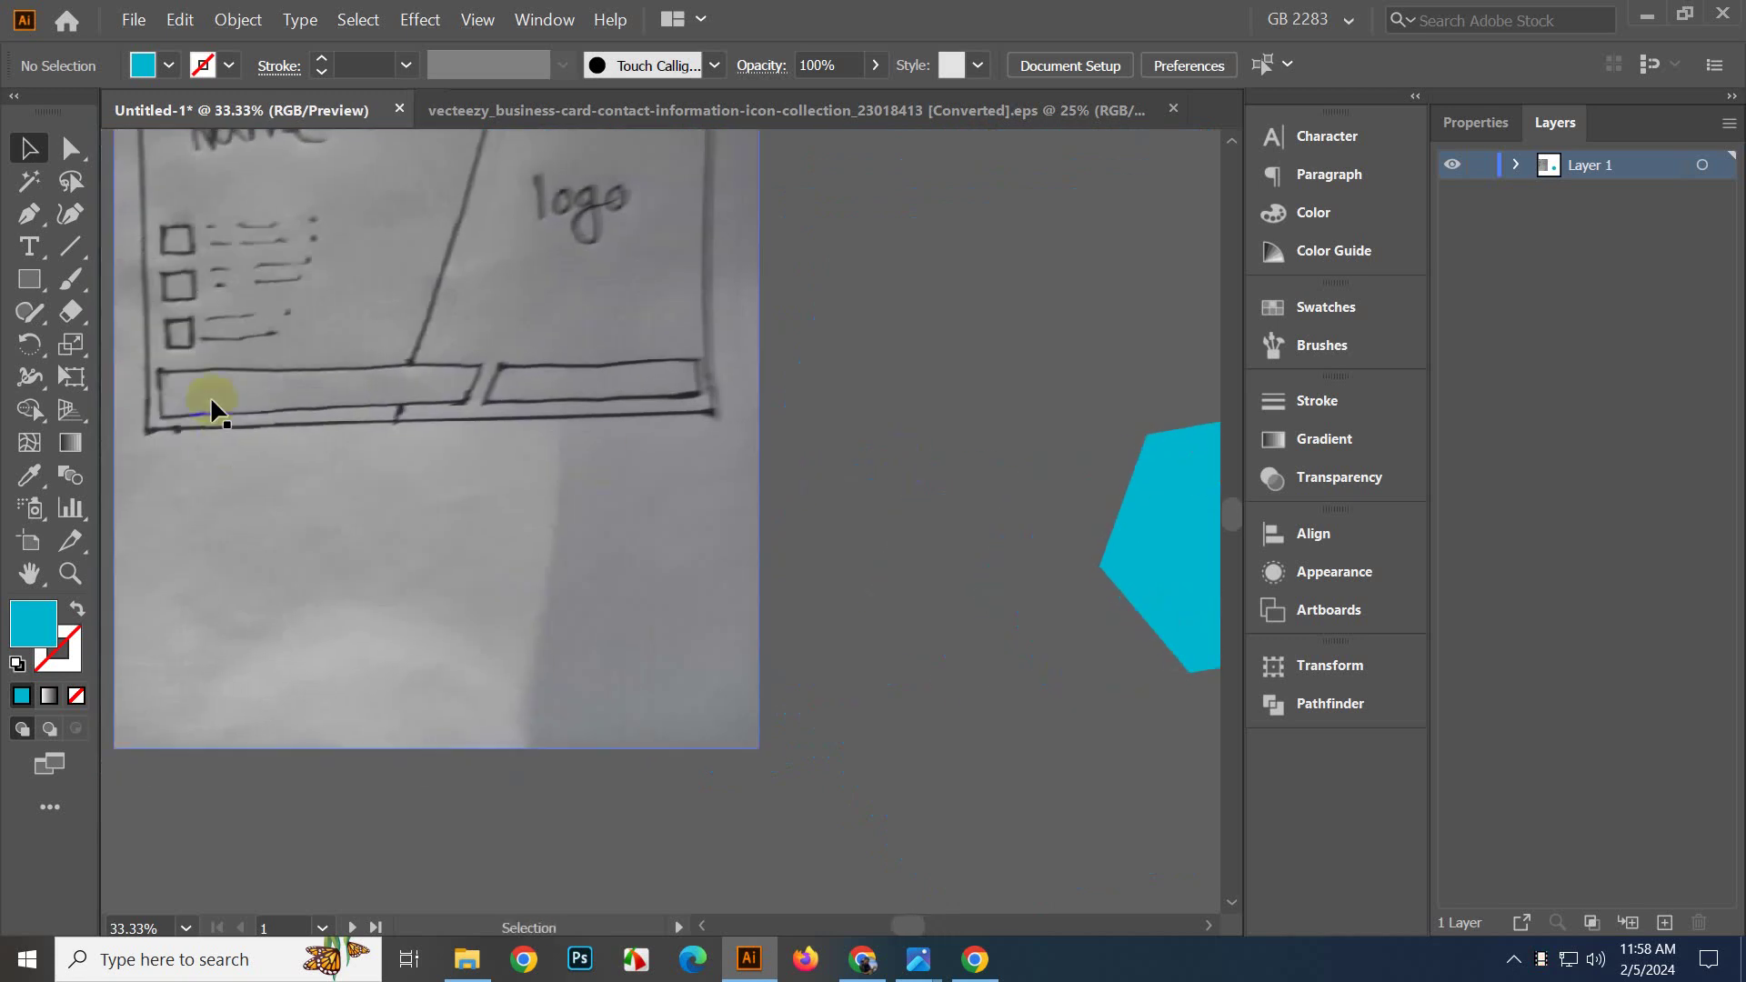
drag(877, 523, 198, 530)
drag(983, 727, 585, 697)
scroll(516, 627, up, 2)
drag(257, 573, 881, 620)
scroll(543, 612, up, 2)
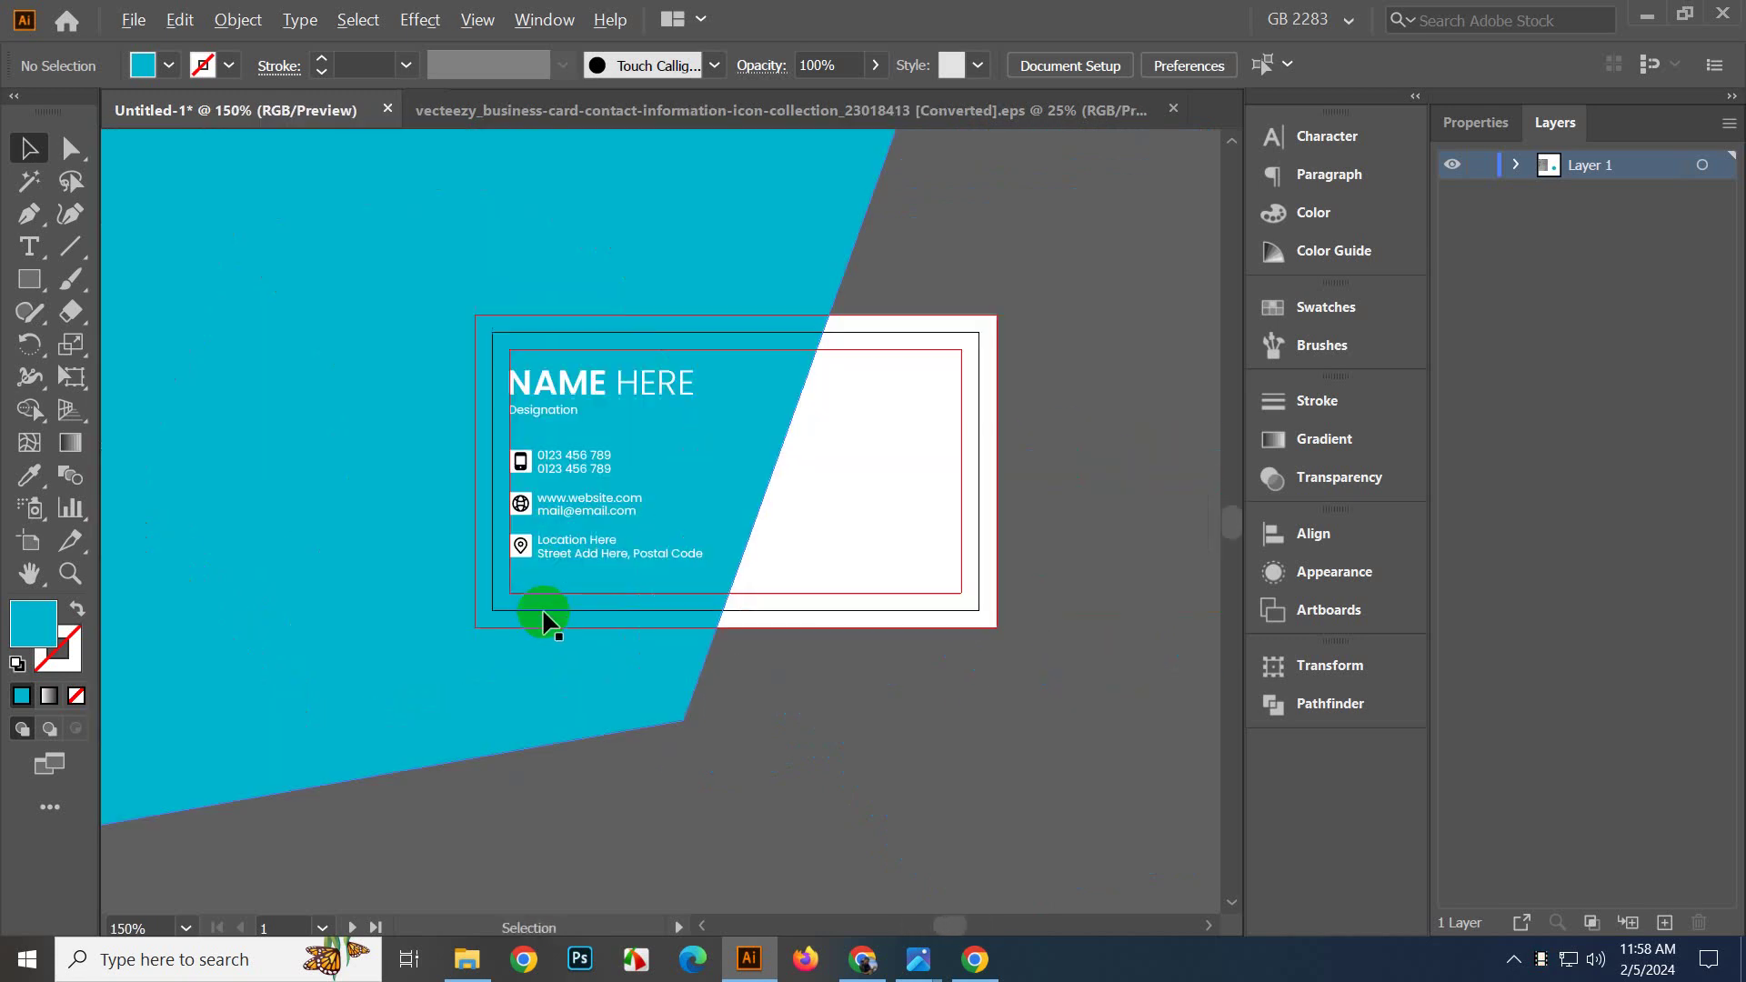
Move the three grouped contact rows up together to free space above the card's lower inner margin.
scroll(545, 621, up, 2)
scroll(558, 553, up, 2)
click(638, 591)
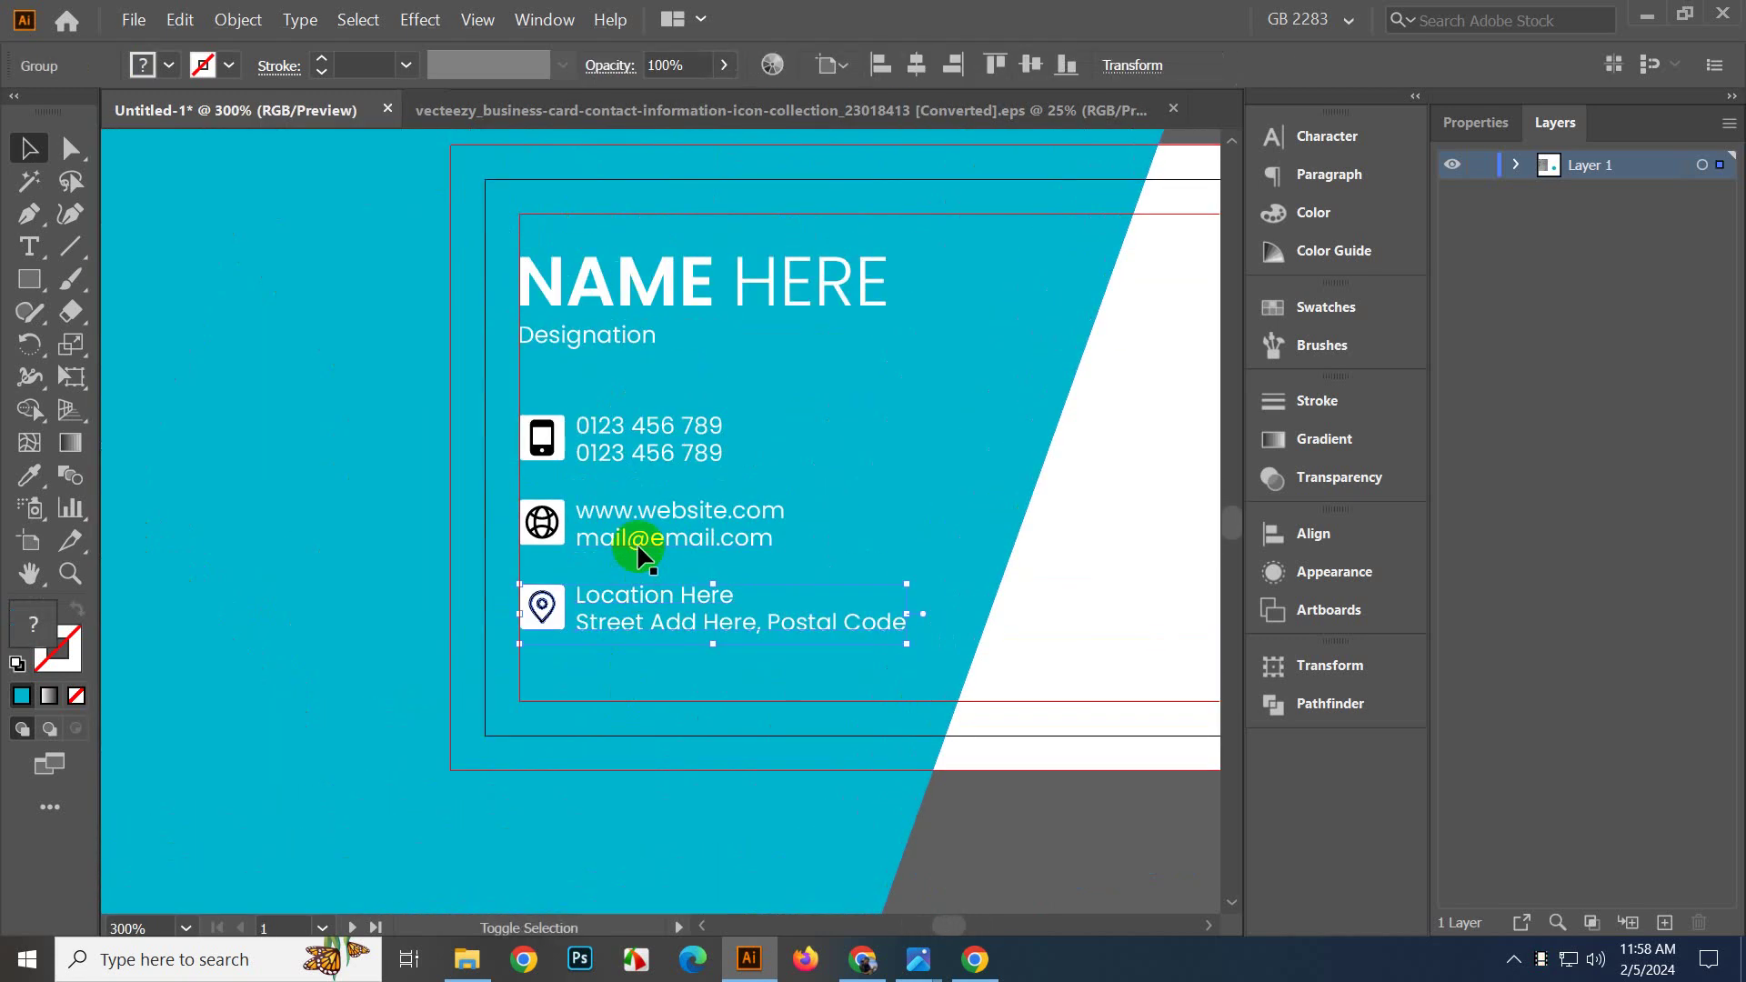
click(641, 487)
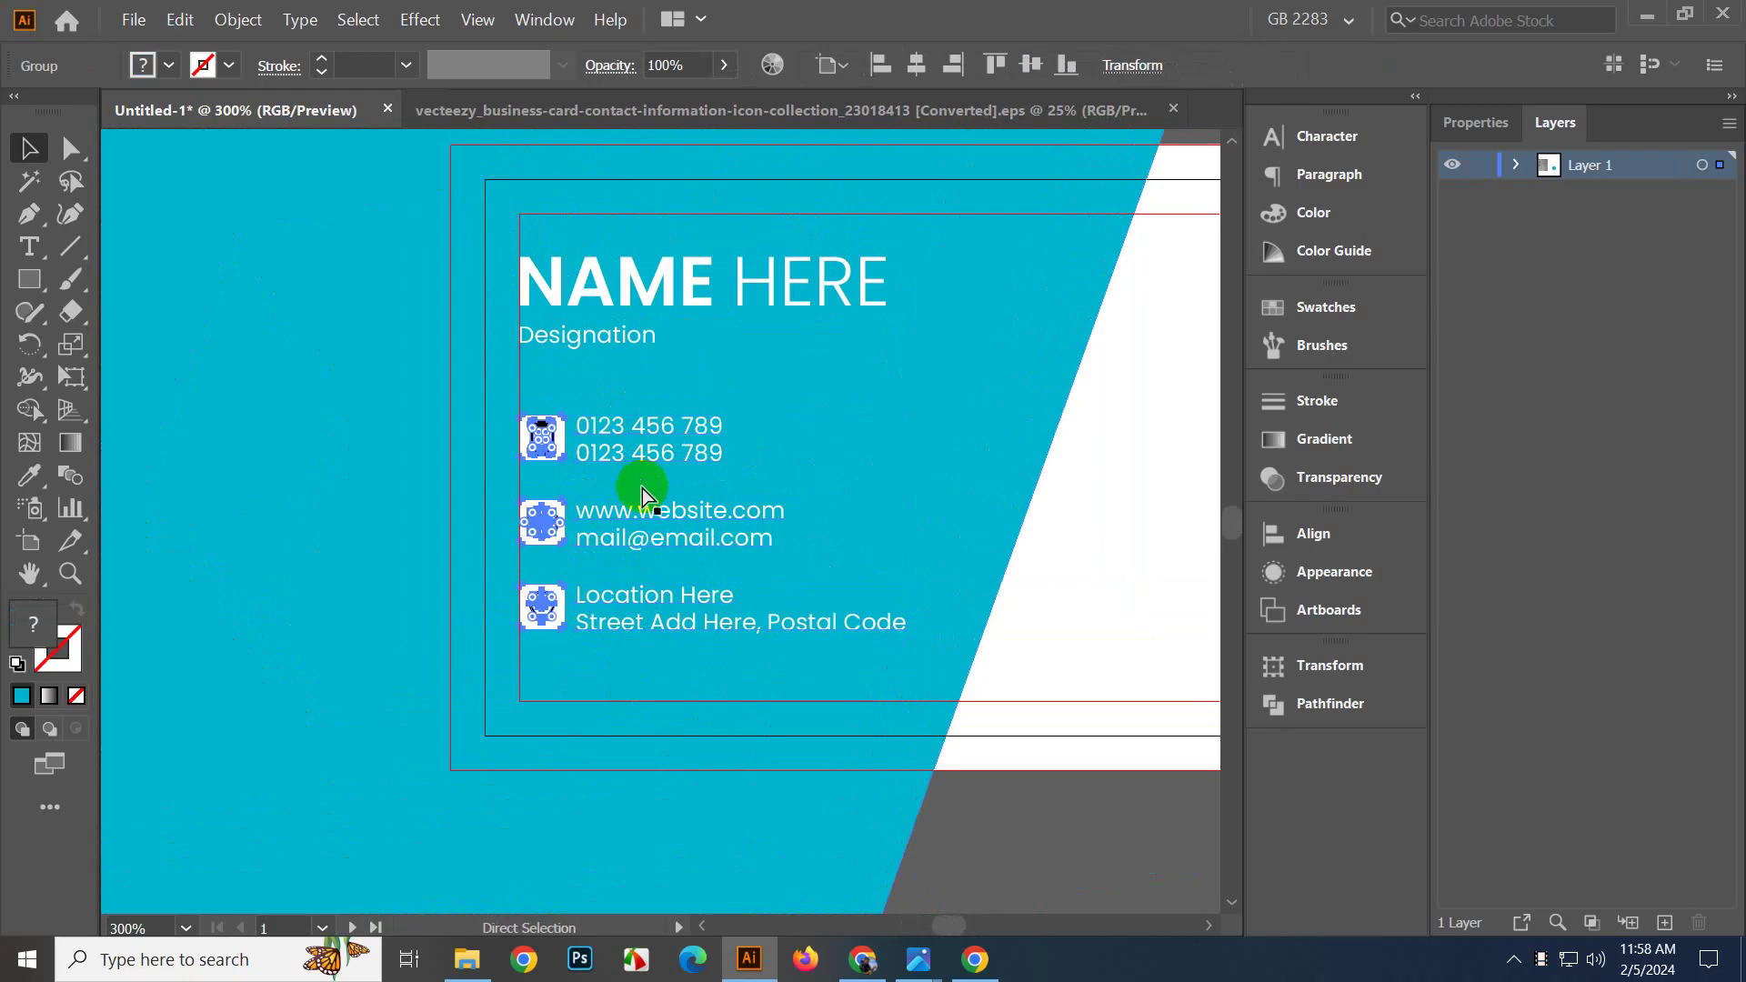
key(Up)
key(Up)
key(Up)
key(Up)
key(Up)
key(Up)
key(Up)
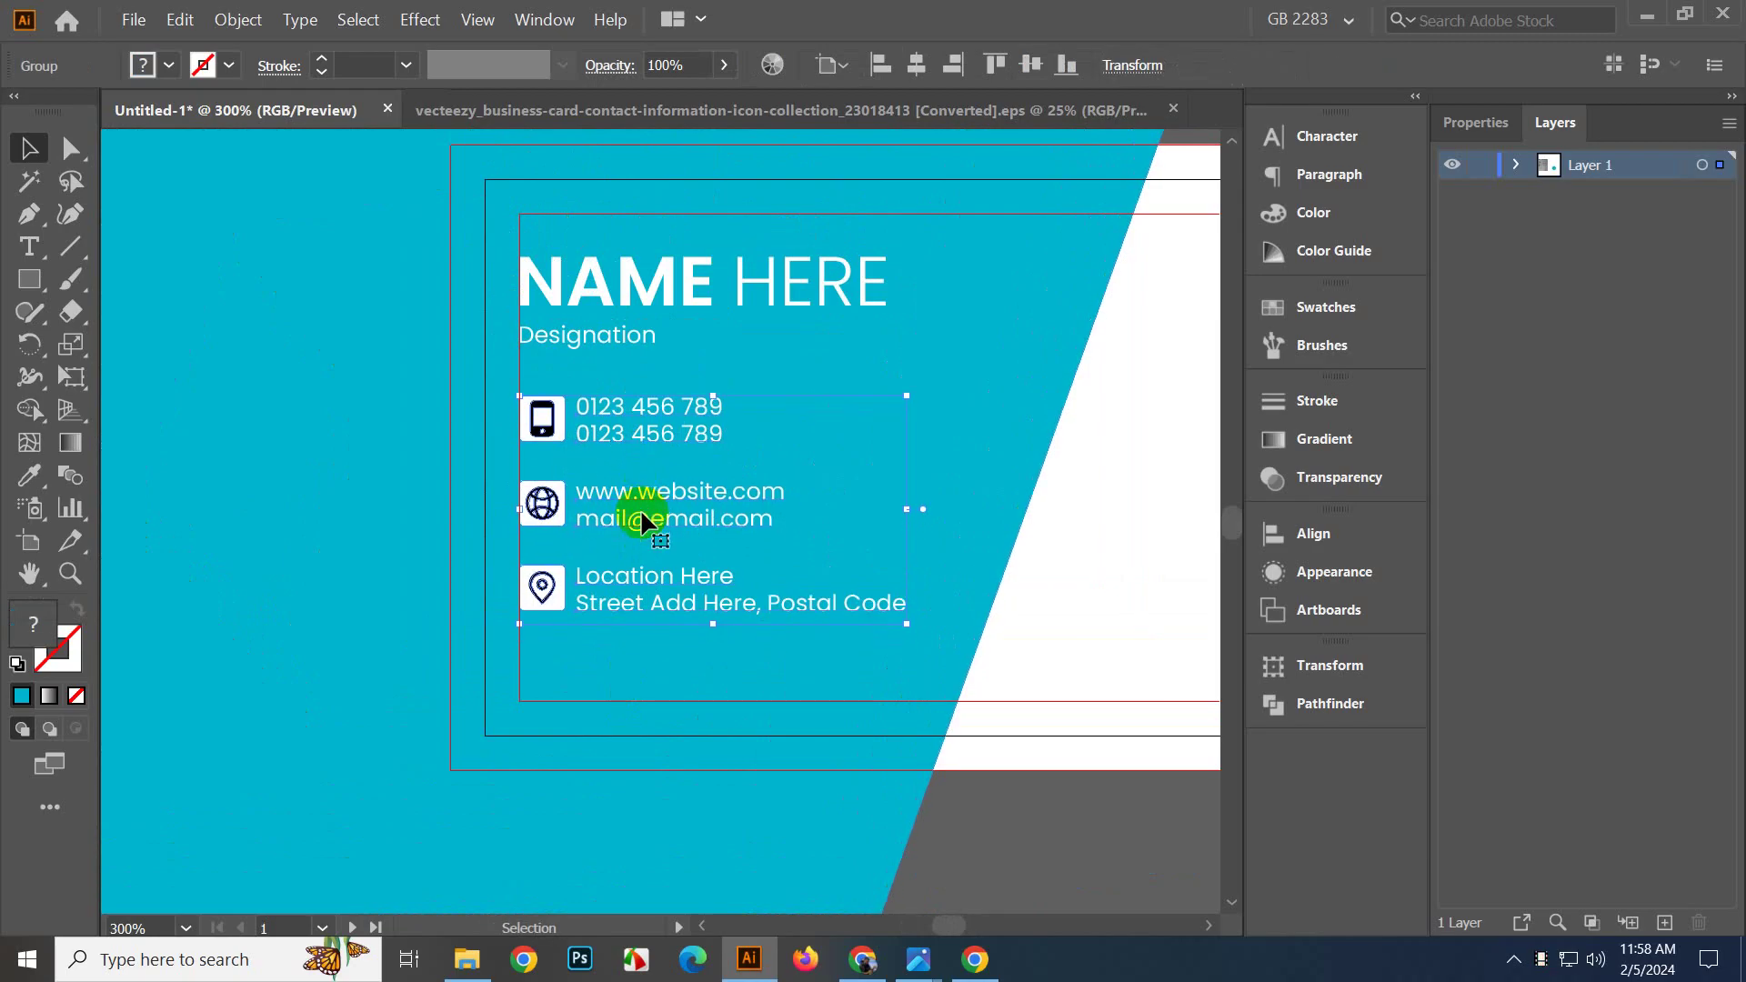
Move the name heading up close to the upper inner margin line and the designation up directly beneath it.
click(589, 338)
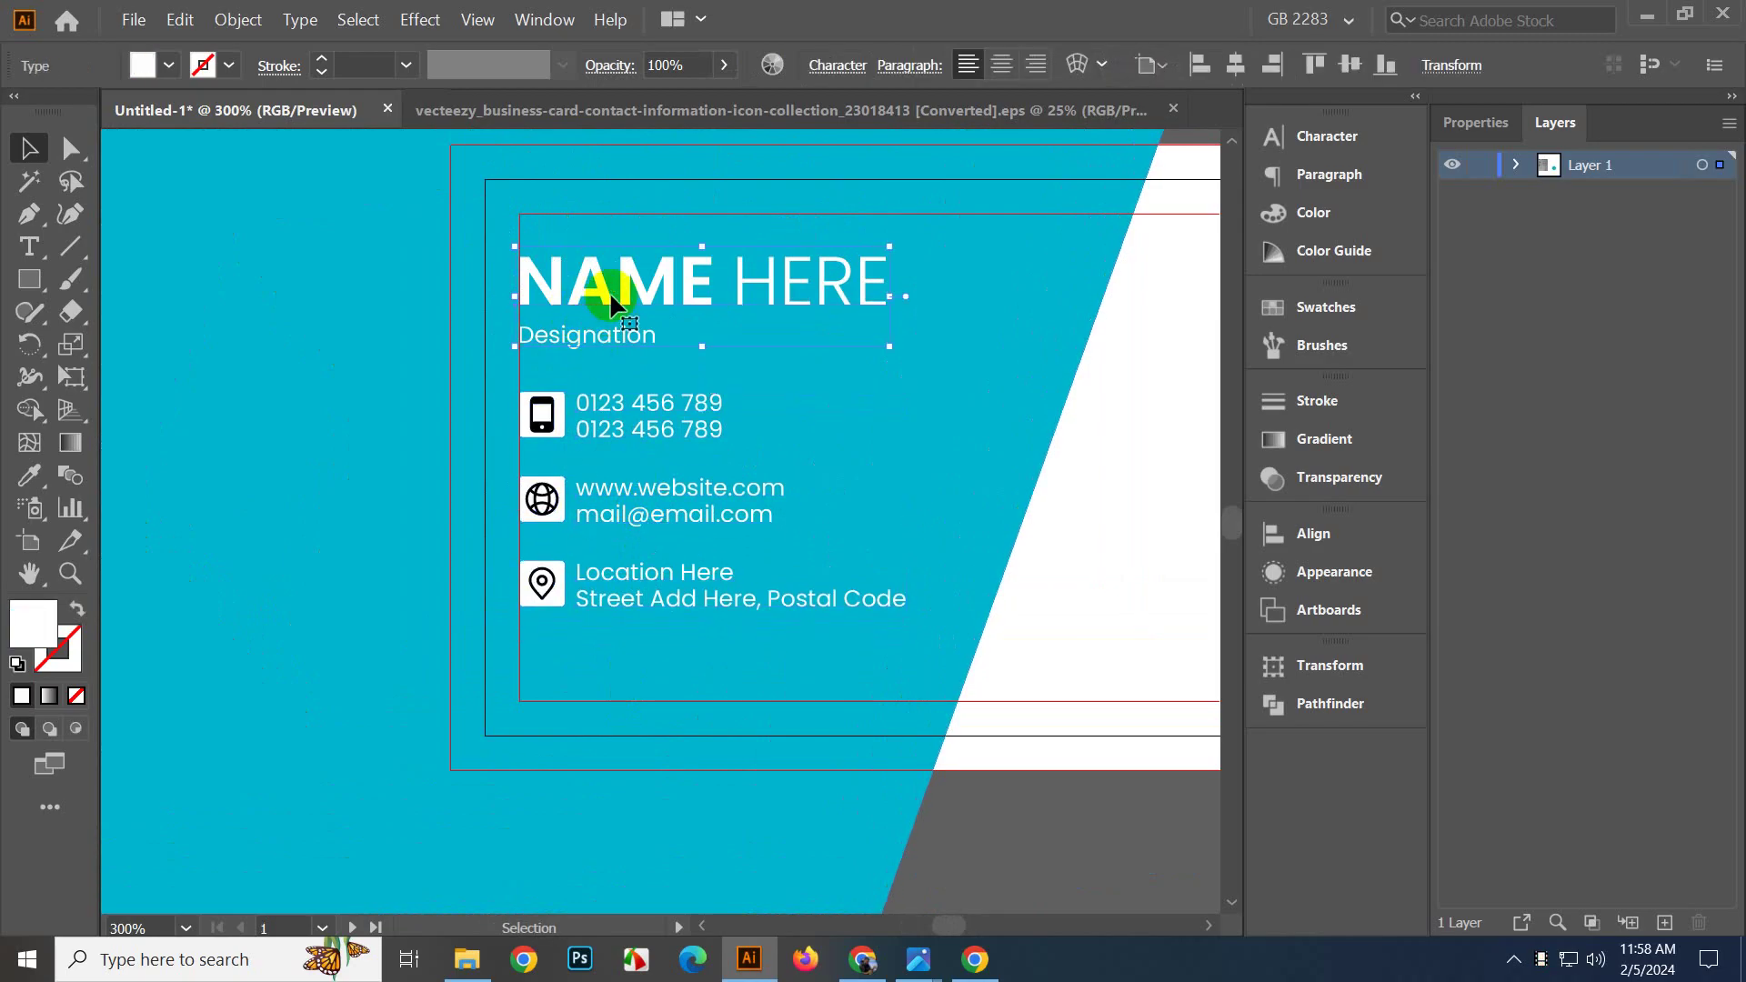
key(Up)
key(Up)
key(Up)
key(Up)
key(Up)
key(Up)
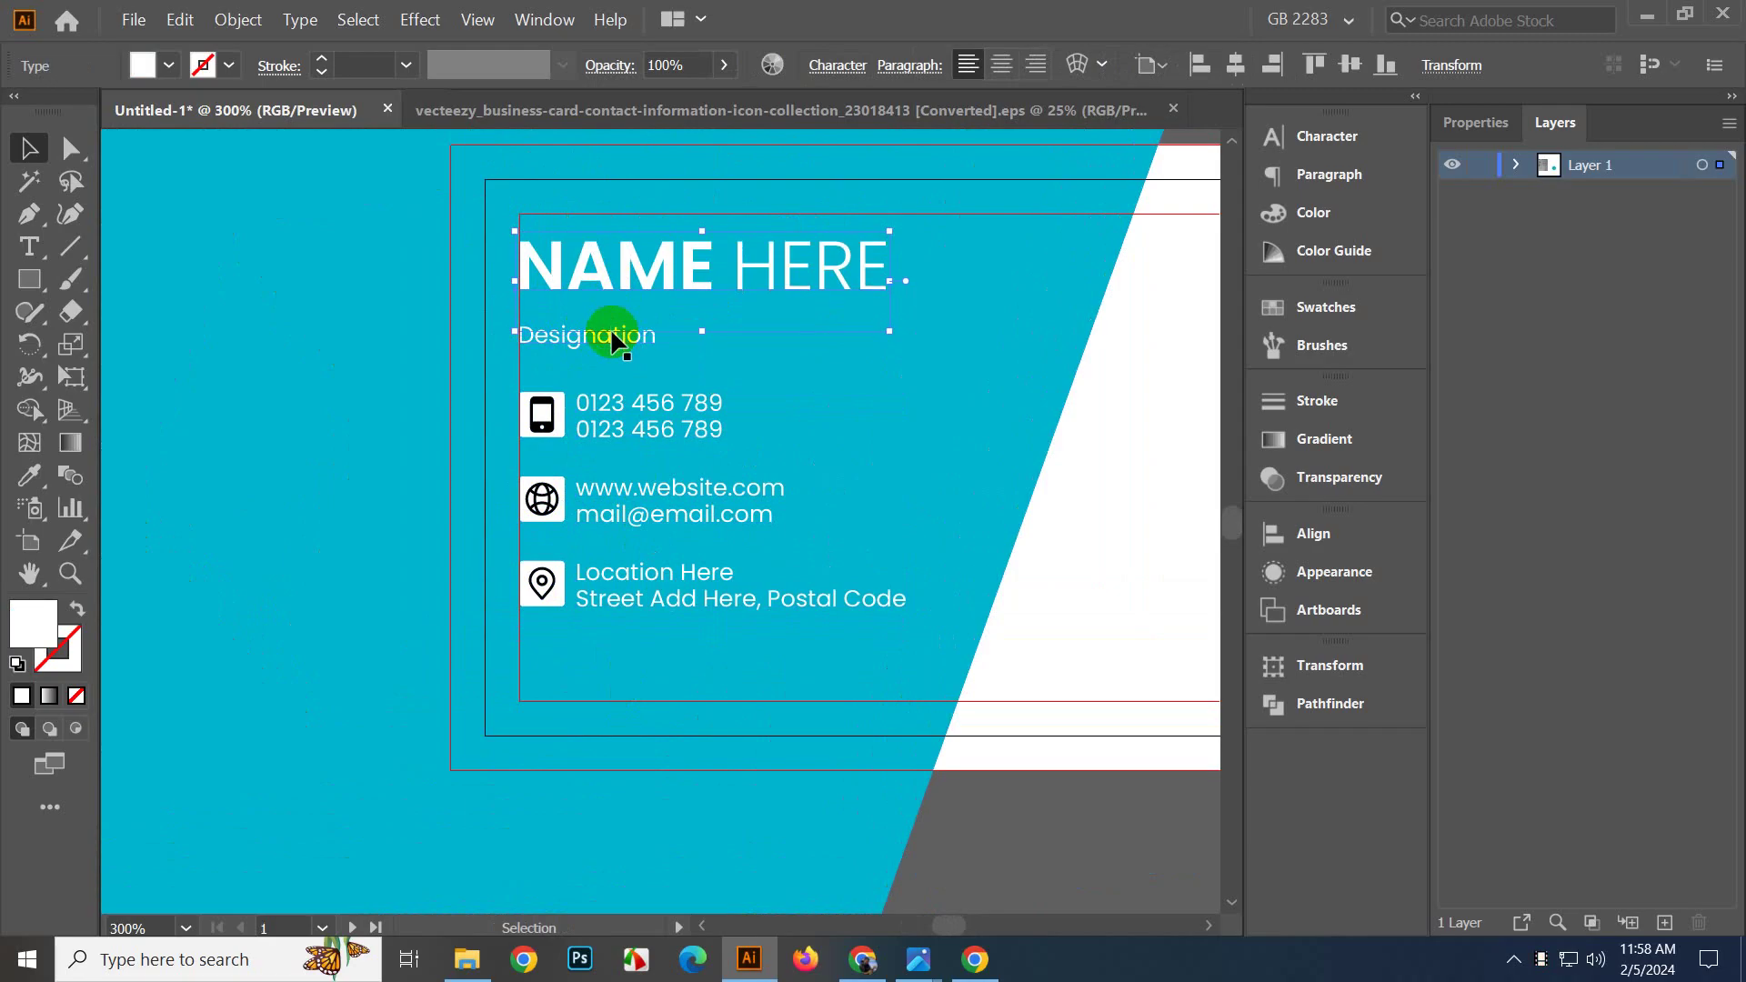
key(Up)
key(Up)
key(Up)
key(Up)
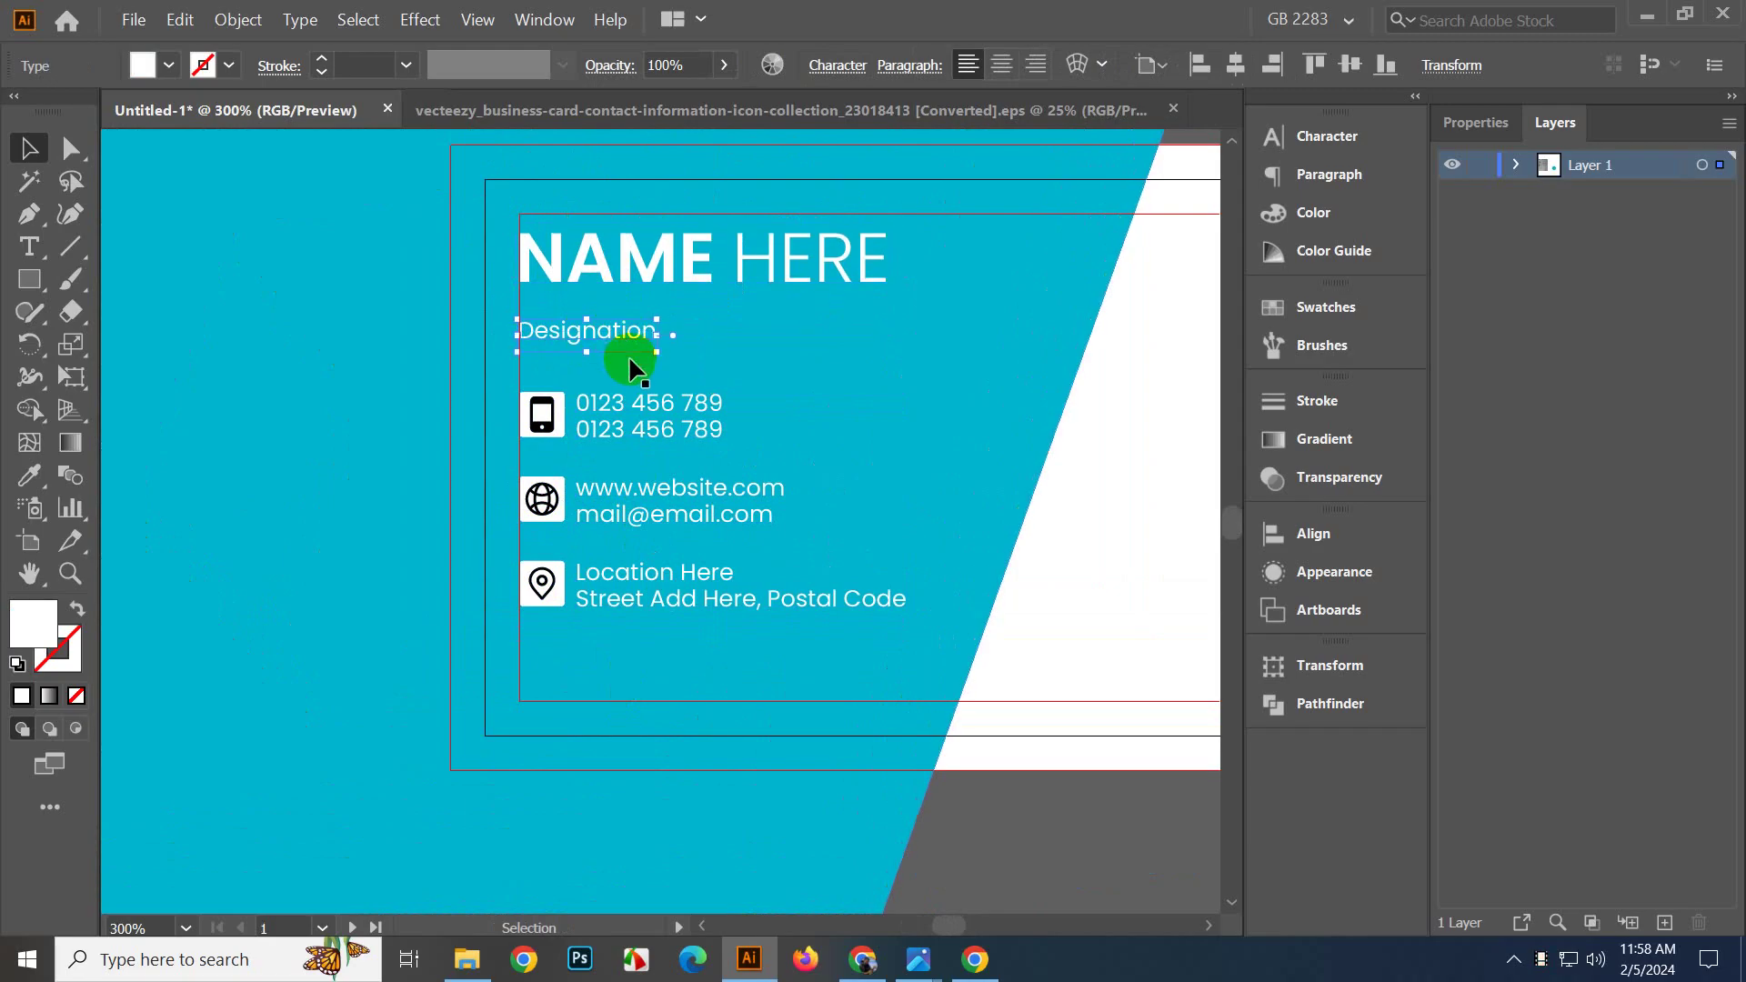
click(916, 780)
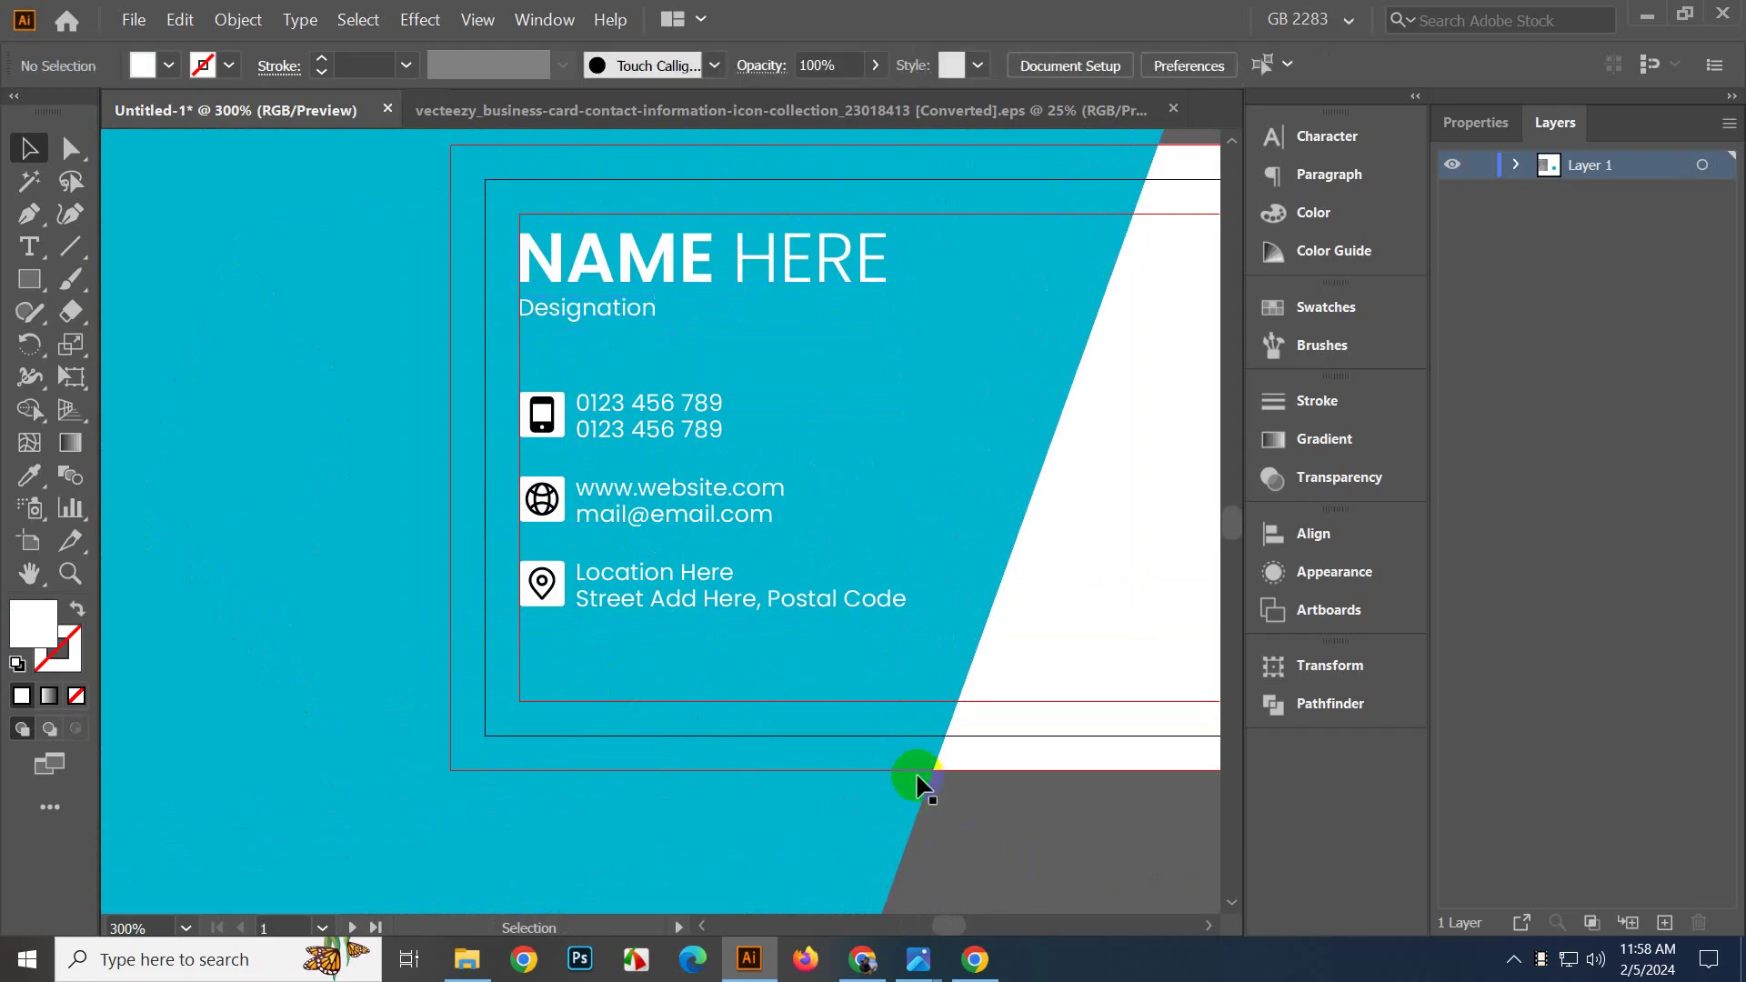
Draw a thin white rectangle just below the location row, spanning the front card from bleed edge to bleed edge.
scroll(826, 691, down, 2)
scroll(612, 612, down, 5)
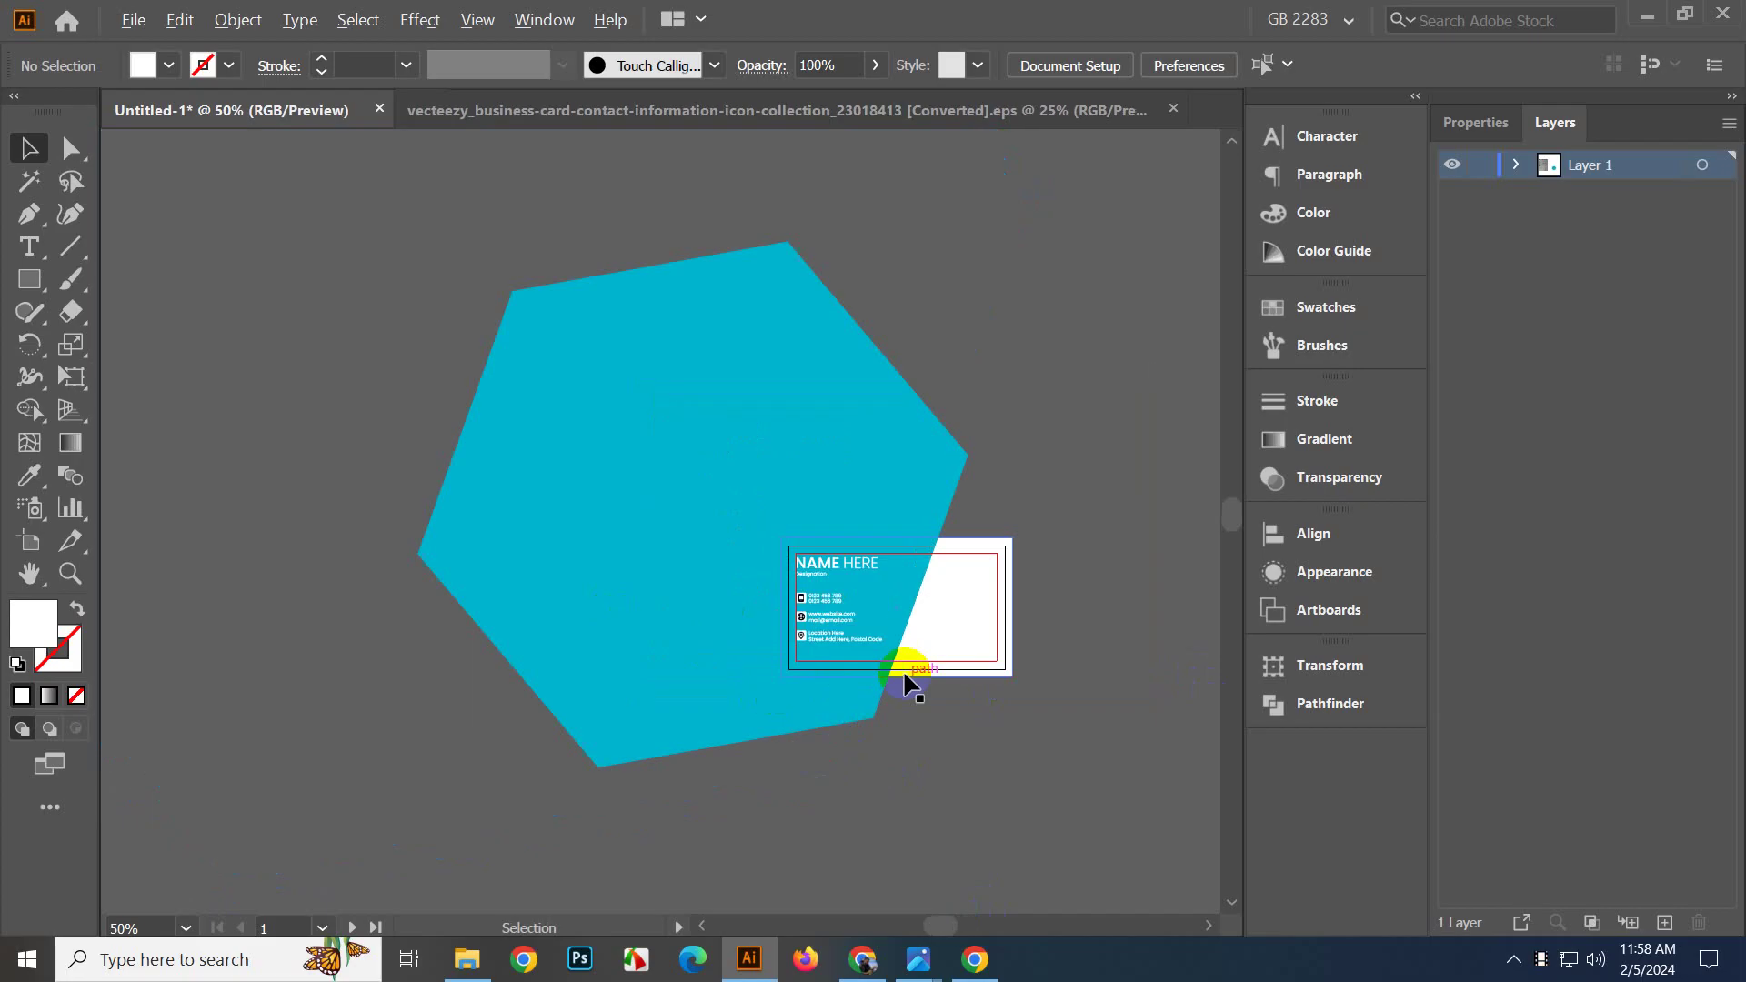
drag(923, 721, 405, 673)
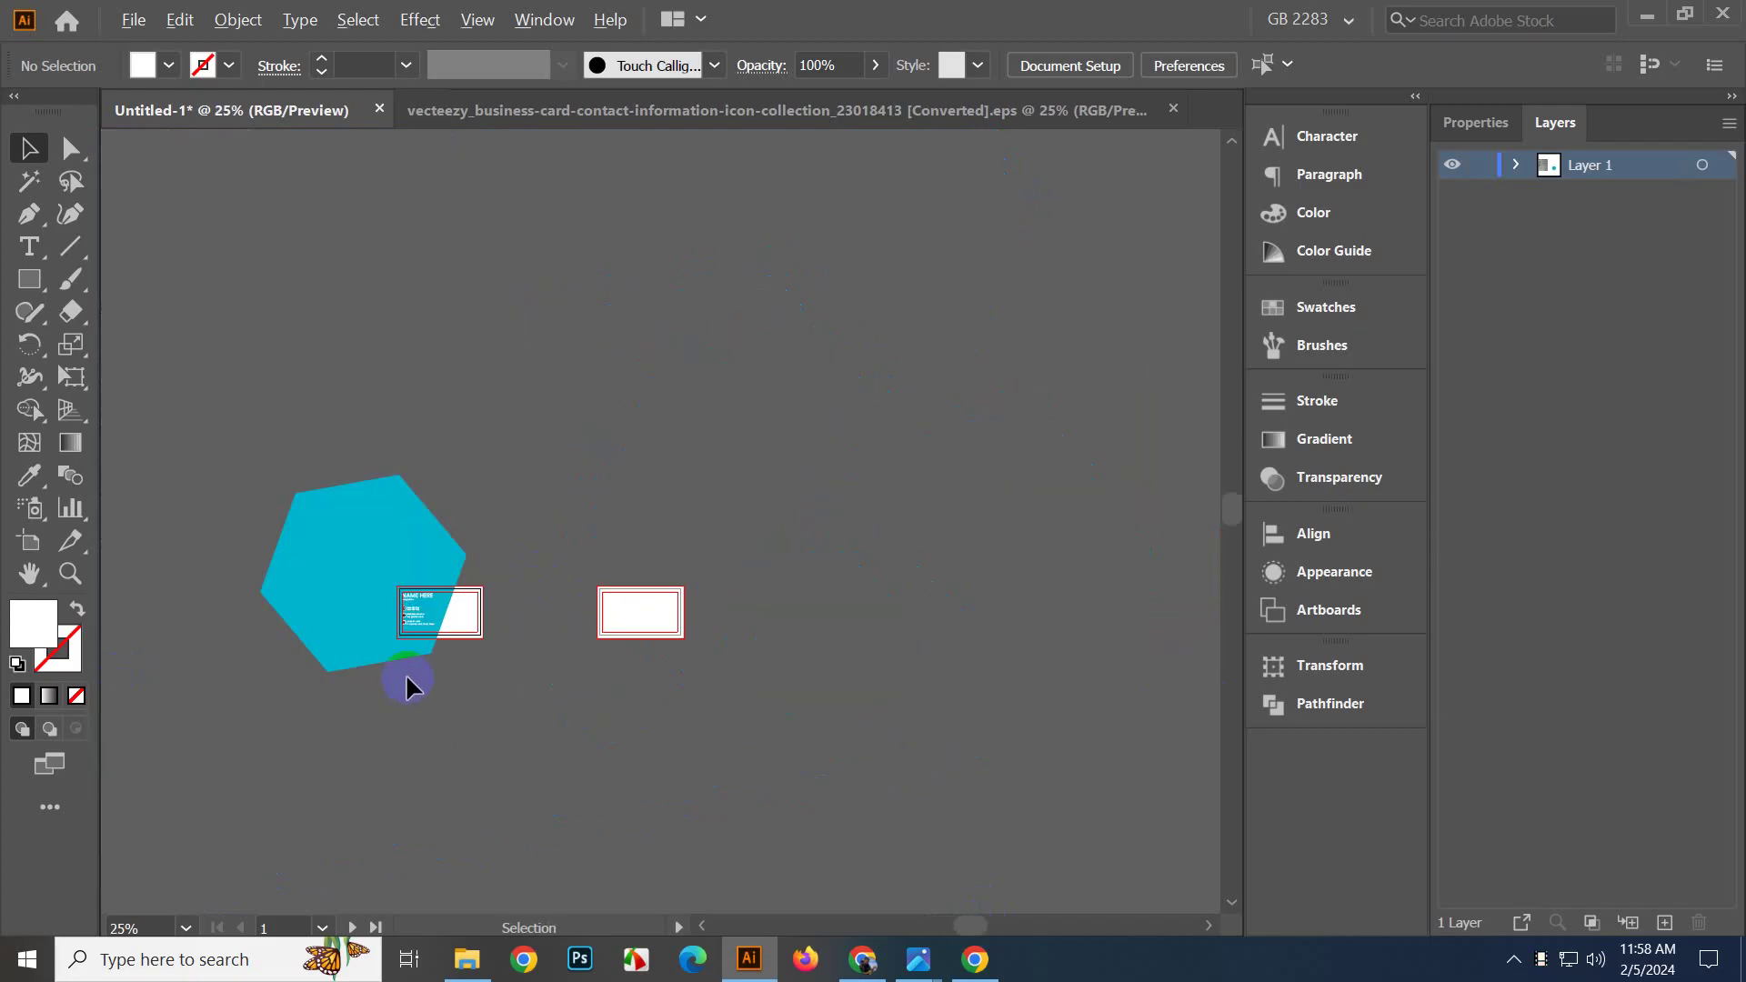
scroll(406, 672, up, 5)
drag(739, 638, 758, 740)
click(29, 279)
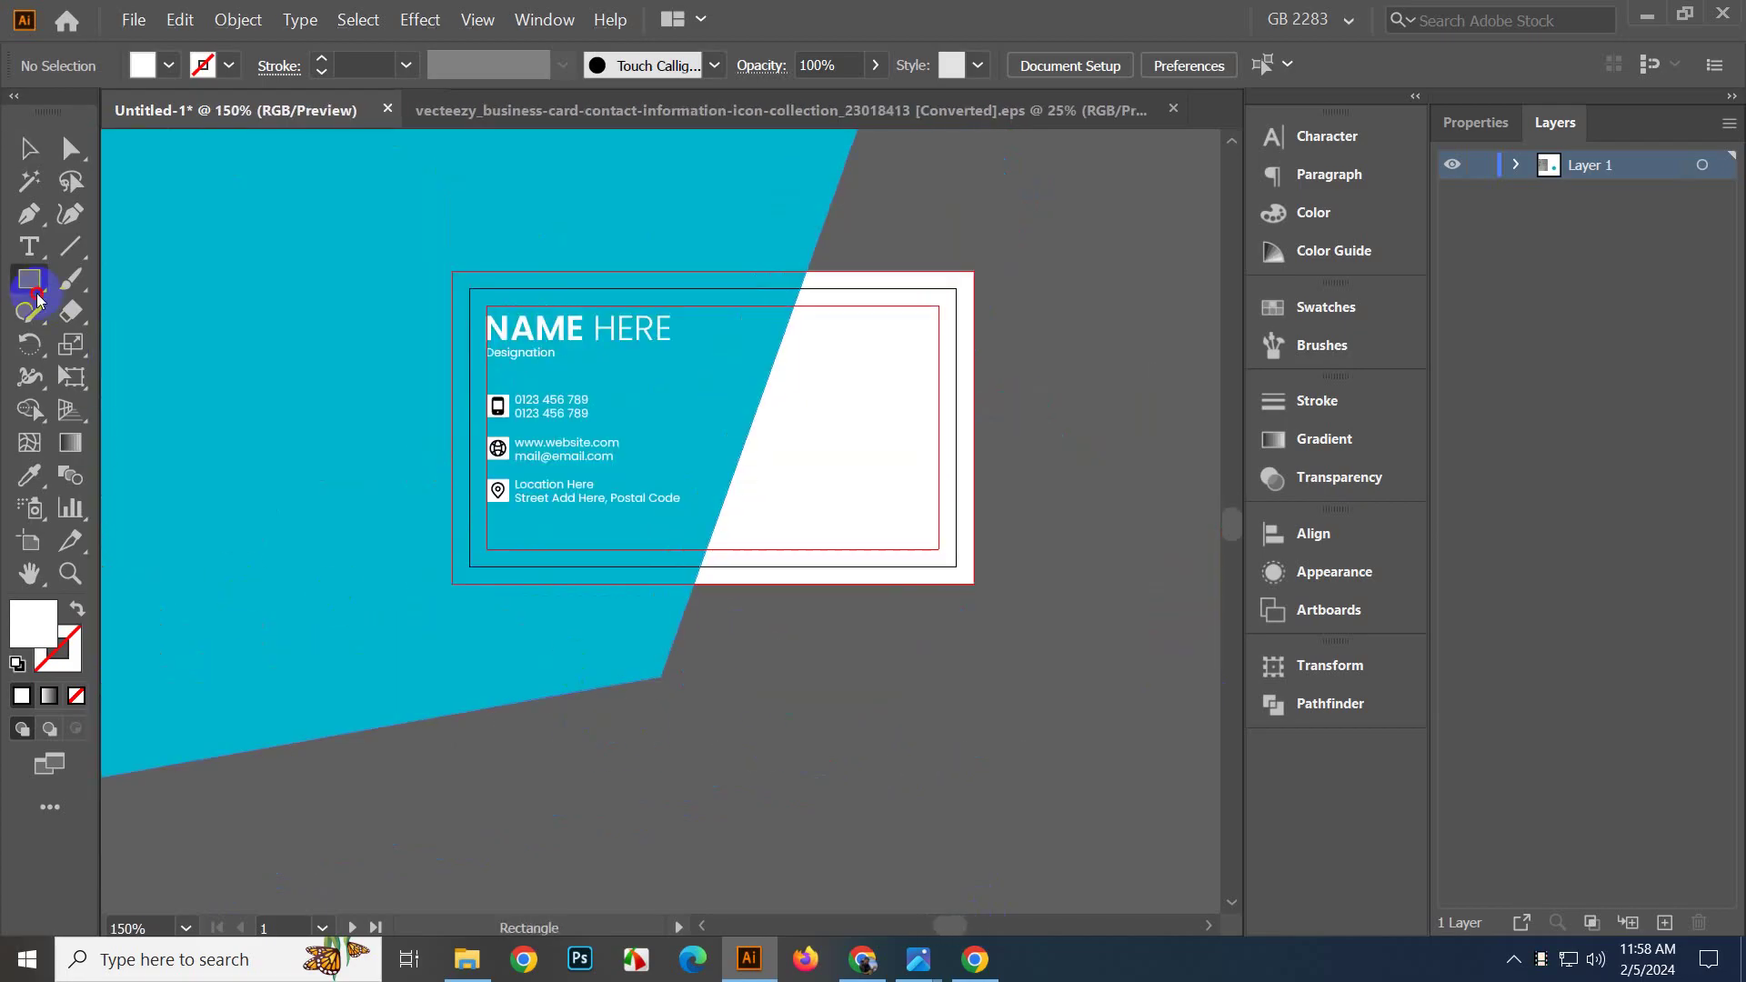
scroll(467, 475, up, 2)
scroll(436, 530, down, 2)
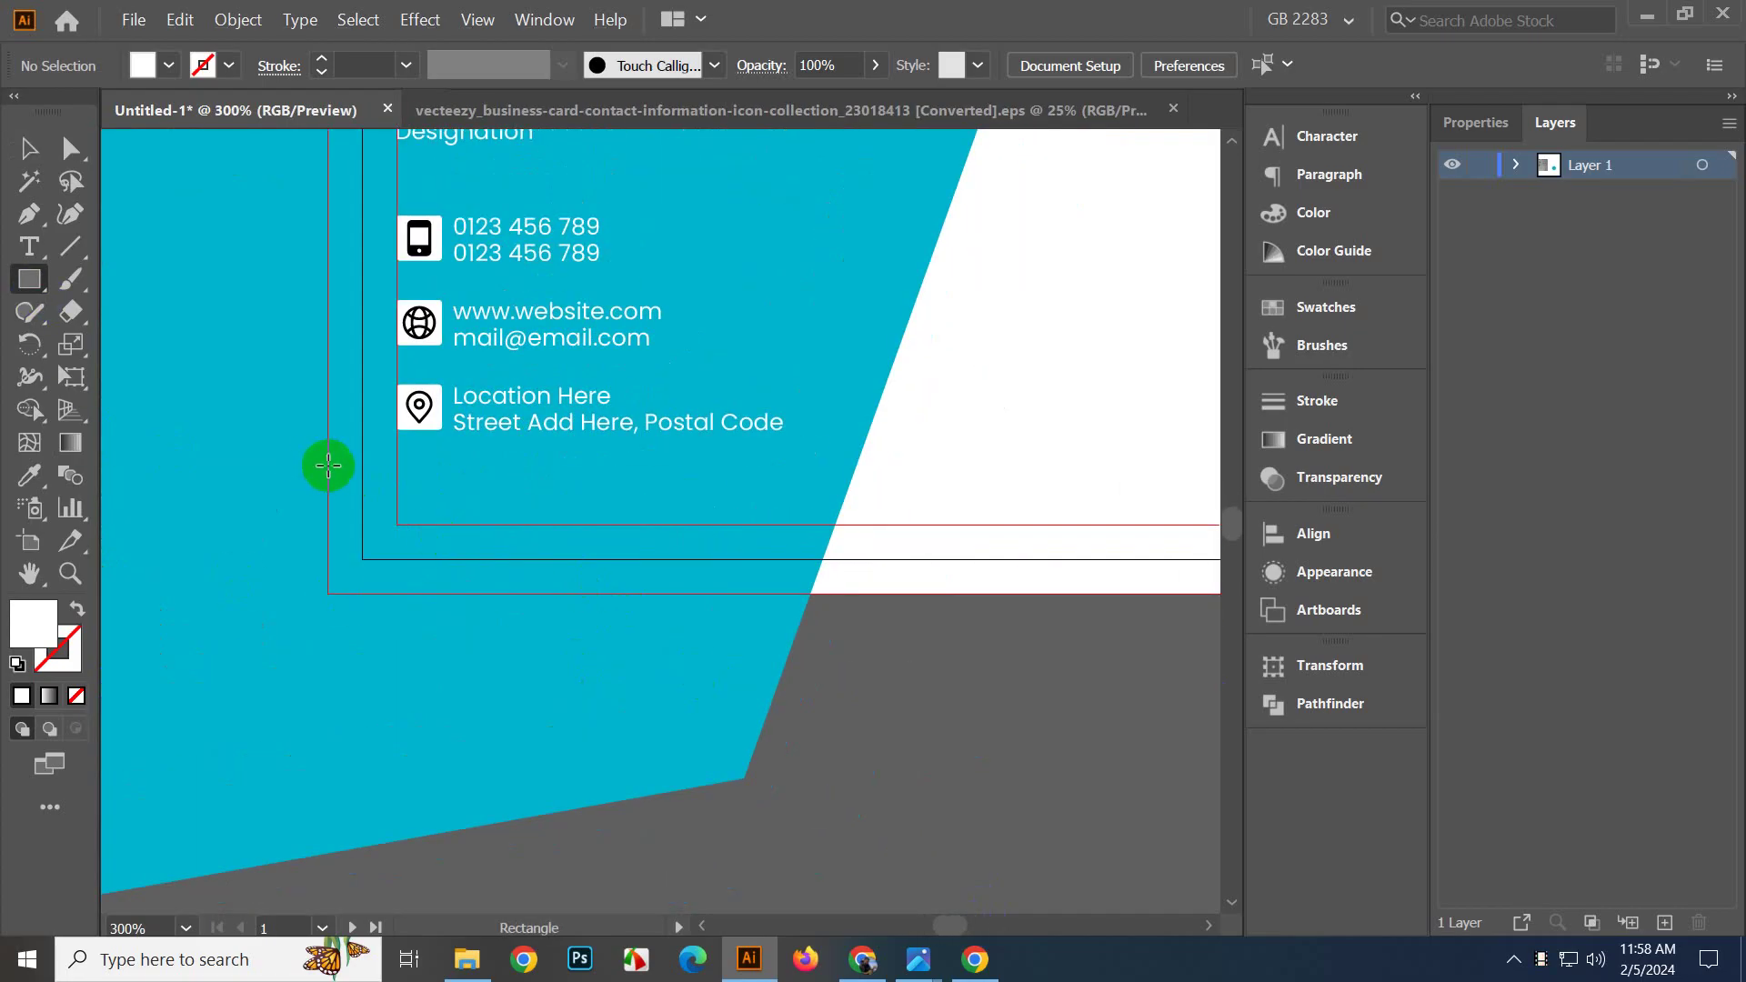
mouse_move(327, 461)
mouse_down()
mouse_move(916, 522)
mouse_move(1070, 505)
mouse_move(844, 536)
mouse_move(1103, 499)
mouse_move(1219, 503)
mouse_move(1103, 506)
mouse_up()
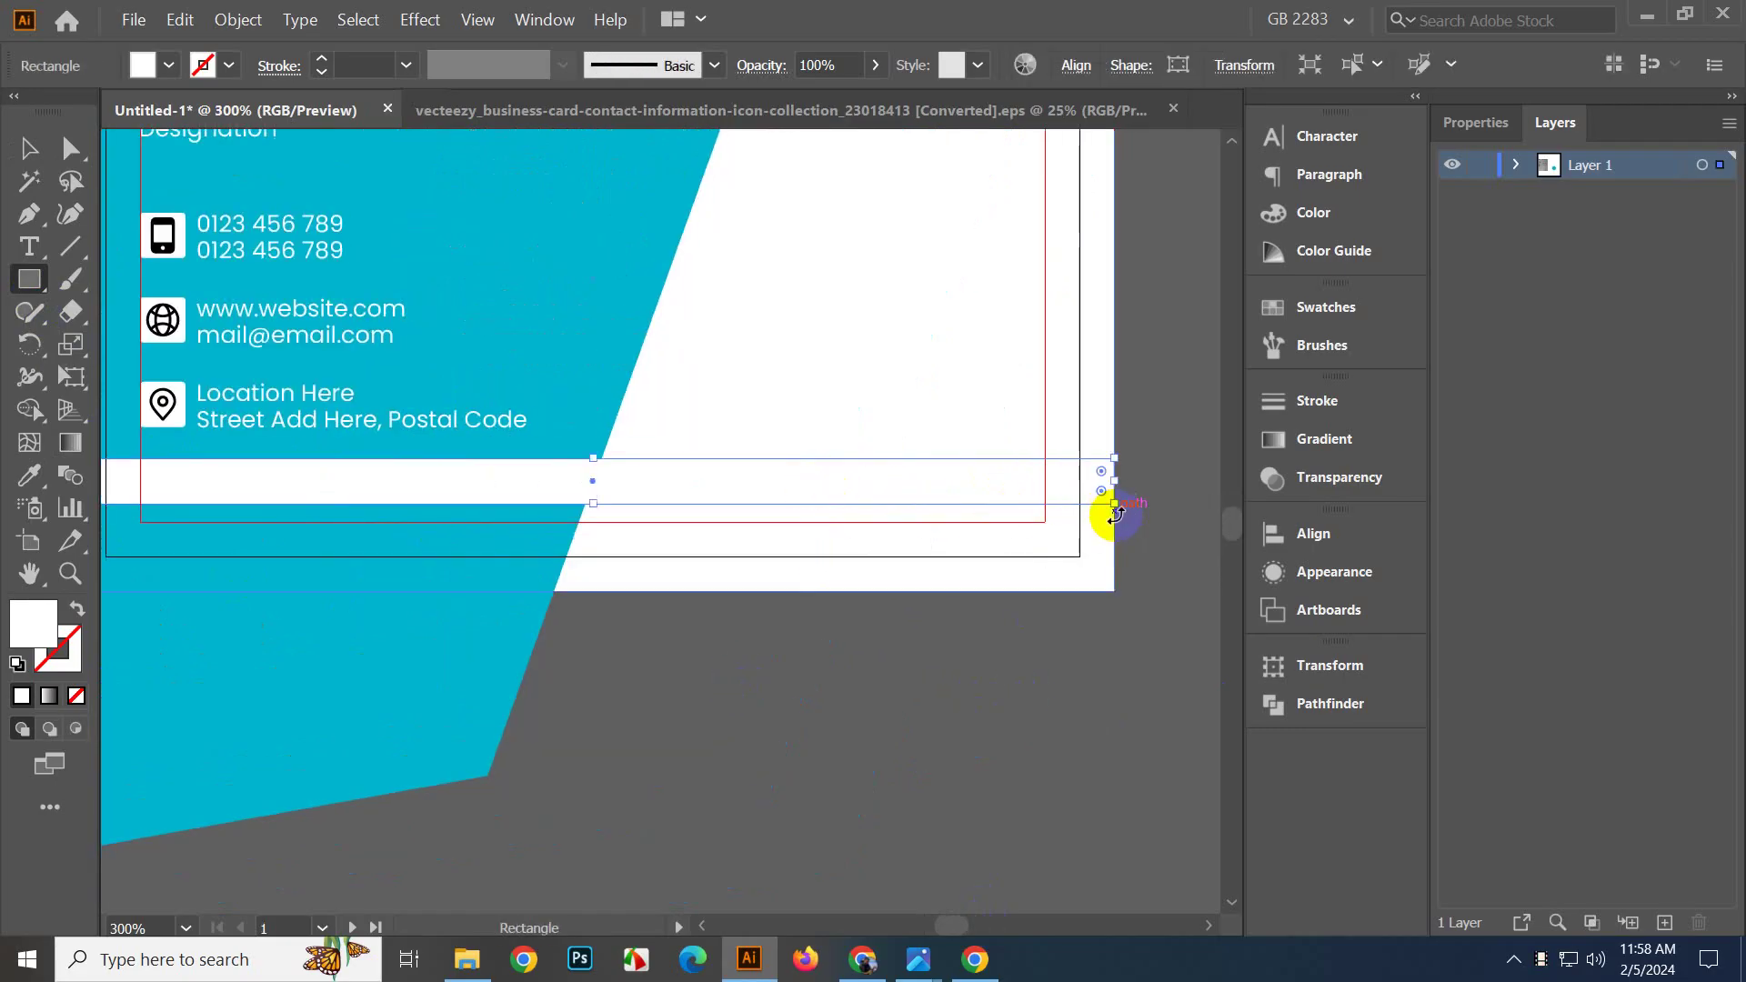
Recolor the thin rectangle with the cyan sampled from the large hexagon.
scroll(1015, 582, down, 3)
scroll(1015, 587, down, 3)
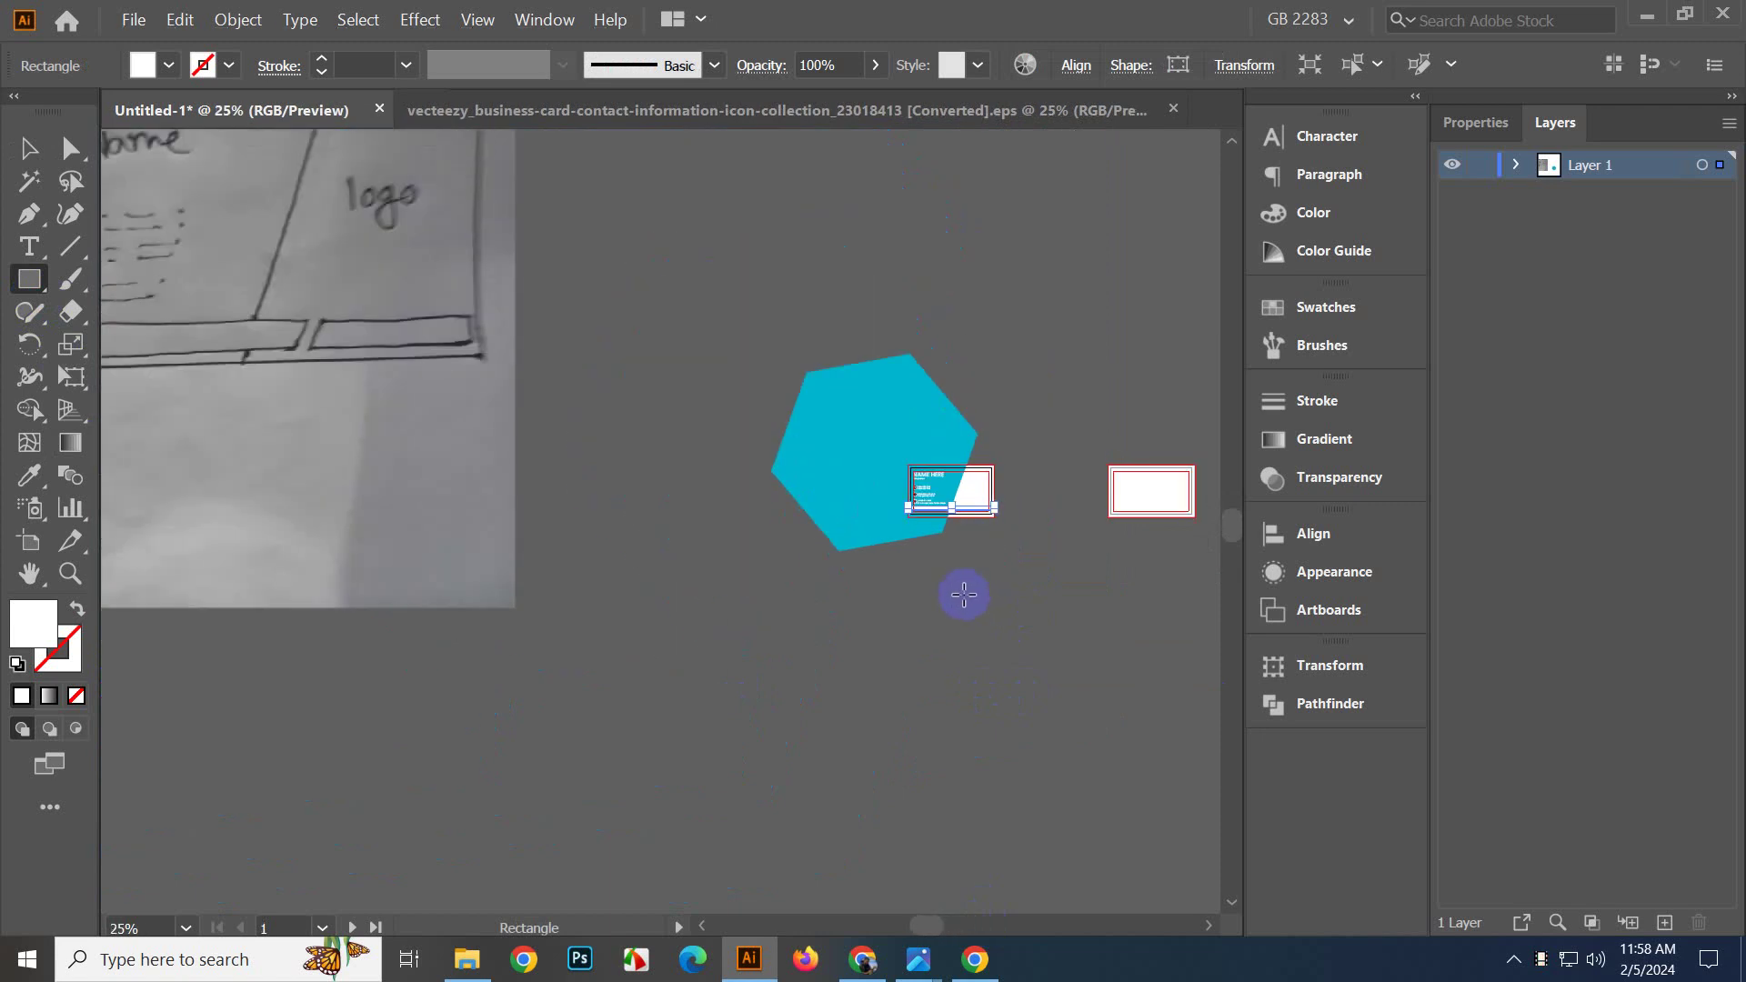
scroll(1000, 555, up, 4)
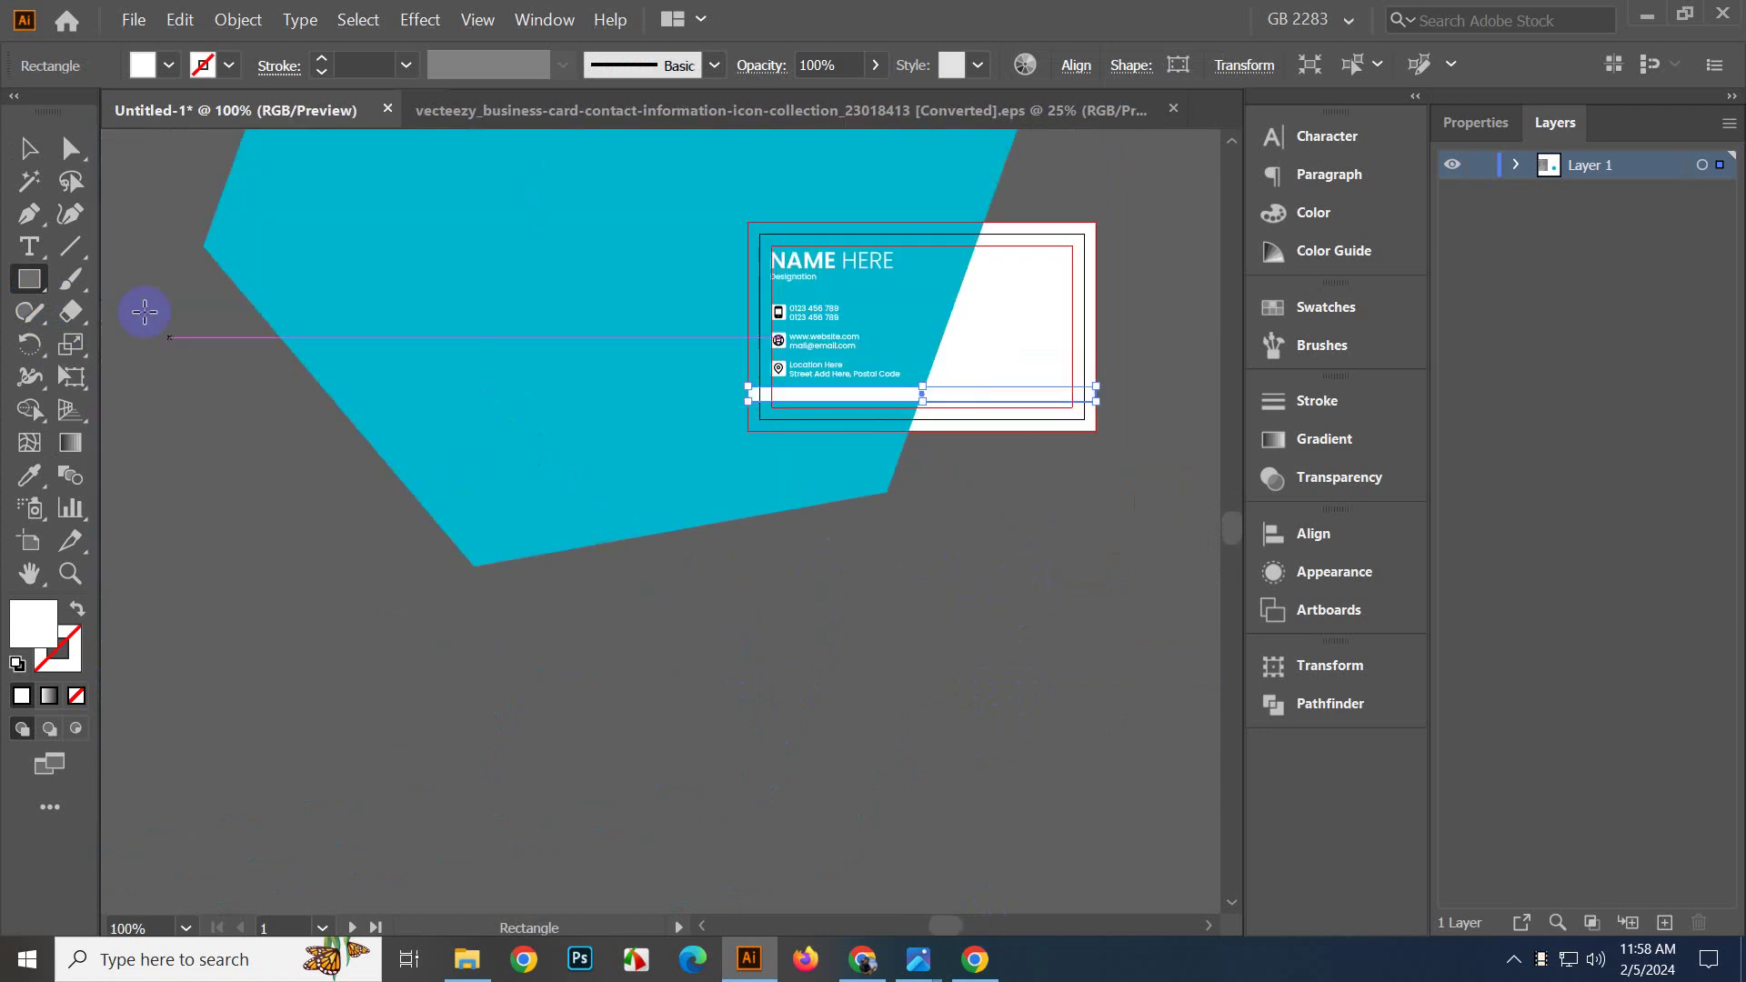
click(22, 148)
click(745, 570)
scroll(934, 627, up, 2)
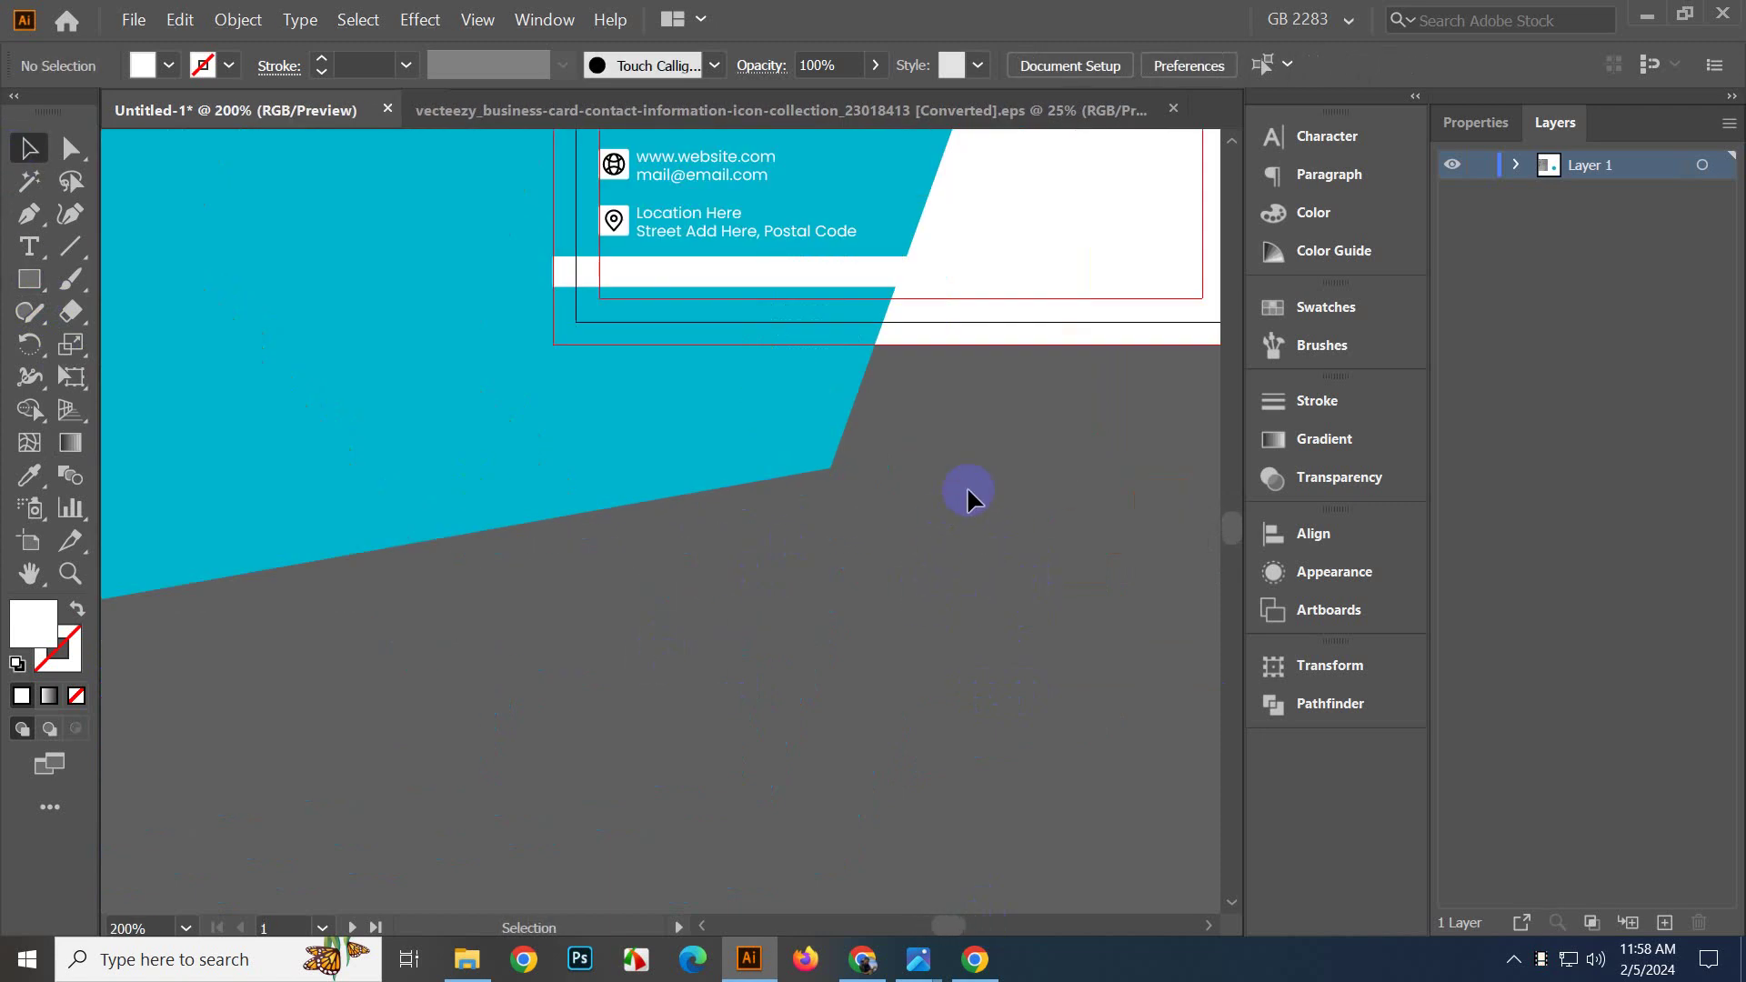
scroll(967, 486, up, 2)
click(938, 459)
click(14, 481)
click(373, 612)
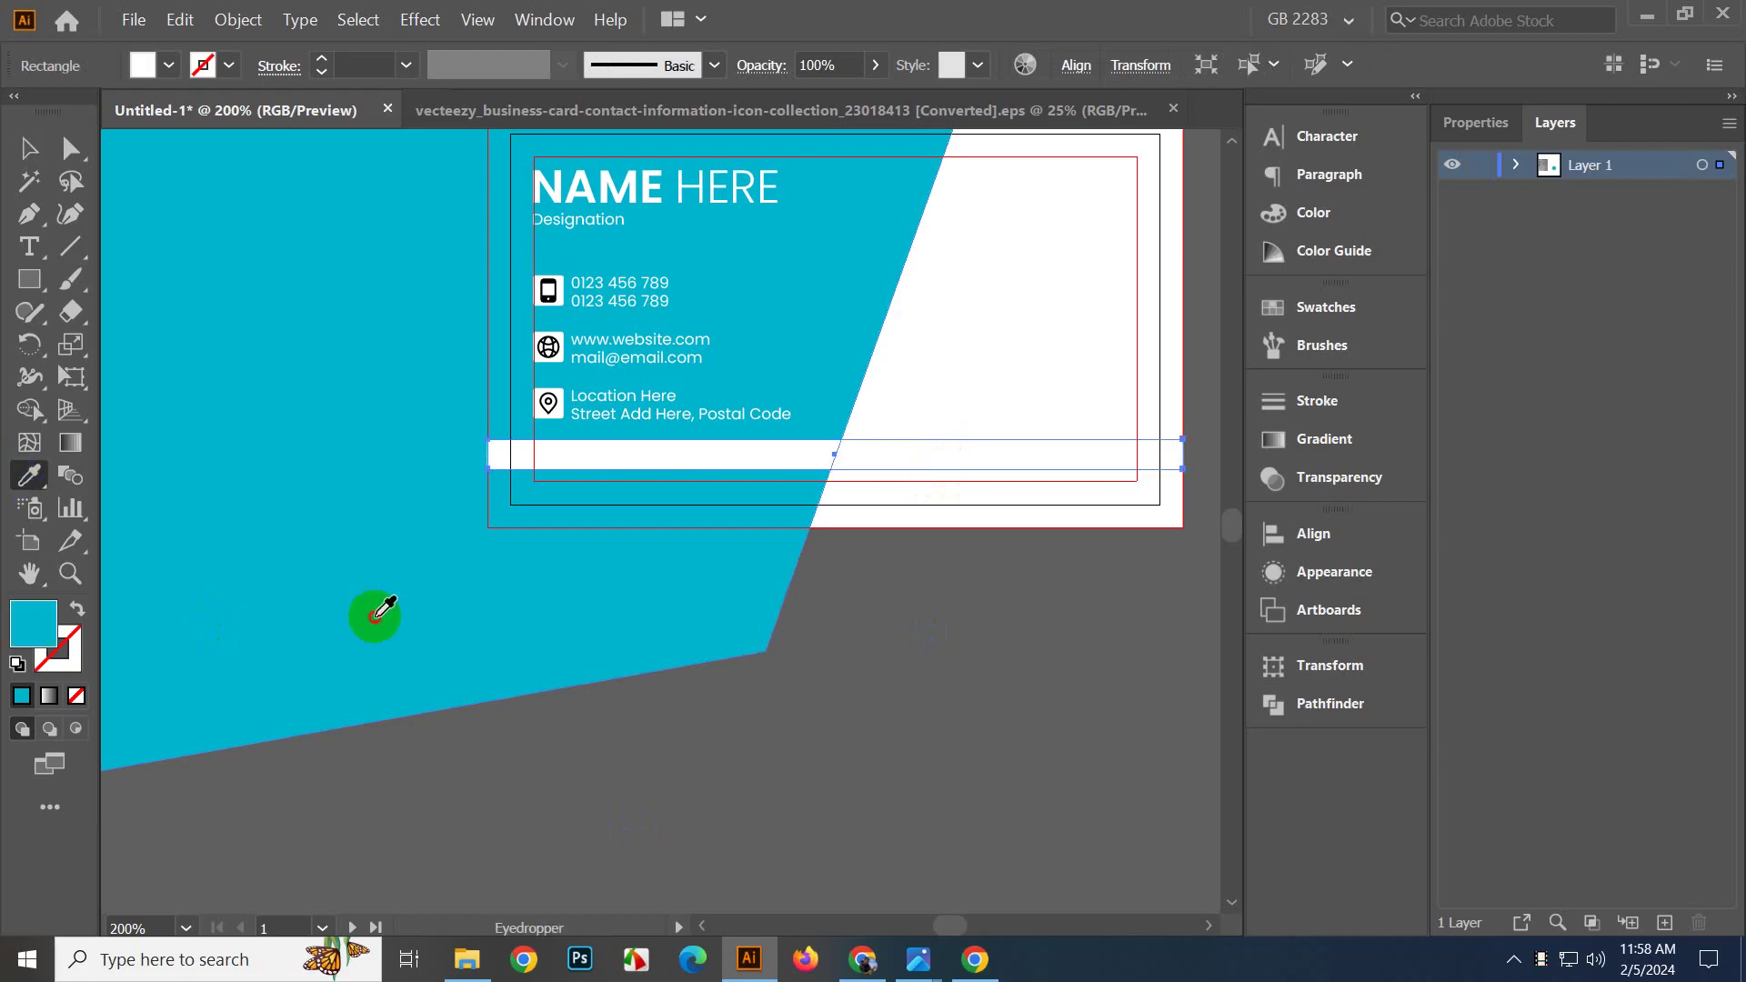
click(28, 153)
click(908, 696)
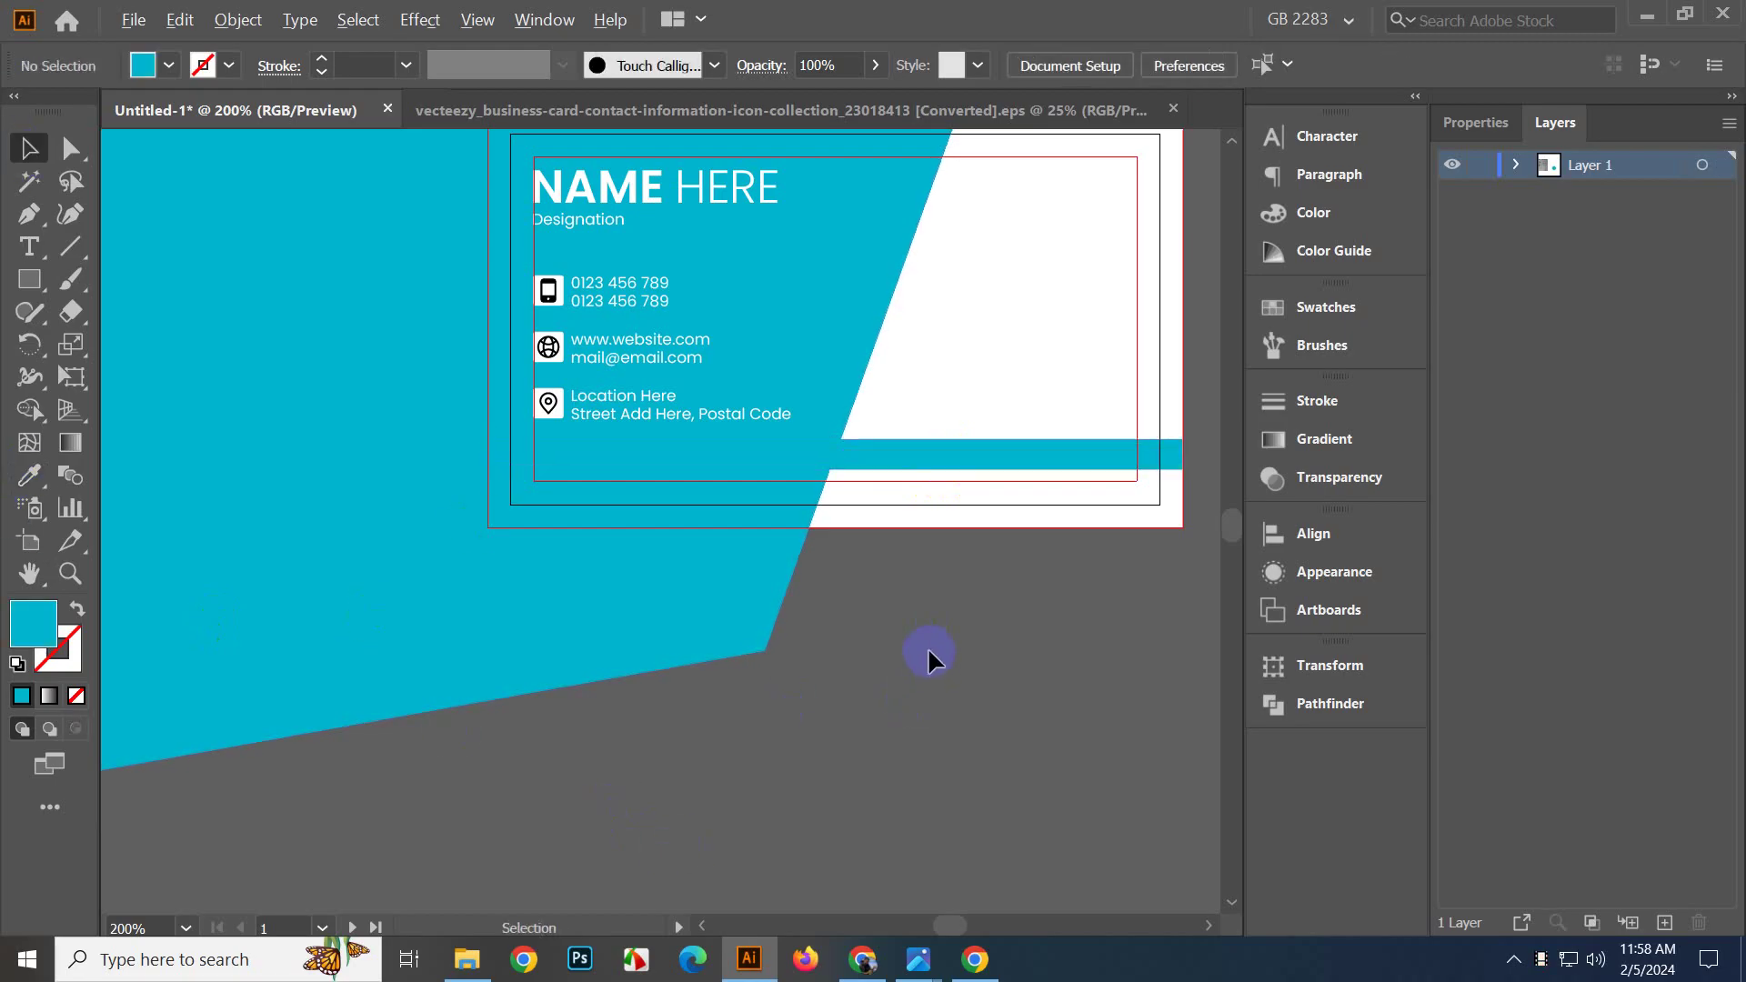
Fill the large hexagon behind the contact details with a dark grey swatch from the grey colour group.
scroll(927, 647, down, 1)
drag(919, 589, 888, 686)
scroll(929, 706, up, 1)
click(818, 407)
click(1323, 306)
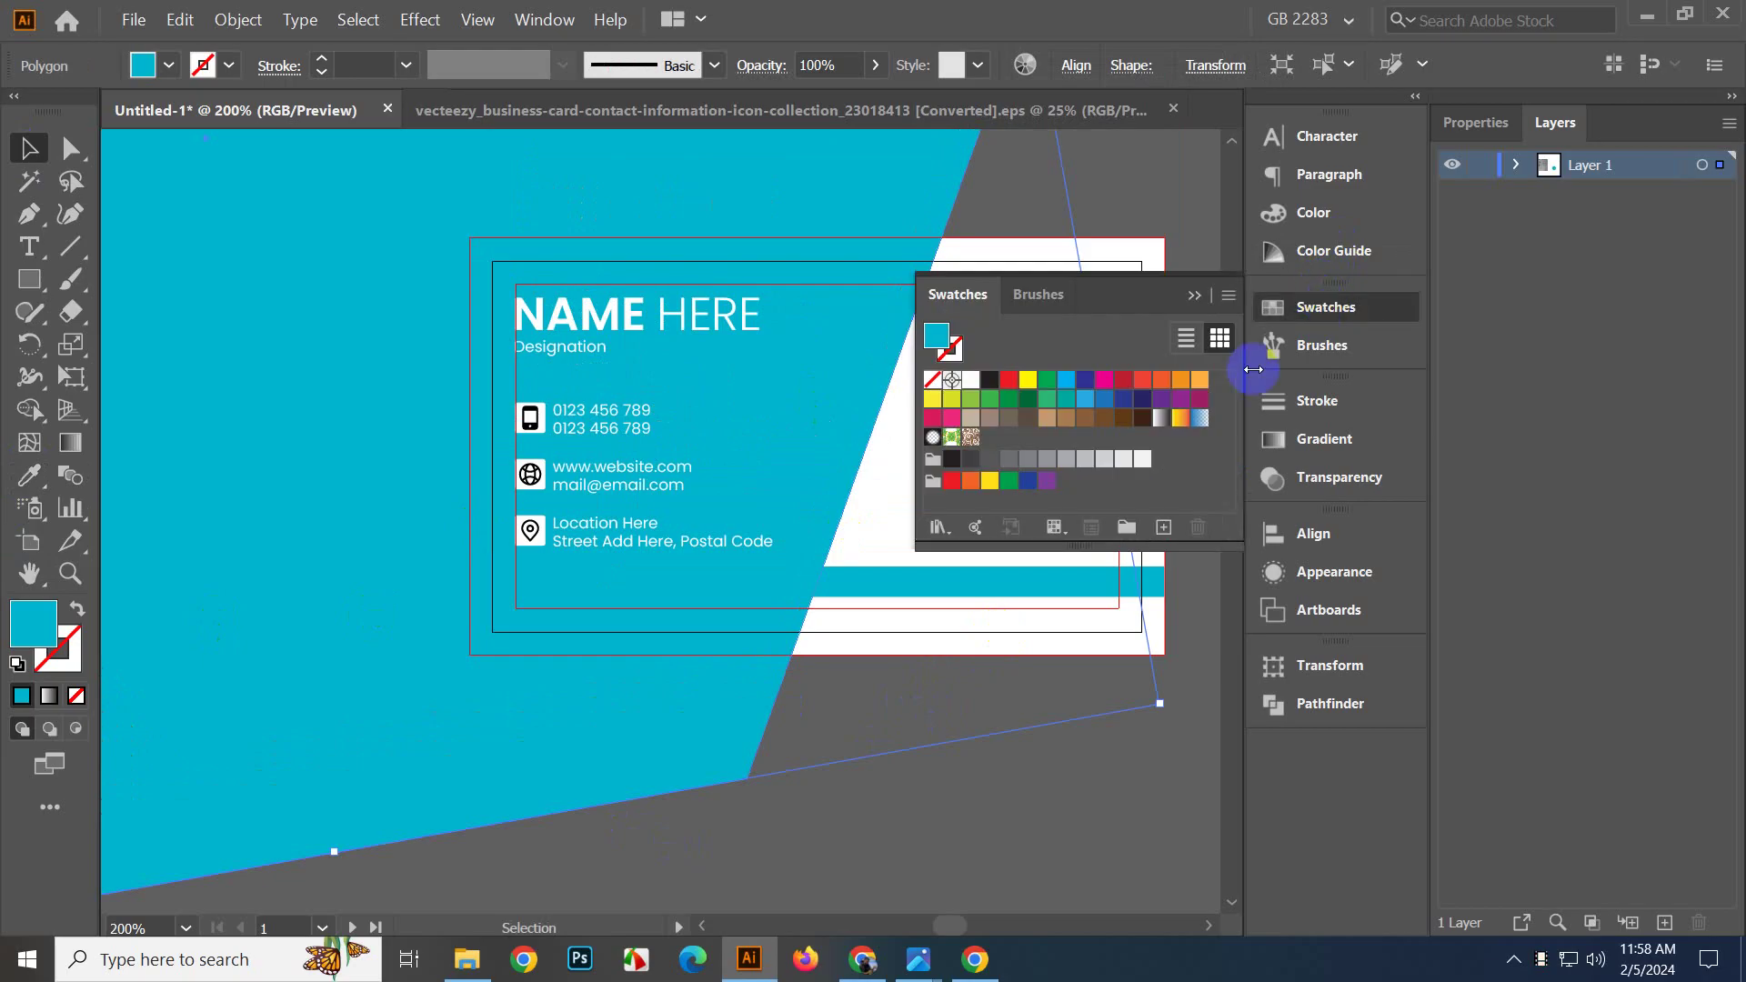
click(989, 459)
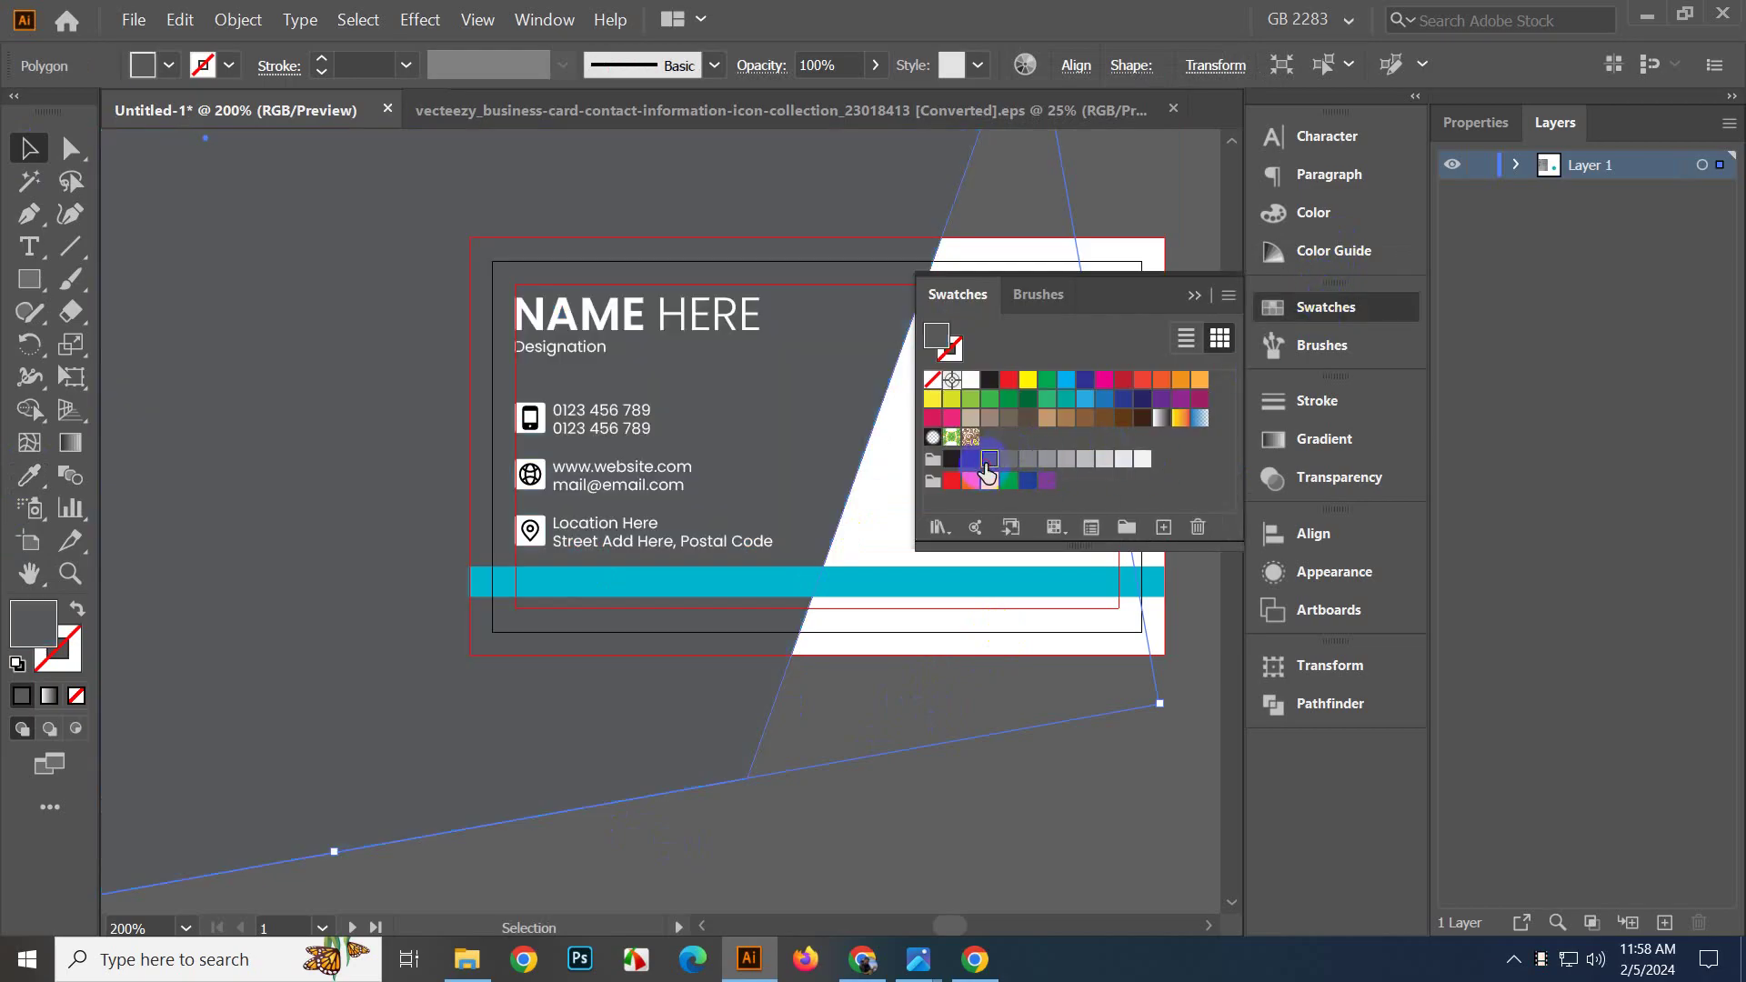
click(889, 727)
Compare the front card's dark grey shape and cyan bar with the layout in the hand-drawn sketch.
scroll(891, 727, down, 1)
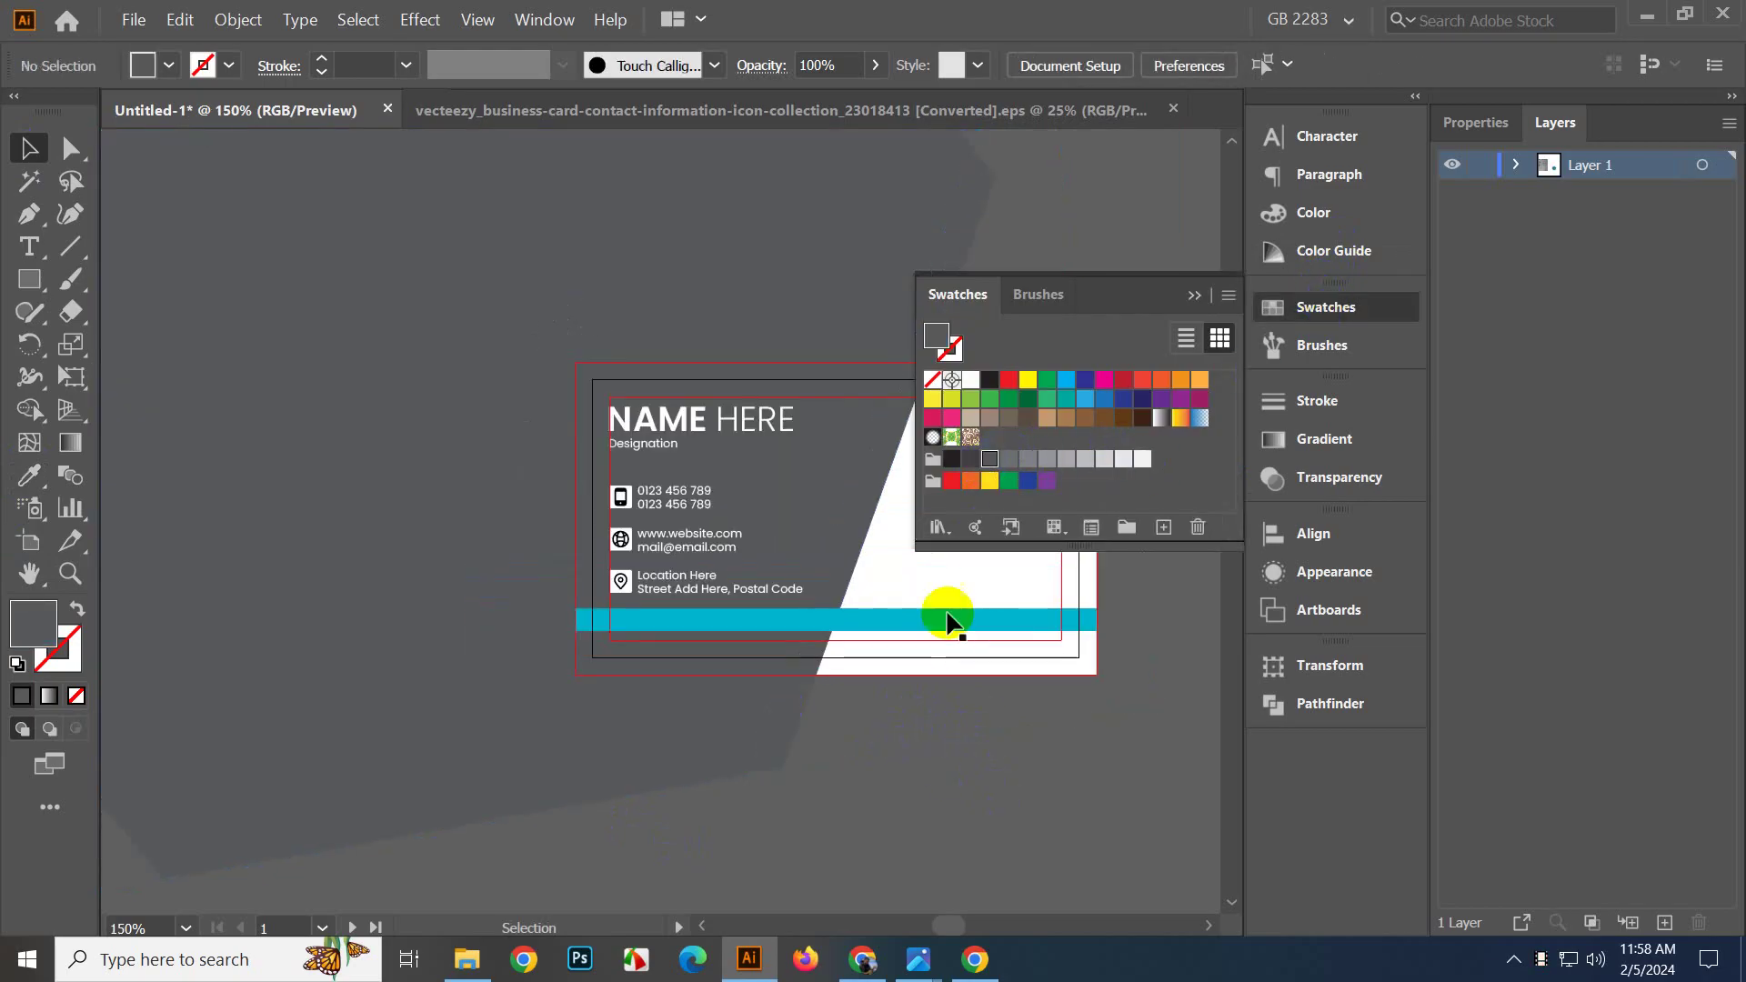
drag(947, 614, 795, 563)
scroll(618, 640, up, 1)
drag(849, 661, 651, 643)
click(591, 515)
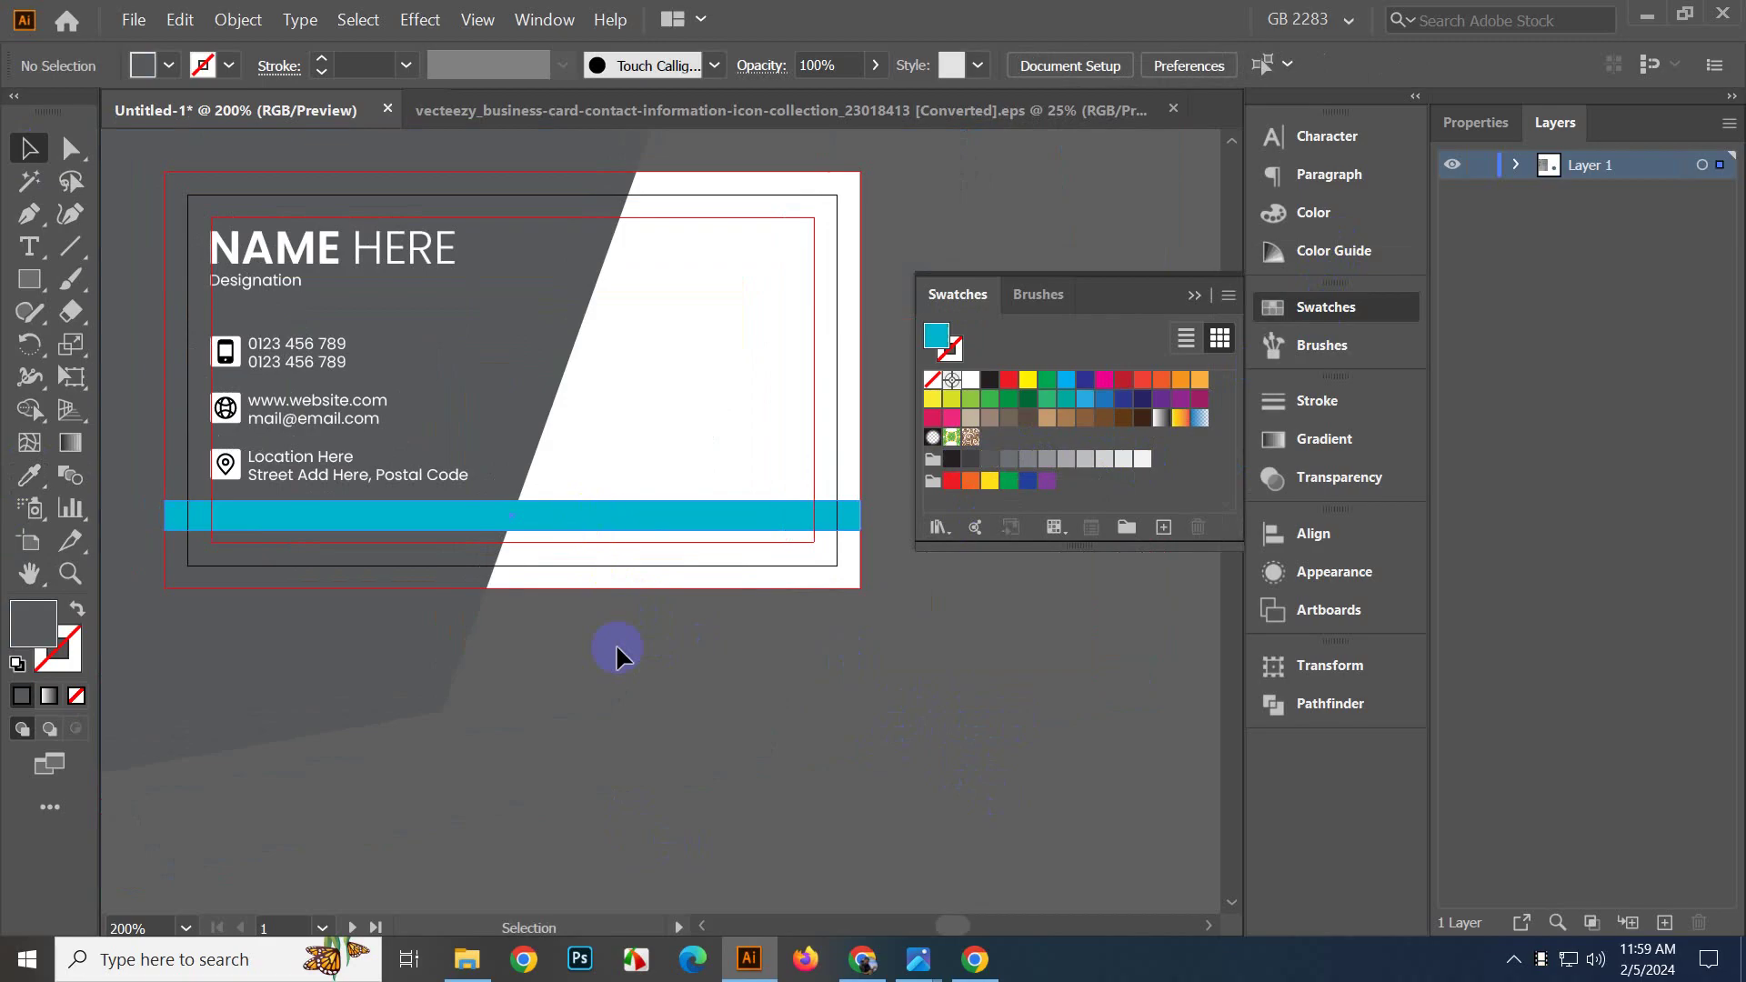
click(616, 646)
scroll(610, 657, up, 1)
scroll(593, 633, down, 4)
drag(349, 627, 1156, 636)
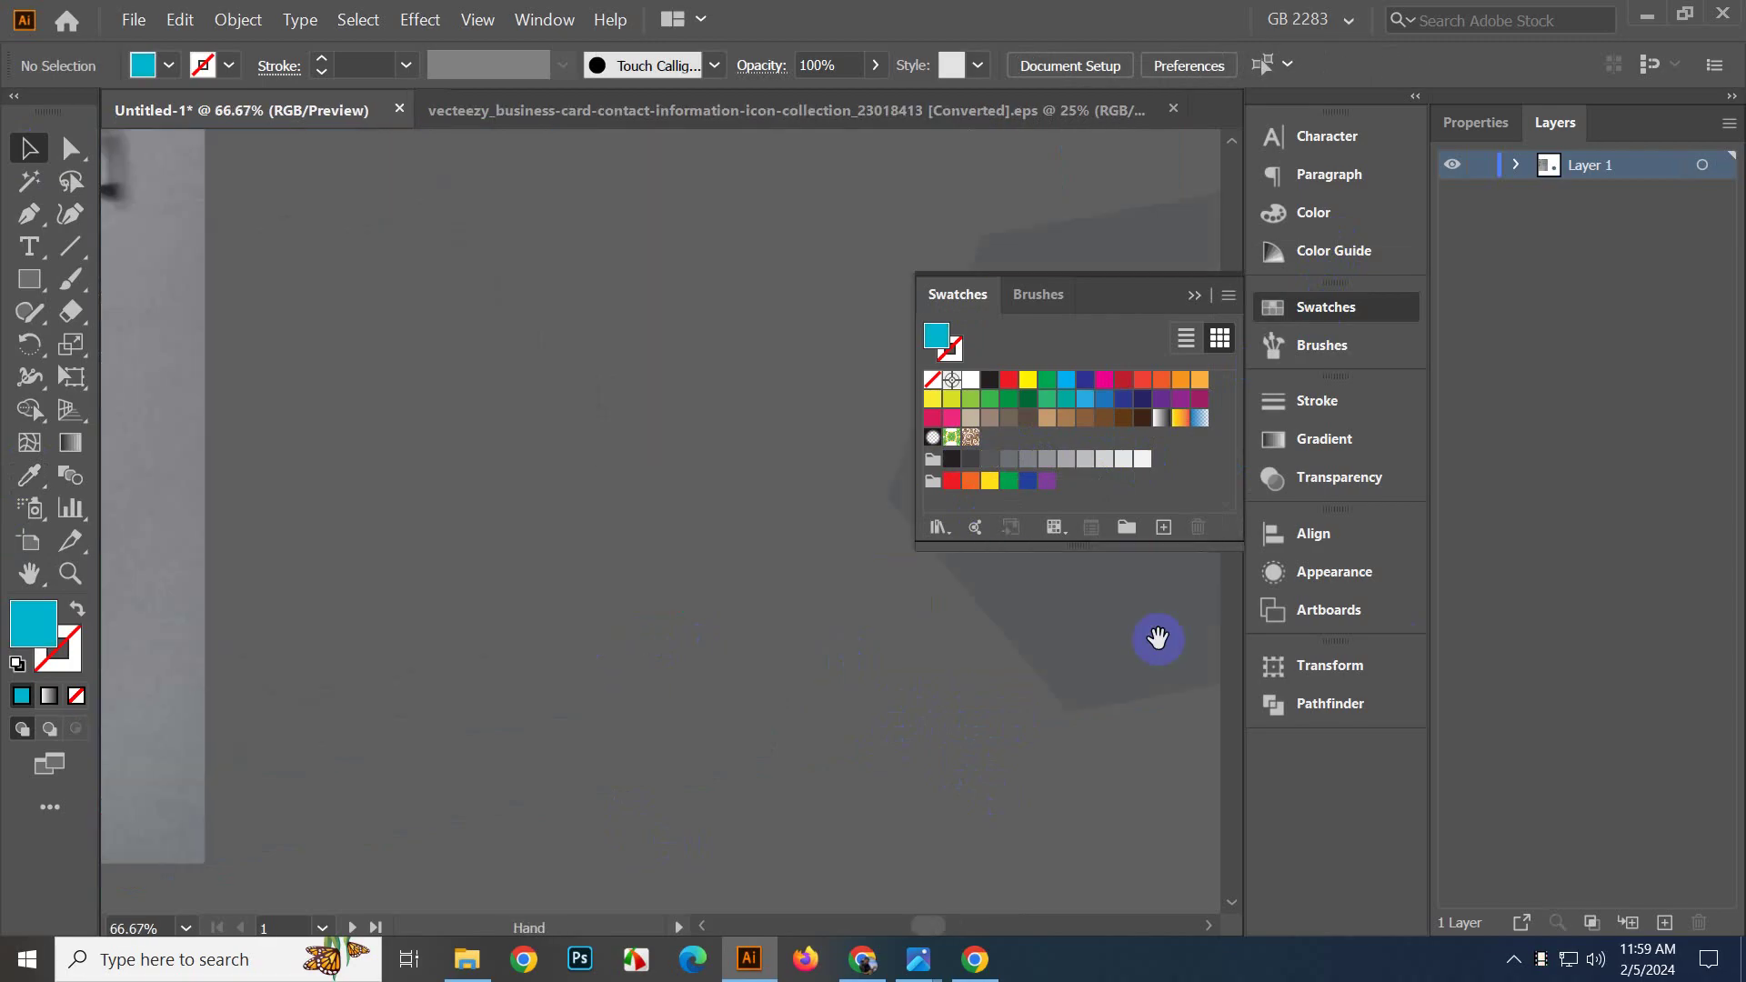
drag(603, 600, 1037, 663)
scroll(745, 540, down, 2)
mouse_move(851, 650)
mouse_down()
mouse_move(355, 643)
mouse_move(639, 670)
mouse_up()
scroll(651, 648, up, 4)
drag(455, 589, 697, 691)
scroll(584, 620, up, 2)
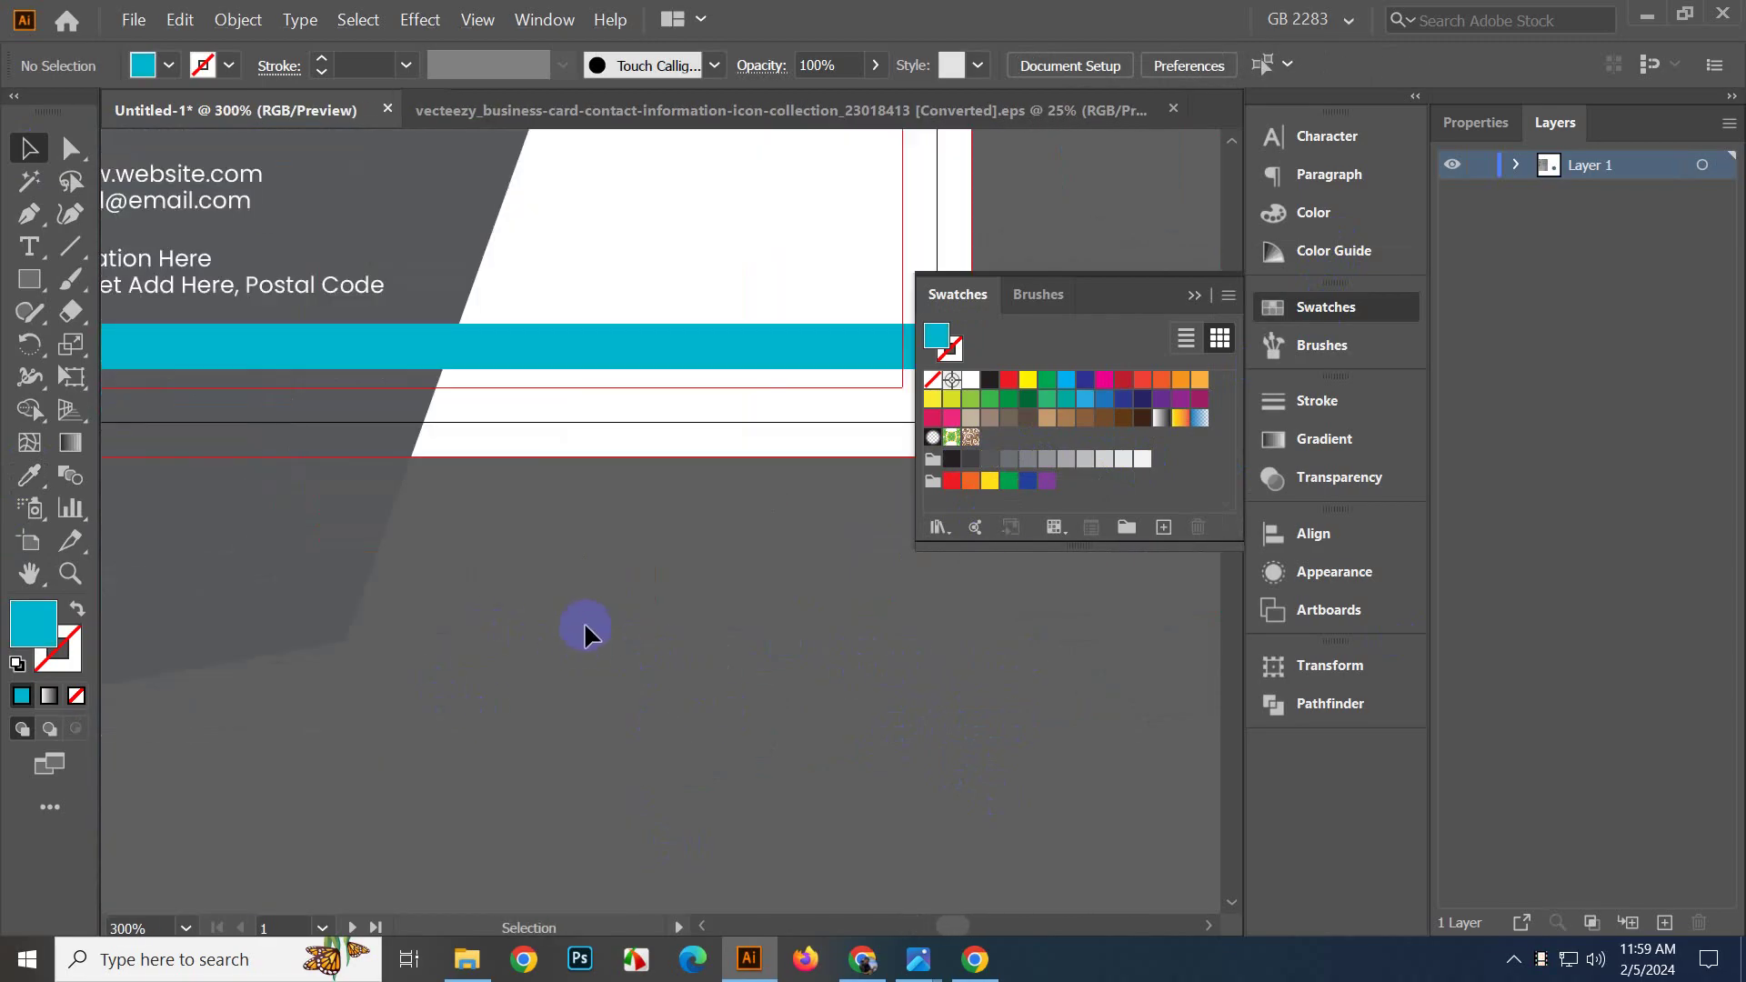
drag(583, 620, 605, 749)
drag(574, 672, 513, 673)
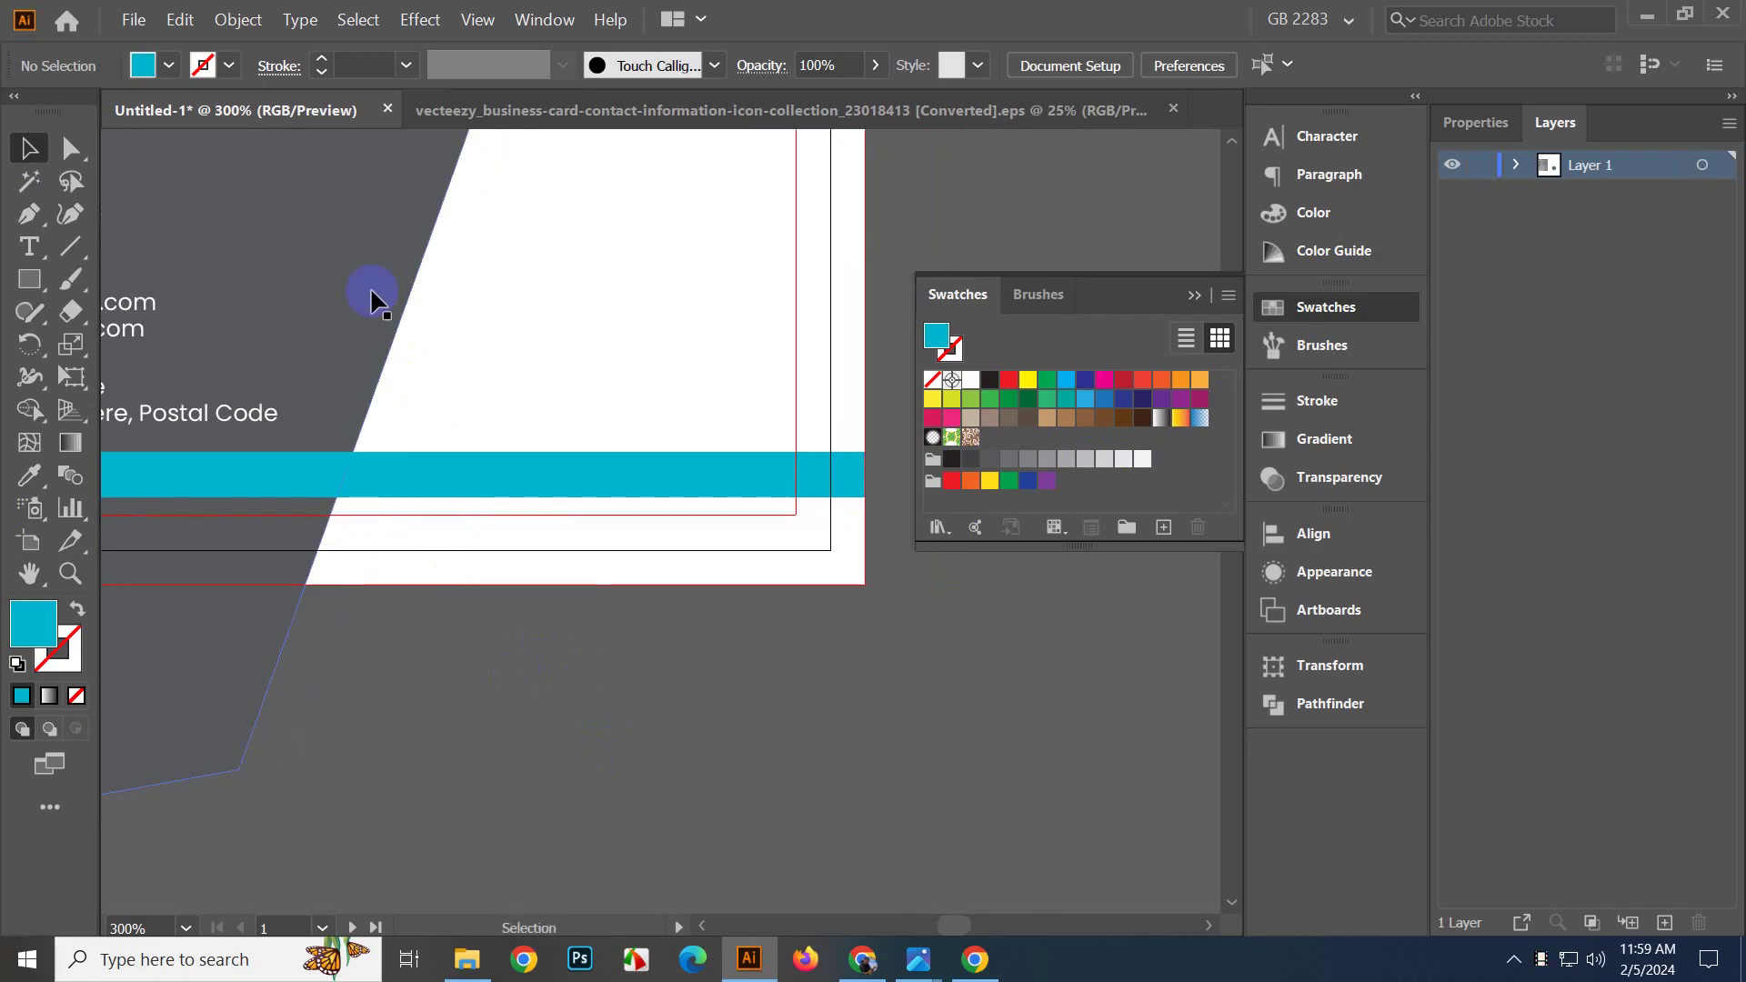
Duplicate the dark grey hexagon twice further across the cyan bar, with the two copies' slanted edges a narrow gap apart.
click(379, 298)
drag(379, 297, 614, 386)
click(665, 691)
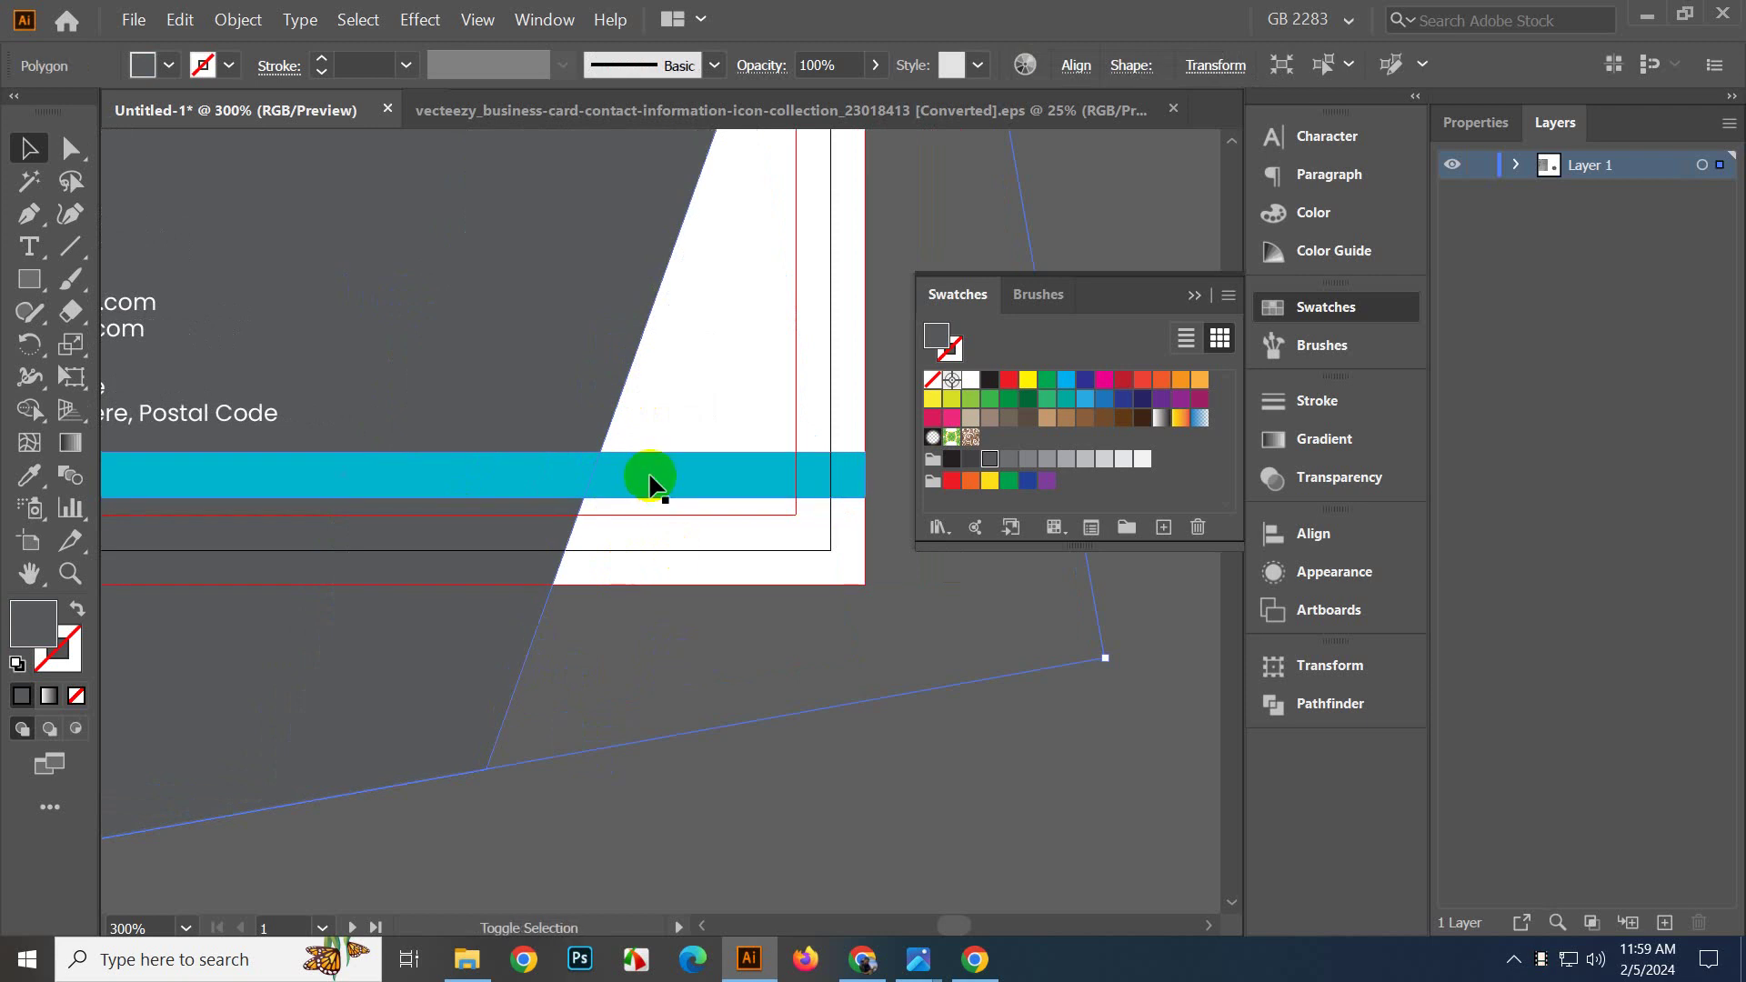
click(618, 446)
shift+click(599, 414)
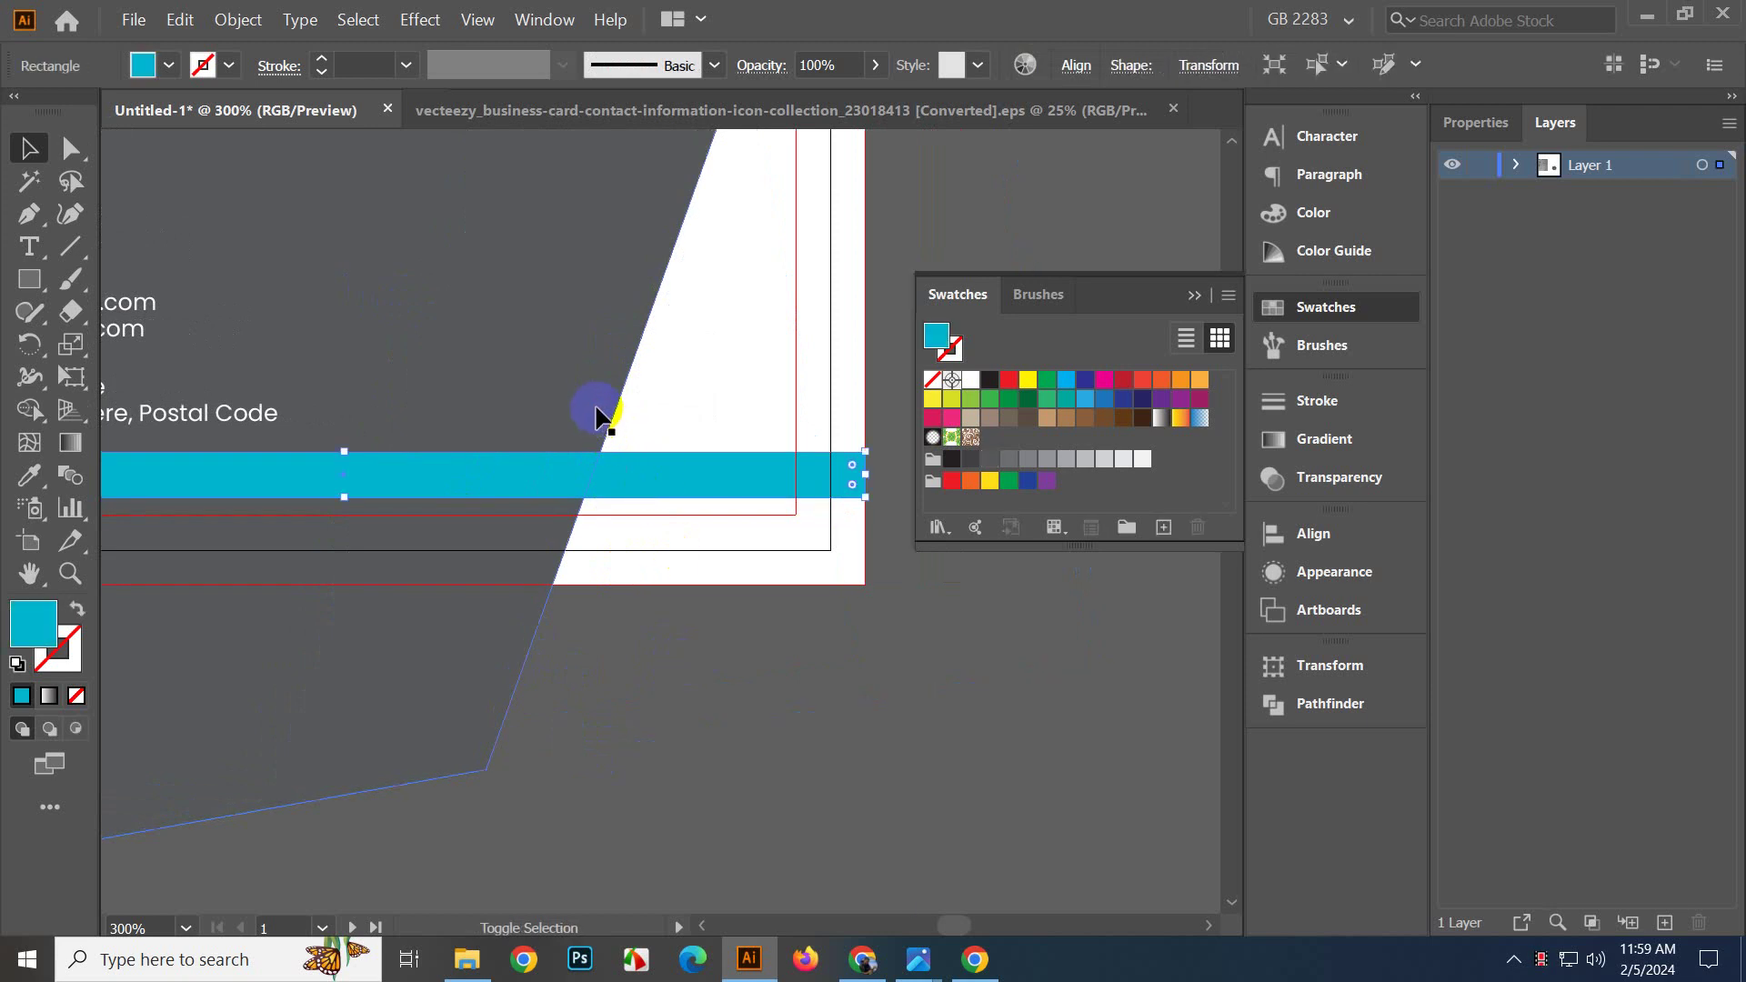
shift+click(532, 406)
click(655, 663)
key(ctrl+y)
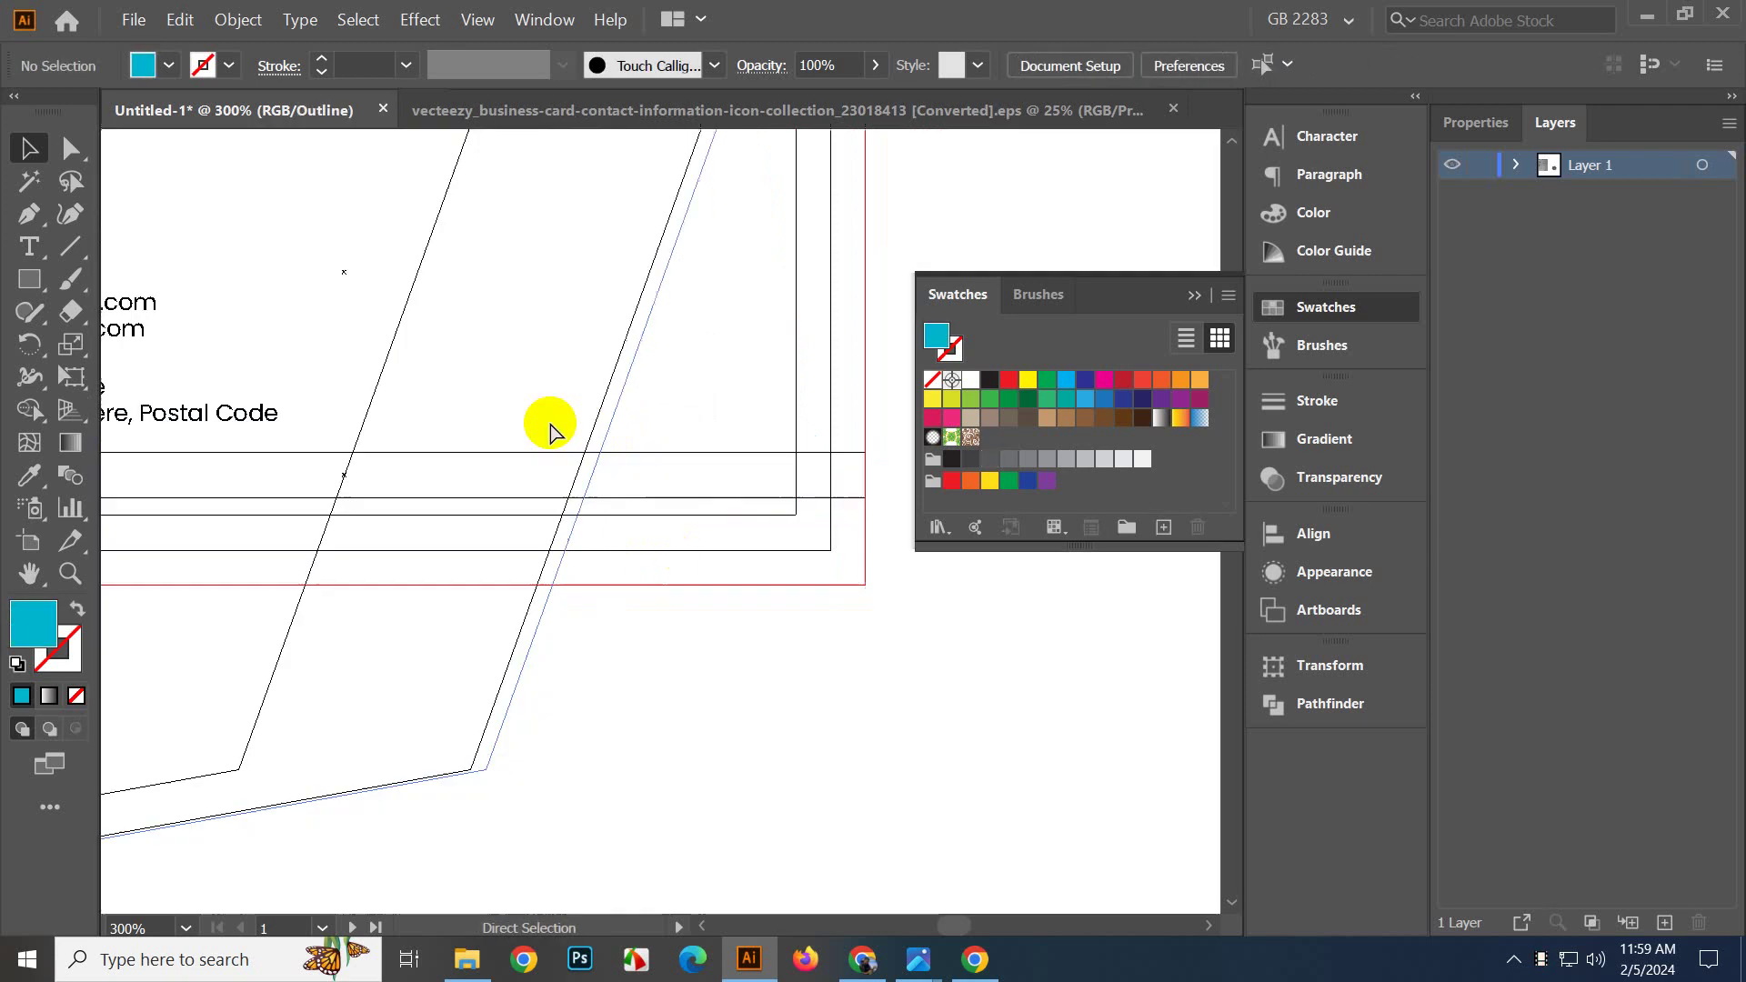
Cut a narrow slanted gap through the cyan bar between the two hexagon copies' edges with the Shape Builder tool.
click(603, 400)
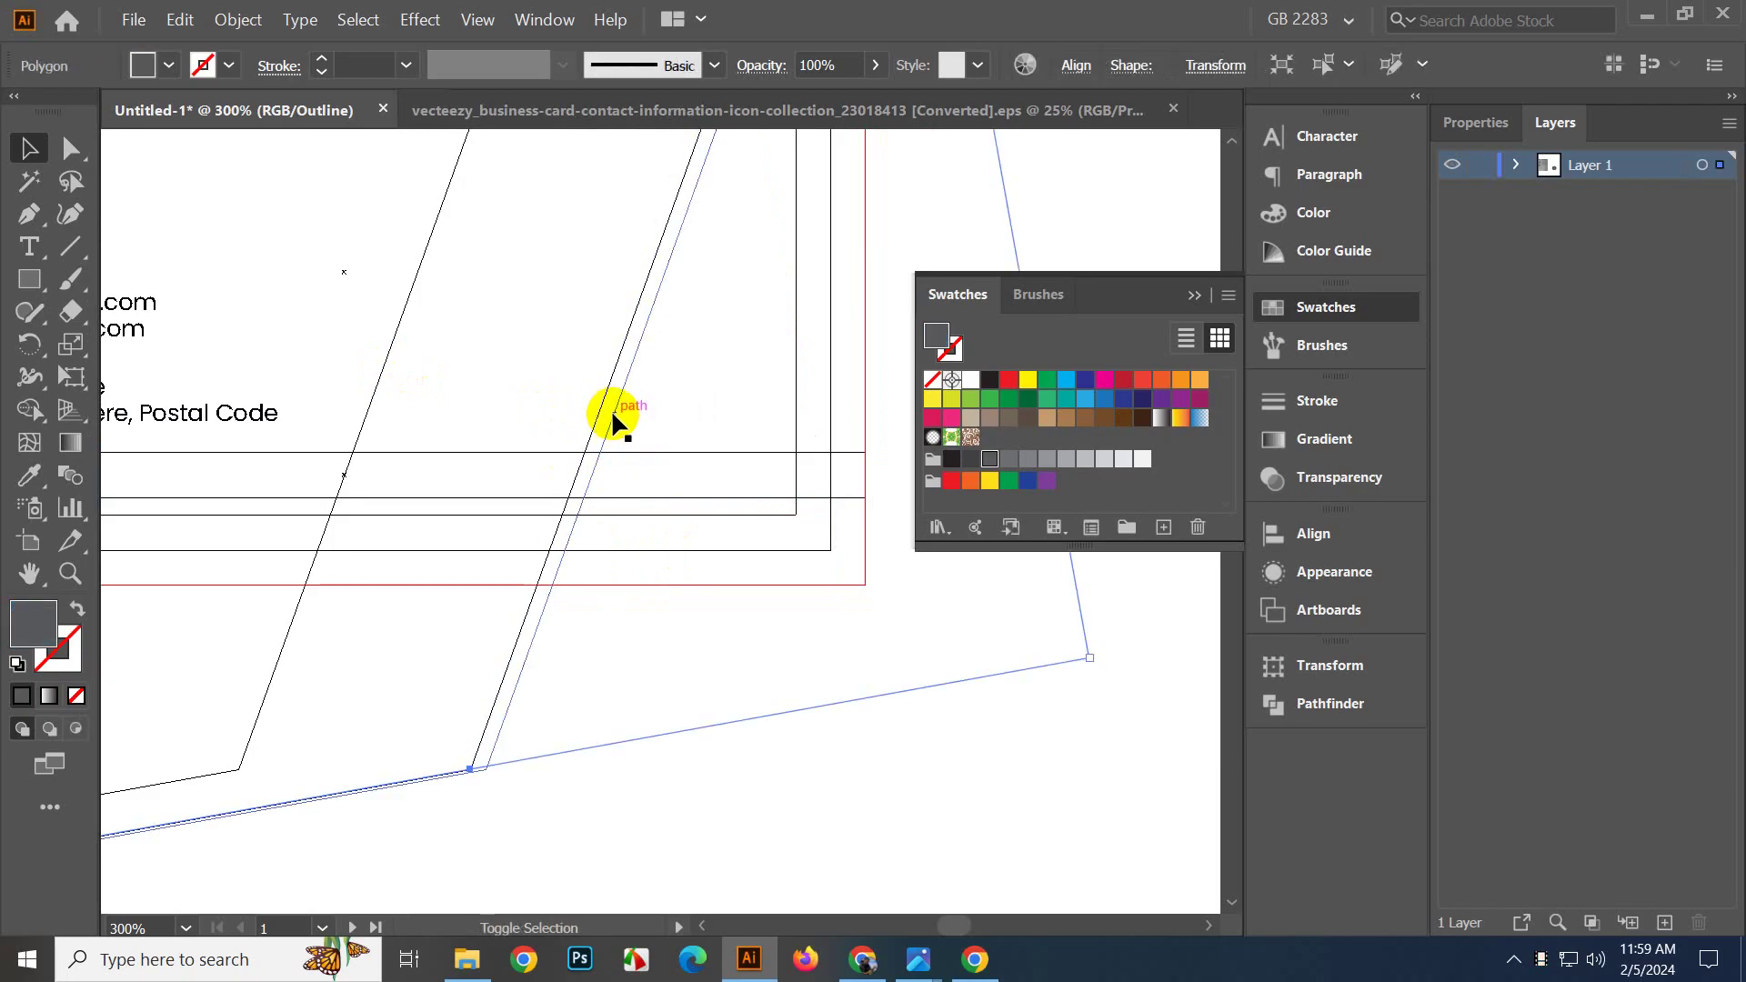
shift+click(613, 414)
shift+click(672, 454)
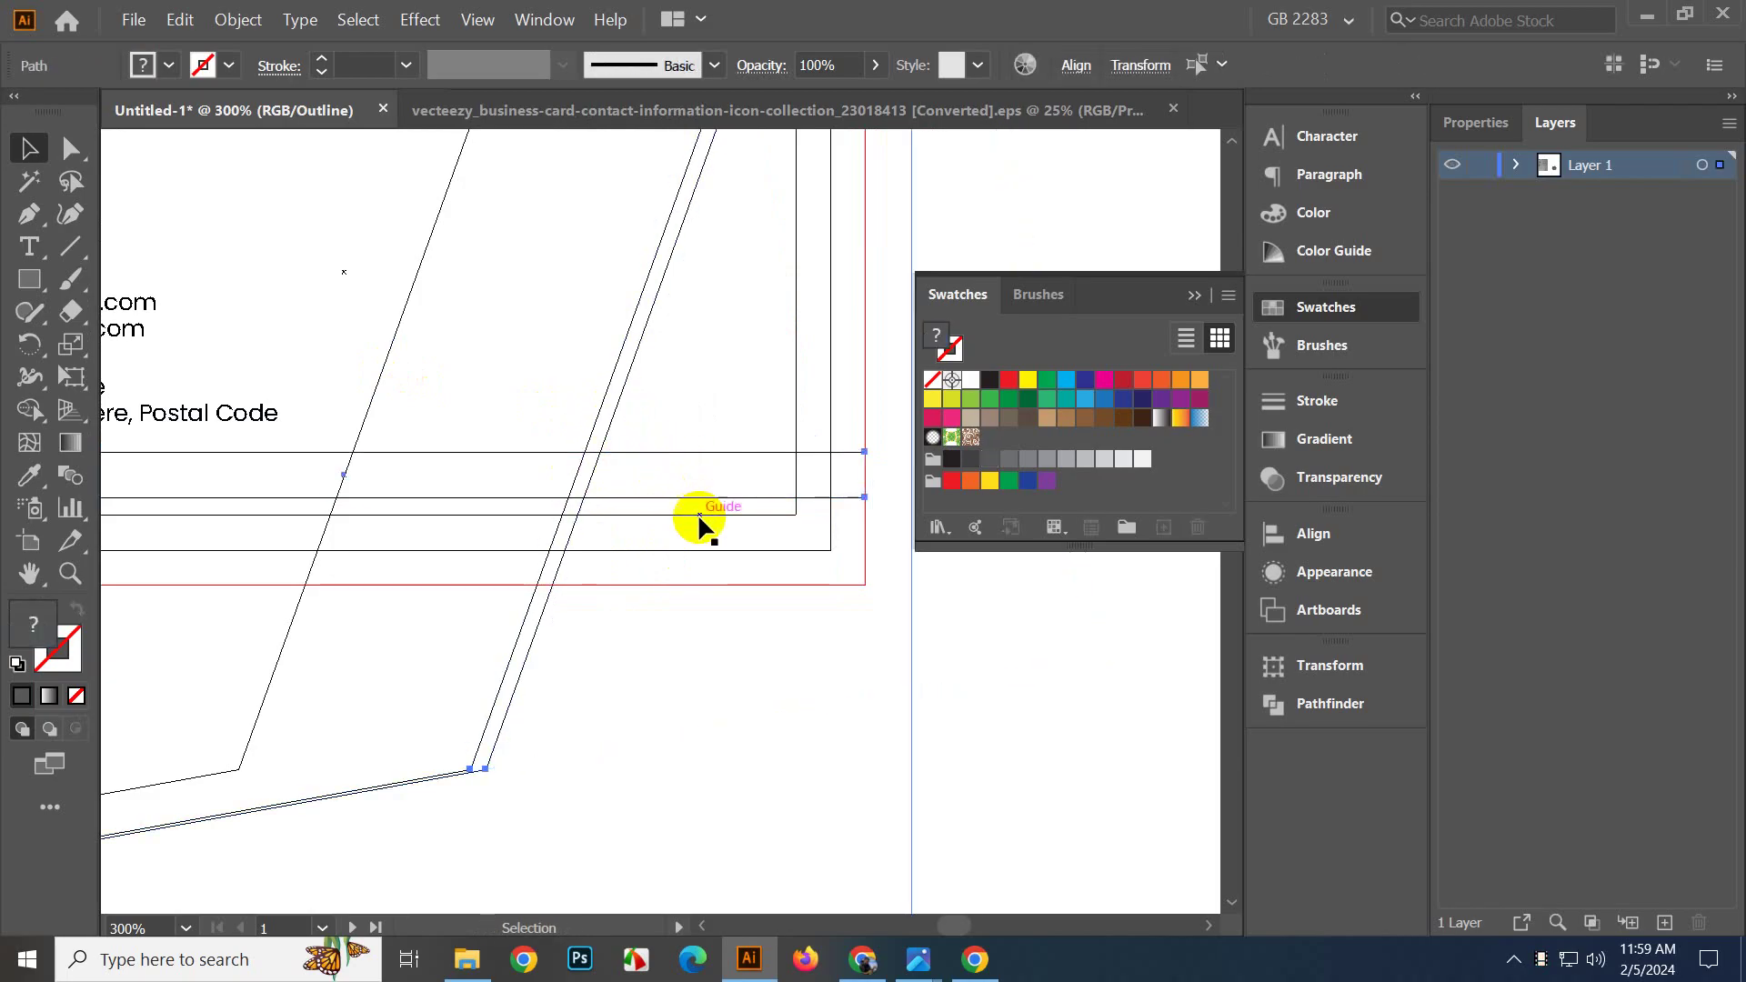
key(ctrl+y)
click(23, 409)
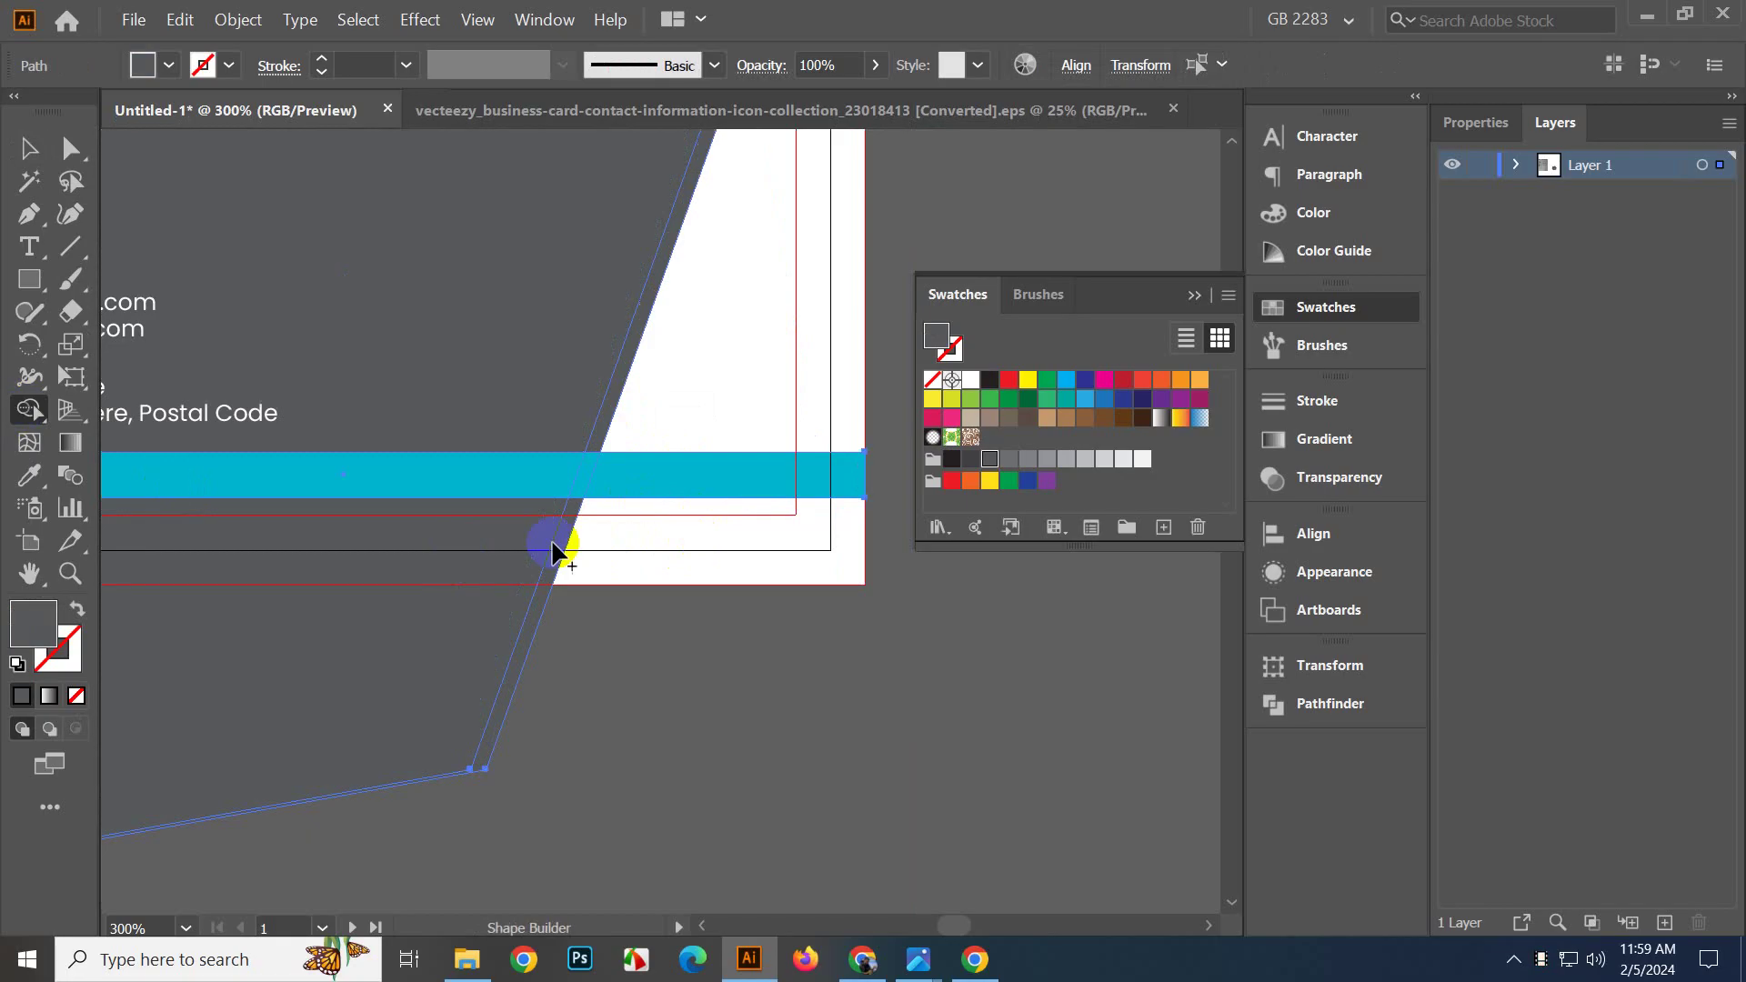
scroll(579, 501, up, 2)
alt+click(585, 466)
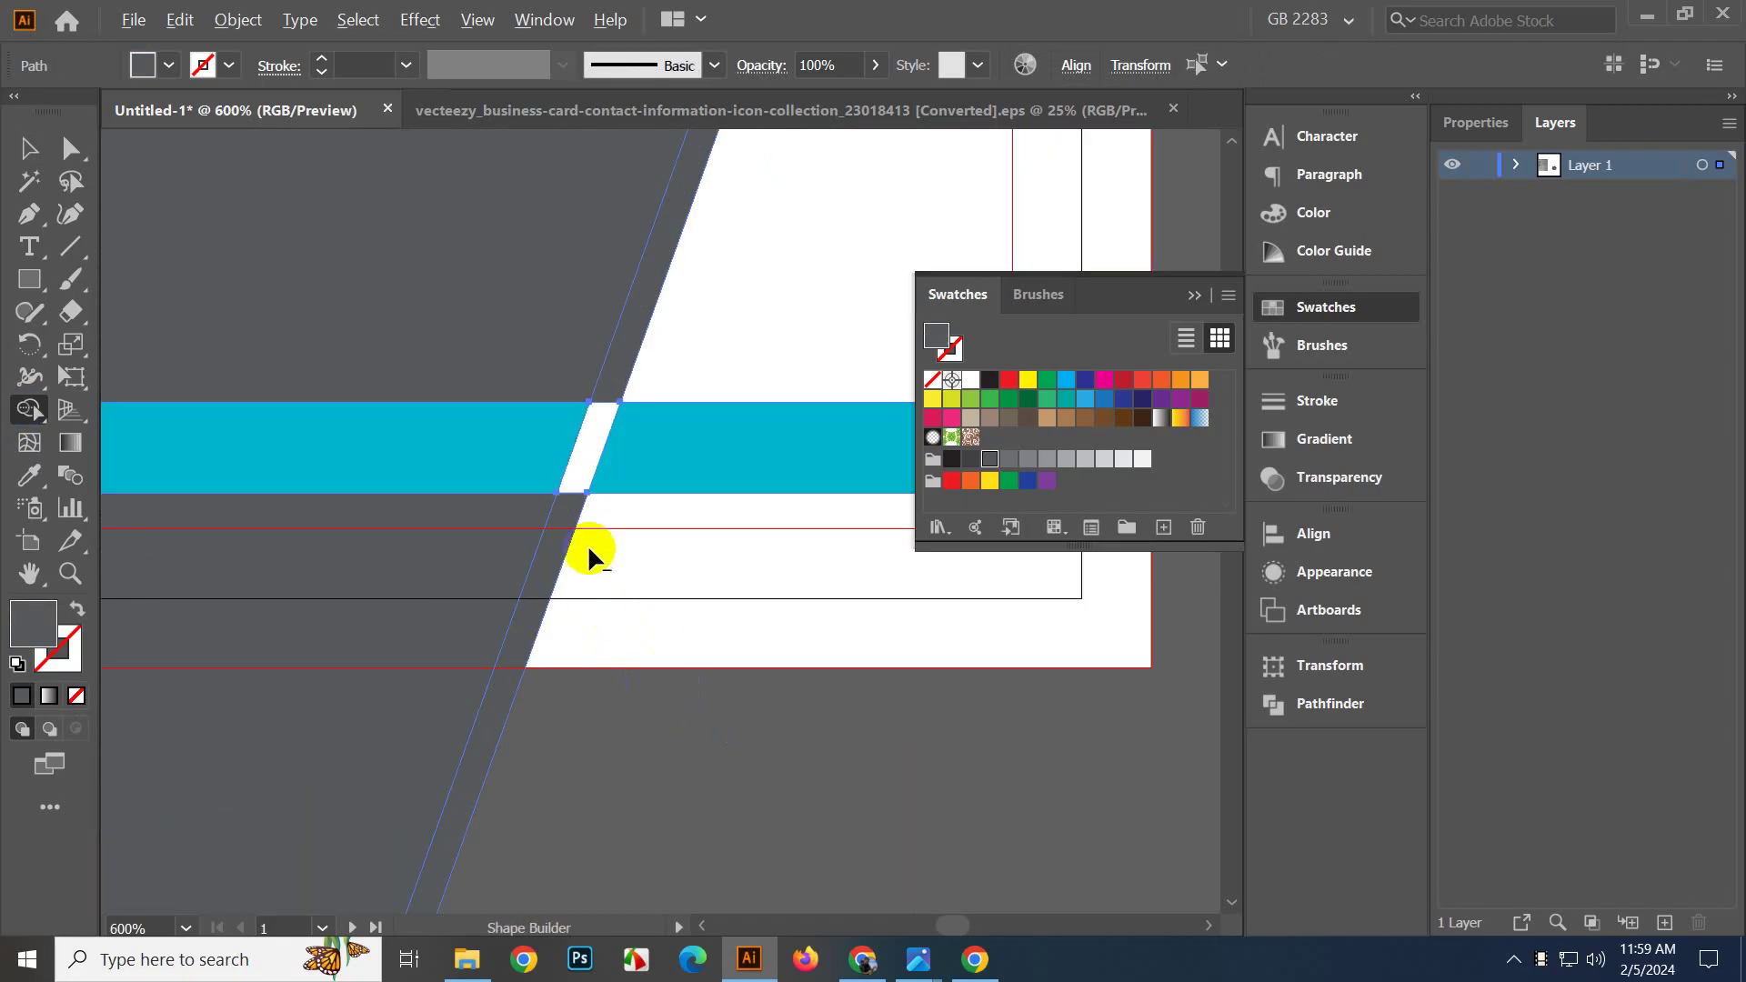
Remove the leftover areas of the two hexagon copies around the cyan bar with the Shape Builder tool and deselect the artwork.
drag(588, 543, 455, 565)
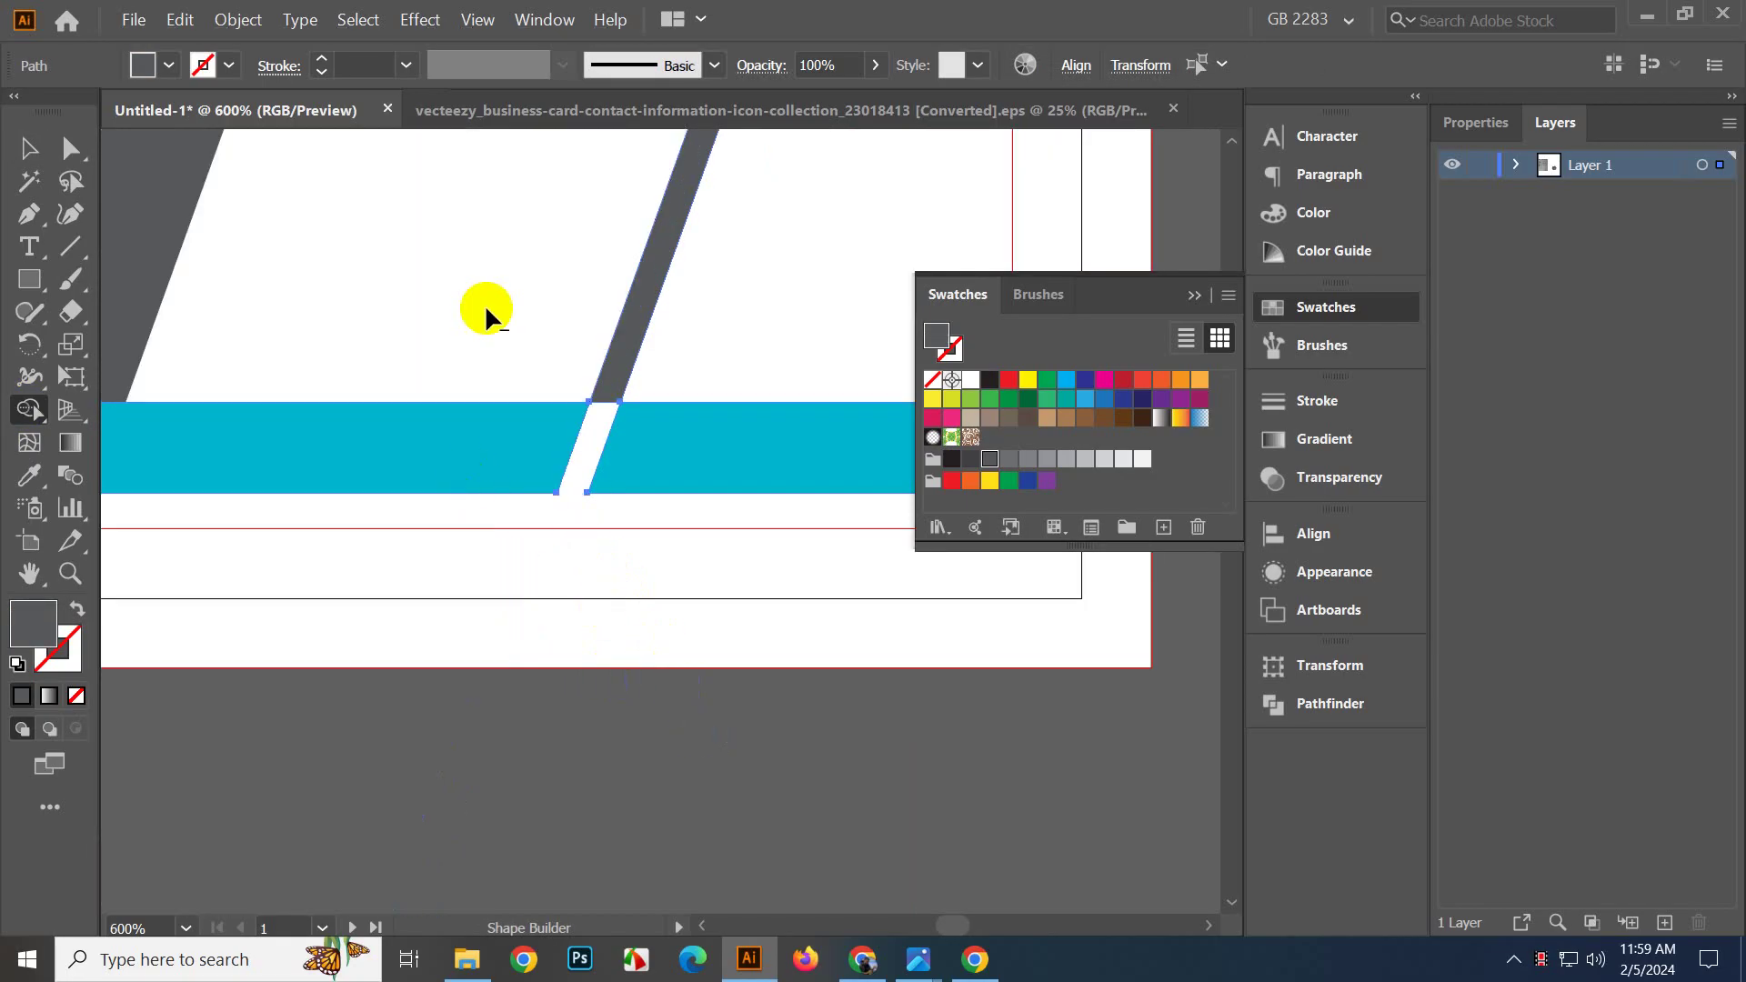
alt+click(616, 339)
scroll(419, 518, down, 2)
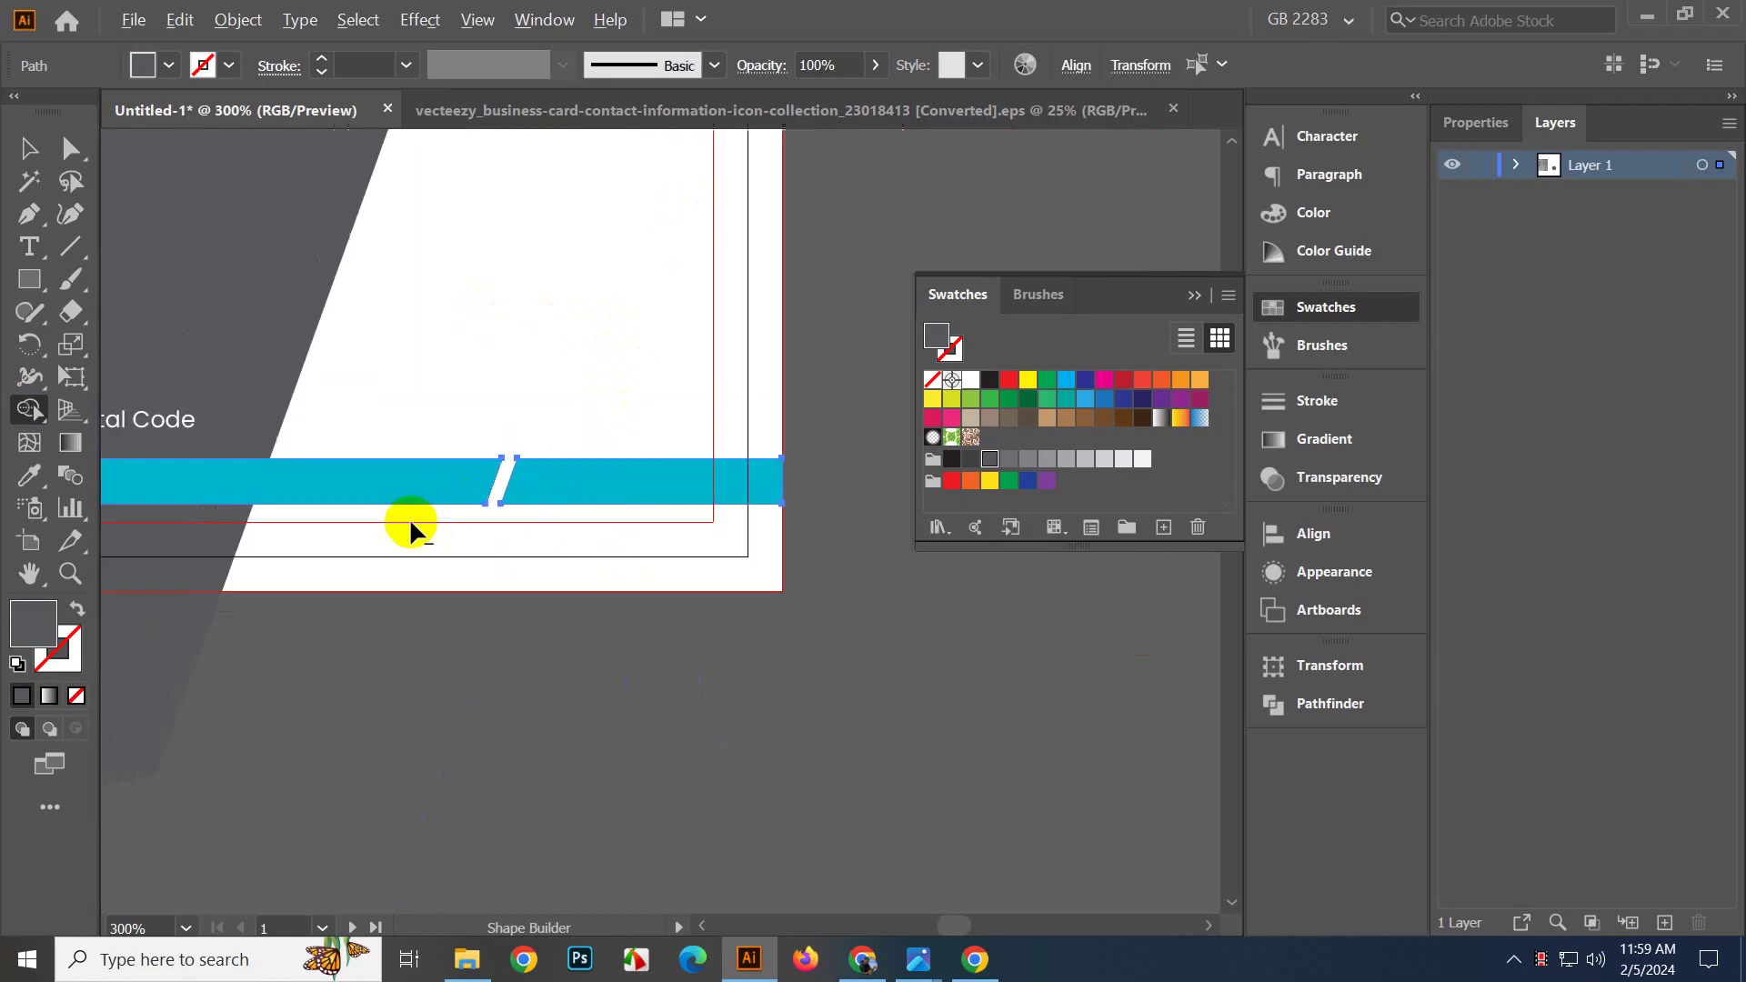
click(28, 148)
click(739, 687)
Examine the front card with its split cyan bar and compare it with the hand-drawn sketch.
scroll(739, 688, down, 2)
drag(667, 721, 774, 758)
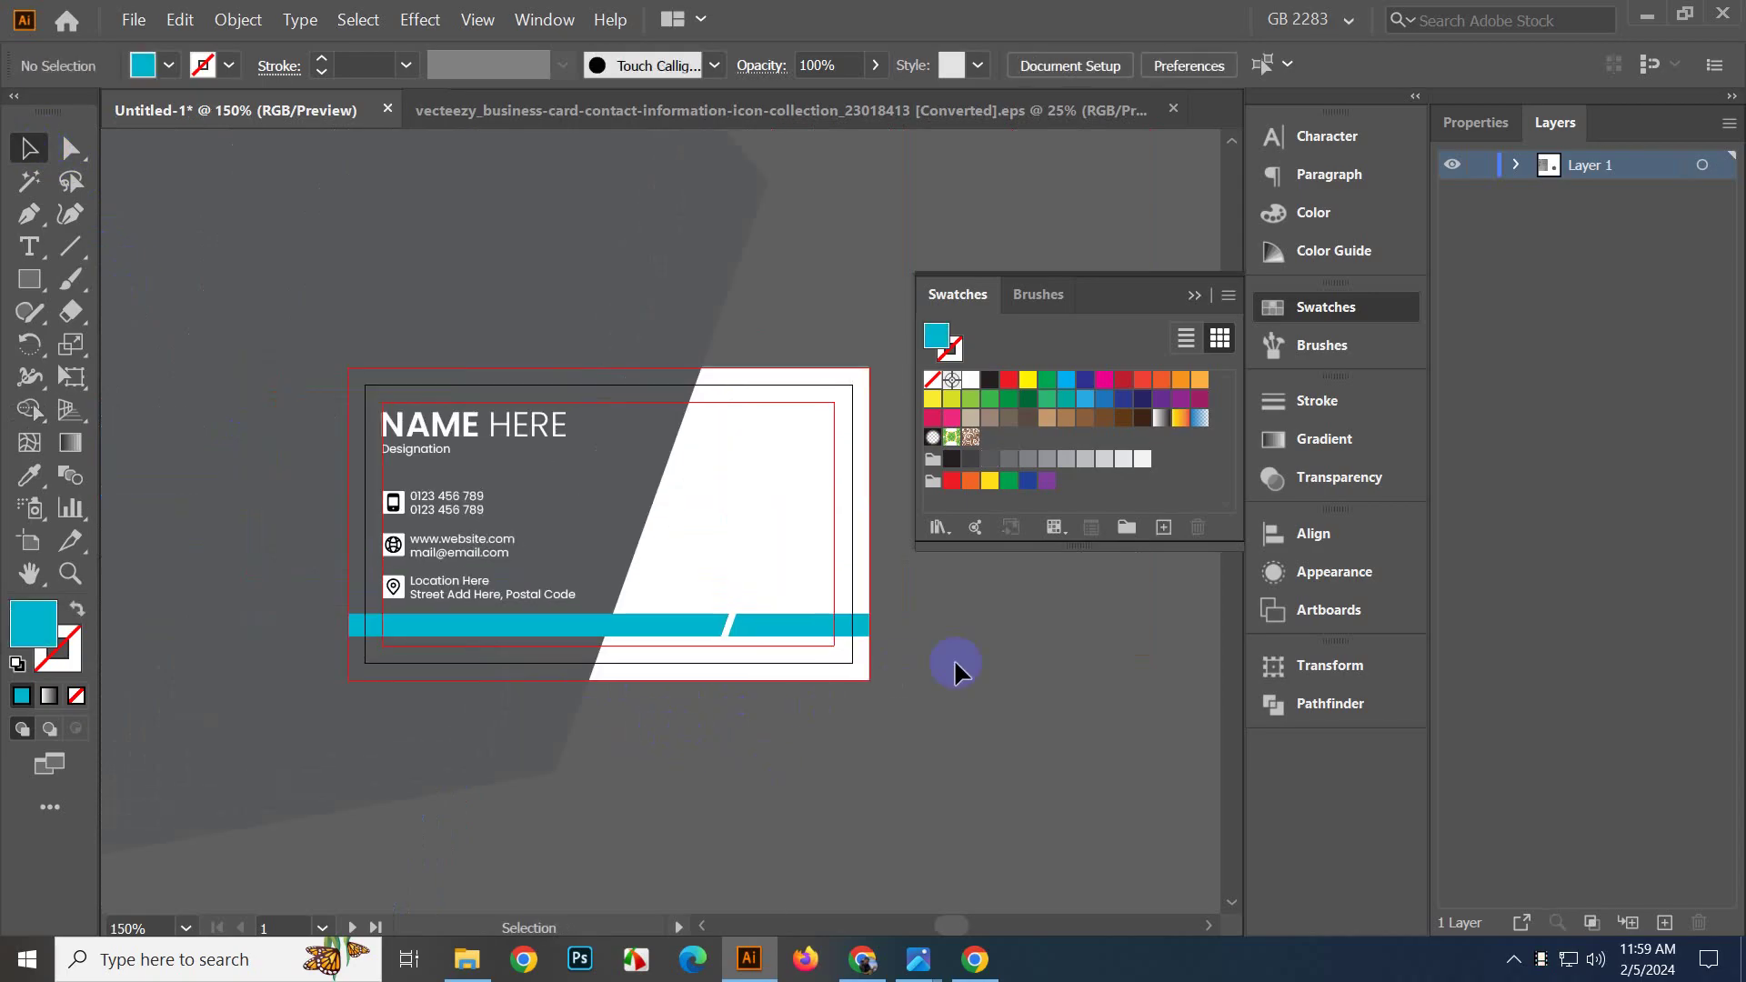
drag(953, 639, 809, 762)
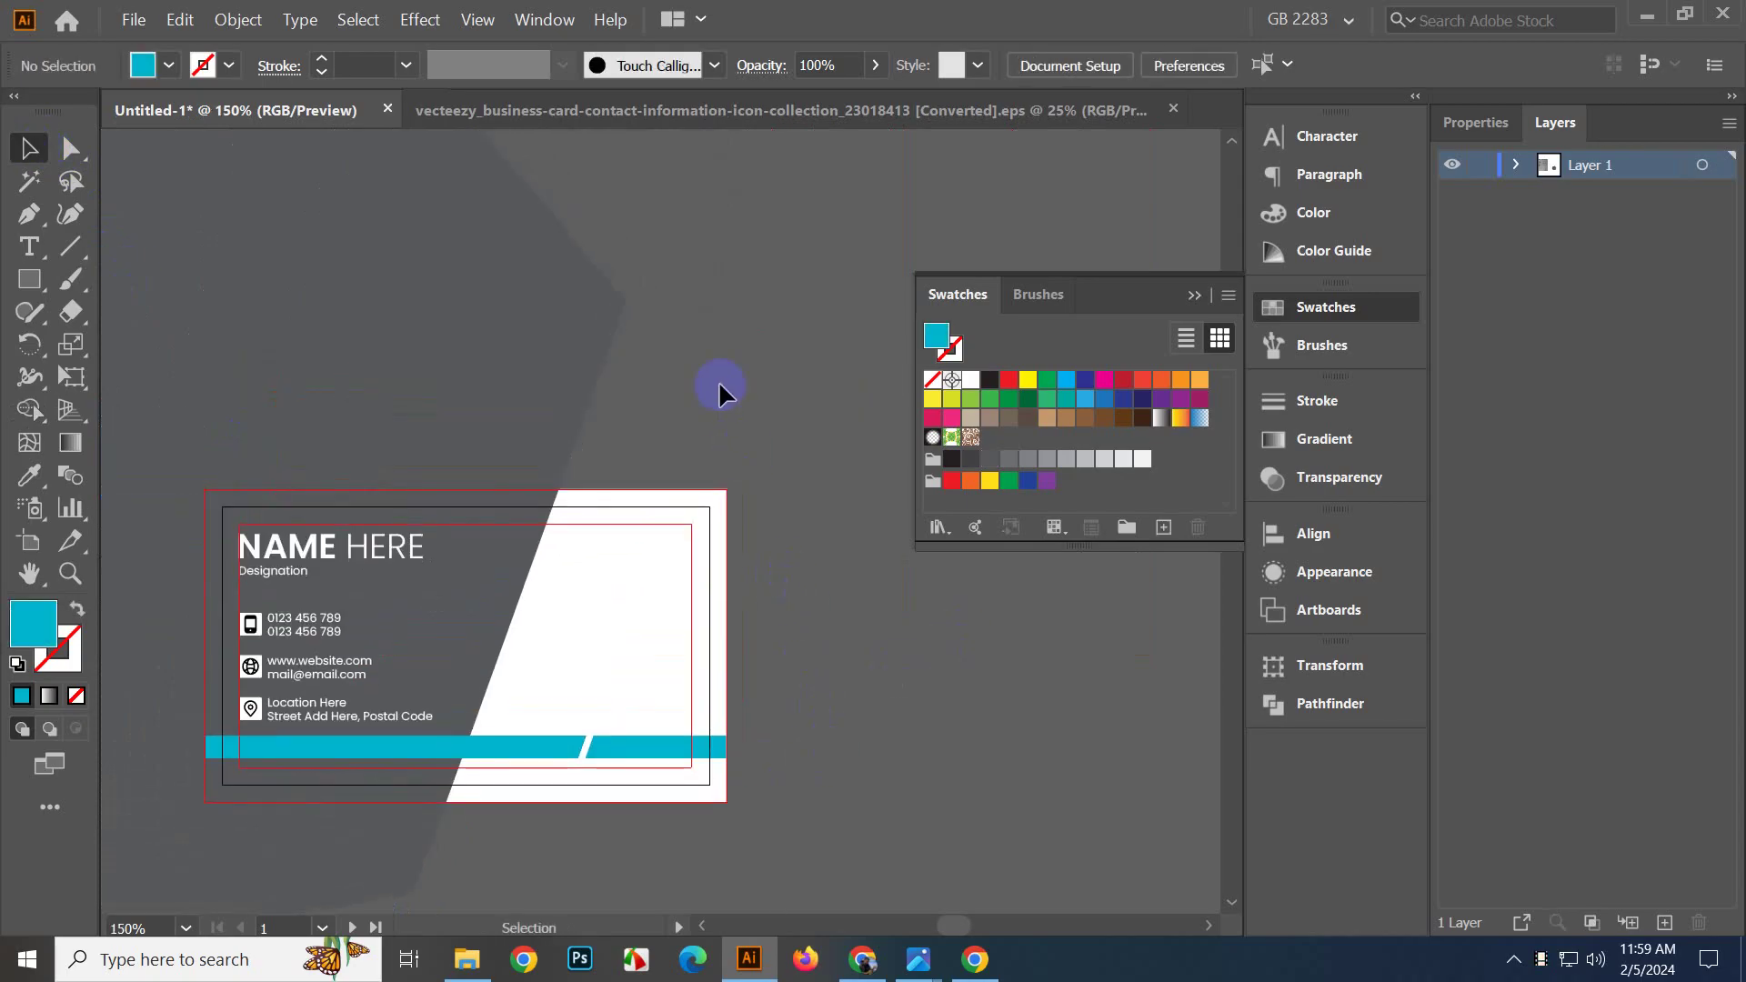
drag(689, 319, 711, 466)
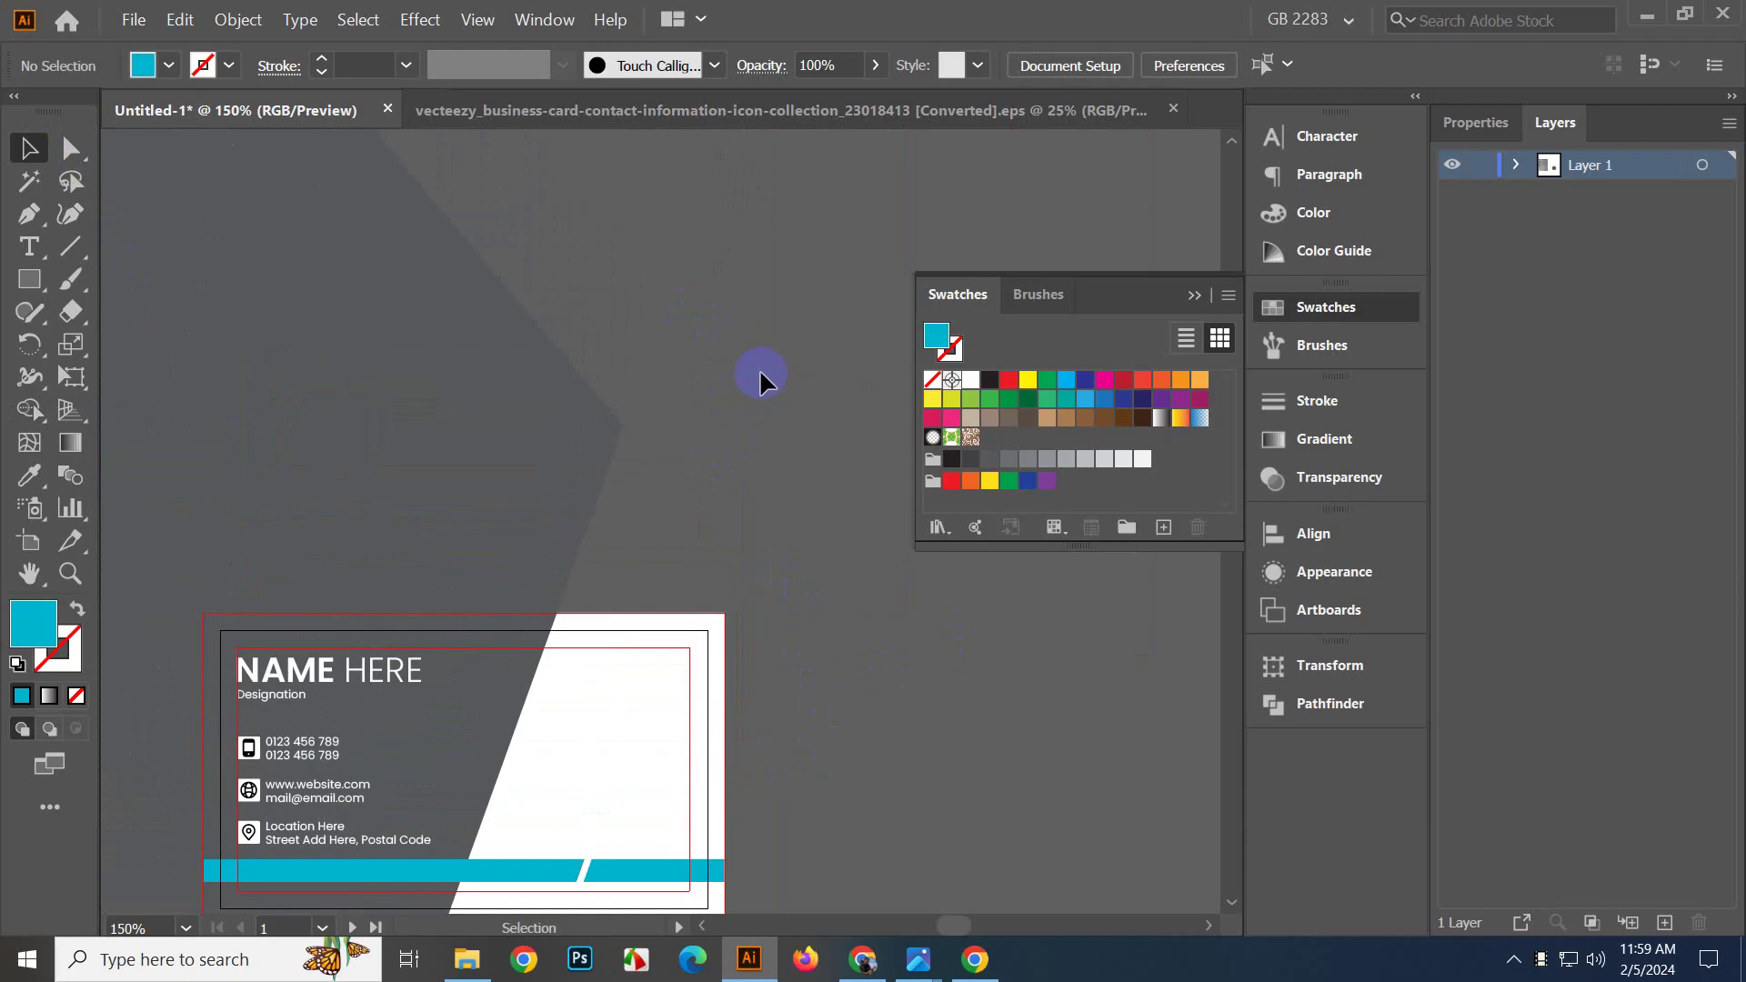
scroll(762, 368, down, 3)
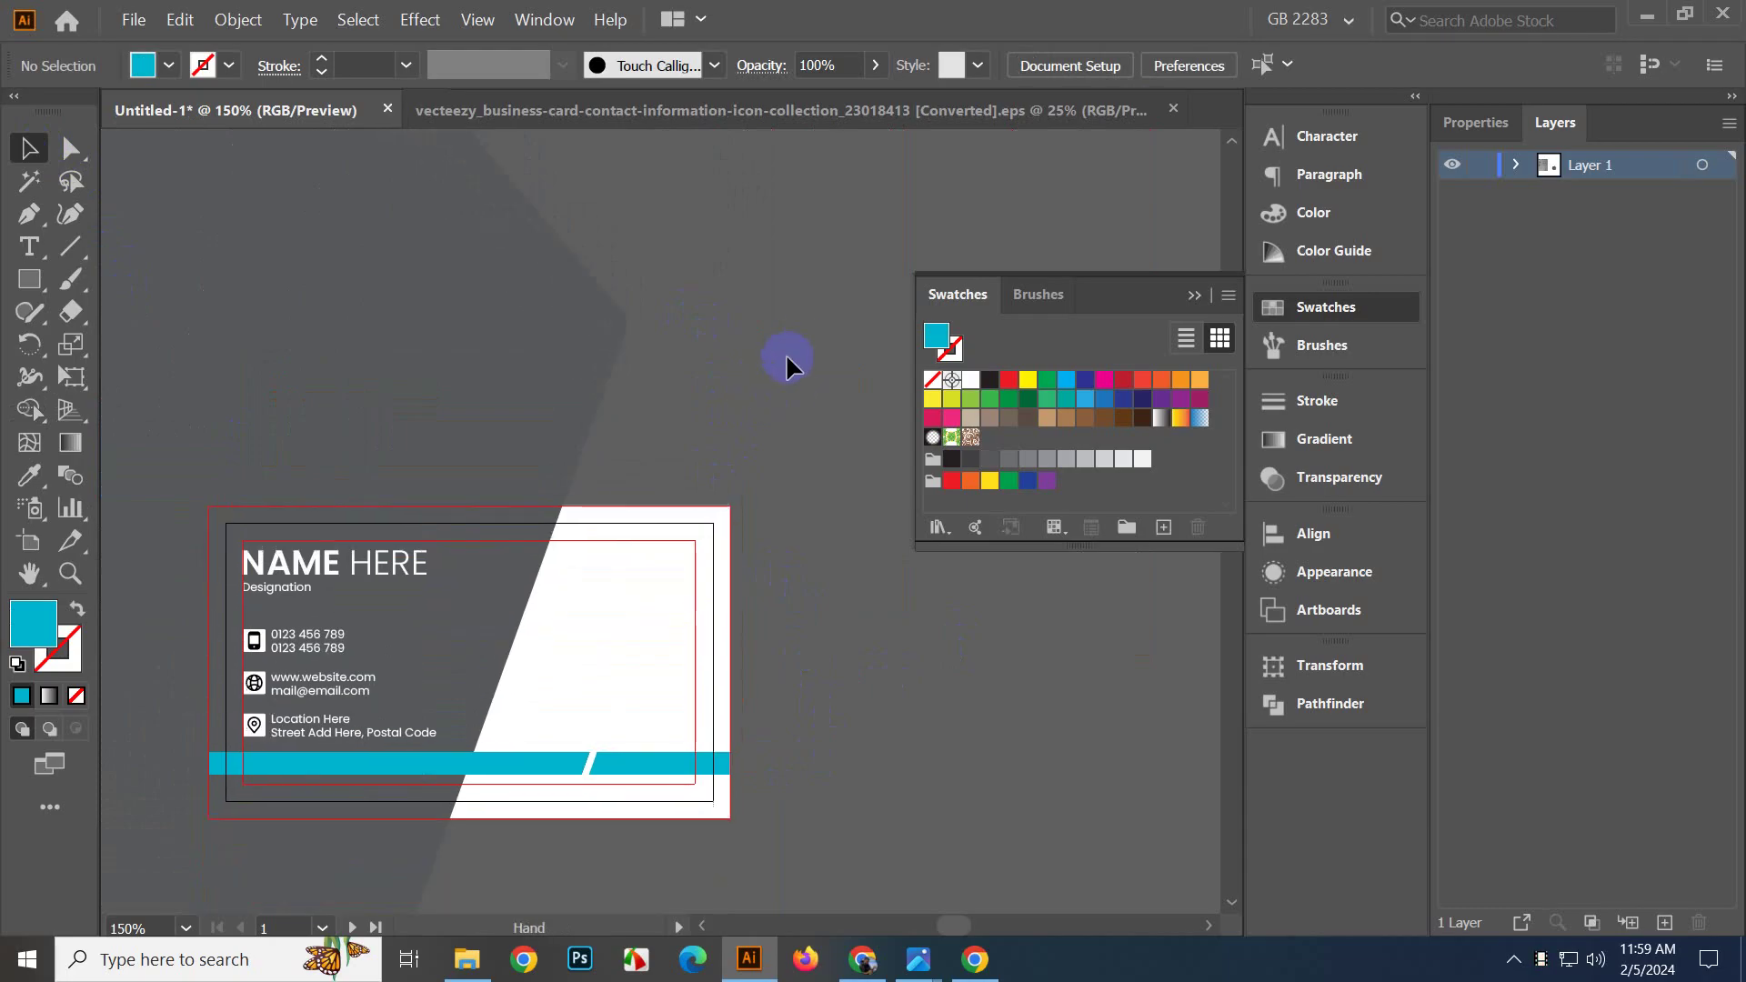
click(1194, 298)
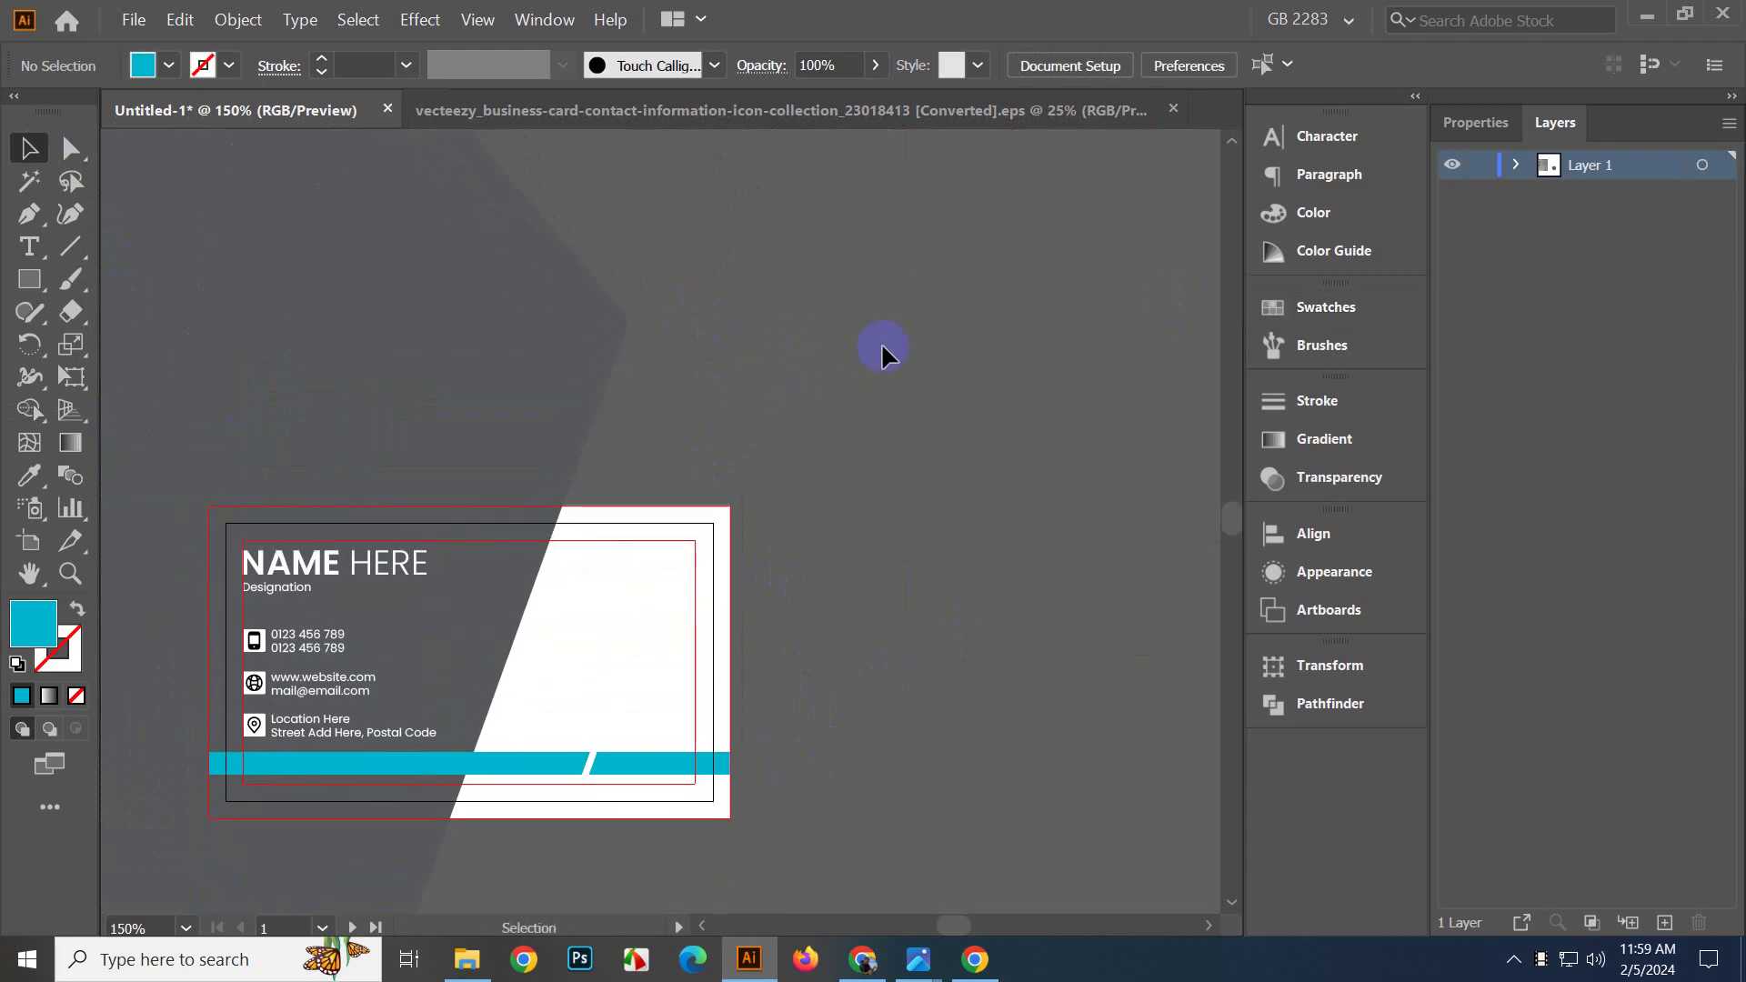
drag(723, 487, 889, 397)
scroll(788, 752, up, 2)
drag(775, 789, 836, 745)
scroll(855, 728, down, 3)
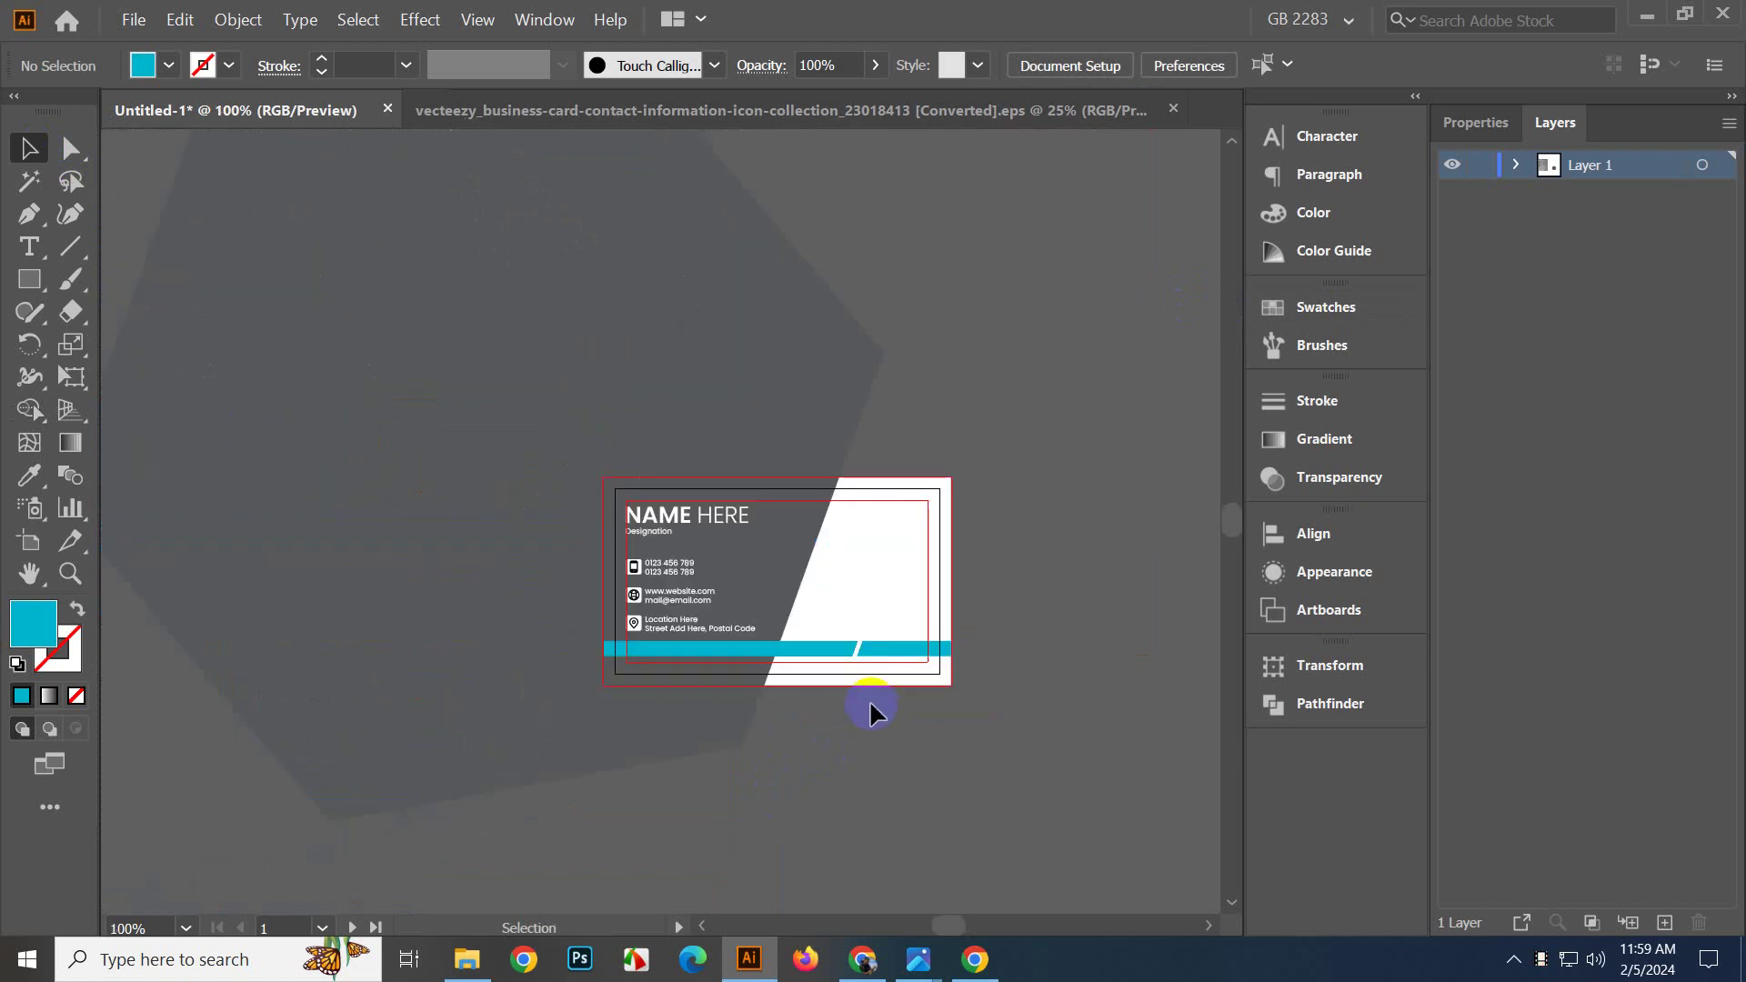
scroll(673, 709, up, 1)
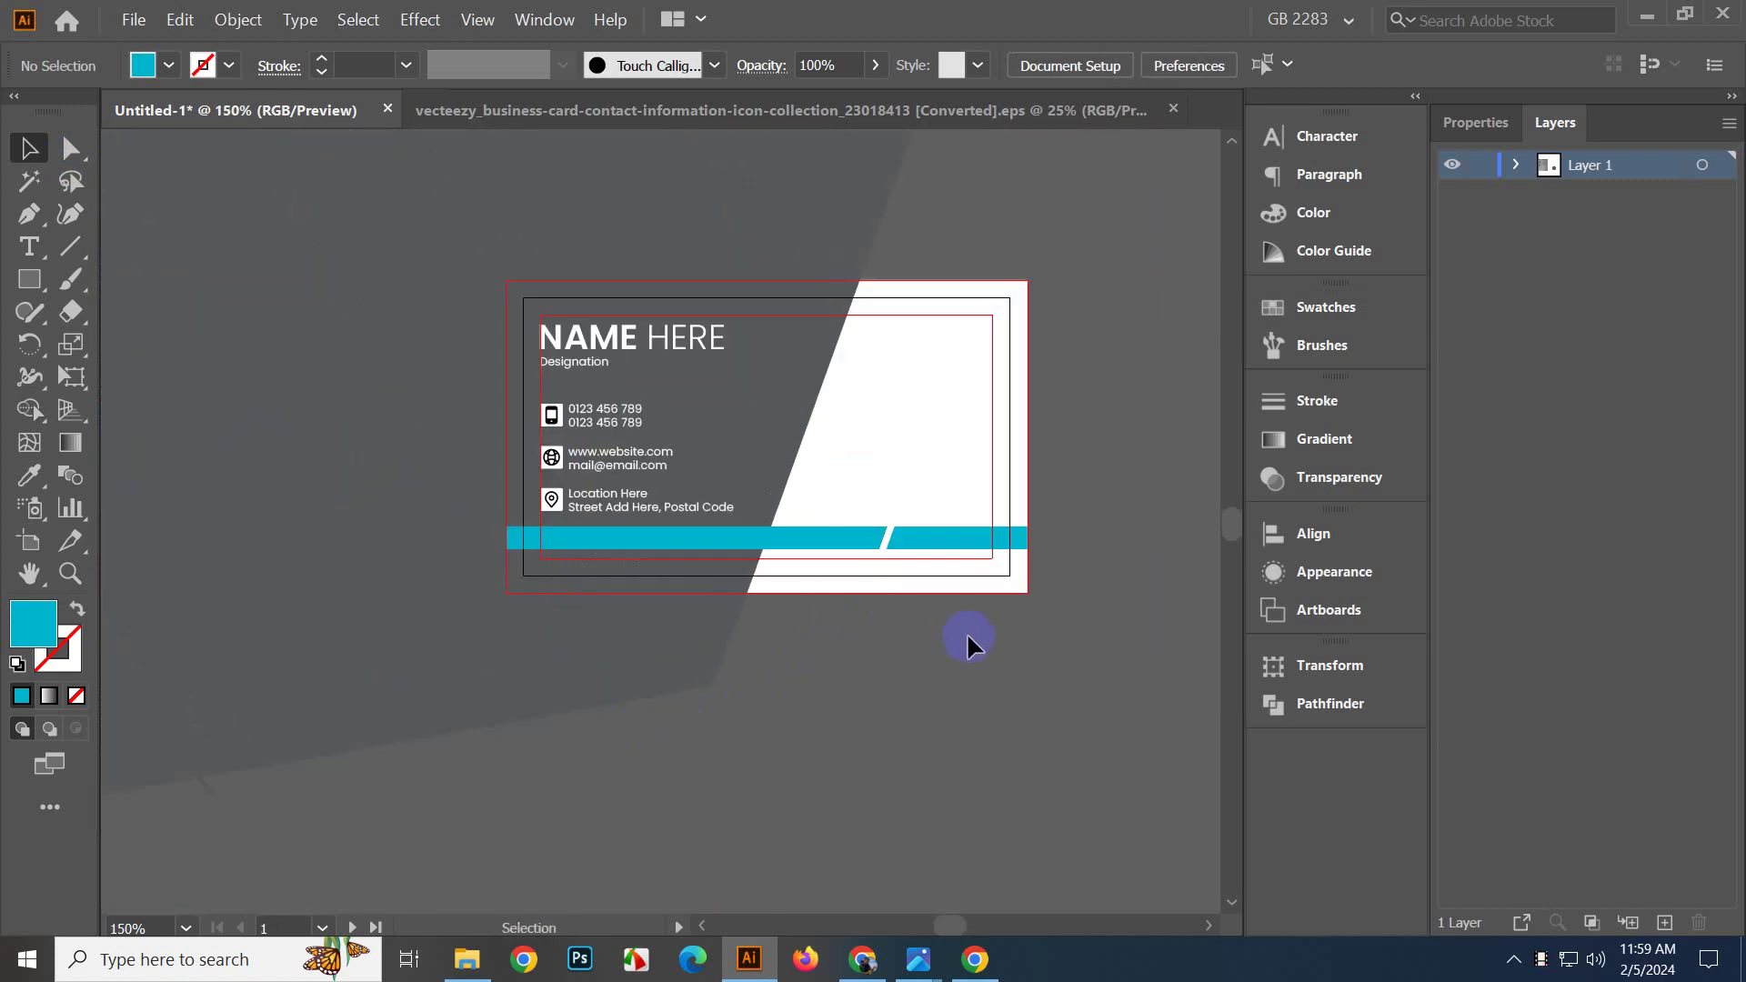
scroll(973, 636, down, 1)
drag(877, 635, 735, 661)
scroll(735, 661, up, 1)
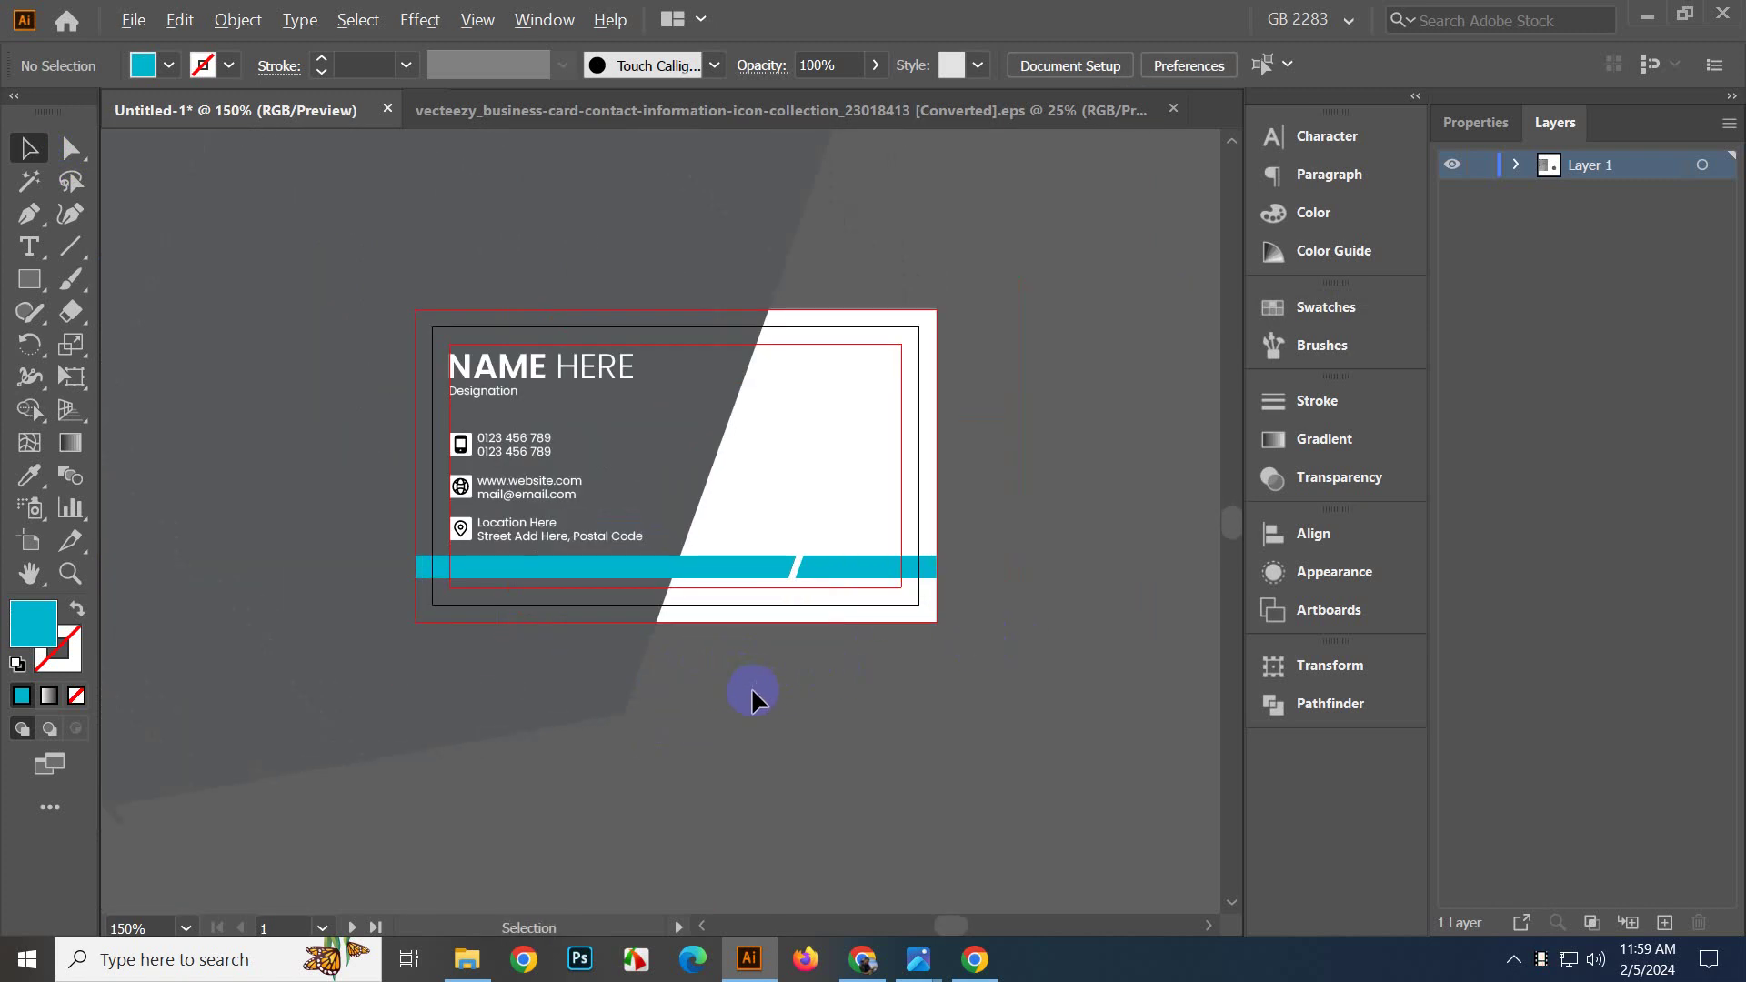
scroll(751, 691, down, 4)
drag(511, 641, 971, 667)
scroll(888, 552, down, 3)
drag(826, 610, 506, 643)
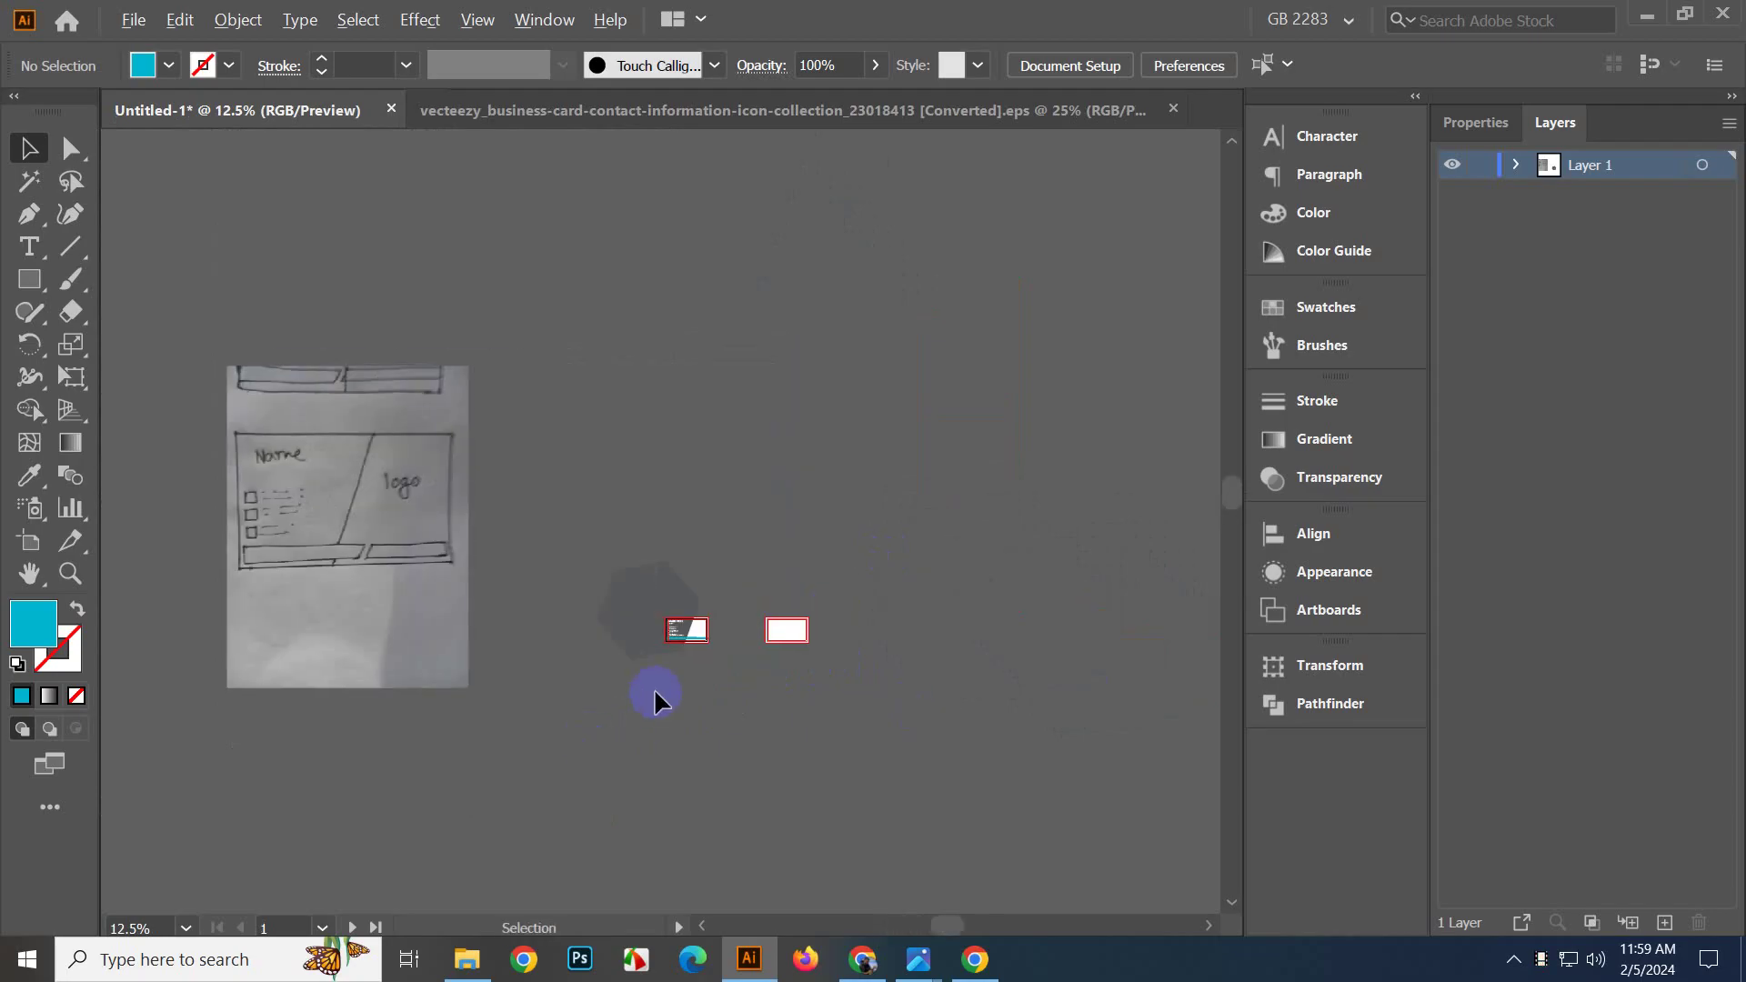
scroll(670, 691, up, 7)
drag(752, 306, 811, 791)
scroll(746, 622, up, 1)
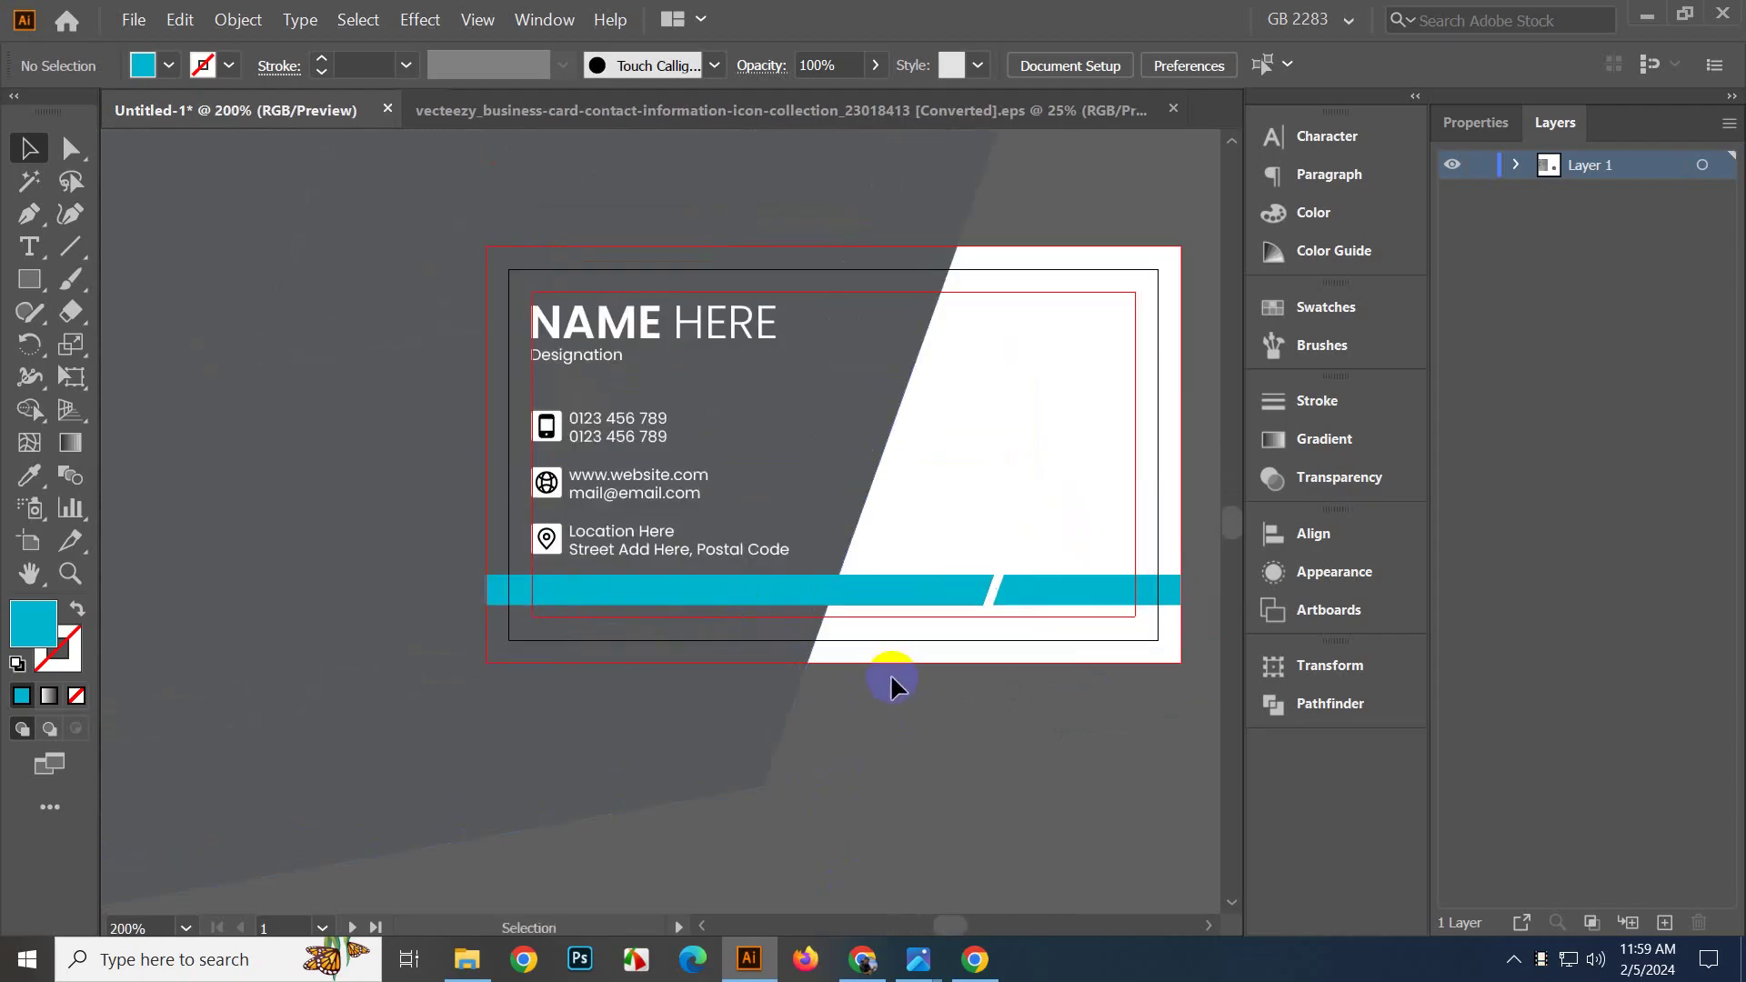
Preview the front card in Presentation Mode and return to editing.
drag(917, 736, 920, 753)
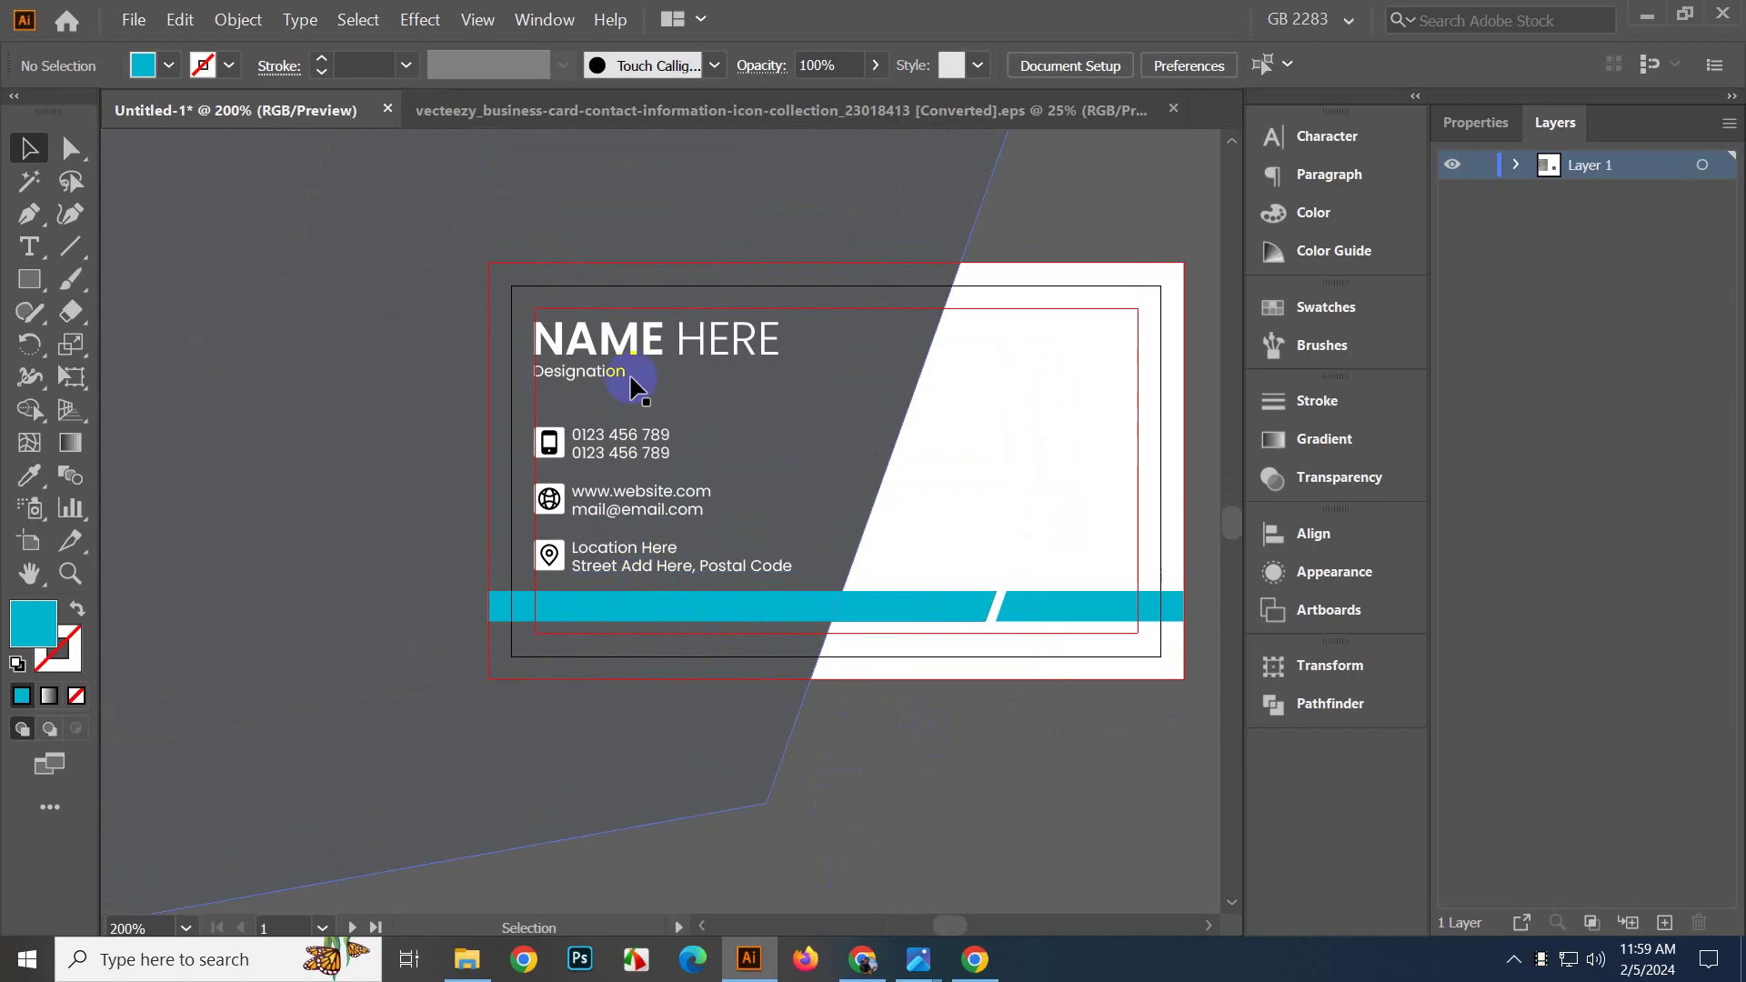
click(479, 22)
click(523, 168)
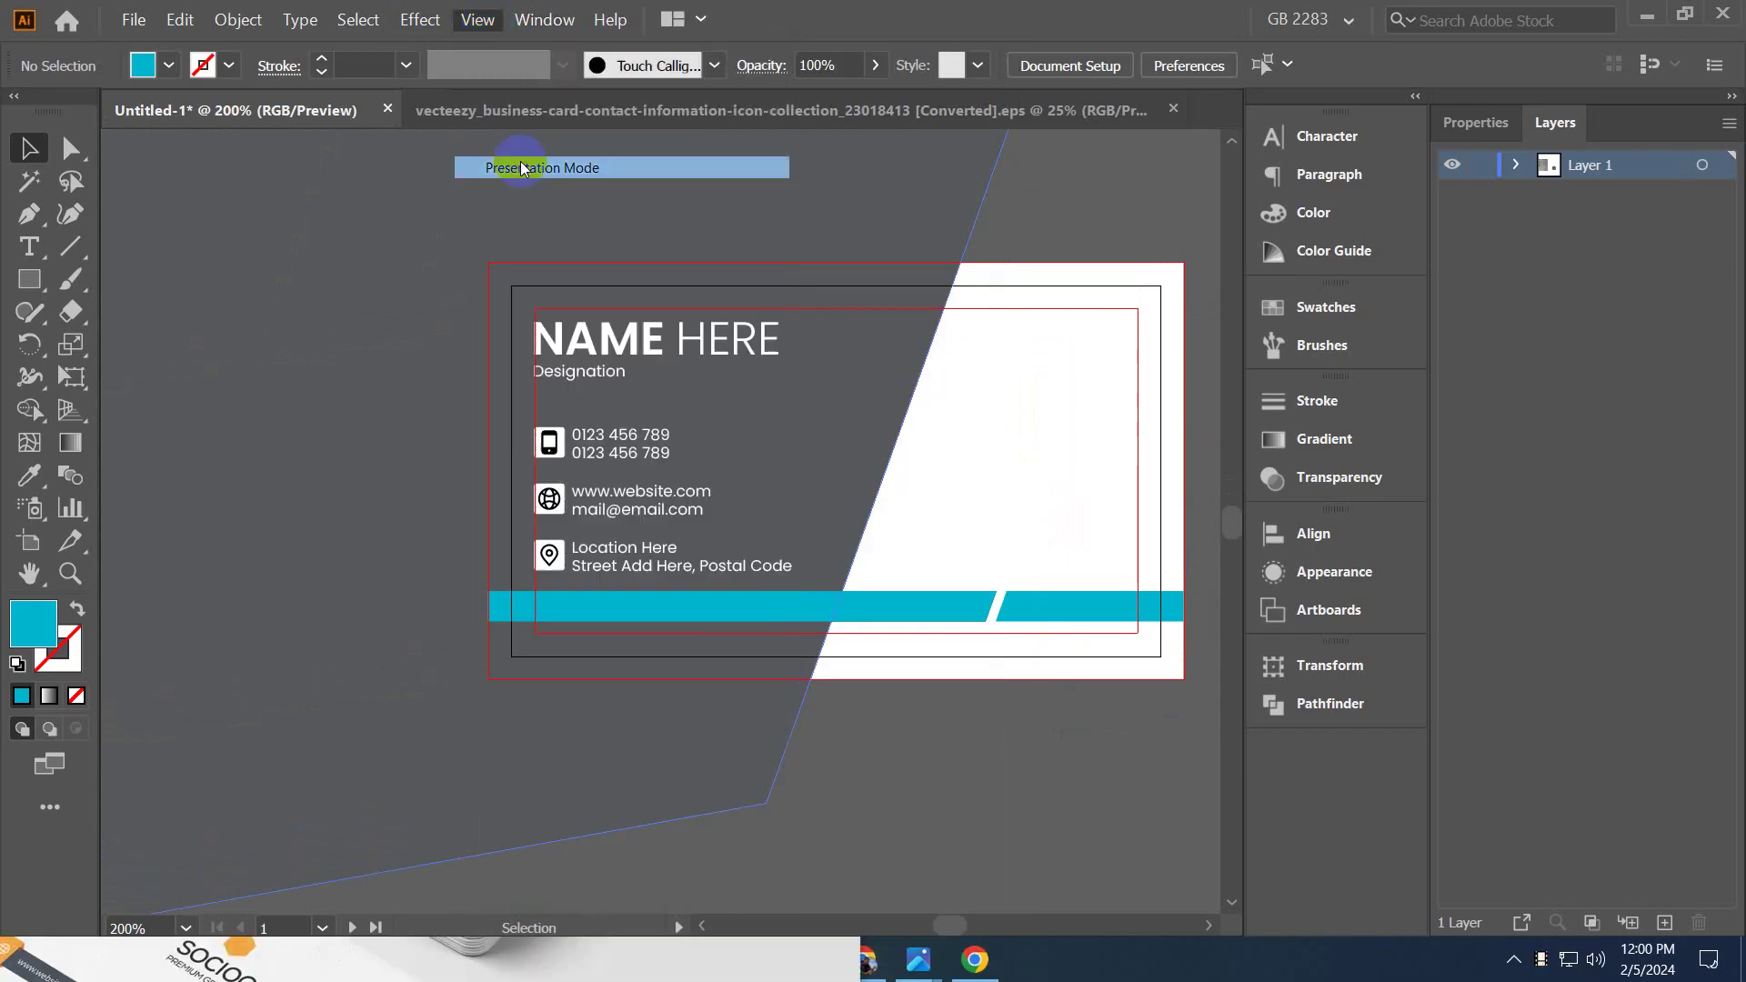
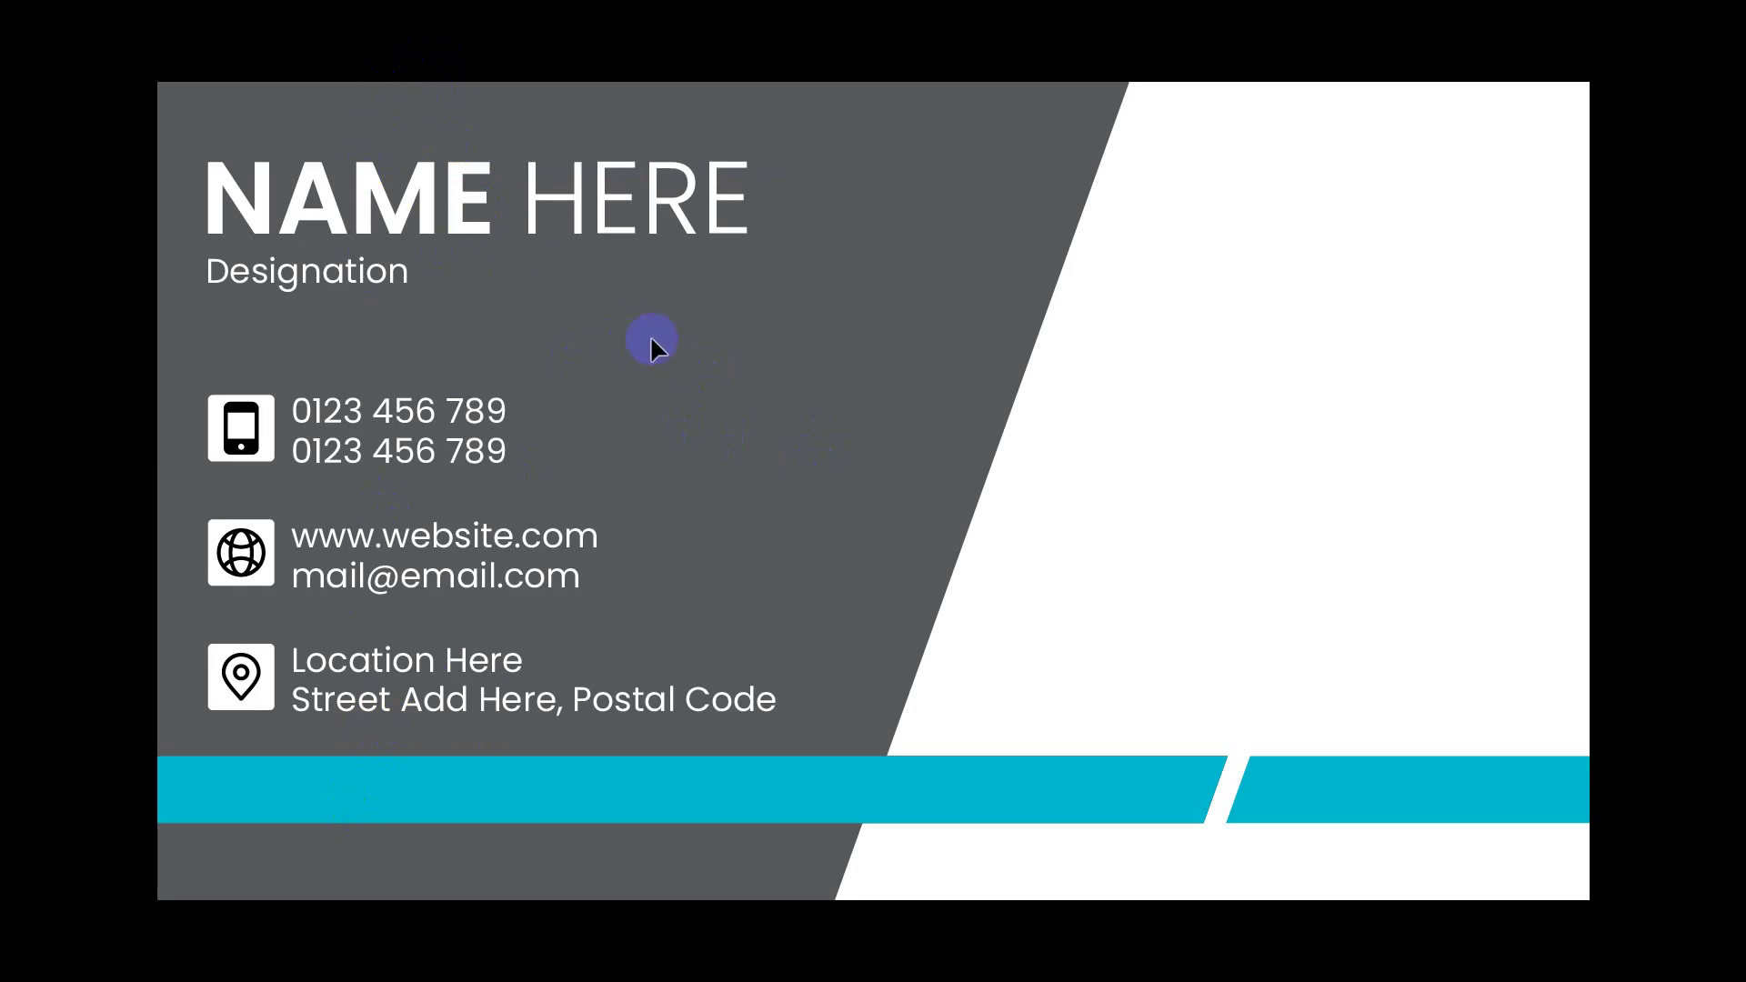
key(Escape)
Group the name heading with the designation line.
click(277, 371)
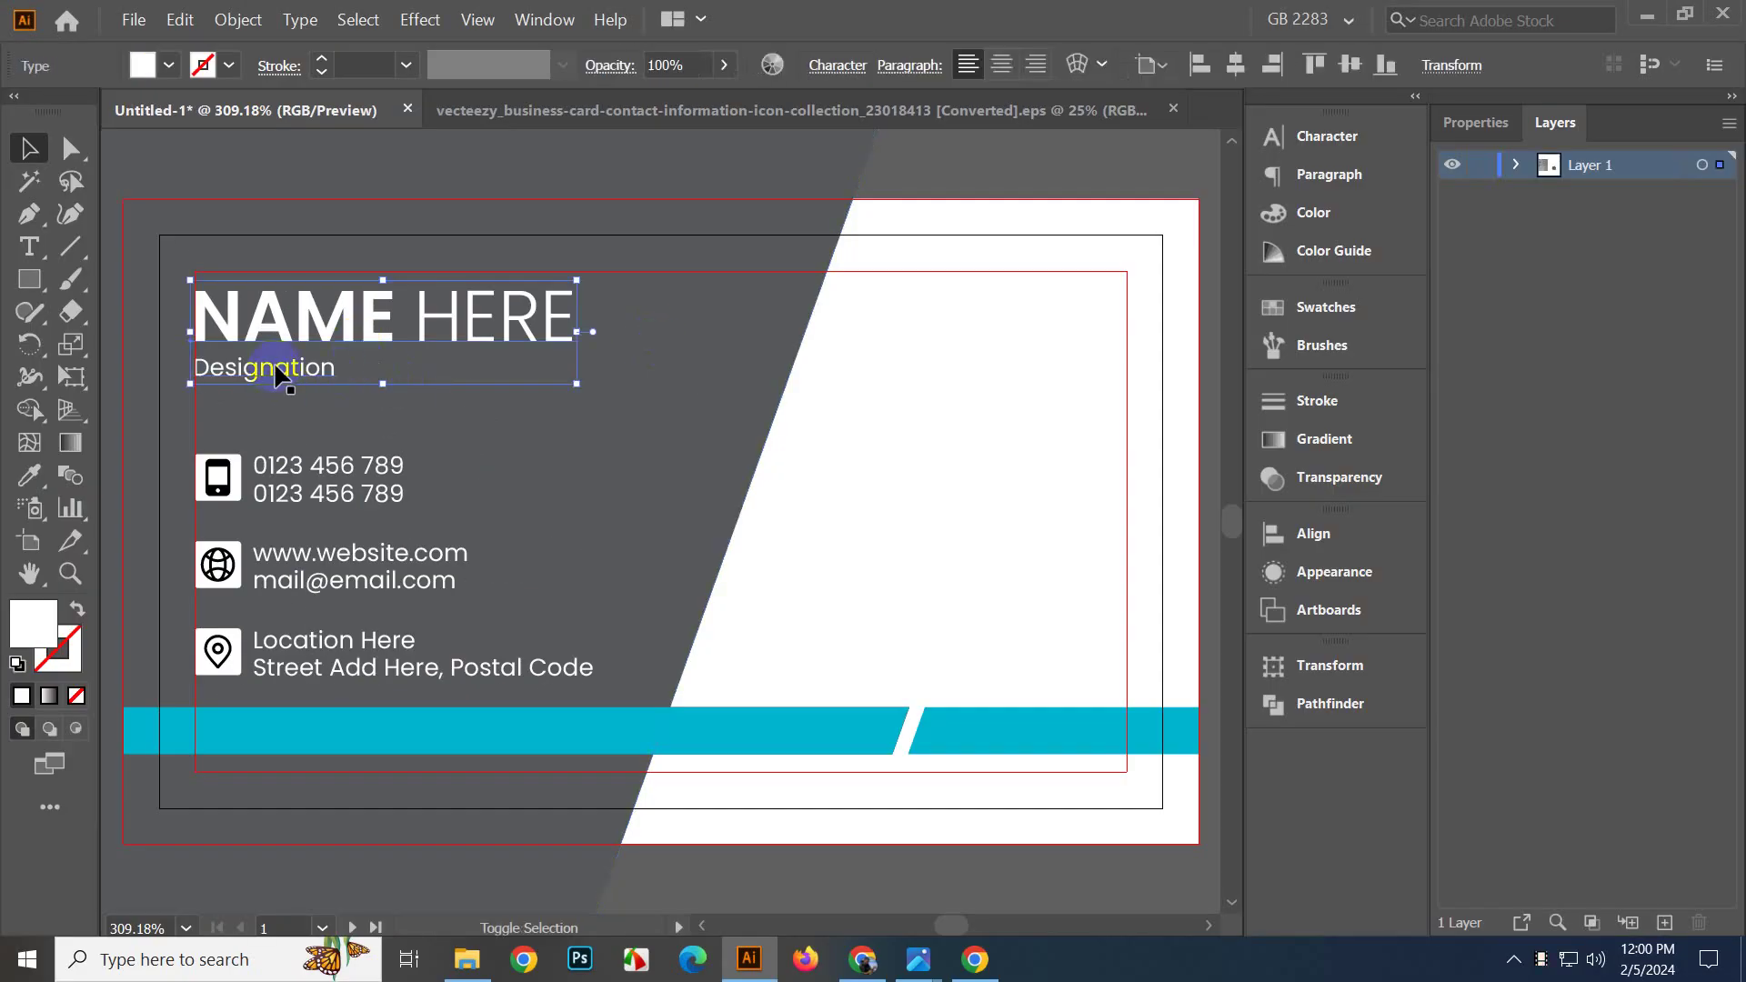
key(ctrl+g)
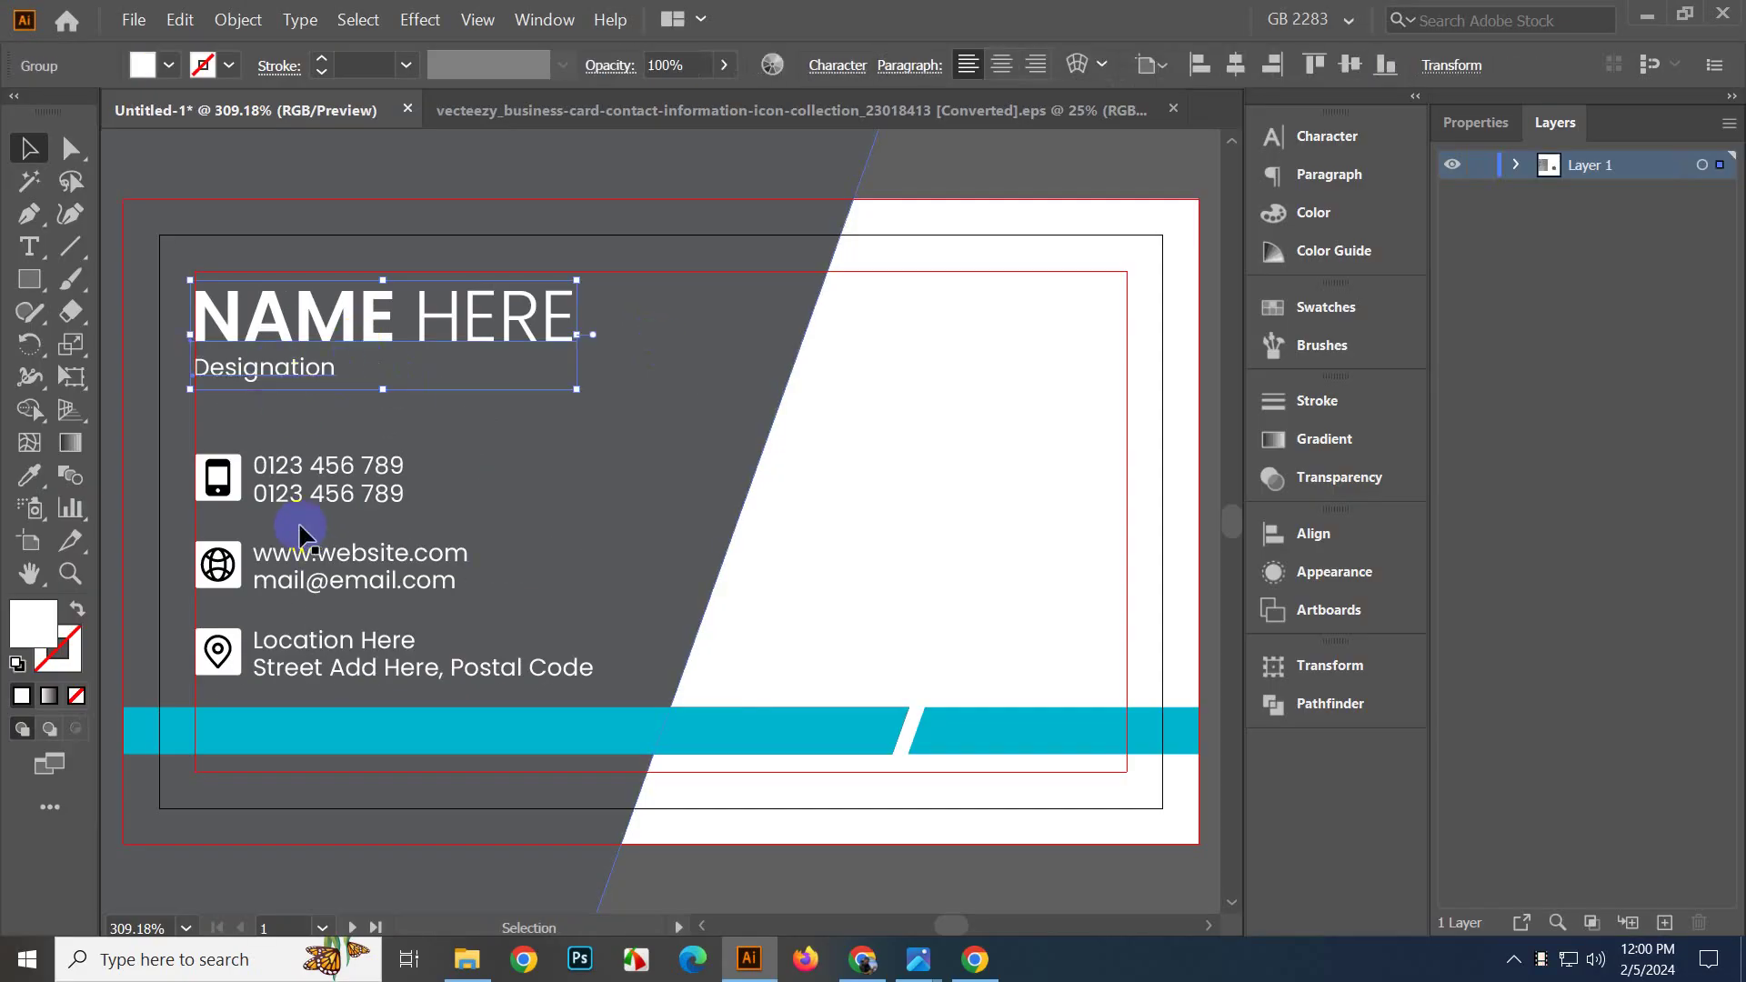
Nudge the heading group and the contact rows up together, bringing the heading to the upper inner margin line.
click(331, 558)
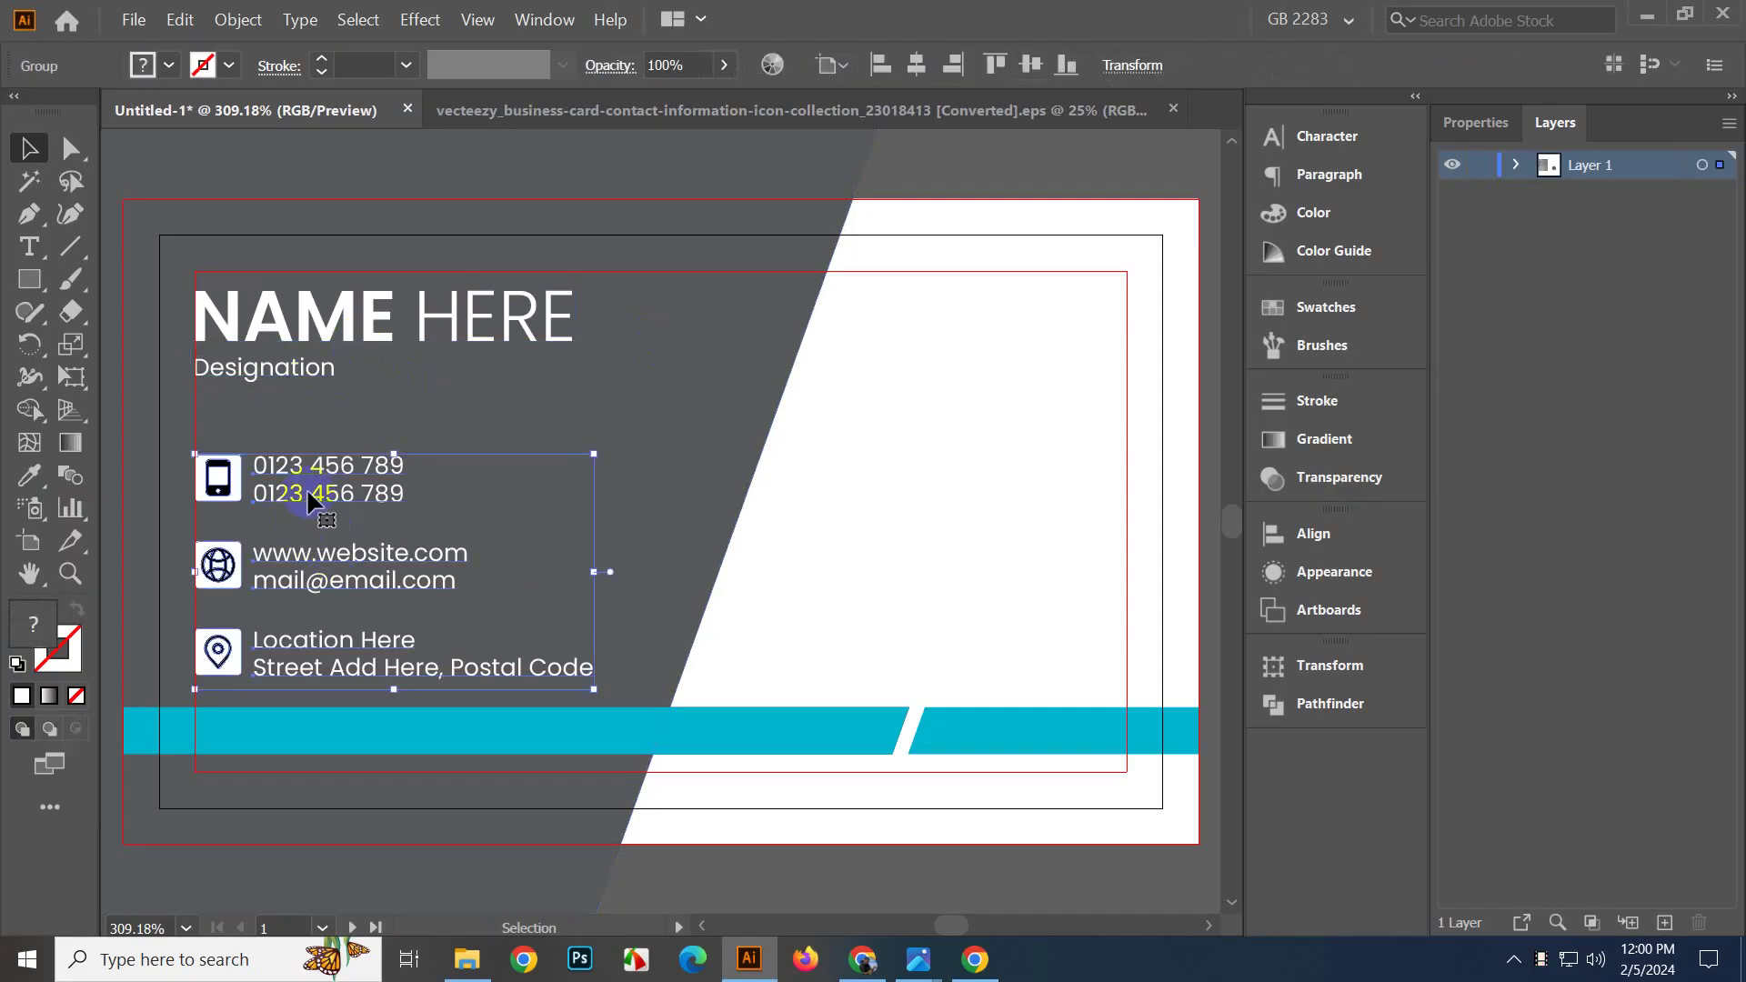
drag(333, 549, 329, 516)
key(ctrl+z)
shift+click(336, 376)
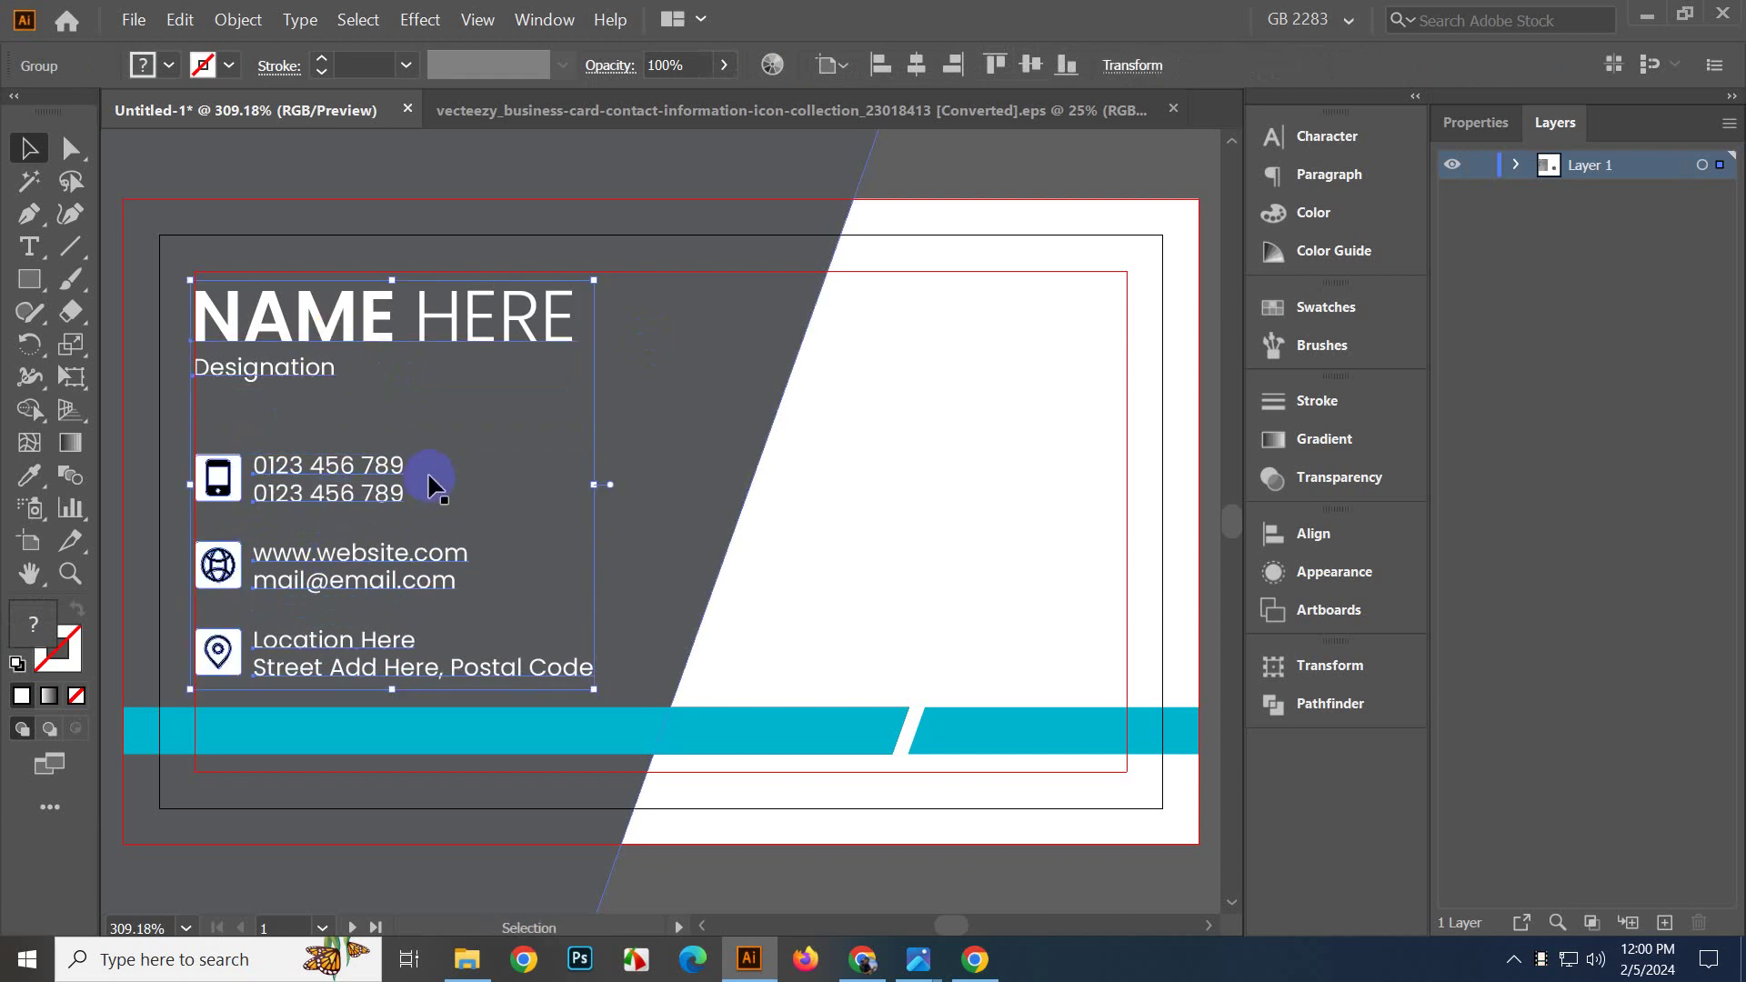
key(Up)
key(Up)
key(Up)
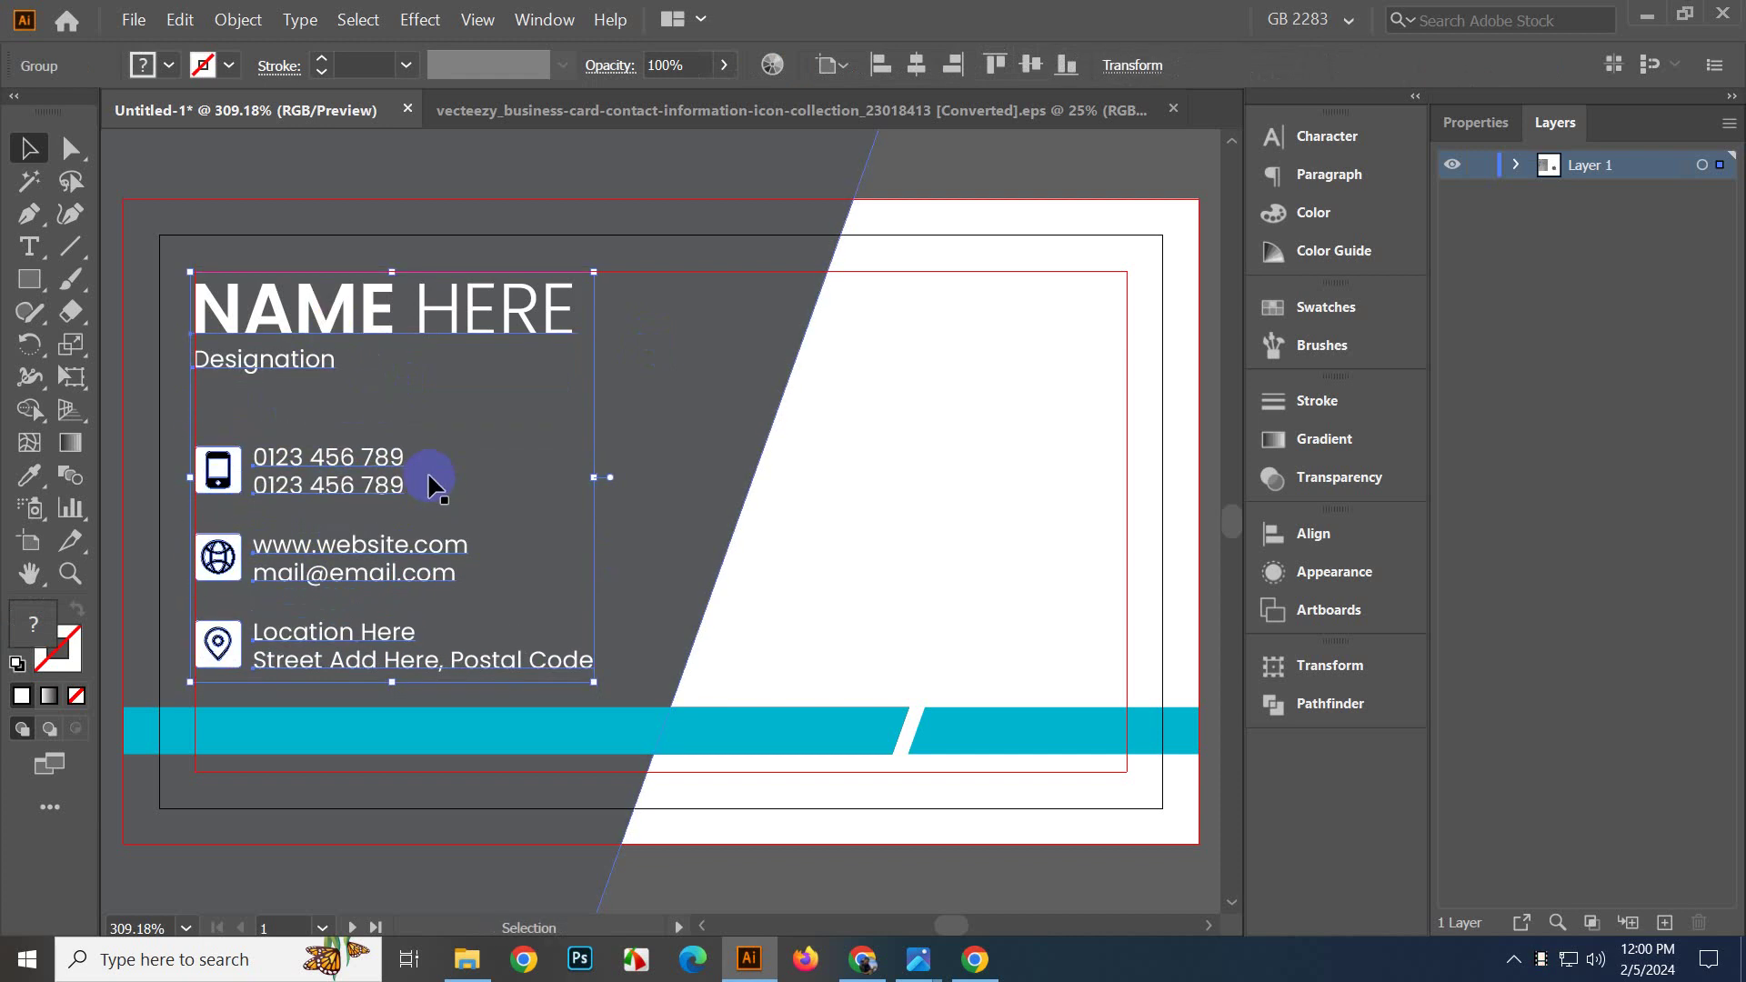
key(Up)
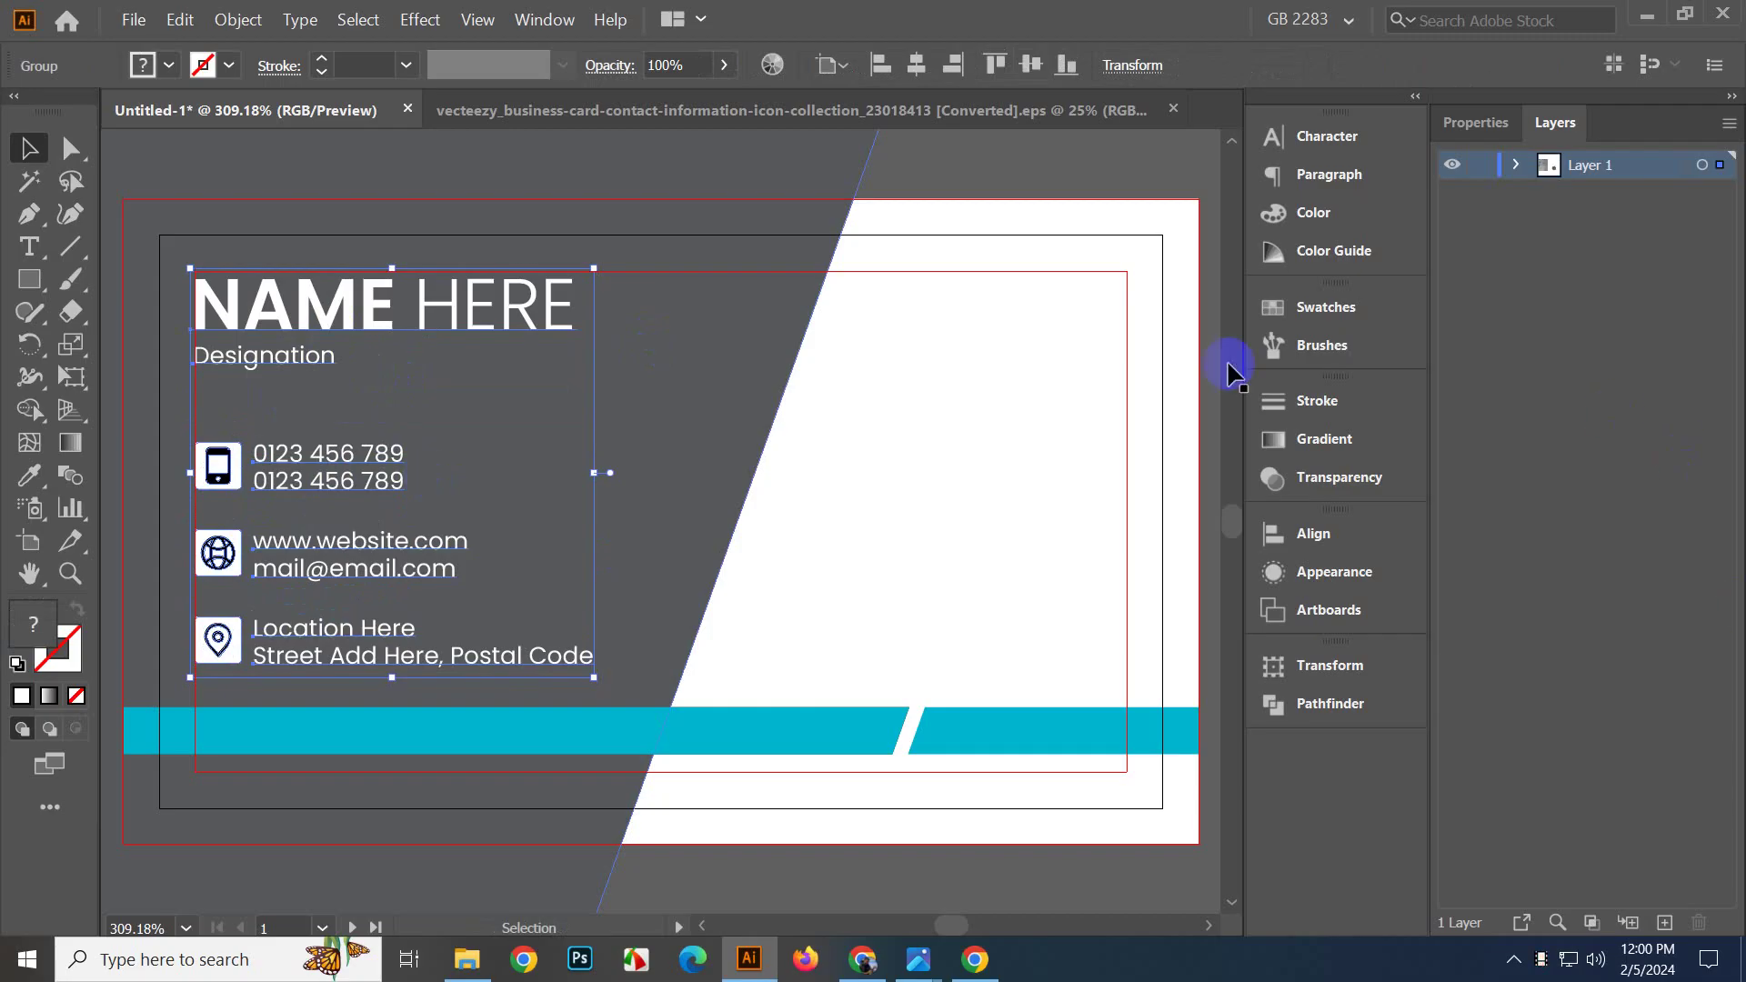
scroll(858, 357, down, 2)
click(1007, 201)
drag(886, 871, 829, 862)
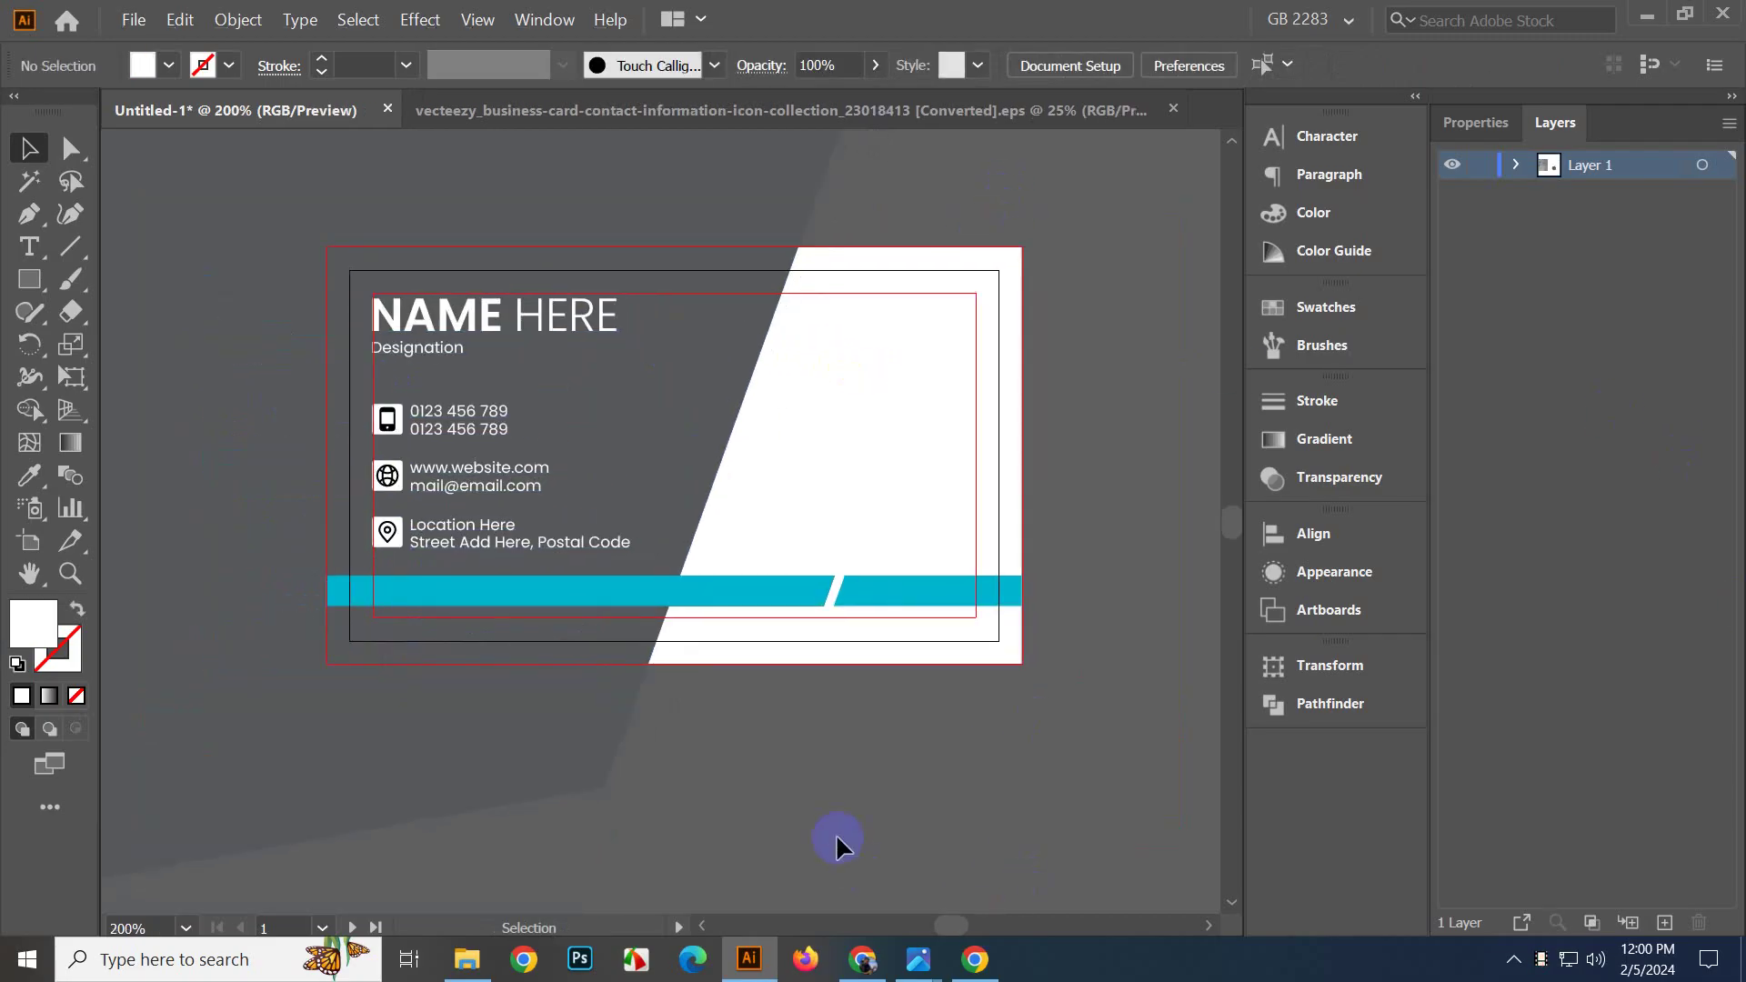
scroll(845, 768, down, 1)
drag(822, 751, 704, 741)
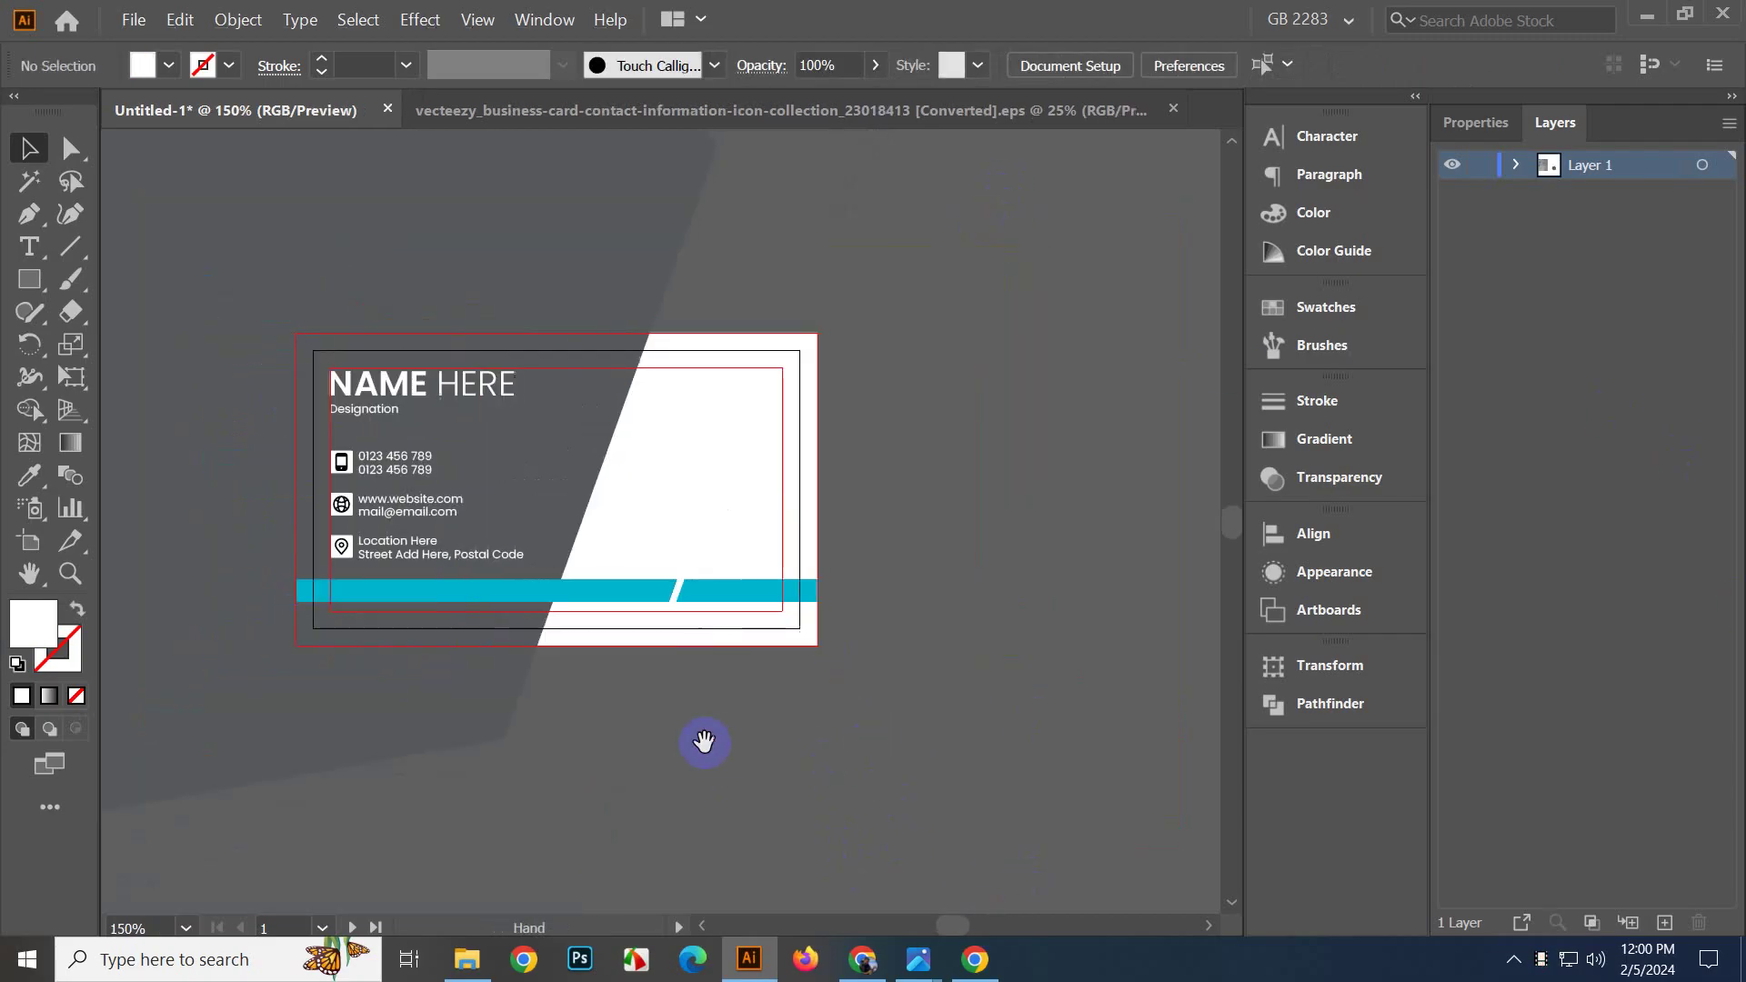
Add a text line reading "logo" on the empty canvas beside the card and enlarge it to about 19.7 pt.
scroll(869, 583, up, 2)
scroll(968, 441, down, 1)
drag(849, 382, 831, 472)
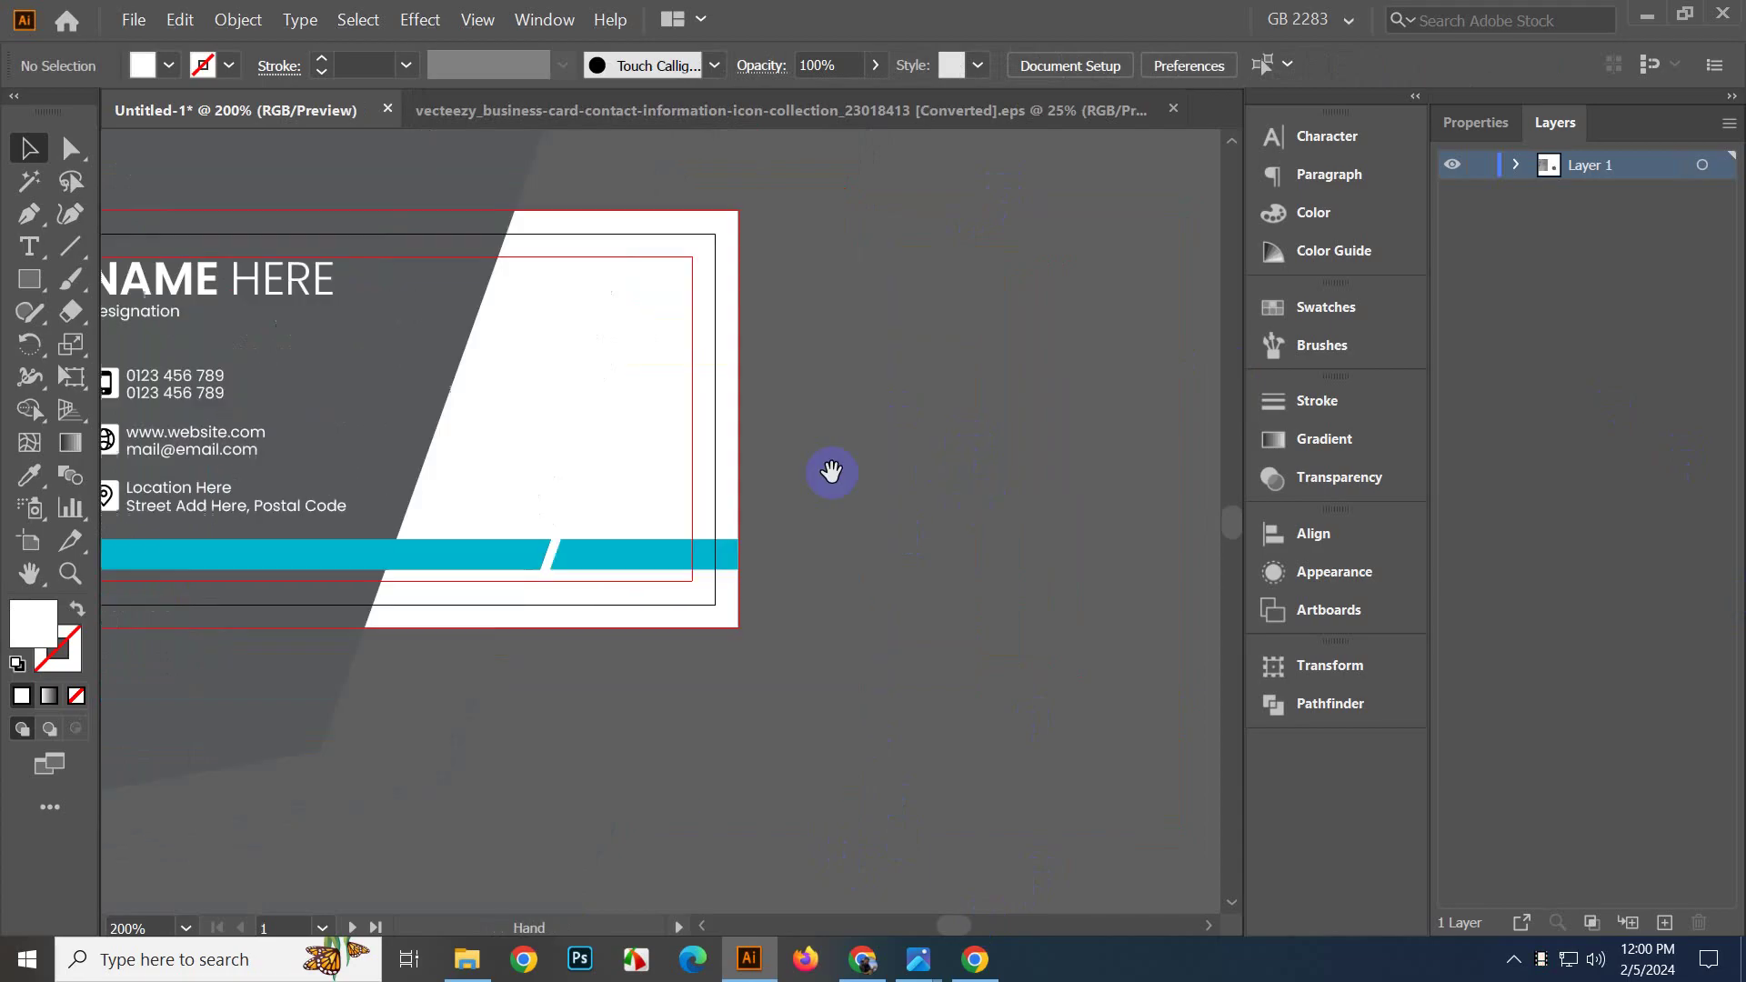
drag(887, 398, 917, 446)
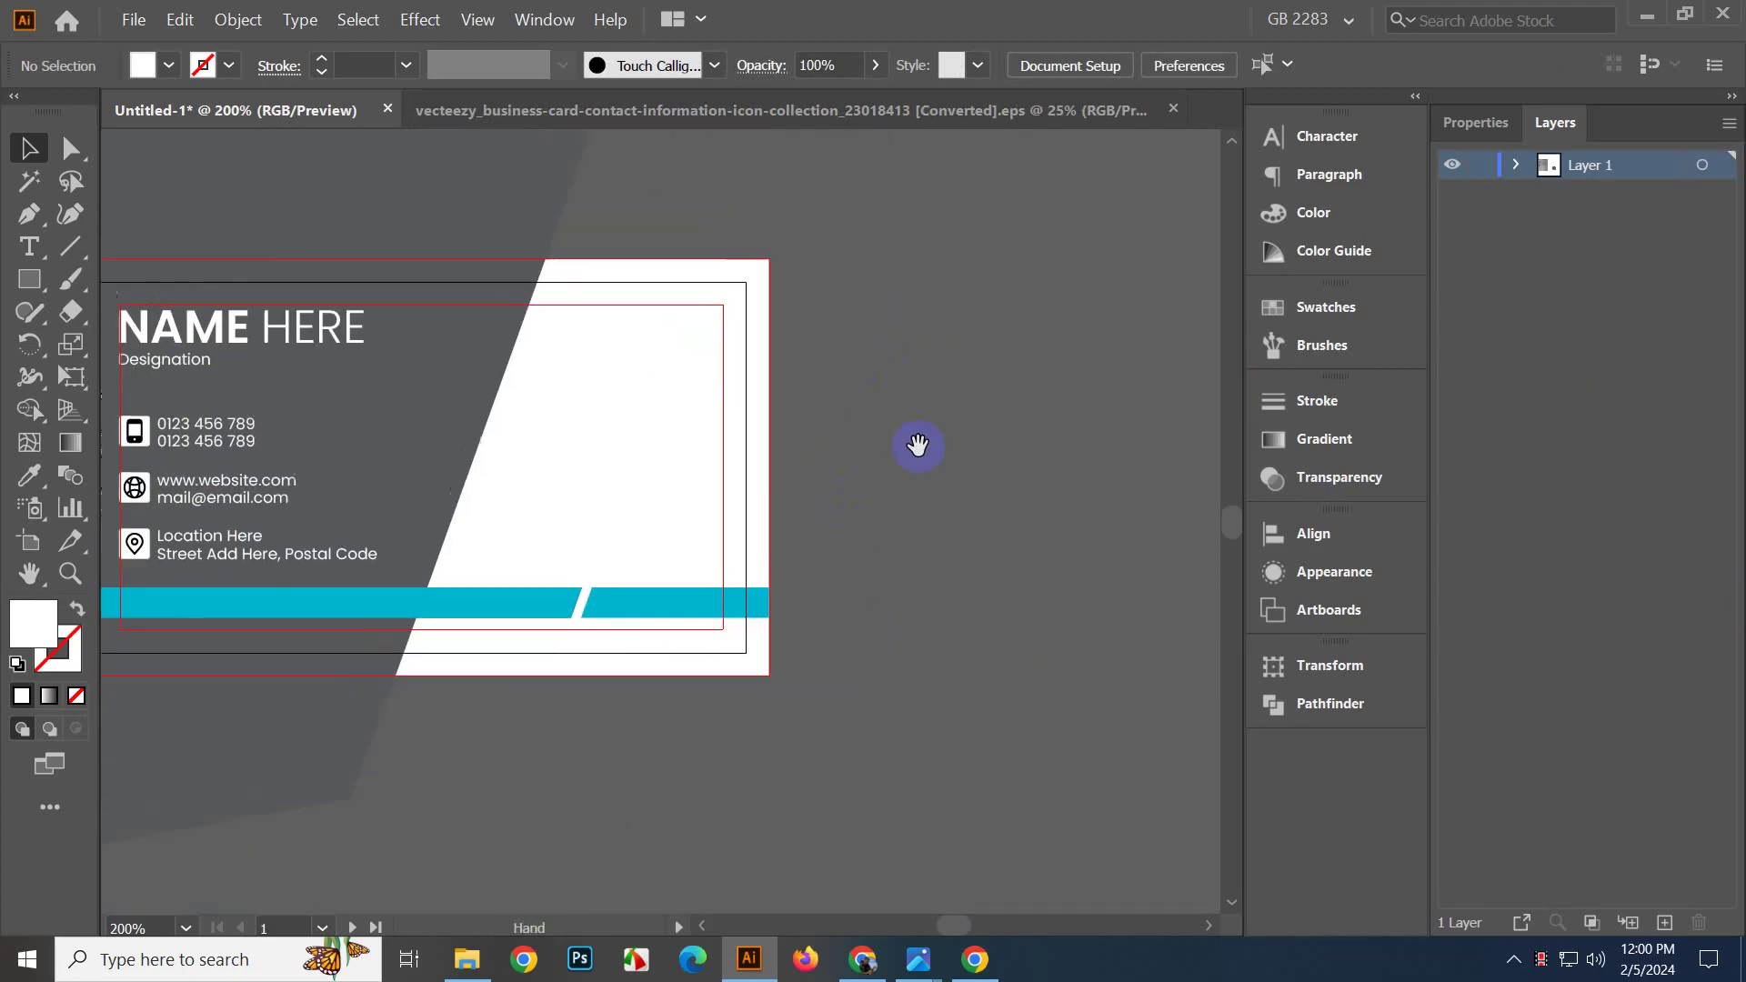
click(40, 284)
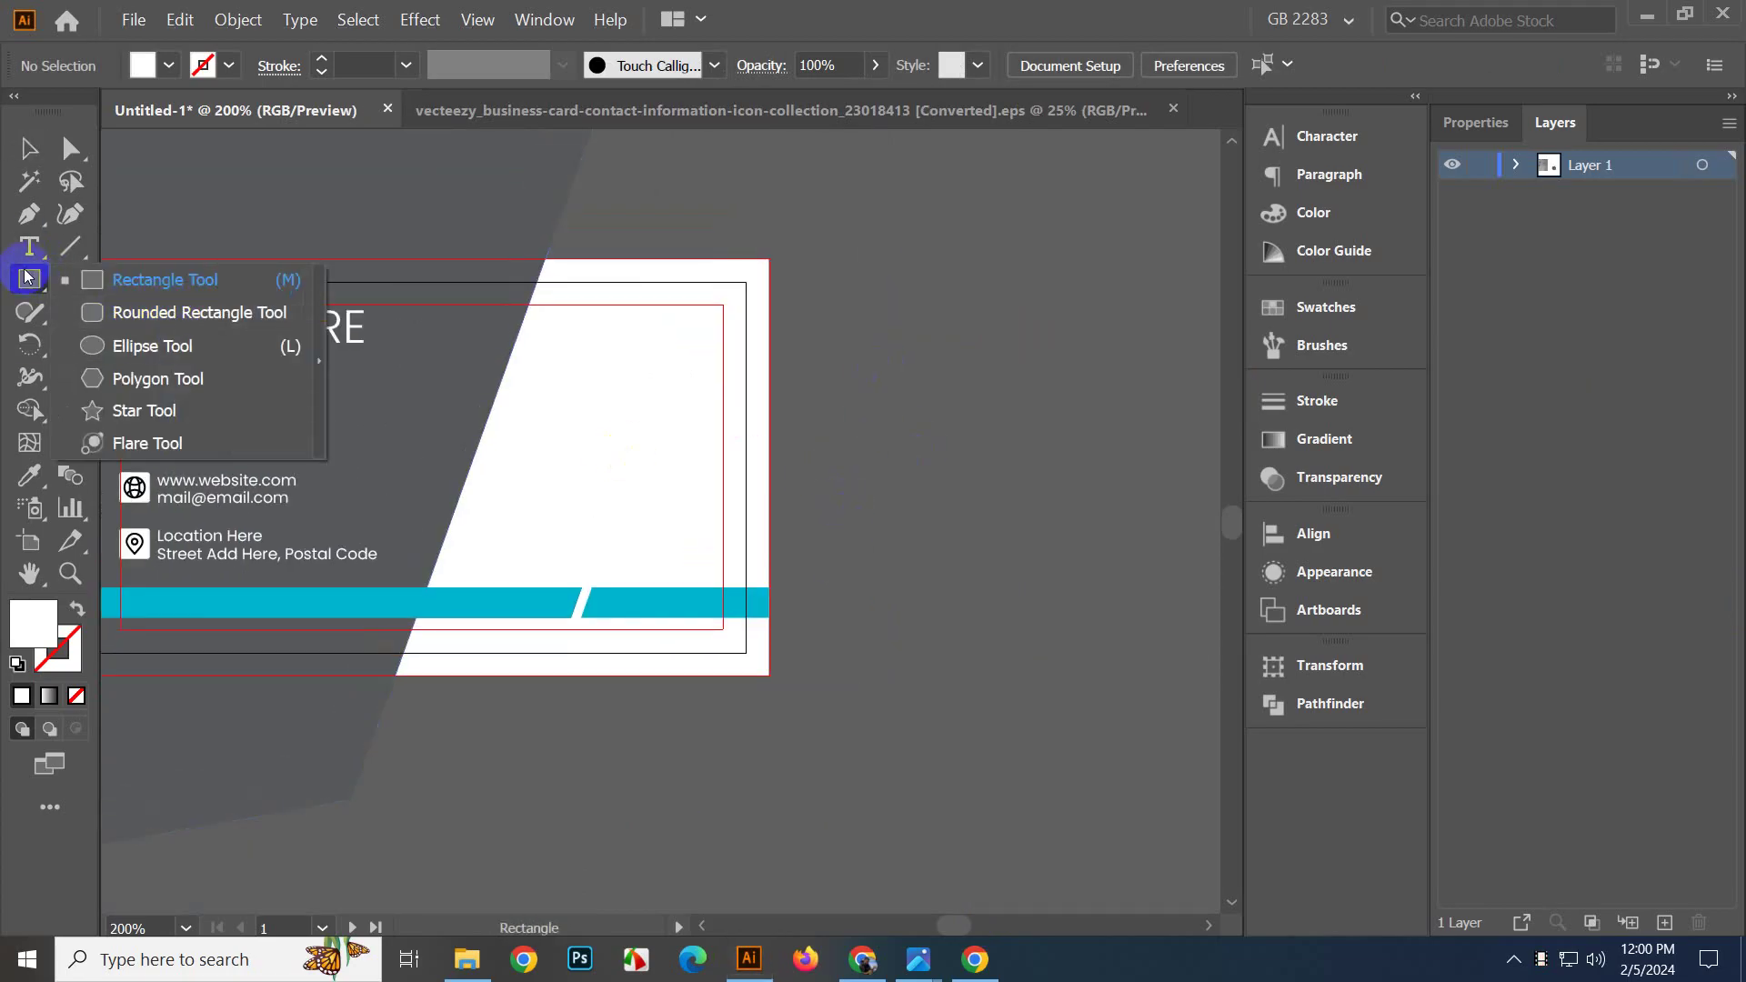
click(29, 246)
click(881, 452)
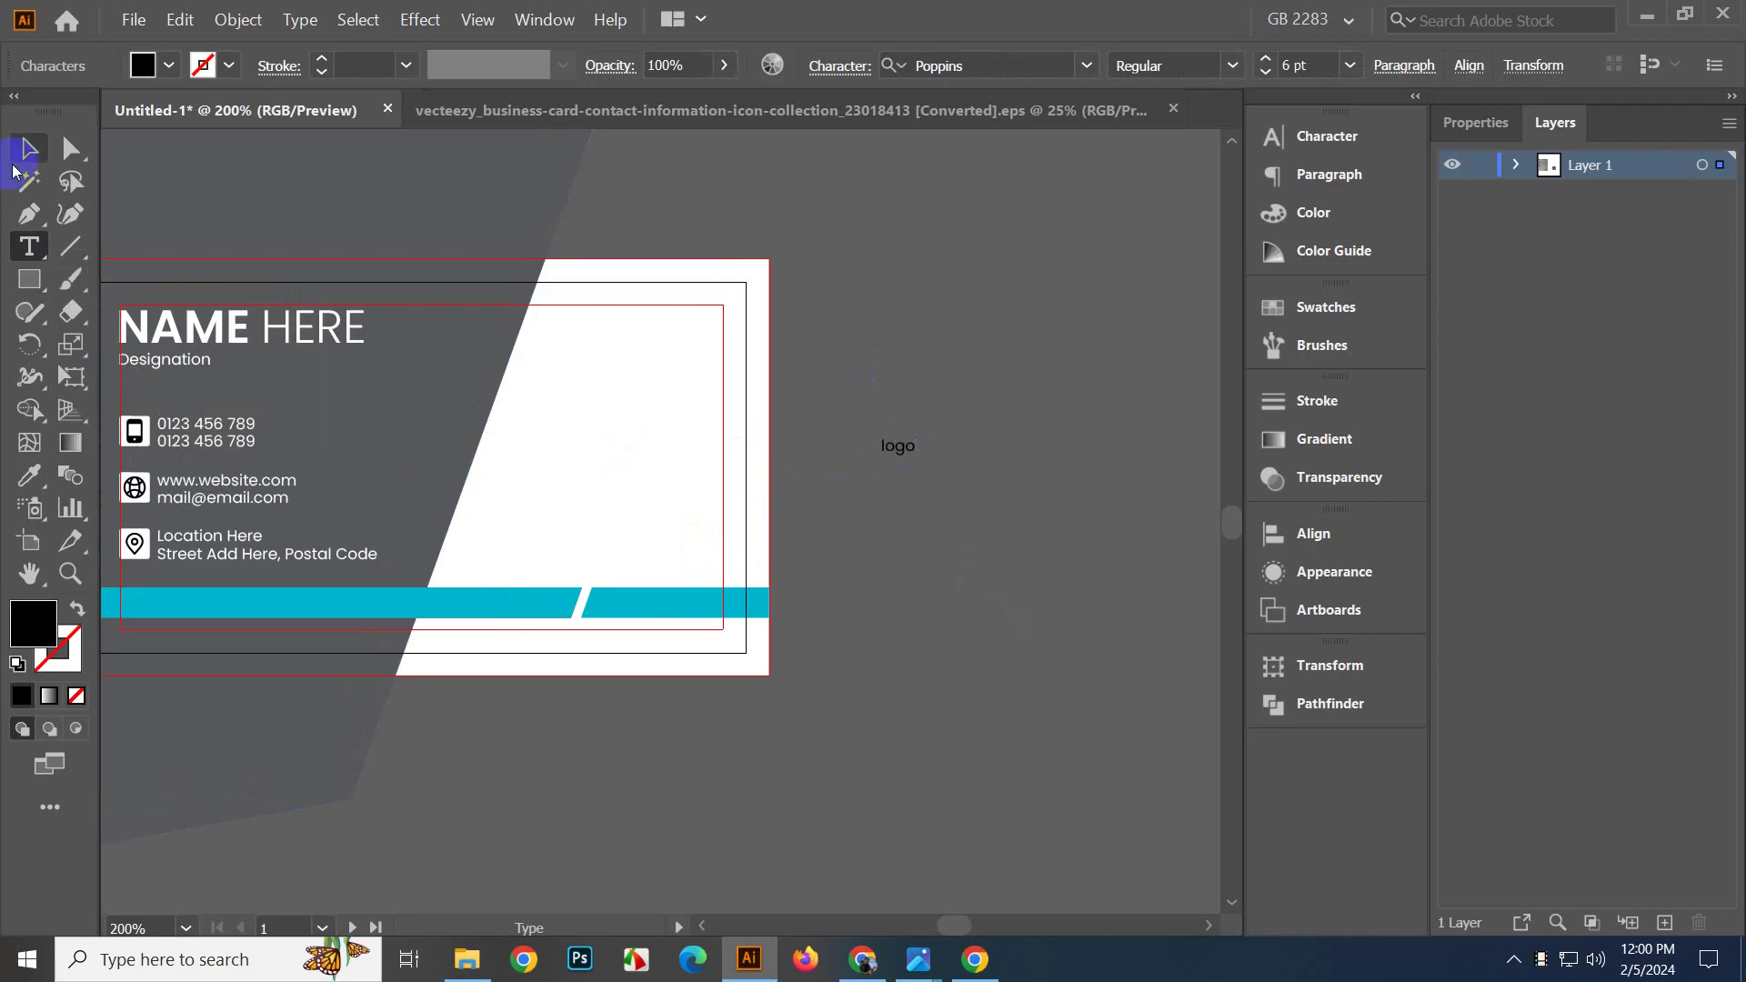
click(14, 166)
click(876, 509)
click(918, 449)
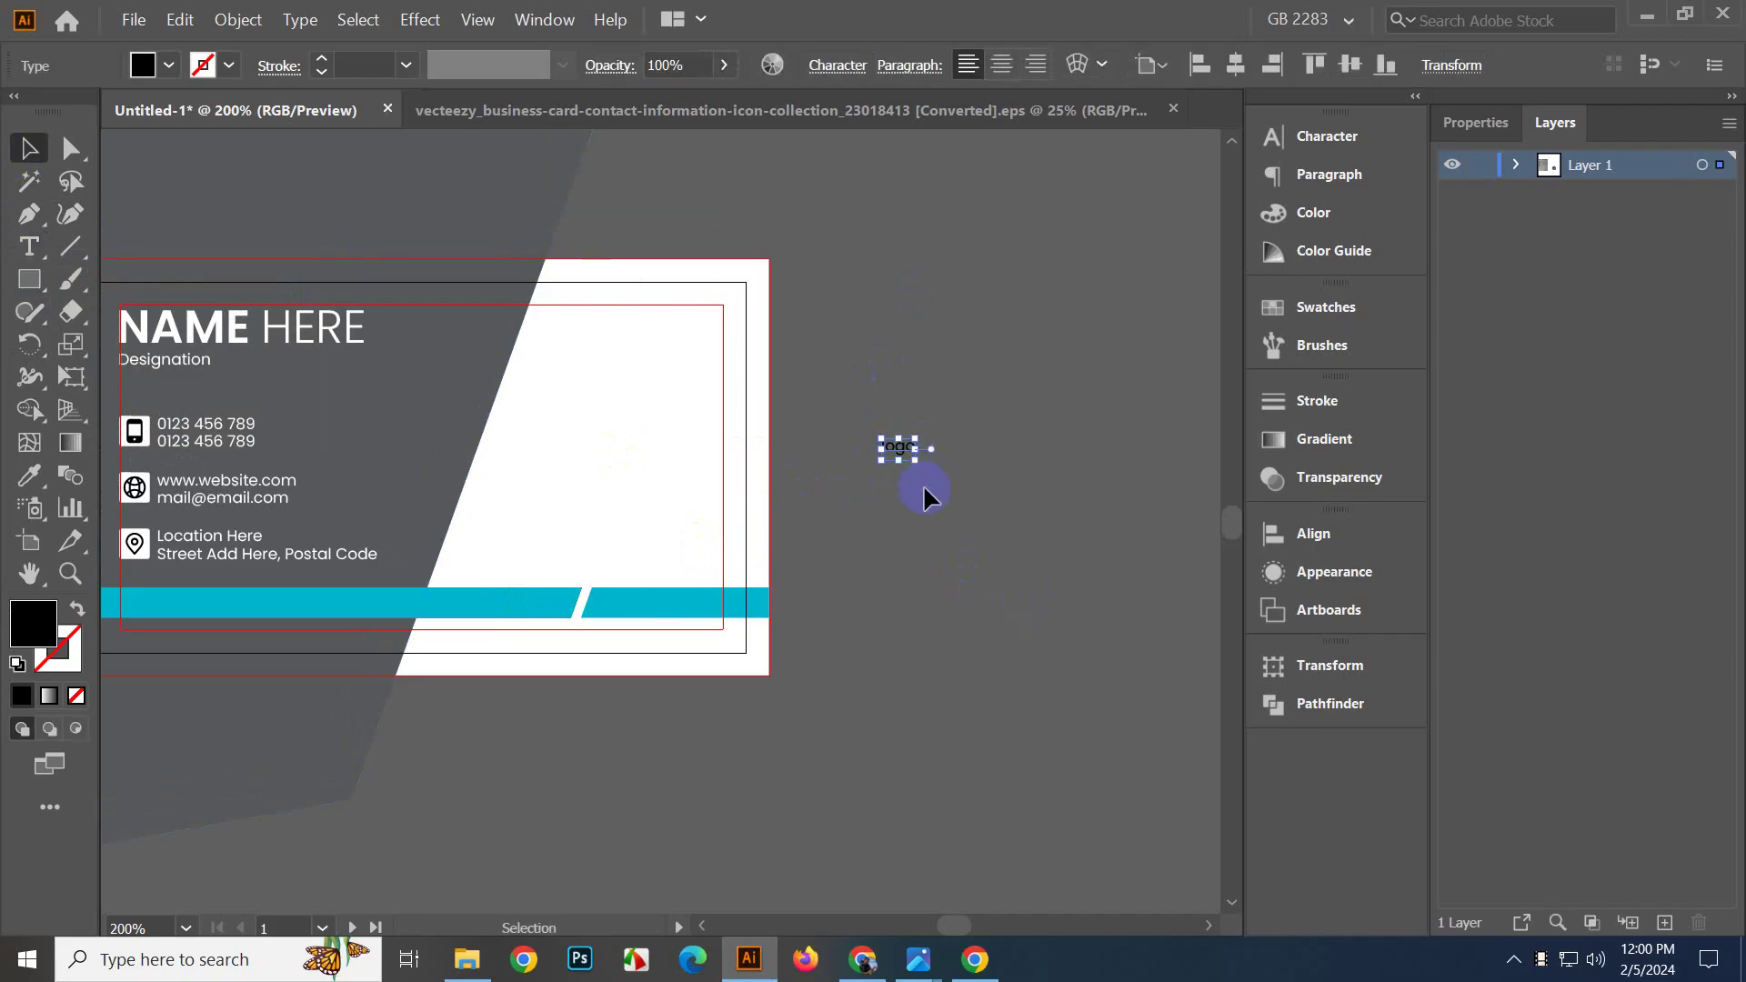
drag(918, 455, 993, 510)
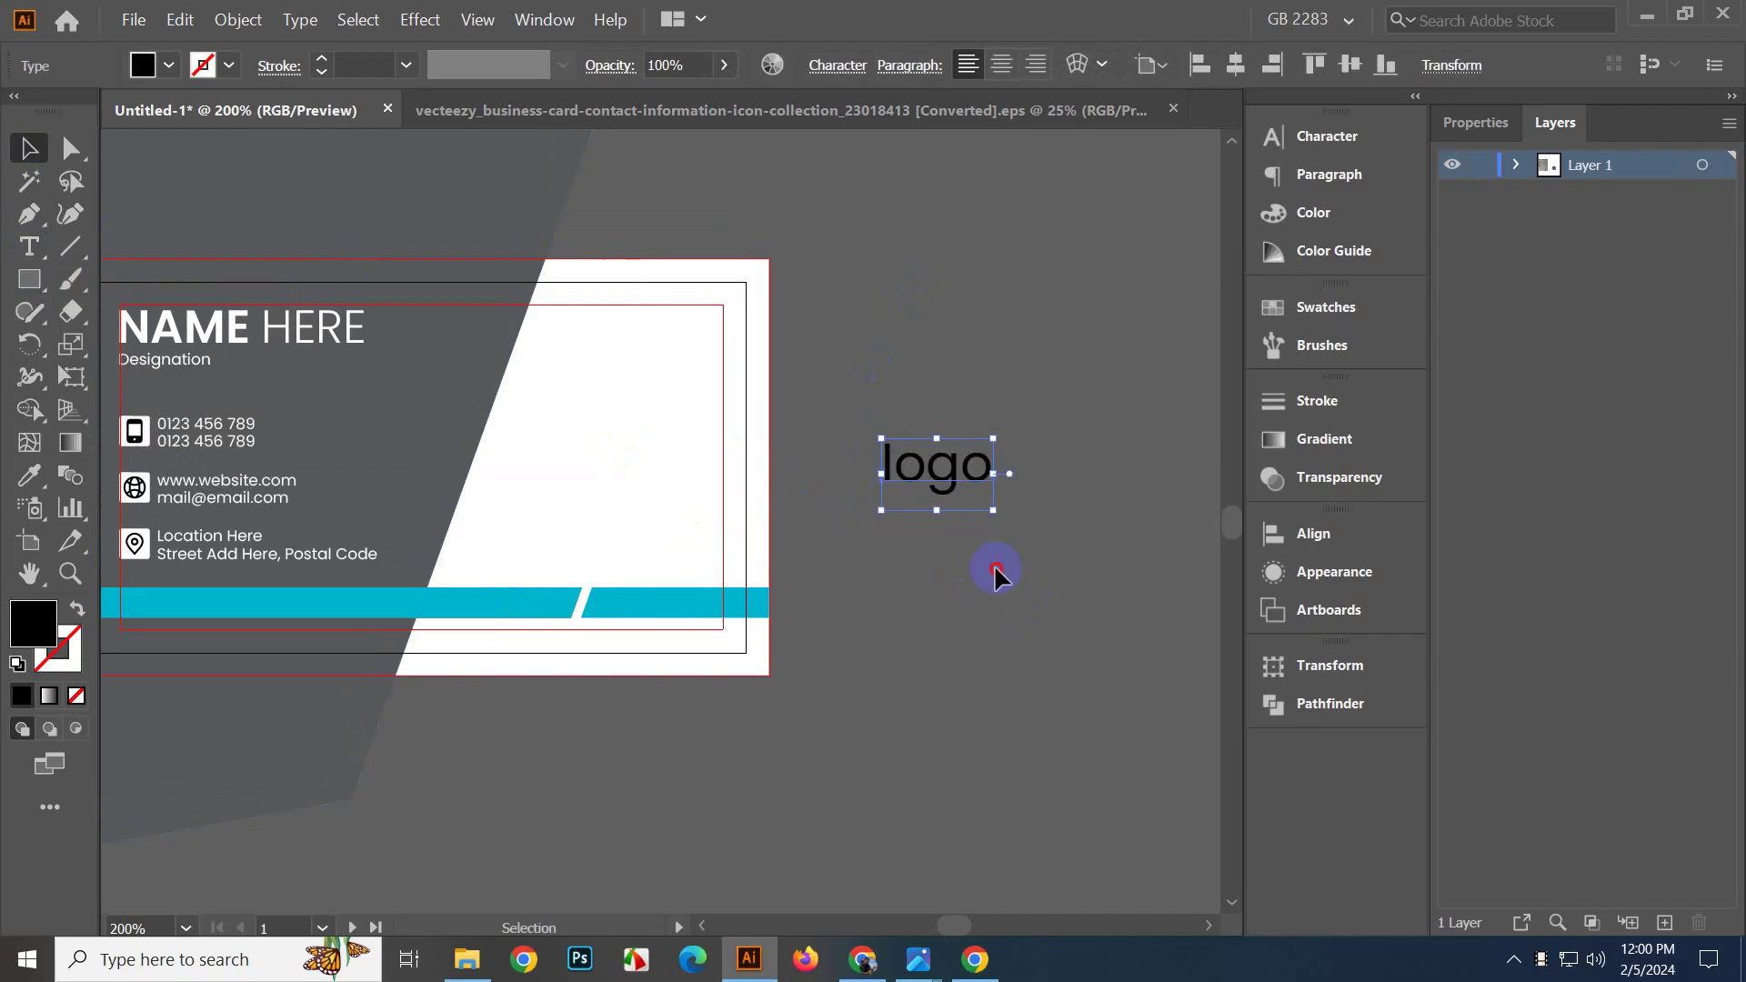
Set the logo text to All Caps and the Poppins Bold style.
click(837, 66)
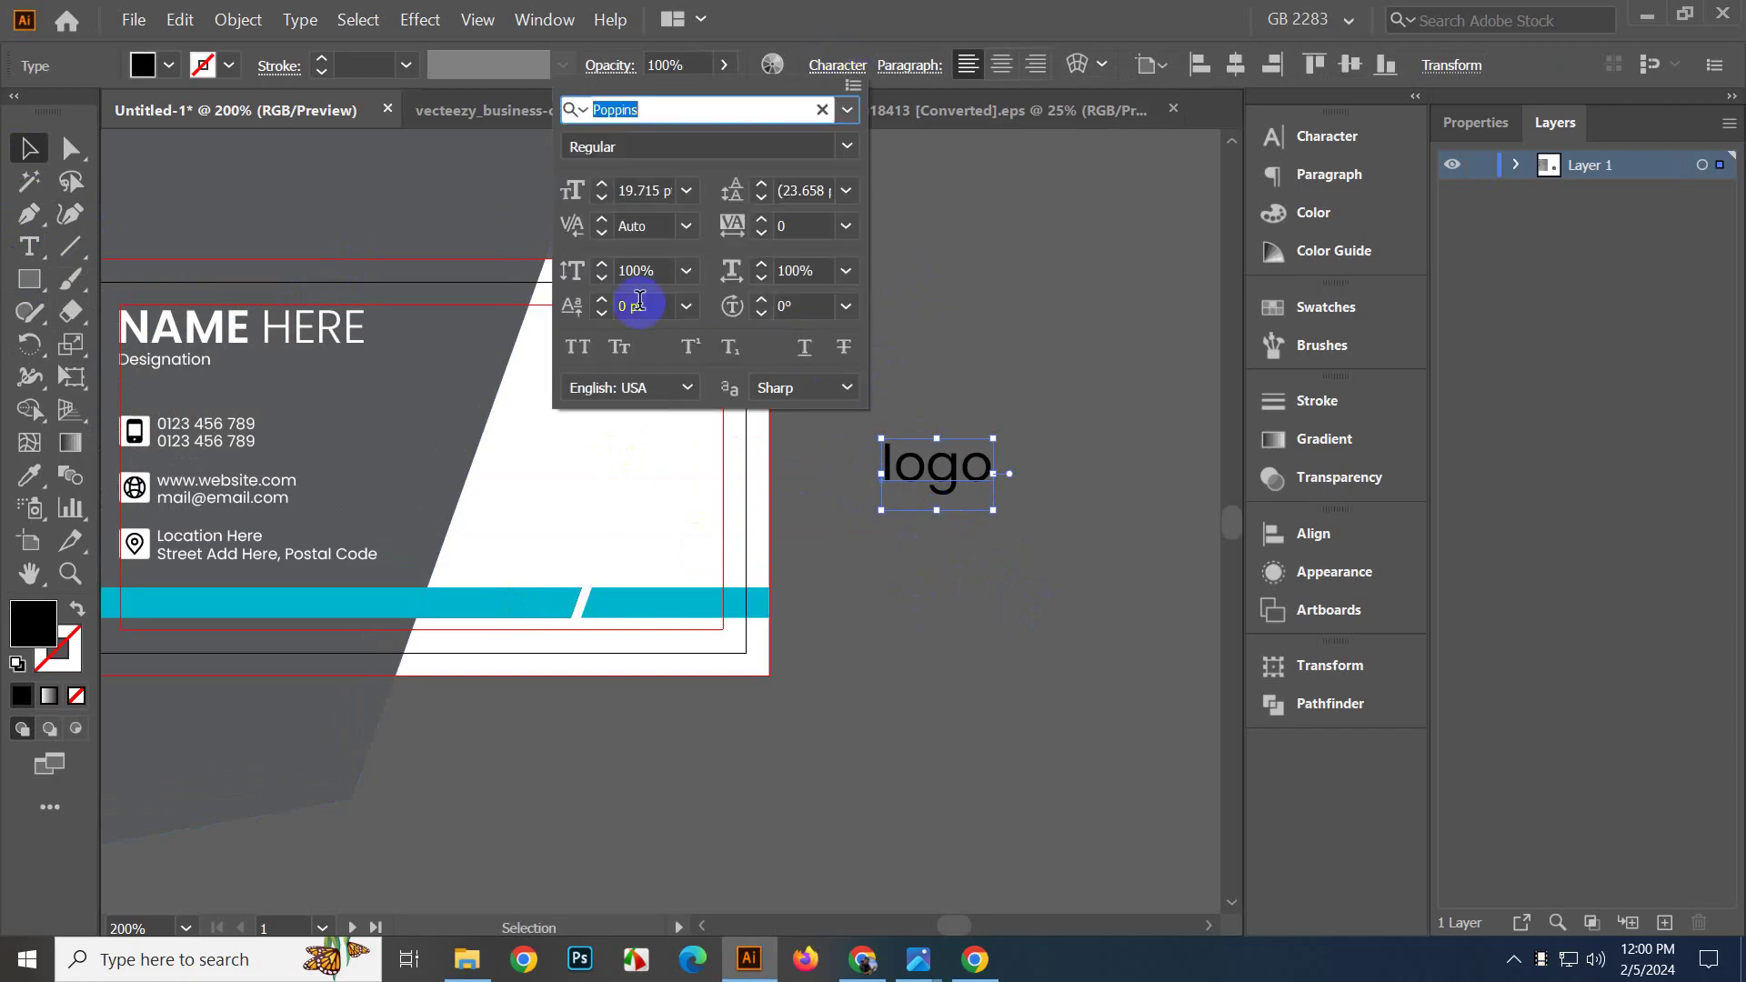
click(578, 348)
click(846, 147)
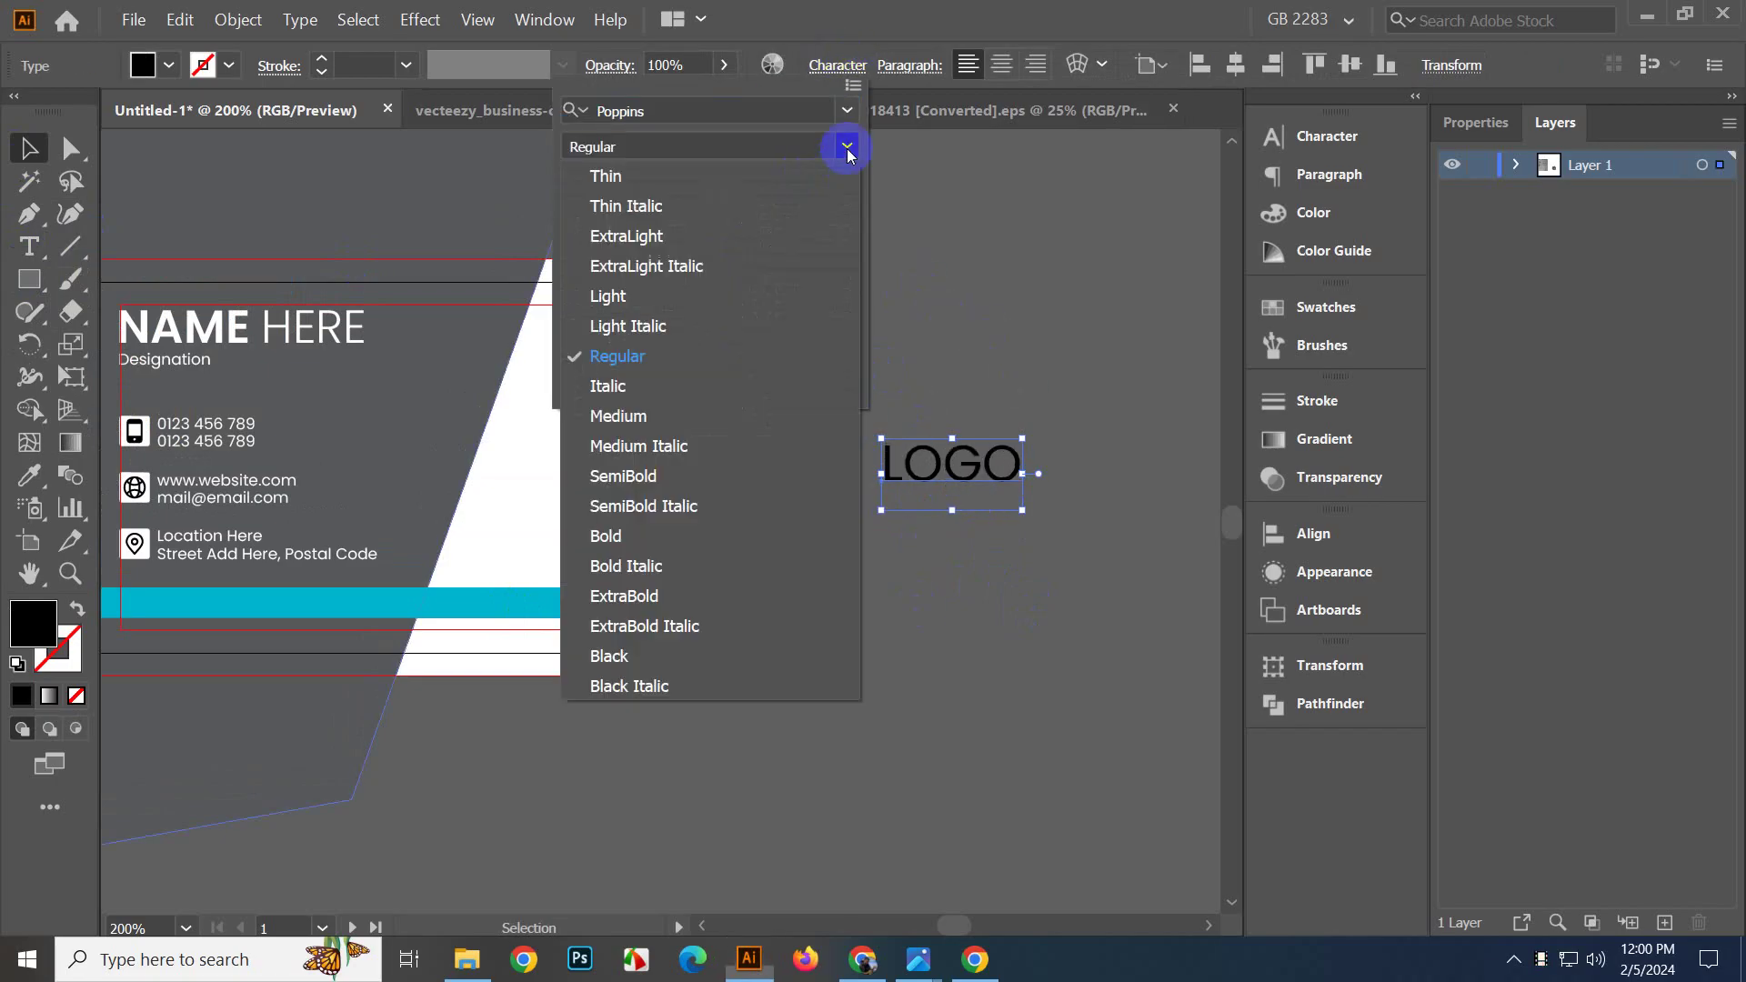
click(725, 527)
click(948, 497)
scroll(948, 500, up, 3)
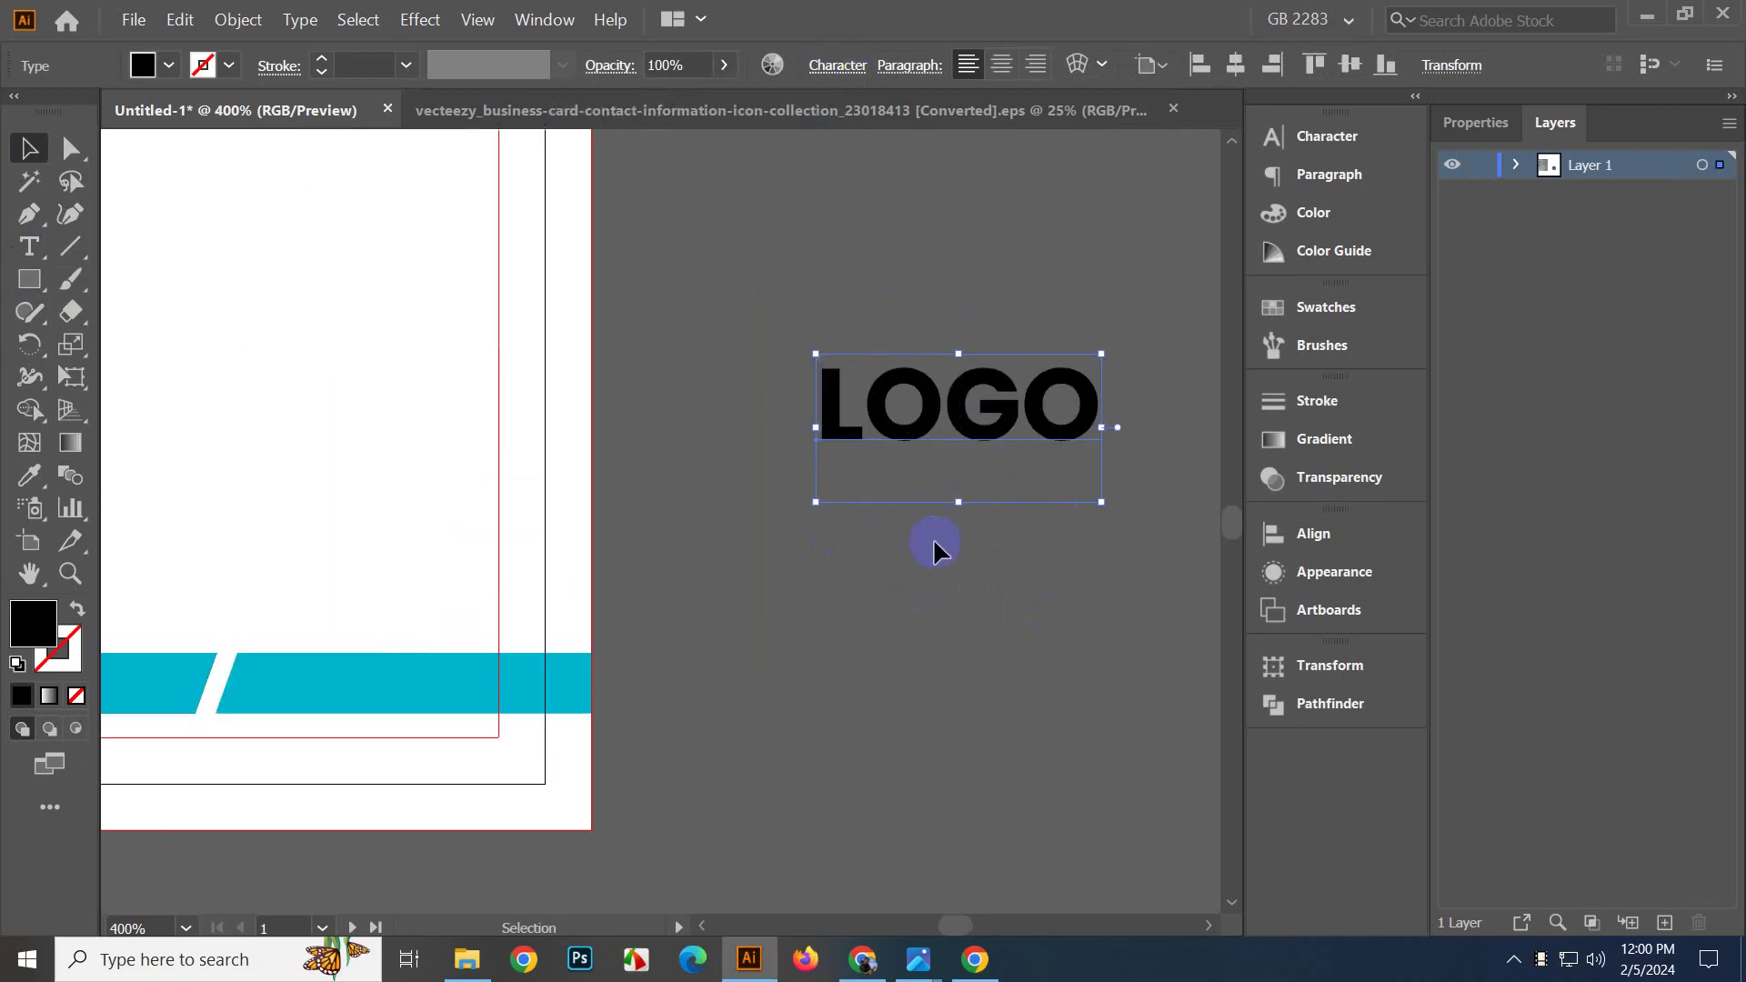
scroll(1006, 530, down, 4)
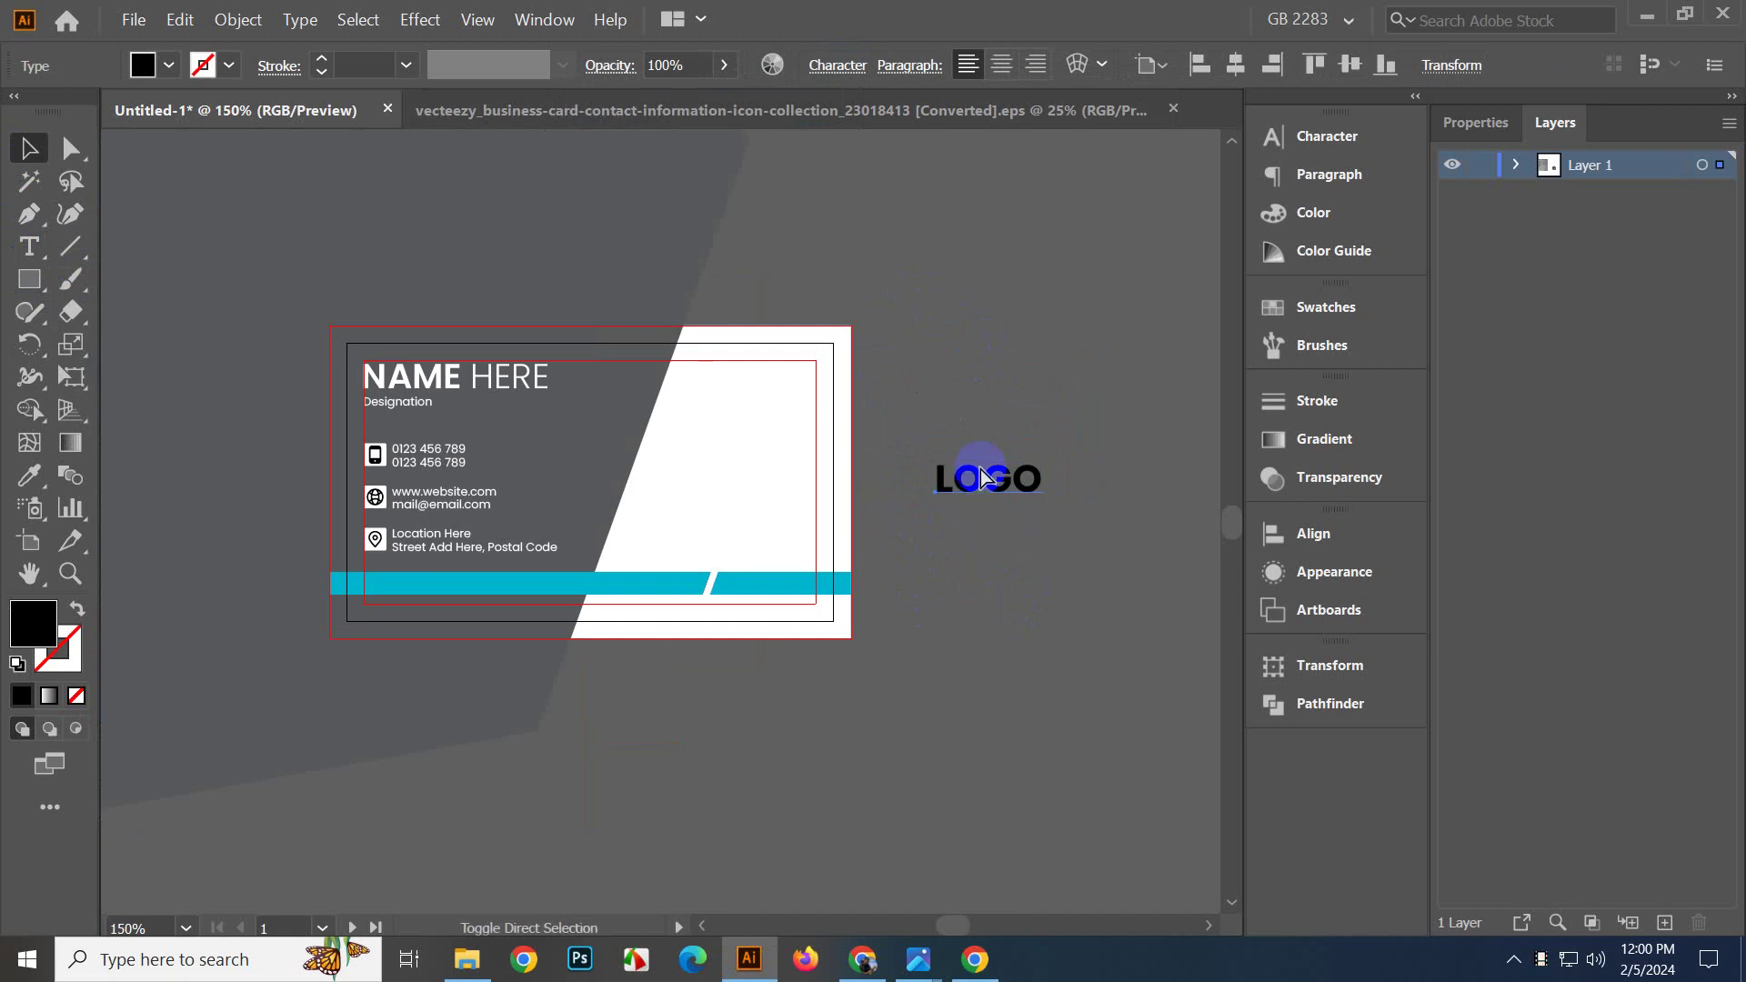
Convert the LOGO text to outlines and place it on the white area of the card.
key(ctrl+shift+o)
click(941, 649)
scroll(944, 551, up, 1)
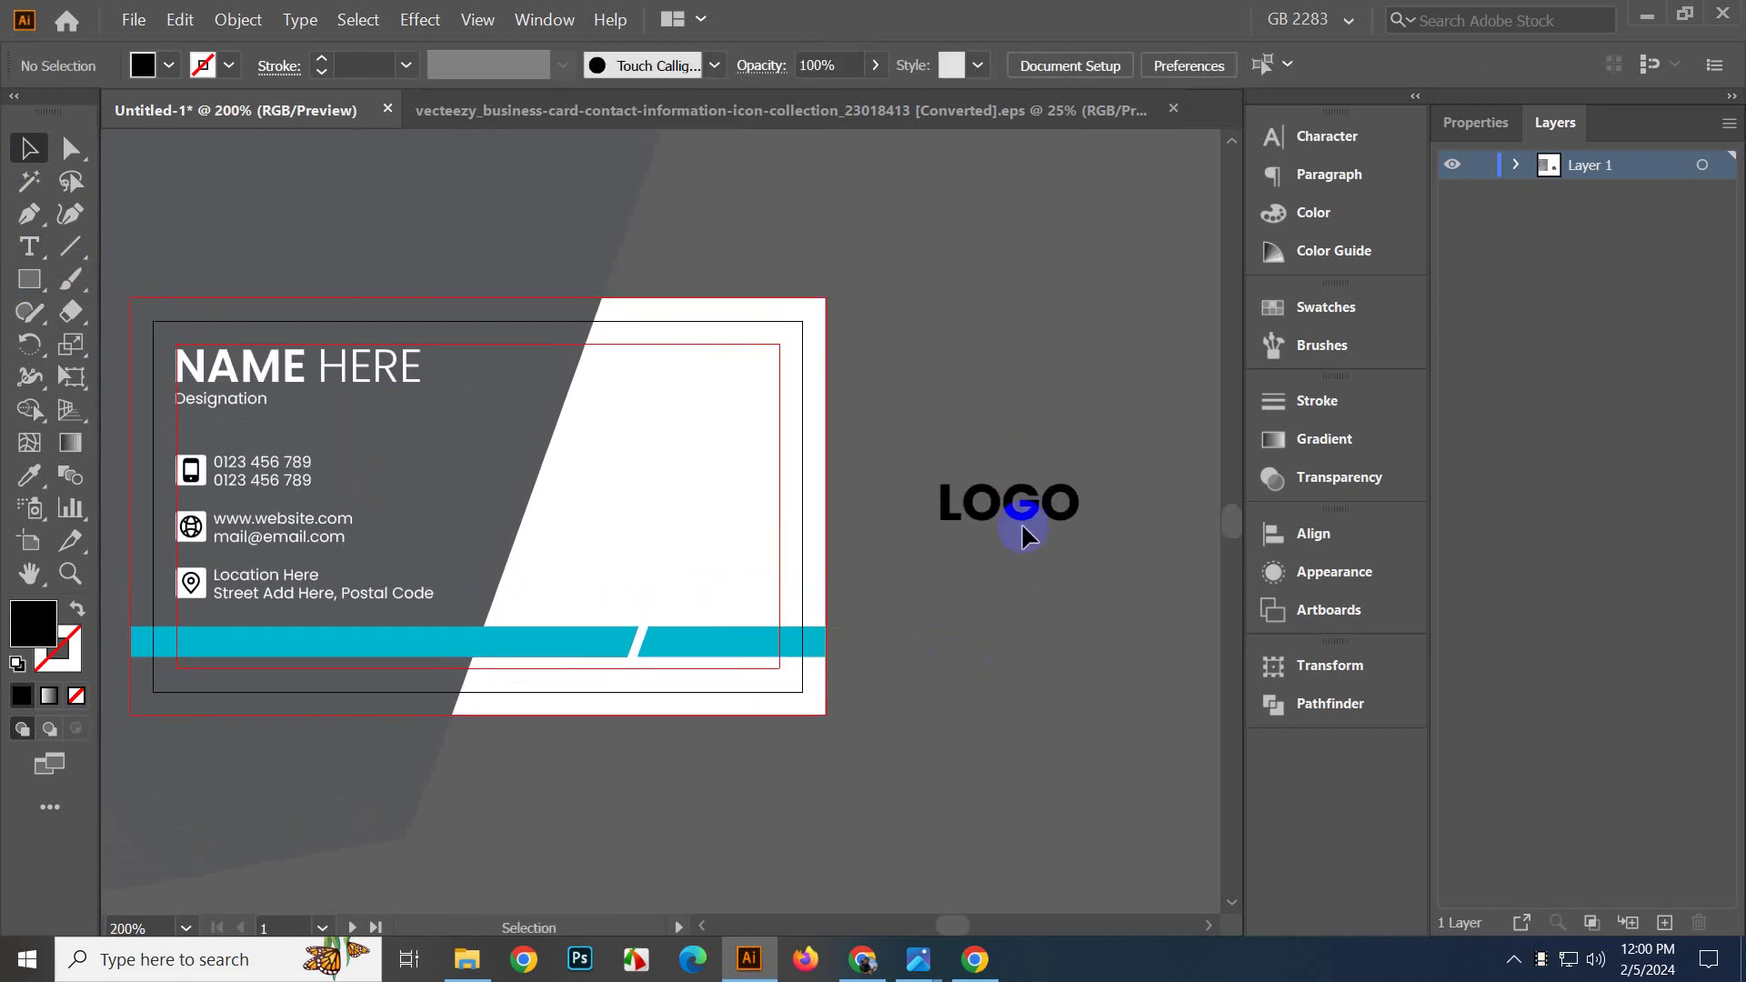
drag(1021, 526, 691, 507)
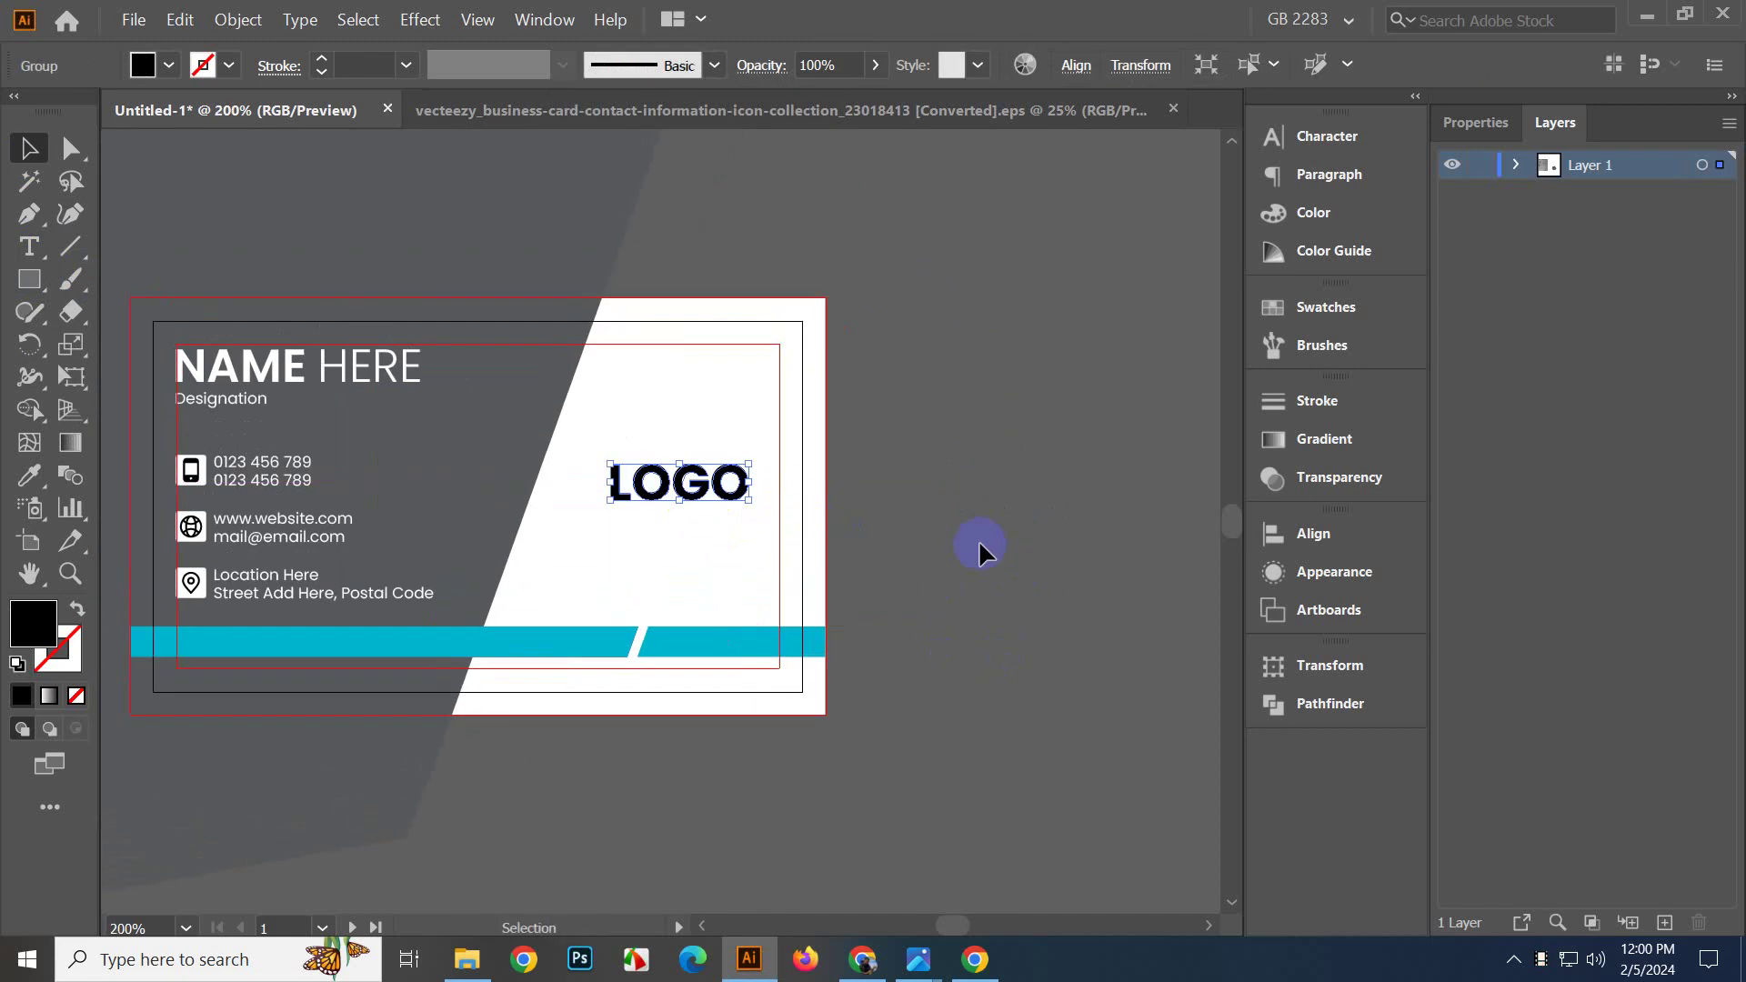
Scale the LOGO lettering down around its centre and lower it slightly within the card's white area.
scroll(876, 537, up, 2)
scroll(584, 467, left, 2)
click(602, 502)
click(601, 499)
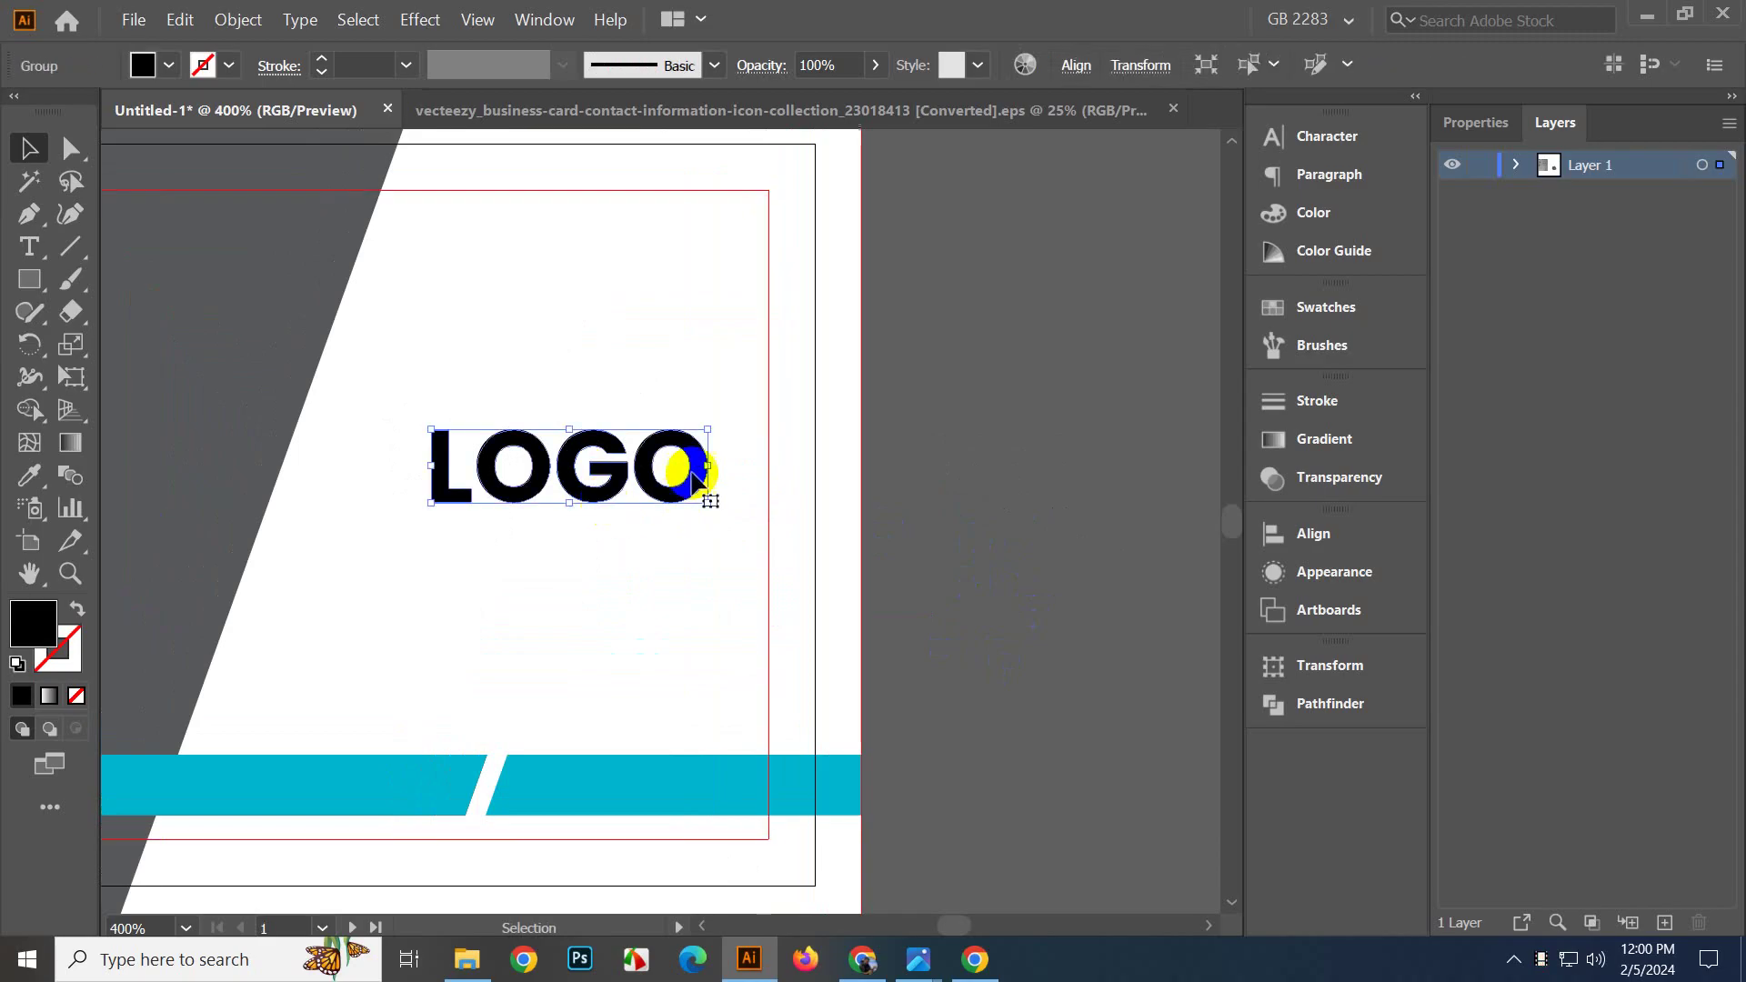
drag(709, 467, 665, 469)
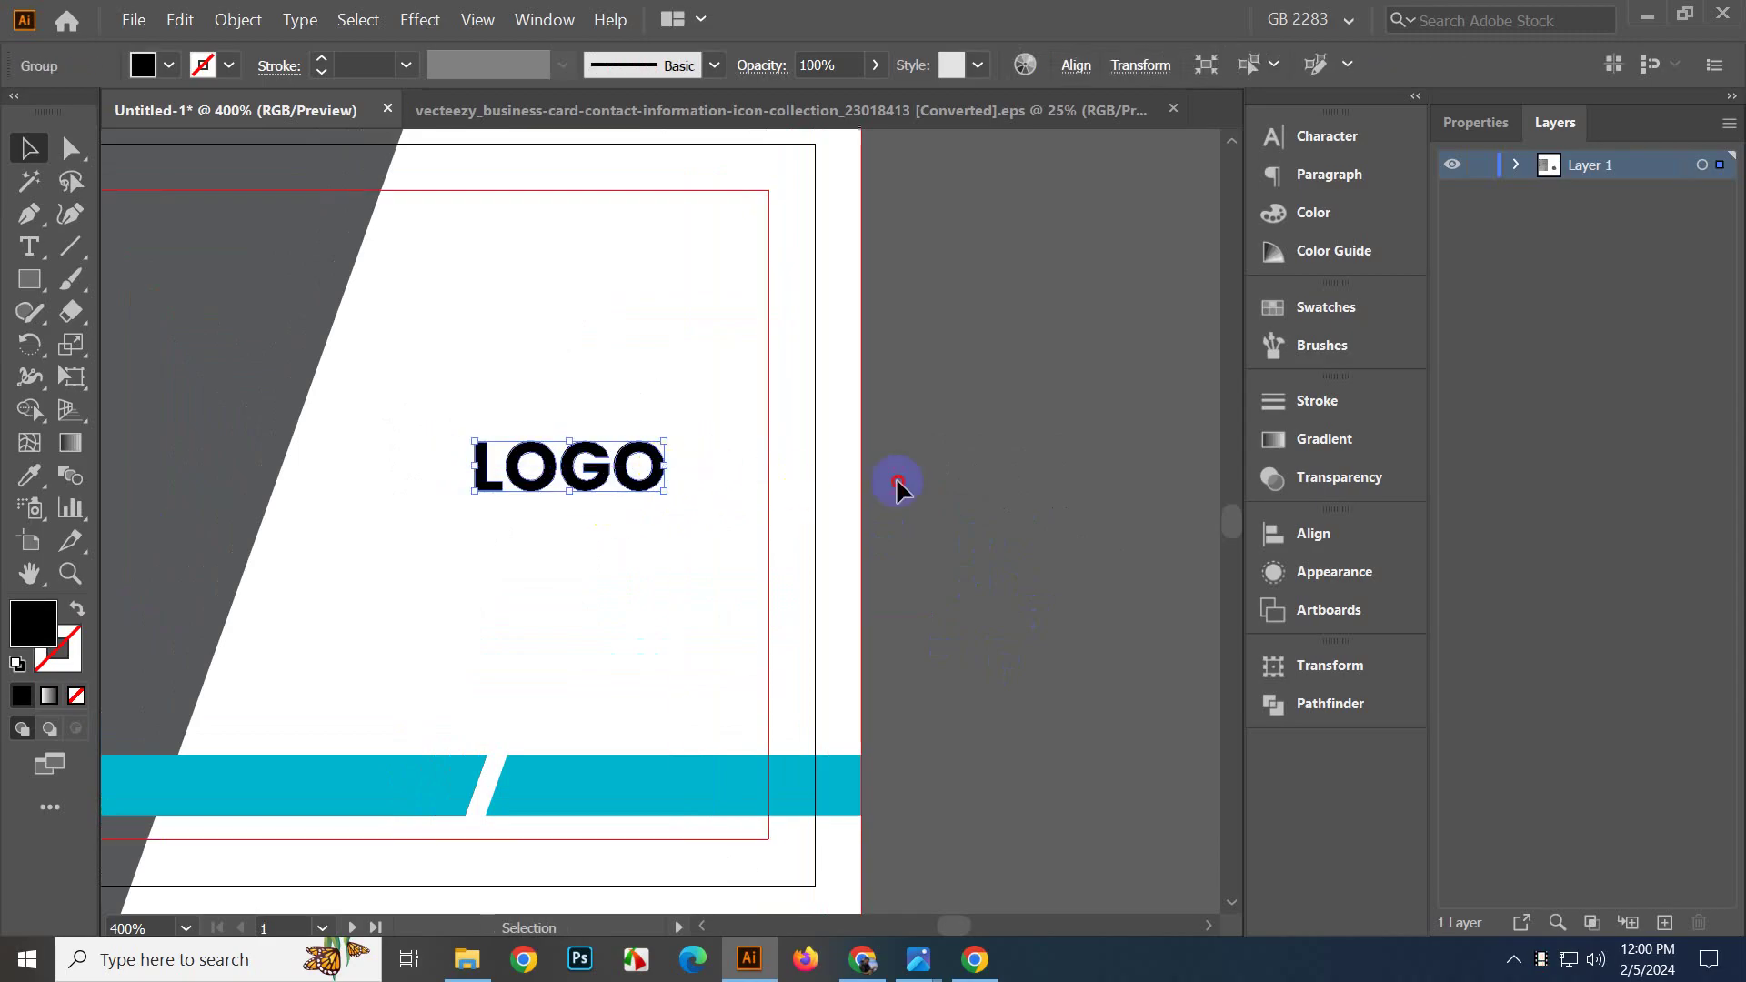
click(899, 476)
scroll(898, 477, down, 2)
scroll(913, 488, up, 1)
drag(946, 462, 967, 478)
scroll(718, 441, up, 1)
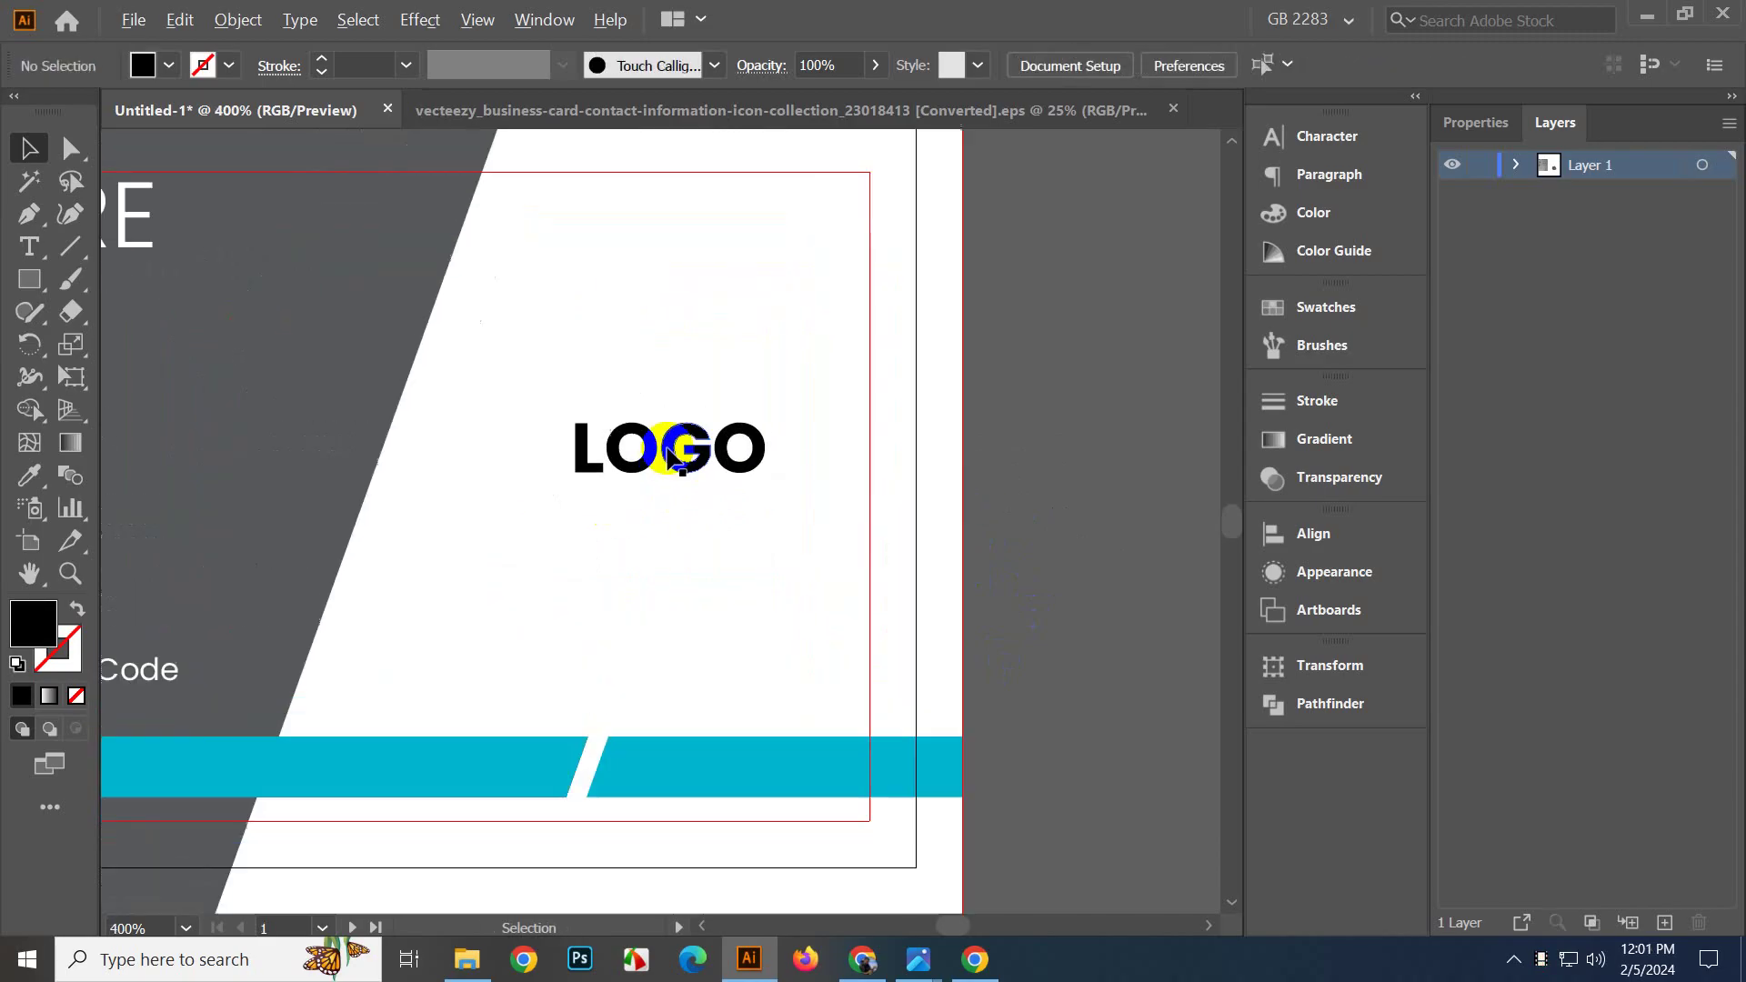
drag(689, 459, 687, 484)
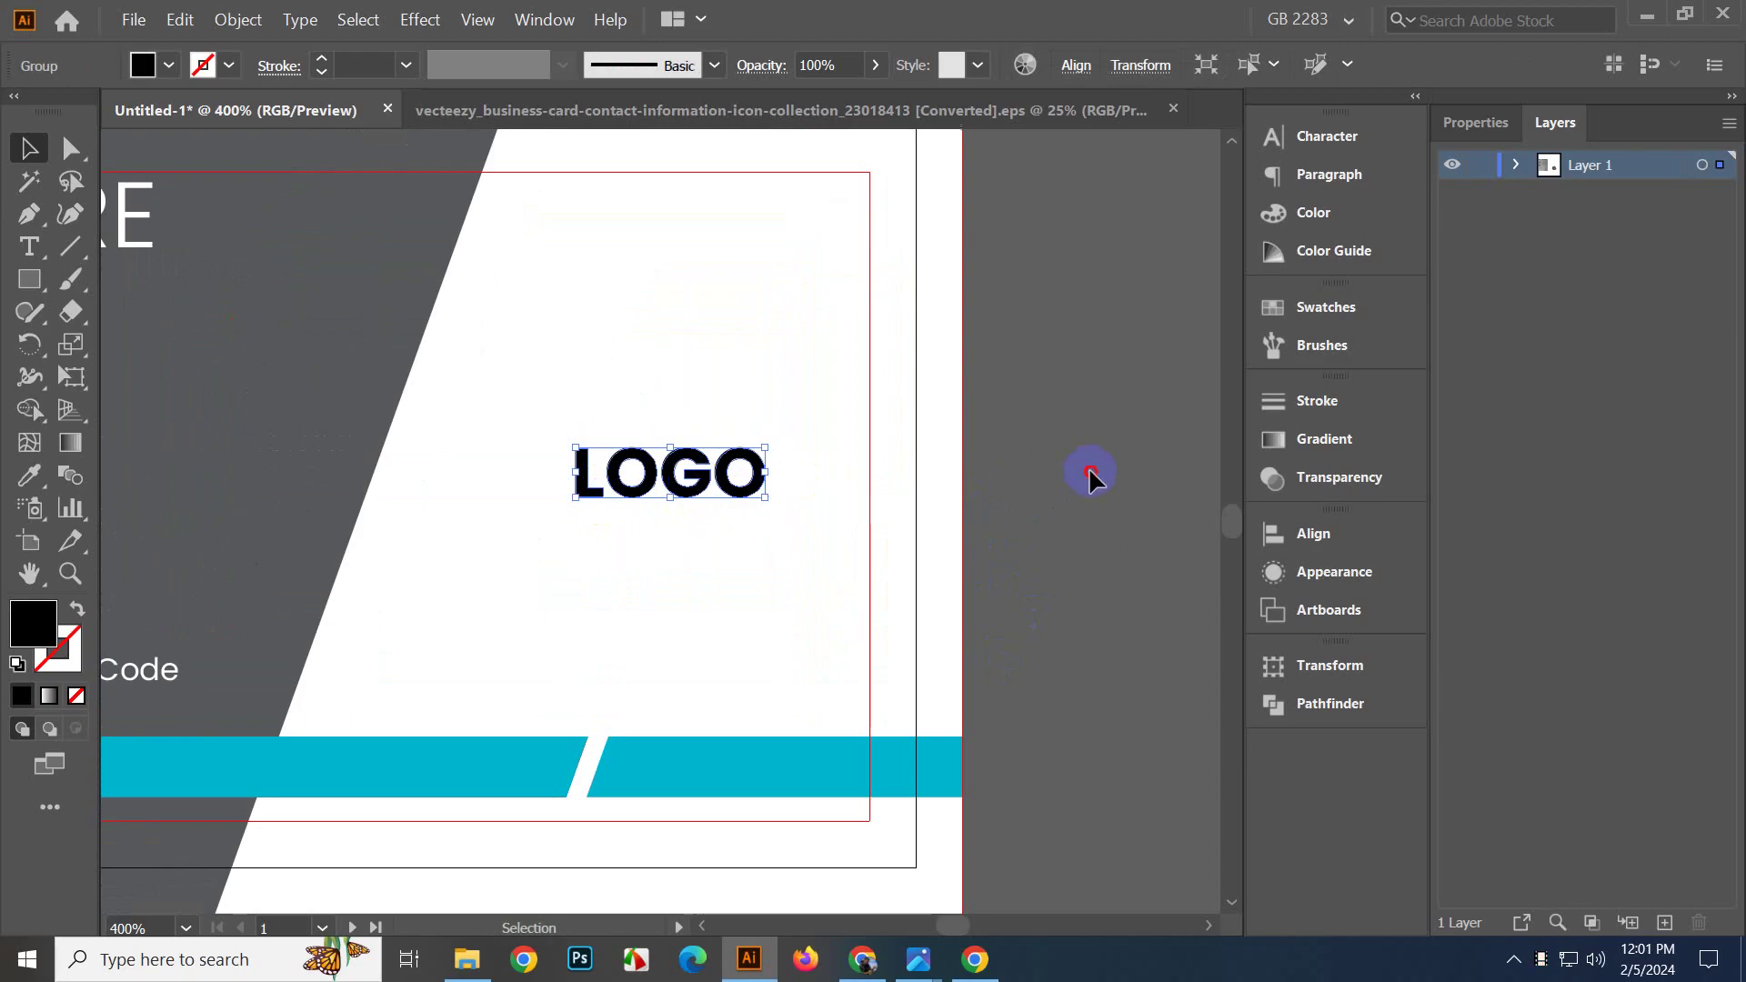
click(1088, 468)
scroll(918, 462, down, 2)
drag(996, 479, 873, 501)
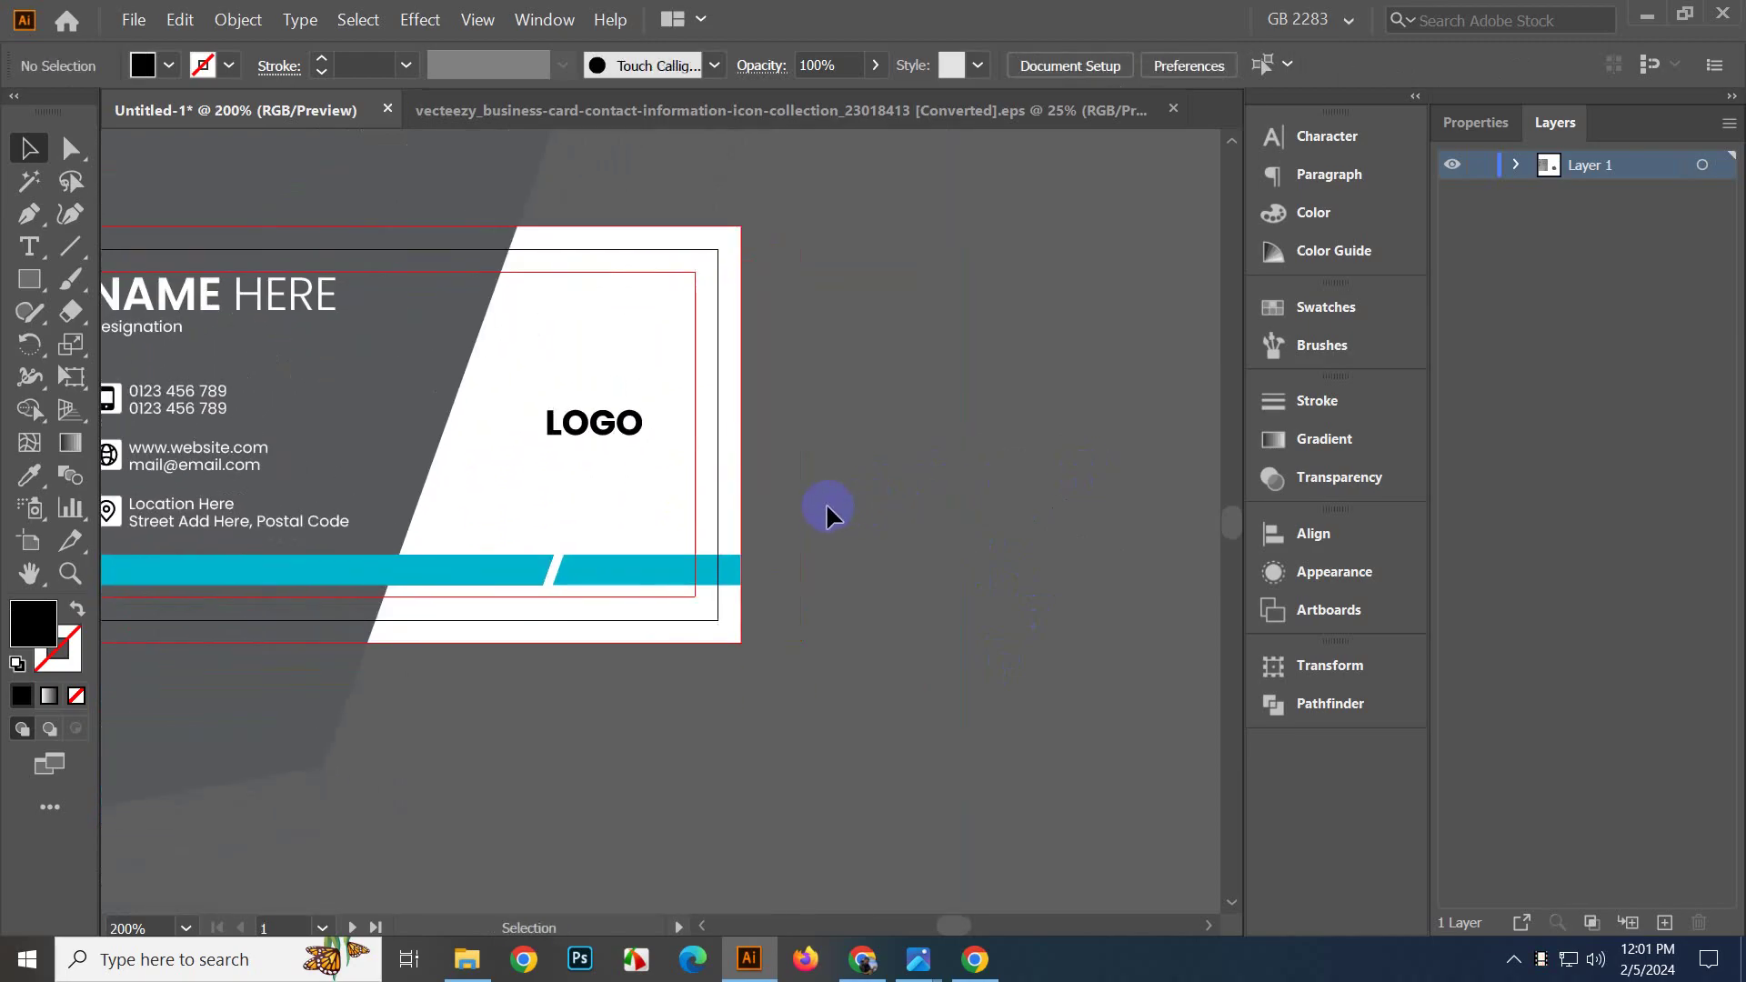
Duplicate the short cyan bar segment onto the empty canvas beside the card.
scroll(854, 503, down, 1)
click(655, 515)
drag(666, 515, 984, 516)
click(1046, 598)
scroll(1043, 589, up, 1)
drag(1041, 583, 864, 597)
click(788, 505)
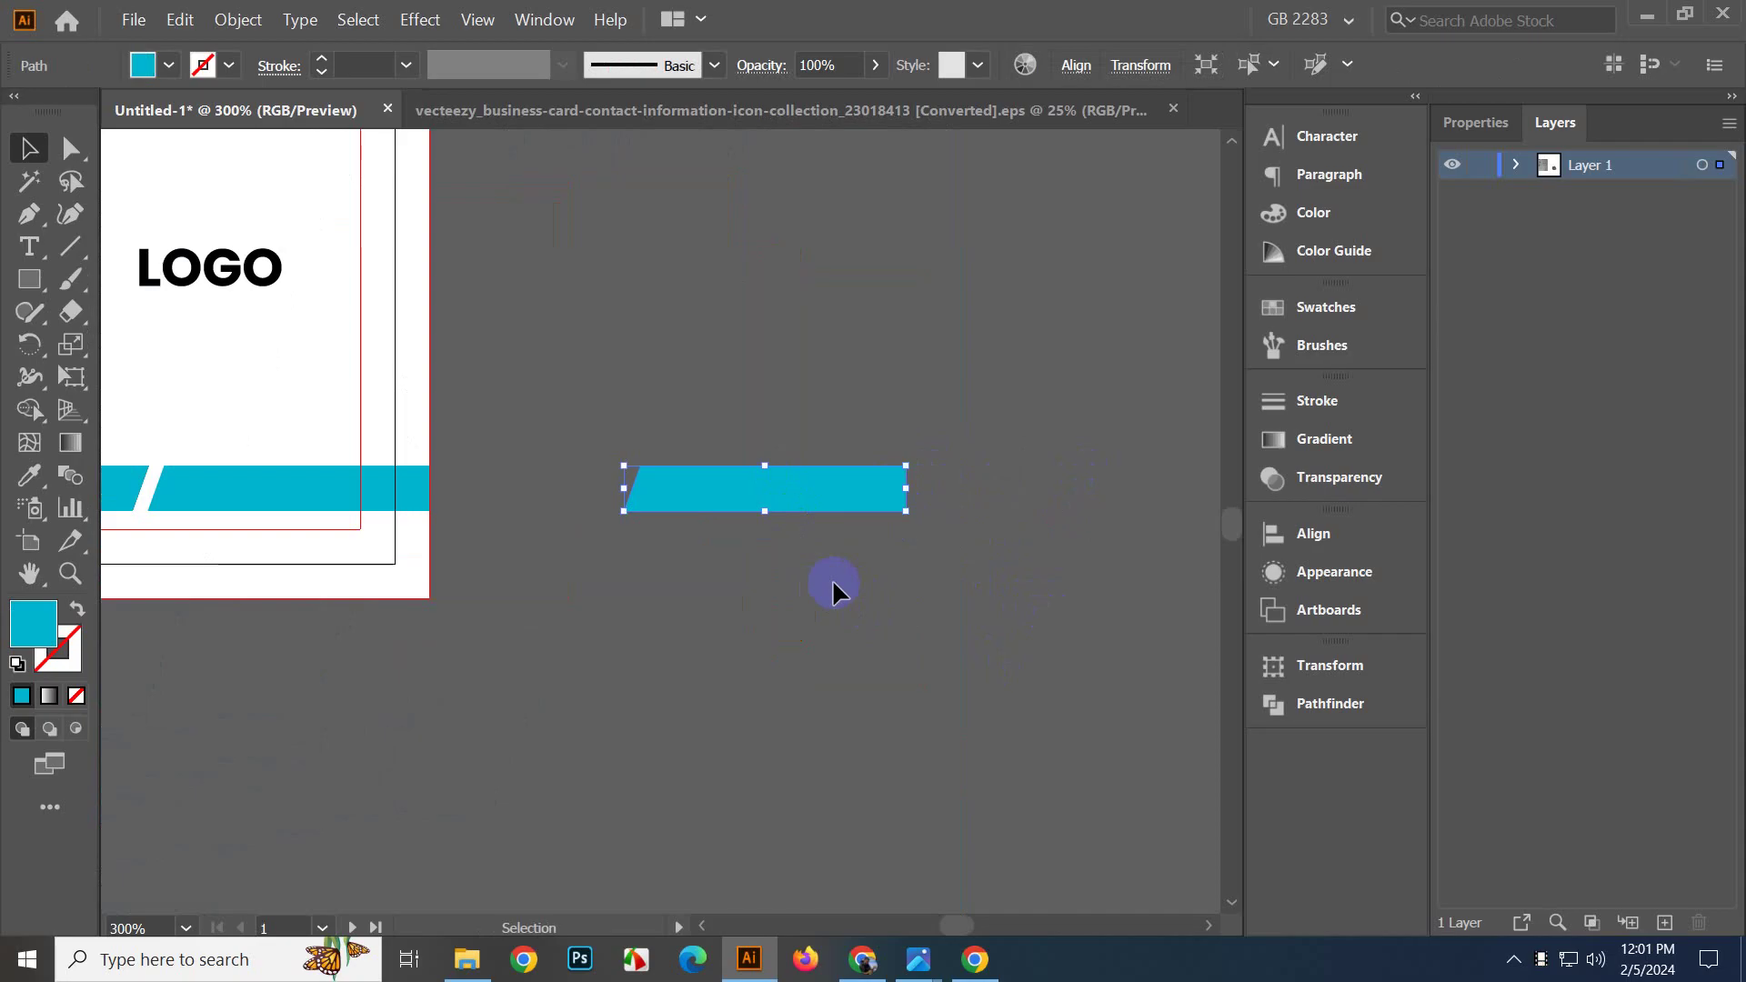
Create an outward offset path with Miter joins around the copied bar segment and move the smaller piece below it.
click(239, 20)
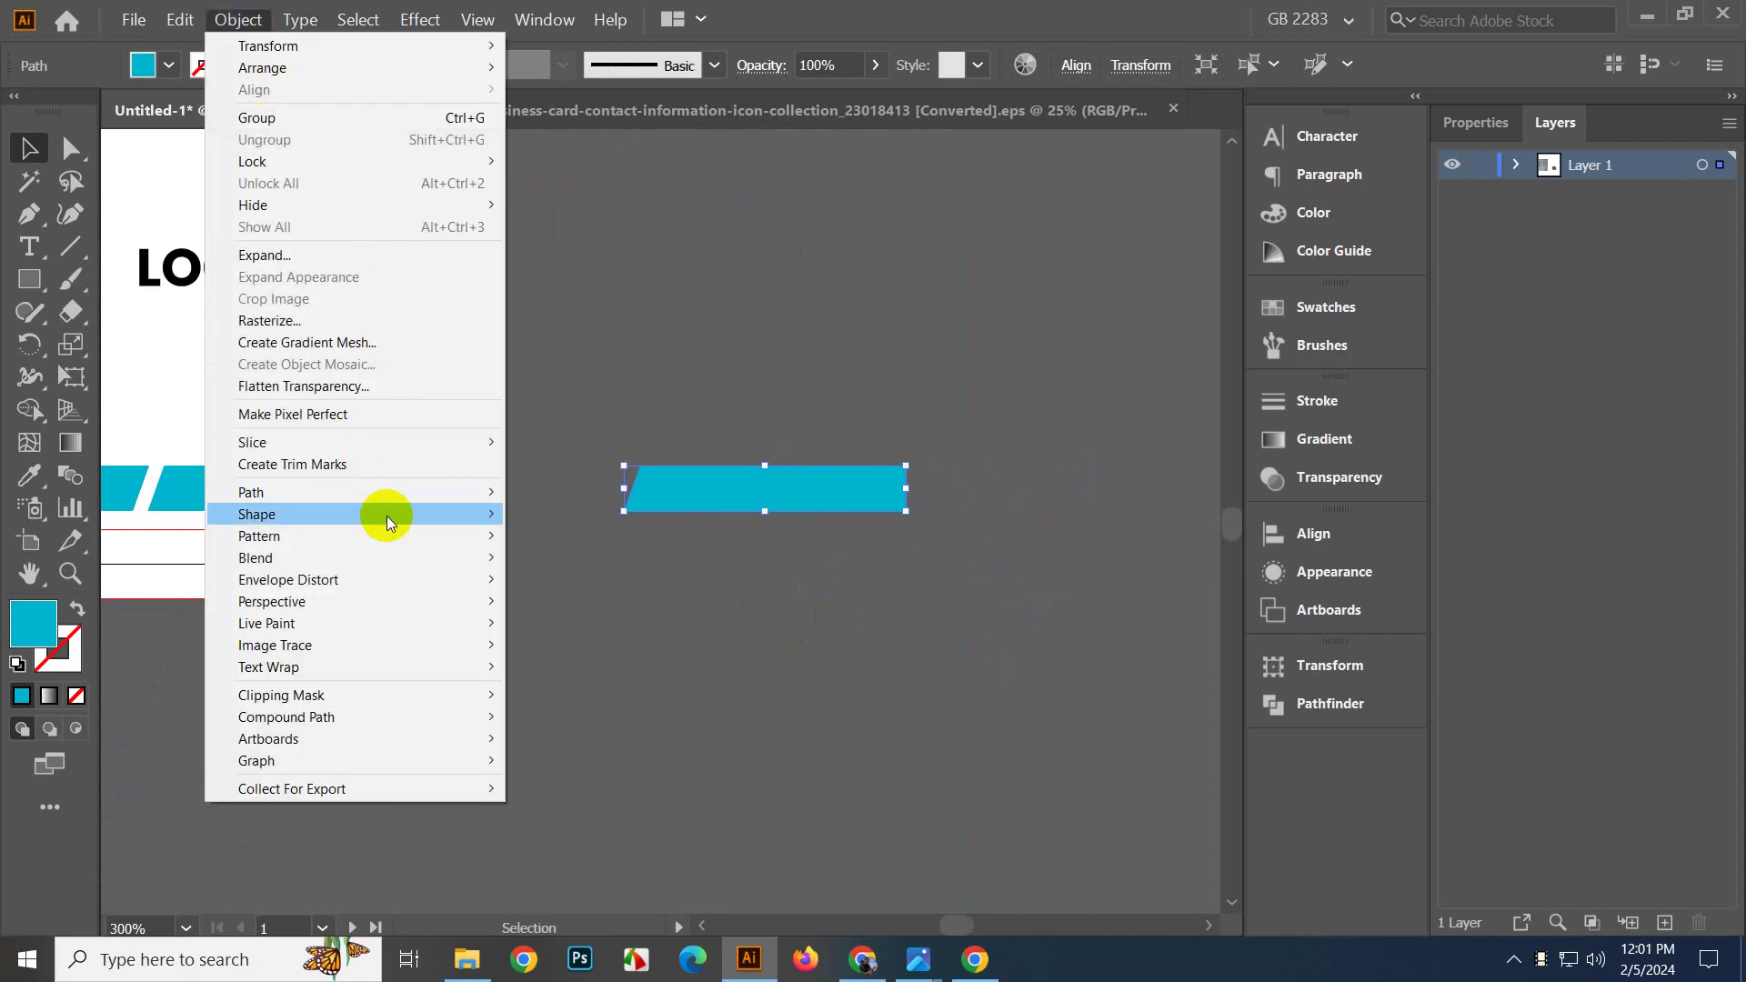
mouse_move(389, 493)
click(647, 563)
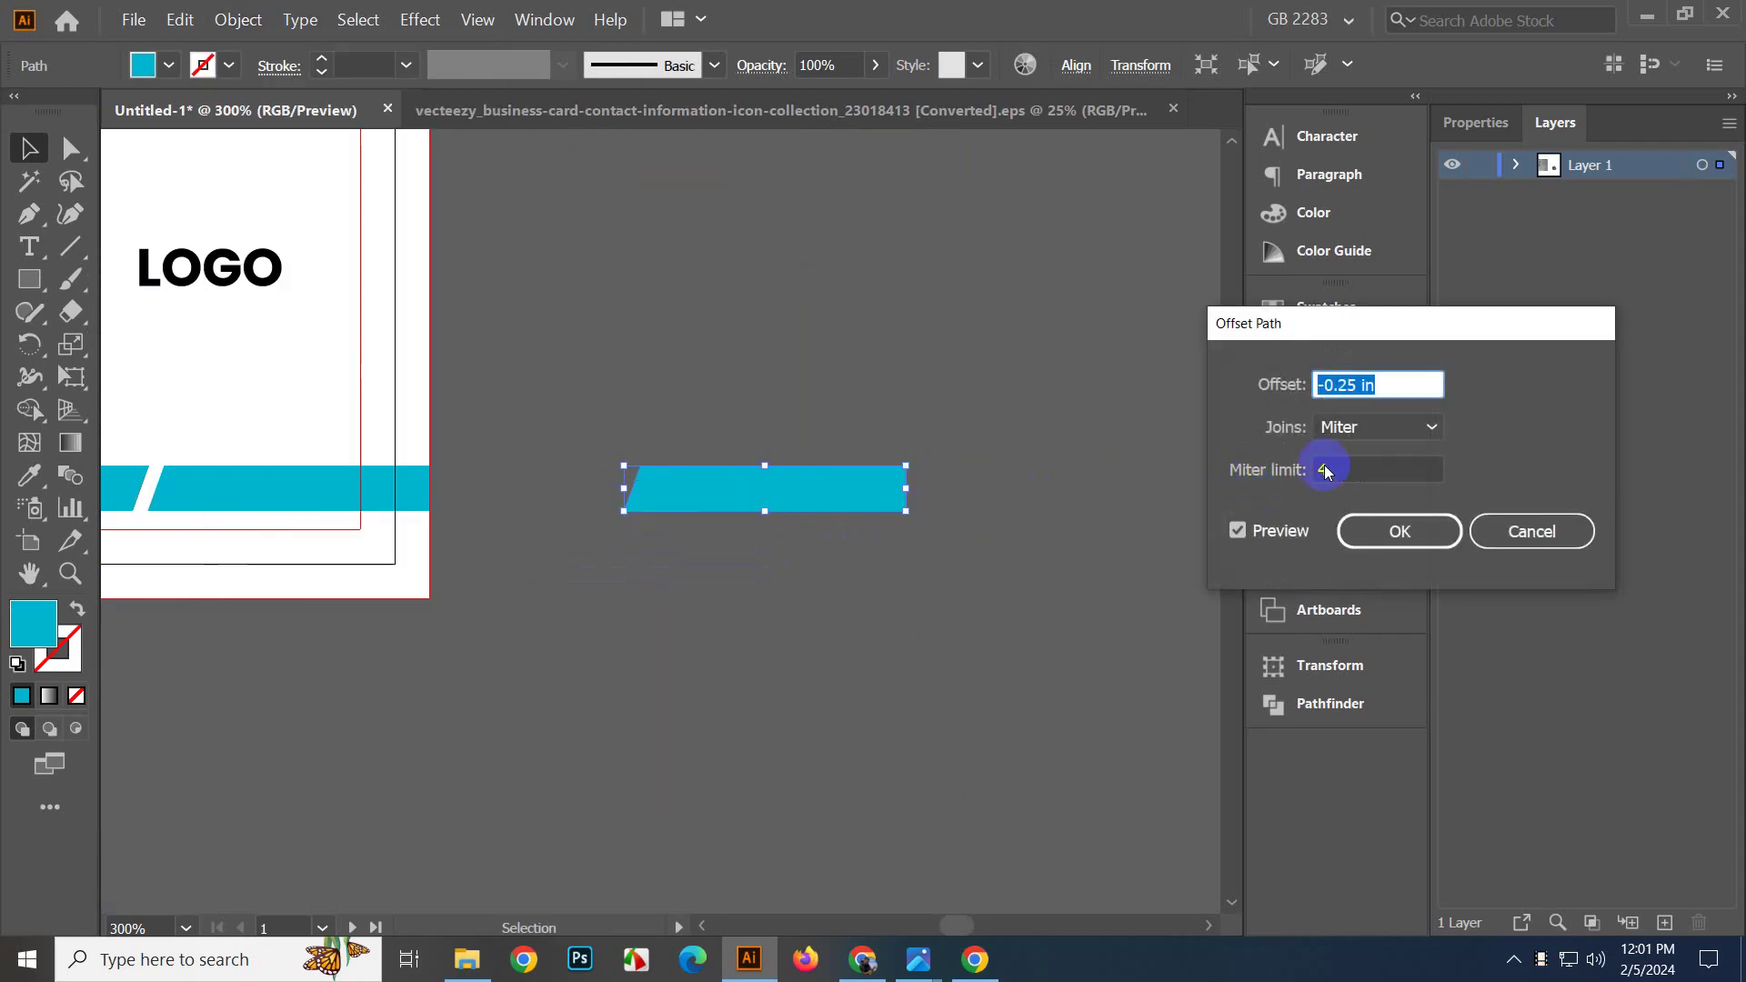
scroll(1392, 382, down, 4)
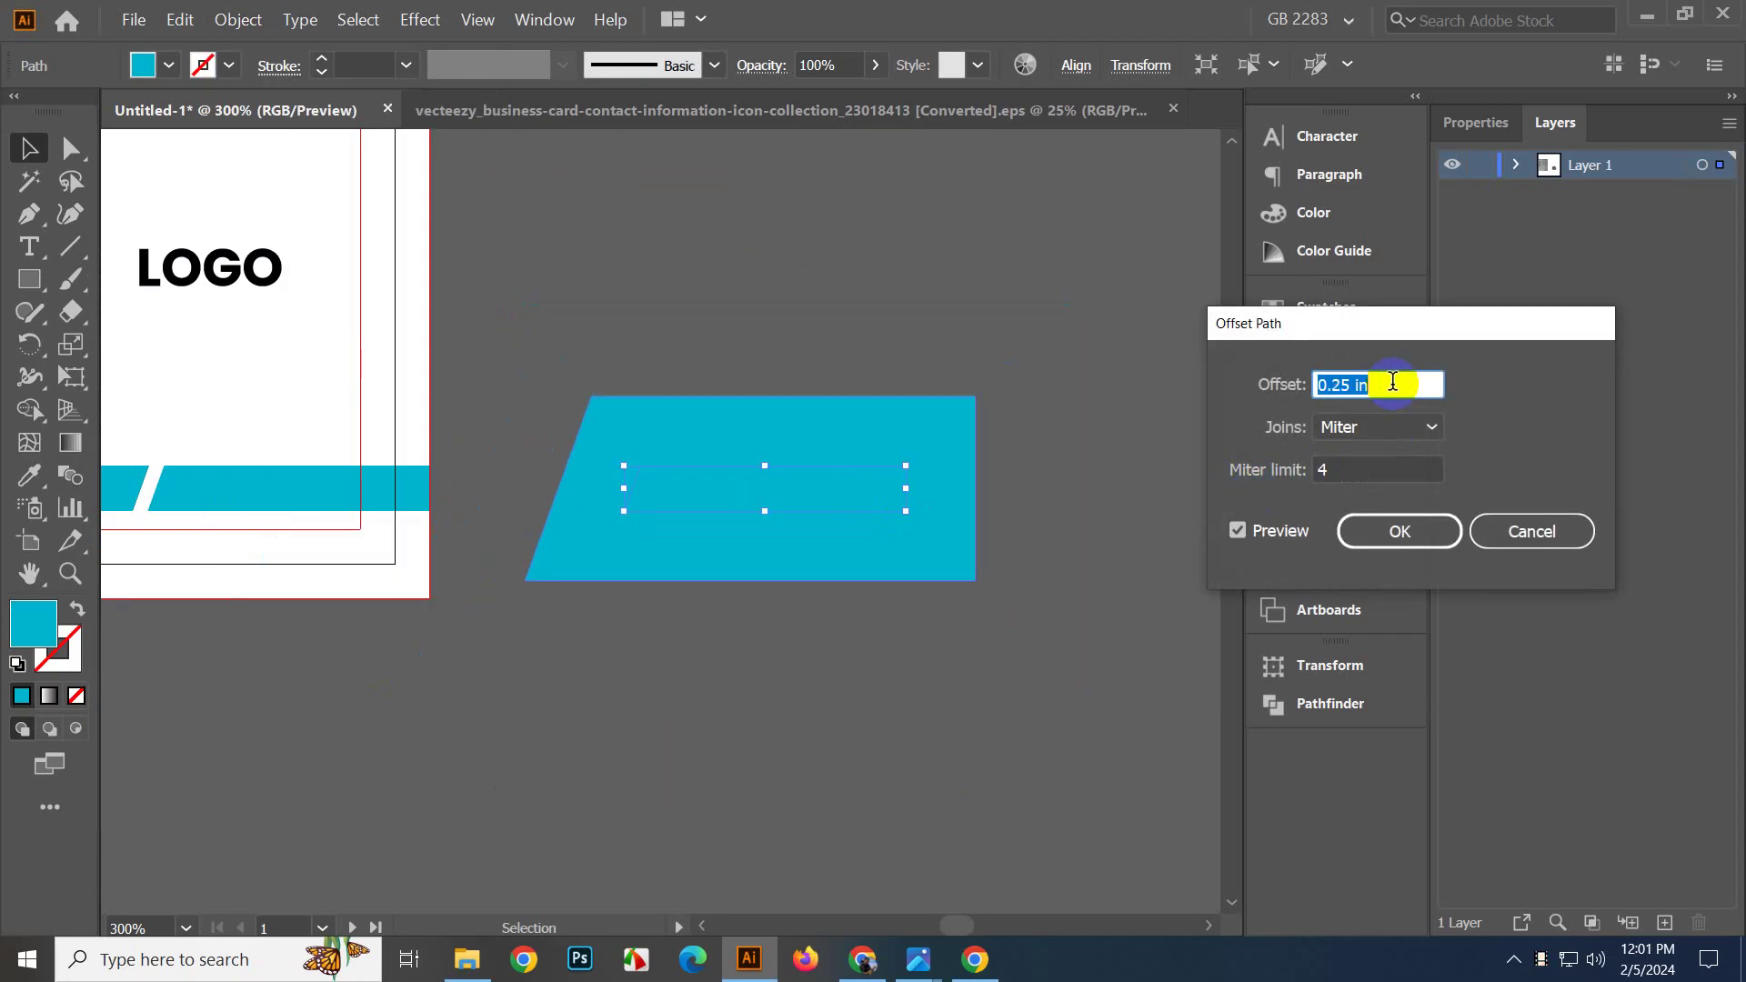
click(1379, 532)
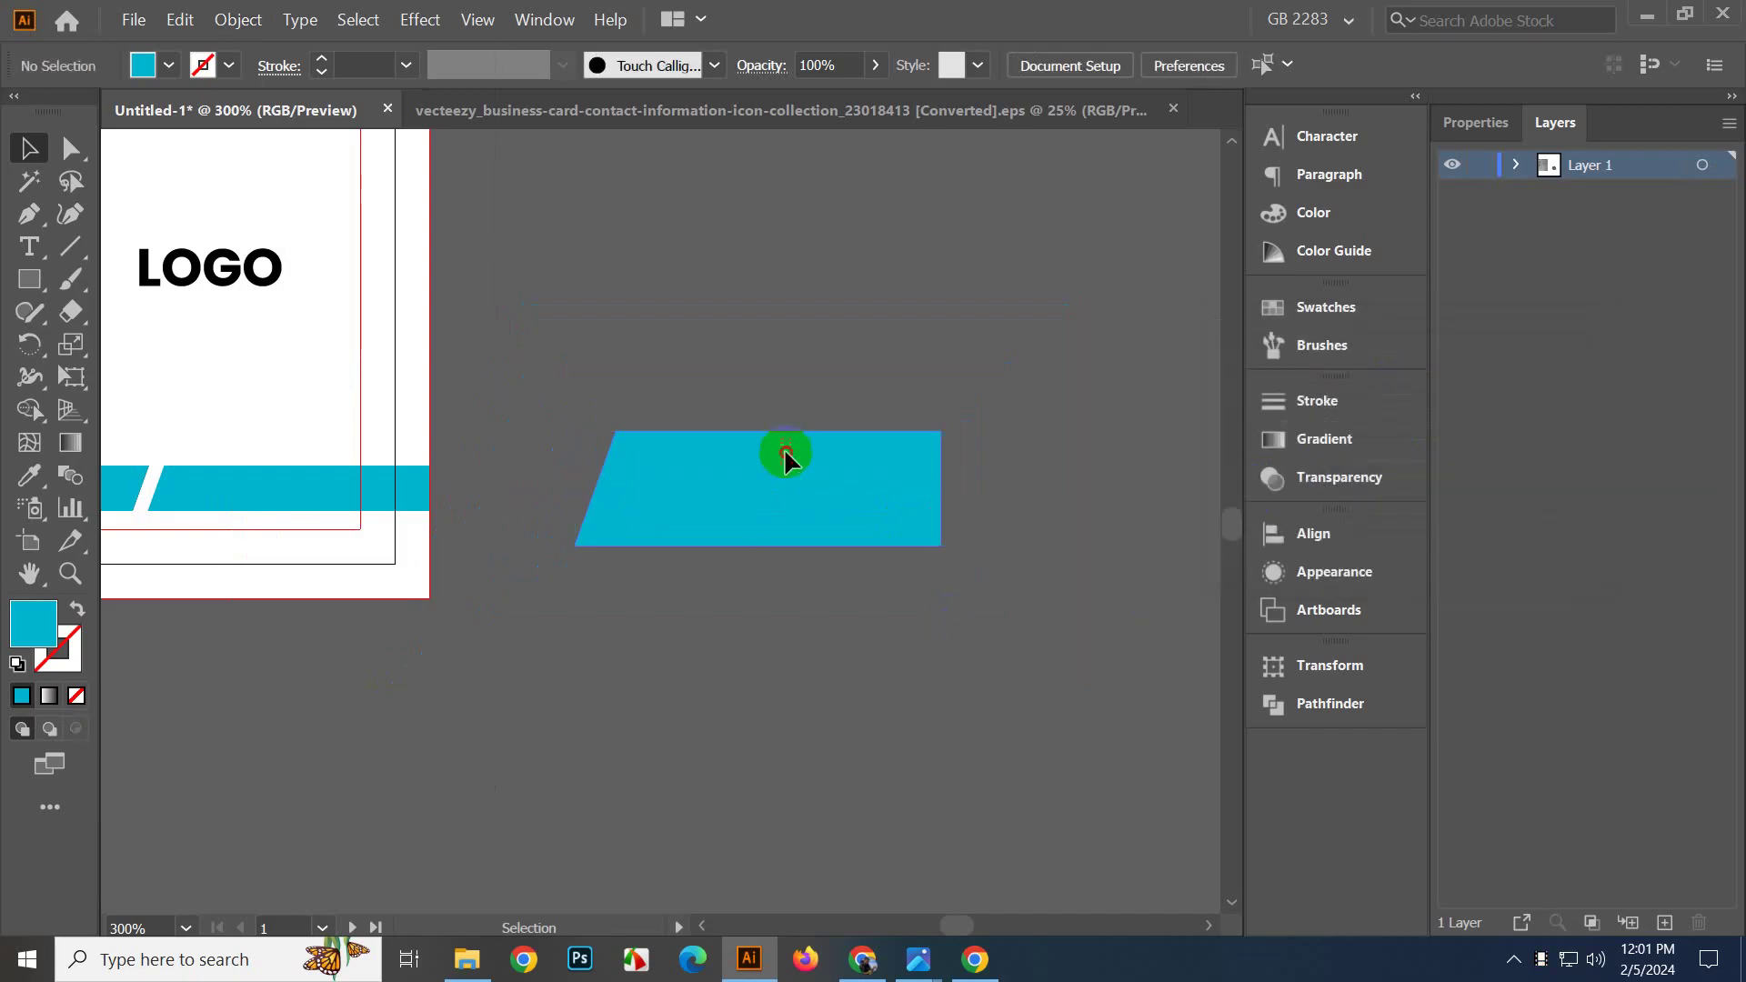
drag(783, 455, 795, 711)
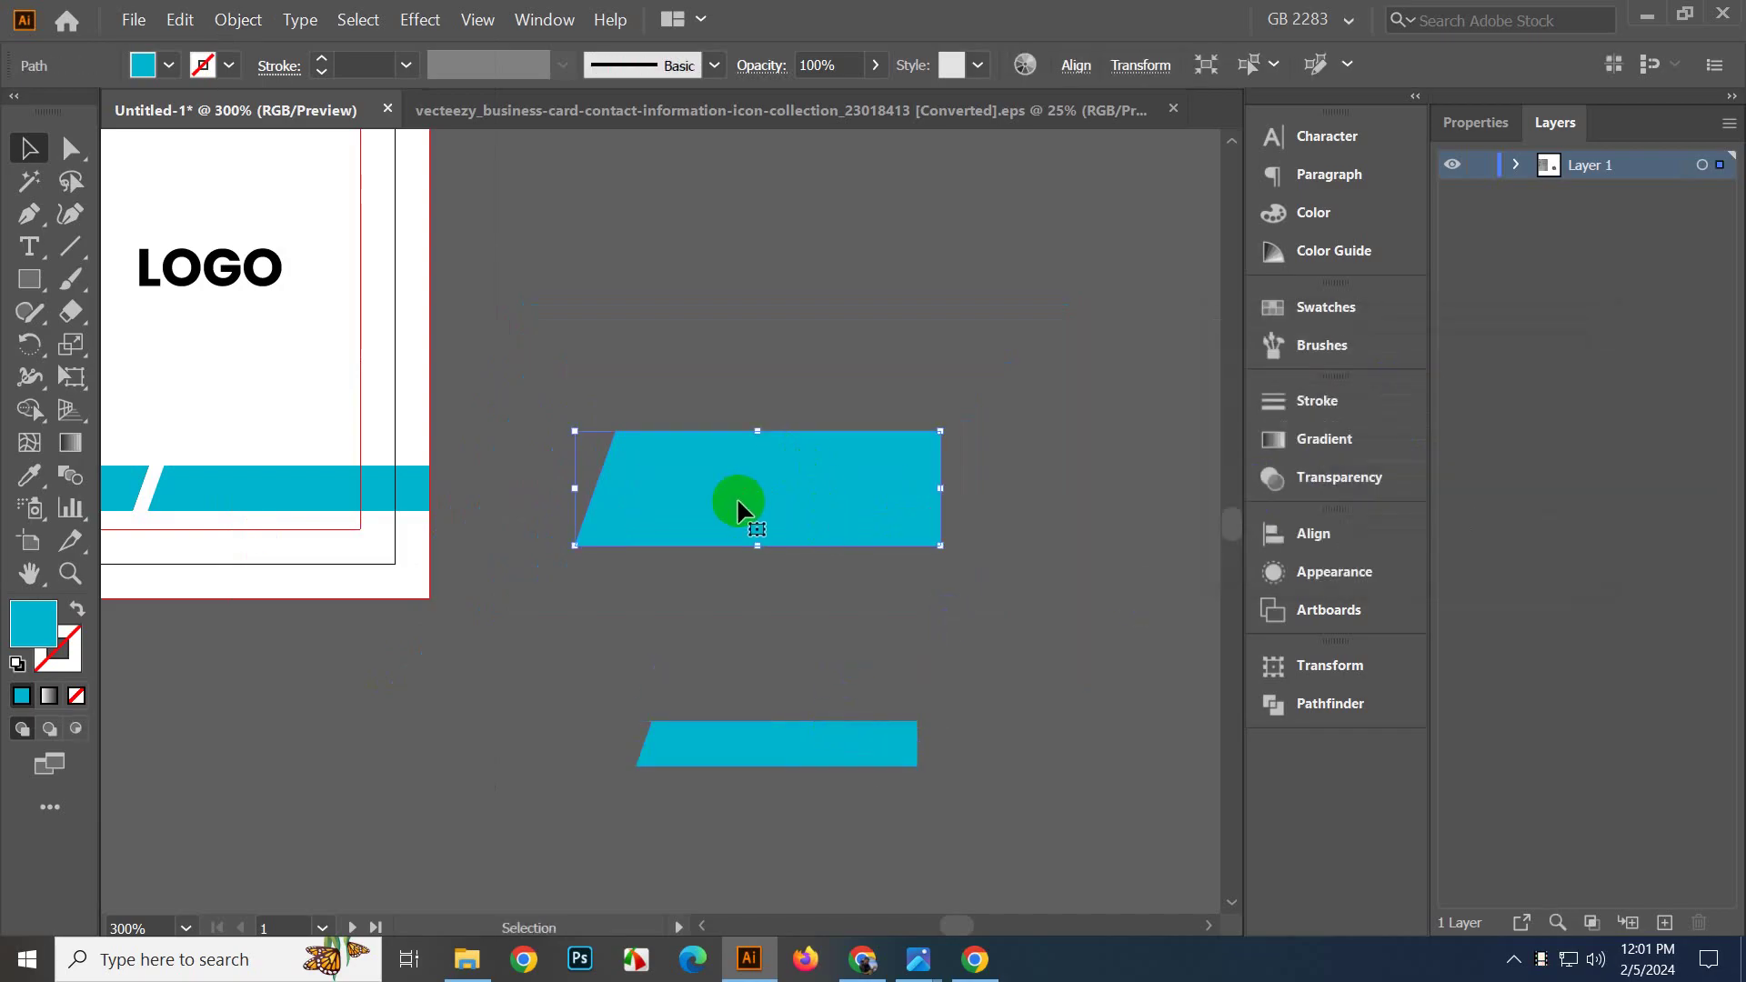
Overlap a sideways copy of the offset shape and trim both with Shape Builder into a single cyan parallelogram.
drag(733, 499, 1011, 516)
click(947, 631)
drag(655, 304, 970, 582)
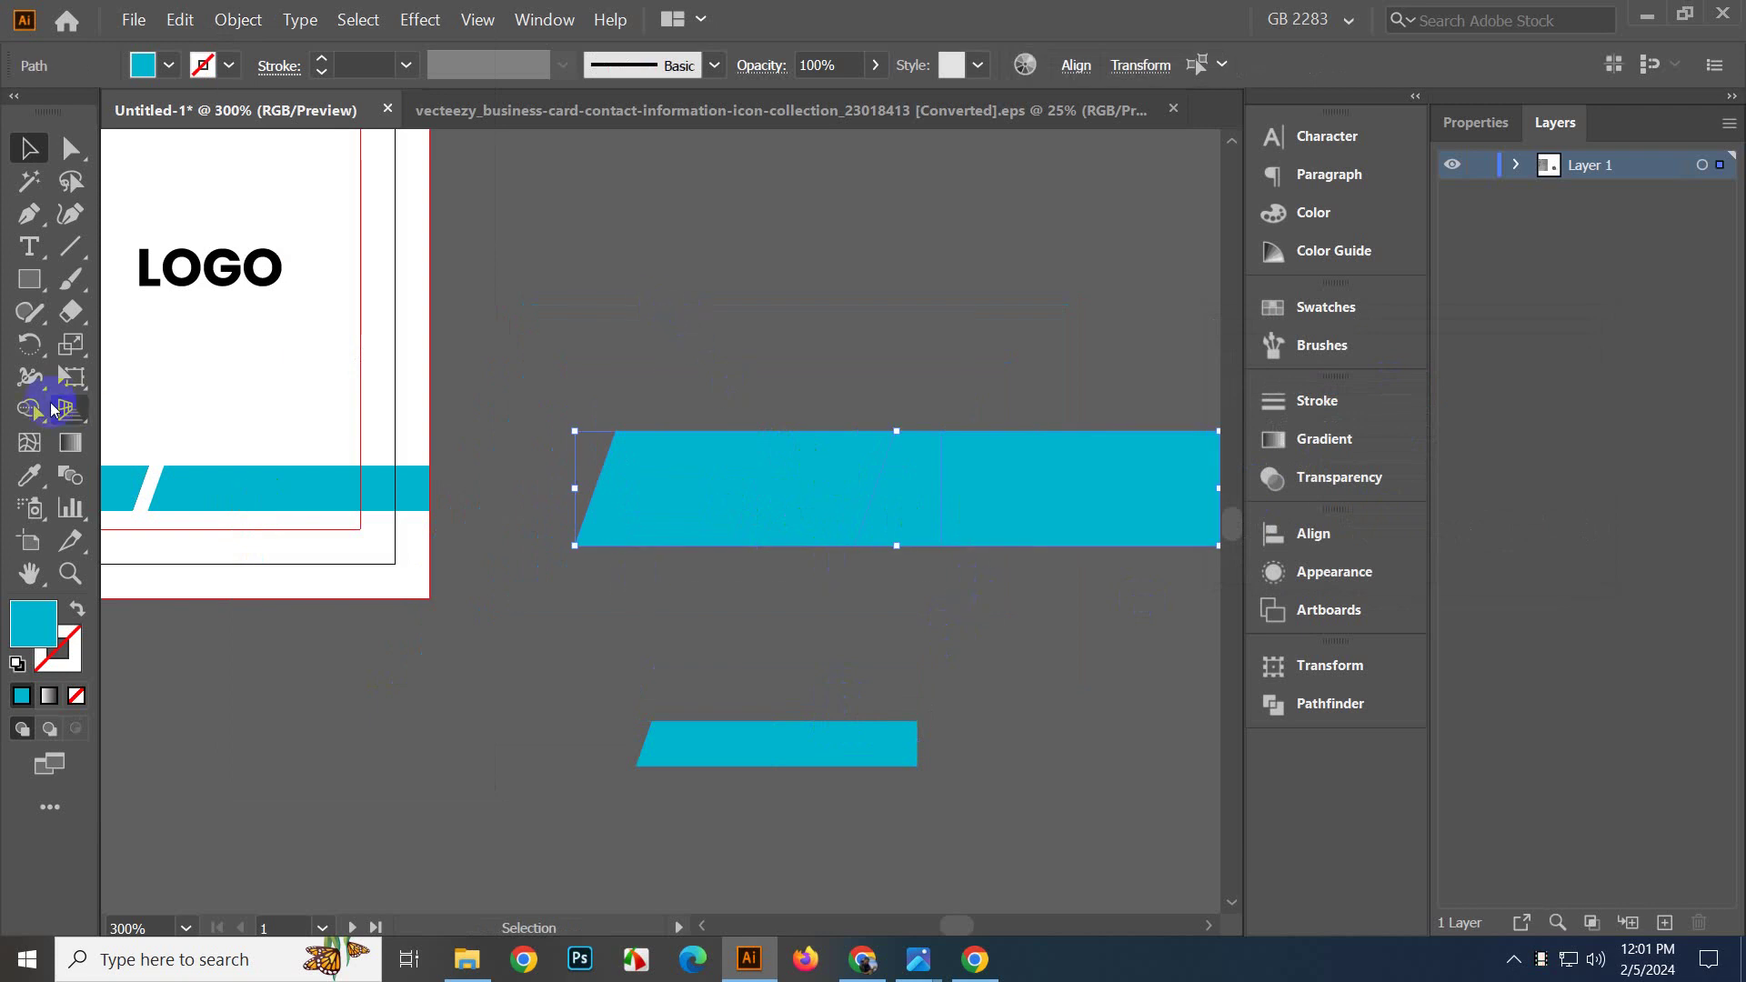
click(29, 409)
drag(1025, 514, 893, 596)
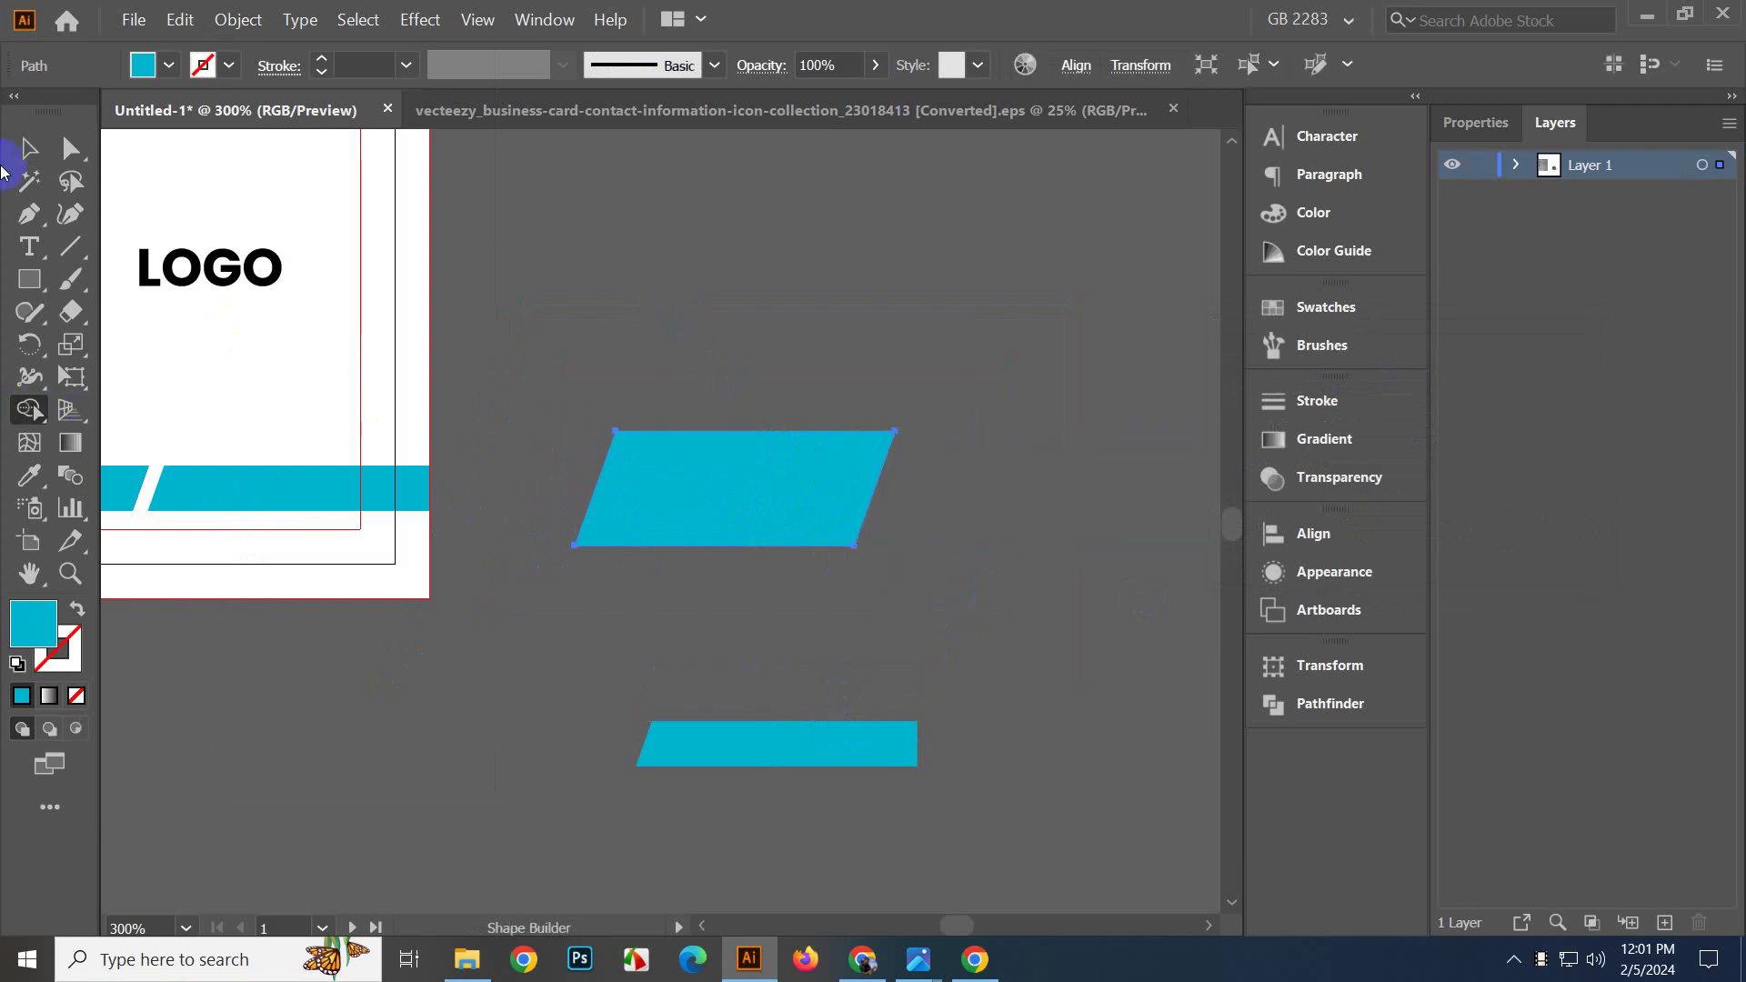
click(25, 148)
click(935, 307)
Move the LOGO lettering from the card onto the cyan parallelogram.
scroll(934, 307, down, 2)
drag(833, 280, 820, 408)
scroll(823, 529, up, 2)
drag(377, 337, 915, 543)
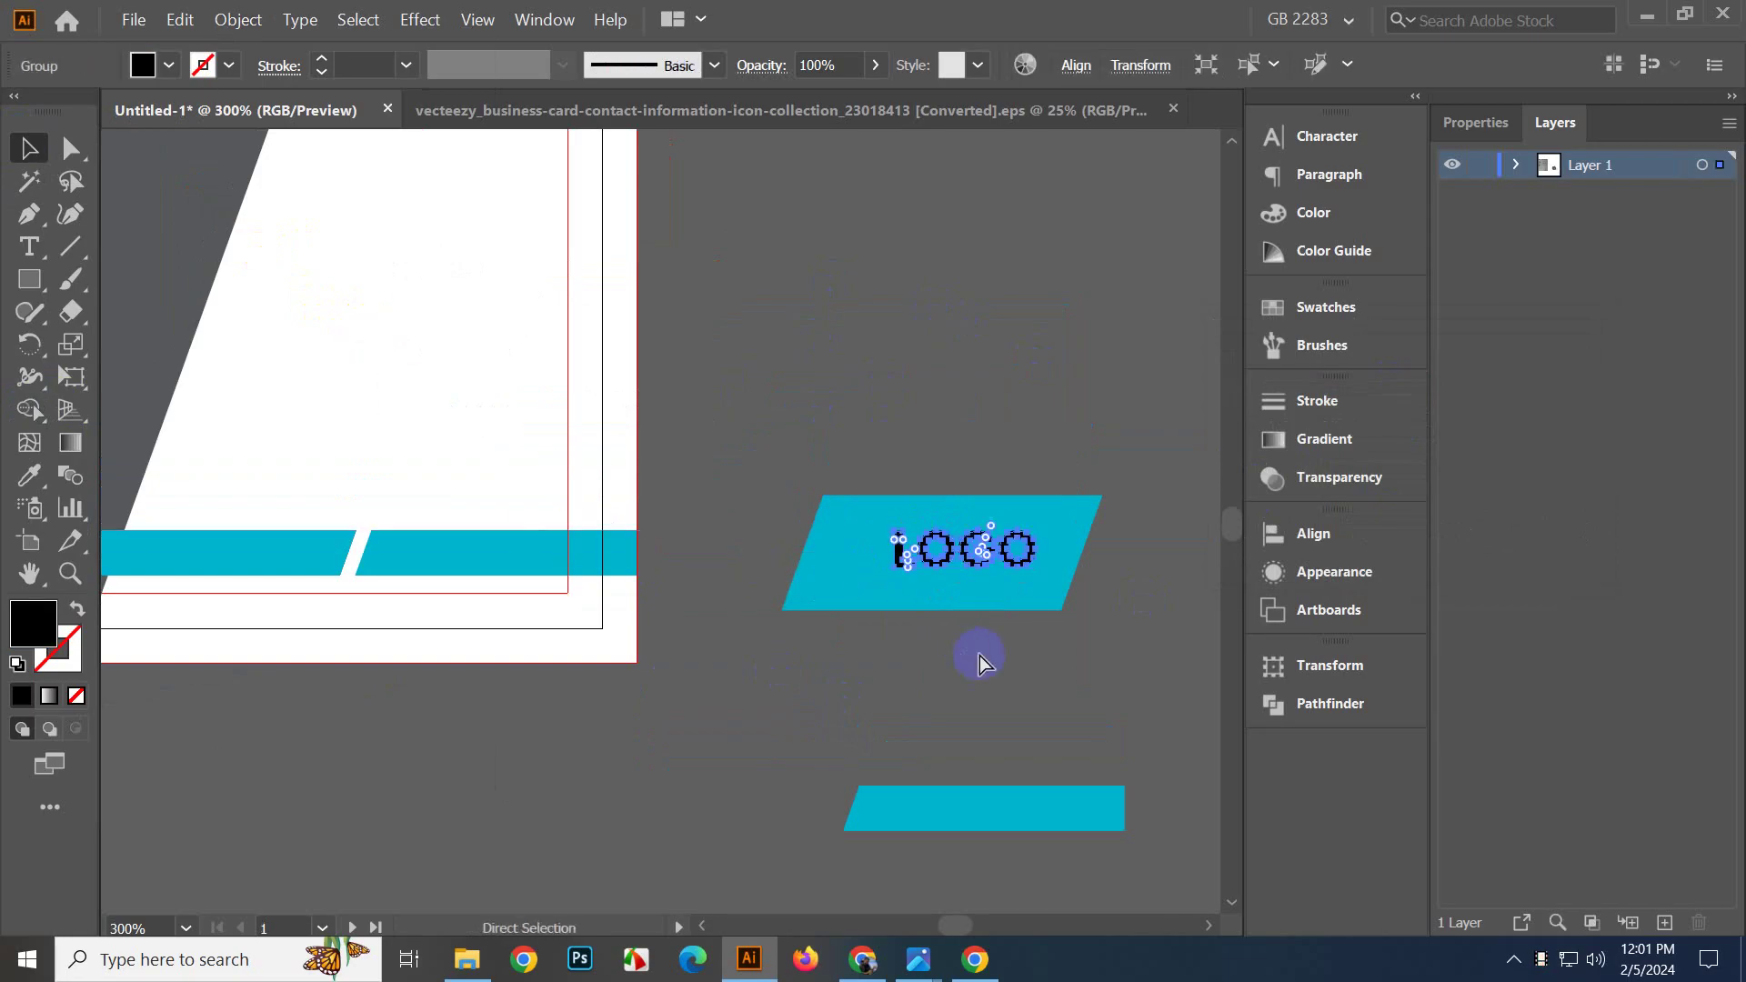
Centre the LOGO lettering horizontally and vertically on the cyan parallelogram, using the parallelogram as the key object.
drag(946, 391, 1038, 698)
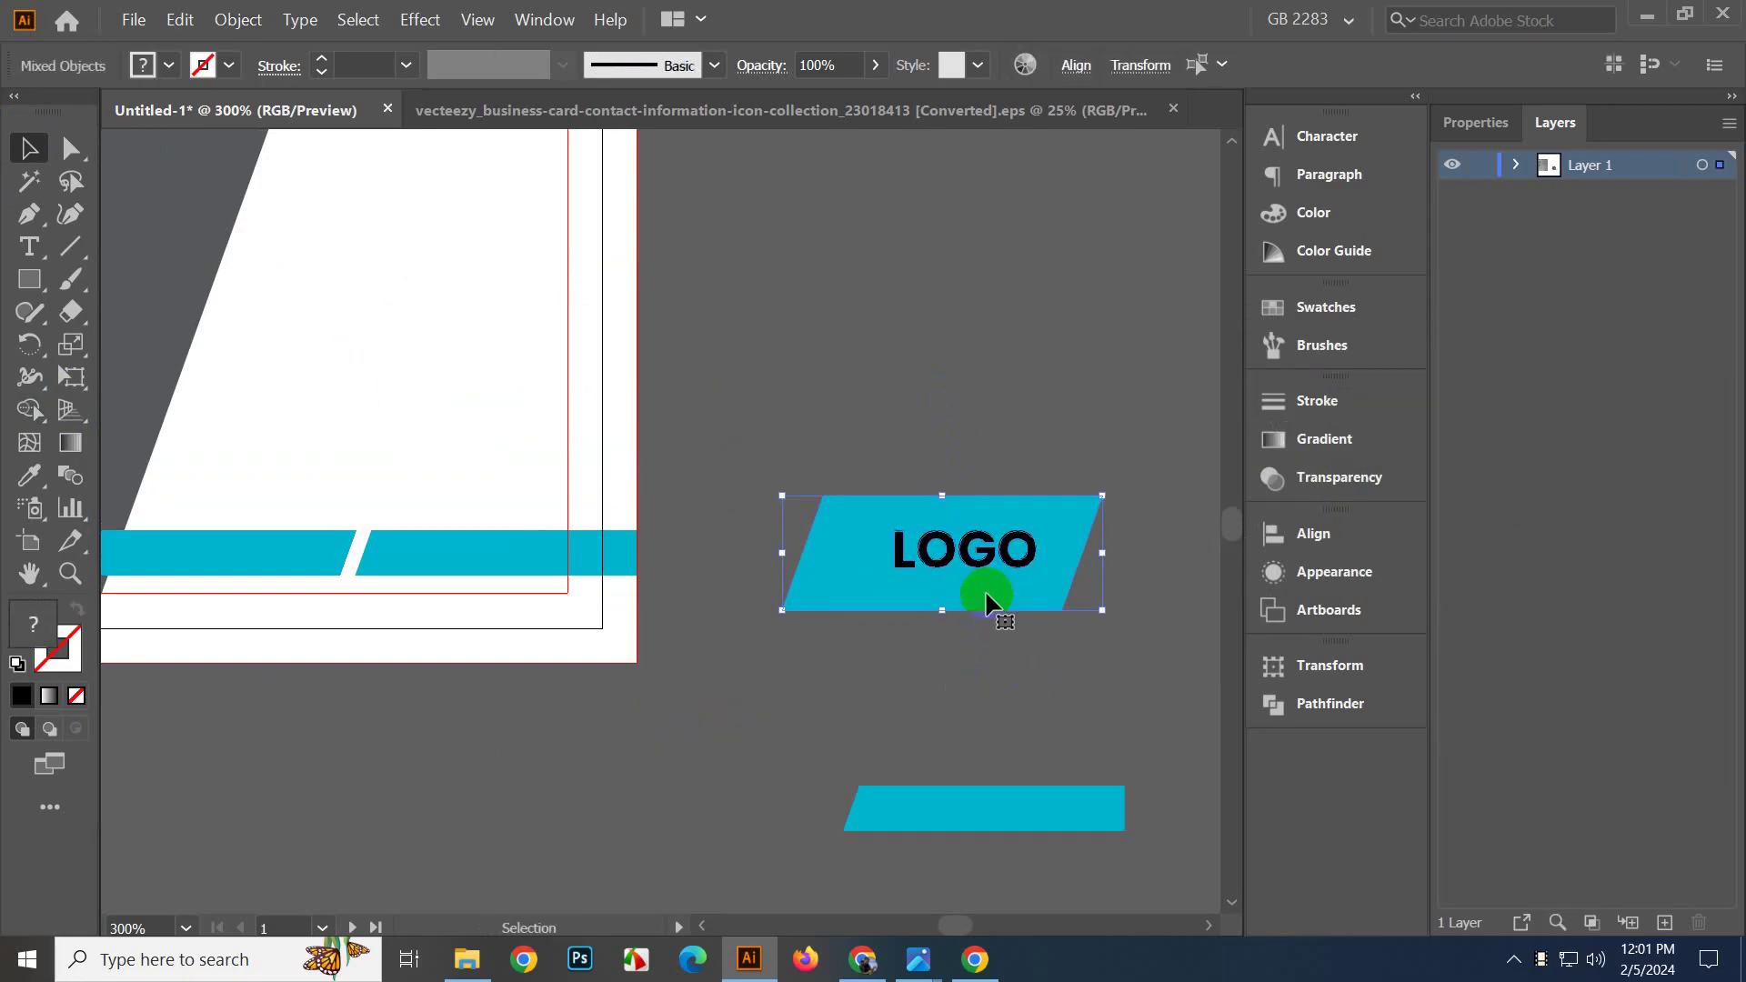
click(986, 586)
click(1091, 75)
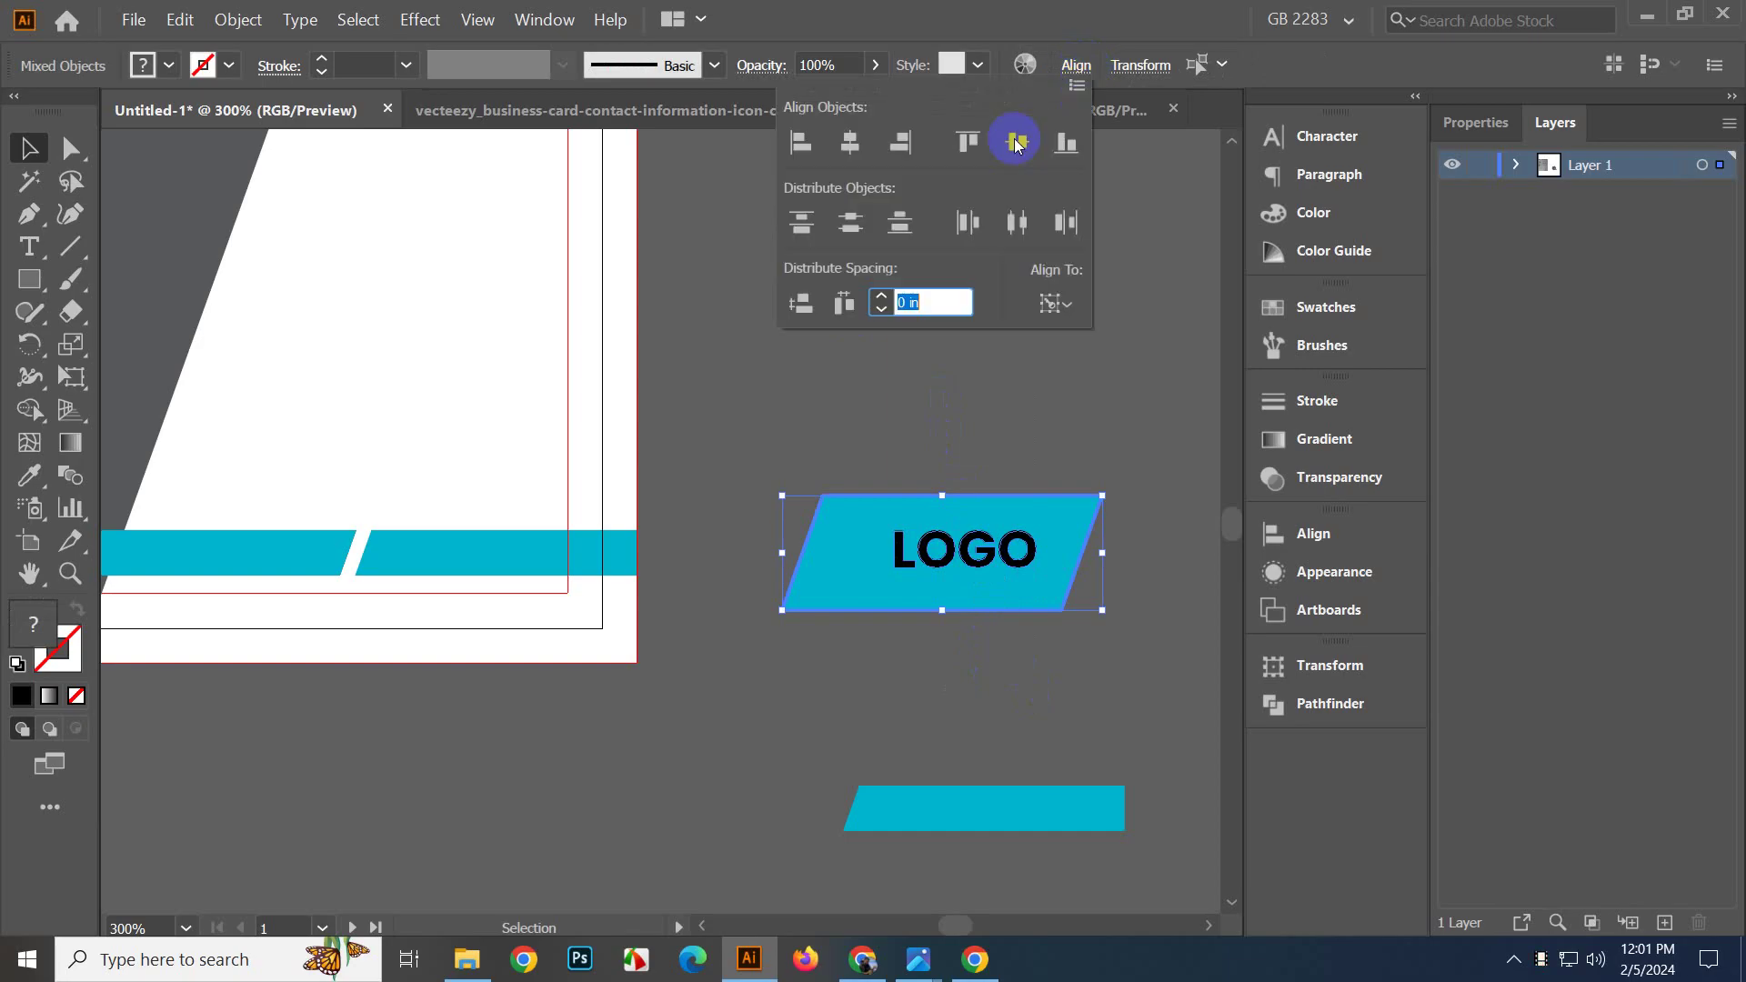
click(849, 141)
click(1016, 141)
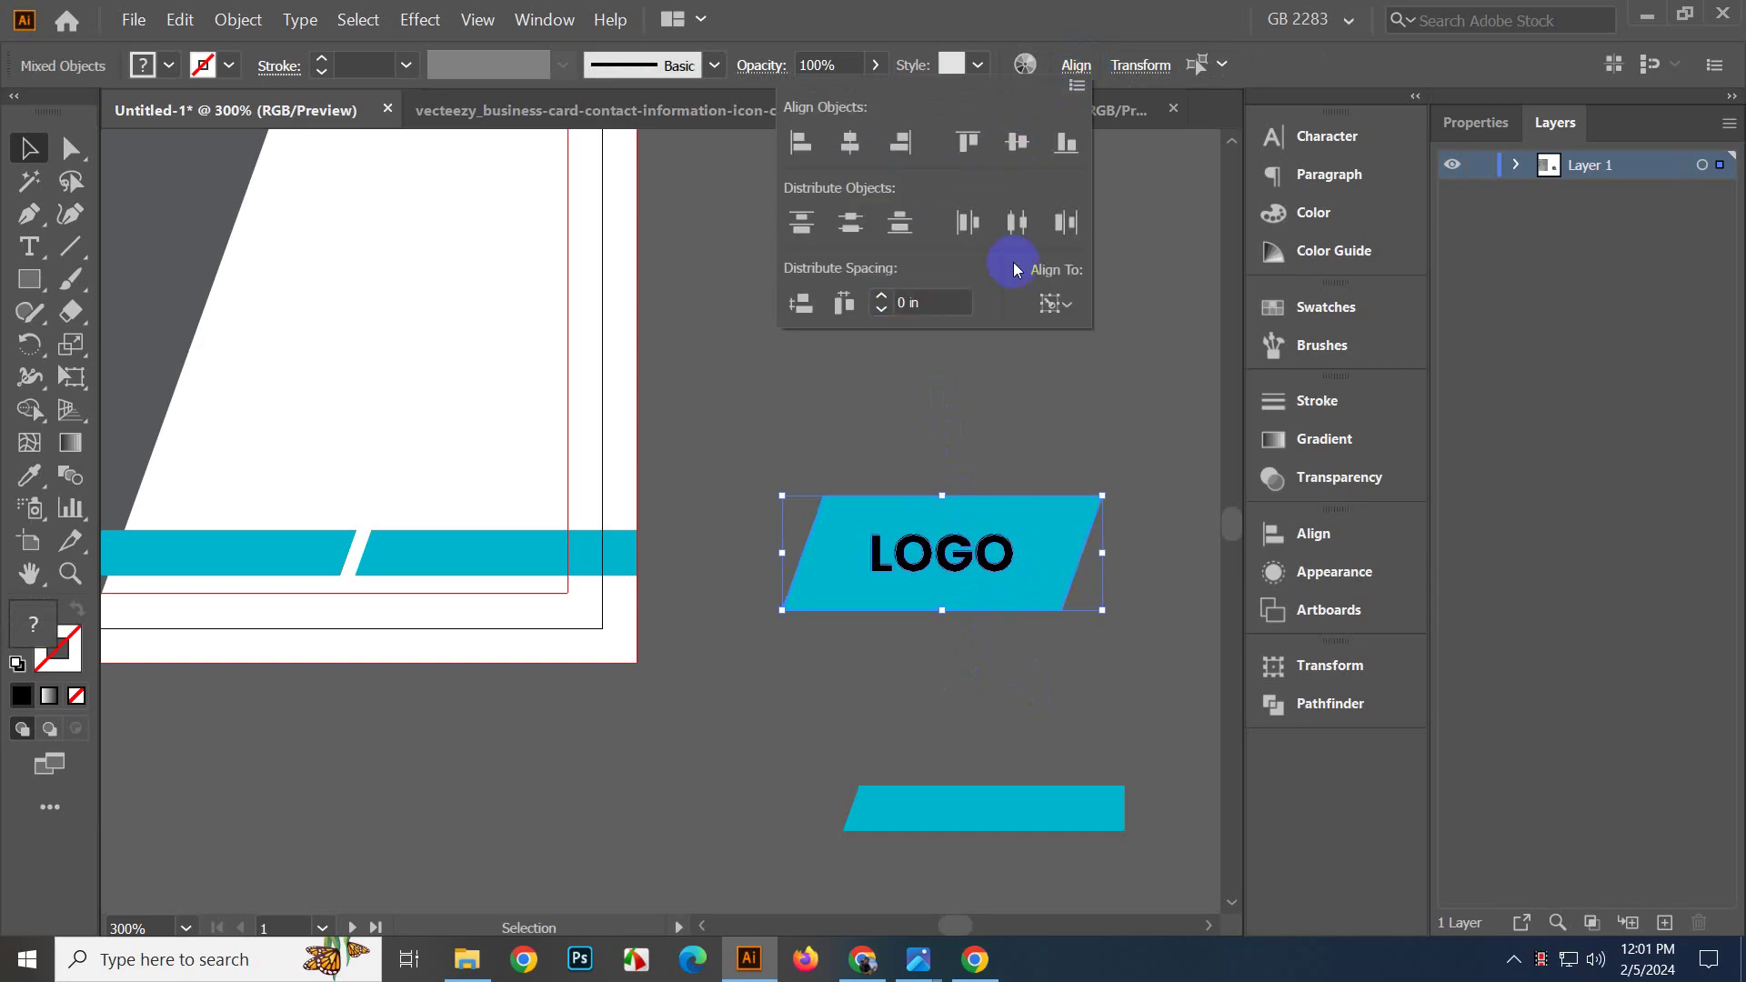
click(1036, 414)
Add a text line reading "LOREM IPSUM" above the cyan logo parallelogram.
key(space)
drag(910, 401, 860, 509)
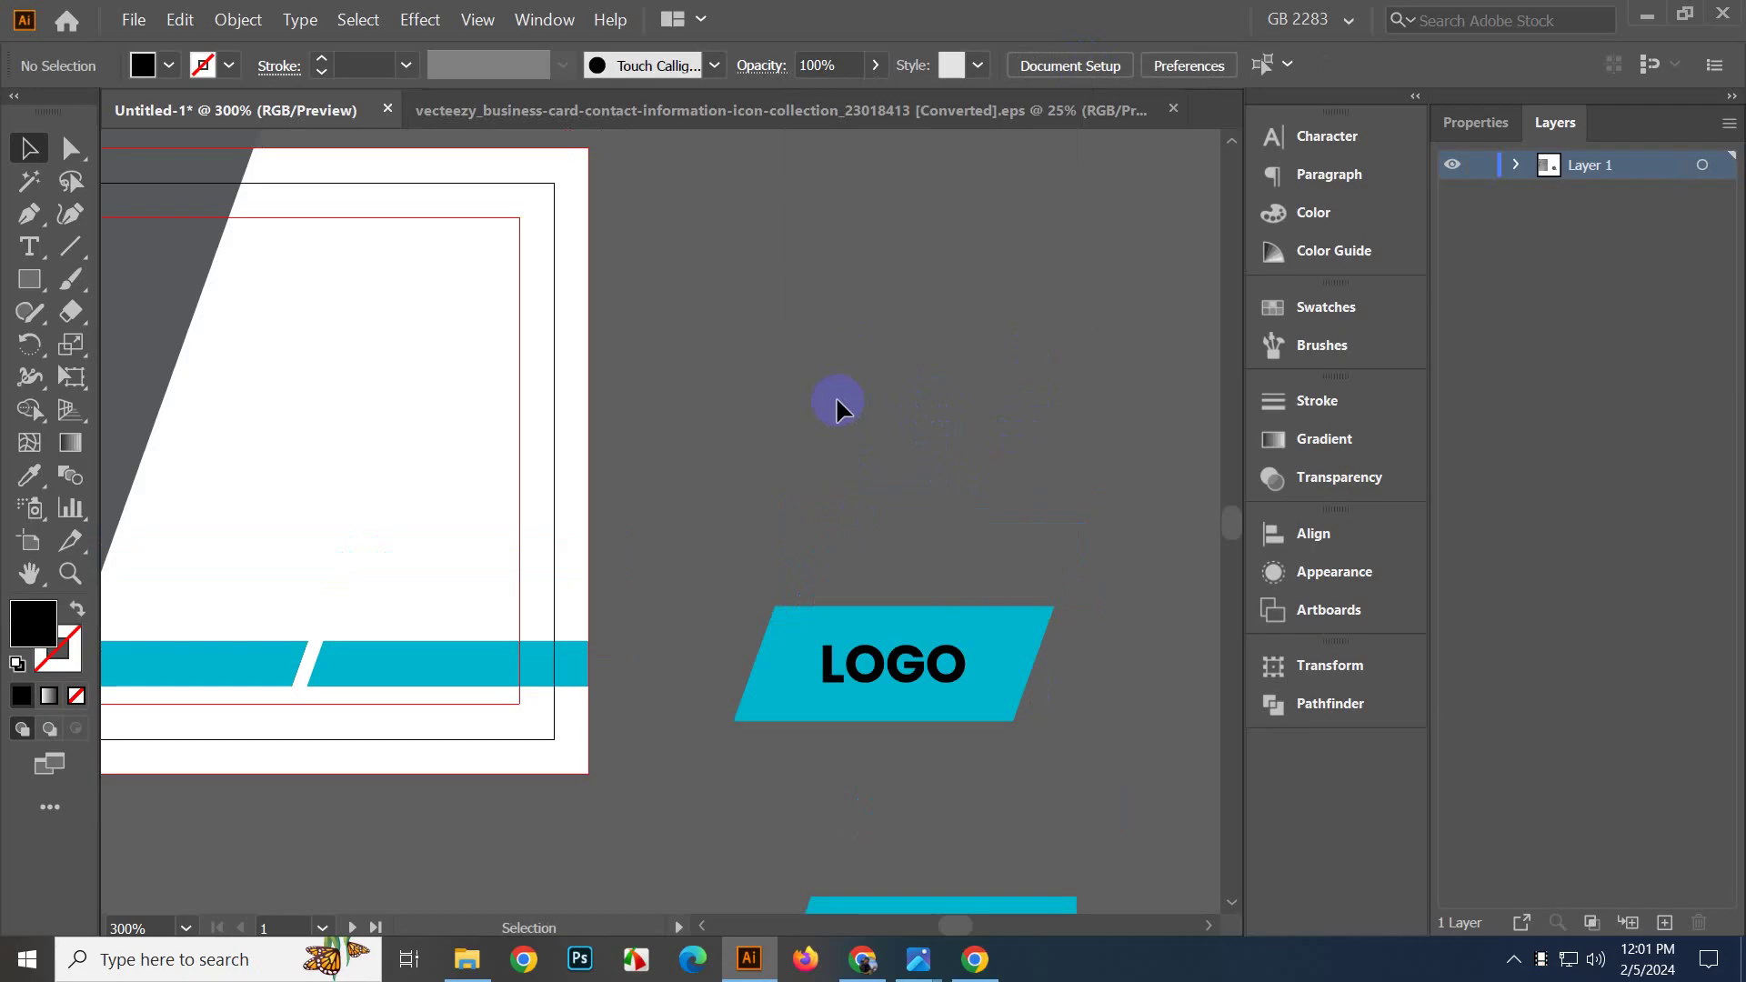
click(18, 253)
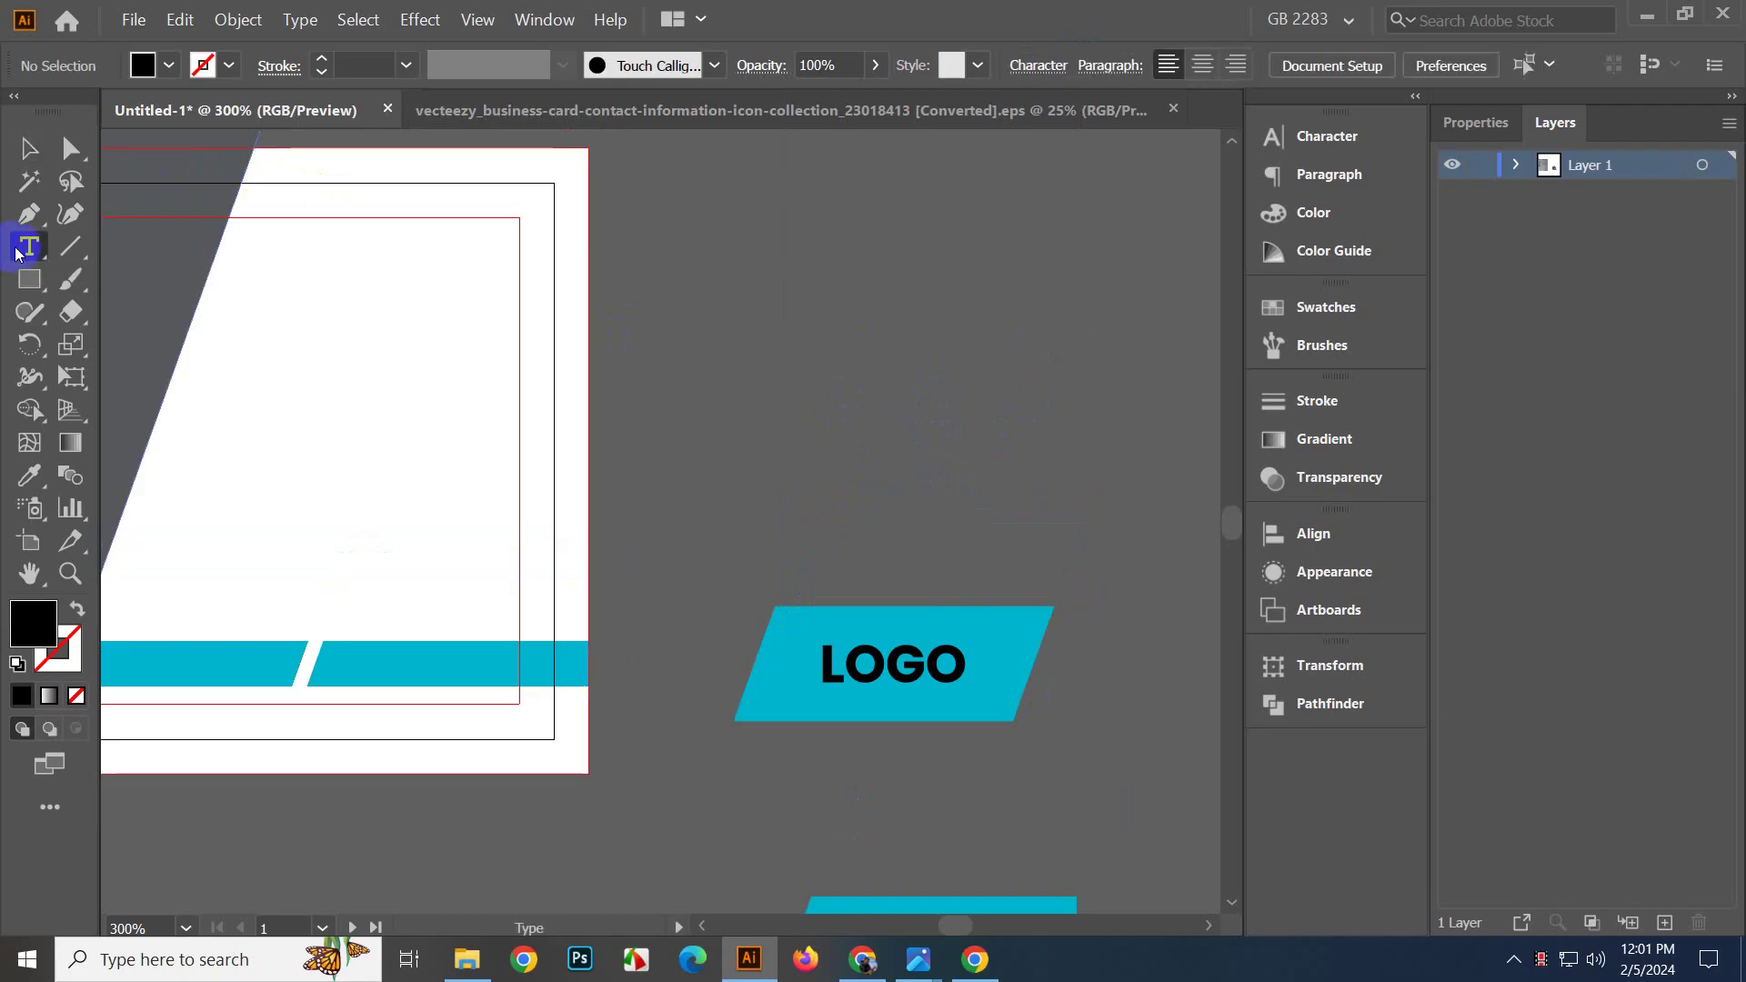
click(818, 332)
key(Escape)
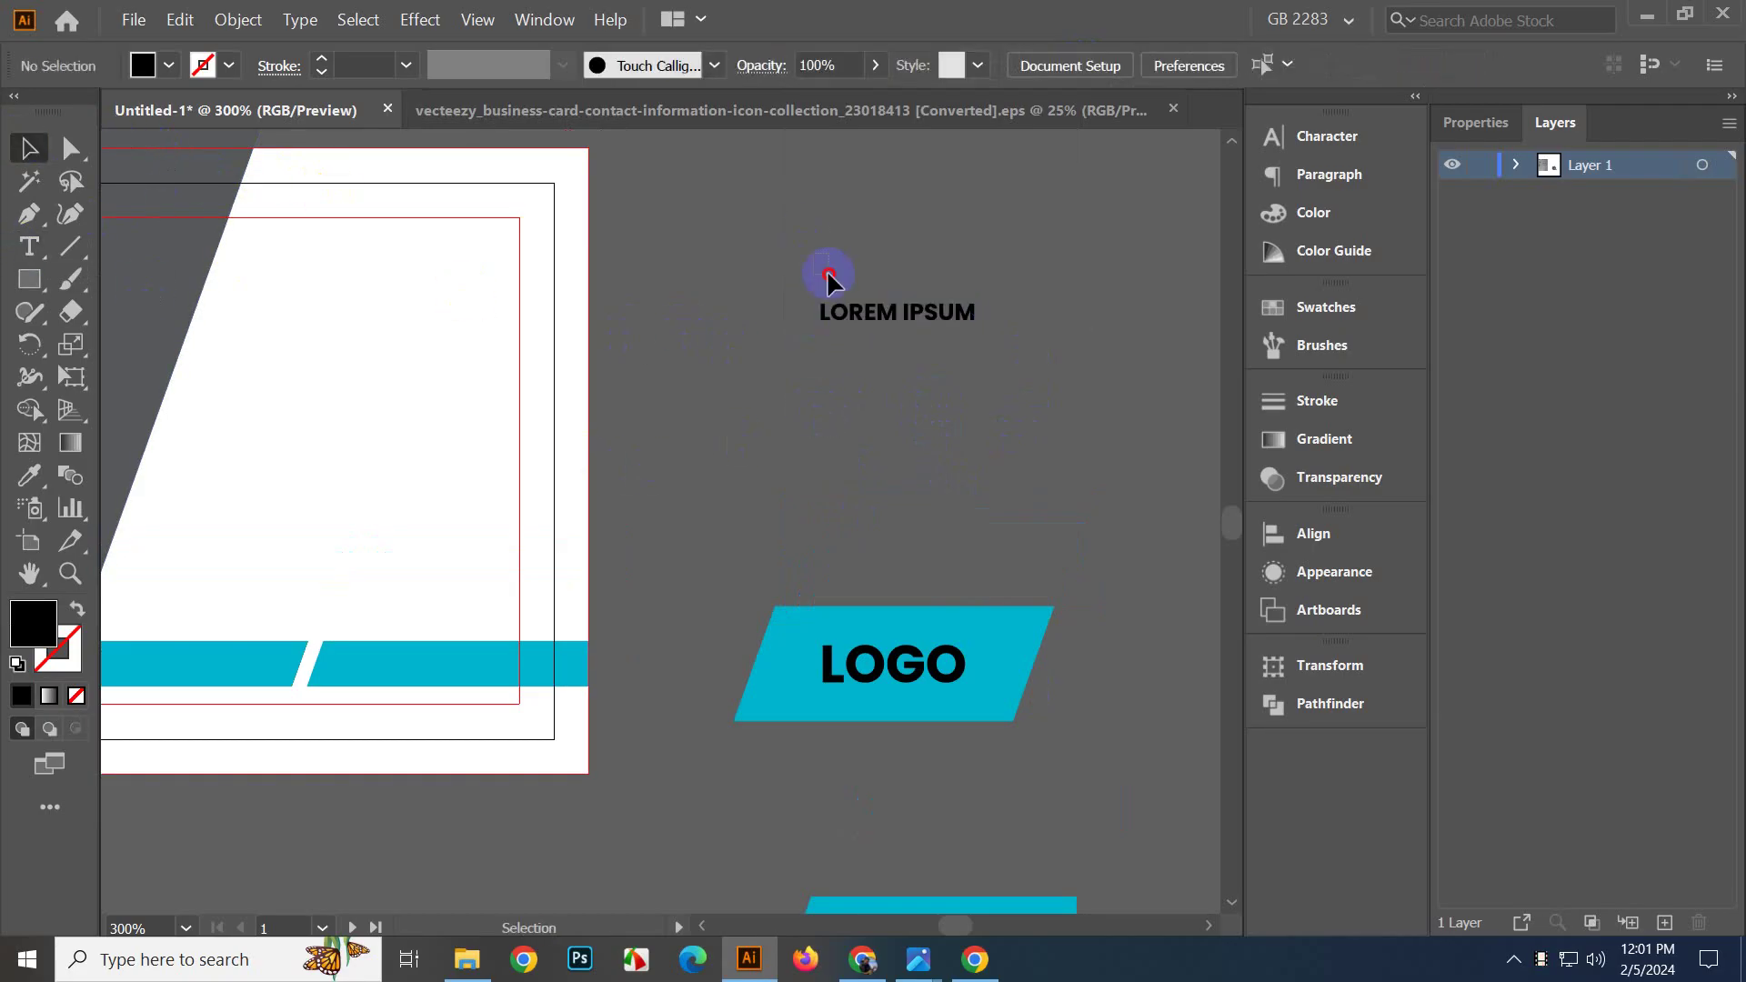
click(837, 66)
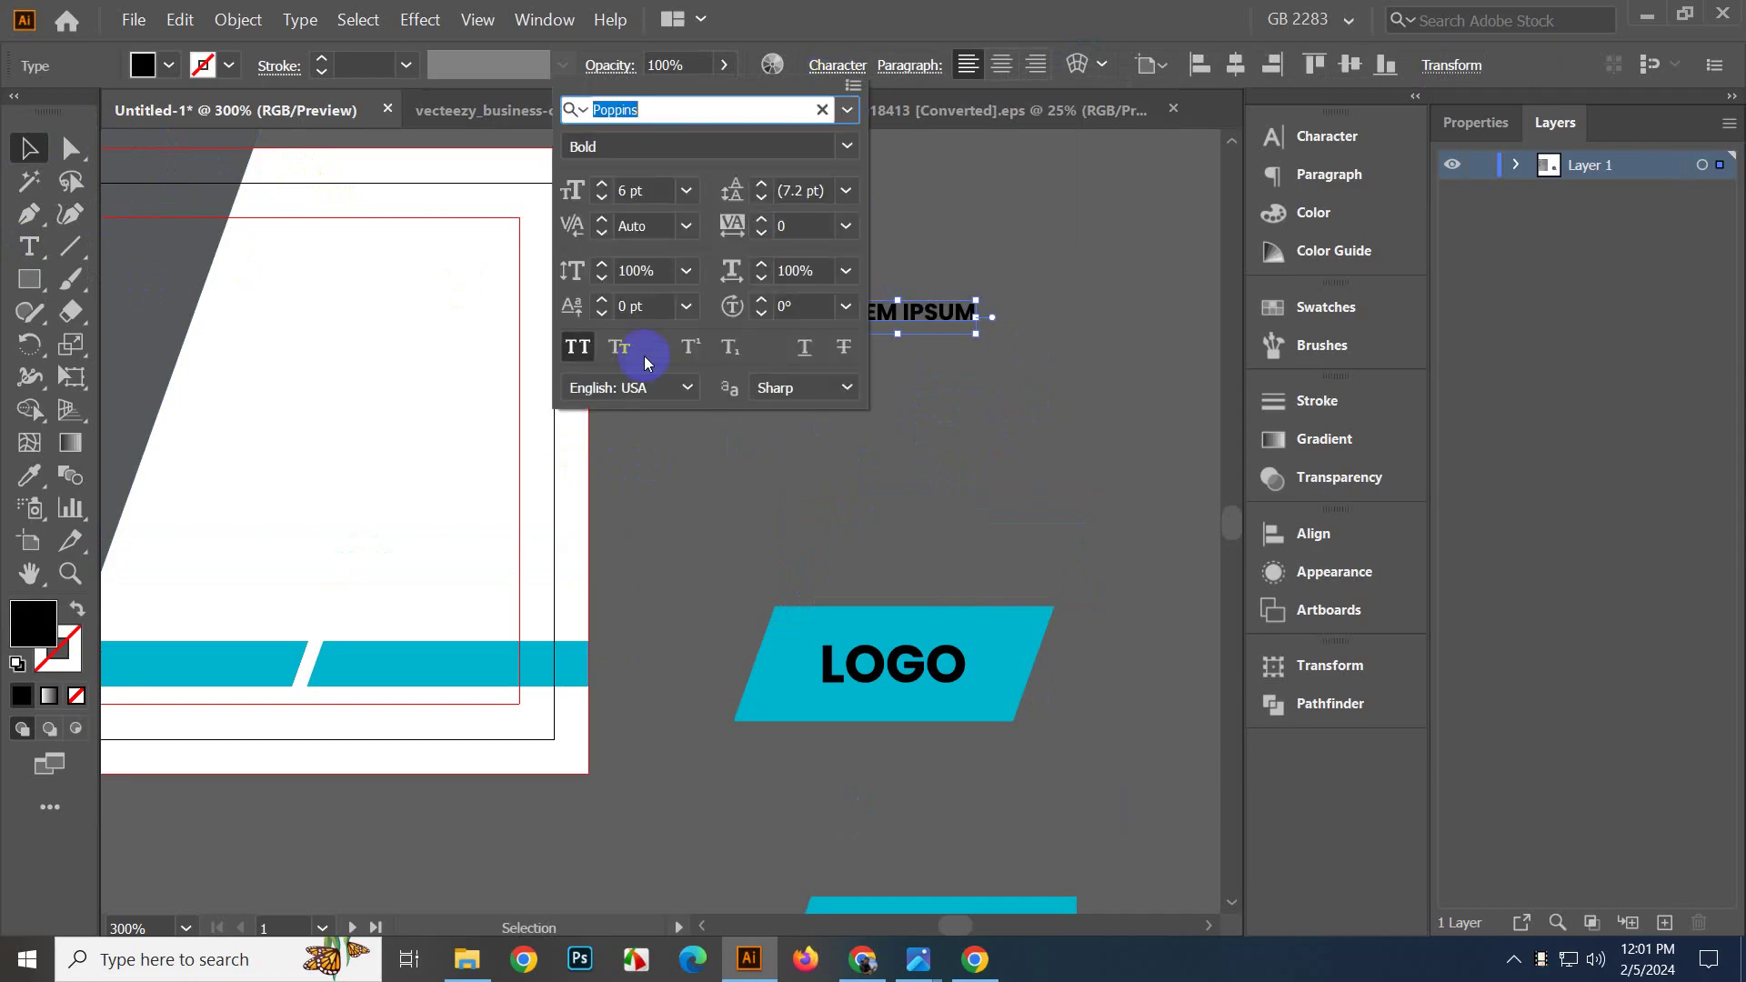
click(845, 147)
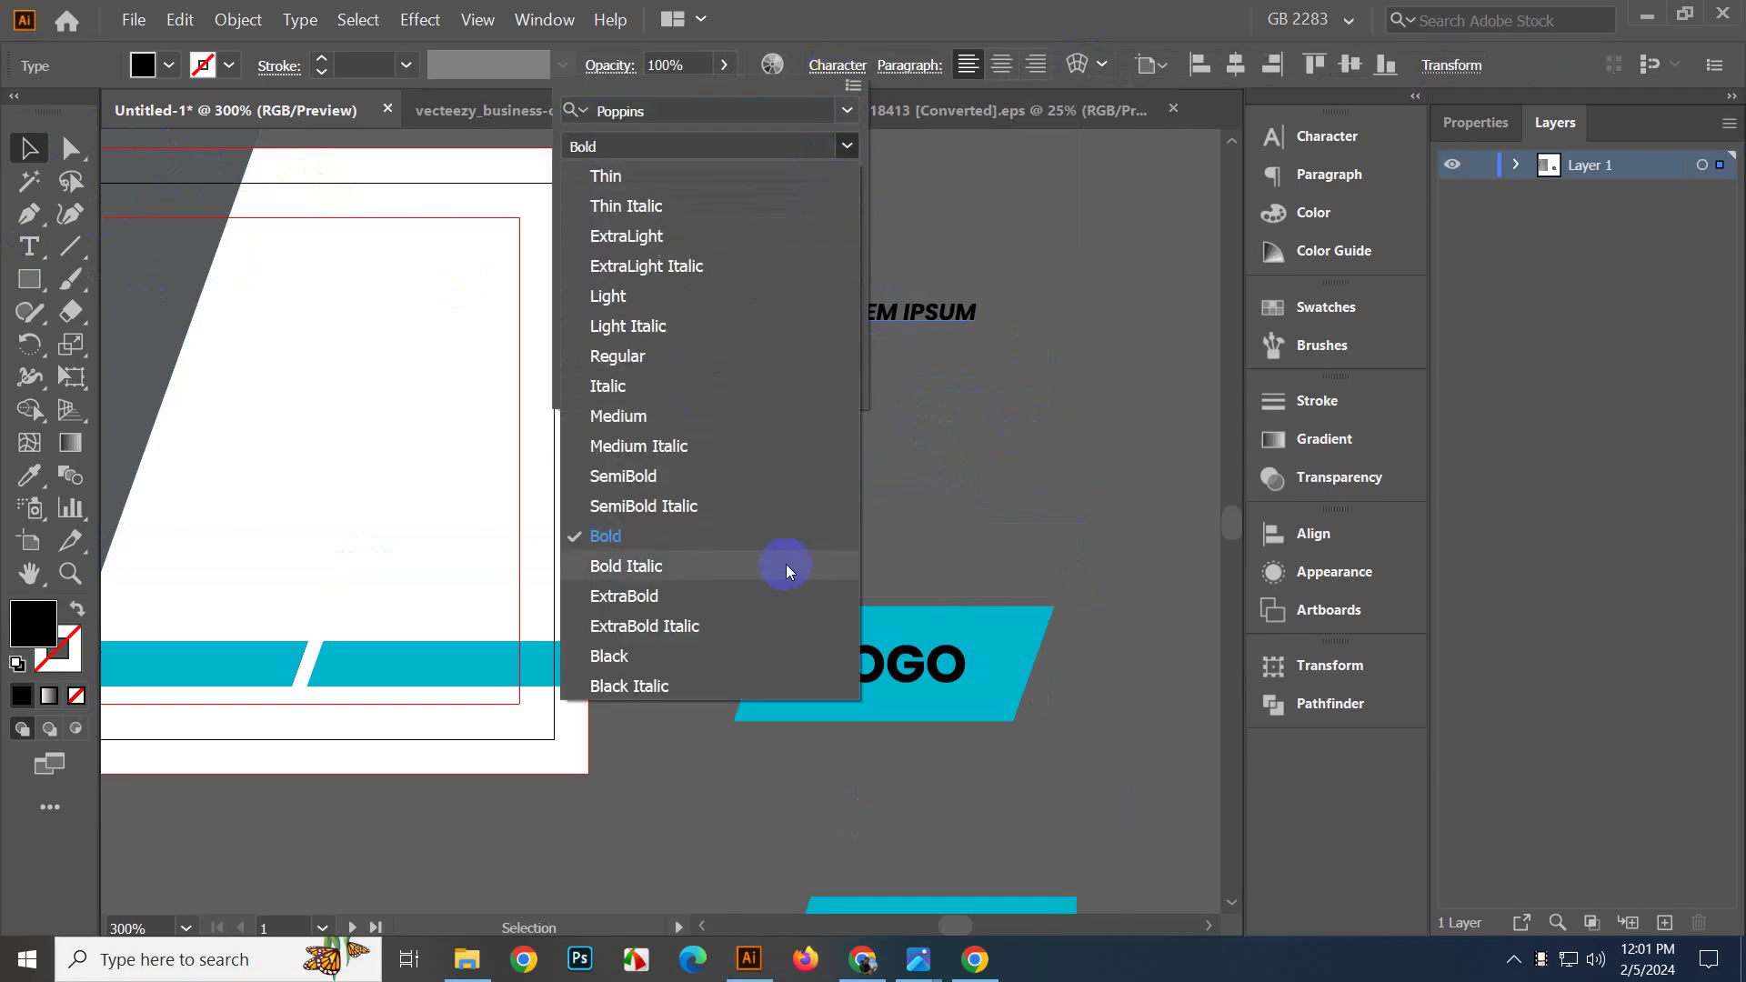
click(944, 214)
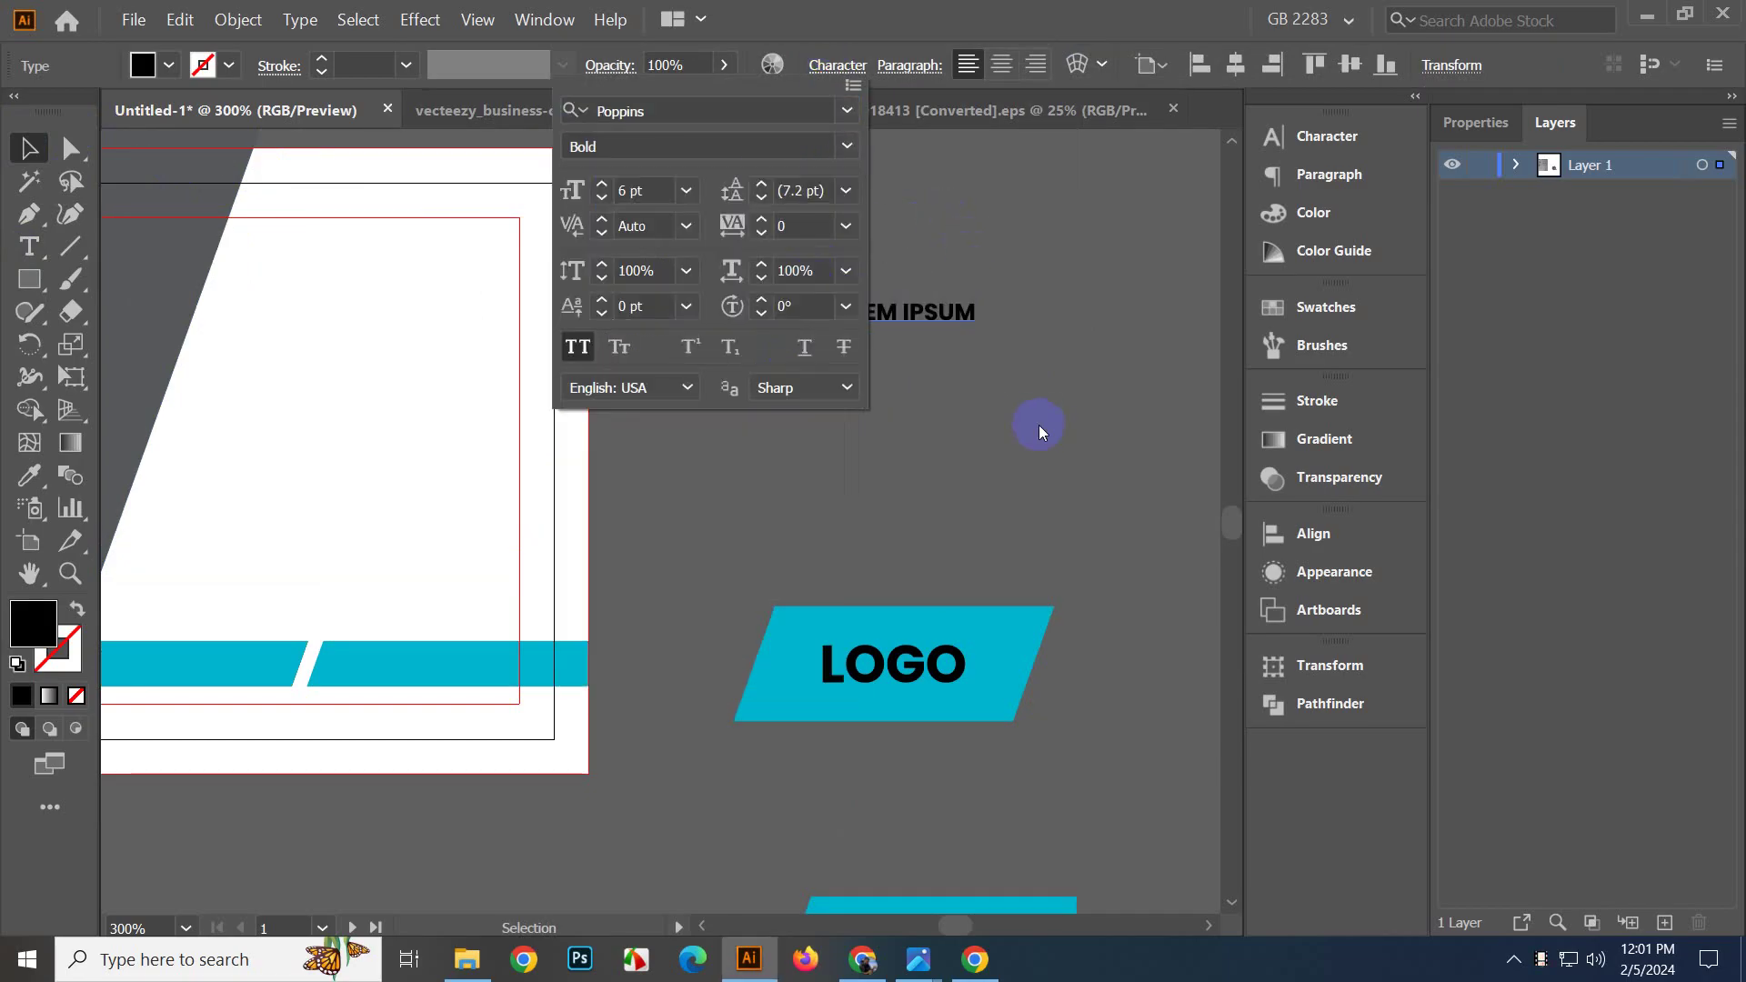
click(1038, 424)
click(960, 406)
Delete the "LOREM IPSUM" text line above the cyan logo parallelogram.
drag(818, 202, 945, 338)
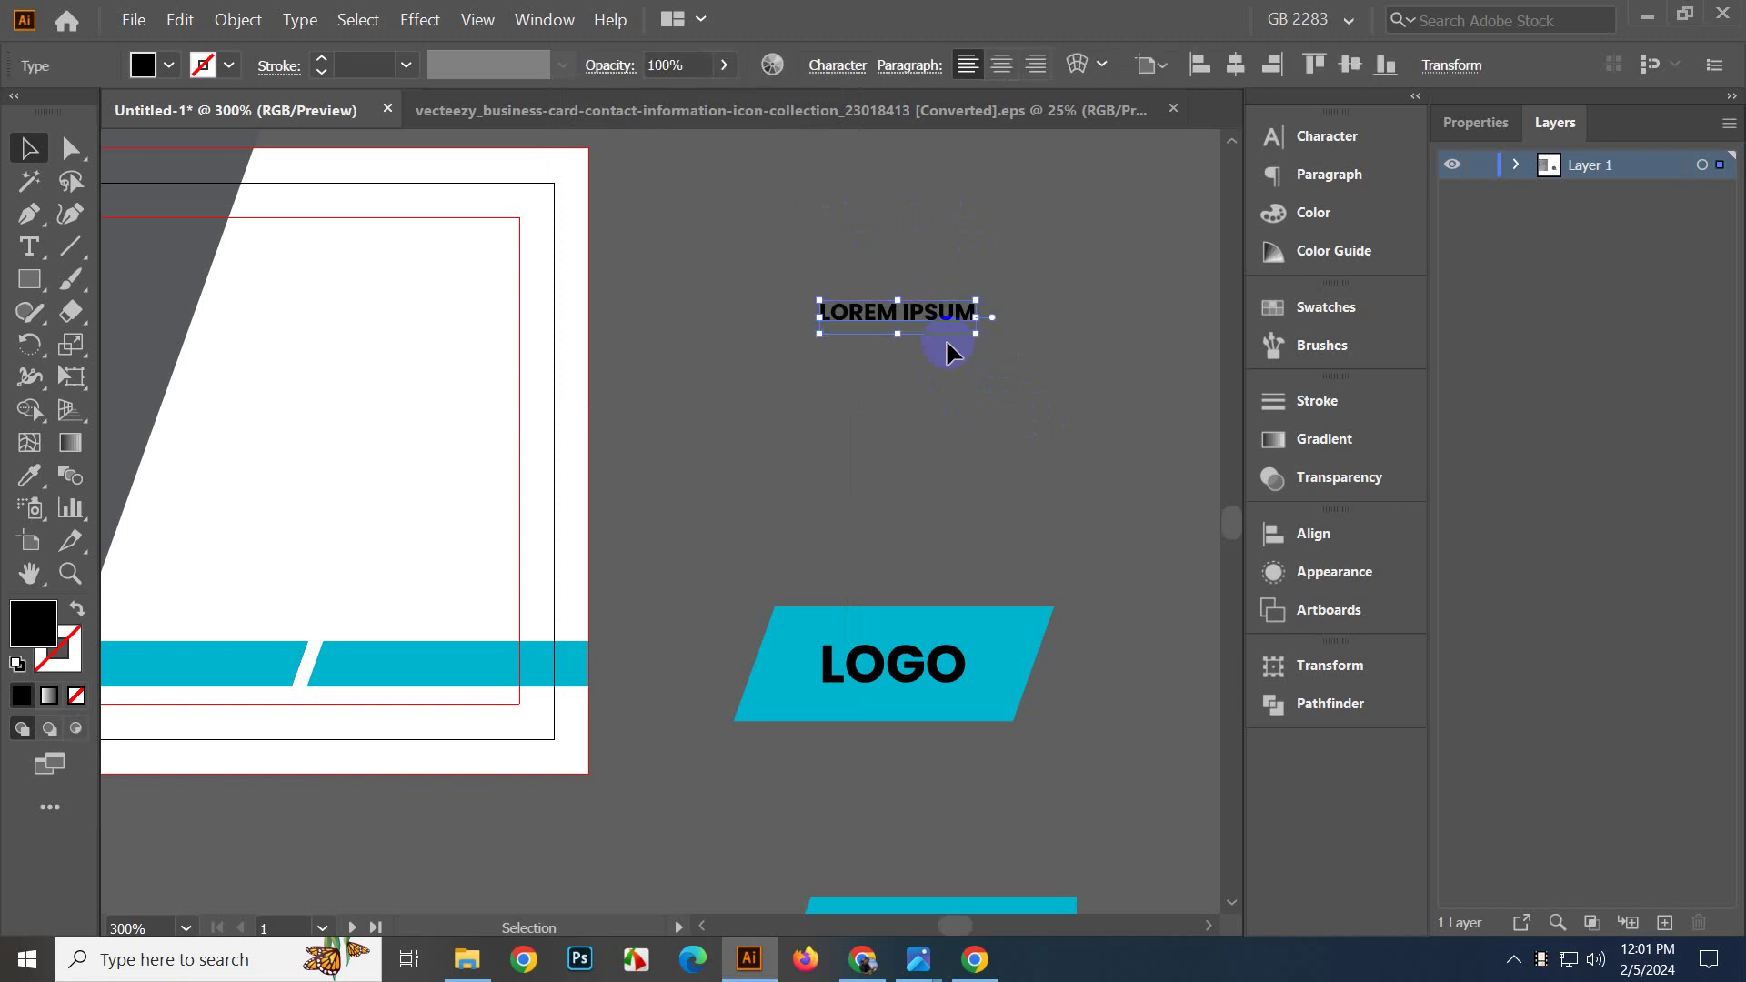
key(Delete)
Try enlarging the LOGO lettering about its centre on the cyan parallelogram, and undo the resize.
scroll(982, 542, down, 2)
drag(971, 702, 959, 636)
click(936, 599)
drag(751, 415, 891, 656)
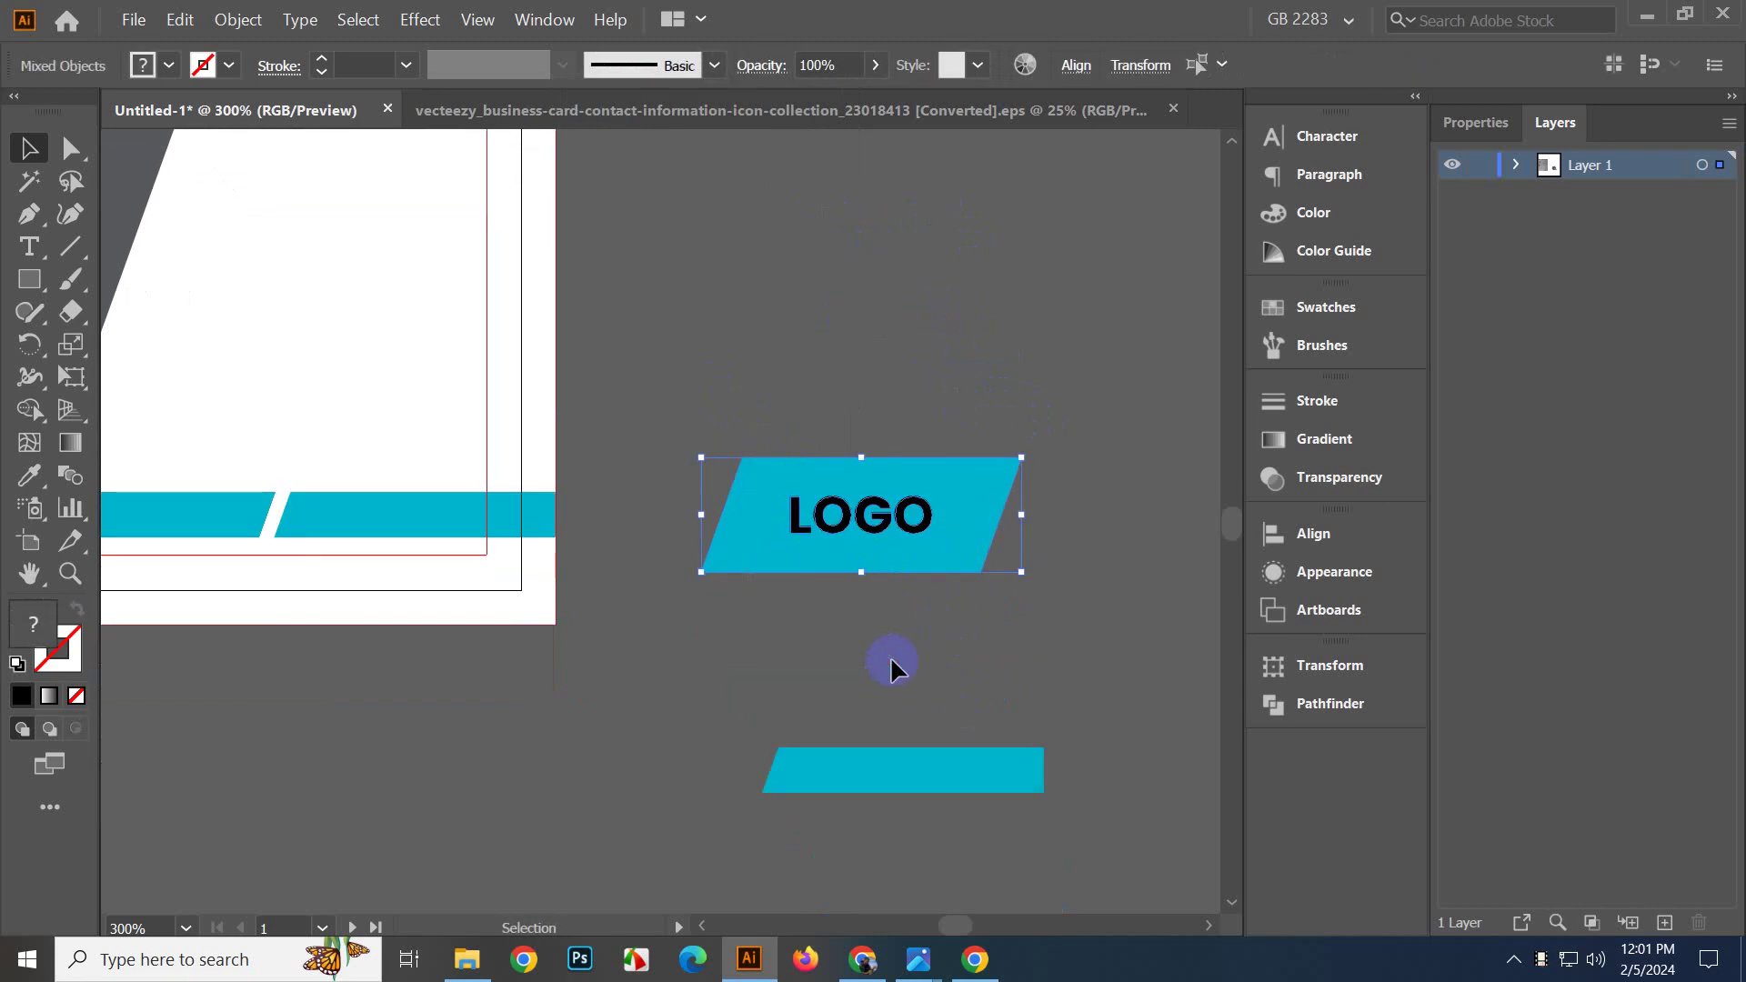
click(893, 598)
click(878, 541)
scroll(880, 544, up, 2)
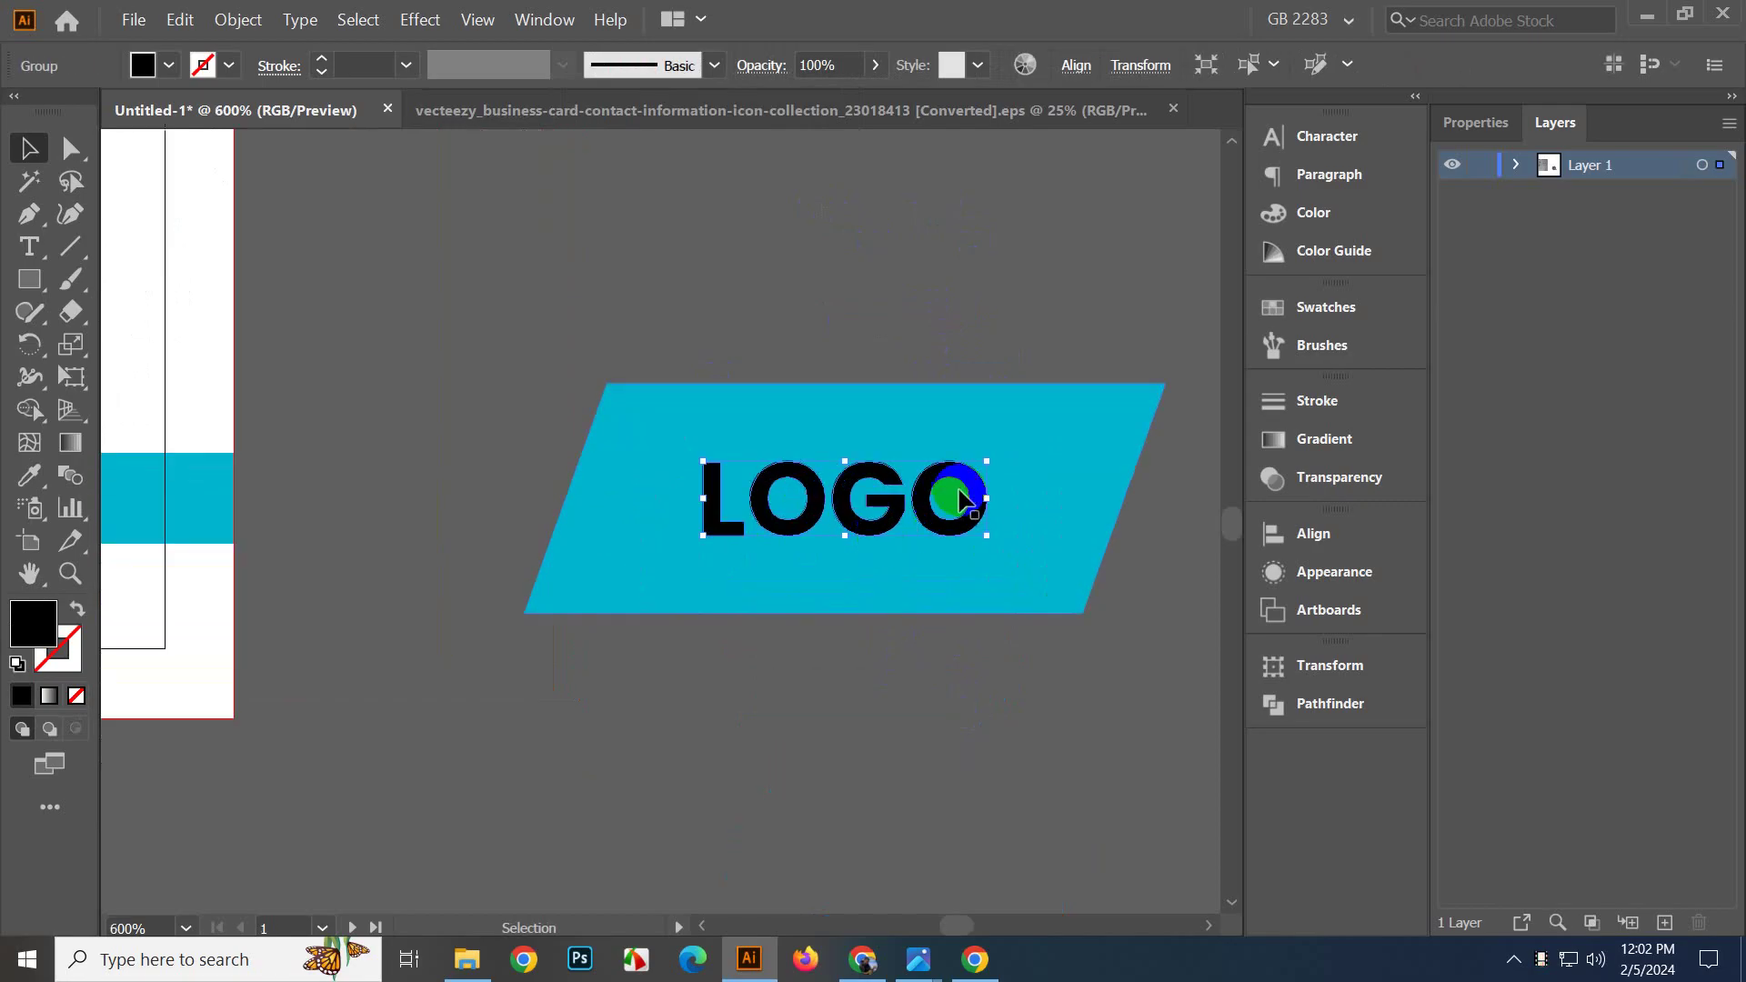
drag(987, 503, 1021, 519)
click(956, 659)
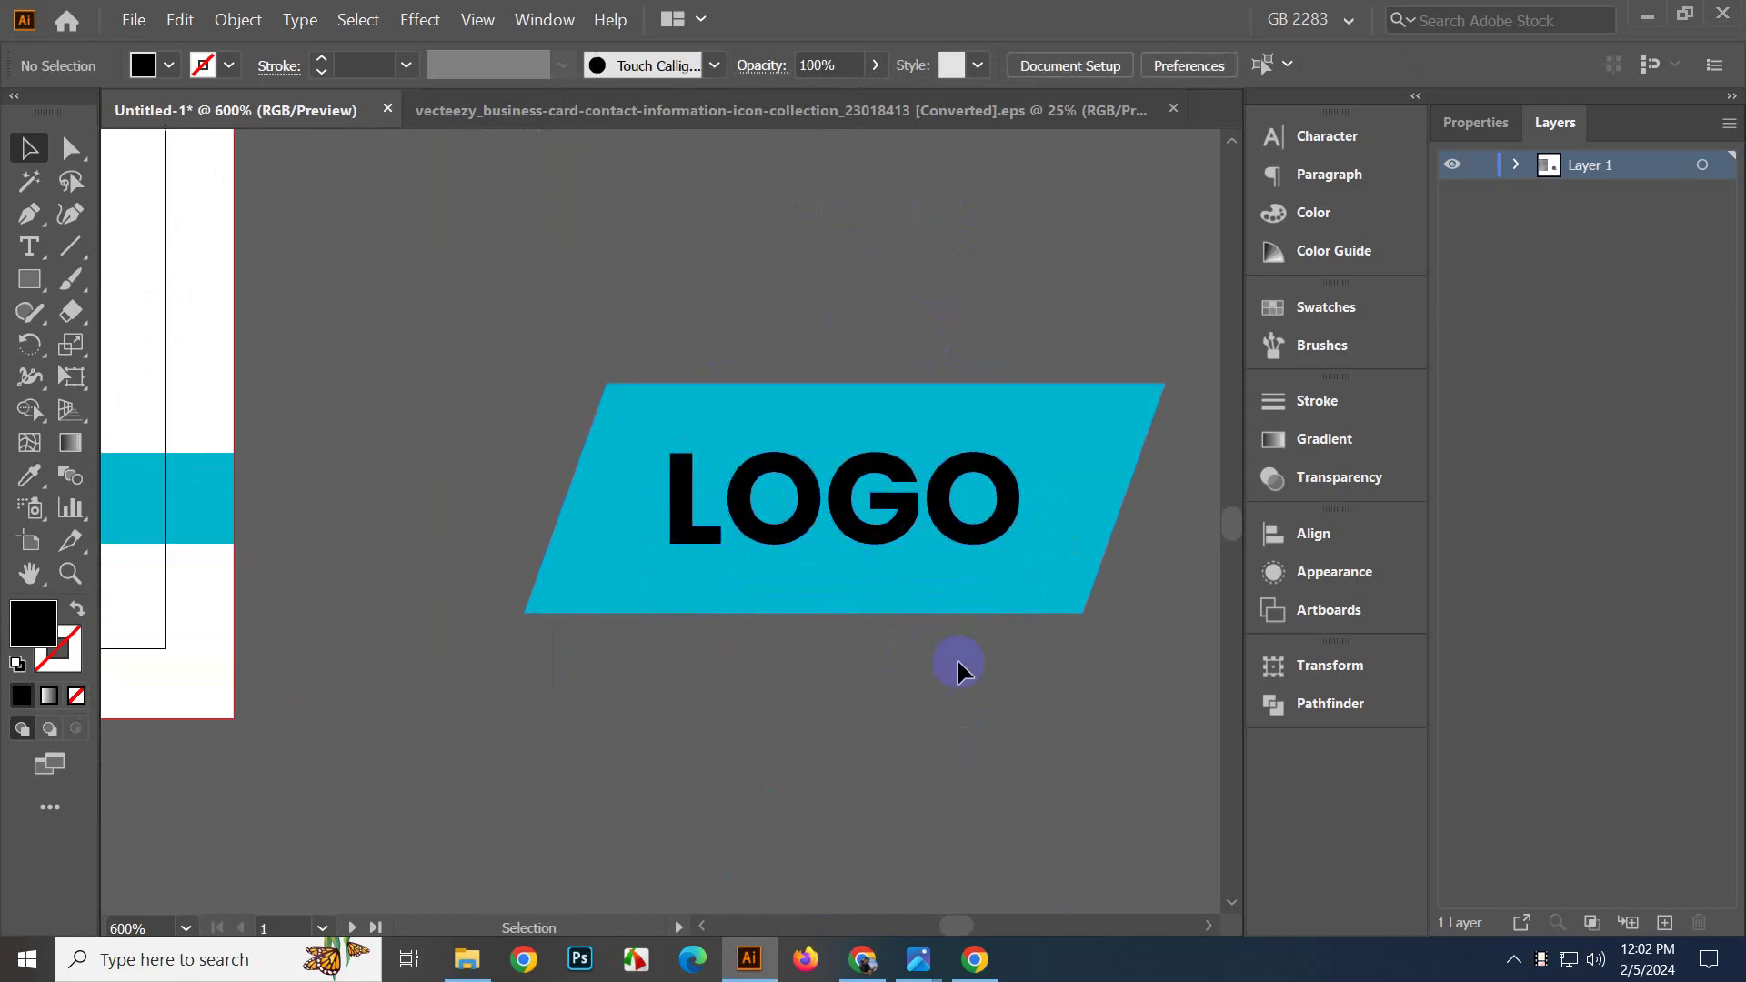
key(ctrl+z)
Enlarge the LOGO lettering slightly and proportionally about its centre, keeping it inside the cyan parallelogram.
click(902, 554)
click(954, 533)
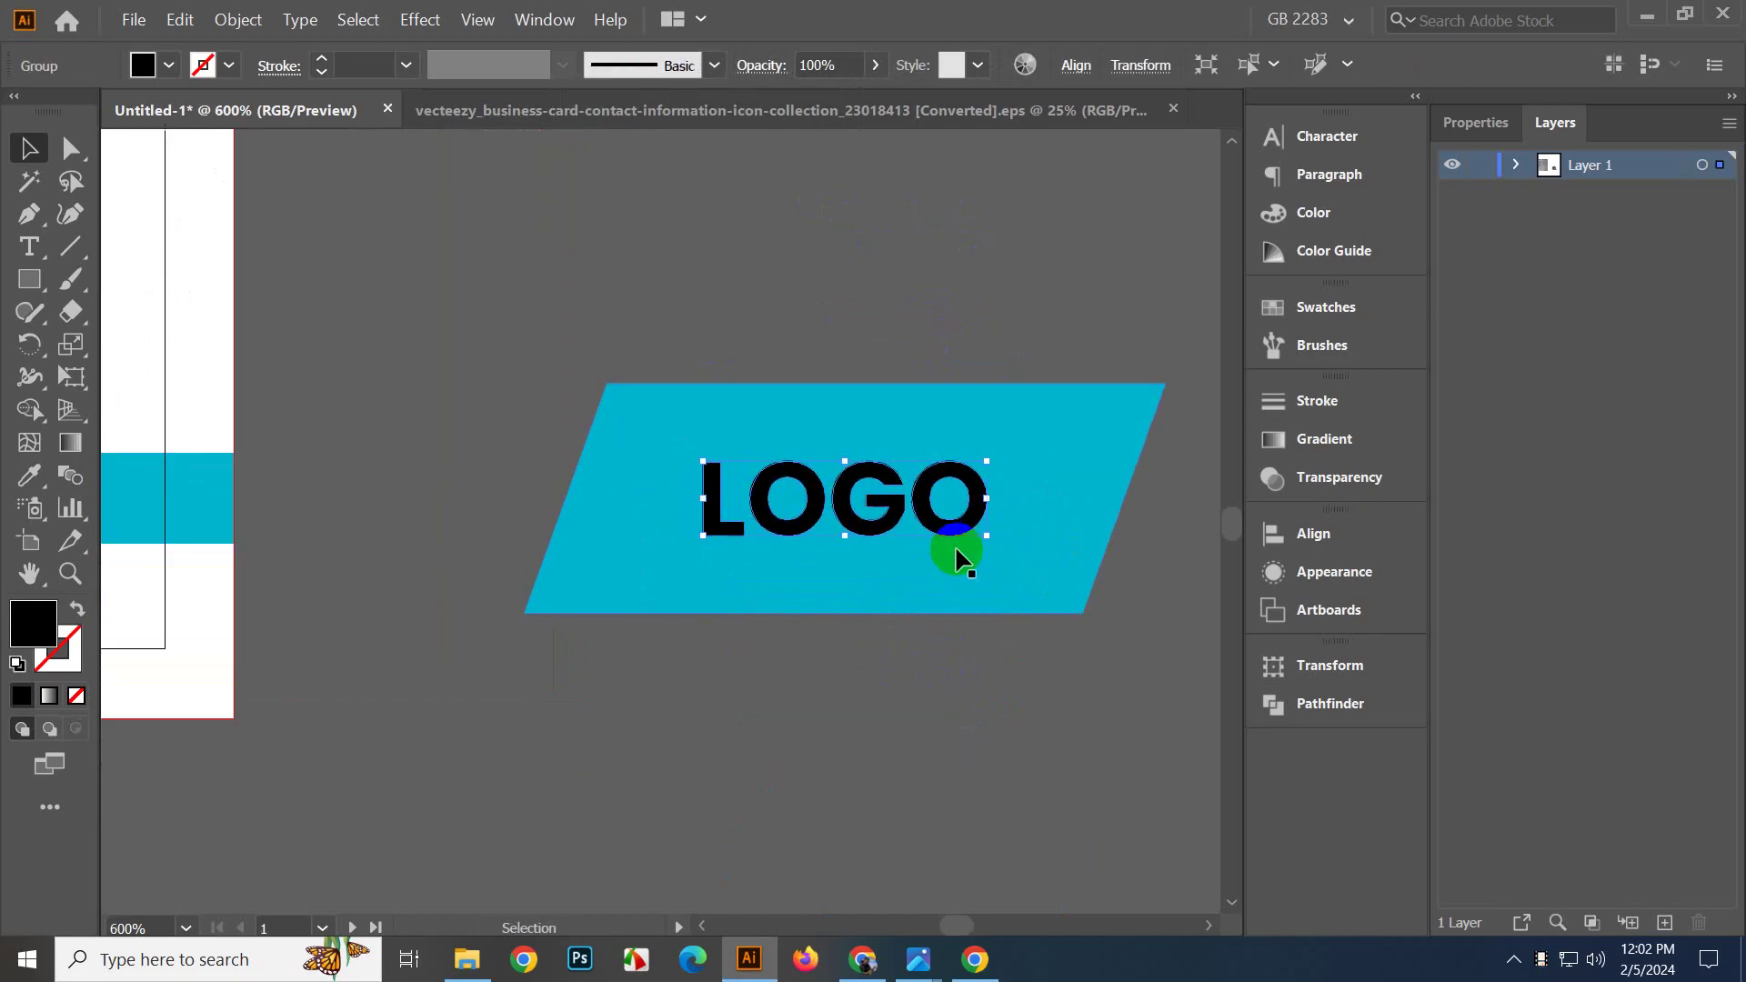
drag(993, 497, 982, 549)
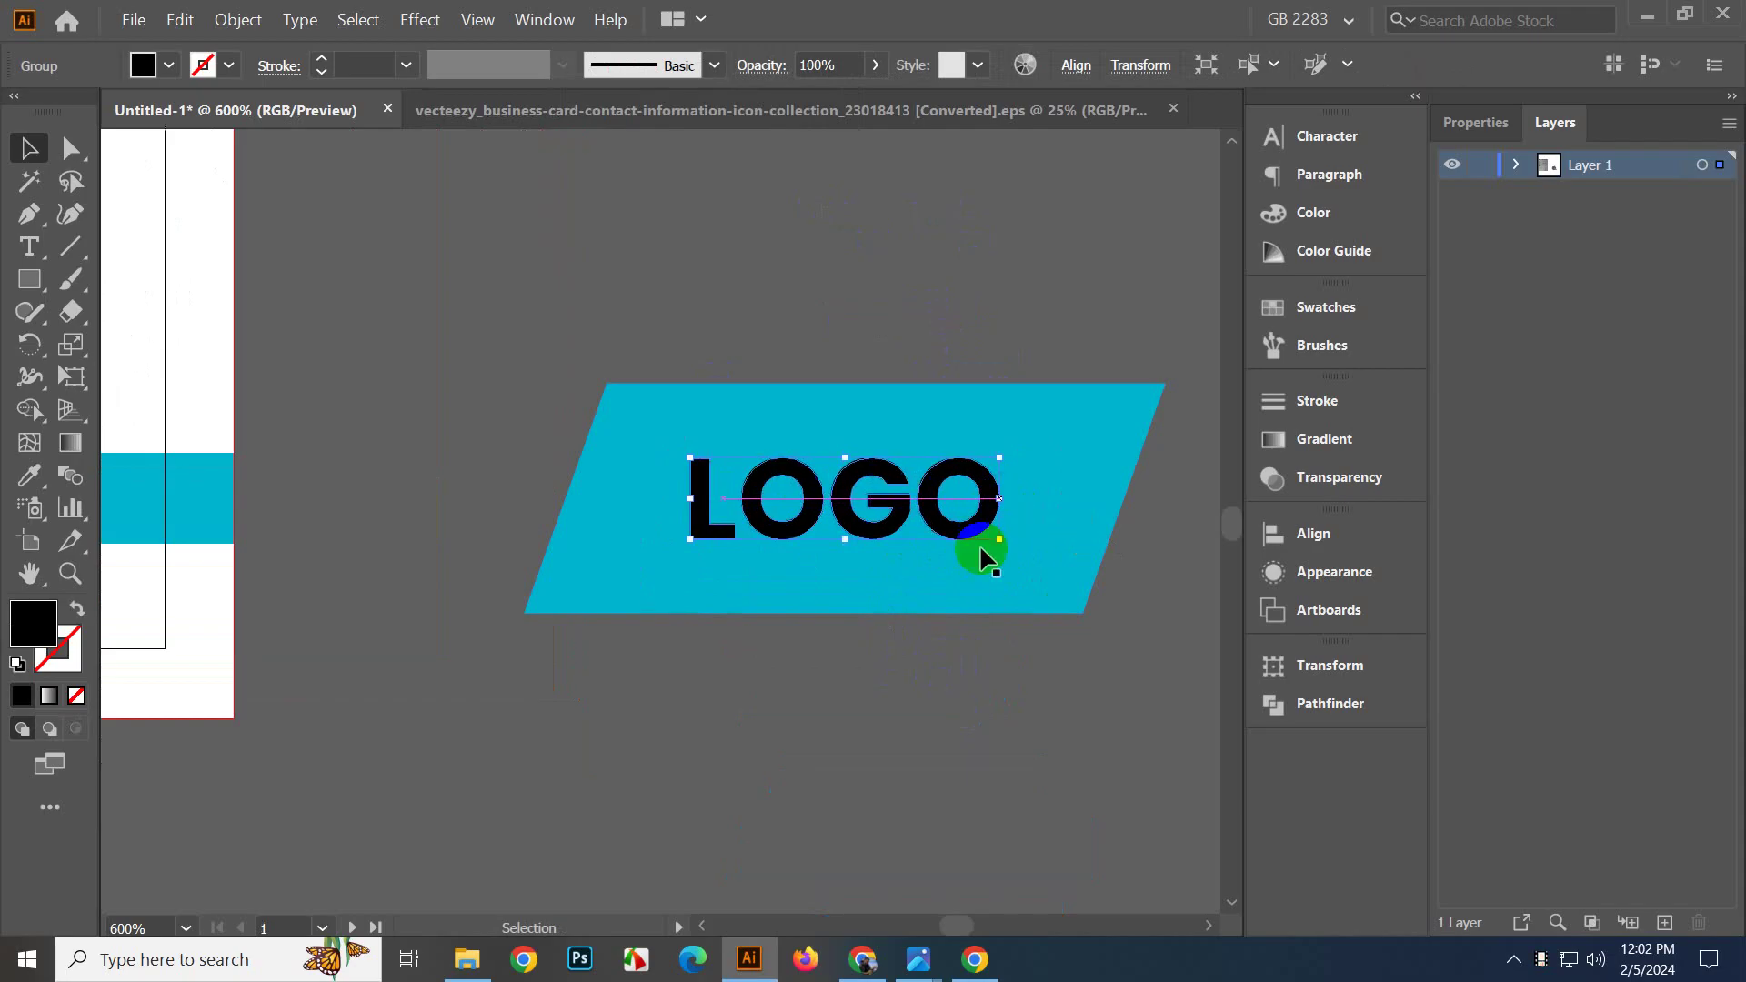
click(891, 604)
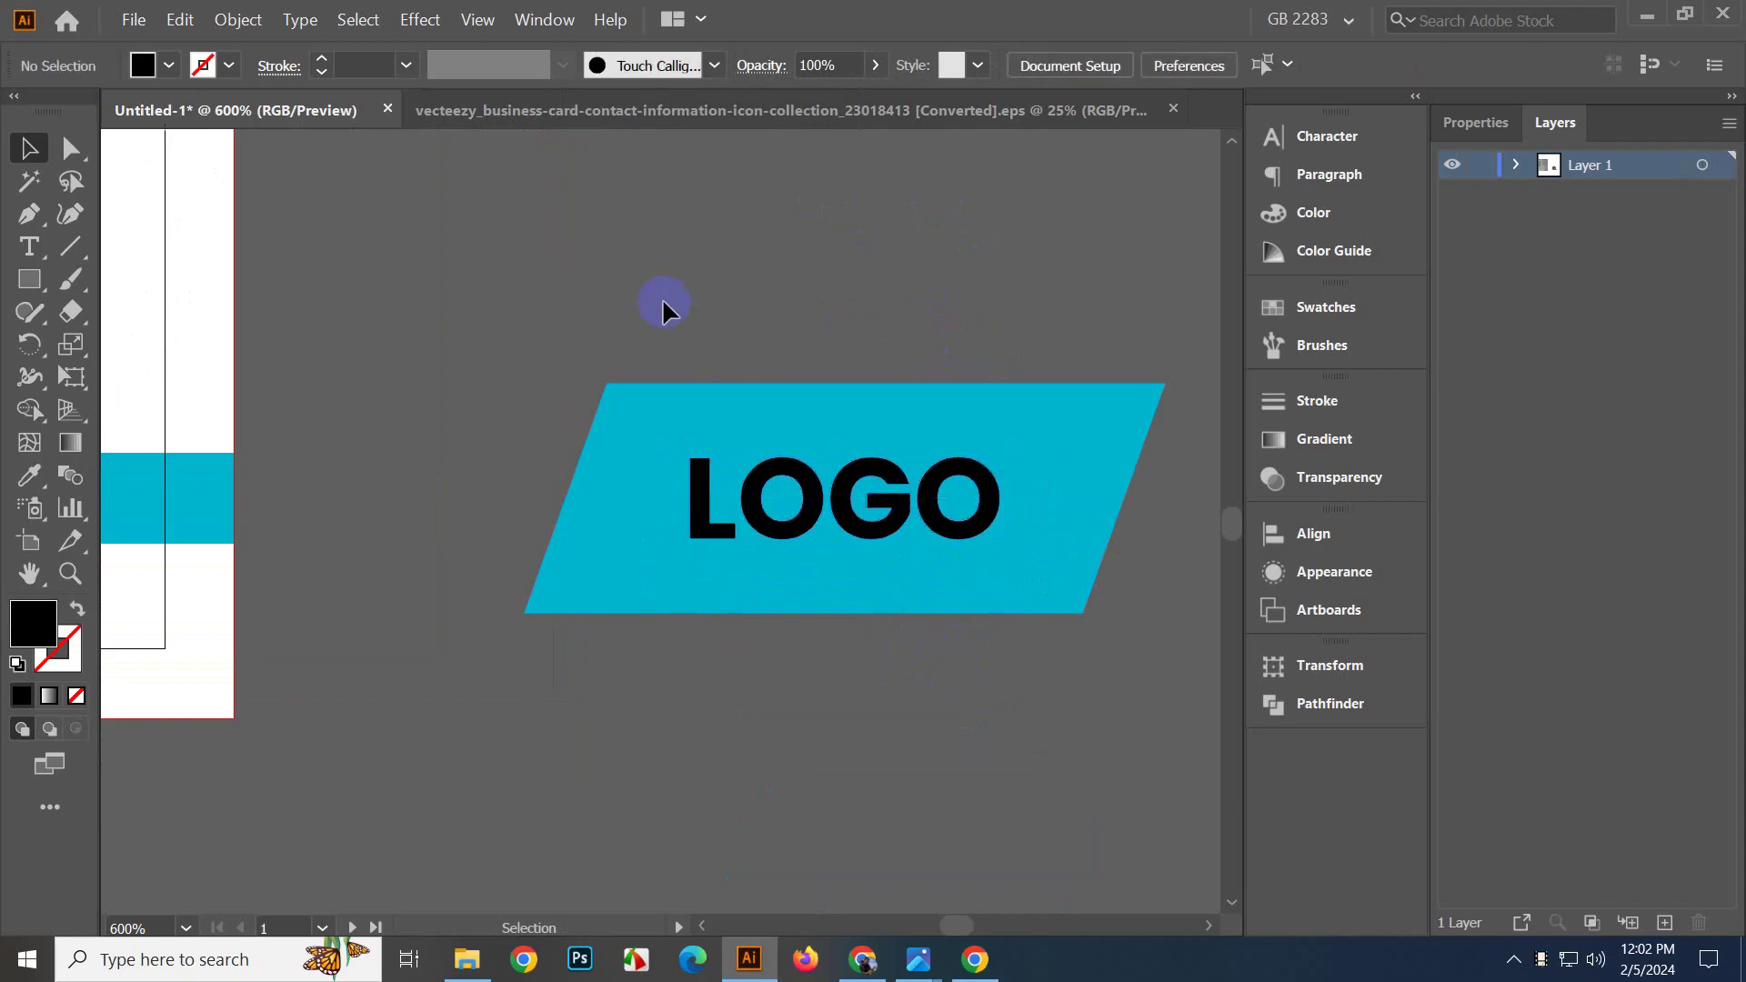
Examine the logo area in the hand-drawn sketch and compare it with the card layout.
scroll(660, 298, down, 6)
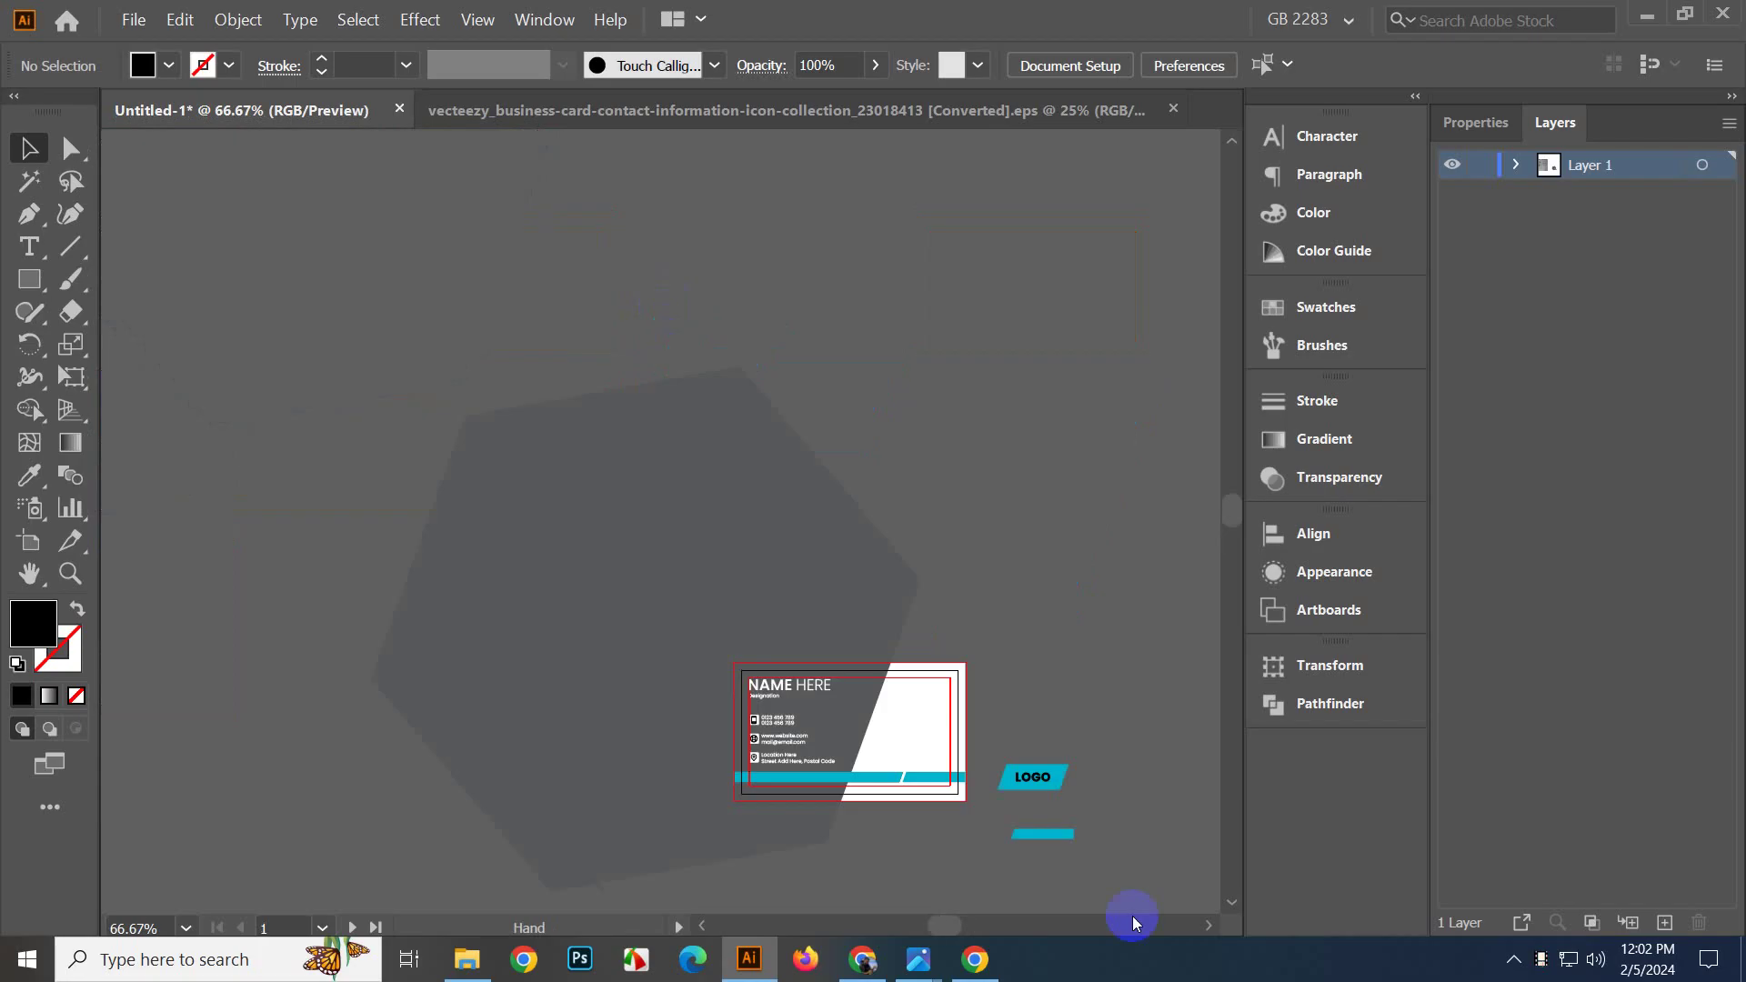
scroll(774, 691, down, 3)
scroll(499, 542, up, 1)
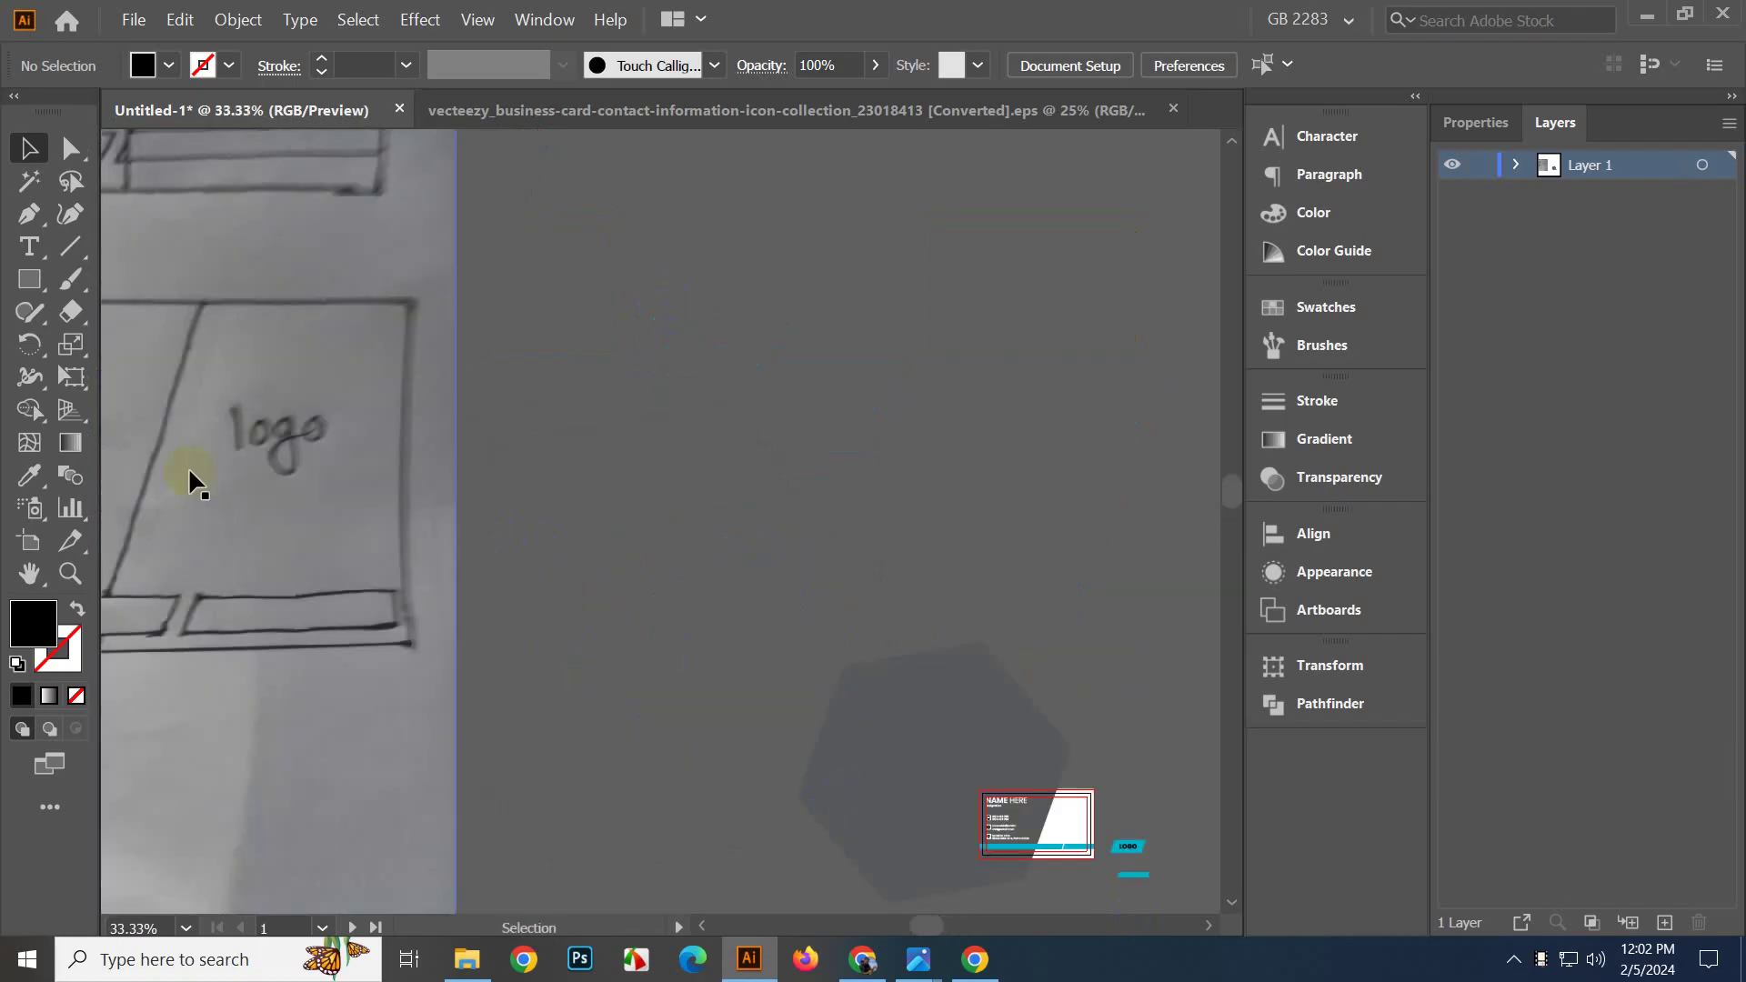
scroll(510, 427, down, 1)
scroll(510, 427, down, 1)
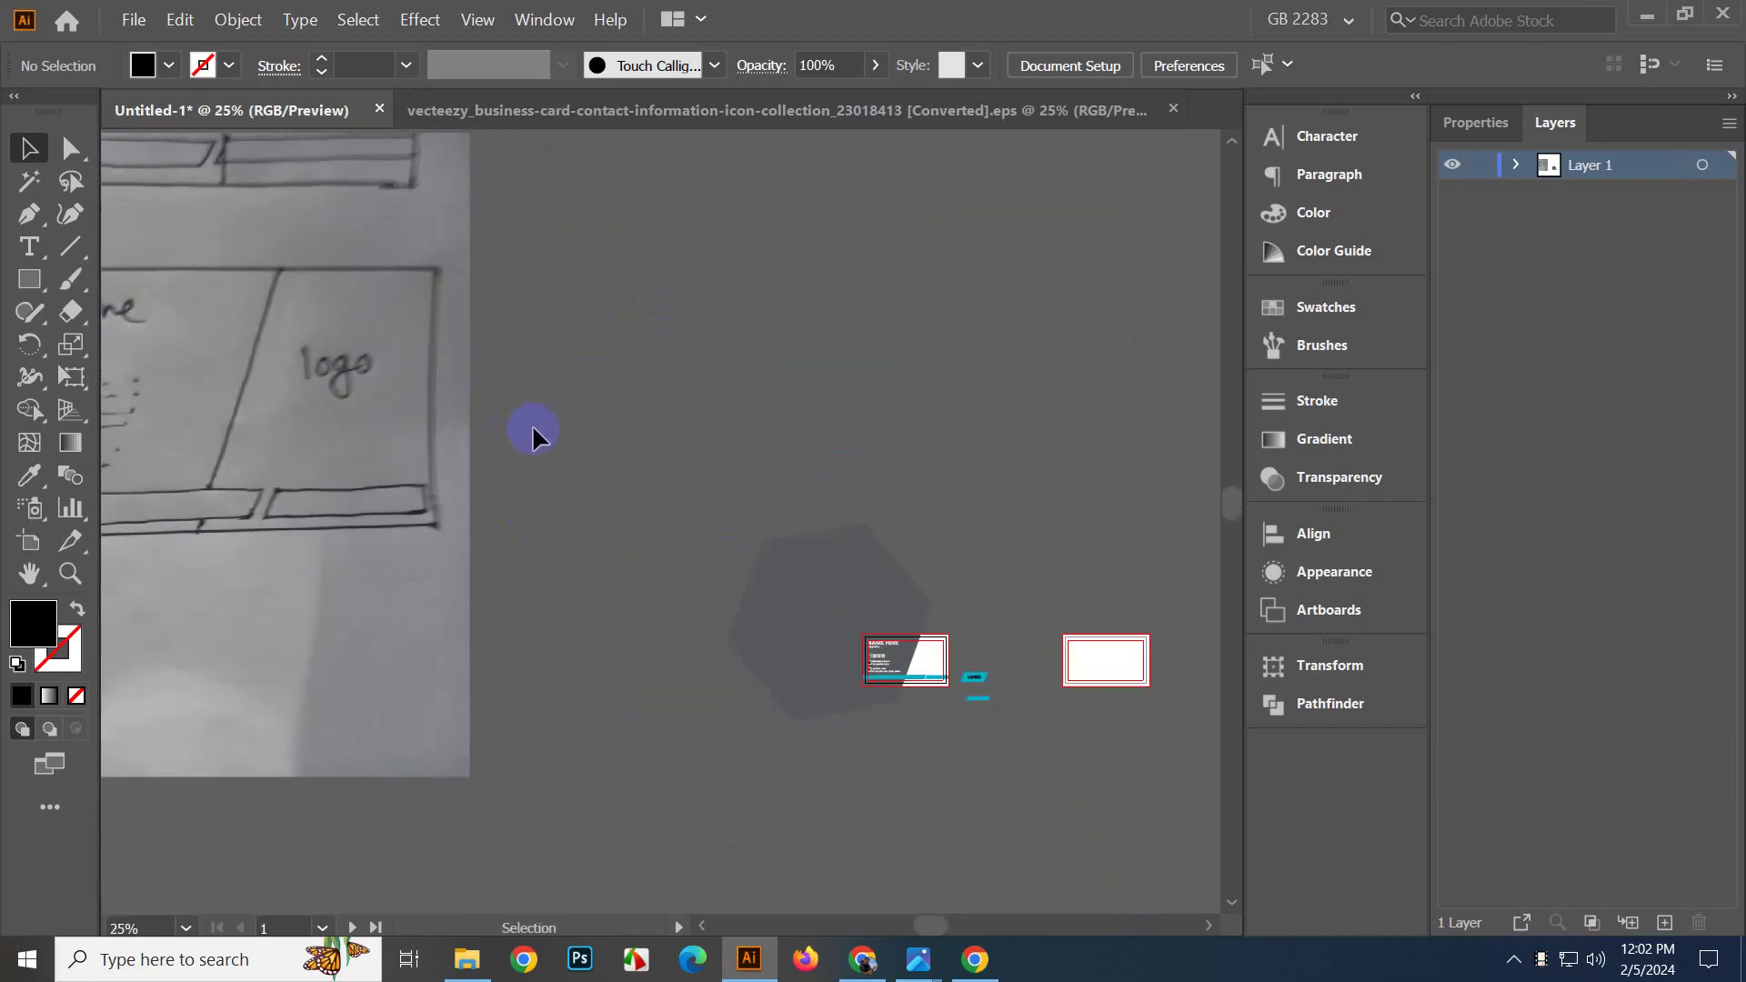
scroll(933, 756, up, 1)
scroll(1002, 766, up, 1)
scroll(1004, 766, up, 2)
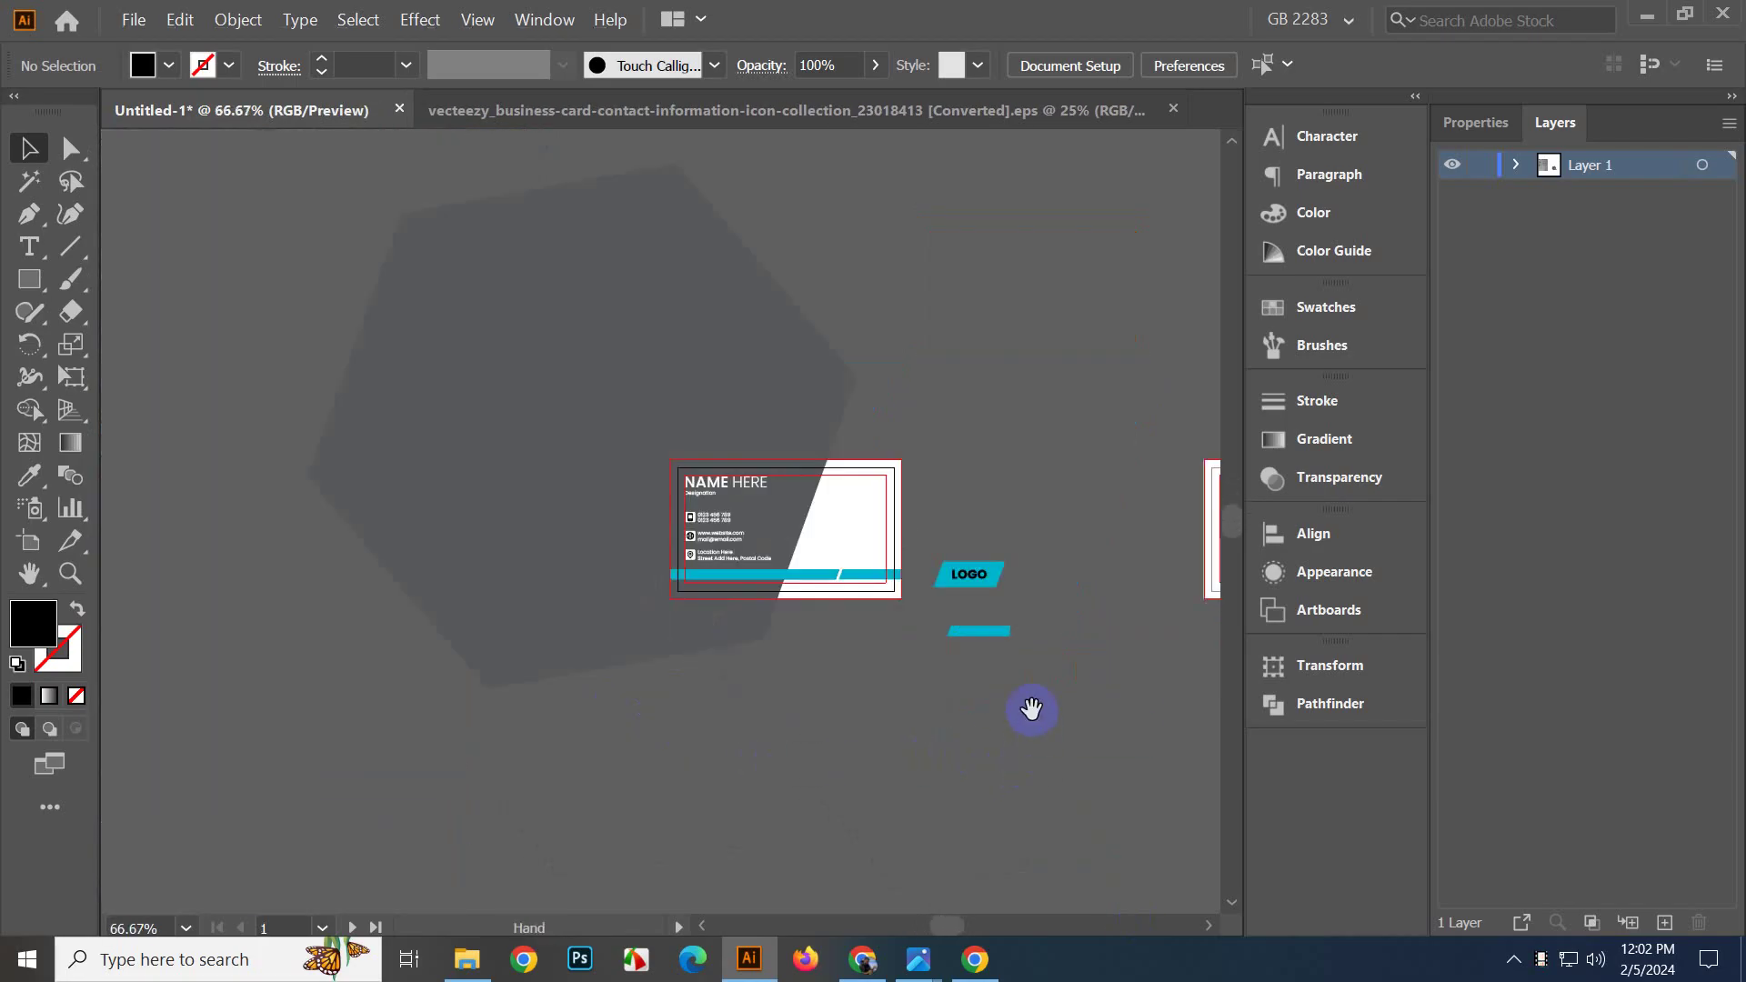
drag(1029, 709, 968, 783)
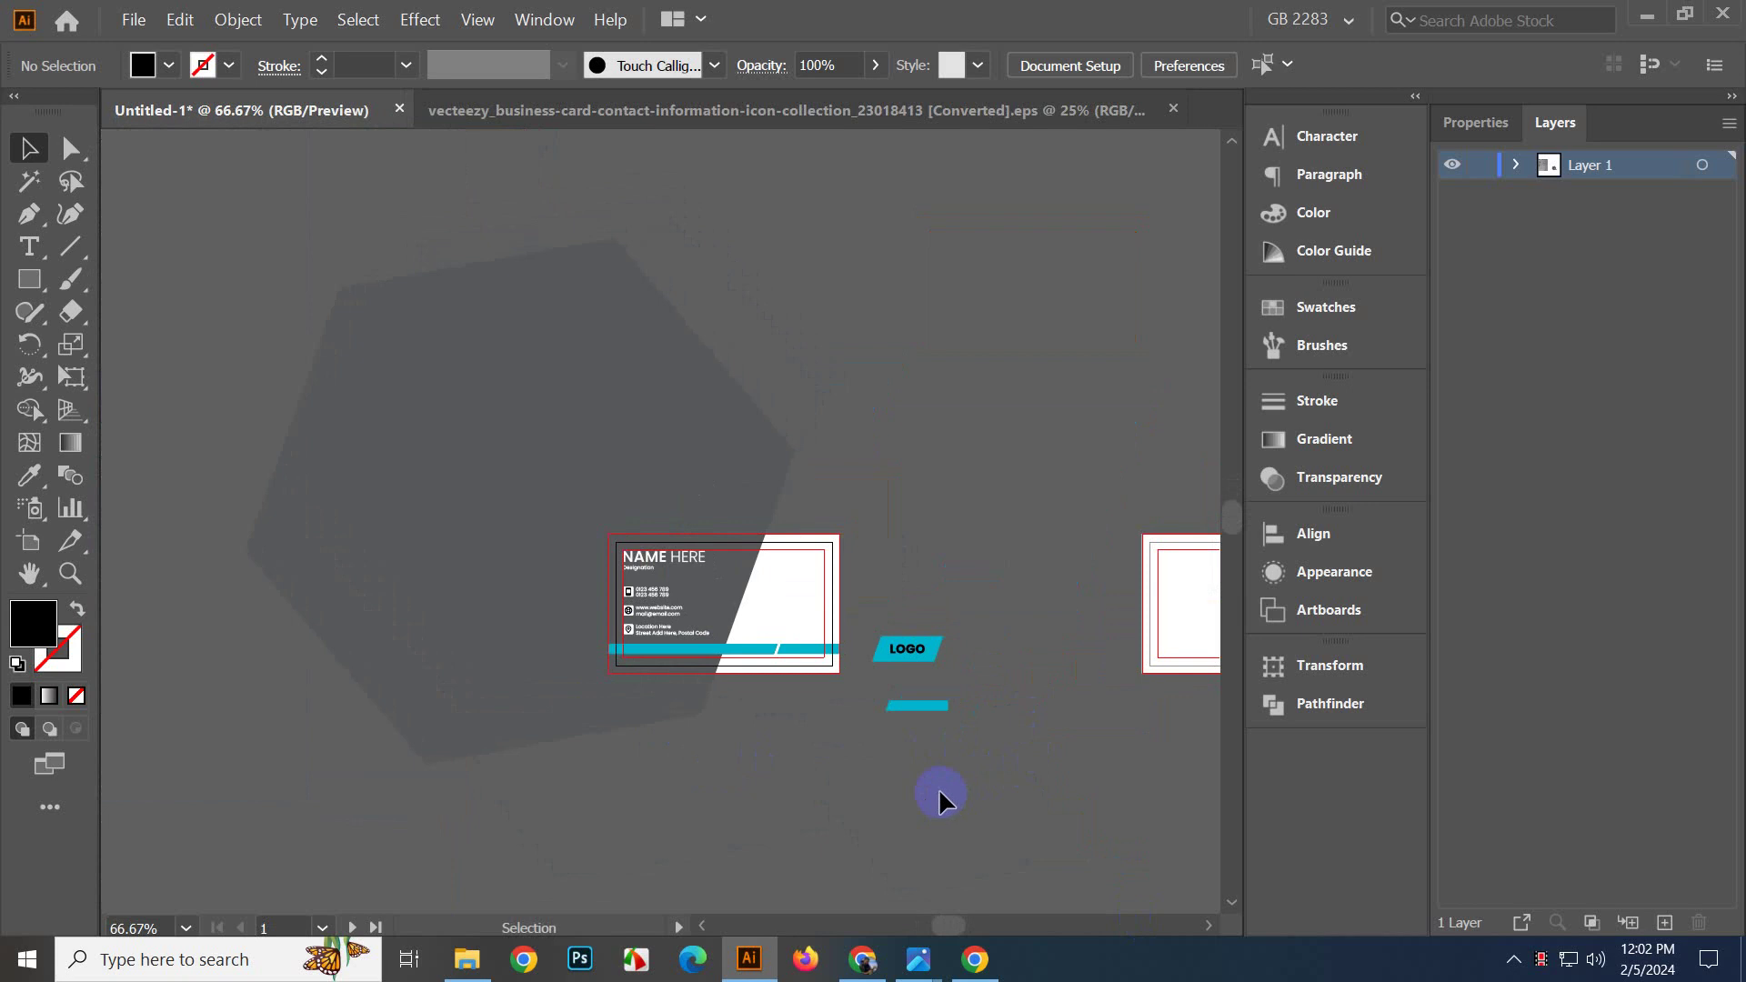
Cut the LOGO lettering out of the cyan parallelogram with the Pathfinder Minus Front operation.
scroll(938, 791, up, 3)
scroll(830, 837, up, 2)
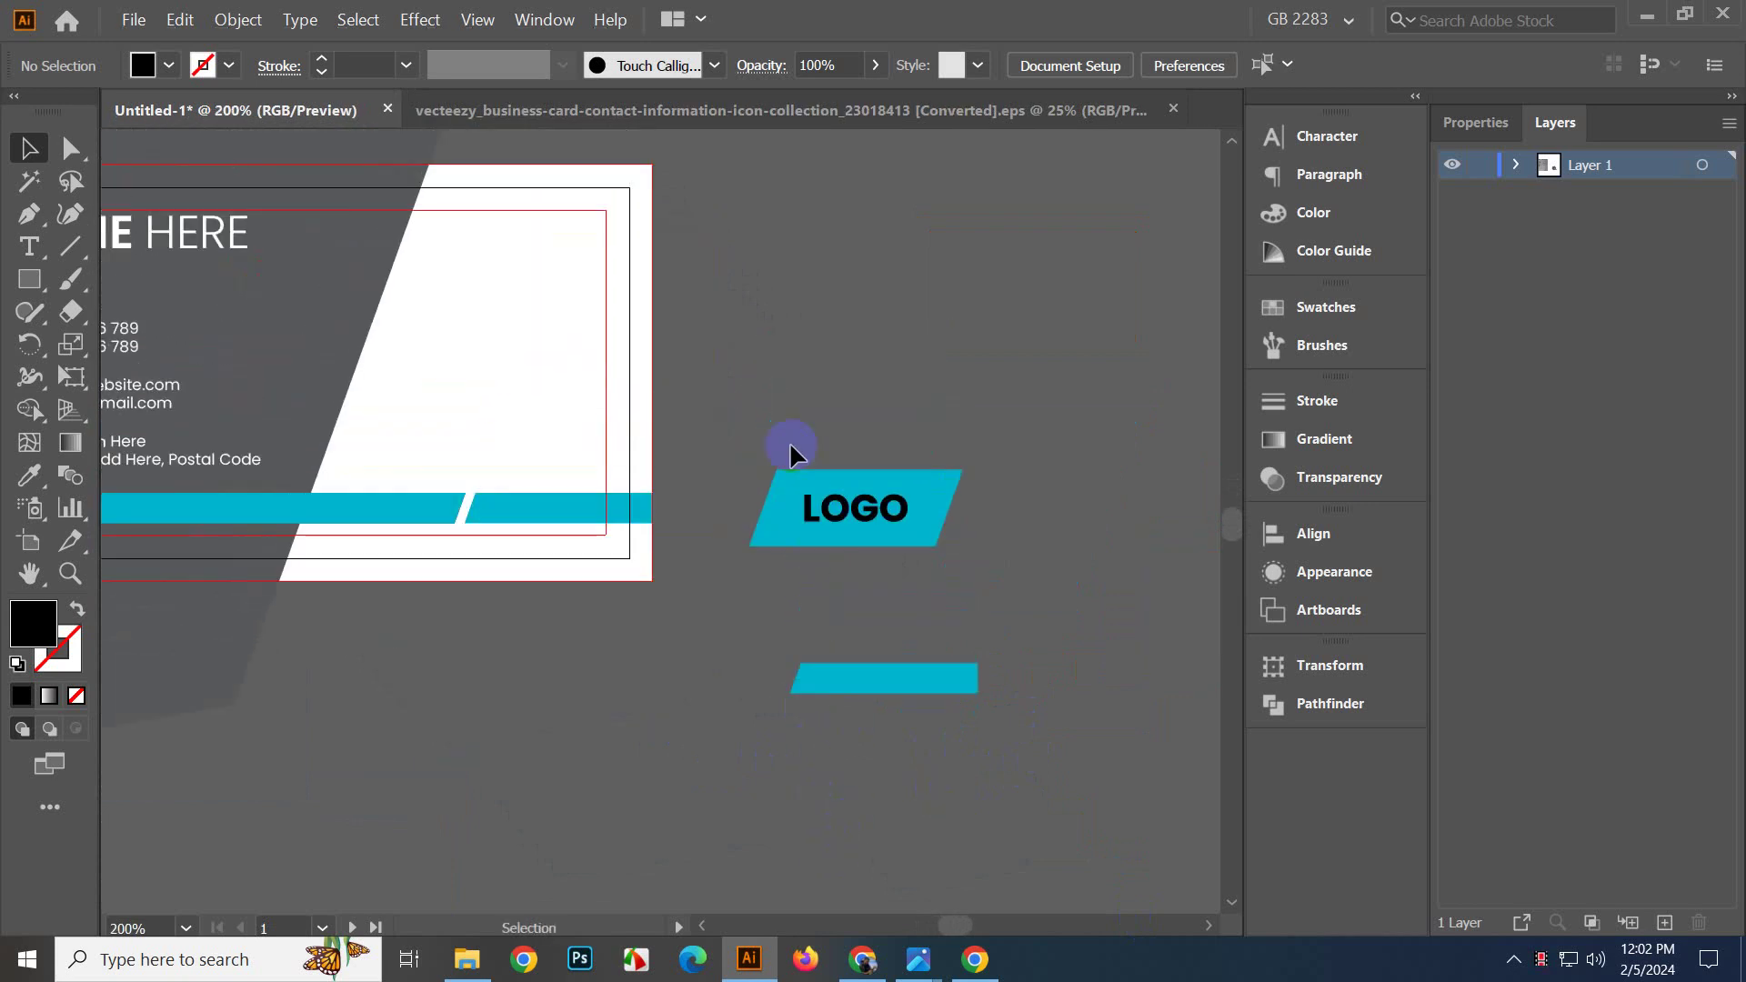
drag(991, 616, 991, 615)
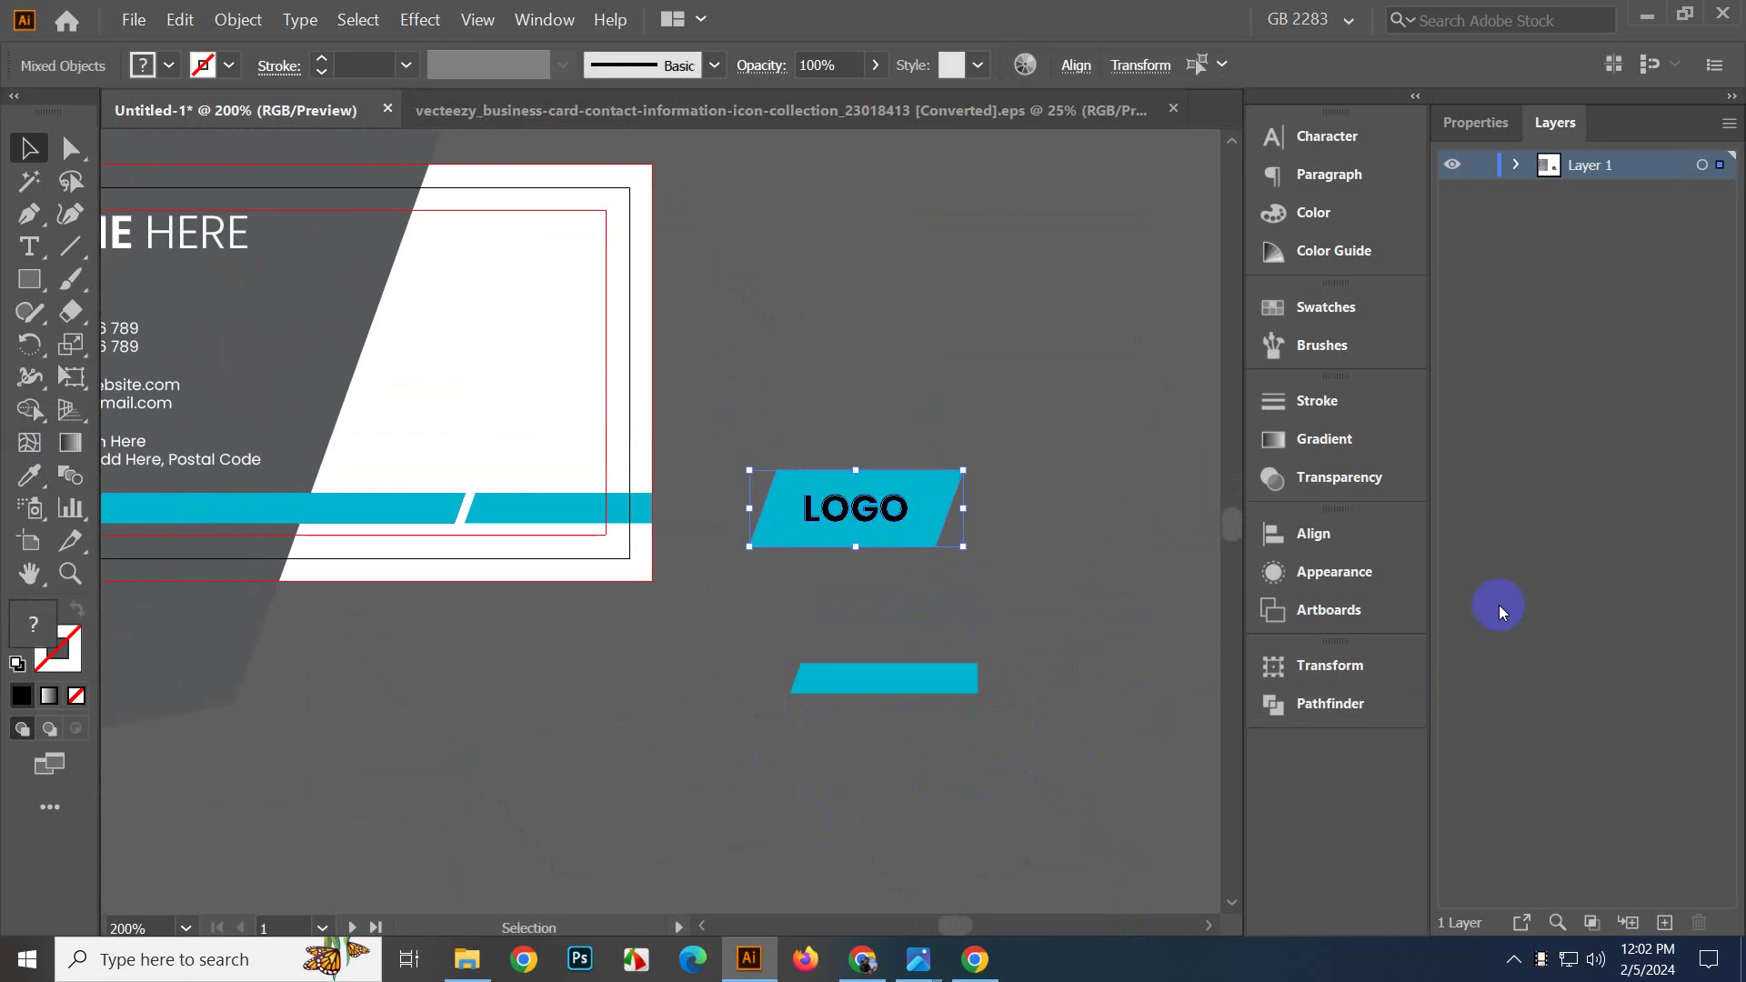
click(1330, 667)
click(1332, 704)
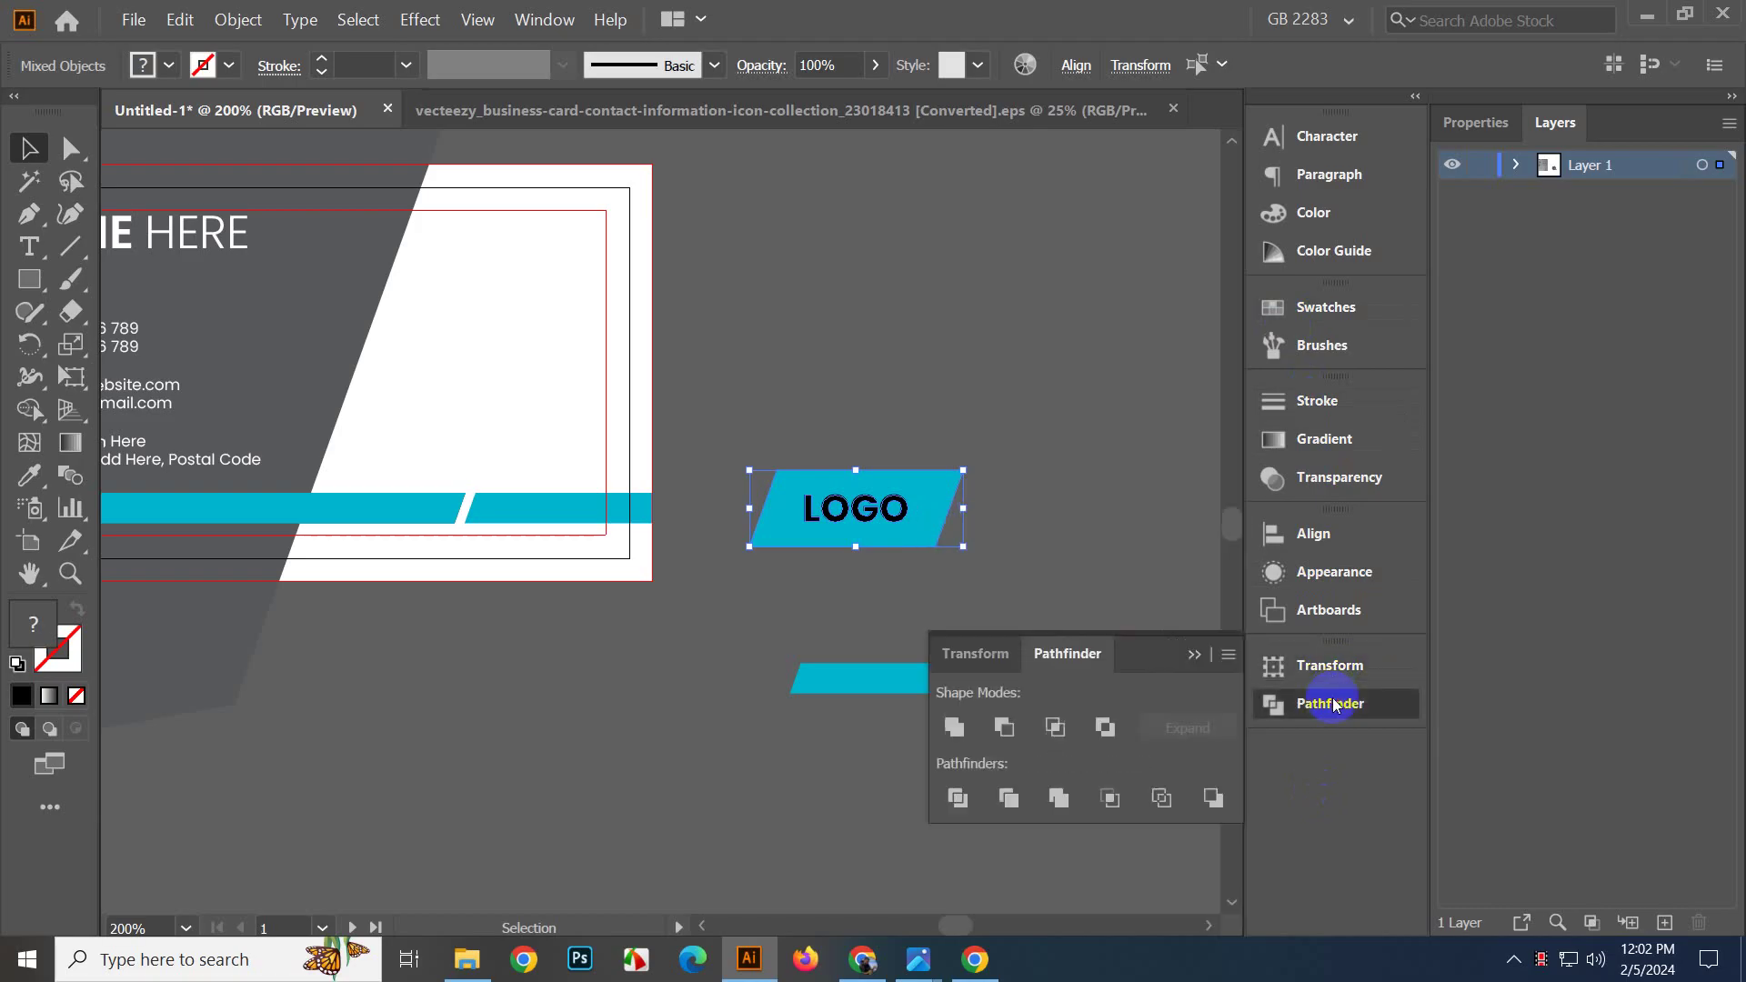
click(1006, 726)
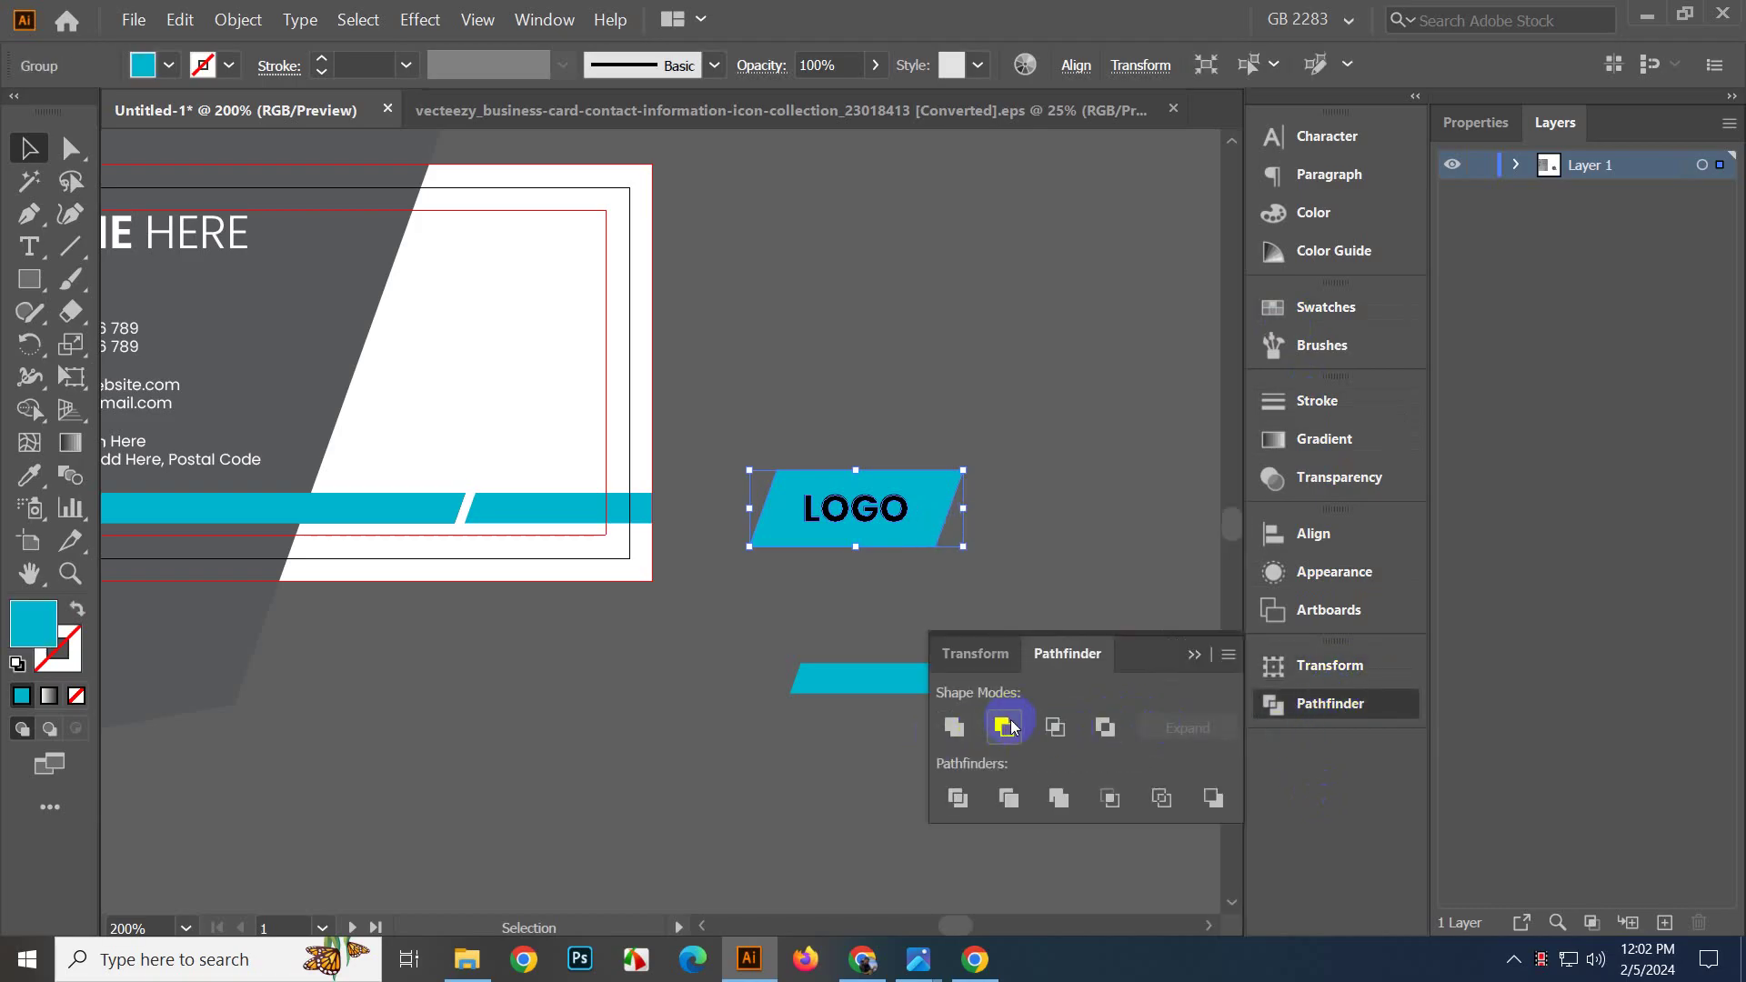
click(1080, 560)
Move the cut-out LOGO badge onto the white area of the card, above the cyan bar.
drag(858, 511, 487, 367)
key(ctrl+equal)
key(ctrl+equal)
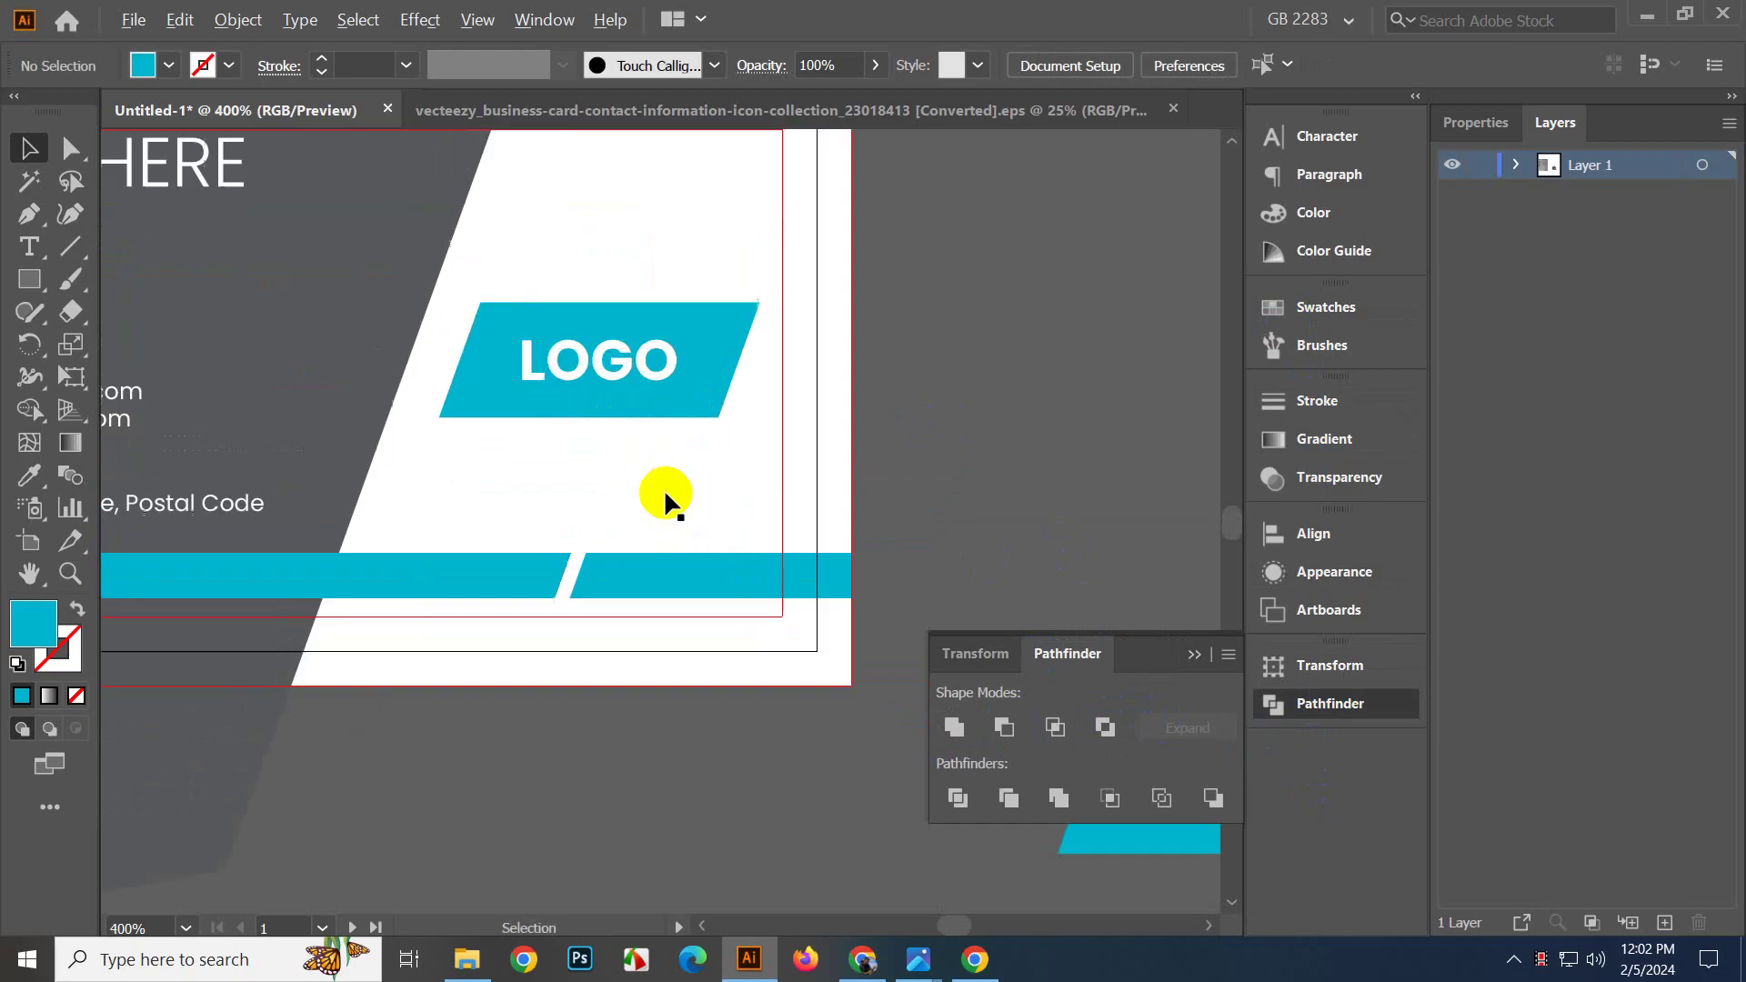
drag(847, 410, 779, 400)
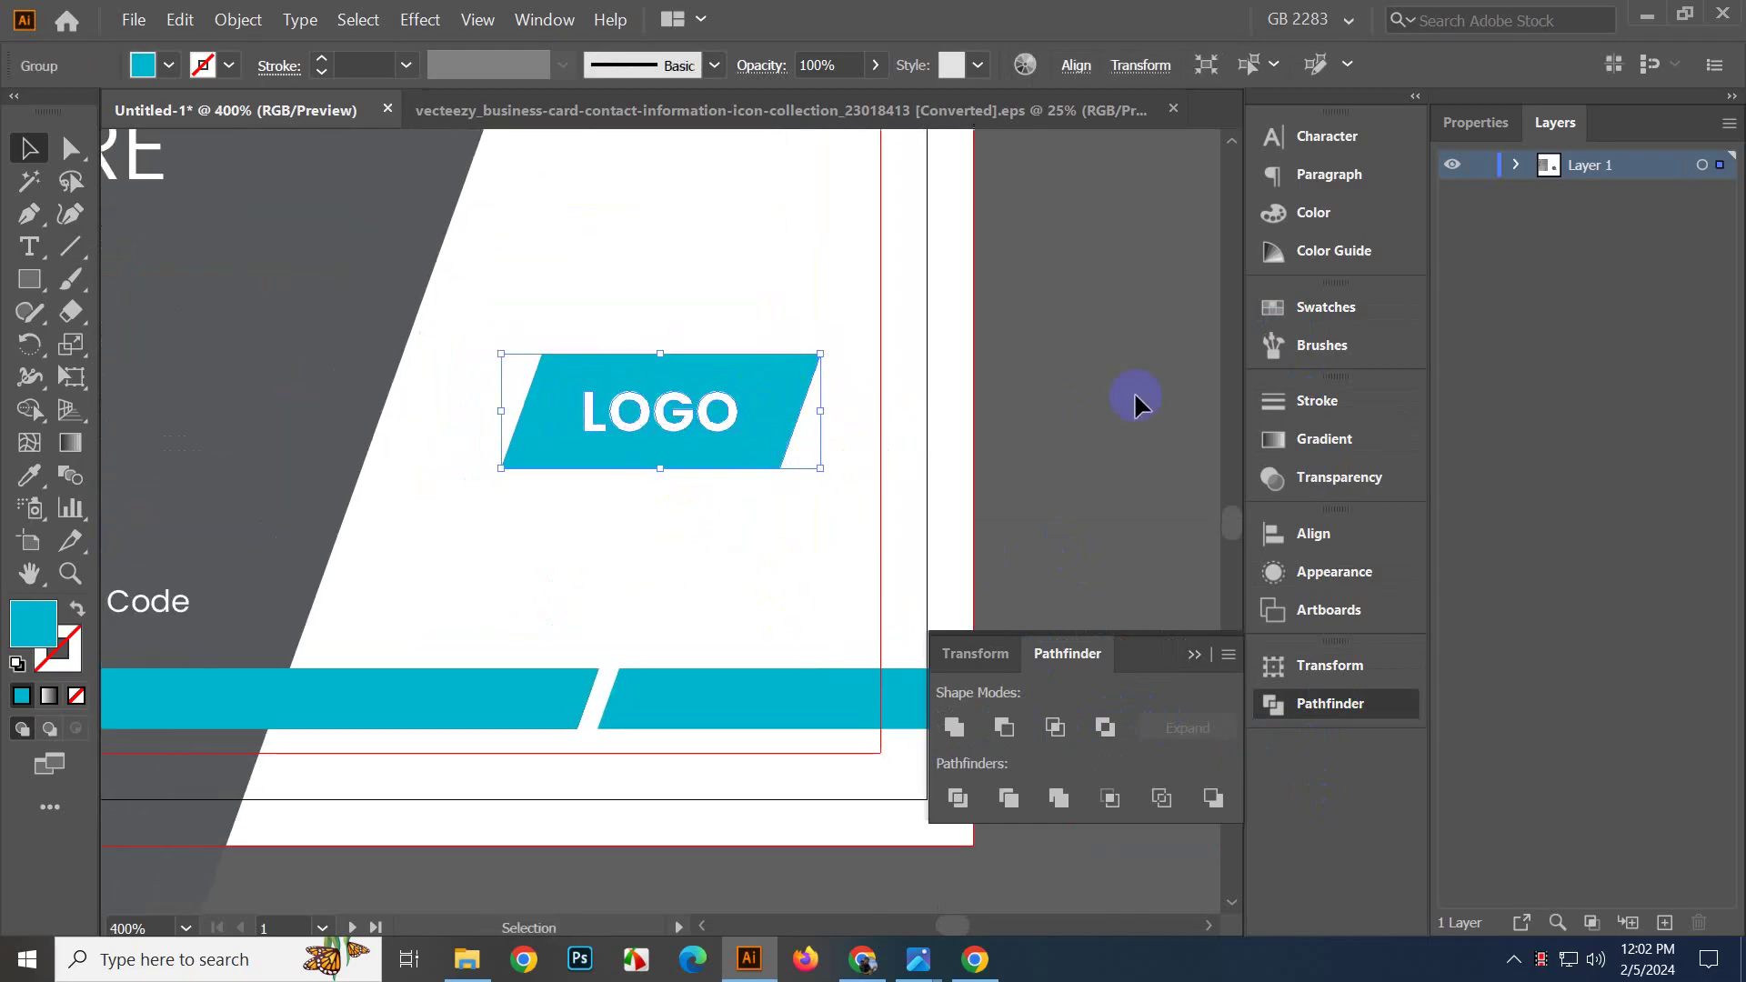
Shift the LOGO badge slightly upward within the card's white area, keeping its horizontal position.
click(1133, 393)
key(ctrl+minus)
key(ctrl+minus)
drag(1134, 393, 901, 436)
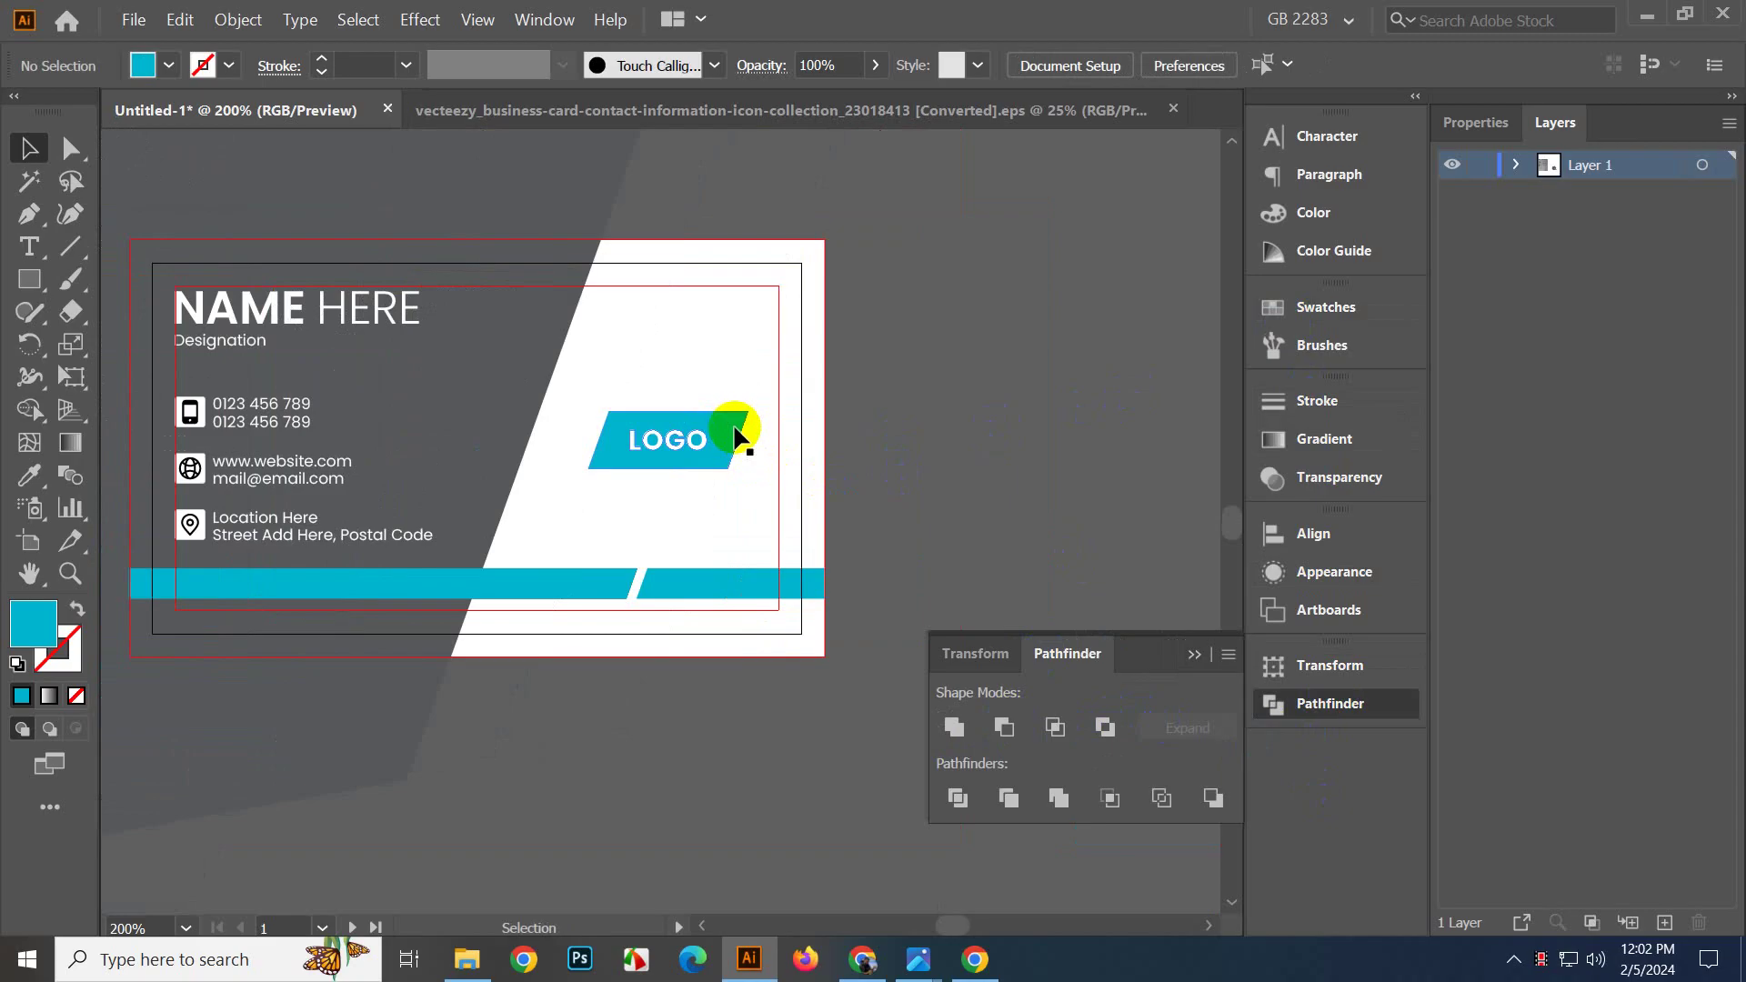
drag(740, 429, 739, 412)
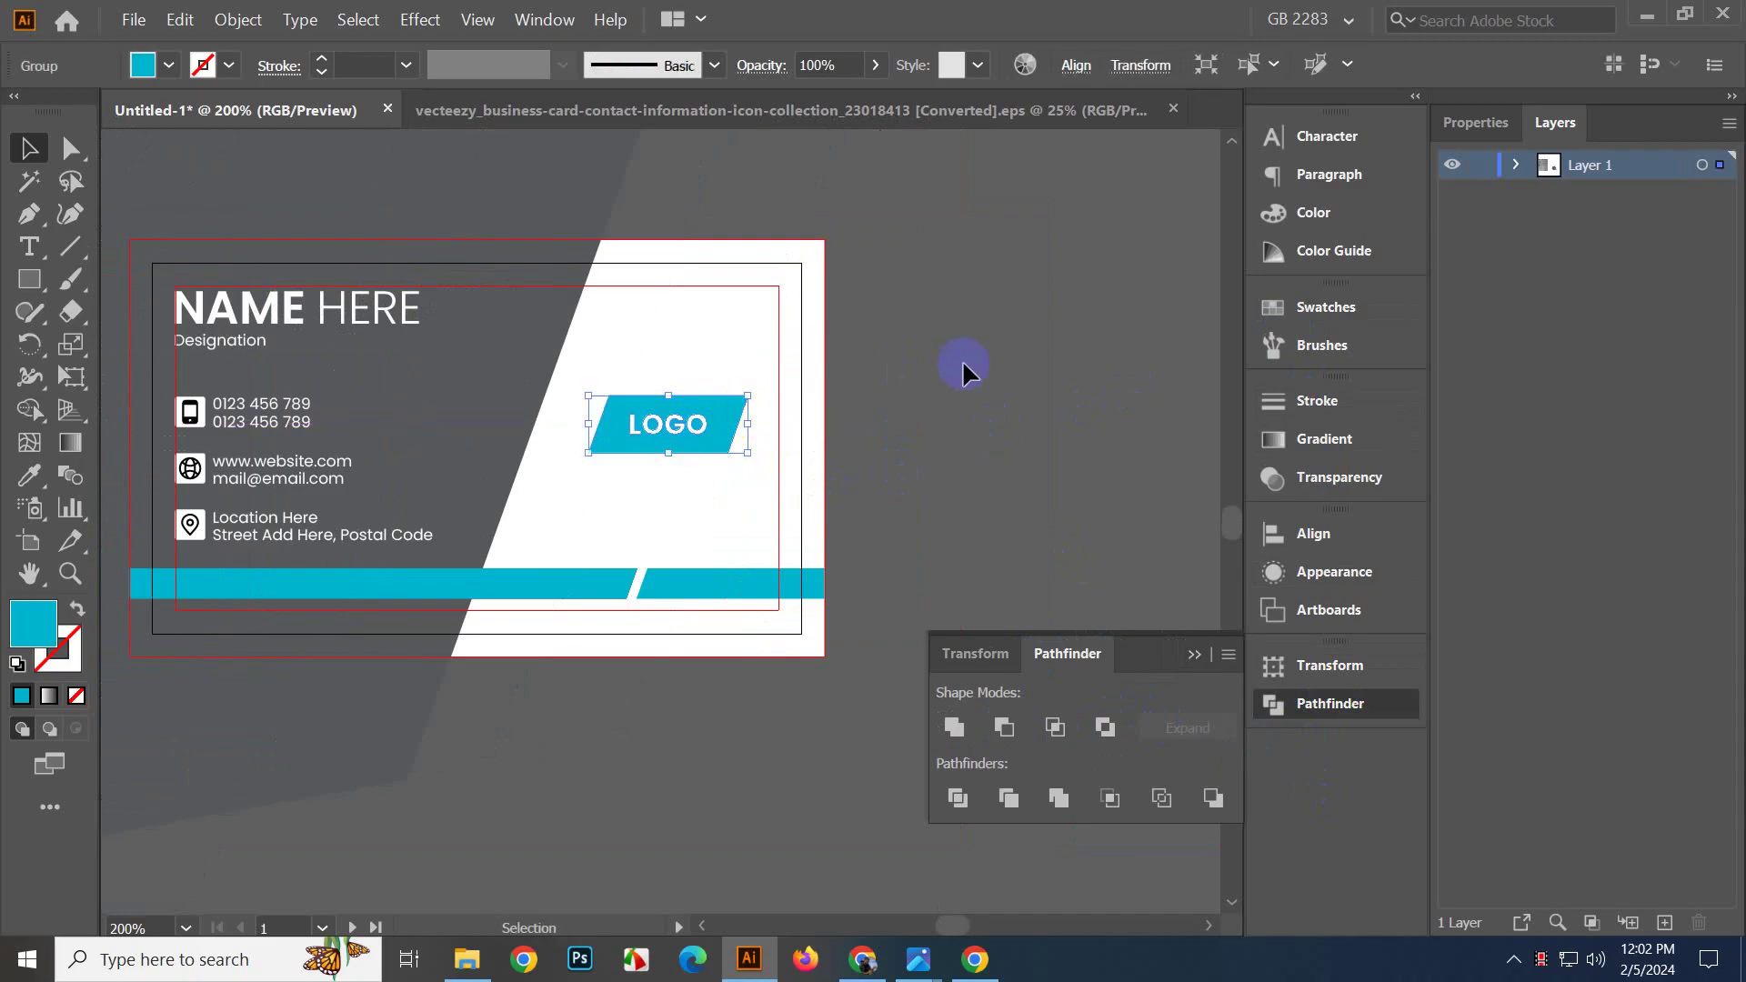
click(966, 360)
Delete the leftover cyan bar piece lying outside the card.
scroll(969, 363, down, 2)
drag(970, 439, 800, 416)
click(878, 533)
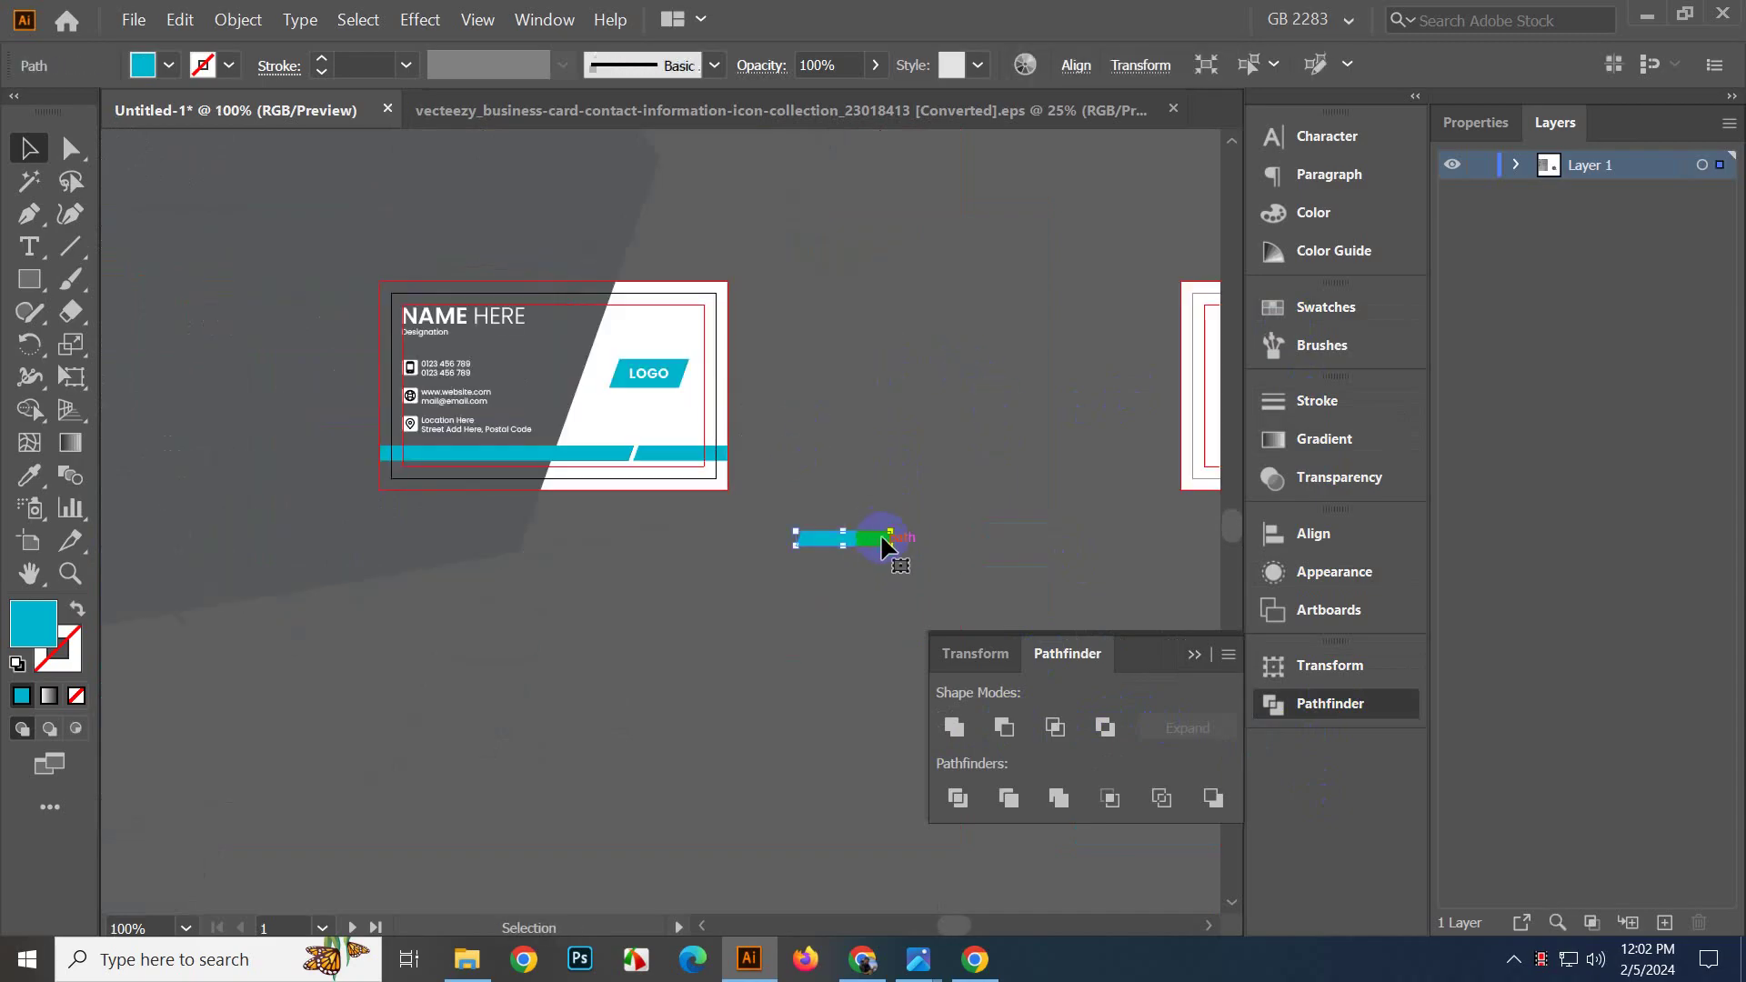
key(Delete)
Compare the card's front side with the name, logo and split bar layout in the hand-drawn sketch.
scroll(775, 682, down, 4)
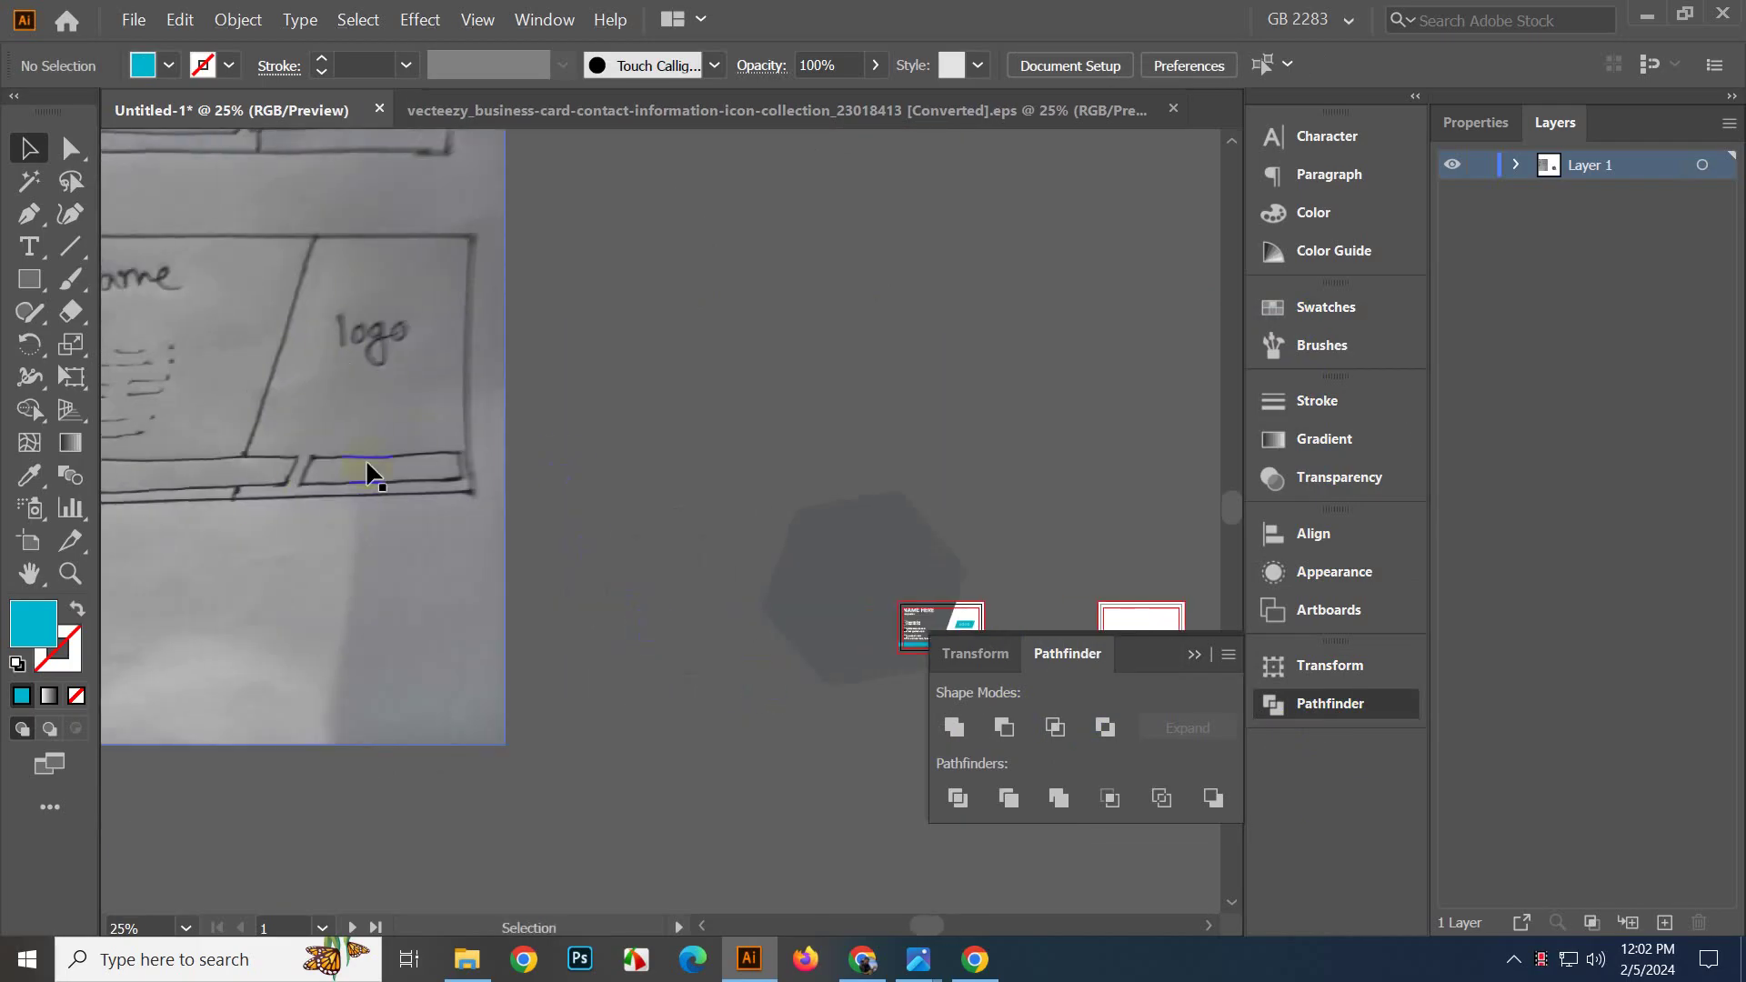
drag(751, 474, 486, 353)
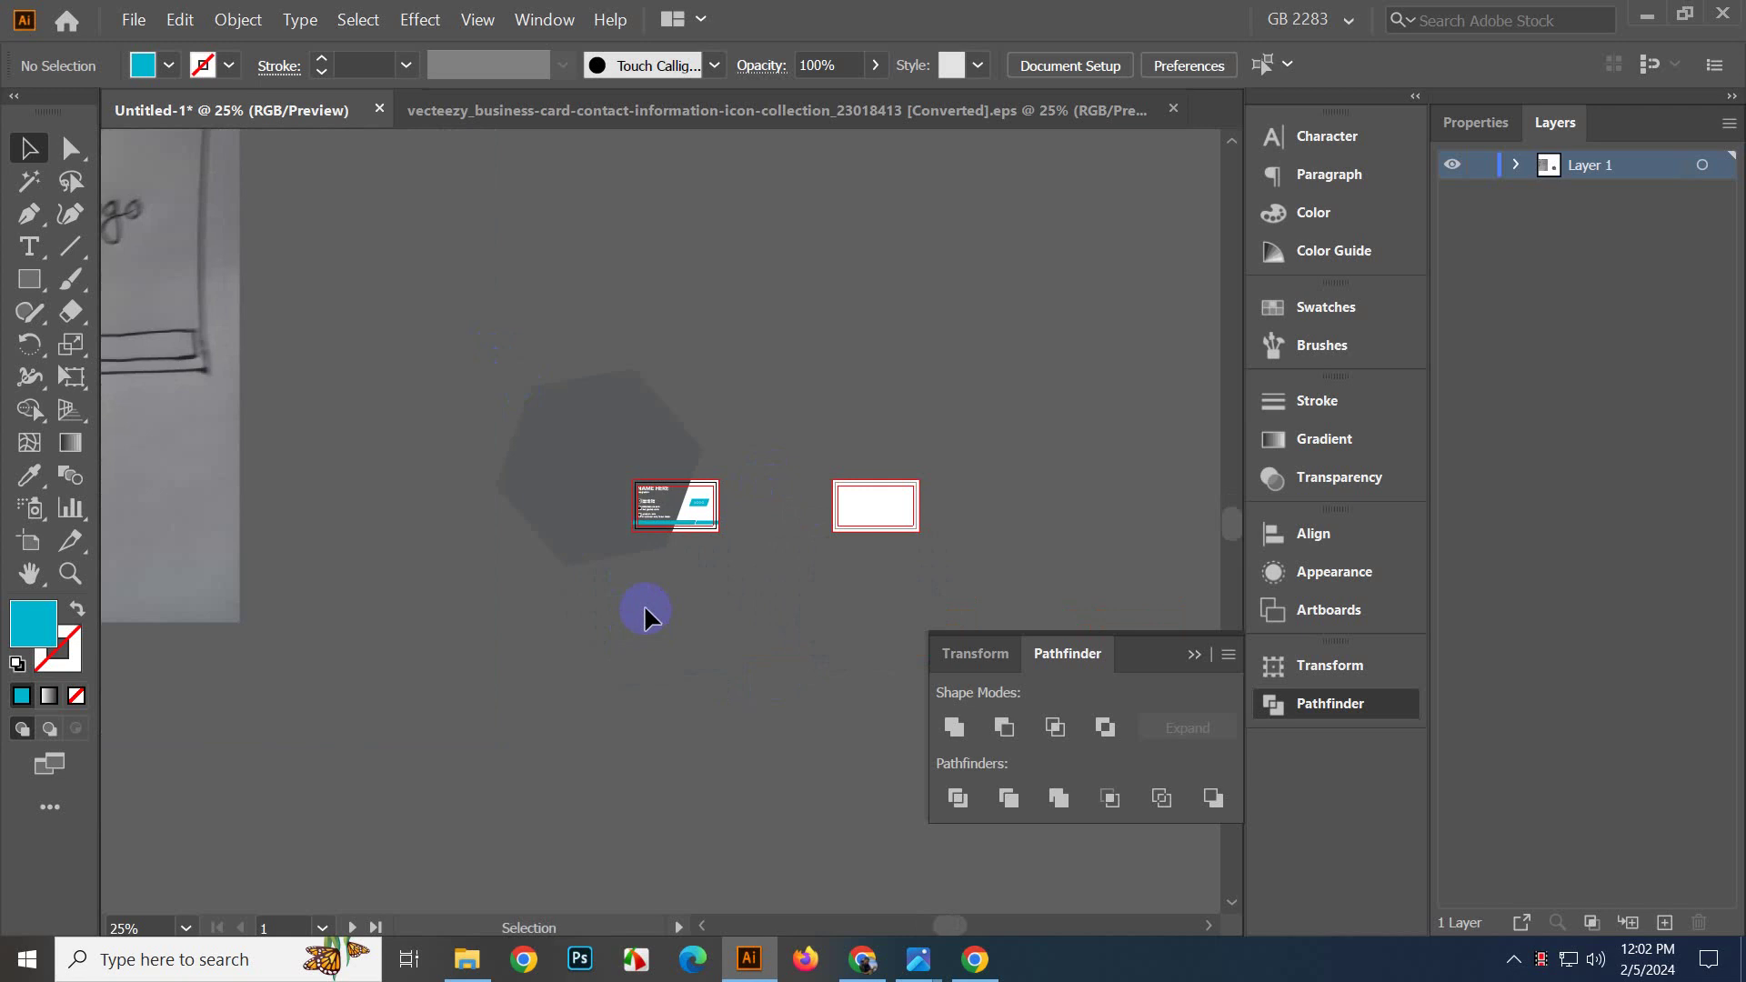
scroll(644, 604, up, 3)
scroll(835, 651, up, 1)
scroll(830, 647, up, 1)
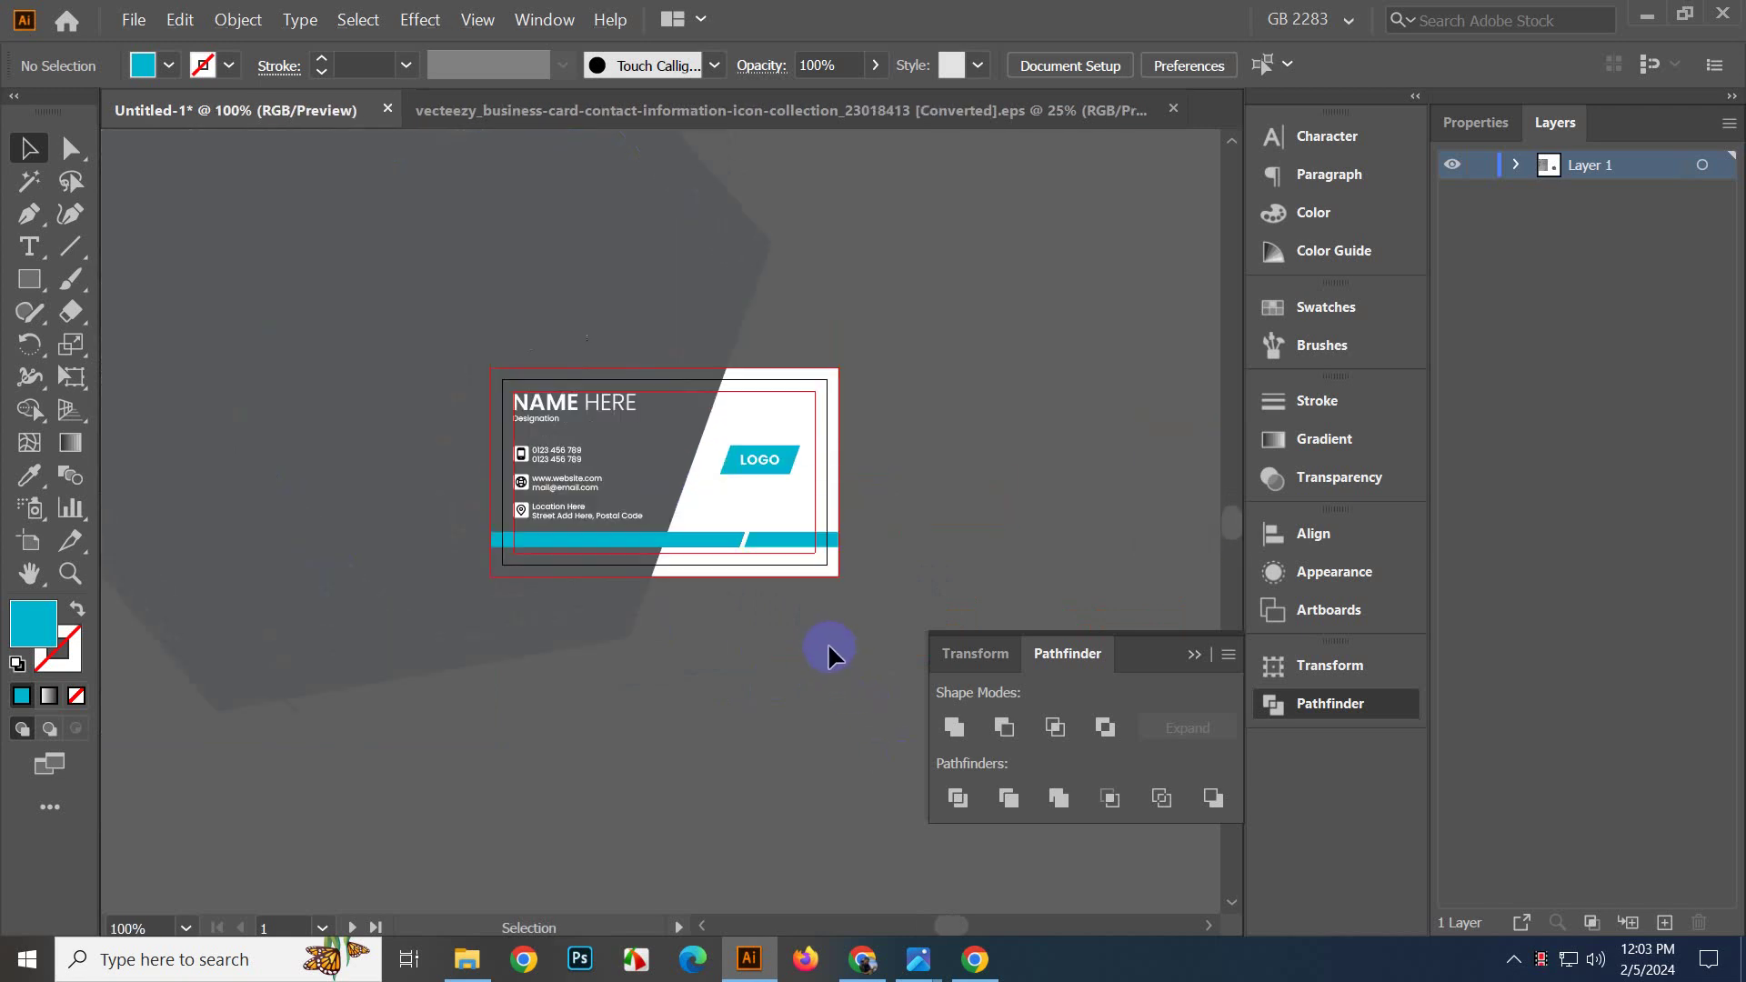
scroll(685, 570, down, 1)
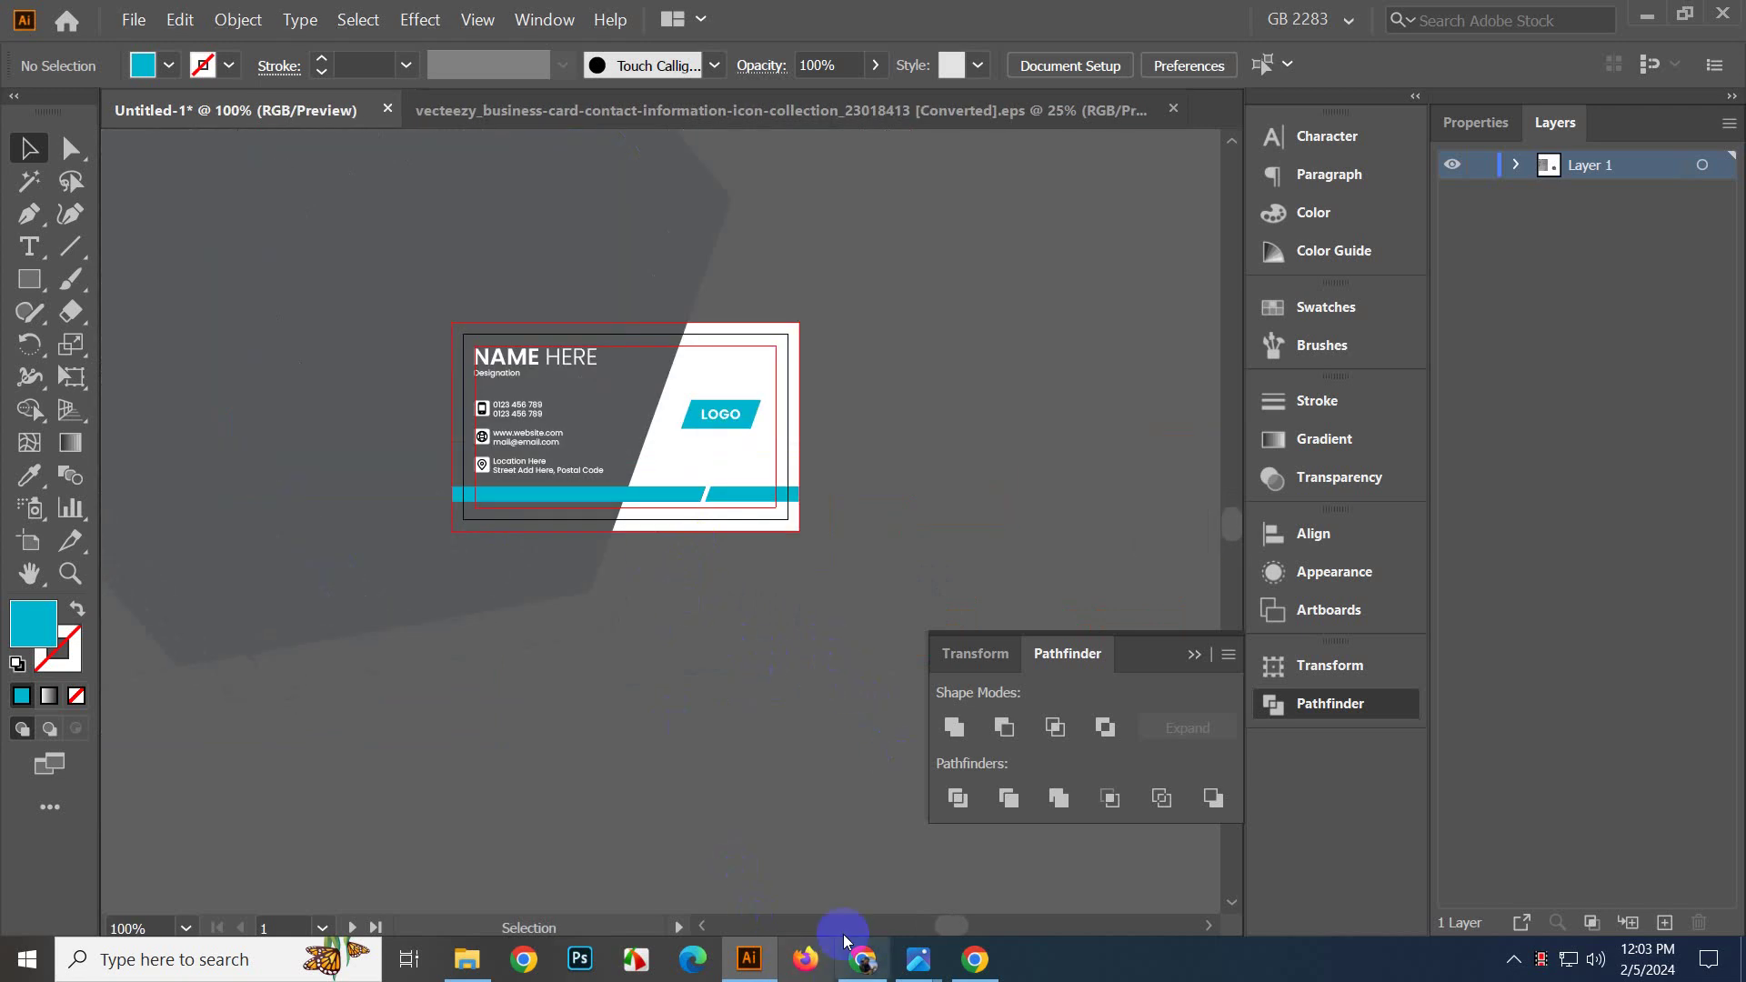
Switch to File Explorer and open the "own concept" folder inside the Business Card folder.
click(481, 966)
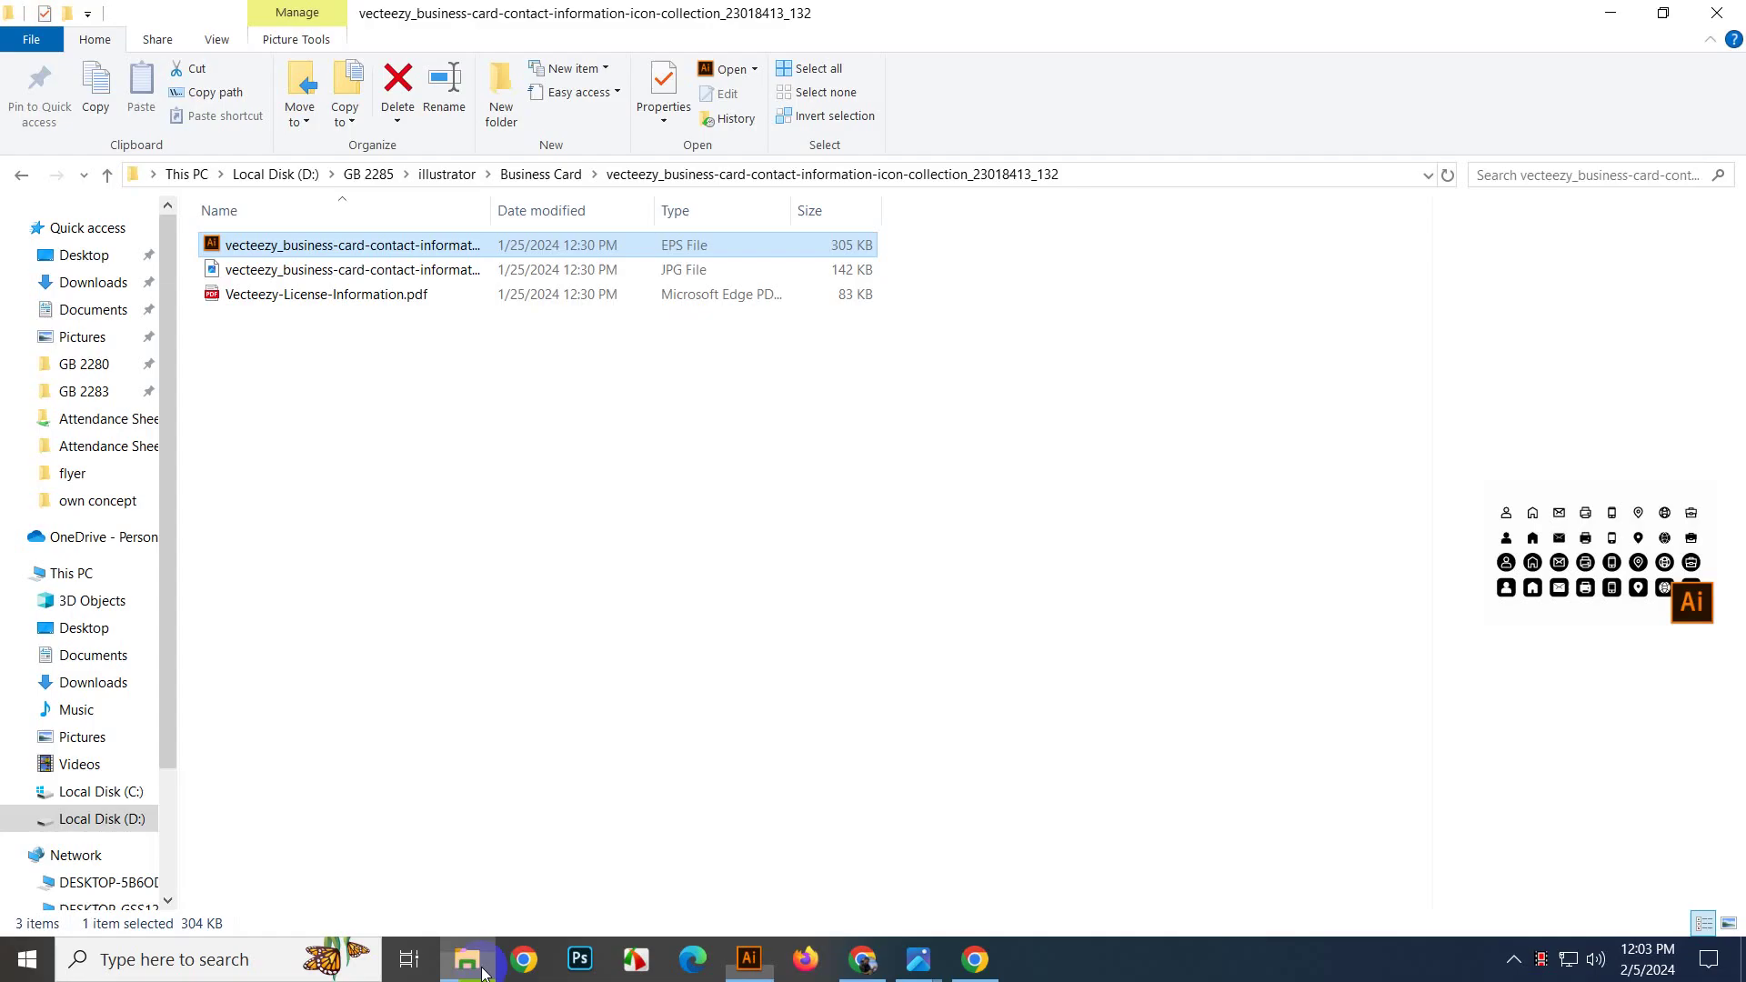
click(757, 740)
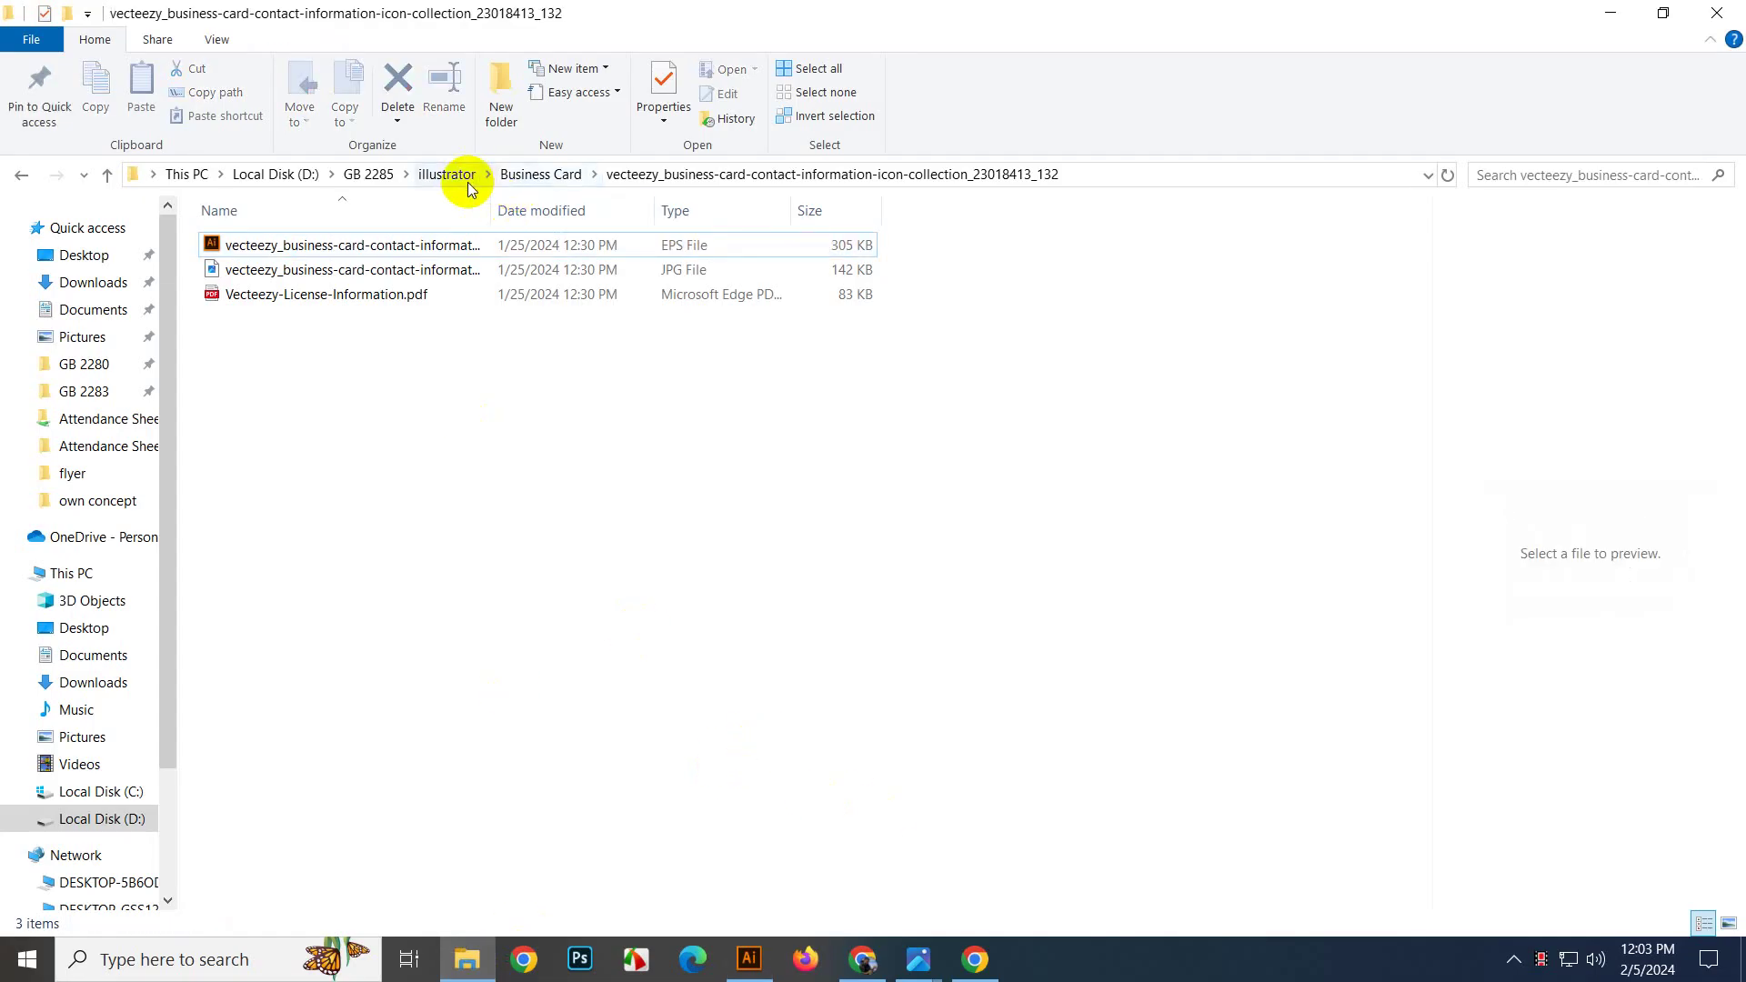
click(509, 177)
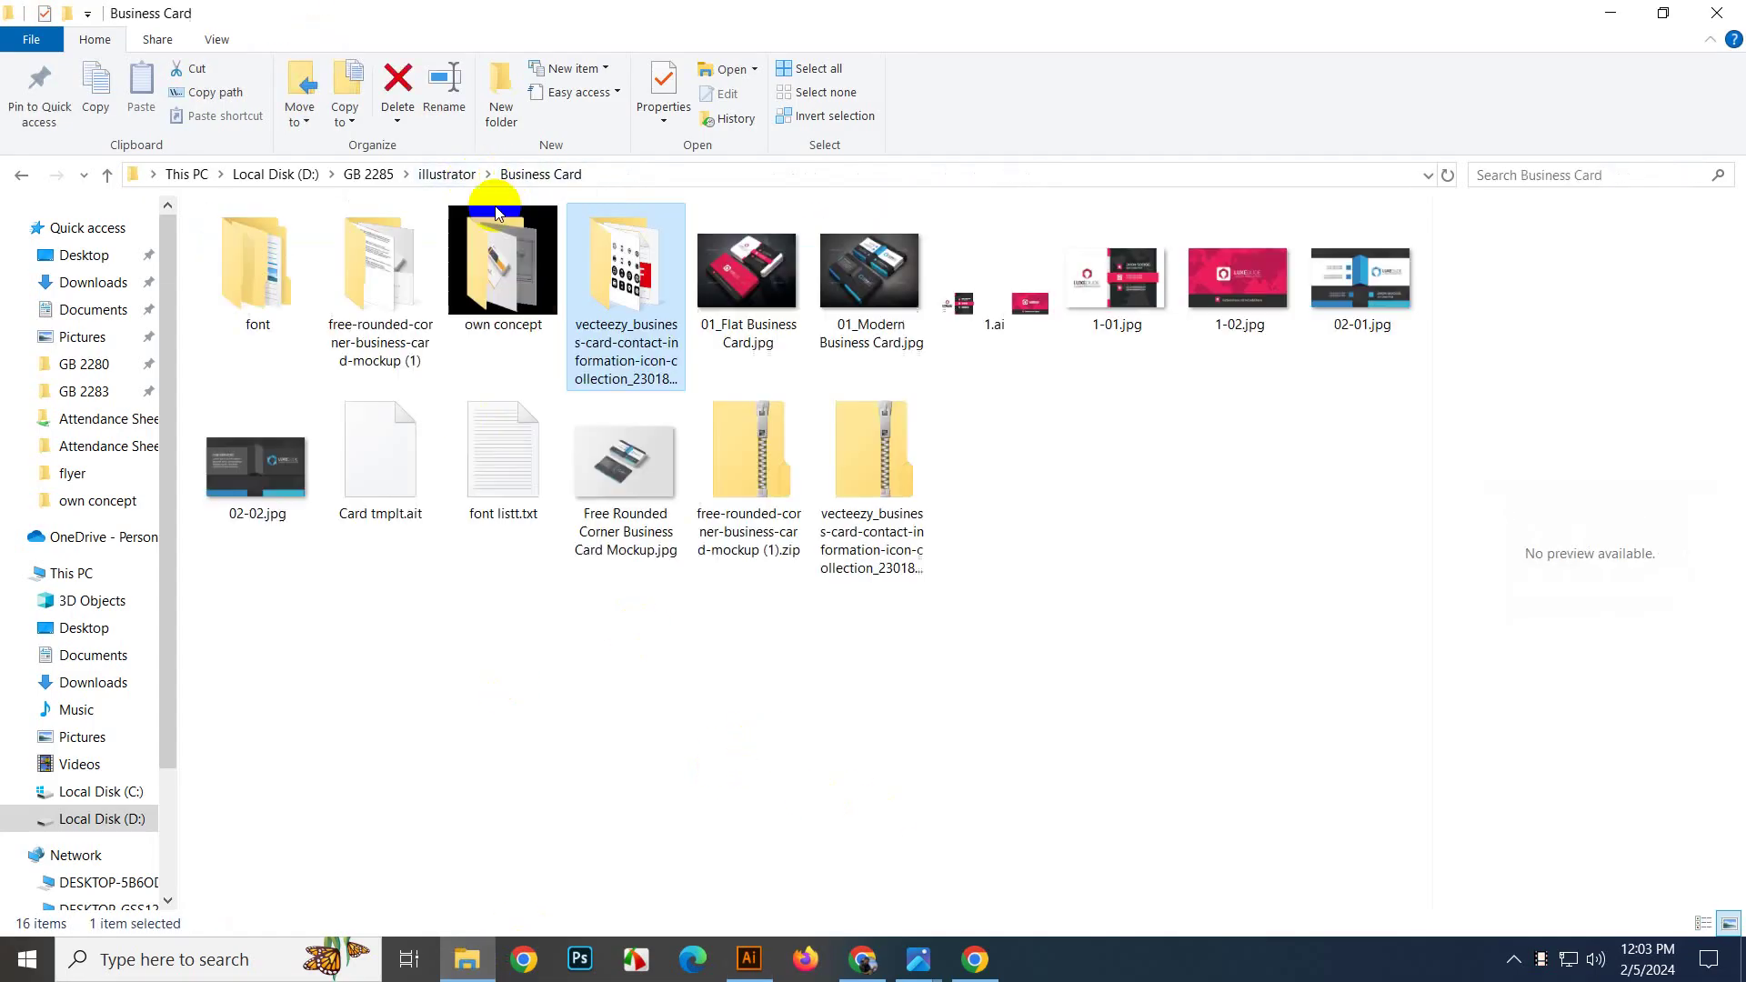
double_click(298, 299)
key(alt+Left)
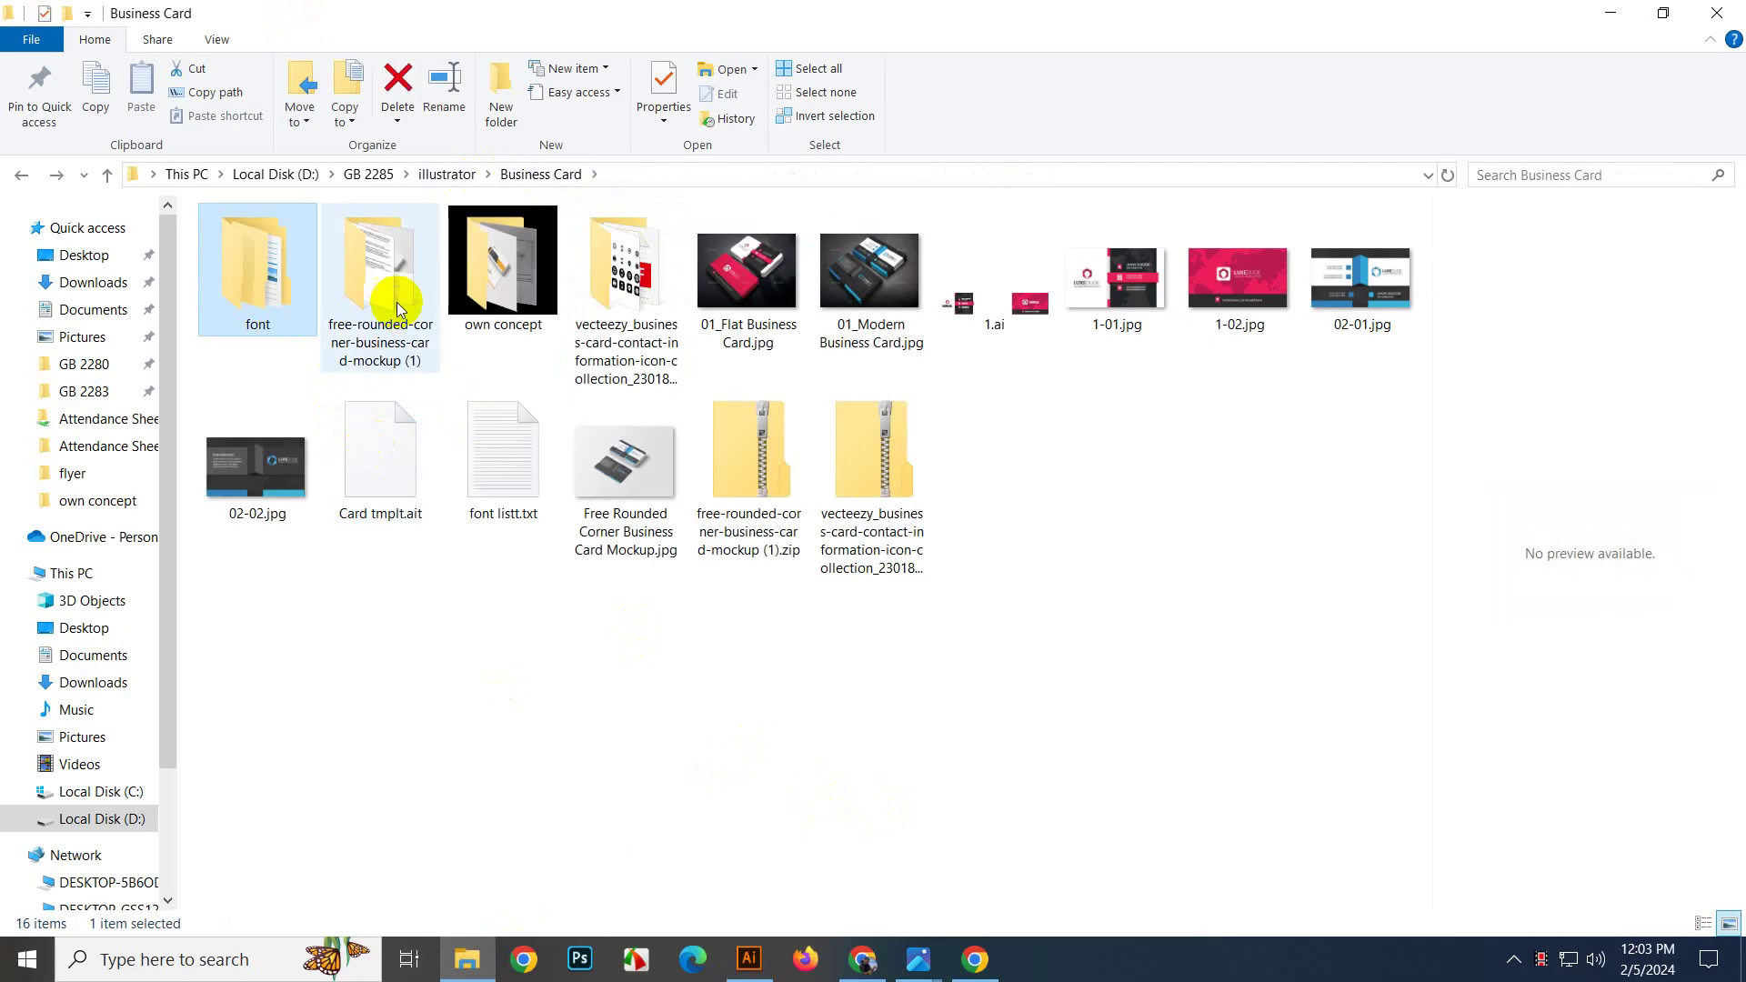
double_click(462, 301)
Place the teal QR-code card mockup and the white-and-orange card mockup together into the Illustrator document as linked reference images.
click(771, 273)
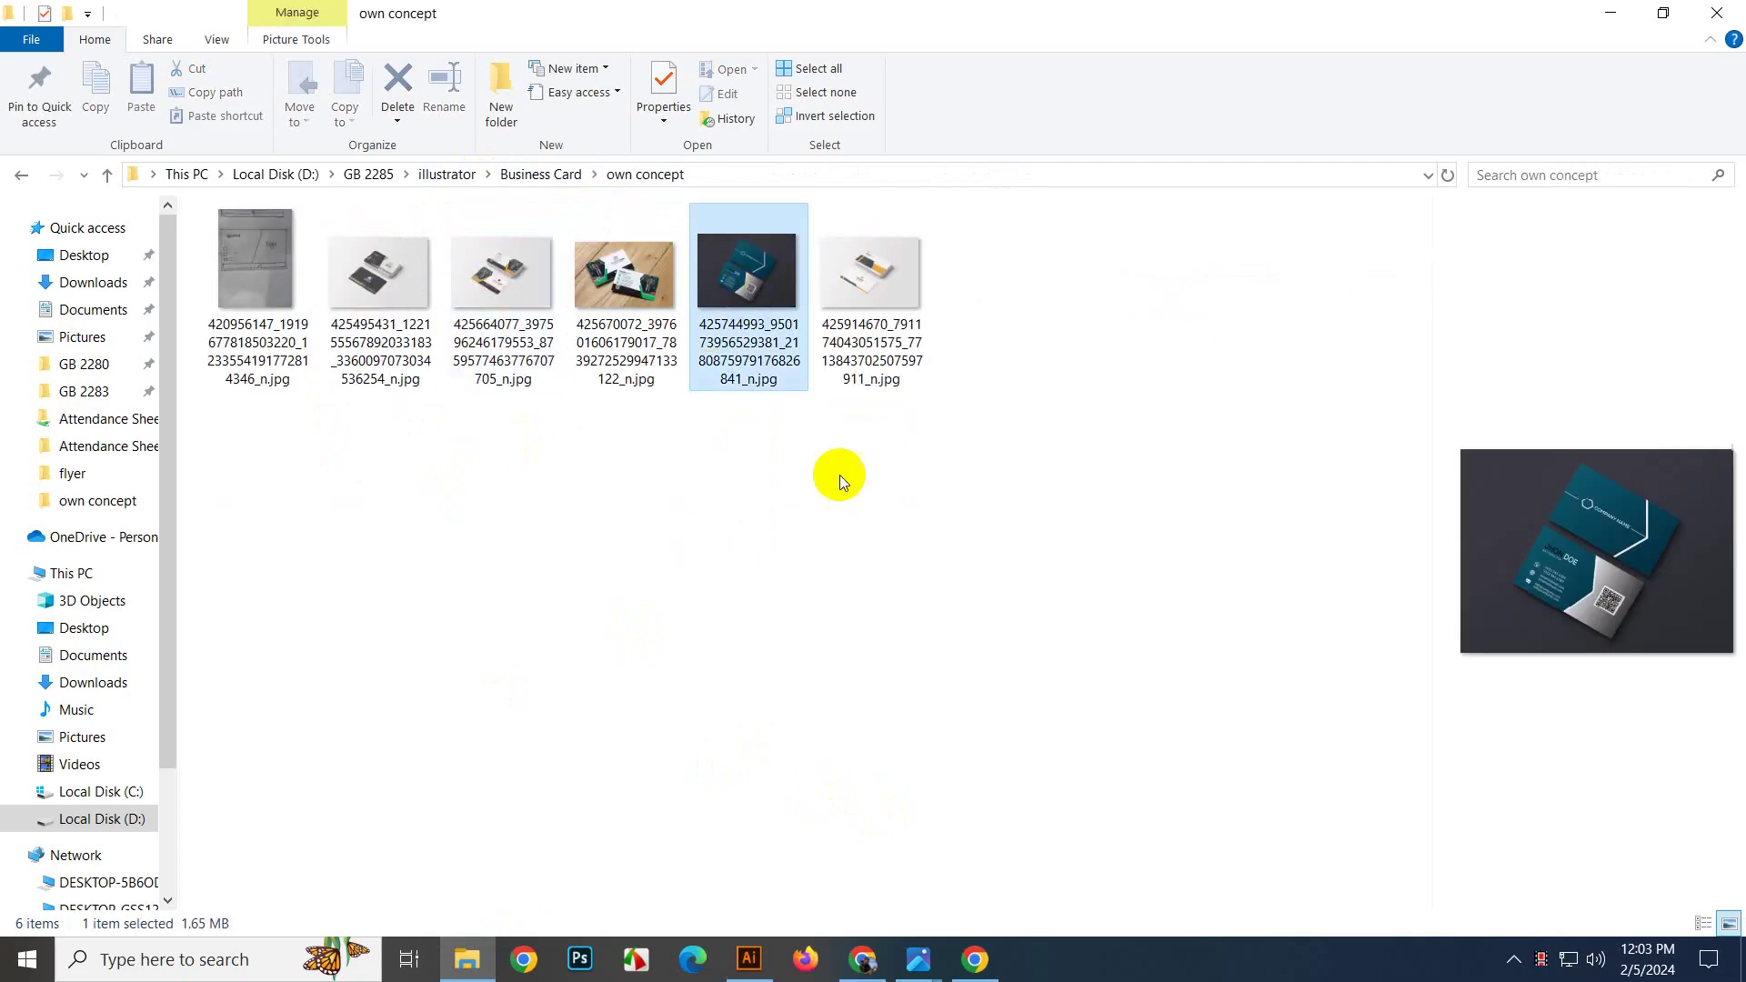
click(923, 291)
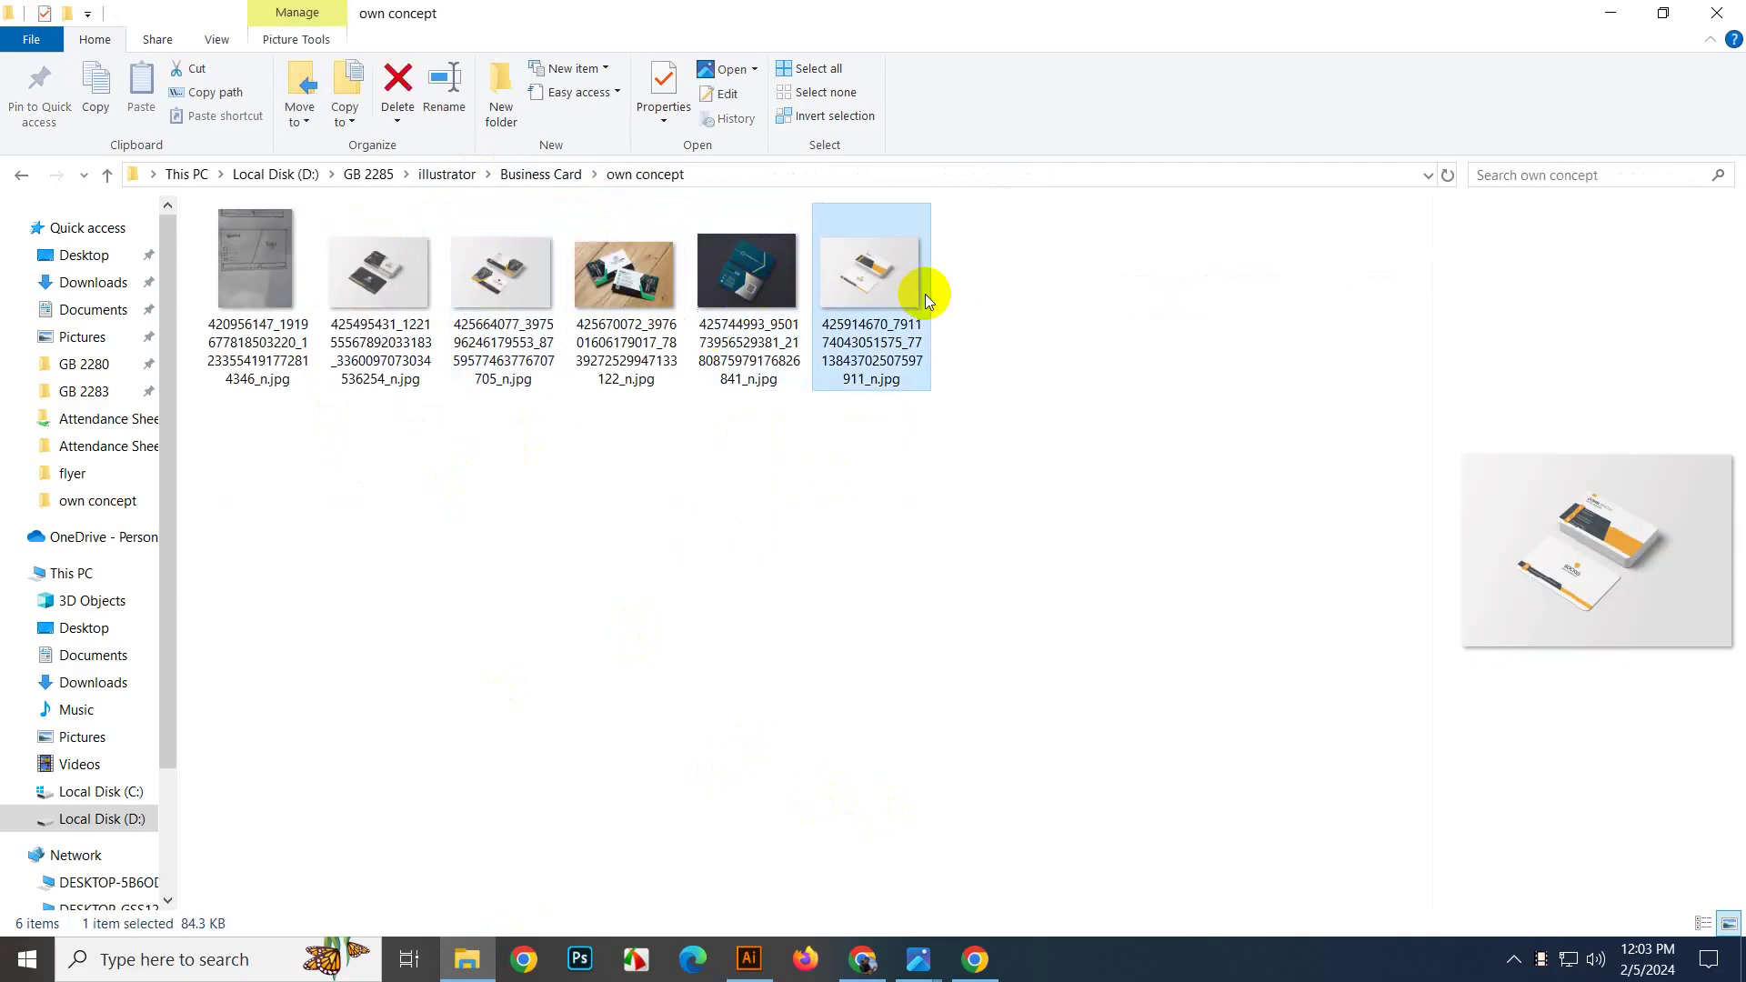
ctrl+click(757, 320)
drag(758, 320, 941, 473)
scroll(896, 475, down, 5)
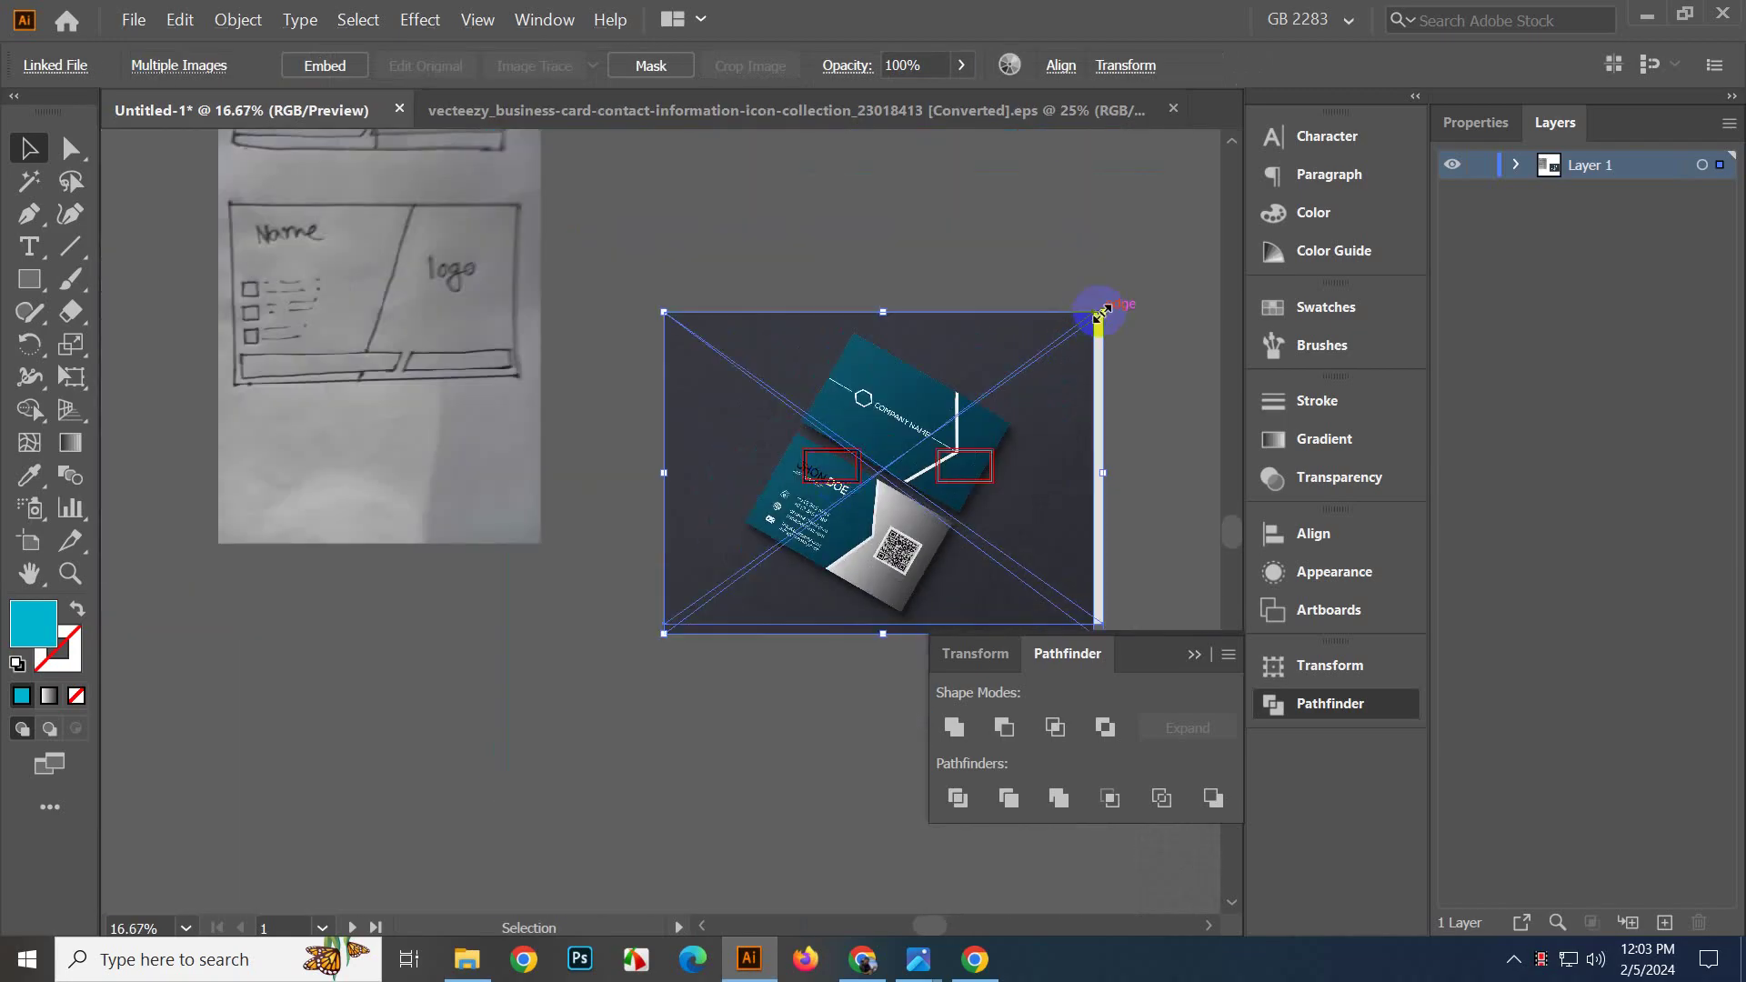
Scale both placed mockup images down together and separate them in the empty area near the cards.
drag(1101, 314, 969, 456)
scroll(939, 459, up, 3)
drag(751, 490, 951, 173)
click(1061, 314)
drag(1061, 313, 1072, 466)
drag(1008, 366, 775, 257)
Place the white-and-orange mockup just above the gap between the front and back card artboards.
click(898, 428)
scroll(908, 415, up, 2)
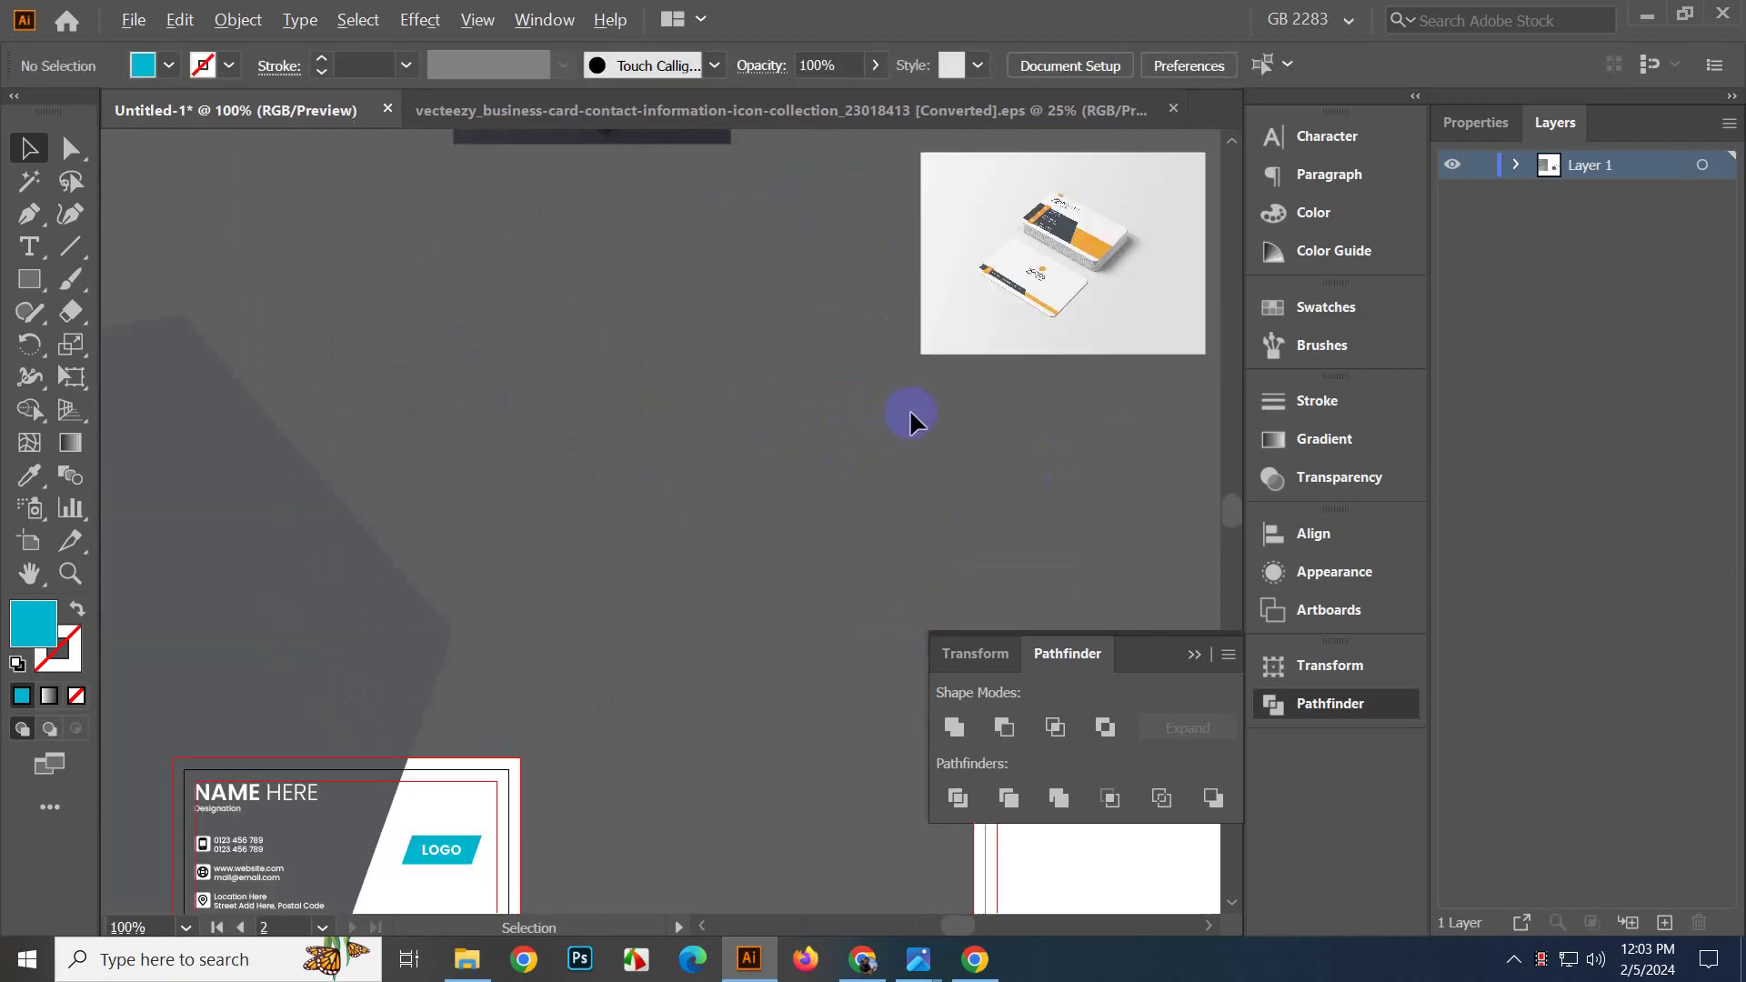
drag(987, 323, 729, 678)
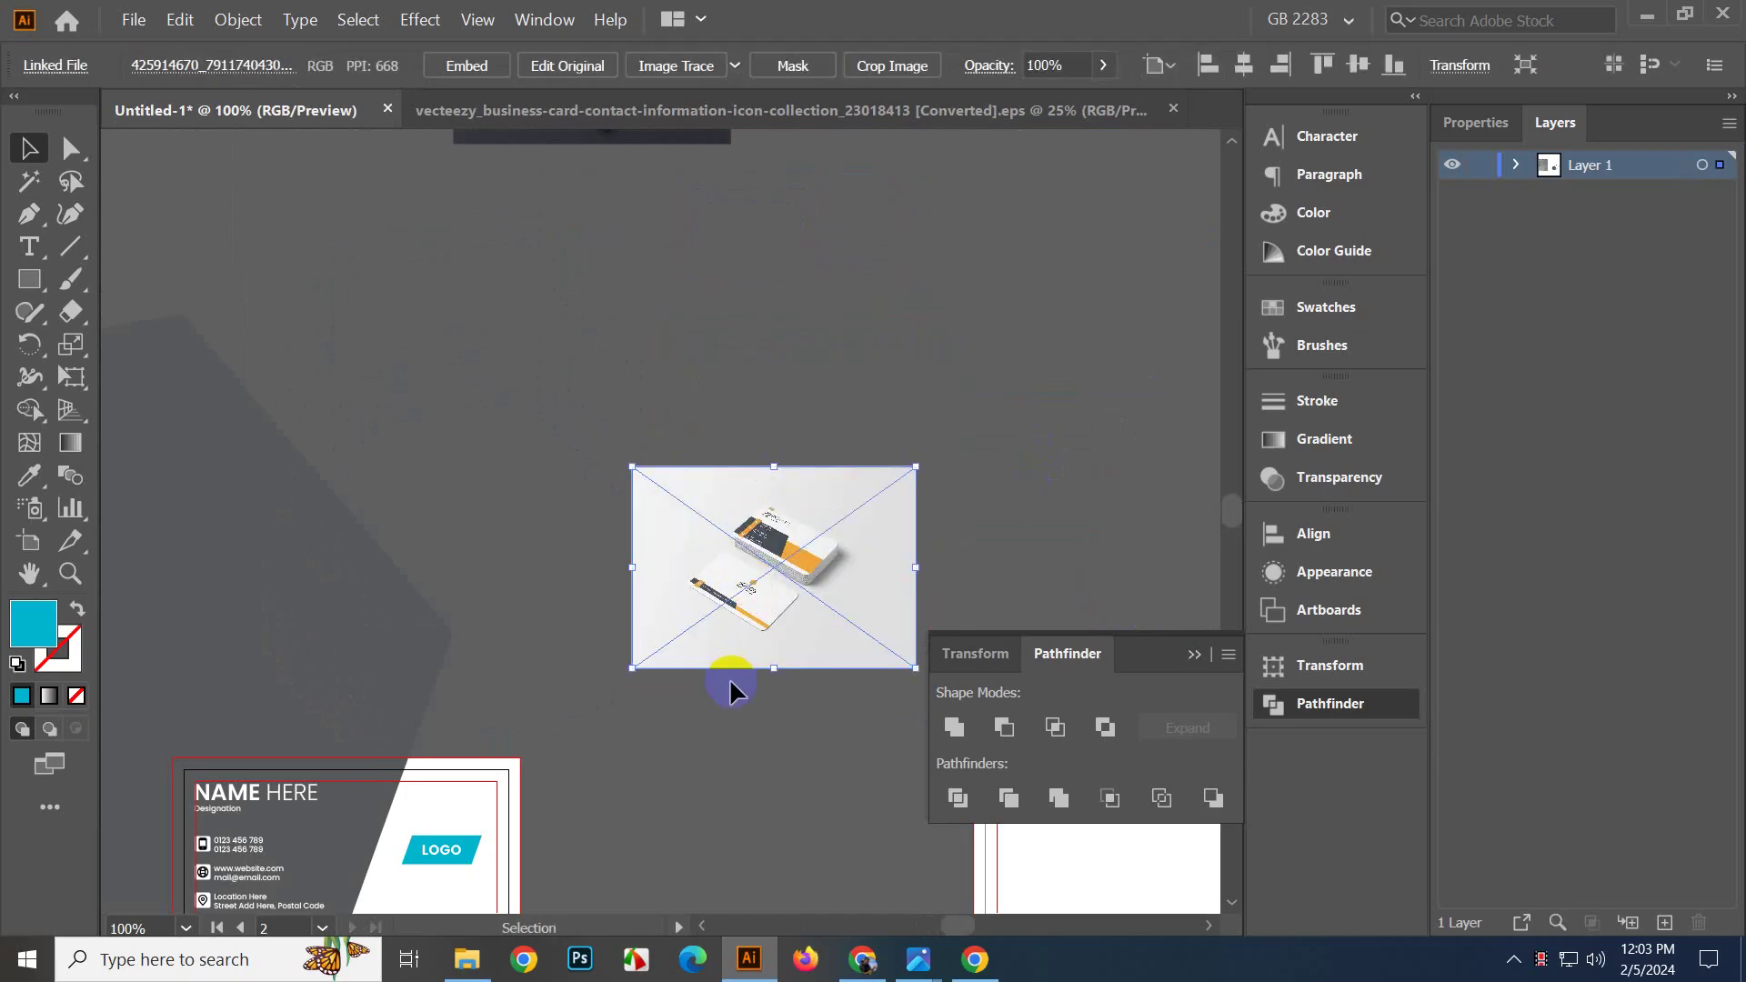
scroll(747, 598, up, 4)
scroll(755, 591, down, 6)
scroll(759, 582, down, 1)
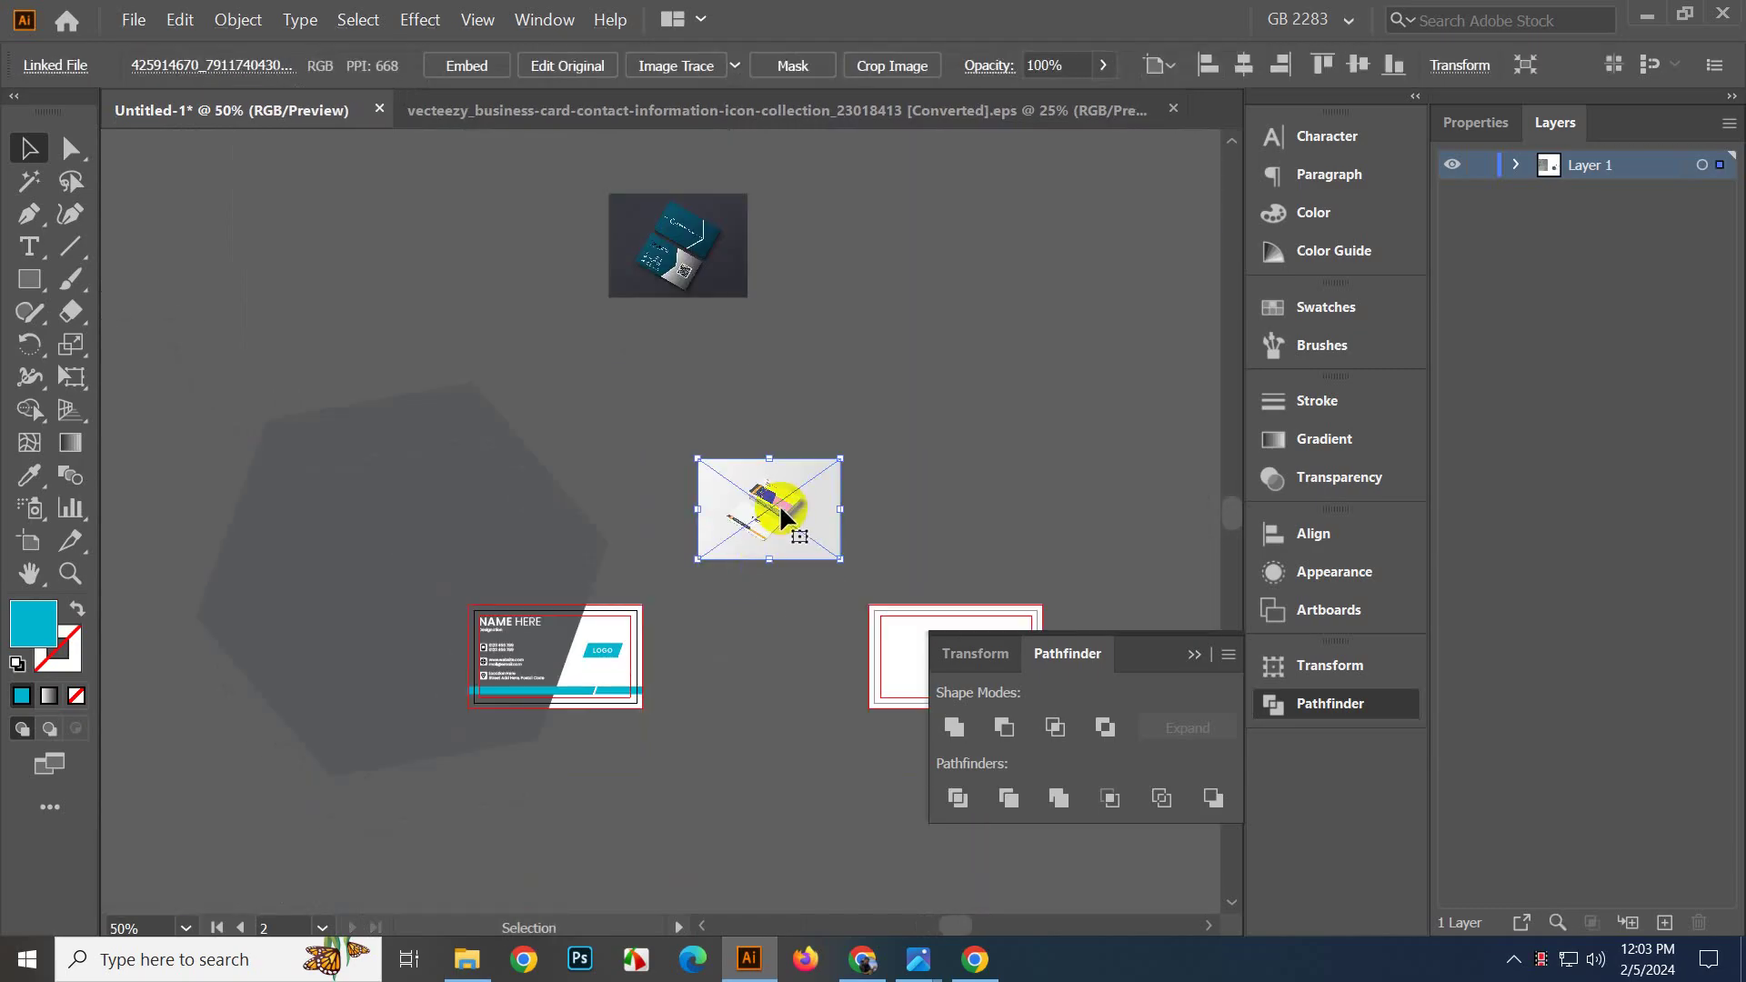
click(755, 722)
Recolor the large polygon behind the contact details with the dark slate sampled from the white-and-orange mockup.
scroll(715, 707, up, 2)
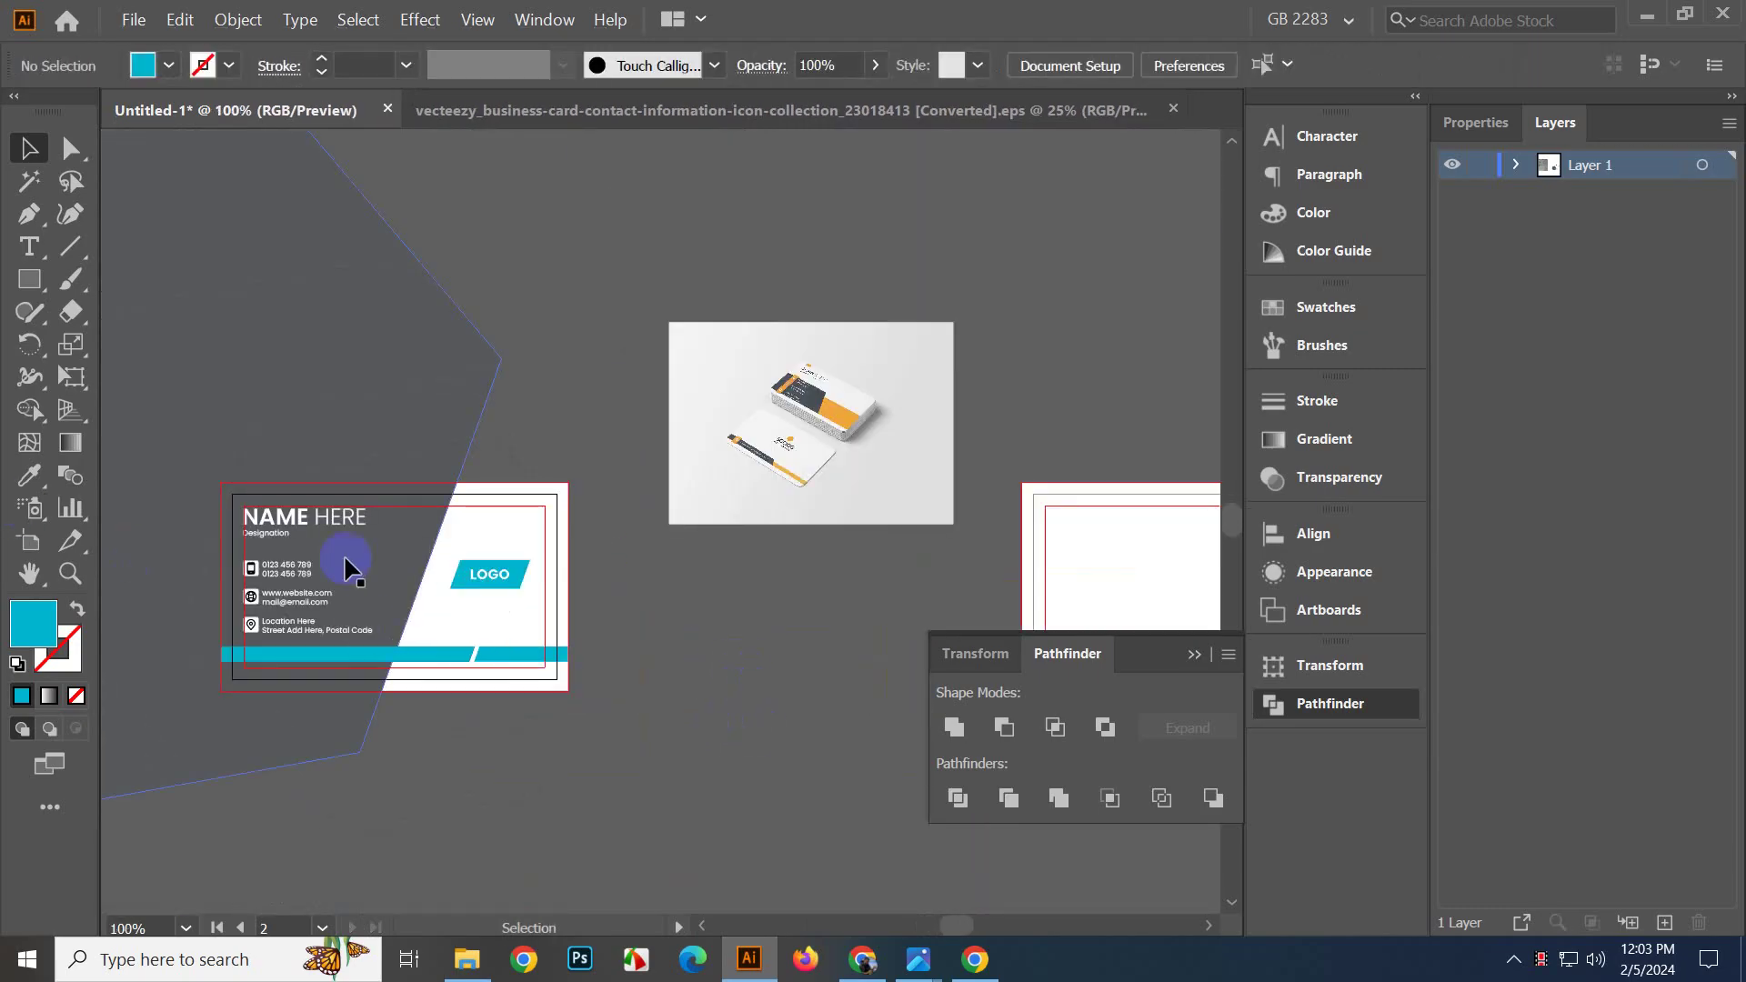
click(111, 527)
click(30, 474)
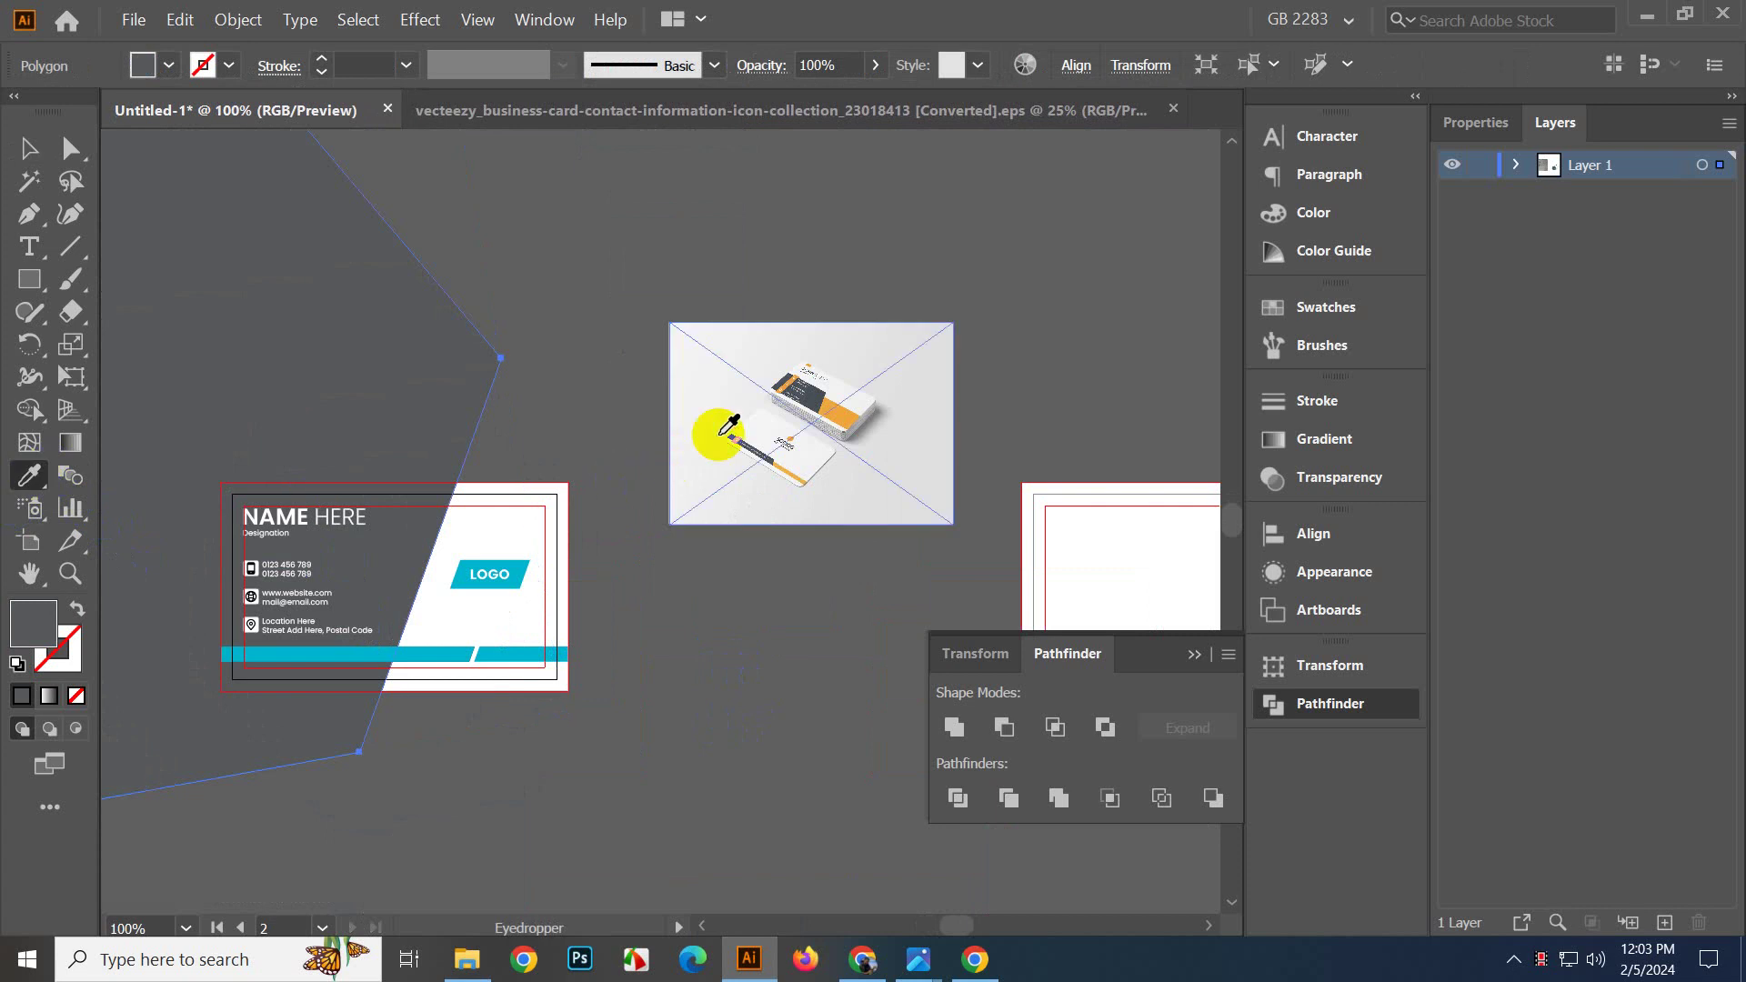
click(798, 436)
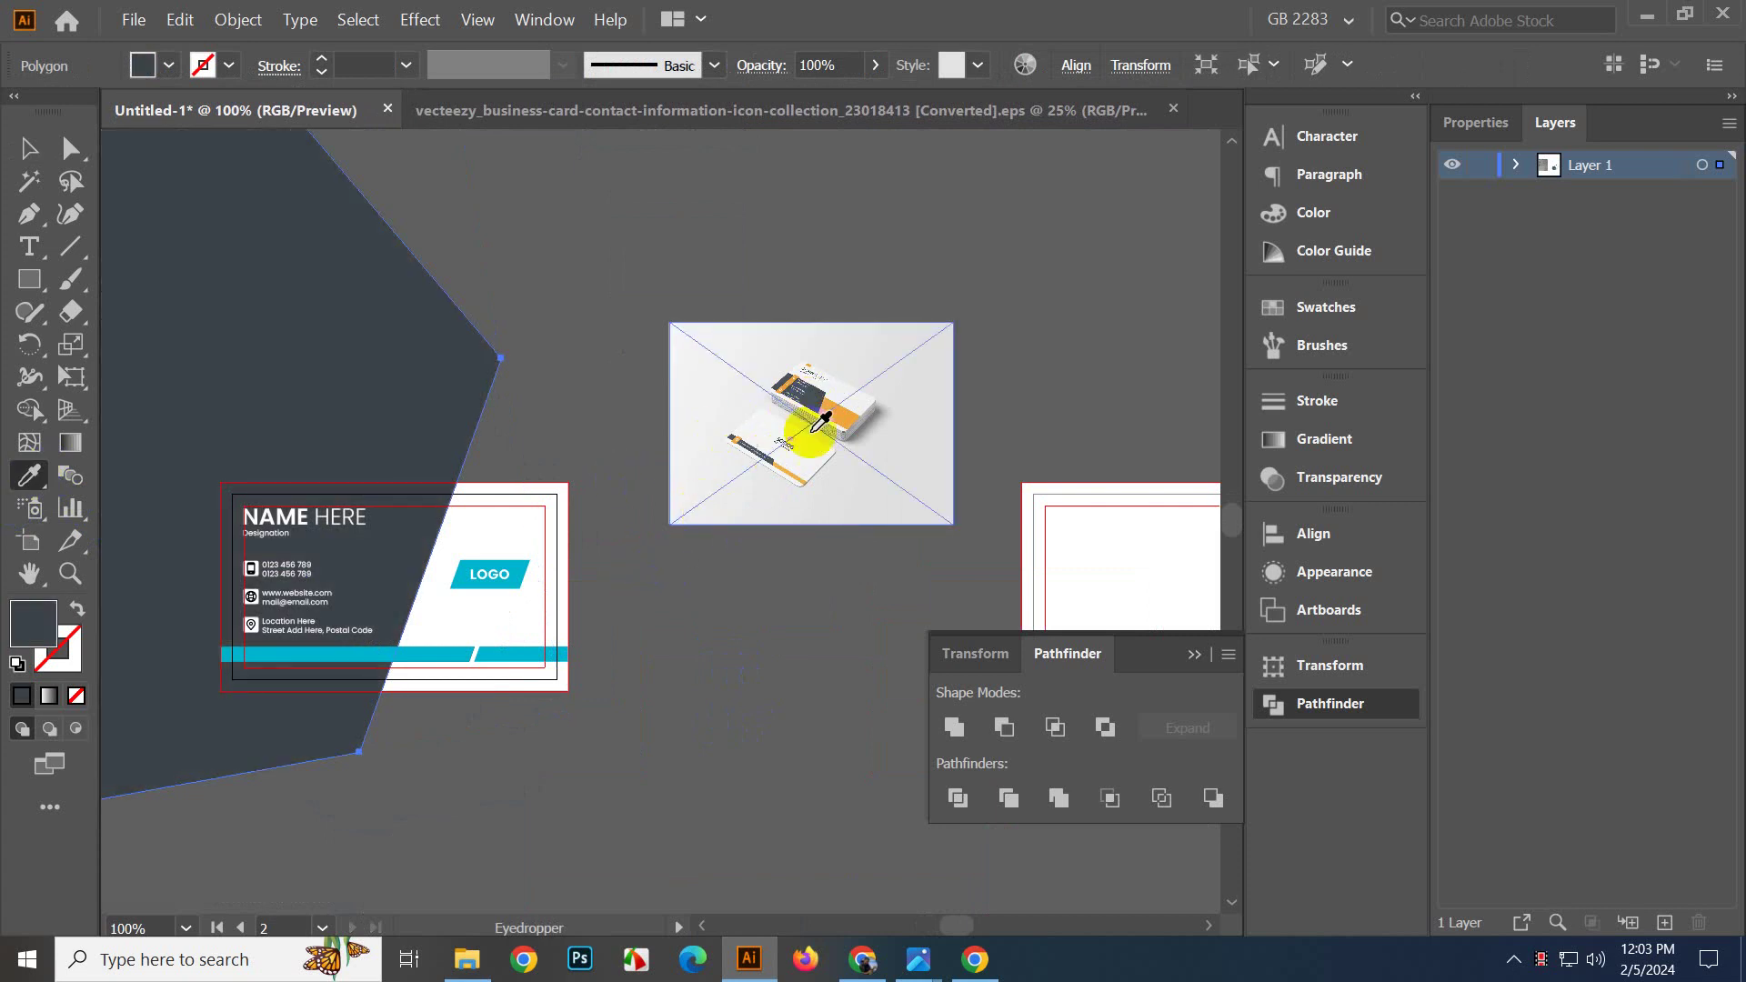
Recolor the logo badge and both bottom bar segments with the orange sampled from the mockup.
key(ctrl)
ctrl+click(522, 578)
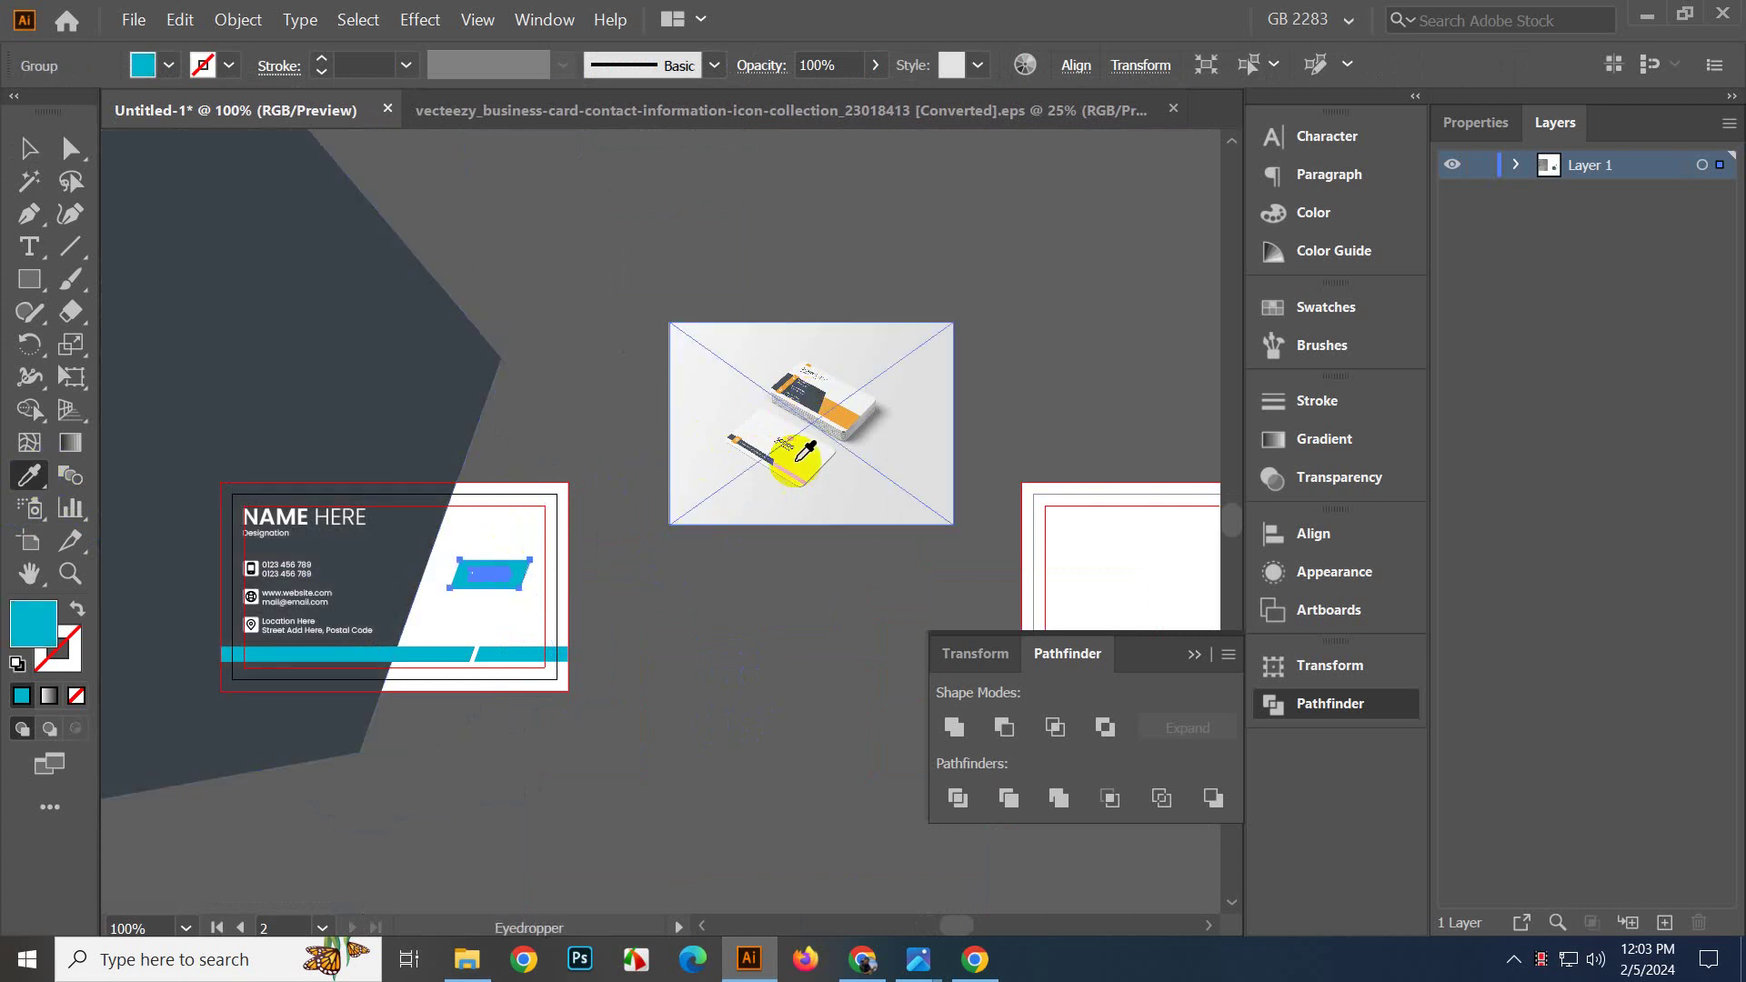
click(843, 421)
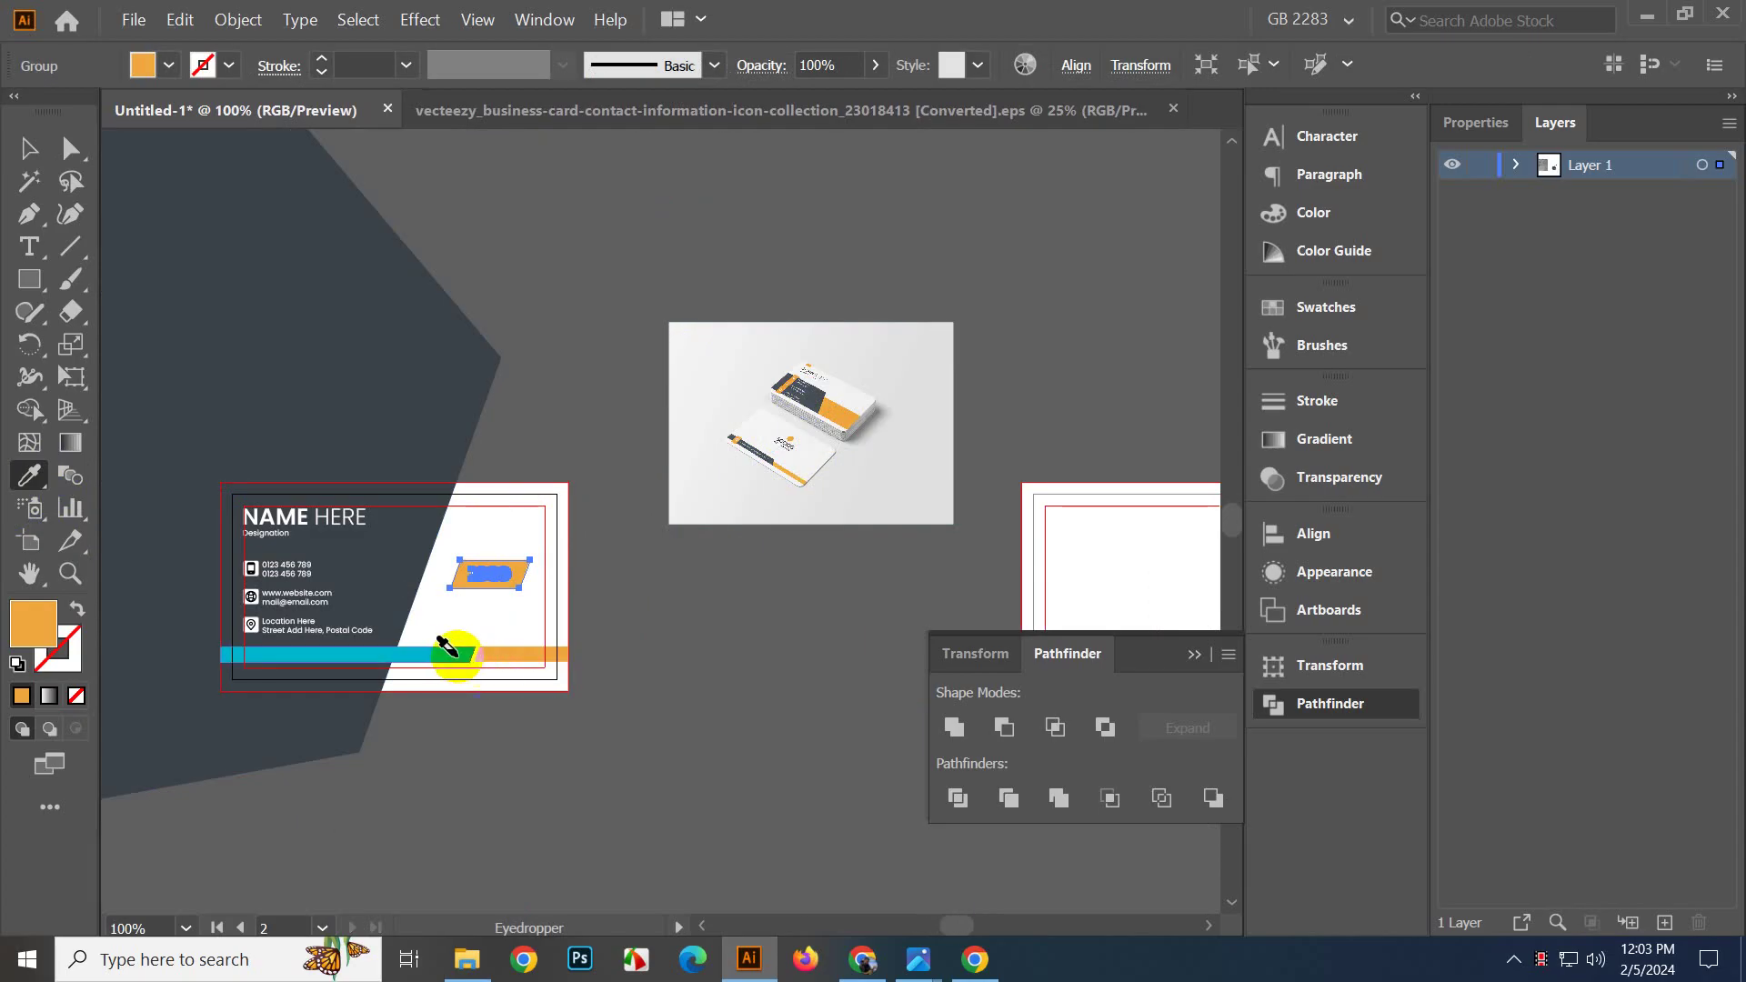
key(v)
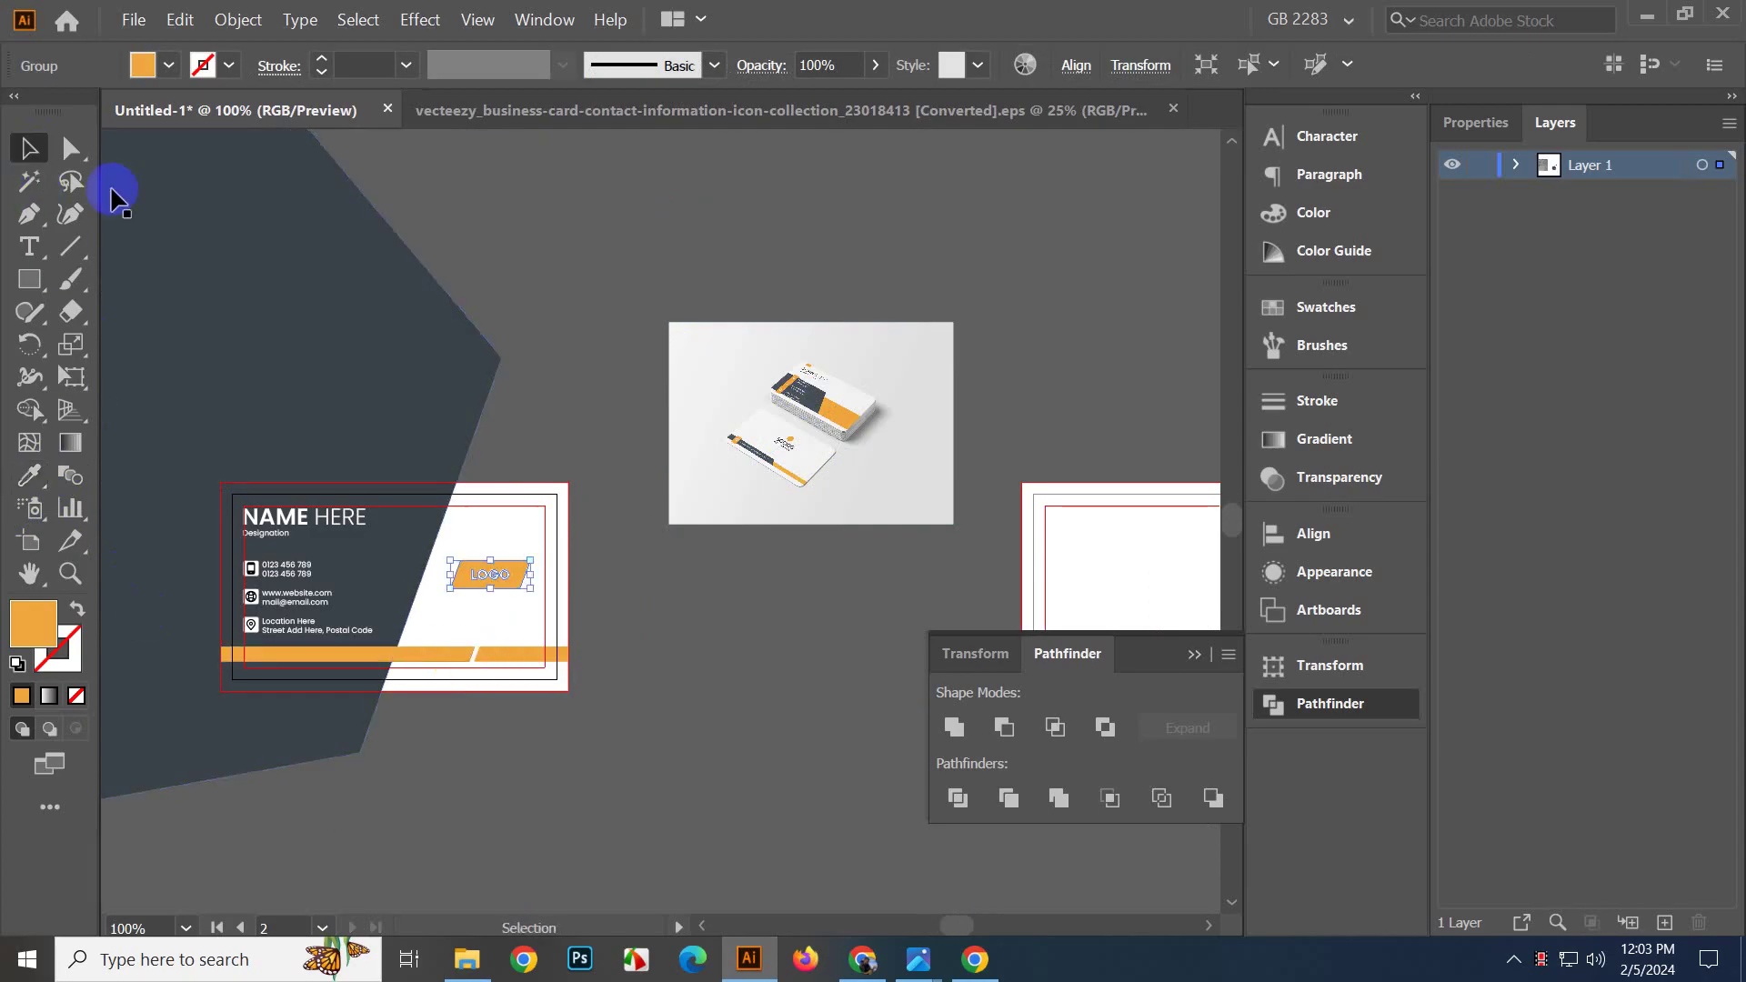
click(582, 351)
Compare the mockup's contact icon coloring with the contact icons on the card's front side.
key(ctrl+equal)
scroll(886, 549, up, 3)
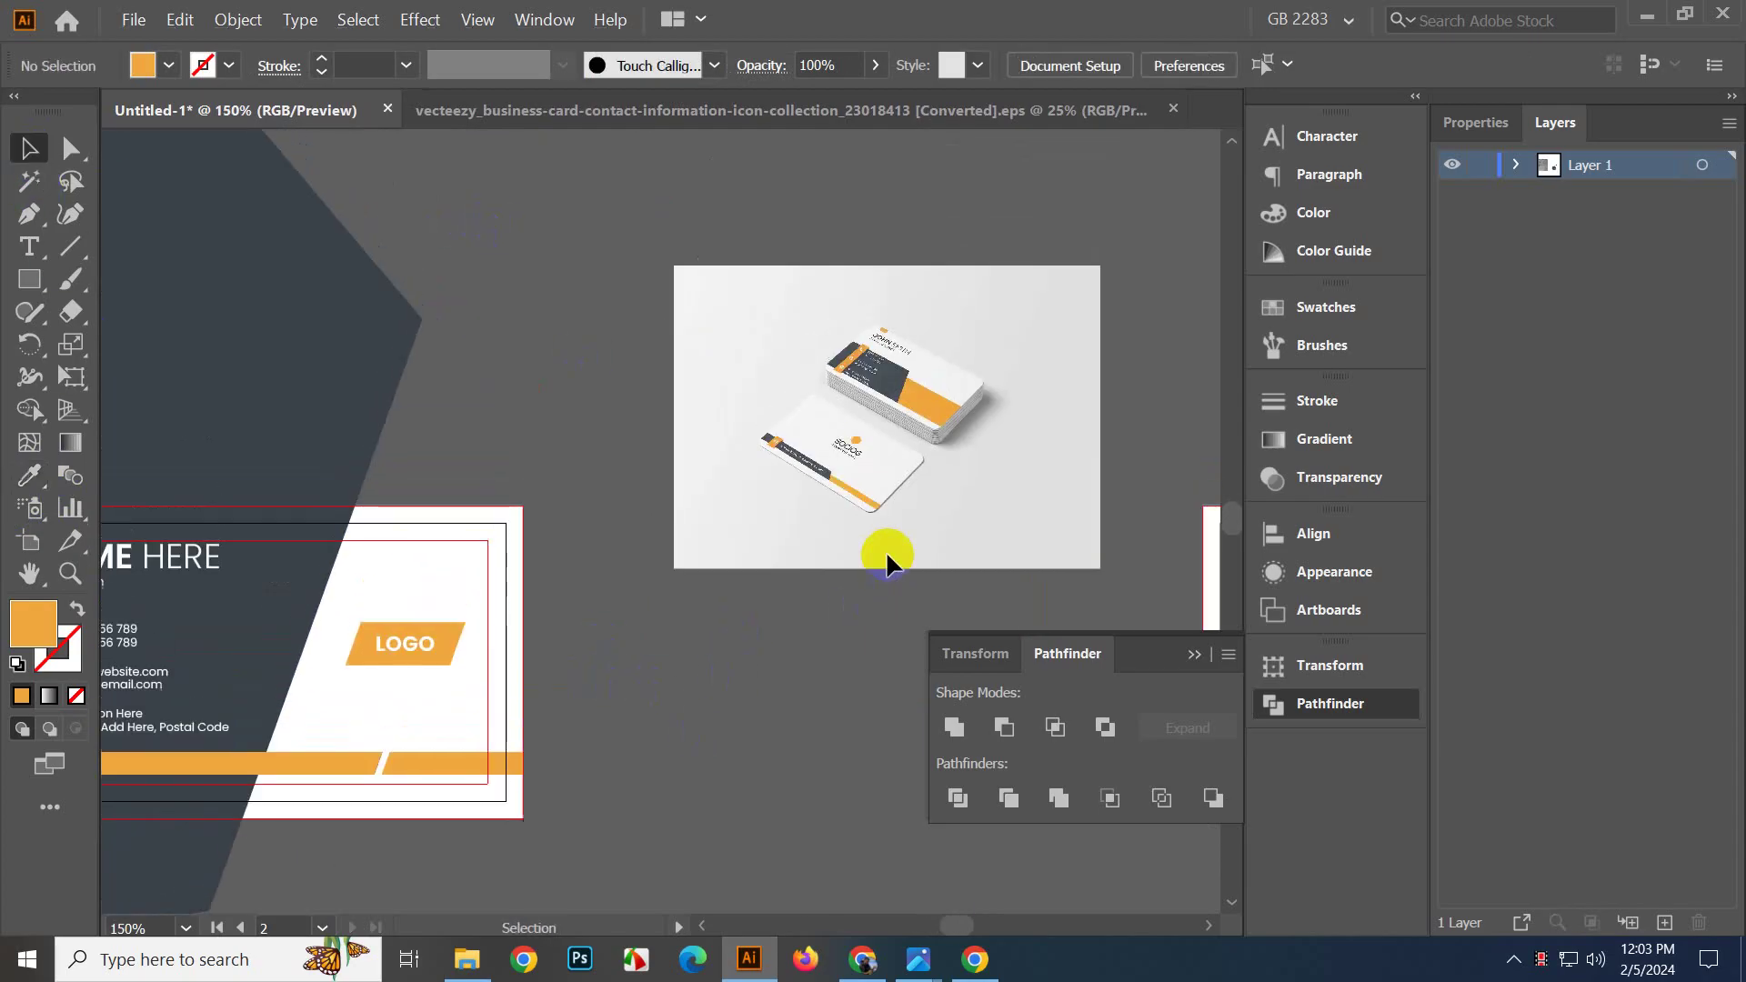
scroll(619, 557, left, 3)
scroll(962, 404, up, 4)
scroll(960, 400, down, 4)
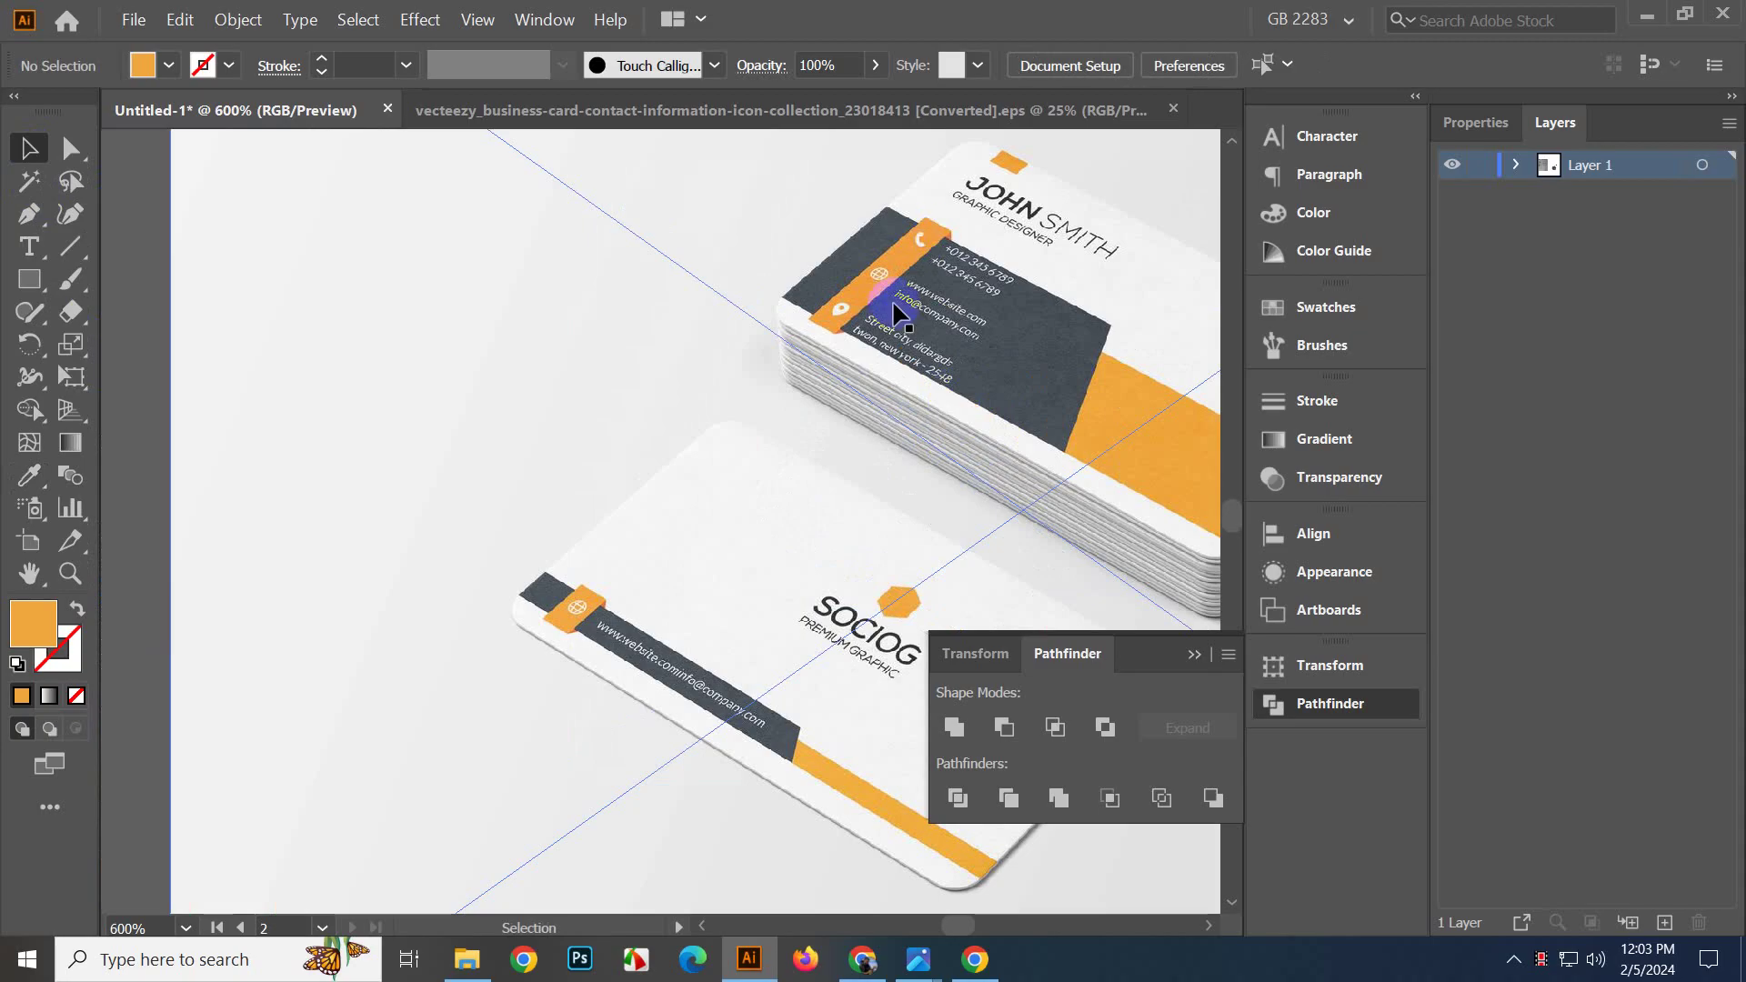
scroll(514, 491, up, 3)
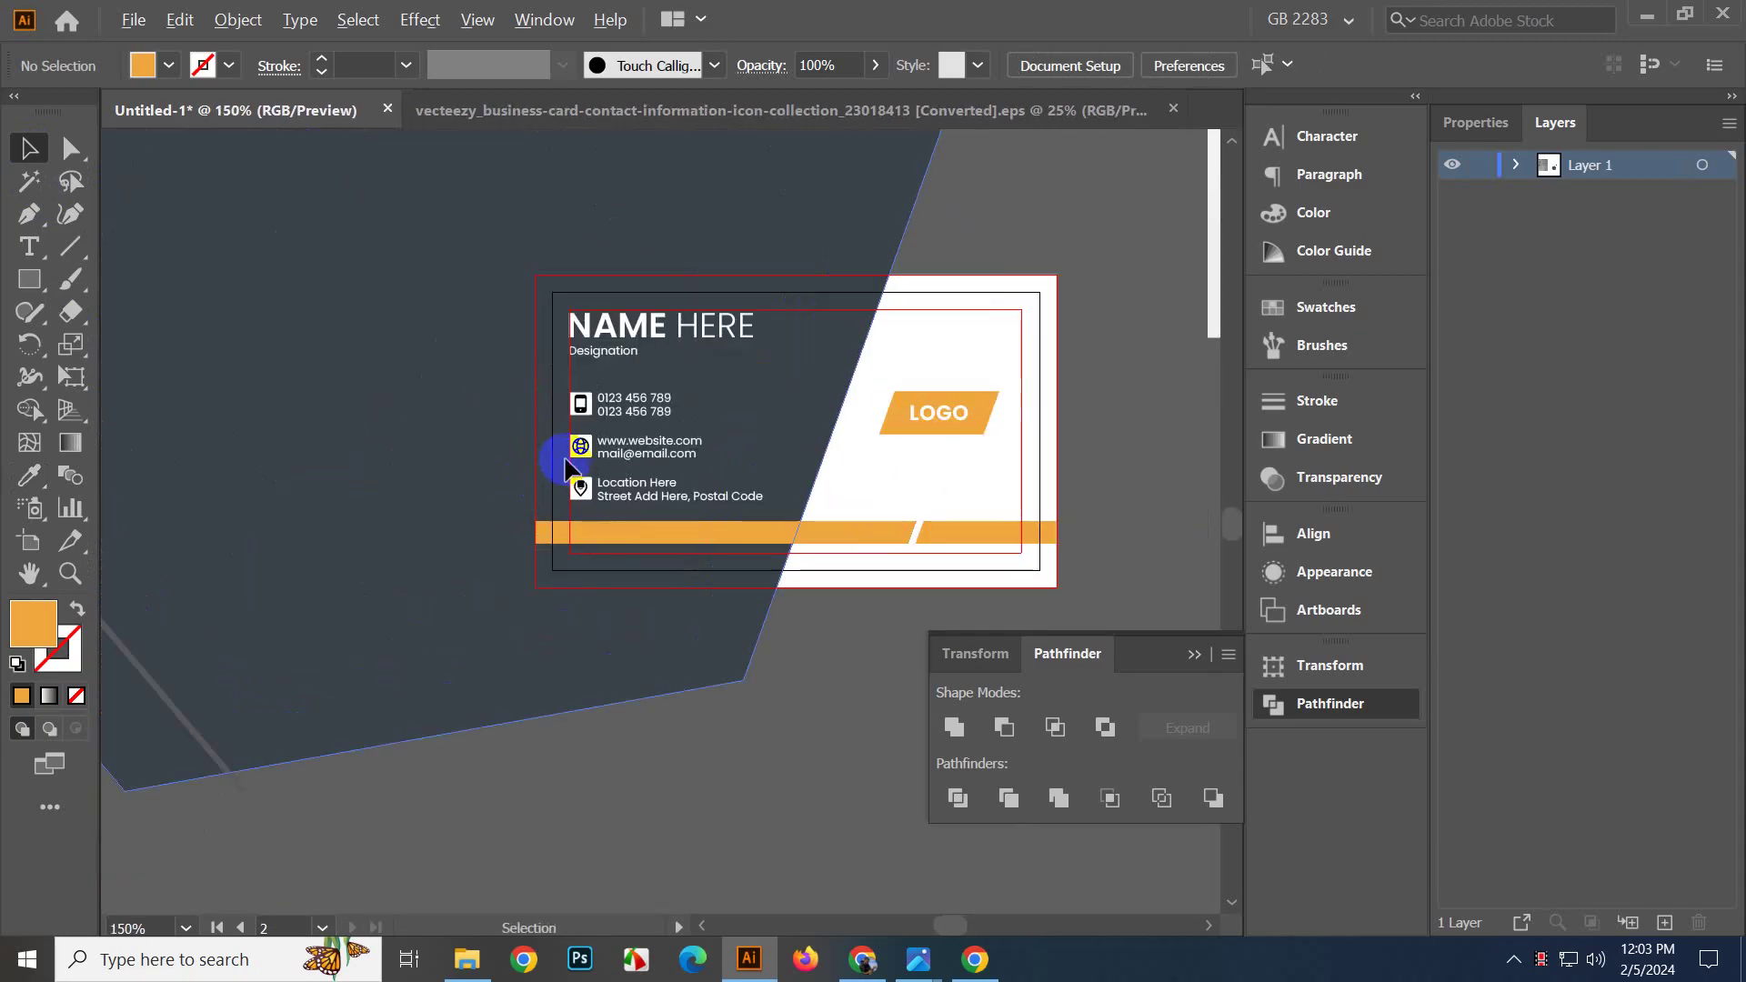
scroll(675, 429, down, 2)
scroll(419, 496, up, 2)
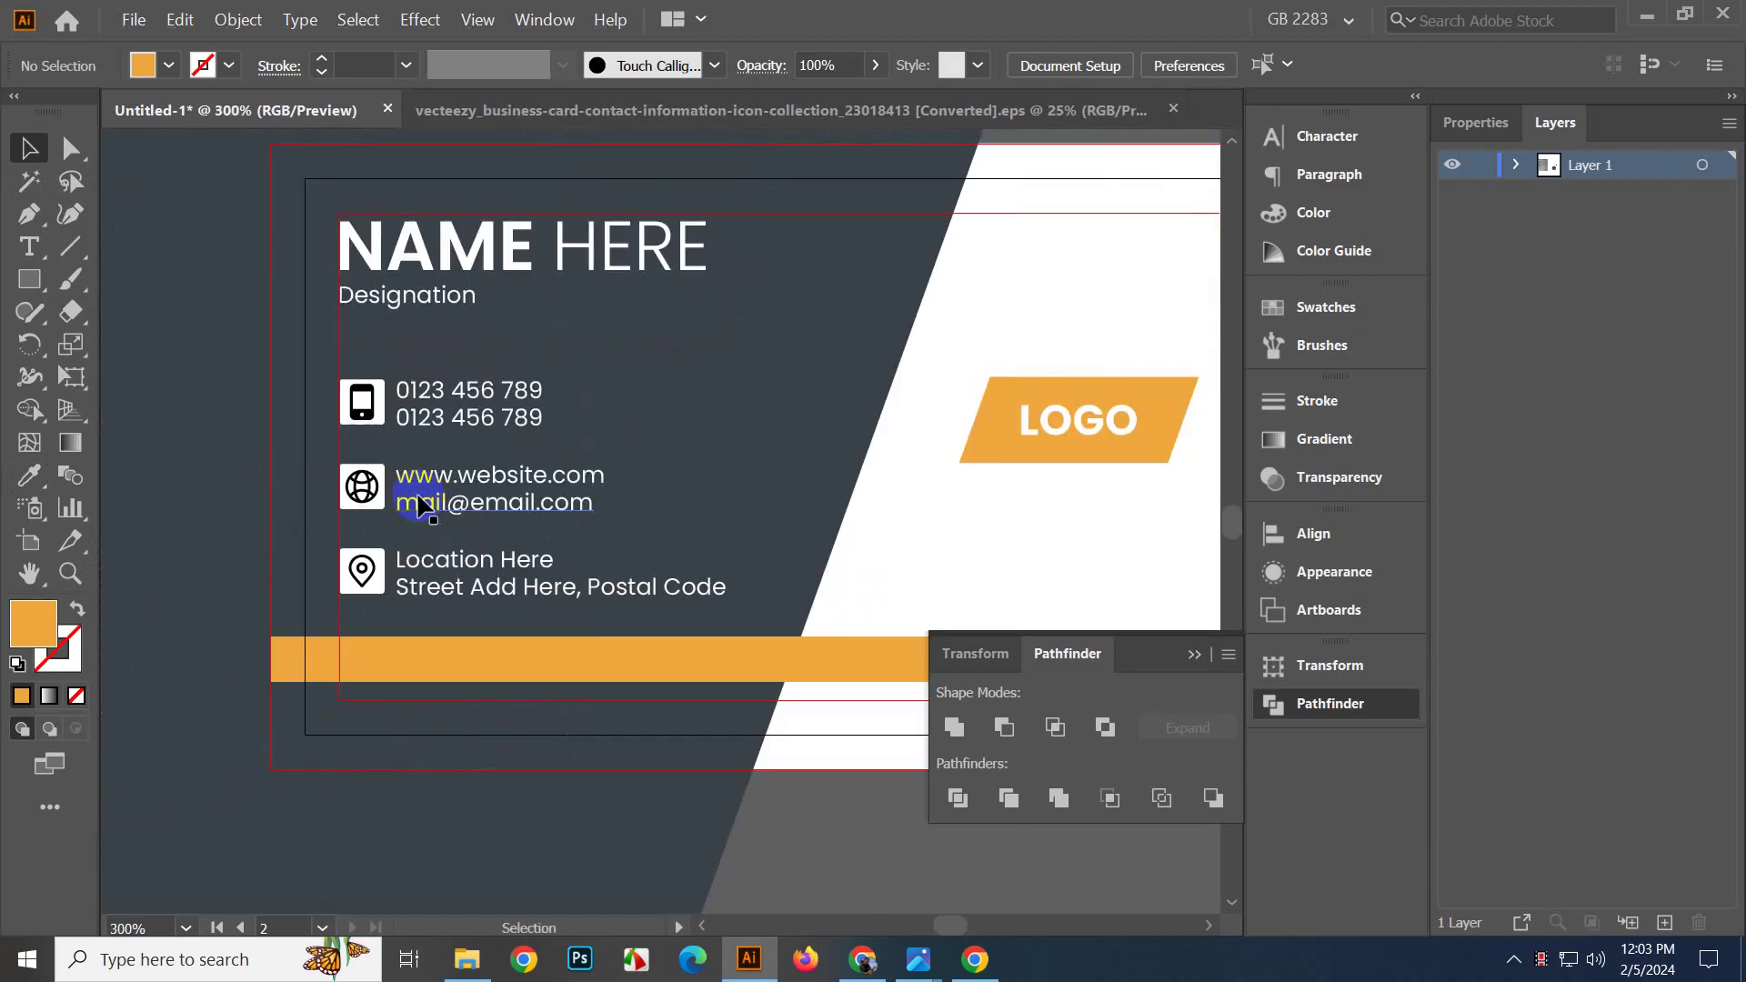
Recolor the square backgrounds of the phone, globe and location icons with the orange sampled from the bottom bar.
click(66, 149)
scroll(381, 451, up, 3)
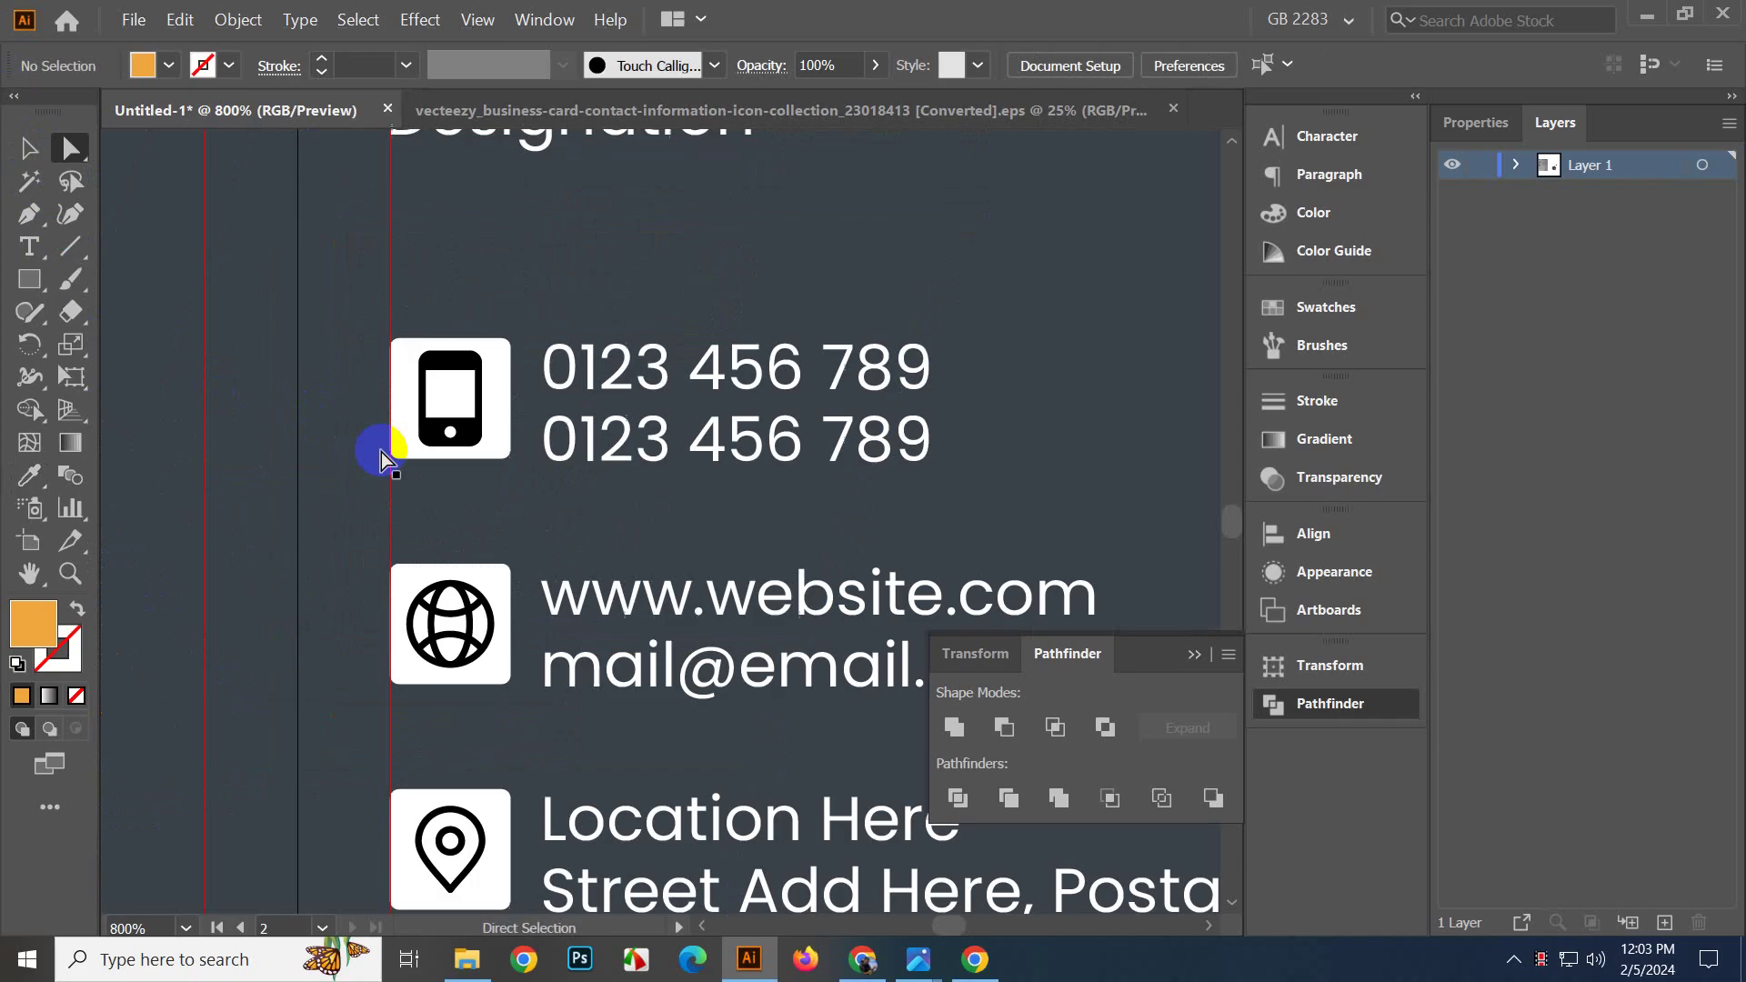
click(408, 449)
shift+click(413, 616)
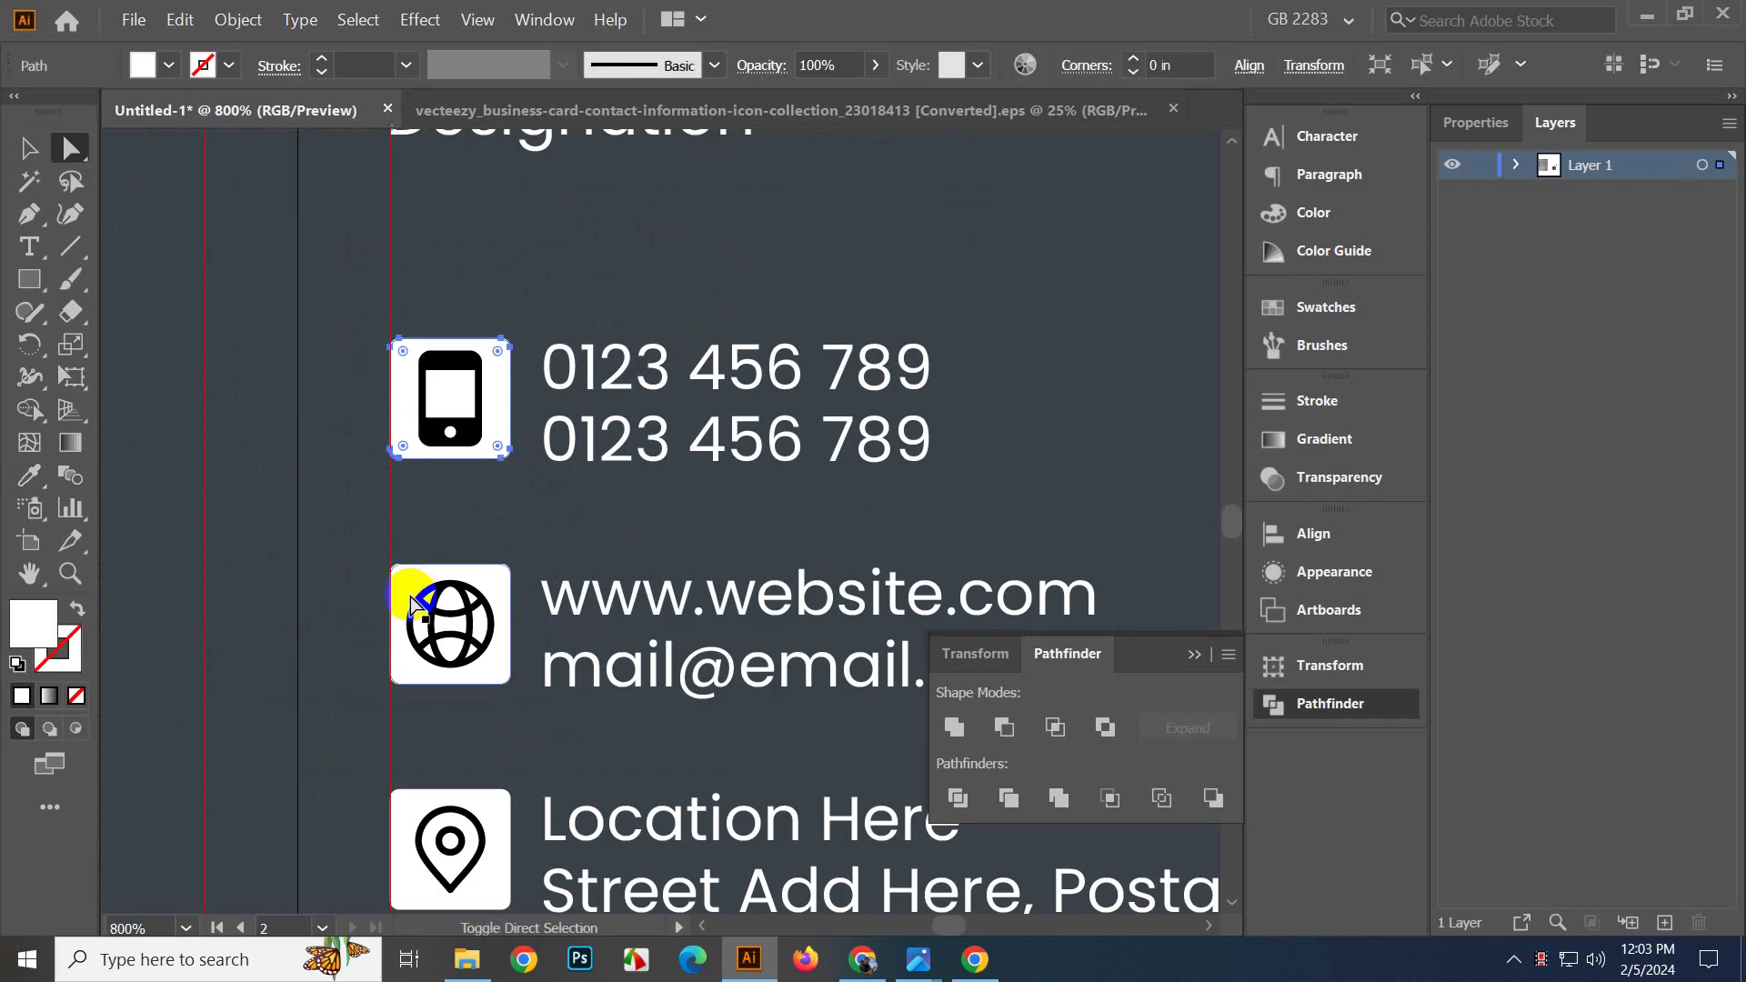
shift+click(405, 806)
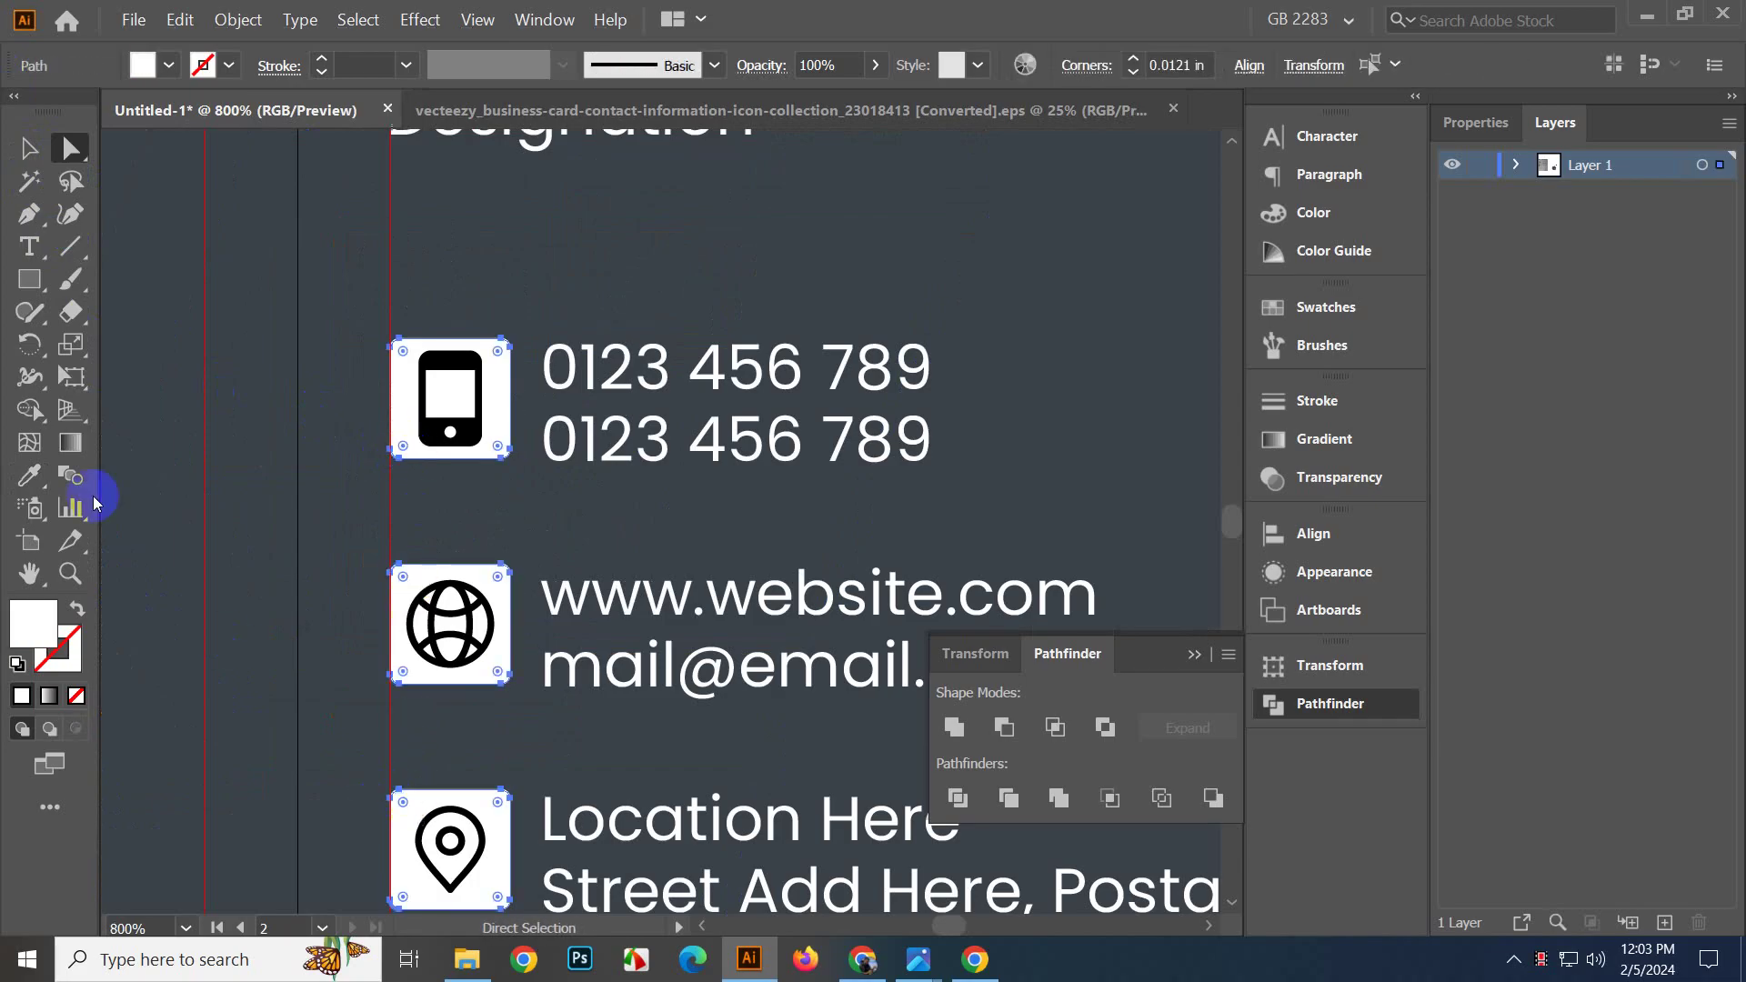
click(36, 475)
scroll(409, 441, down, 4)
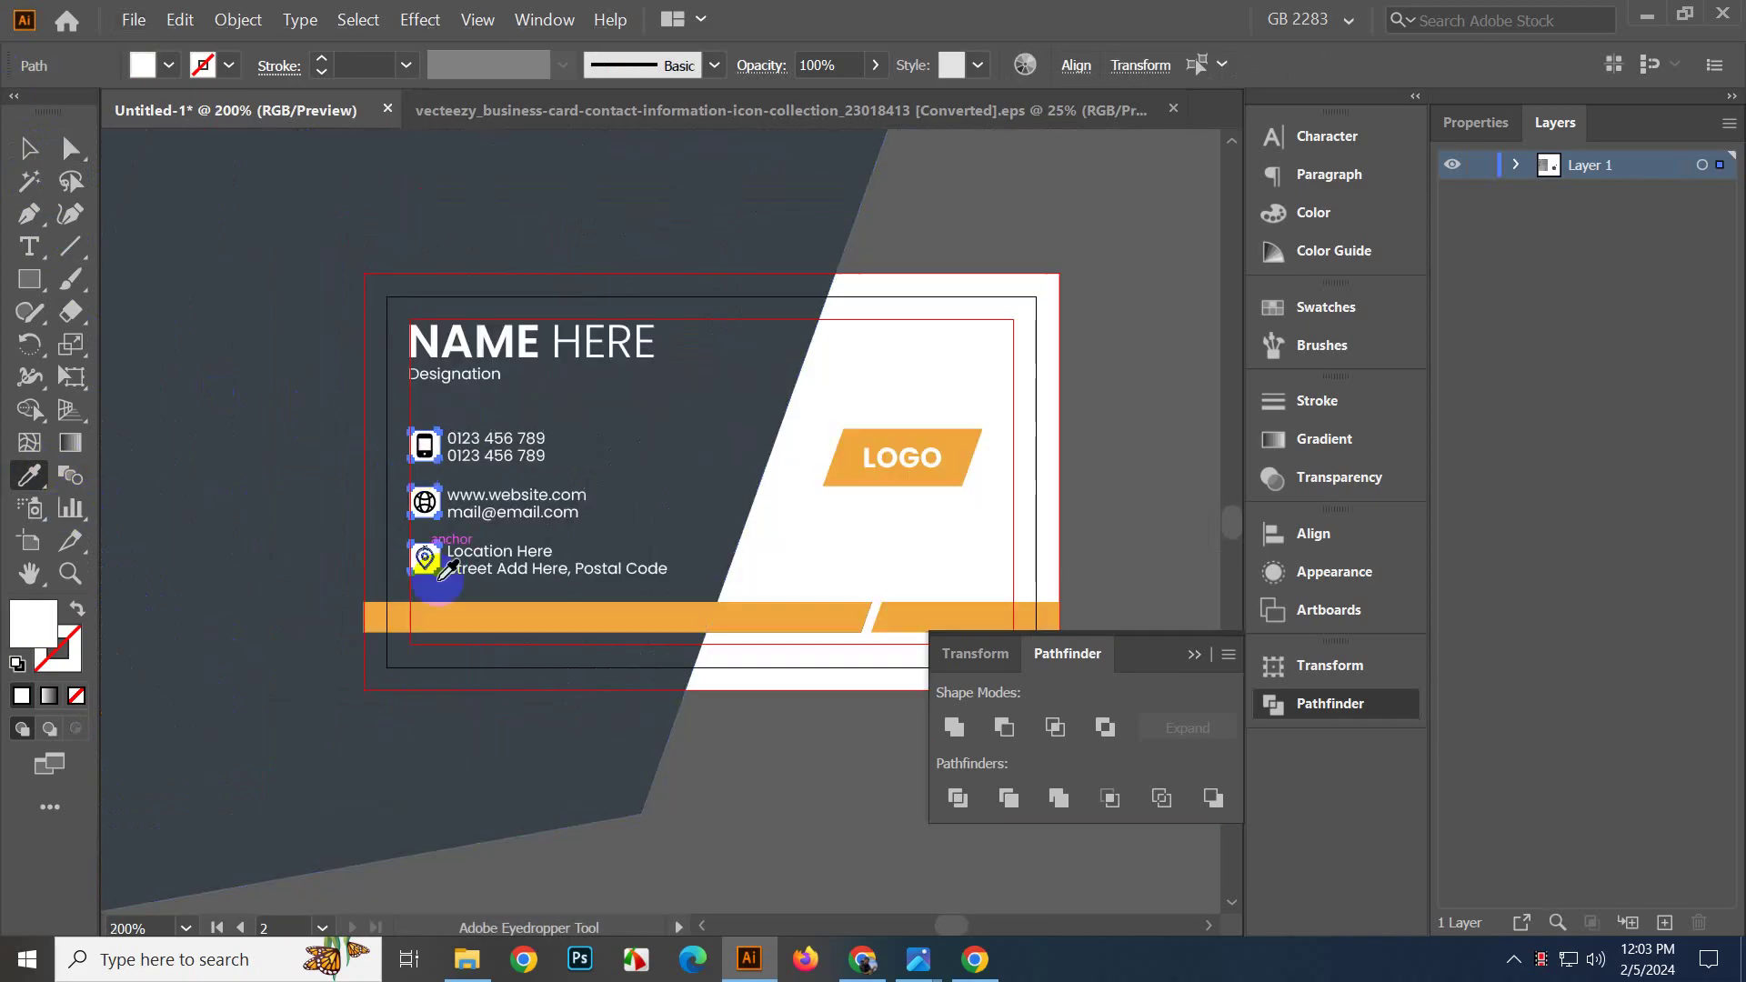
click(502, 623)
click(29, 150)
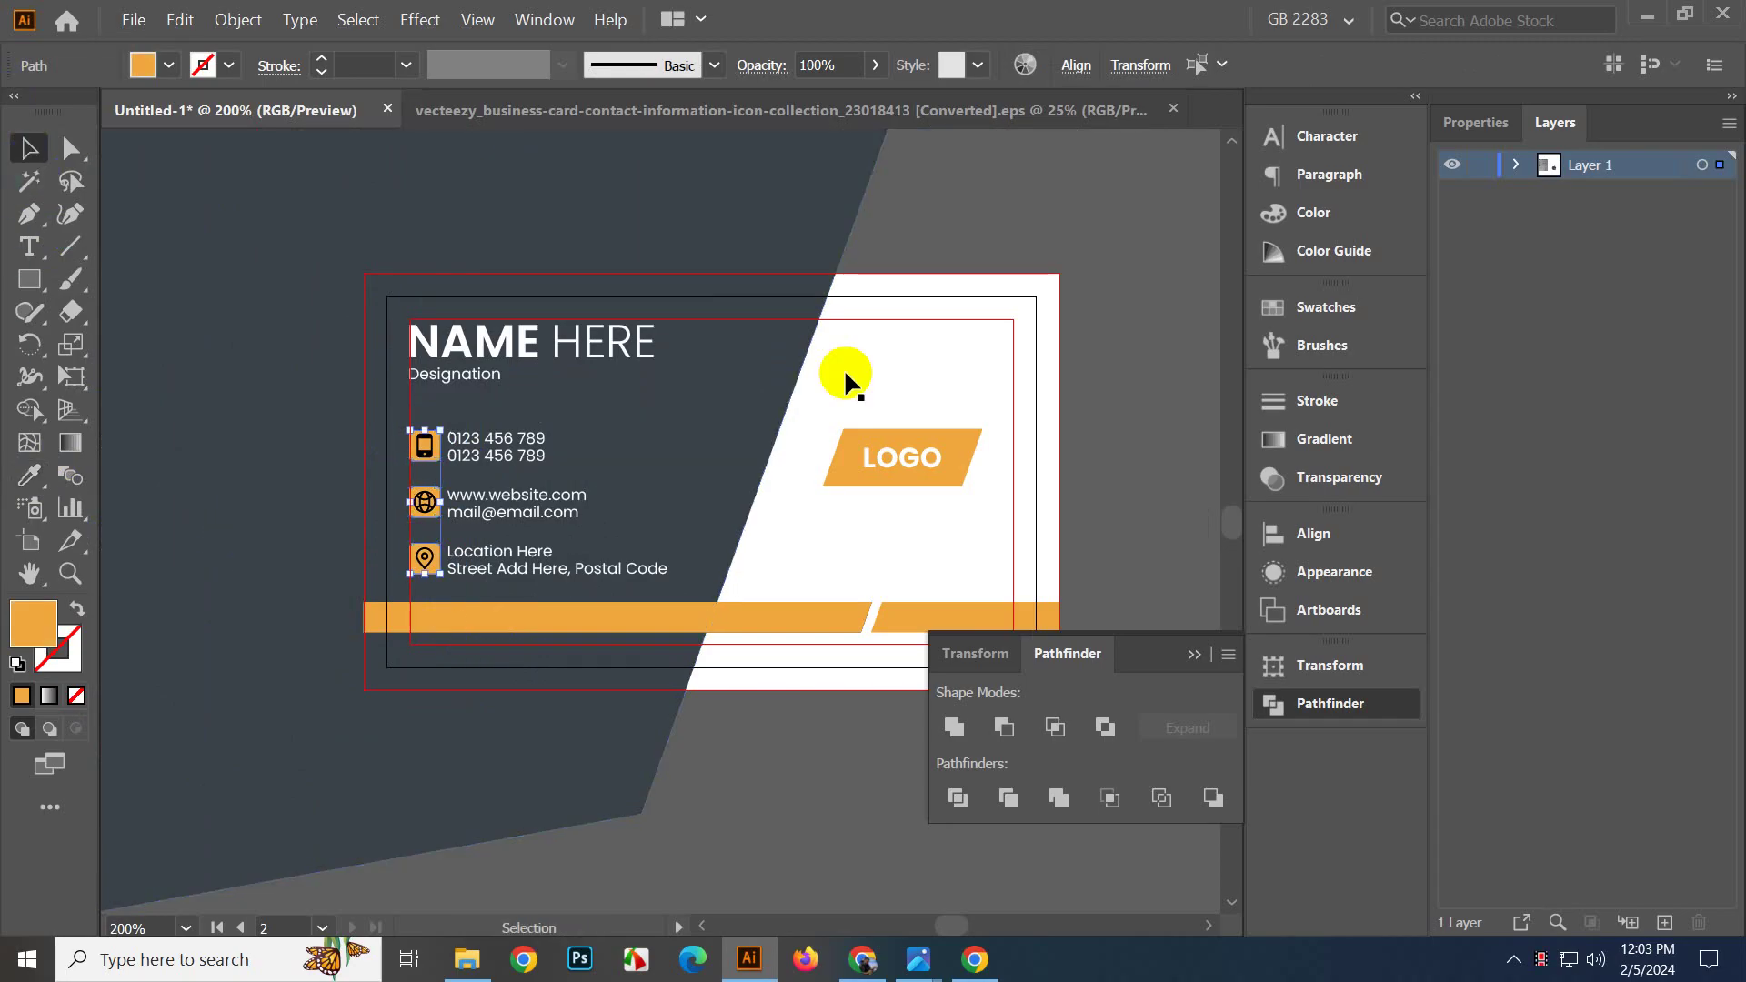
click(1123, 238)
scroll(423, 450, up, 2)
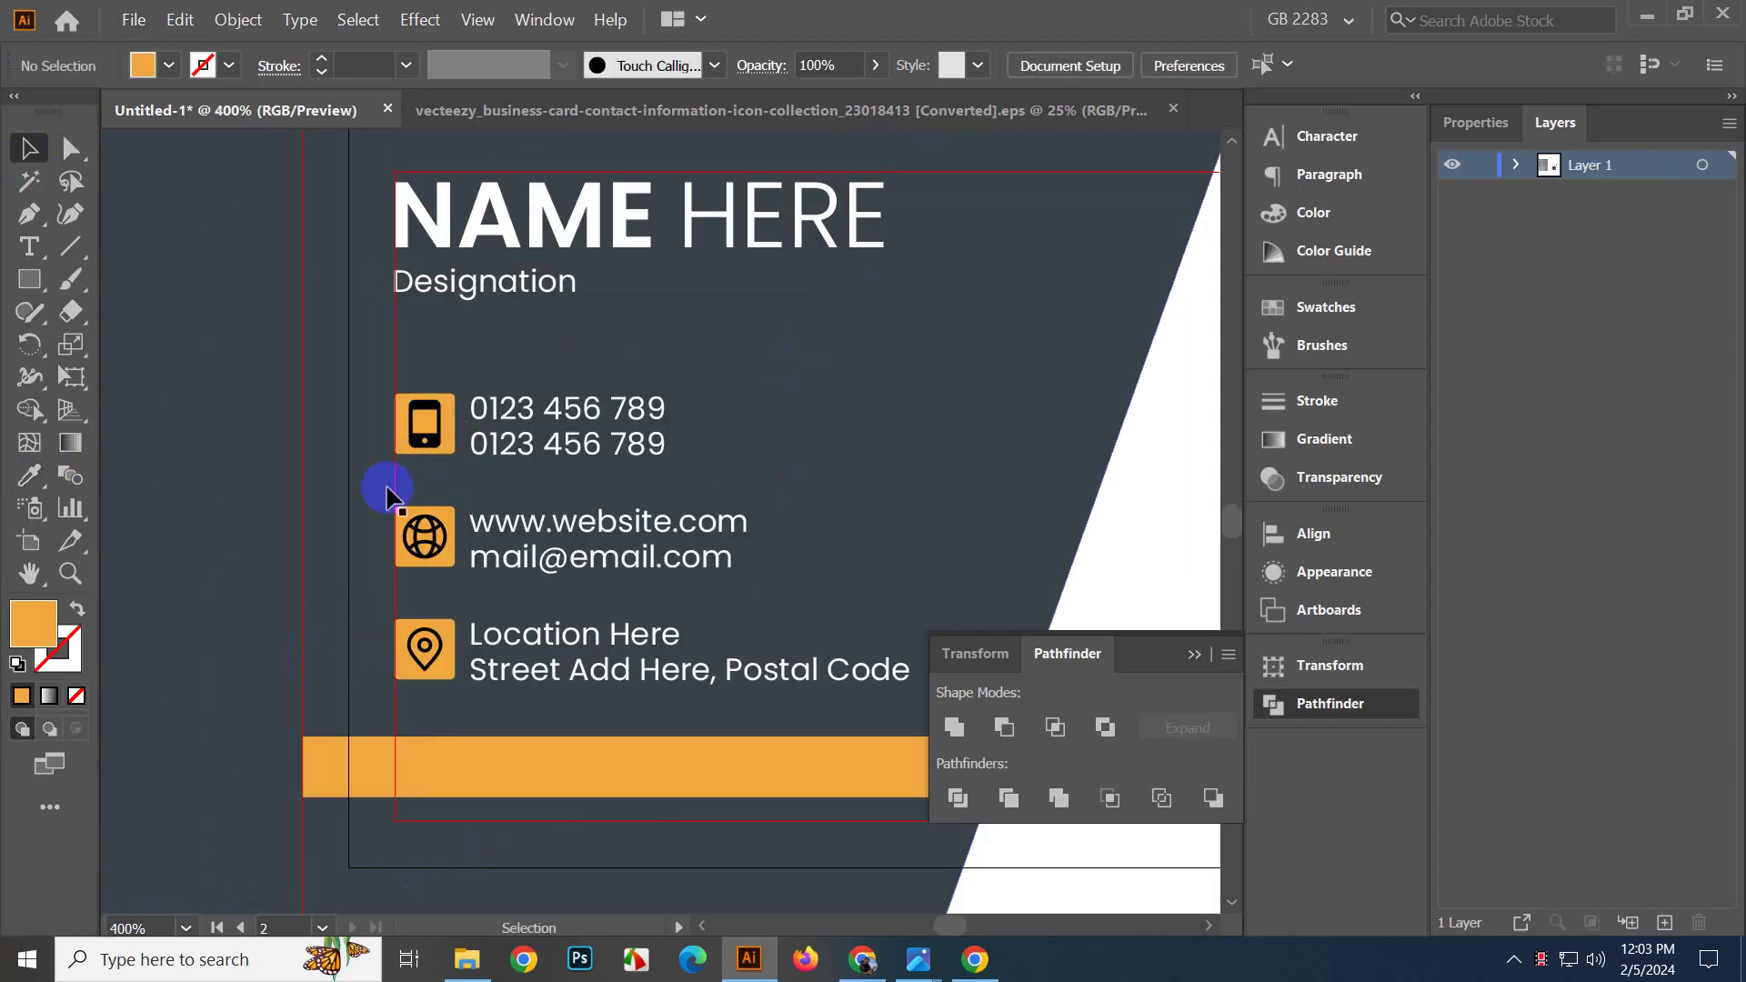
double_click(434, 459)
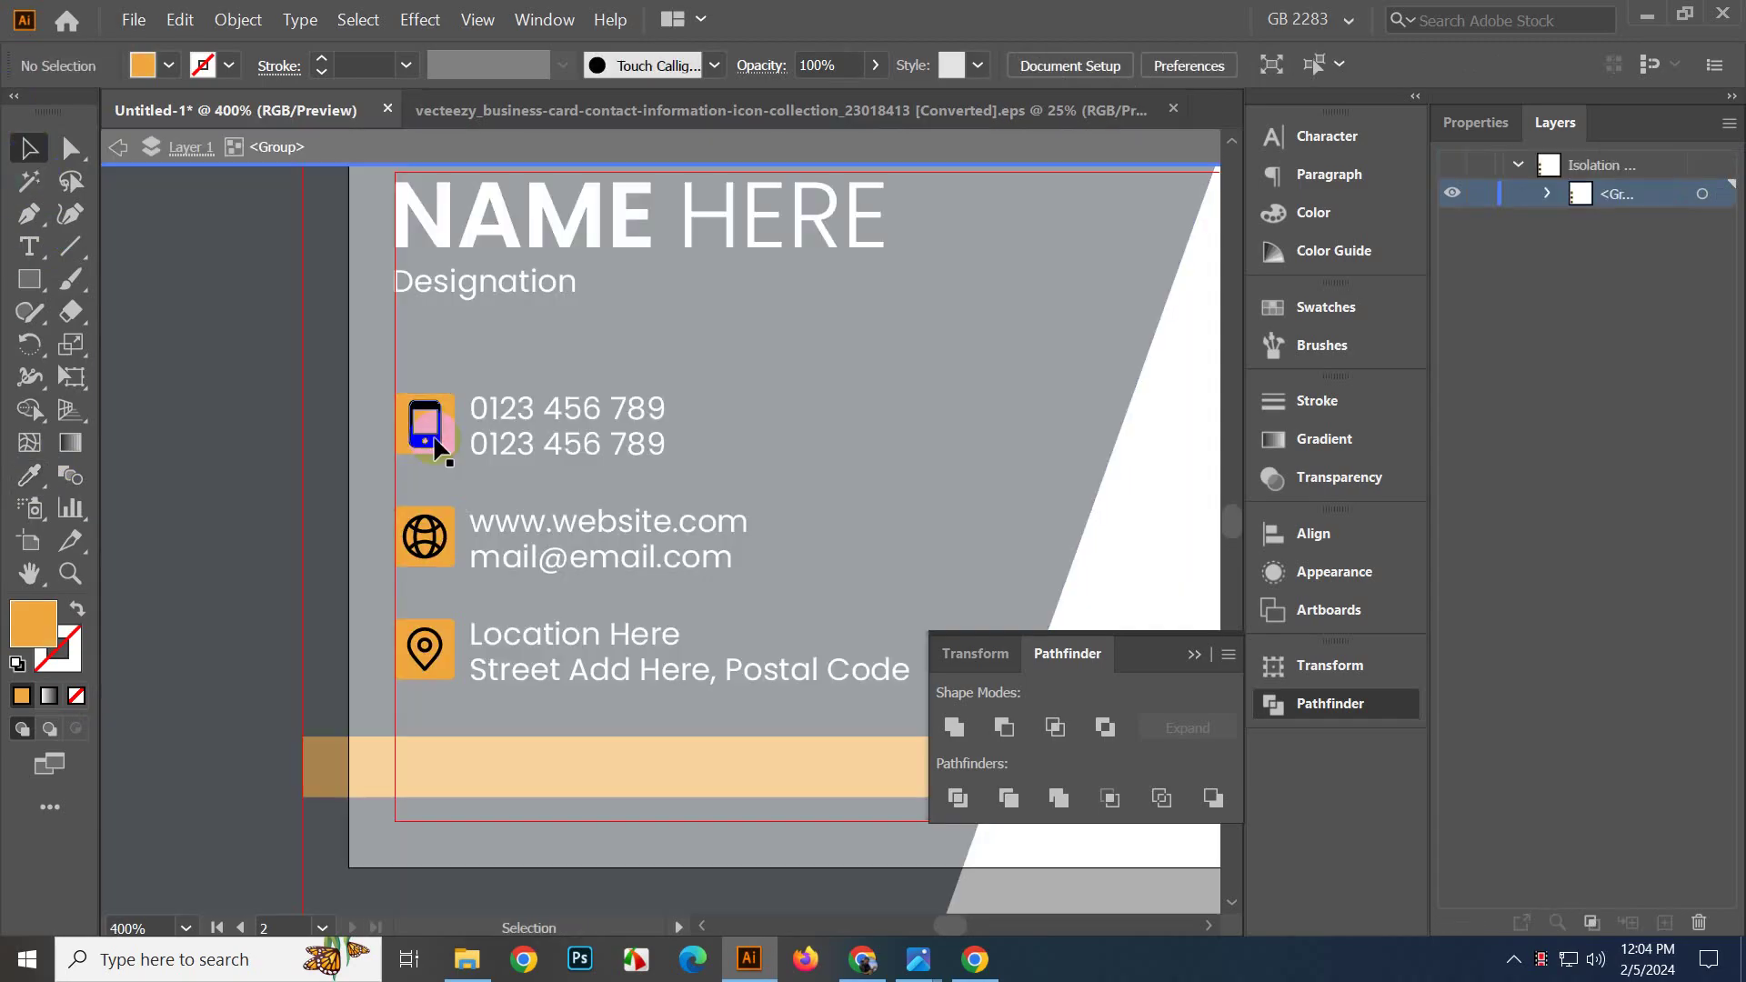
double_click(436, 460)
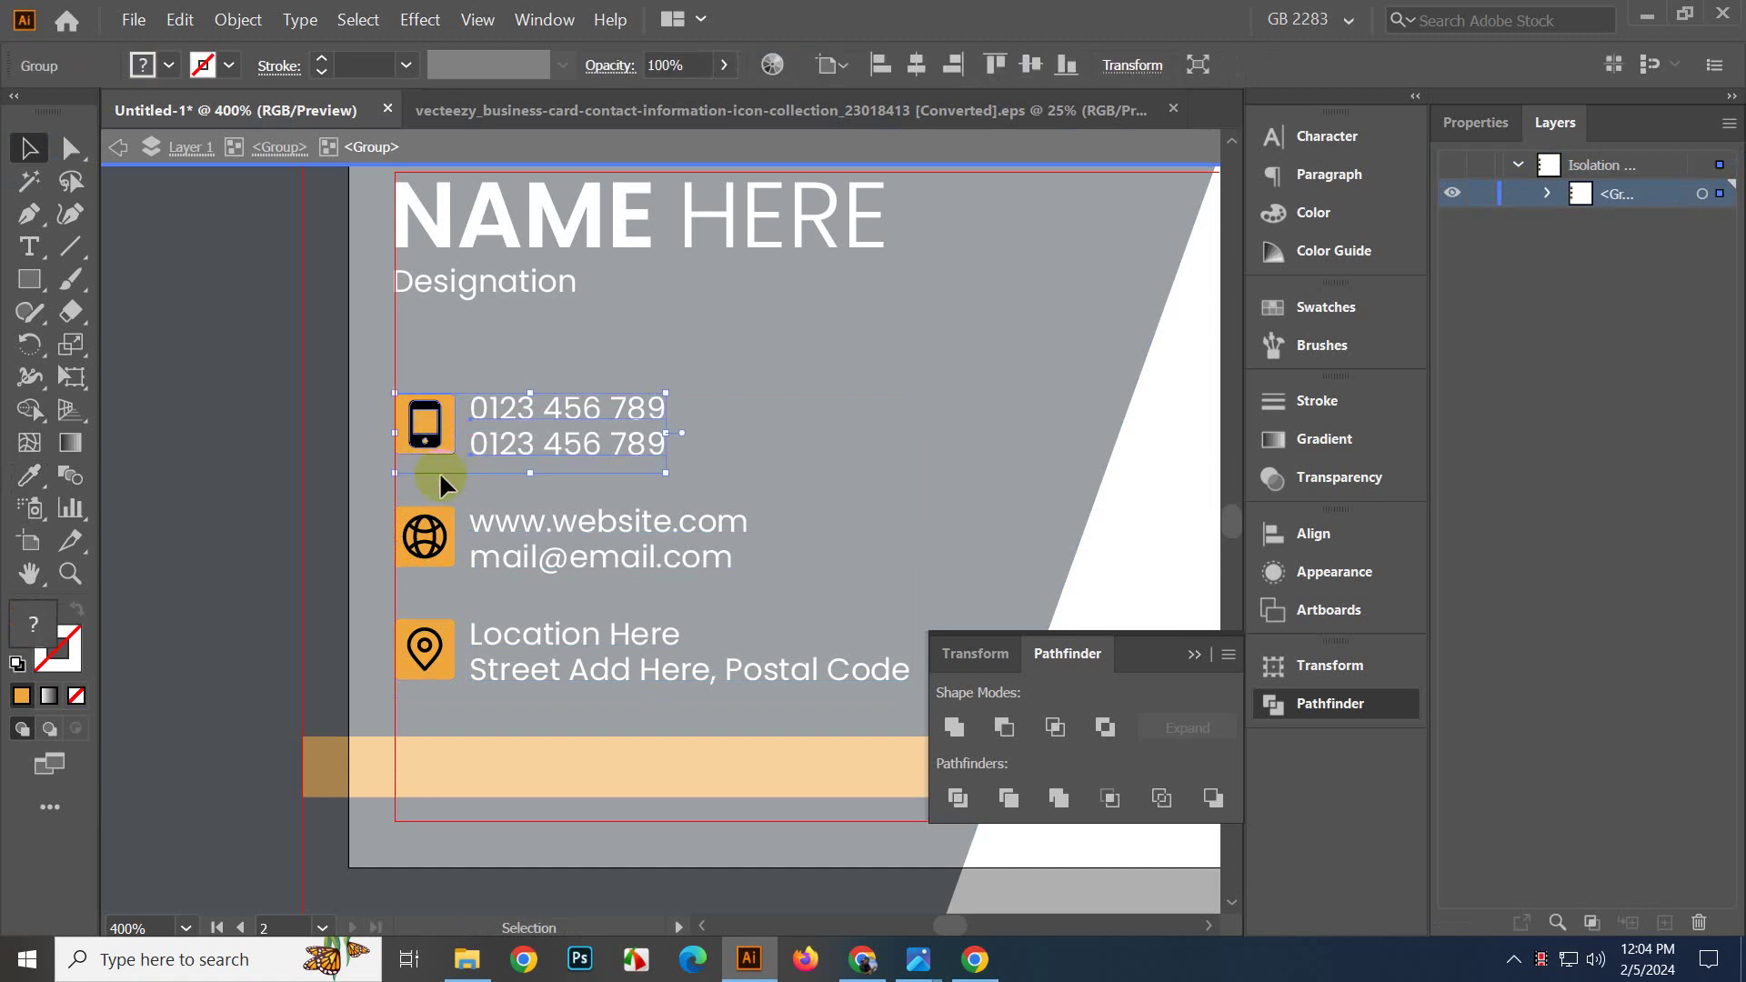
click(617, 149)
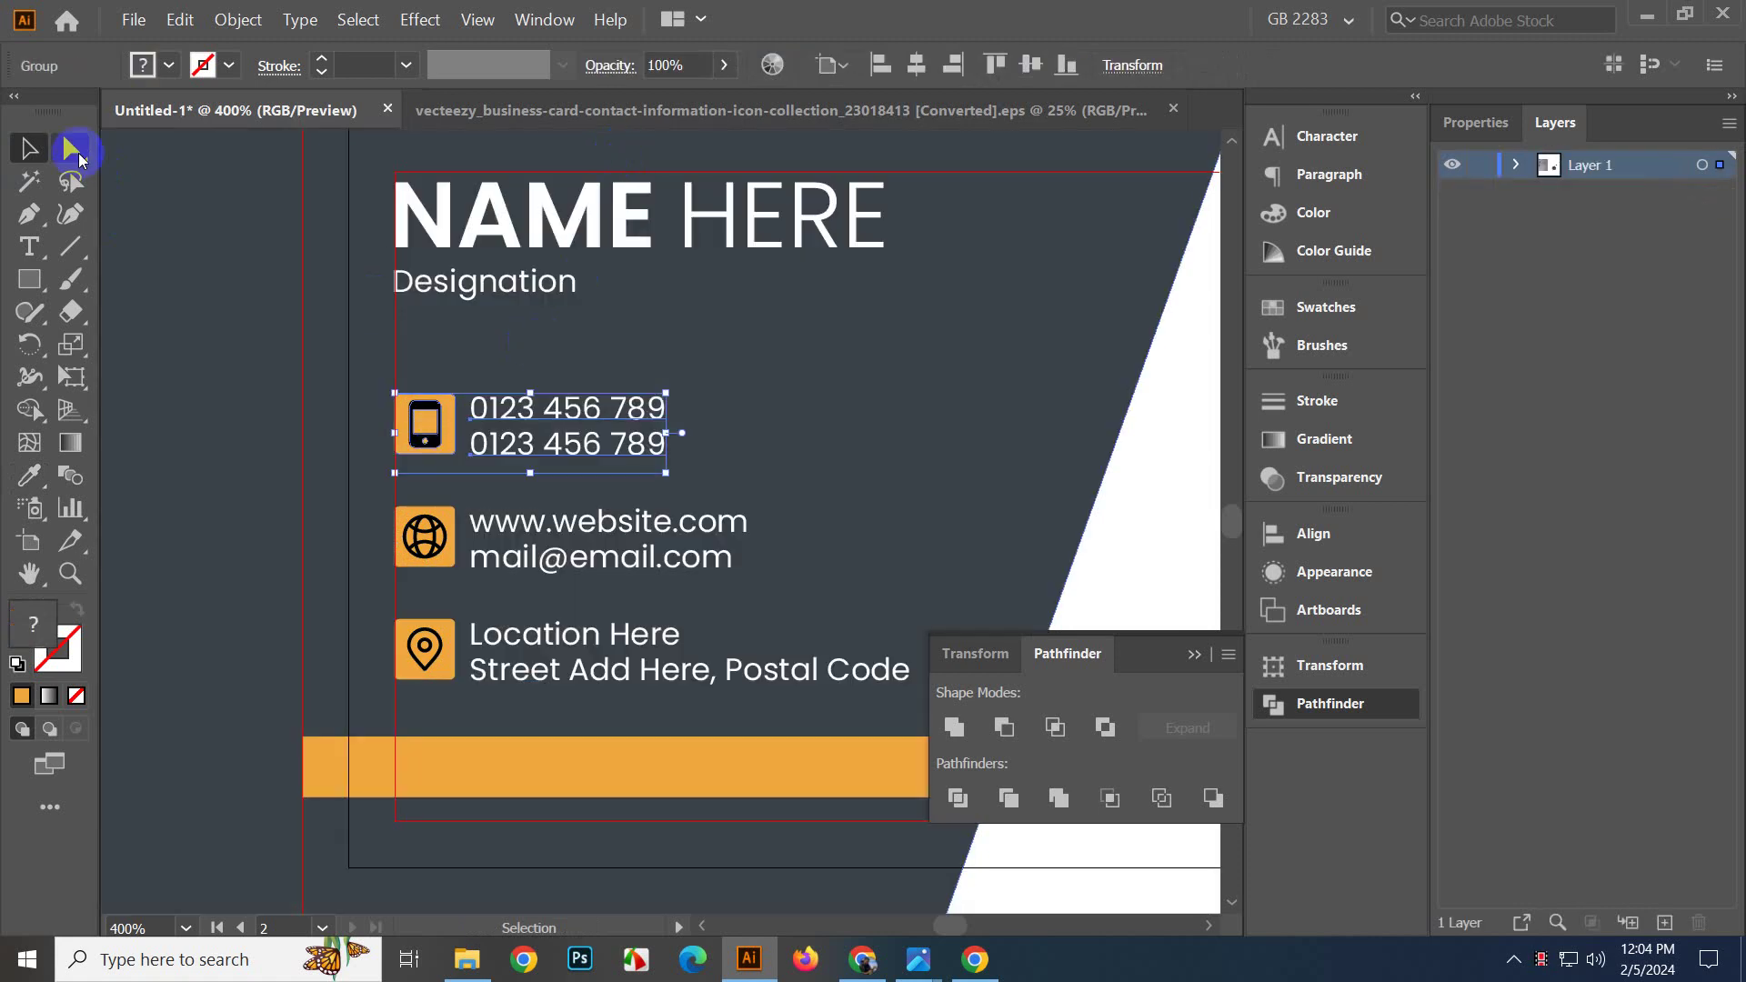
click(71, 148)
scroll(691, 441, down, 4)
click(782, 646)
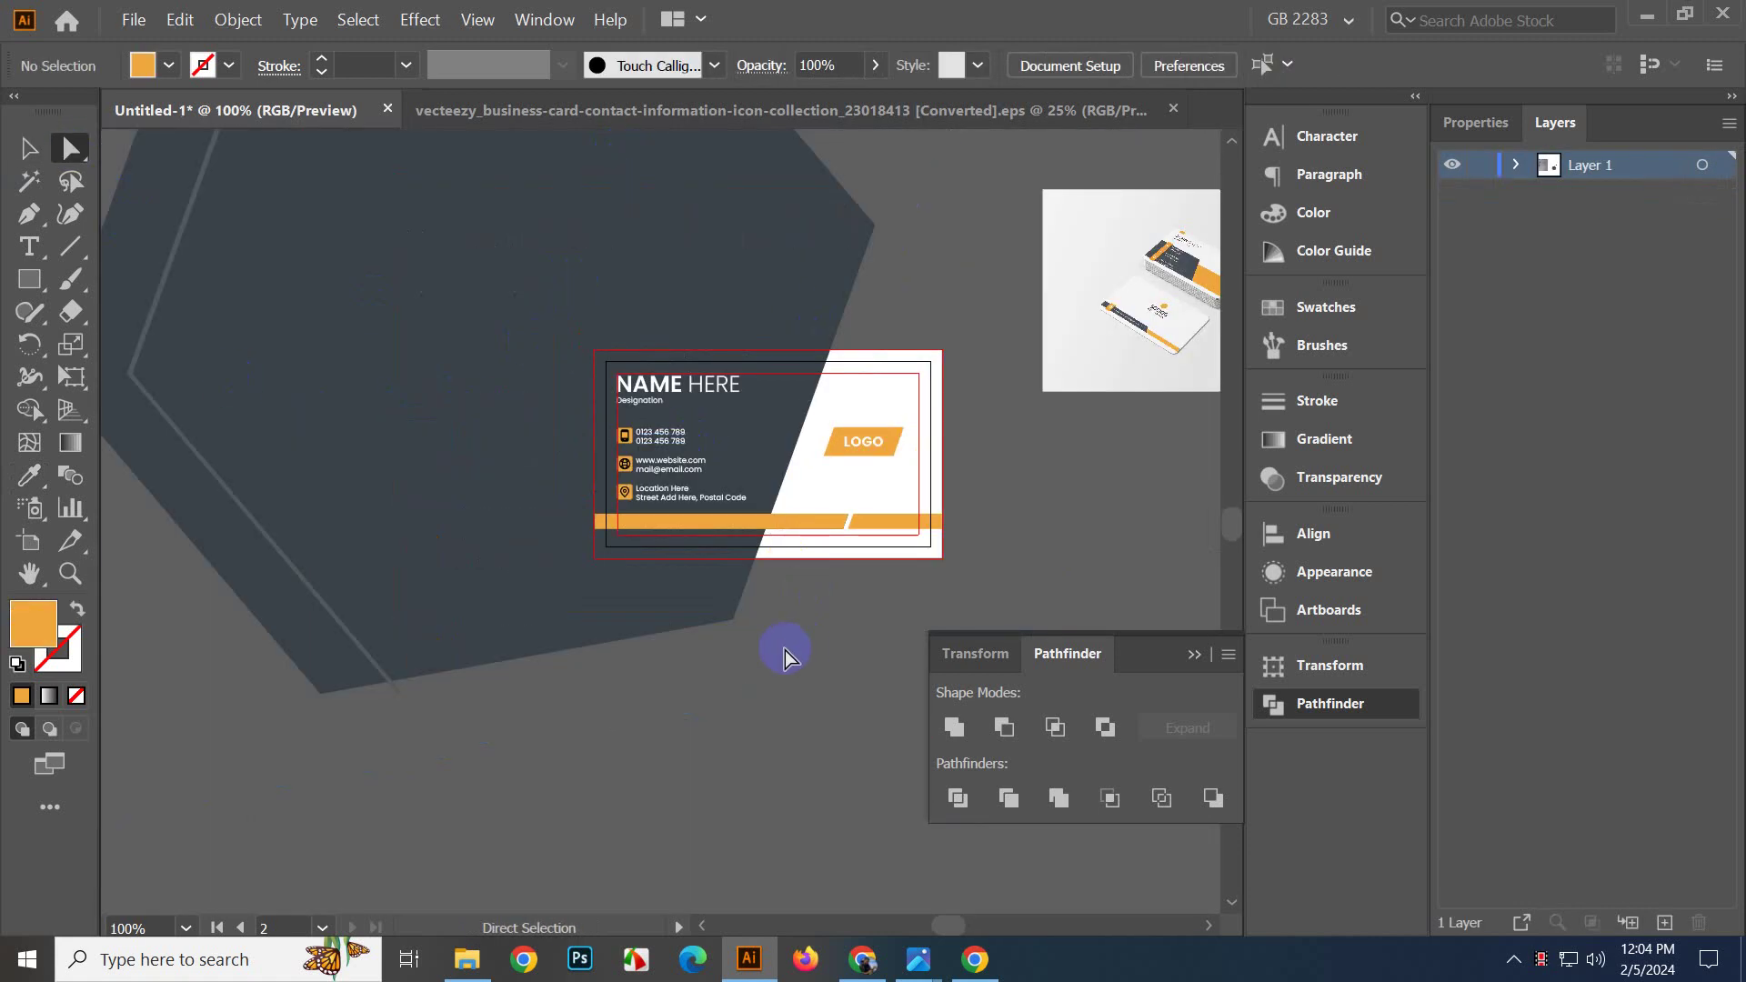
scroll(779, 646, up, 3)
drag(654, 511, 735, 684)
scroll(738, 680, down, 2)
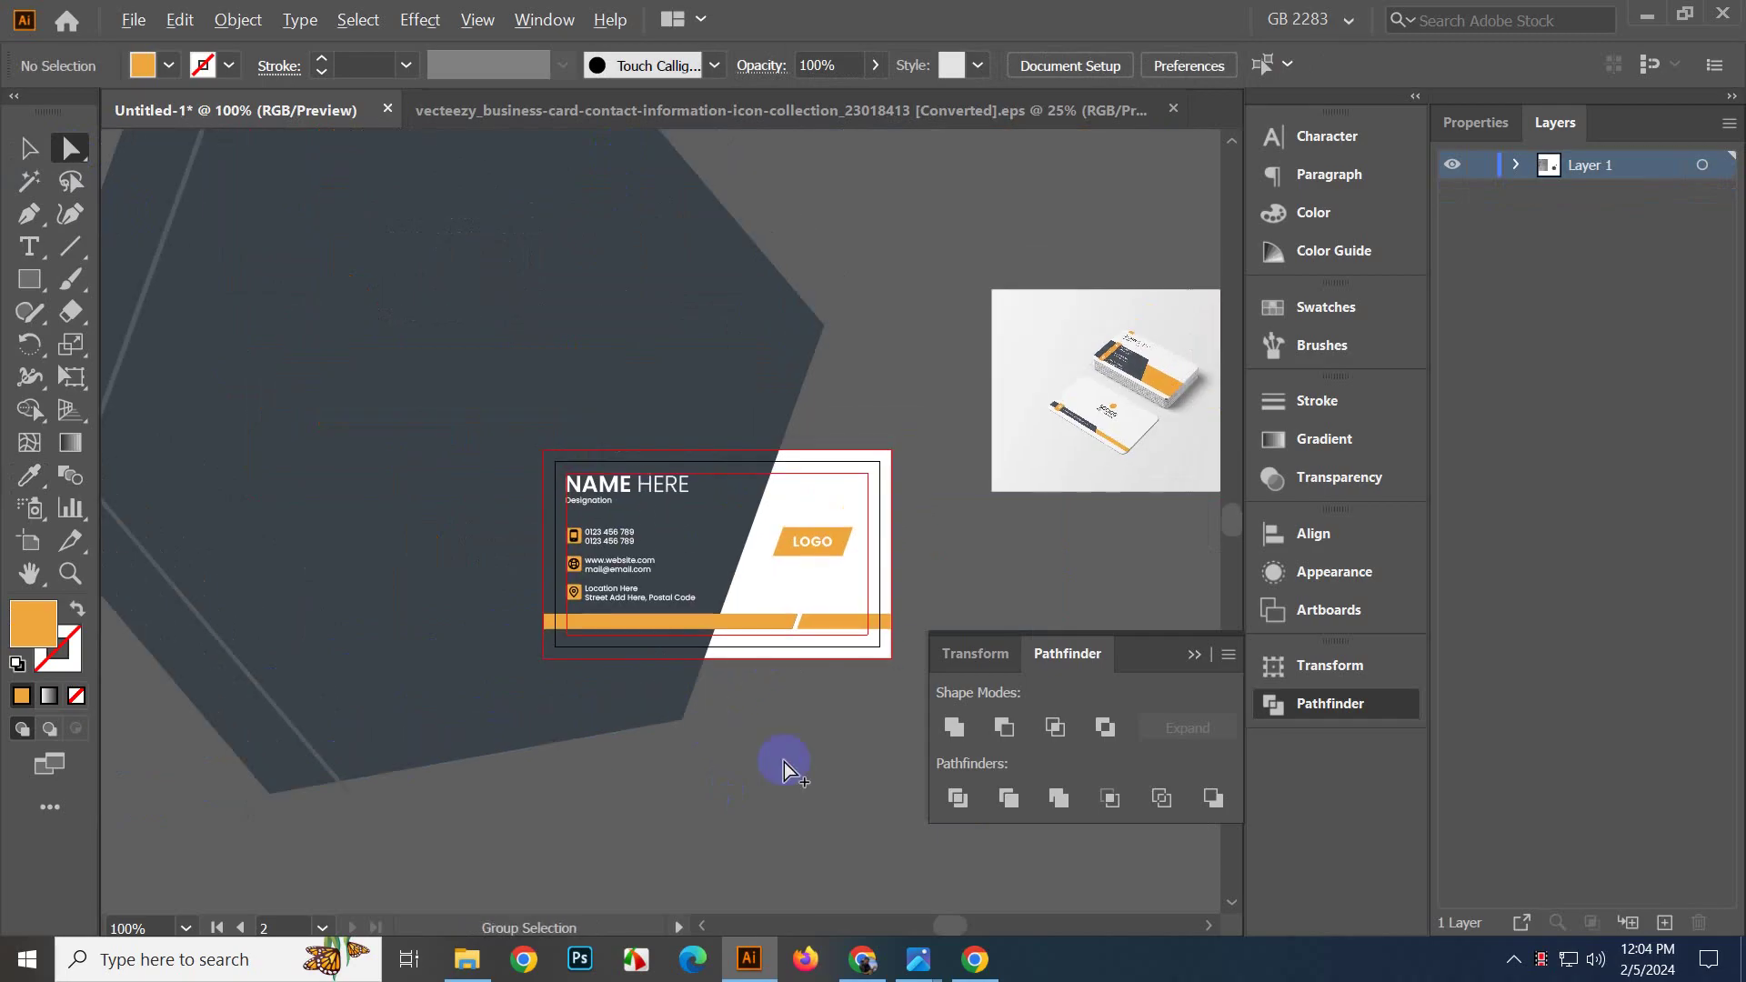
scroll(751, 676, up, 1)
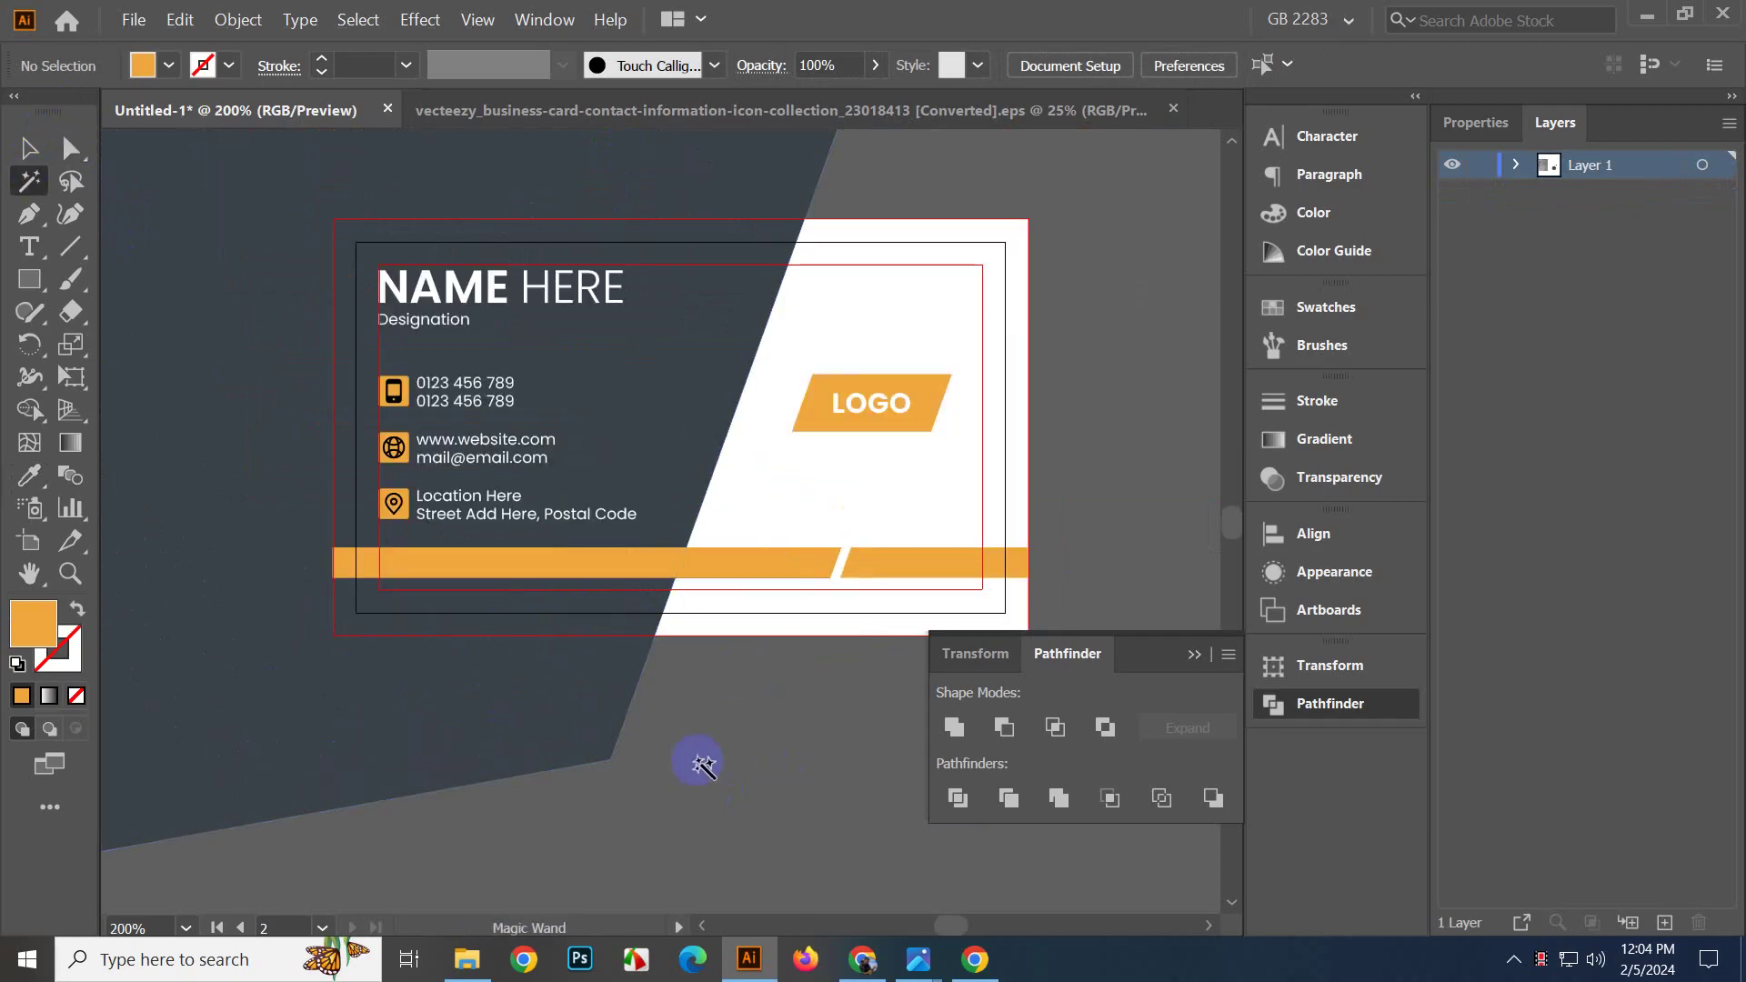
click(29, 148)
Select the black phone, globe and location glyphs together by their same fill color and open the color swatches.
click(74, 148)
scroll(280, 374, up, 1)
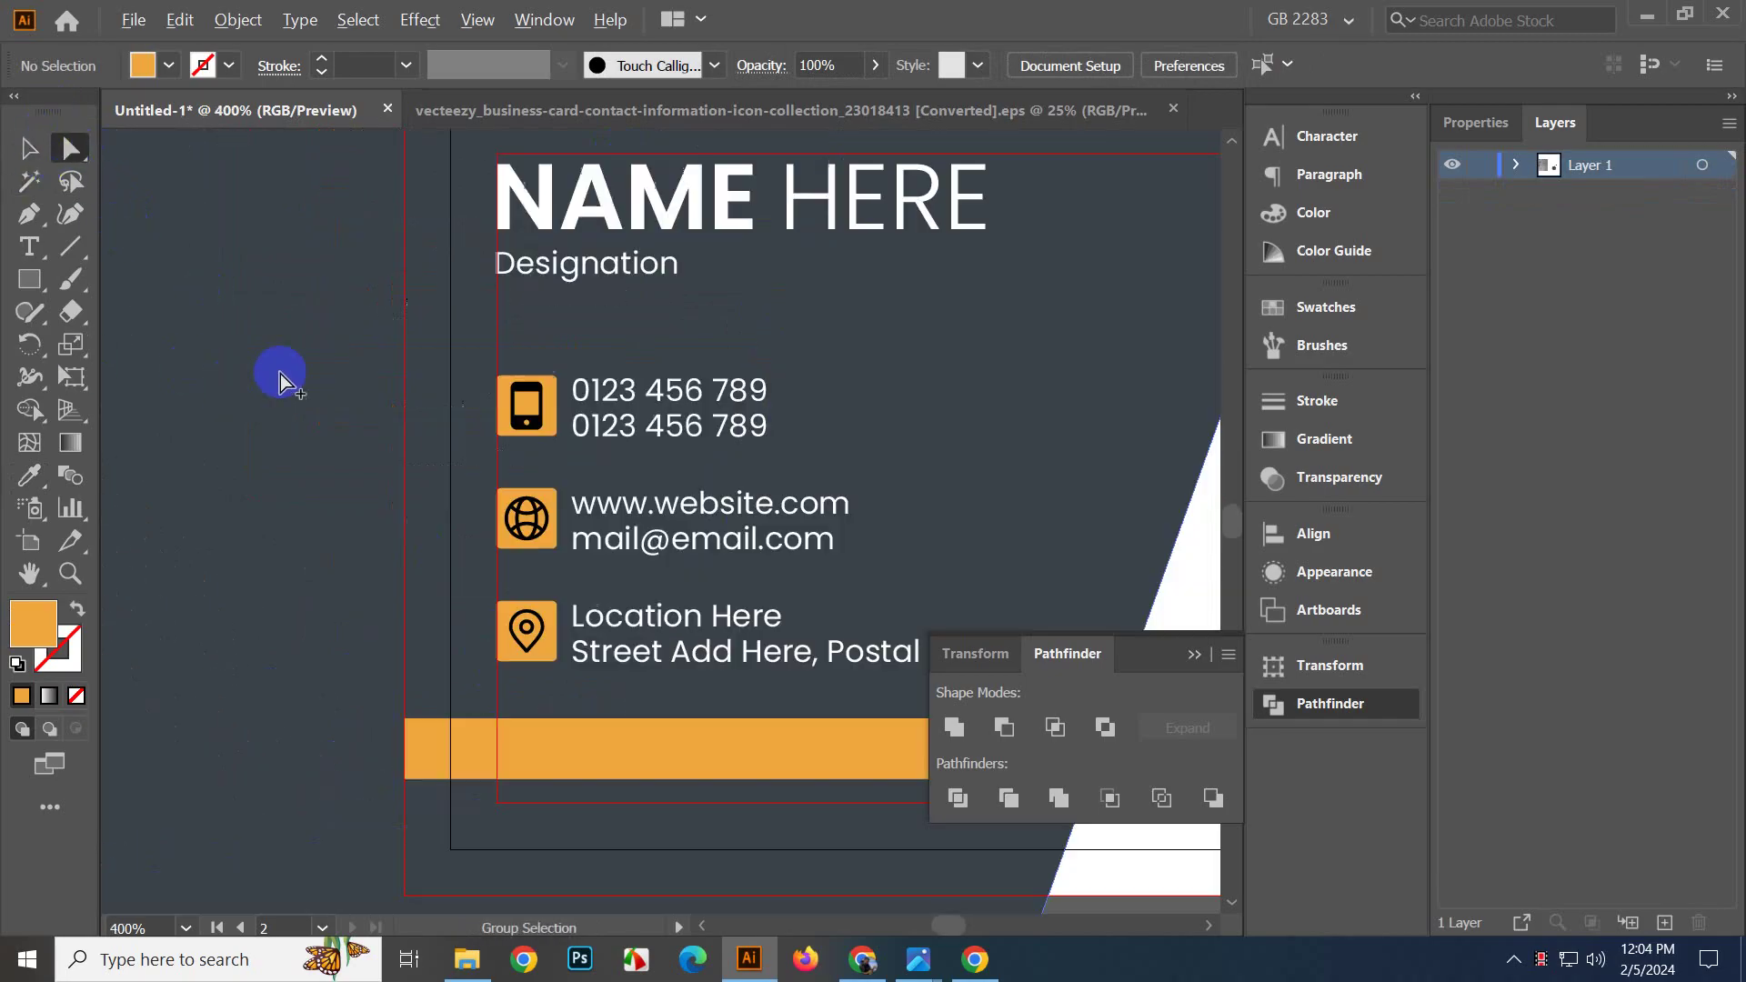
scroll(600, 418, up, 1)
click(673, 457)
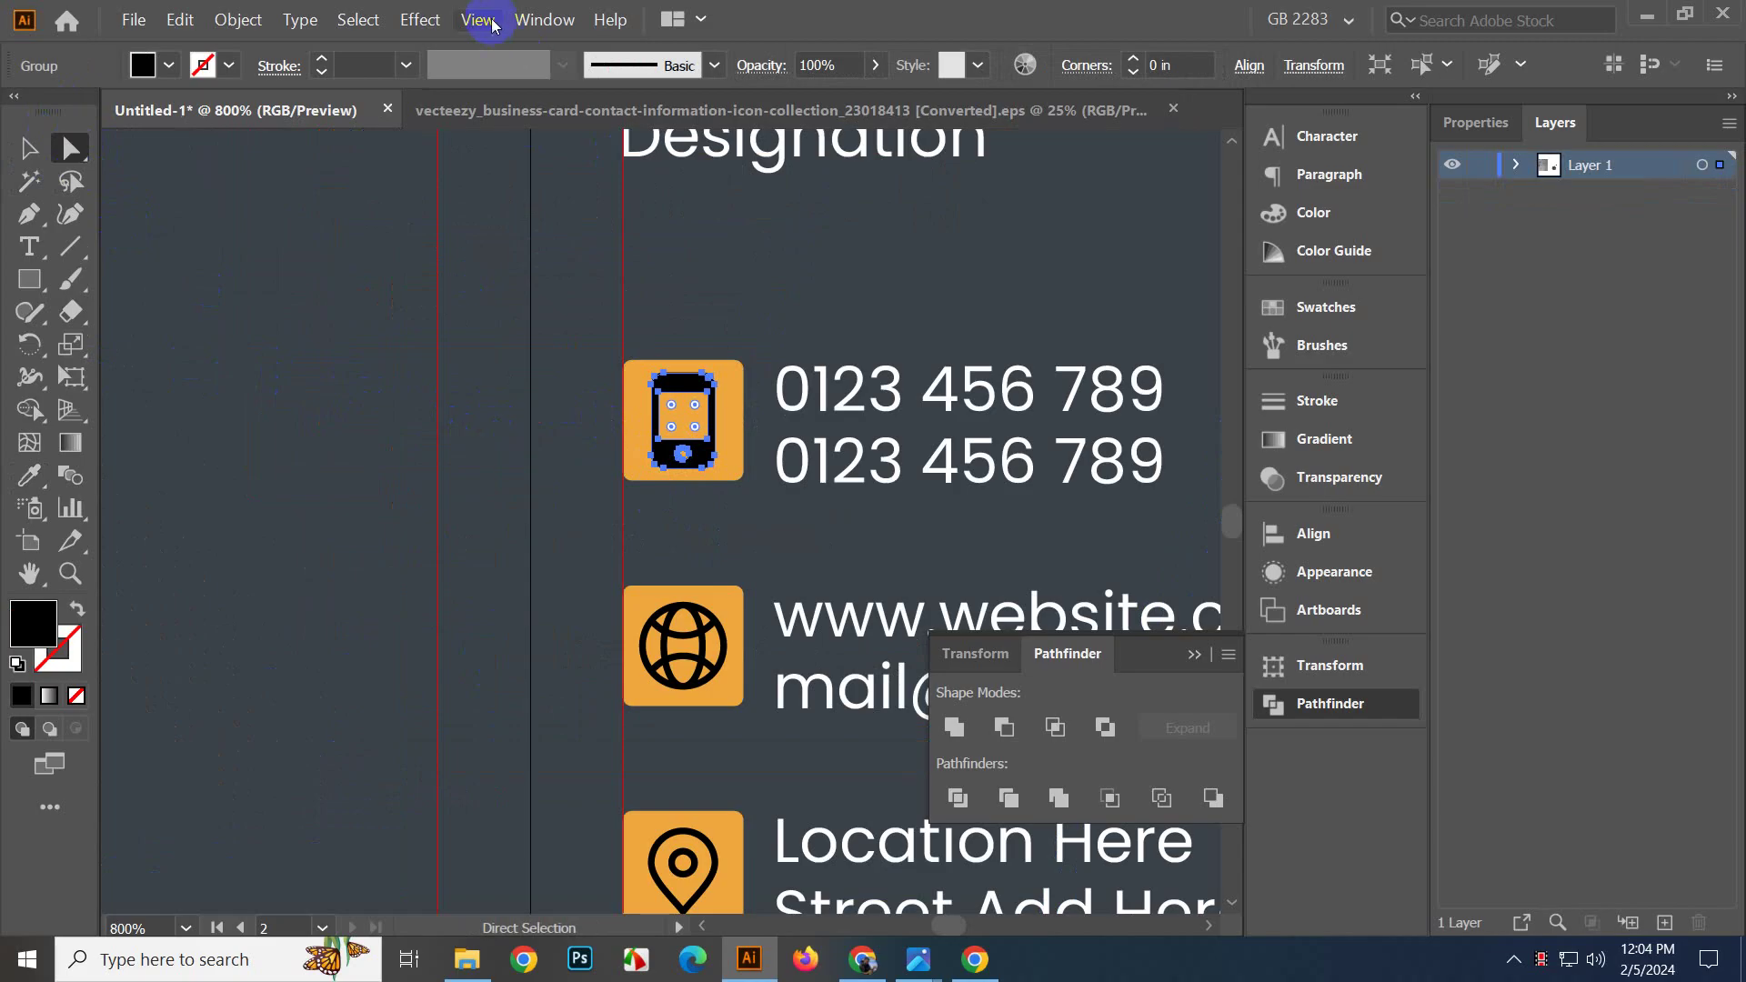
click(357, 19)
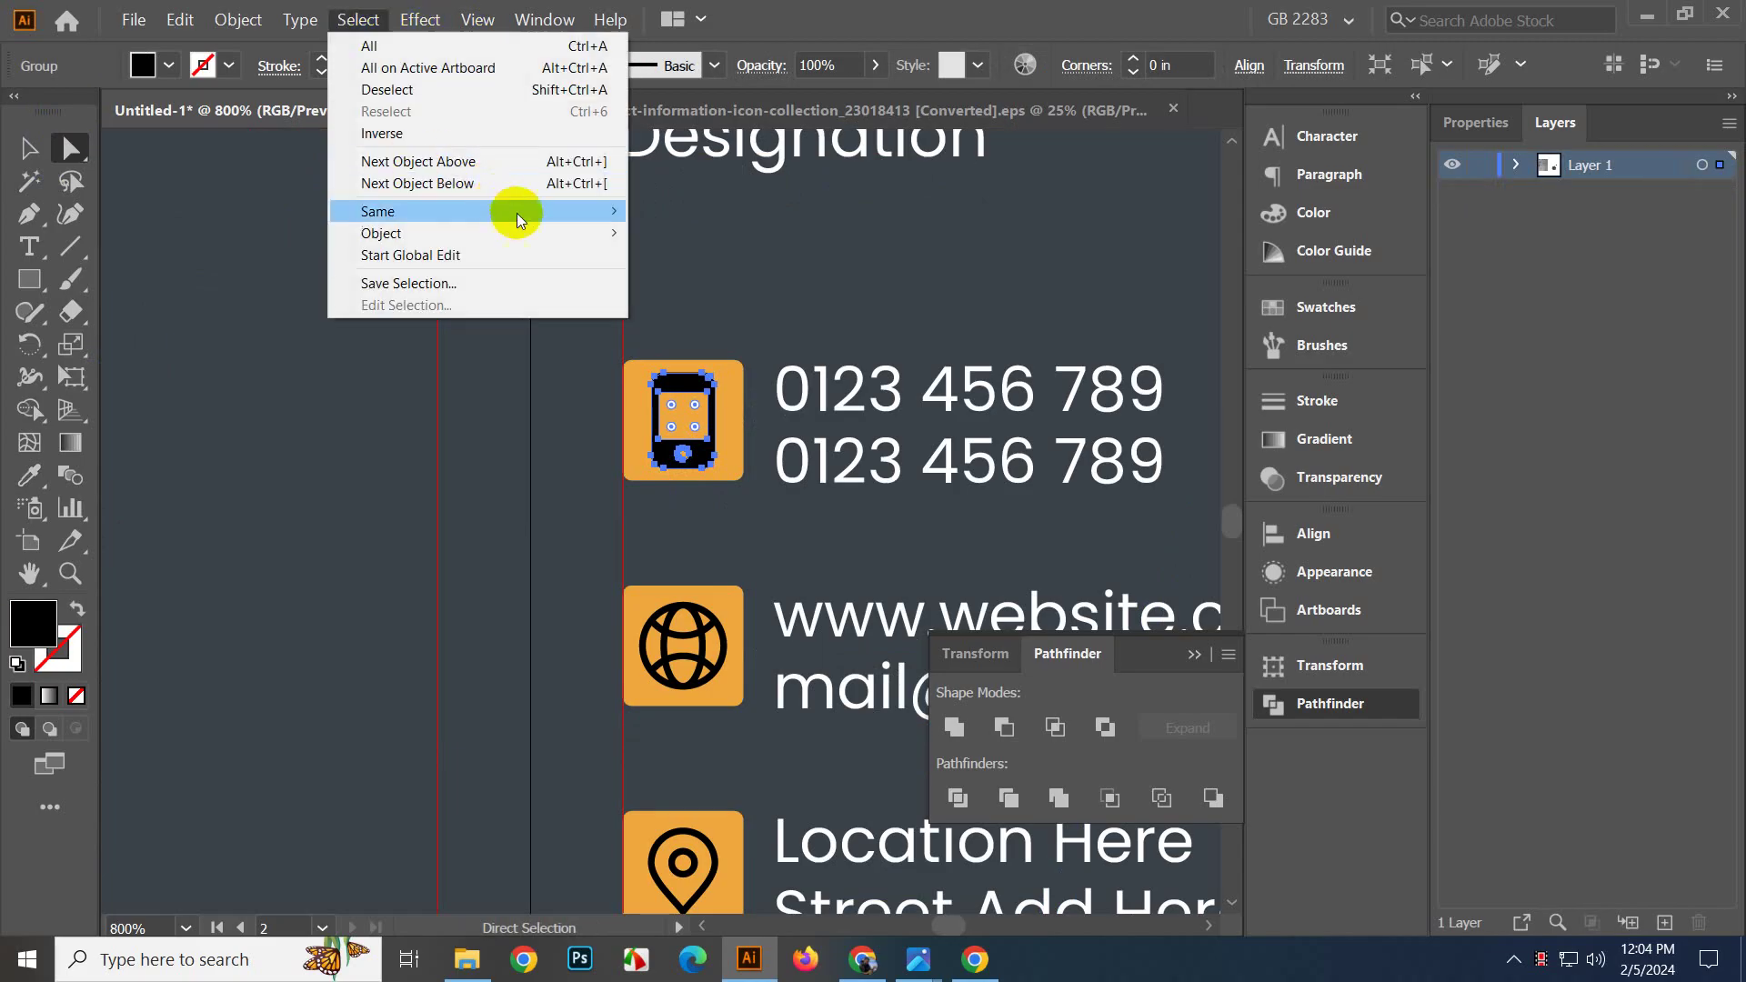
mouse_move(521, 215)
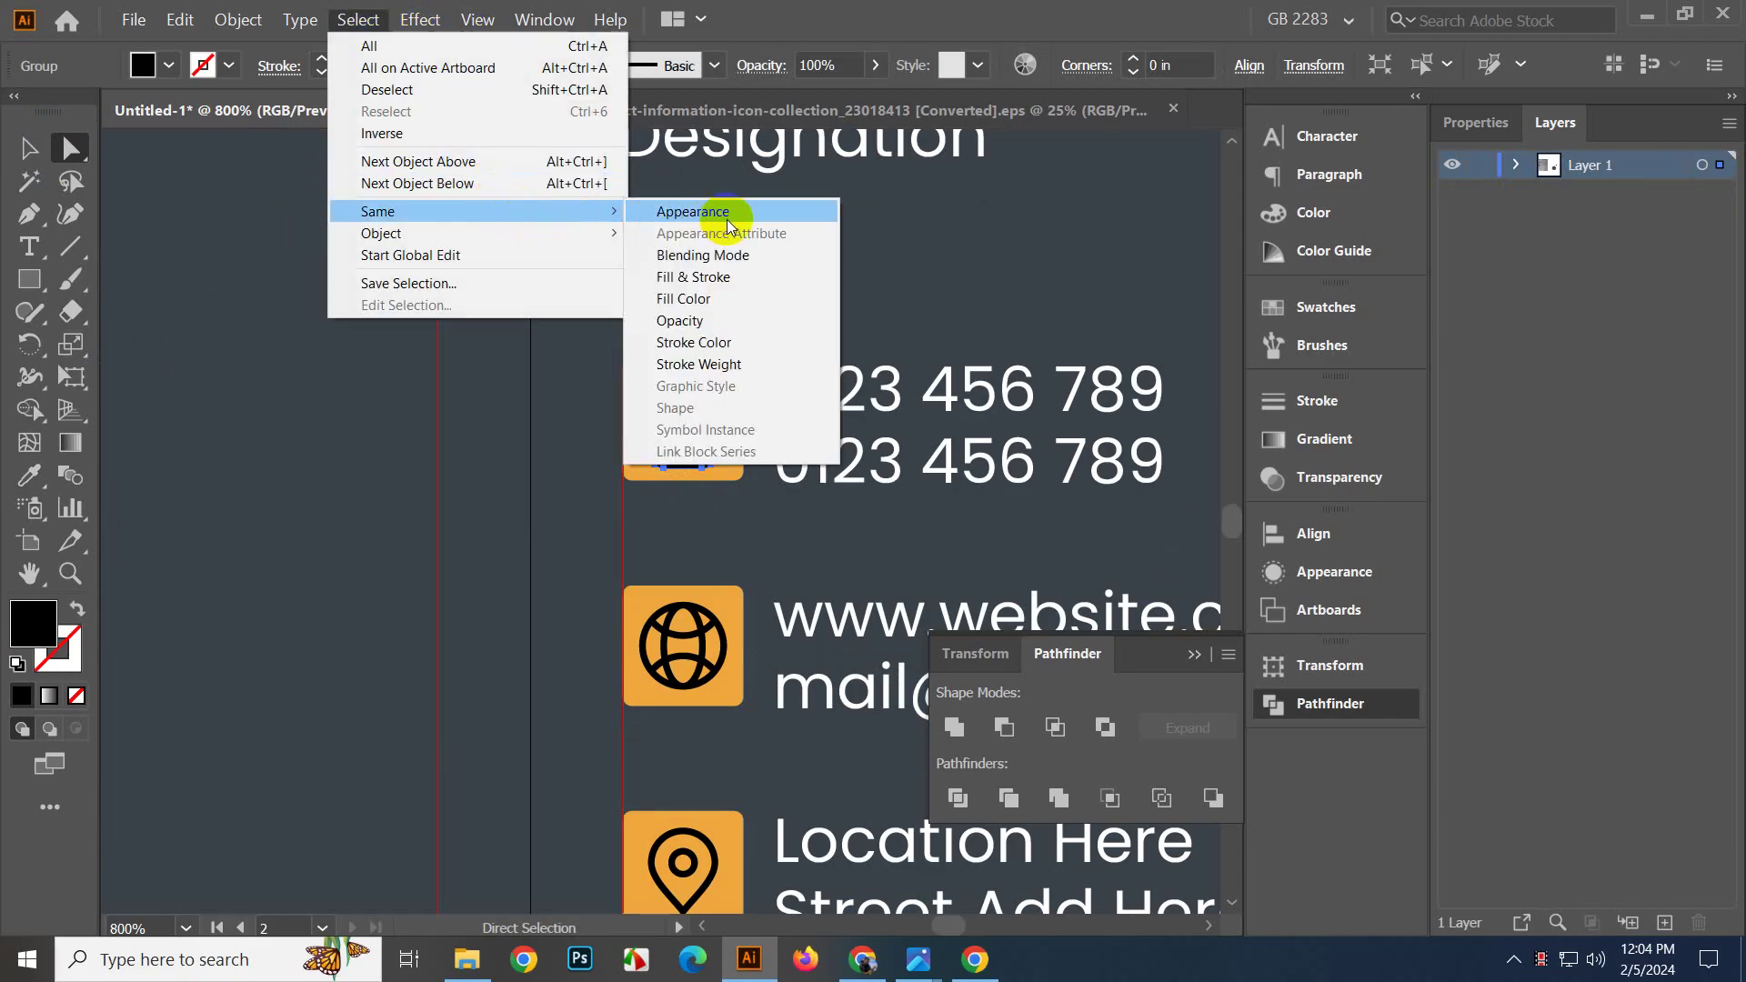
click(751, 298)
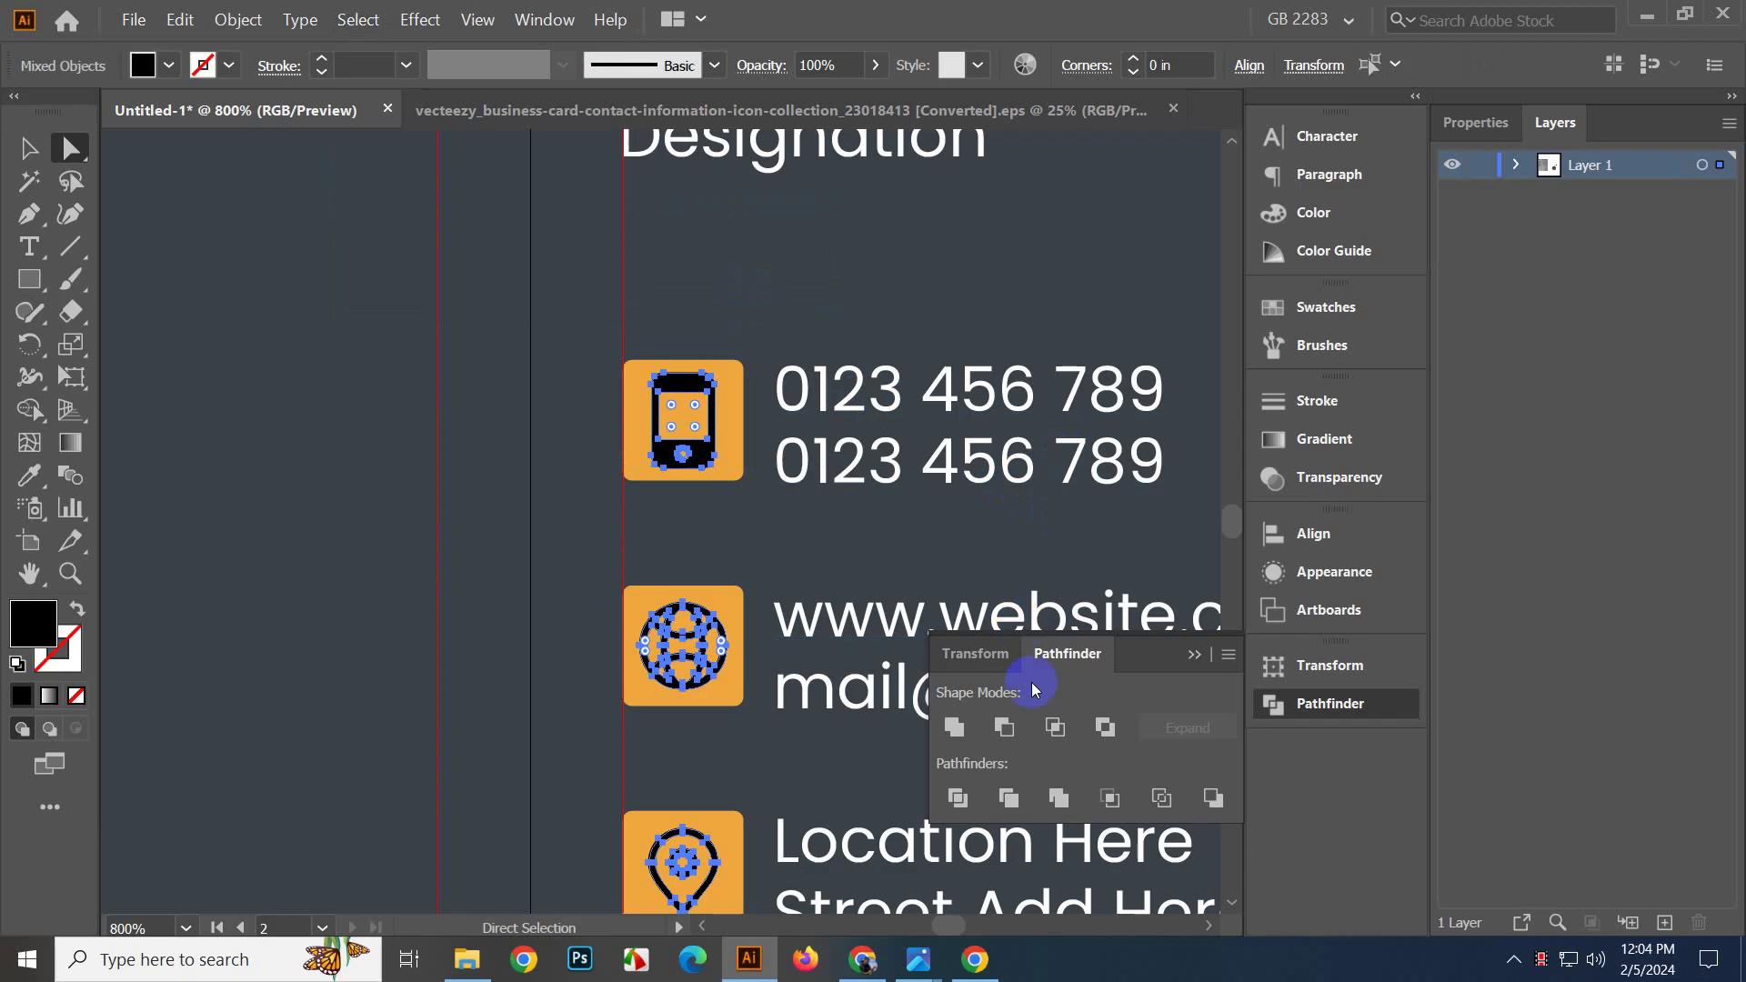
click(1323, 311)
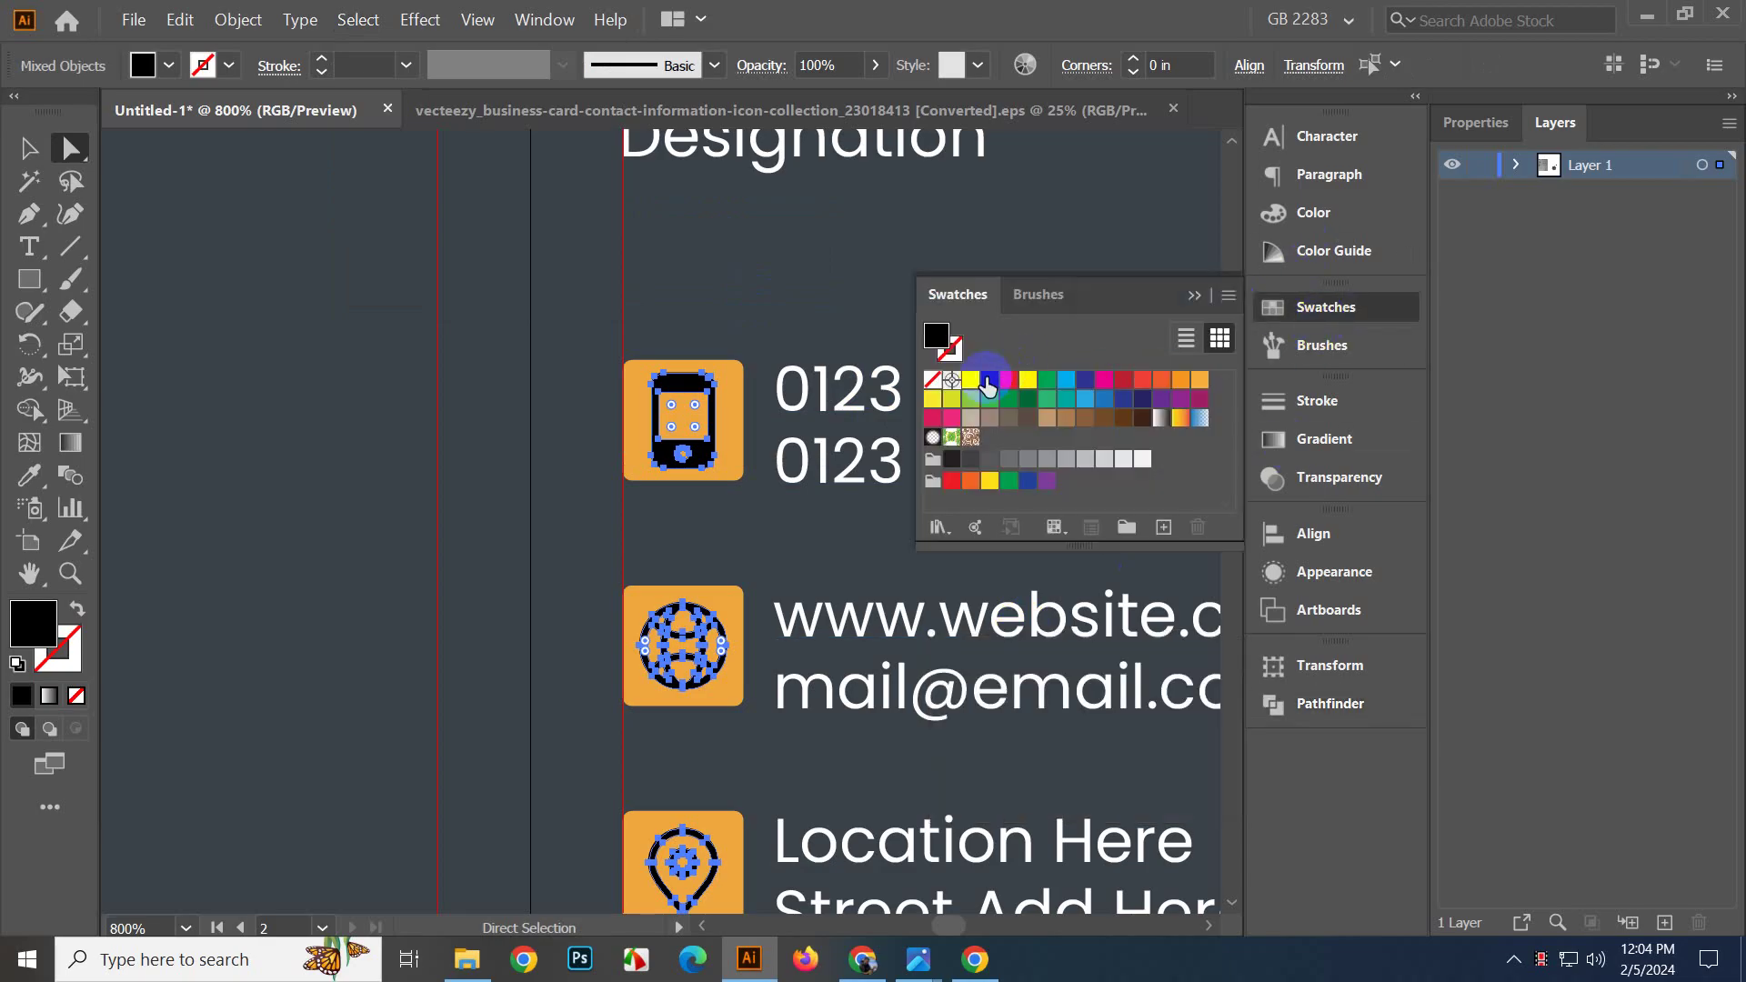
Fill the three selected contact icons with white and deselect them.
click(982, 380)
scroll(507, 446, down, 4)
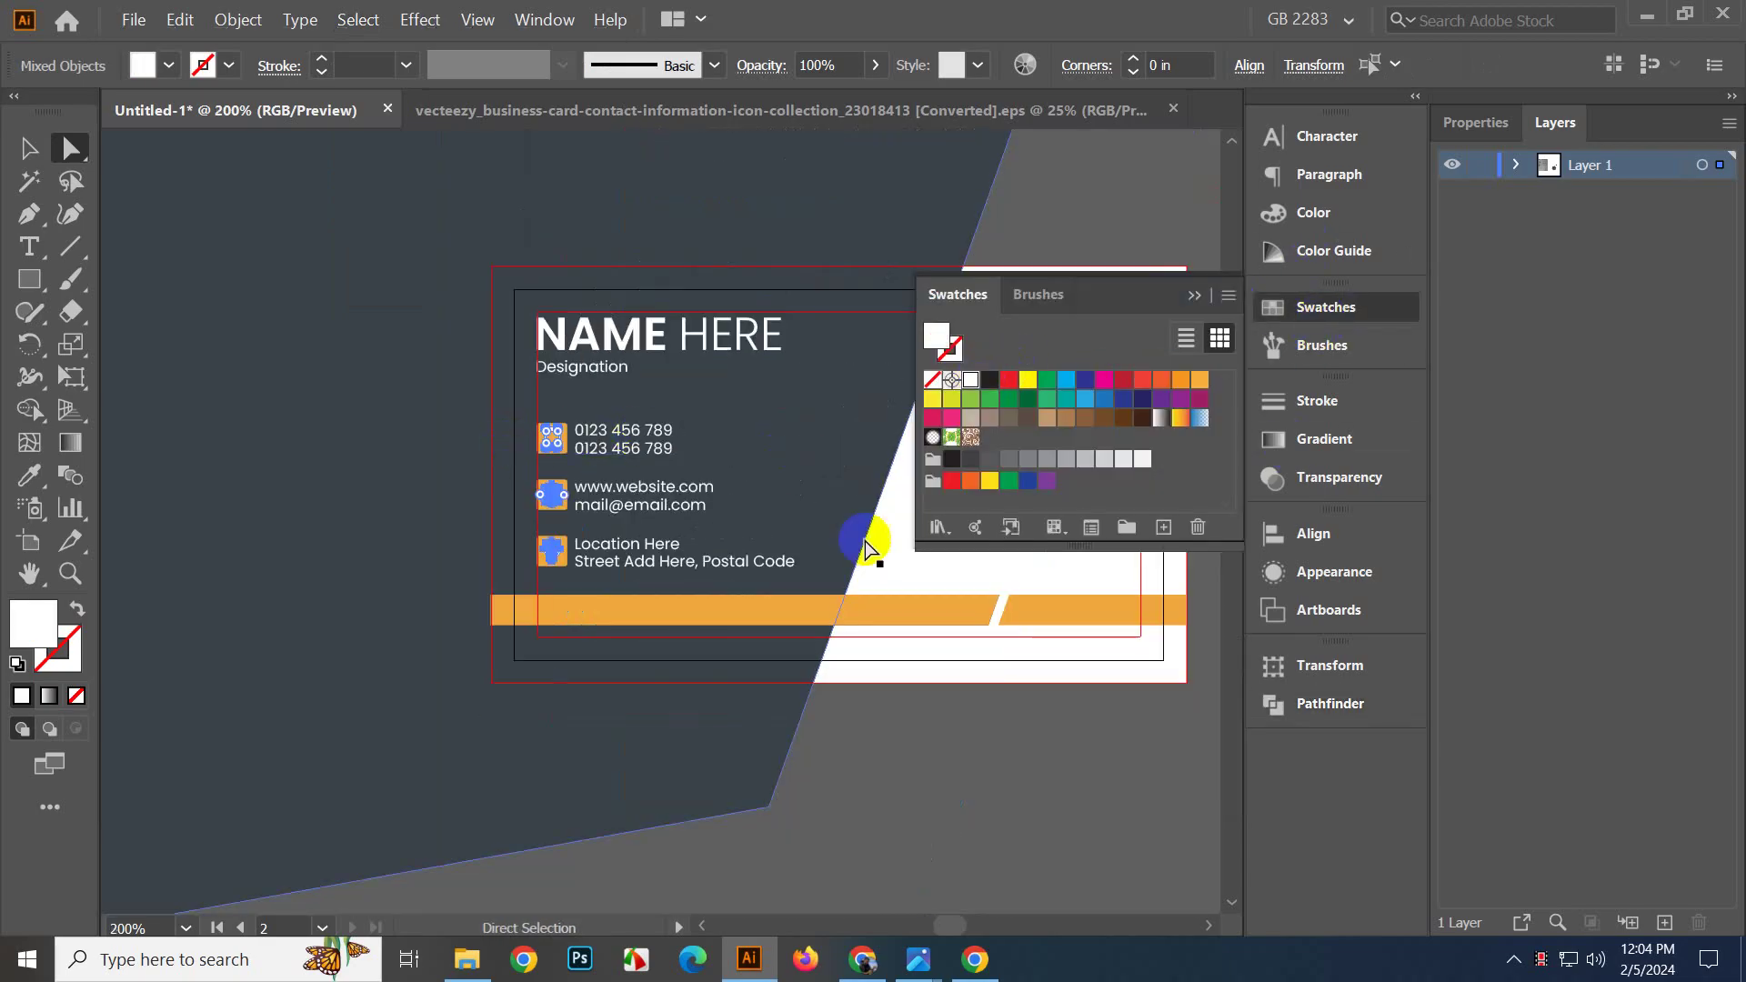
drag(971, 704, 744, 714)
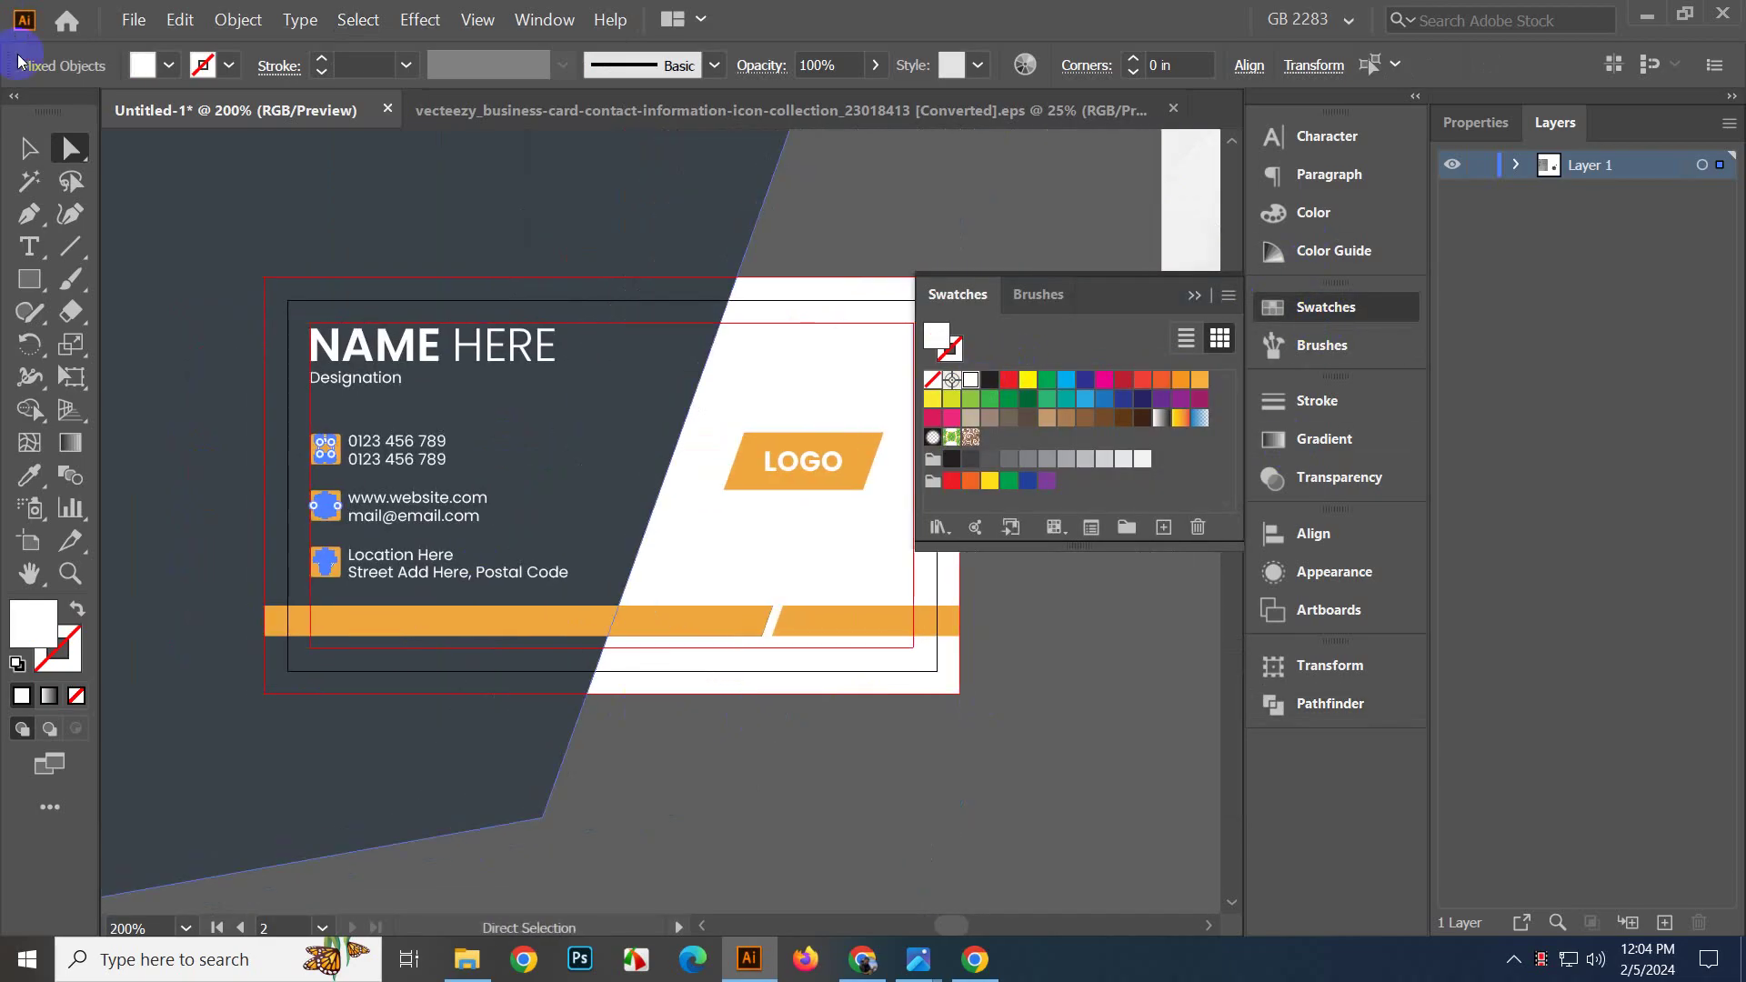
click(28, 147)
click(713, 791)
scroll(561, 670, up, 1)
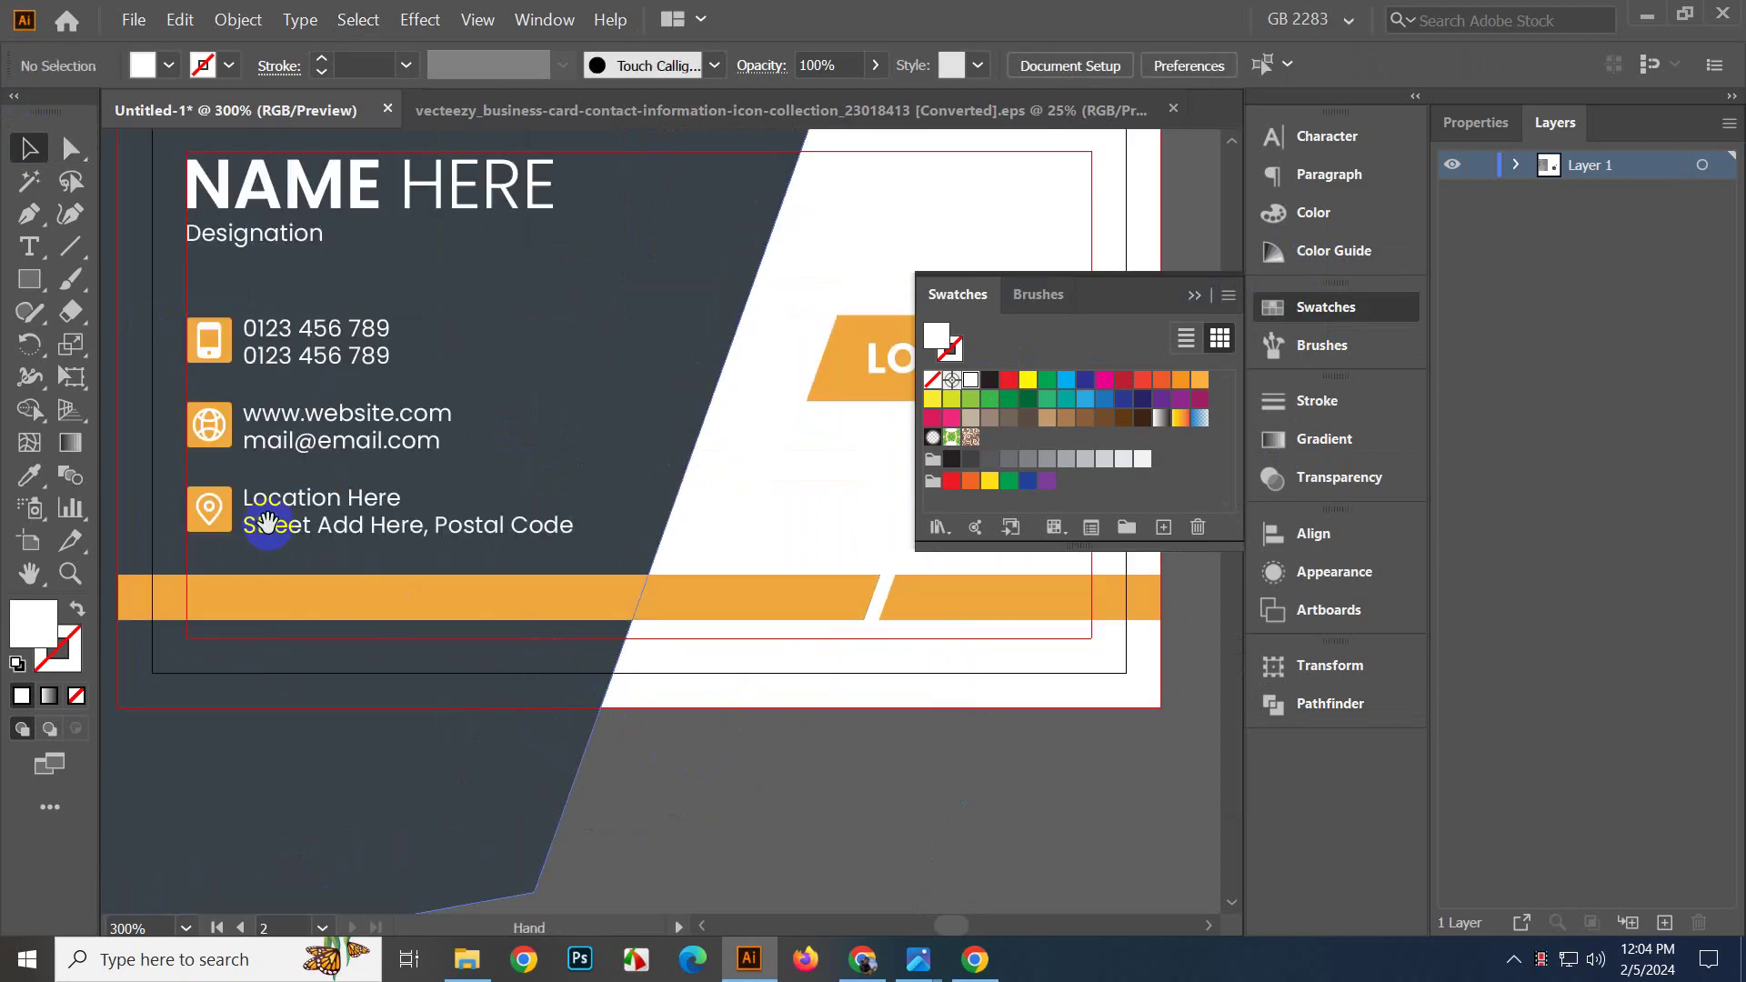
drag(267, 522, 445, 593)
scroll(464, 575, up, 1)
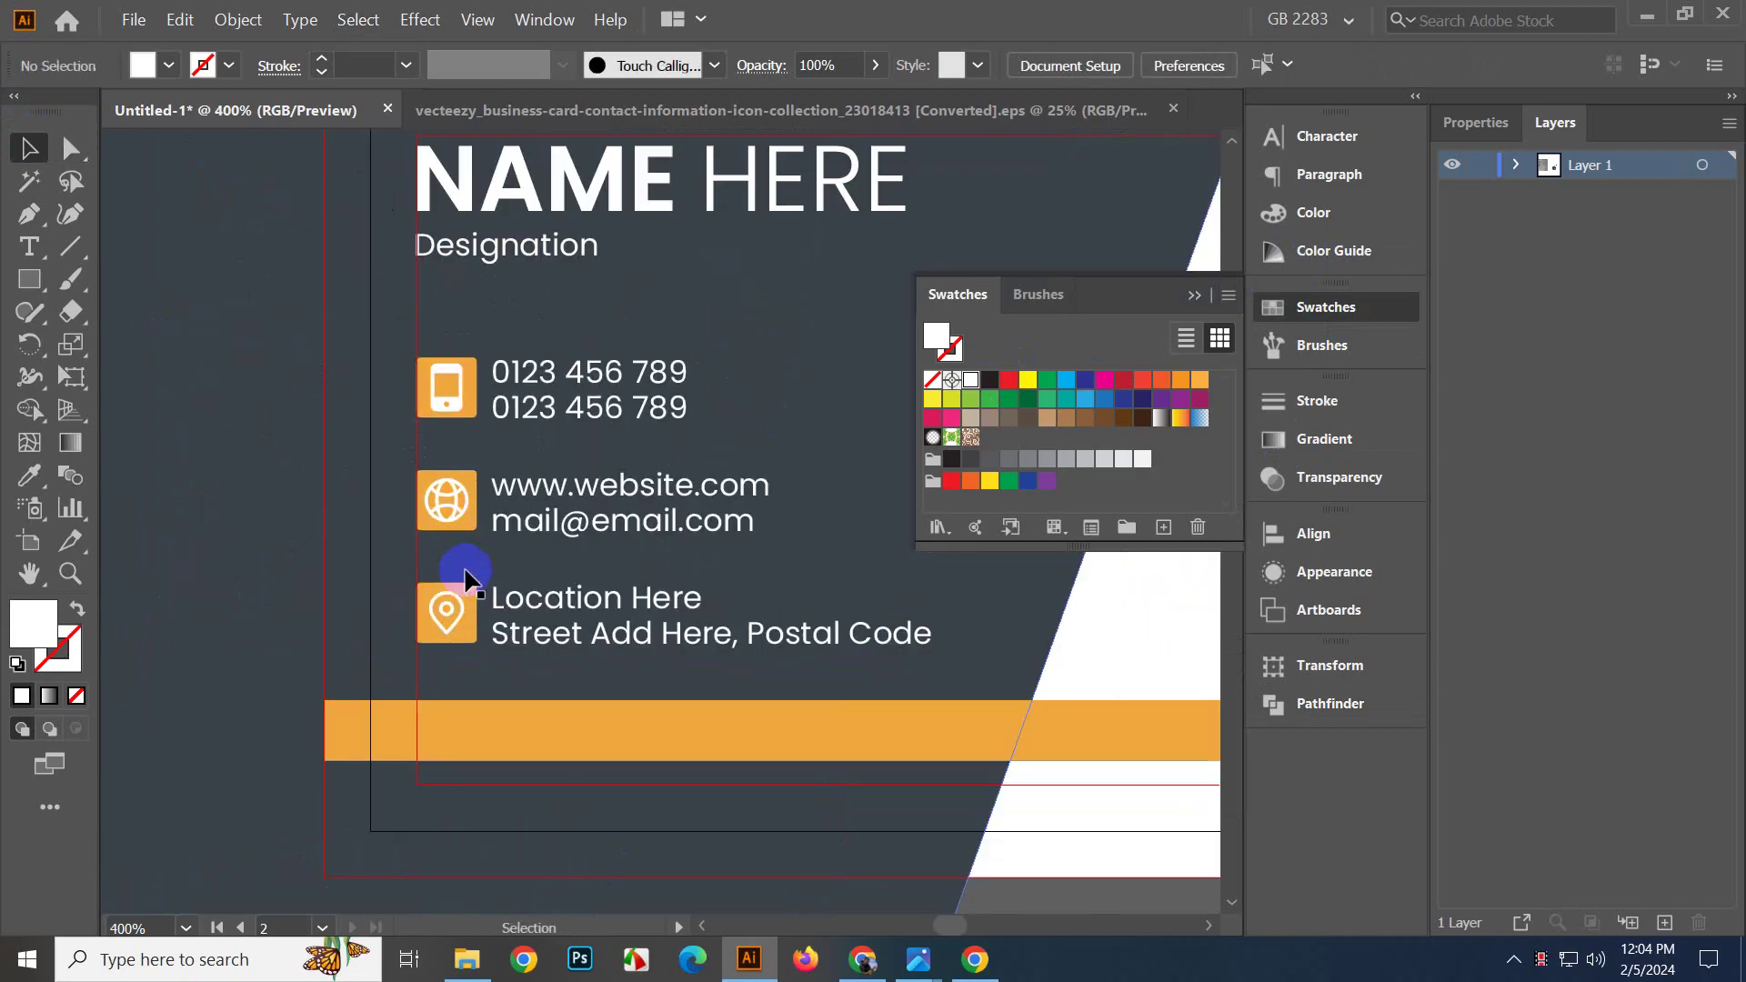
Undo the white fill on the contact icons, collapse the swatches and clear the selection.
key(ctrl+z)
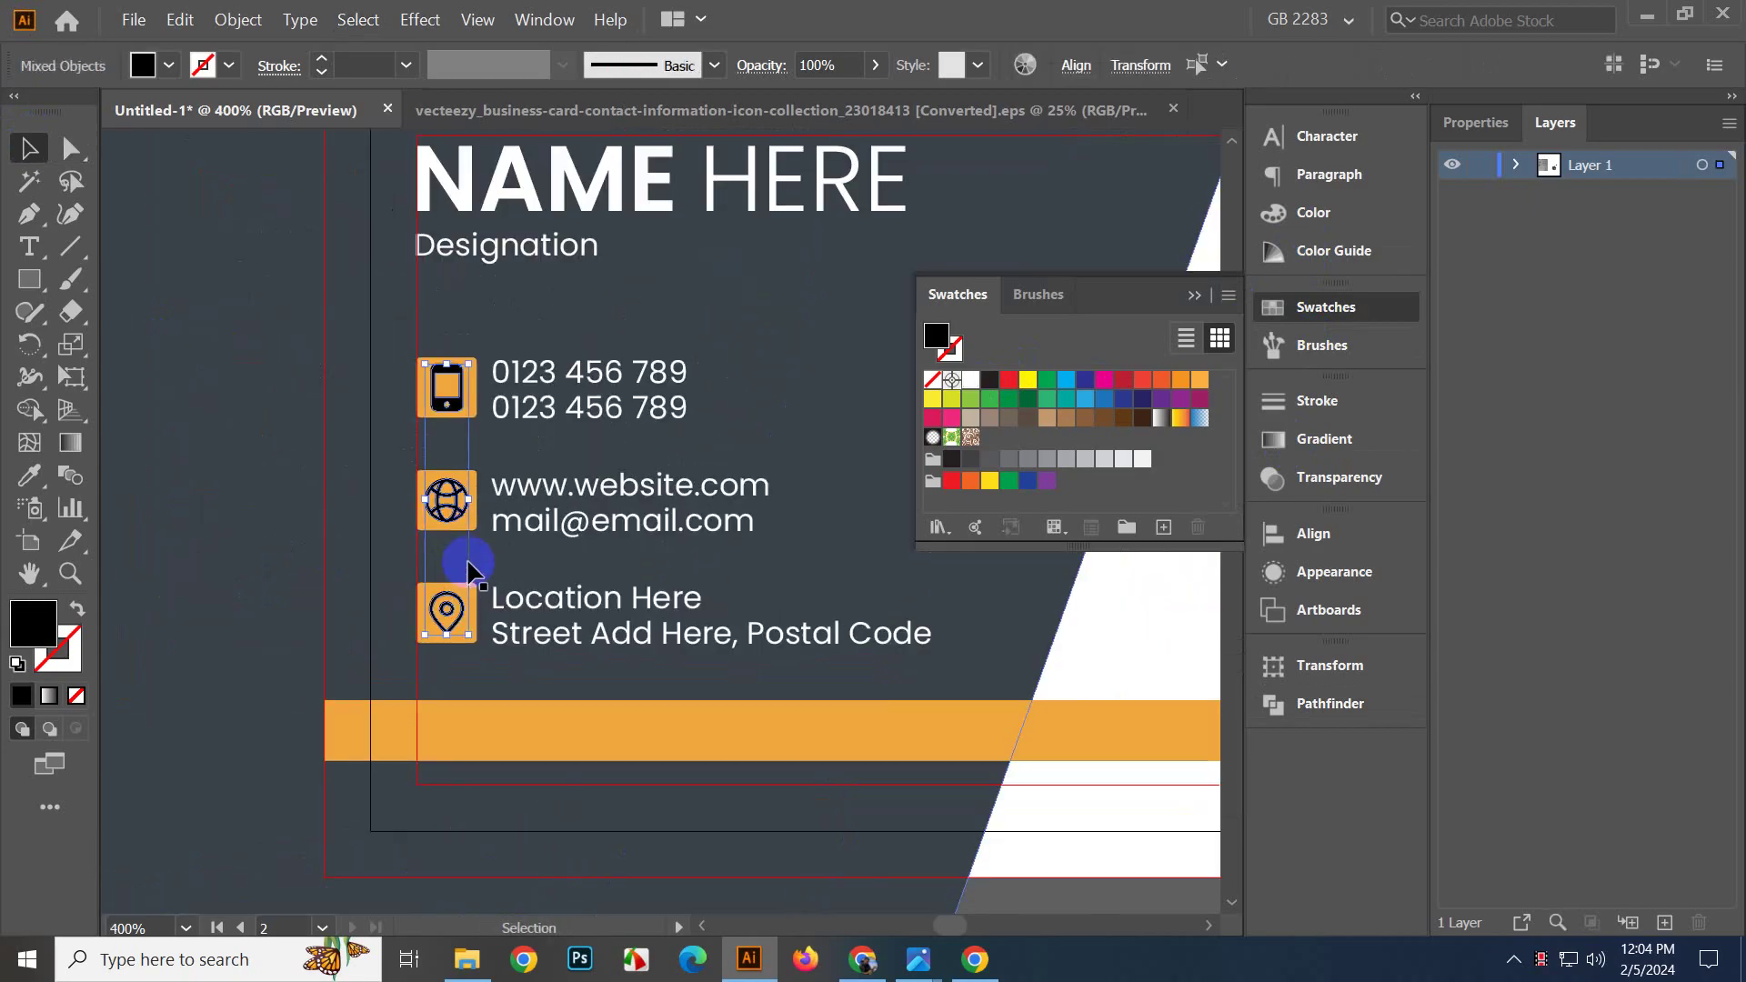
scroll(1013, 809, down, 1)
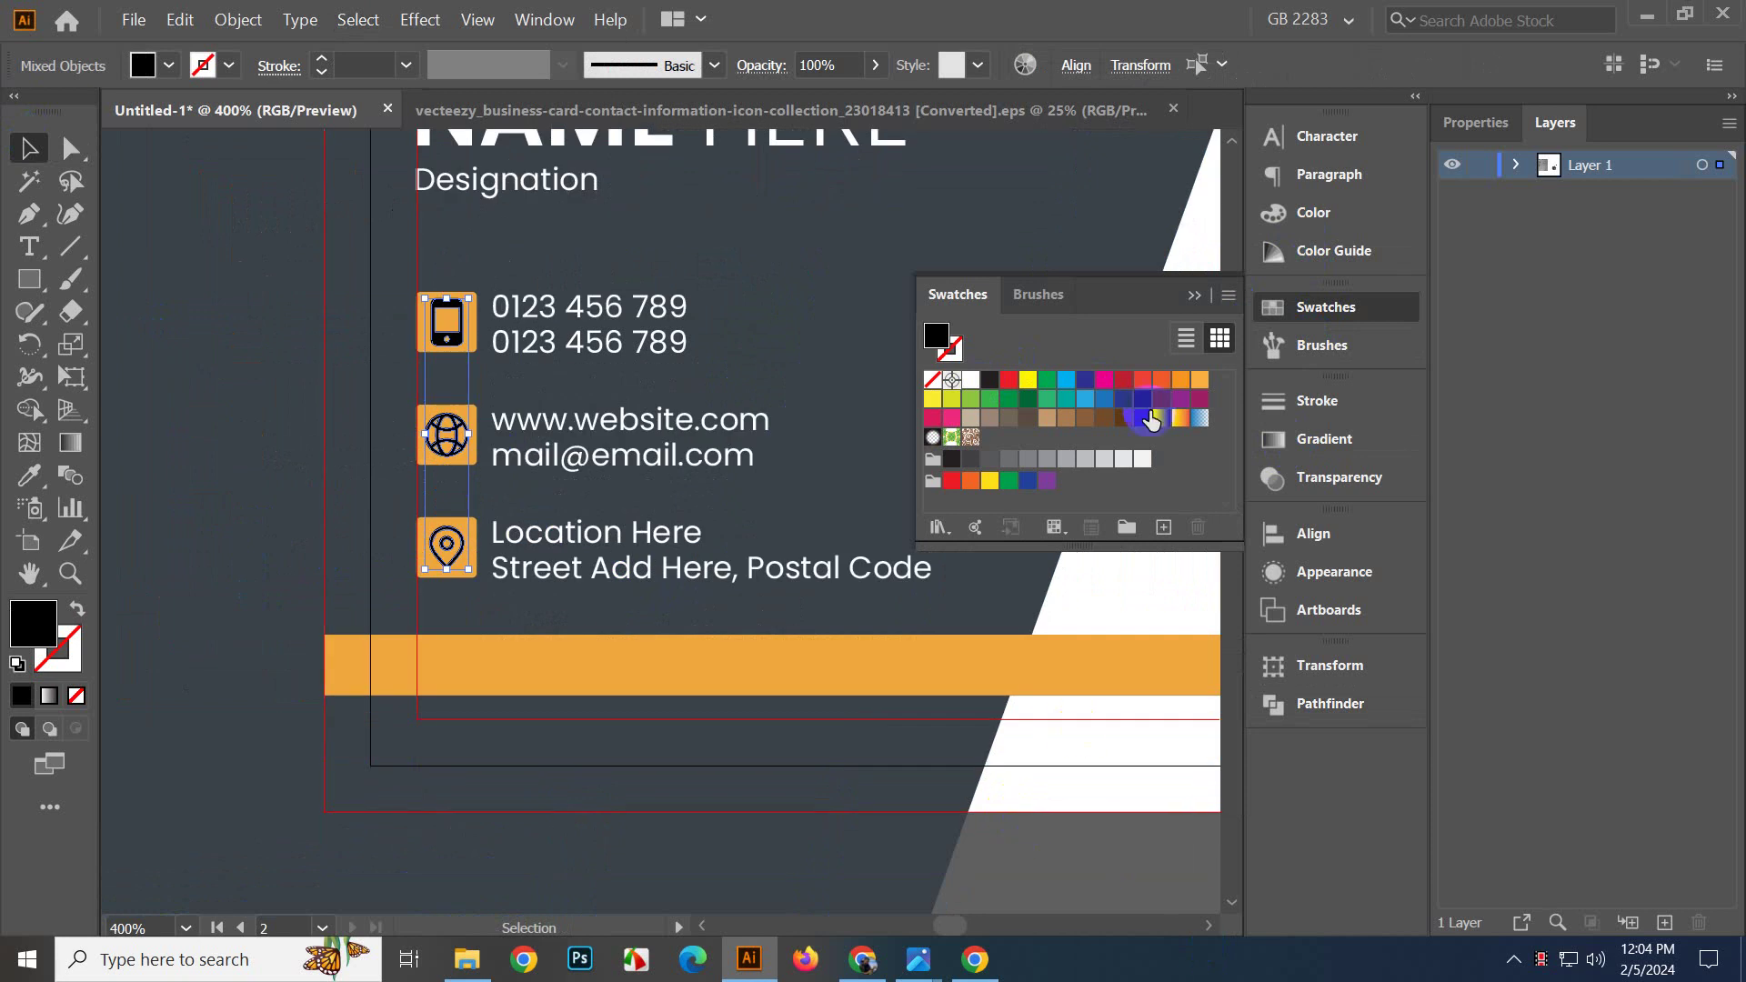
click(1197, 300)
scroll(1052, 577, down, 1)
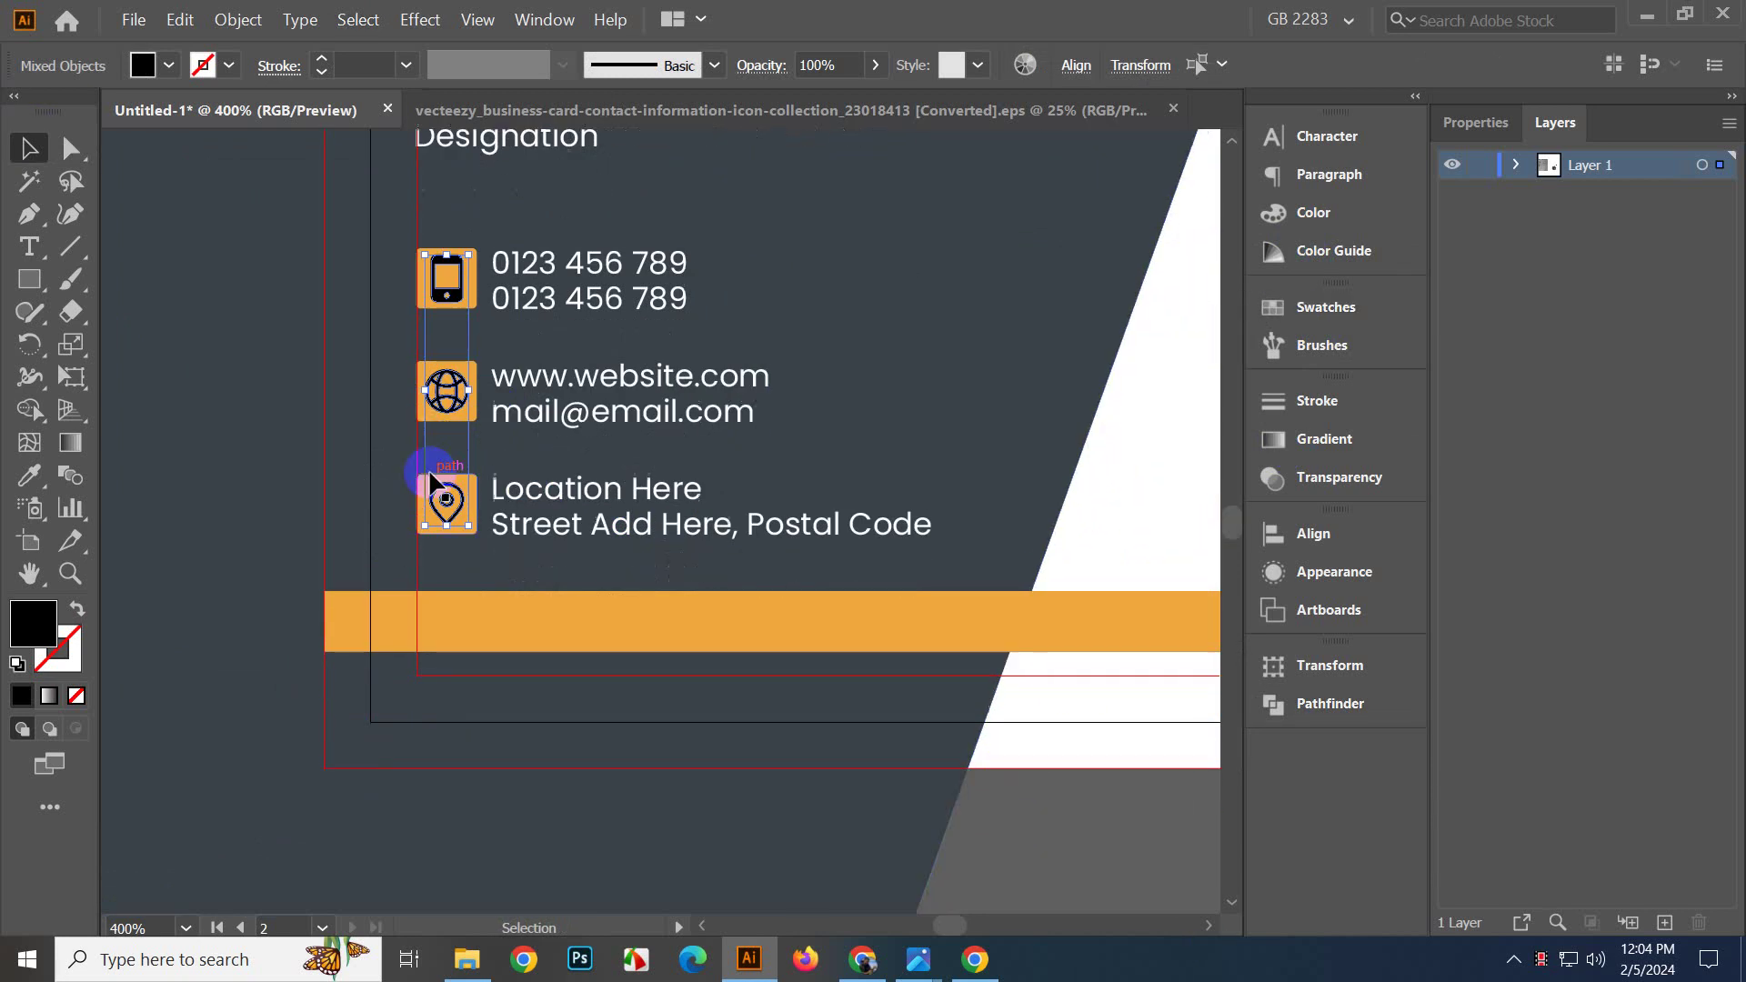
click(814, 781)
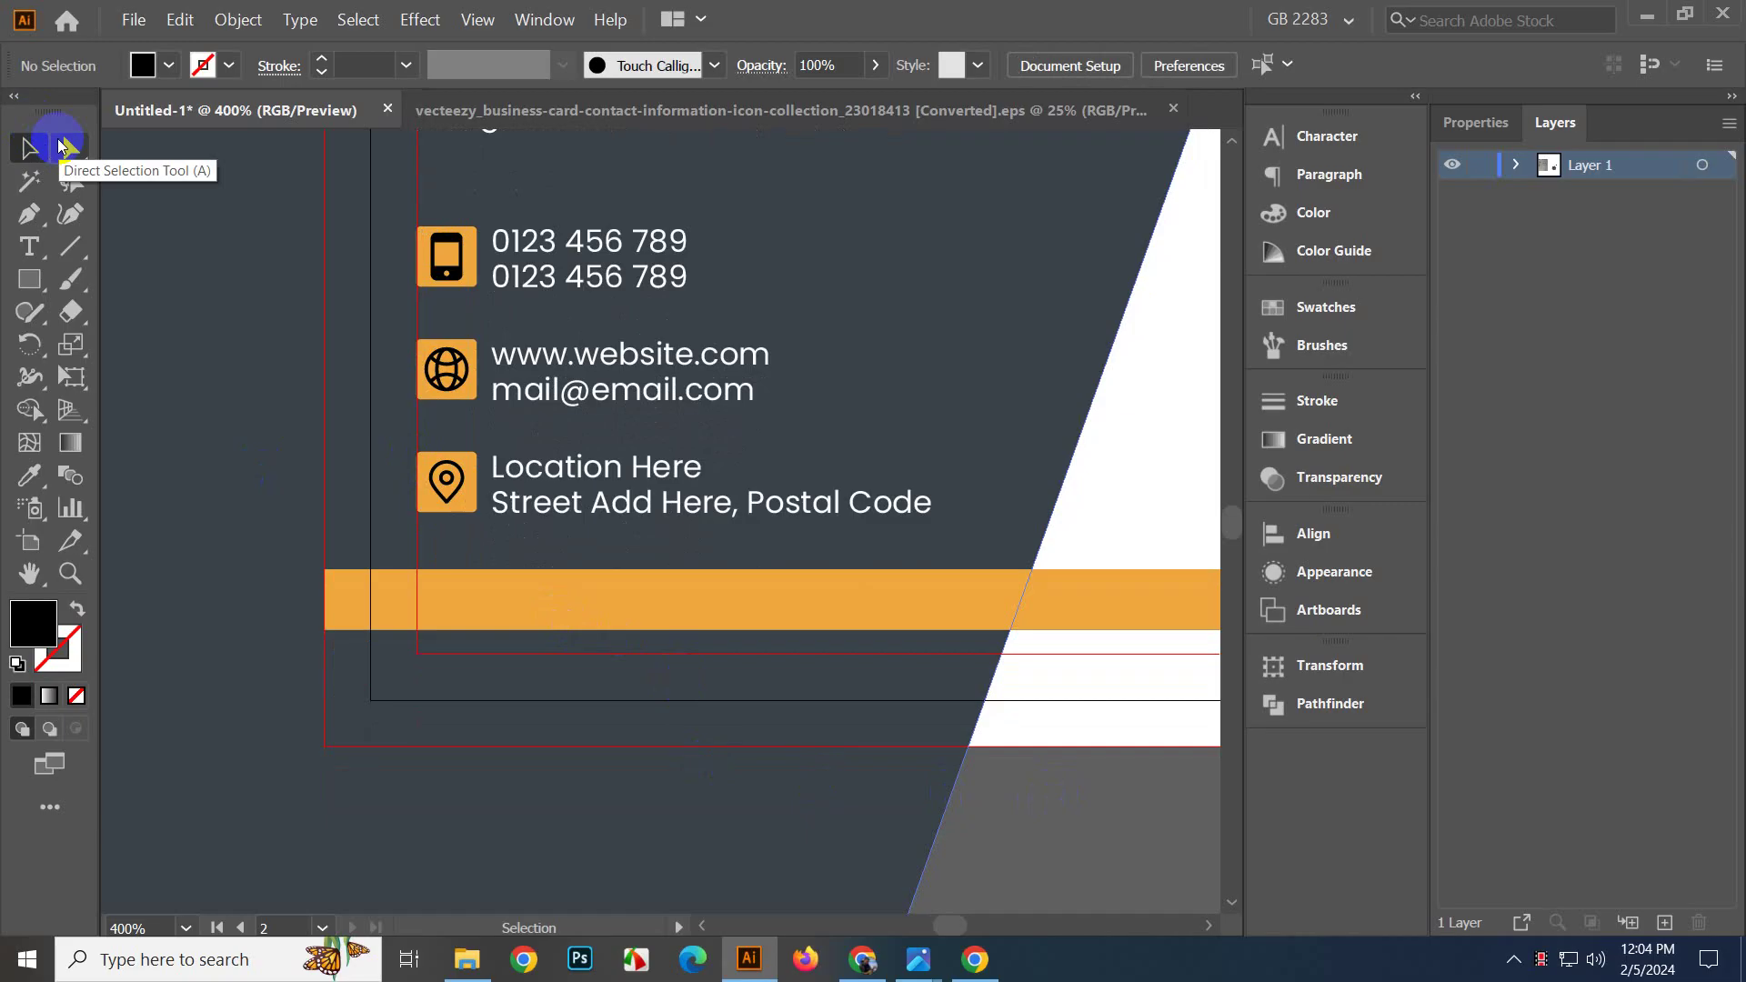
Select the black phone, globe and location icons by their fill colour with the Magic Wand.
scroll(323, 289, down, 5)
drag(559, 552, 747, 746)
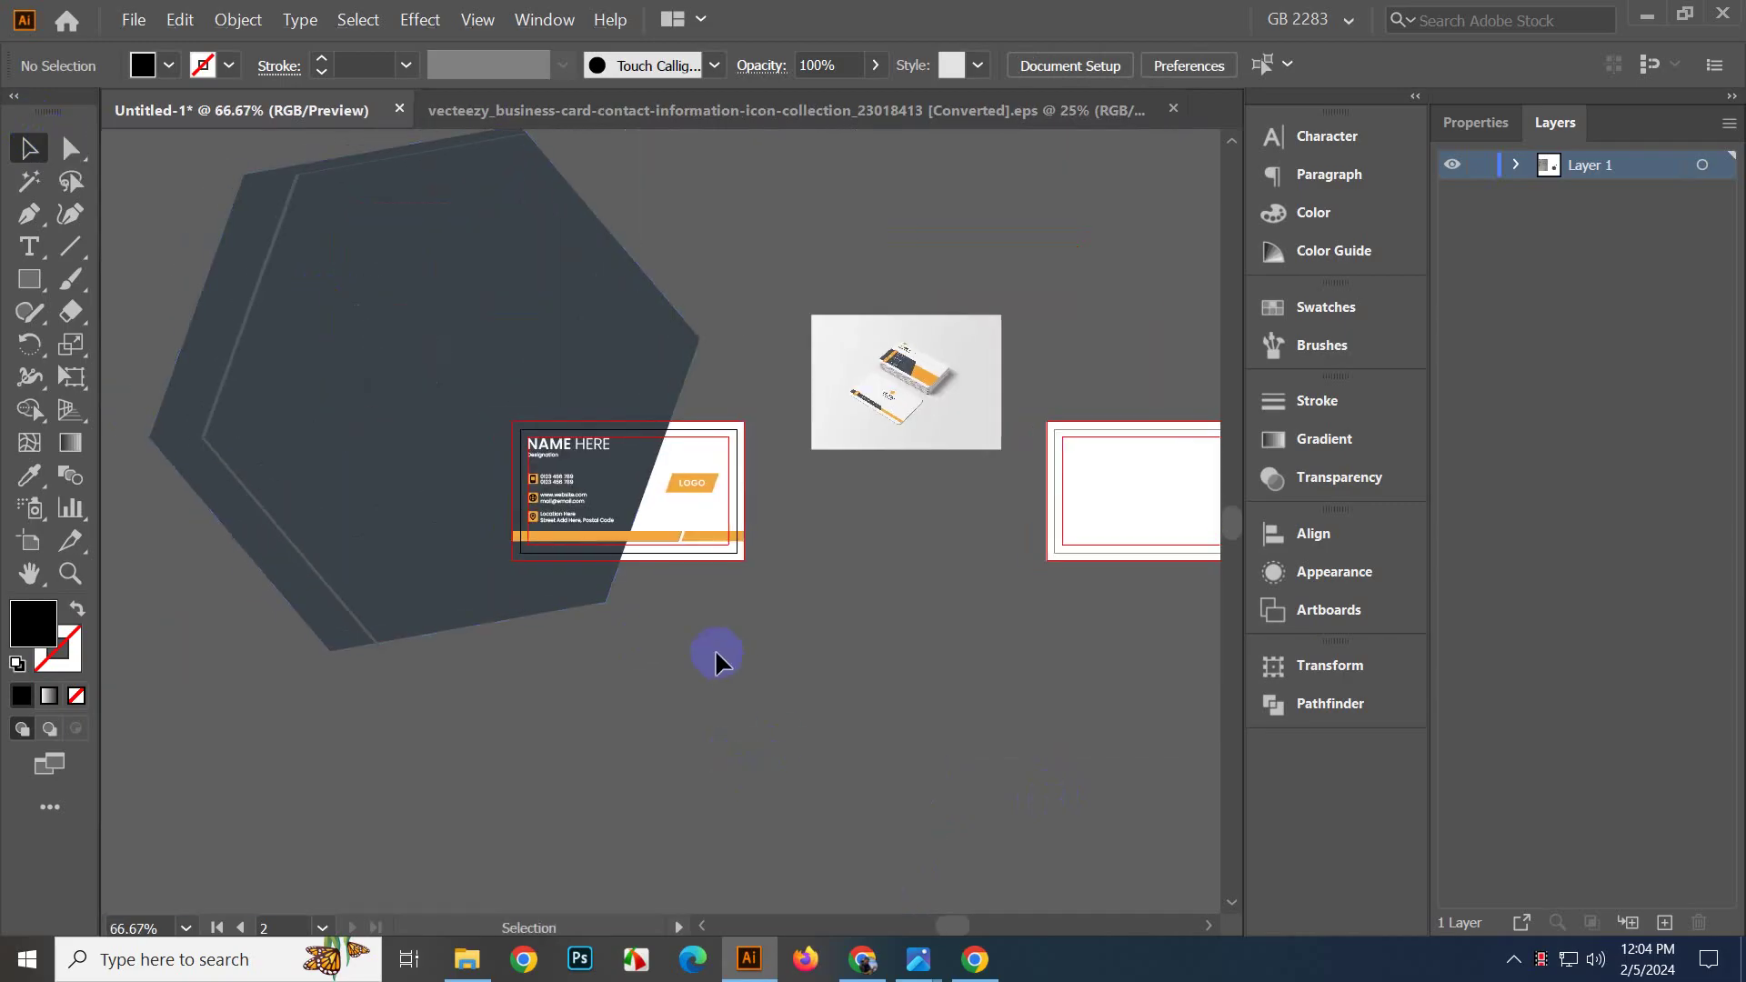
scroll(494, 494, up, 3)
drag(1034, 757, 862, 784)
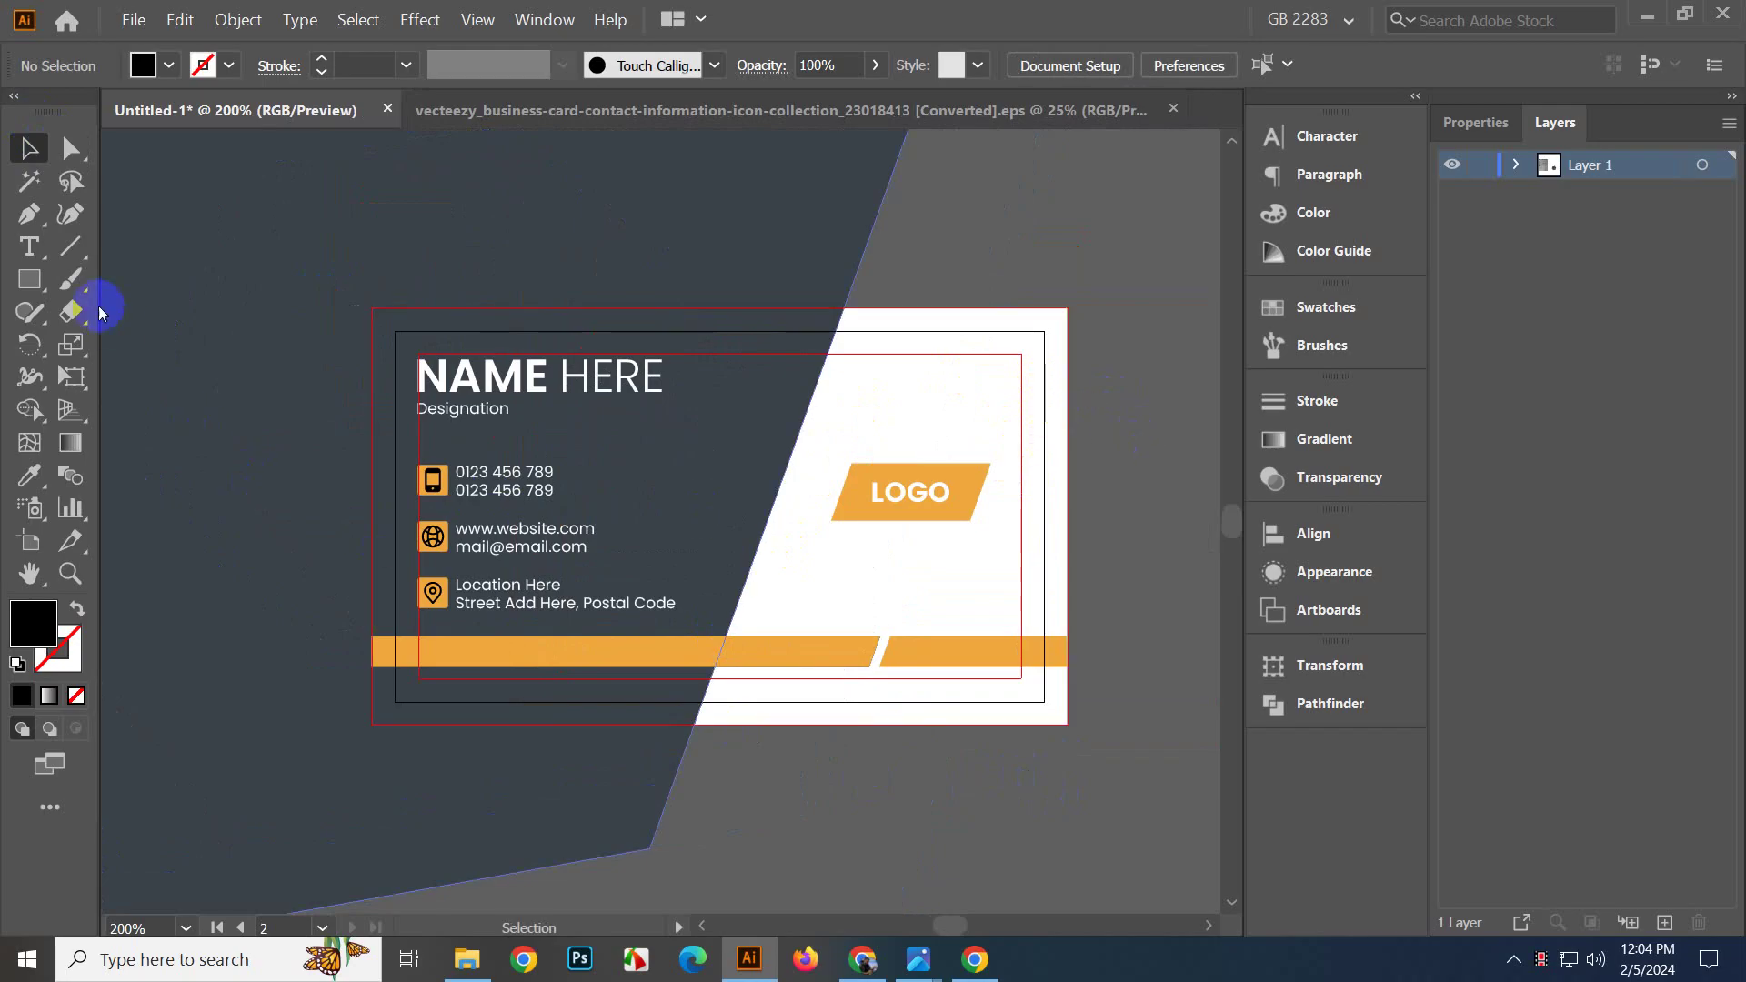
click(42, 188)
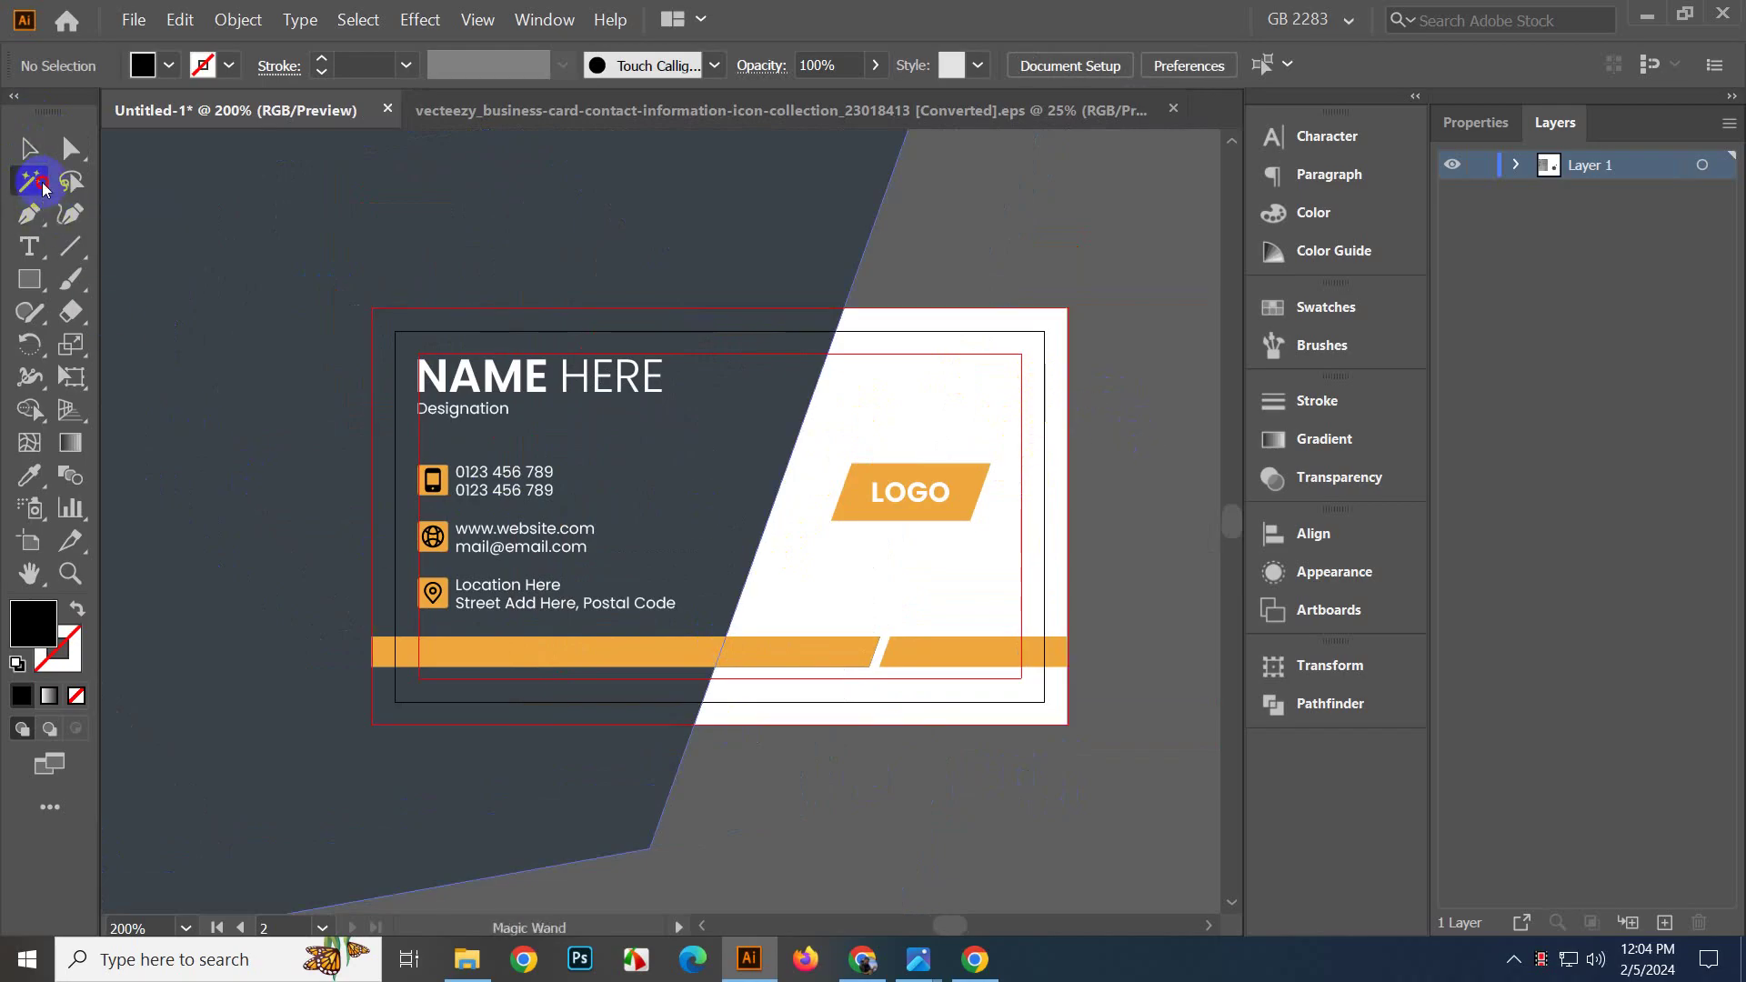
scroll(330, 567, up, 5)
drag(685, 496, 67, 544)
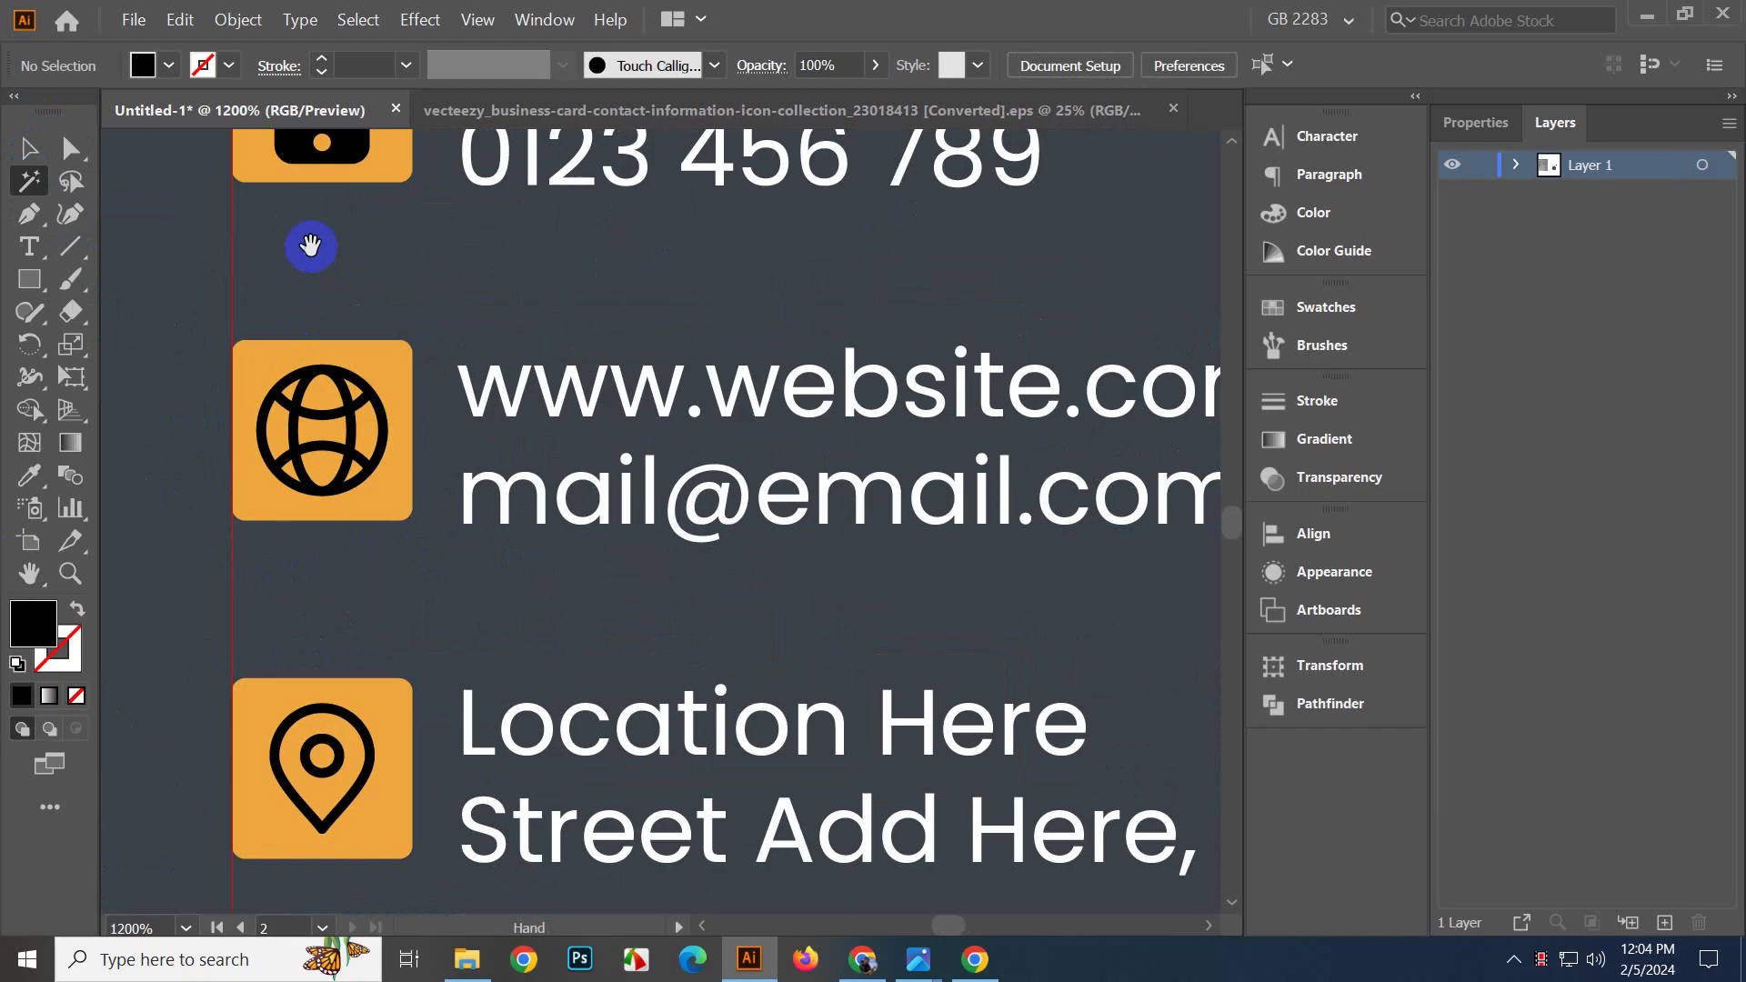
scroll(327, 272, up, 2)
click(348, 298)
scroll(406, 437, down, 6)
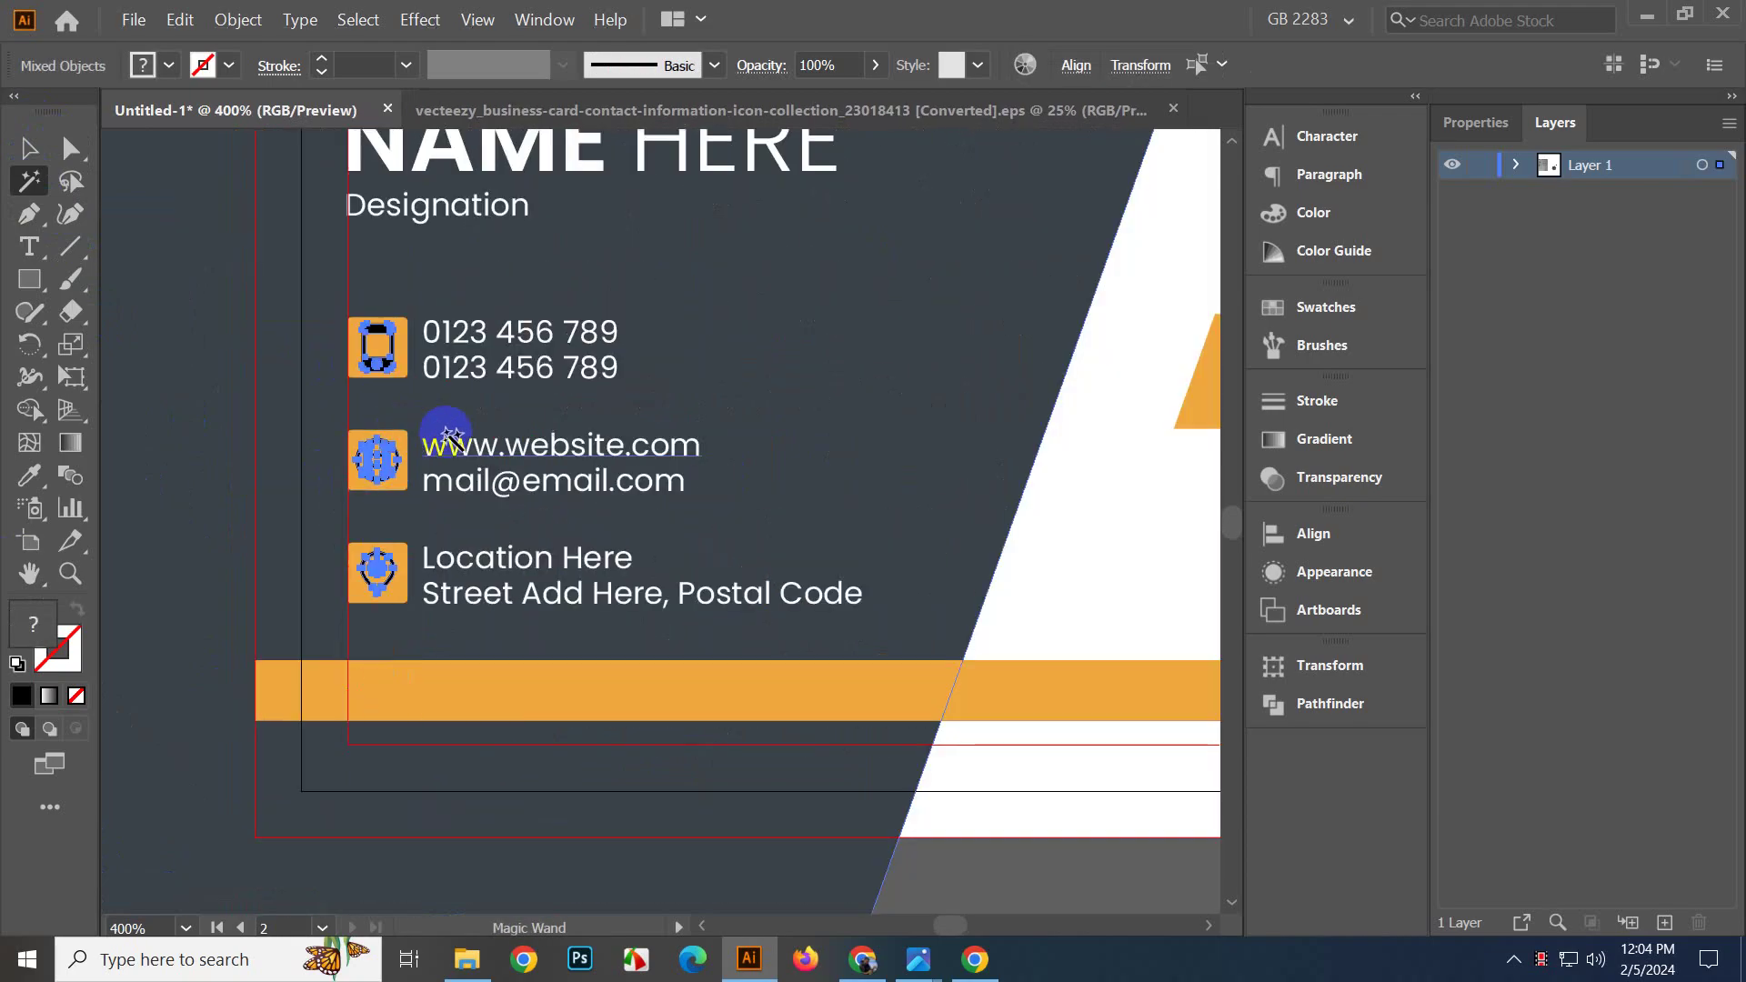
Try filling the Magic Wand selection with white, and undo the fill.
click(1361, 310)
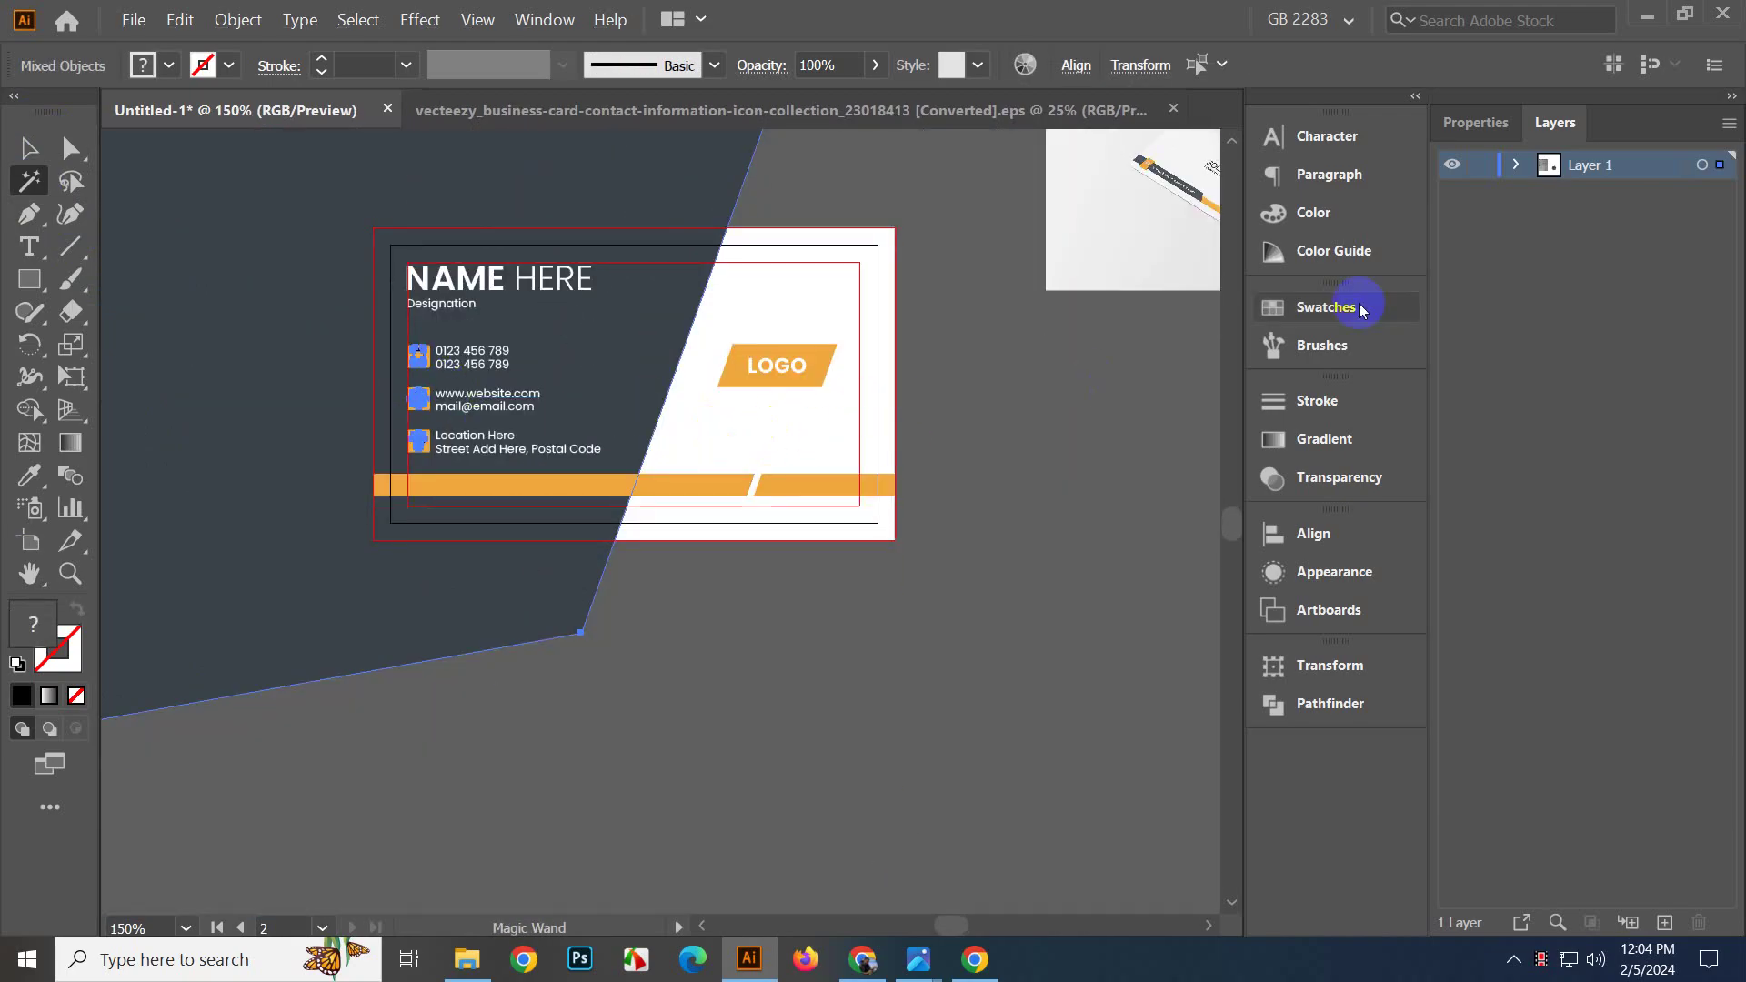
click(987, 468)
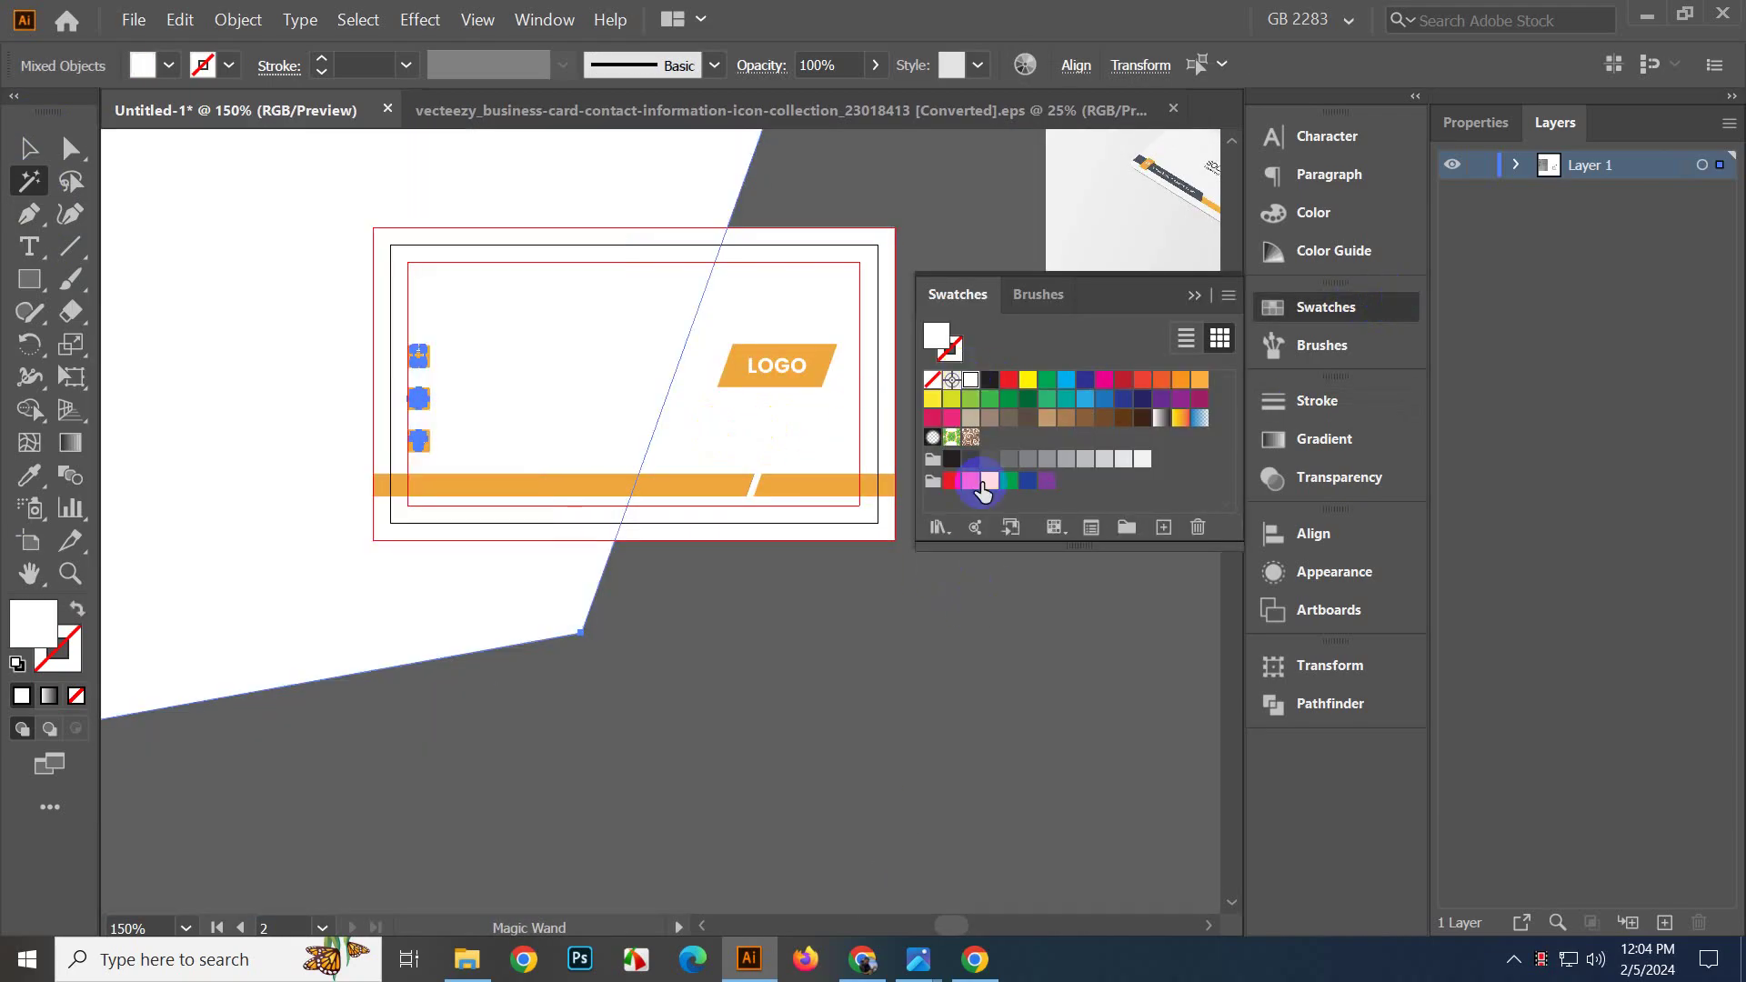
key(ctrl+z)
key(ctrl+shift+z)
key(ctrl+z)
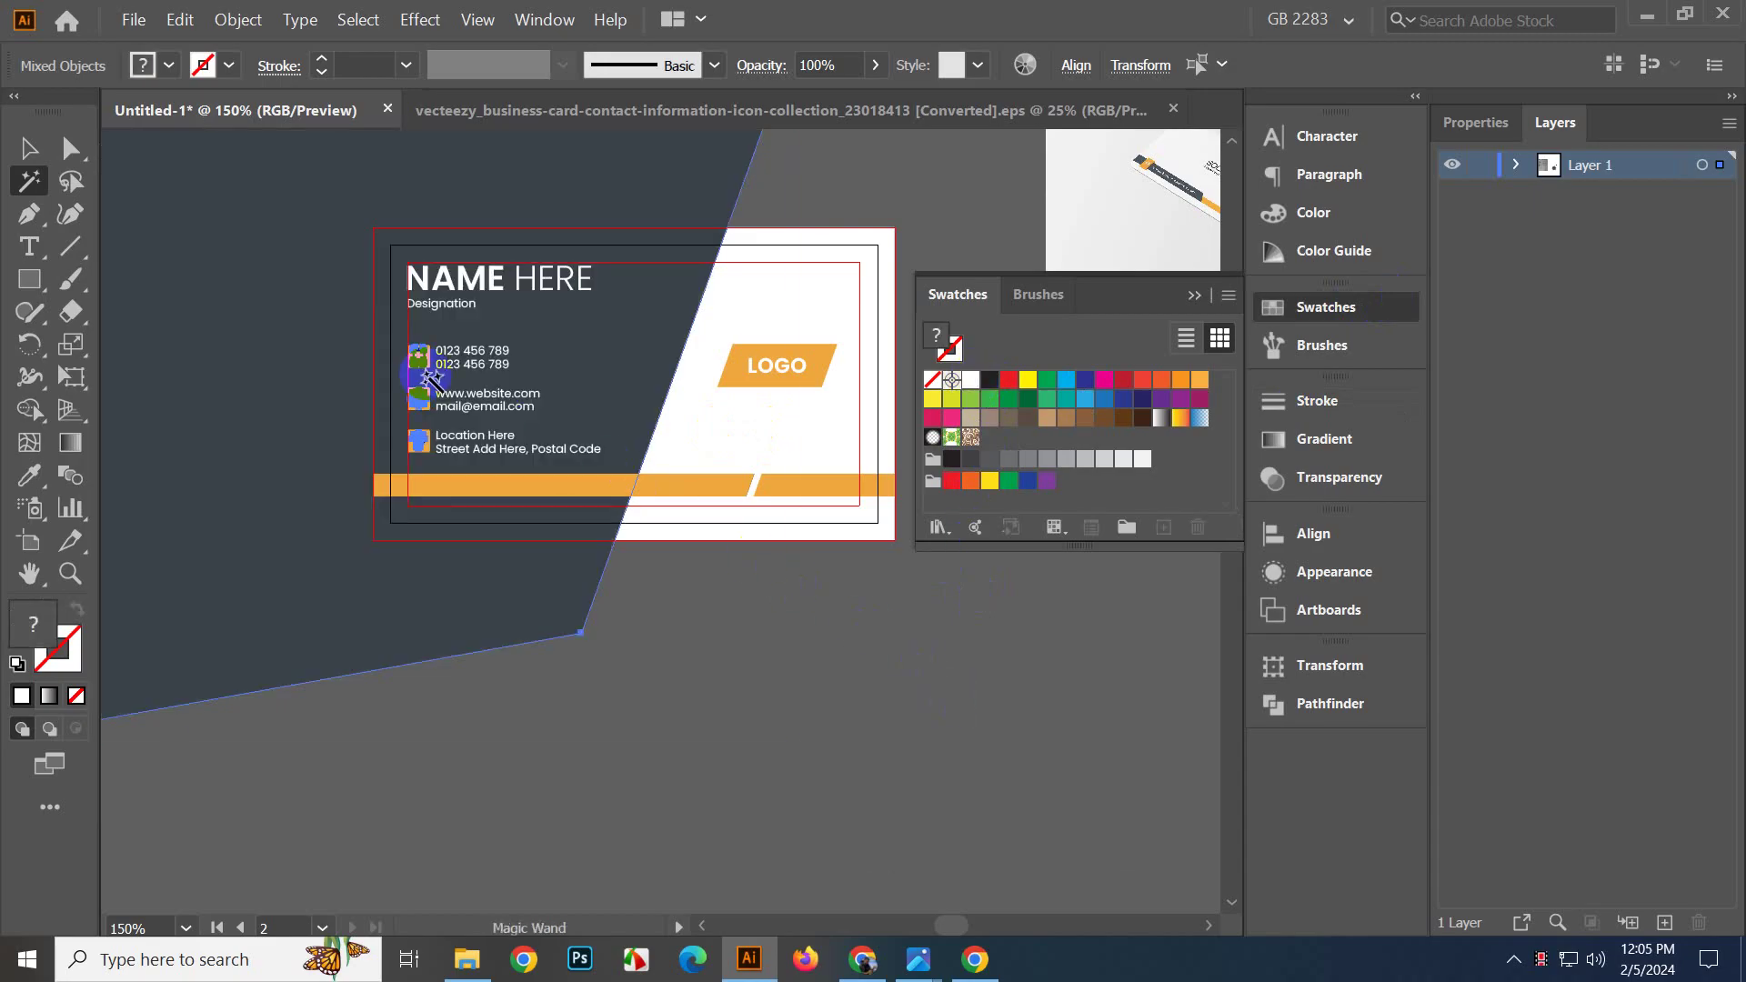
click(558, 309)
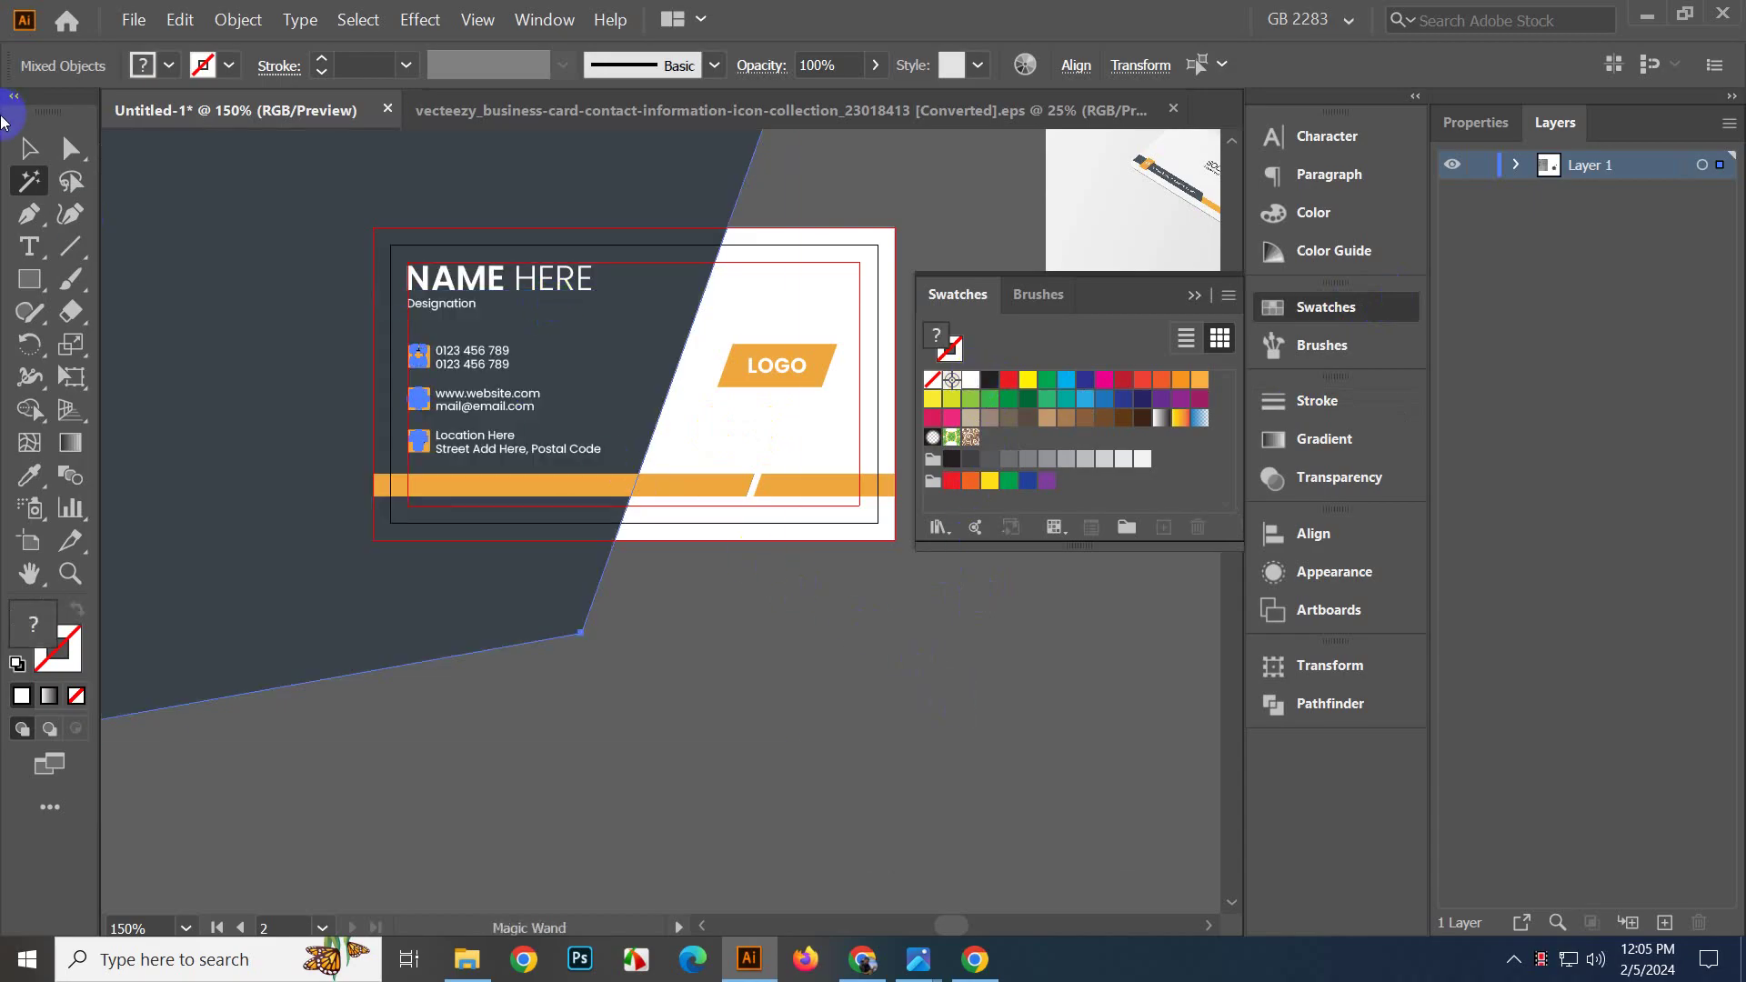
Set the Magic Wand's Fill Color tolerance to 11 and clear the current selection.
double_click(32, 182)
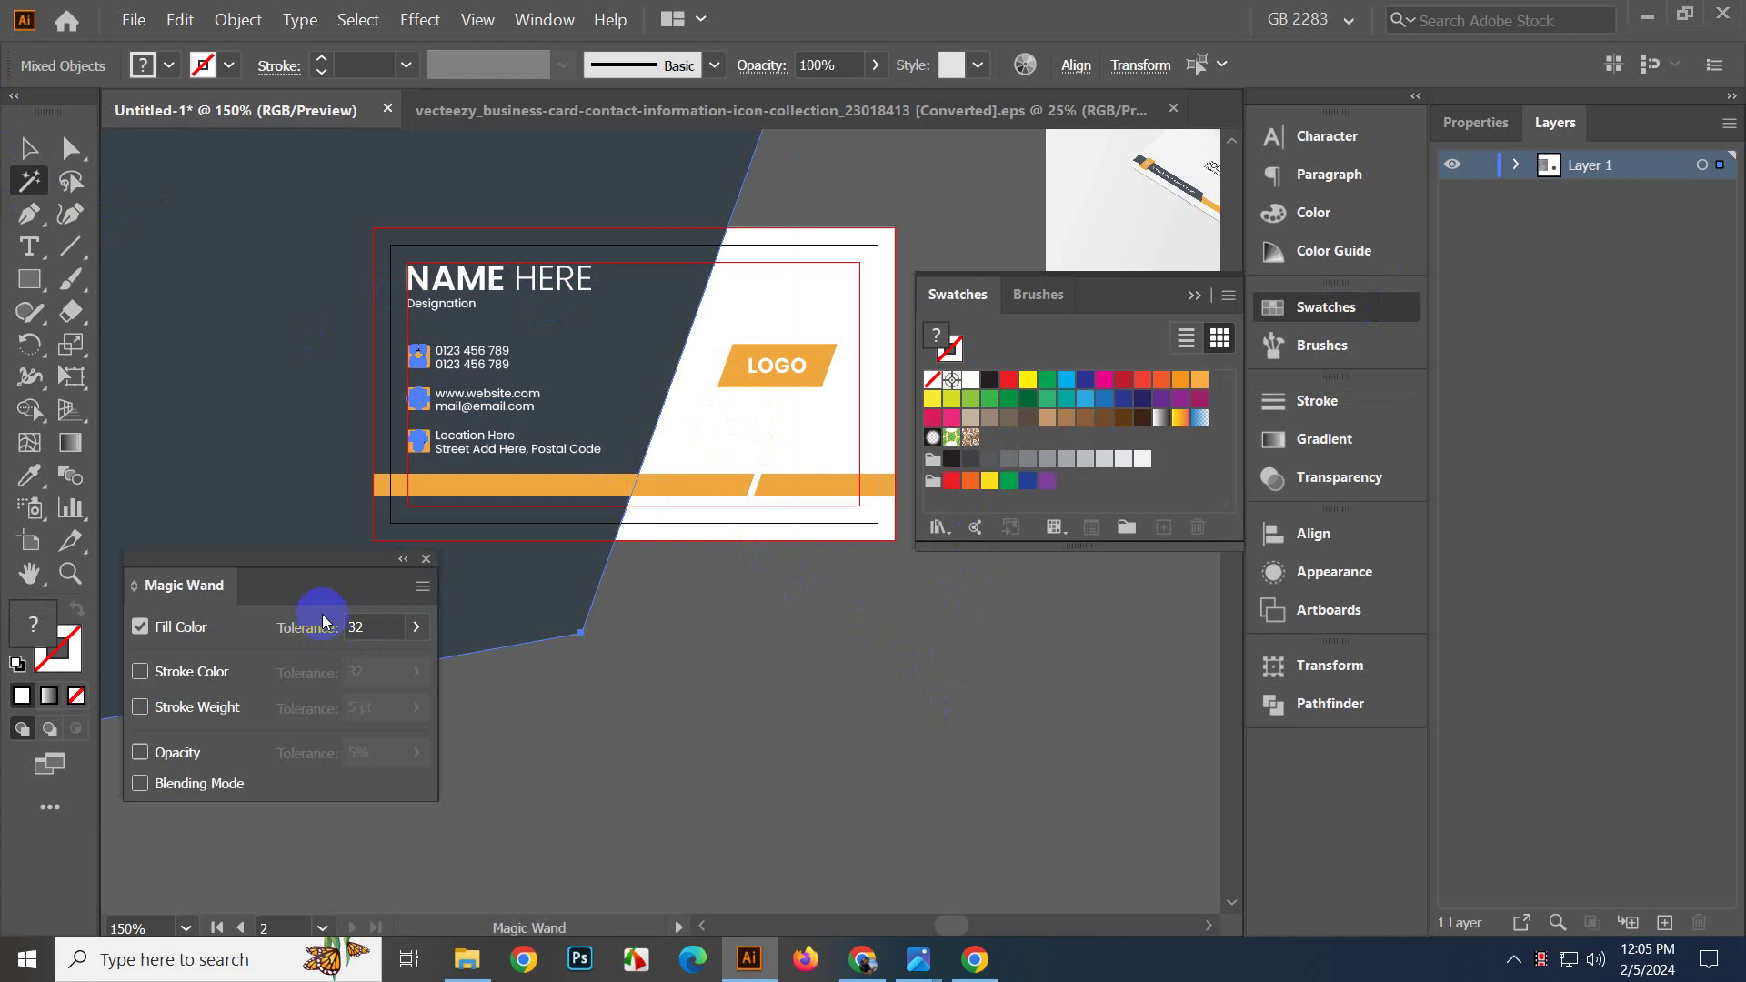
click(415, 627)
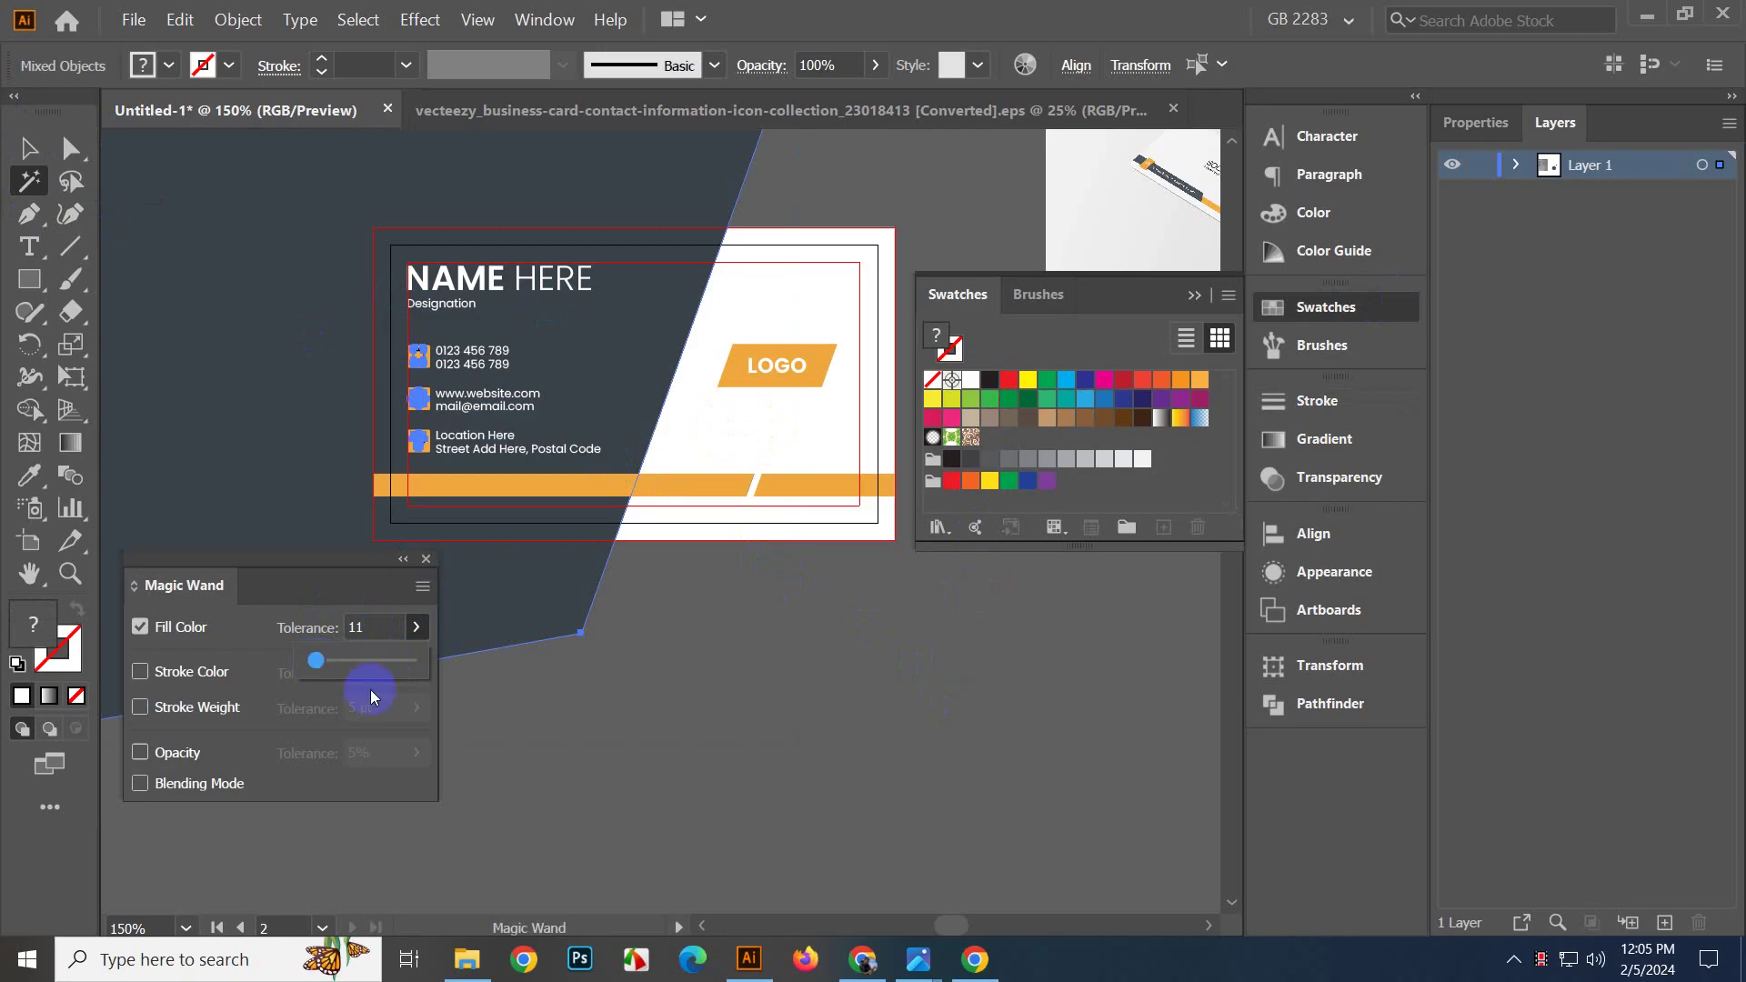
click(477, 697)
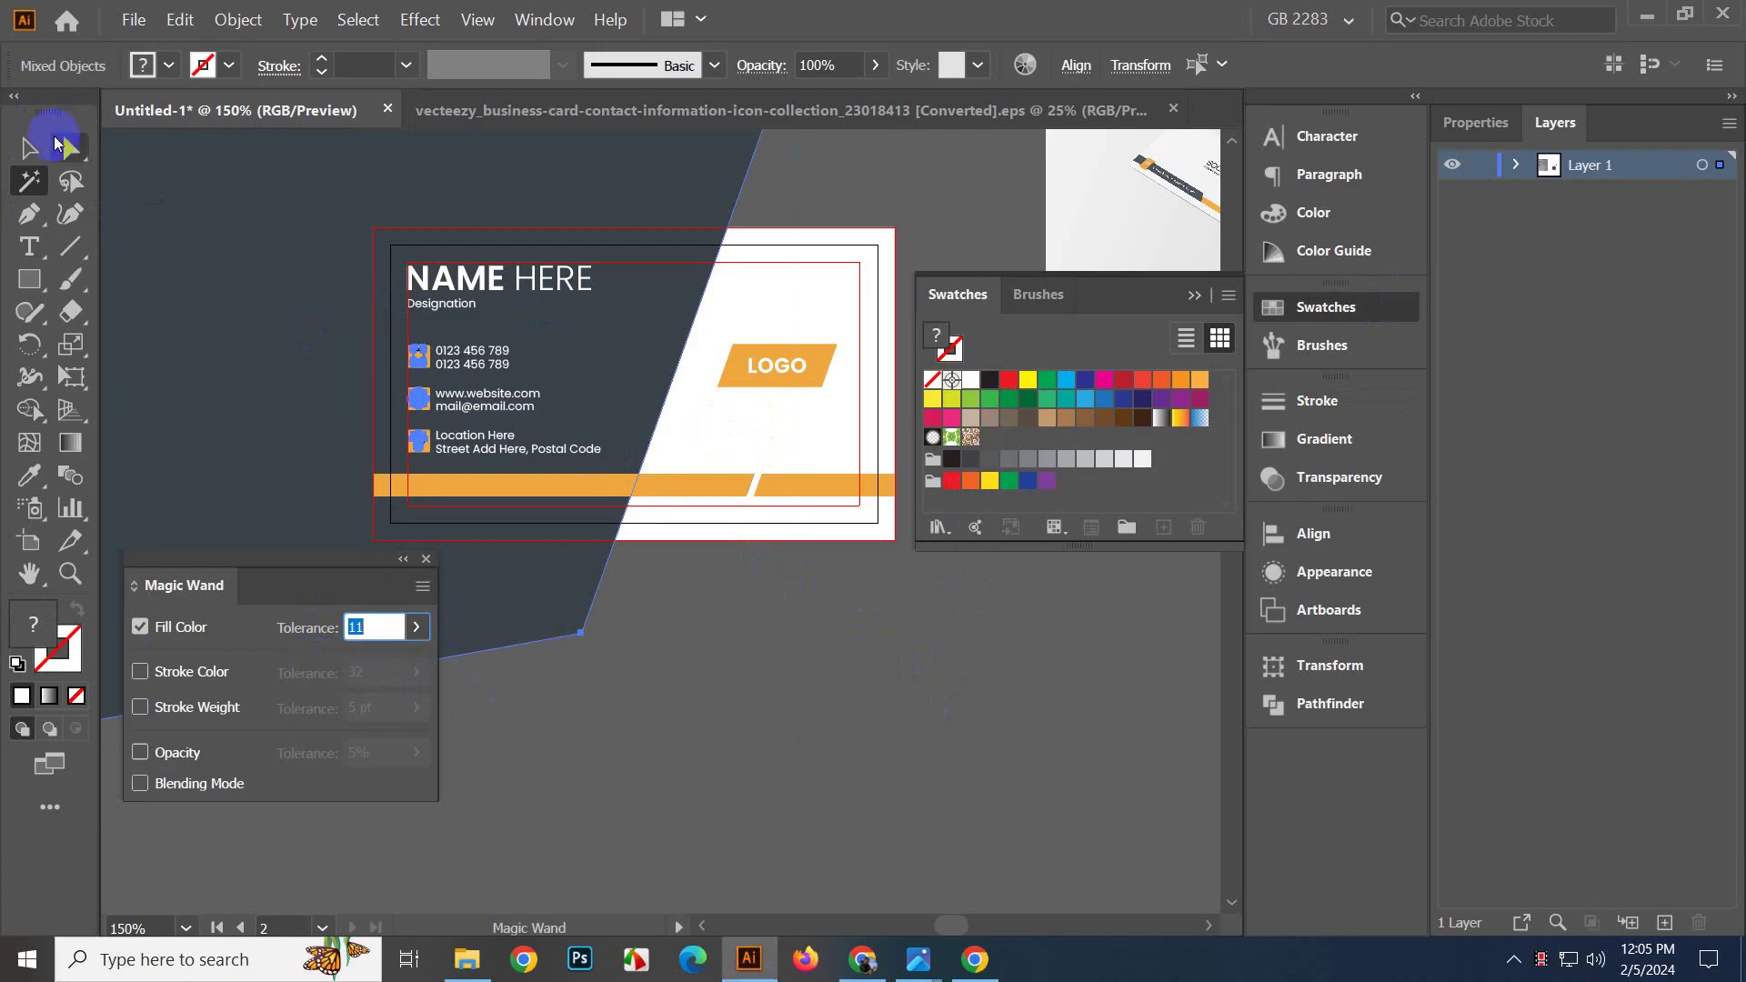
click(29, 148)
click(618, 640)
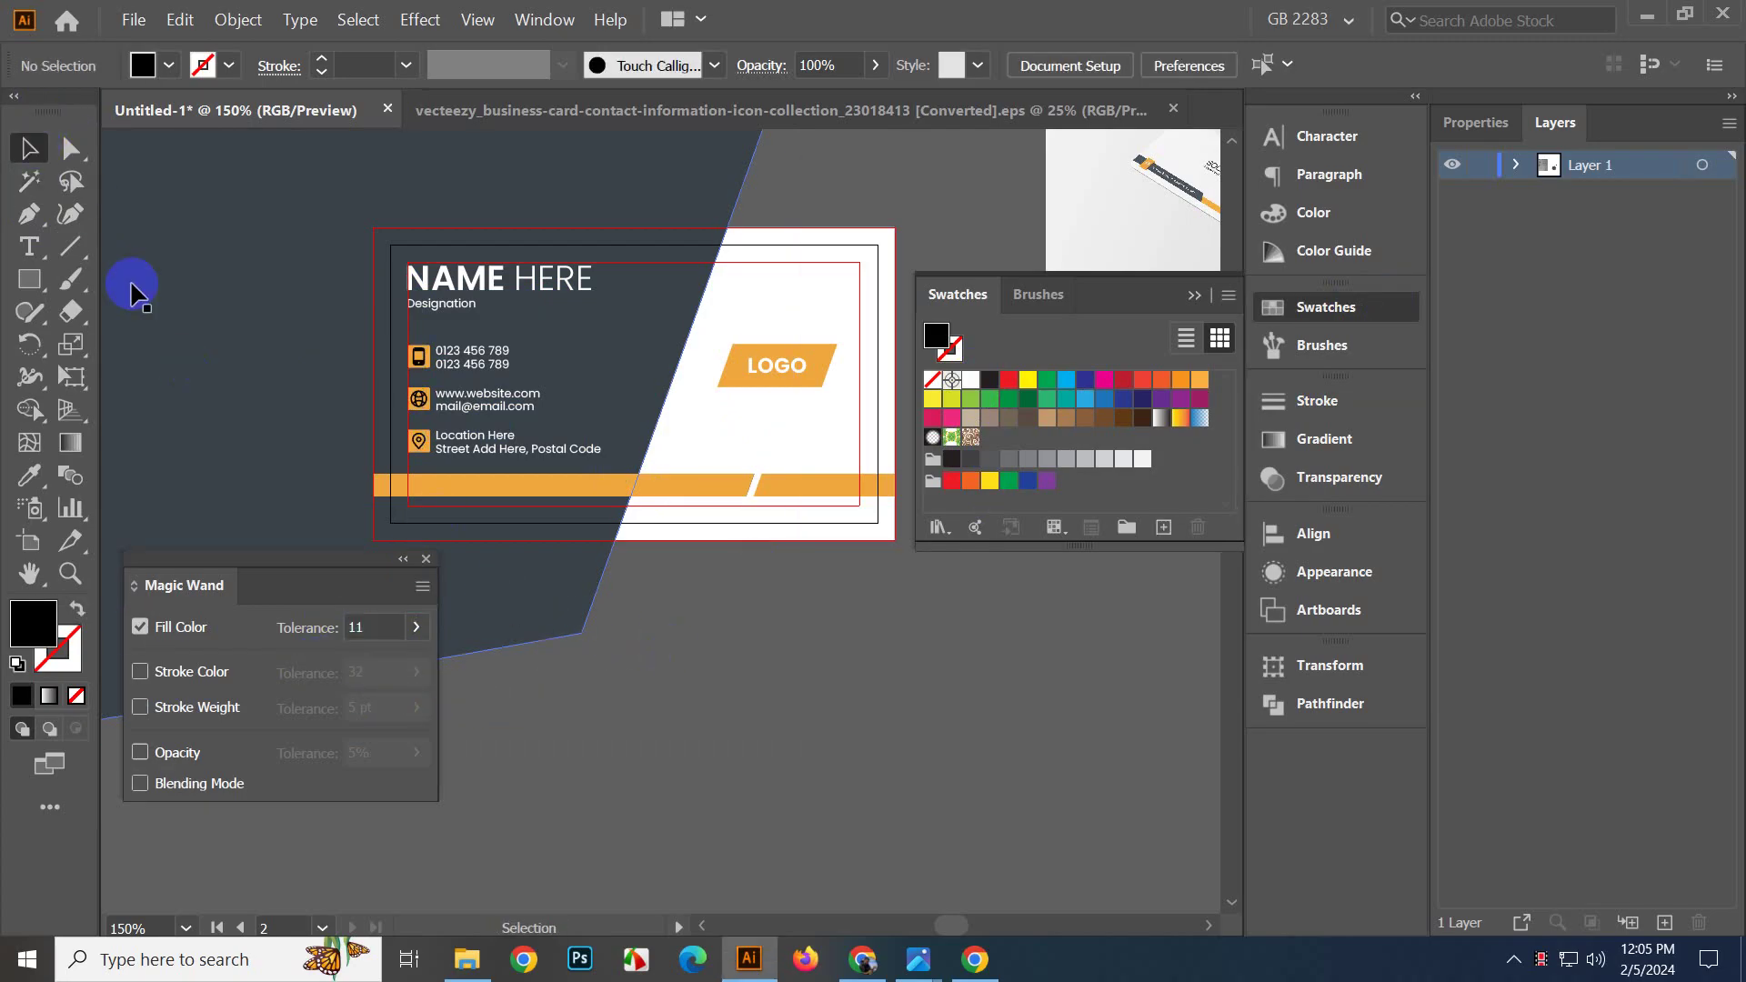
Select the black contact icons with the Magic Wand and fill them with white.
click(29, 181)
scroll(414, 371, up, 4)
scroll(578, 441, up, 1)
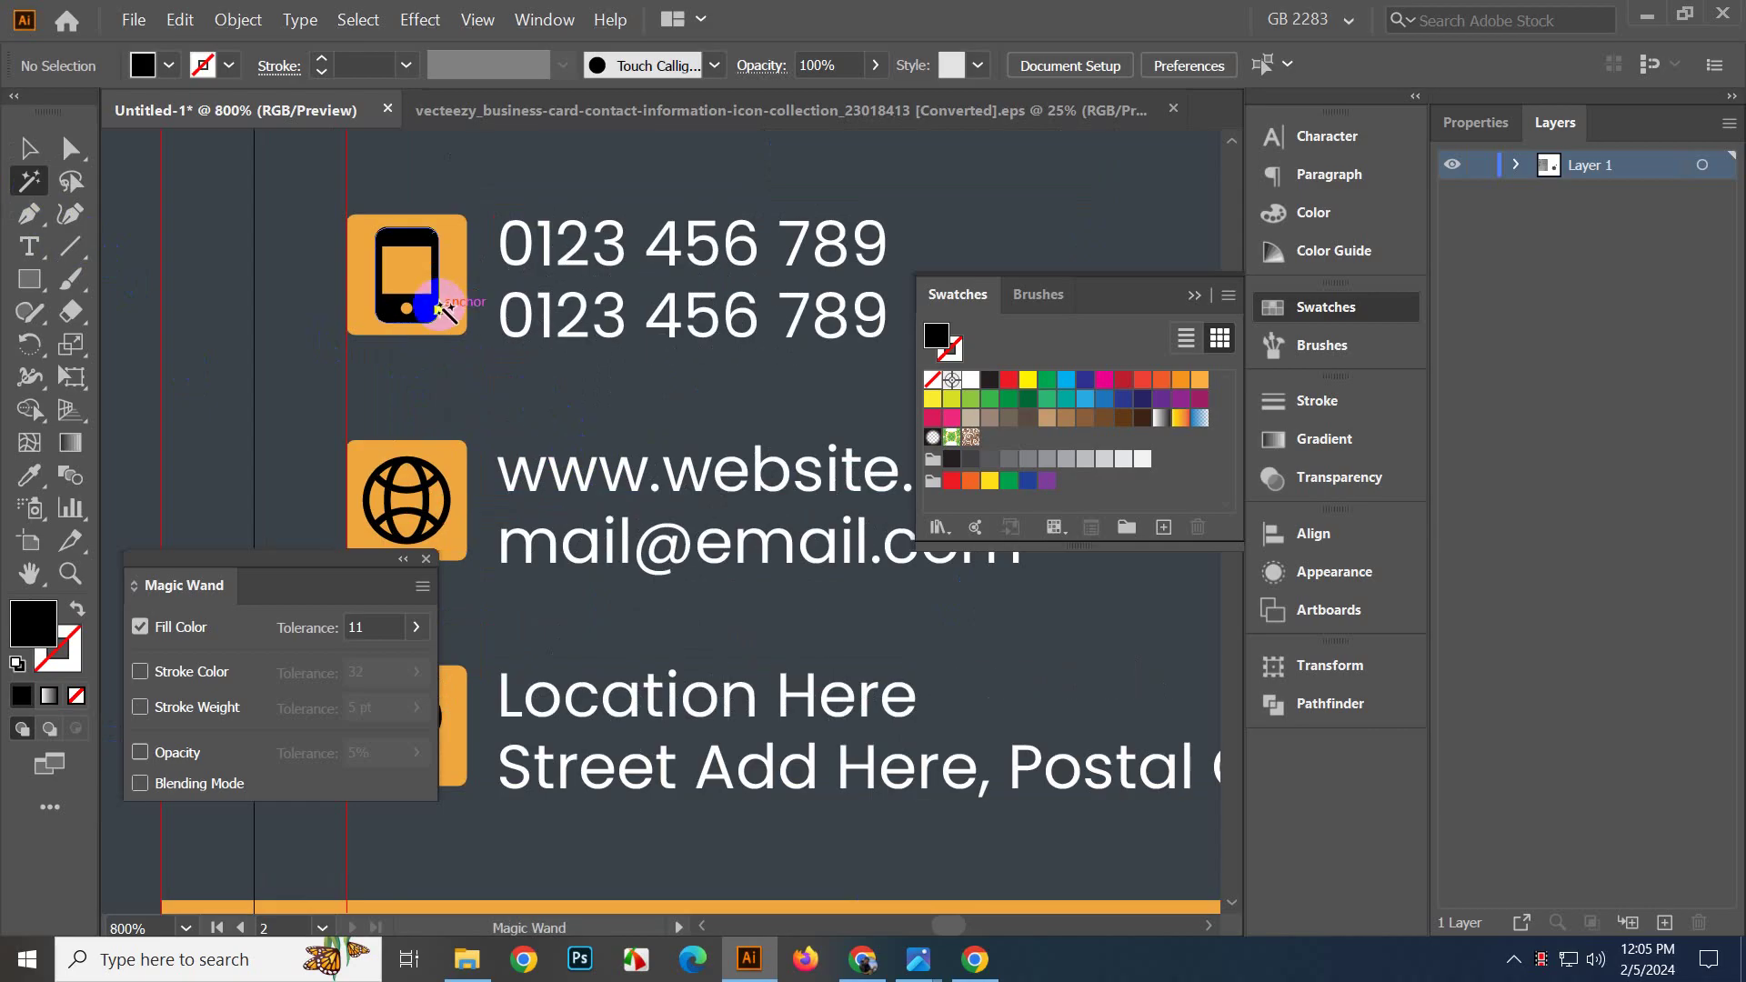
click(410, 313)
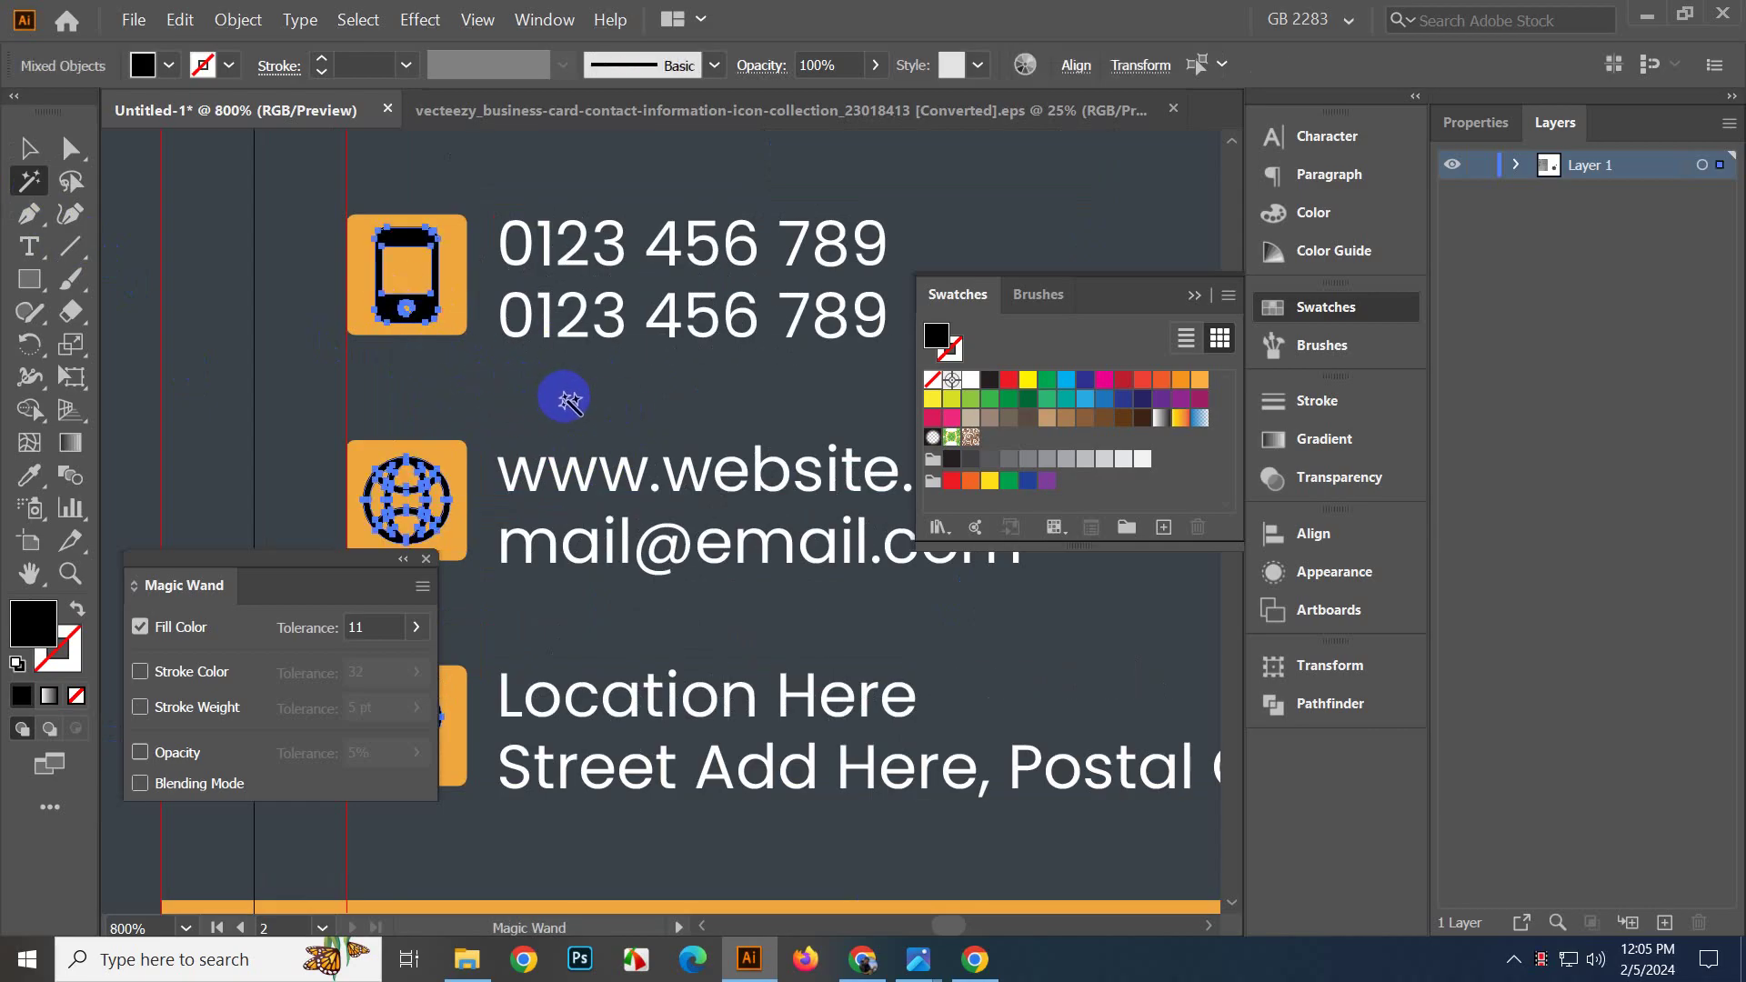
click(971, 380)
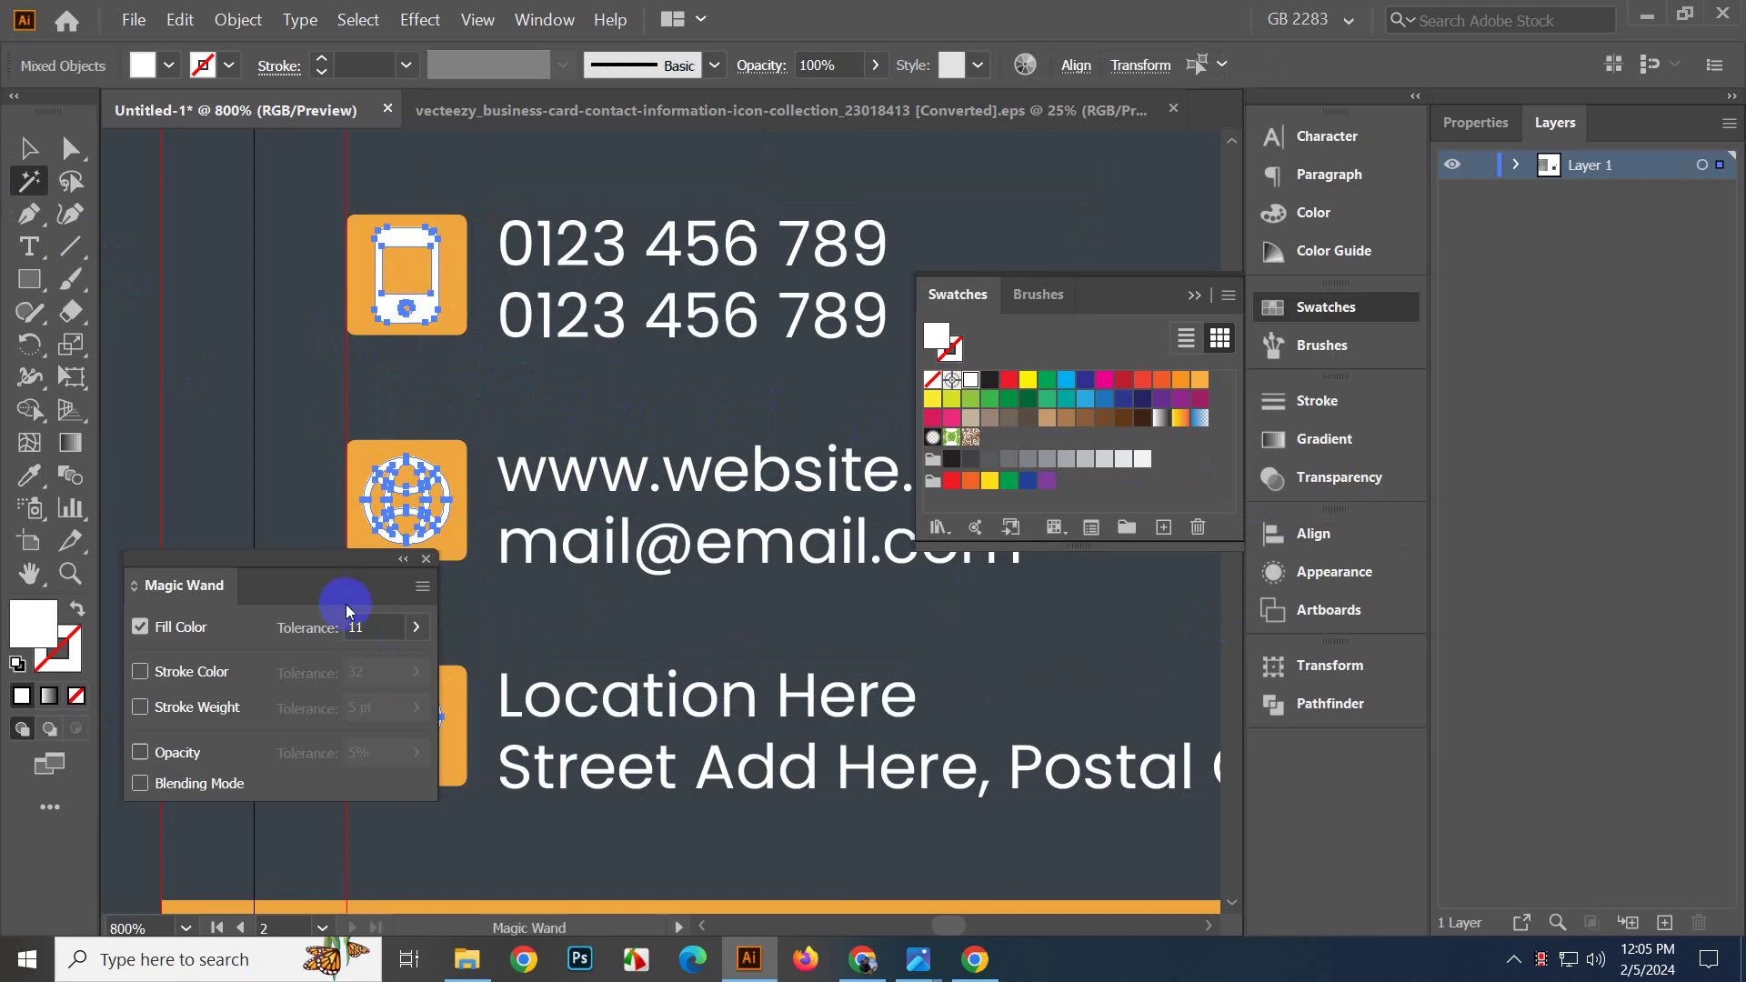
Close the Magic Wand options and deselect the contact icons.
click(363, 628)
drag(361, 588, 373, 597)
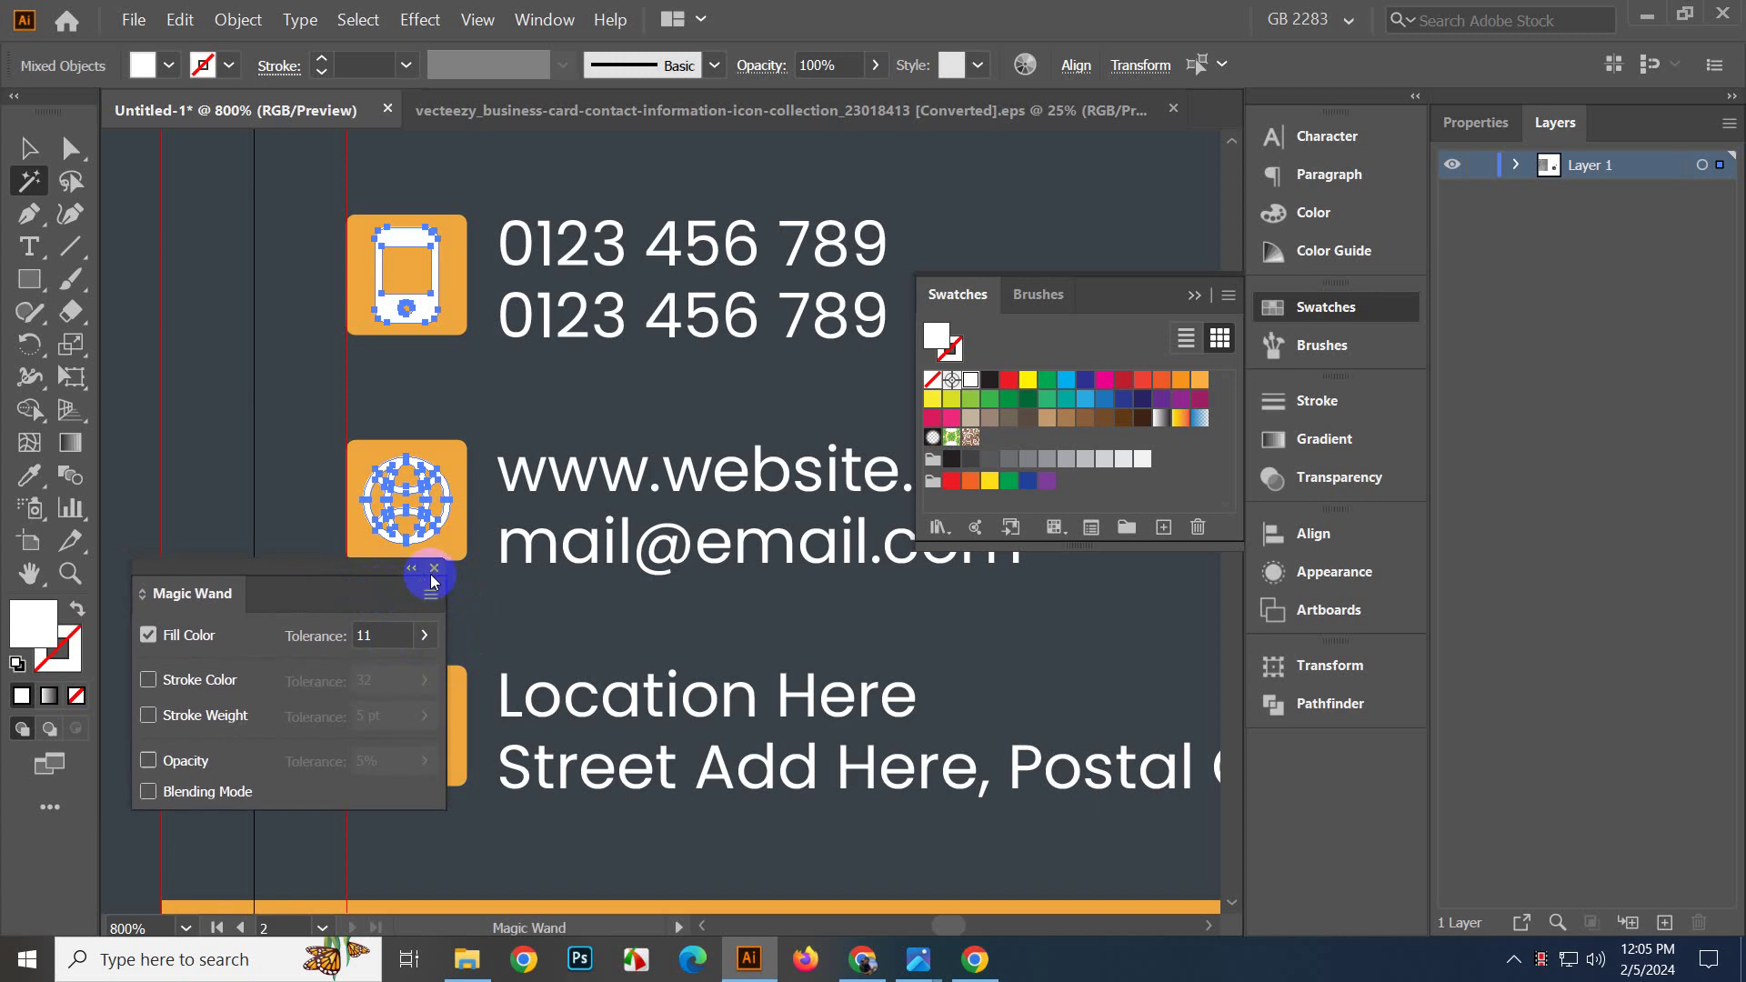
click(433, 568)
scroll(421, 581, down, 2)
click(26, 151)
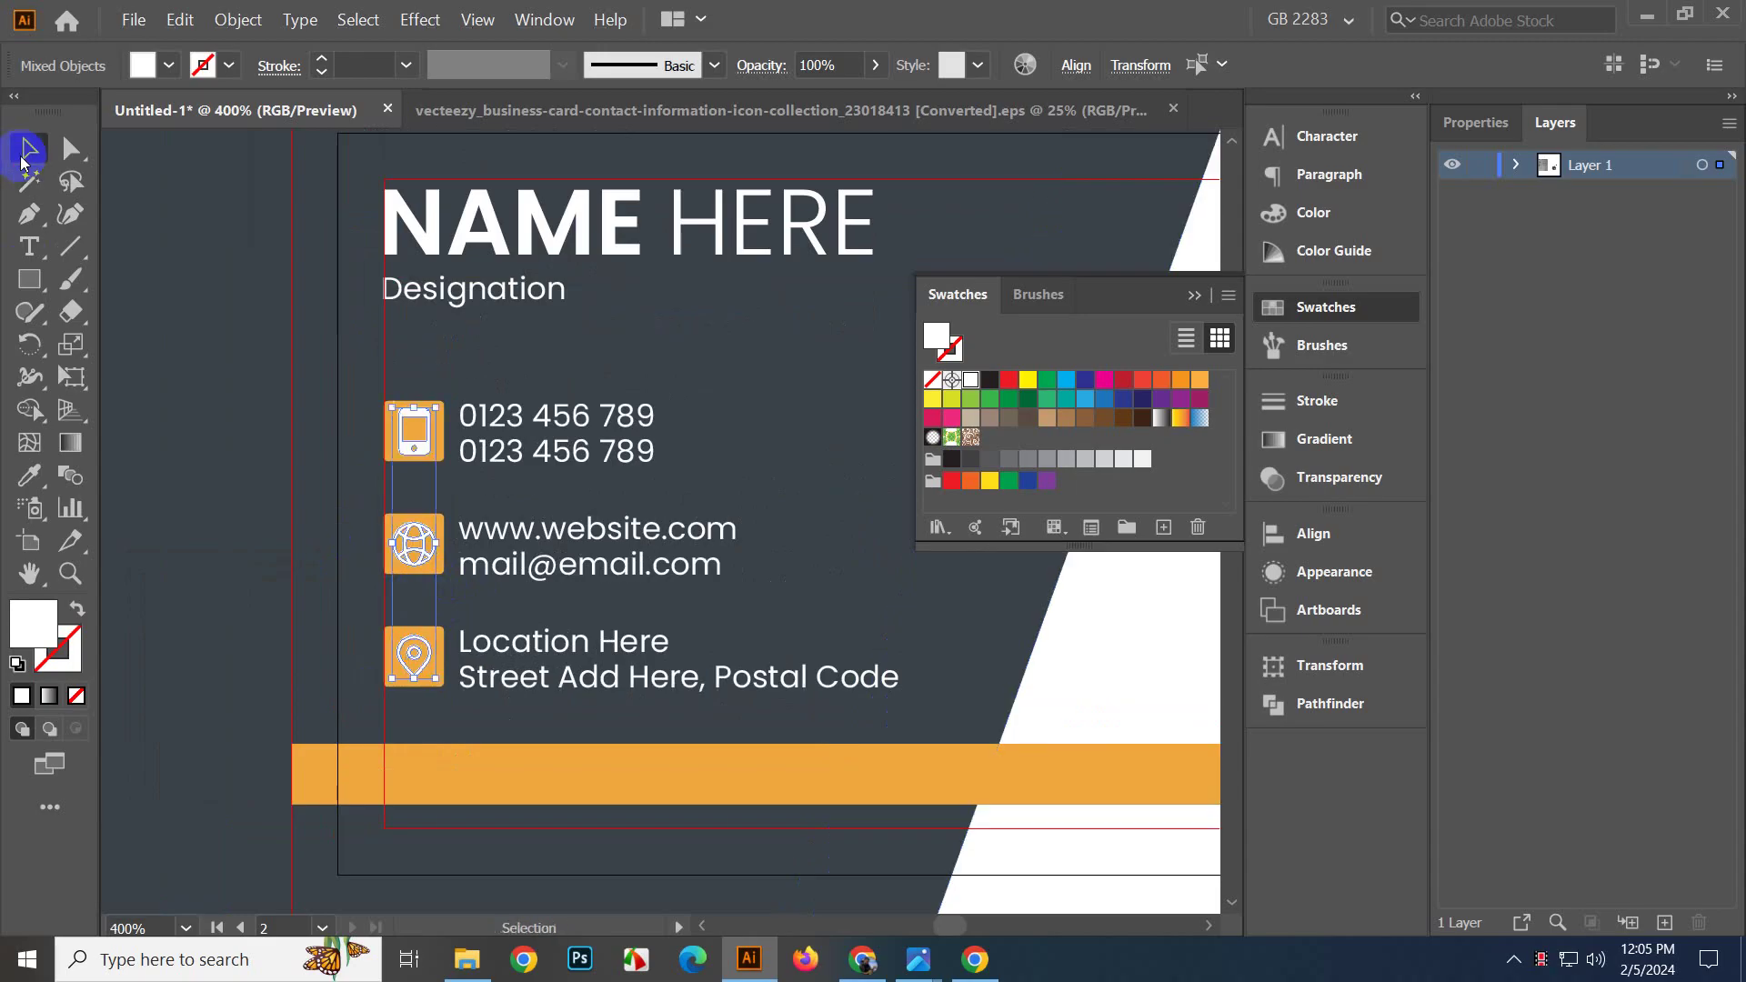
scroll(331, 335, down, 3)
click(662, 718)
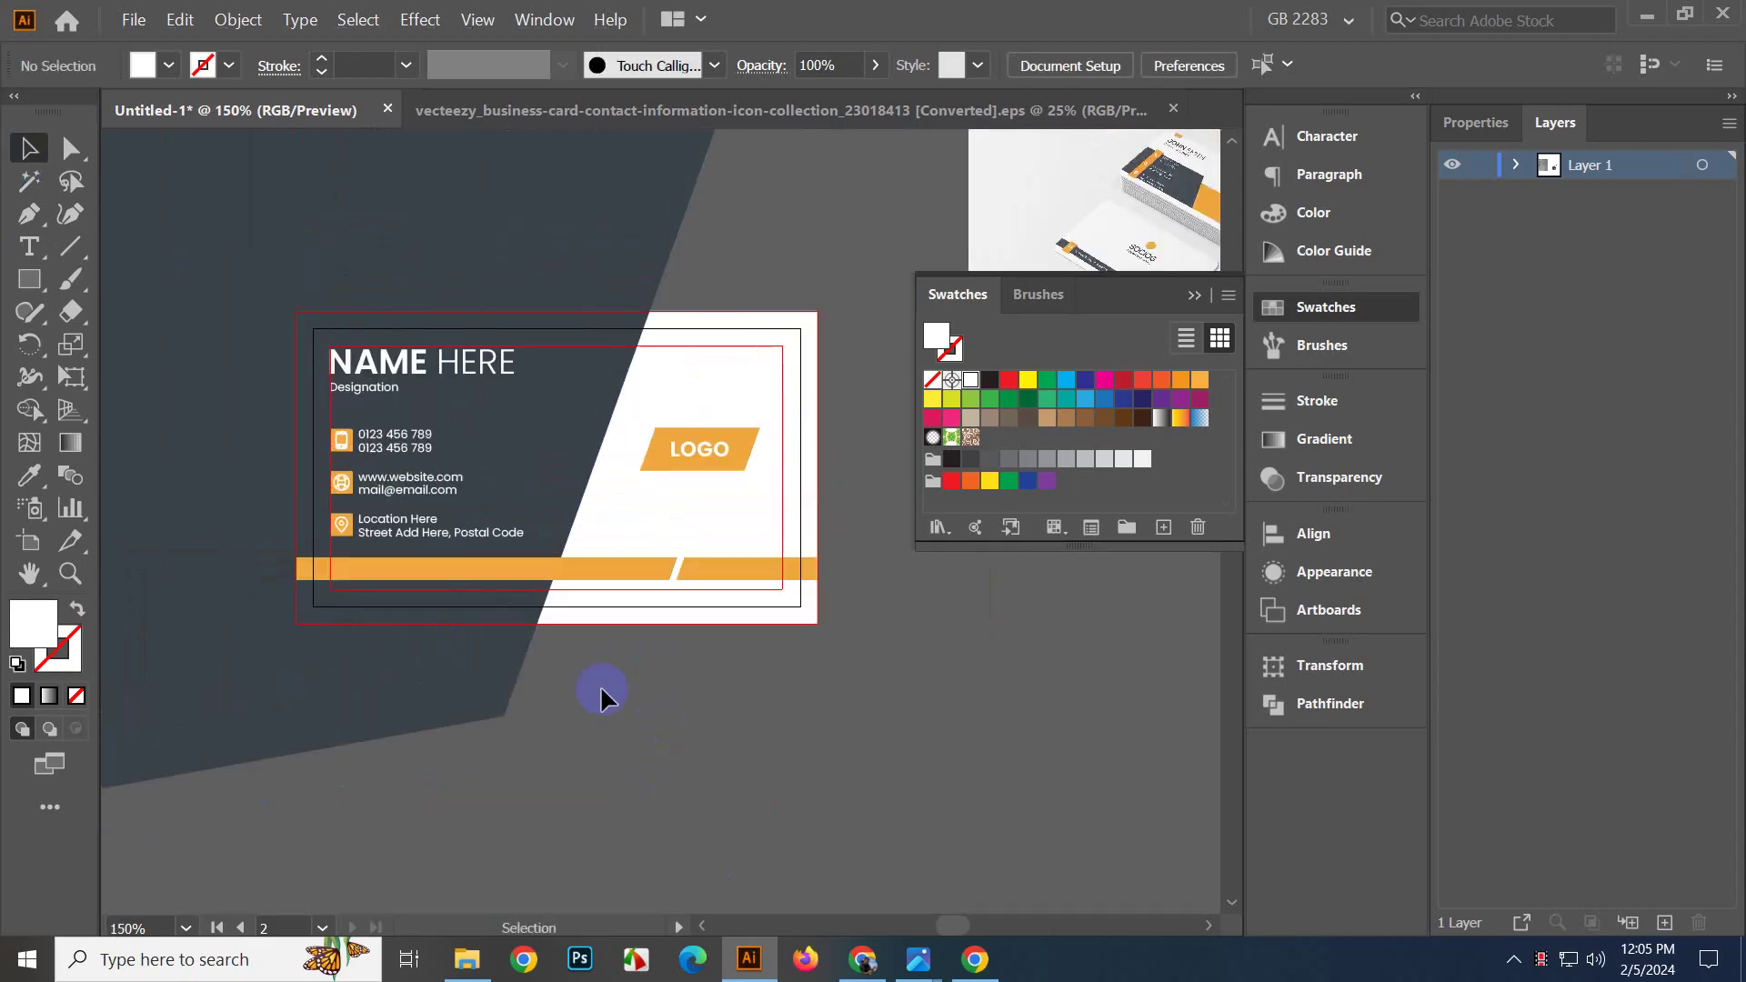
scroll(600, 685, up, 1)
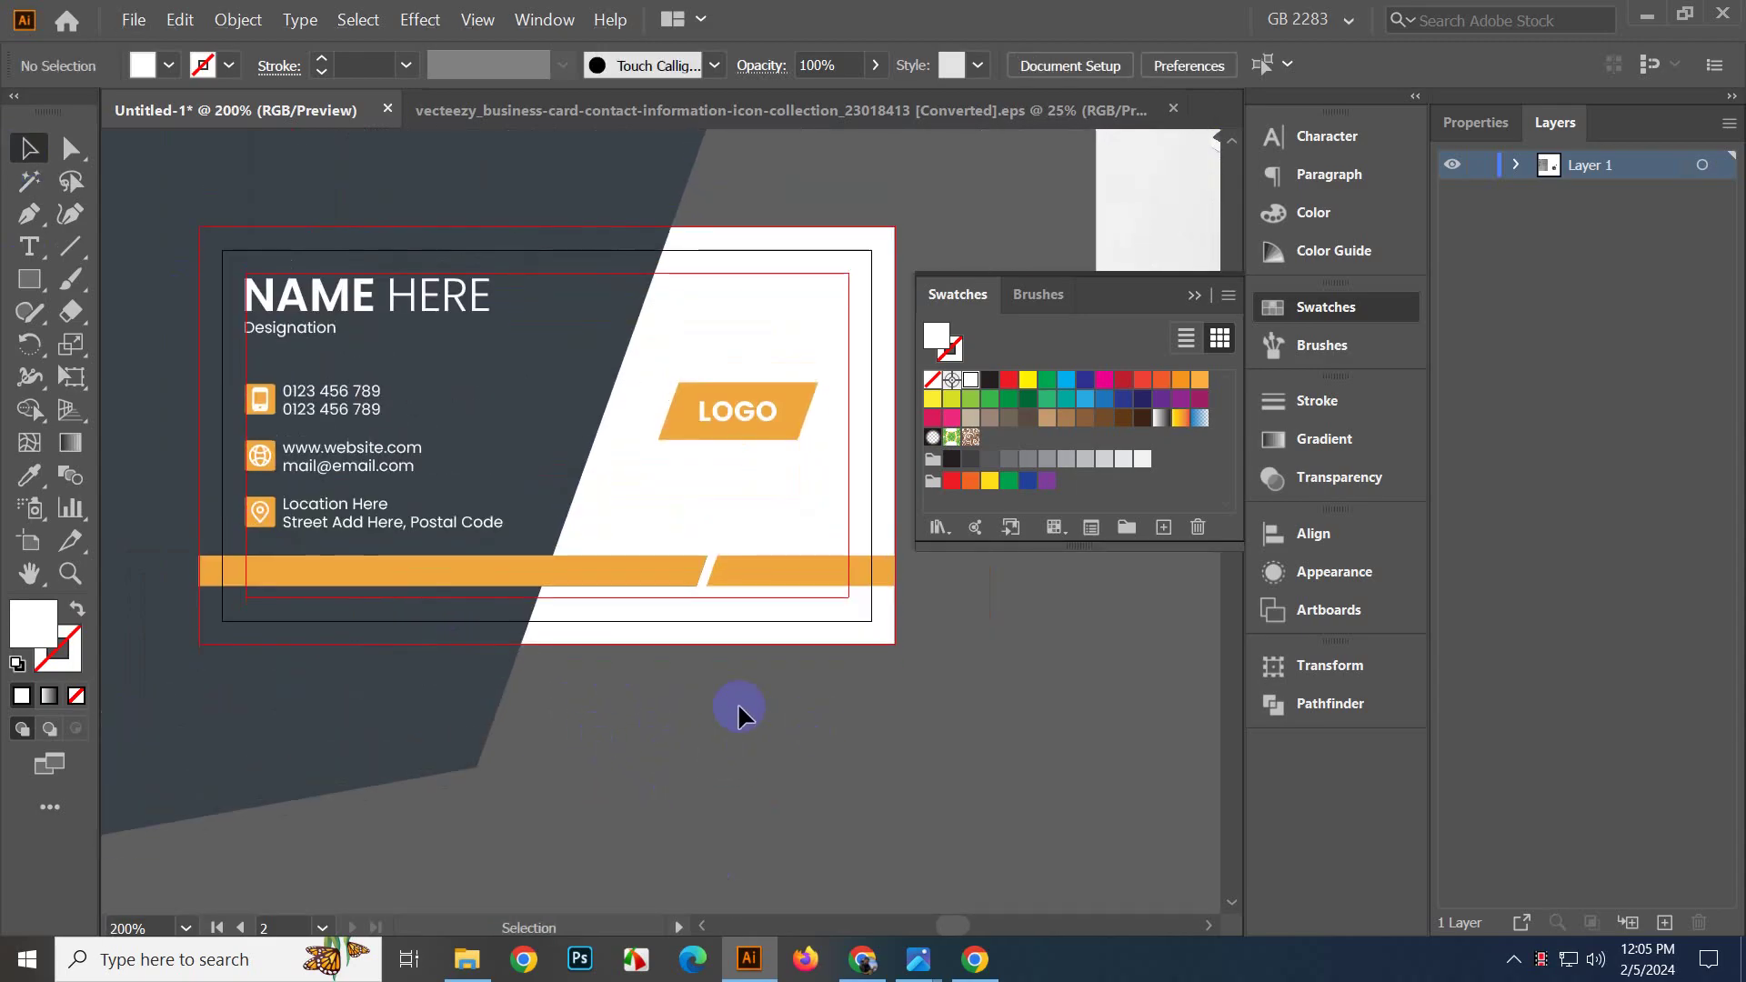
drag(638, 717, 728, 799)
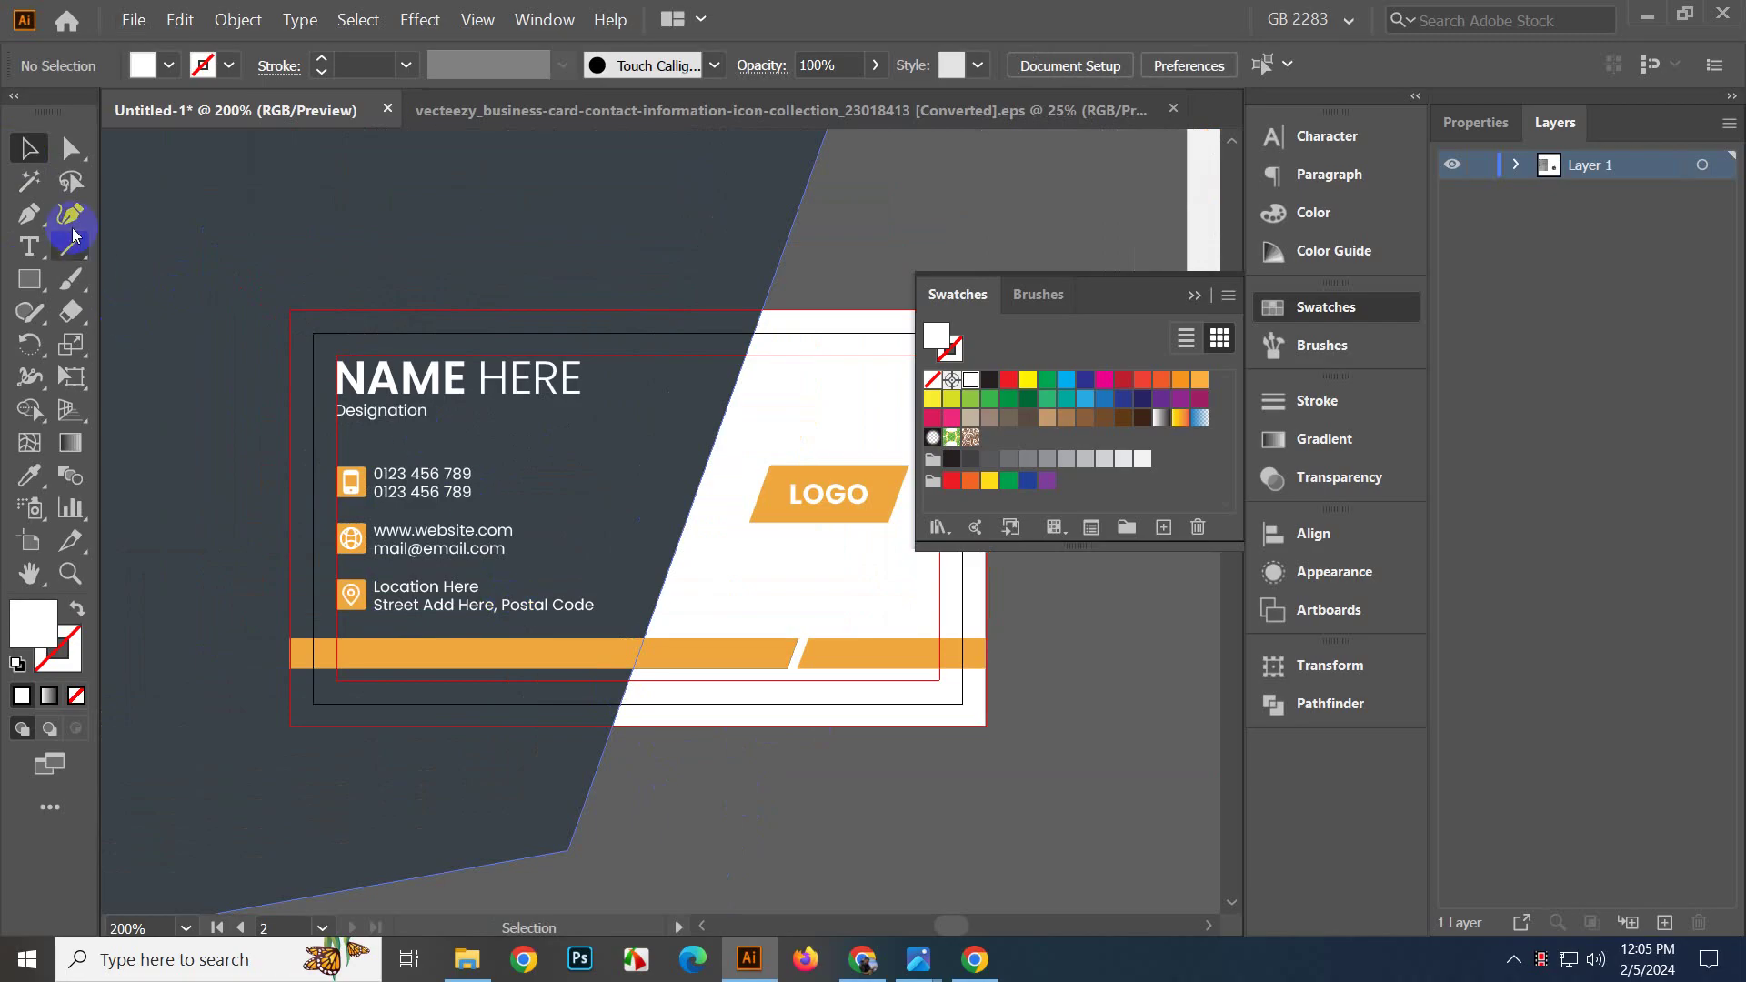
Undo the last white fill on the contact icons and clear the selection.
key(ctrl+z)
click(925, 958)
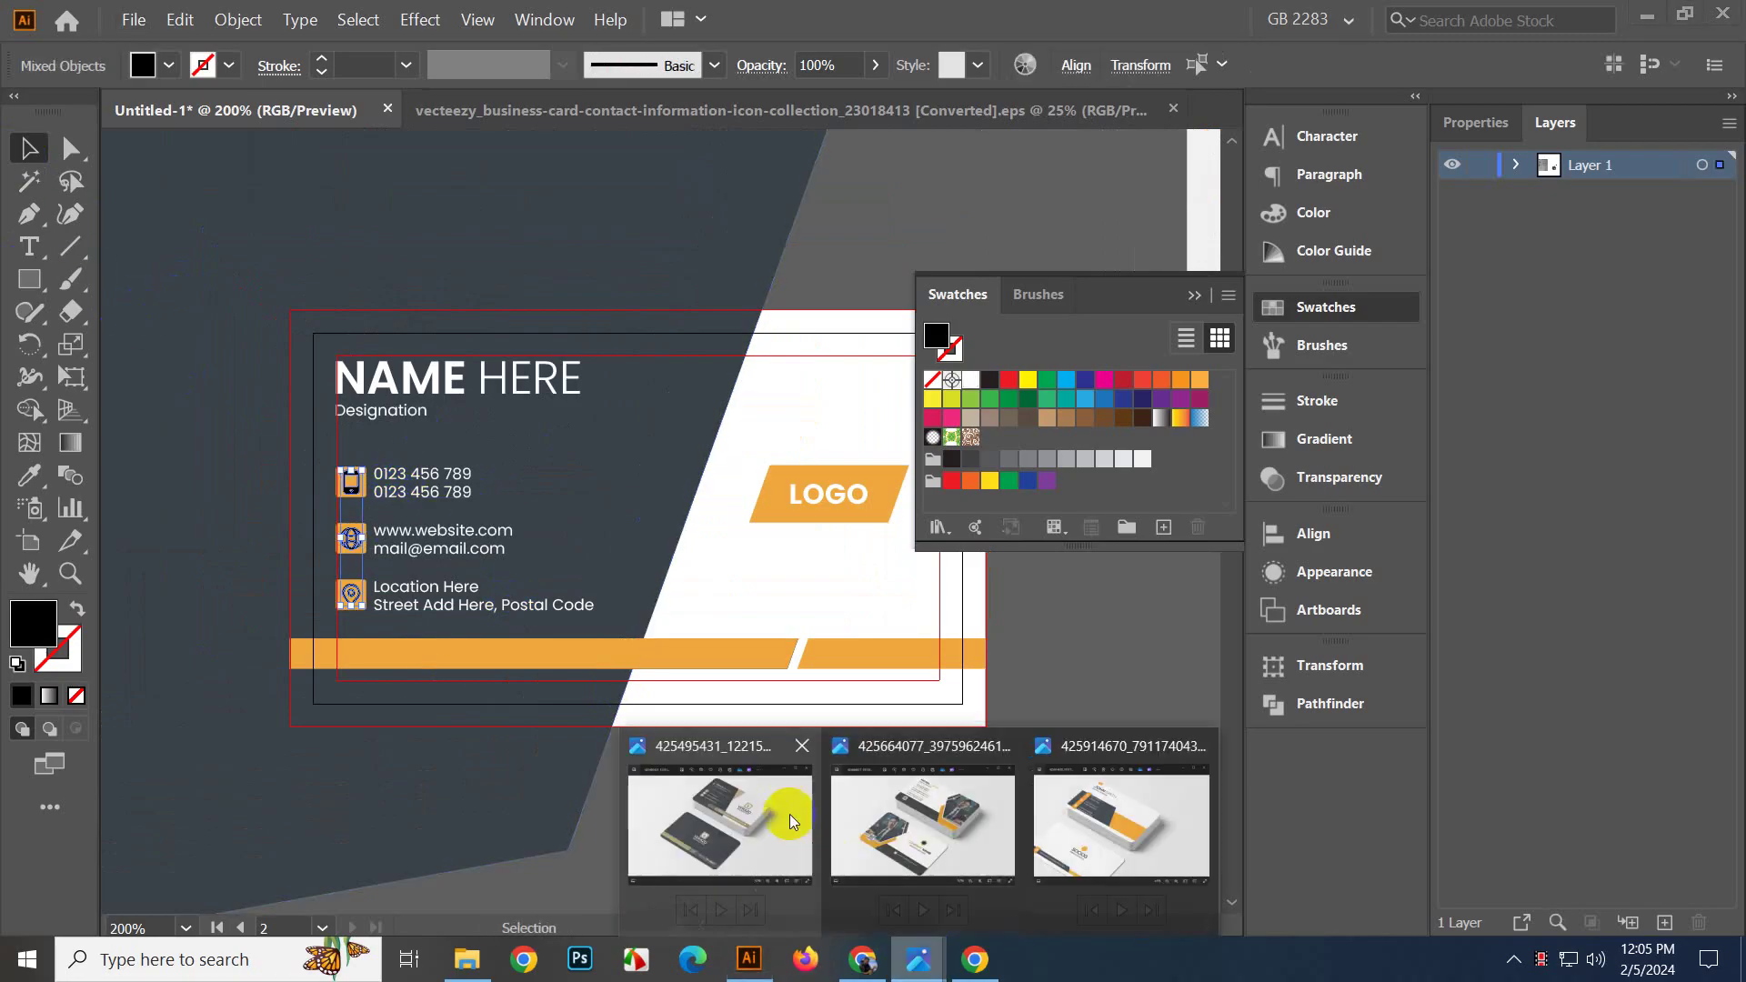
scroll(259, 687, up, 1)
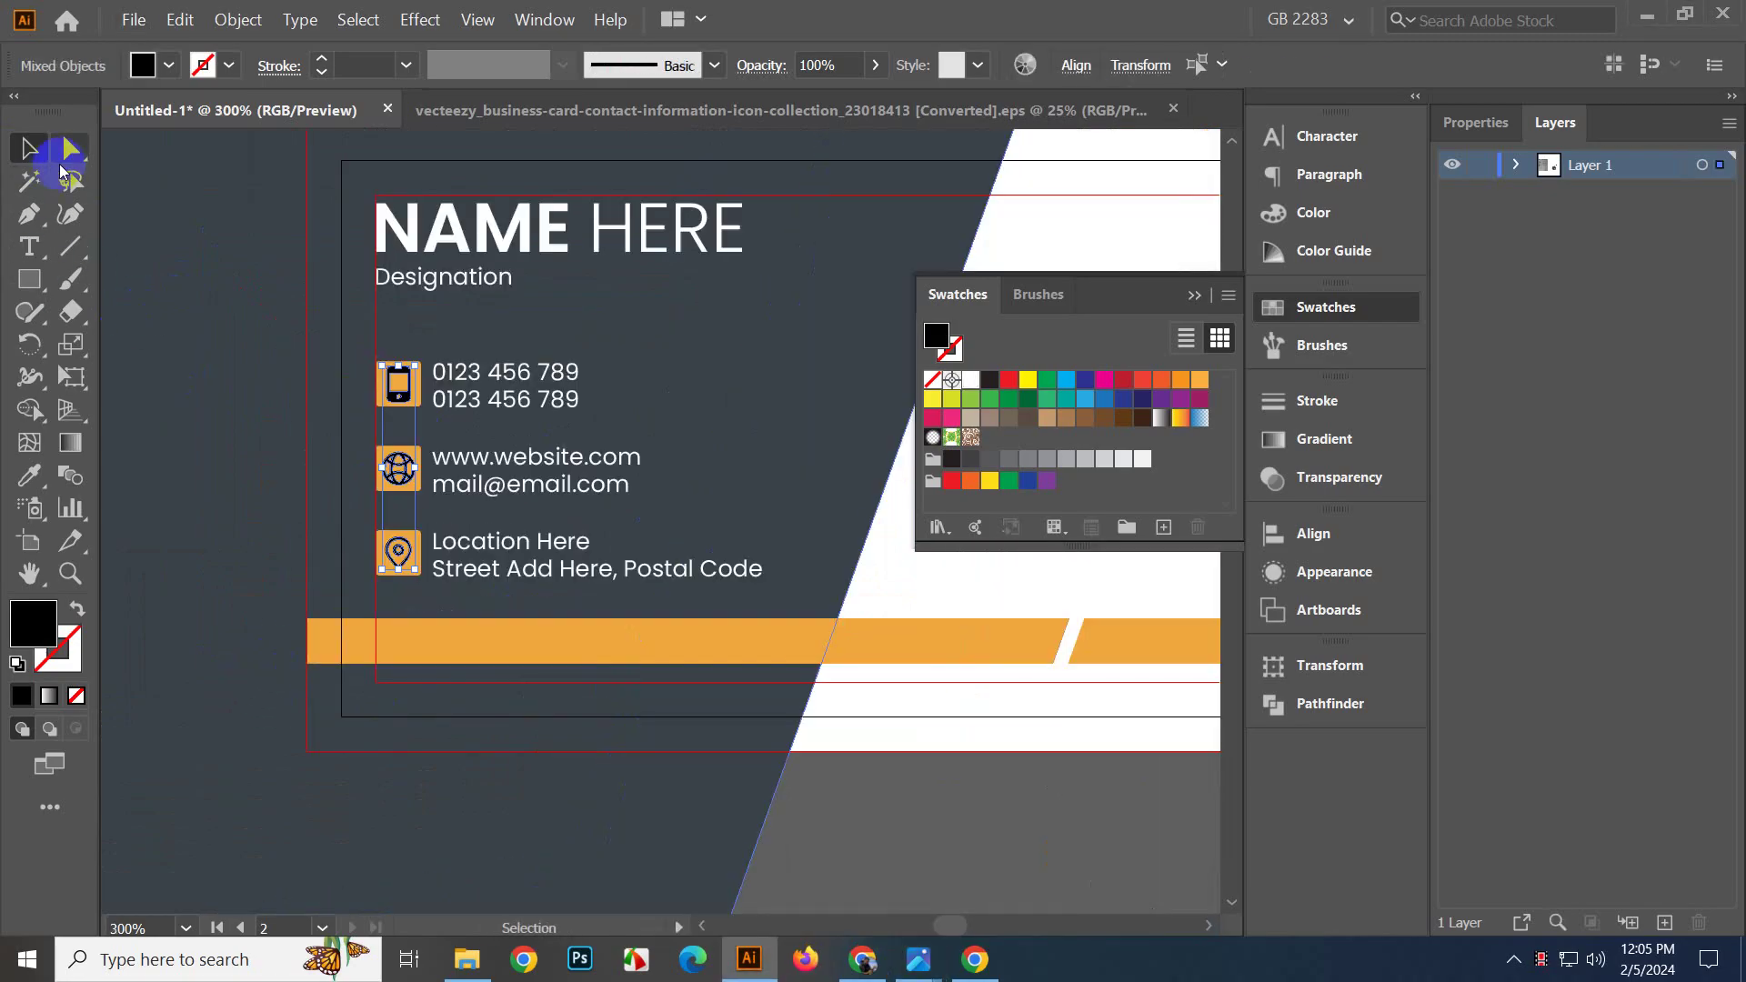
click(70, 152)
click(1037, 789)
Select the black phone icon's shapes and extend the selection to all objects with the same fill and stroke.
scroll(441, 624, up, 2)
drag(402, 300, 474, 571)
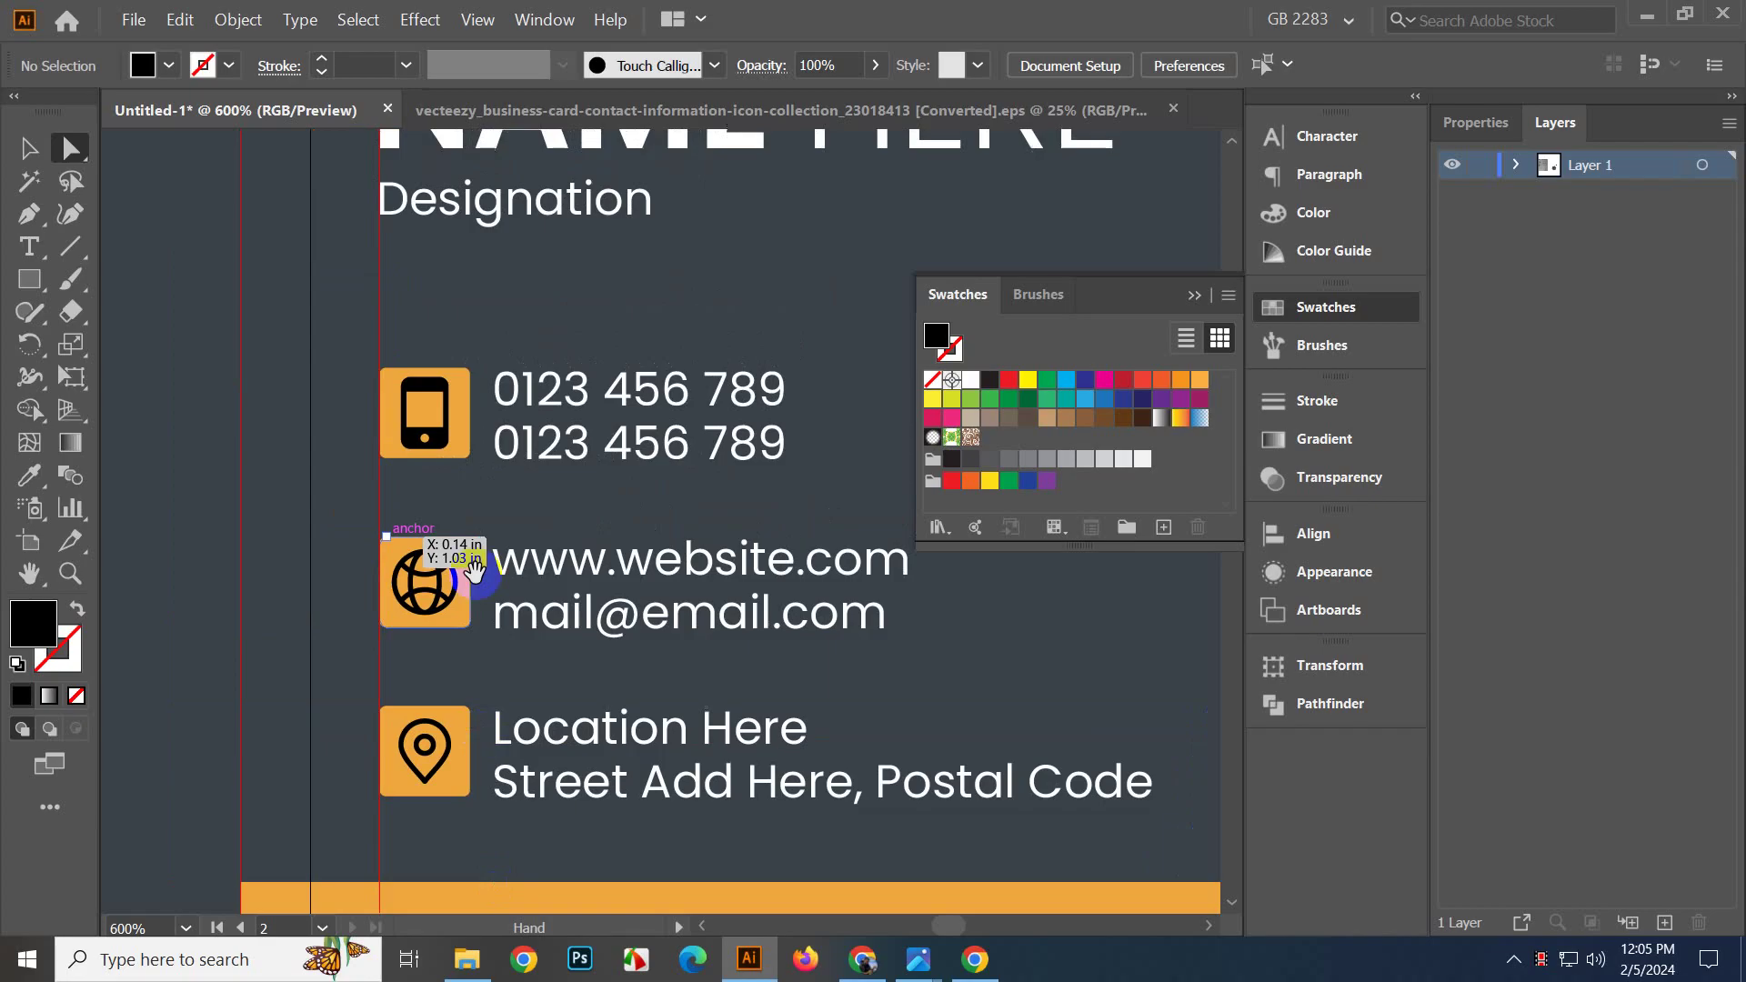
scroll(474, 571, up, 3)
click(380, 482)
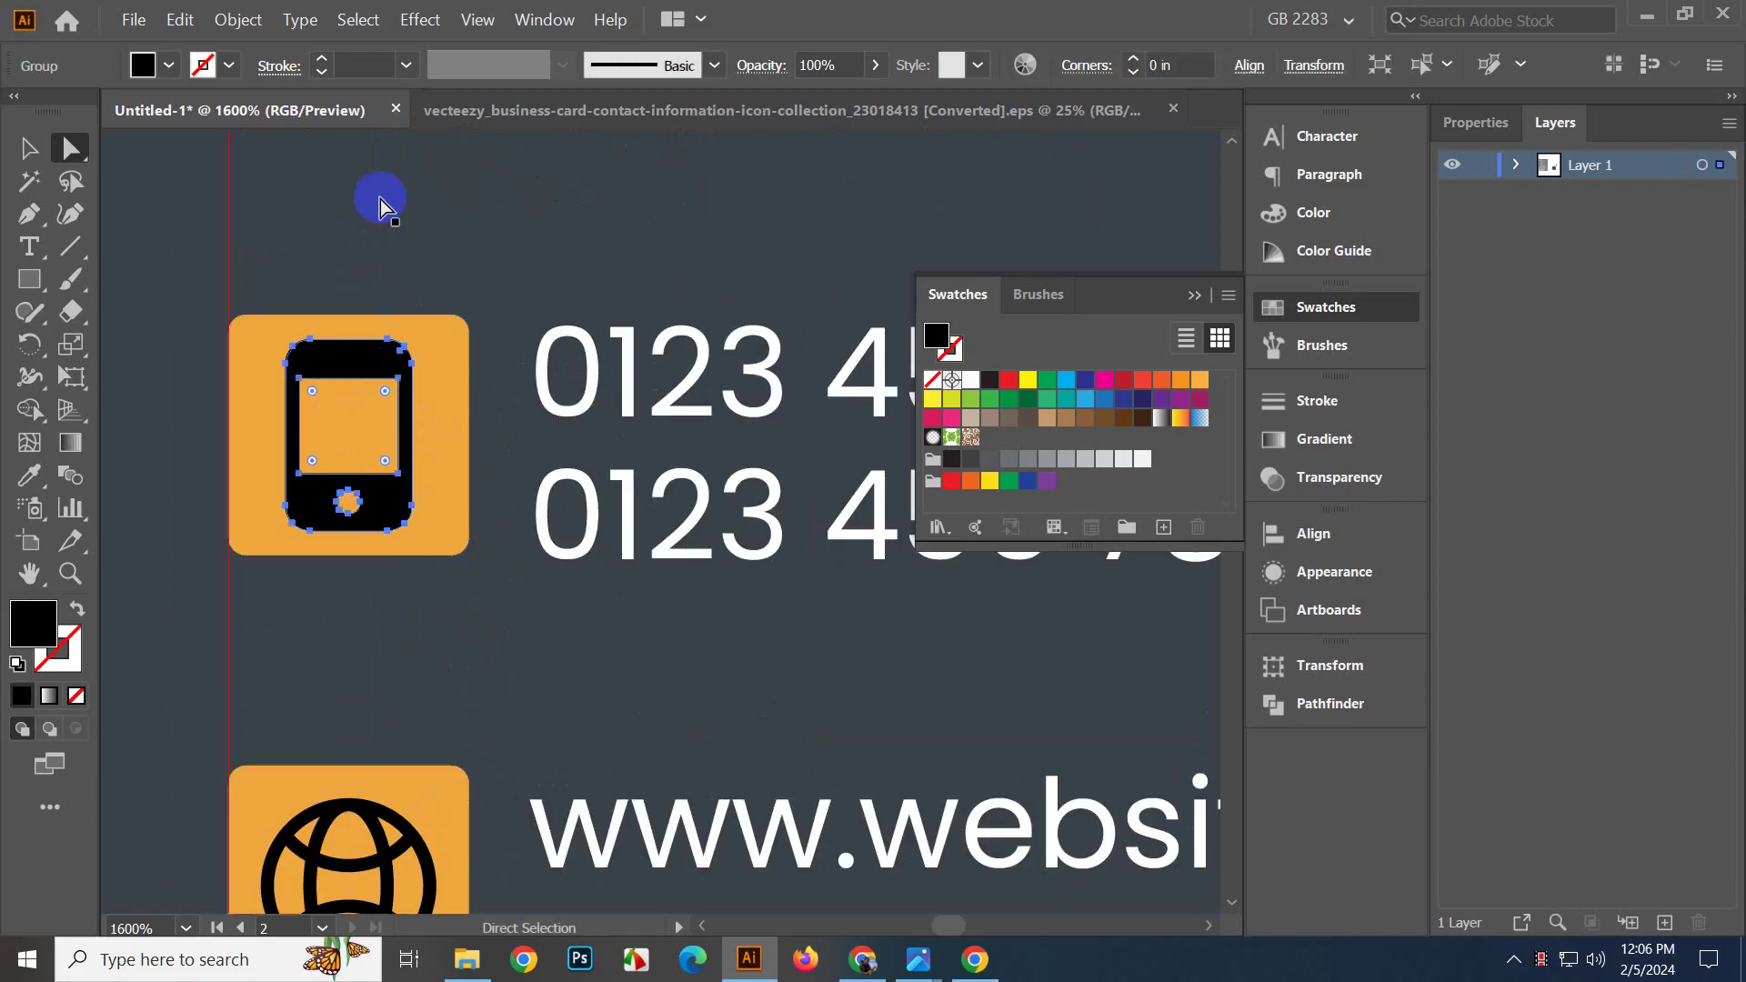
click(414, 19)
mouse_move(574, 234)
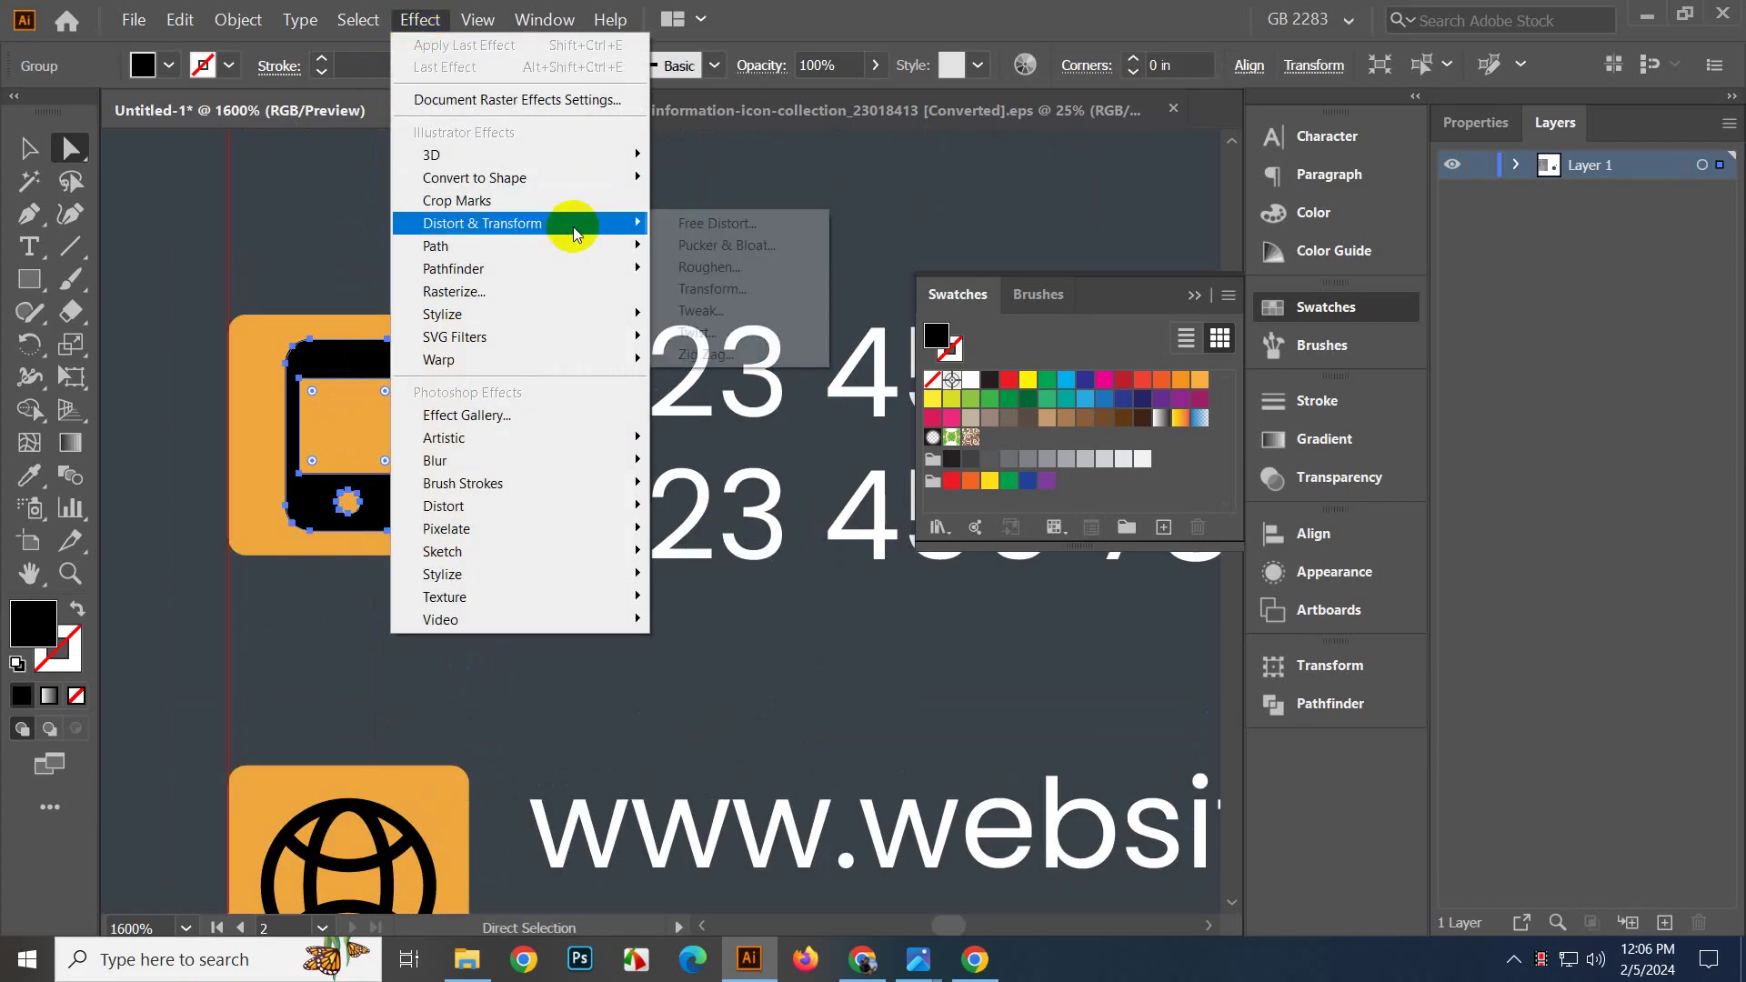
mouse_move(357, 19)
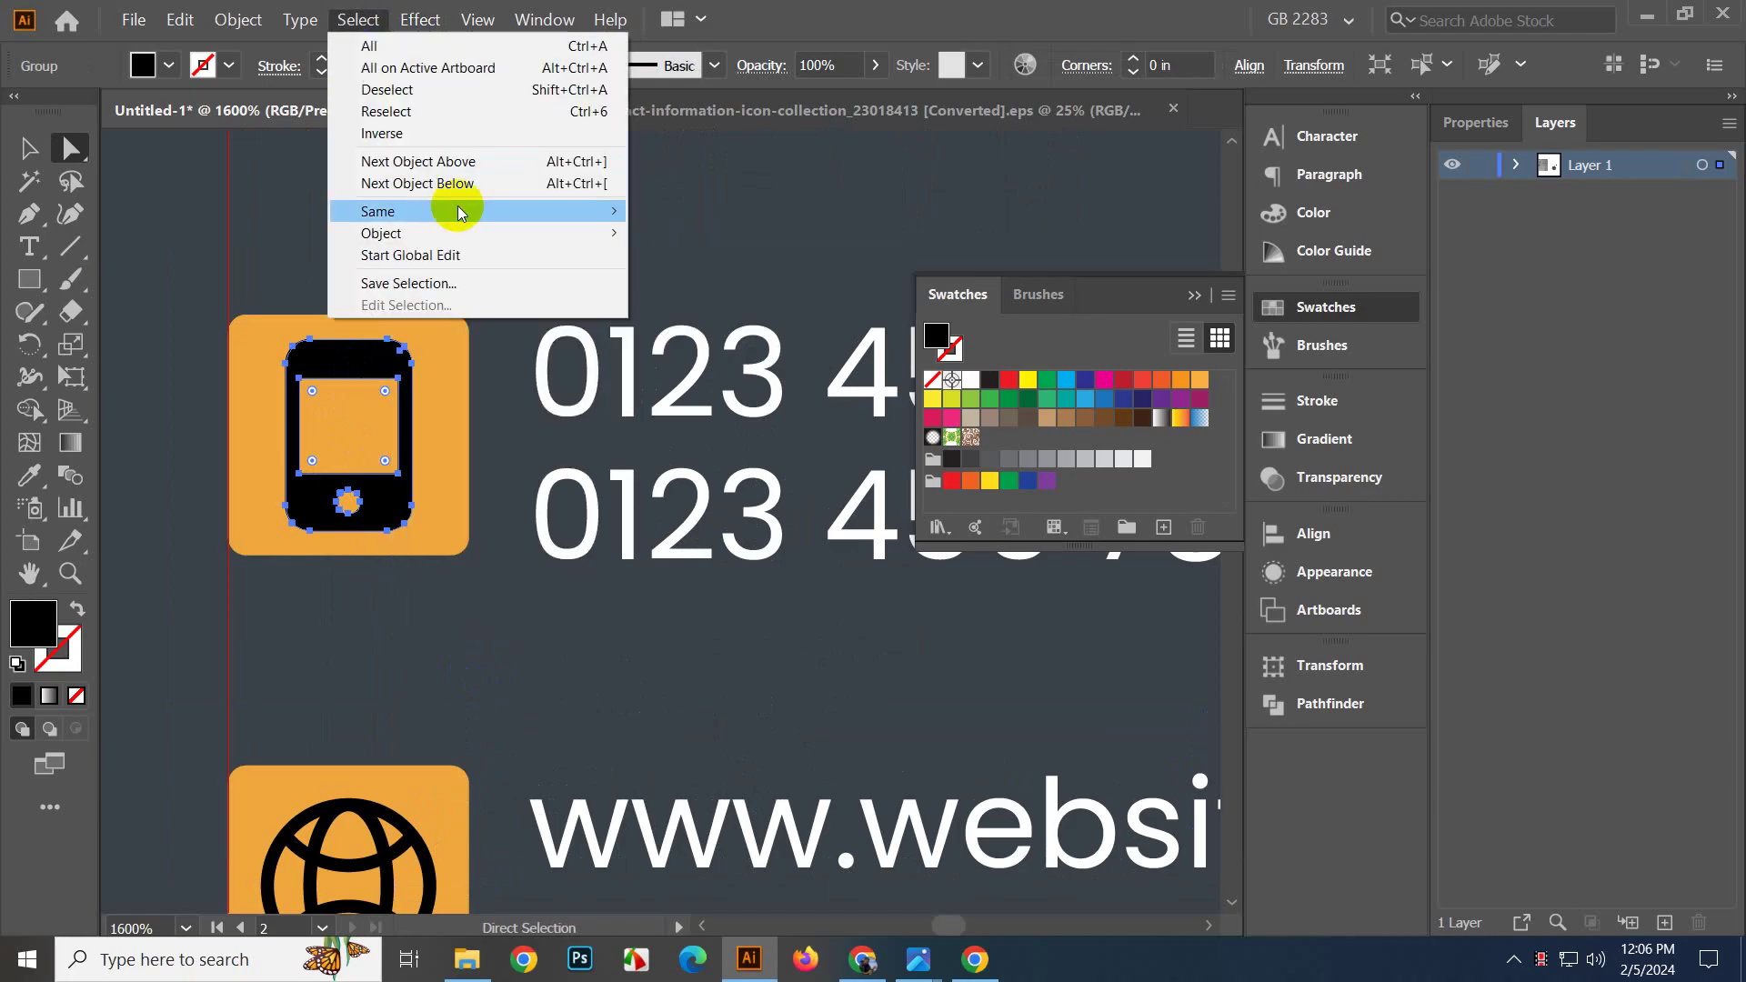
mouse_move(456, 205)
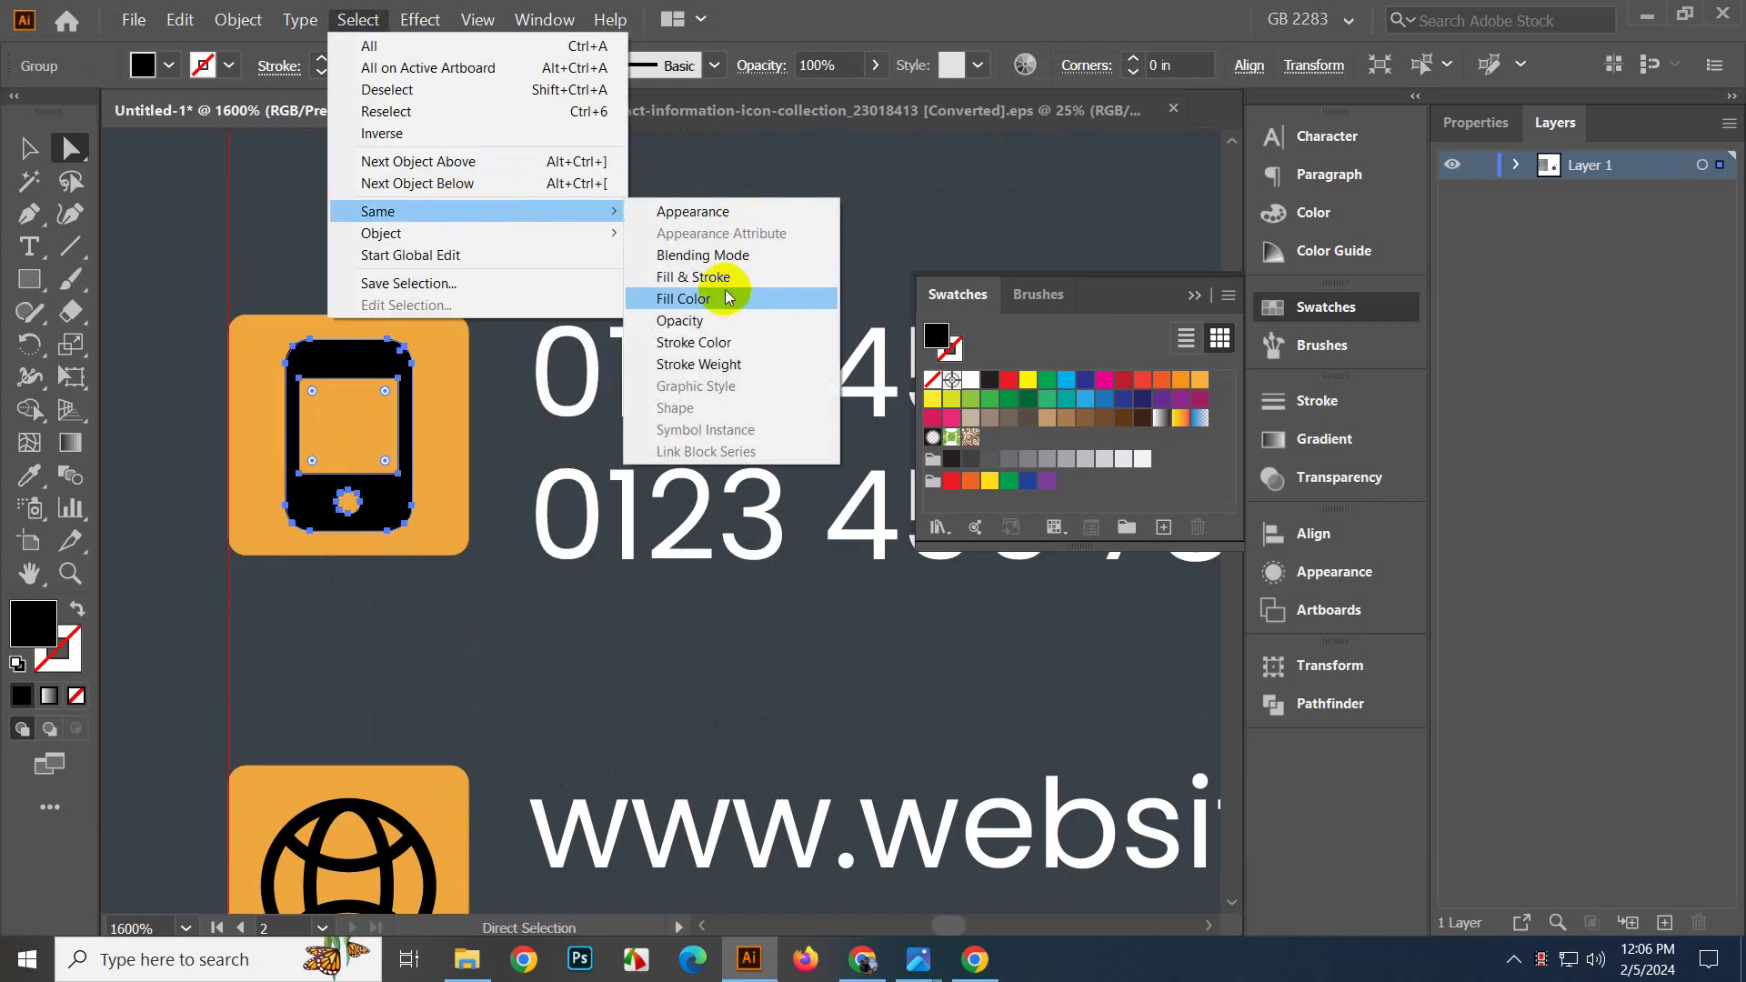
click(760, 213)
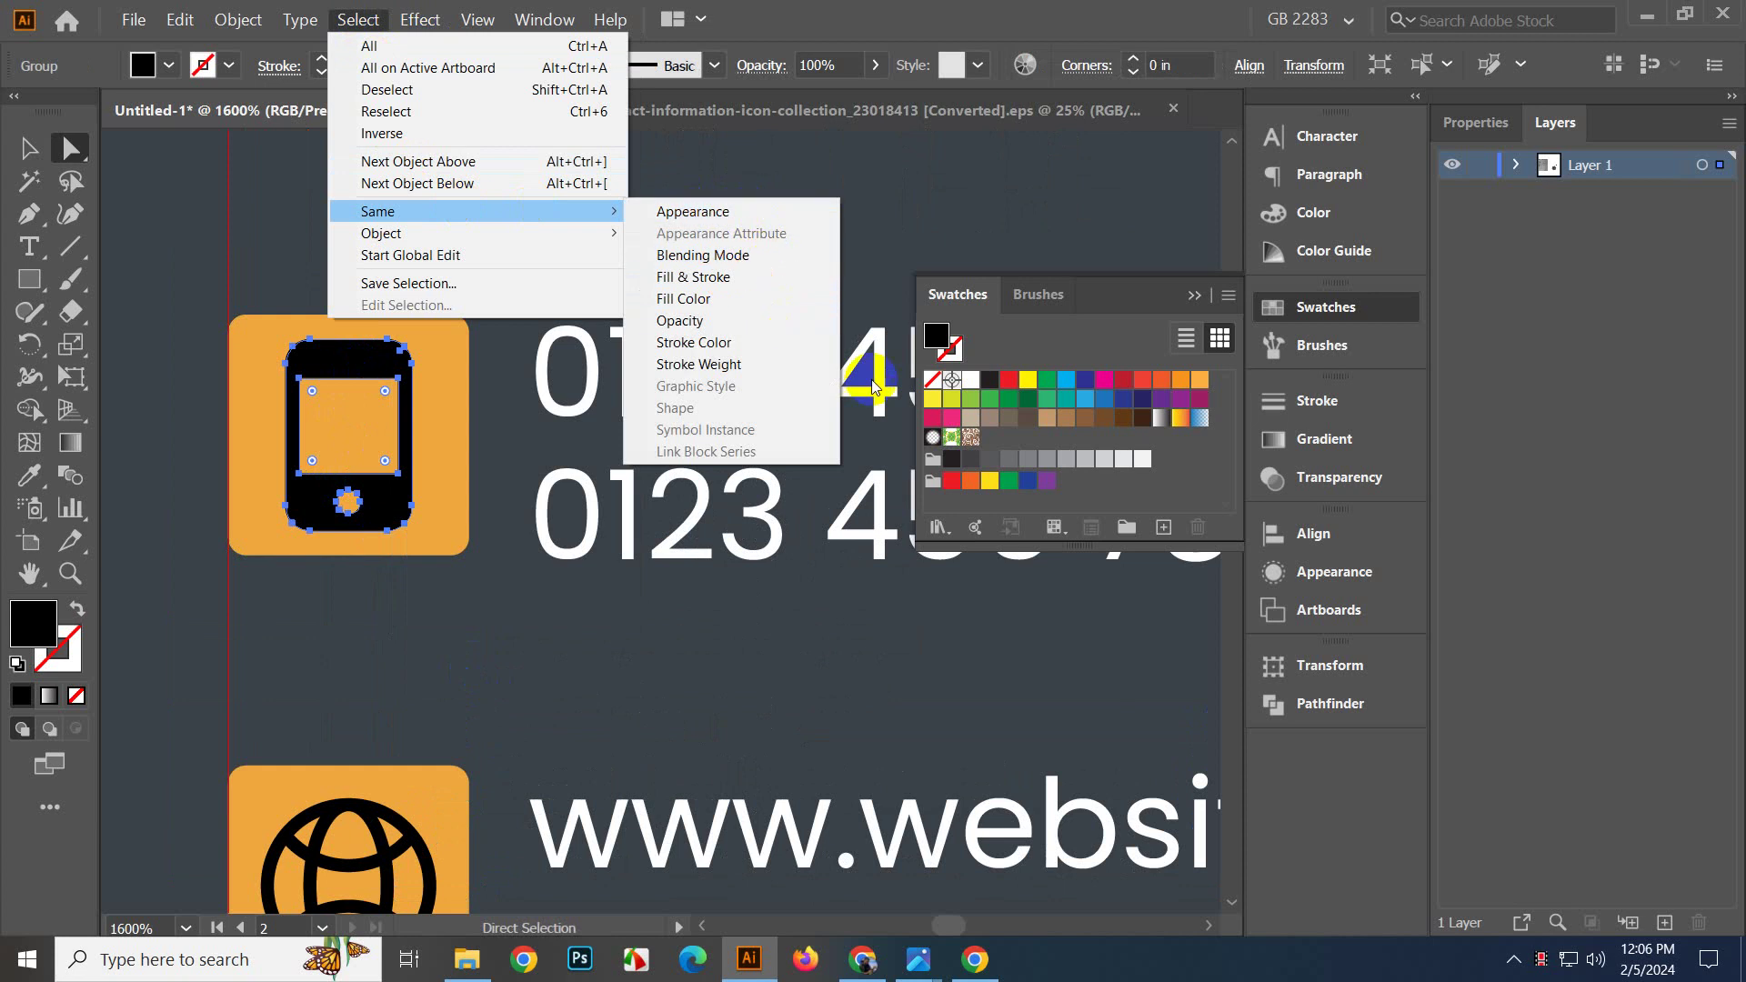
click(733, 279)
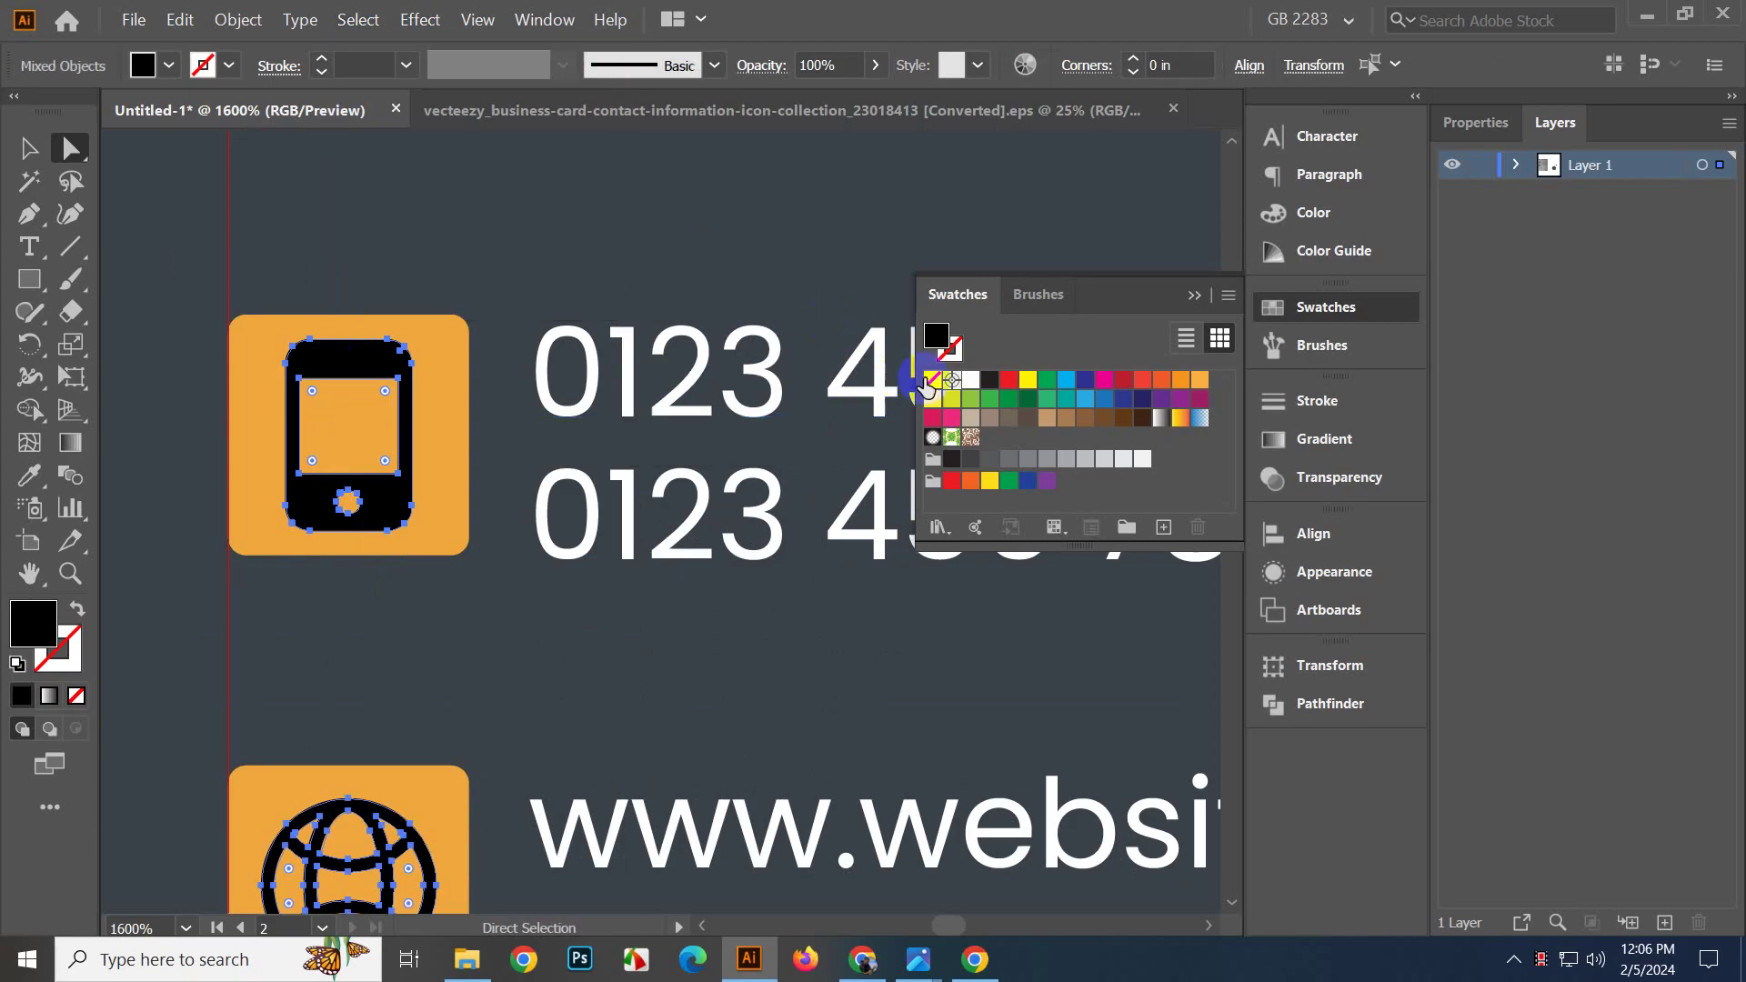
Fill the selected contact icons with white and deselect them.
click(972, 382)
scroll(376, 336, down, 7)
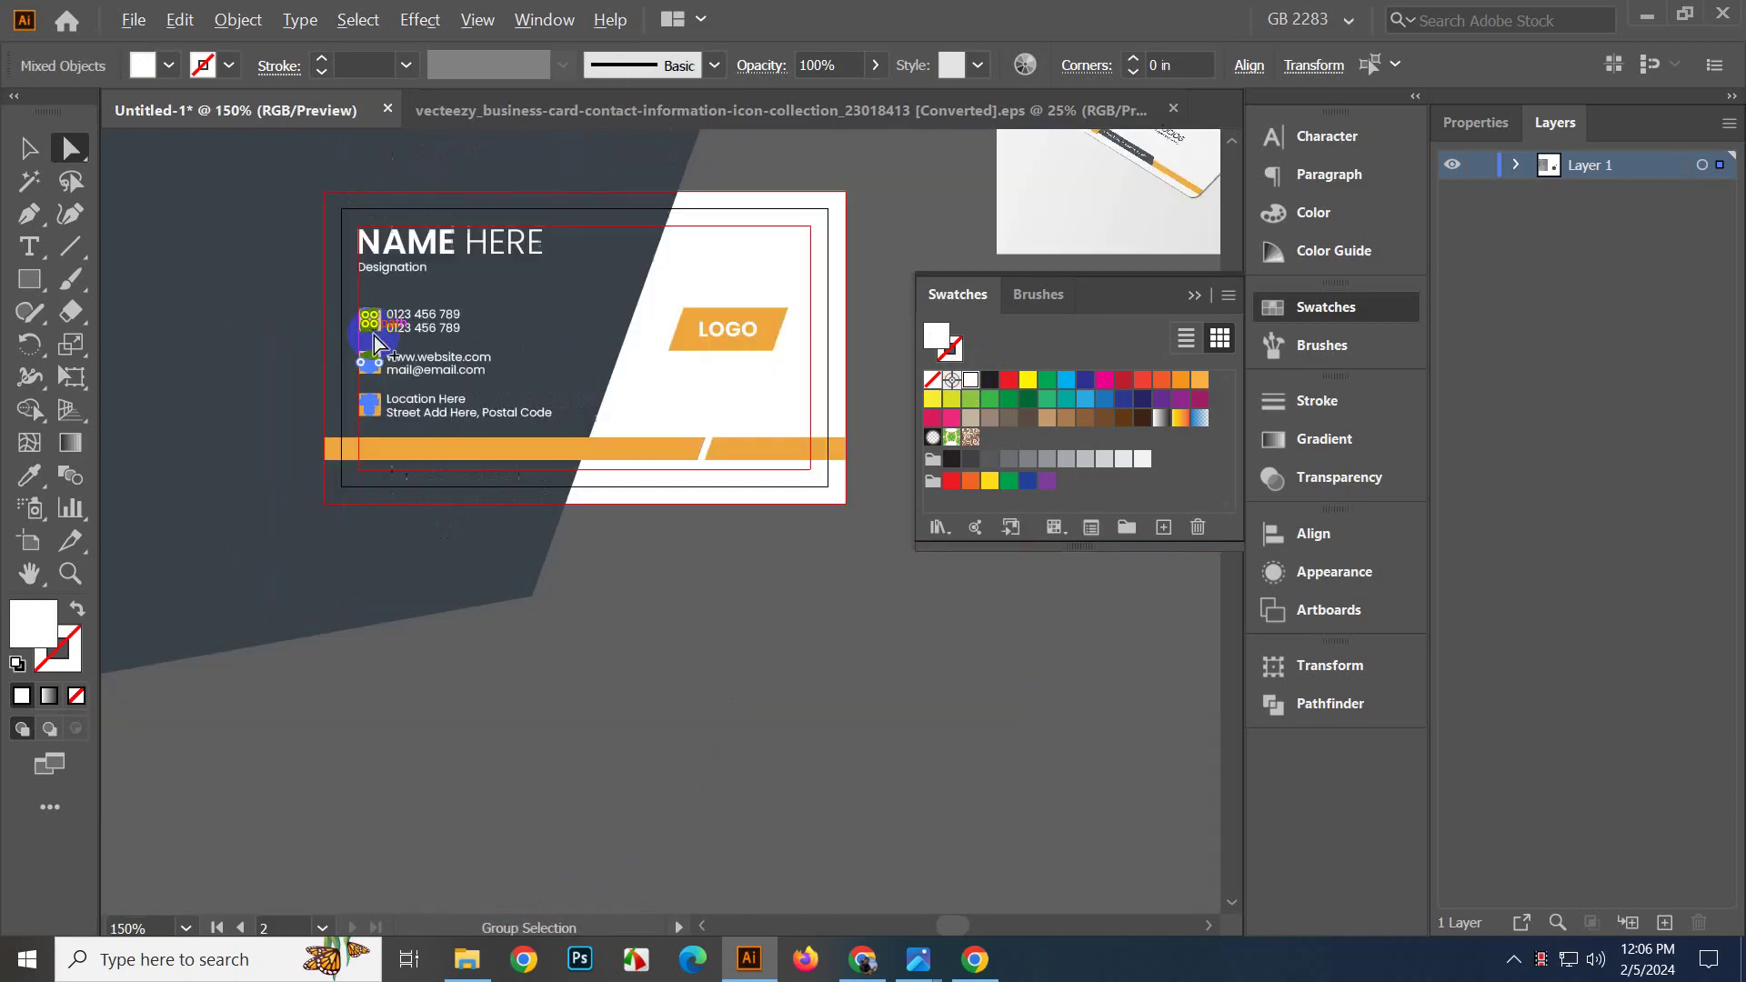
click(24, 146)
click(674, 717)
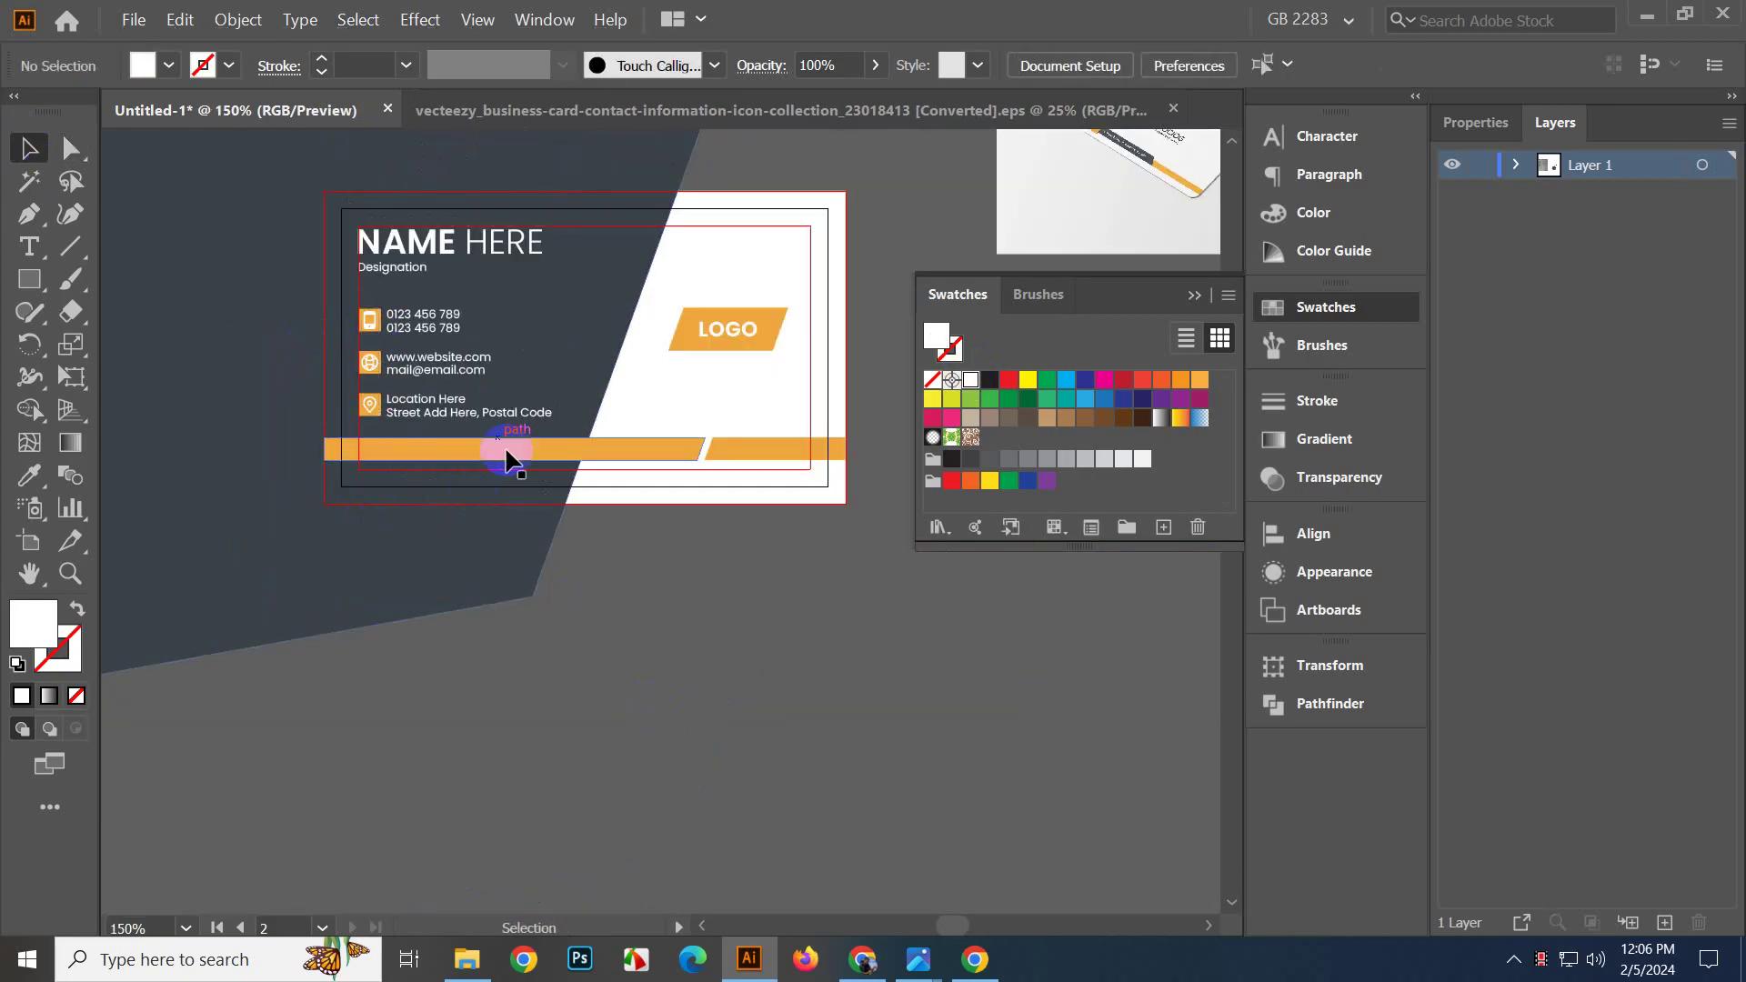
Collapse the floating Swatches panel to clear the canvas around the business card.
scroll(401, 397, up, 4)
scroll(510, 510, down, 3)
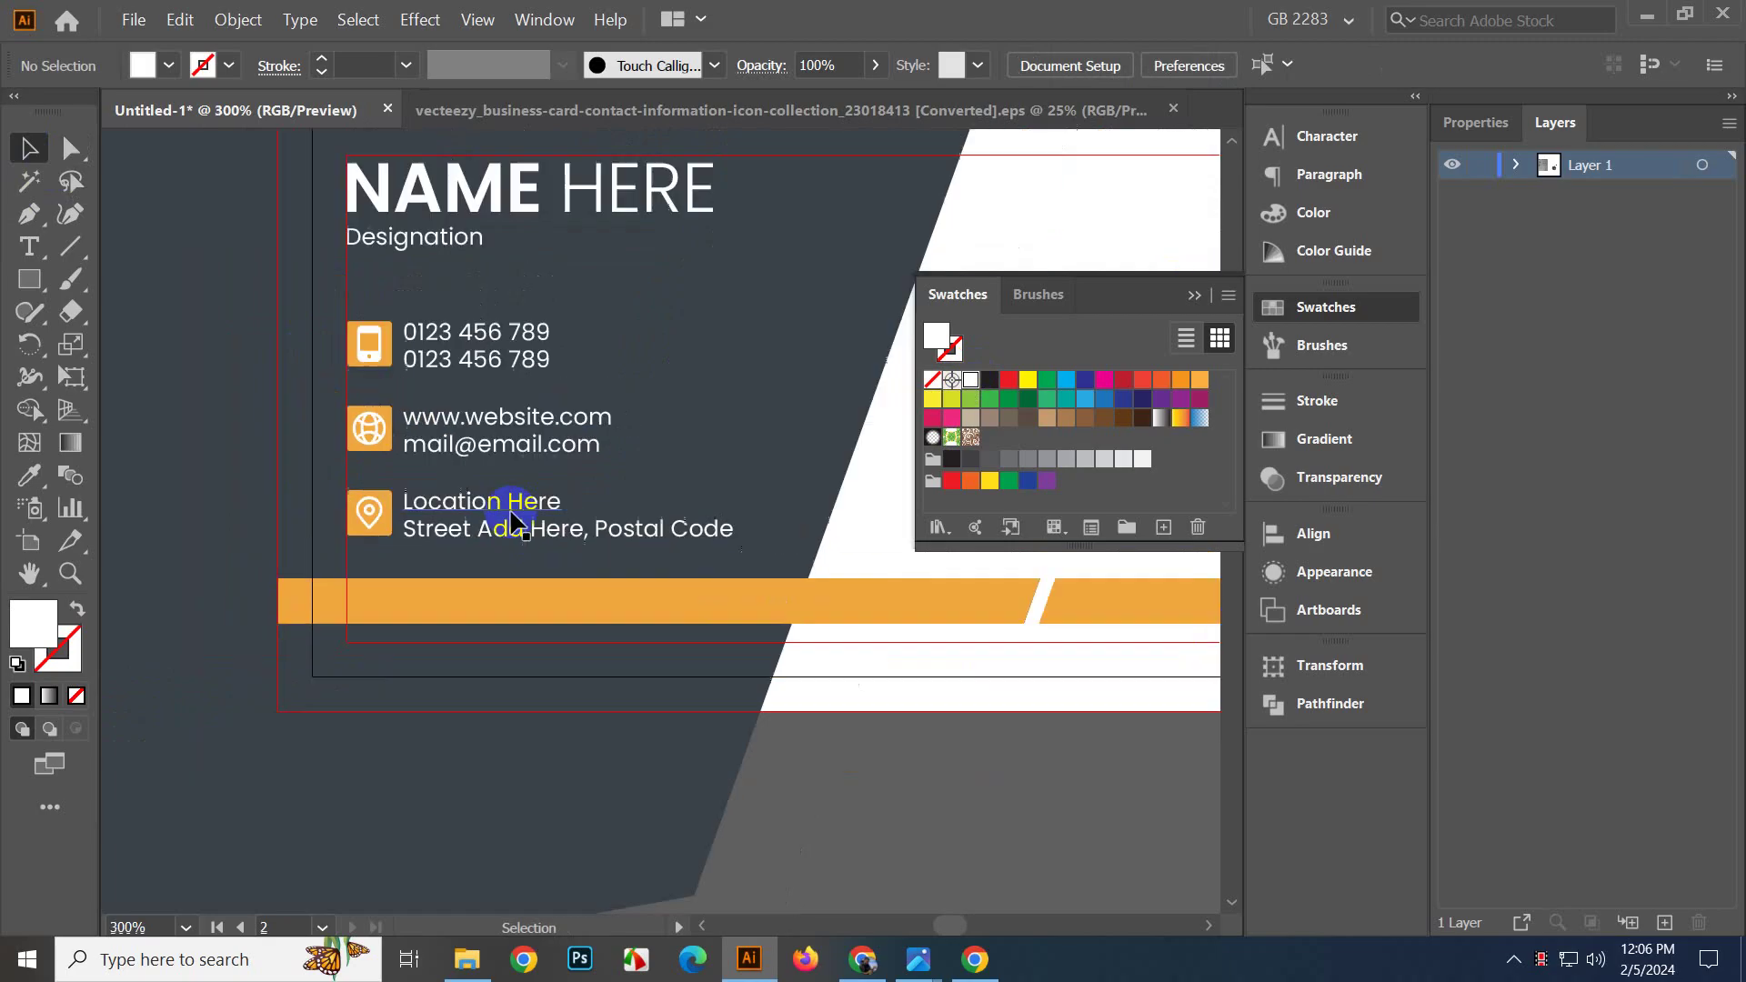
scroll(674, 633, down, 2)
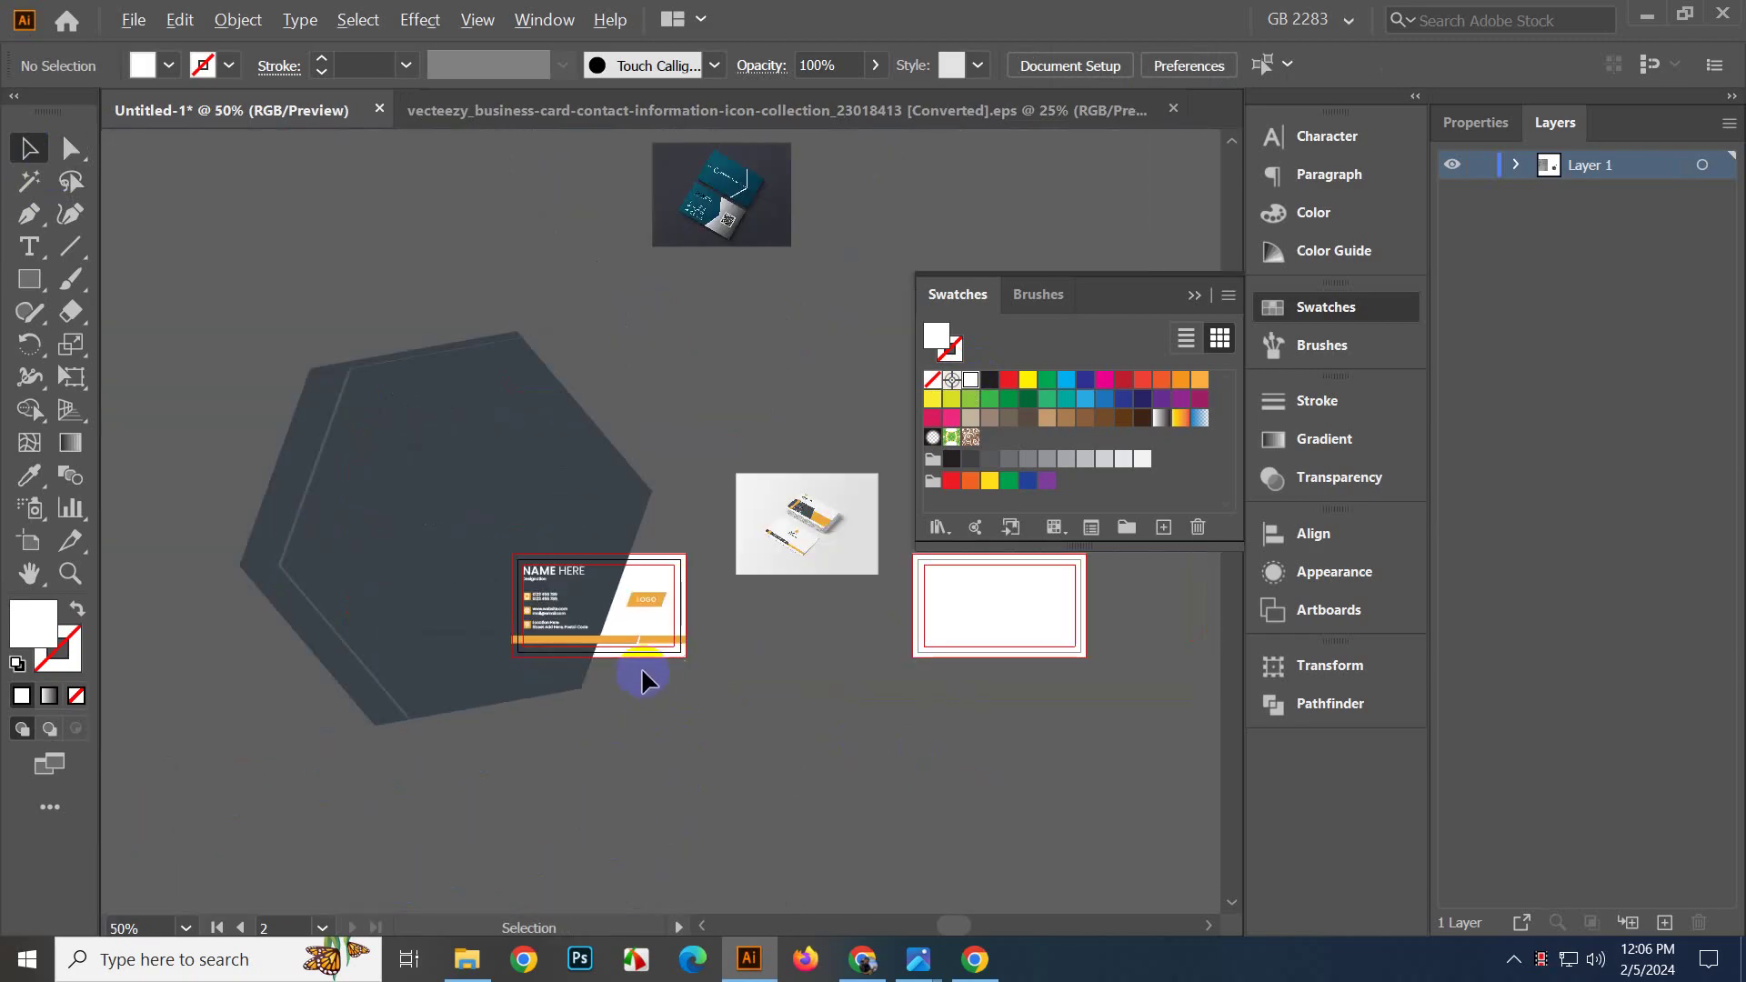
scroll(654, 690, down, 3)
scroll(645, 682, up, 1)
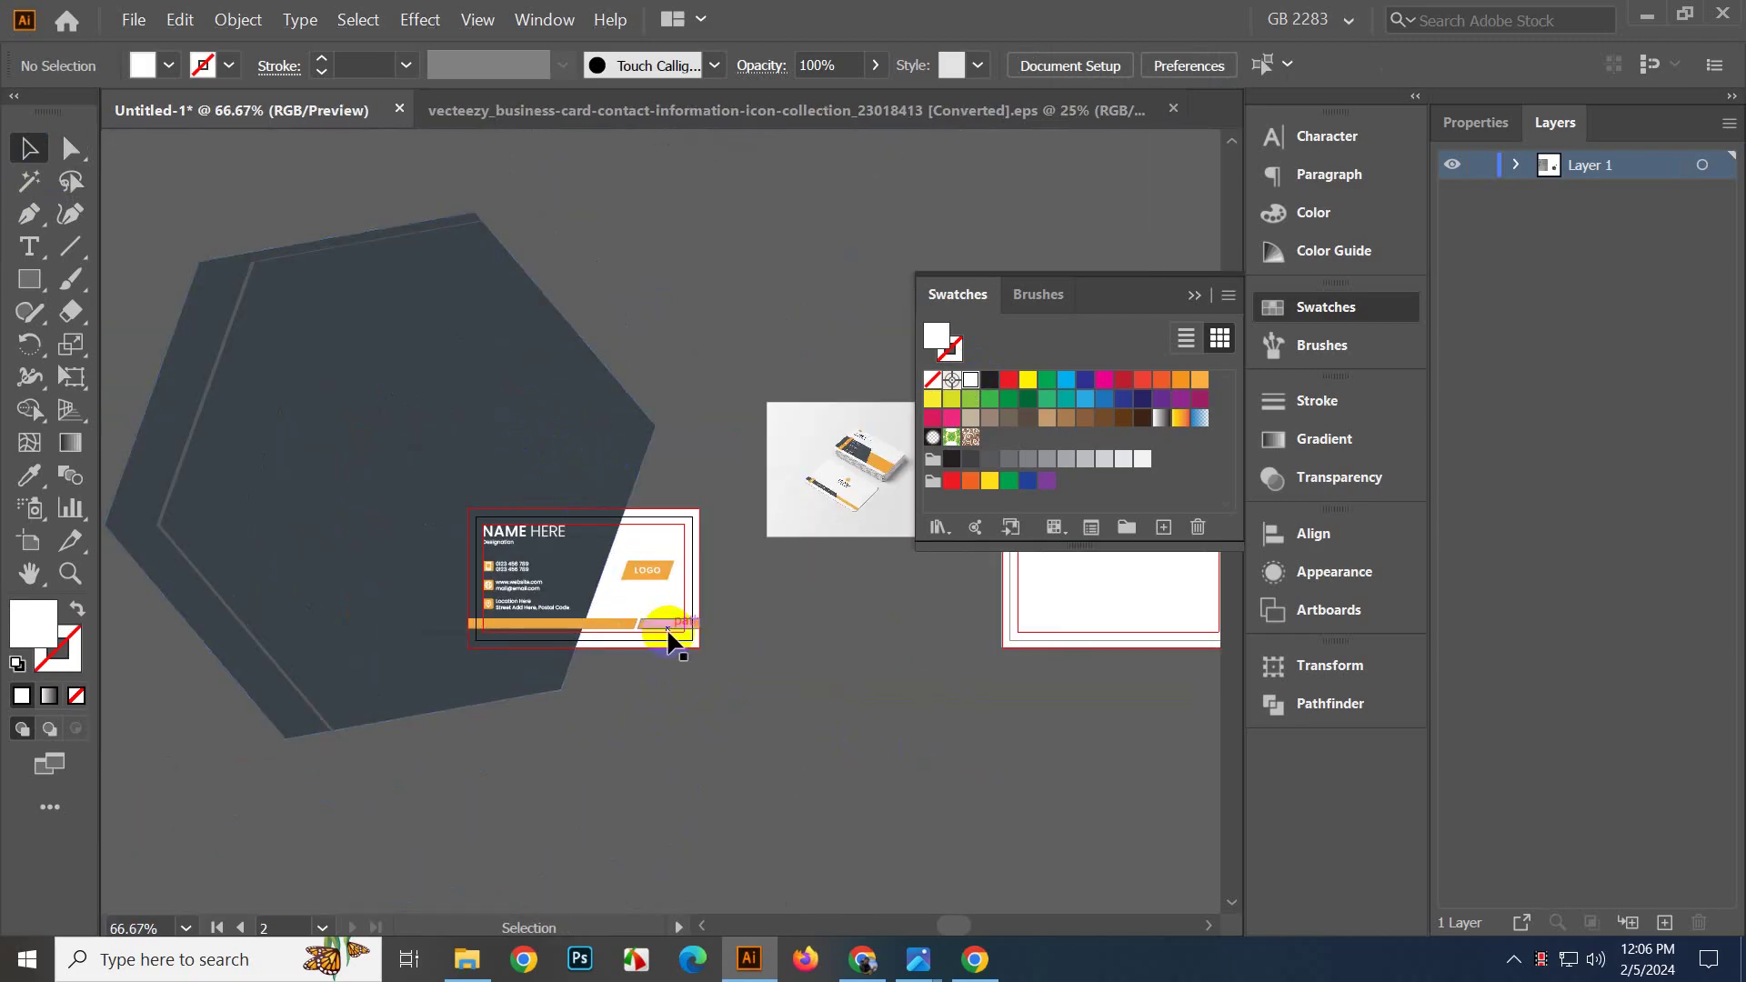
scroll(746, 667, up, 1)
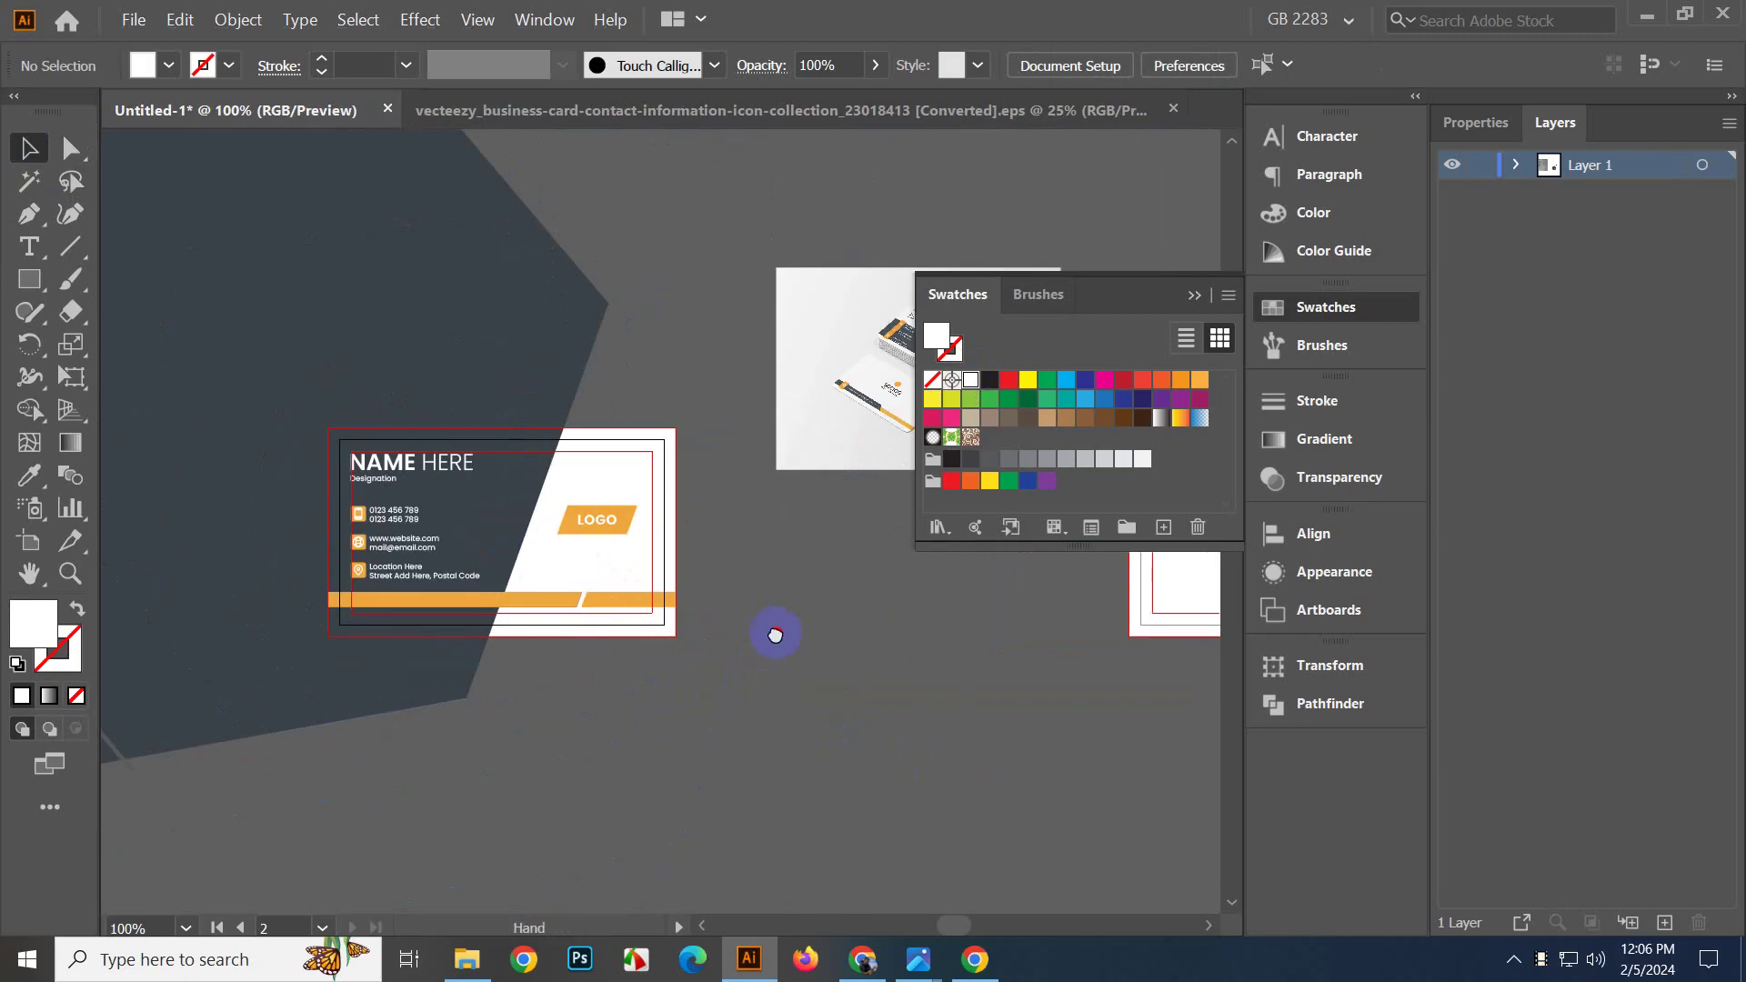
click(1193, 295)
drag(671, 751, 779, 791)
scroll(636, 718, up, 1)
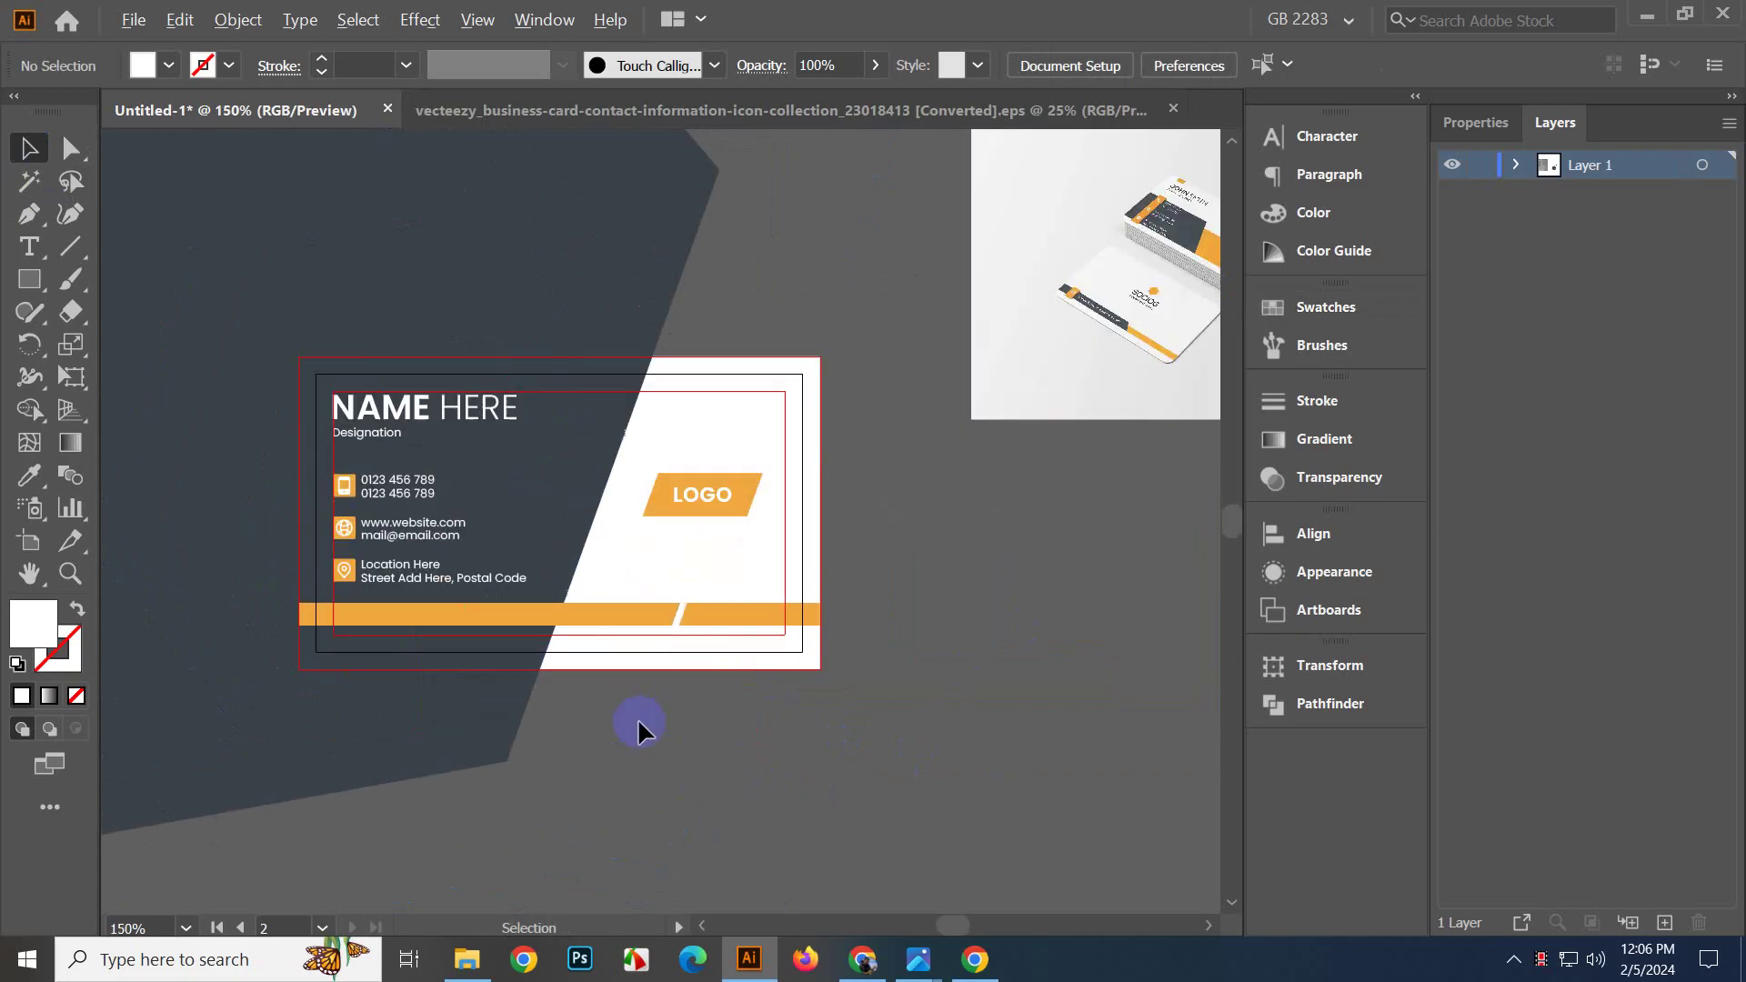
Duplicate the card's white background rectangle in place, in front of all the other artwork, and deselect it.
click(815, 391)
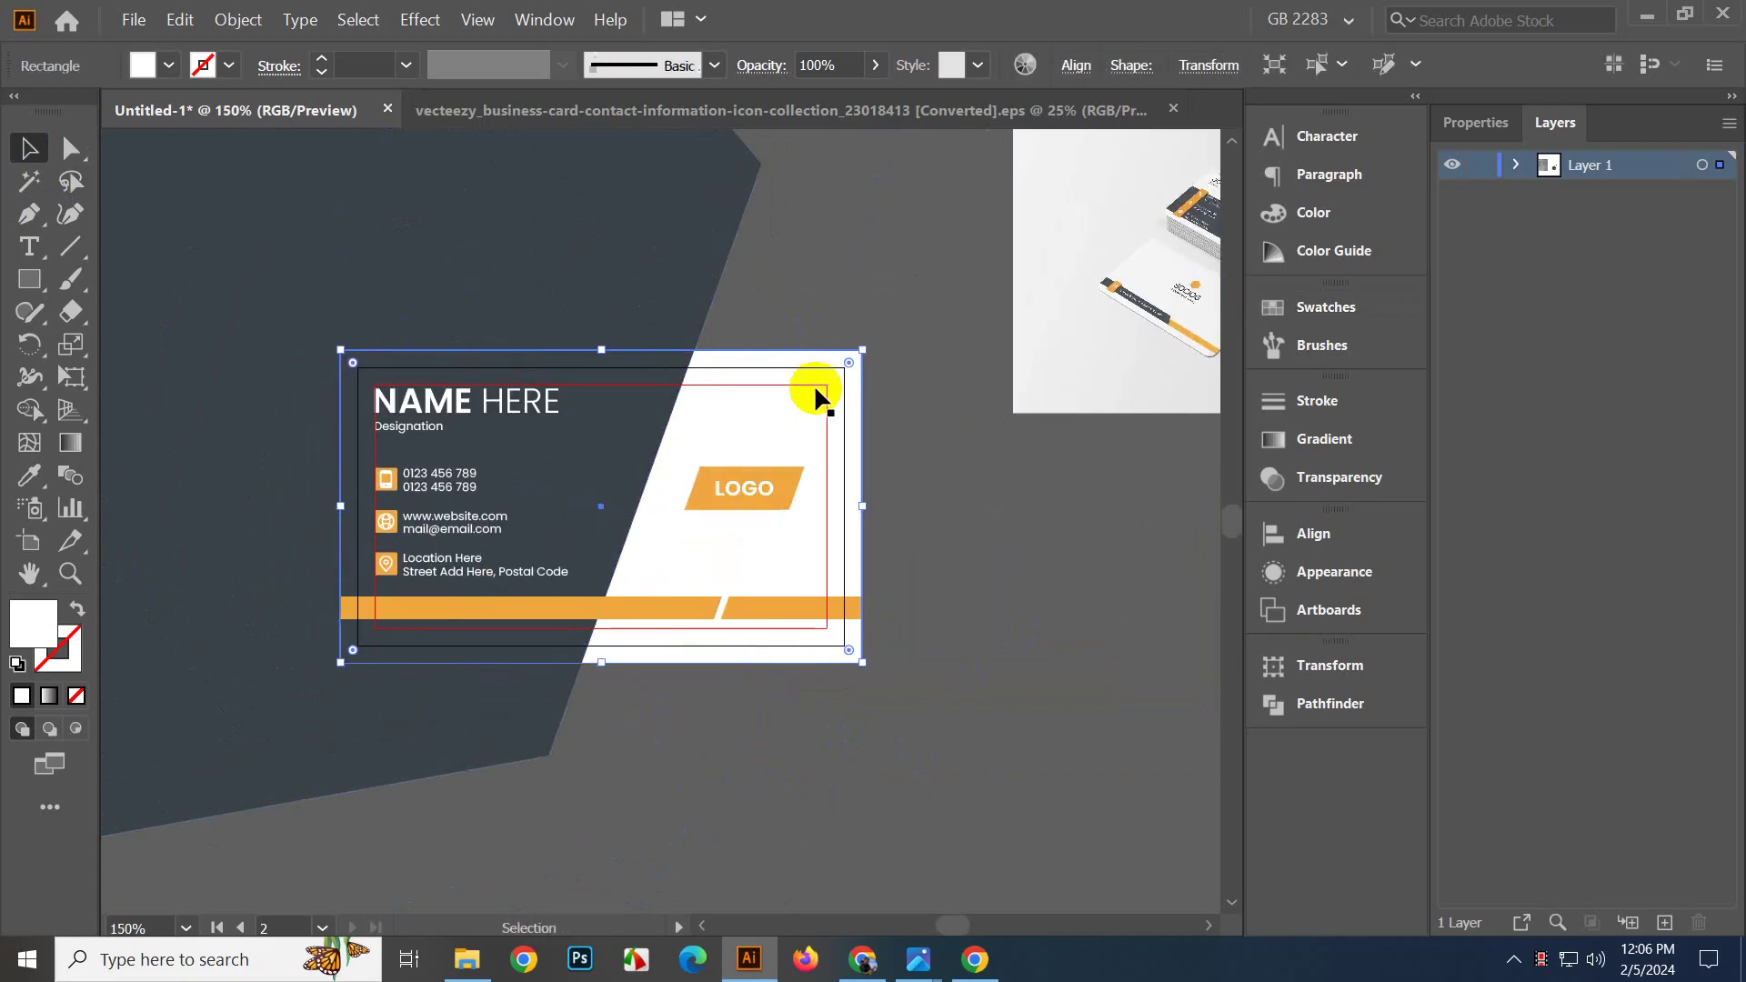
key(ctrl+c)
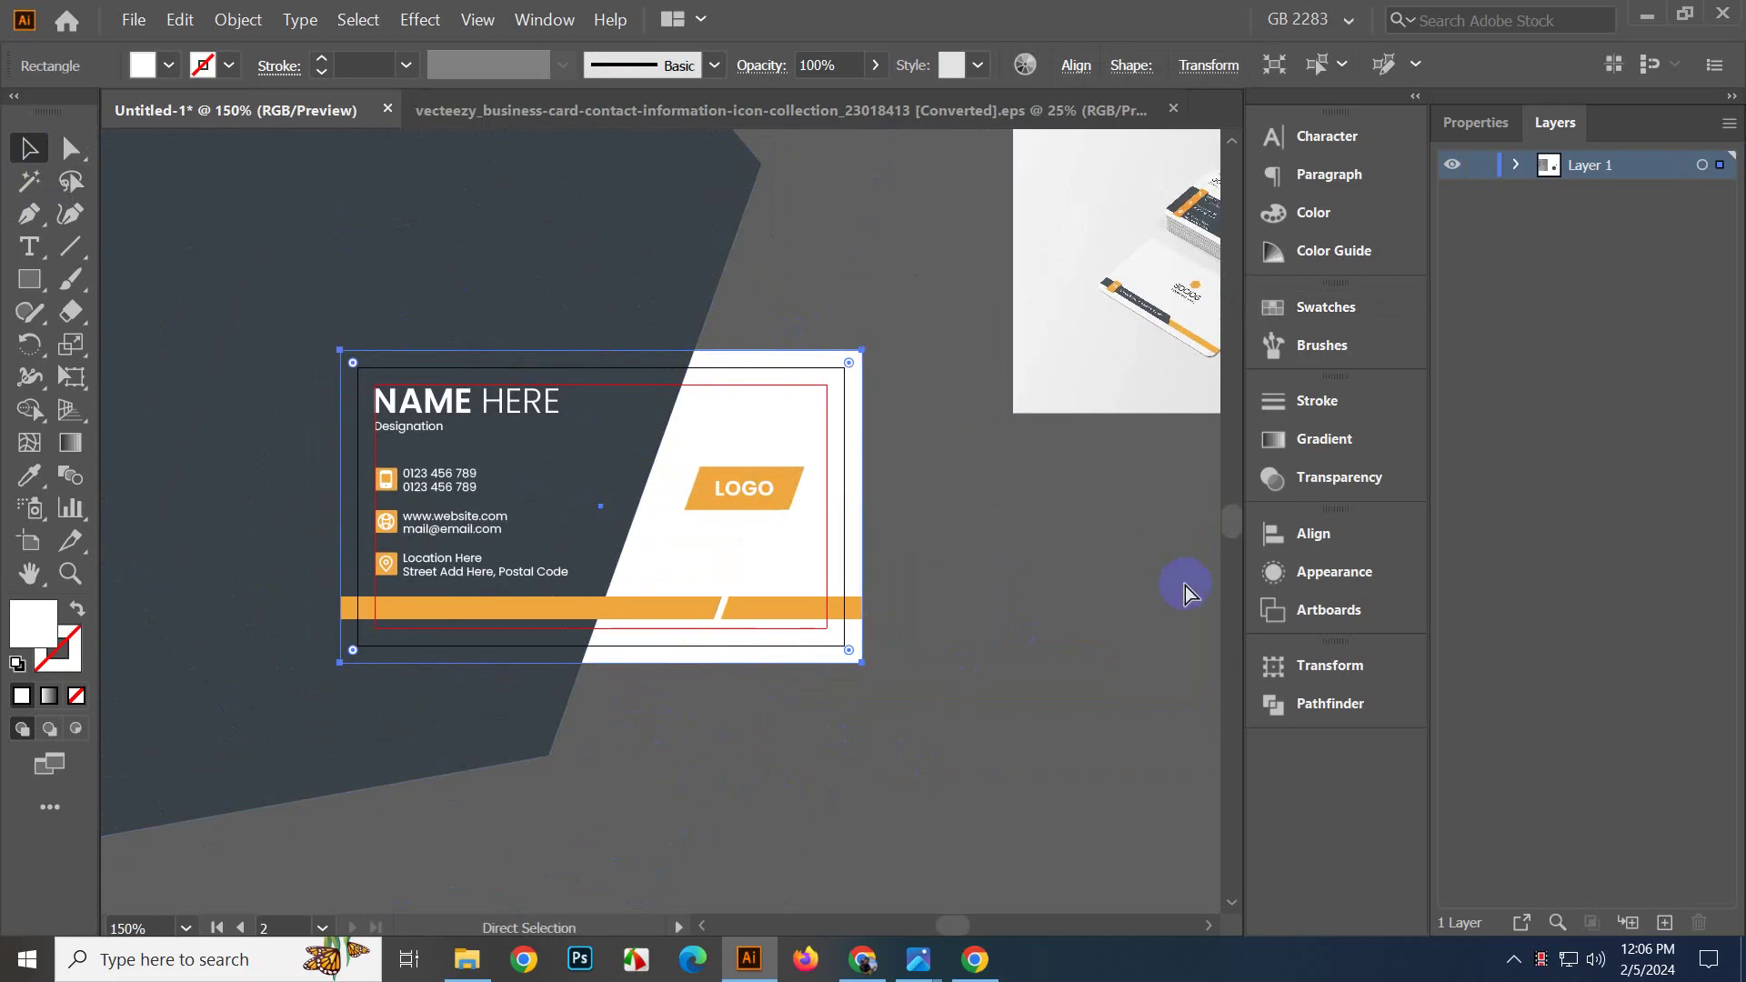
key(ctrl+f)
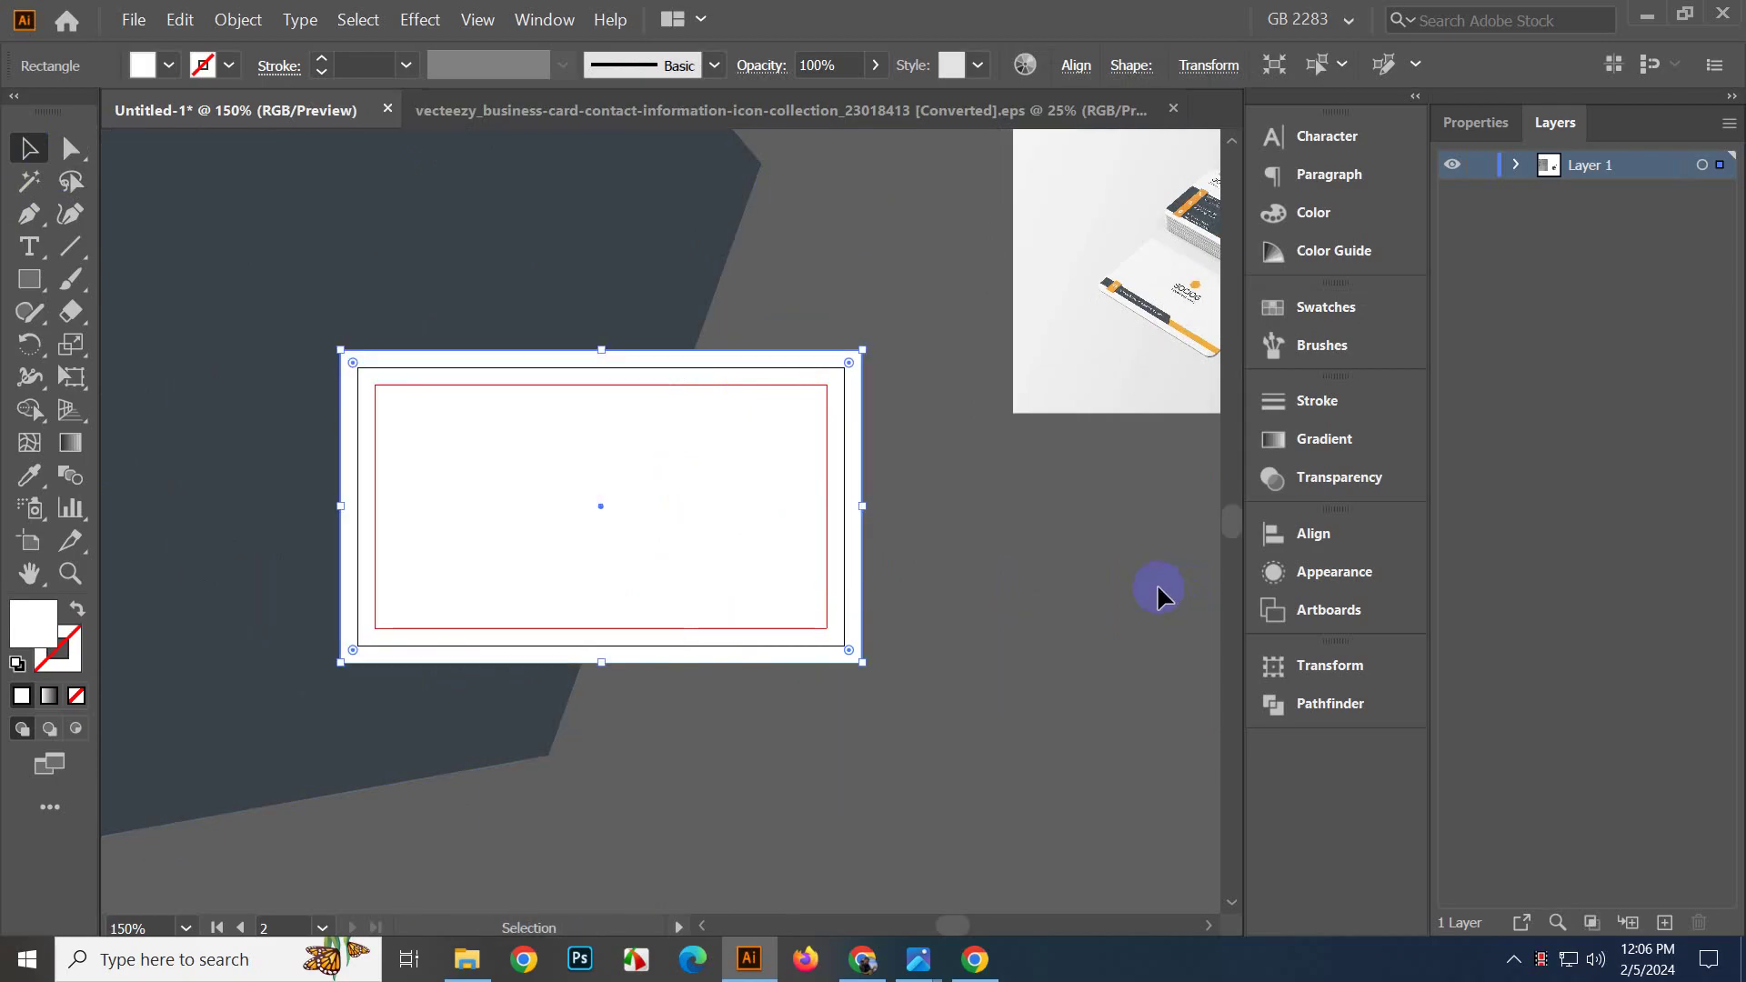
click(1091, 595)
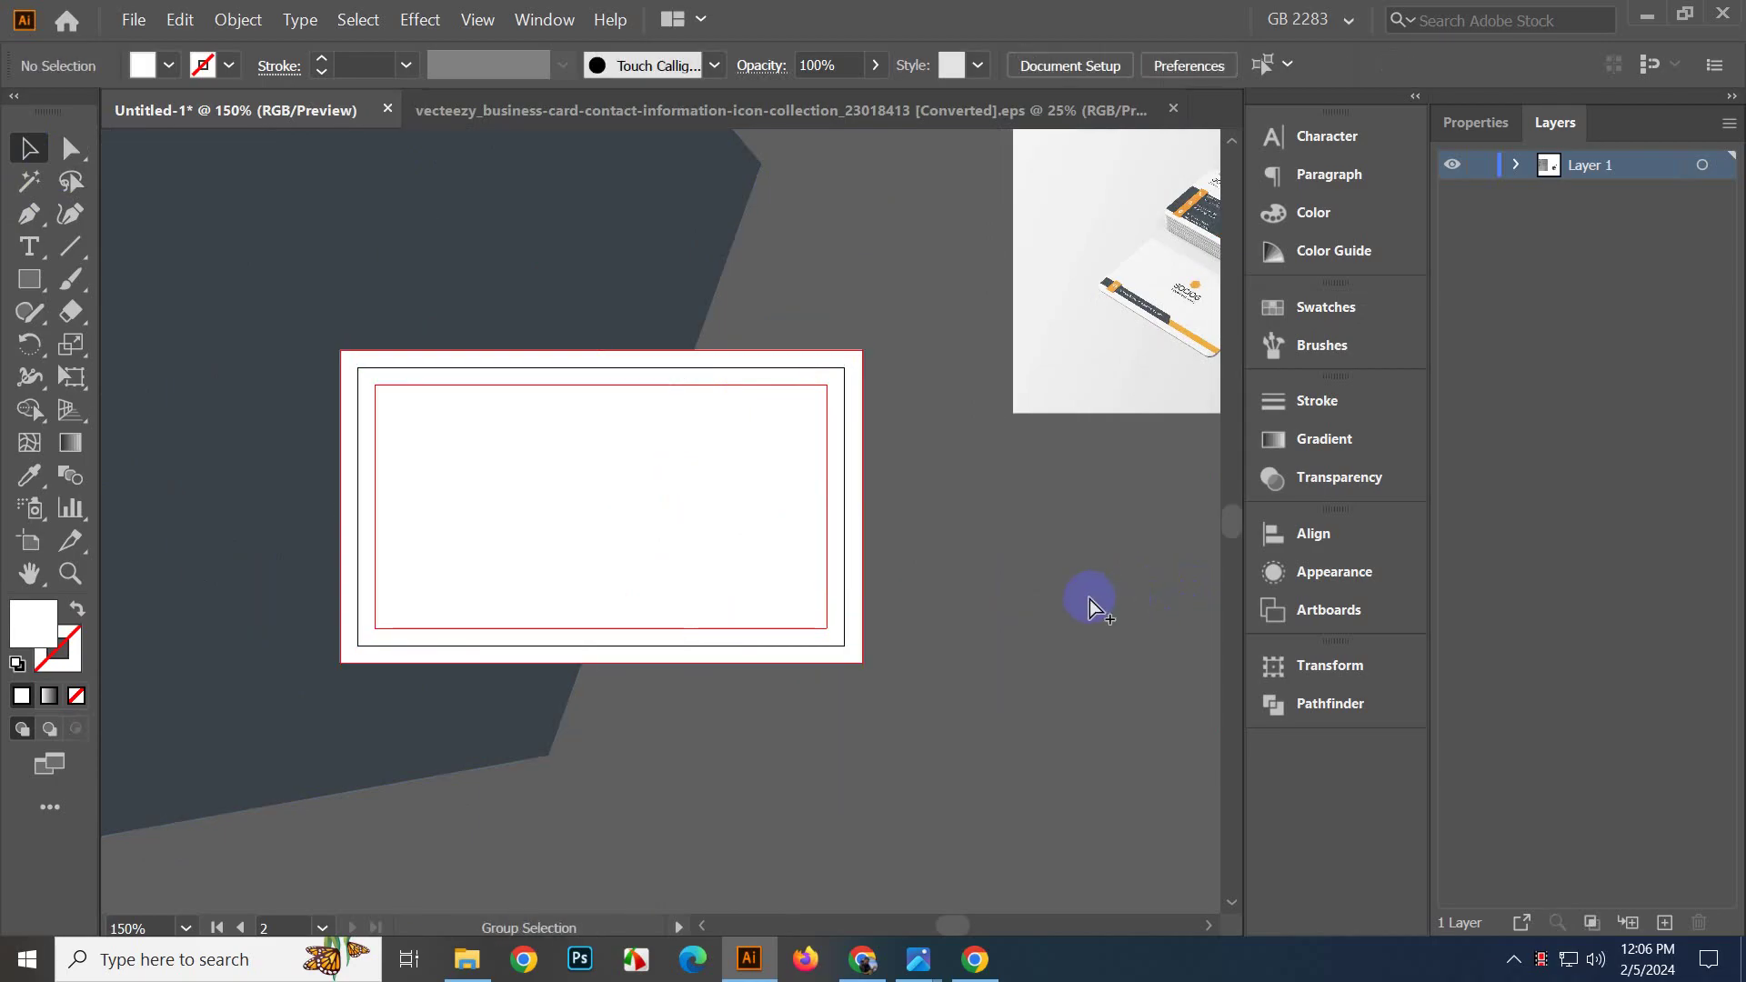
Select all the card artwork and clip it to the front rectangle with a clipping mask.
drag(866, 228, 430, 732)
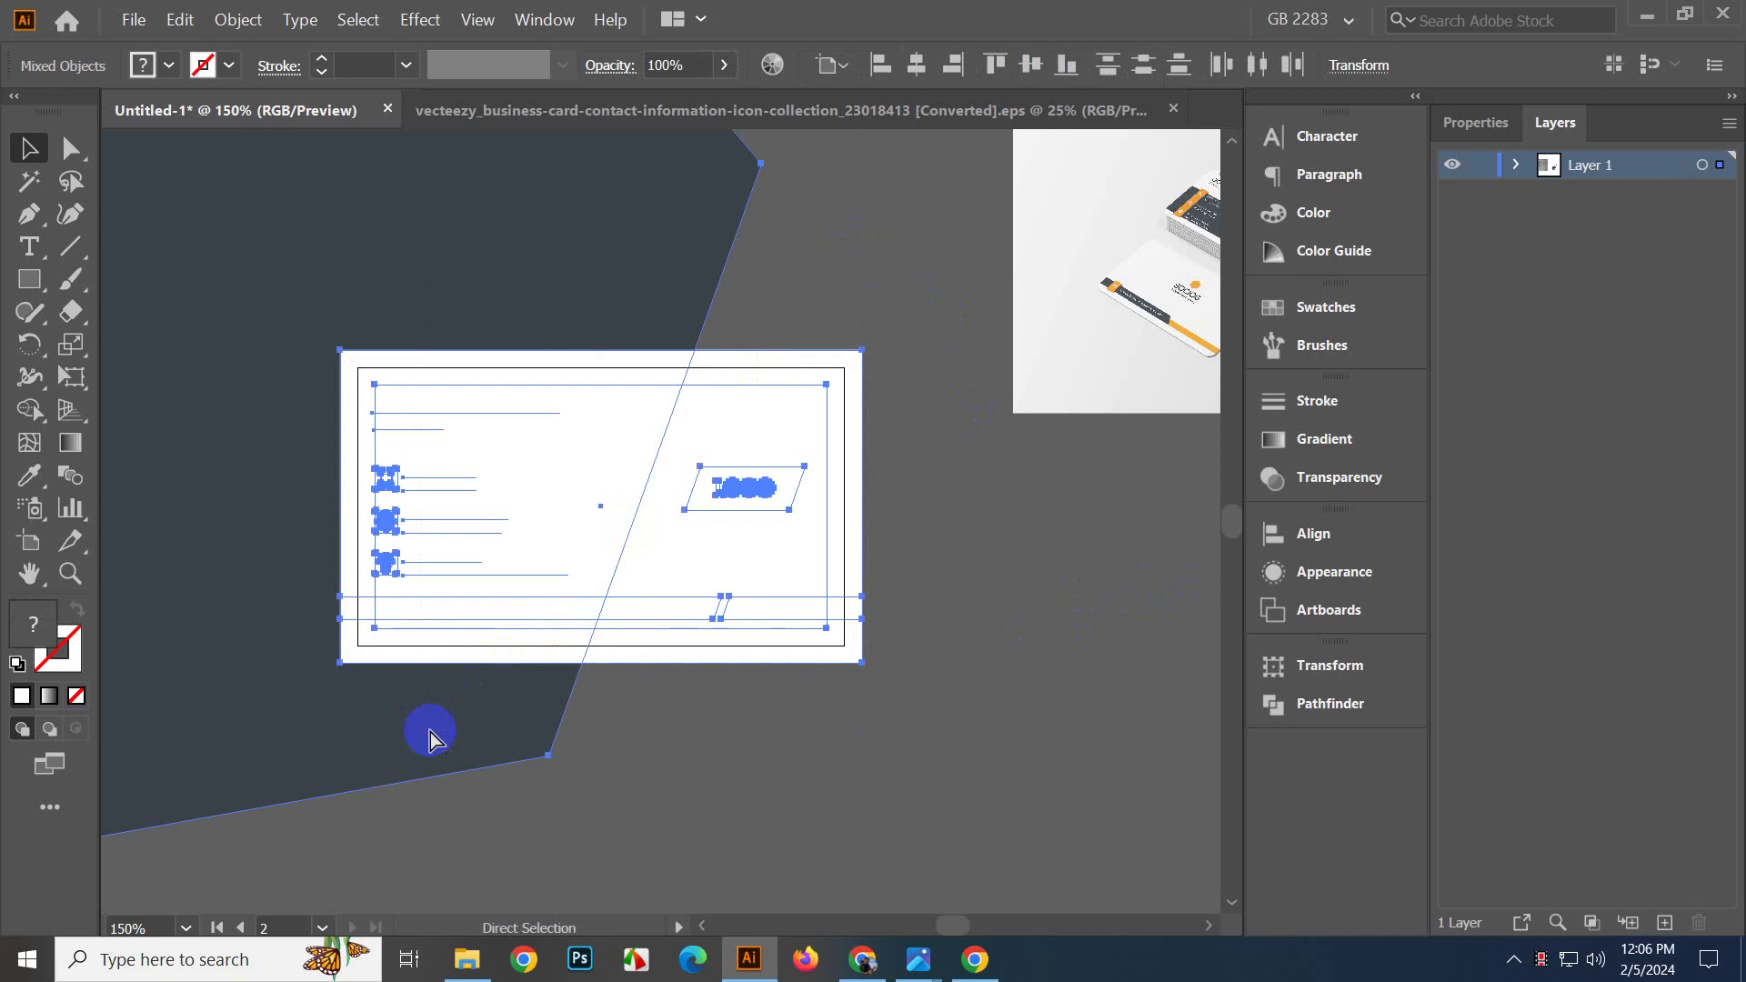
key(ctrl+7)
click(429, 726)
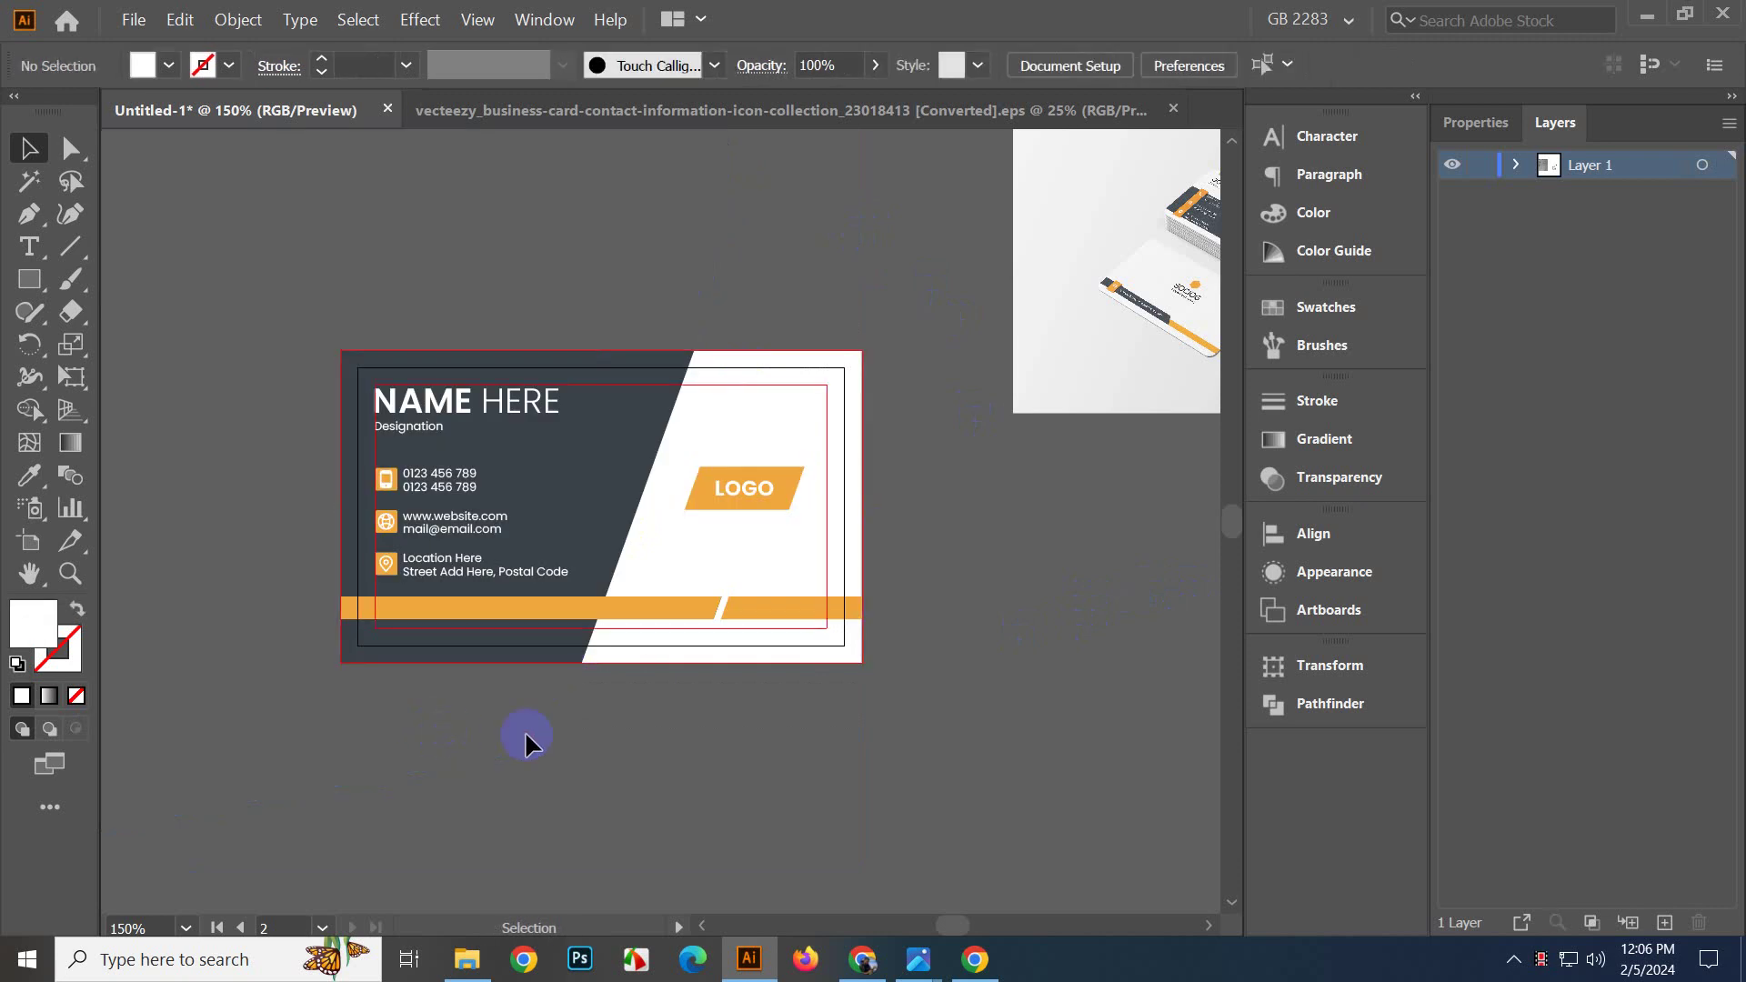
Duplicate the clipped card design onto the blank second artboard, aligned with its edges, and deselect it.
drag(805, 728, 573, 701)
scroll(571, 689, down, 2)
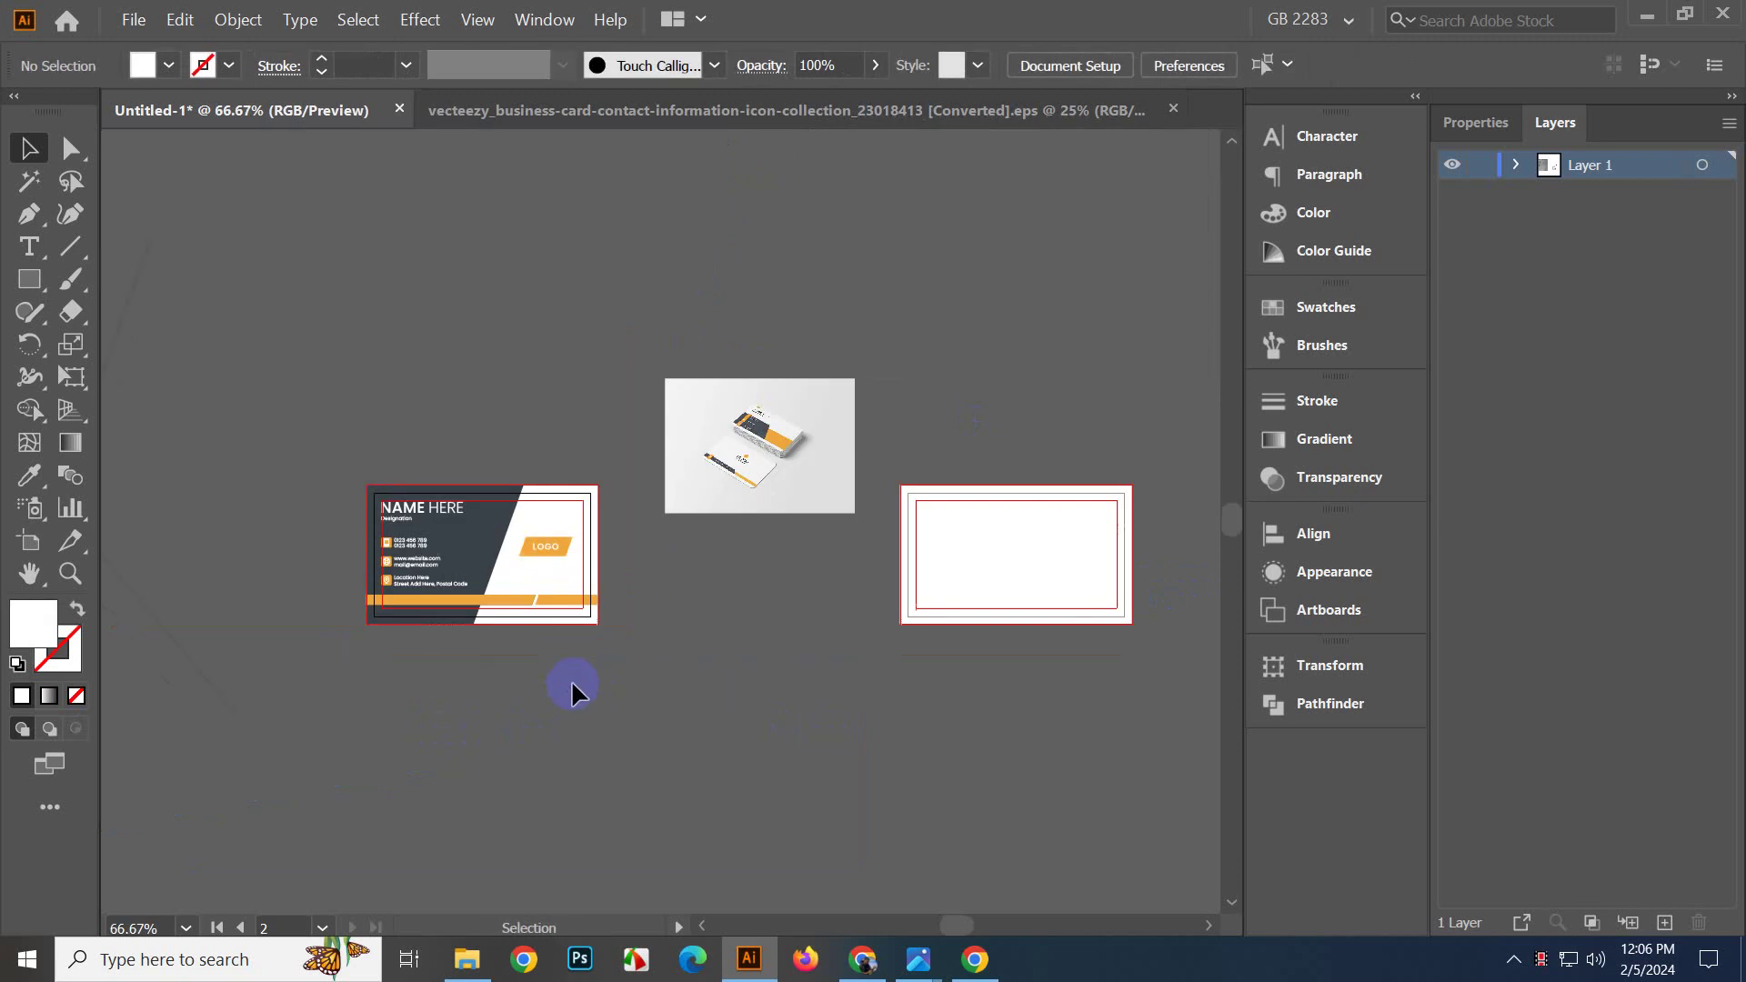
drag(721, 696, 474, 729)
scroll(468, 630, up, 2)
scroll(474, 730, down, 2)
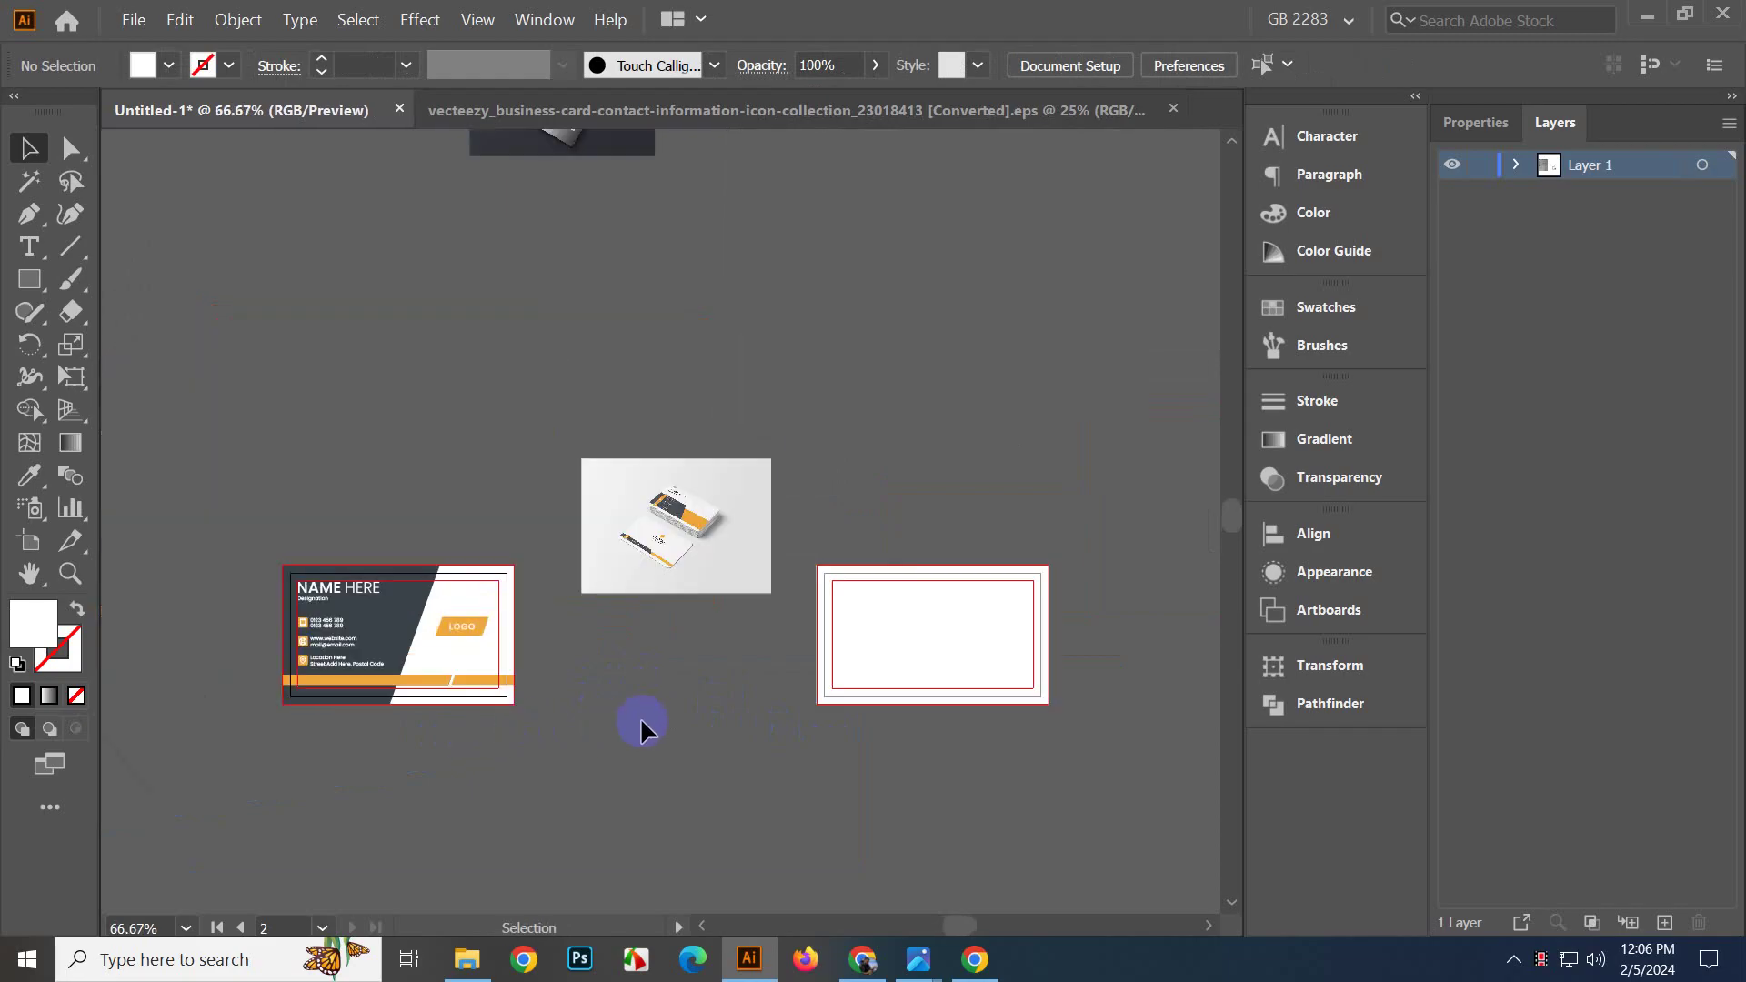
scroll(641, 720, down, 1)
click(407, 593)
drag(409, 596, 945, 653)
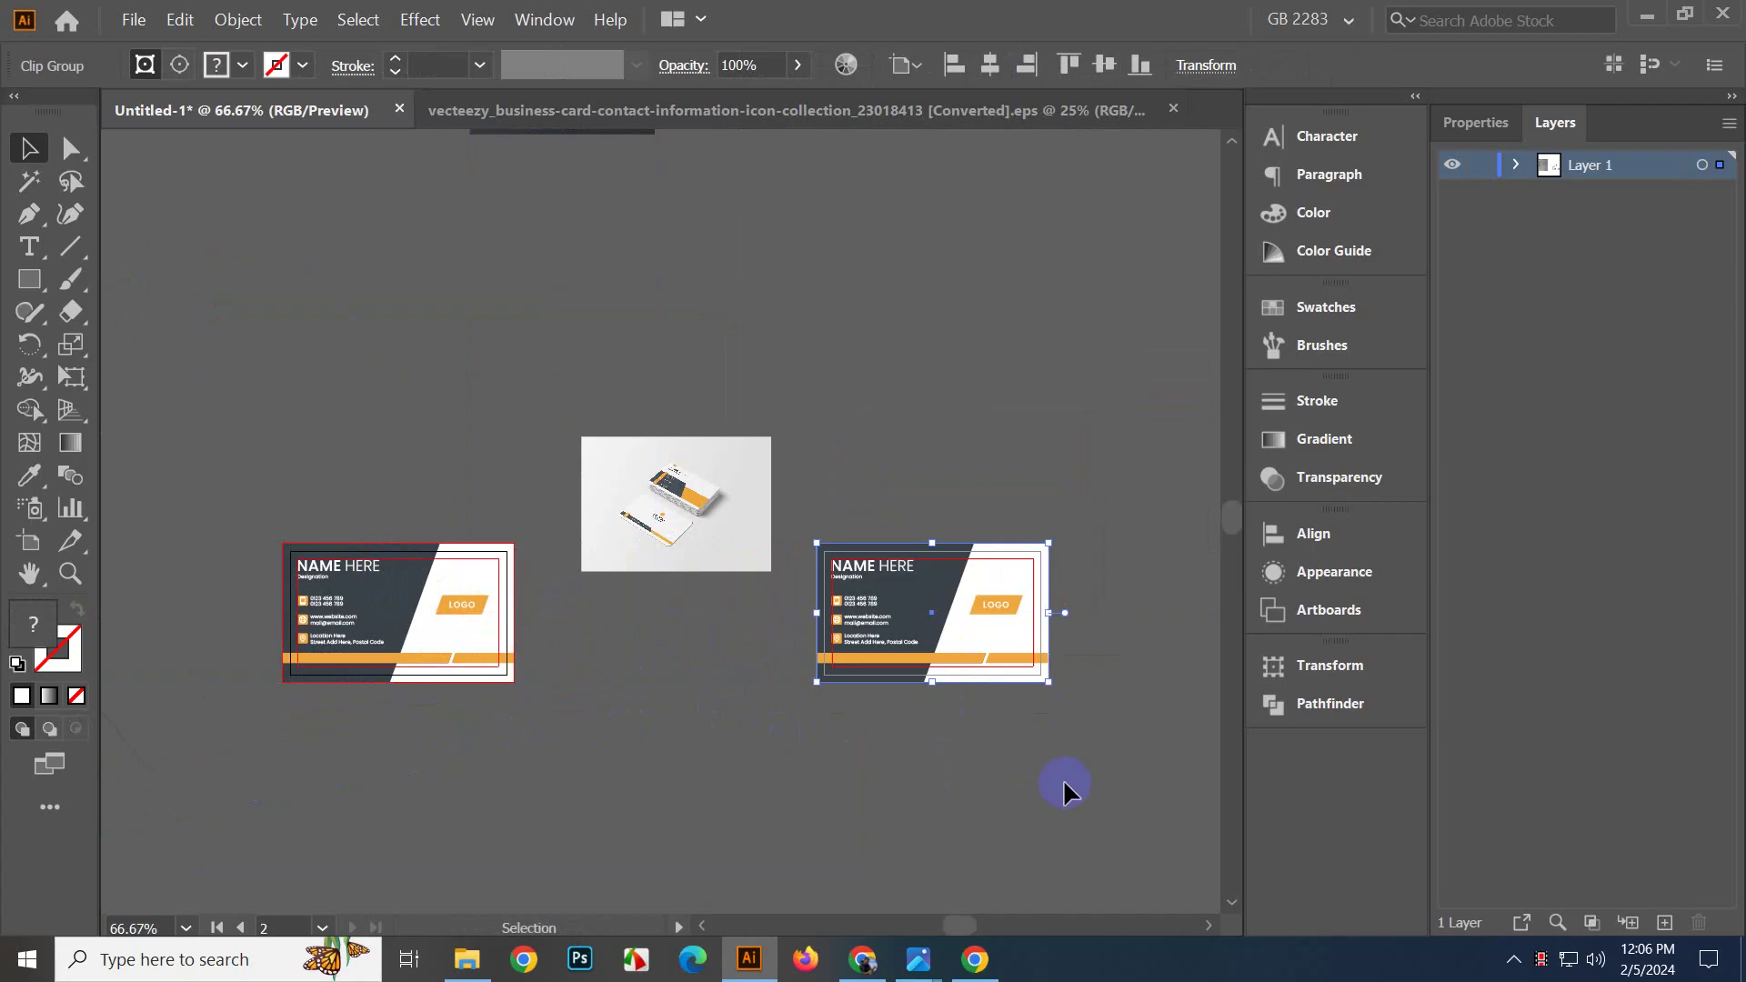
click(1045, 750)
Reflect the second artboard's card across the vertical axis about its centre point, with preview enabled, and deselect it.
scroll(986, 721, up, 2)
scroll(953, 694, down, 2)
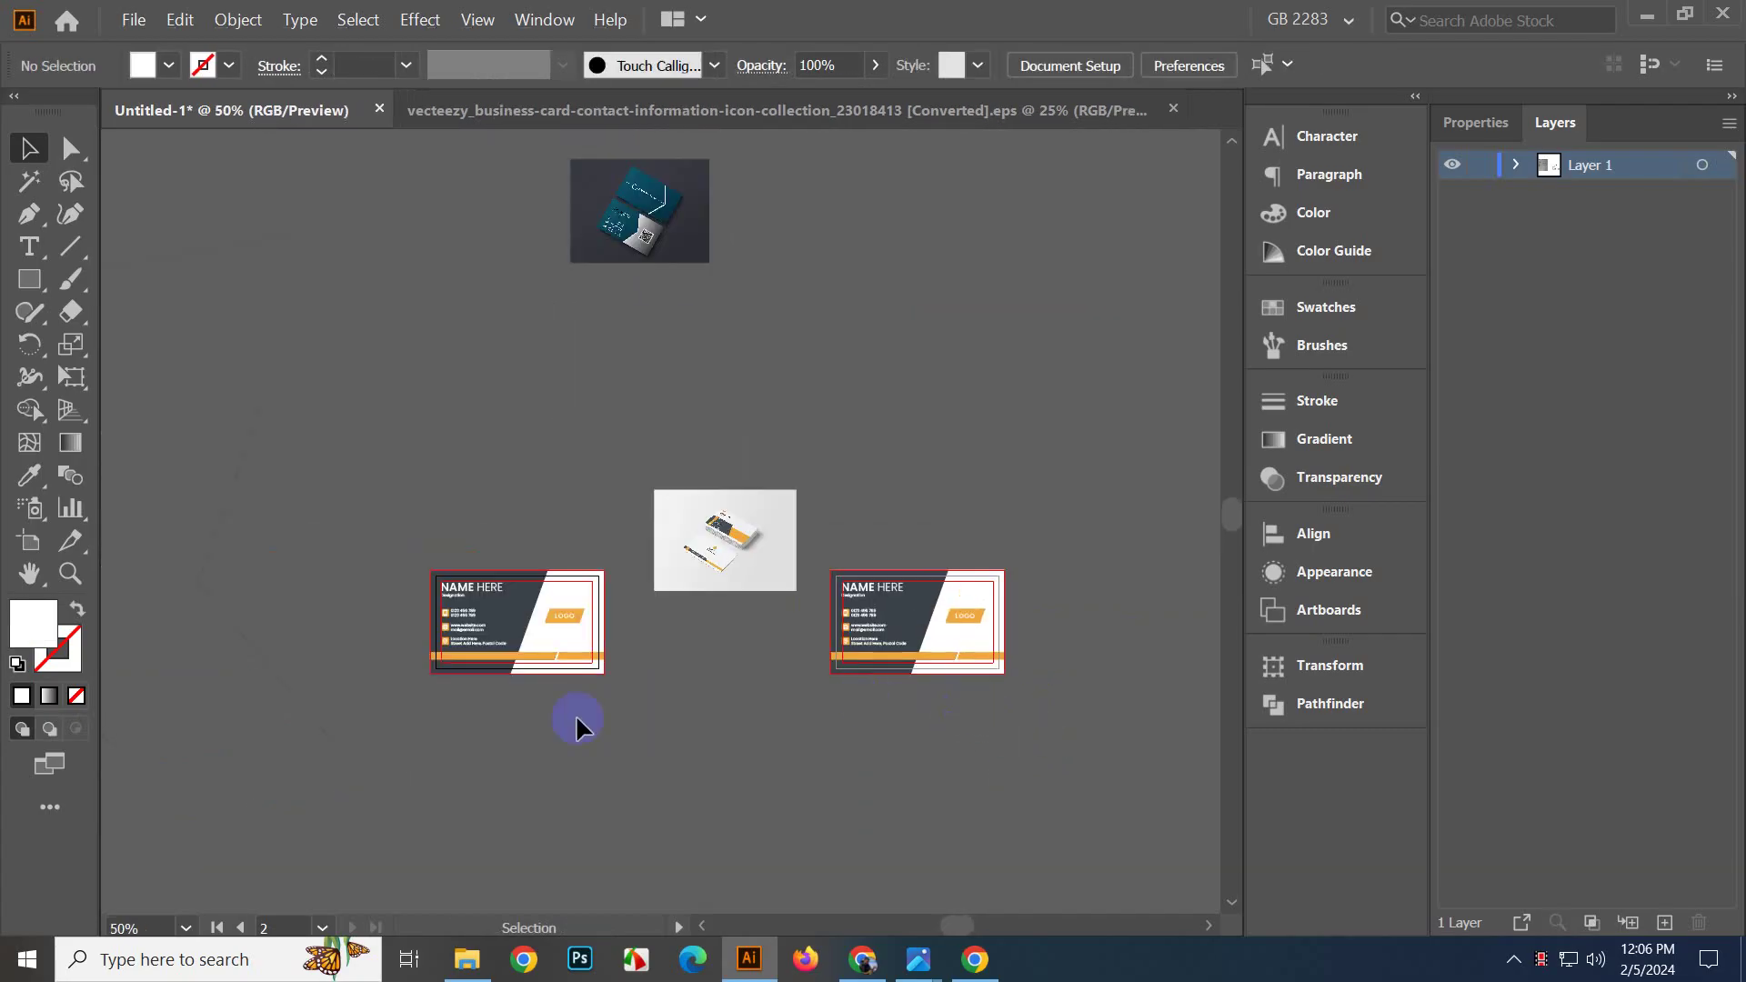
scroll(537, 682, up, 1)
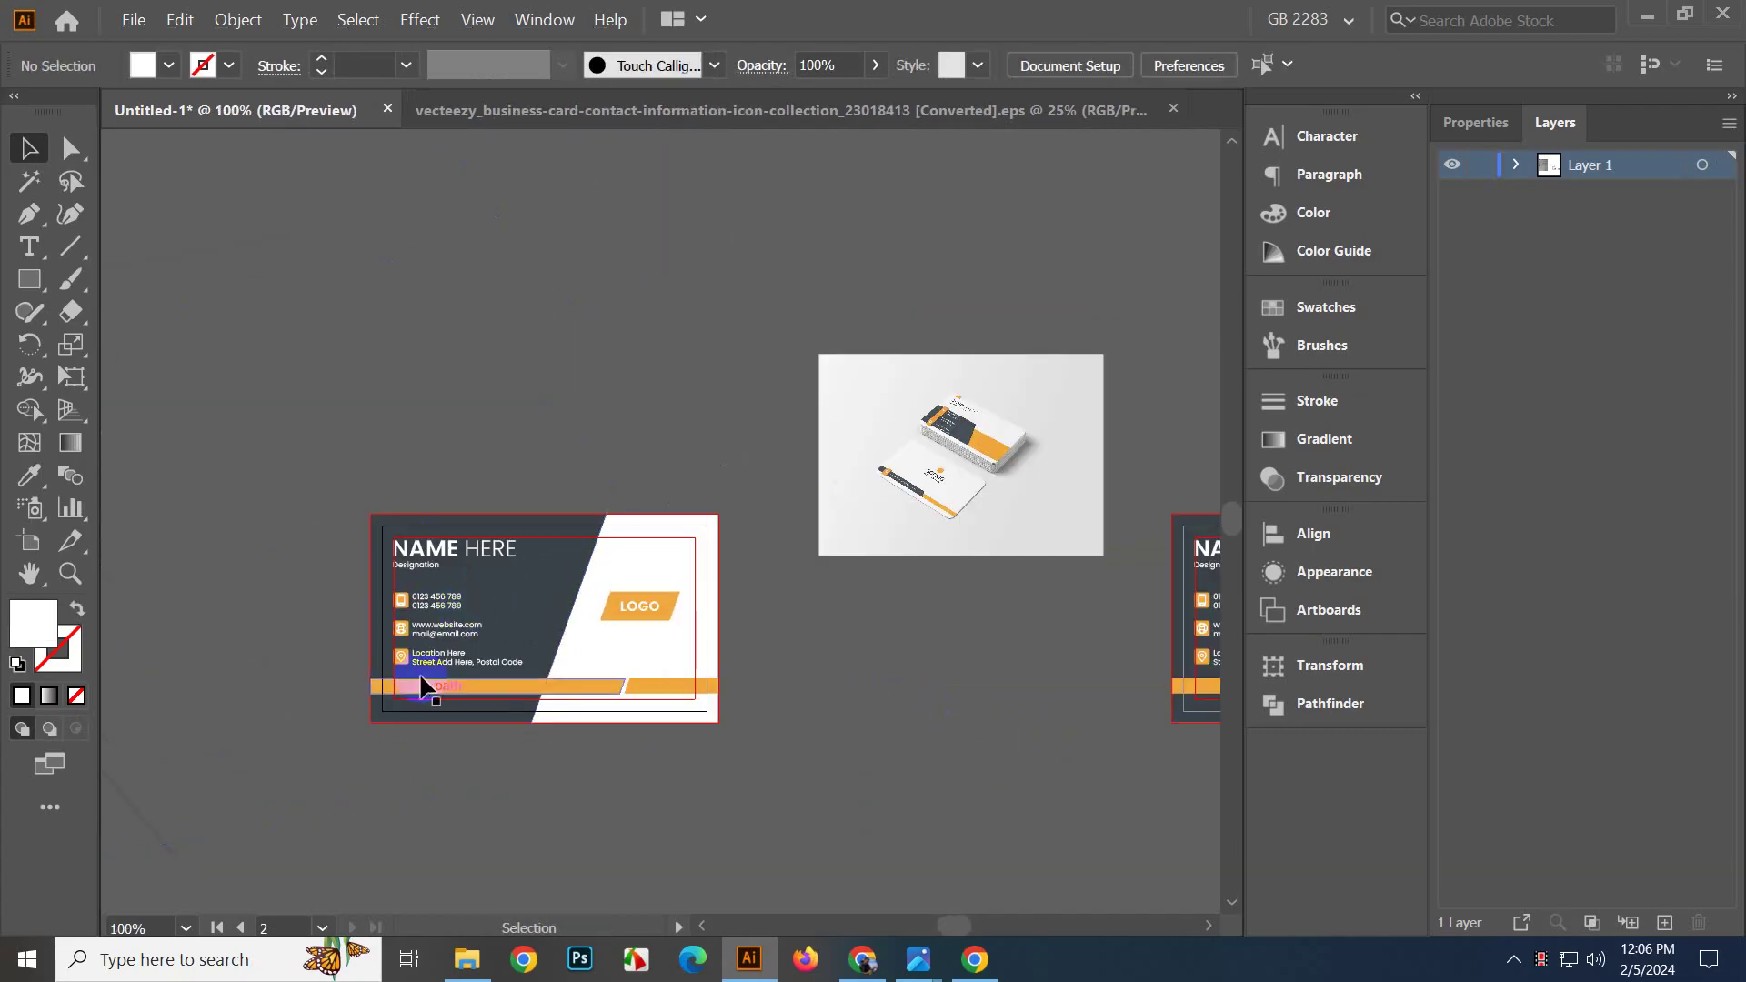
scroll(870, 670, right, 5)
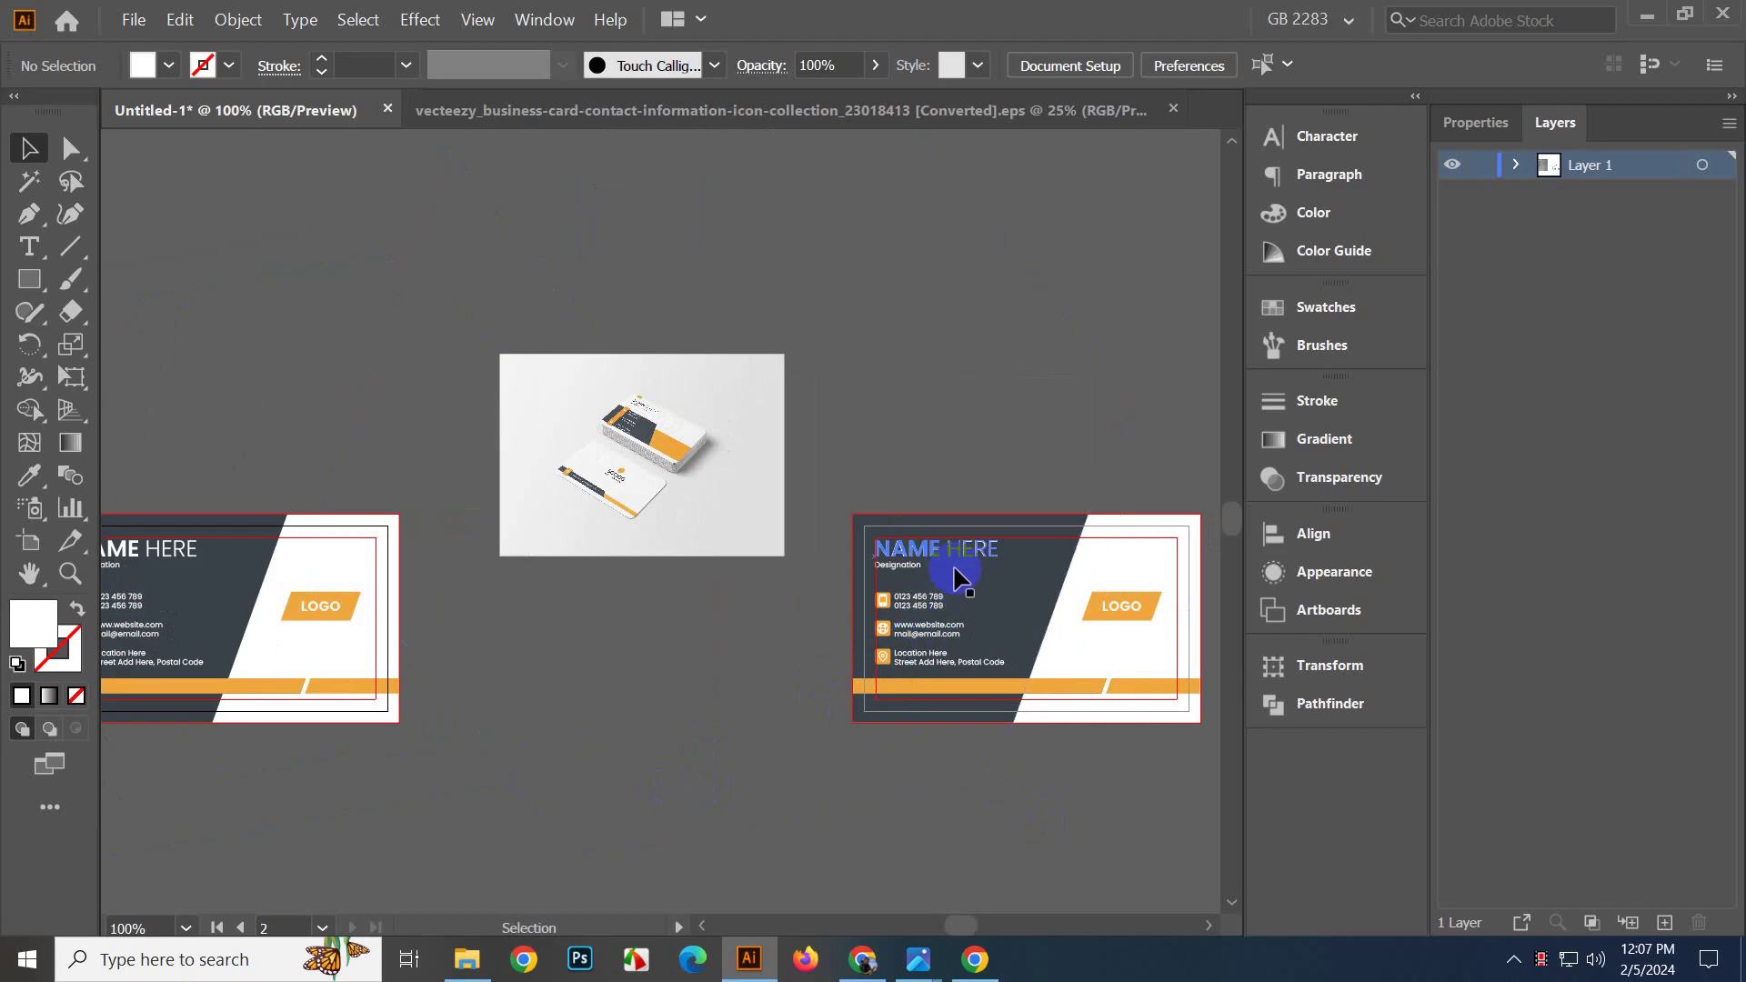
drag(985, 713, 729, 773)
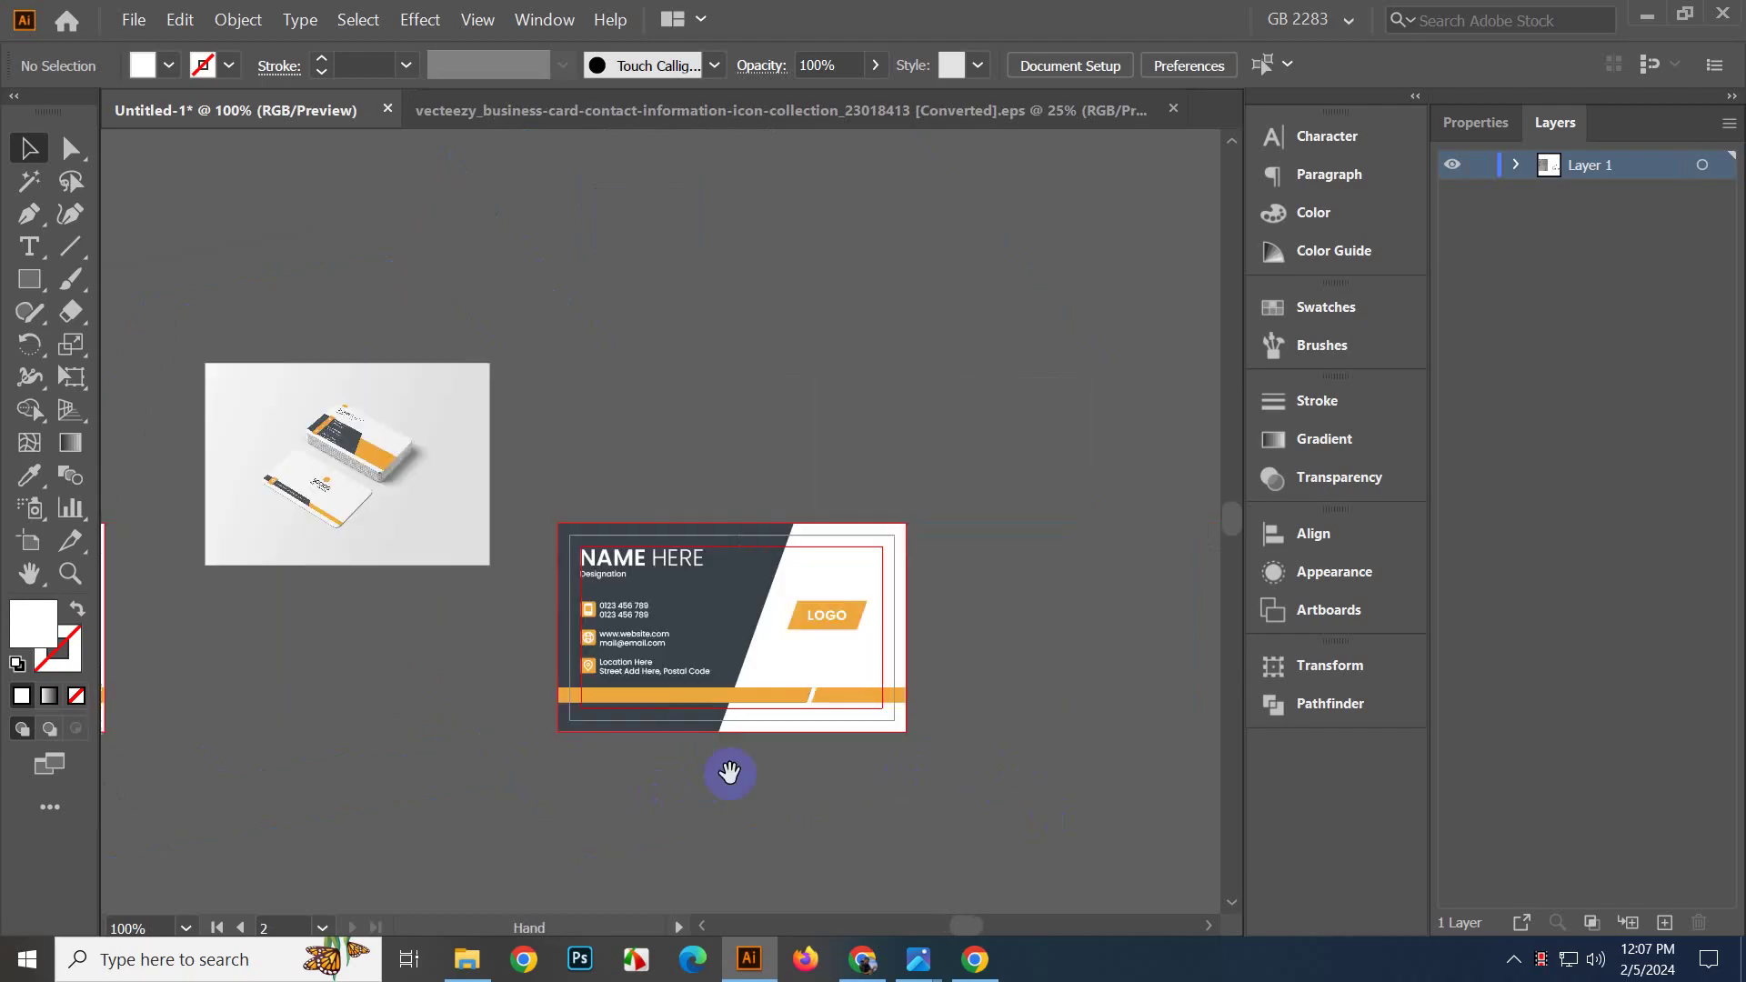
click(773, 711)
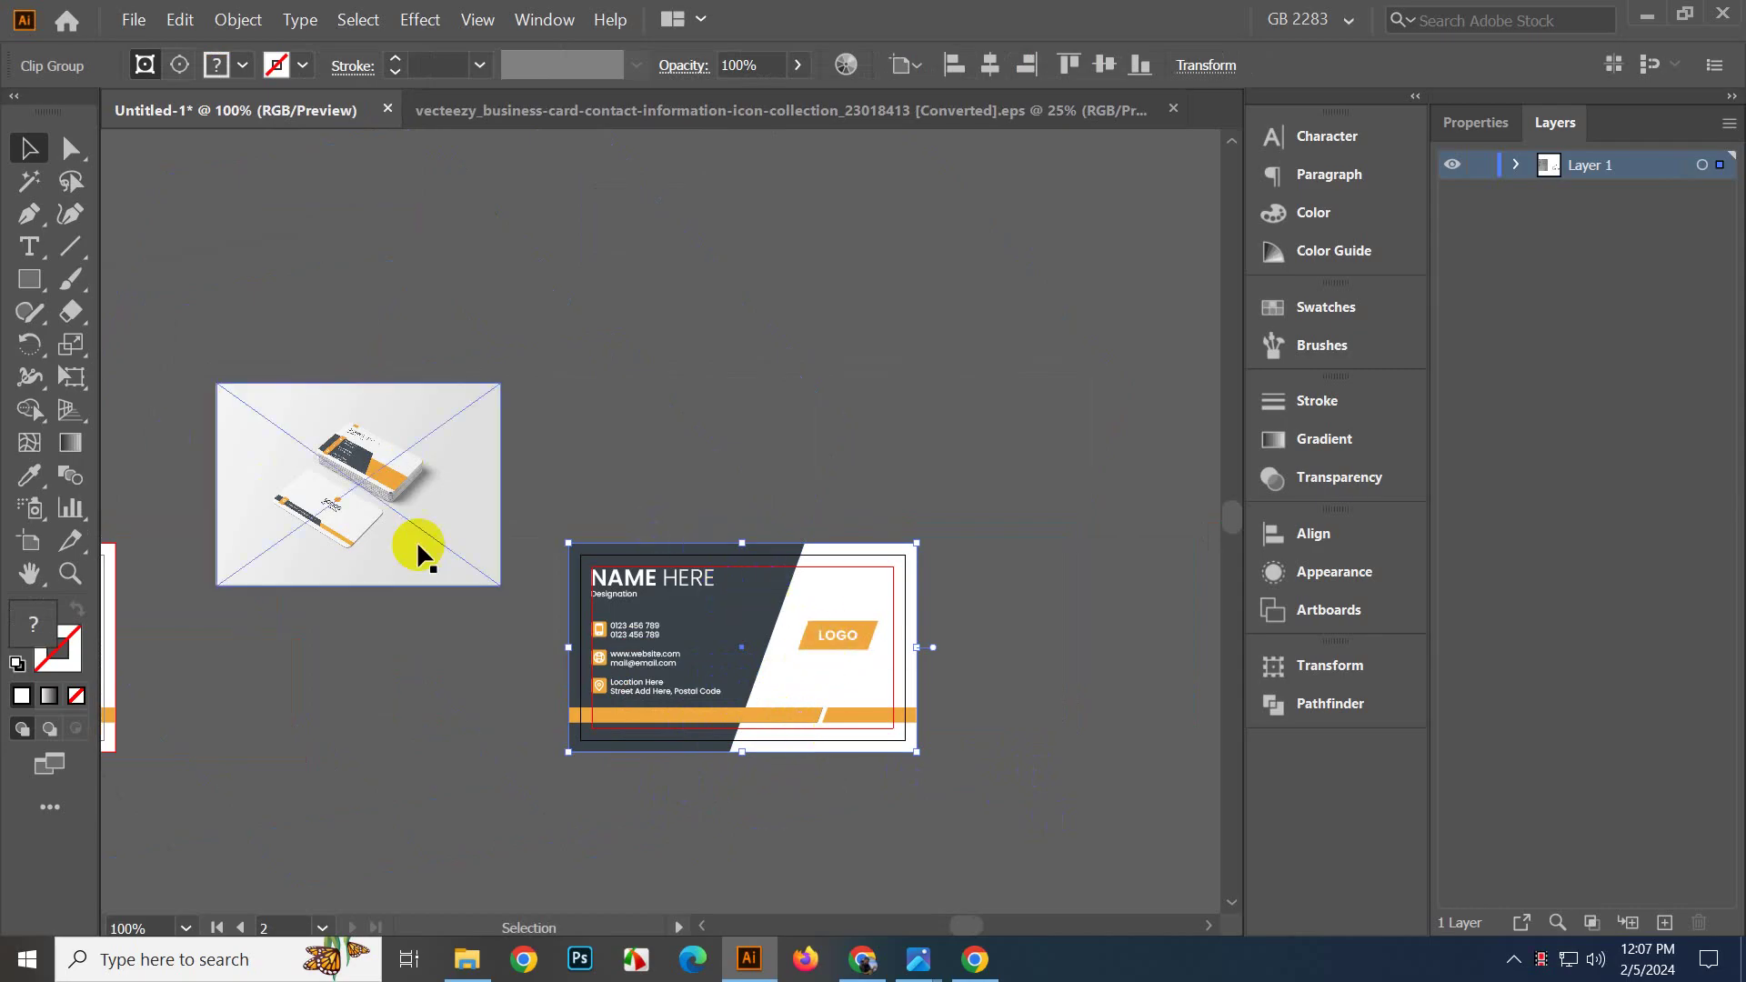
drag(29, 345, 110, 386)
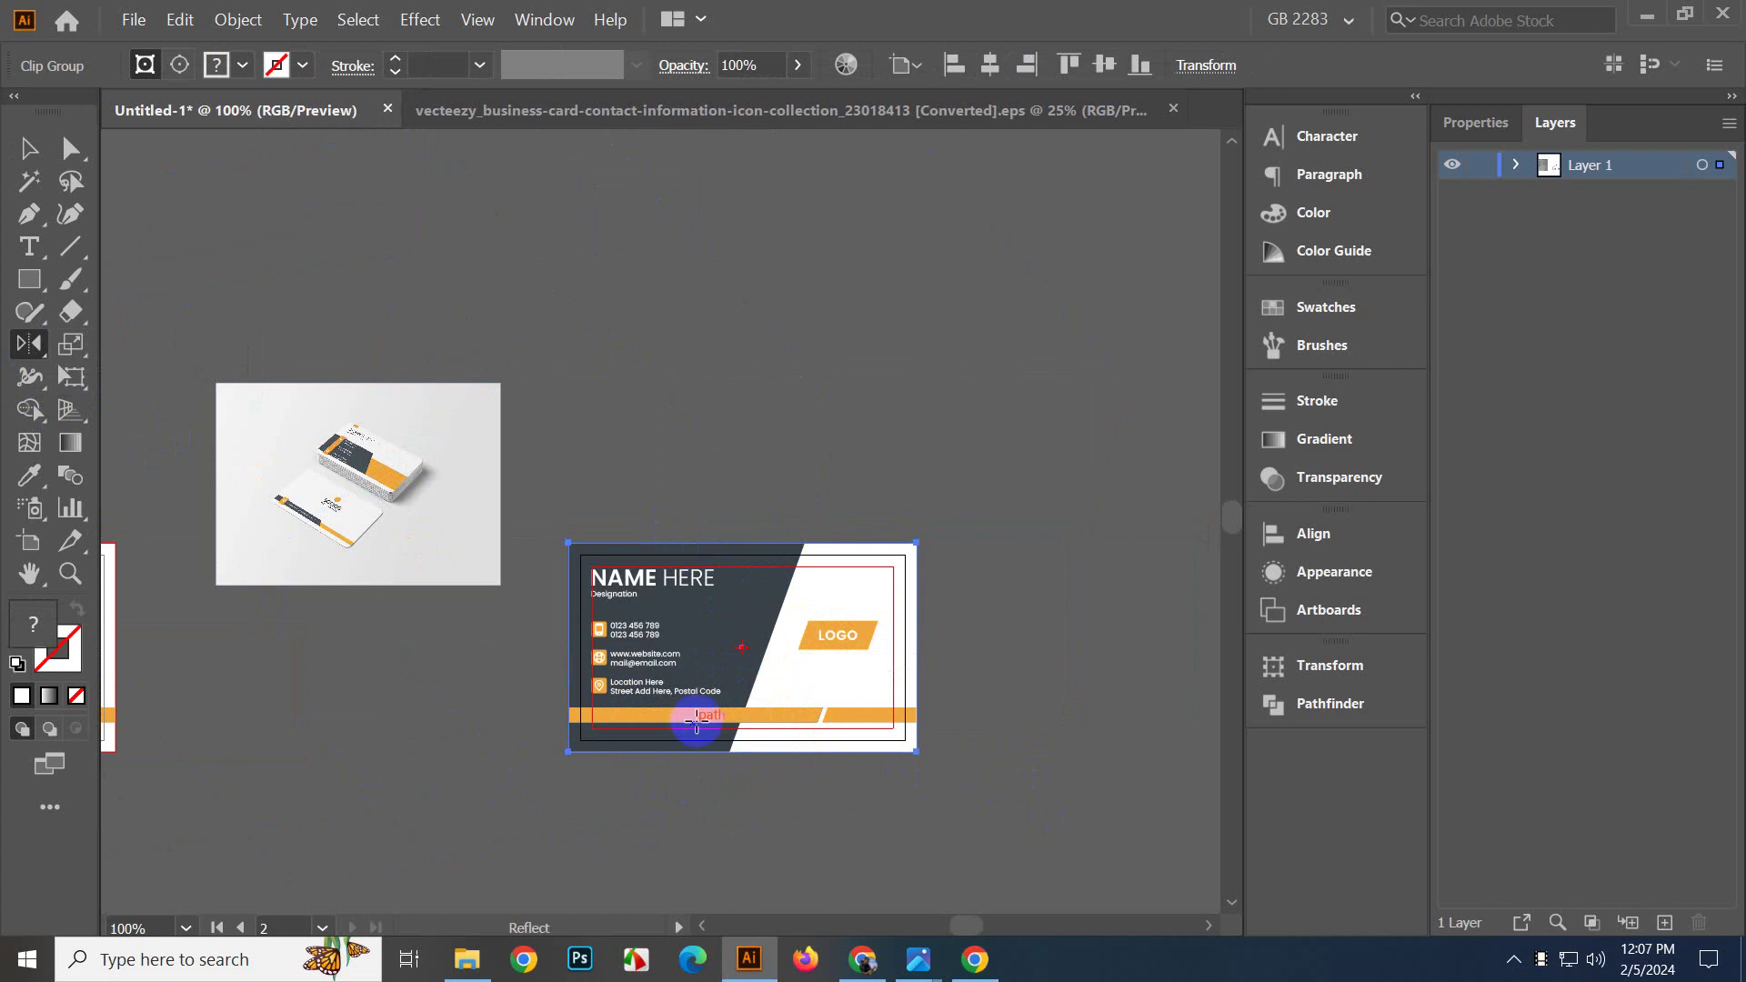
alt+click(742, 648)
click(1127, 626)
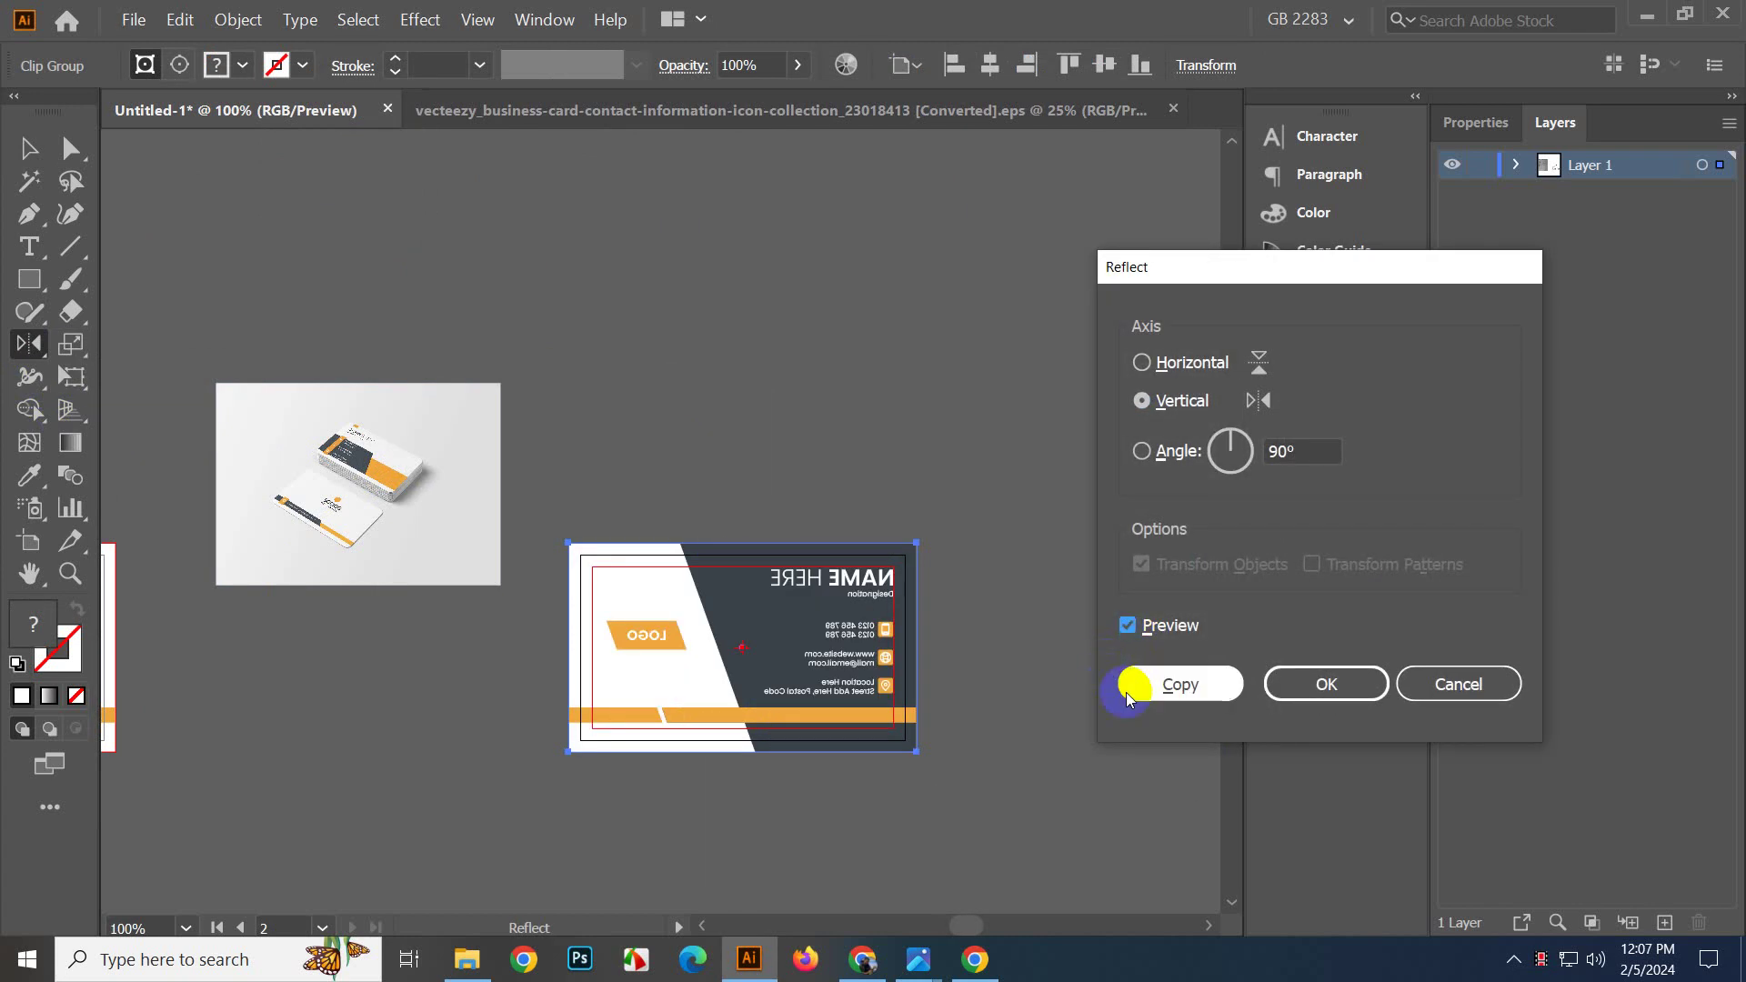
click(1325, 683)
click(30, 145)
click(701, 437)
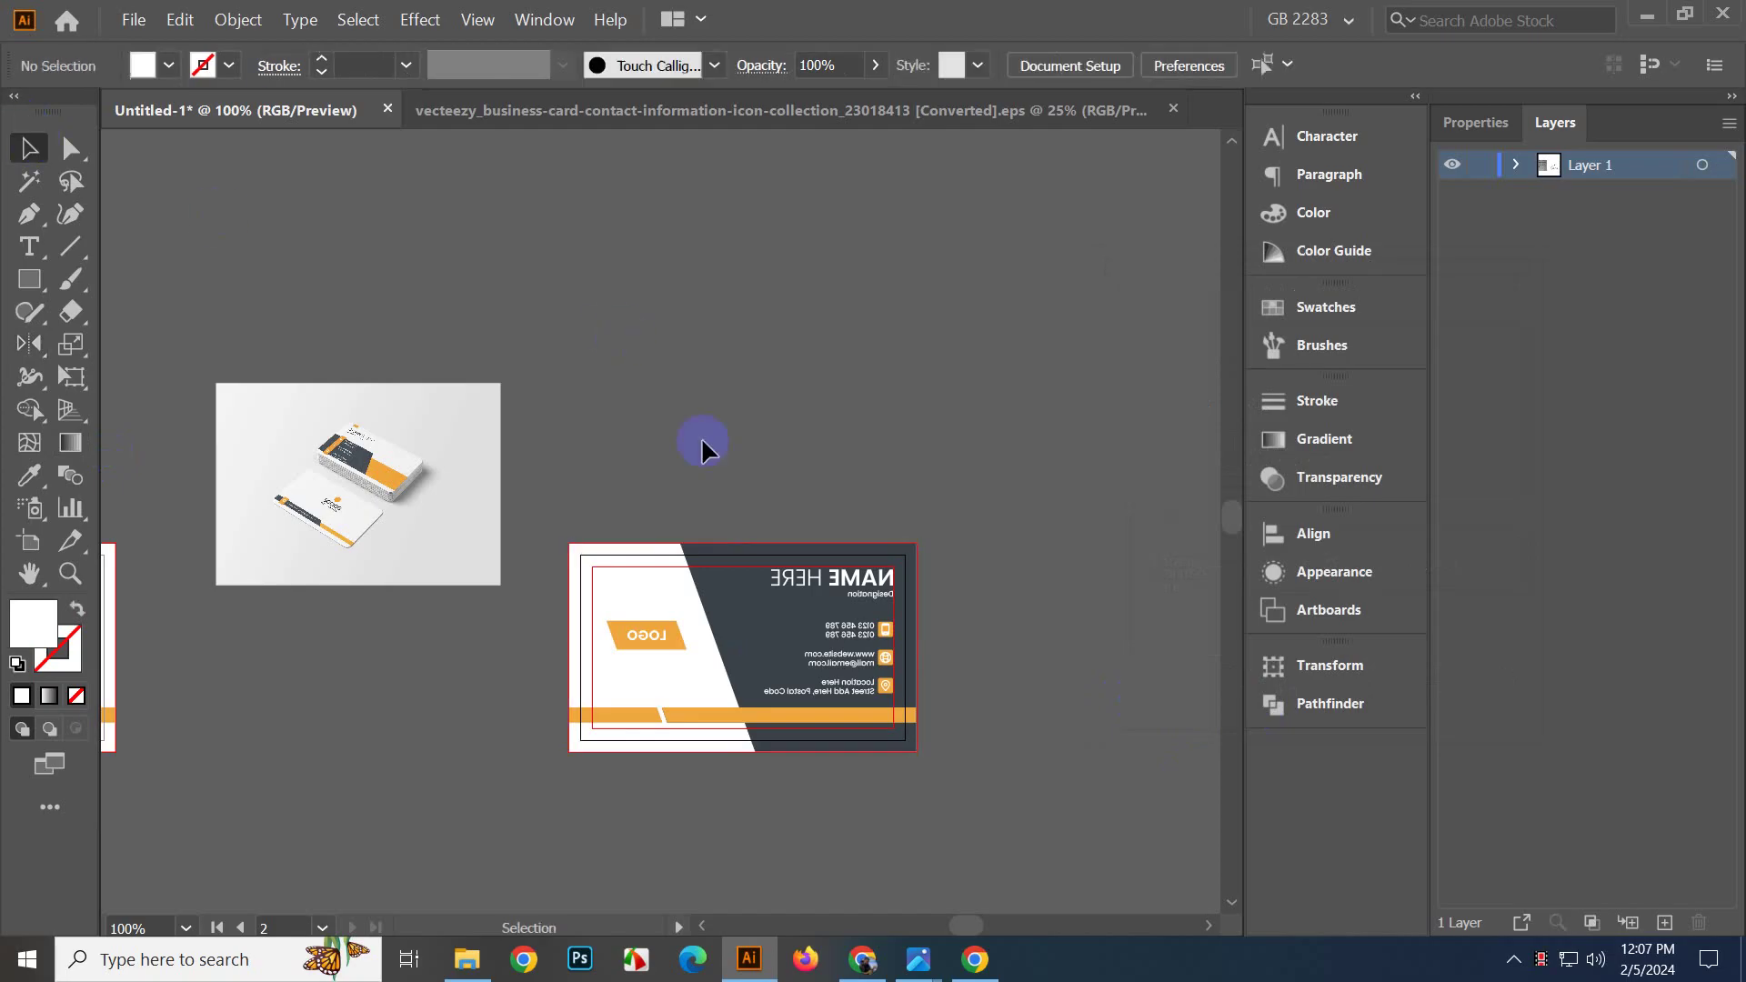
Release the clipping mask on the mirrored card.
click(740, 604)
right_click(740, 602)
click(781, 424)
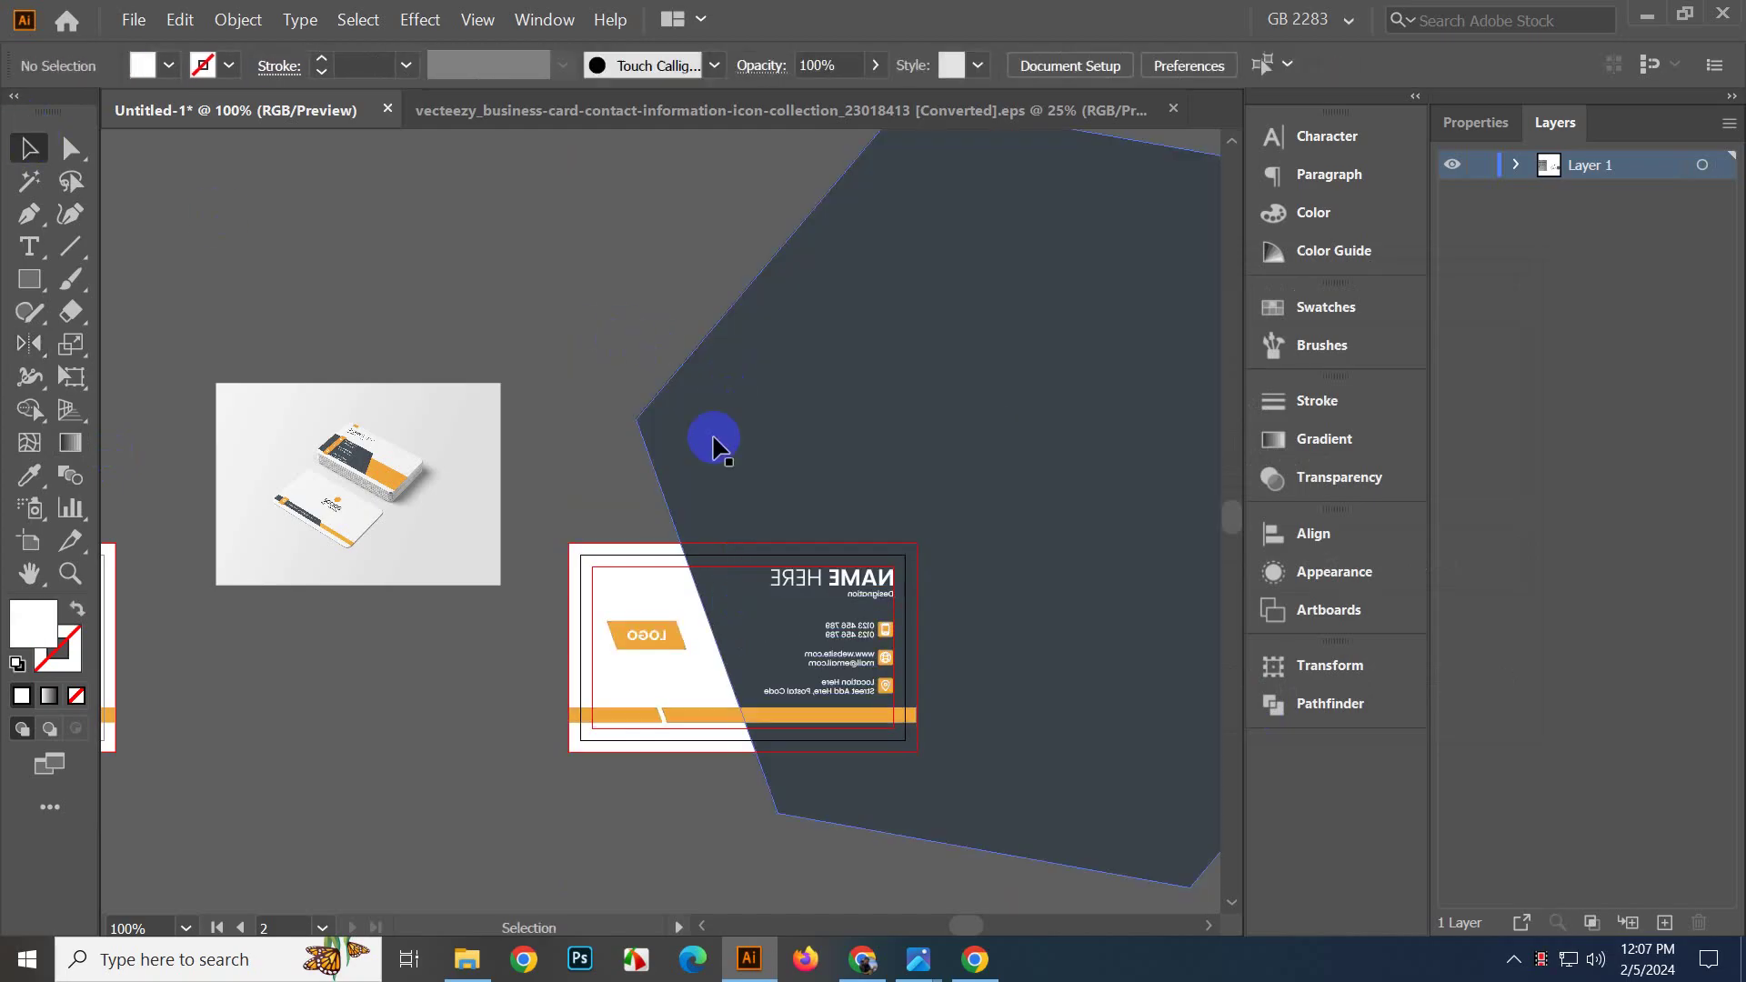
Delete the mirrored name and contact details group and the mirrored logo from the second card.
click(869, 580)
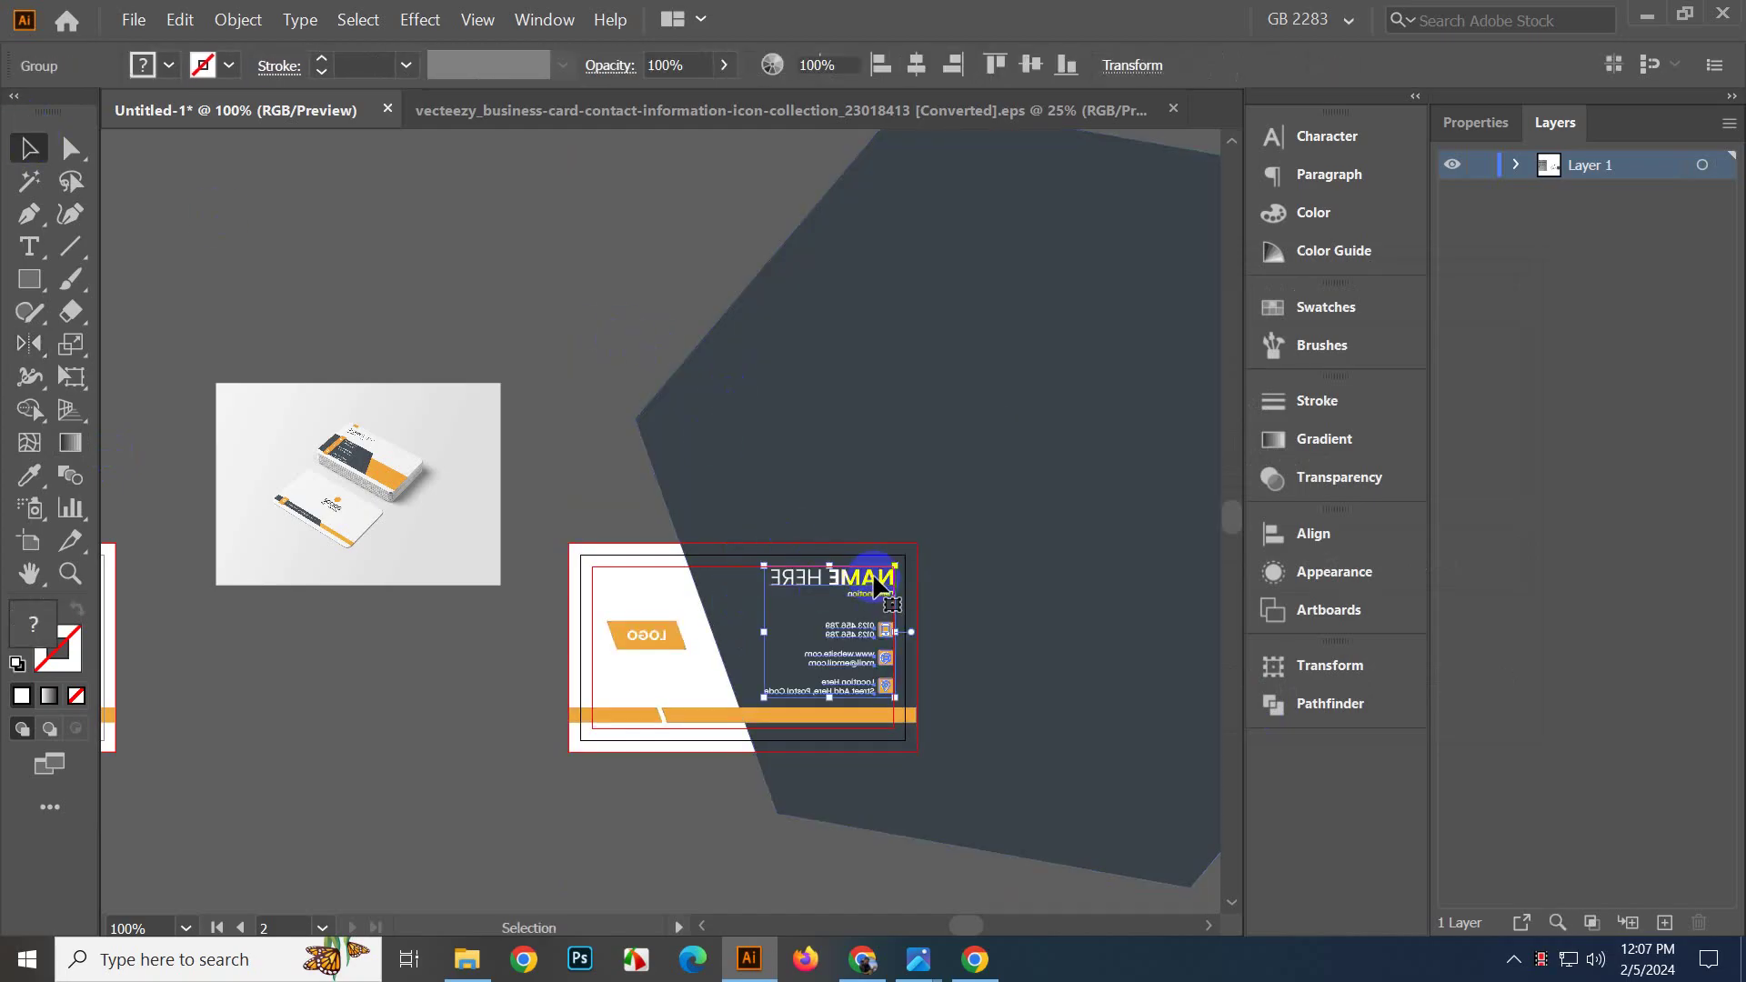
key(Delete)
click(633, 637)
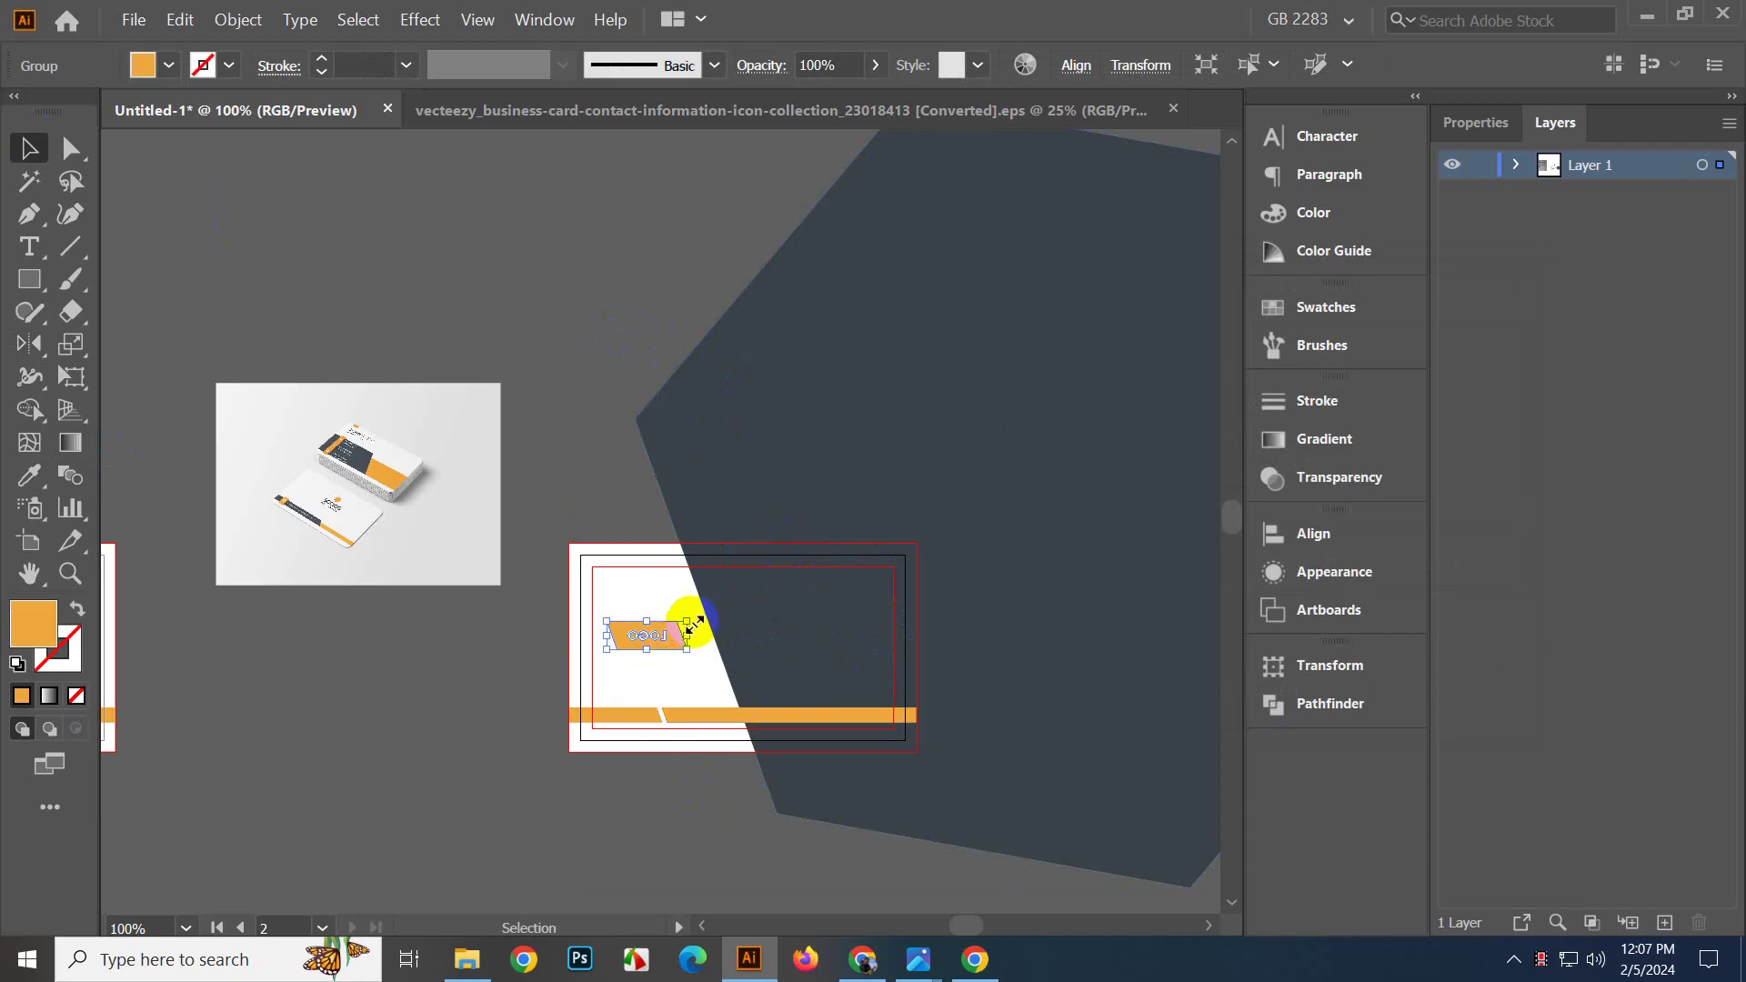
key(Delete)
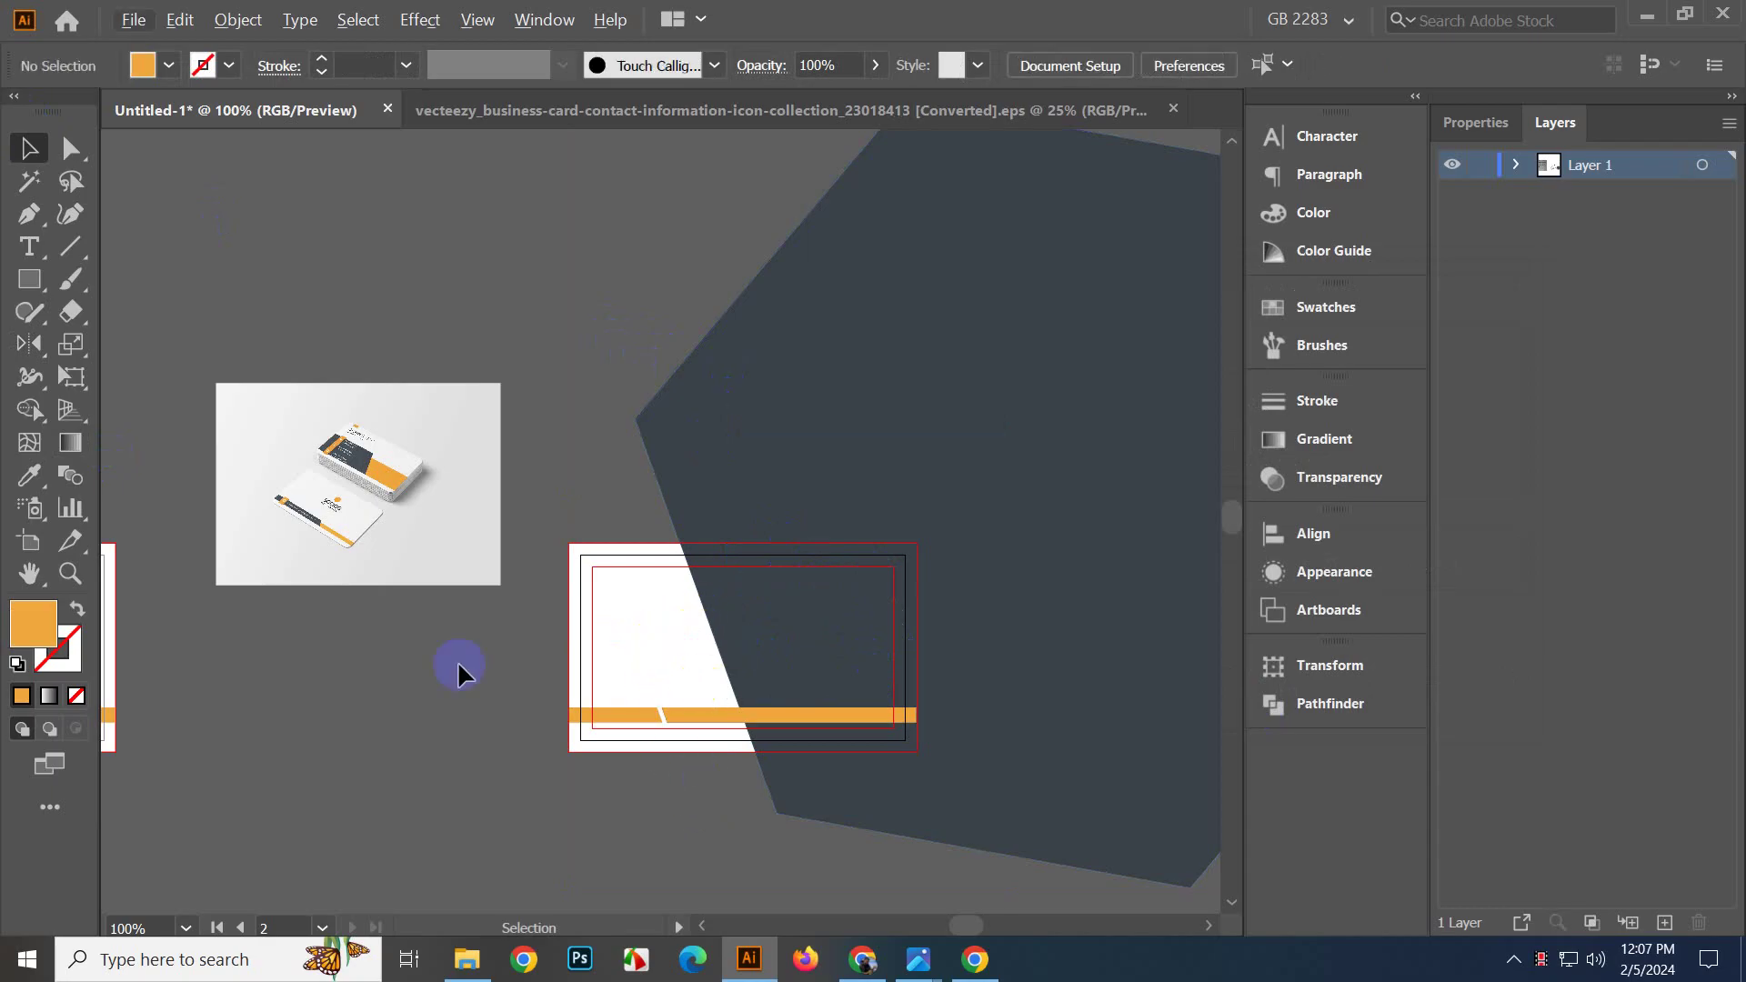
scroll(636, 814, up, 1)
scroll(632, 763, down, 1)
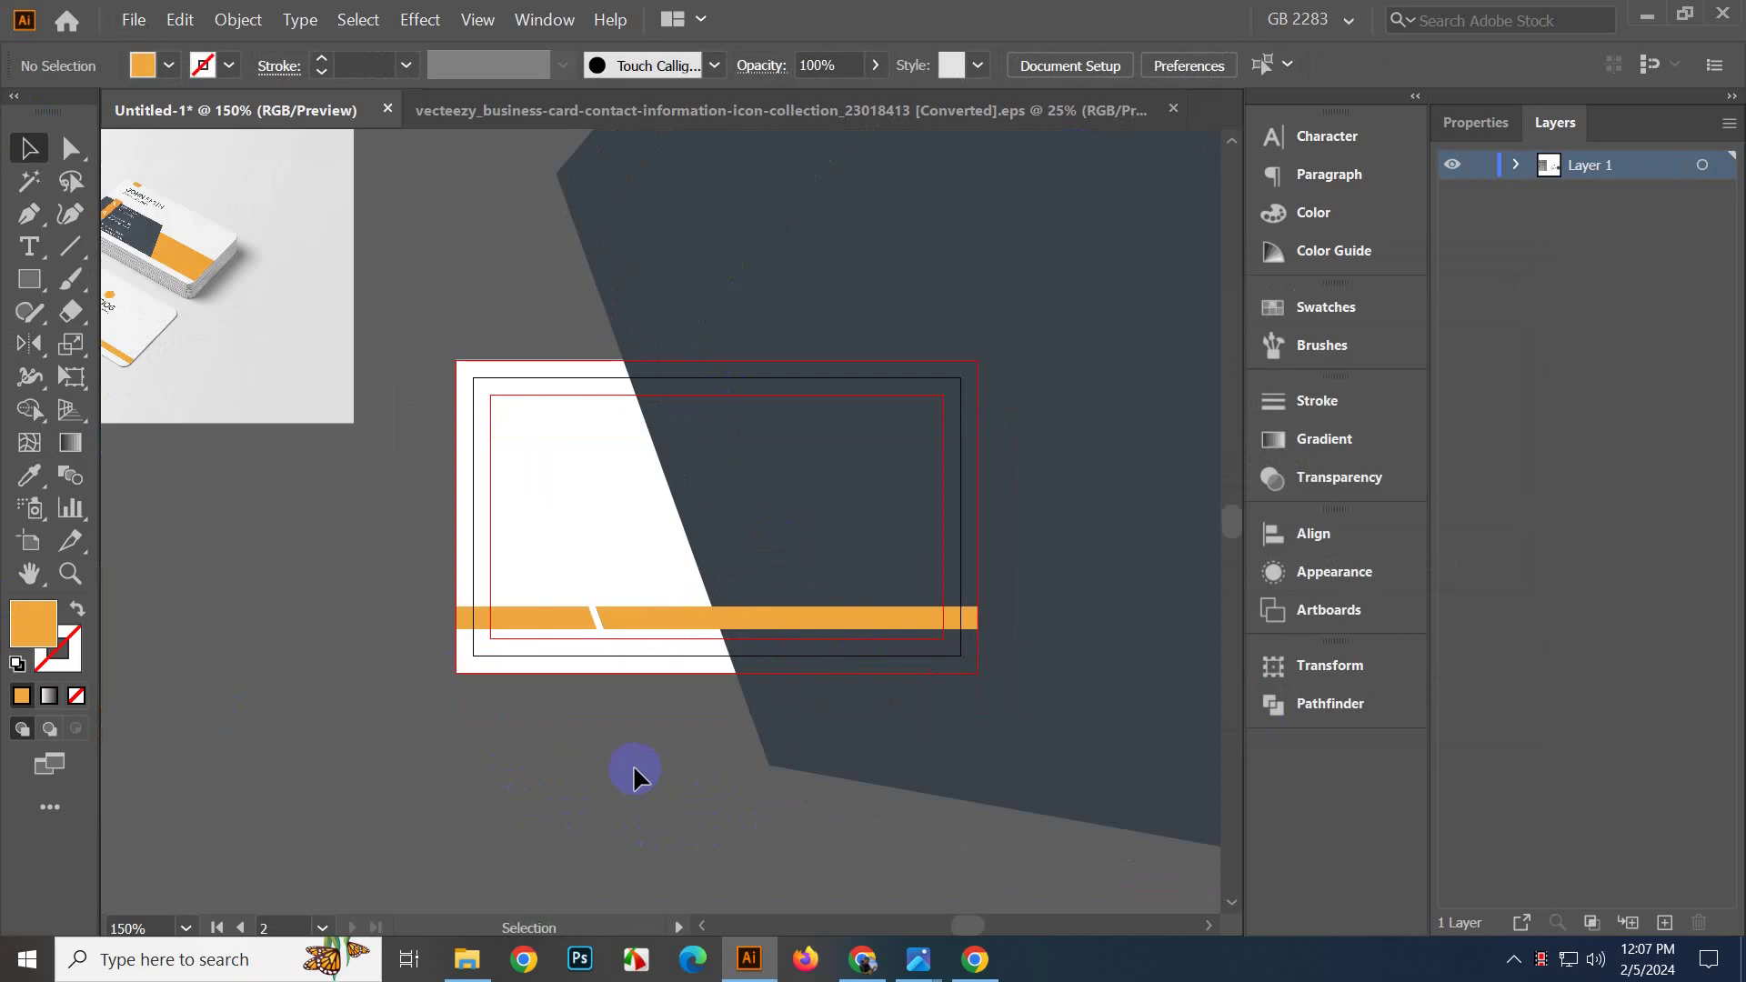
click(132, 20)
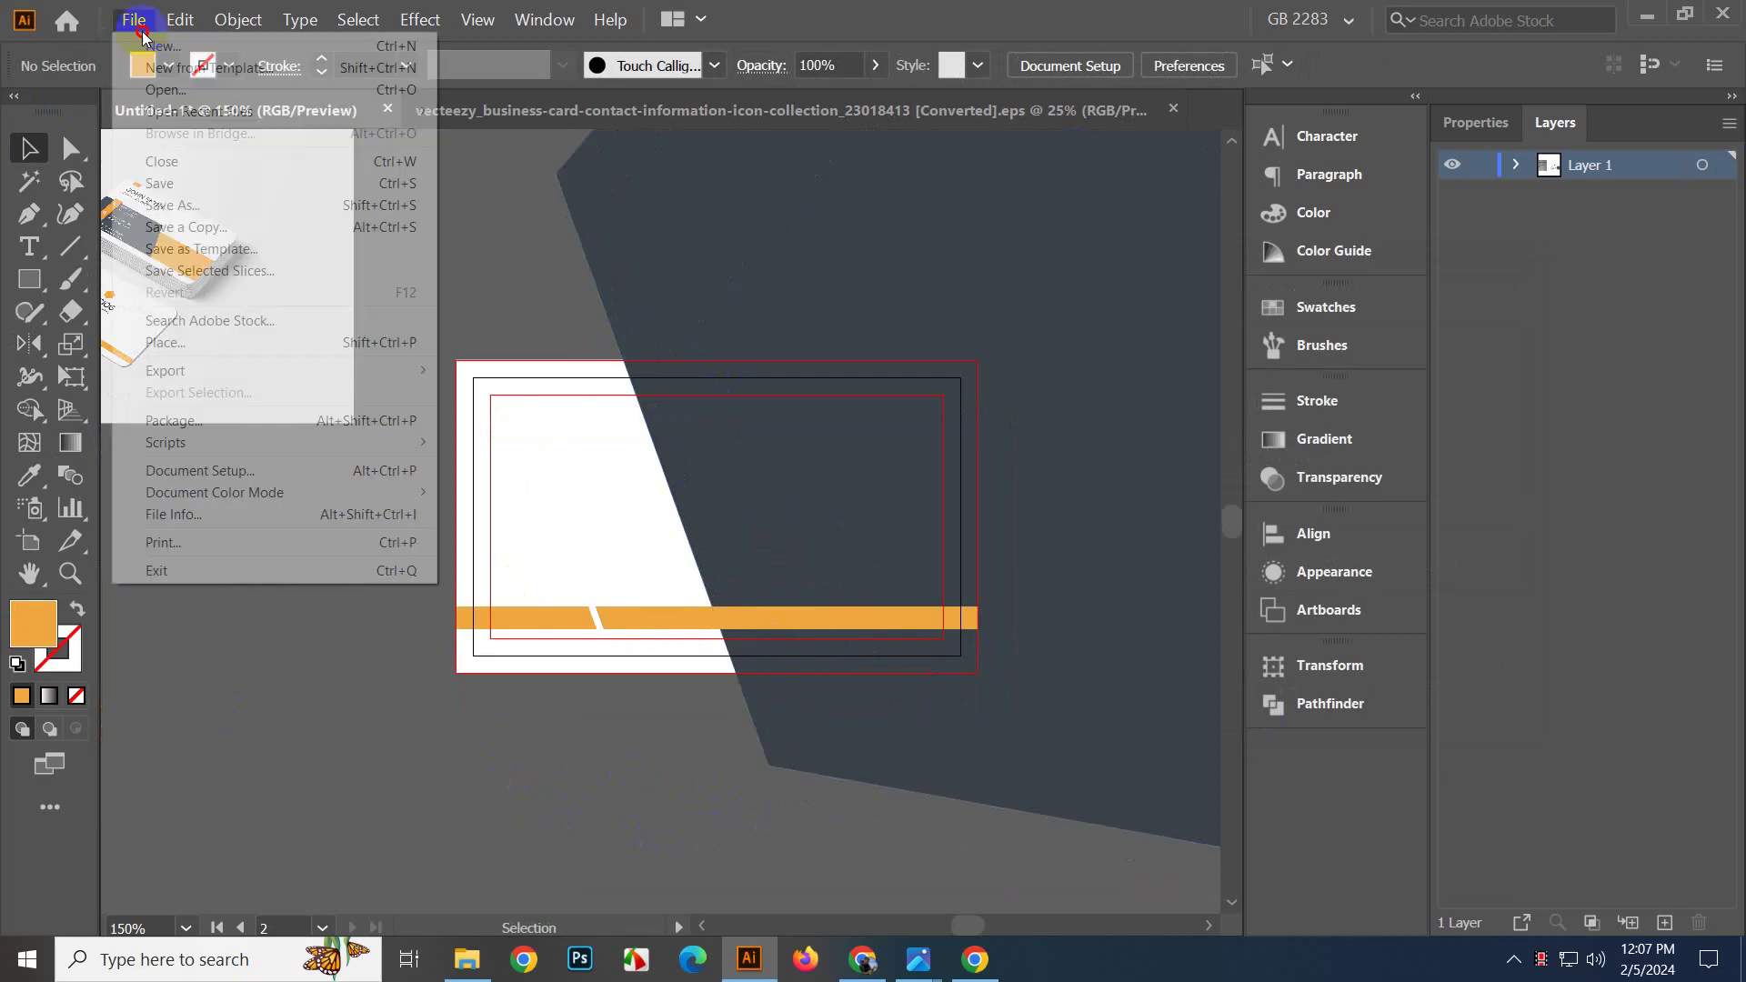
click(231, 323)
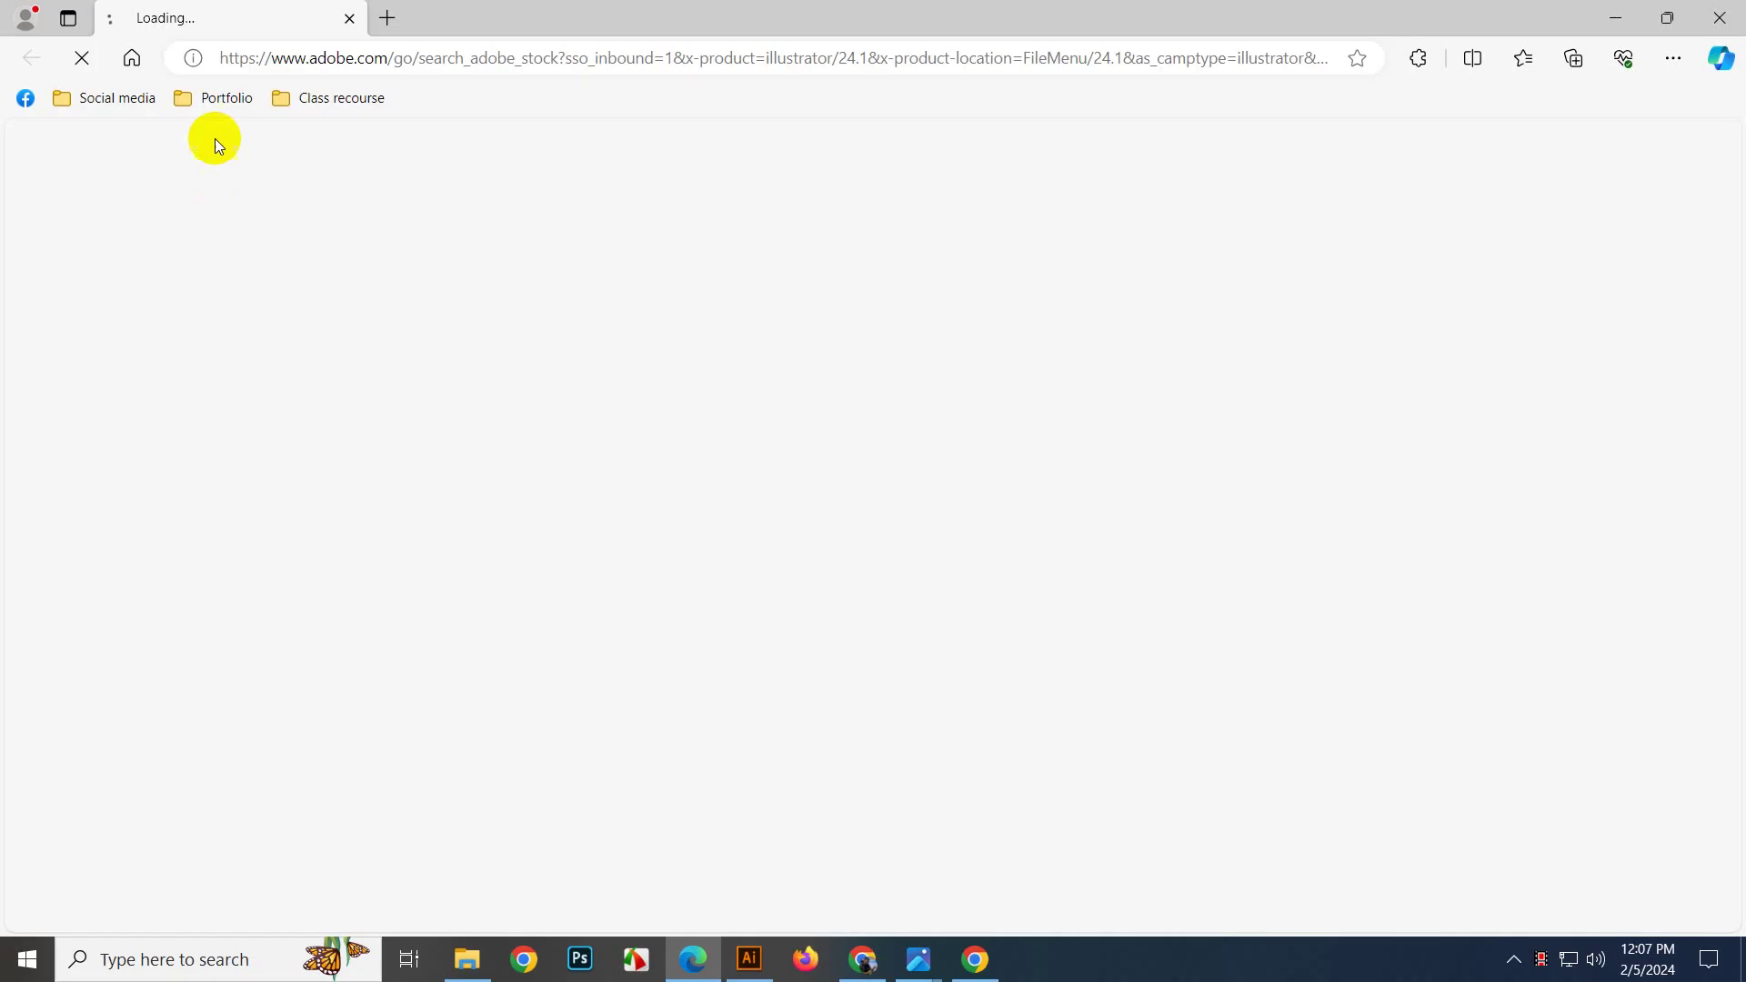
click(1723, 15)
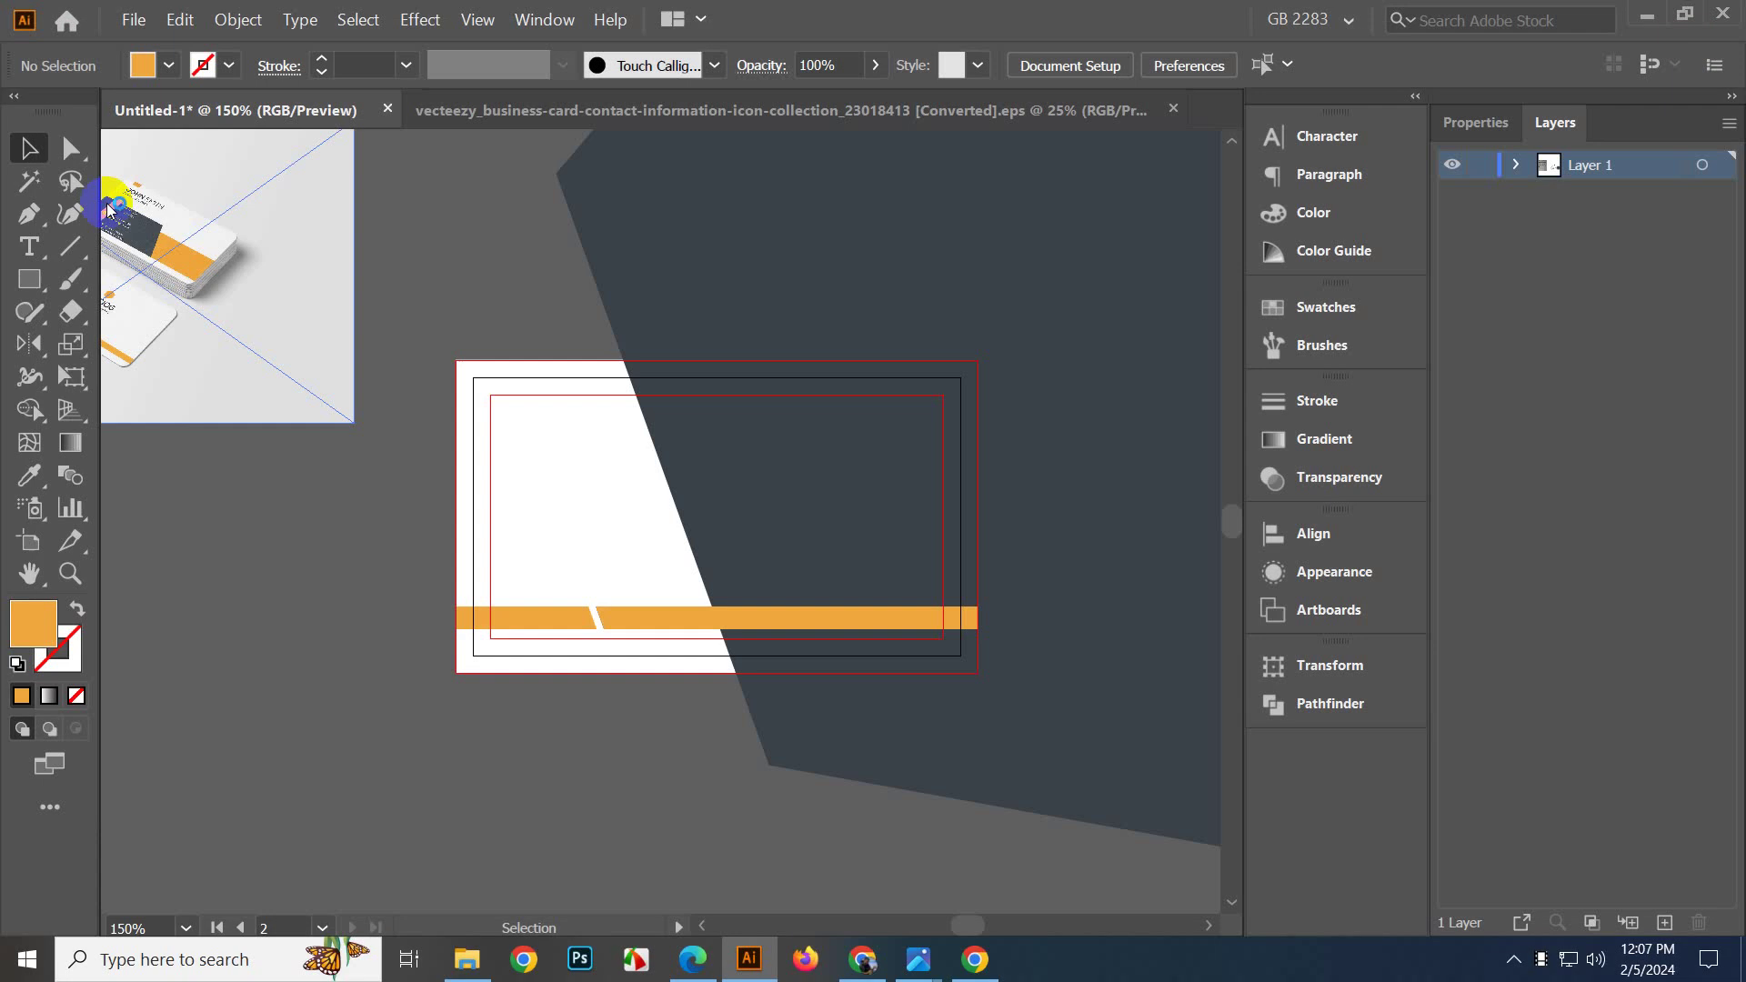
Switch to Chrome and open the Pexels site in a new tab through a Google search for "pixel".
click(898, 962)
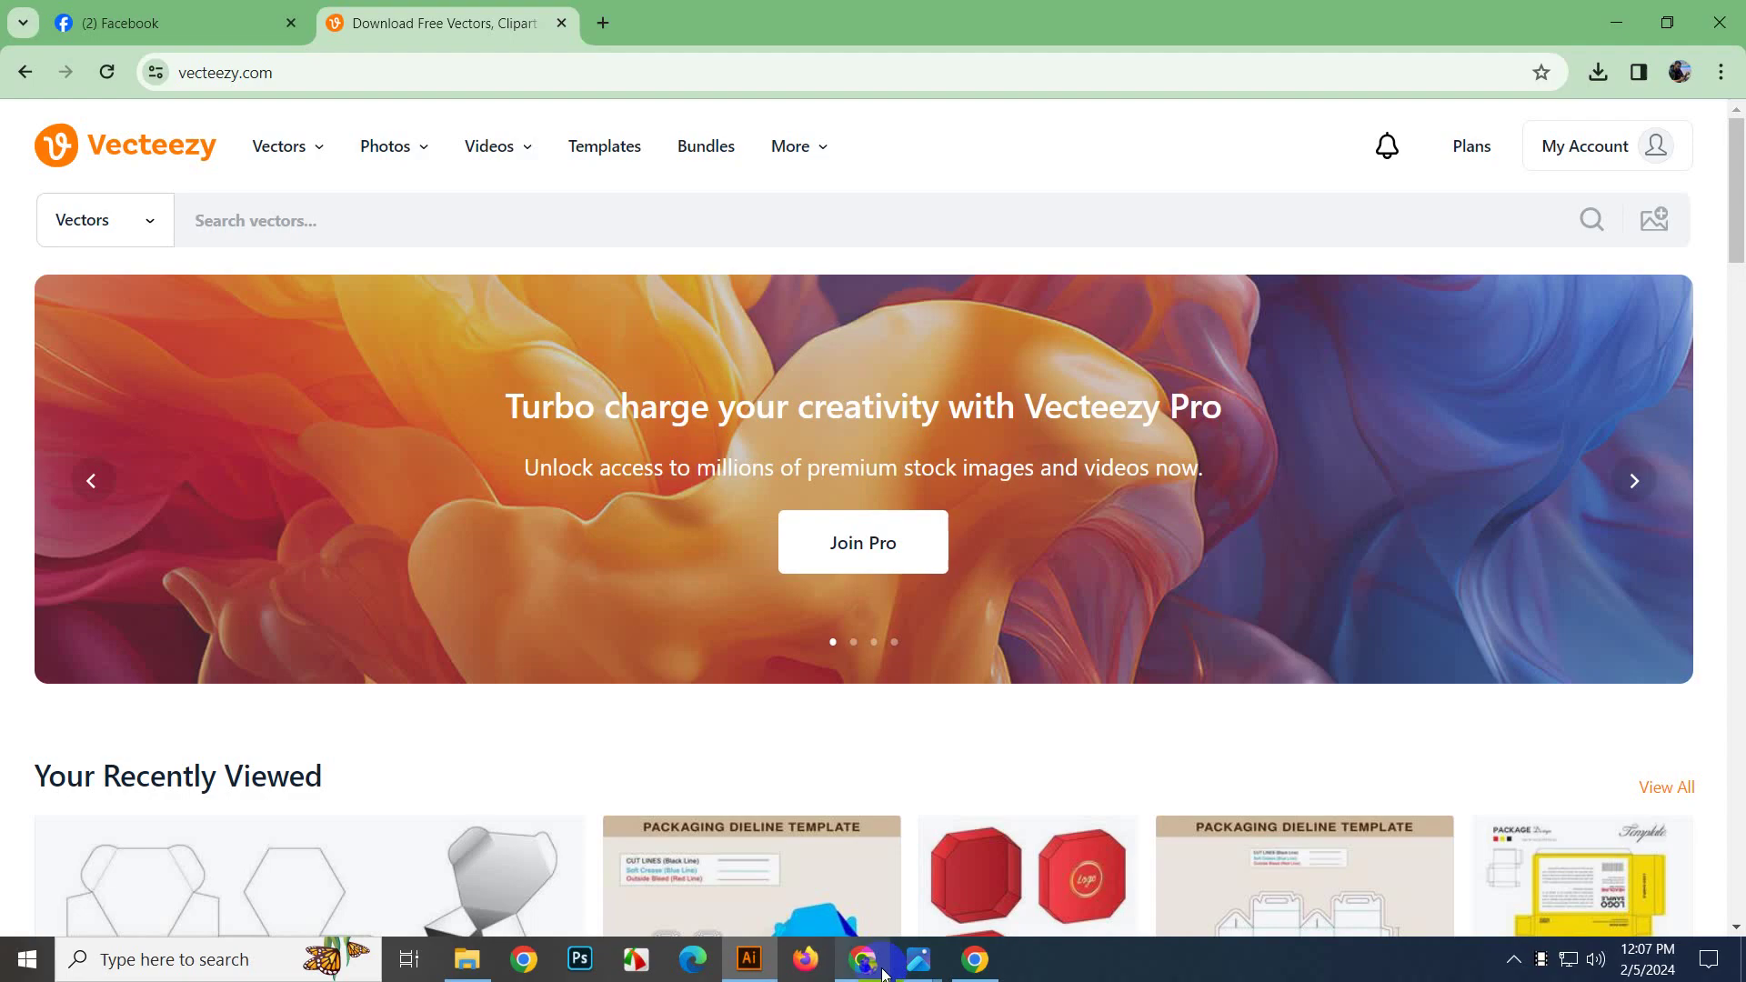
click(602, 23)
click(834, 499)
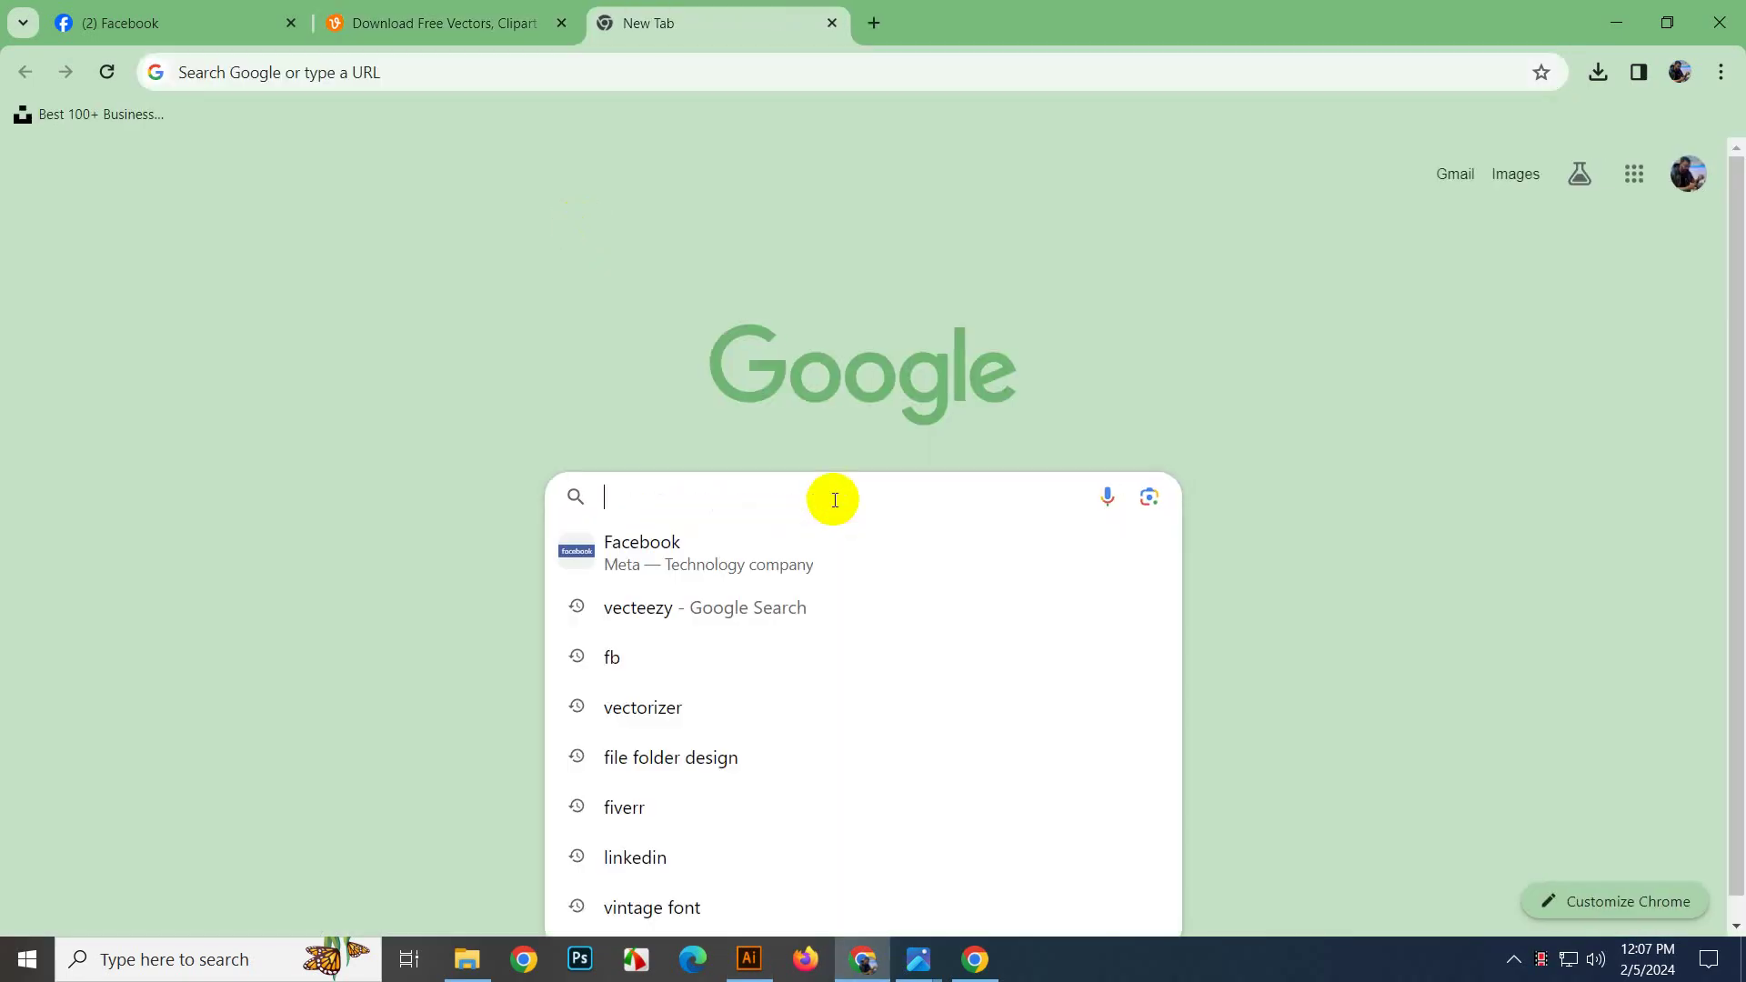
text(pixel)
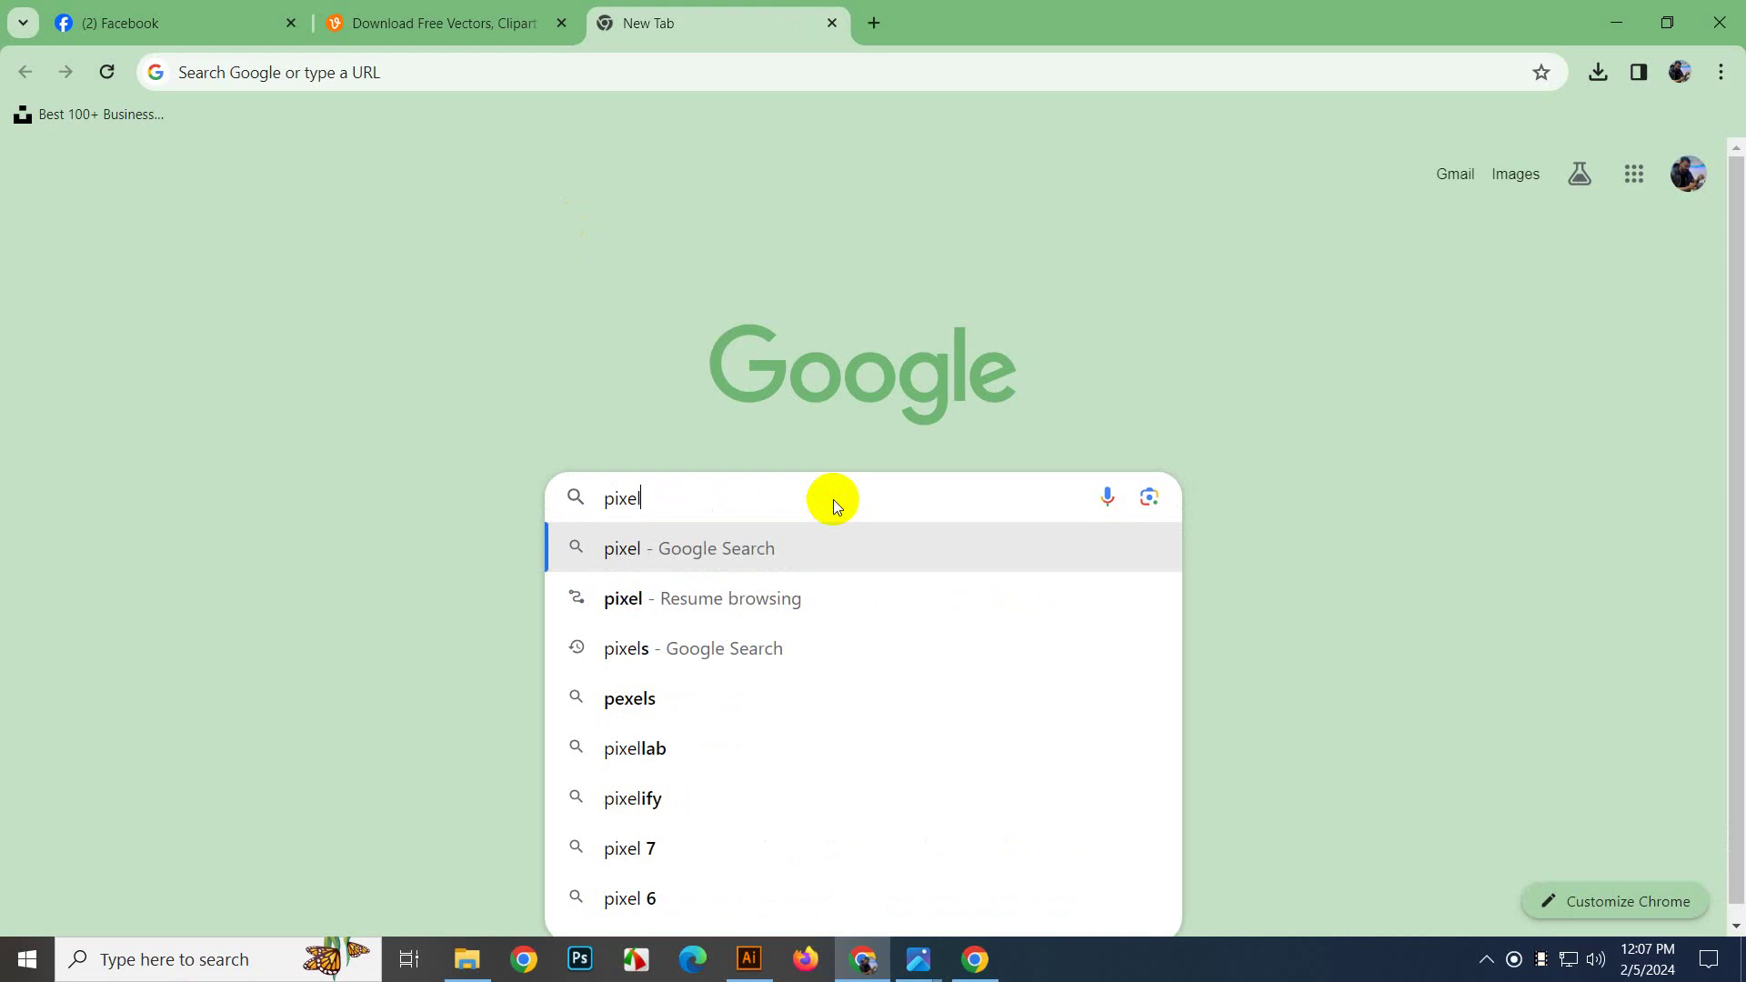
key(Return)
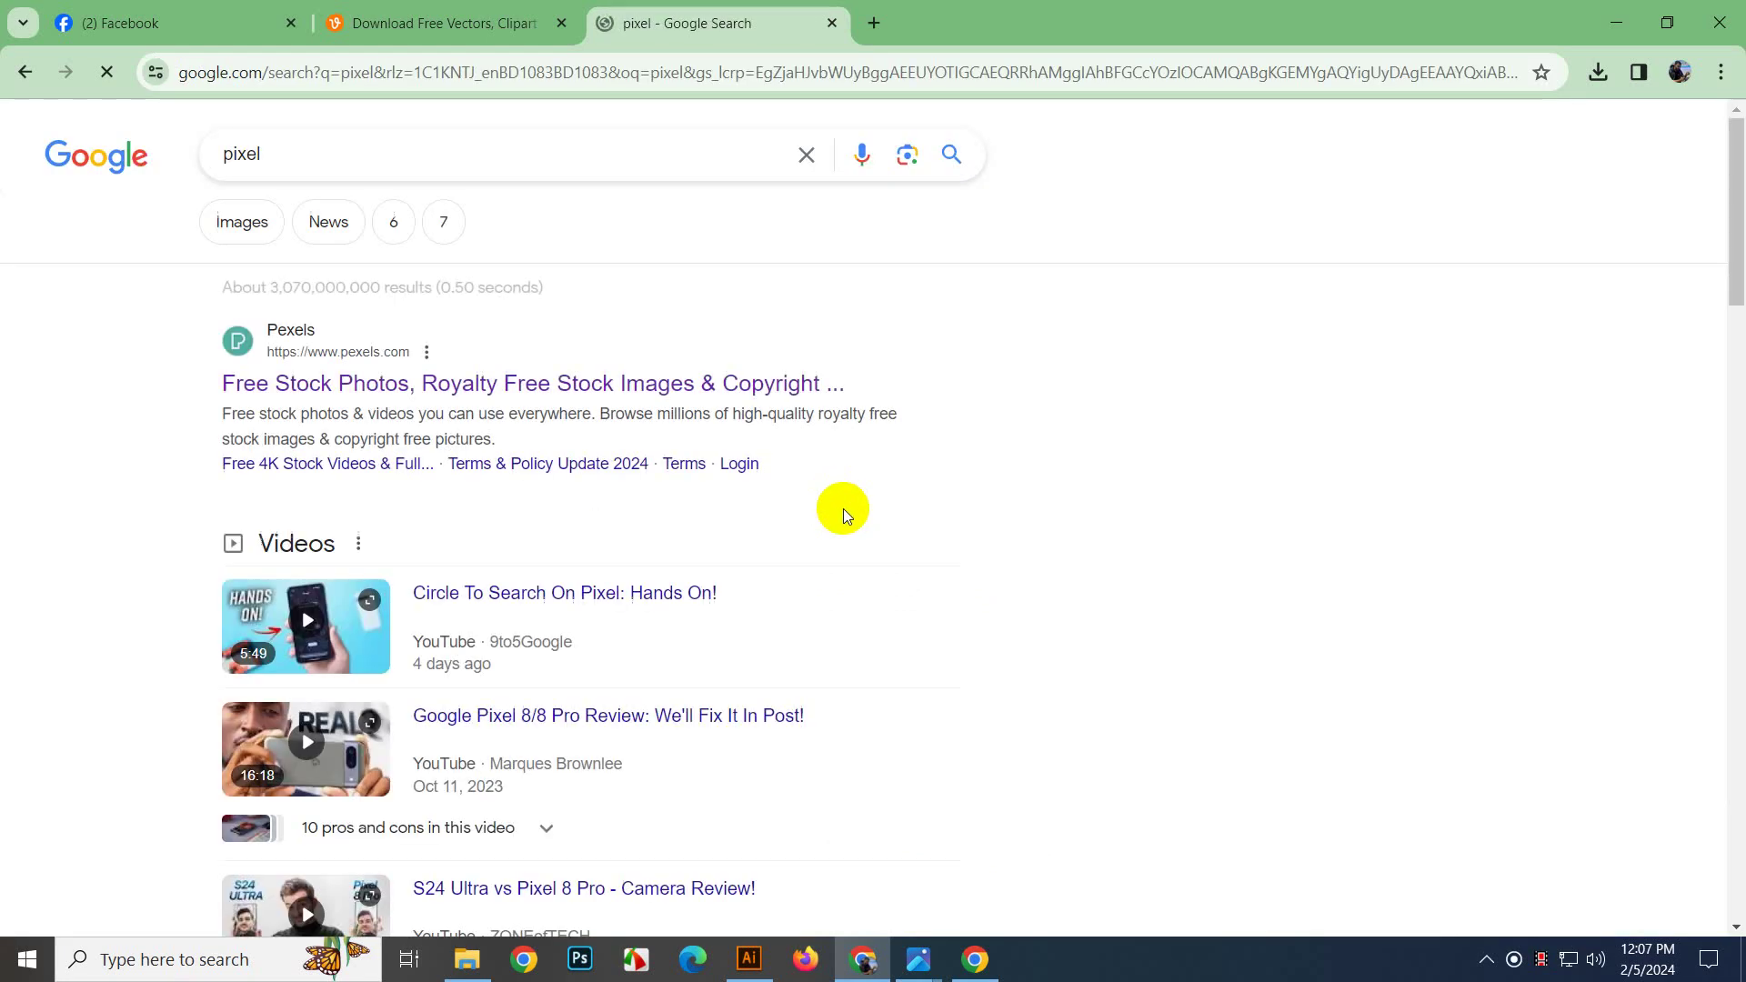
click(402, 378)
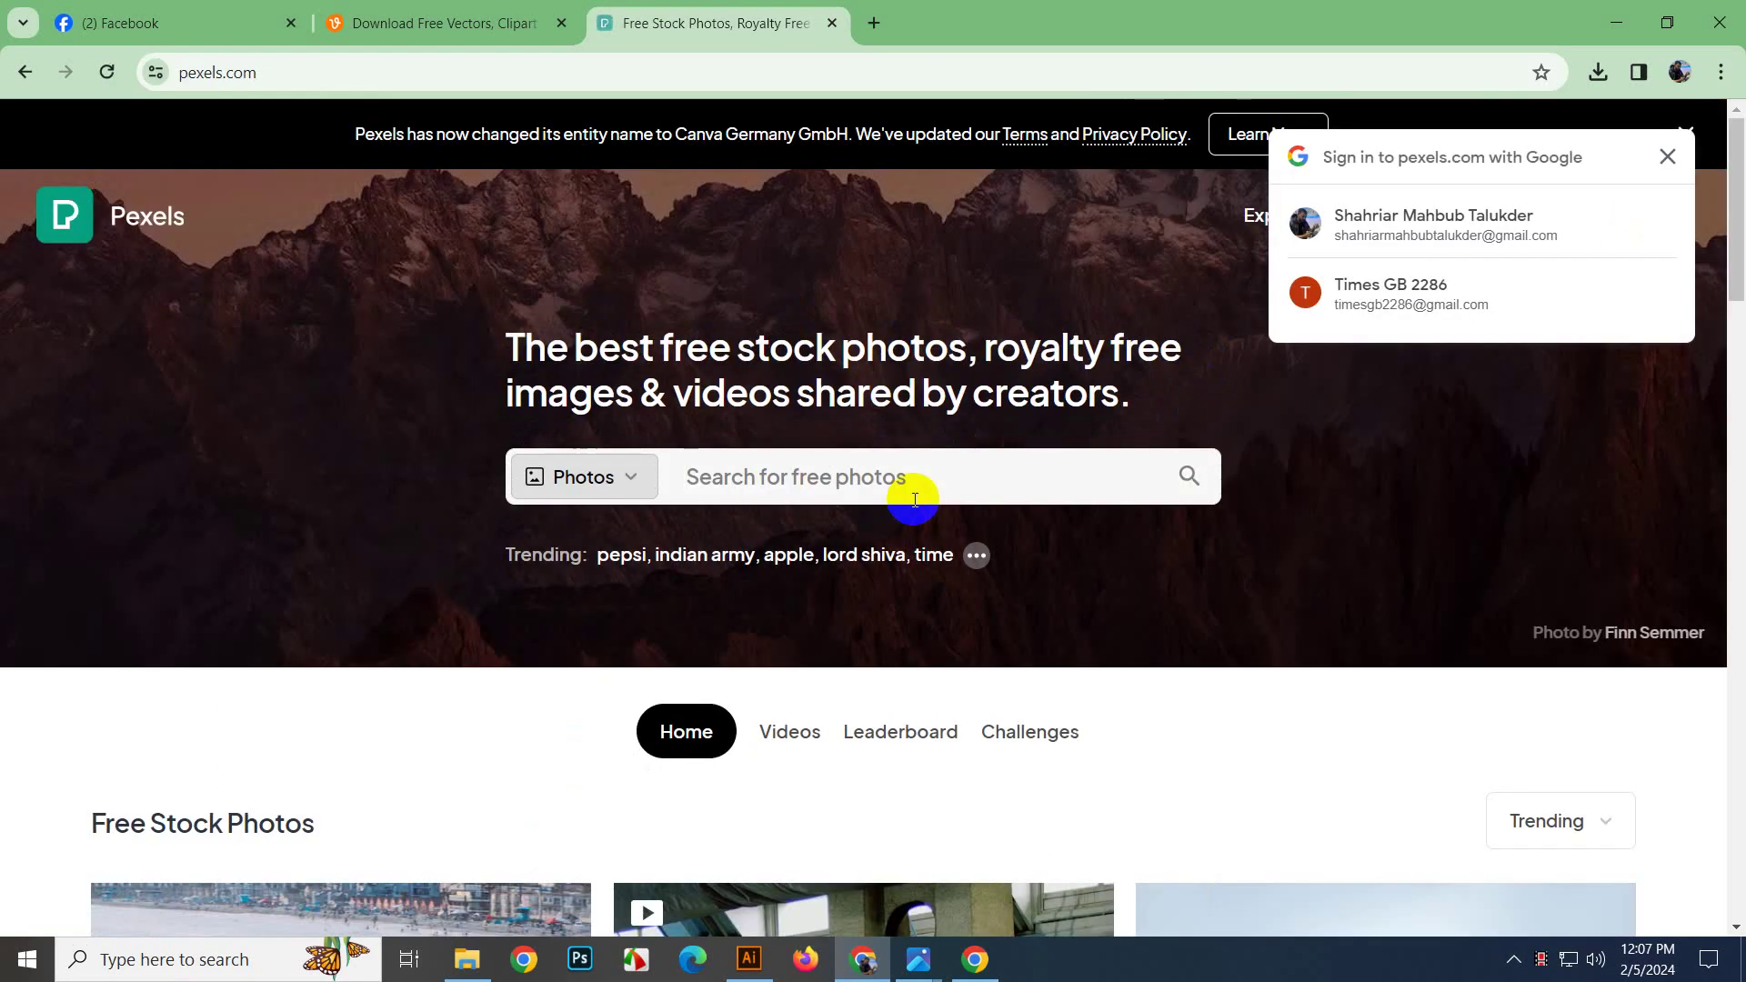
Search Pexels photos for "corporate", then refine the search to "corporate man".
click(812, 466)
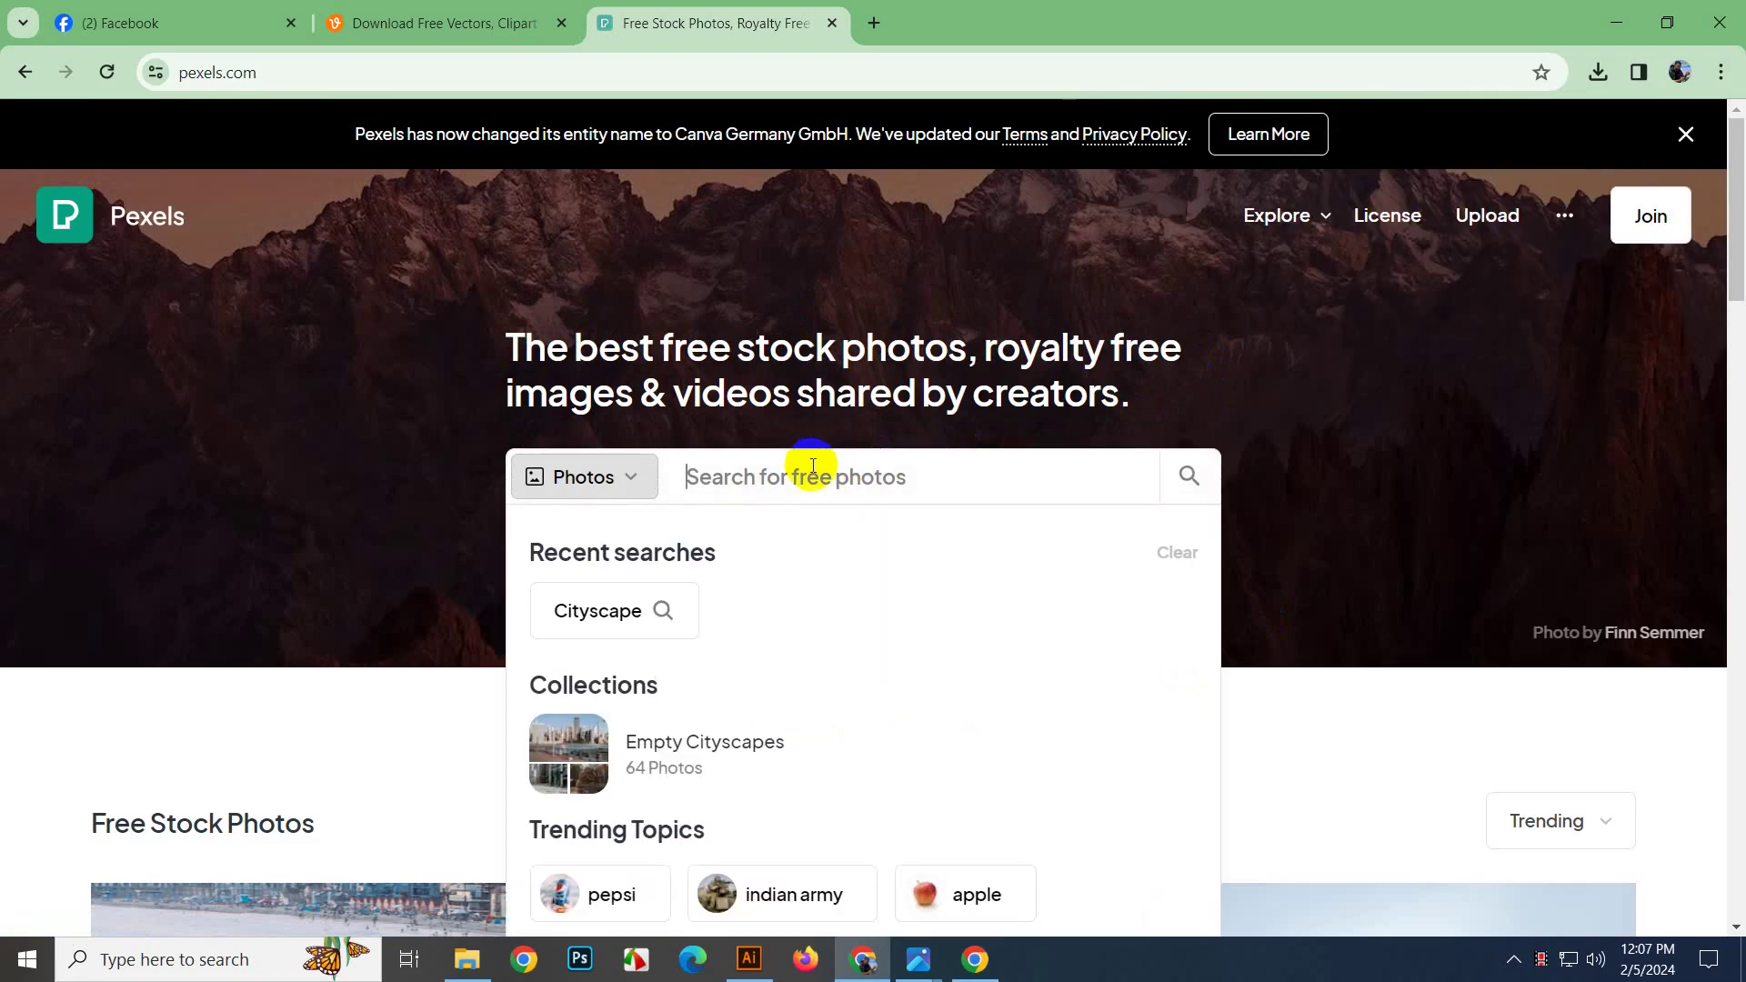
text(corpor)
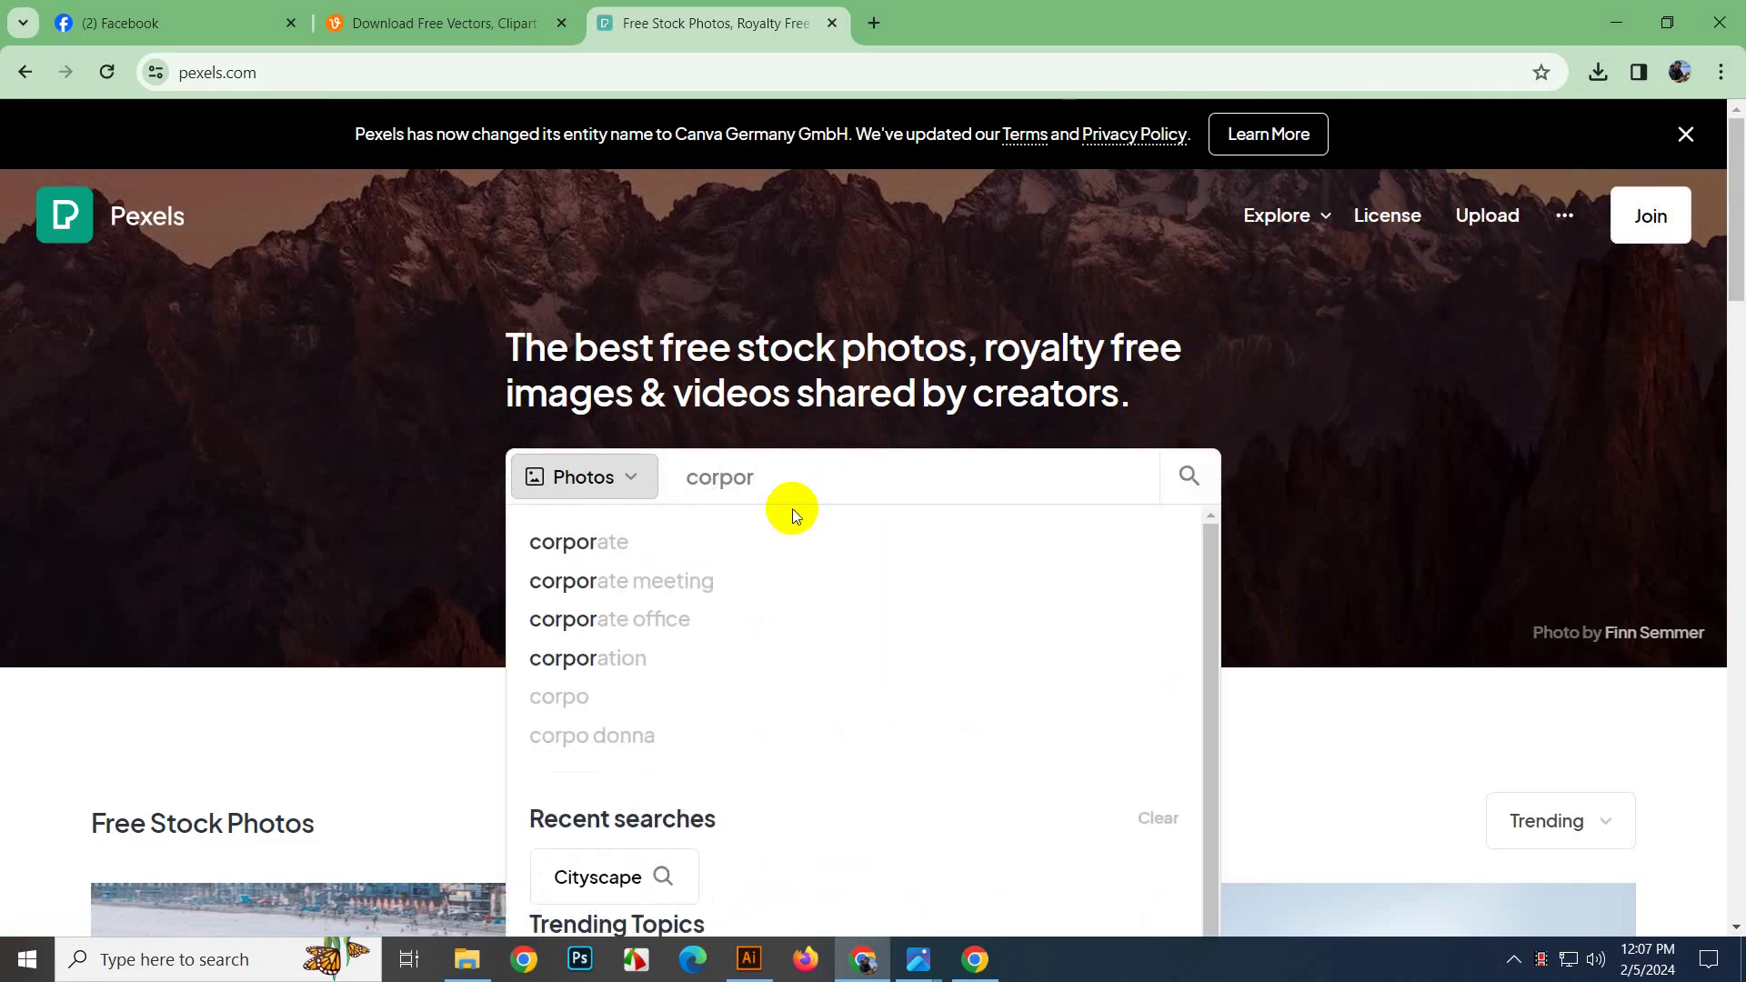
click(643, 544)
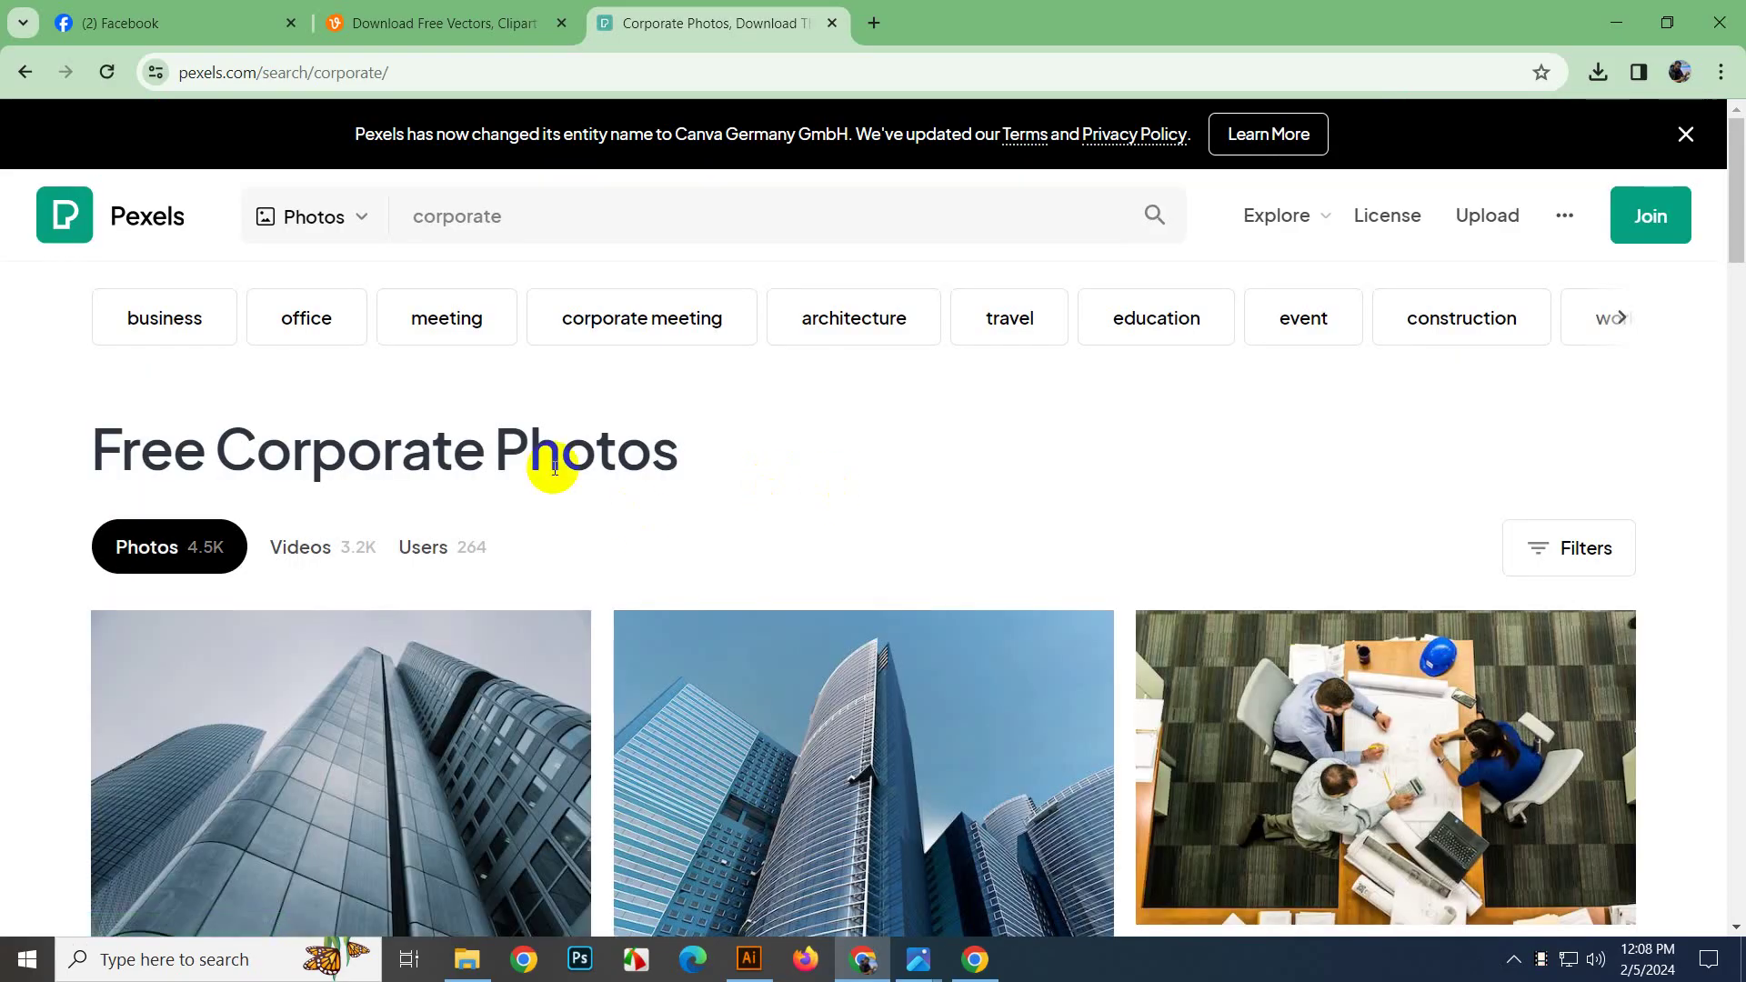
click(568, 216)
text(man)
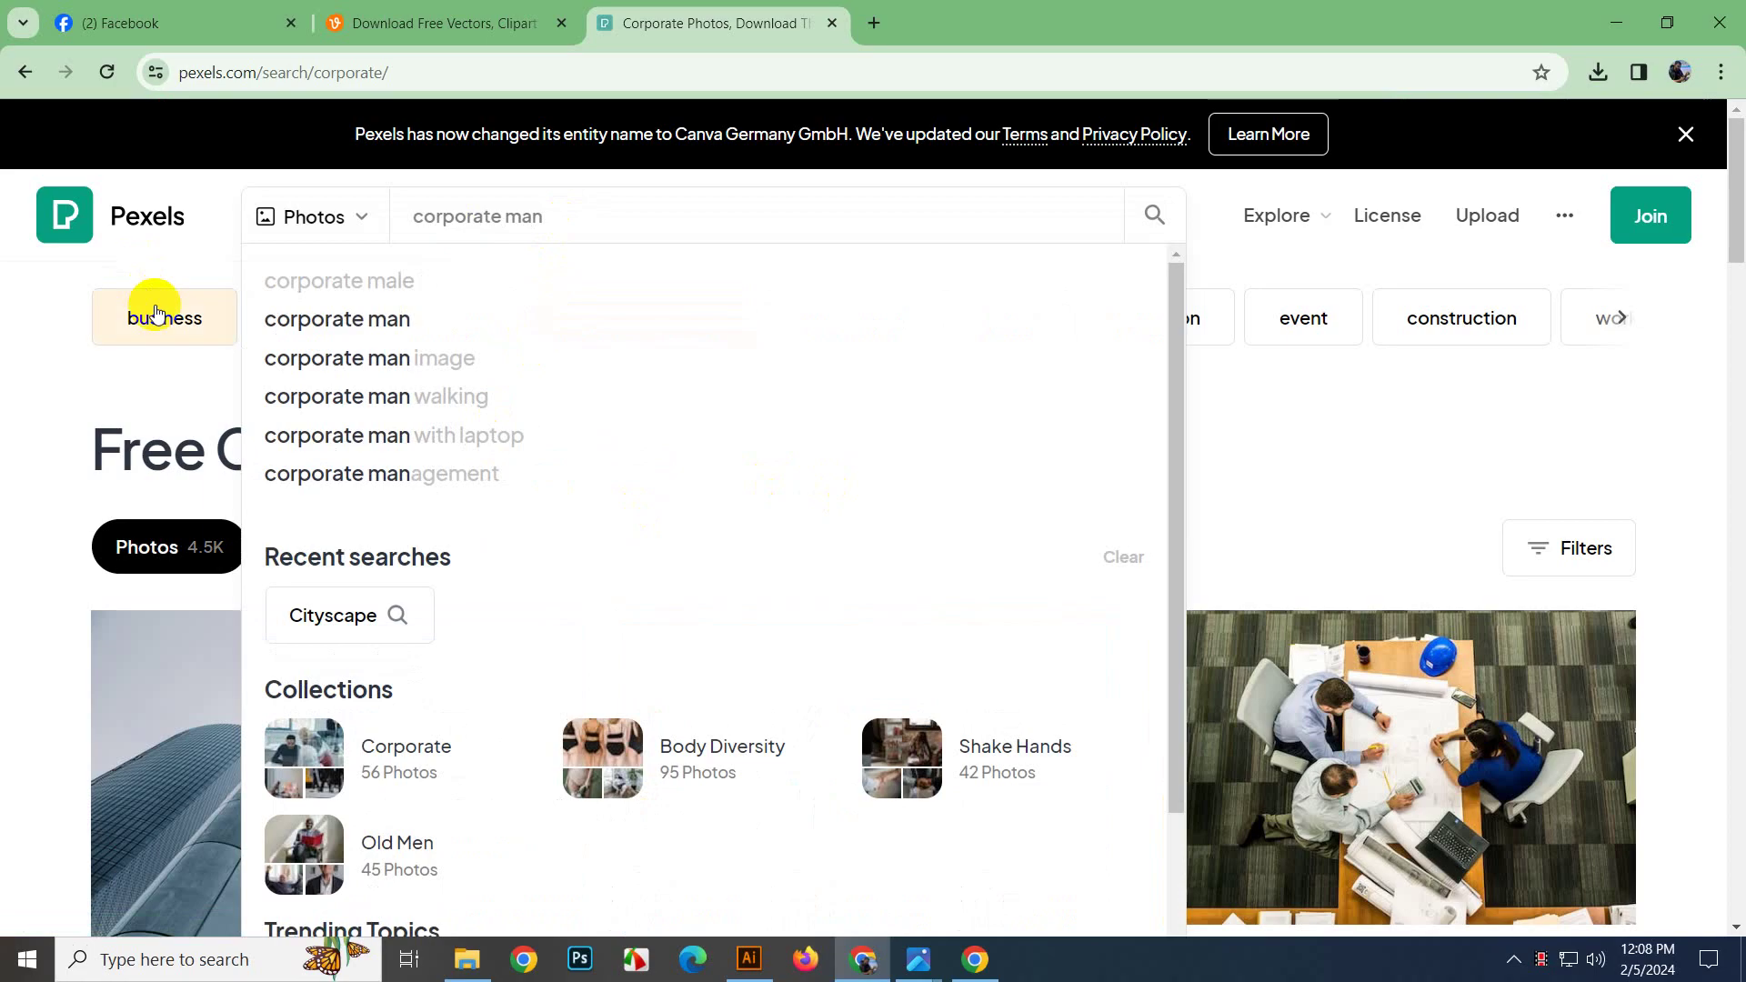
click(341, 322)
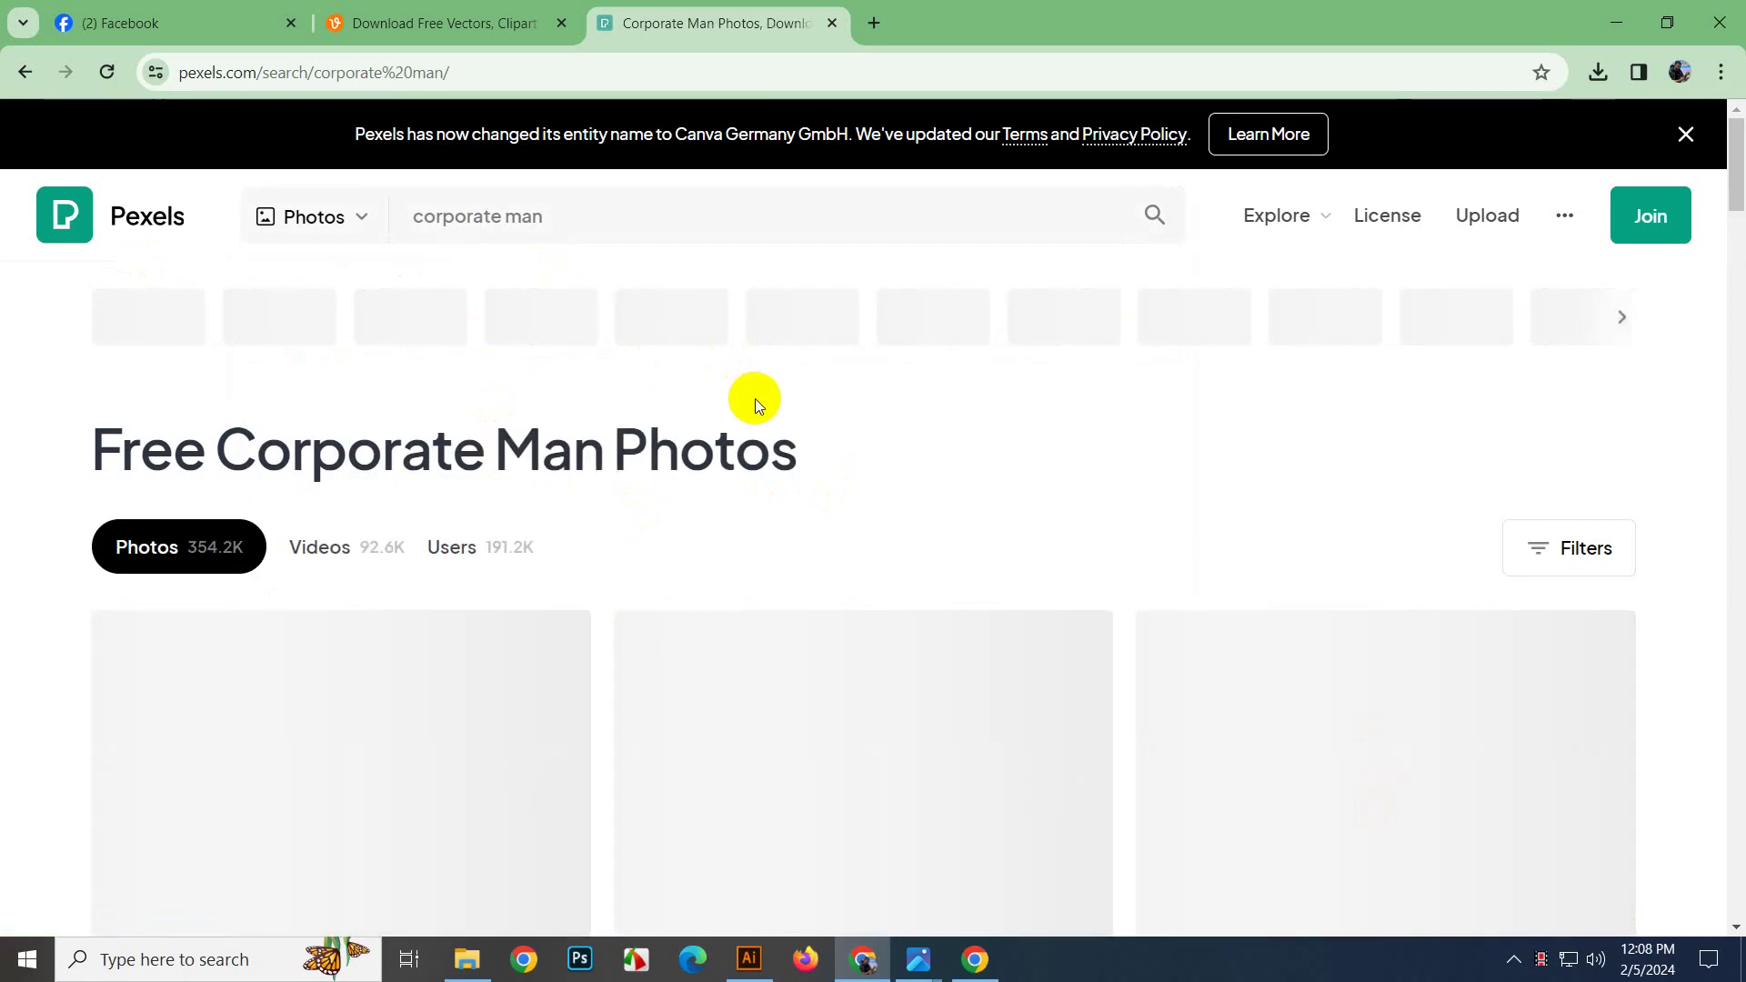
Browse the search results and download the photo of the seated man in a dark suit holding a silver laptop.
scroll(756, 401, down, 3)
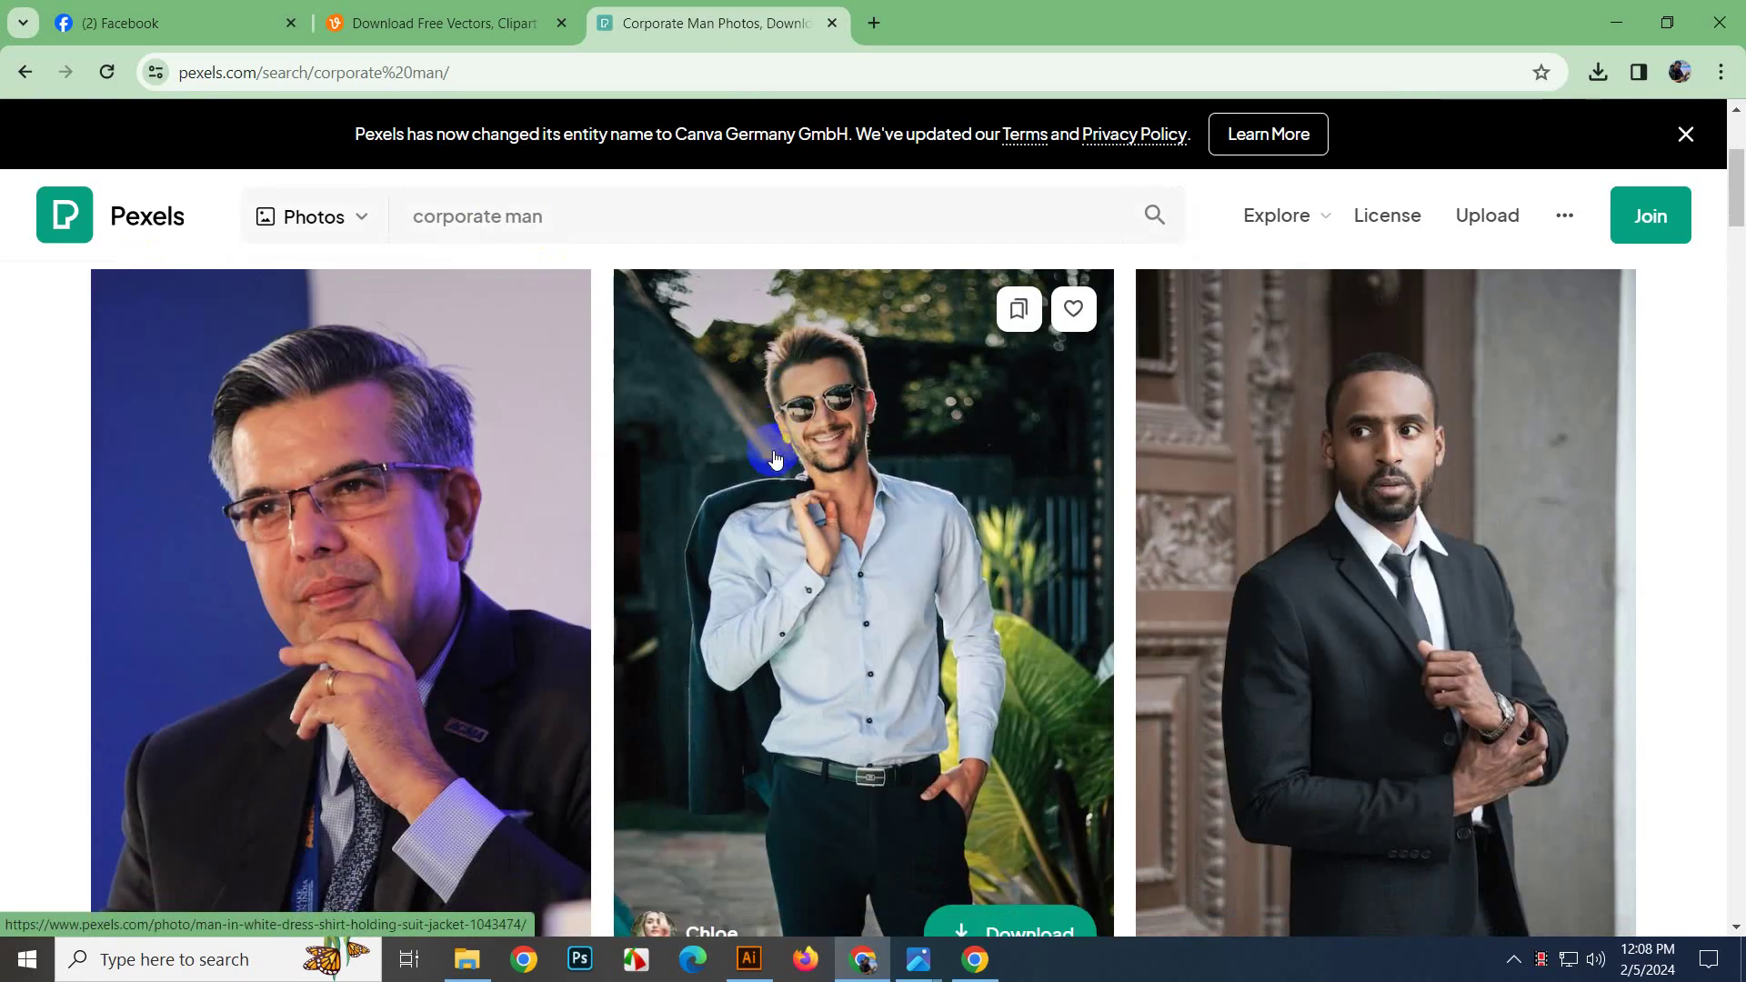
scroll(772, 441, down, 8)
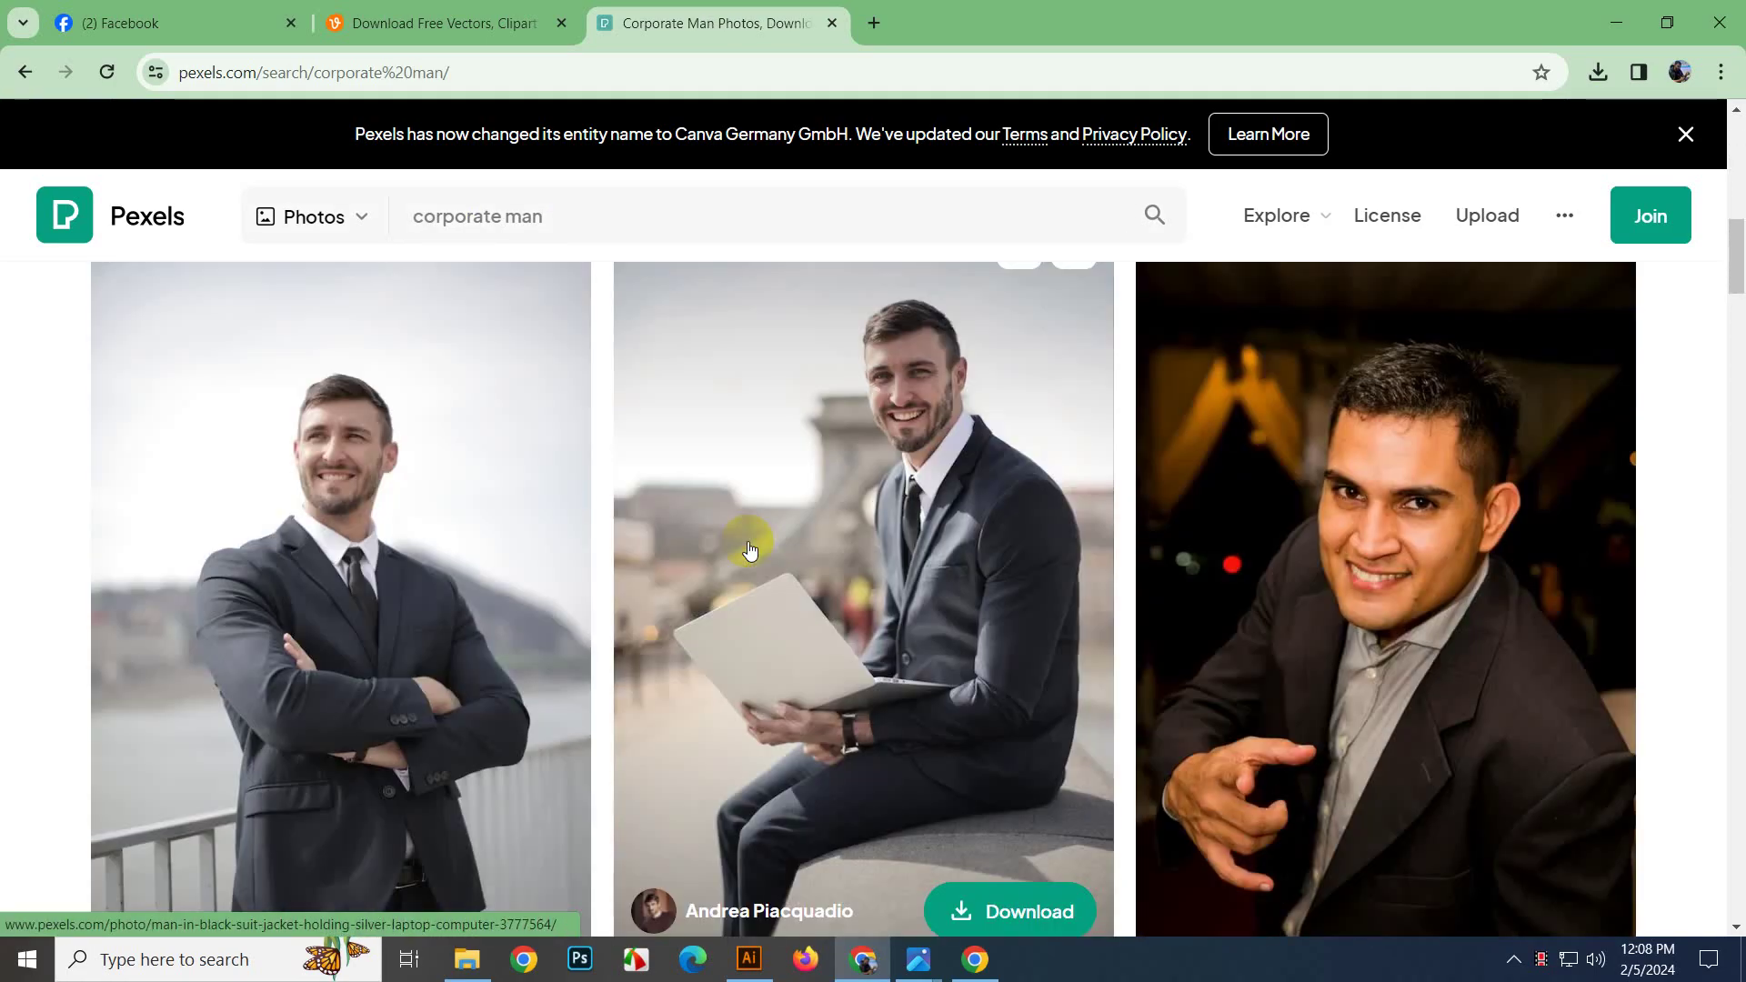
scroll(748, 550, down, 6)
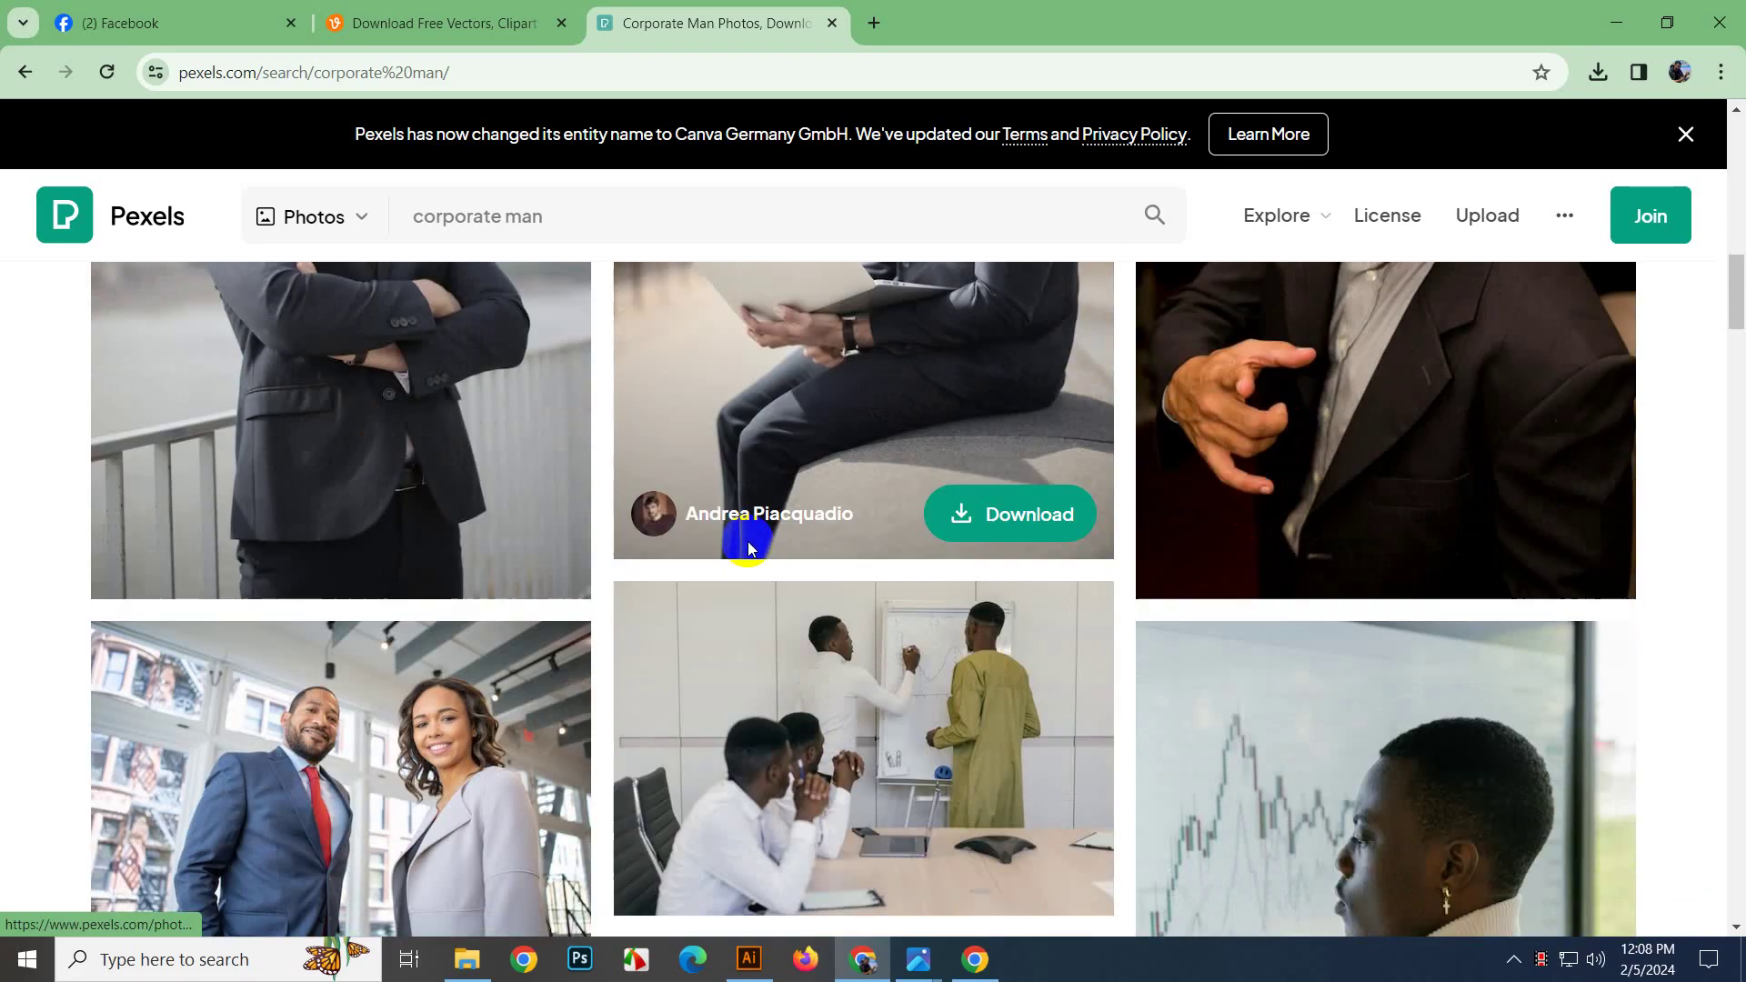
scroll(748, 549, up, 6)
scroll(748, 564, down, 1)
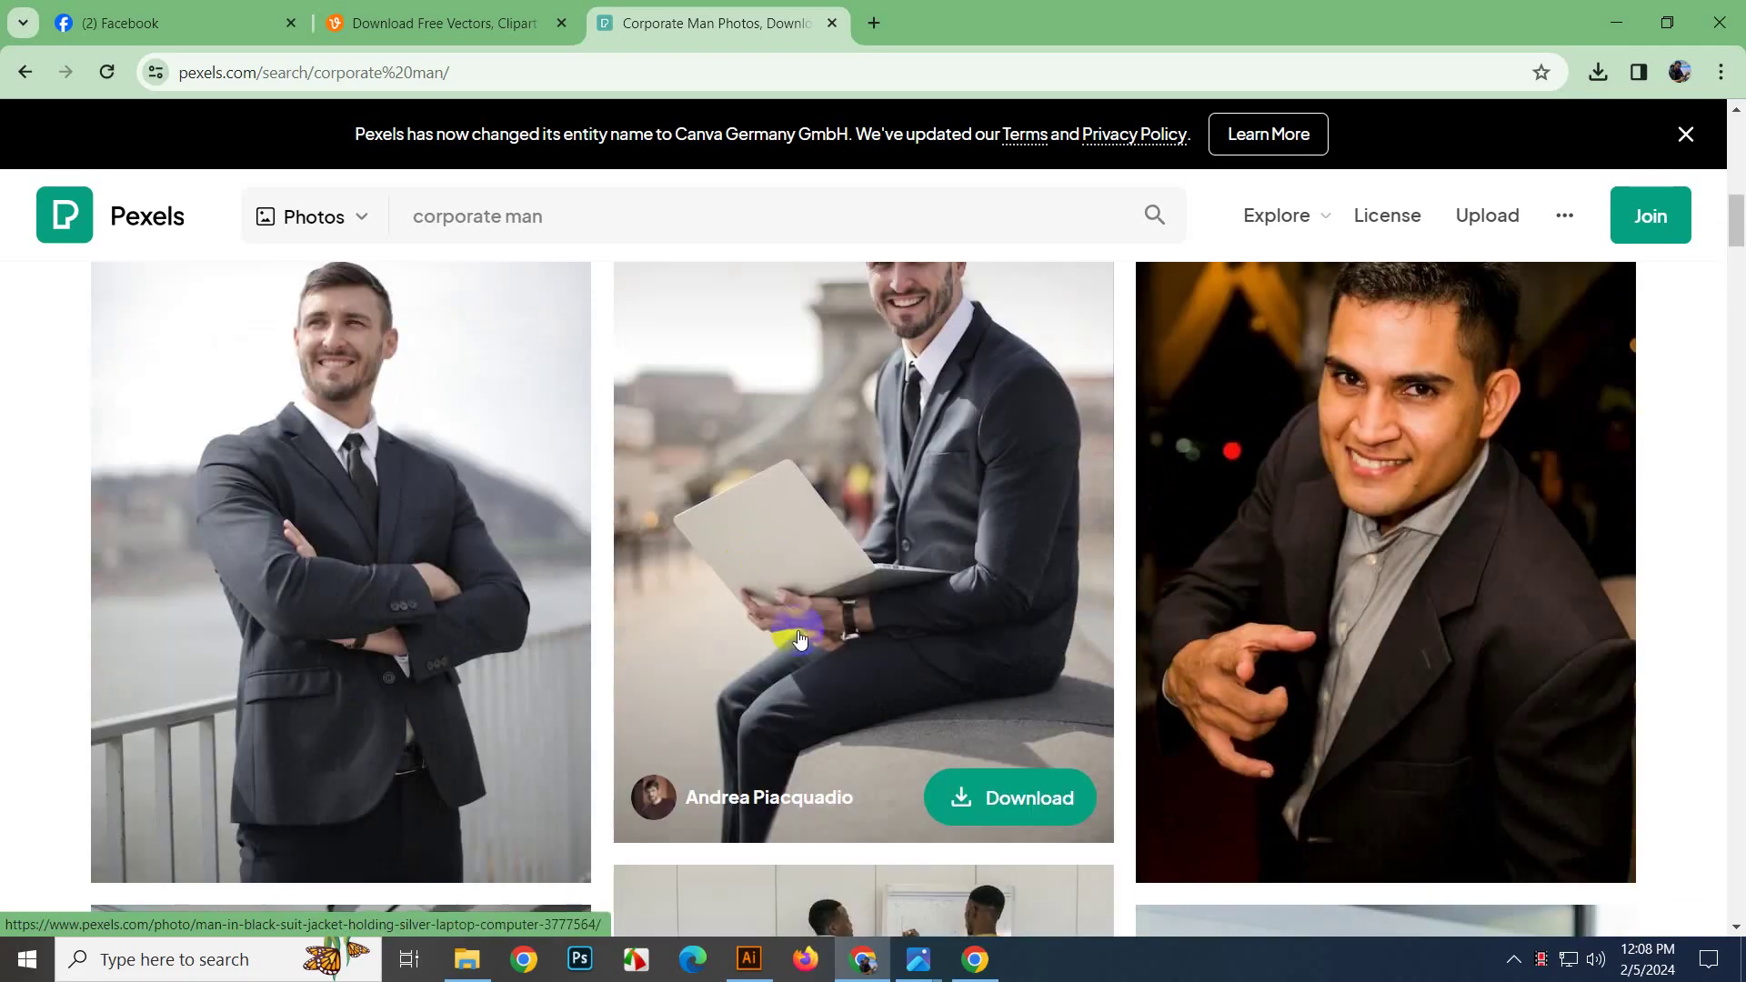
click(967, 802)
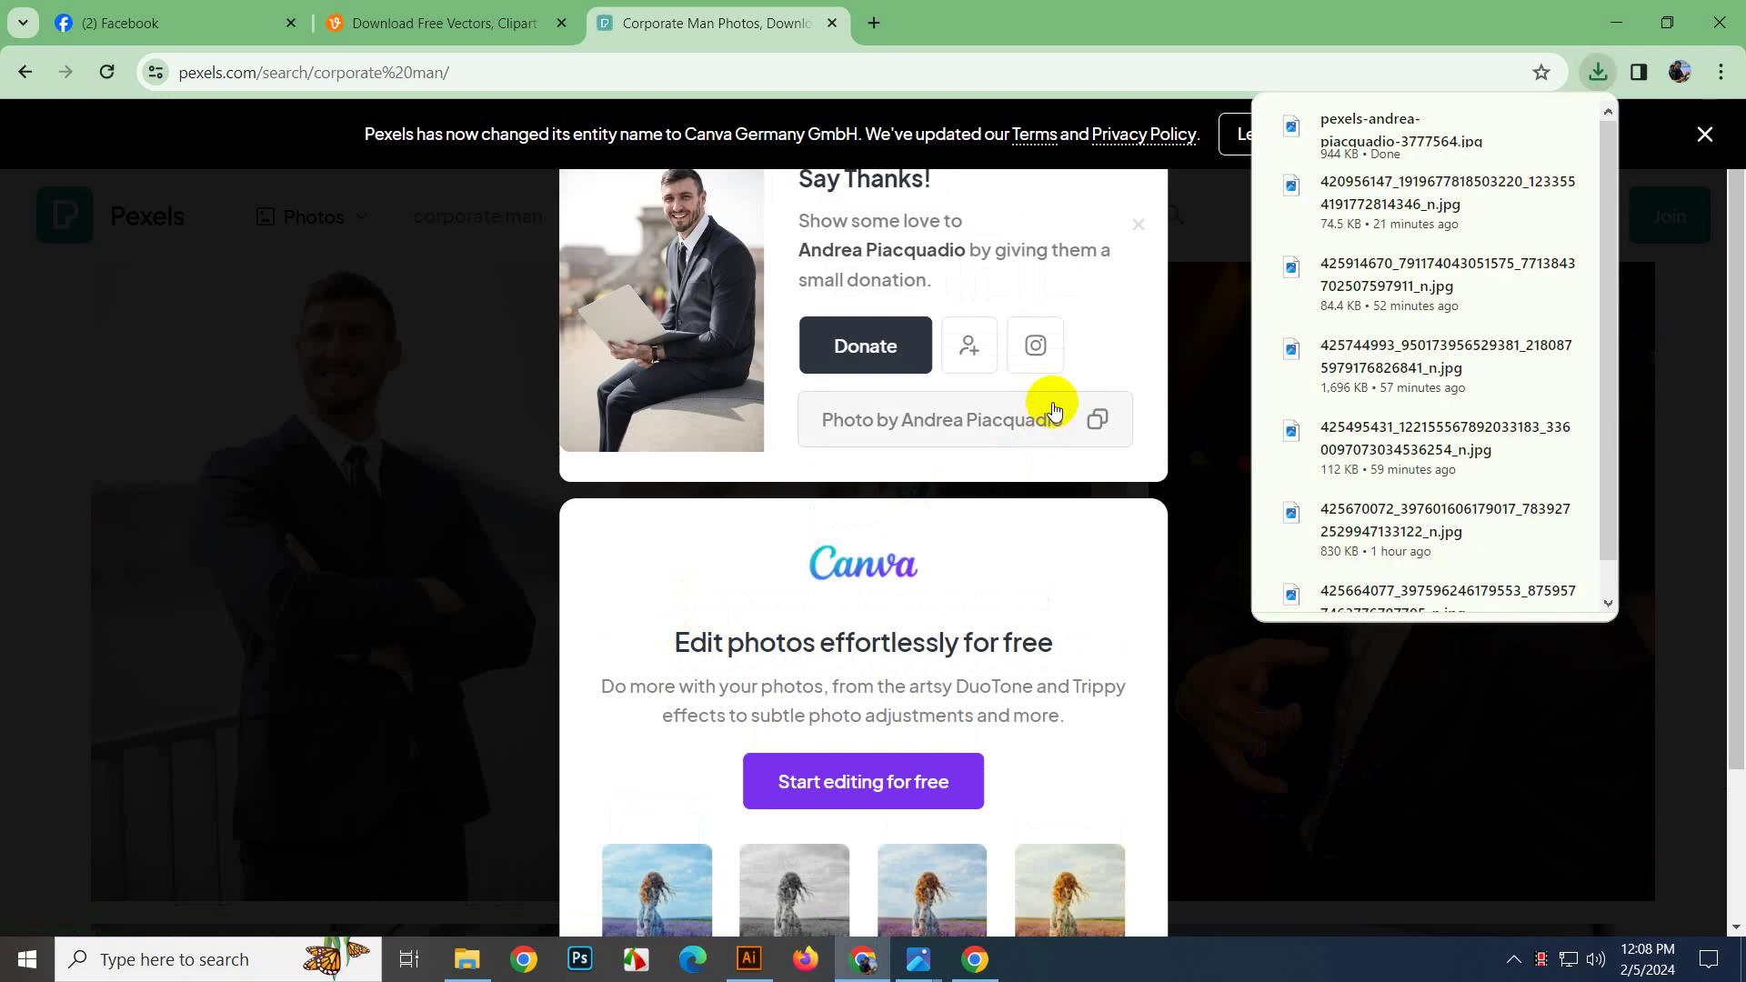
Place the downloaded photo from its folder into the Illustrator business card document and scale it down to roughly the card's width.
click(1514, 128)
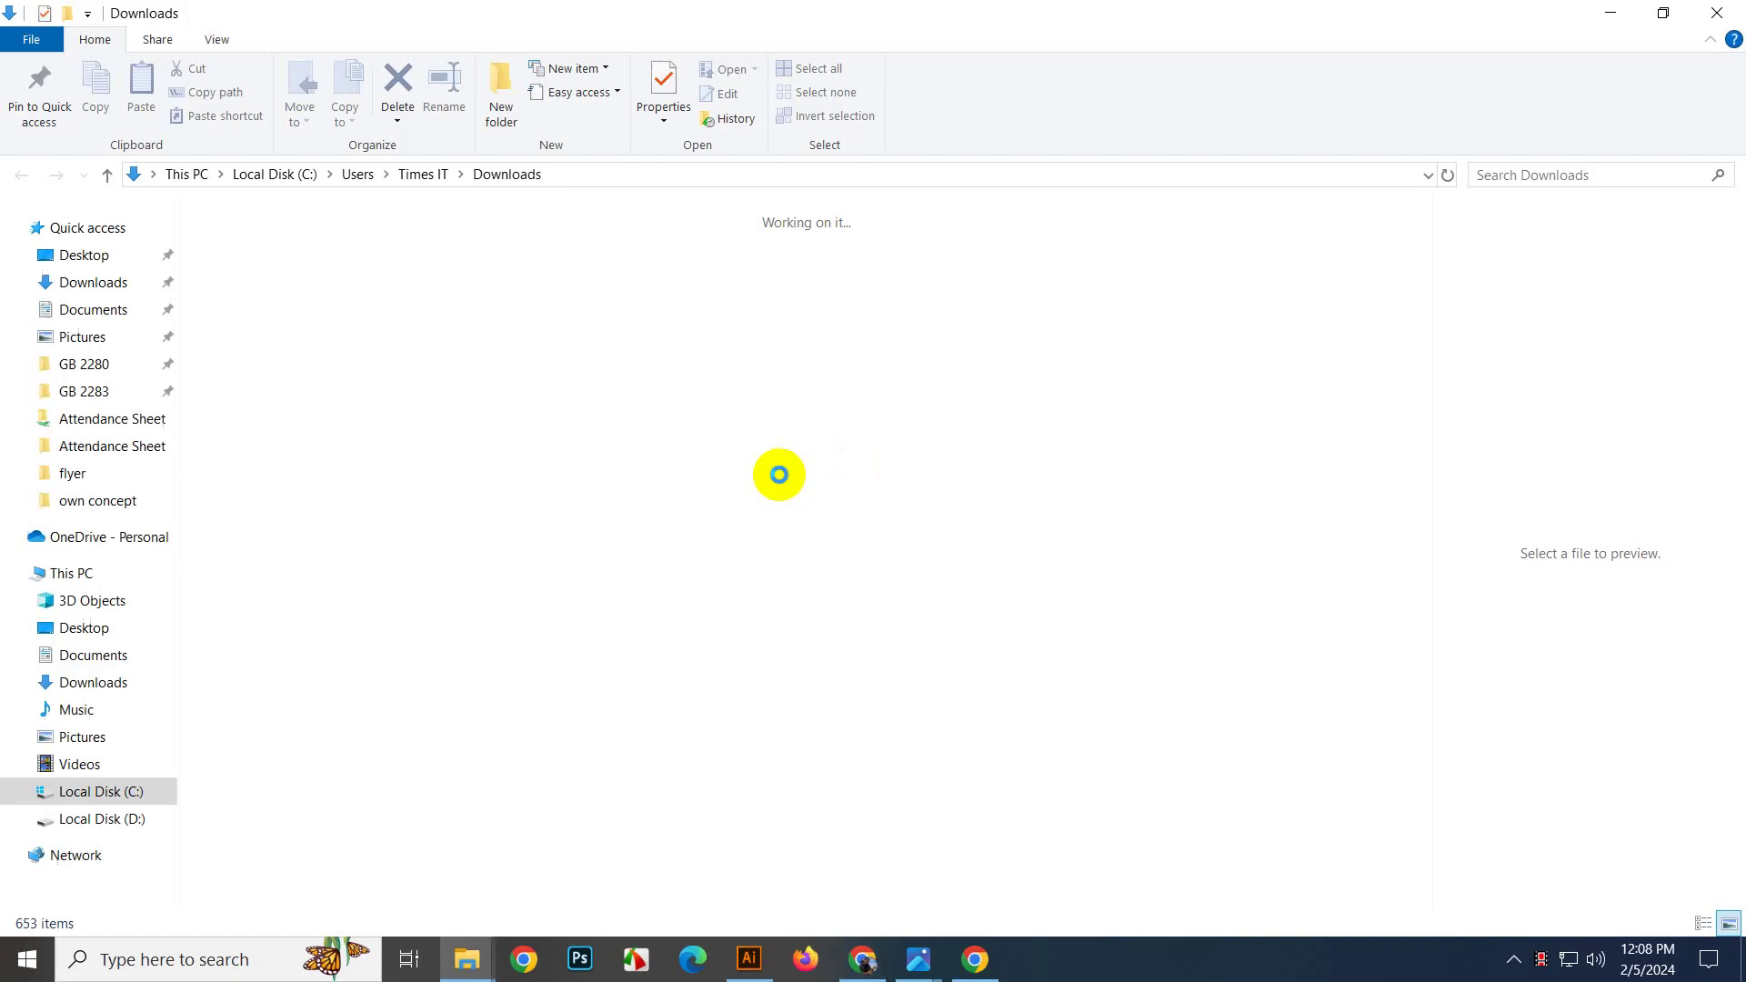
drag(219, 280, 826, 571)
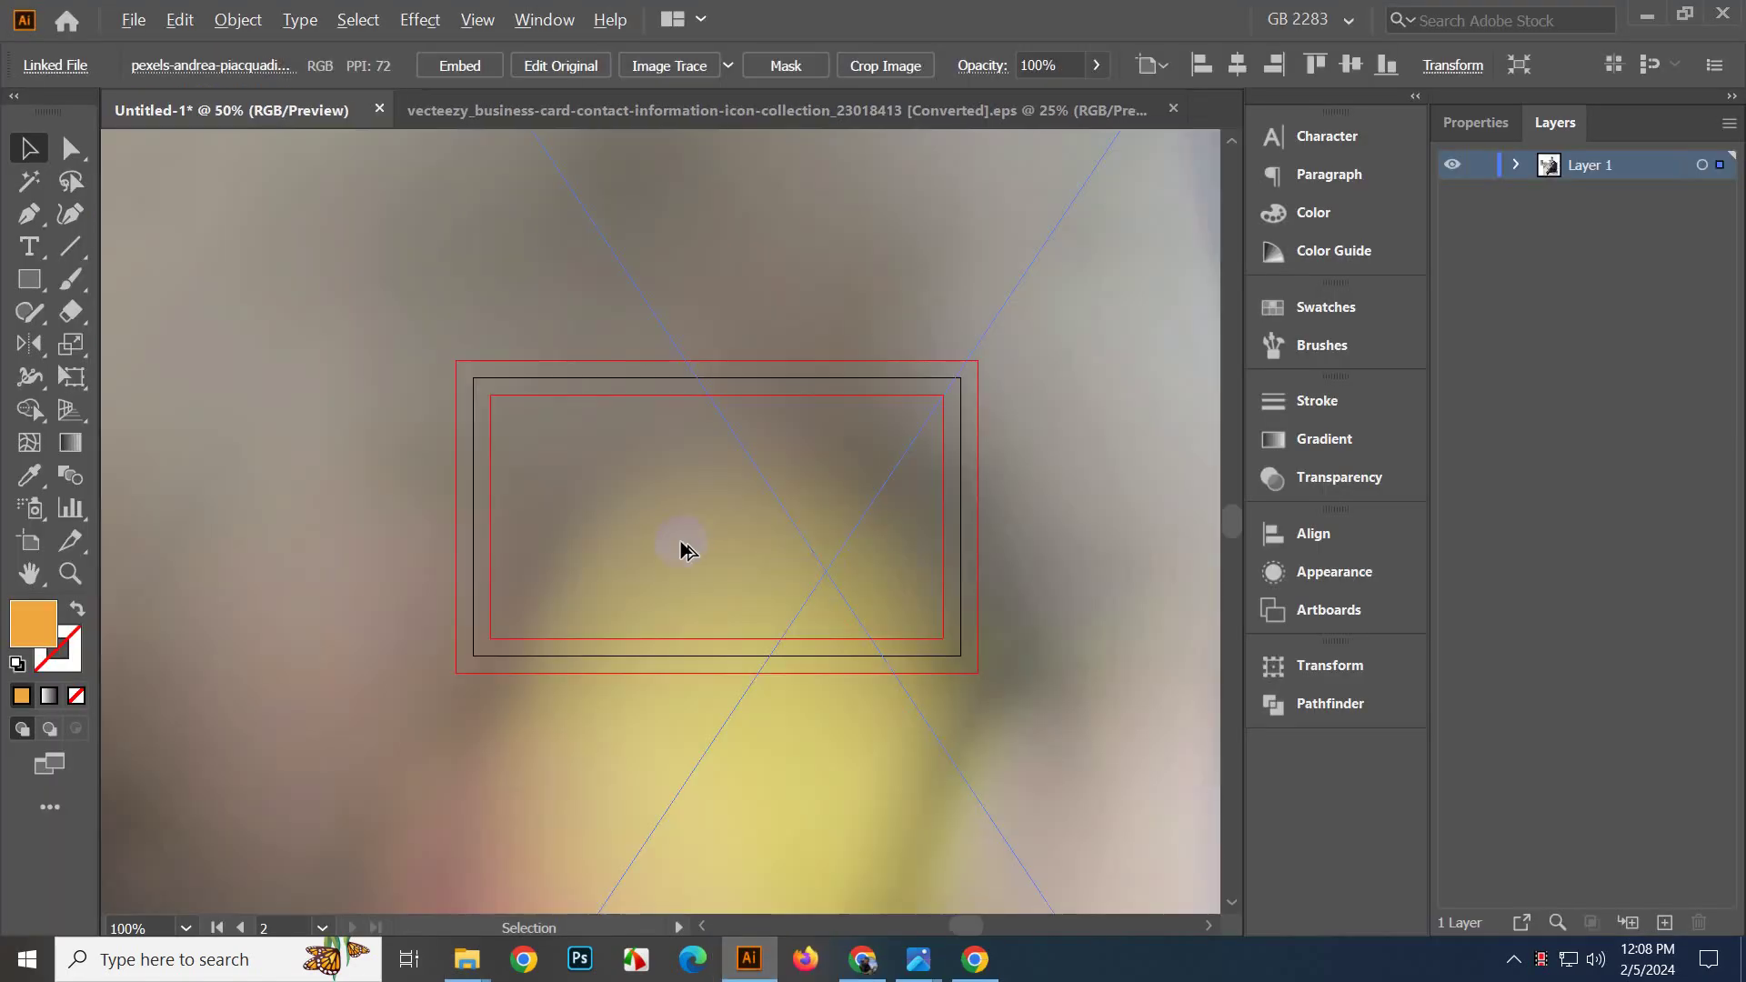
scroll(680, 543, down, 5)
scroll(747, 531, down, 2)
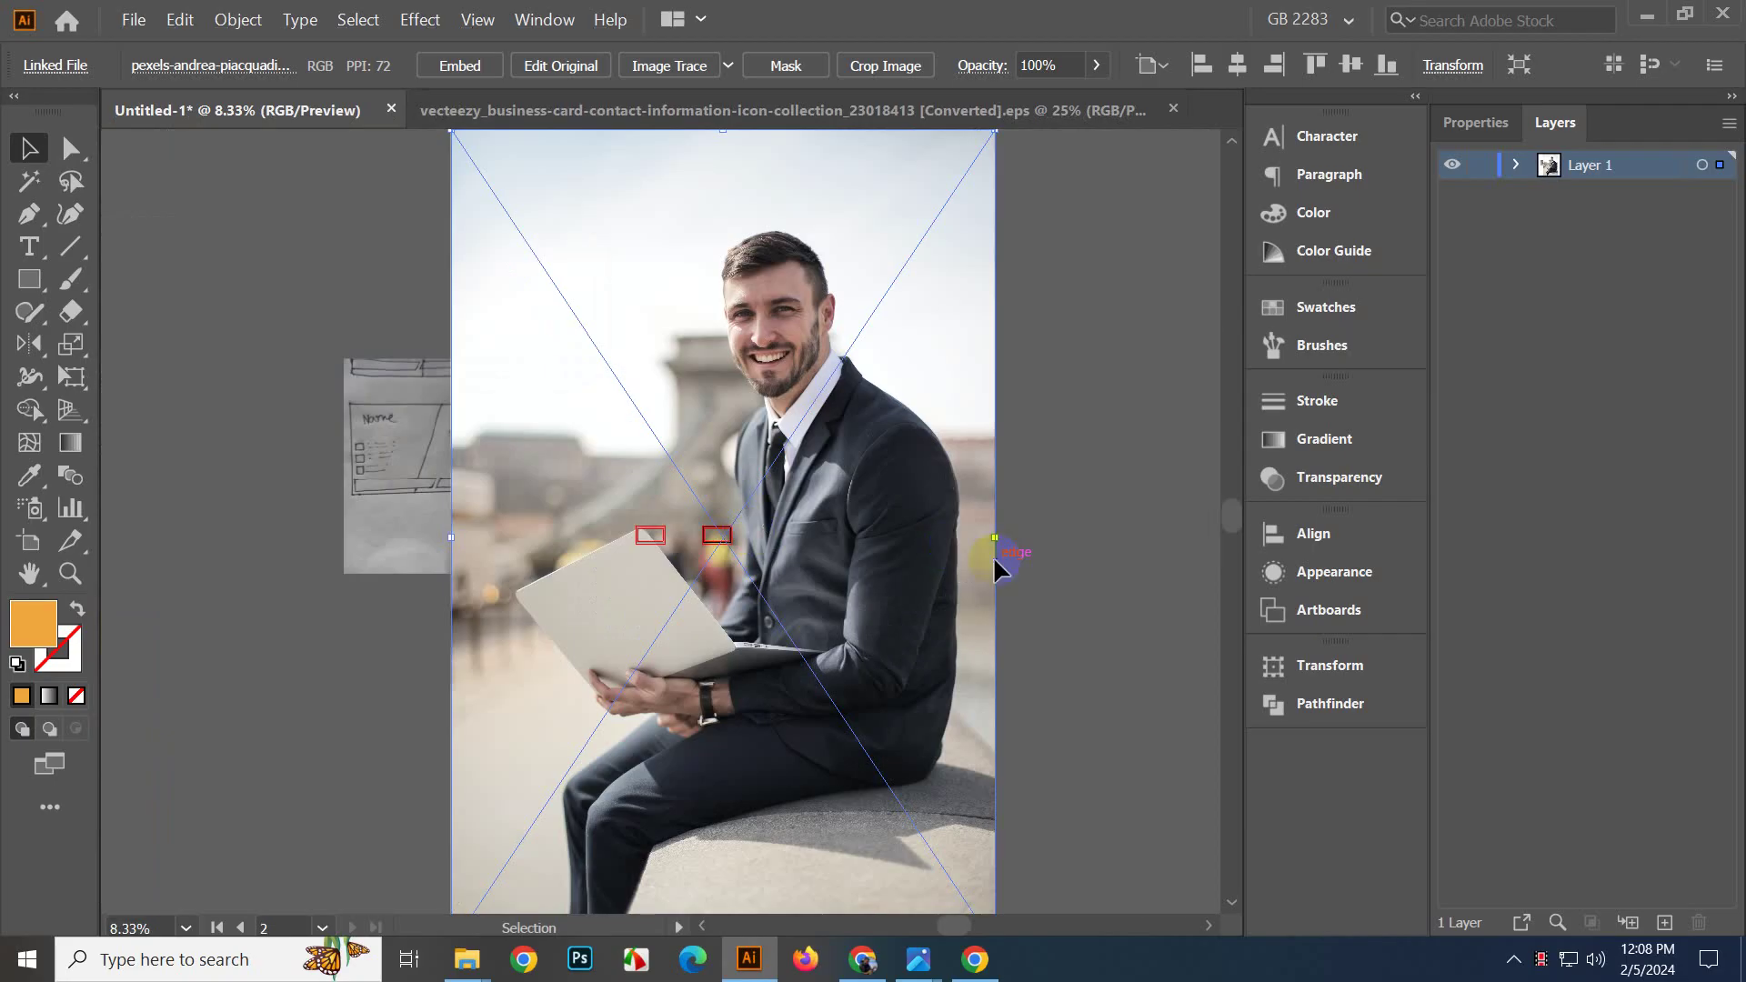
drag(1001, 539, 741, 566)
scroll(731, 550, up, 7)
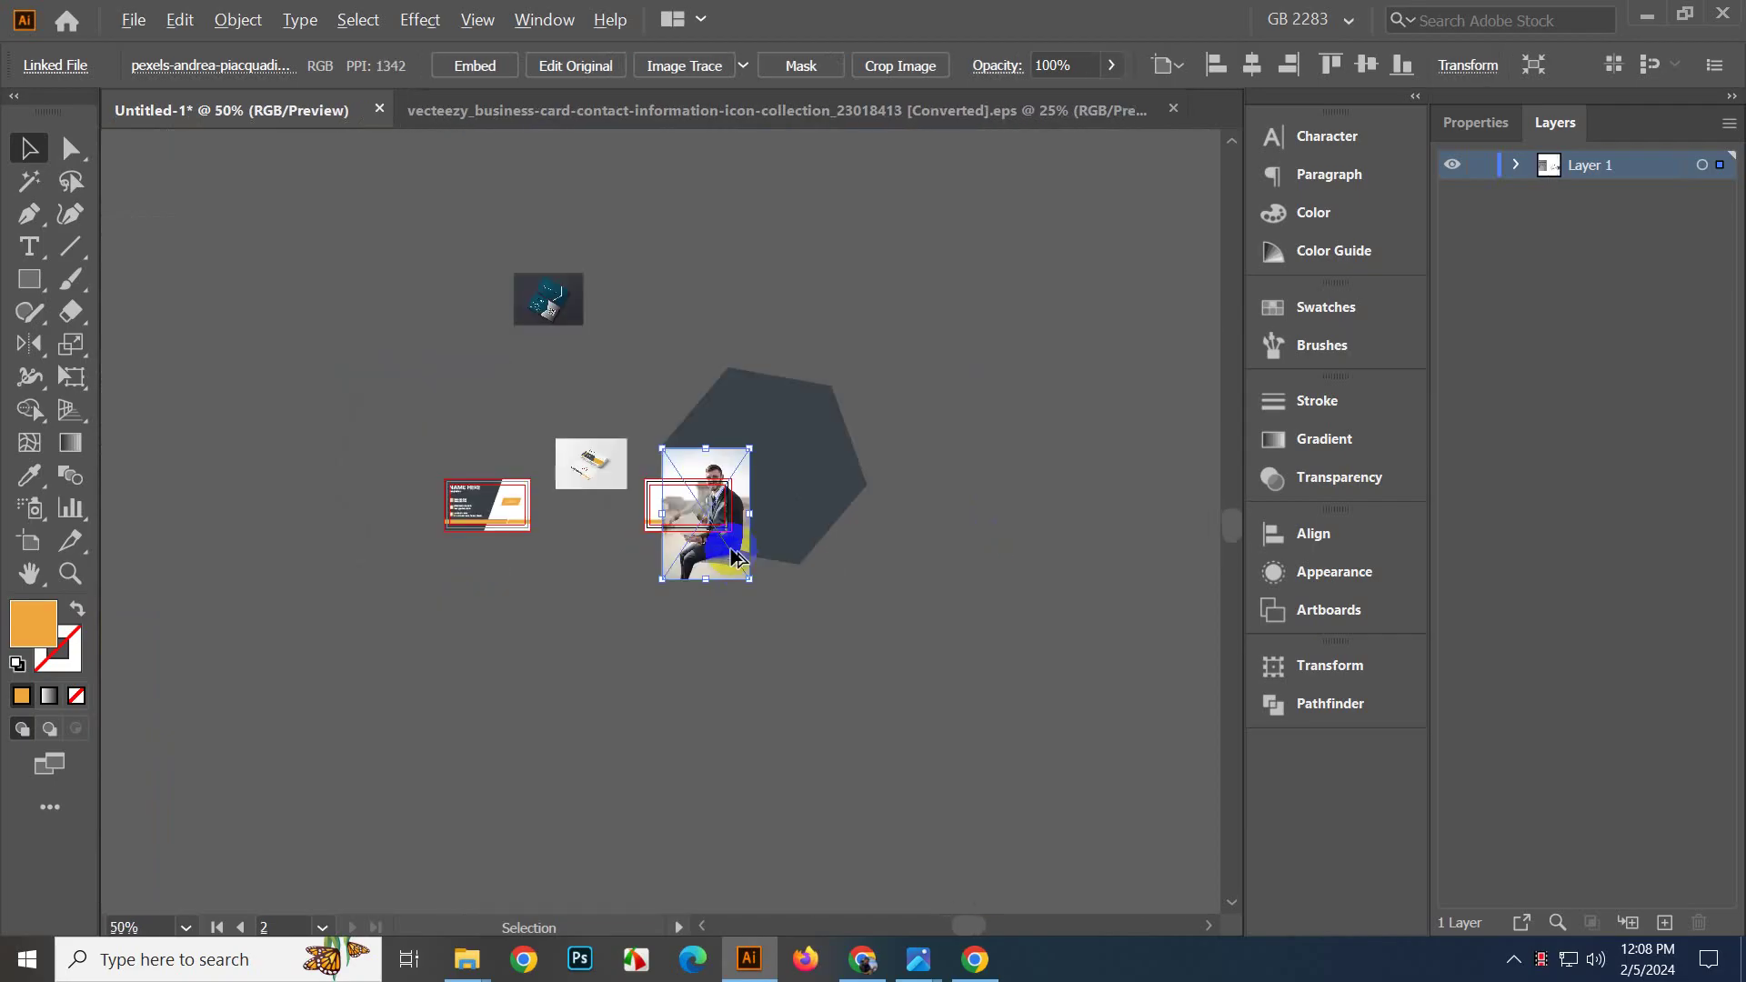
Shrink the photo further, move it over the dark polygon side of the second card, and deselect it.
drag(636, 555, 620, 621)
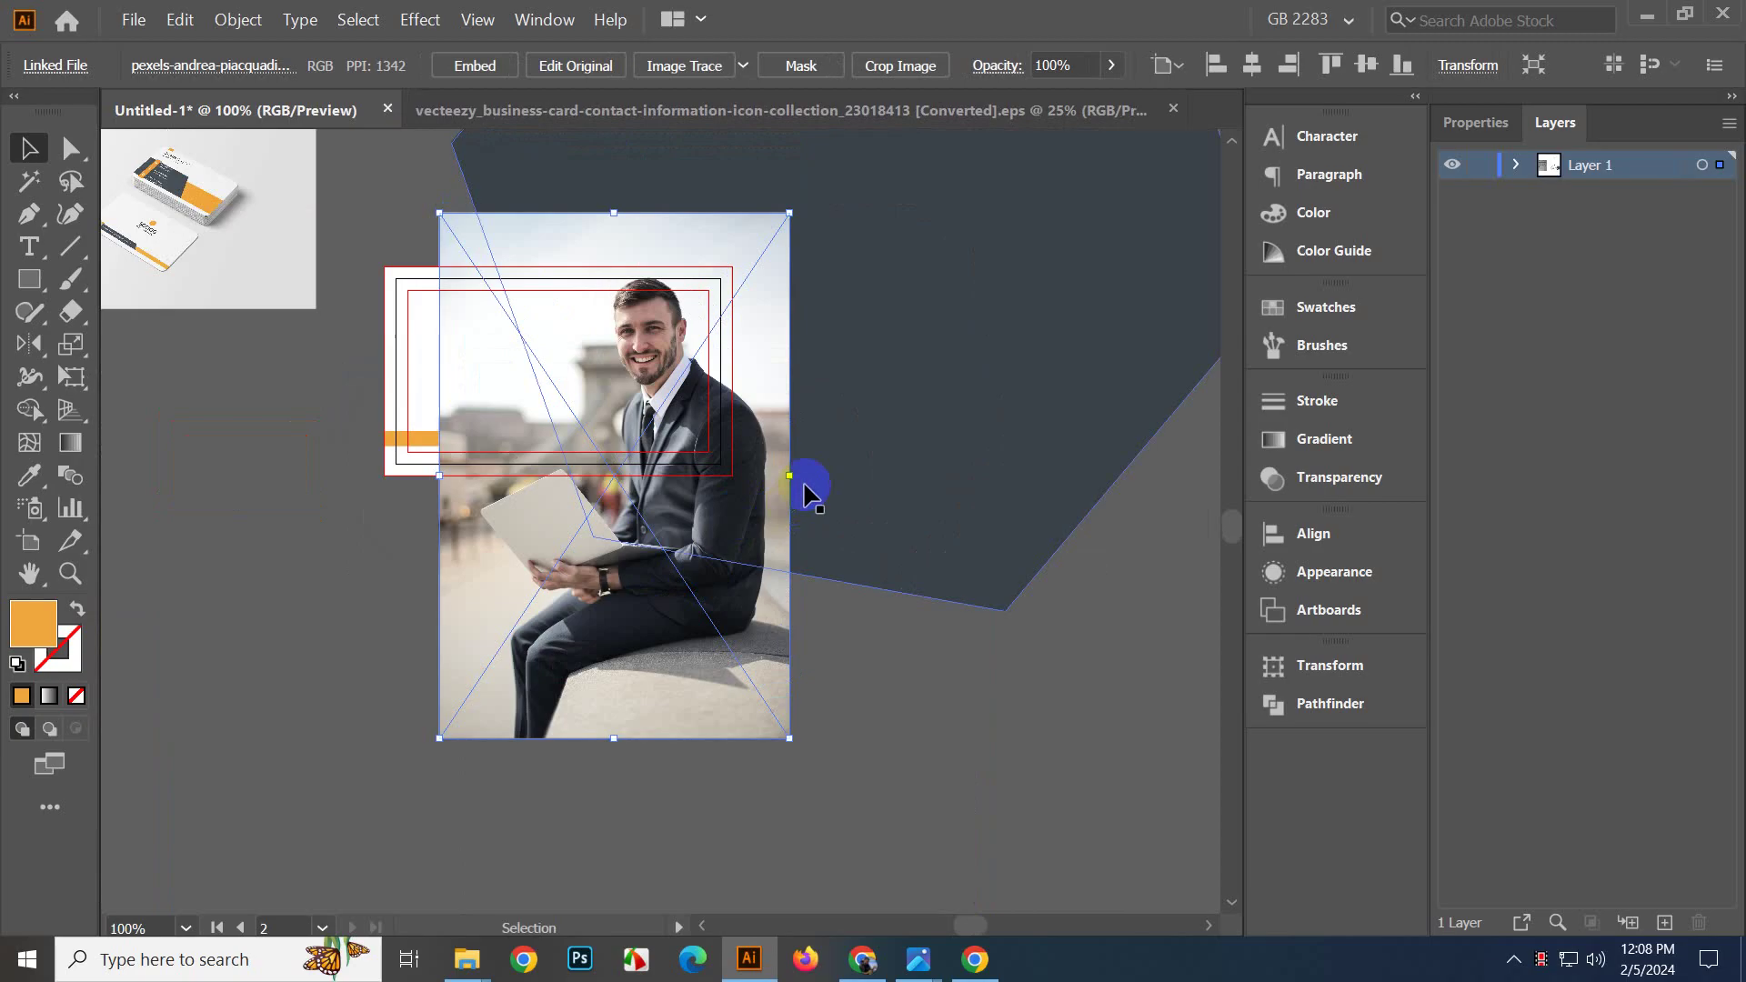
drag(790, 478, 764, 481)
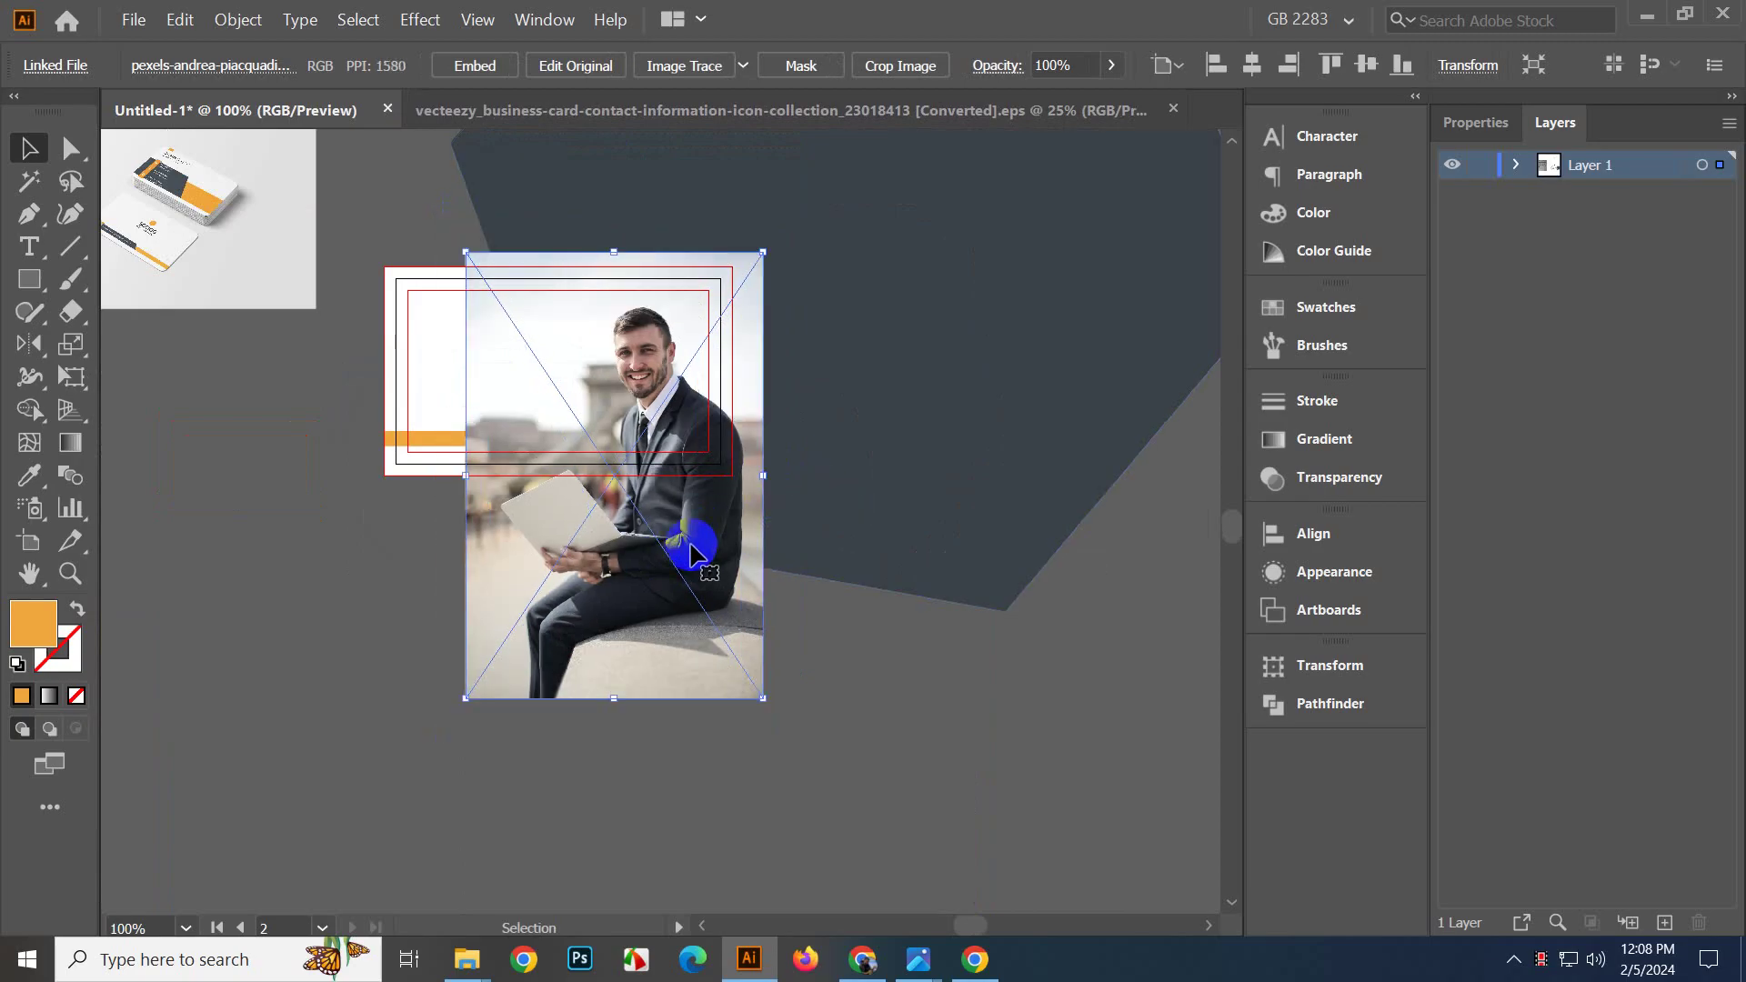
drag(690, 557, 681, 534)
click(910, 705)
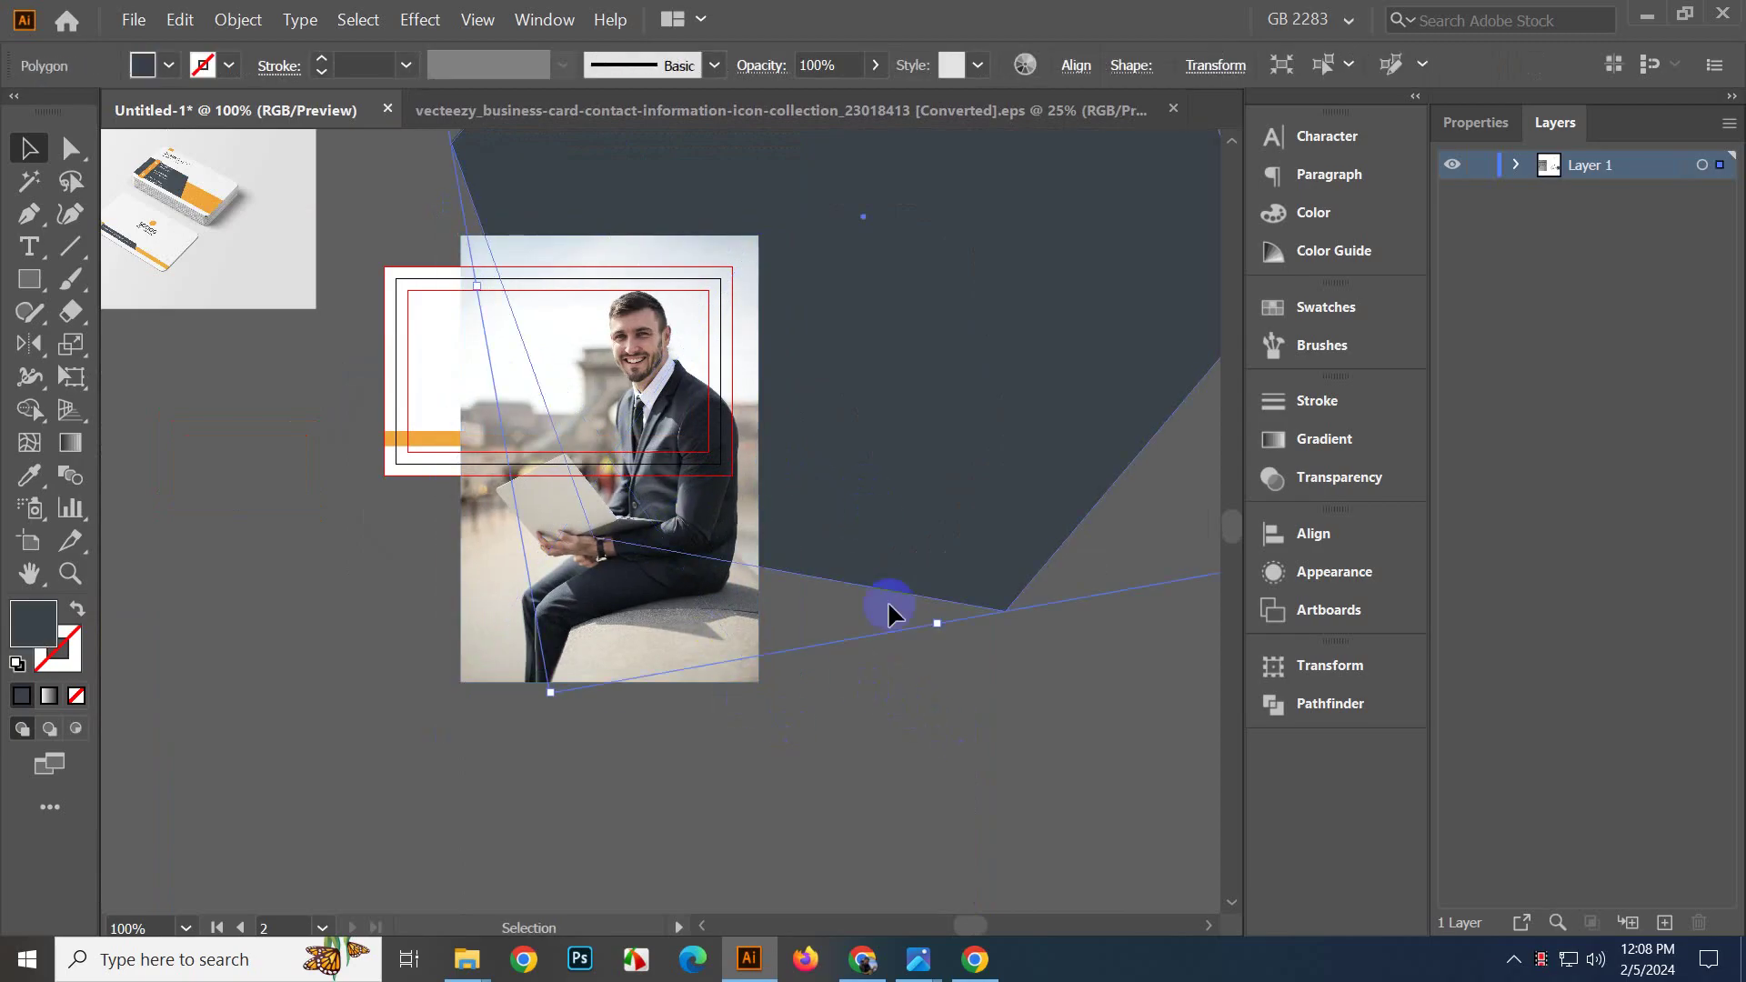
click(406, 629)
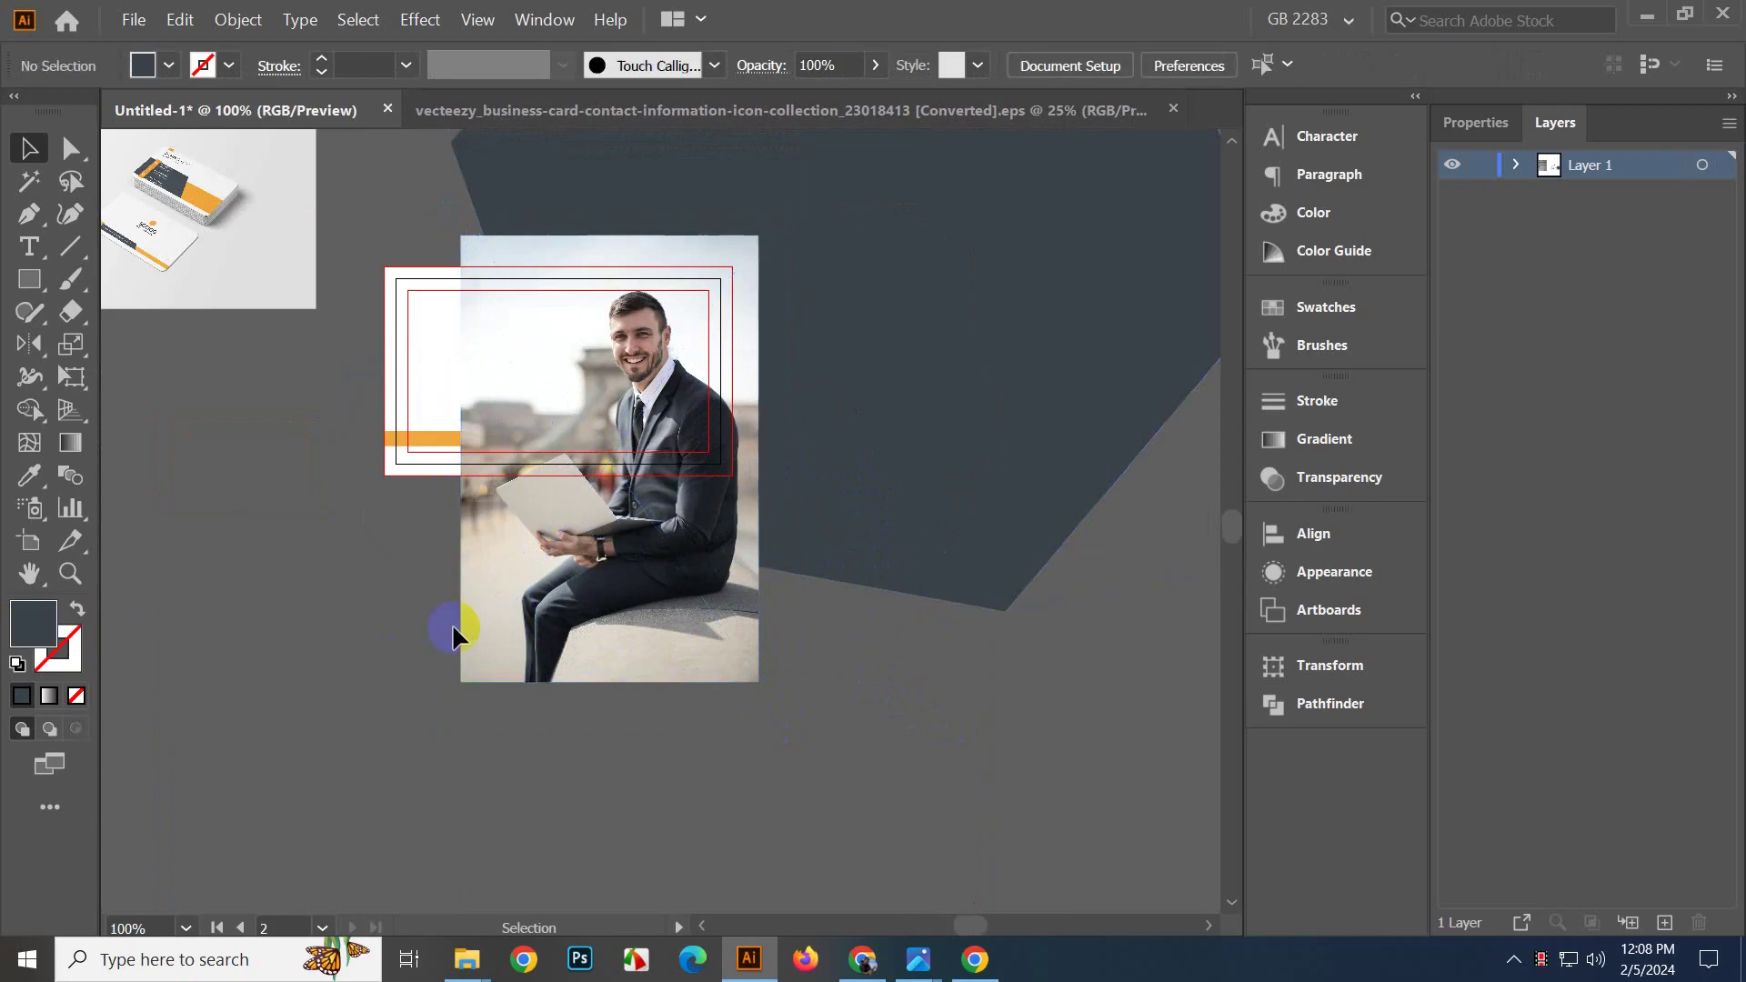
Scale the photo down slightly and shift it so its outer edge meets the second card's bleed edge.
mouse_move(636, 583)
mouse_down()
mouse_move(808, 826)
mouse_move(911, 811)
mouse_move(728, 684)
mouse_move(641, 587)
mouse_up()
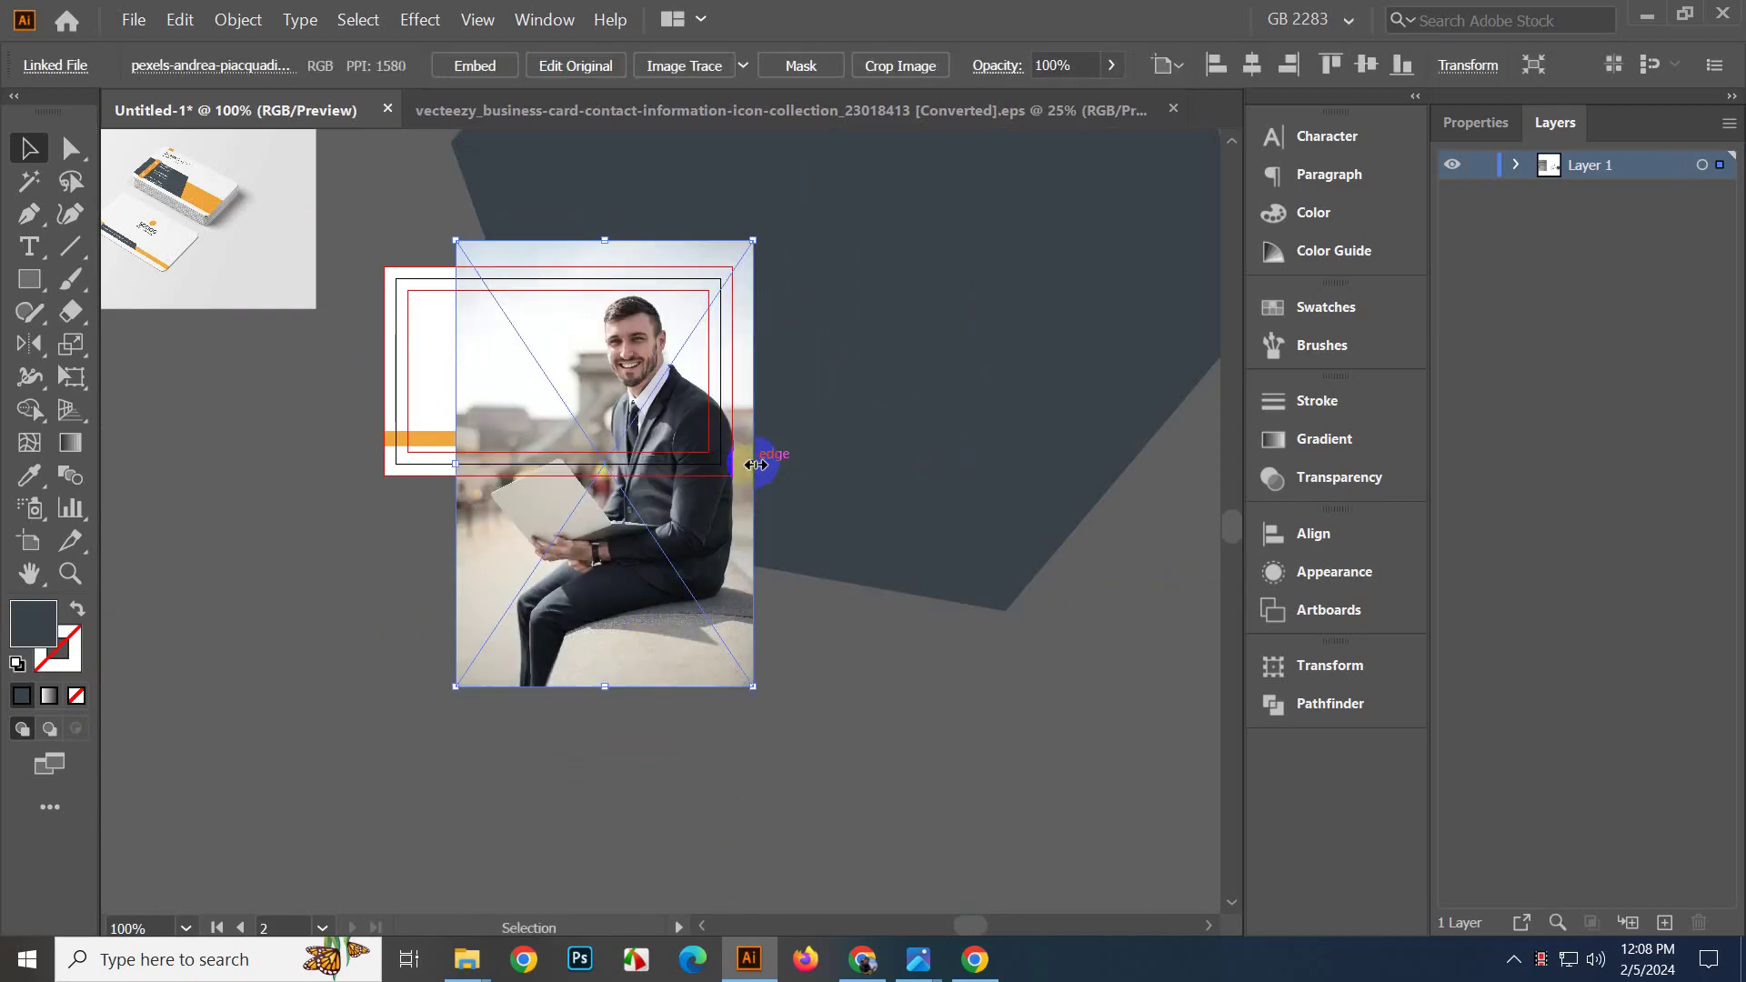
drag(753, 464, 734, 463)
drag(643, 562, 641, 551)
click(900, 772)
Embed the linked photo and send it behind the second card's artwork.
click(682, 541)
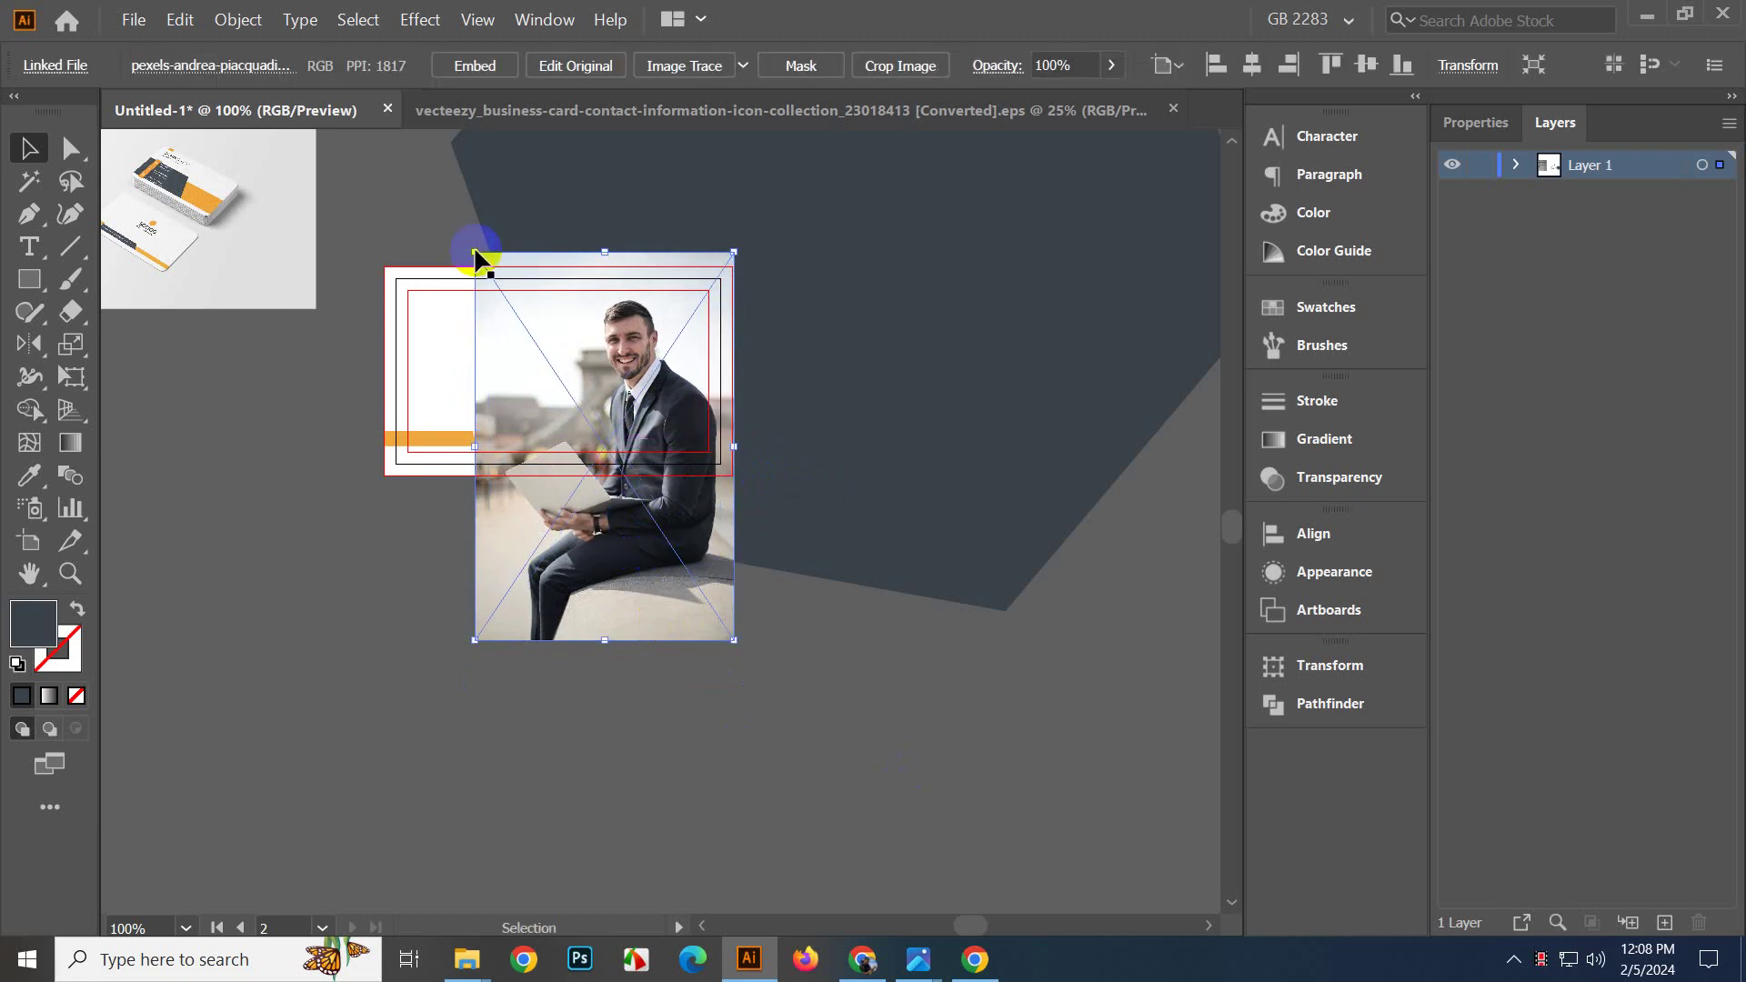
click(447, 84)
click(344, 600)
click(631, 616)
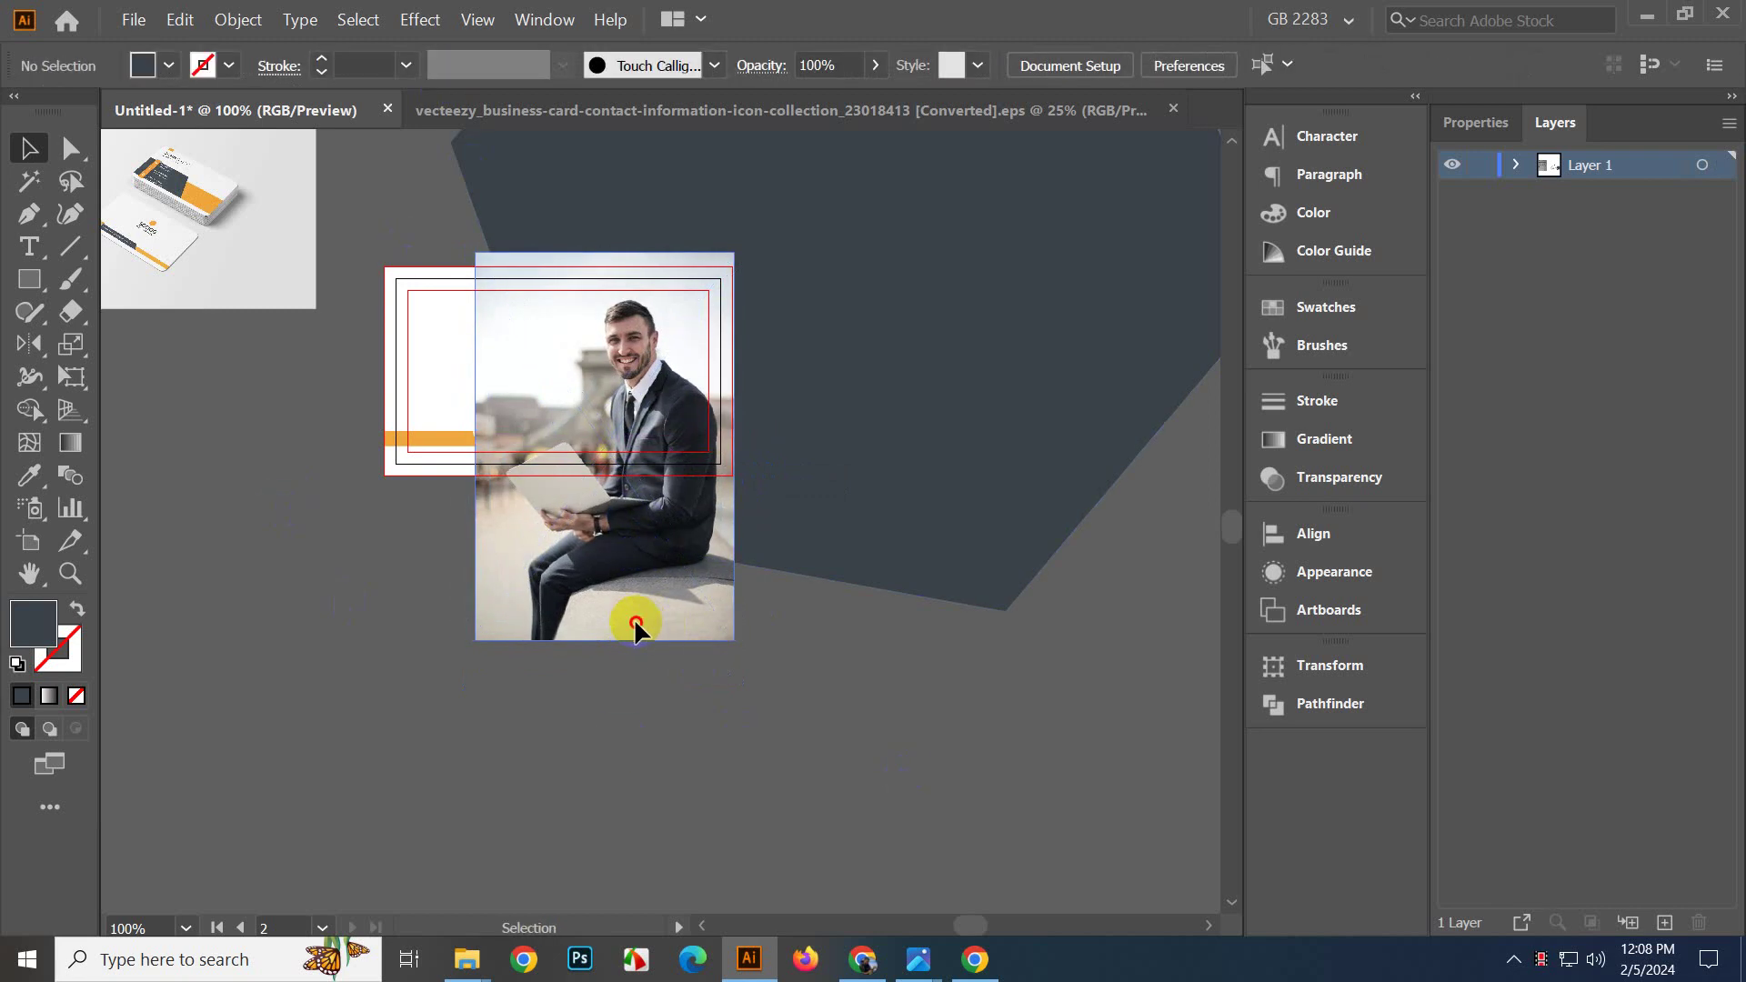
key(ctrl+shift+bracketleft)
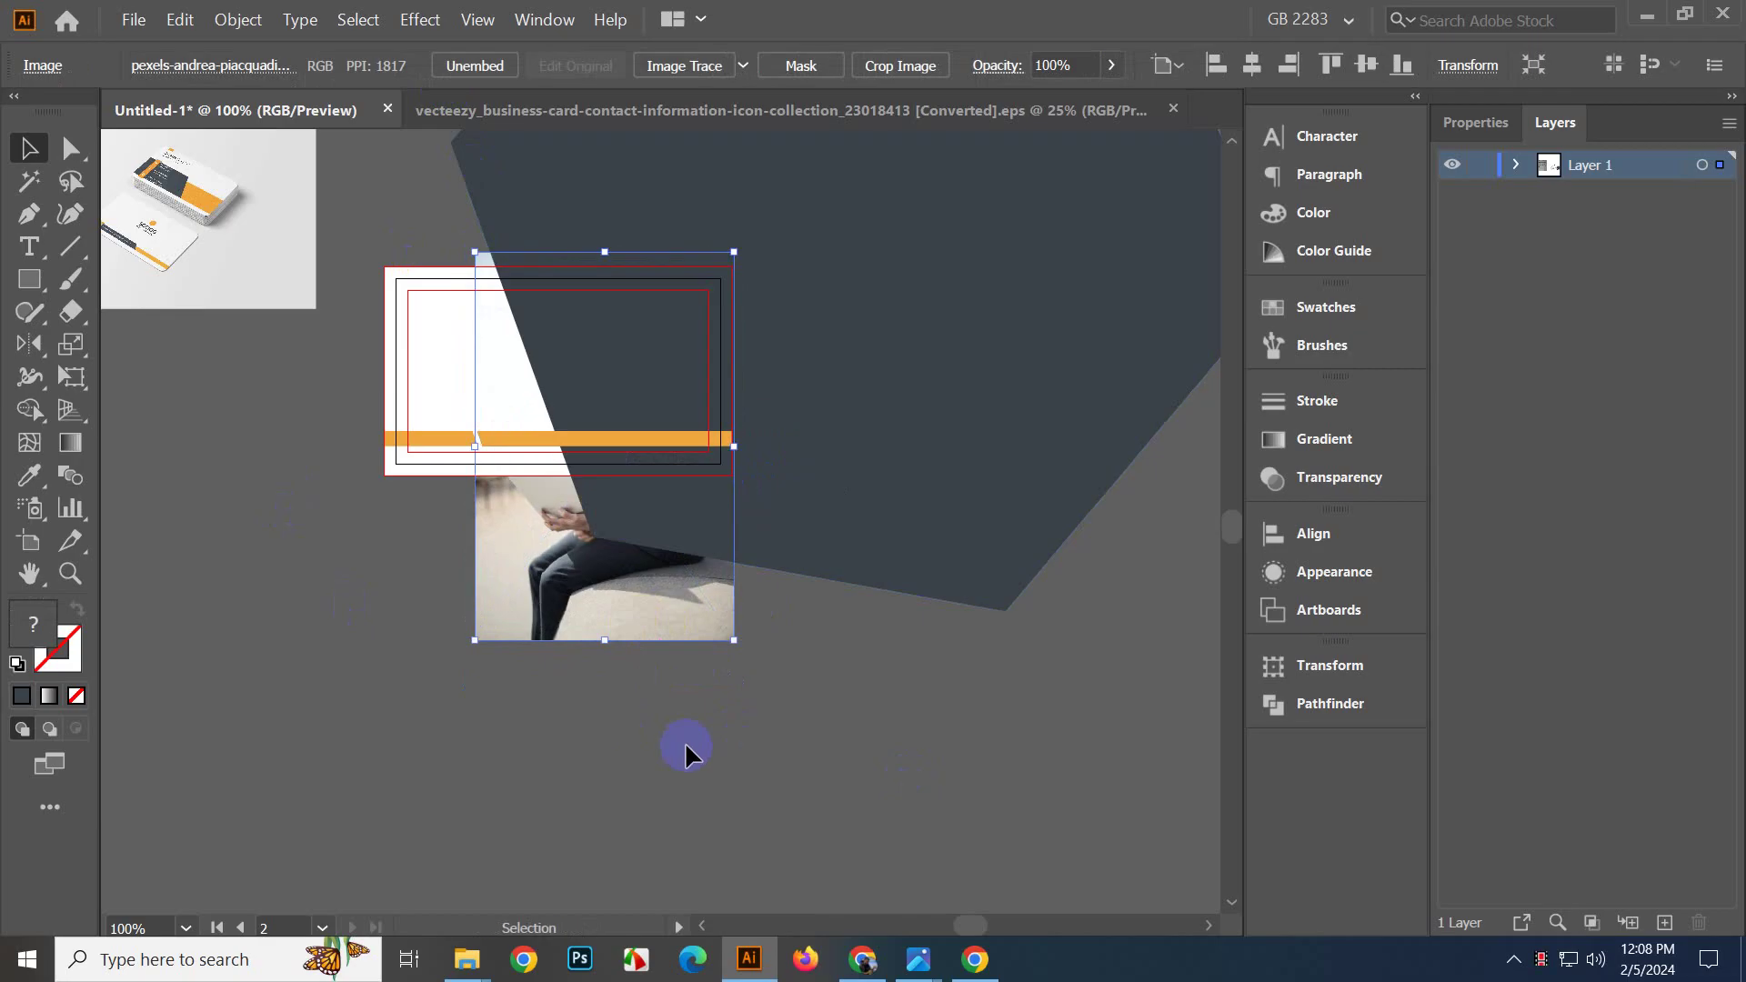
Try to clip the photo inside the dark polygon with a clipping mask.
click(685, 740)
click(899, 464)
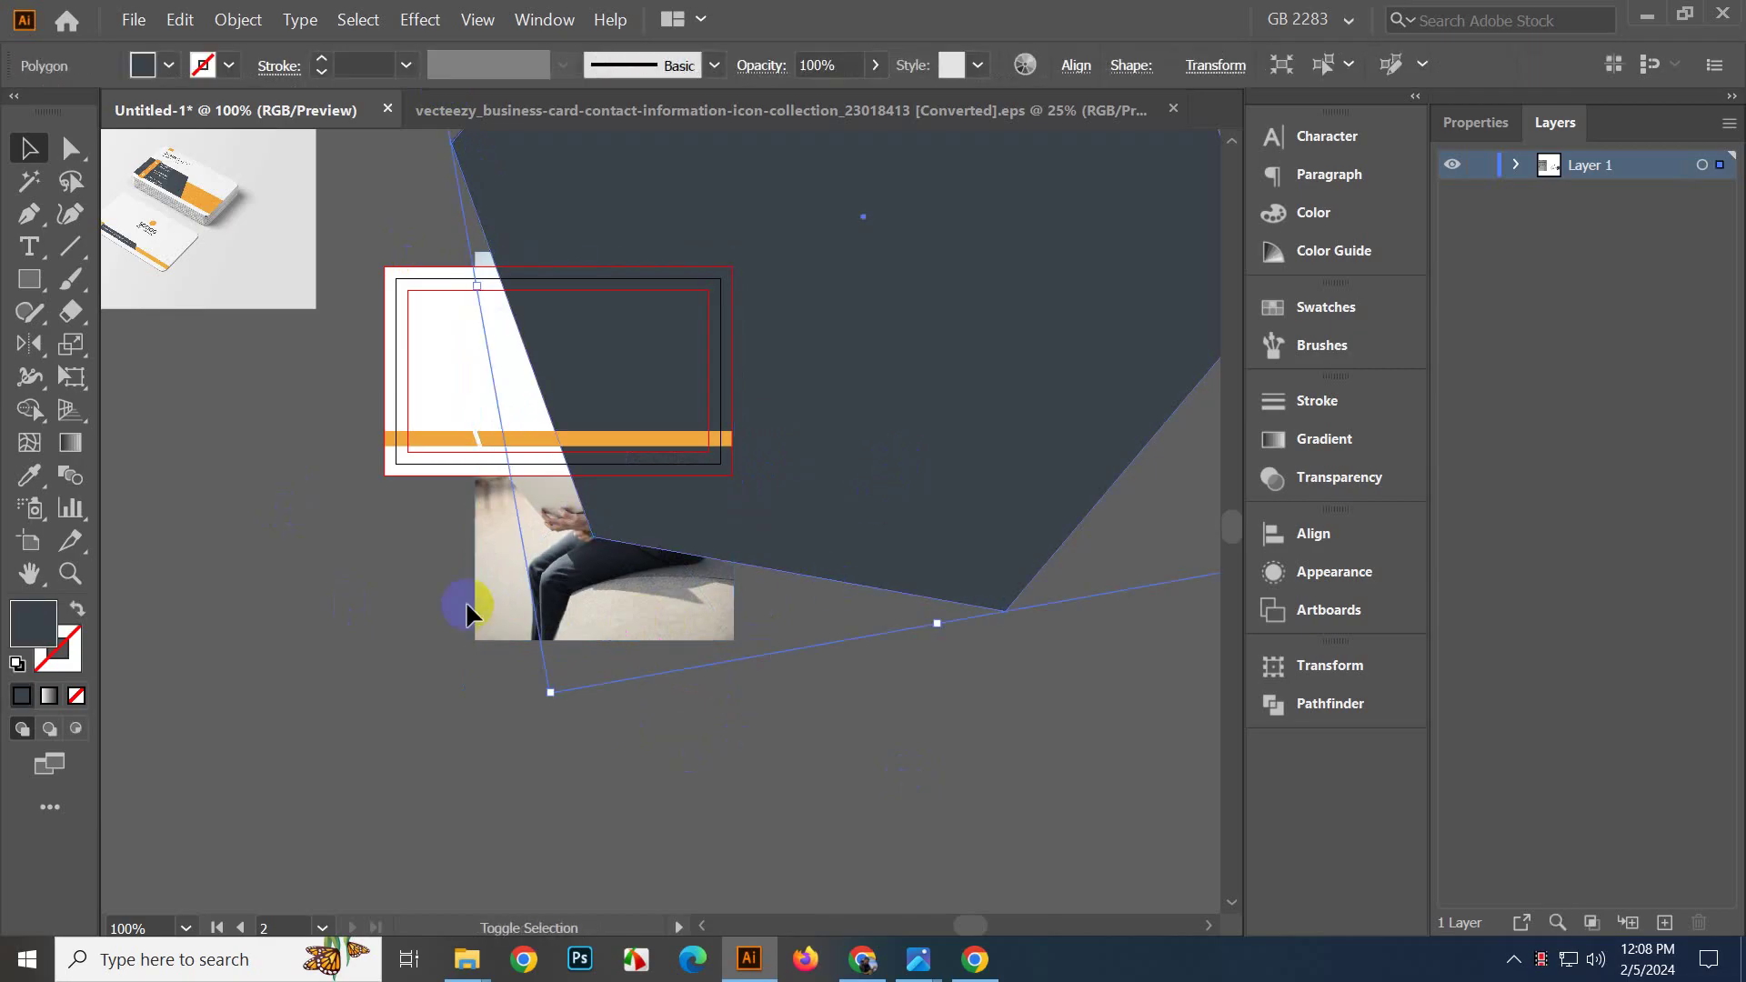
shift+click(500, 611)
key(ctrl+7)
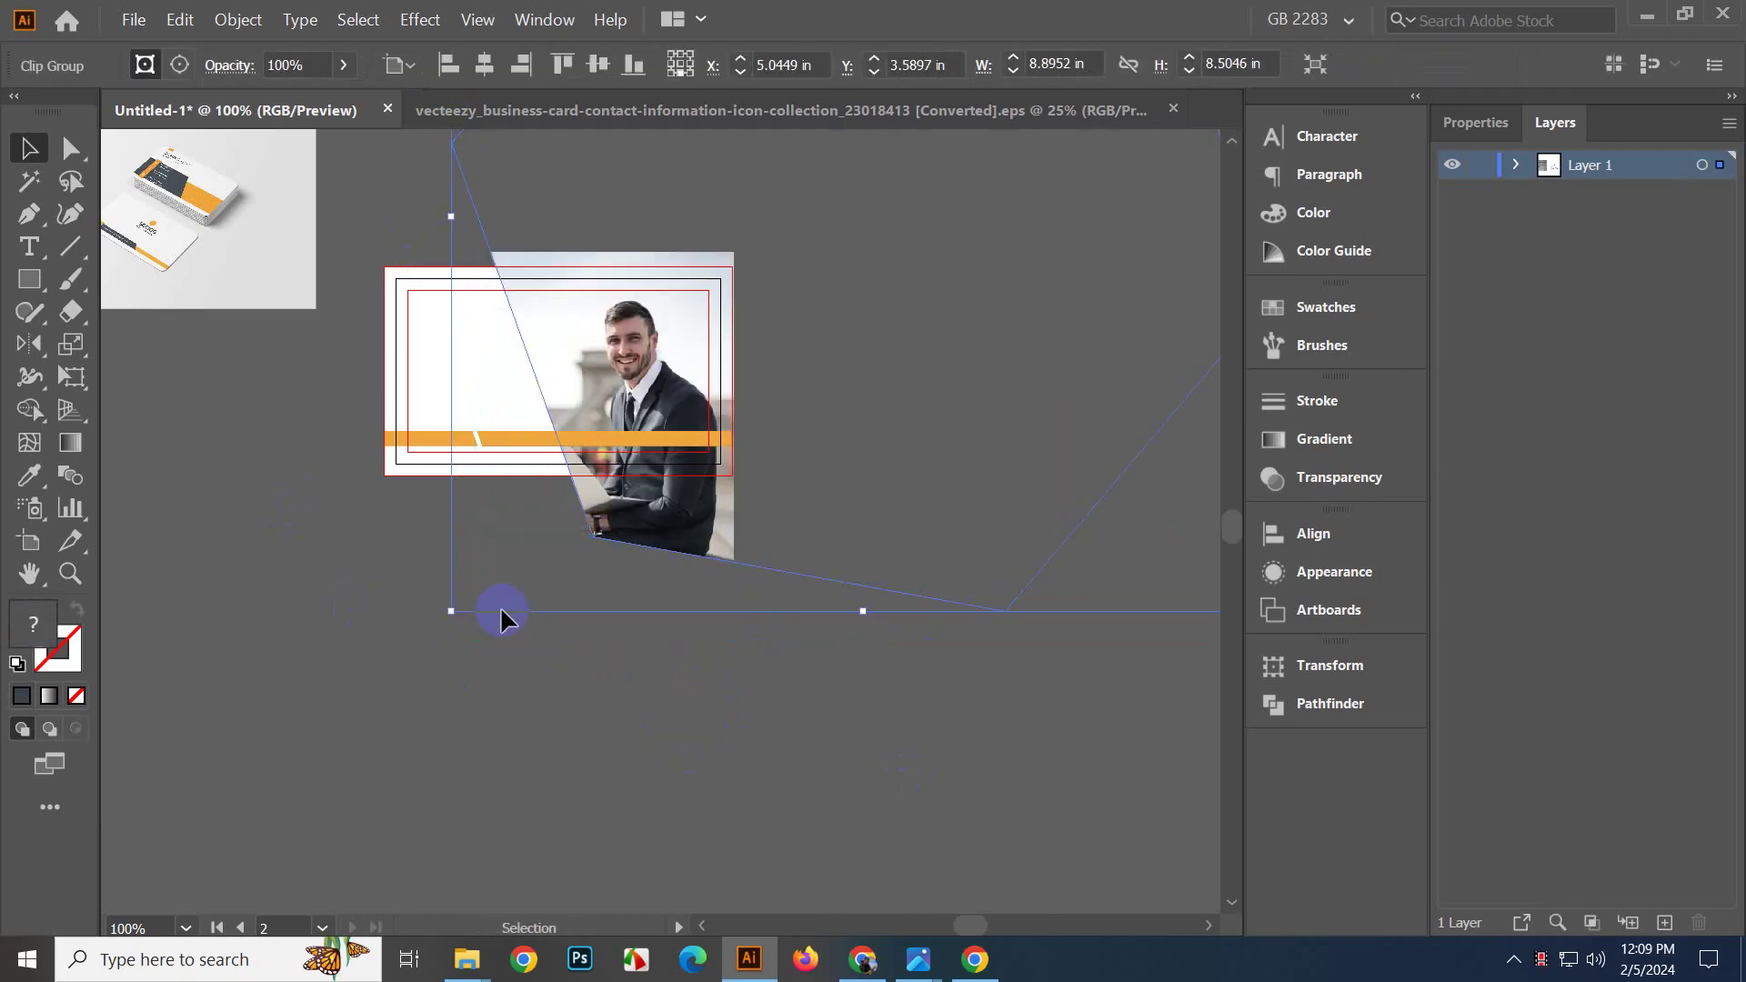
Inspect the clipped photo up close and undo its clipping mask.
click(500, 605)
scroll(500, 606, up, 2)
drag(530, 577, 534, 787)
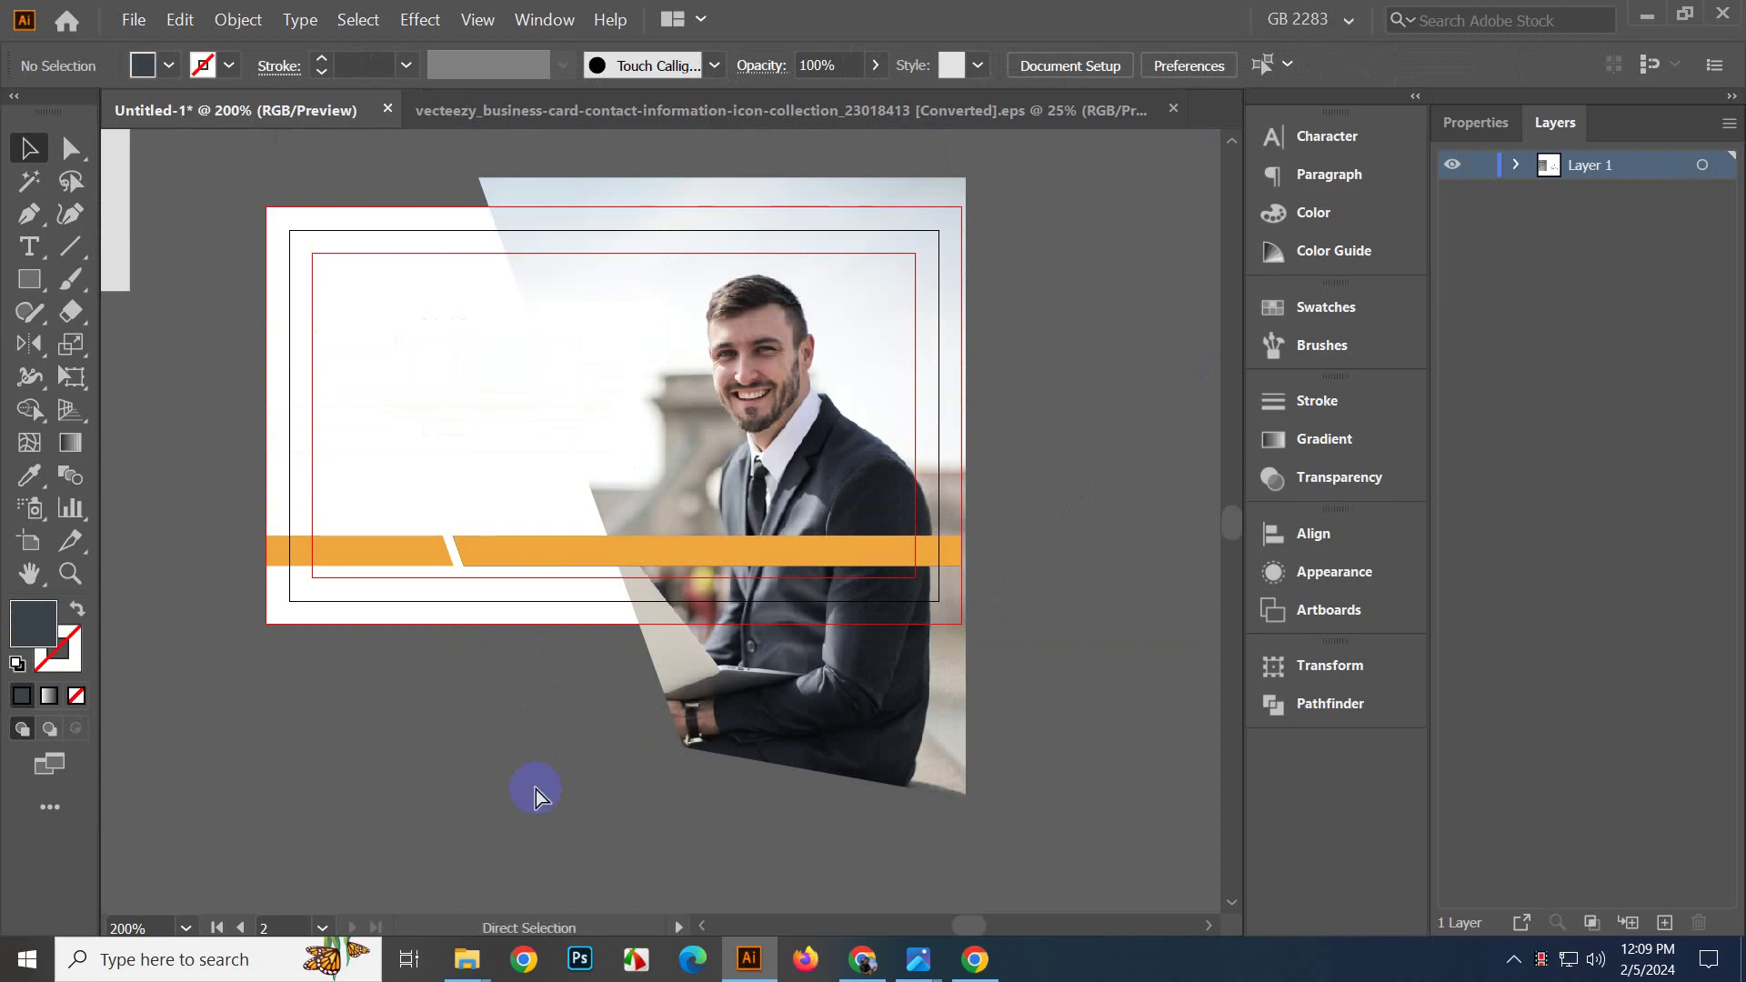
key(ctrl+z)
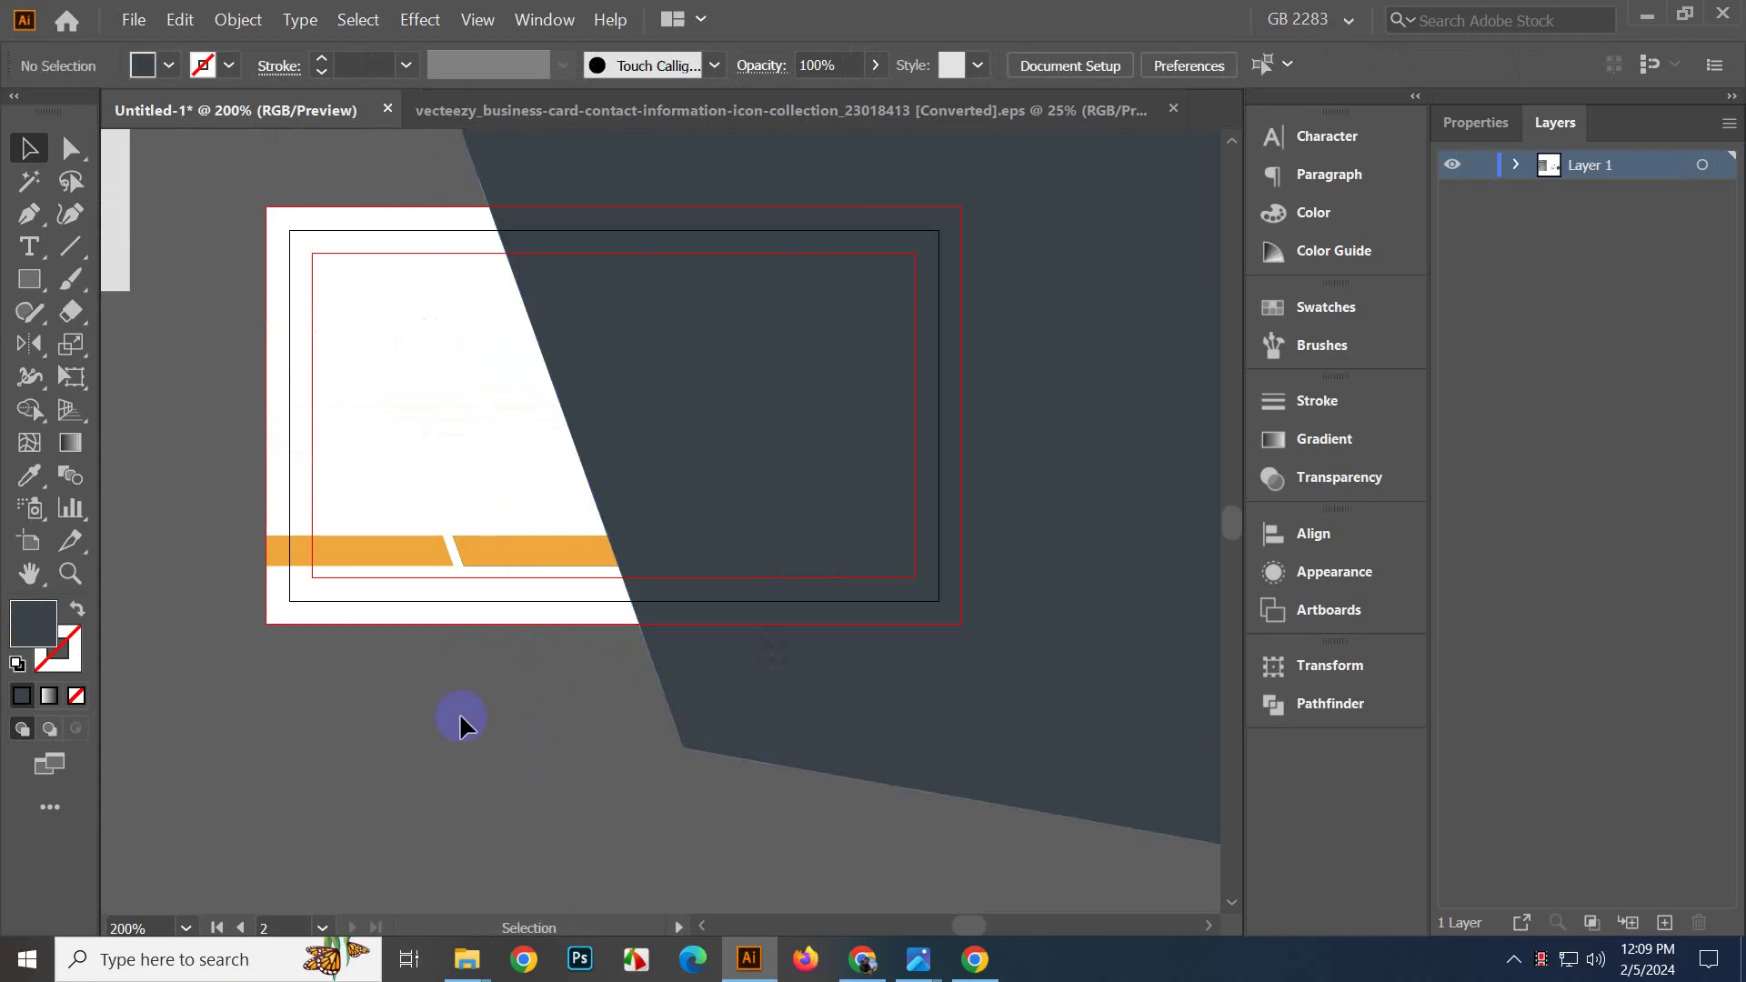
Try to cut the dark polygon down to a thin slanted strip using an offset copy and the Shape Builder tool.
scroll(460, 712, down, 2)
click(800, 728)
scroll(791, 518, down, 1)
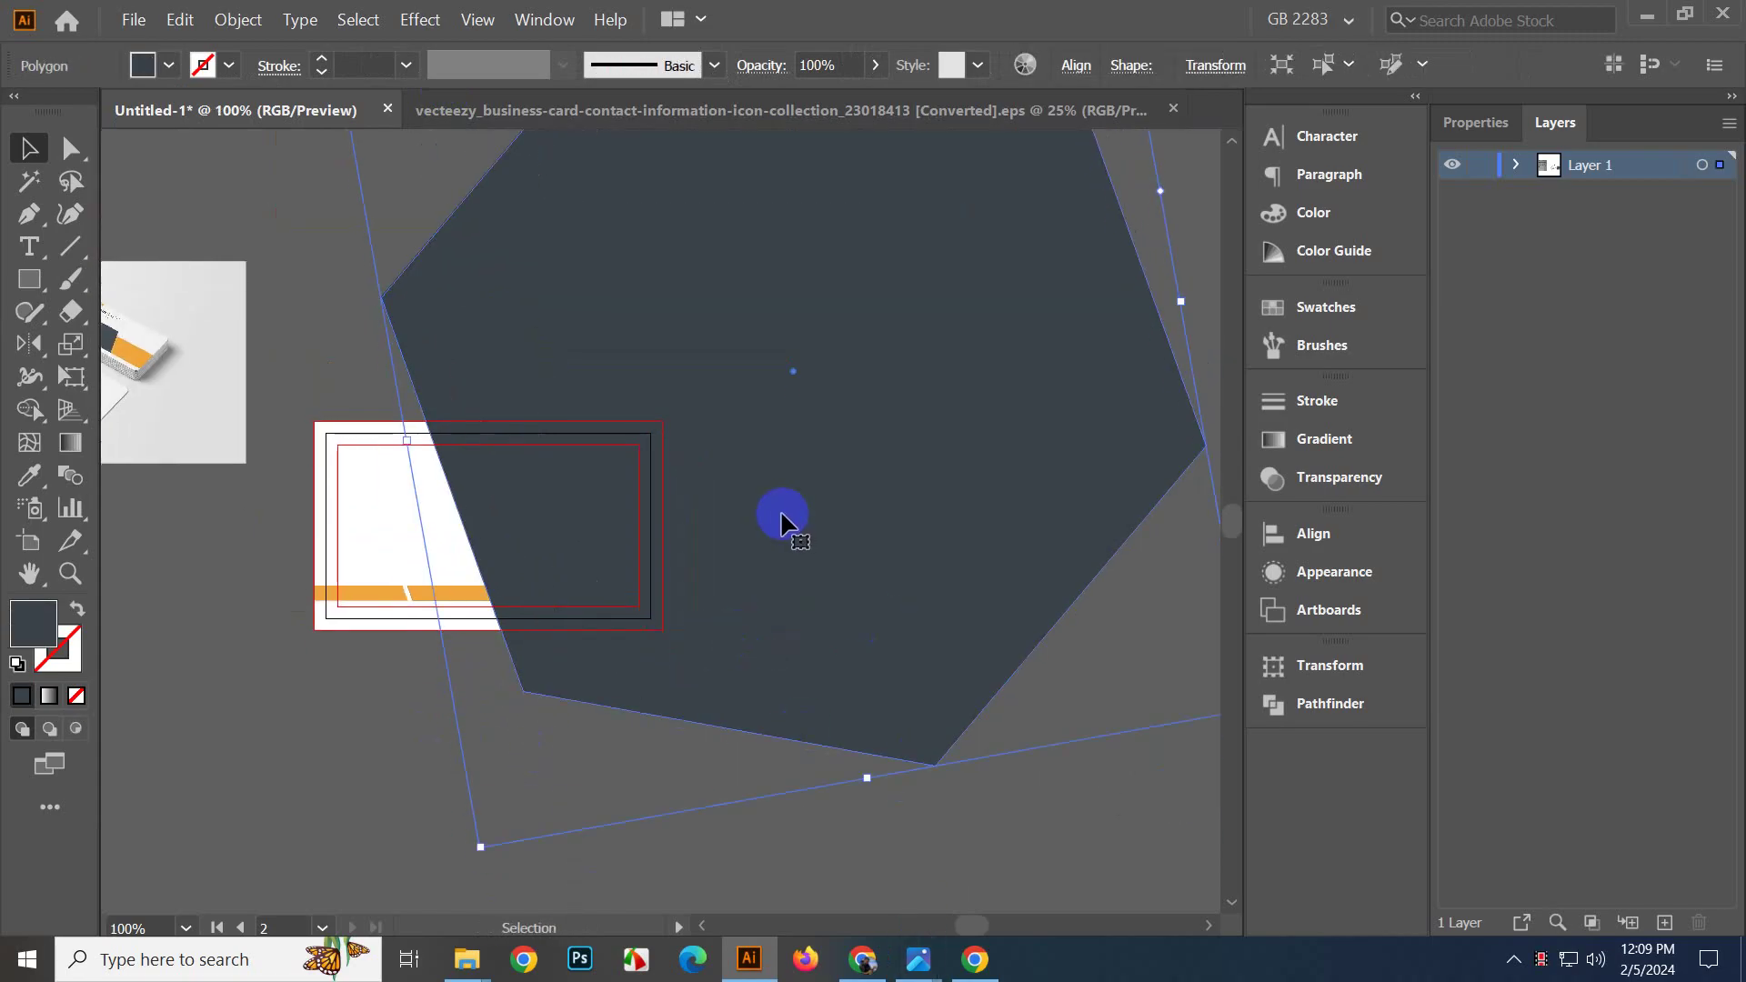
scroll(559, 568, up, 1)
drag(604, 663, 636, 662)
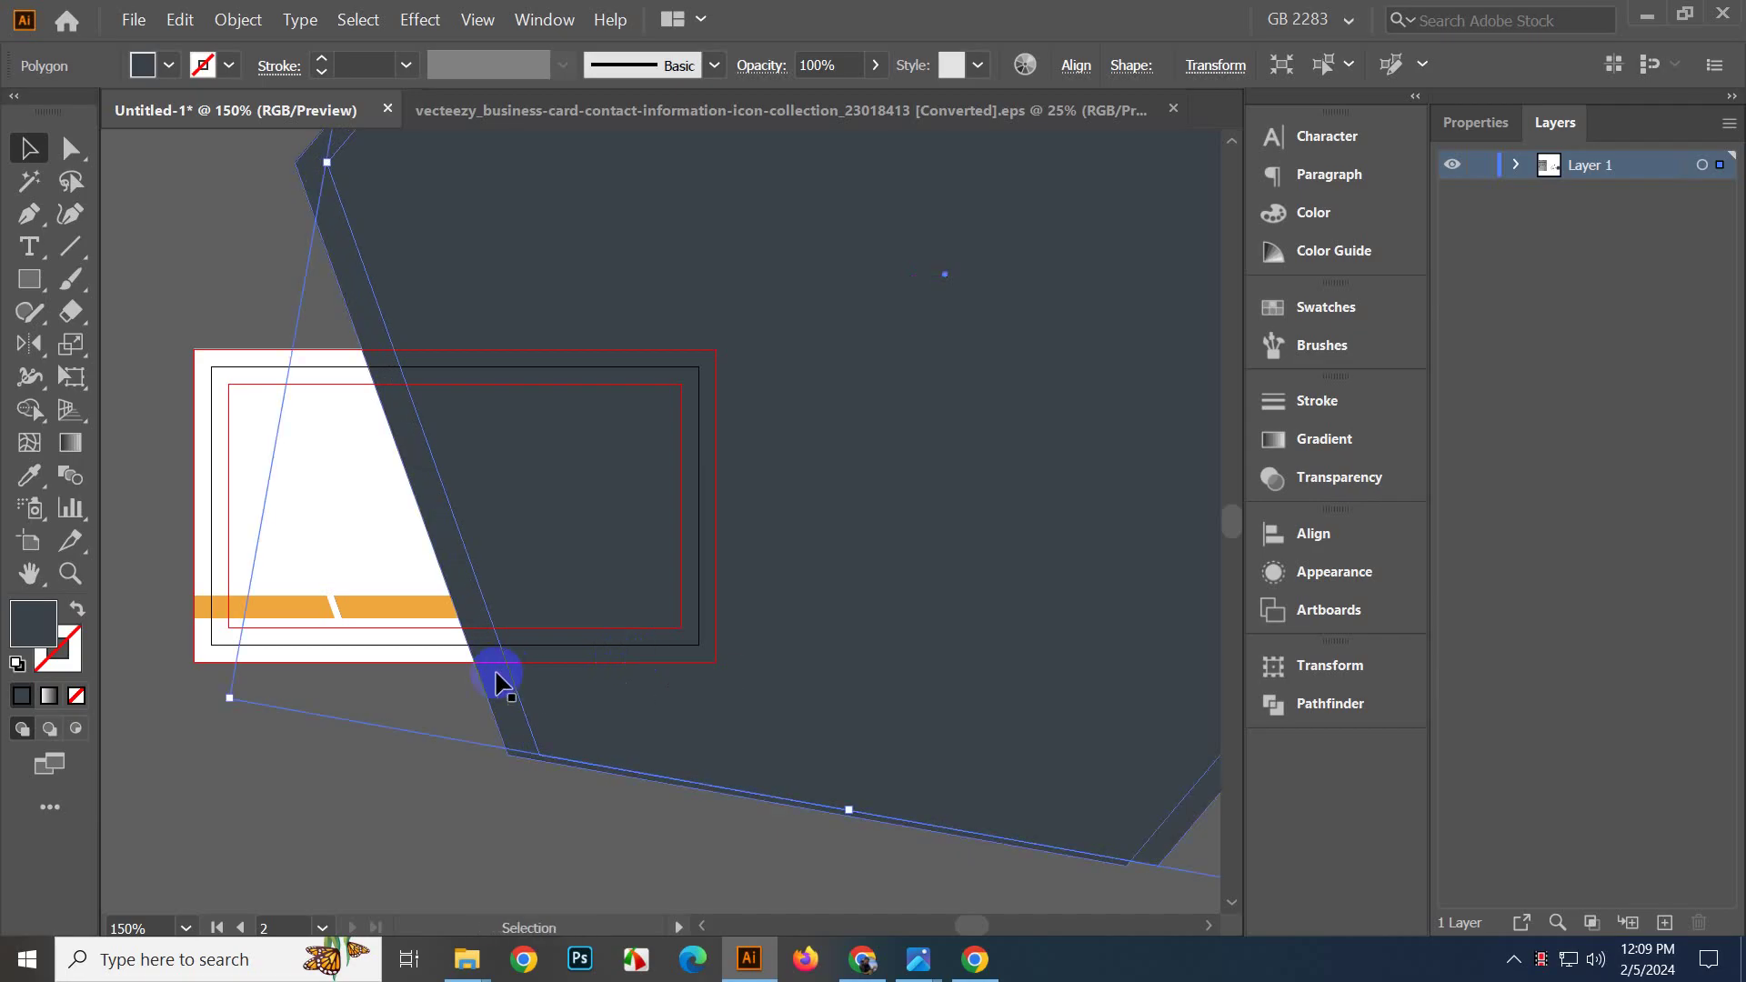
shift+click(483, 643)
click(24, 414)
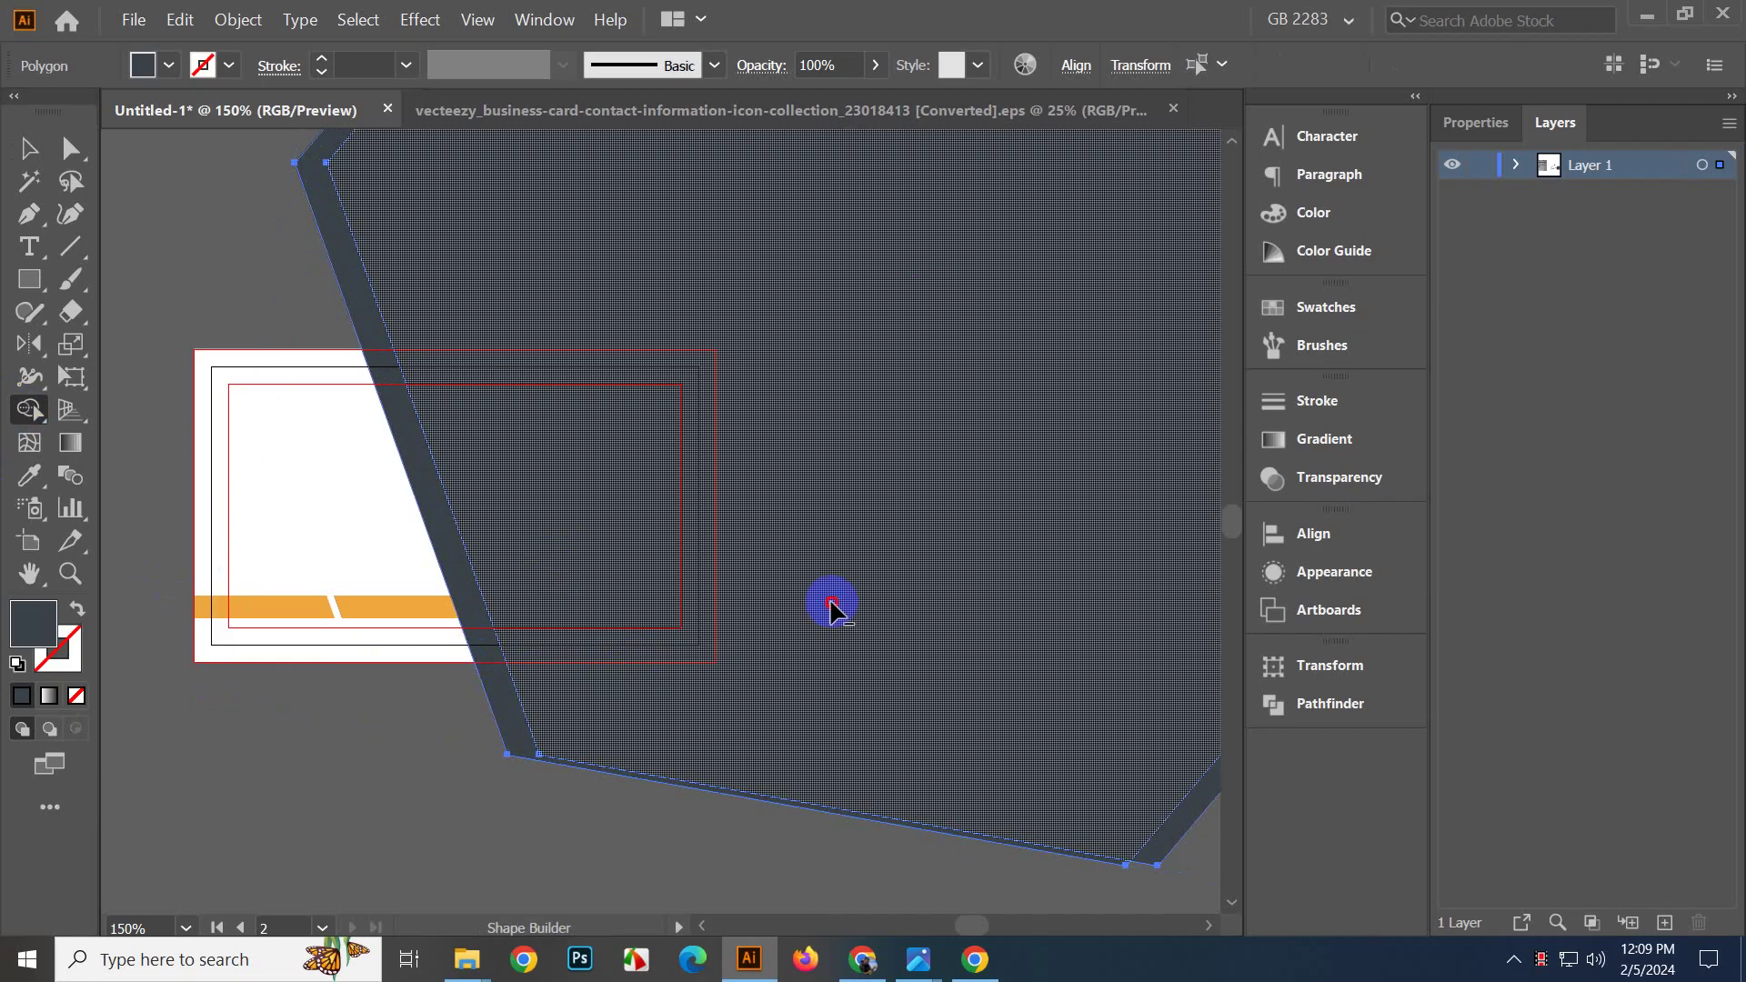
alt+click(830, 609)
click(24, 152)
click(334, 714)
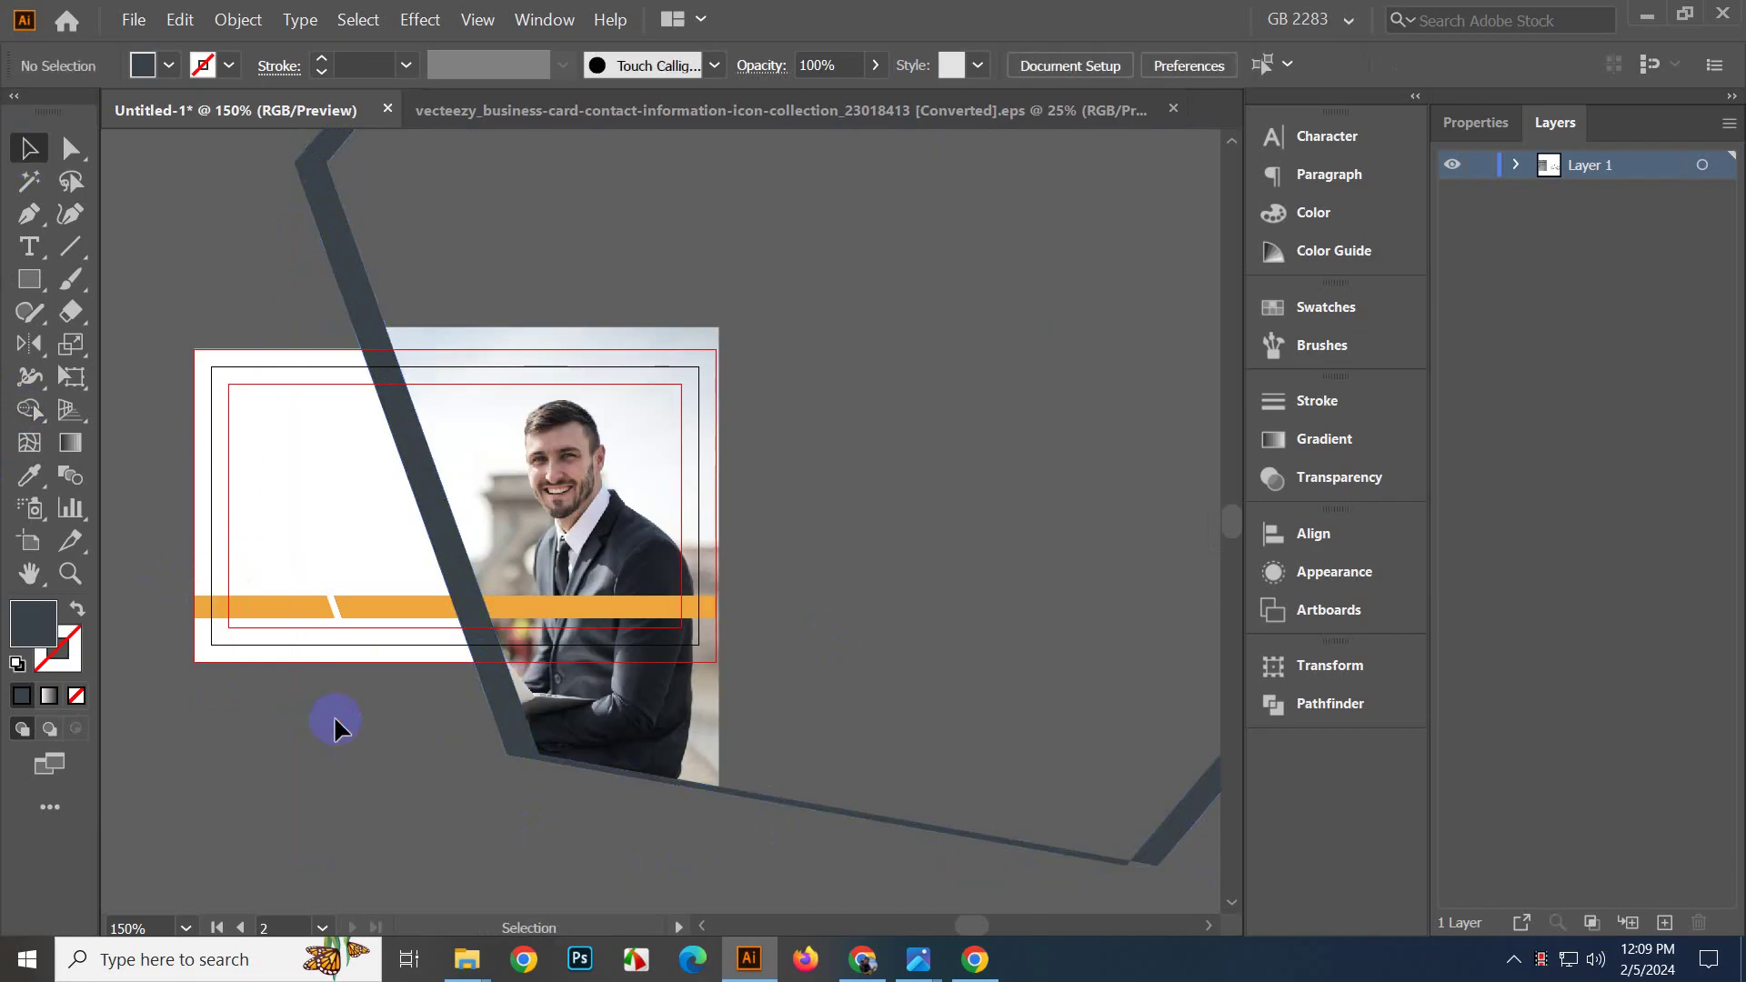
Try the Multiply blend mode on the dark slanted strip over the photo.
click(469, 608)
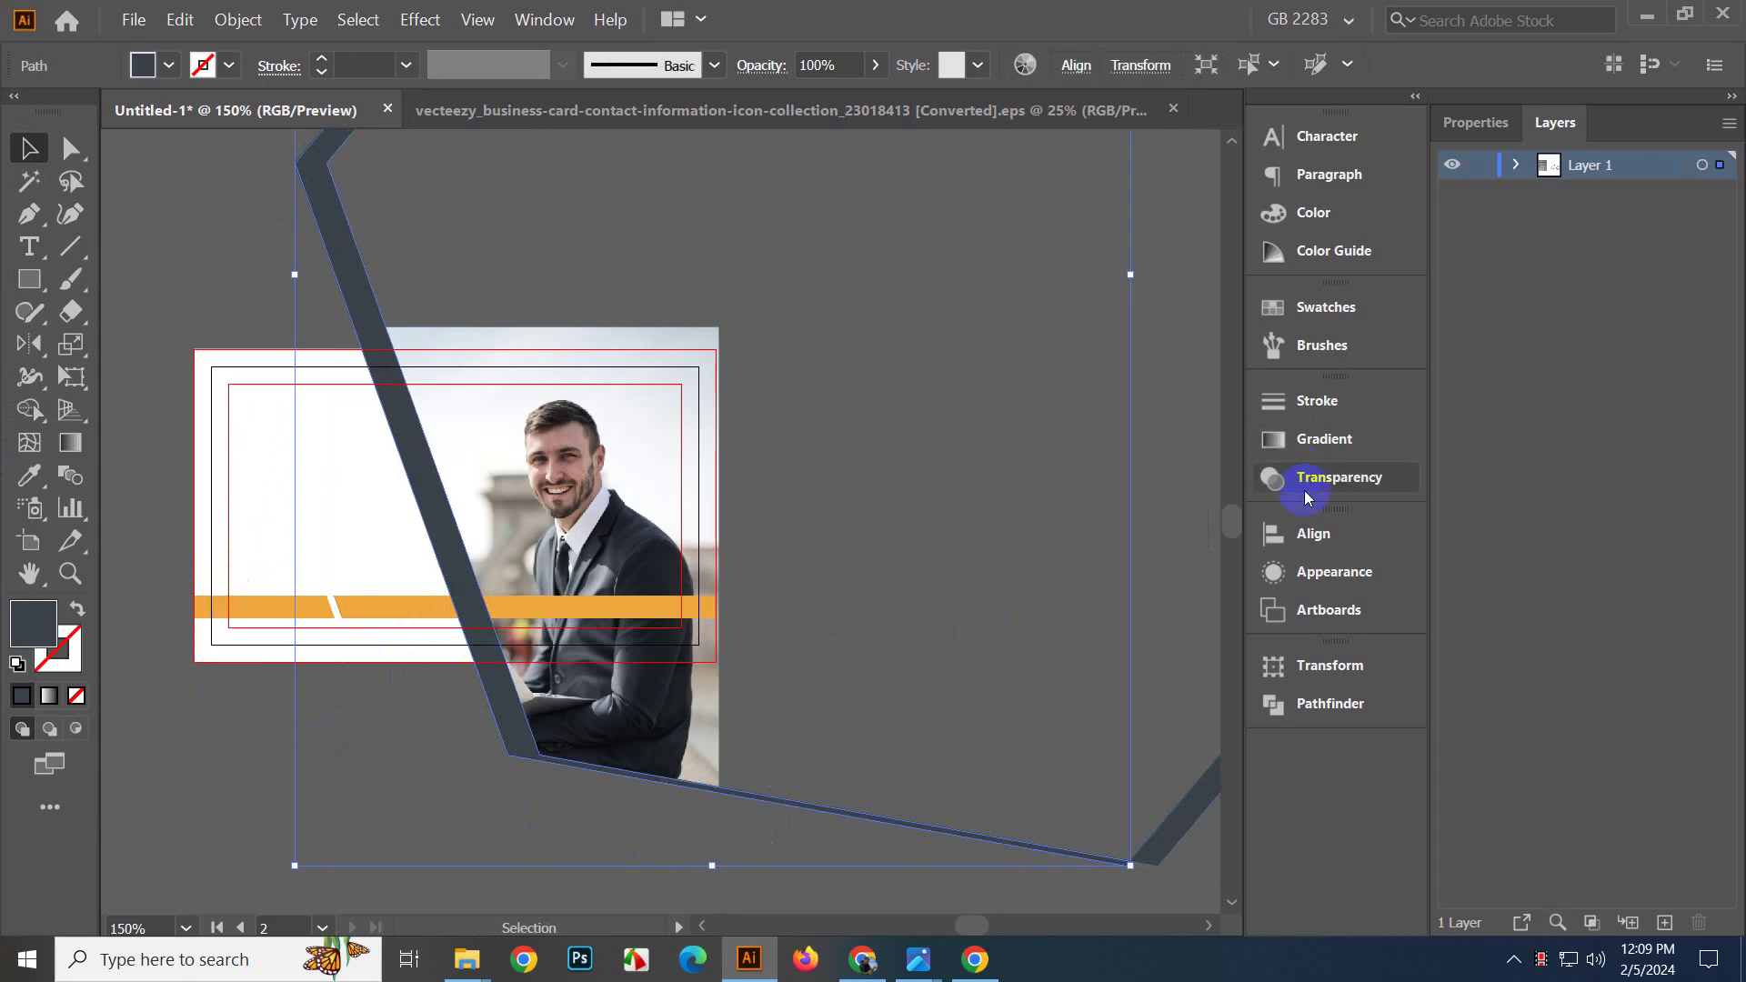
click(1278, 477)
click(1000, 431)
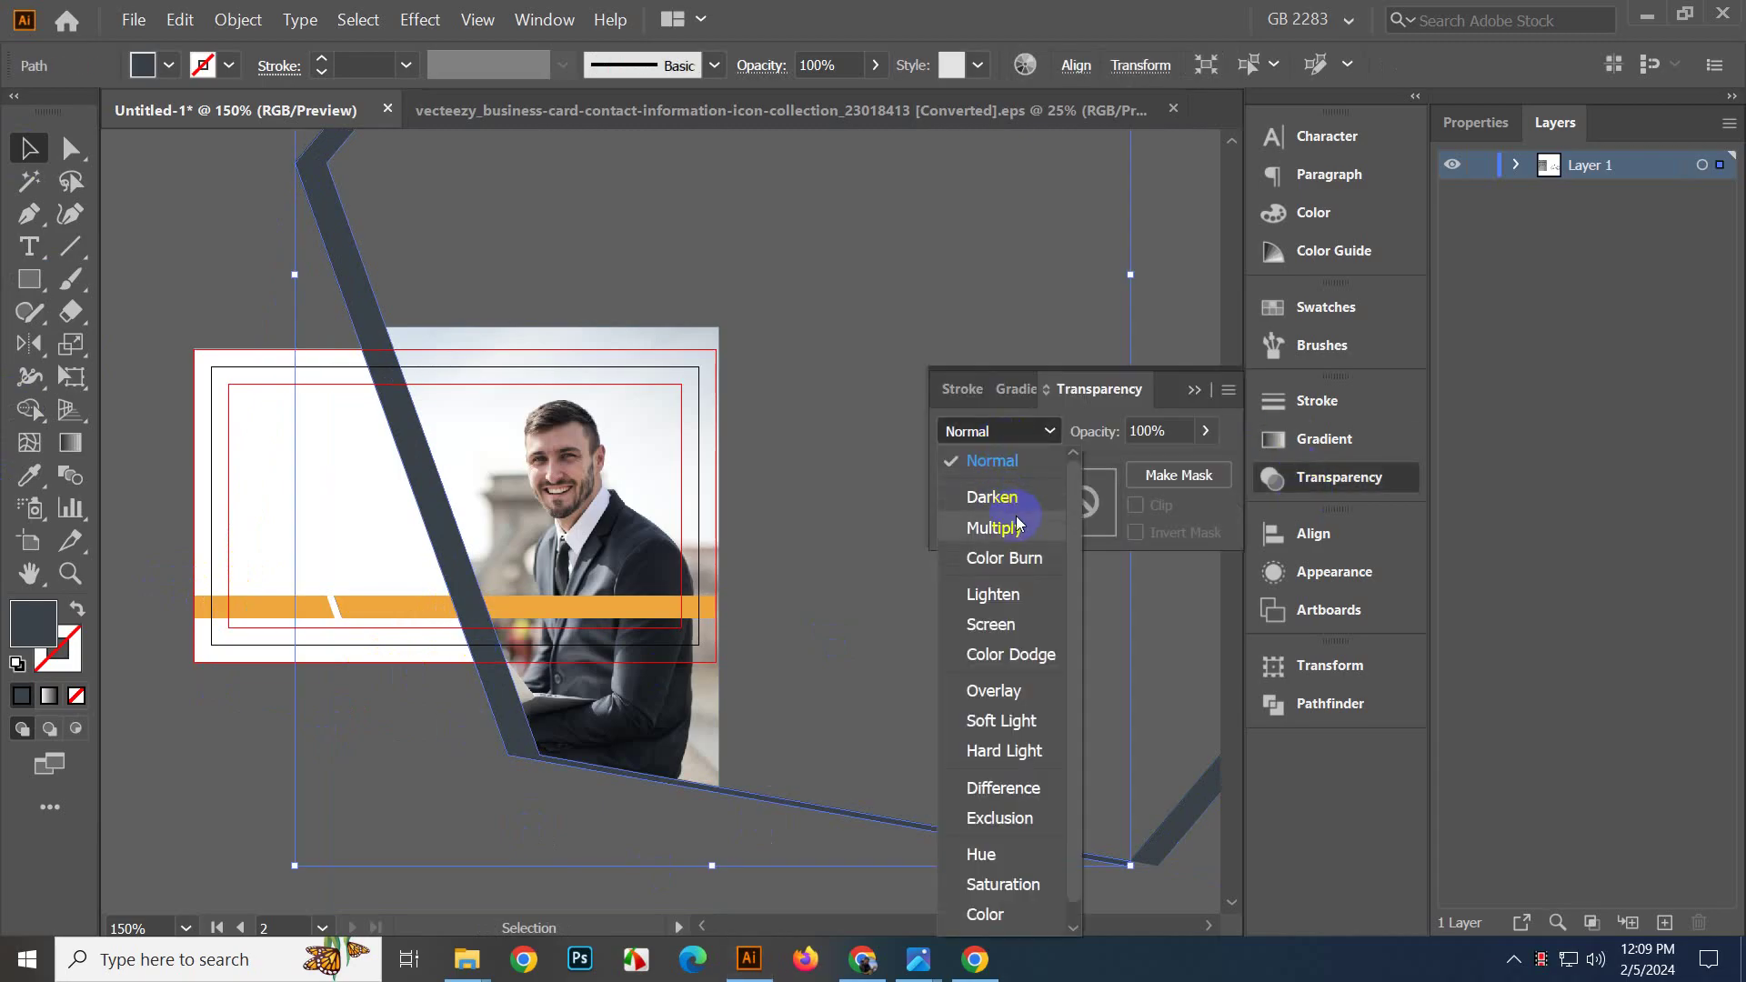
click(977, 488)
click(233, 723)
key(ctrl+minus)
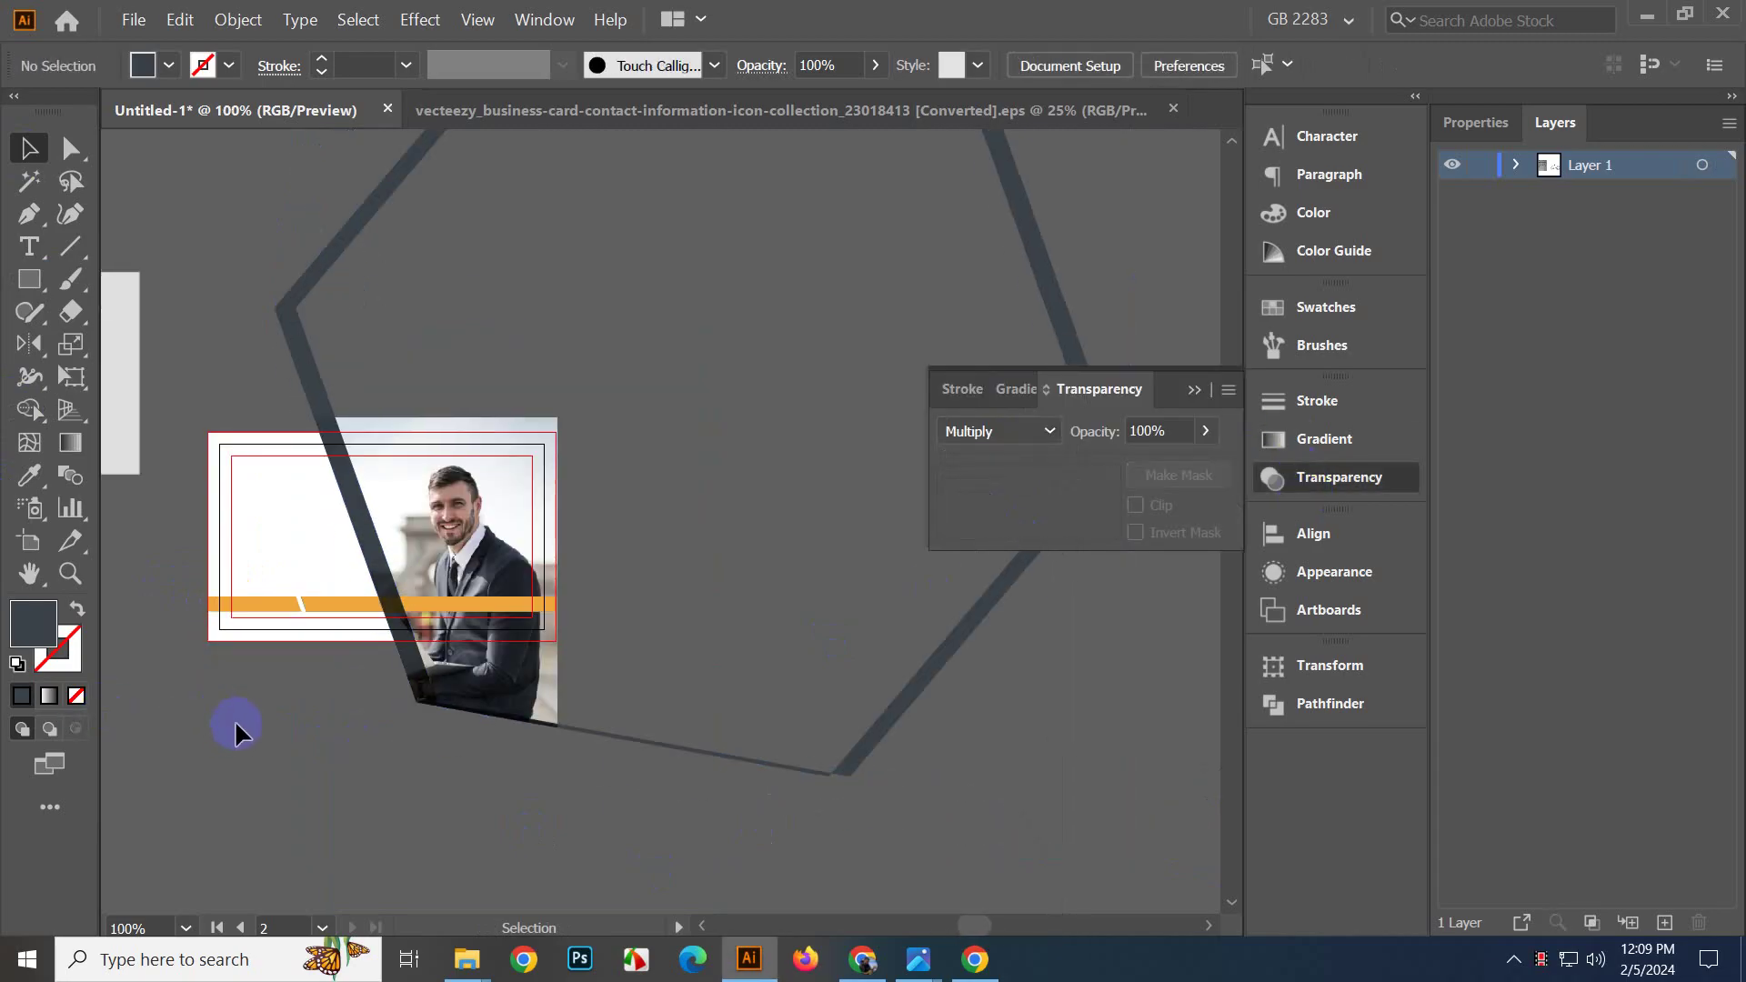
Undo the strip and blend mode edits to restore the full dark polygon, and delete the photo of the man.
key(ctrl+z)
key(ctrl+z)
key(ctrl+z)
key(ctrl+z)
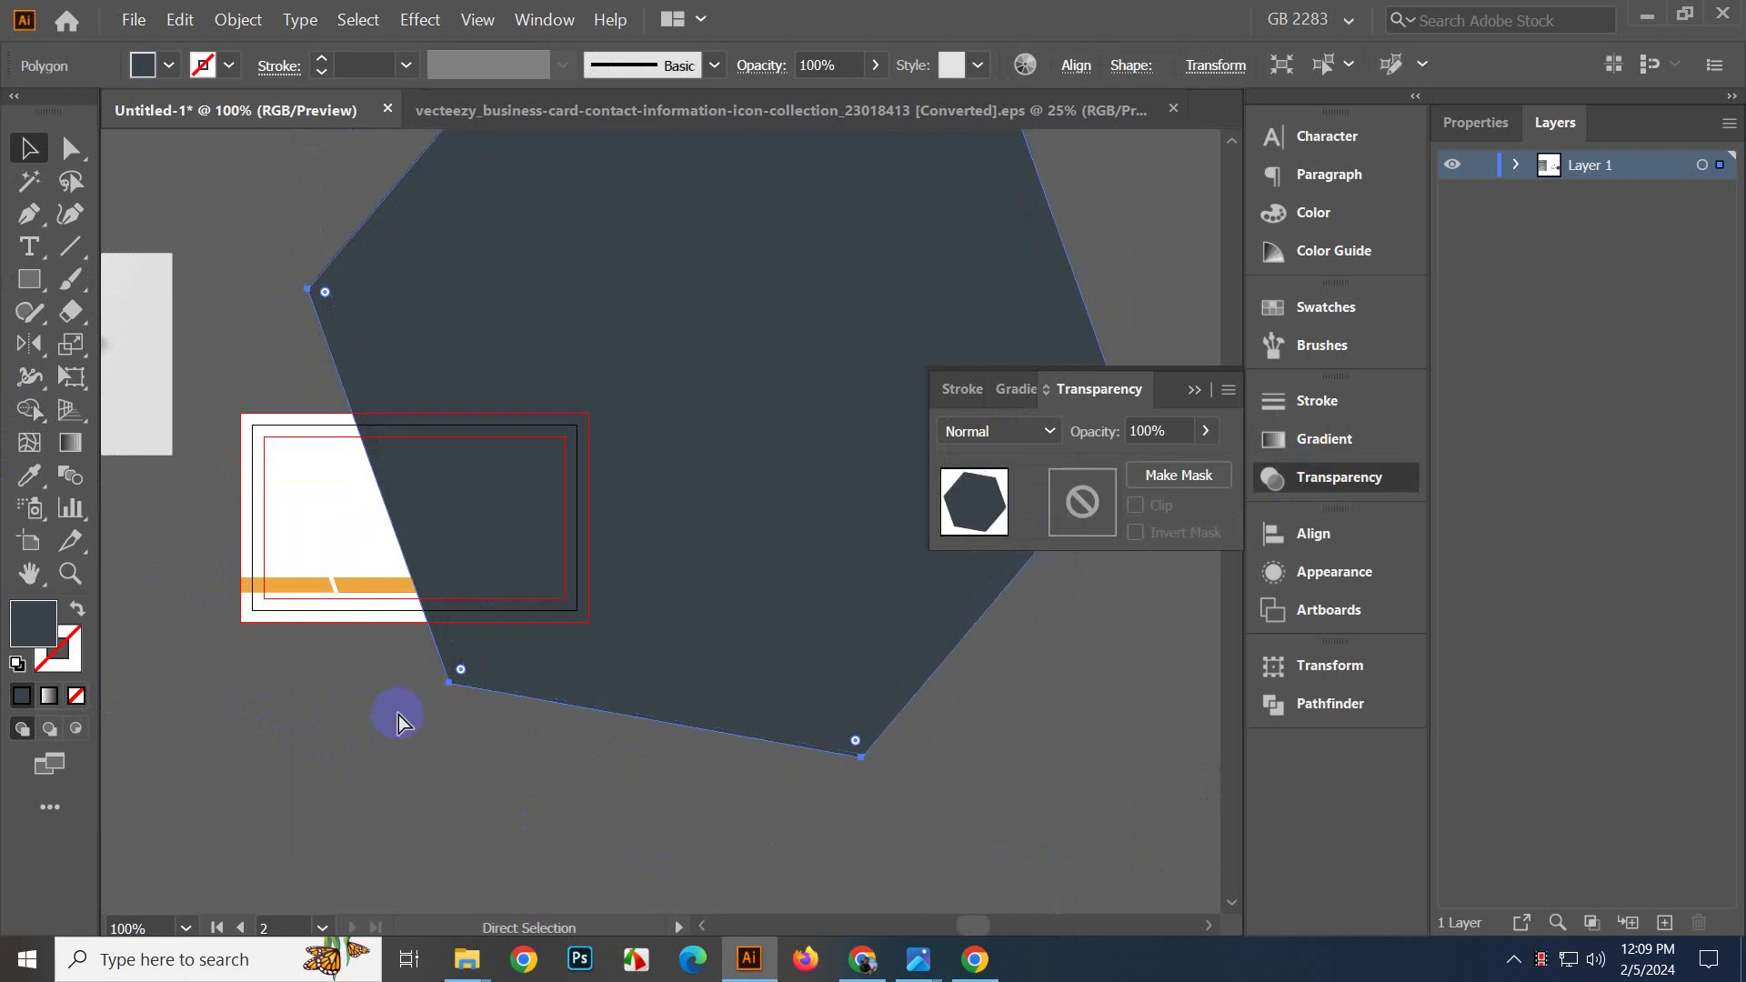
key(ctrl+shift+z)
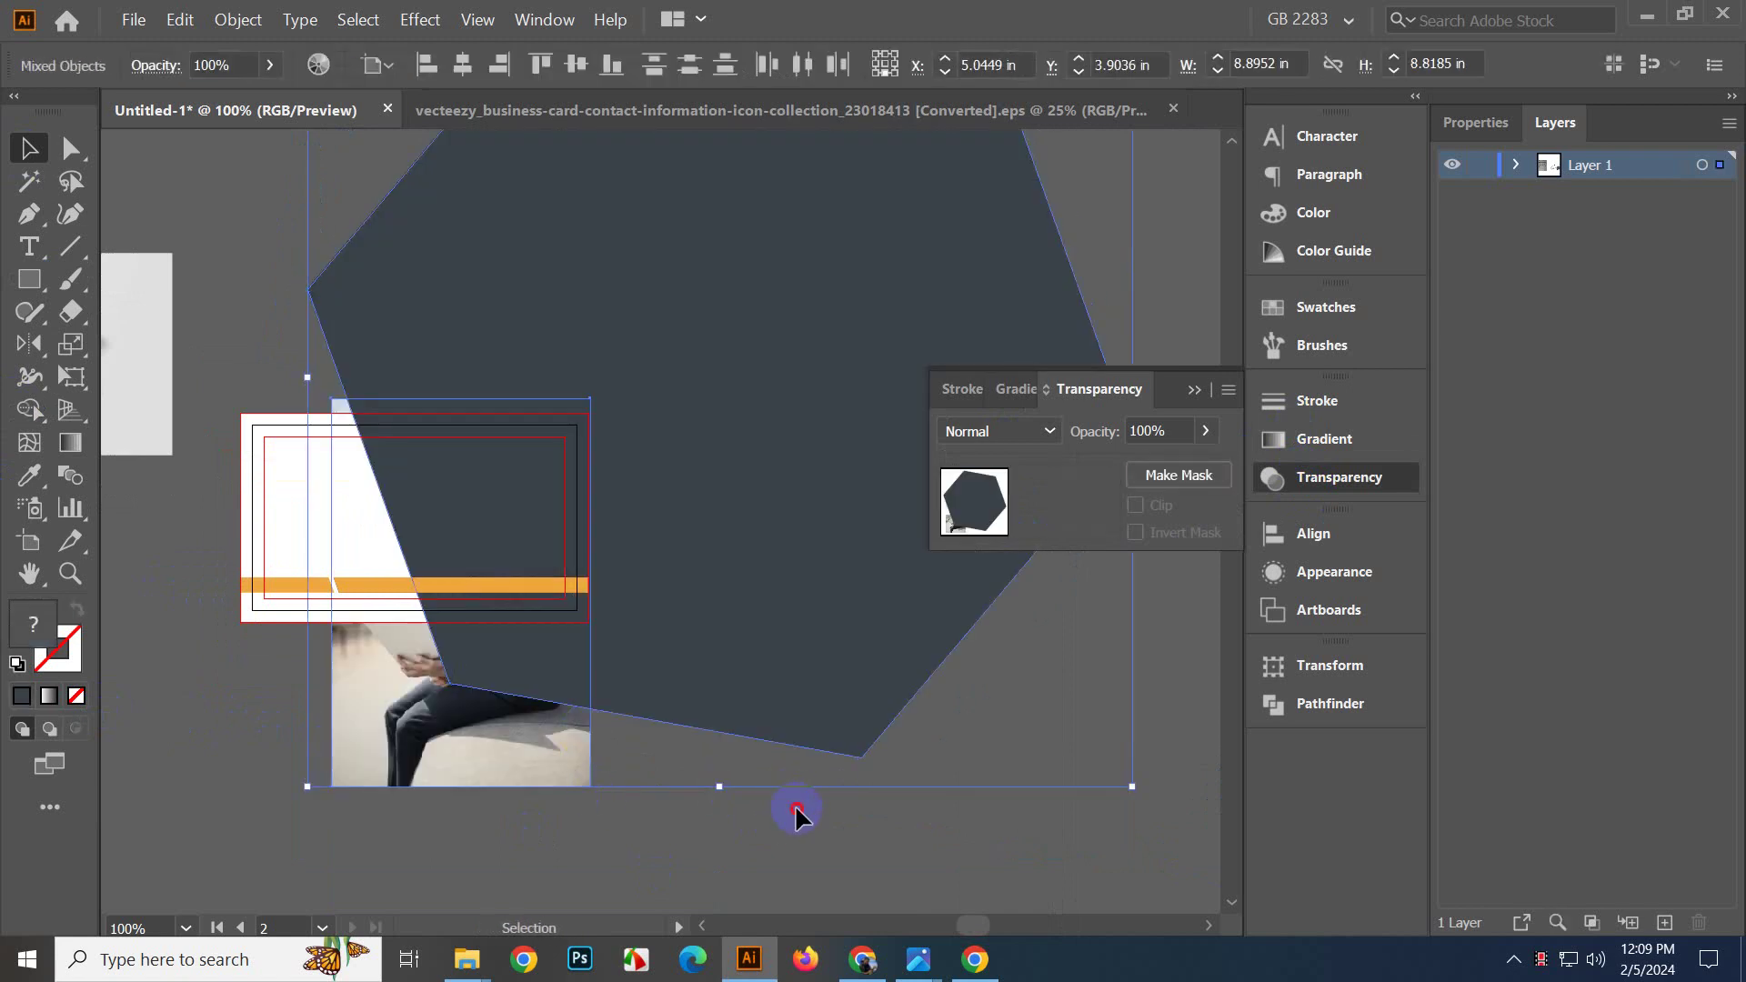
click(574, 742)
key(Delete)
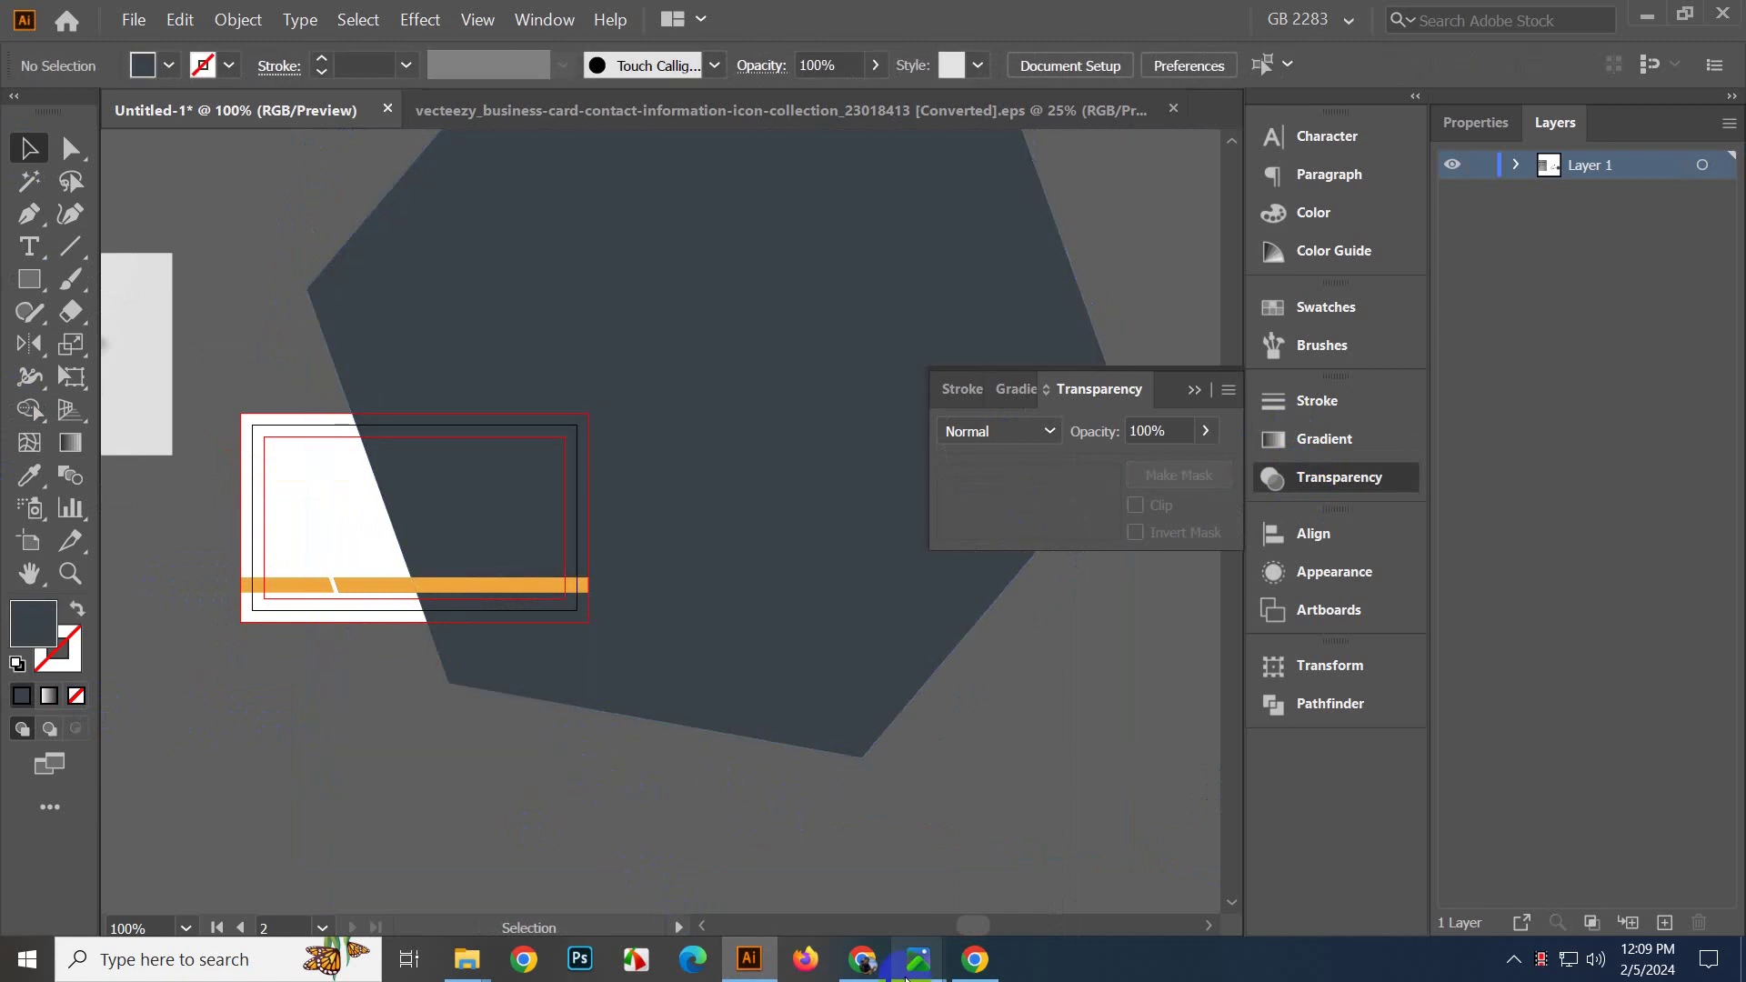
Switch to Pexels in the browser and search for Cityscape photos.
click(864, 960)
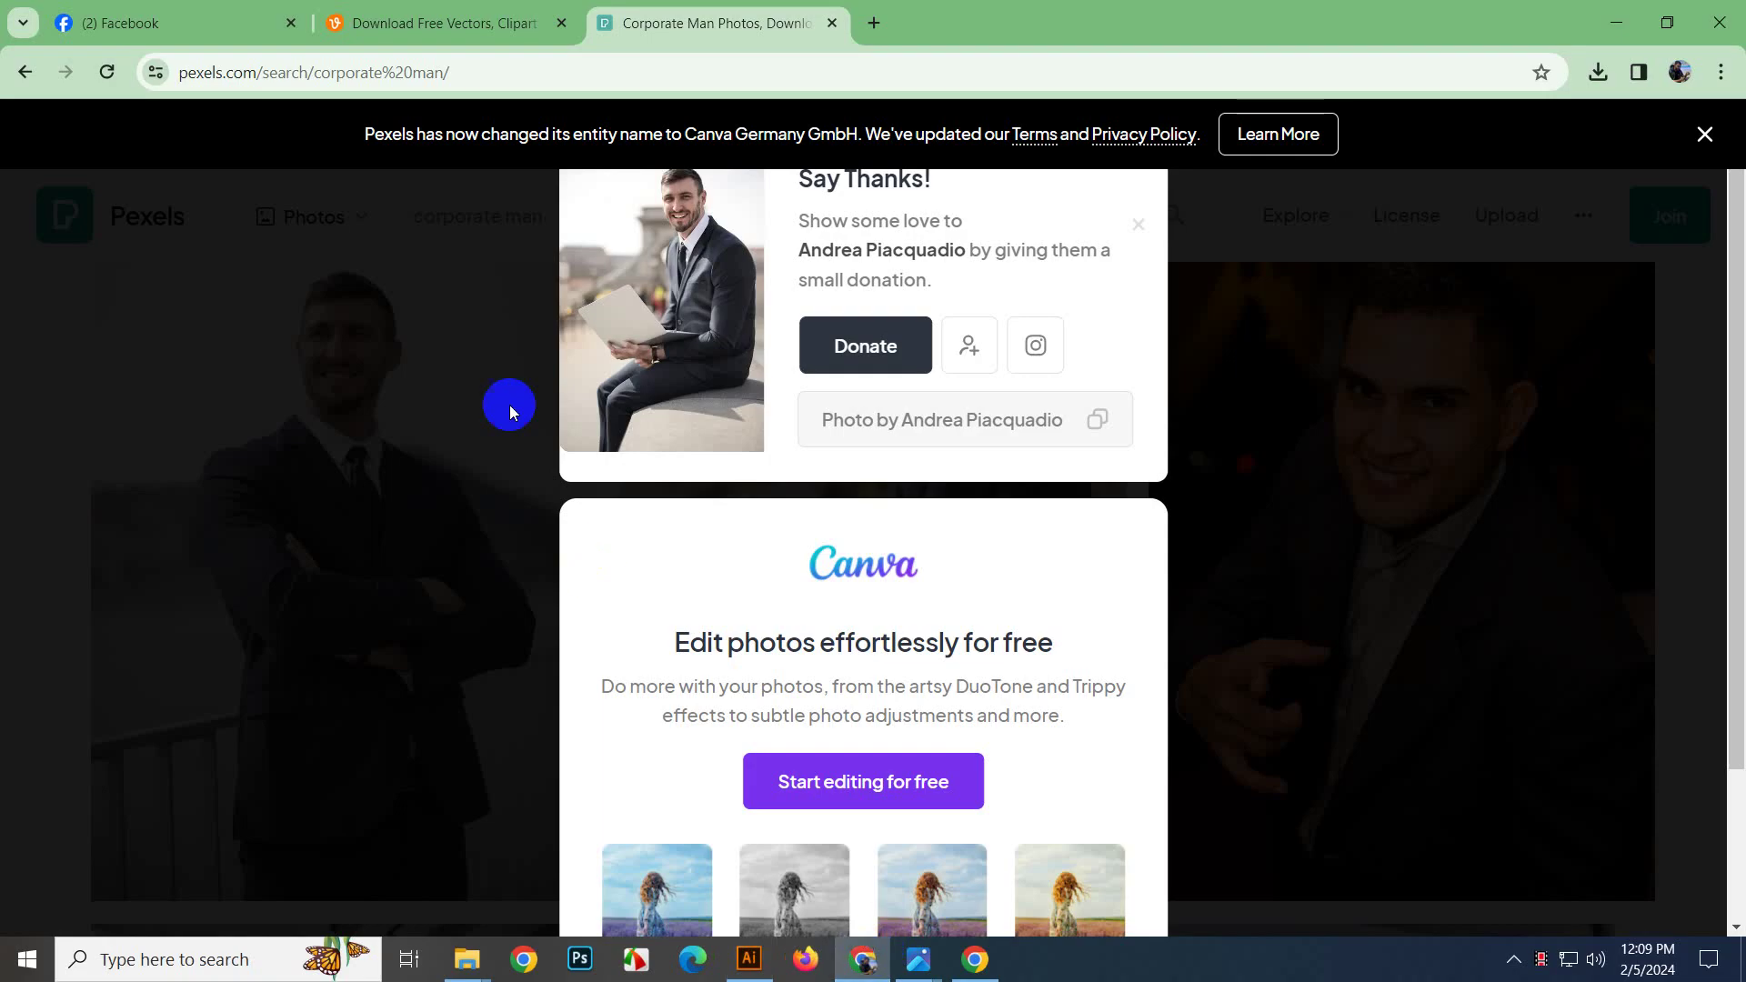
click(1389, 140)
click(691, 235)
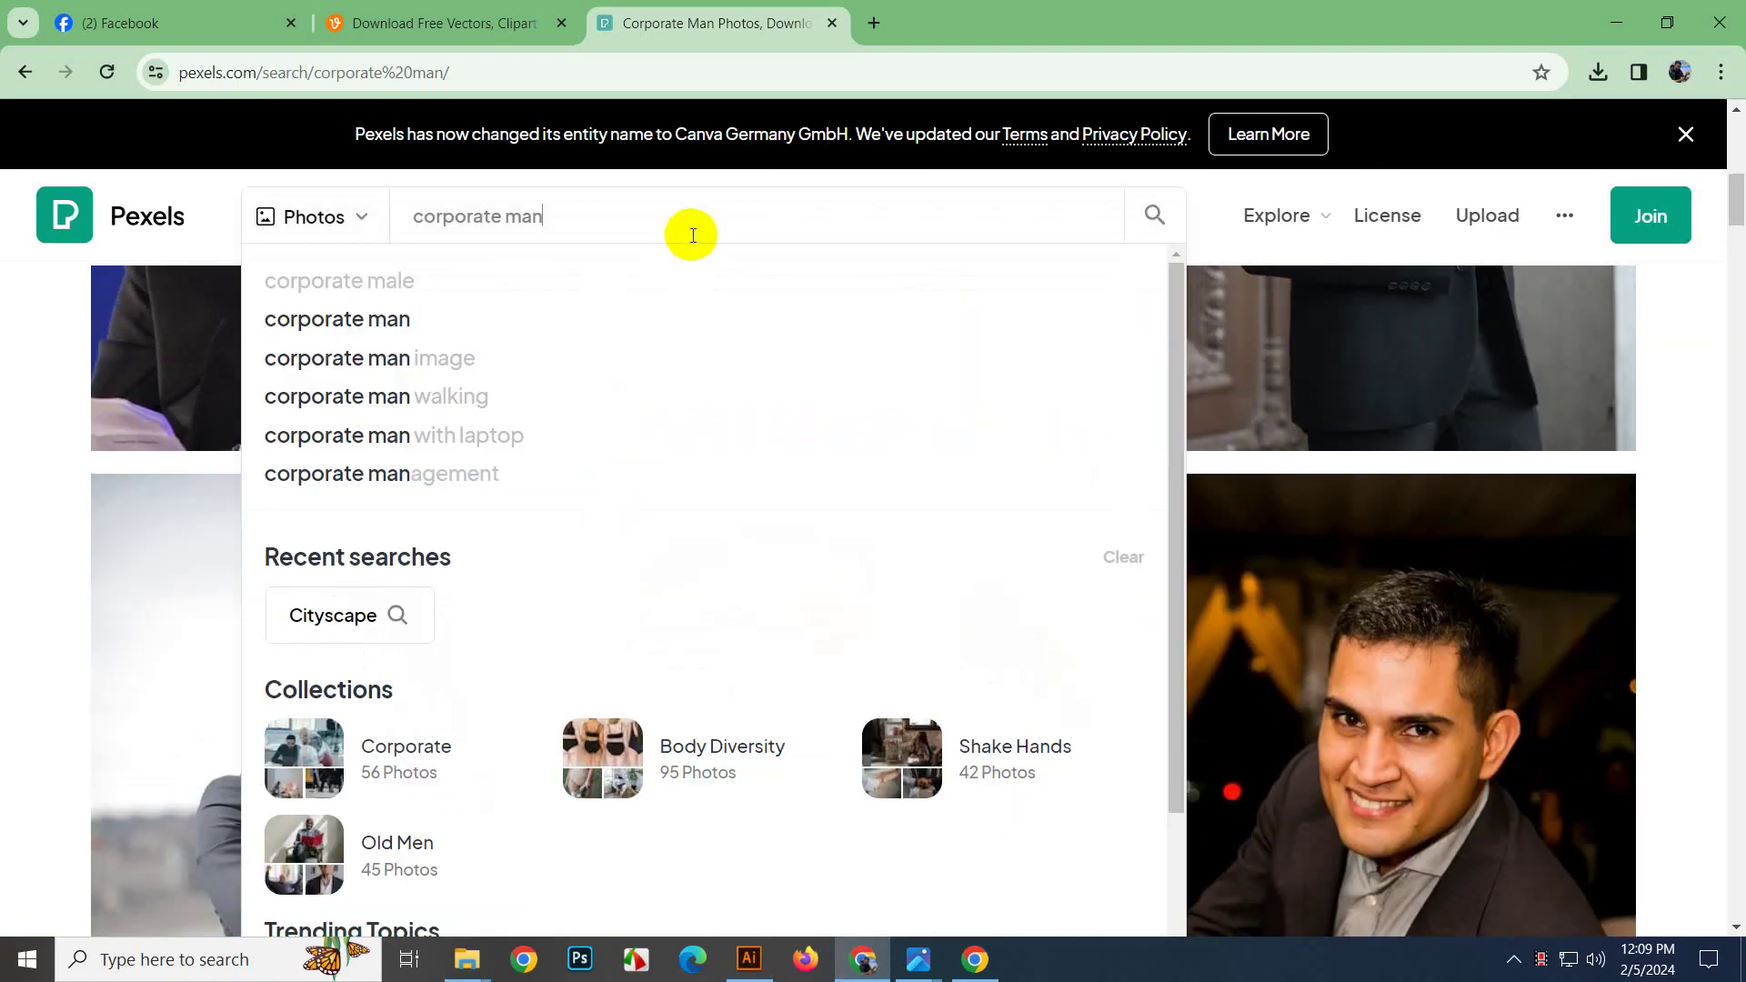
click(351, 615)
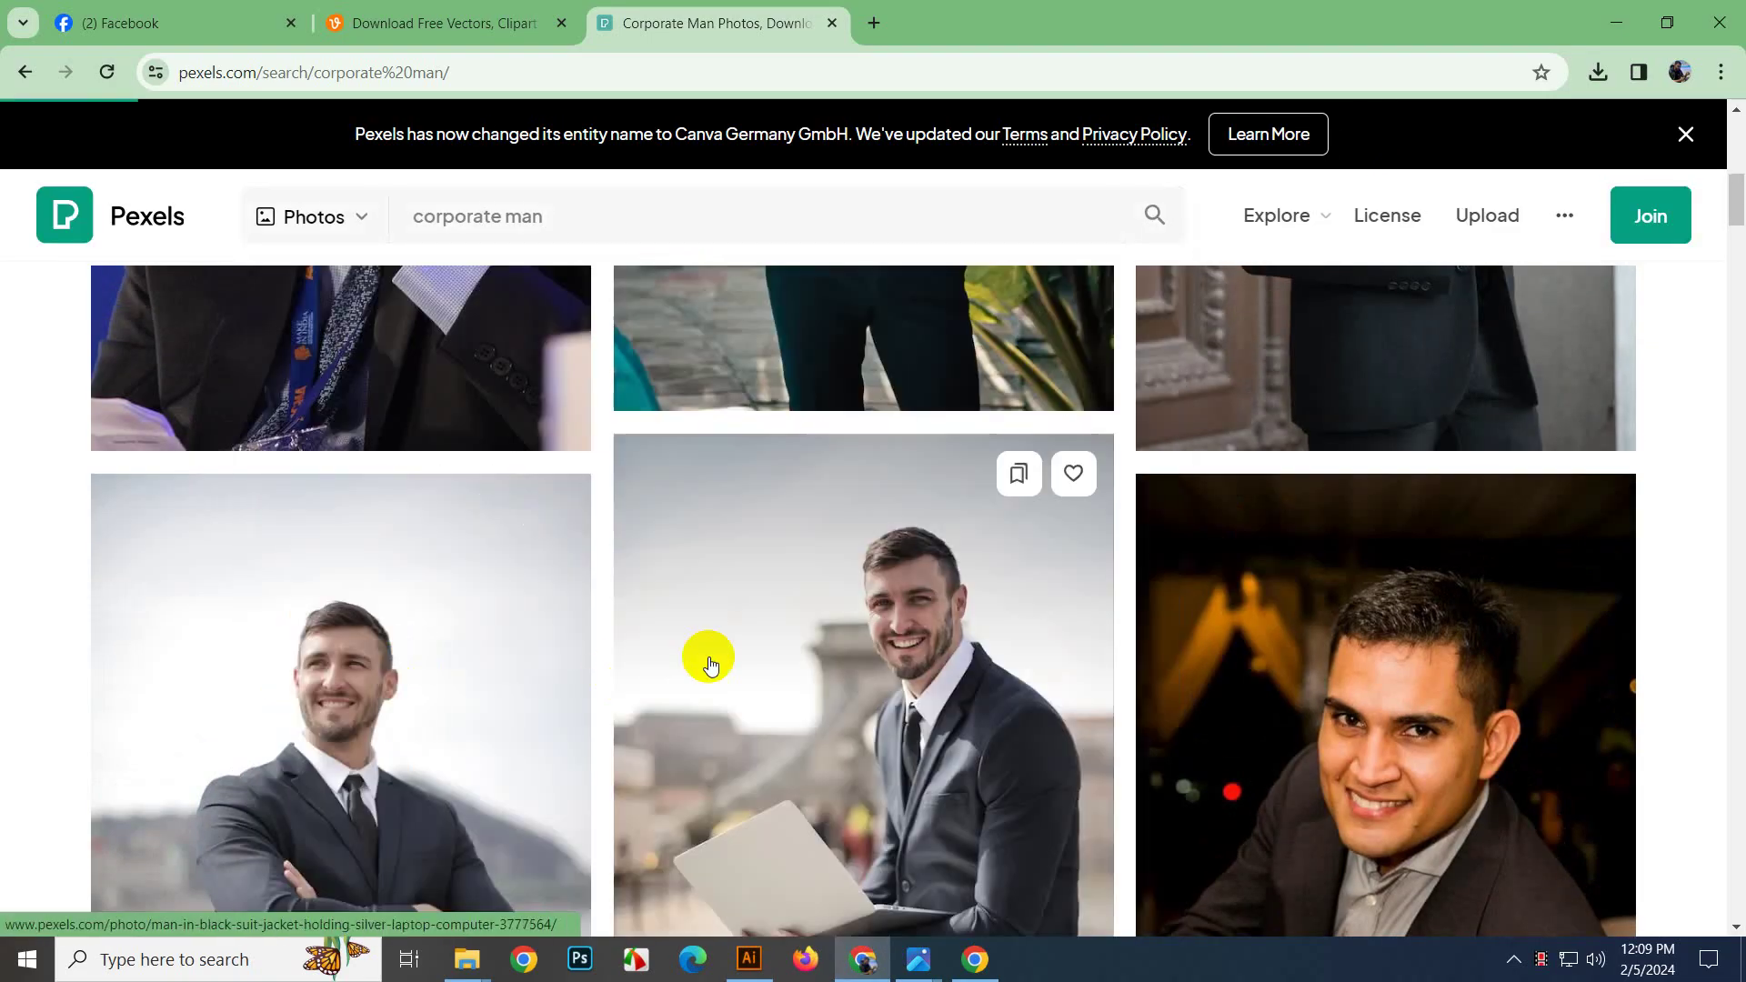
Browse the cityscape results and download the portrait skyline photo with the Empire State Building under a teal sky.
scroll(766, 506, down, 8)
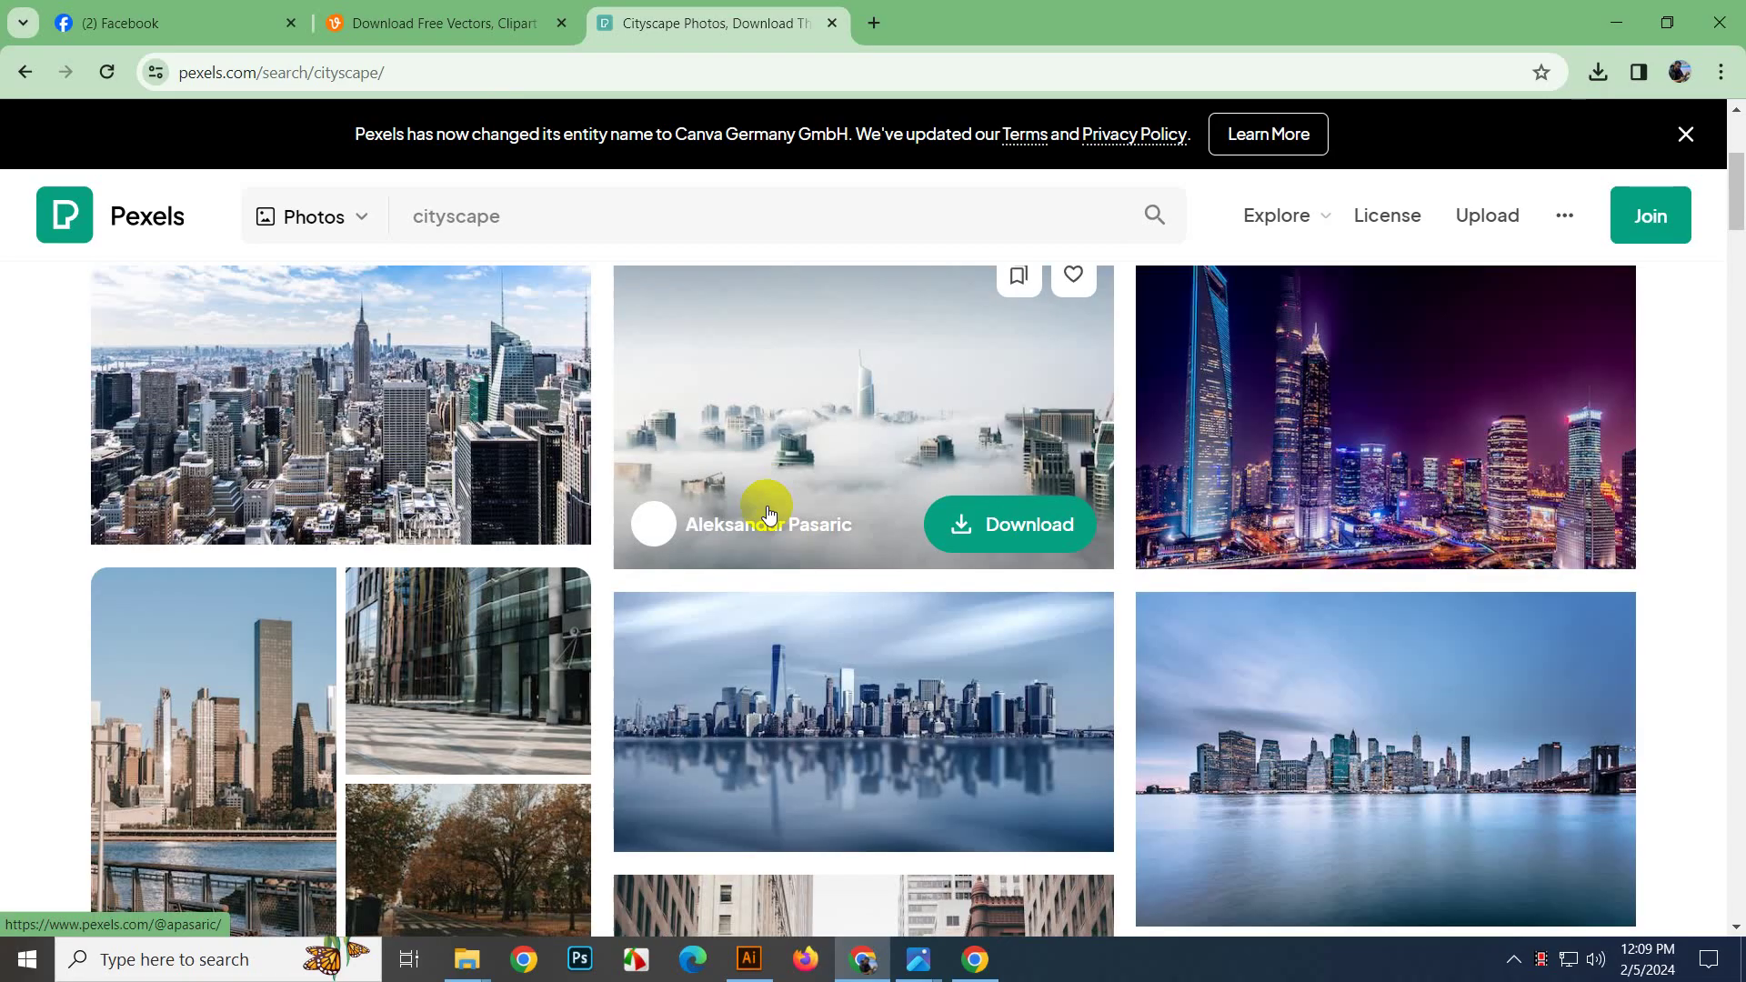
scroll(774, 522, down, 10)
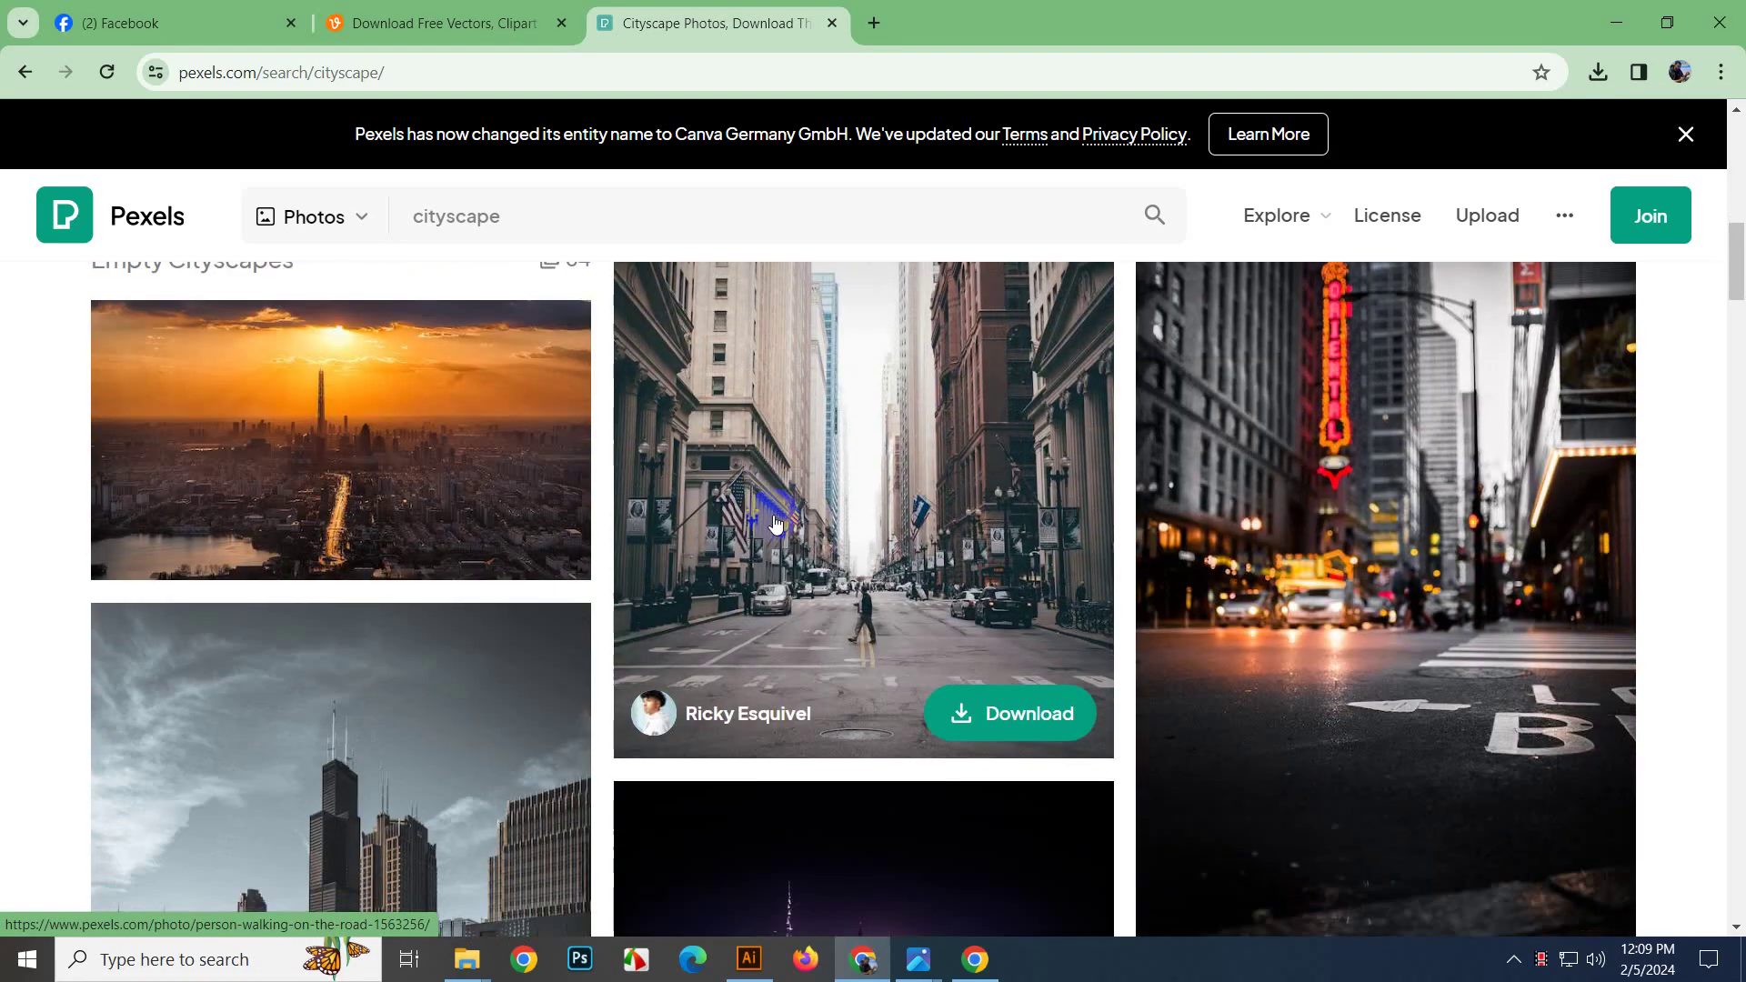
scroll(774, 521, down, 9)
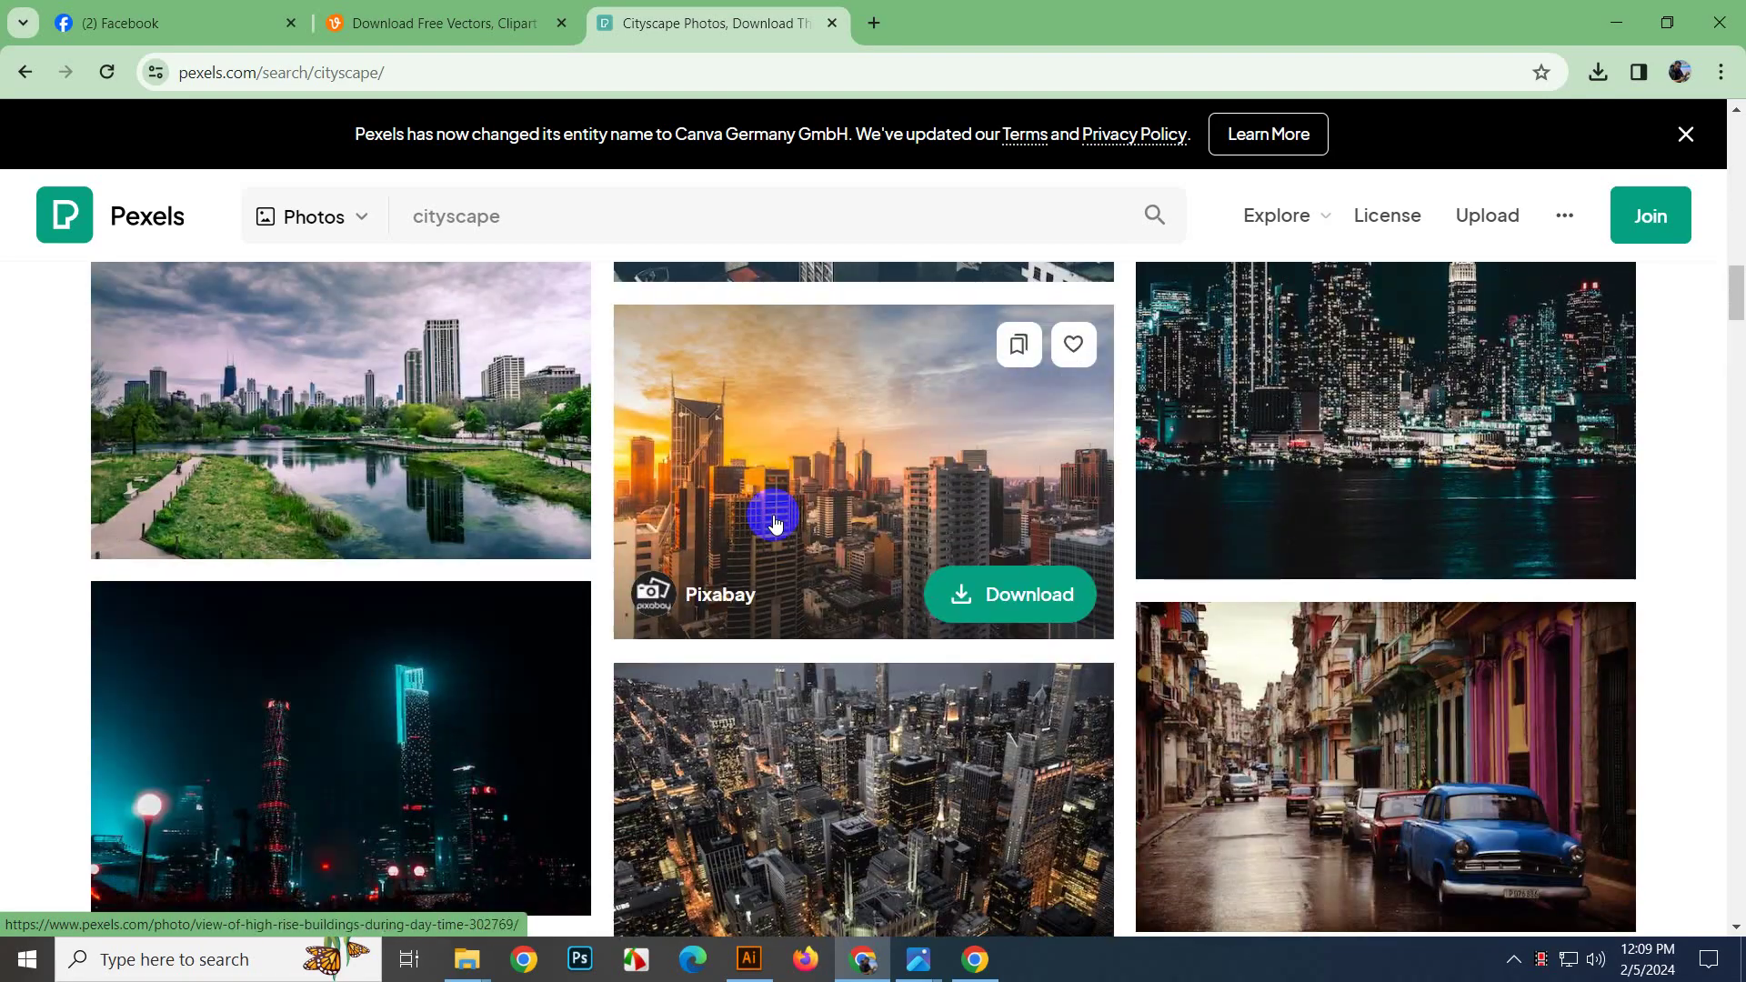
scroll(773, 522, down, 10)
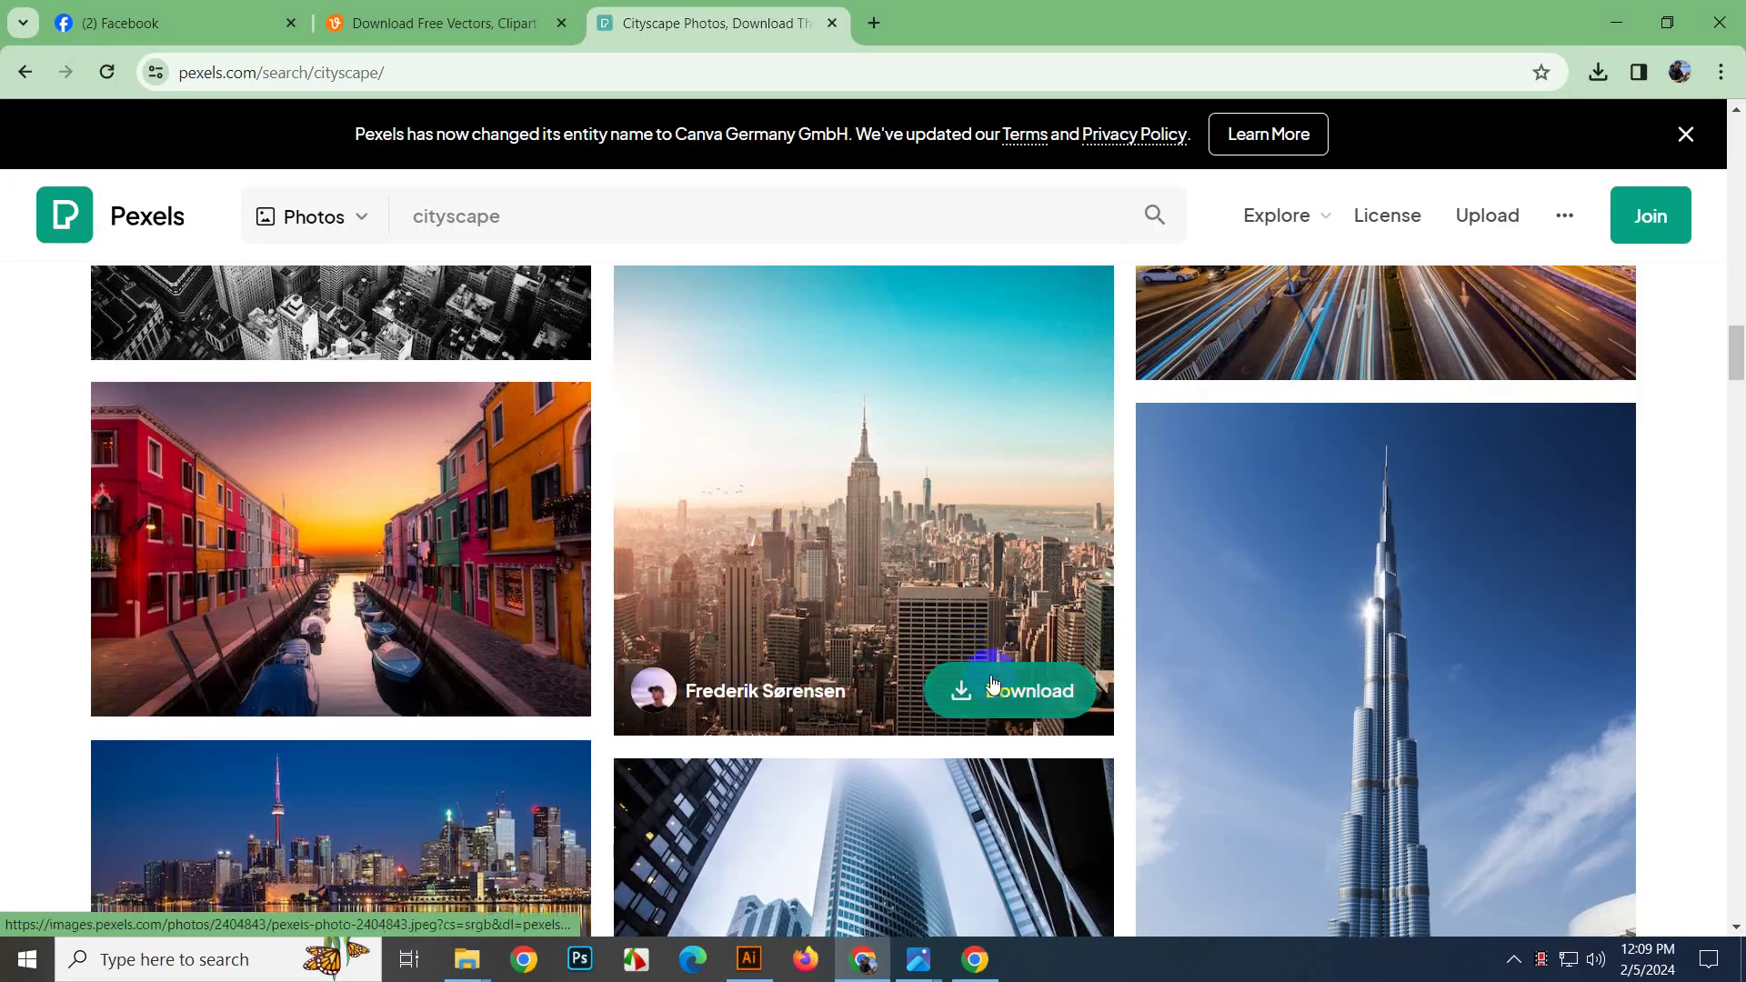
click(1005, 691)
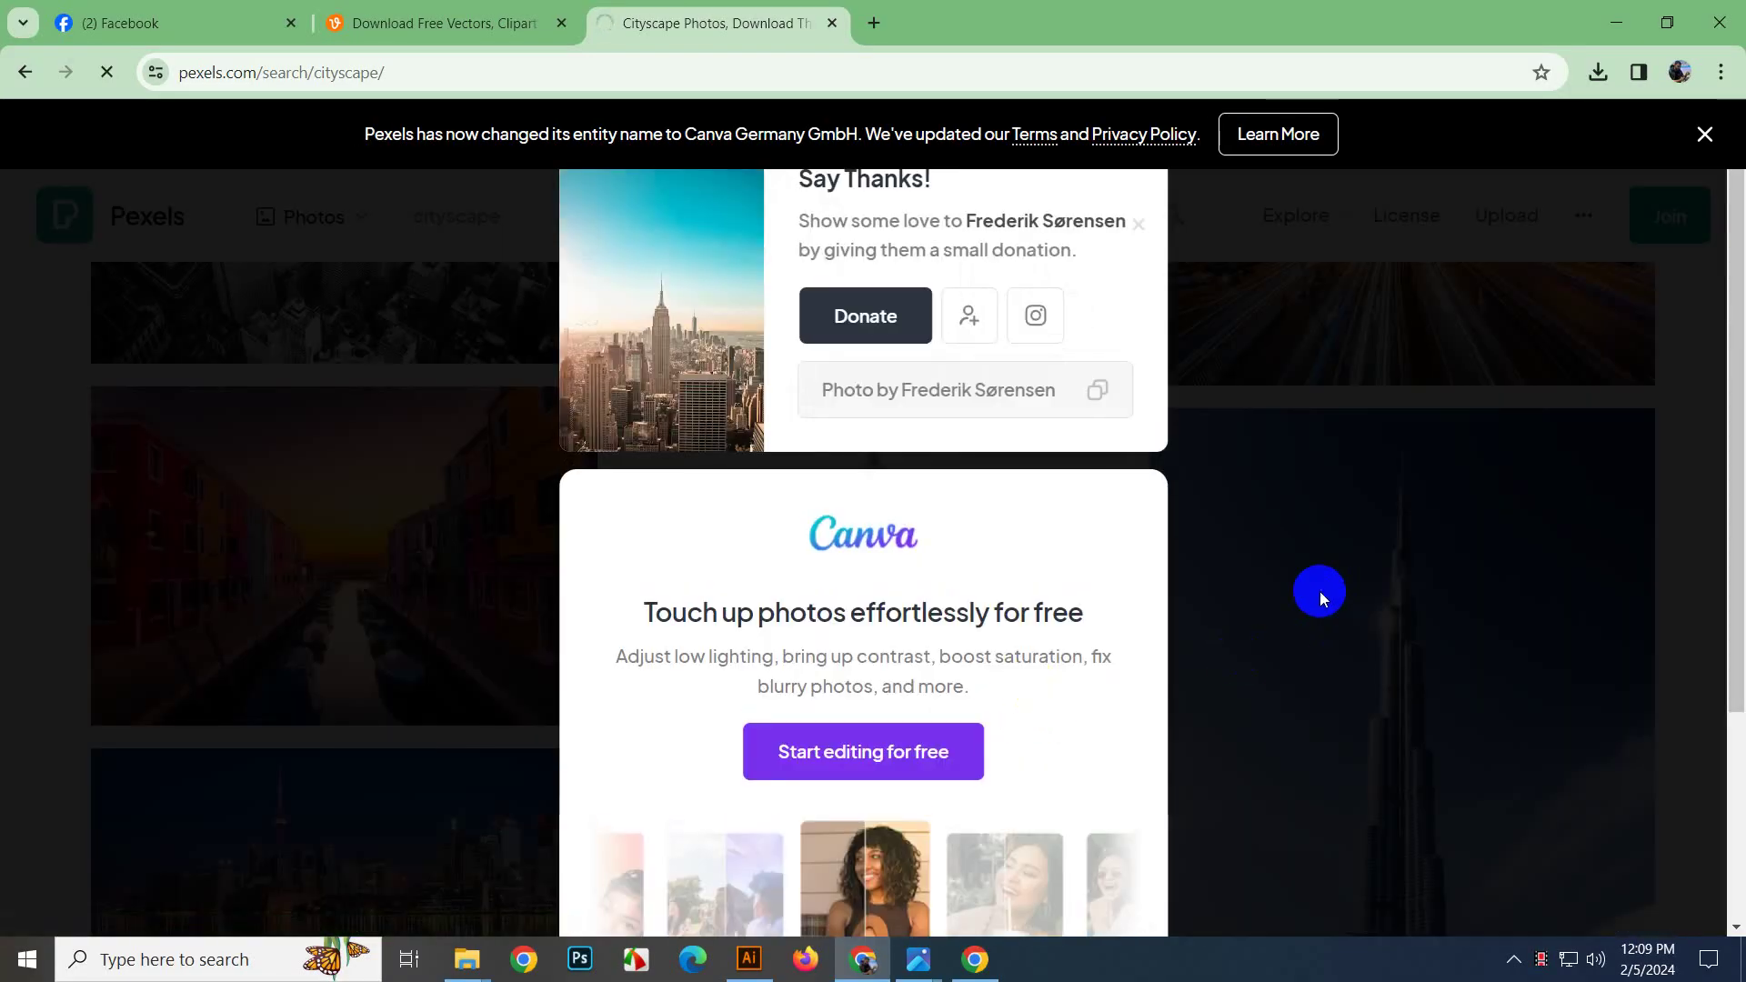
Place the downloaded skyline photo from the Downloads folder into the Illustrator document and scale it down close to card size.
click(1518, 133)
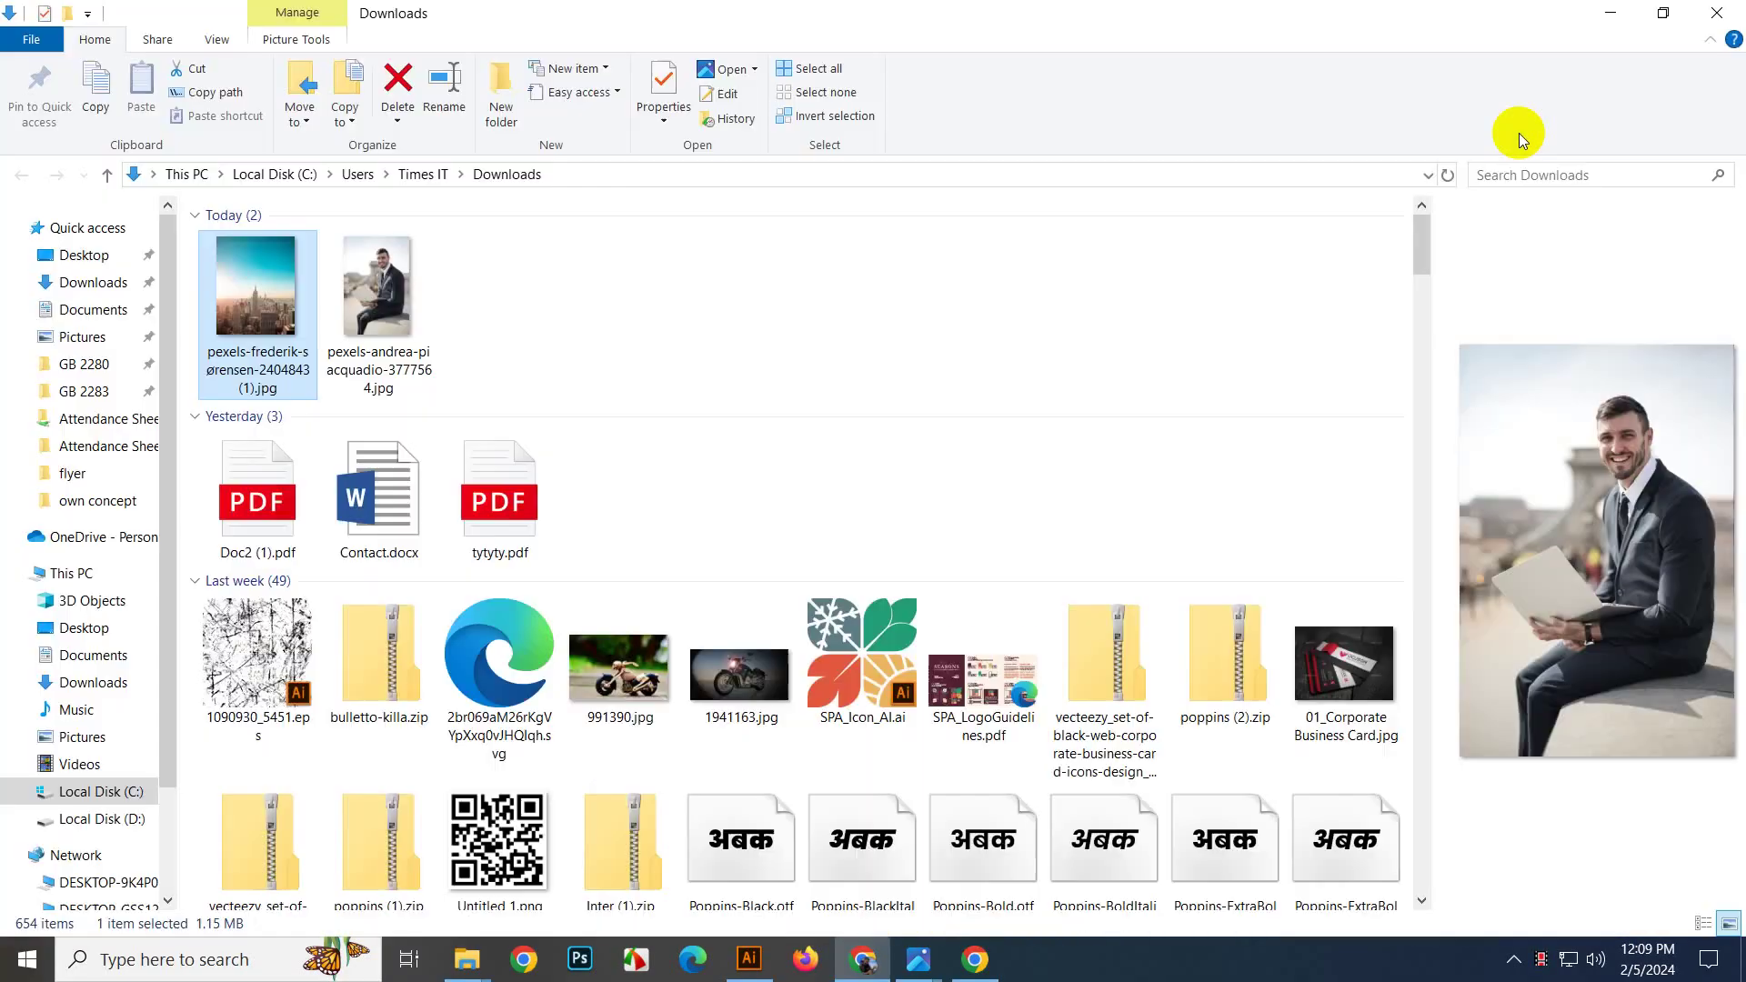
drag(262, 273, 799, 654)
scroll(467, 562, down, 5)
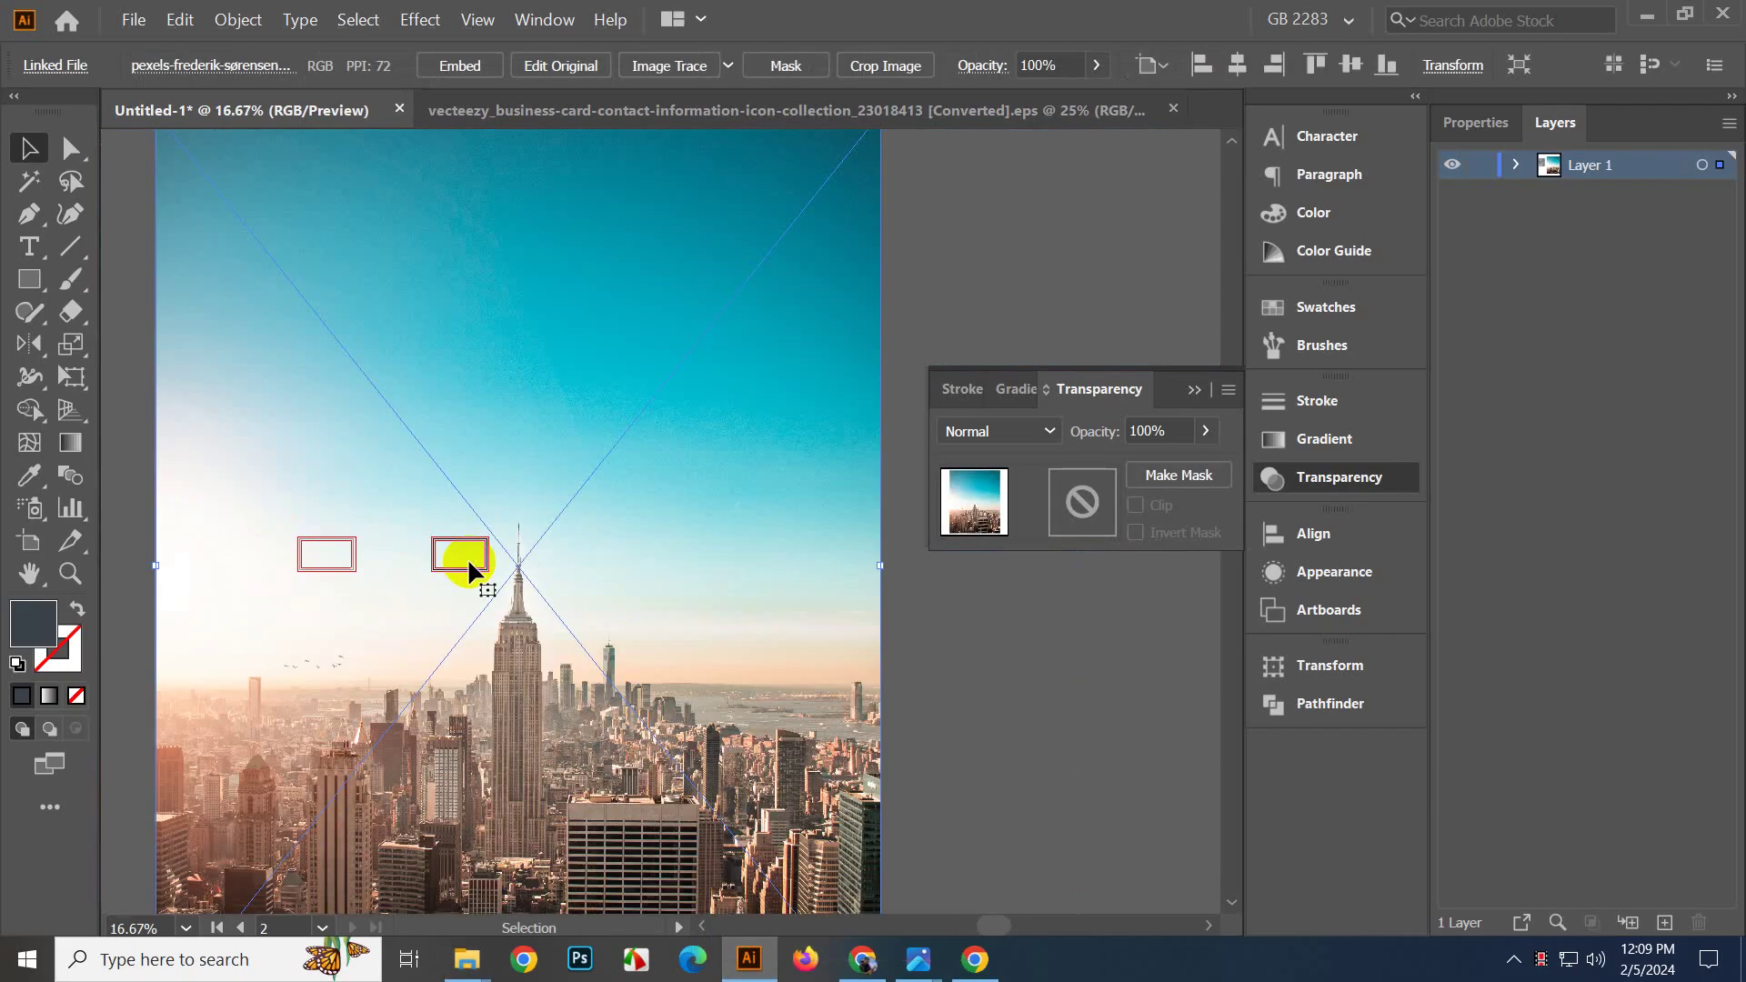
drag(880, 567, 536, 581)
scroll(509, 589, up, 5)
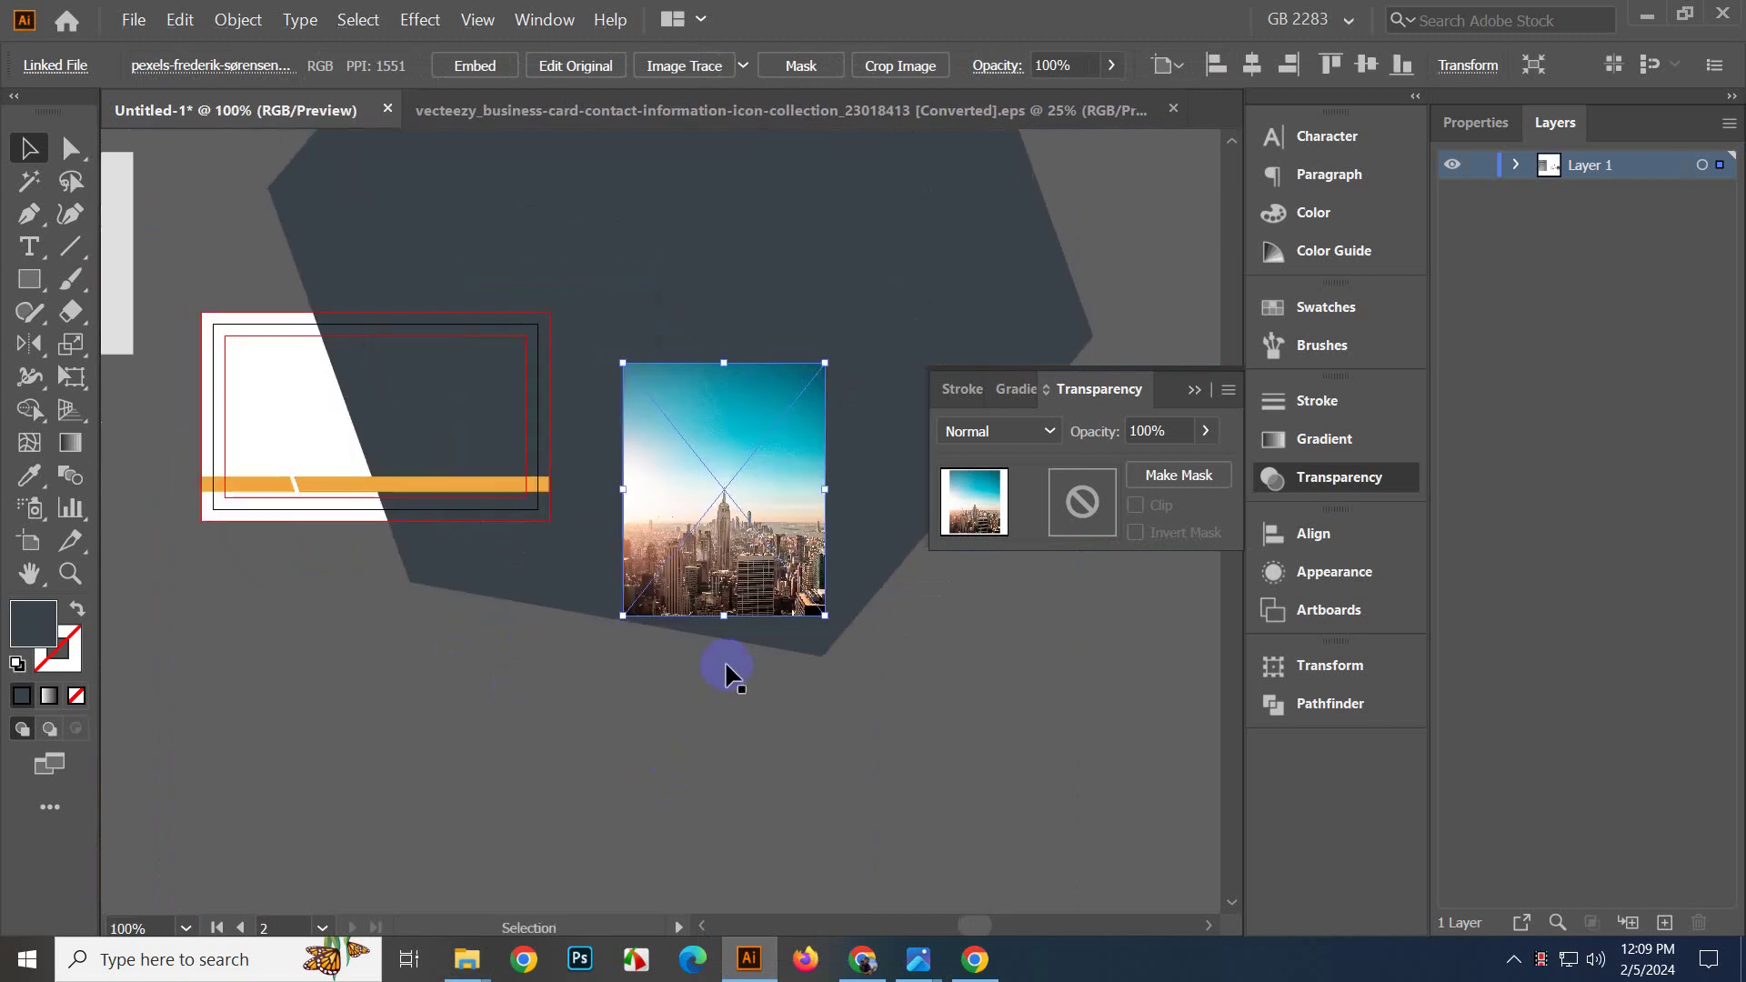
Move the skyline photo over the second card's dark area and enlarge it until it extends past the outer bleed edge.
drag(757, 546, 453, 453)
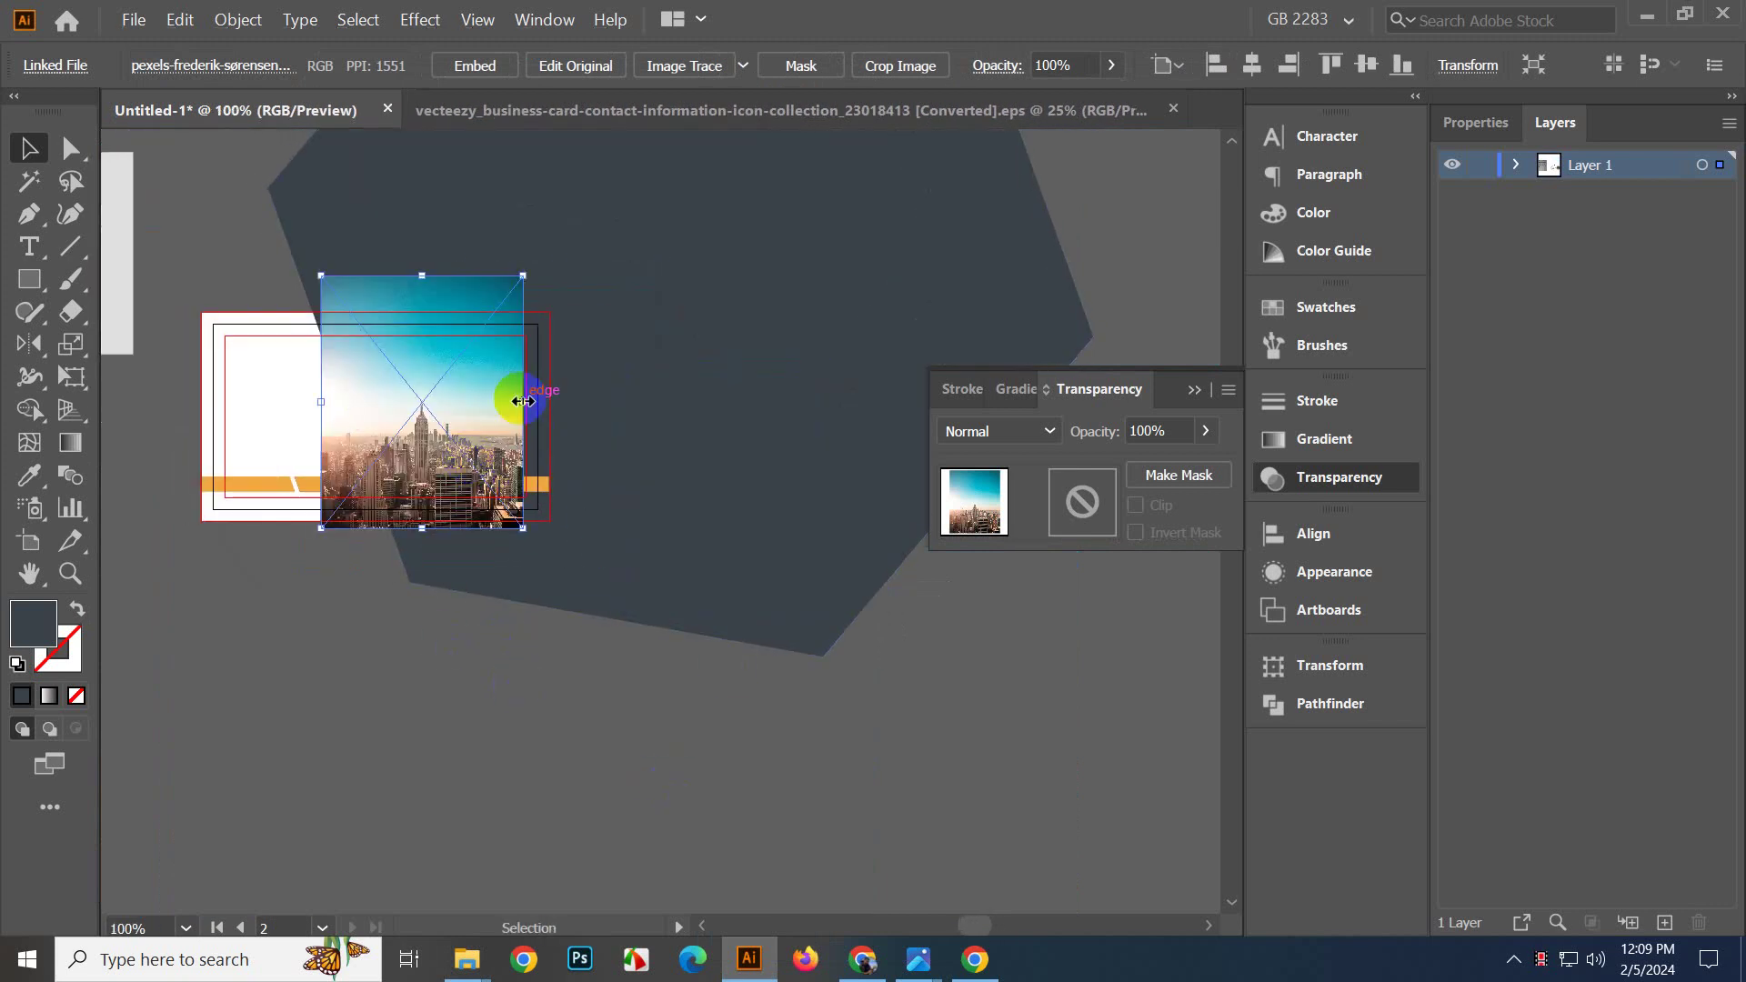
drag(522, 402, 553, 403)
mouse_move(469, 489)
mouse_down()
mouse_move(492, 463)
mouse_move(496, 482)
mouse_up()
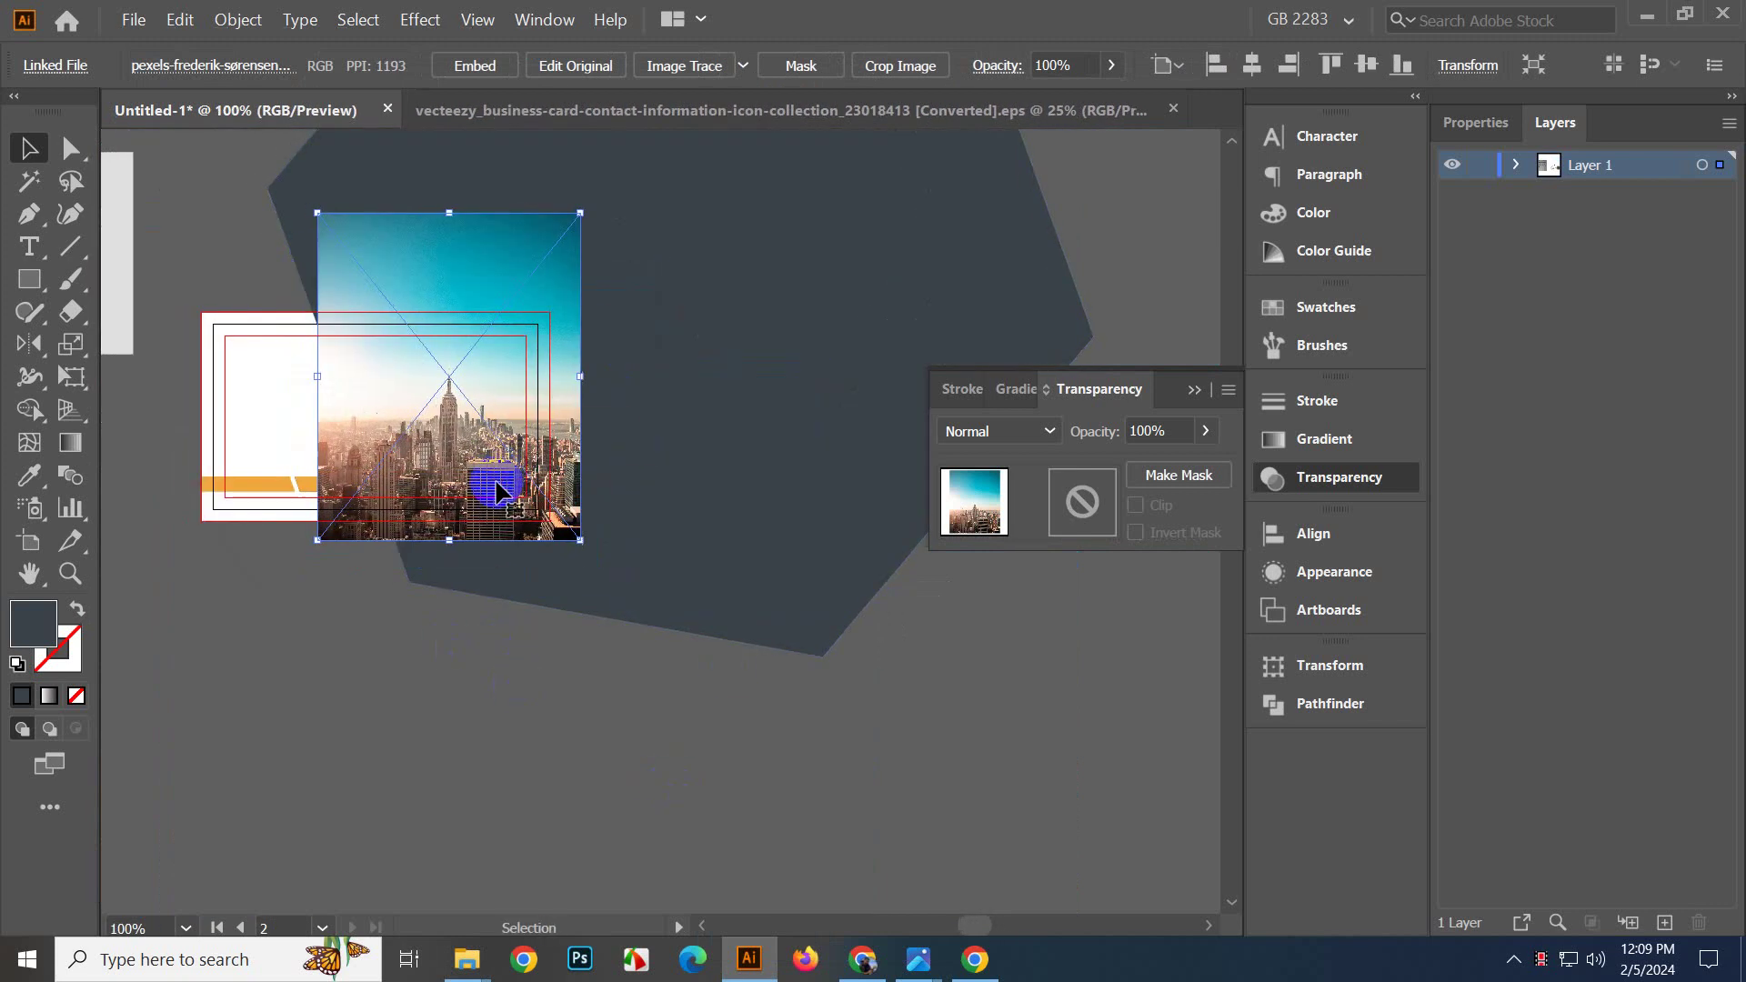
click(484, 607)
scroll(479, 565, up, 3)
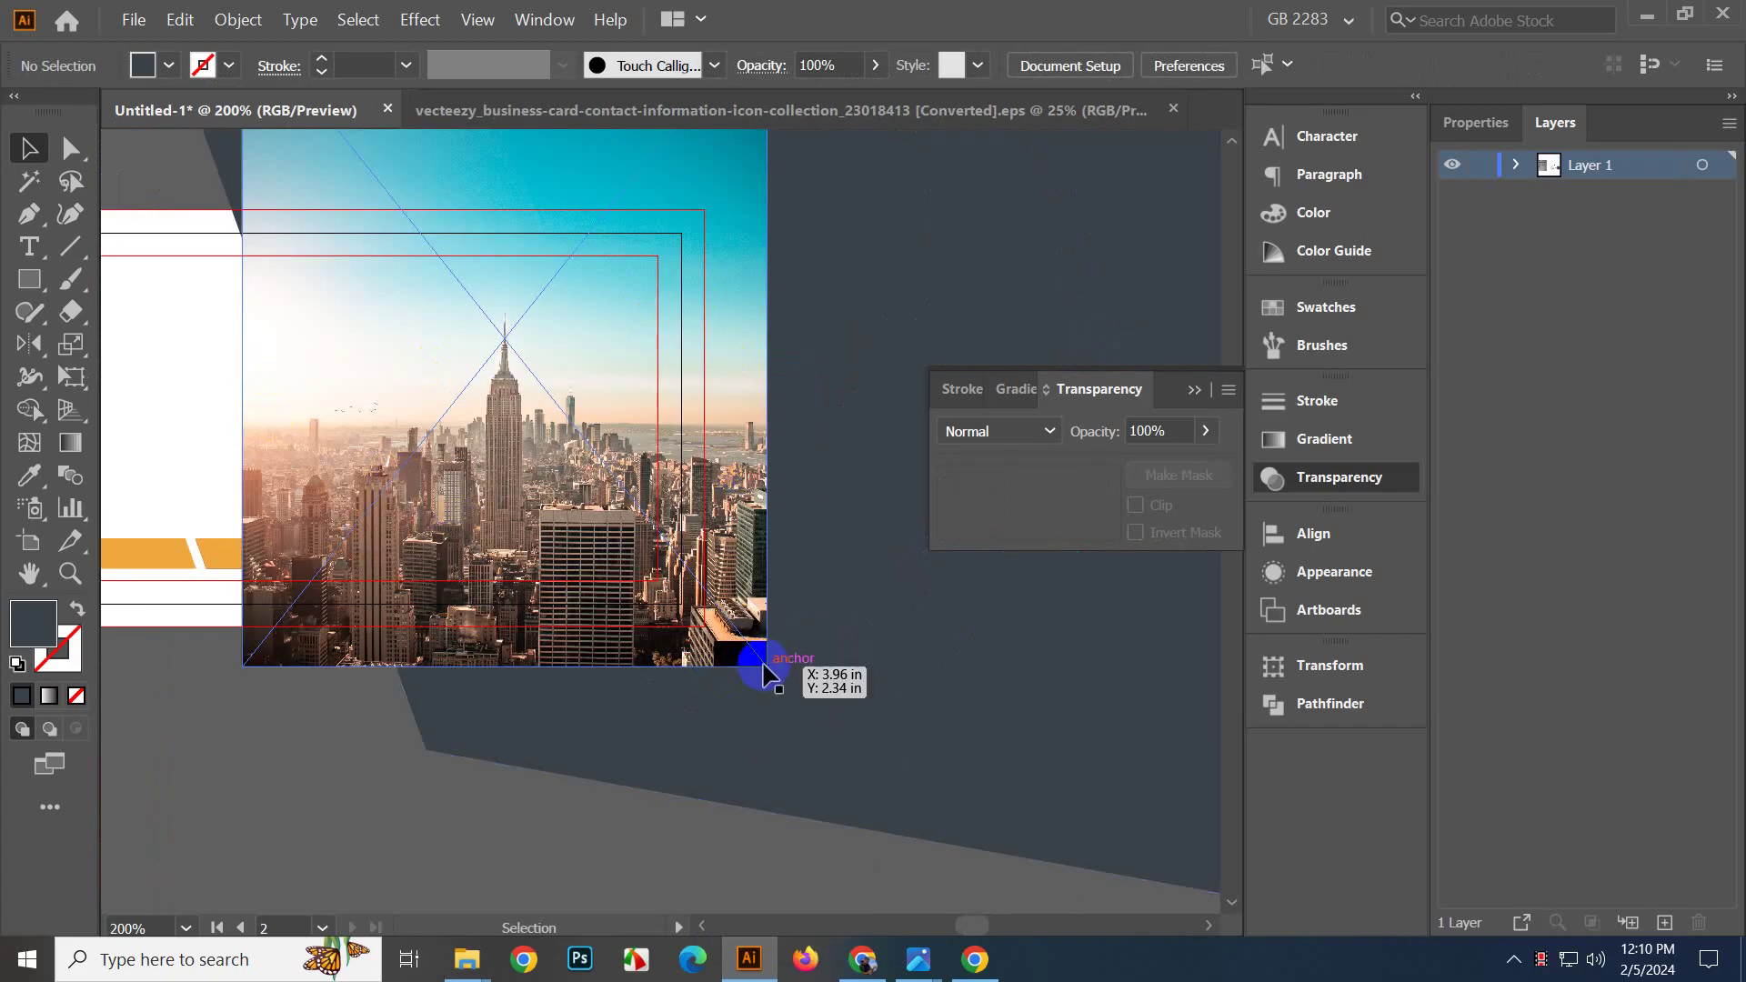
scroll(667, 629, down, 1)
click(536, 366)
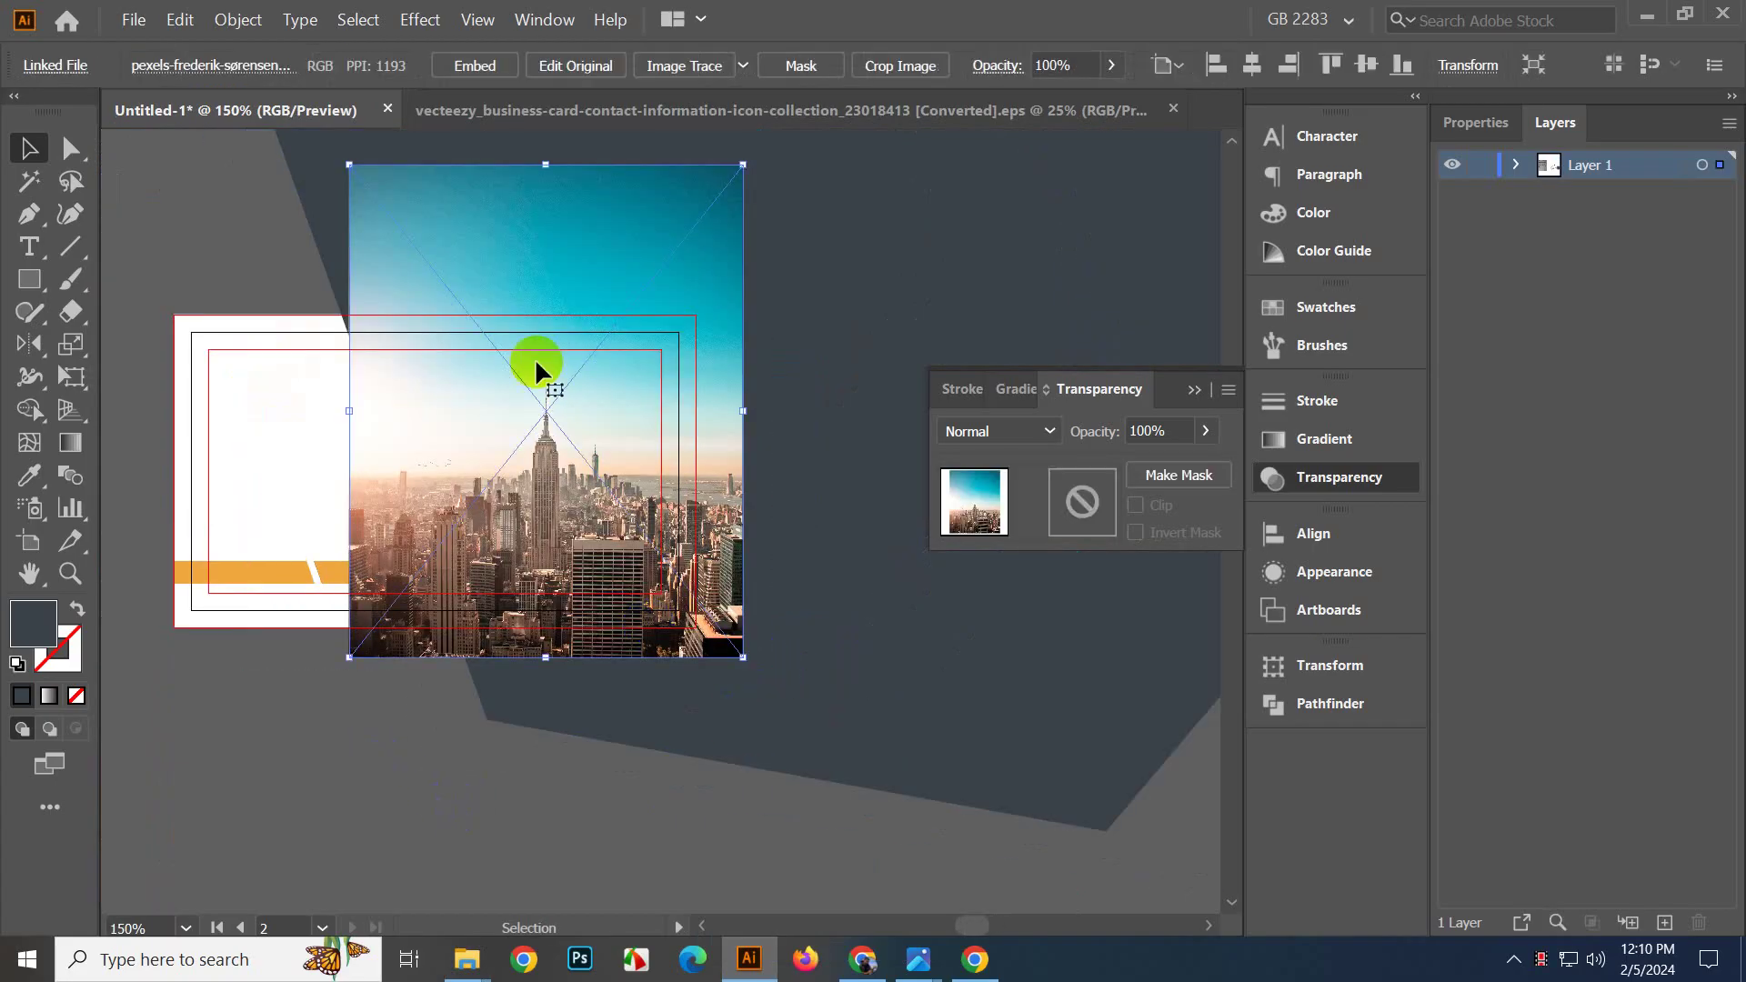
drag(743, 654, 758, 670)
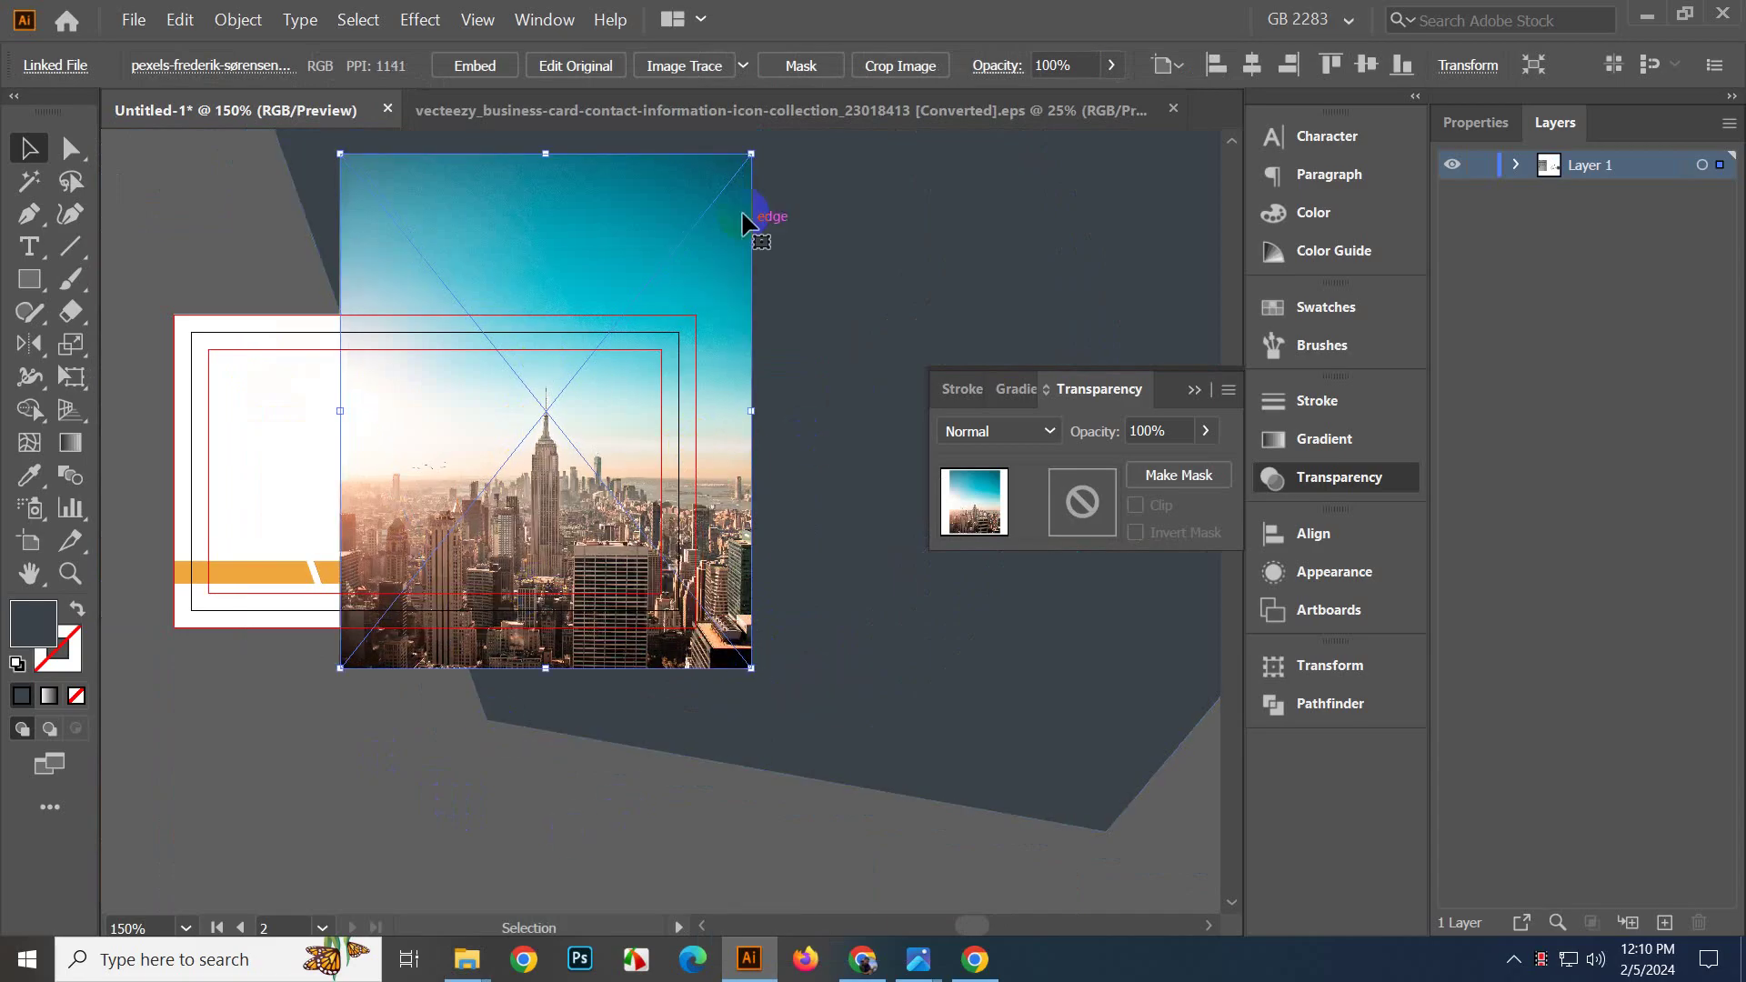
Embed the linked skyline photo and send it behind the second card's artwork.
click(461, 67)
click(569, 881)
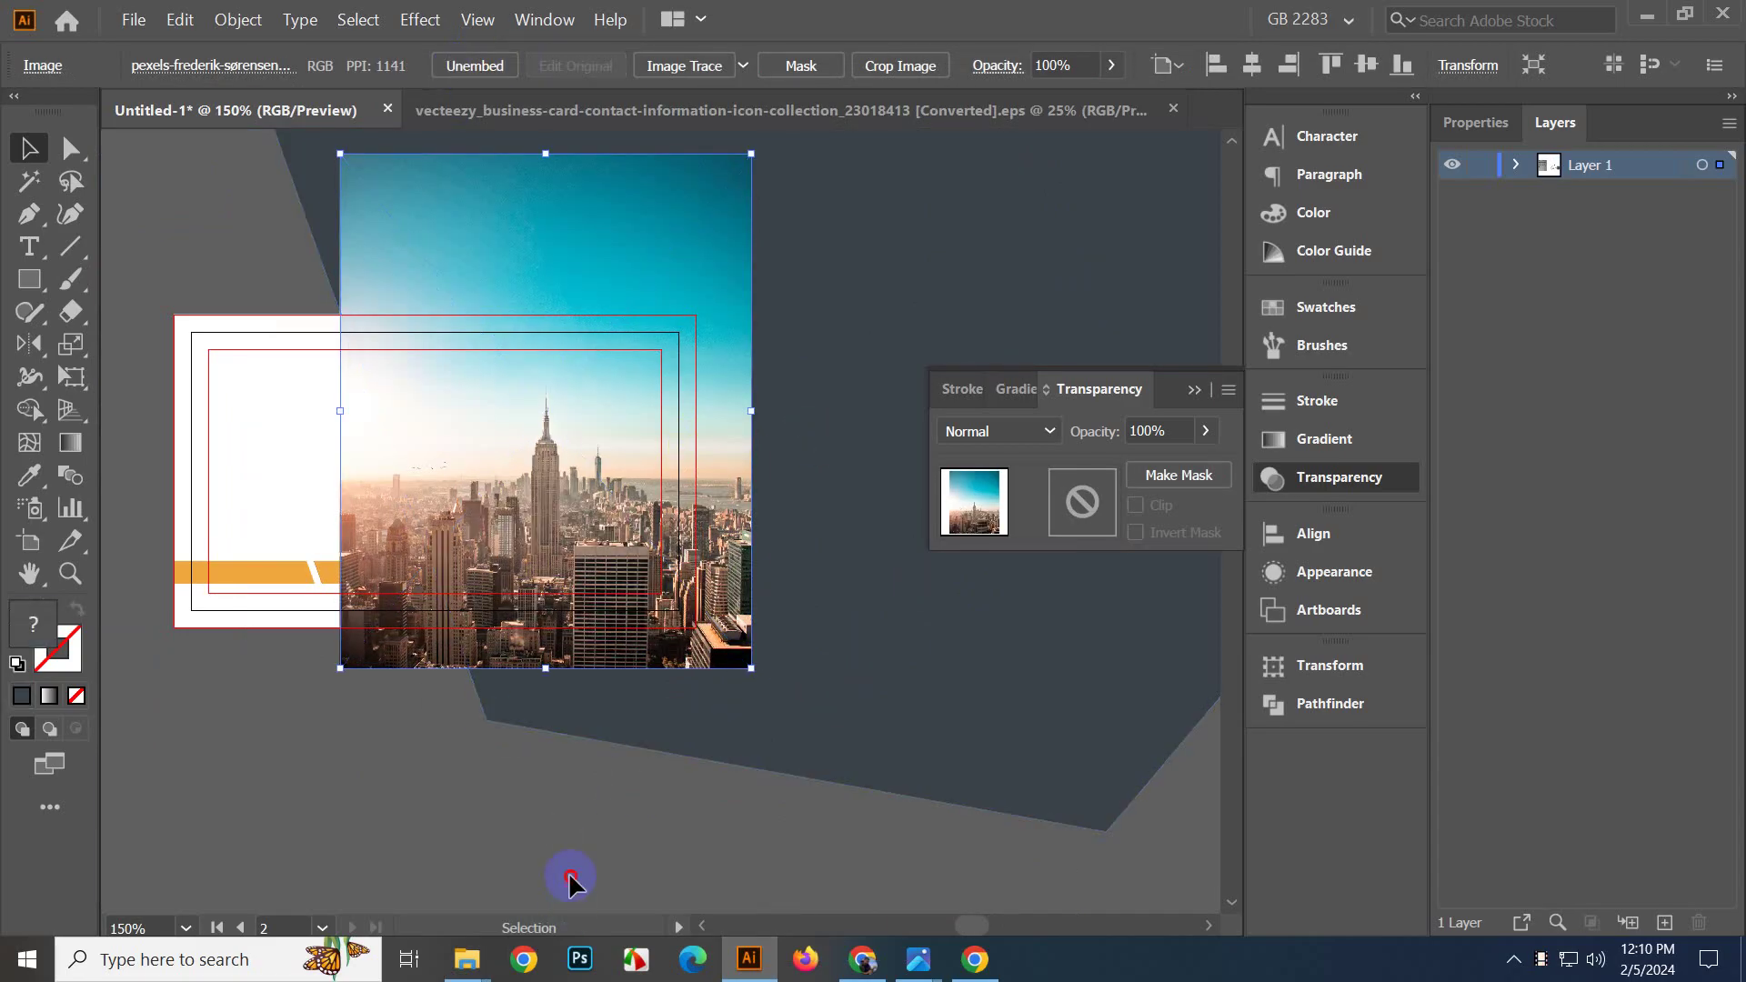
click(603, 620)
key(ctrl+shift+[)
click(482, 831)
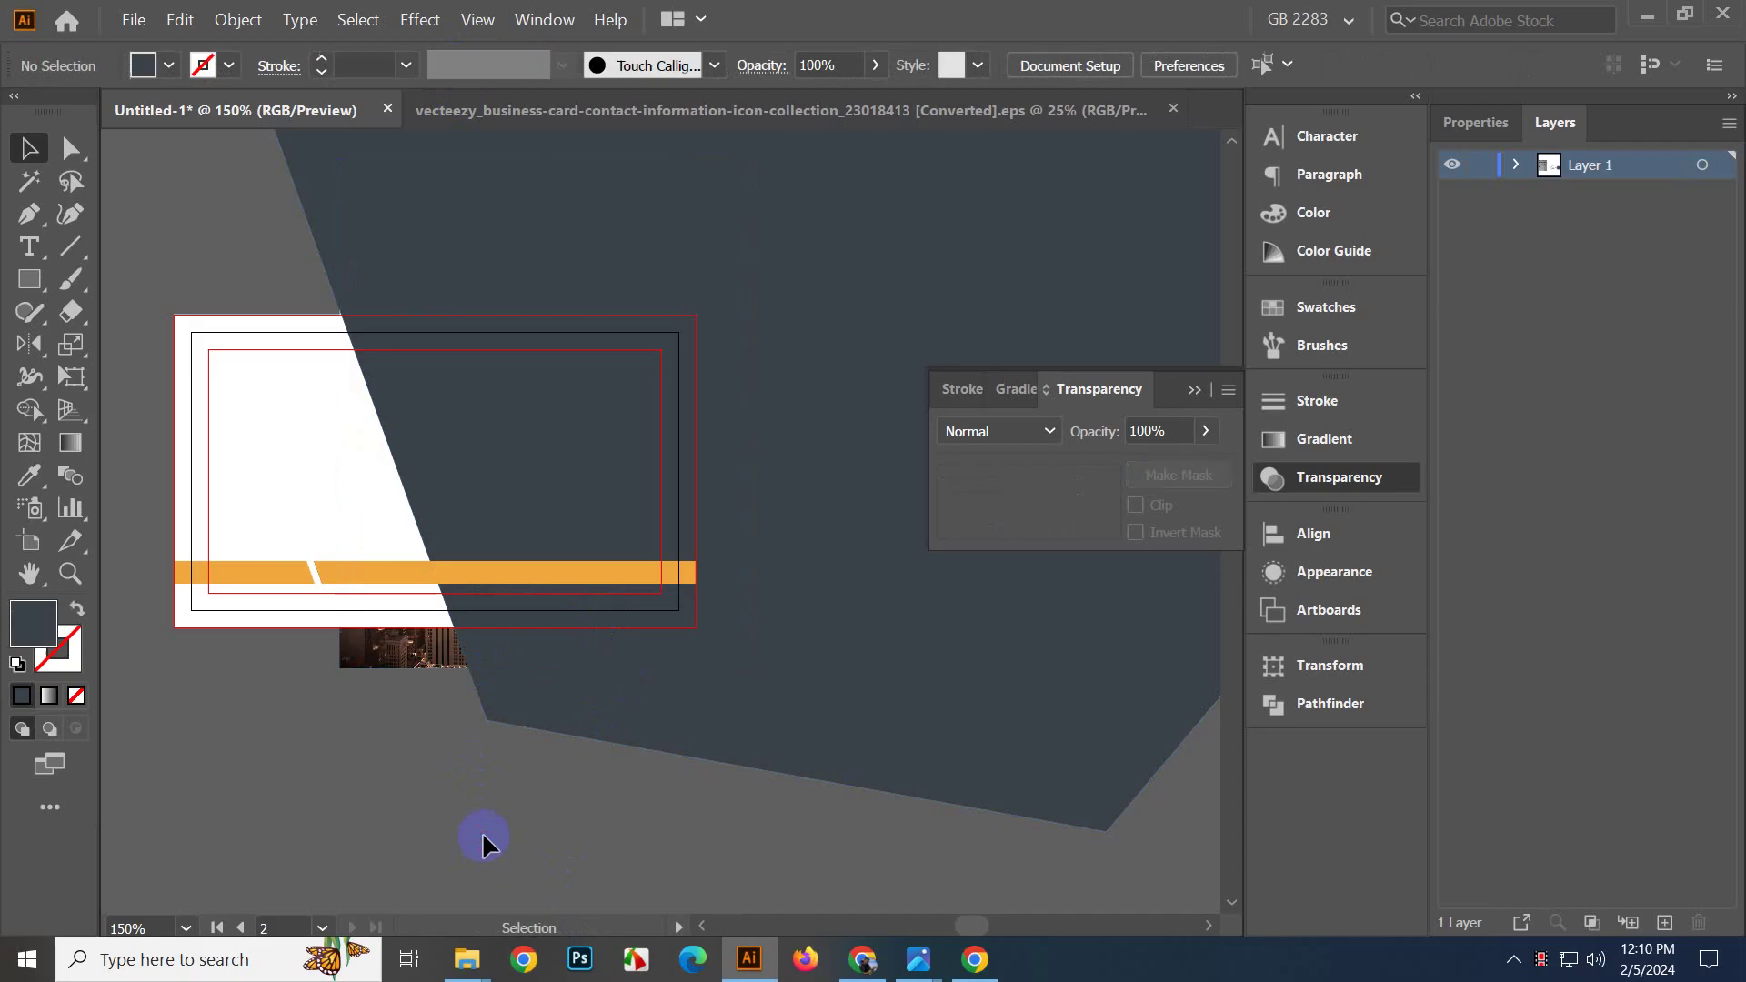
Clip the skyline photo inside the dark polygon with a clipping mask.
click(749, 741)
shift+click(348, 662)
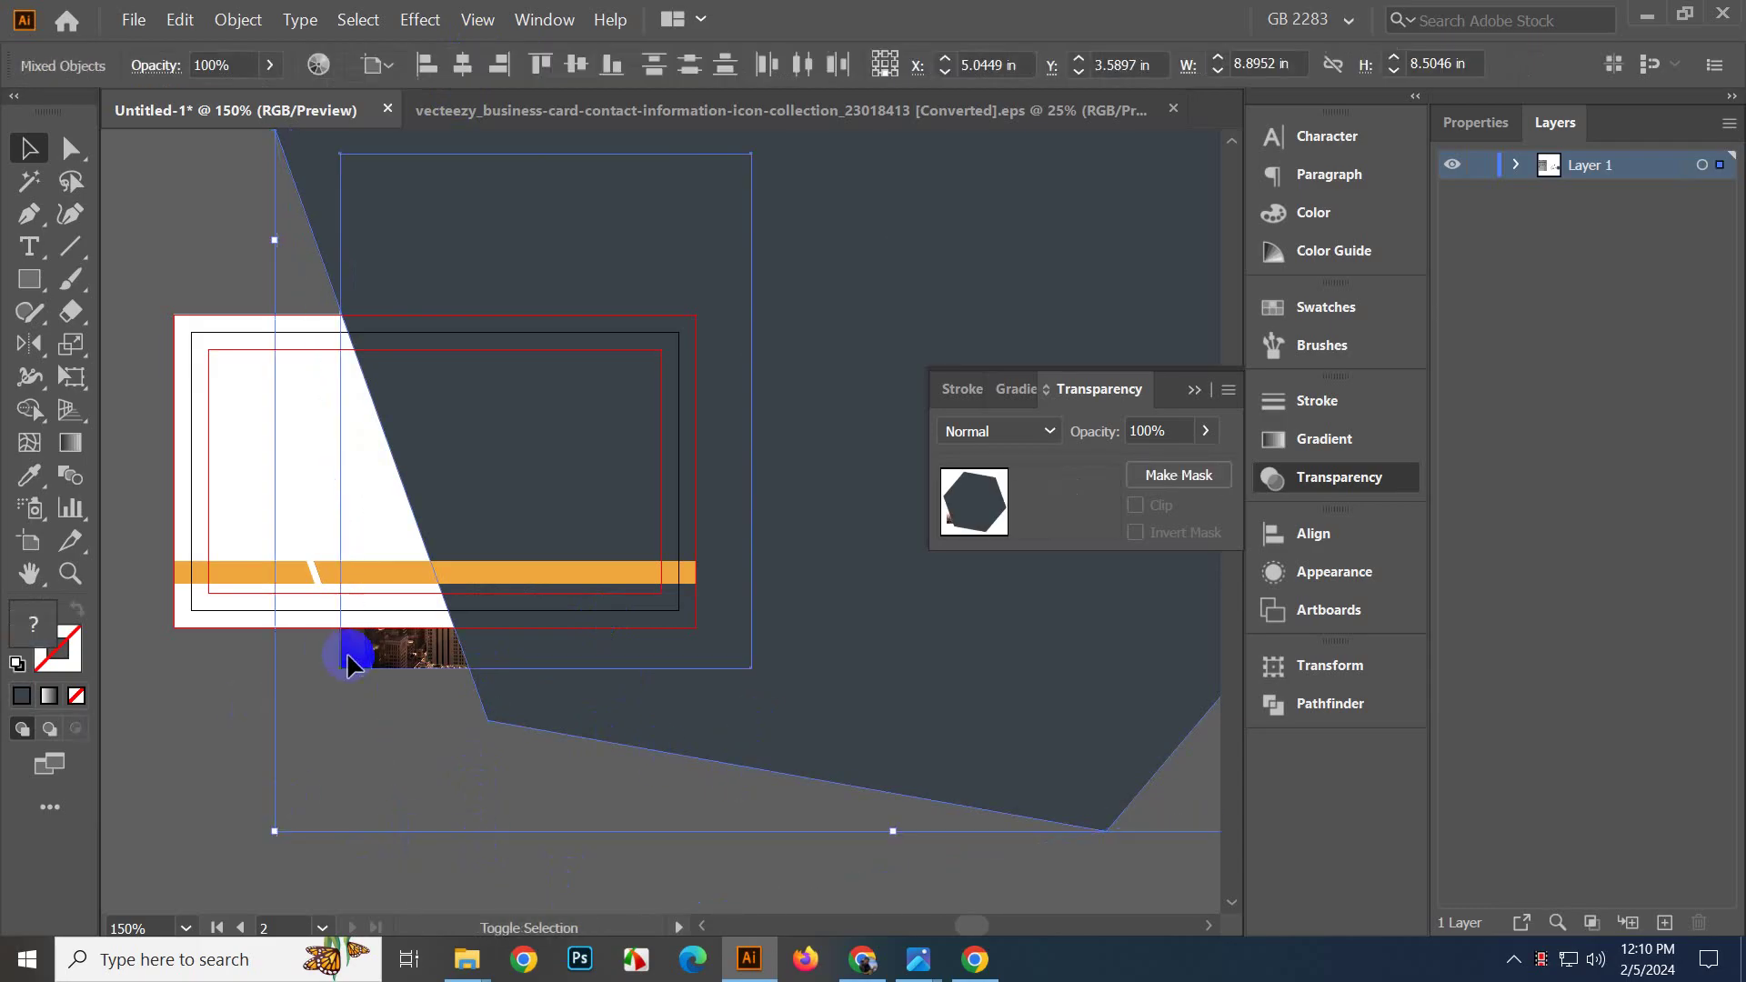
key(ctrl+7)
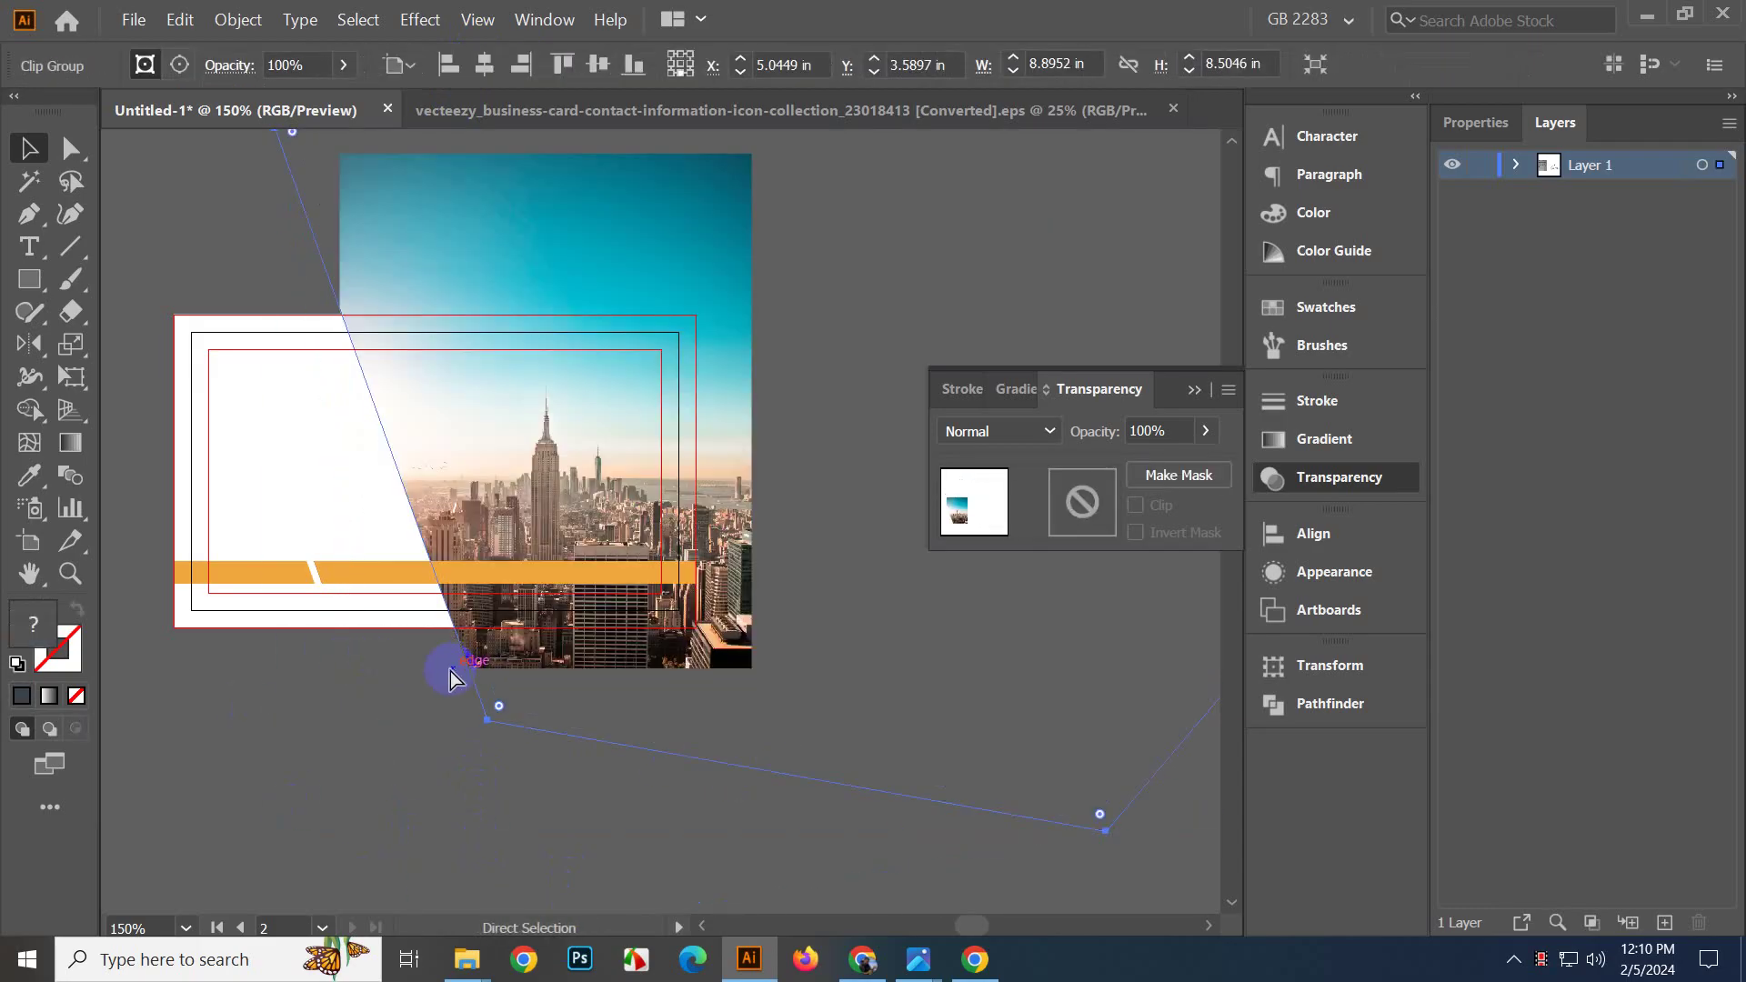
click(450, 671)
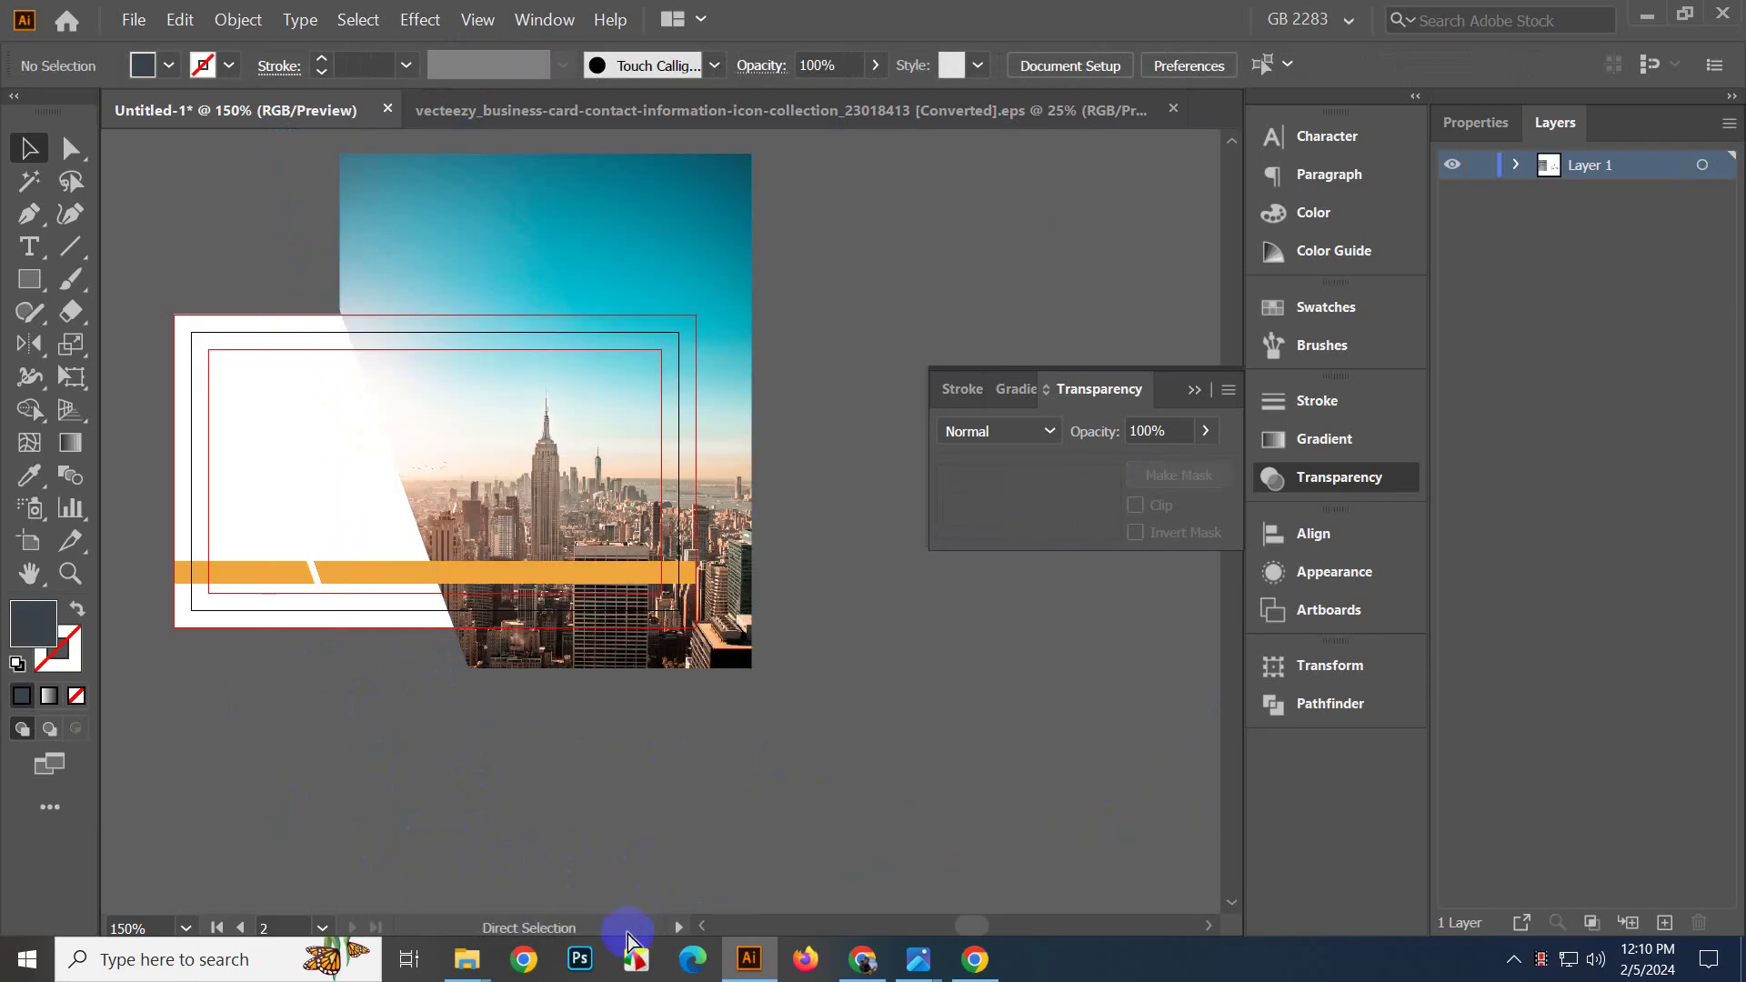
Paste the dark polygon in front of the clipped photo and shift it so only a narrow slanted band of skyline stays uncovered.
key(ctrl+f)
drag(576, 624, 765, 617)
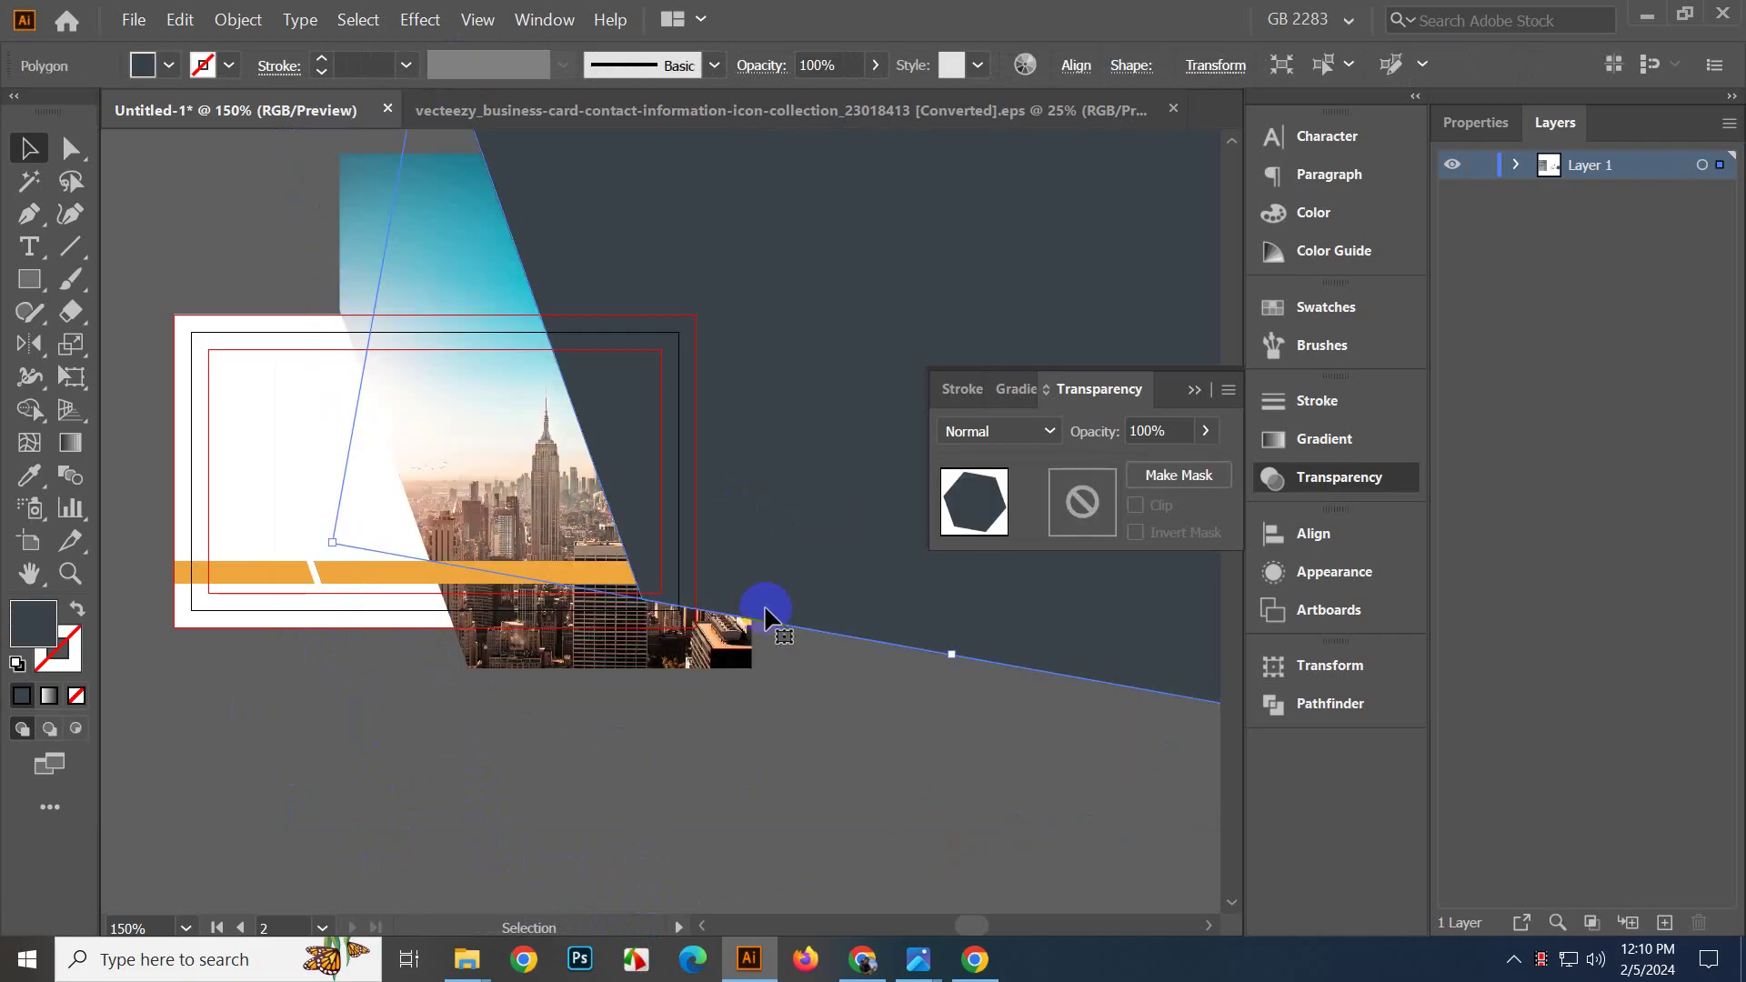
drag(818, 561, 877, 647)
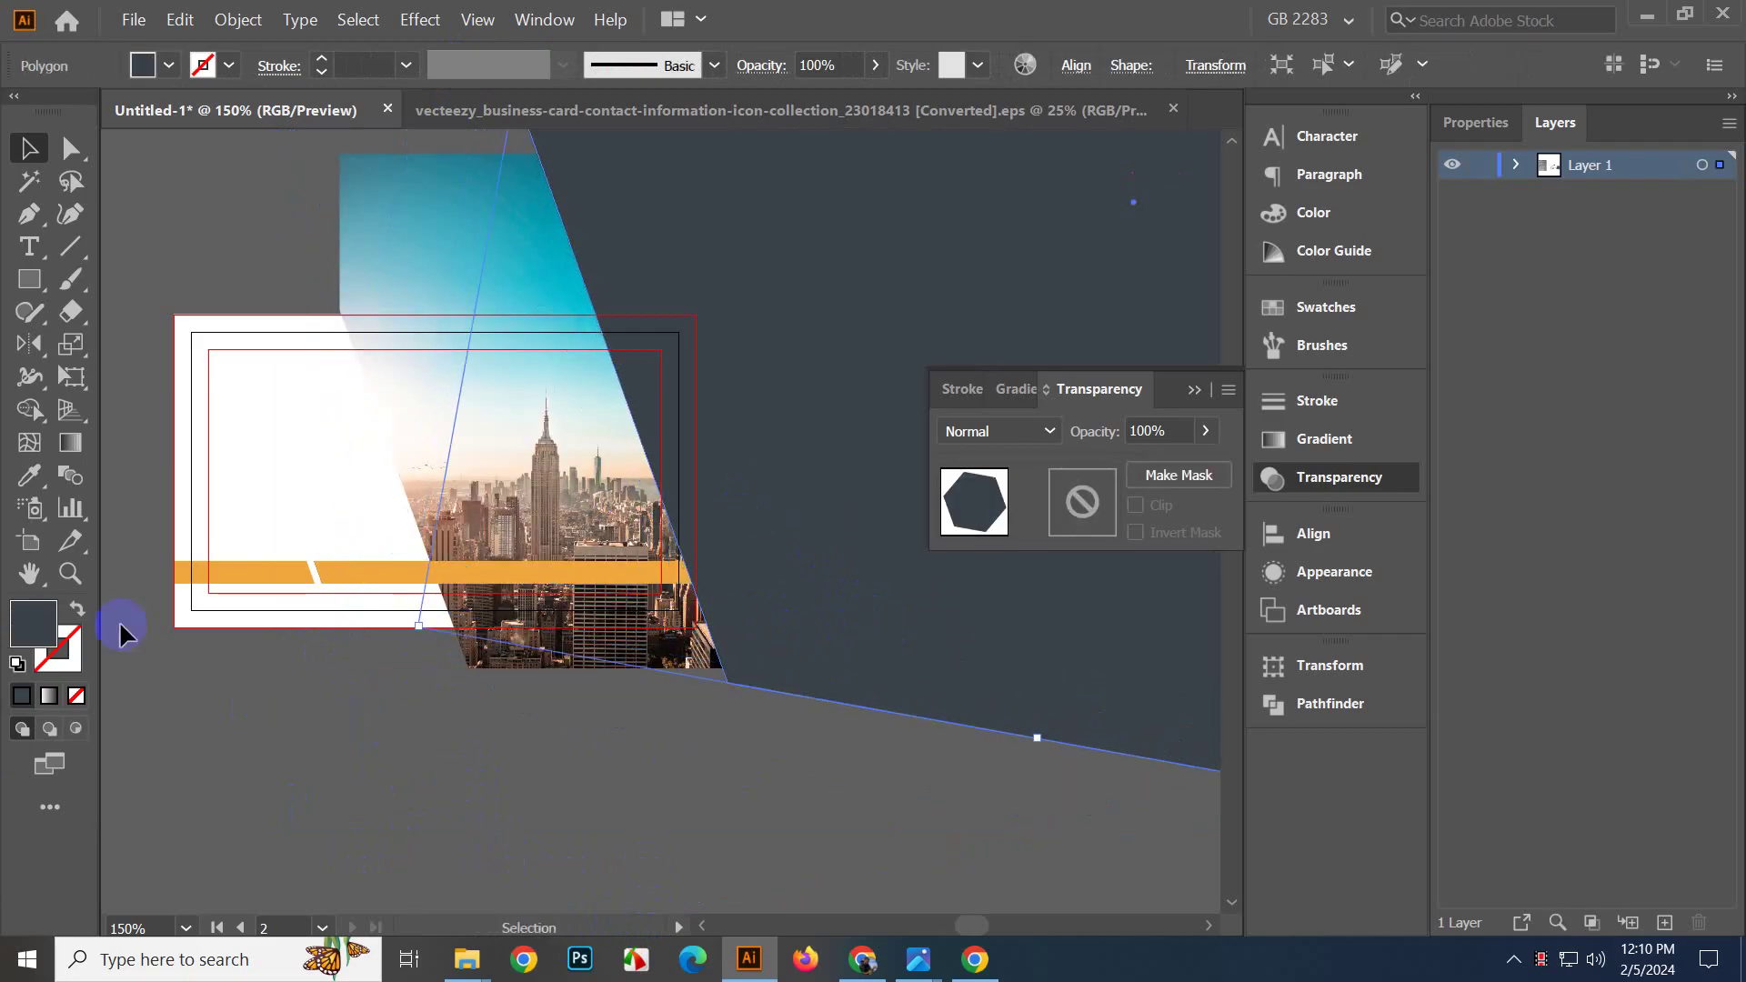
click(427, 777)
scroll(702, 750, up, 1)
drag(813, 701, 837, 665)
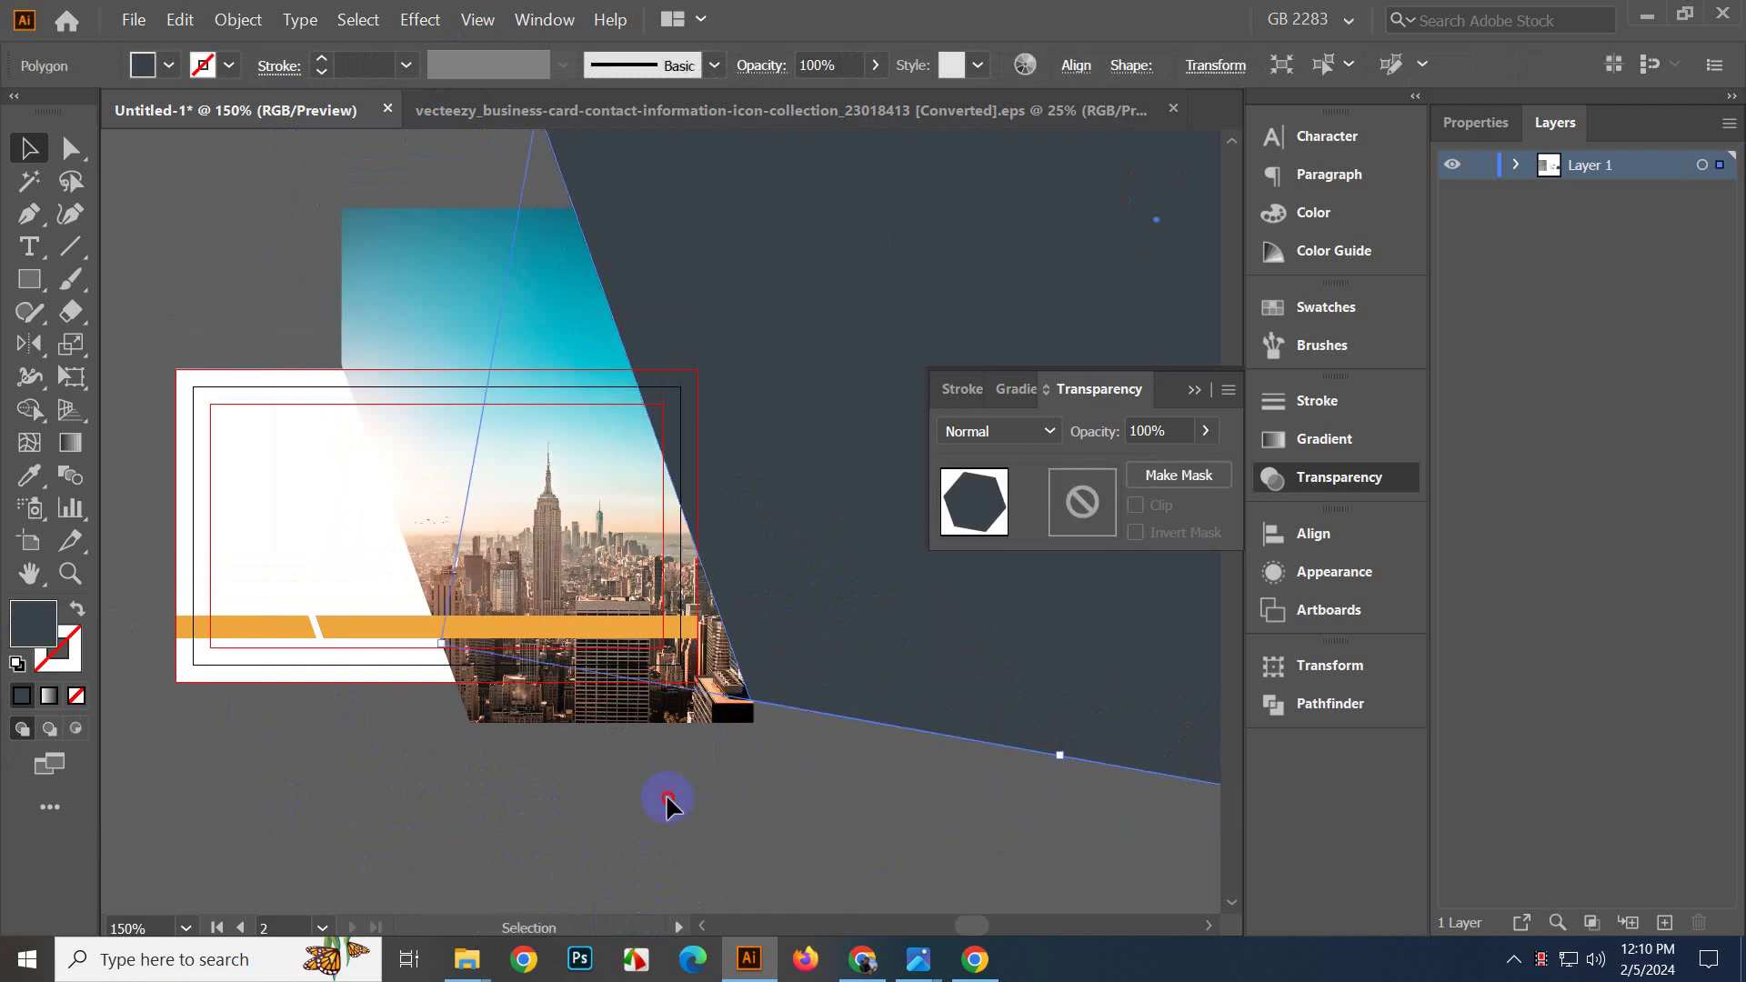
click(667, 804)
drag(735, 751, 757, 773)
drag(950, 655, 762, 812)
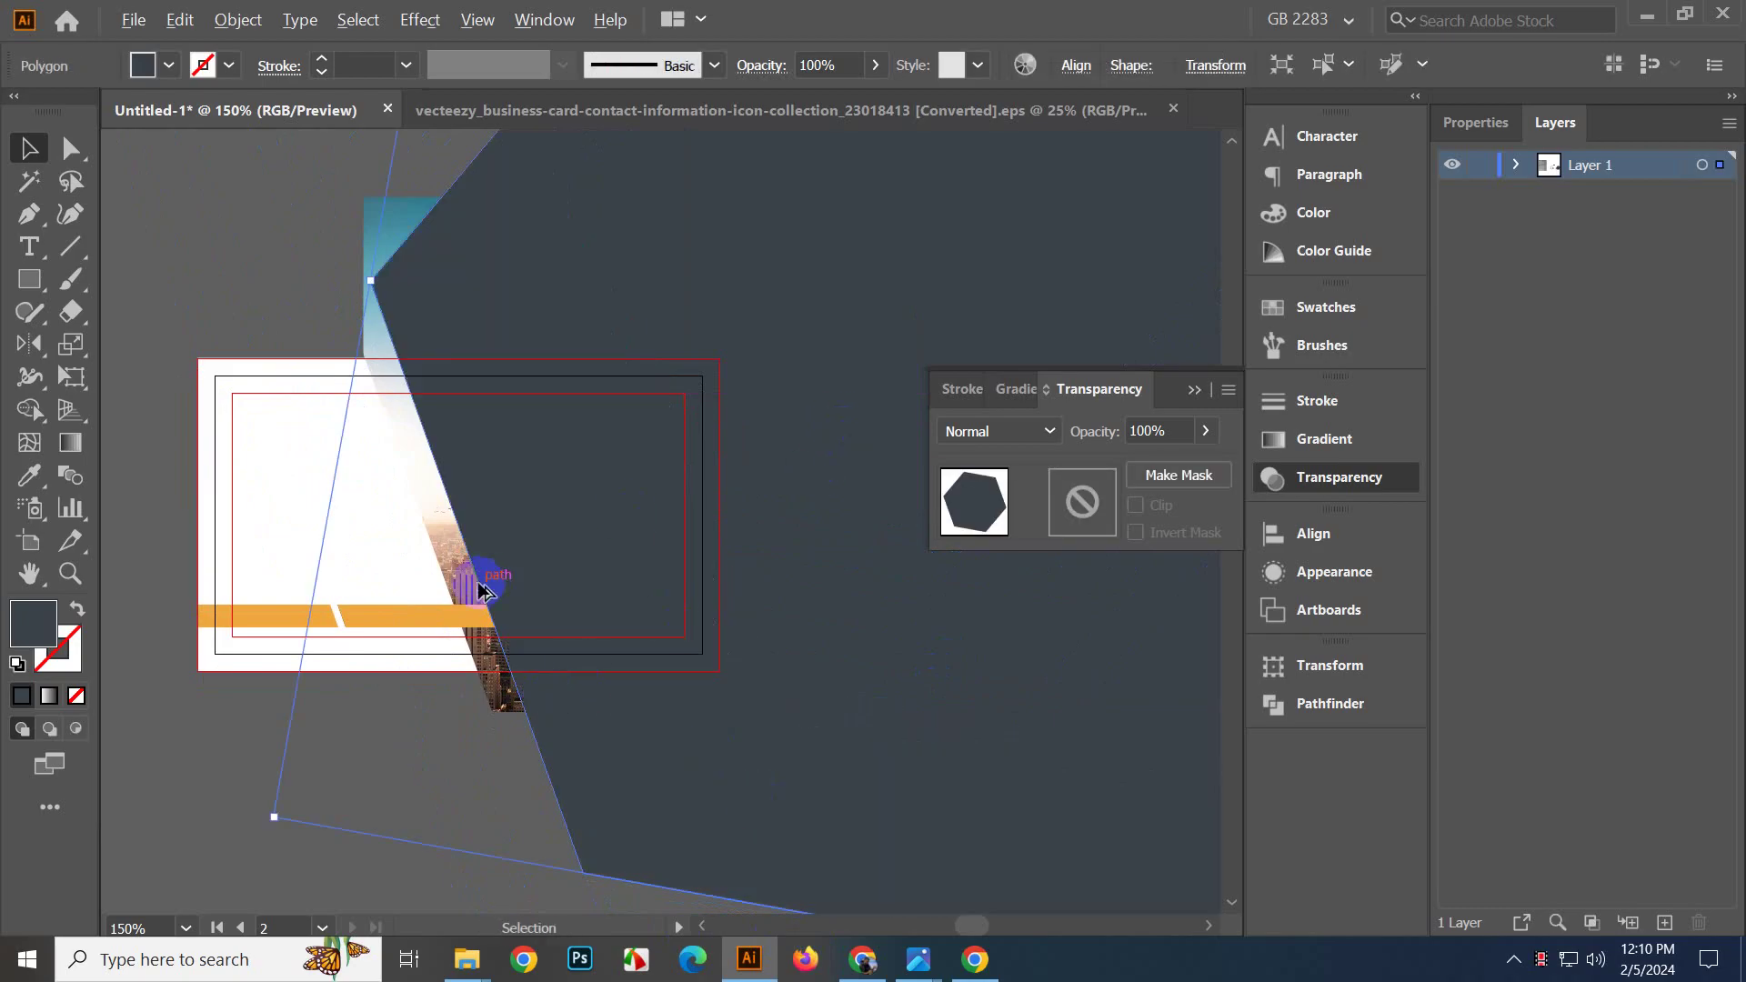
Shift the dark polygon until it covers only the card's upper outer corner and trim off the part outside the card with Shape Builder.
scroll(479, 576, down, 2)
key(ctrl+z)
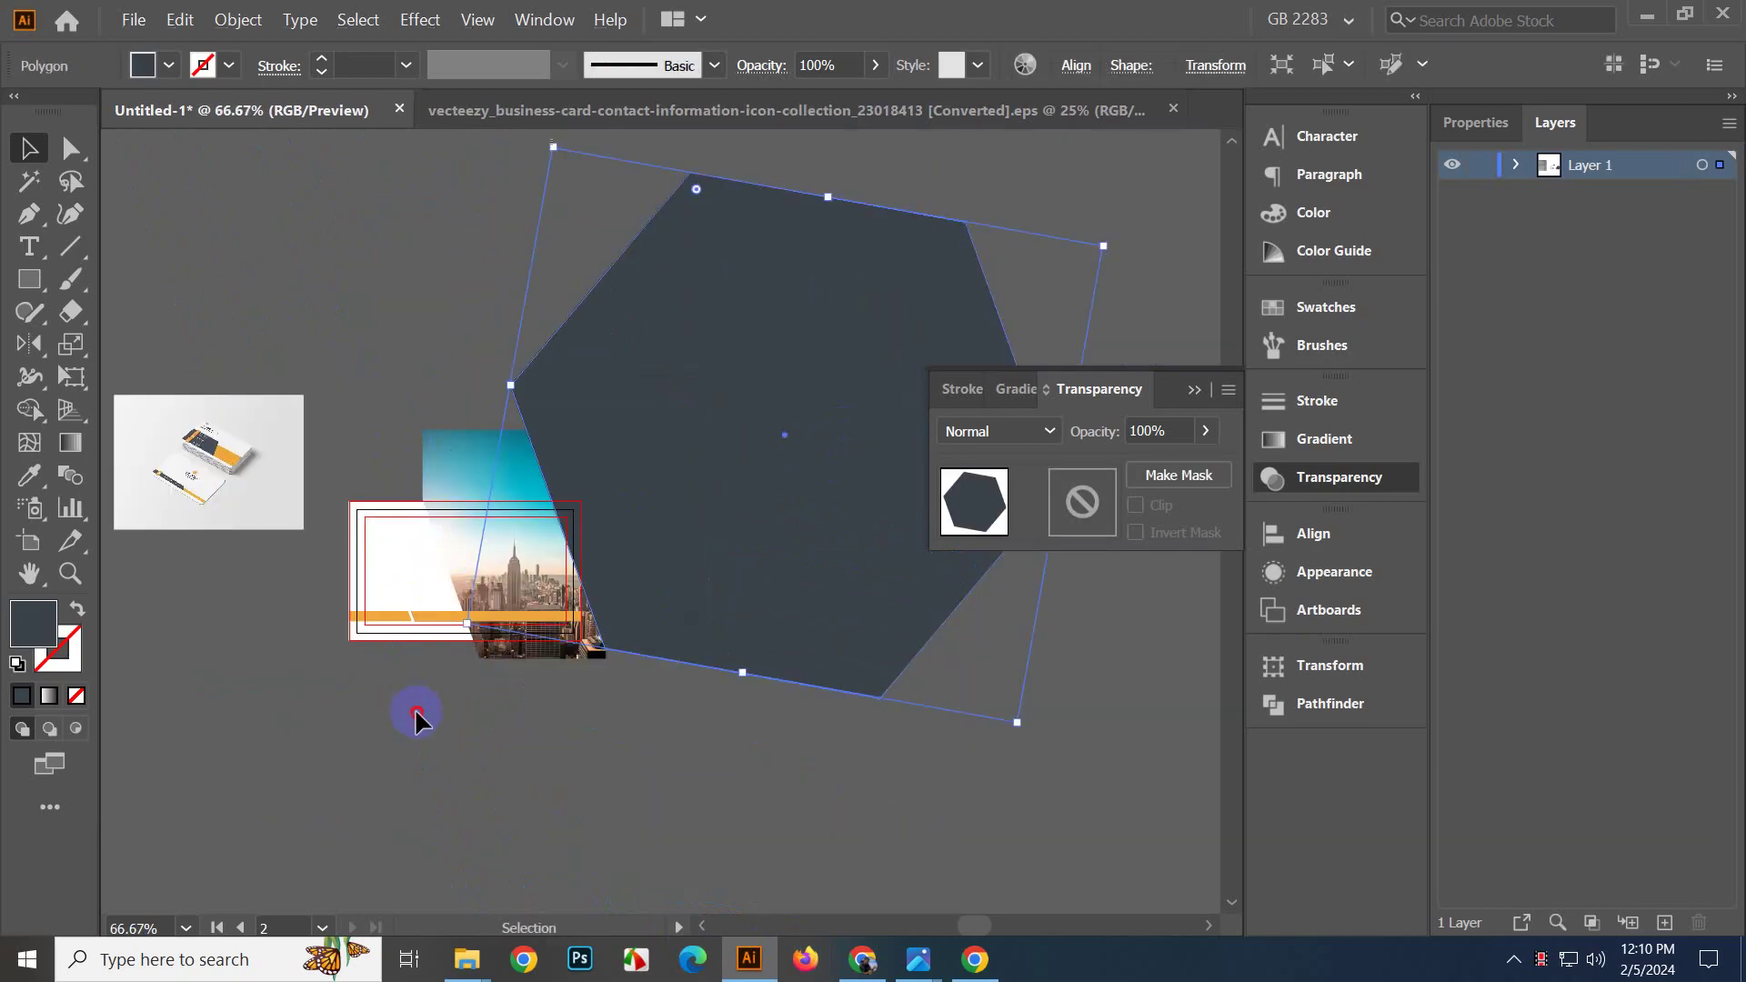
click(415, 708)
drag(660, 675, 584, 777)
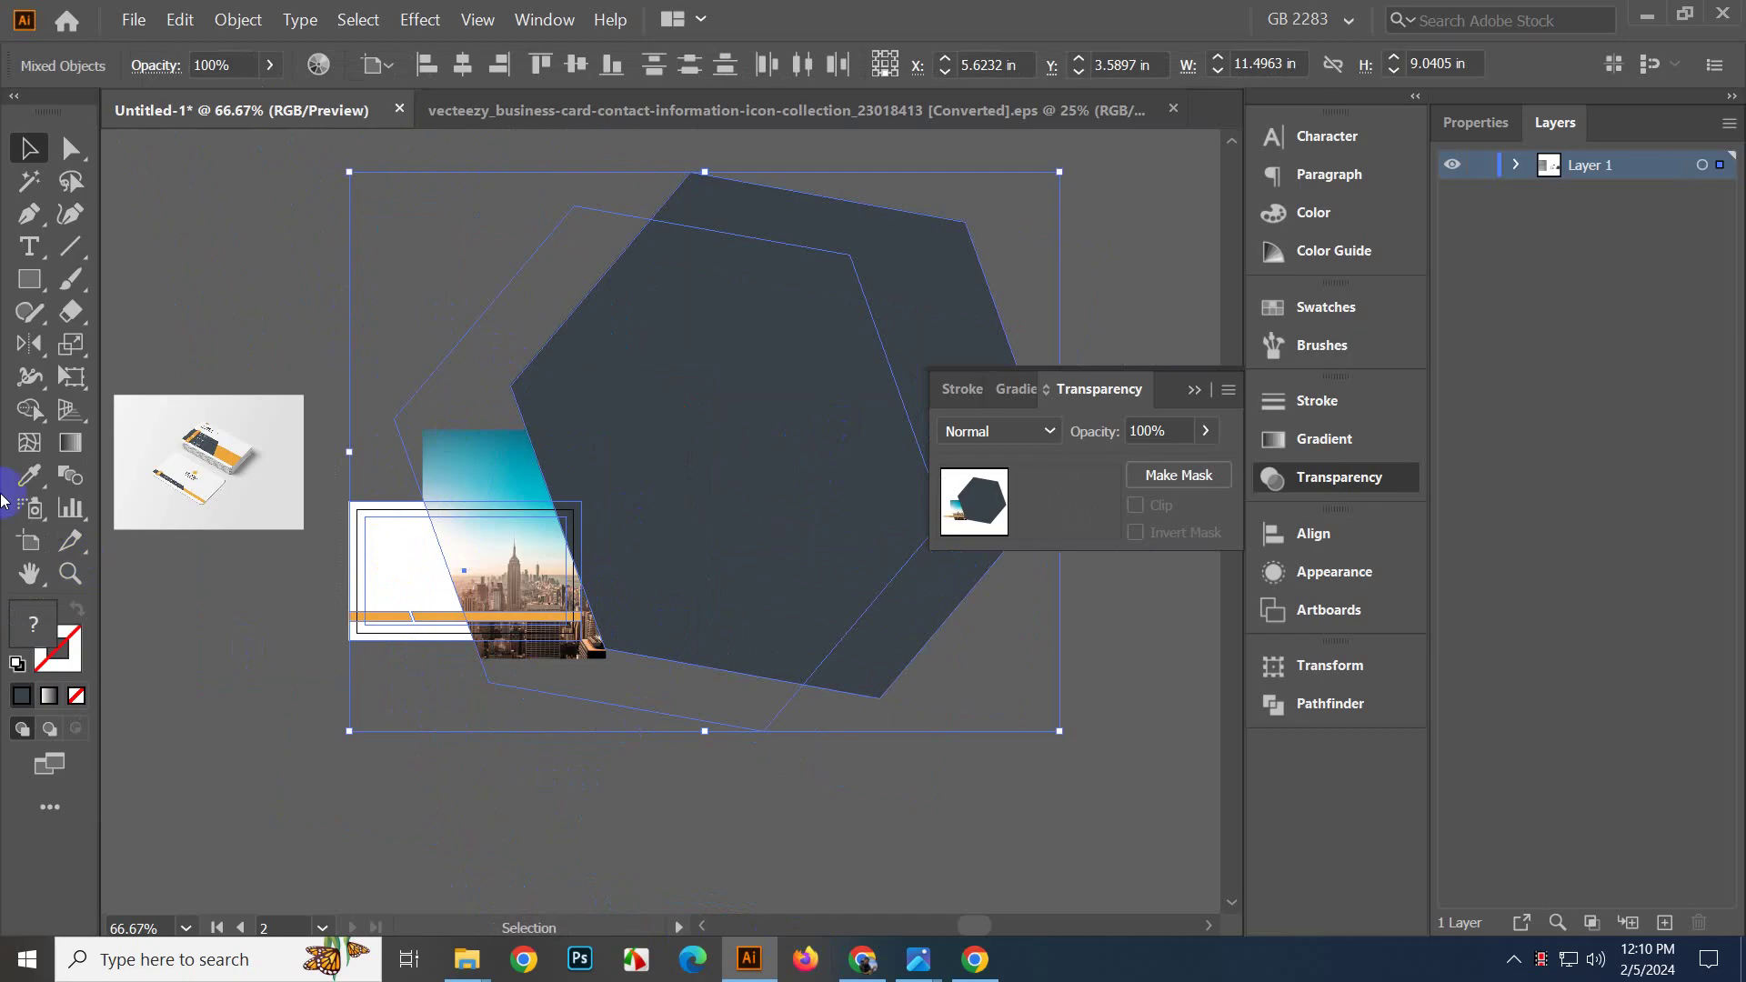
click(28, 411)
alt+click(806, 452)
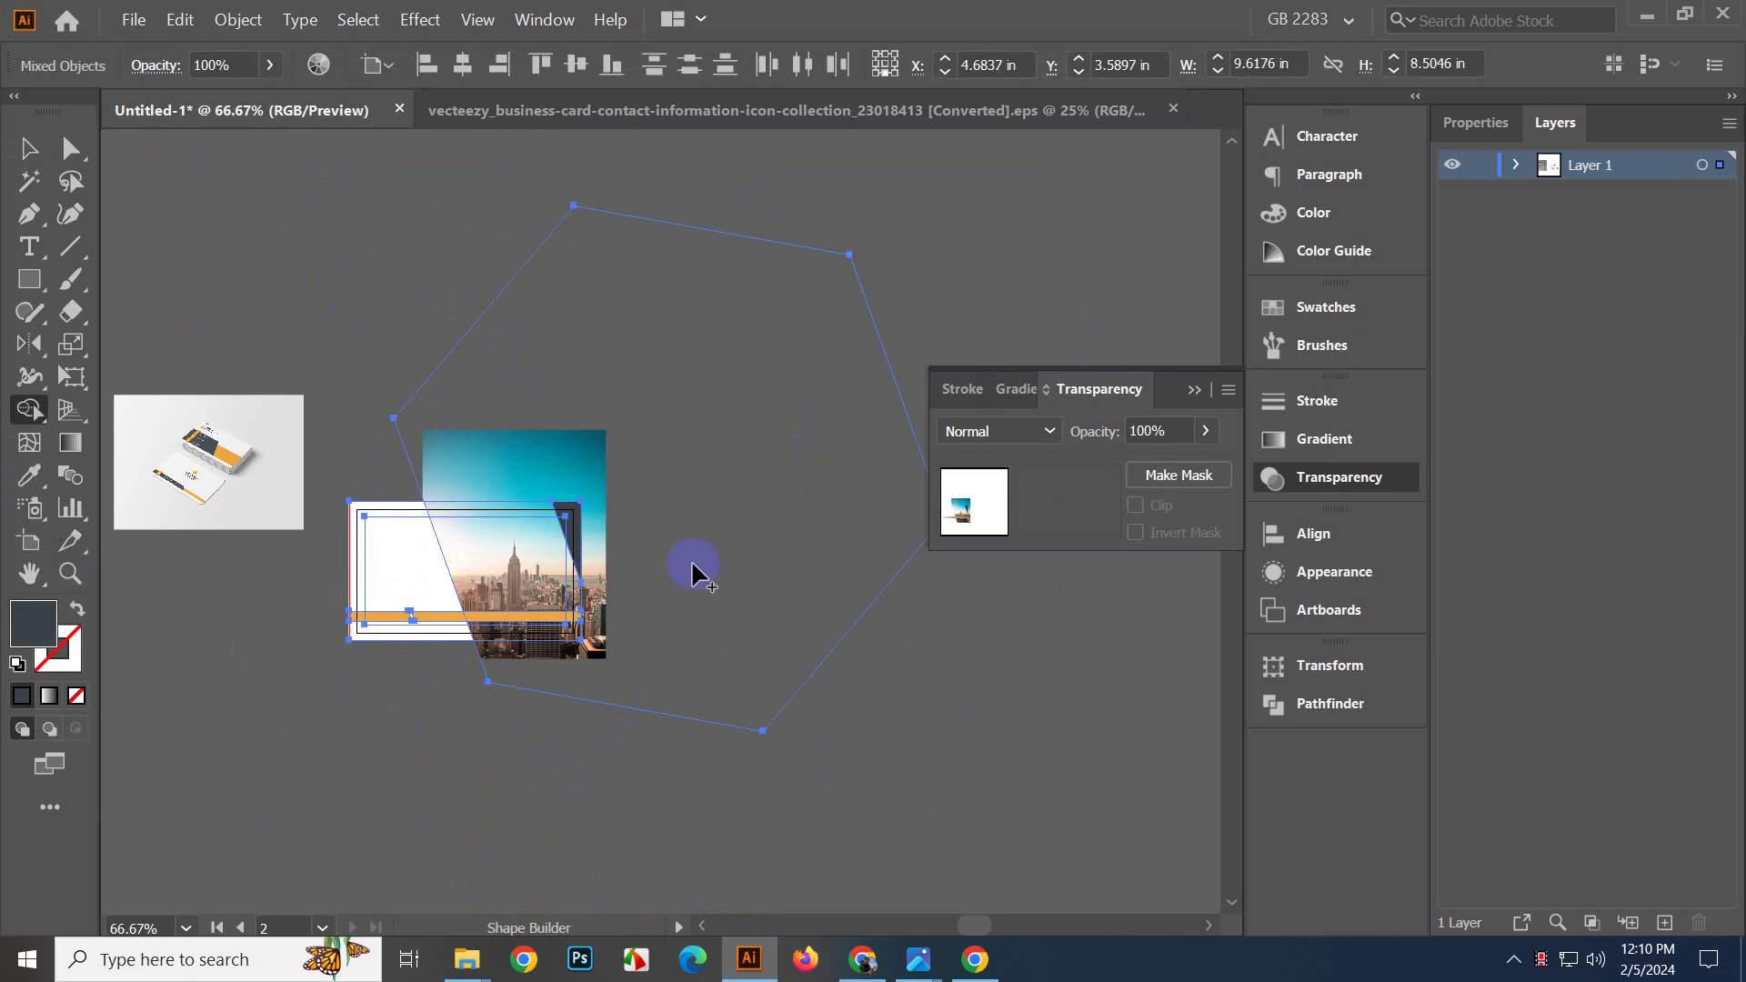
Set the blending mode of the dark corner triangle over the skyline photo to Multiply.
scroll(606, 582, up, 2)
click(29, 148)
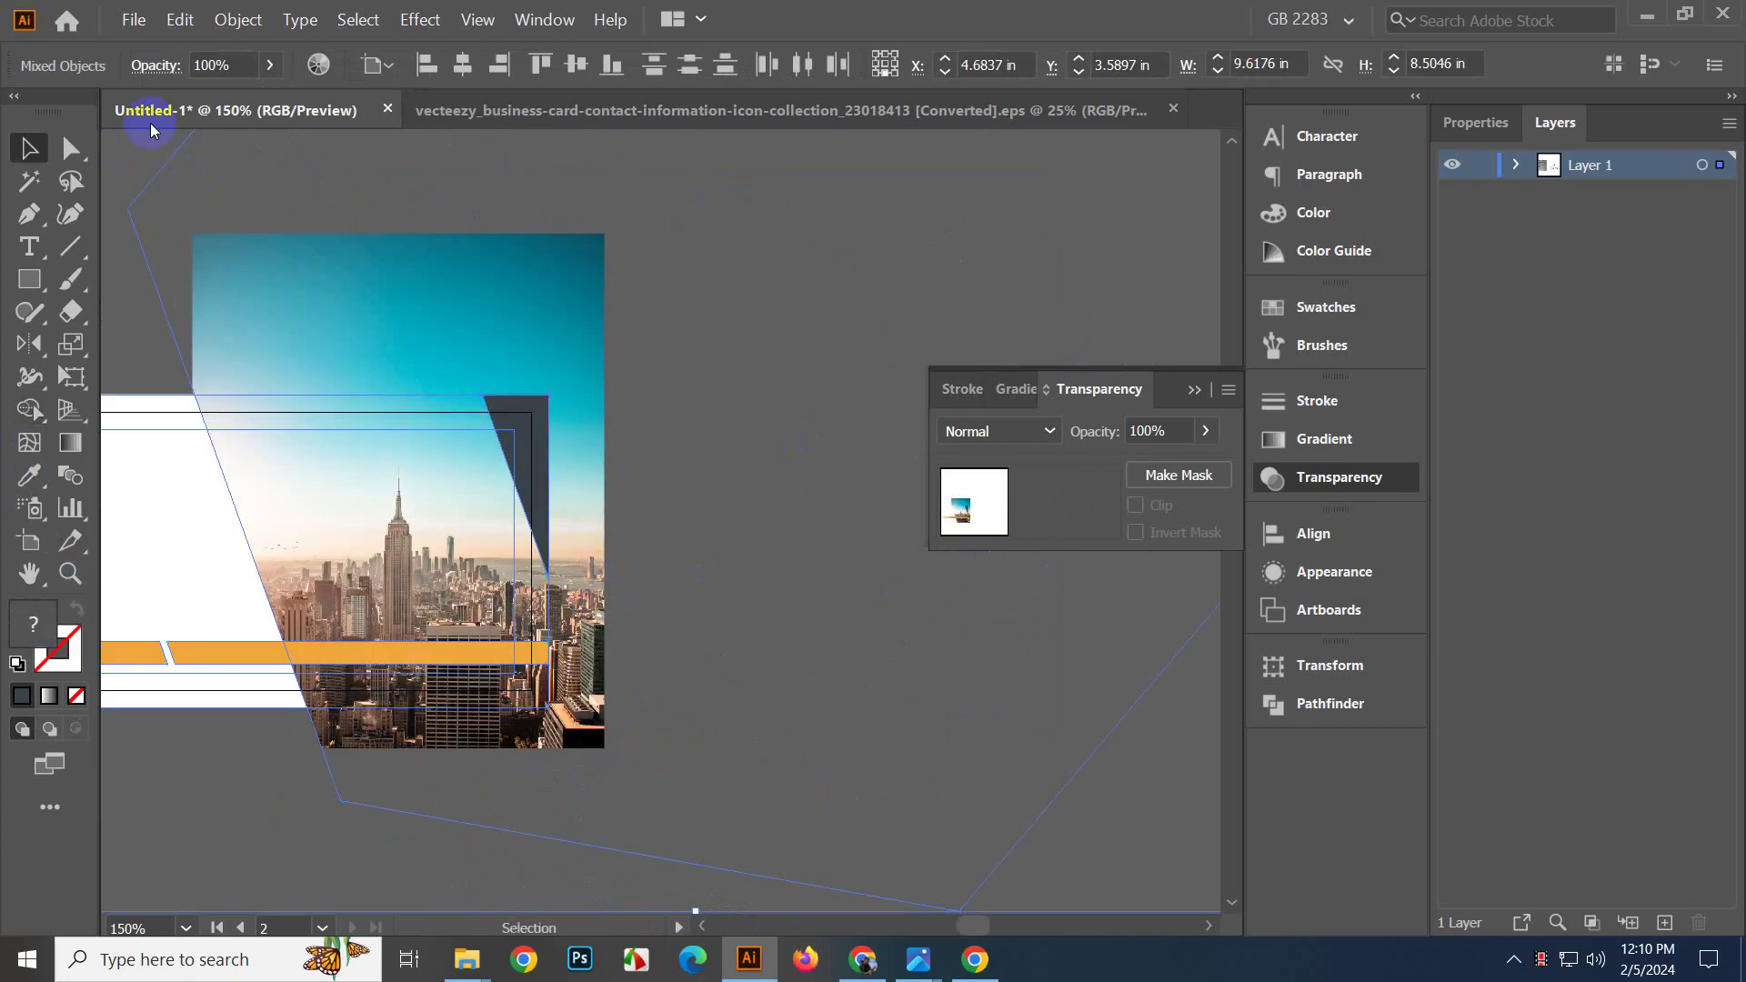
click(164, 155)
click(538, 461)
click(990, 434)
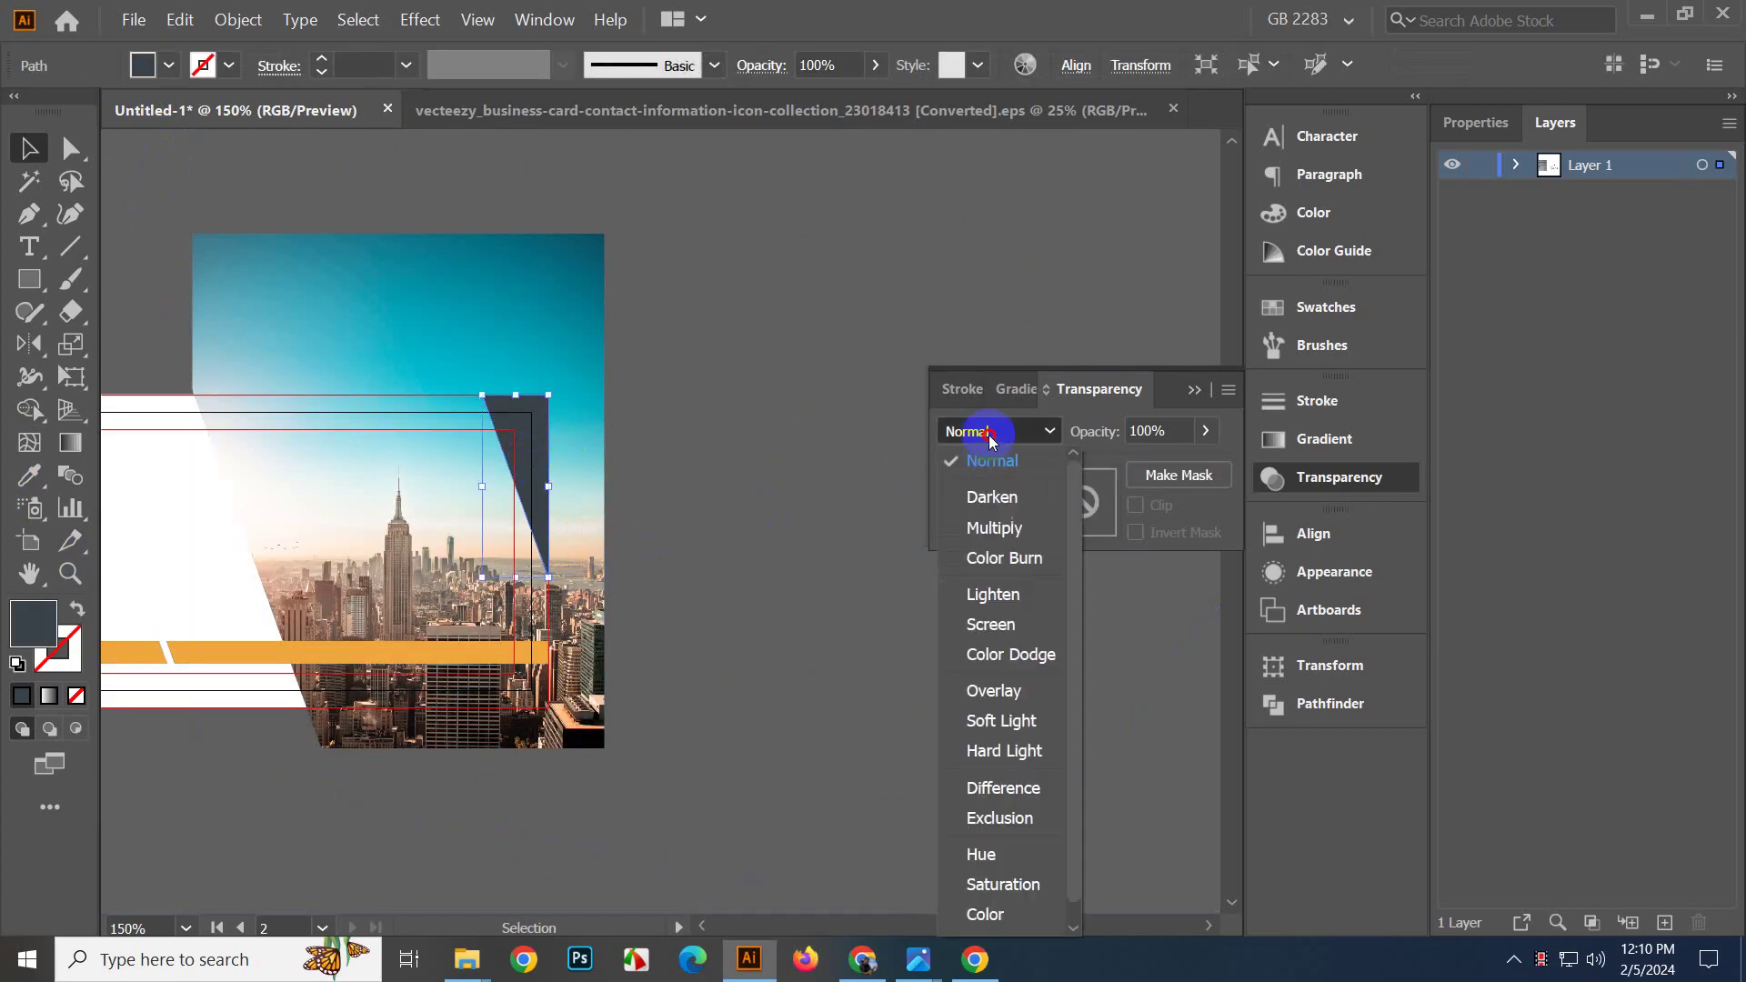
click(993, 527)
click(755, 598)
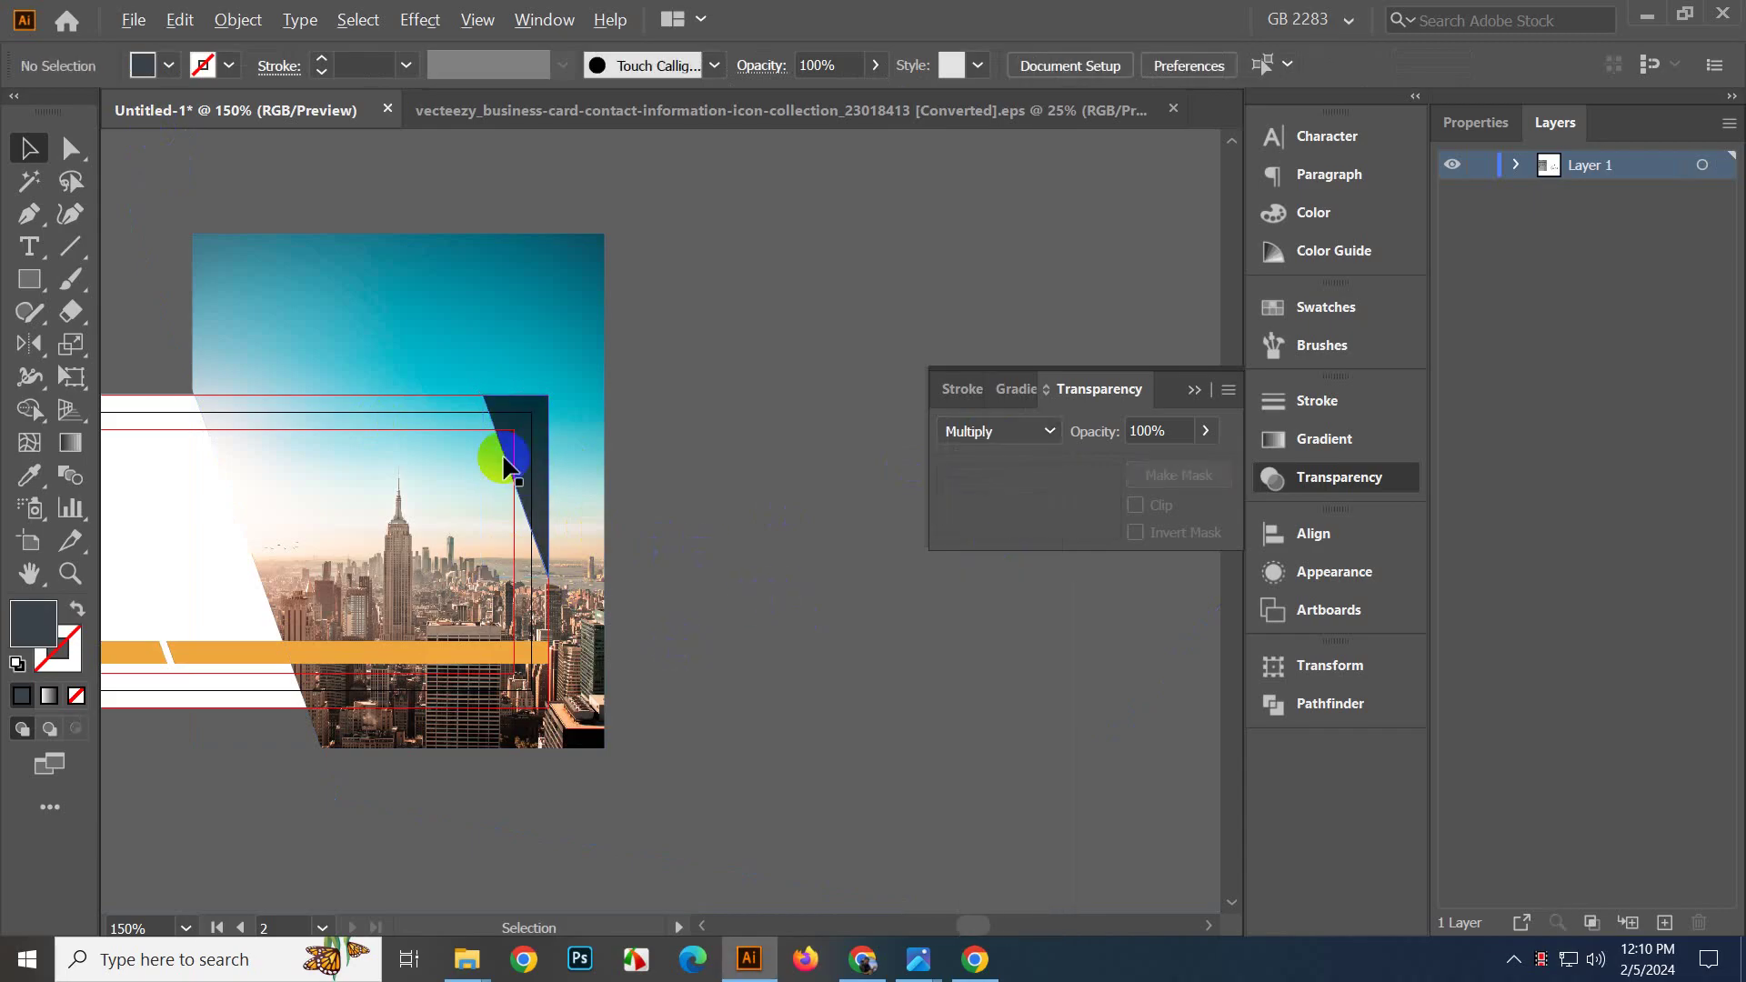
Try giving the corner triangle the stripe's orange fill with the Eyedropper and blending it with Multiply.
scroll(501, 456, up, 2)
click(573, 474)
scroll(639, 578, down, 2)
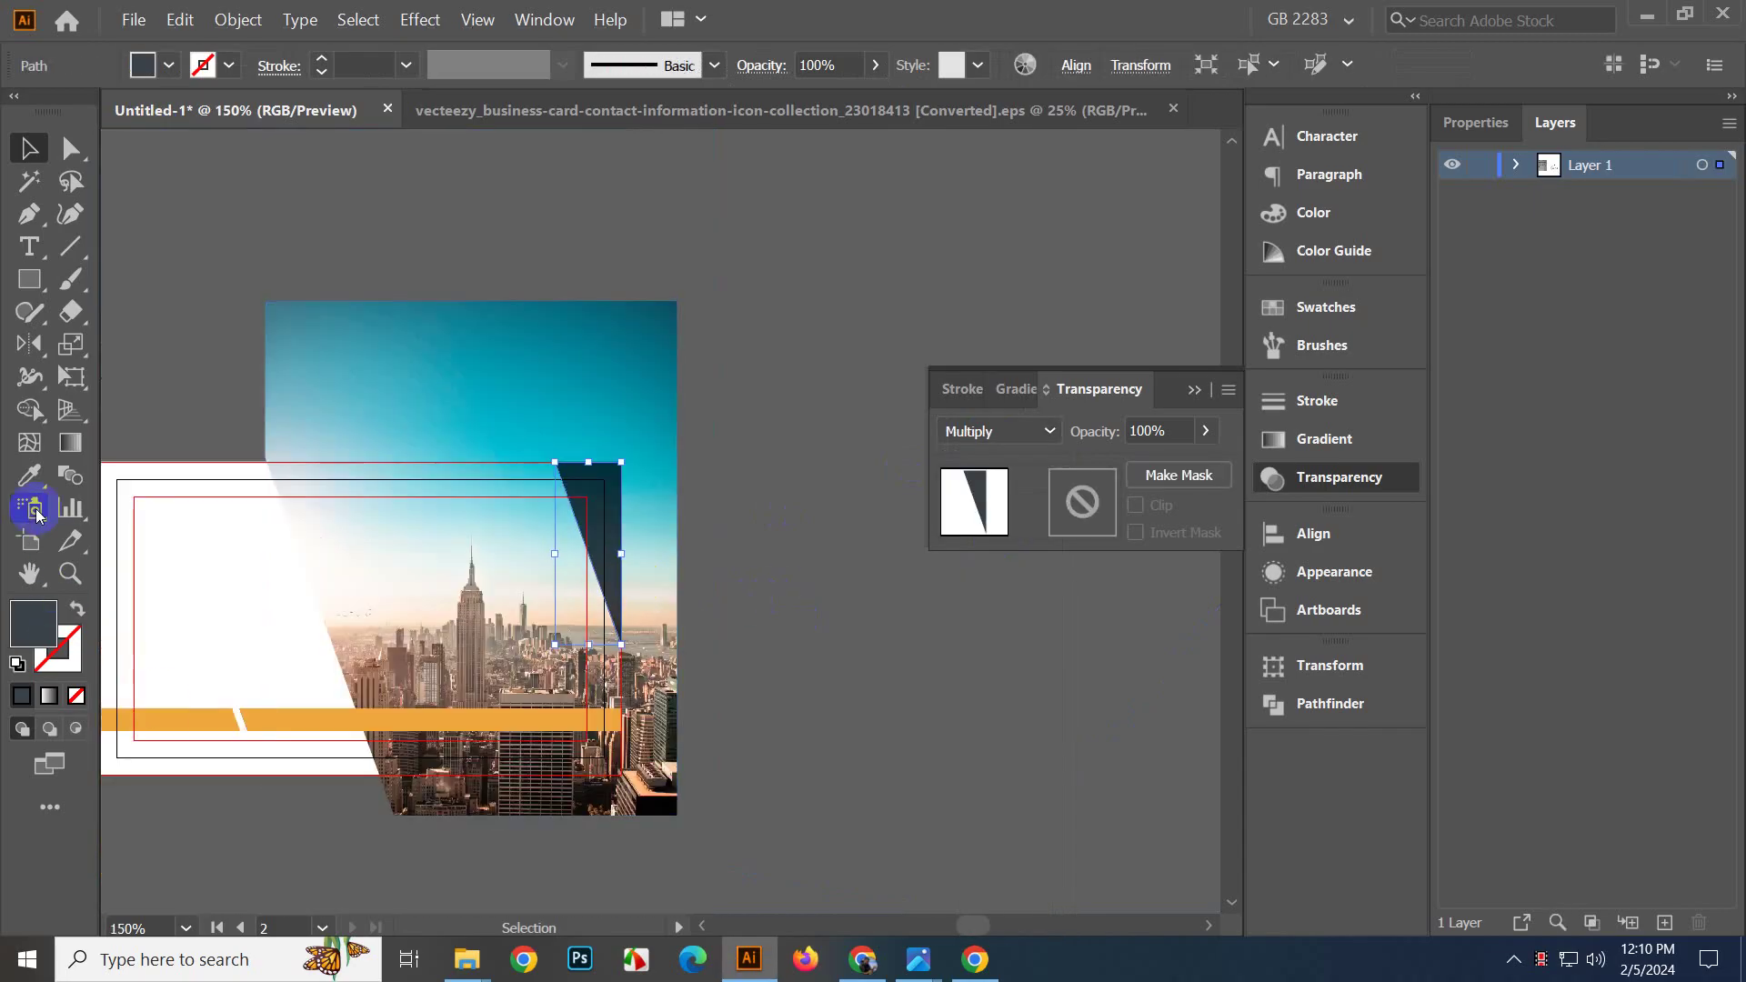
click(30, 474)
click(318, 720)
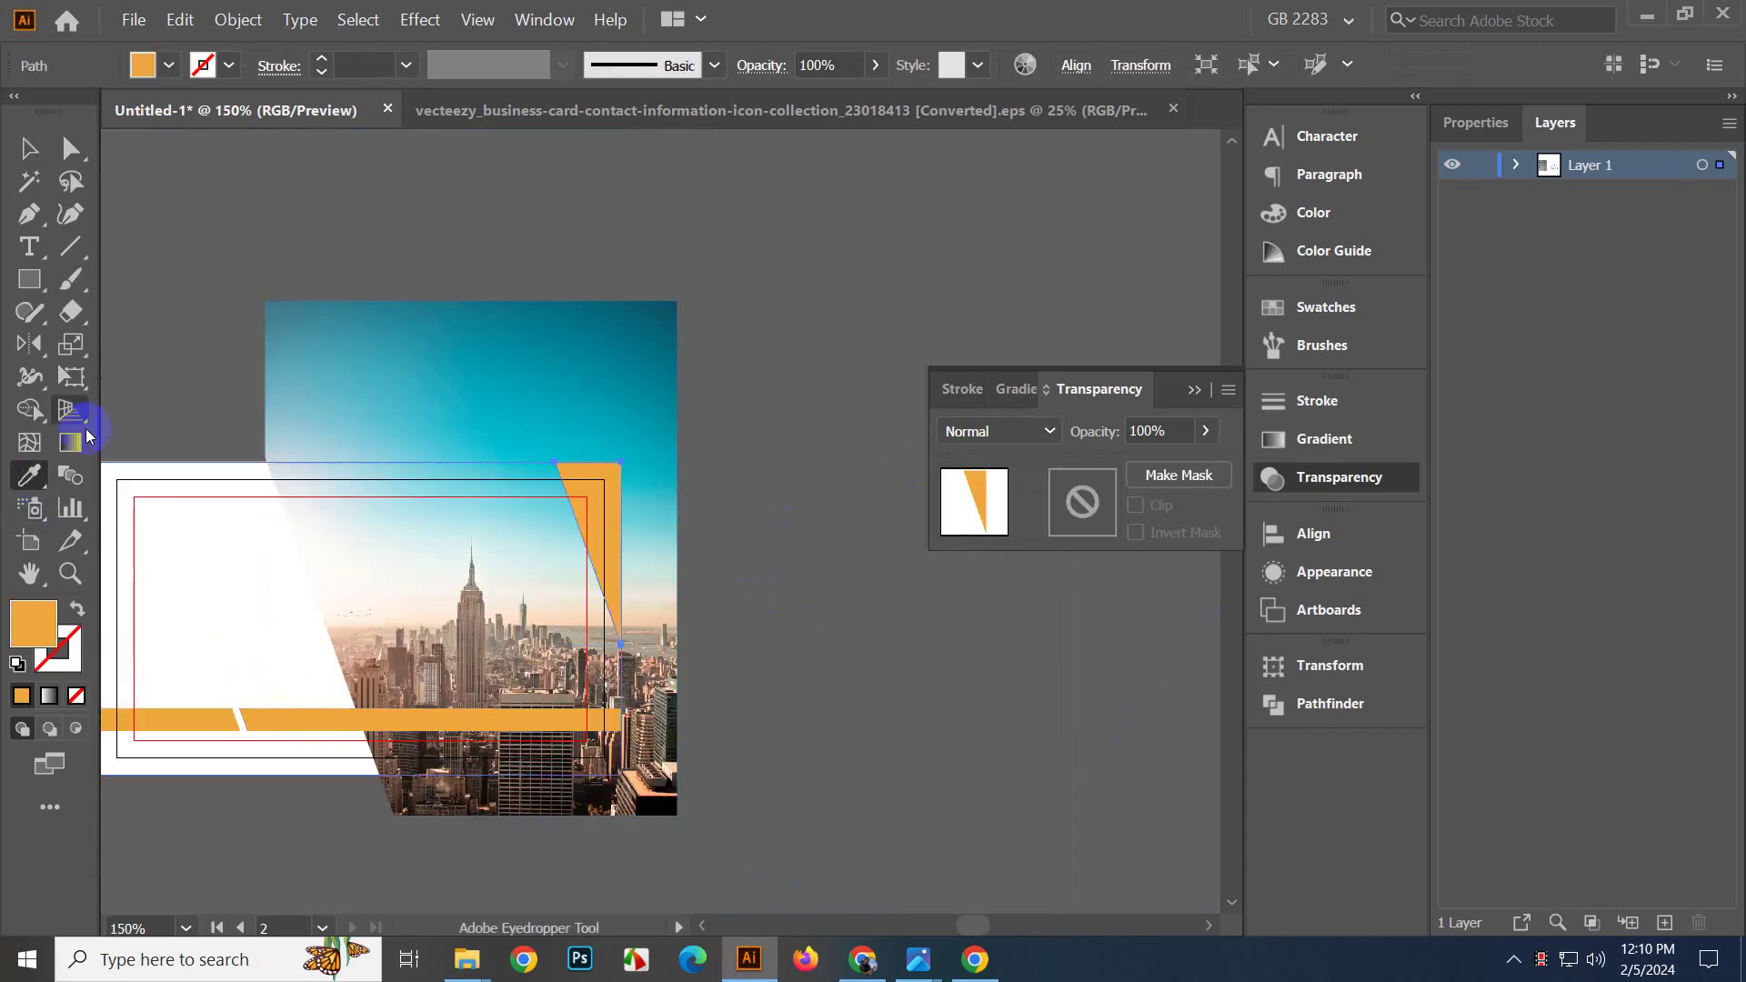
click(30, 154)
click(1000, 431)
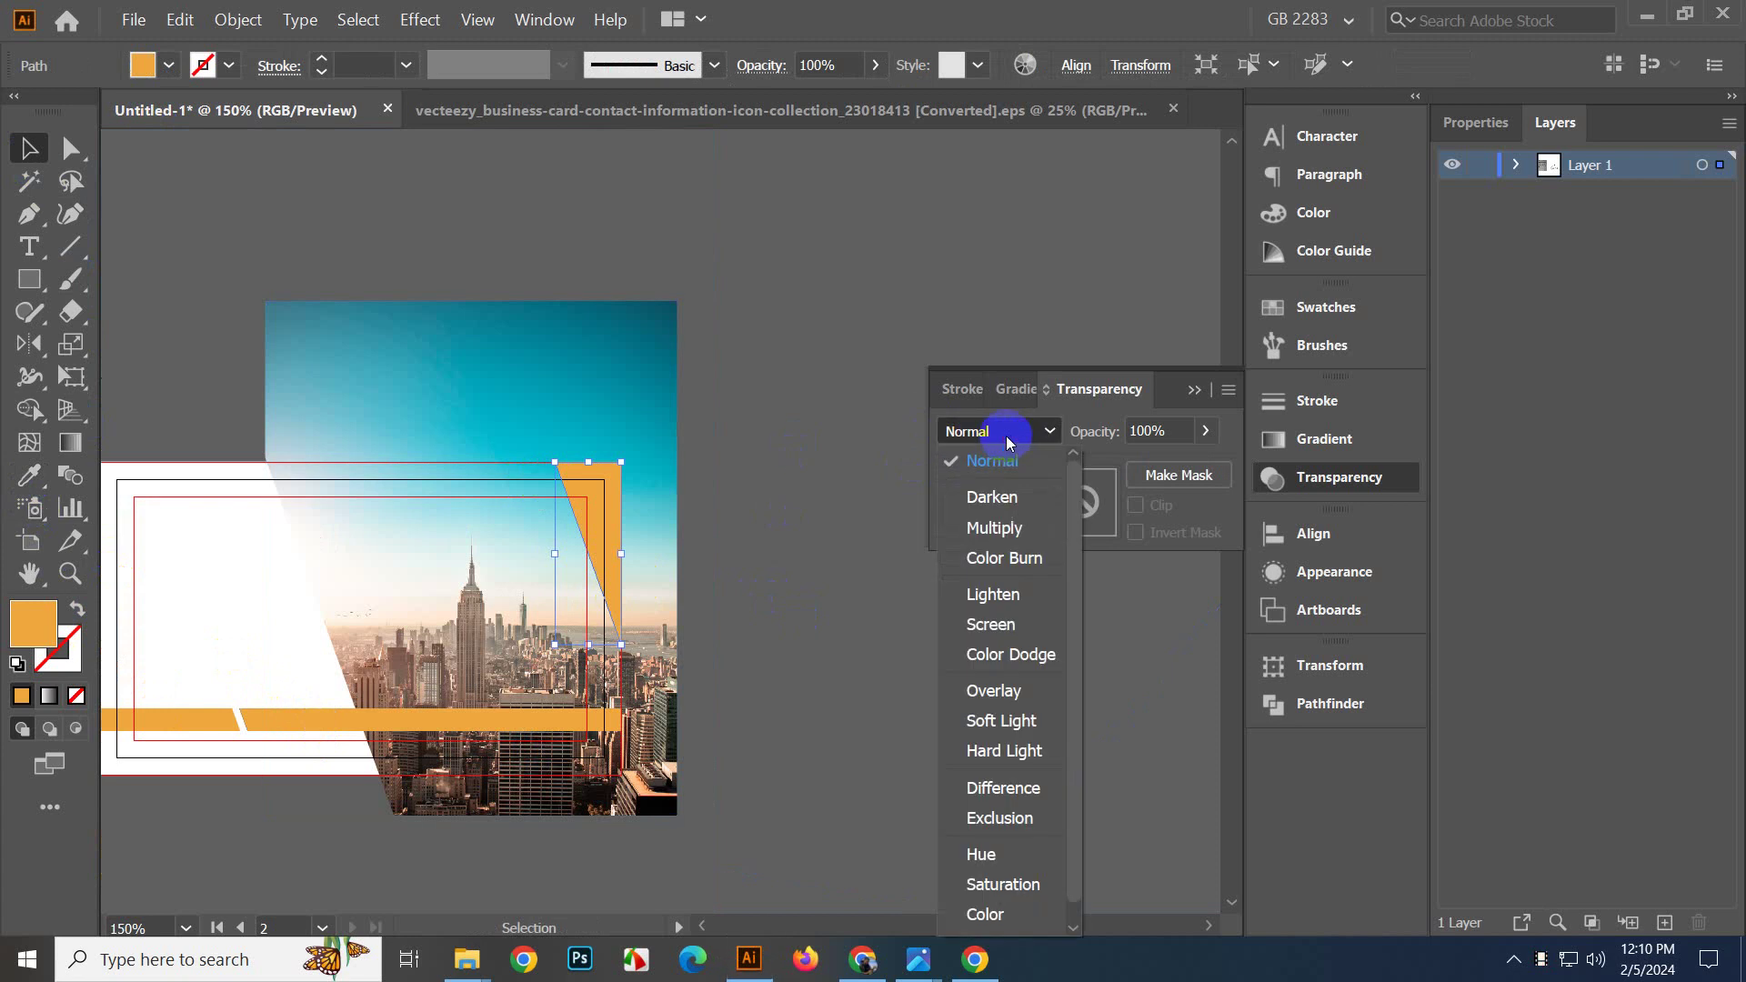
click(994, 527)
click(742, 646)
scroll(621, 602, up, 2)
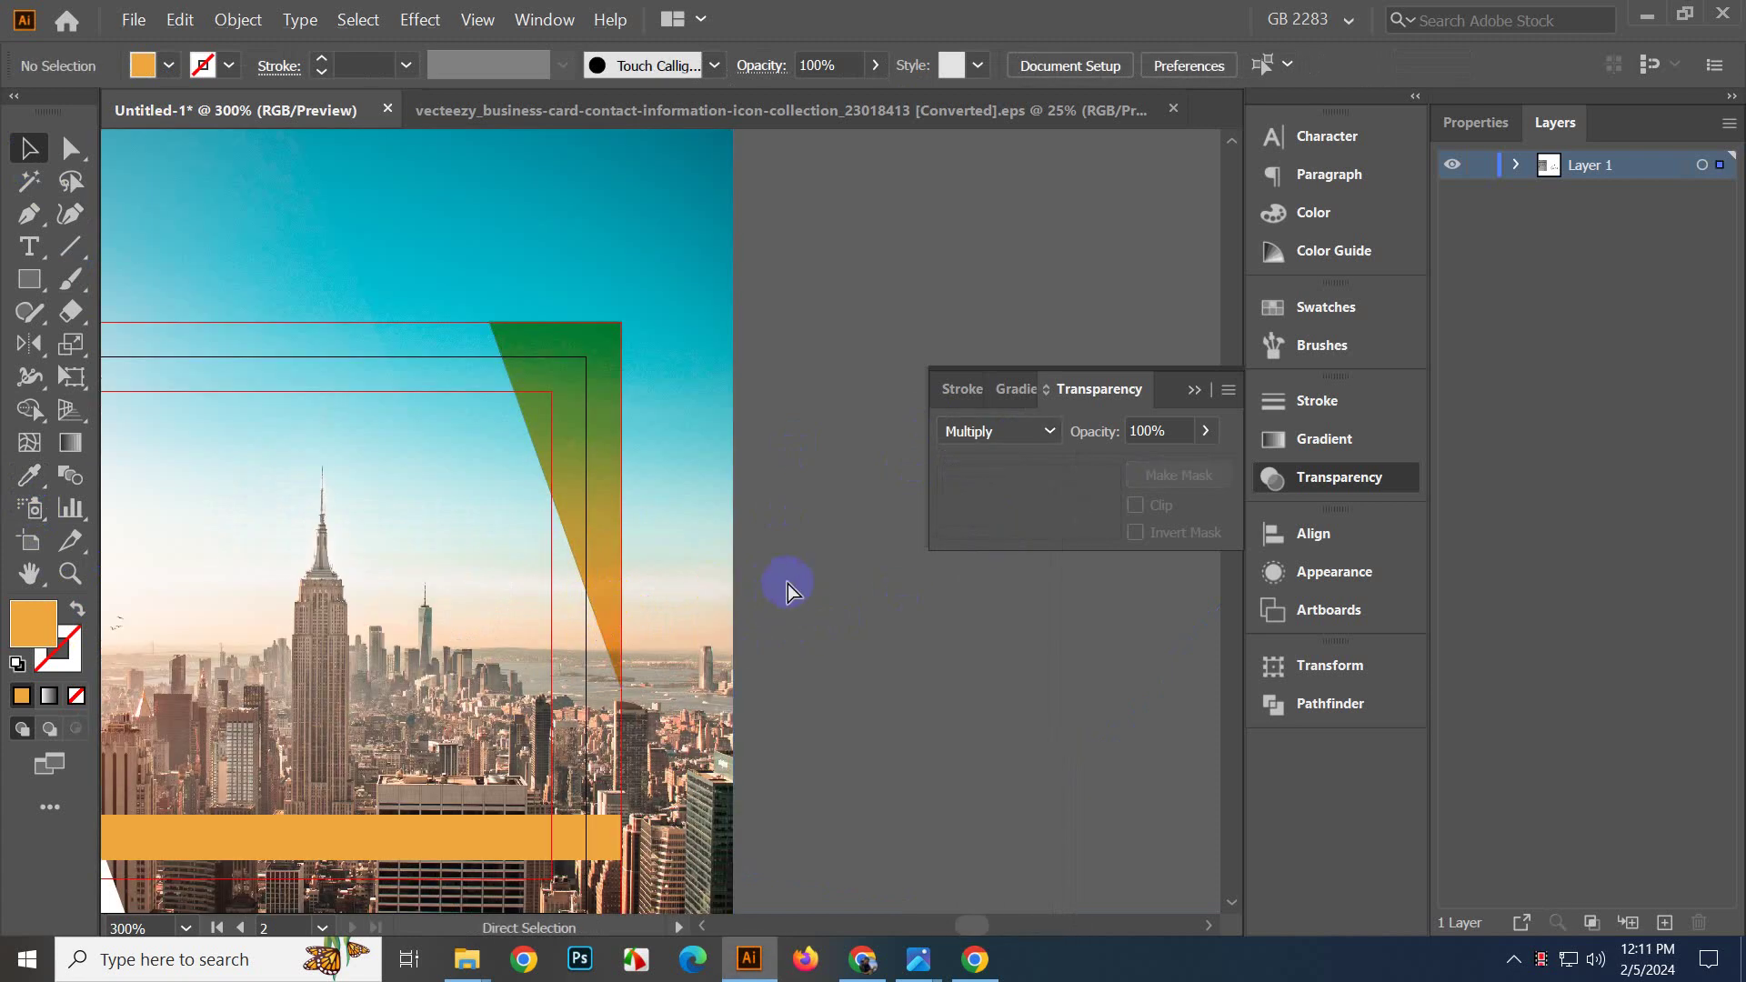
Undo the corner triangle's orange recolouring and its blending change.
key(ctrl+z)
key(ctrl+z)
scroll(858, 584, down, 3)
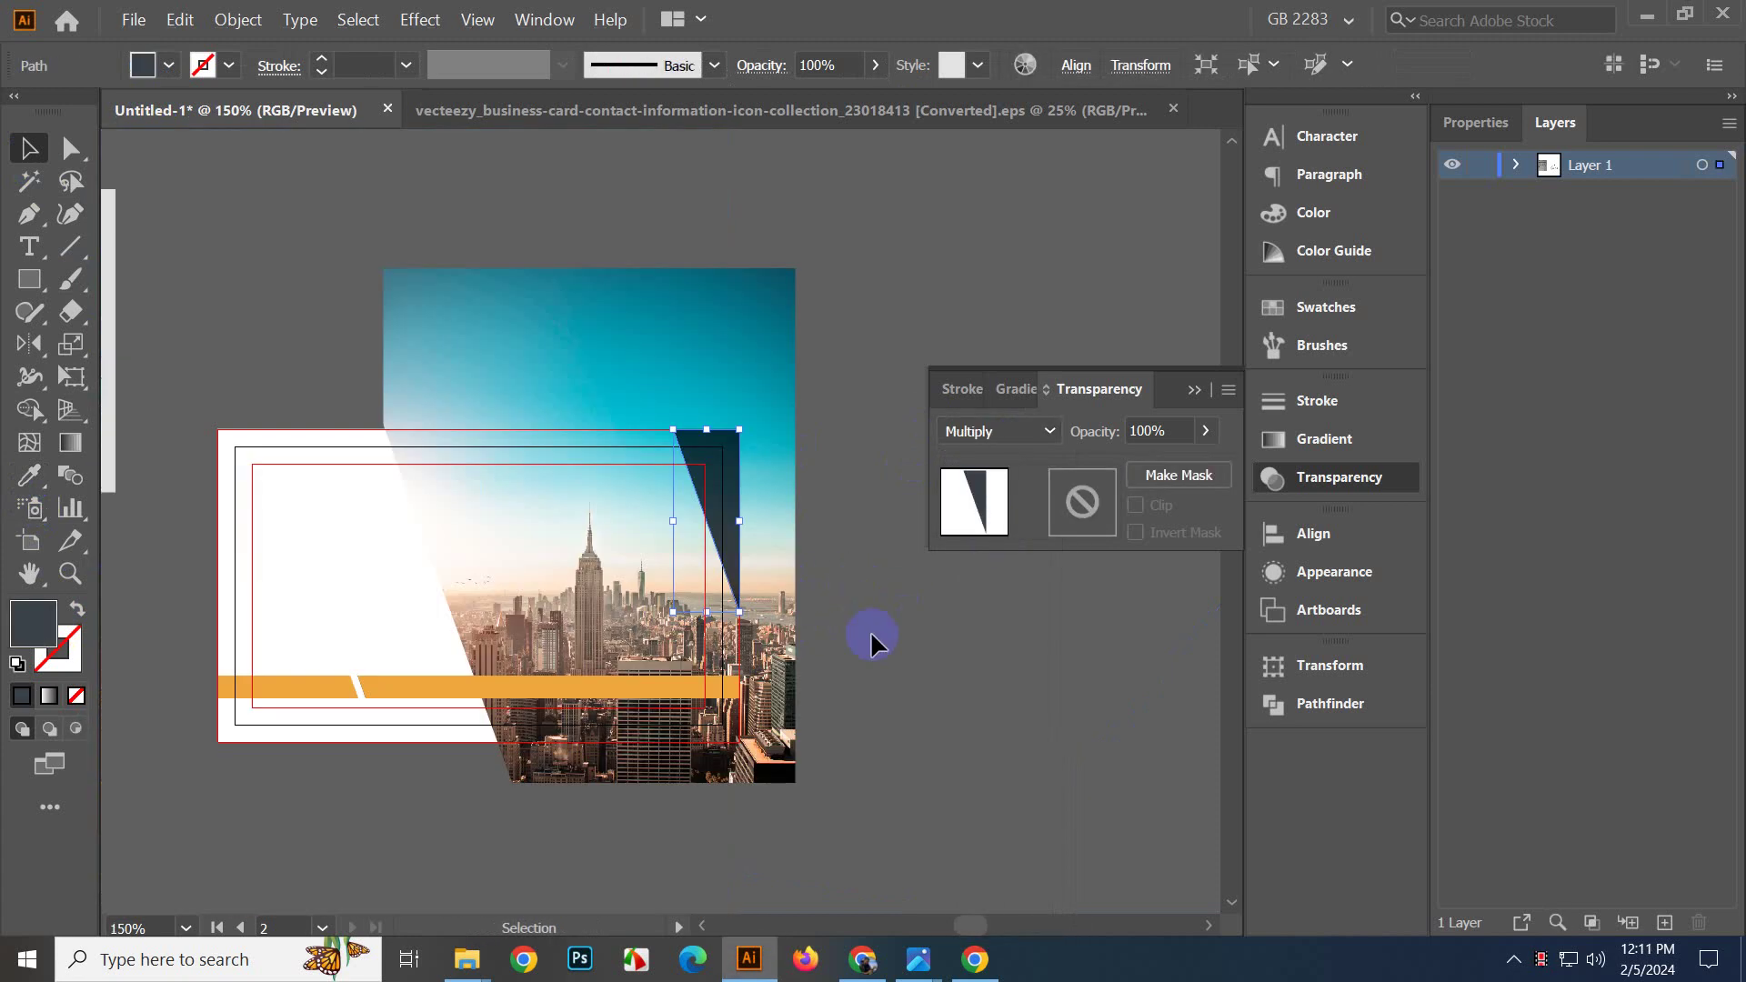
click(840, 671)
scroll(839, 663, up, 2)
scroll(901, 627, down, 2)
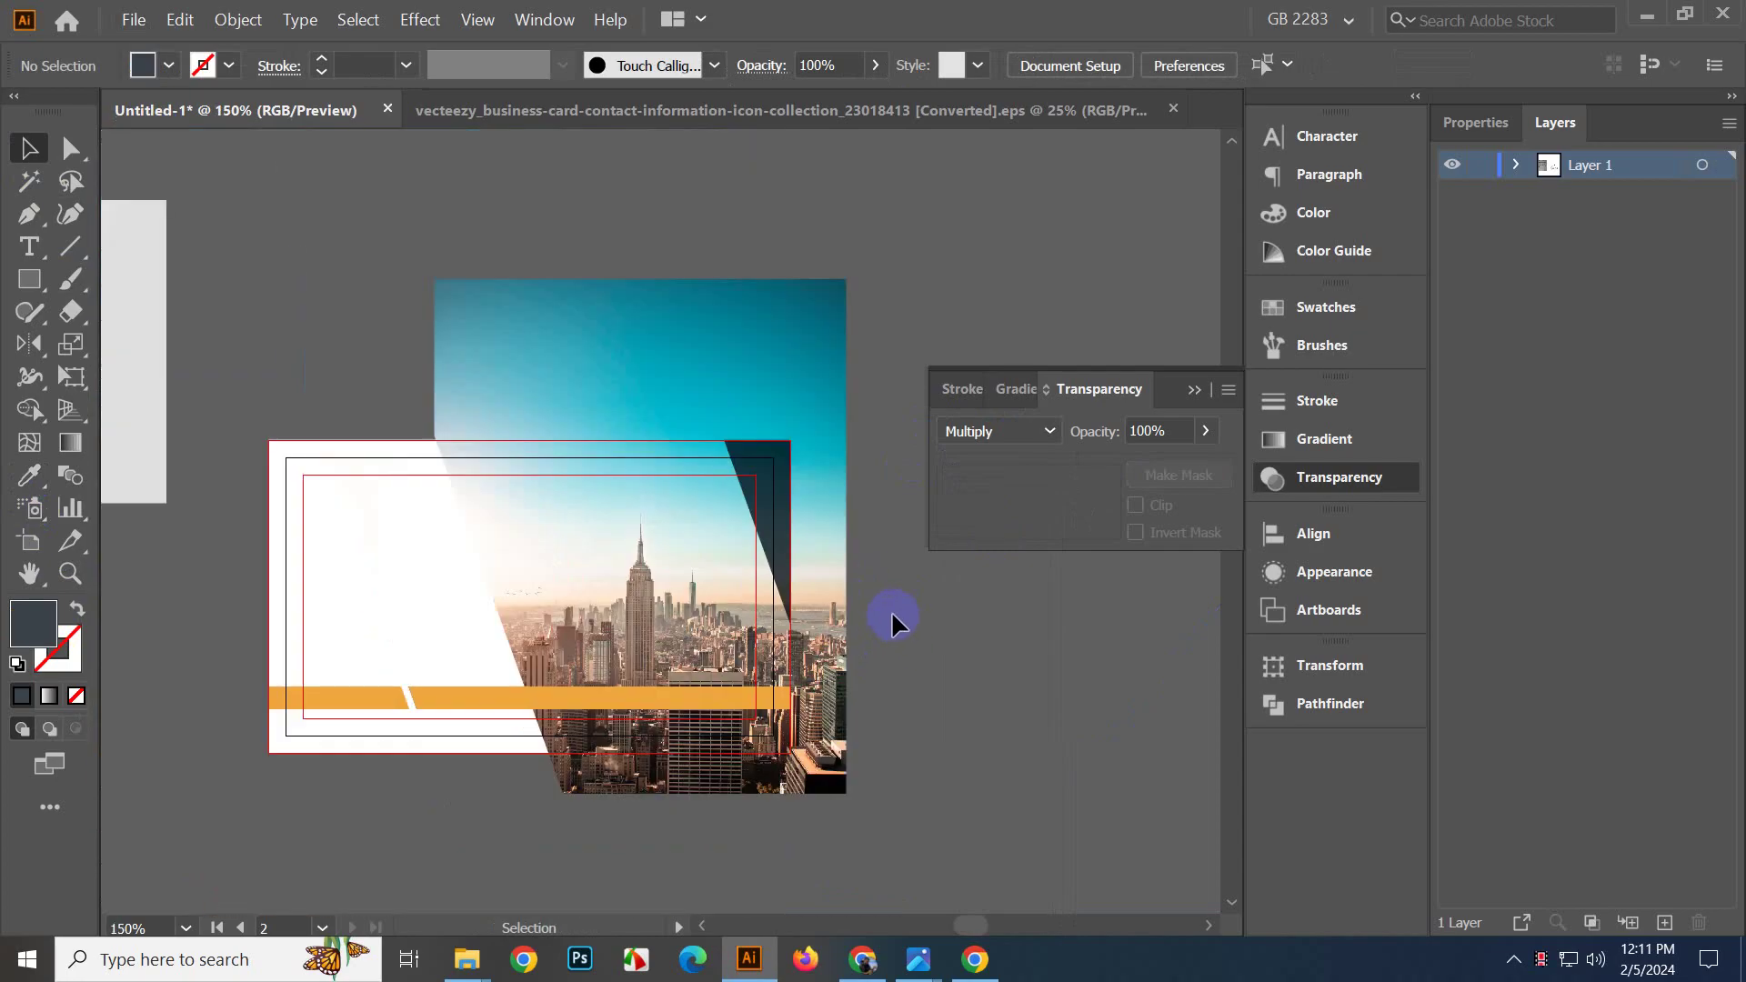
Paste the dark polygon in front of the clipped photo and offset a duplicate slightly towards the card's outer edge.
key(ctrl+z)
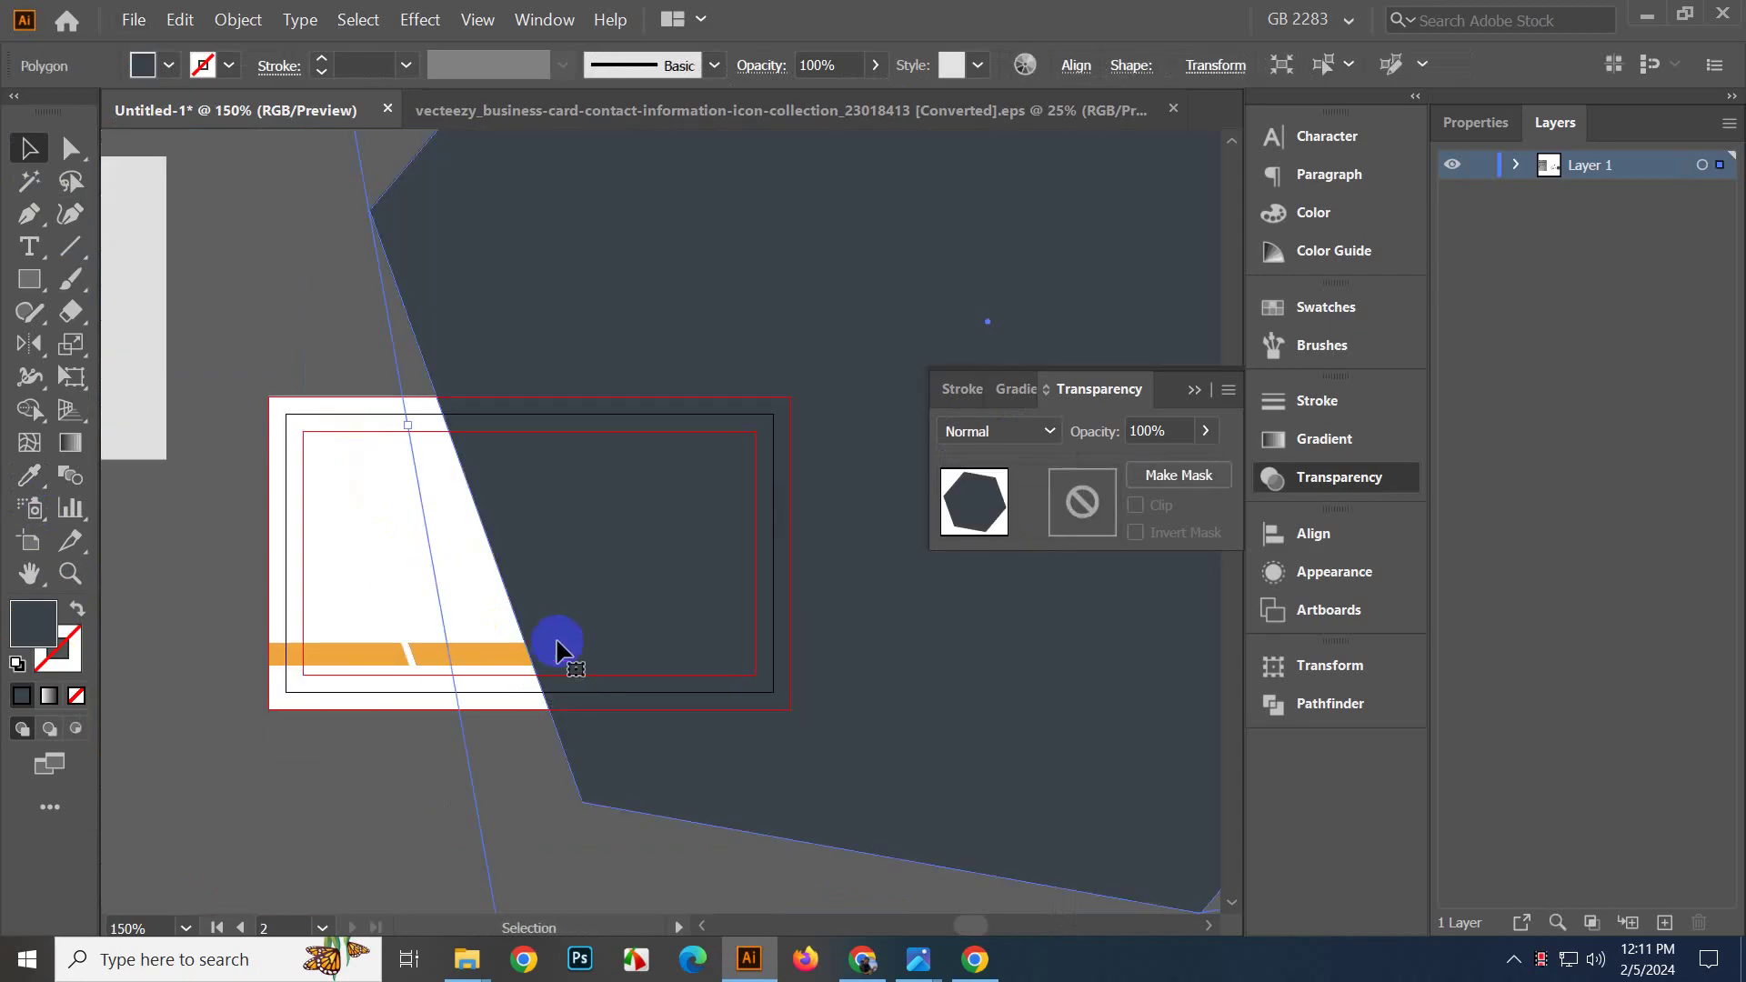
scroll(557, 650, down, 2)
click(457, 693)
scroll(482, 703, up, 2)
click(701, 568)
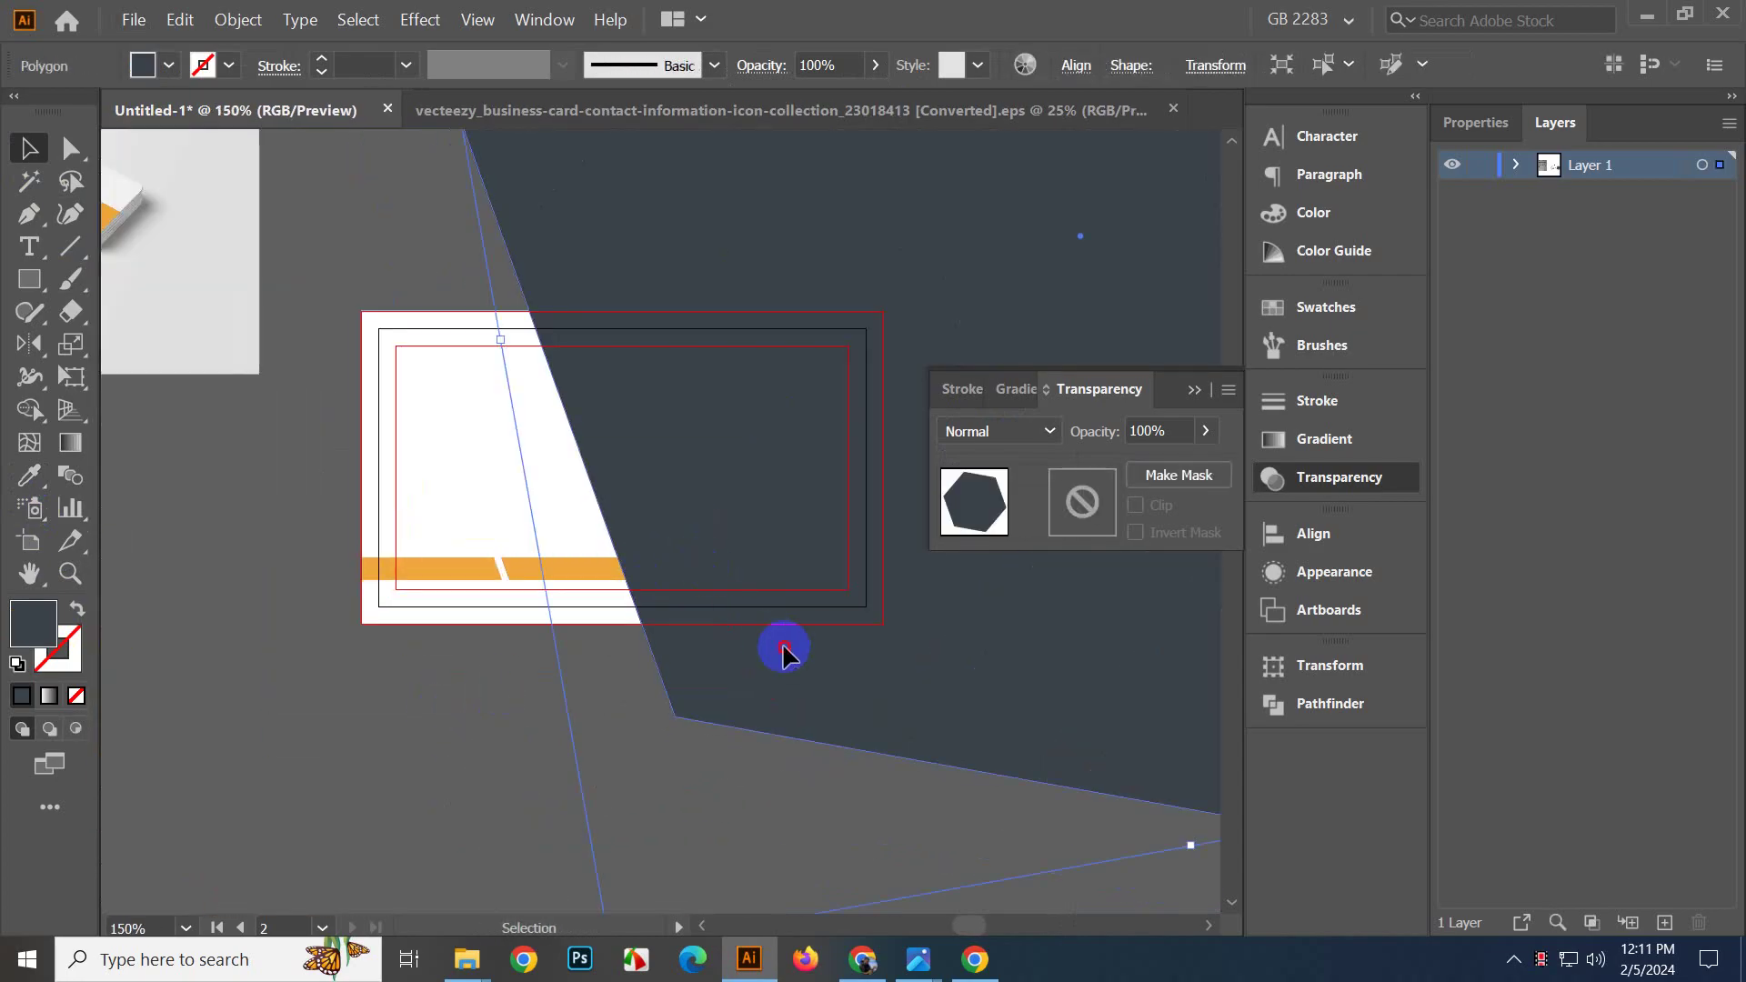
drag(783, 651, 725, 603)
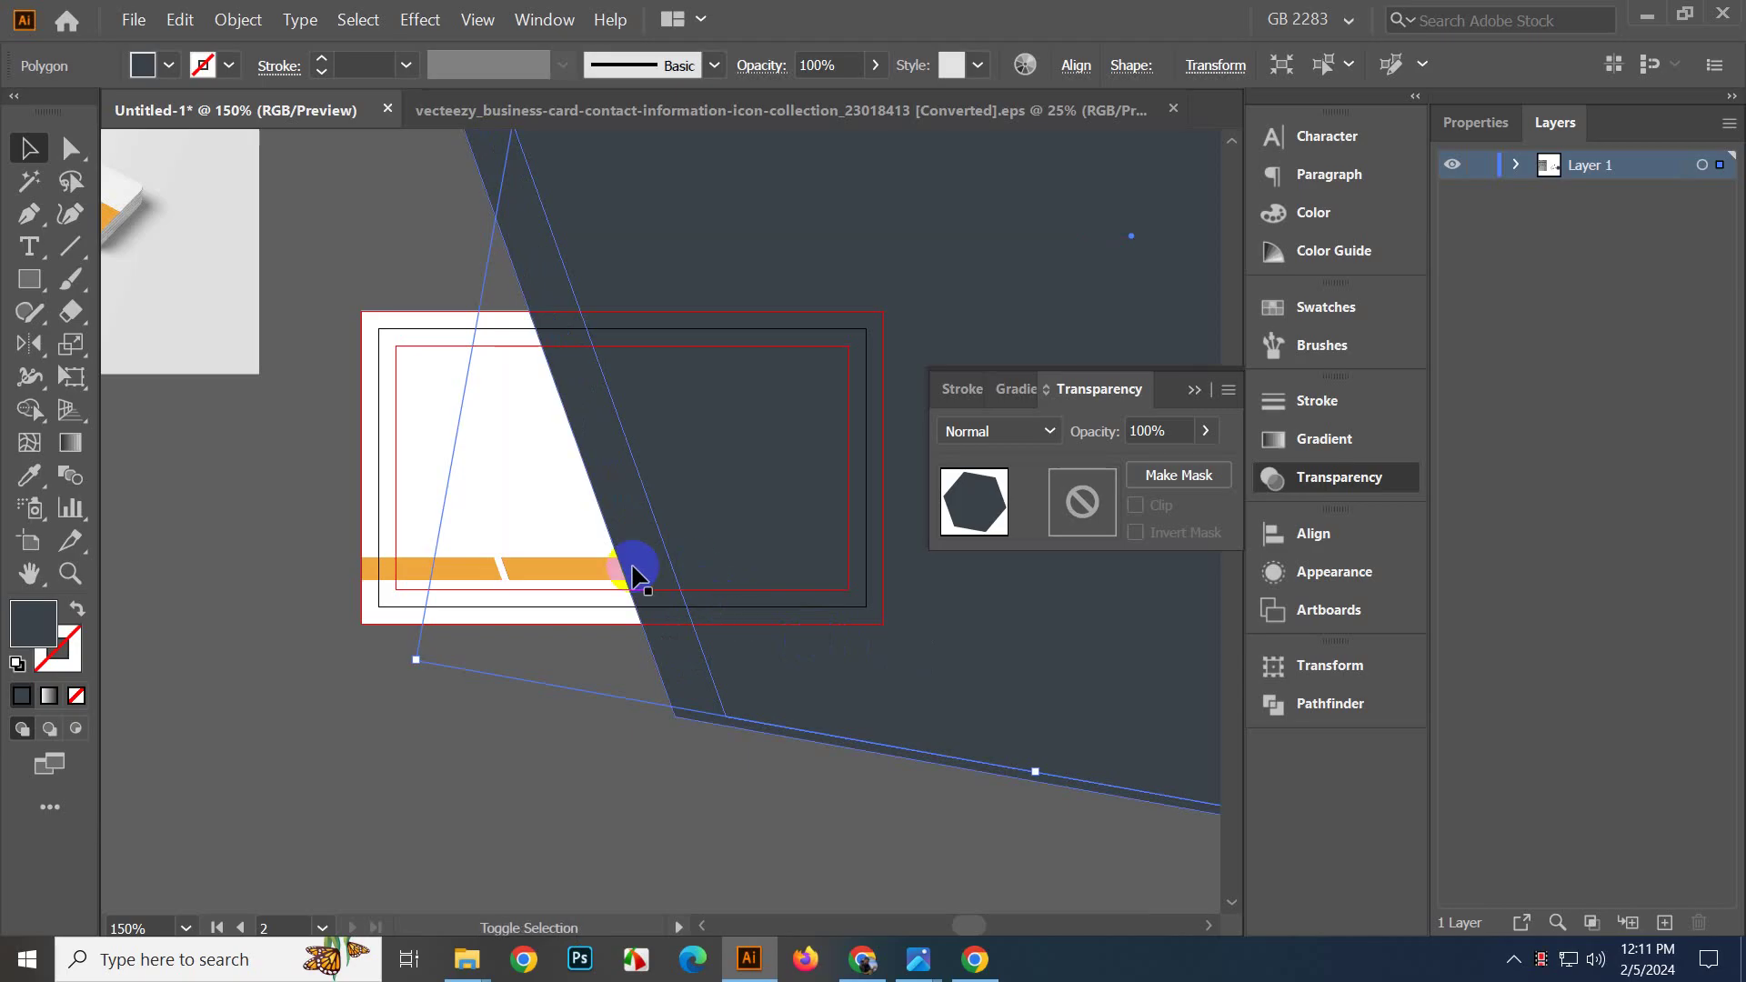
Remove the overlapping area of the two dark polygons with Shape Builder, leaving a narrow slanted band along the photo's edge.
shift+click(640, 572)
click(30, 408)
alt+click(912, 527)
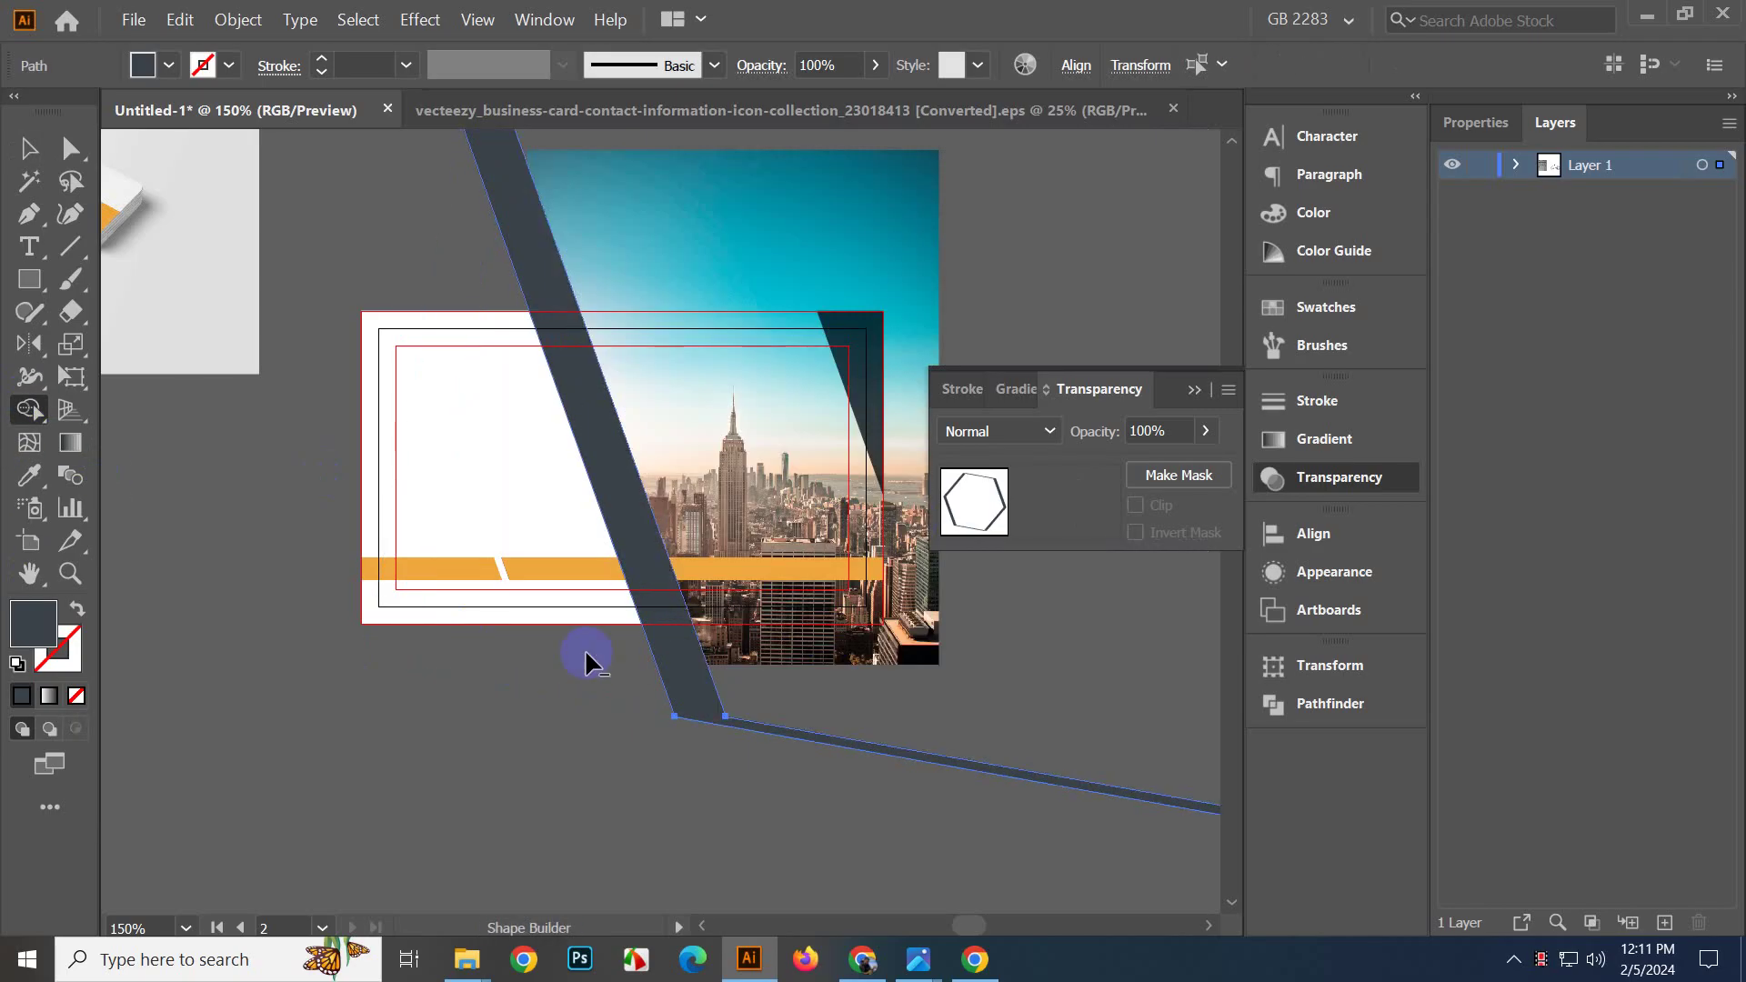
click(27, 143)
key(ctrl+=)
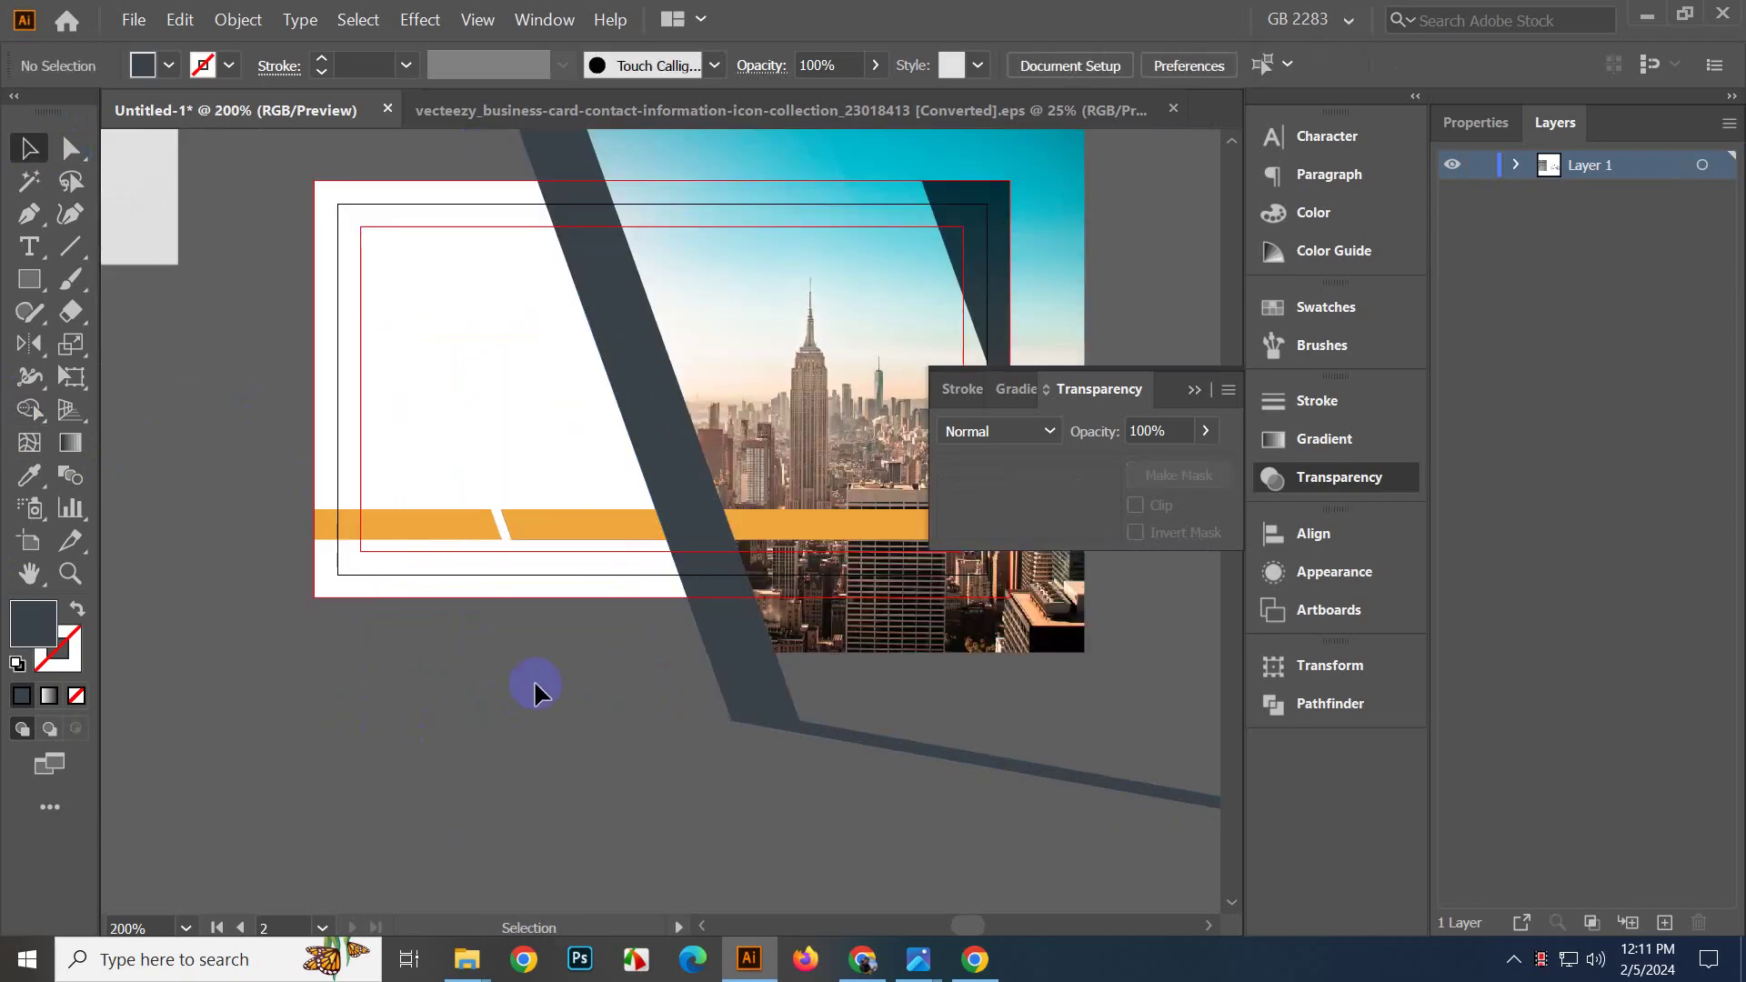
Set the blending mode of the slanted dark band to Multiply.
click(896, 571)
click(998, 431)
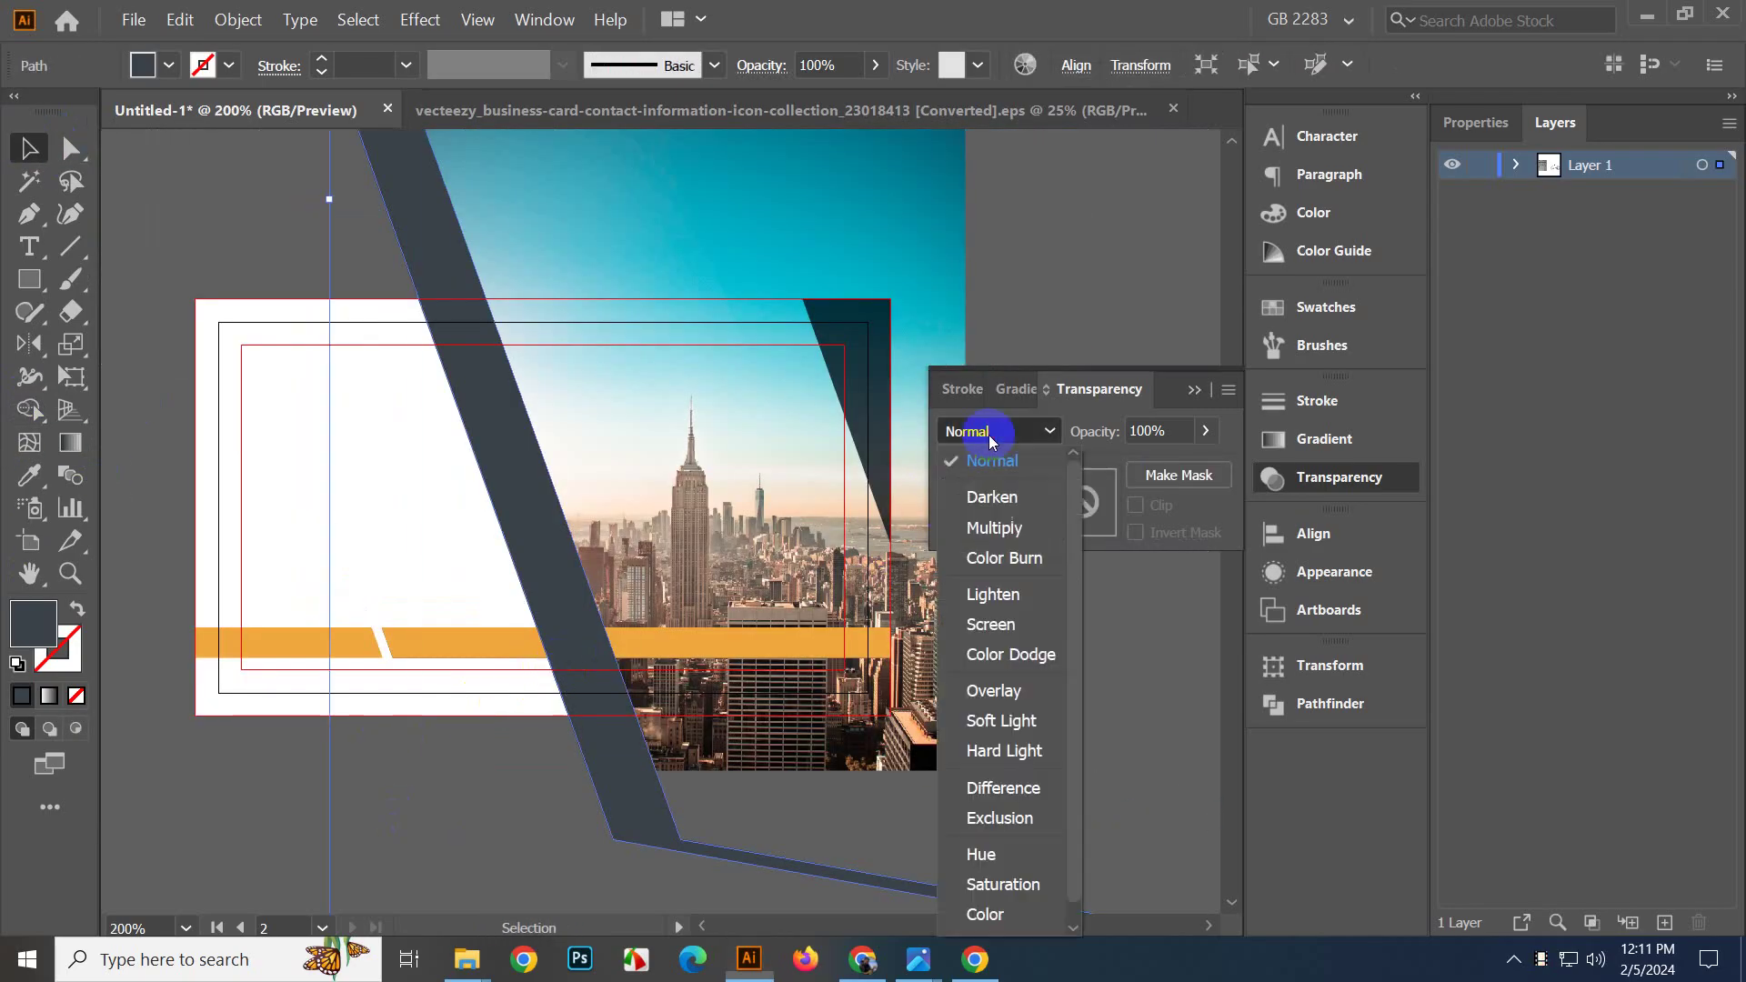
click(984, 522)
click(295, 792)
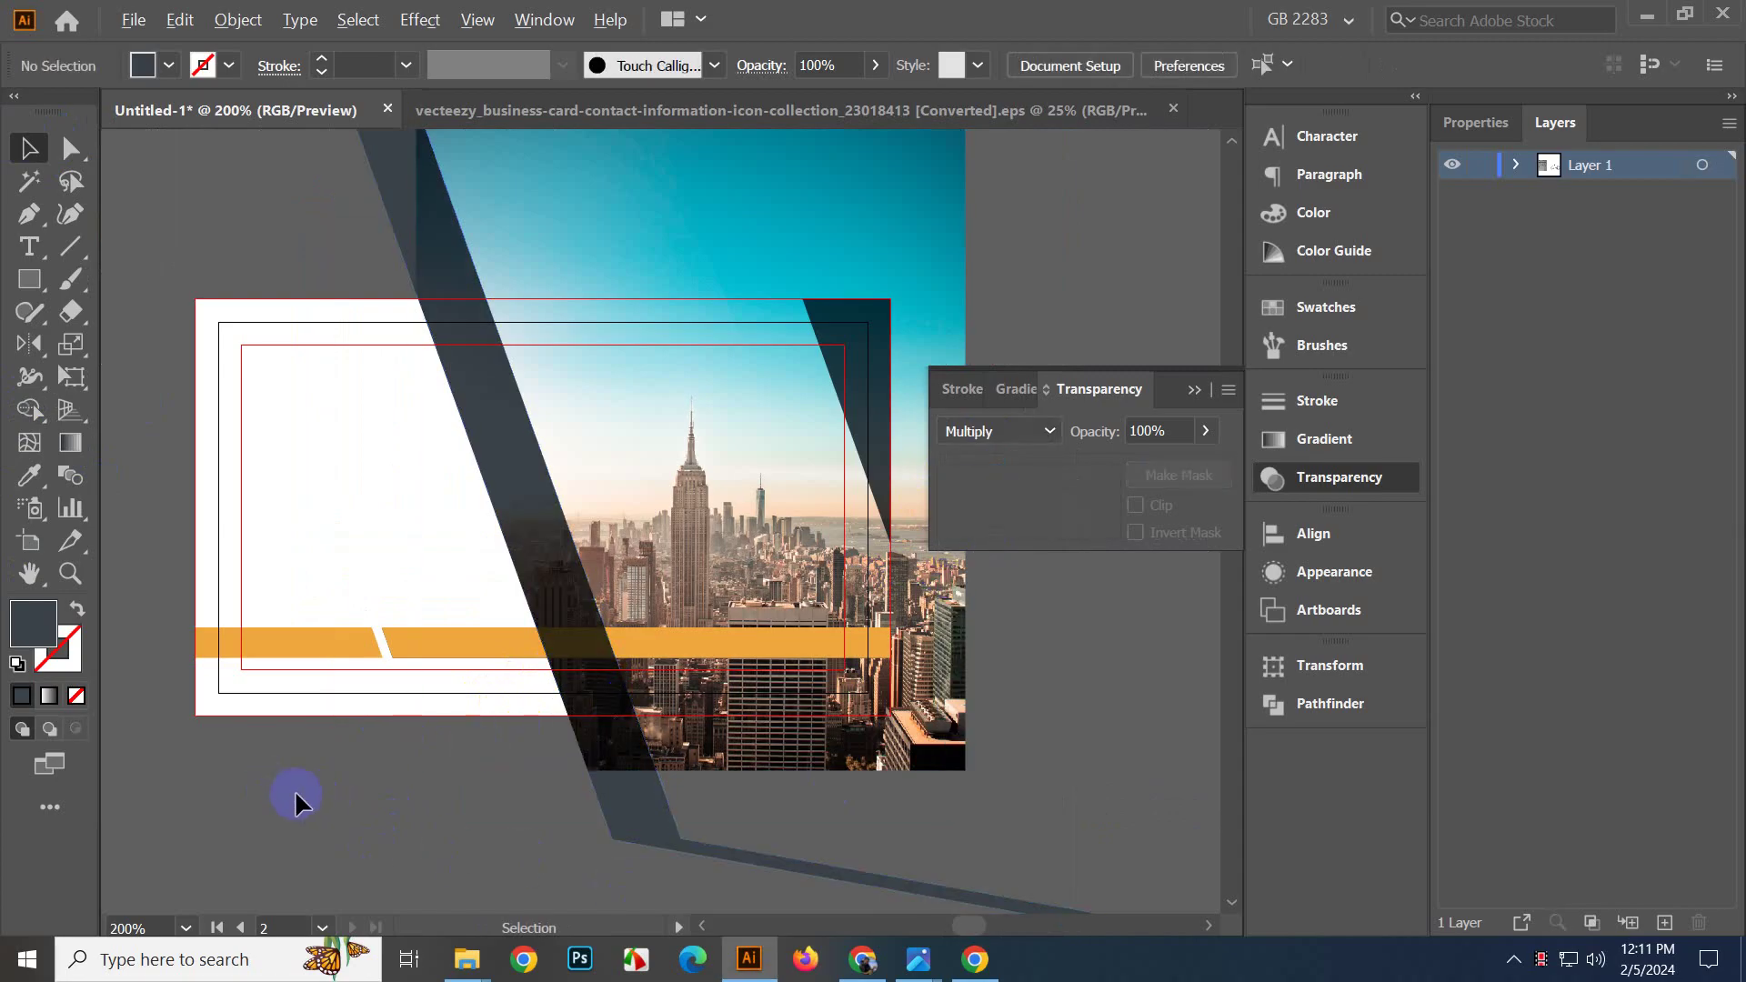
Examine how the slanted dark band and the orange stripe overlap across the skyline photo on the second card.
scroll(295, 791, down, 2)
drag(318, 812, 496, 829)
scroll(496, 830, up, 2)
drag(677, 841, 551, 815)
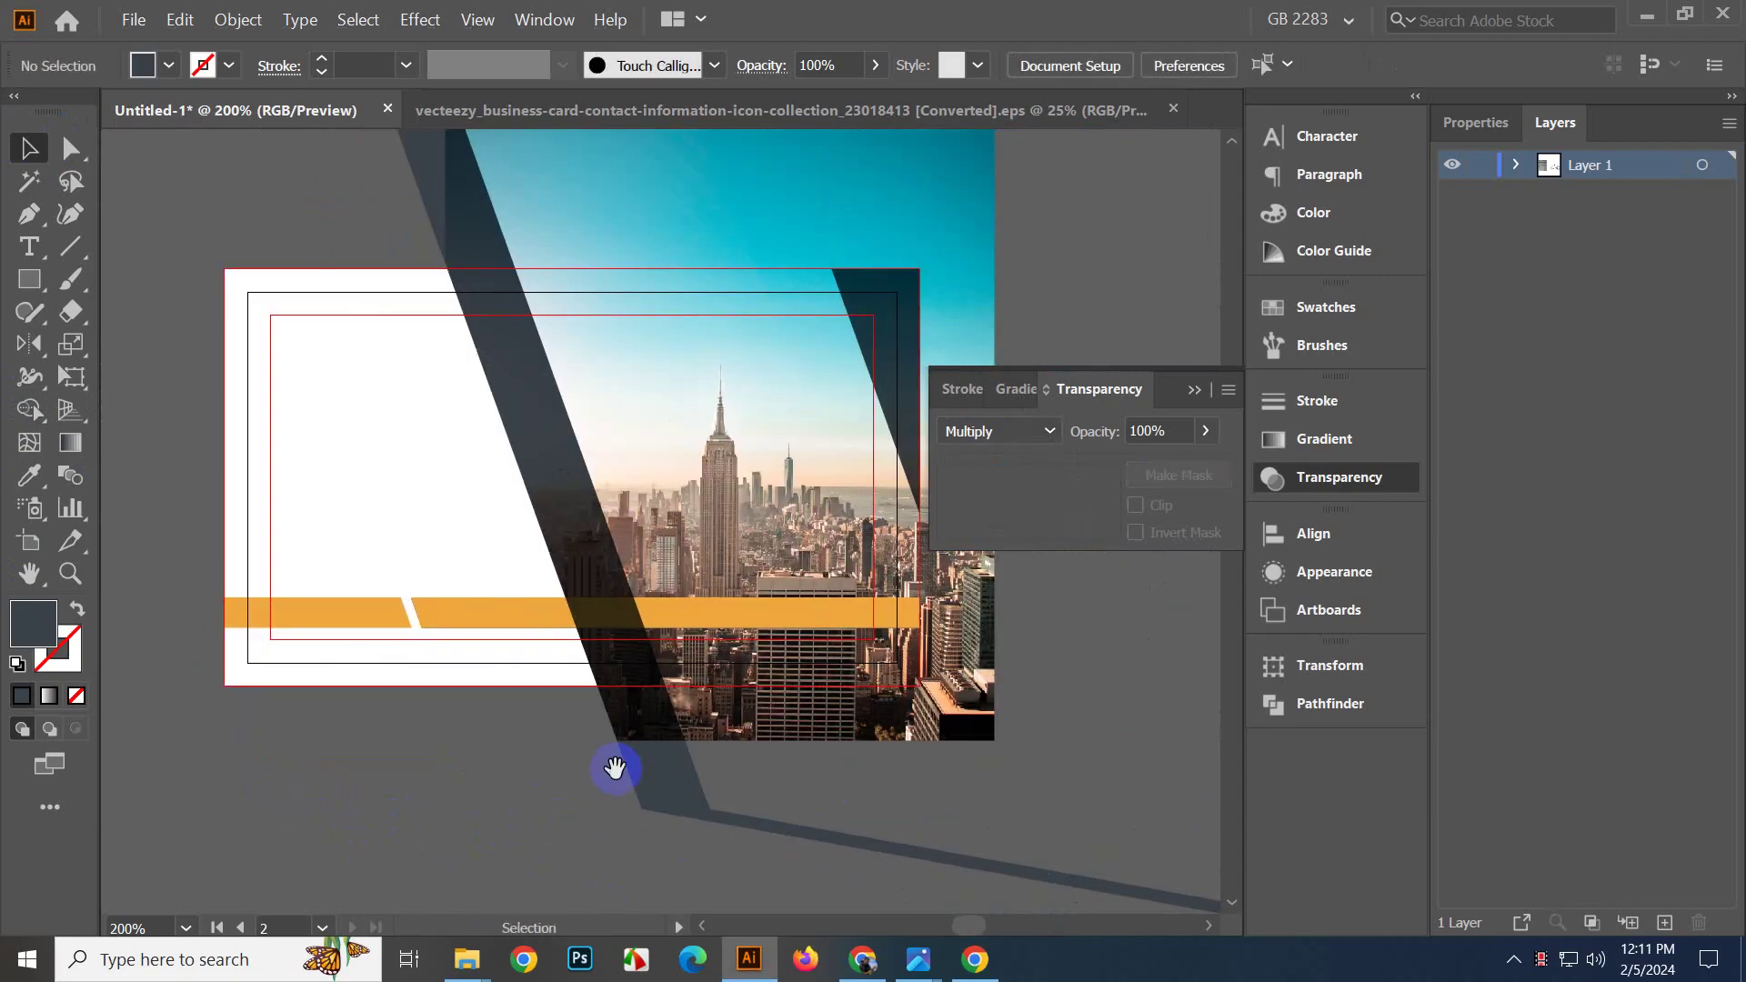
scroll(613, 765, right, 3)
scroll(602, 665, up, 1)
click(627, 600)
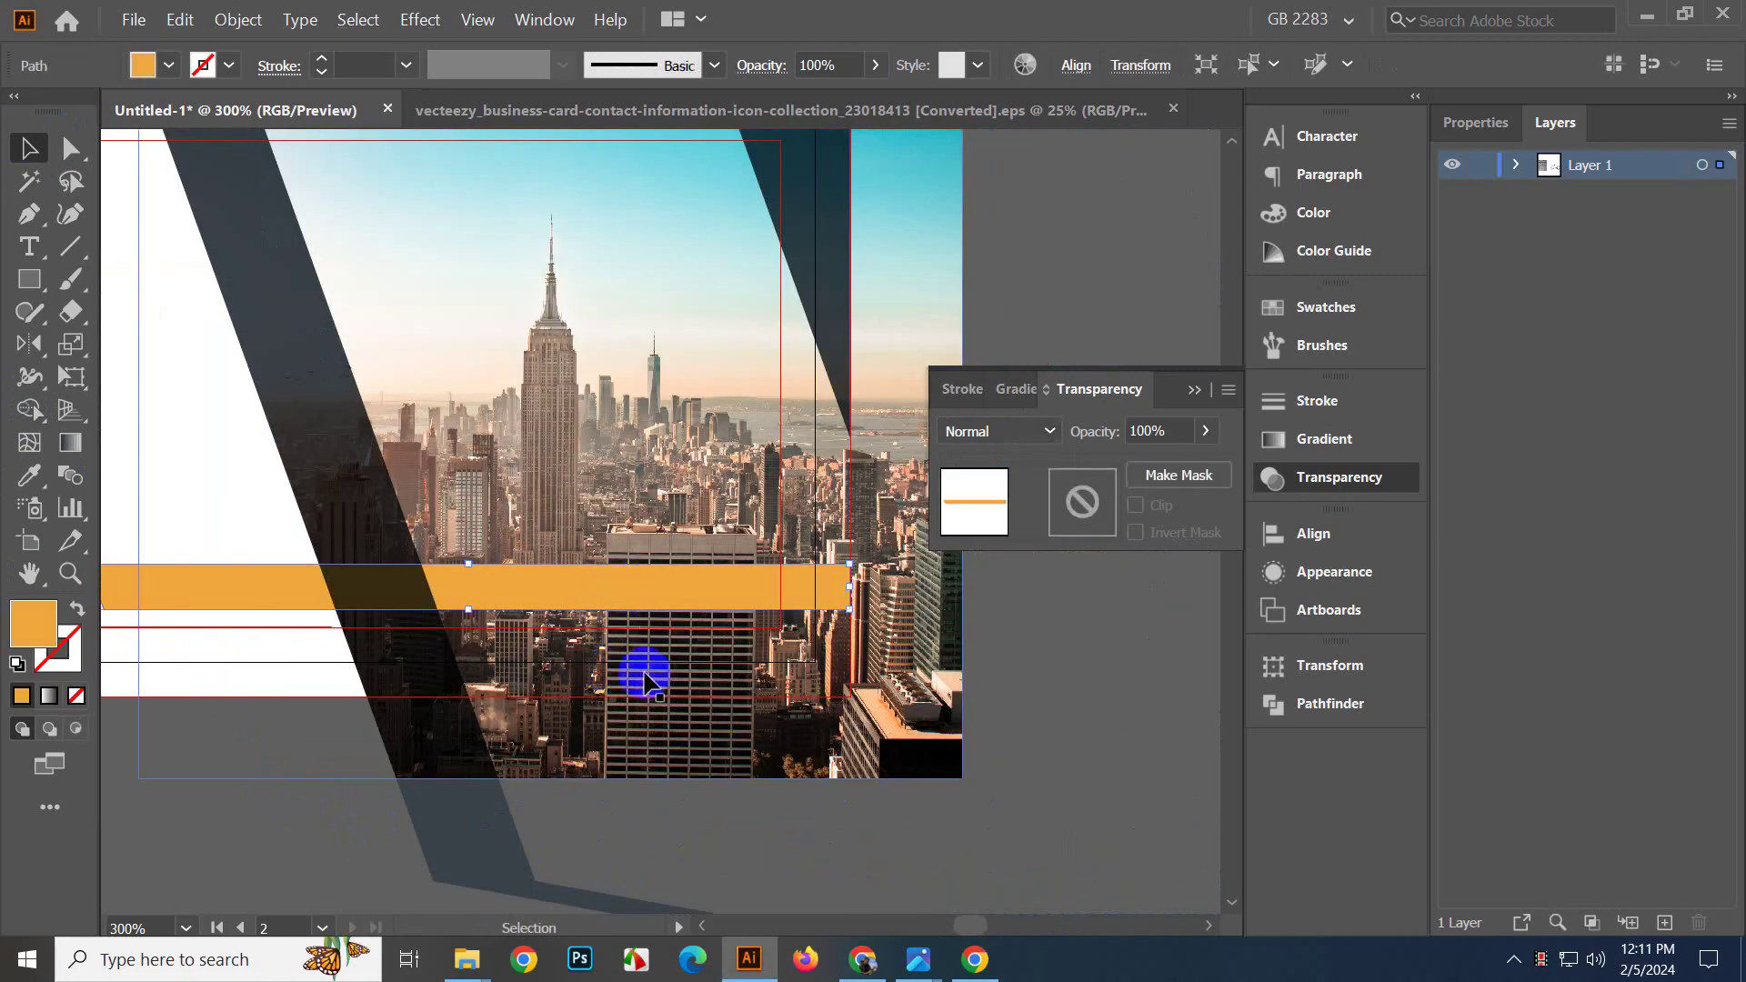
scroll(673, 650, left, 3)
scroll(545, 780, down, 2)
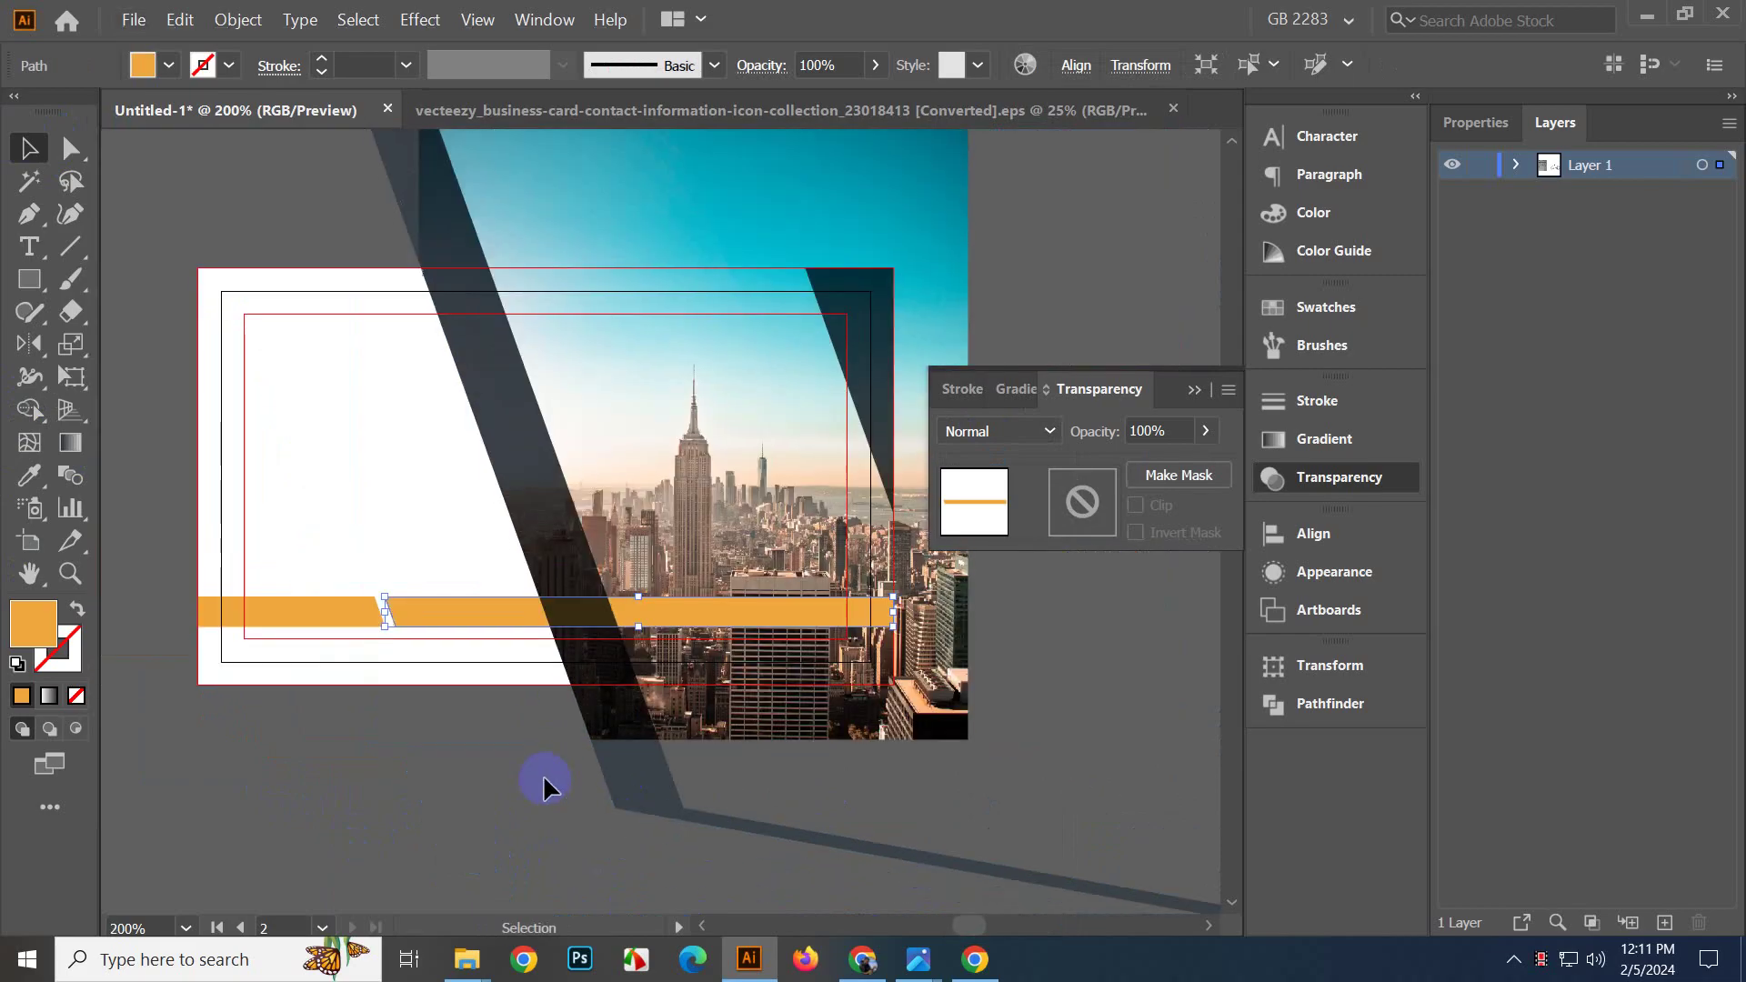
click(469, 756)
scroll(455, 709, up, 2)
mouse_move(345, 720)
mouse_down()
mouse_move(551, 745)
mouse_move(482, 746)
mouse_move(527, 709)
mouse_move(343, 709)
mouse_up()
click(582, 564)
shift+click(610, 543)
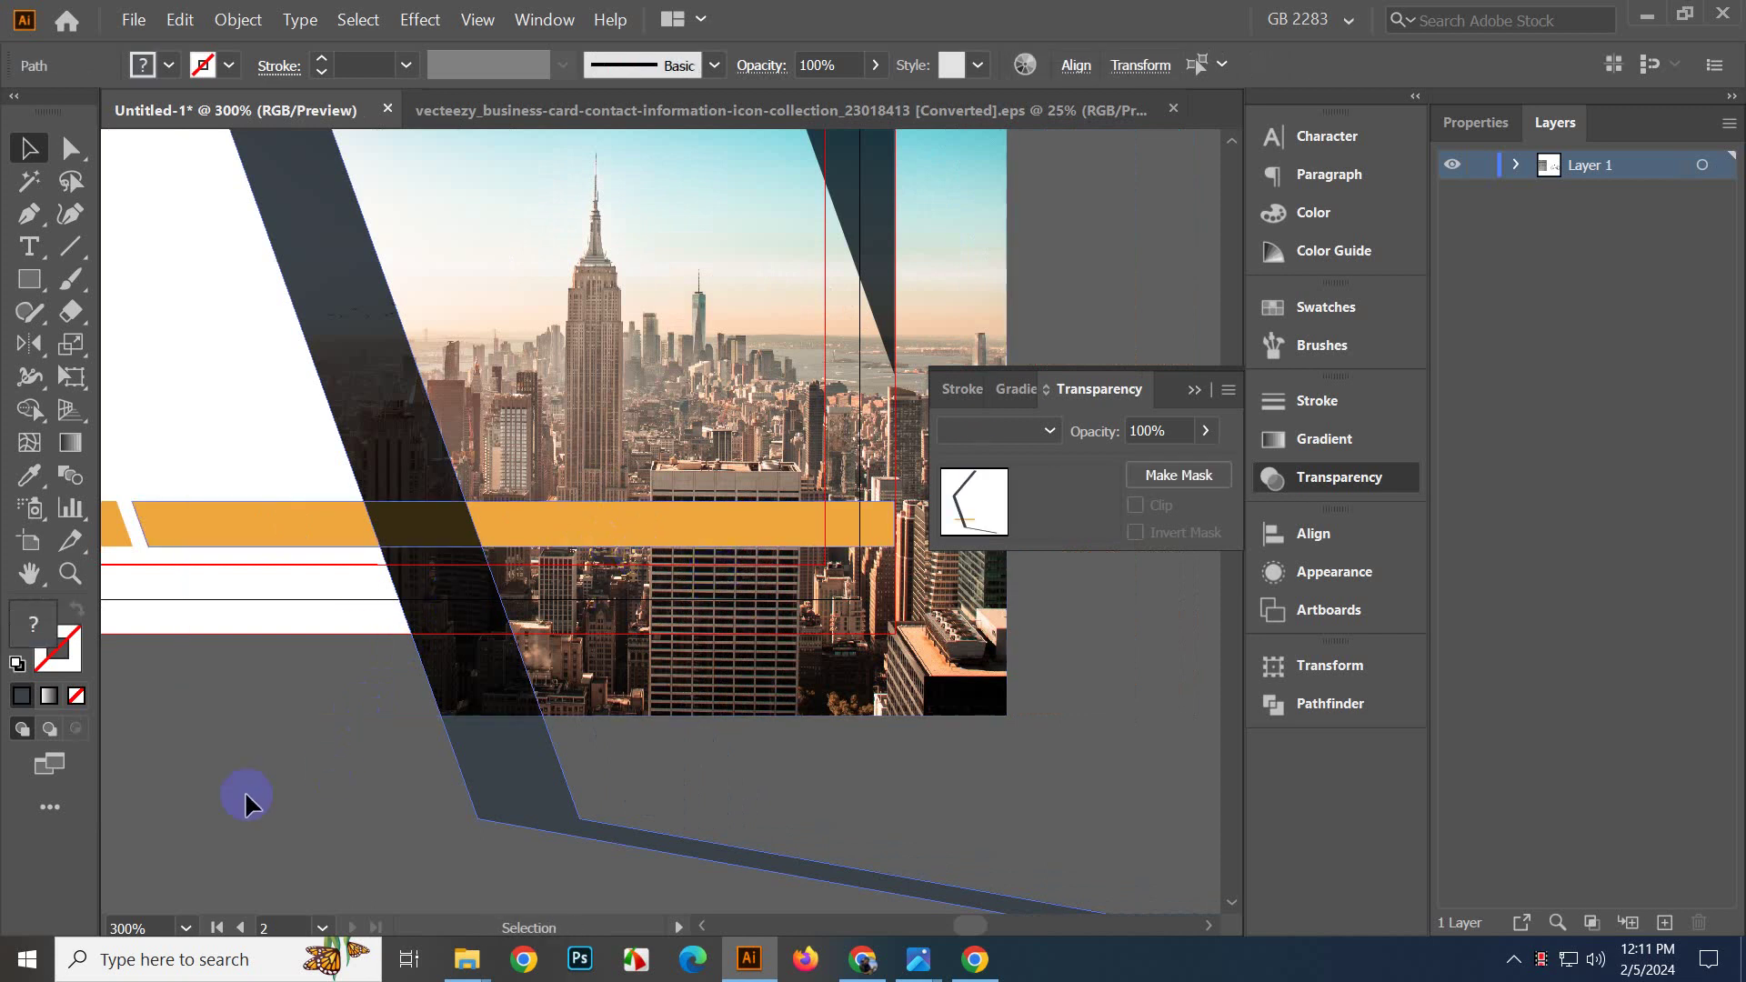
click(400, 725)
scroll(400, 724, down, 1)
scroll(400, 724, down, 1)
drag(402, 682, 445, 695)
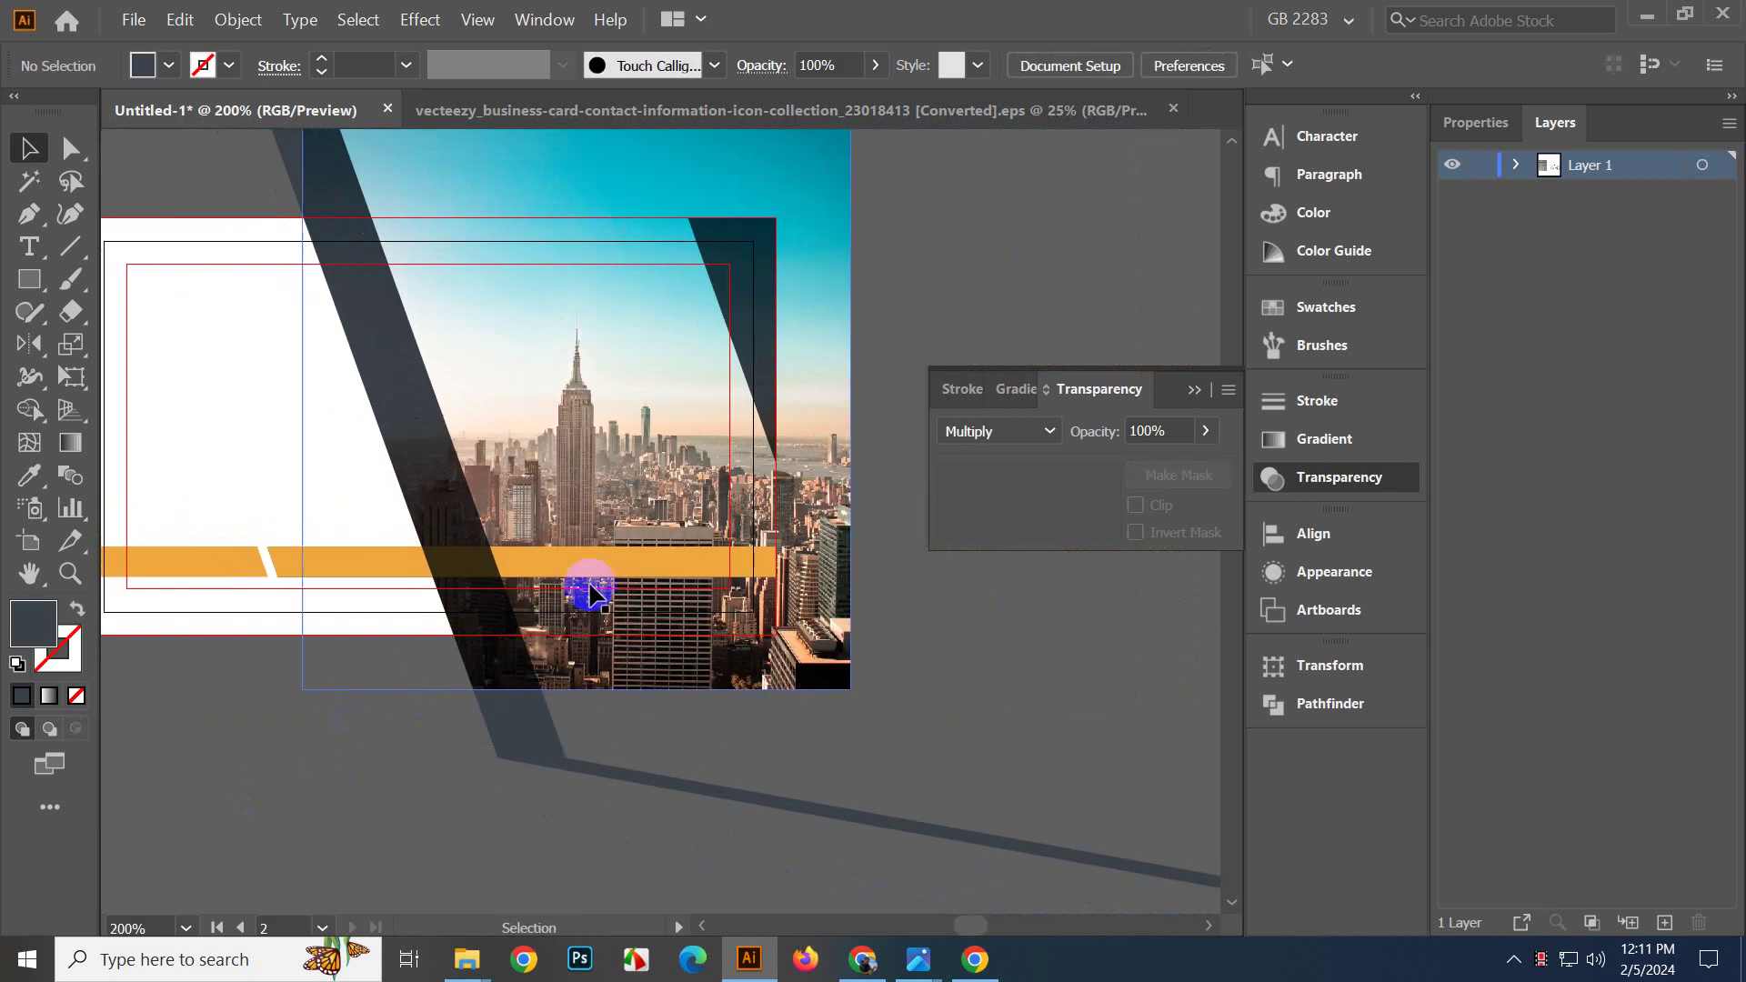
click(604, 574)
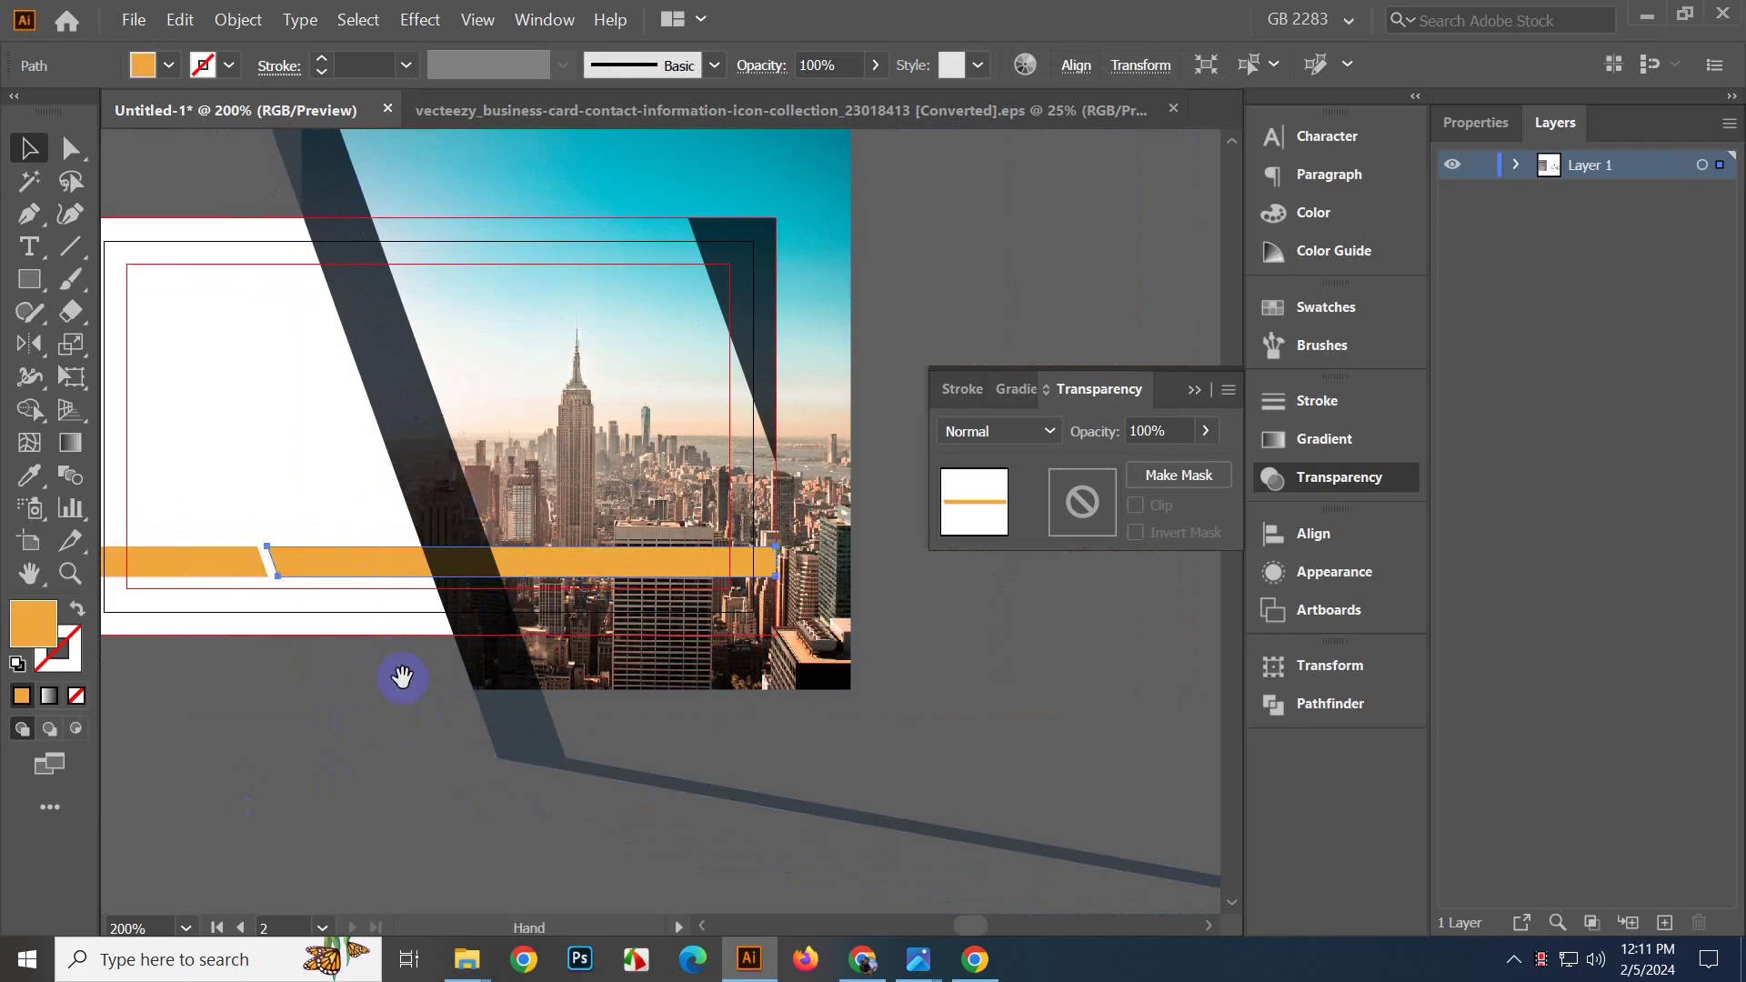
drag(406, 684, 422, 716)
scroll(421, 719, down, 1)
click(422, 717)
drag(292, 724, 667, 733)
scroll(467, 682, down, 3)
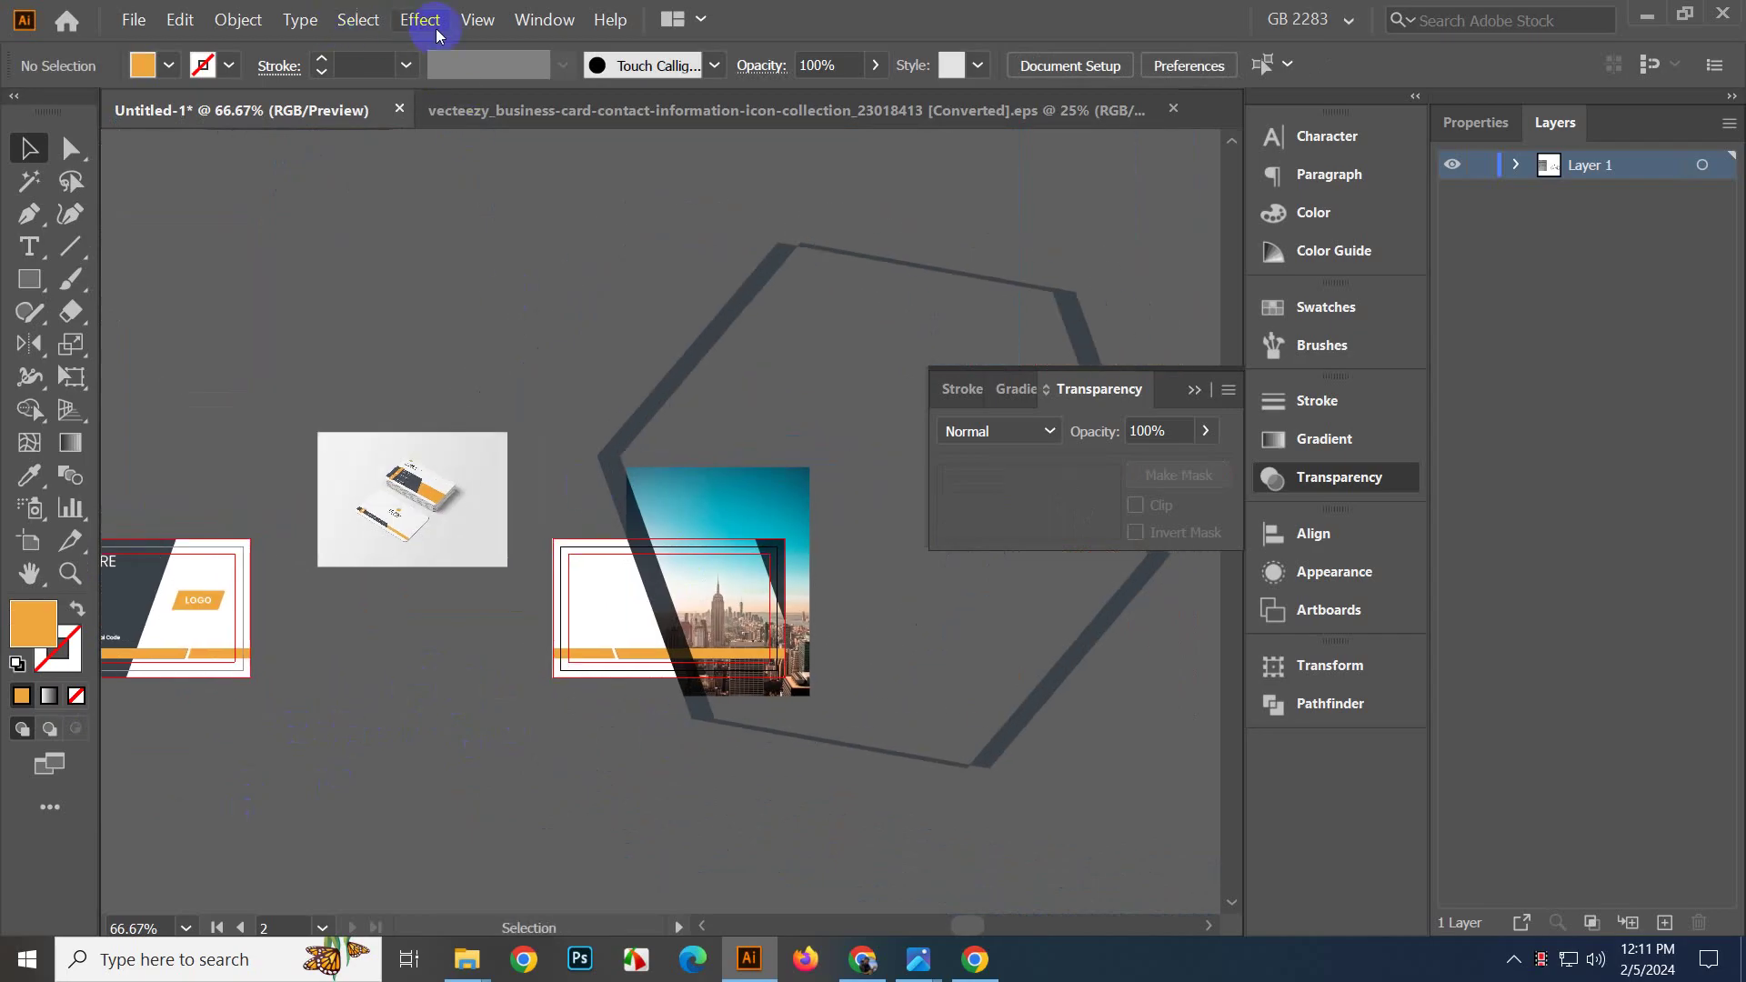
Preview the card's back side in Presentation Mode and return to editing.
click(477, 19)
click(487, 164)
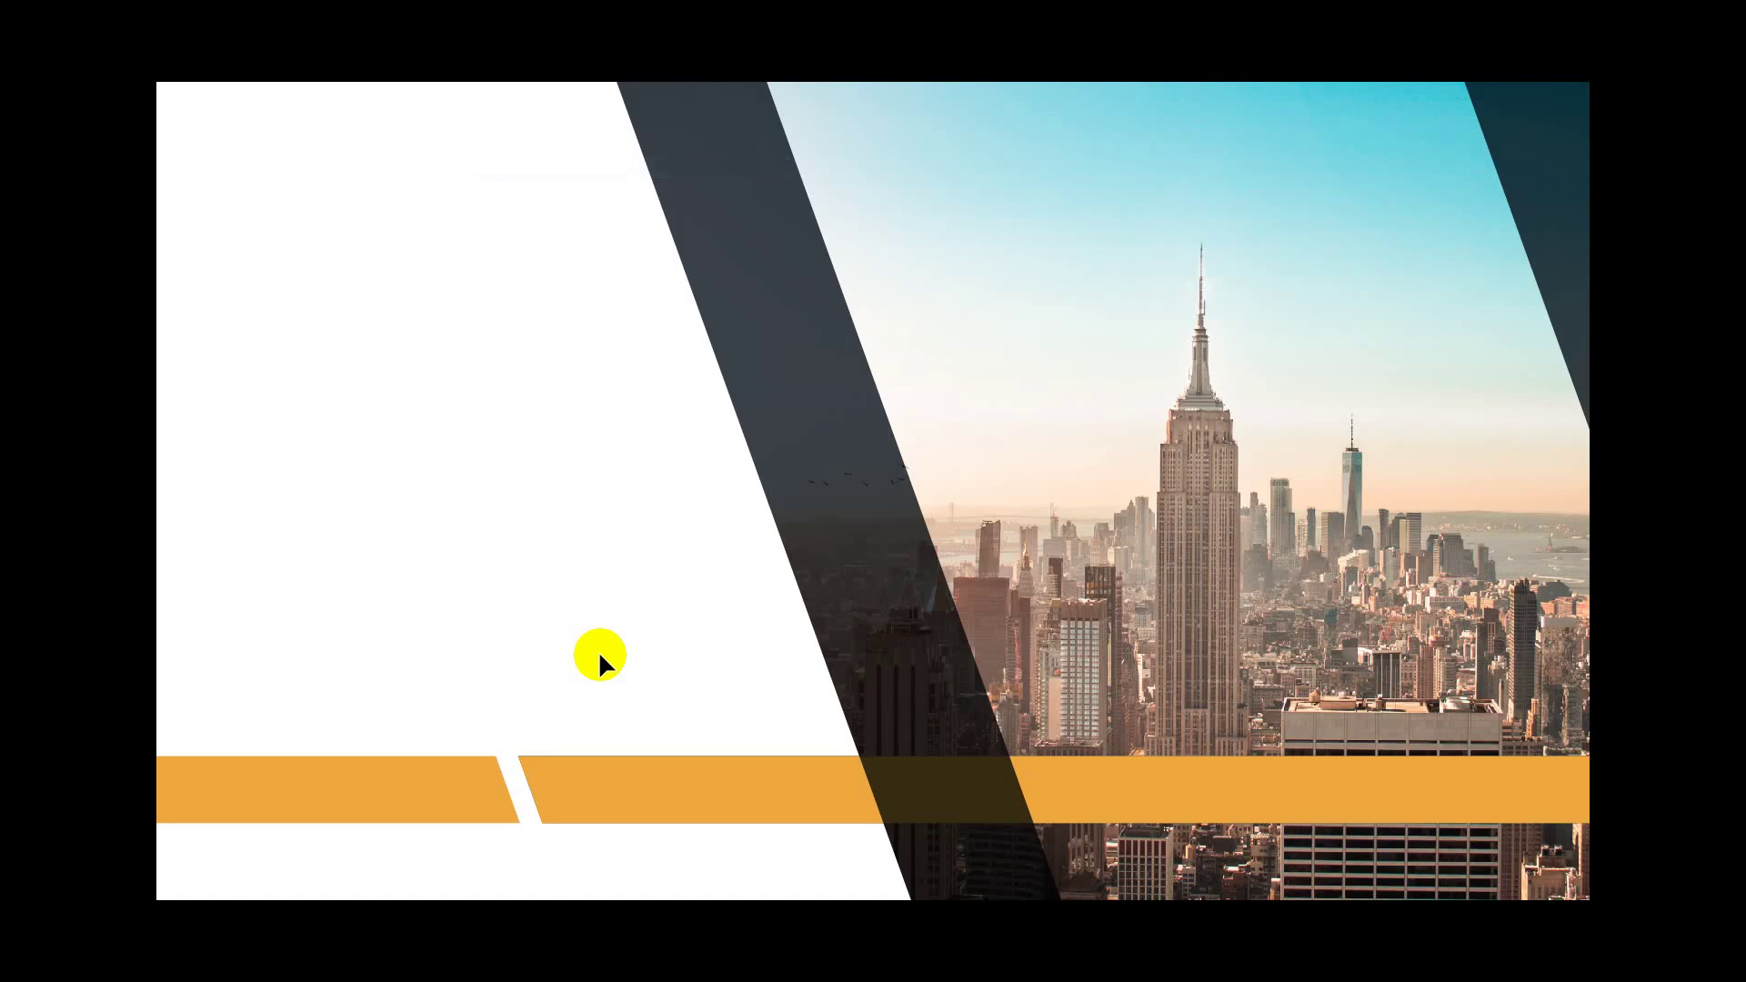
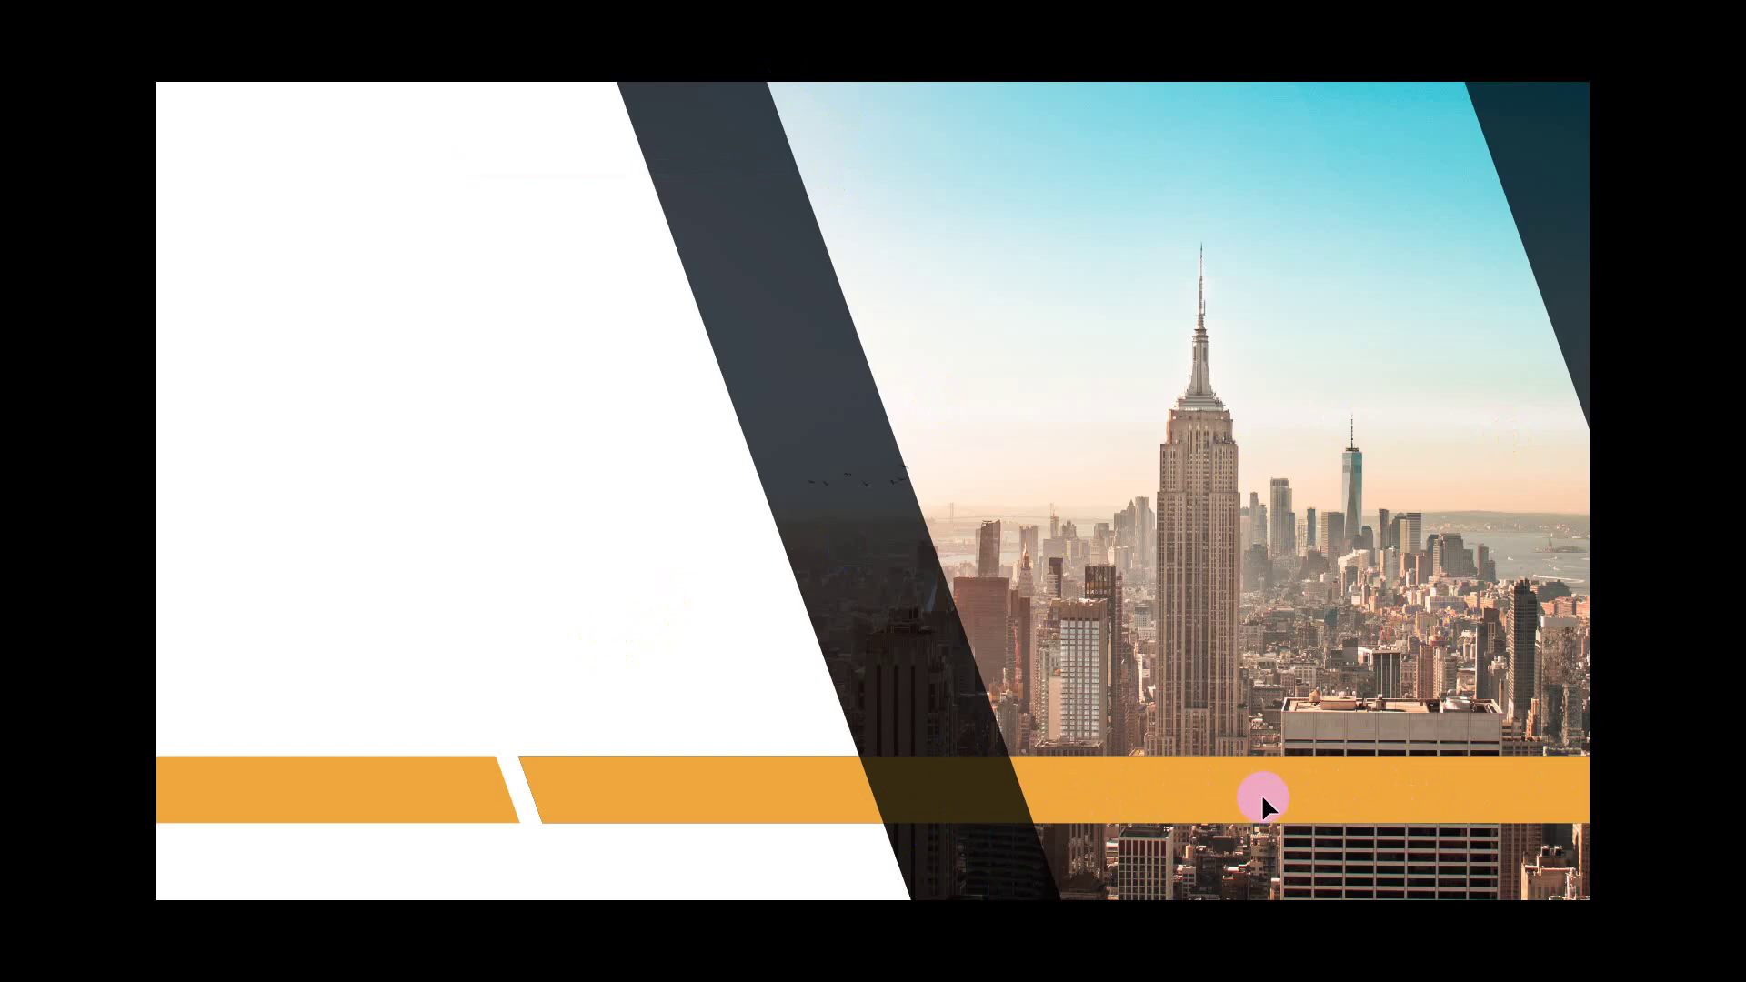
key(Escape)
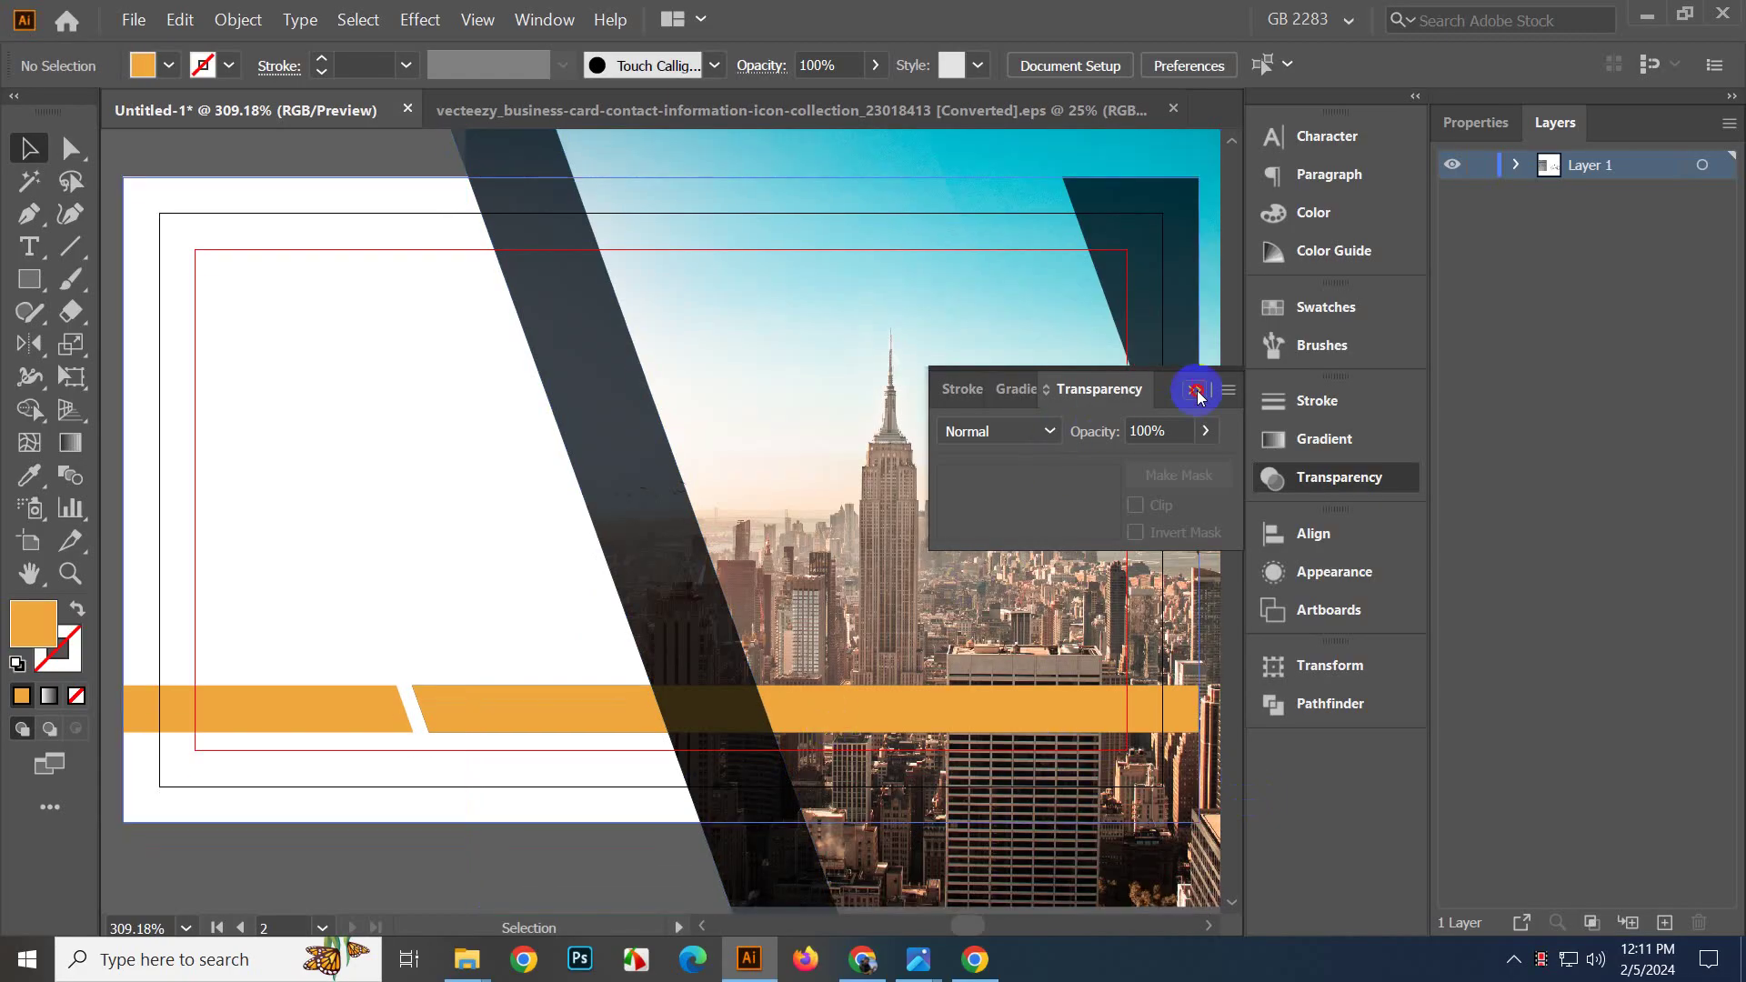
Add the placeholder text LOREM IPSUM on the orange stripe over the photo, in Poppins Bold at 6 pt.
click(1197, 393)
drag(637, 528, 558, 473)
click(27, 245)
key(ctrl+plus)
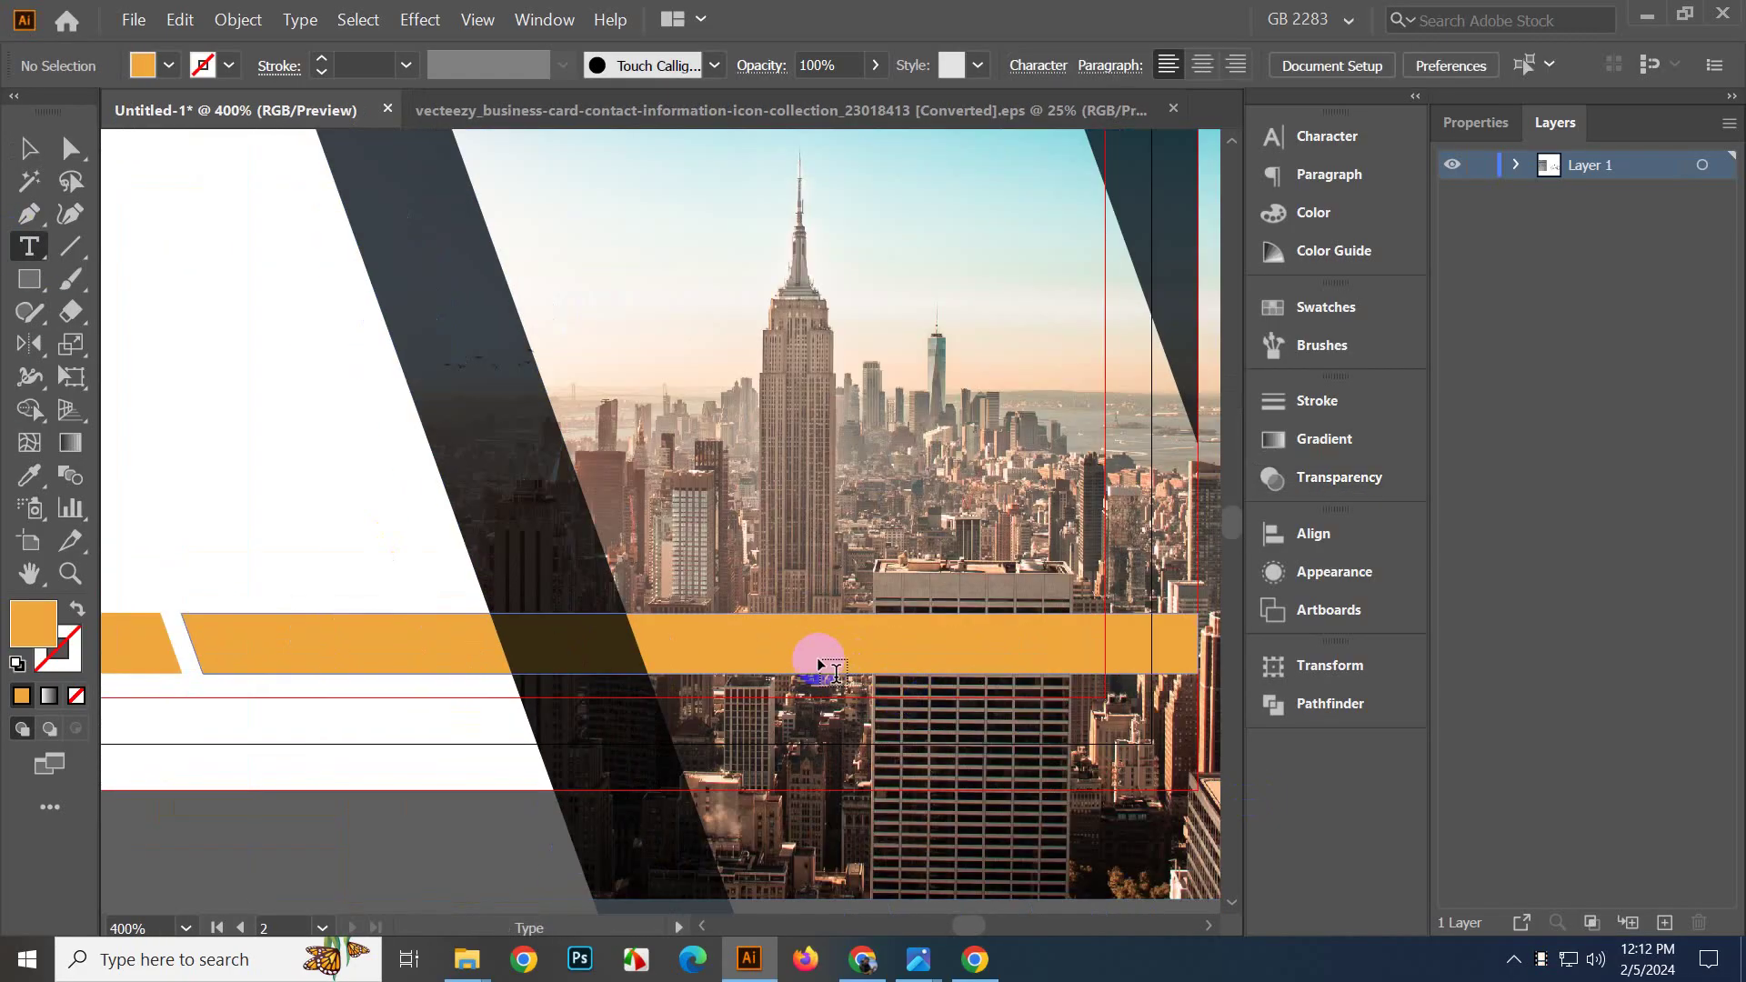
click(808, 641)
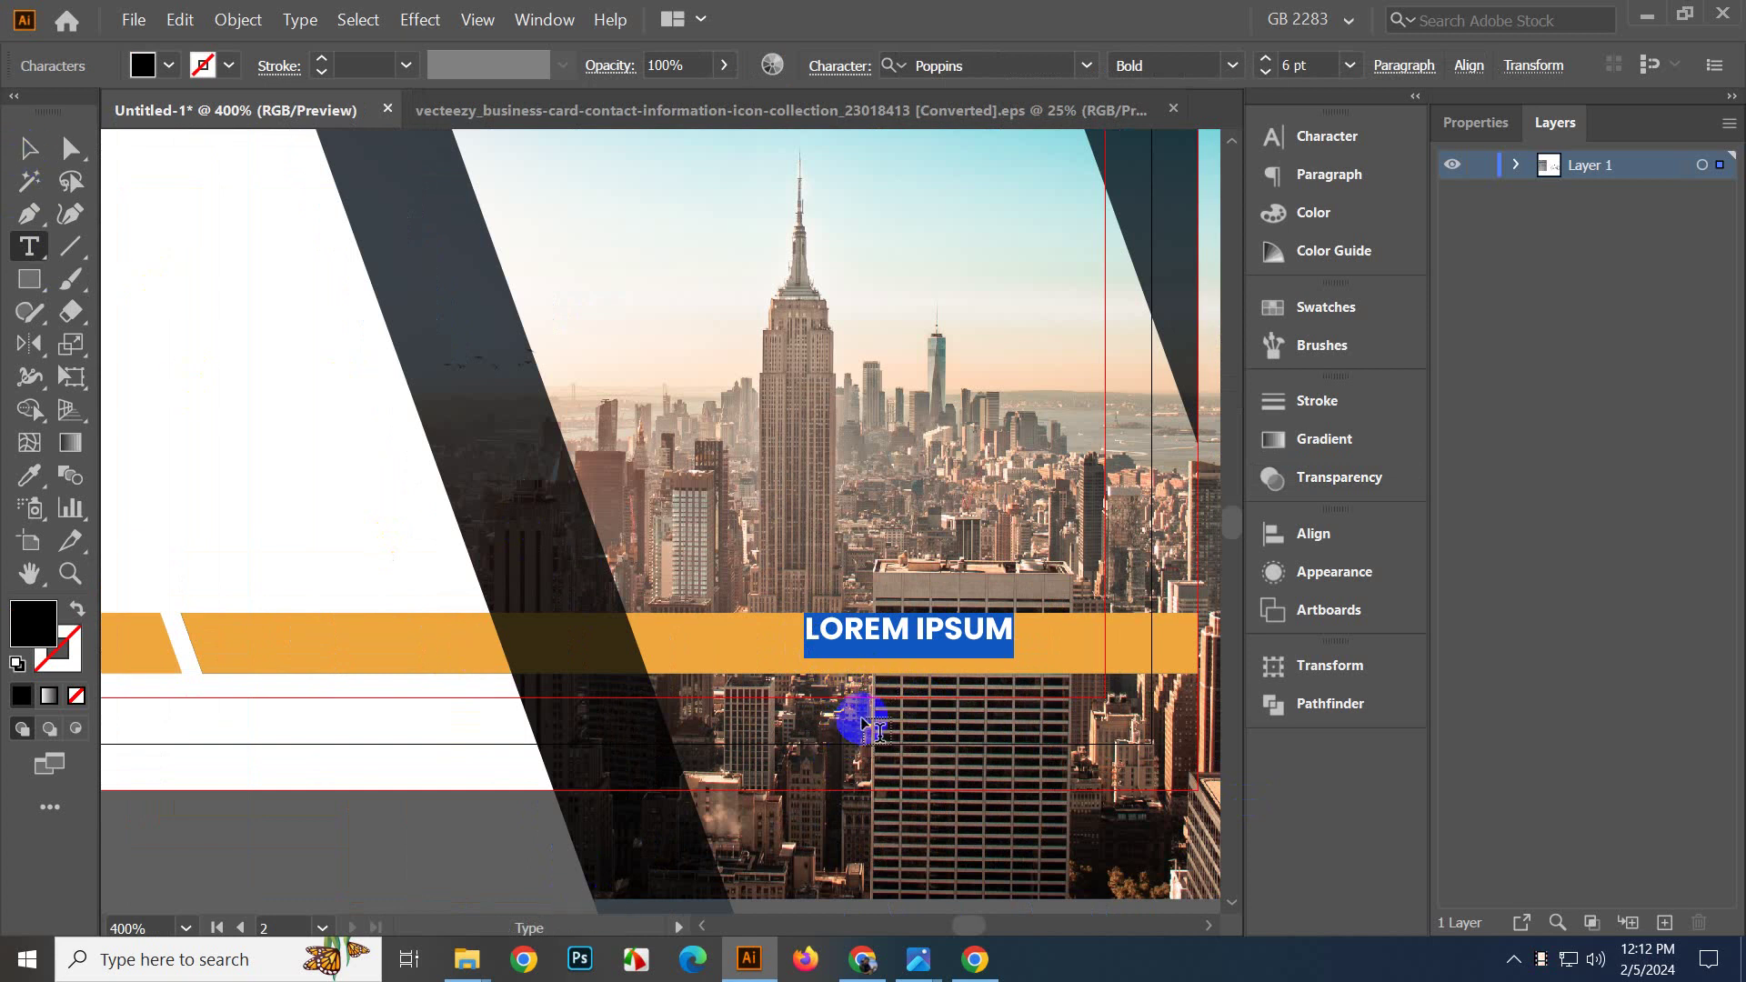
click(29, 148)
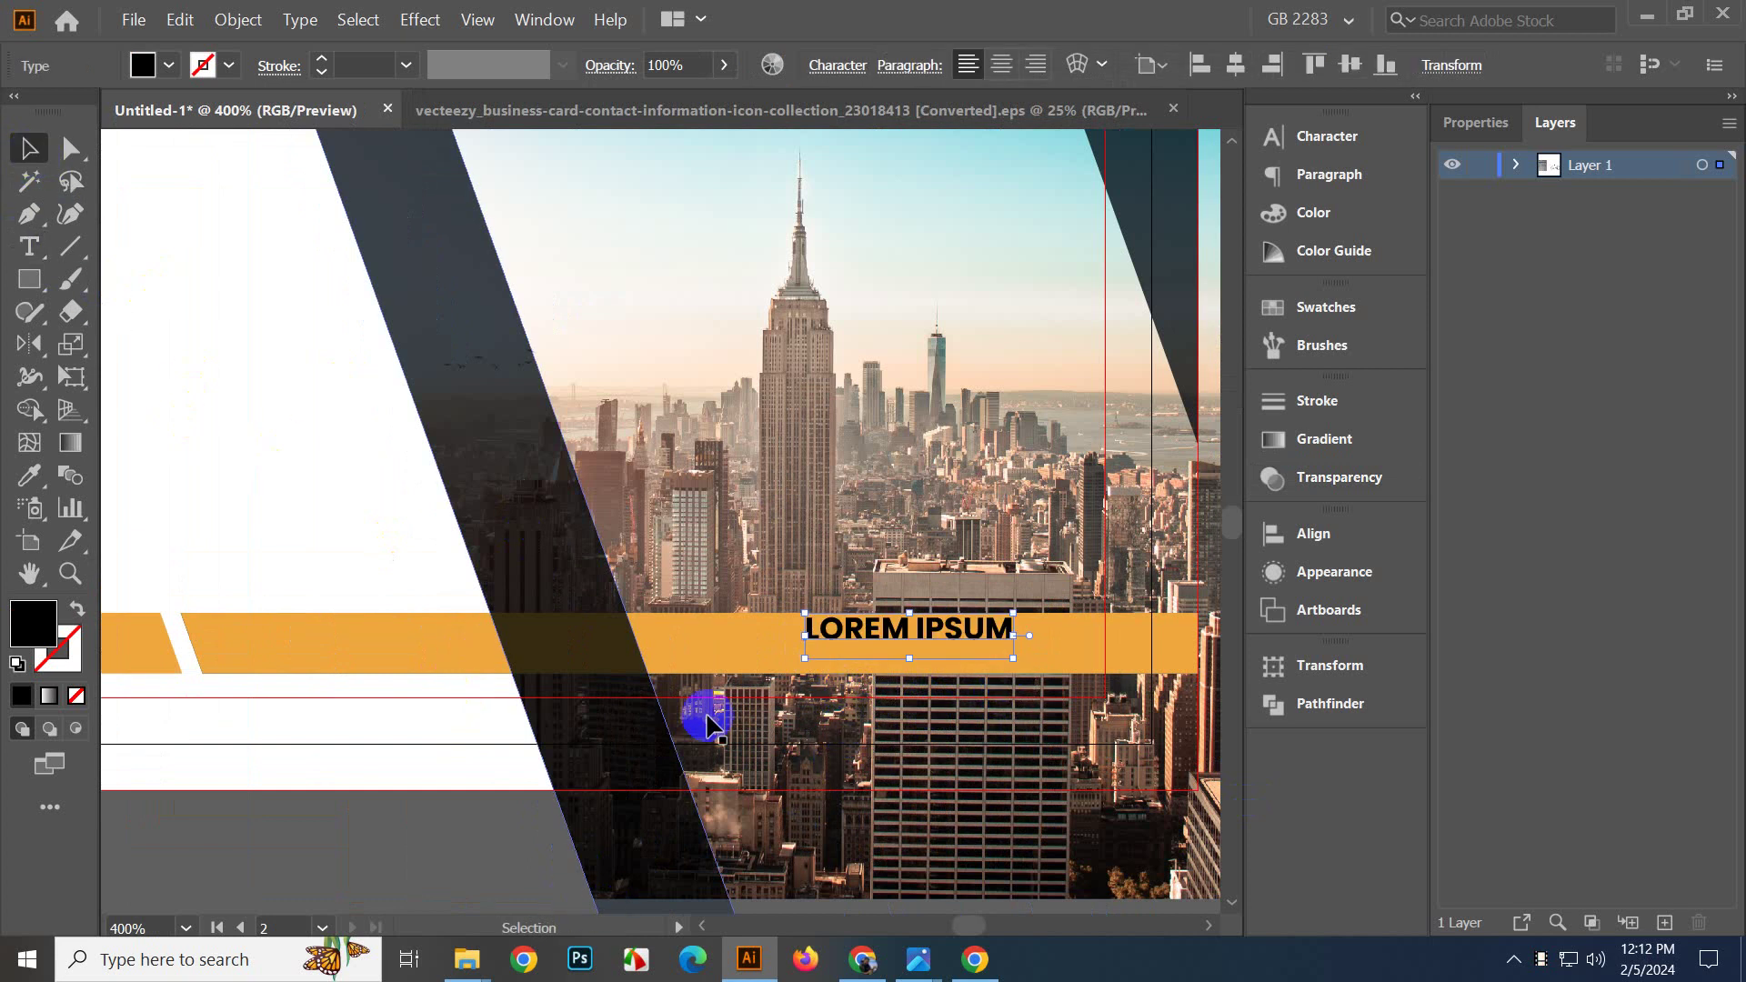
Nudge the LOREM IPSUM text down so it sits vertically centered within the orange stripe.
scroll(871, 690, up, 2)
drag(921, 568, 910, 600)
scroll(717, 682, down, 4)
click(513, 802)
scroll(514, 802, up, 1)
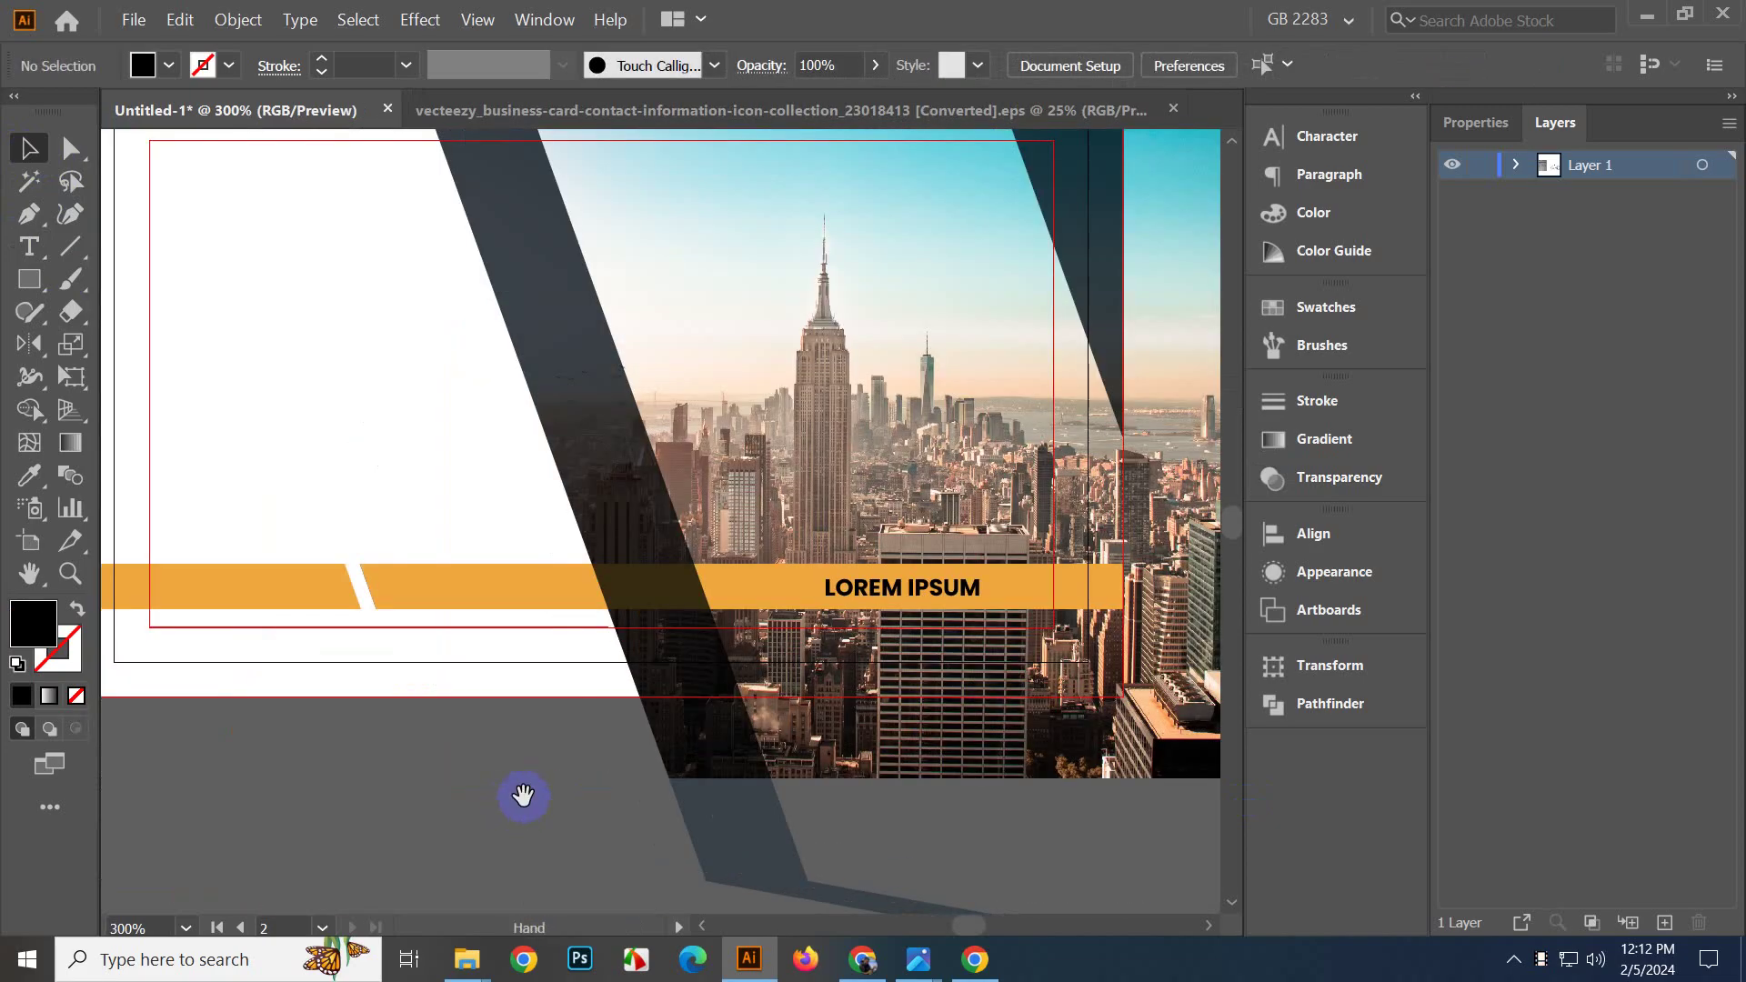
scroll(830, 693, up, 2)
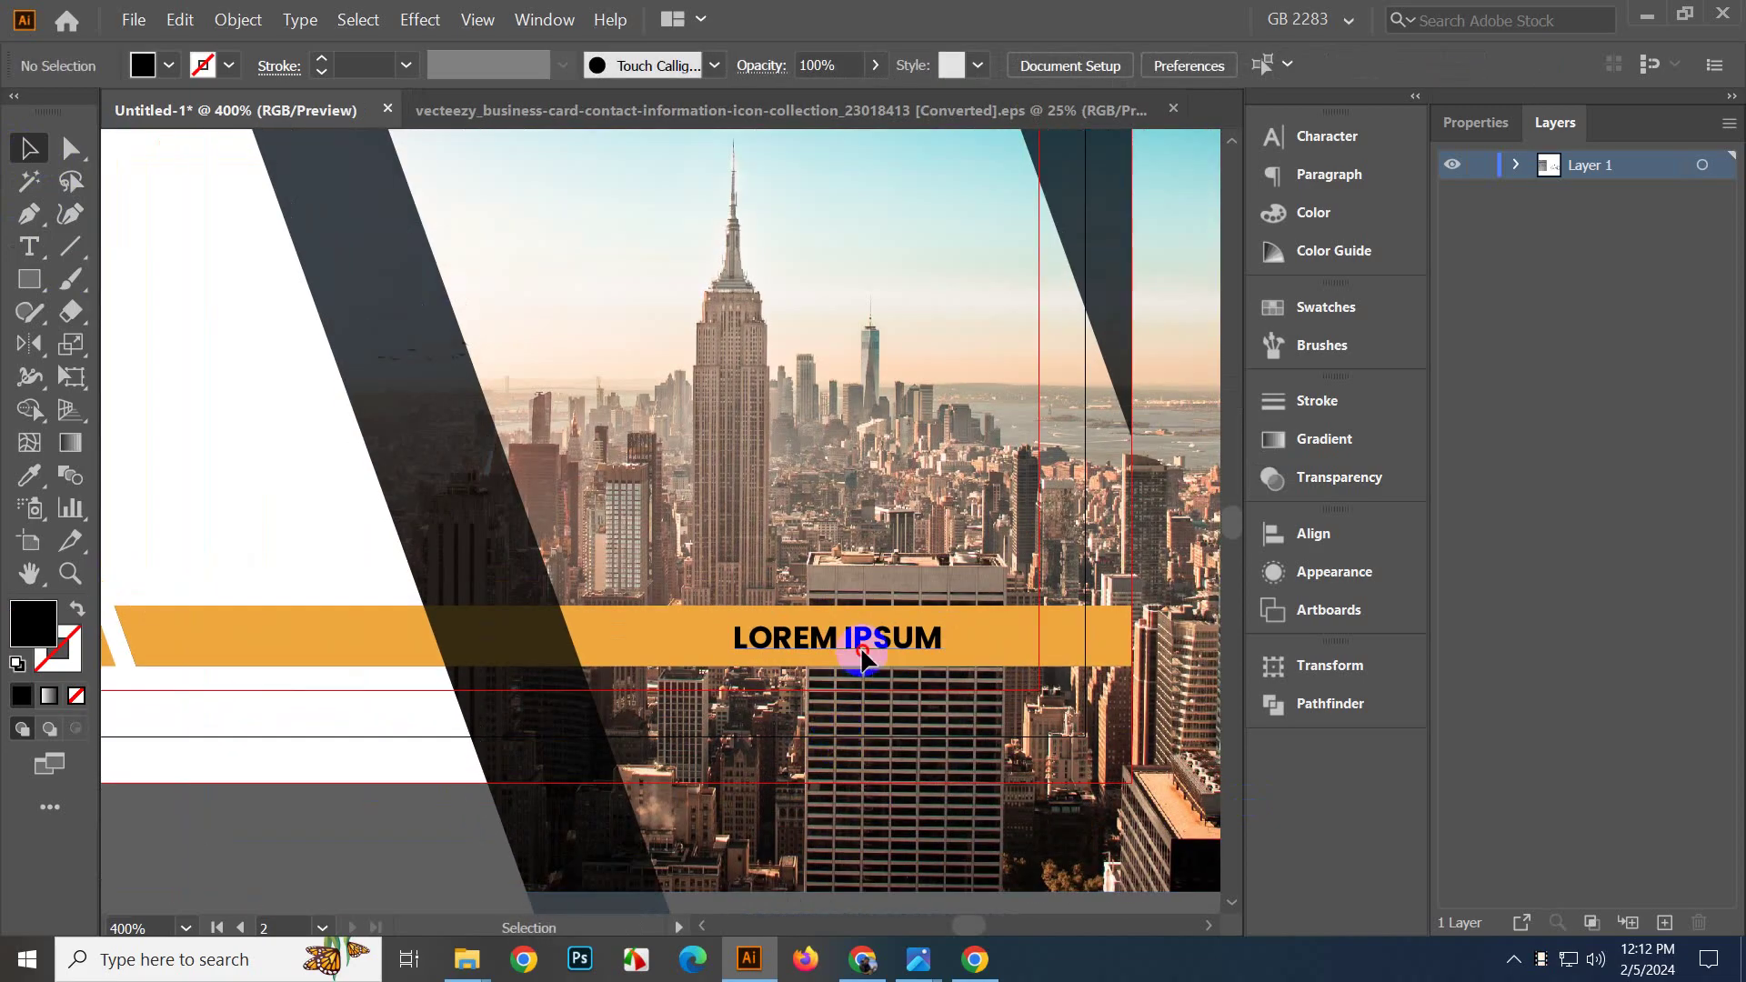
click(862, 652)
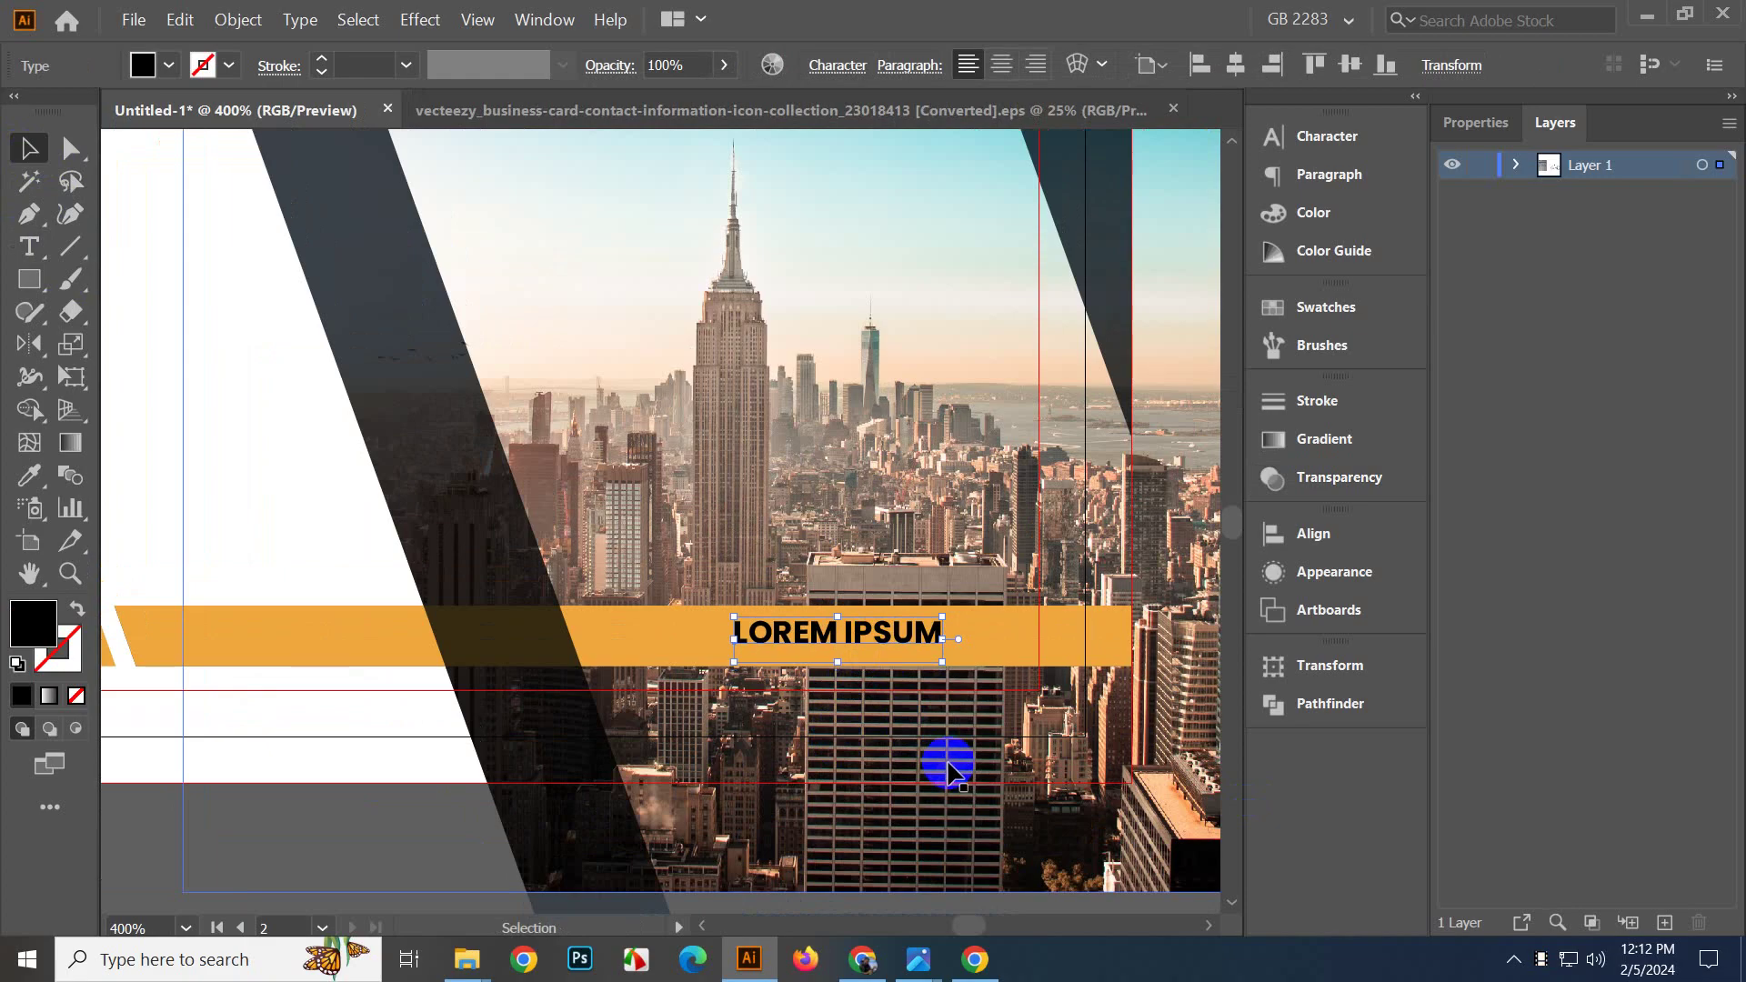
key(Down)
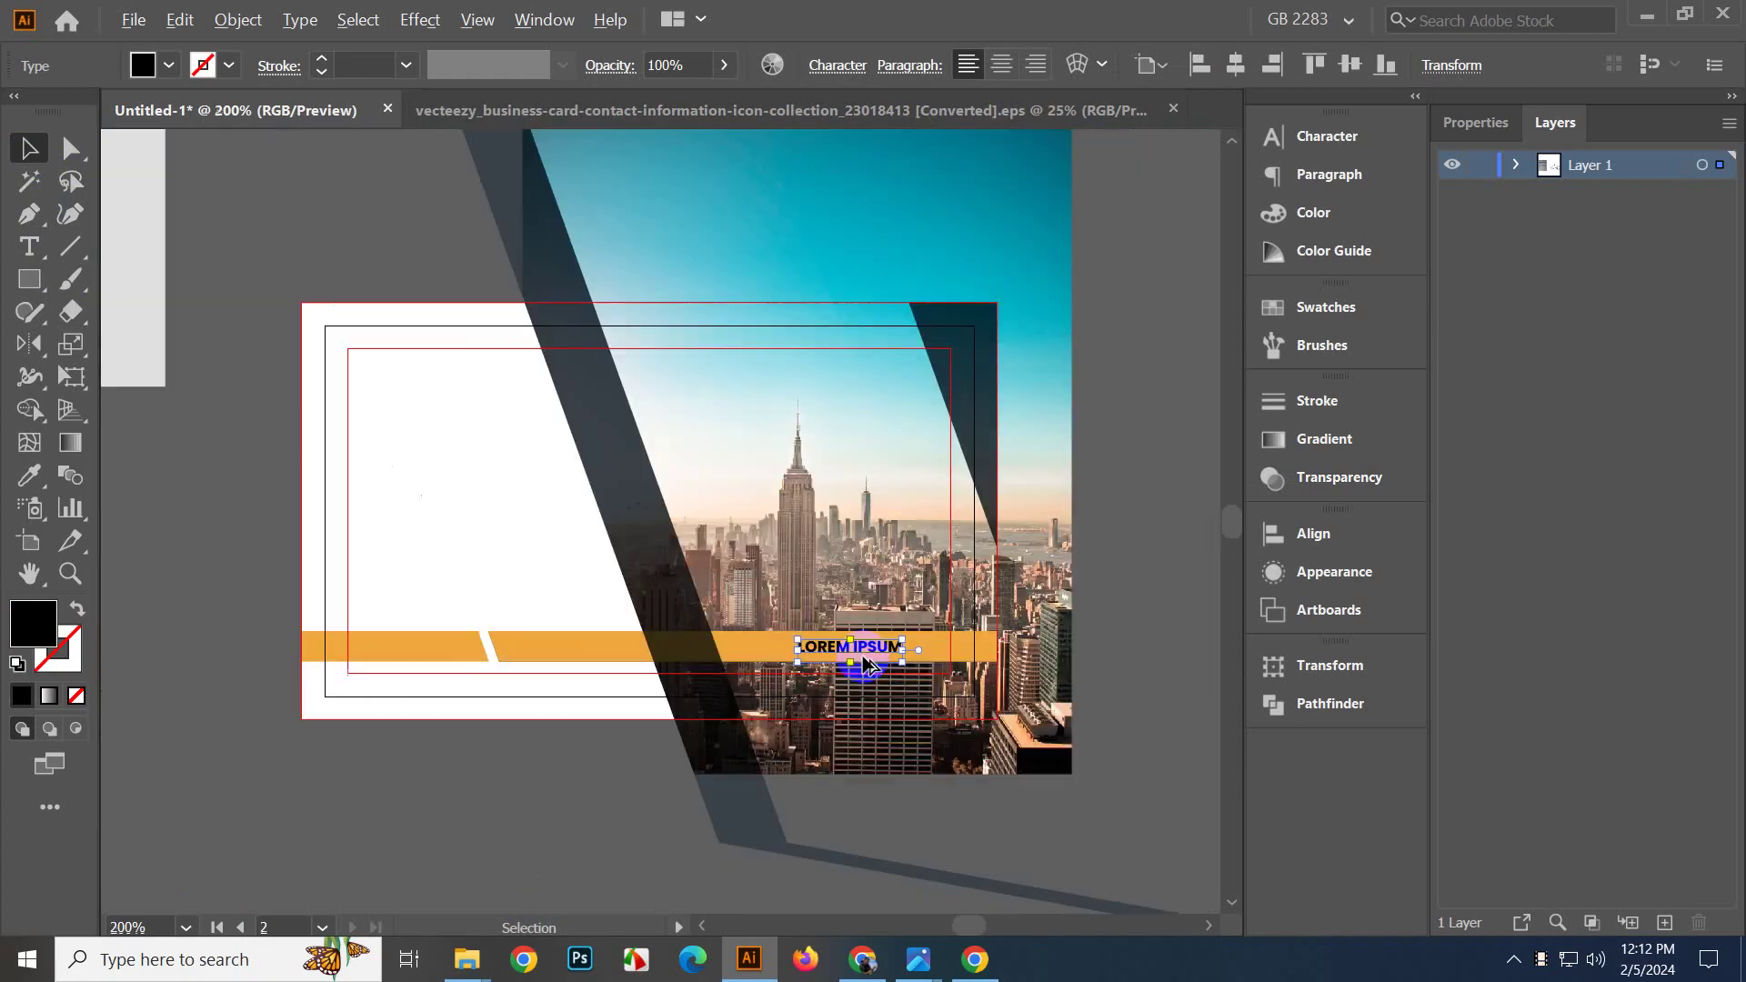
scroll(866, 651, down, 2)
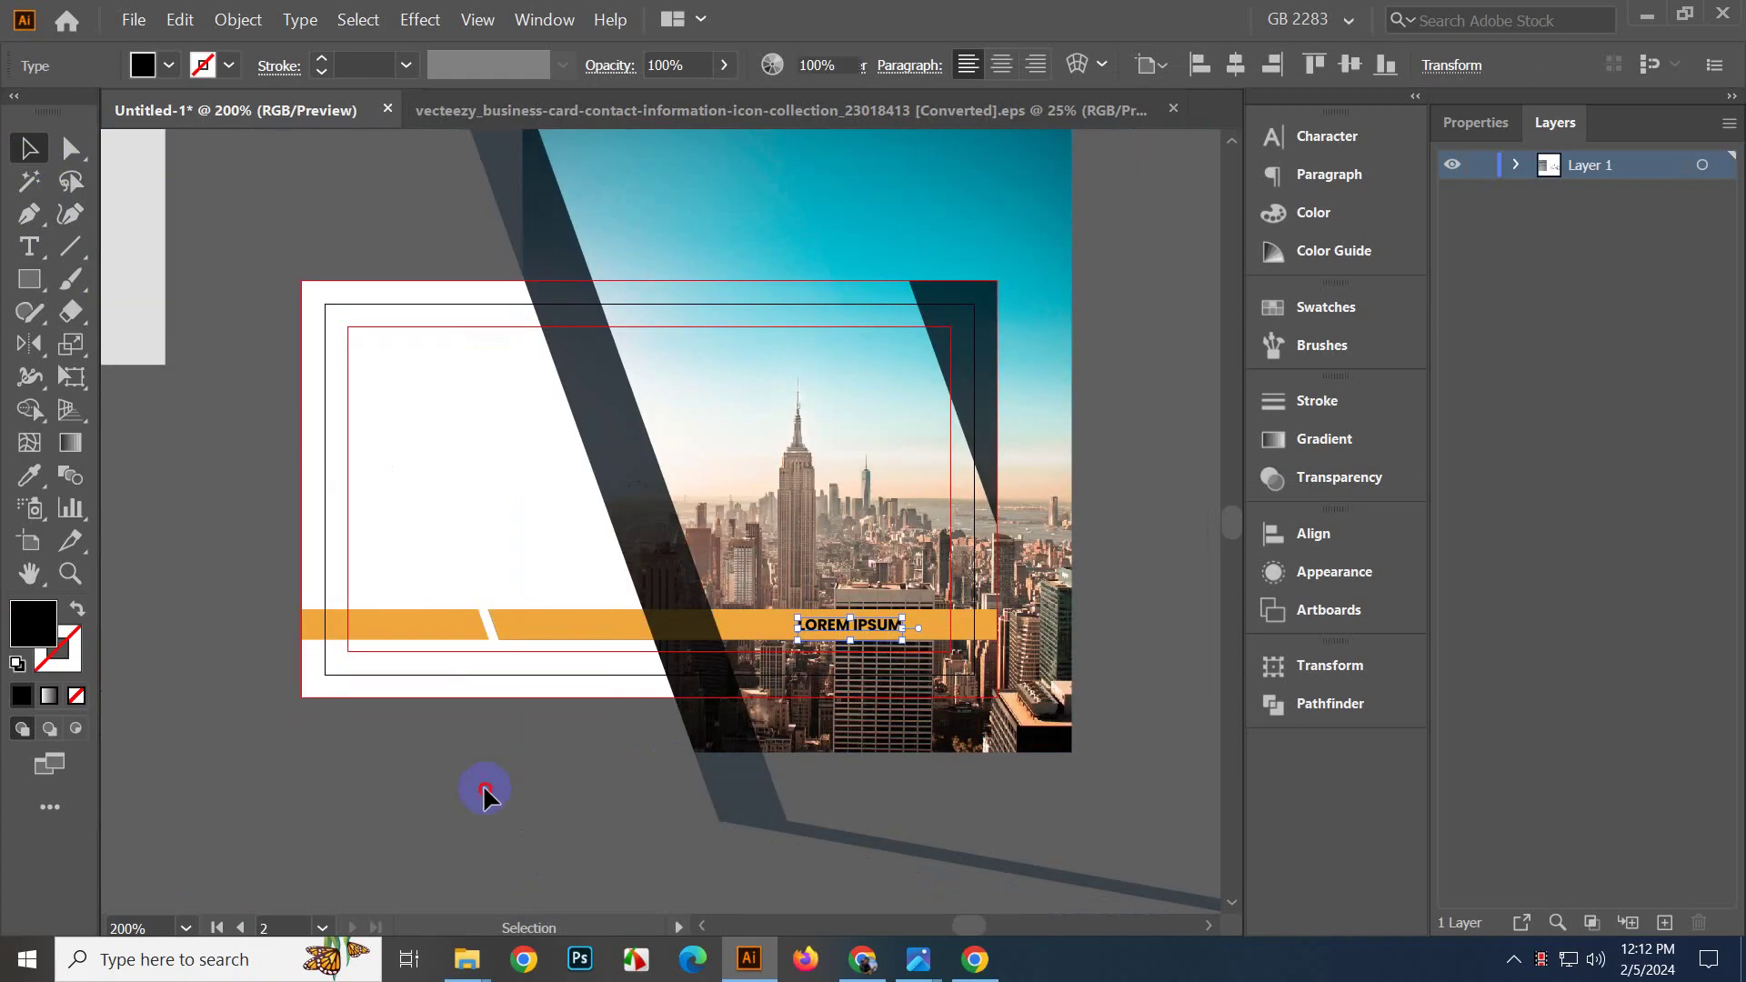
click(485, 790)
Copy the orange LOGO badge from inside the front card's clip group.
drag(487, 783, 596, 776)
scroll(603, 778, down, 2)
scroll(662, 779, up, 2)
drag(711, 790, 721, 881)
scroll(328, 635, down, 2)
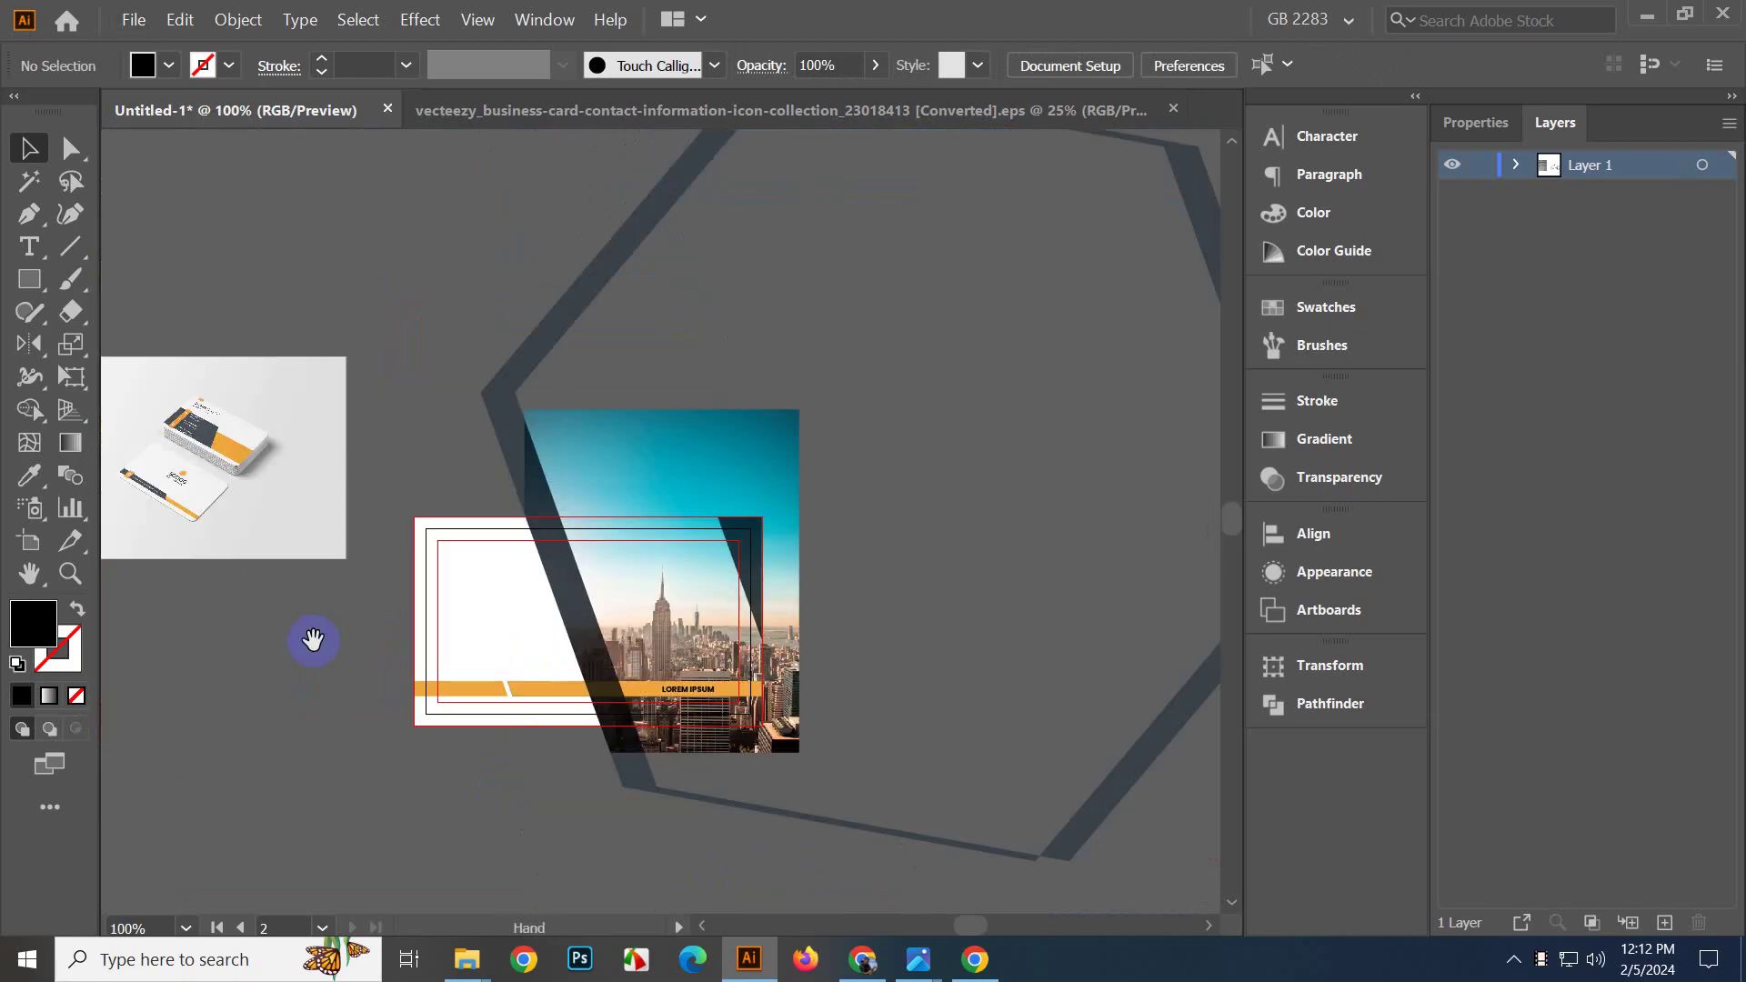
drag(315, 639, 655, 651)
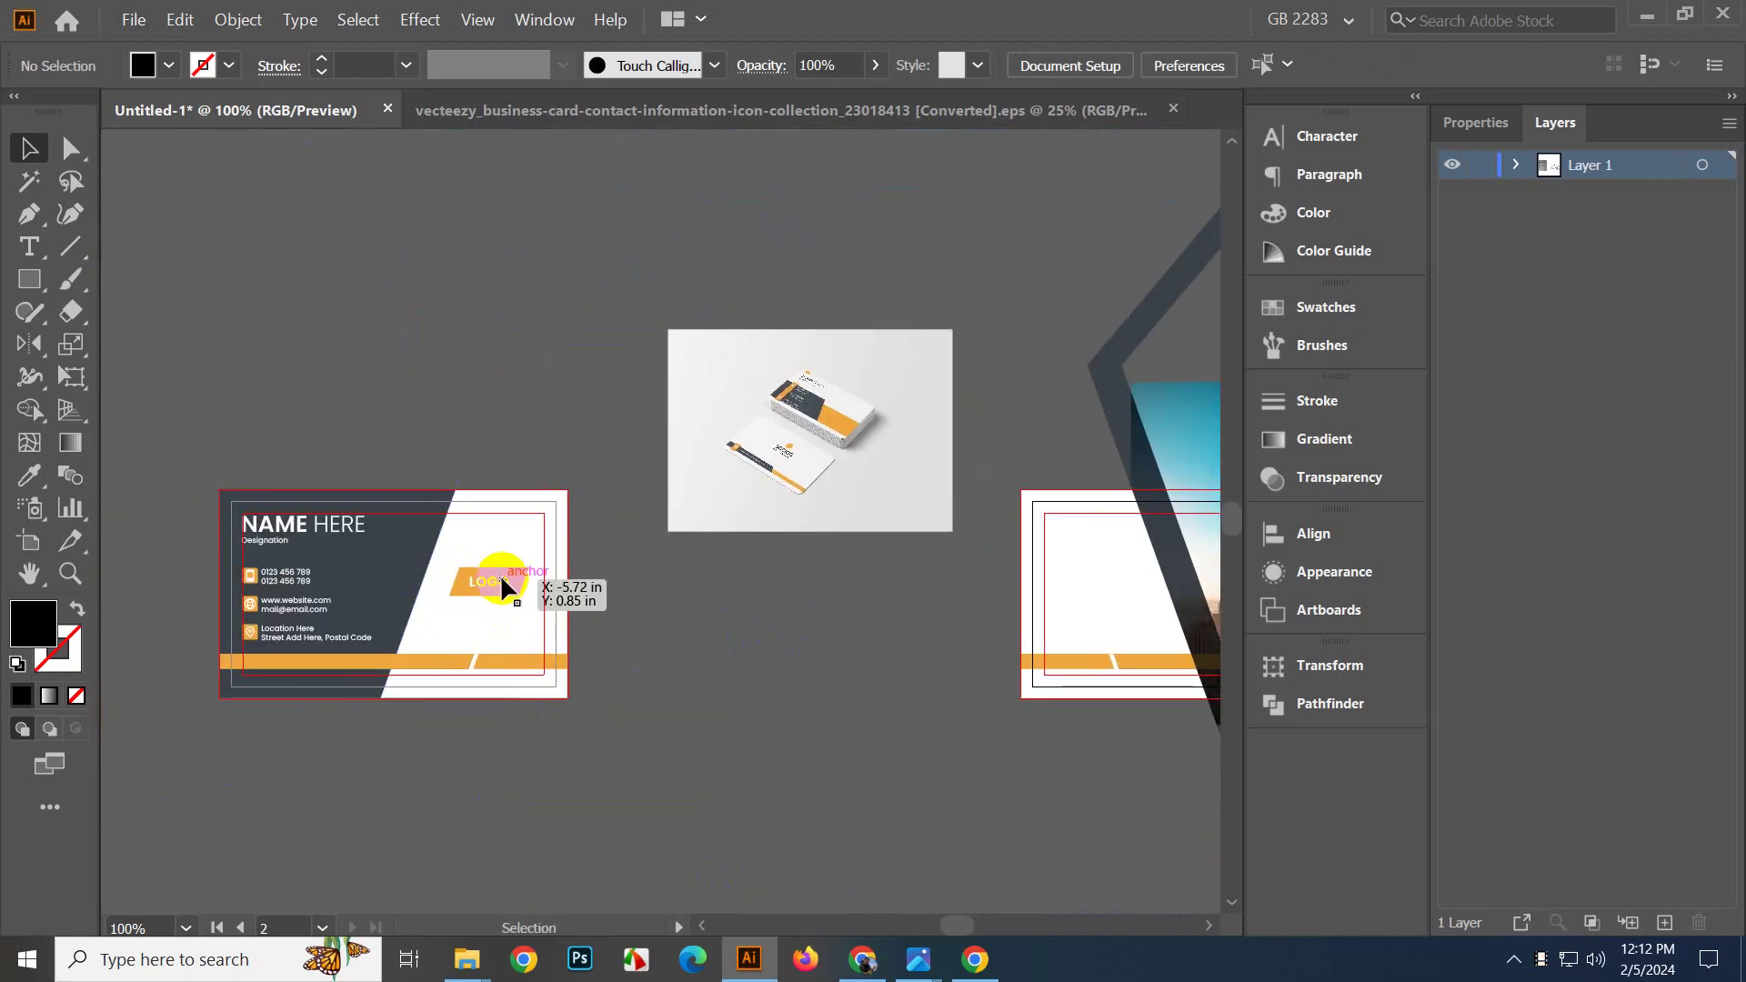
click(504, 584)
click(756, 662)
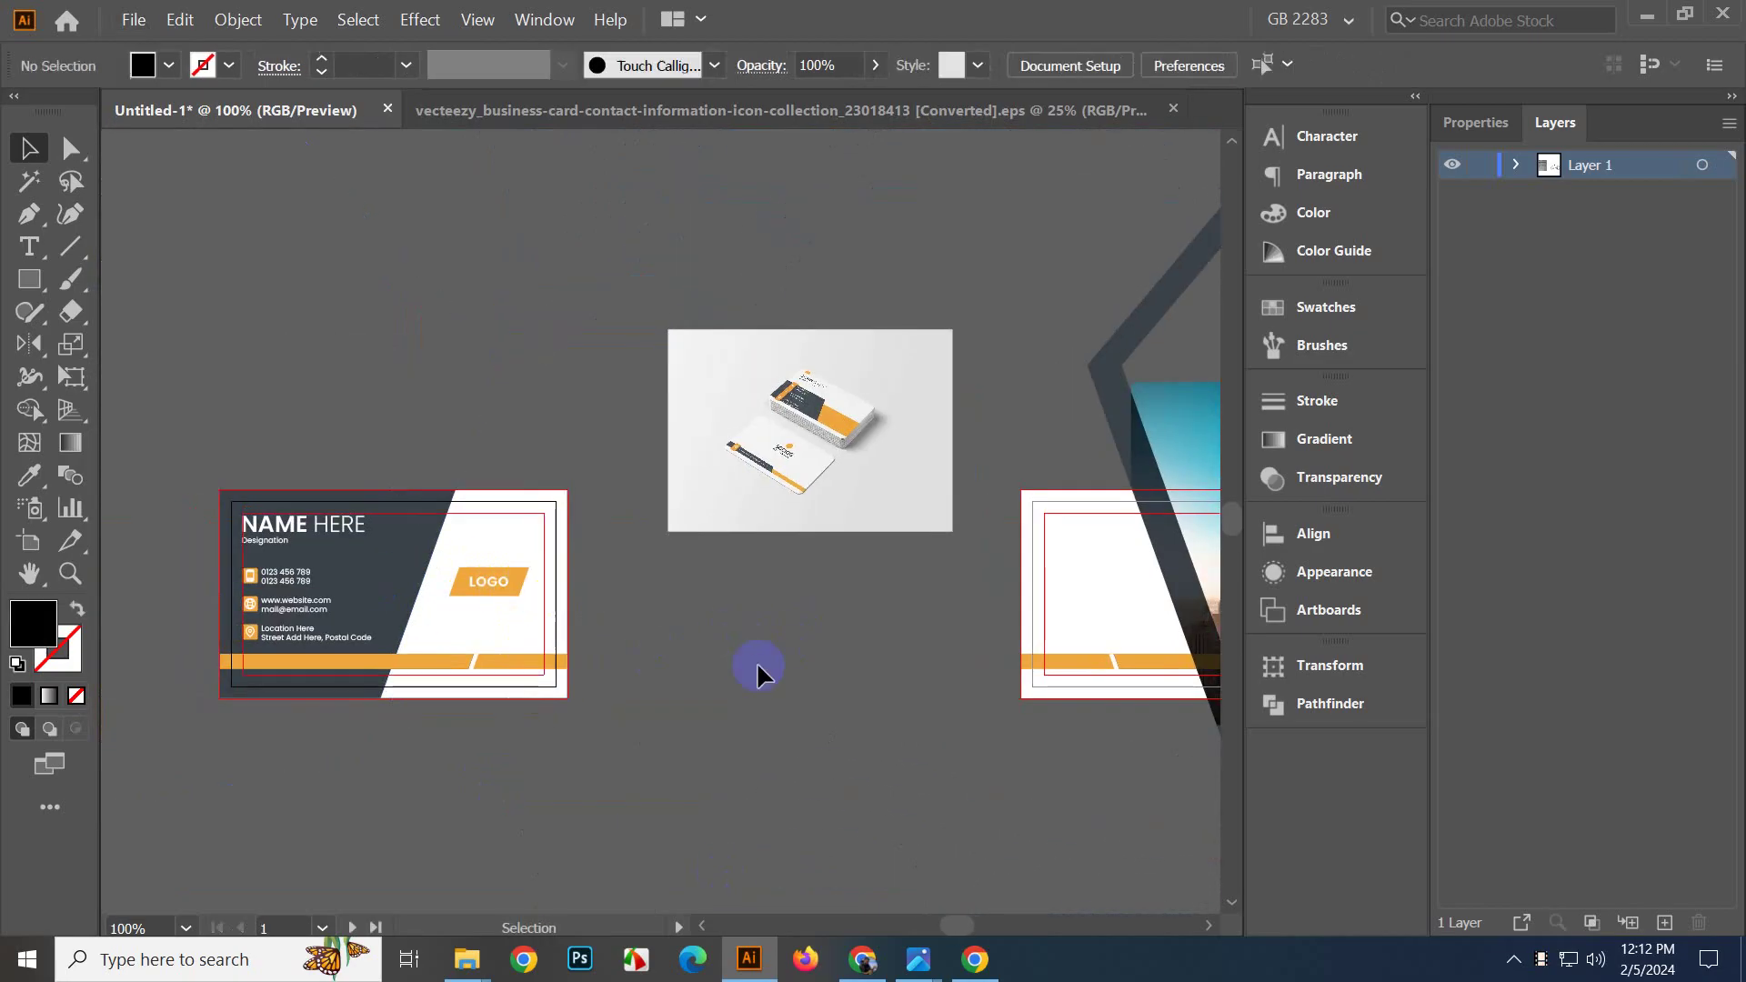
double_click(516, 585)
click(510, 580)
drag(510, 586, 906, 634)
click(892, 725)
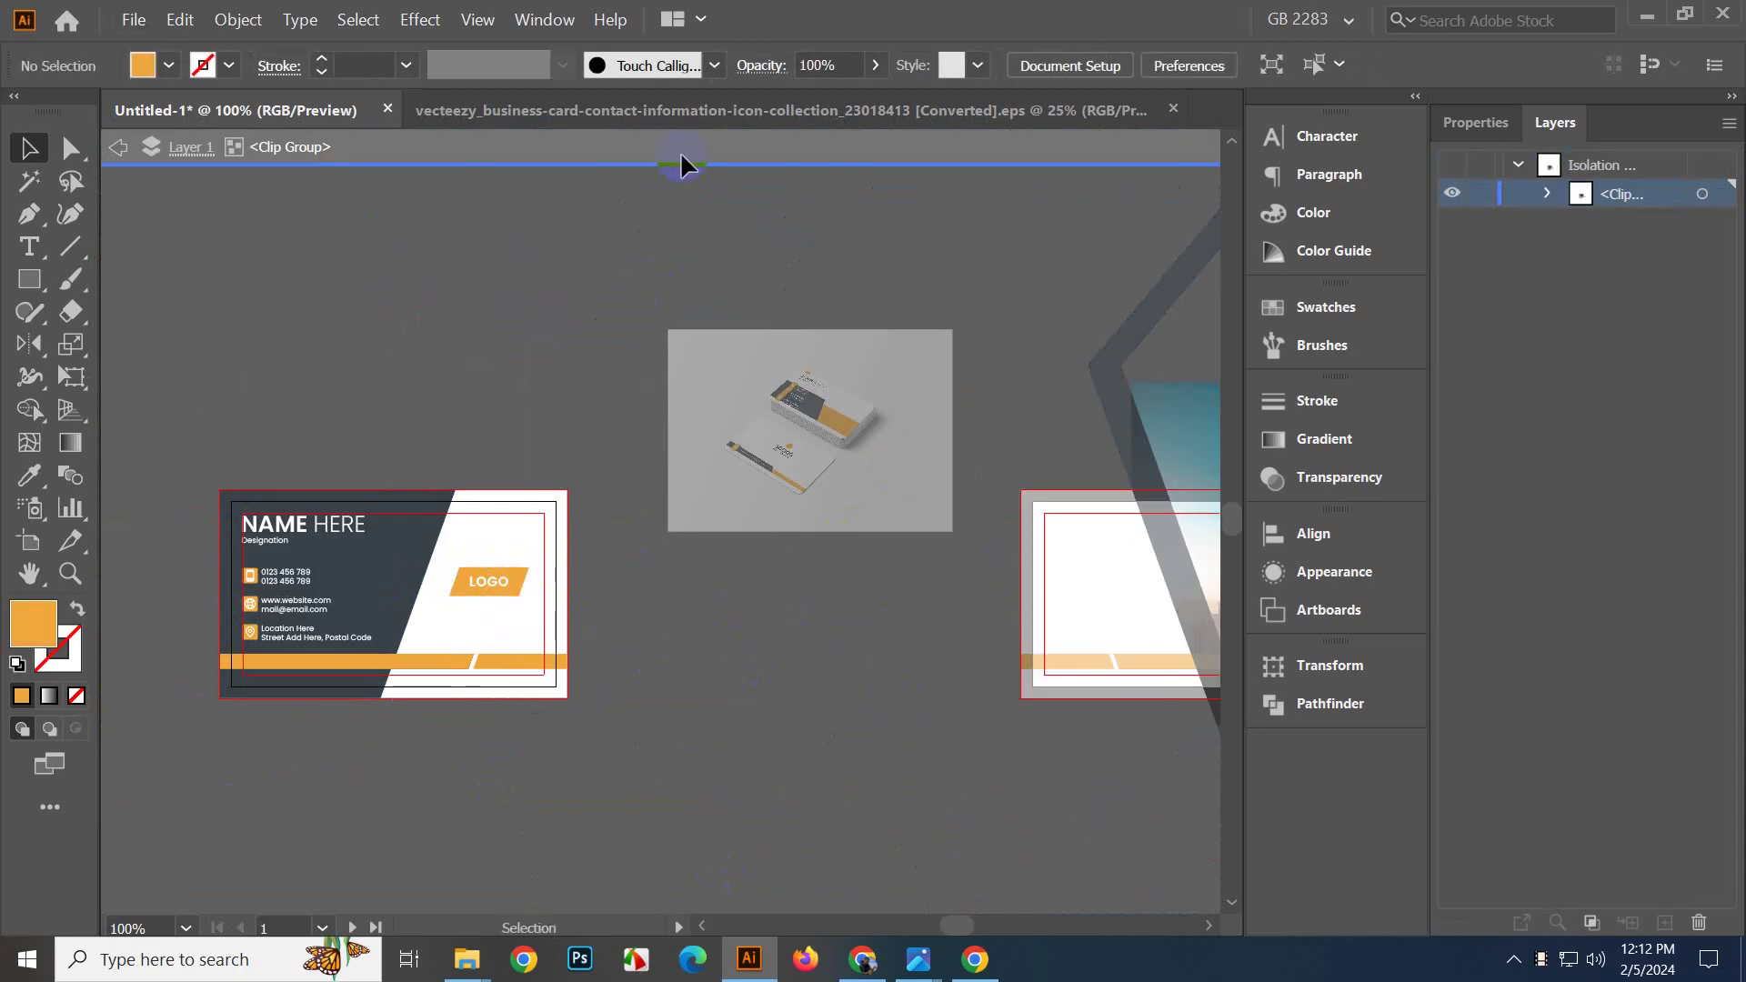
click(515, 593)
key(ctrl+c)
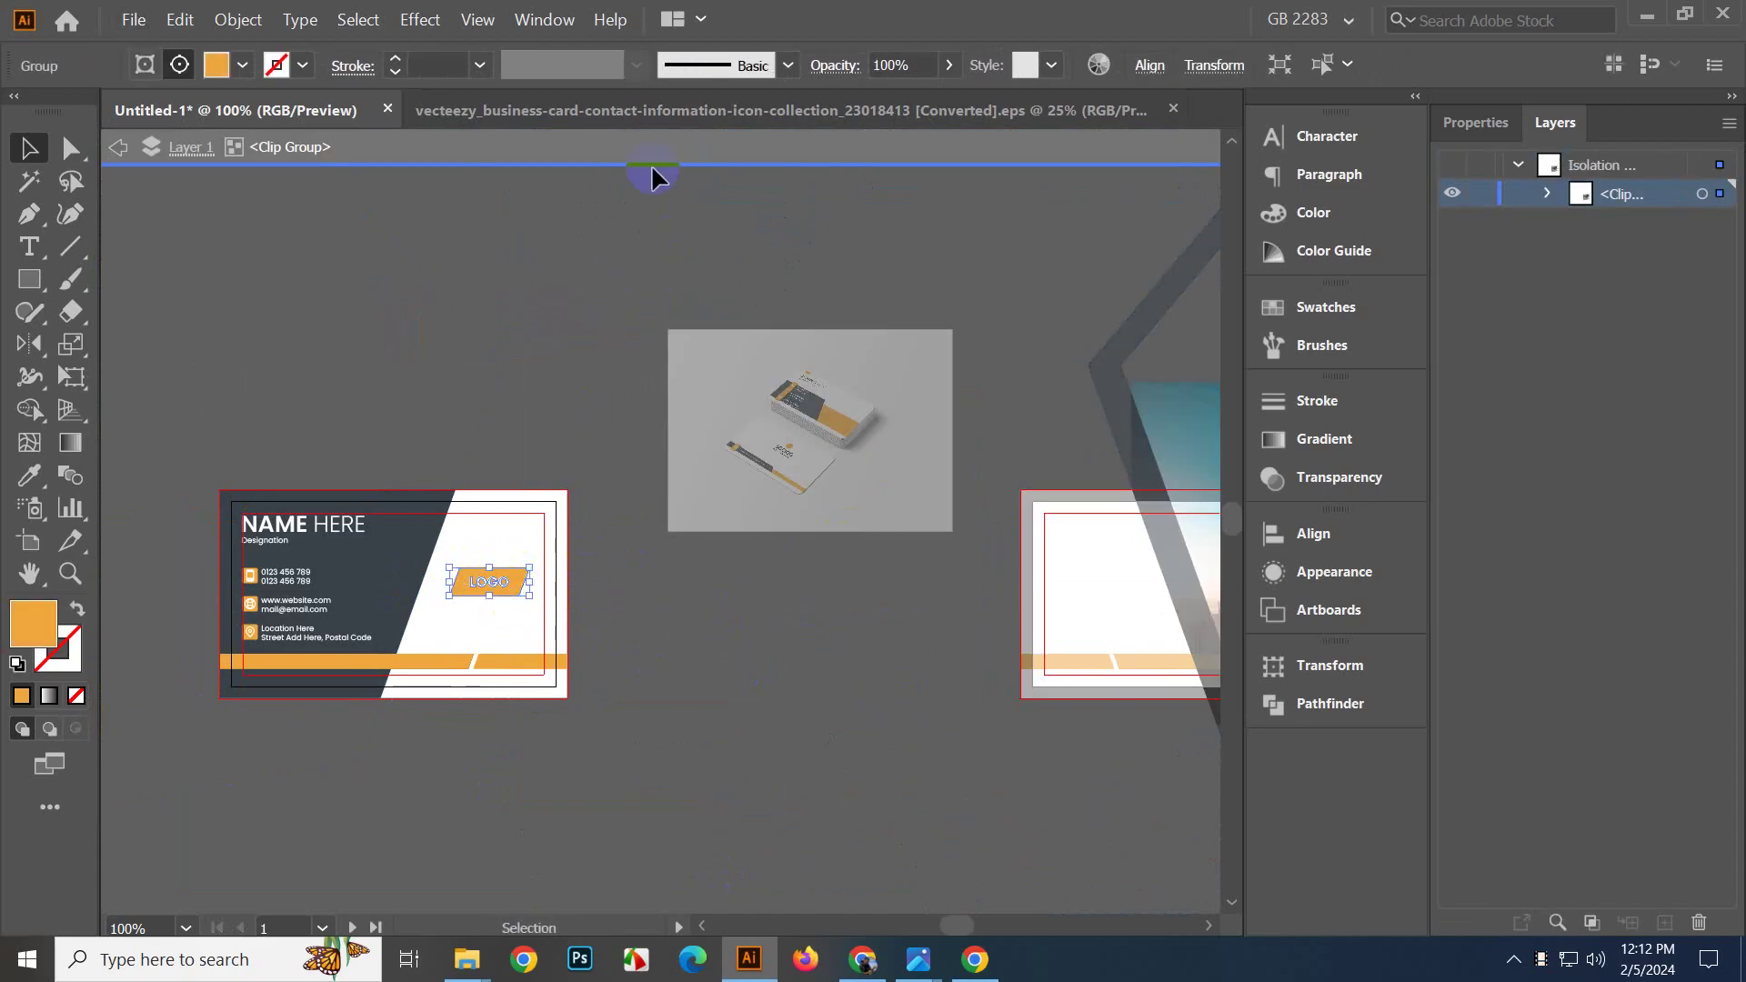
click(657, 154)
Paste the LOGO badge and place it in the white area of the back card, above the orange stripe.
scroll(676, 172, right, 8)
key(ctrl+v)
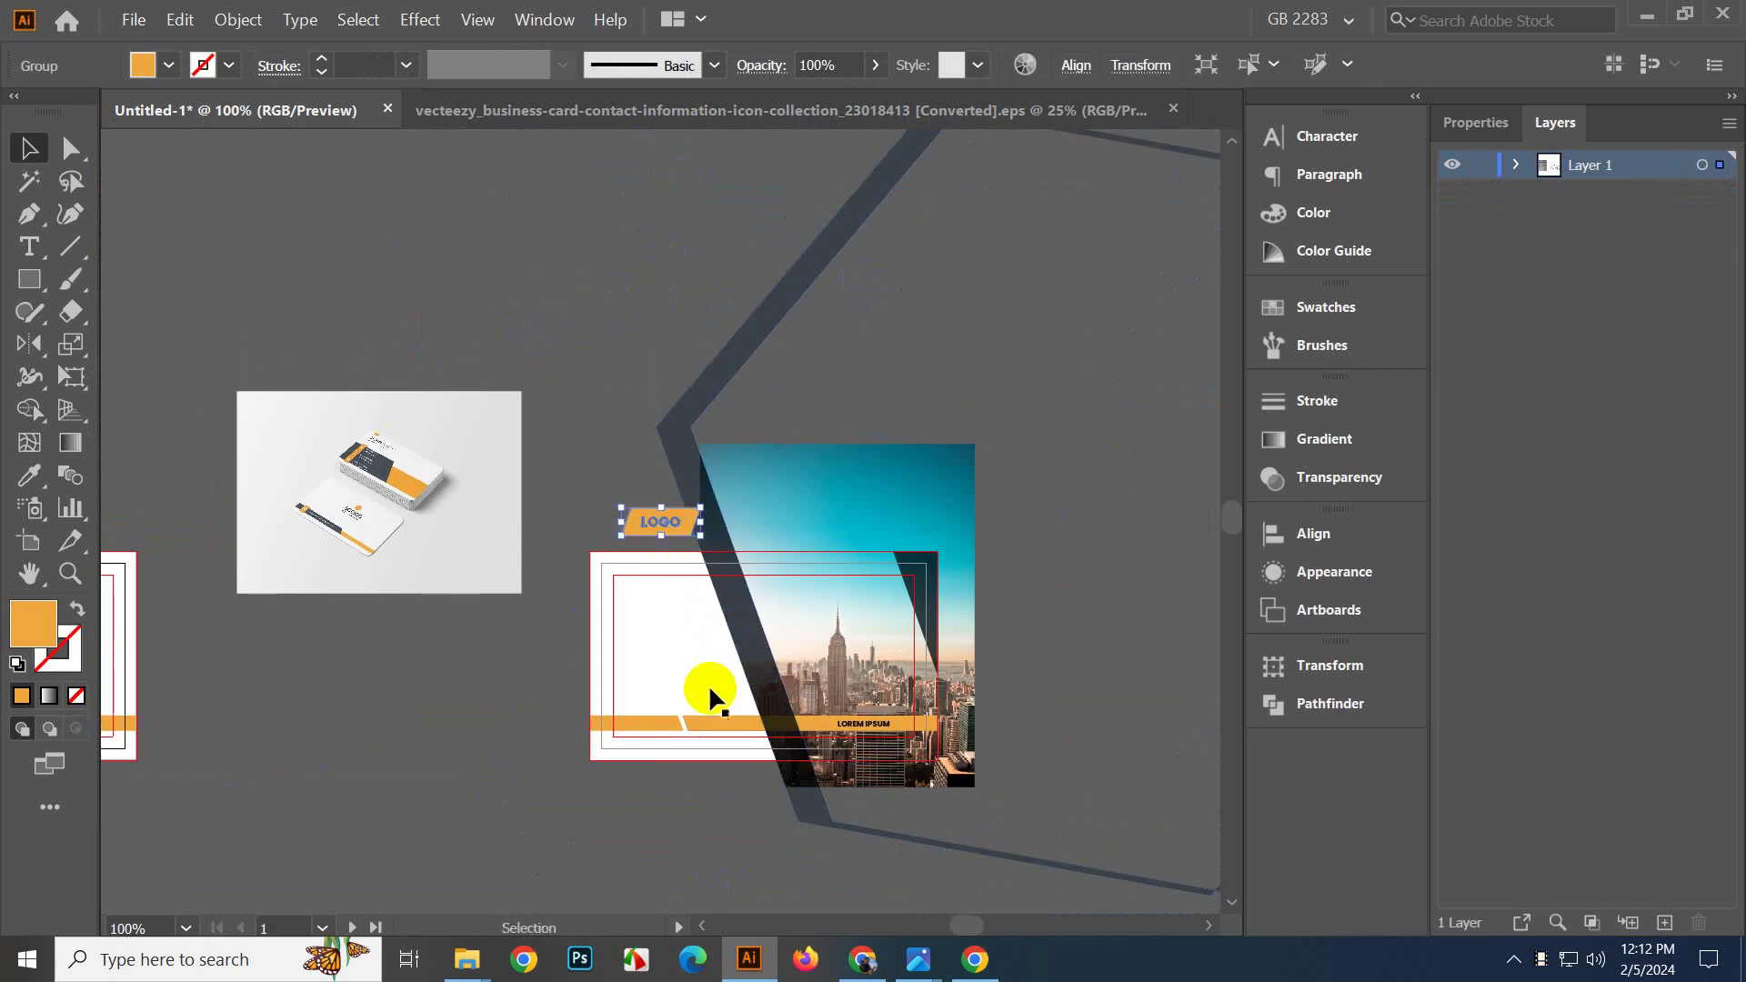
scroll(651, 582, up, 2)
drag(661, 452, 680, 709)
click(423, 708)
scroll(423, 708, down, 1)
scroll(512, 773, up, 2)
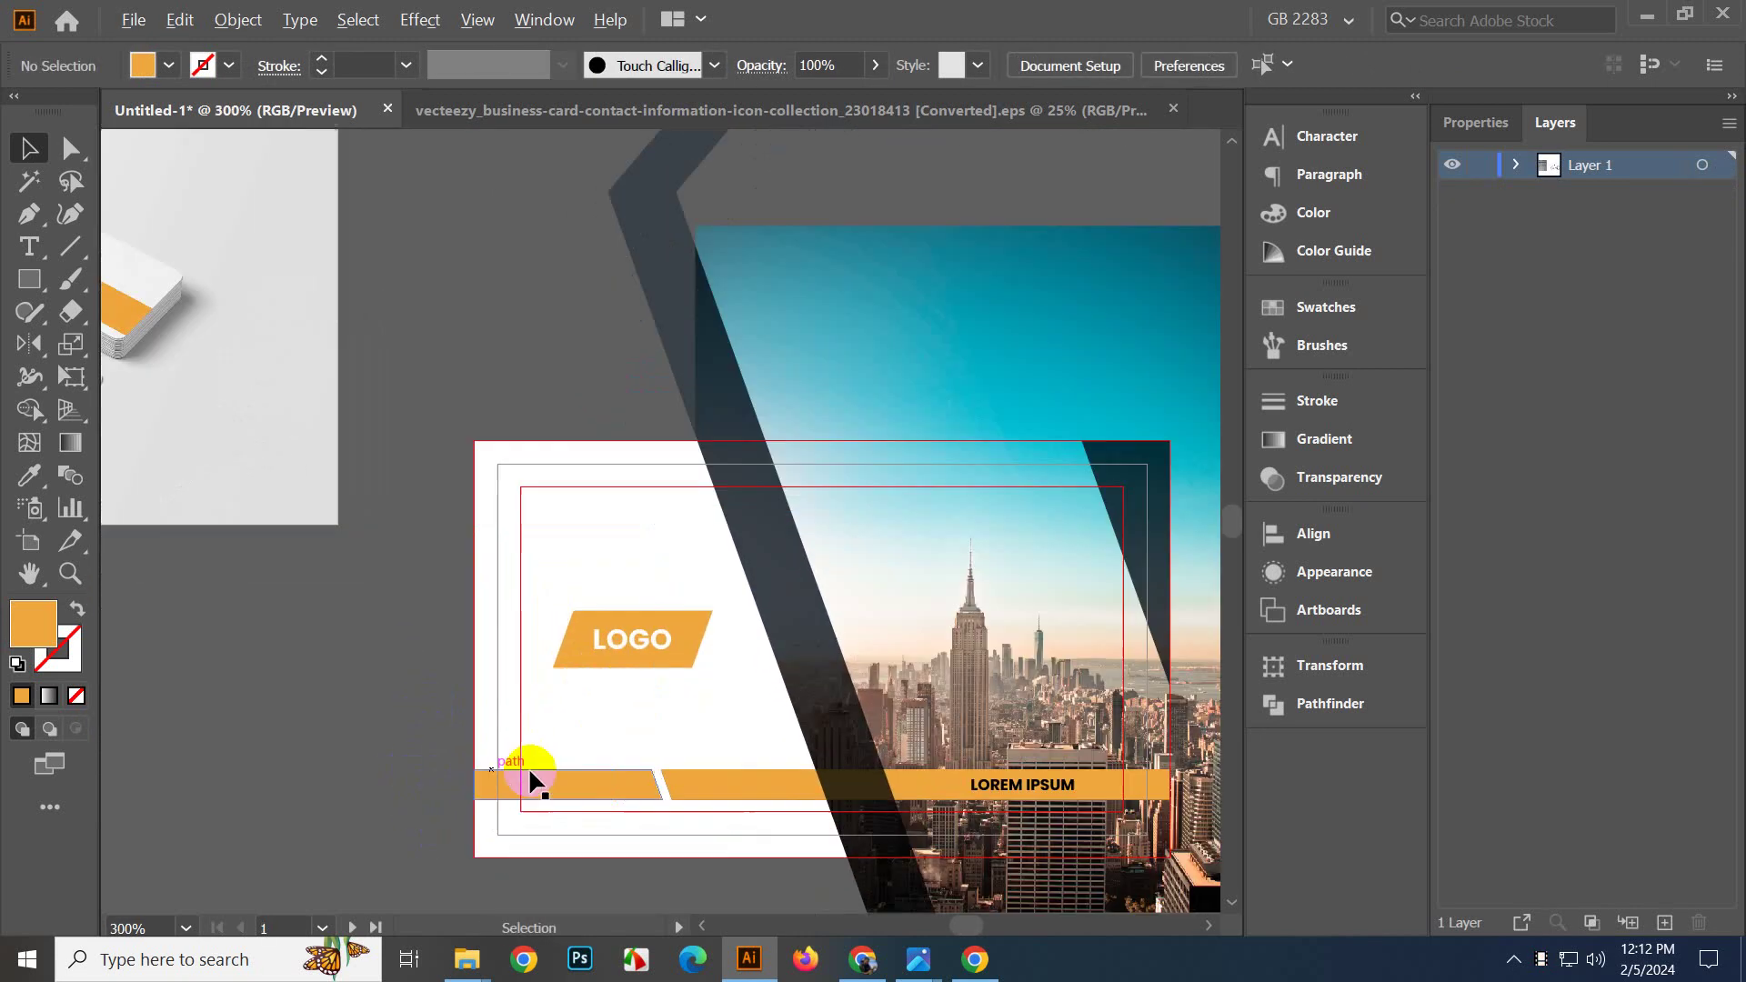
Reflect the LOGO badge on the back card across the vertical axis around its center.
drag(742, 794, 719, 572)
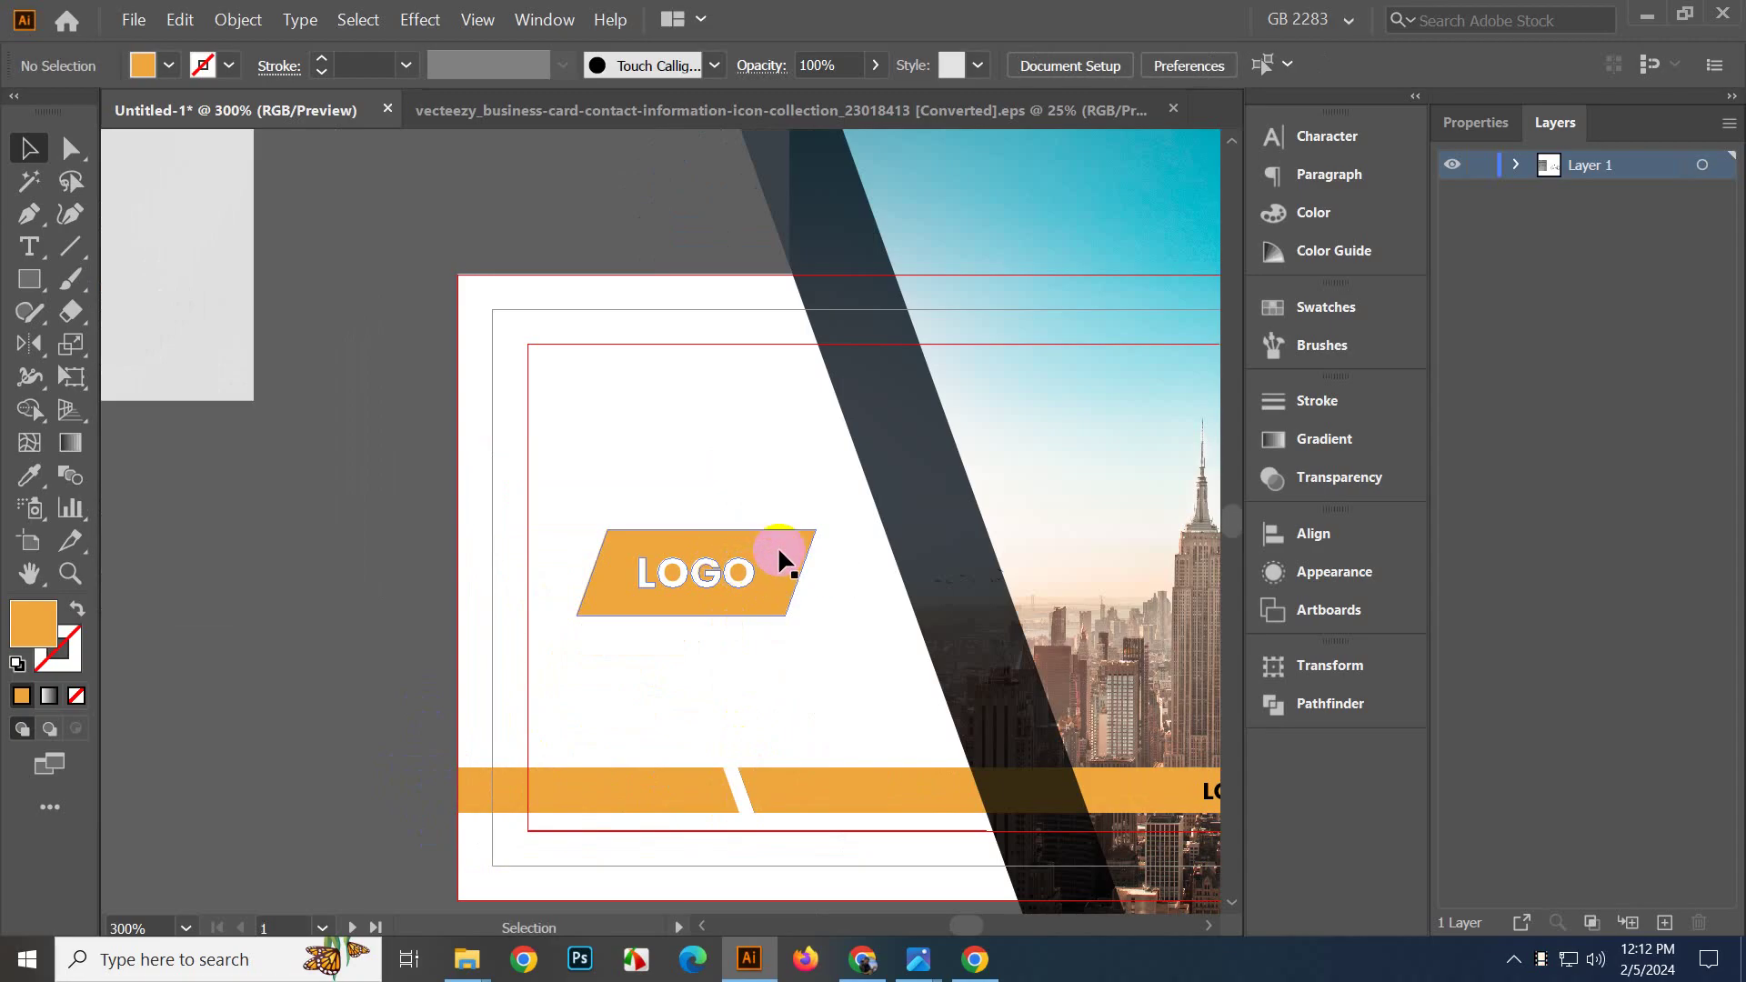
scroll(777, 546, down, 1)
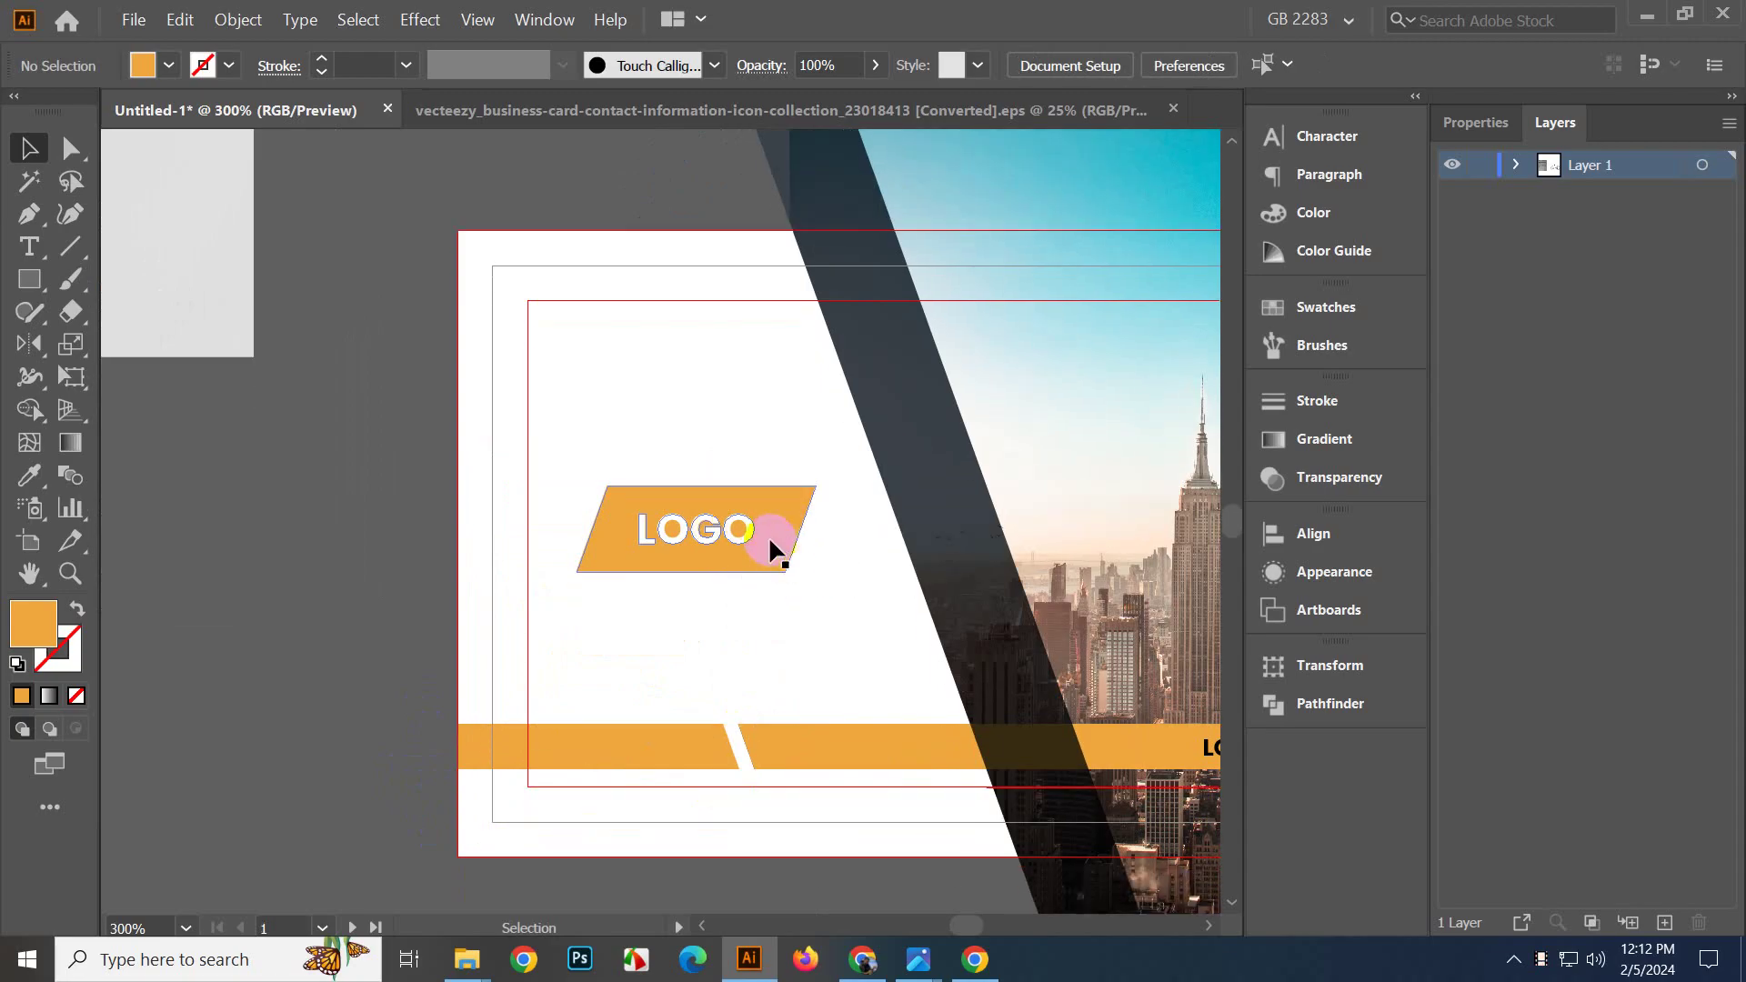
click(772, 546)
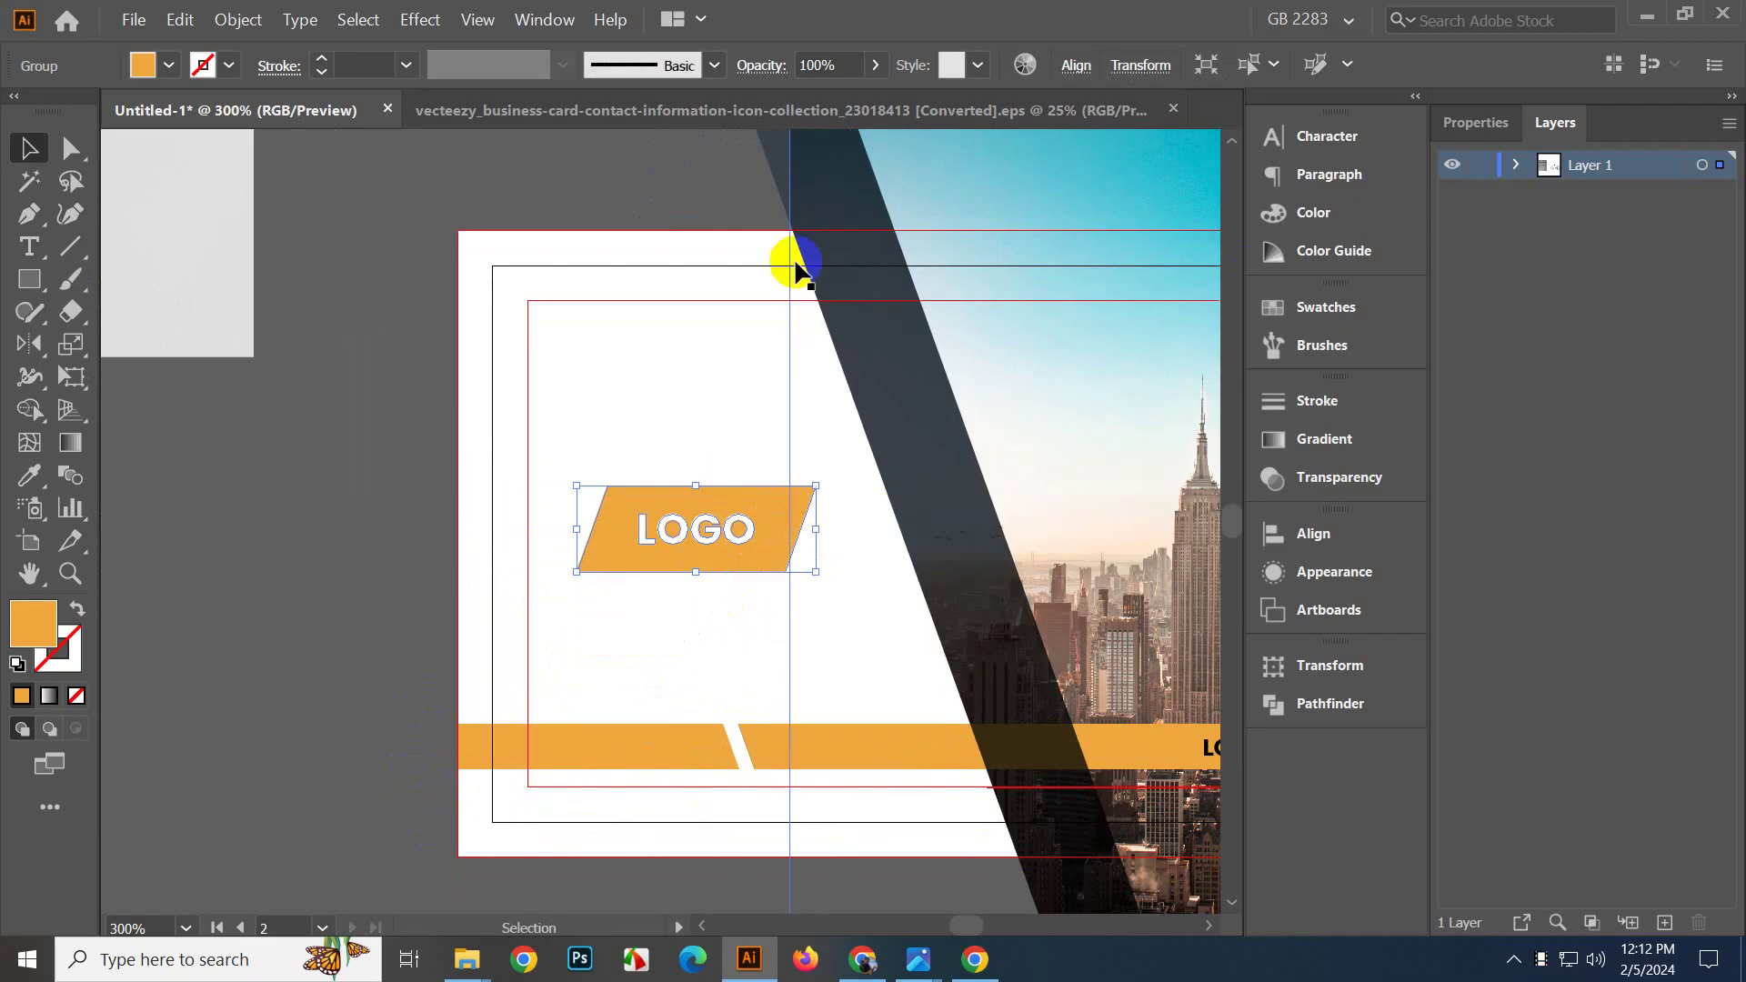
click(32, 345)
drag(689, 571, 689, 514)
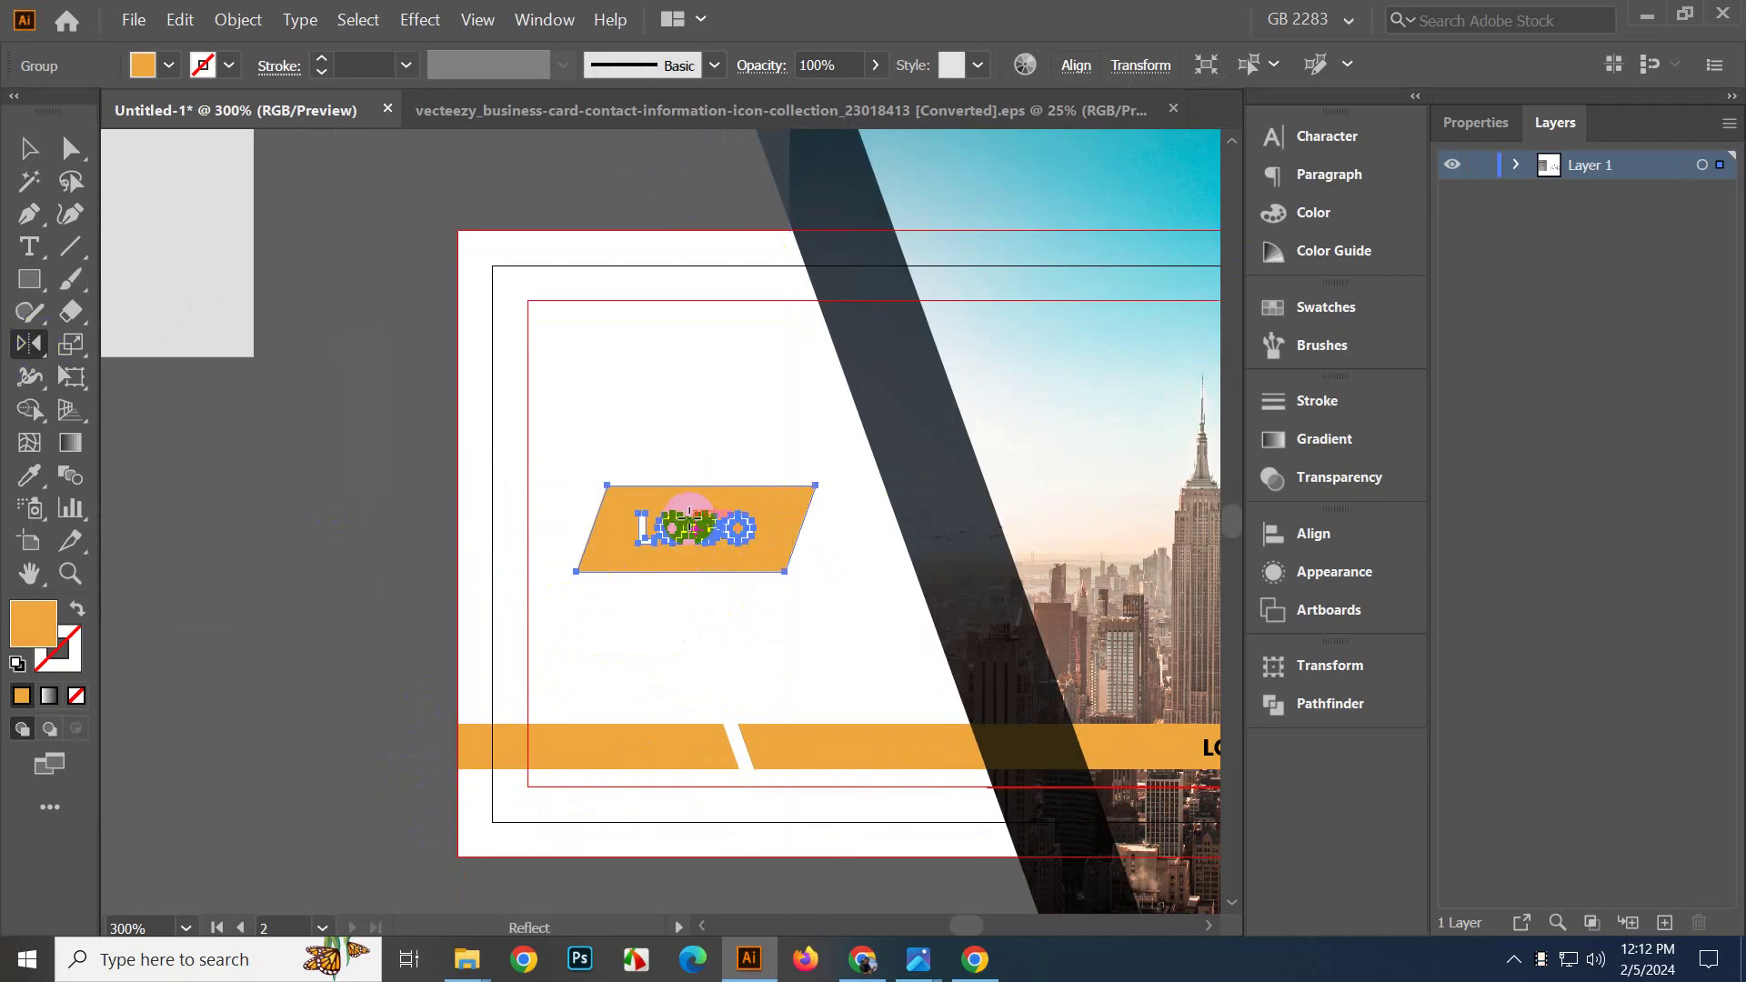
alt+click(696, 529)
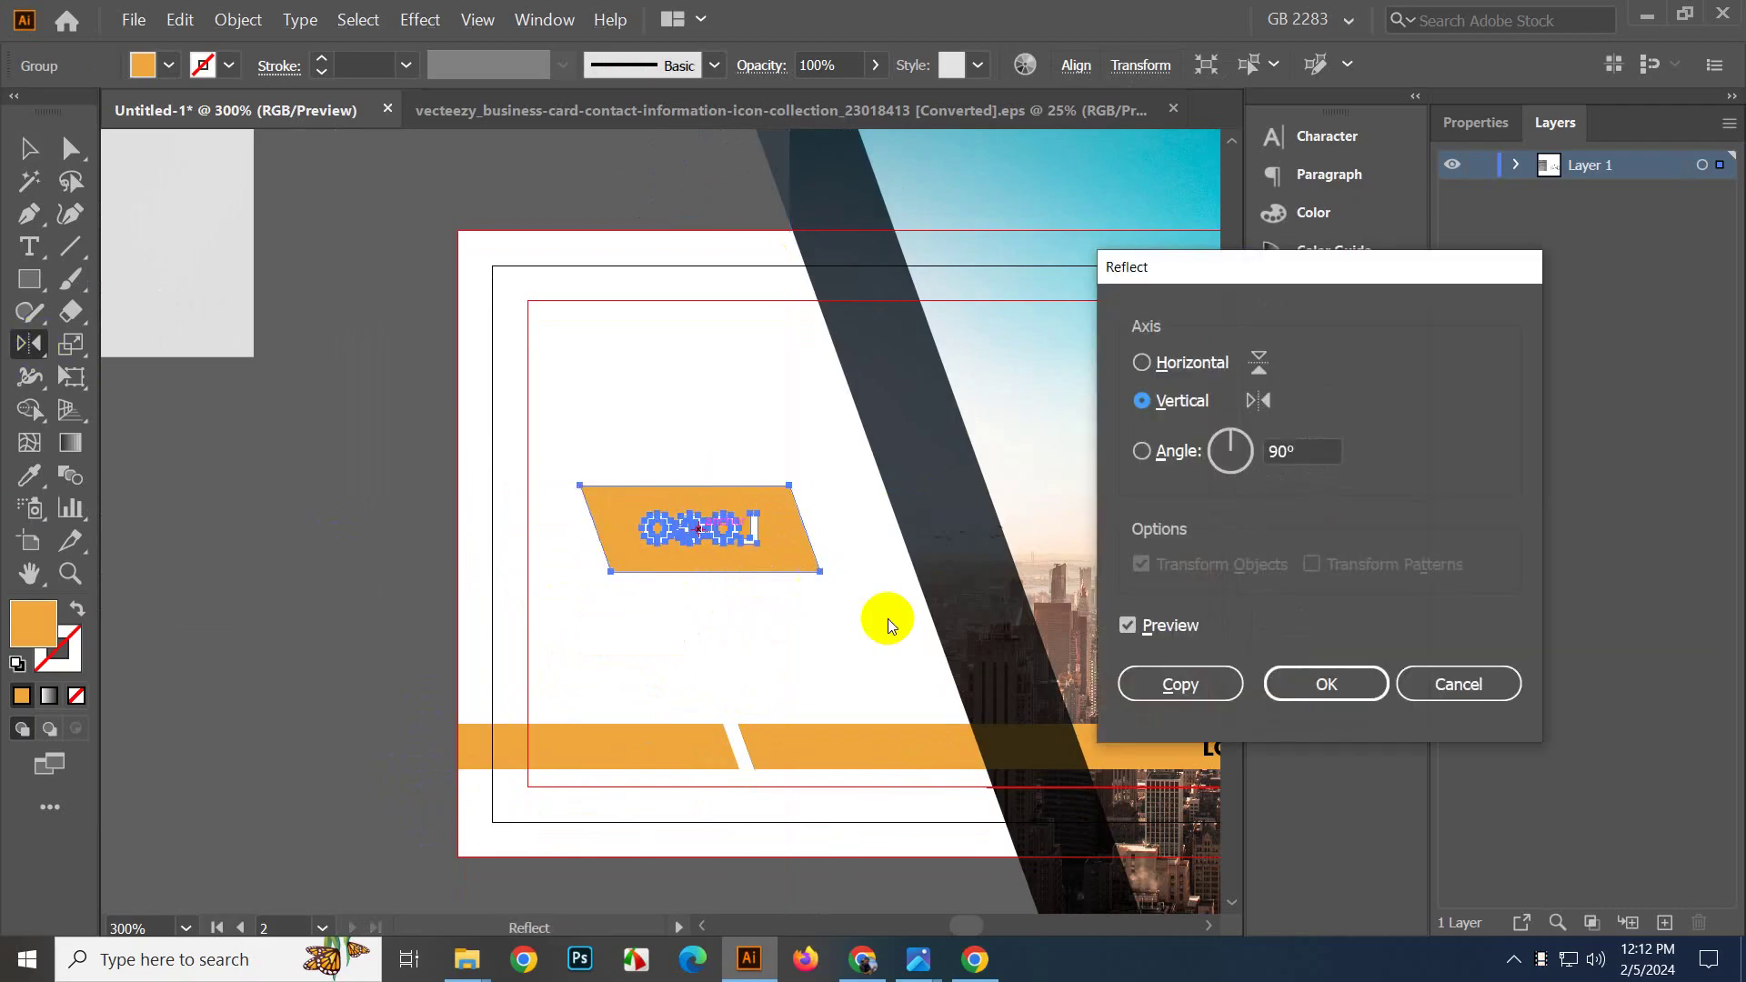
click(1179, 684)
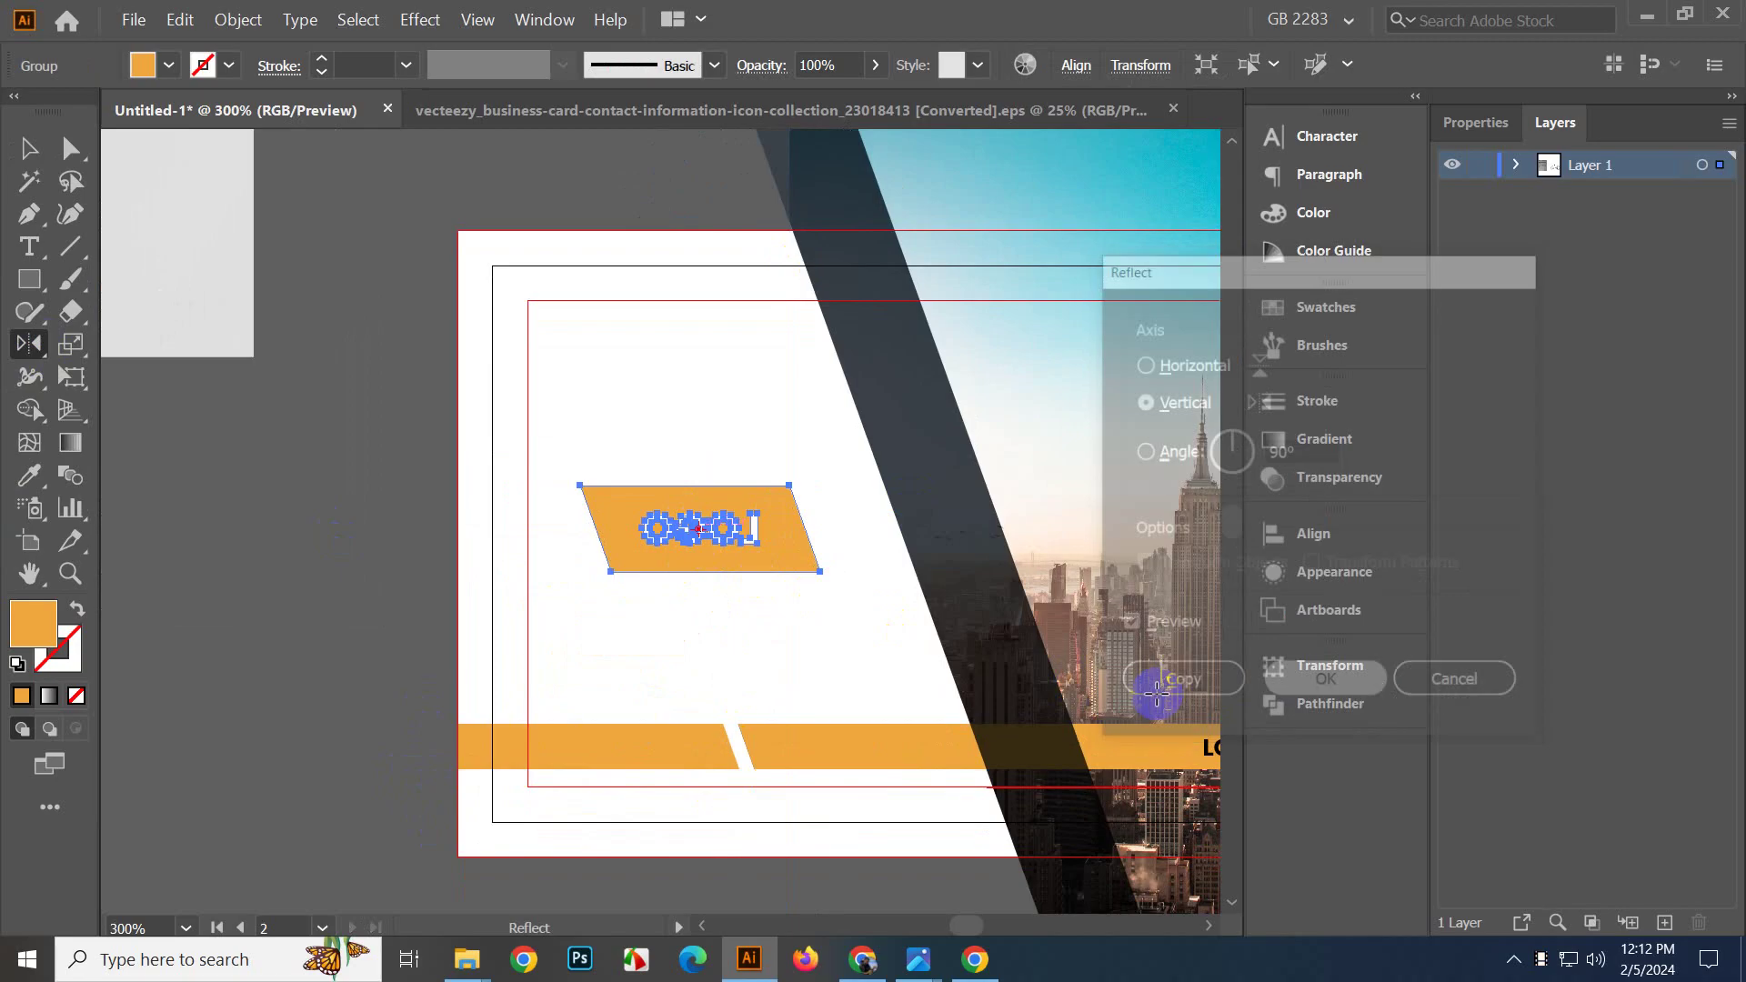
click(28, 147)
click(428, 534)
Merge the mirrored LOGO letters into the badge with the Shape Builder, leaving a solid orange parallelogram.
scroll(555, 579, up, 1)
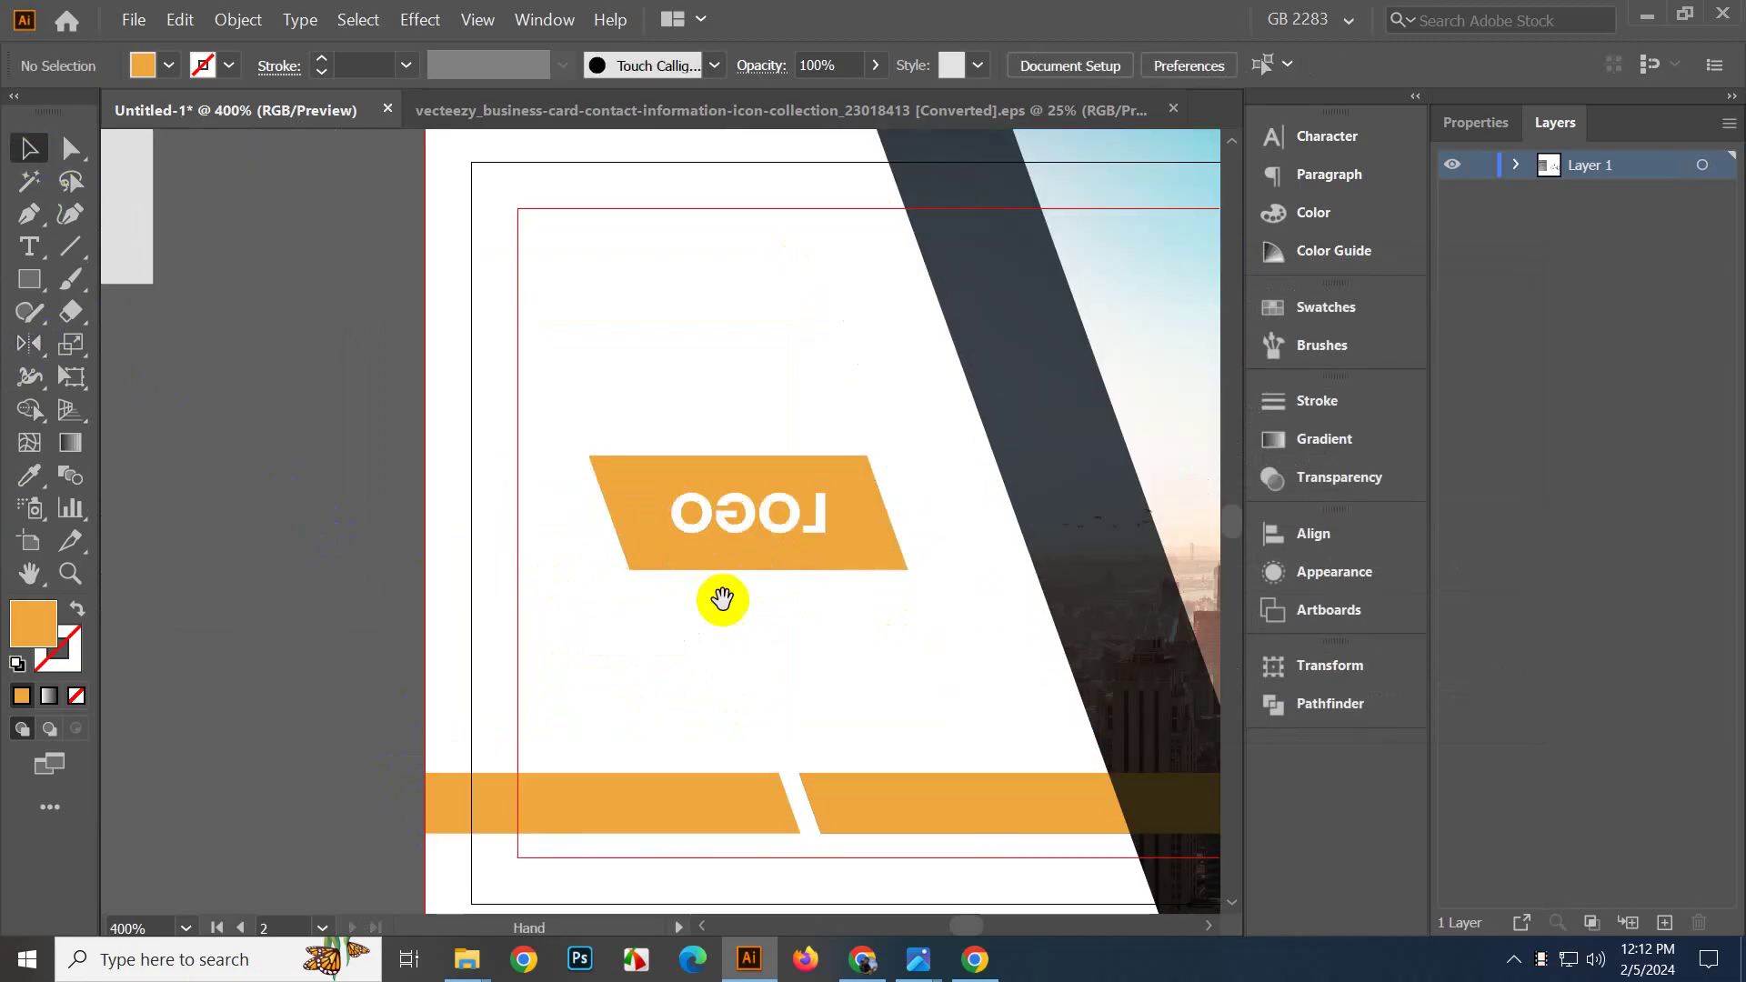
drag(721, 597, 655, 624)
click(720, 589)
scroll(724, 589, up, 2)
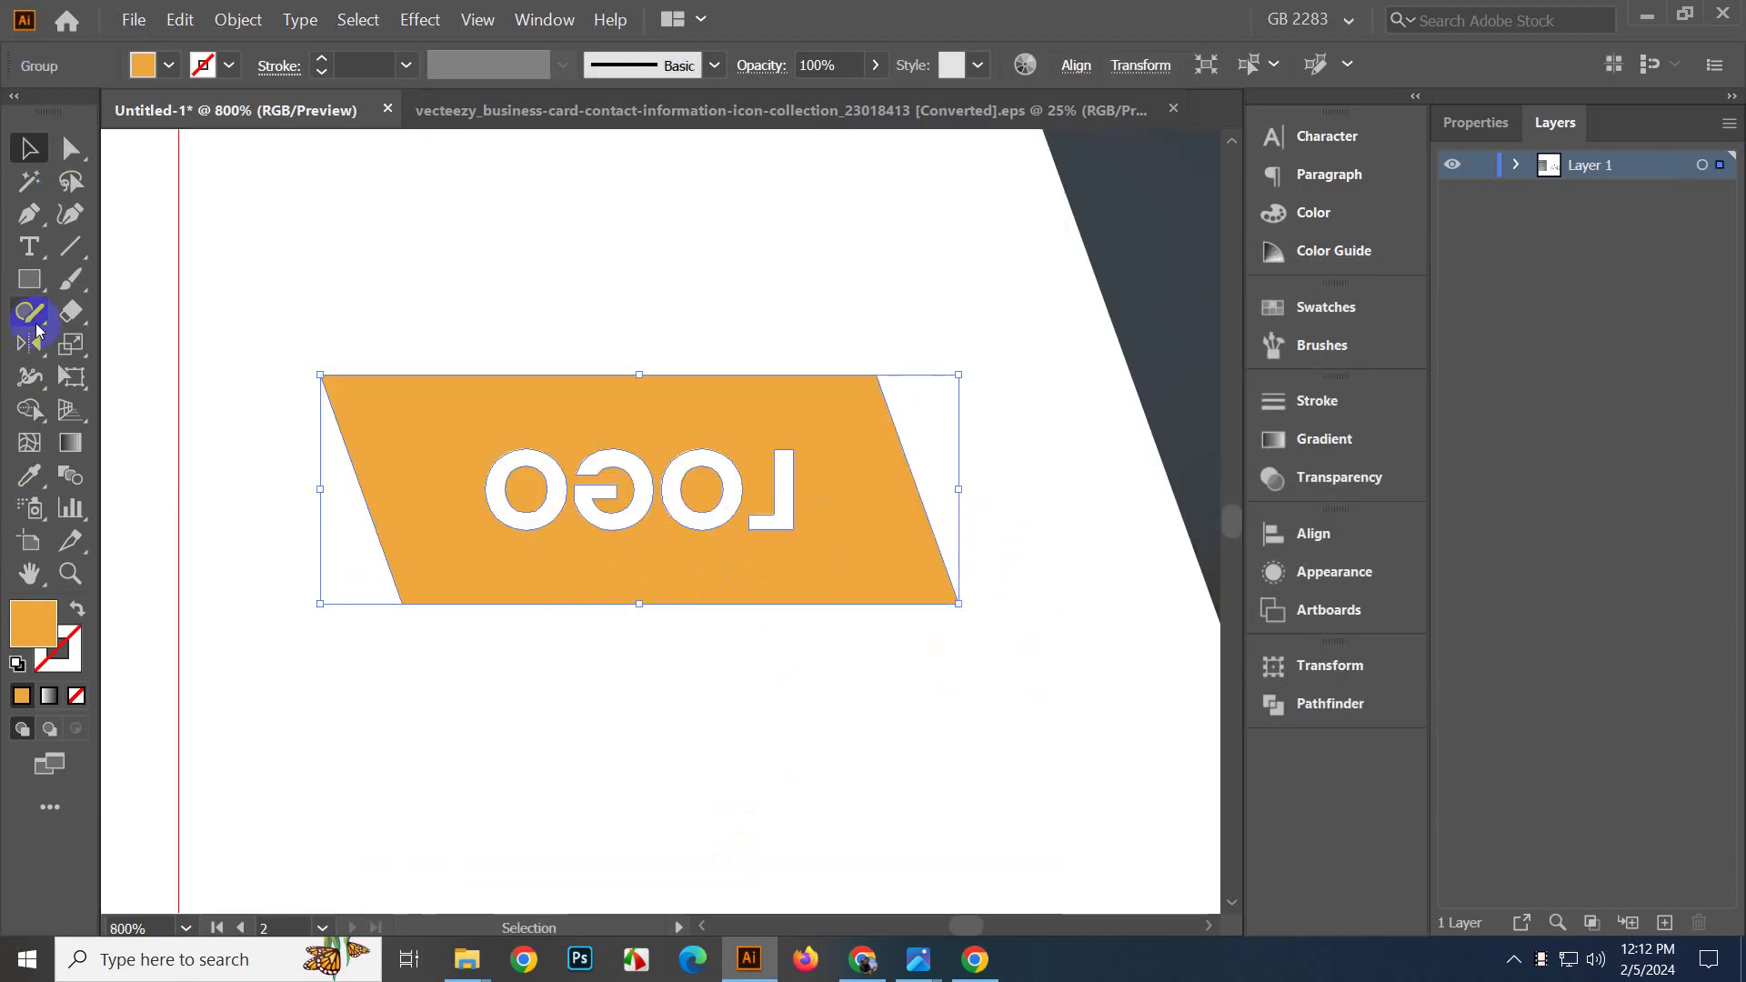
click(28, 409)
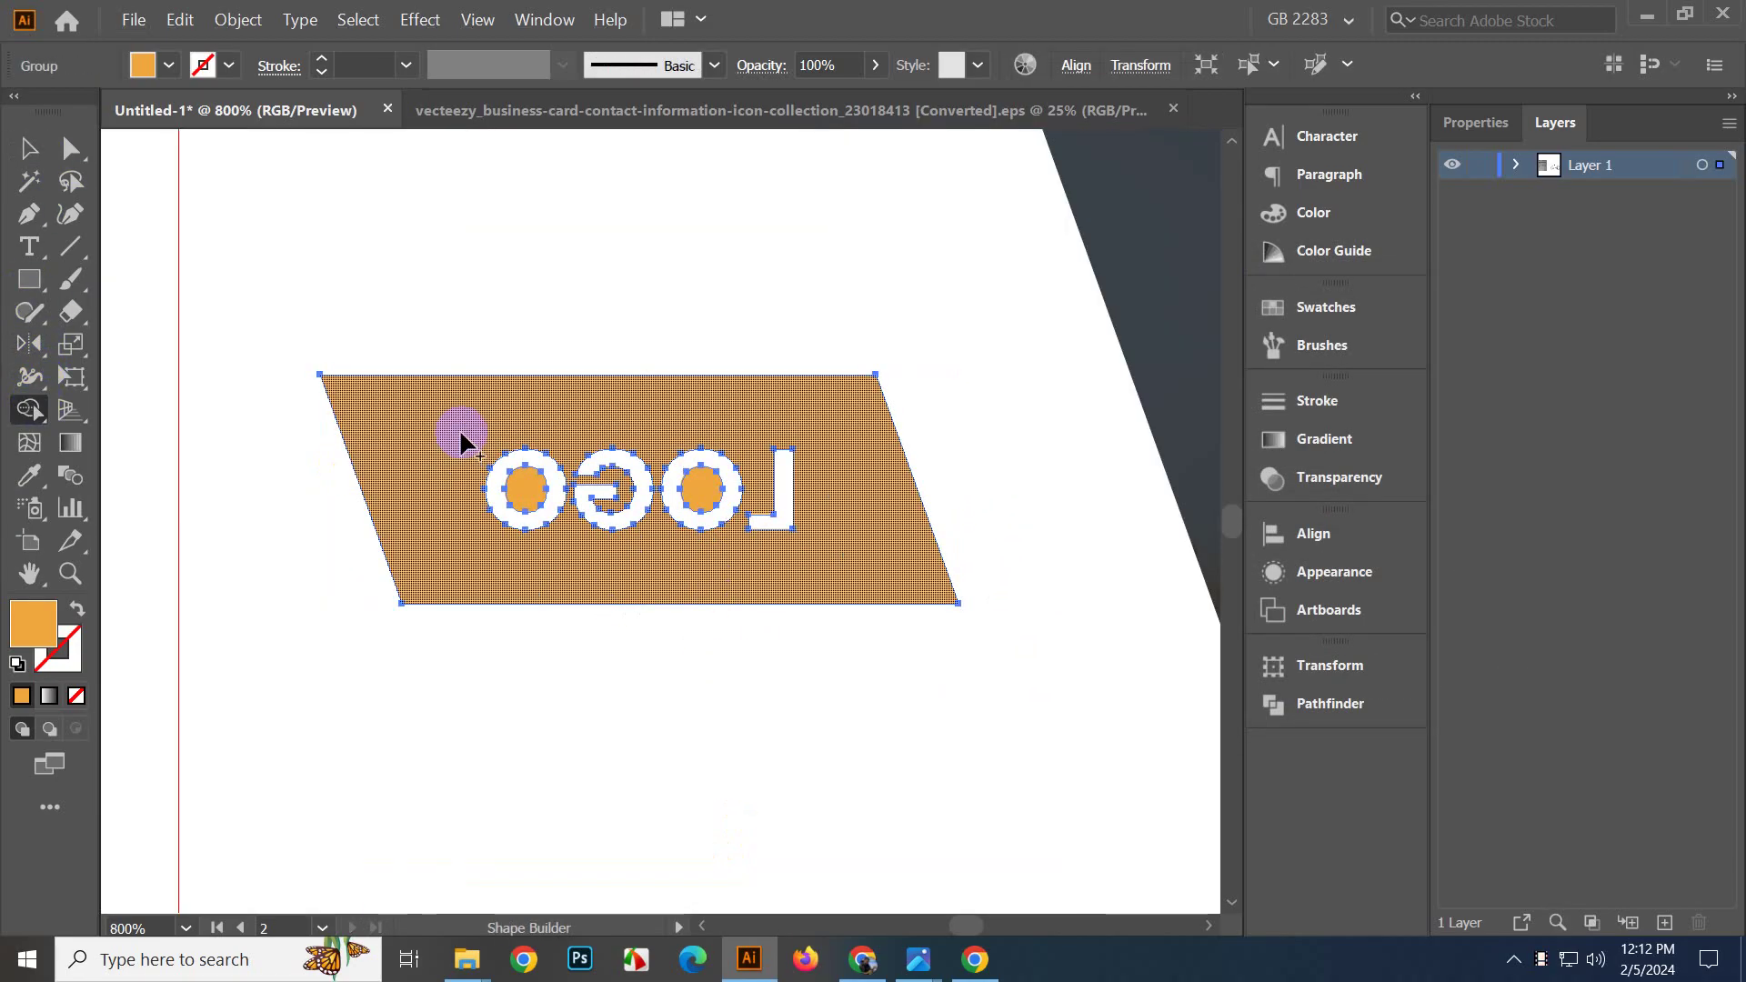
mouse_move(460, 440)
mouse_down()
mouse_move(590, 516)
mouse_move(618, 473)
mouse_move(798, 494)
mouse_move(764, 521)
mouse_up()
key(ctrl+minus)
key(ctrl+minus)
key(ctrl+minus)
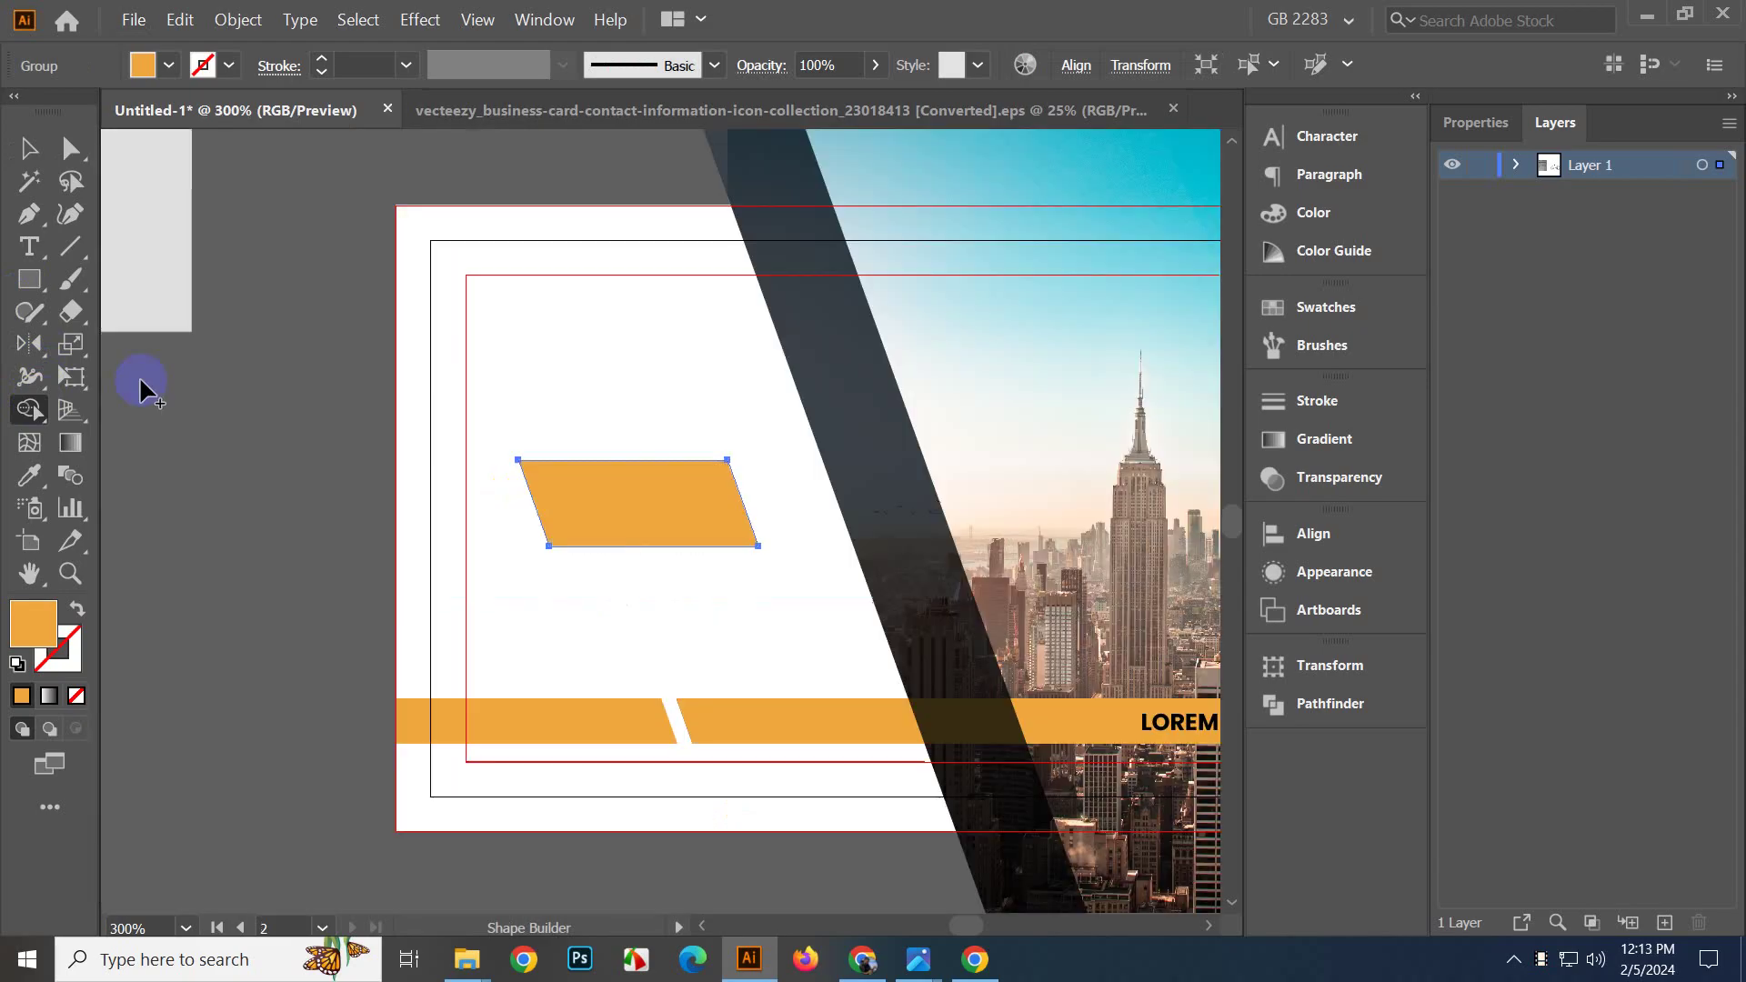
Add the text LOGO in Poppins Bold at 6 pt and center it horizontally and vertically on the orange parallelogram.
click(30, 248)
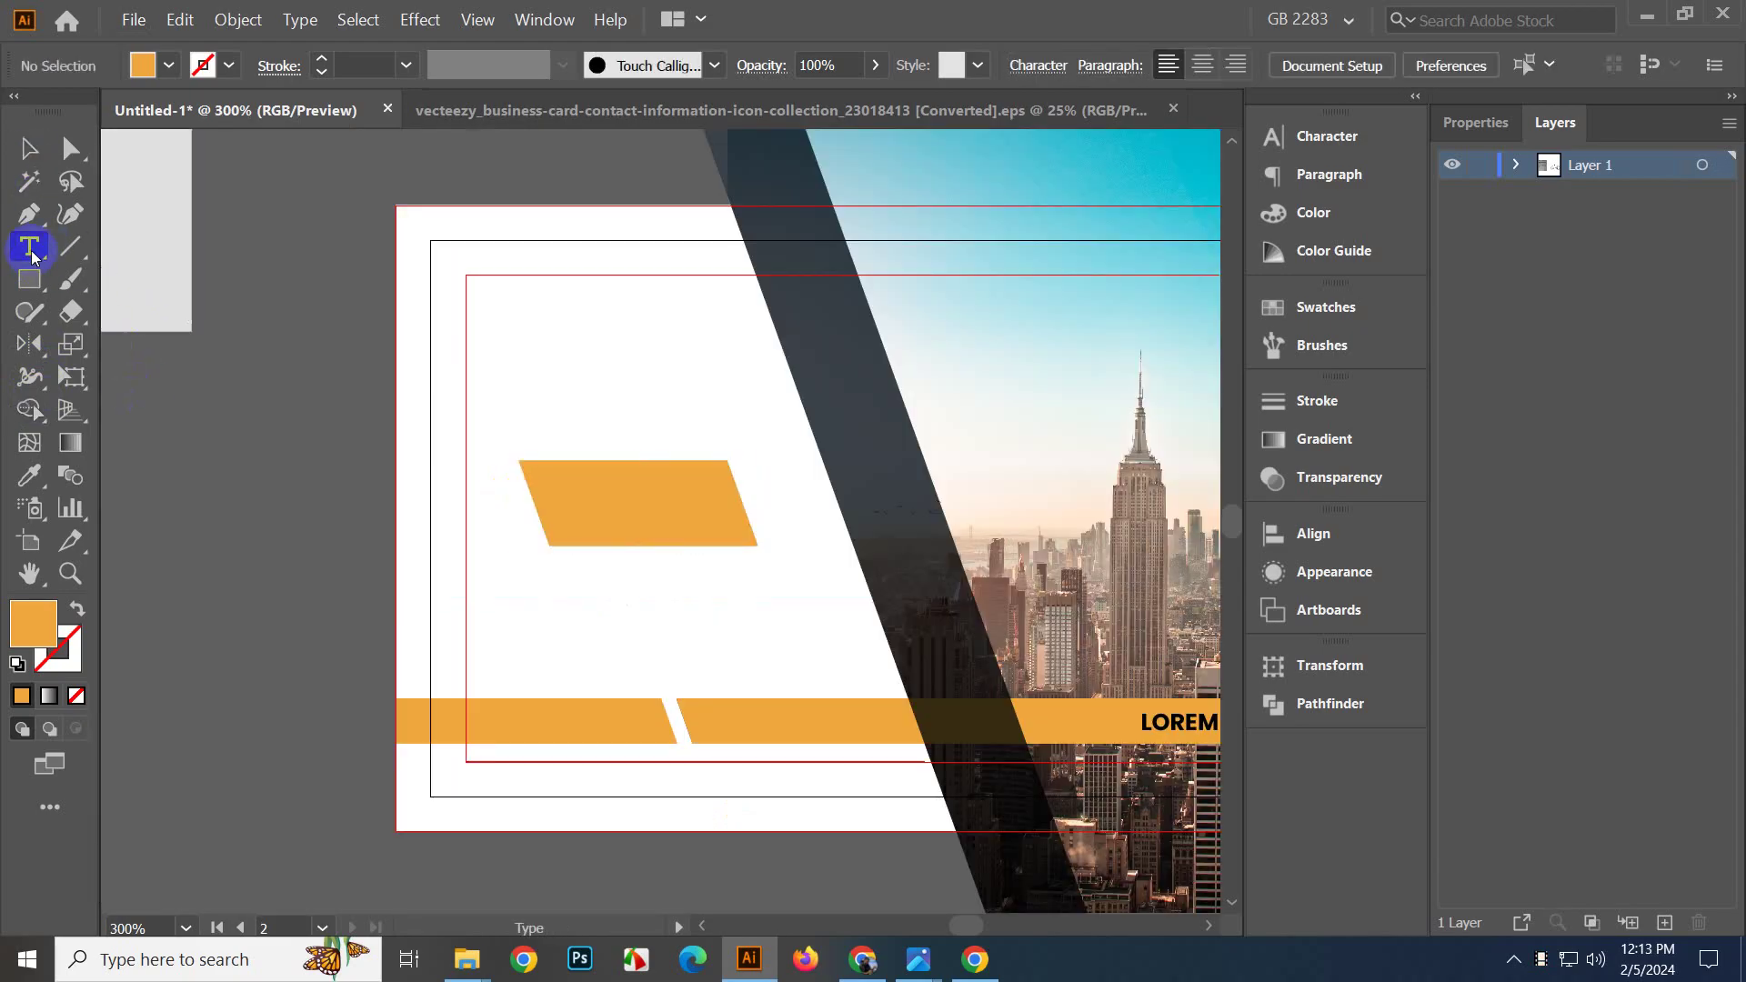
click(210, 535)
key(BackSpace)
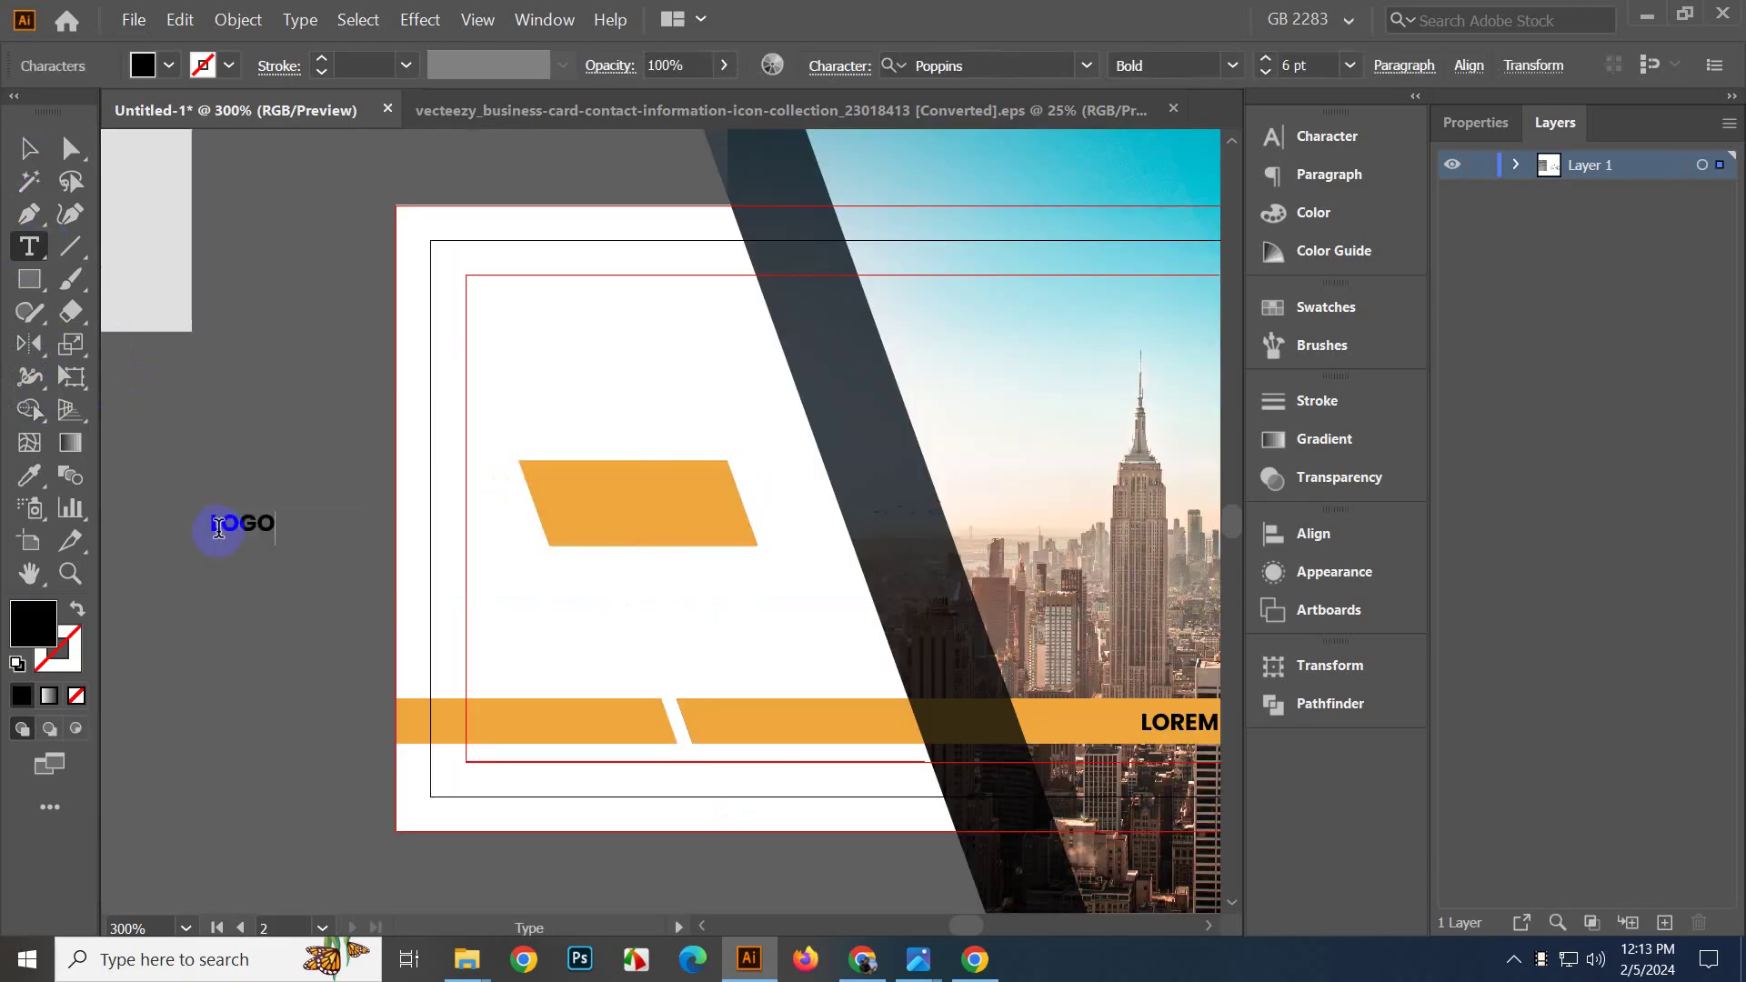
click(20, 151)
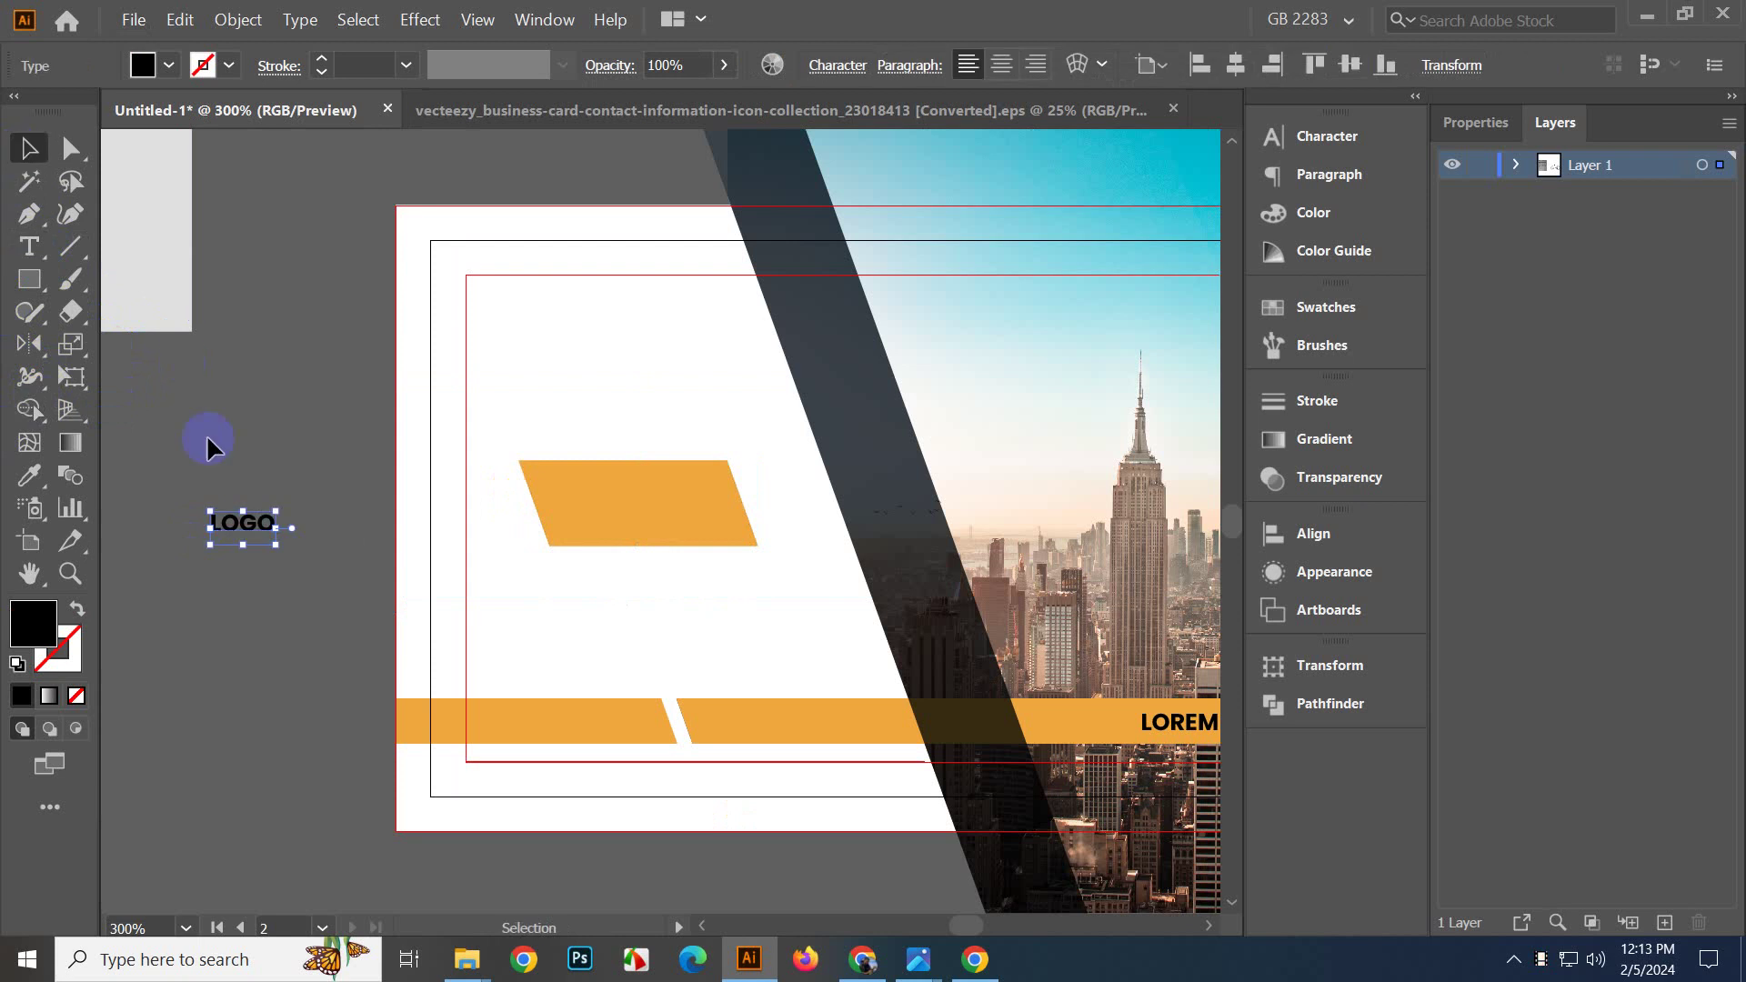
shift+click(573, 518)
click(916, 64)
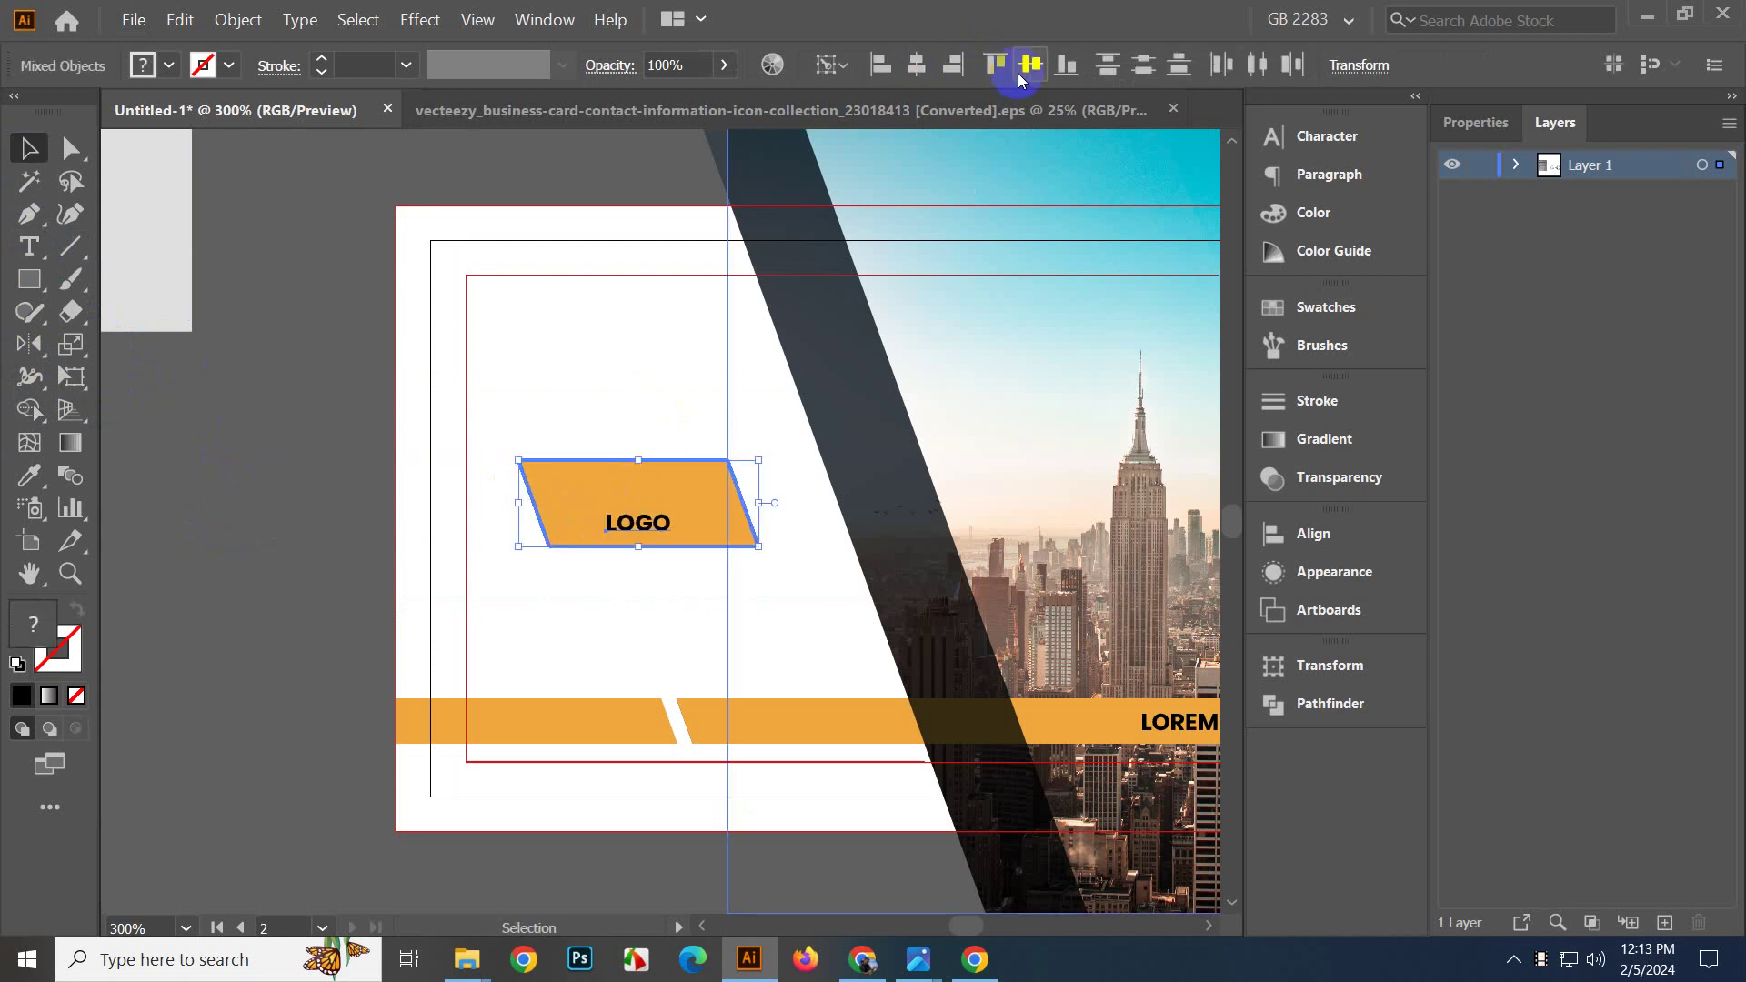
click(1019, 78)
click(538, 543)
Convert the LOGO text on the parallelogram to outlines and enlarge it proportionally to about one and a half times its size.
key(ctrl+plus)
key(ctrl+plus)
click(662, 440)
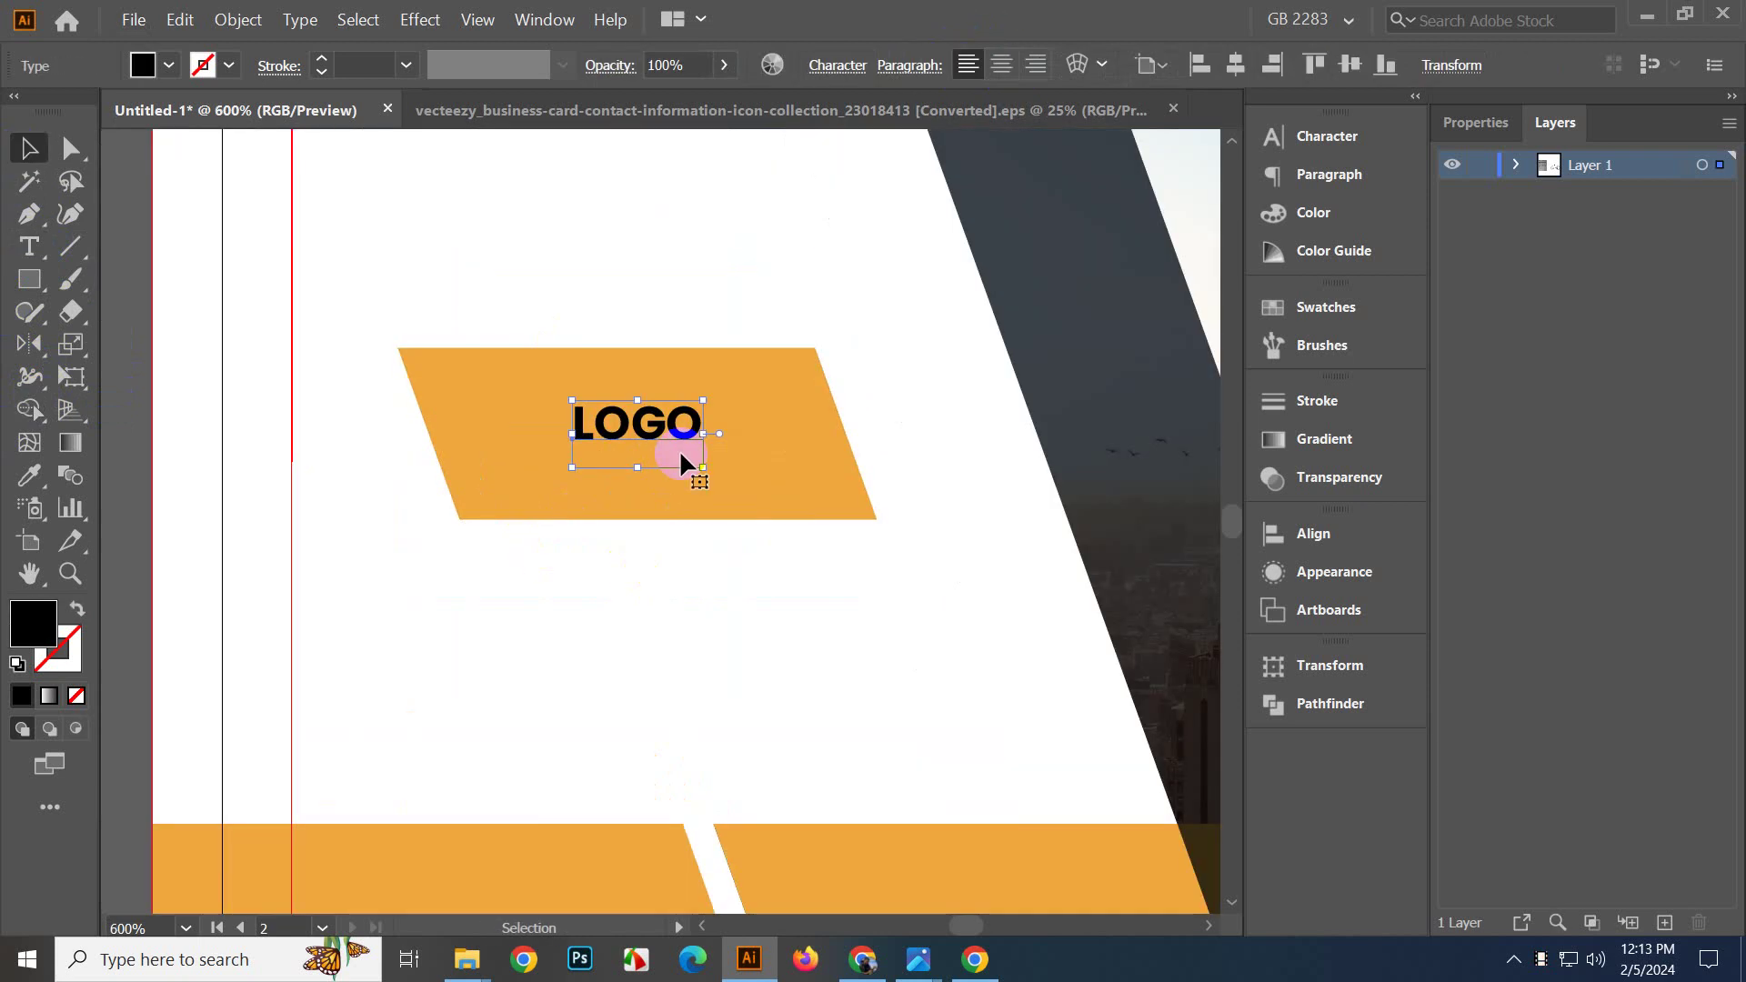
key(ctrl+shift+o)
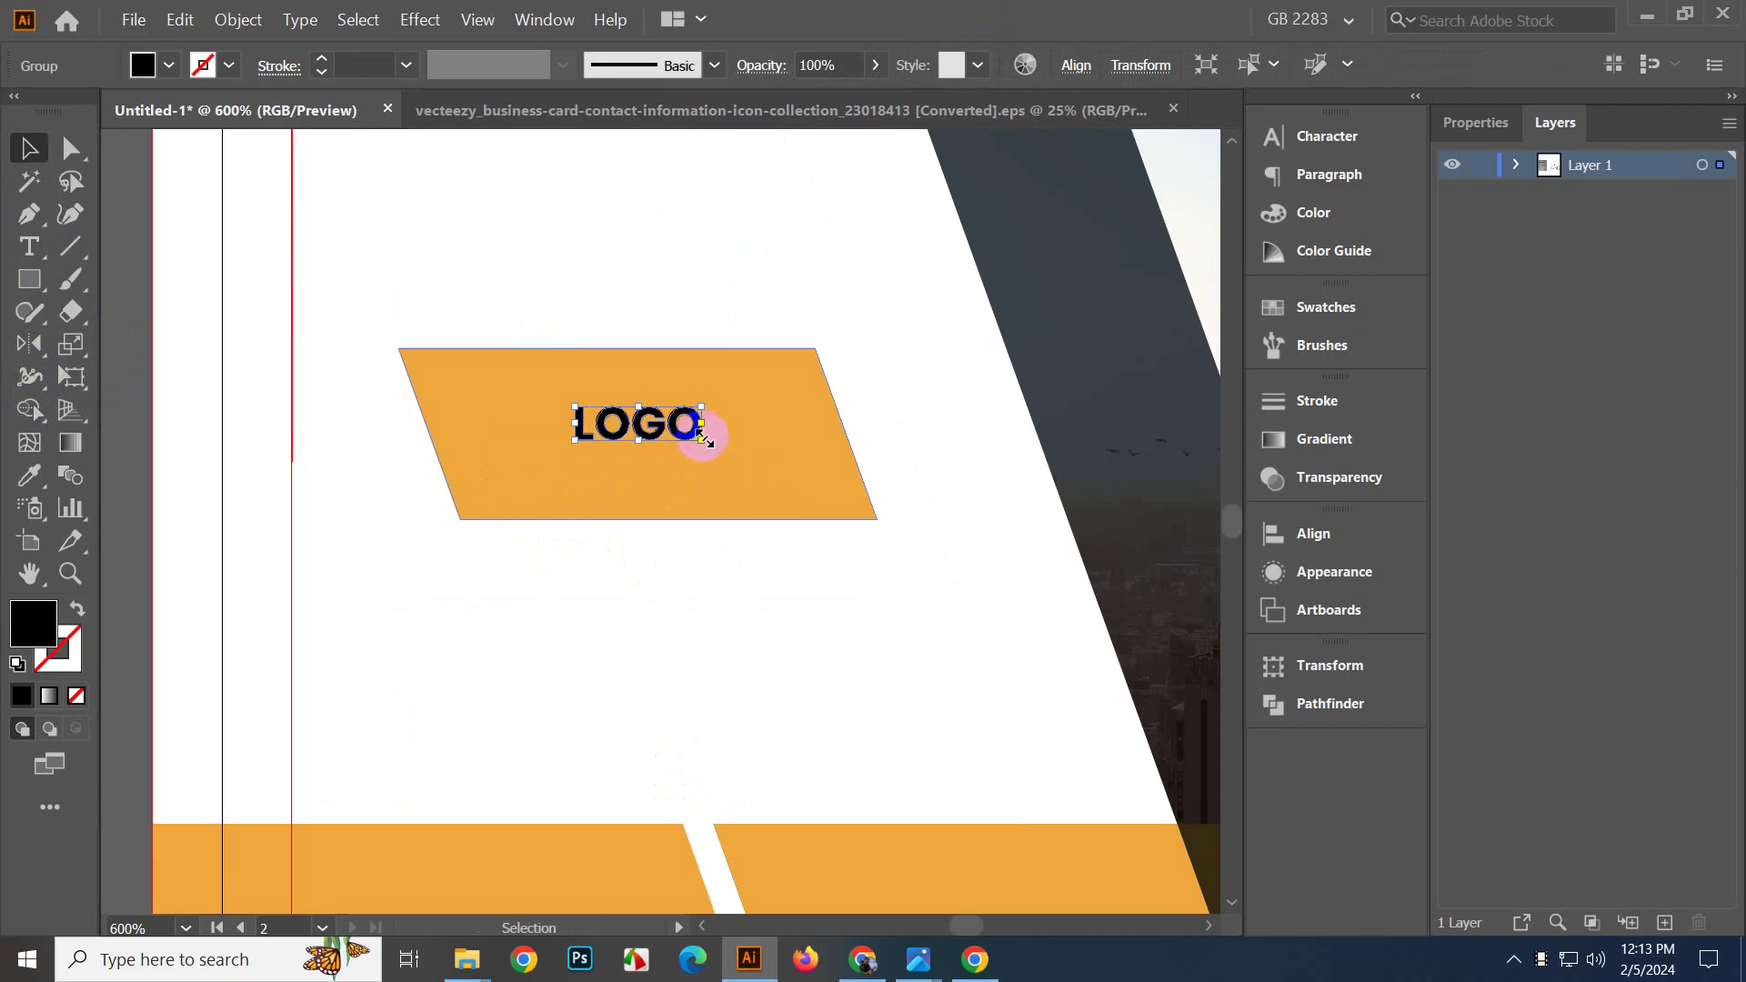
drag(703, 442, 733, 460)
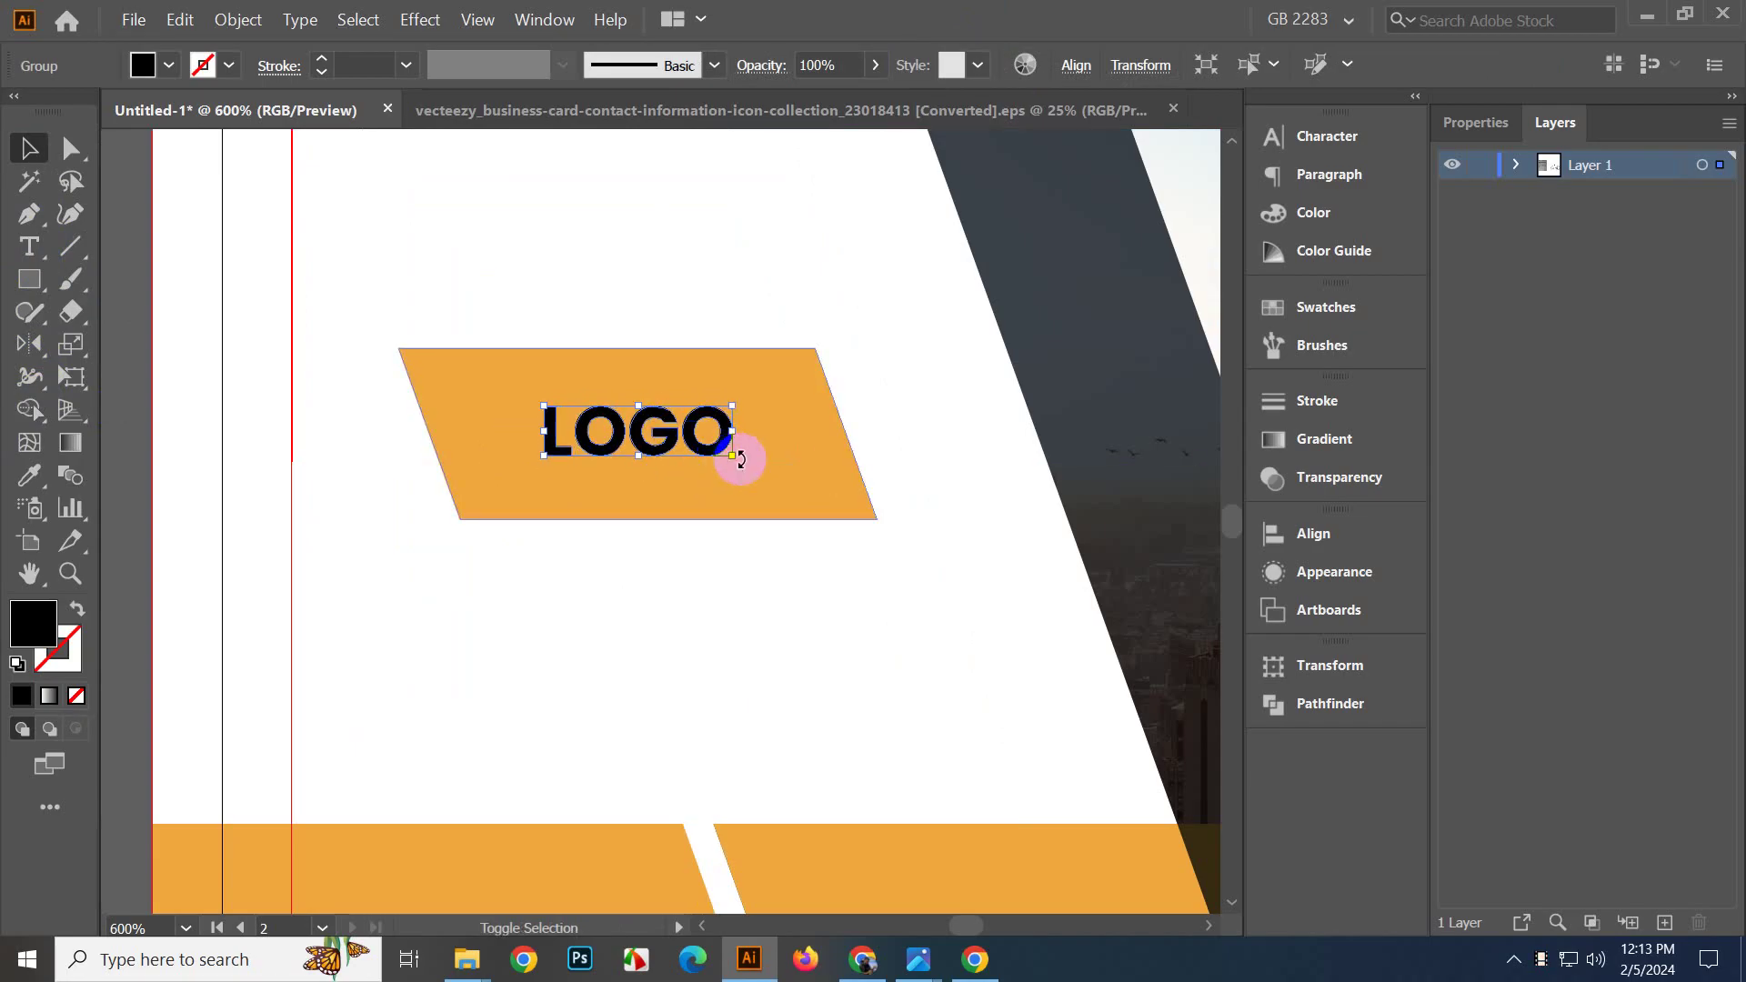
Align the enlarged LOGO lettering to the center of the orange parallelogram.
shift+click(759, 449)
click(1075, 65)
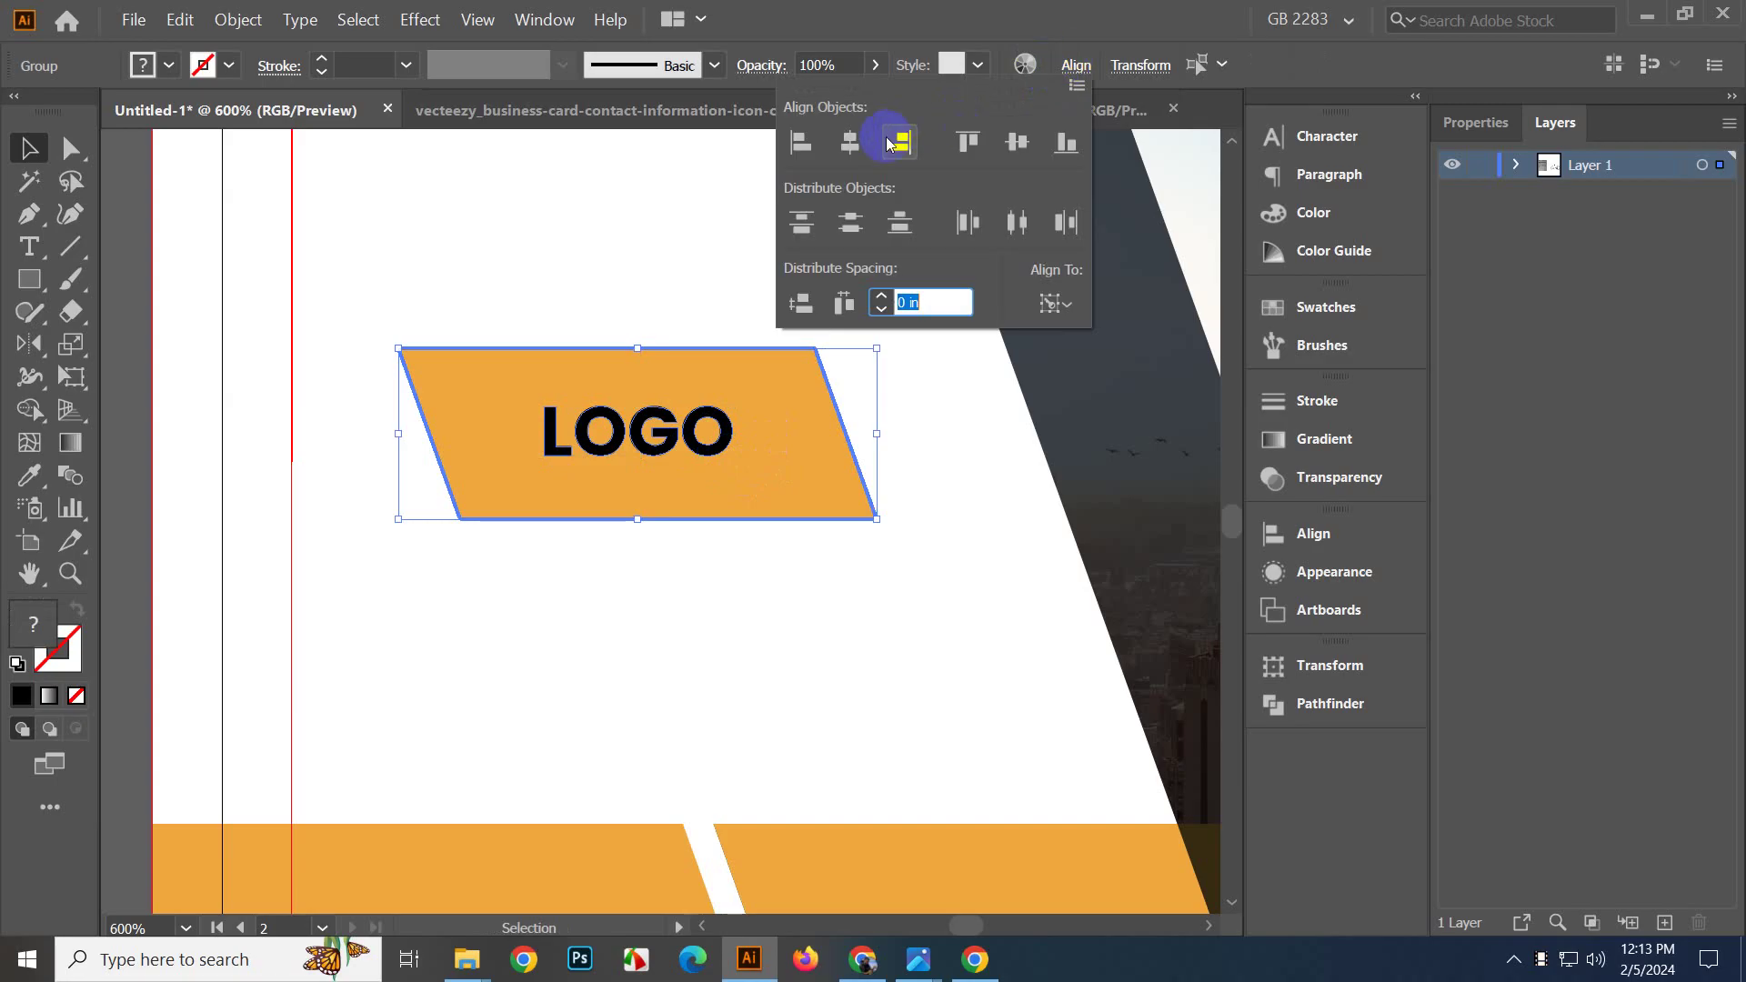
click(849, 142)
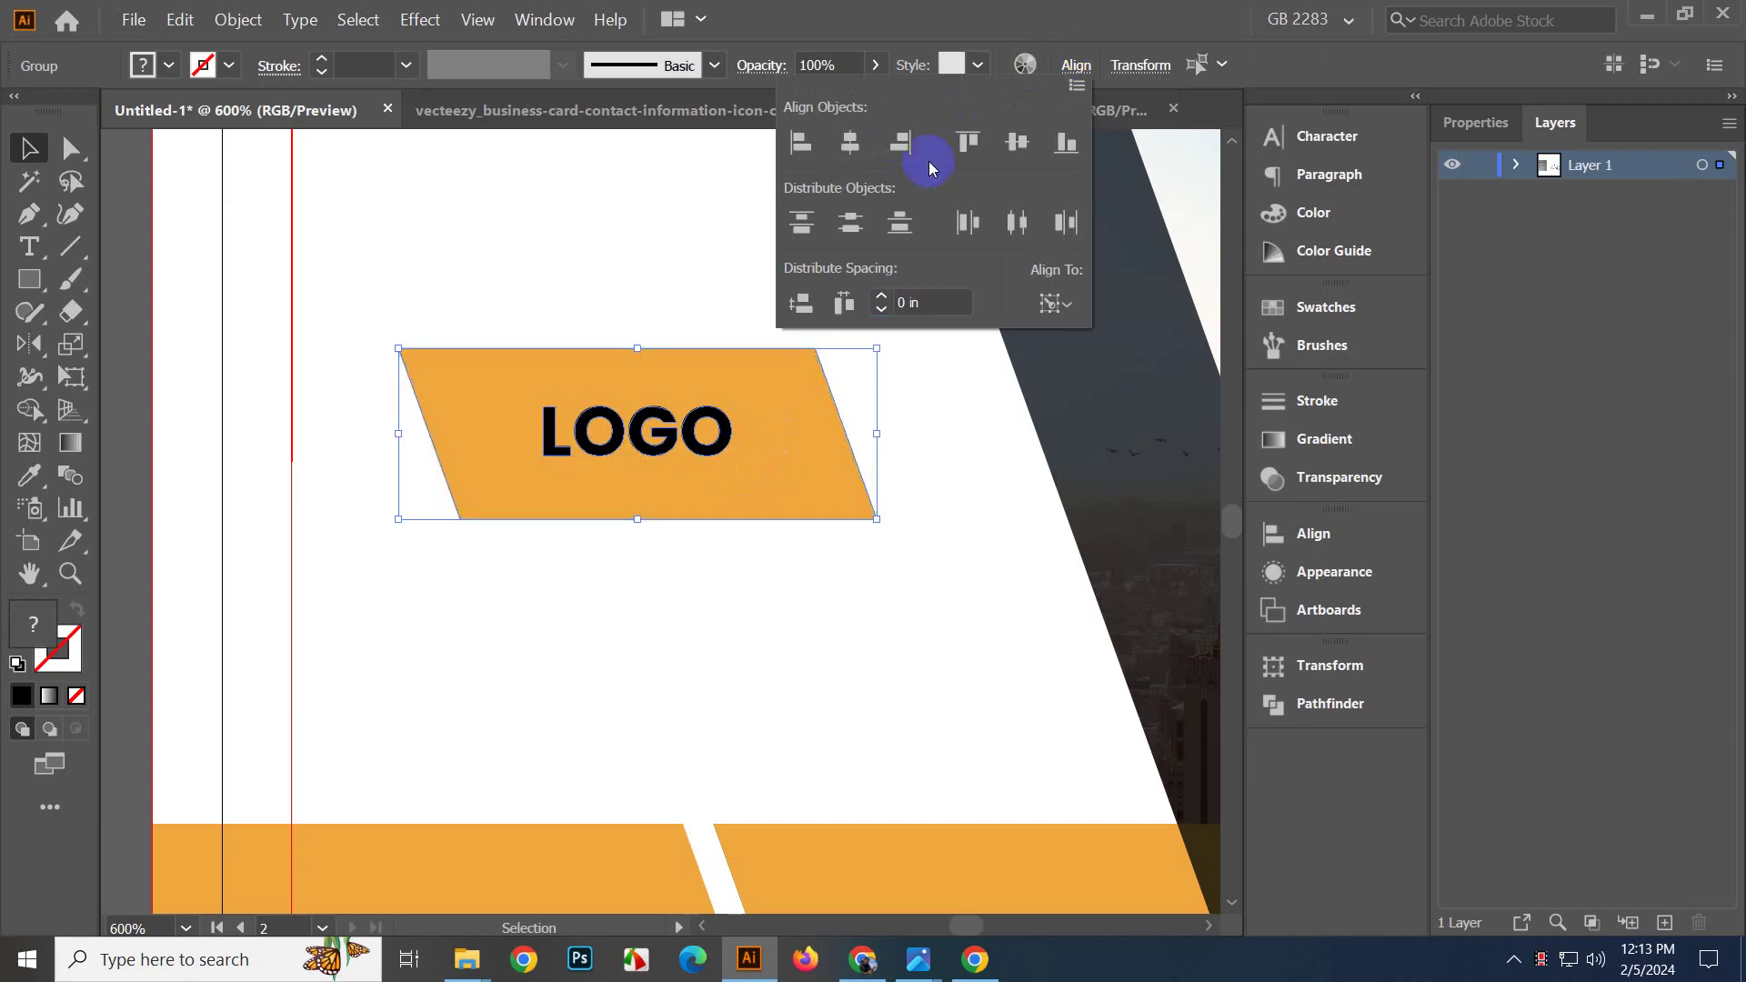
click(390, 598)
scroll(630, 607, down, 2)
click(382, 605)
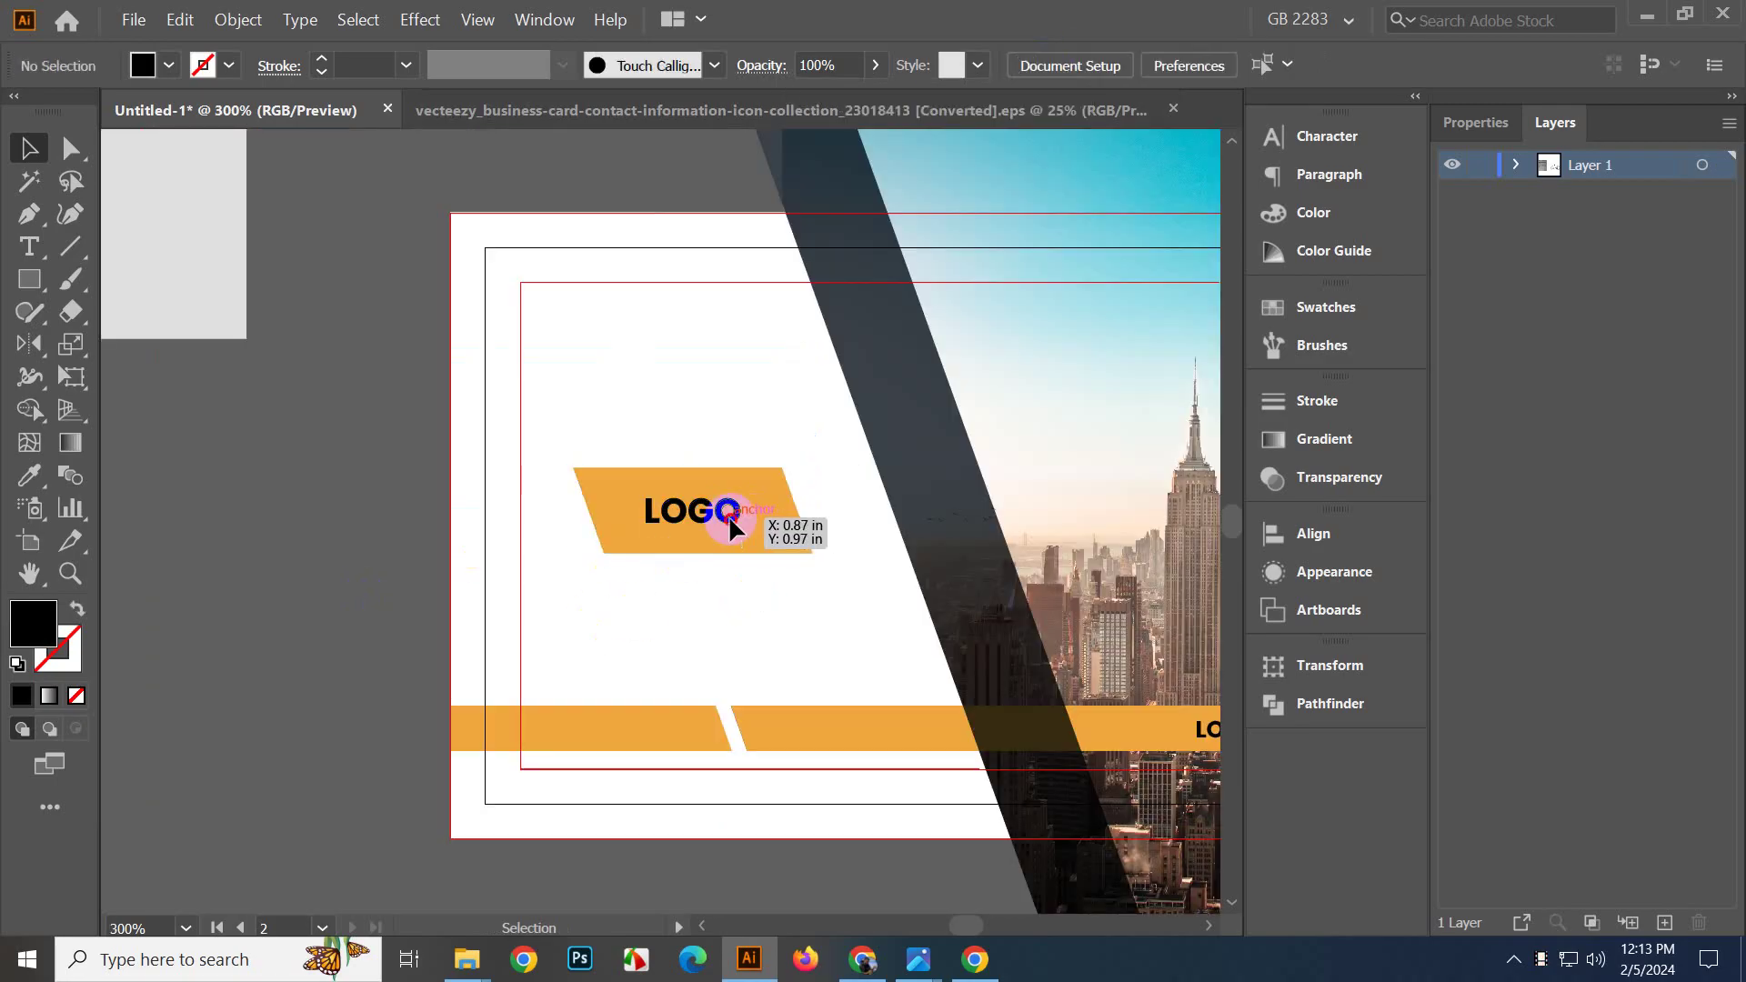
Cut the LOGO lettering out of the orange parallelogram with the Pathfinder's Minus Front.
click(729, 516)
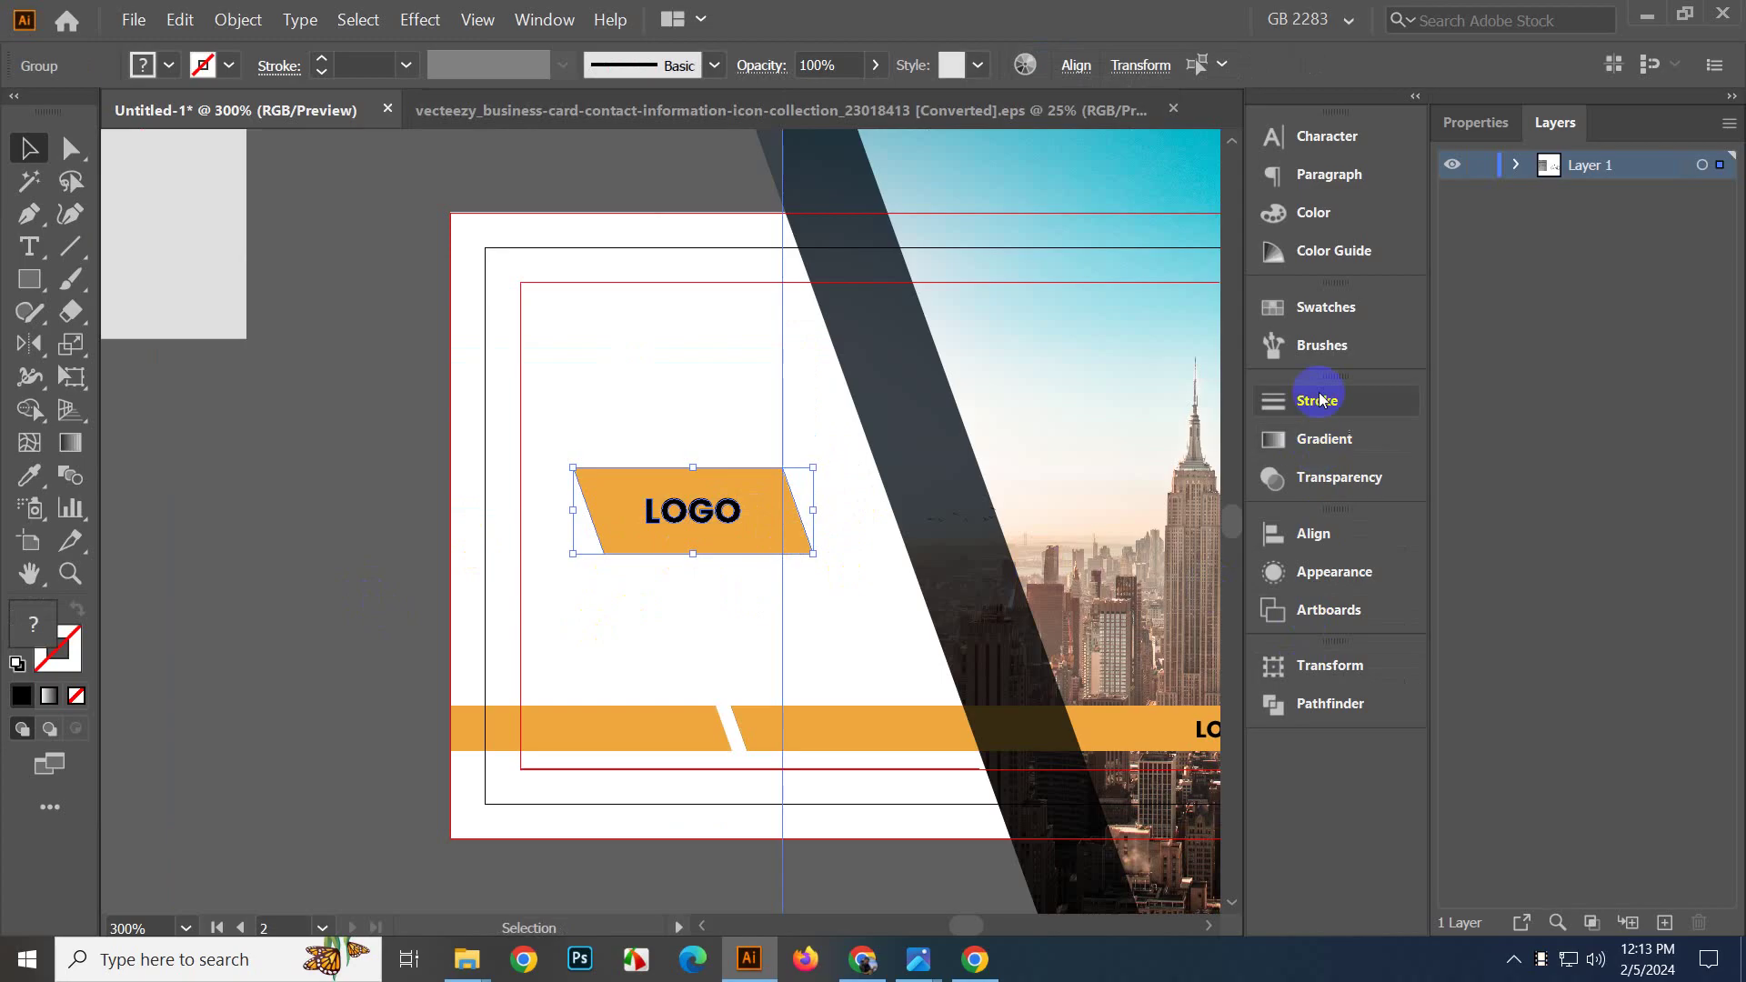
click(1315, 705)
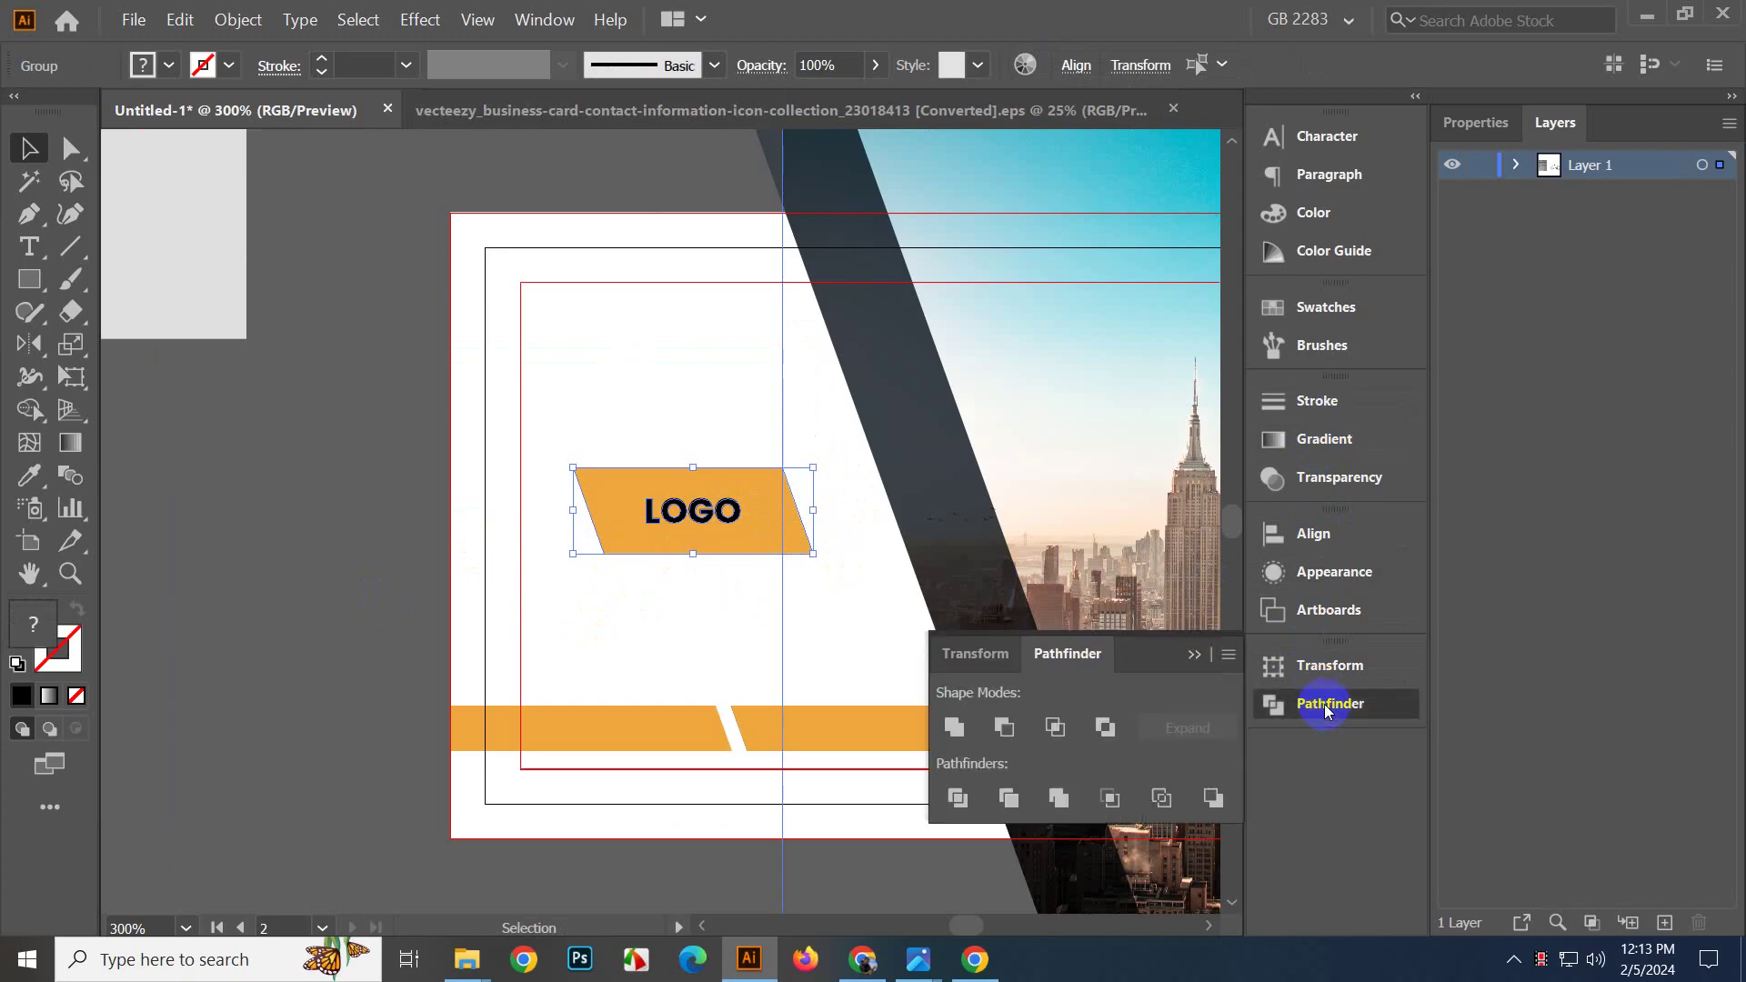
click(1006, 732)
click(311, 532)
scroll(311, 532, down, 3)
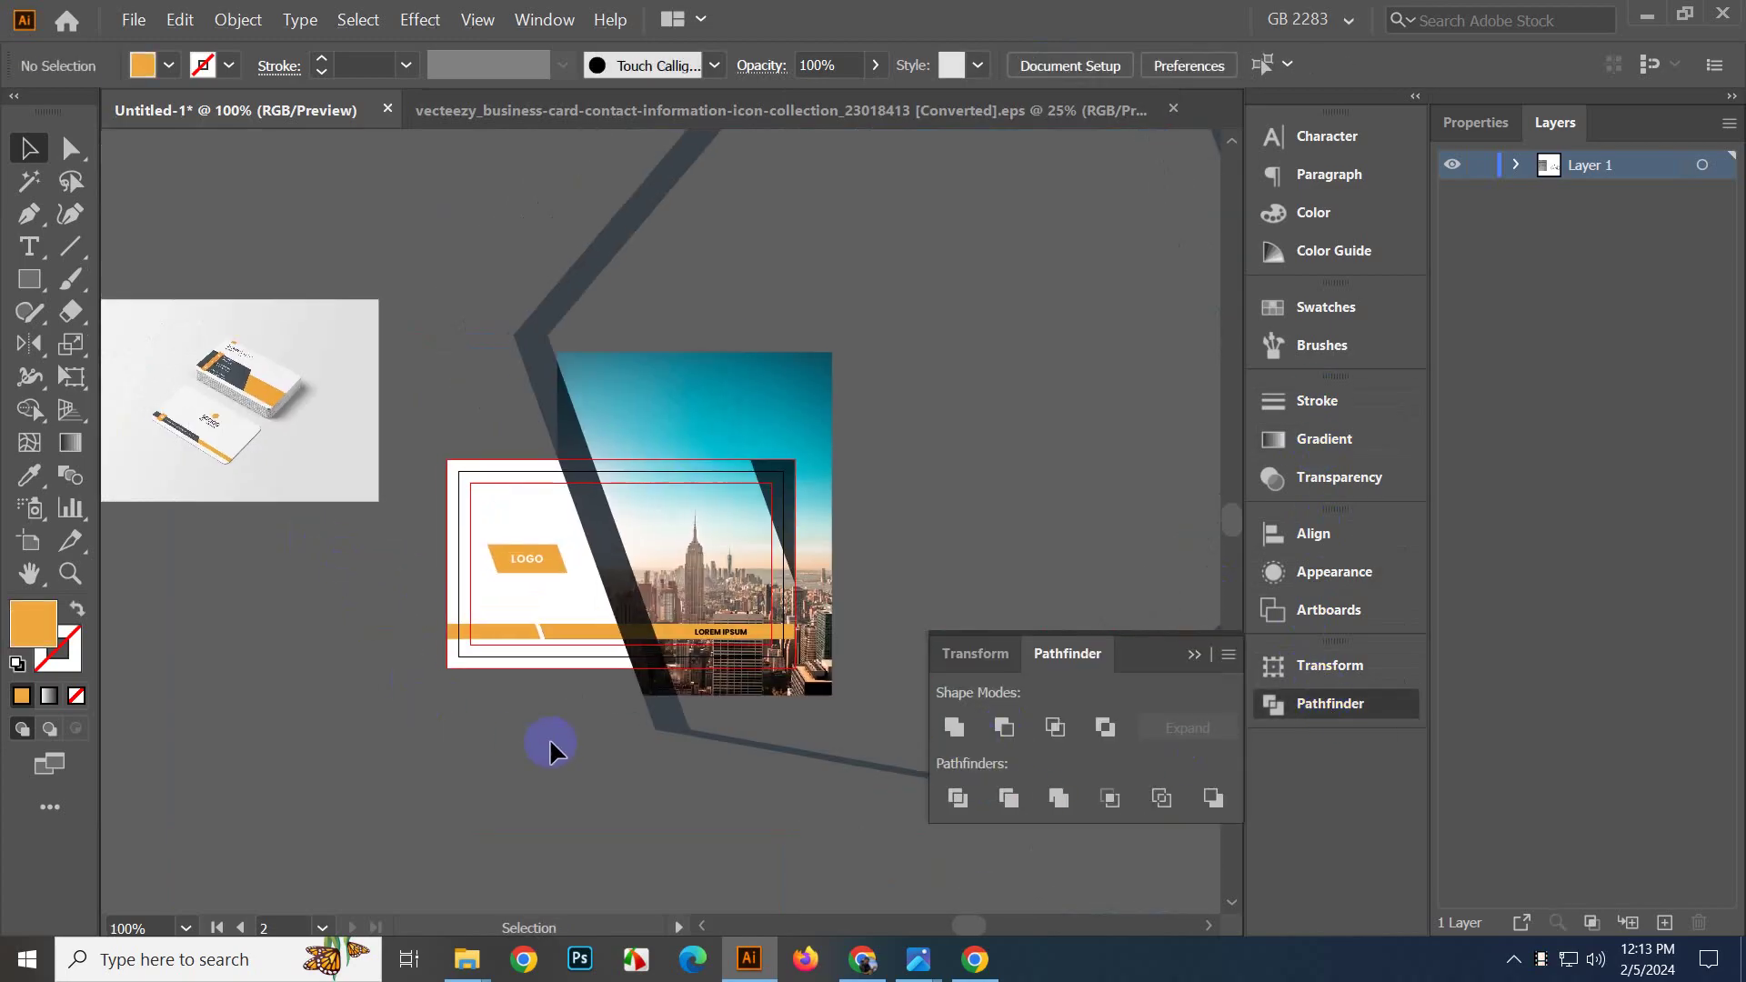
Bring the white 3.75 × 2.25 in card rectangle to the front and clip all the back-side artwork to it.
scroll(556, 733, up, 2)
scroll(566, 726, down, 2)
scroll(546, 718, up, 2)
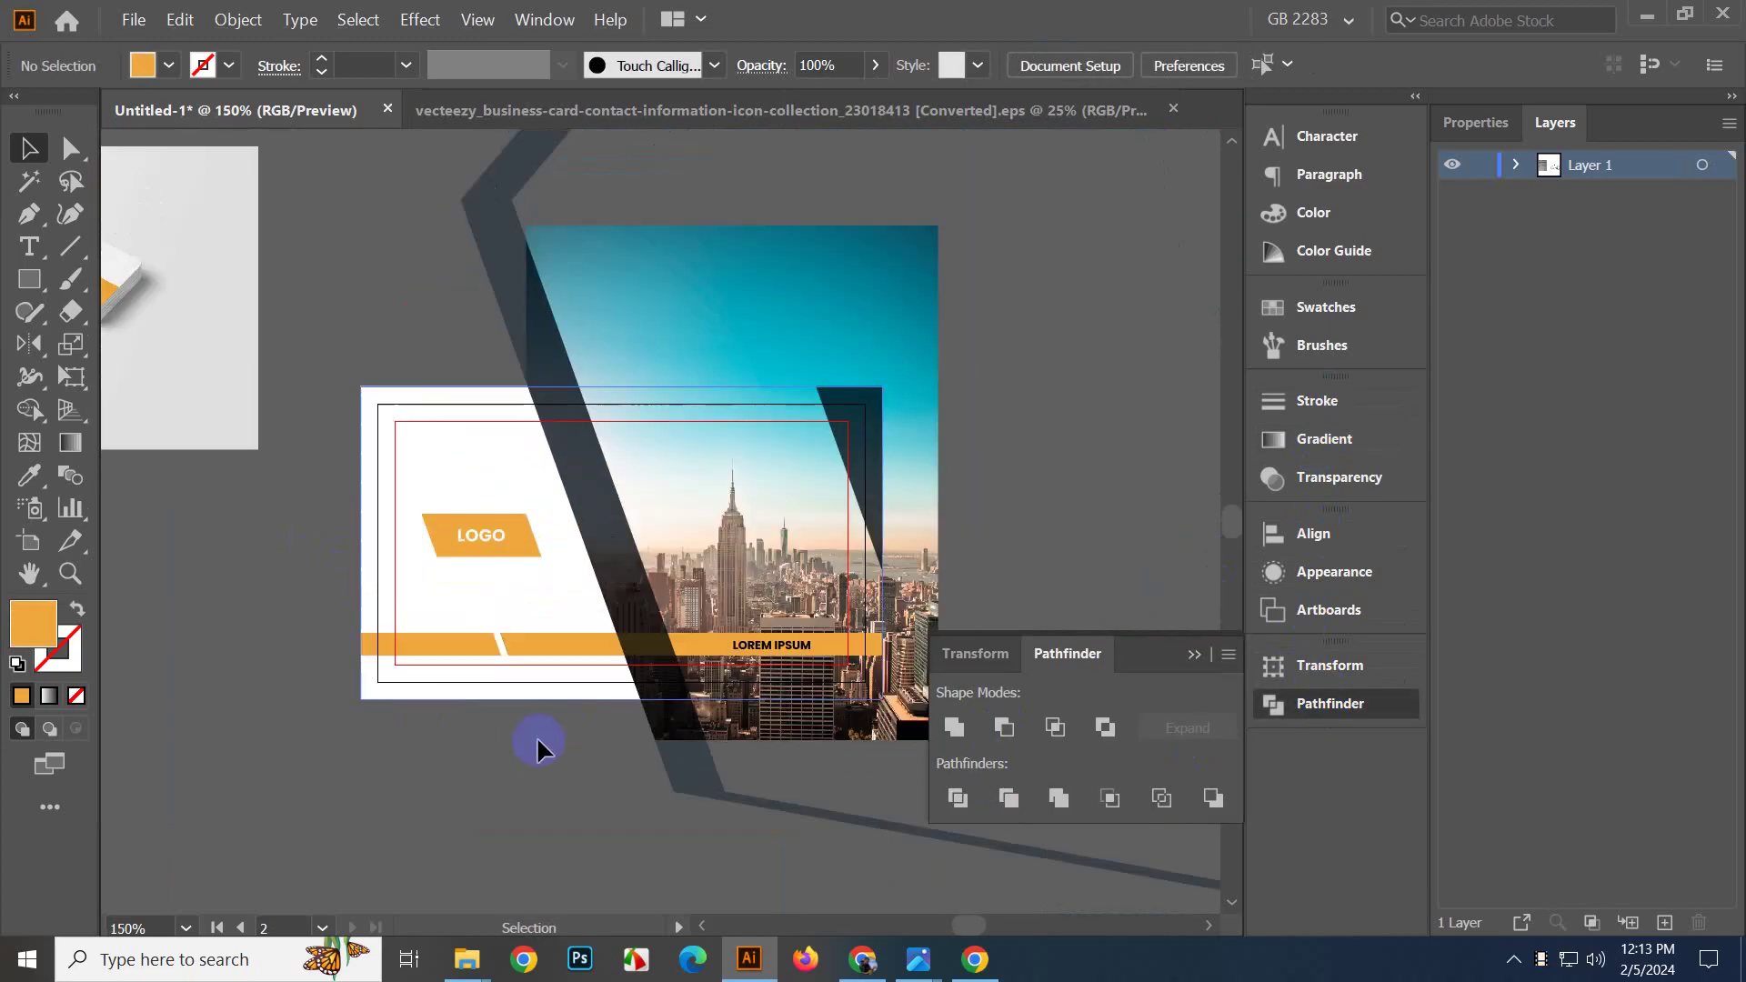
click(431, 459)
click(417, 320)
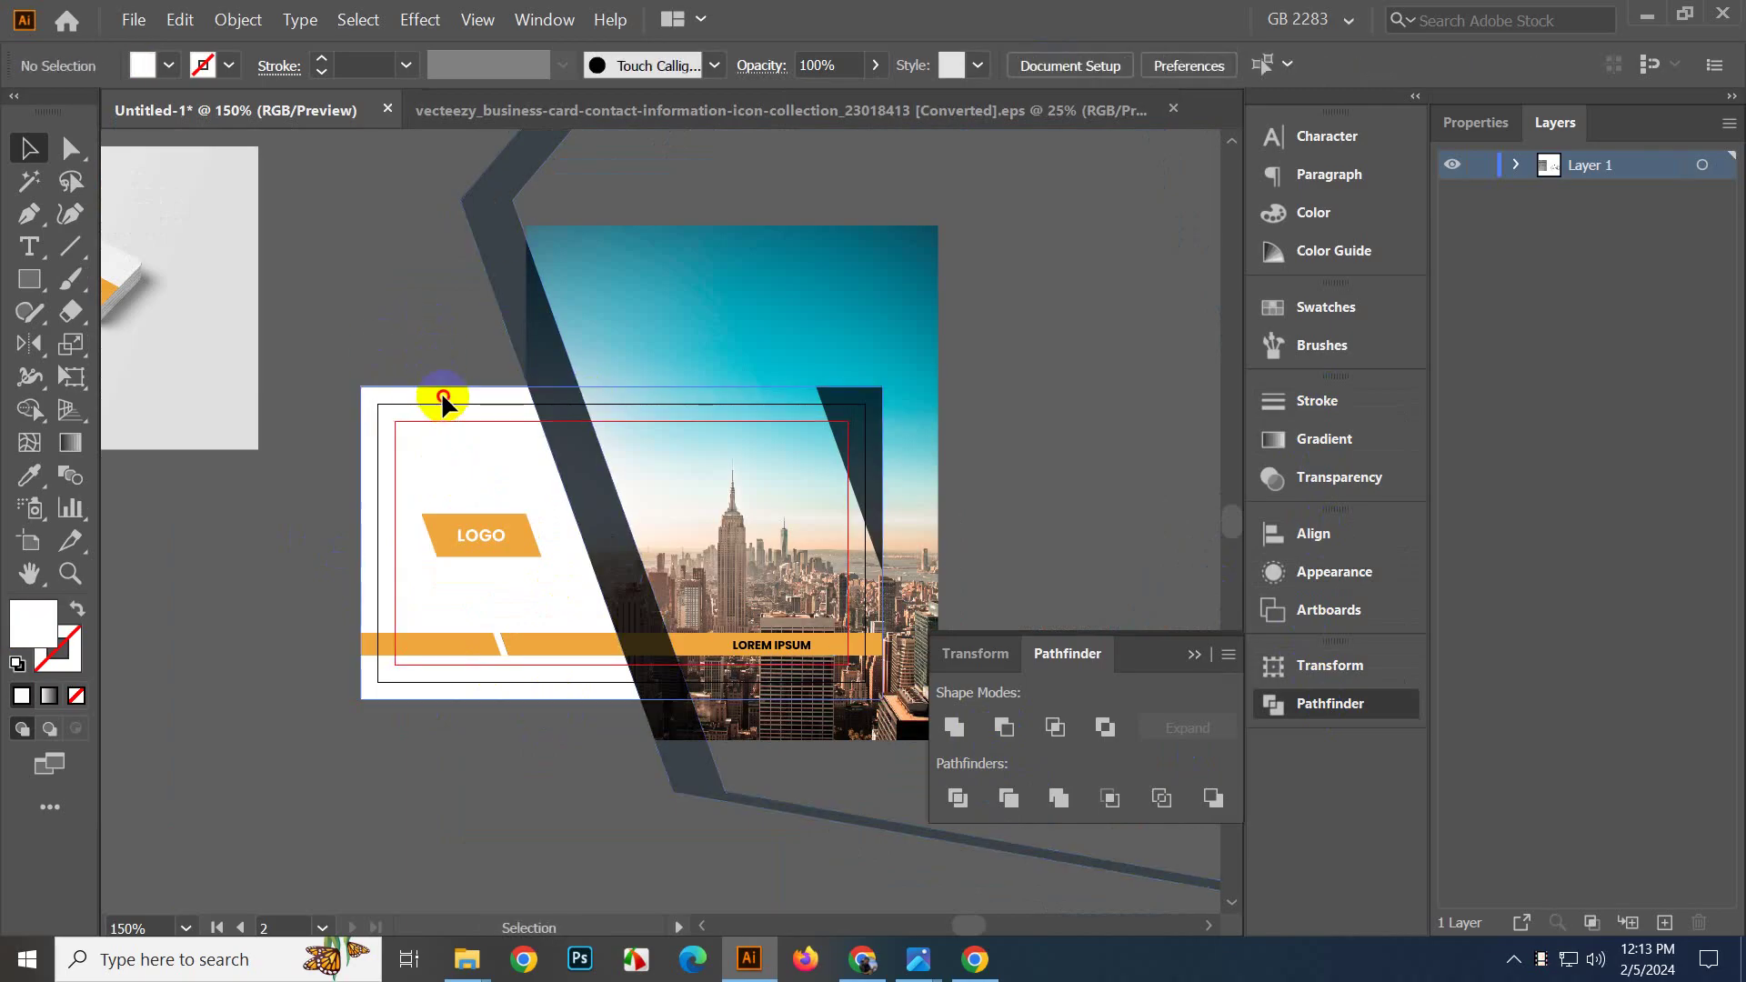
click(440, 393)
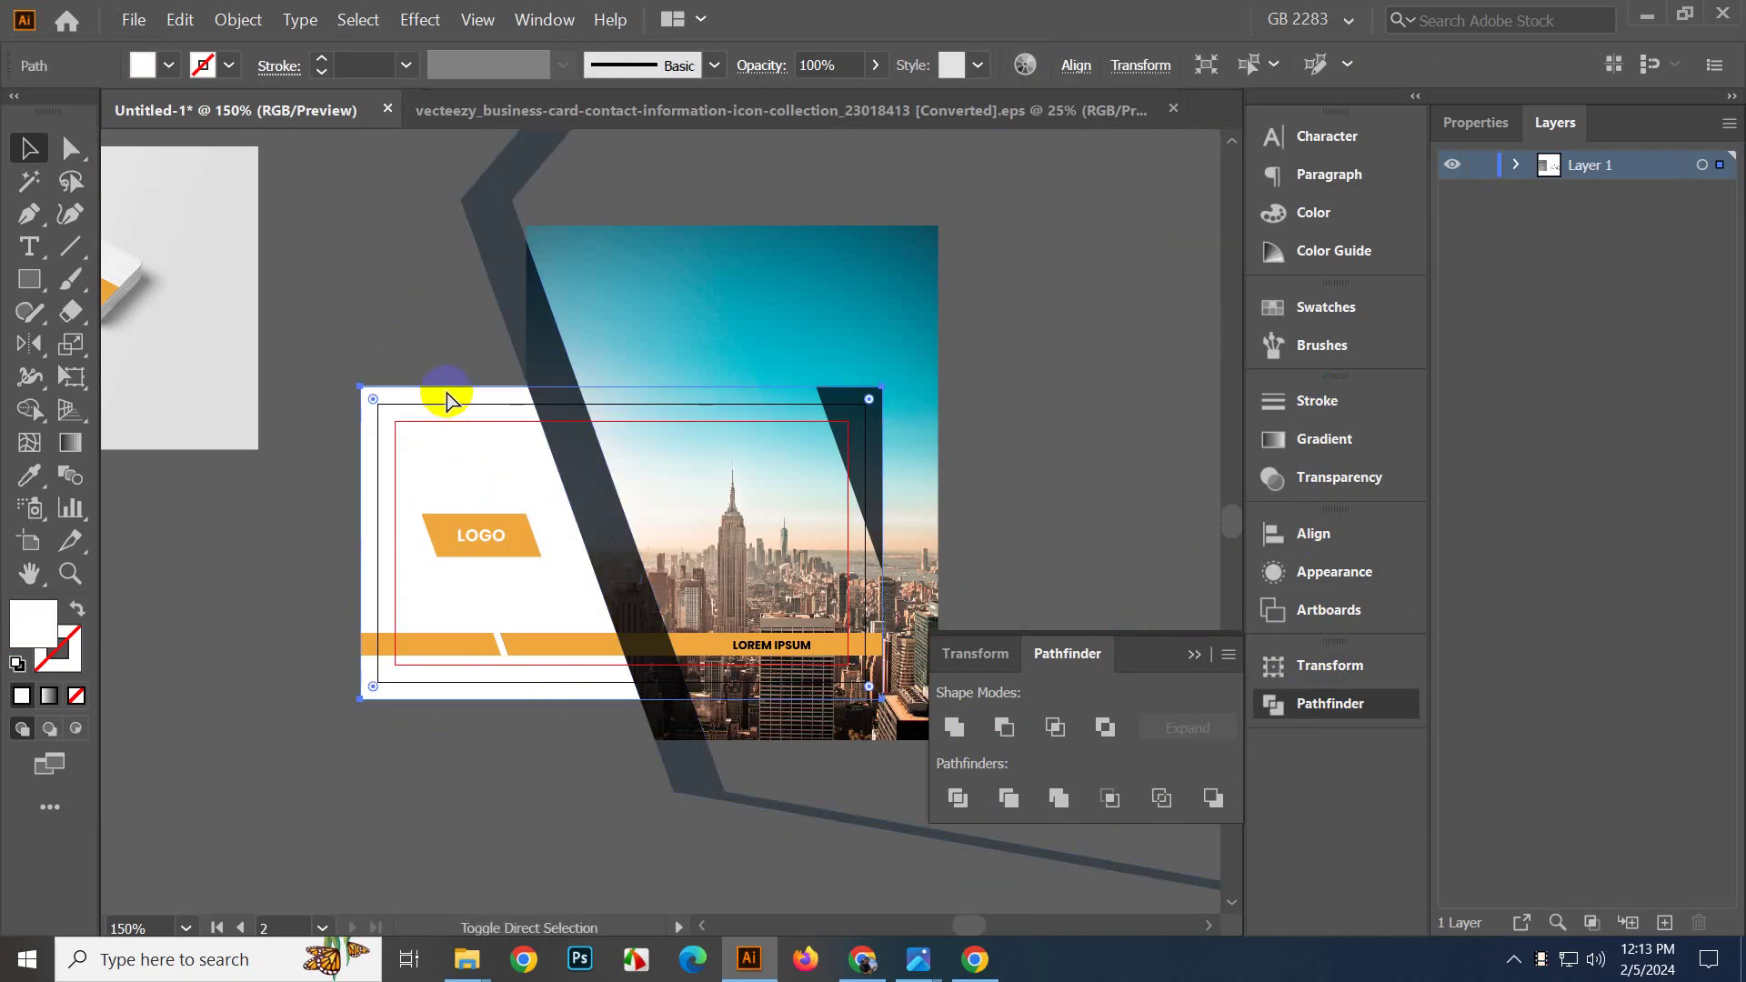
key(ctrl+shift+bracketright)
drag(382, 271, 887, 835)
key(ctrl+7)
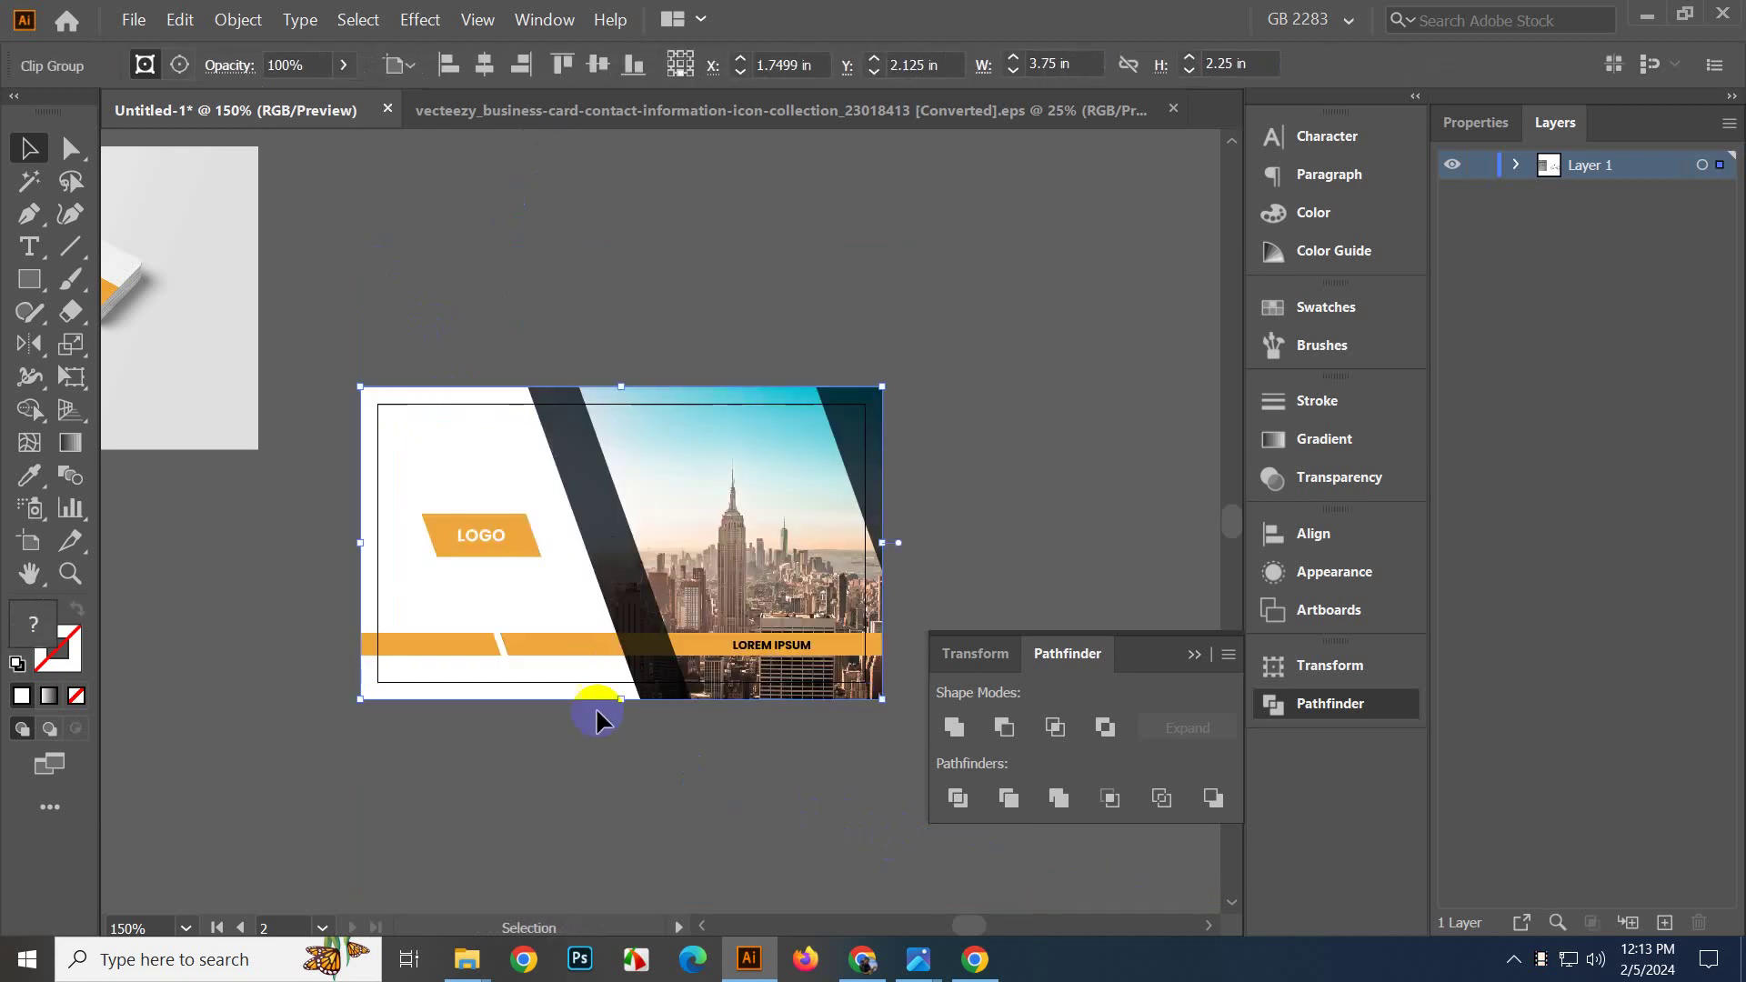
Examine the clipped back-side design as a whole, with the Pathfinder panel out of the way.
click(680, 811)
scroll(693, 796, down, 2)
scroll(611, 784, up, 2)
drag(628, 776, 605, 831)
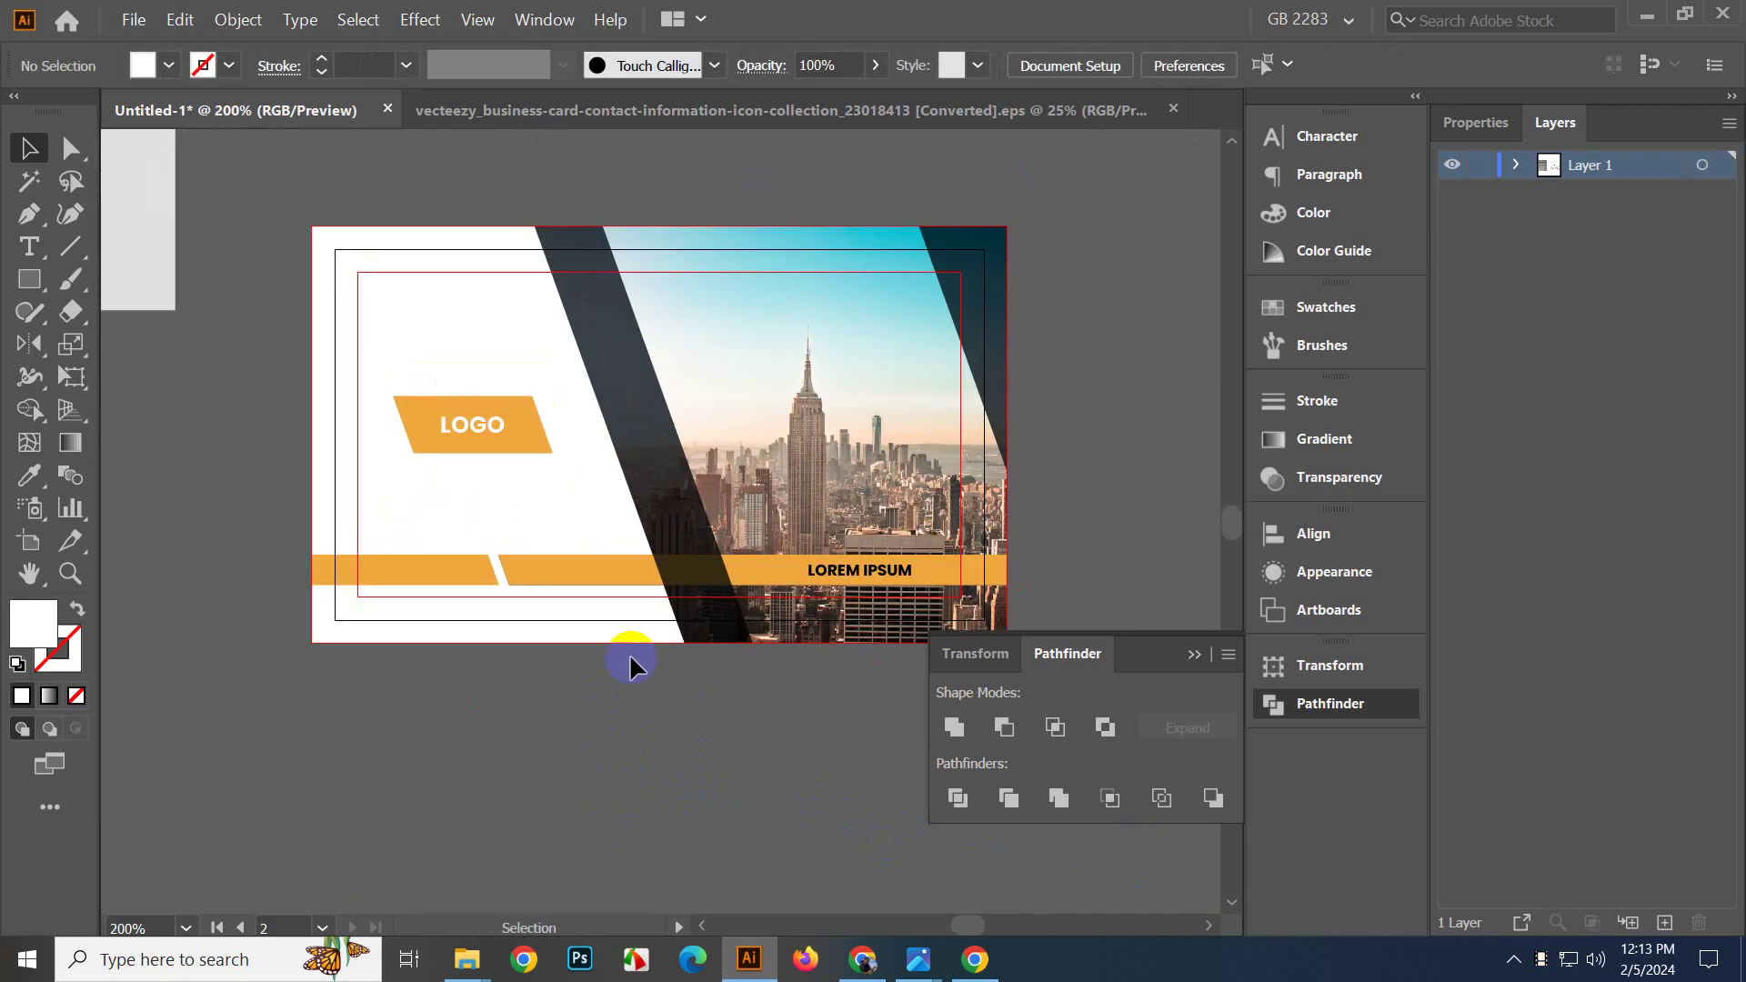
click(1194, 651)
drag(453, 730, 680, 671)
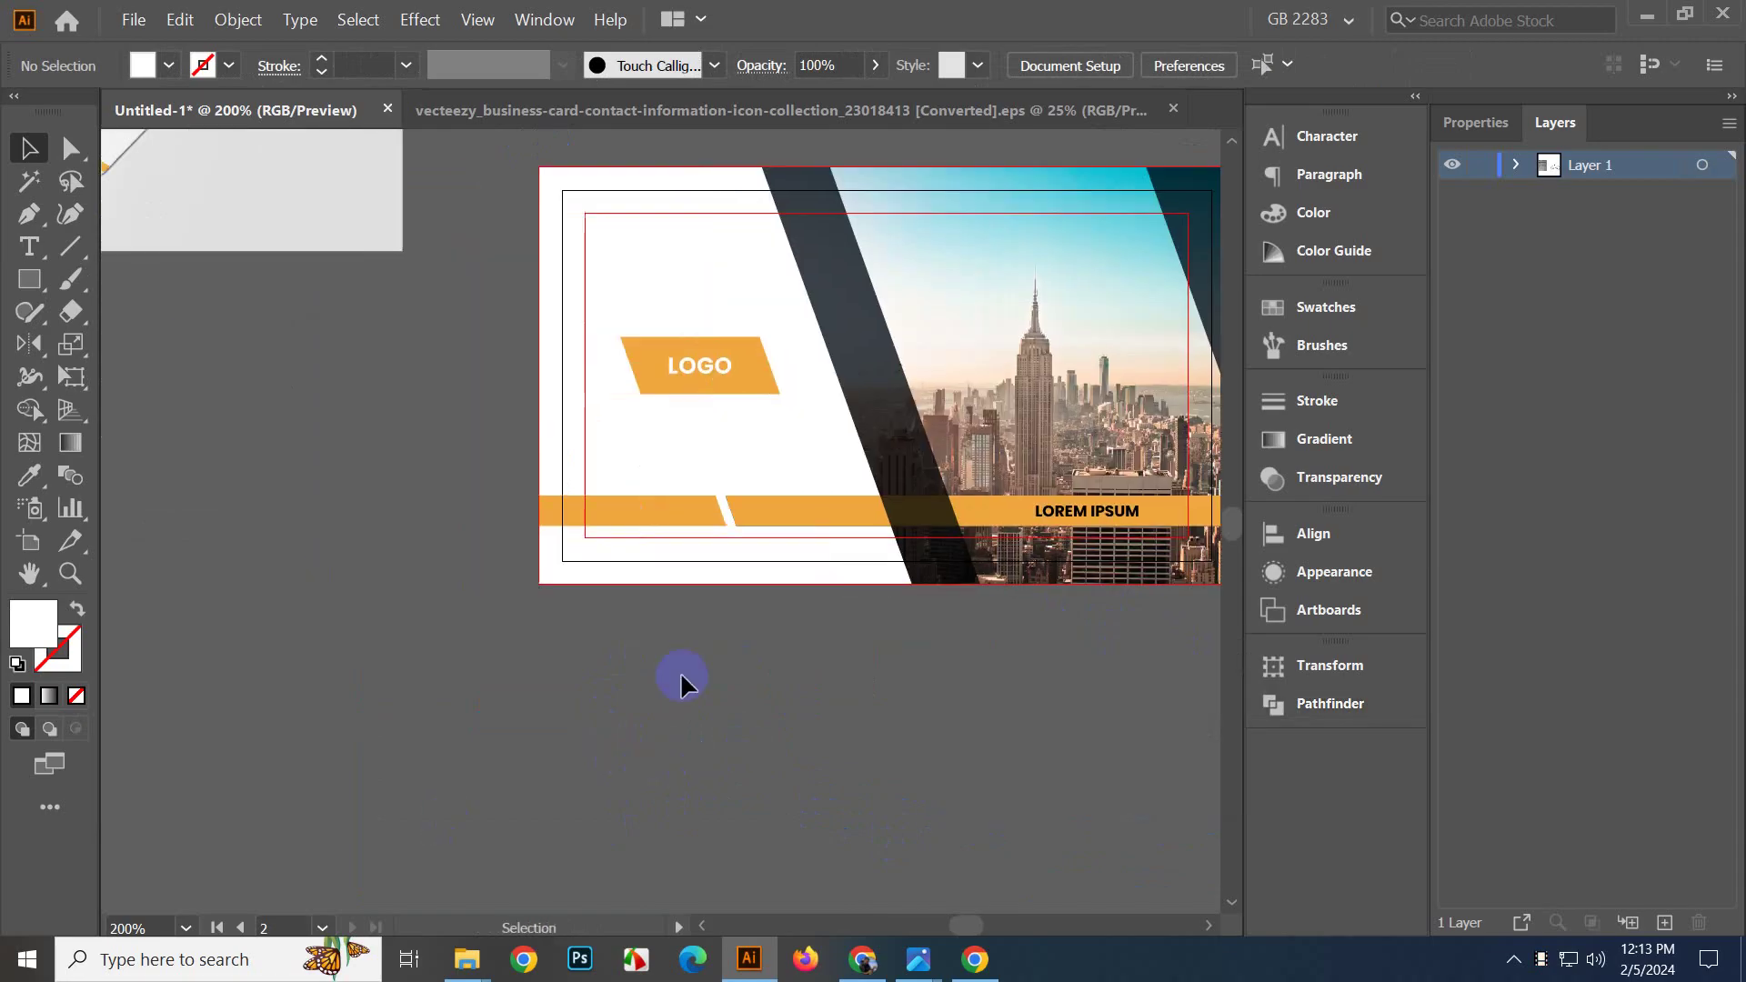
scroll(765, 725, down, 2)
drag(858, 720, 766, 771)
scroll(736, 725, up, 1)
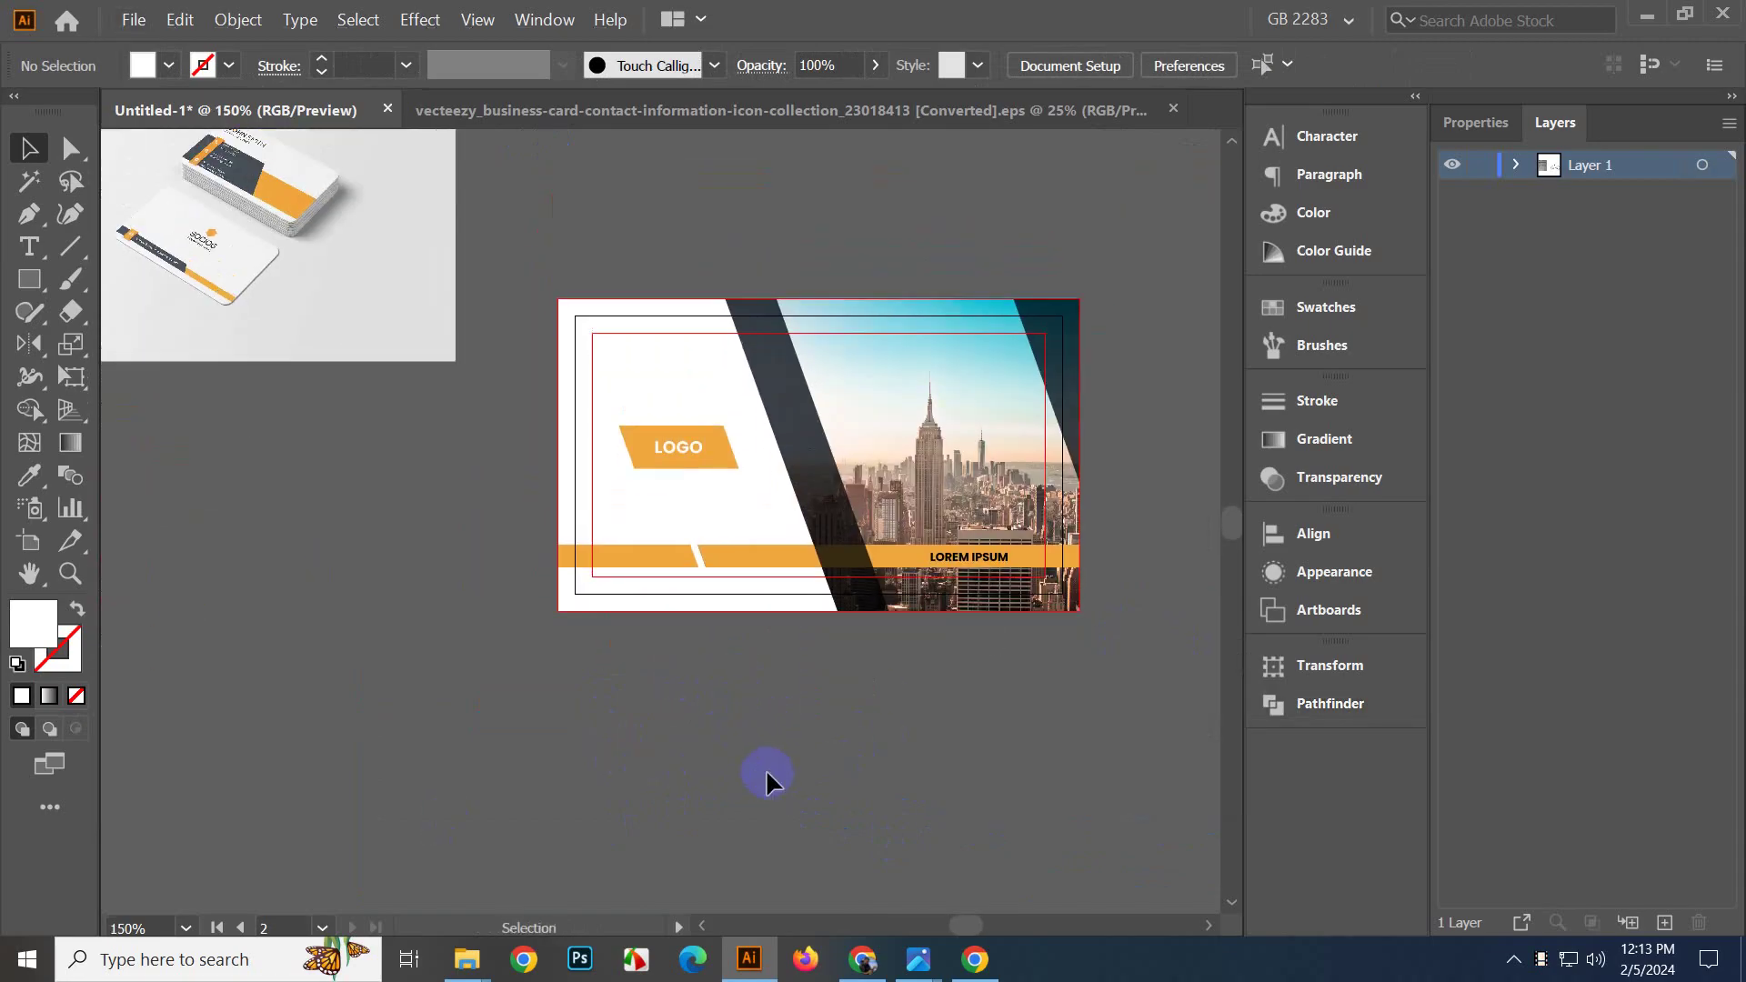
scroll(850, 787, up, 2)
Release the clipping mask on the back-side artwork and restore the white rectangle behind the other objects.
click(718, 622)
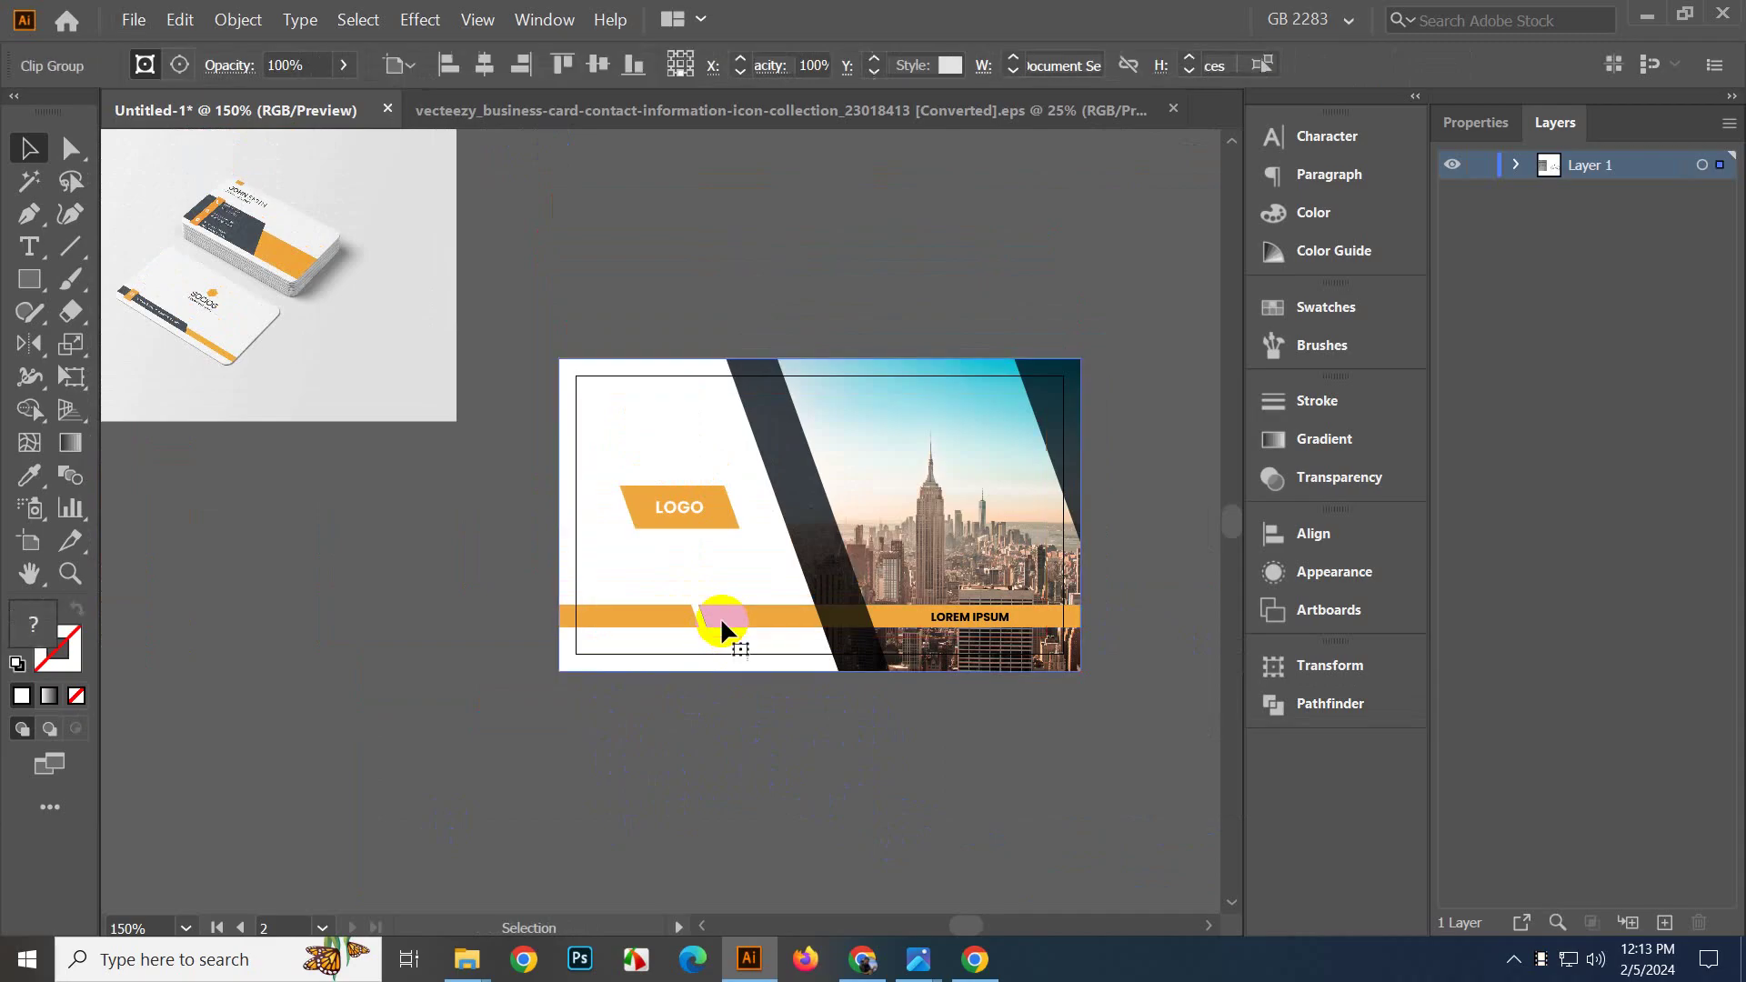
key(ctrl+alt+7)
click(663, 740)
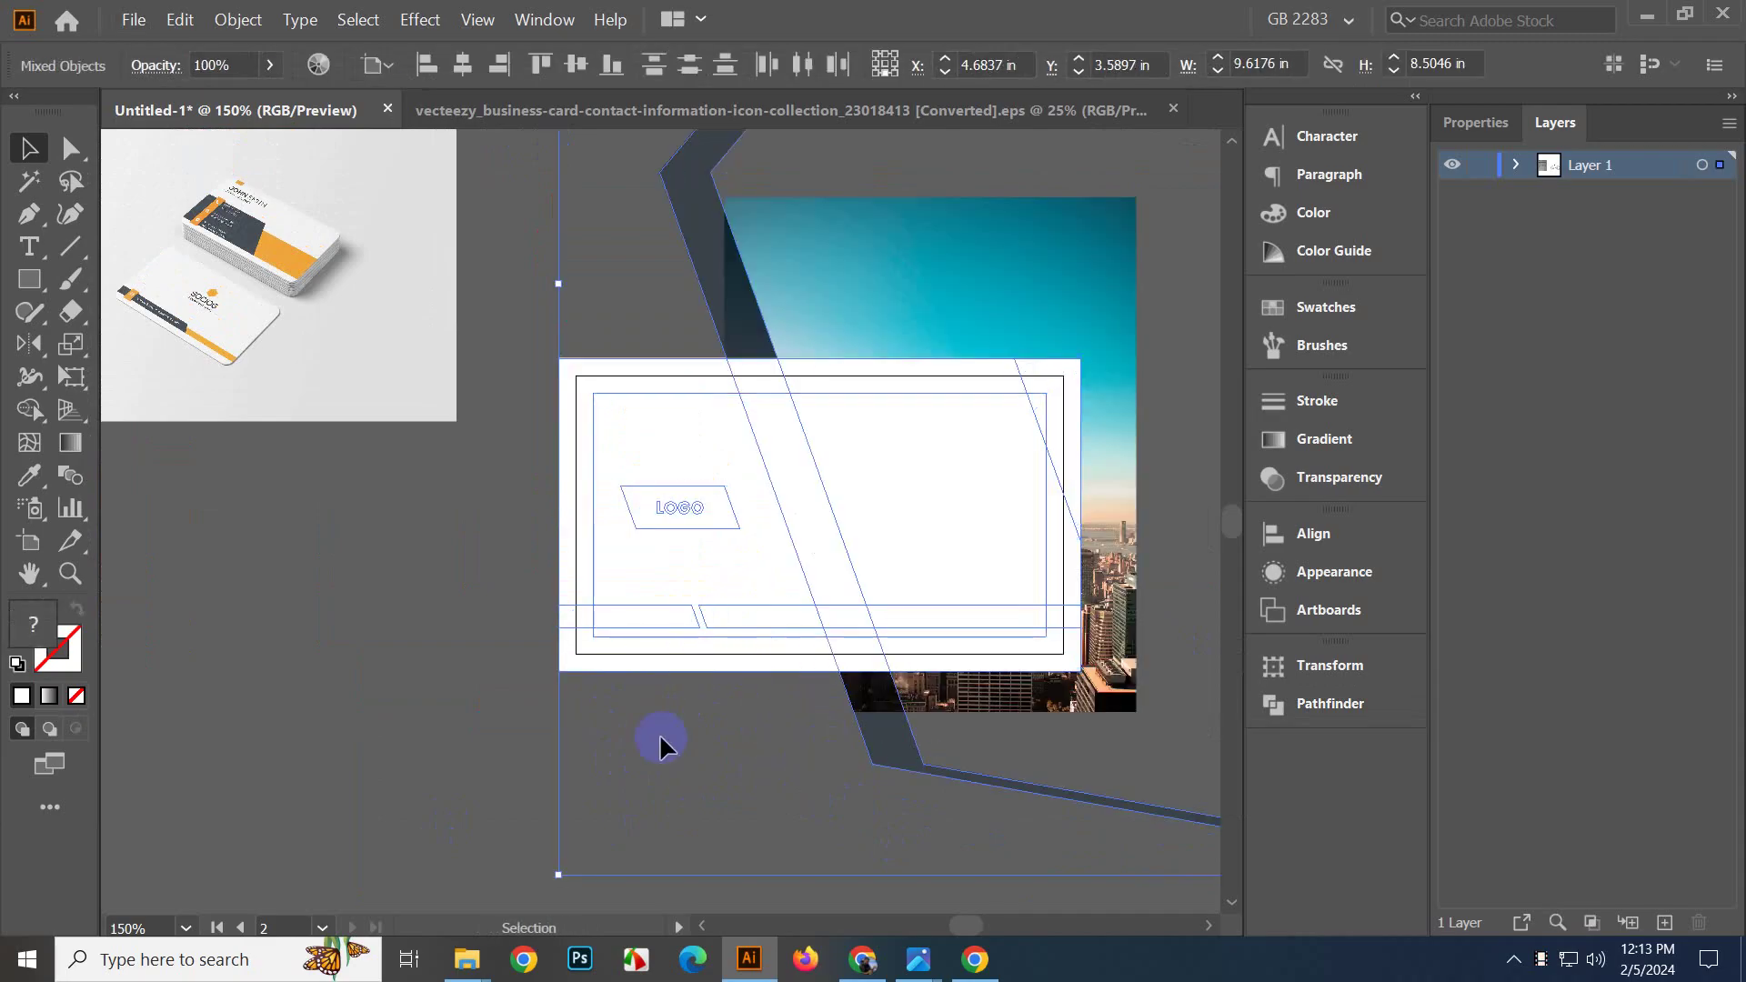
scroll(695, 713, up, 1)
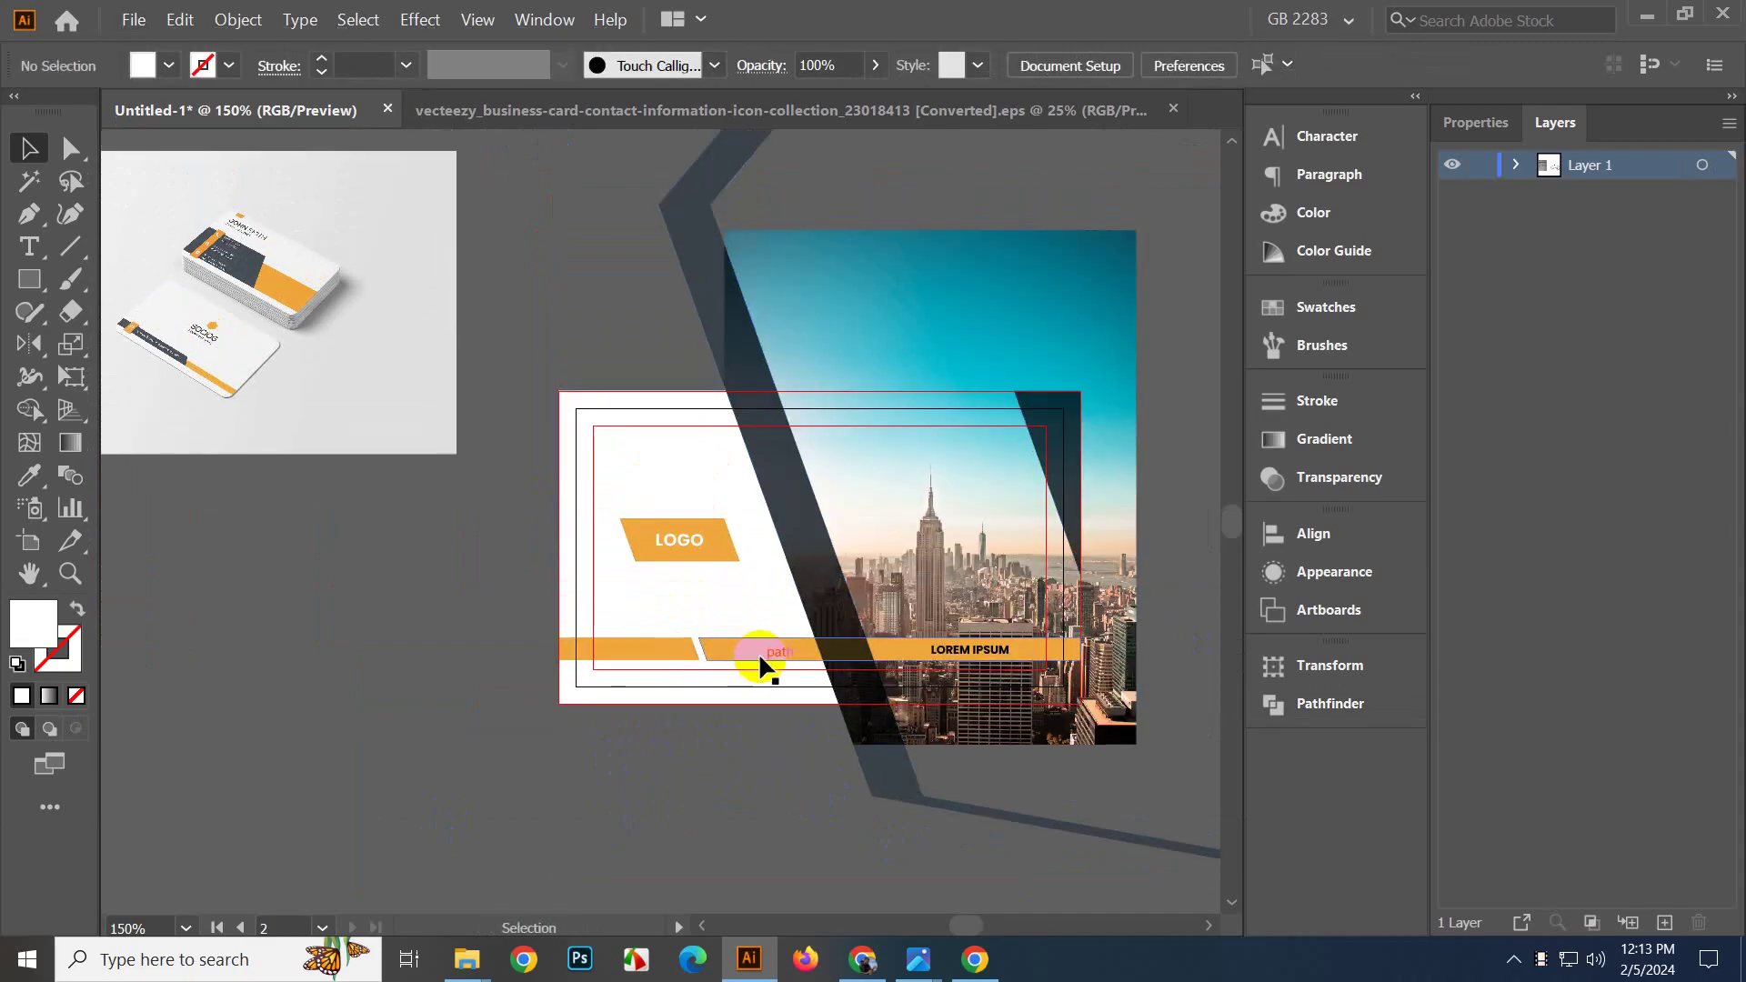
Duplicate both pieces of the orange bottom stripe and place the copy above the LOGO badge, near the card's upper edge.
click(705, 655)
shift+click(670, 652)
drag(744, 649, 715, 445)
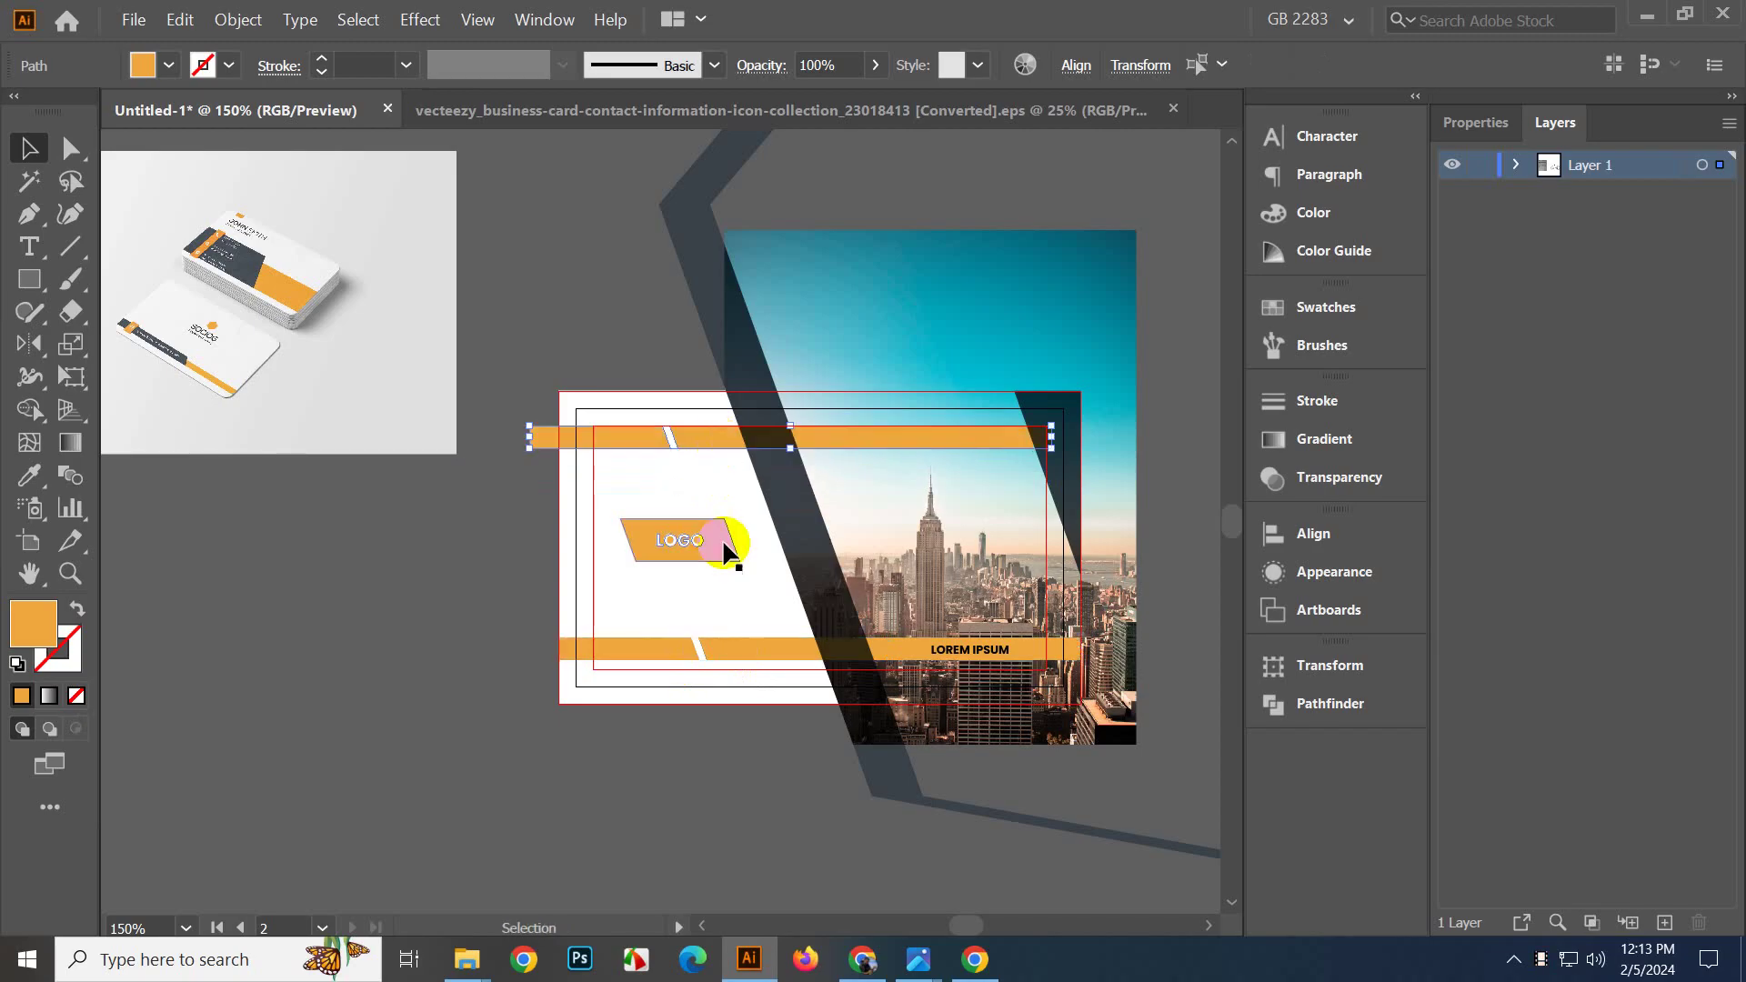
click(473, 578)
Split the duplicated orange stripe along the dark corner triangle's slanted edge with the Shape Builder.
drag(495, 580, 292, 621)
scroll(424, 604, up, 1)
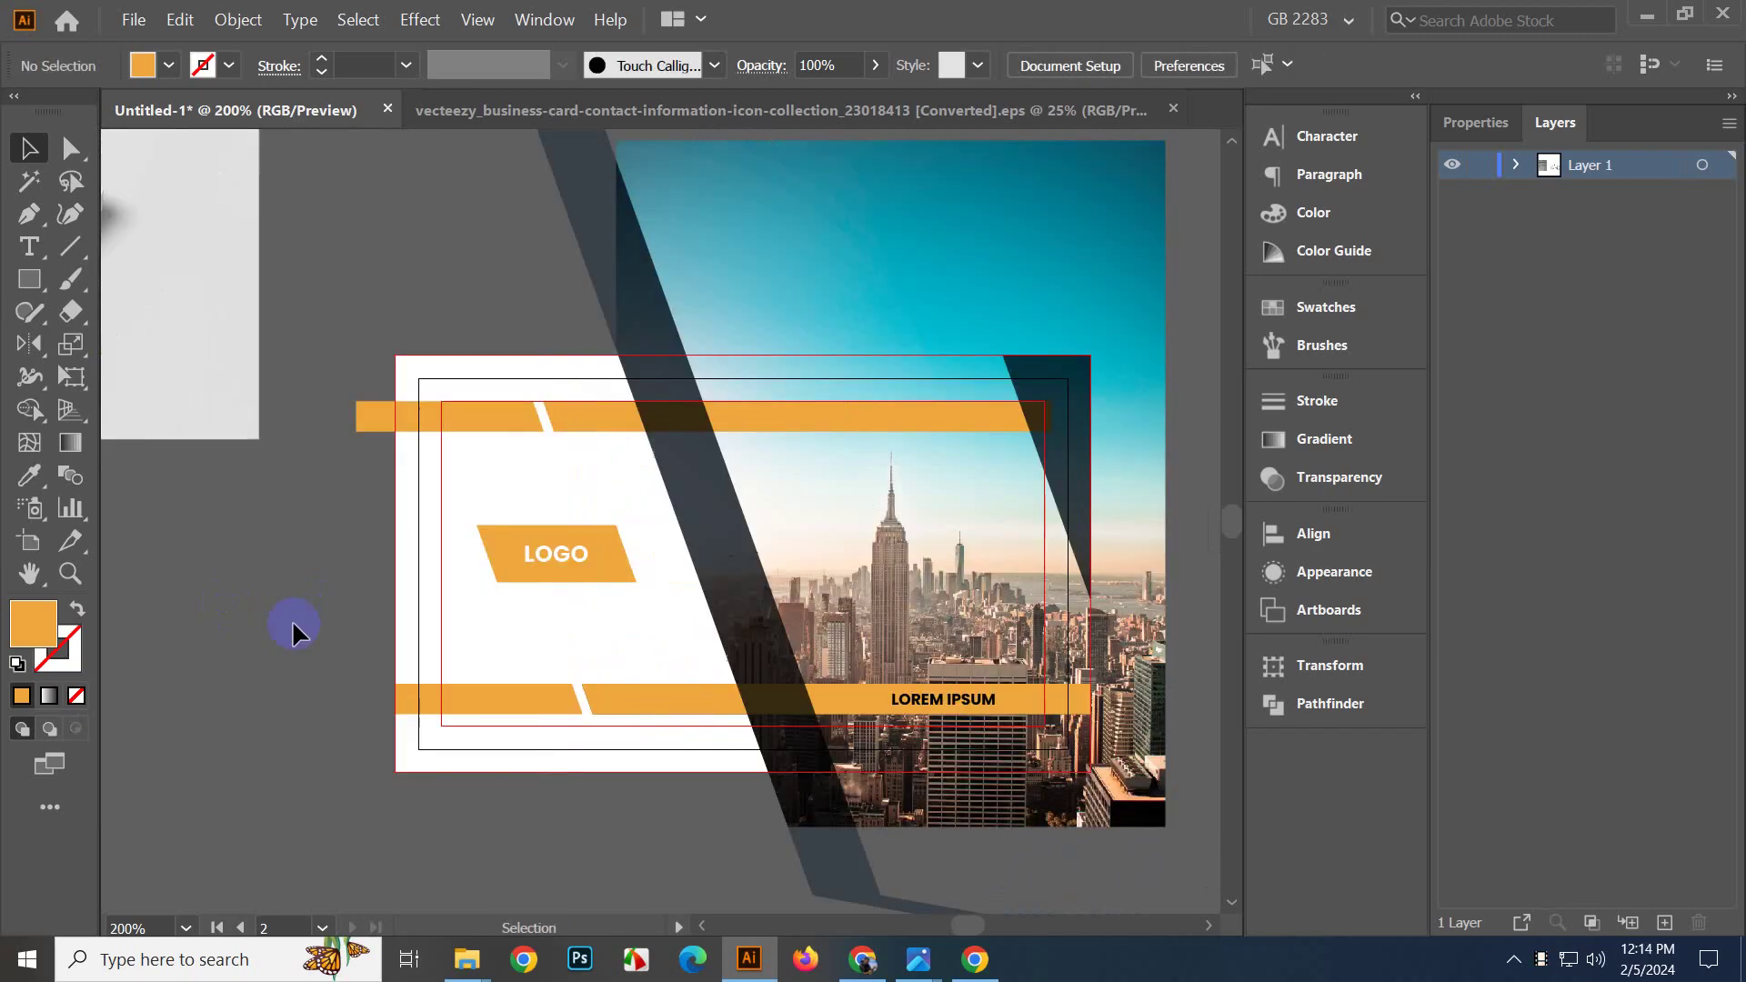
drag(1033, 612, 815, 592)
scroll(800, 503, up, 1)
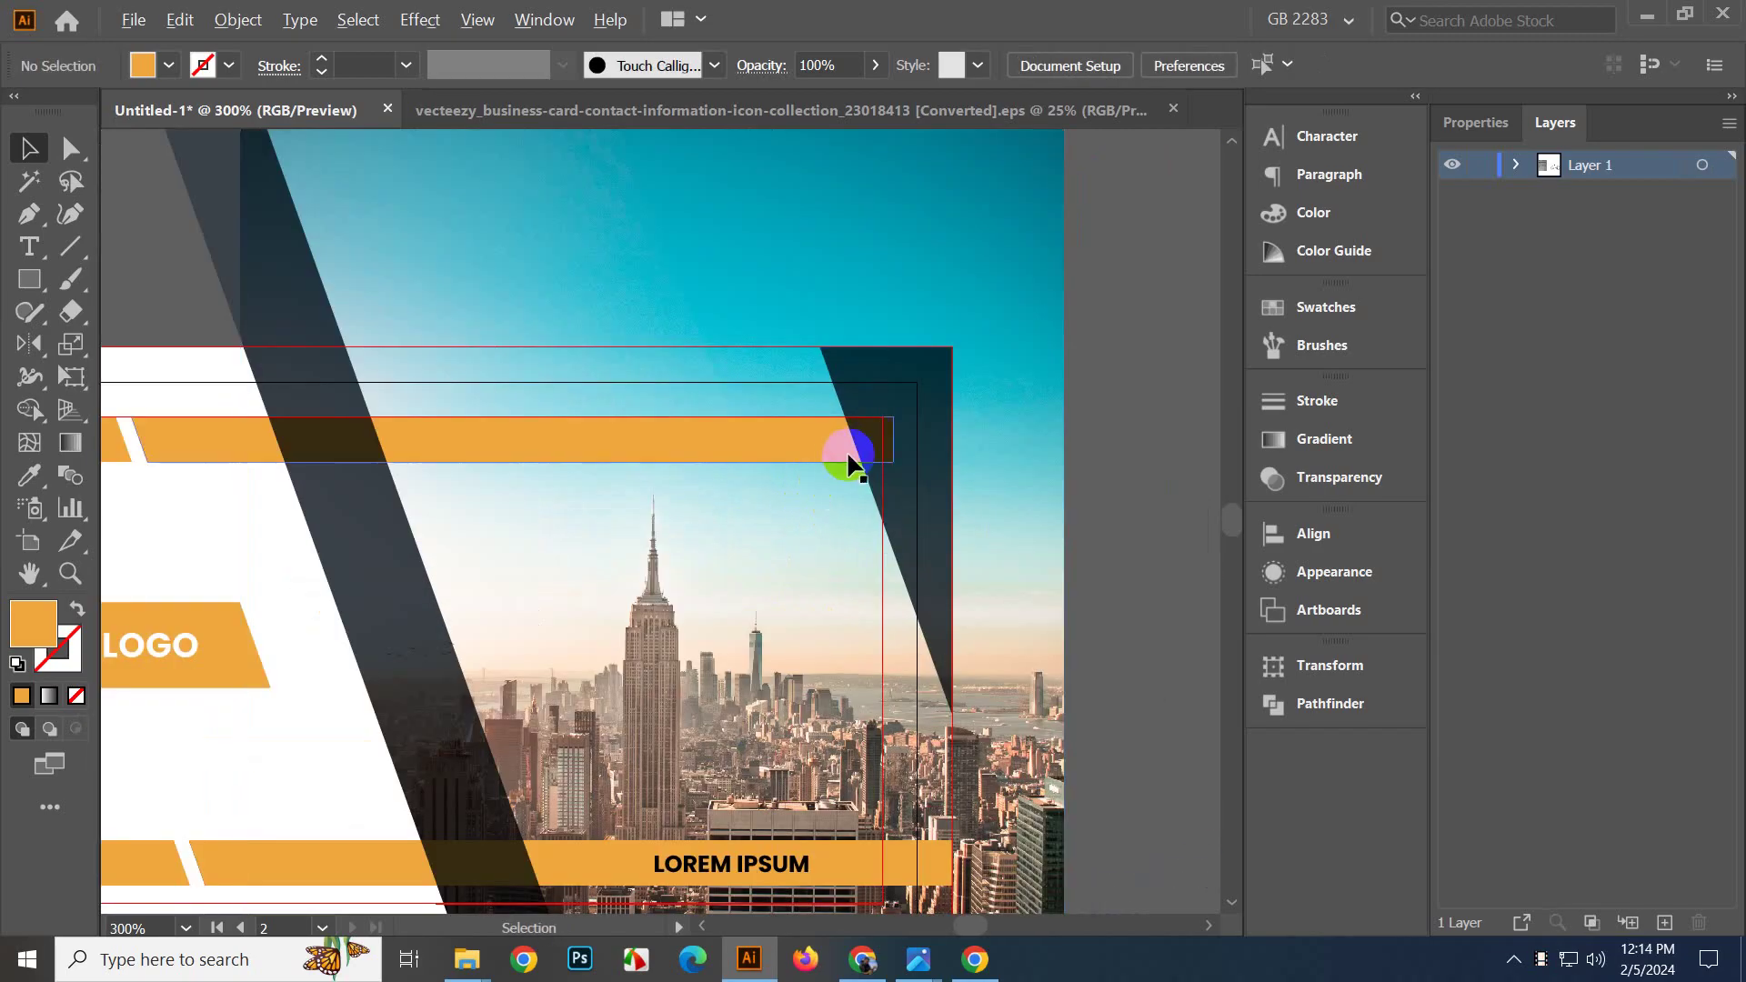
scroll(848, 464, up, 2)
click(986, 405)
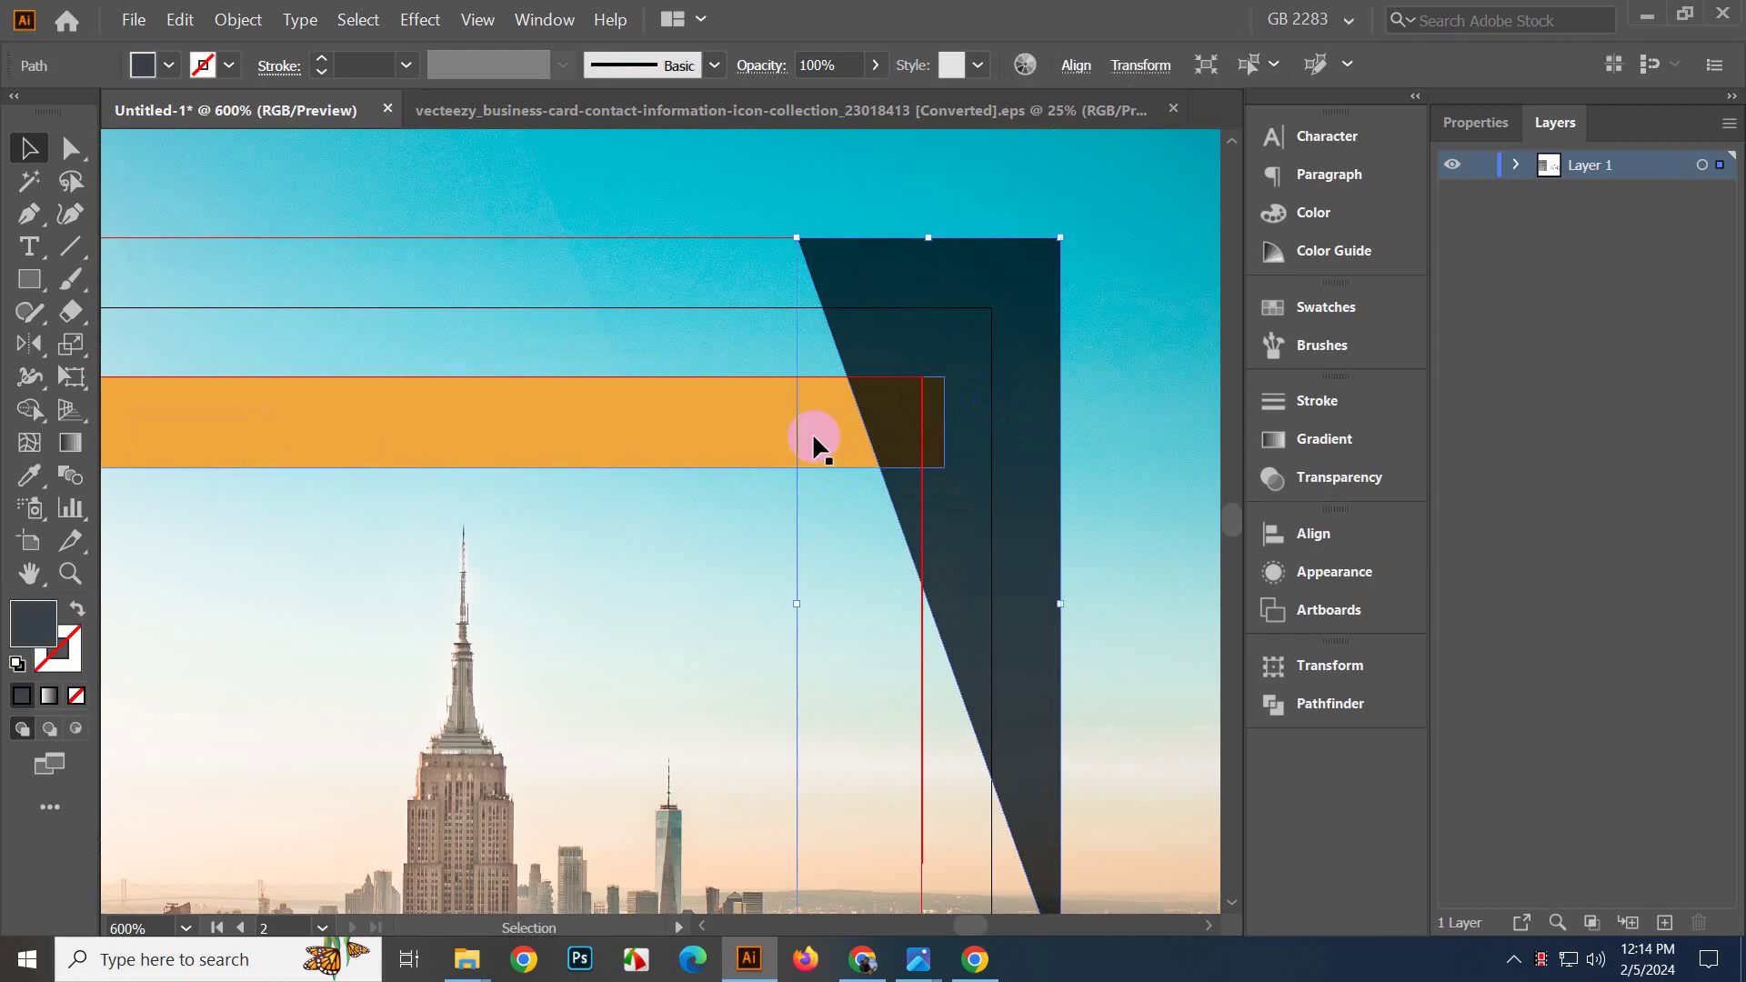
click(30, 409)
click(875, 423)
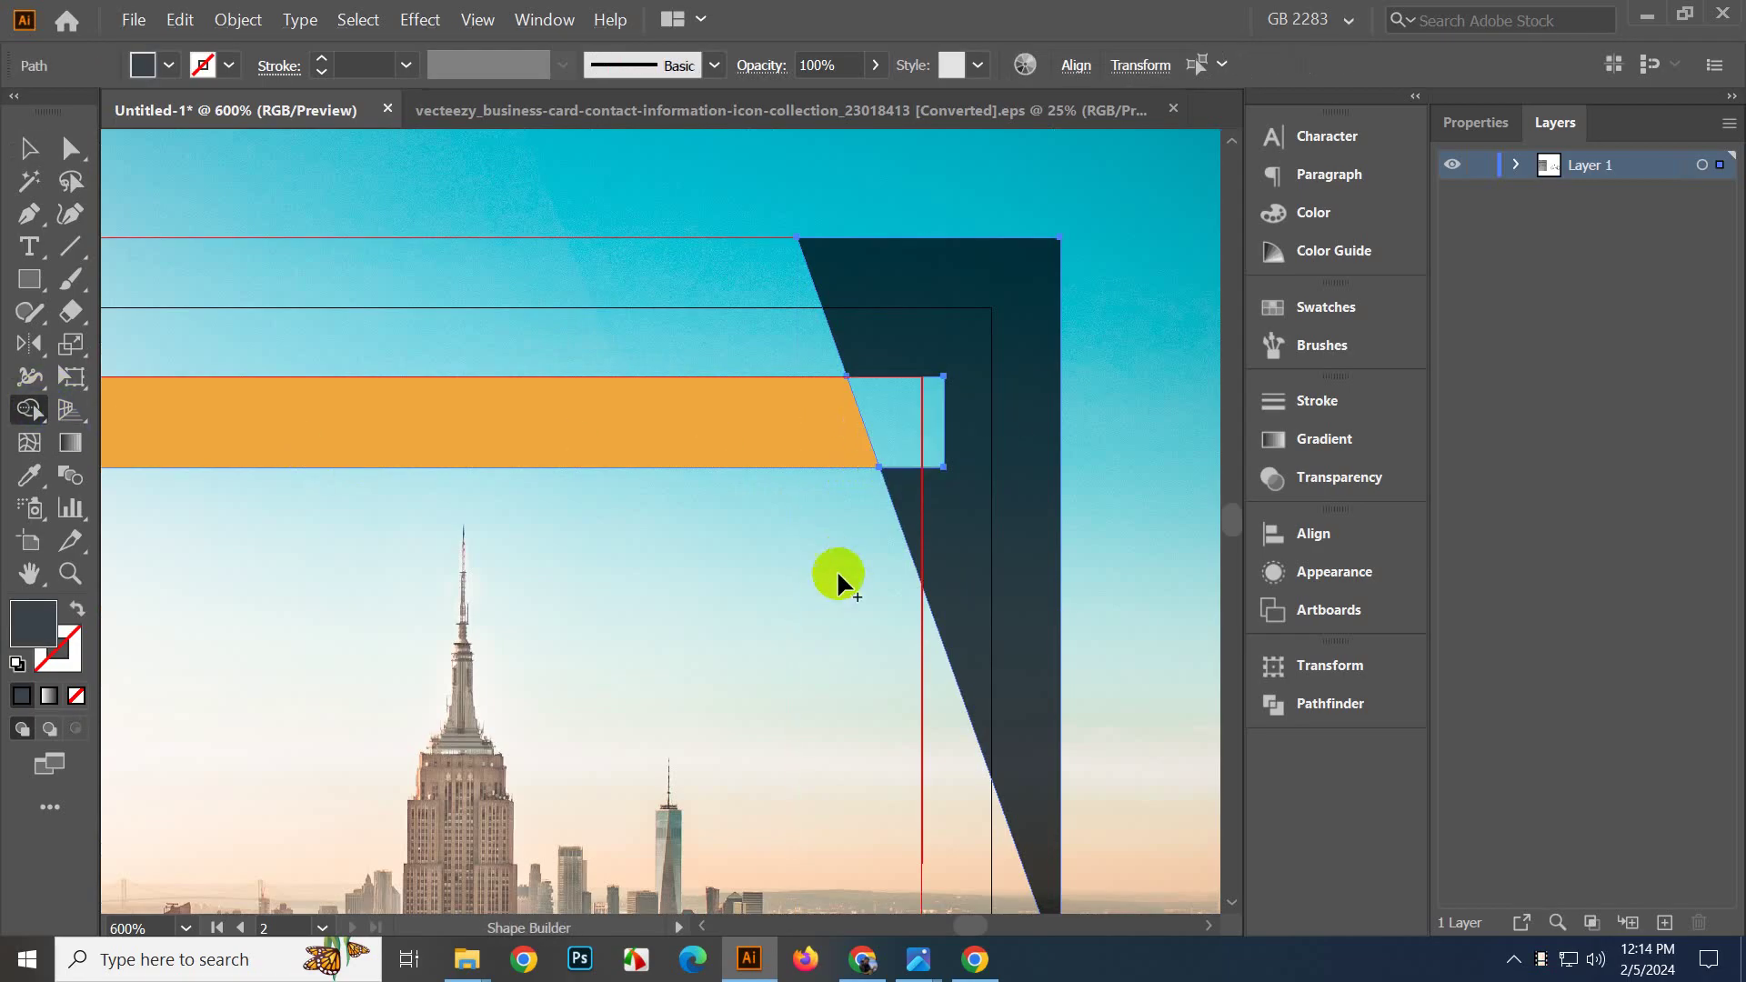
click(816, 451)
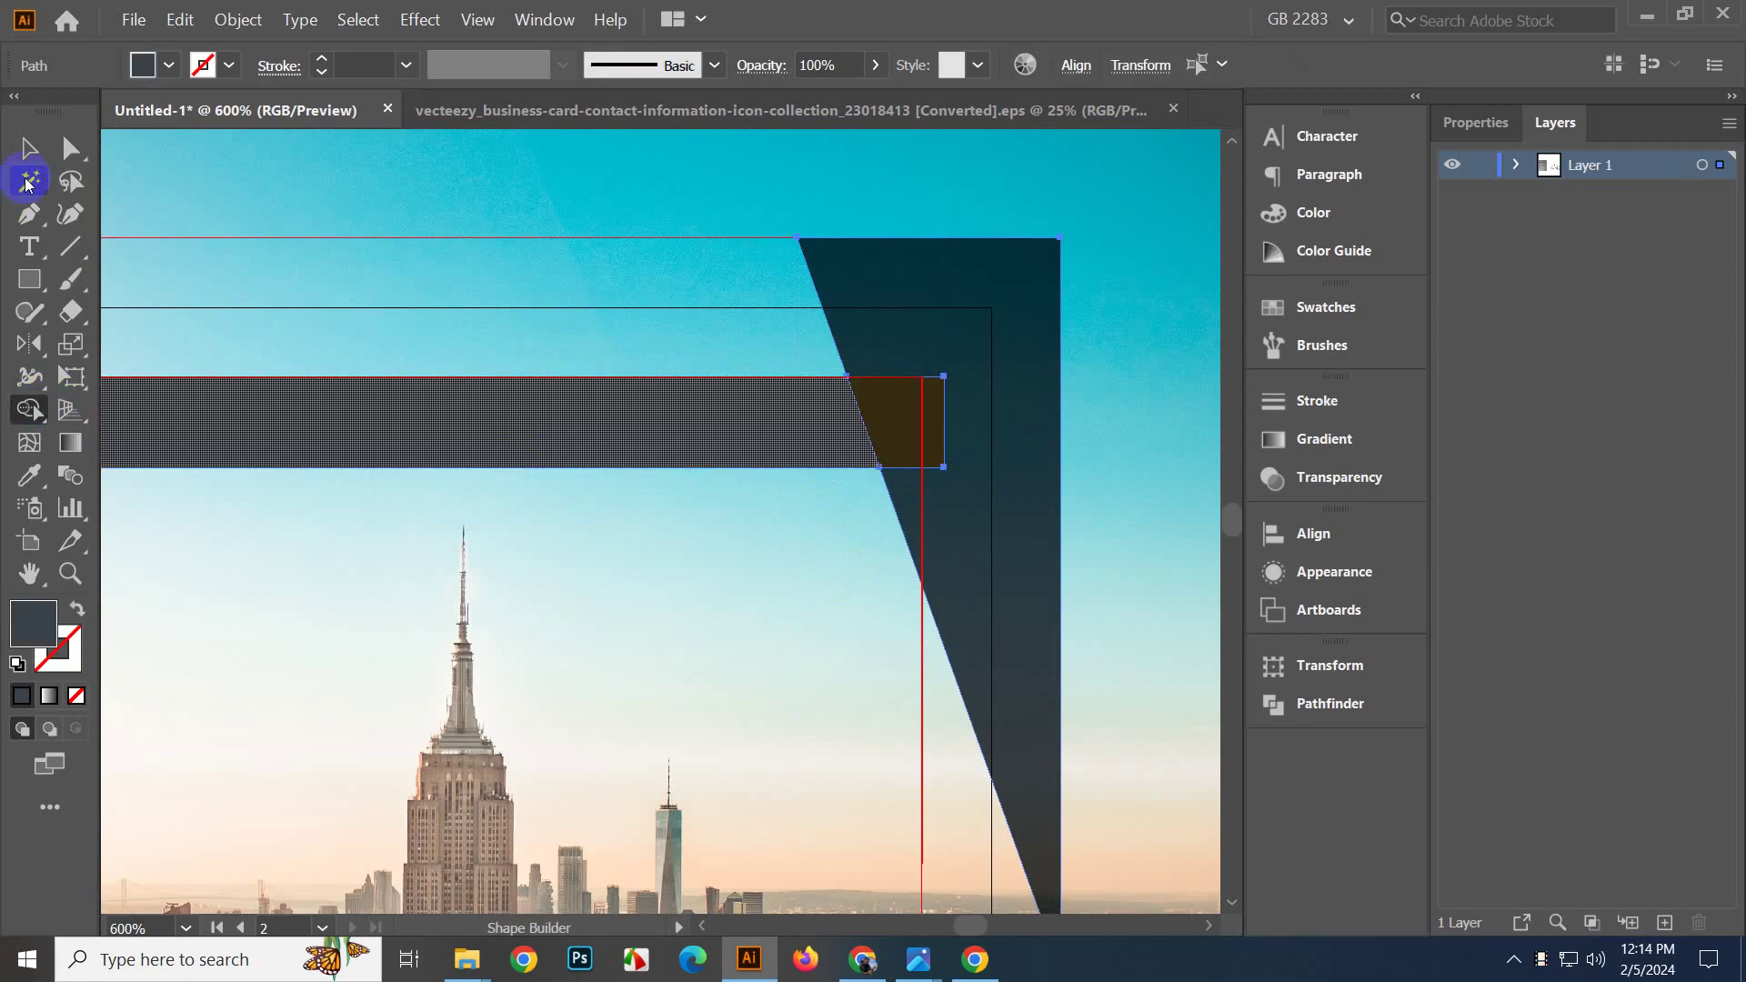
click(29, 152)
Nudge the split stripe downward to check the cut, and undo the move.
scroll(192, 387, down, 2)
click(728, 368)
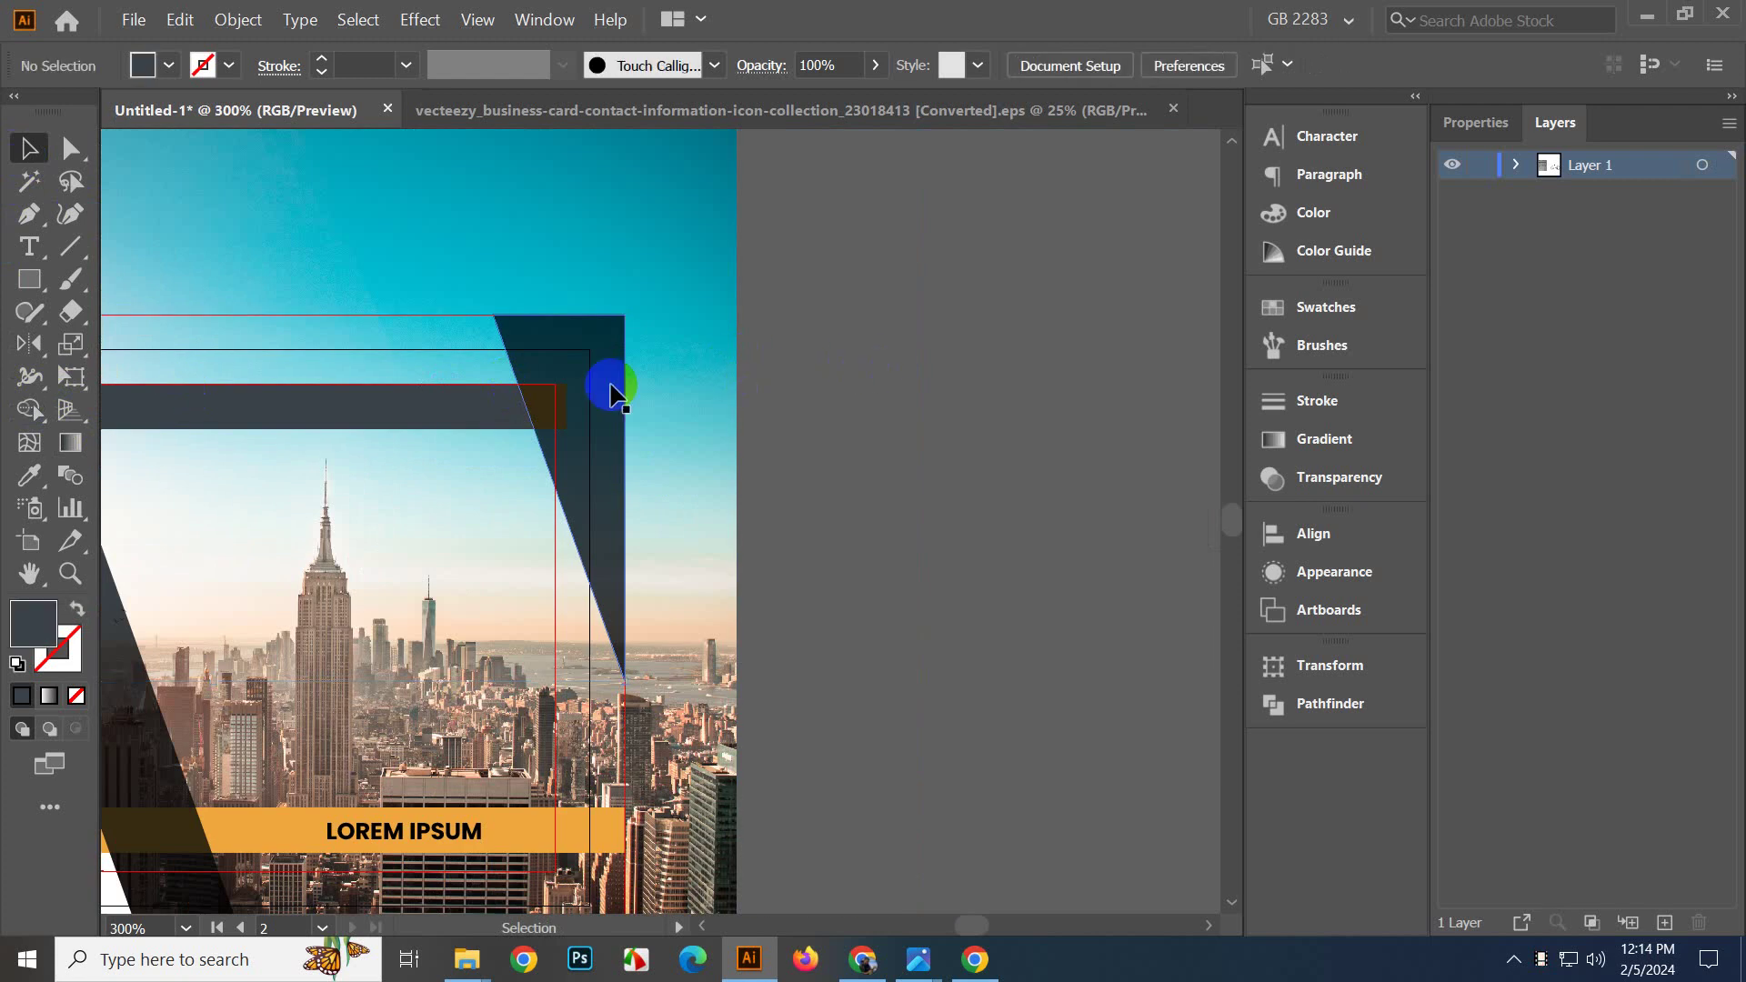
click(538, 392)
click(717, 446)
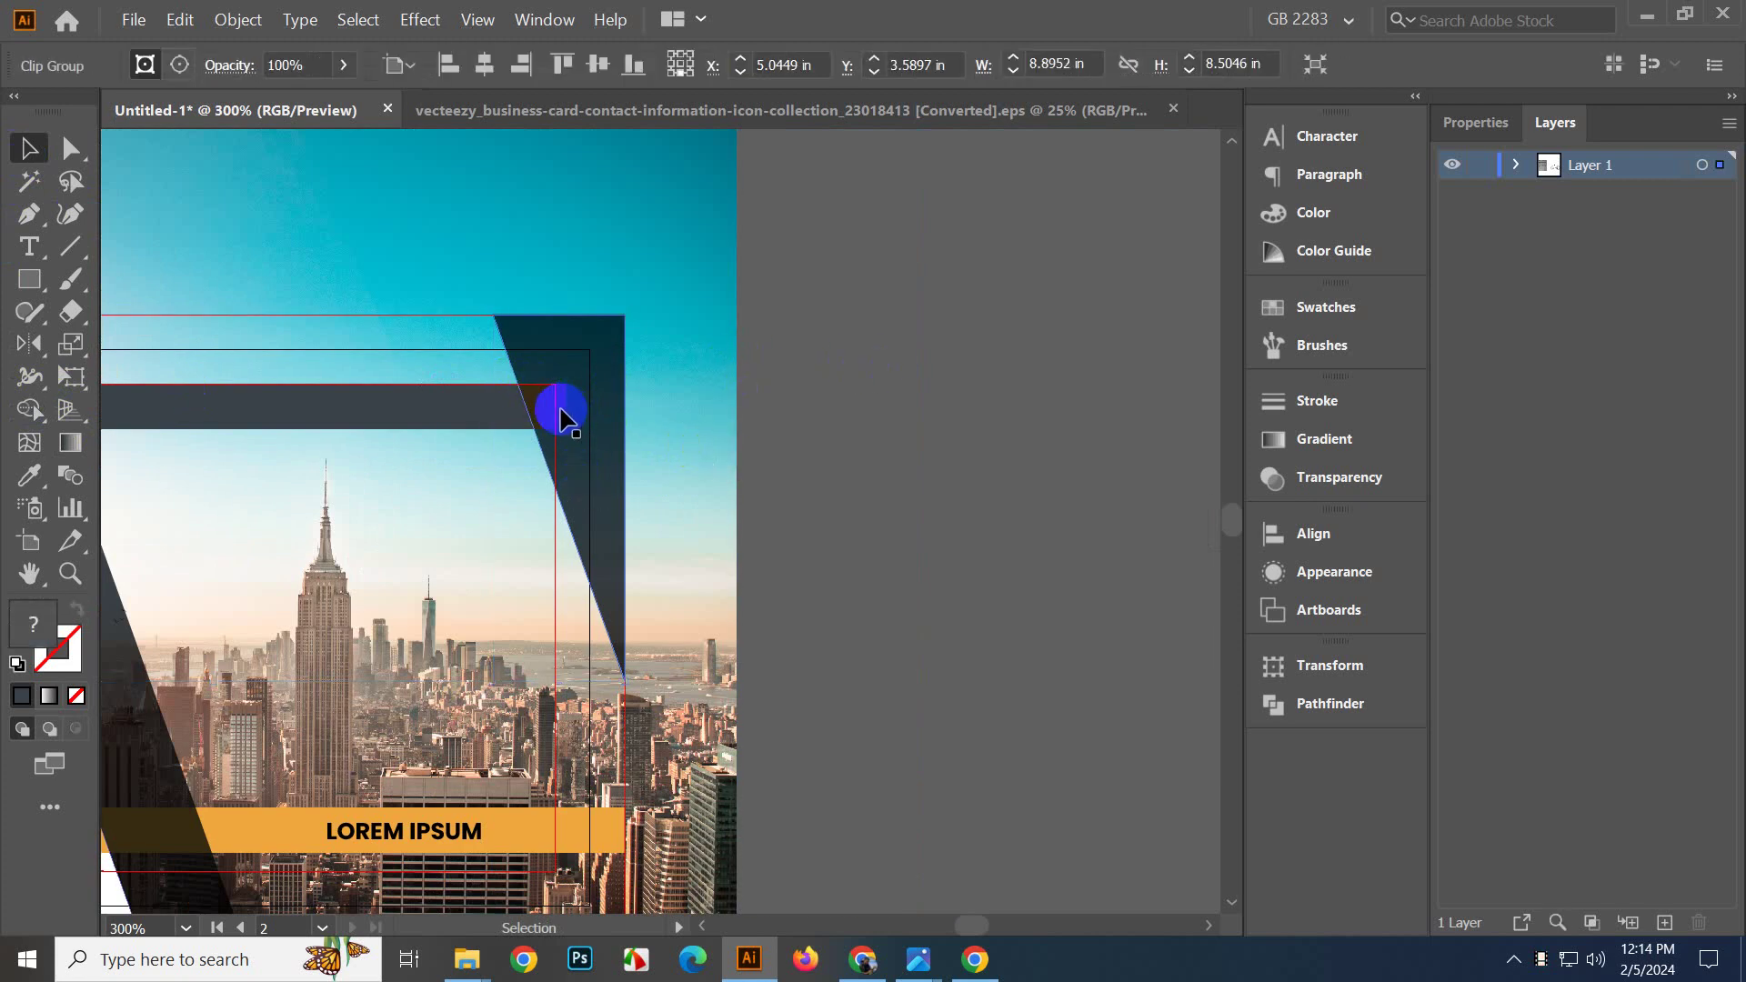
click(477, 403)
key(shift+Down)
key(shift+Down)
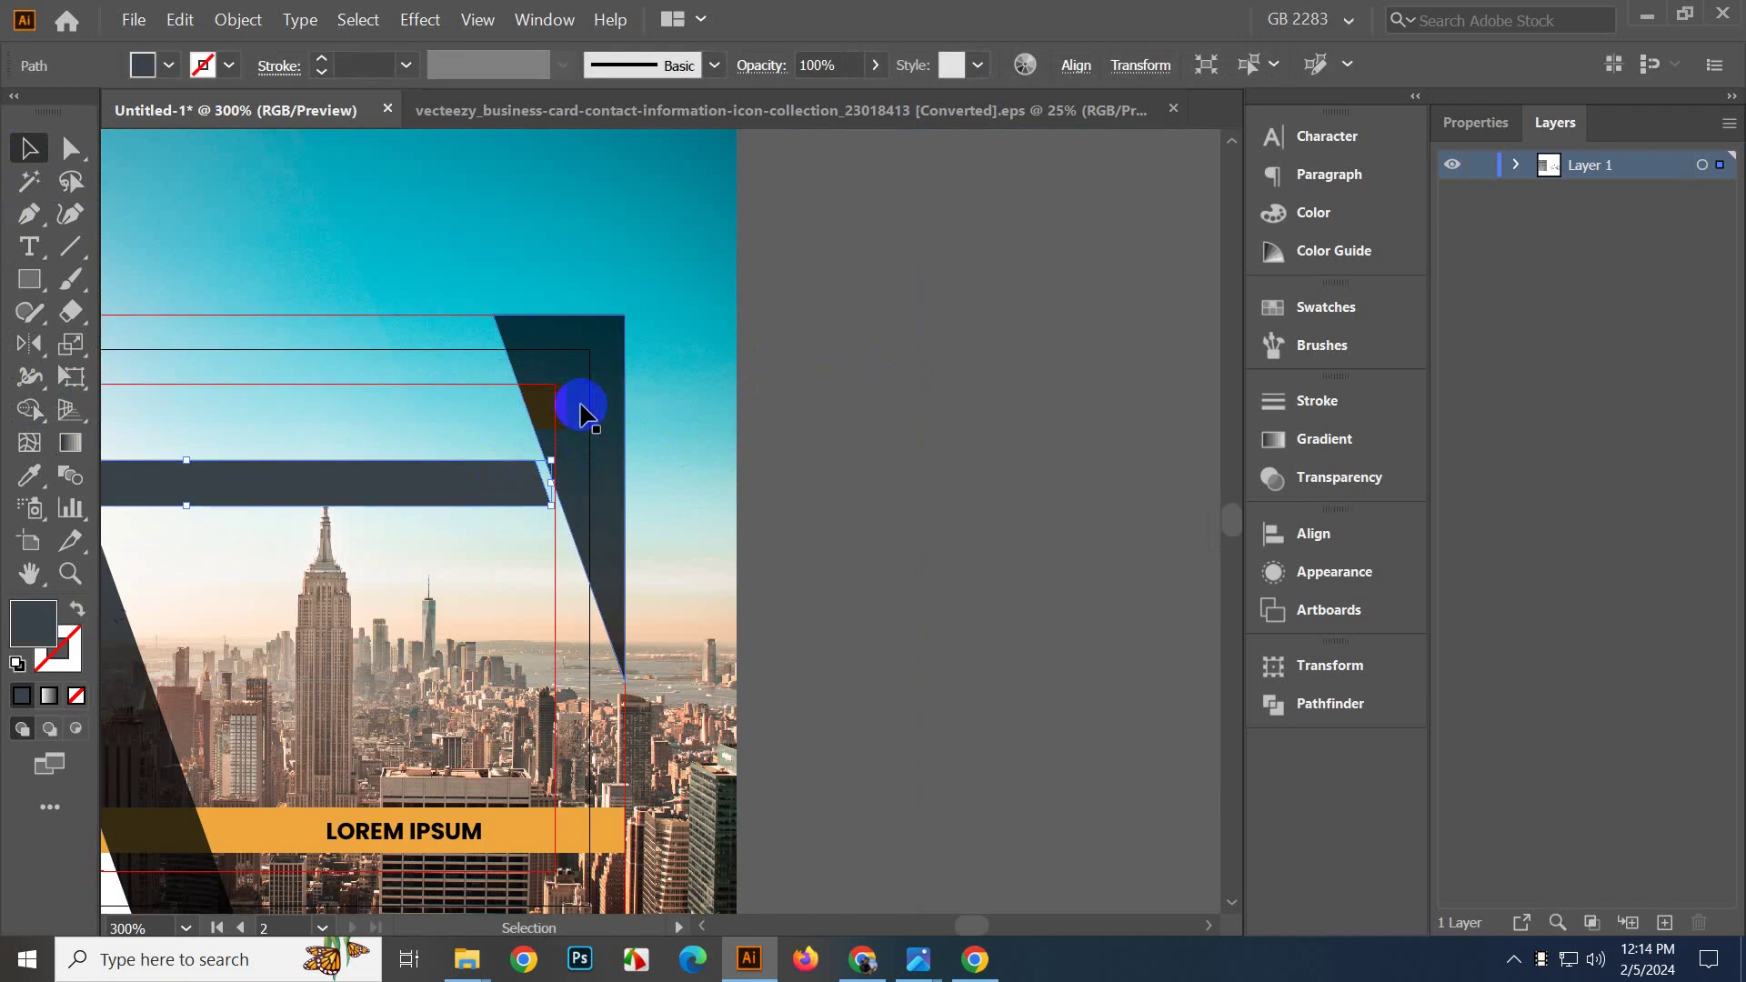
drag(580, 405, 619, 445)
key(ctrl+z)
key(ctrl+z)
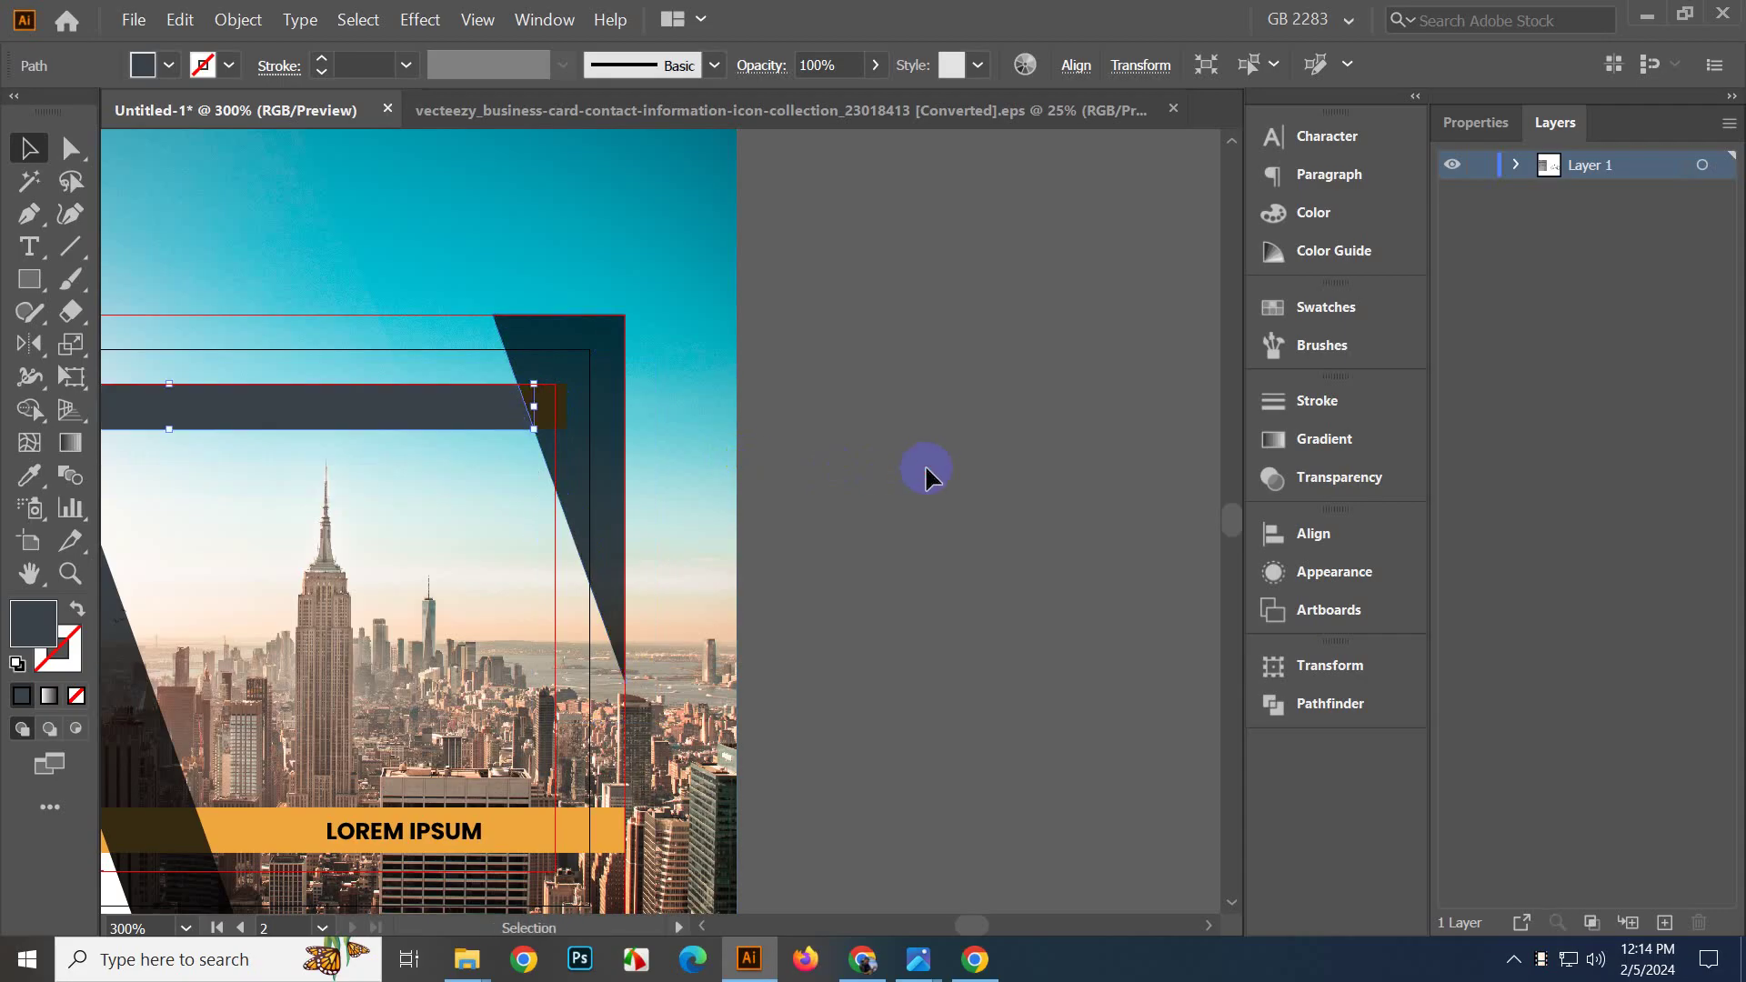
Delete the leftover stripe piece overlapping the dark corner triangle, using Outline view, and return to Preview.
click(926, 474)
key(ctrl+y)
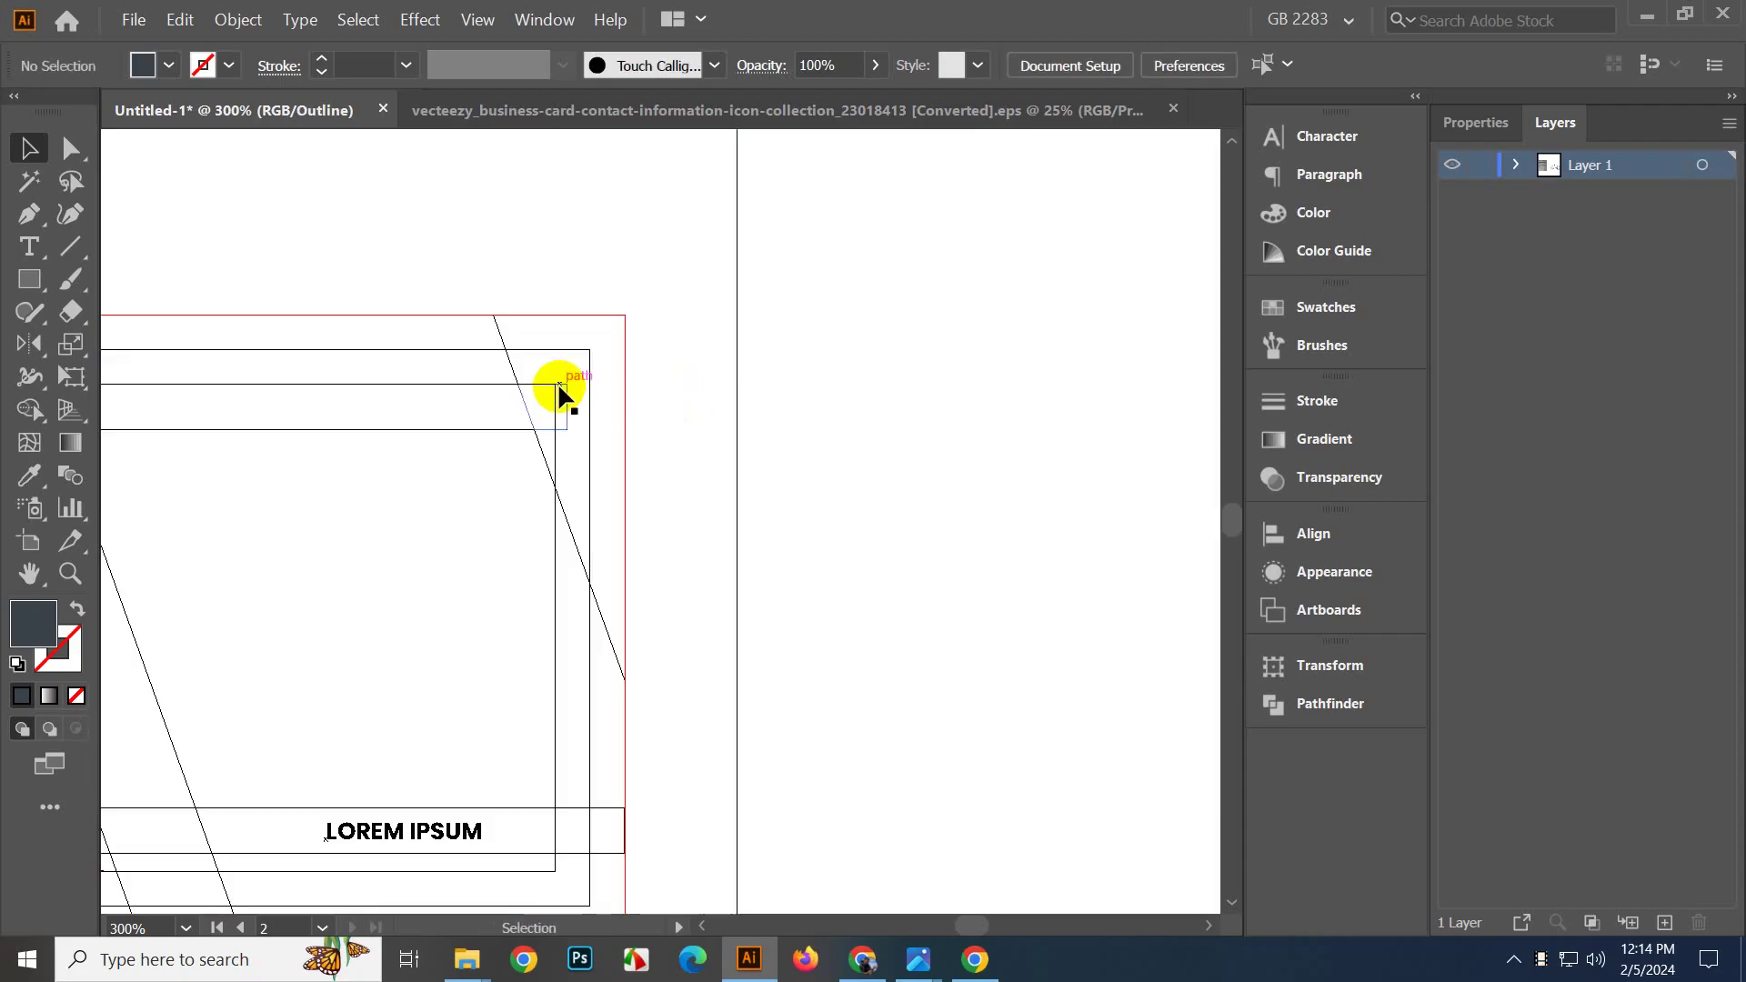
key(Delete)
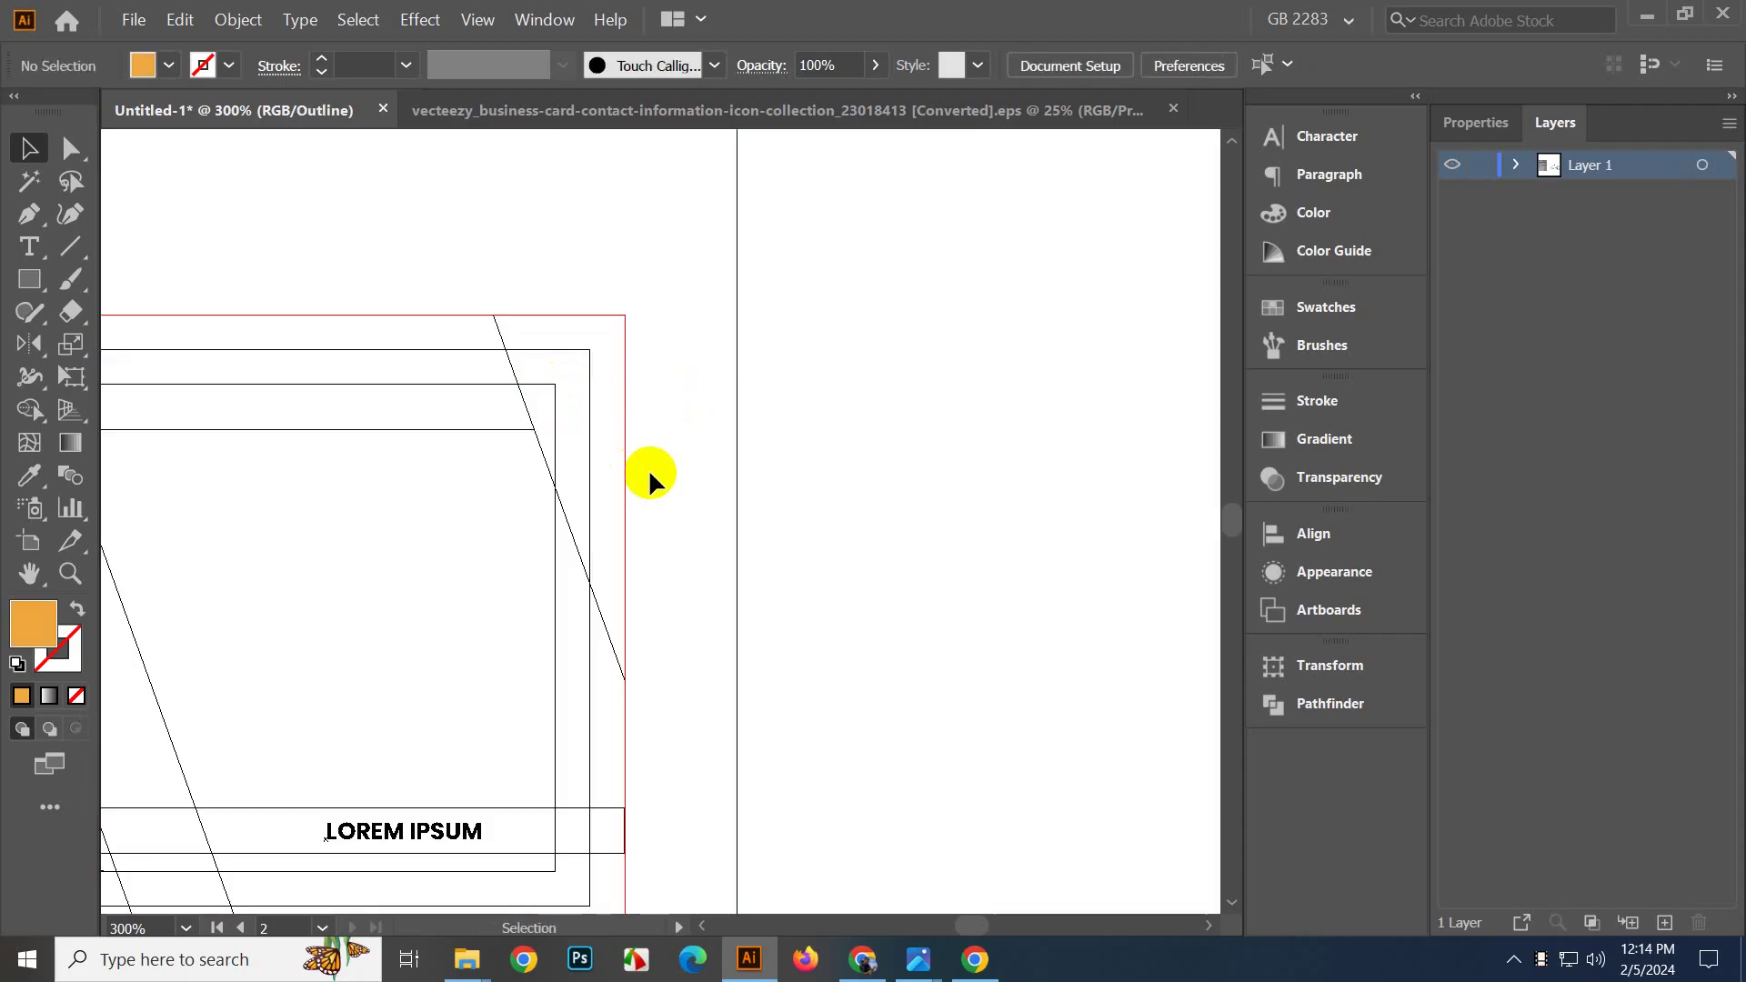
key(ctrl+y)
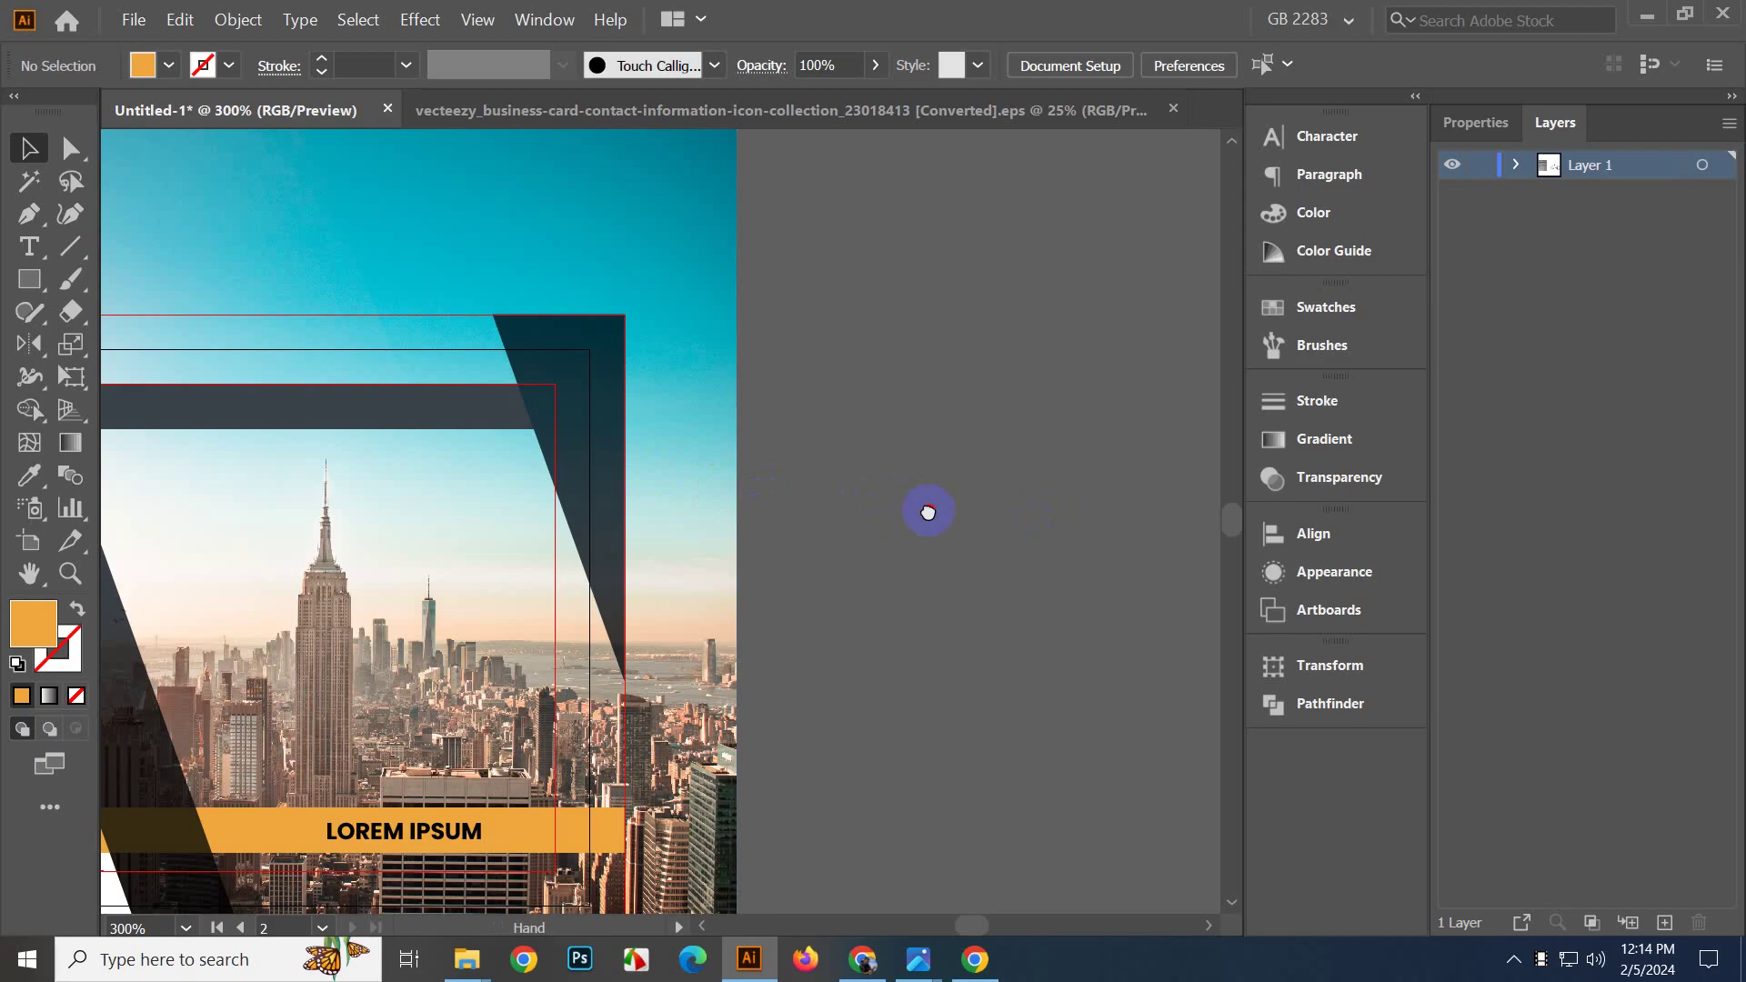
Try to recolor the cut upper stripe with the bottom stripe's orange using the Eyedropper, and undo the attempt.
drag(928, 512, 1047, 514)
click(566, 409)
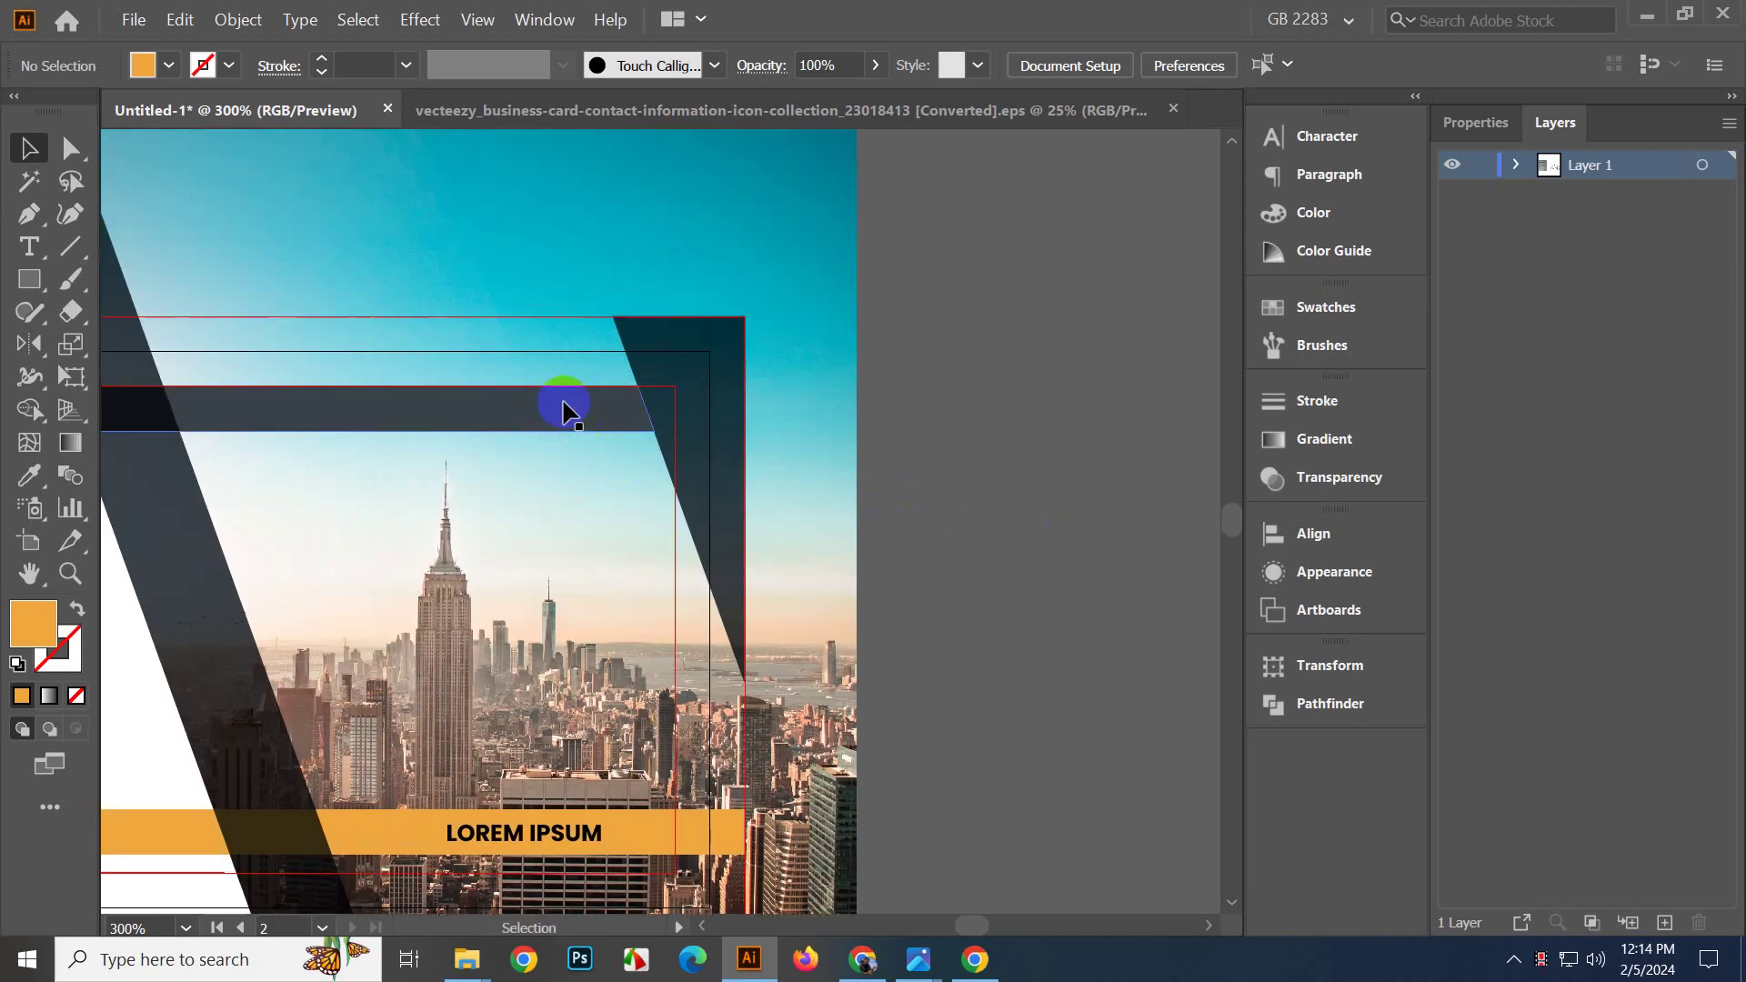
click(37, 479)
scroll(1130, 655, down, 1)
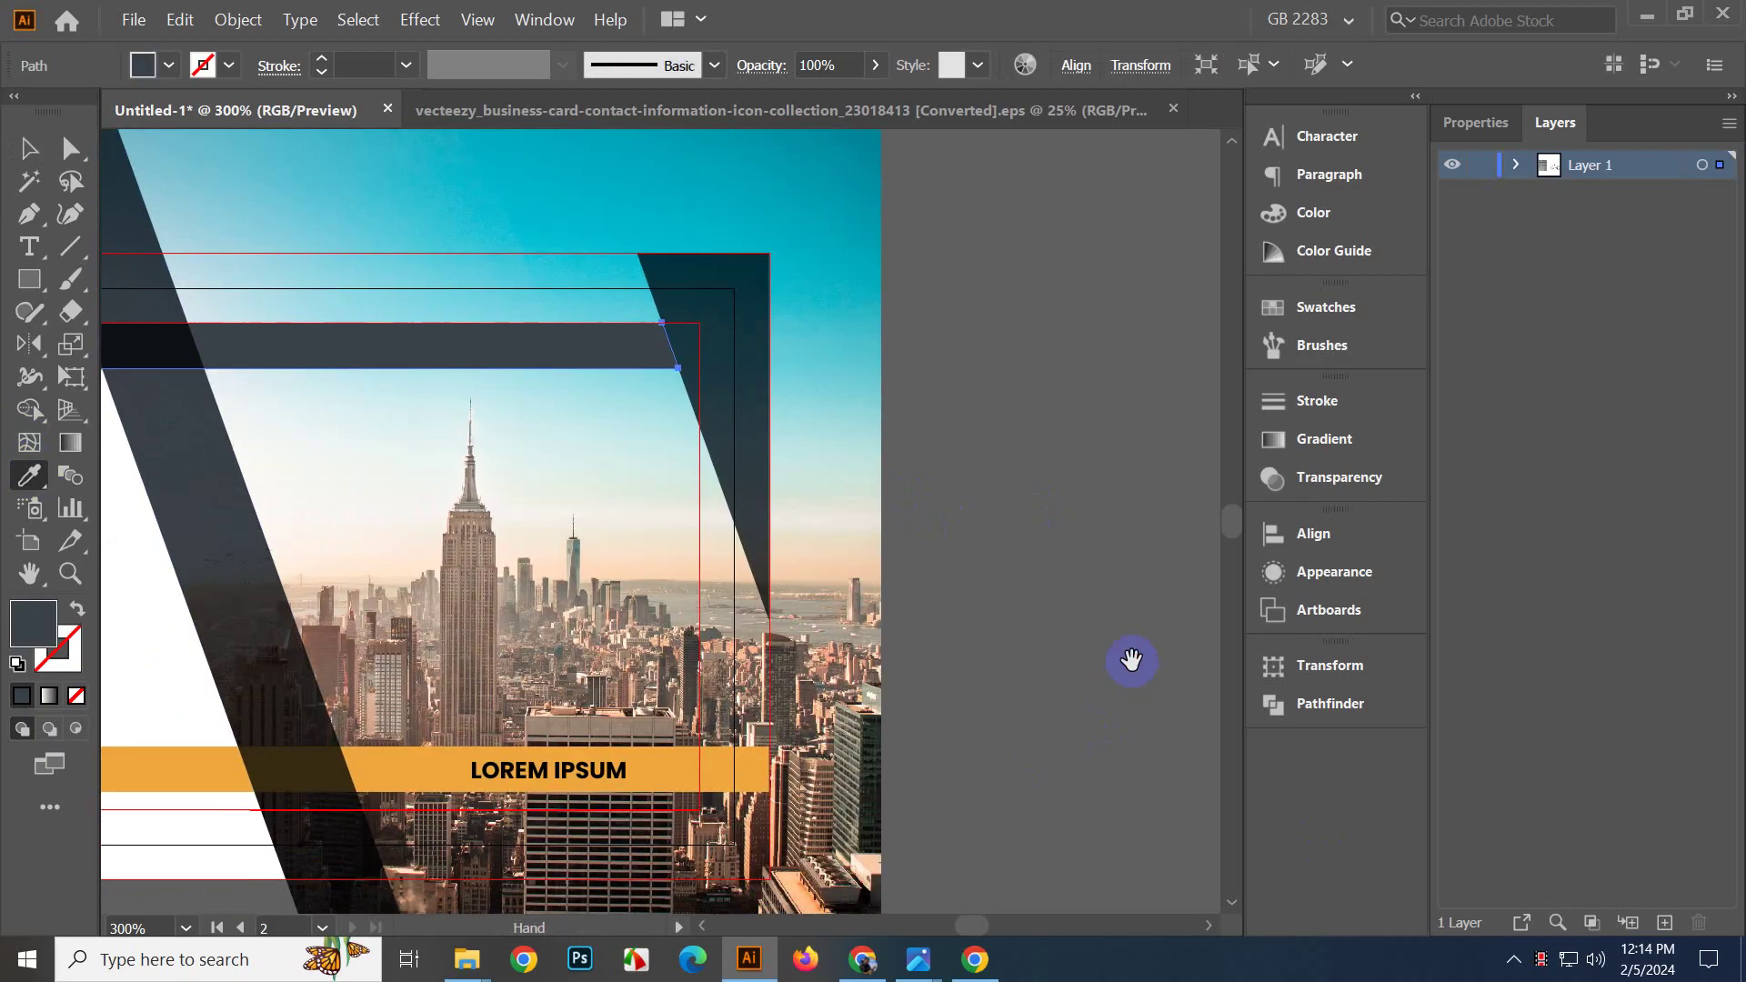
click(762, 762)
key(ctrl+z)
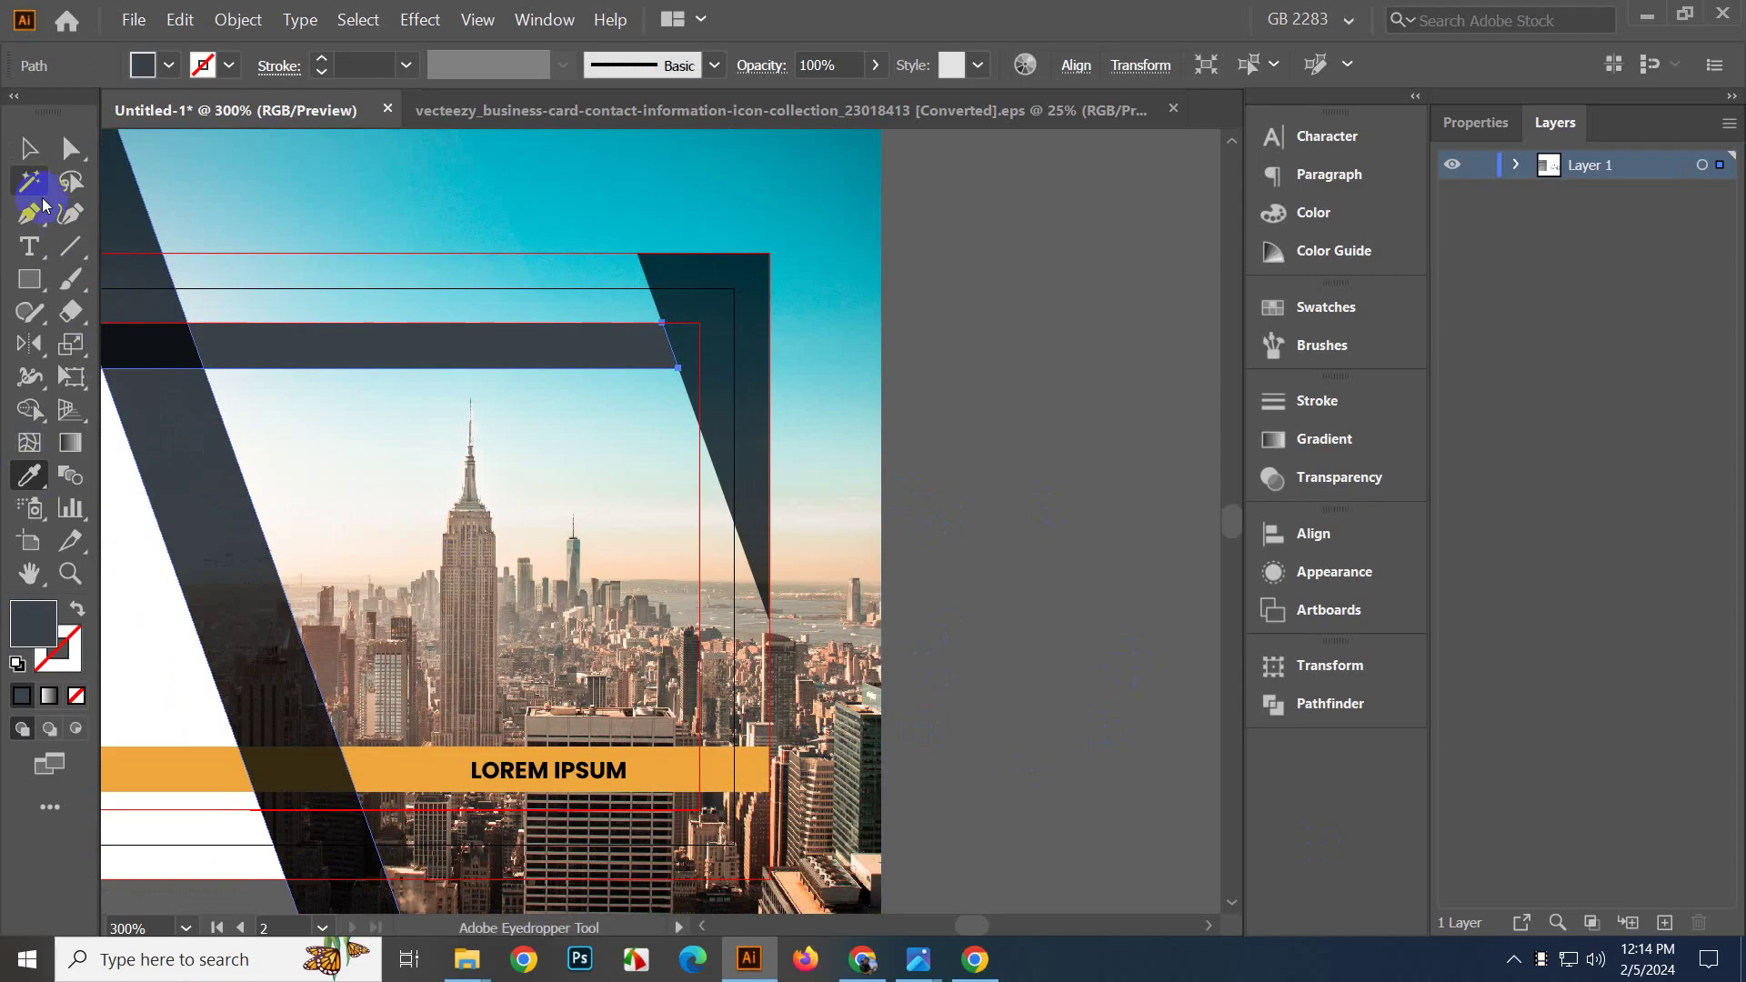
click(31, 149)
click(943, 456)
Recolor the longer piece of the upper stripe with the bottom stripe's orange using the Eyedropper, and deselect it.
drag(946, 529, 1019, 509)
scroll(870, 694, down, 2)
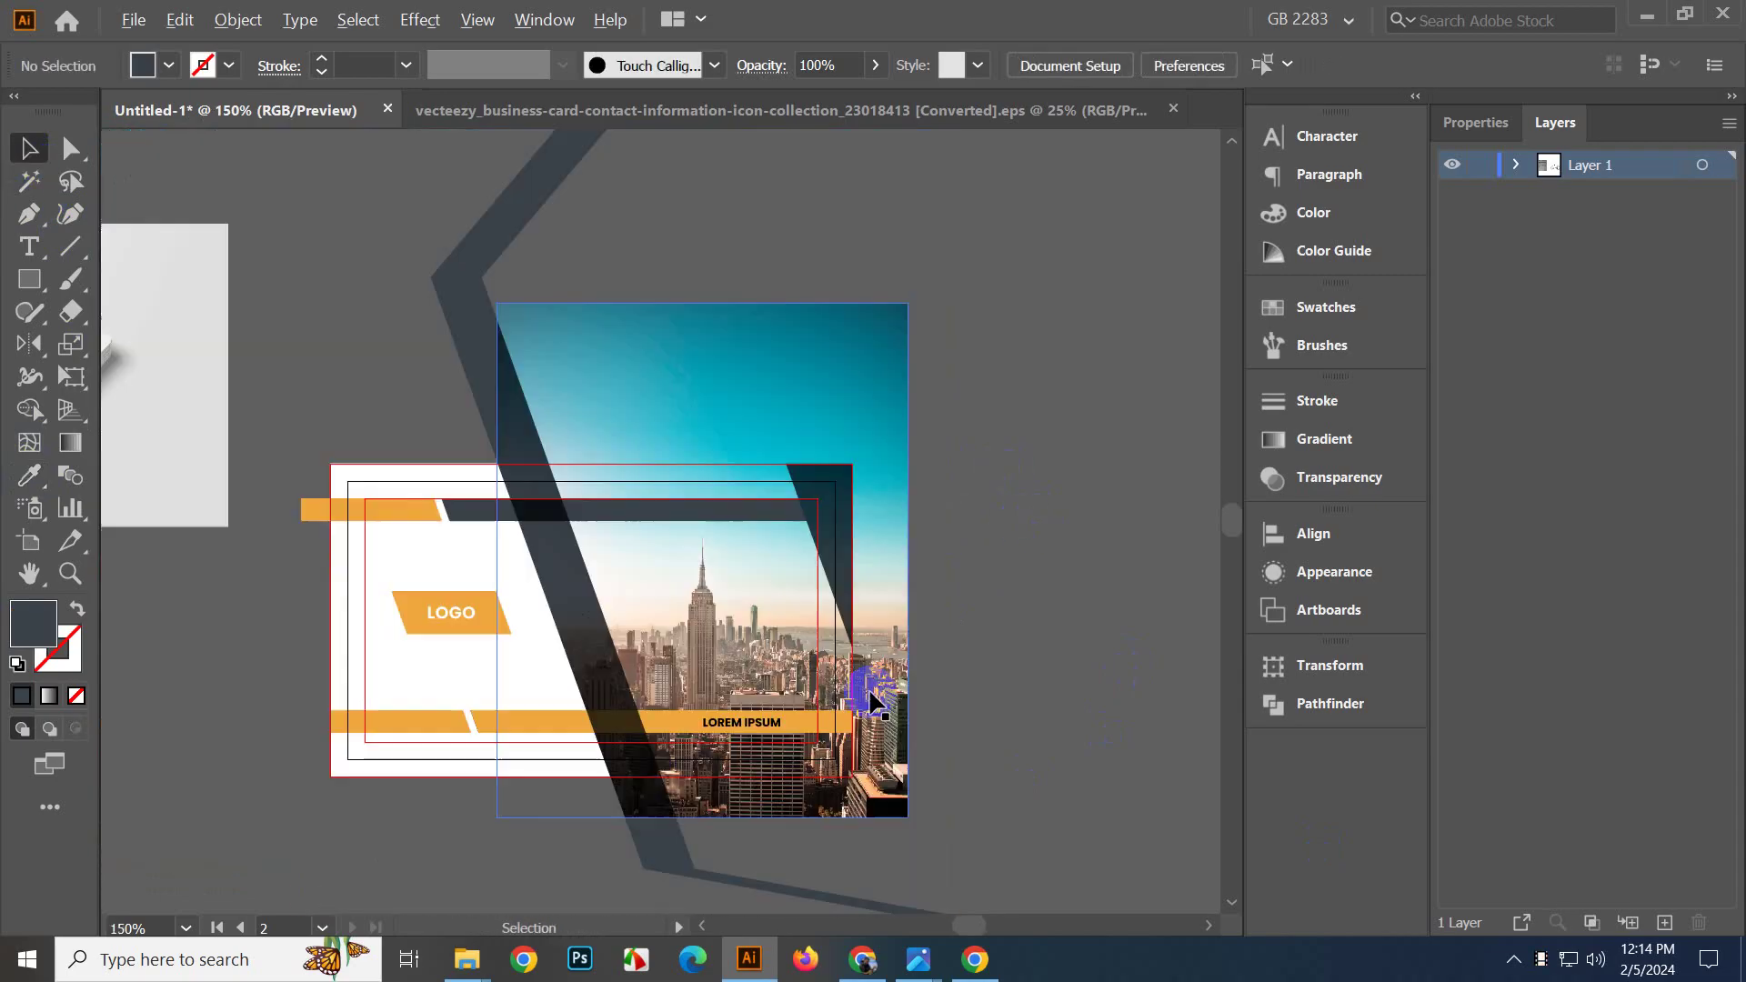
scroll(822, 715, down, 1)
scroll(797, 712, up, 1)
click(754, 380)
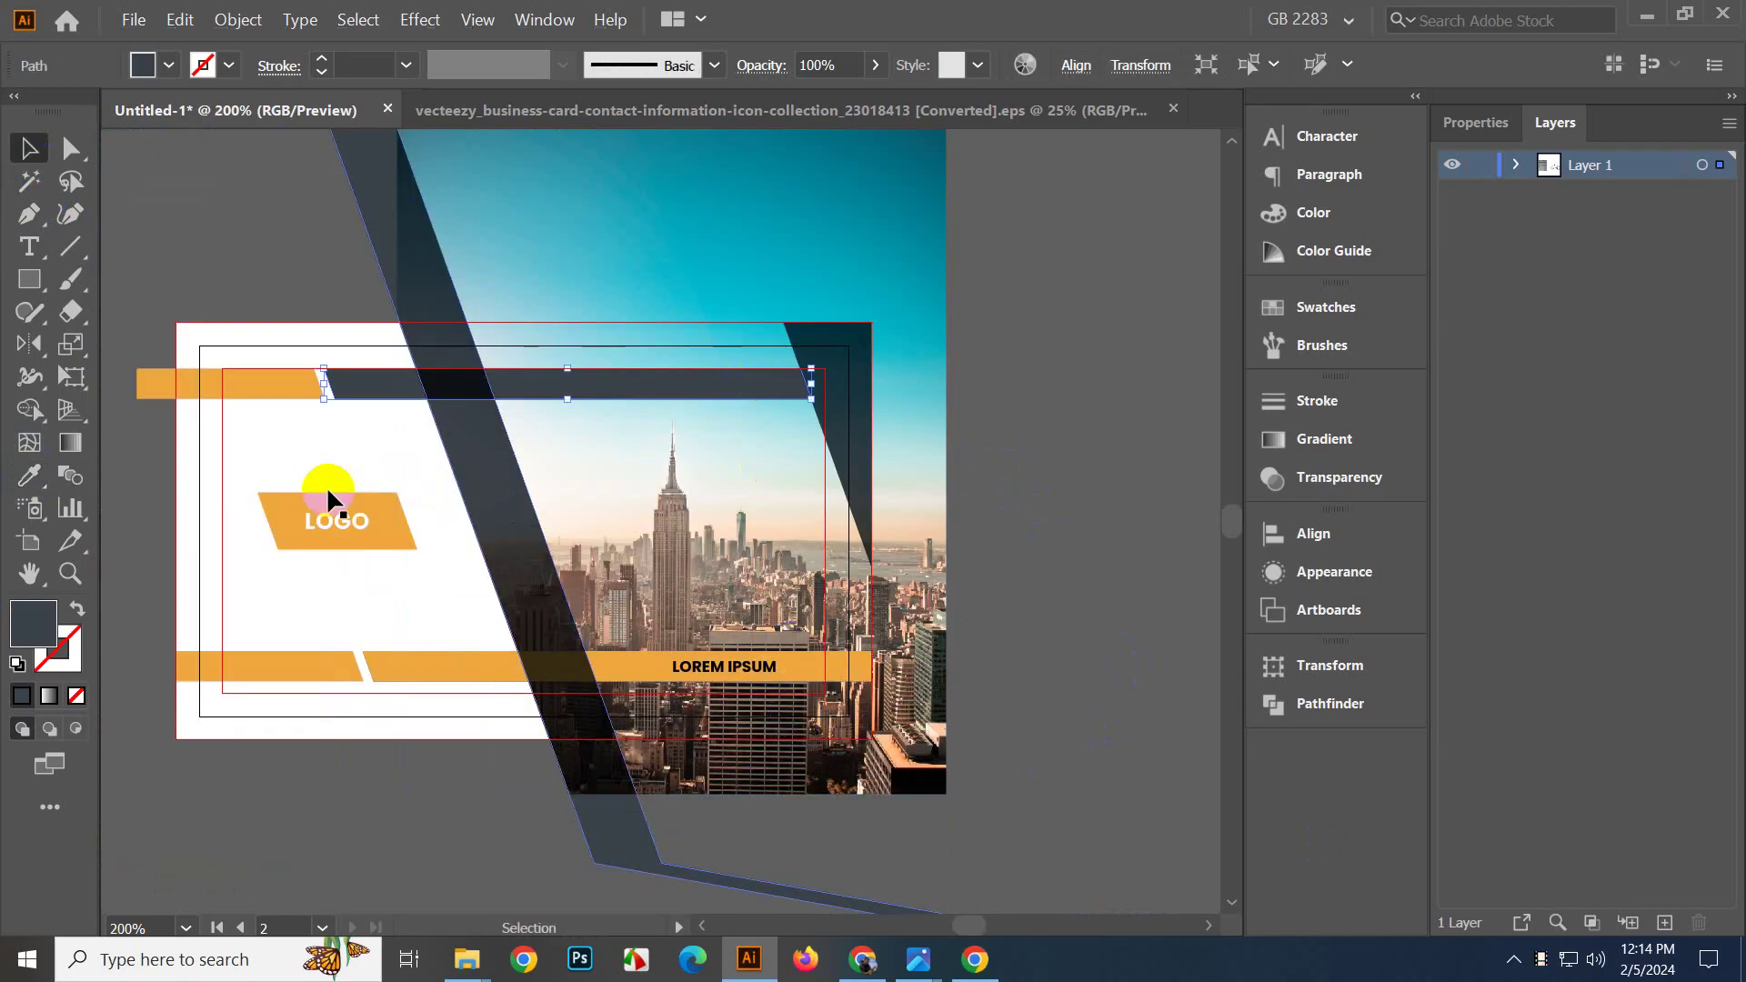
click(30, 475)
click(728, 678)
click(391, 543)
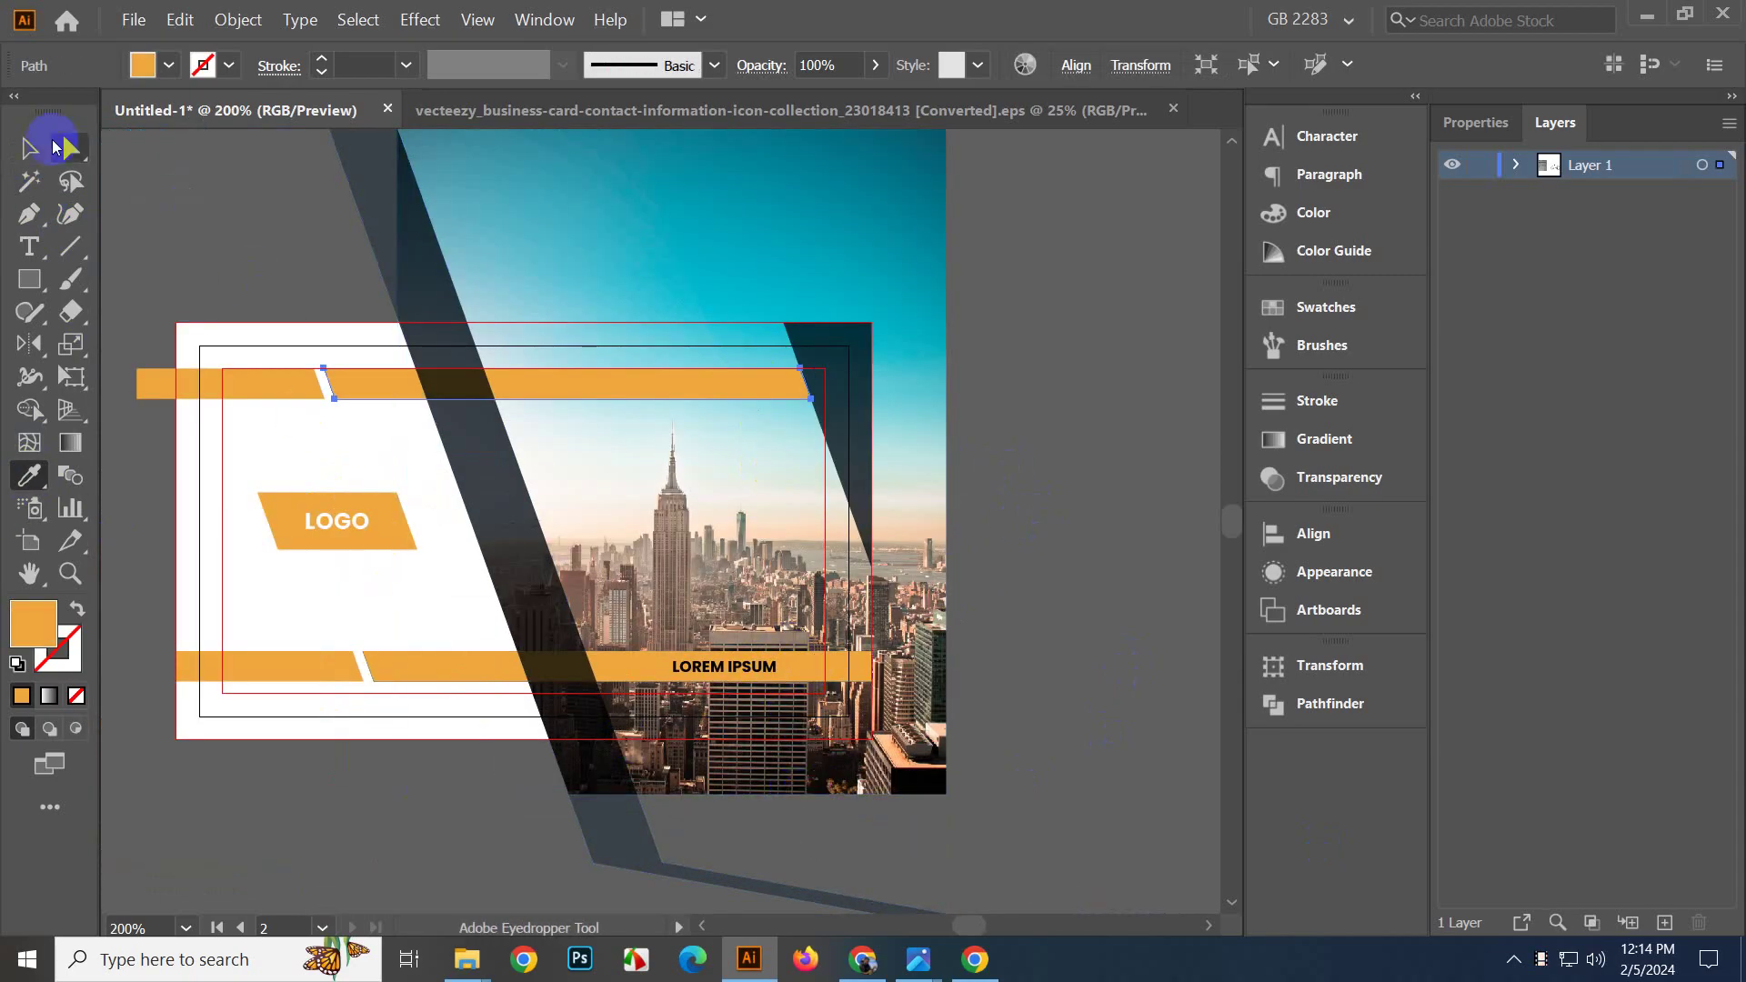
click(28, 148)
click(964, 586)
scroll(994, 503, up, 2)
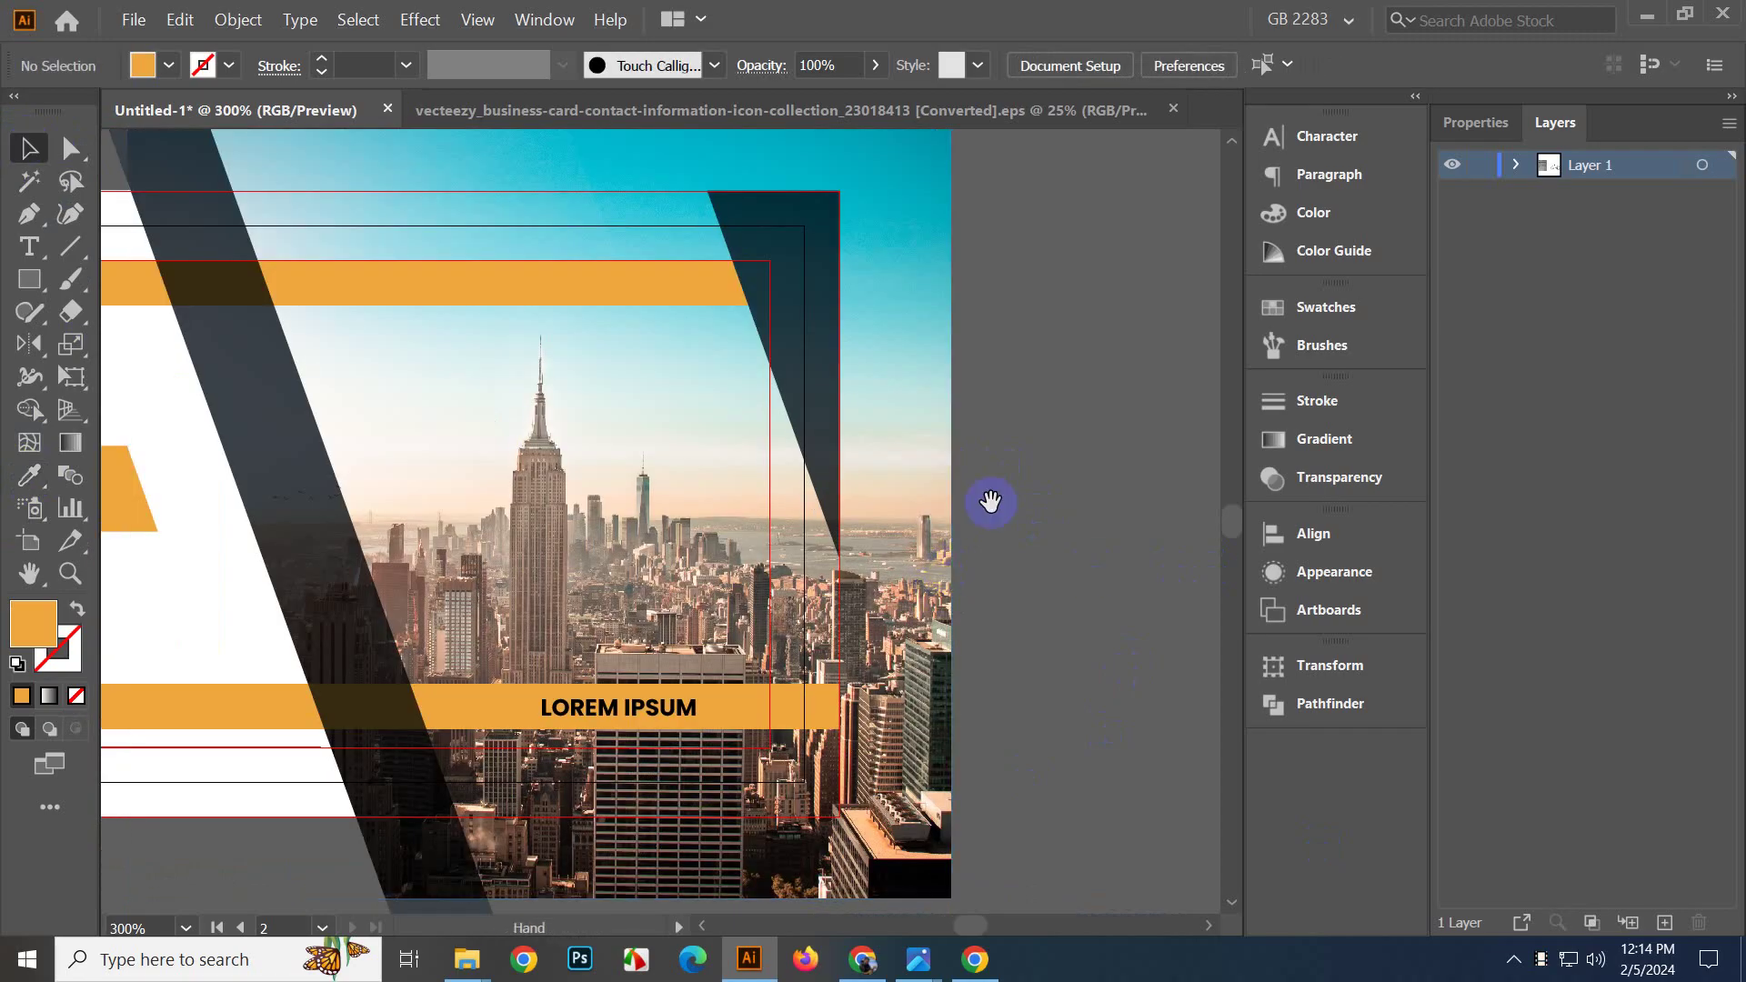
drag(974, 506, 1072, 576)
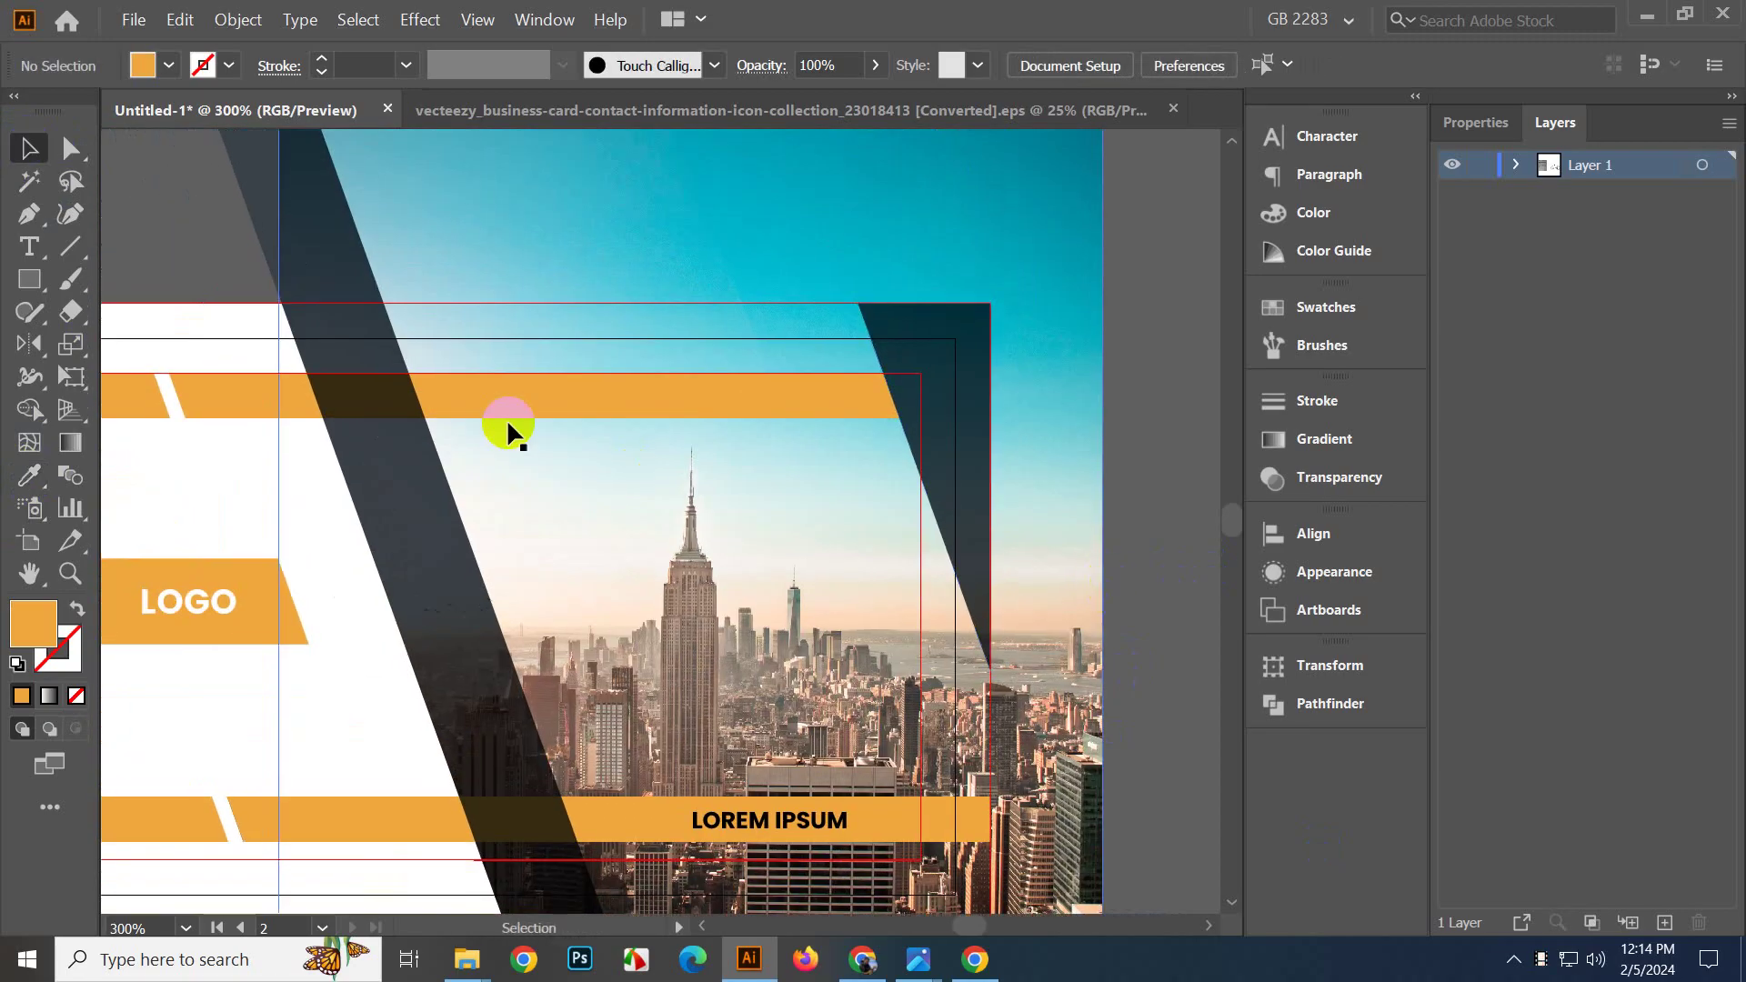
click(389, 471)
shift+click(988, 453)
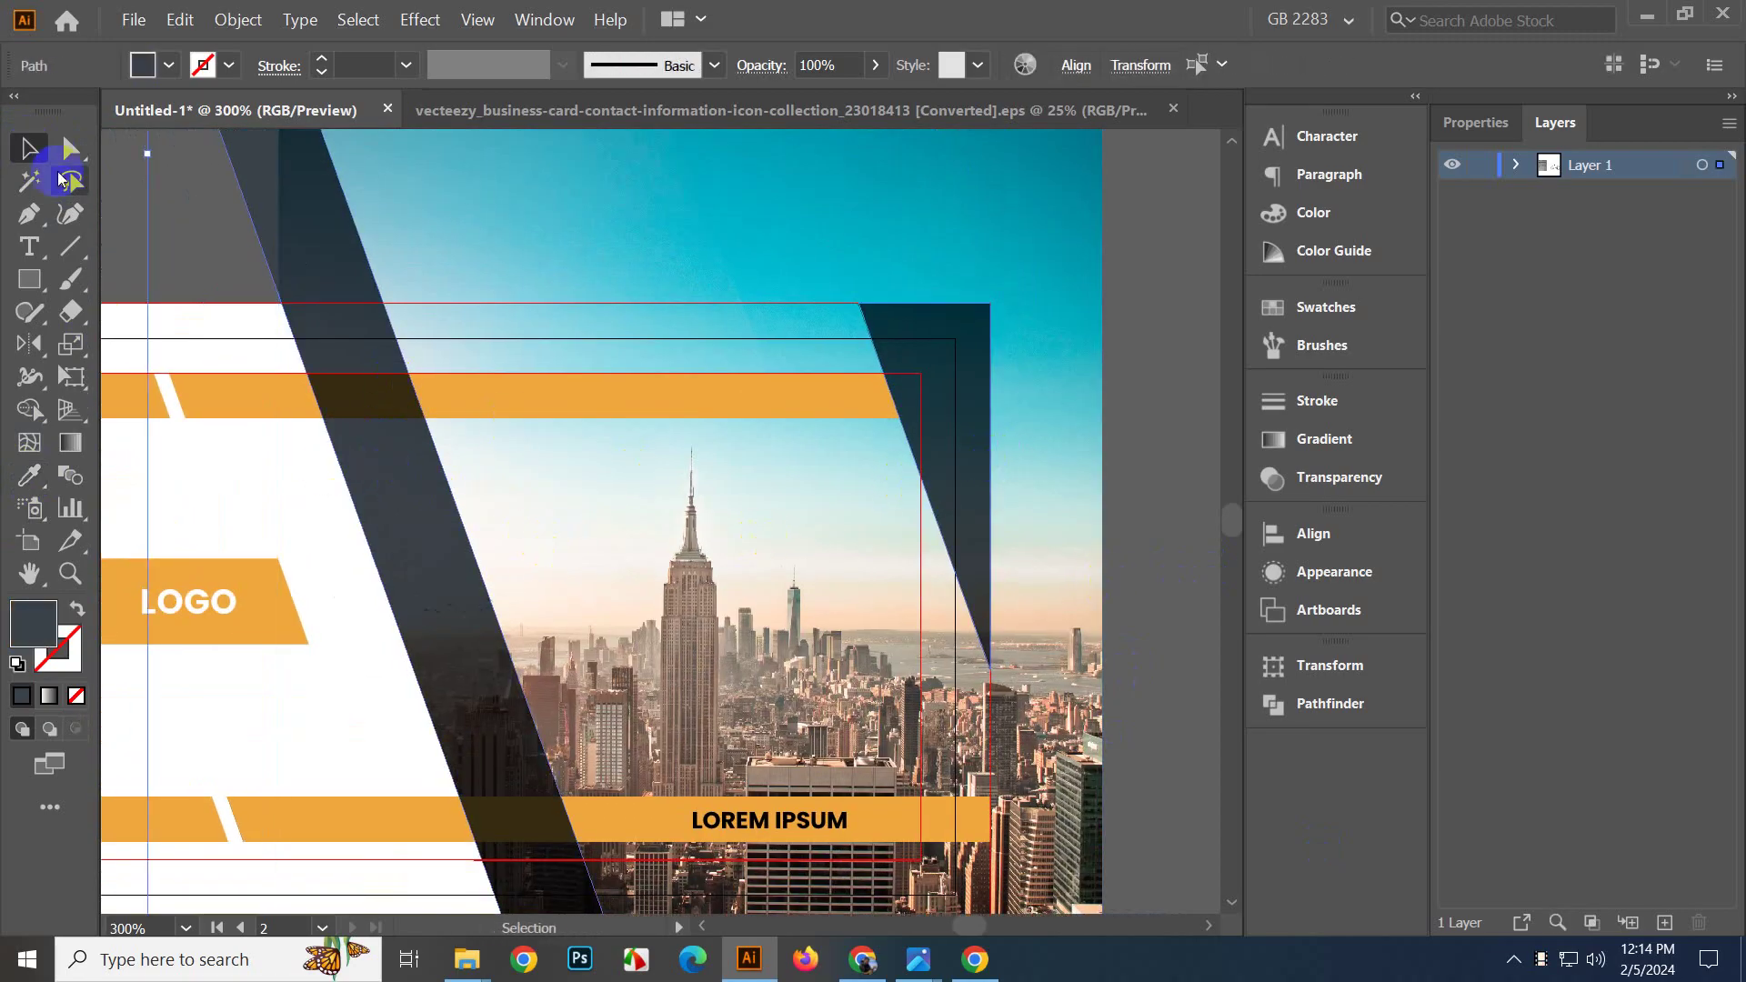
click(241, 19)
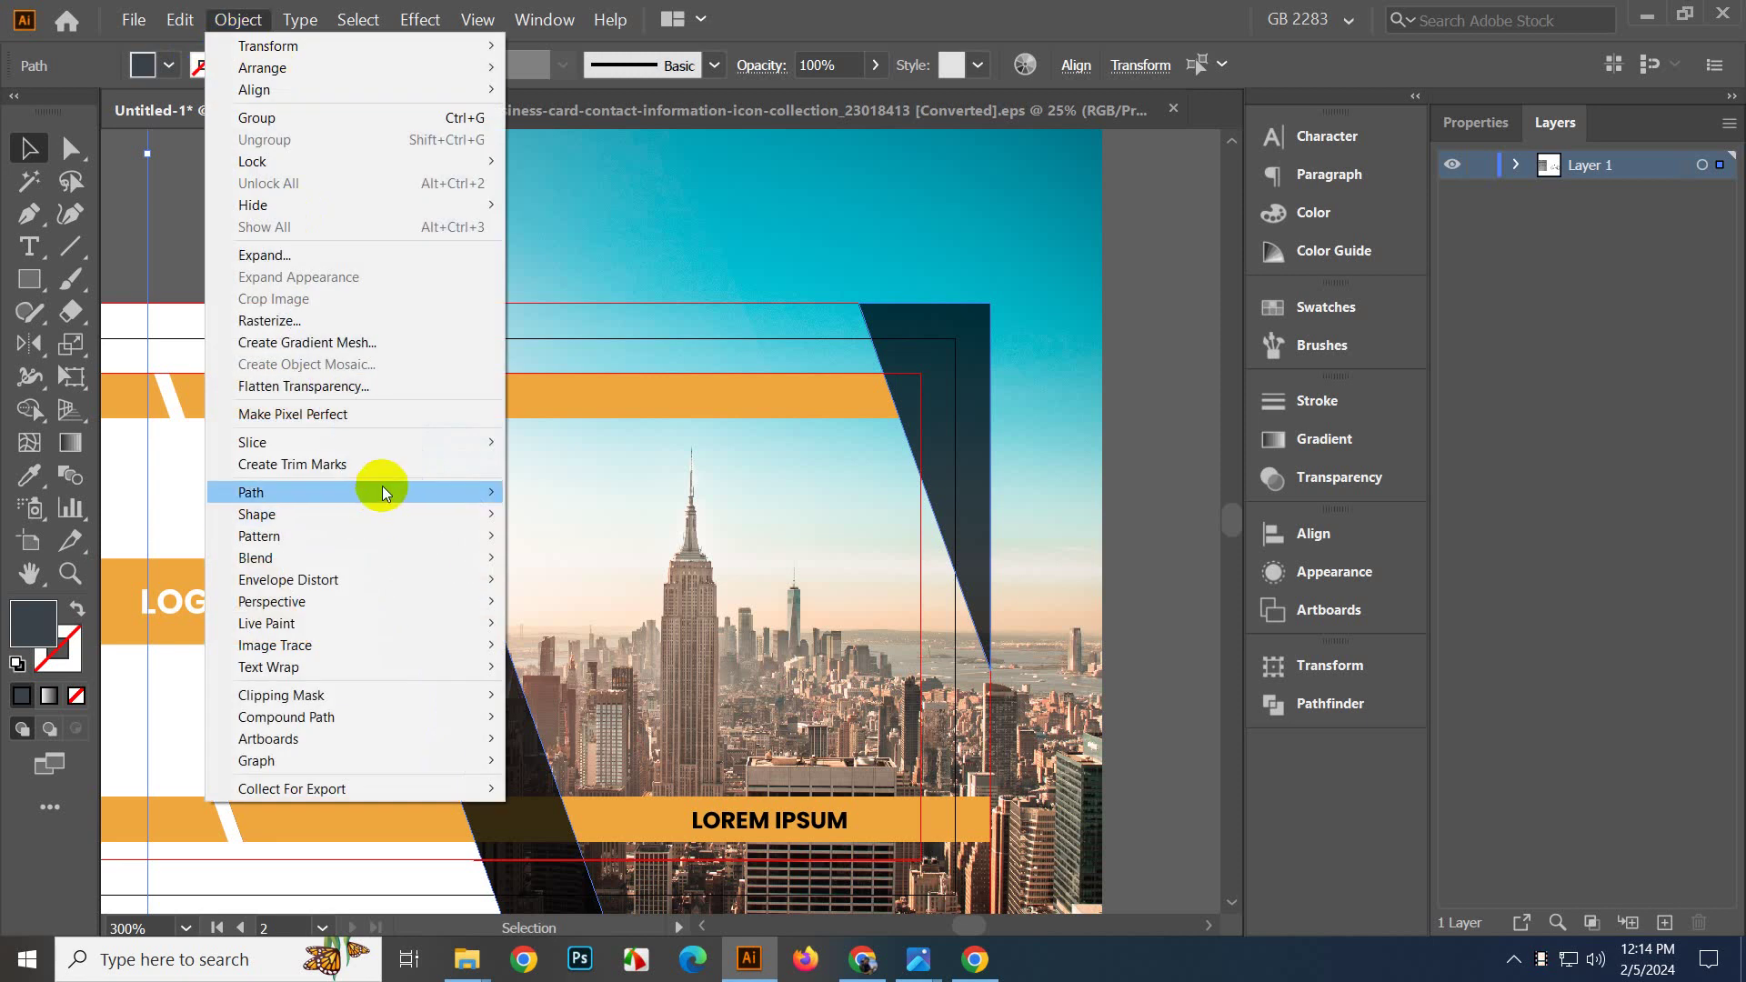
mouse_move(382, 491)
click(559, 567)
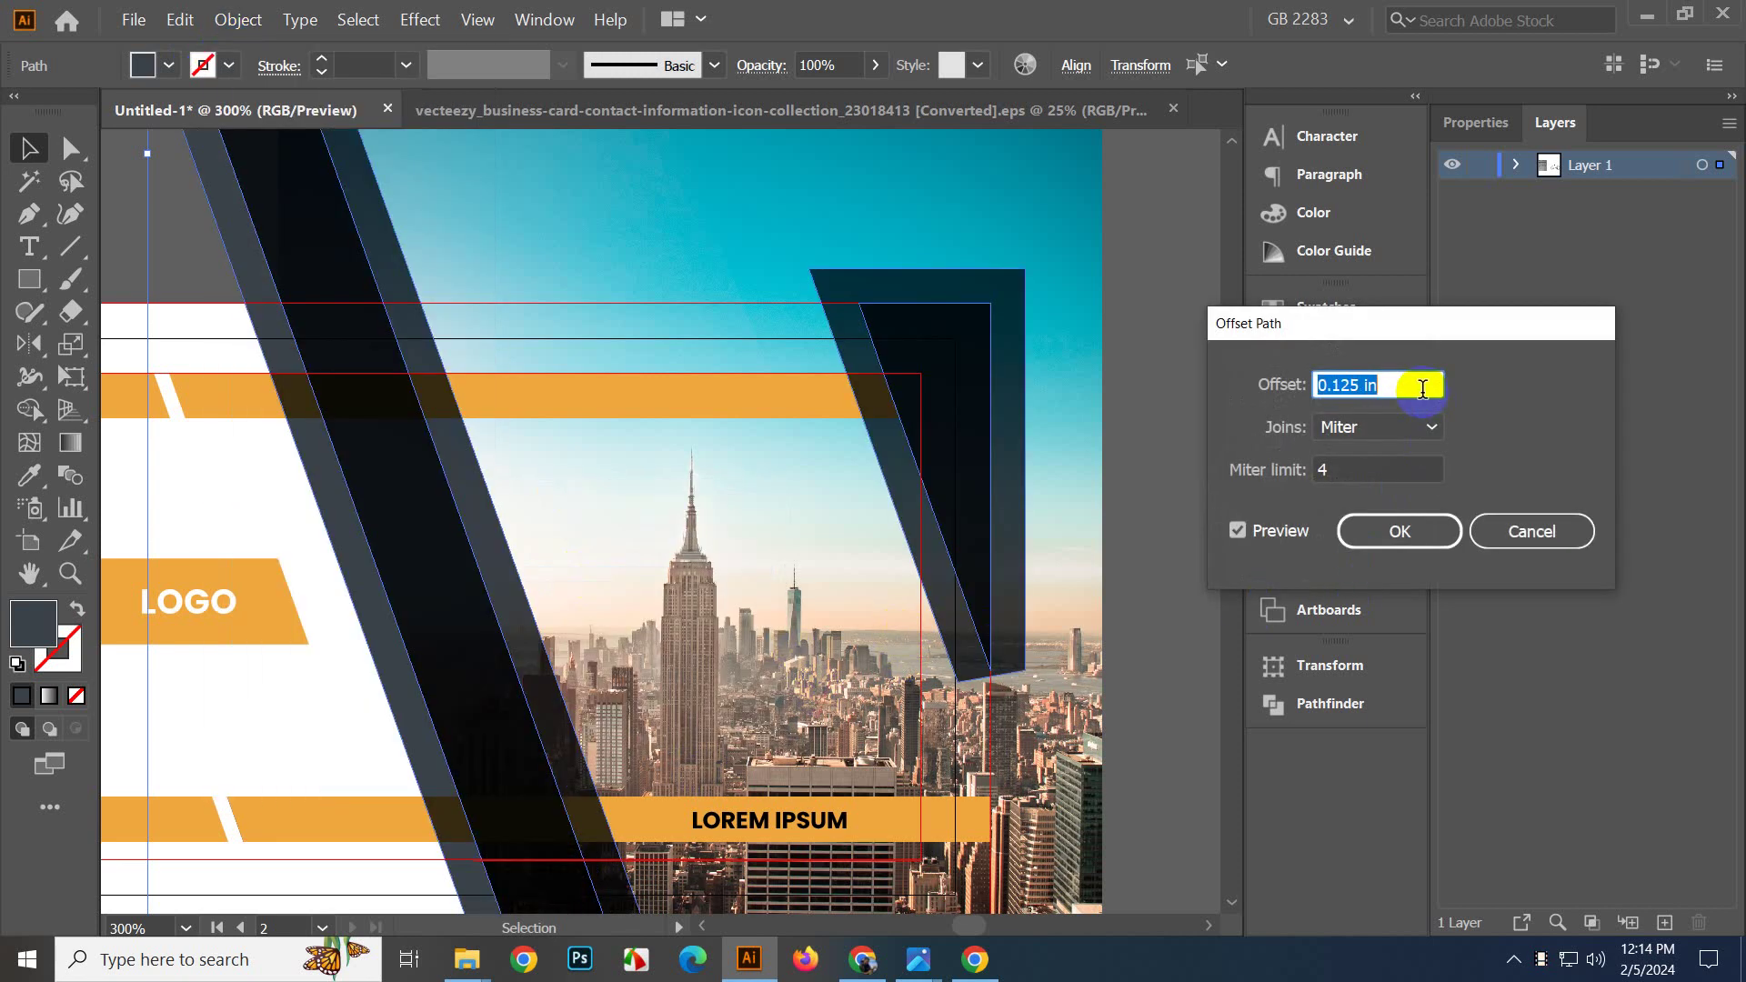
click(1507, 534)
Show the rulers and change the document's measurement units to pixels.
key(ctrl+r)
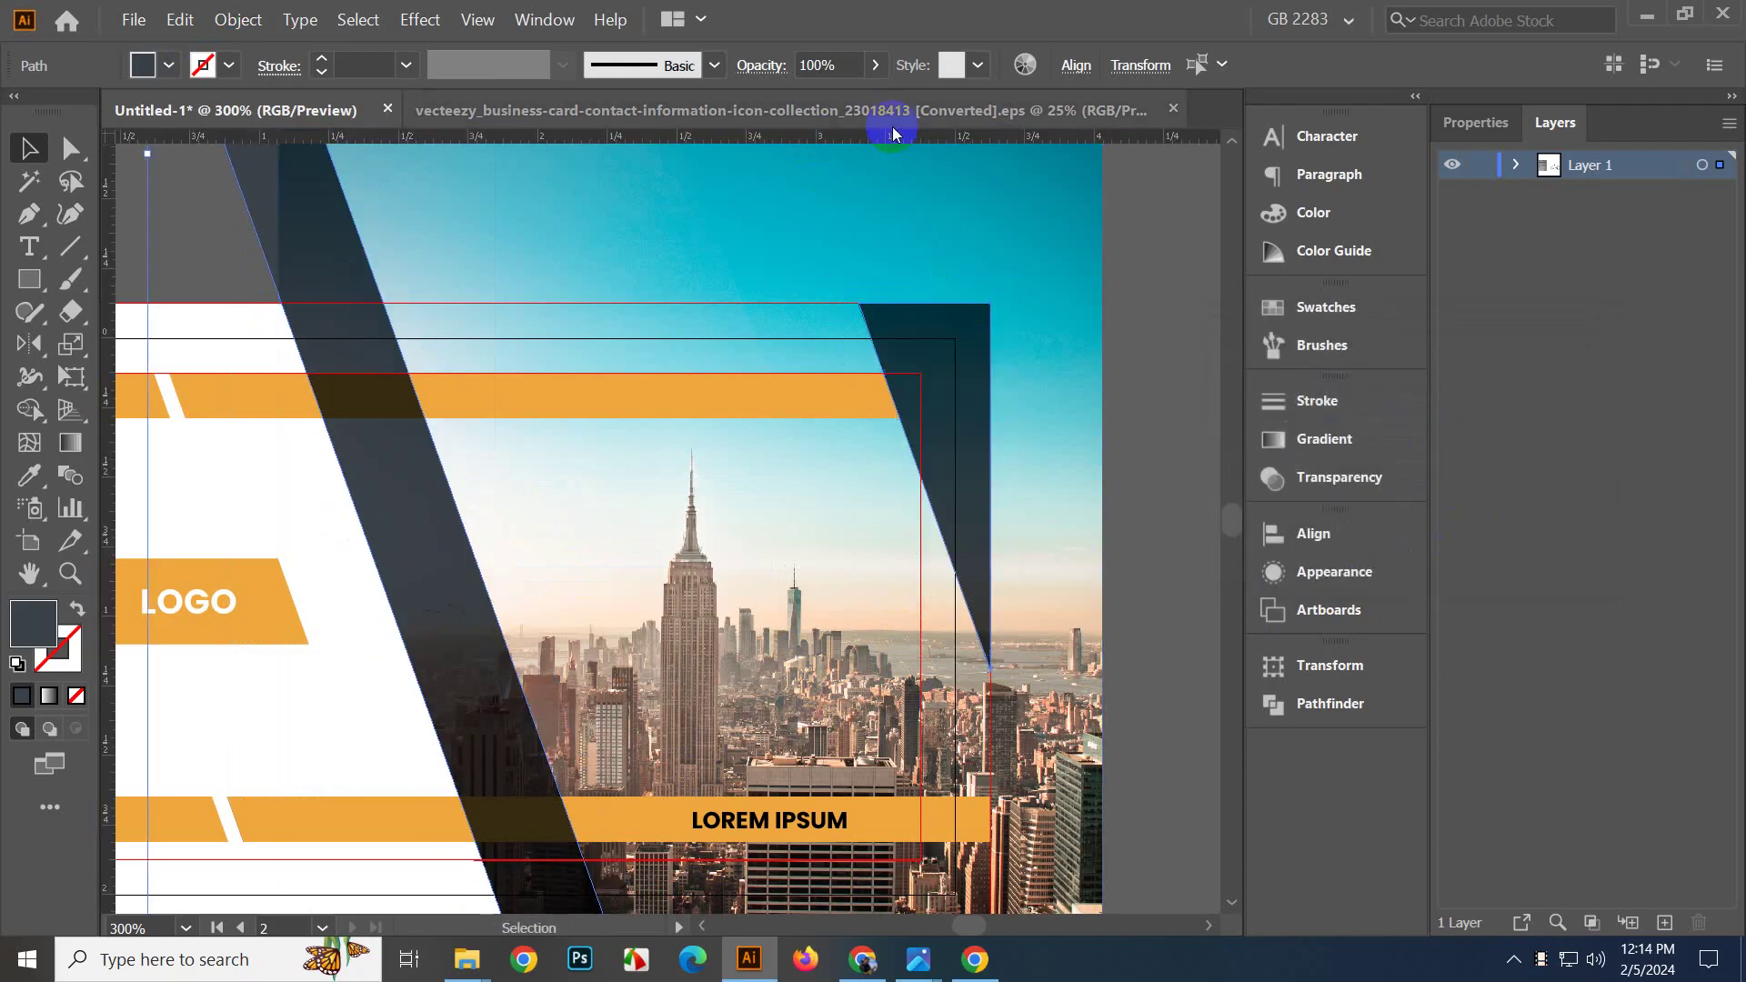
right_click(892, 133)
click(995, 262)
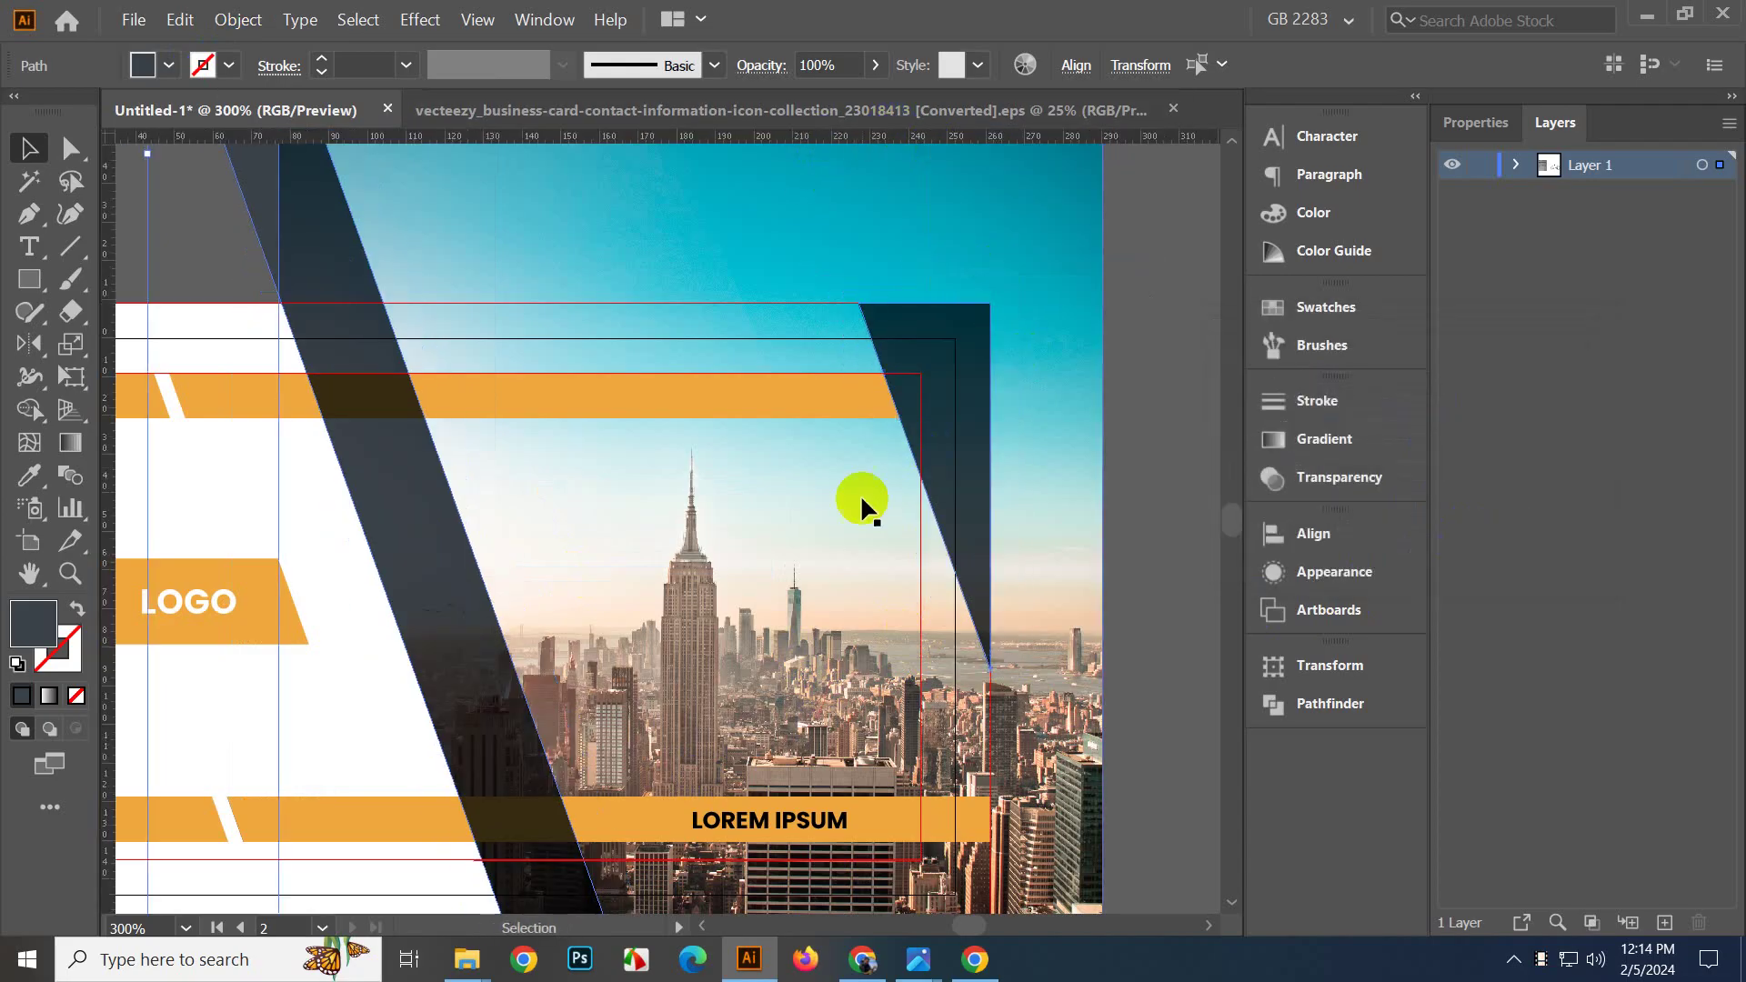
Offset the dark corner triangle's path outward by 5 px with mitered joins.
click(452, 575)
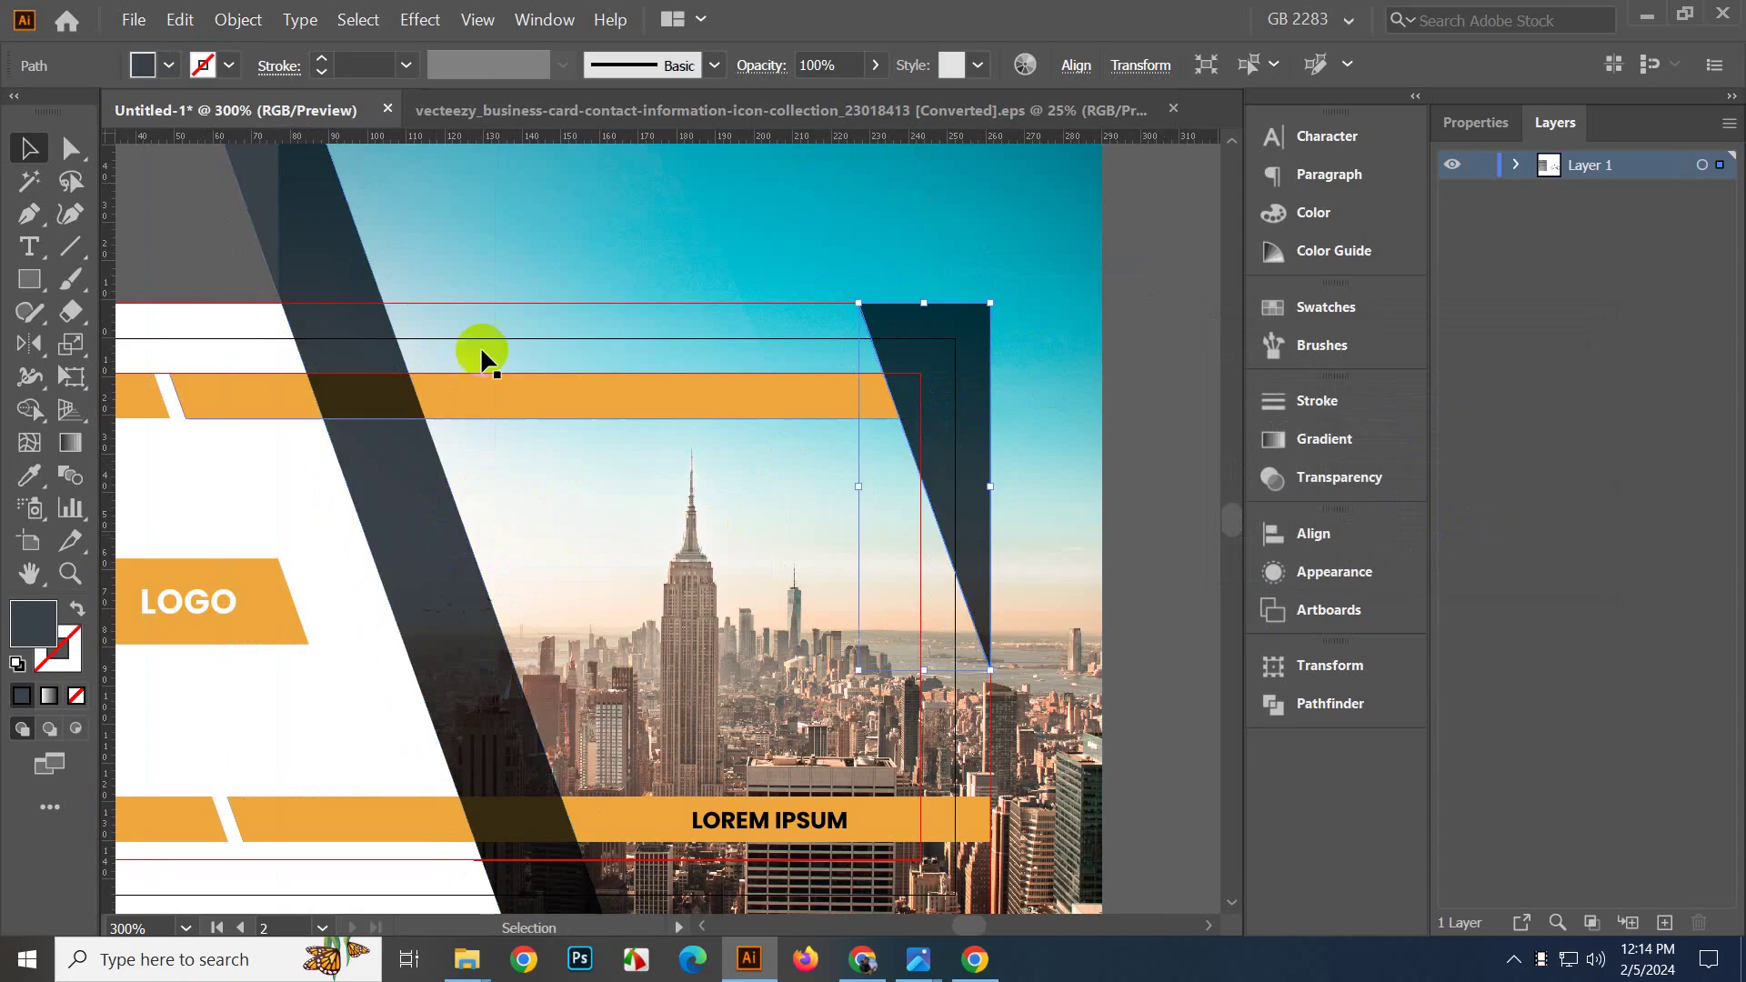
click(245, 20)
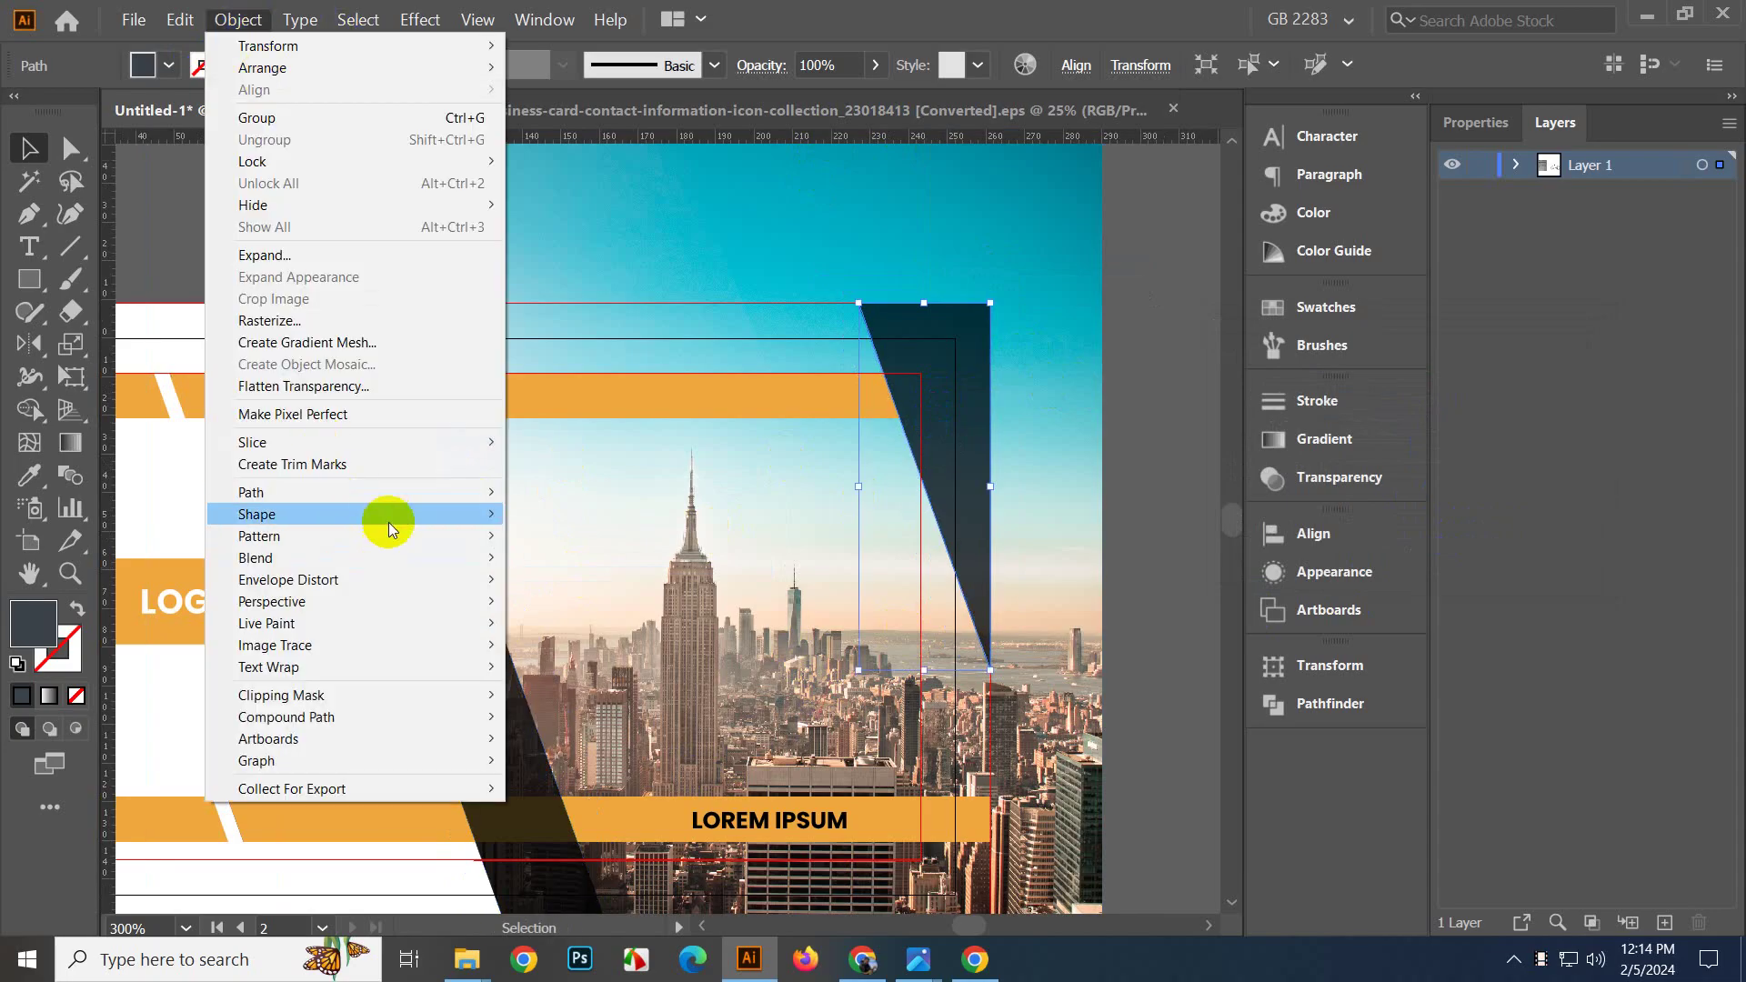
mouse_move(394, 494)
click(582, 563)
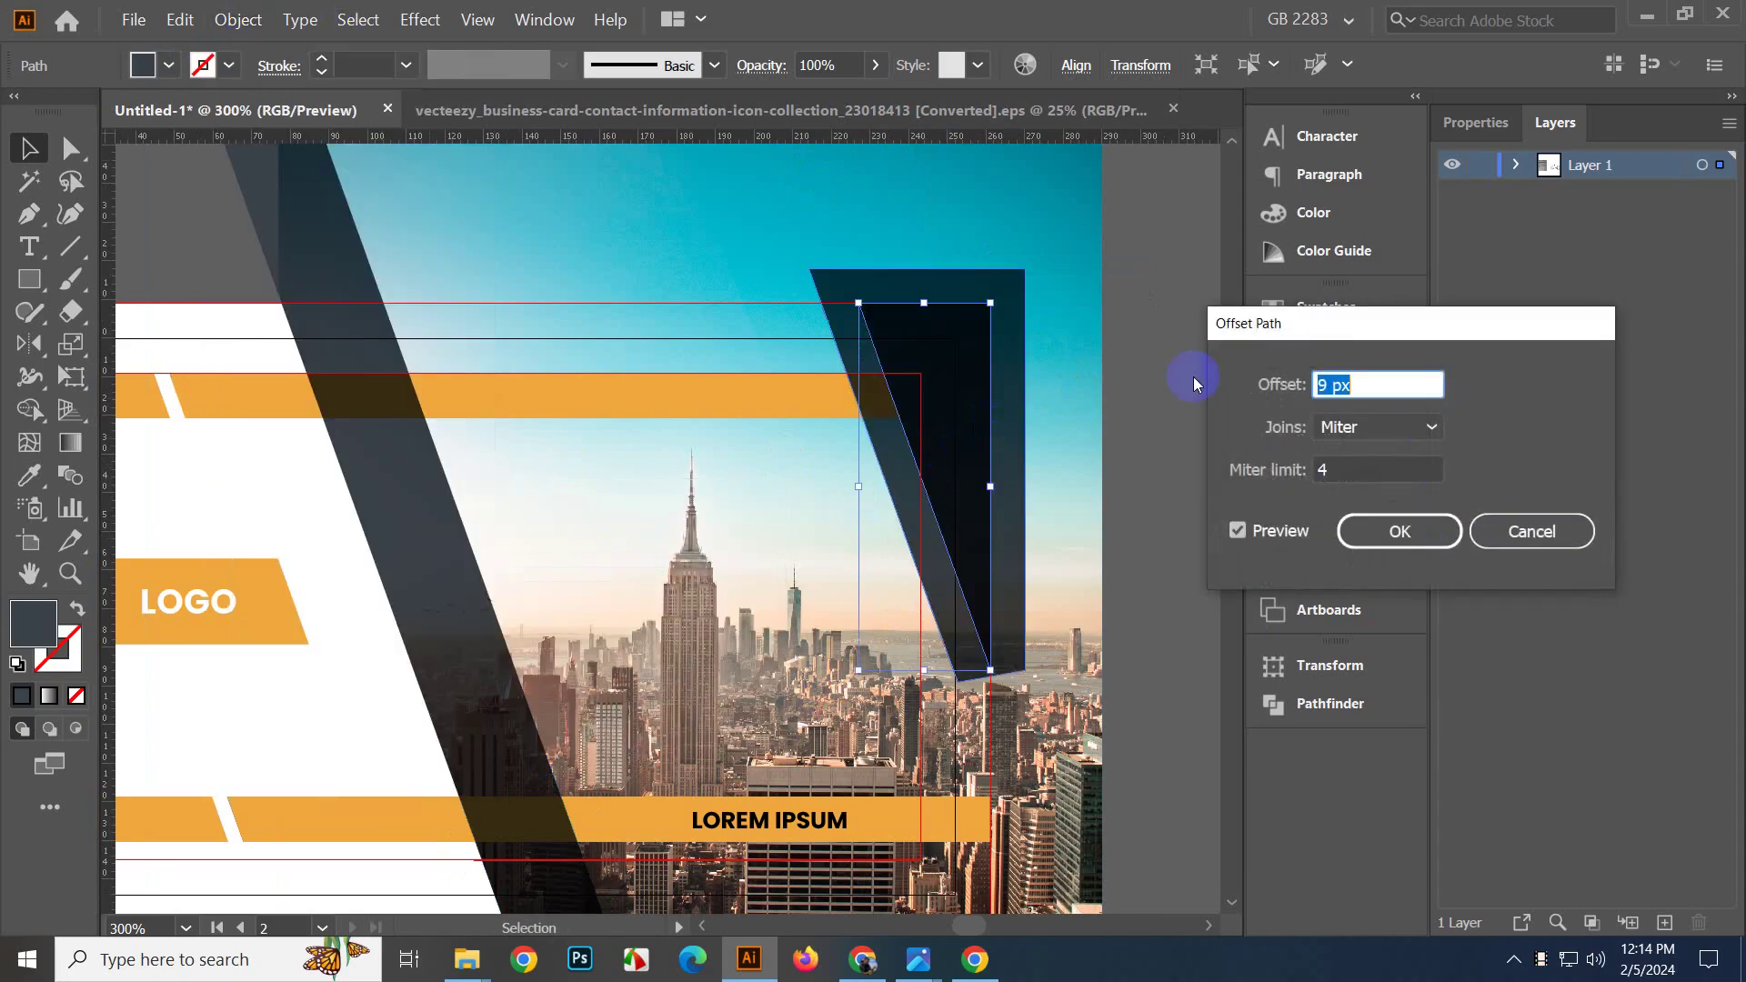
key(Down)
key(Down)
key(Down)
key(Down)
key(Down)
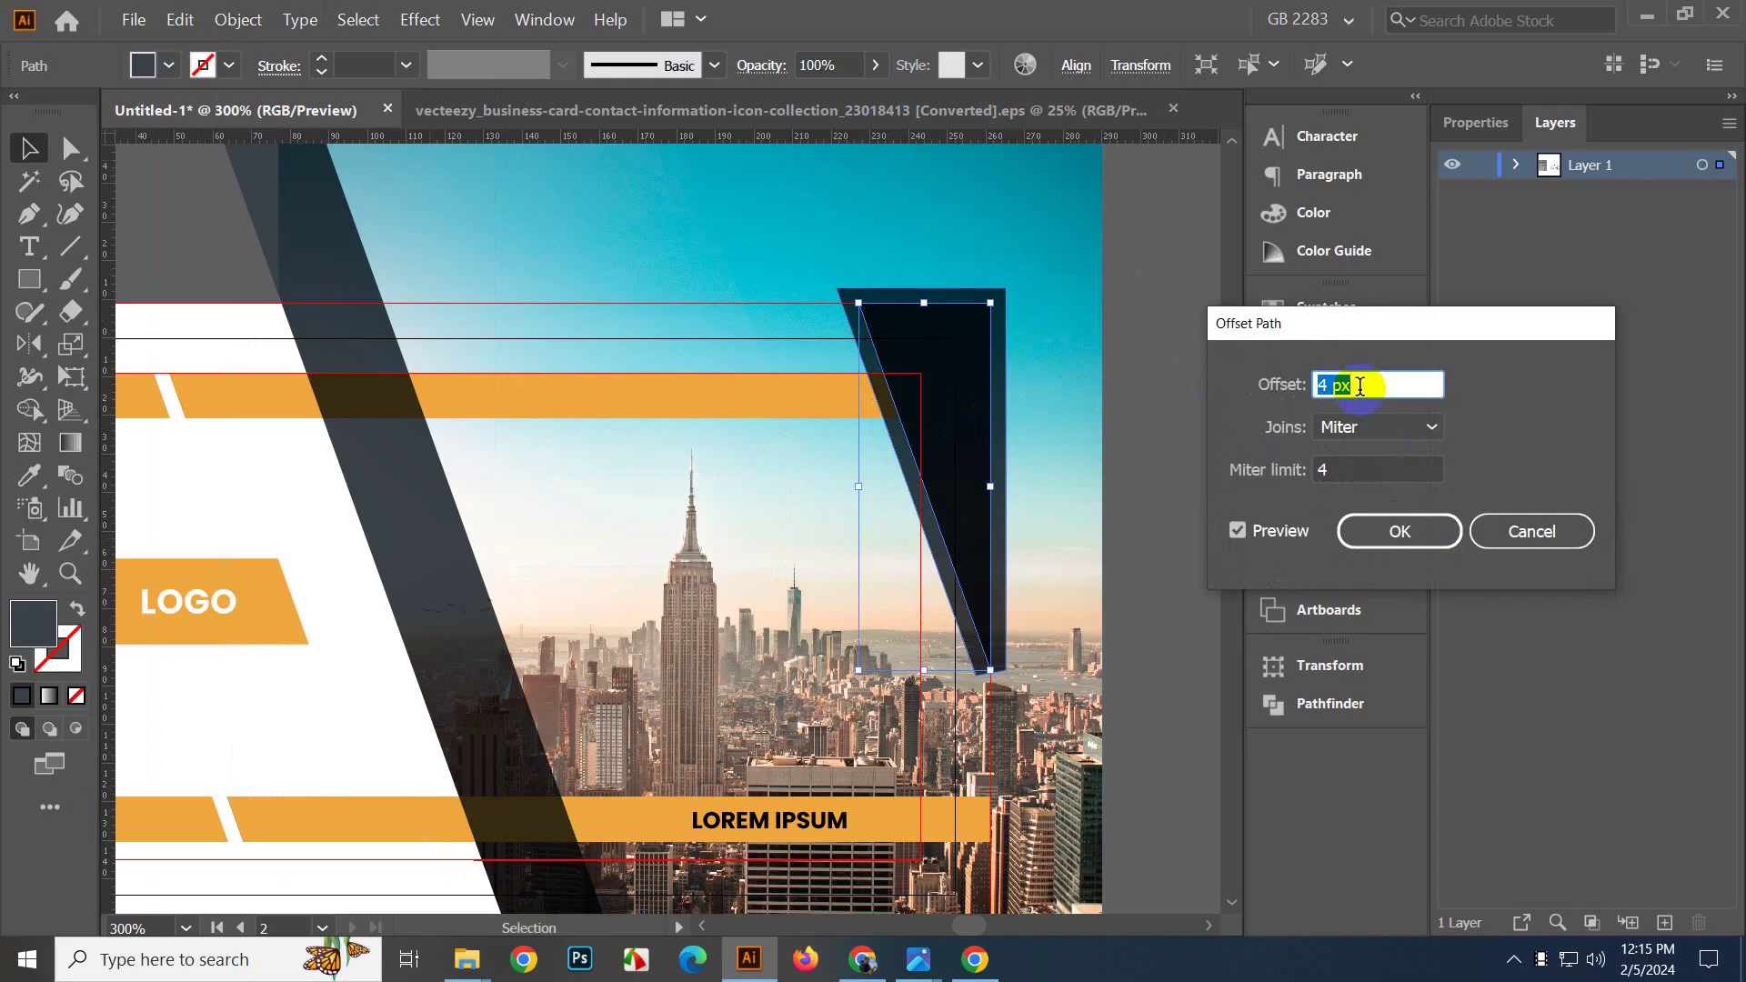
key(Up)
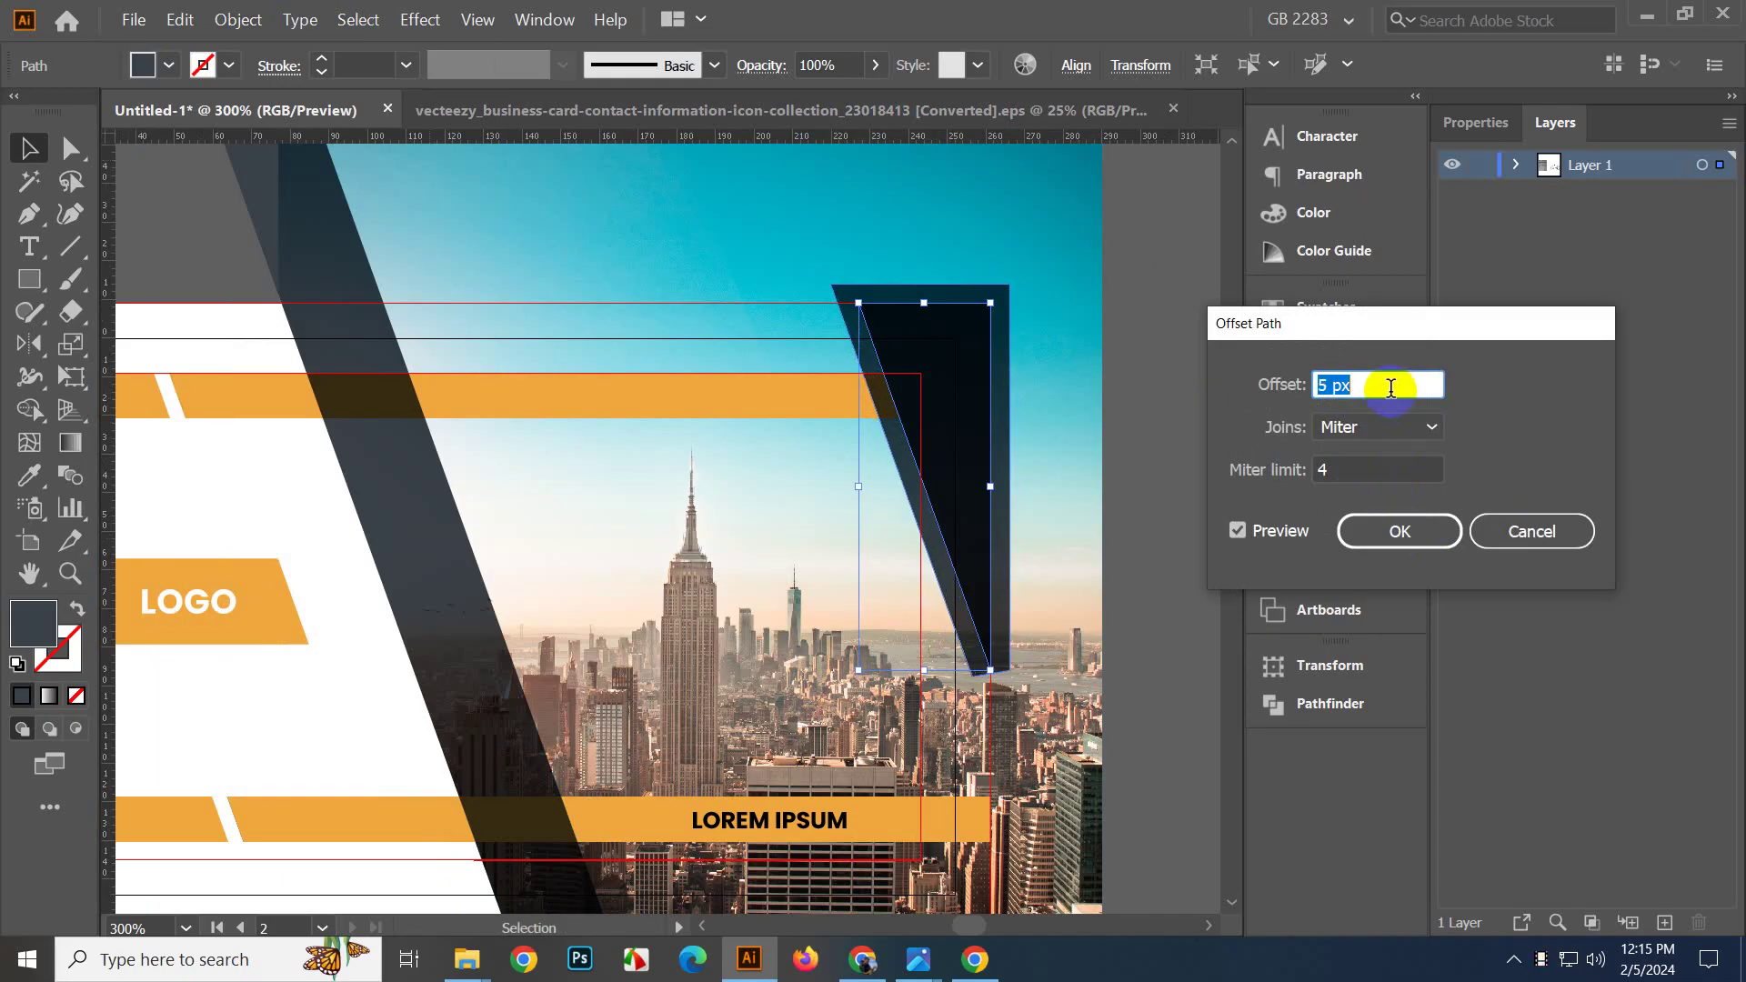
click(1387, 525)
Trim the upper stripe's end with the triangle's offset outline using Shape Builder, remove the leftover outline, and deselect.
click(278, 421)
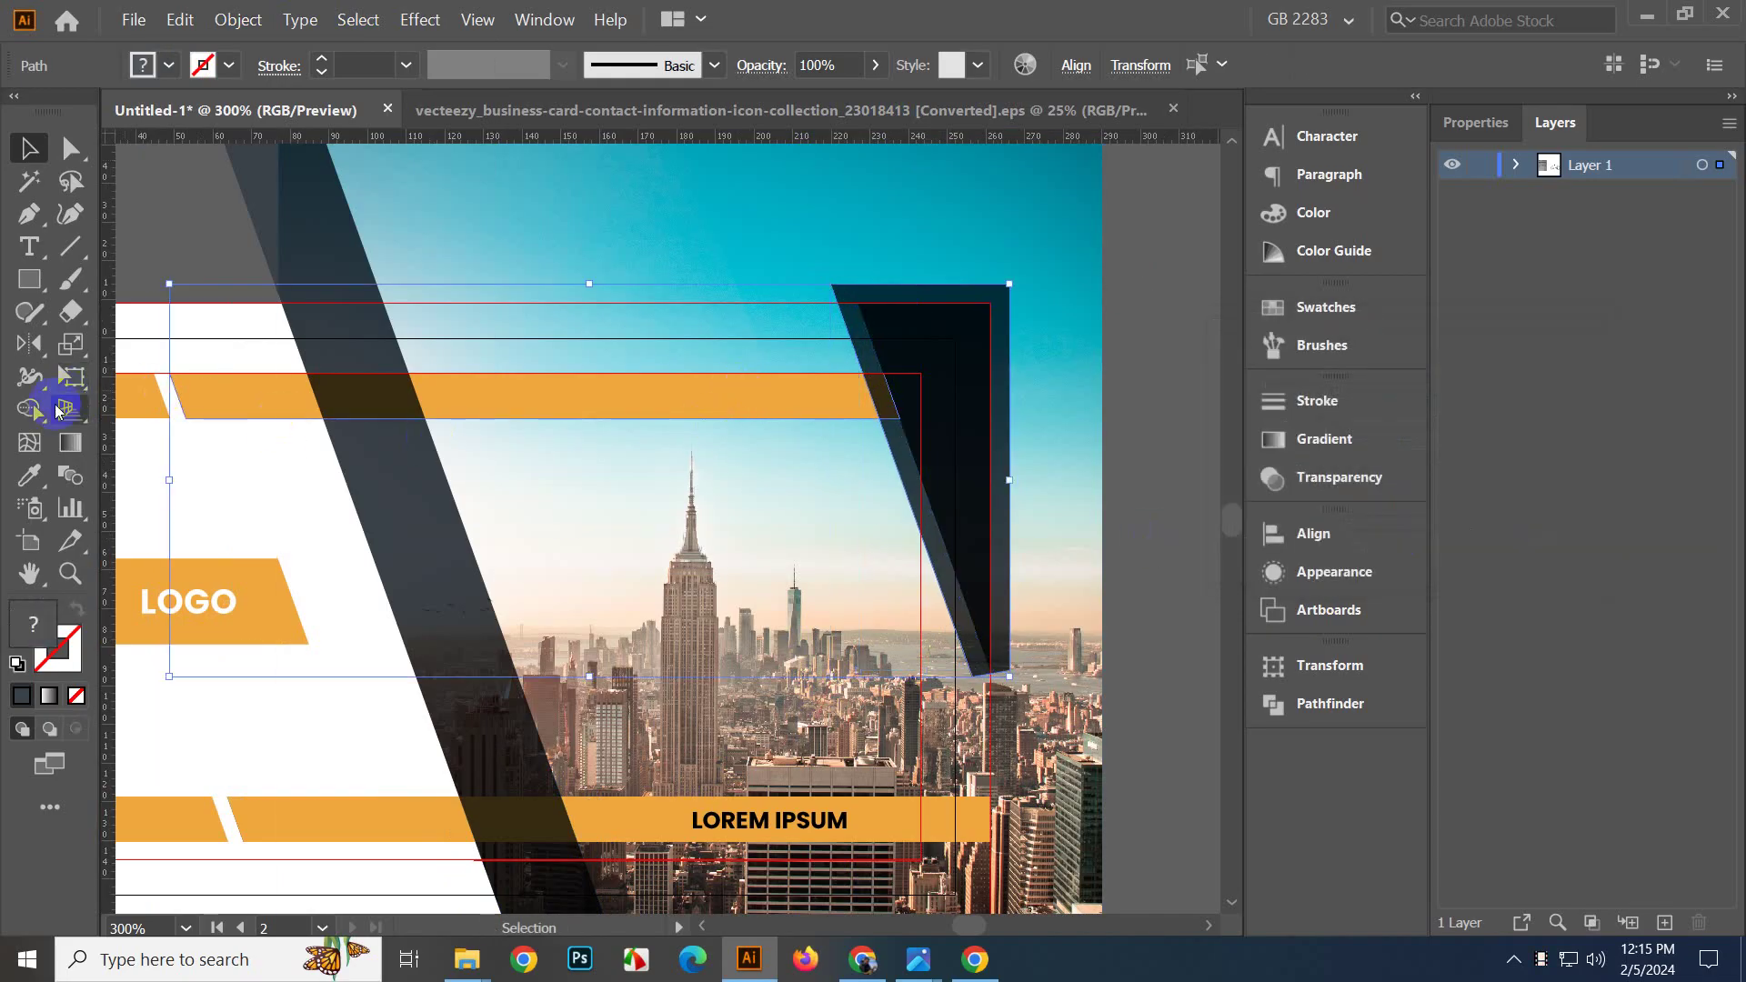
click(32, 410)
alt+click(883, 403)
alt+click(890, 436)
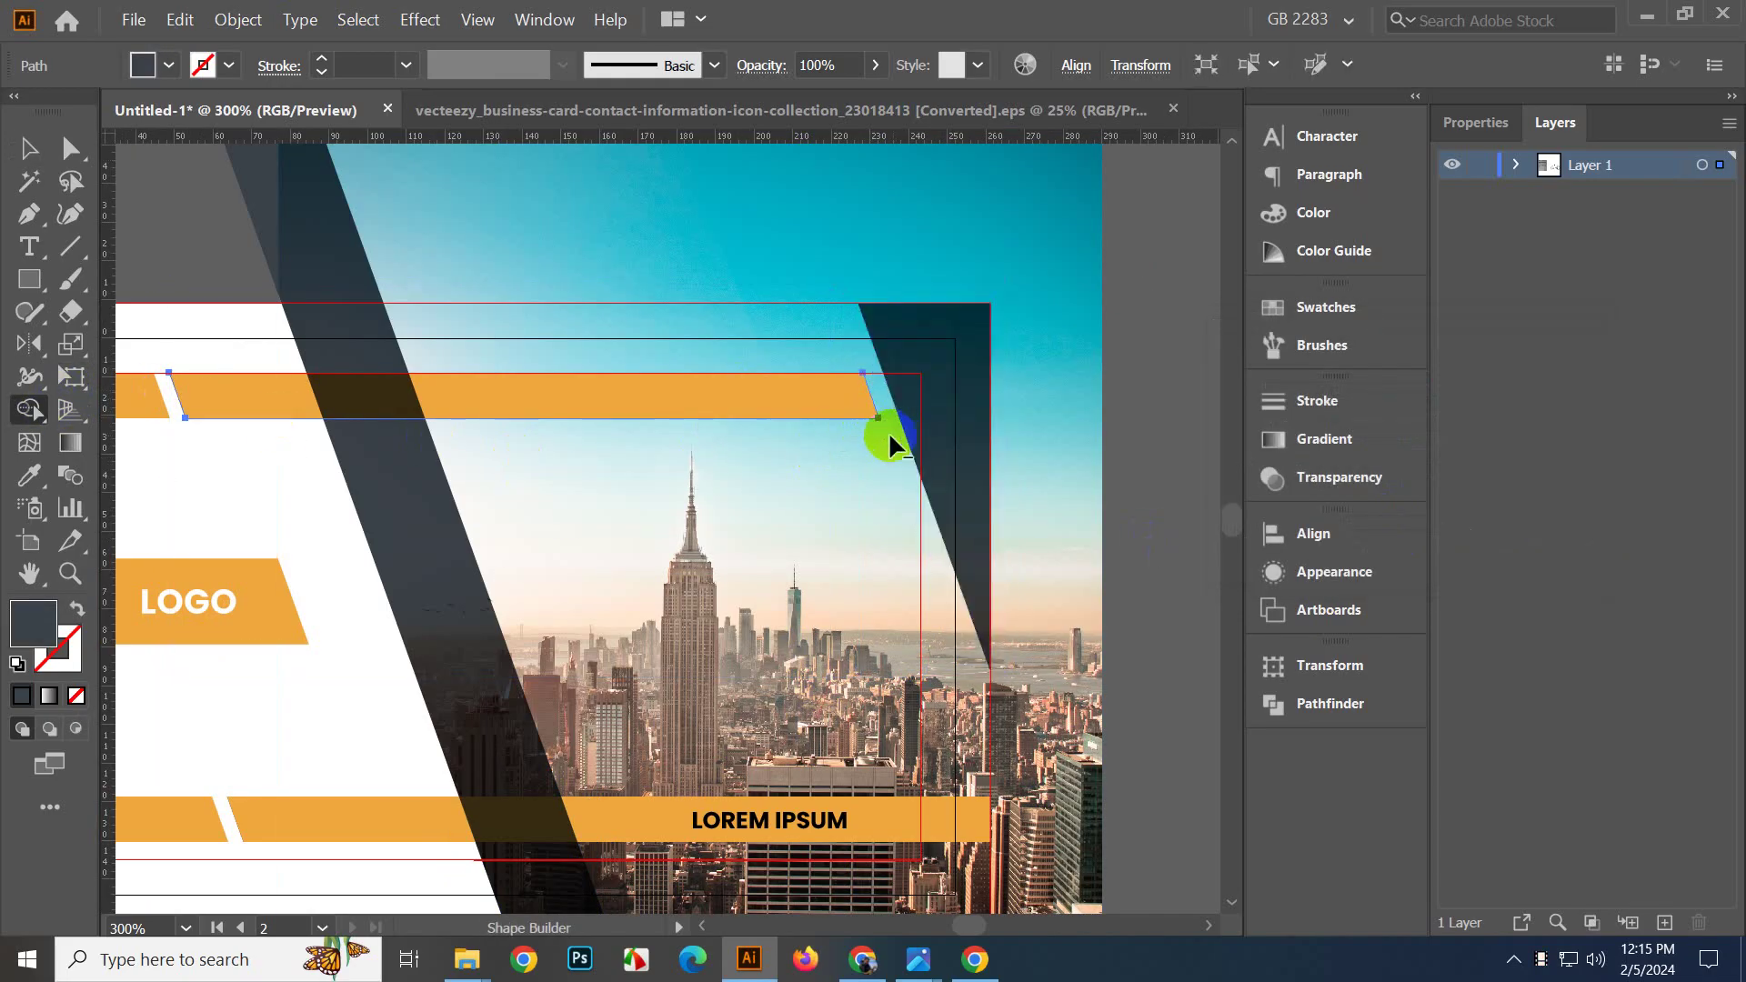
click(28, 147)
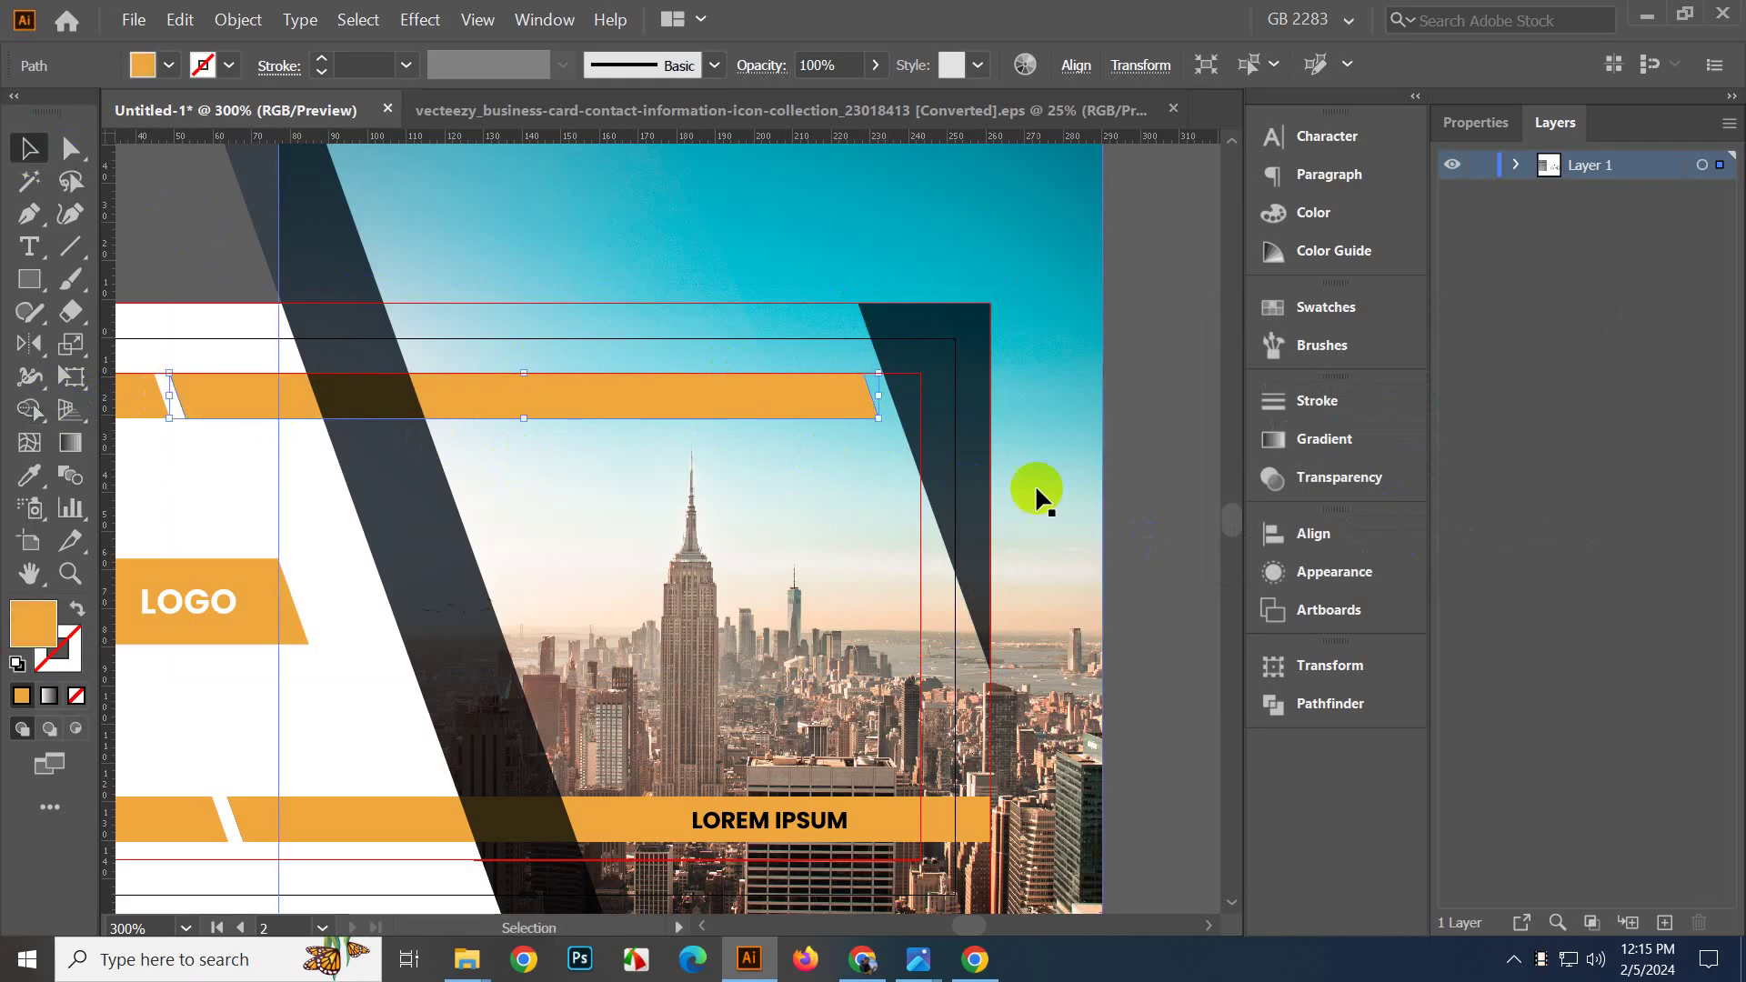
click(1137, 509)
Offset the path of the diagonal dark band by 5 px.
scroll(751, 514, left, 2)
click(460, 510)
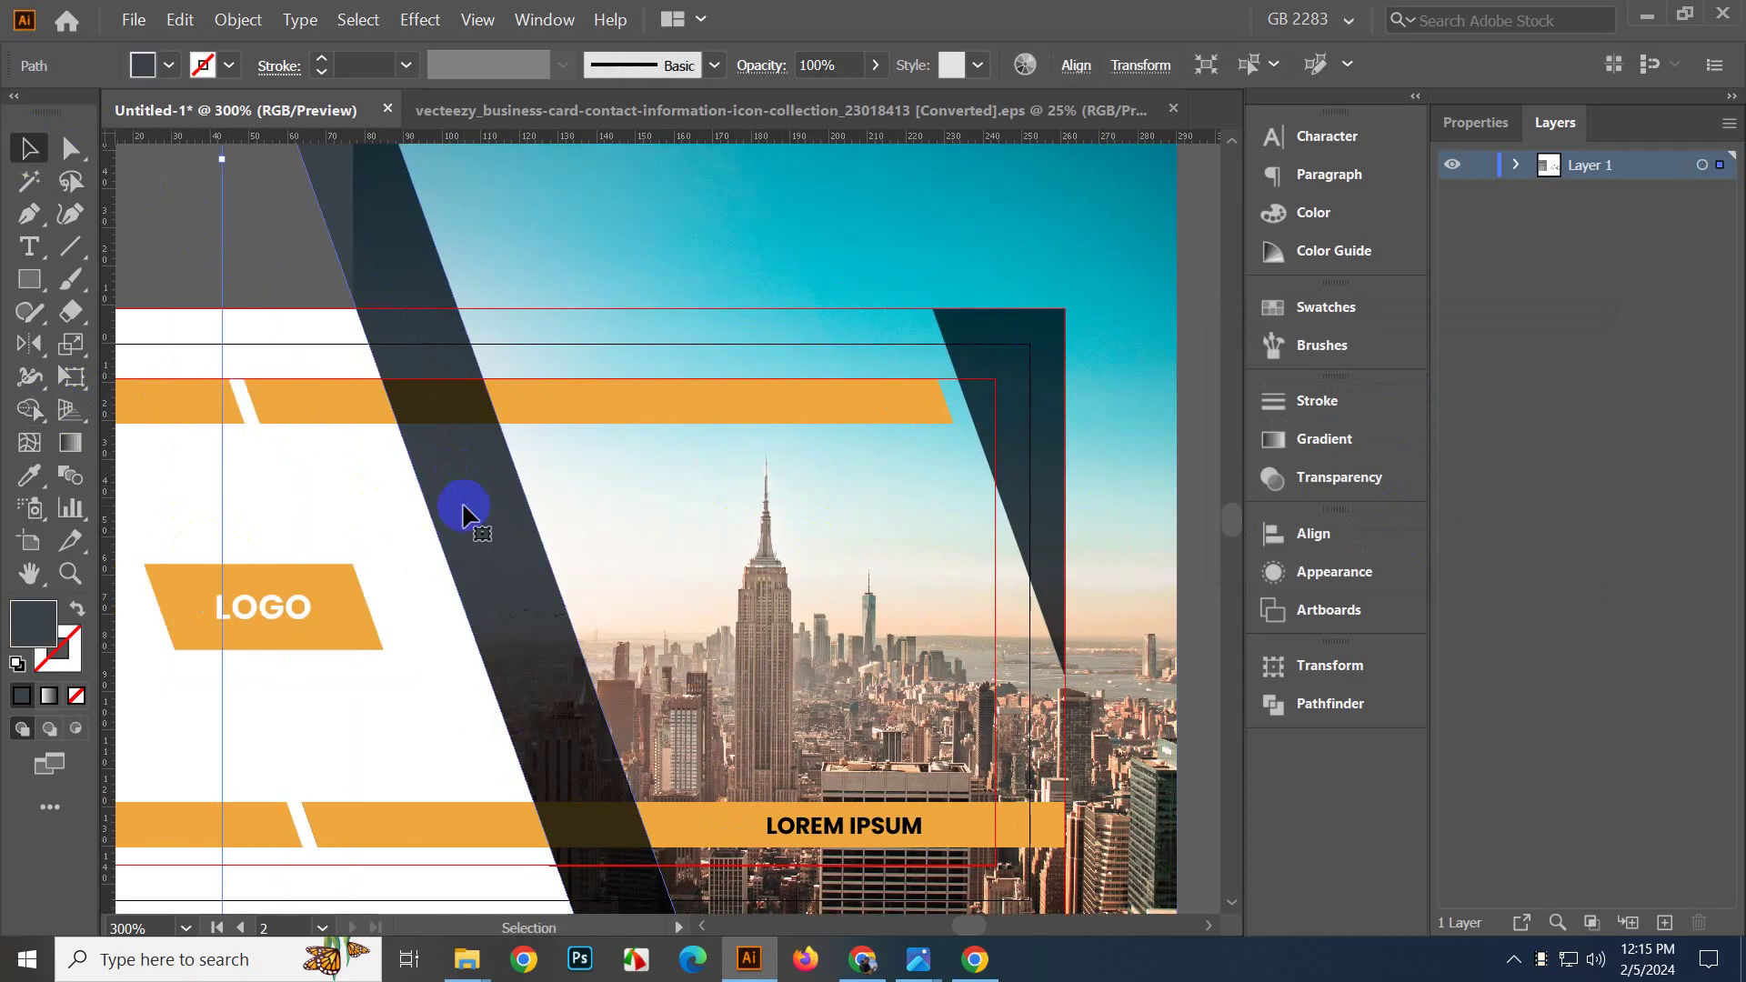
click(240, 20)
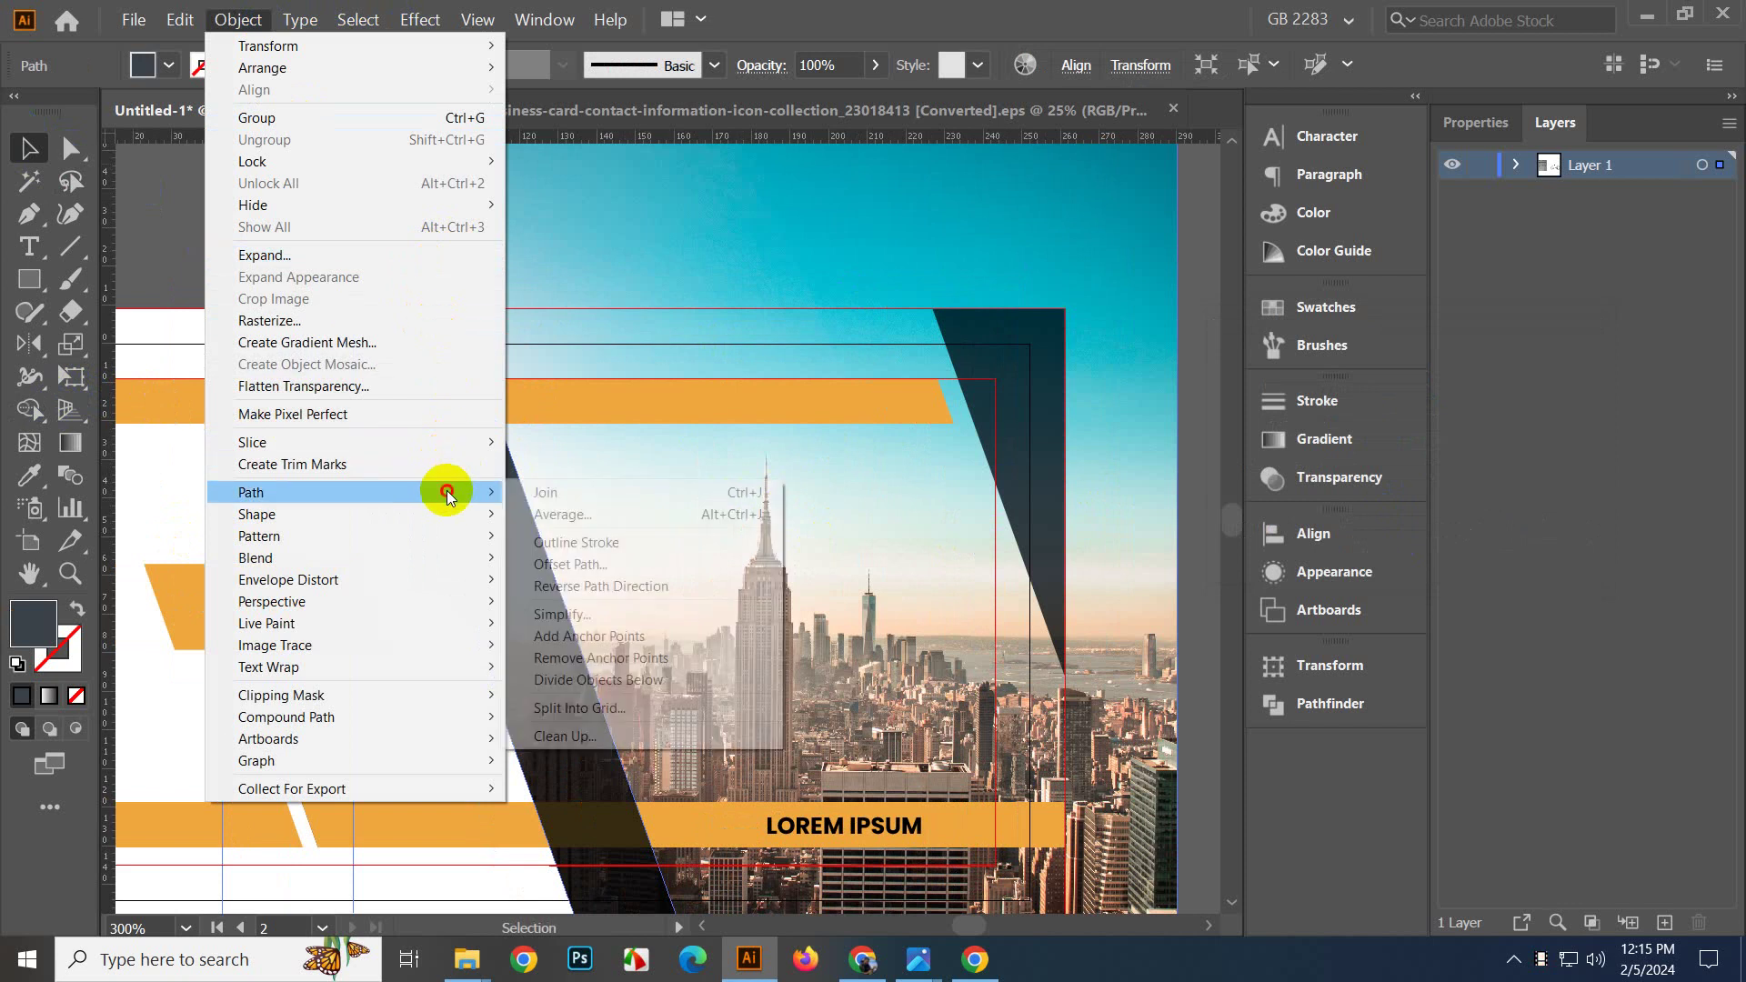
mouse_move(448, 489)
click(605, 552)
click(1393, 535)
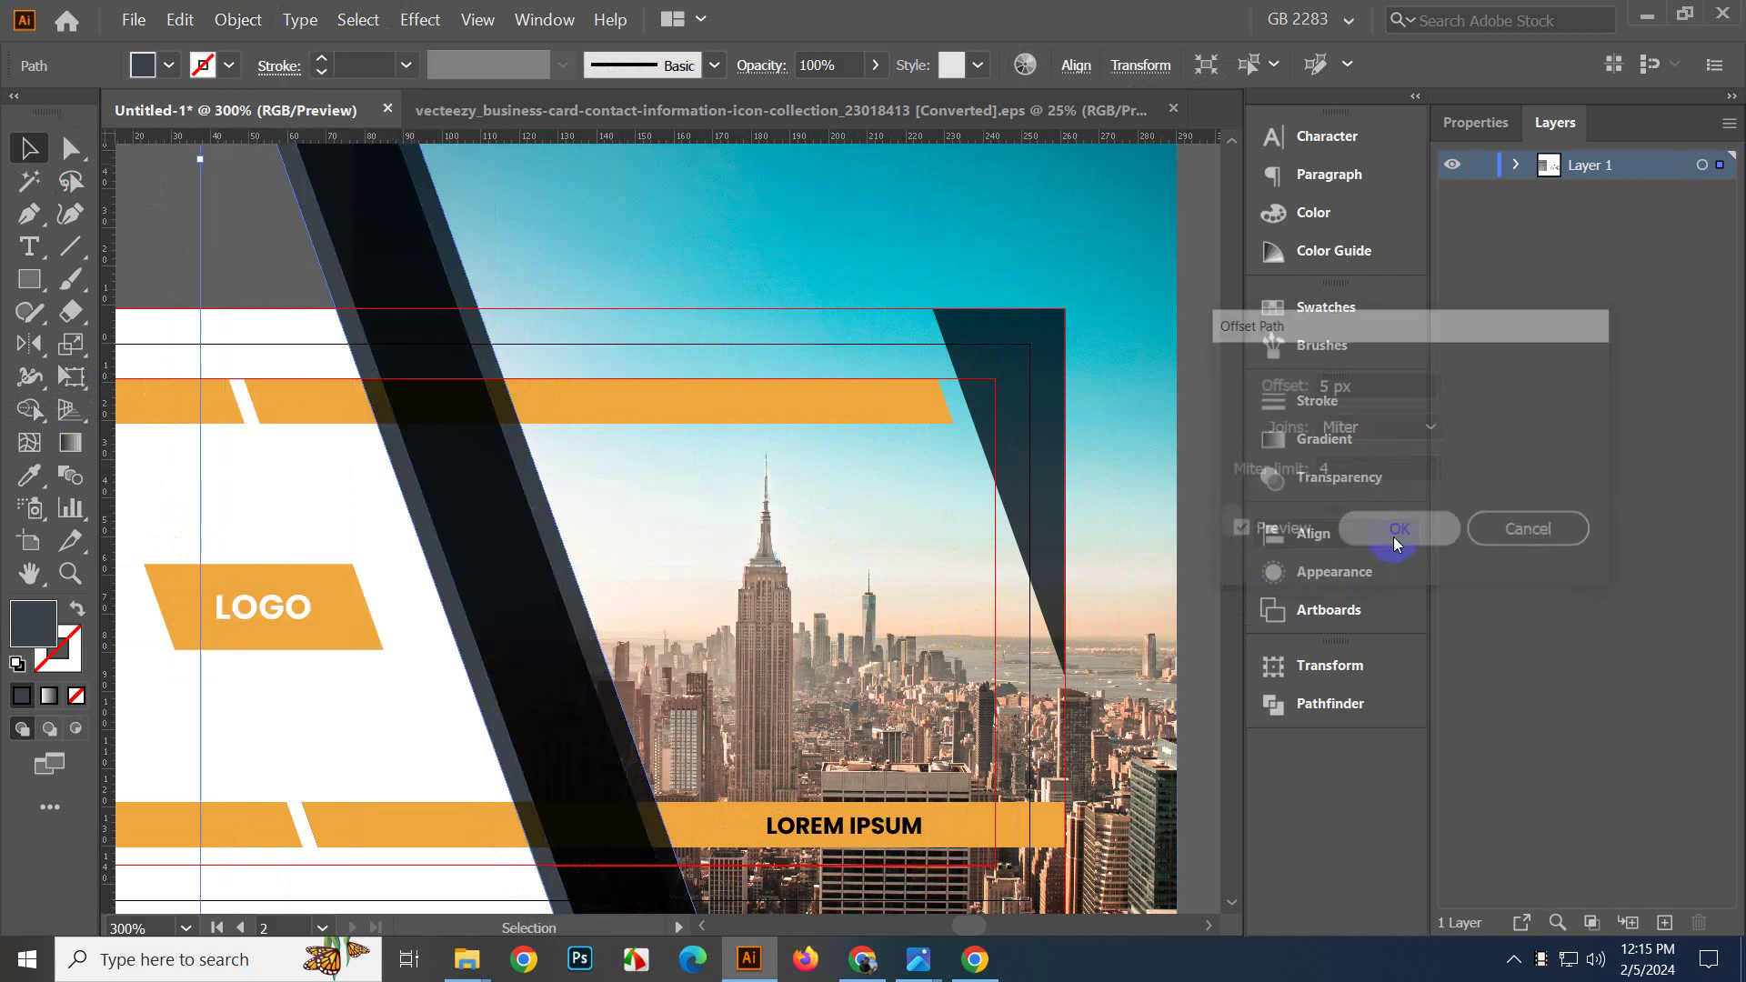
Cut the upper stripe where it crosses the diagonal band using the offset outline and Shape Builder, and remove the leftover outline pieces.
shift+click(547, 398)
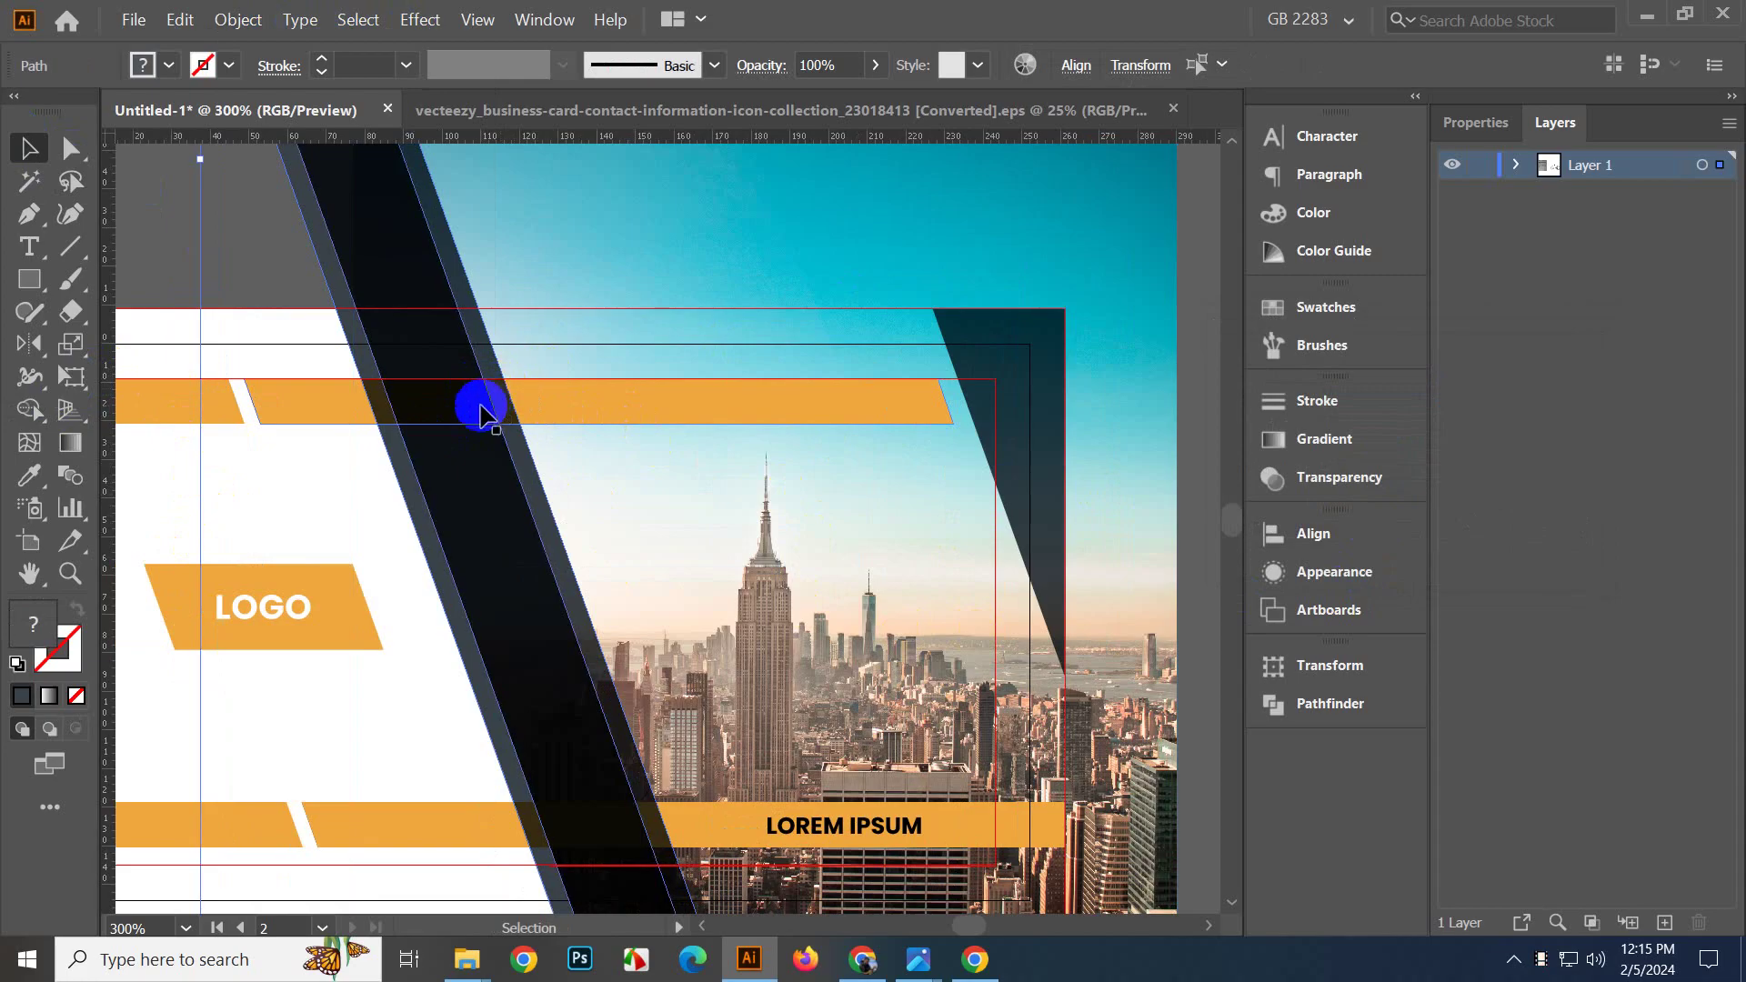
shift+click(593, 417)
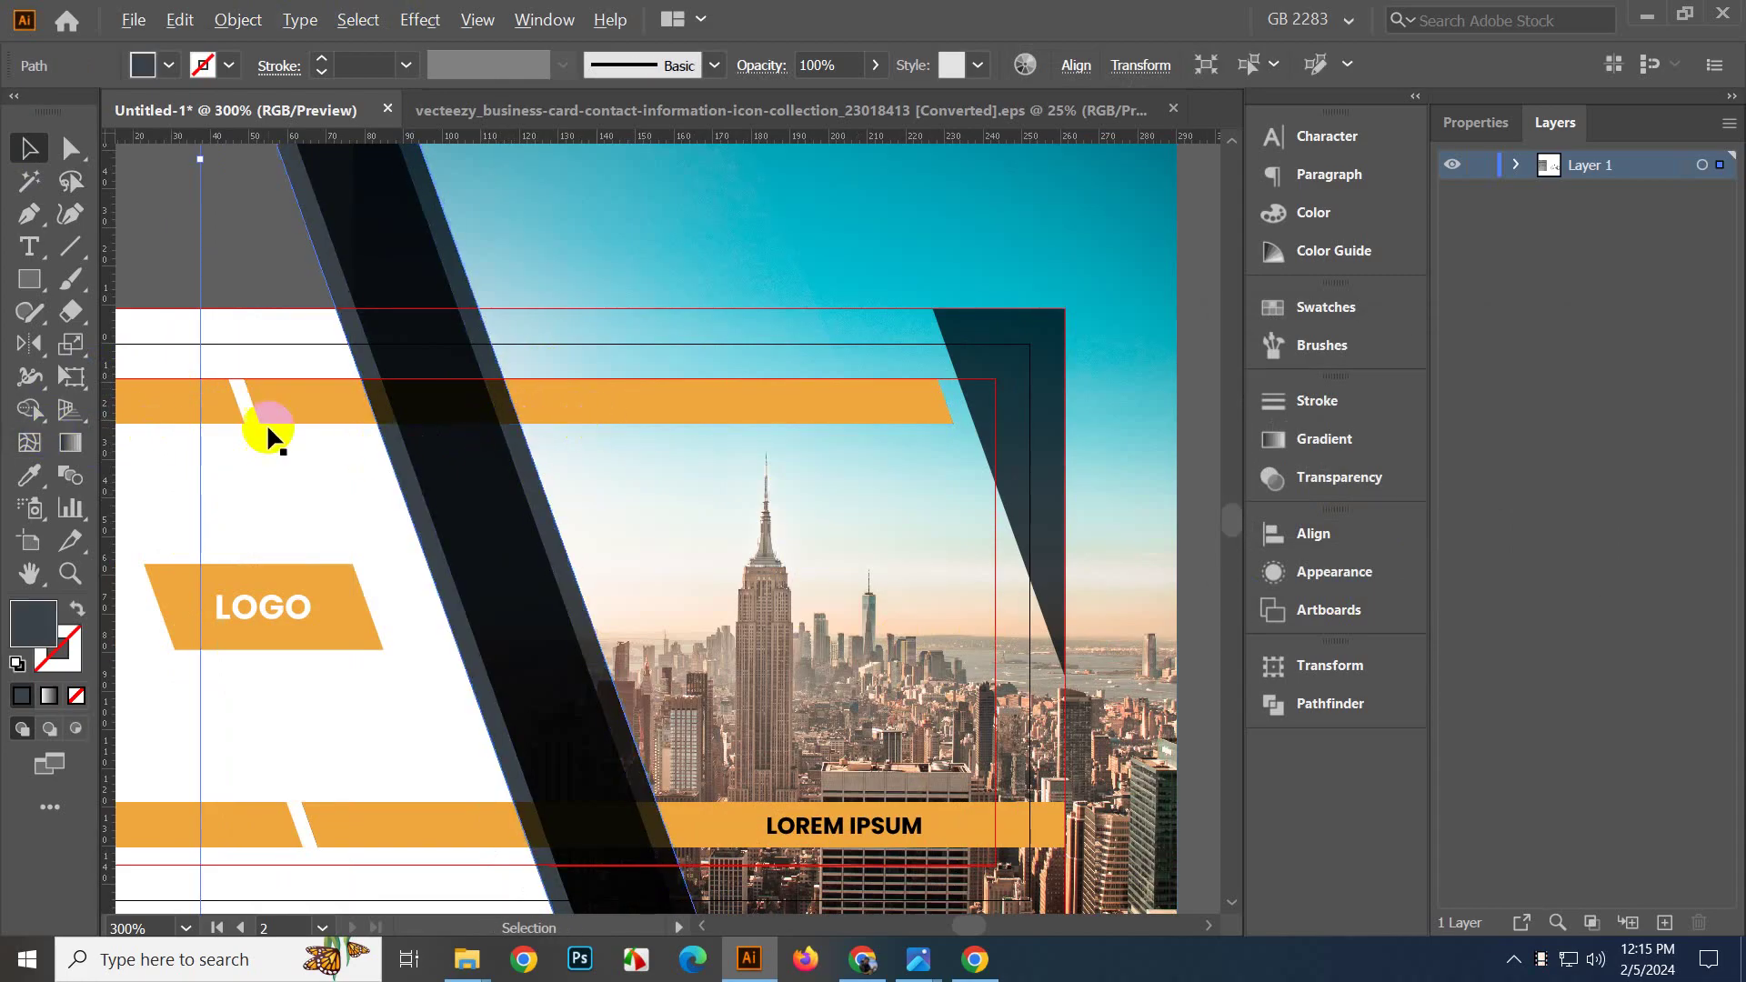
scroll(266, 423, down, 2)
click(820, 511)
scroll(351, 429, up, 4)
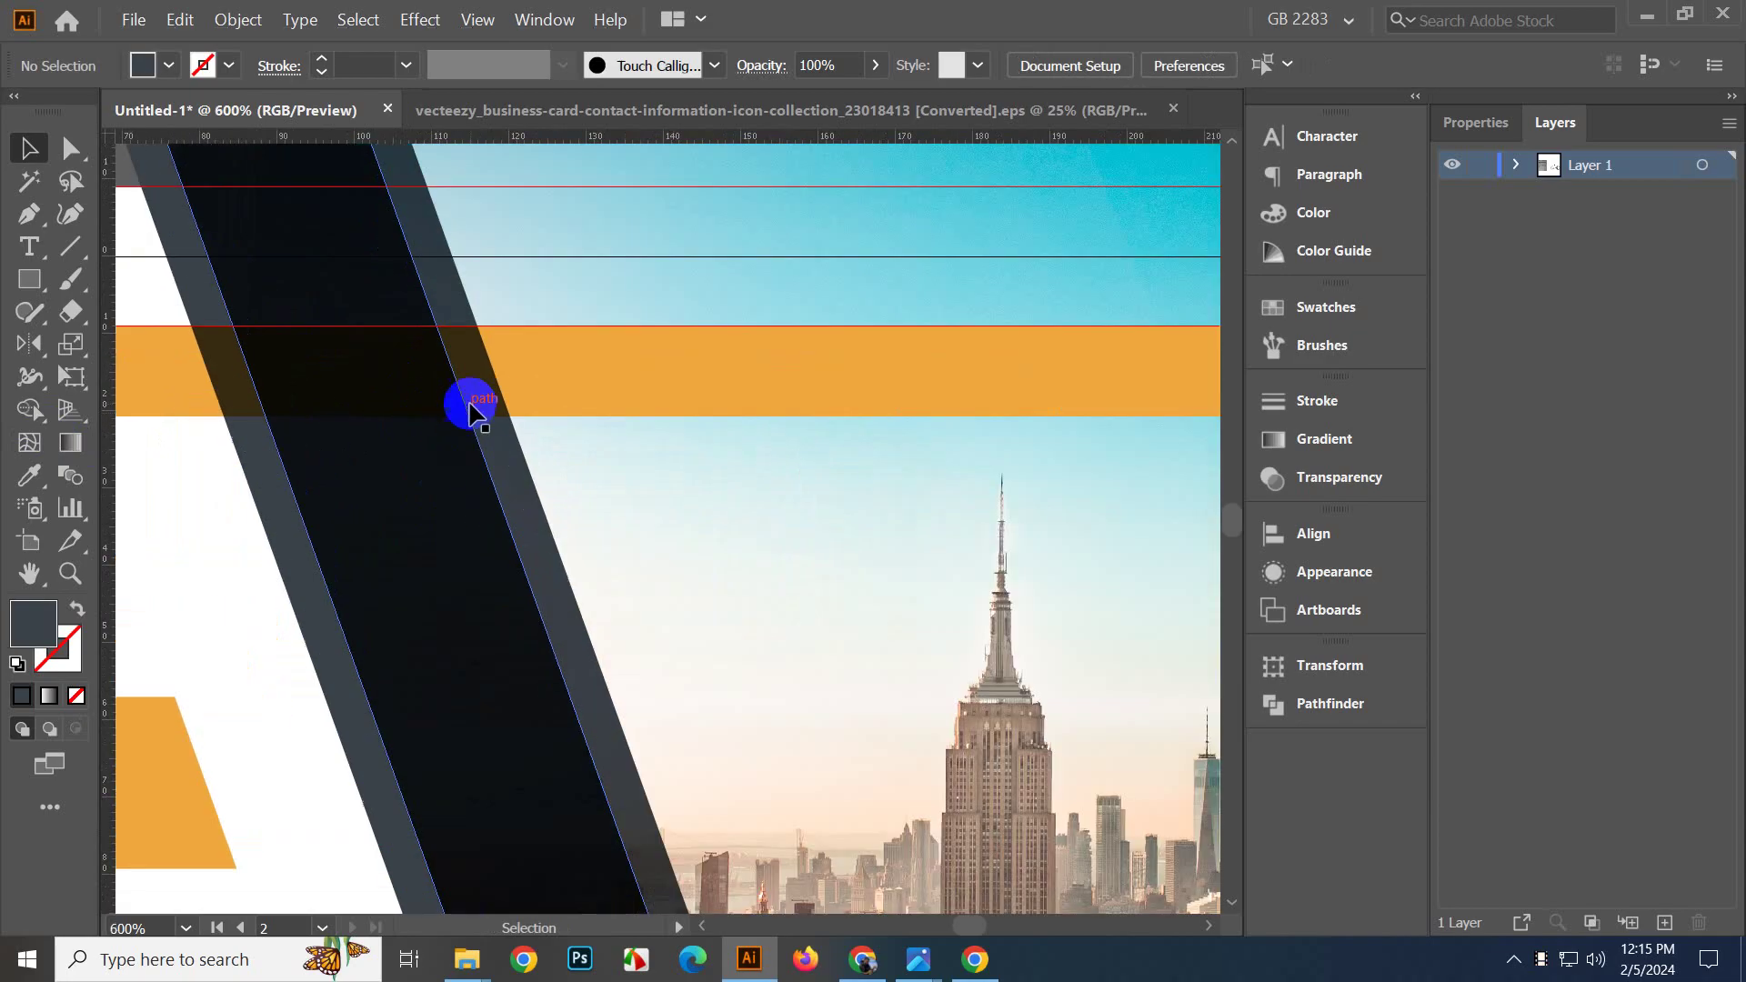
click(489, 401)
shift+click(630, 401)
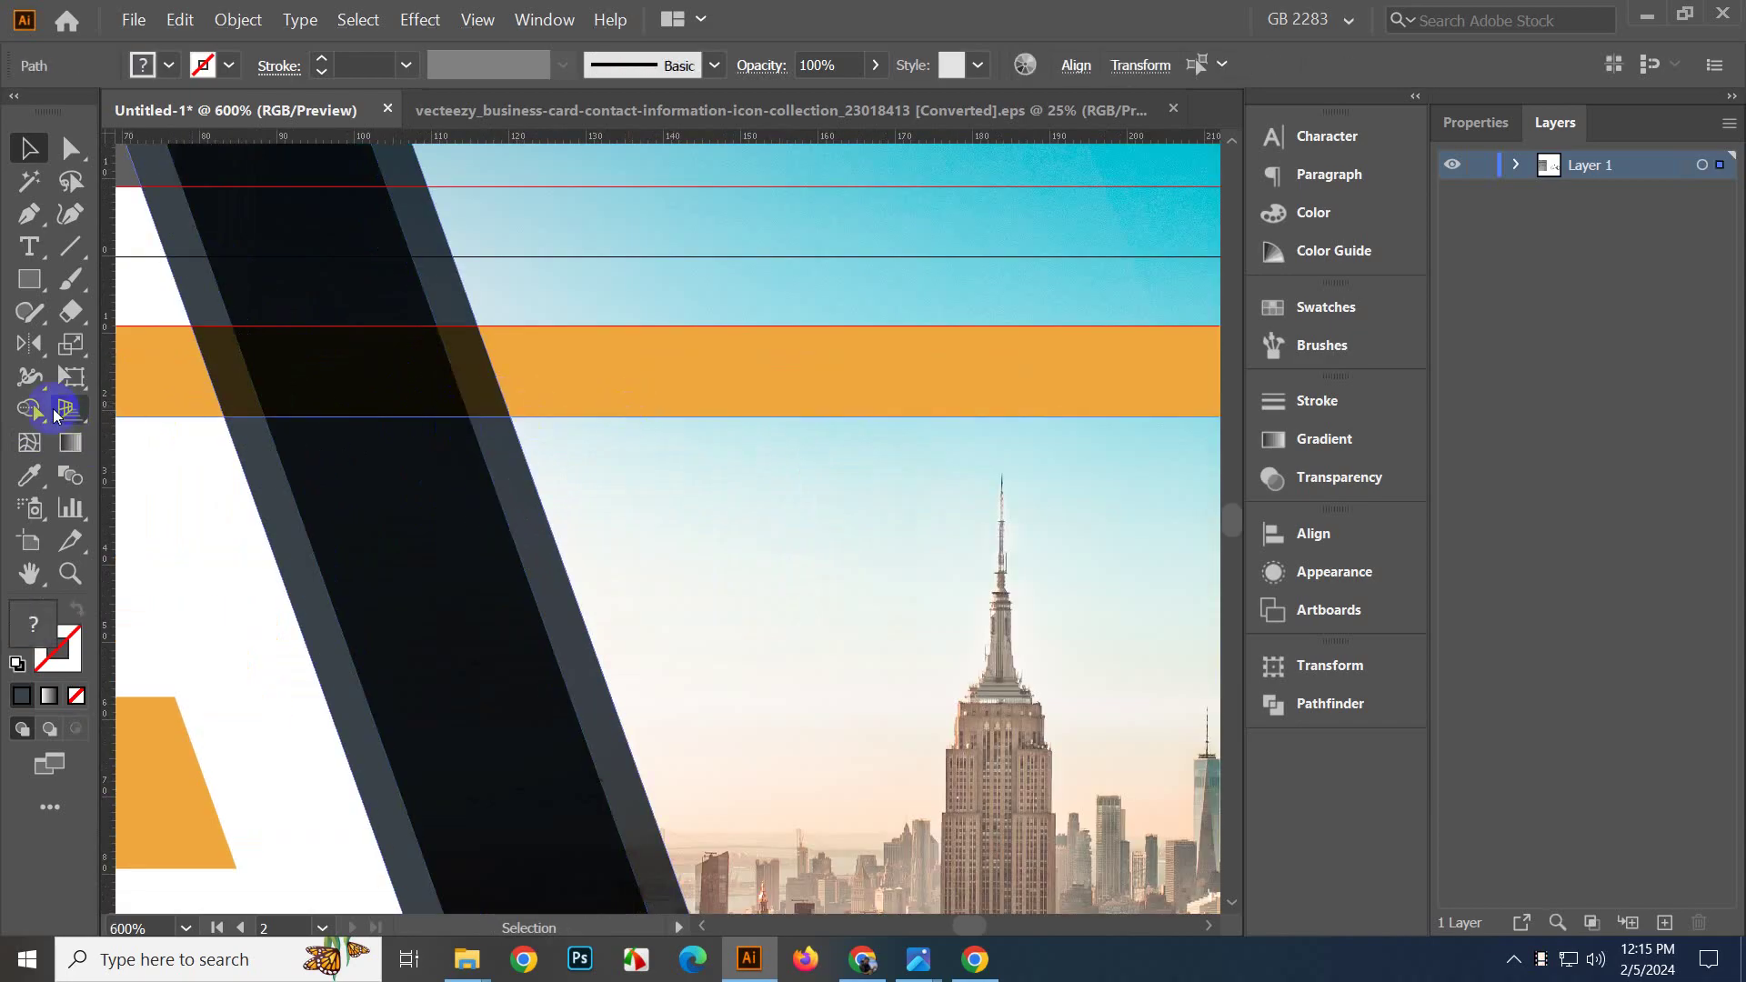
click(32, 410)
alt+click(481, 407)
alt+click(500, 468)
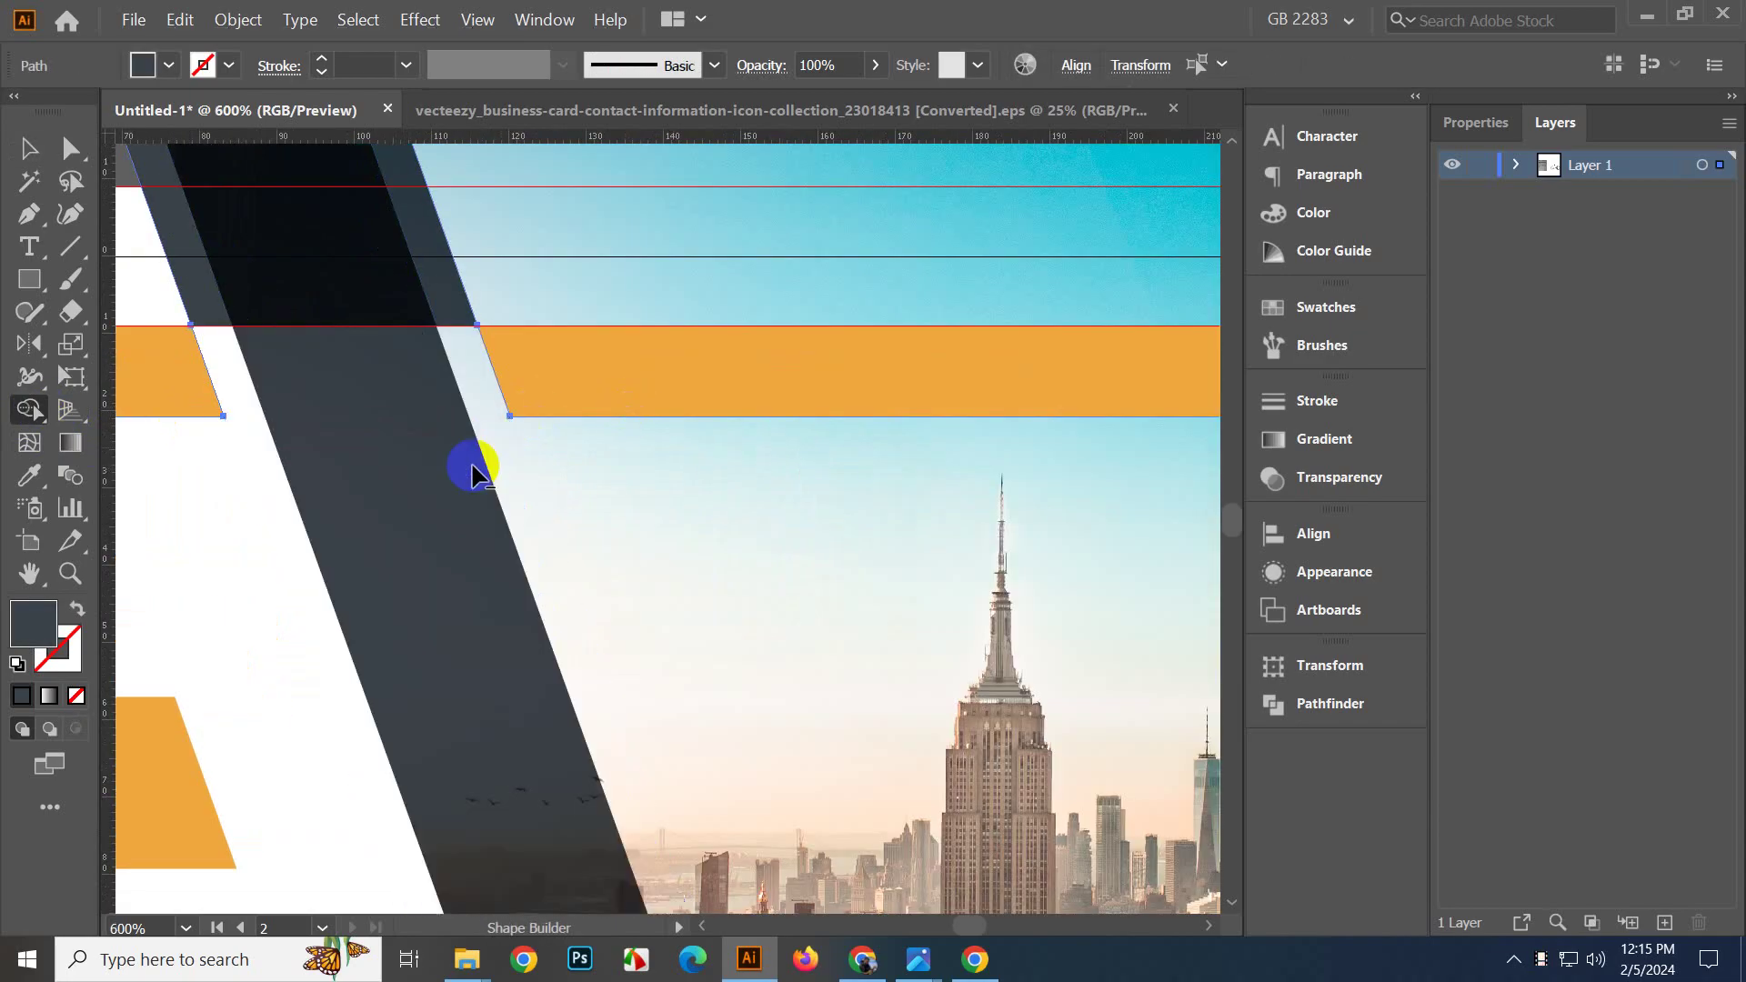
alt+click(438, 290)
scroll(531, 522, down, 5)
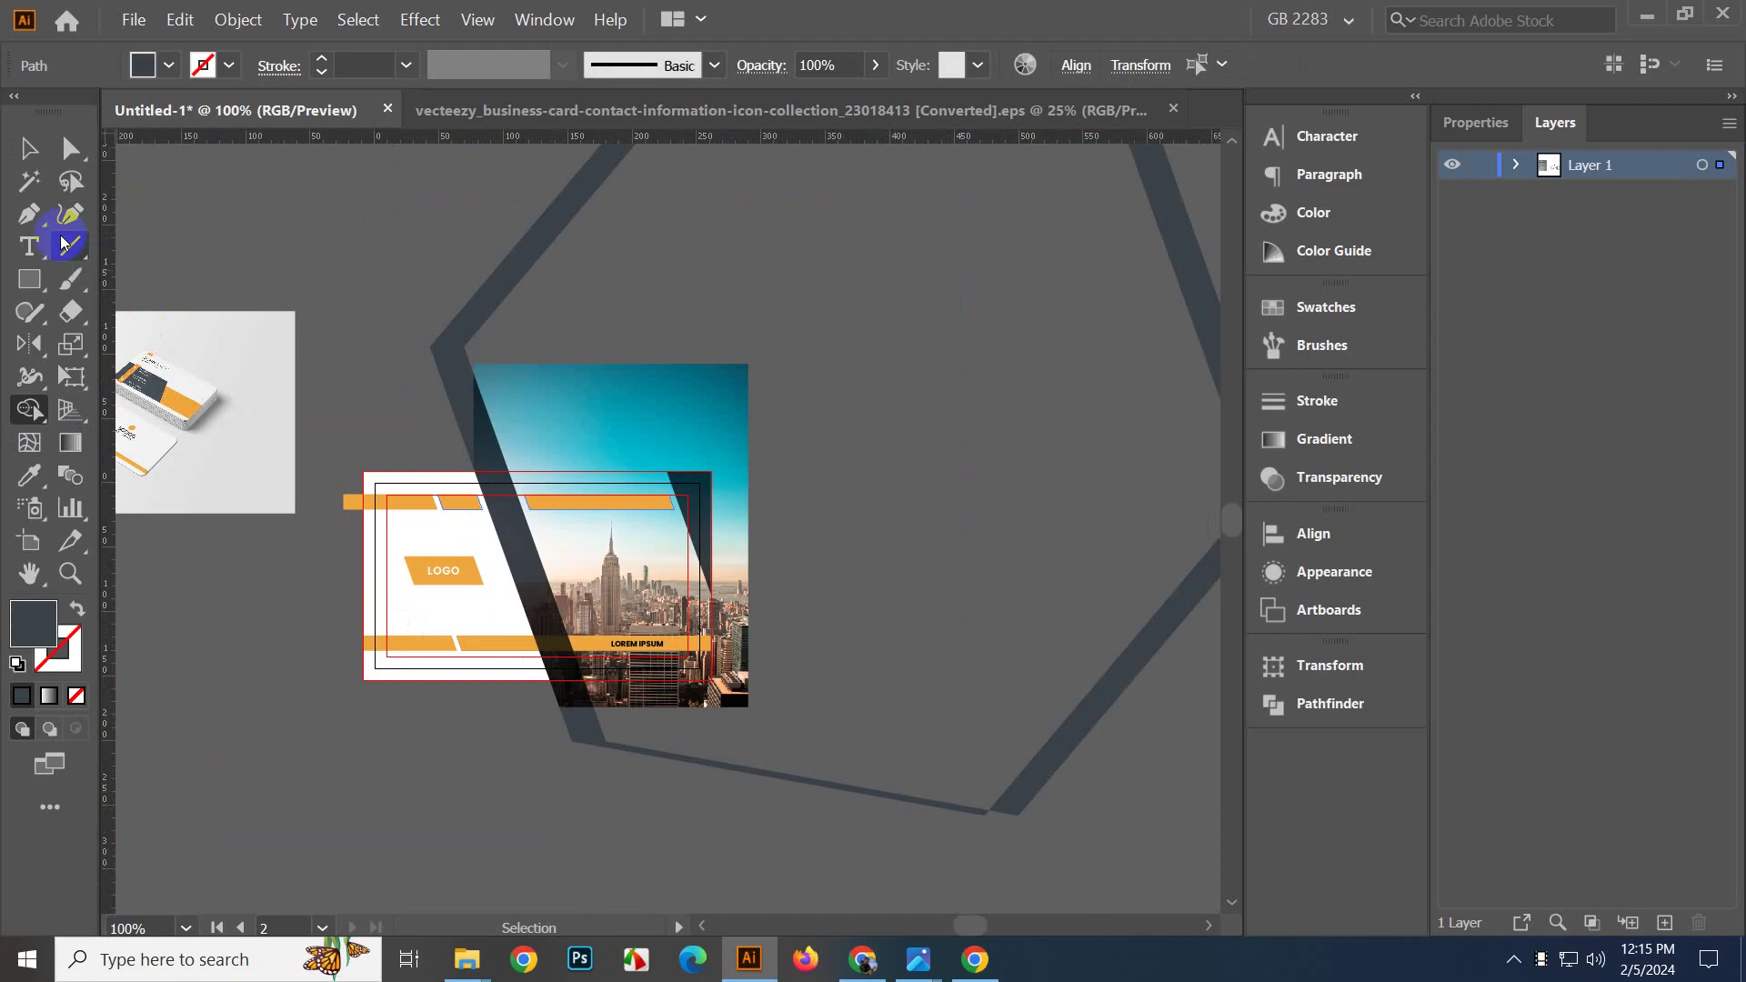
click(28, 148)
click(270, 210)
Recolor the short upper stripe piece beside the diagonal band with the front card's dark slate using the Eyedropper.
scroll(556, 783, up, 2)
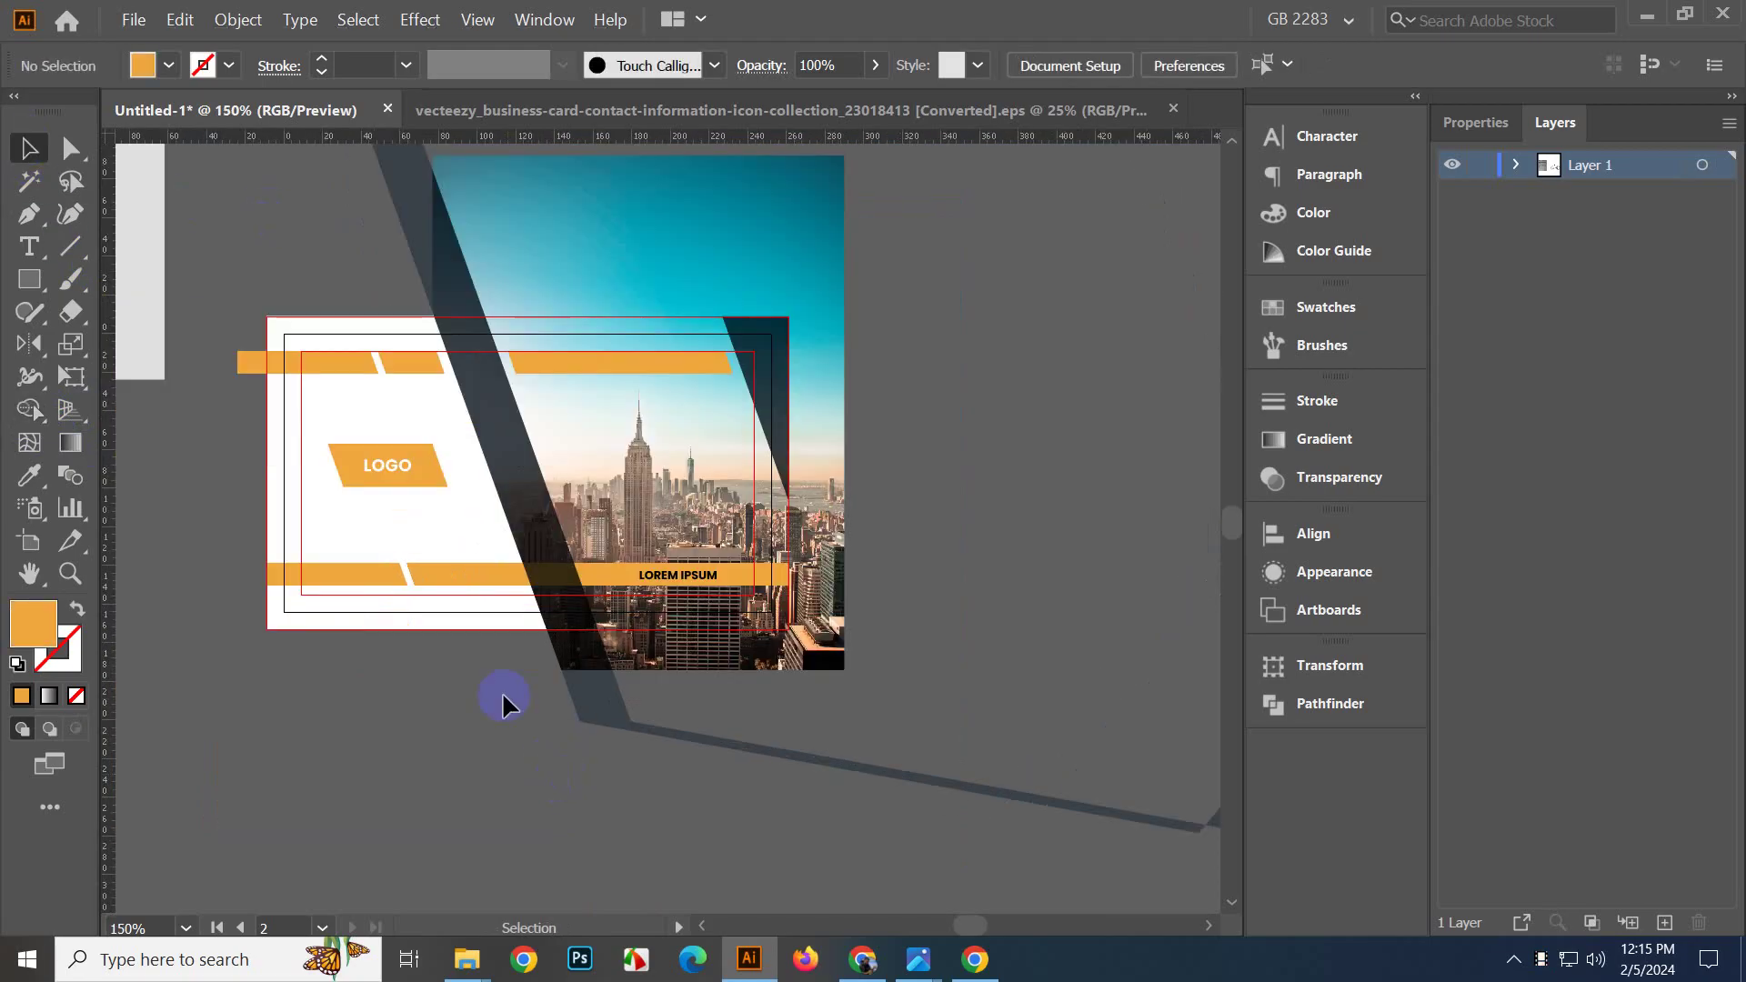
scroll(502, 691, up, 1)
click(343, 306)
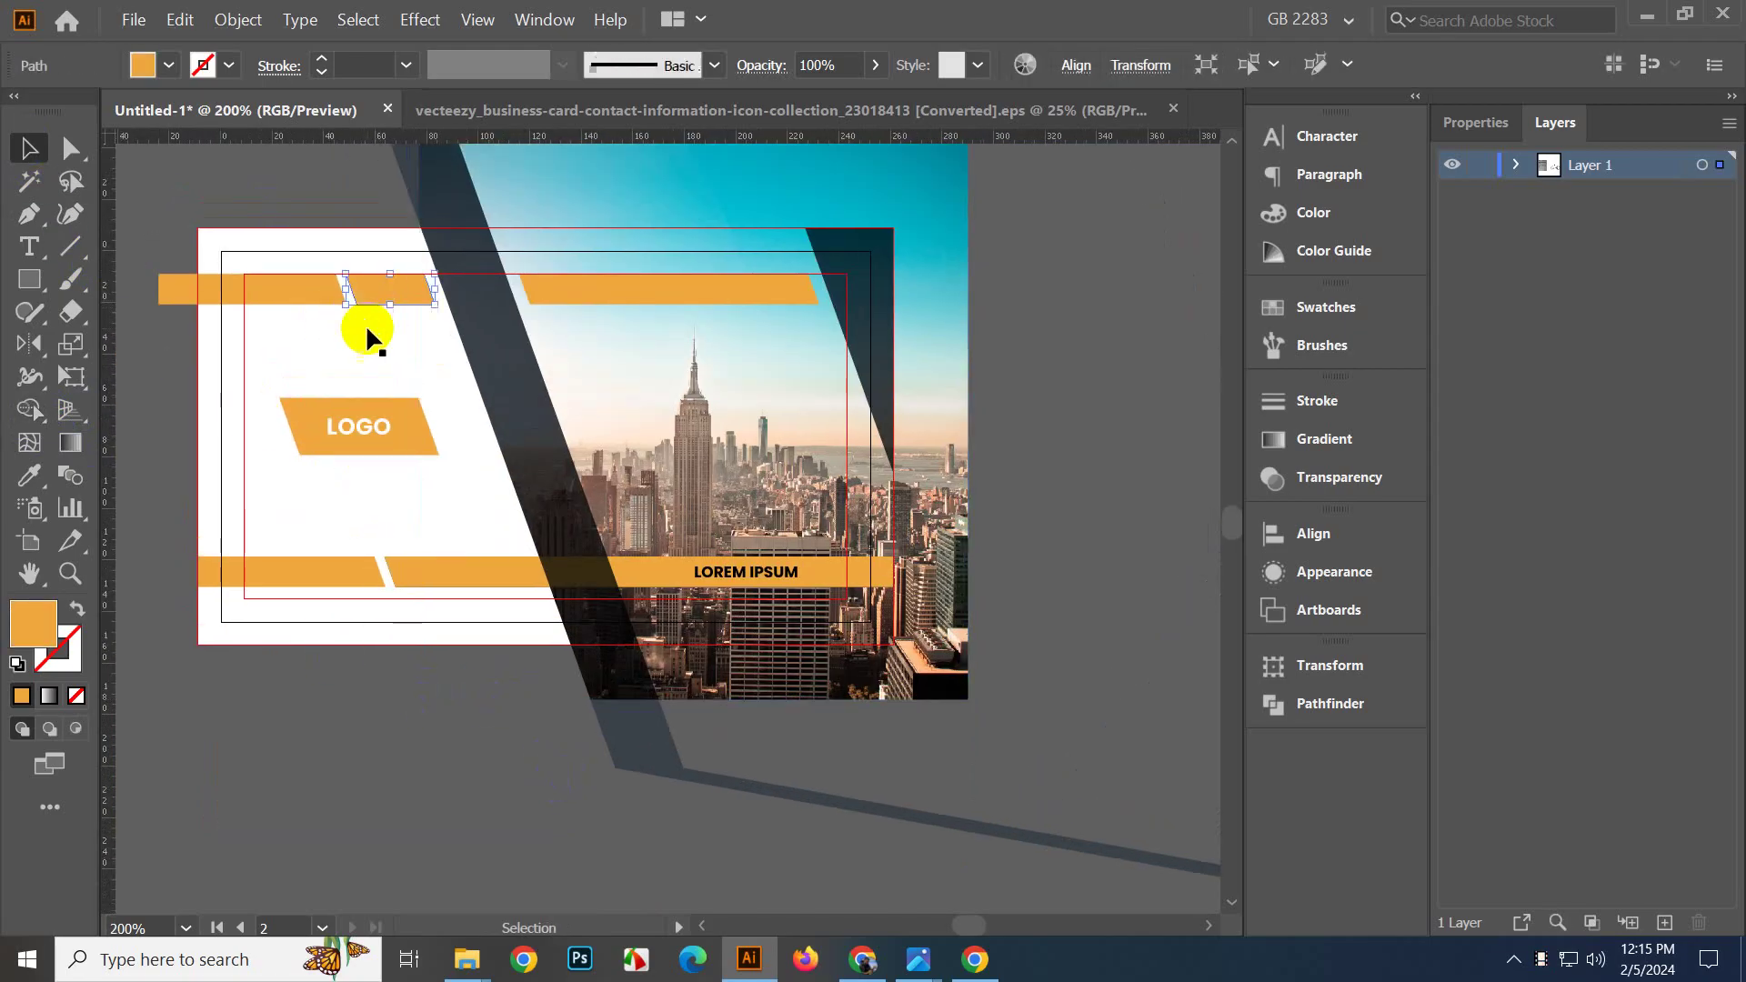
click(30, 475)
scroll(755, 618, down, 3)
scroll(727, 542, up, 2)
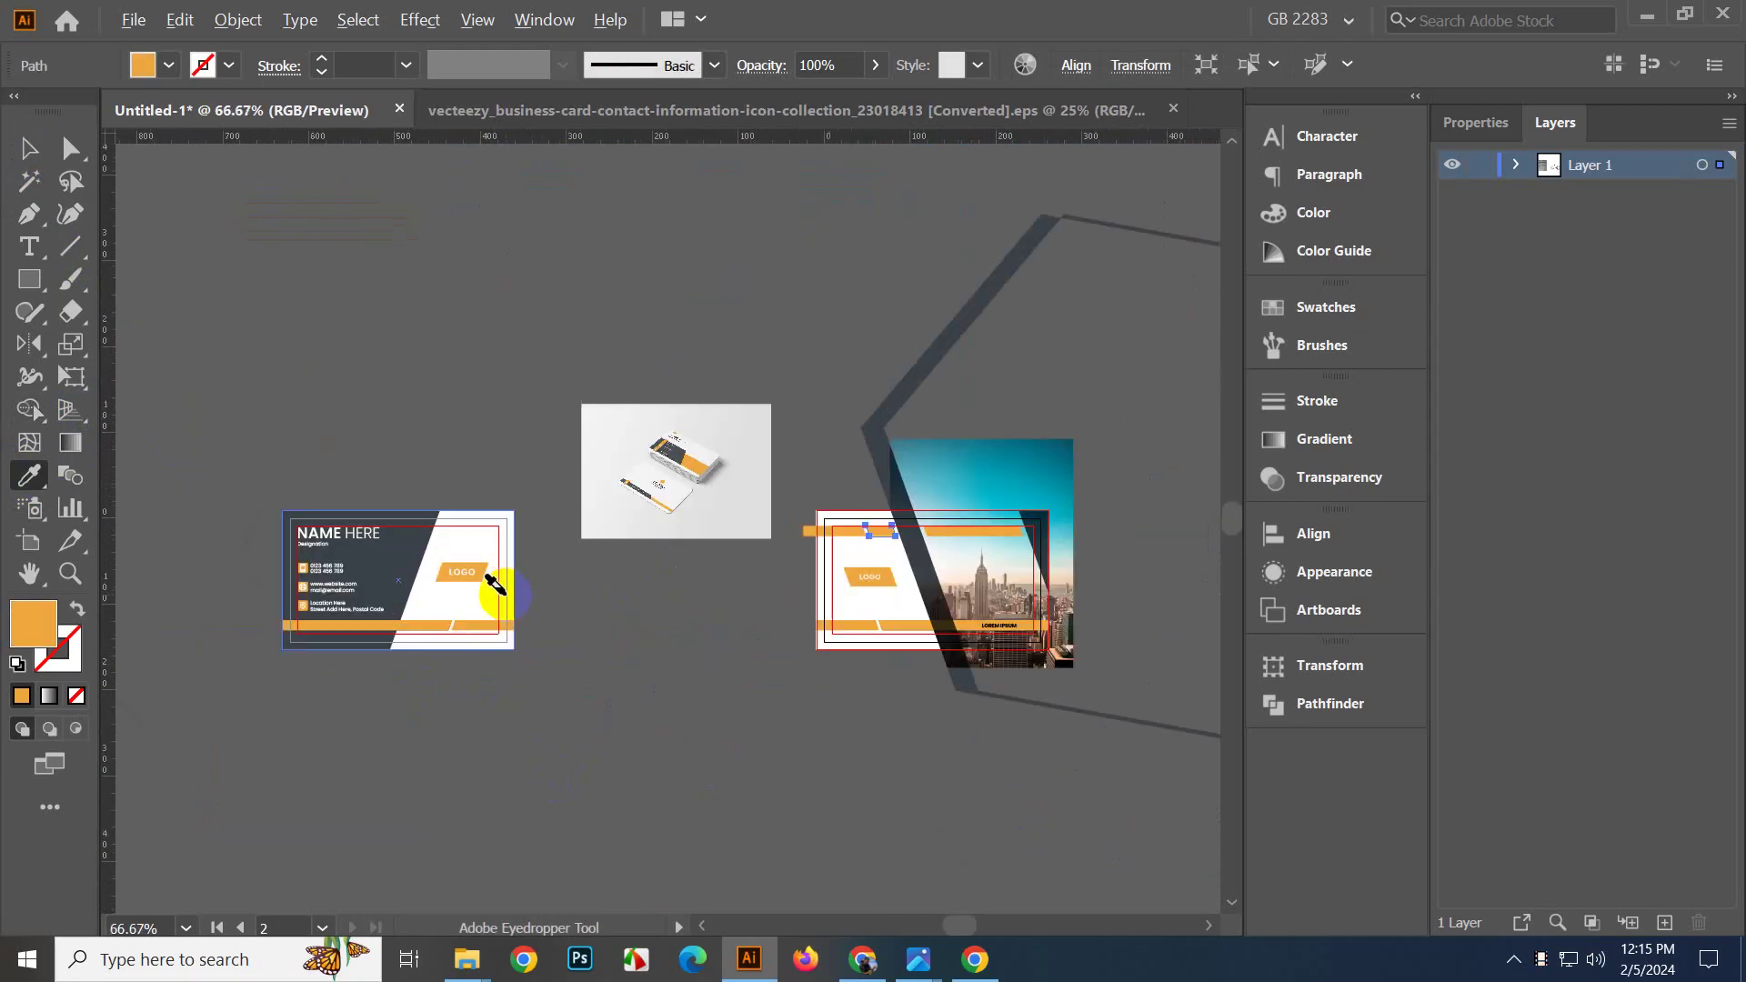
click(915, 270)
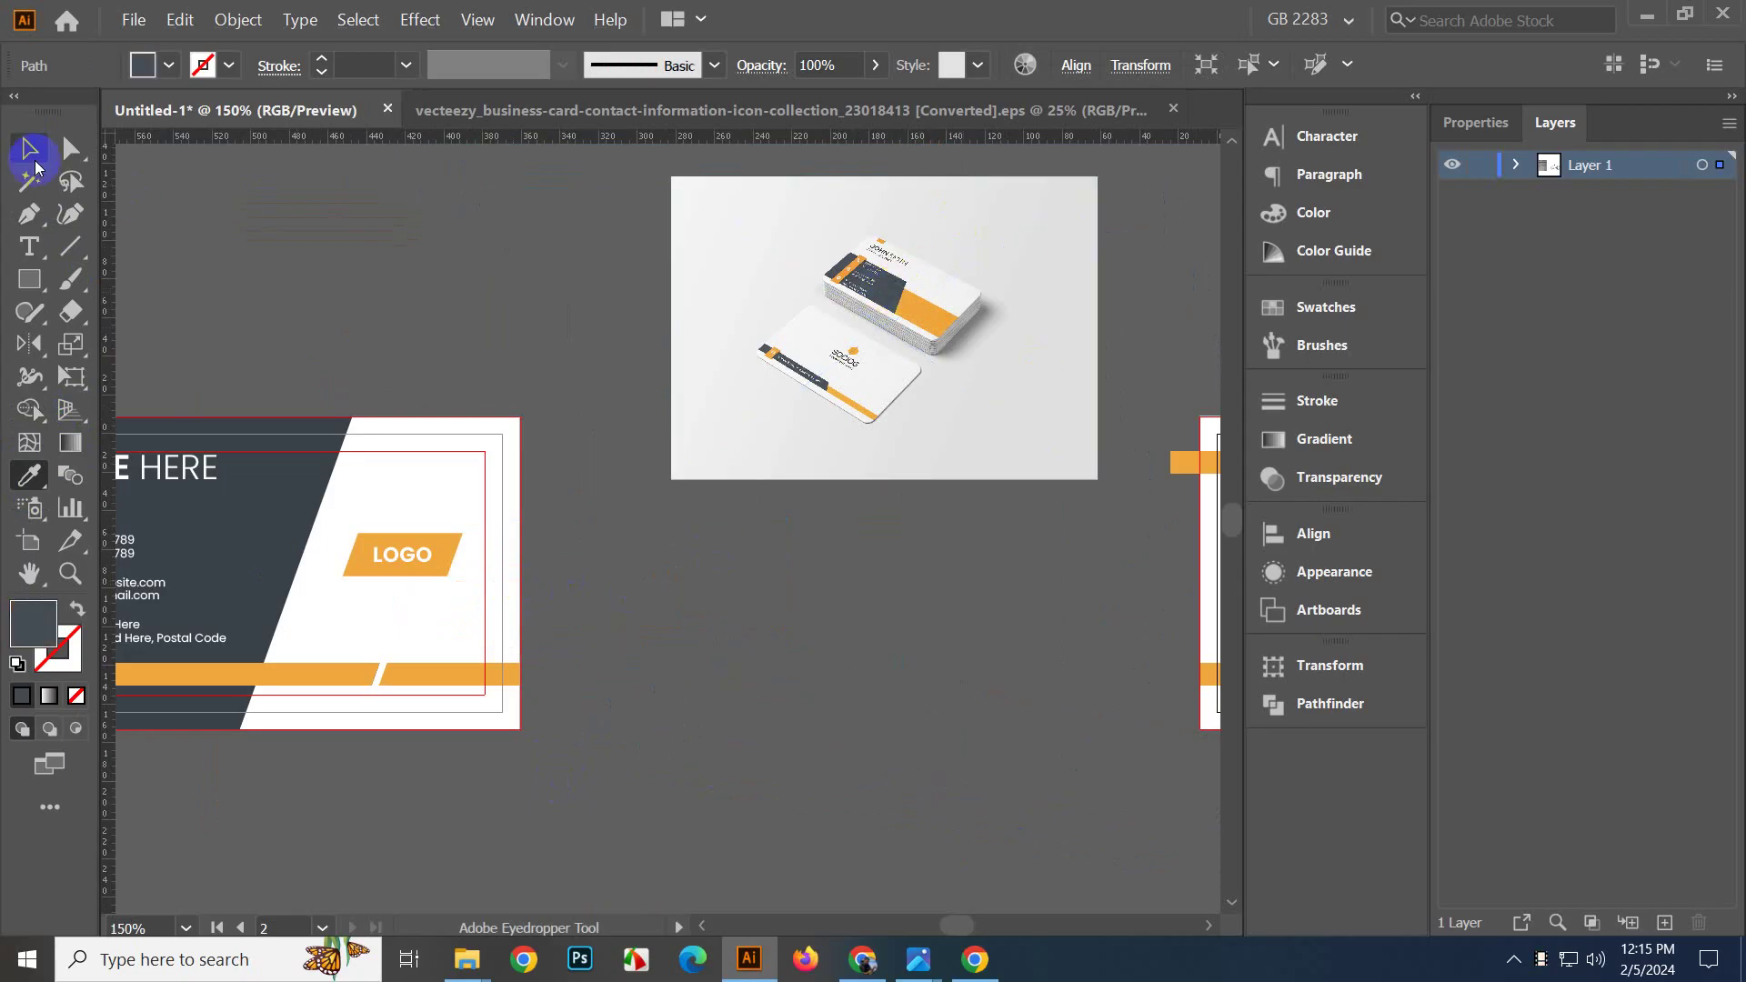
click(556, 468)
Apply the short upper piece's dark slate to the bottom stripe's outer piece below the logo using the Eyedropper, and deselect.
drag(923, 646, 309, 701)
drag(489, 757, 411, 738)
scroll(519, 749, up, 2)
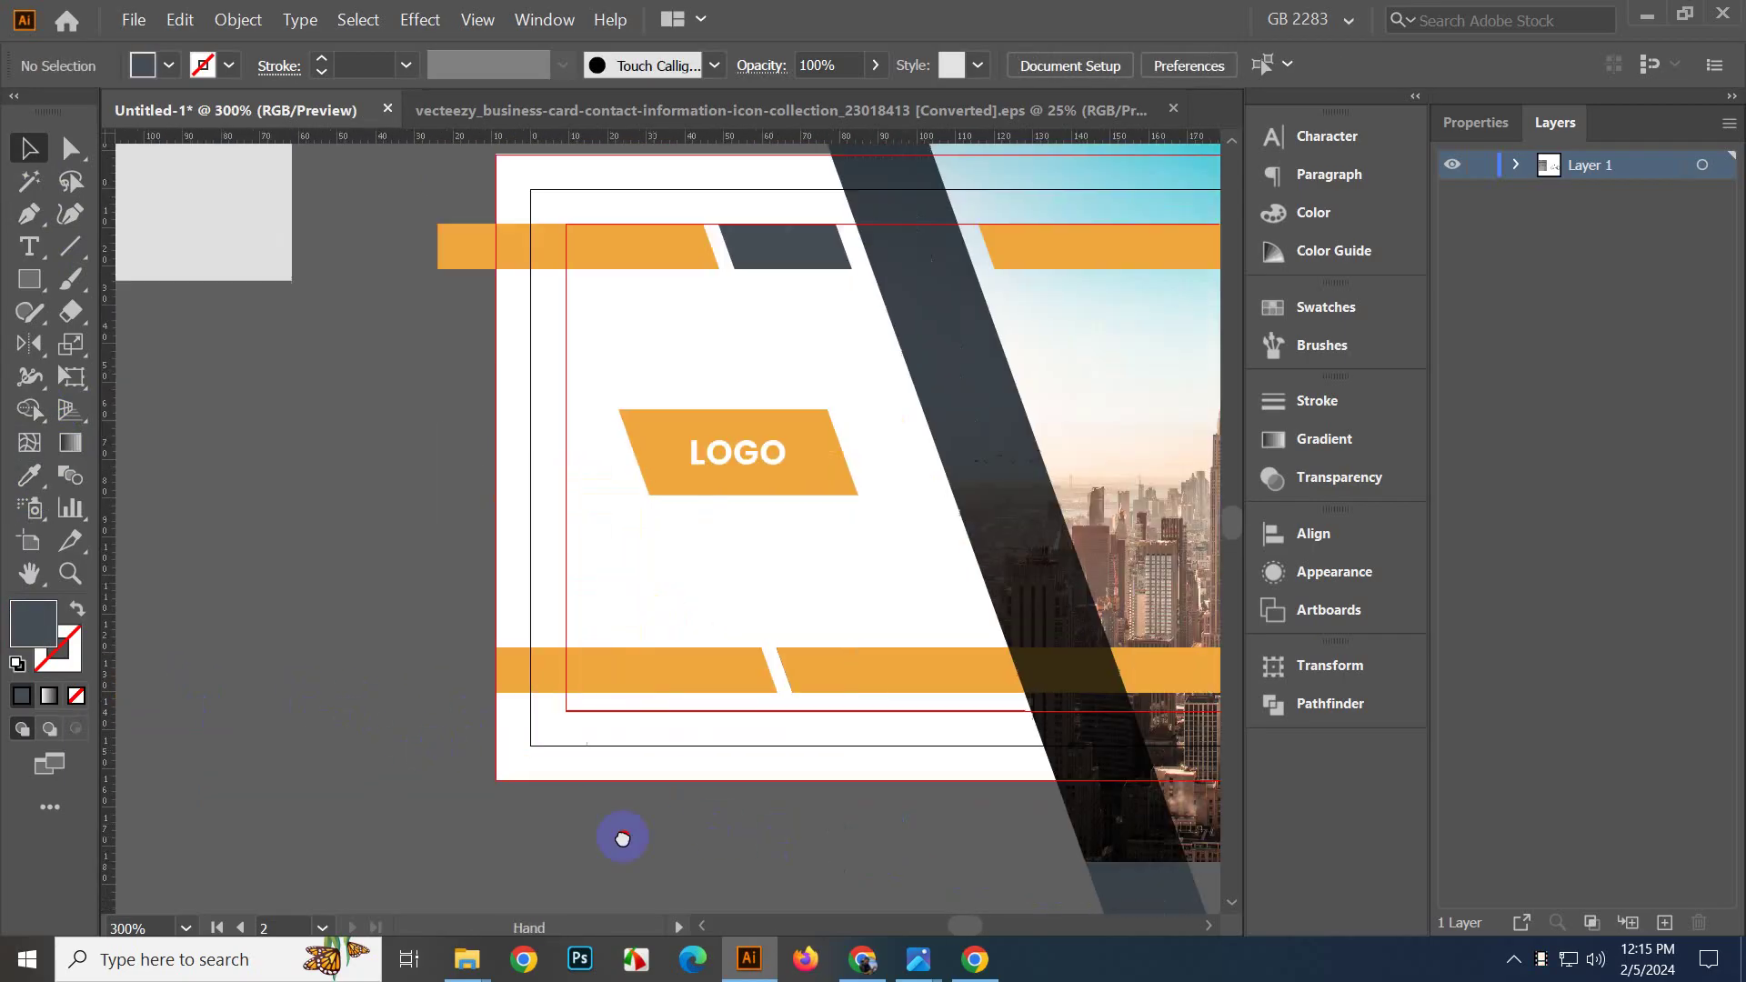
drag(664, 815, 461, 802)
click(590, 238)
click(29, 474)
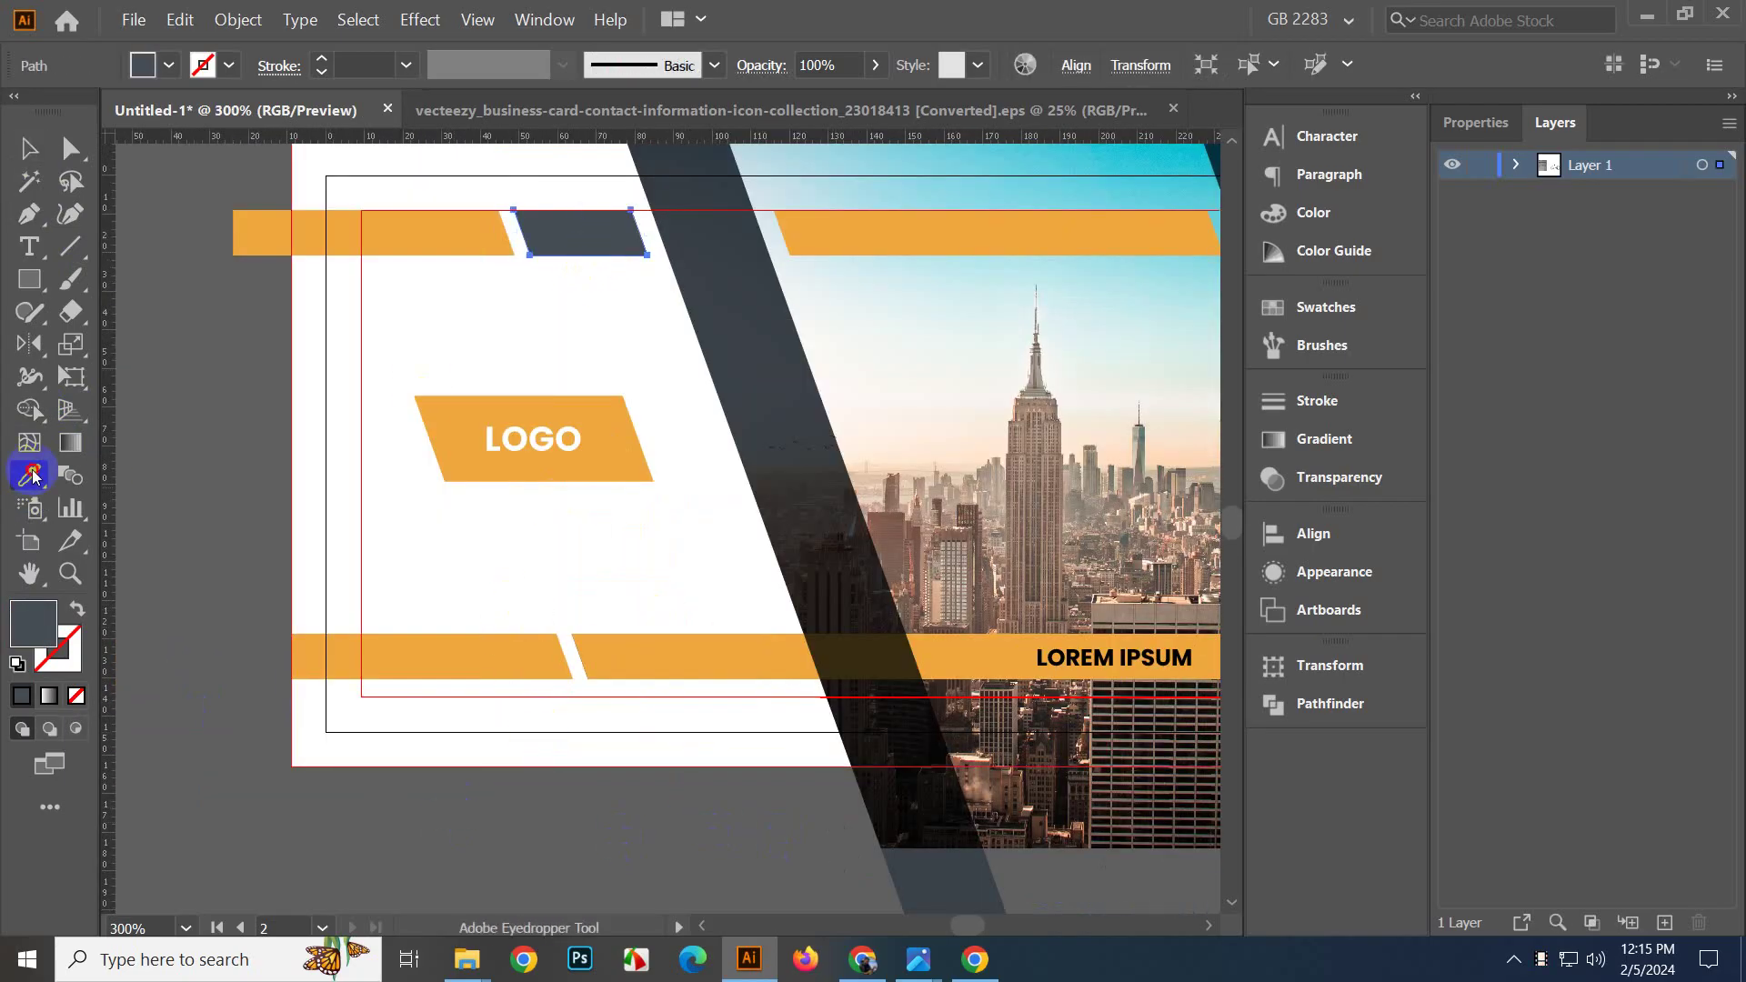
click(367, 642)
click(32, 160)
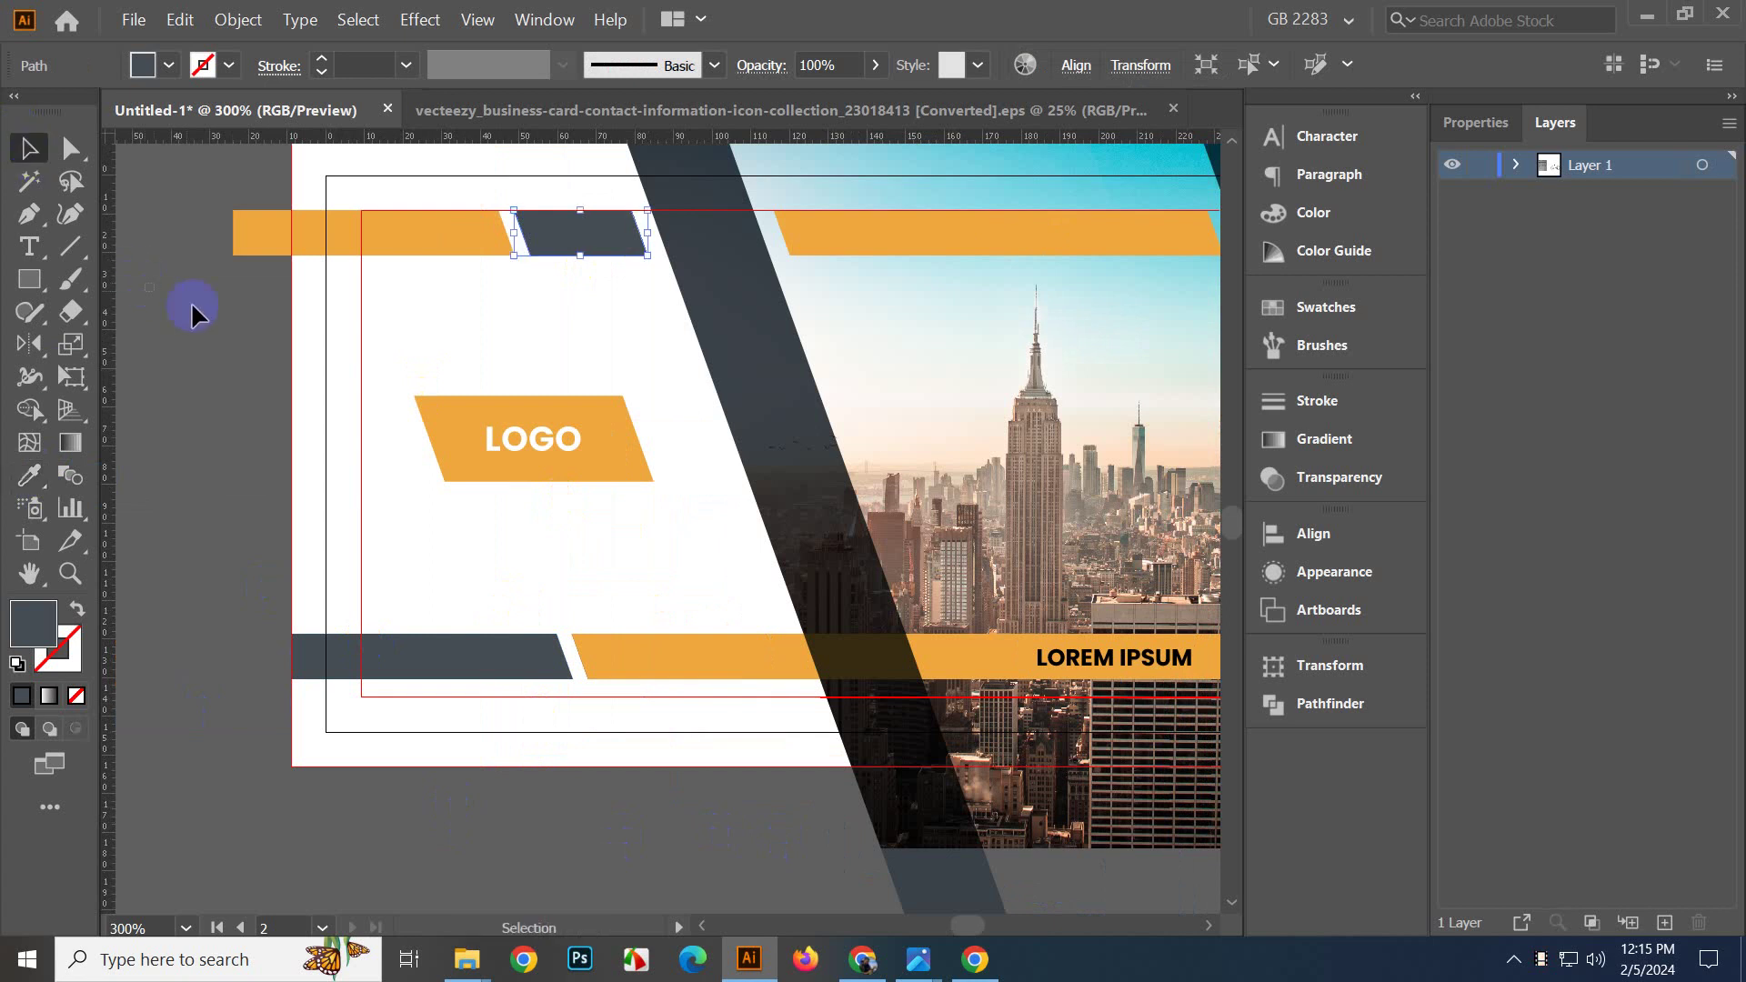
click(198, 308)
Create another 5 px offset of the diagonal dark band for cutting the bottom stripe.
scroll(279, 351, down, 1)
drag(547, 705, 527, 733)
scroll(534, 727, up, 1)
drag(612, 678, 591, 724)
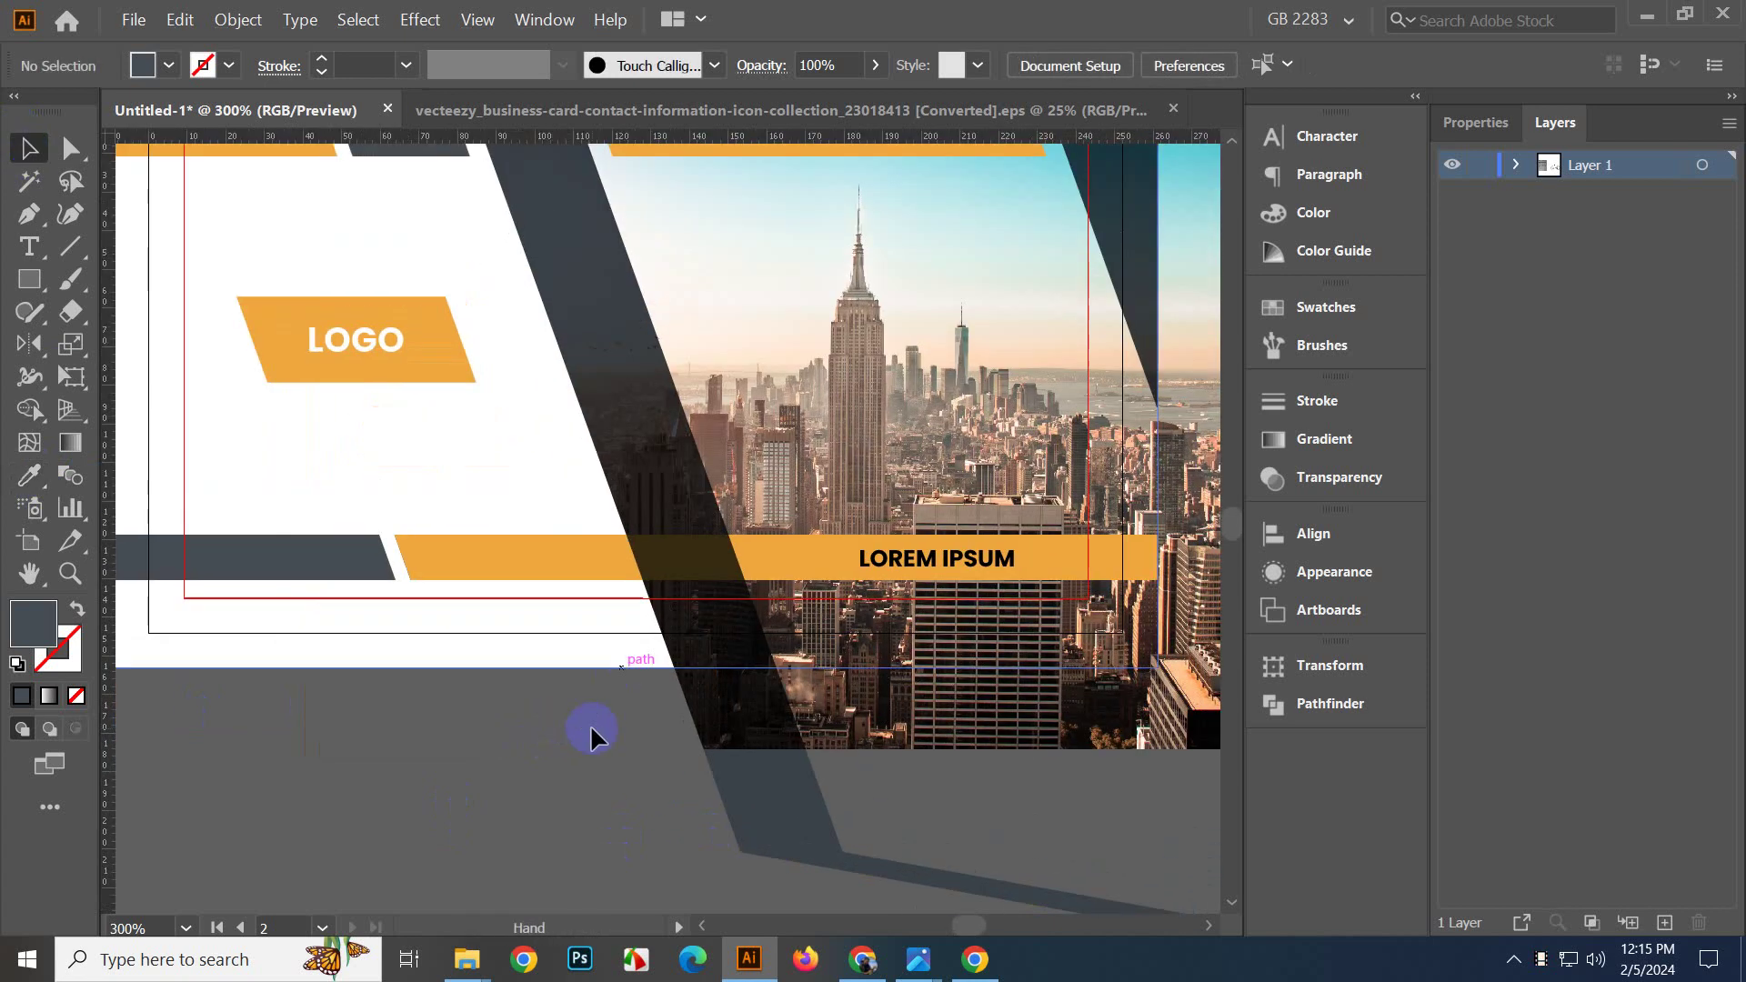
drag(604, 413, 551, 631)
scroll(551, 613, down, 6)
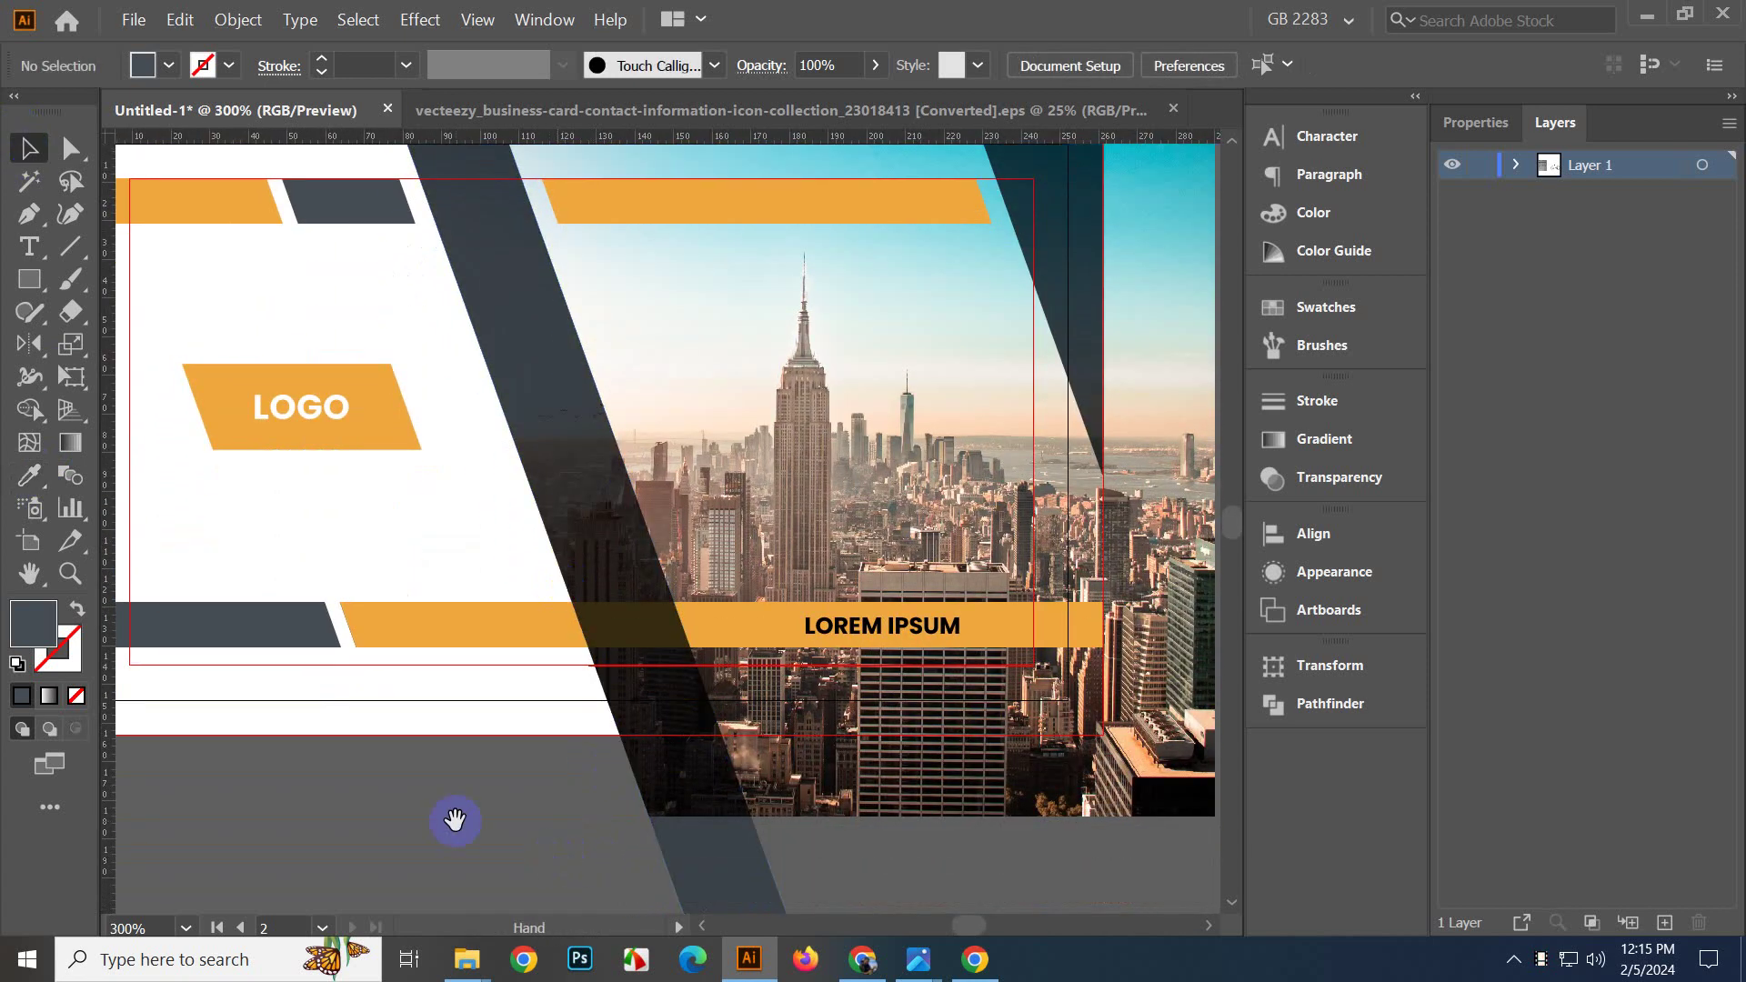
drag(454, 821, 357, 797)
click(533, 625)
click(622, 715)
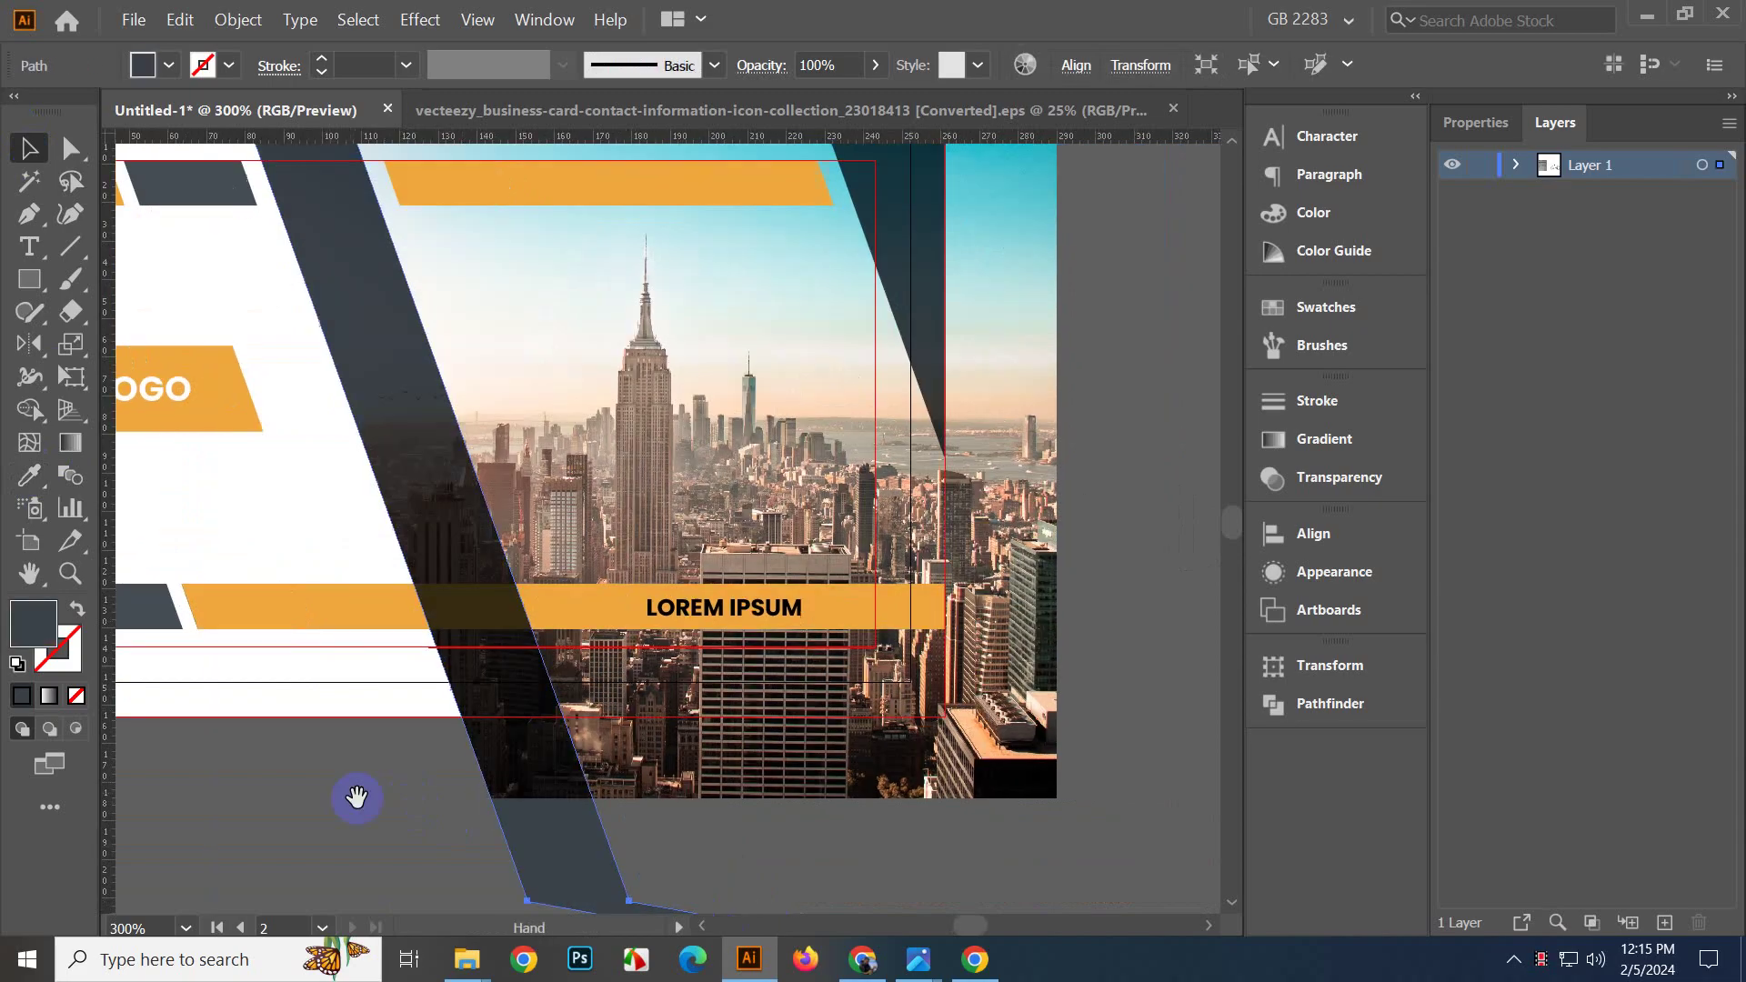
click(248, 16)
mouse_move(357, 495)
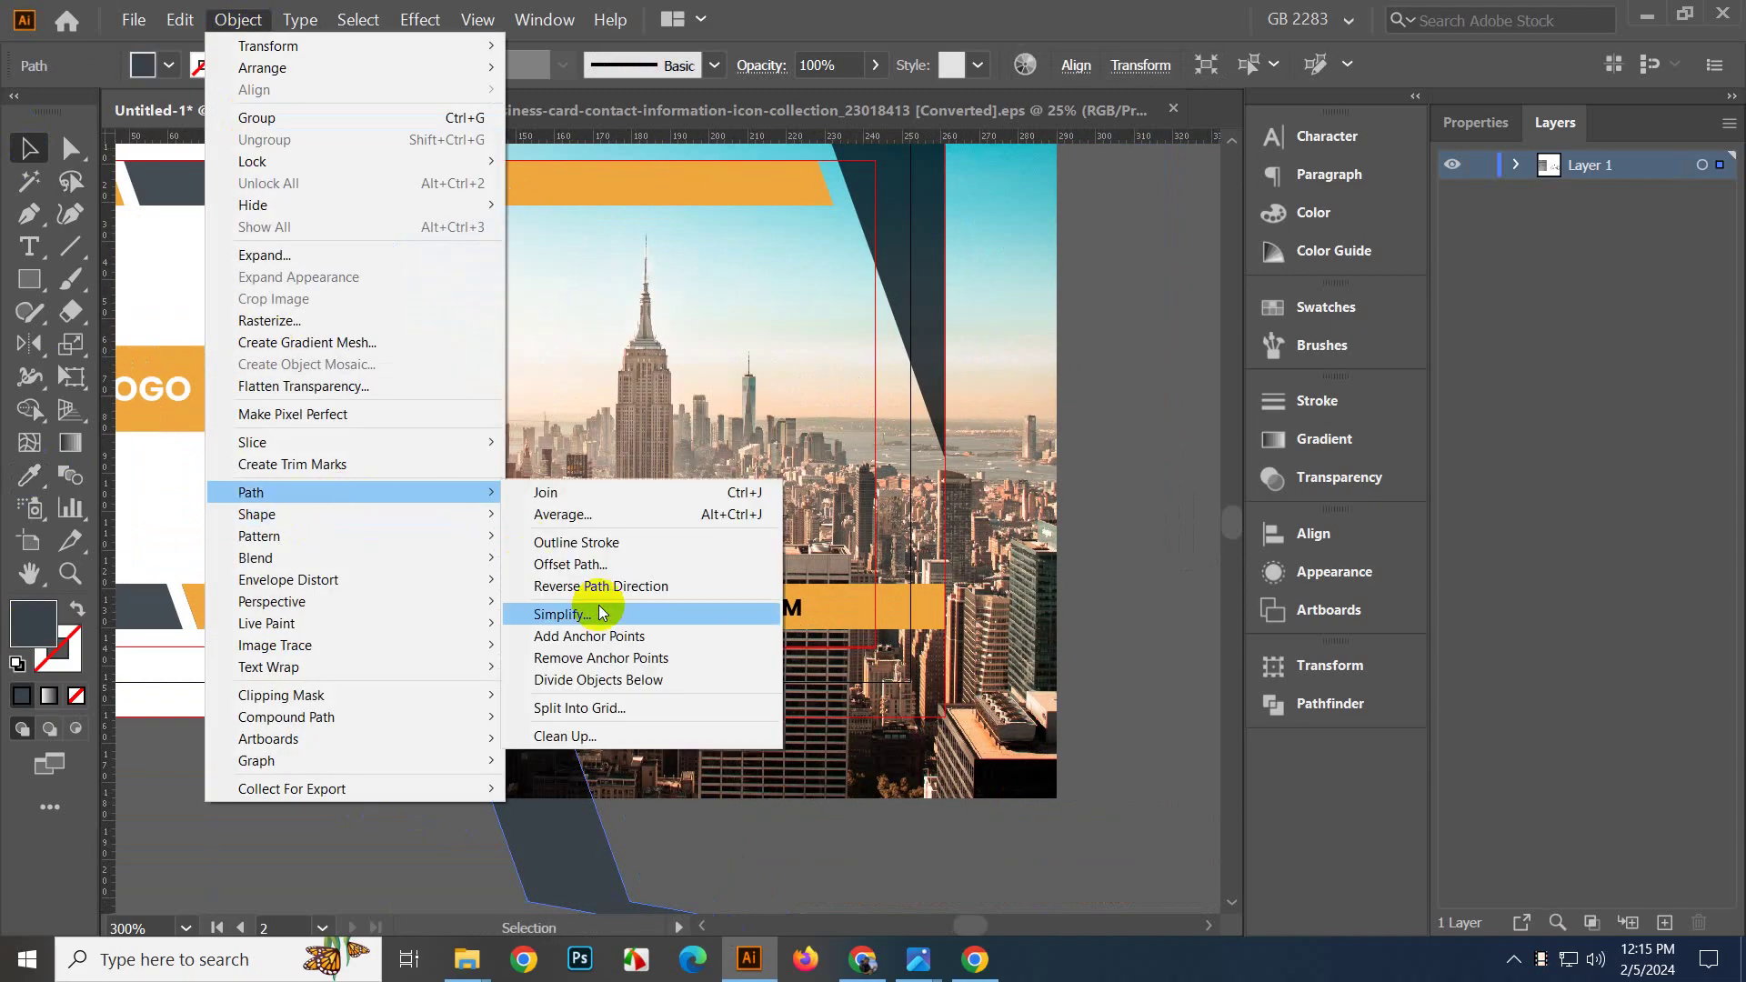
click(612, 563)
click(1386, 538)
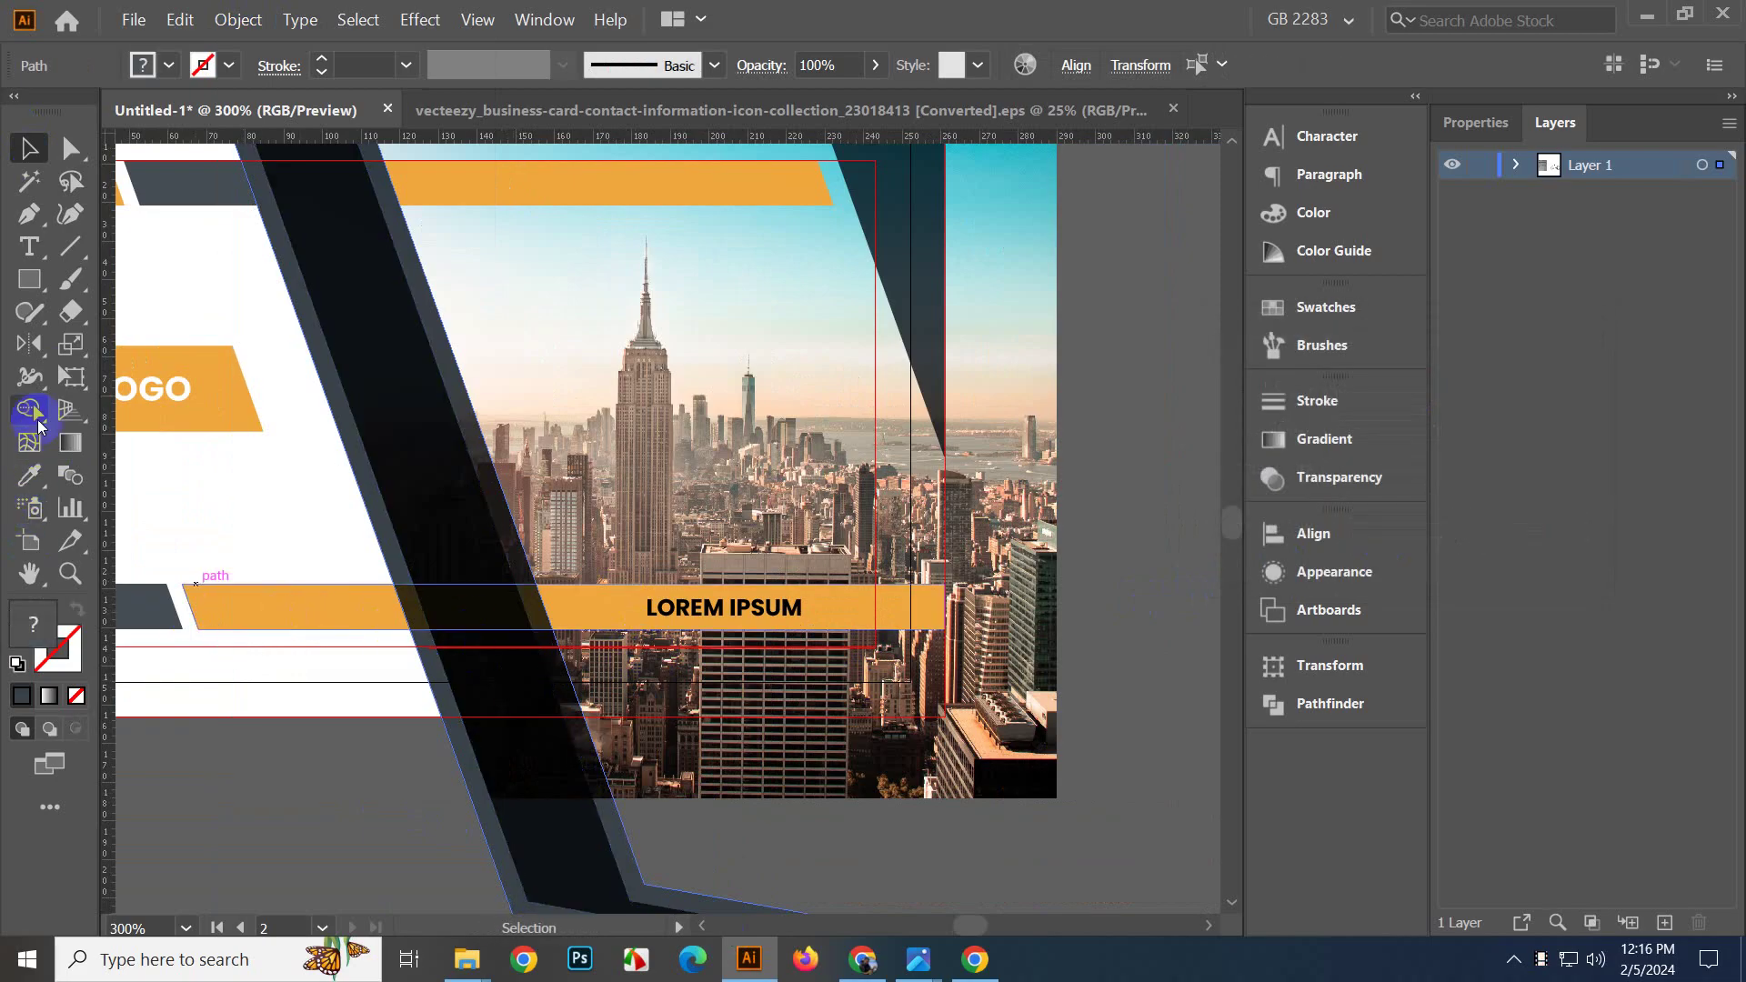
Divide the bottom orange stripe along the band's offset outline with Shape Builder, remove the surplus outline, and inspect the separated middle piece.
click(36, 420)
mouse_move(531, 617)
mouse_down()
mouse_move(506, 564)
mouse_move(530, 712)
mouse_move(484, 764)
mouse_up()
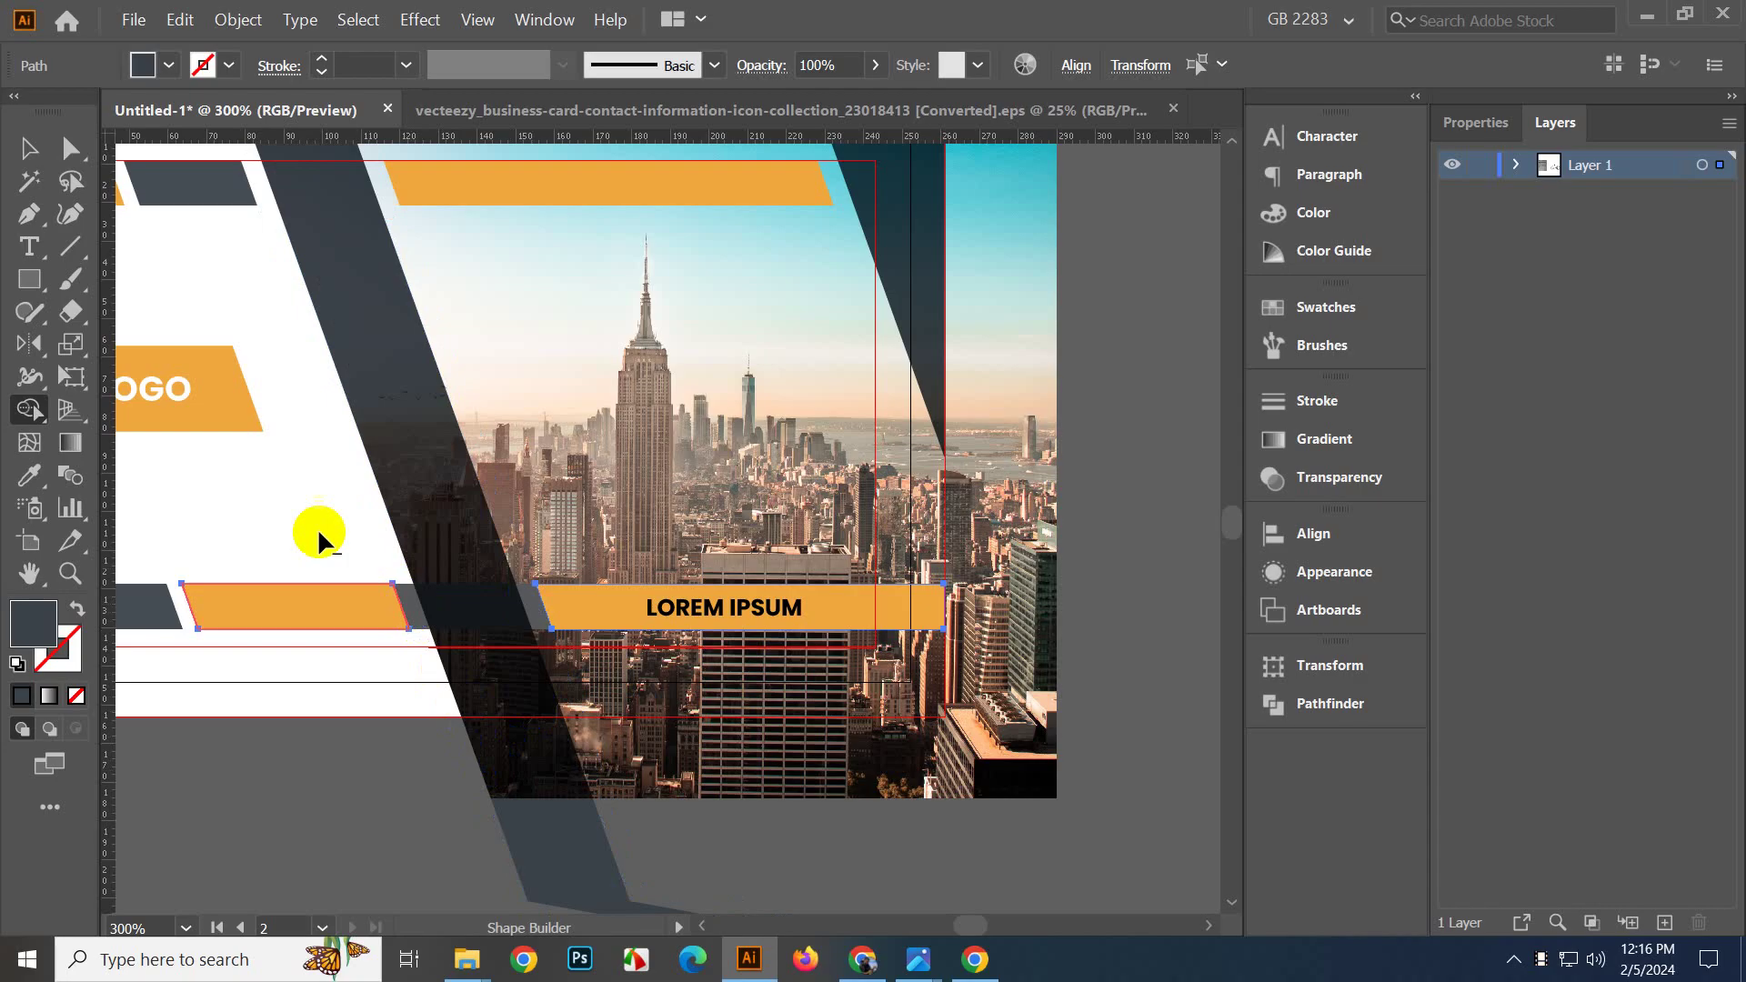
click(30, 150)
click(318, 700)
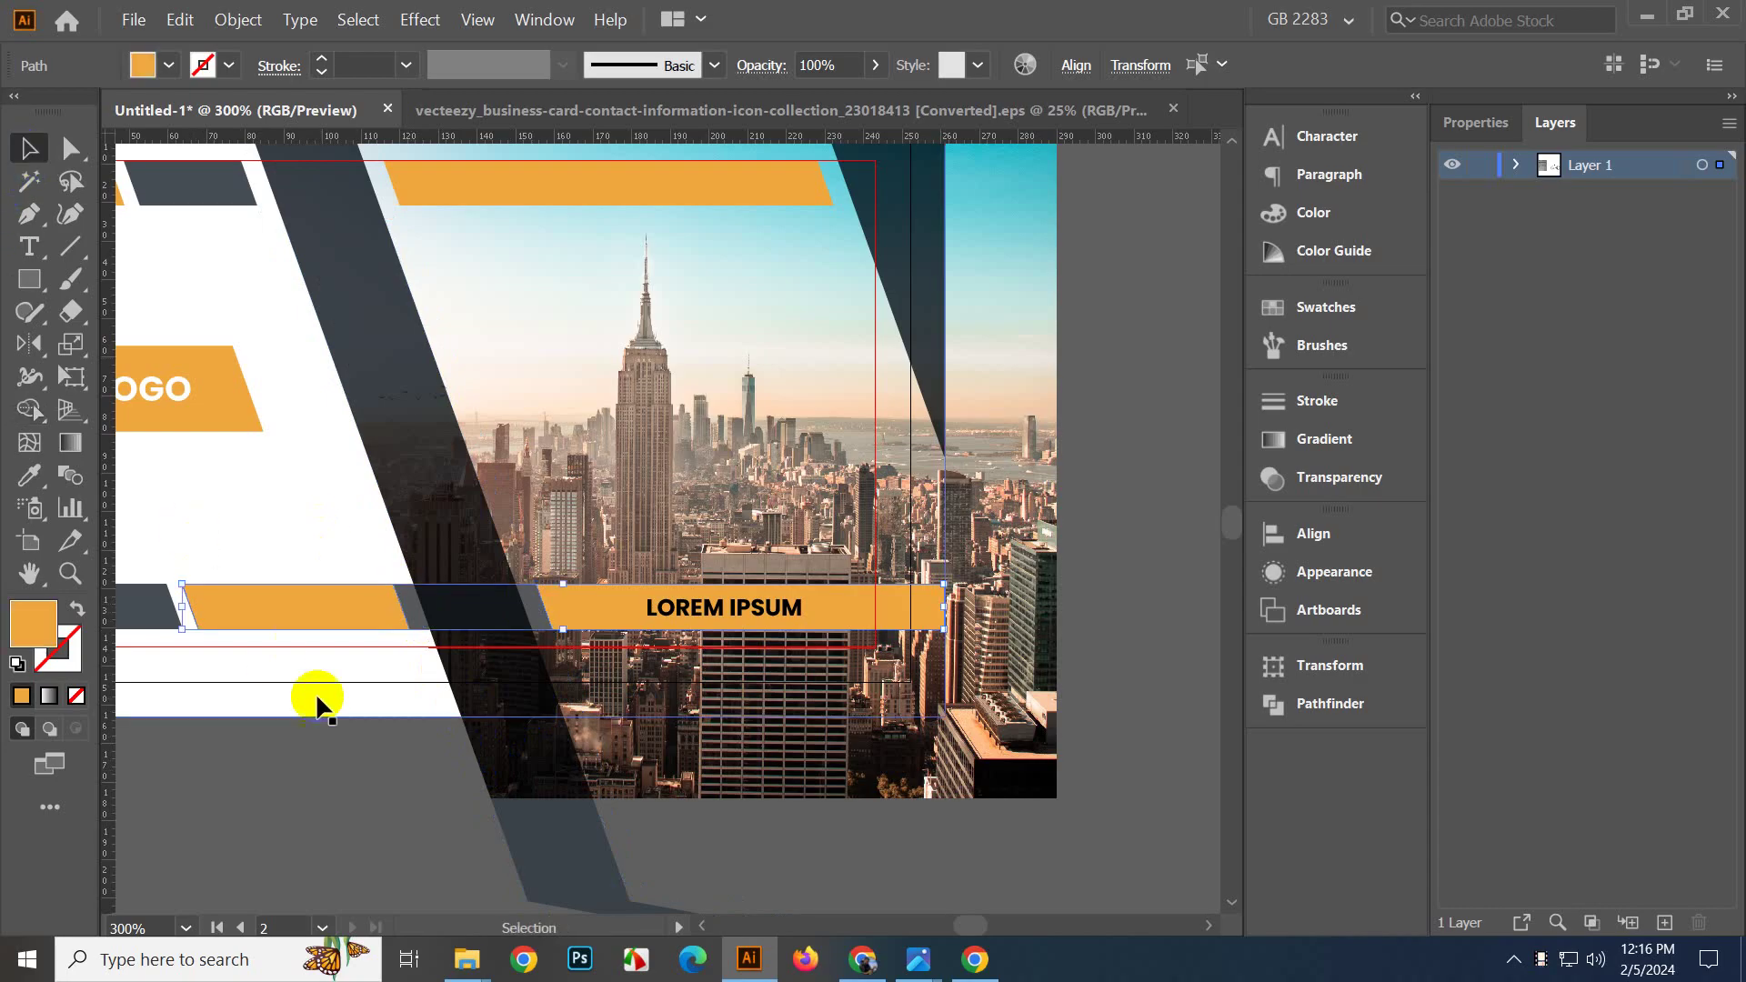
click(407, 756)
scroll(467, 663, up, 2)
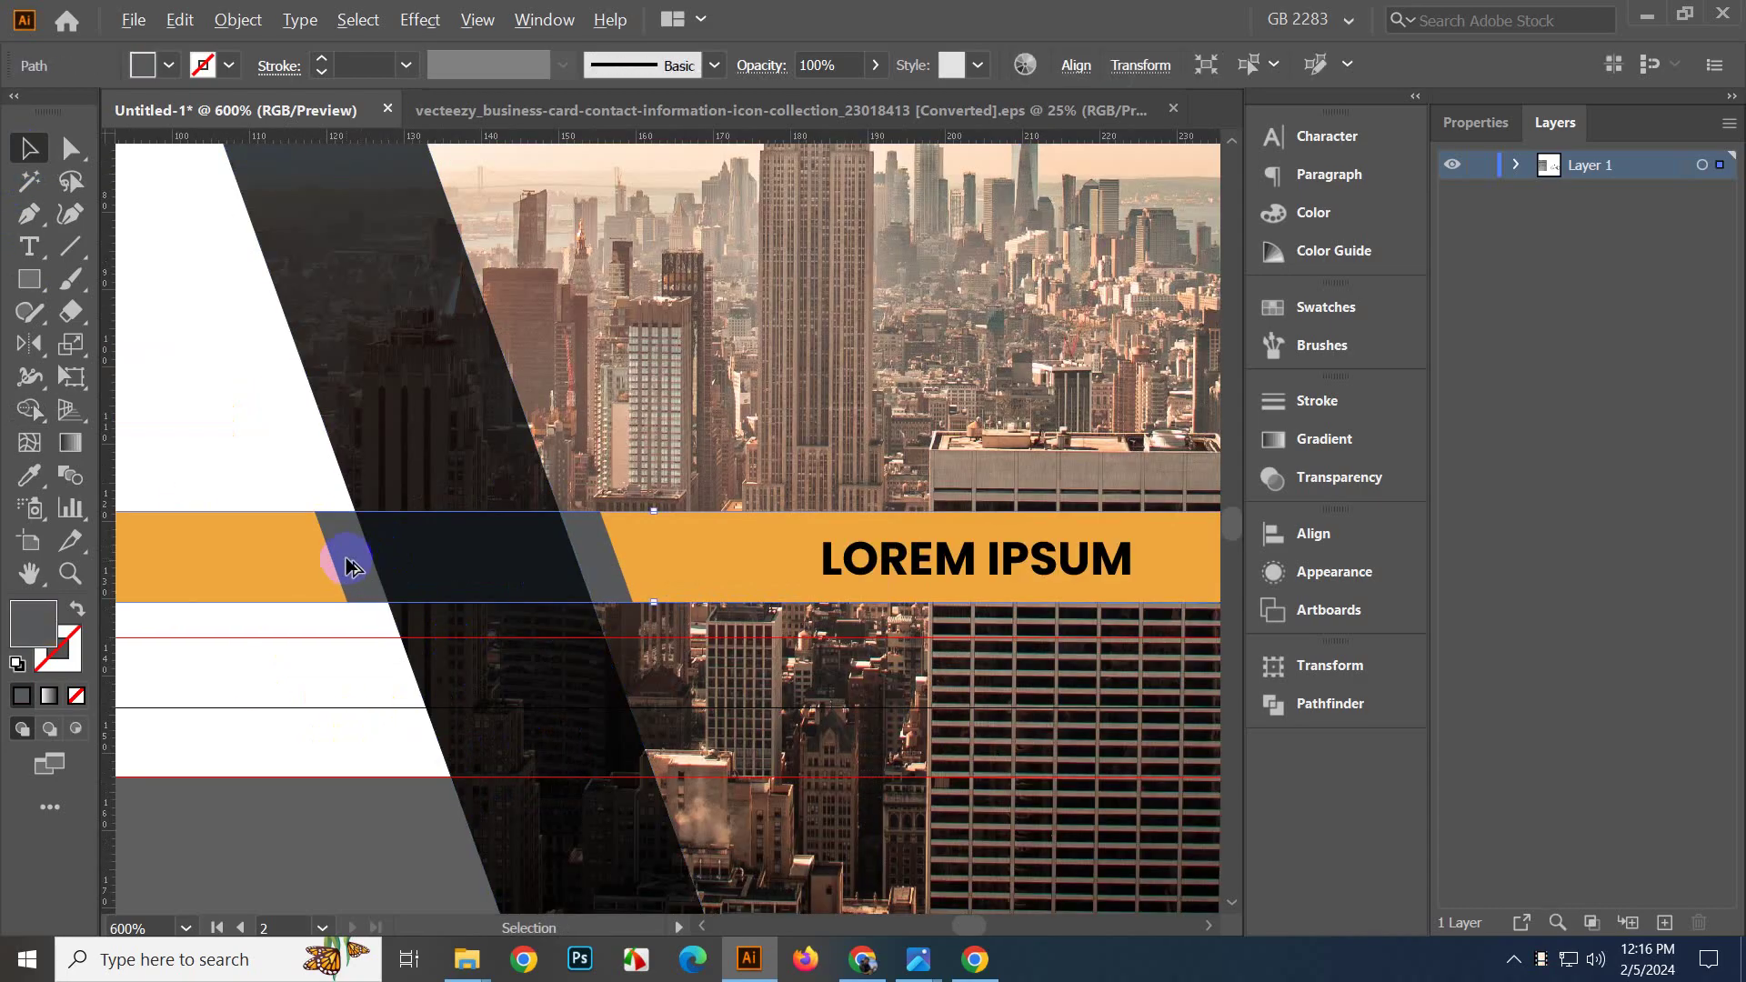
scroll(346, 561, down, 2)
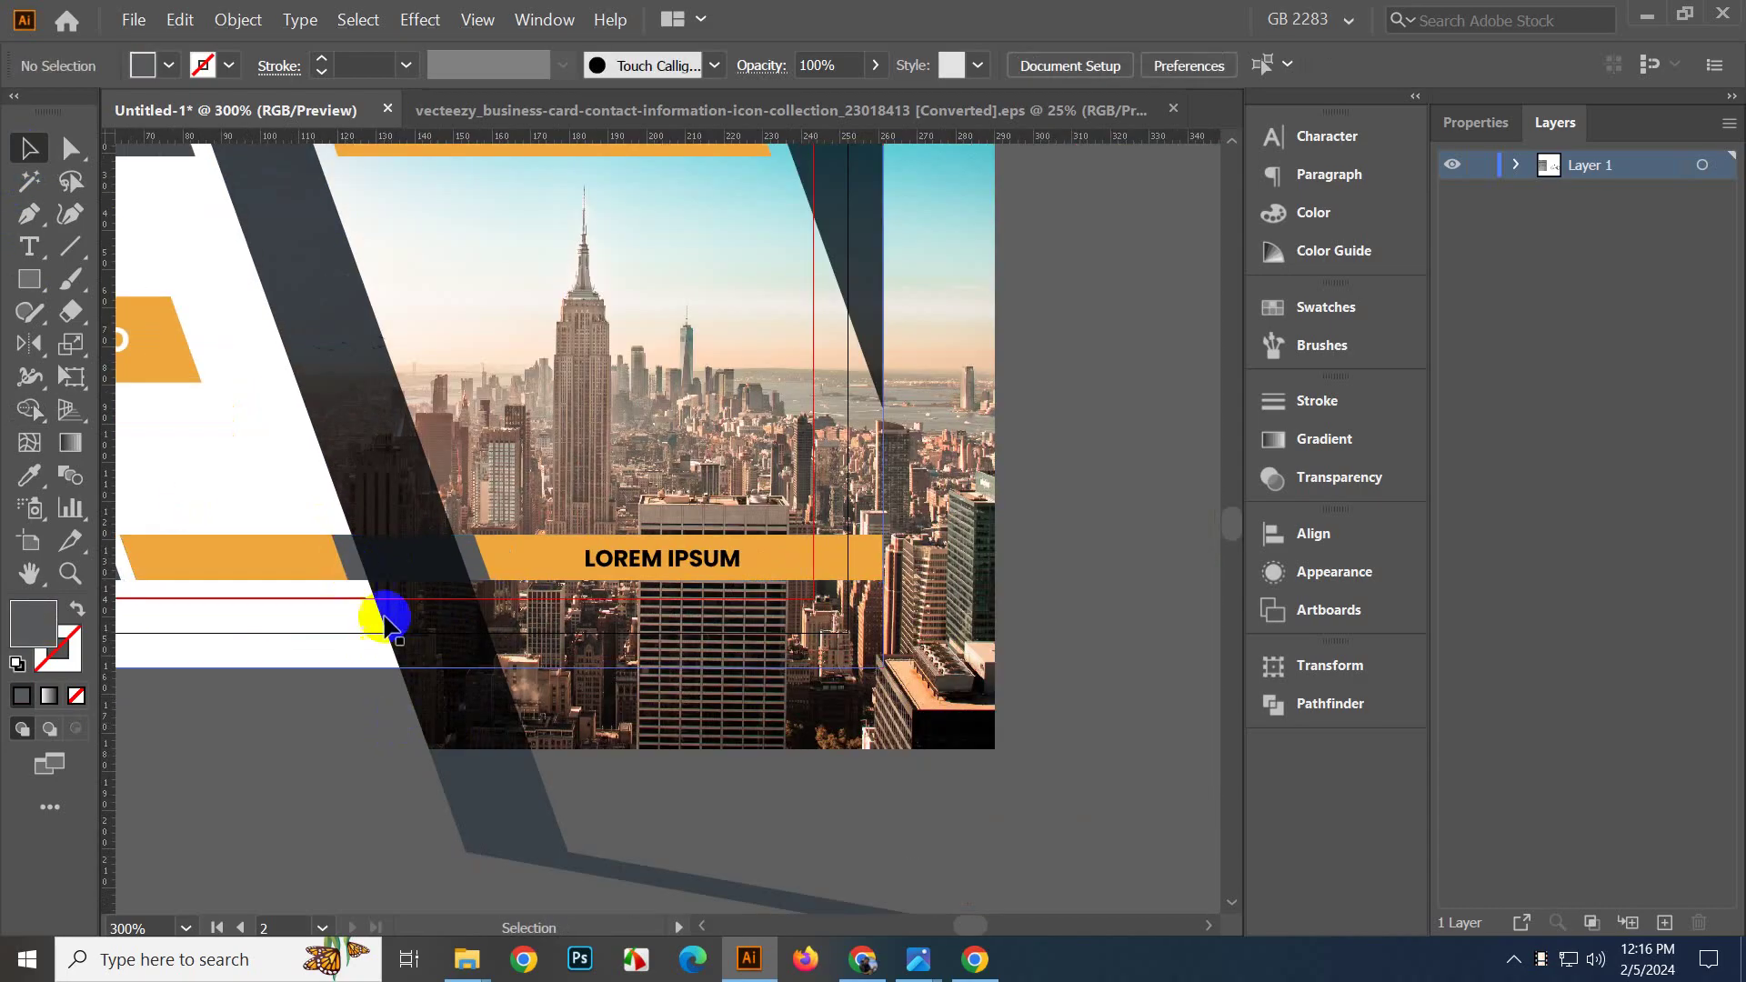
Delete the separated middle piece of the bottom orange stripe where it crosses the diagonal dark band.
click(352, 561)
key(Delete)
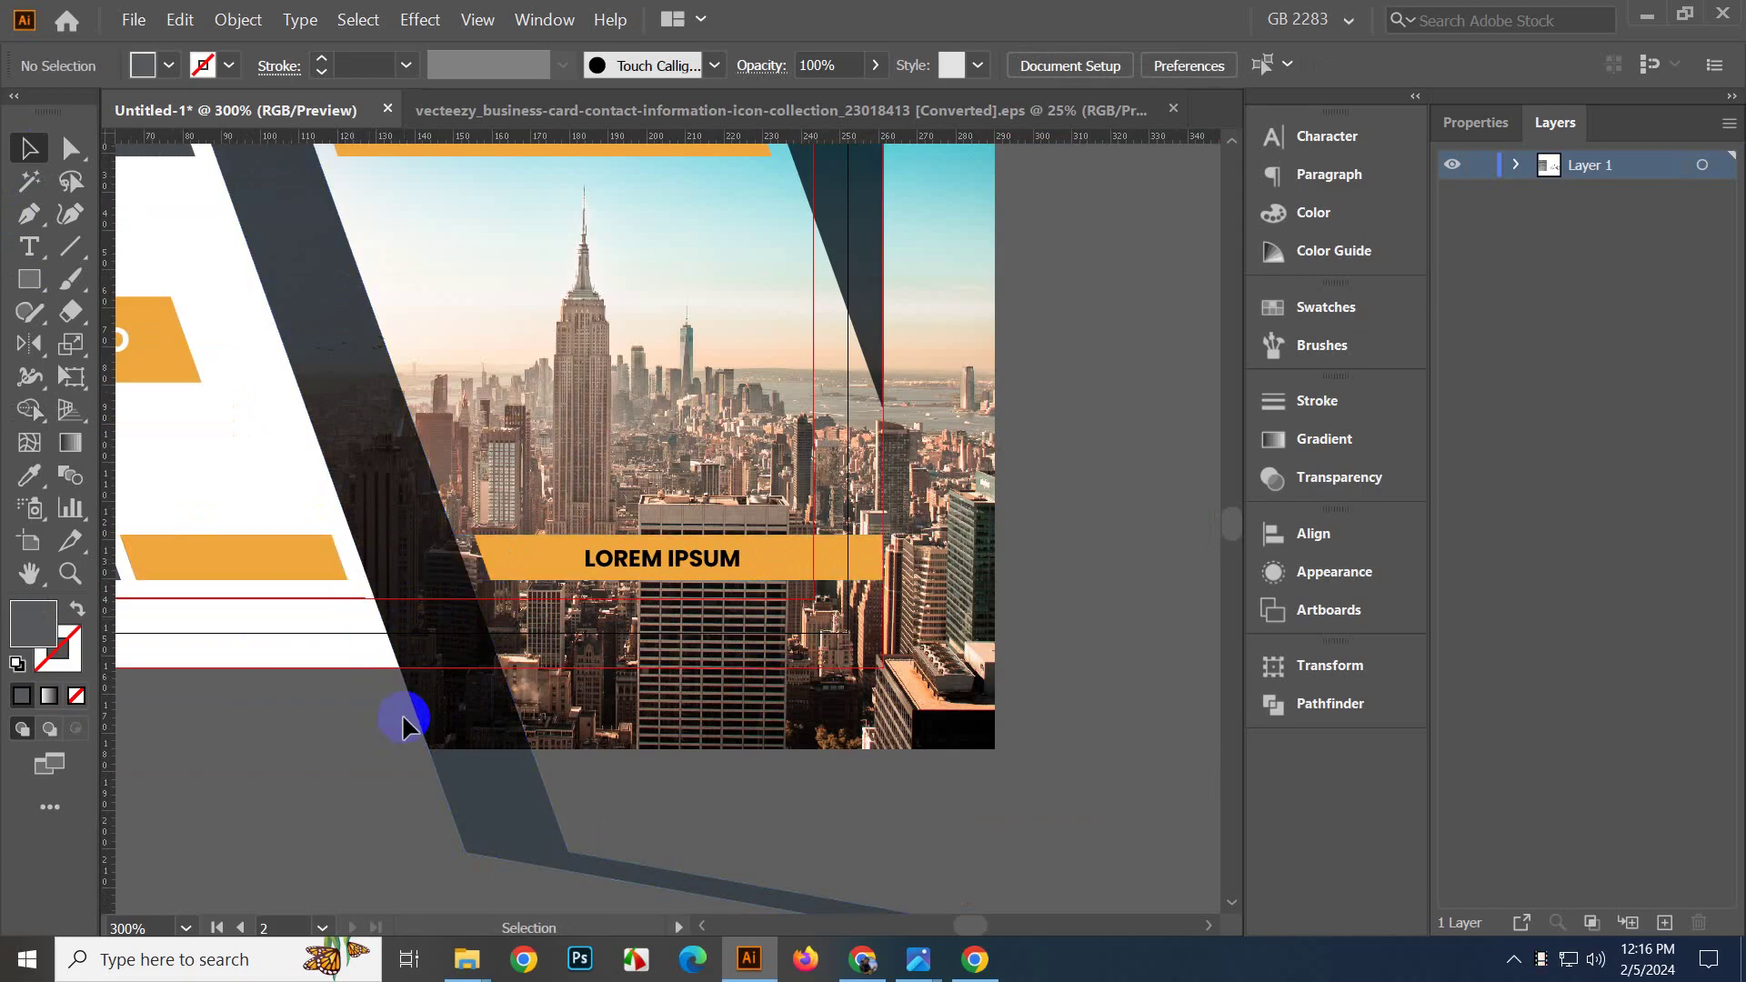
scroll(401, 713, down, 2)
scroll(439, 689, up, 1)
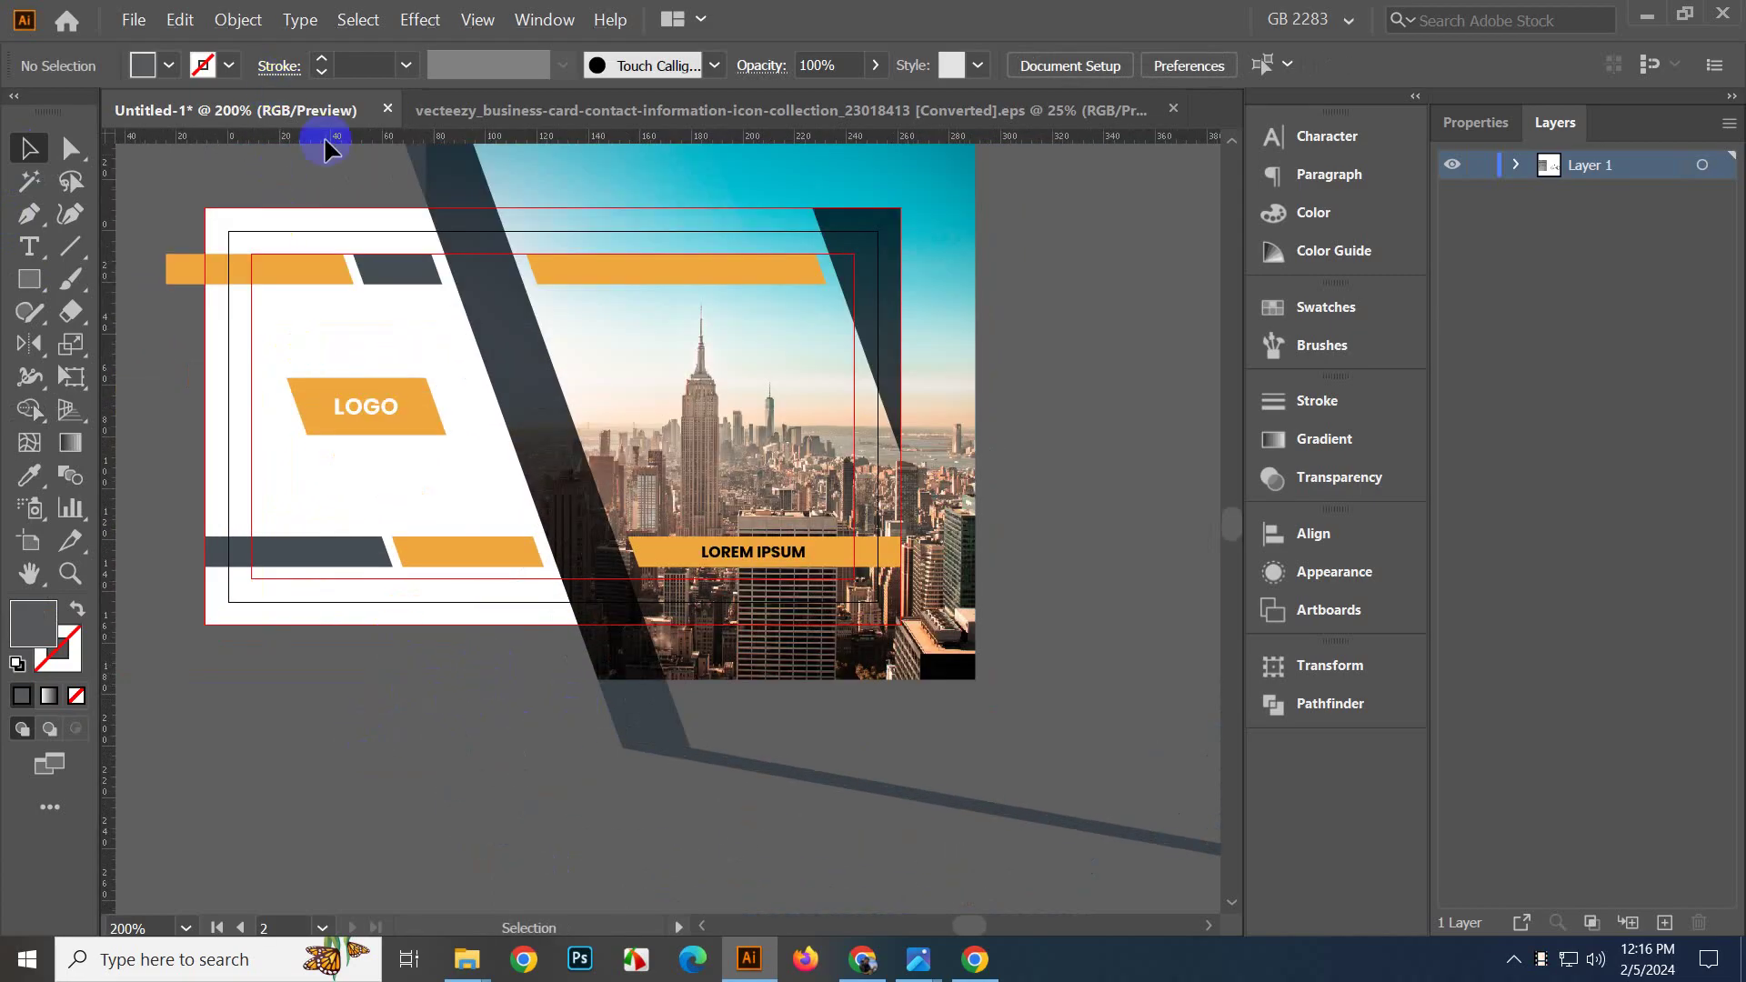
Preview the back card full screen in Presentation Mode, and return to the editing view.
click(478, 19)
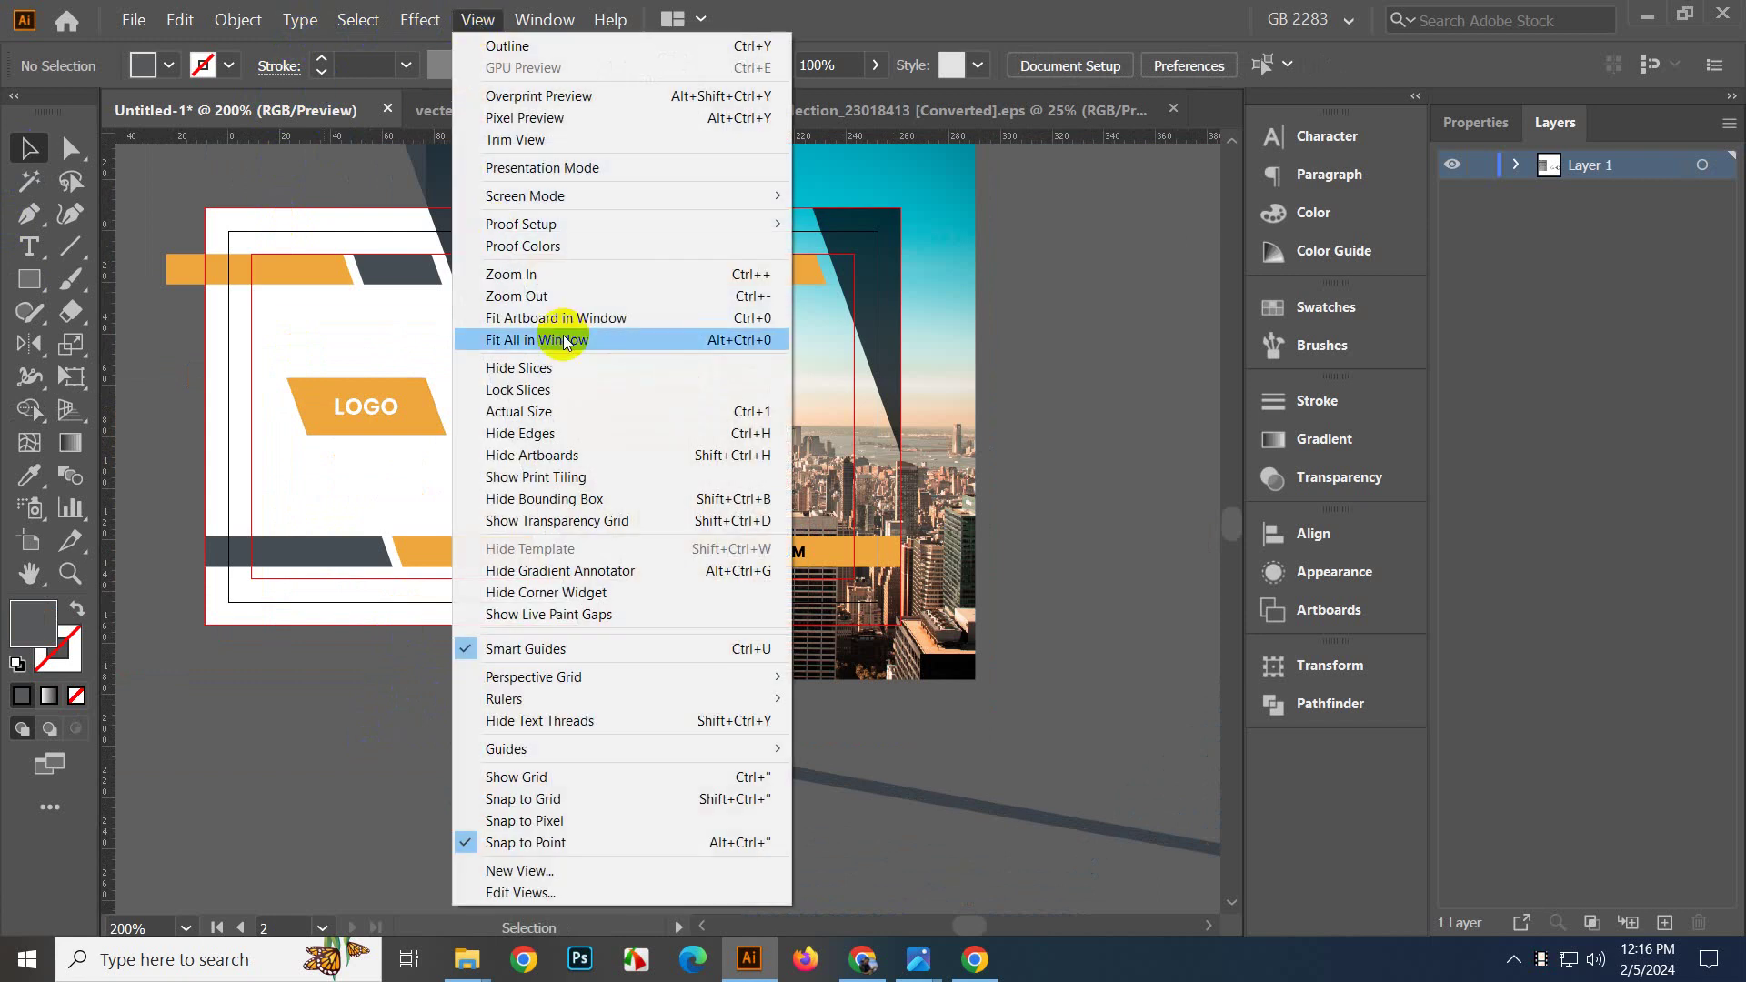
click(659, 169)
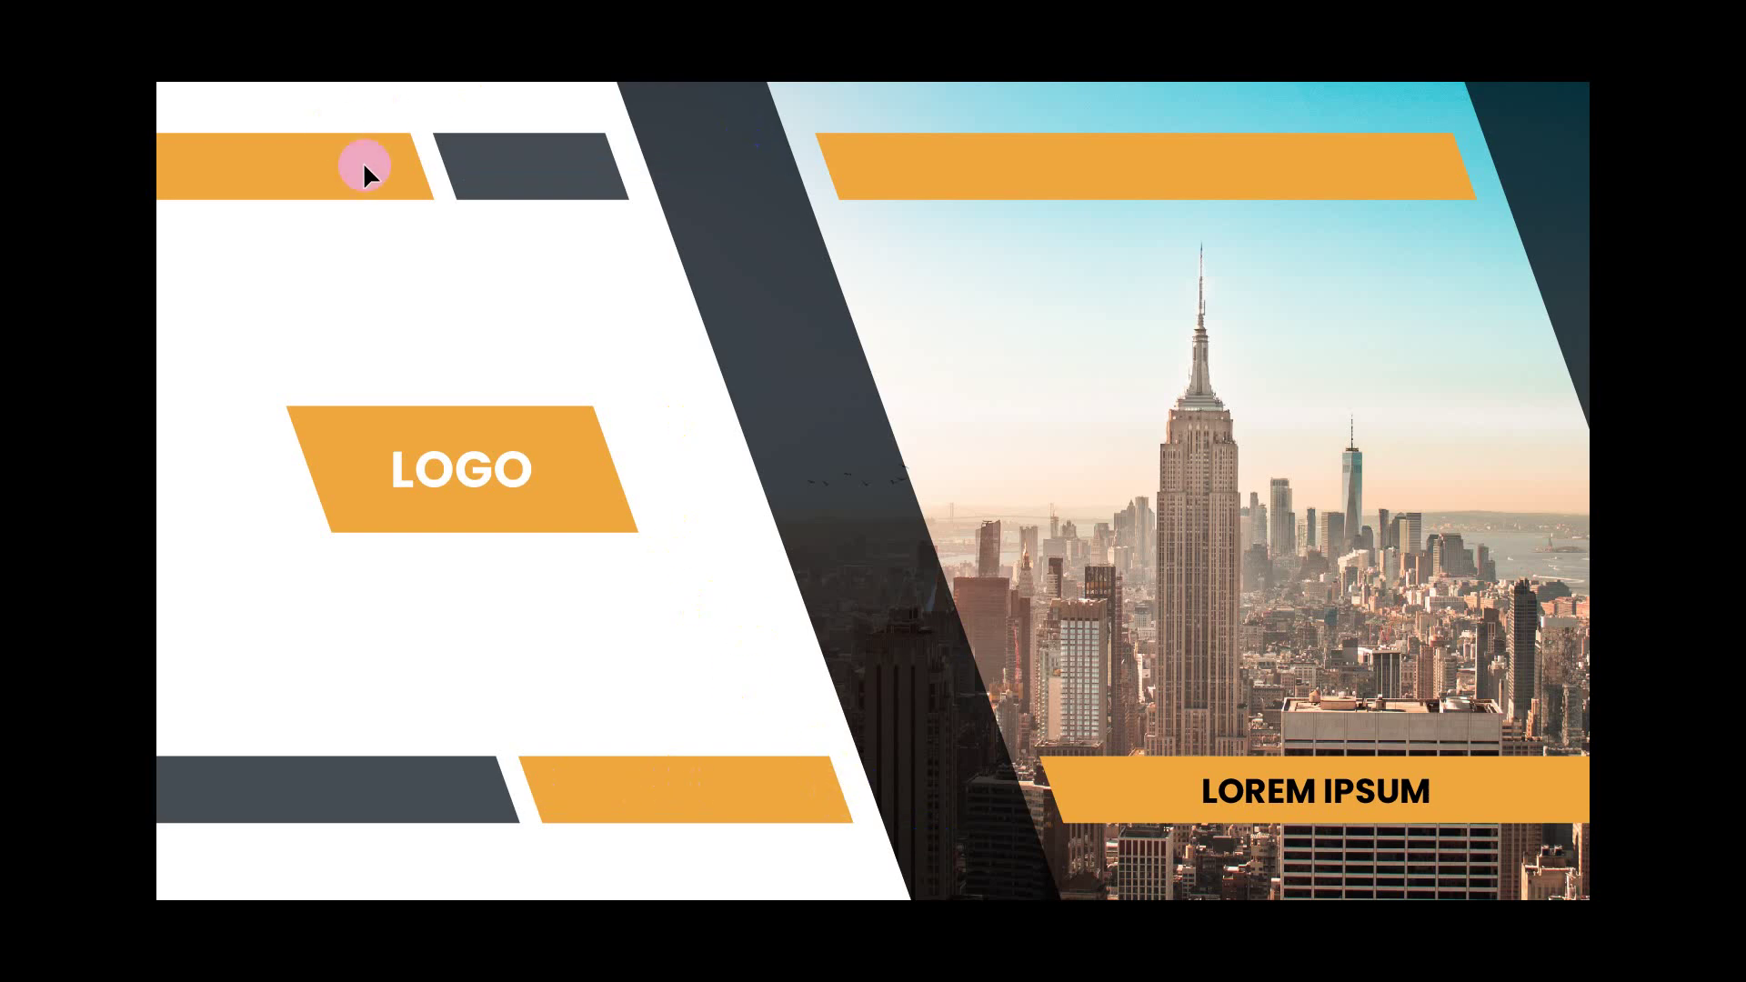
key(Escape)
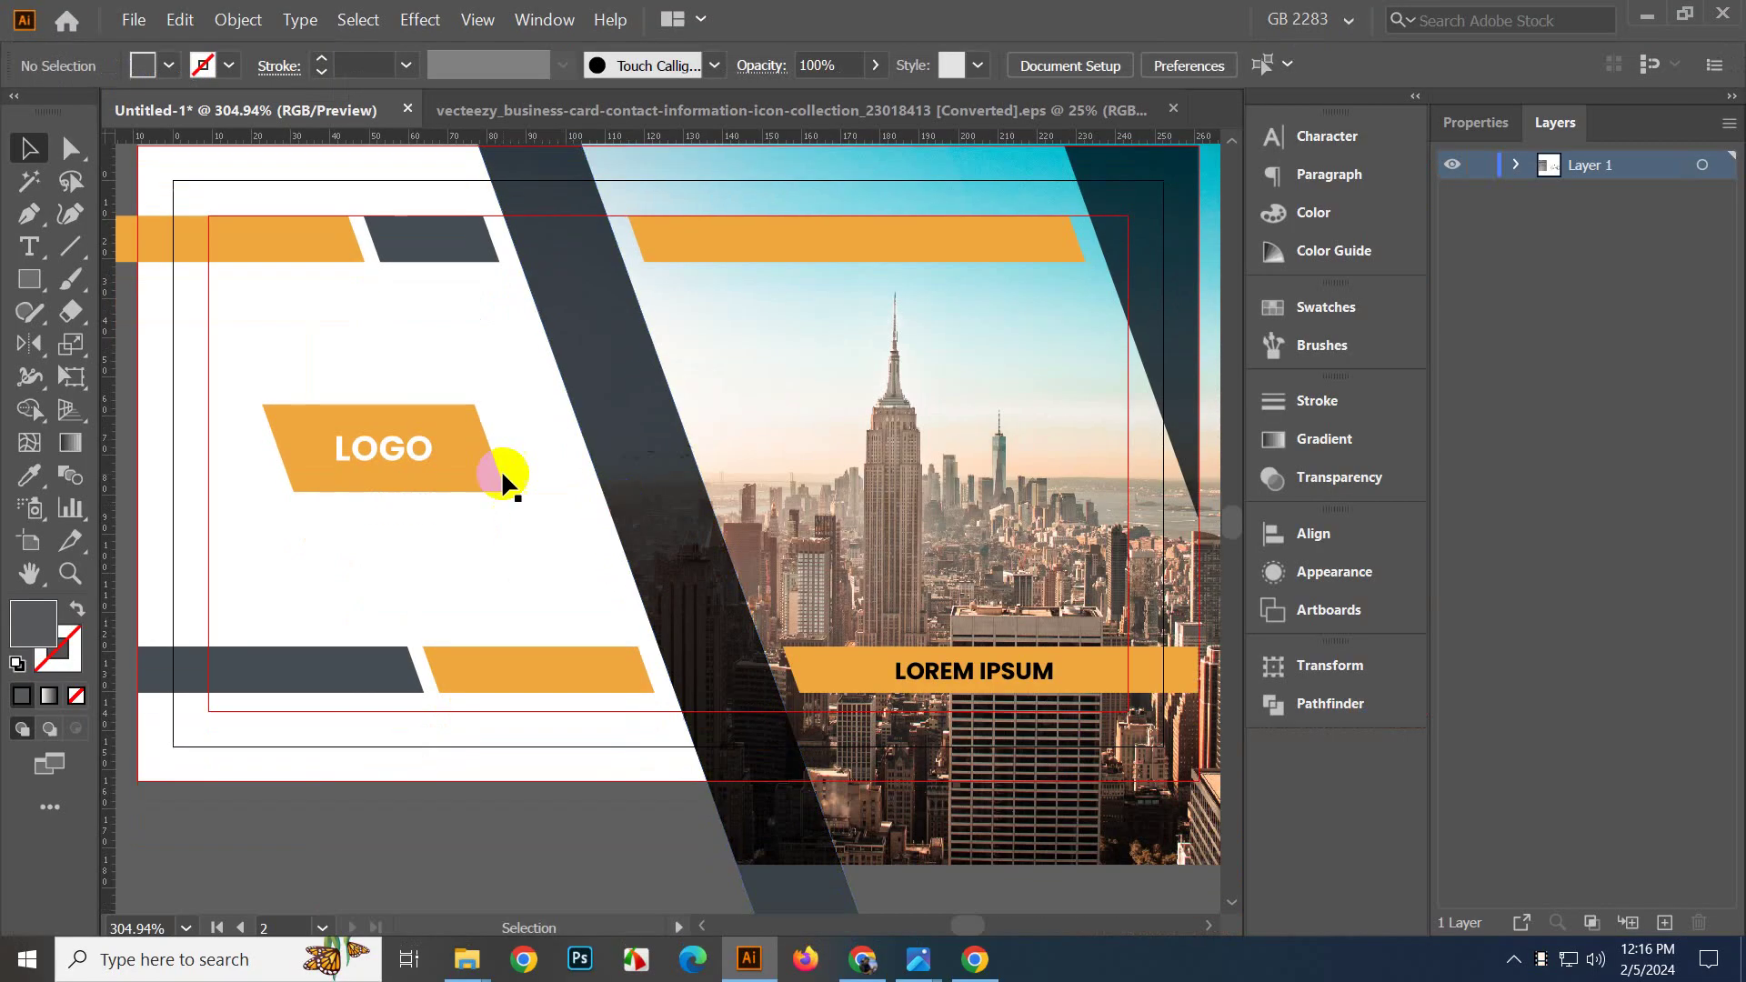
drag(377, 496, 510, 508)
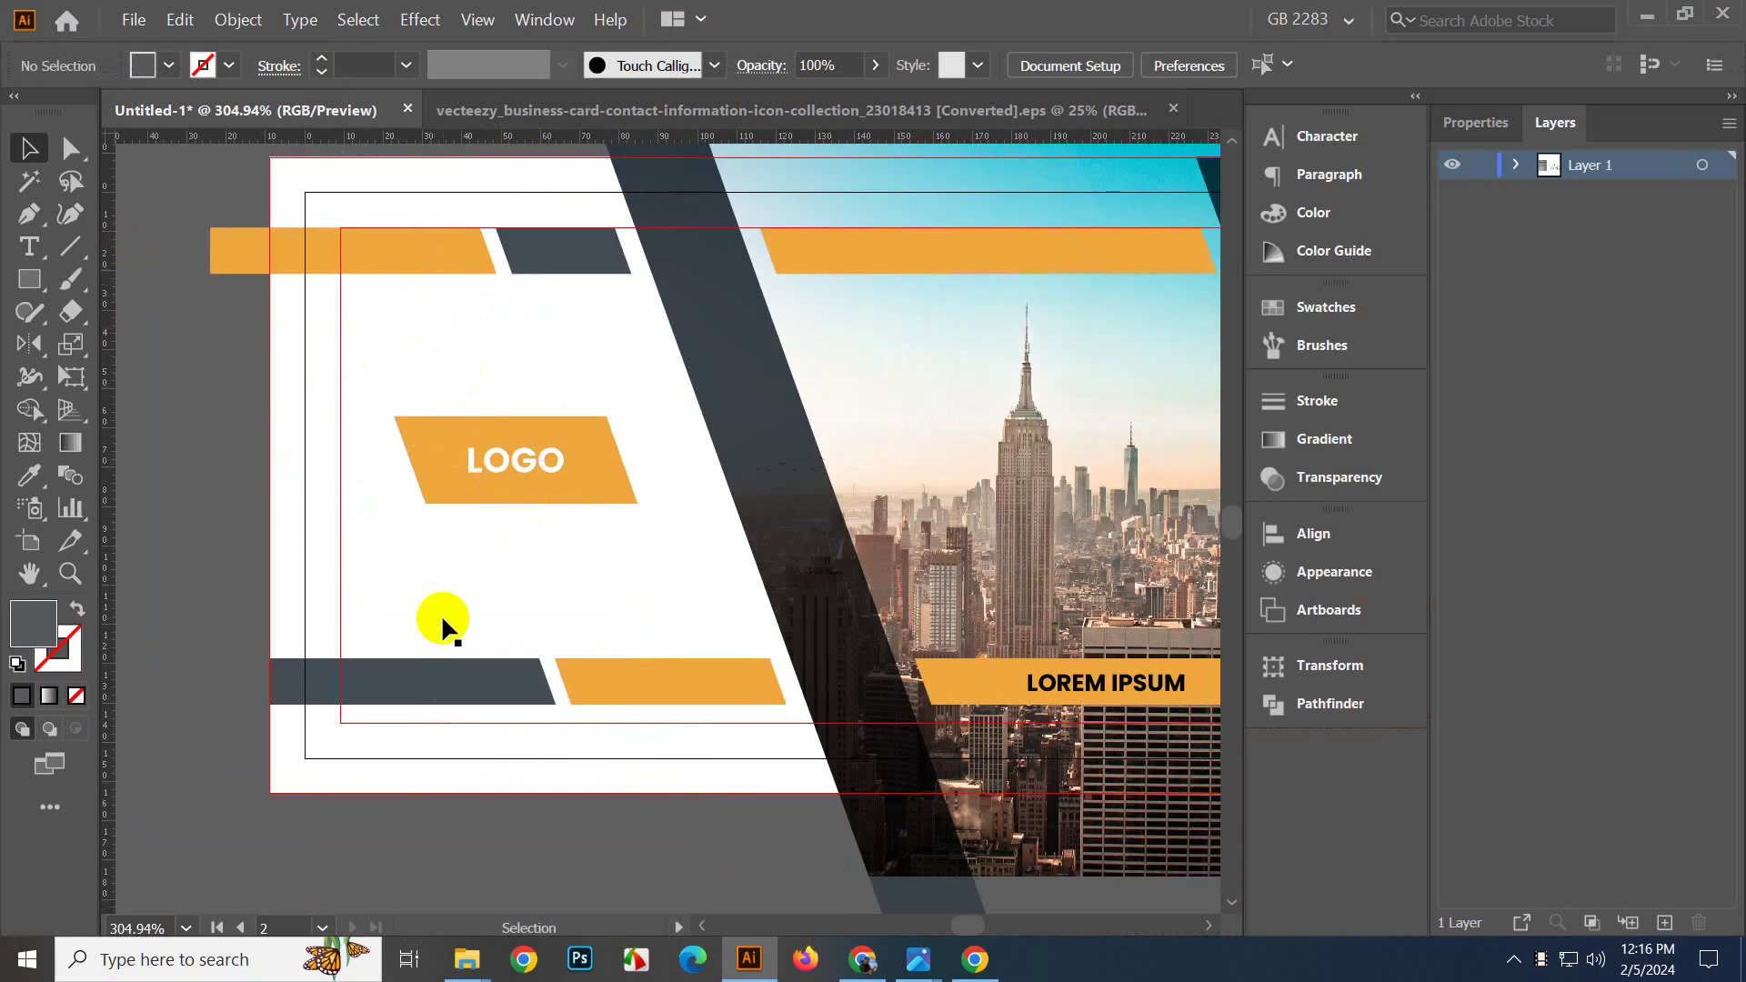
Move all bottom stripe pieces together with the LOREM IPSUM text down until their lower edge meets the inner safe-area guide.
click(462, 691)
shift+click(662, 693)
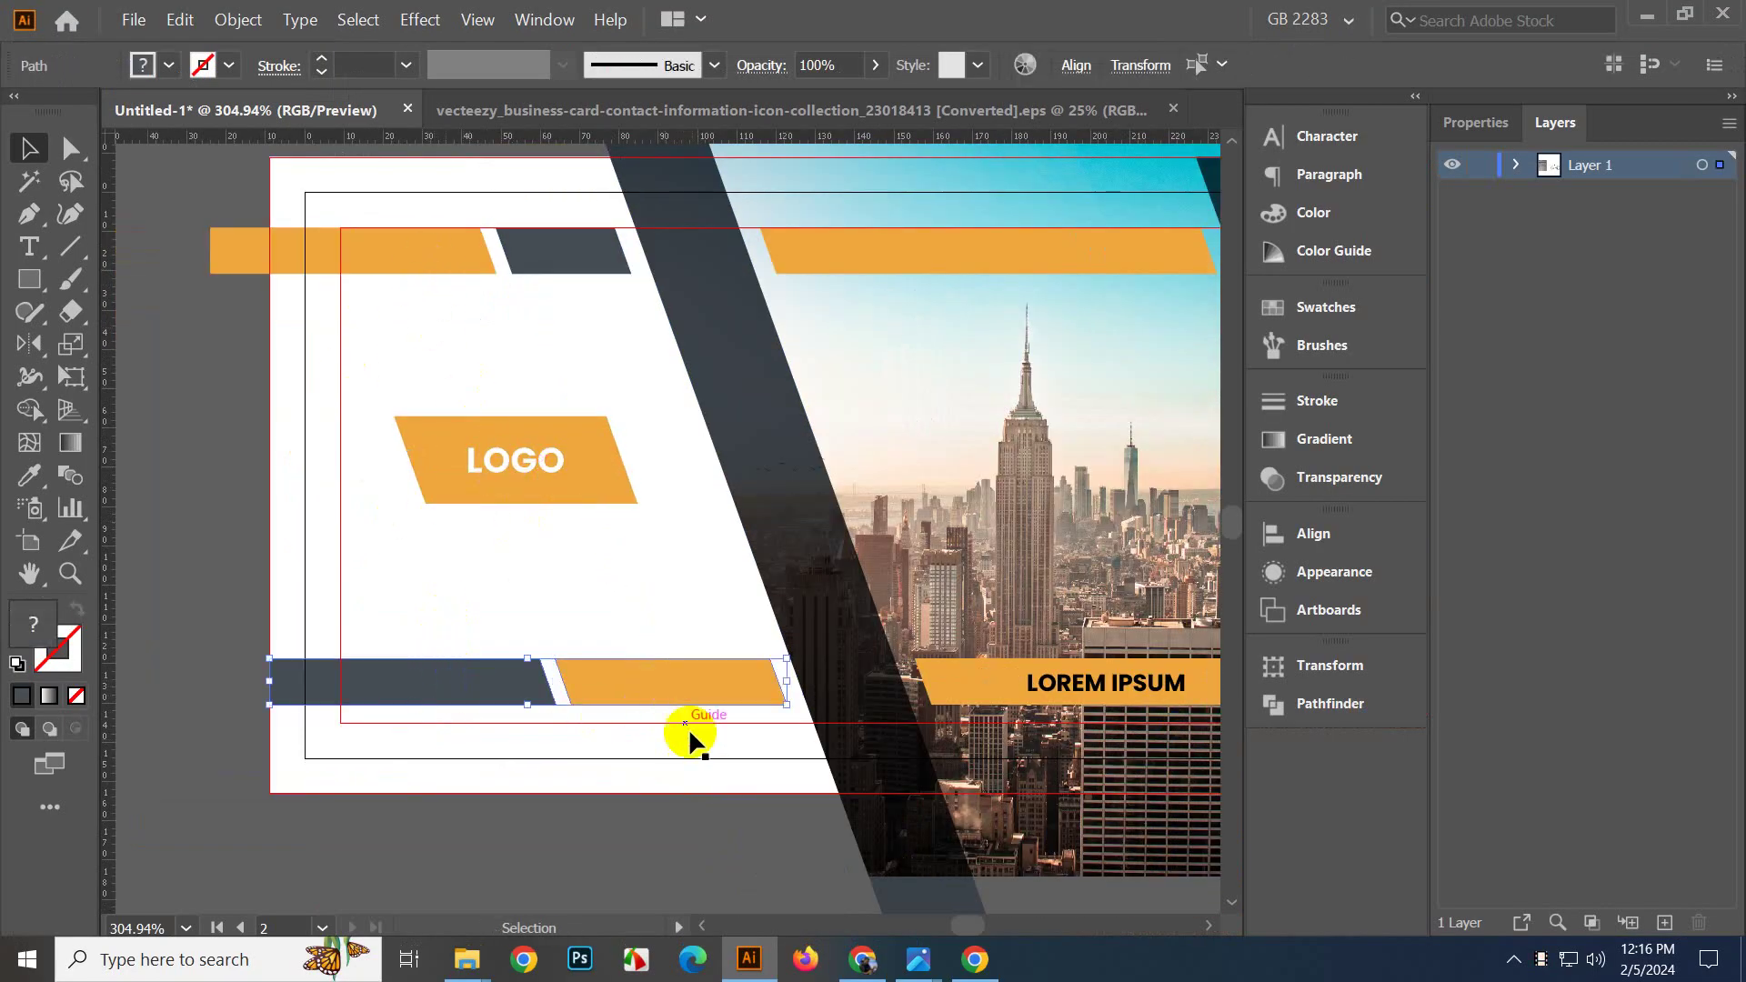
scroll(695, 700, right, 2)
shift+click(1005, 674)
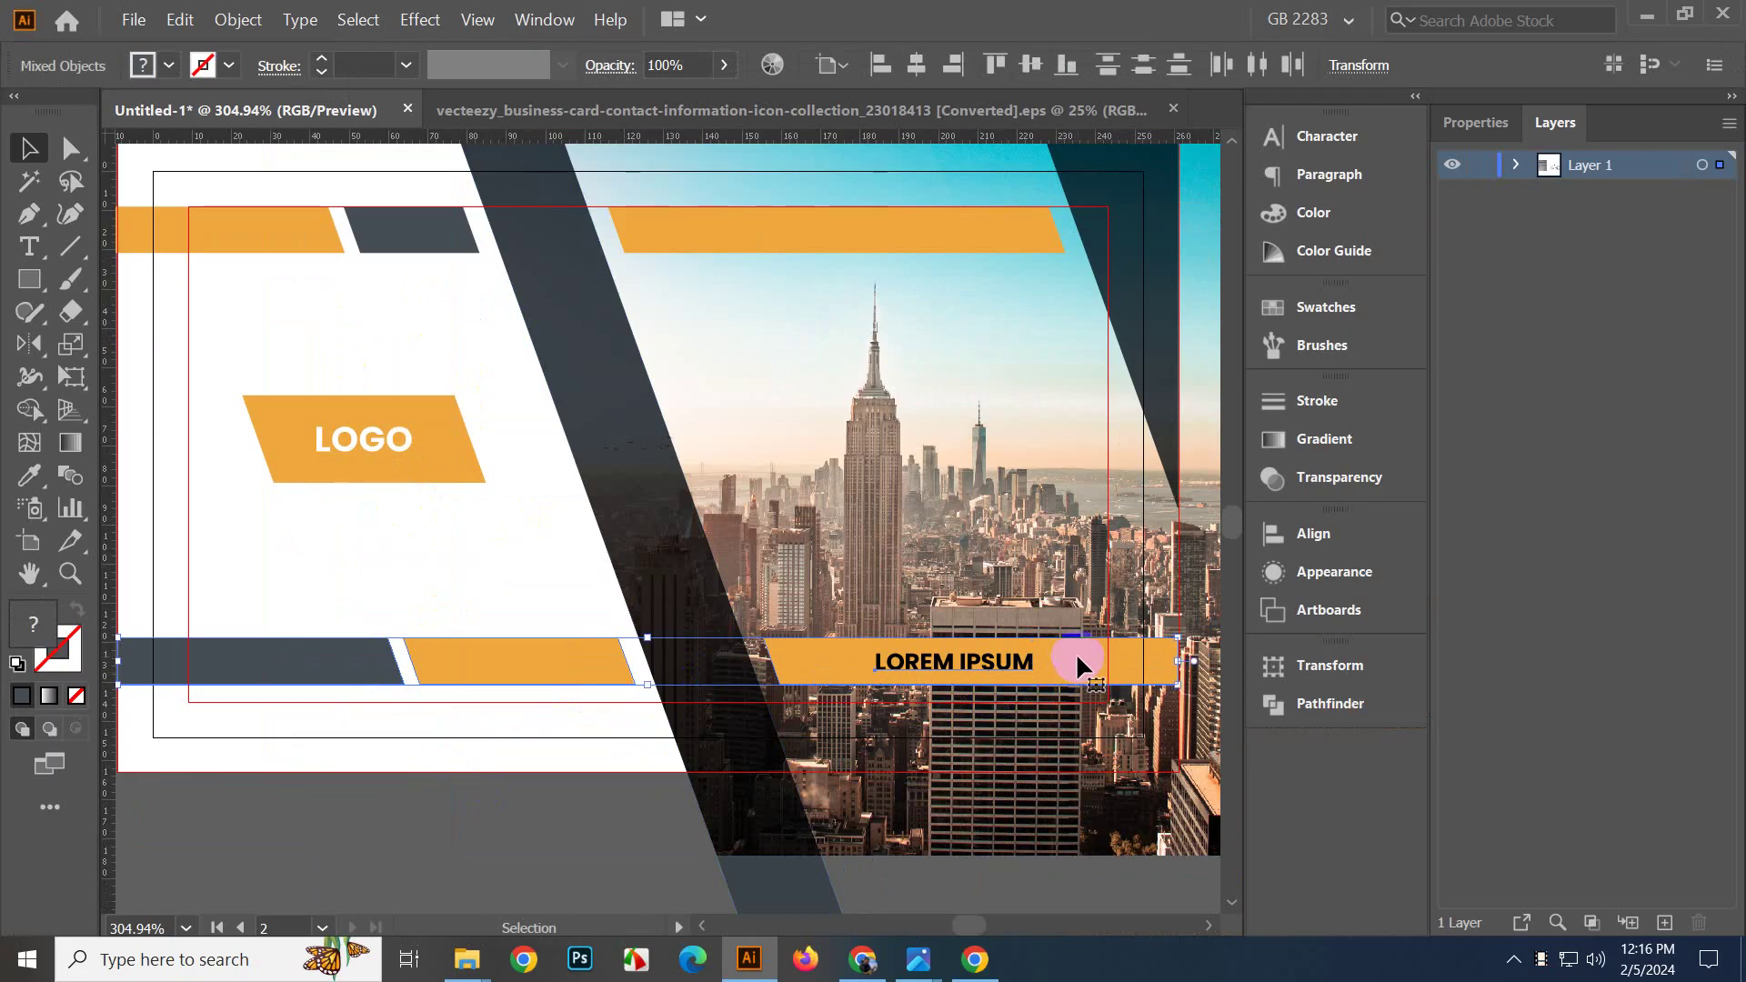
drag(1077, 658, 1071, 678)
key(ctrl+z)
scroll(338, 718, down, 1)
scroll(338, 717, up, 3)
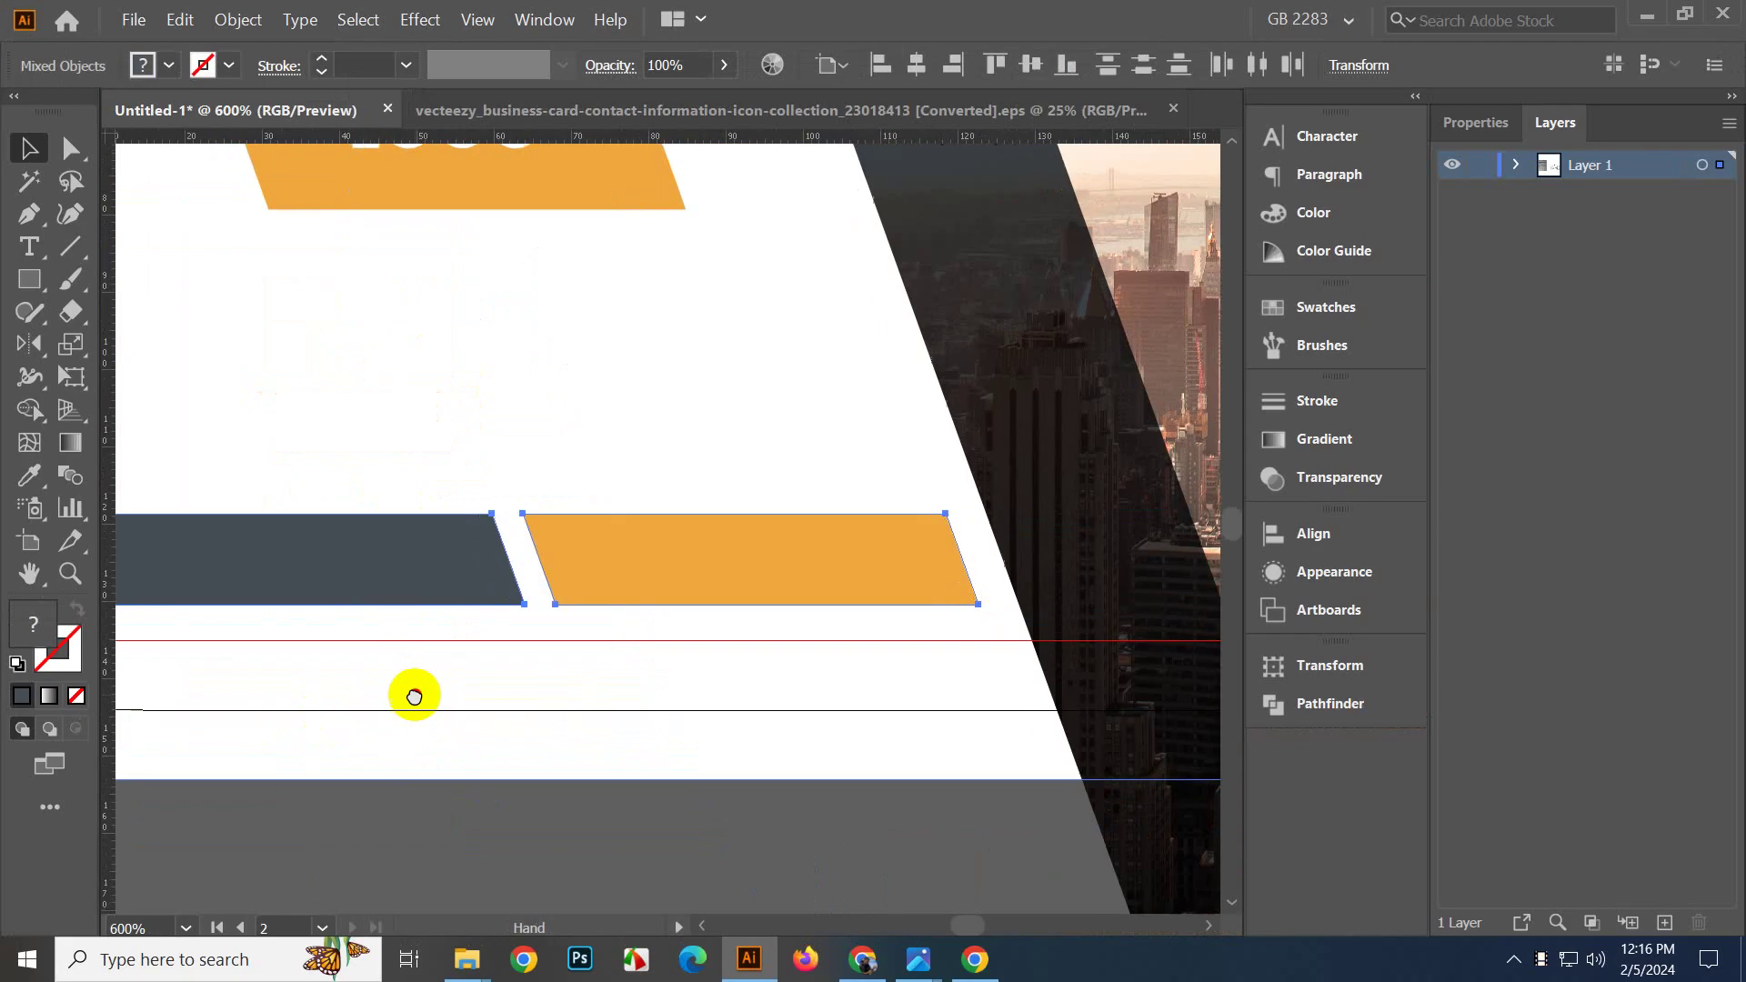
drag(388, 556, 389, 607)
scroll(390, 608, down, 3)
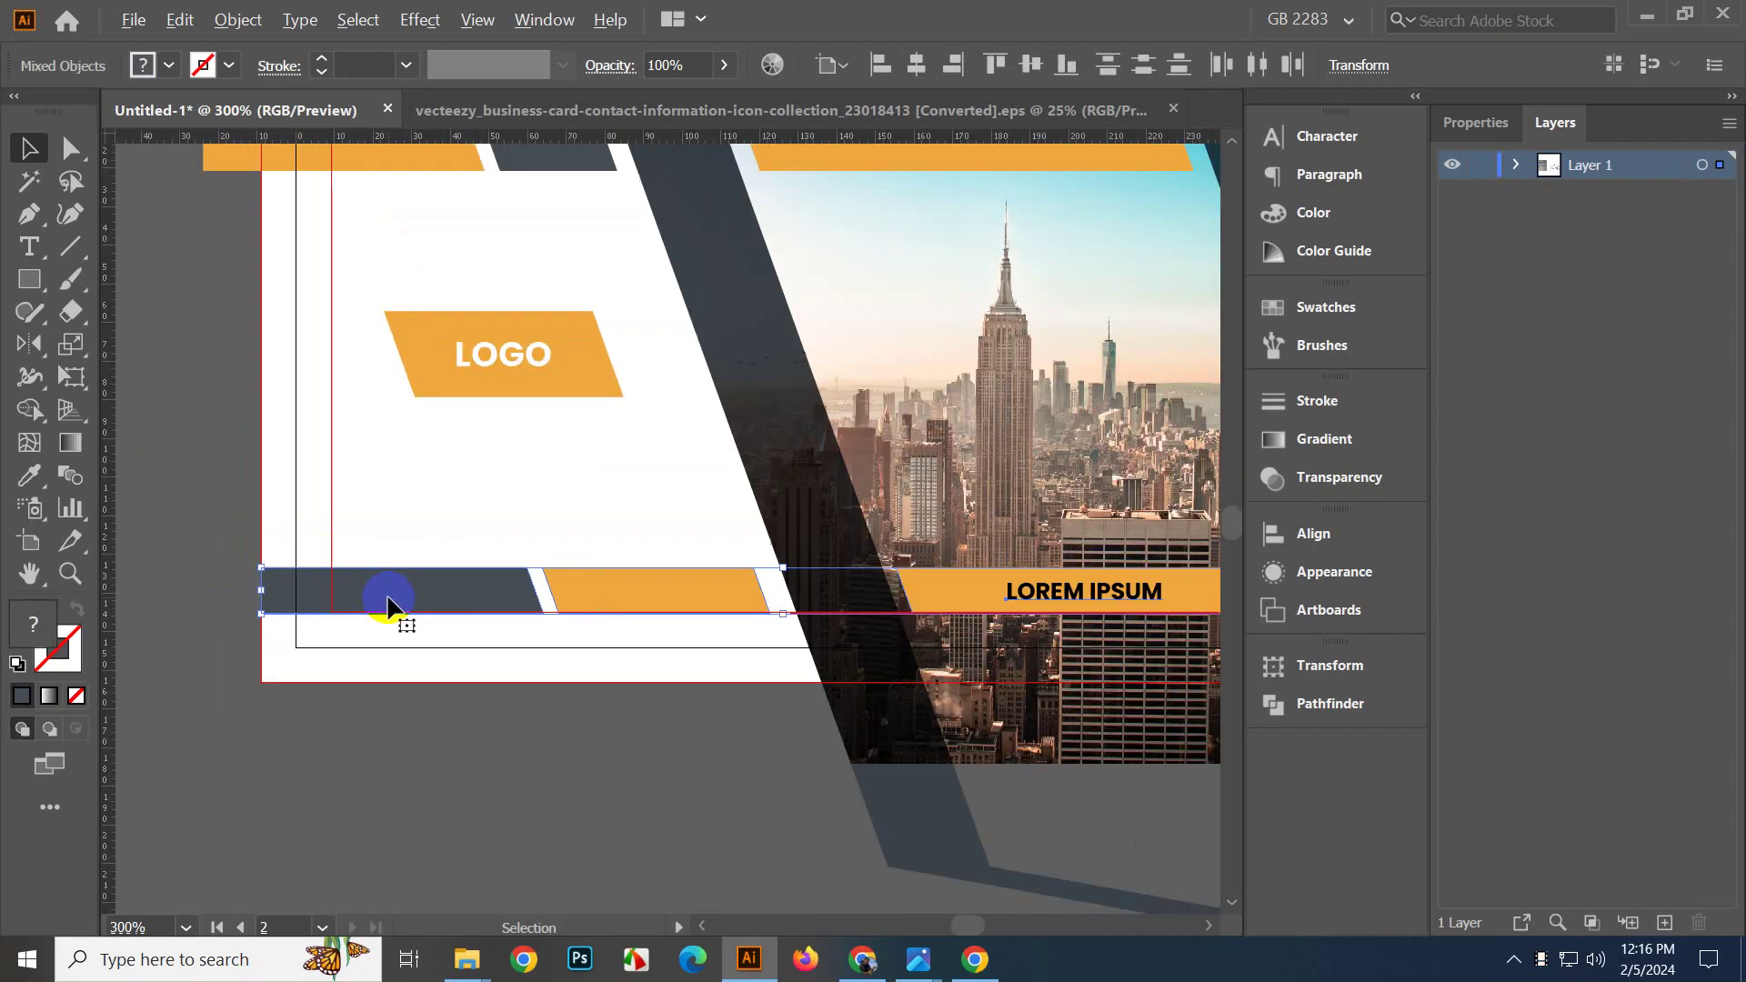
click(472, 735)
Shift the LOGO badge down about 5 px between the upper and lower stripes.
drag(512, 757, 576, 965)
scroll(515, 493, up, 1)
scroll(504, 464, down, 1)
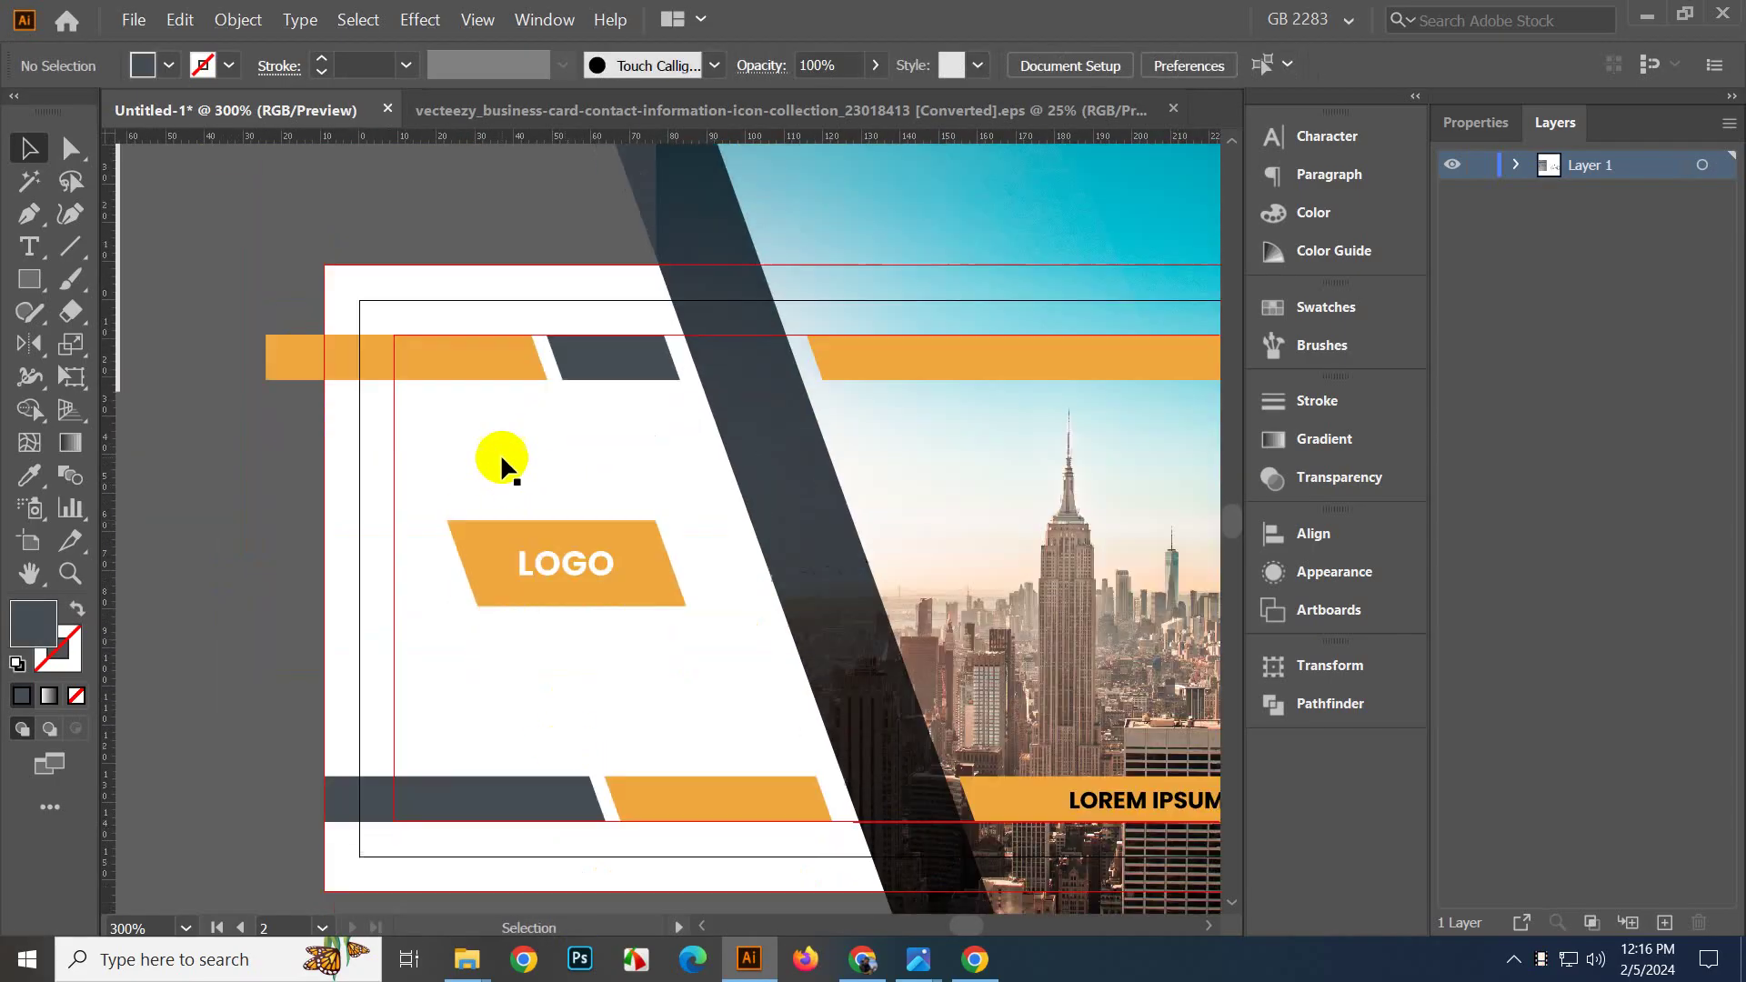
click(515, 551)
drag(564, 587, 567, 613)
click(233, 626)
scroll(232, 626, down, 2)
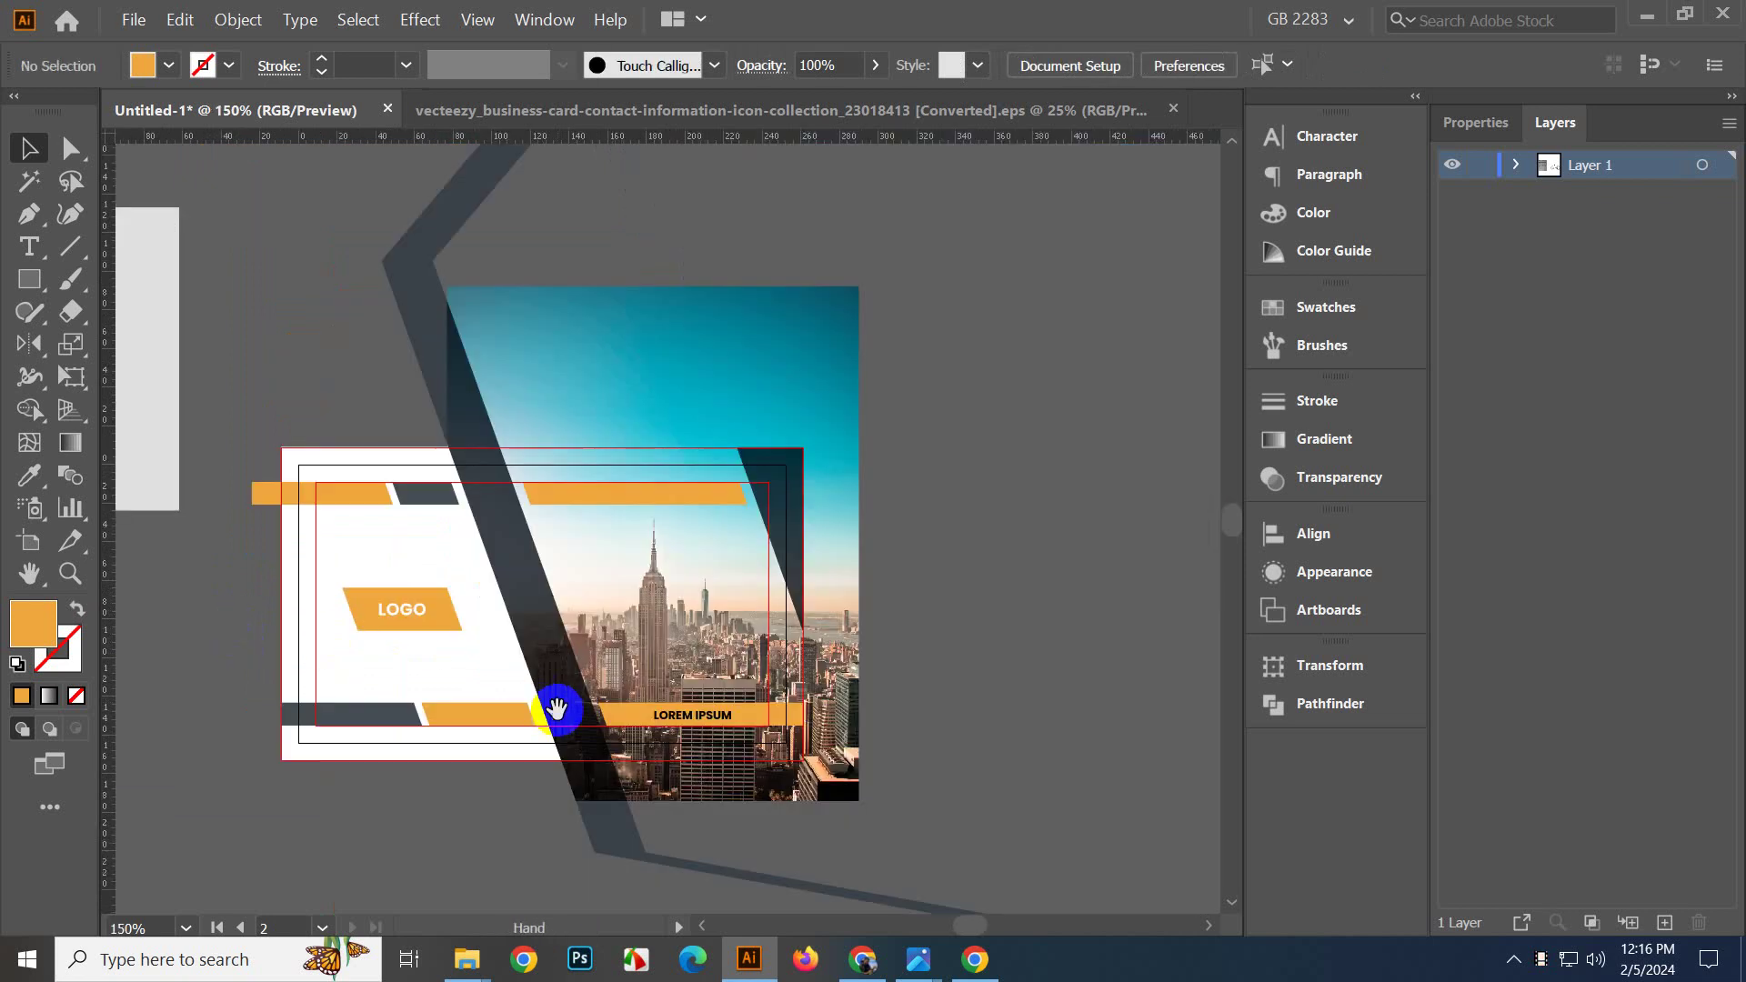
Lock the guides and bring the back card's white bleed-size background rectangle to the front.
click(460, 640)
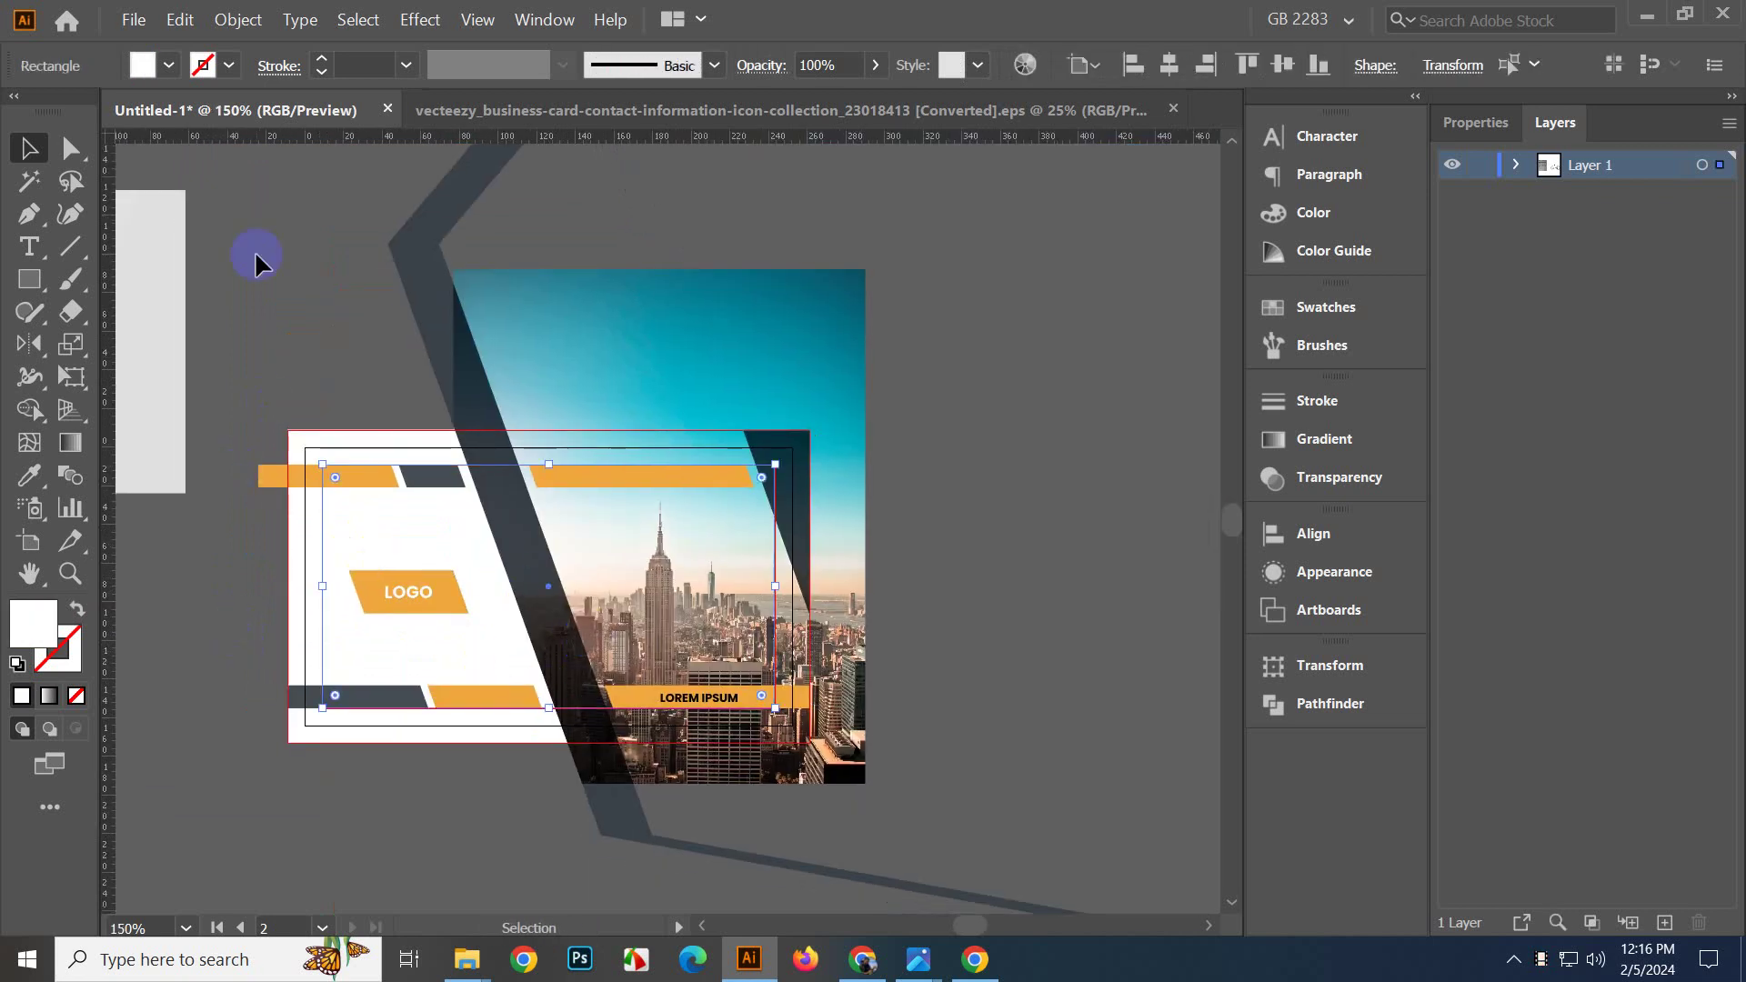
right_click(272, 266)
click(313, 445)
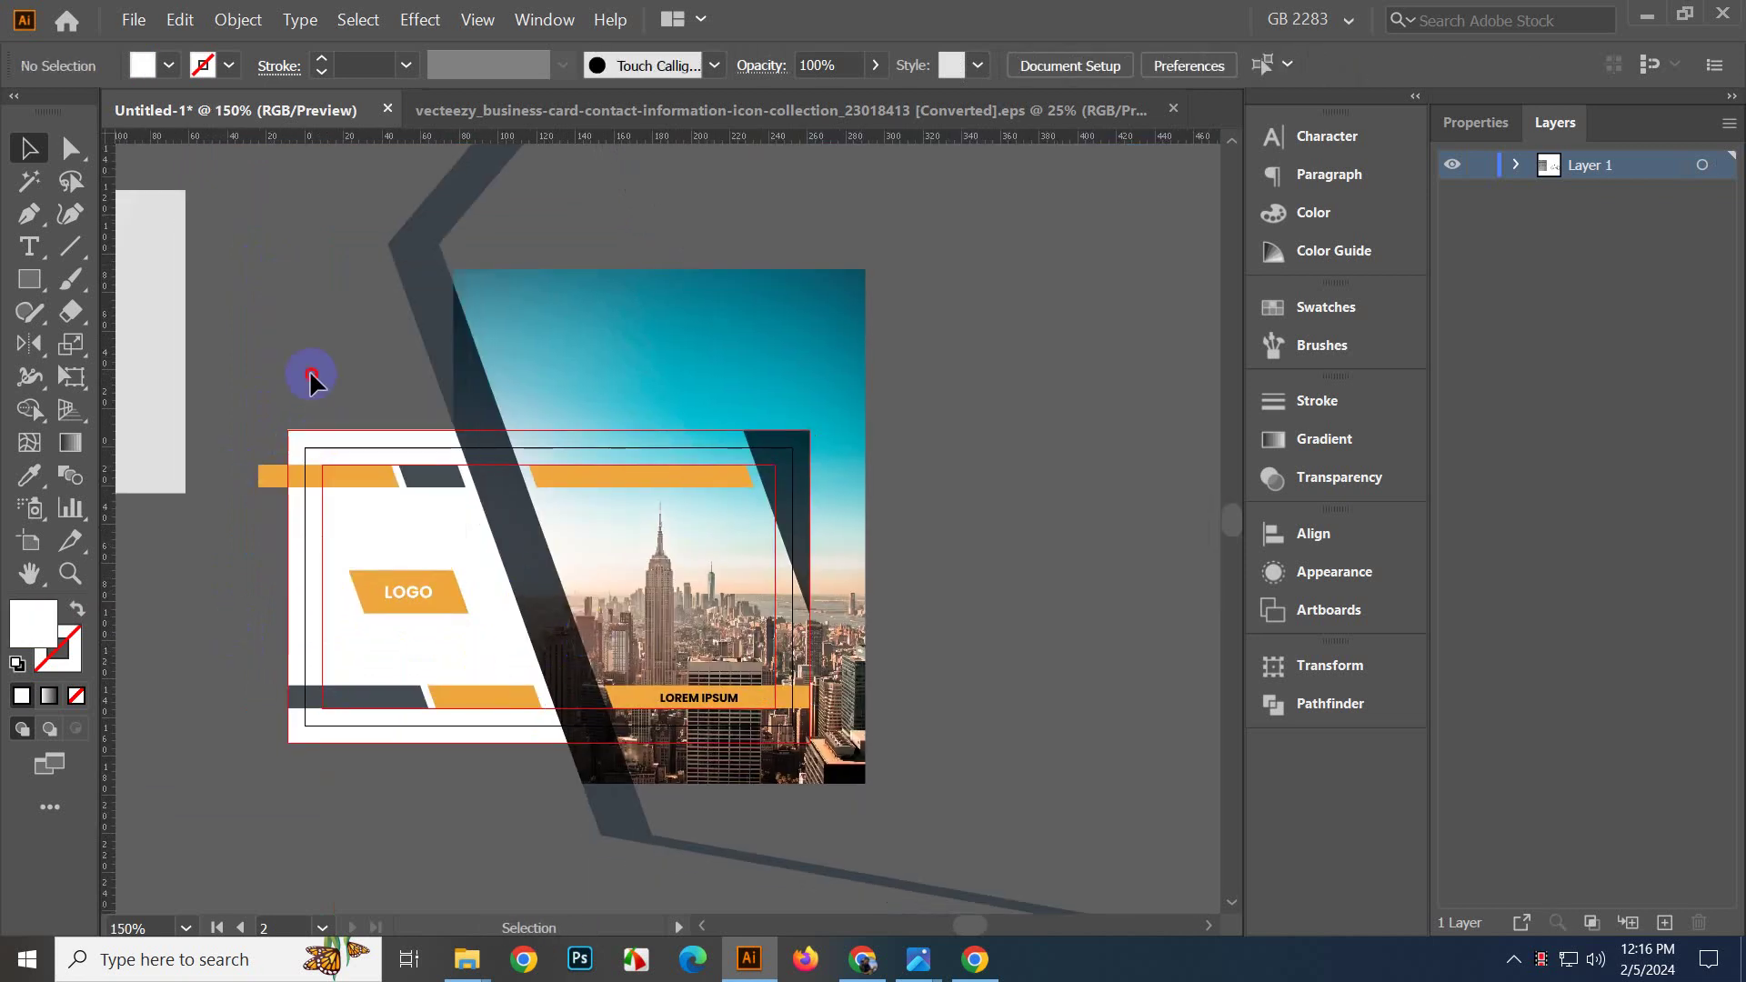
click(372, 526)
key(a)
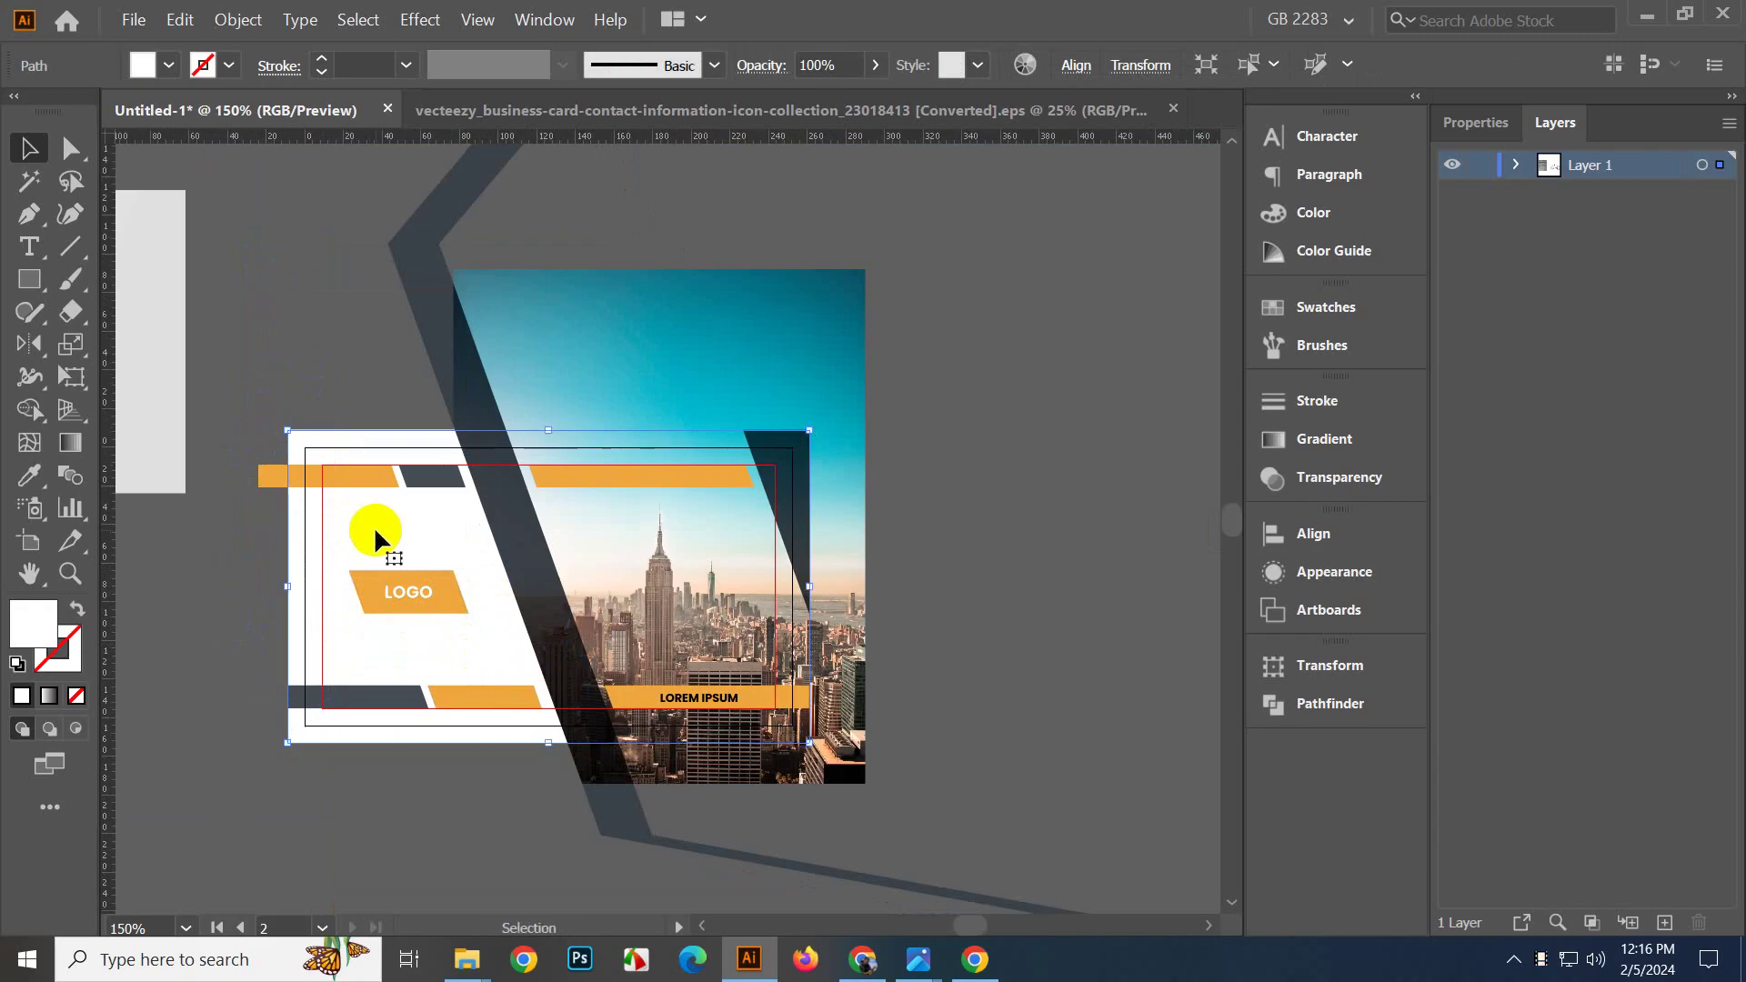
key(ctrl+shift+bracketright)
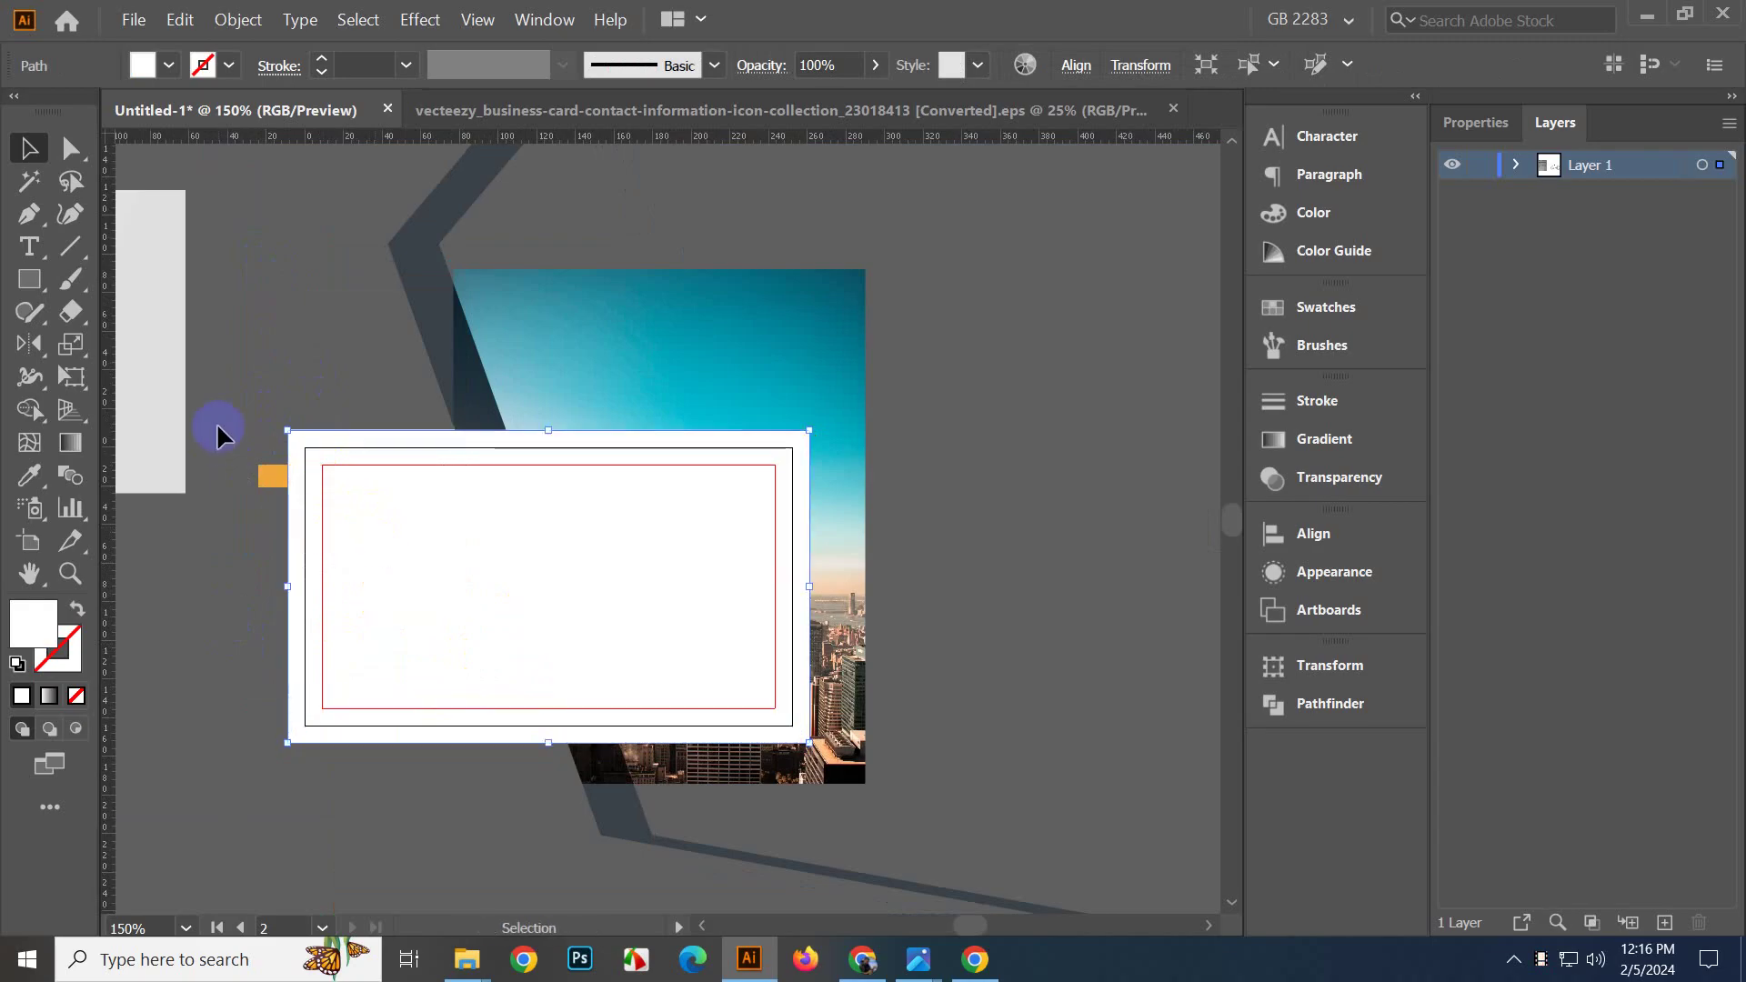
Clip all the back card's artwork to the white bleed-size rectangle with a clipping mask, and deselect.
click(275, 354)
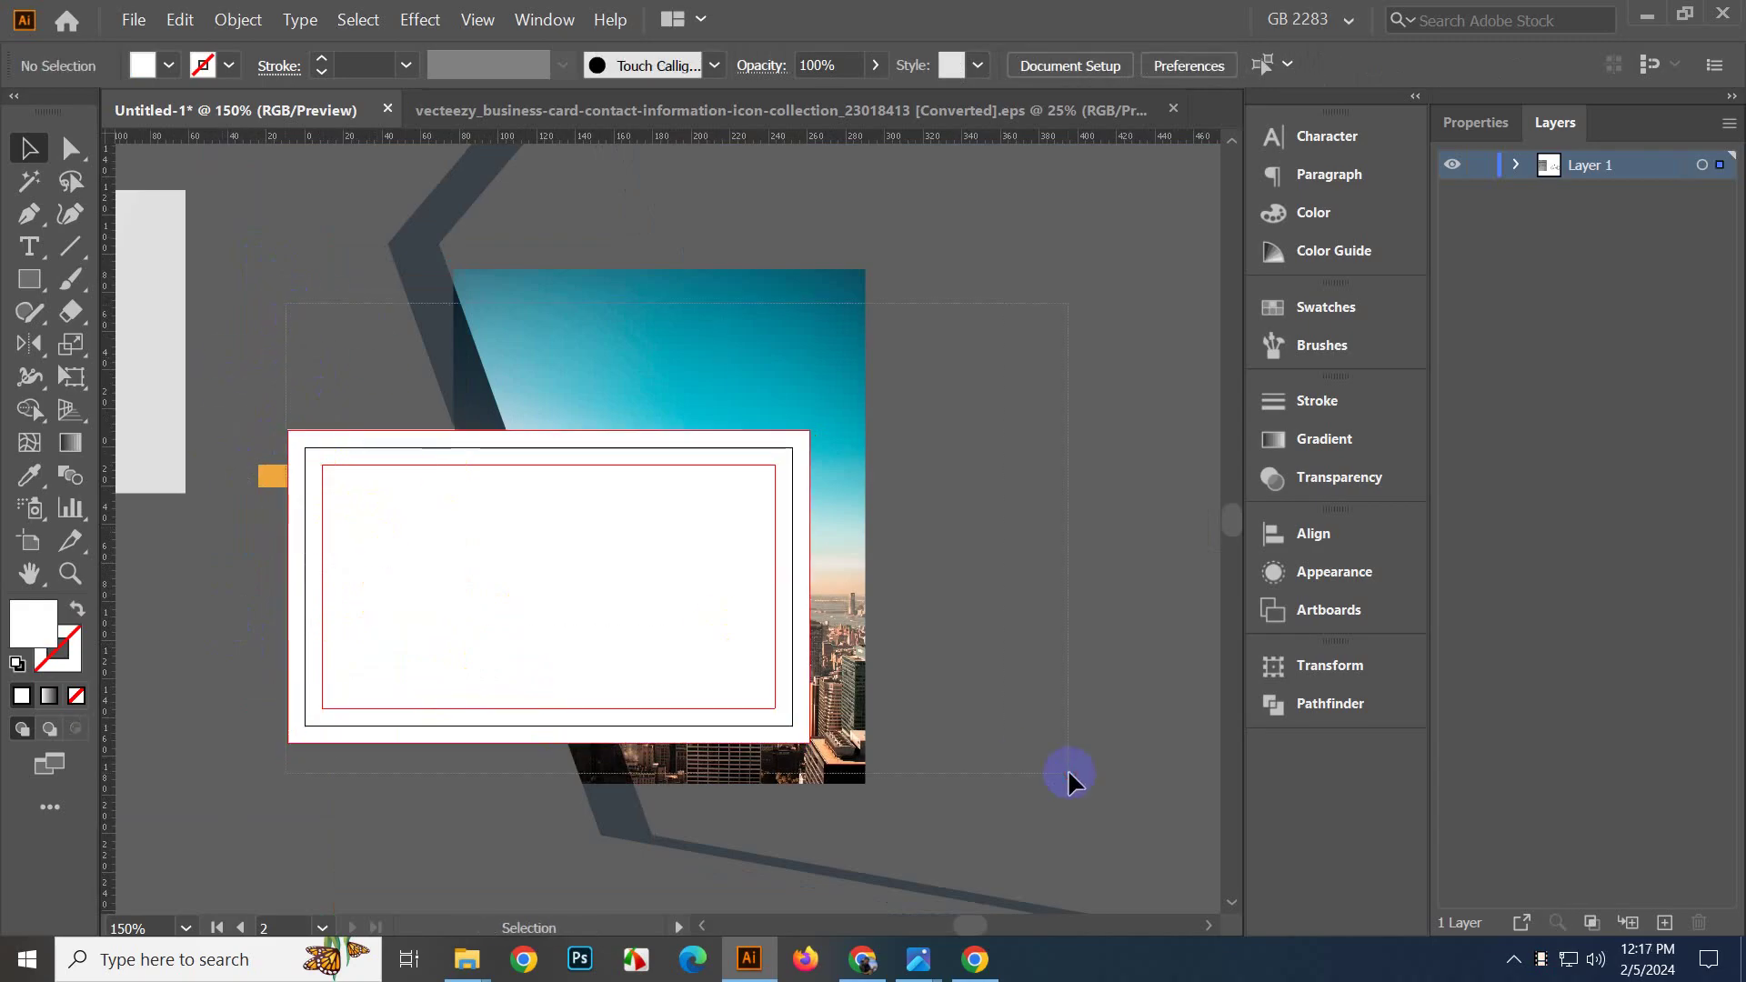
key(ctrl+a)
key(ctrl+7)
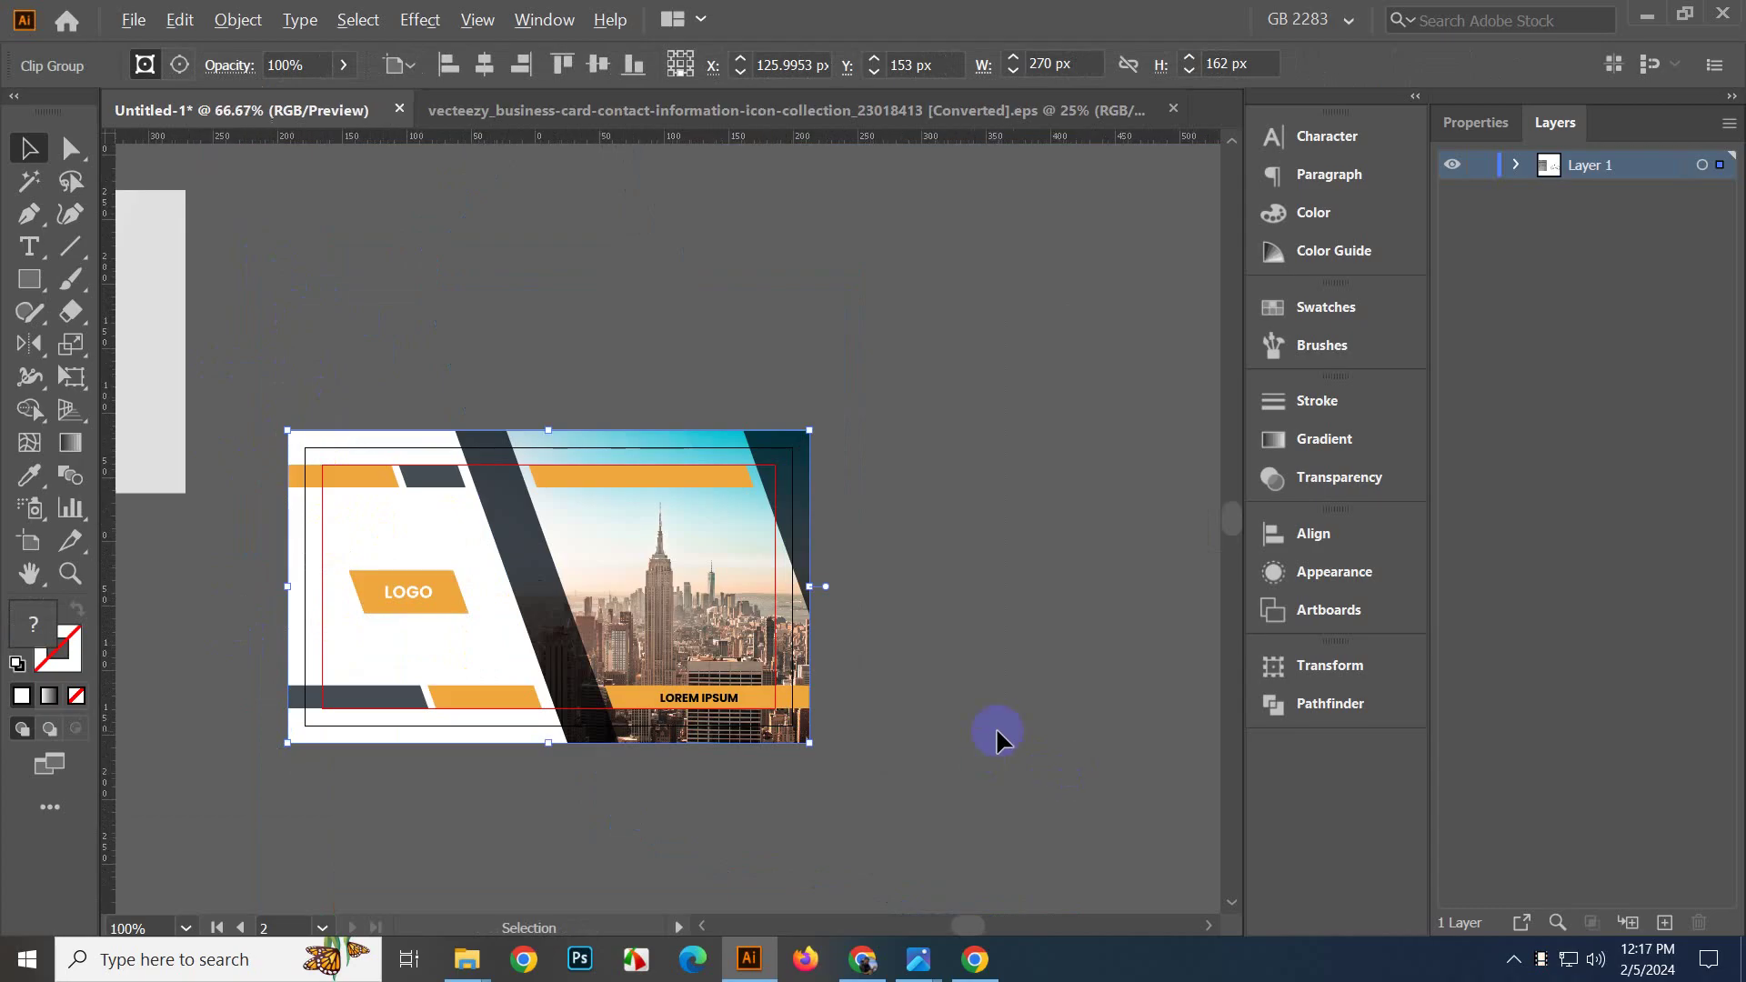
scroll(996, 731, down, 2)
click(824, 788)
Delete the linked white mockup reference image lying between the two cards.
scroll(823, 787, up, 1)
drag(486, 696, 748, 756)
click(700, 469)
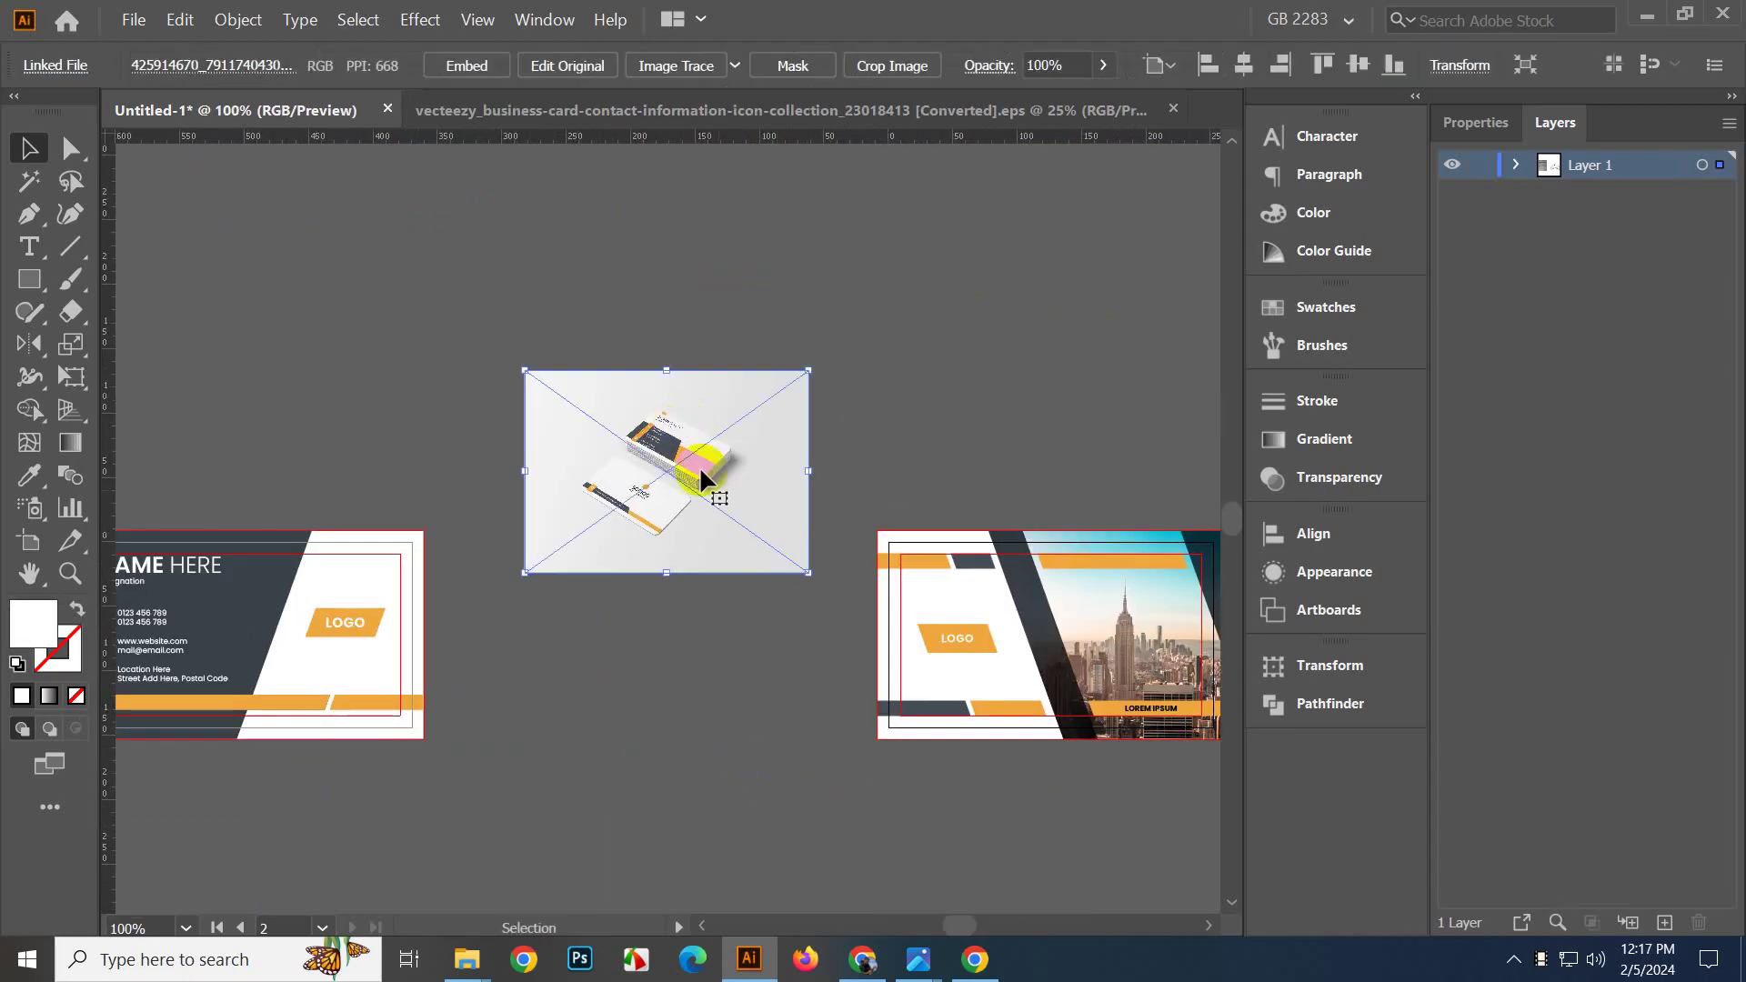
drag(701, 470, 738, 310)
key(Delete)
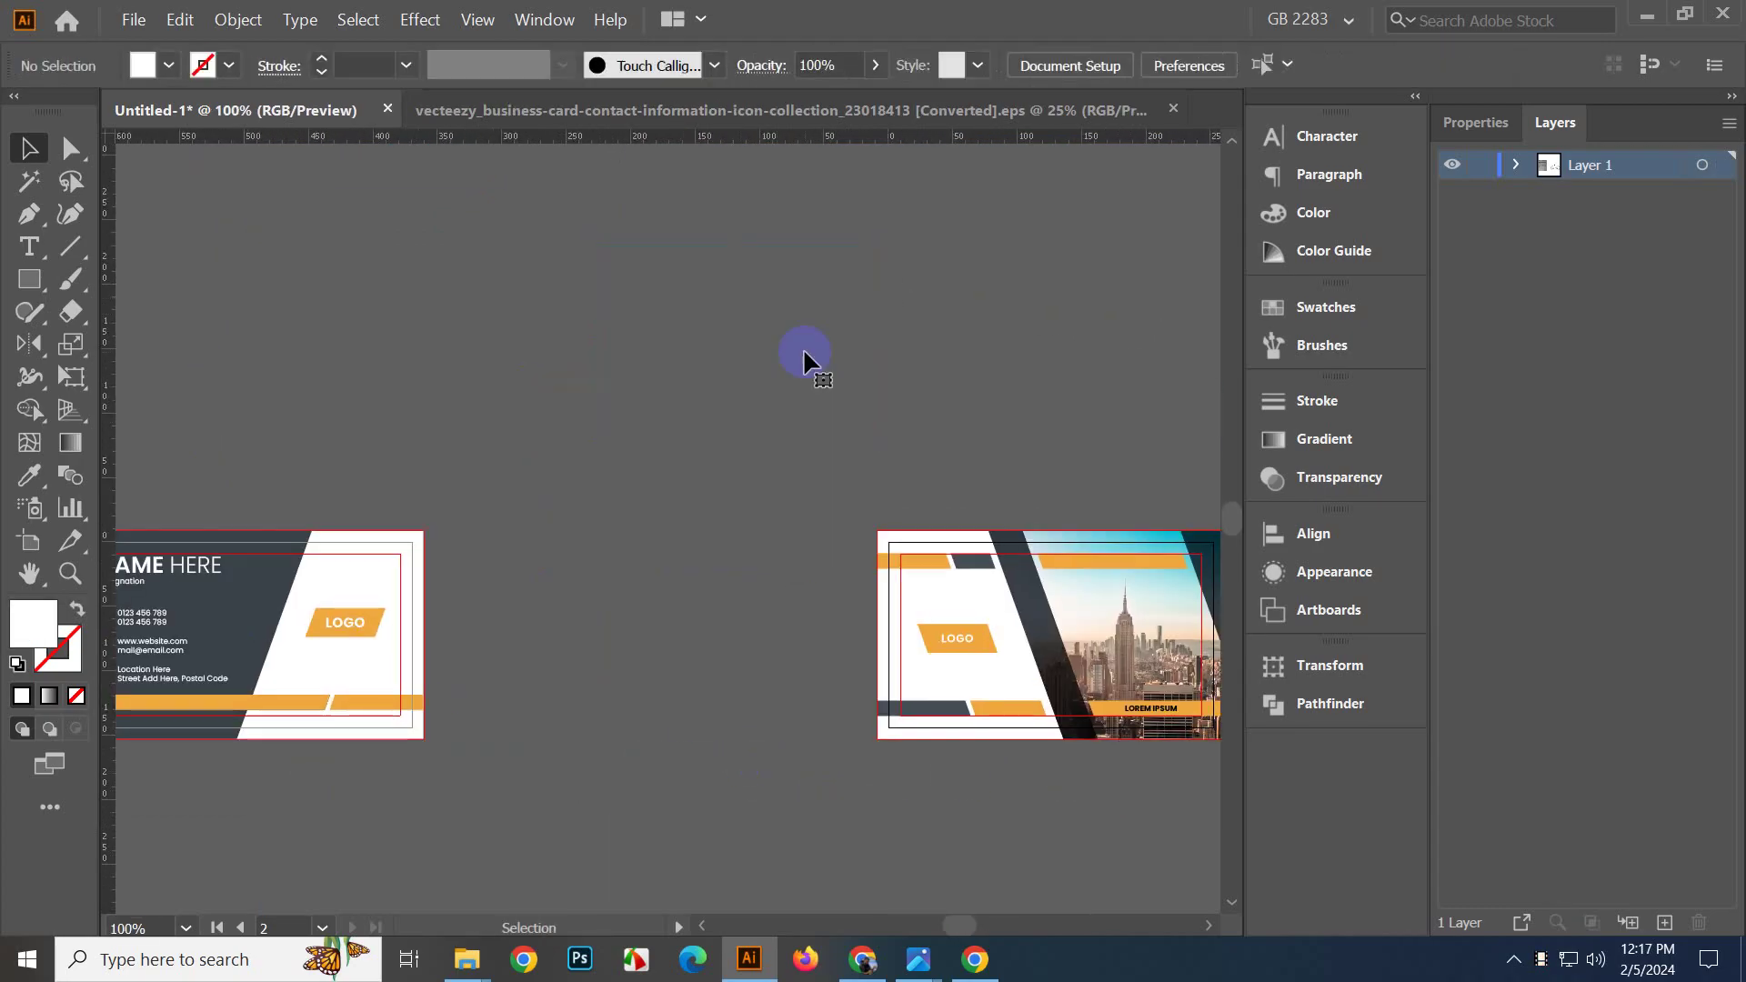
Delete the leftover dark angular shape beside the back card.
scroll(803, 359, down, 2)
scroll(671, 448, right, 4)
drag(924, 377, 952, 473)
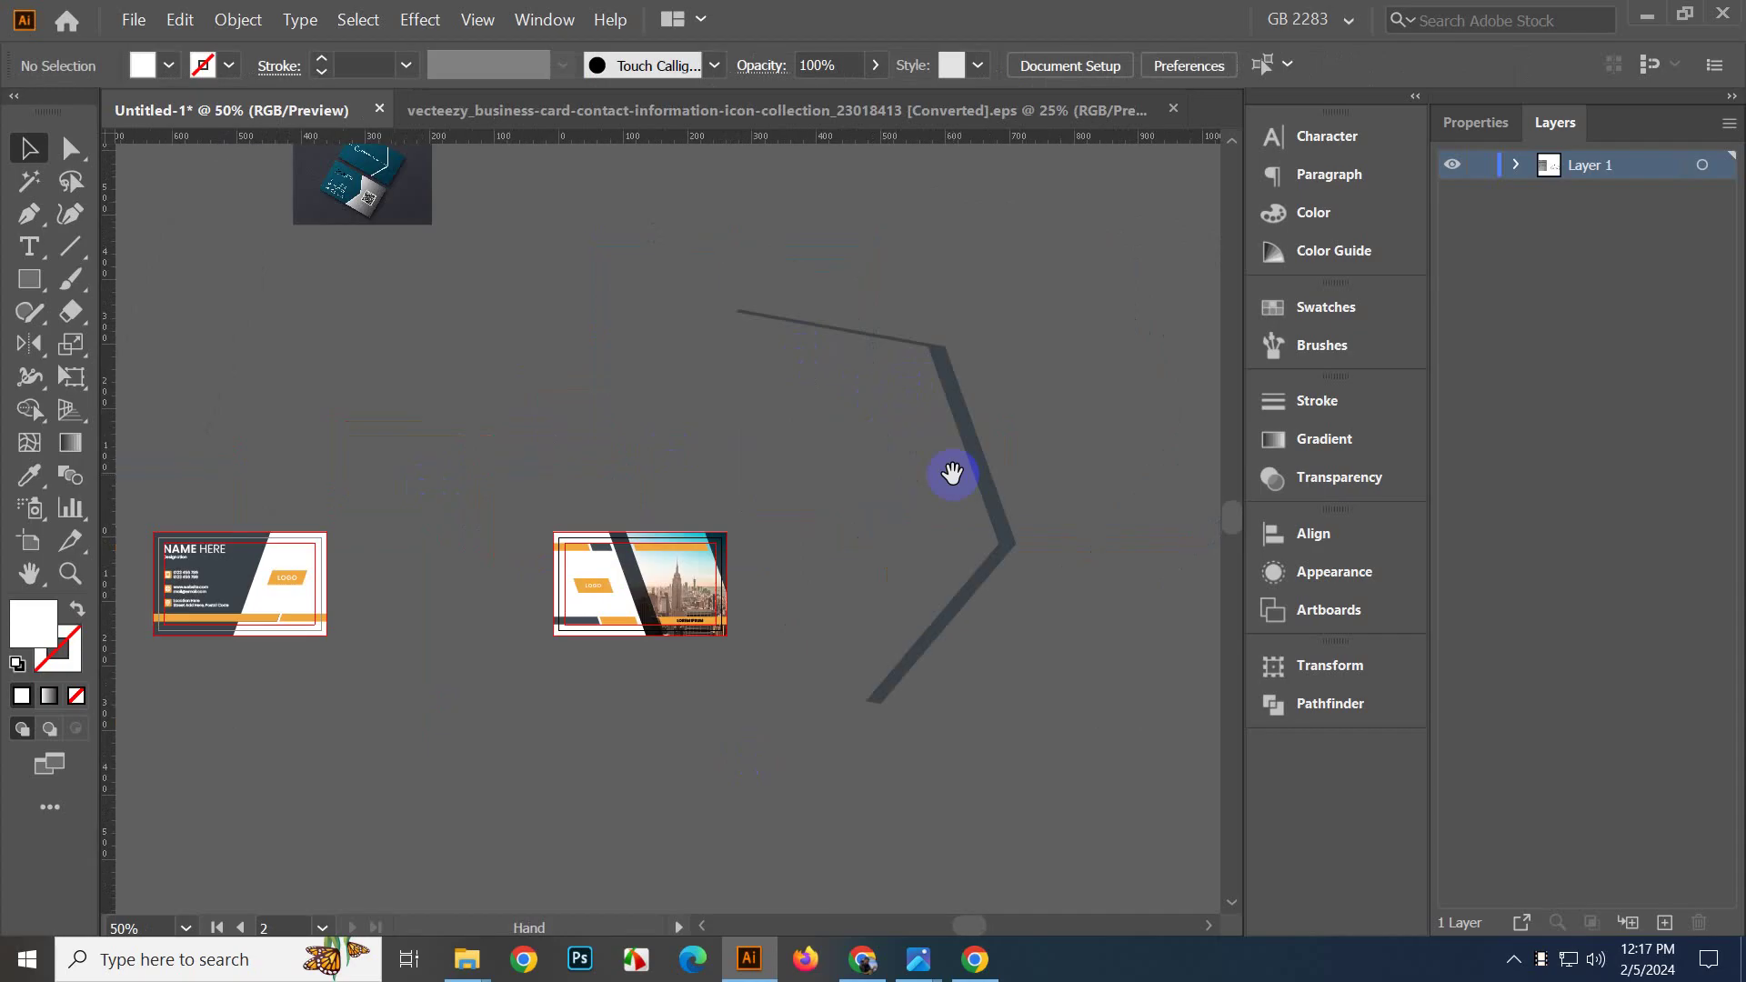
drag(901, 349, 903, 351)
key(Delete)
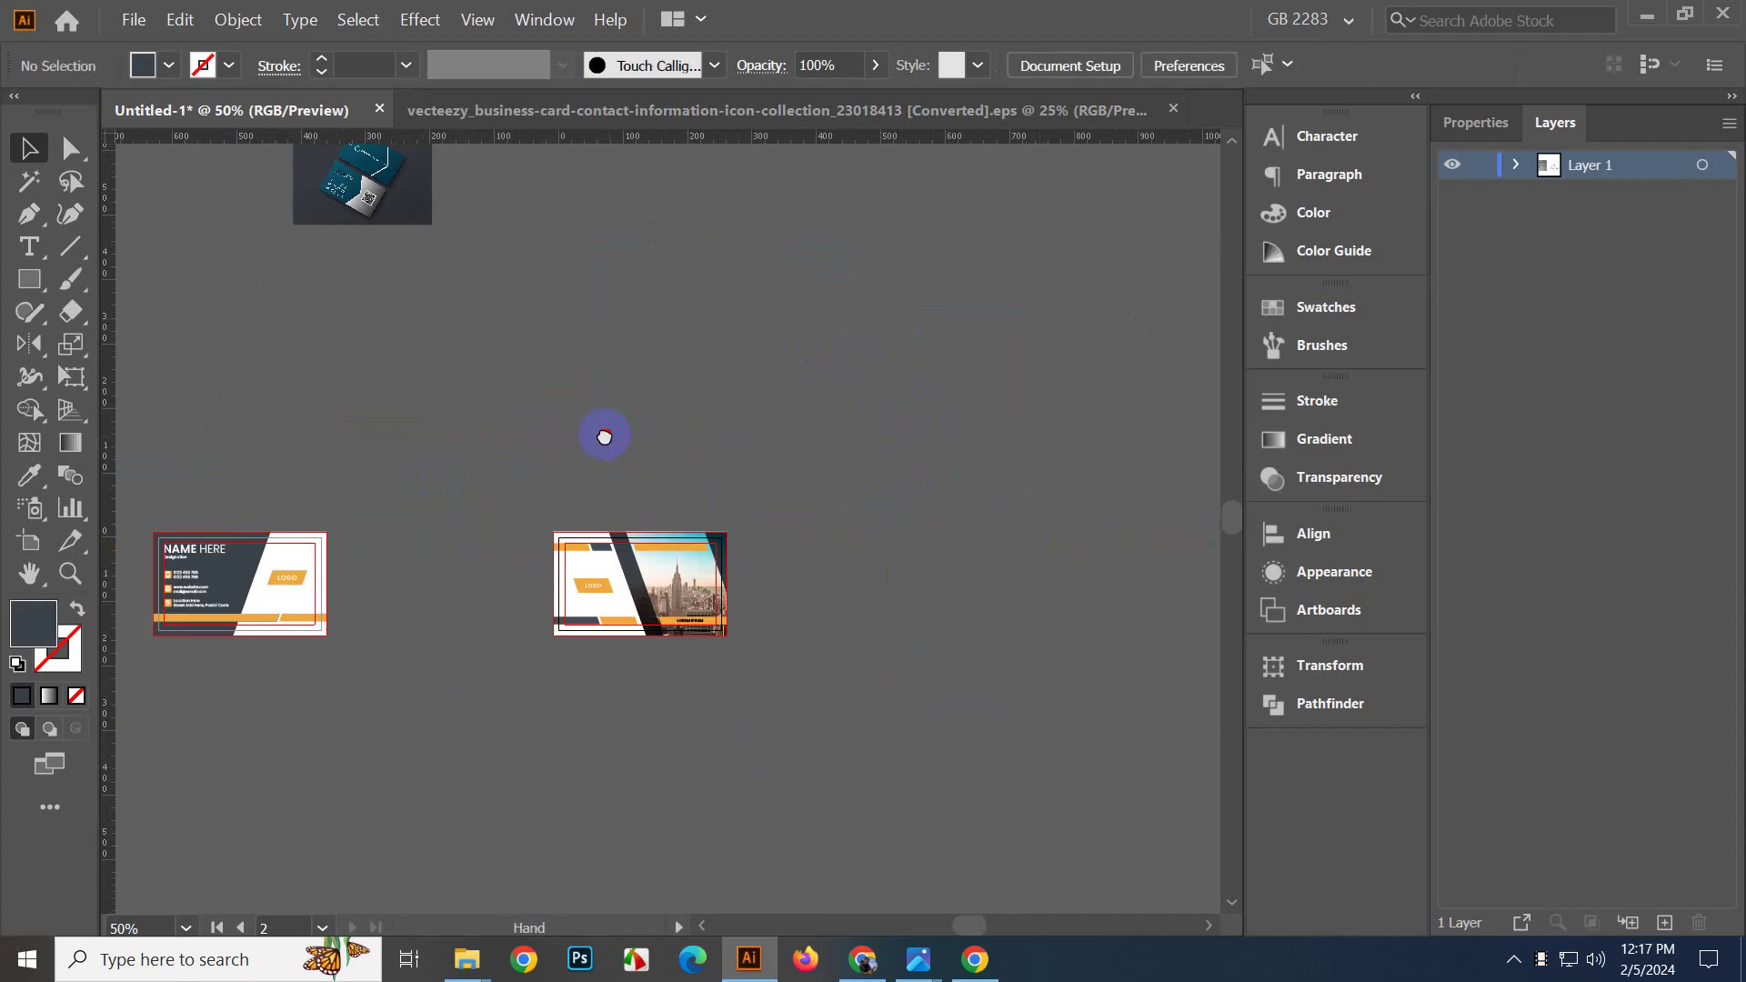
Switch to Chrome, open the next hand-drawn card sketch in the Facebook message photos, and copy the image.
drag(604, 438, 815, 327)
scroll(617, 646, up, 2)
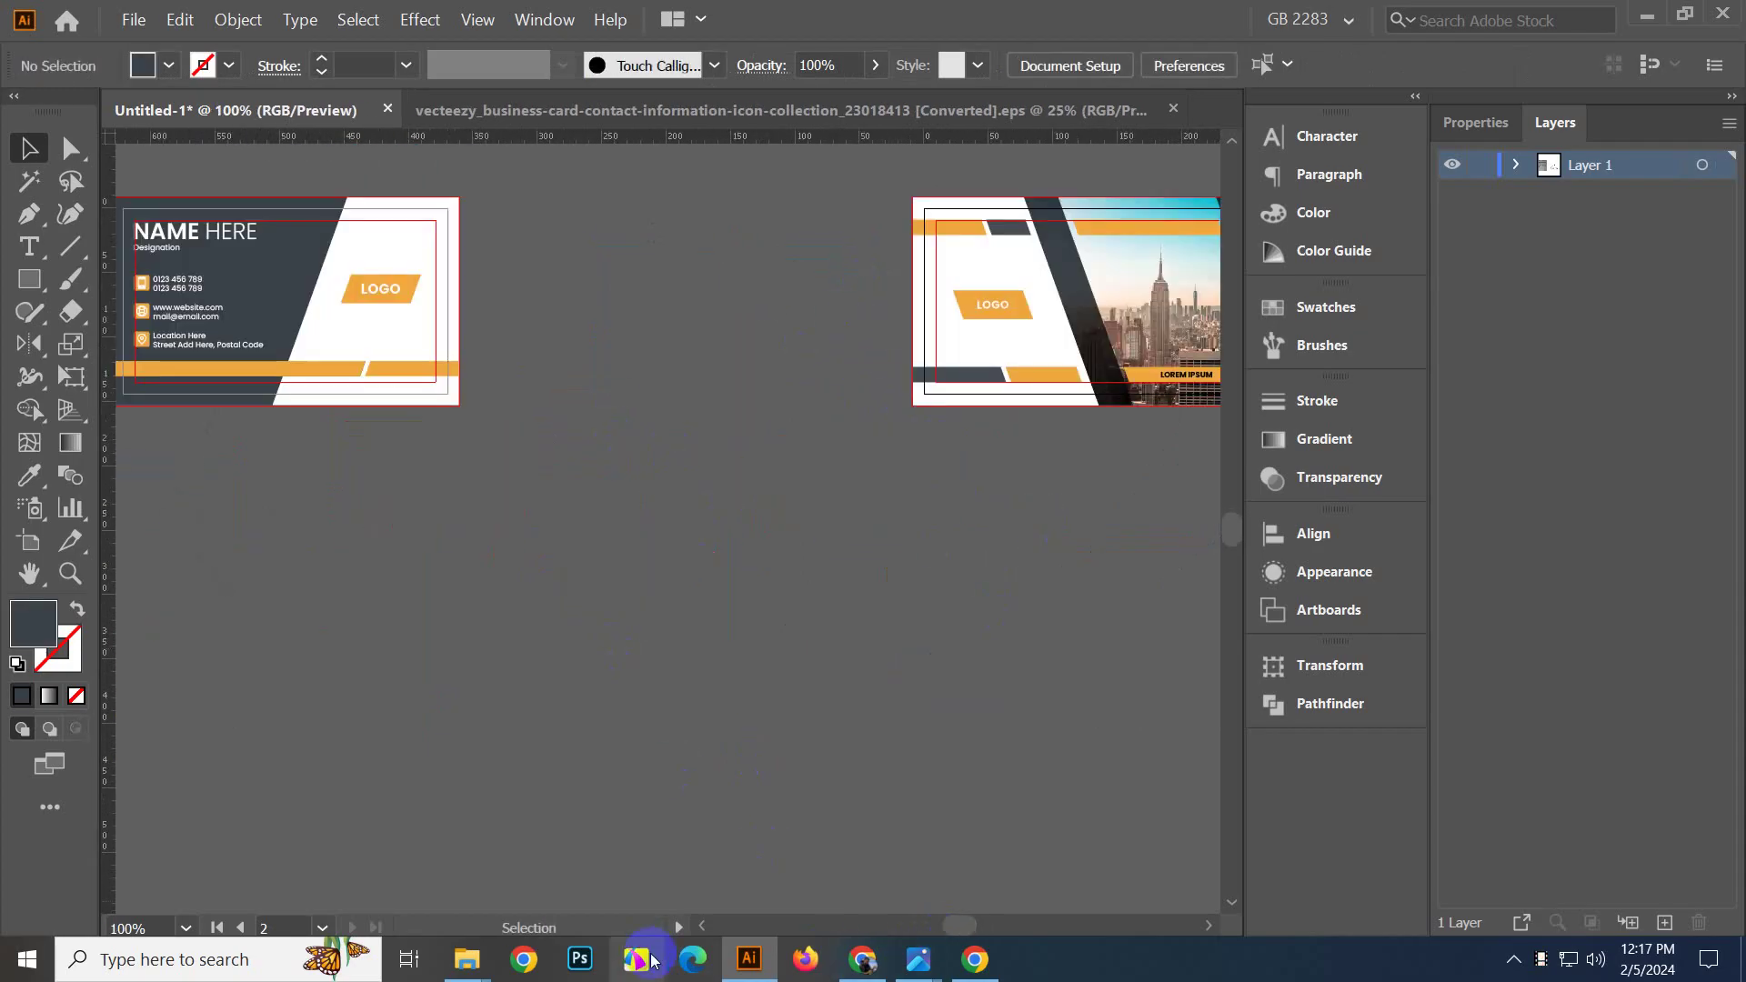
click(975, 959)
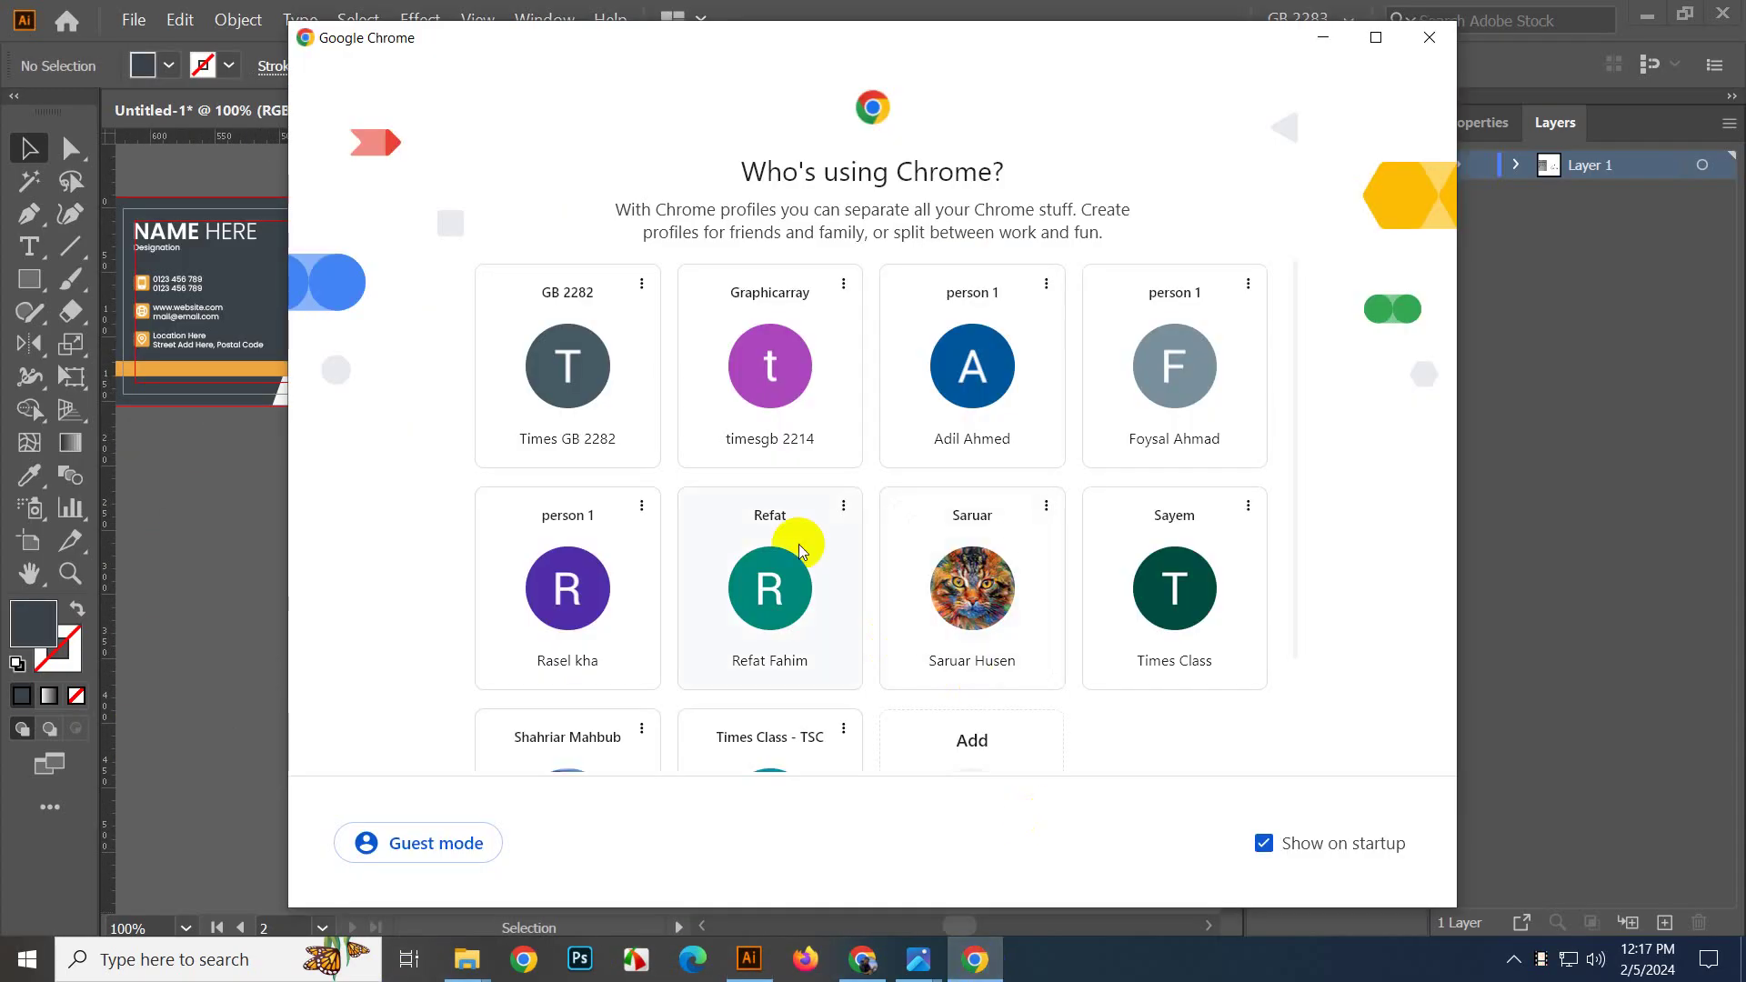
click(886, 971)
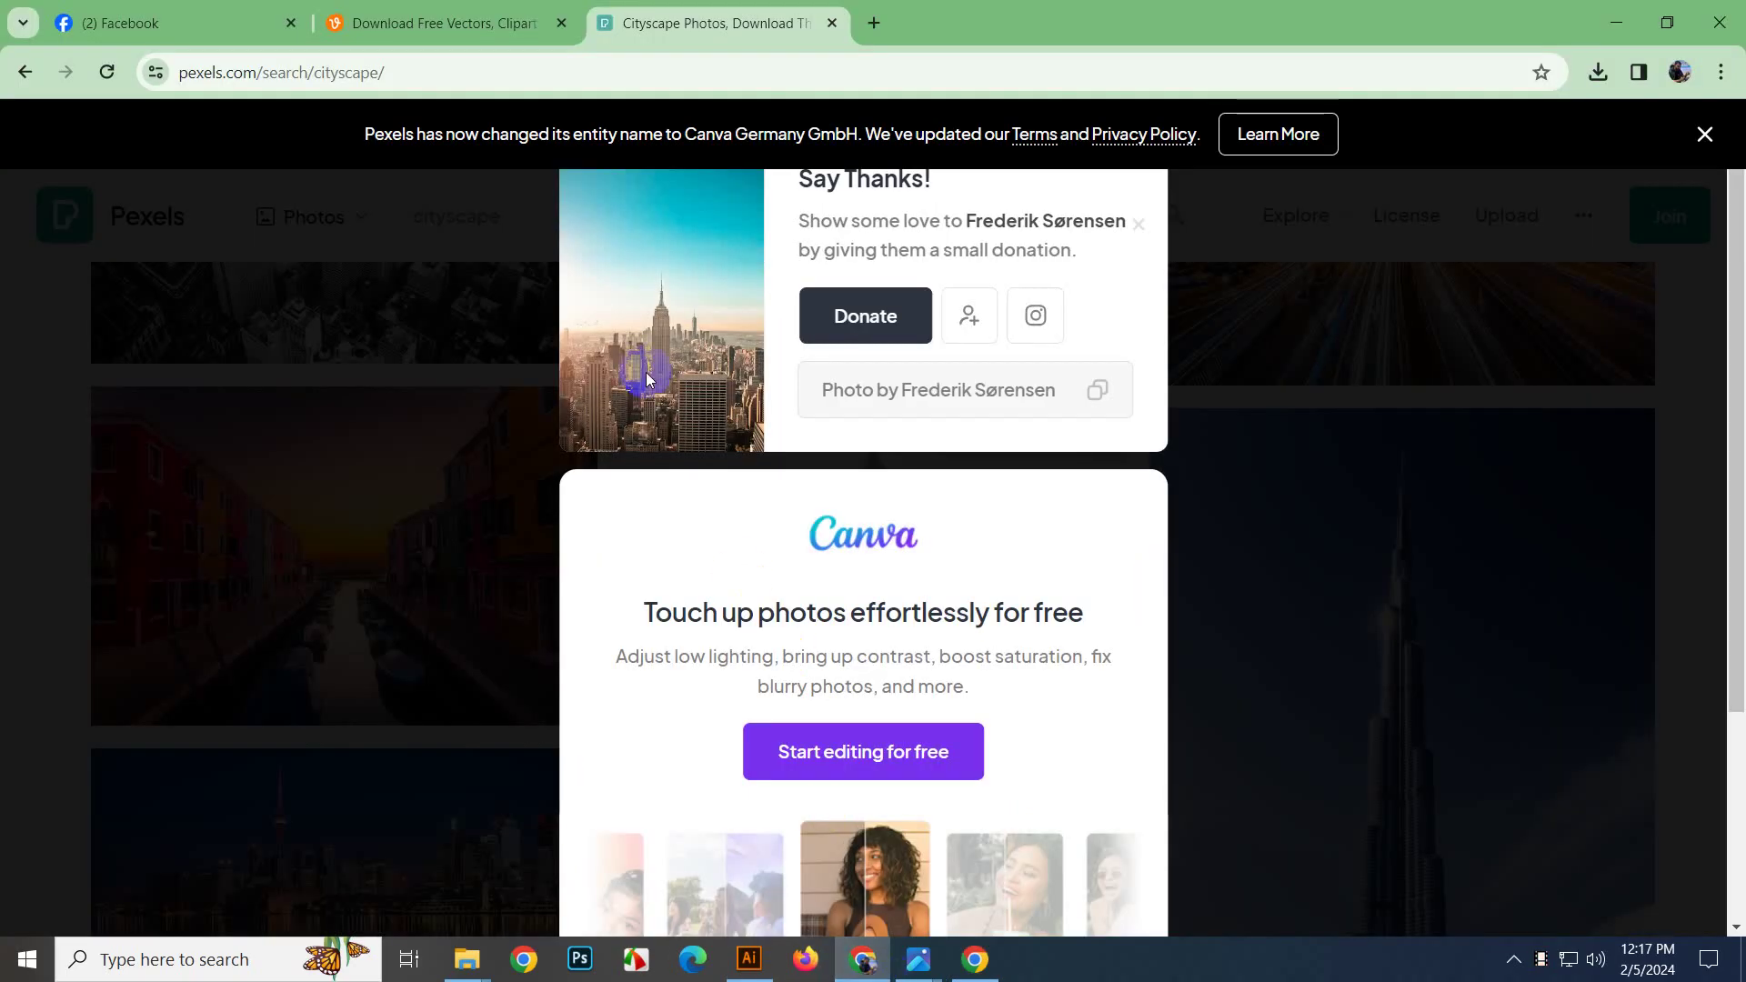
click(163, 23)
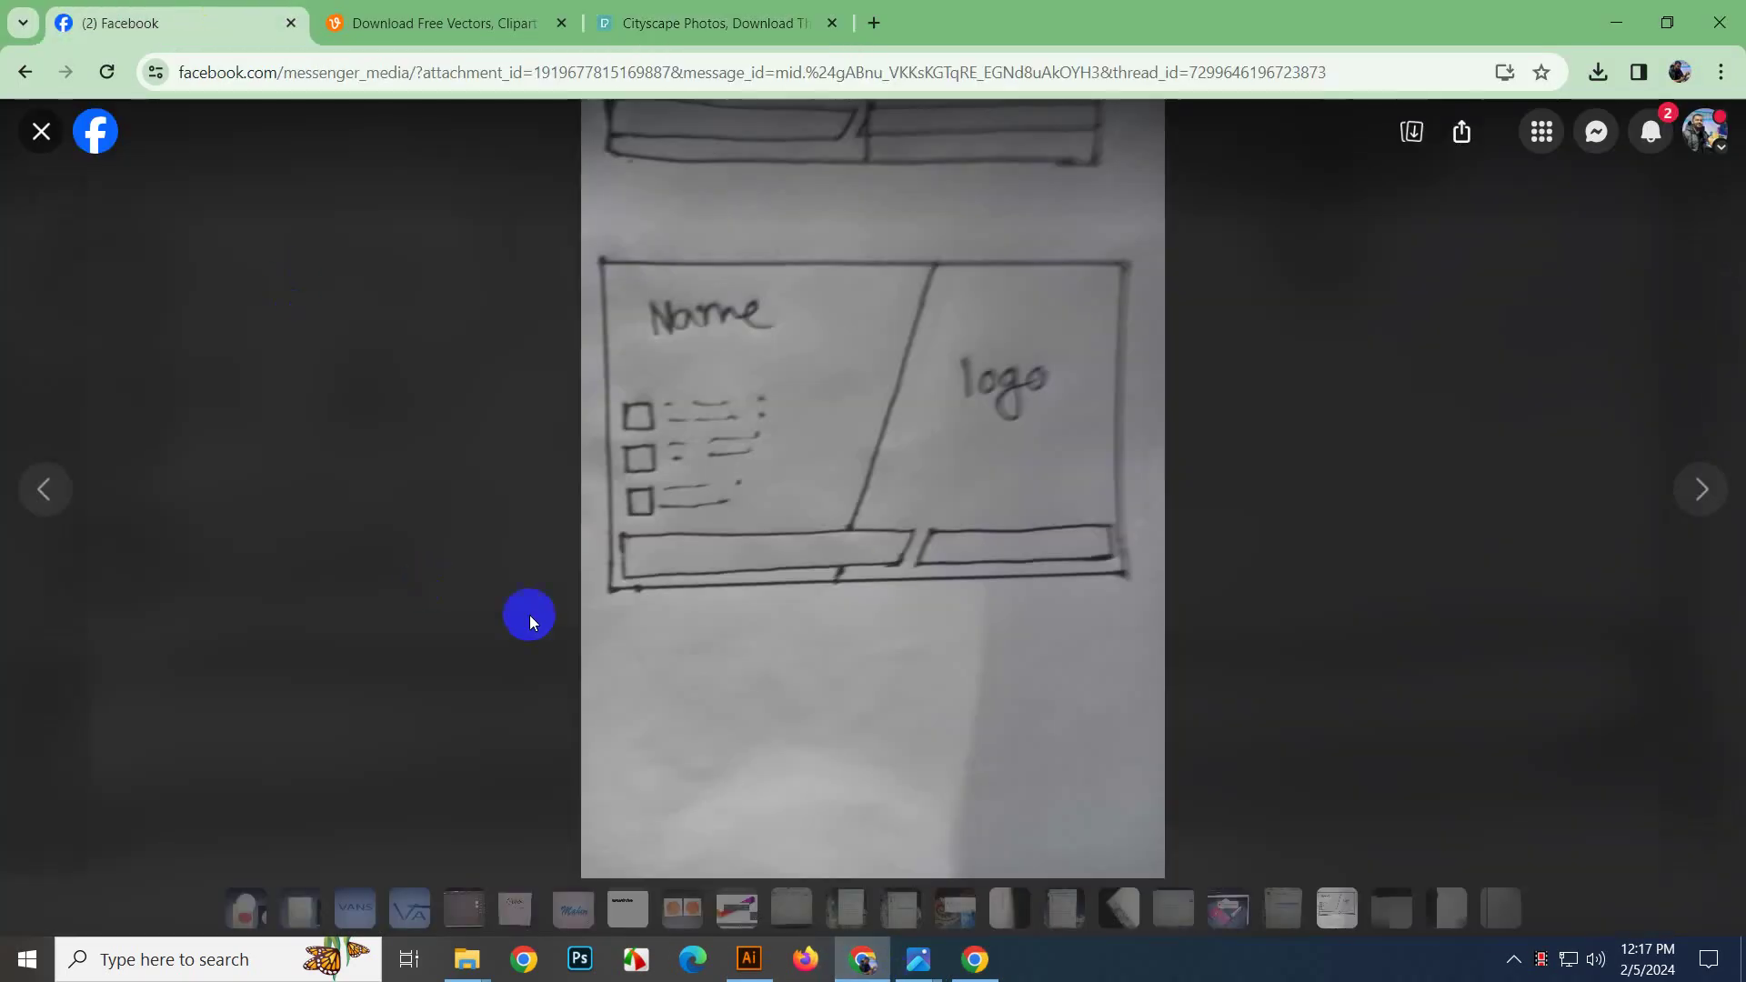
click(1705, 509)
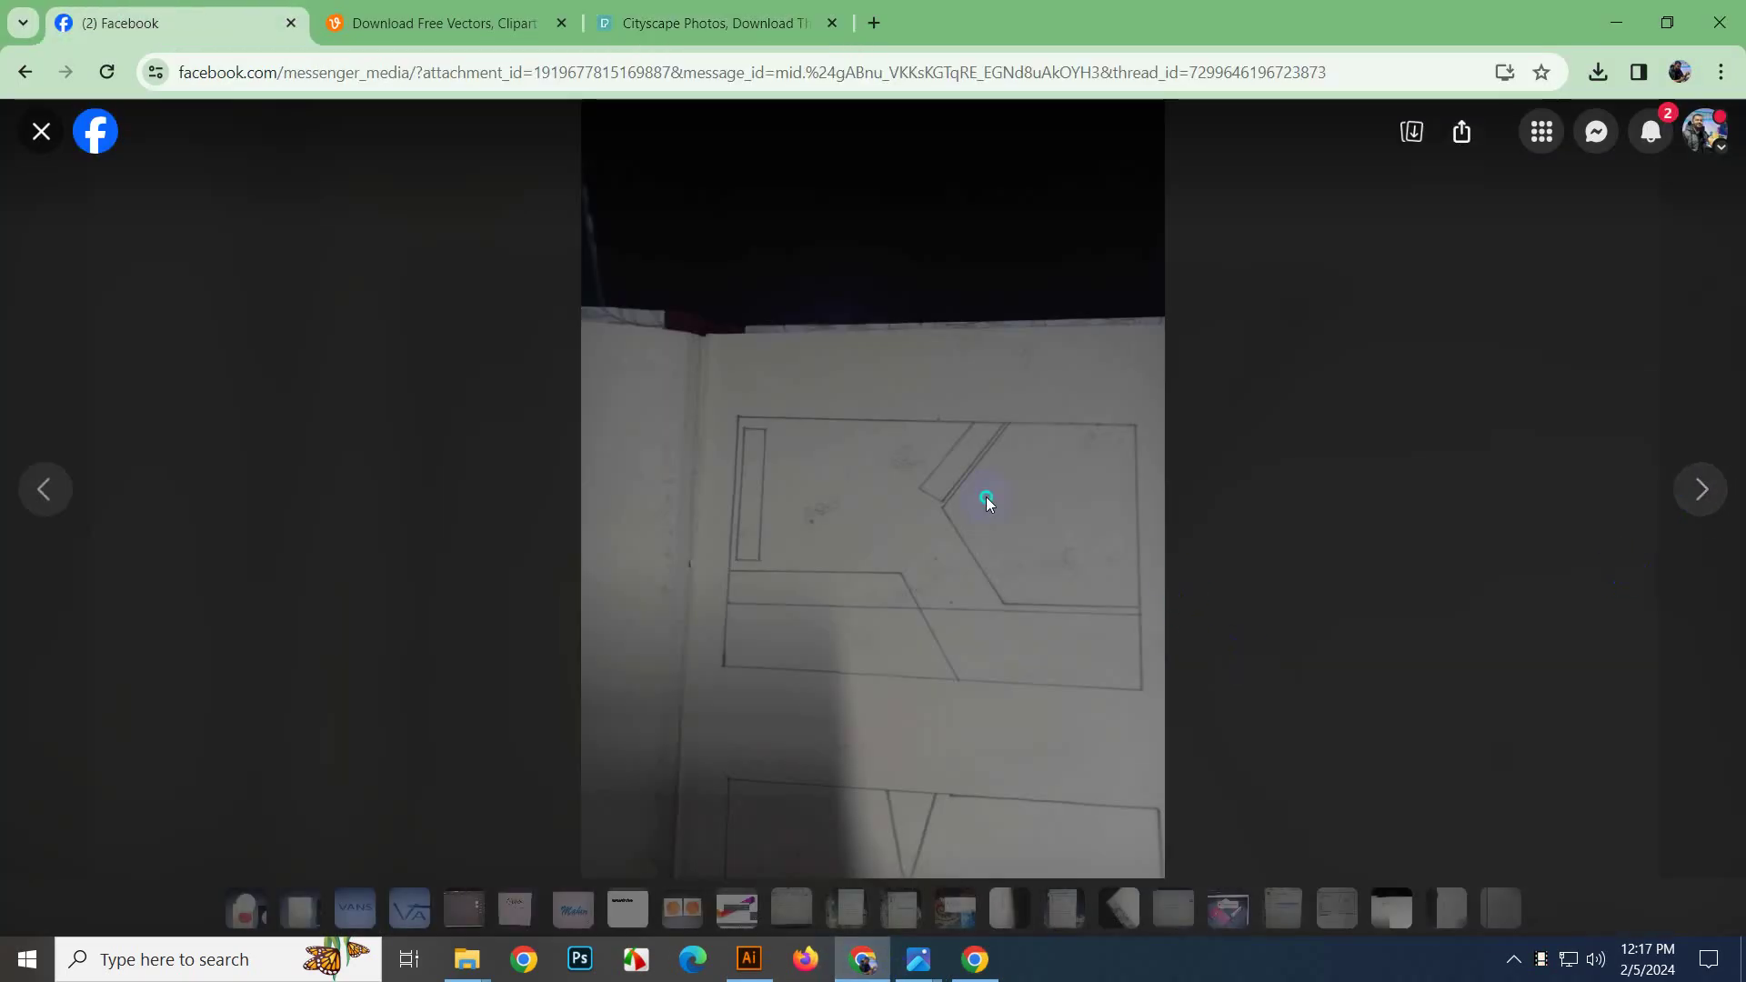
right_click(987, 501)
click(1082, 588)
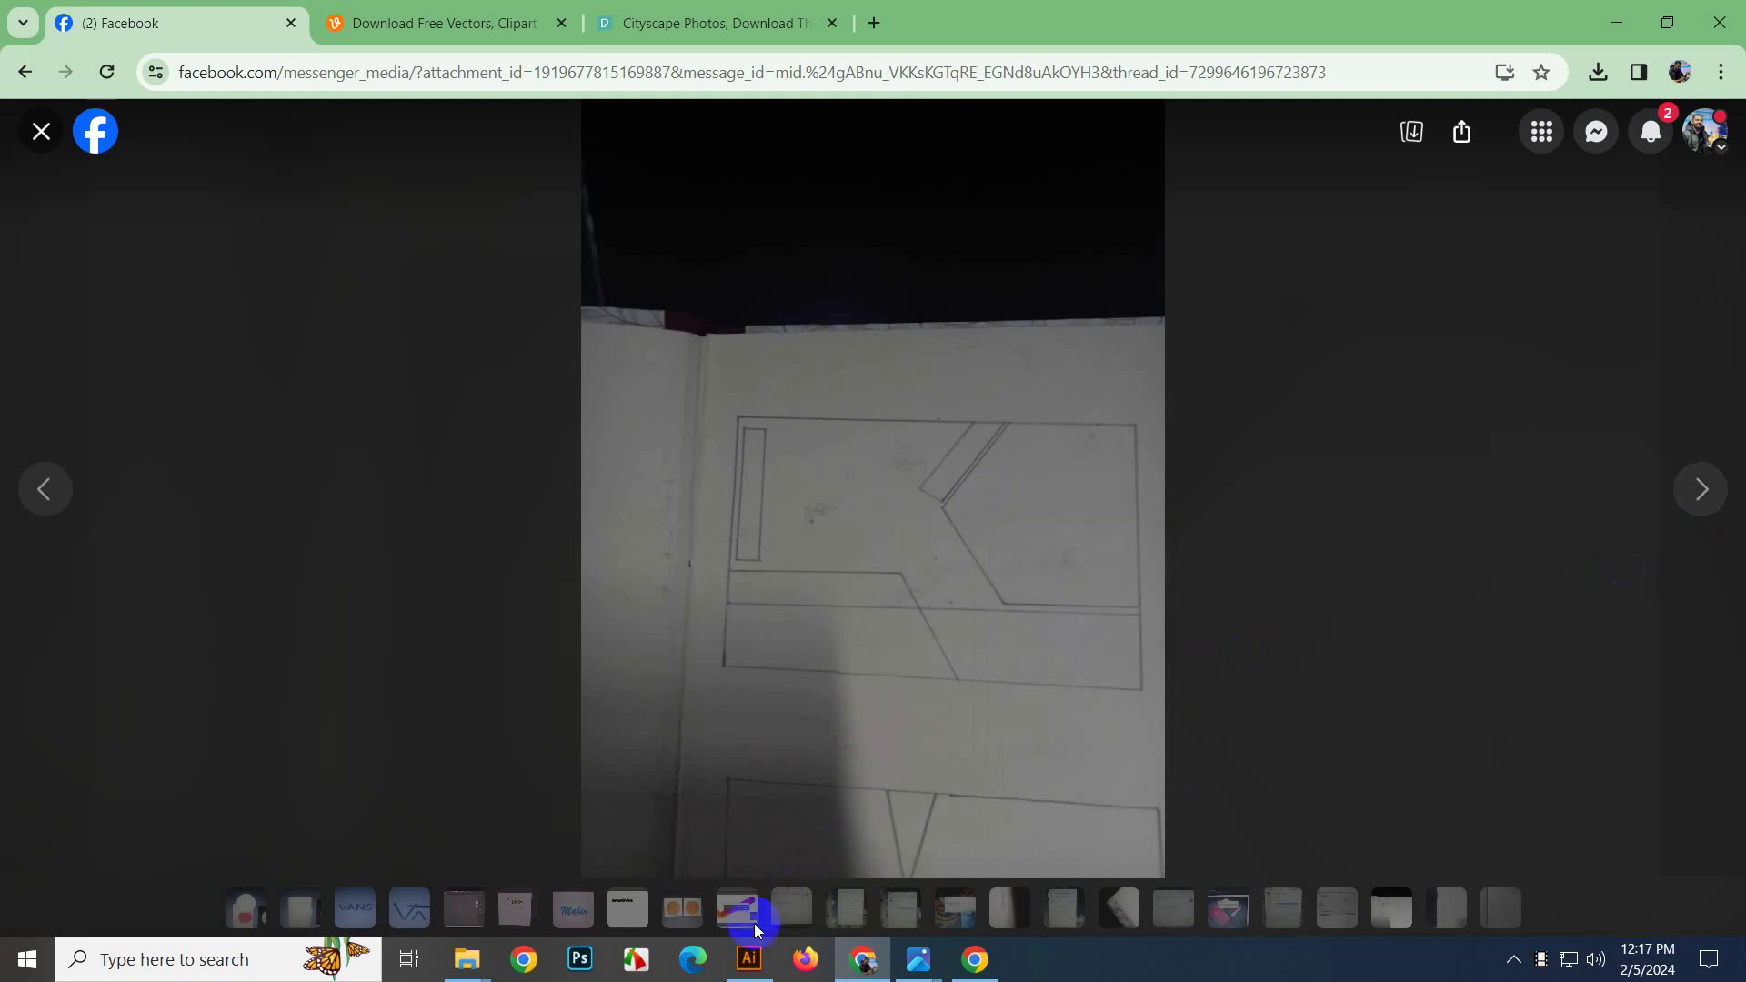
Switch back to Illustrator, paste the copied sketch, and move it clear of the artboards beside the back card.
click(749, 960)
key(ctrl+v)
scroll(864, 551, down, 5)
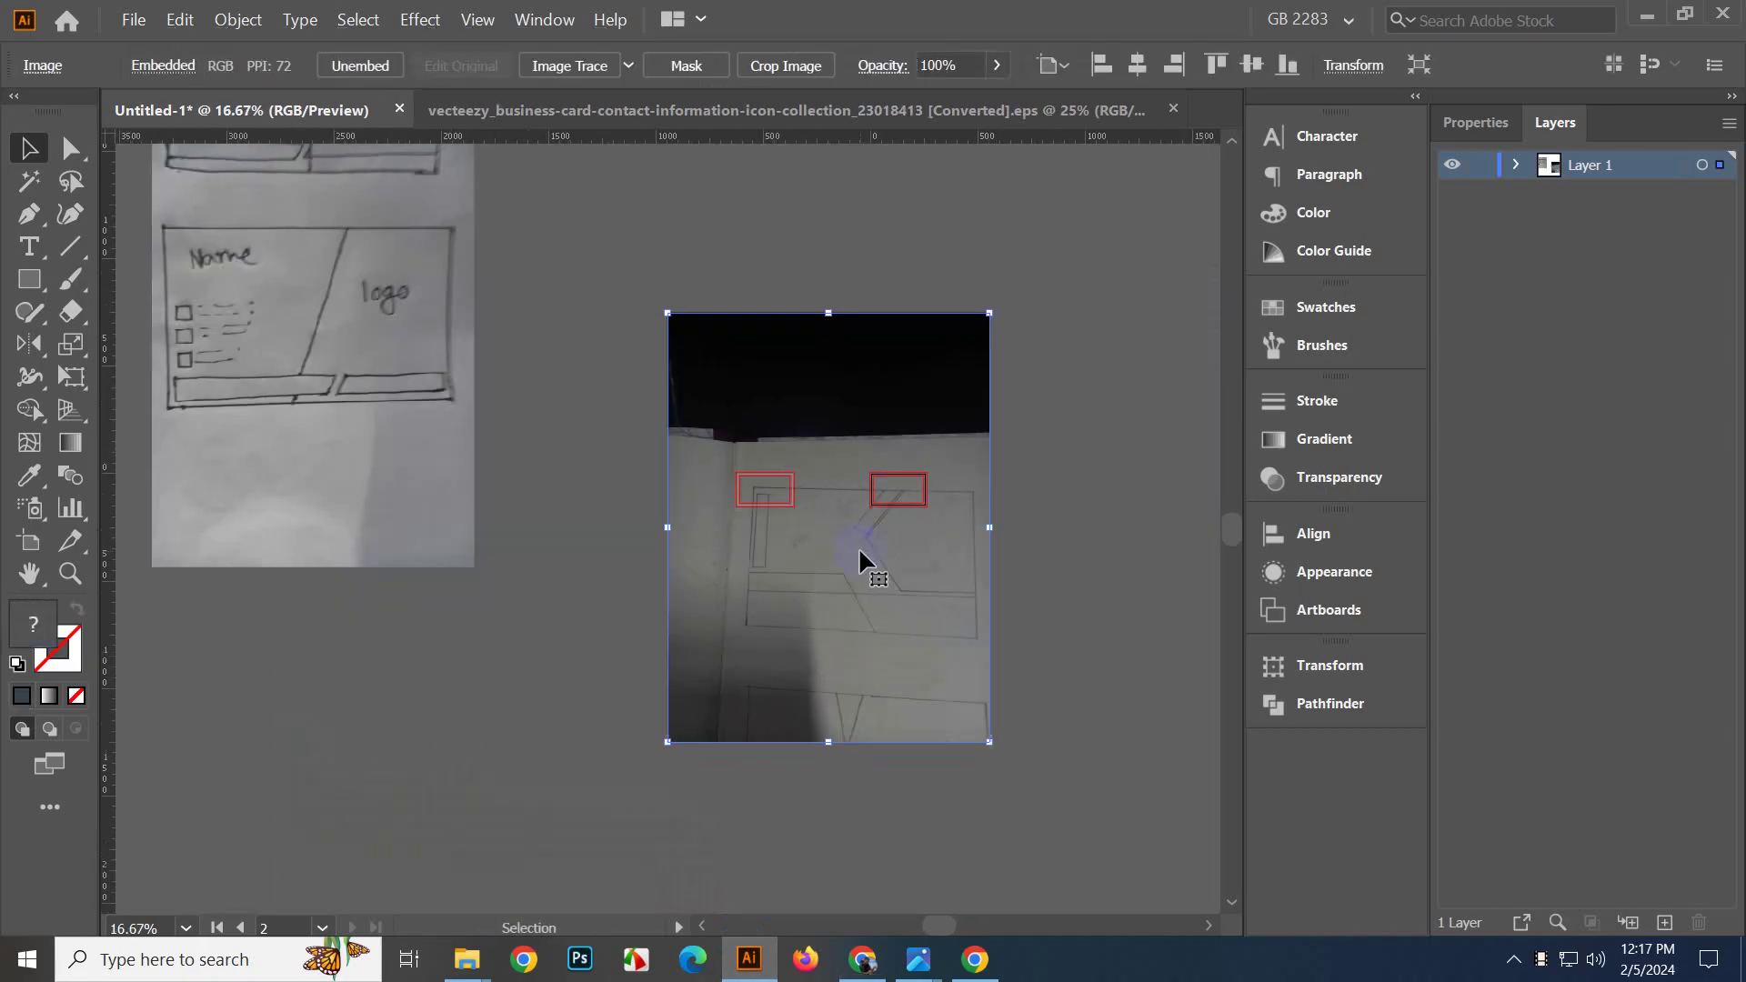
mouse_move(858, 548)
mouse_down()
mouse_move(991, 783)
mouse_move(962, 684)
mouse_move(1128, 533)
mouse_up()
click(892, 554)
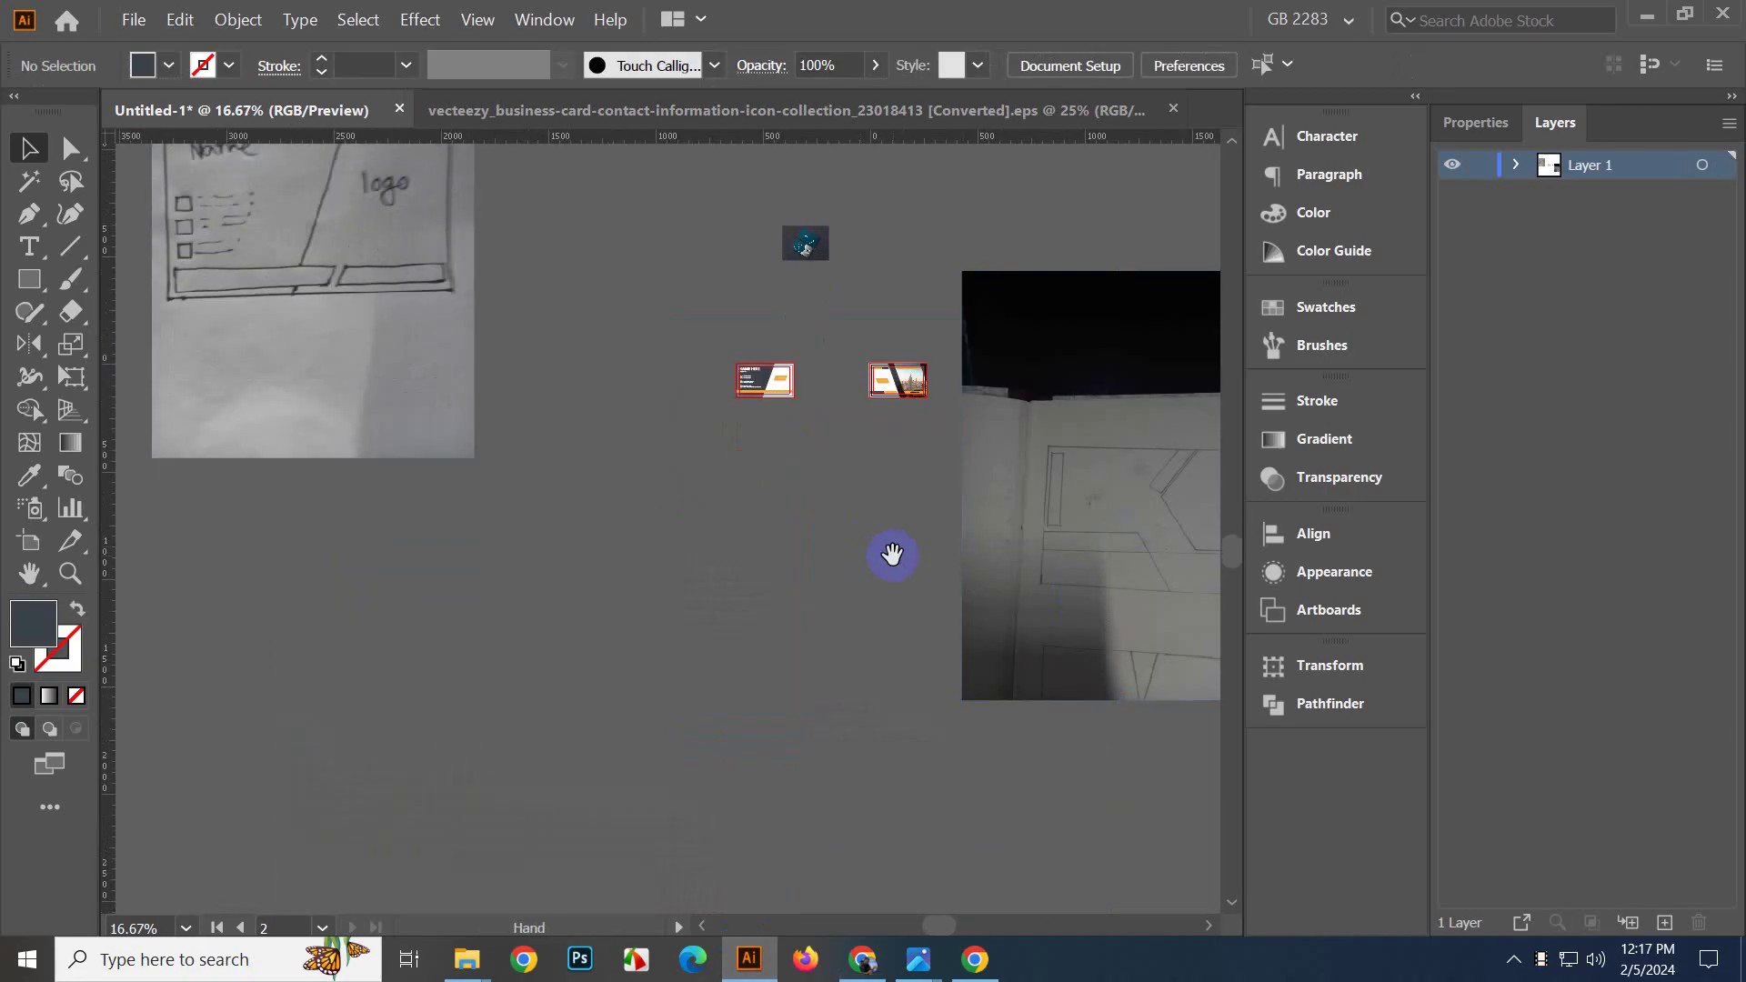
drag(892, 554, 506, 554)
drag(772, 560, 821, 506)
scroll(793, 669, up, 1)
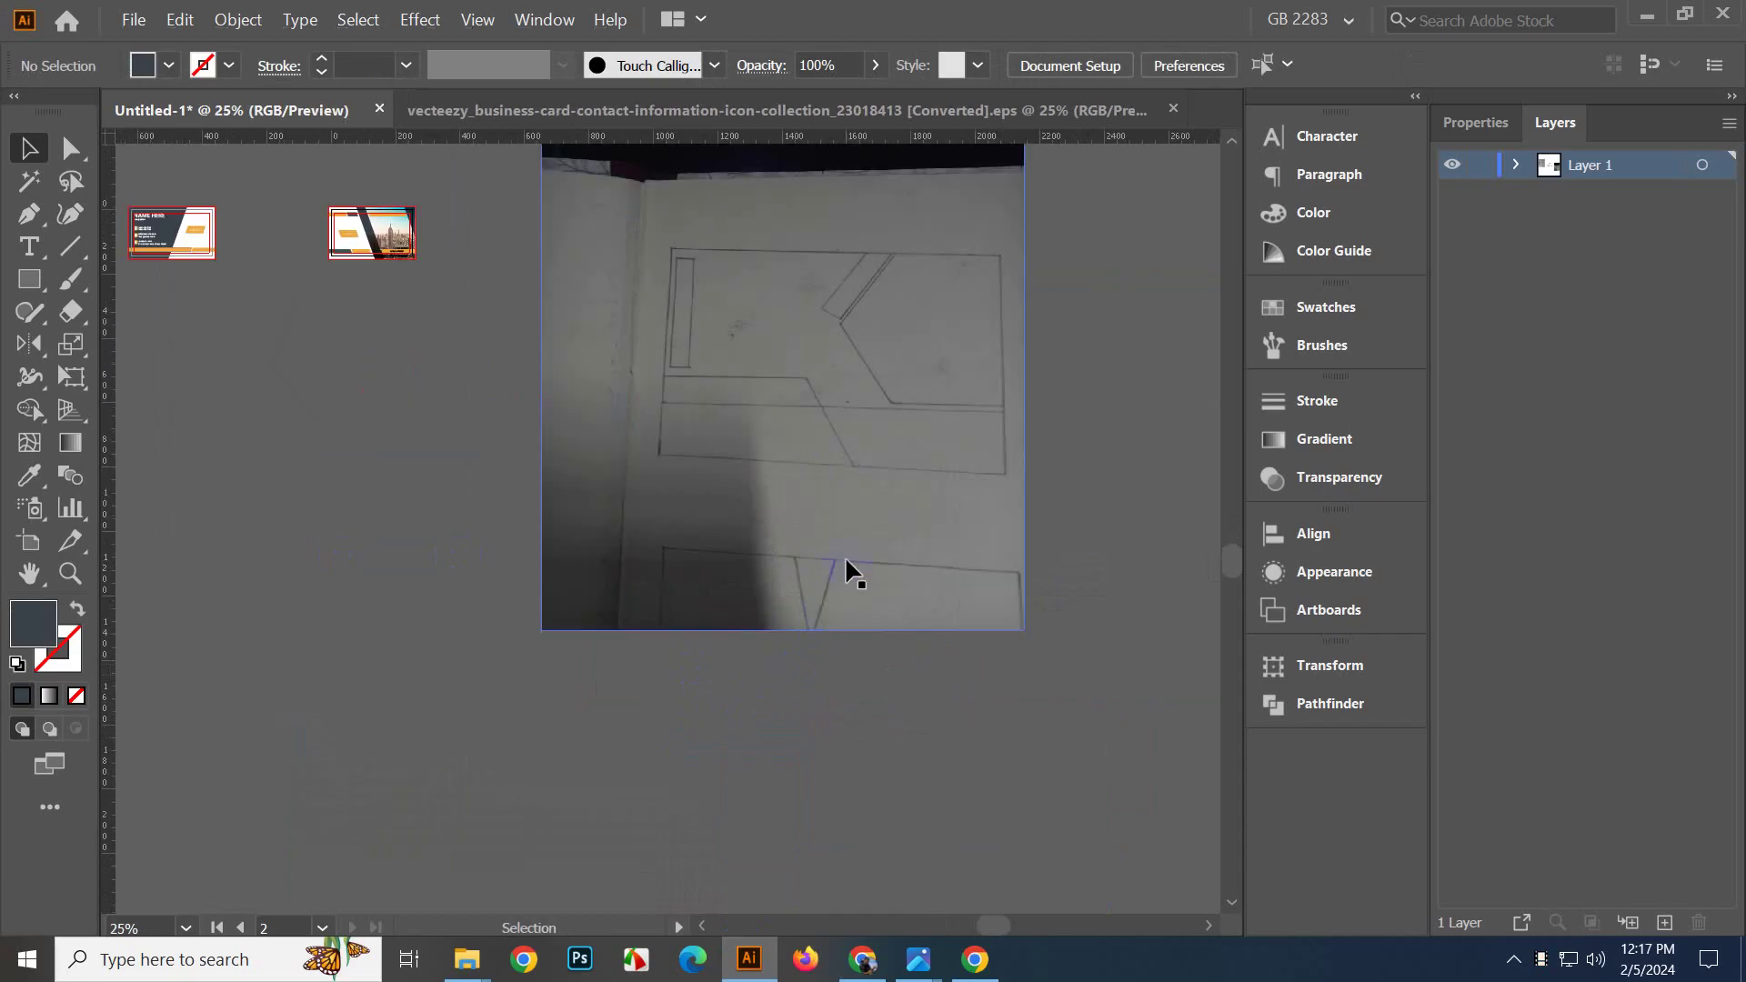
Scale the pasted sketch photo down proportionally until it is only slightly wider than a card.
drag(1024, 313, 858, 542)
click(923, 393)
scroll(854, 561, up, 1)
drag(726, 549, 703, 600)
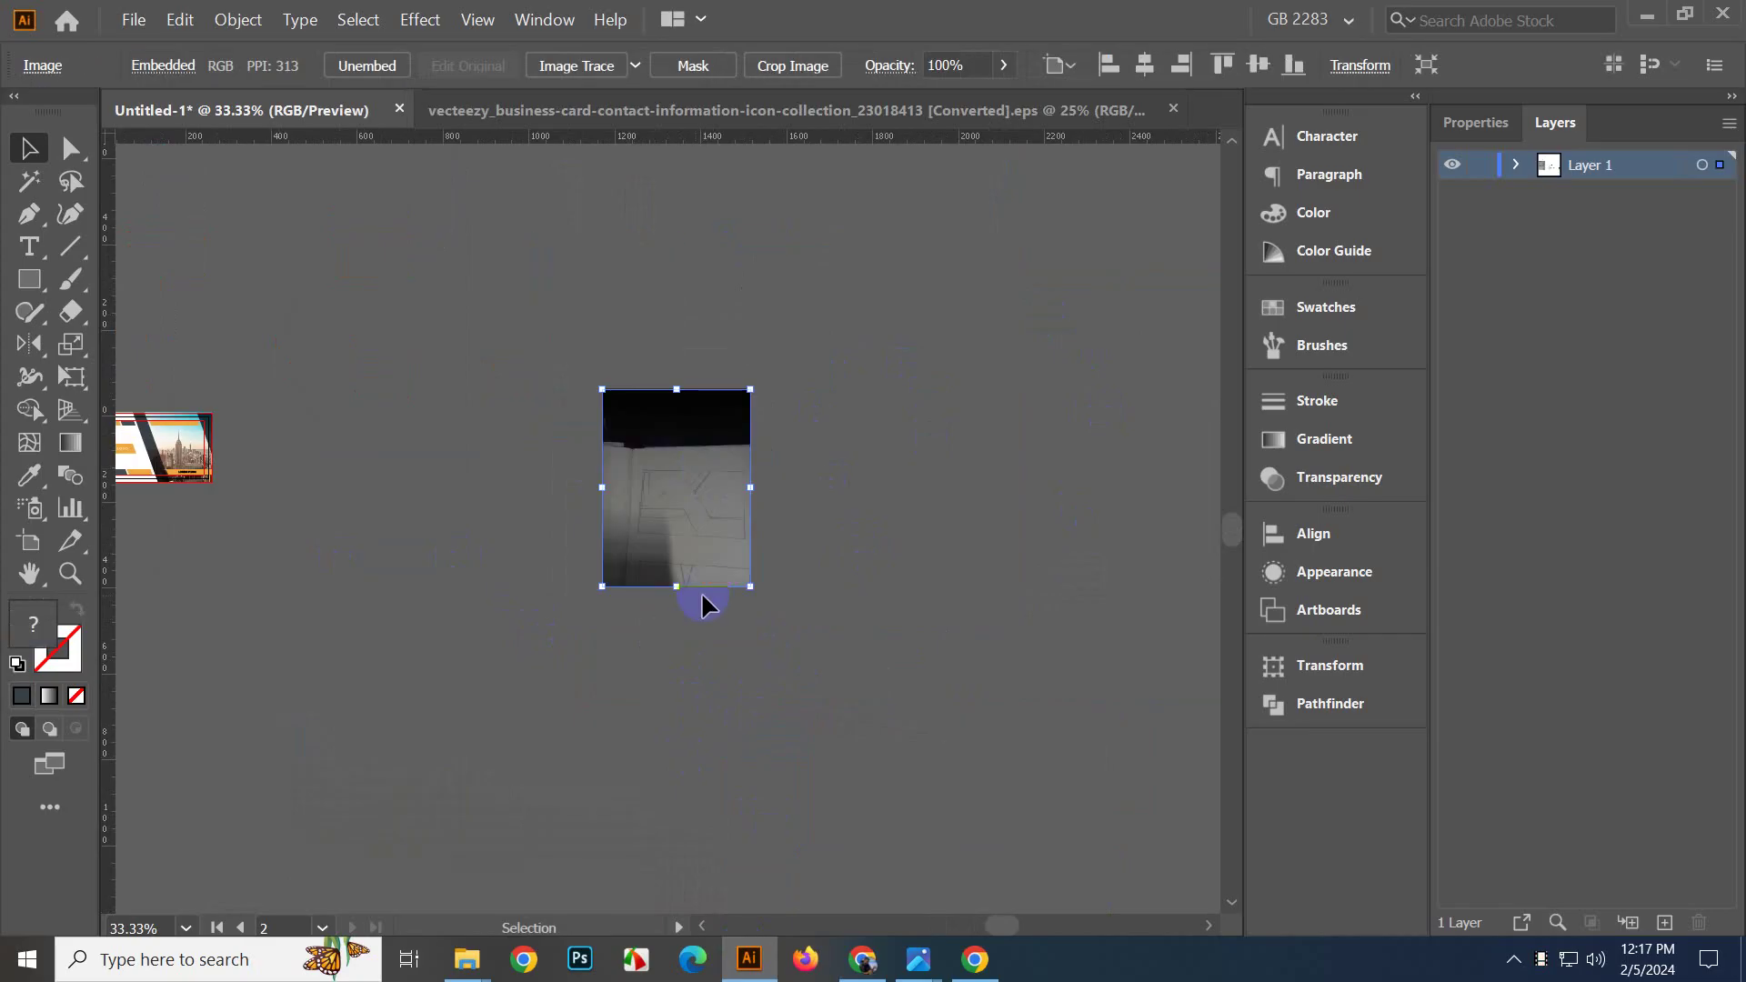
Duplicate the back card's artboard with its artwork to the far side of the sketch using the Artboard tool.
click(145, 465)
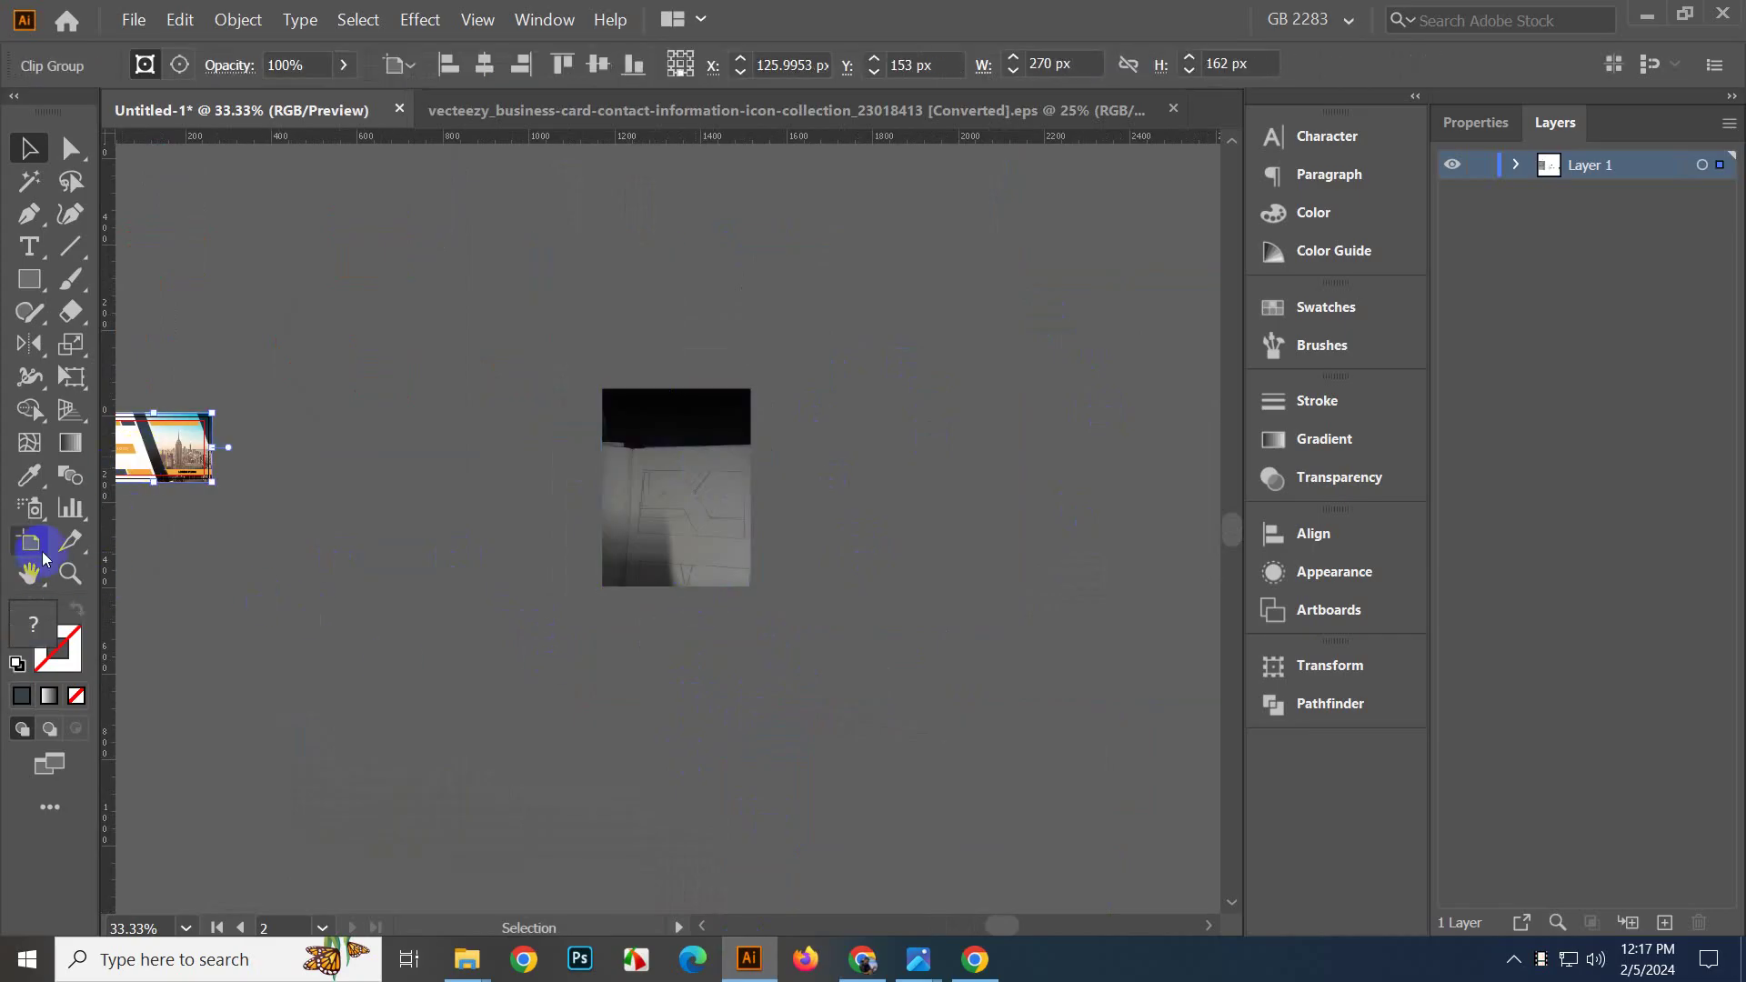
click(327, 578)
drag(264, 553, 310, 556)
click(29, 543)
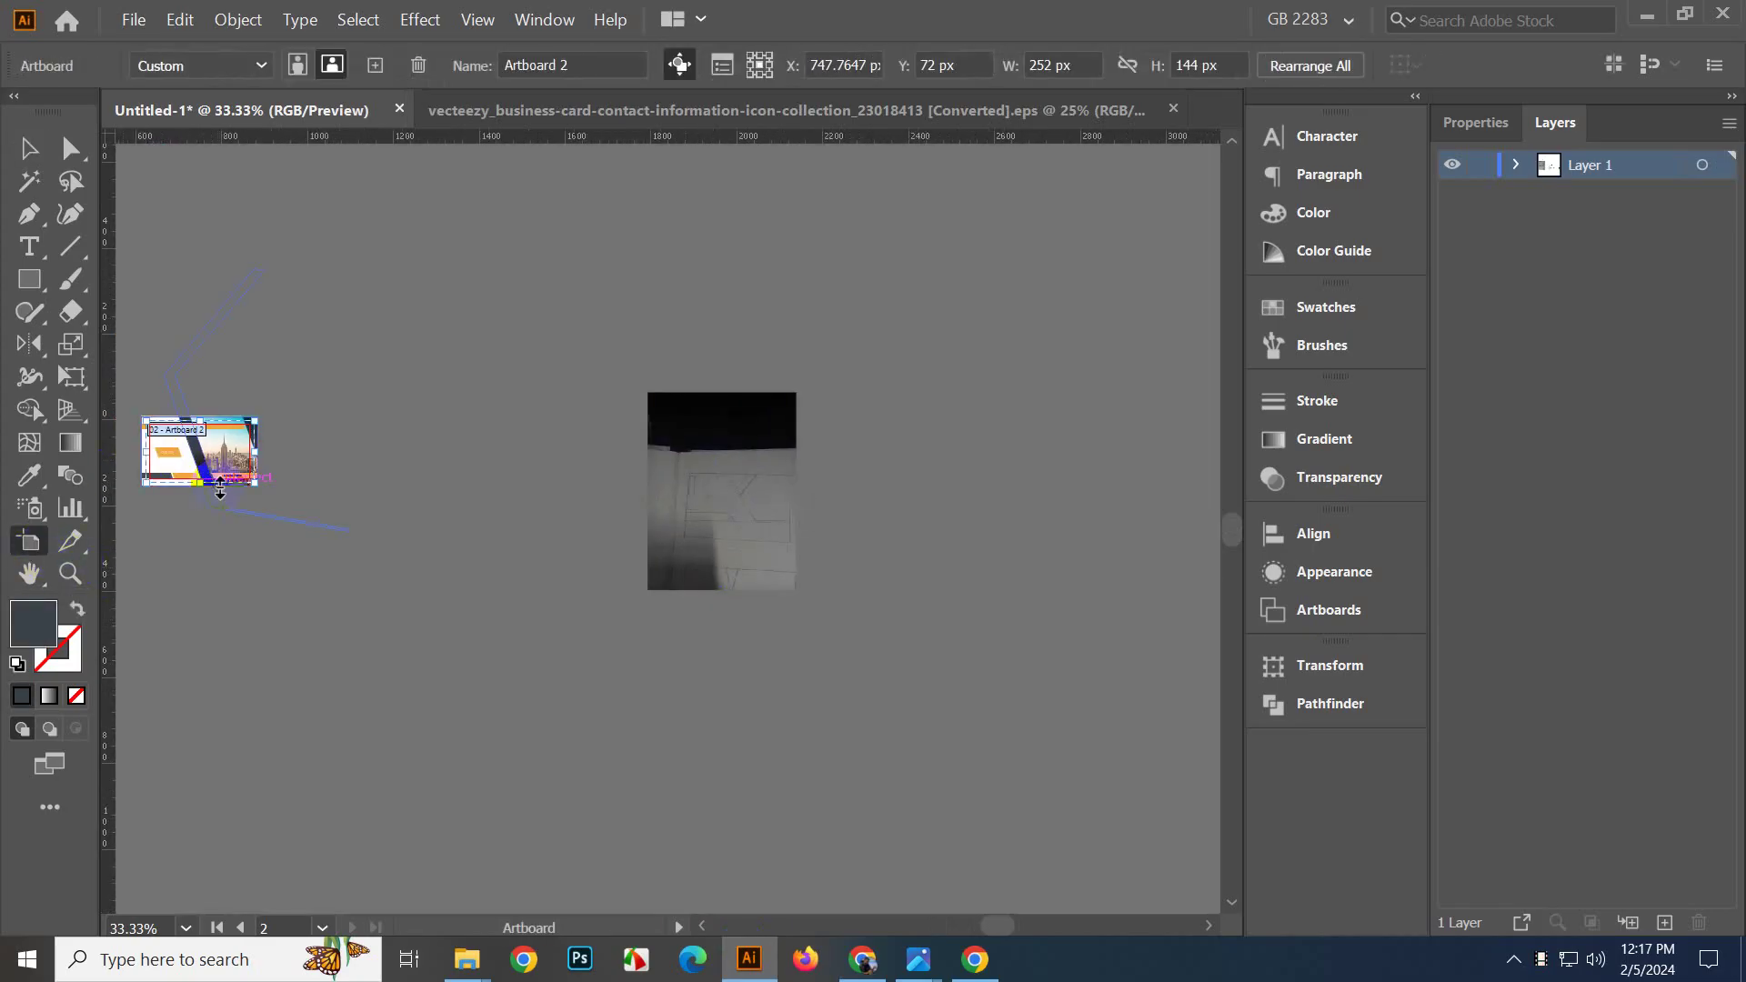
drag(202, 483, 987, 521)
click(29, 148)
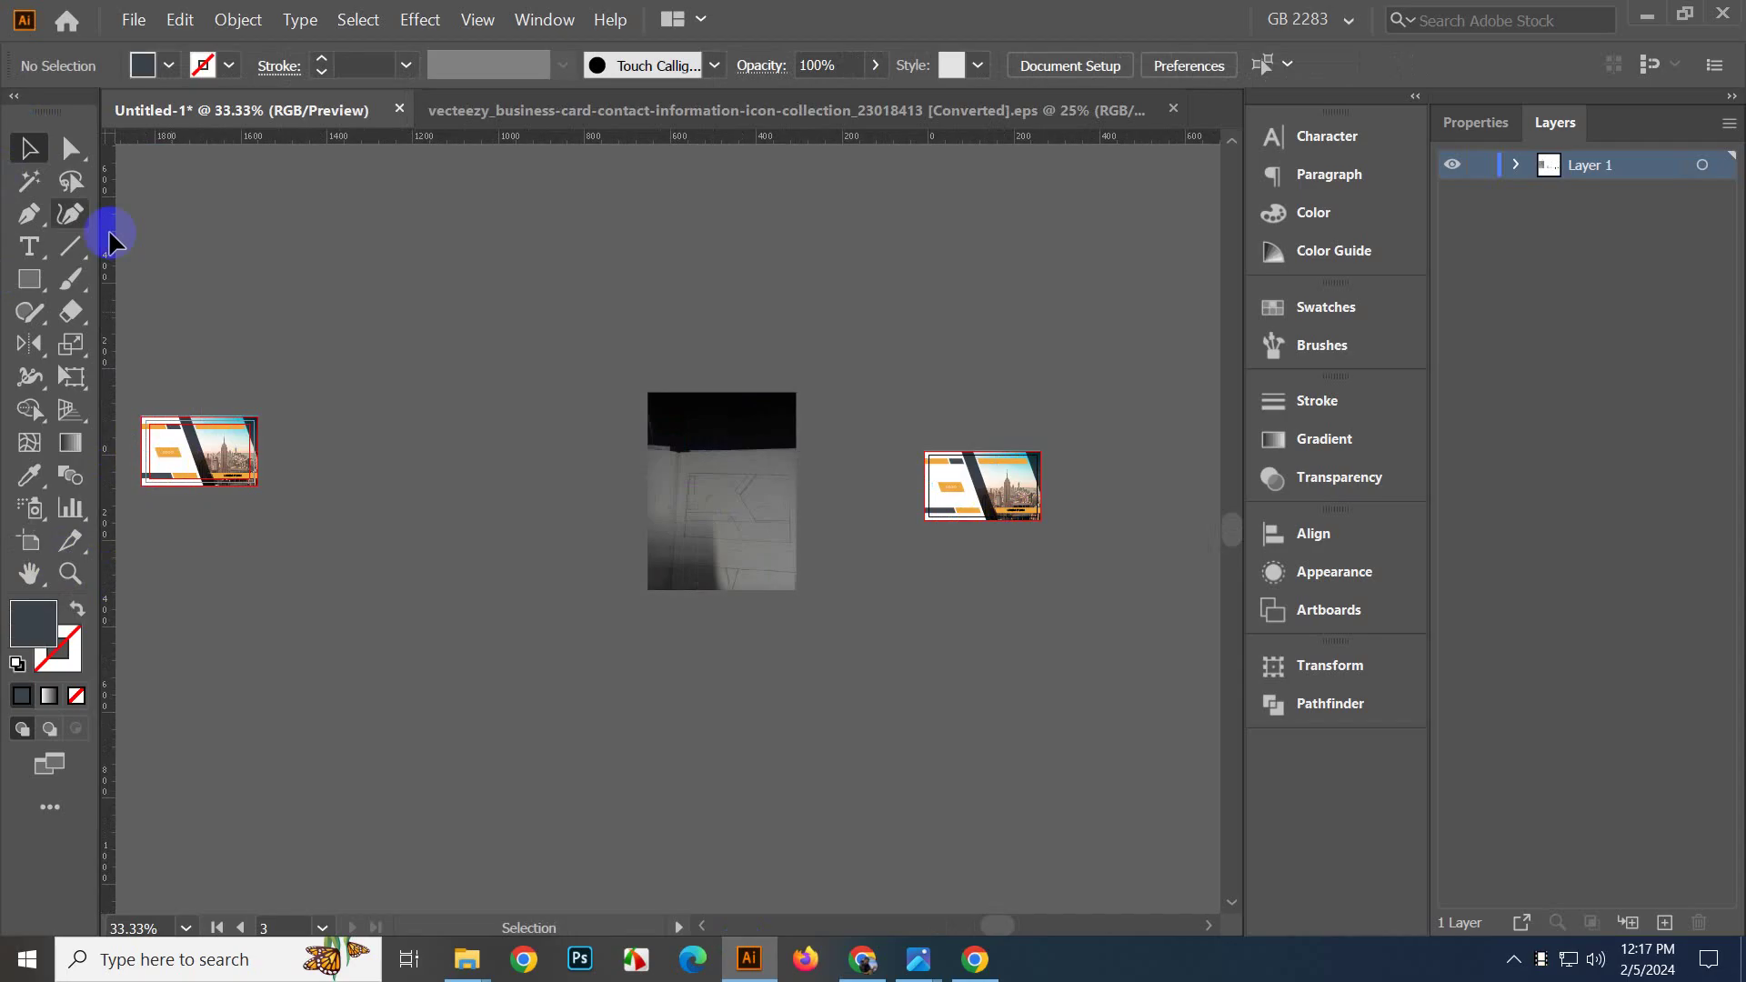
Delete the copied card artwork from the new artboard beside the pasted sketch.
scroll(925, 595, right, 3)
click(878, 532)
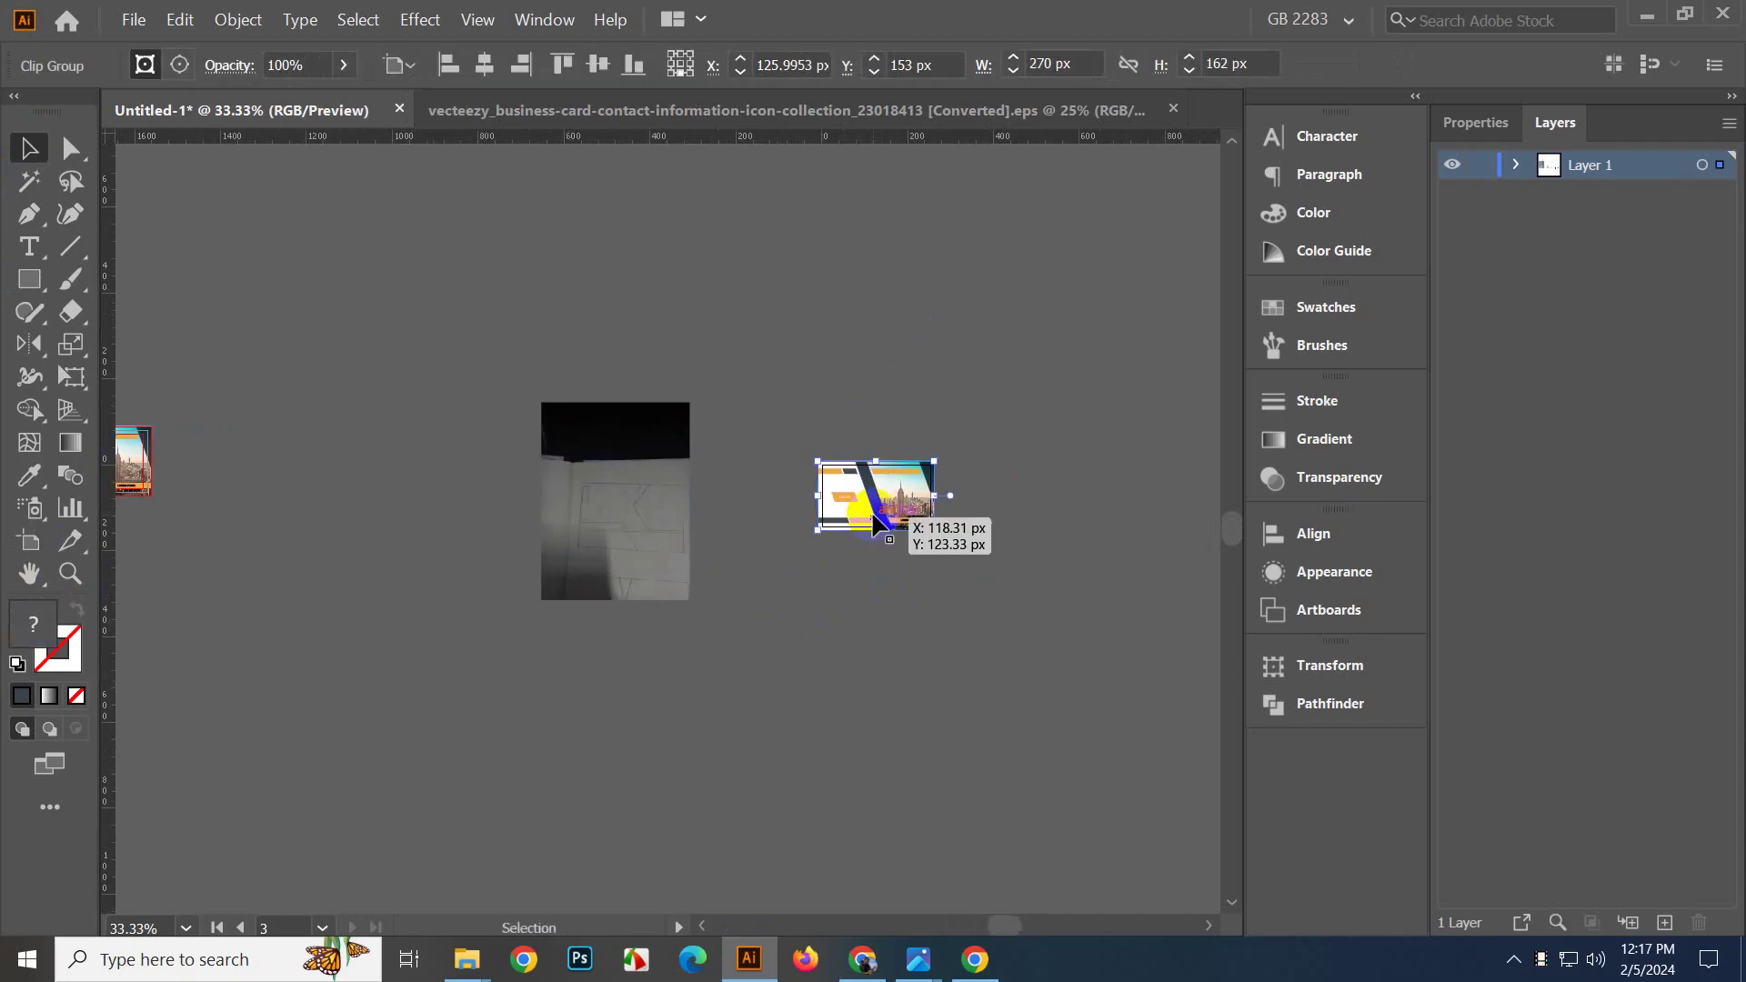
key(Delete)
Draw a rectangle covering the blank artboard out to its bleed edges and fill it white.
scroll(891, 514, up, 3)
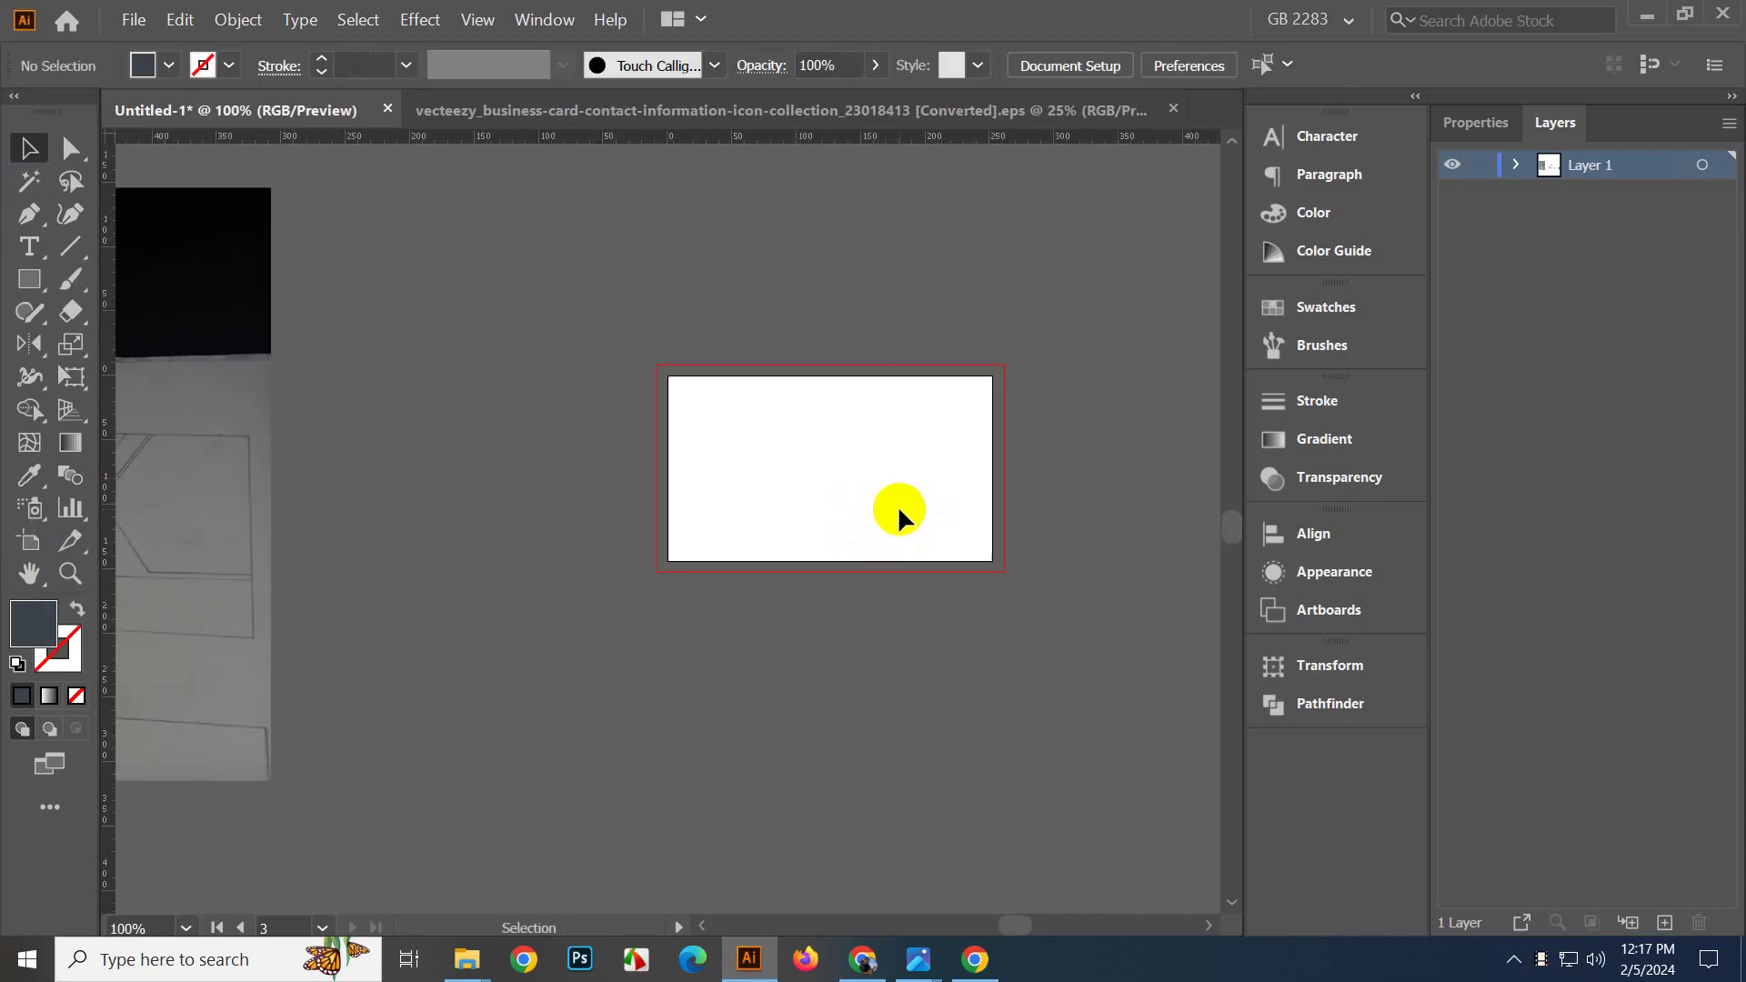
click(27, 306)
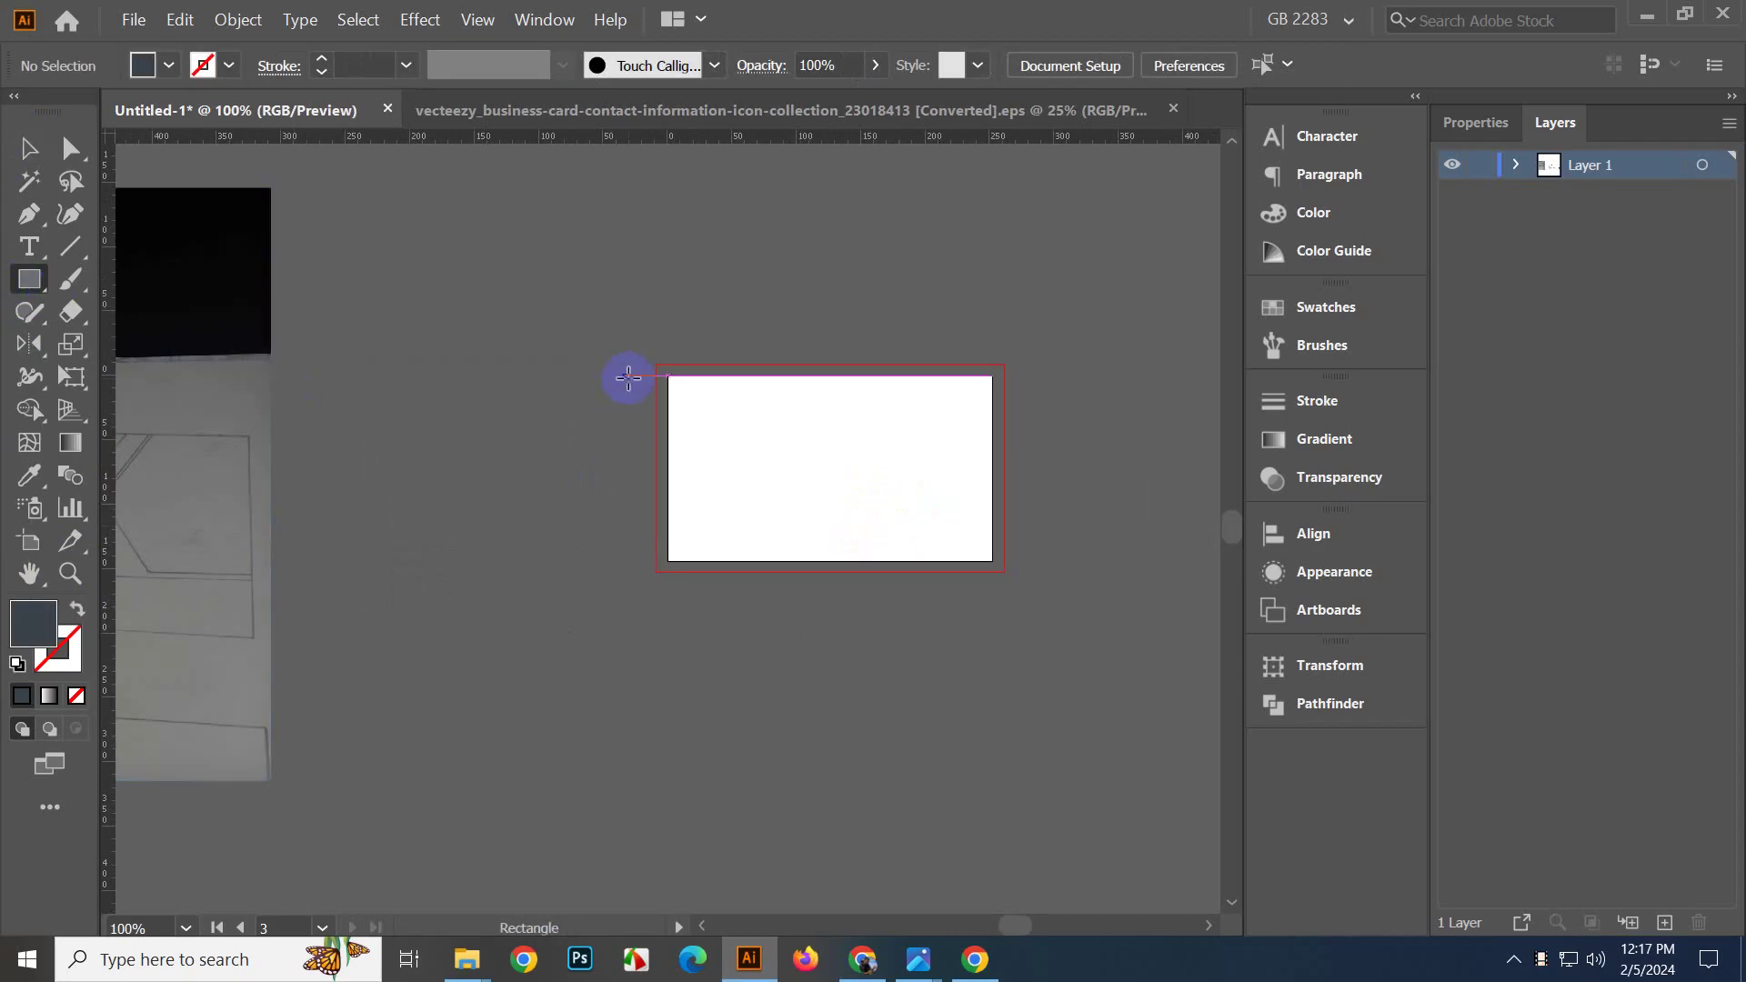
drag(656, 363, 1002, 574)
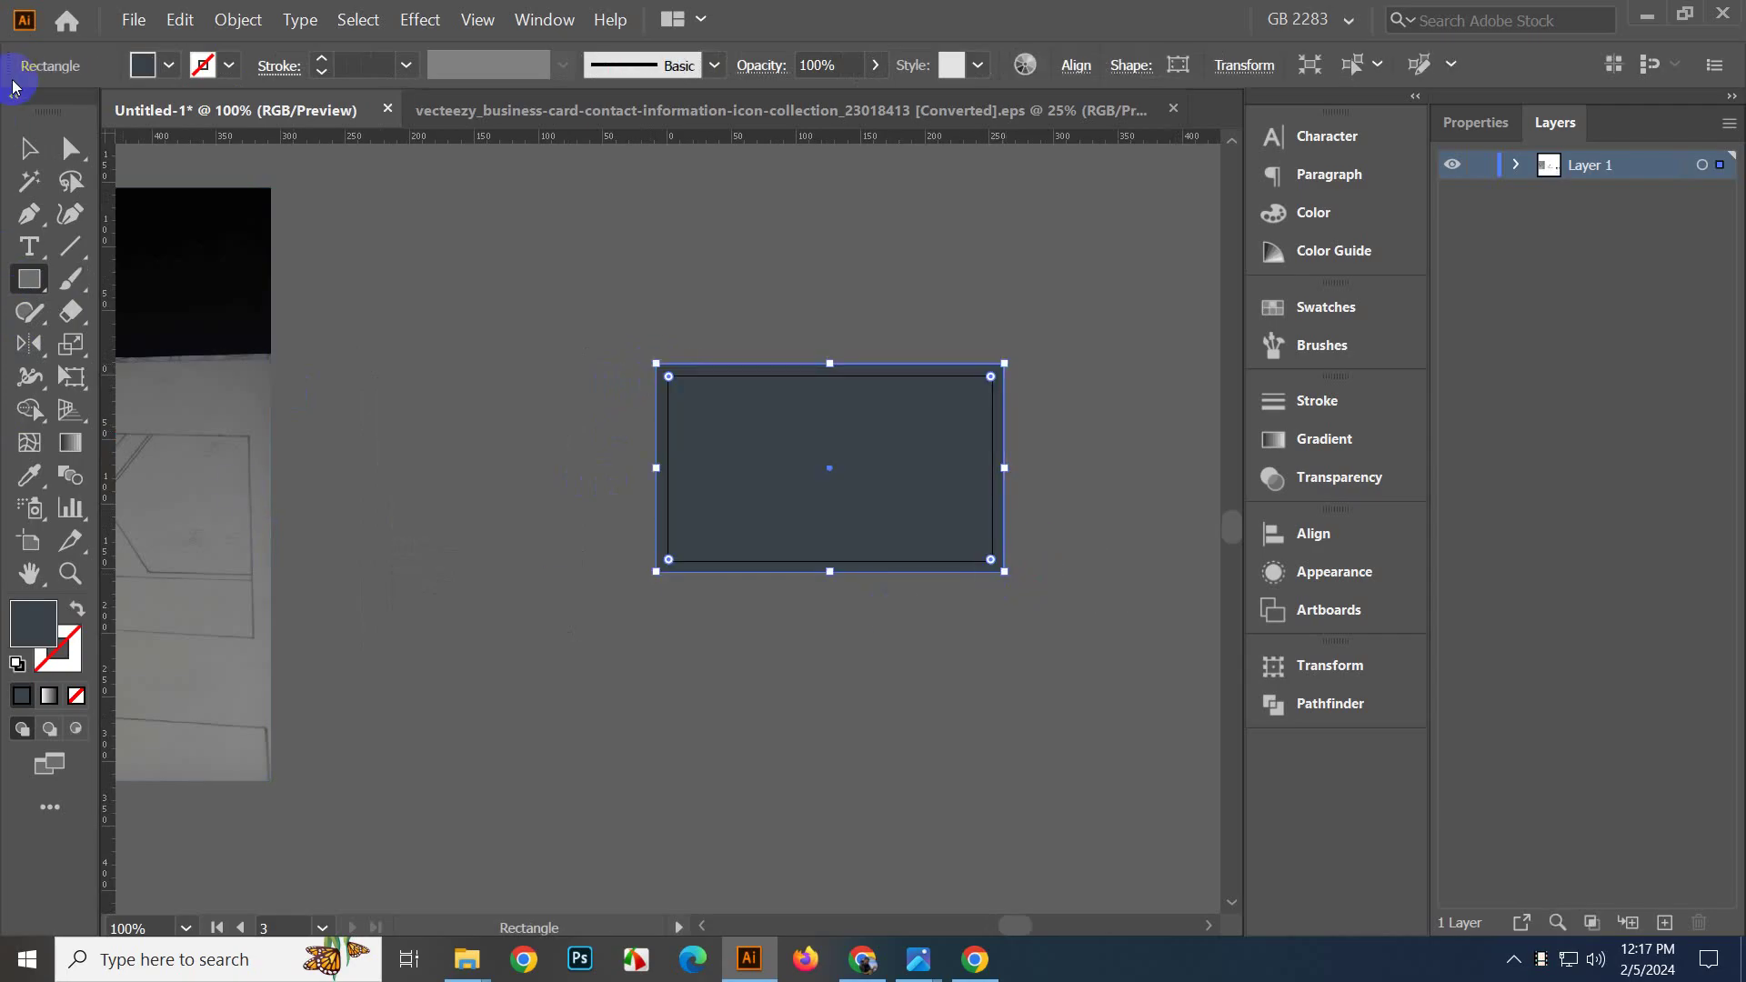
click(35, 138)
click(1345, 305)
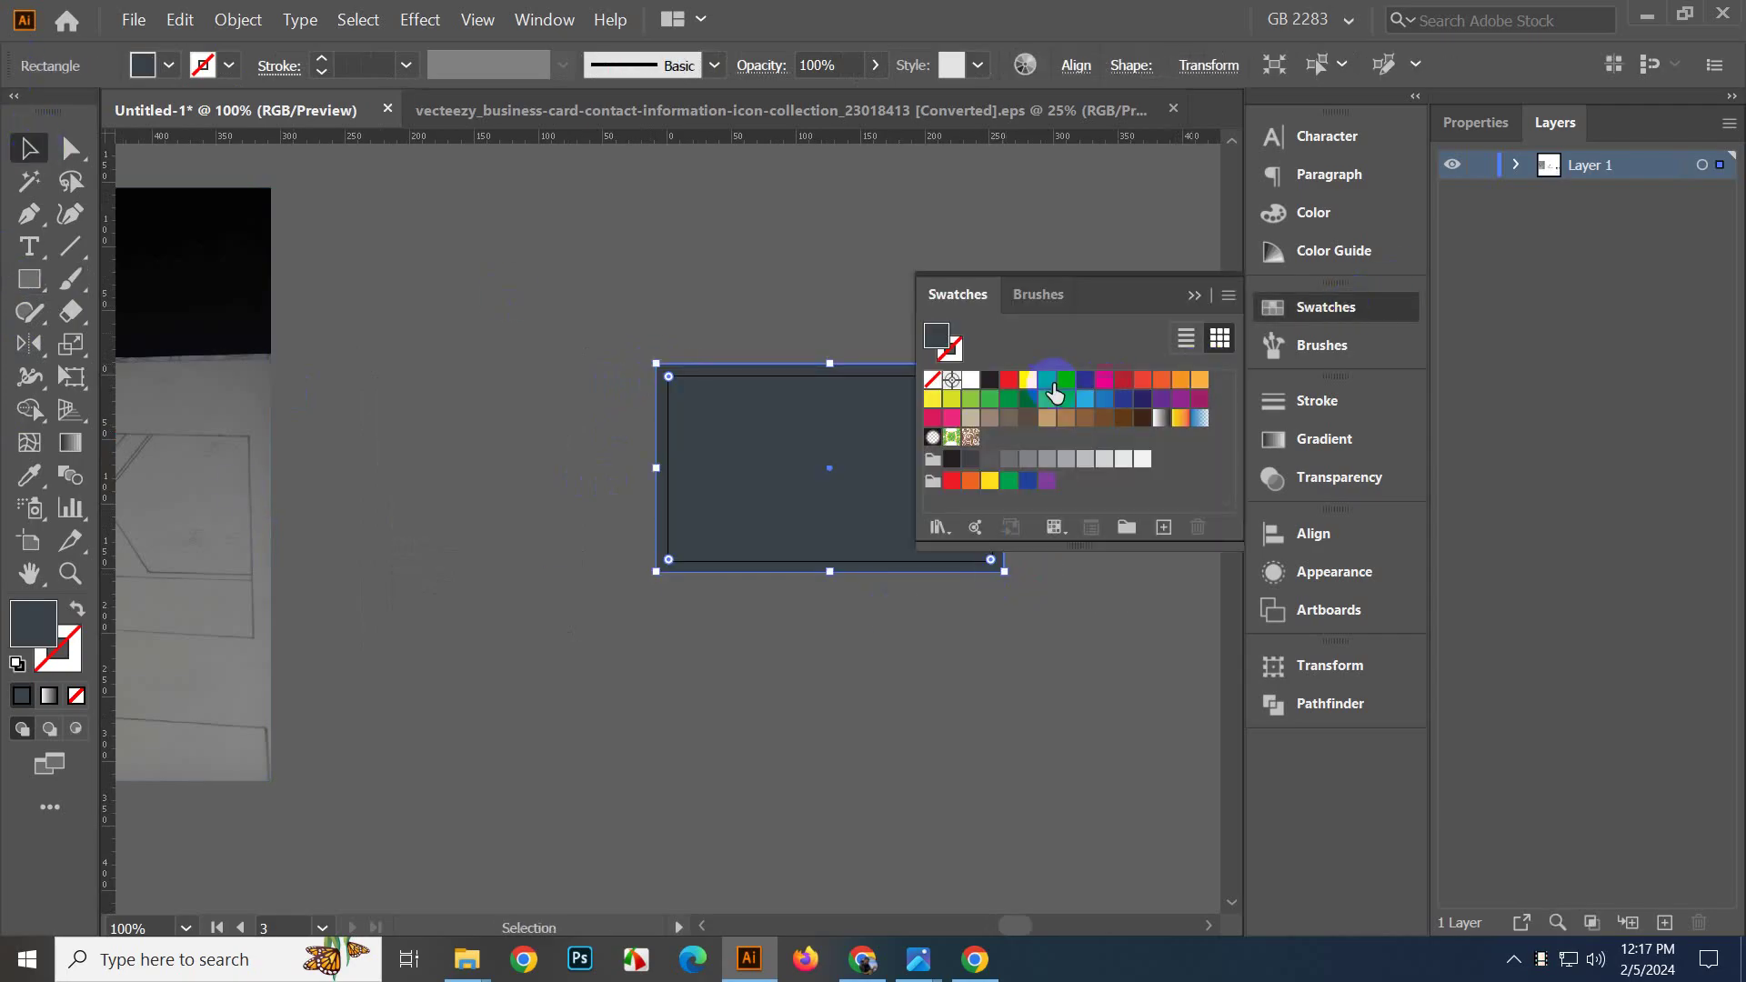
click(972, 381)
click(1194, 298)
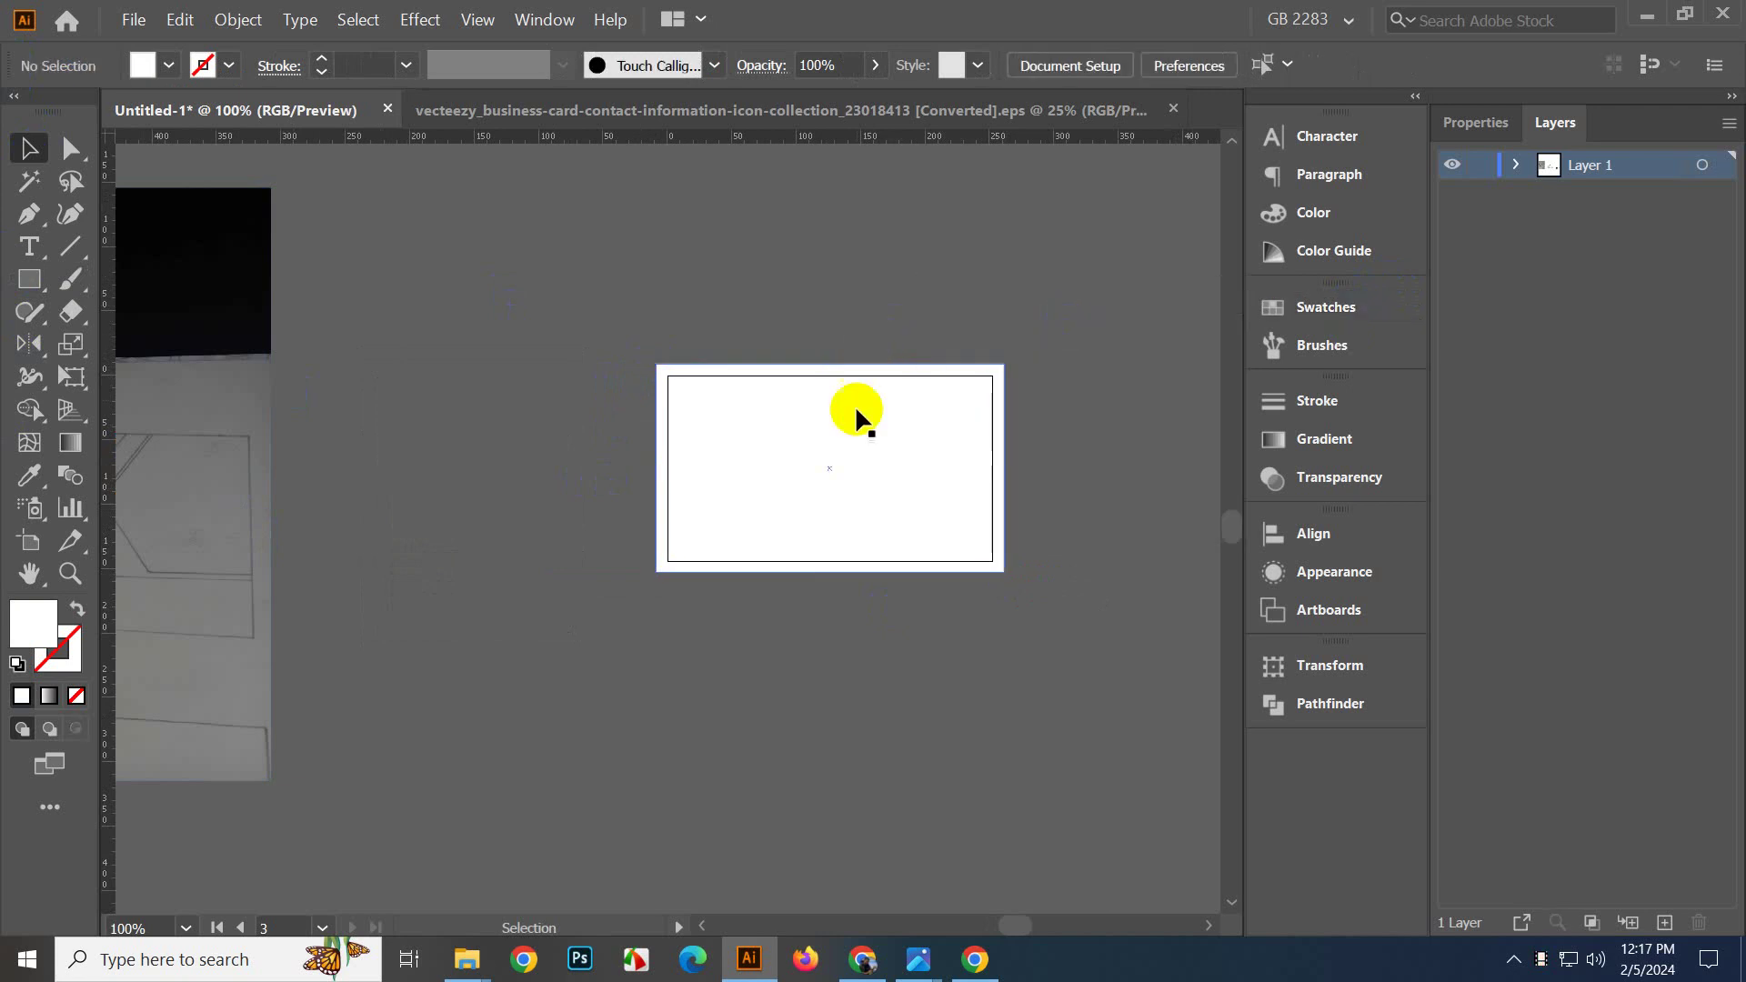
Use Offset Path on the white rectangle to create a copy inset by about 17 px, inside the trim edge.
scroll(856, 445, up, 2)
click(240, 19)
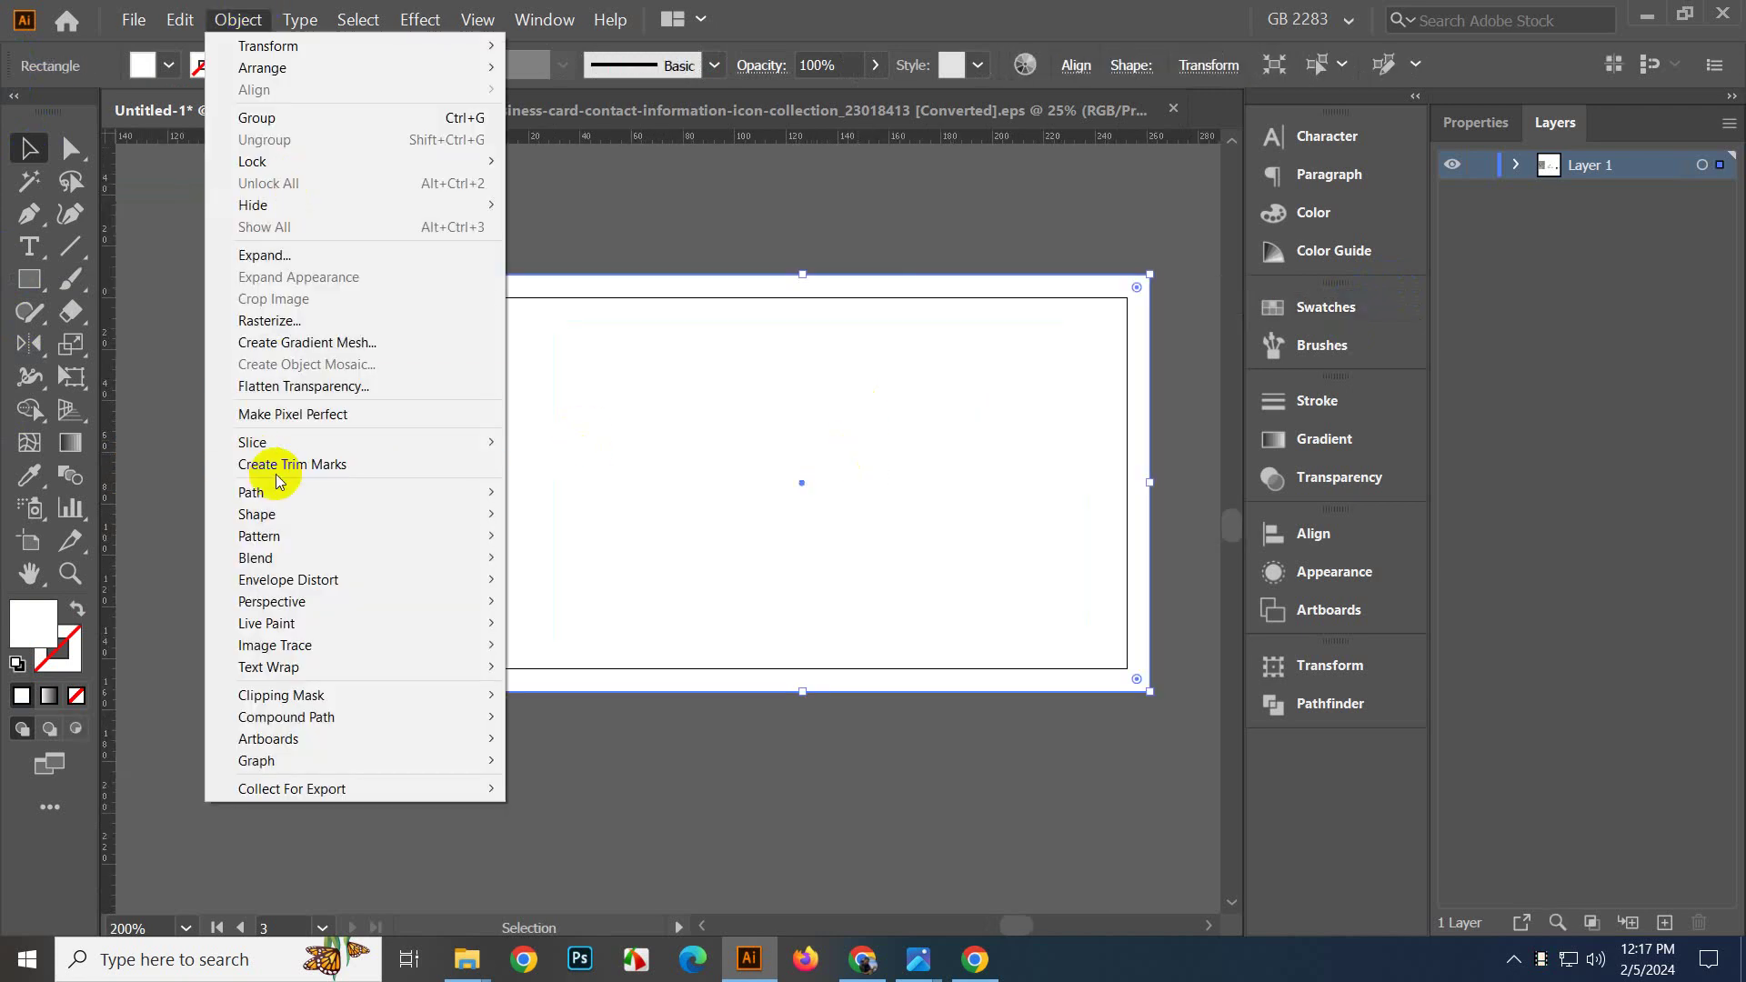
mouse_move(331, 489)
click(680, 566)
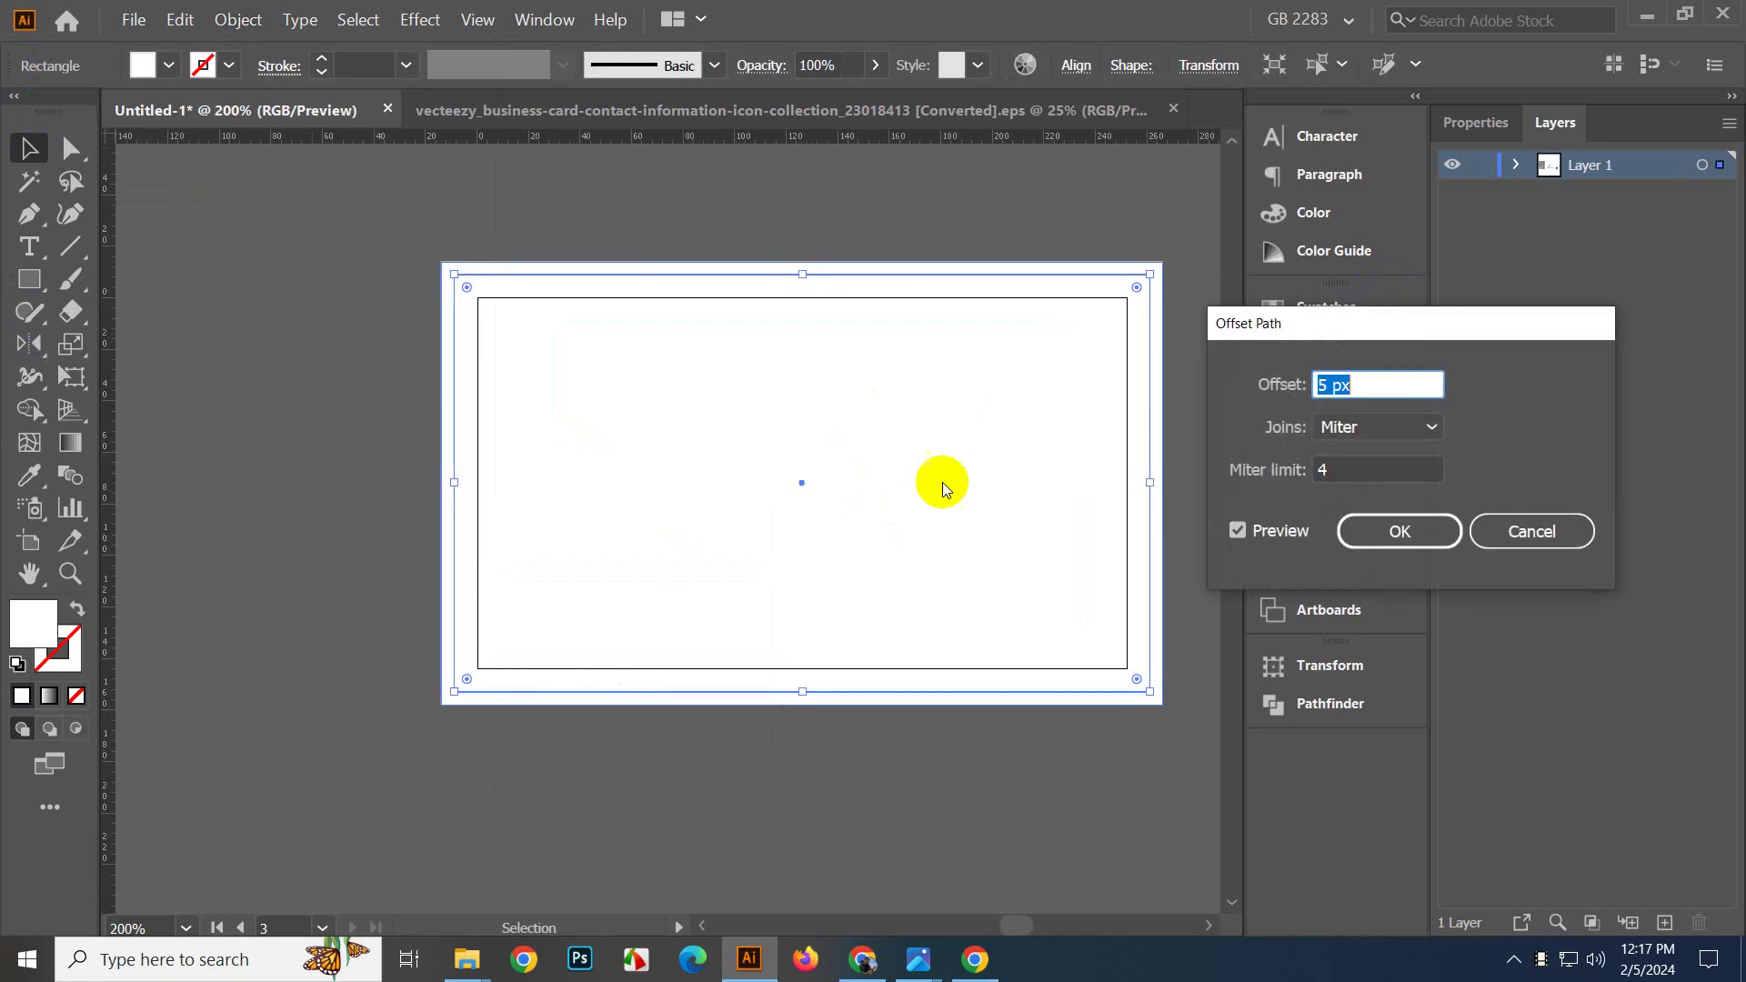
key(Down)
key(Down)
key(Down)
key(Down)
key(Down)
key(Down)
key(Down)
key(Down)
key(Down)
key(Down)
key(Down)
key(Down)
key(Down)
key(Down)
key(Down)
key(Down)
key(Down)
key(Down)
key(Down)
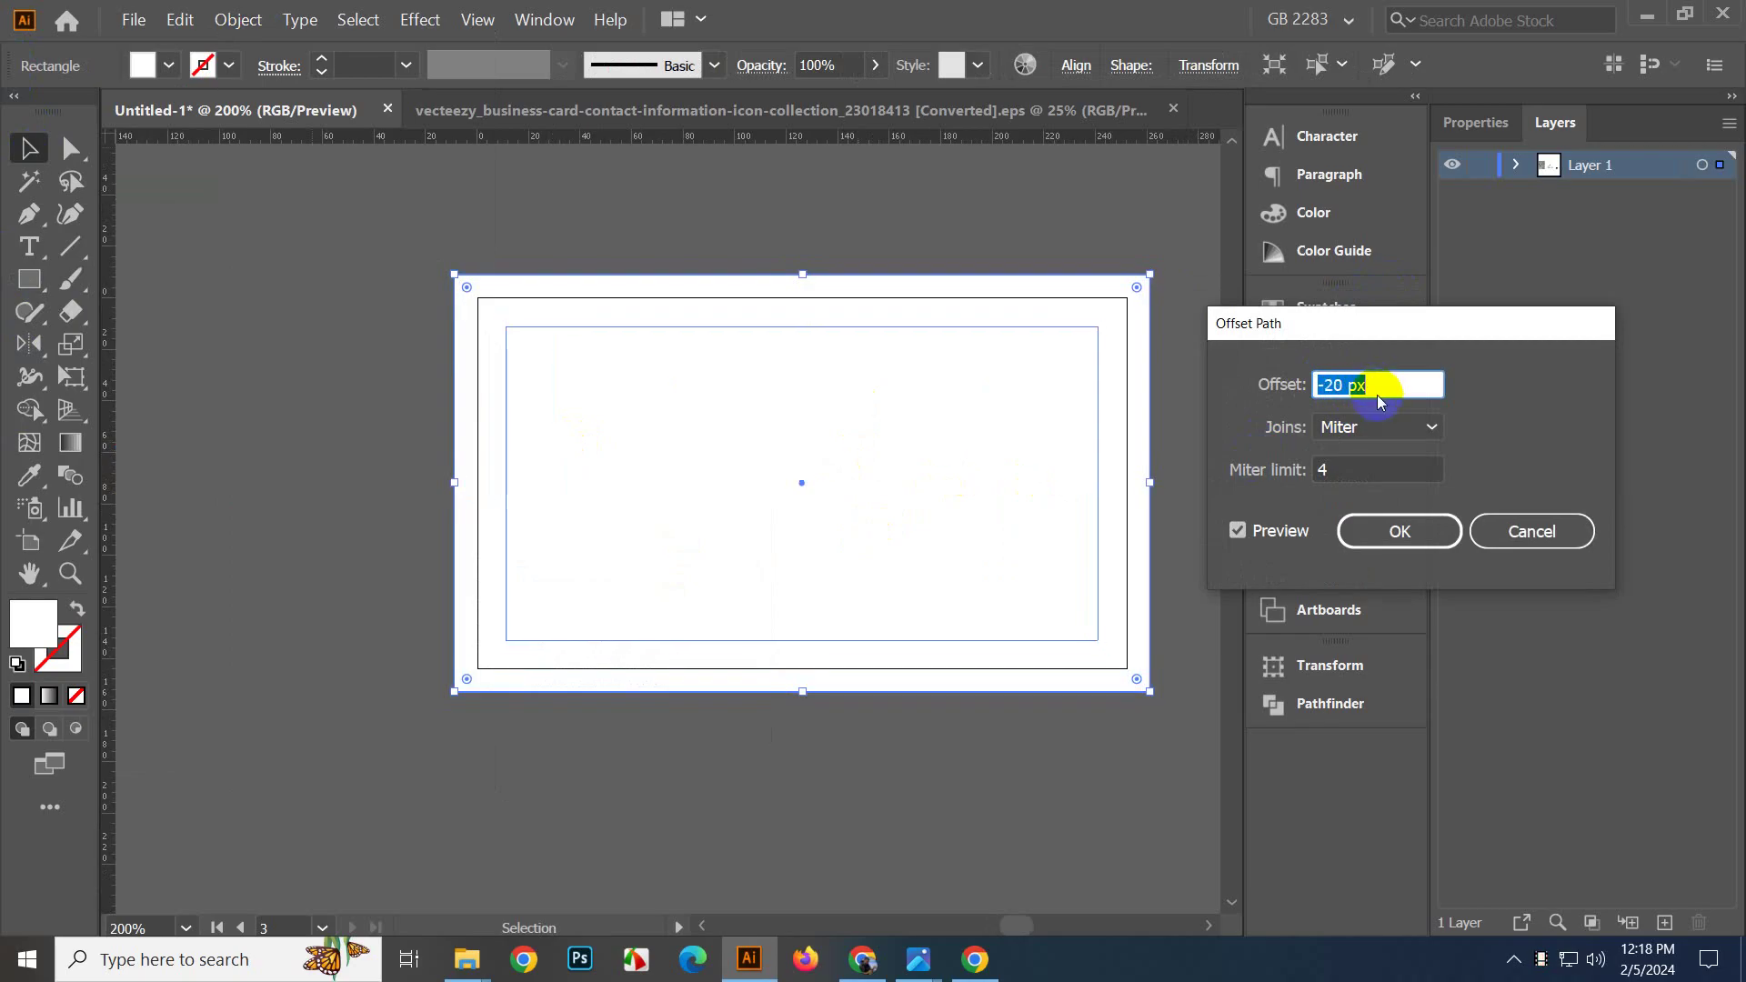
key(Up)
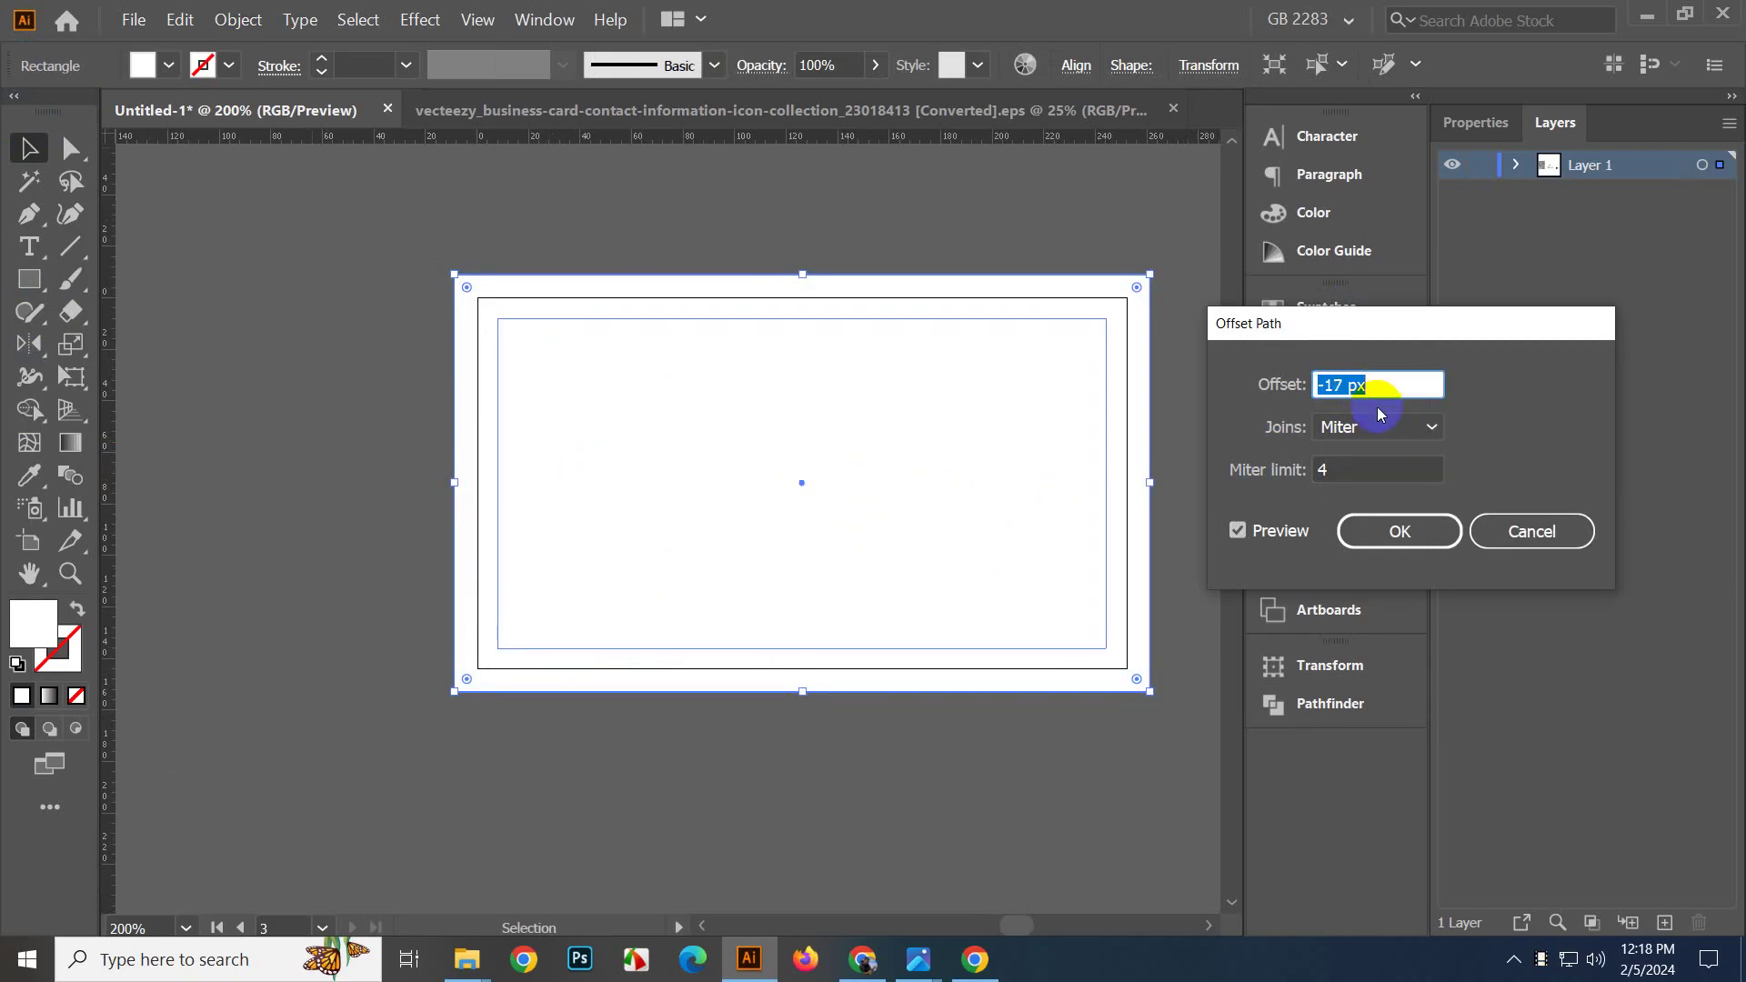
click(1399, 531)
Convert the inset rectangle into a safe-area guide and deselect it.
right_click(1177, 353)
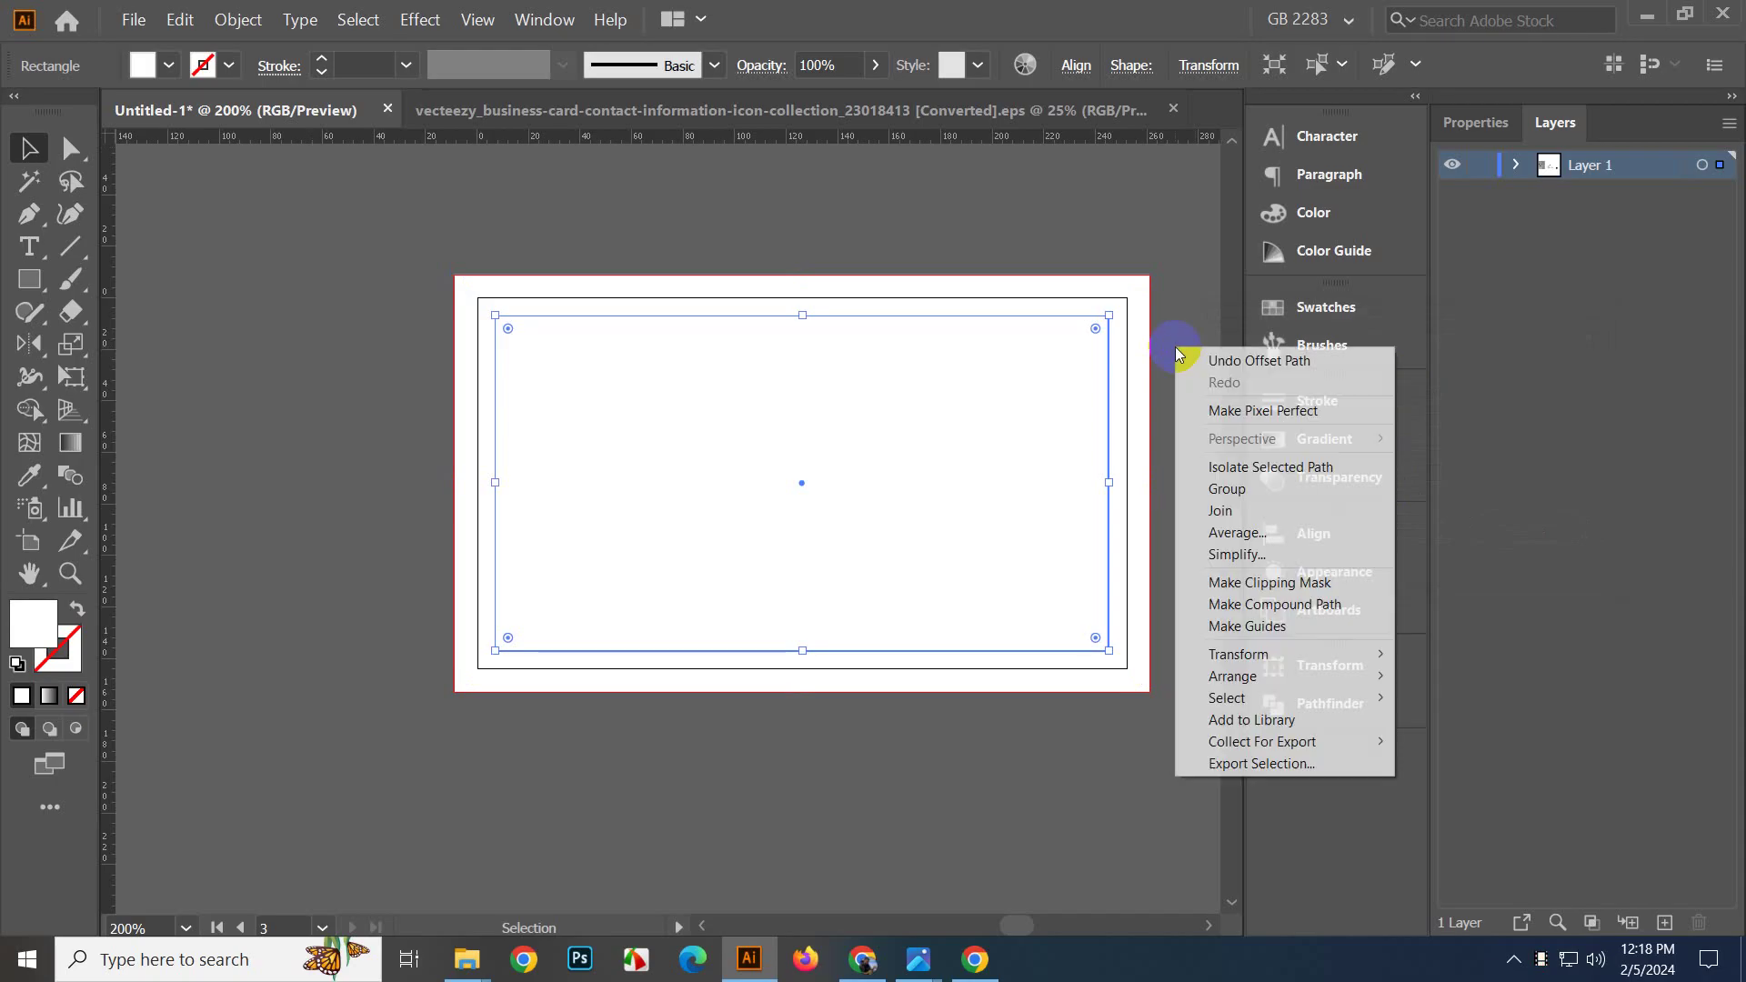
click(1222, 626)
right_click(907, 239)
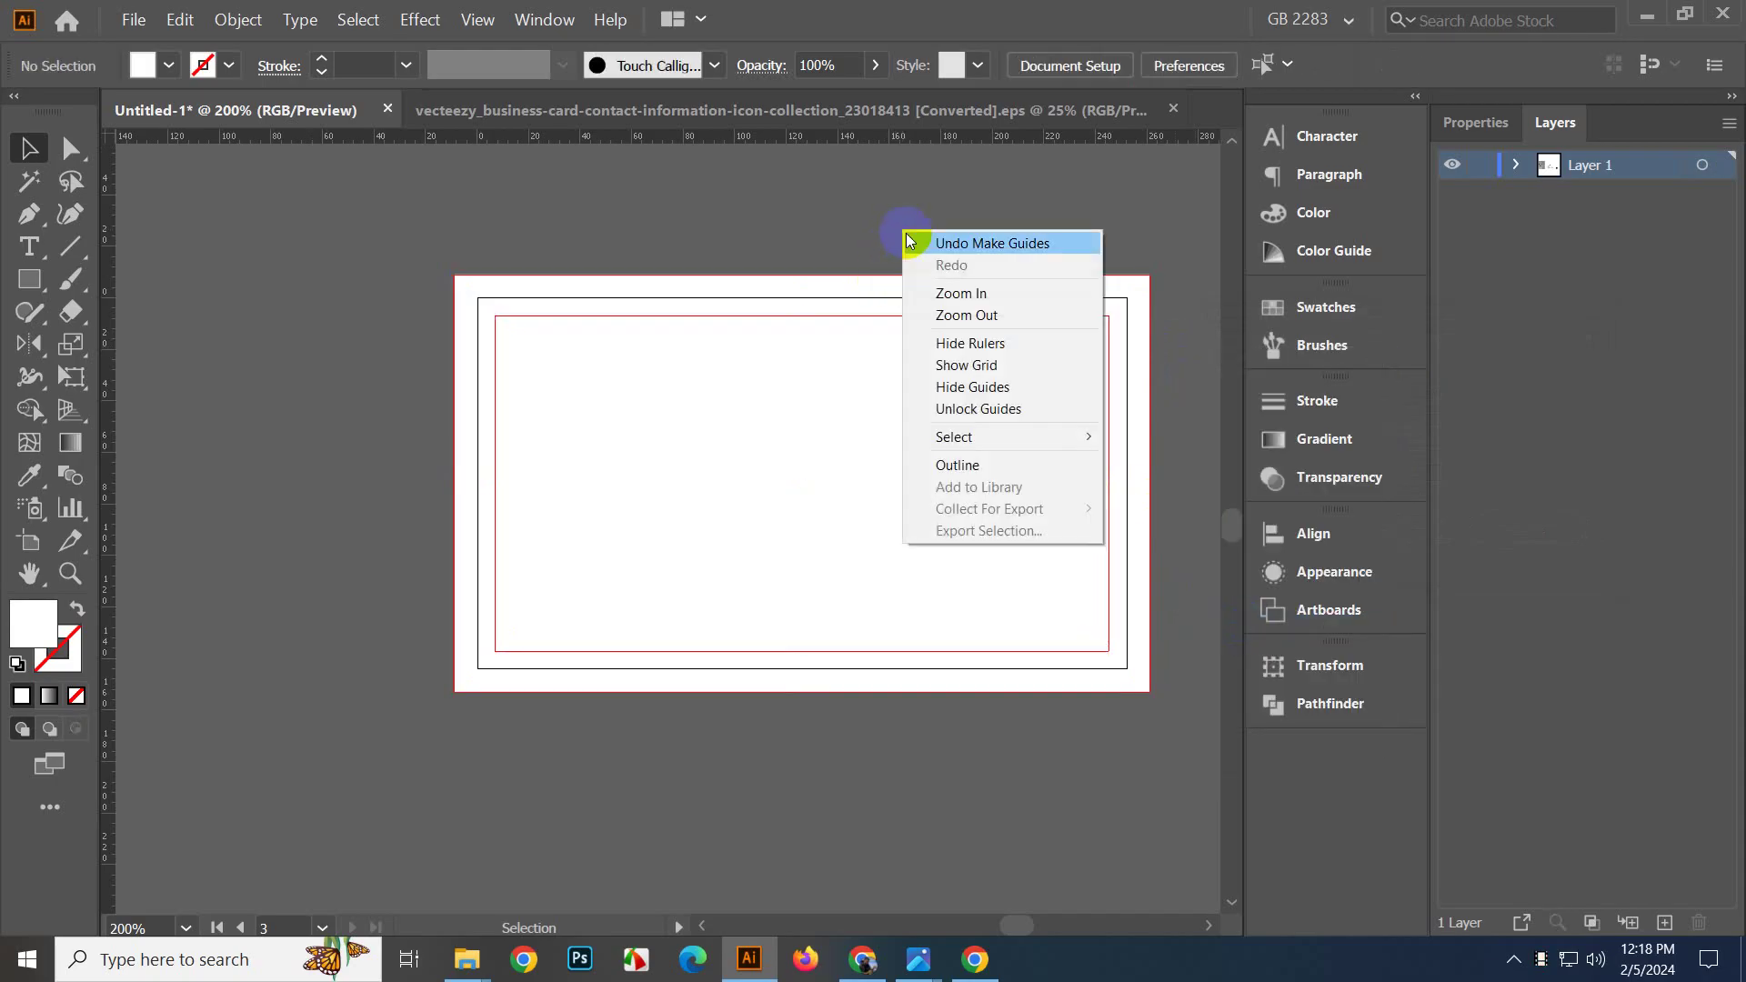
click(828, 237)
Draw a flat-topped hexagon with the Polygon tool, overlapping the card's upper-right corner.
scroll(828, 237, down, 2)
drag(702, 591, 631, 716)
scroll(691, 746, down, 2)
scroll(604, 624, up, 2)
drag(747, 666, 393, 654)
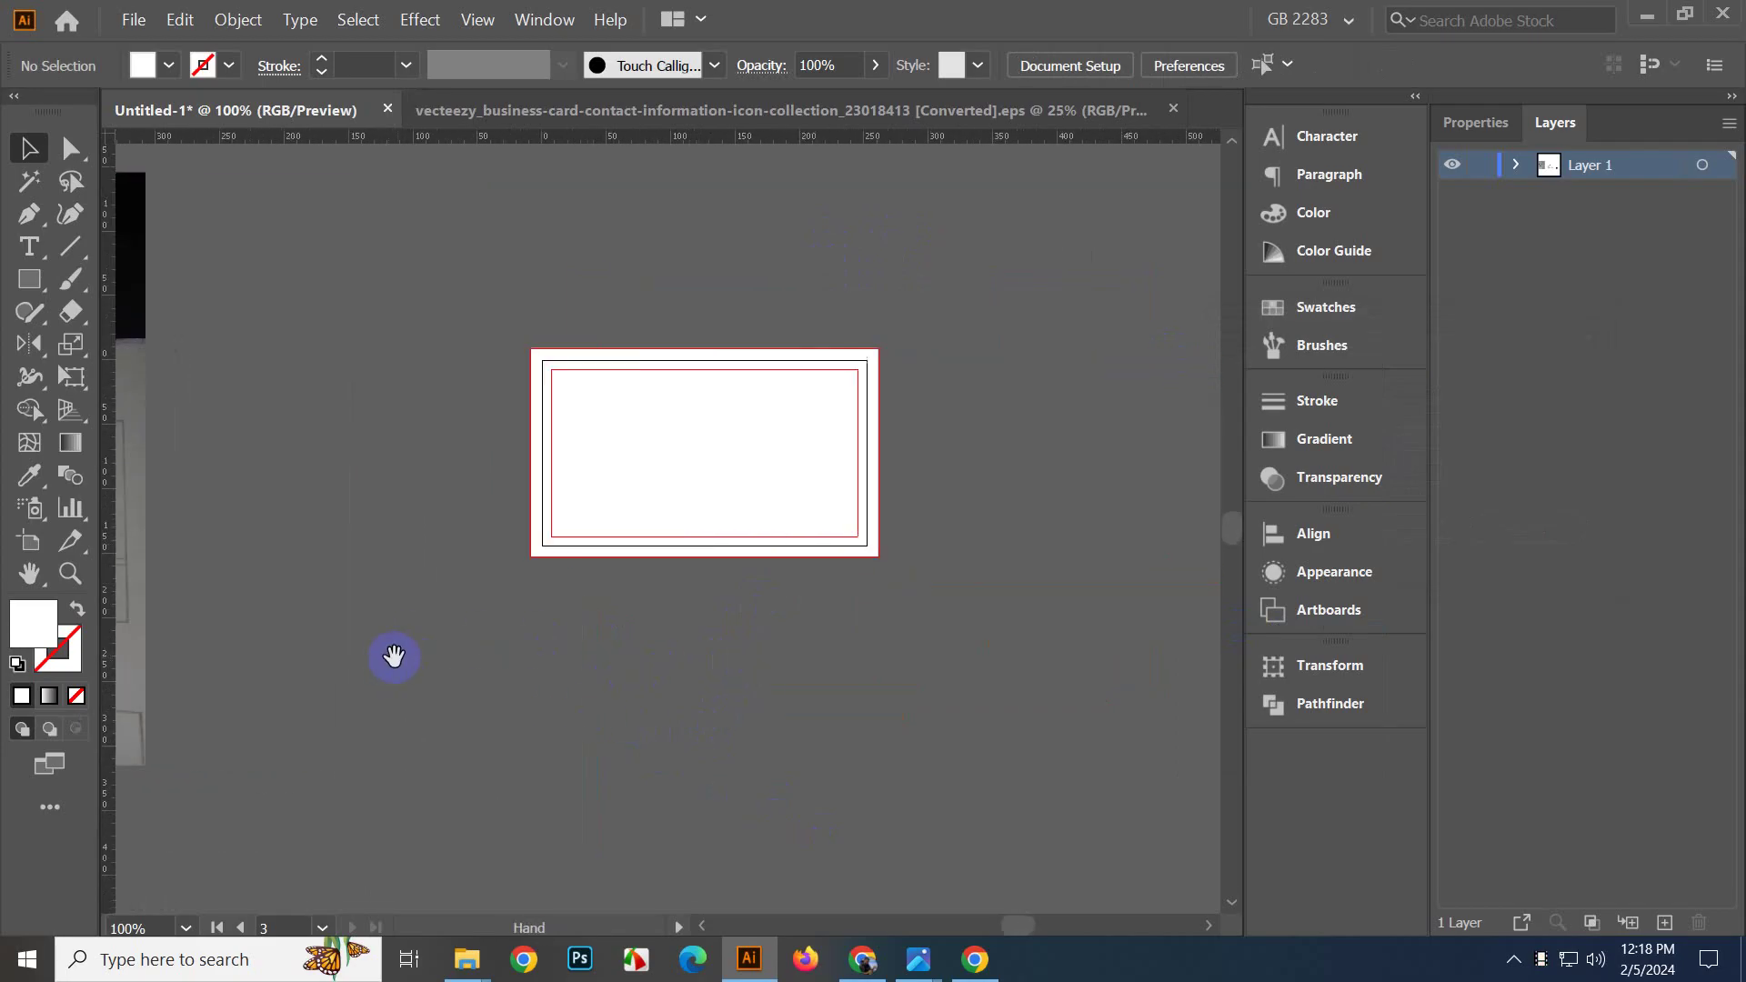
click(11, 277)
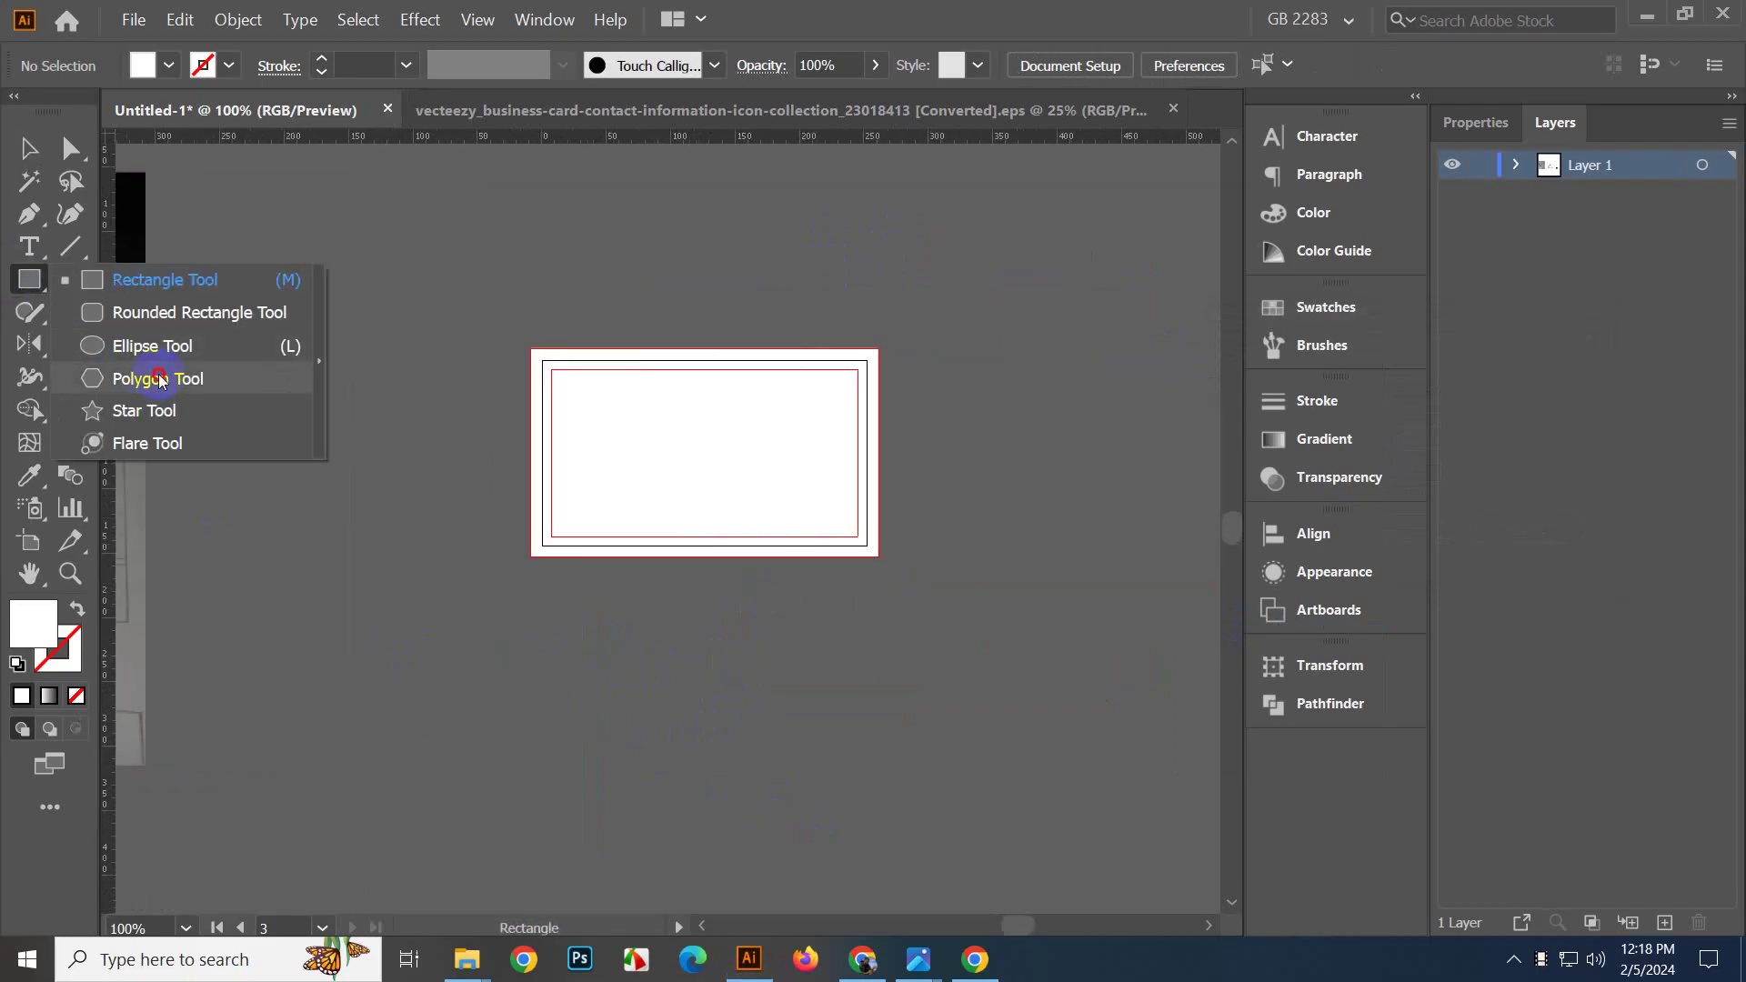
click(159, 378)
mouse_move(833, 303)
mouse_down()
mouse_move(963, 518)
mouse_move(931, 472)
mouse_move(965, 482)
mouse_move(918, 476)
mouse_up()
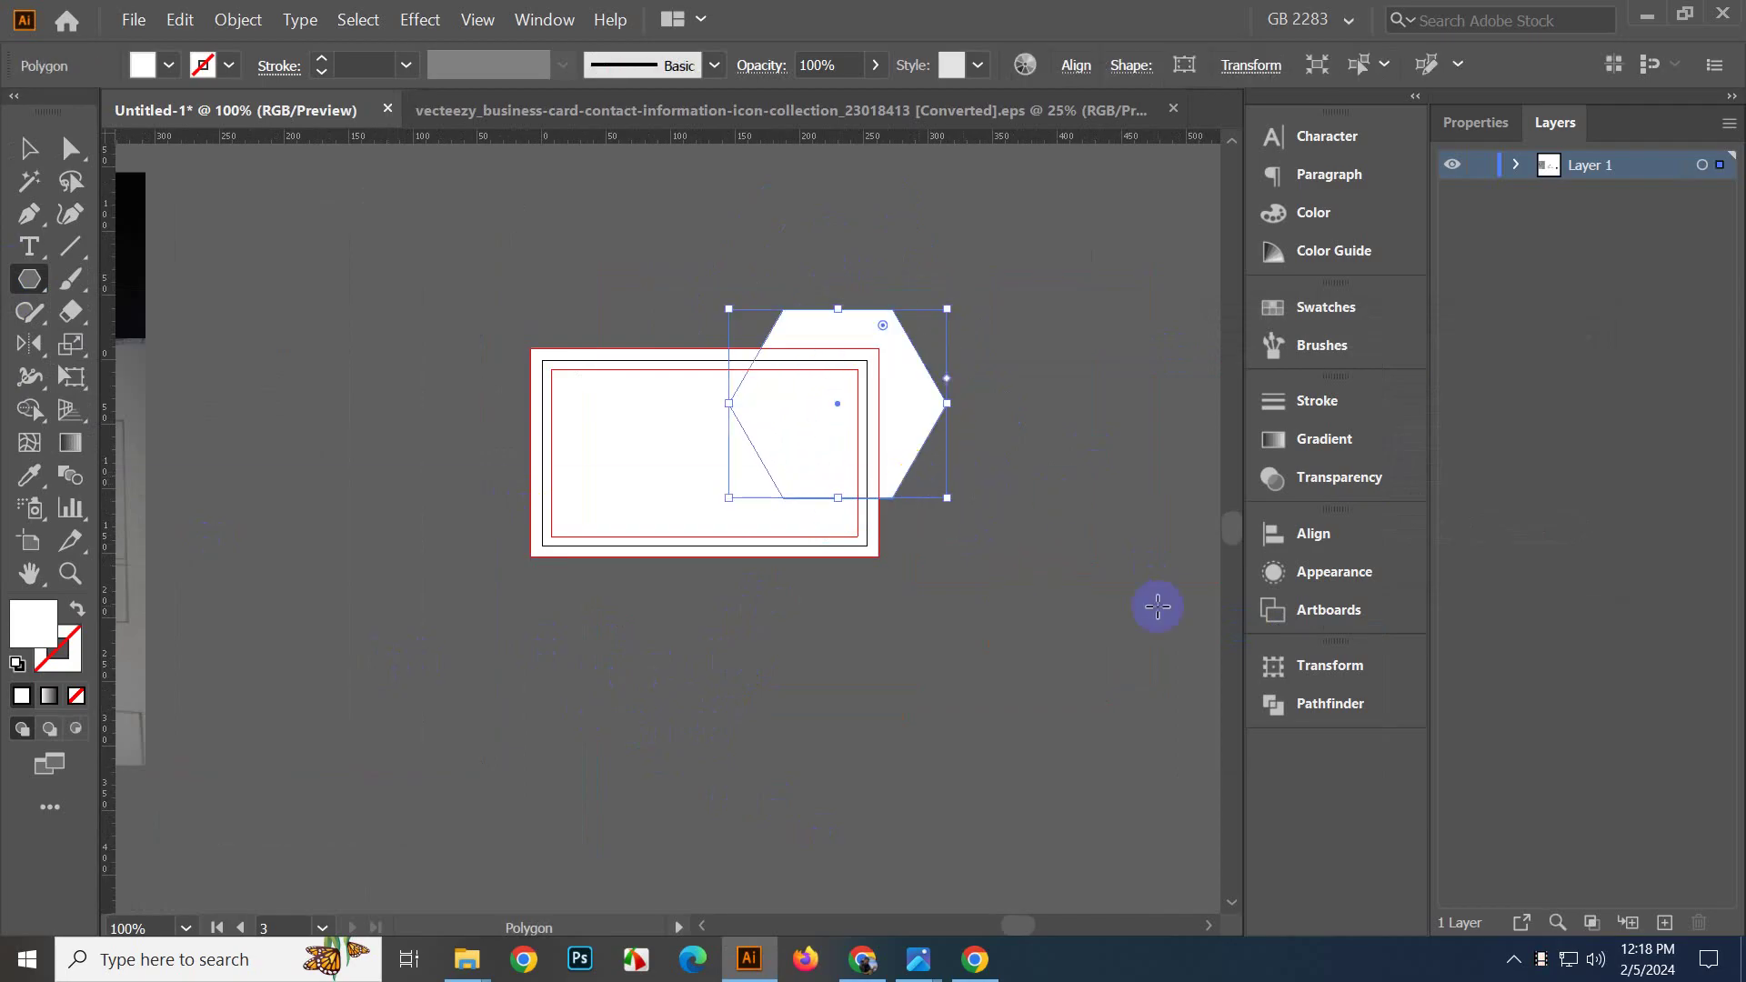
Fill the hexagon with the orange swatch and deselect it.
click(1317, 304)
click(1184, 381)
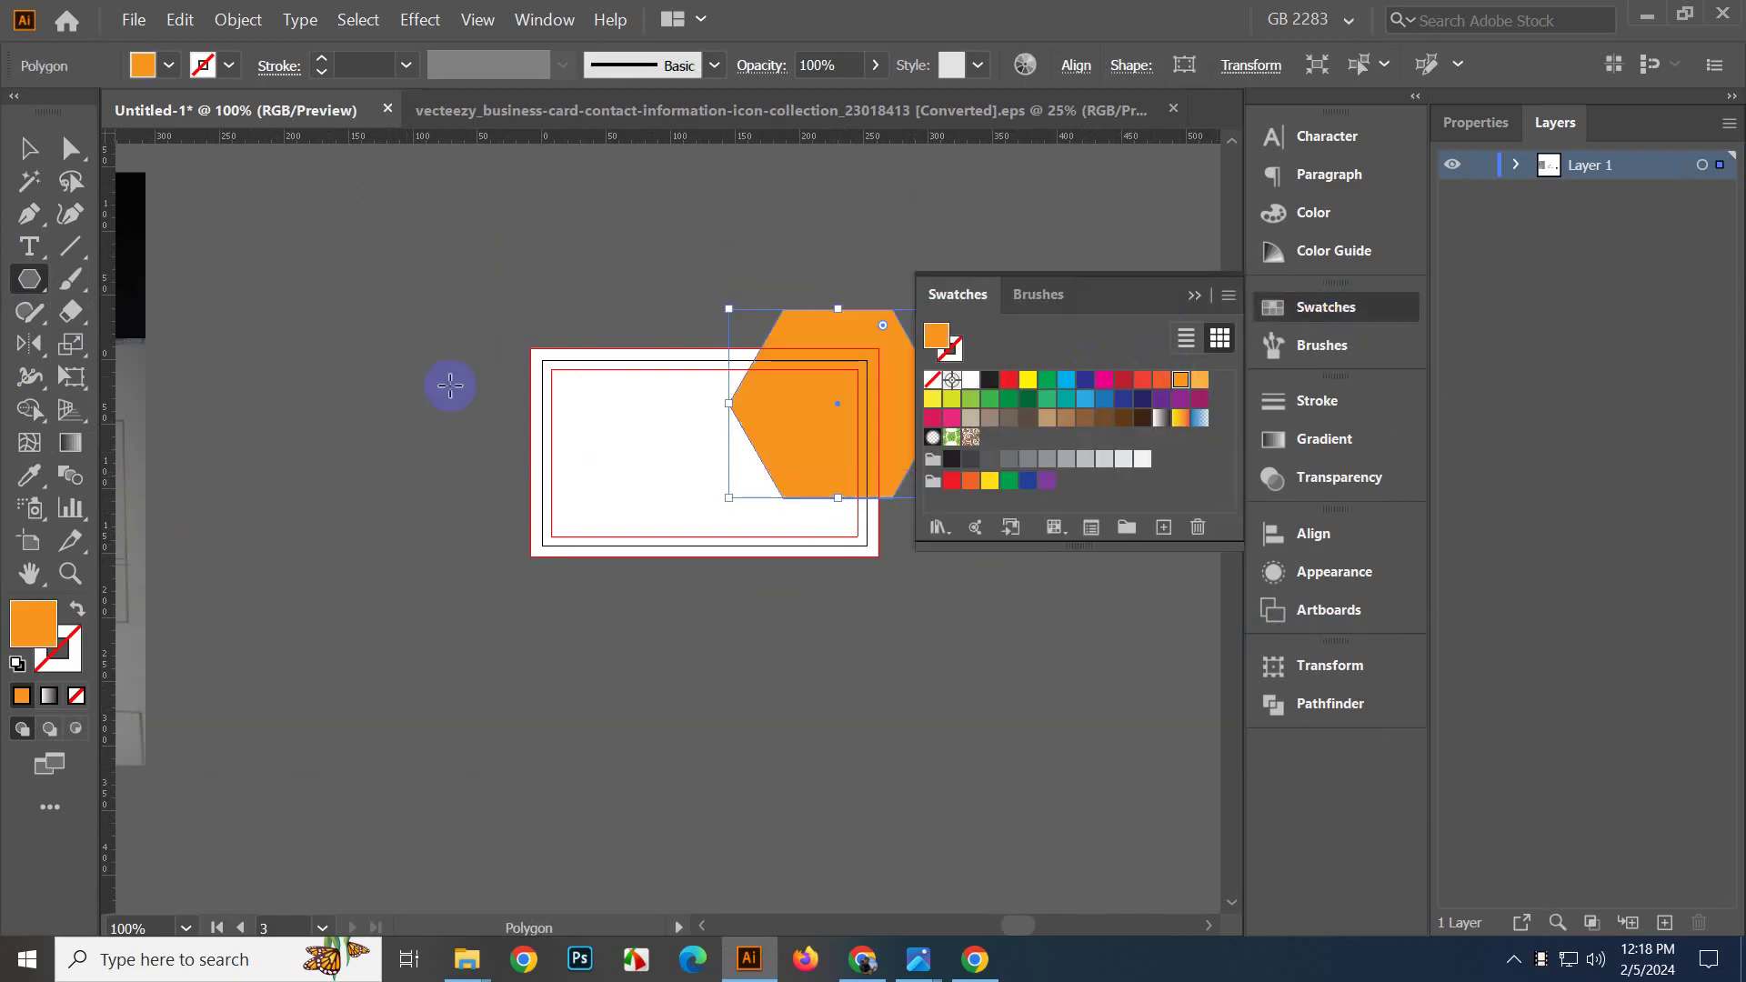
click(29, 149)
click(284, 293)
scroll(415, 302, down, 2)
drag(499, 406, 527, 460)
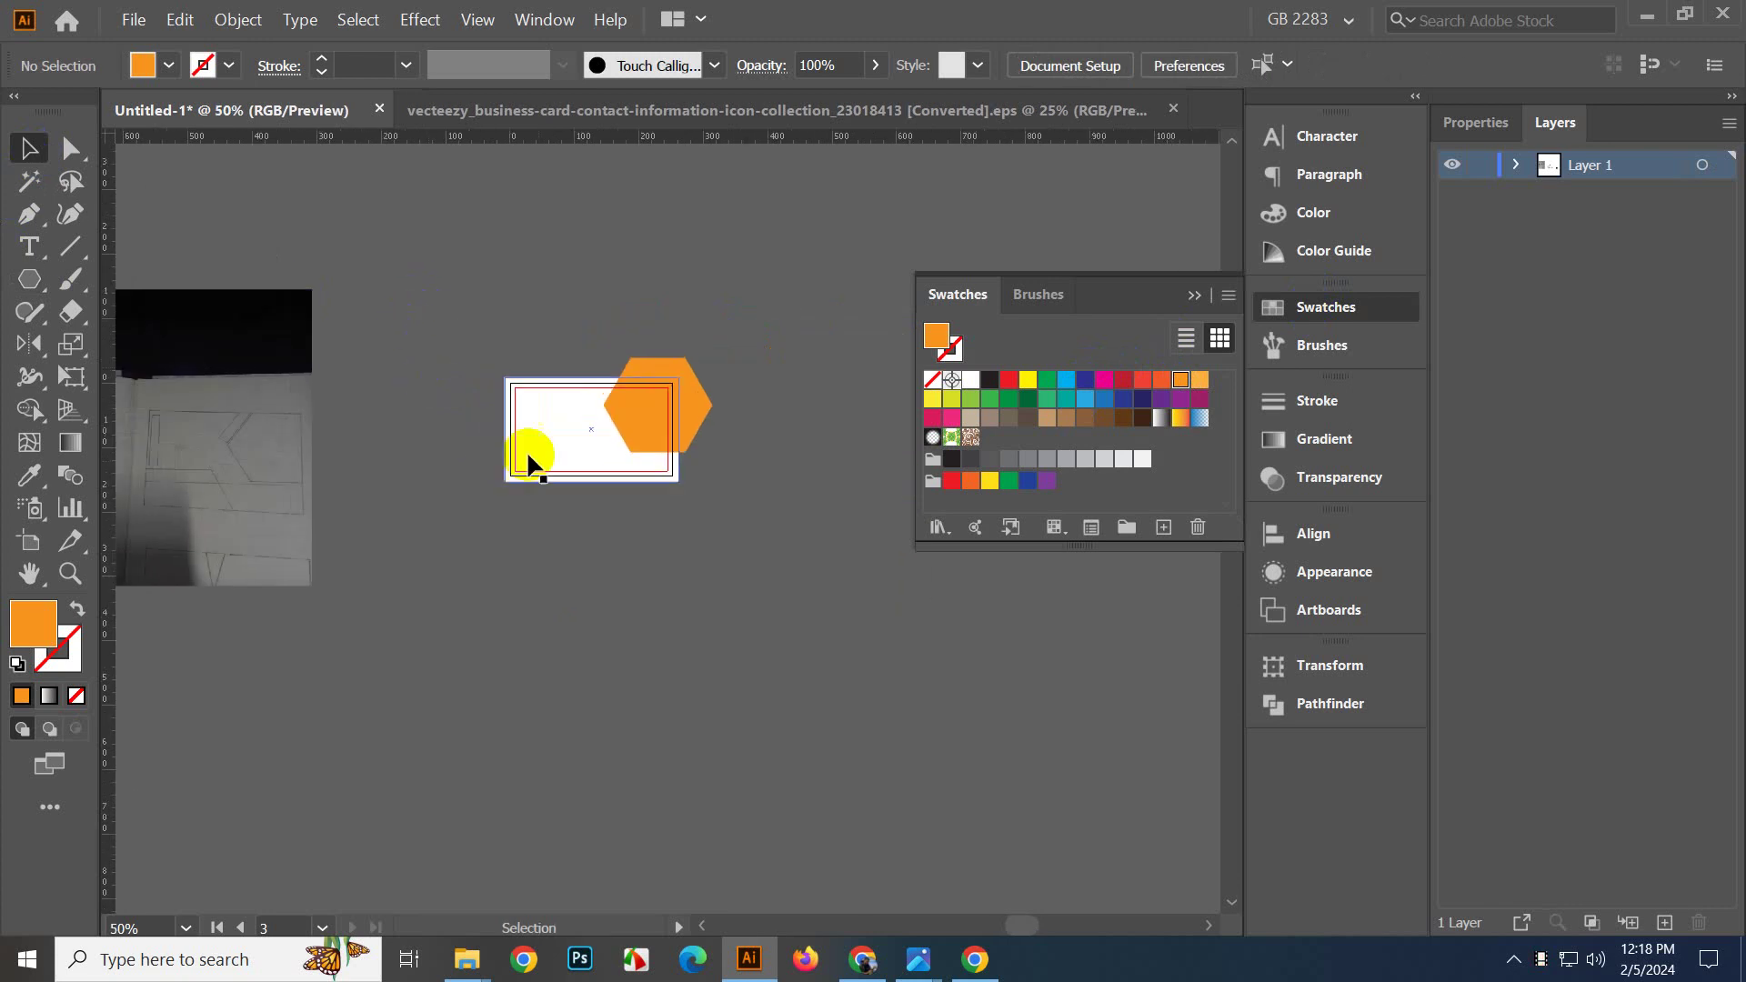
click(1196, 299)
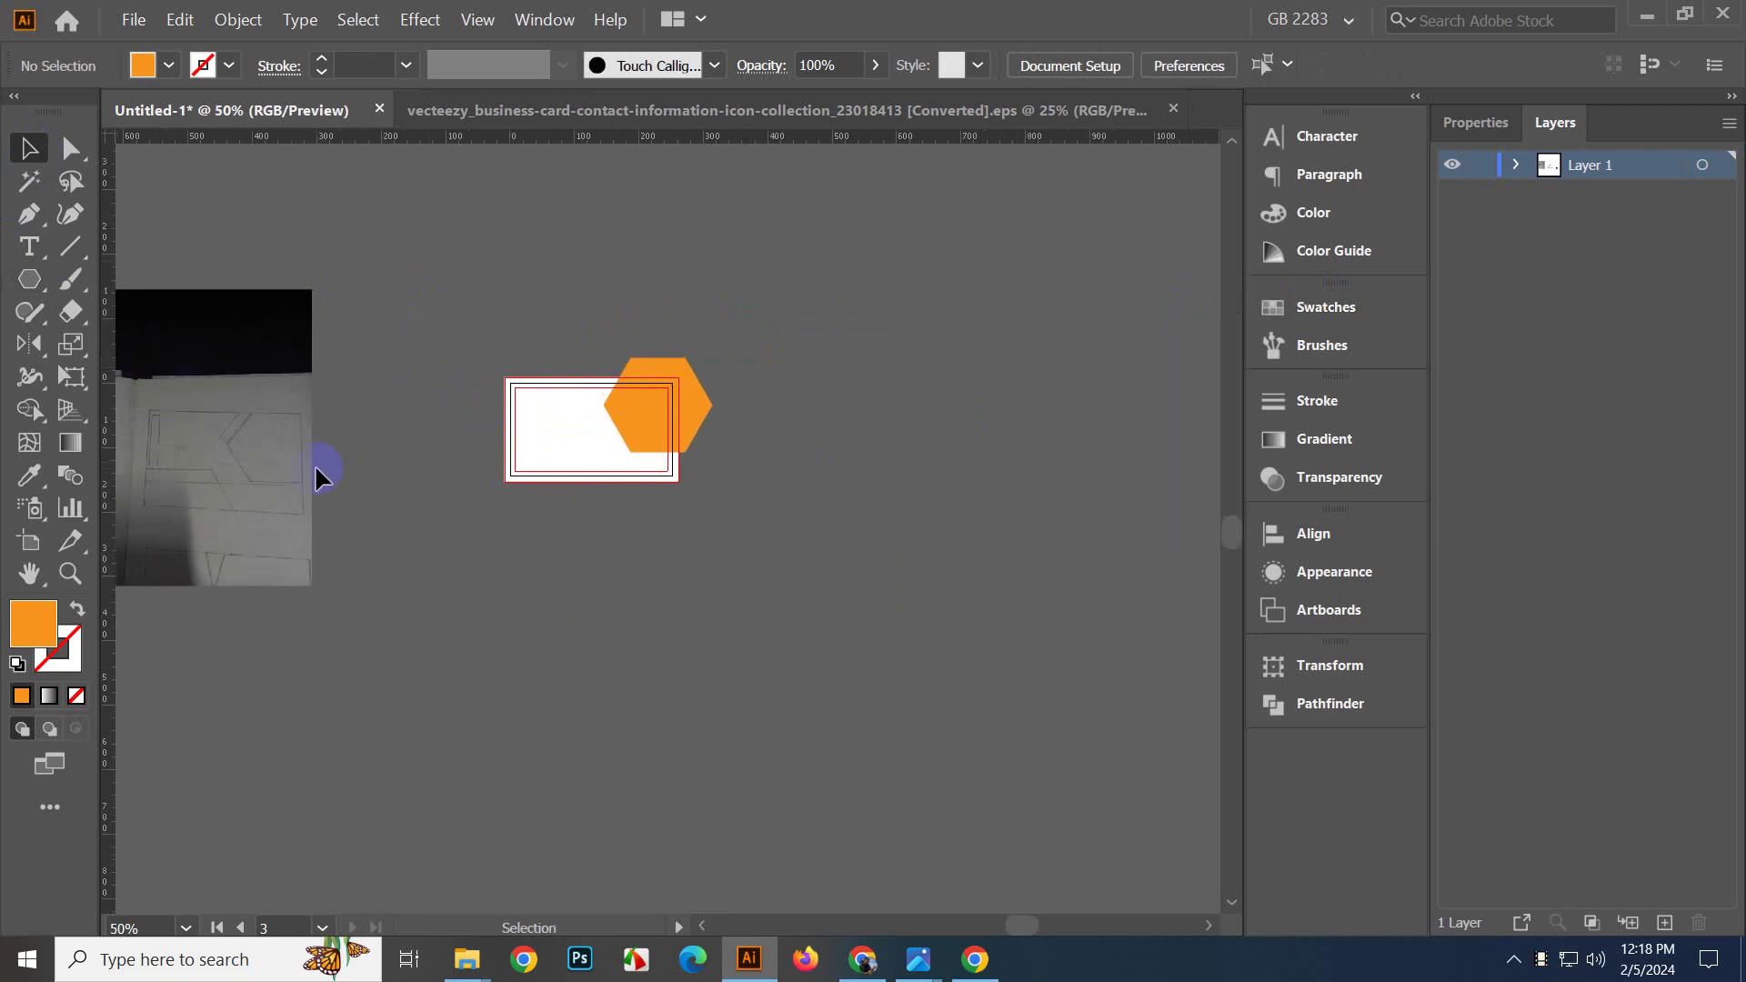
Compare the orange hexagon's size and placement on the card with the angled shape in the hand-drawn sketch.
scroll(314, 464, up, 2)
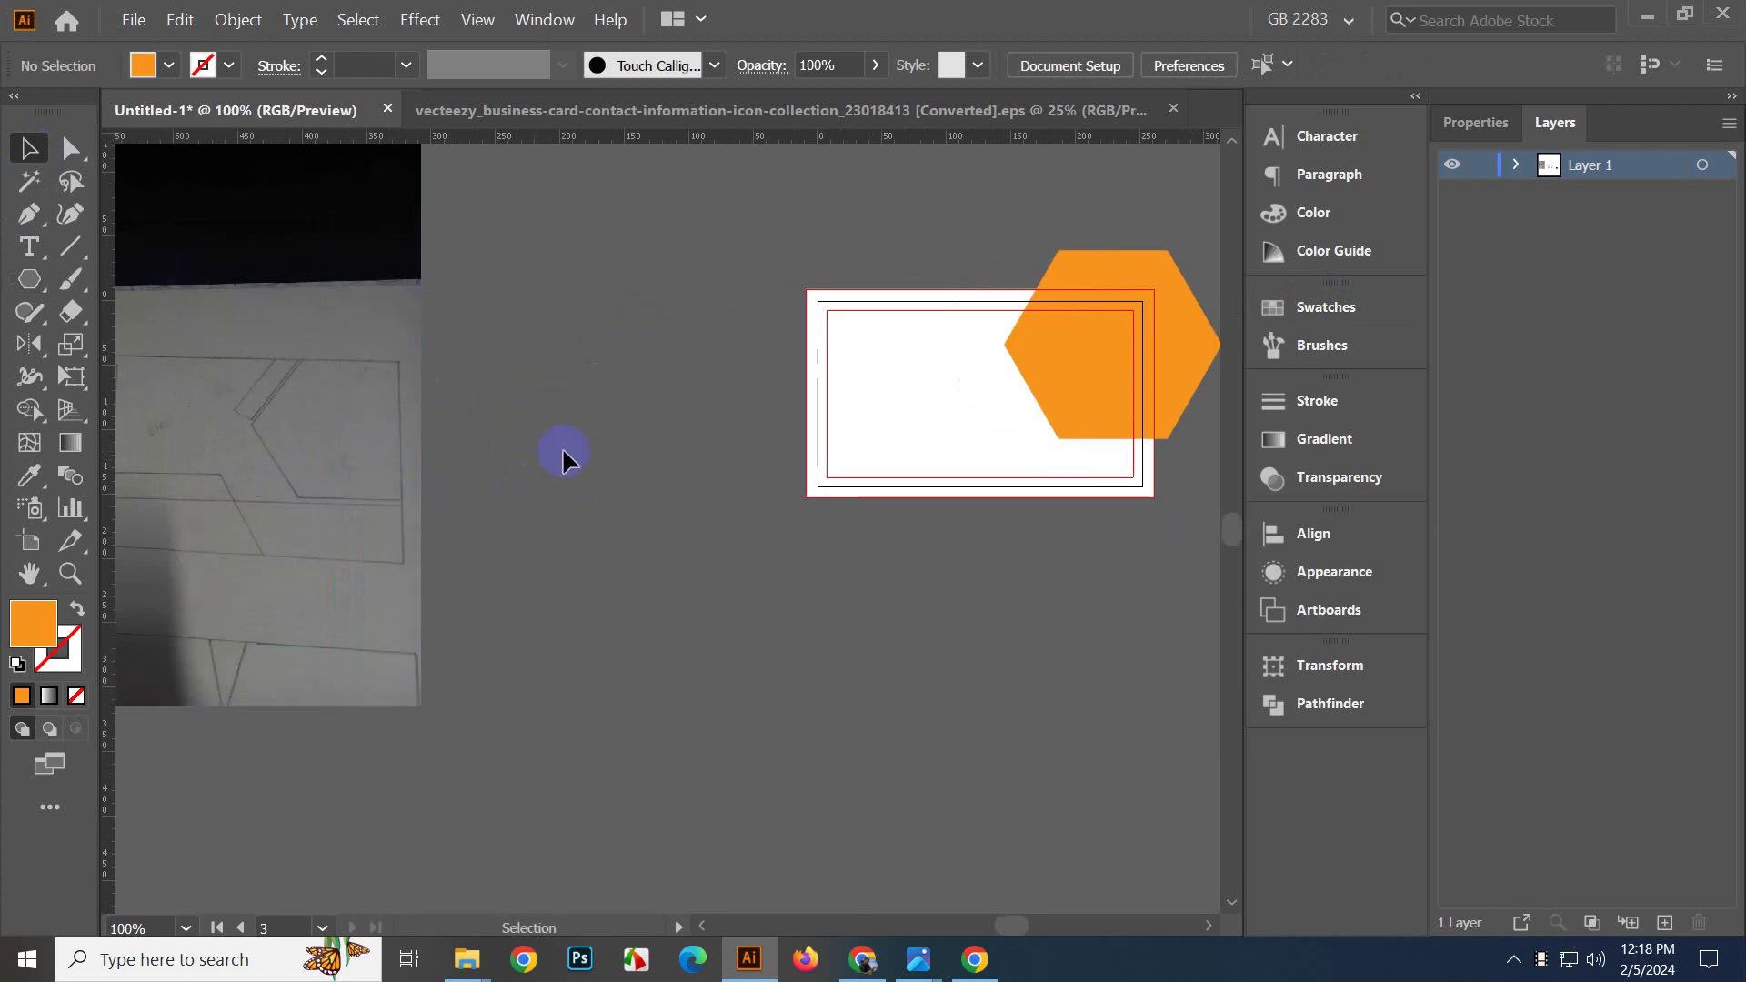
drag(562, 445, 538, 476)
click(1025, 440)
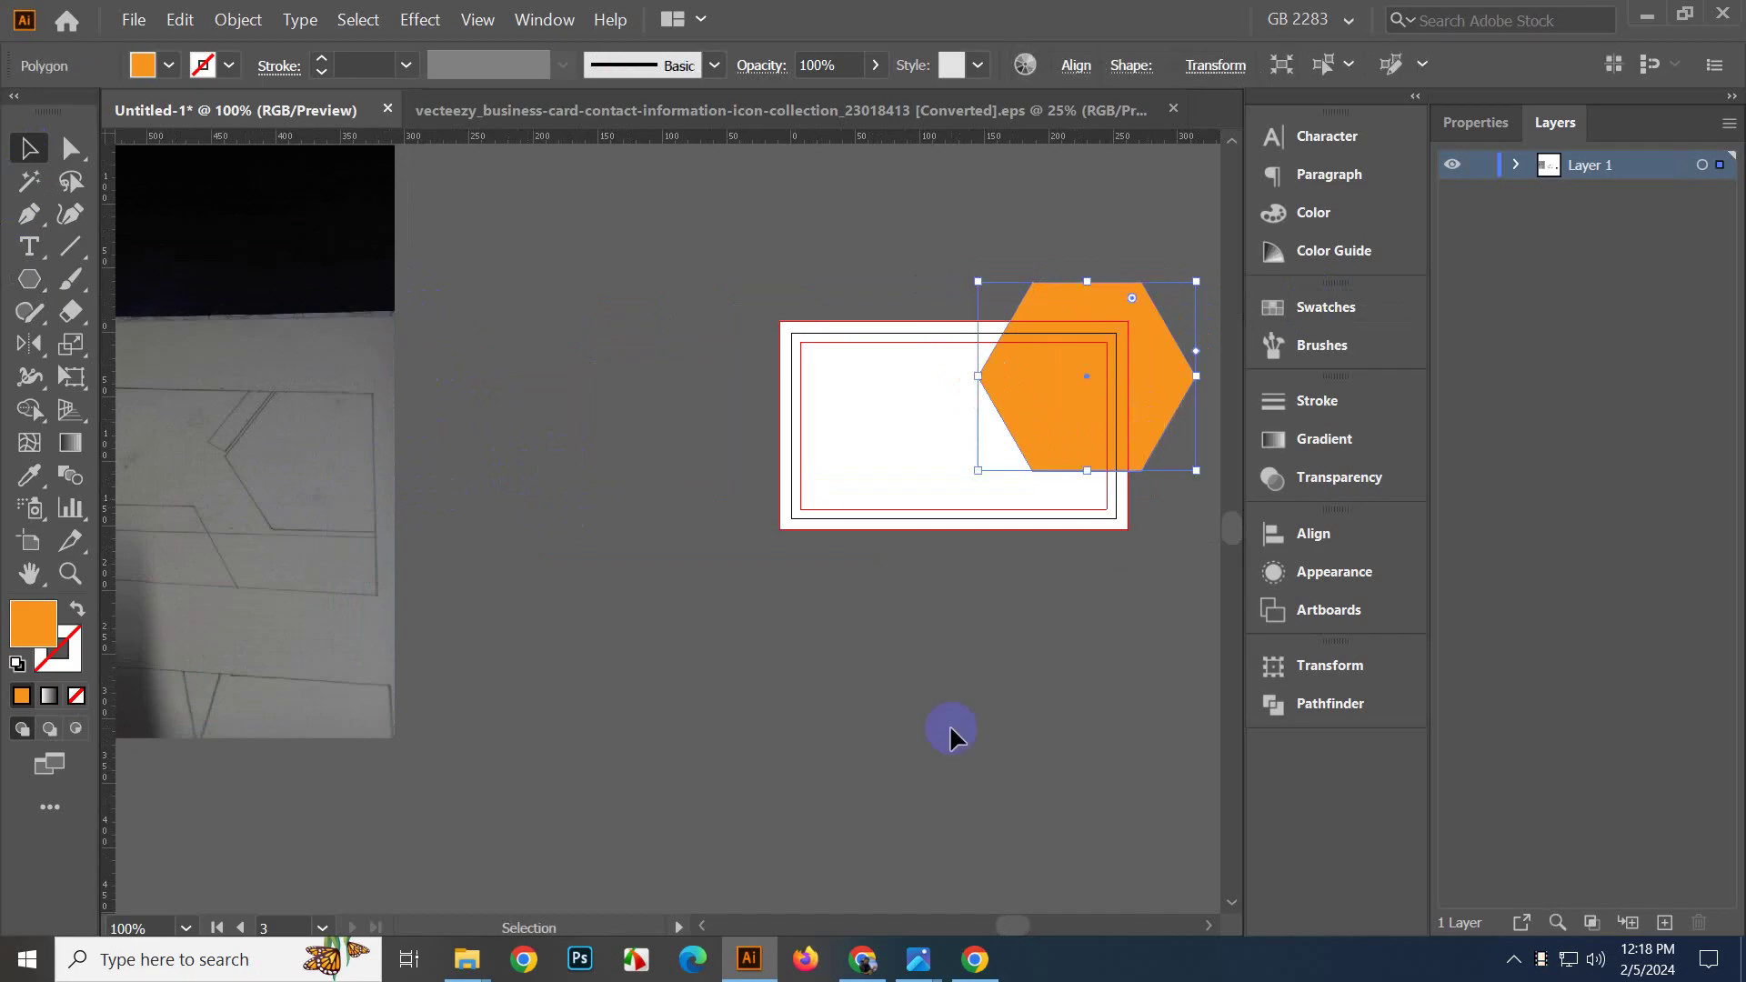
drag(491, 700, 179, 745)
scroll(664, 634, down, 1)
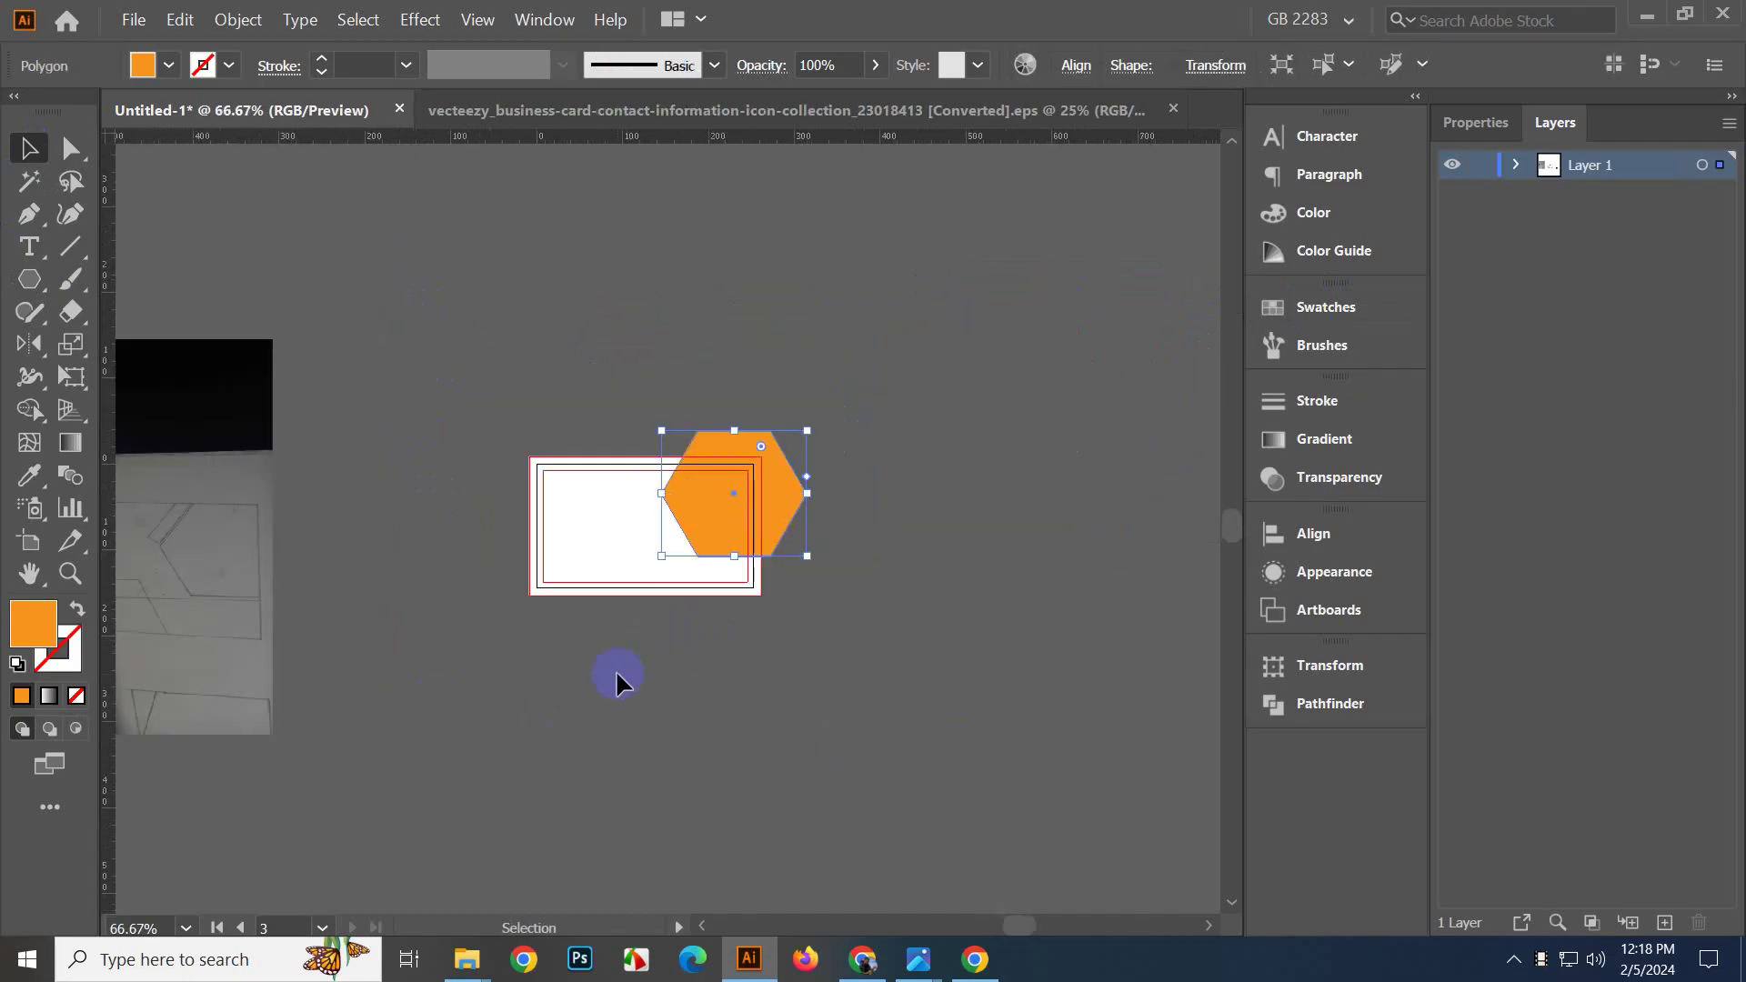
drag(615, 671, 825, 643)
scroll(1034, 603, up, 1)
drag(658, 604, 932, 668)
click(1079, 673)
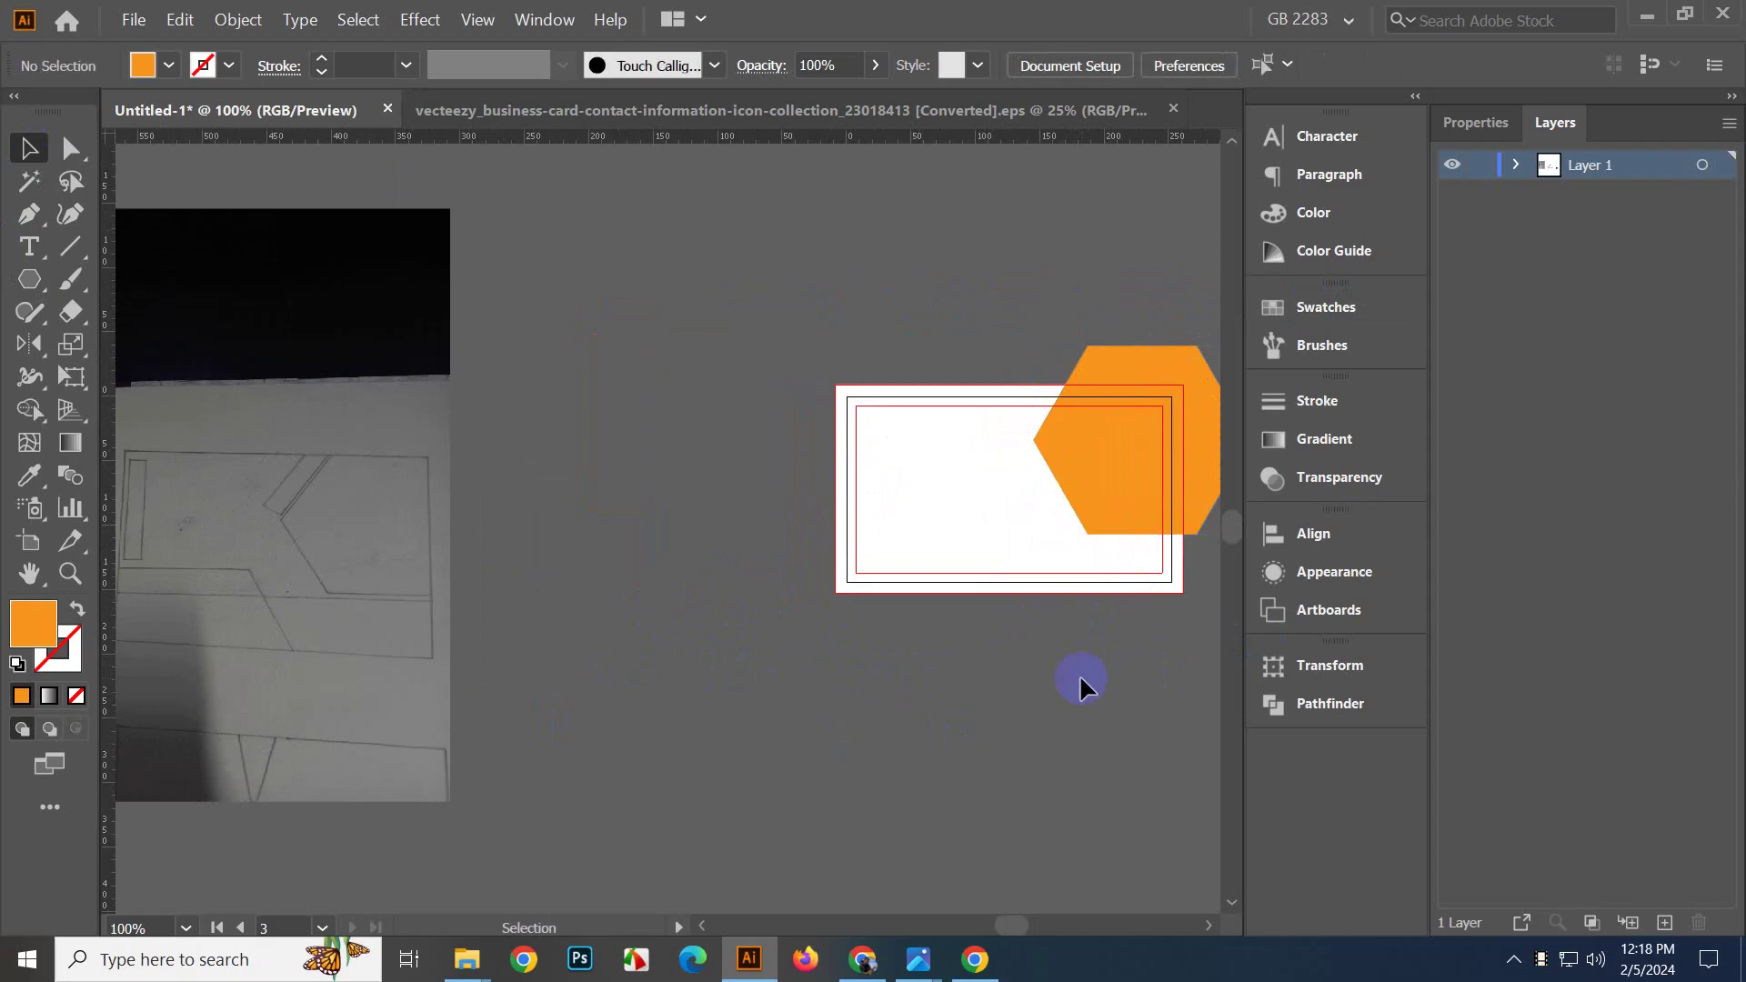
drag(1079, 674, 908, 689)
click(976, 557)
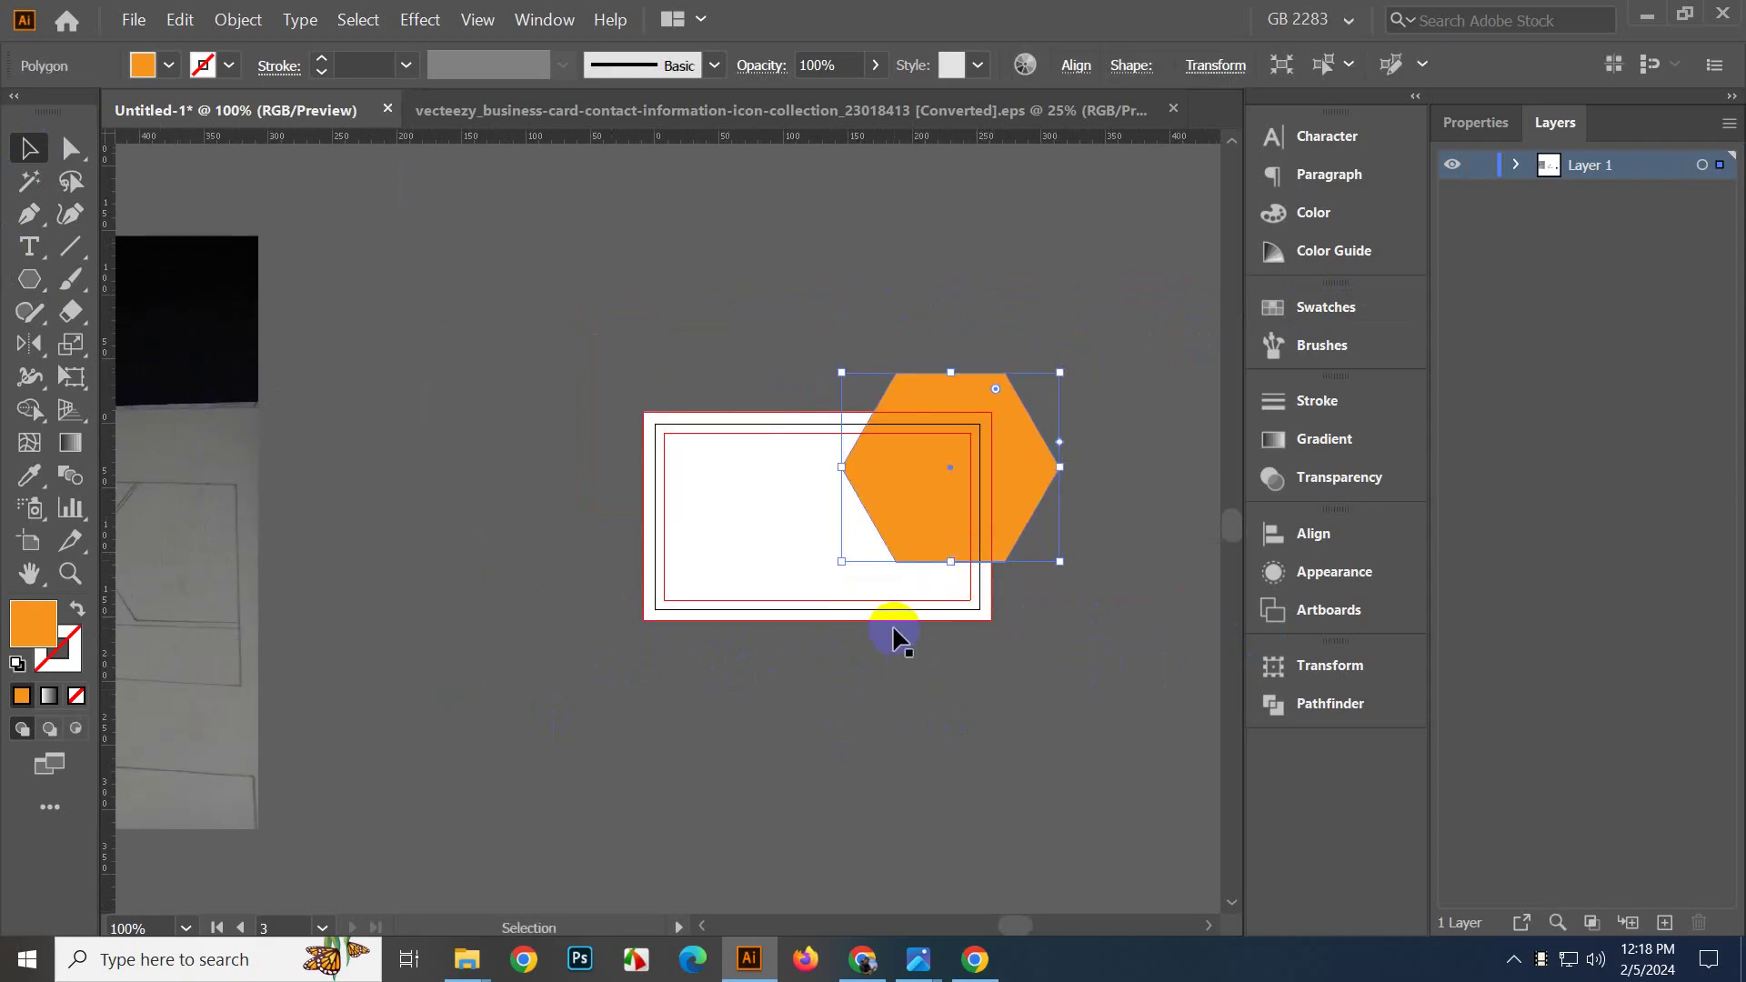
drag(280, 506, 558, 495)
scroll(280, 593, up, 1)
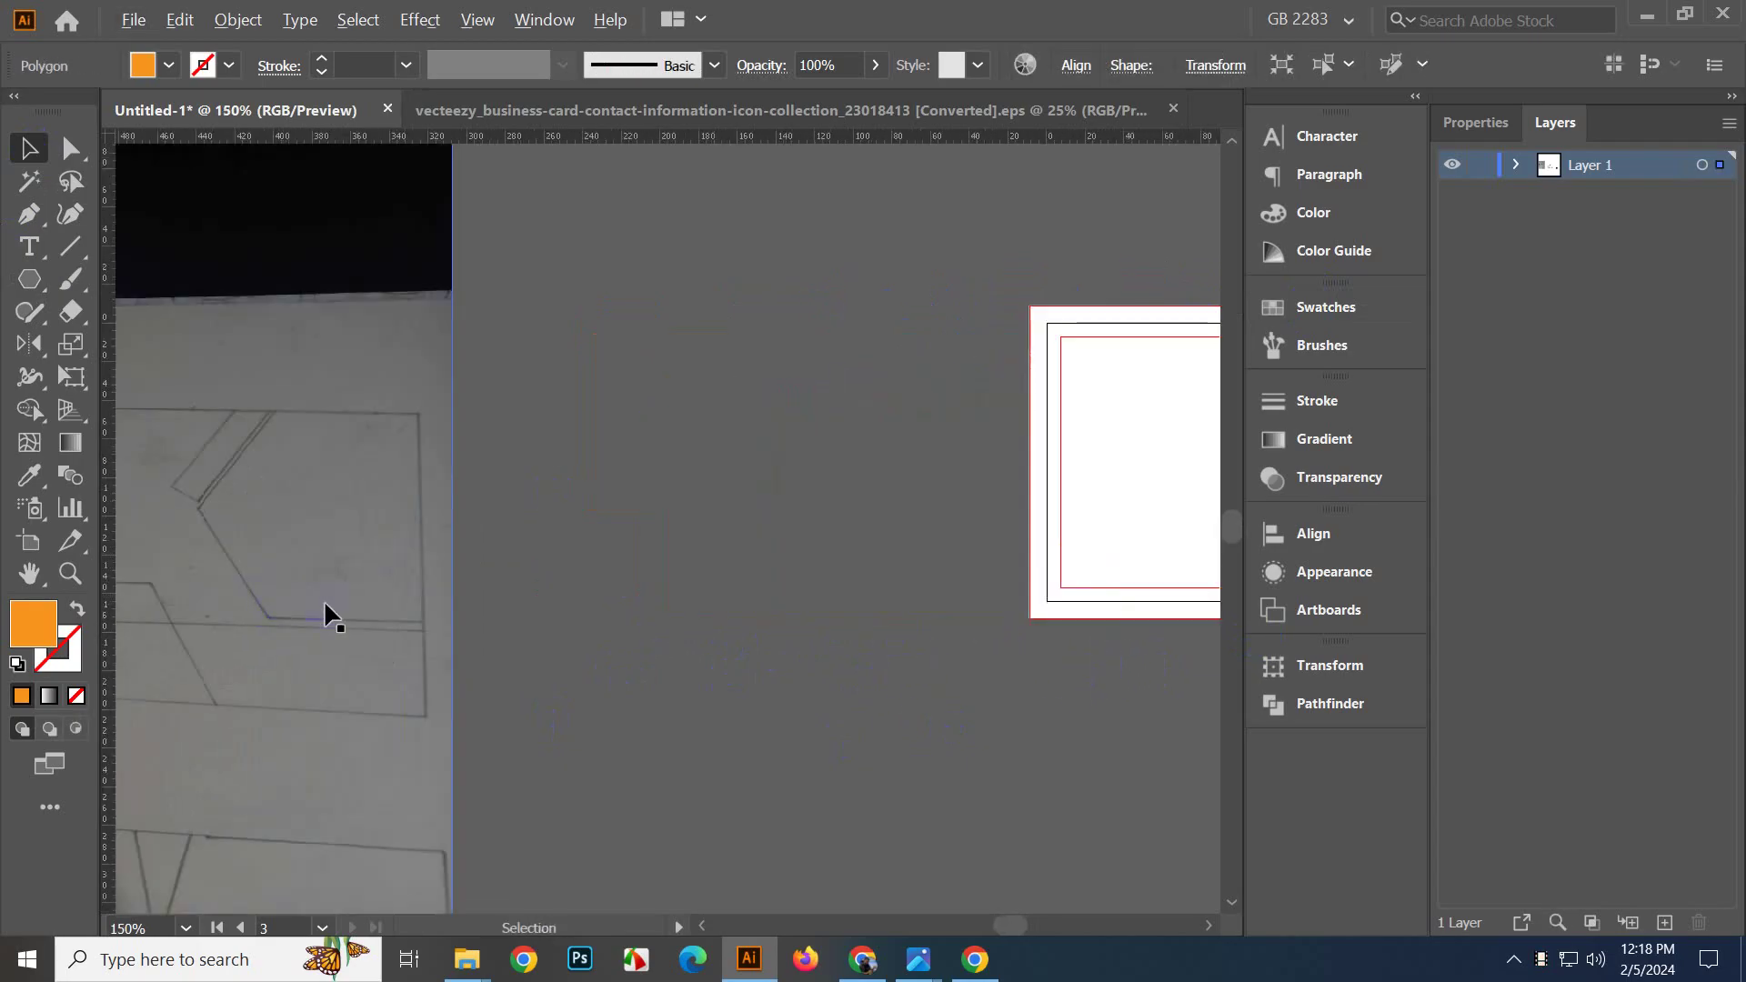
scroll(323, 598, down, 2)
scroll(799, 577, up, 1)
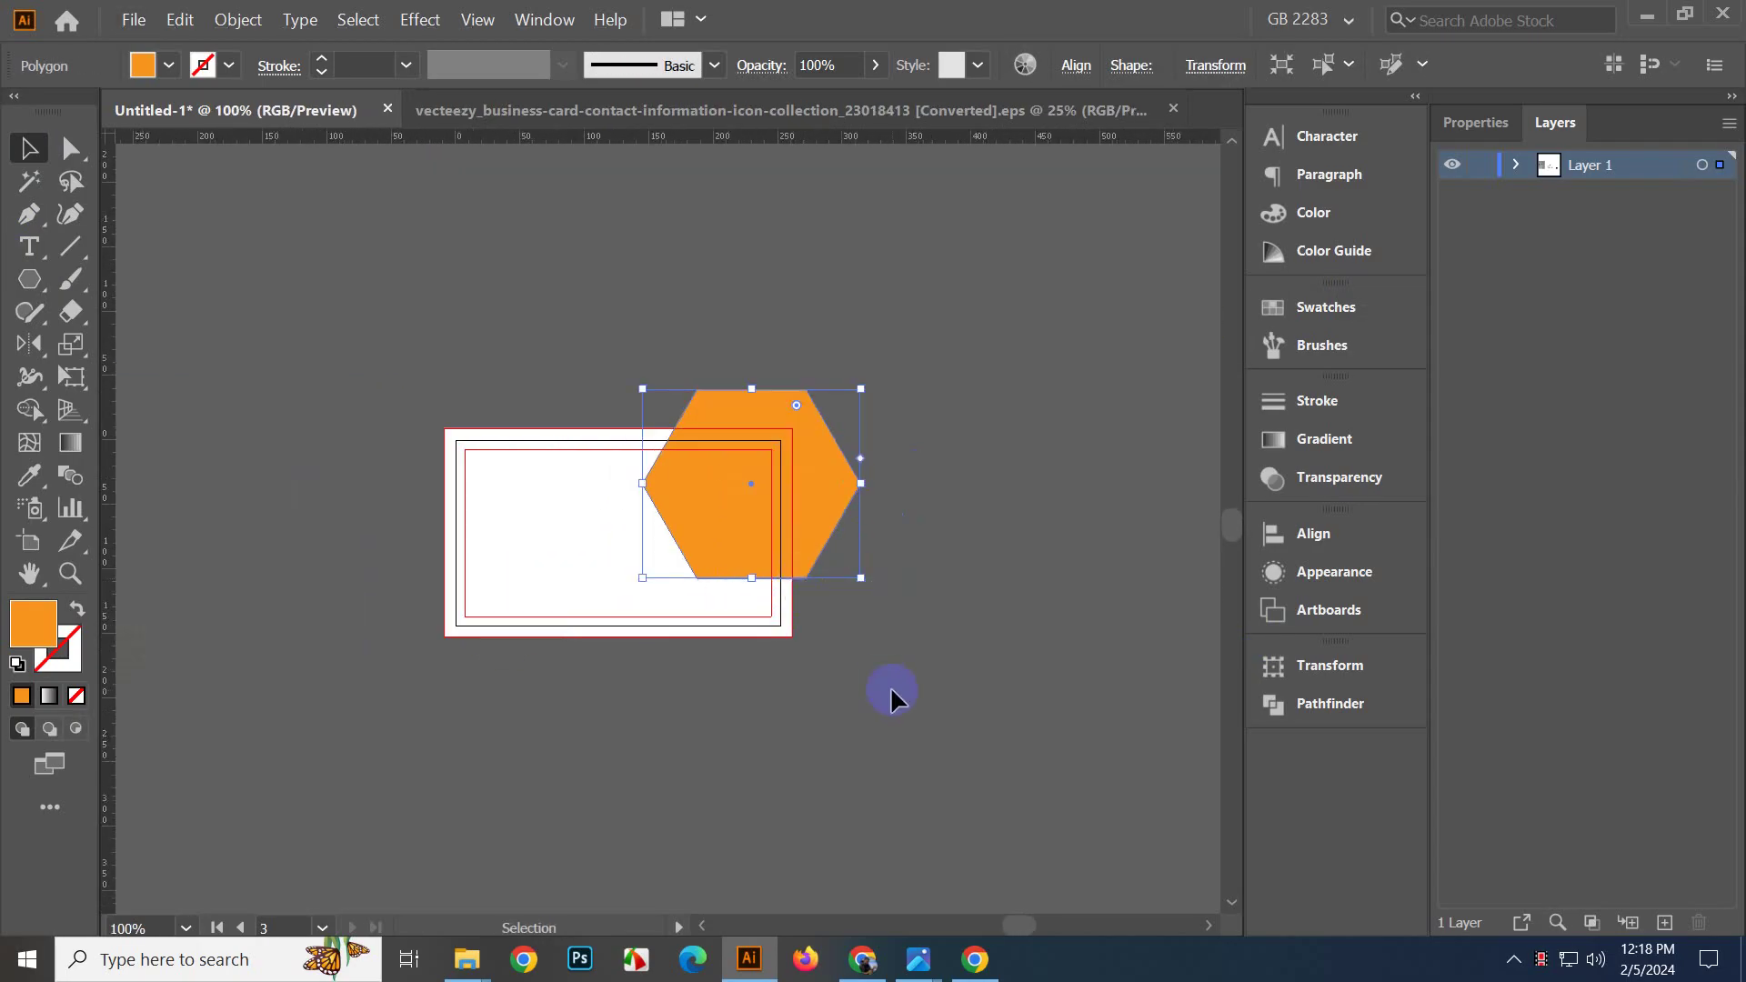
click(831, 614)
scroll(831, 611, down, 3)
scroll(827, 609, up, 4)
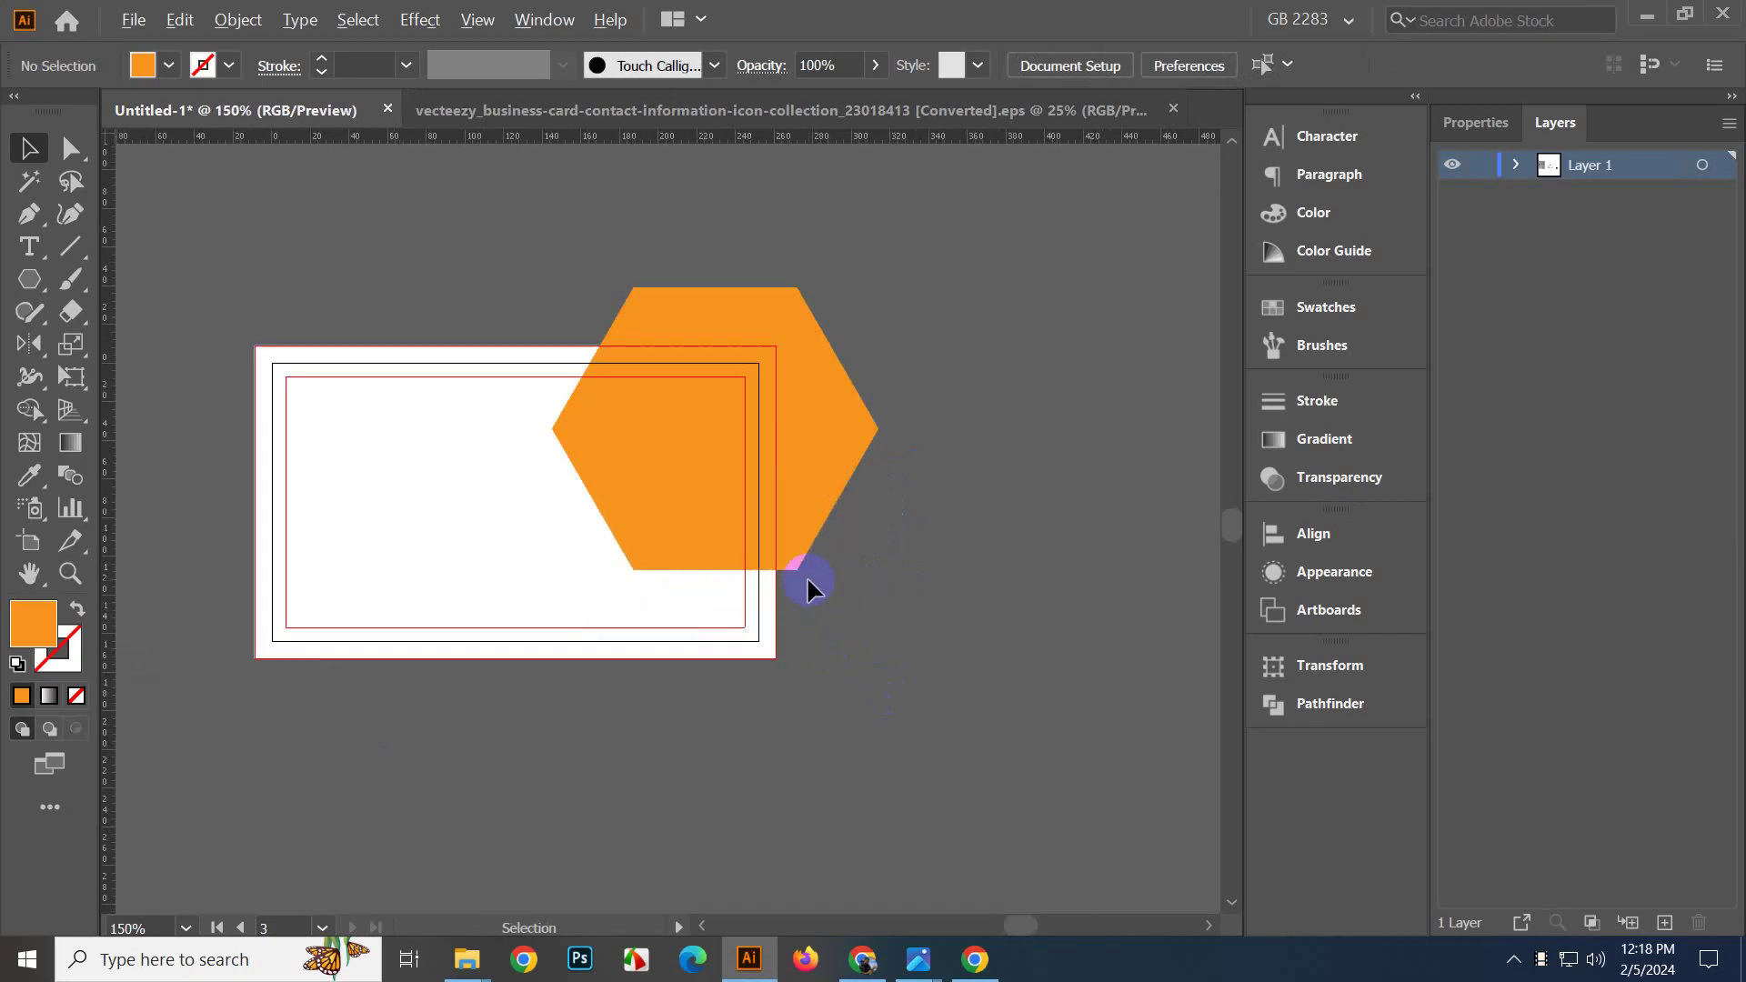
Place the hexagon against the card's top bleed edge, extending past its right edge, and scale it to about three quarters of the card's height.
click(775, 505)
drag(886, 439, 736, 437)
click(851, 495)
scroll(797, 470, up, 1)
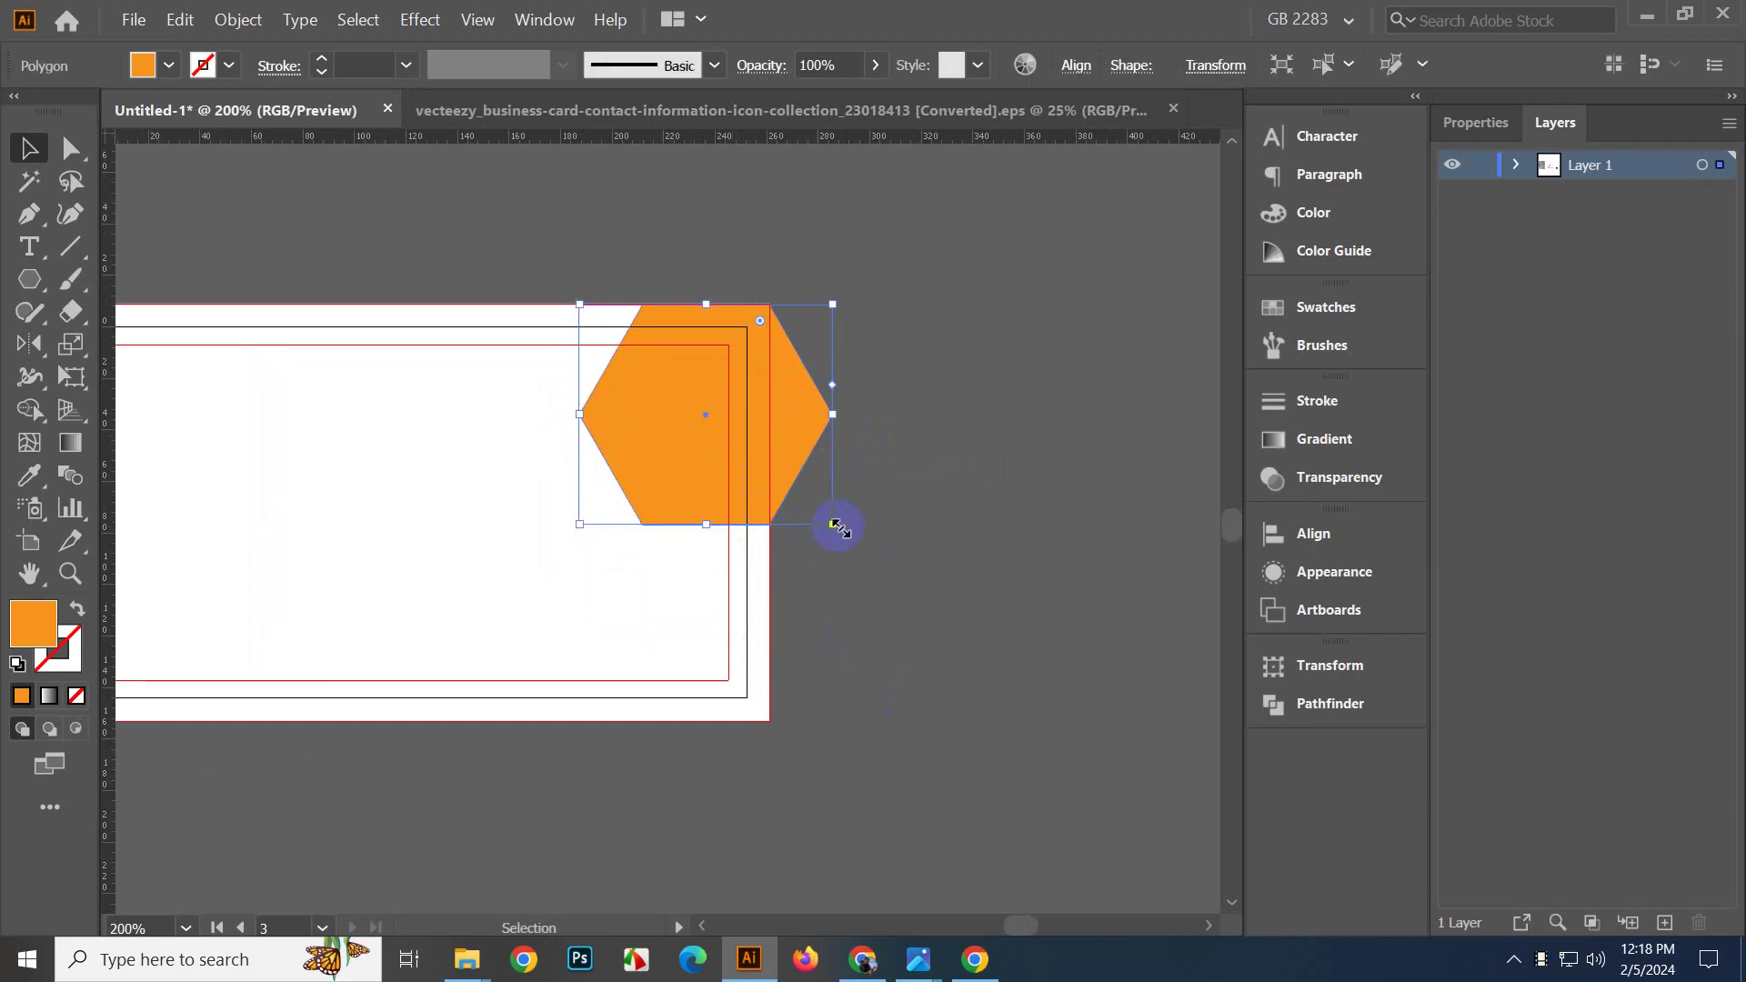
drag(829, 523, 781, 505)
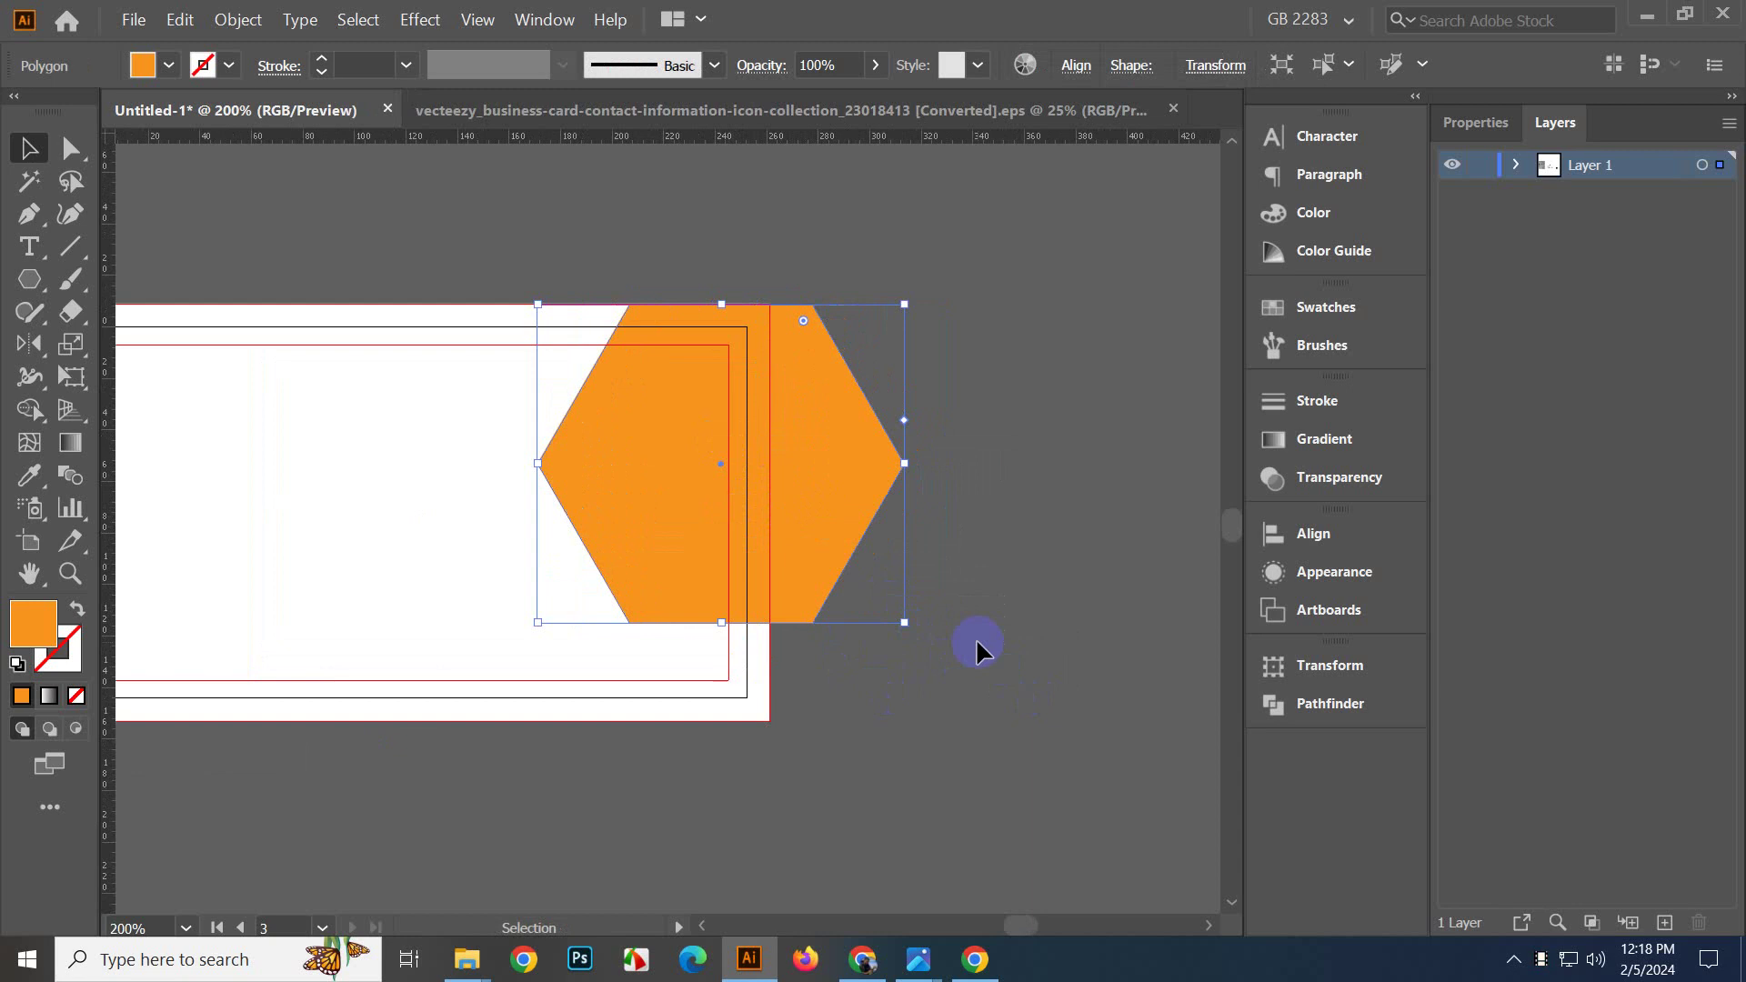
click(966, 728)
Nudge the hexagon up so its top edge lines up exactly with the card's top bleed edge.
key(ctrl+equal)
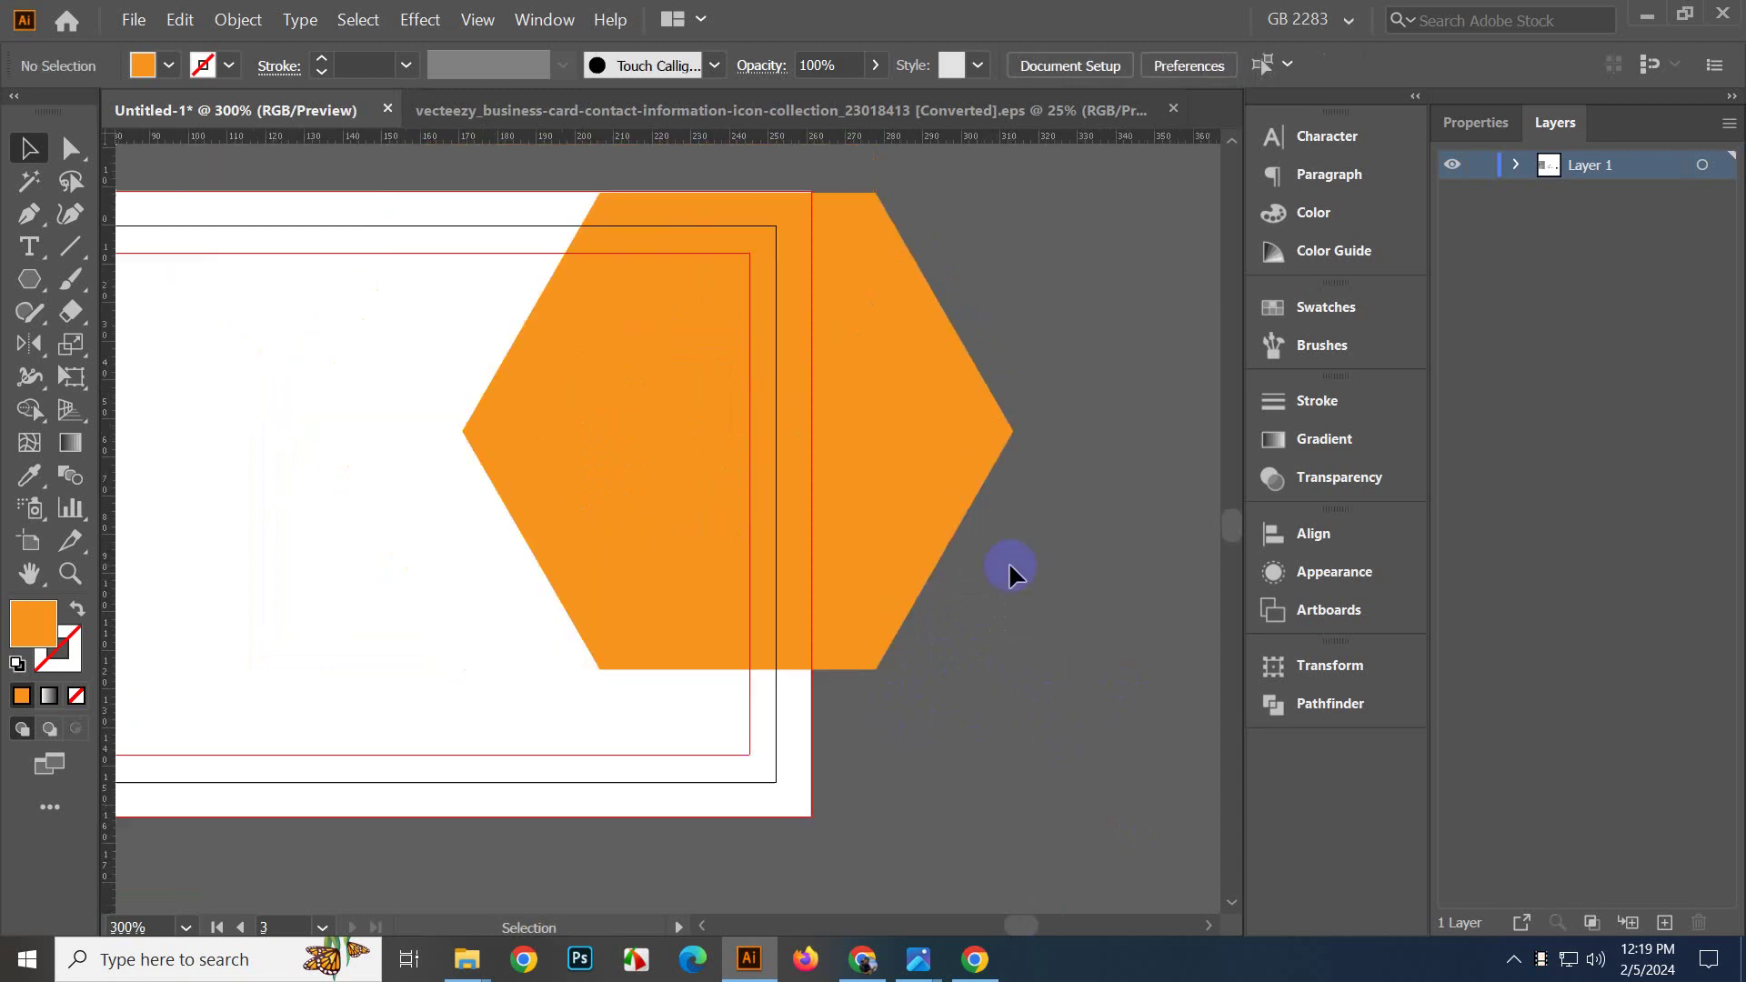
scroll(787, 343, up, 2)
key(ctrl+equal)
key(ctrl+equal)
key(ctrl+equal)
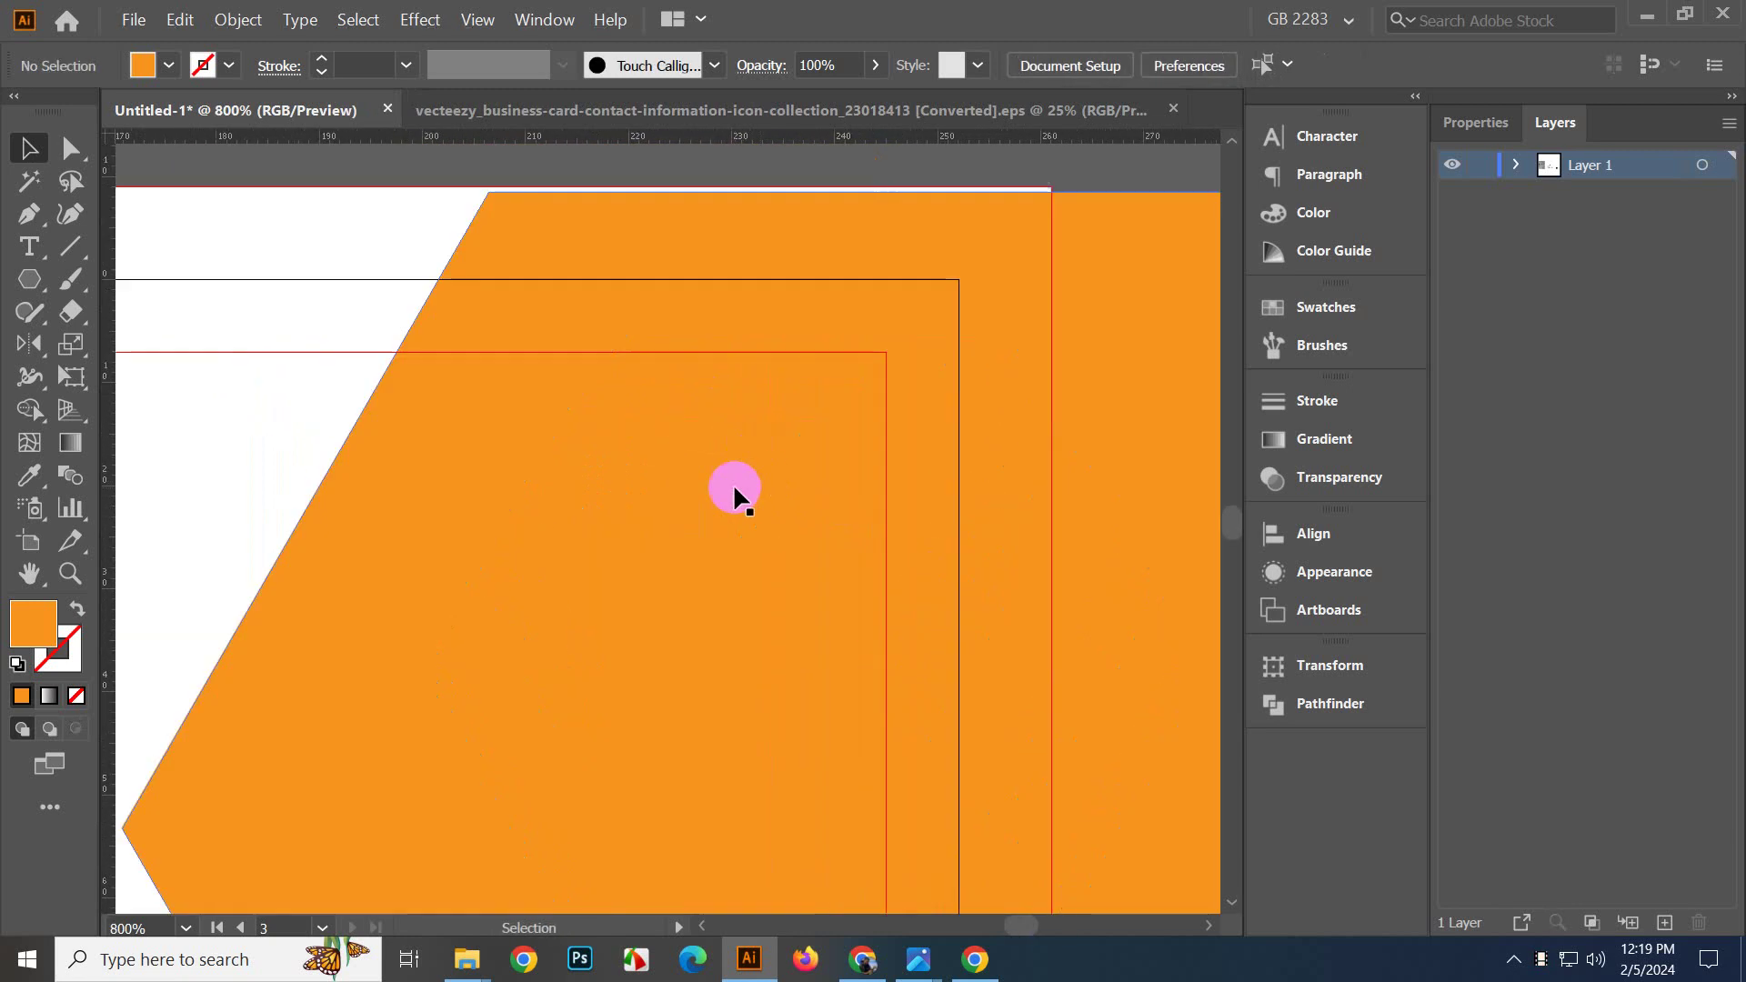
click(711, 427)
scroll(711, 427, up, 2)
drag(801, 468, 799, 459)
click(764, 110)
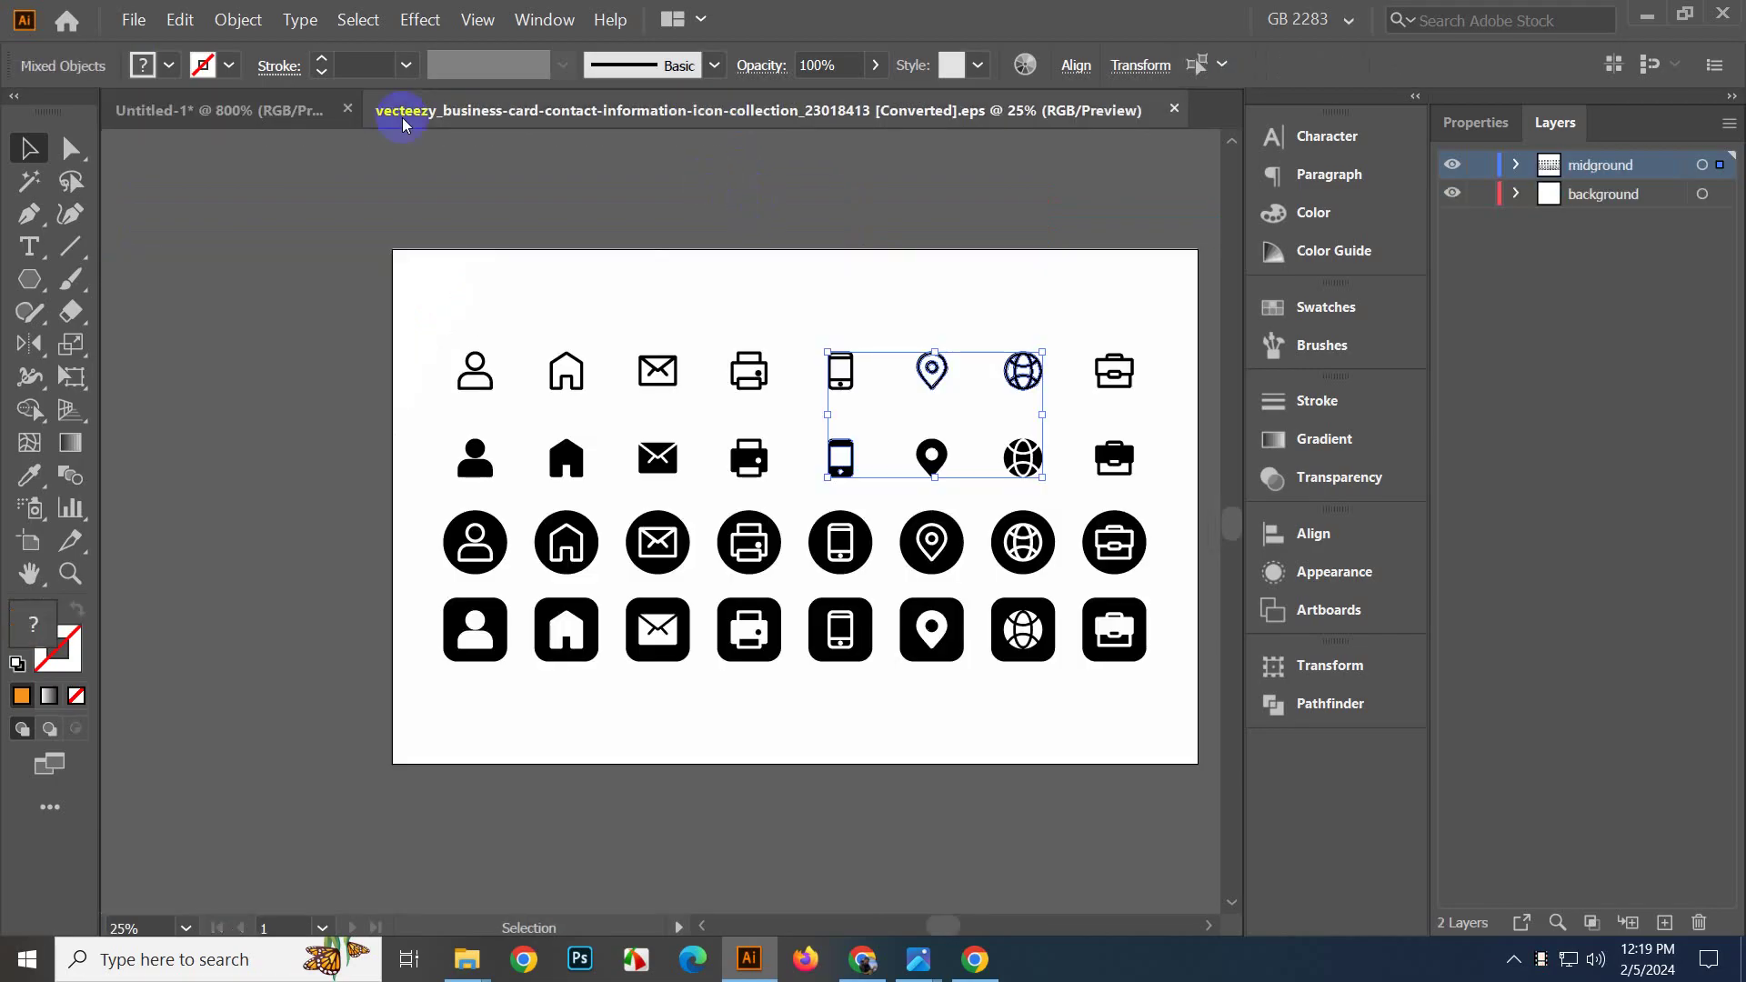
click(368, 111)
click(705, 174)
Move the hexagon left along the top bleed edge until its upper-right corner is just past the card's right edge.
scroll(795, 255, down, 5)
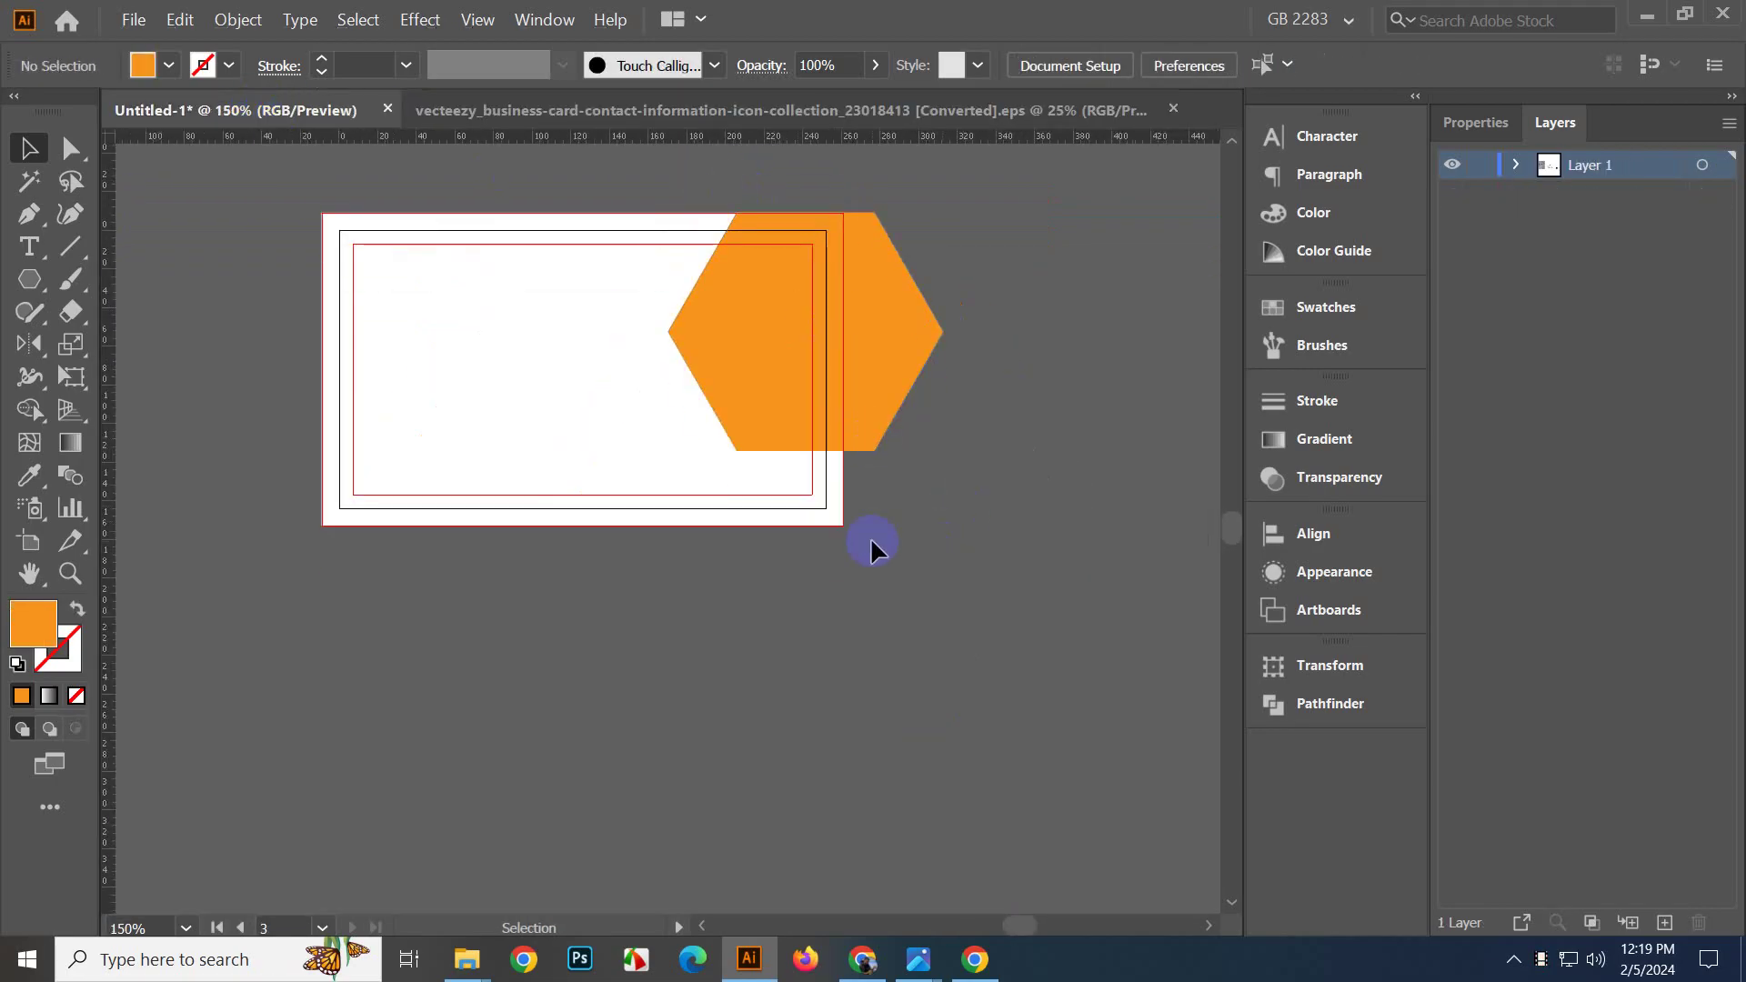
key(ctrl+equal)
scroll(894, 560, up, 2)
drag(847, 424, 814, 424)
click(990, 521)
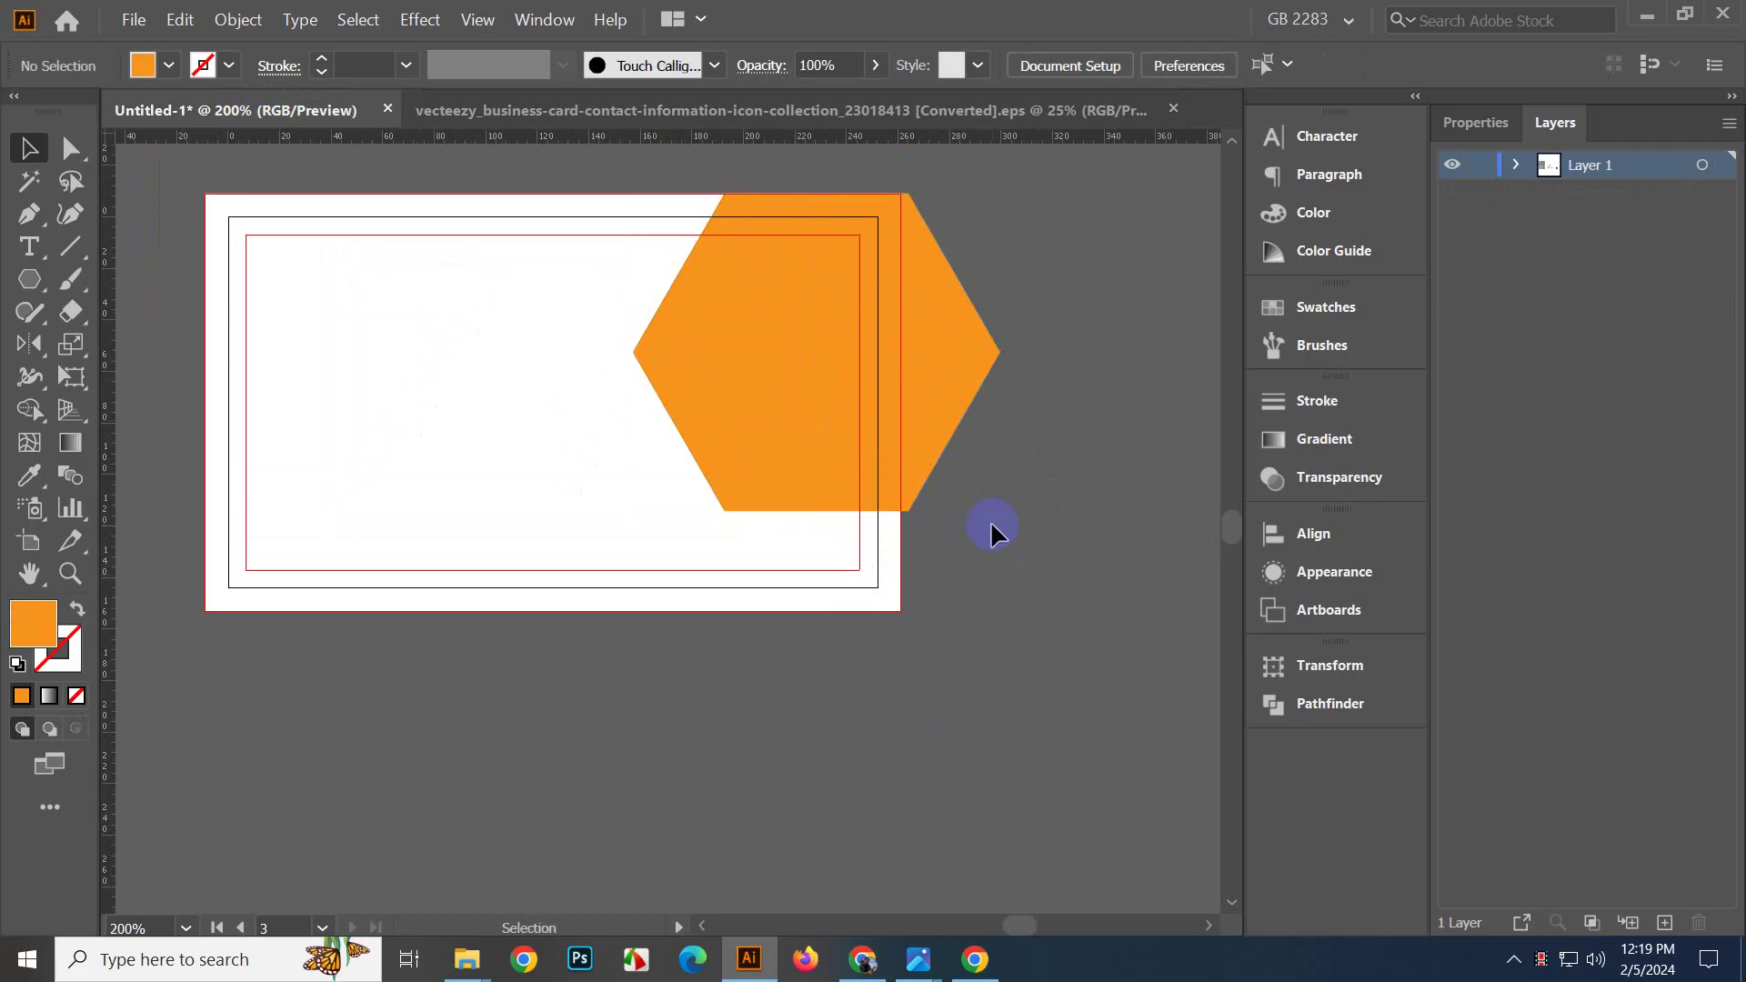
Enlarge the hexagon slightly and shift it a little left, keeping its upper-right corner just outside the card's right edge.
click(903, 417)
drag(1000, 518, 1025, 535)
drag(879, 425, 869, 428)
click(1007, 570)
Examine the hand-drawn sketch's hexagon and diagonal band, and compare them with the card's orange hexagon.
scroll(1006, 571, down, 2)
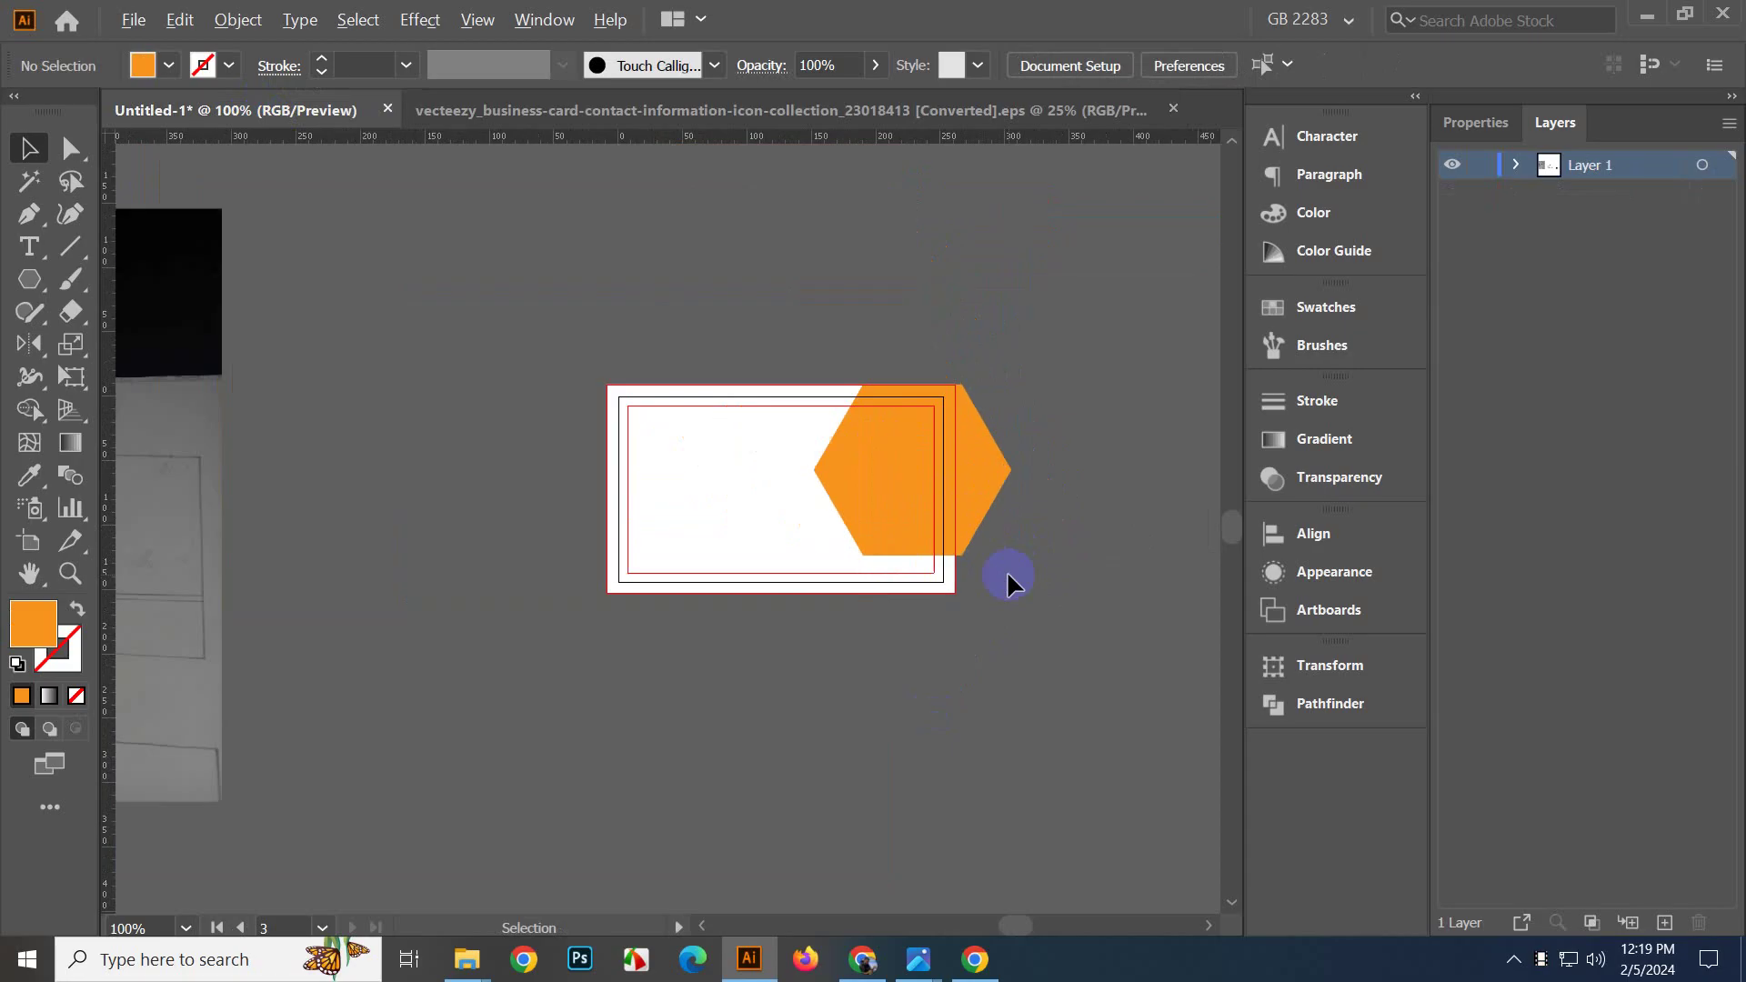
scroll(1006, 570, down, 2)
drag(627, 569, 986, 647)
scroll(985, 647, down, 1)
scroll(751, 592, up, 2)
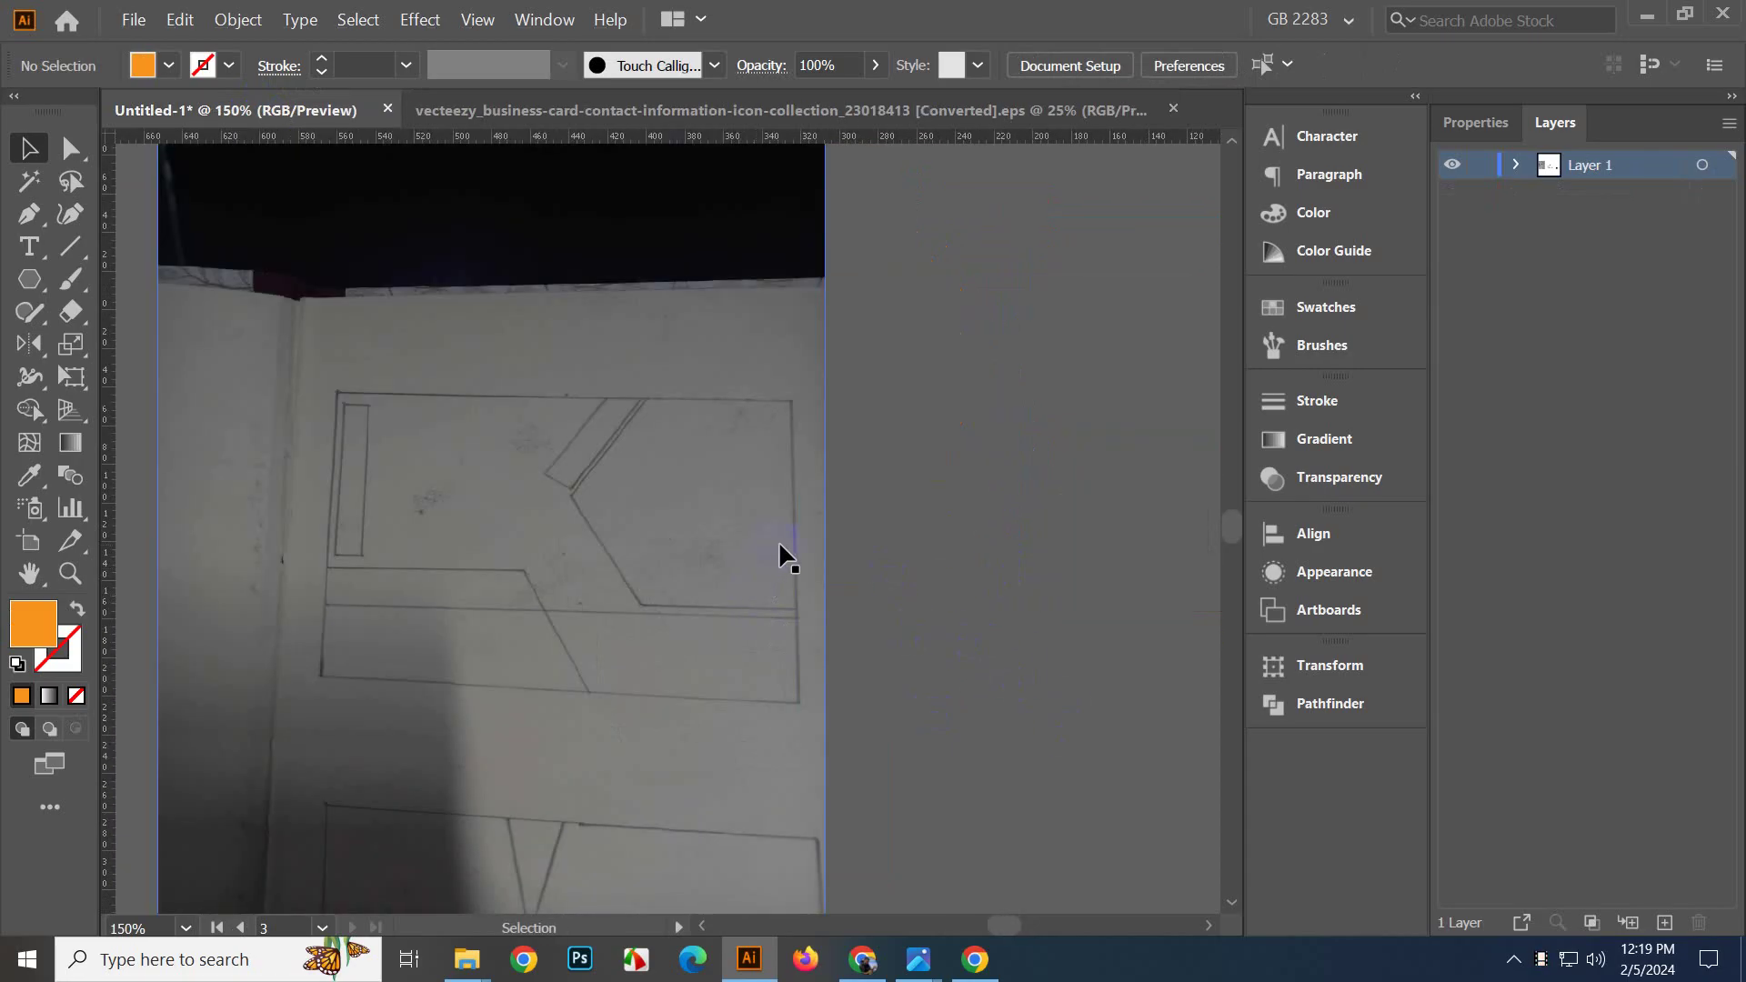
drag(1001, 510, 137, 557)
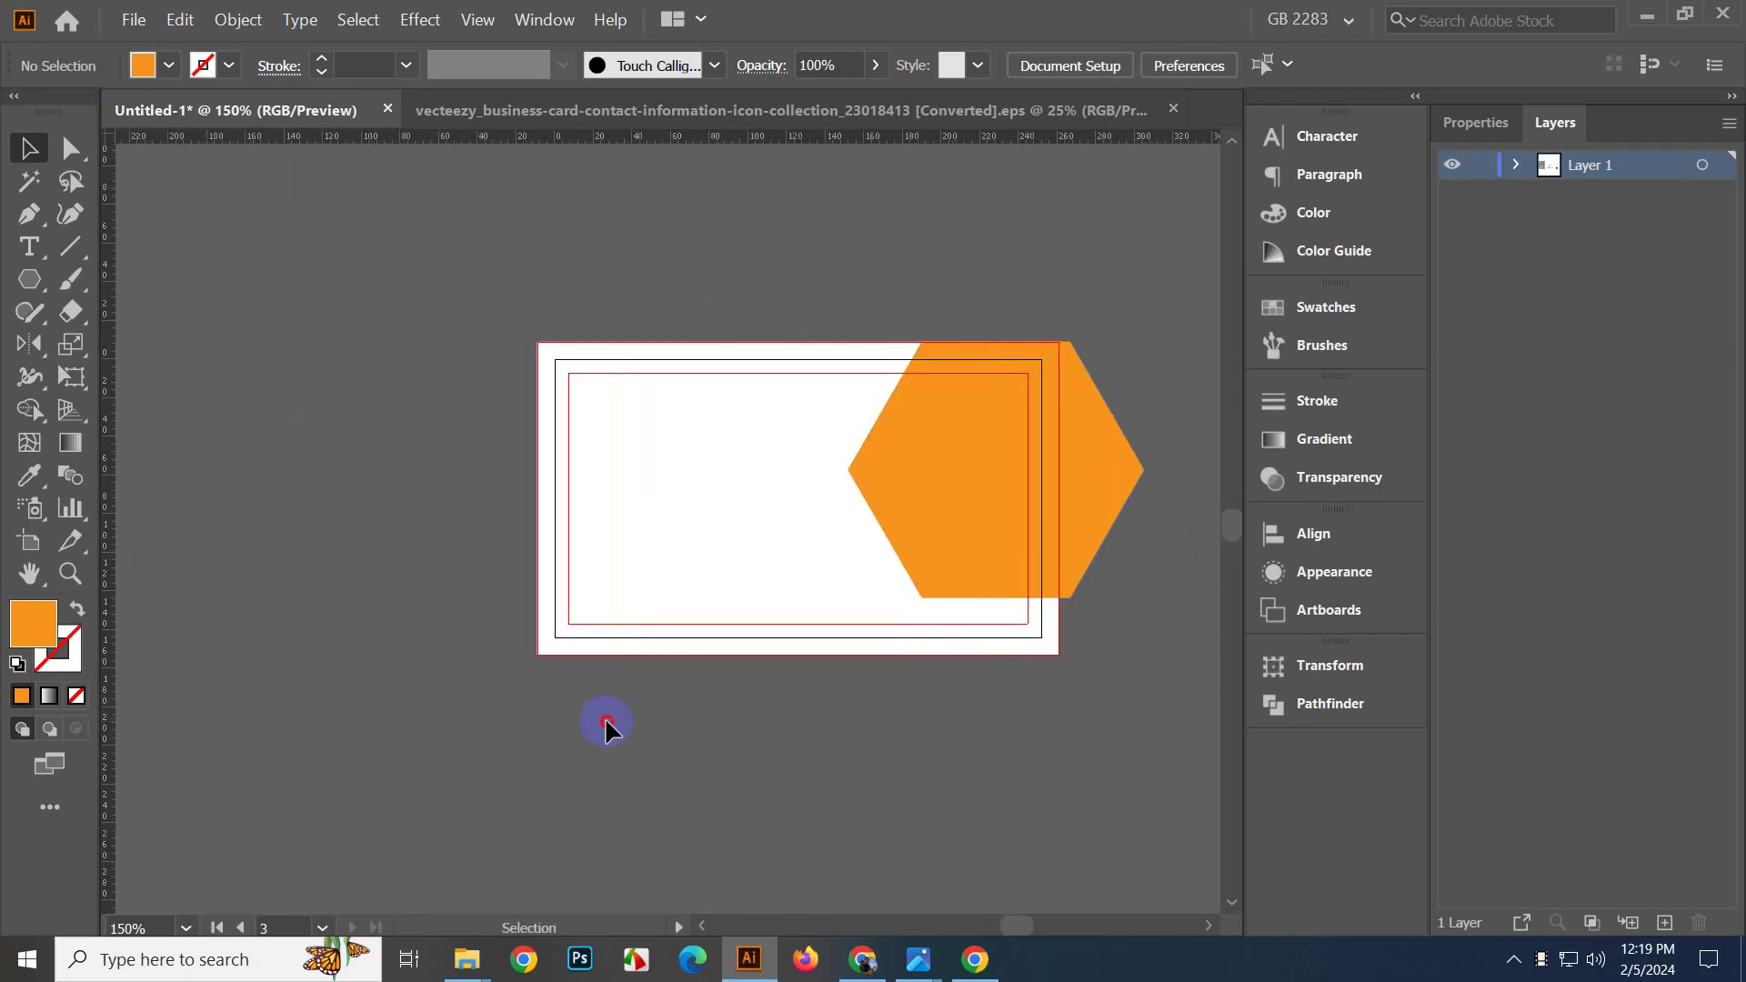
scroll(924, 718, up, 1)
scroll(896, 761, right, 2)
Try to round all corners of the orange hexagon by about 4 px.
click(896, 515)
scroll(691, 423, up, 2)
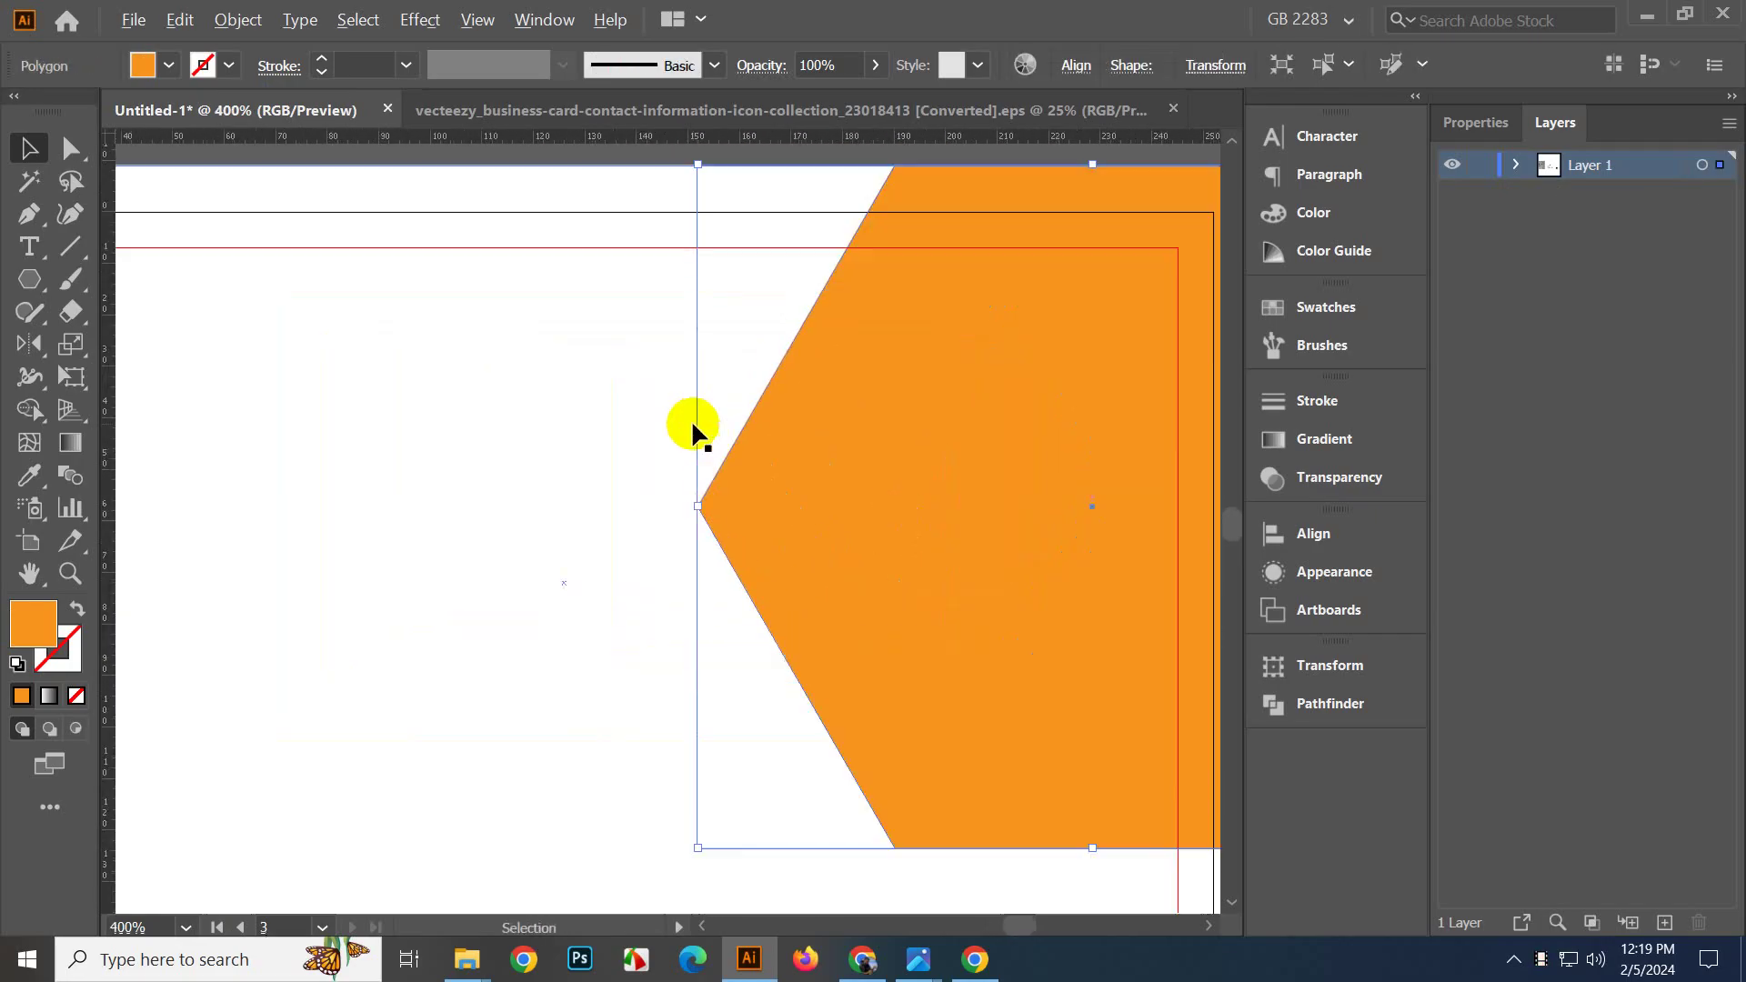
click(70, 148)
scroll(538, 473, up, 1)
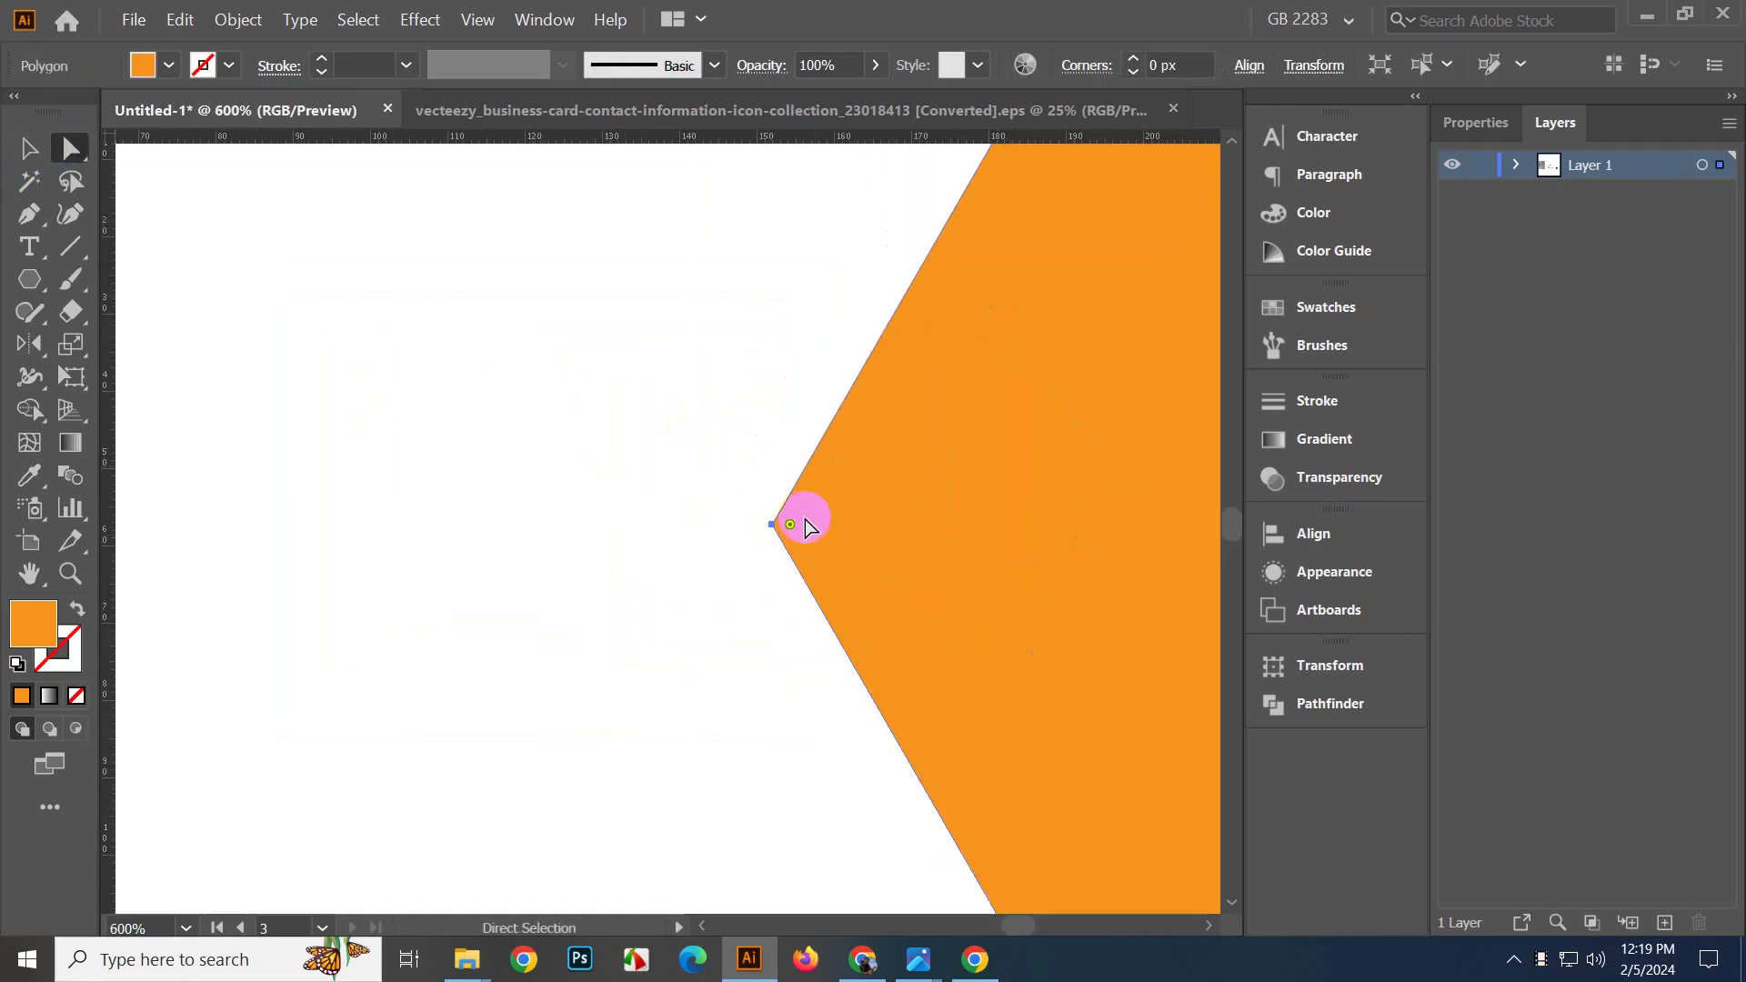
drag(794, 525, 807, 530)
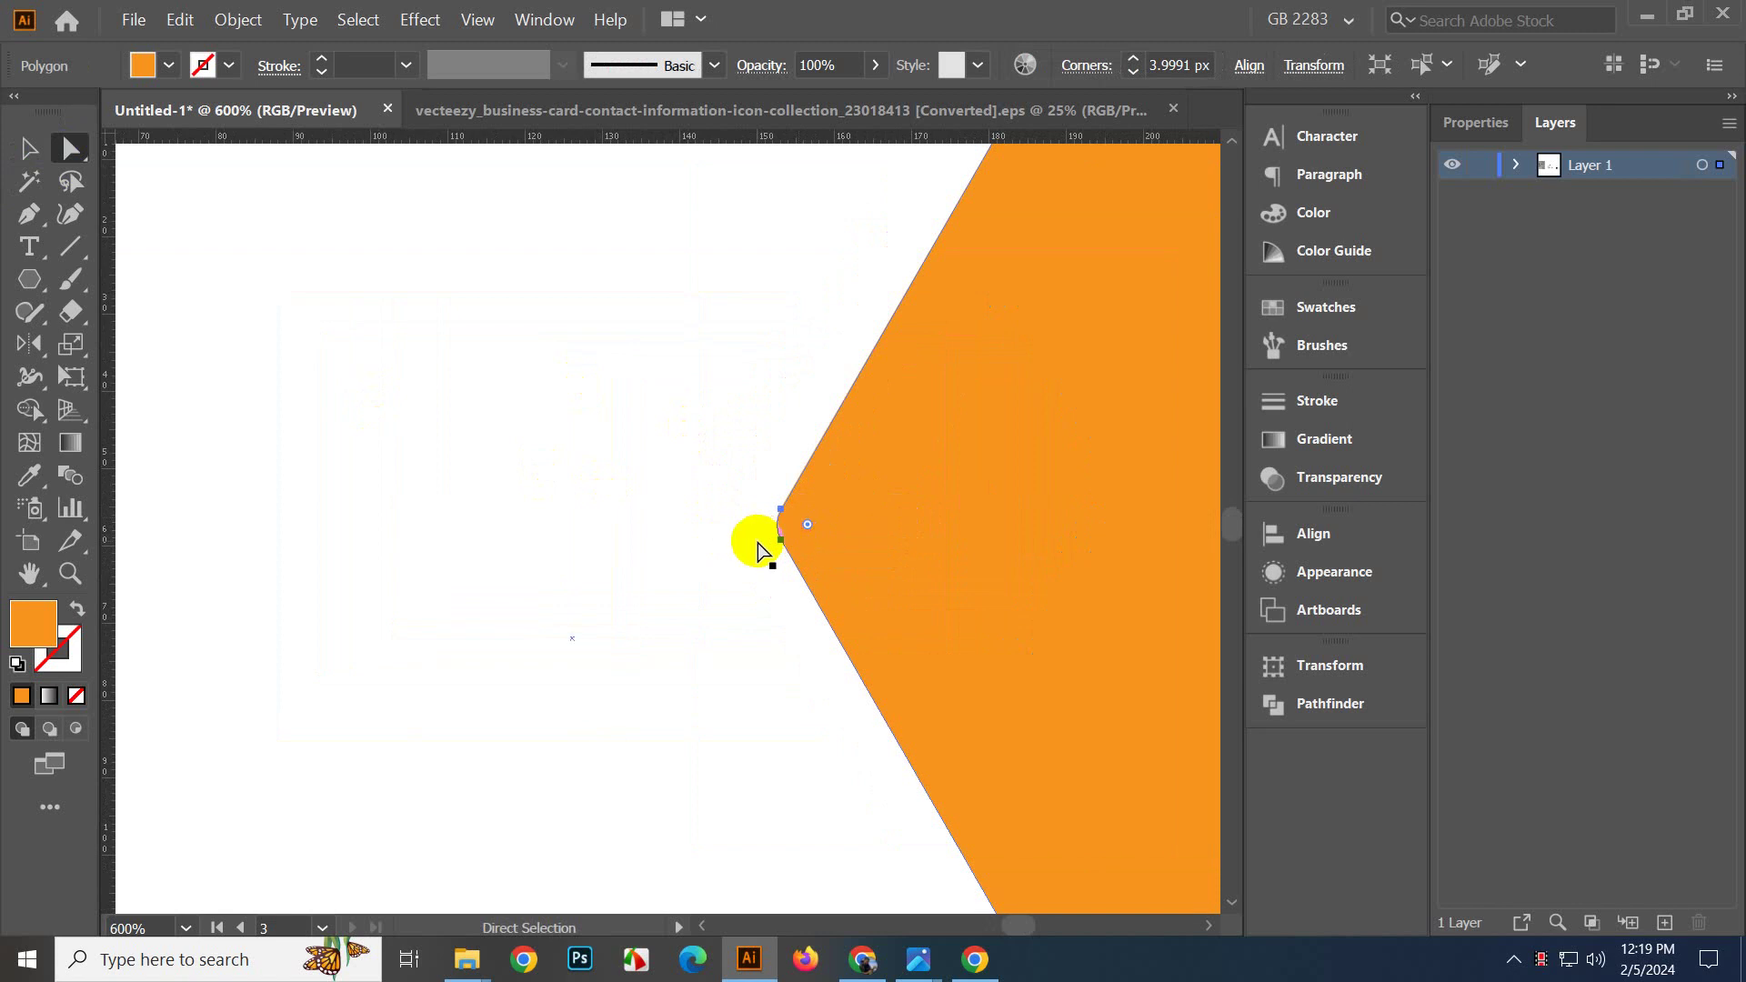
click(28, 150)
scroll(210, 380, down, 3)
click(778, 716)
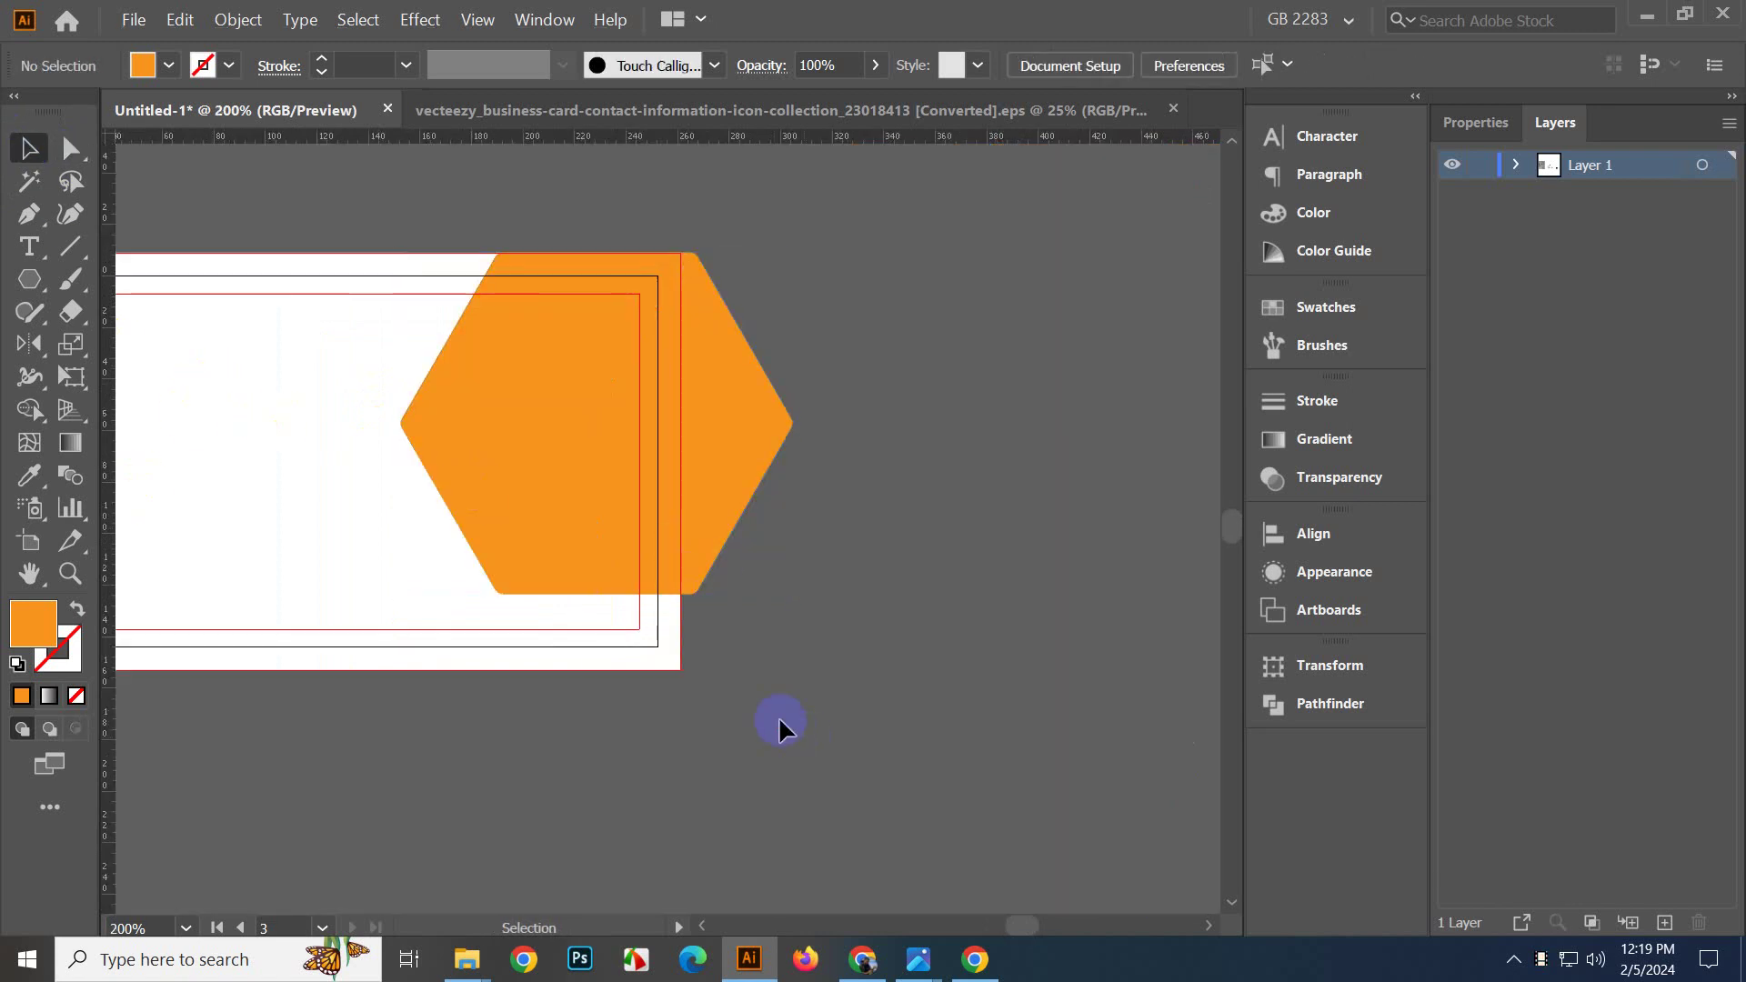
Undo the rounding applied to all of the hexagon's corners.
scroll(733, 641, up, 2)
scroll(900, 647, up, 2)
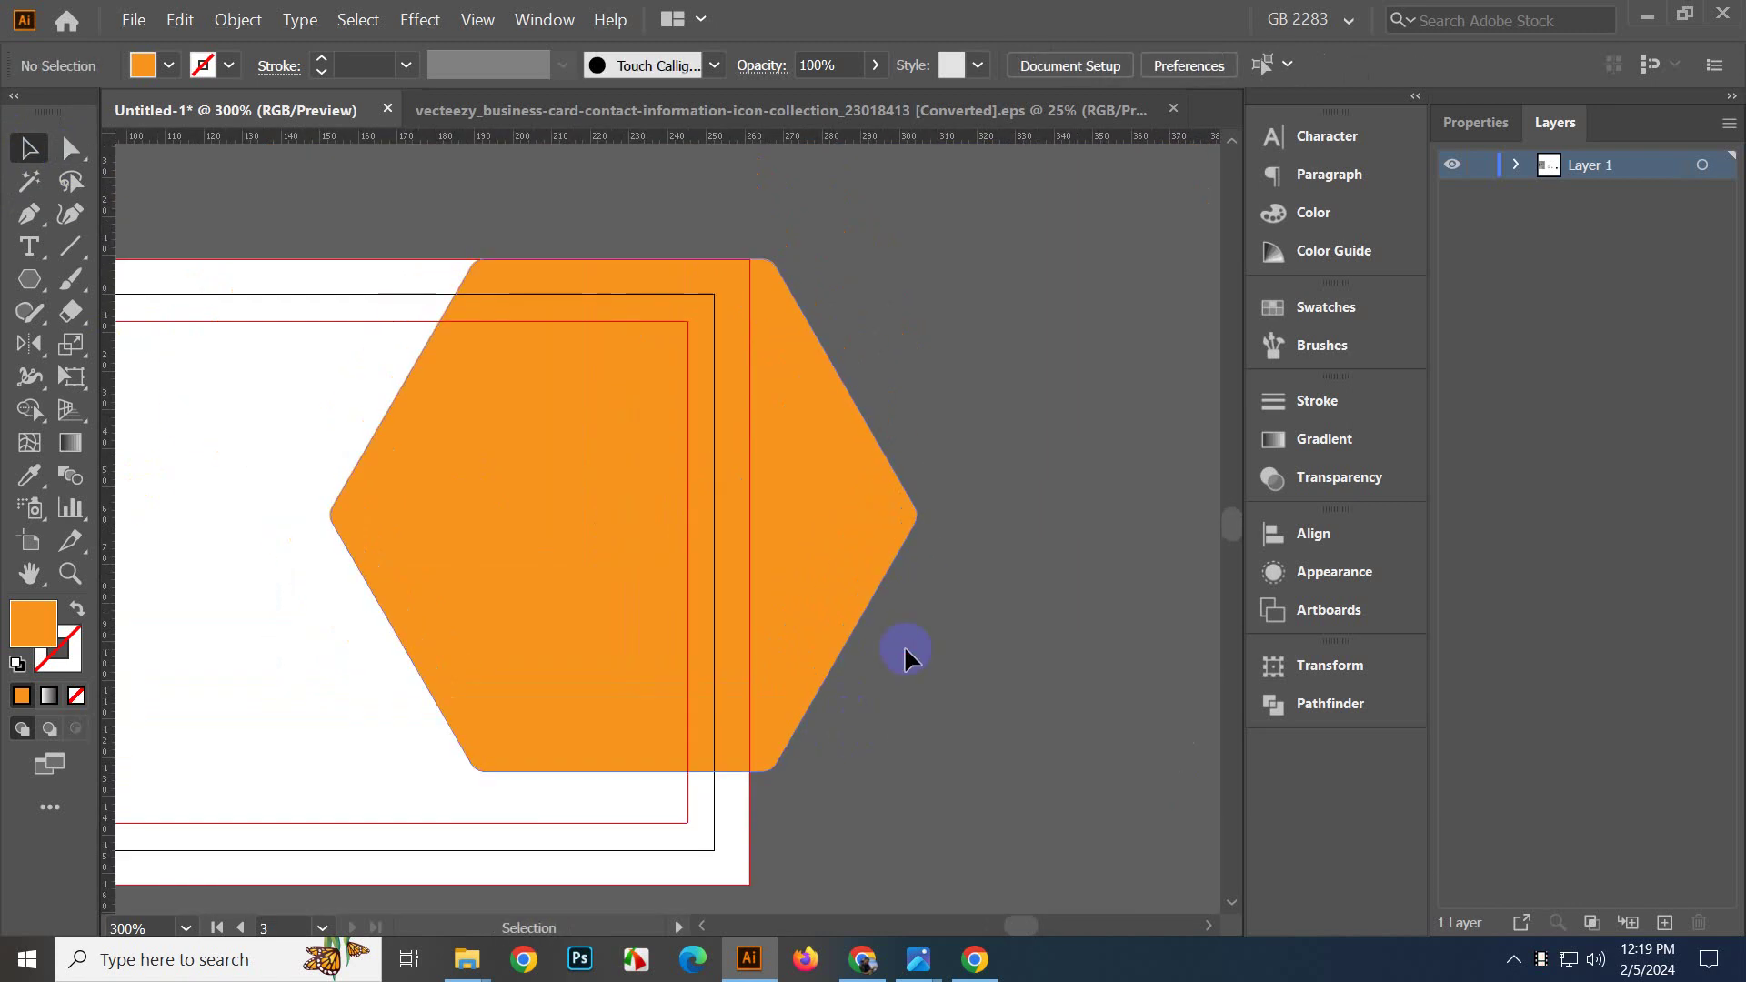
click(495, 418)
click(506, 242)
scroll(506, 242, up, 2)
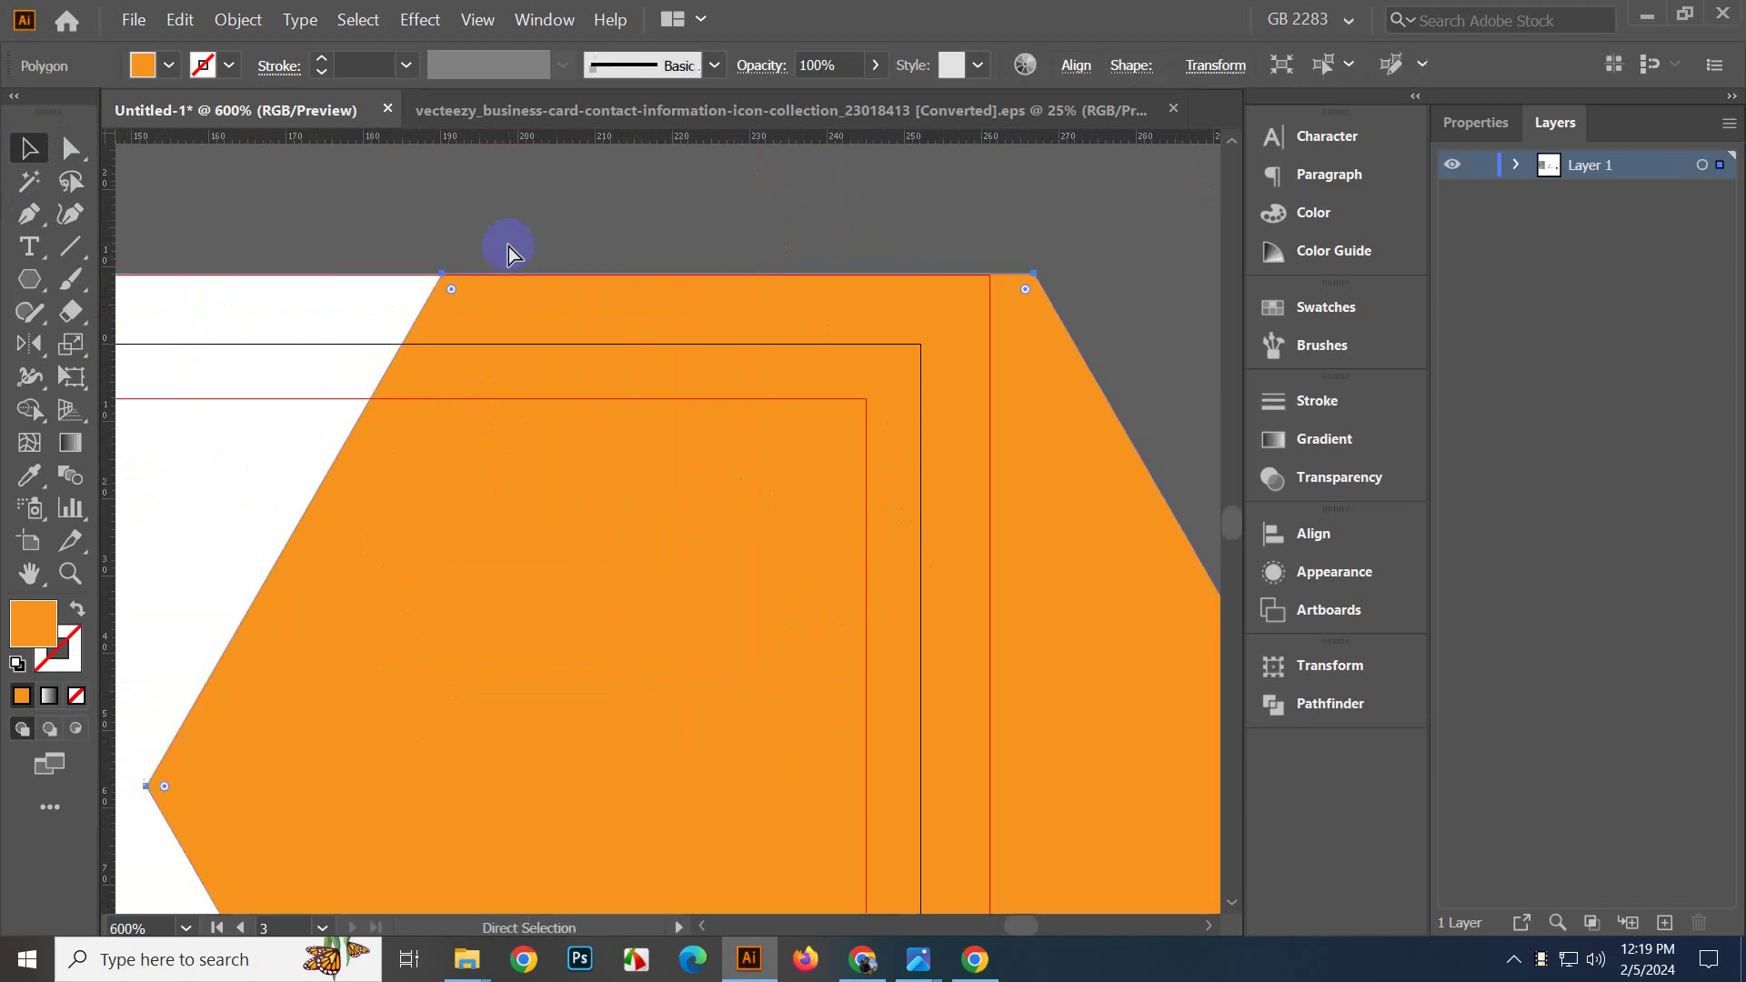
click(440, 565)
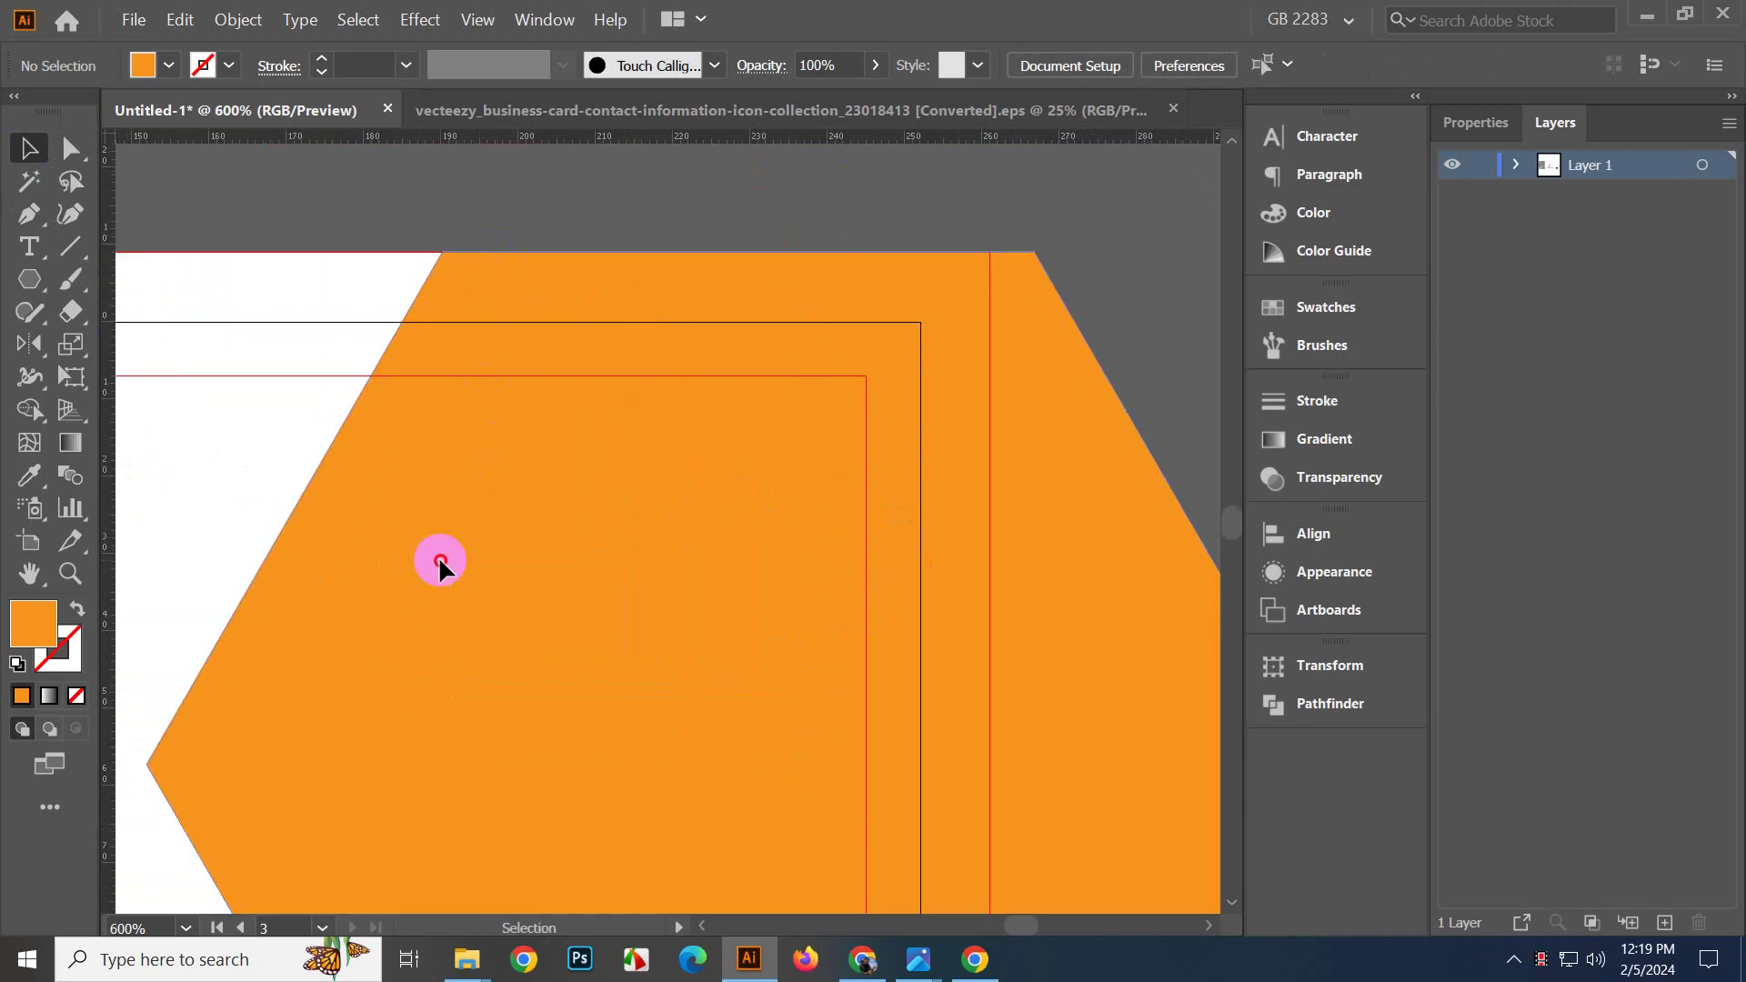
Round only the hexagon's left corner, with a radius of about 6.85 px.
click(71, 147)
drag(335, 695, 511, 550)
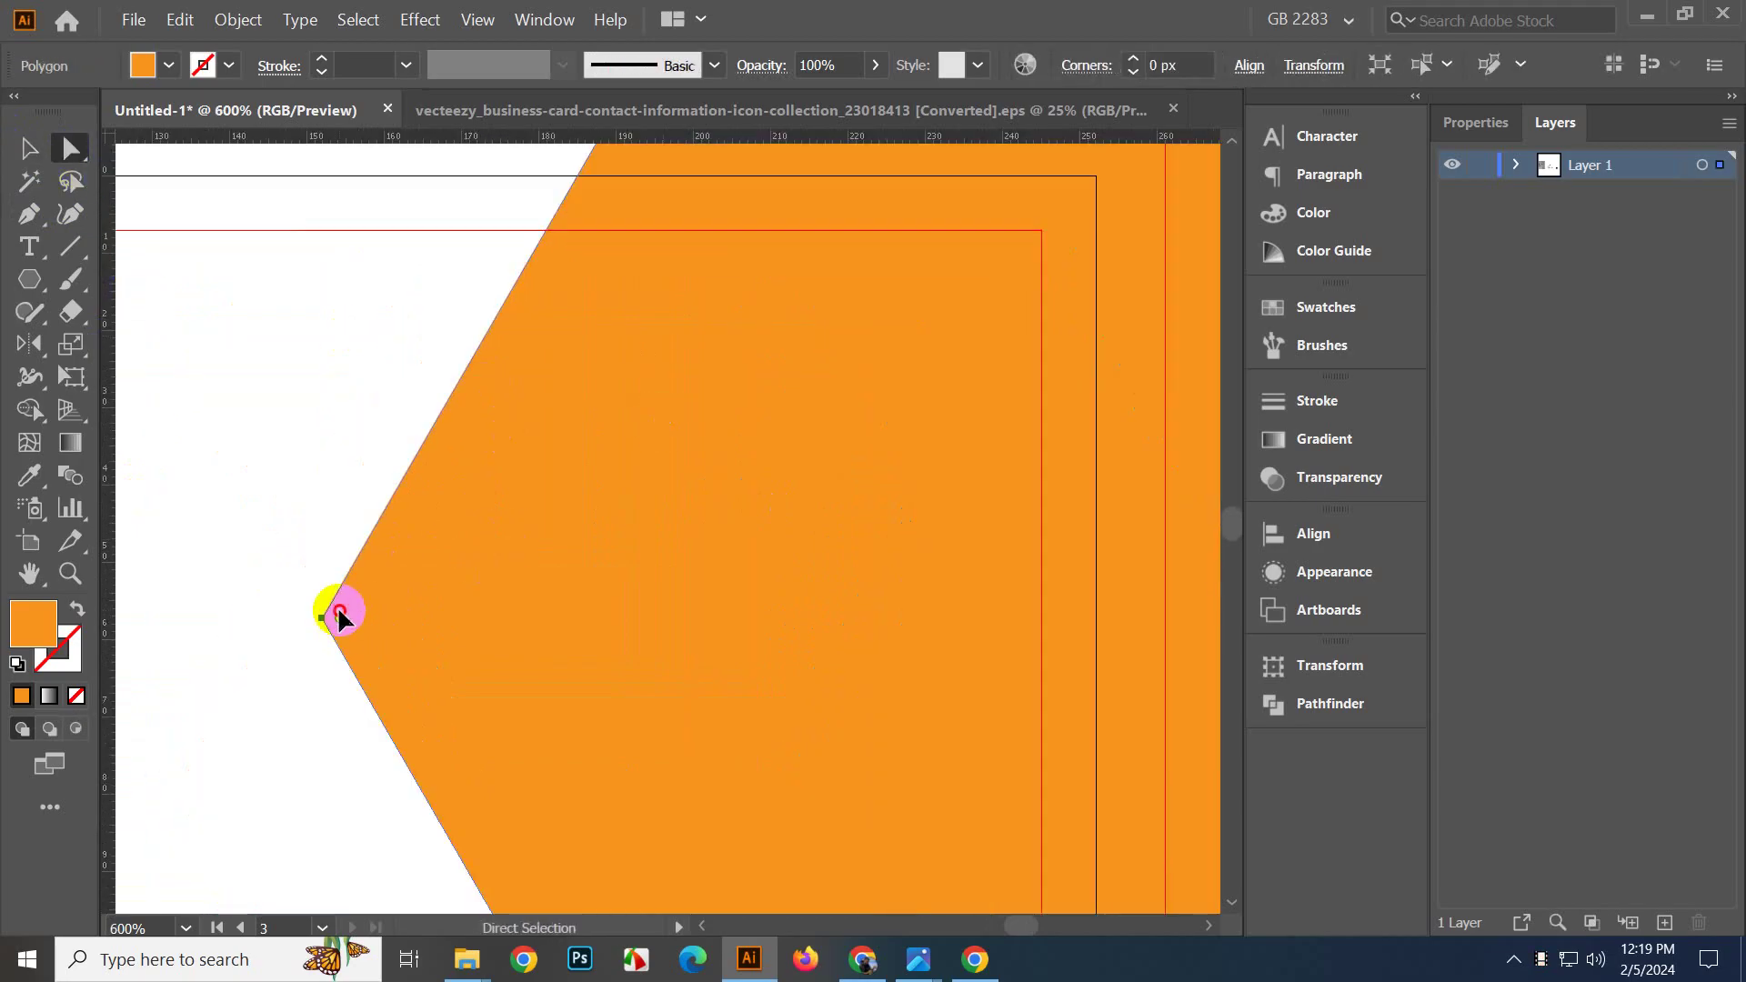
drag(339, 616, 330, 600)
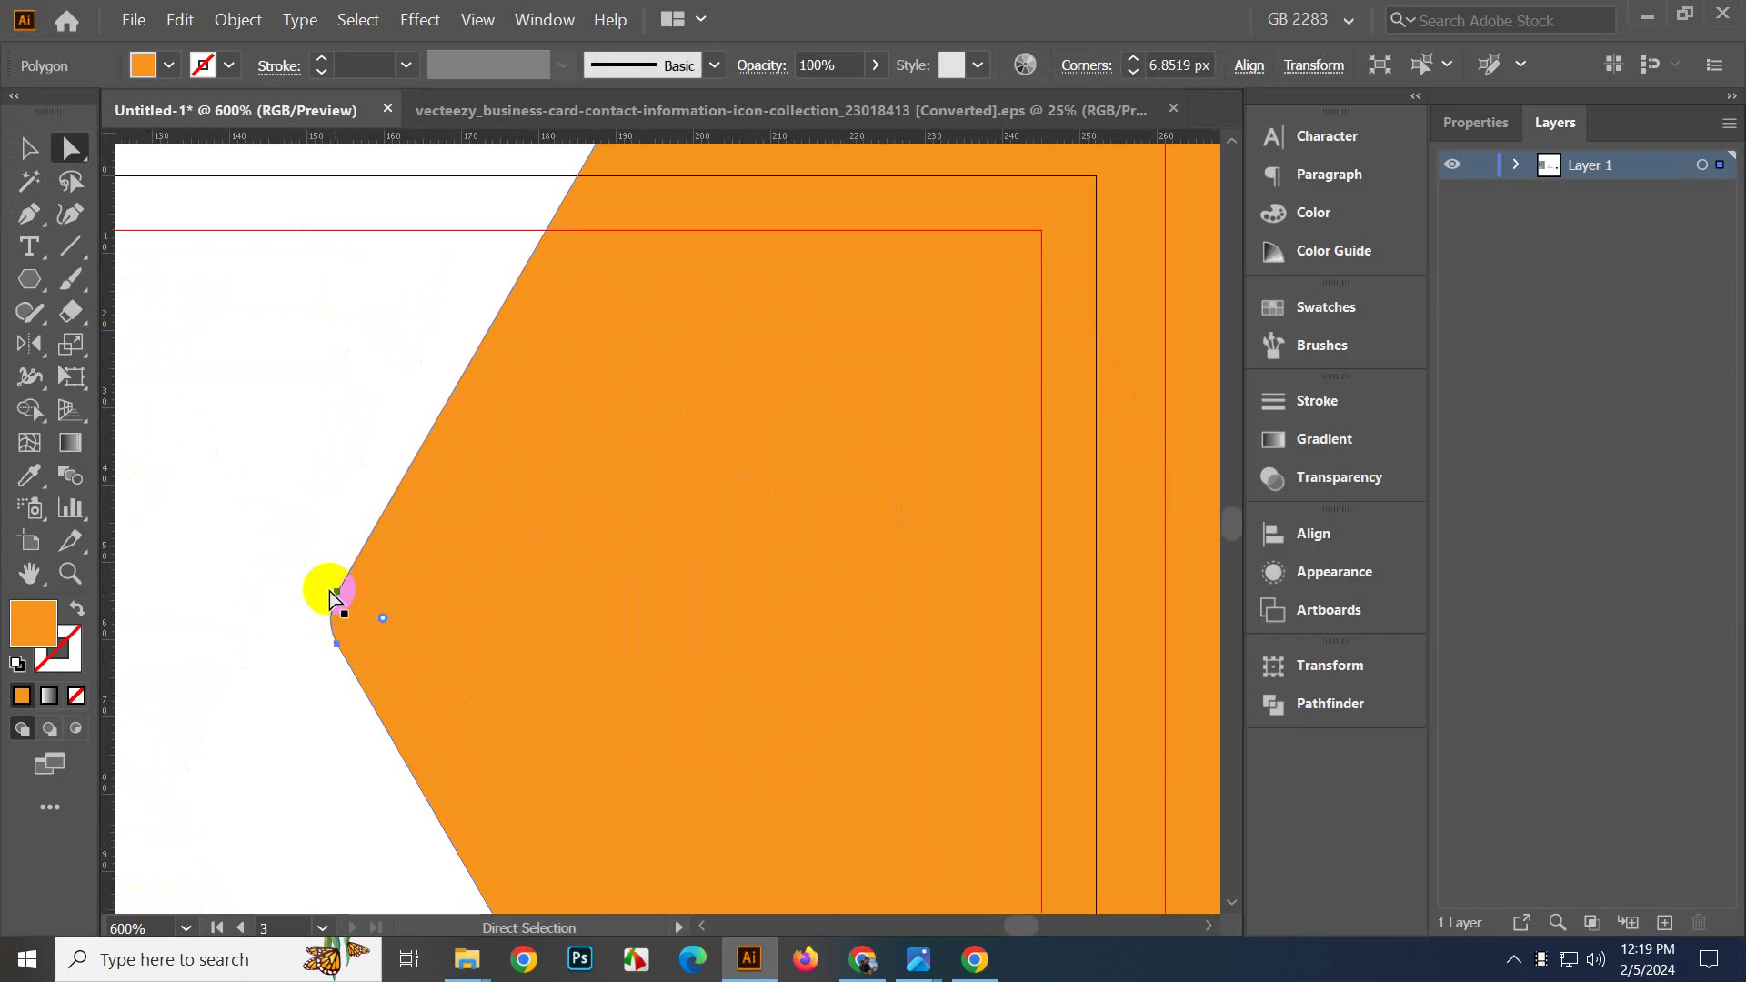
key(v)
key(ctrl+minus)
key(ctrl+minus)
key(ctrl+minus)
key(ctrl+minus)
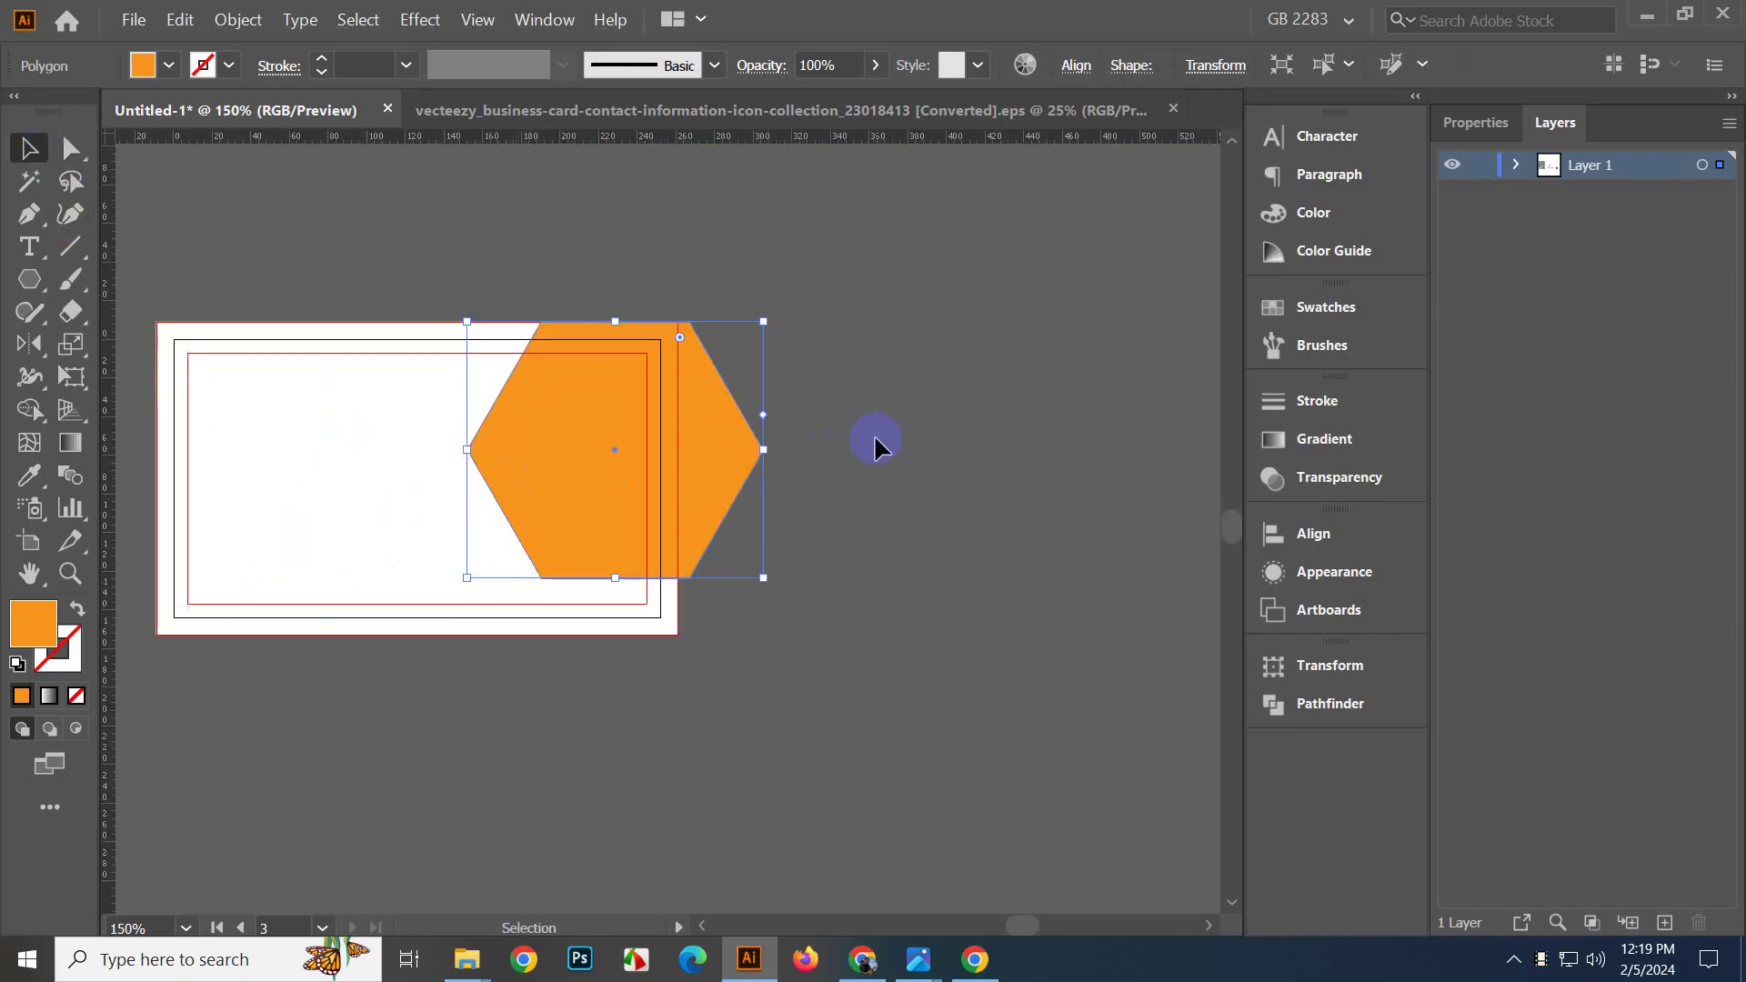
key(ctrl+plus)
Convert the hexagon into a plain path with Pathfinder Unite and place a copy of it slightly up and to the left.
click(1276, 702)
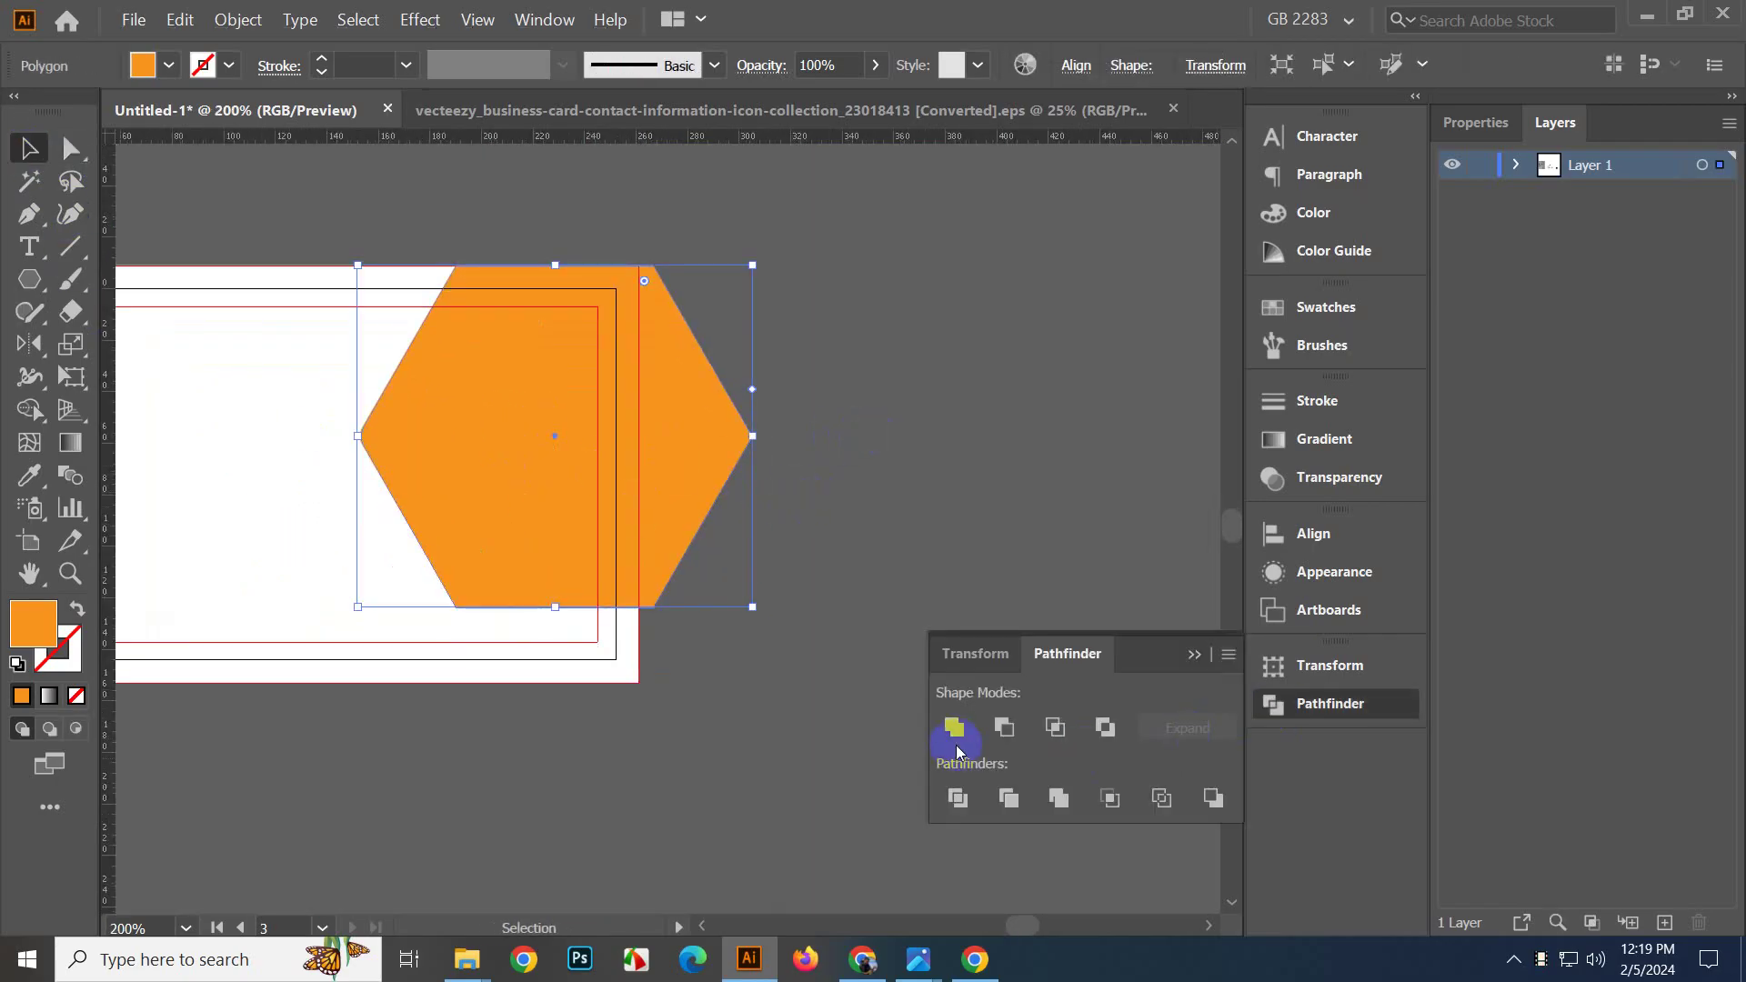
click(955, 741)
click(742, 504)
drag(779, 468, 849, 584)
click(698, 597)
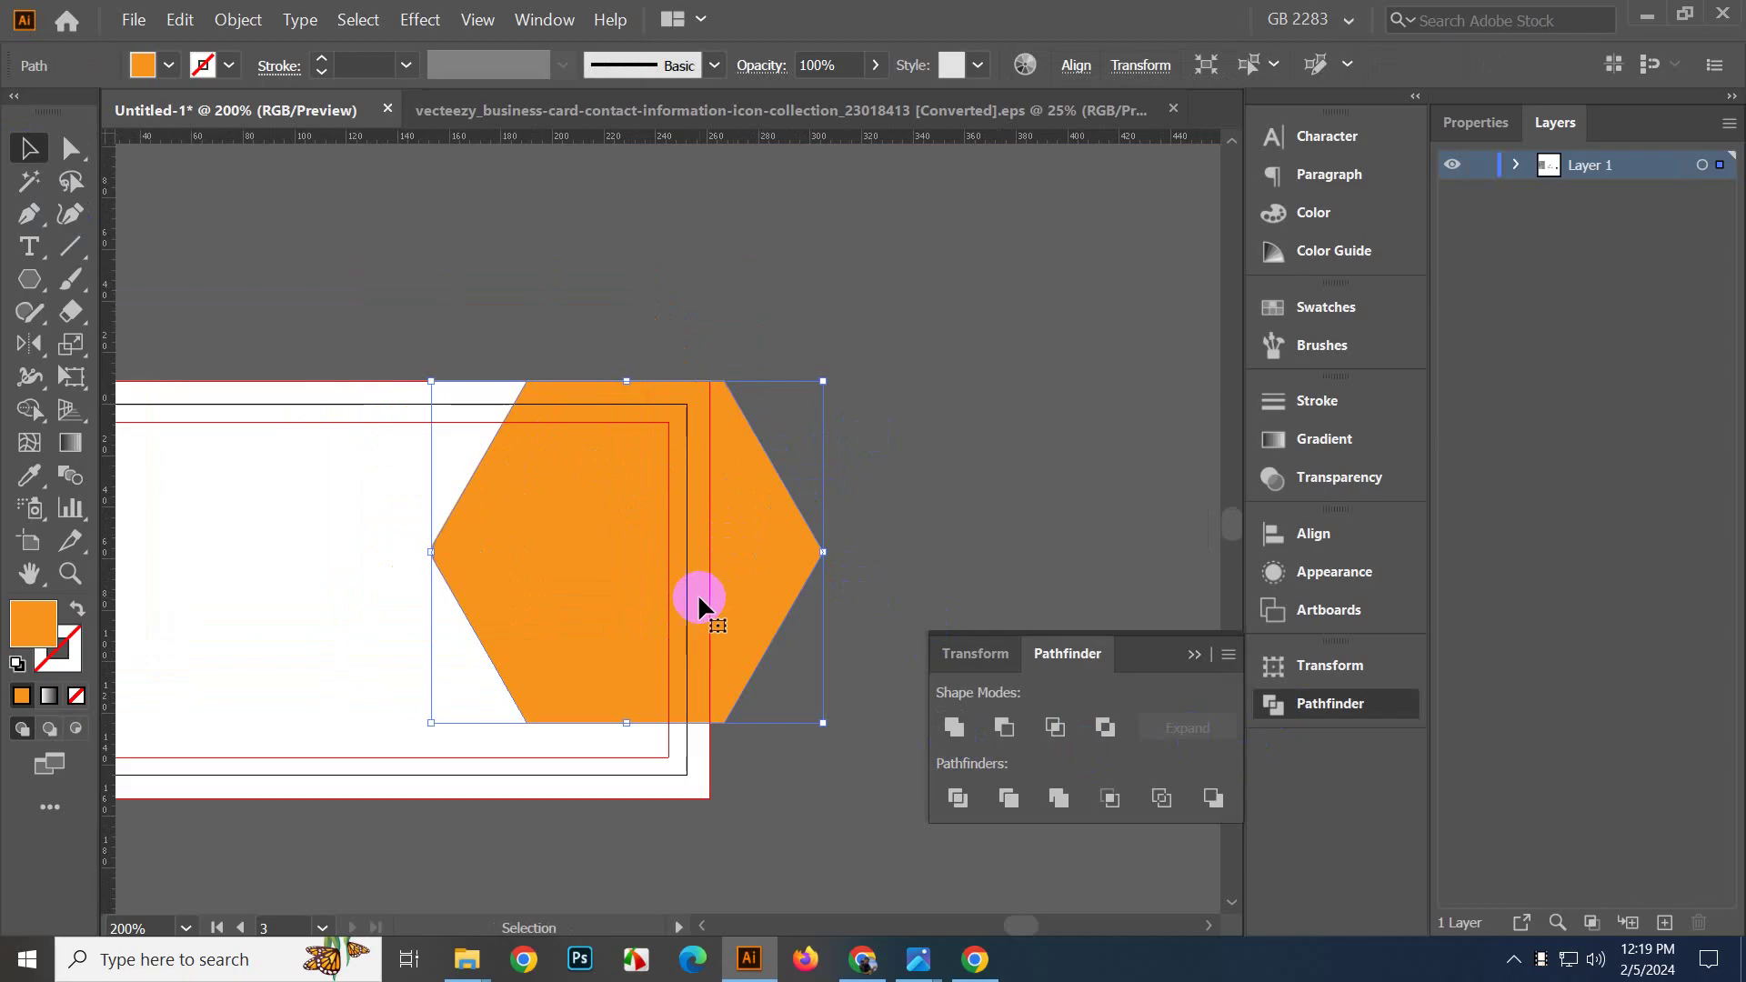
drag(696, 591, 643, 600)
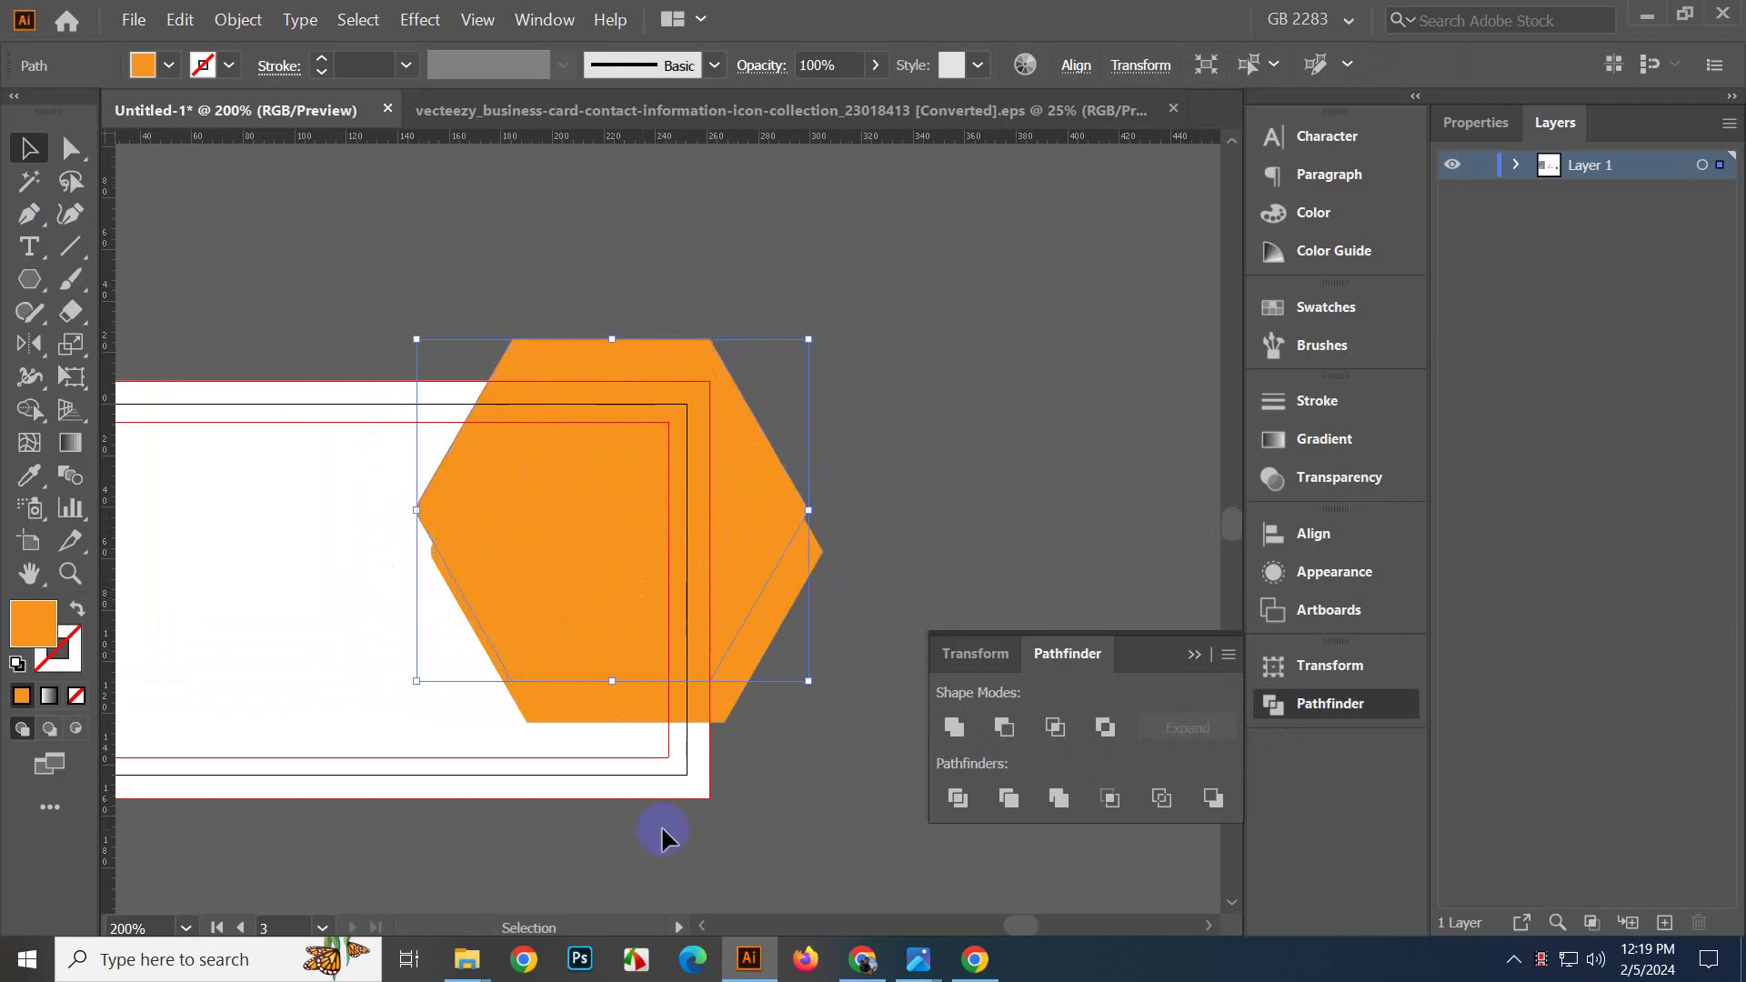
Fill the hexagon copy with dark gray and send it backward behind the orange hexagon.
click(1325, 306)
click(969, 459)
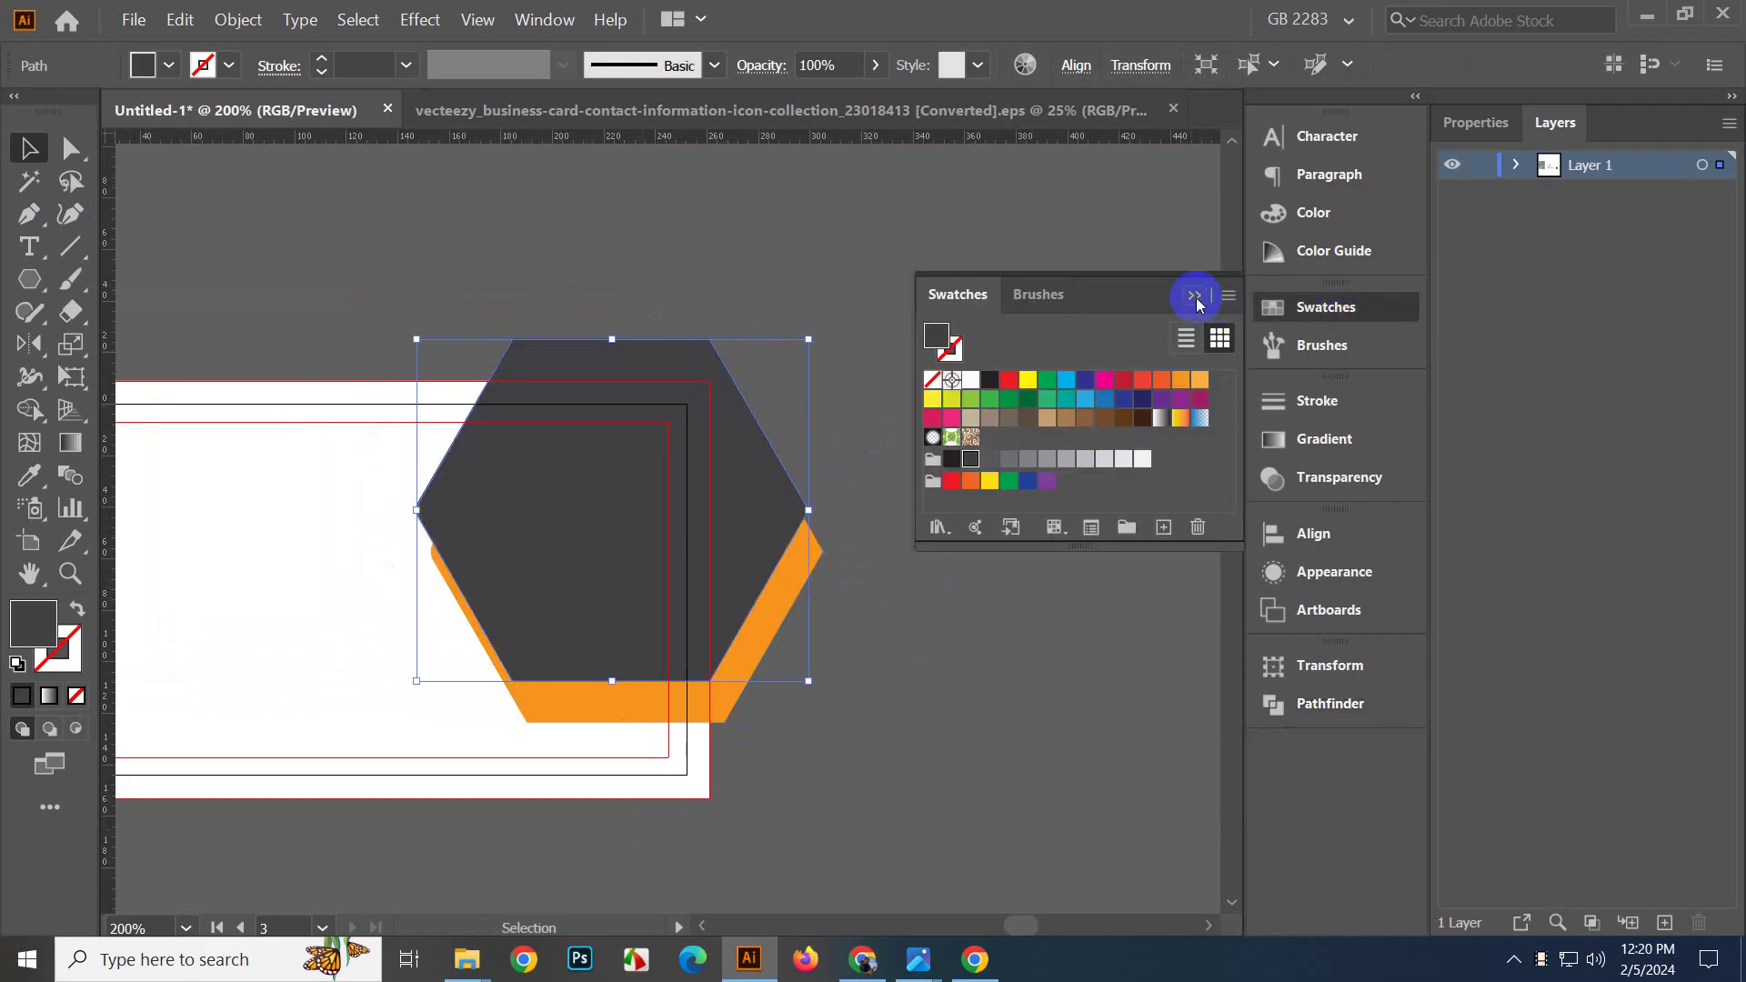
click(1194, 296)
key(ctrl+[)
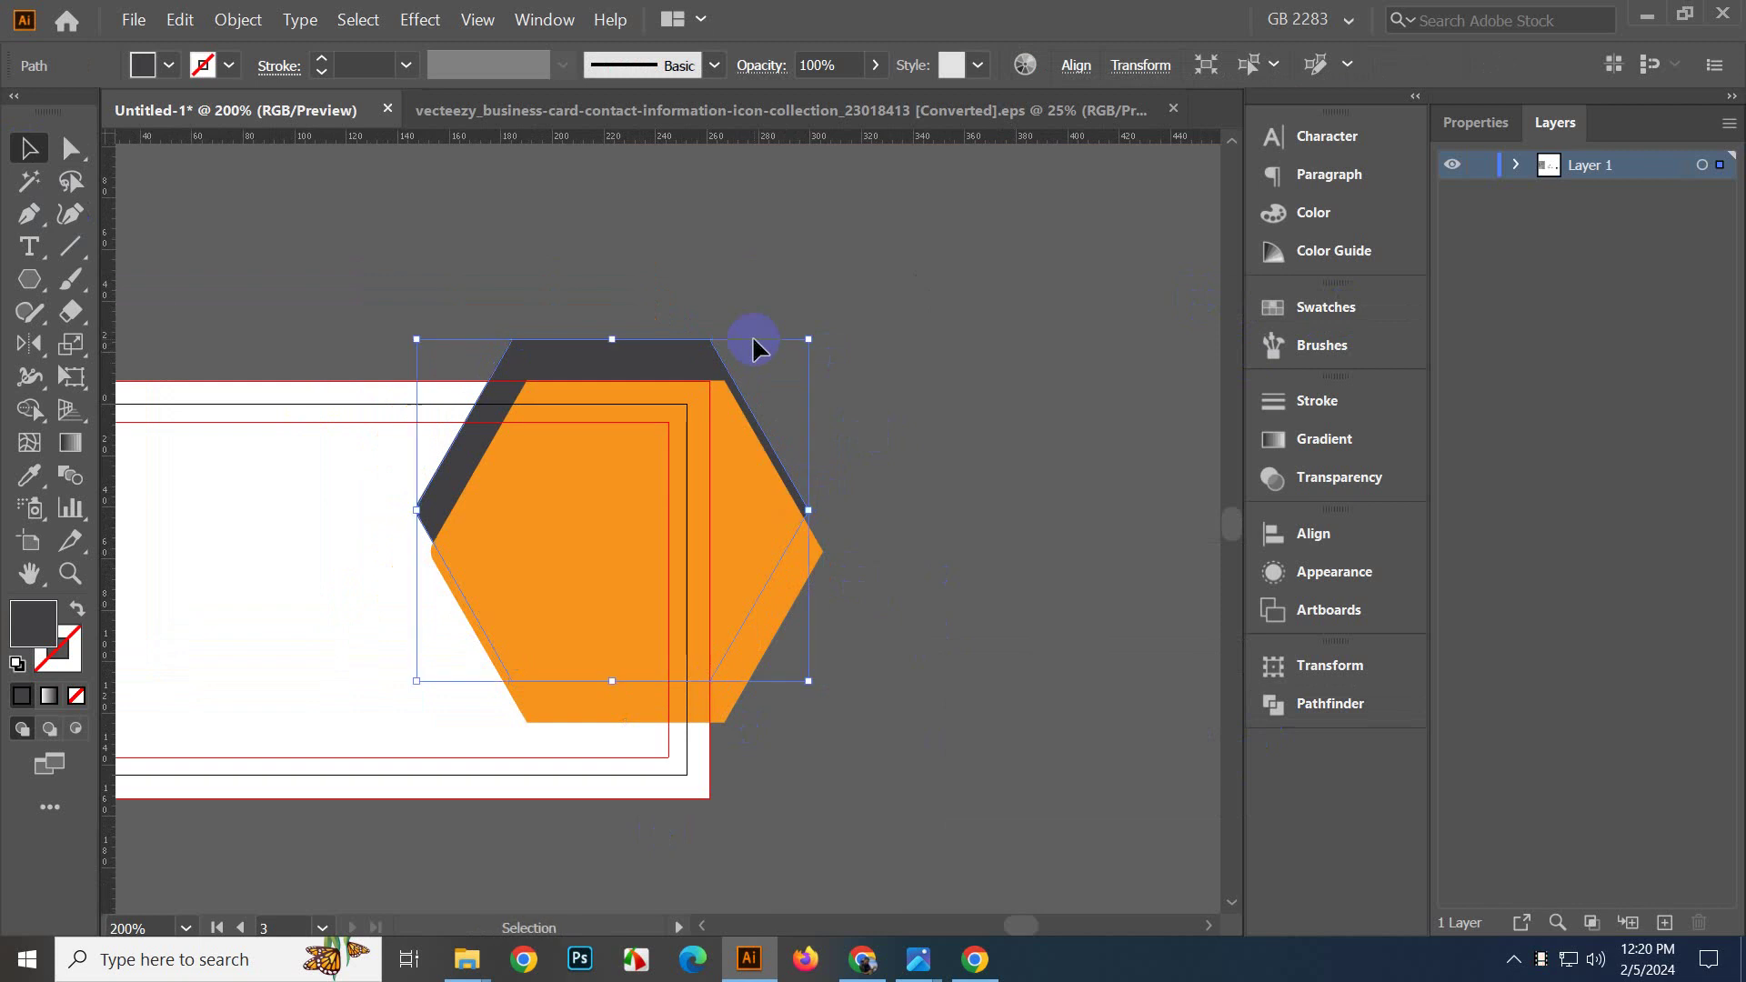
click(859, 346)
Check the sketch's gap beside the hexagon, and offset the orange hexagon's path outward by 3 px with miter joins.
scroll(849, 362, down, 3)
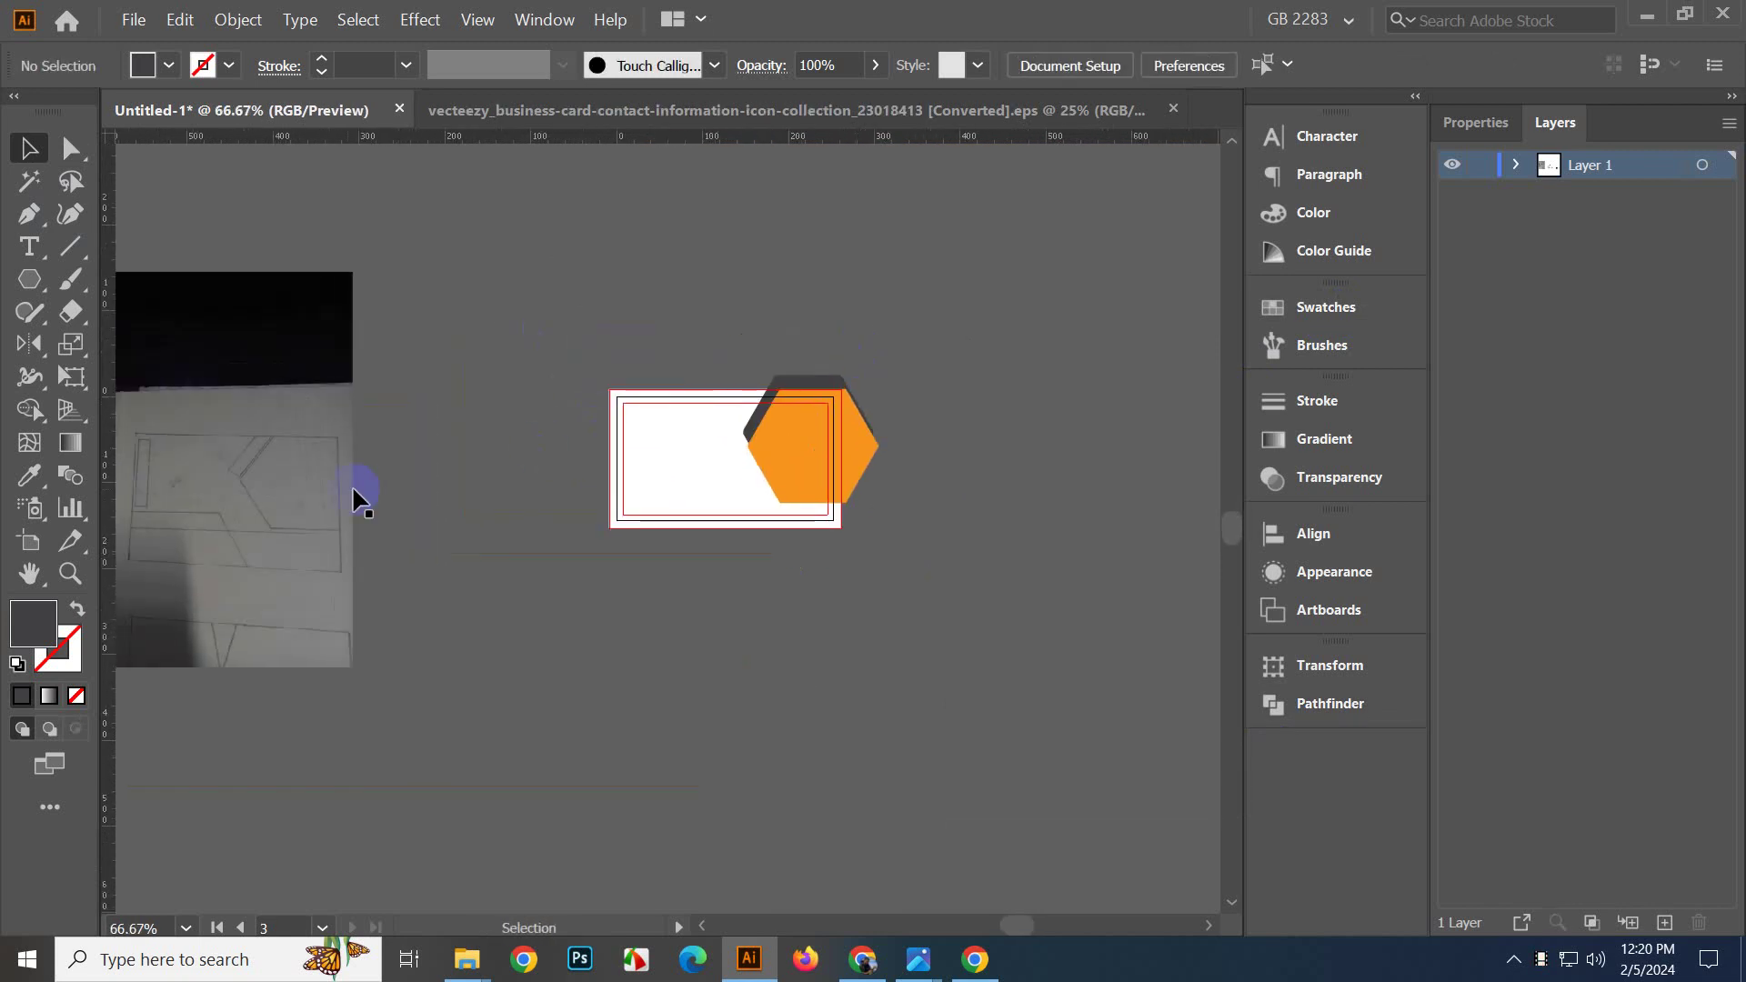
scroll(302, 450, up, 4)
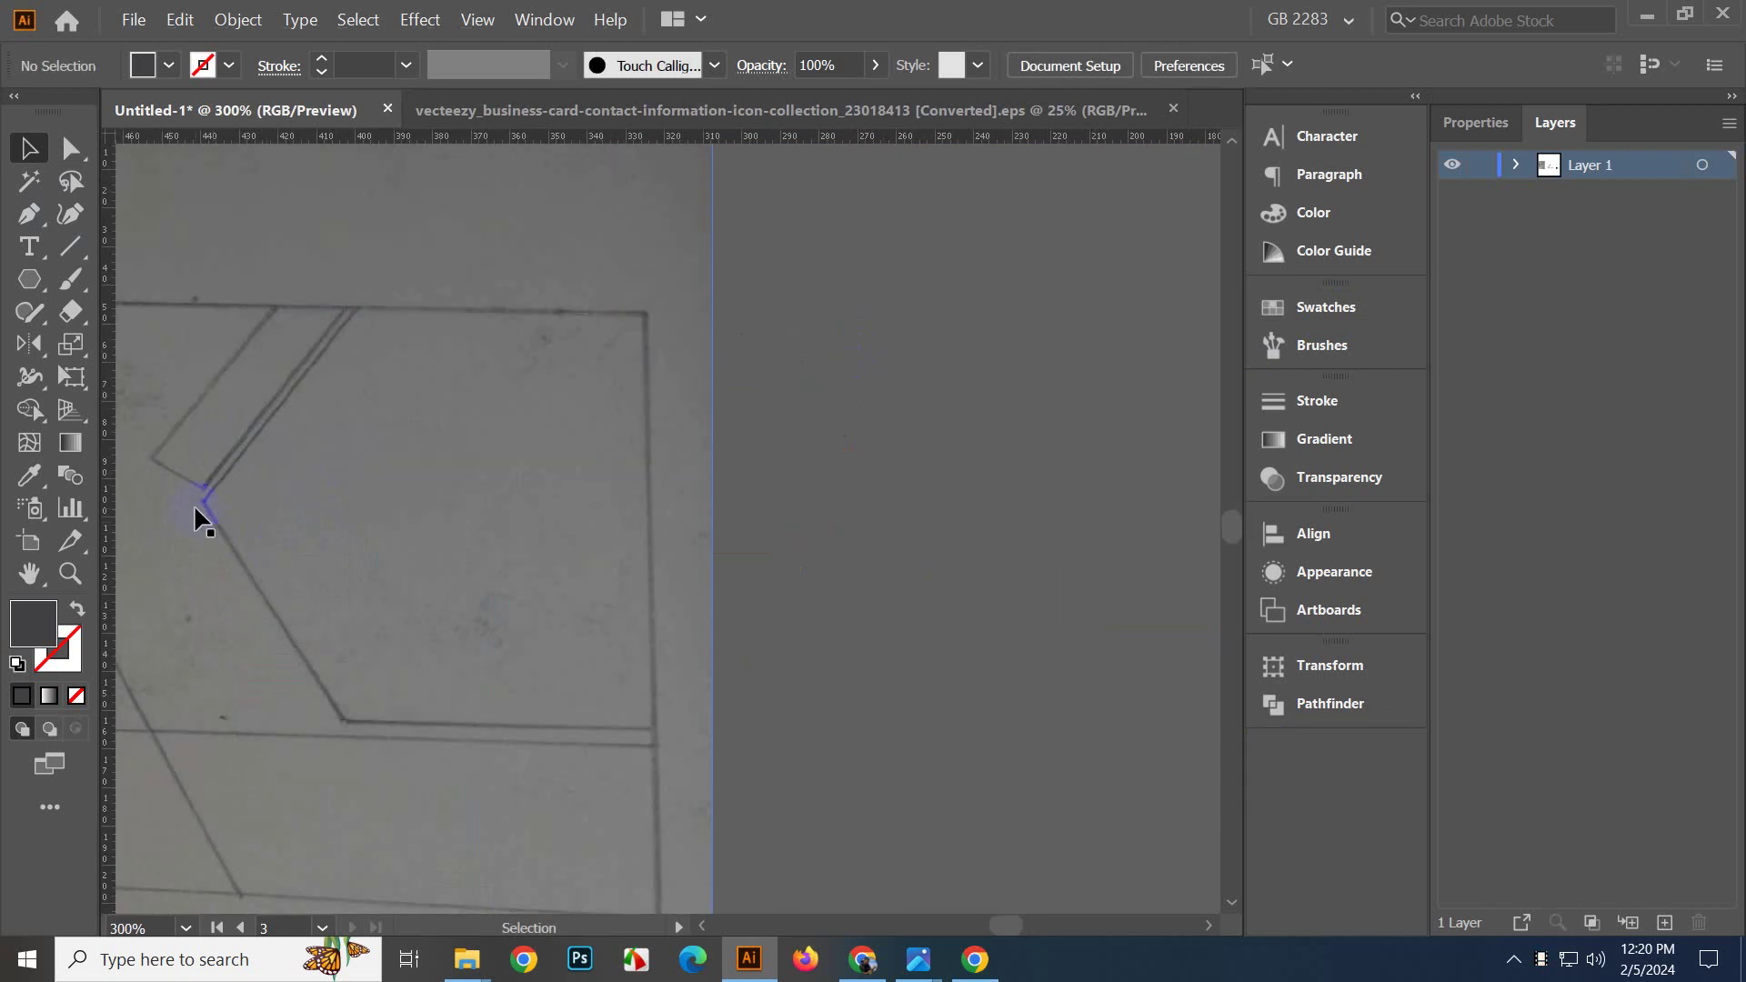
drag(482, 545, 210, 538)
drag(1091, 563, 355, 578)
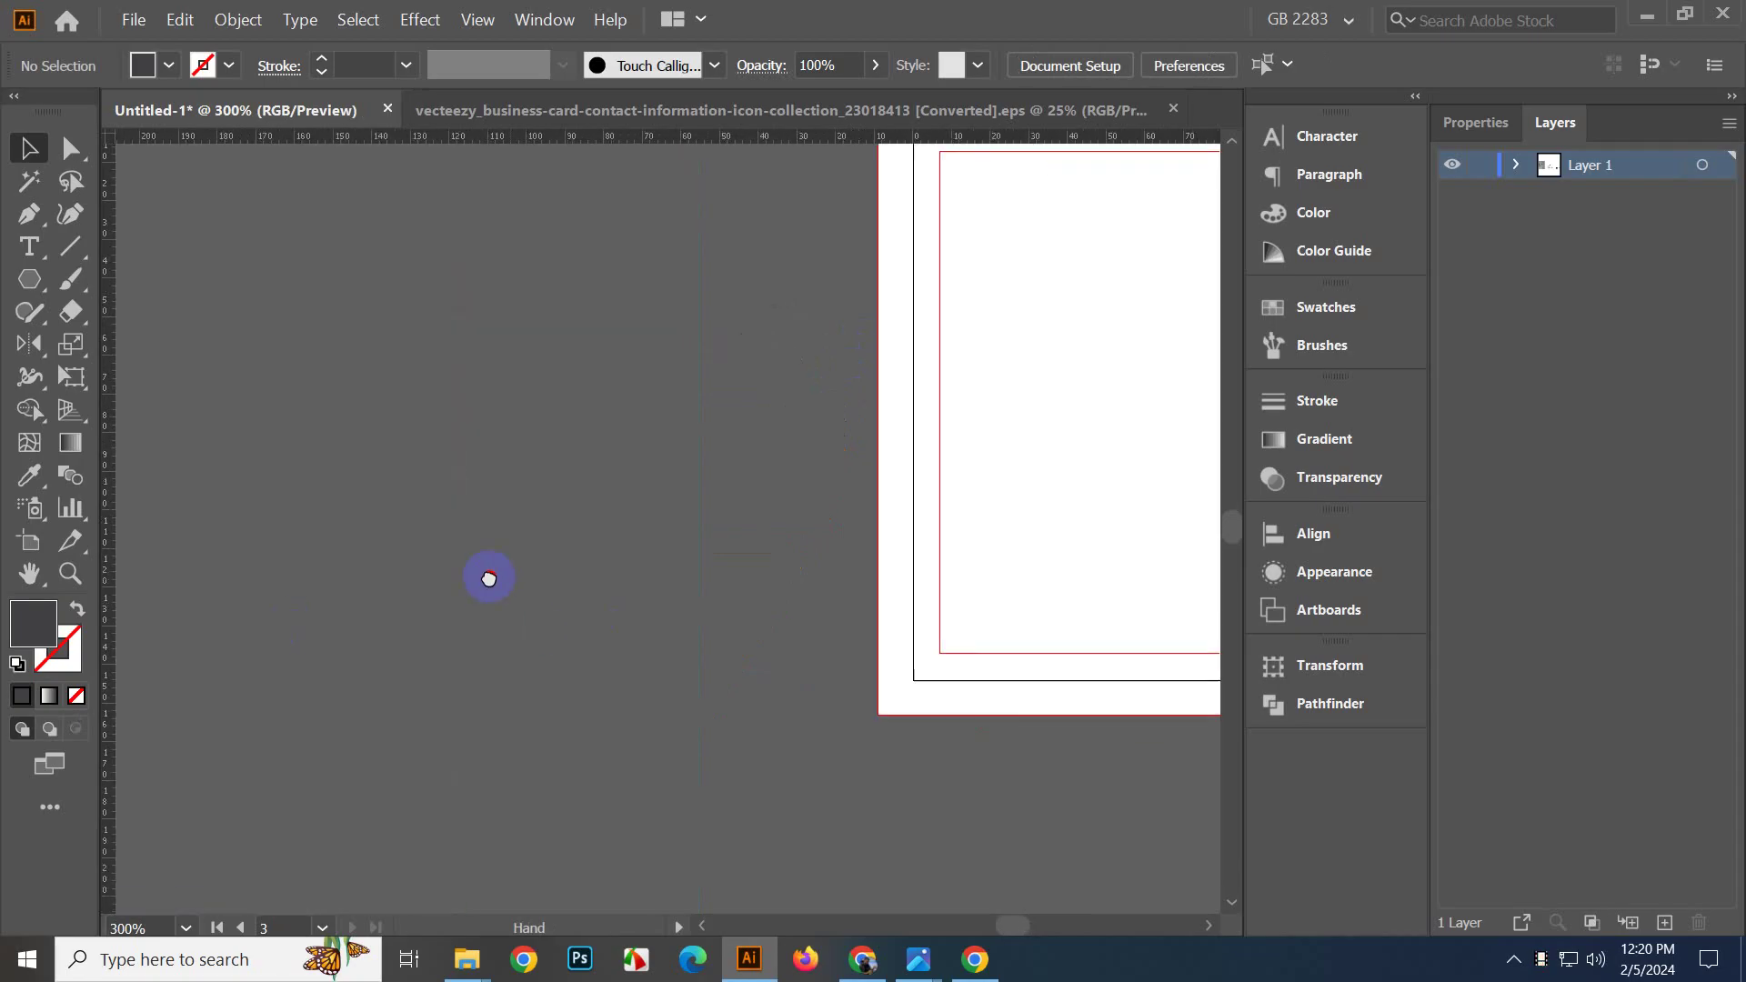
drag(1082, 473, 591, 571)
drag(813, 522, 567, 521)
drag(763, 293, 584, 448)
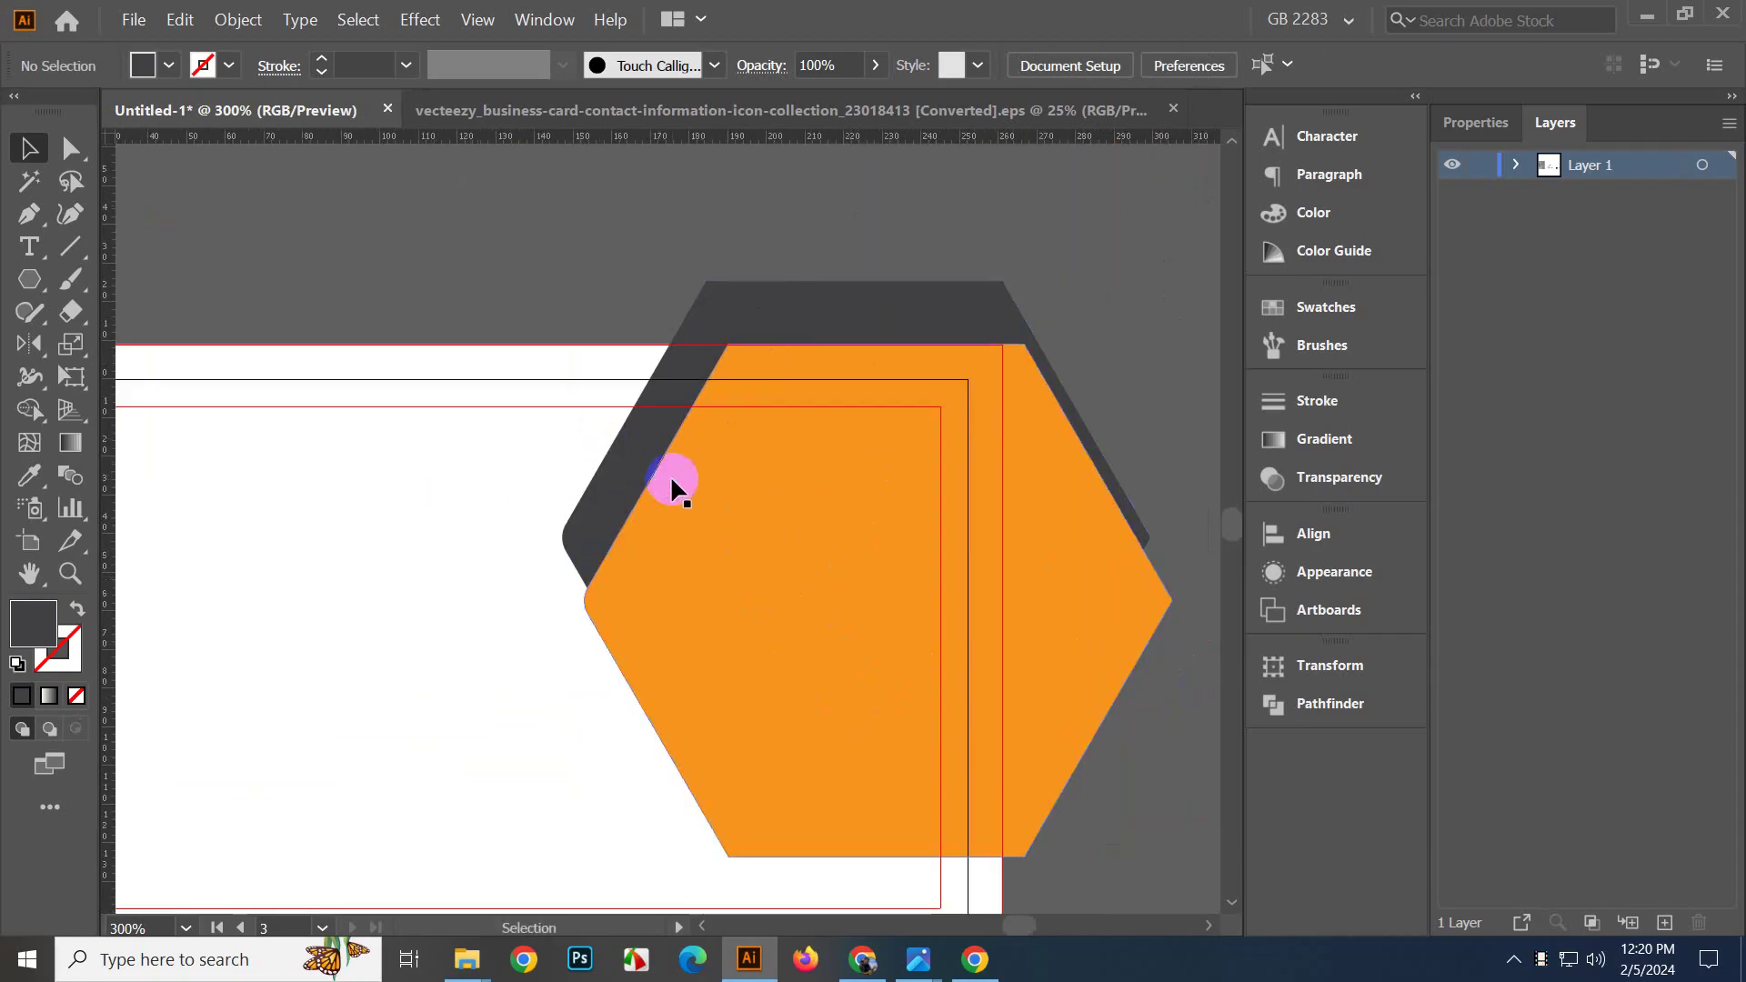
click(827, 618)
click(238, 19)
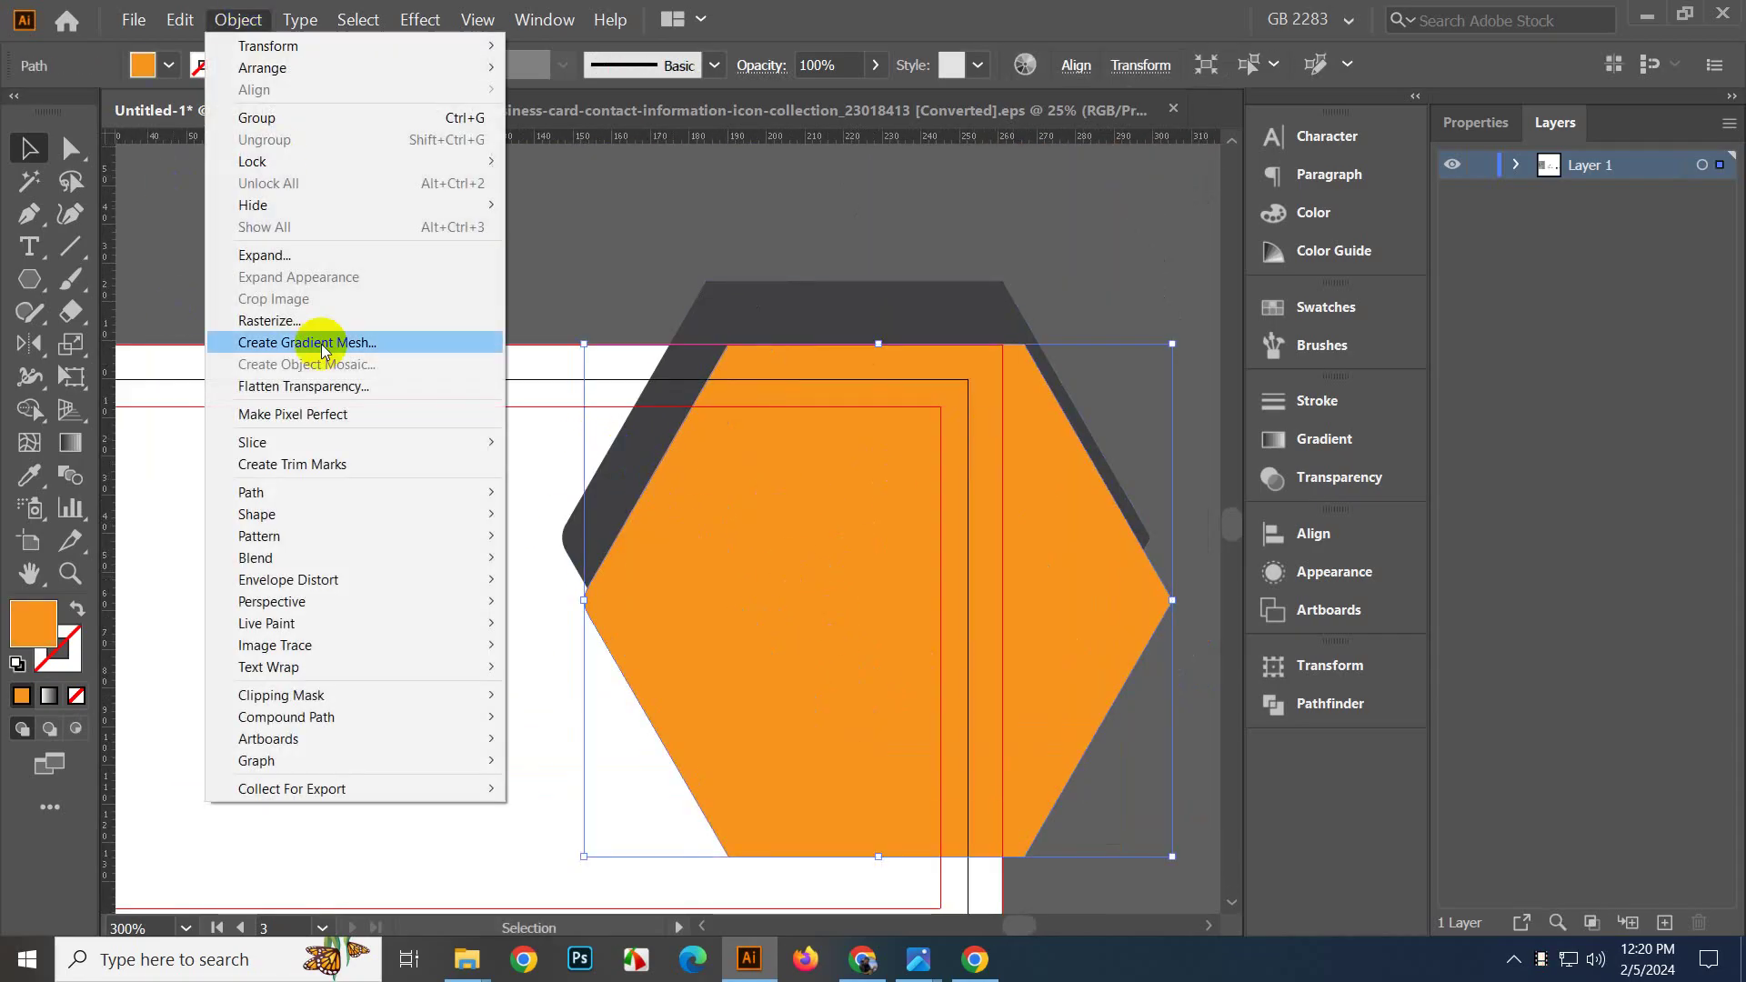
mouse_move(453, 496)
click(635, 570)
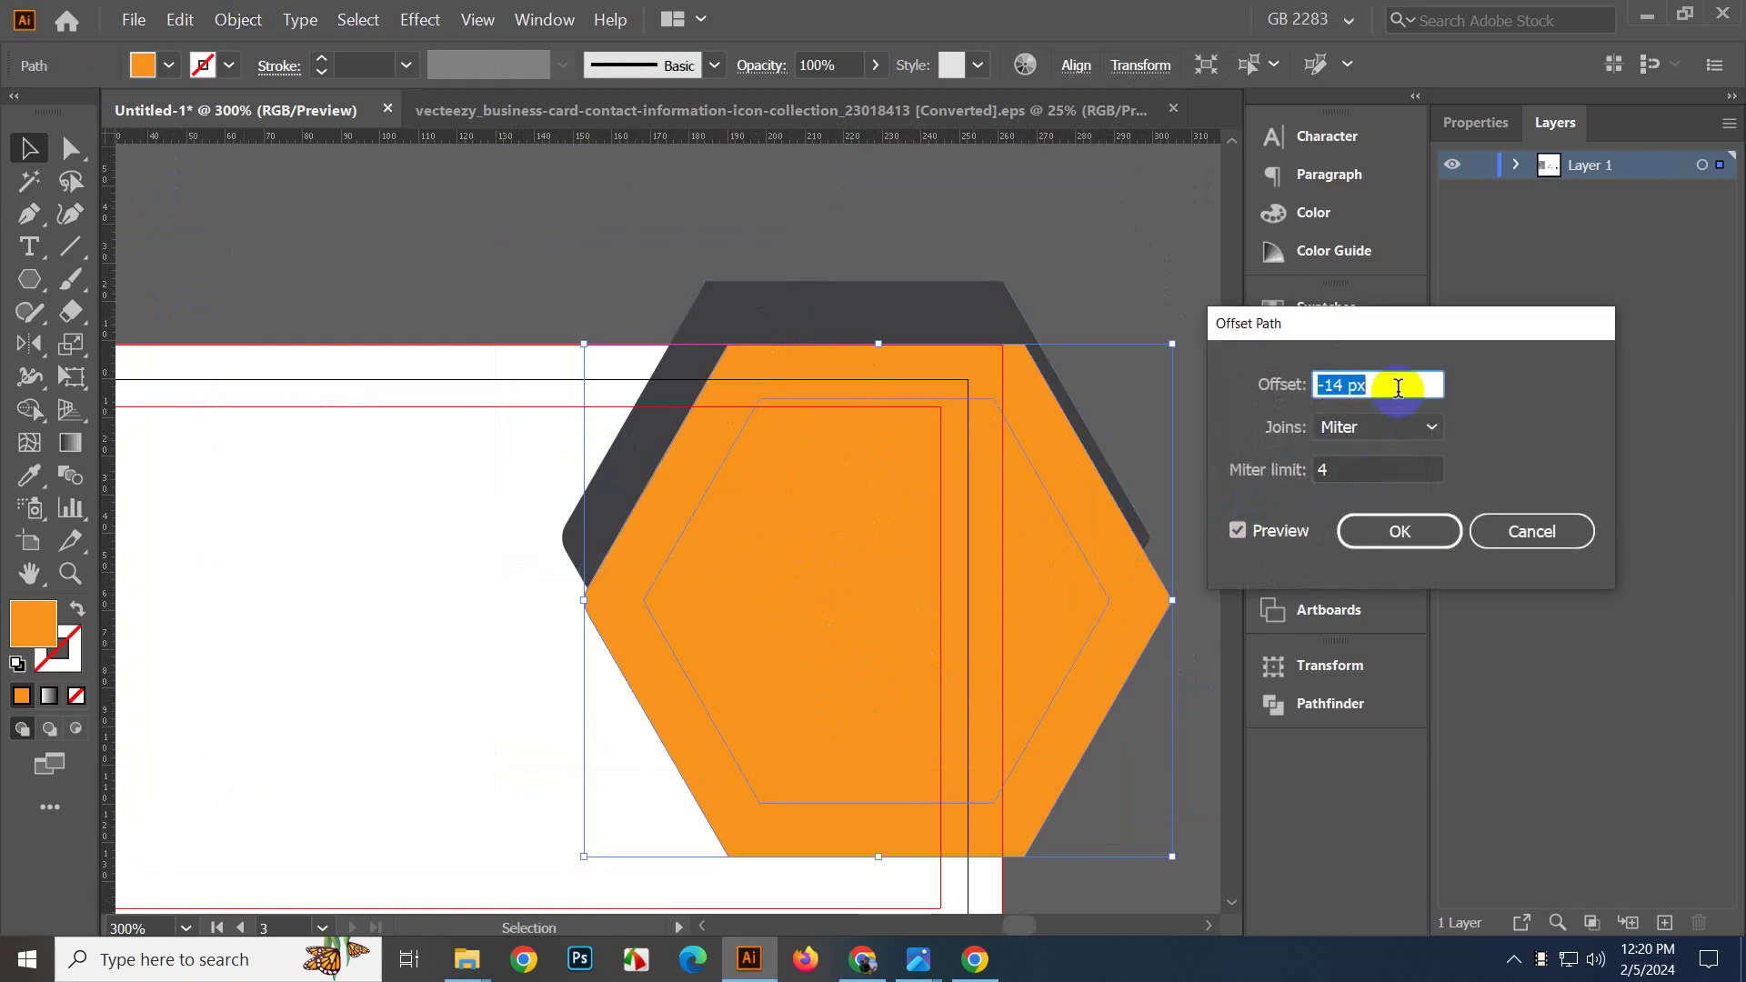
scroll(1398, 389, up, 18)
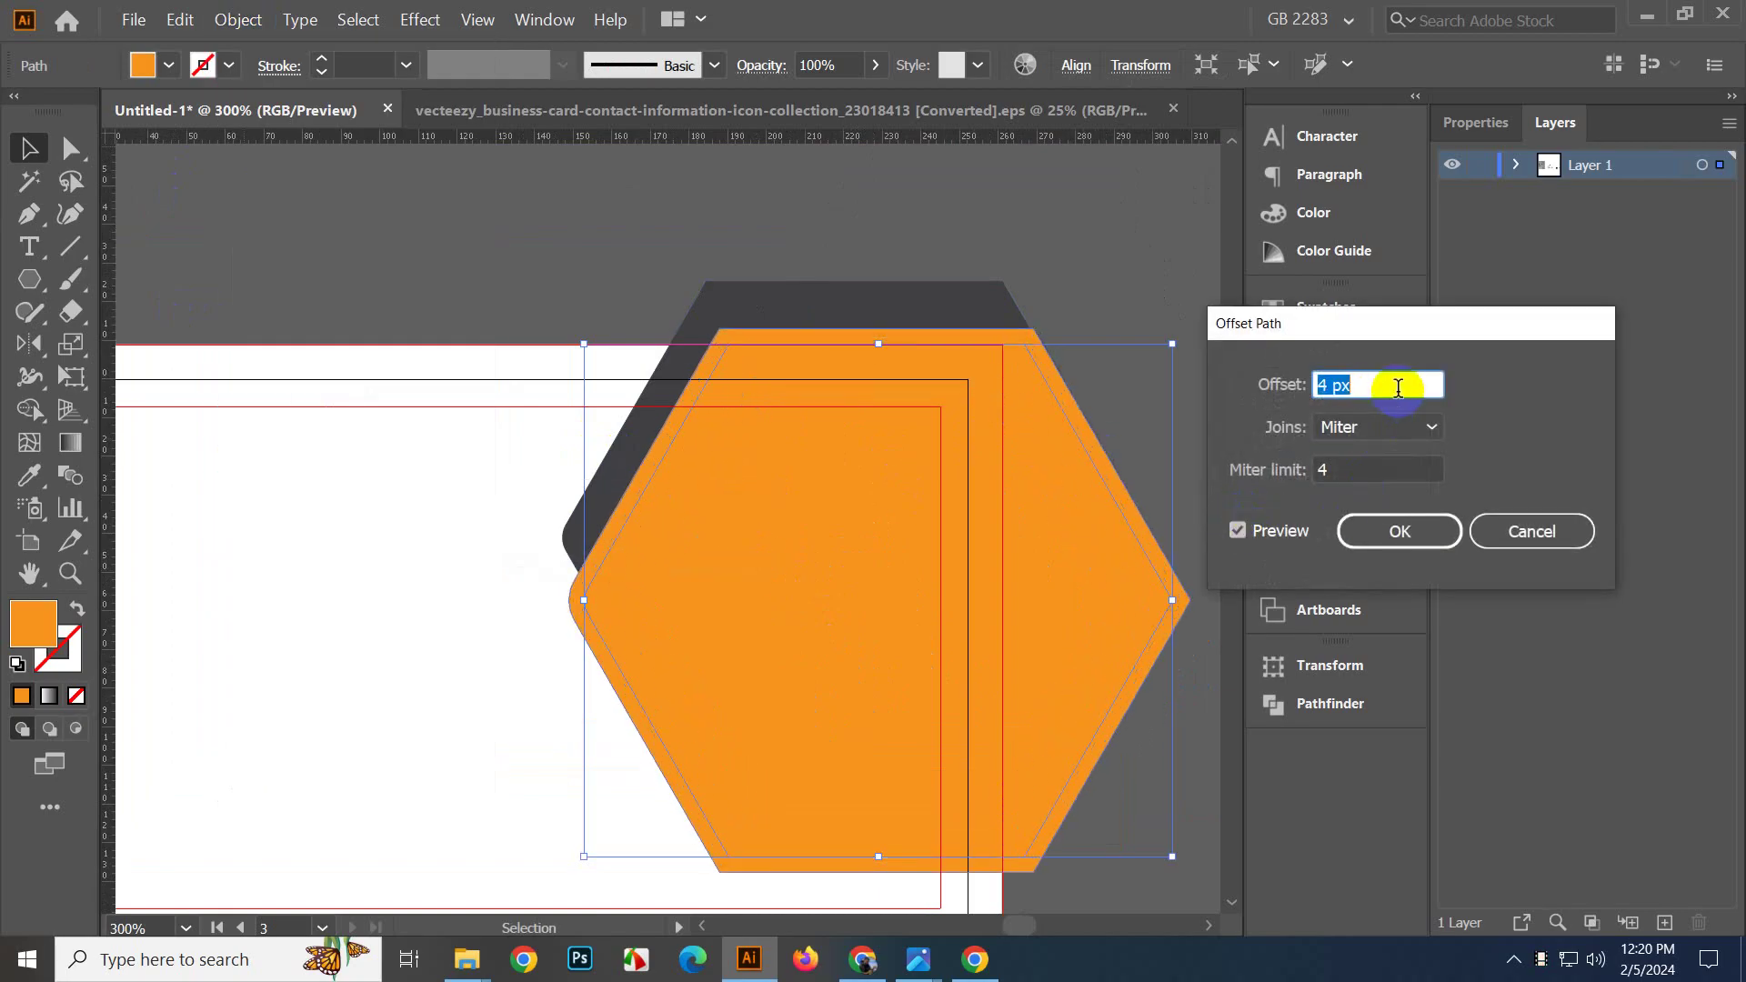
scroll(1398, 388, down, 1)
click(1408, 525)
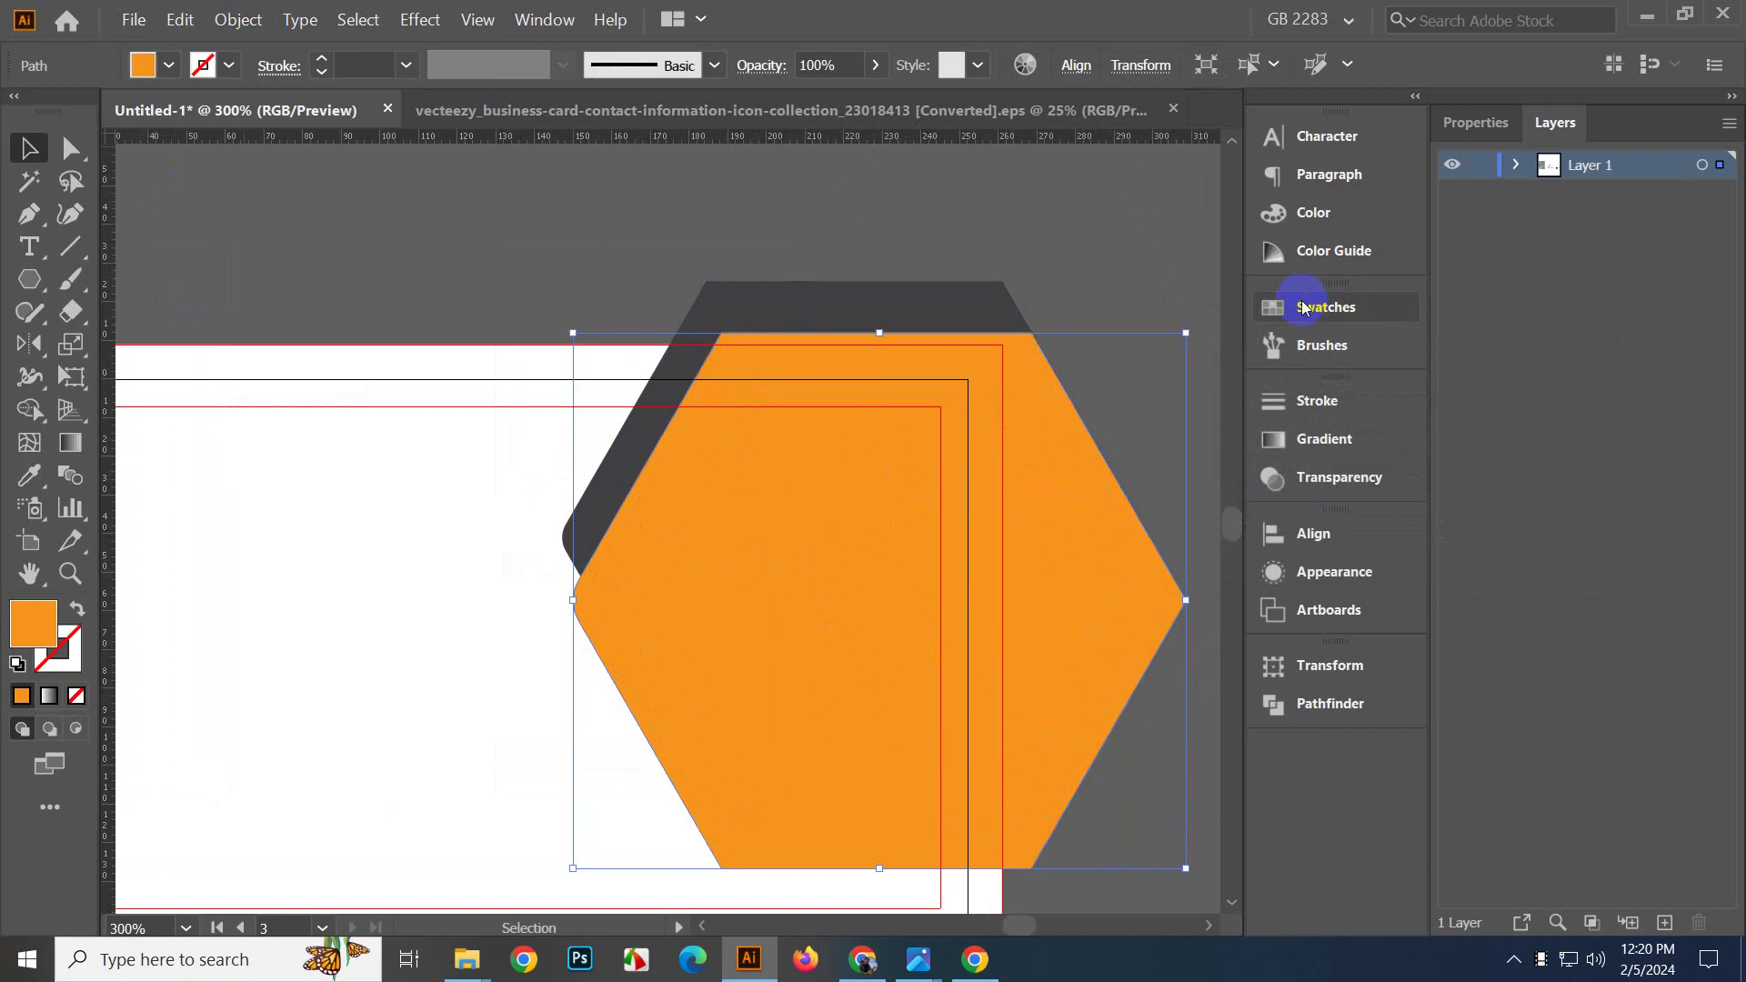
Fill the offset hexagon with white to form a thin border around the orange one.
click(1326, 306)
click(971, 383)
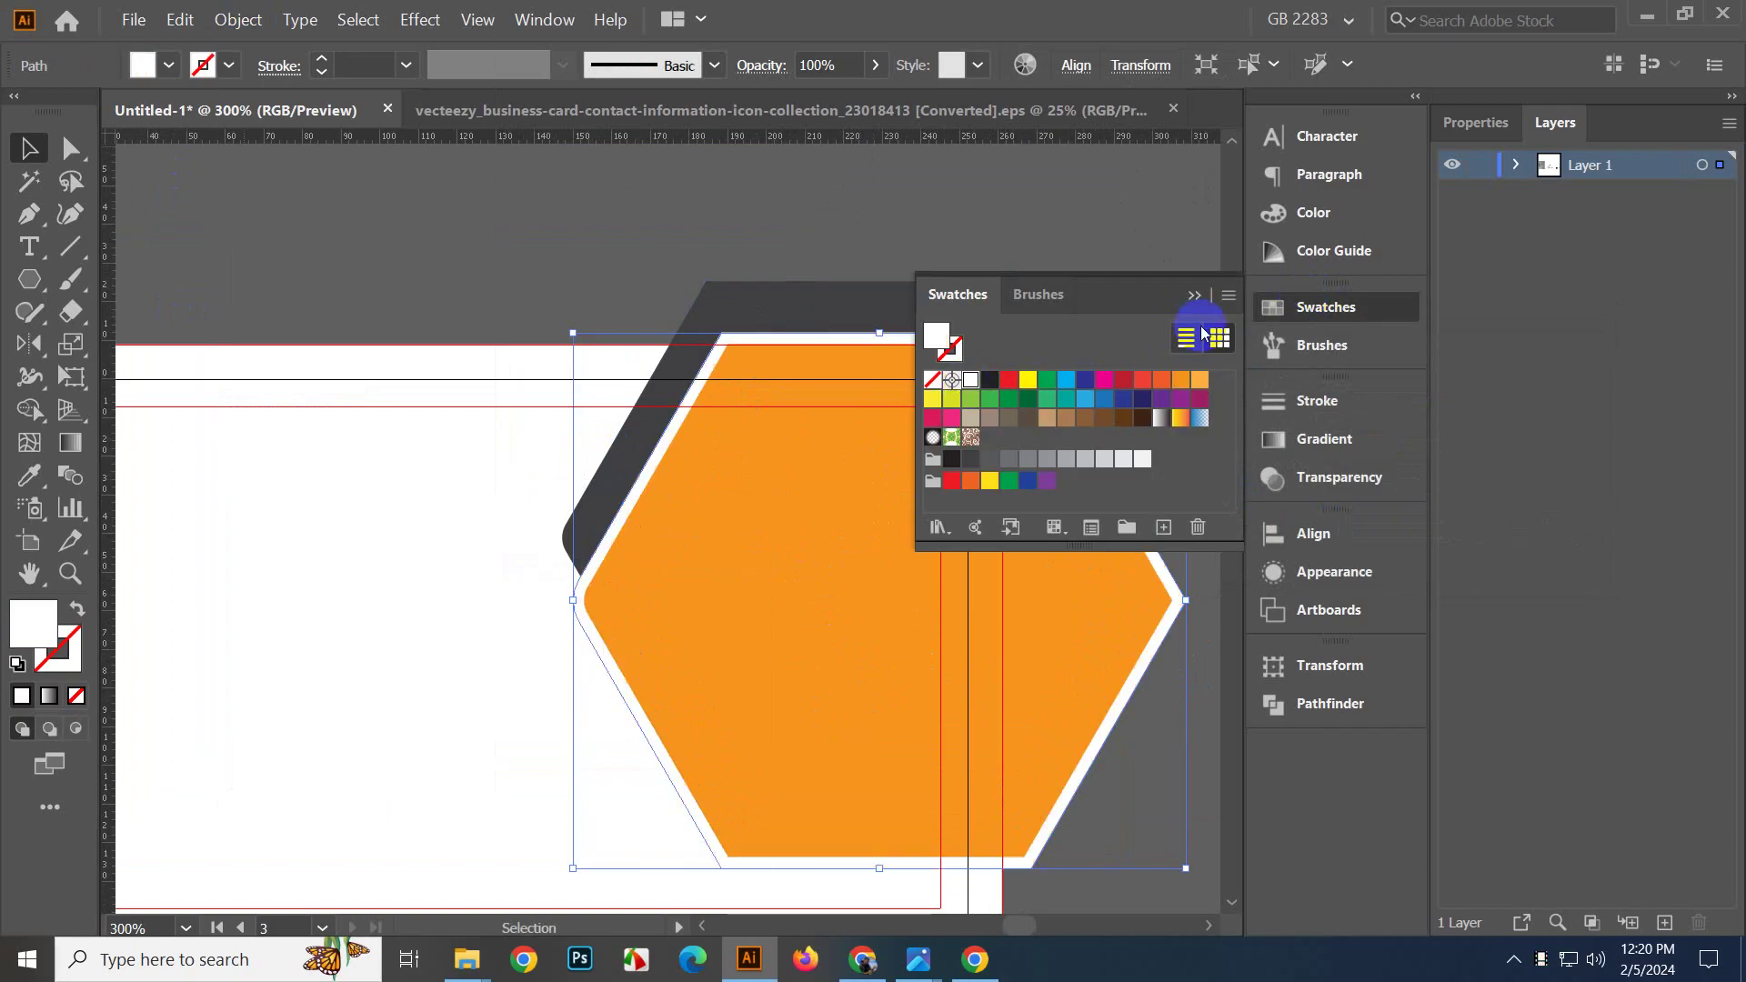
click(1195, 296)
click(770, 225)
Examine the sketch's lower band and remaining shapes, and compare them with the card.
scroll(796, 212, down, 2)
scroll(878, 478, down, 2)
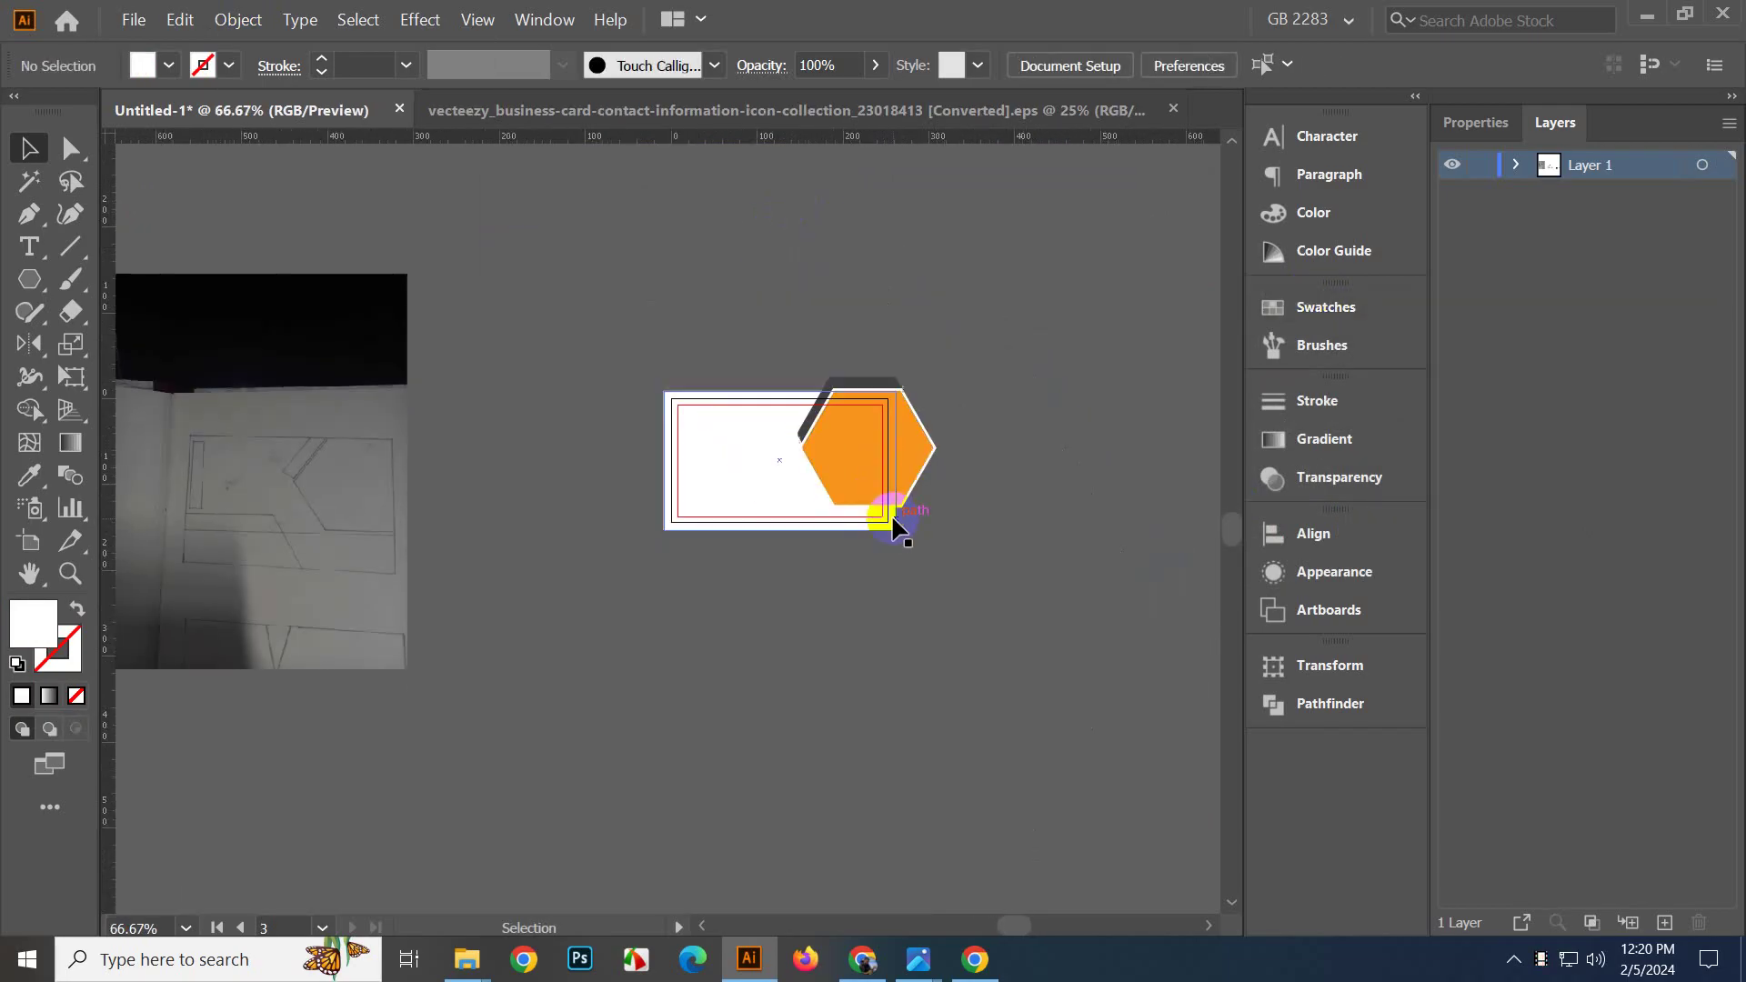
scroll(845, 563, up, 3)
scroll(782, 605, left, 4)
scroll(628, 555, down, 2)
scroll(491, 566, up, 2)
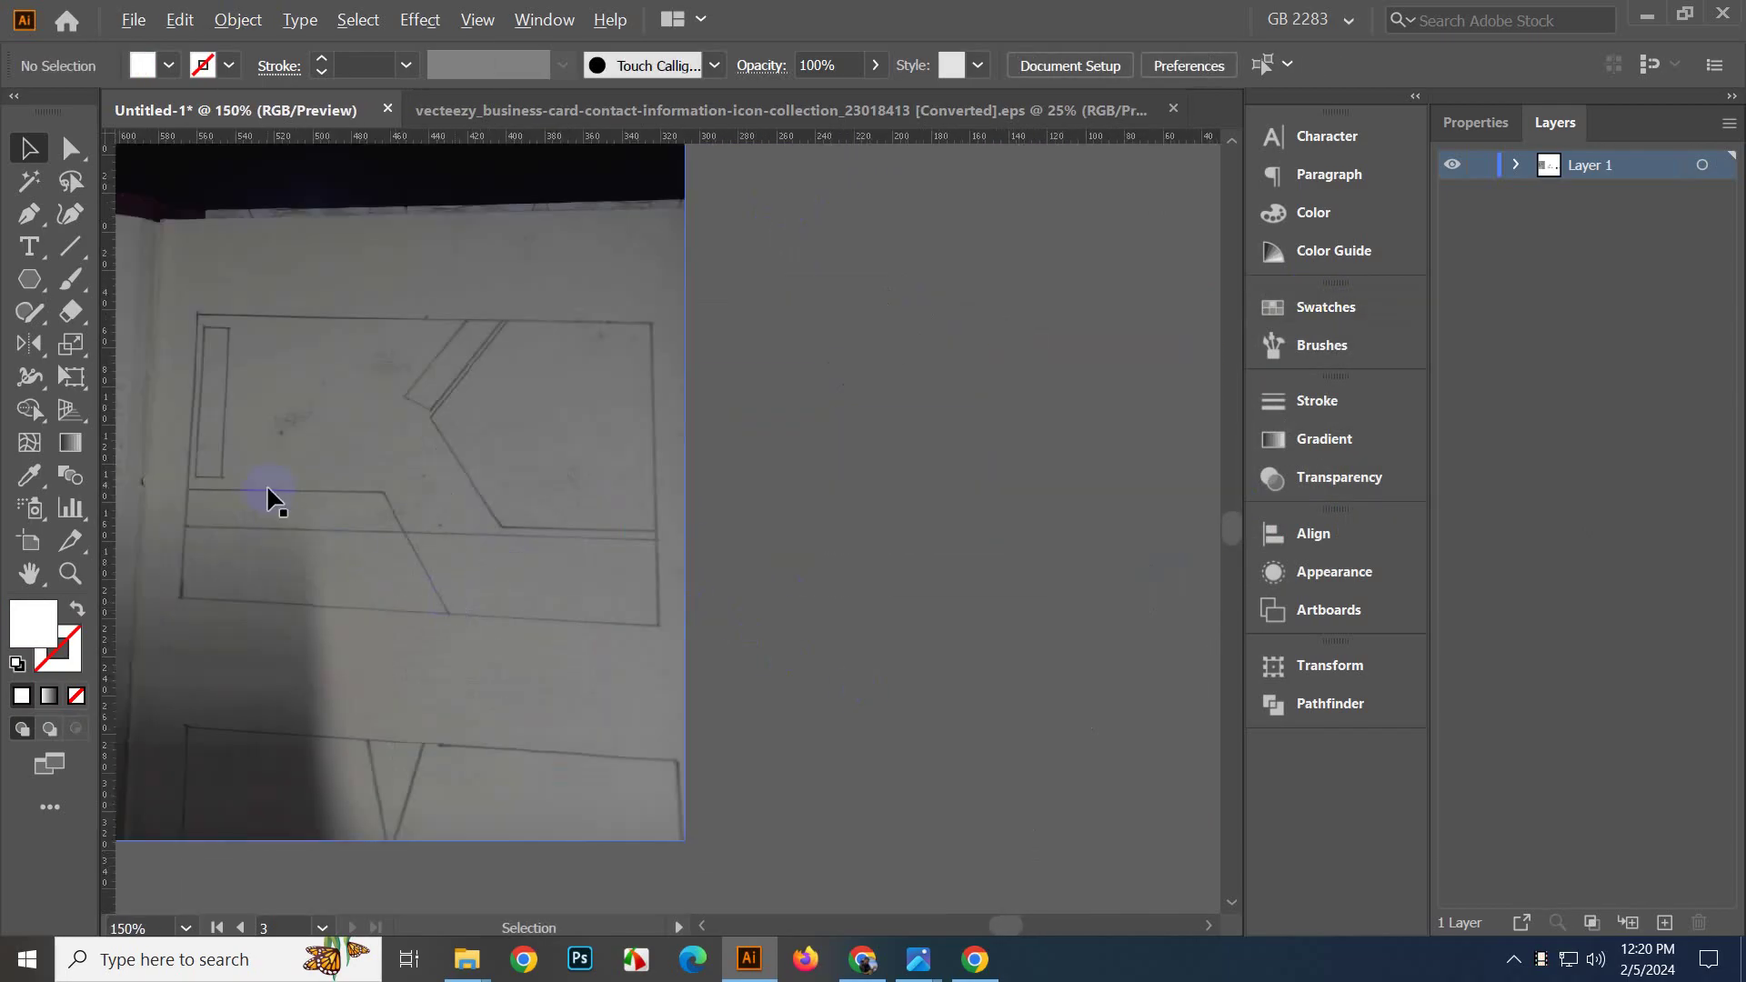
scroll(818, 549, right, 2)
scroll(542, 624, right, 6)
scroll(616, 557, down, 1)
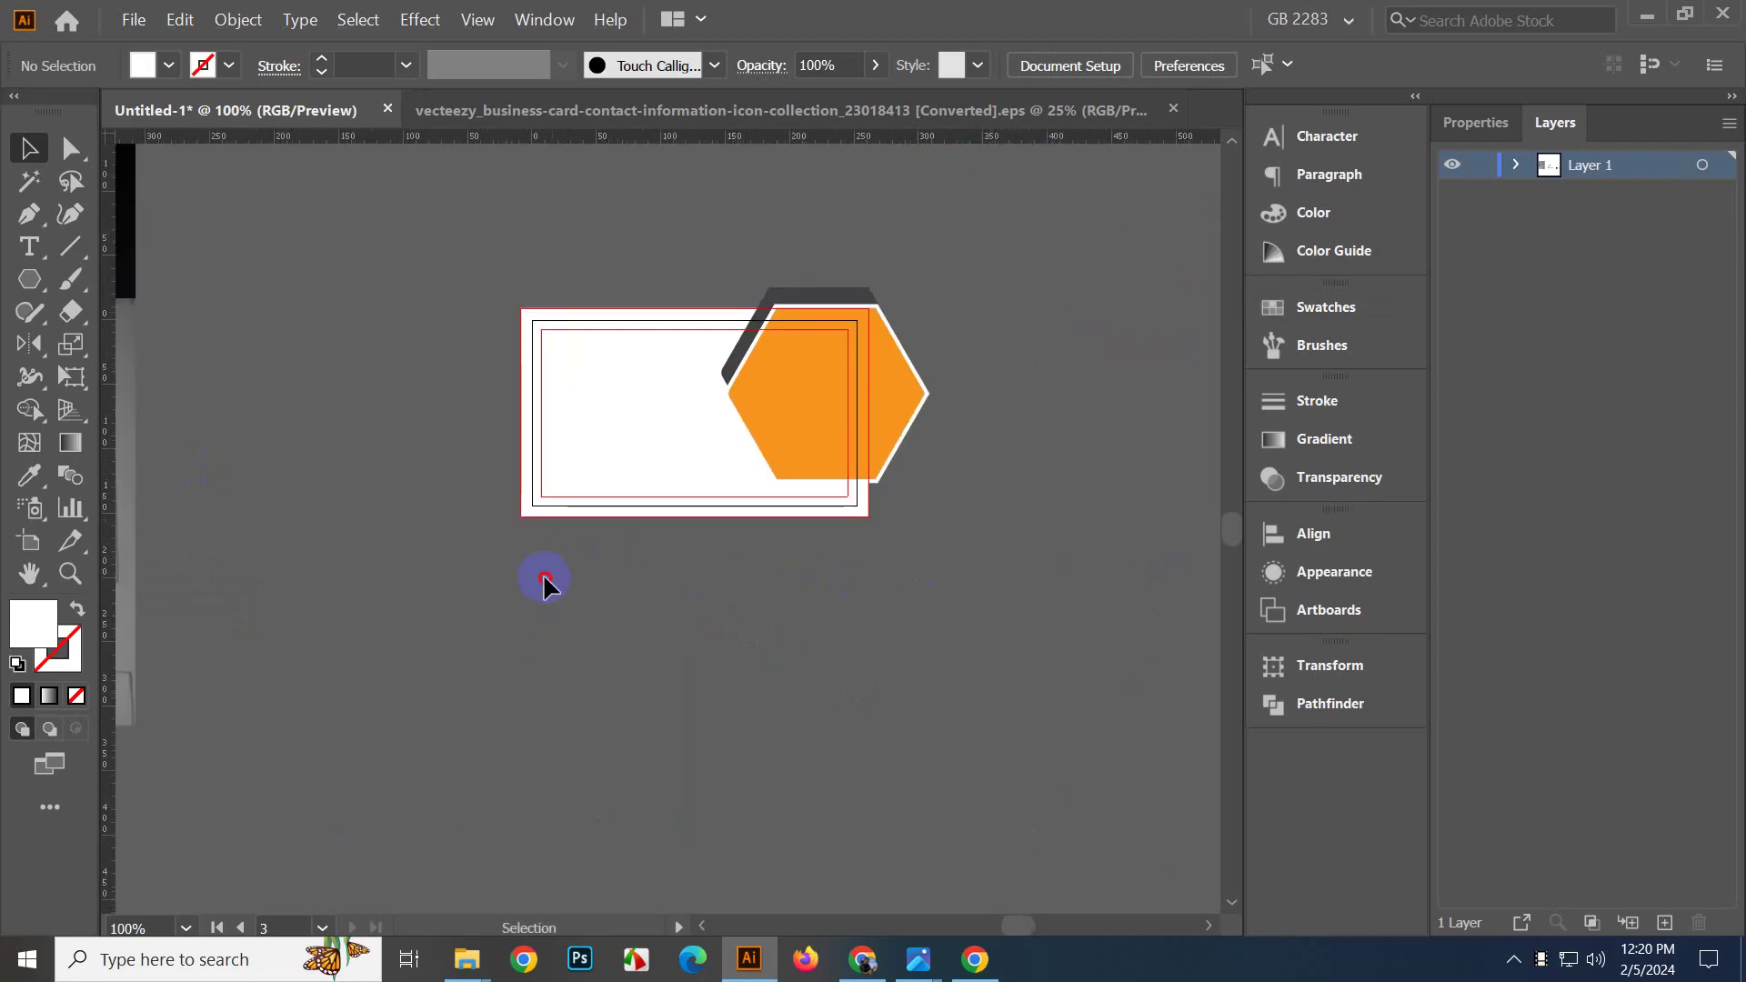
Duplicate the orange hexagon and place the copy over the lower-left corner of the business card.
drag(634, 584, 905, 612)
drag(708, 618, 989, 591)
mouse_move(1063, 664)
mouse_down()
mouse_move(737, 619)
mouse_move(824, 642)
mouse_up()
scroll(835, 605, down, 2)
scroll(744, 651, left, 2)
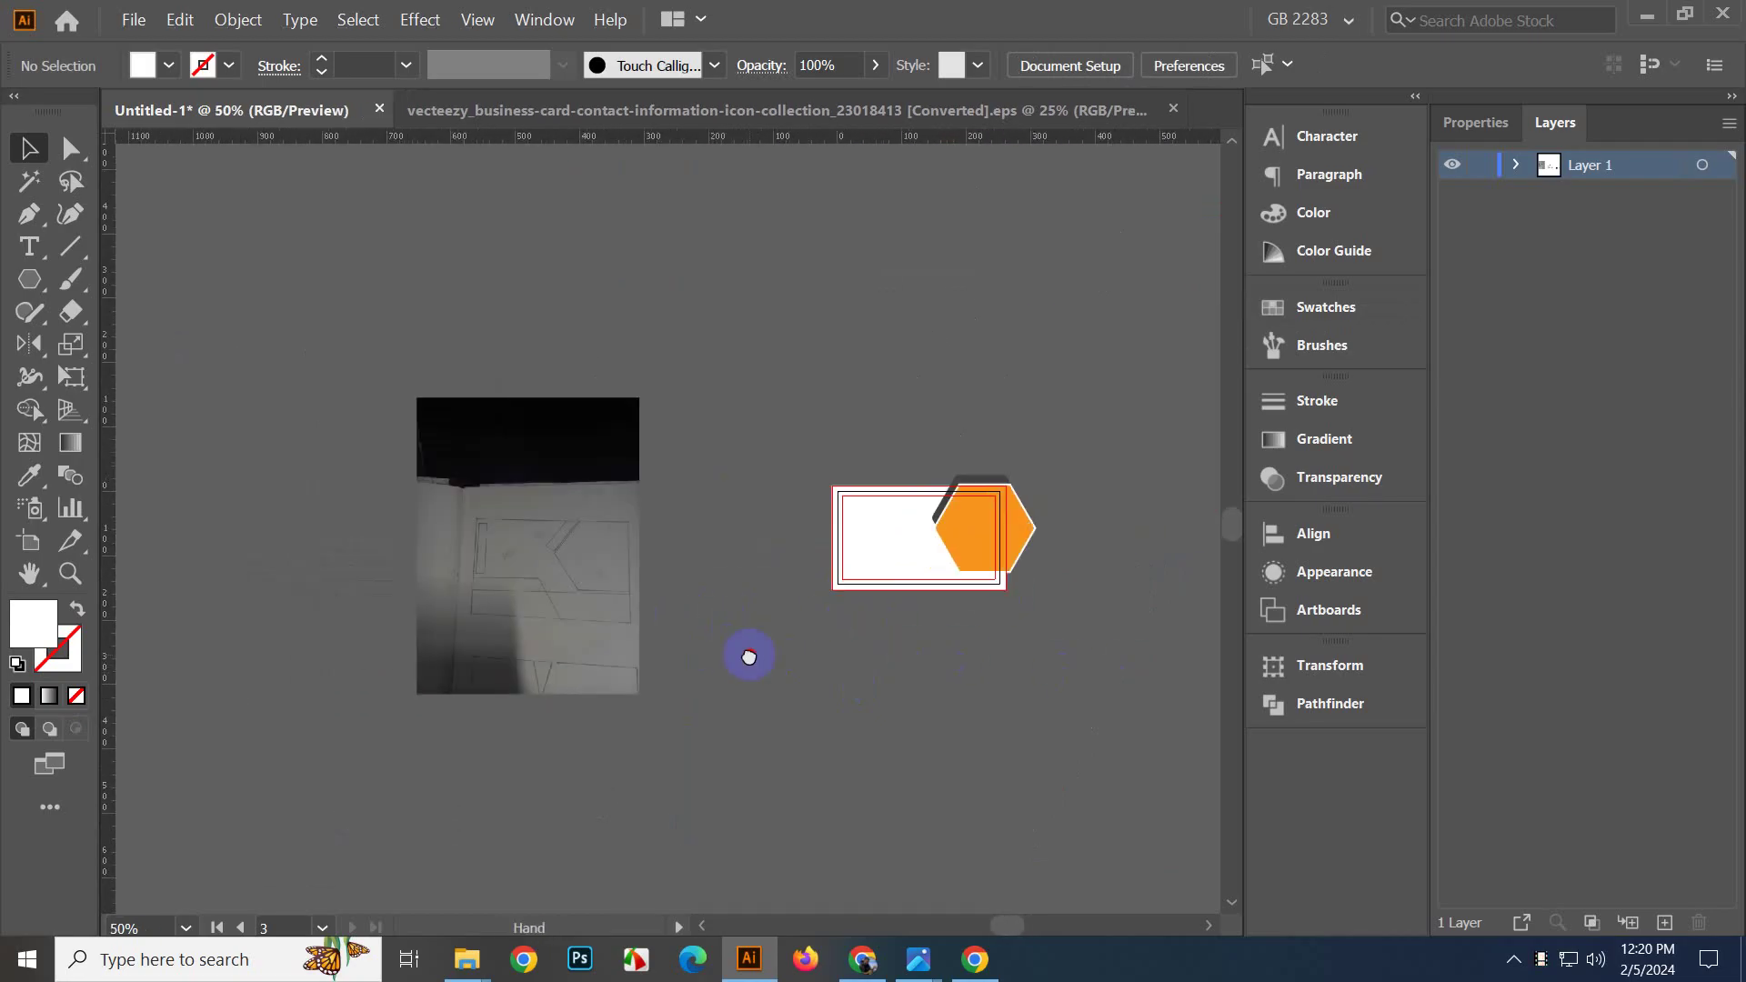
scroll(591, 591, up, 2)
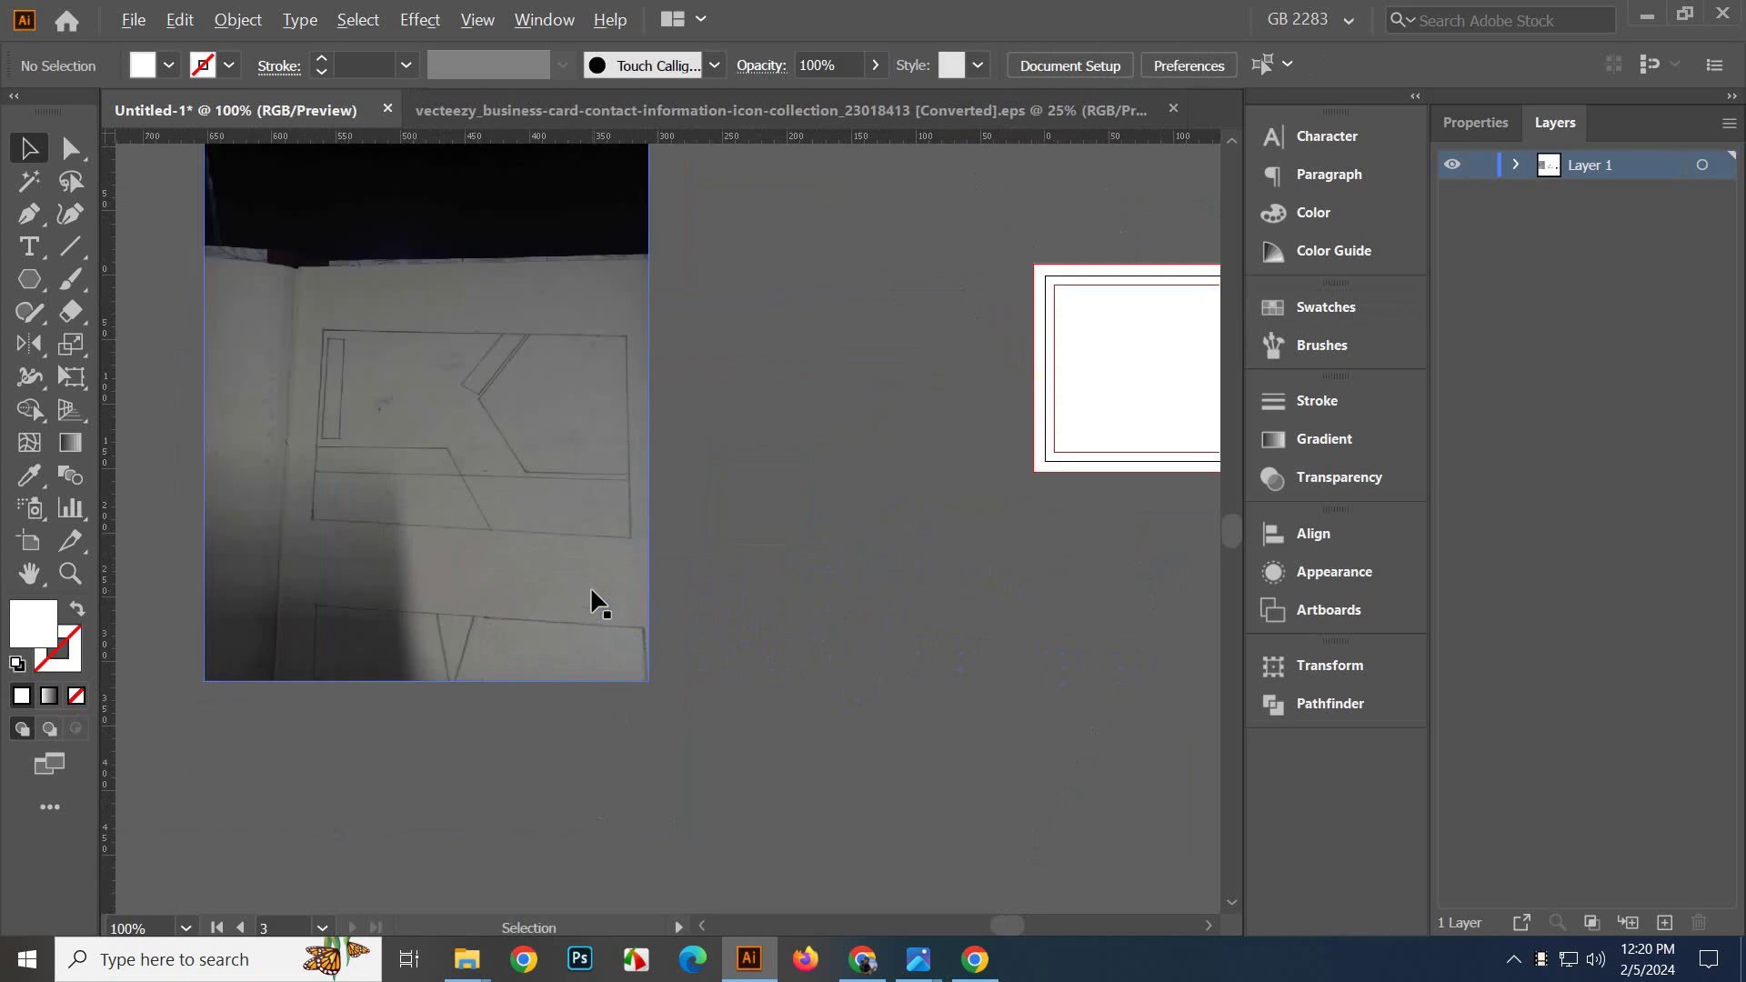
scroll(592, 596, right, 3)
click(916, 487)
drag(944, 427, 673, 568)
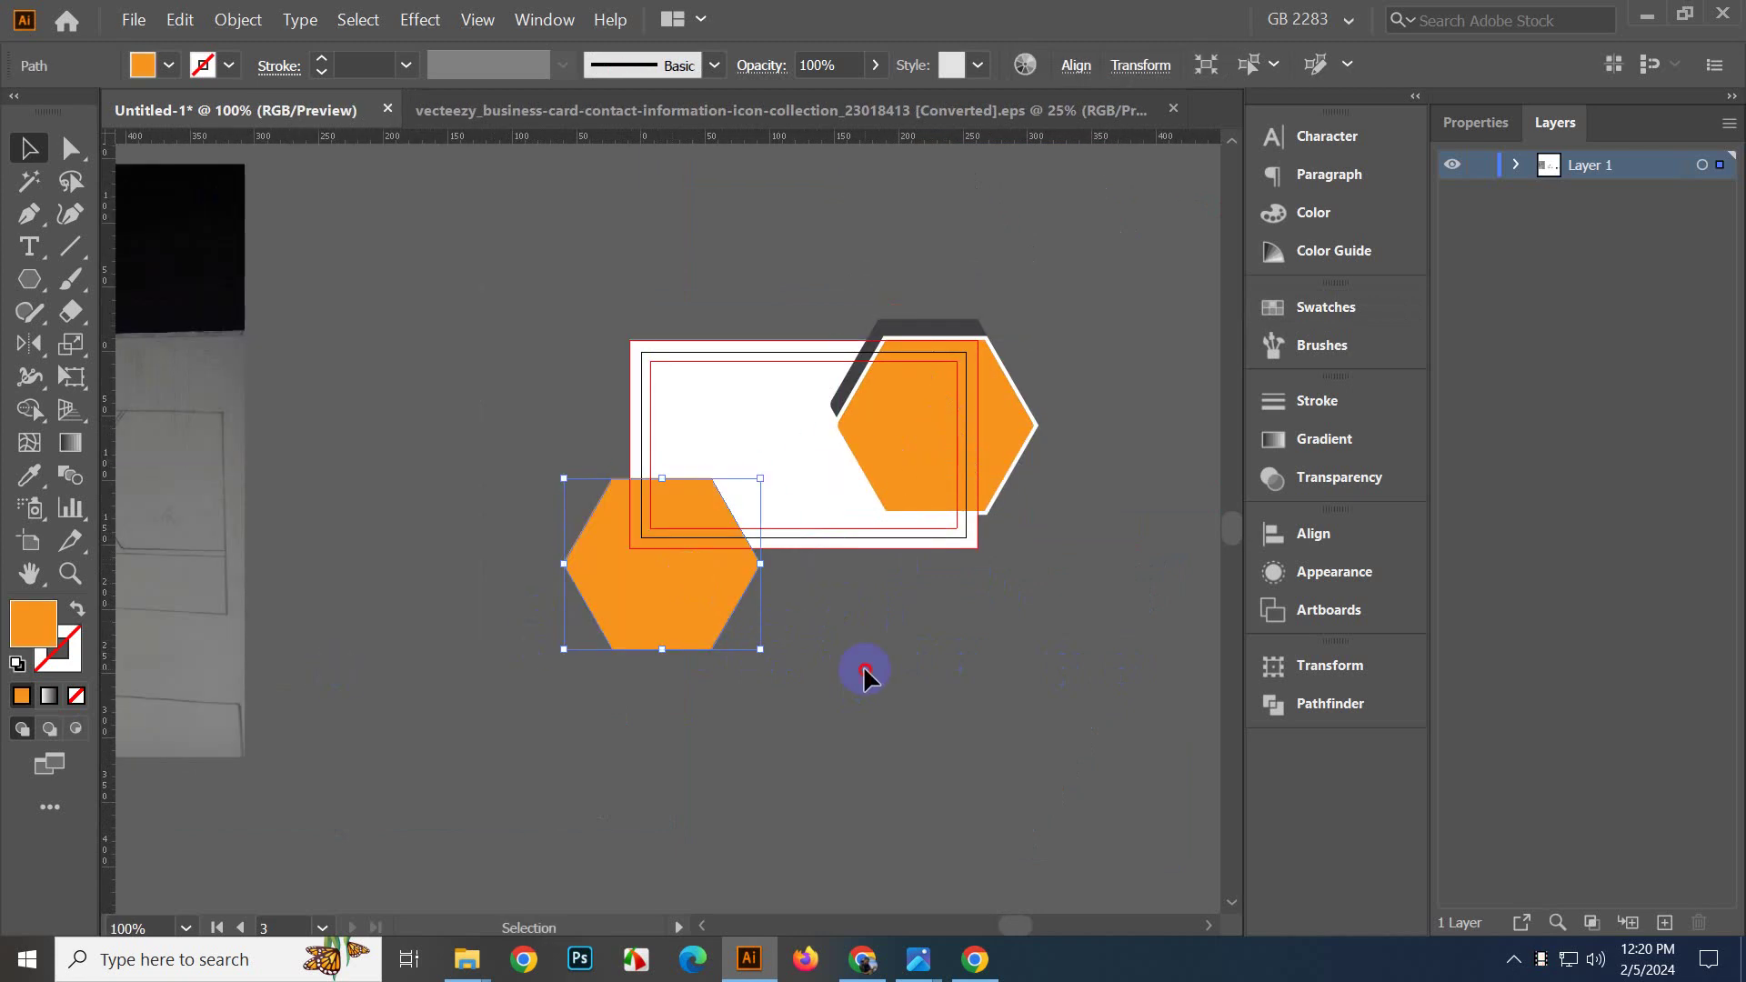
click(865, 674)
Draw a wide orange rectangle across the card's bottom edge, starting at the left bleed edge and extending past the right side.
scroll(851, 634, down, 2)
scroll(853, 629, down, 1)
scroll(793, 622, up, 4)
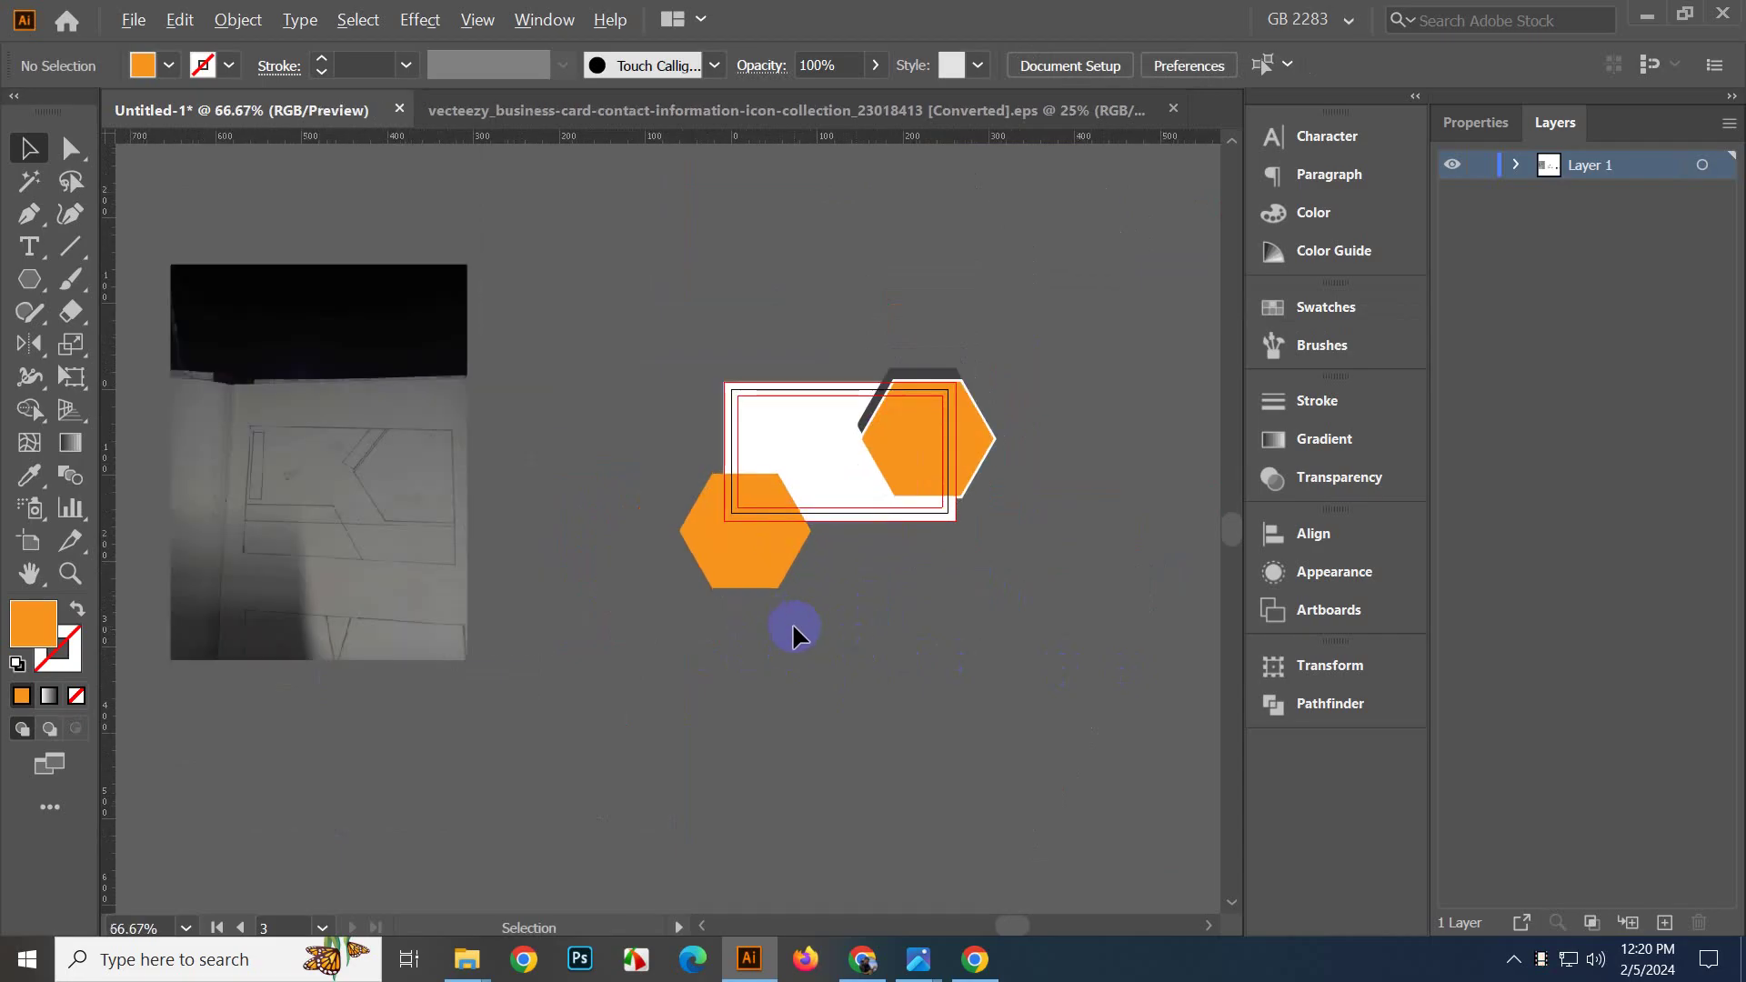
drag(663, 699, 707, 690)
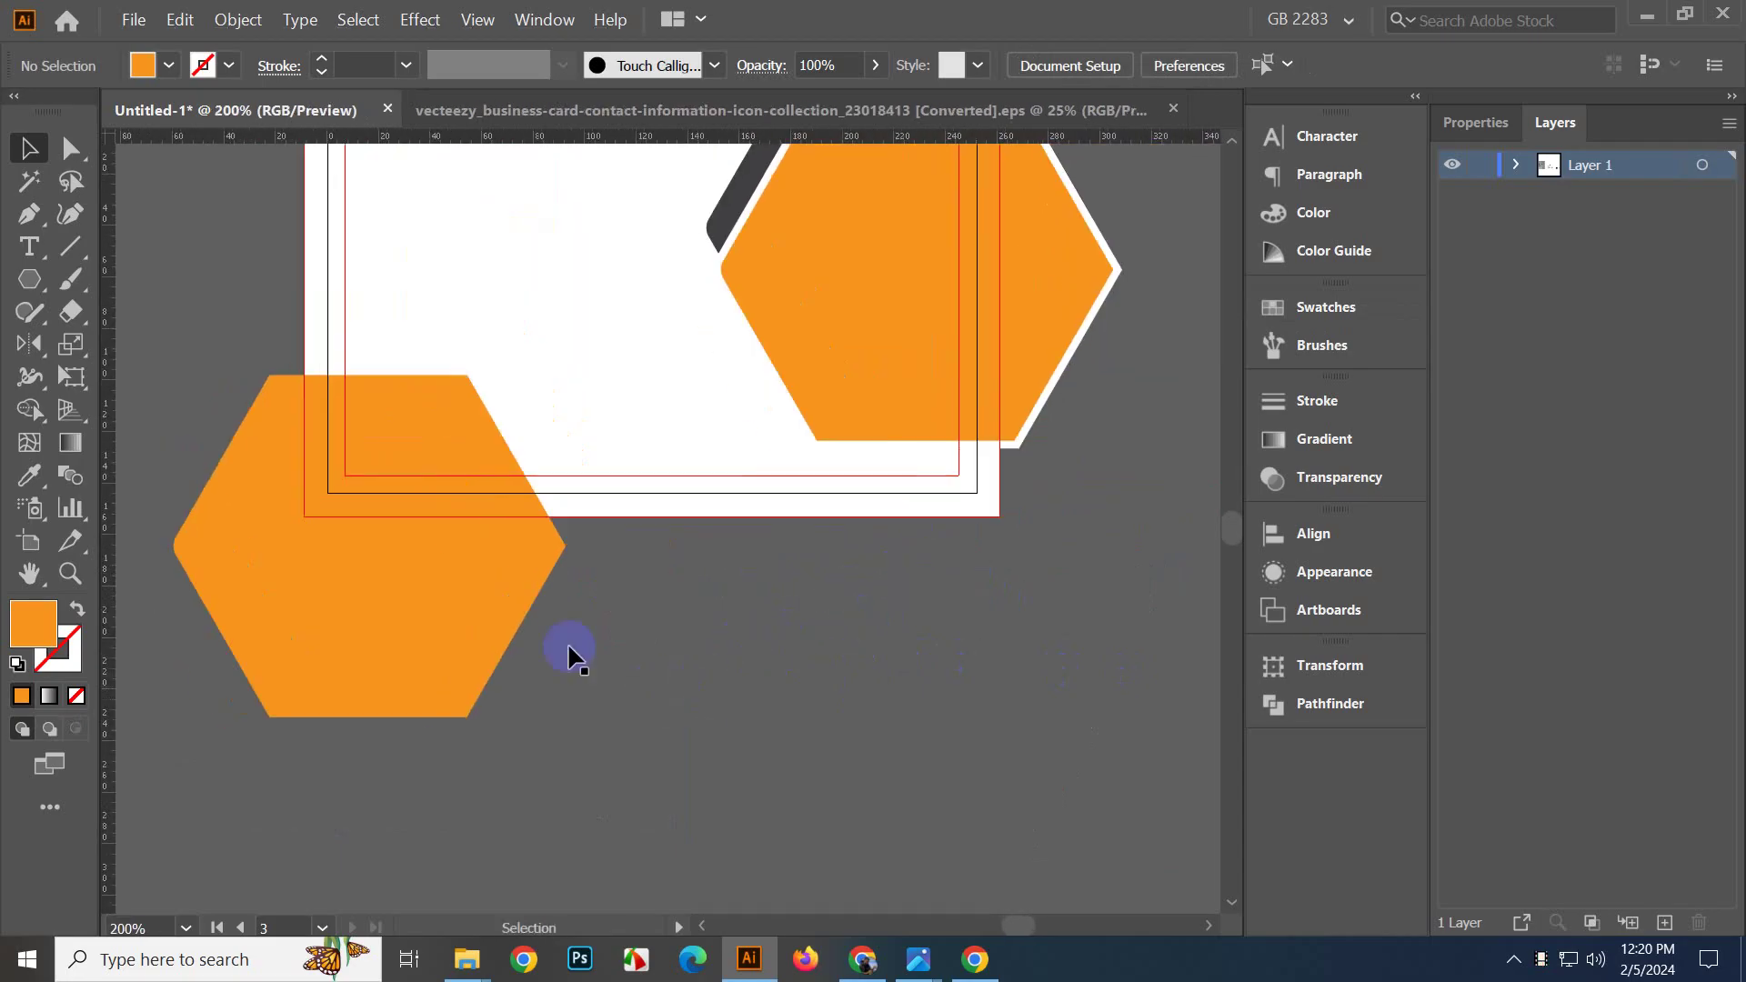
drag(25, 286, 100, 281)
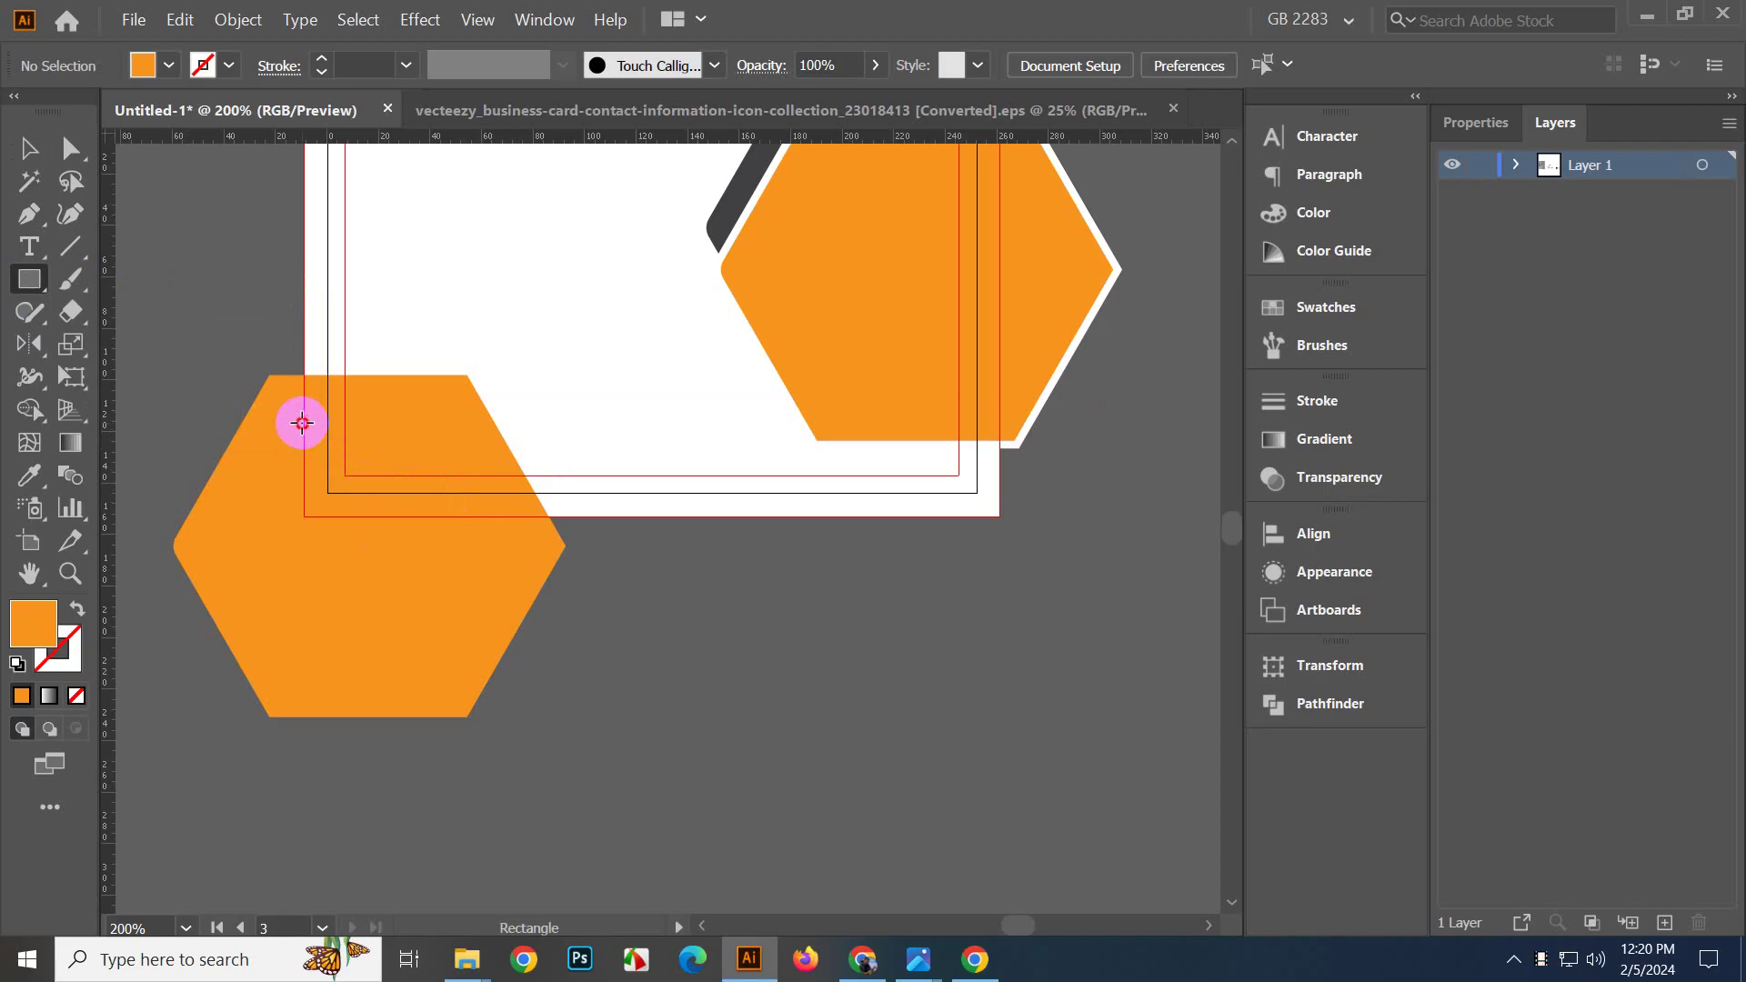
mouse_move(302, 422)
mouse_down()
mouse_move(842, 624)
mouse_move(1103, 678)
mouse_up()
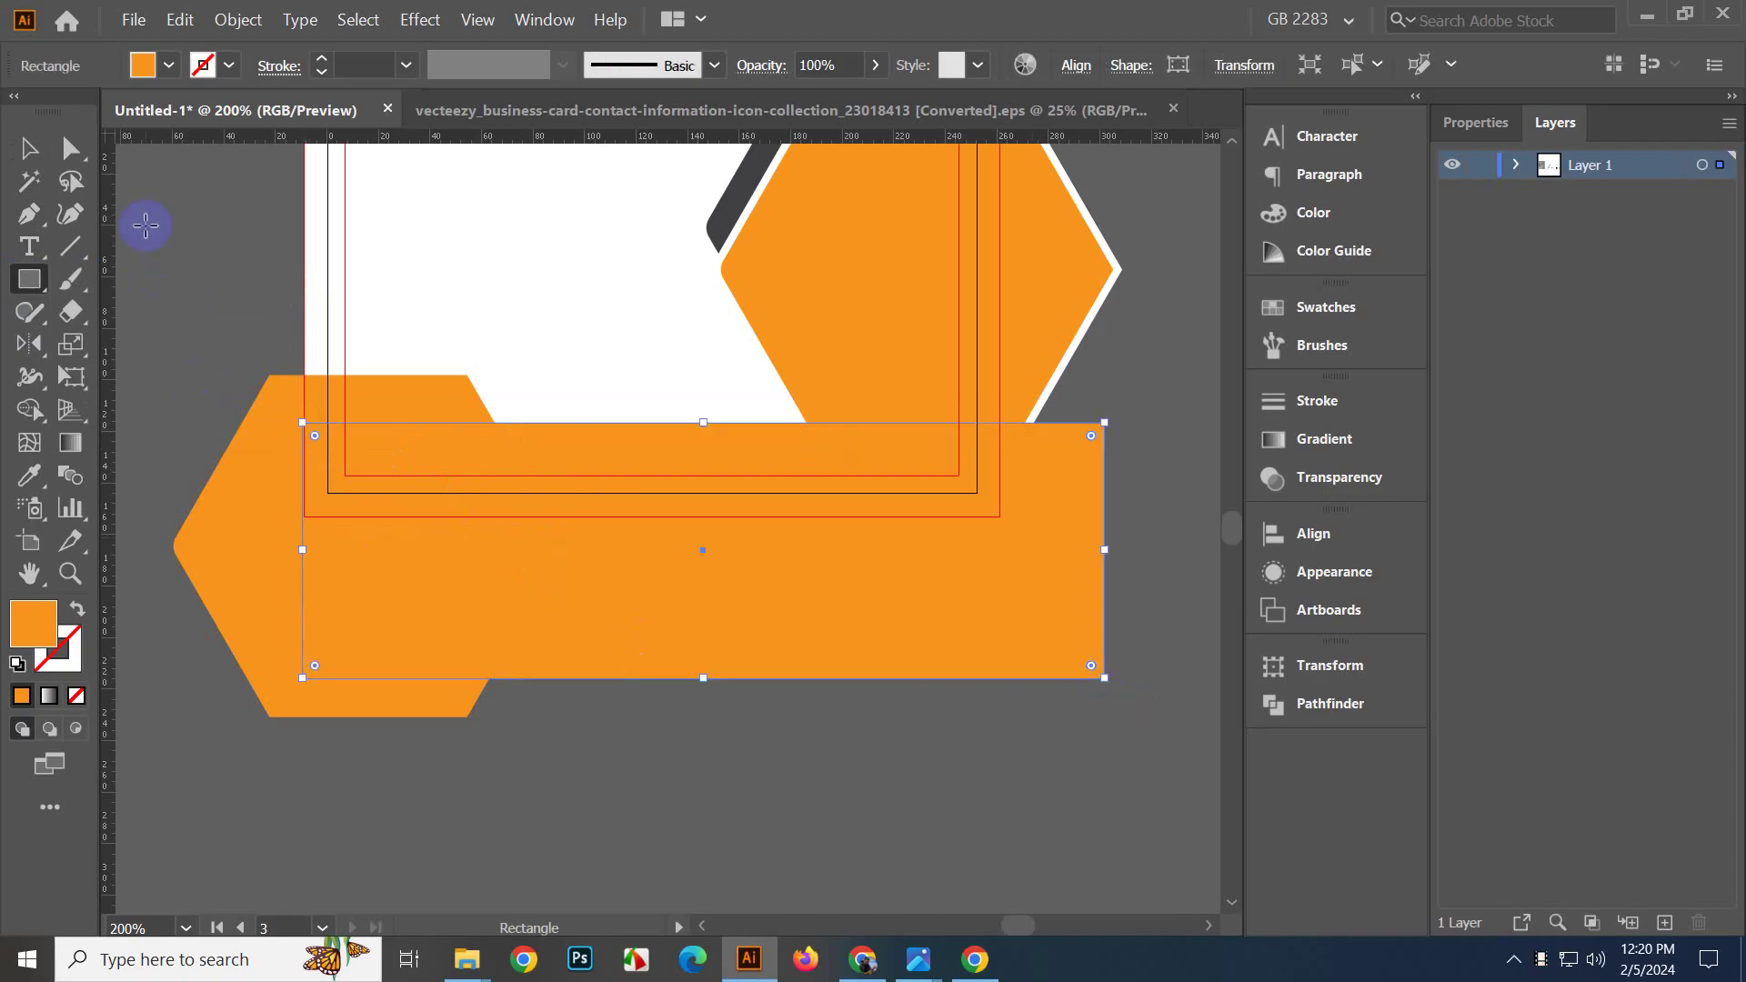
Send the orange rectangle backward until it sits behind the outlined upper-right hexagon, and nudge it slightly up.
click(29, 148)
click(538, 546)
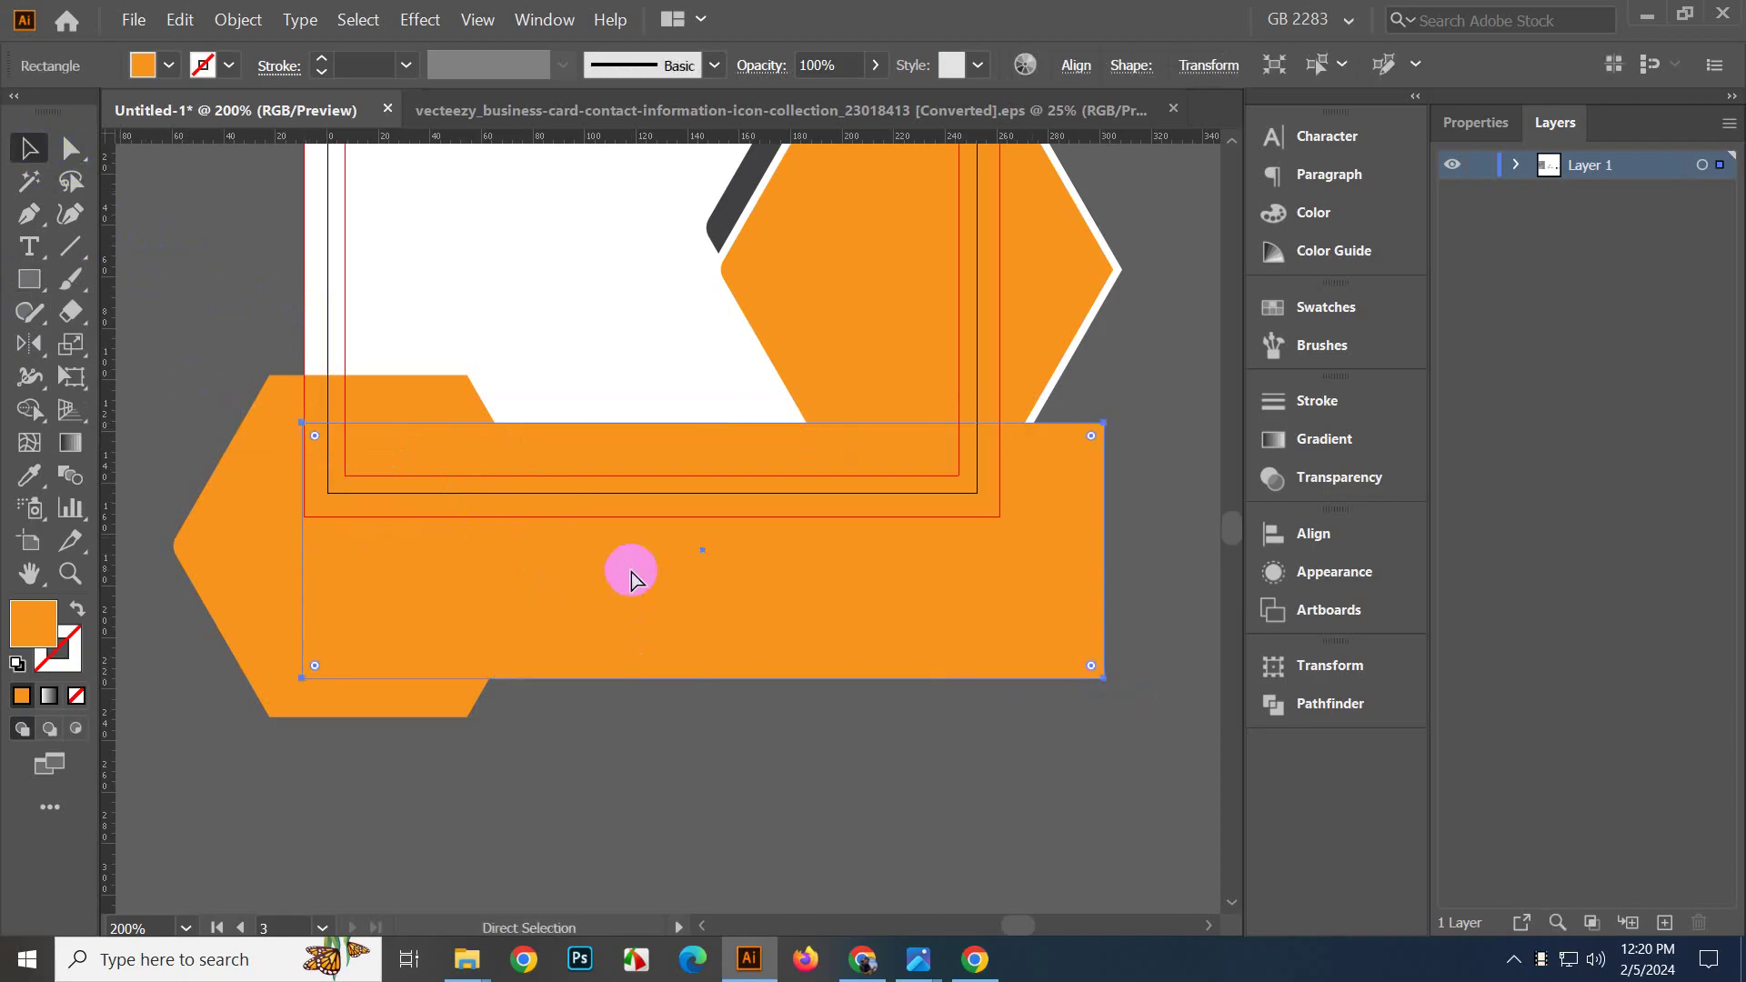
key(ctrl+[)
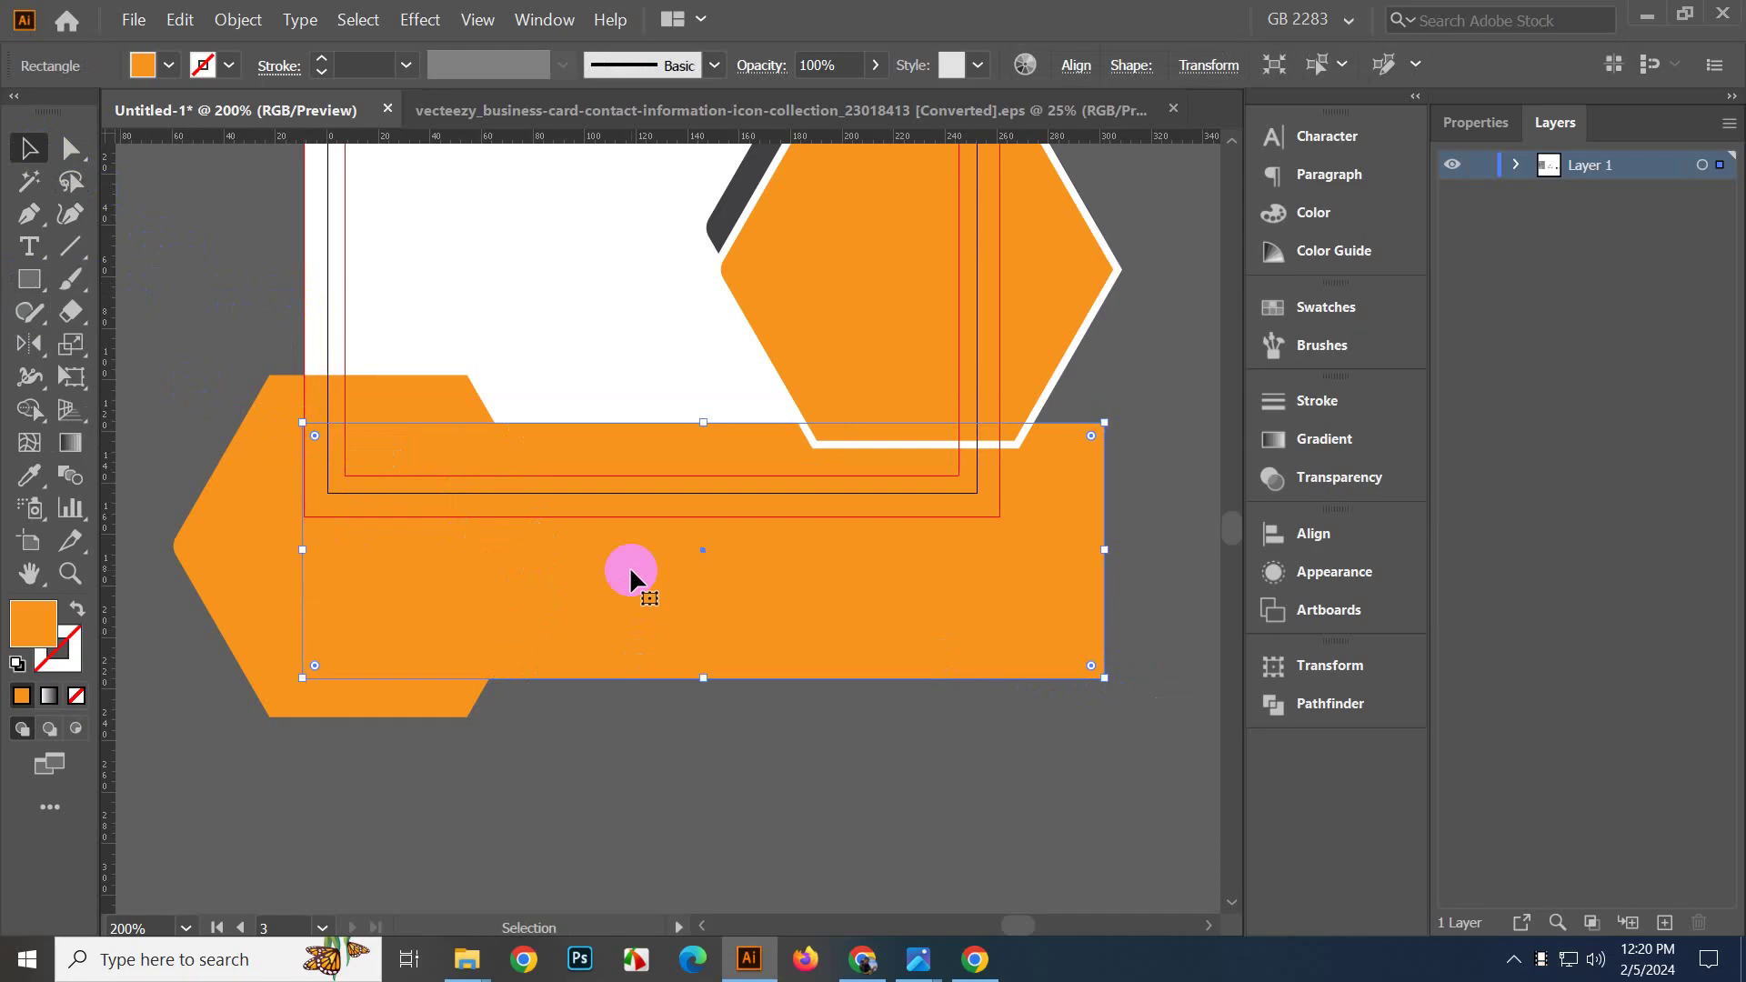
click(1035, 710)
mouse_move(958, 648)
mouse_down()
mouse_move(958, 631)
mouse_move(984, 631)
mouse_up()
click(980, 722)
click(945, 713)
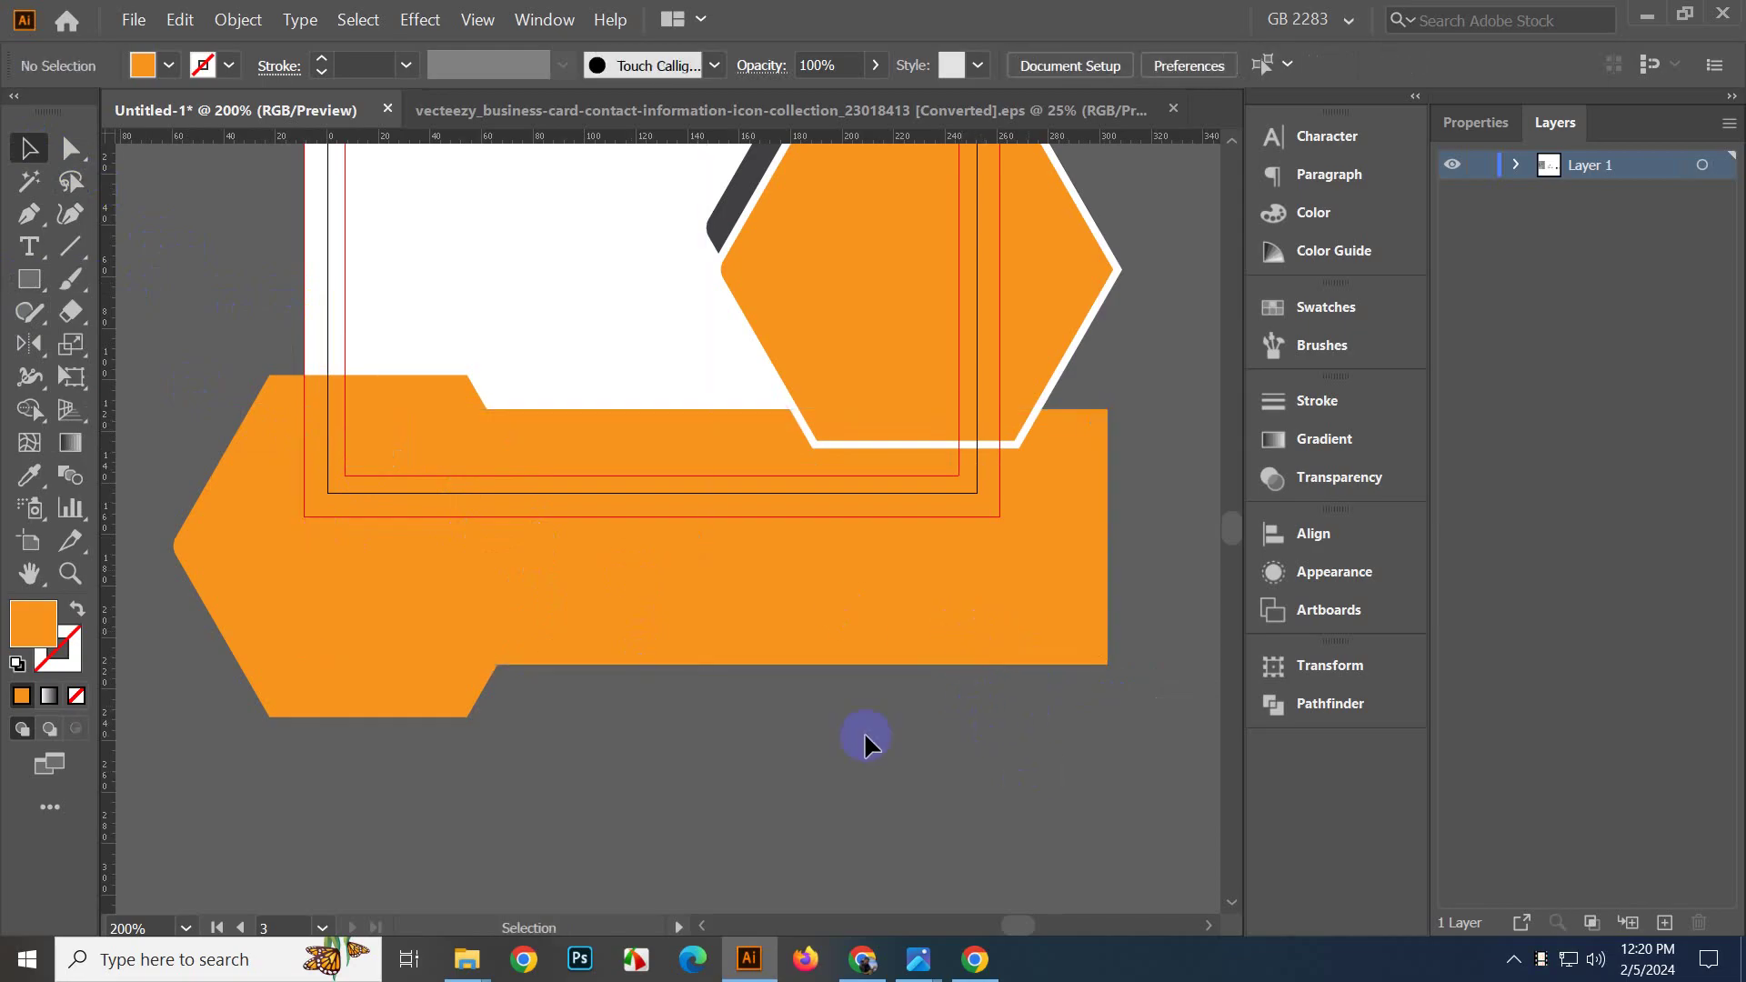
Add a white outline to the lower-left hexagon by offsetting its path outward and filling the offset shape with white.
drag(845, 724, 906, 731)
click(414, 483)
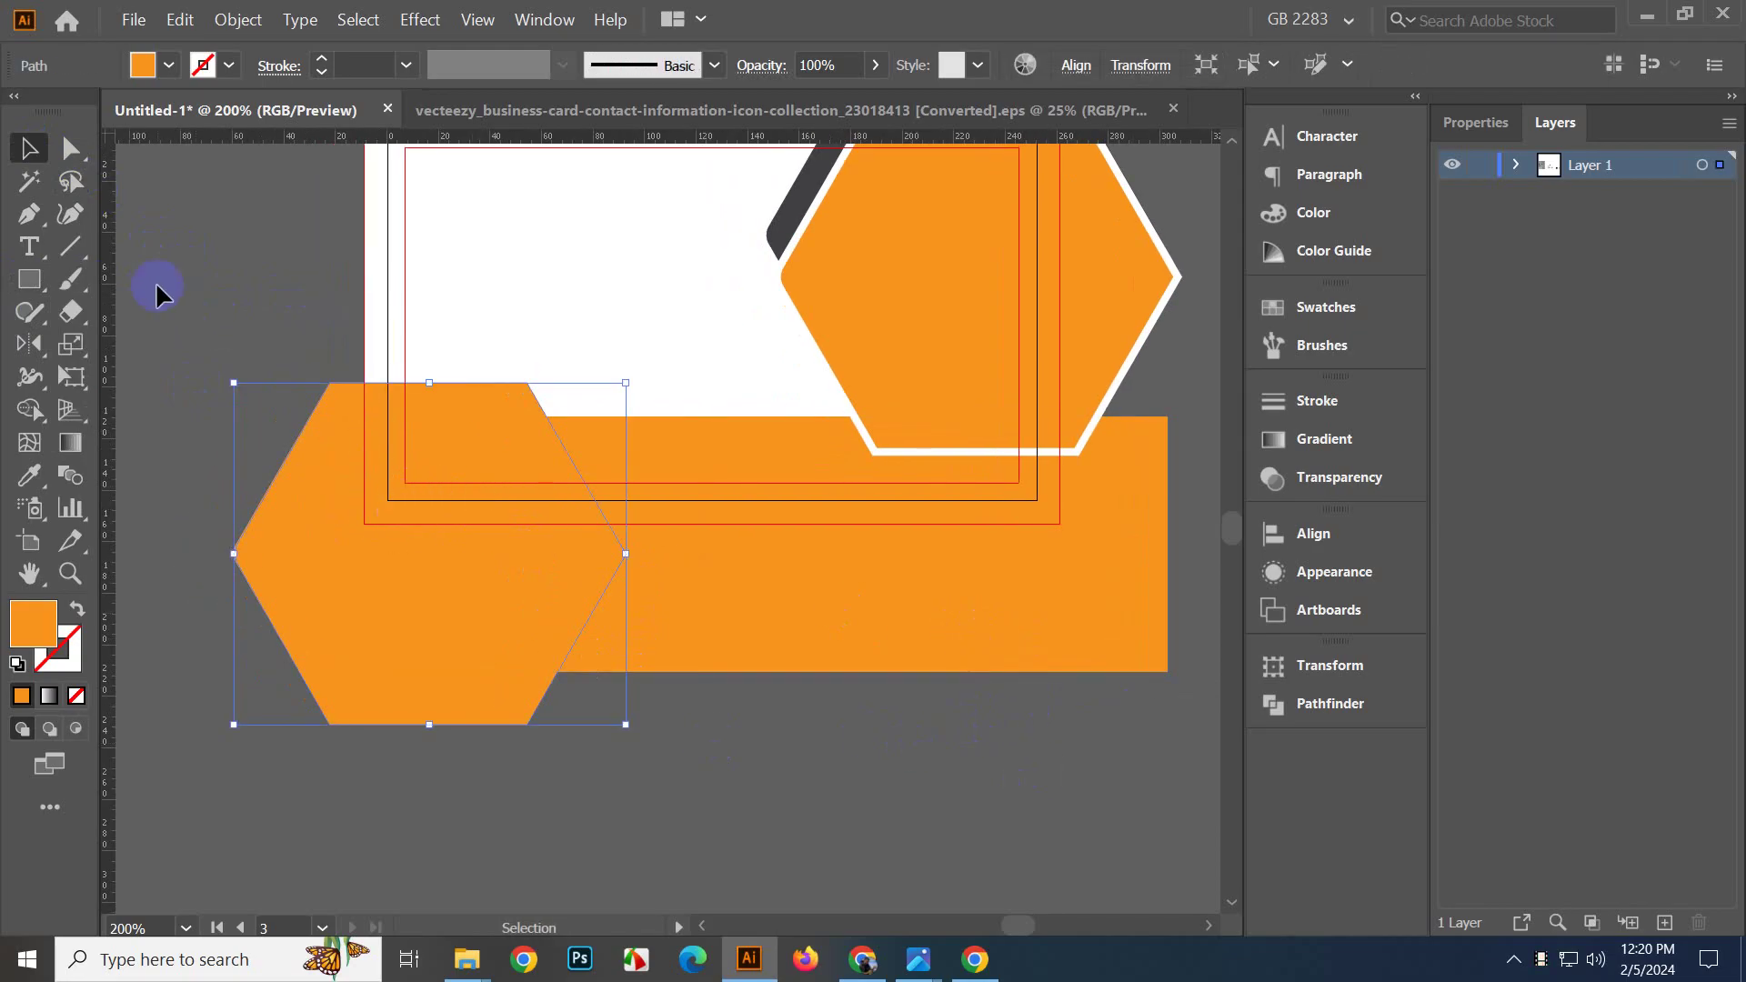
click(235, 20)
mouse_move(309, 488)
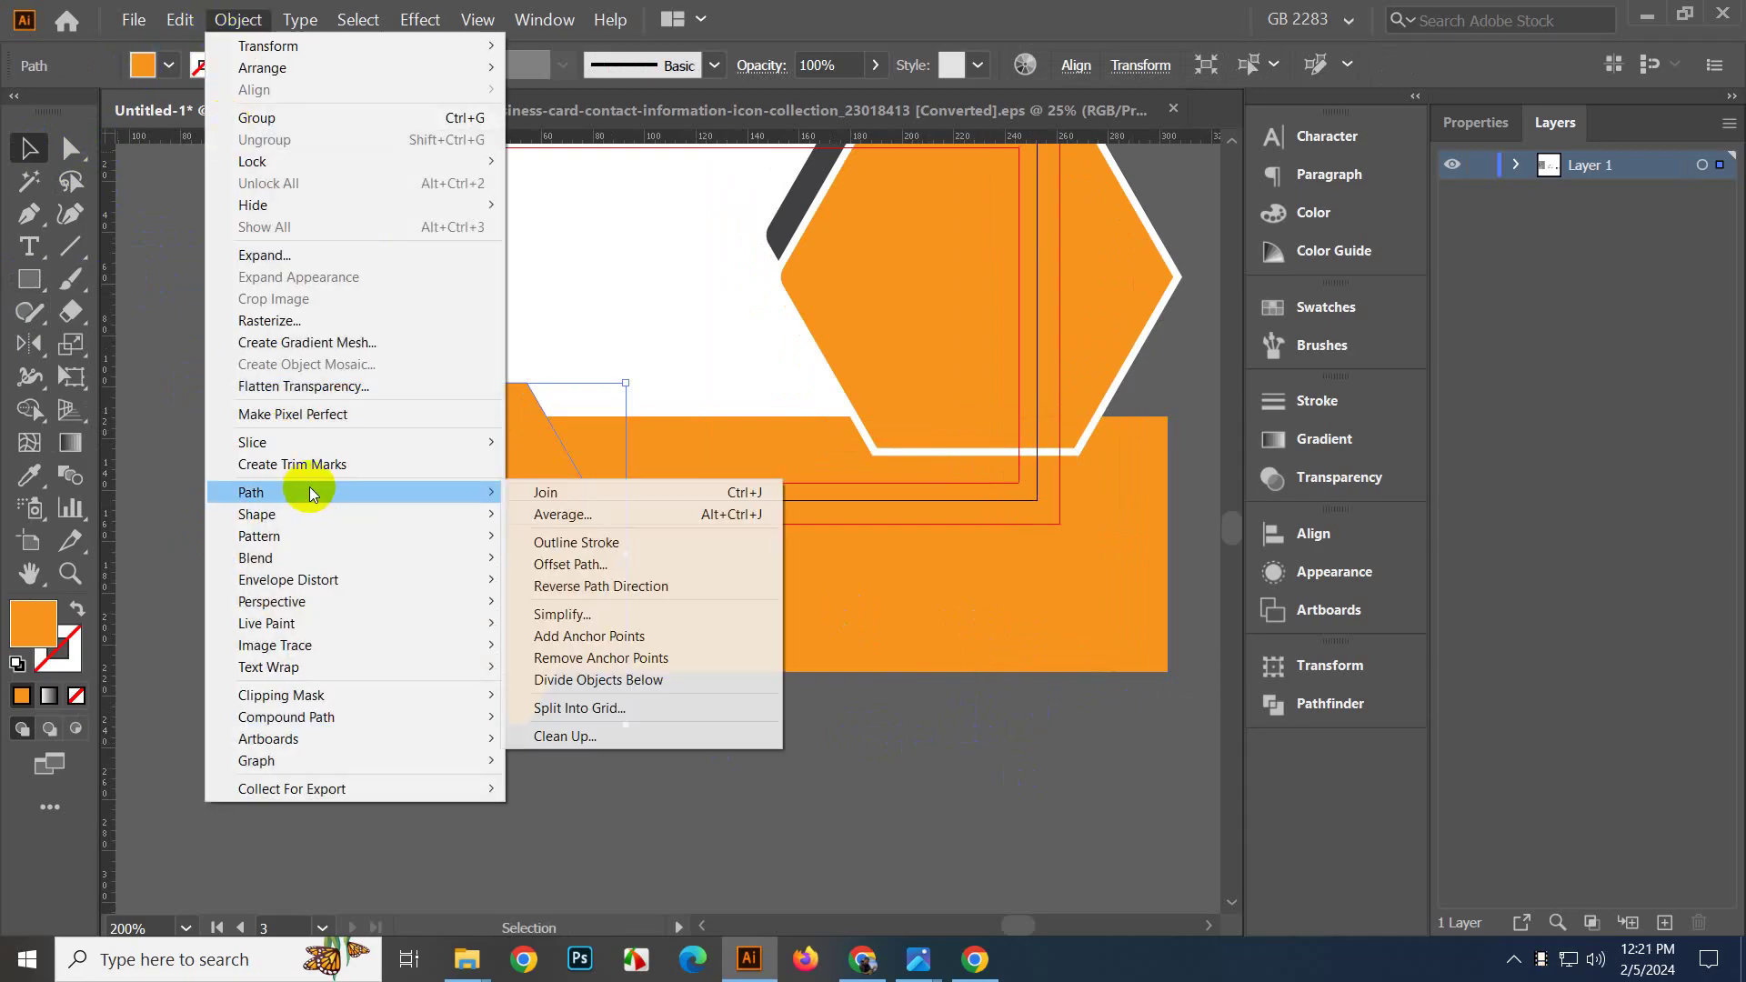
click(570, 564)
click(1395, 530)
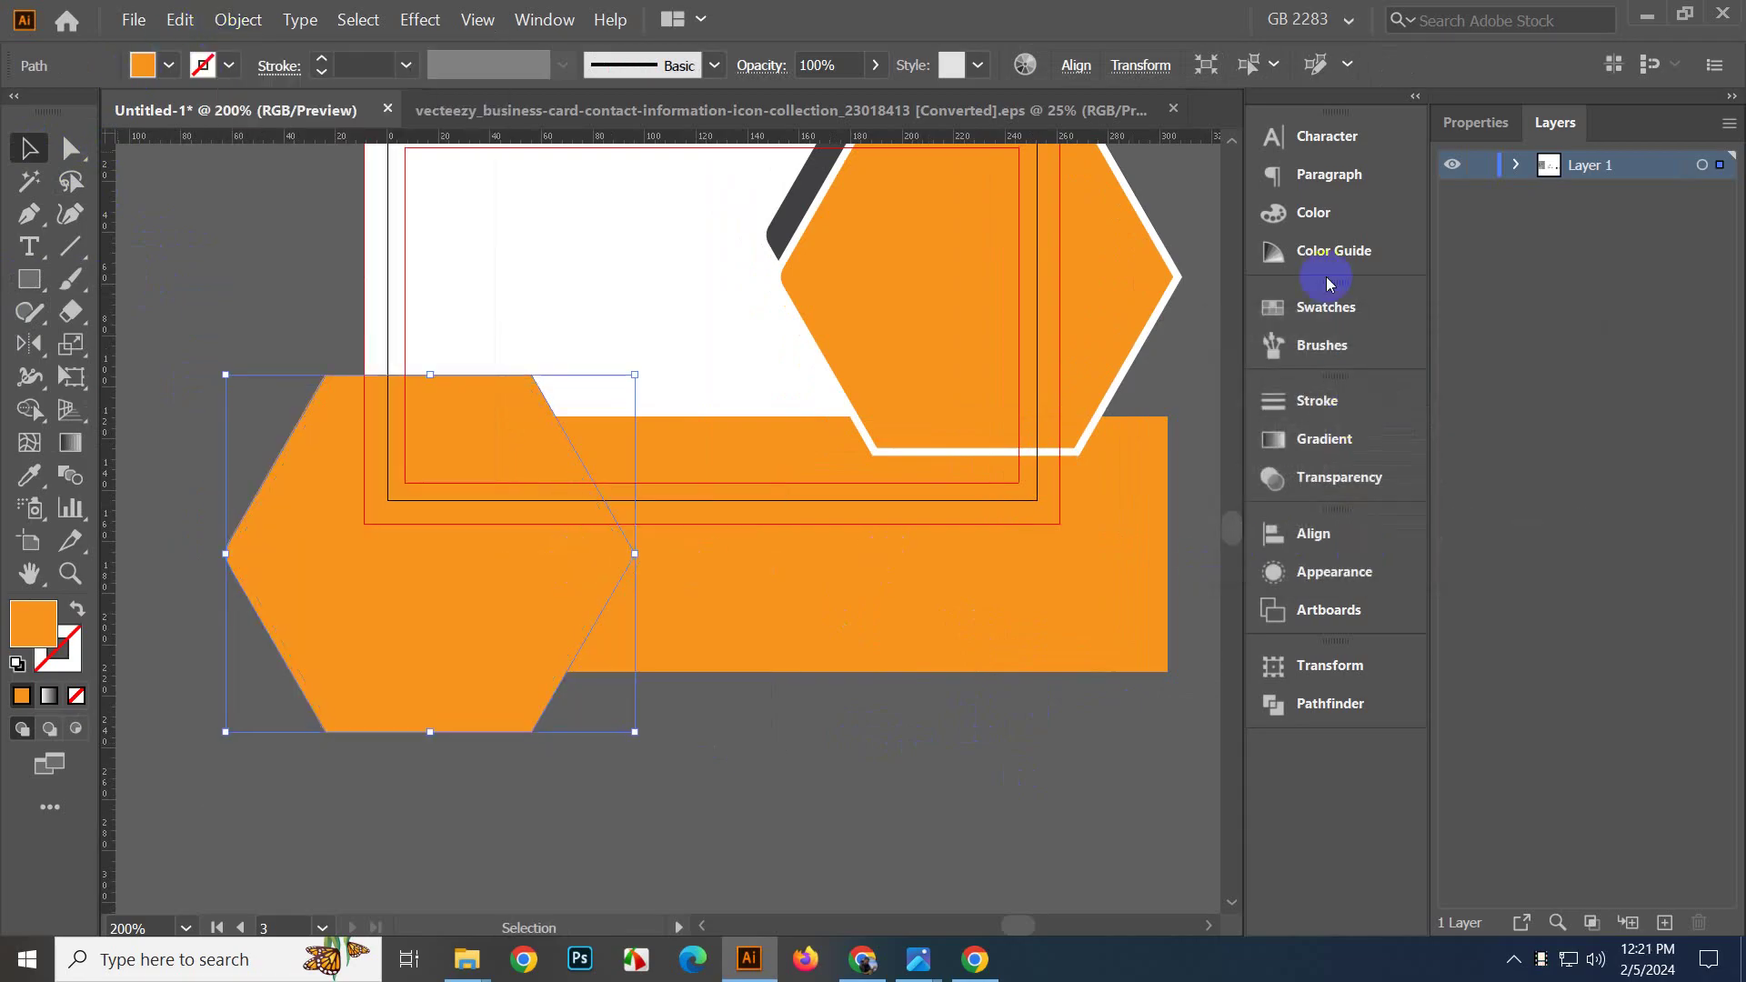
click(1318, 311)
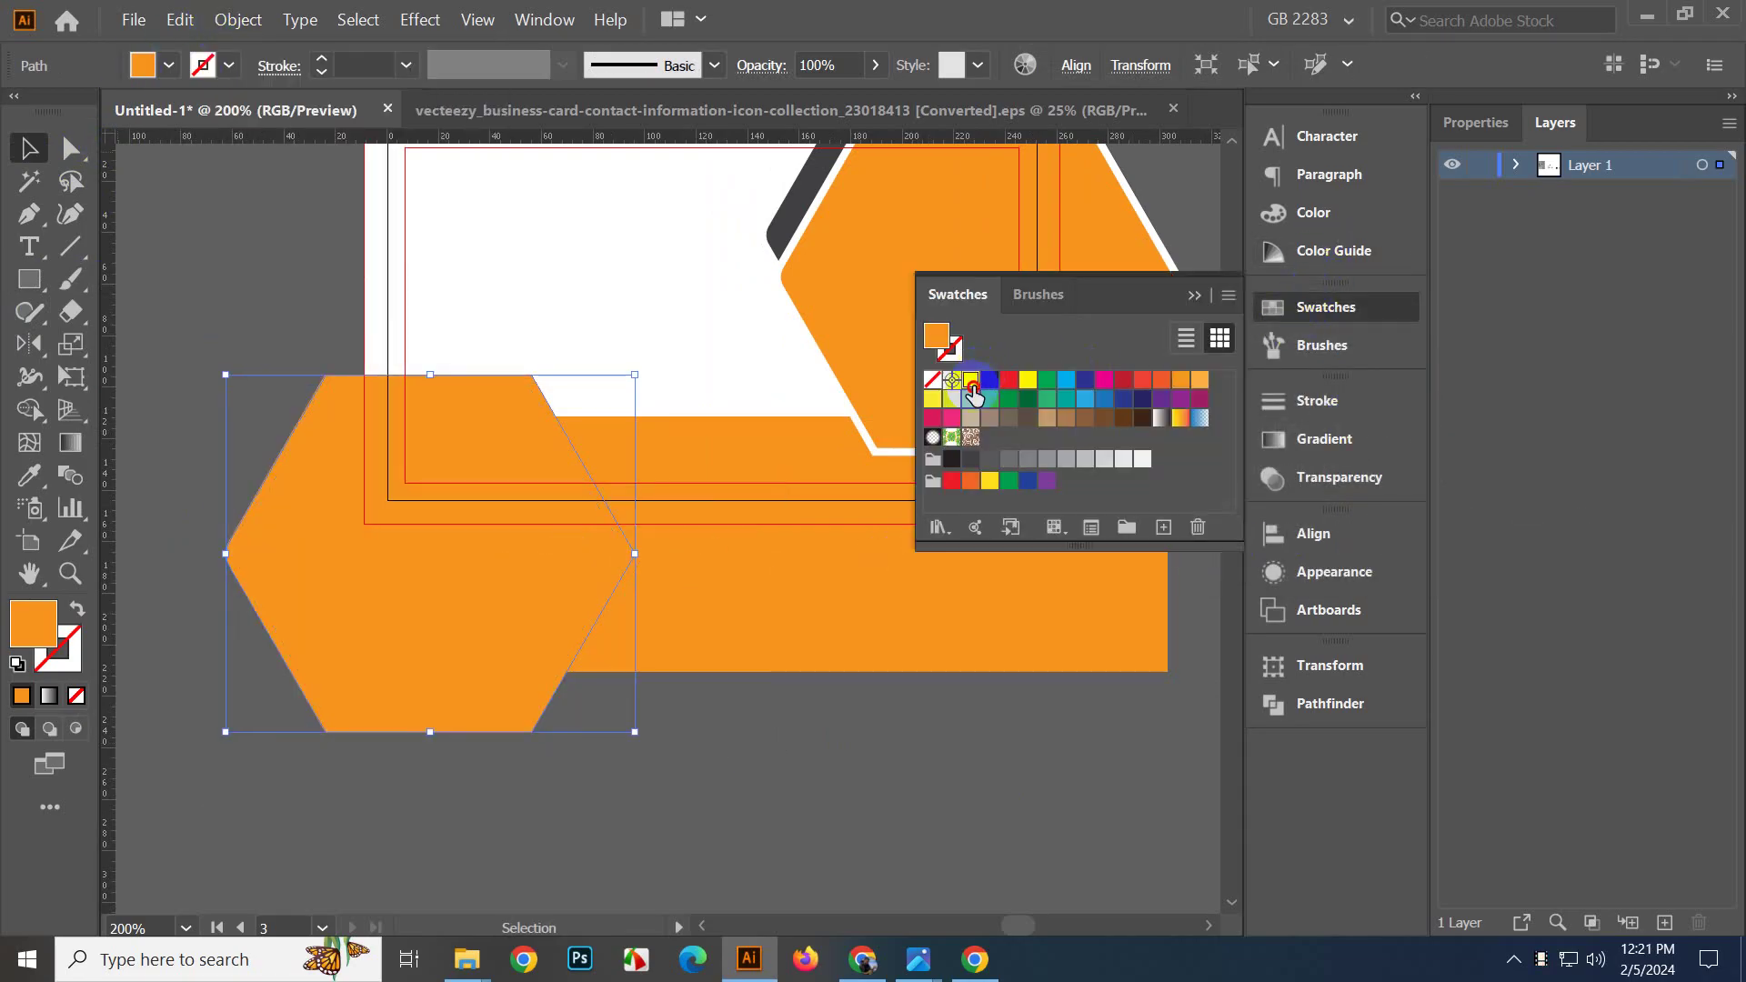
click(970, 382)
click(1194, 296)
click(947, 736)
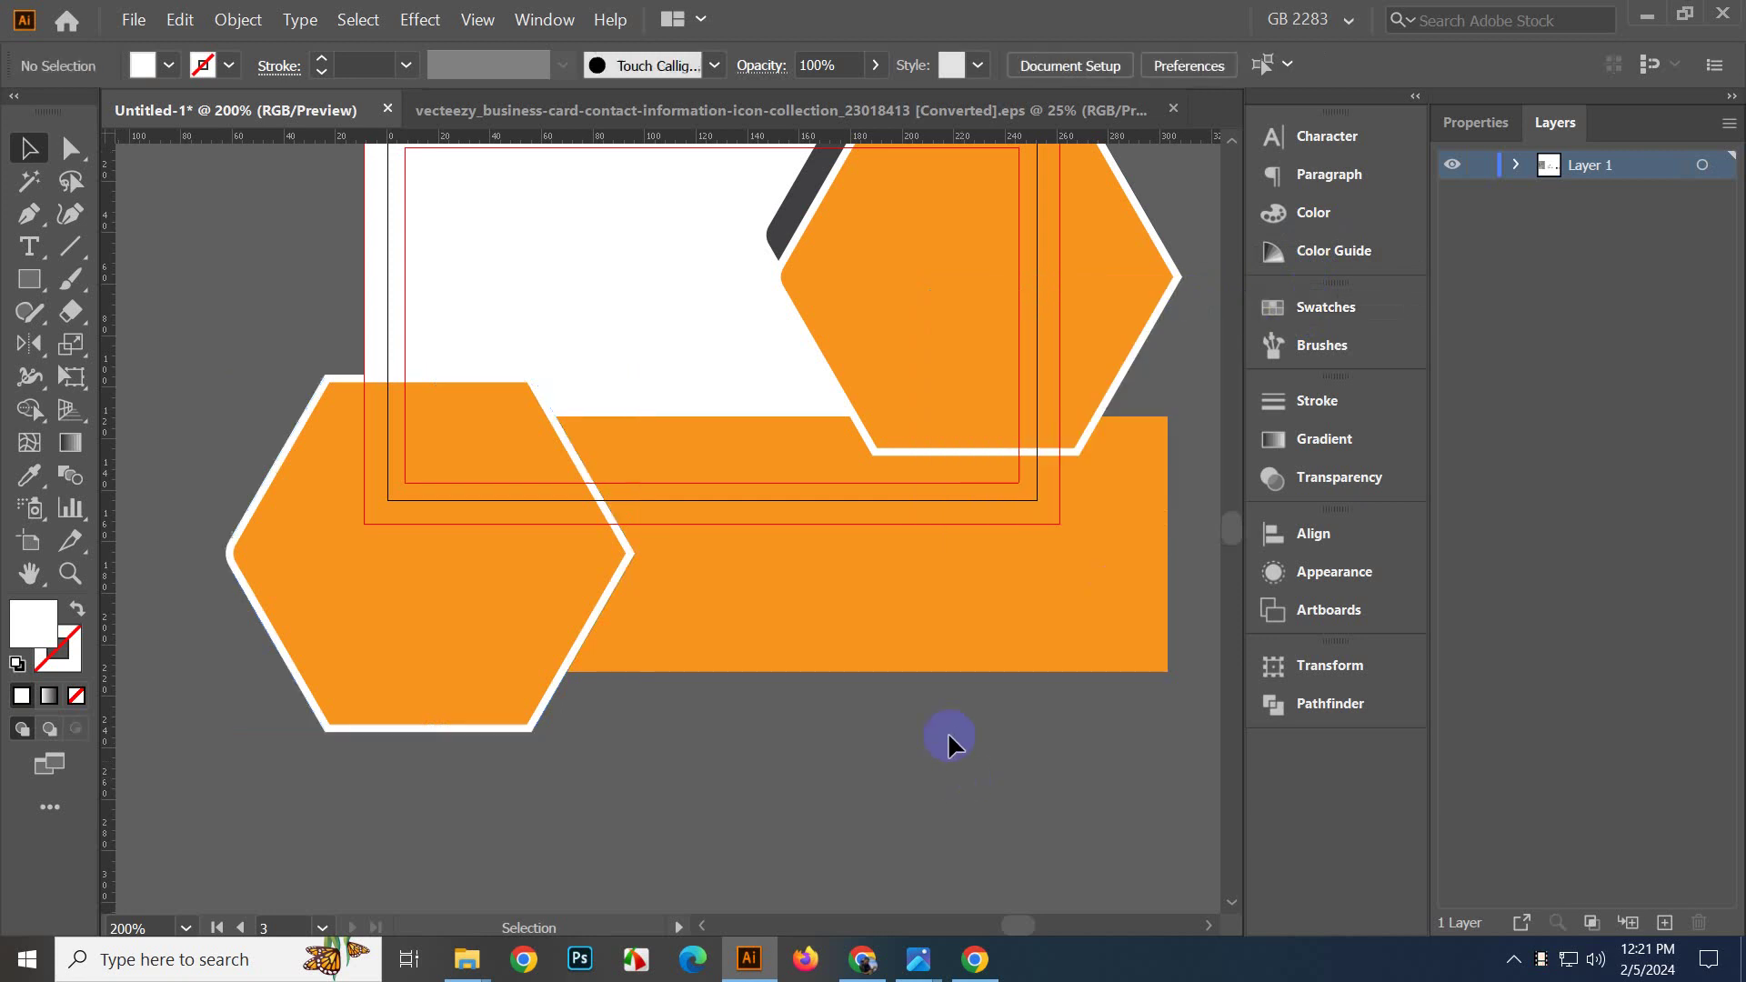
Try to cut the orange rectangle with a shifted white hexagon using the Shape Builder, and undo the attempt.
scroll(924, 702, down, 1)
scroll(910, 705, up, 1)
scroll(564, 691, up, 2)
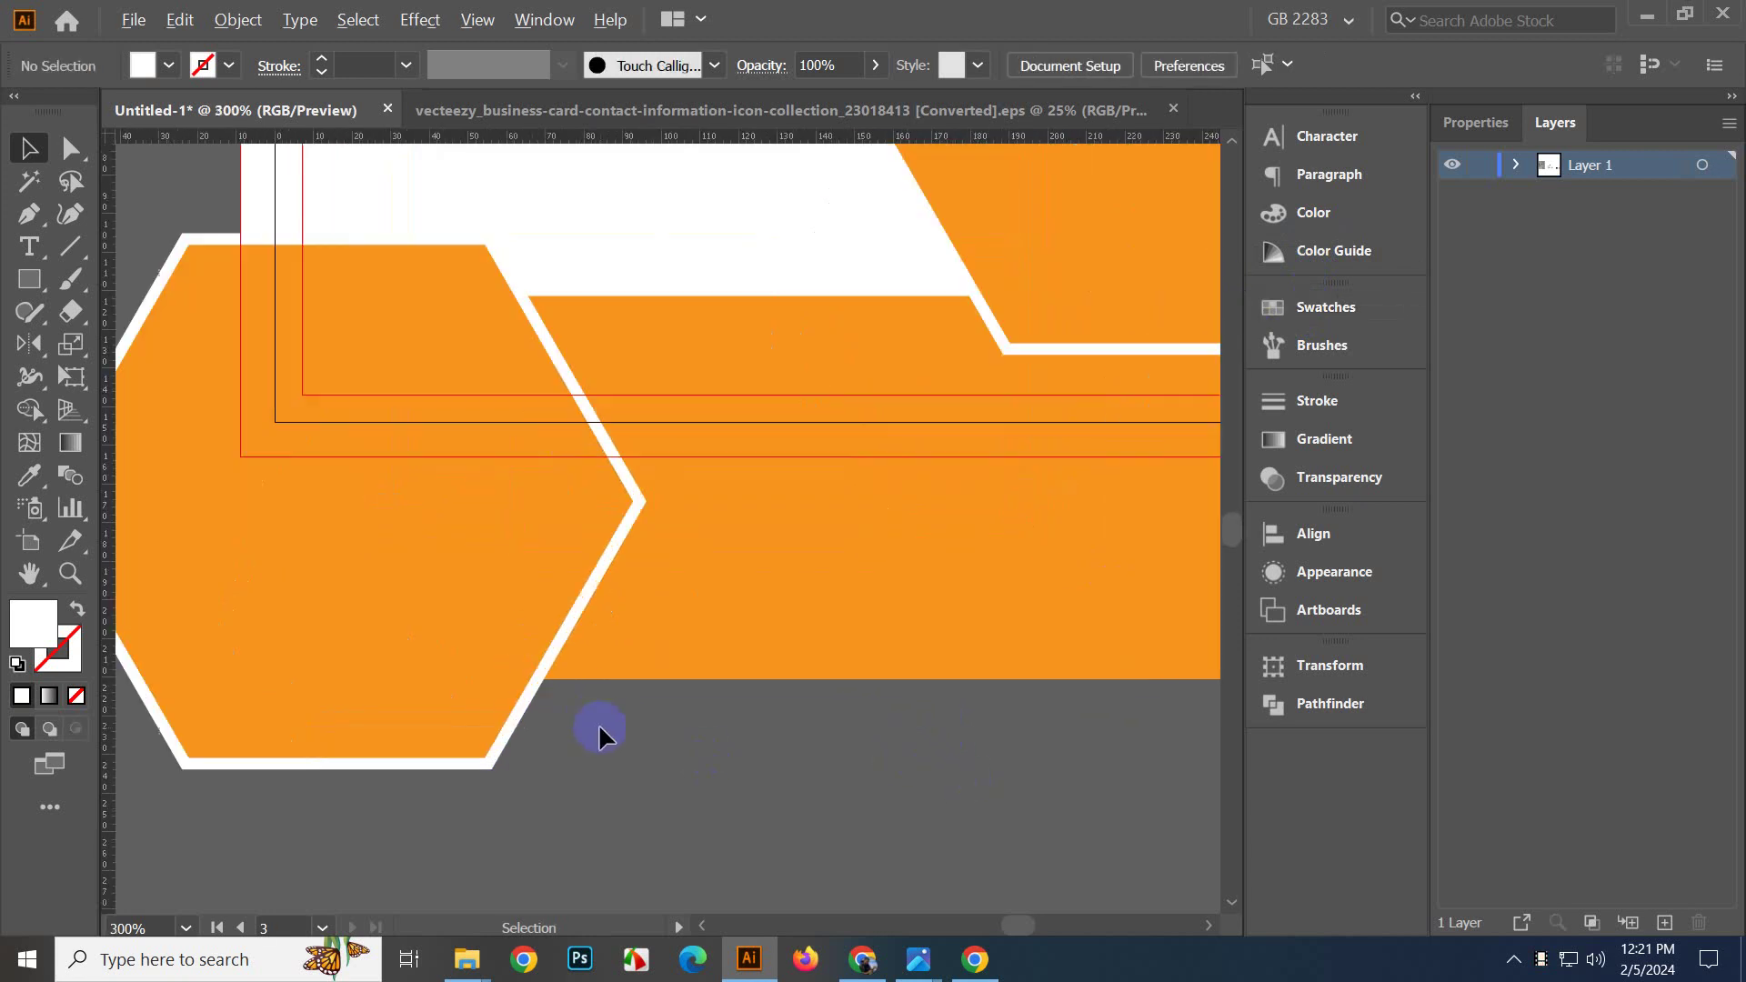
drag(814, 762, 652, 755)
scroll(829, 800, down, 1)
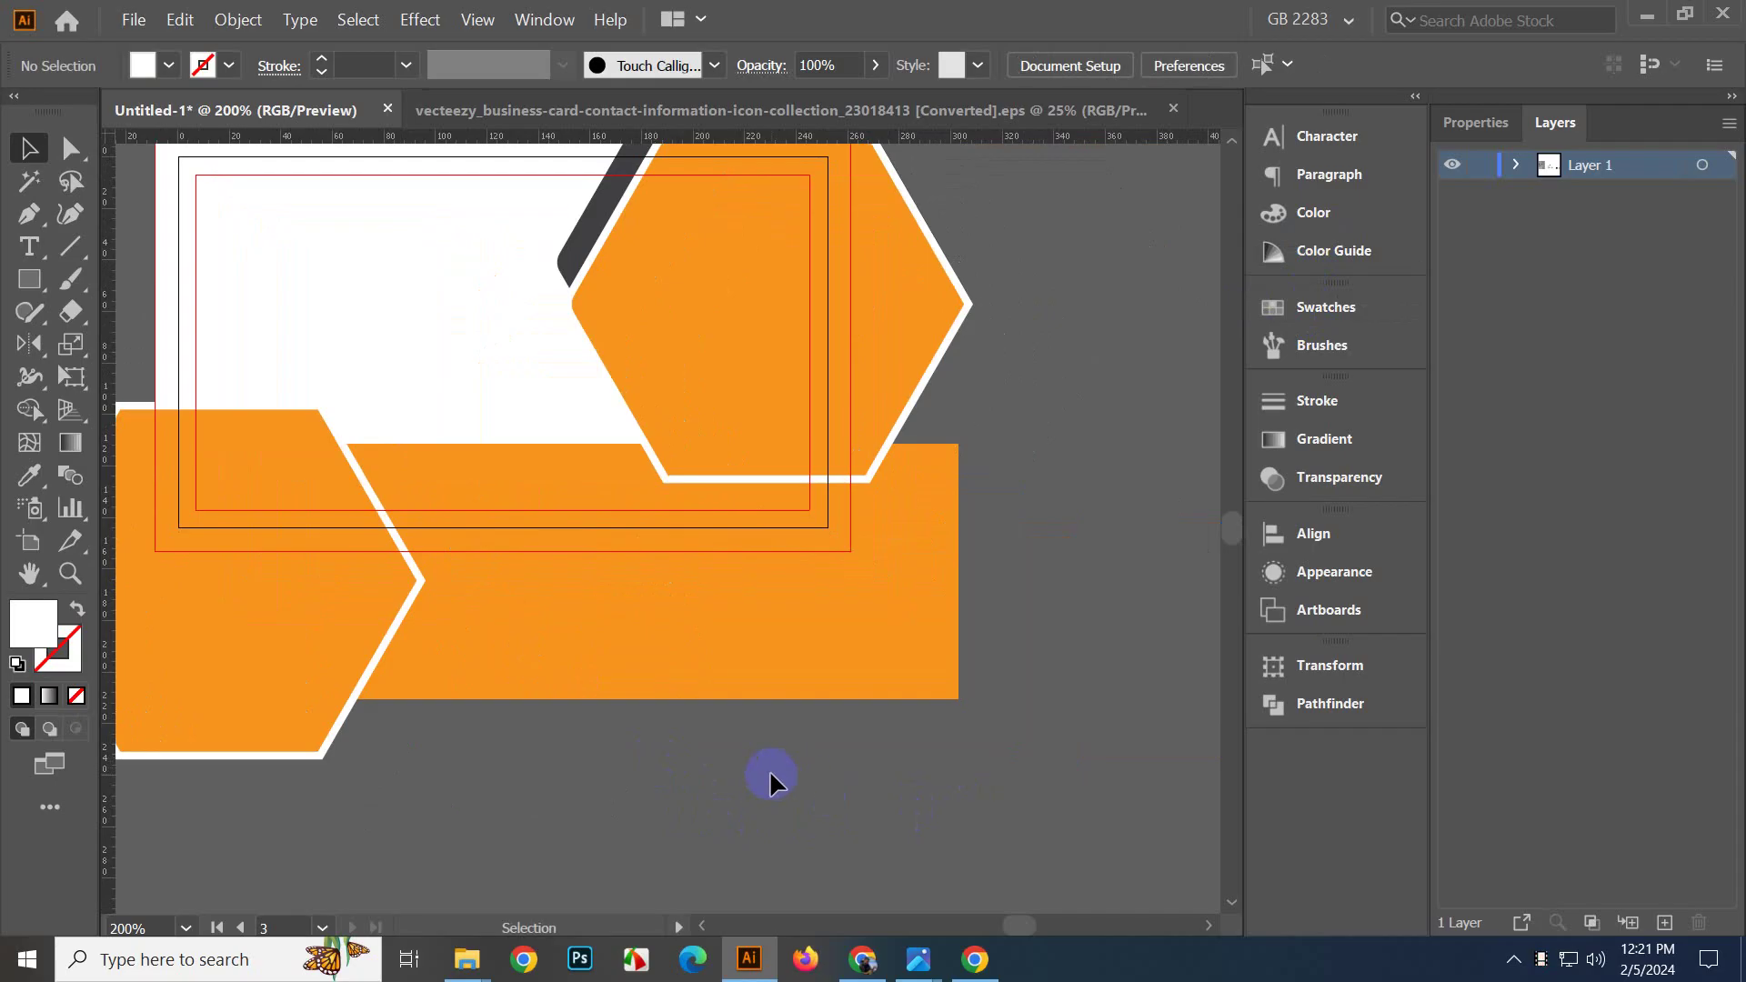
drag(783, 780, 662, 770)
click(658, 609)
click(772, 741)
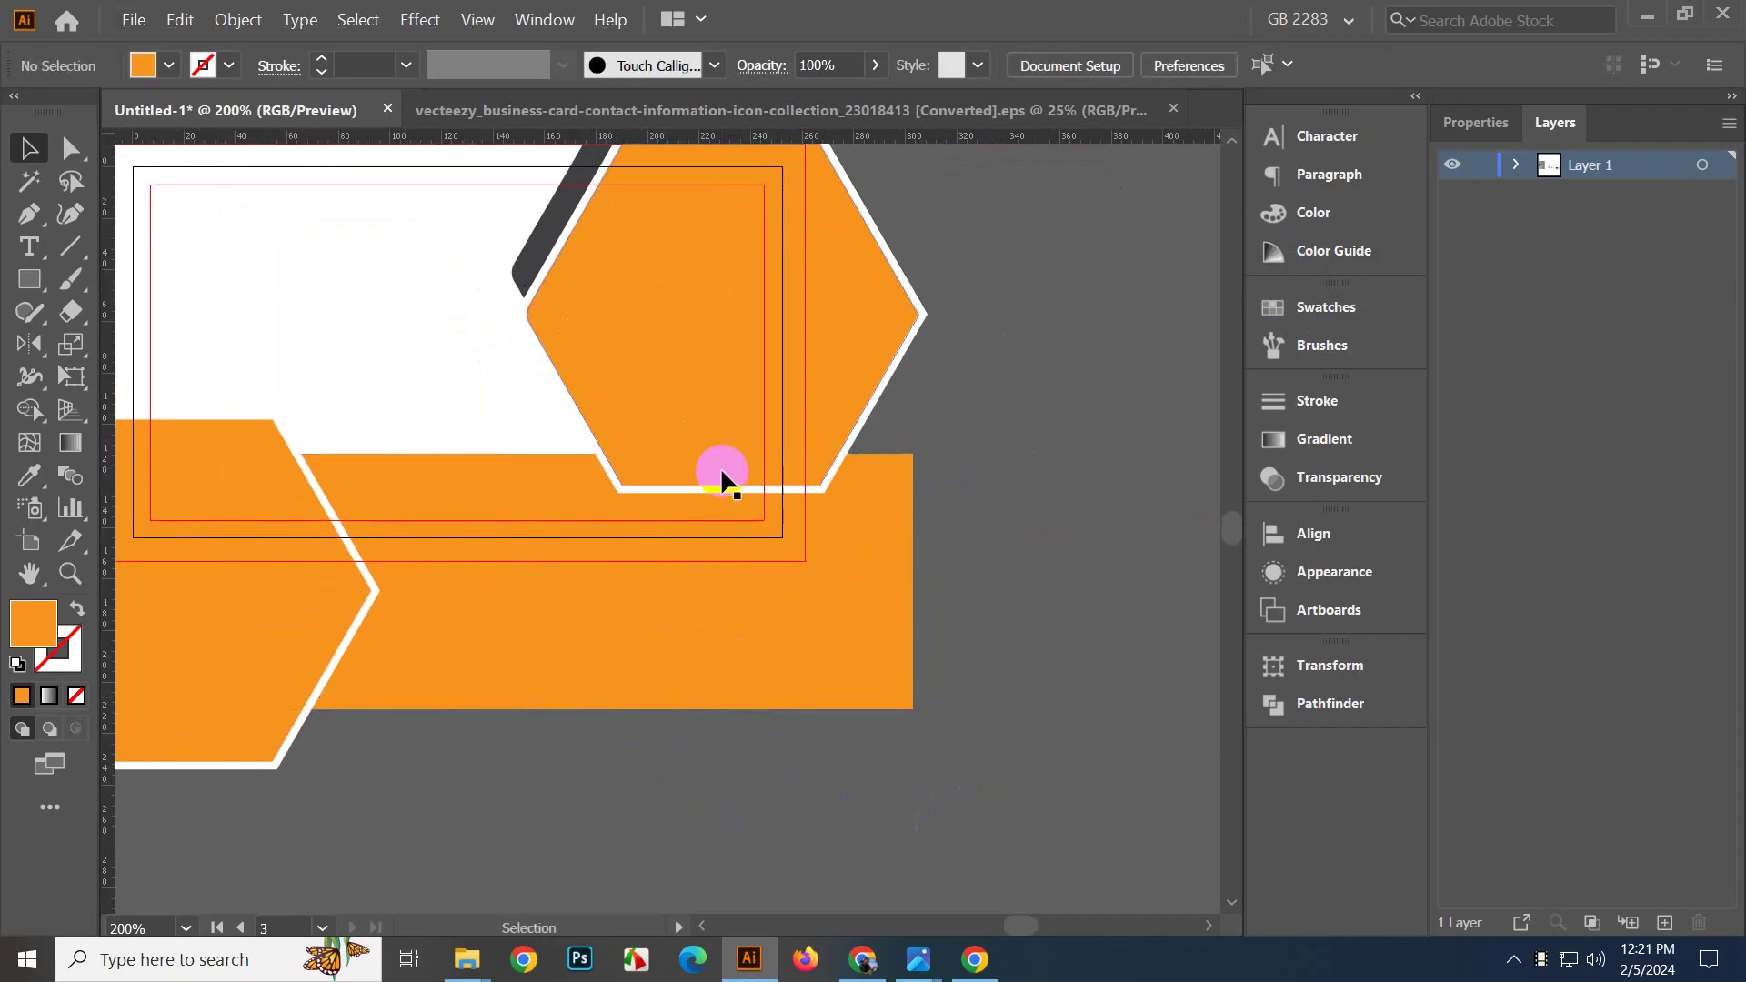
drag(855, 448, 818, 516)
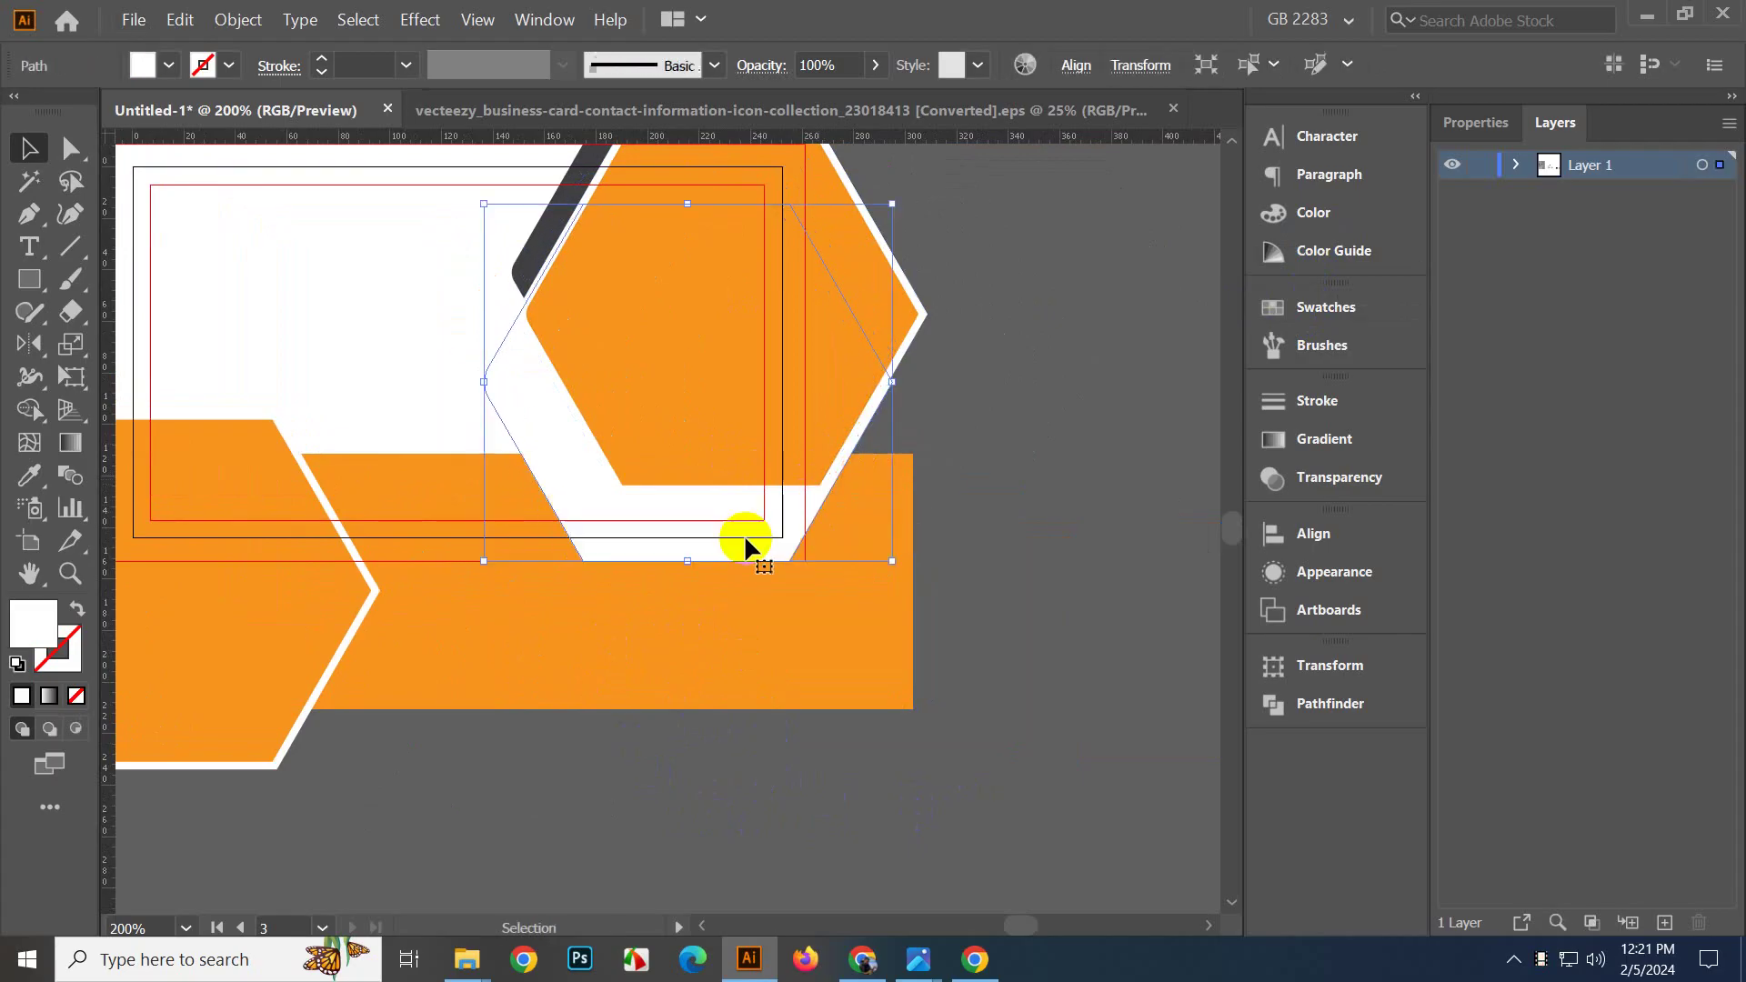
shift+click(402, 483)
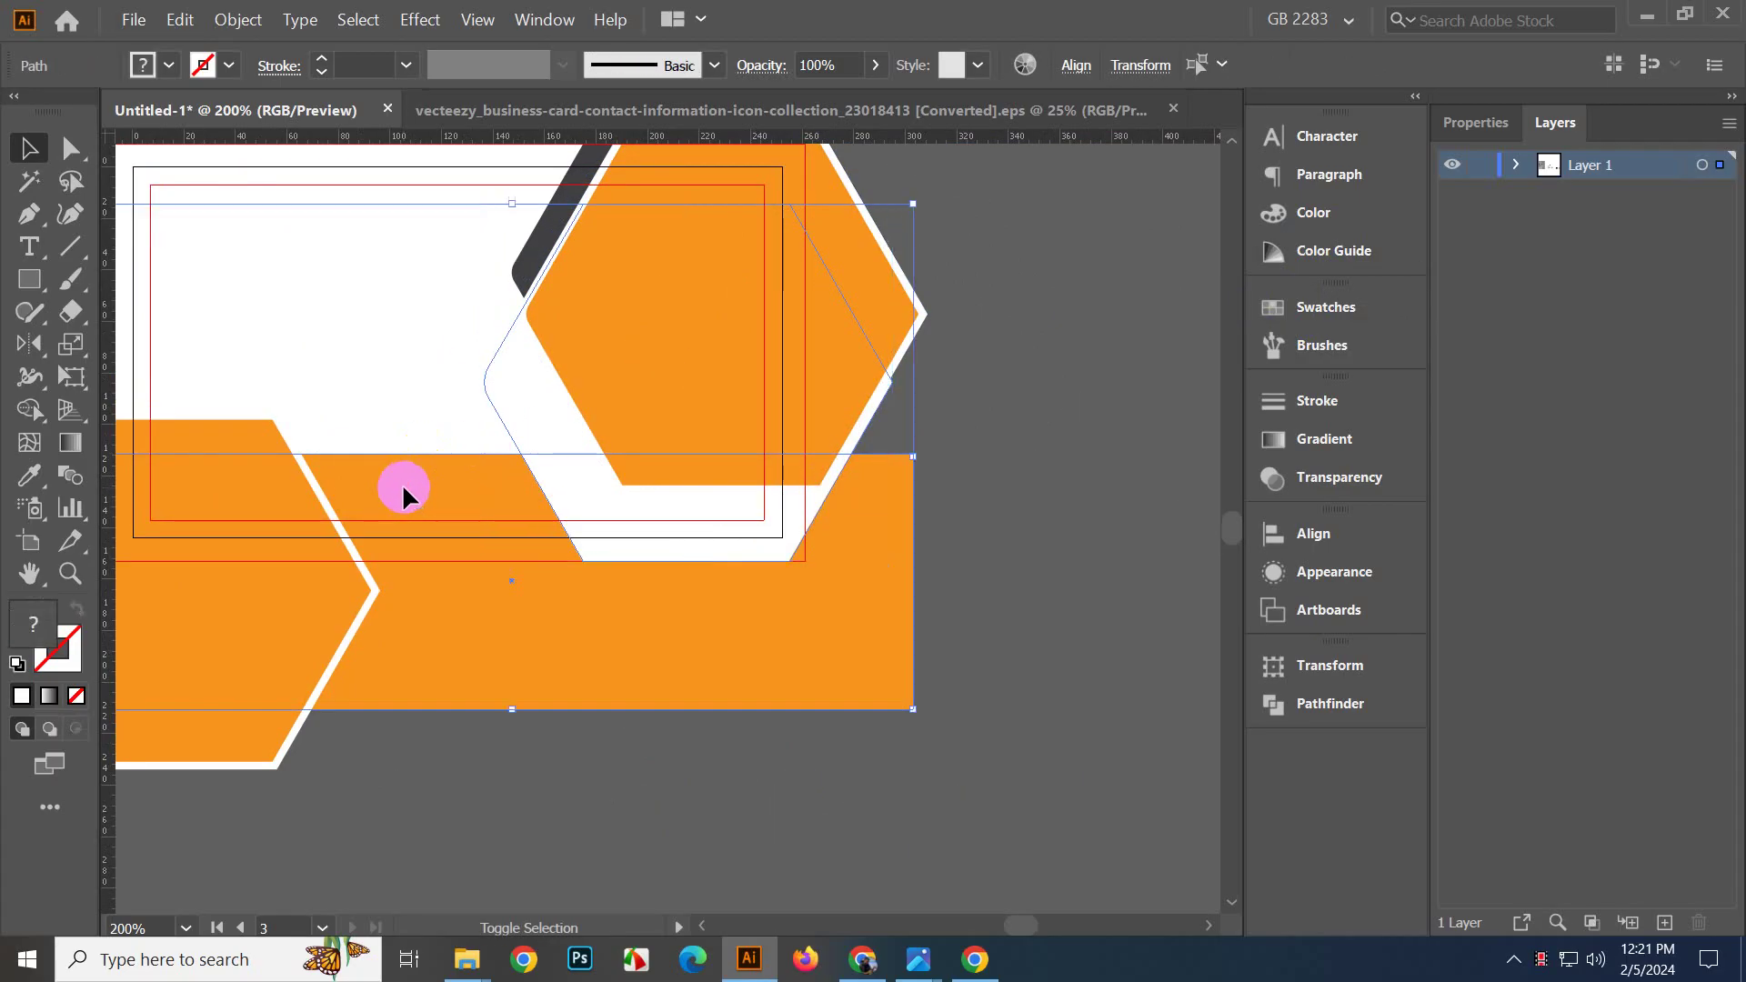
click(30, 411)
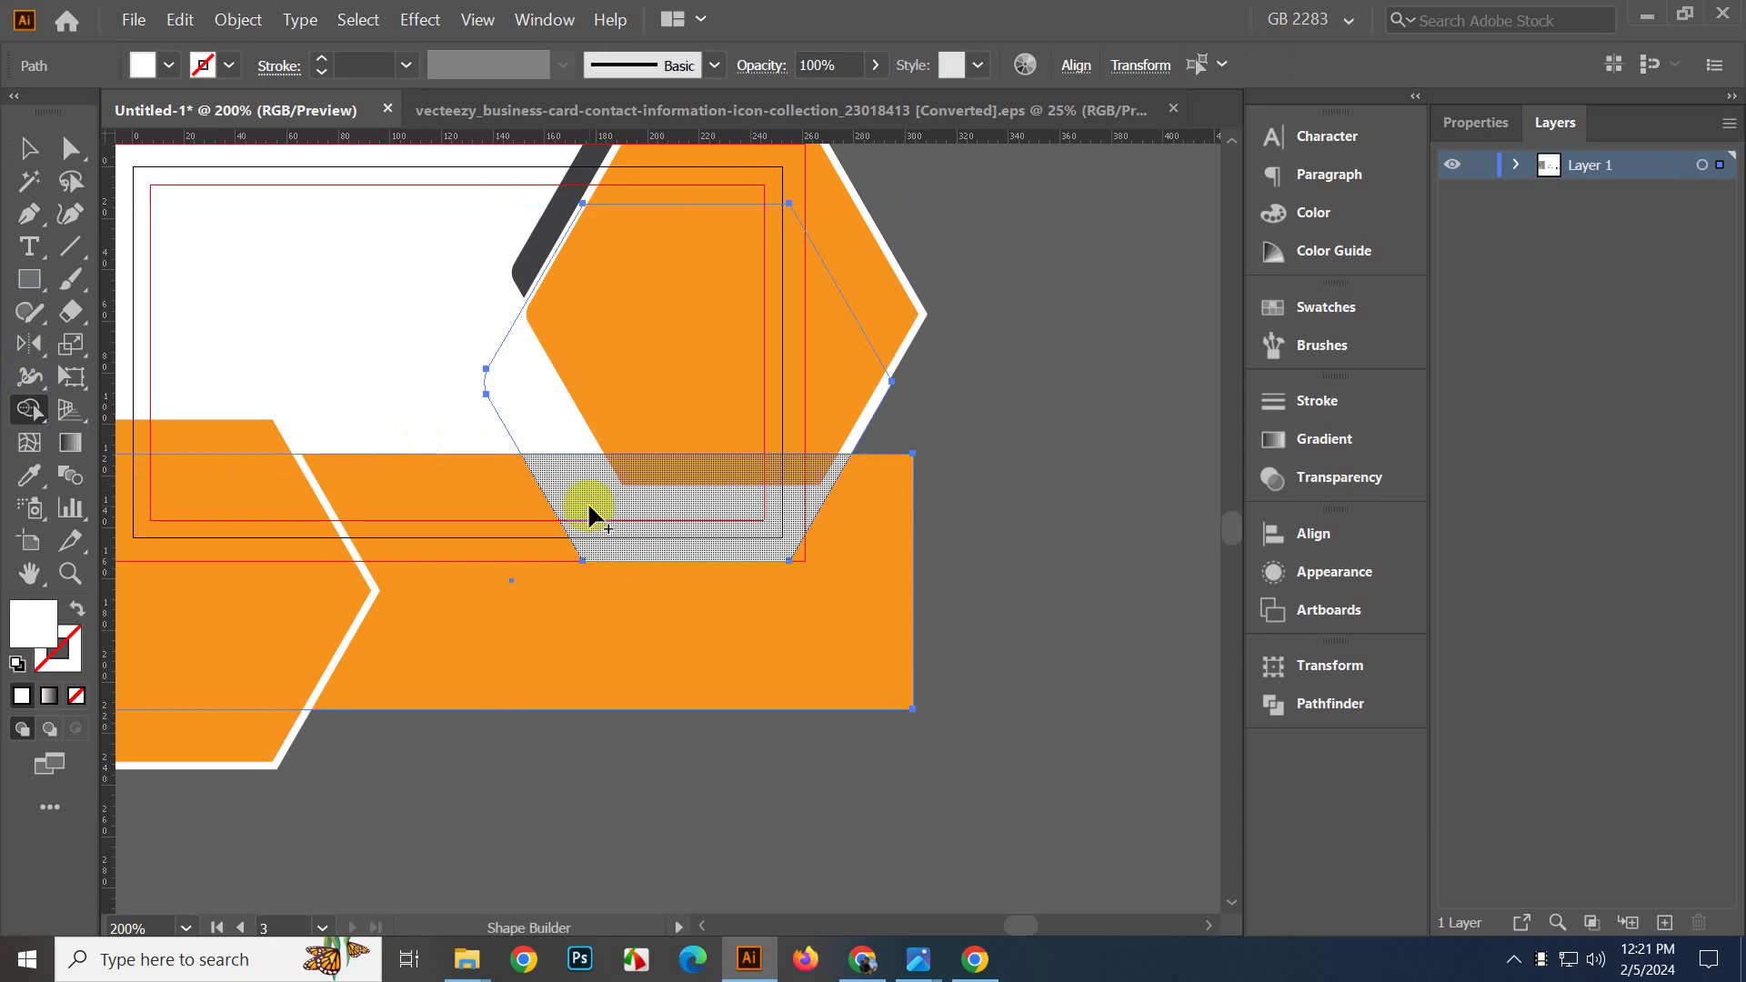
click(589, 516)
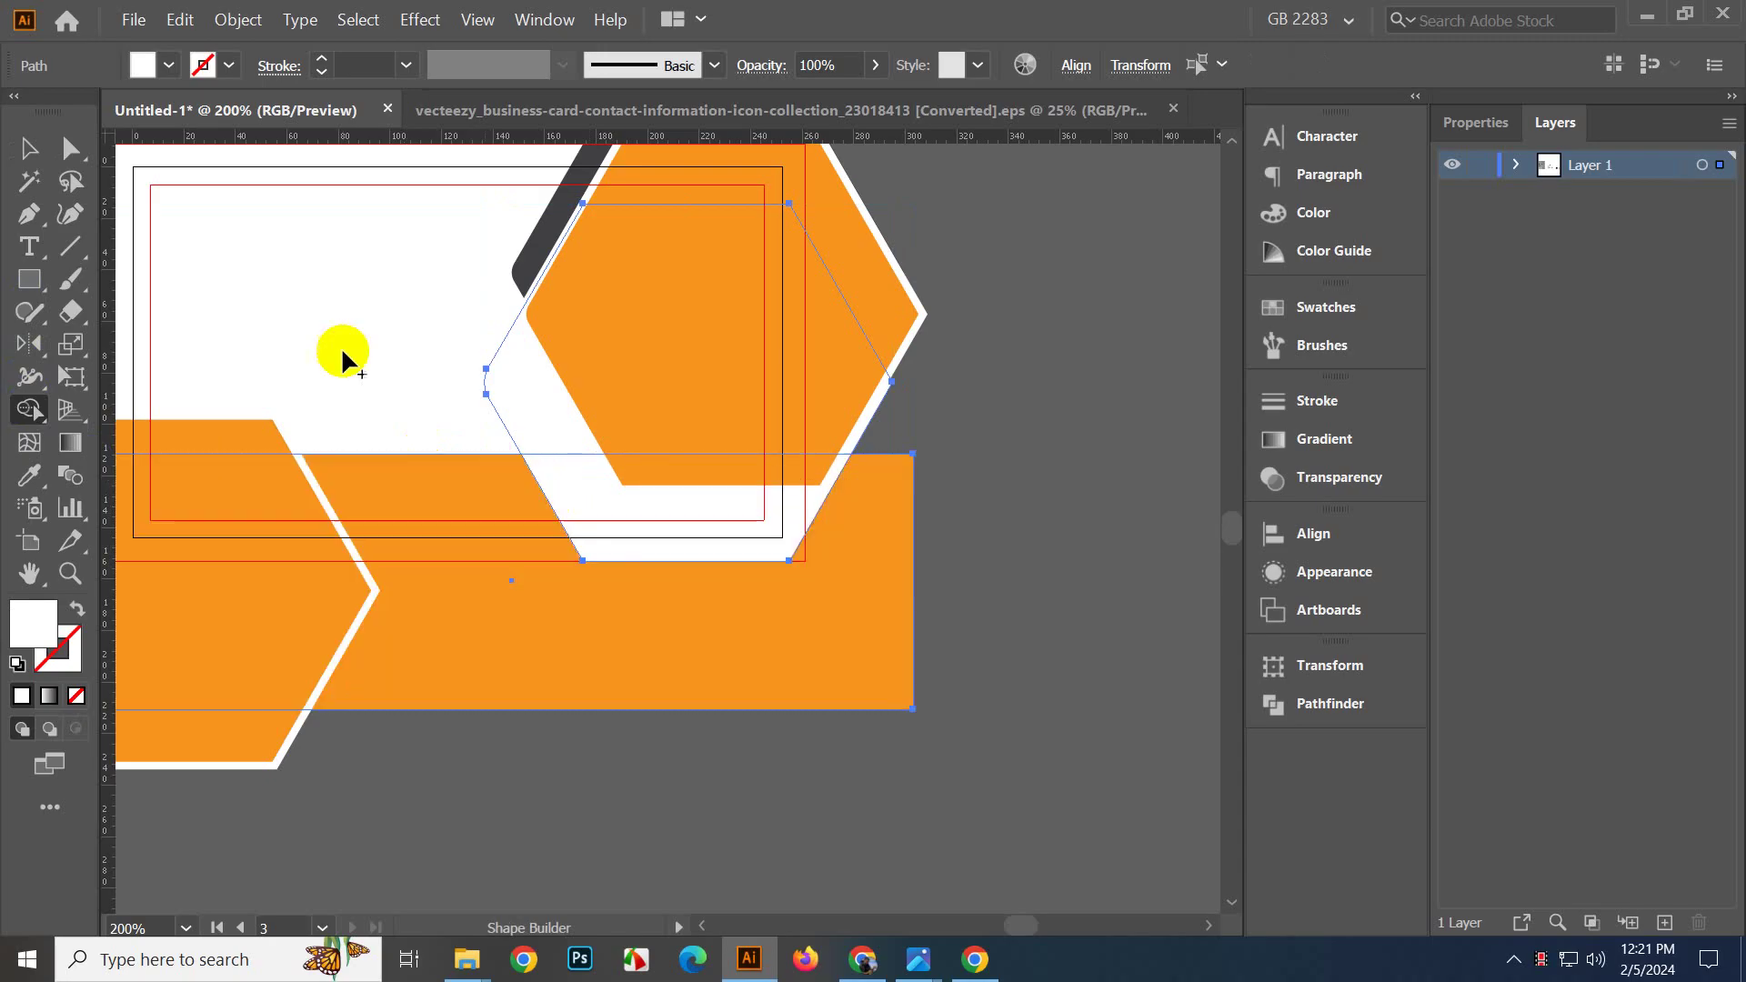
key(ctrl+z)
click(29, 147)
Move the orange rectangle below the card and bring it forward one level.
click(697, 680)
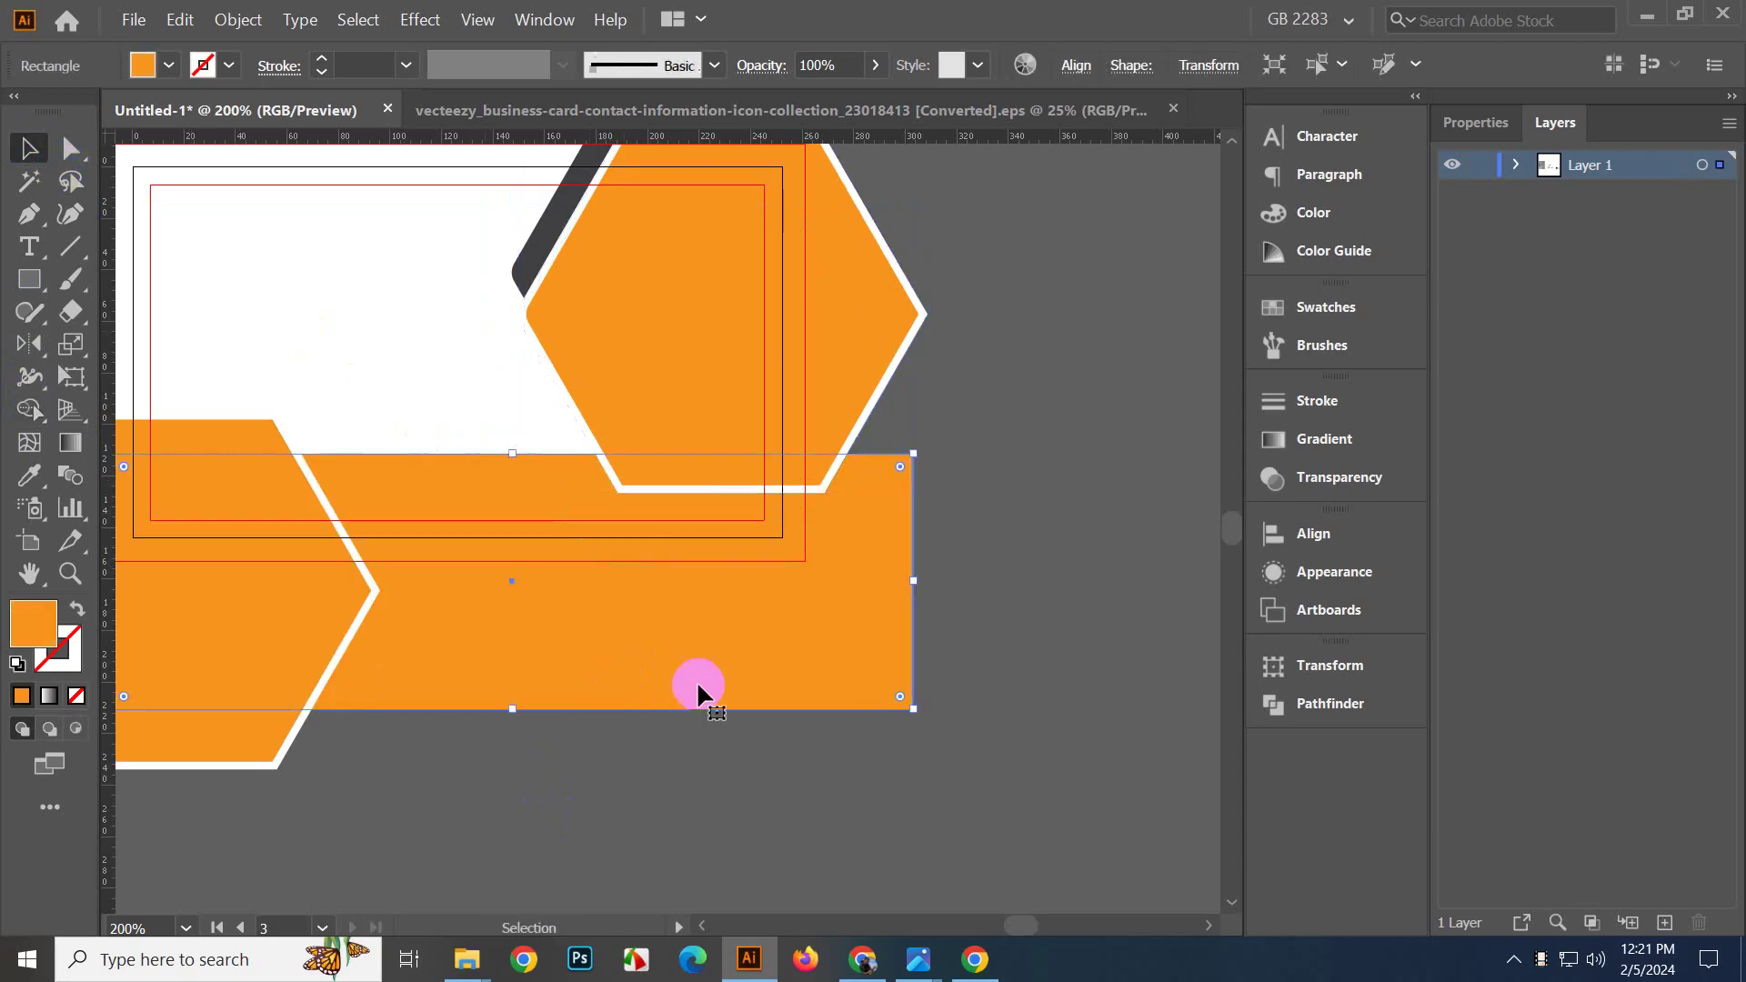
scroll(647, 642, down, 2)
drag(634, 633, 671, 784)
right_click(671, 784)
mouse_move(777, 689)
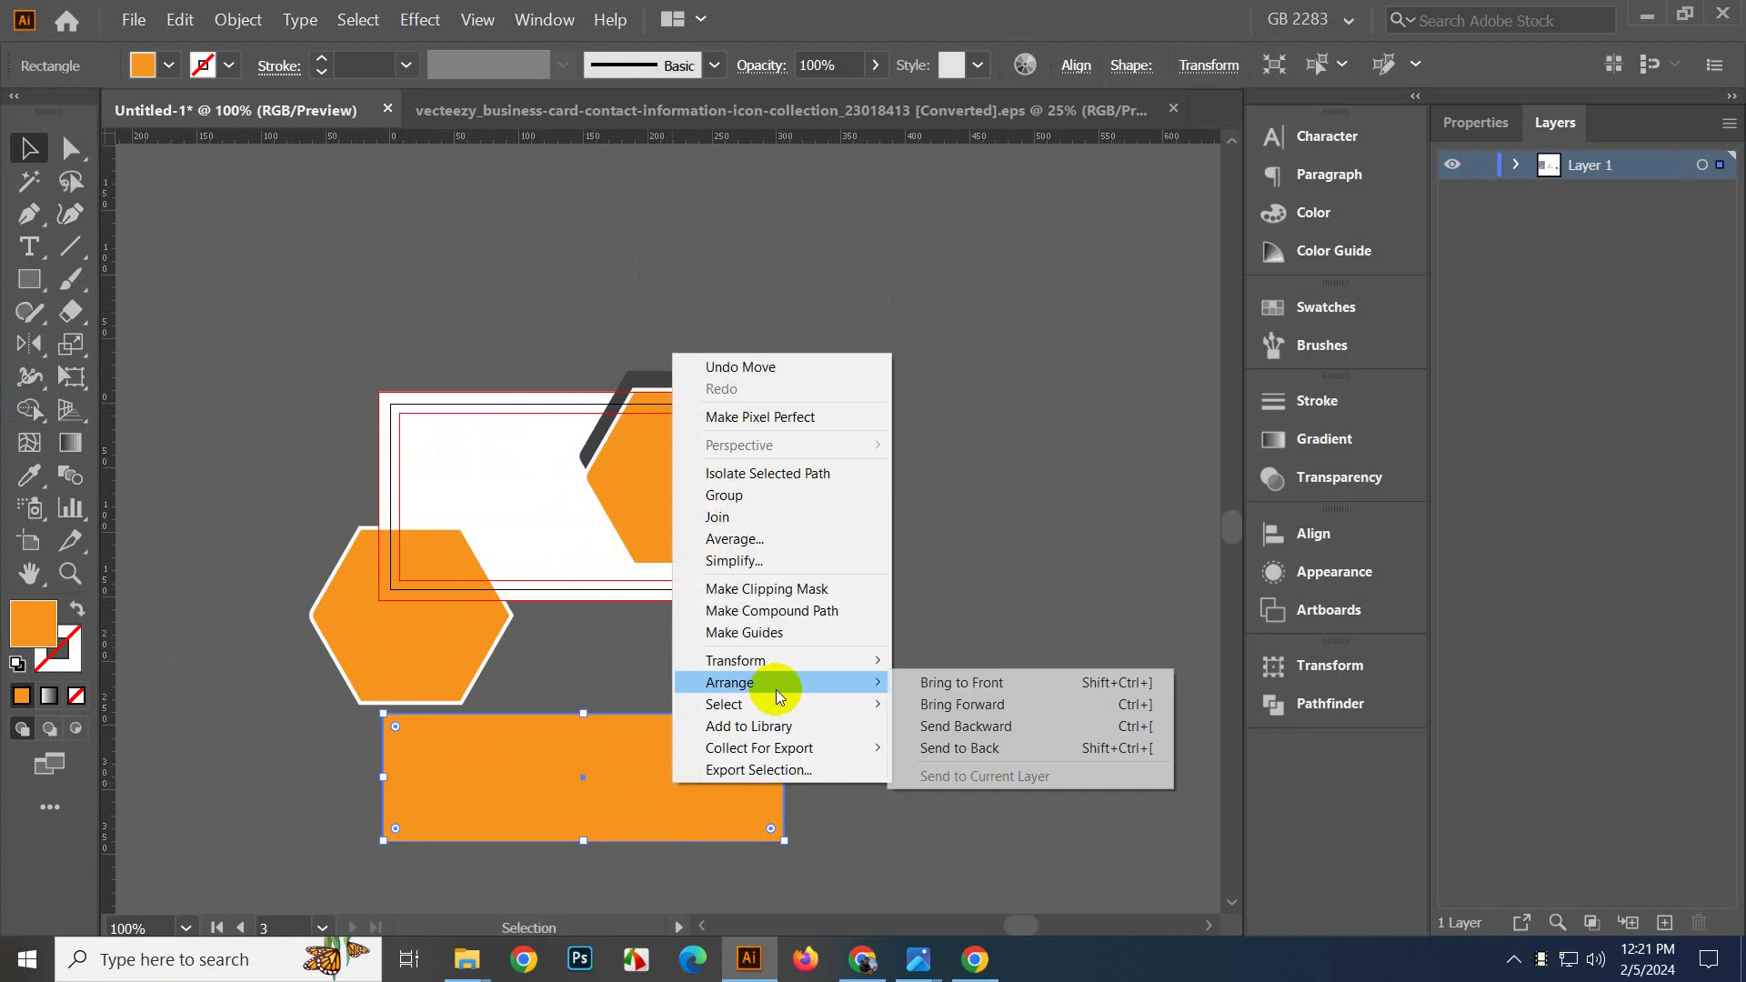
click(971, 702)
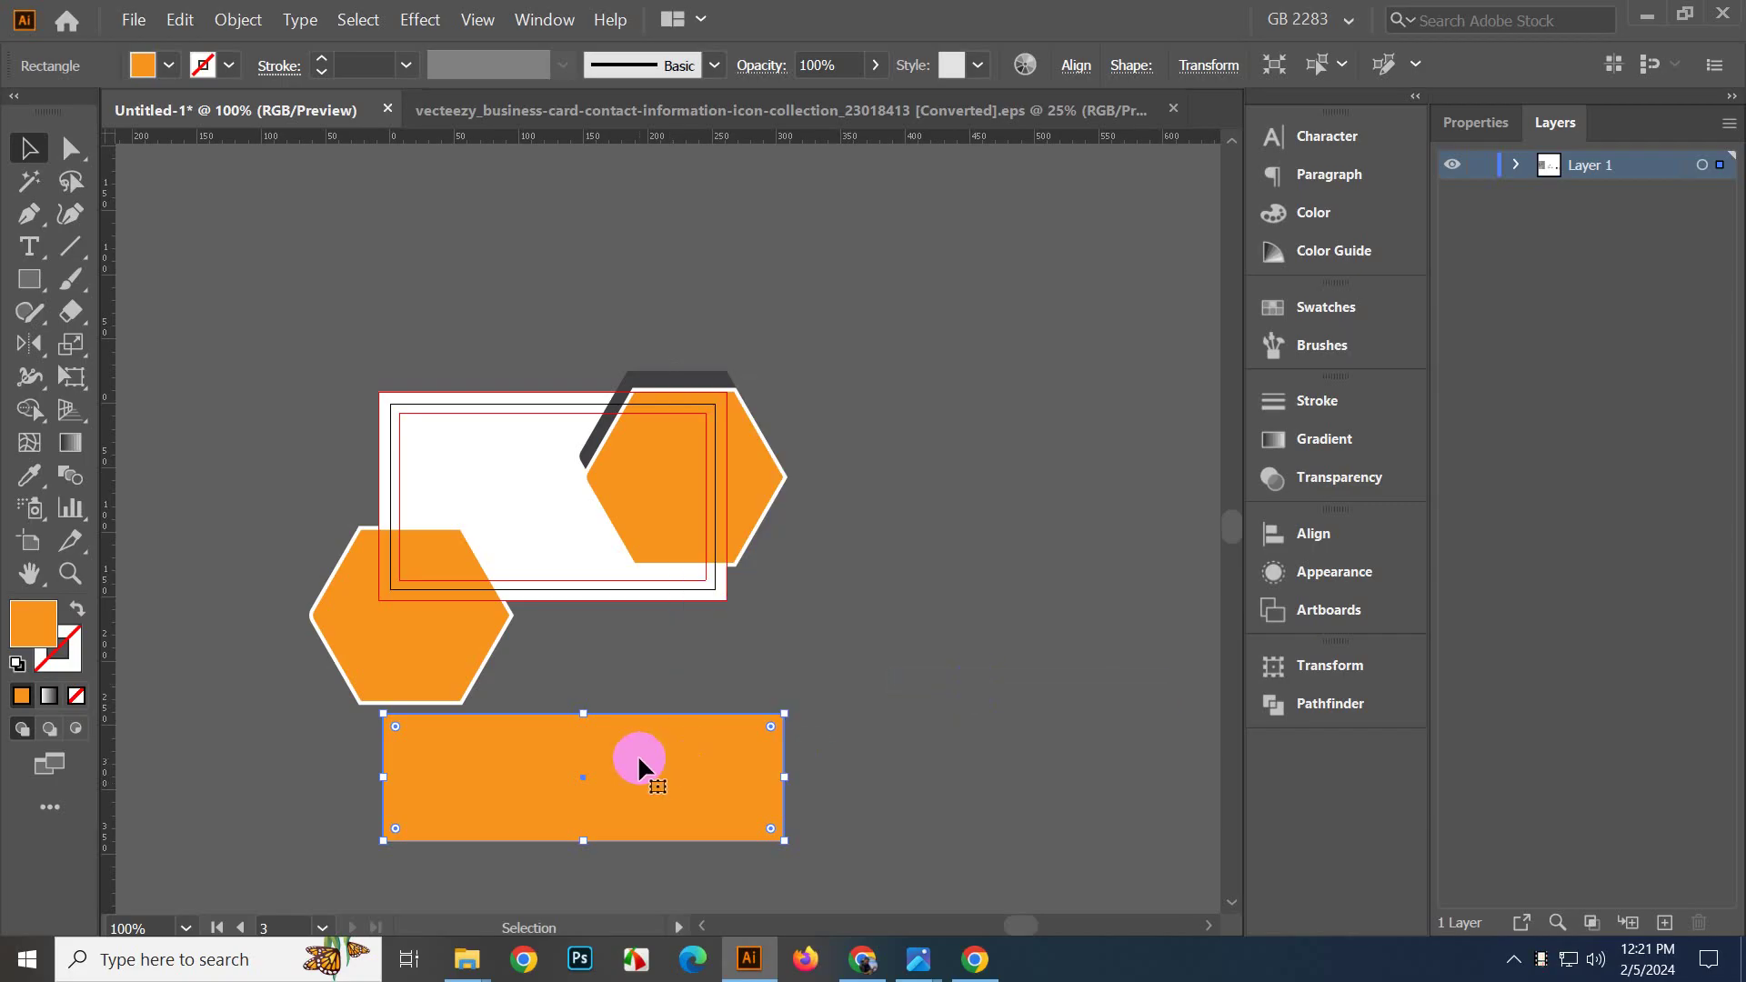
Send the orange rectangle to the back of the stacking order and move it up against the card's bottom edge.
drag(637, 754, 647, 711)
right_click(651, 723)
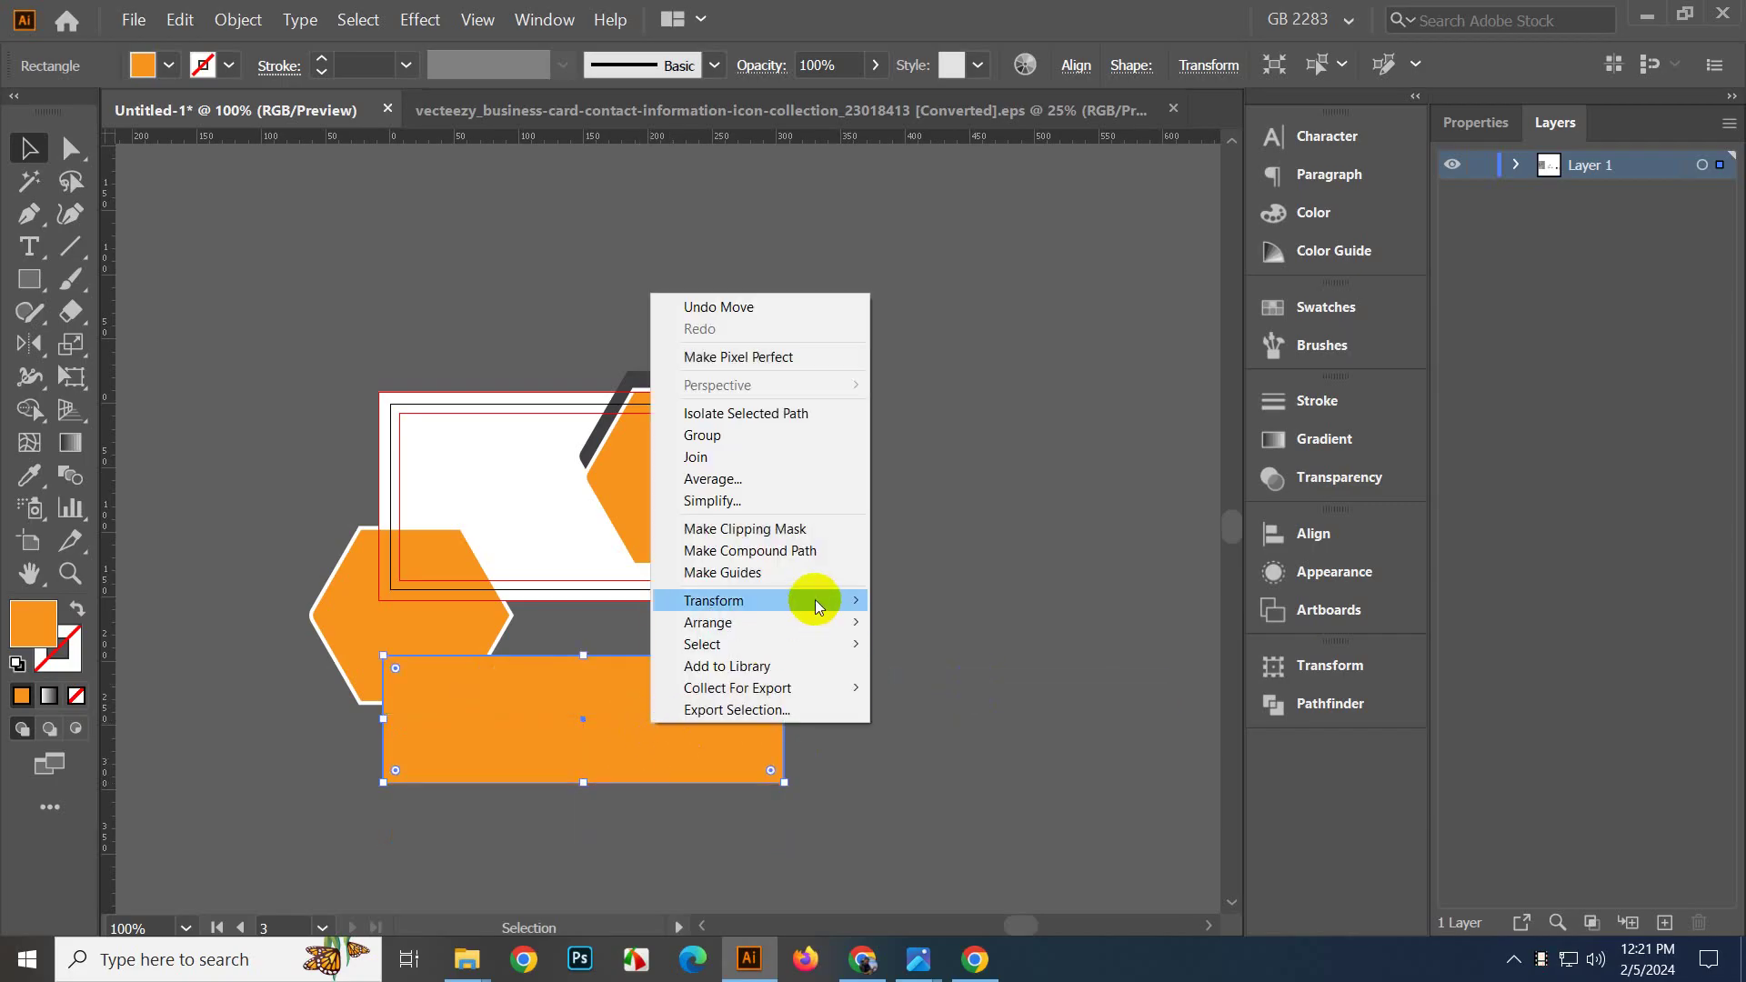
mouse_move(815, 598)
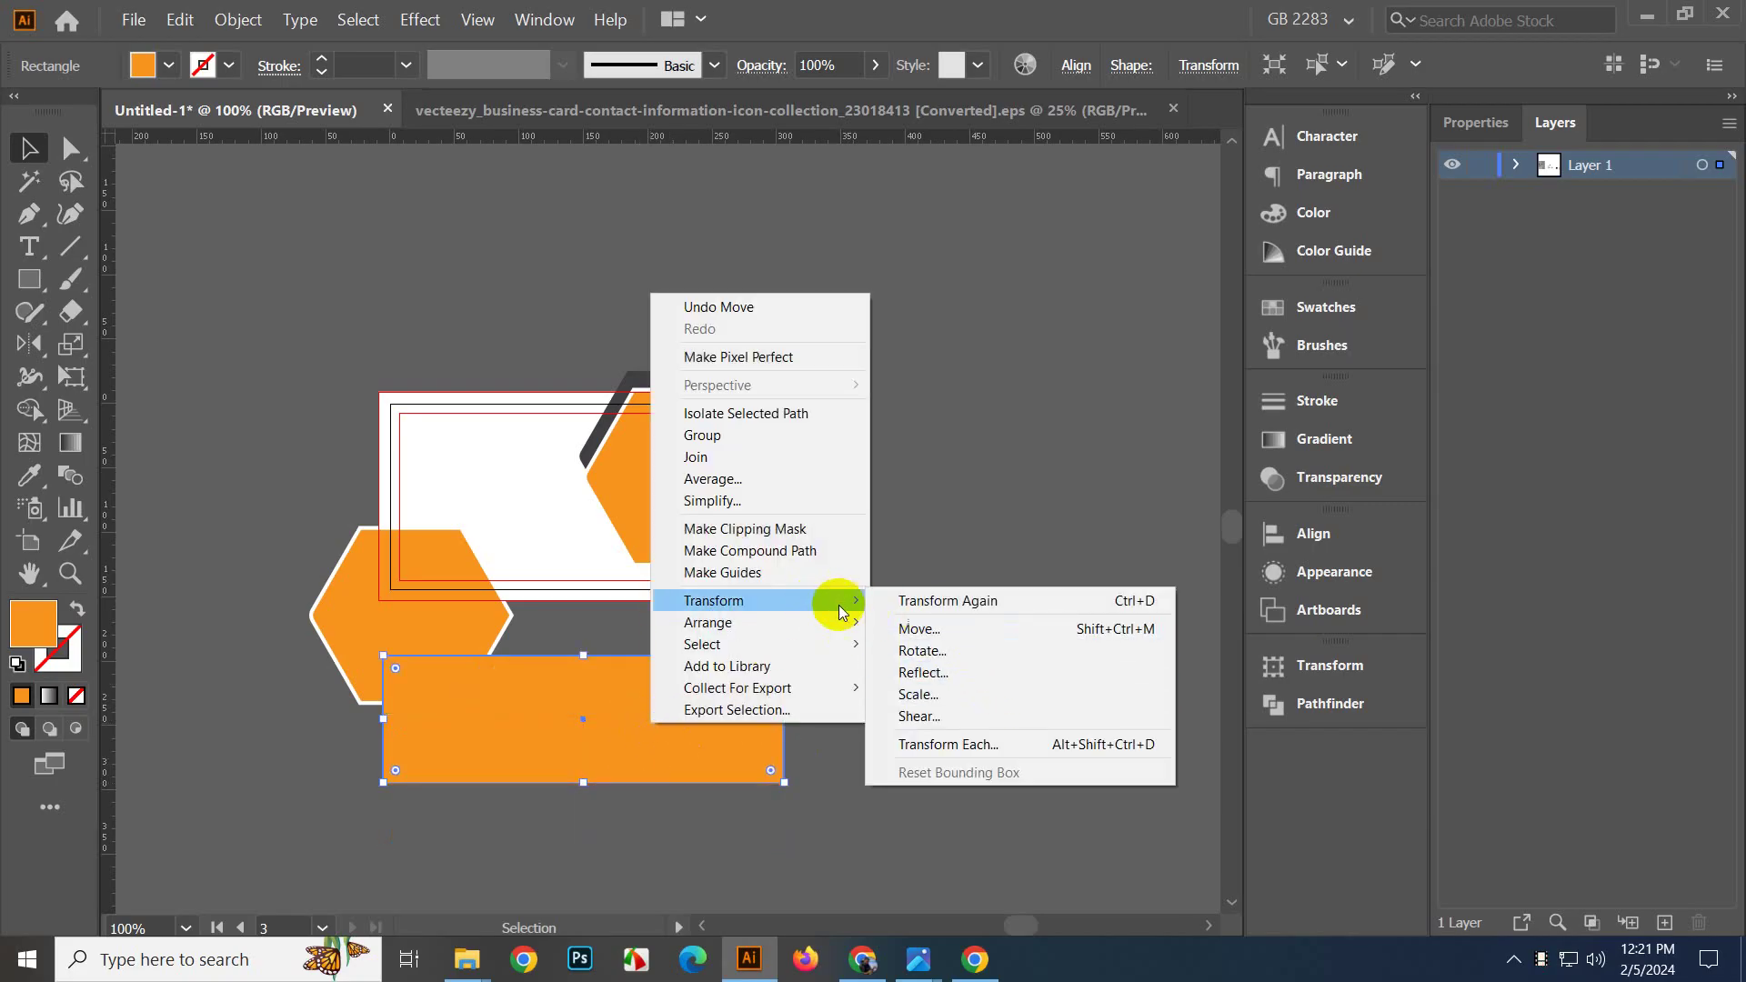
mouse_move(864, 626)
click(938, 688)
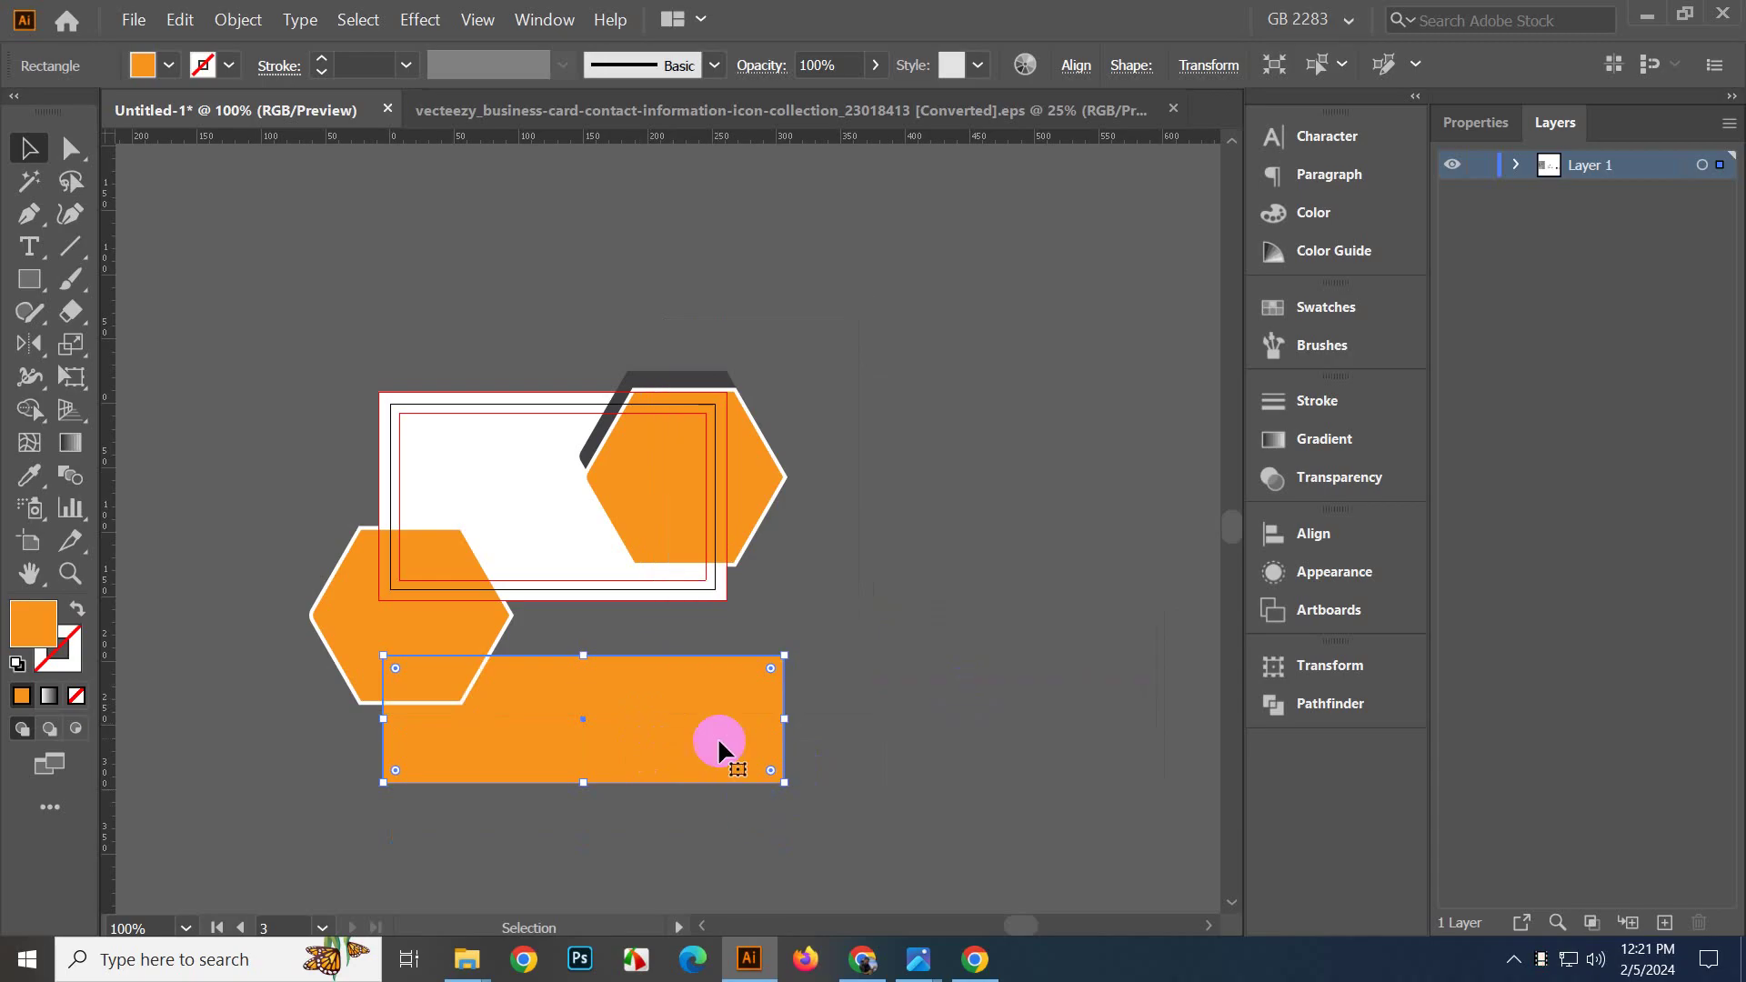
drag(713, 740, 740, 673)
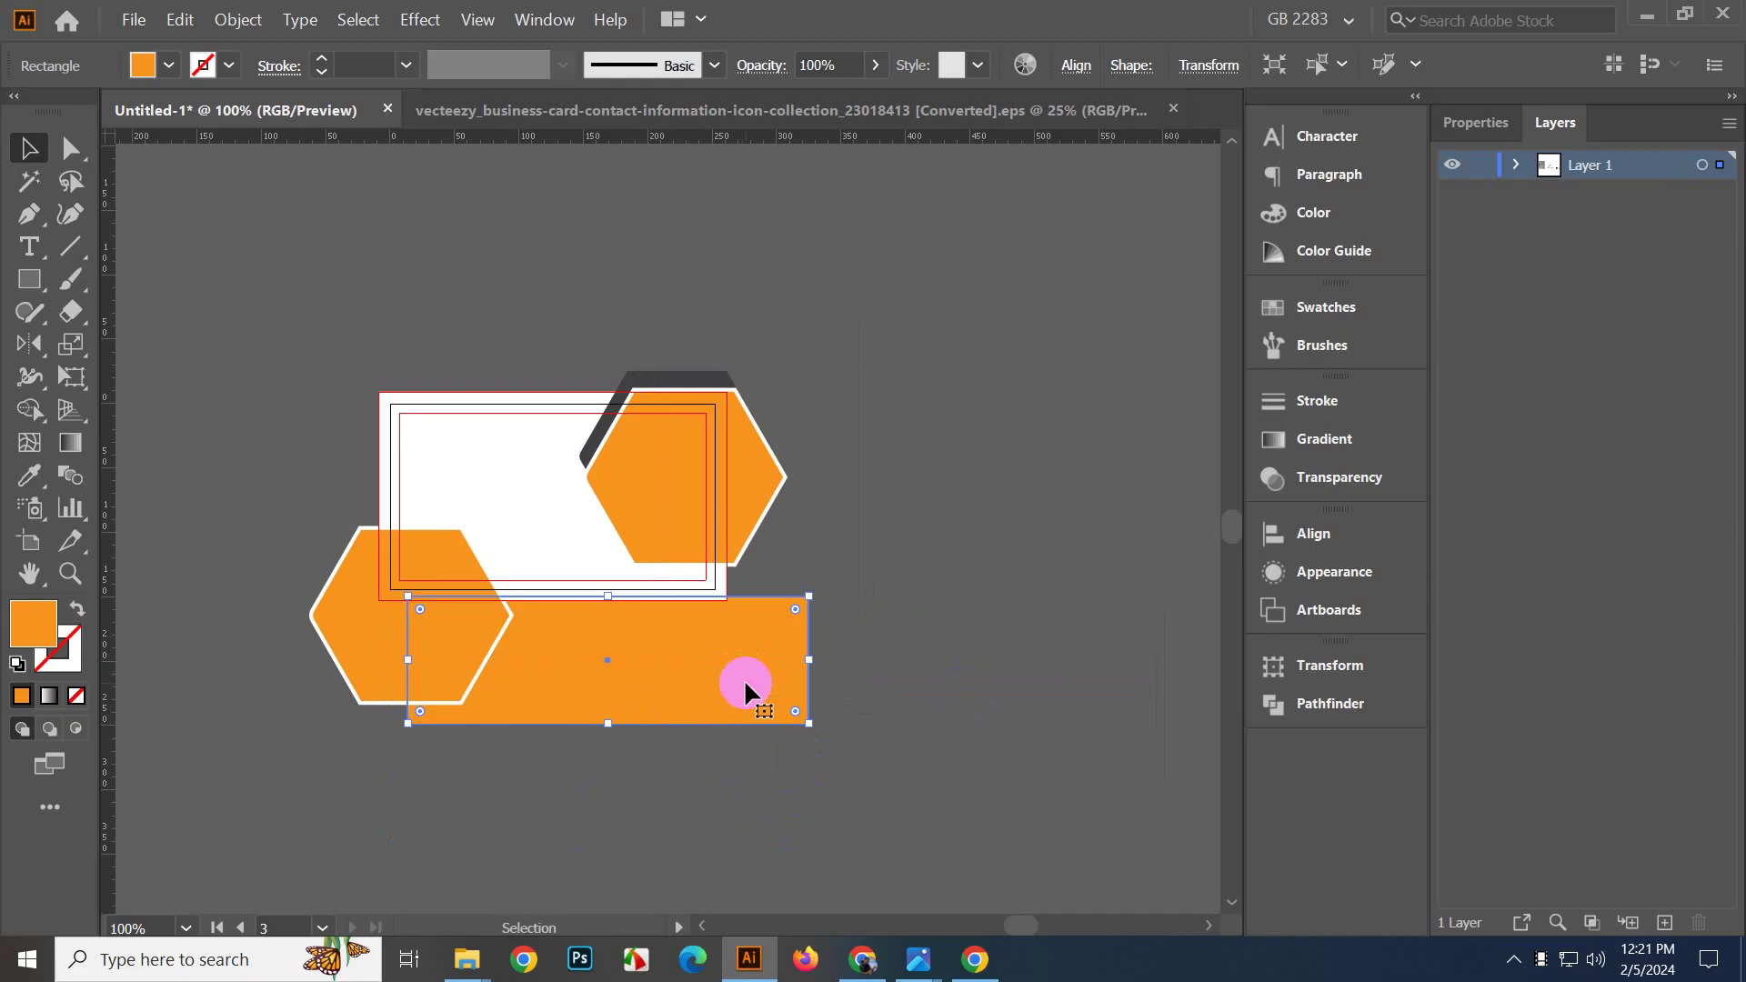
right_click(740, 676)
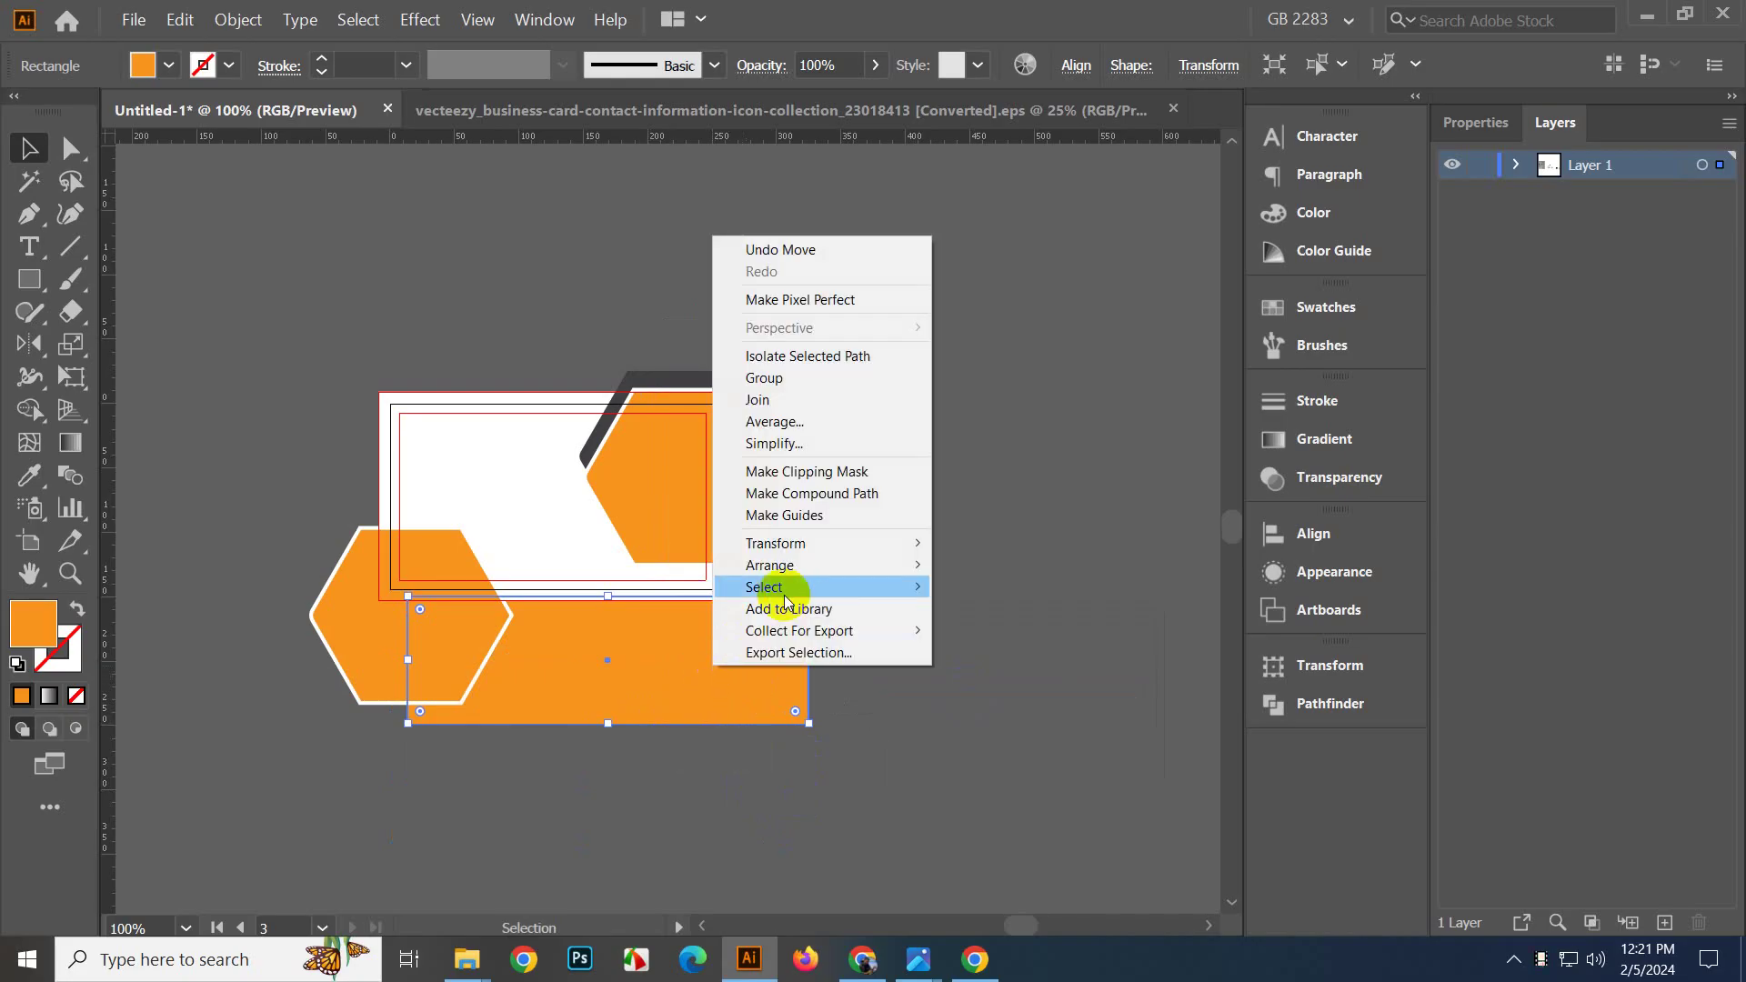
mouse_move(813, 572)
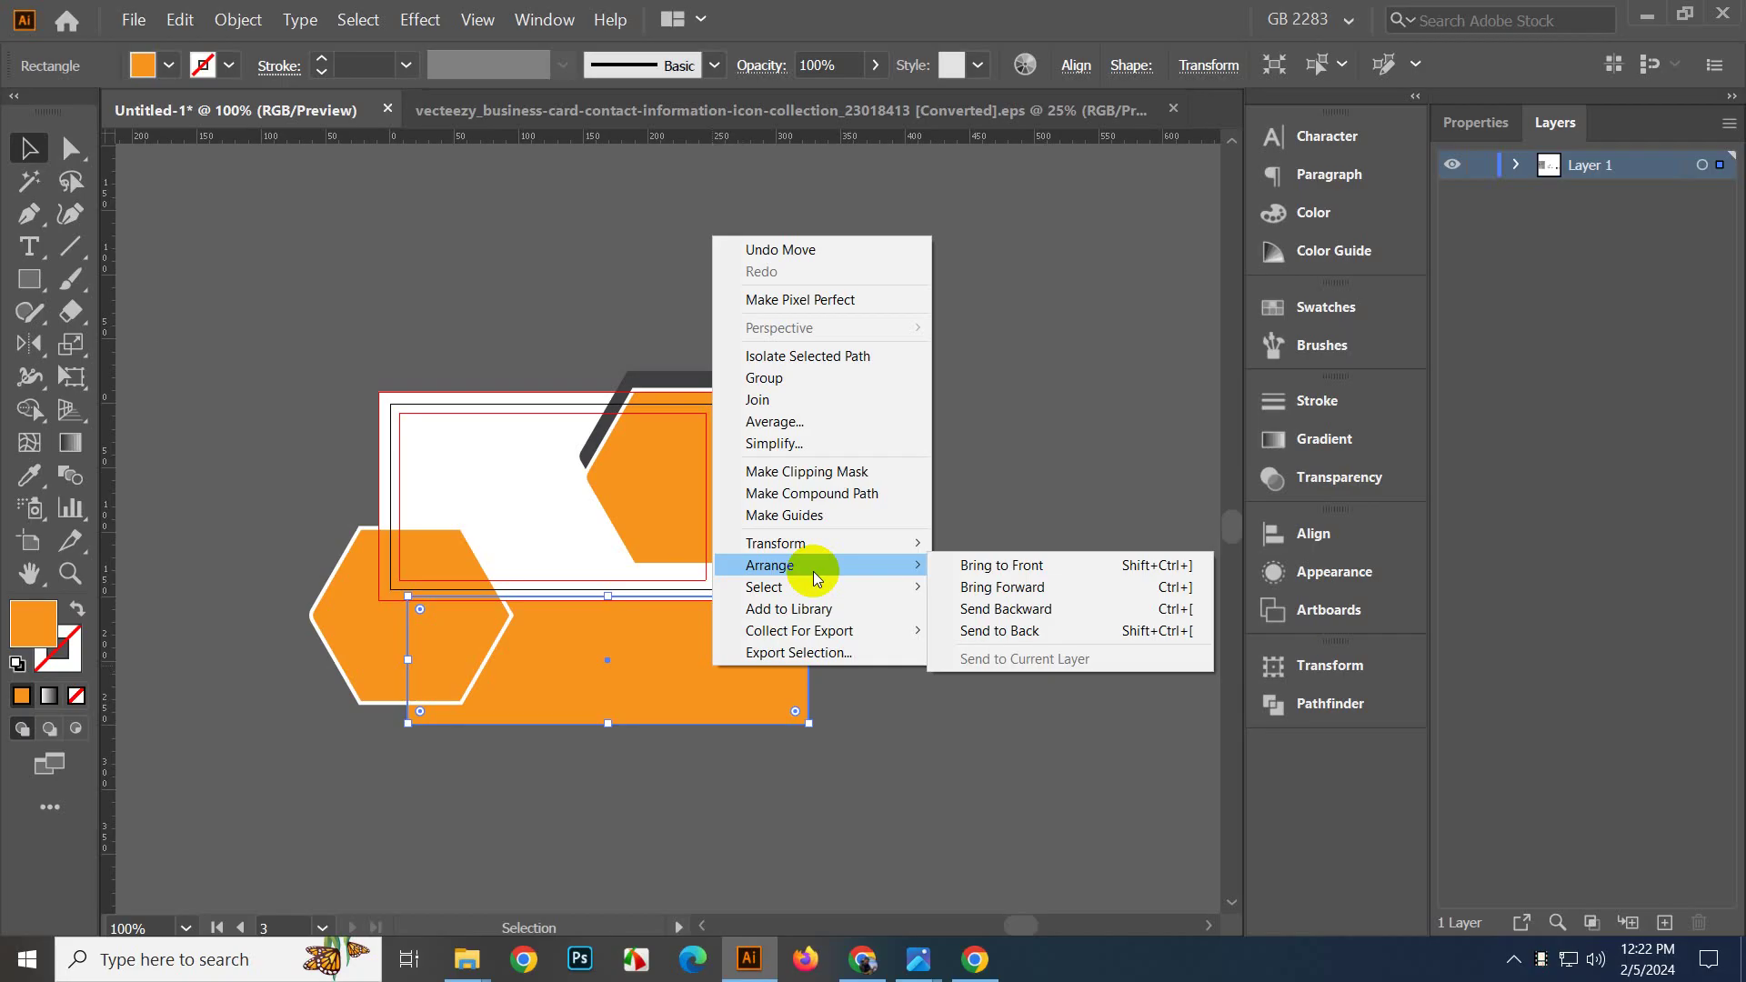
click(696, 795)
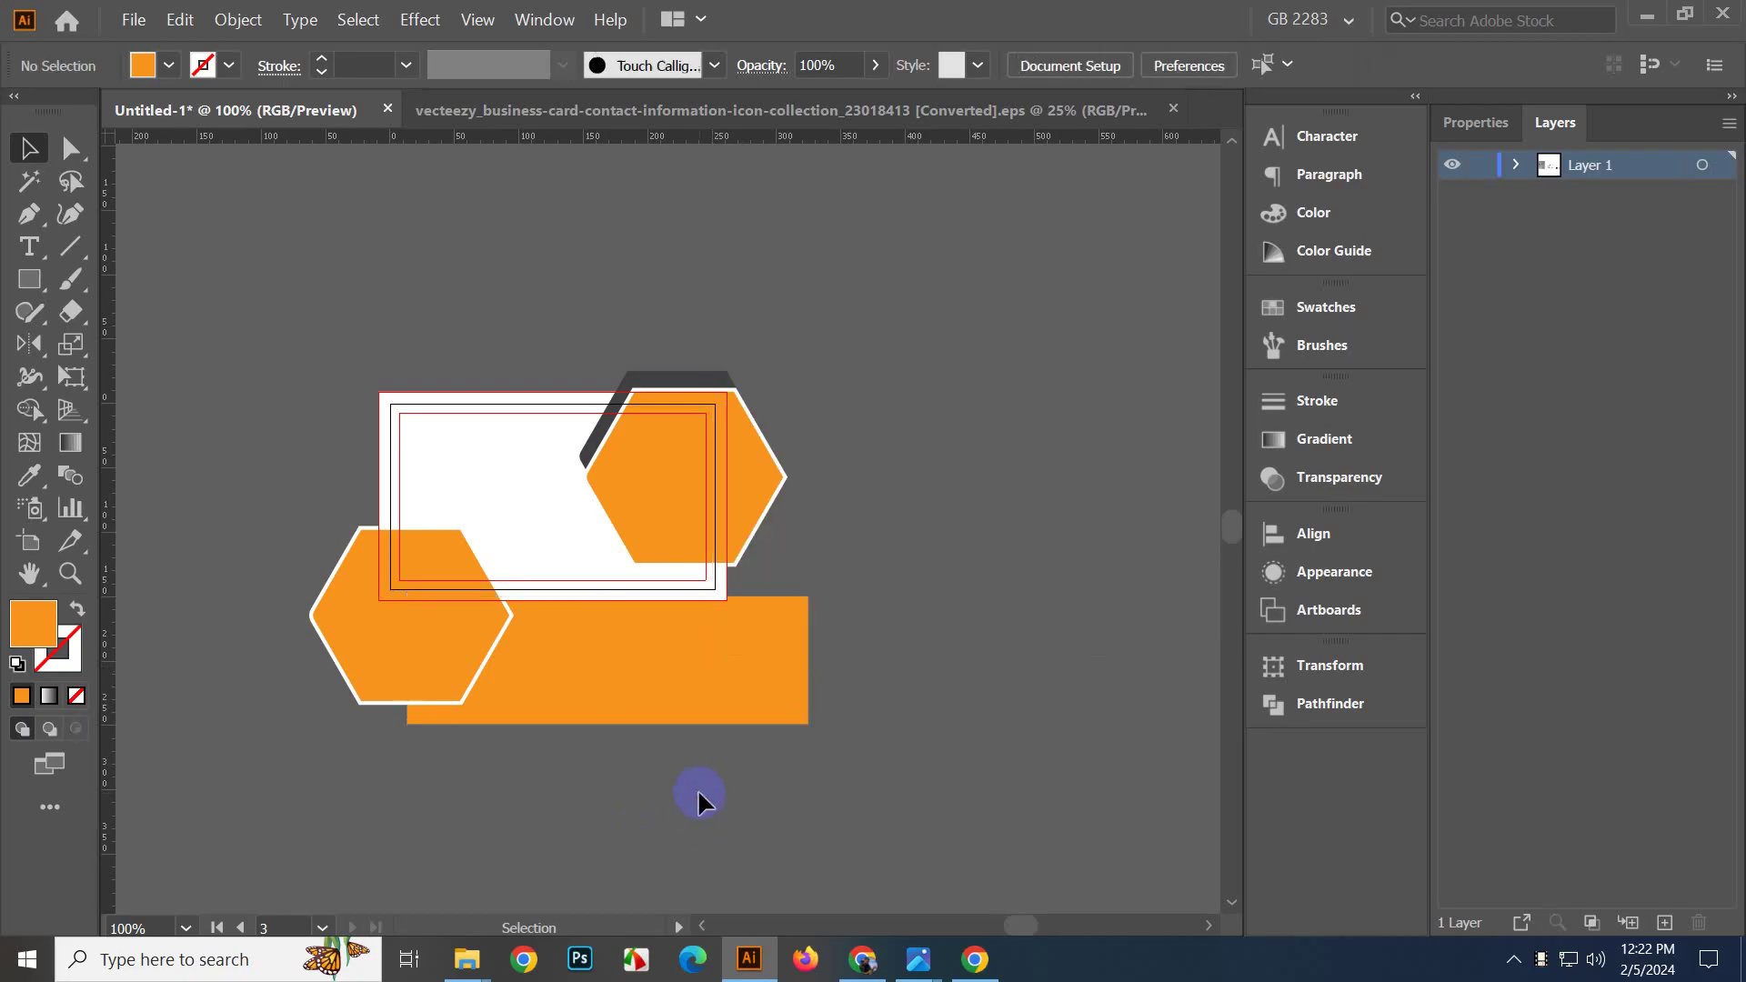
Move the orange rectangle up over the card's lower edge and bring it forward in front of the white card but behind the hexagons.
scroll(644, 800, up, 1)
scroll(644, 798, up, 1)
drag(663, 697, 651, 648)
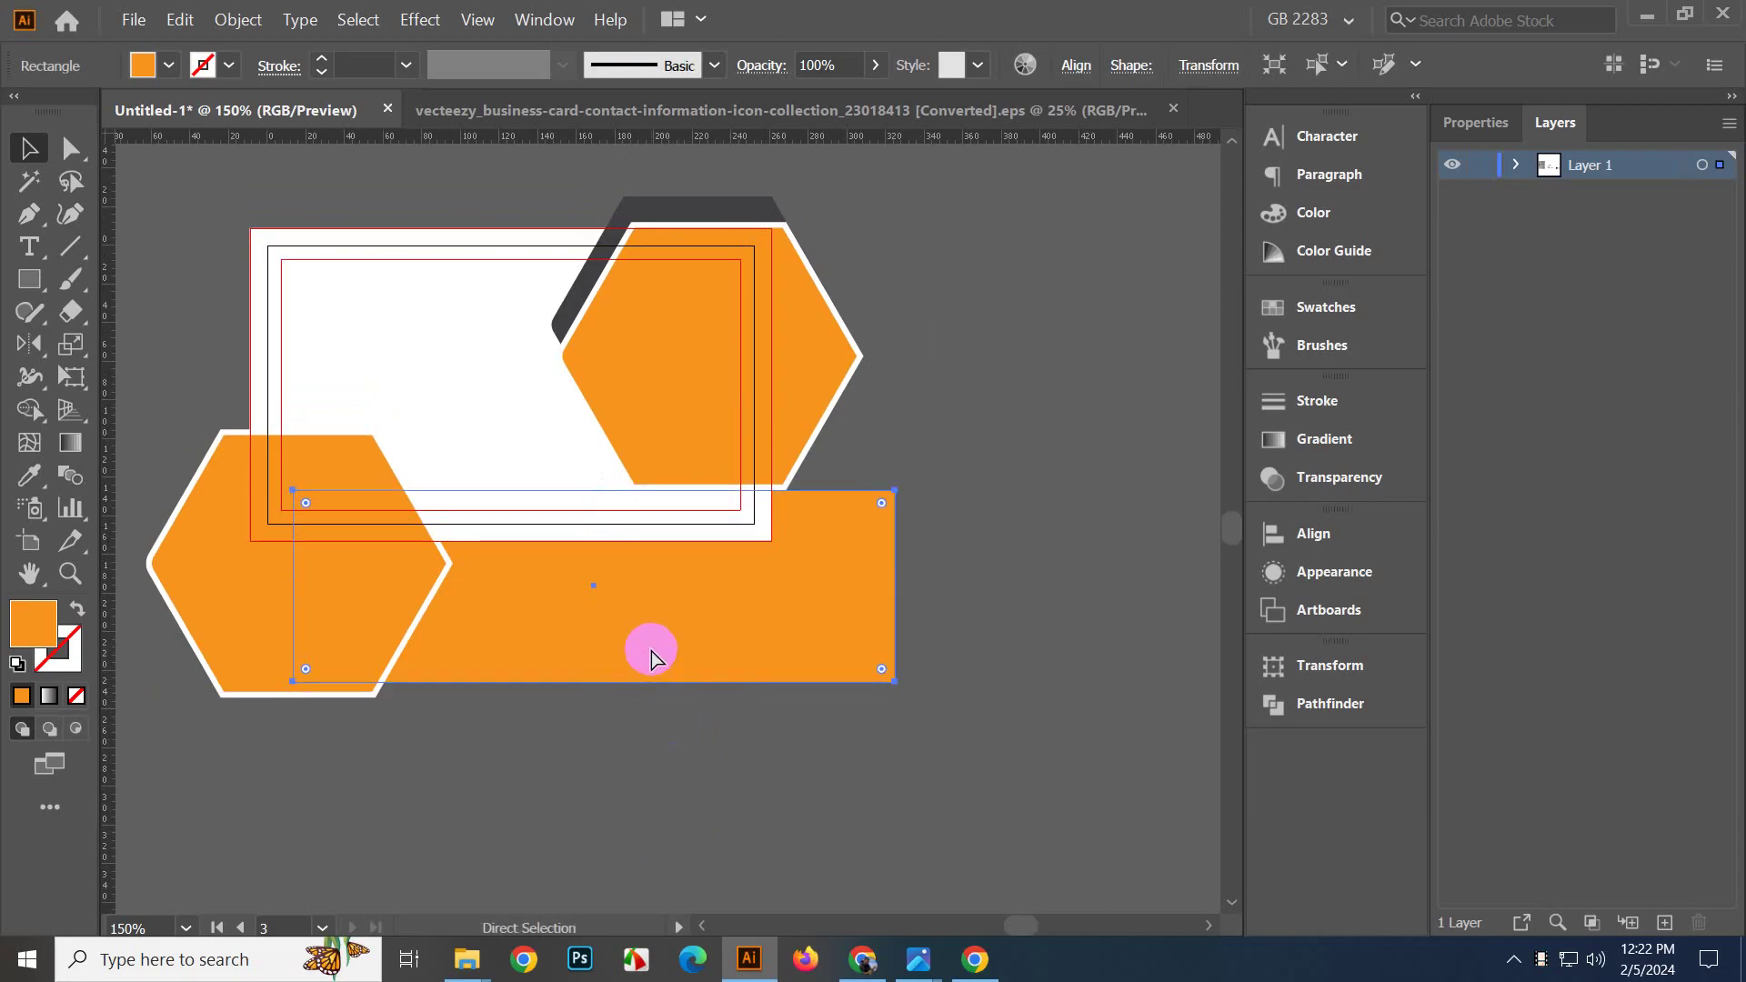
key(ctrl+bracketright)
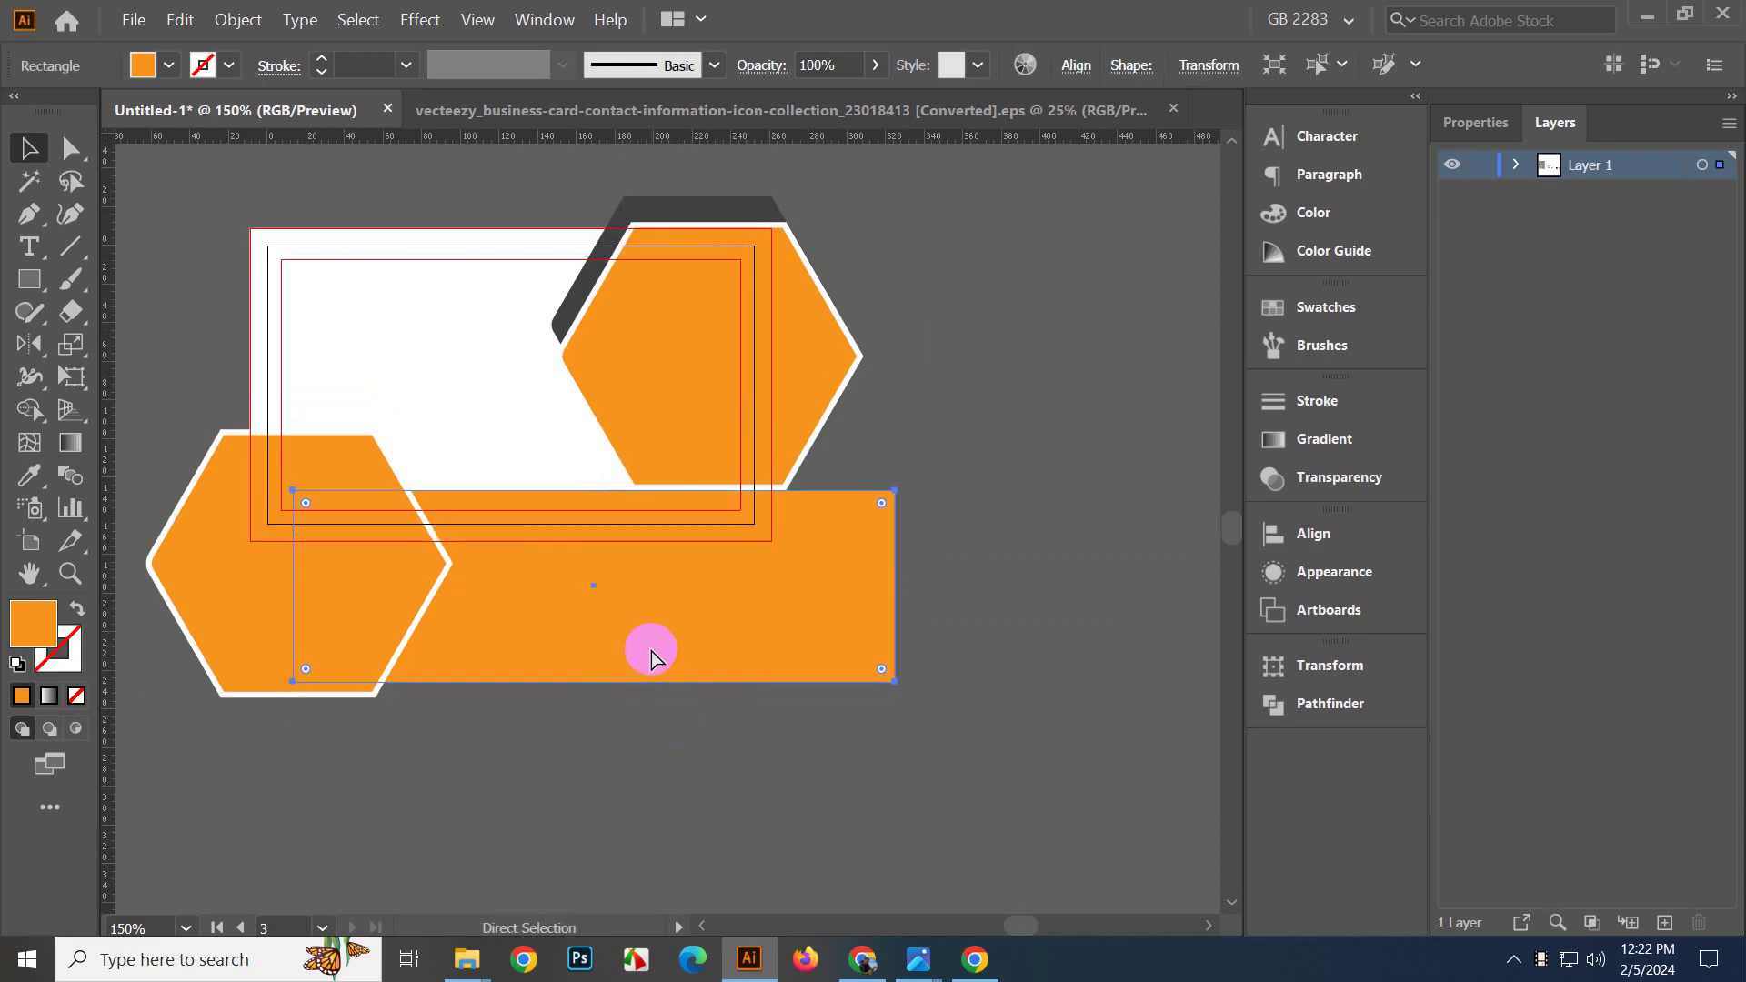
click(673, 735)
scroll(671, 735, up, 1)
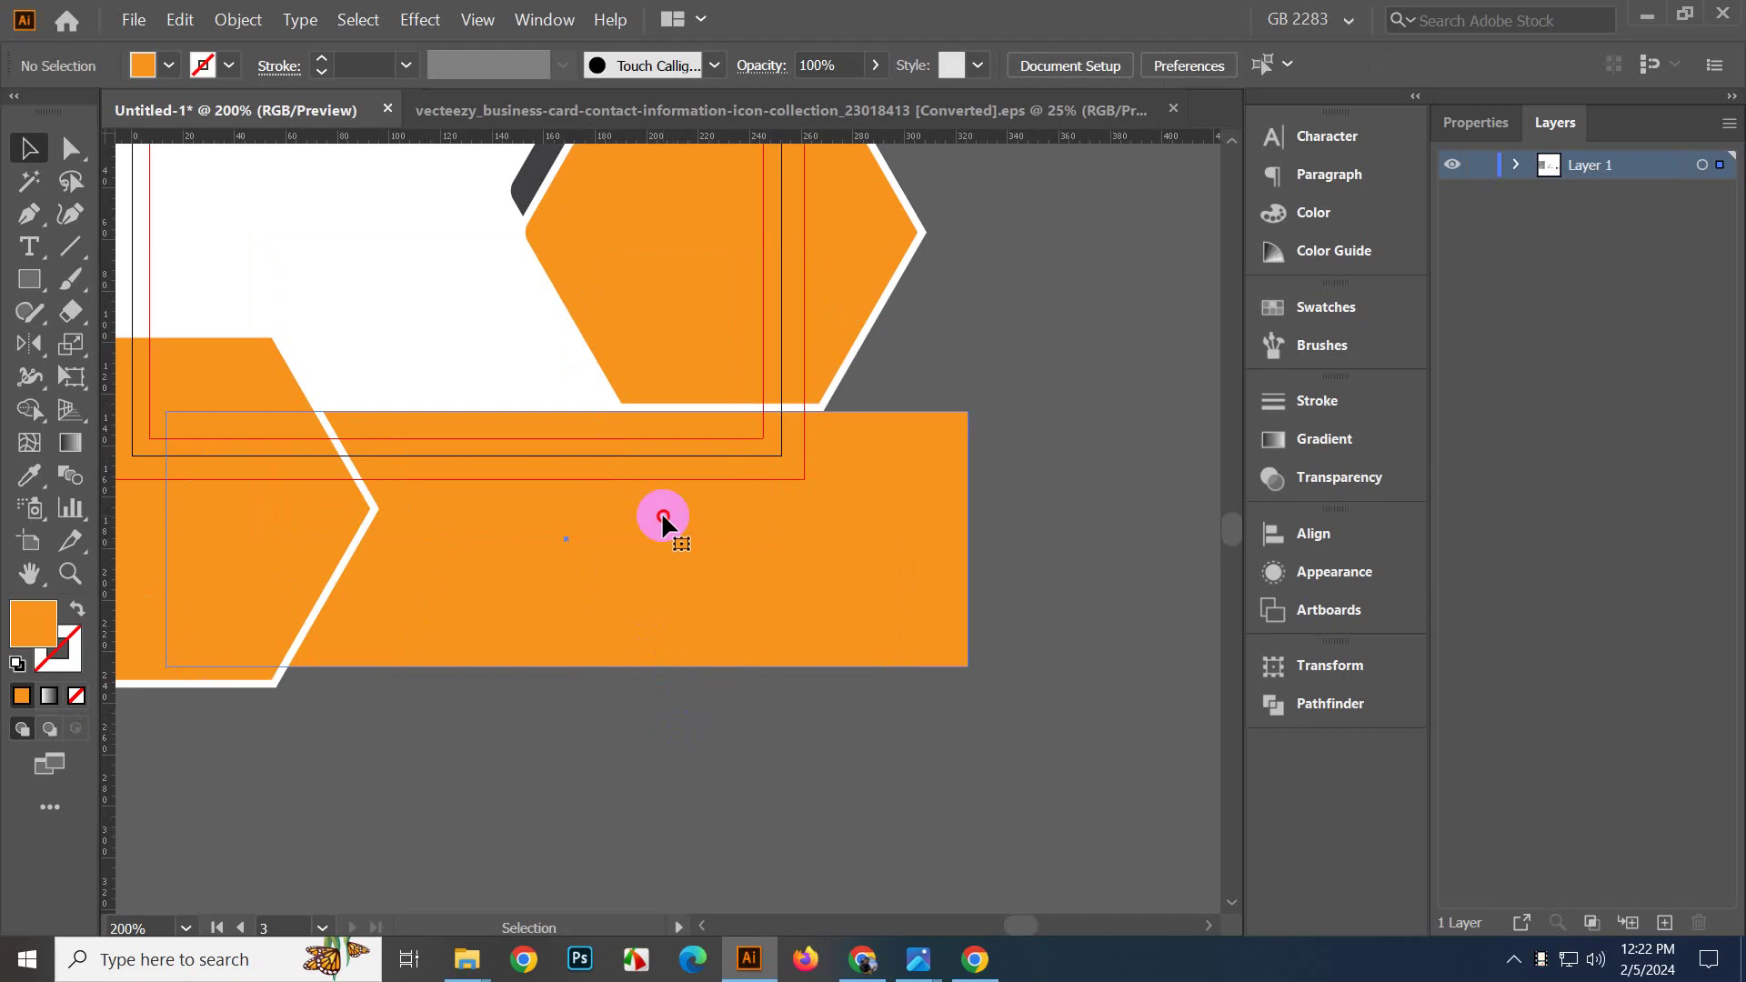
Raise the orange rectangle slightly so it overlaps more of the card's lower edge.
drag(635, 605, 665, 573)
drag(666, 571, 745, 536)
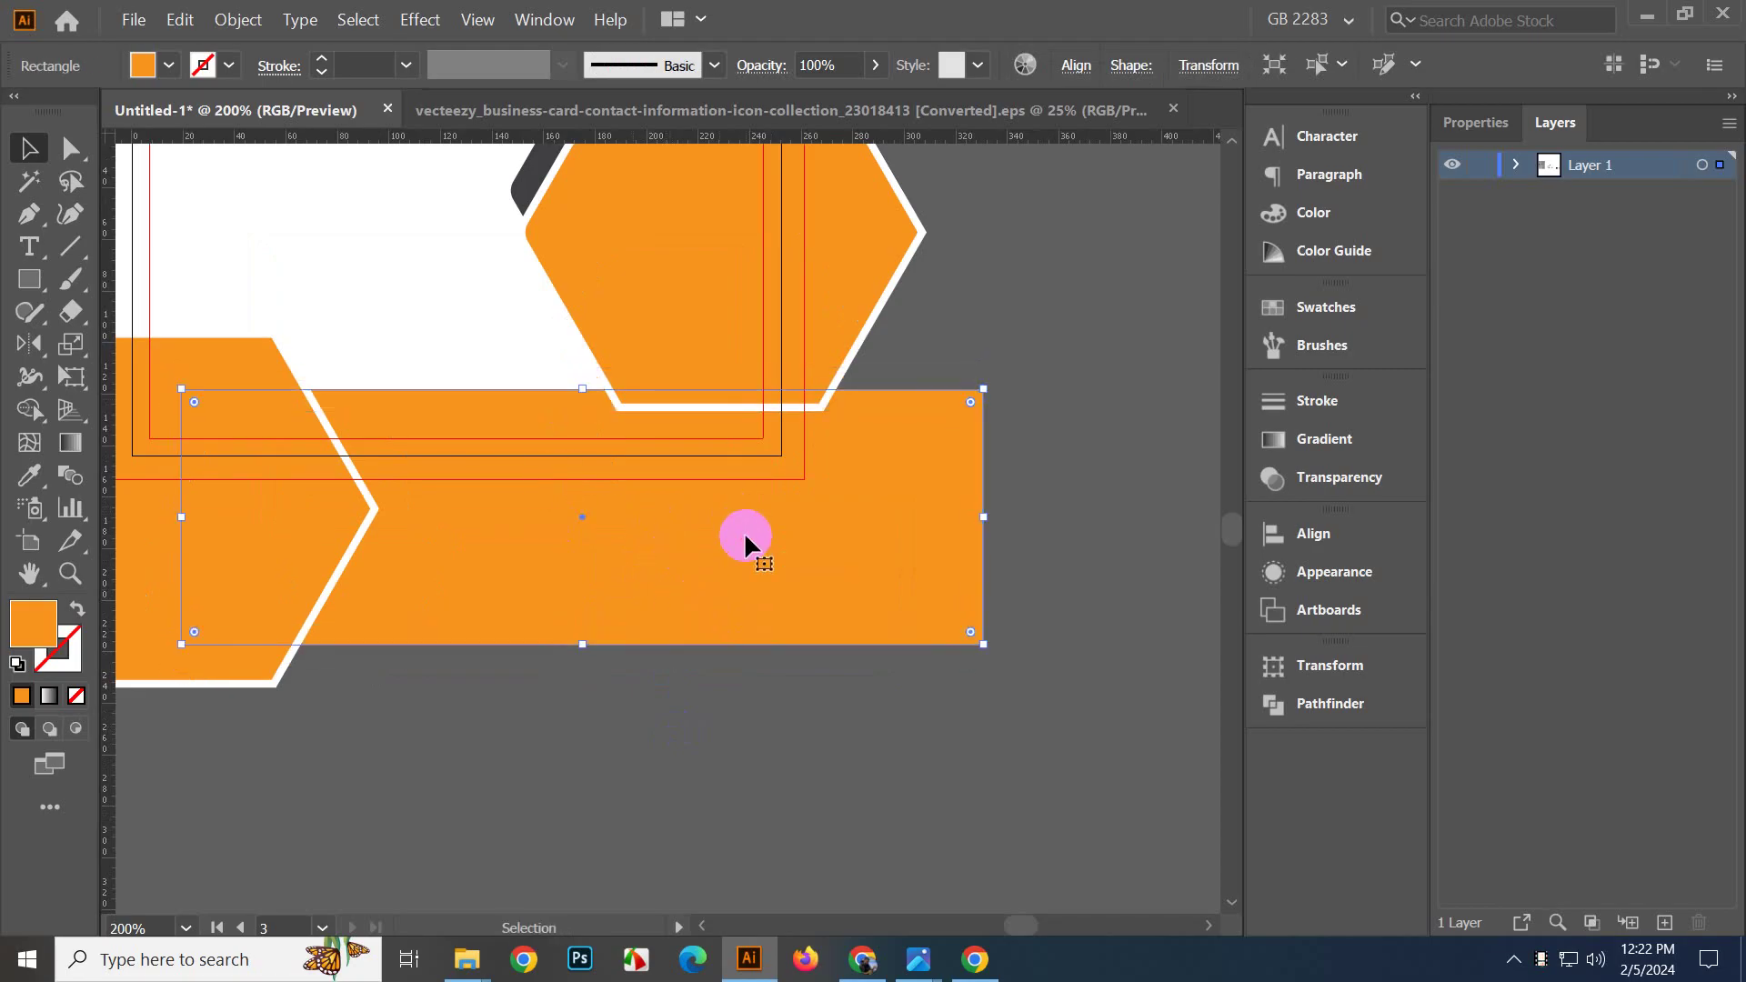
key(ctrl+z)
click(723, 745)
drag(635, 666, 609, 728)
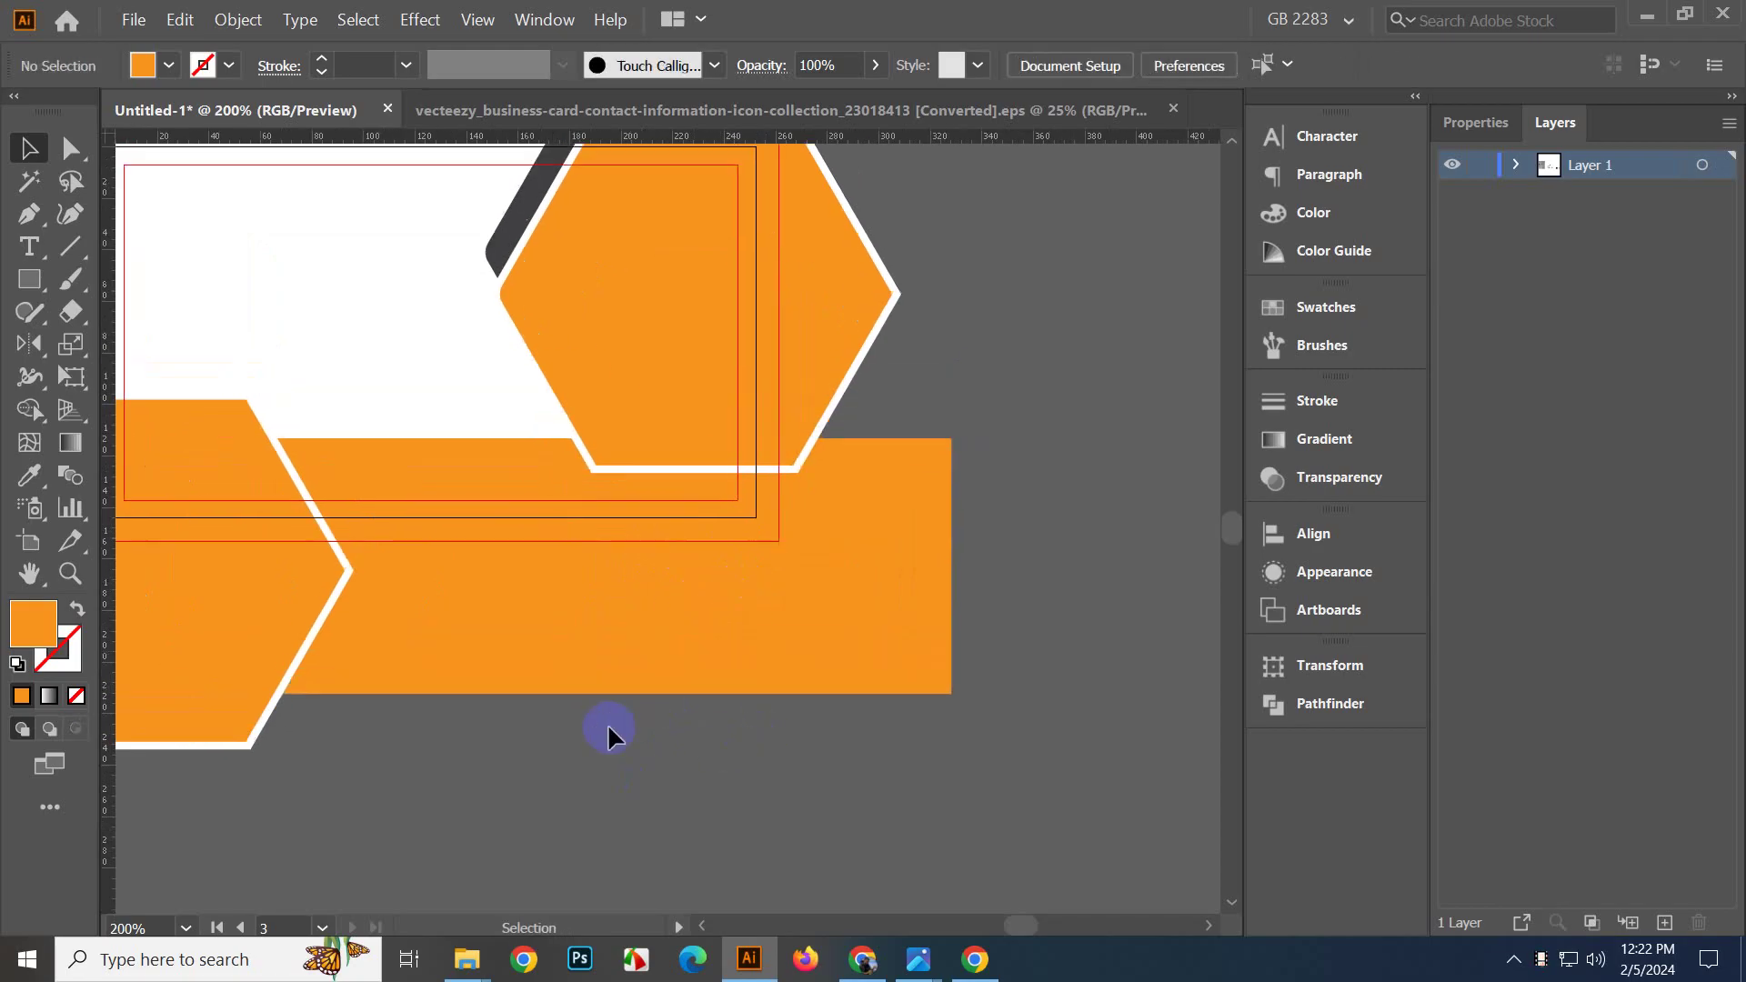
Duplicate the lower white hexagon over the orange rectangle and split off the rectangle's right end along it with the Shape Builder.
drag(315, 600, 616, 596)
shift+click(799, 643)
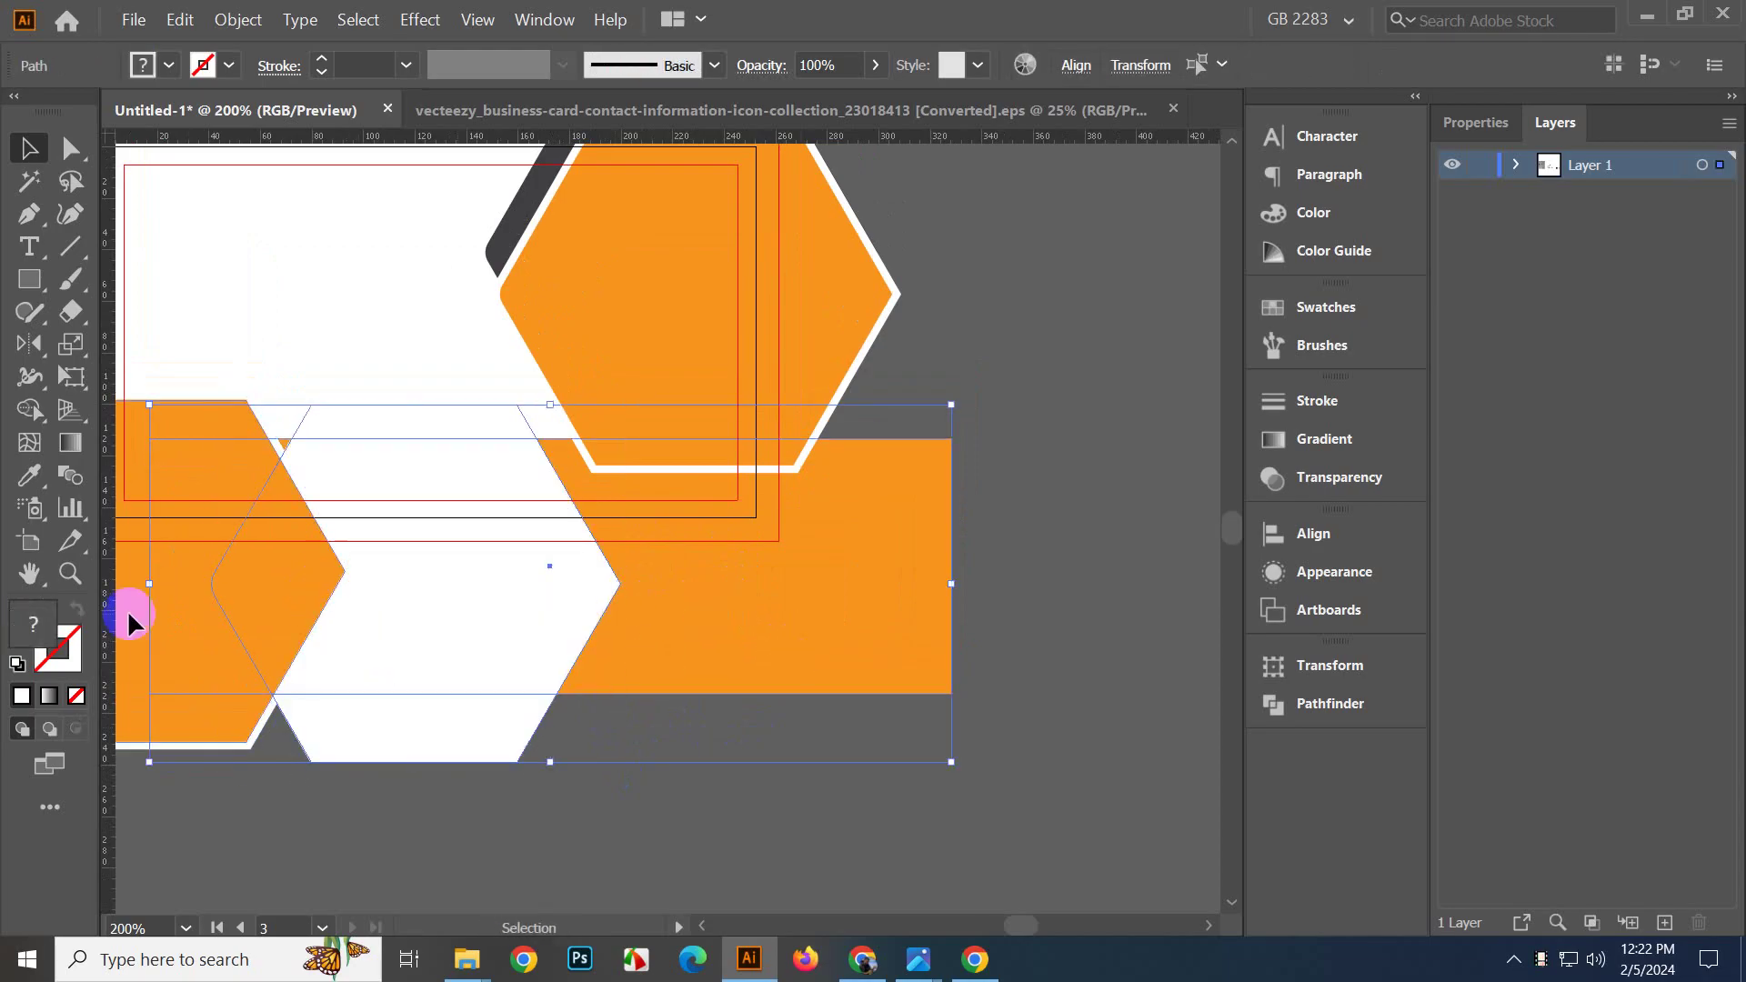
click(29, 409)
click(830, 663)
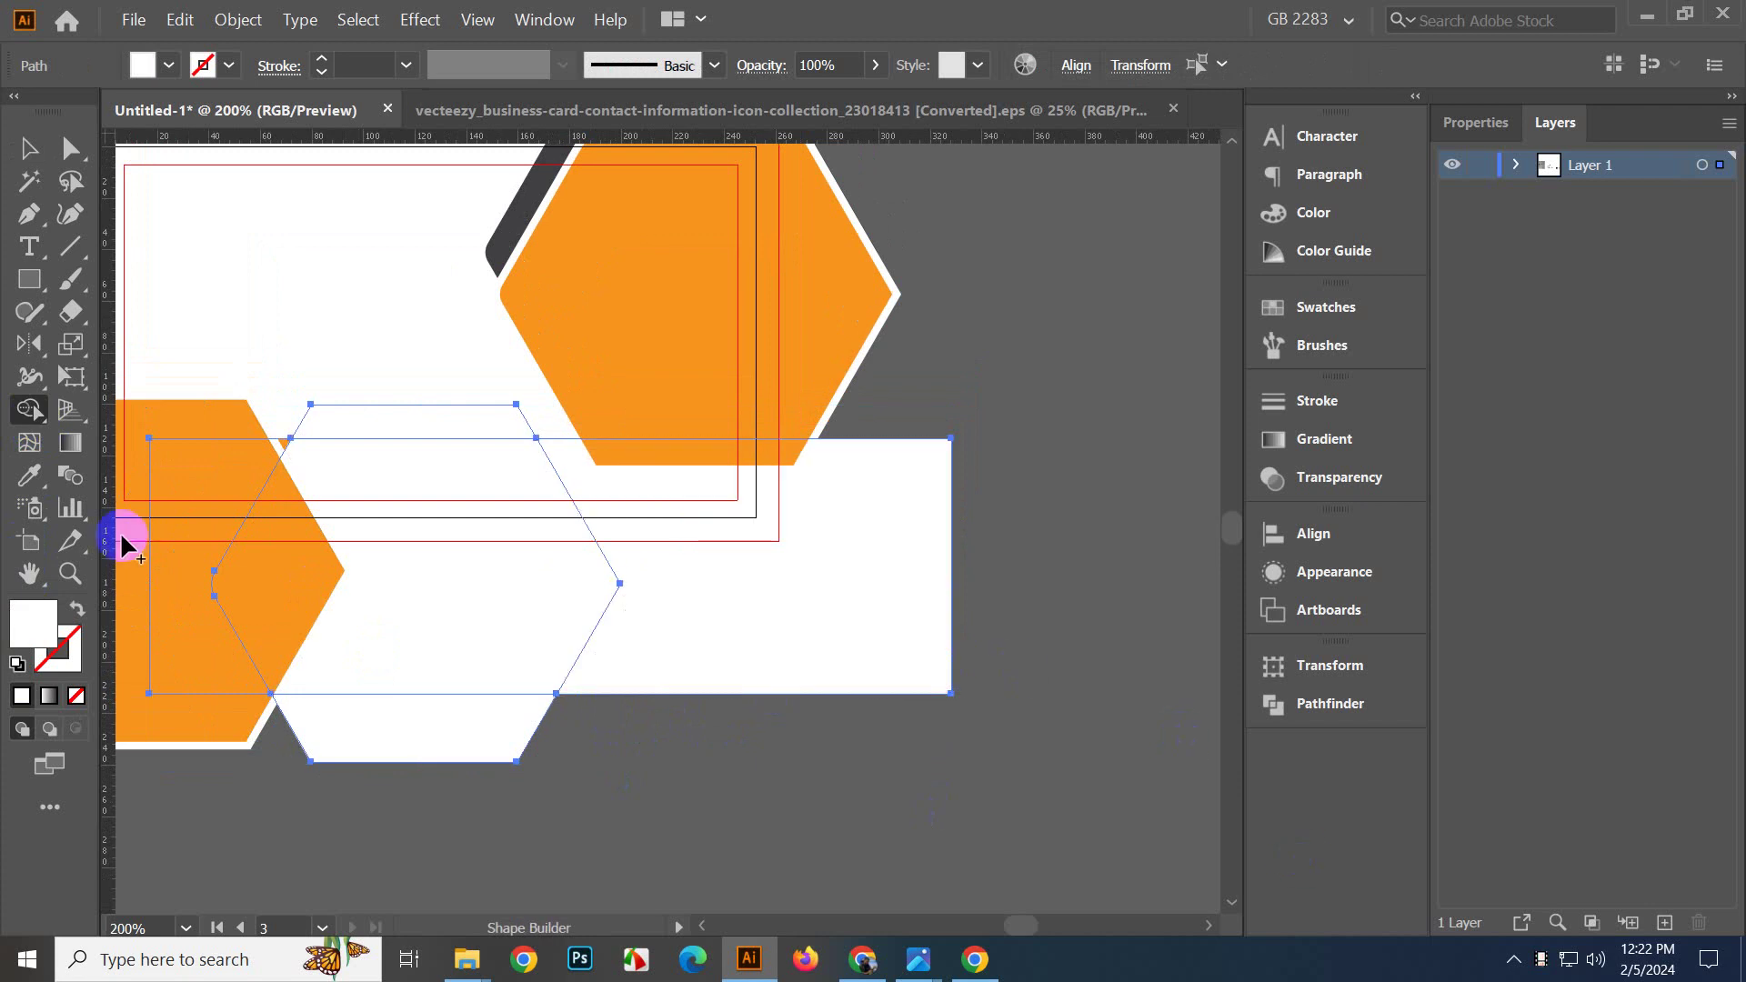
Delete the white hexagon copy used to split the orange rectangle.
click(28, 148)
click(595, 762)
click(493, 729)
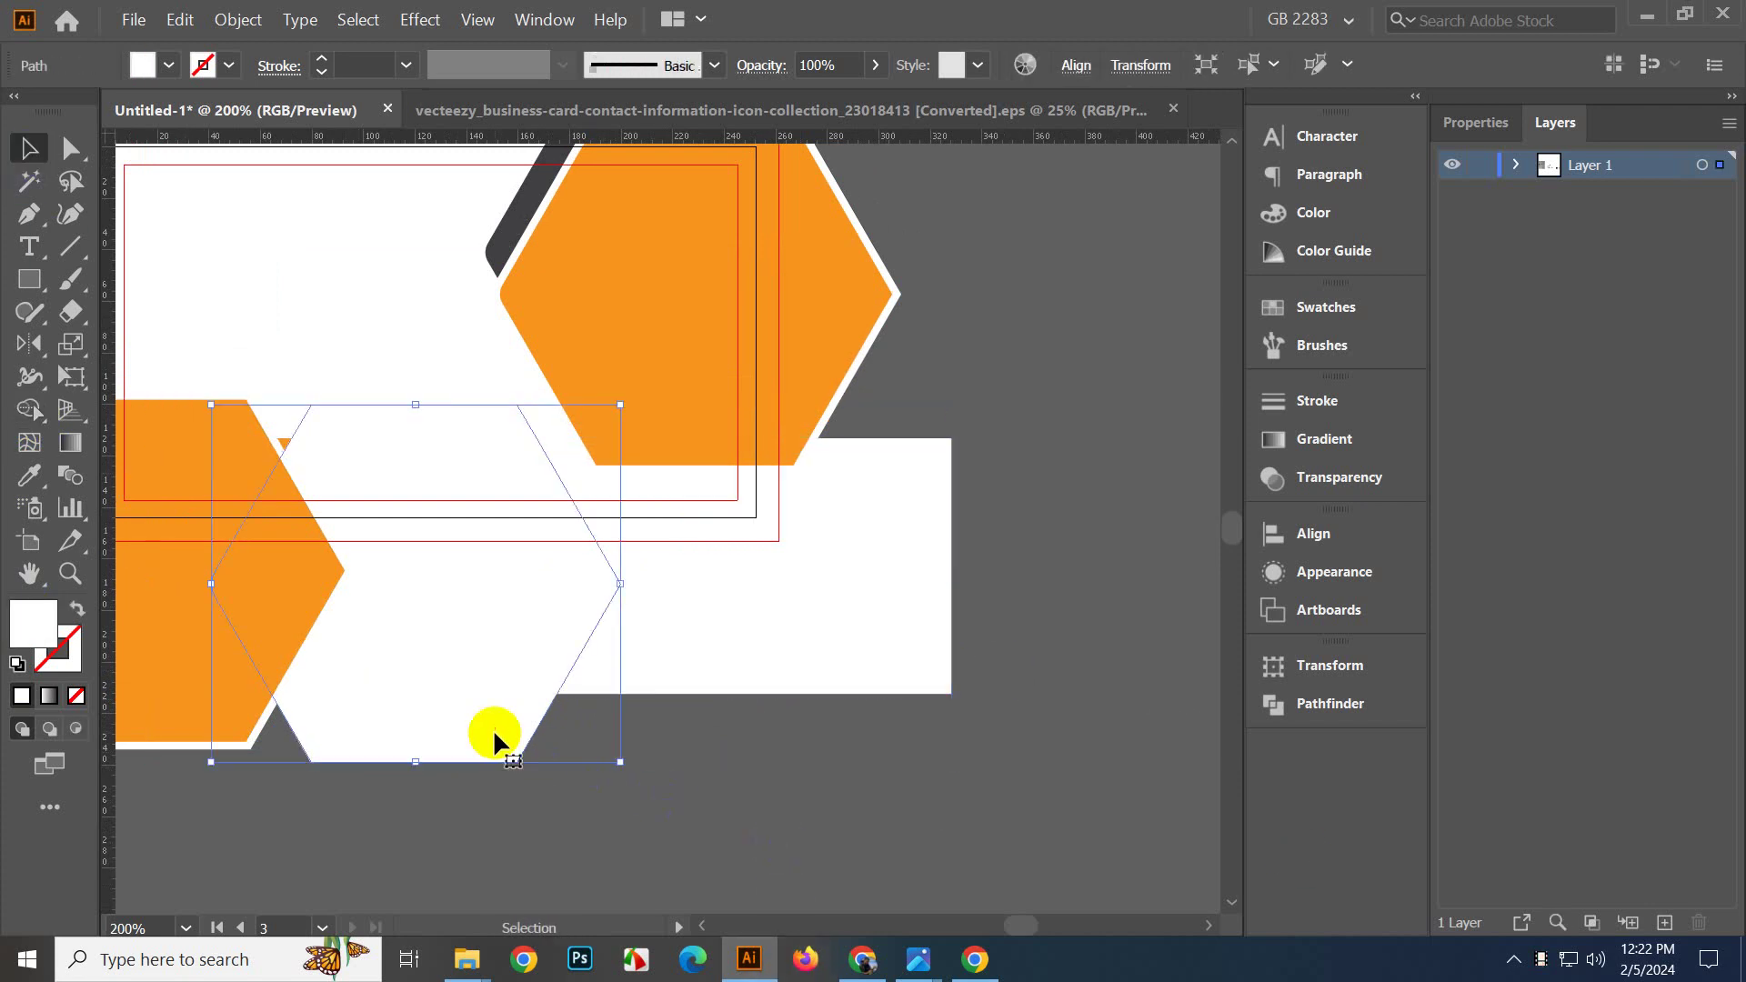
key(Delete)
Fill the split-off right piece of the bar with the dark gray sampled from the hexagon behind the upper orange one.
click(778, 668)
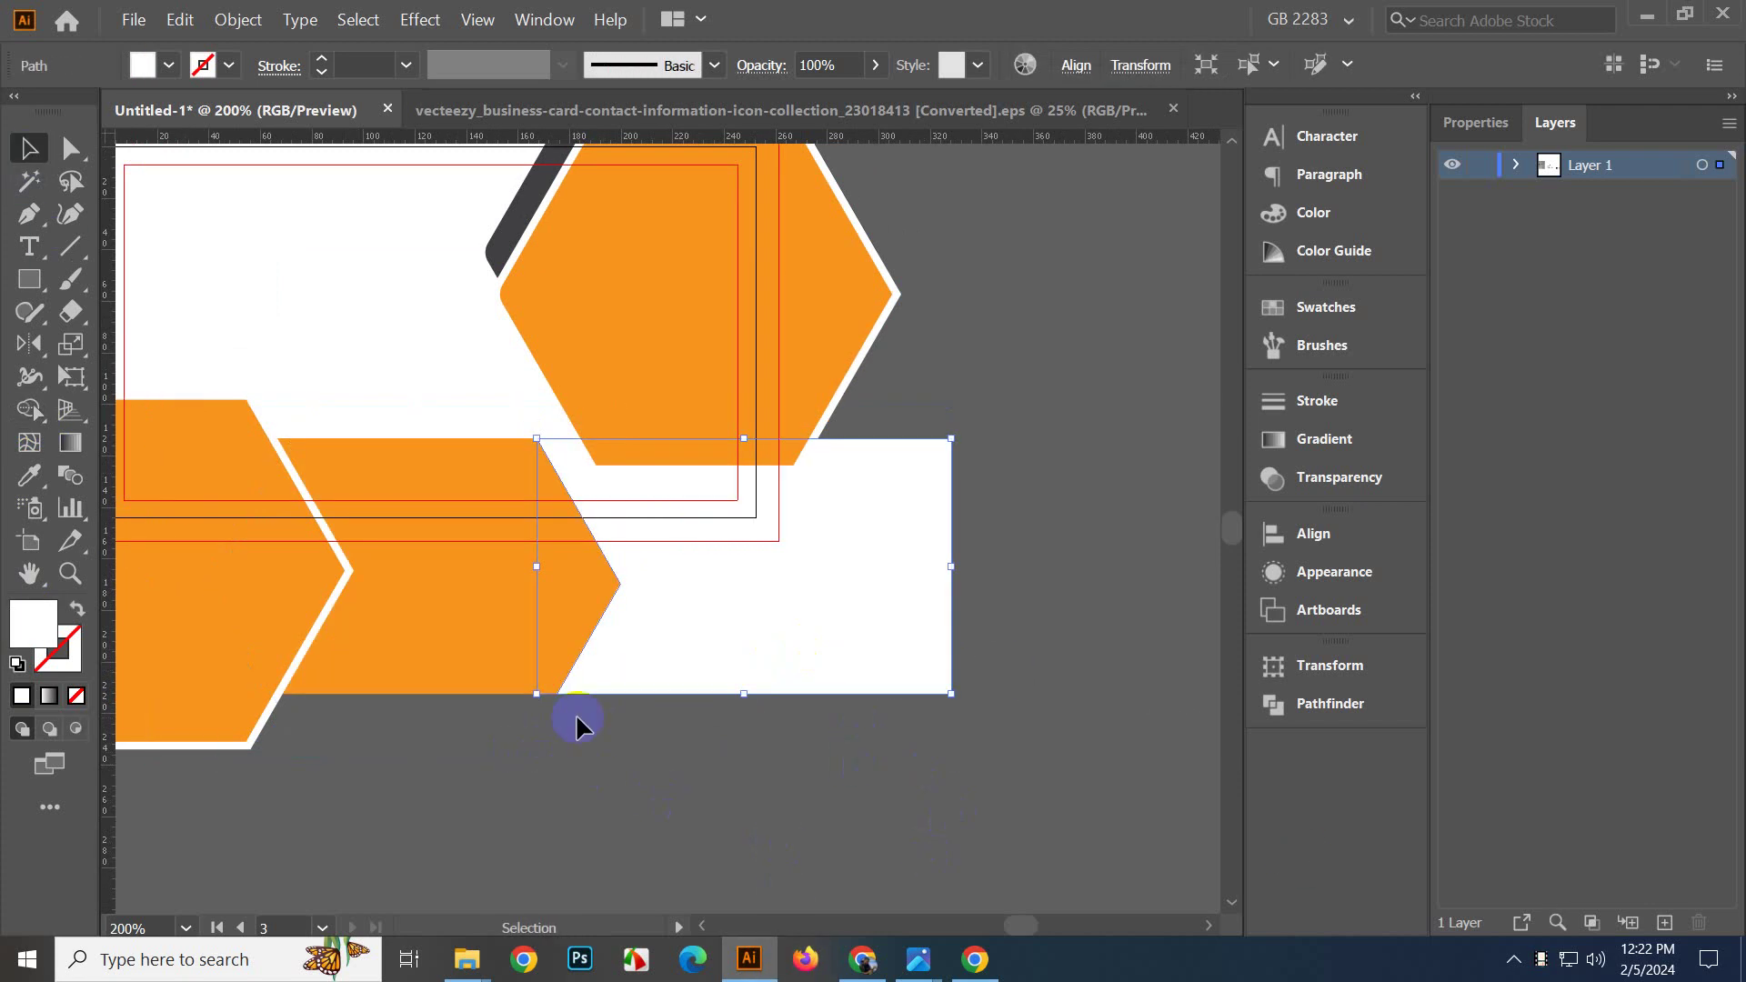
click(29, 475)
click(496, 238)
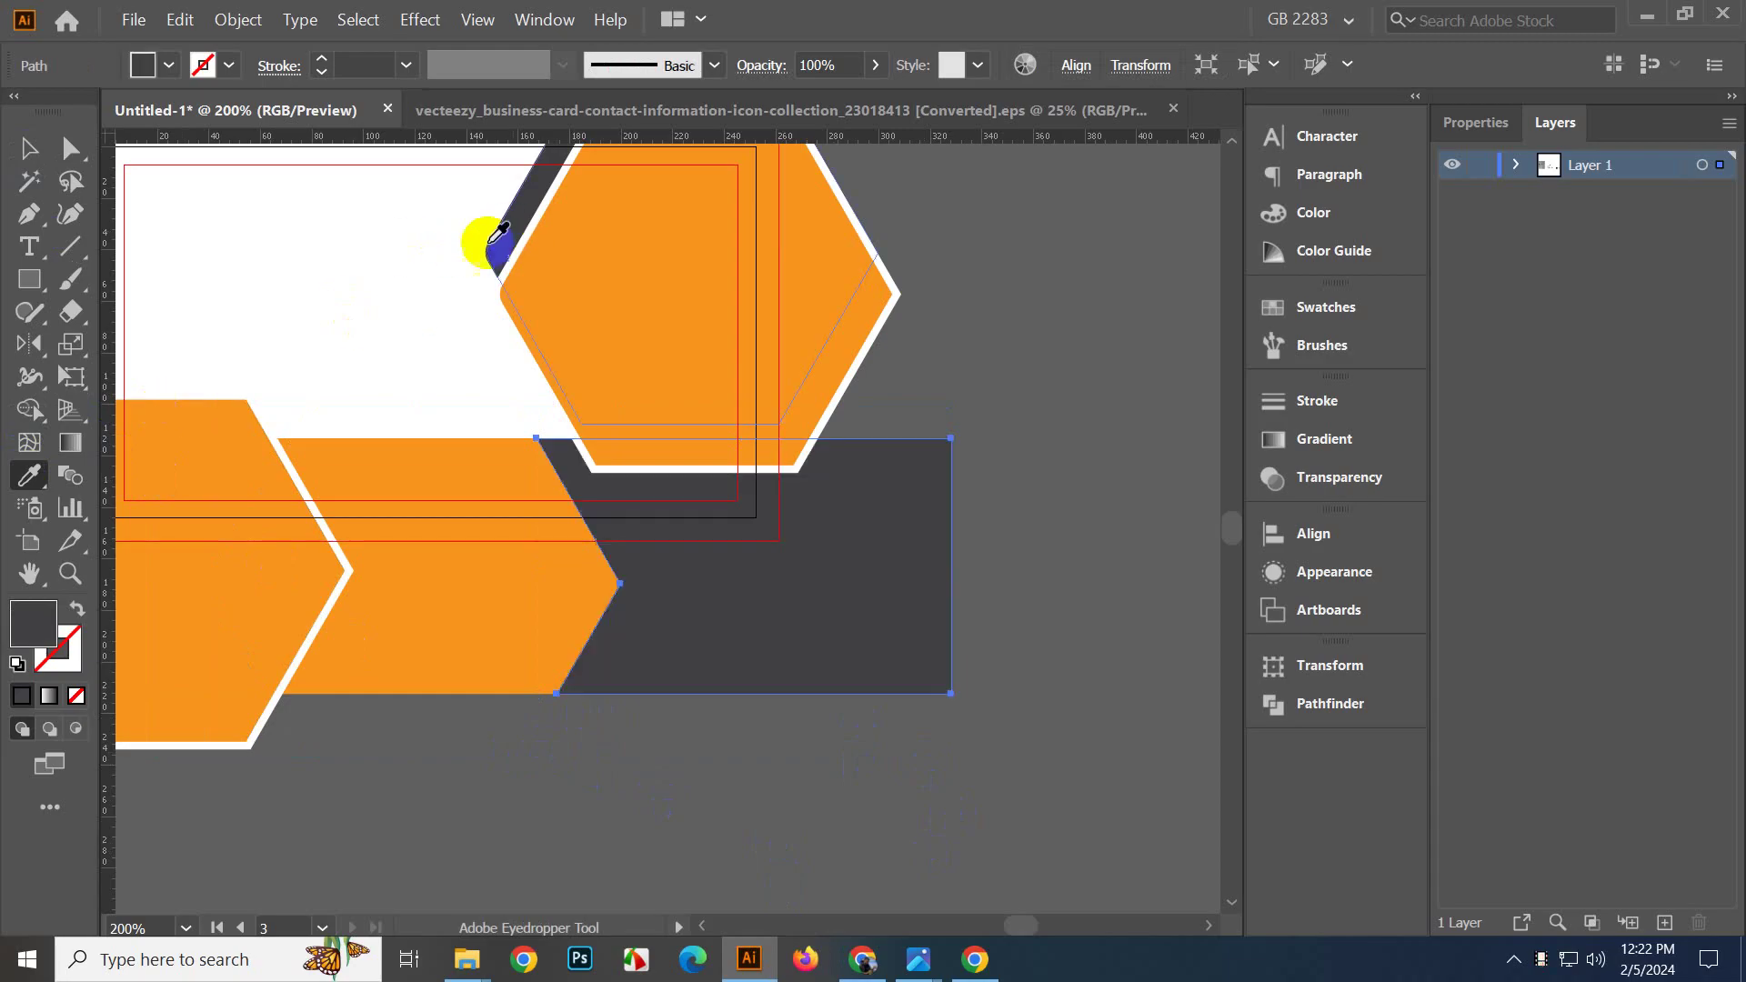
key(ctrl+minus)
click(28, 148)
click(1043, 377)
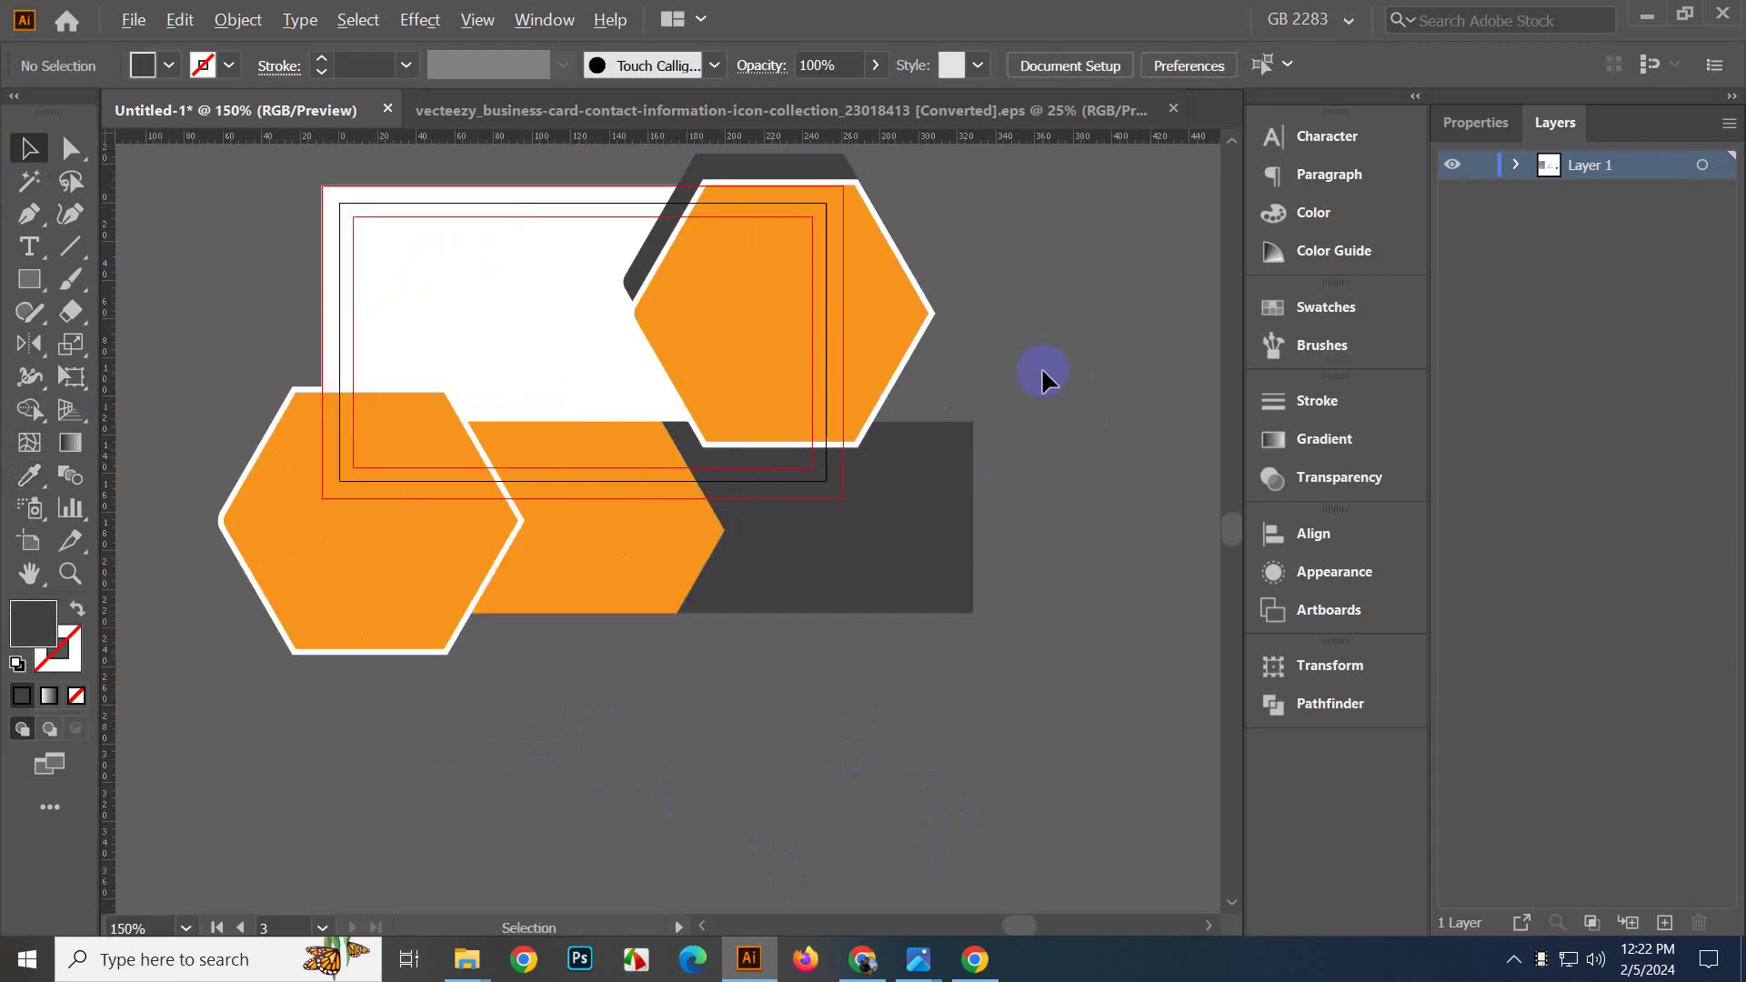
Compare the card's hexagons and bottom bar with the hand-drawn sketch.
drag(765, 709, 760, 739)
scroll(746, 723, up, 1)
drag(669, 688, 728, 768)
scroll(691, 760, down, 1)
scroll(739, 748, down, 4)
scroll(738, 749, down, 1)
drag(524, 656, 536, 678)
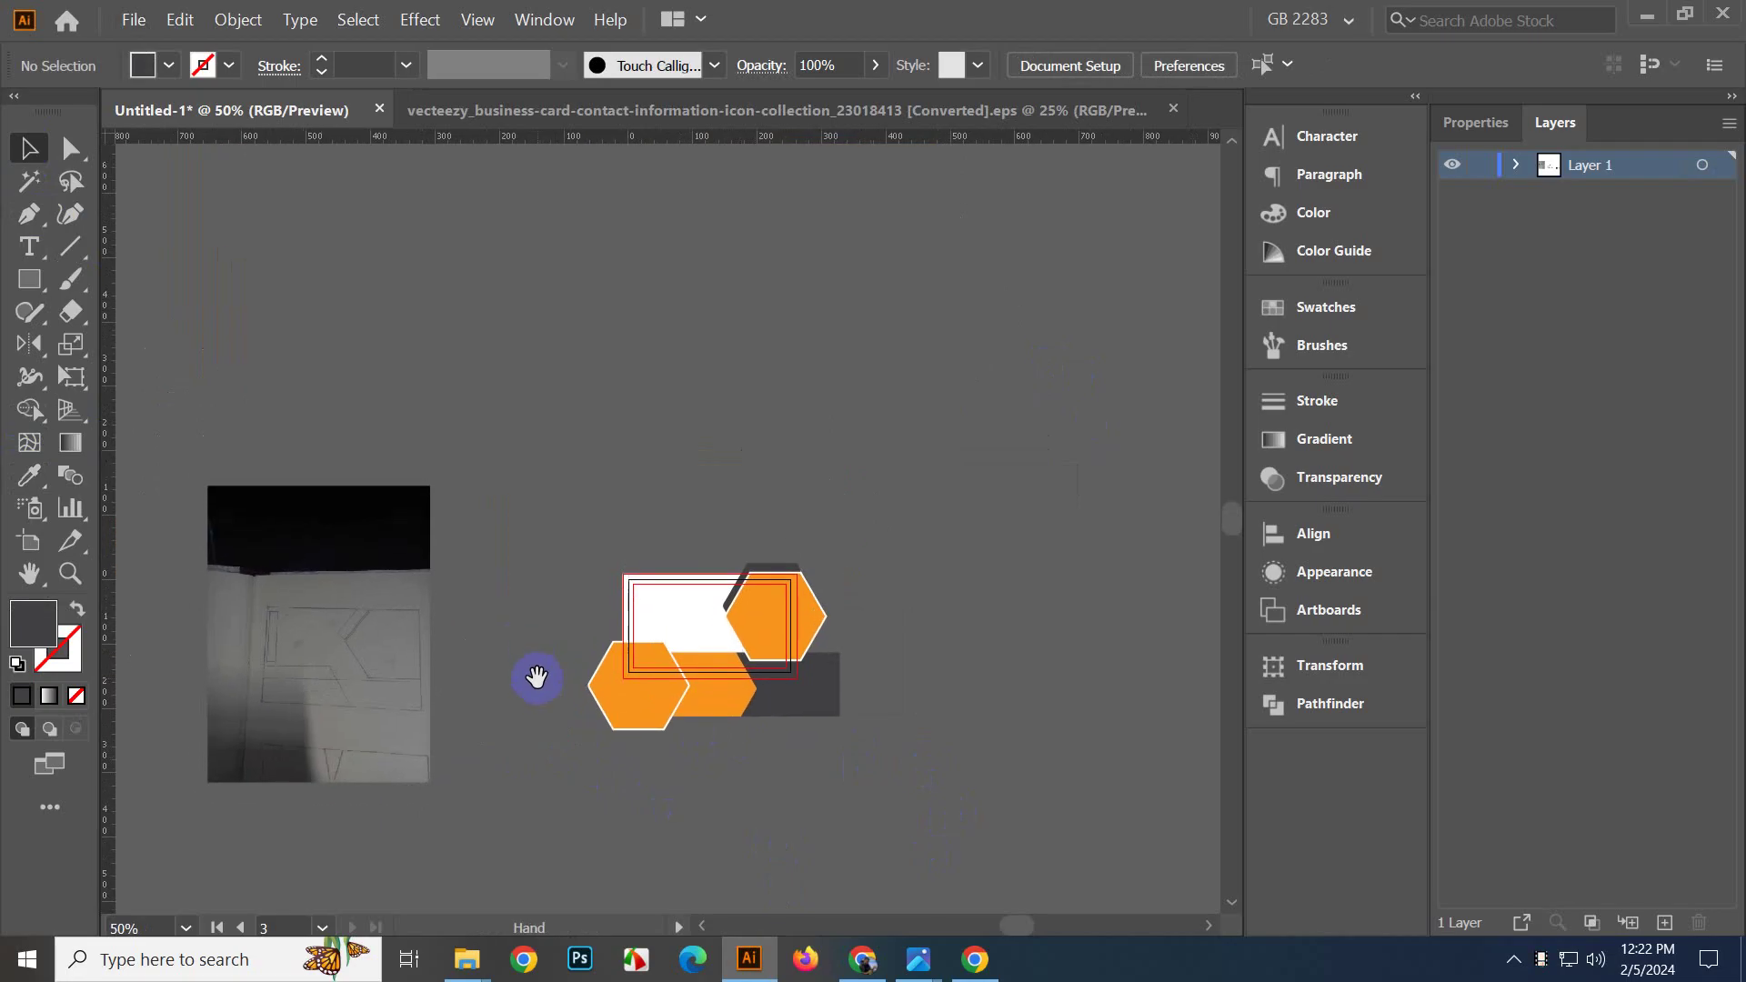
scroll(450, 741, up, 2)
scroll(441, 662, down, 2)
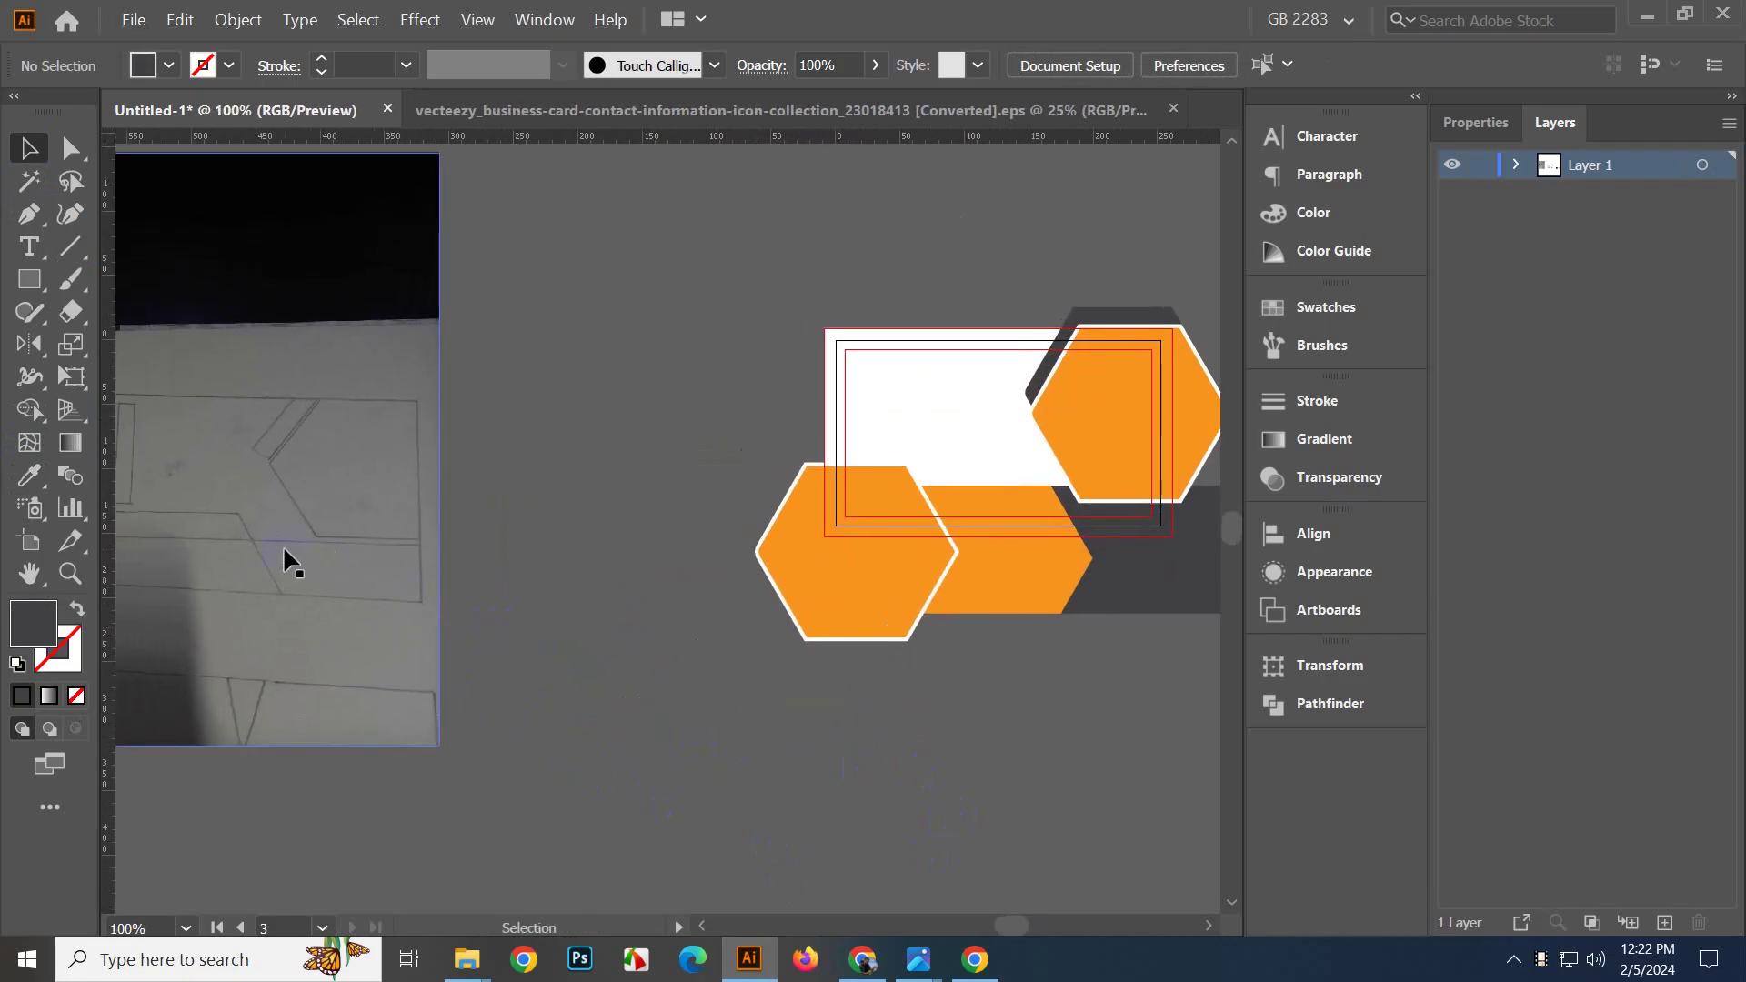
drag(1105, 618, 729, 595)
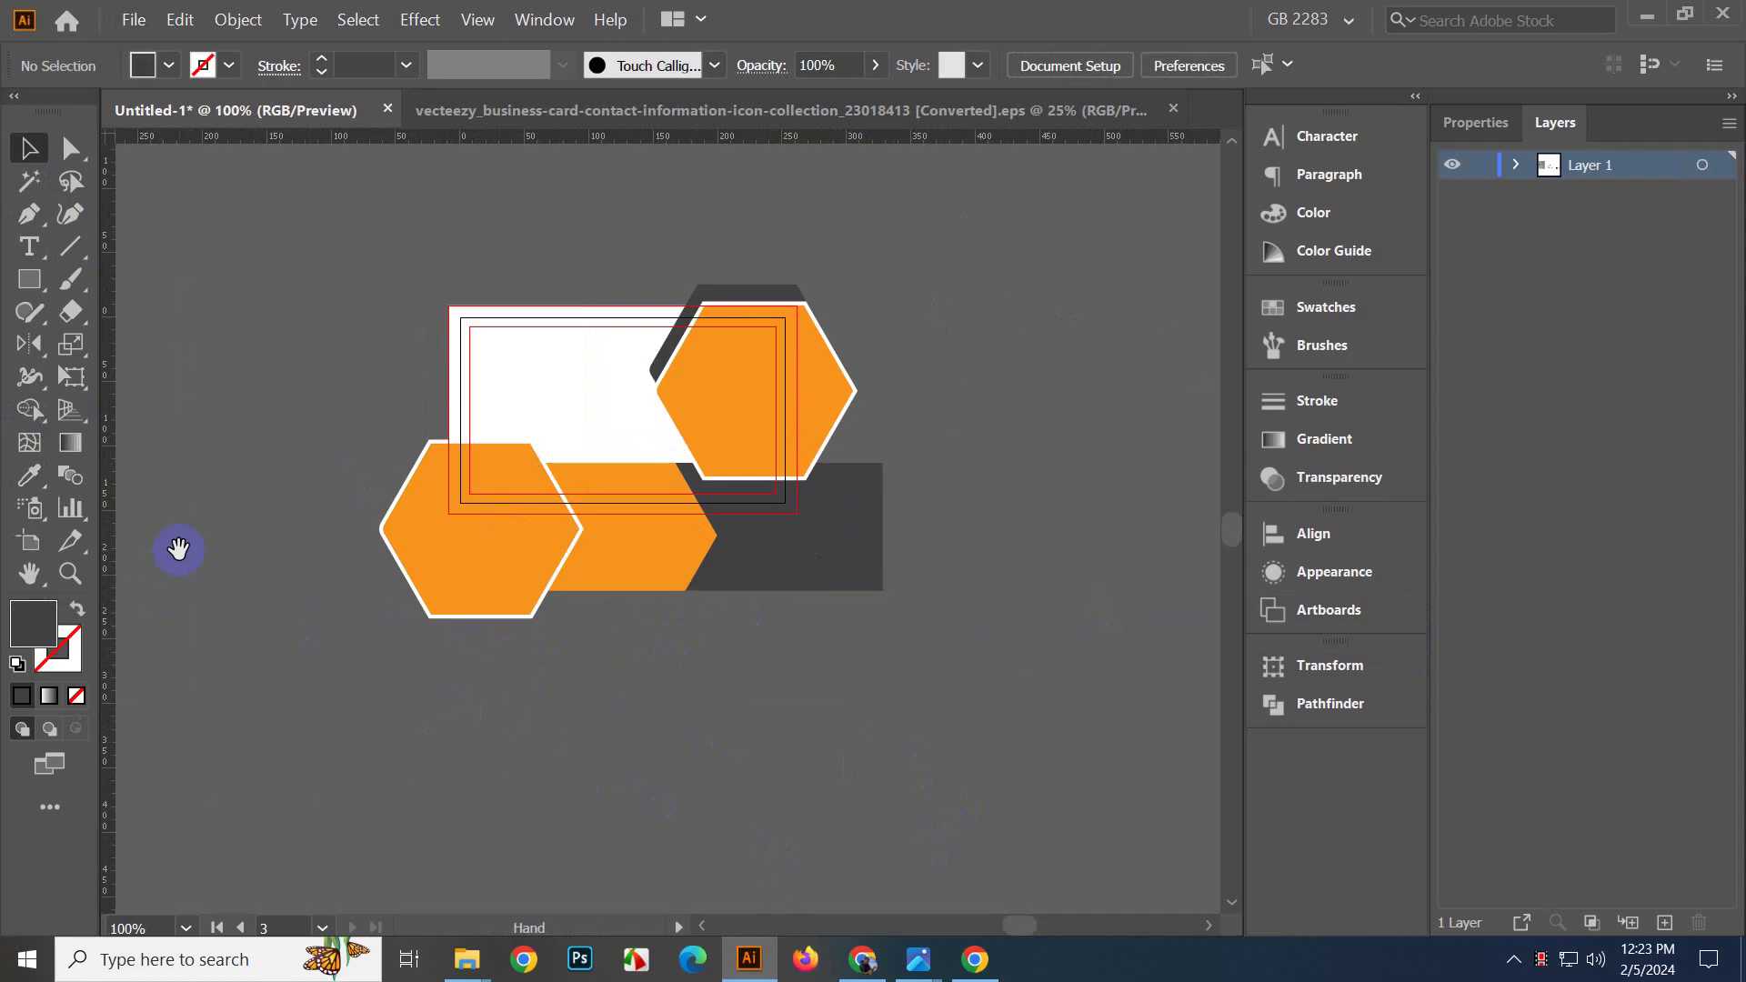
drag(177, 549, 552, 551)
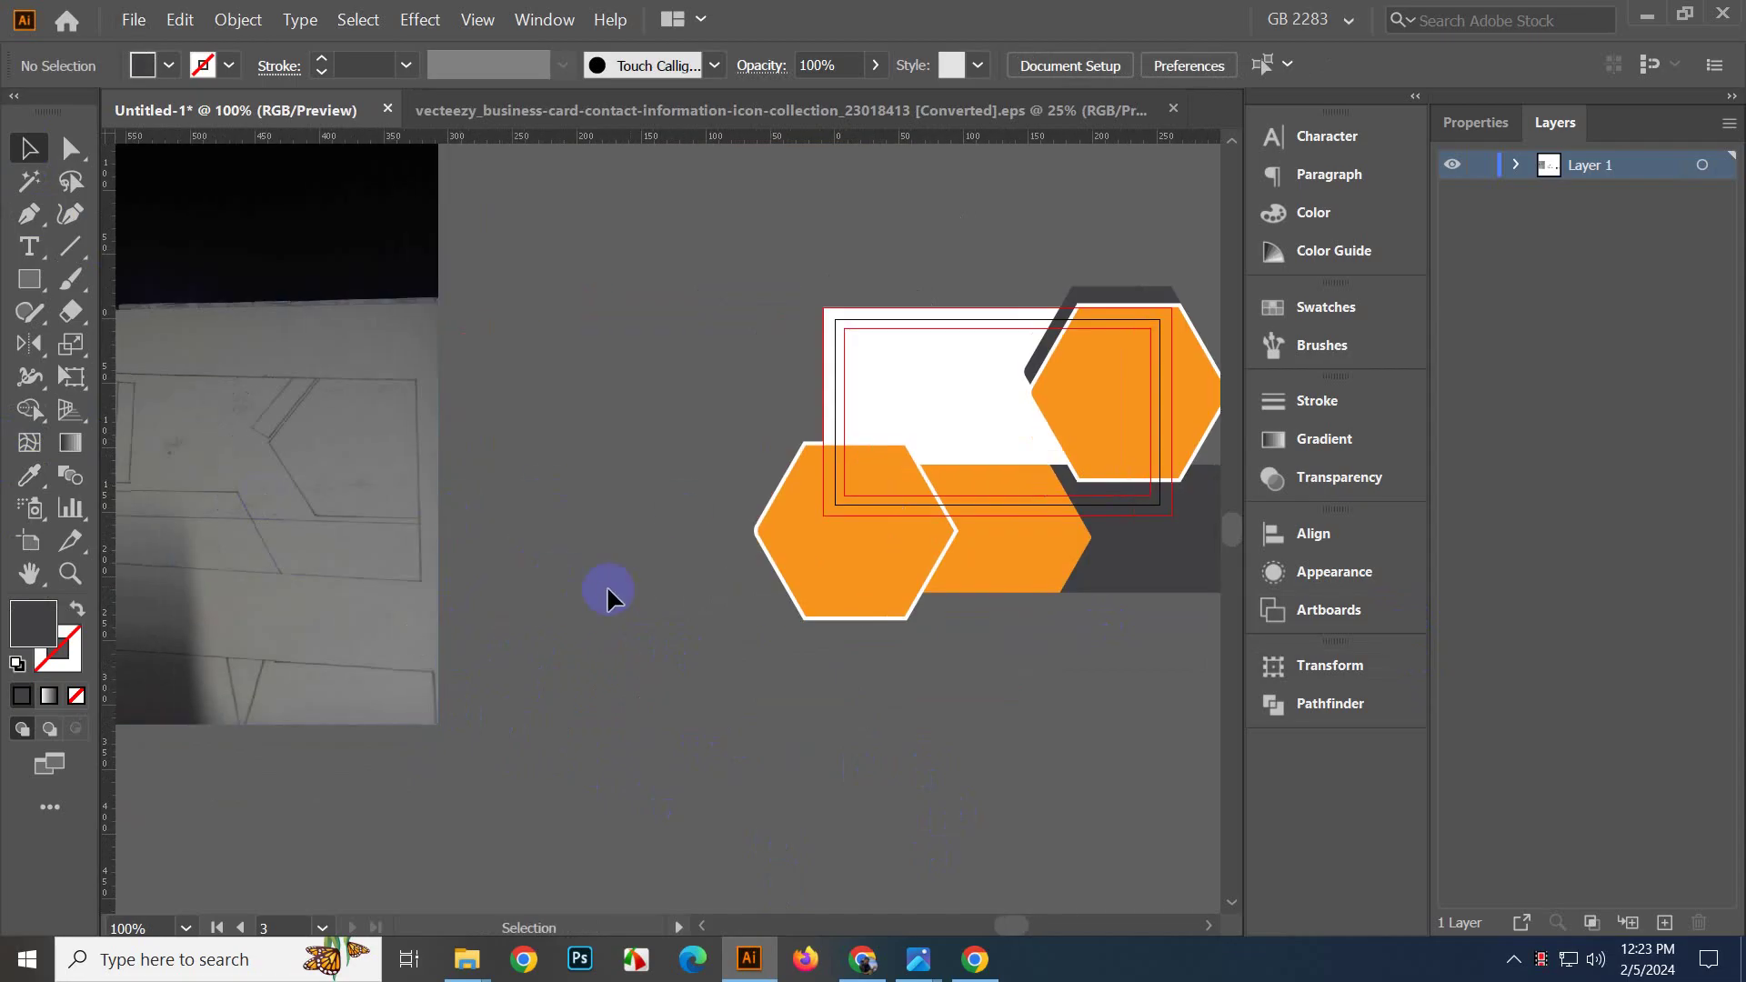
drag(421, 592, 259, 575)
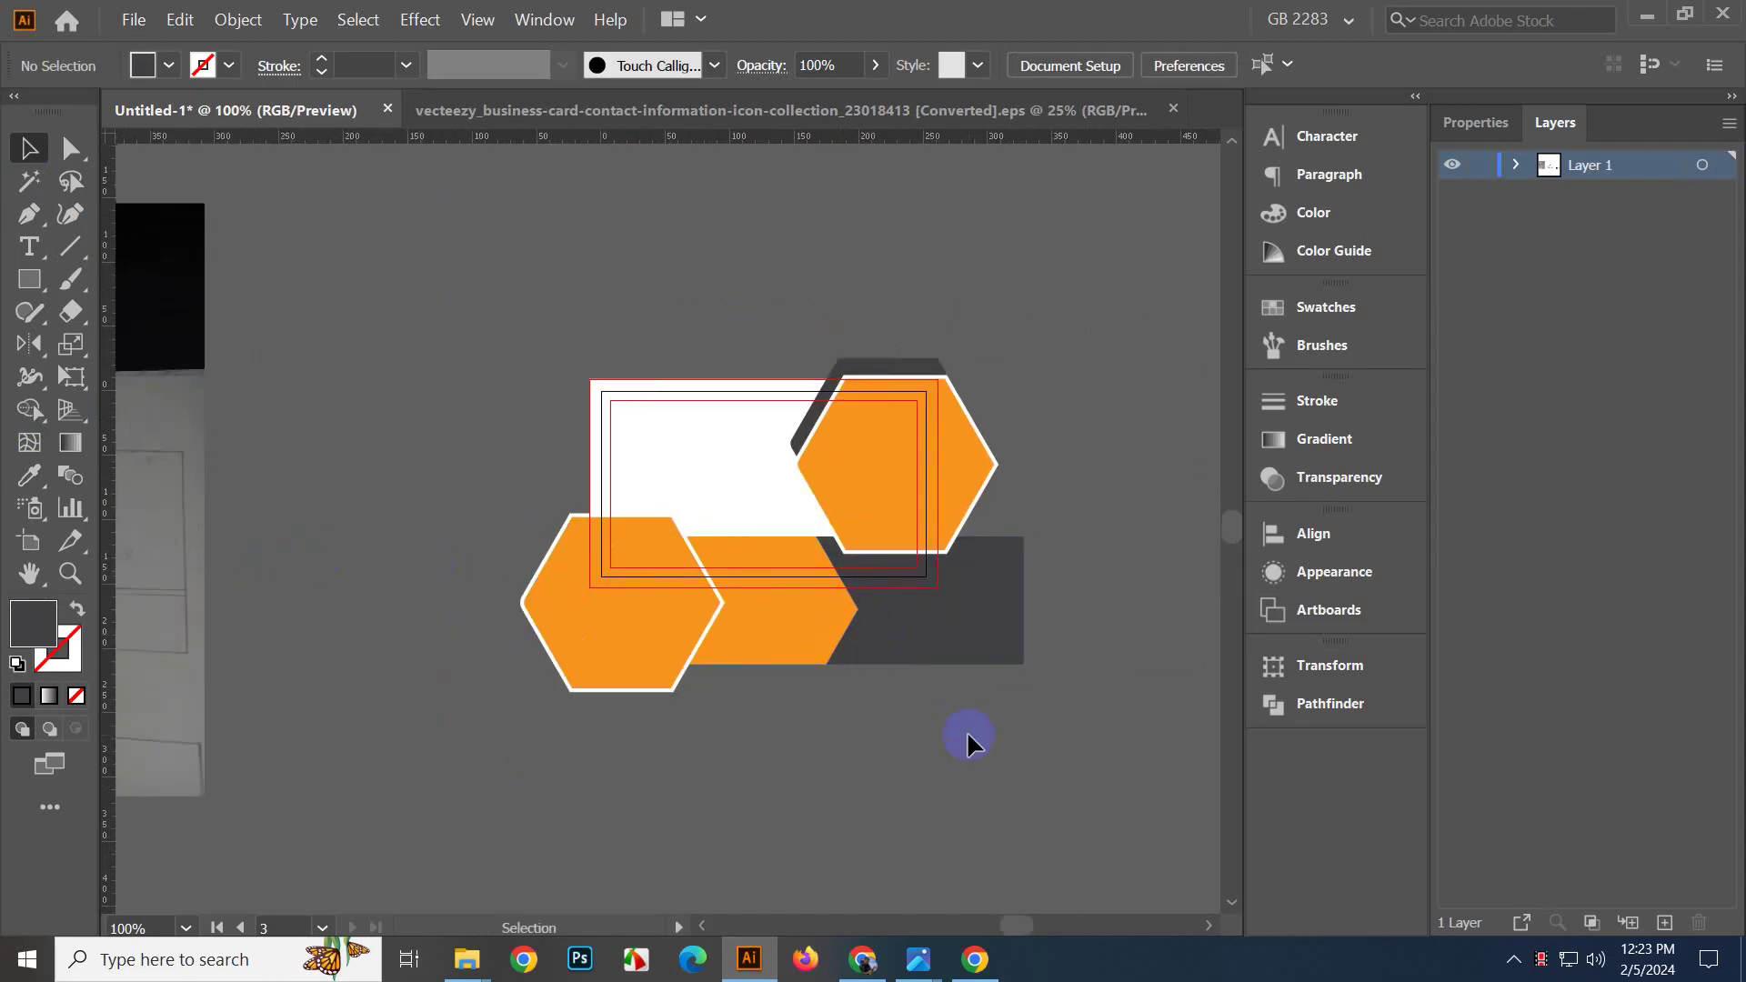
drag(967, 729, 920, 718)
scroll(1044, 579, up, 2)
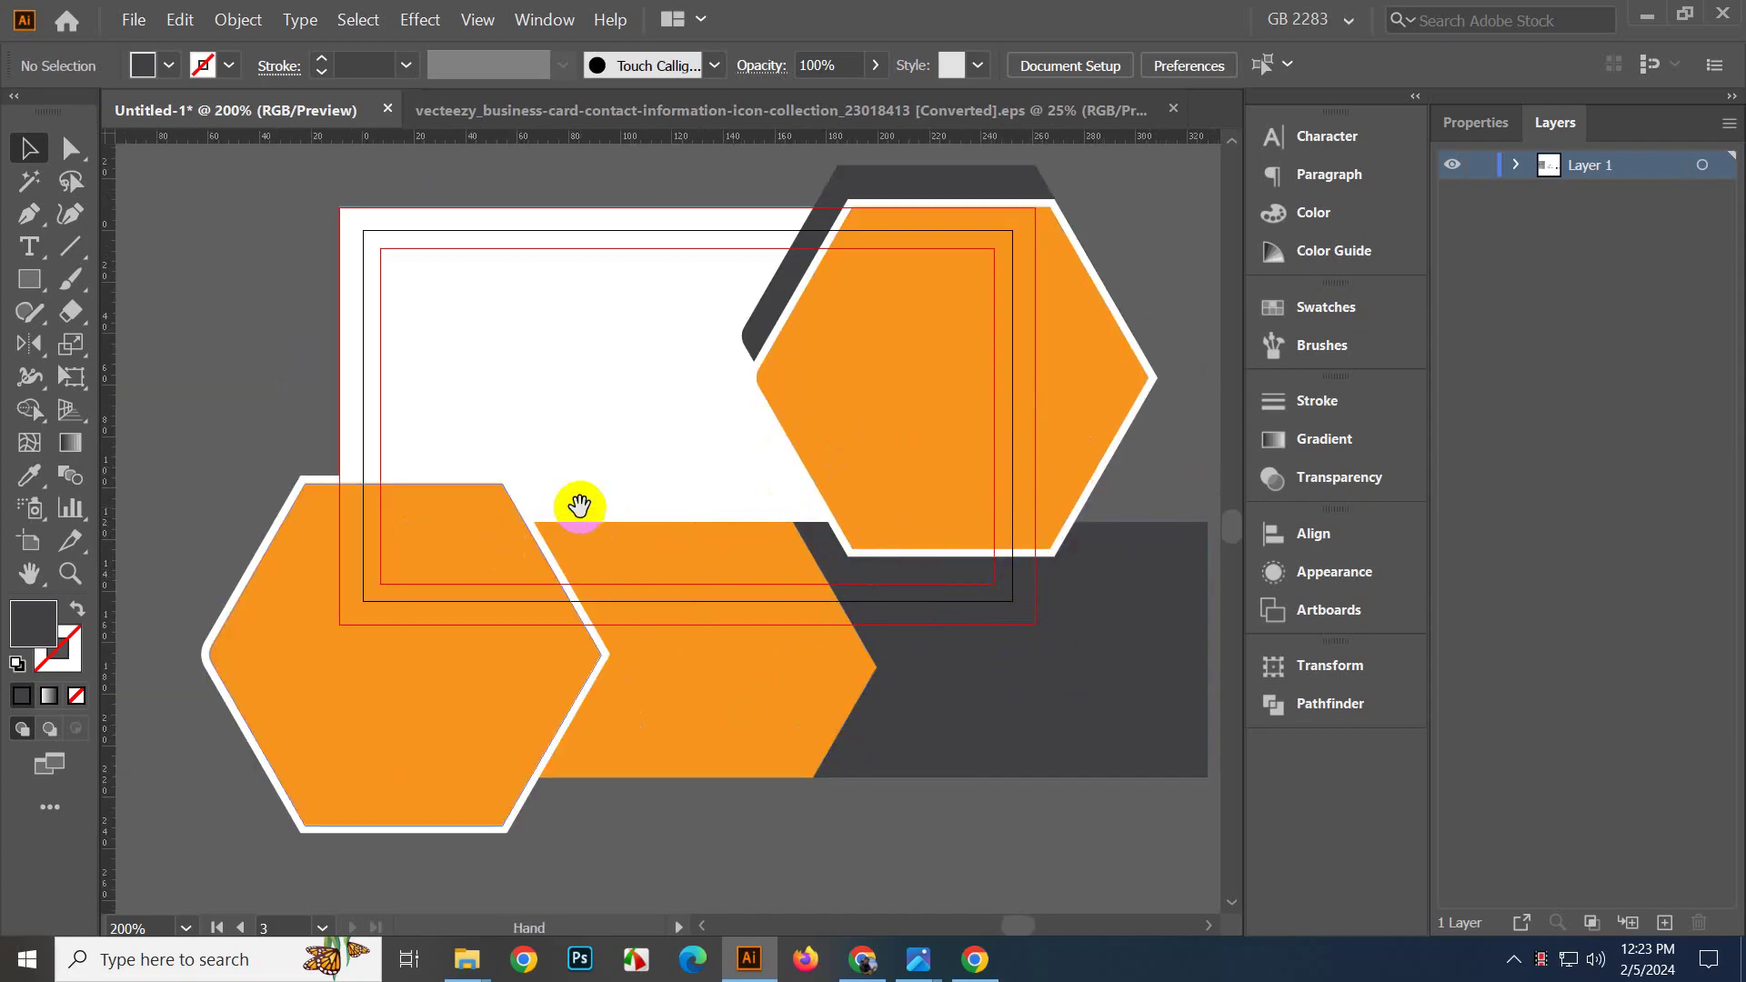
Try offsetting the dark gray bar piece's path by 3 px with miter joins, and undo it.
scroll(817, 437, down, 1)
drag(864, 748, 721, 812)
scroll(827, 744, up, 2)
click(614, 597)
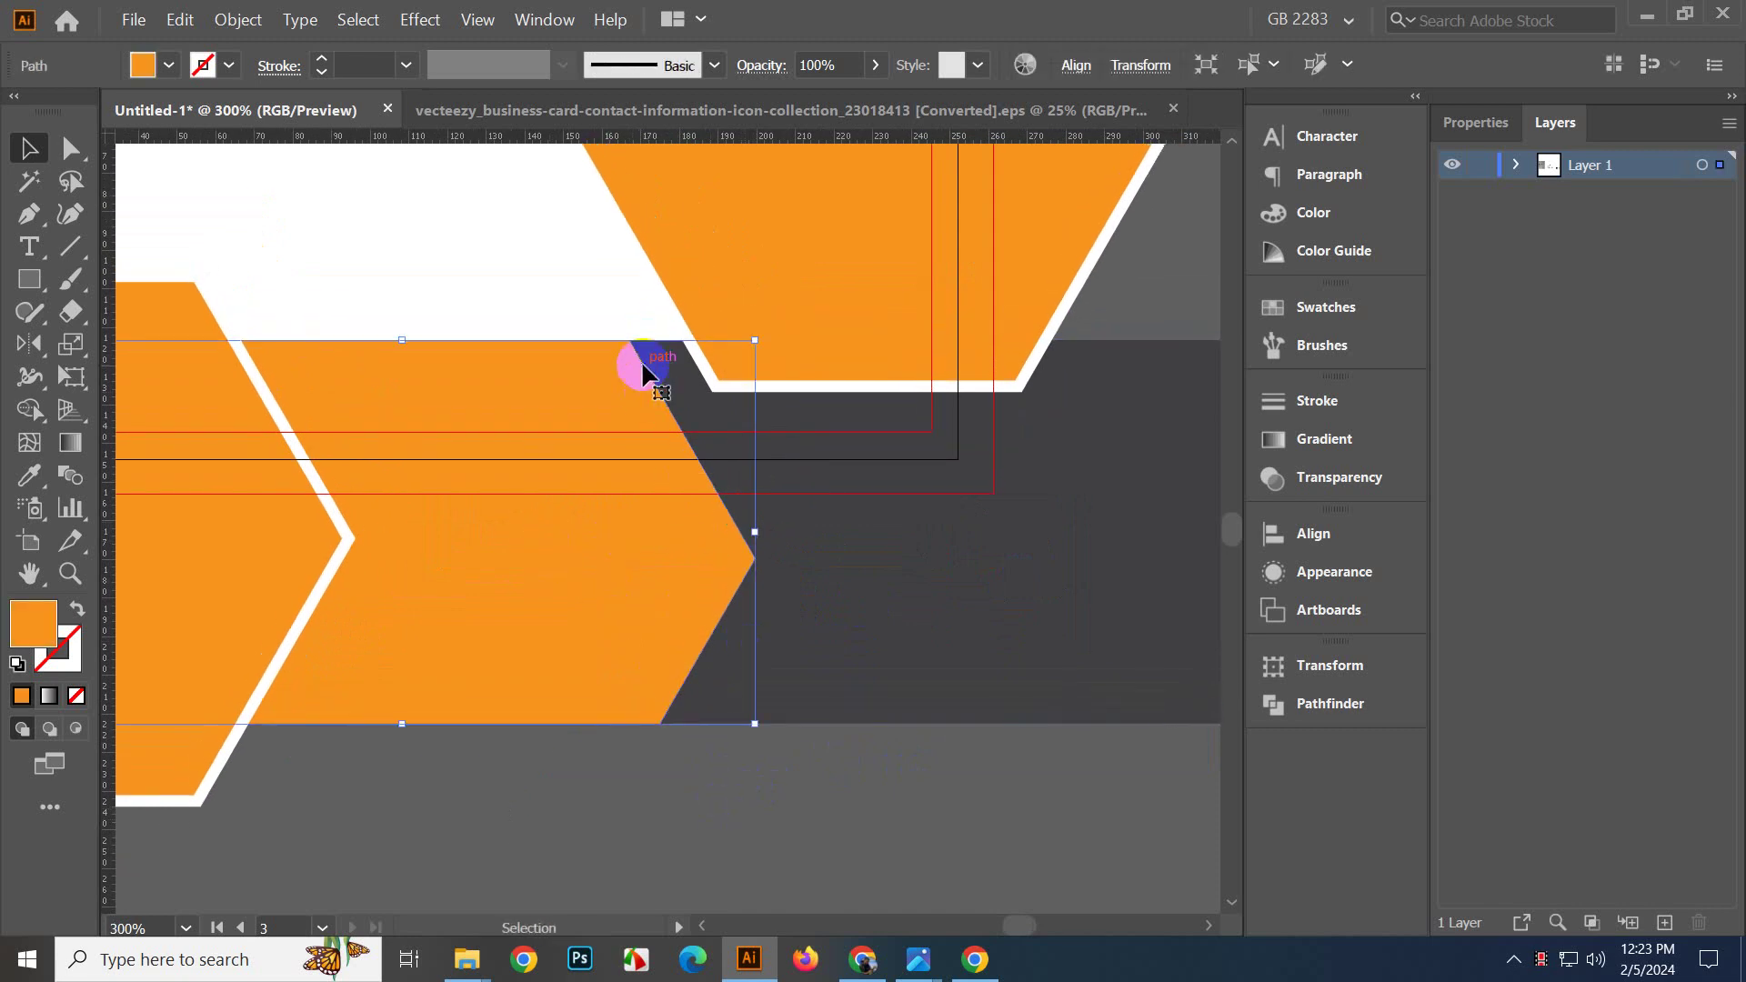
click(852, 564)
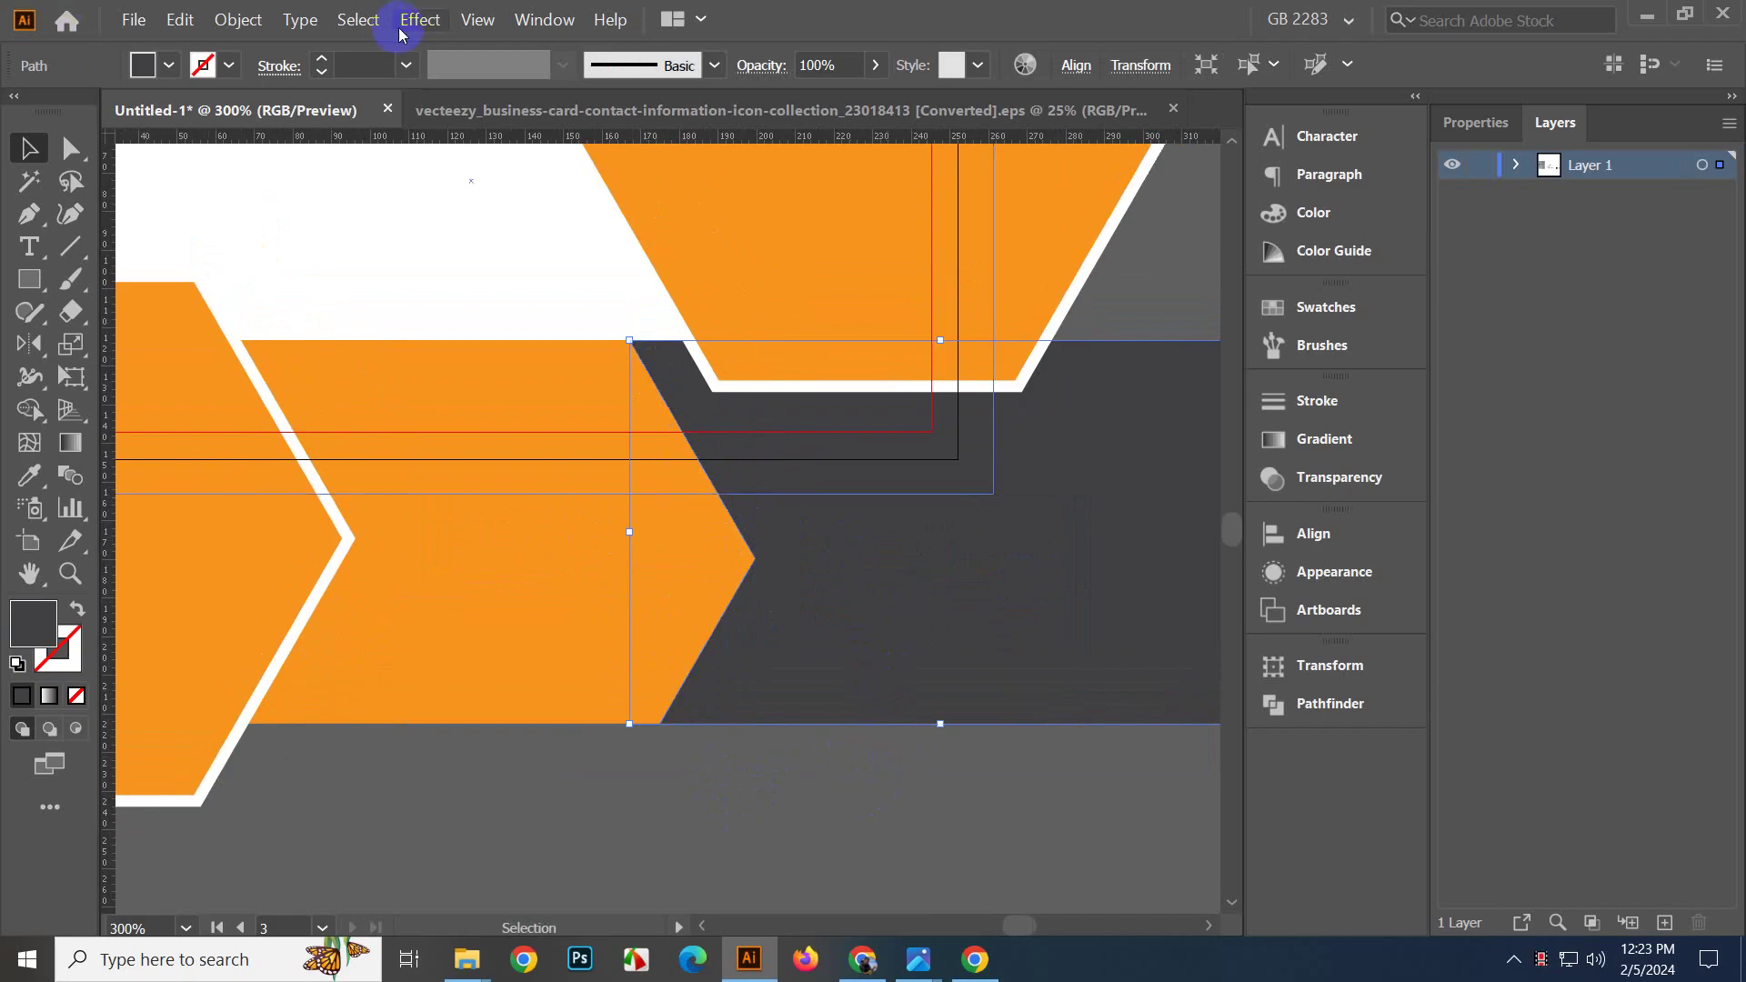
click(238, 19)
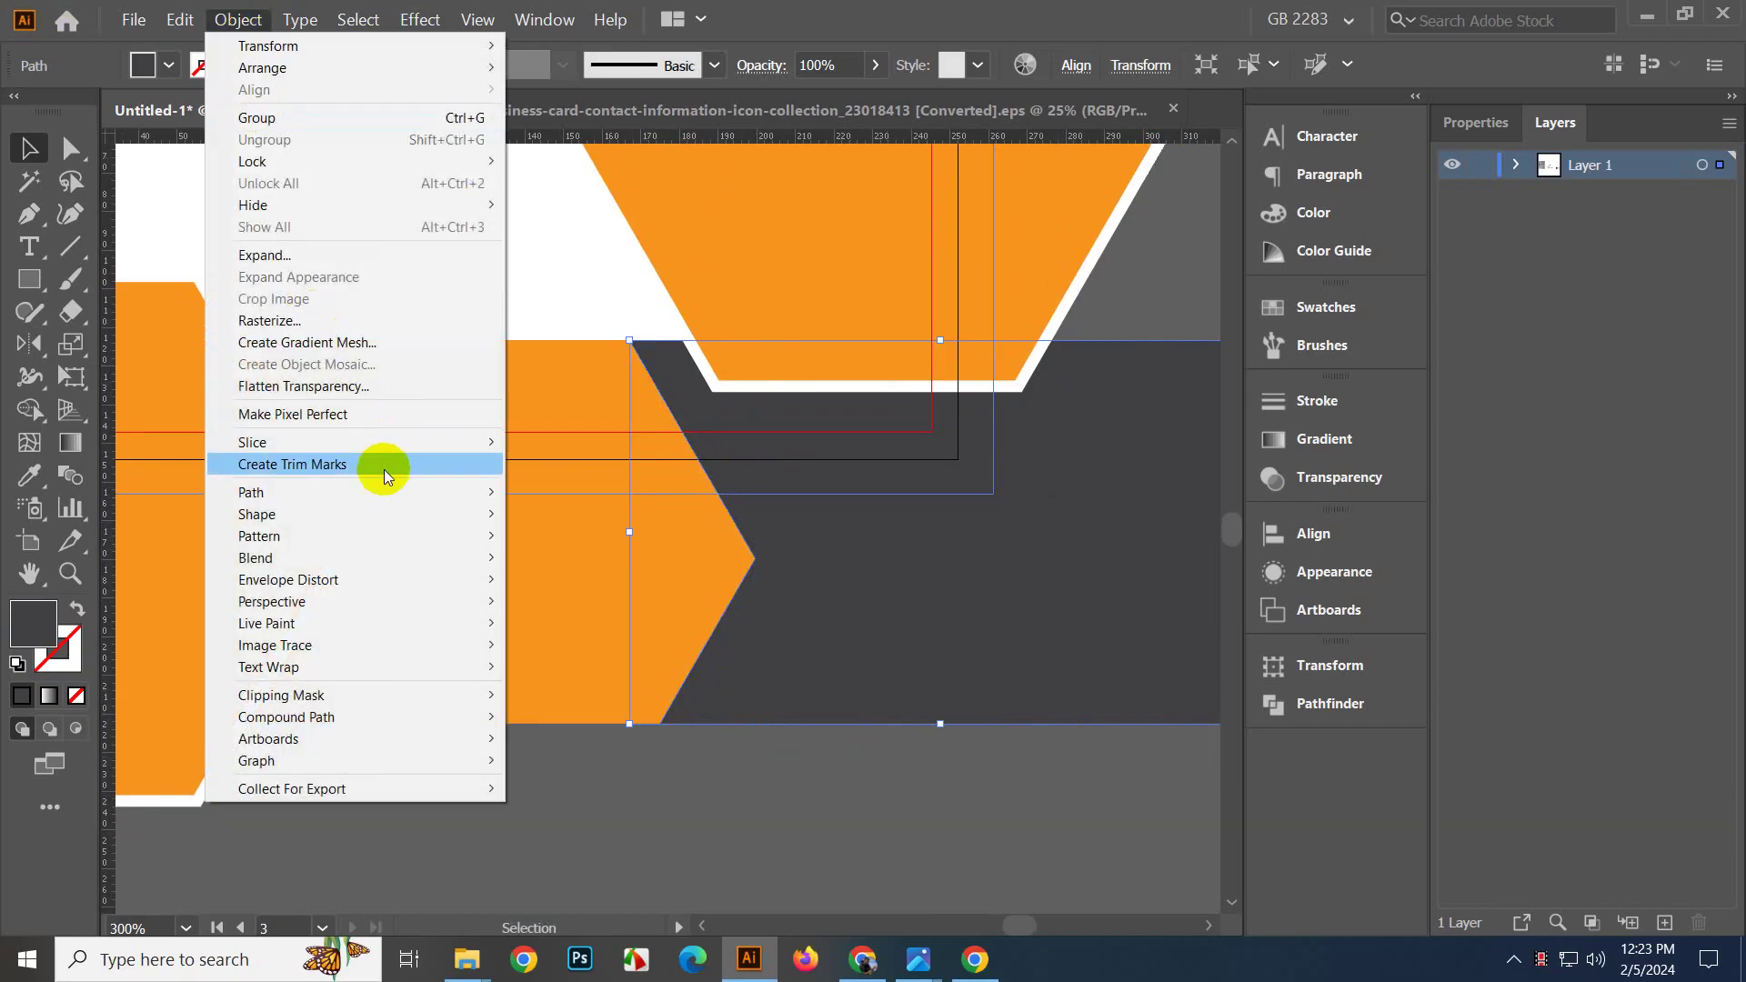
mouse_move(394, 491)
click(624, 564)
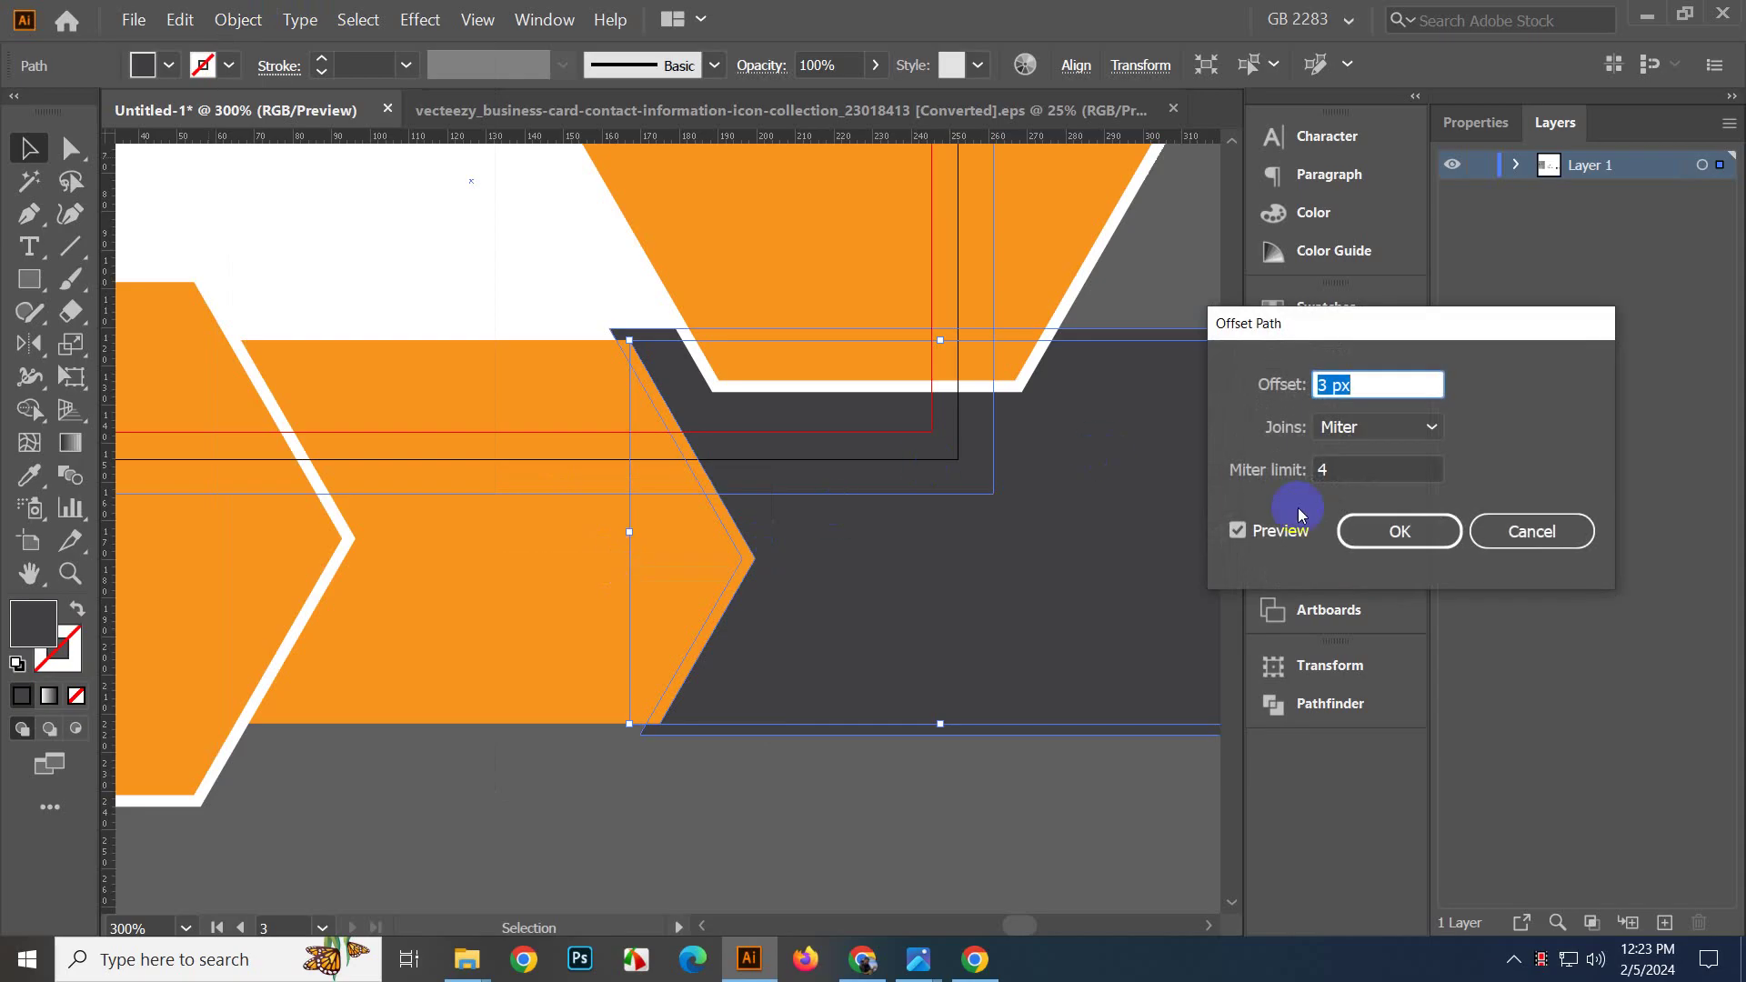
click(1387, 531)
key(a)
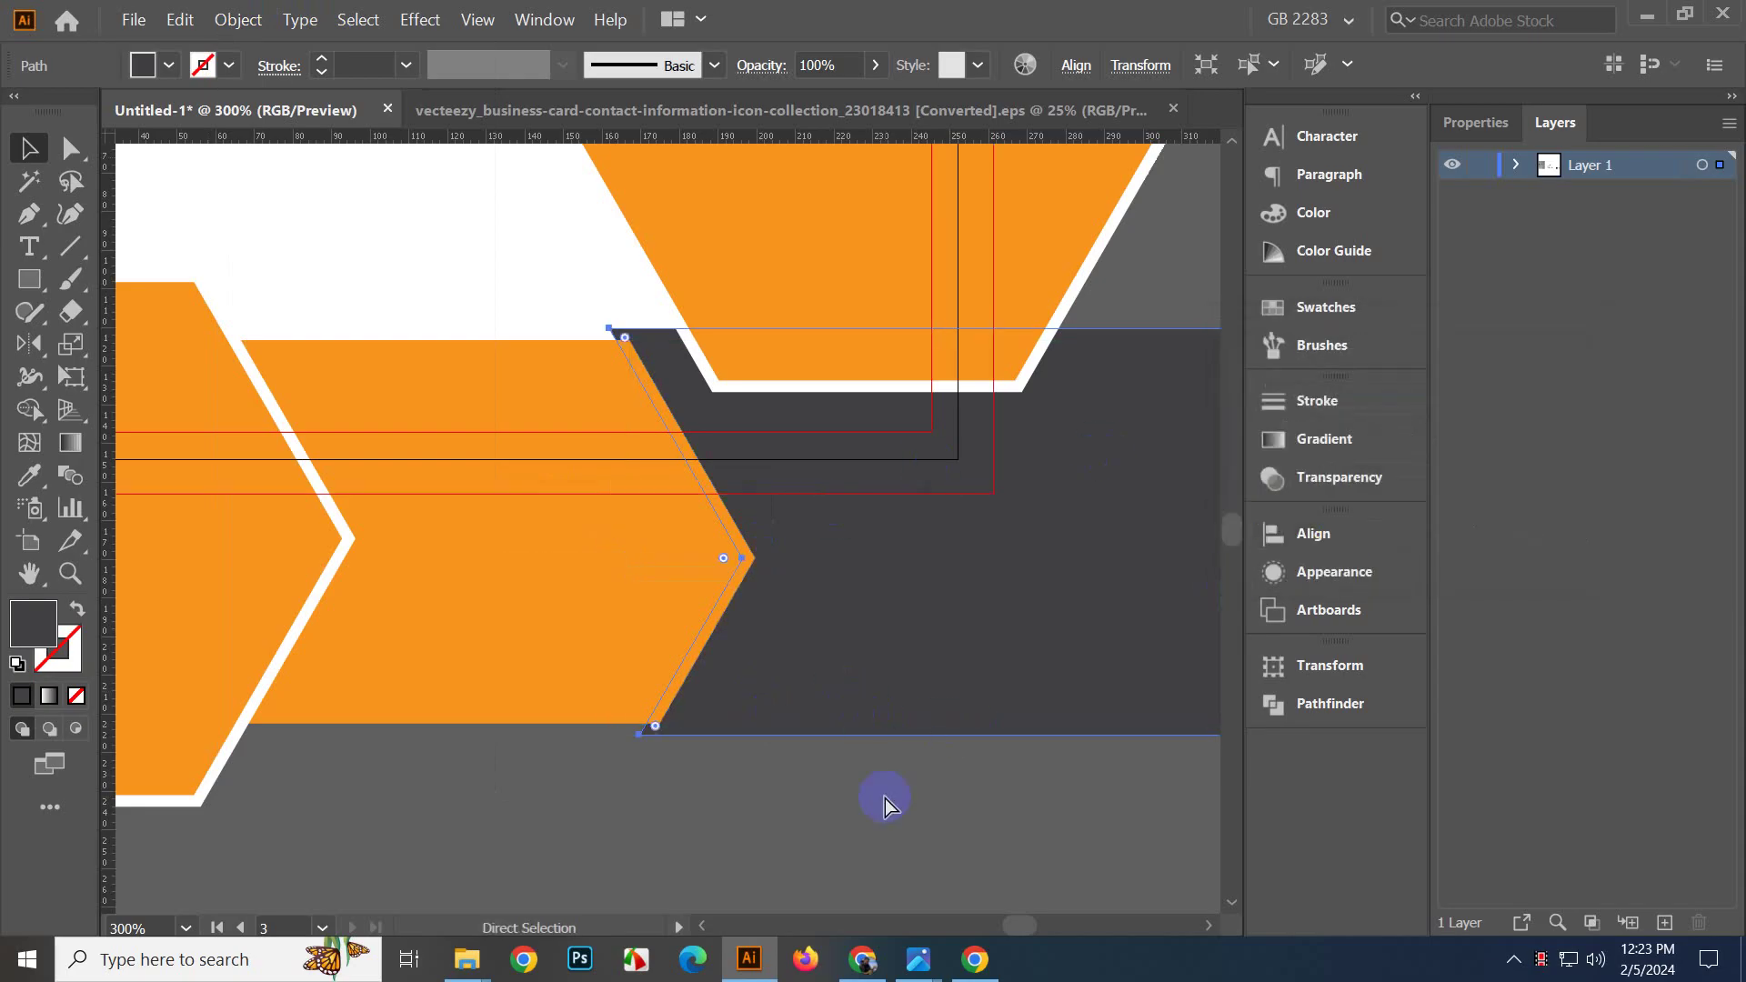
key(v)
click(587, 589)
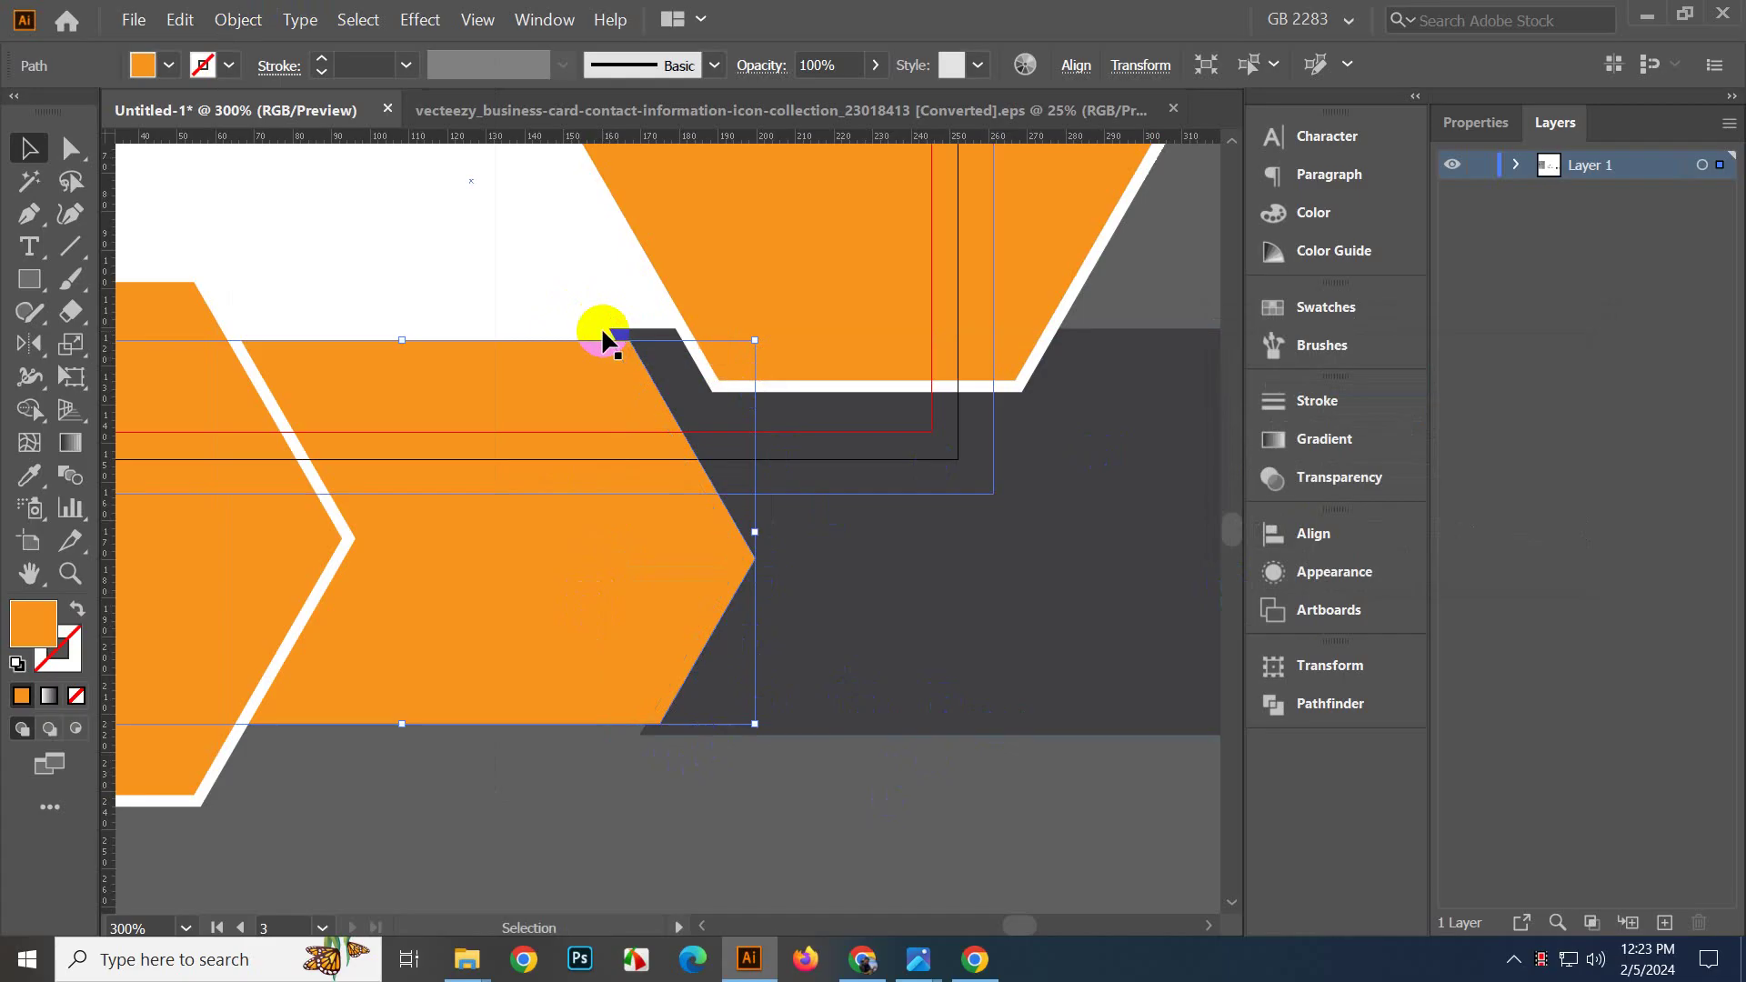
key(a)
Offset the dark gray bar piece's path by 3 px with miter joins and fill the offset shape white.
click(776, 574)
key(v)
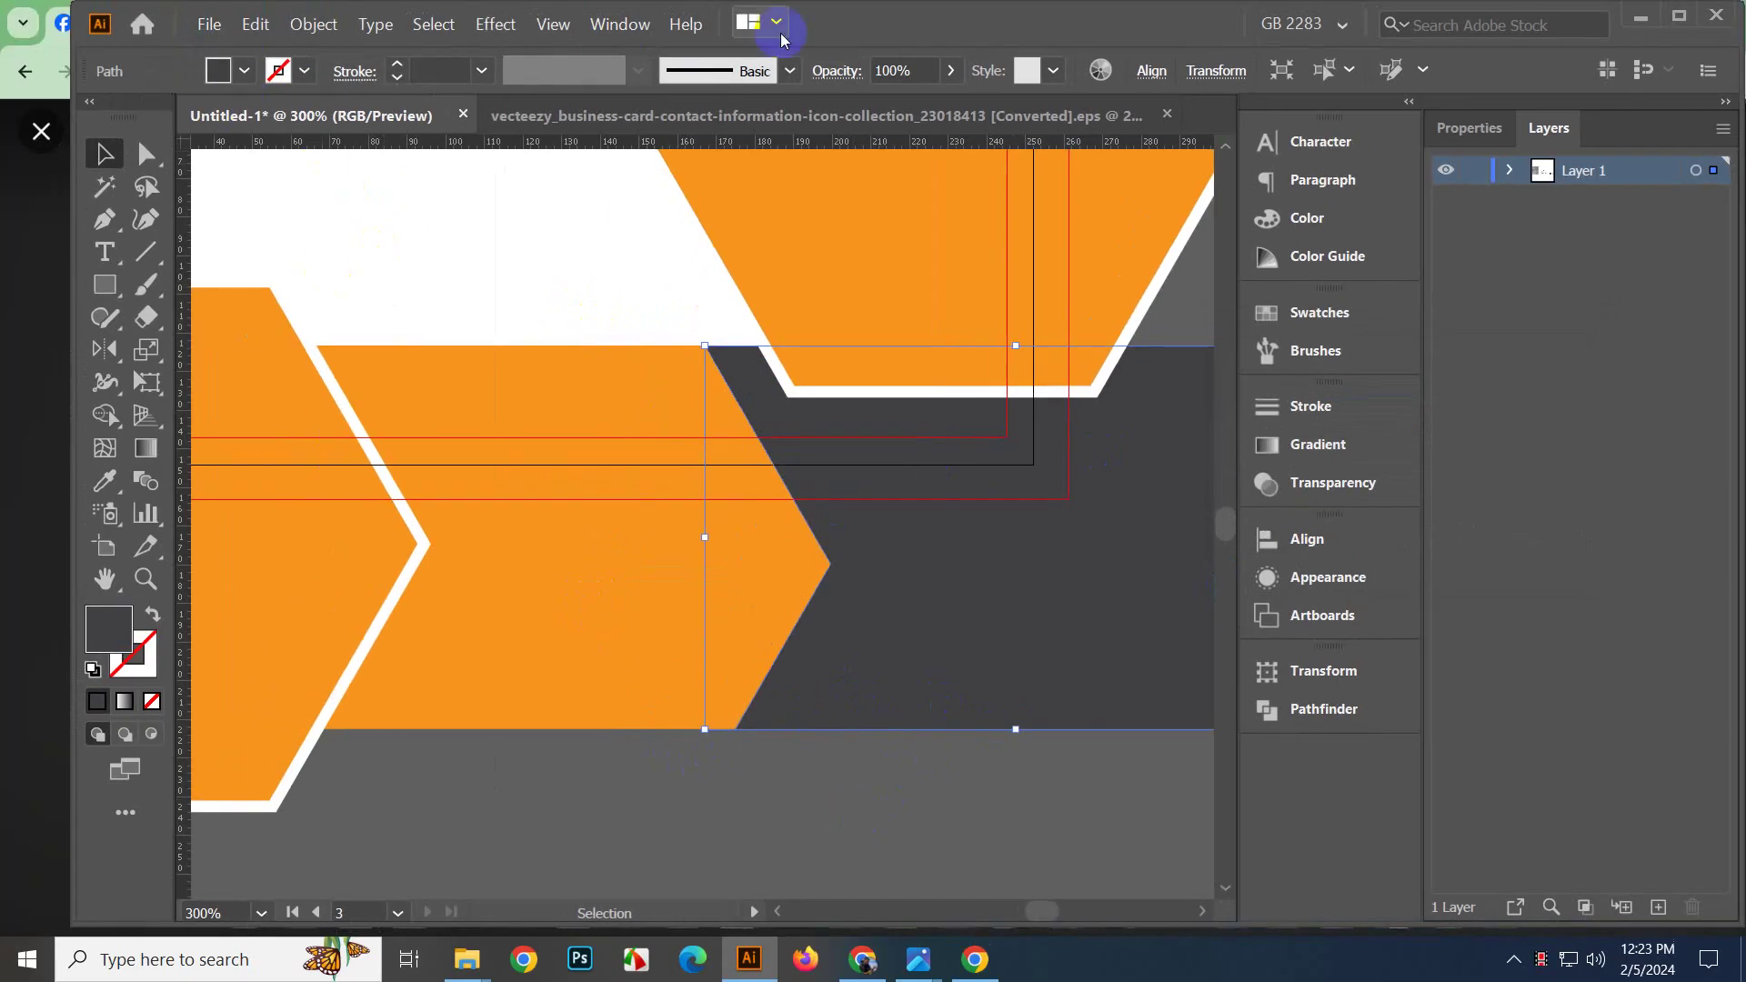
click(237, 19)
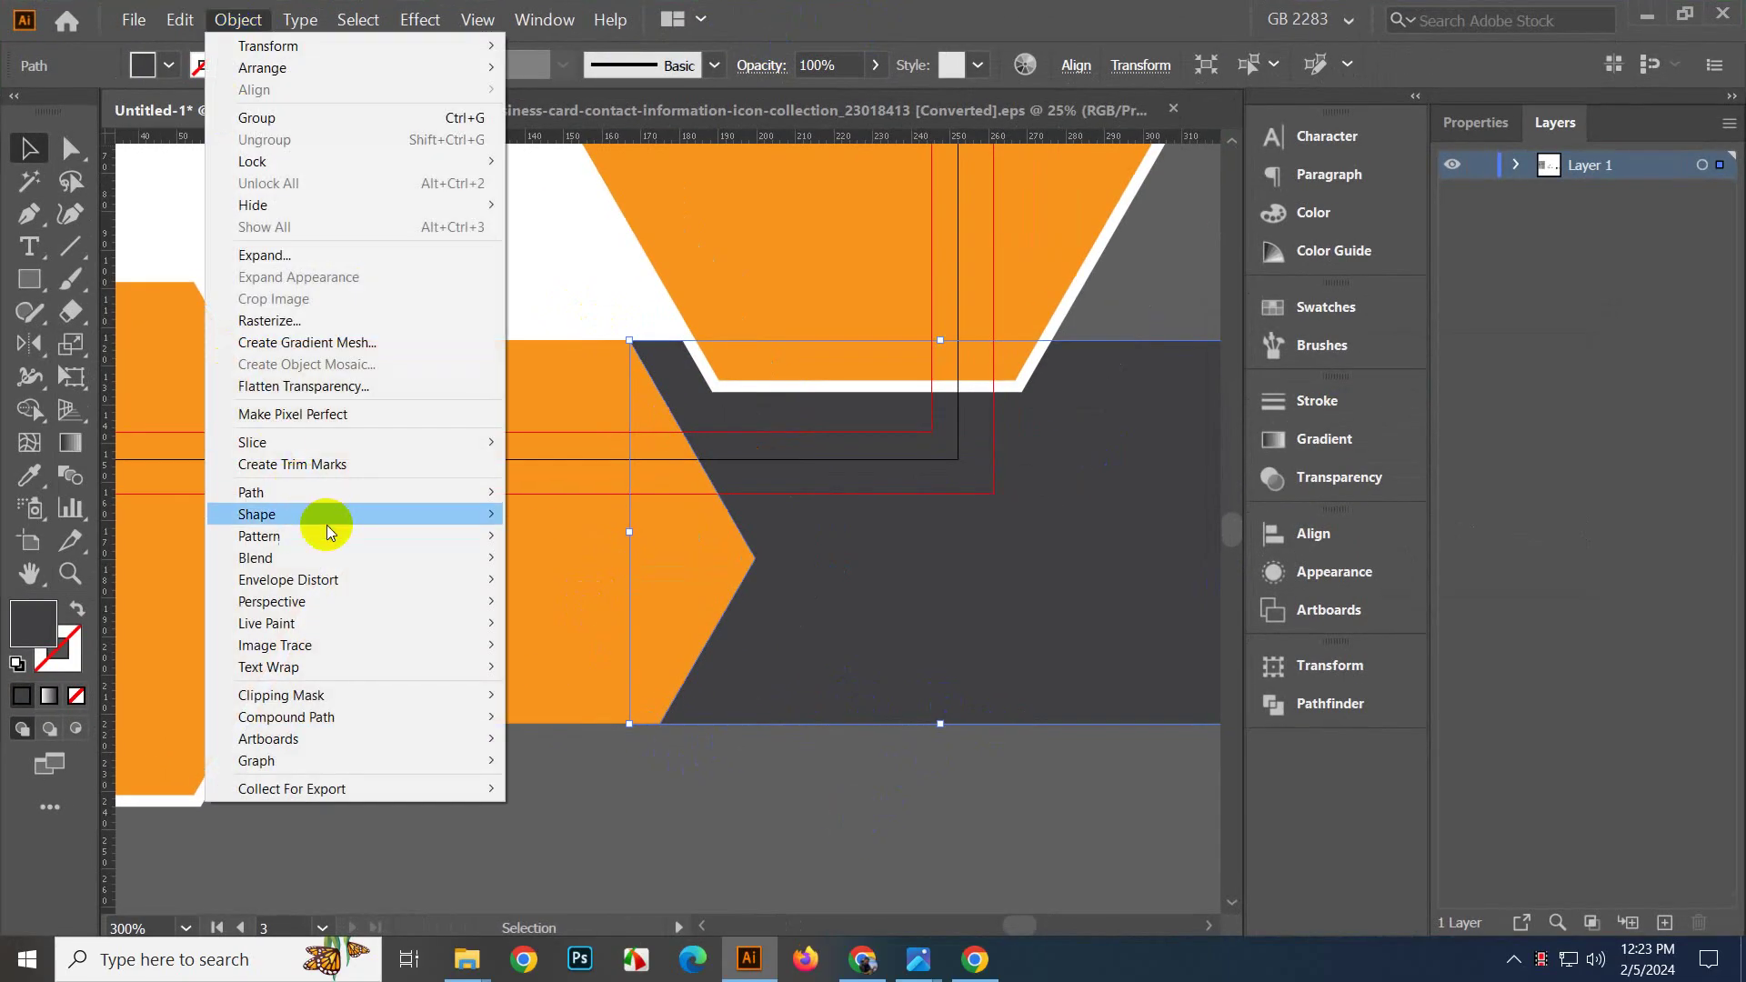
mouse_move(496, 492)
click(655, 565)
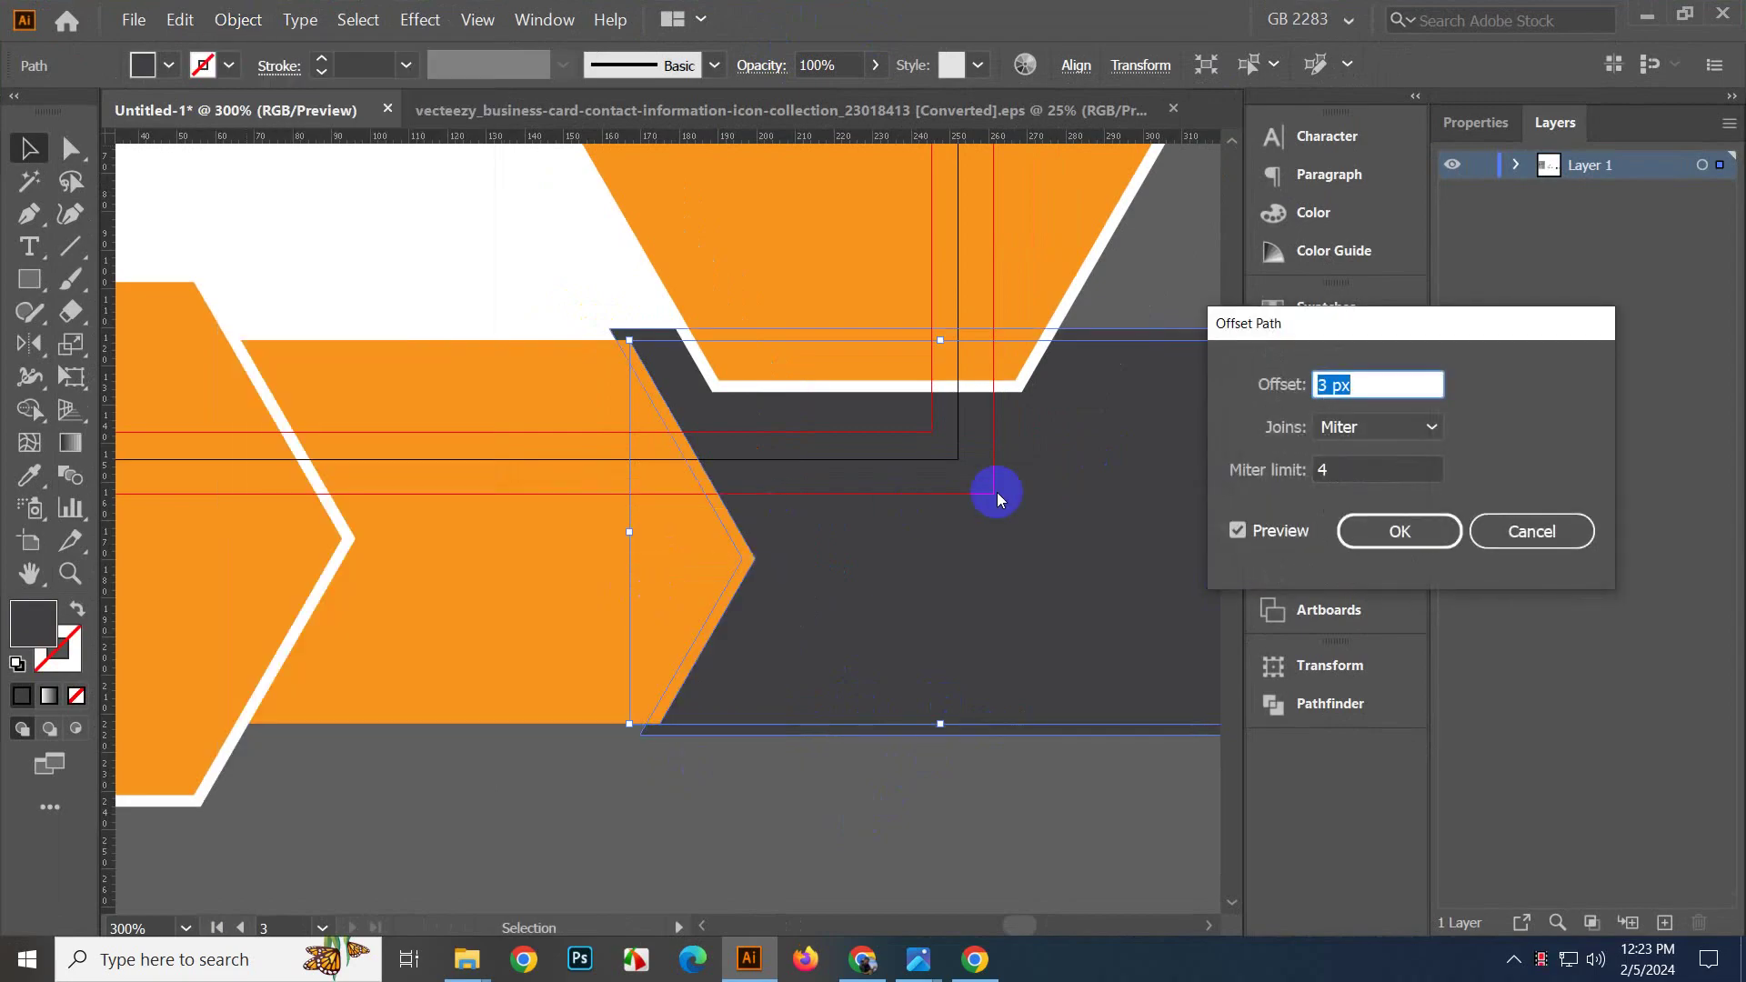
click(1399, 532)
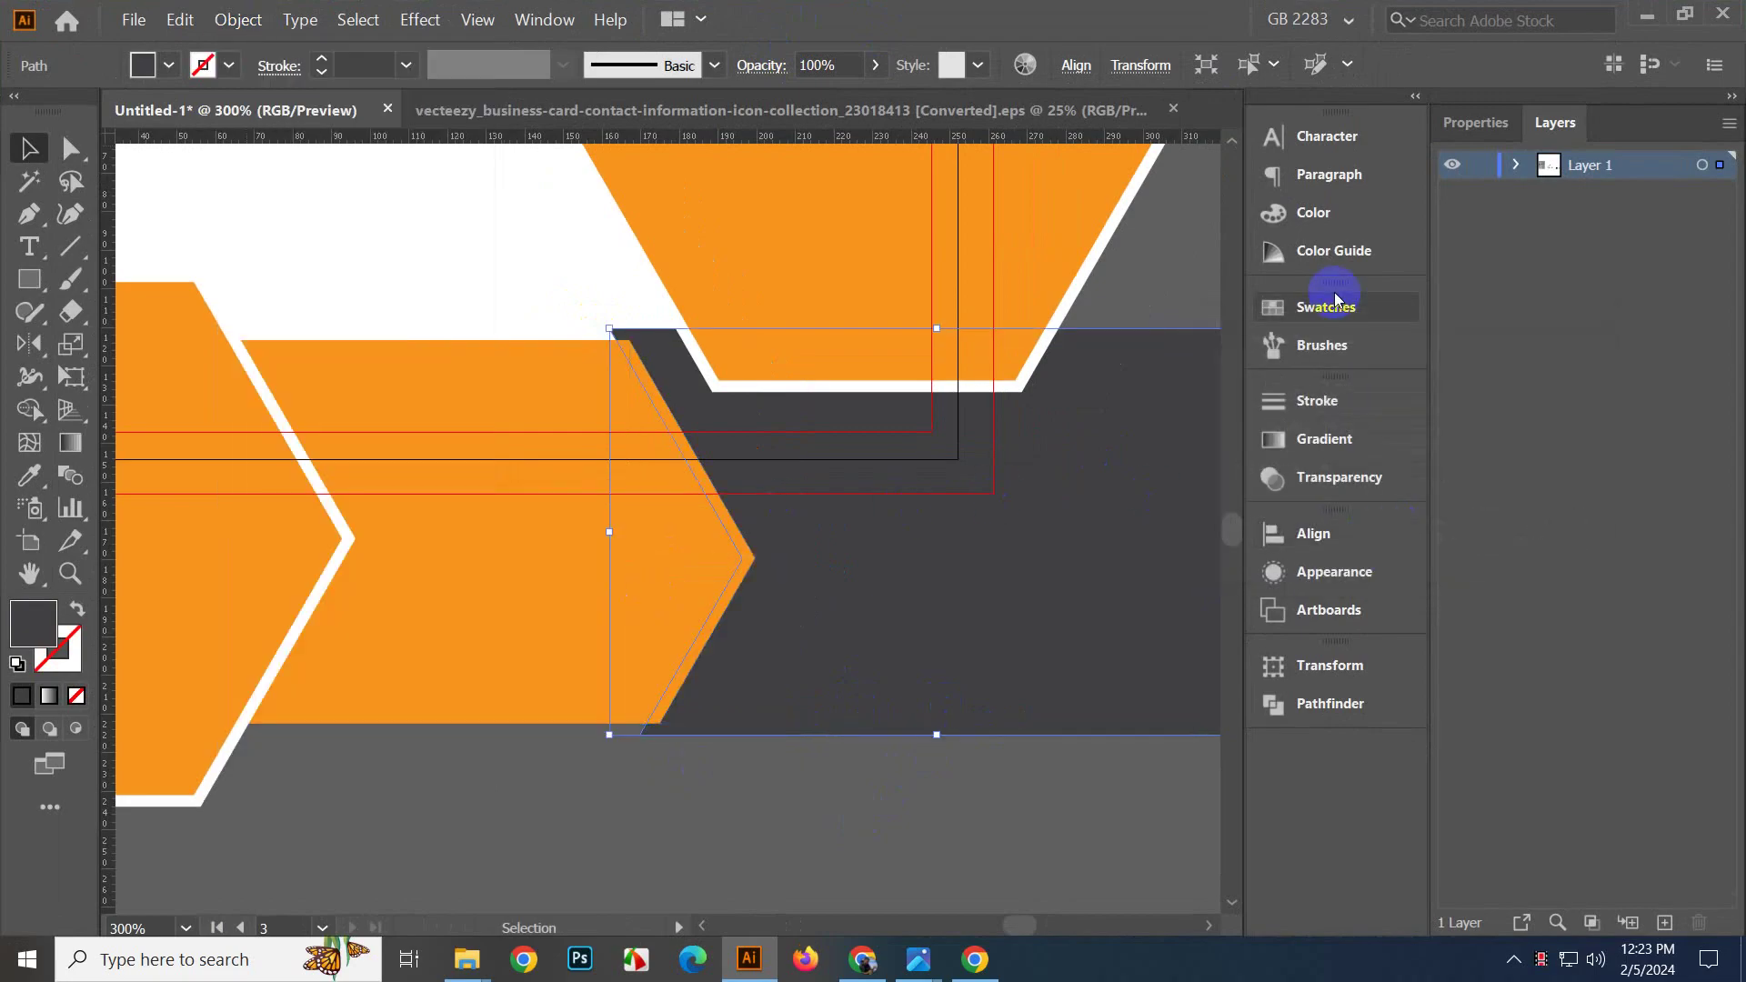
click(1319, 316)
click(970, 380)
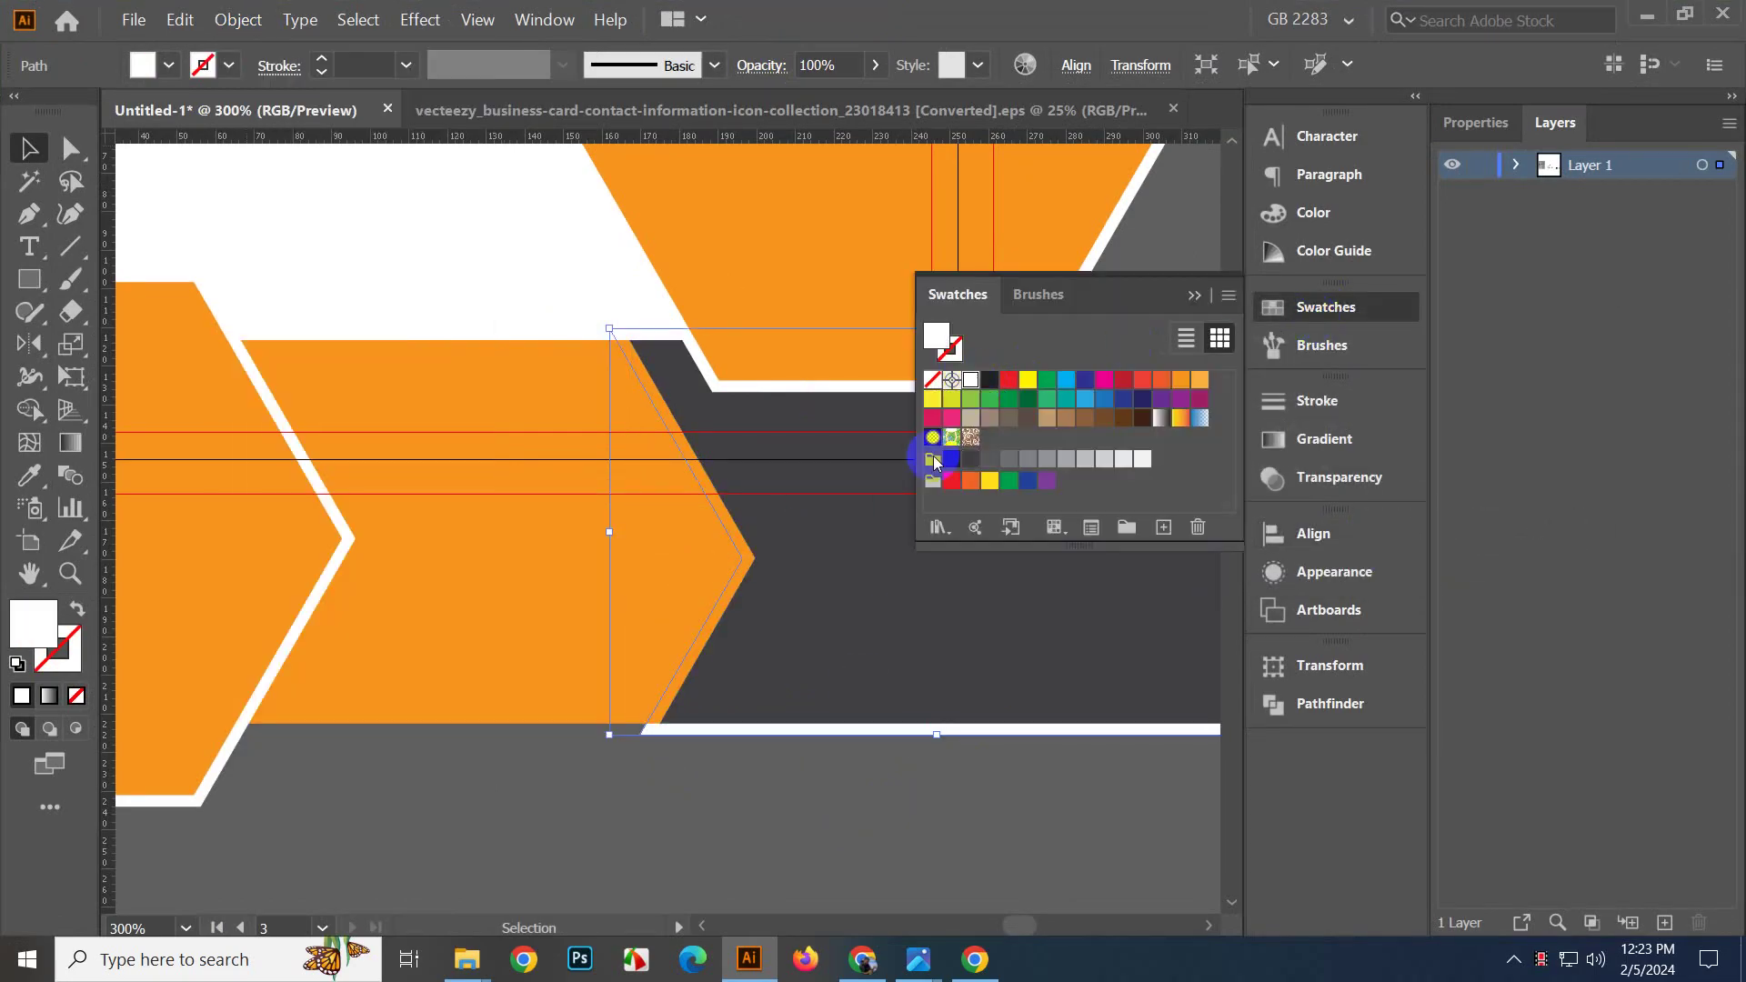
Move the middle orange bar piece behind the dark gray piece's white outline, keeping it in front of the card.
click(882, 832)
click(589, 628)
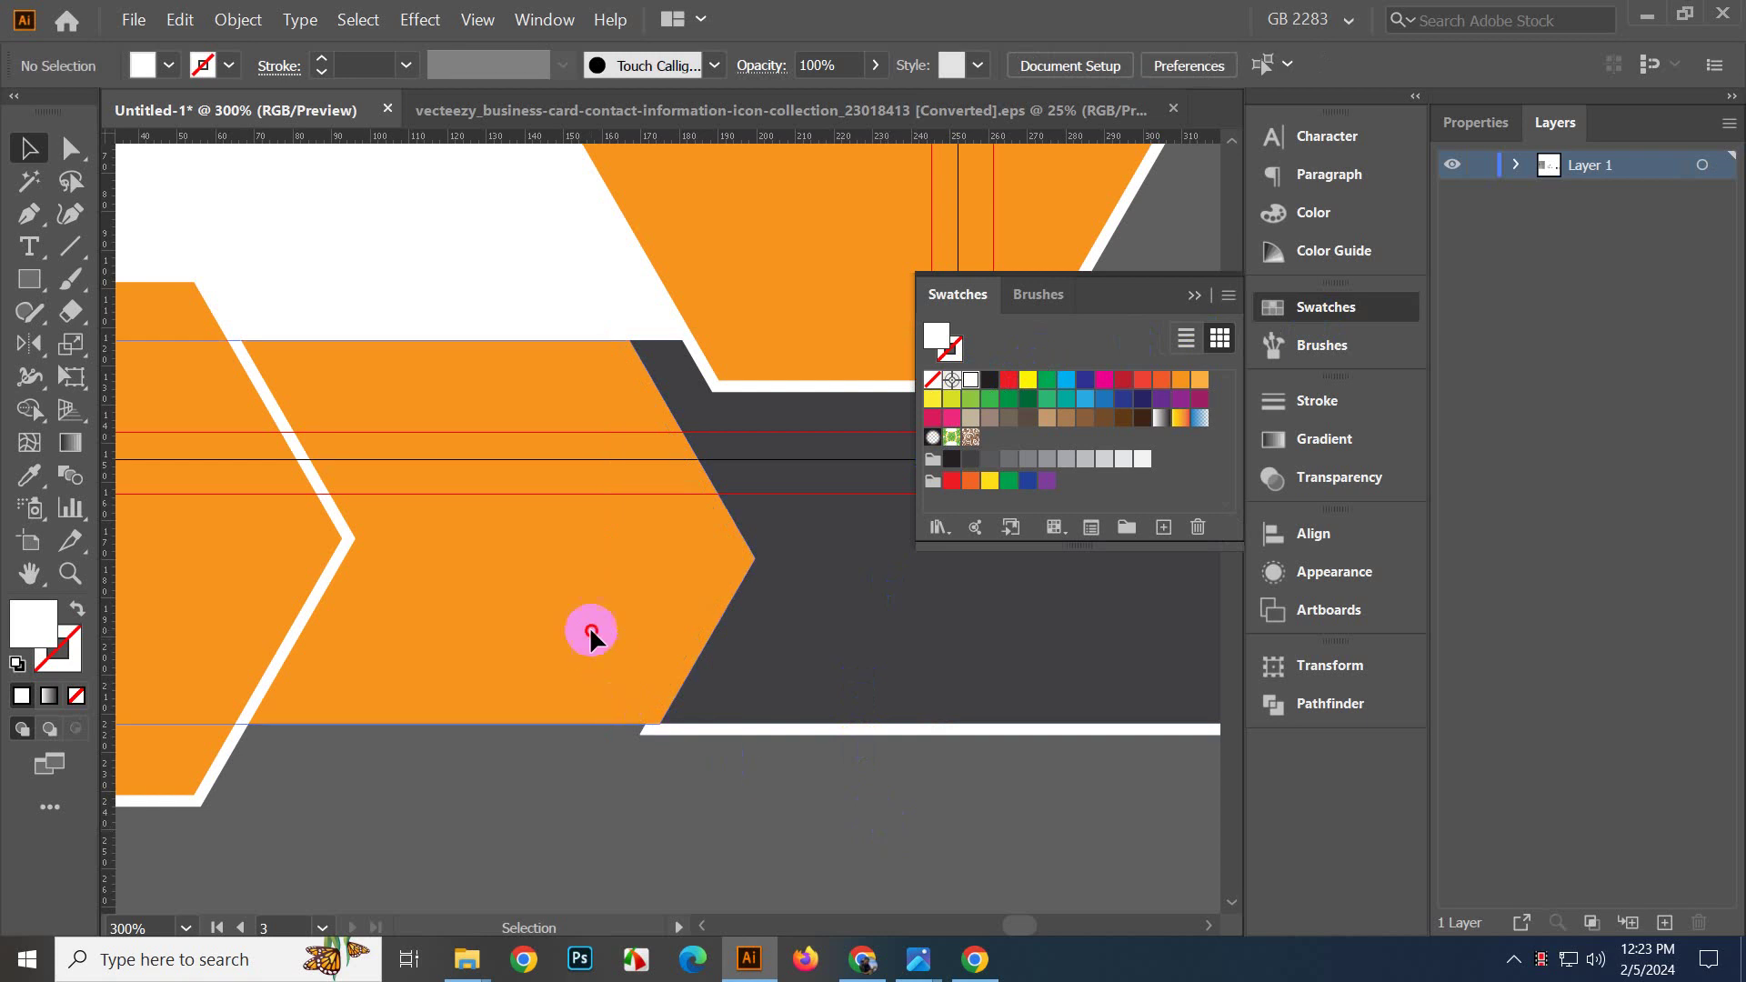
key(ctrl+shift+[)
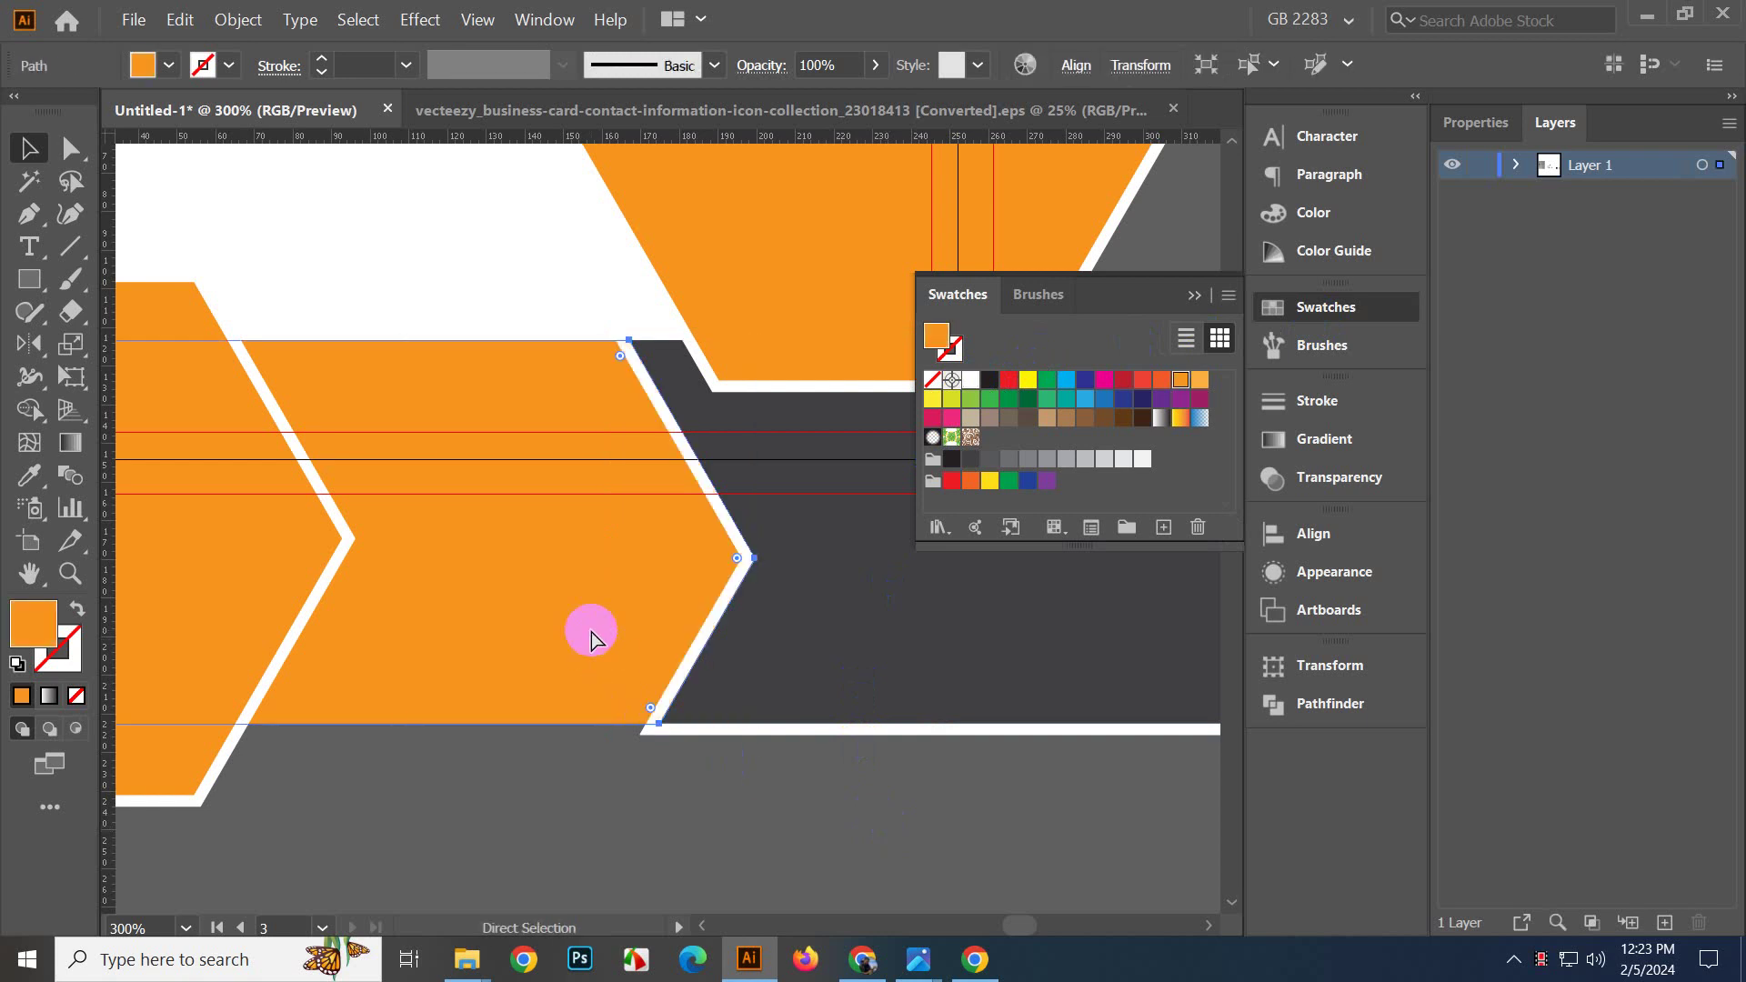
click(641, 804)
Preview the trimmed card design in Presentation Mode and return to editing.
scroll(604, 771, down, 2)
scroll(629, 811, right, 1)
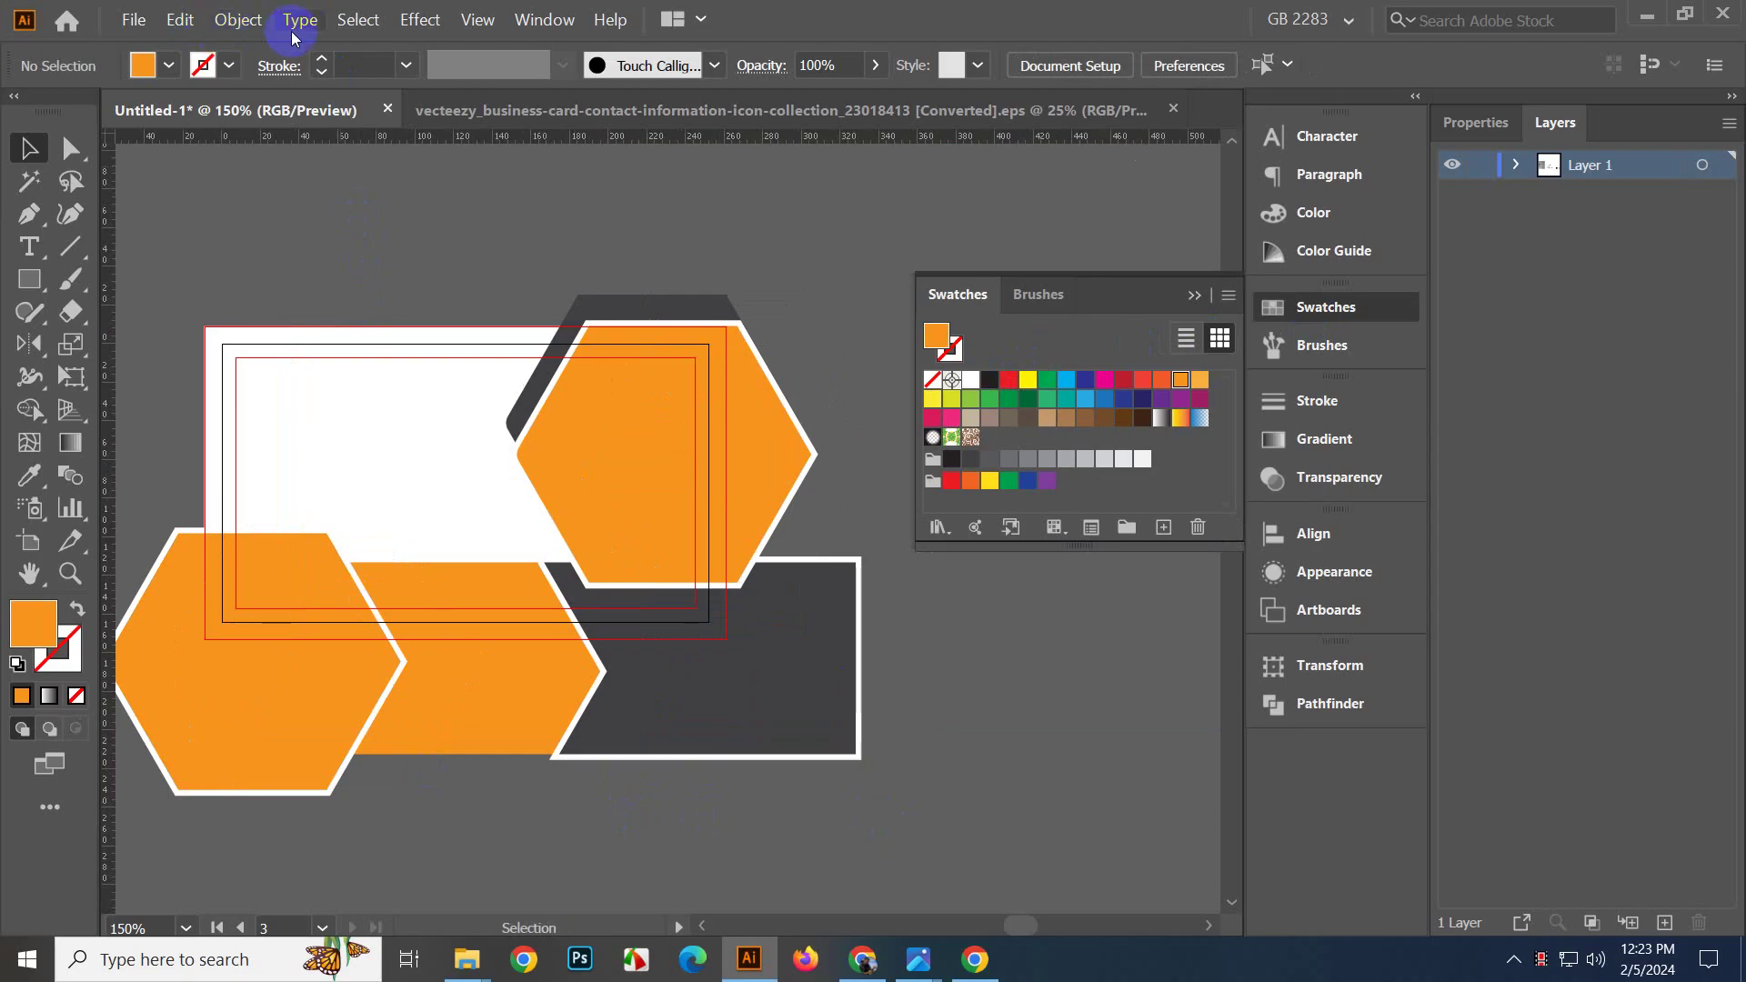
click(474, 19)
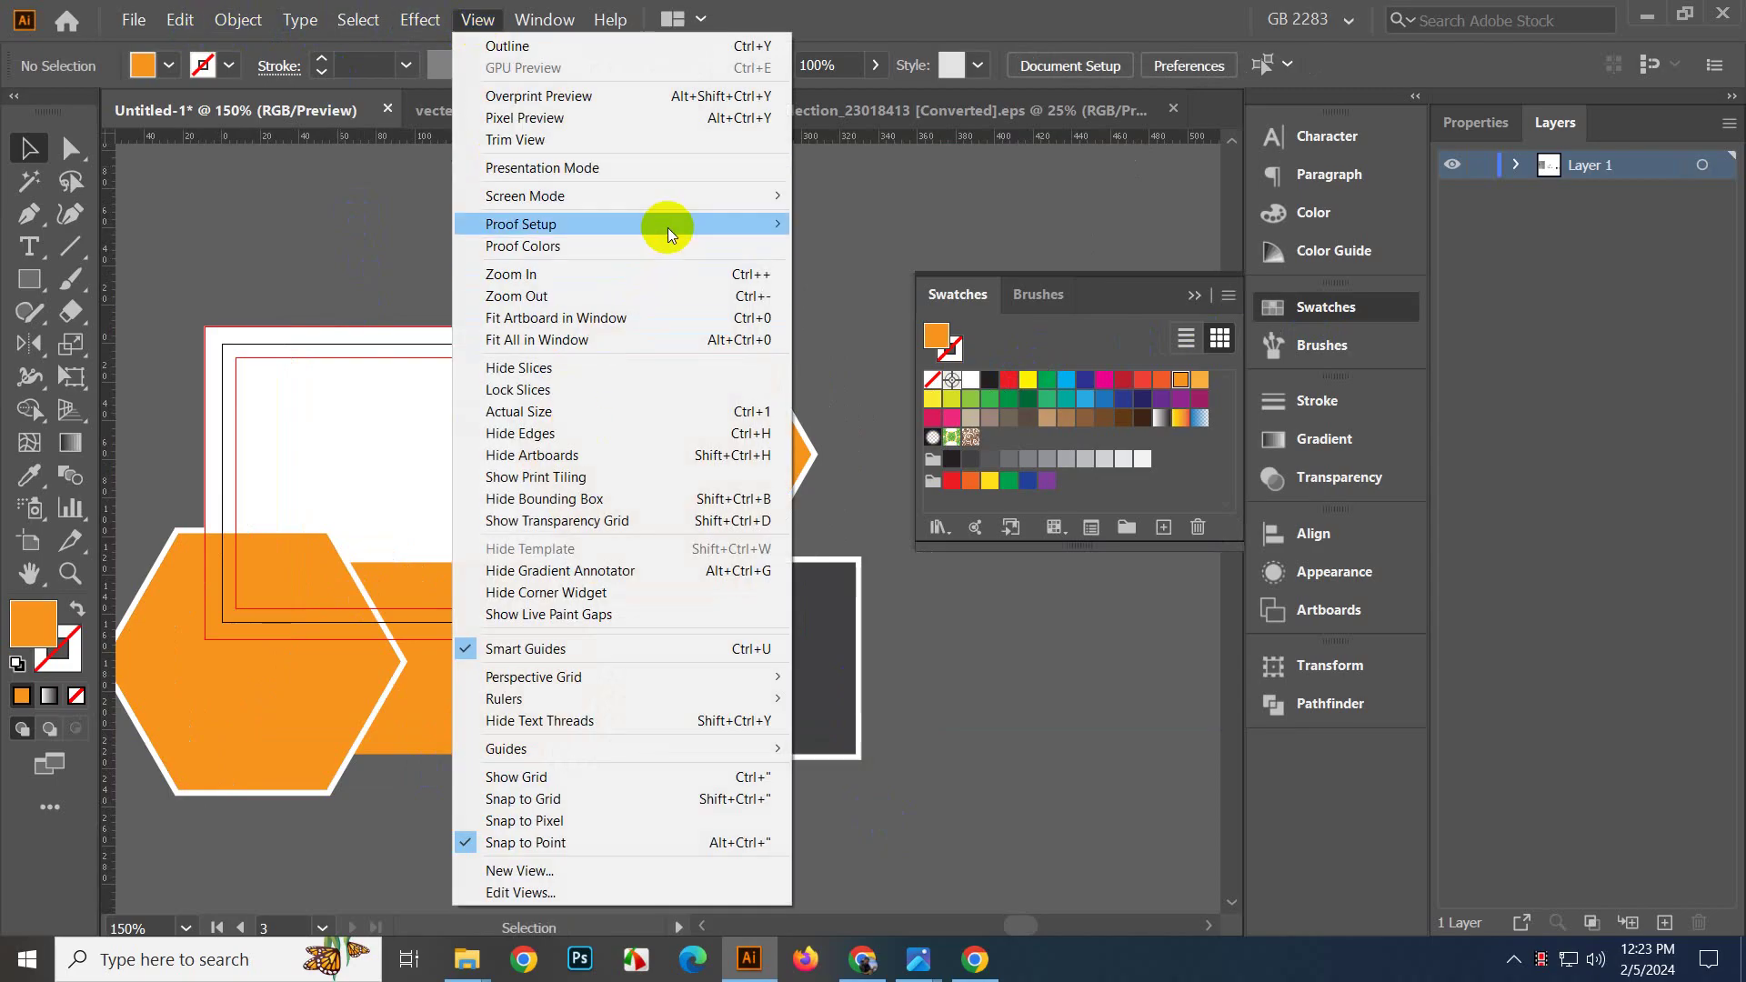
click(701, 175)
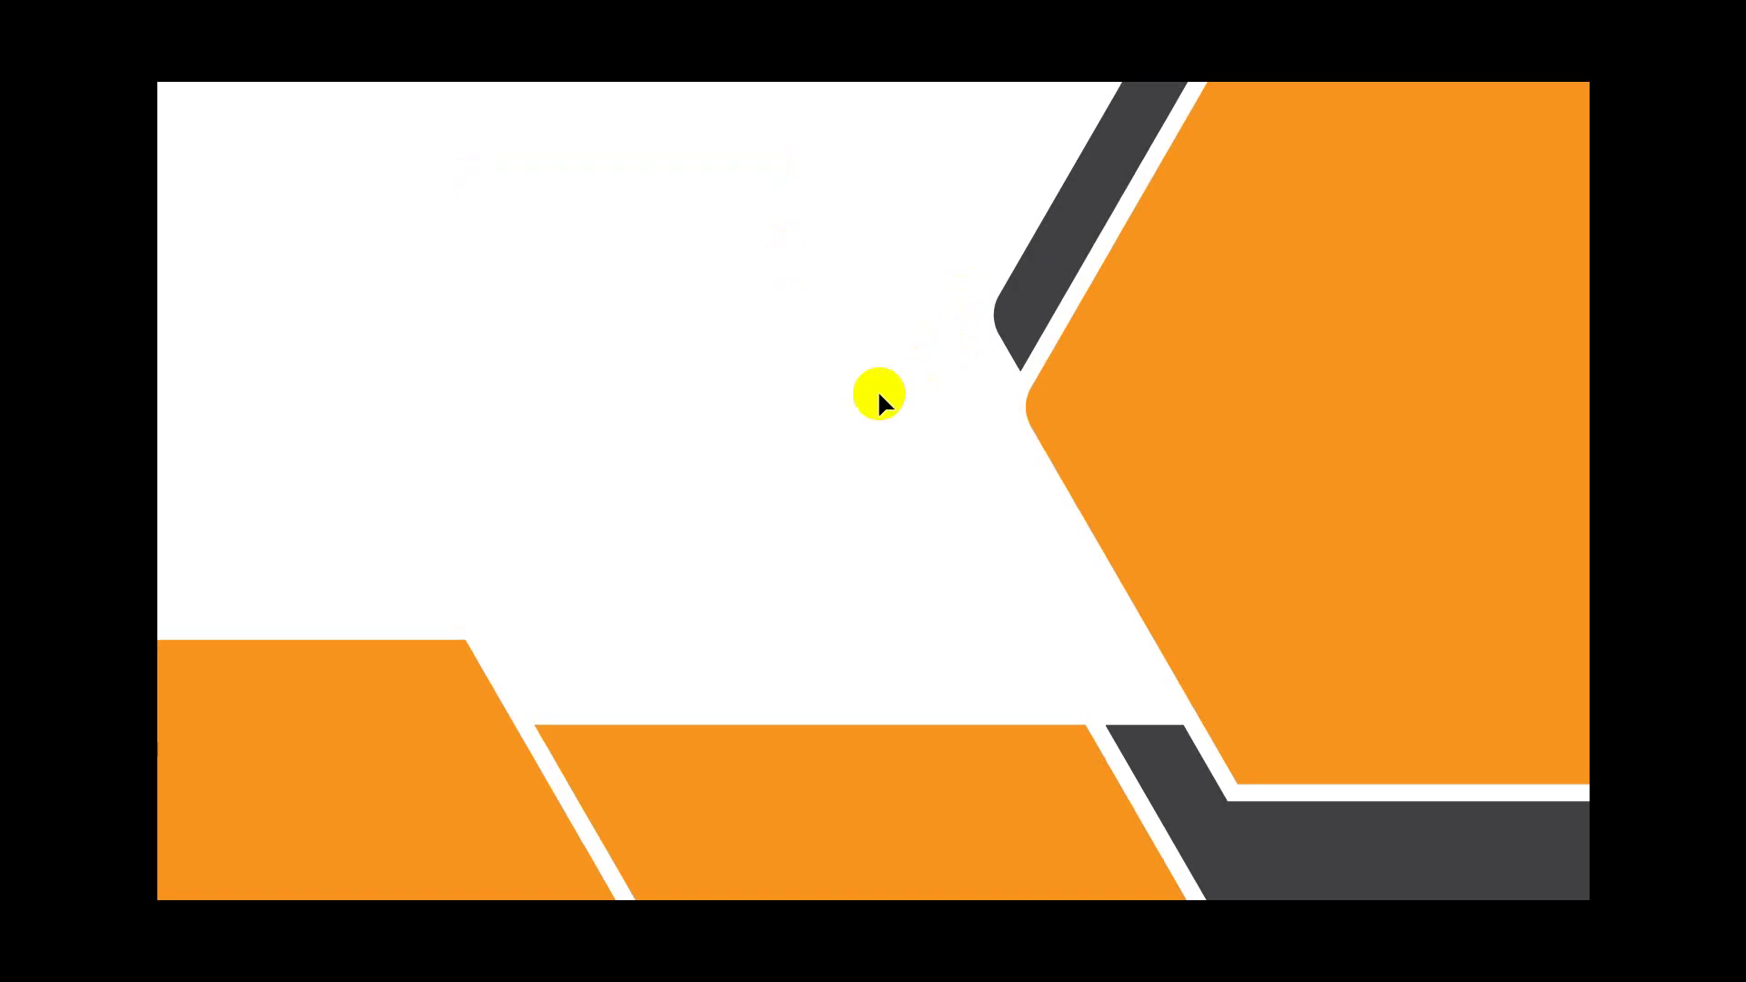
key(Escape)
Copy the name, designation and contact details group from inside the clip group of the finished dark gray card.
key(ctrl+minus)
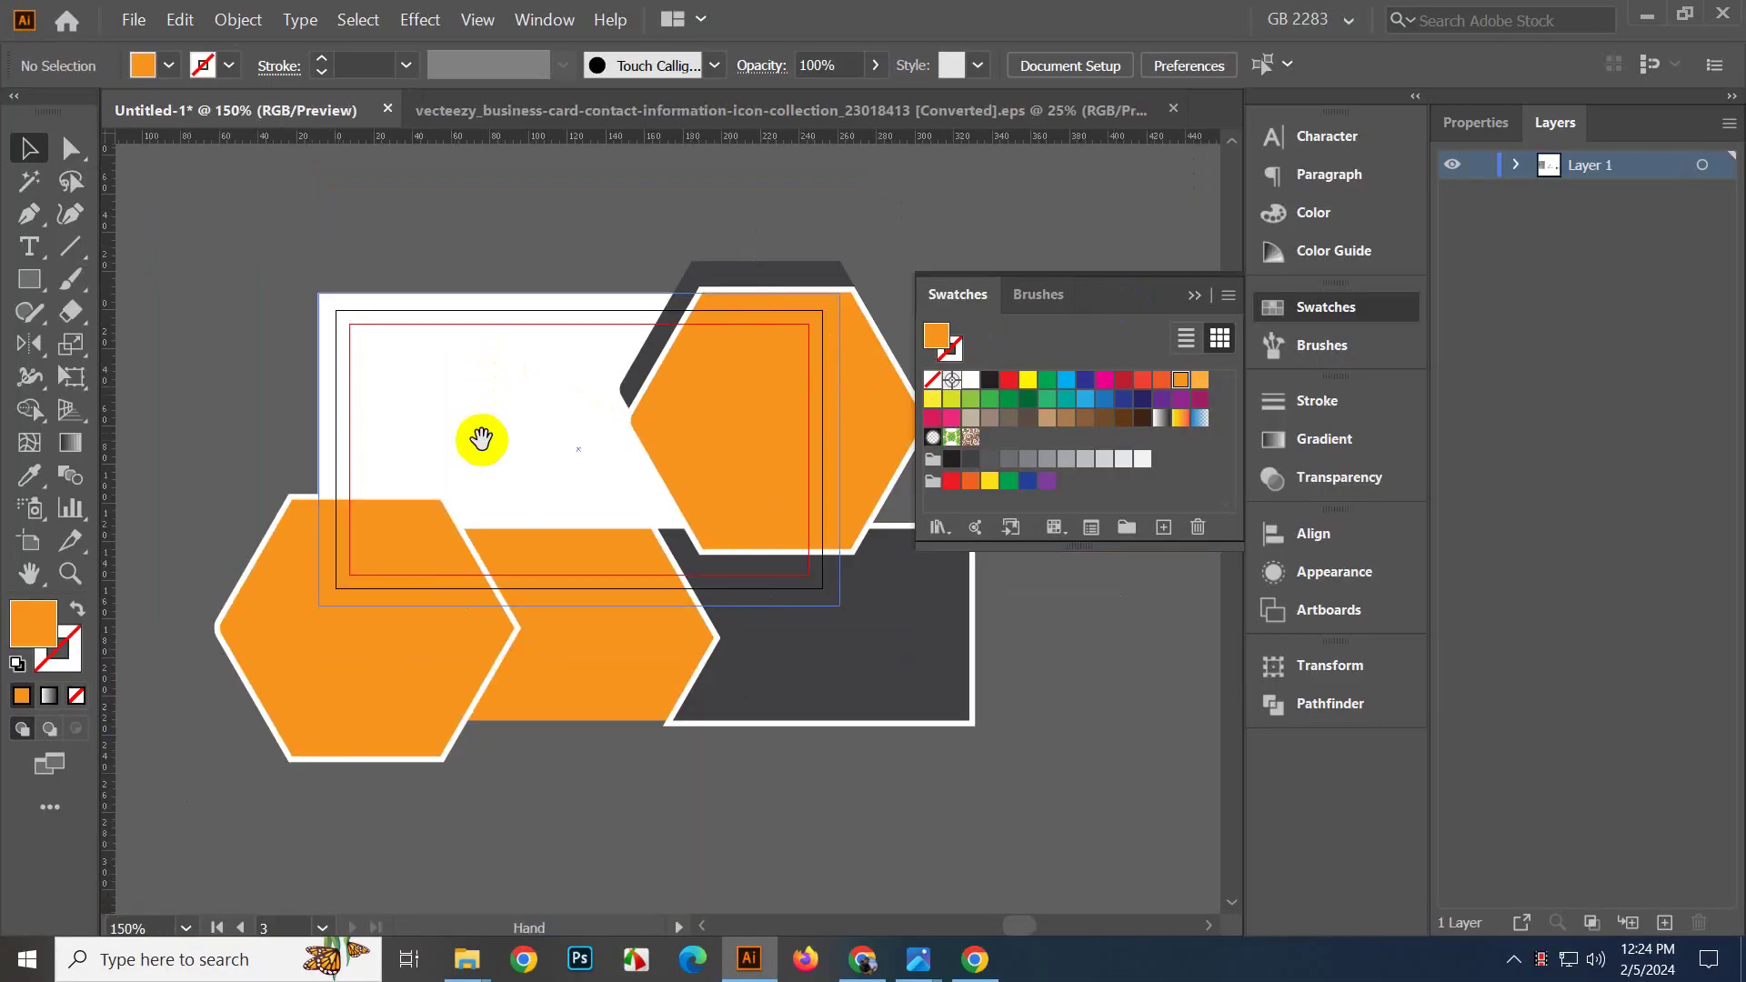
scroll(515, 556, down, 4)
drag(481, 439, 662, 423)
scroll(632, 500, up, 2)
scroll(518, 495, down, 2)
drag(537, 475, 795, 441)
drag(132, 561, 849, 618)
scroll(484, 606, up, 4)
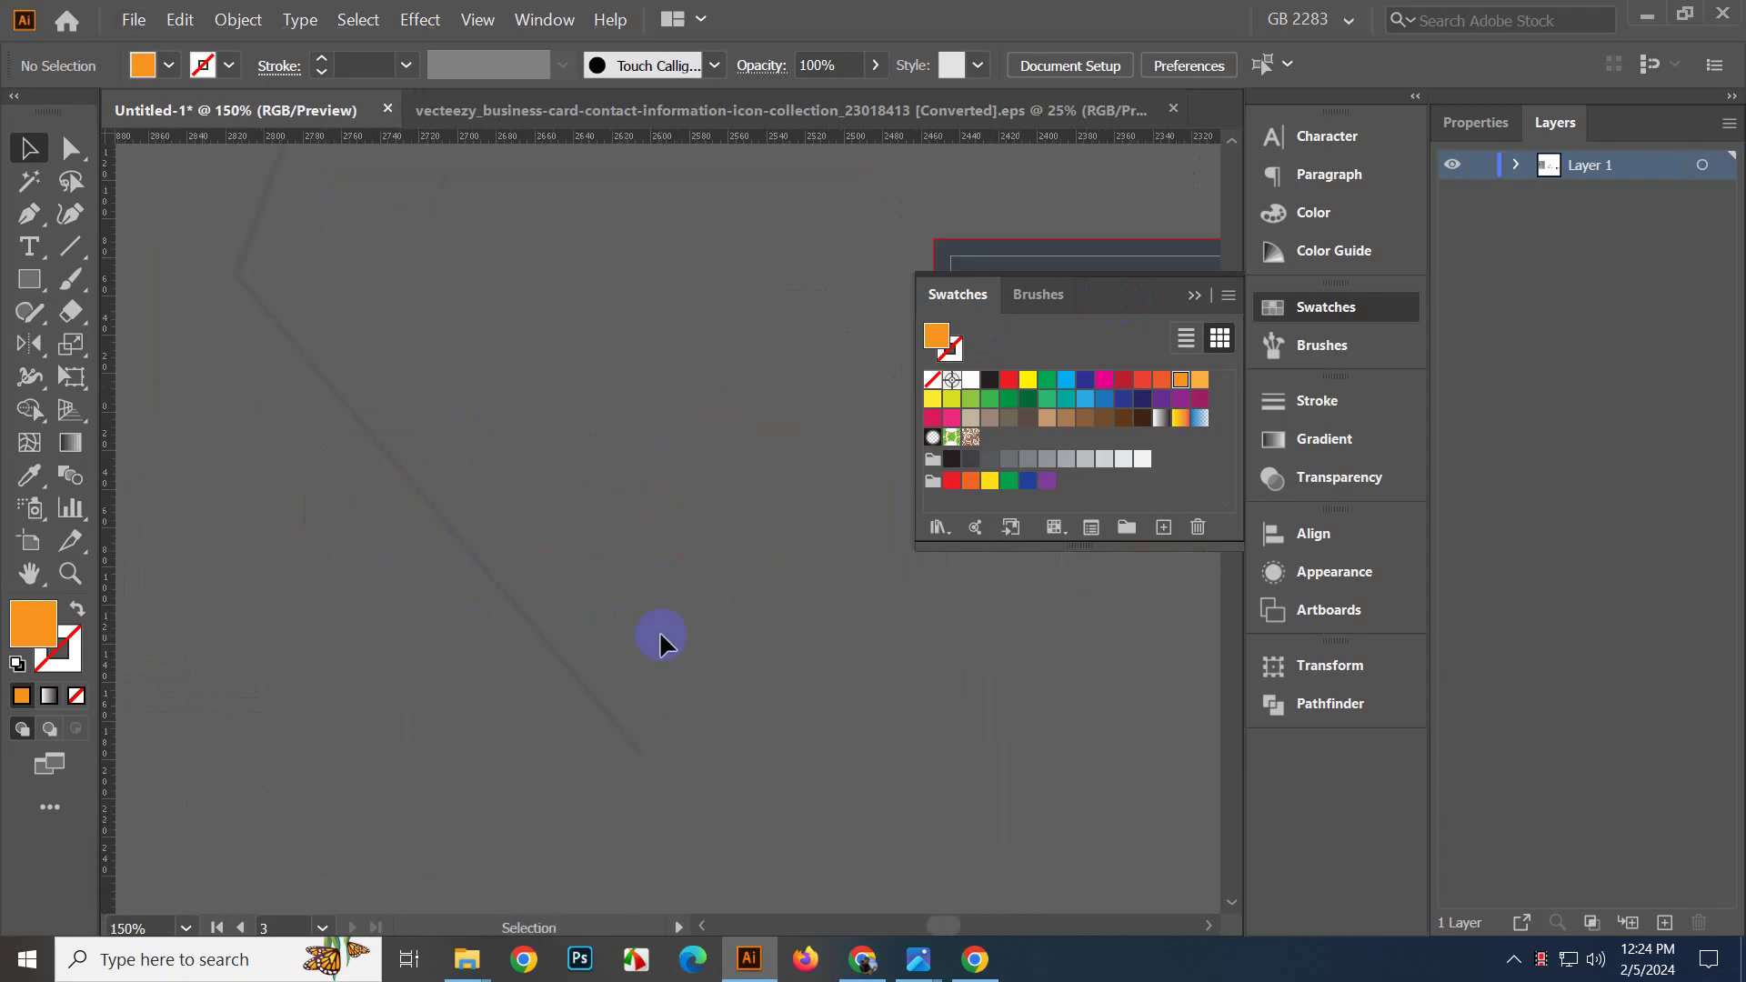
double_click(537, 466)
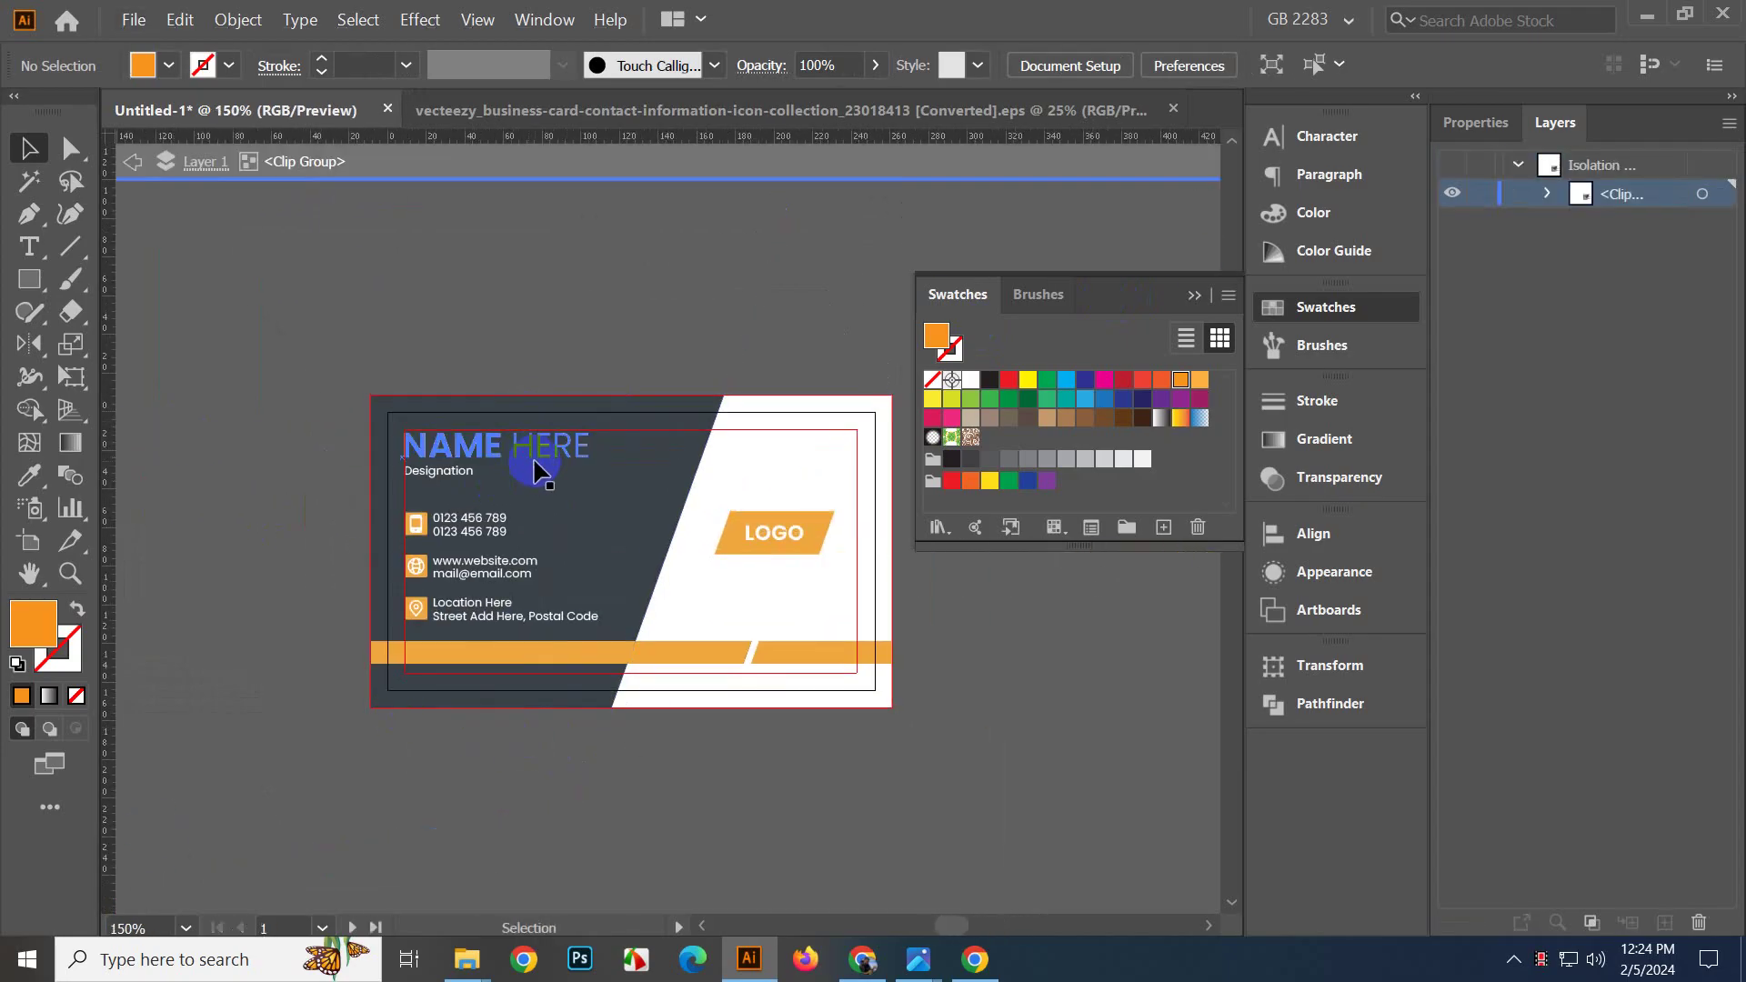
click(538, 445)
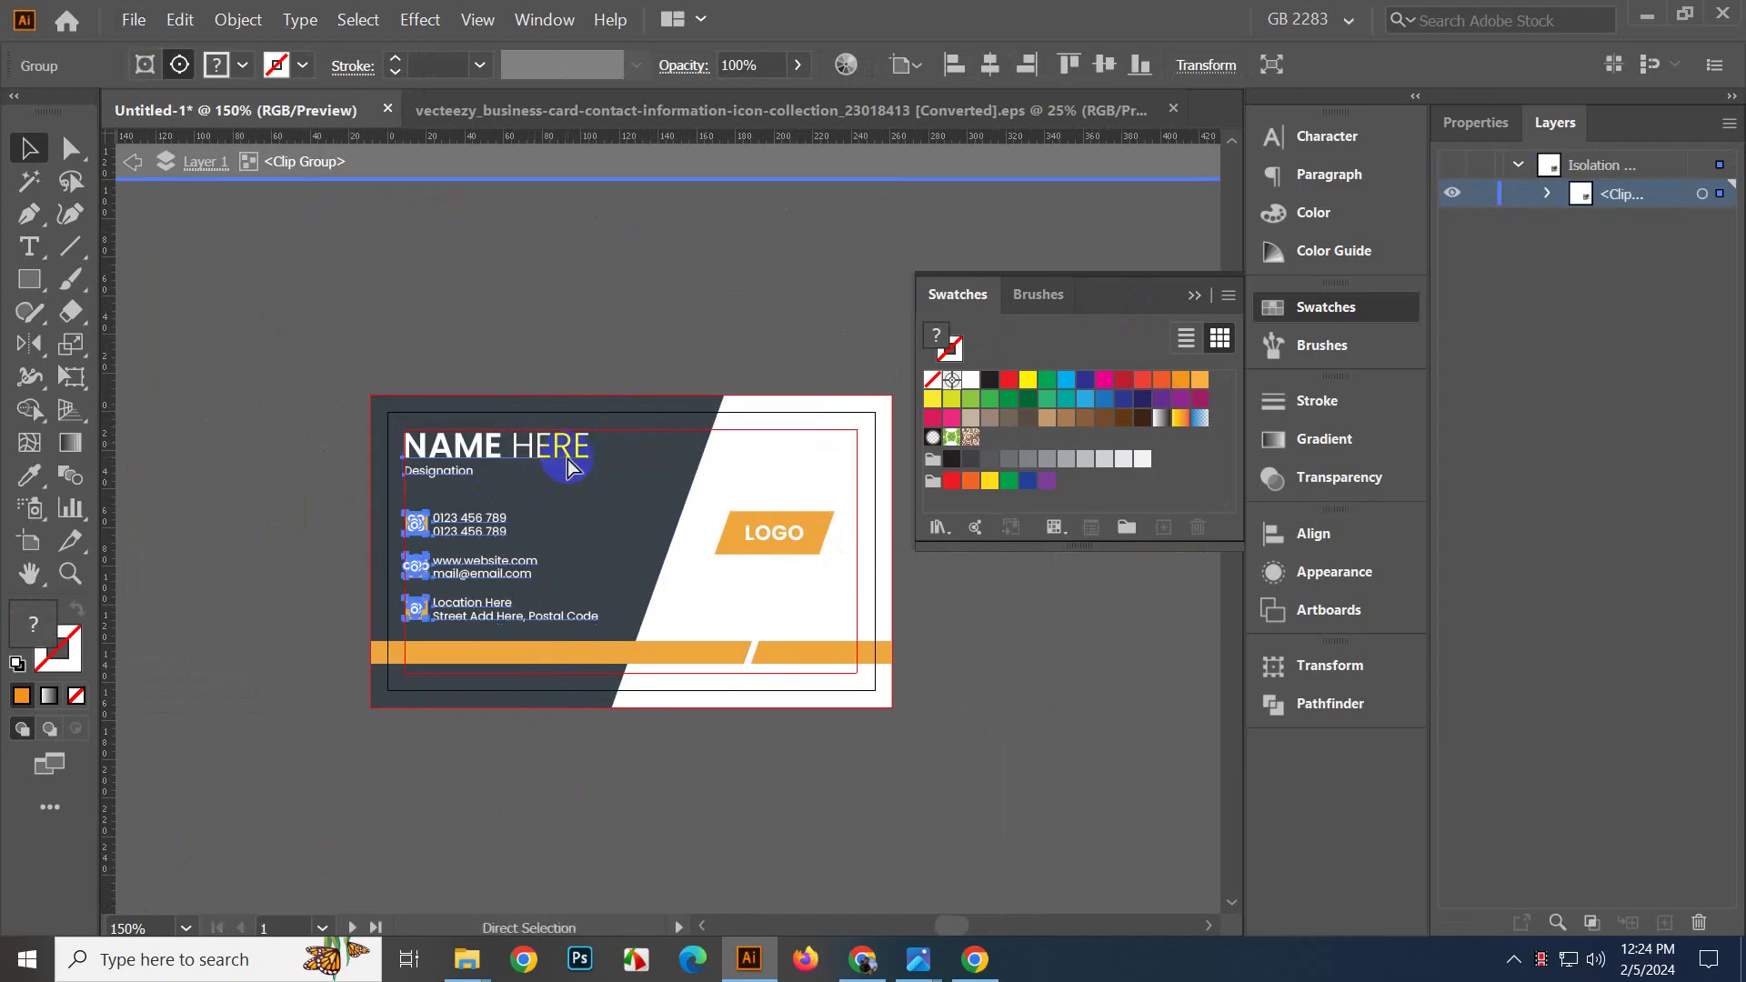
double_click(590, 287)
Paste the copied name and contact details group onto the new hexagon card.
scroll(589, 283, down, 4)
drag(736, 397, 55, 532)
drag(546, 570, 273, 569)
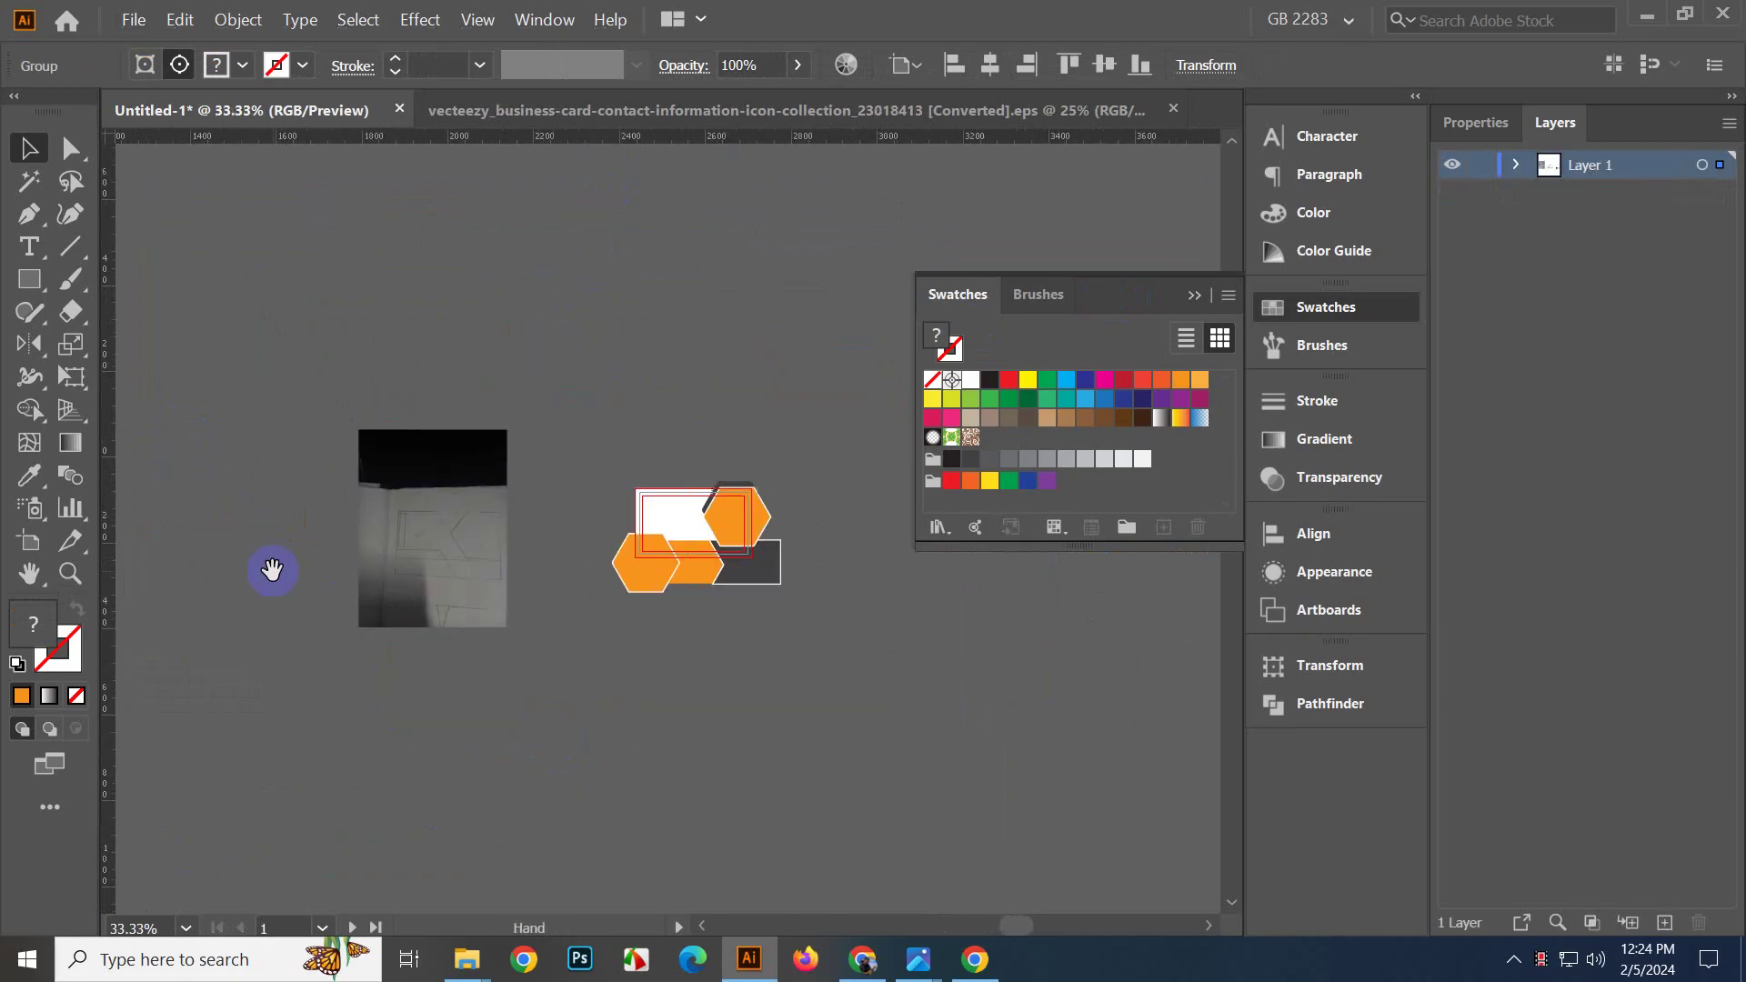
scroll(714, 552, up, 3)
key(ctrl+v)
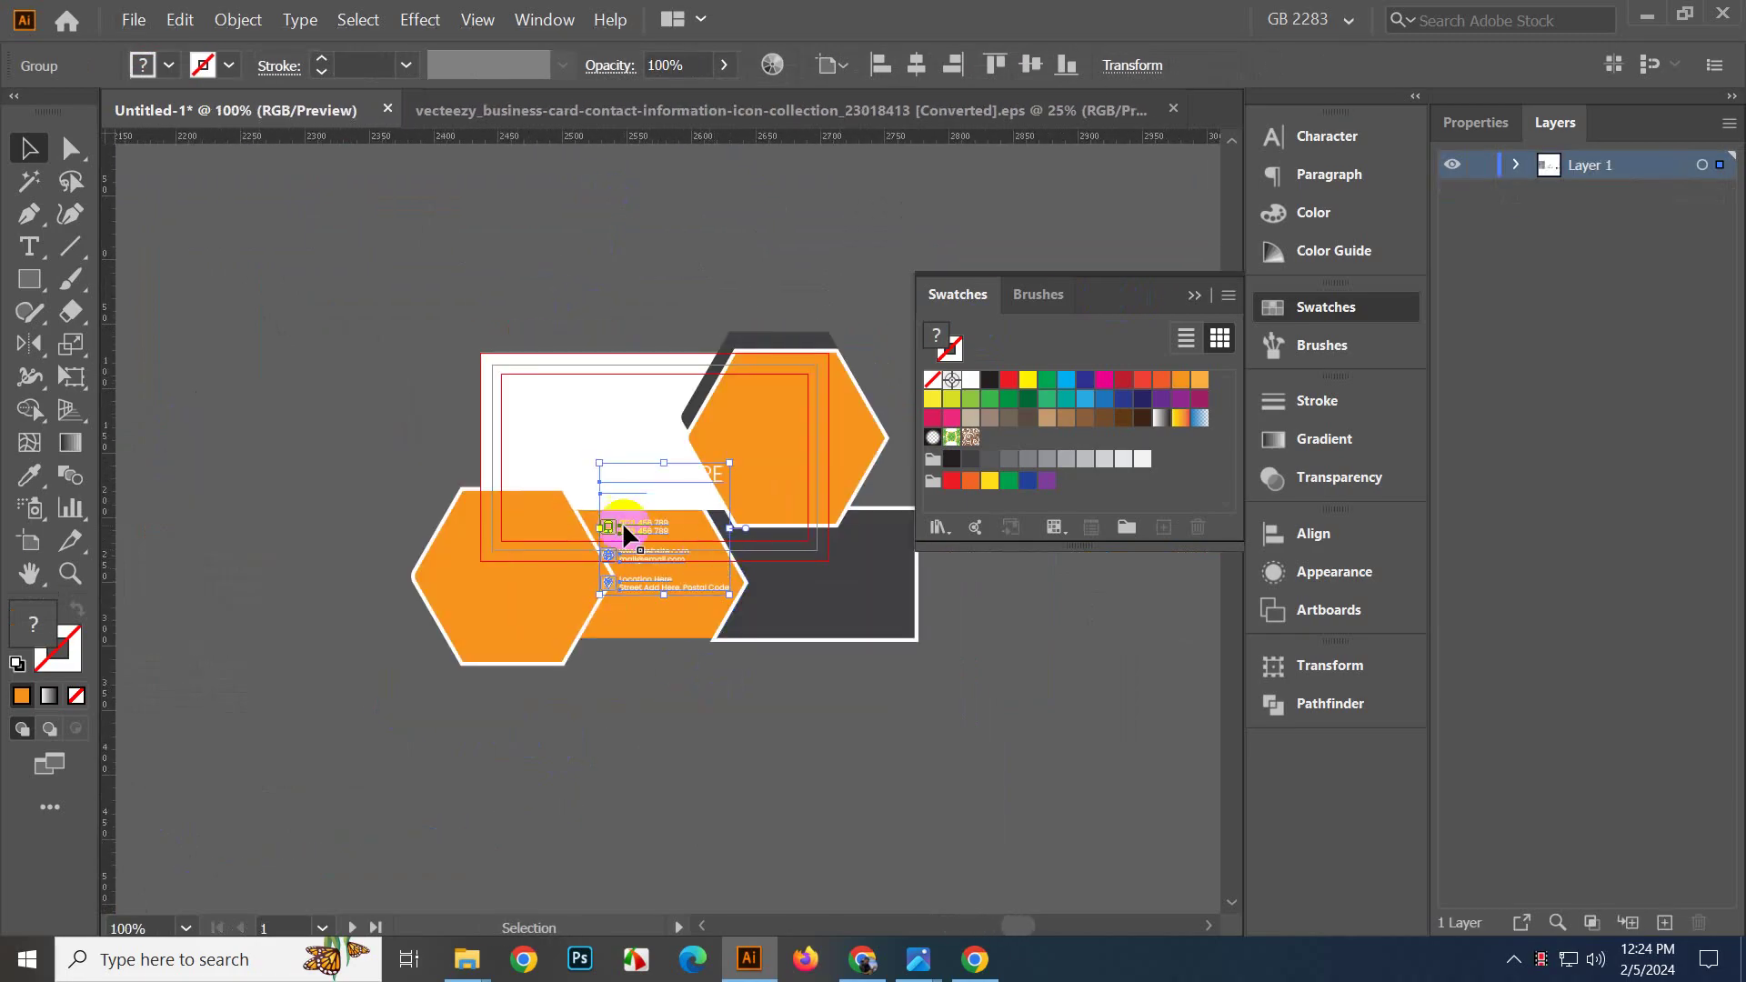
Try filling the whole pasted details group dark gray and moving it off the card, and undo it.
scroll(634, 524, up, 1)
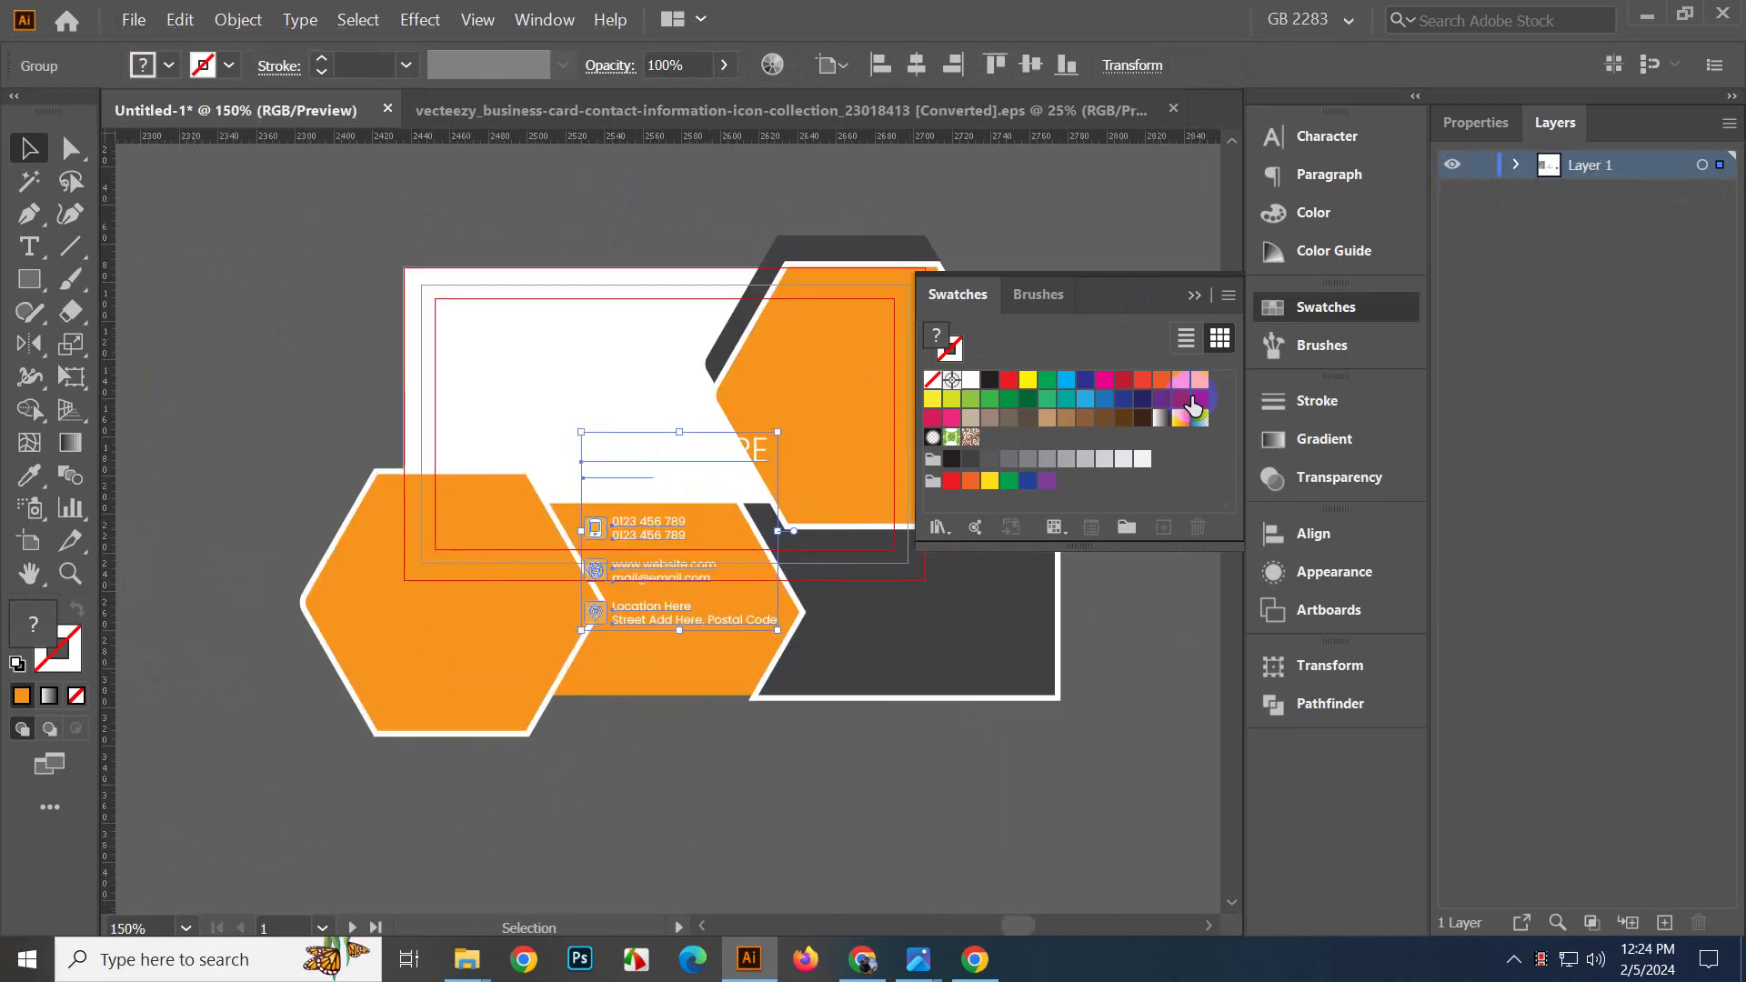
click(970, 458)
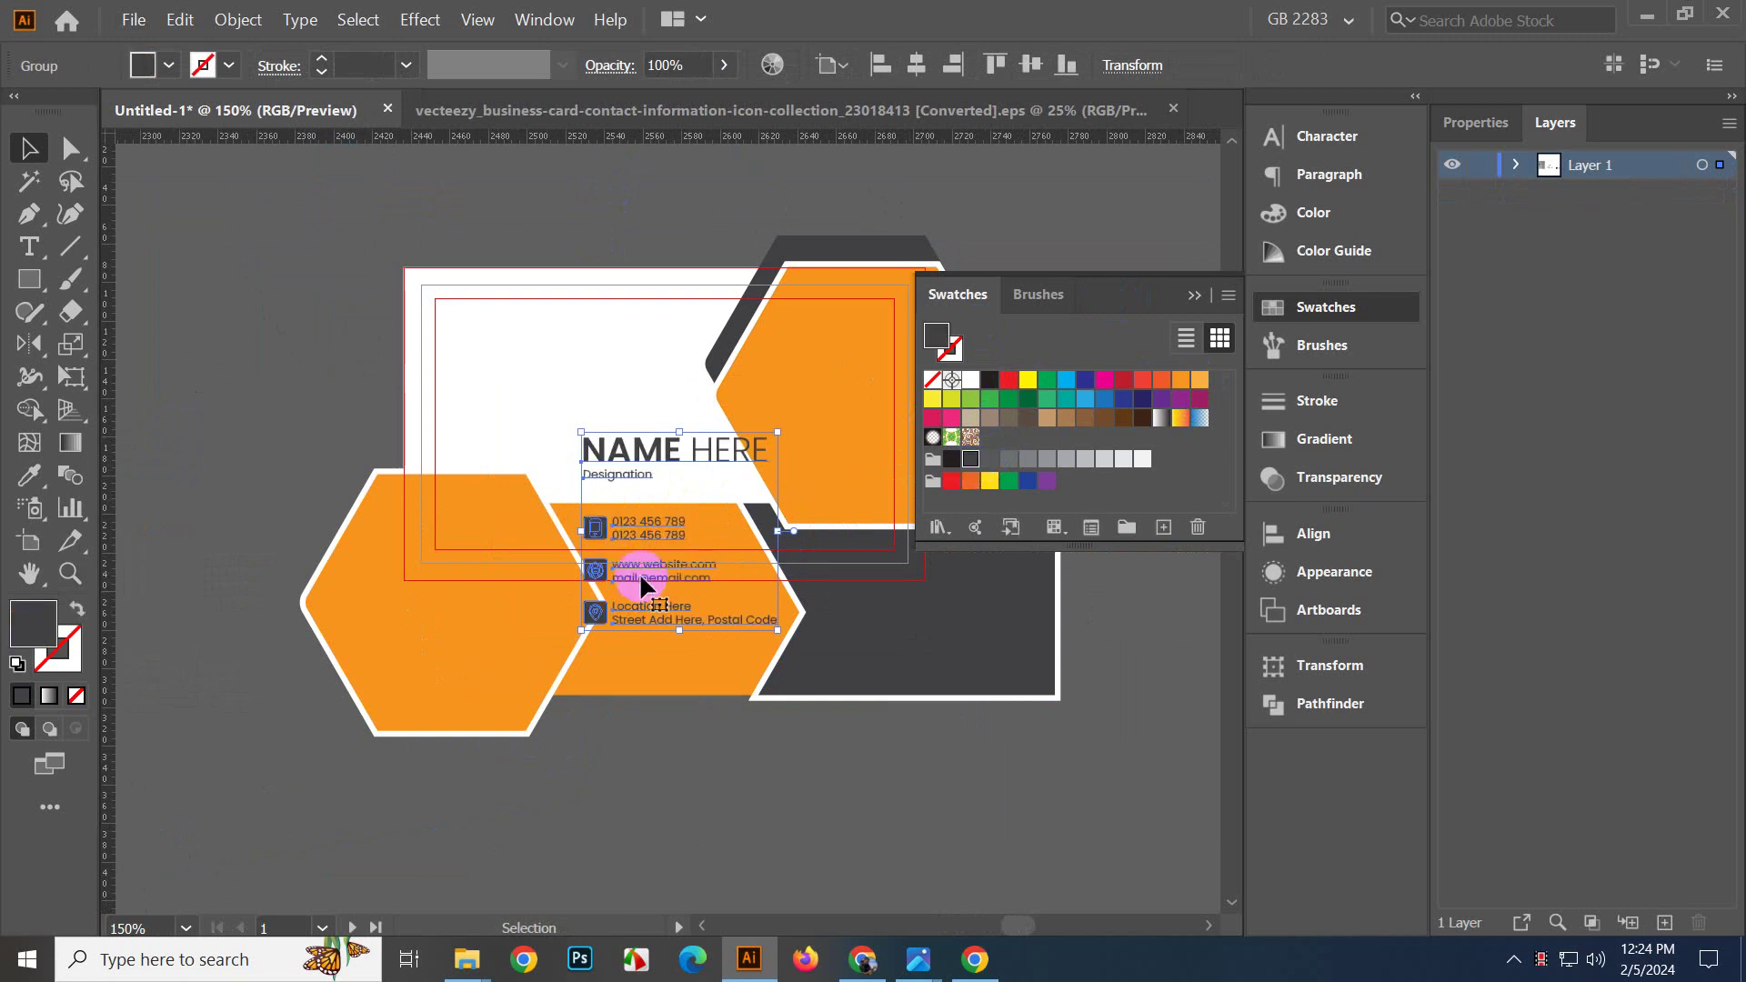
drag(645, 532, 152, 282)
click(232, 447)
key(ctrl+z)
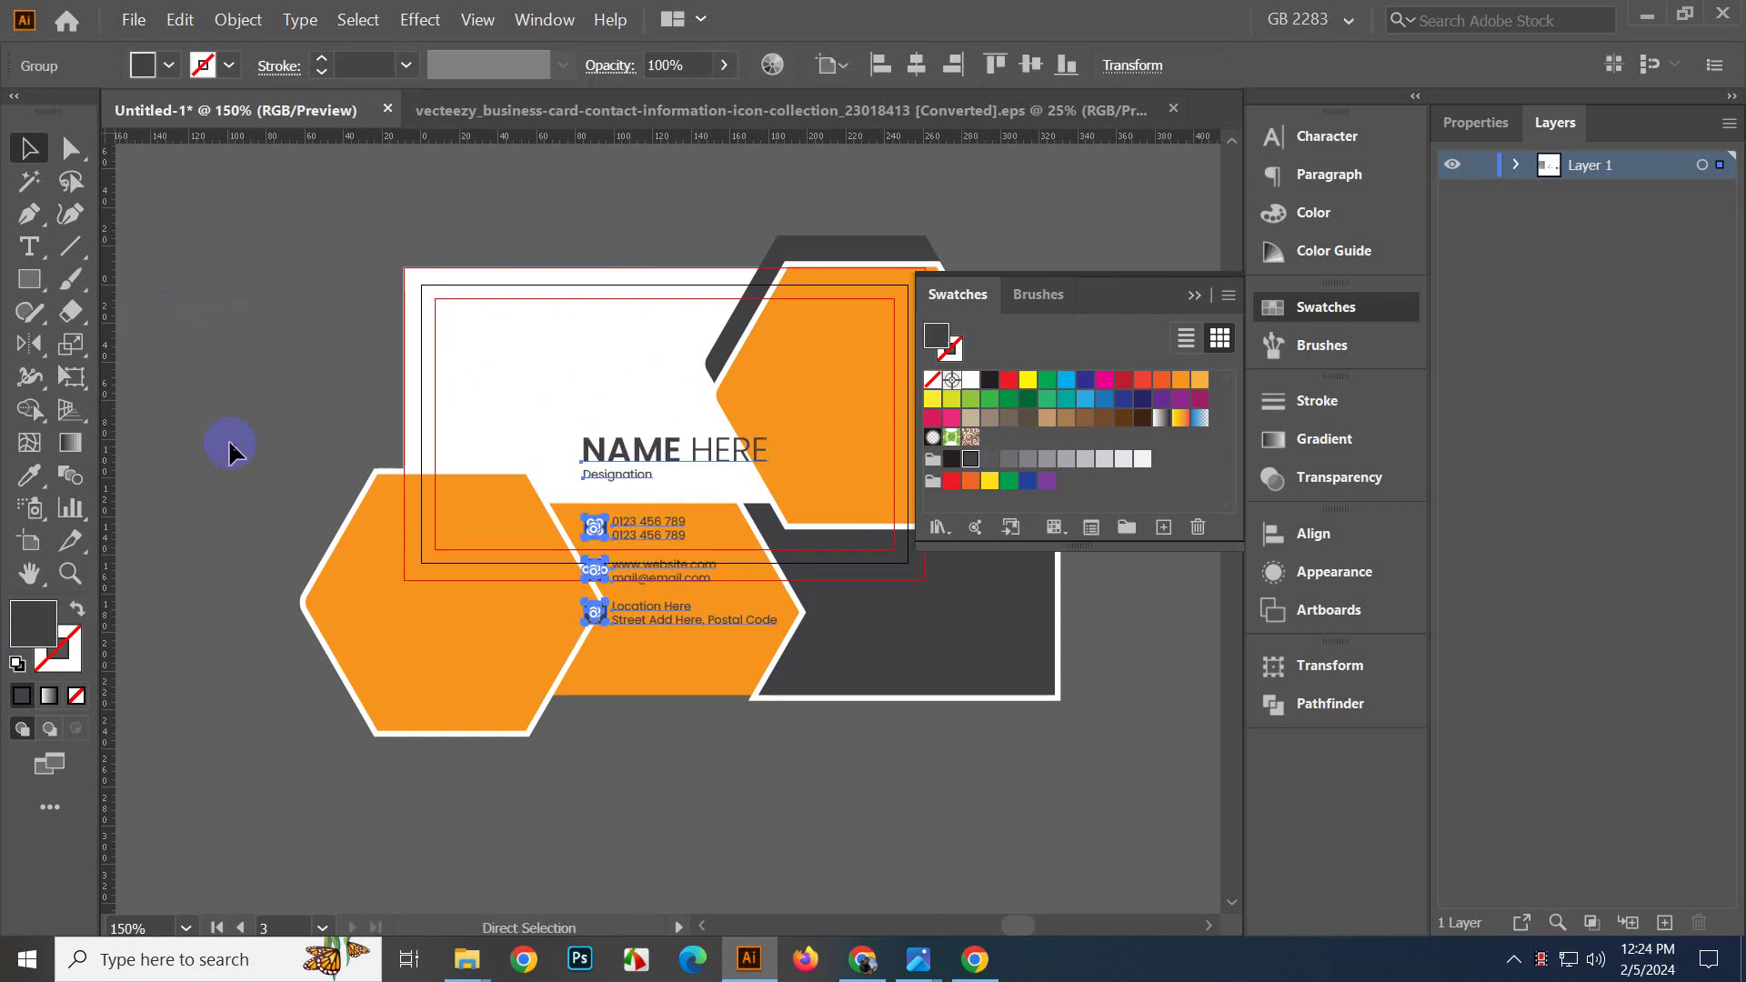
key(ctrl+z)
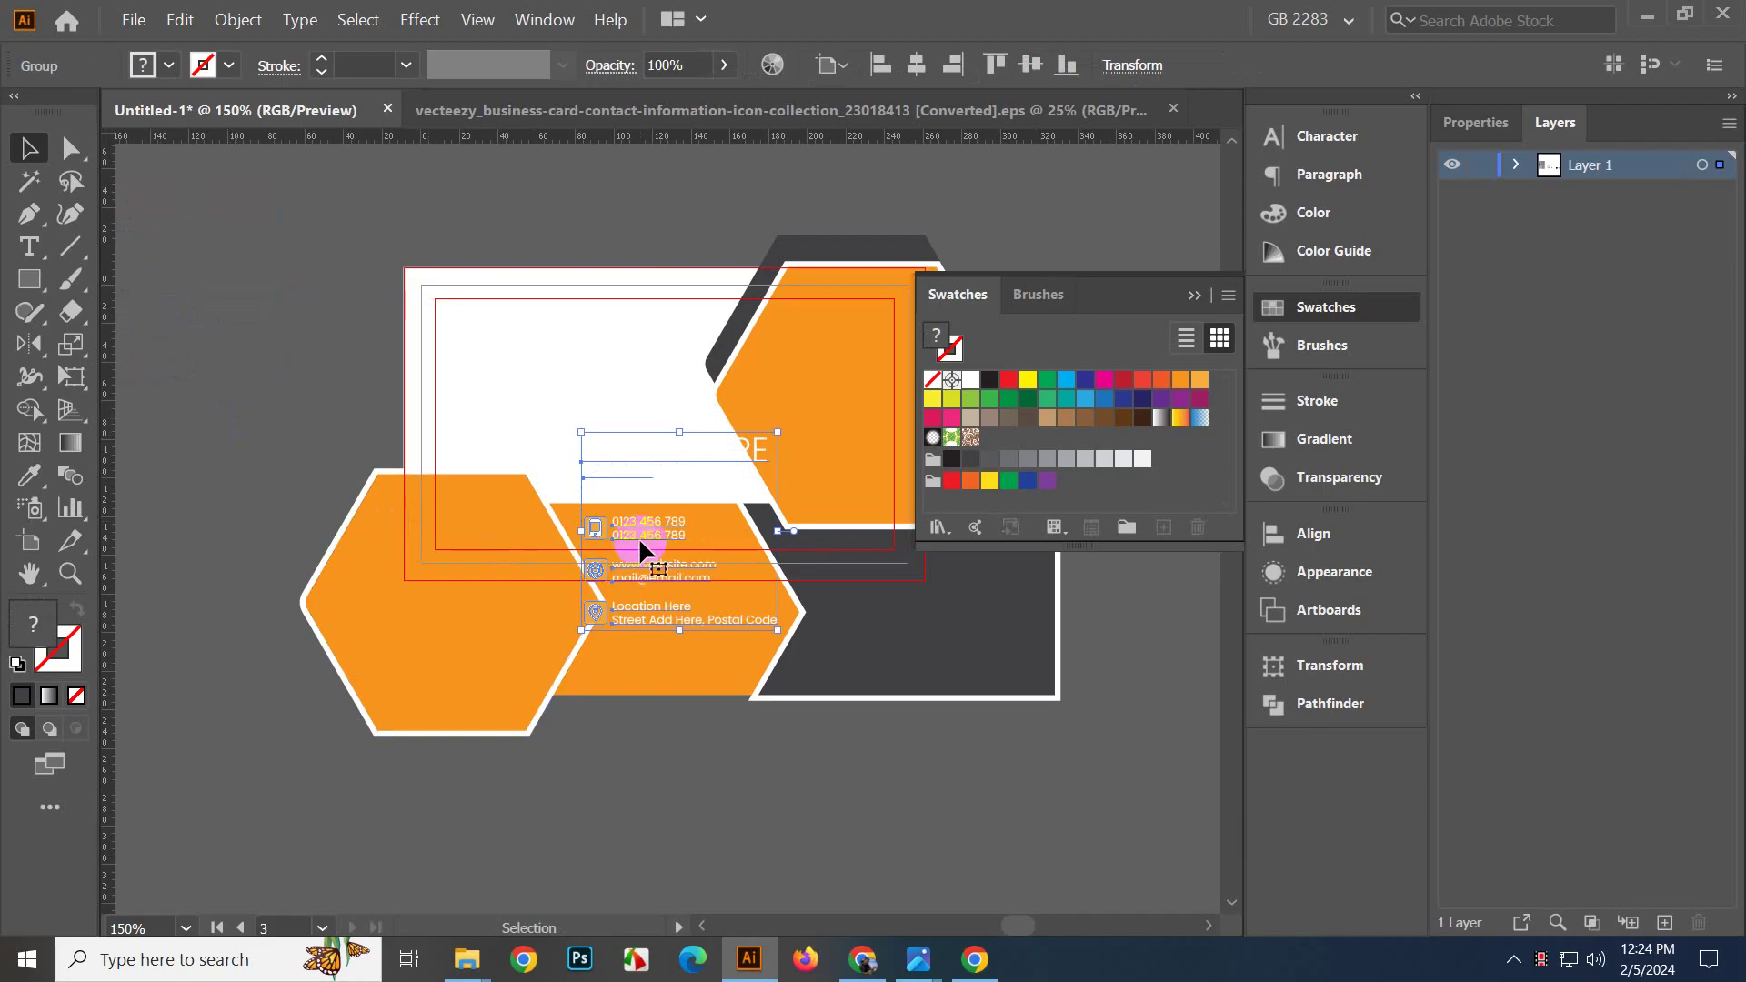
Move the pasted details group off the card onto the empty canvas beside it and ungroup it.
drag(639, 534, 207, 341)
click(196, 470)
drag(225, 426, 344, 505)
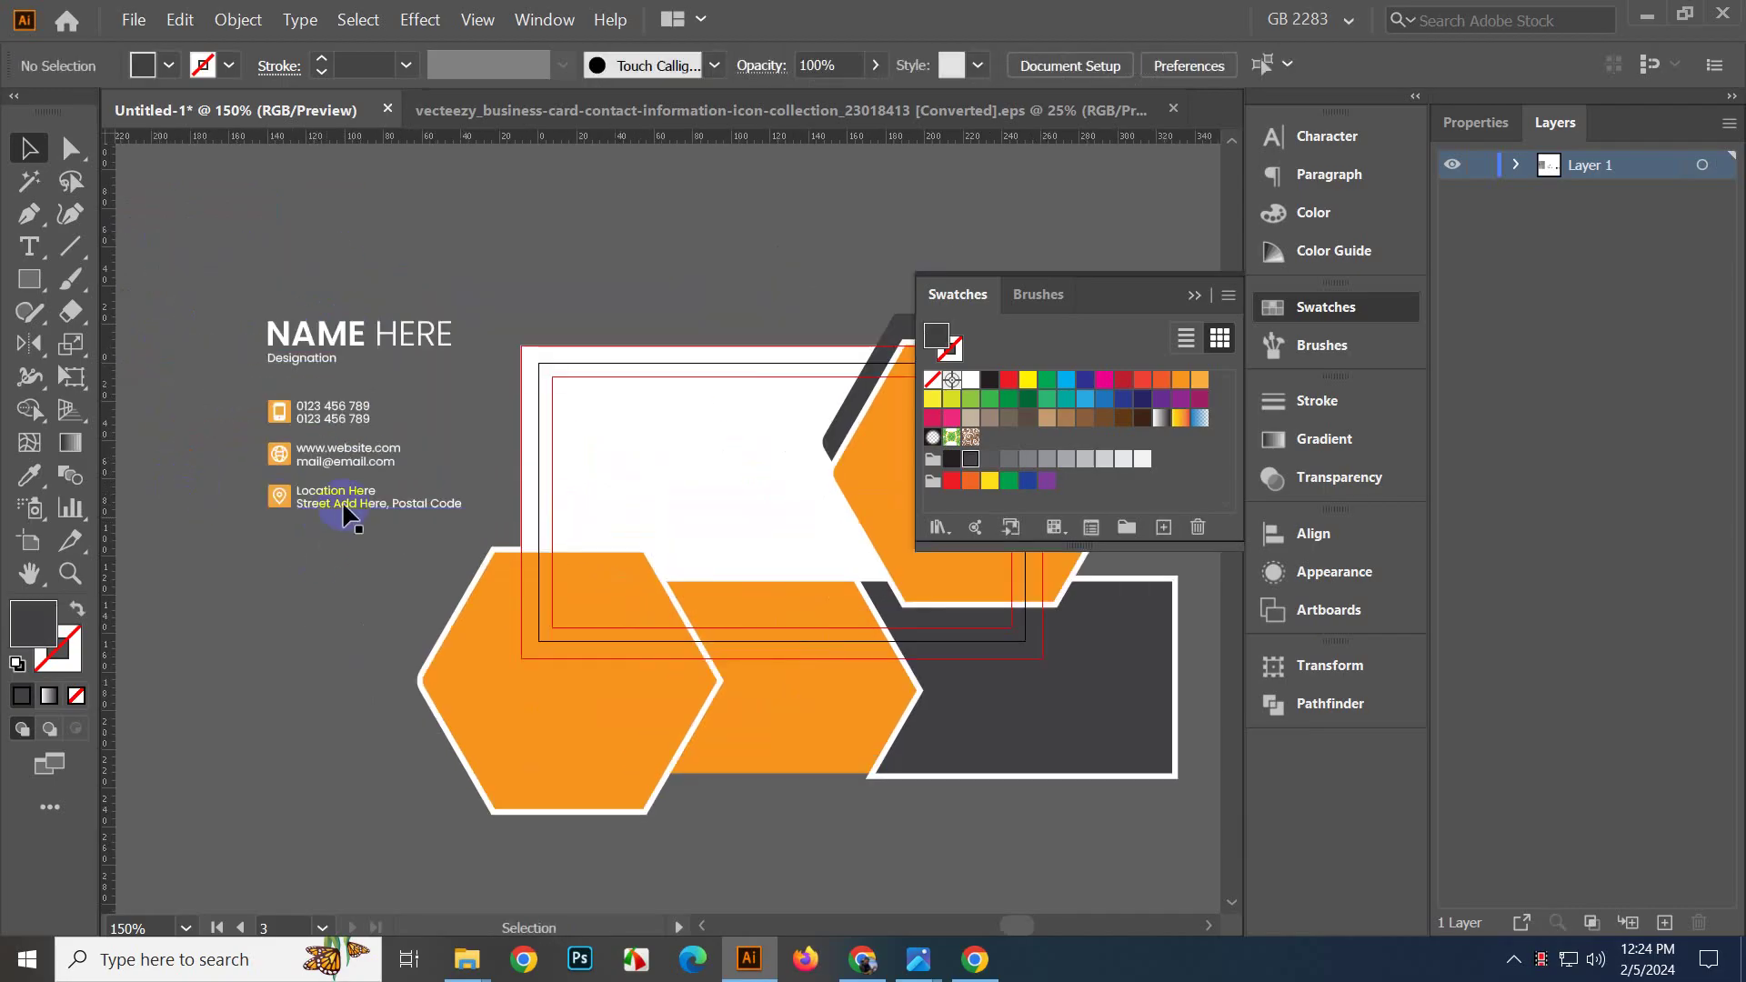
scroll(344, 500, up, 2)
right_click(346, 446)
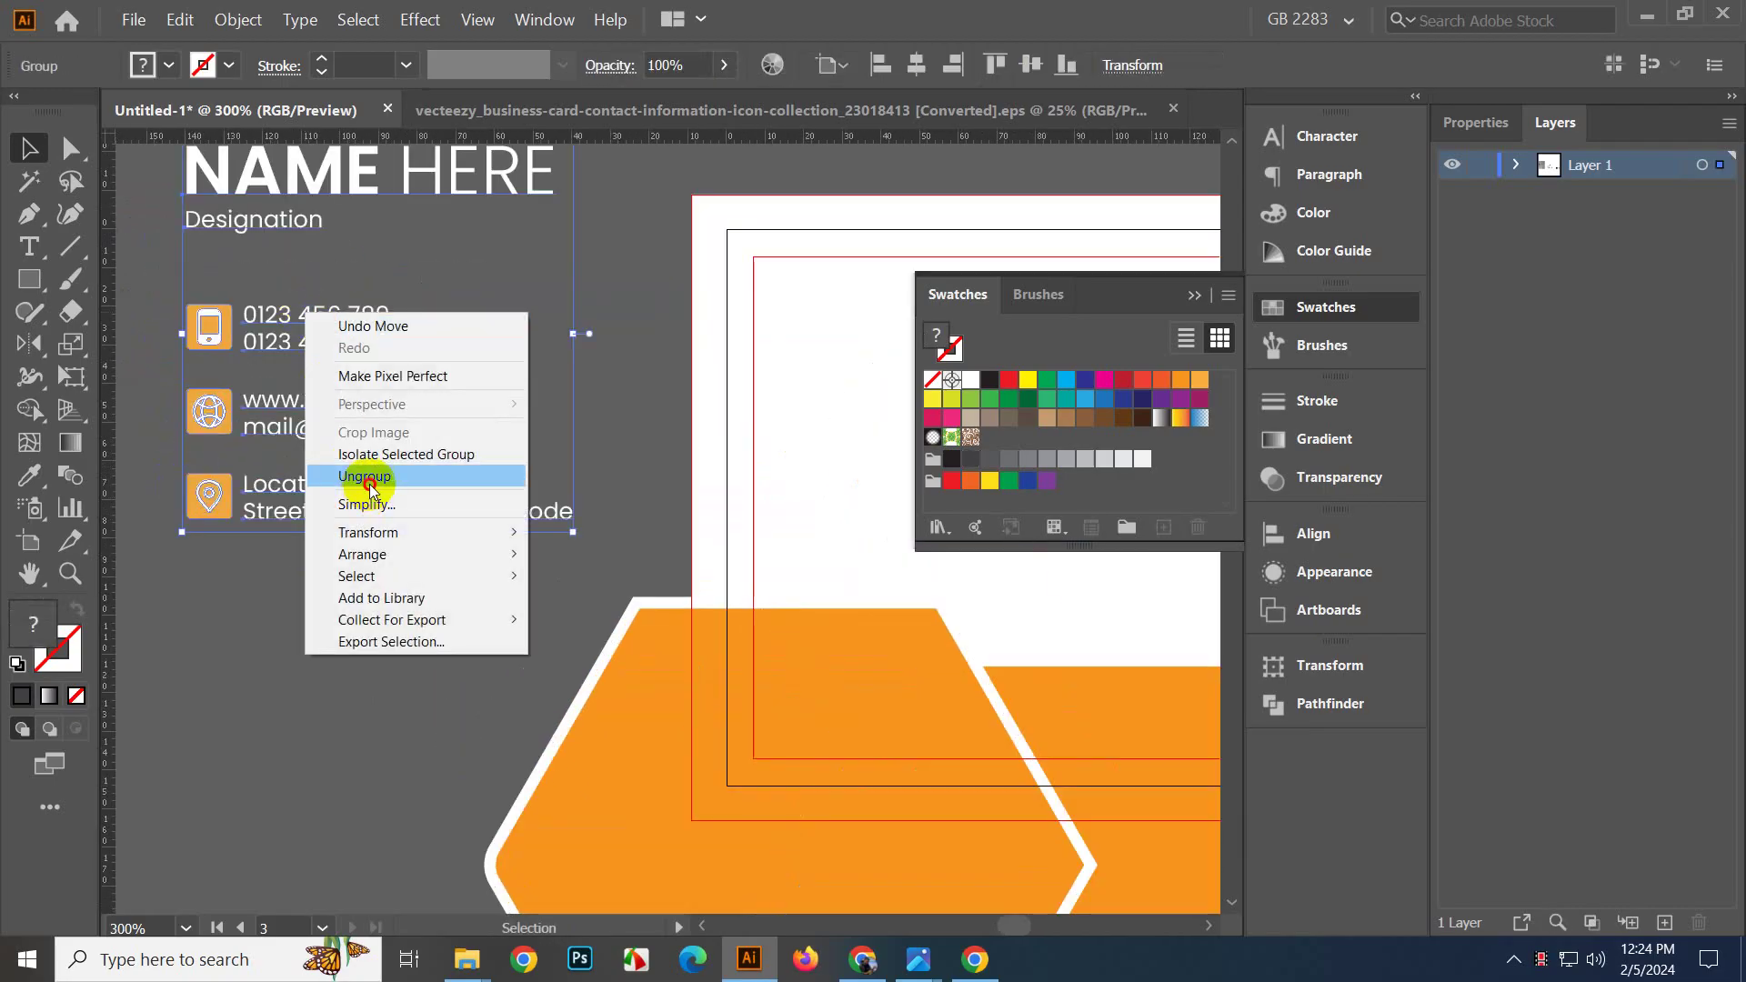
click(358, 475)
click(404, 637)
Fill the name, designation and contact text lines with the dark gray swatch, excluding the icons.
scroll(427, 313, up, 3)
click(350, 362)
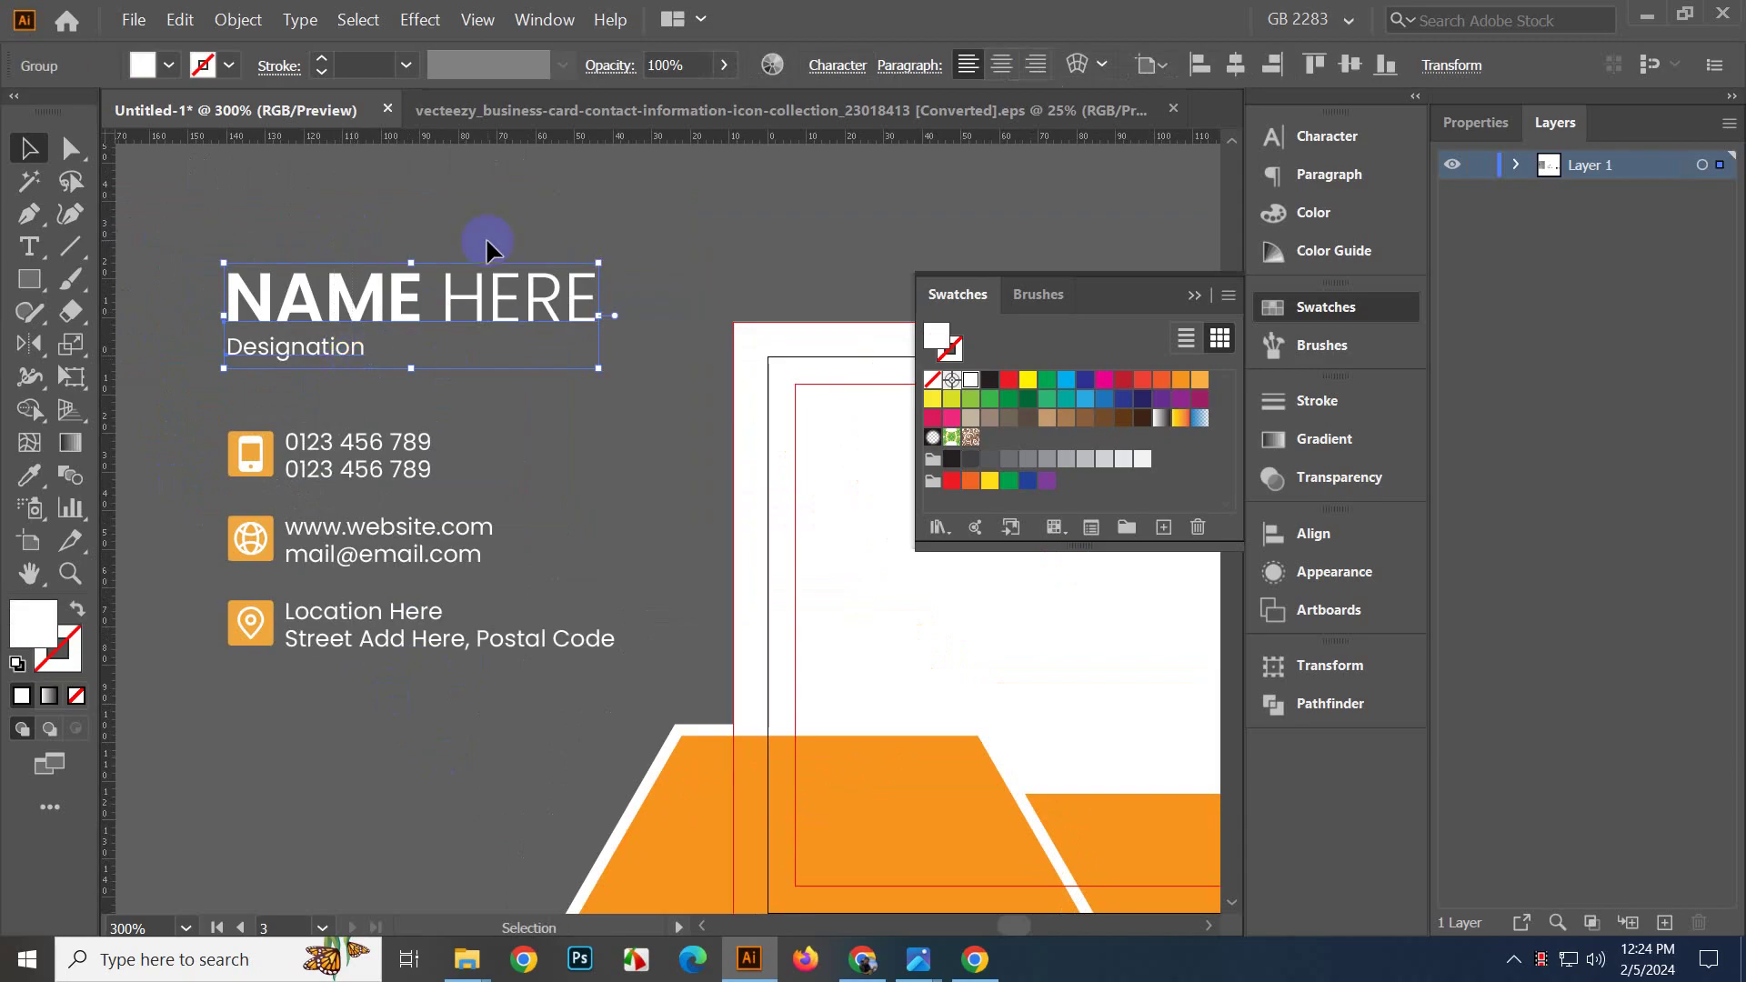
click(970, 458)
click(436, 400)
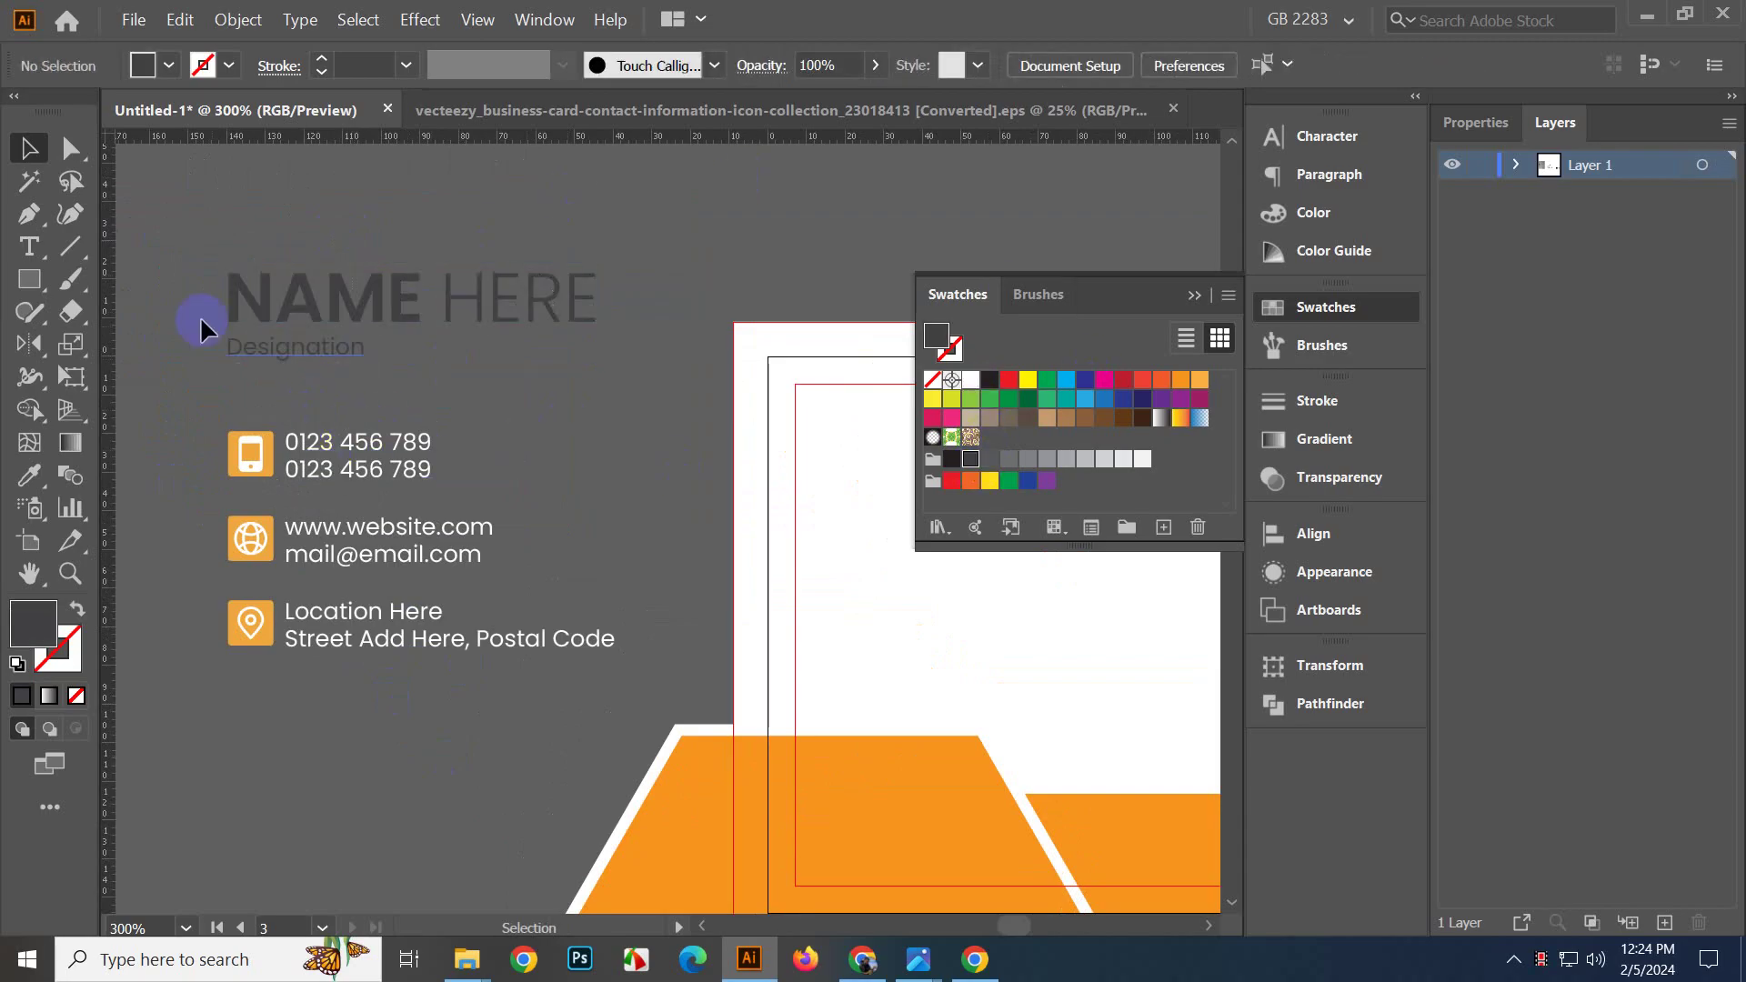
click(60, 152)
drag(277, 398, 550, 718)
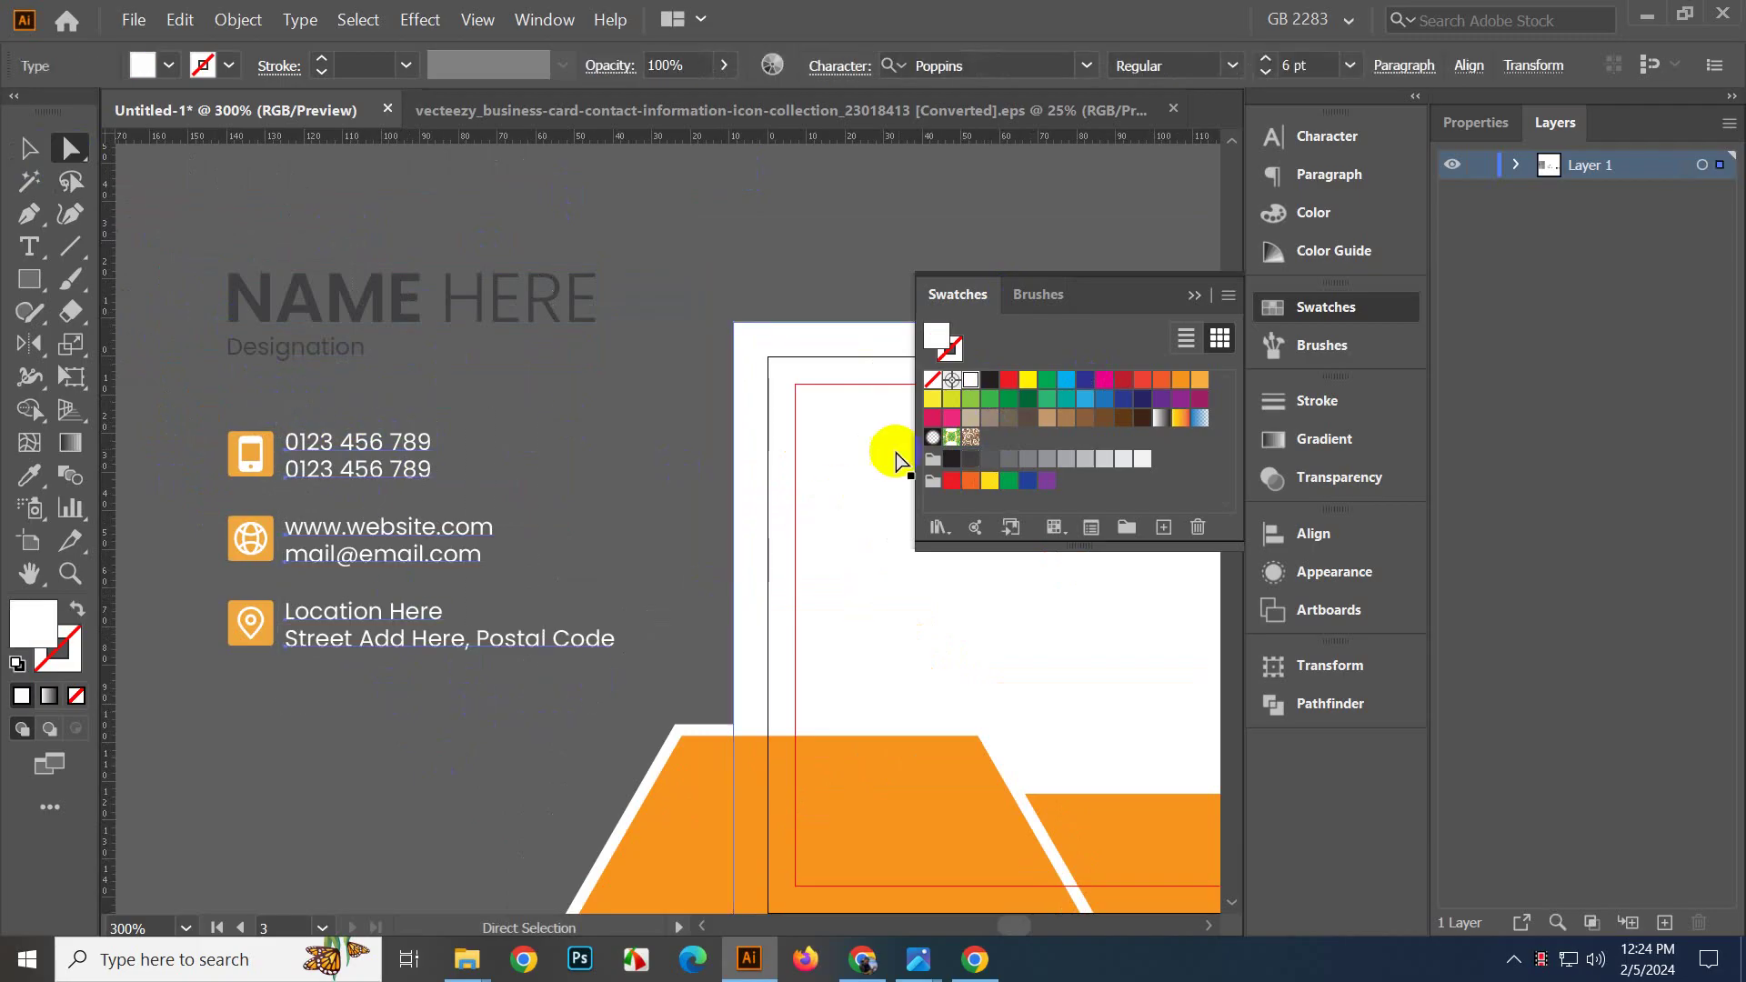
click(970, 458)
click(27, 149)
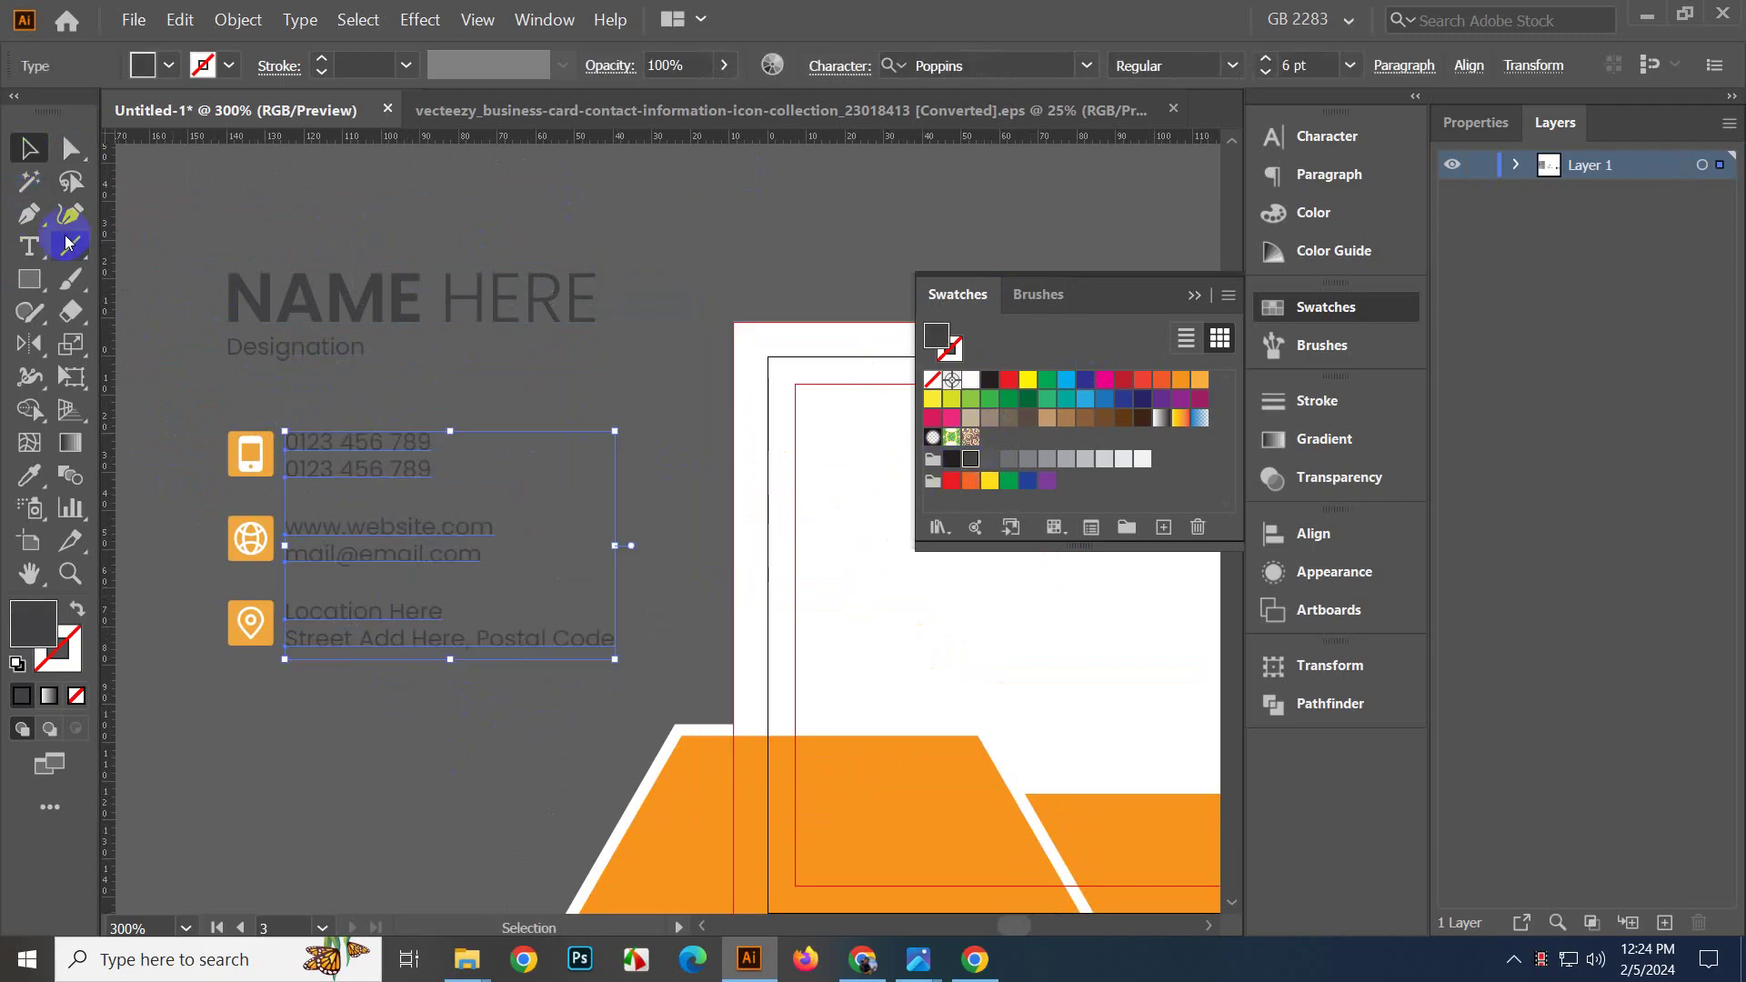
Move the name, designation and contact rows onto the card's white area, aligned to the inner left margin guide.
drag(187, 319, 564, 407)
scroll(306, 377, down, 2)
click(505, 266)
drag(234, 307, 303, 253)
drag(320, 396, 599, 429)
scroll(379, 458, up, 2)
drag(378, 458, 210, 464)
click(363, 507)
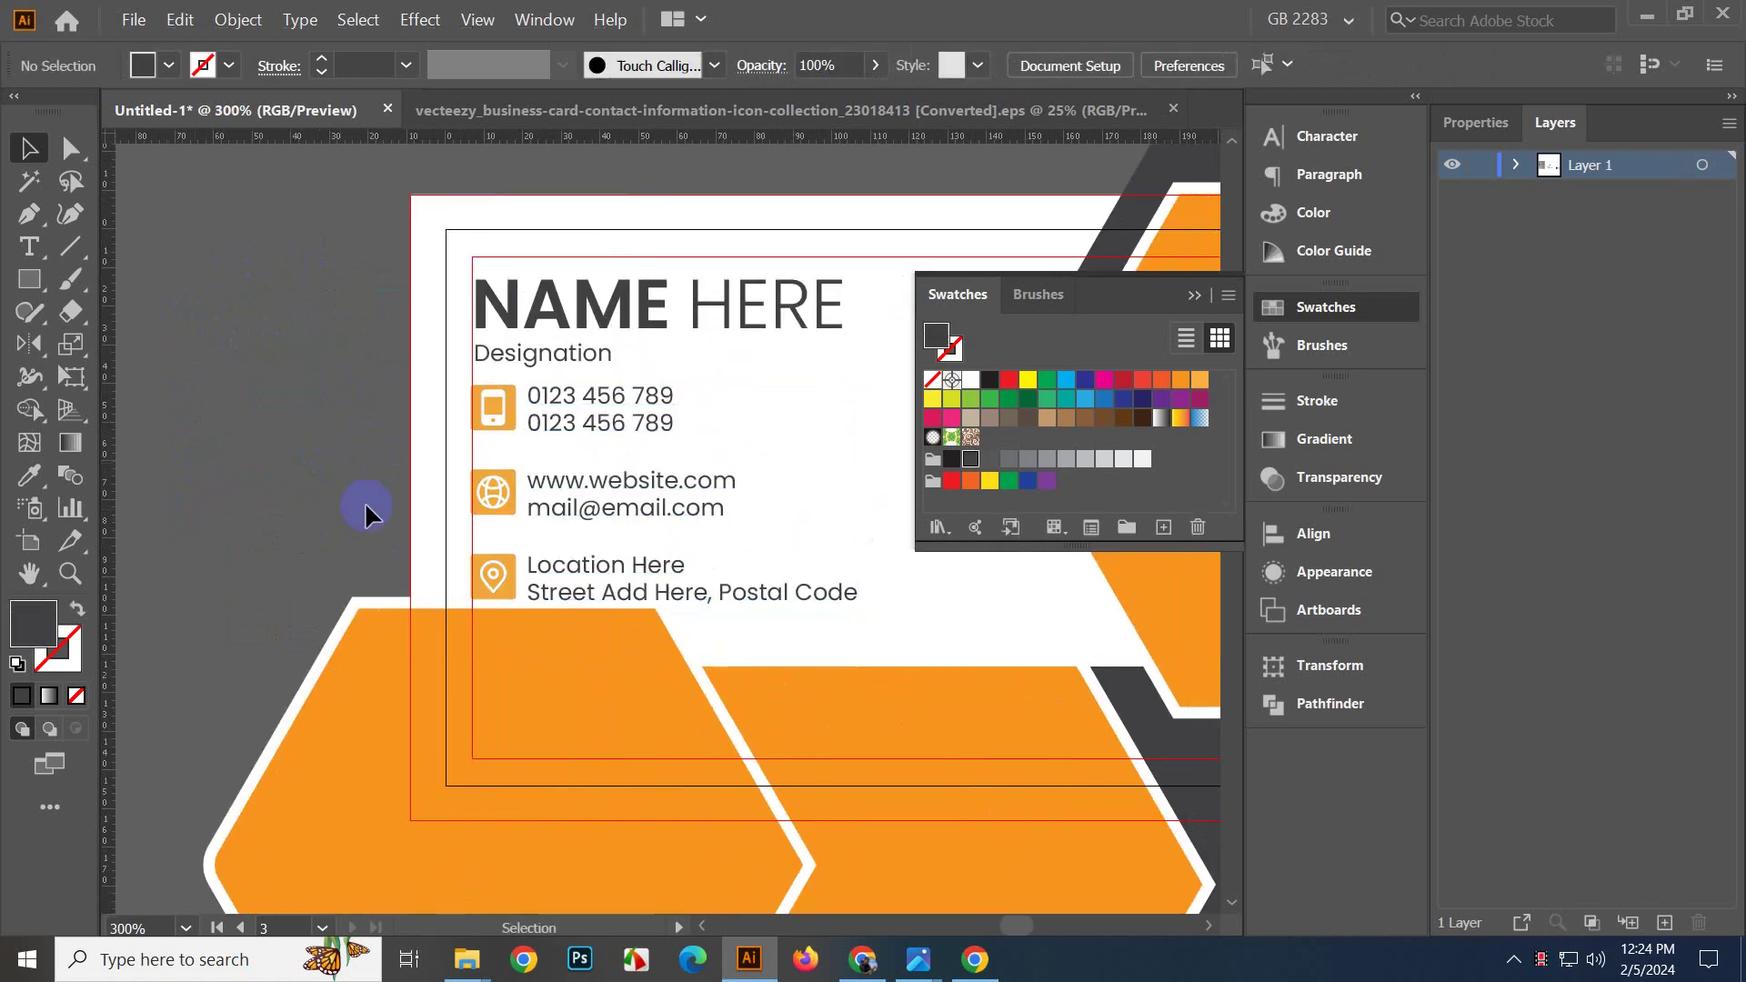
Ungroup the contact details into separate phone, website and location rows.
scroll(497, 545, up, 1)
click(560, 373)
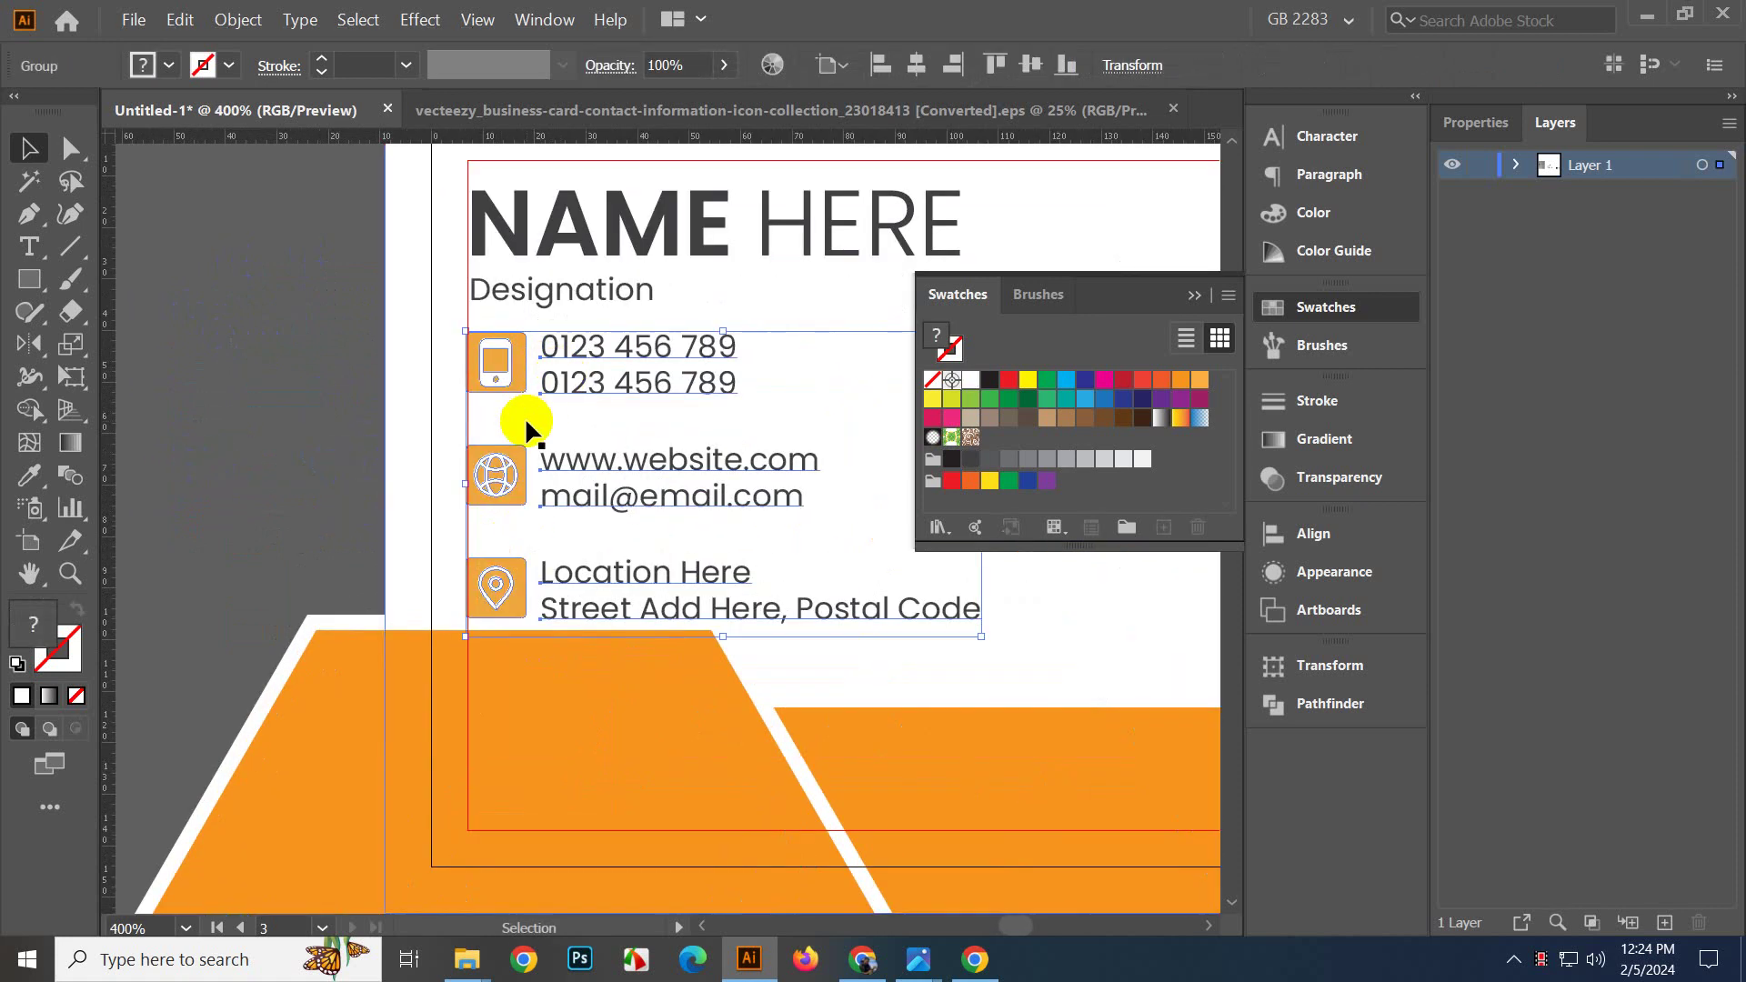
scroll(526, 416, down, 1)
right_click(601, 471)
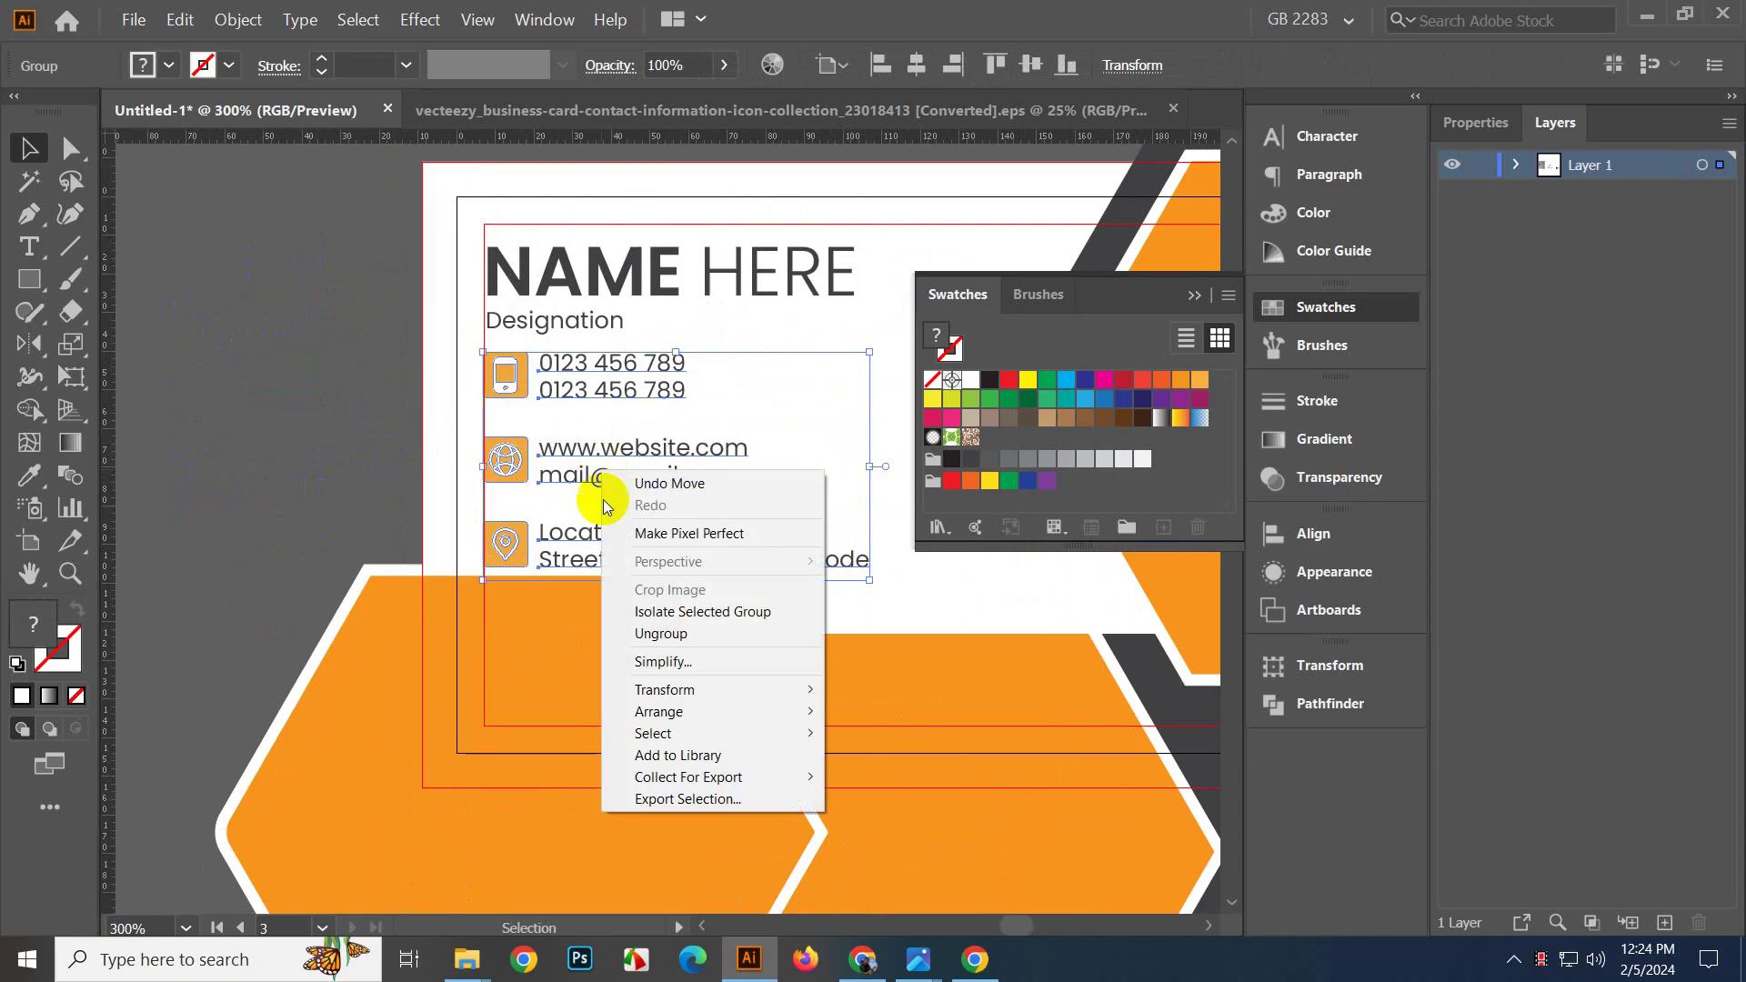
click(661, 632)
click(347, 482)
Move the location row off the card, the phone row lower, and the website row onto the middle orange bar piece.
drag(505, 546, 187, 421)
drag(612, 393, 631, 544)
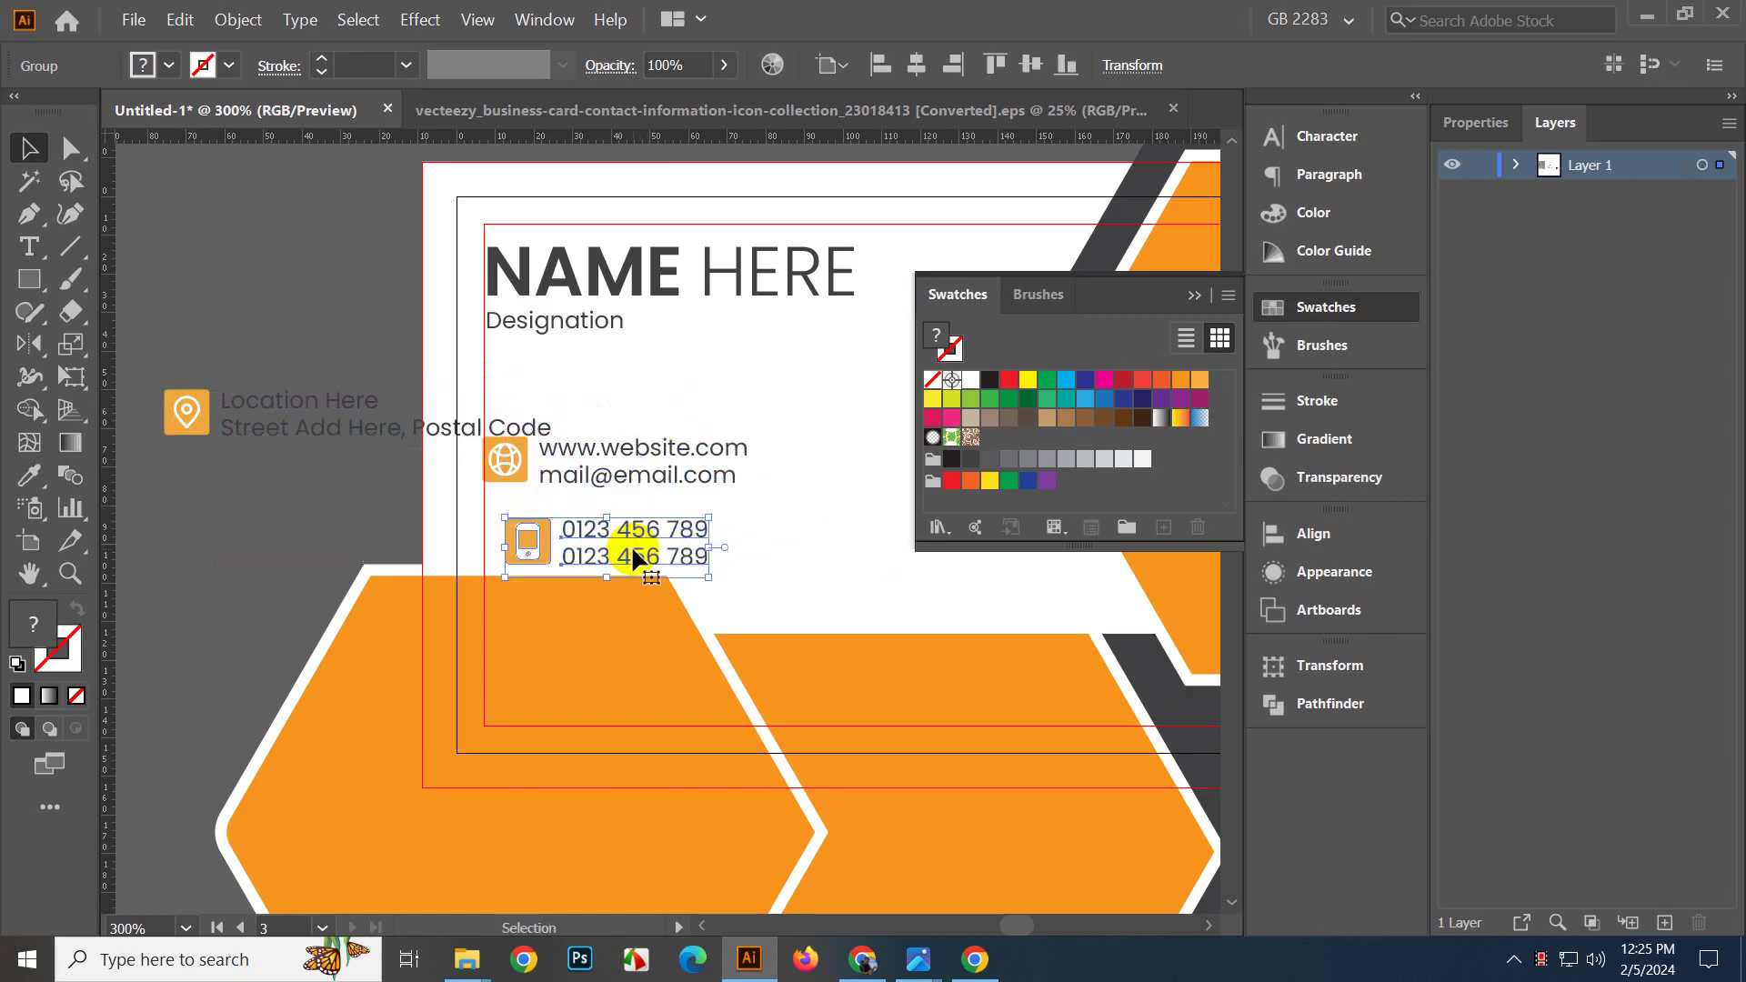
drag(660, 474, 968, 700)
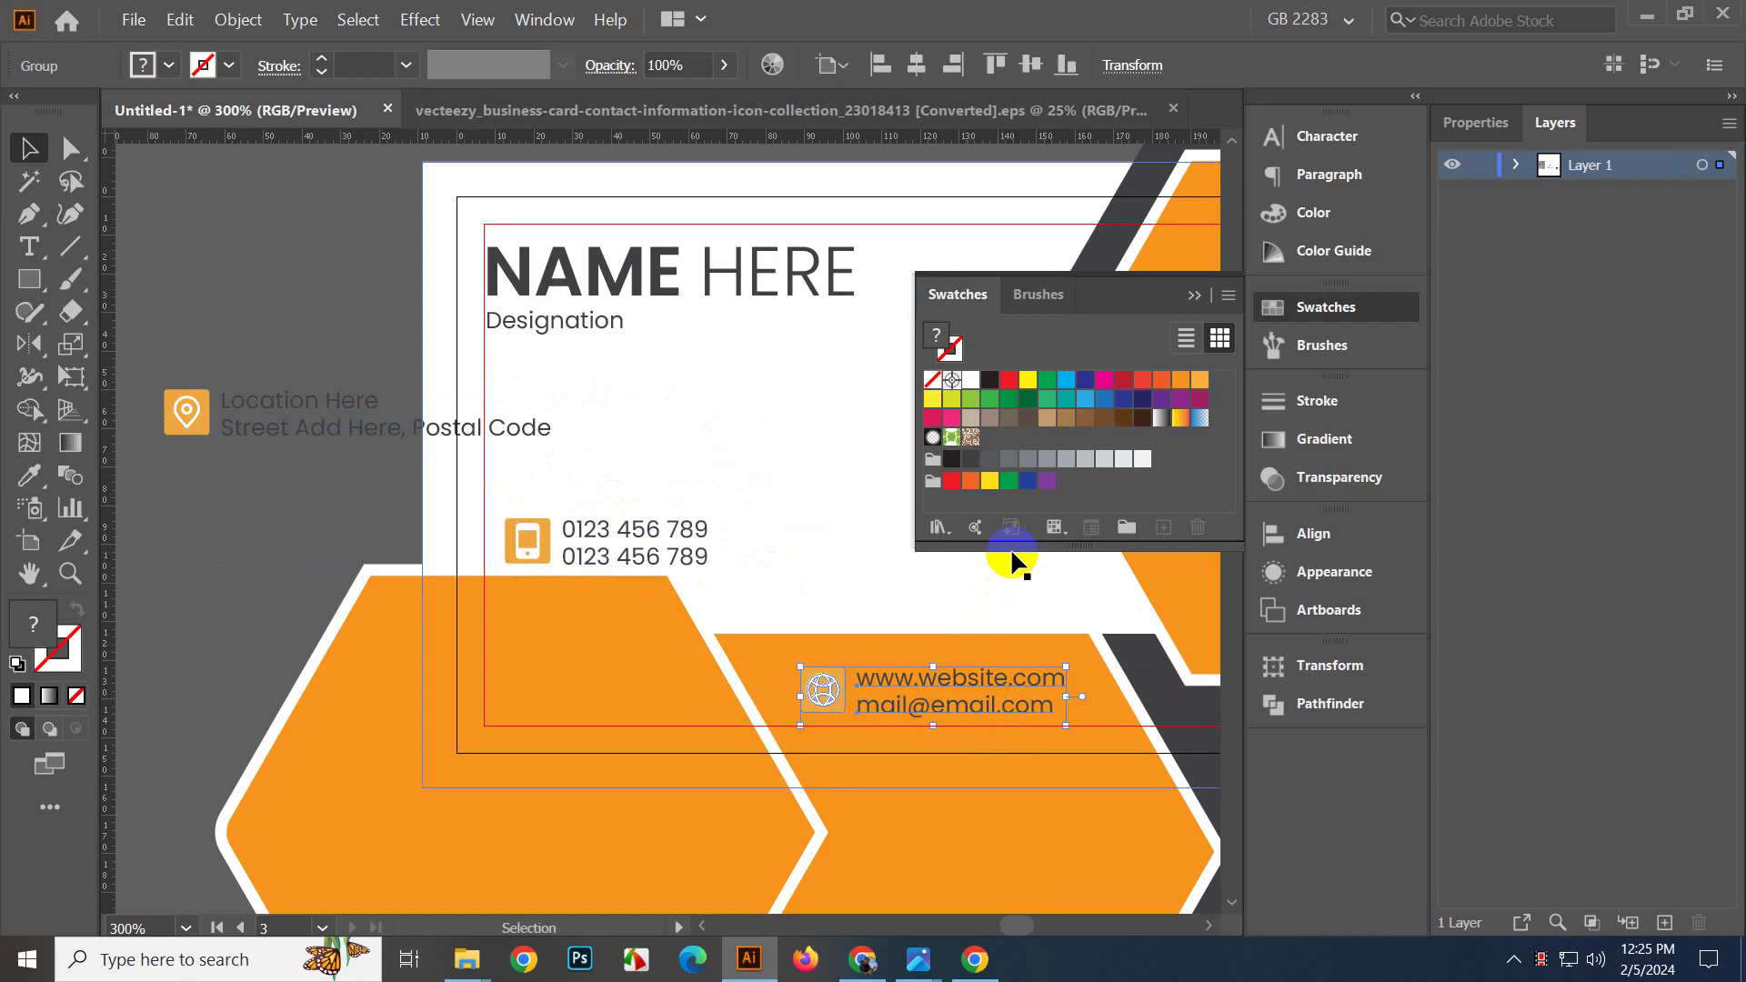
click(971, 386)
click(387, 596)
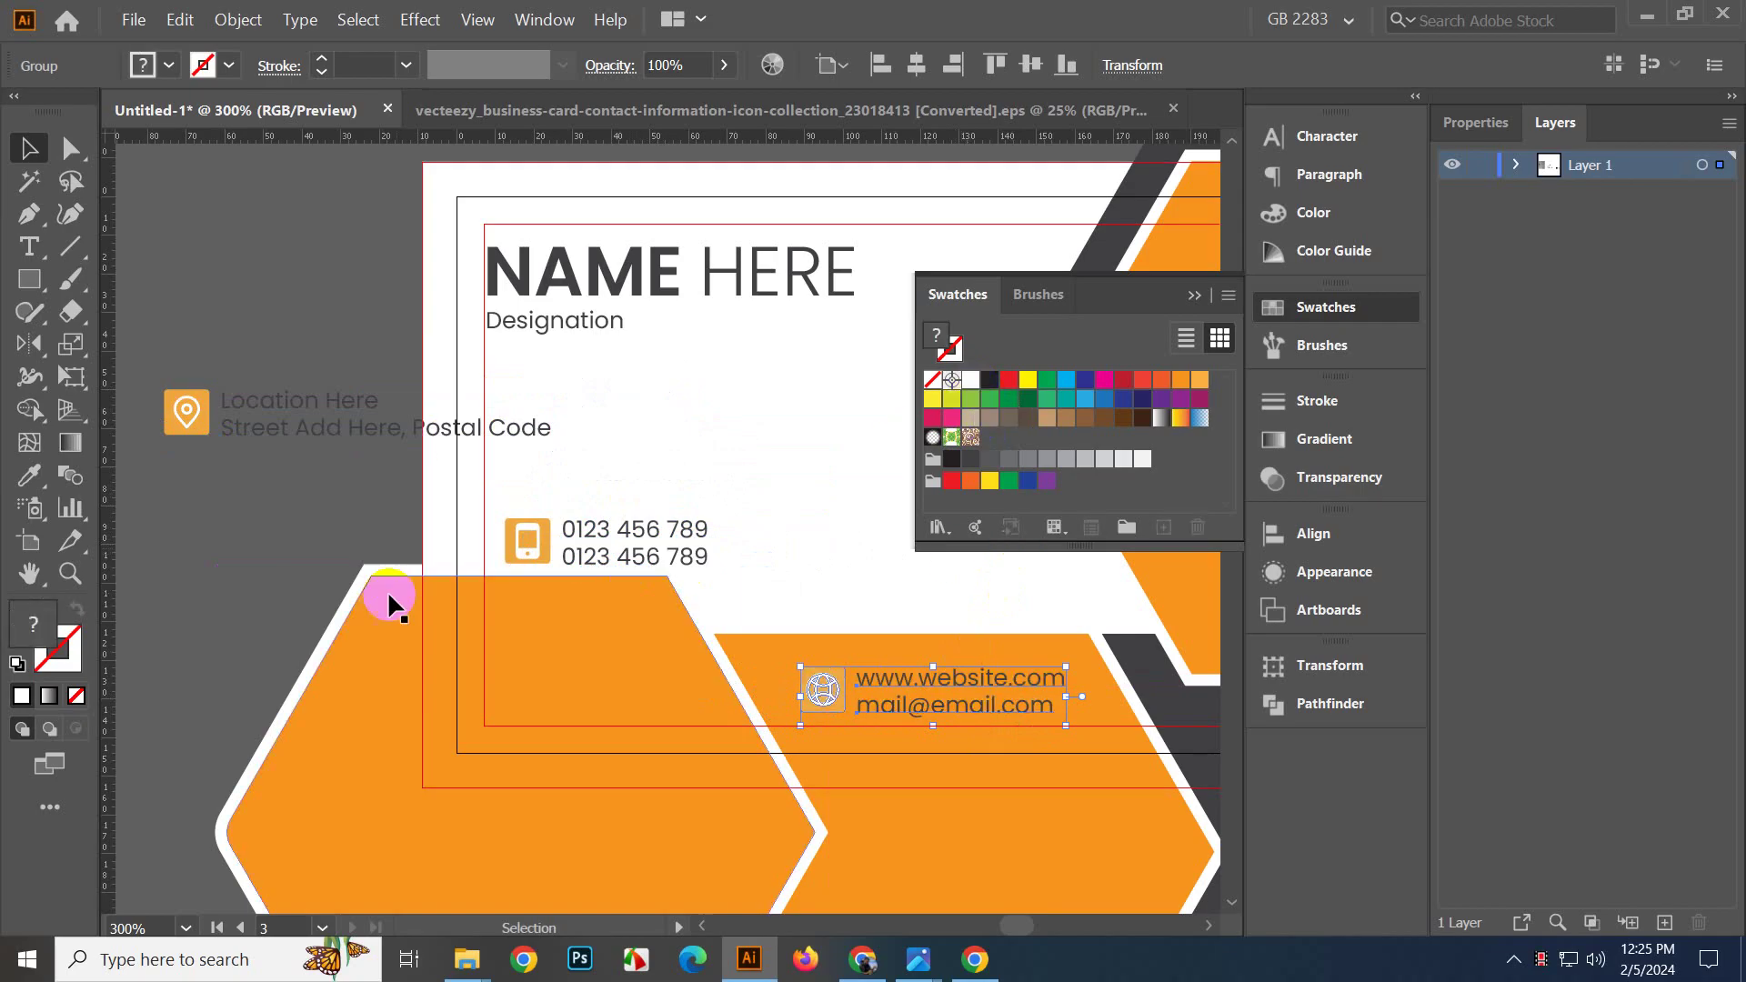
click(300, 527)
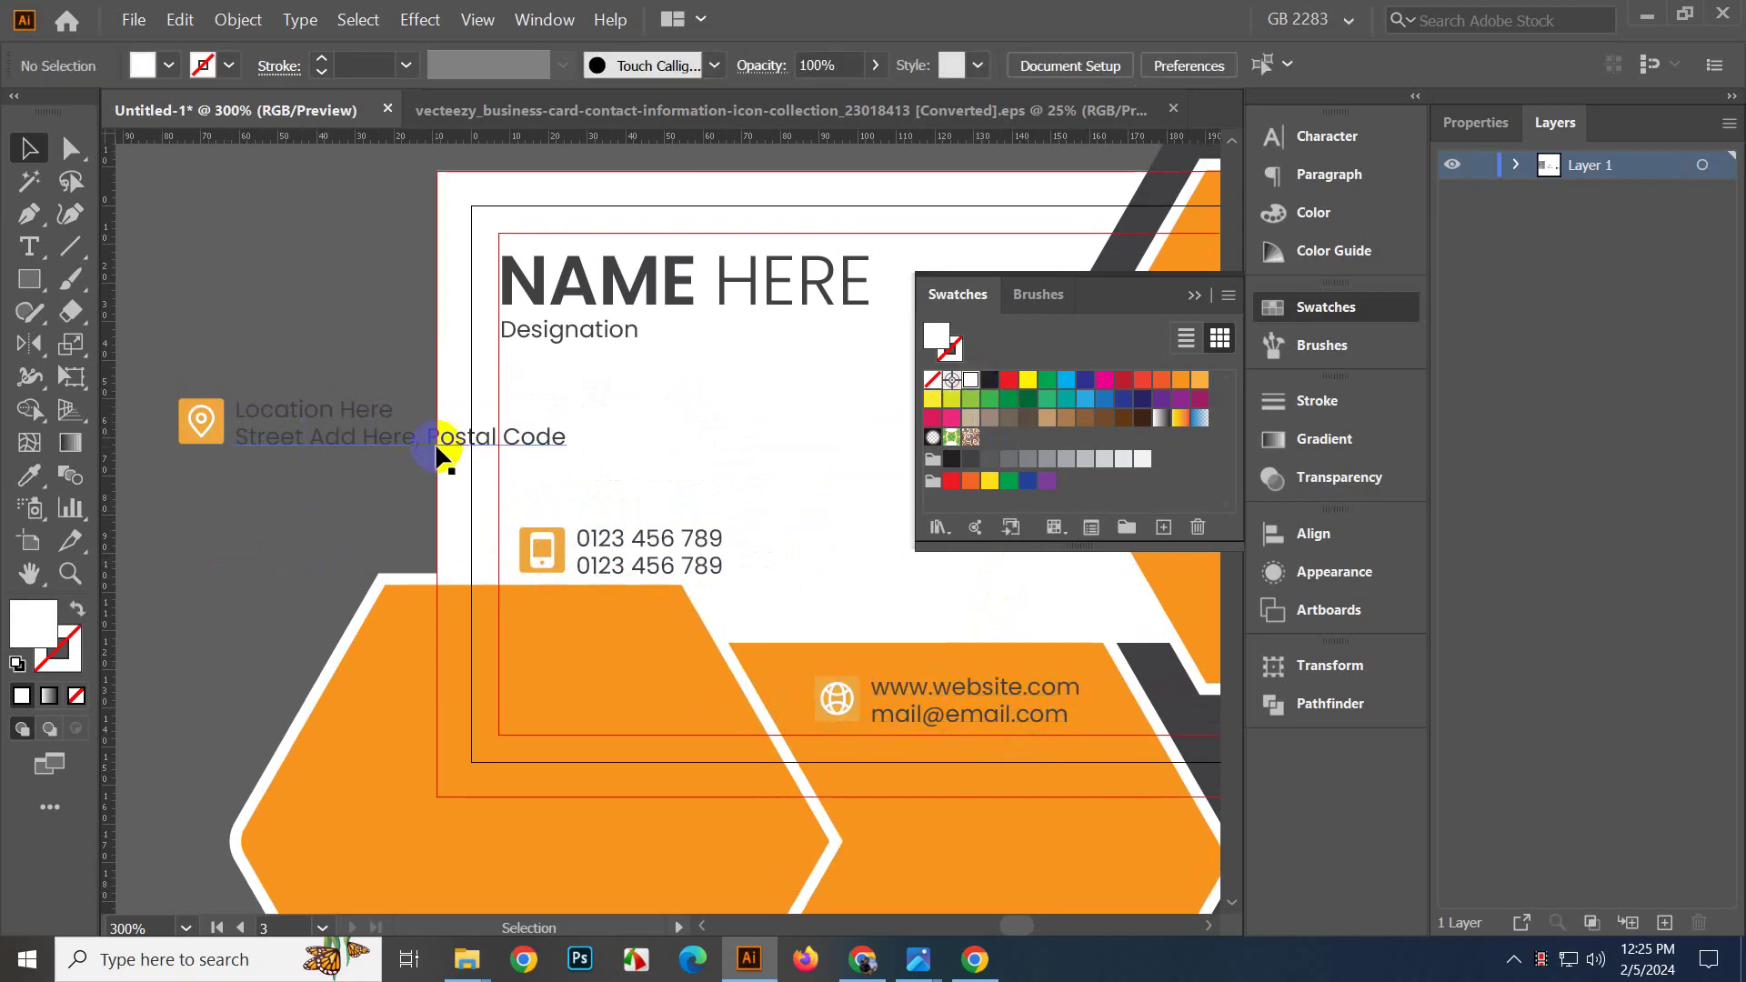
Place the phone row below the designation and the location row beneath it, inside the card's left margin.
drag(438, 448, 430, 689)
drag(624, 536, 619, 417)
drag(332, 653, 670, 506)
click(439, 514)
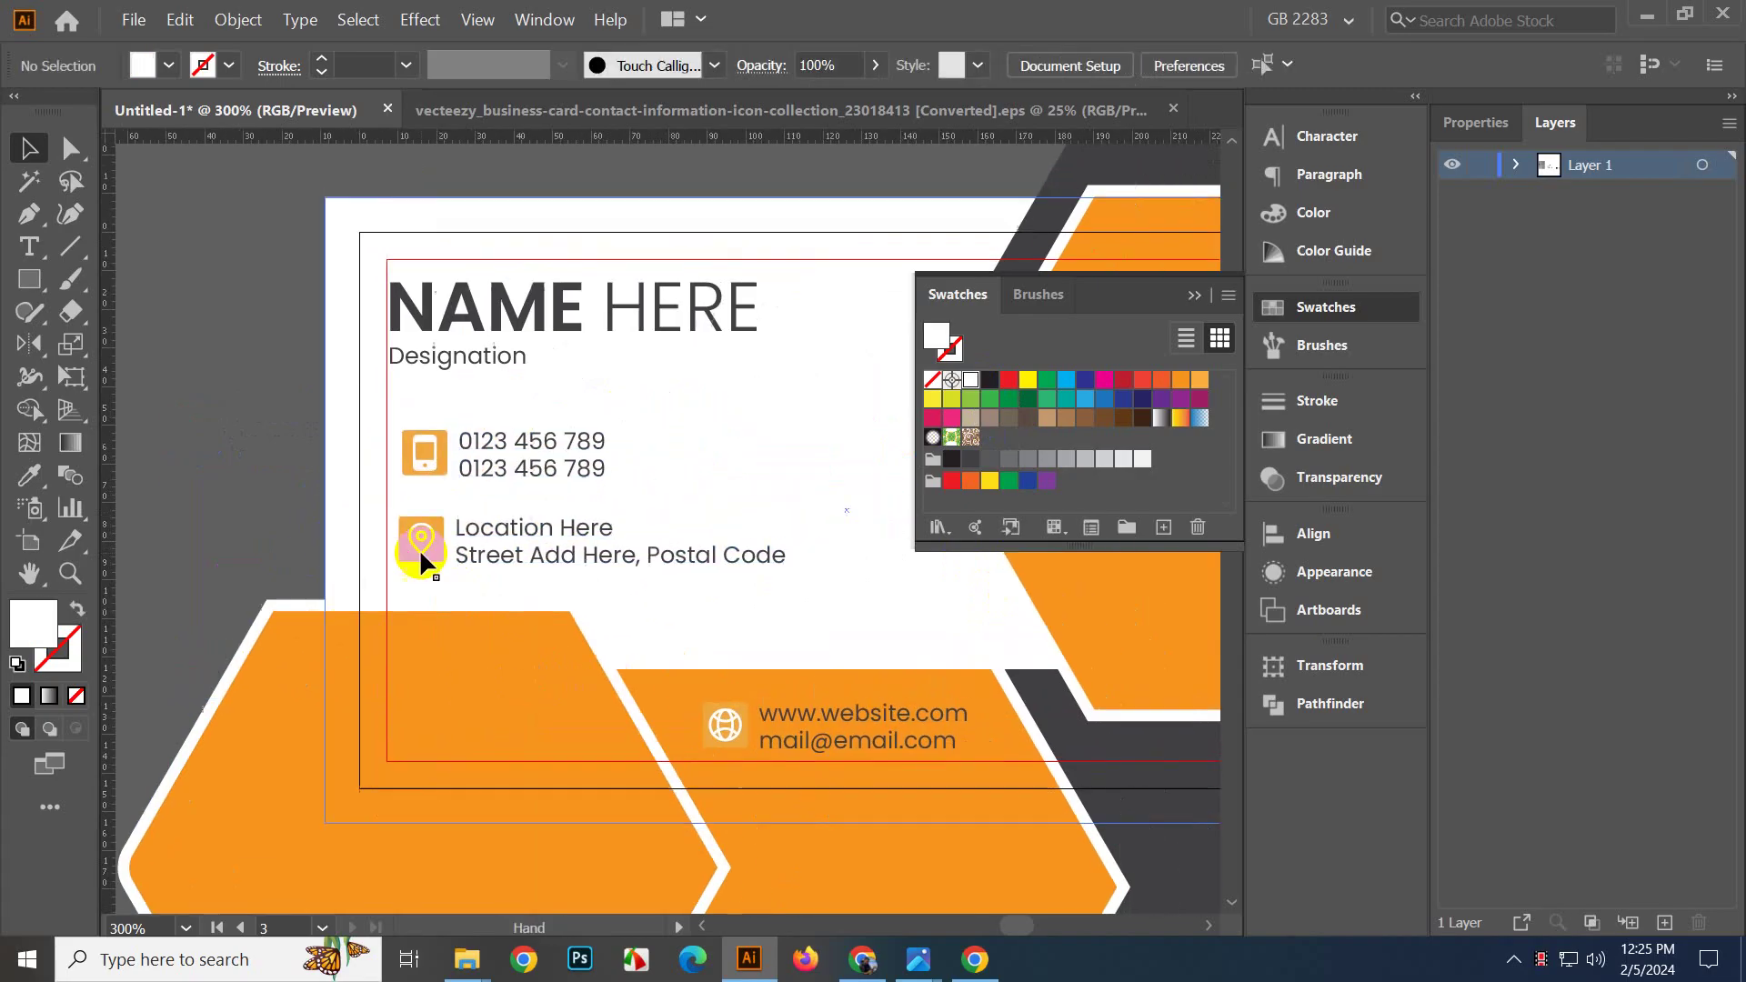
scroll(419, 548, up, 1)
click(515, 442)
drag(516, 443, 516, 458)
scroll(422, 473, down, 2)
click(250, 471)
drag(317, 492, 269, 435)
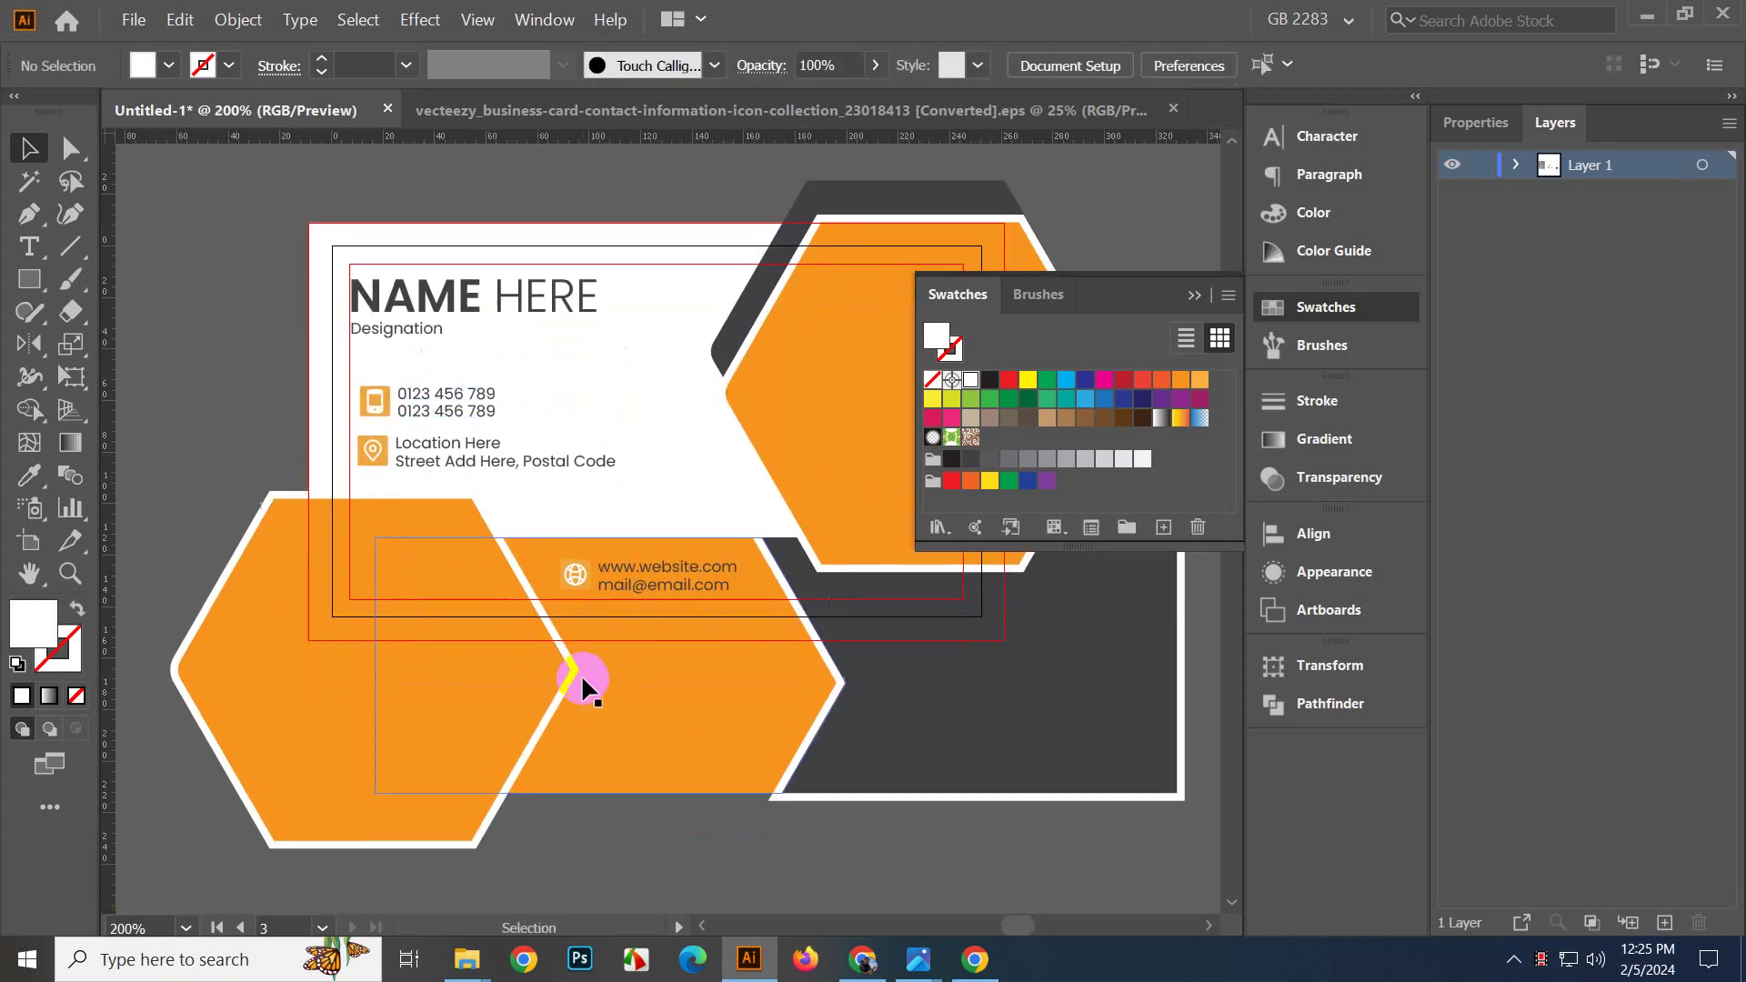
Fill the website row's icon square white and its globe with orange sampled from the left hexagon.
drag(595, 656, 460, 679)
scroll(544, 652, up, 2)
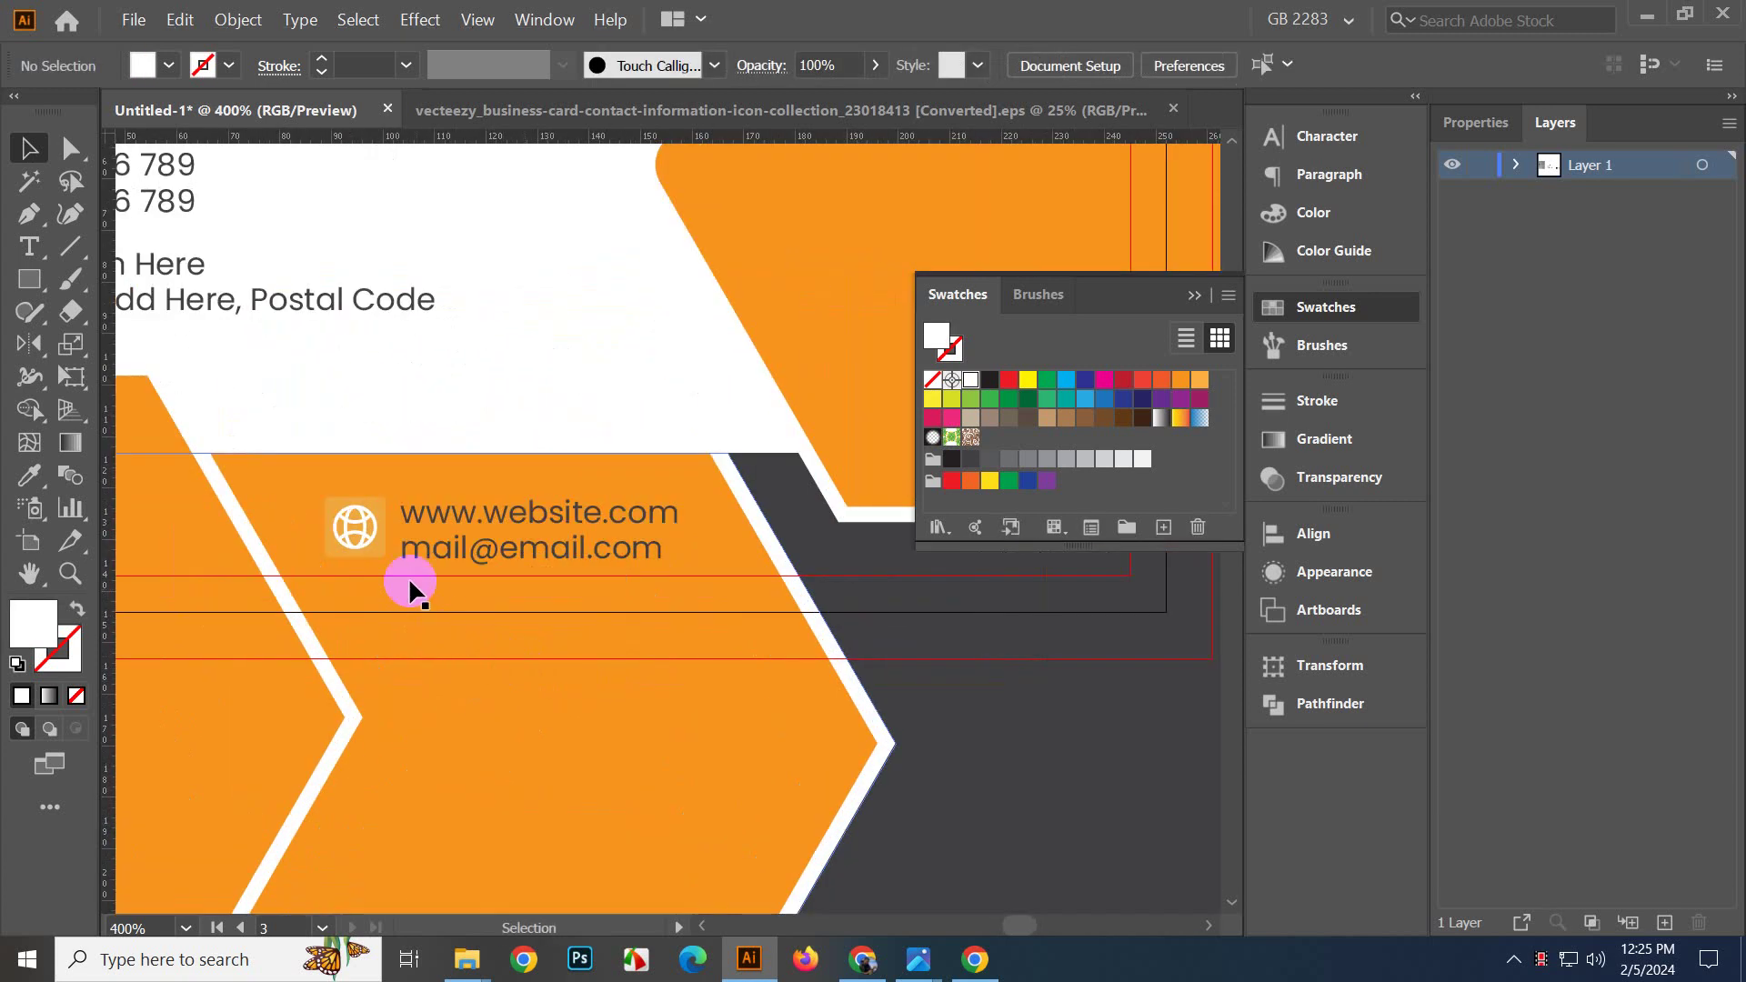
click(393, 553)
double_click(382, 544)
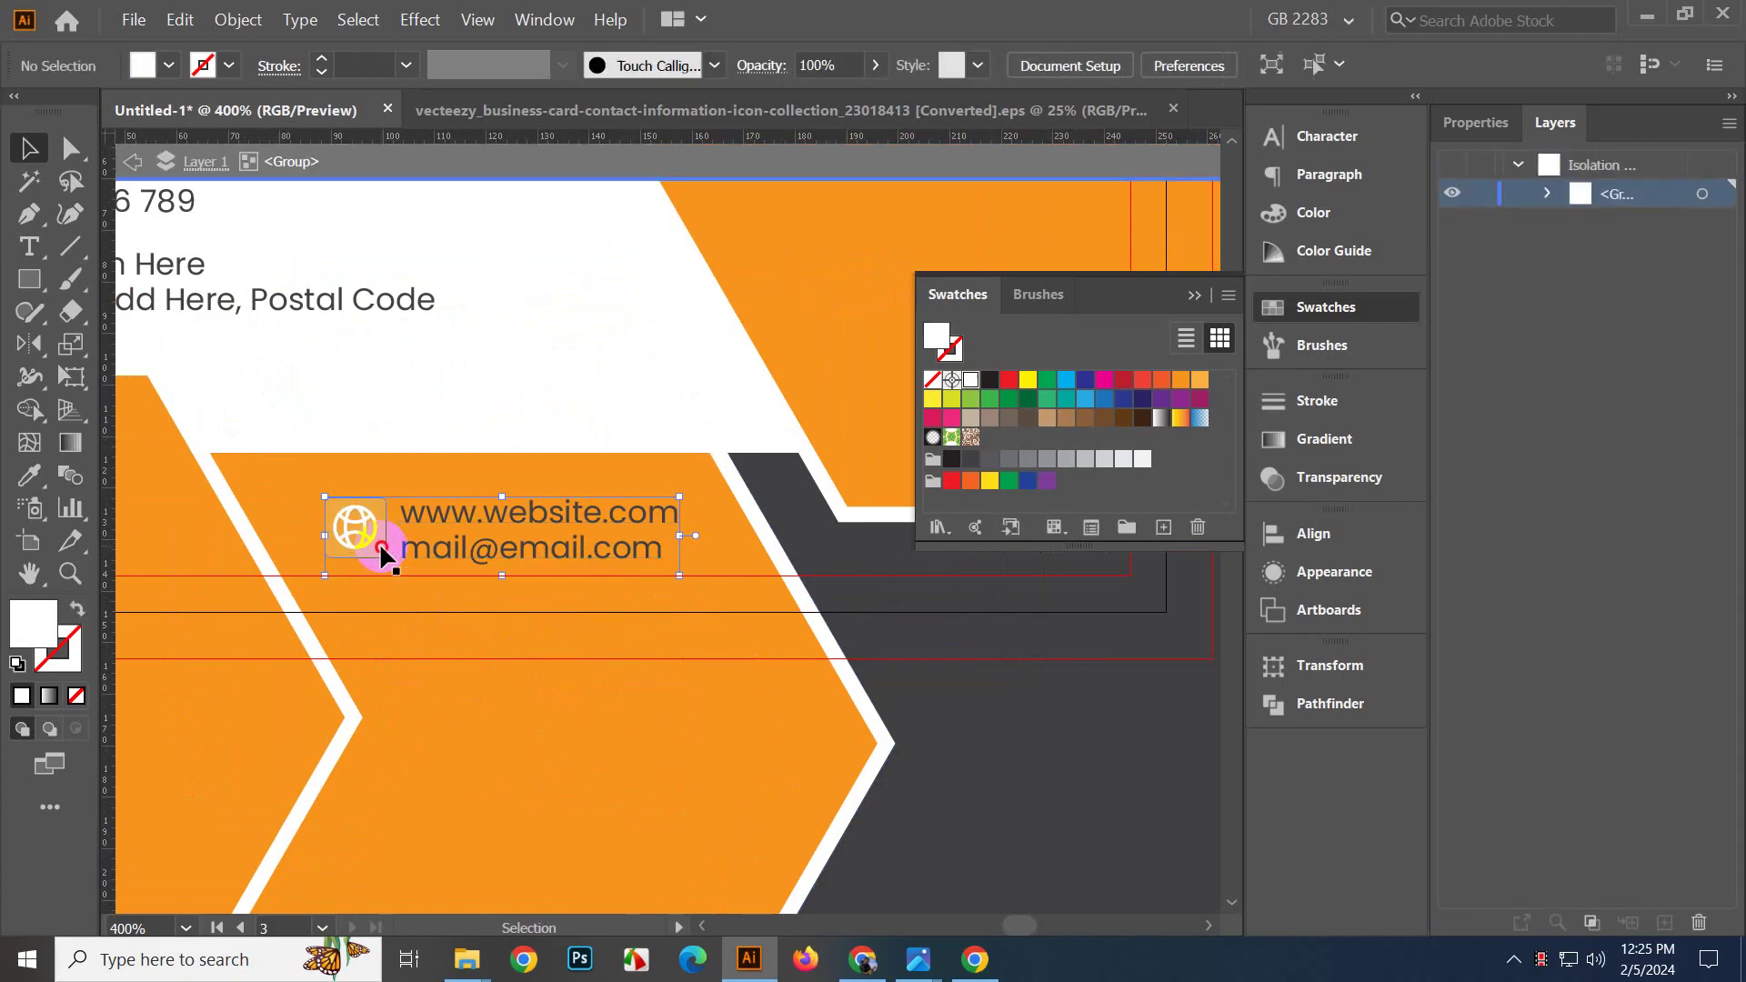
click(969, 382)
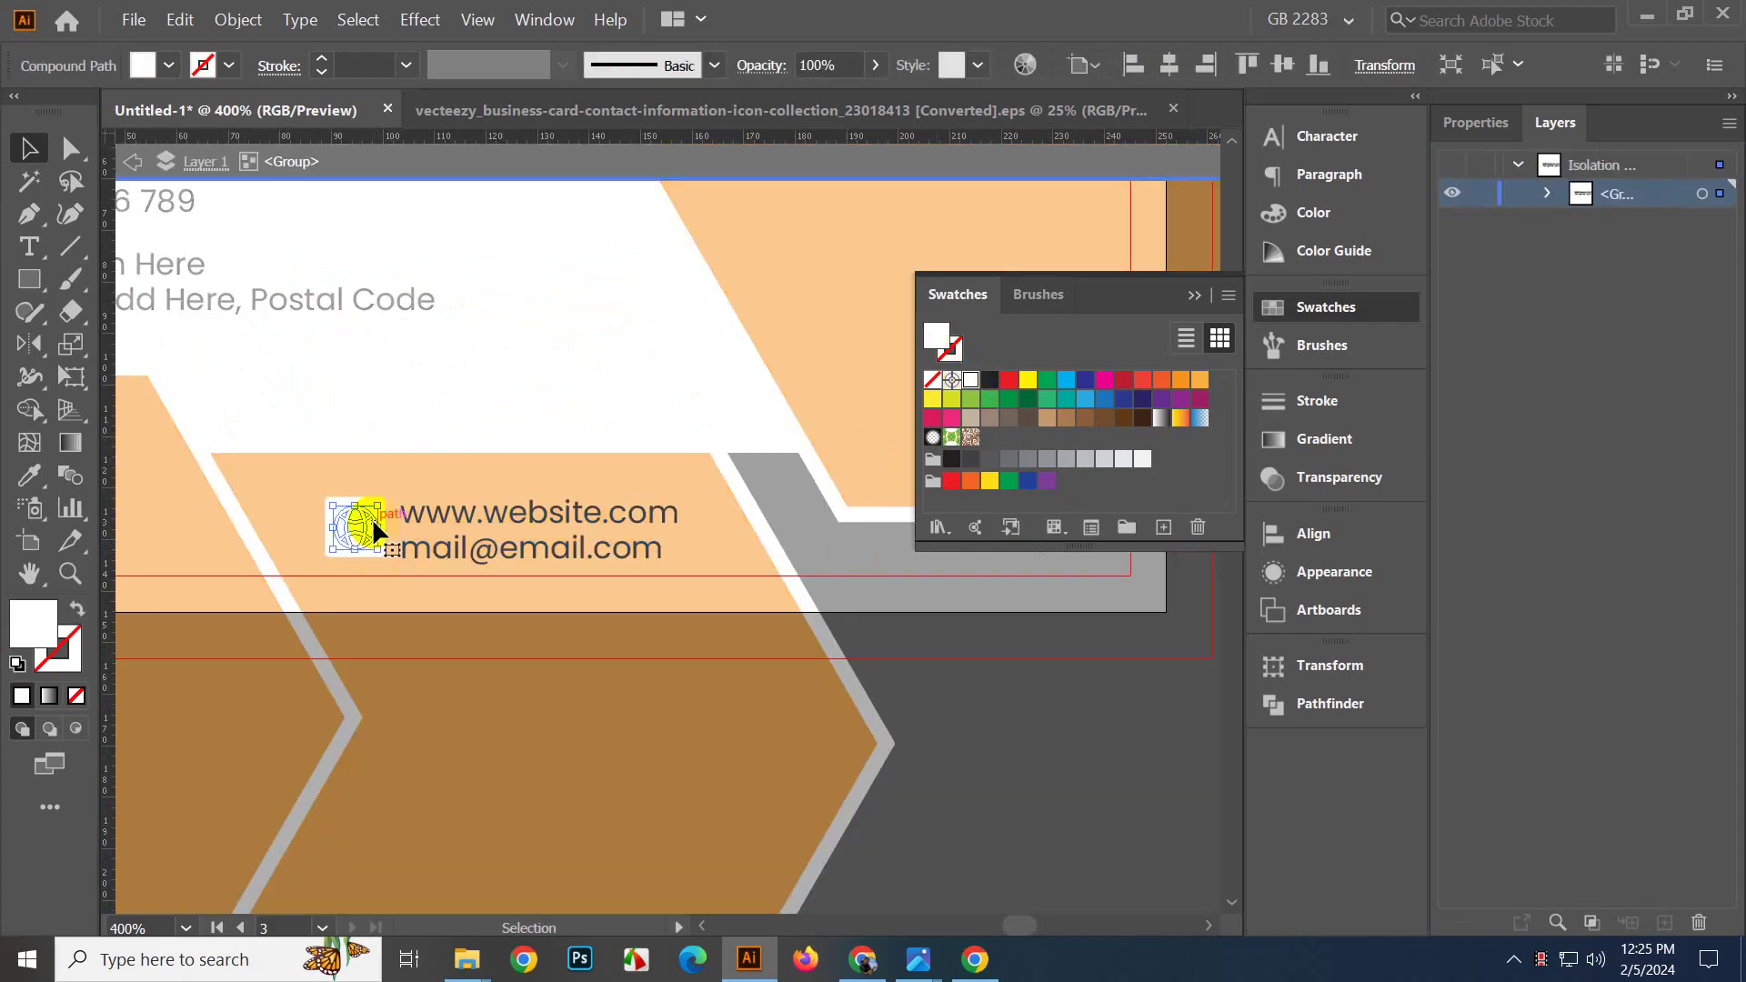
click(30, 472)
click(137, 405)
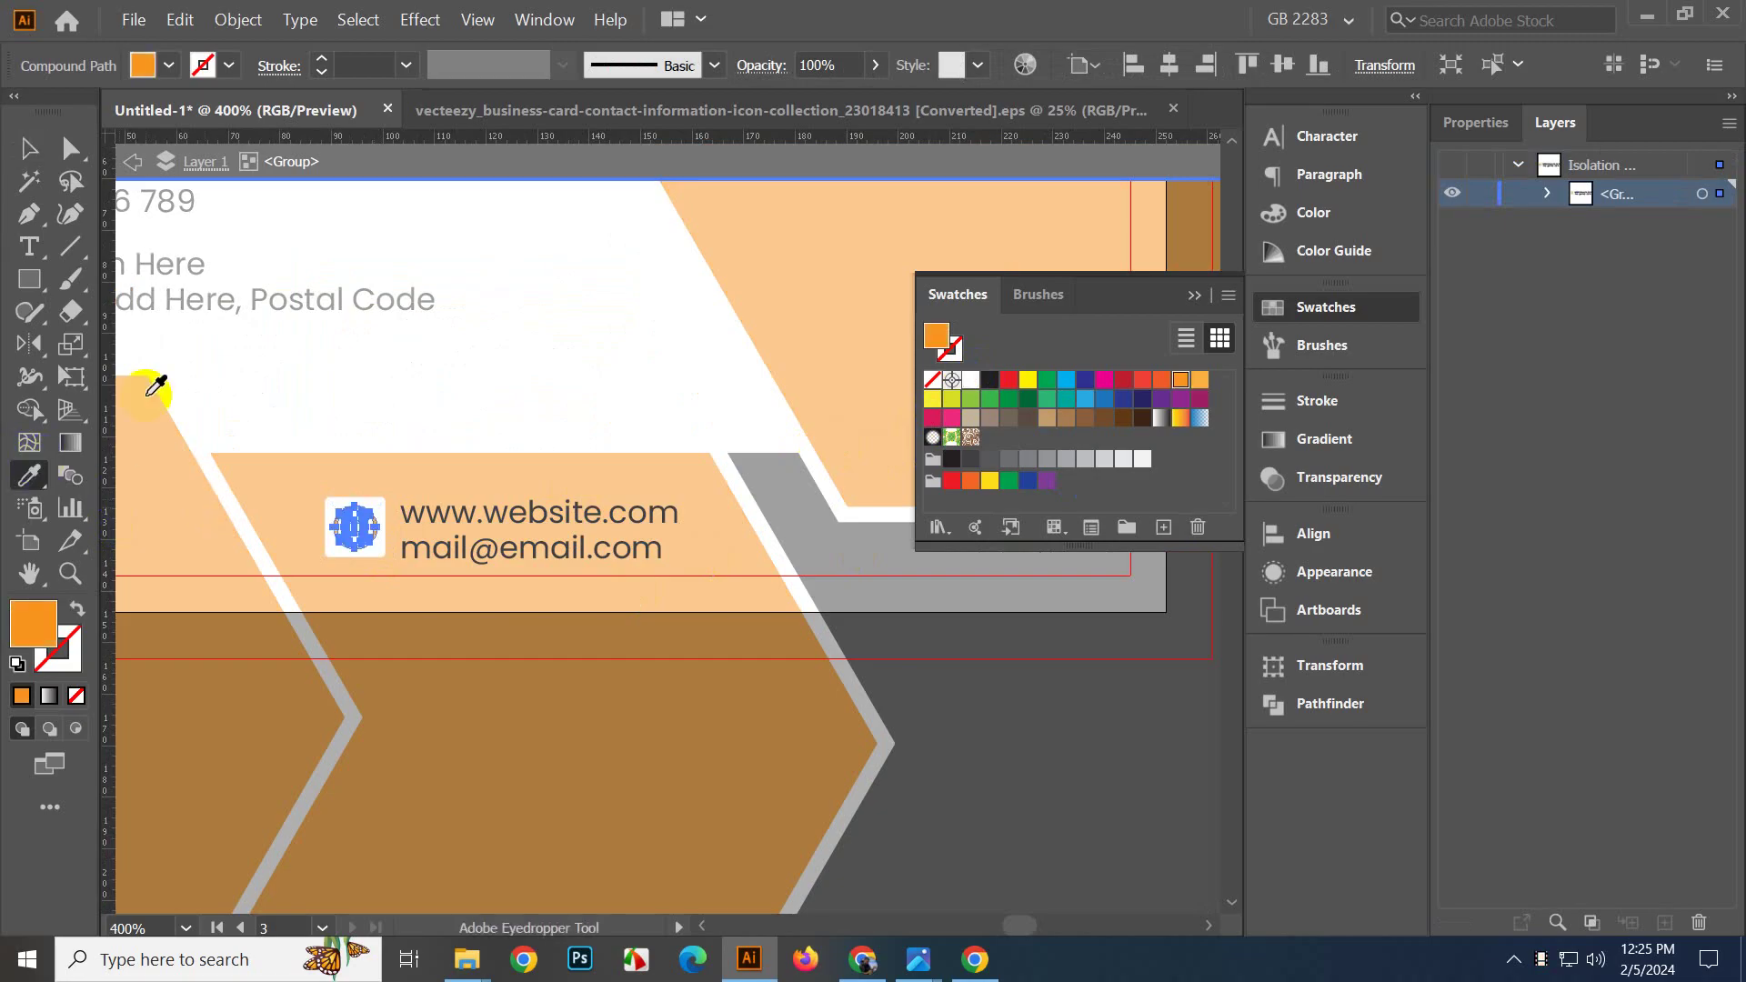
click(457, 150)
click(962, 773)
Fill the website and email text lines on the middle orange bar piece white.
click(575, 653)
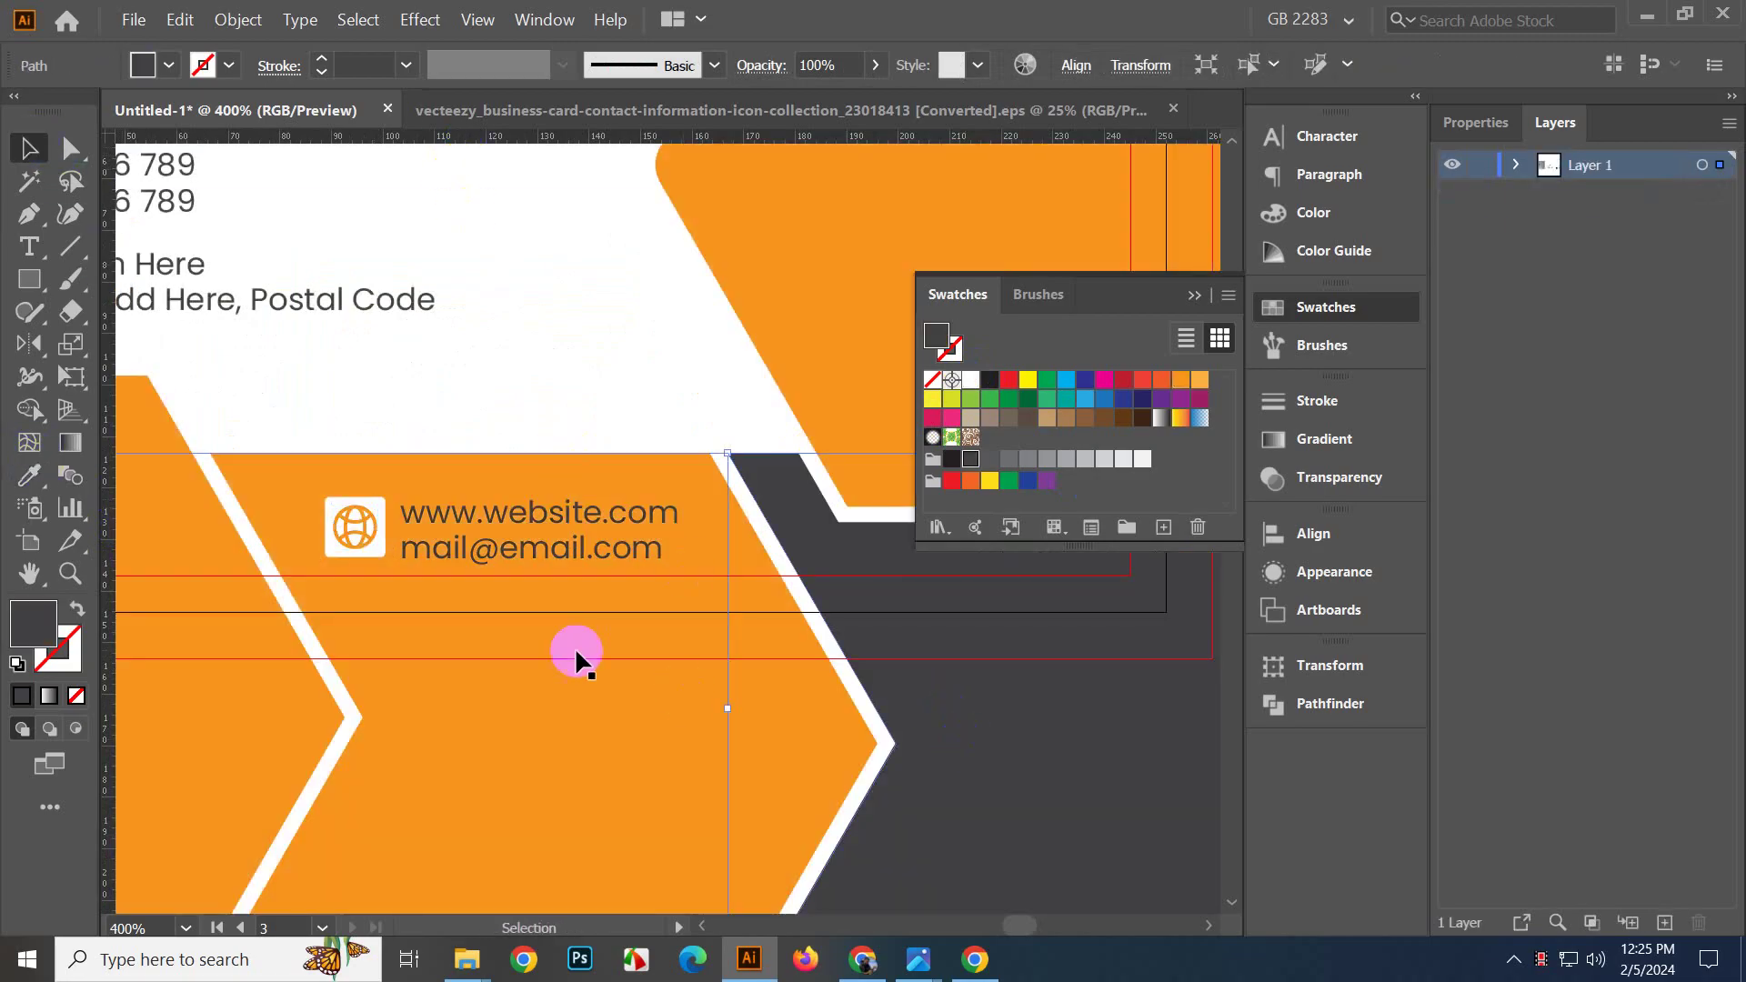
double_click(526, 543)
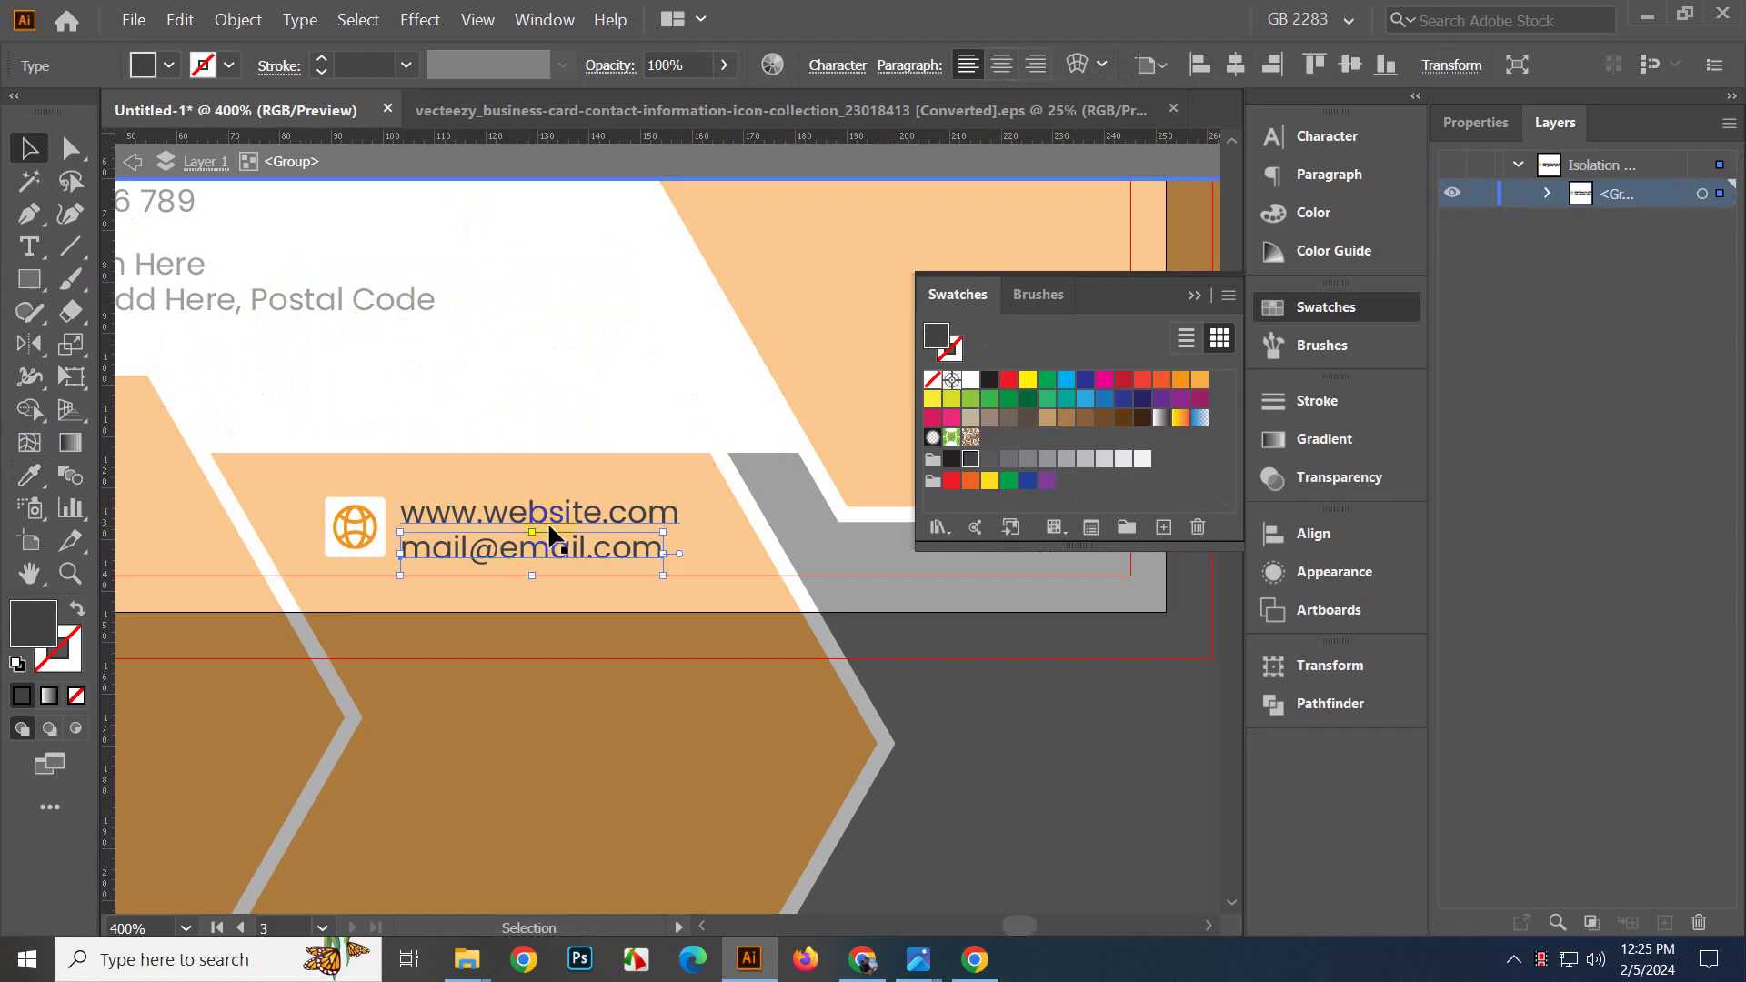
shift+click(648, 513)
click(973, 384)
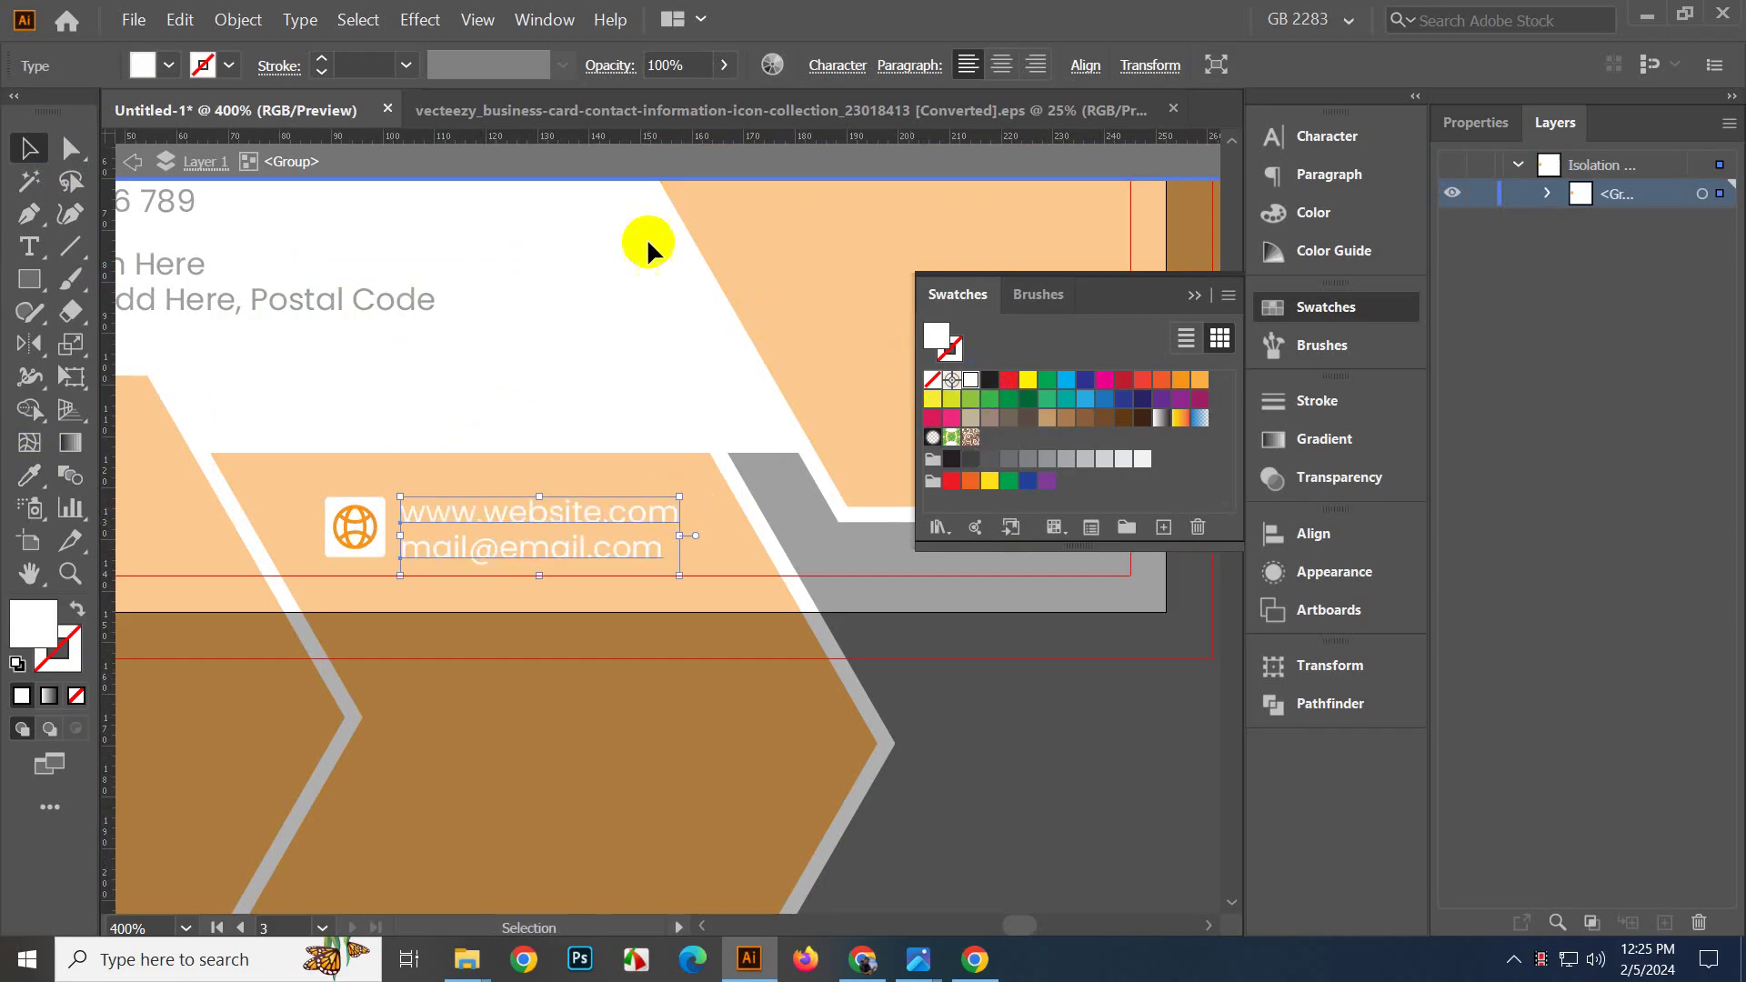
click(631, 169)
key(ctrl+minus)
key(ctrl+minus)
click(818, 744)
click(558, 802)
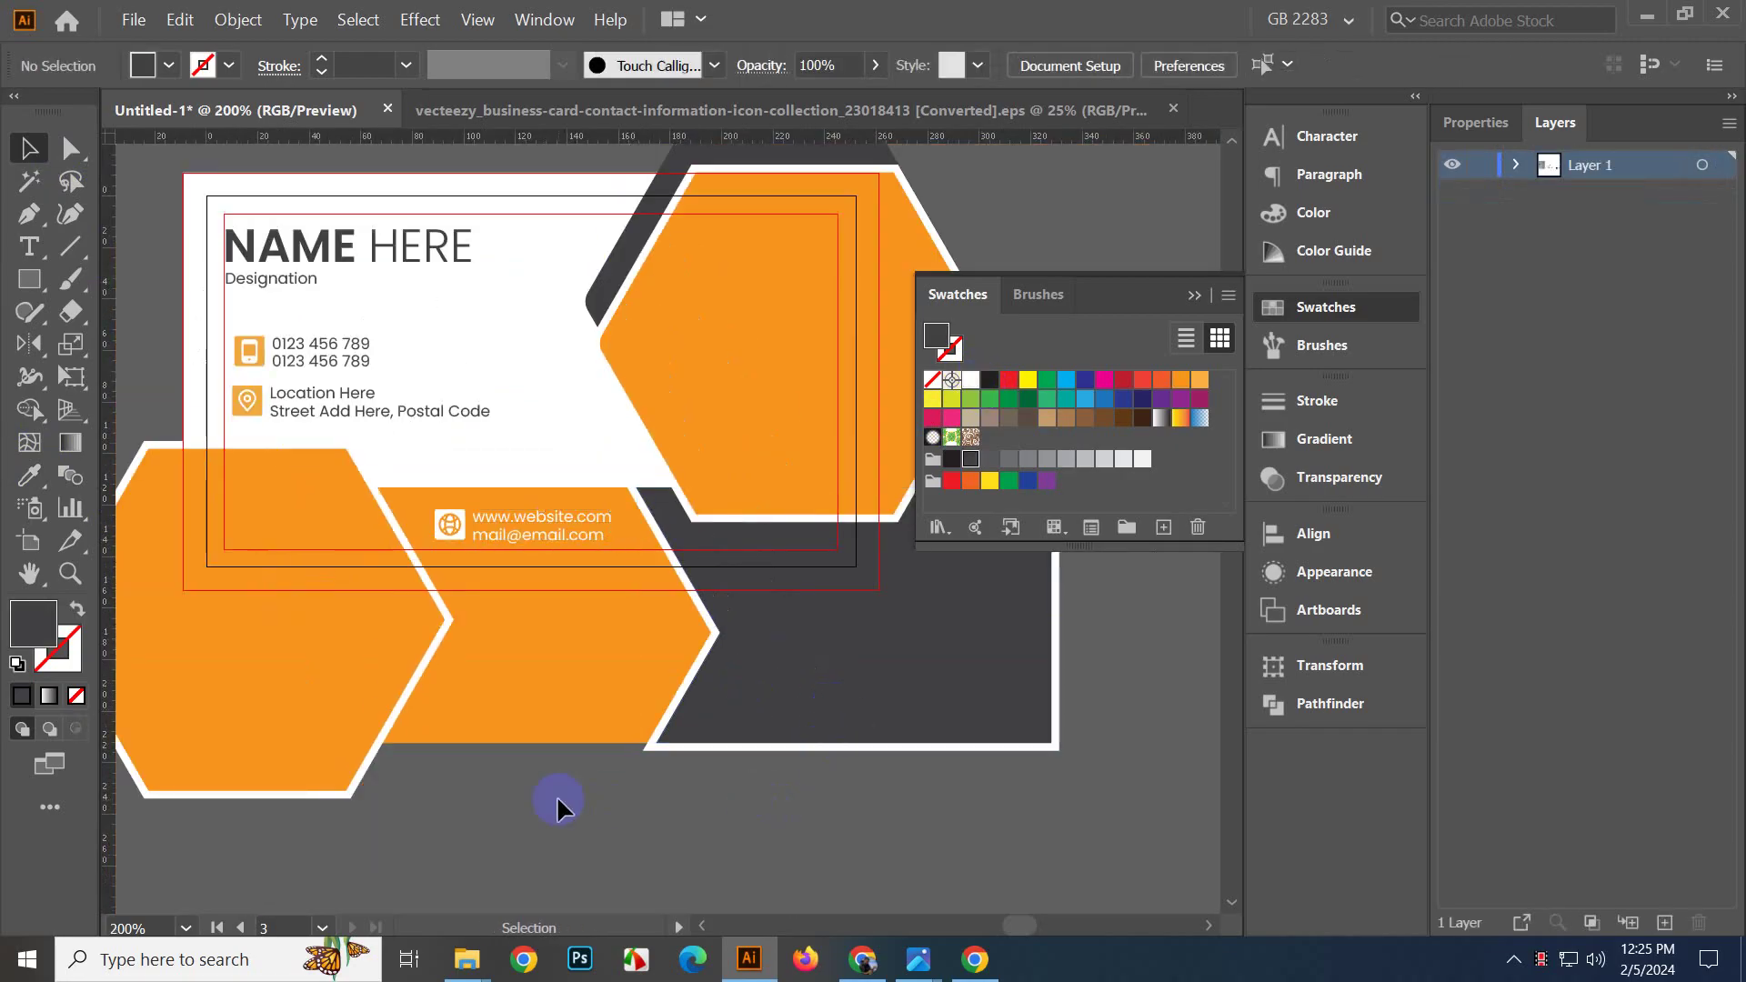
Nudge the website and email row slightly within the middle orange bar piece.
drag(523, 677, 555, 723)
scroll(555, 720, up, 1)
drag(545, 551, 533, 630)
click(540, 595)
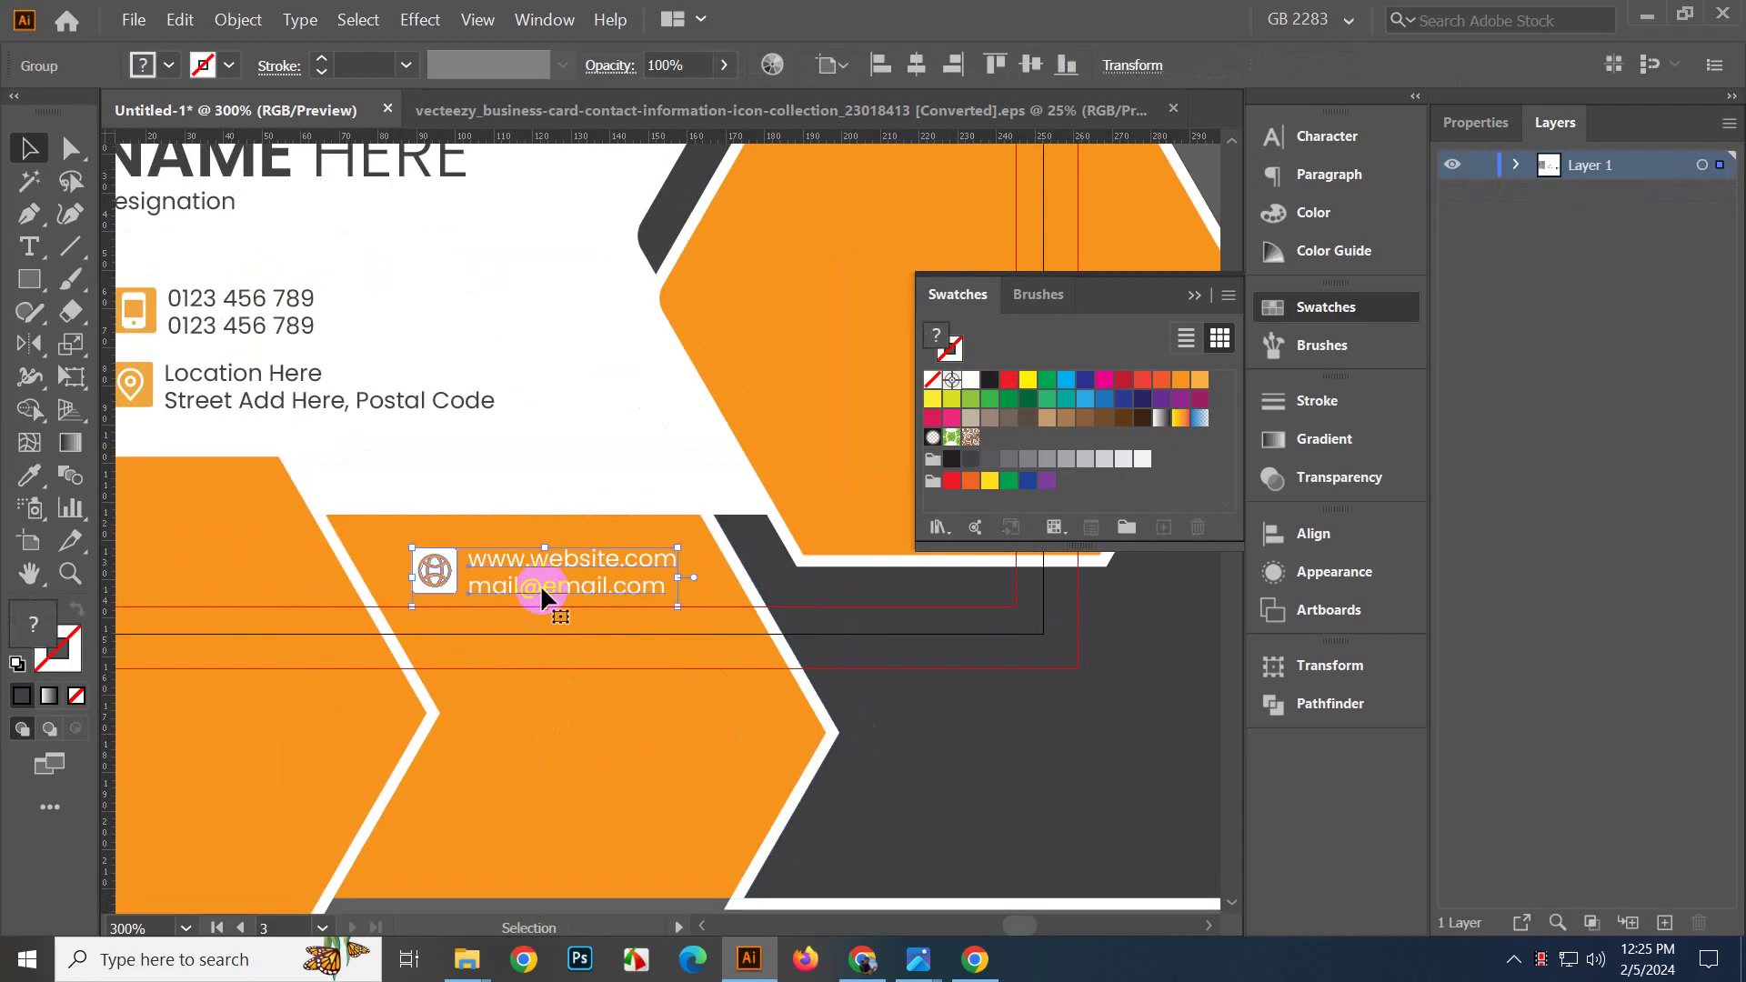
key(ctrl+minus)
key(ctrl+minus)
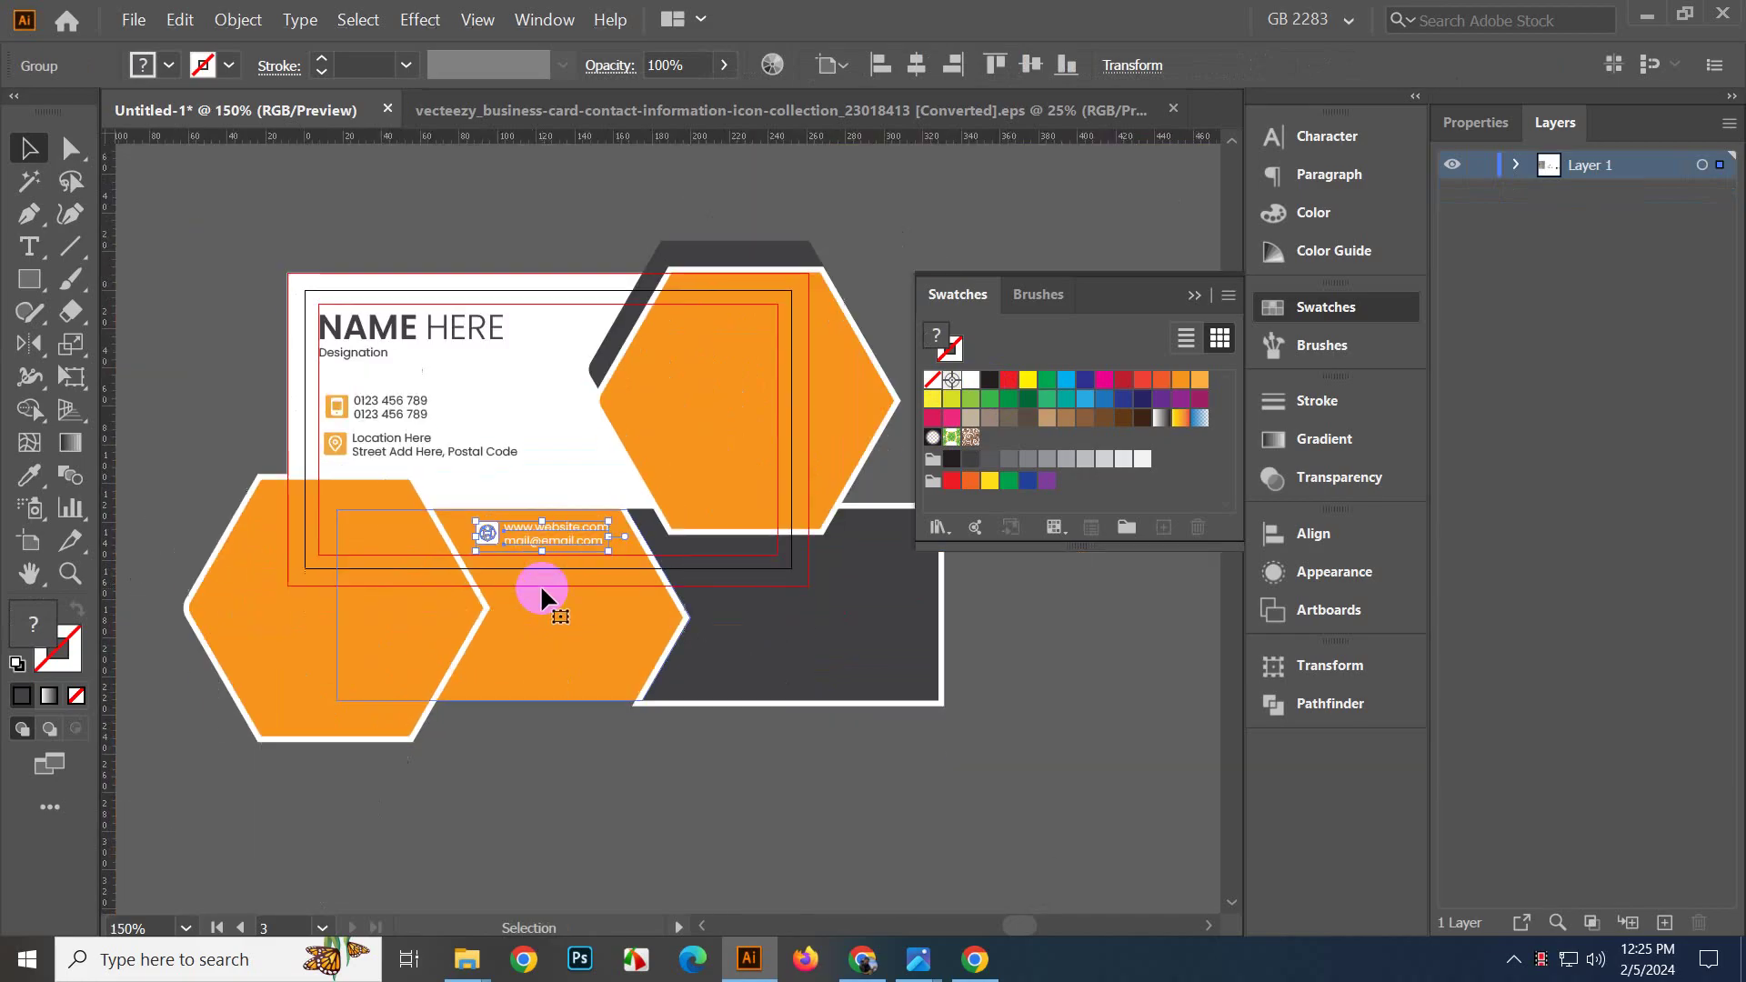
Collapse the color swatches and move the phone and location rows together slightly up toward the designation.
click(592, 772)
drag(566, 748, 579, 799)
click(1197, 296)
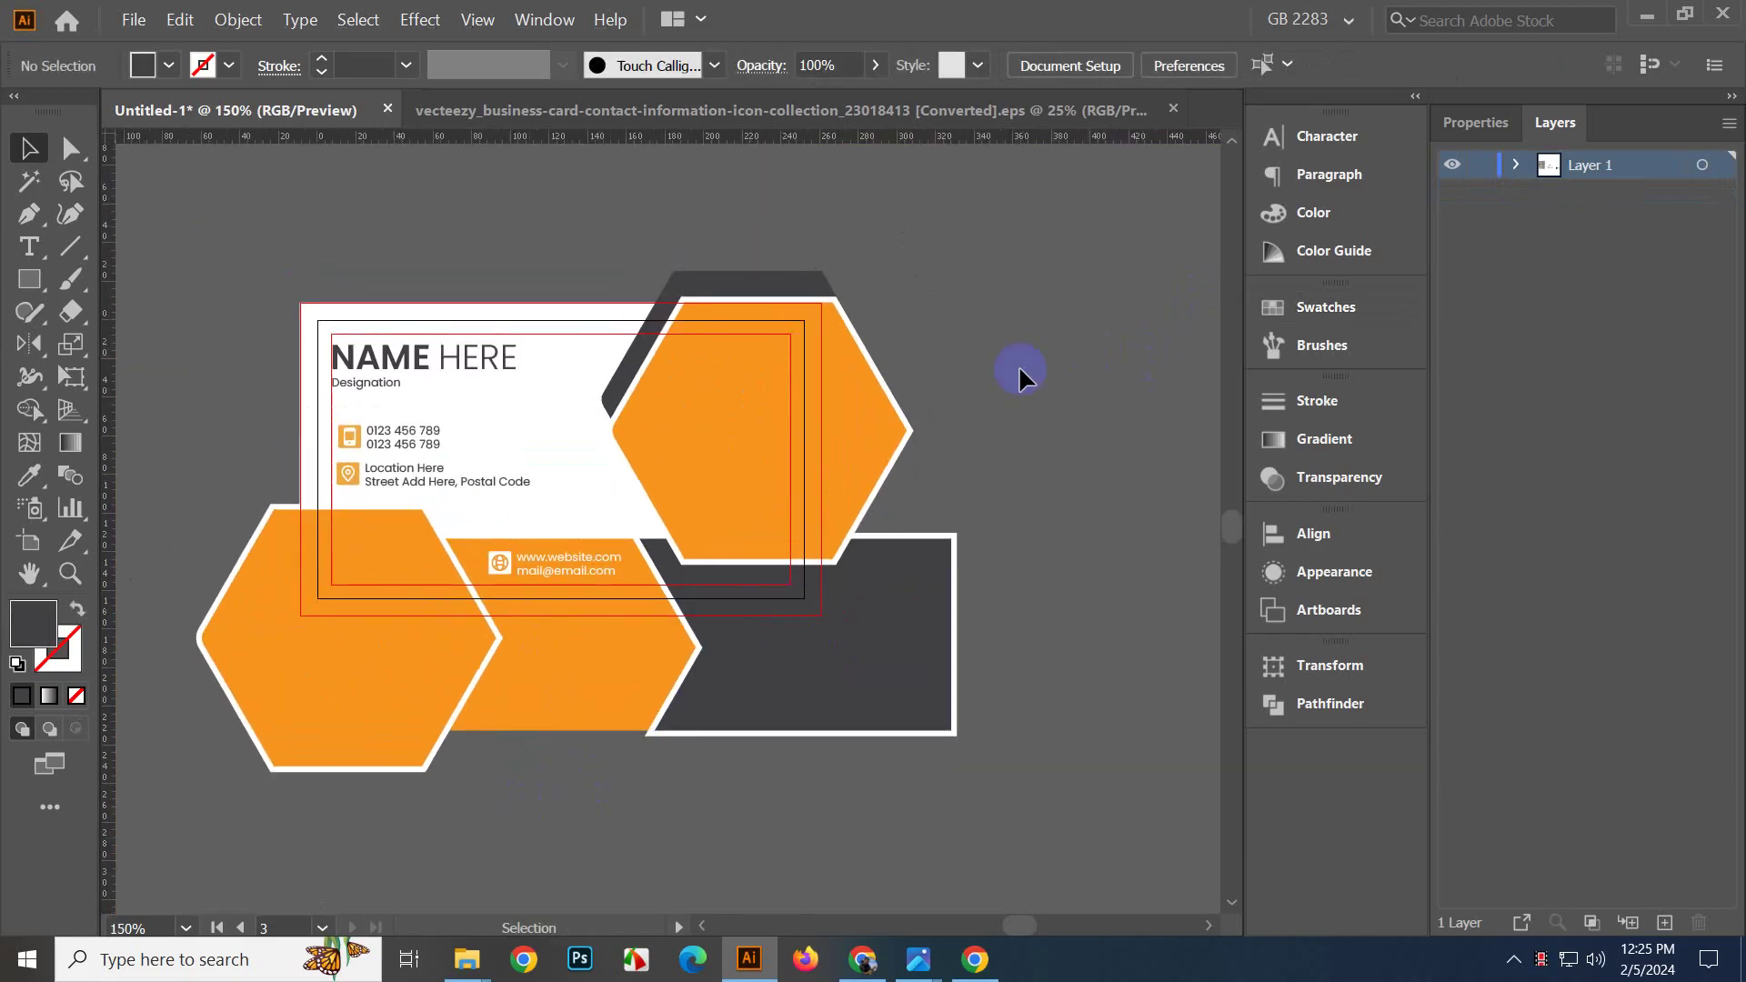
key(ctrl+plus)
scroll(1066, 385, down, 1)
key(ctrl+plus)
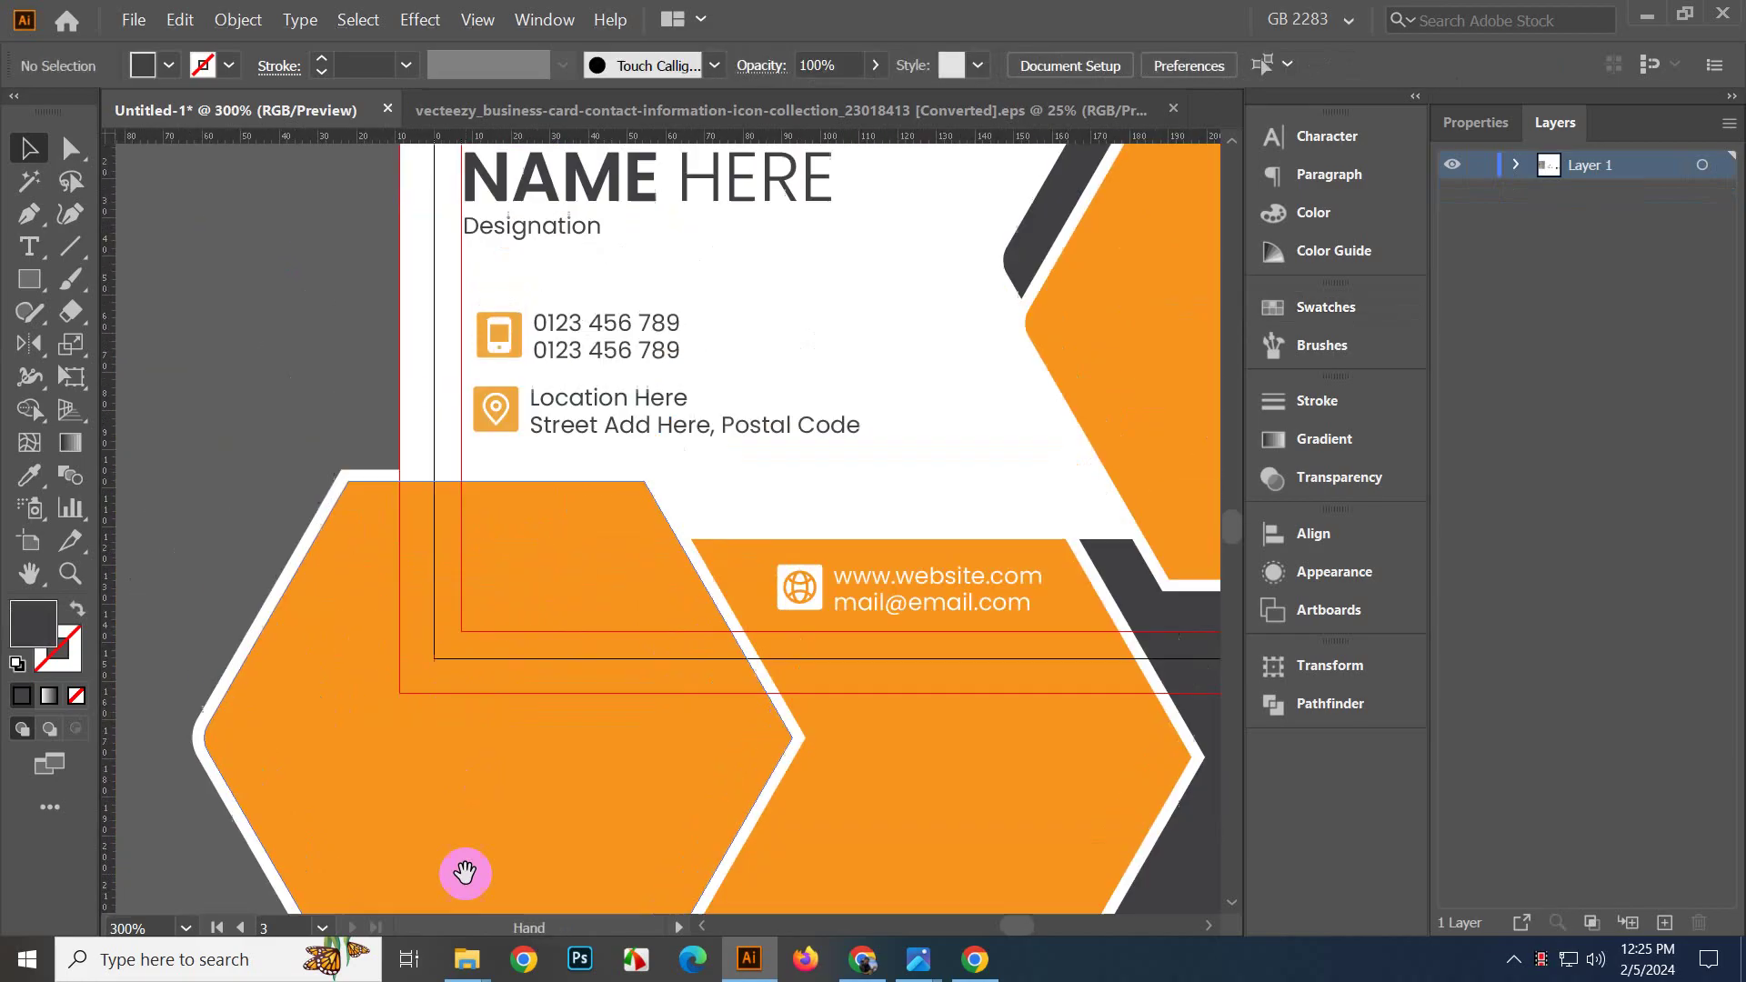
scroll(537, 695, up, 2)
click(584, 472)
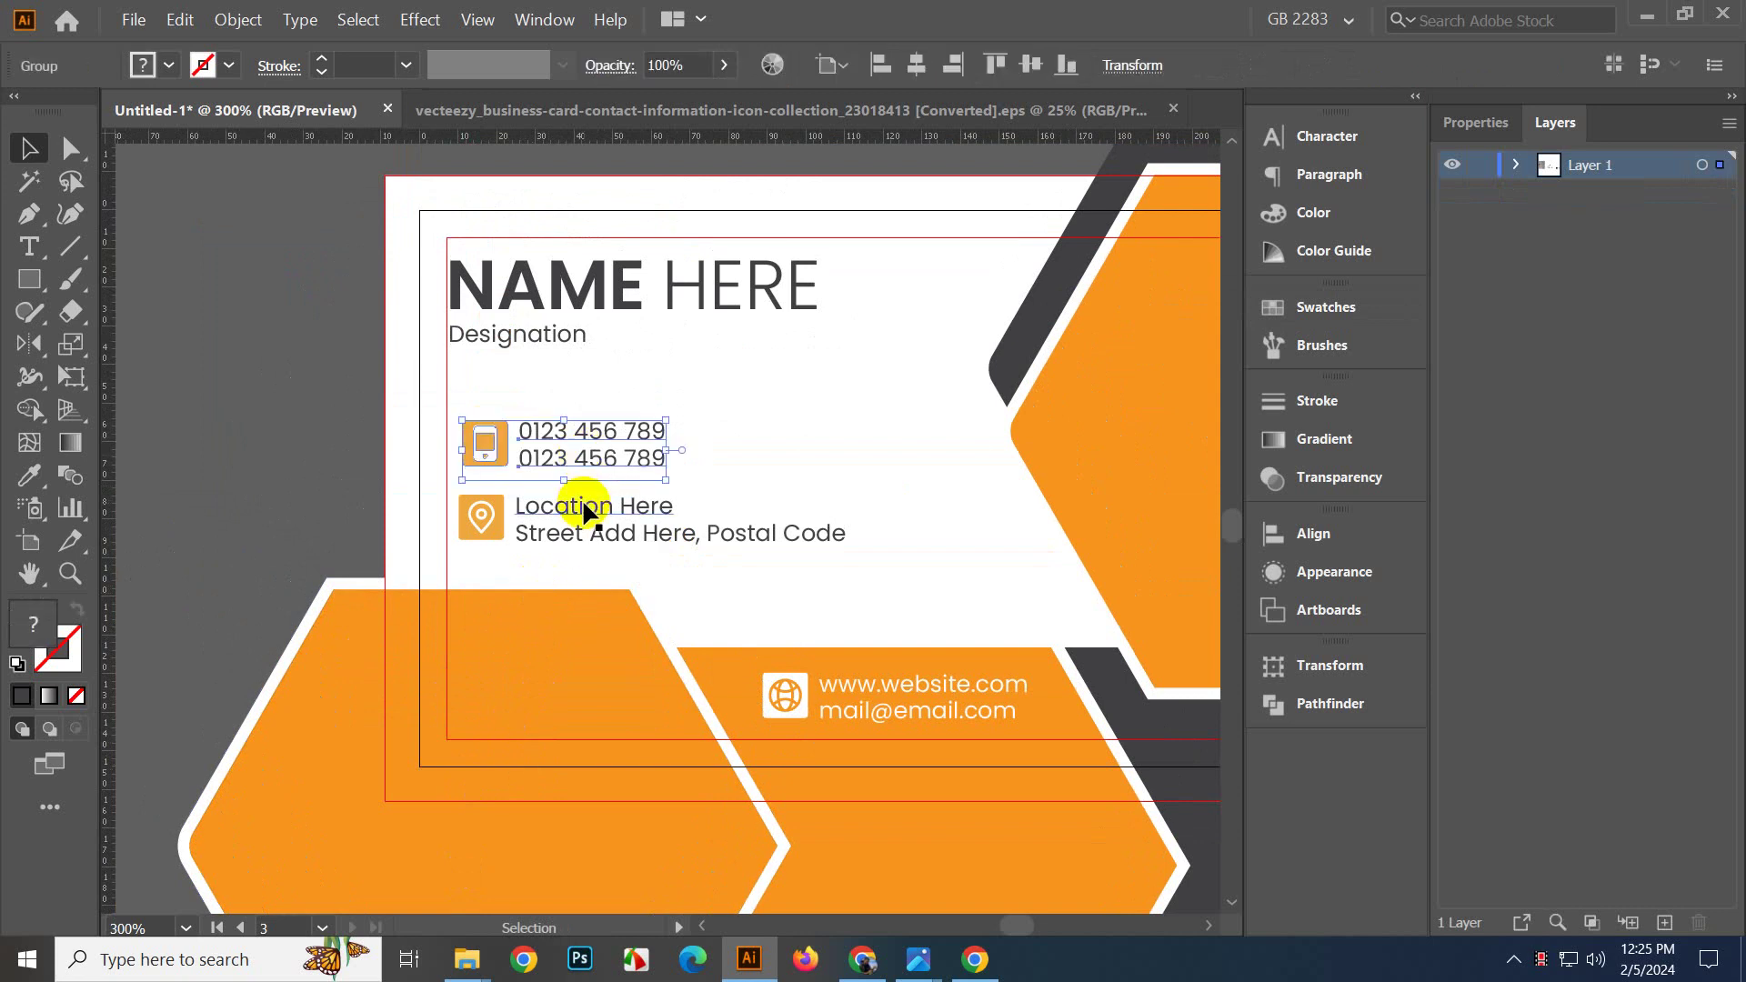
shift+click(604, 500)
drag(616, 536, 620, 517)
click(285, 440)
Group the phone row and the location row into one contact block.
scroll(285, 440, up, 1)
click(689, 472)
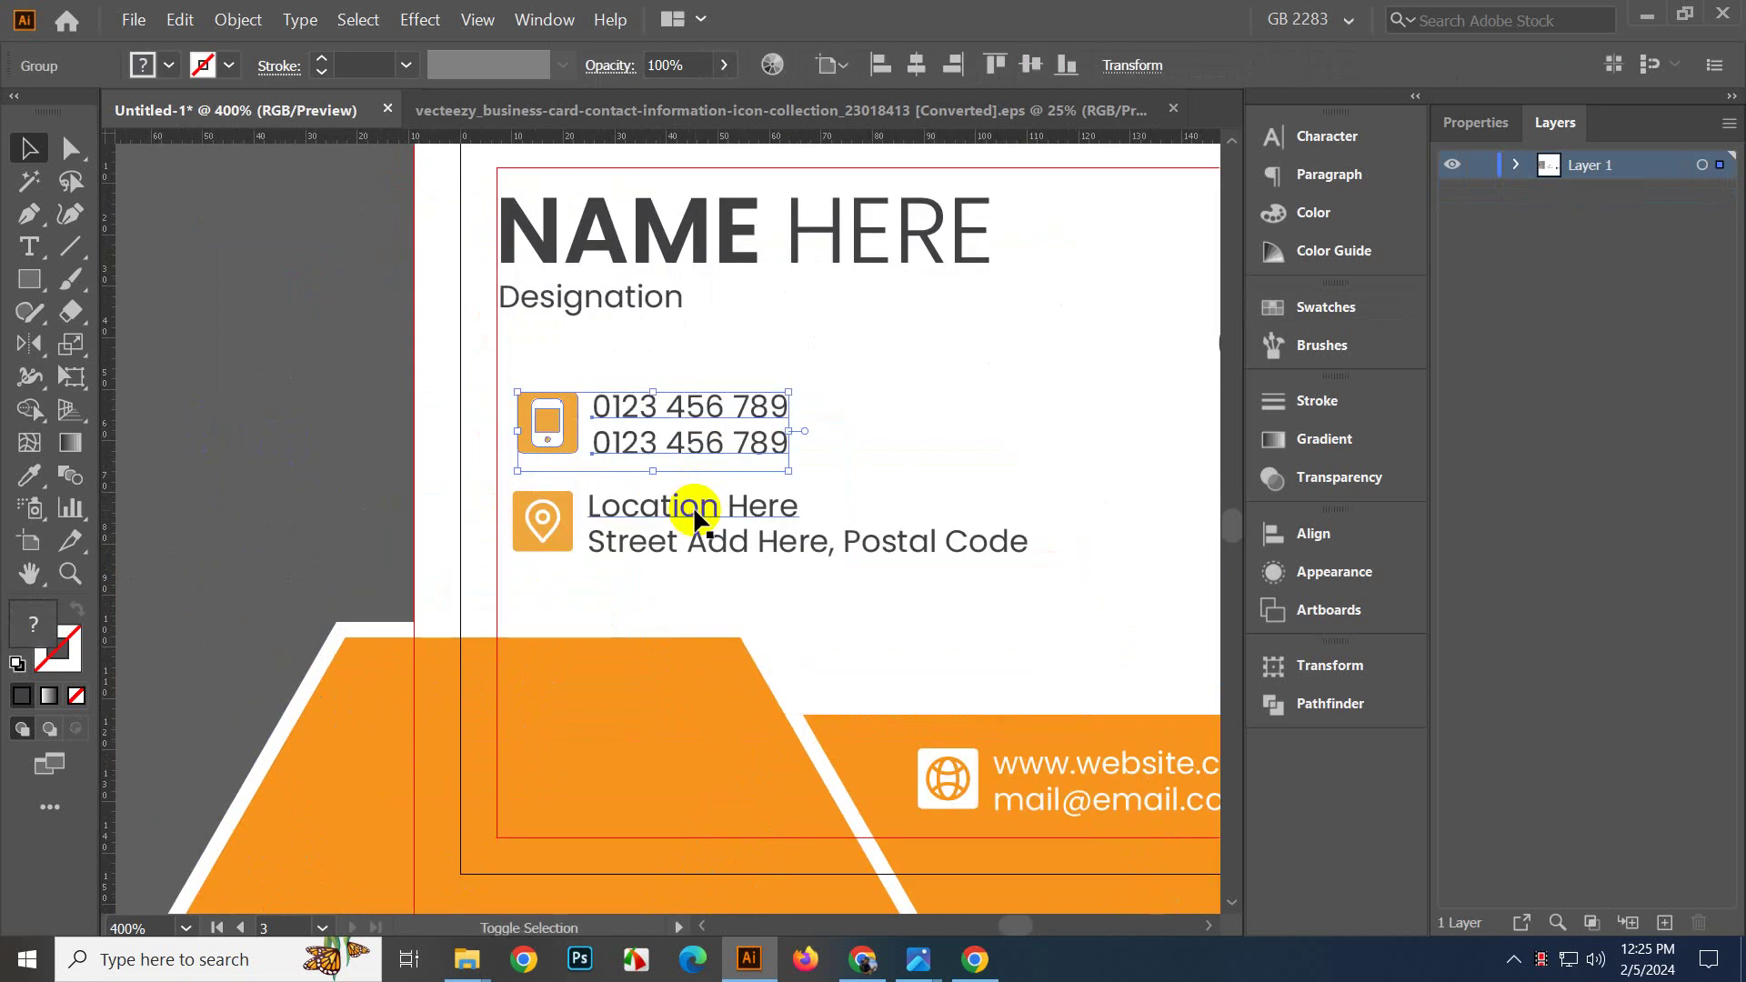
shift+click(696, 525)
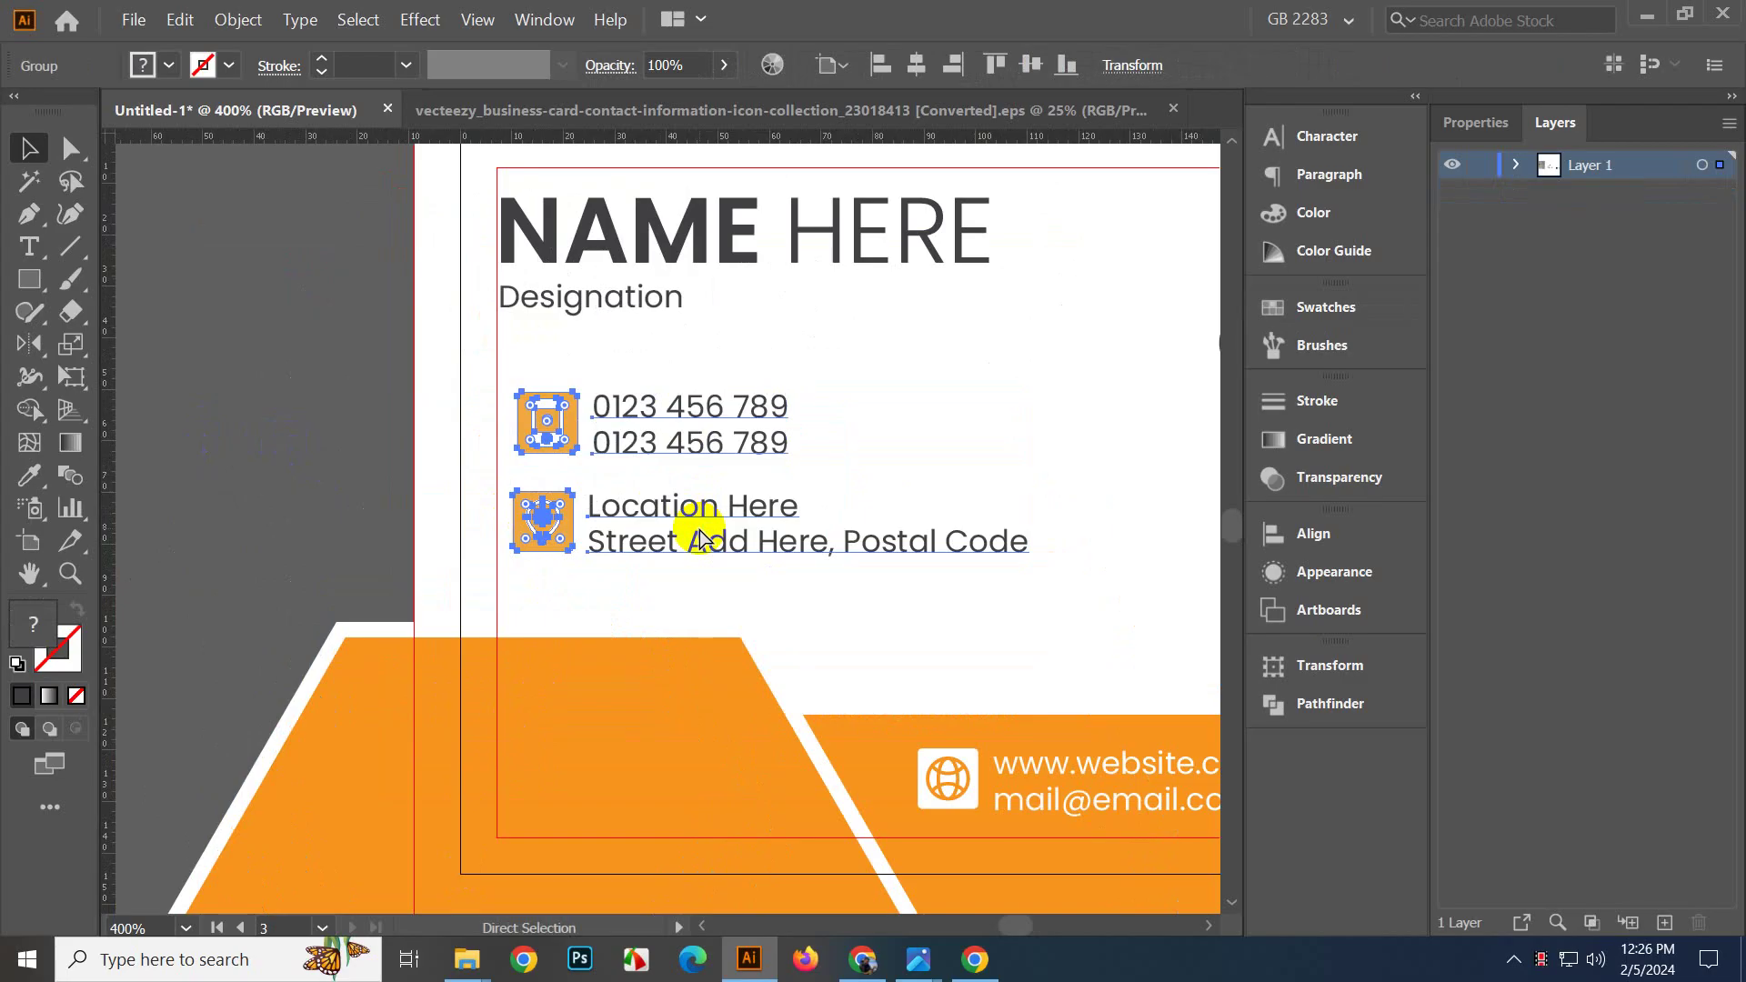
key(v)
click(285, 435)
scroll(286, 434, down, 1)
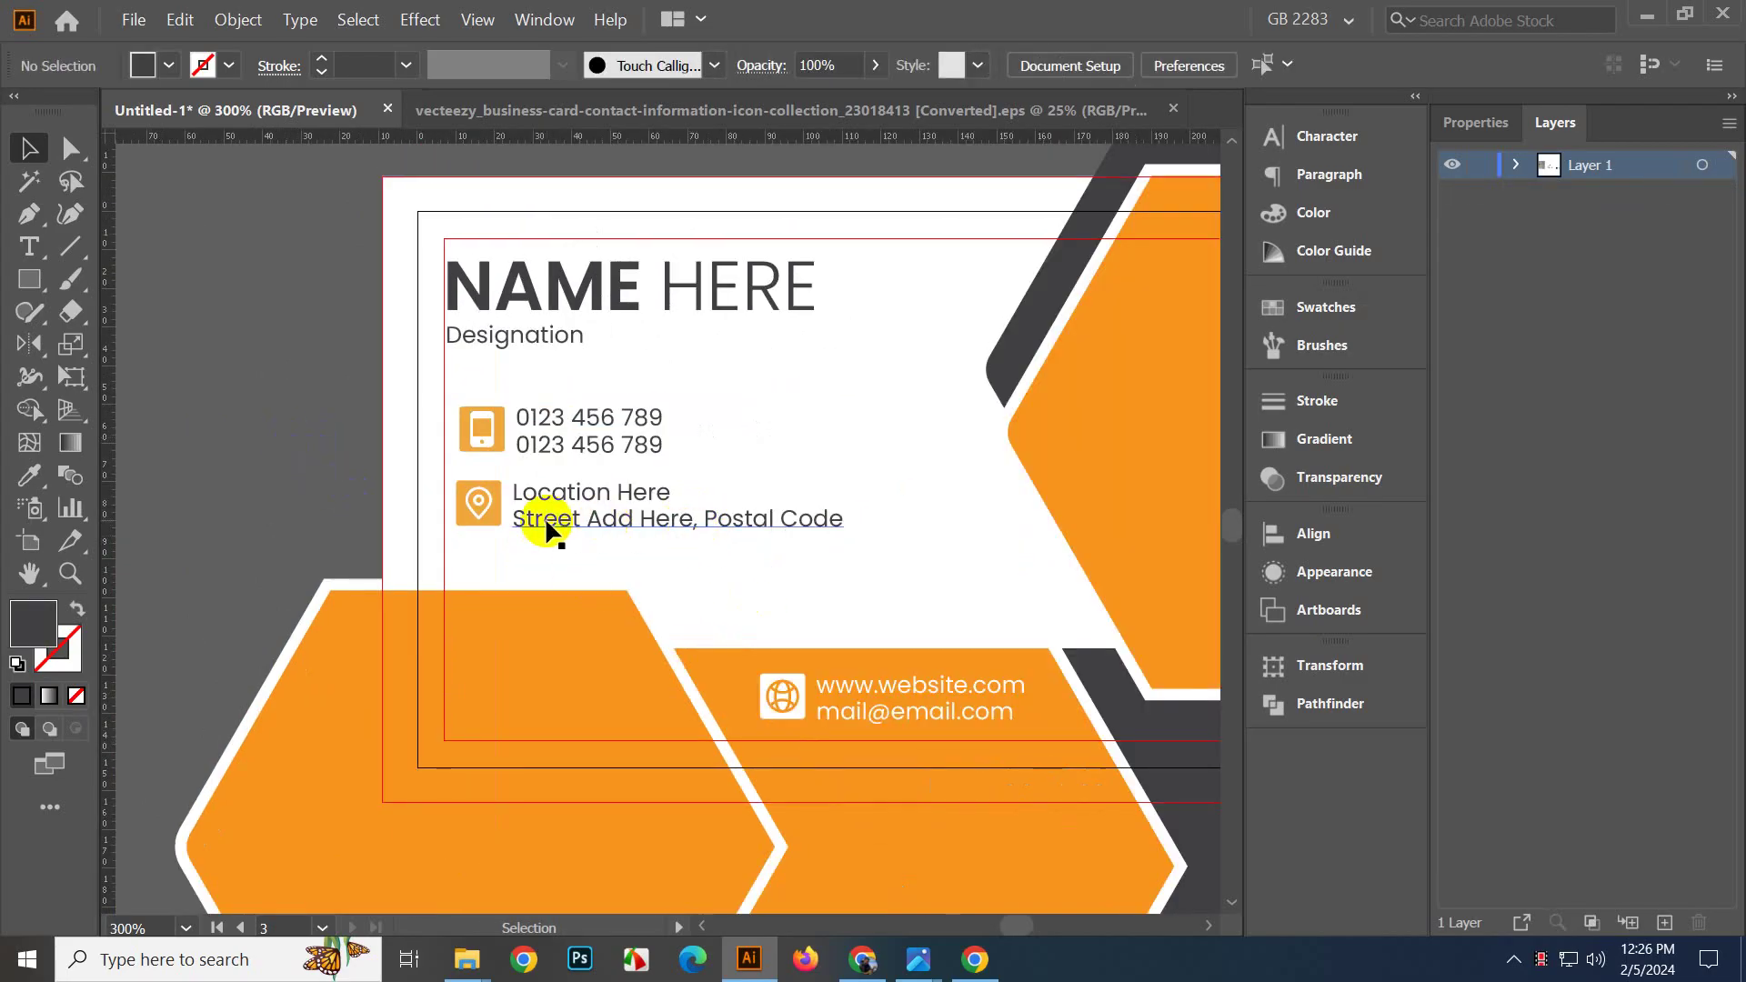
Inside the contact group, shift the phone row so its icon and text line up with the location row, and leave isolation.
drag(660, 527, 363, 491)
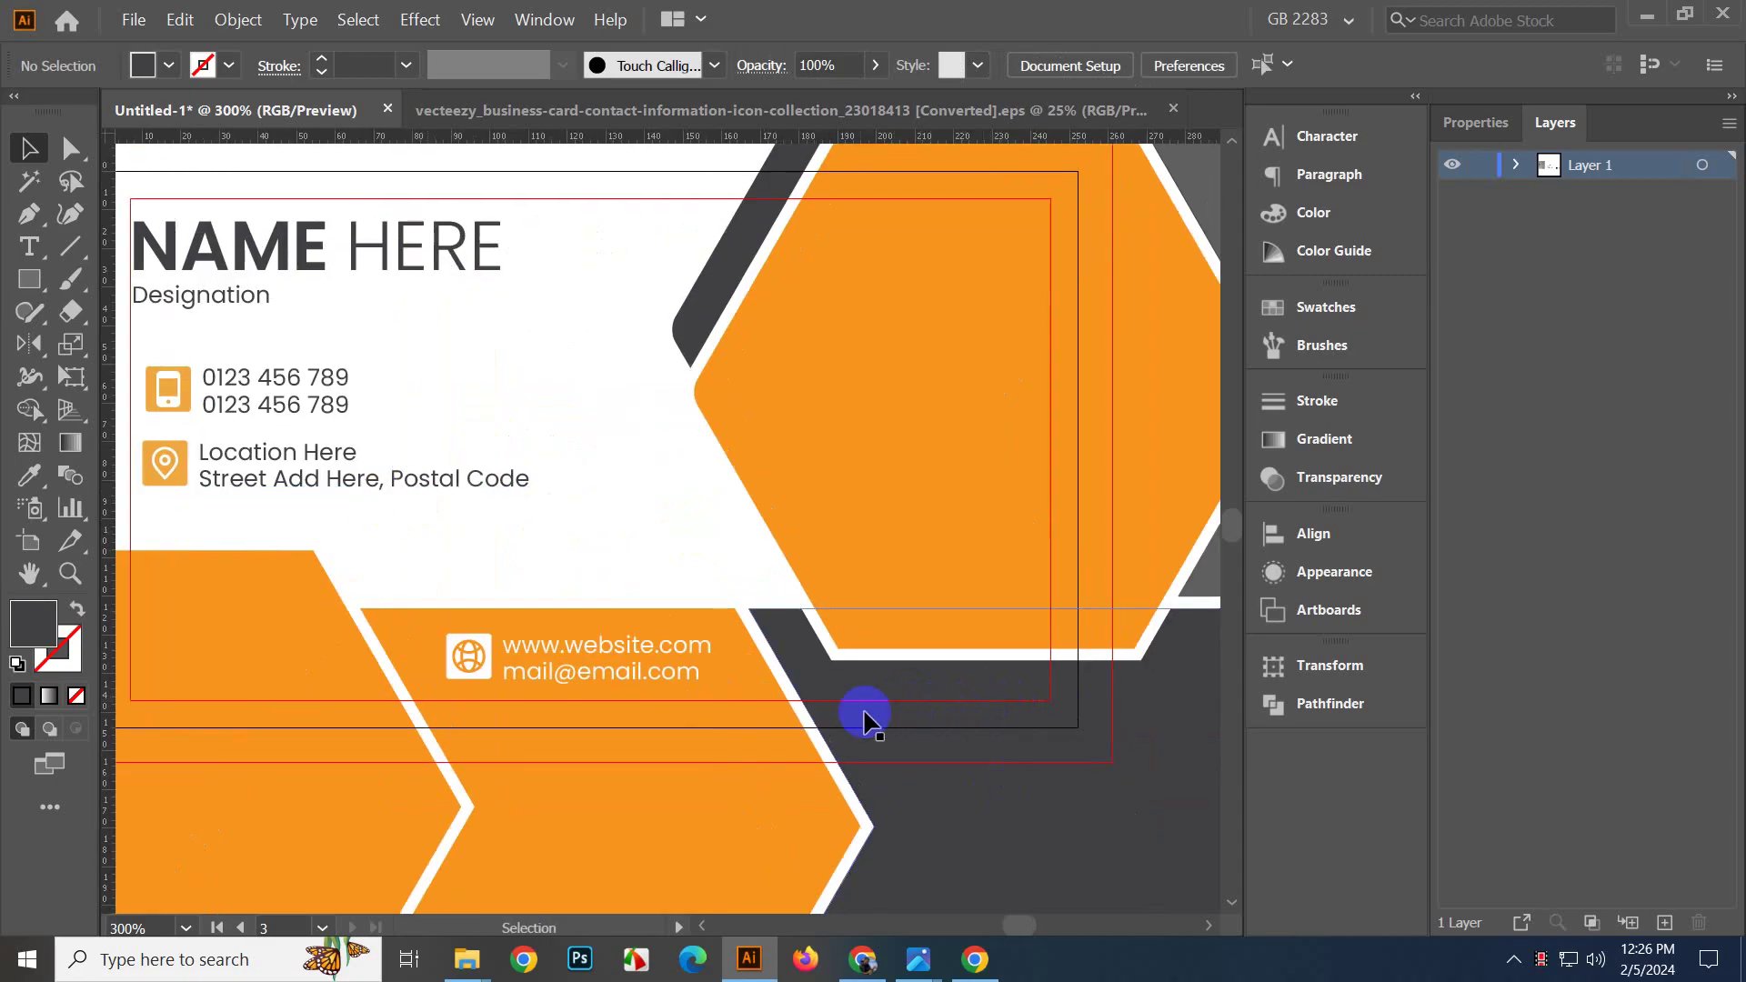
drag(598, 529, 1085, 764)
scroll(669, 714, up, 3)
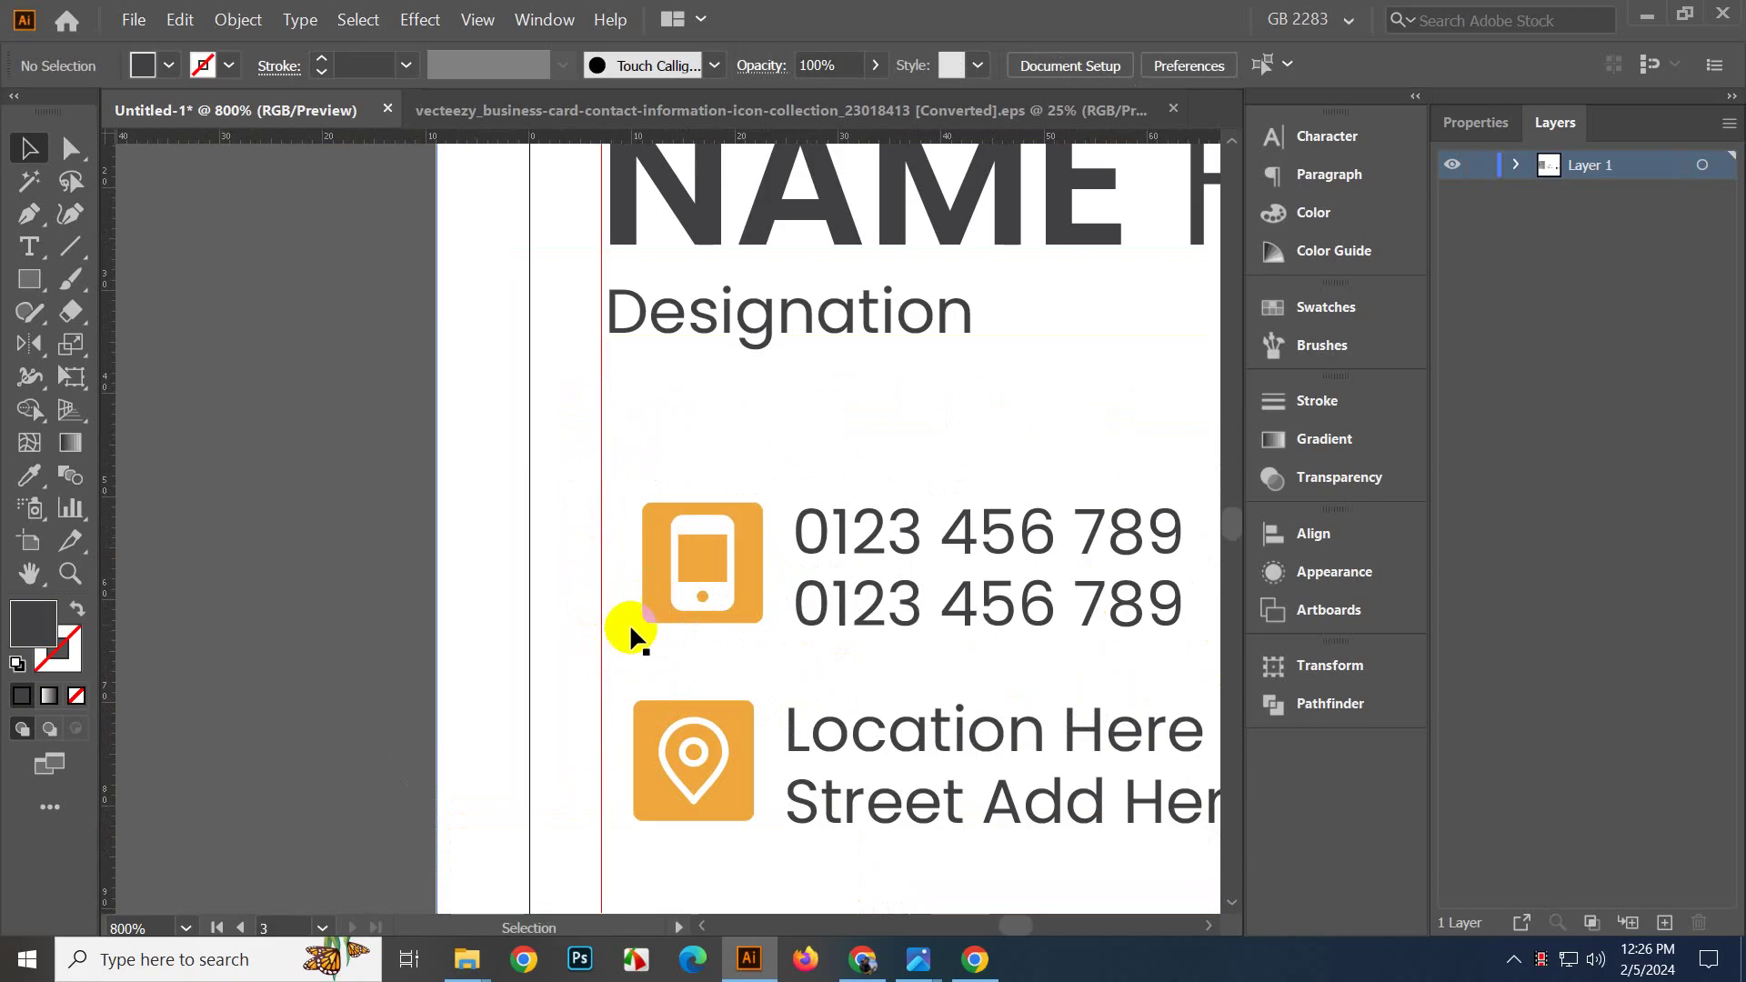
click(642, 605)
double_click(684, 608)
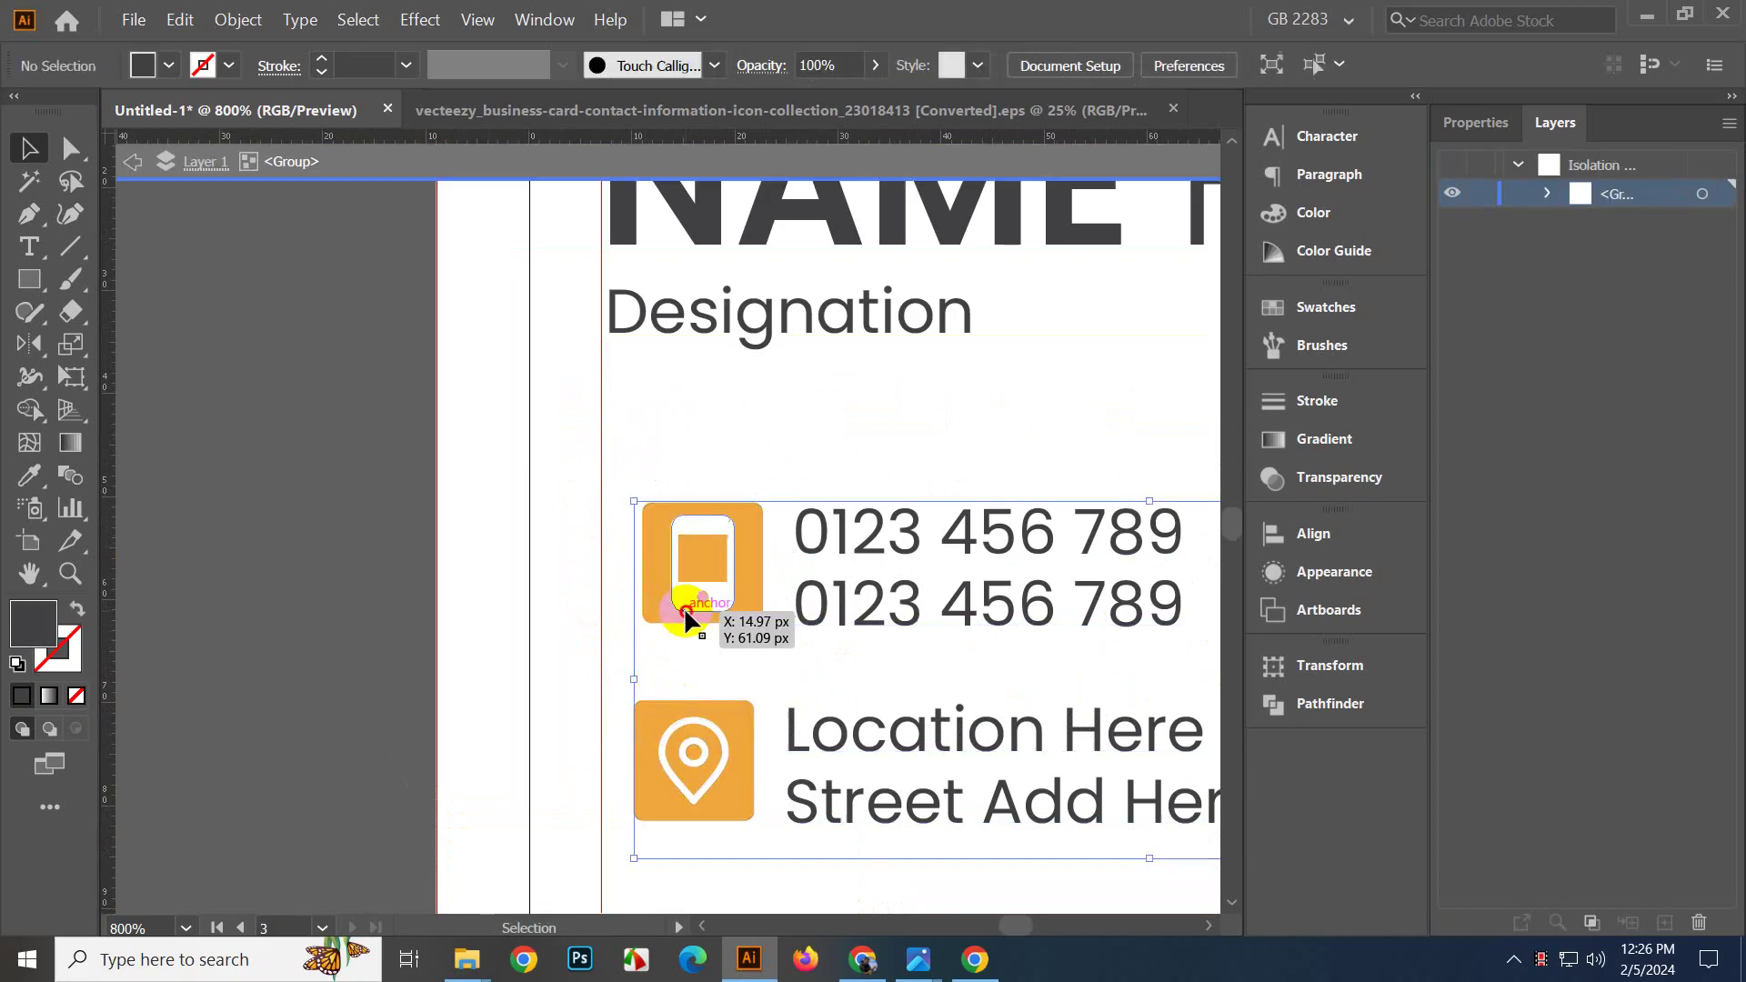
scroll(684, 608, up, 2)
scroll(668, 620, up, 1)
drag(663, 618, 648, 618)
scroll(637, 606, down, 2)
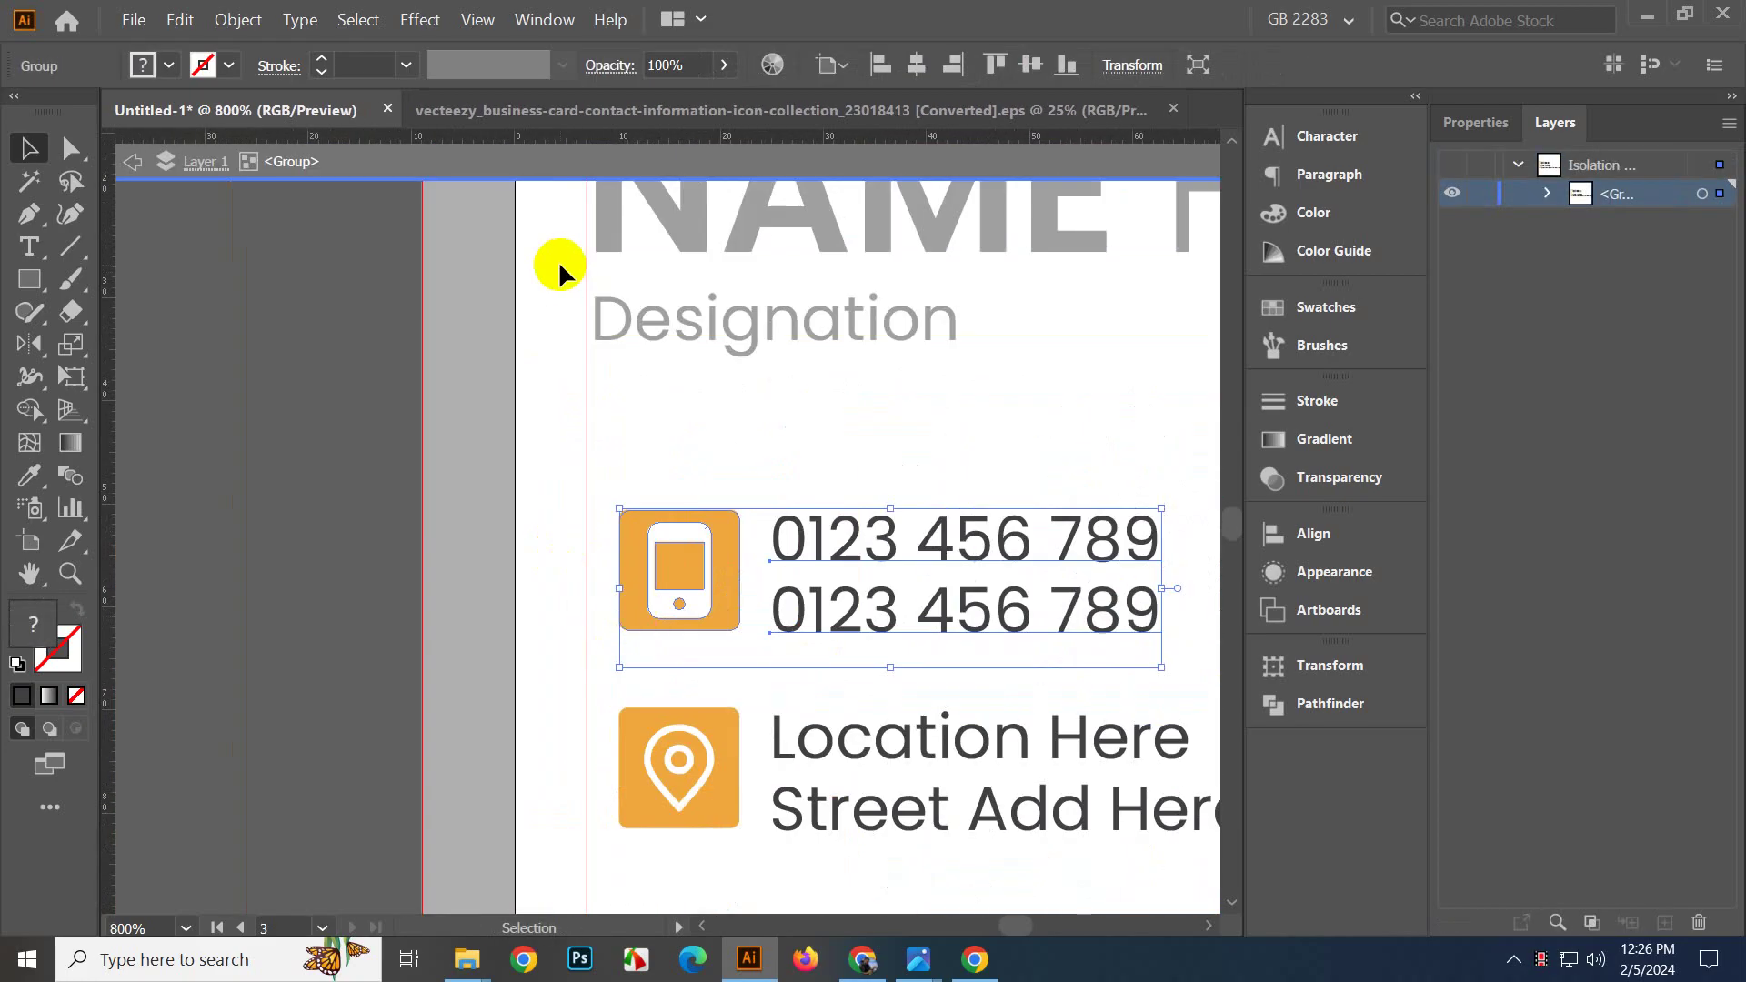
click(656, 161)
click(323, 378)
Preview the trimmed card full screen in Presentation Mode and return to the artwork.
scroll(323, 378, down, 5)
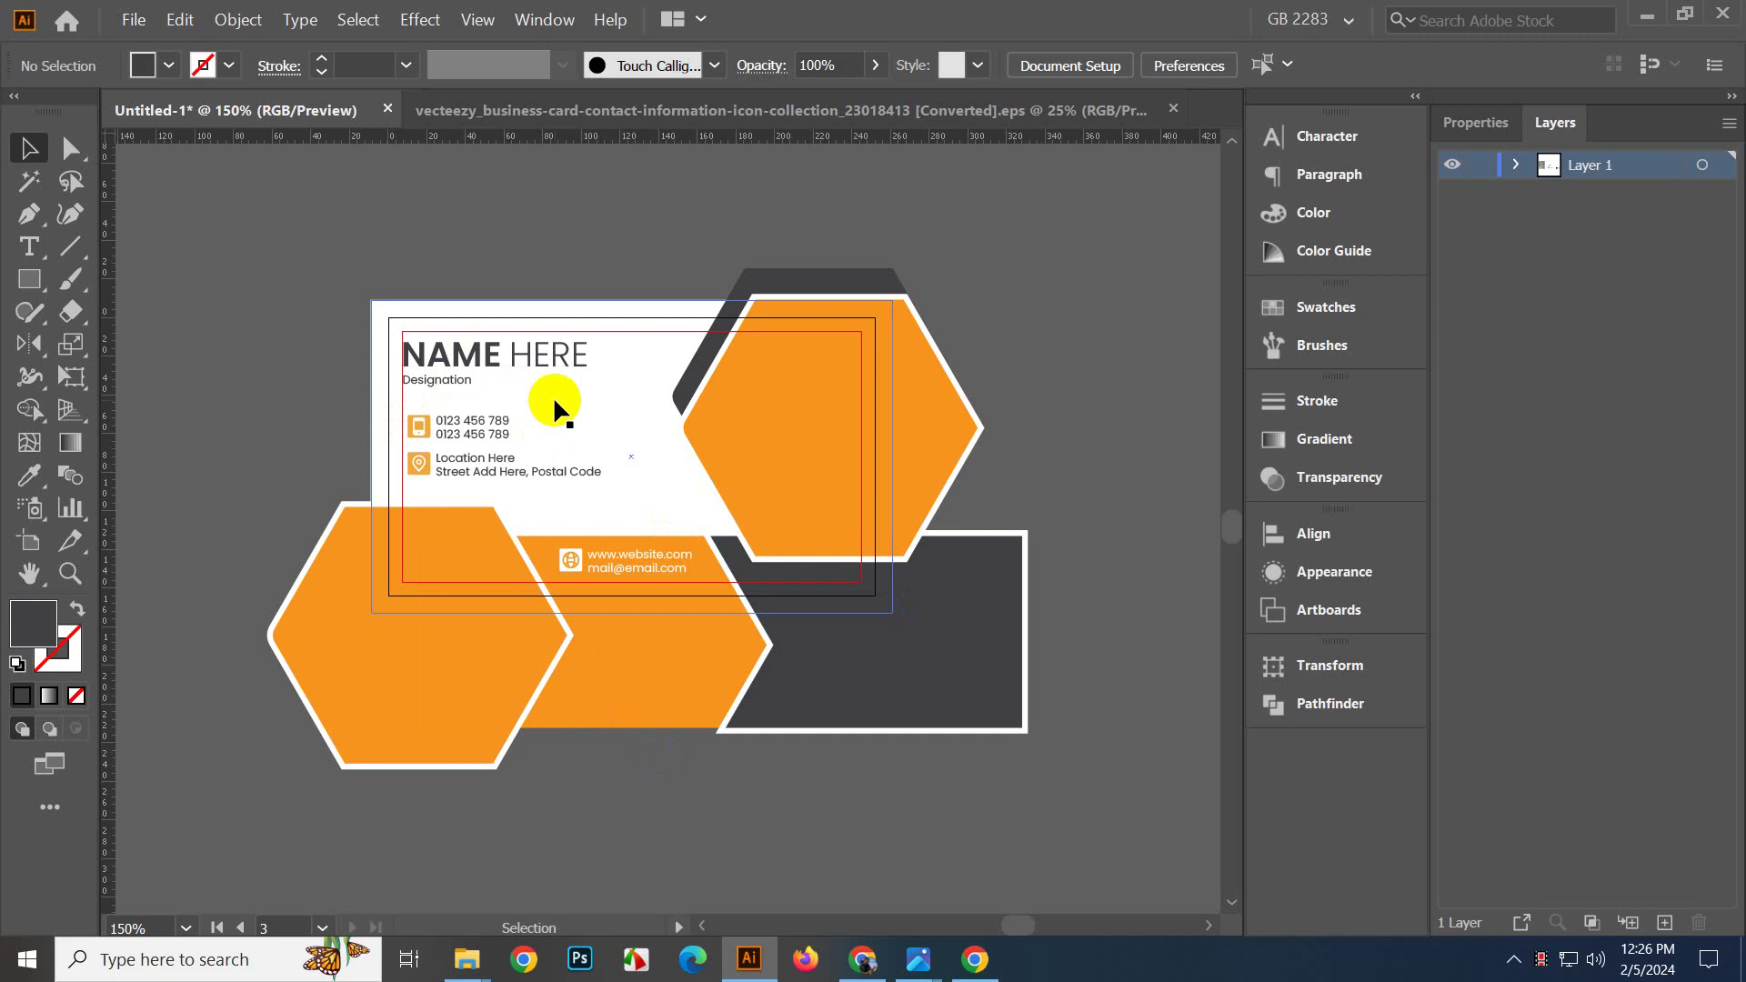
scroll(553, 260, up, 1)
click(485, 19)
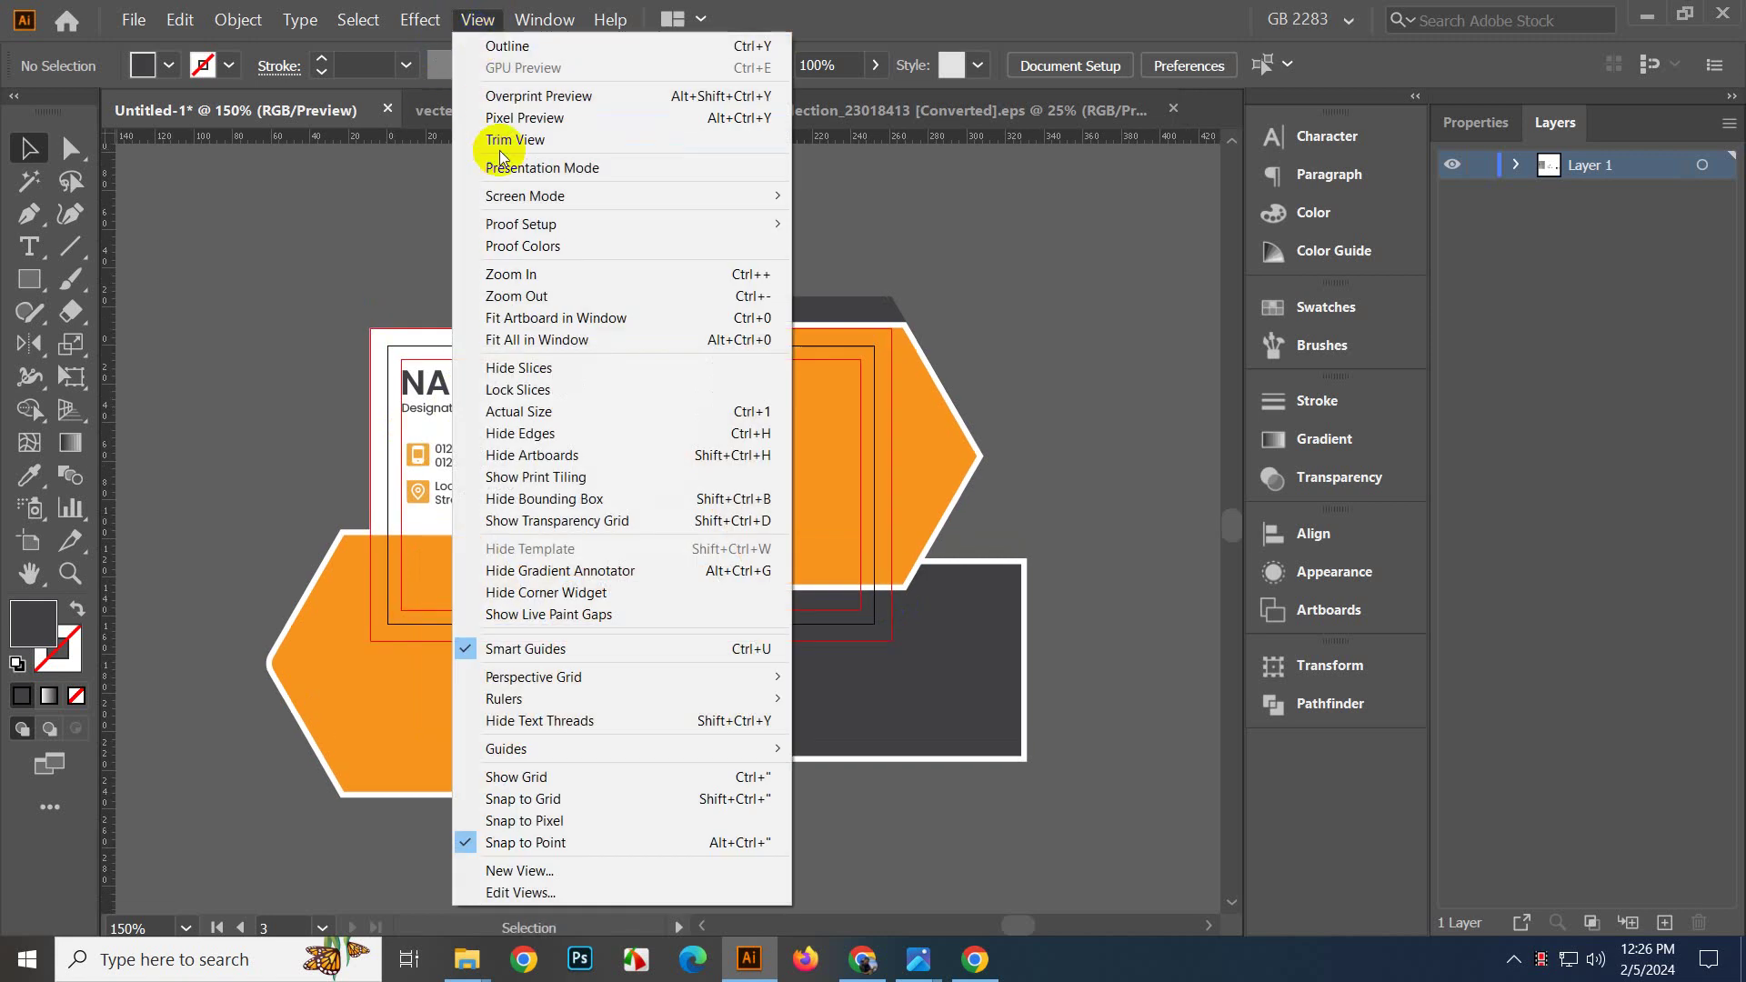
click(527, 168)
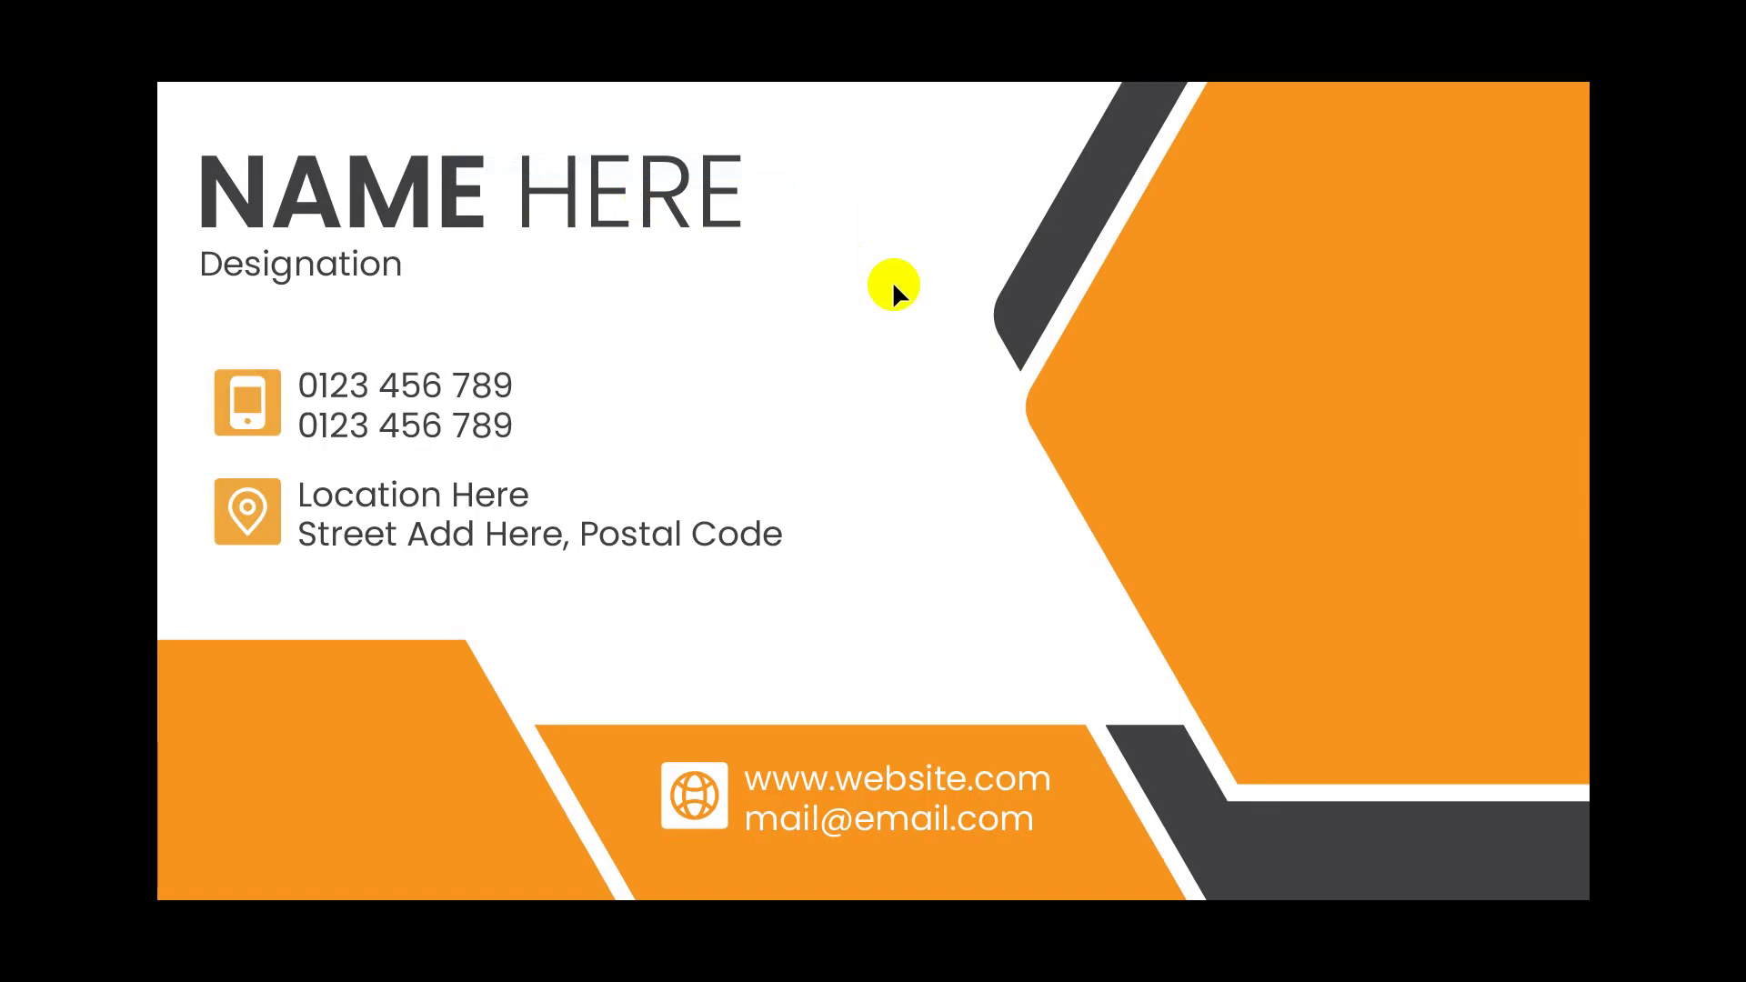
key(Escape)
Examine the card's overall layout and the position of the name and contact text relative to the inner margin.
scroll(695, 362, down, 4)
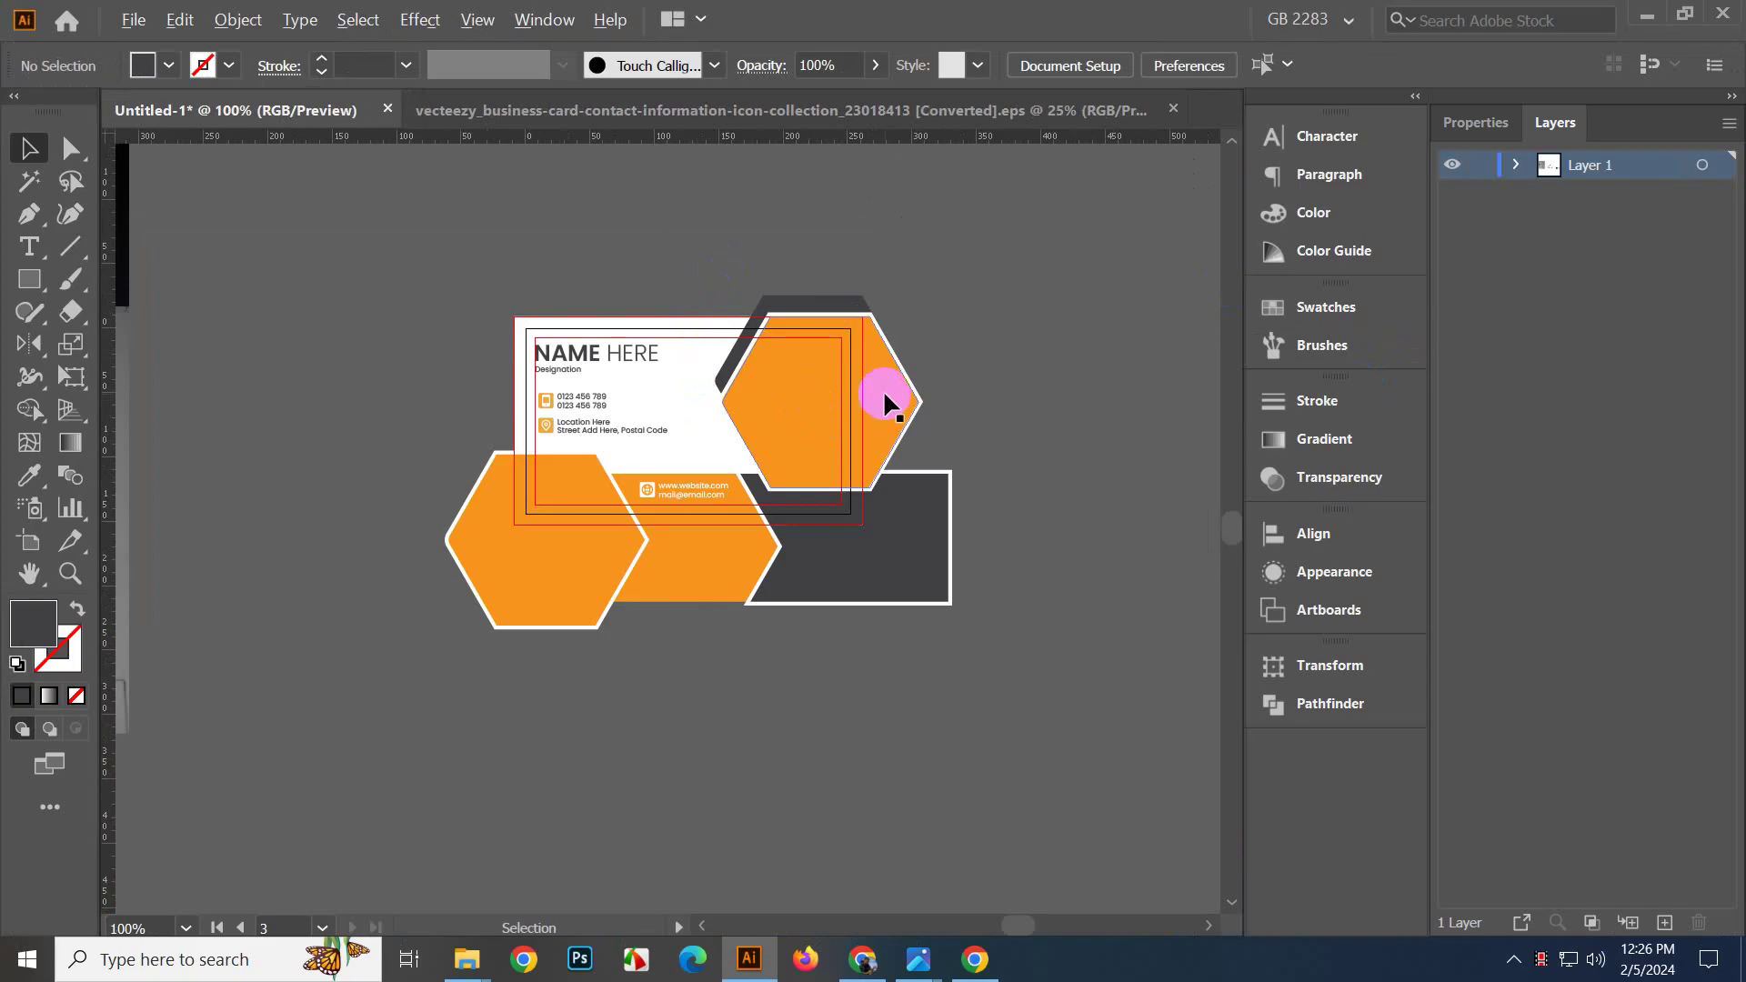
scroll(882, 389, up, 2)
scroll(1056, 576, down, 1)
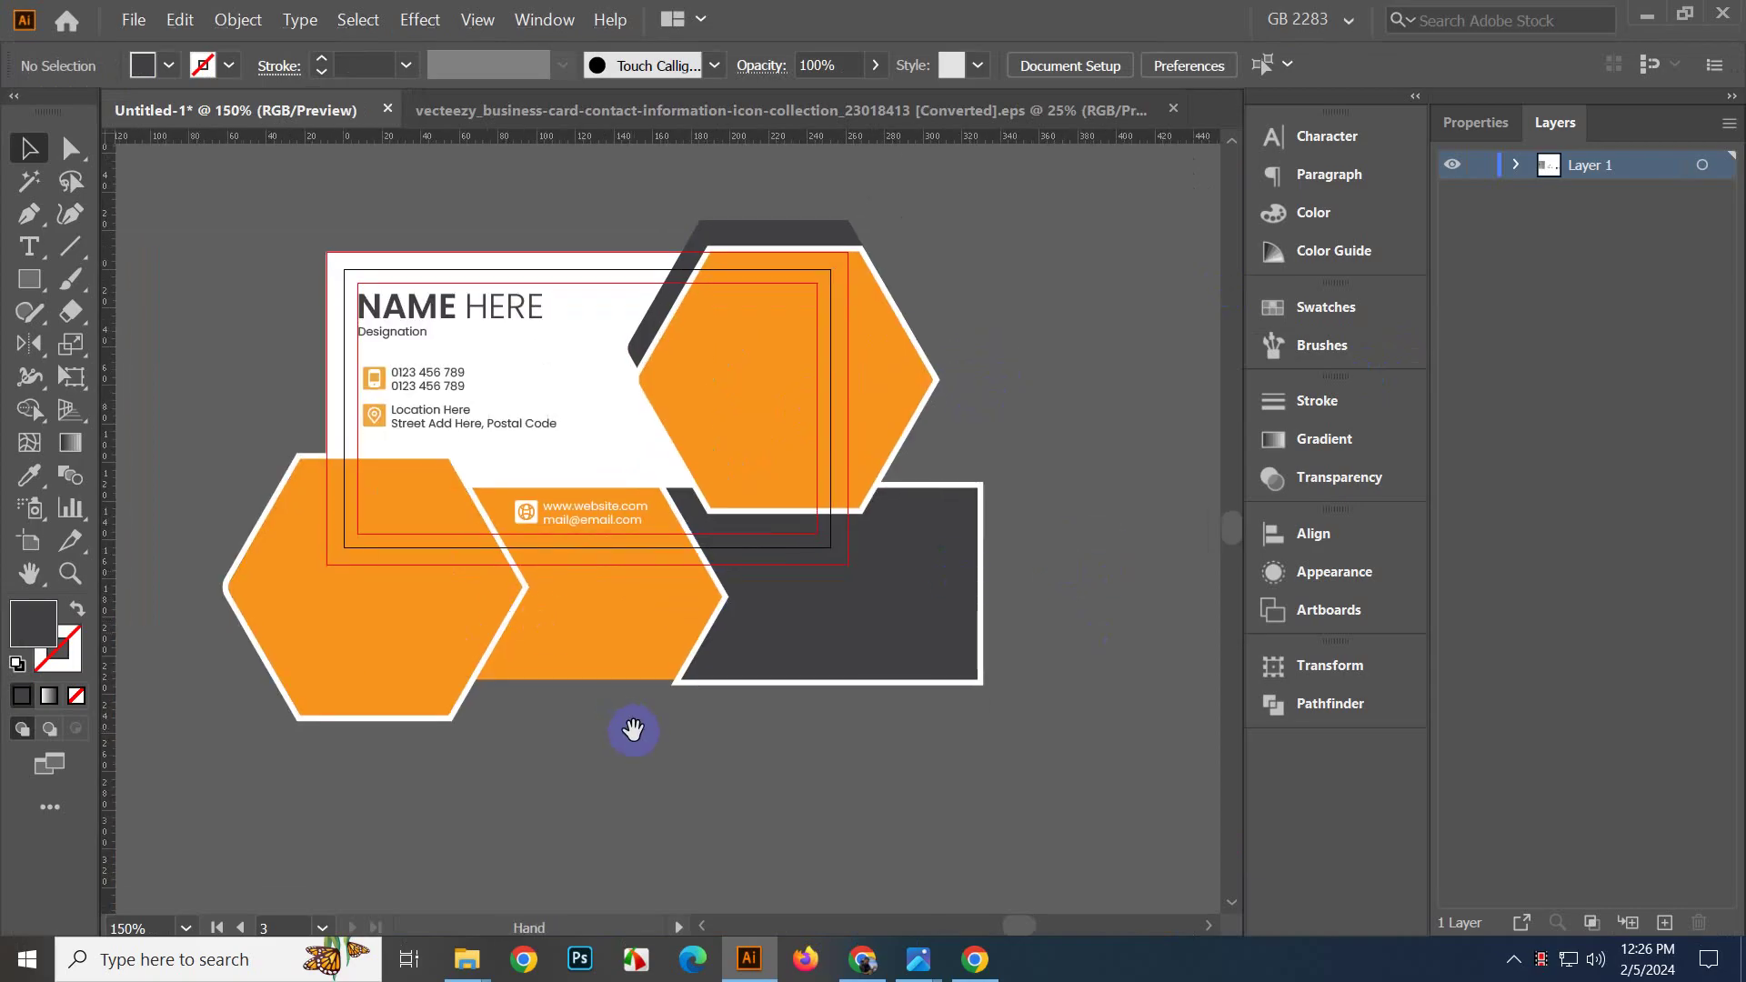
drag(632, 730, 721, 740)
scroll(577, 760, up, 1)
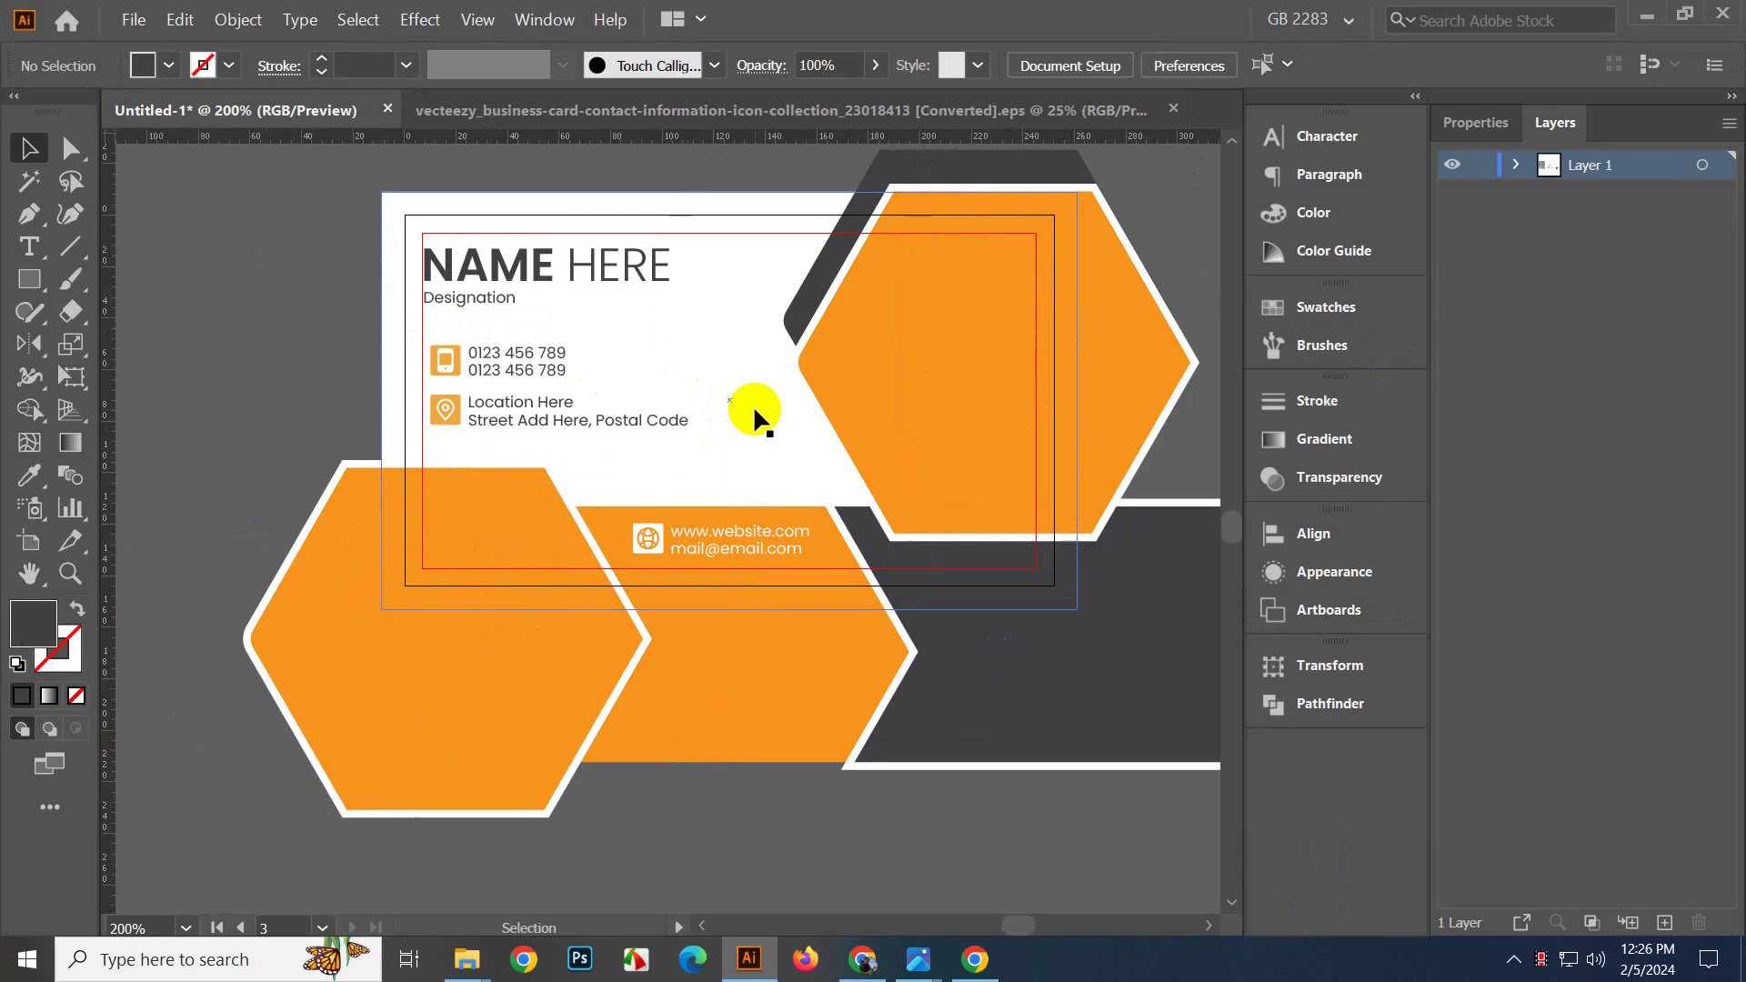
scroll(649, 399, up, 1)
scroll(384, 368, up, 1)
drag(381, 366, 580, 521)
scroll(395, 471, up, 1)
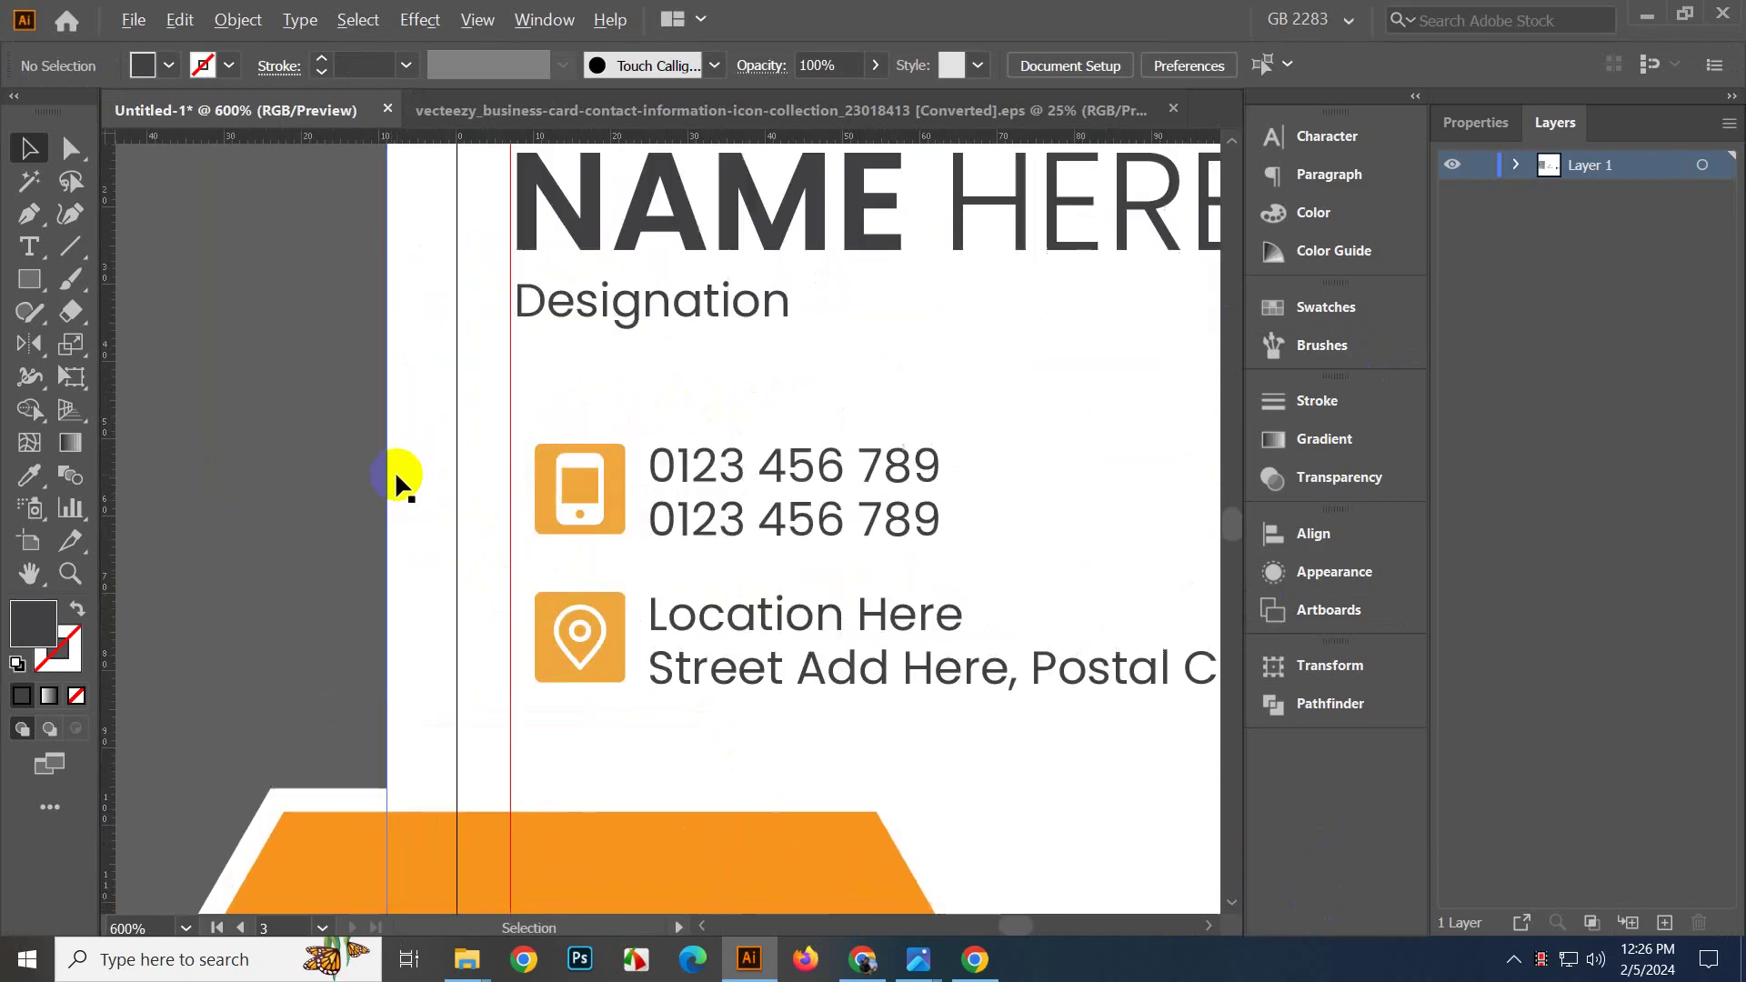
drag(534, 348, 371, 506)
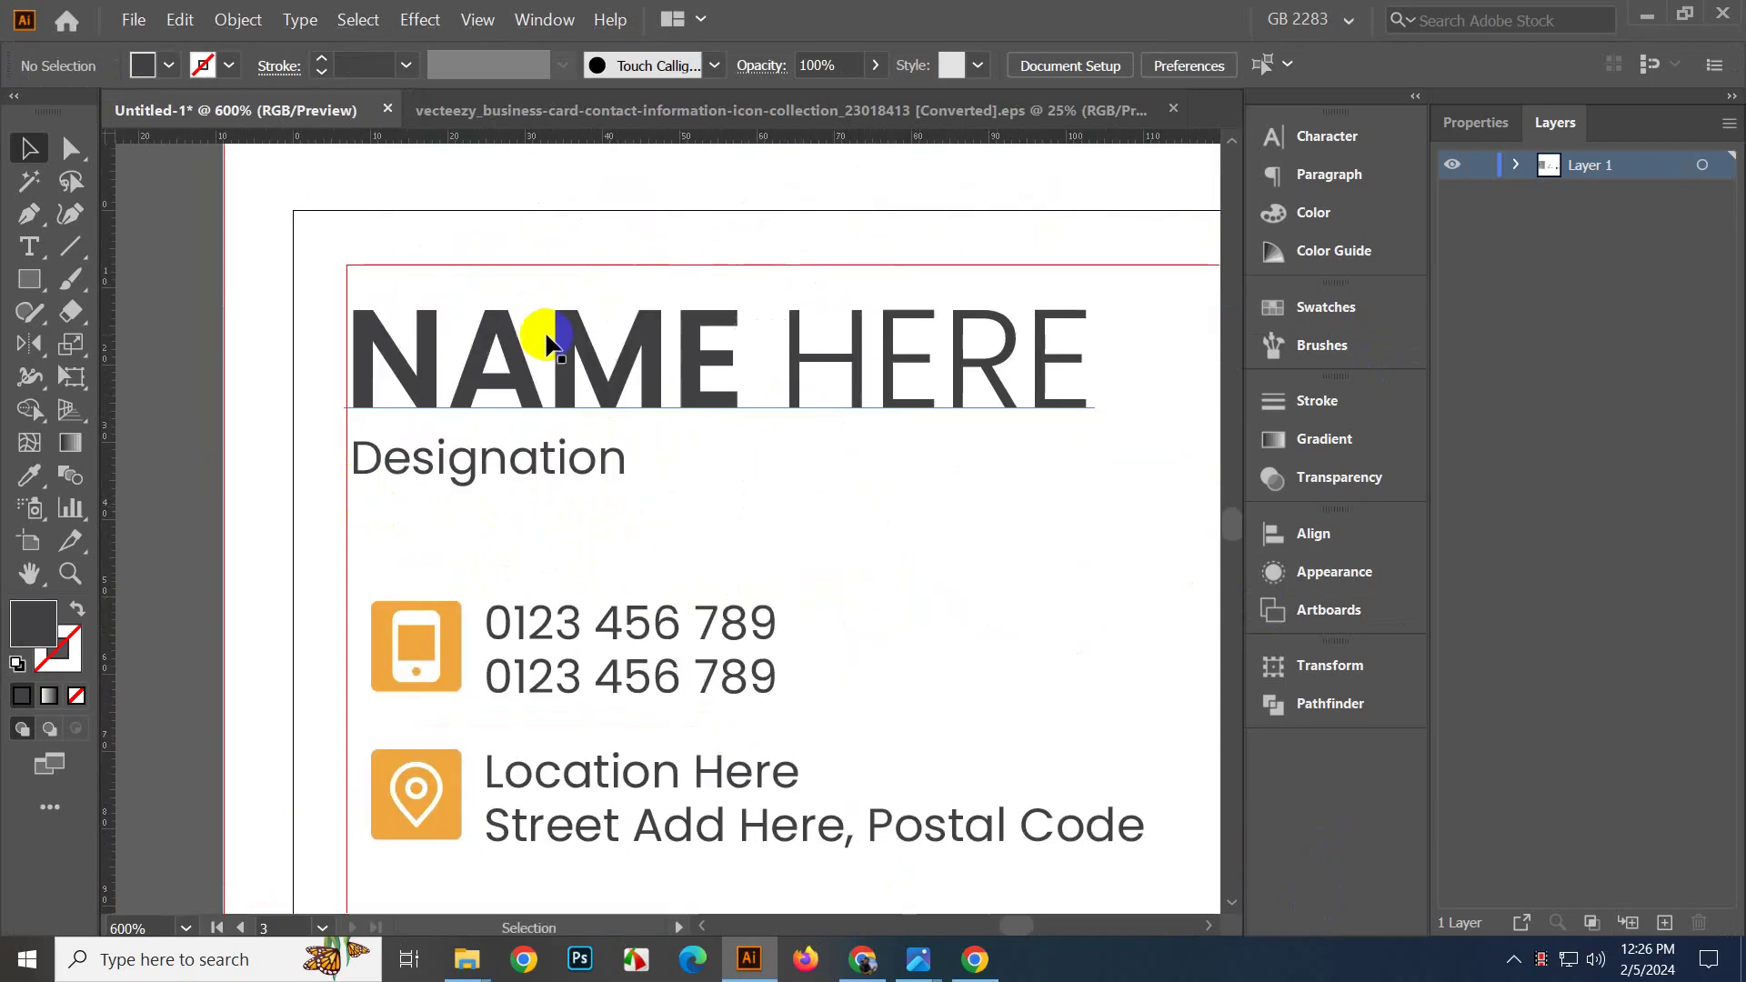
Recolor the word NAME in the heading with the orange sampled from the phone icon's square.
click(29, 246)
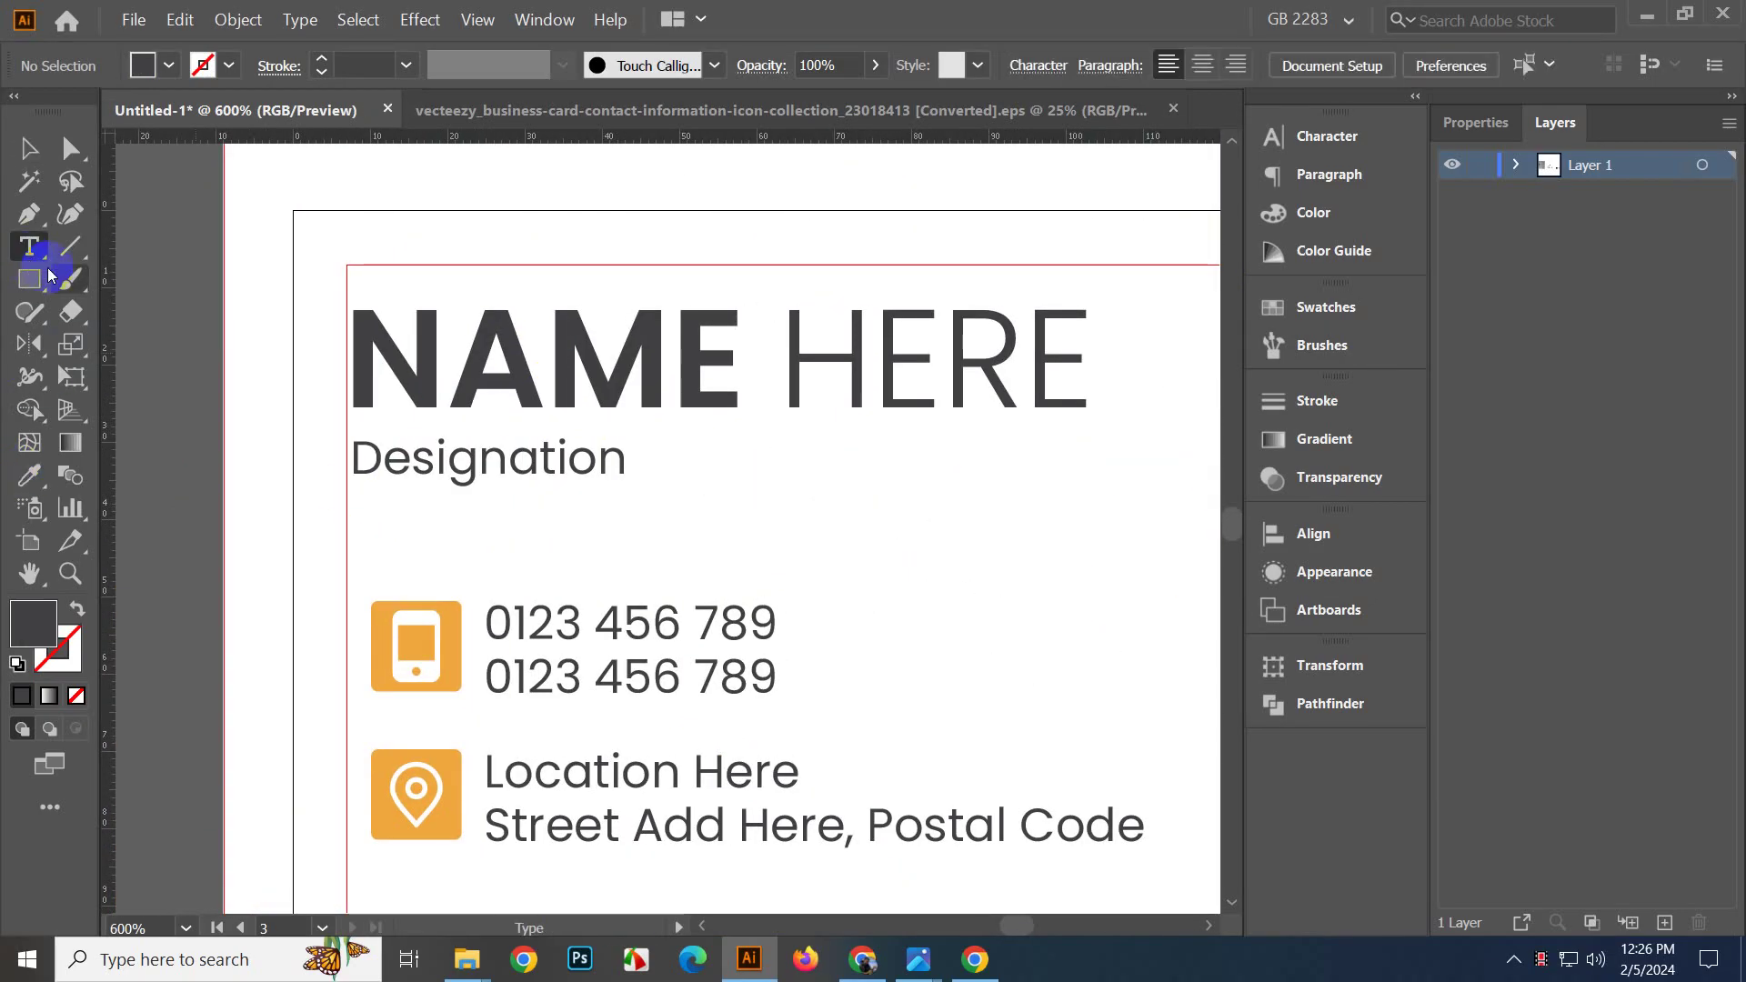
click(733, 345)
double_click(732, 346)
click(29, 475)
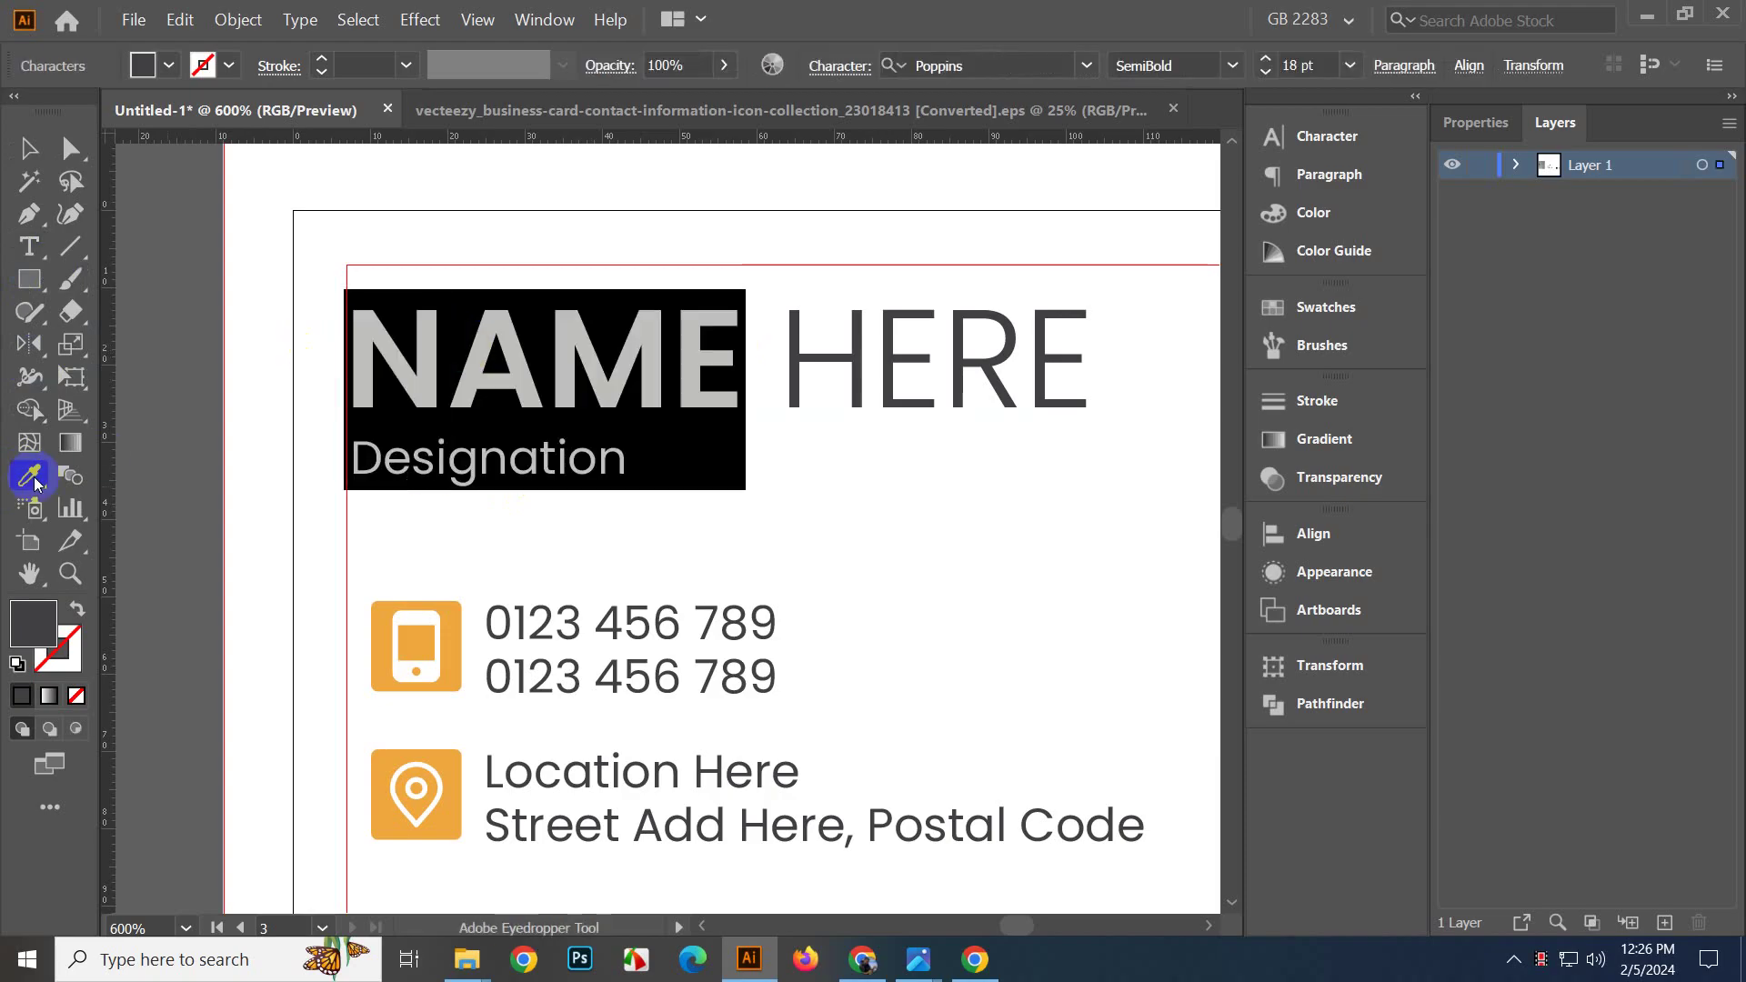
click(374, 608)
click(27, 153)
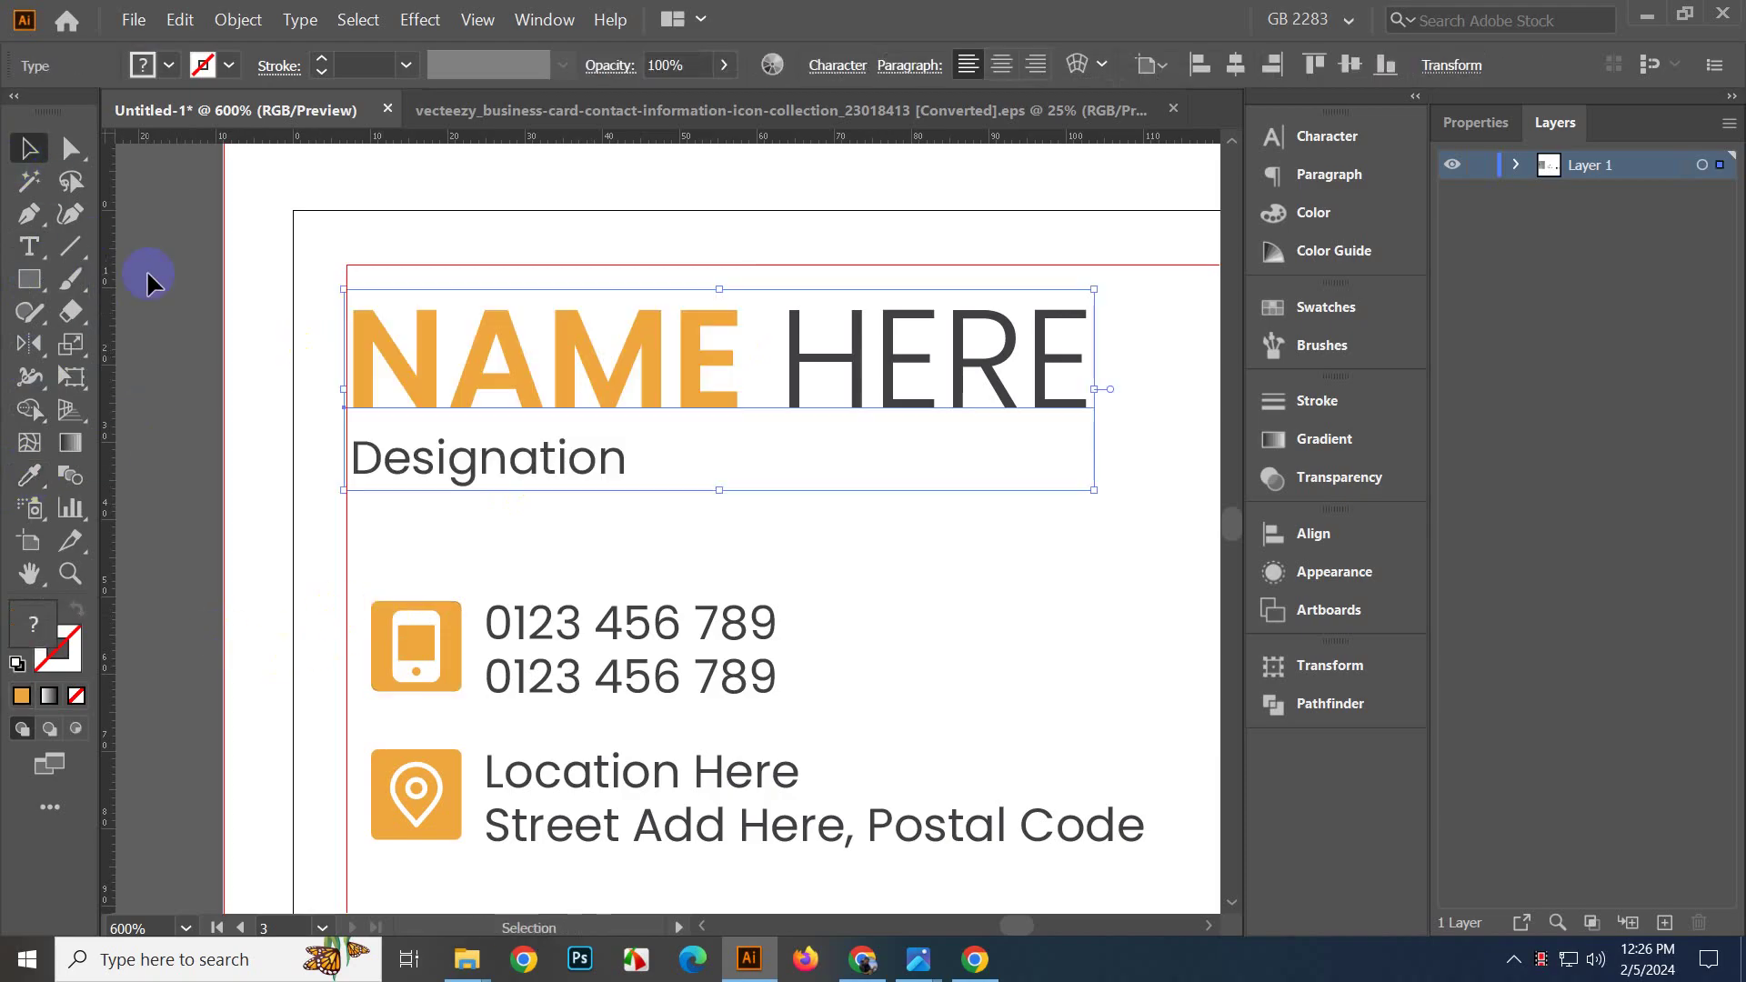
click(146, 271)
Shift the name and designation text block so its first letters meet the card's red left margin line.
scroll(420, 402, down, 3)
scroll(433, 461, up, 4)
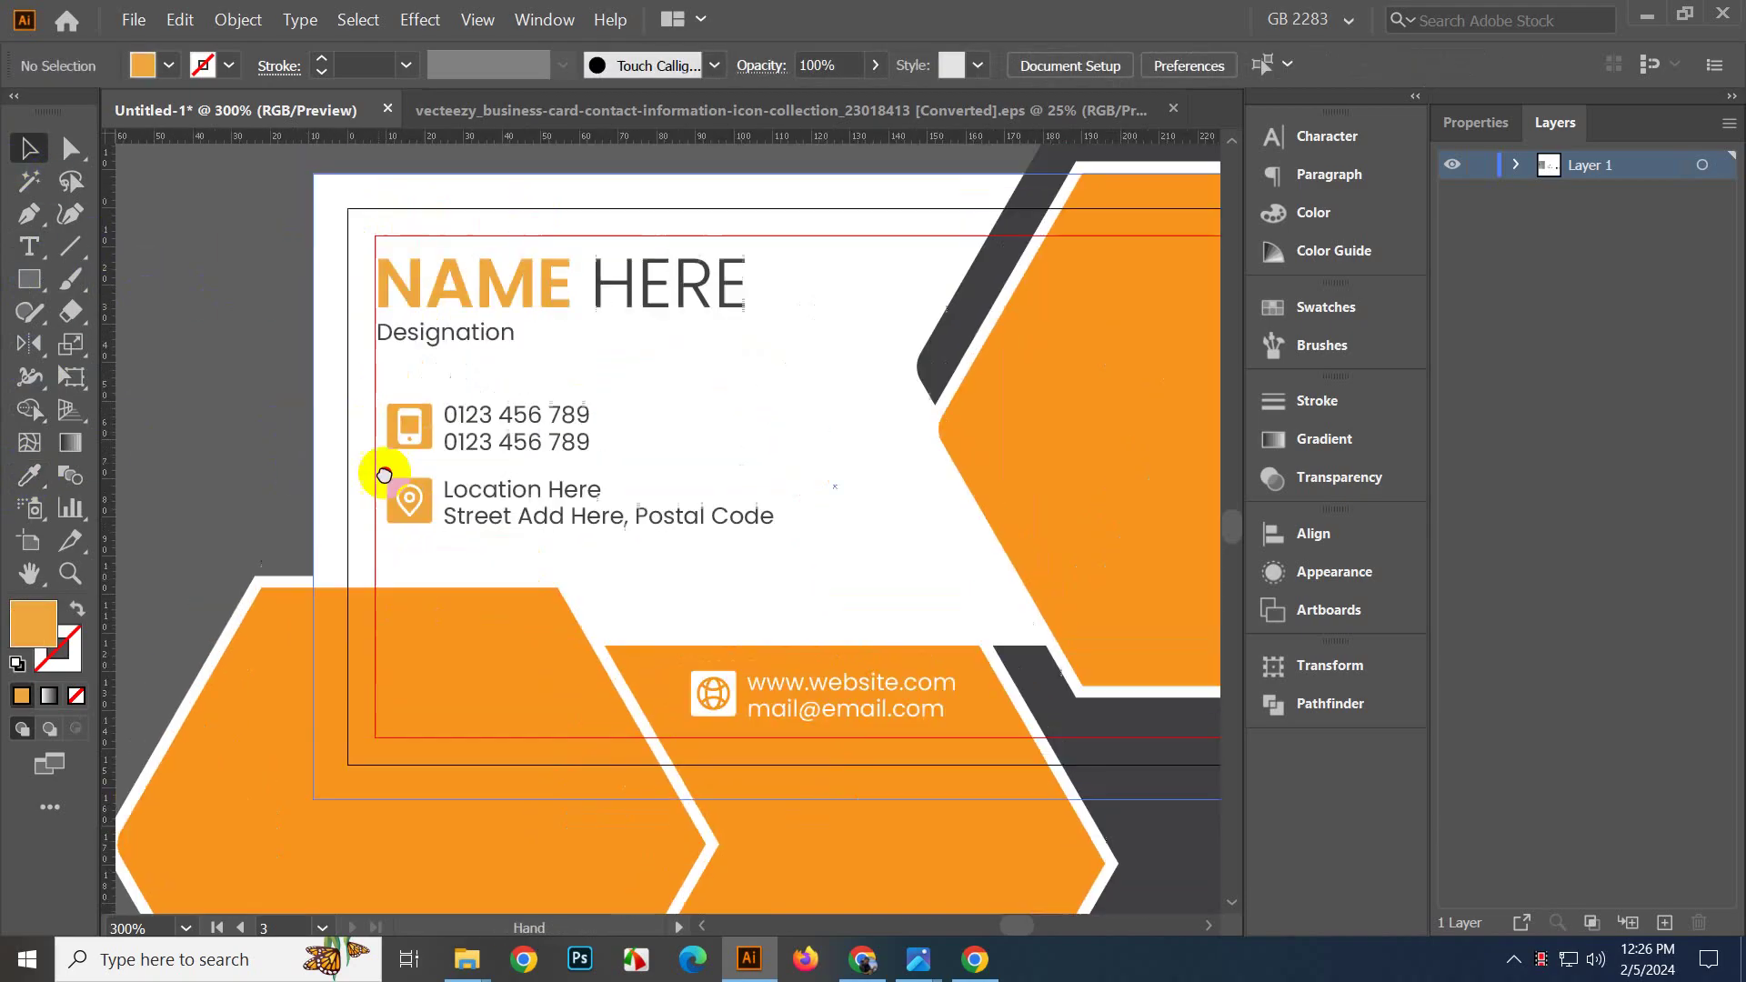
scroll(400, 296, up, 2)
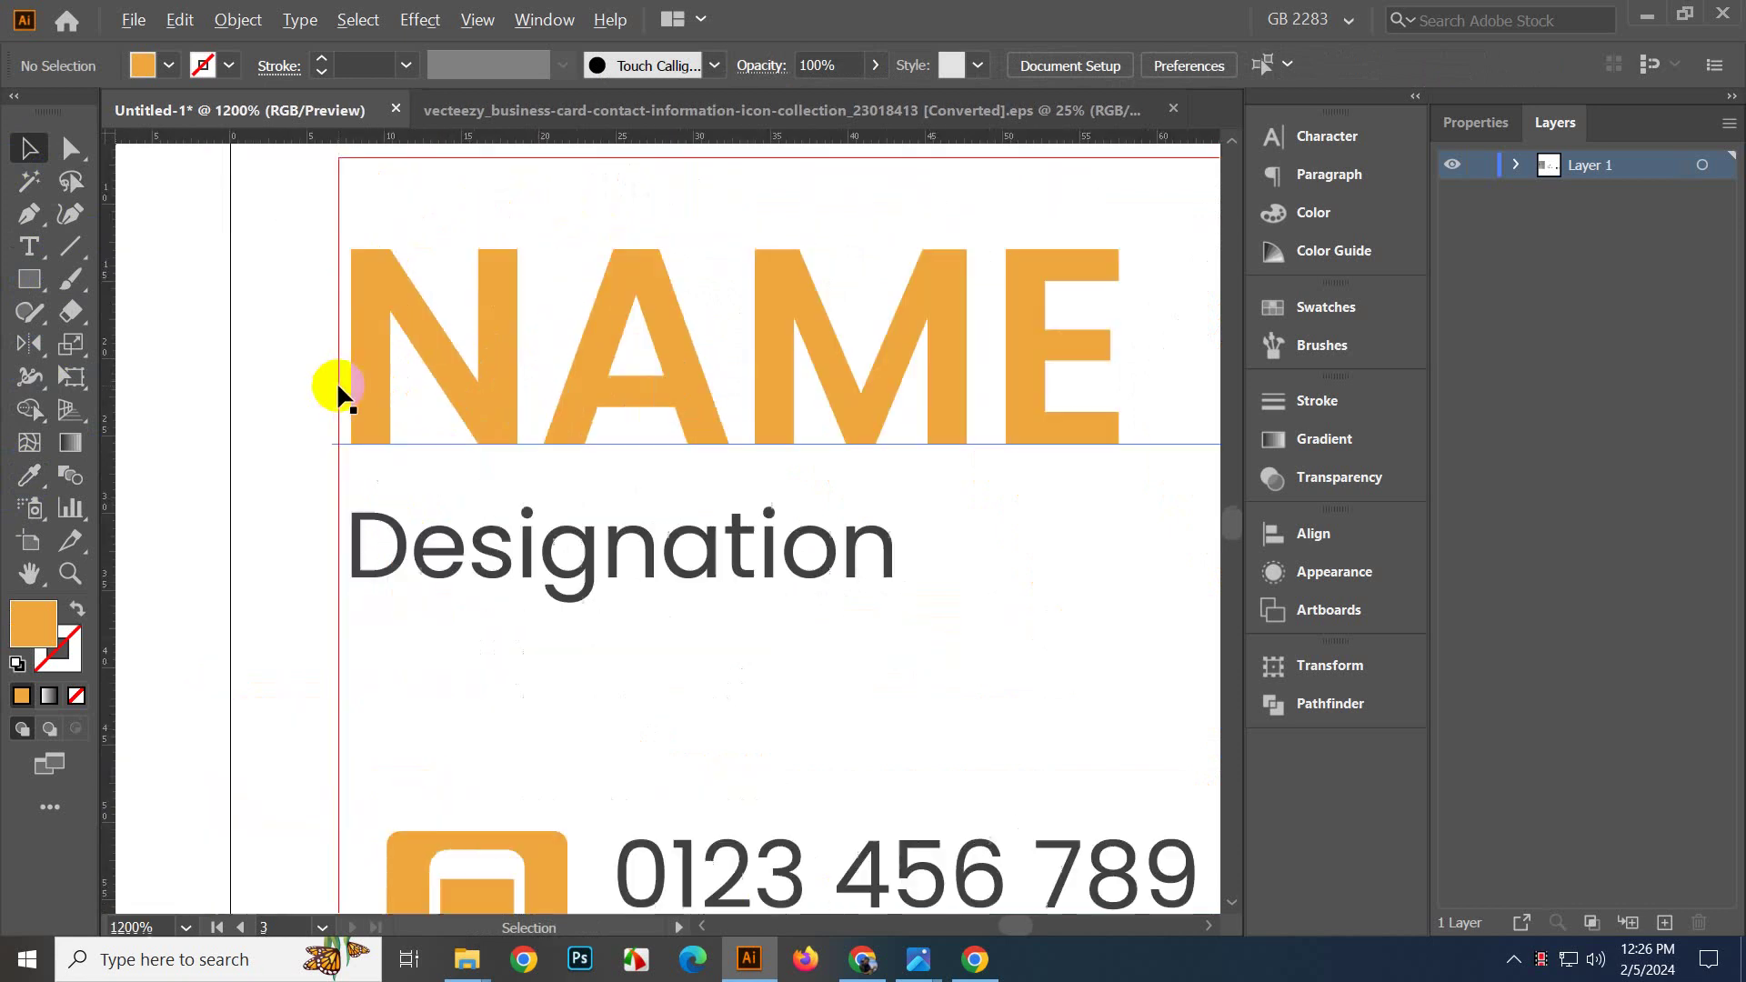
click(370, 350)
drag(363, 368, 352, 369)
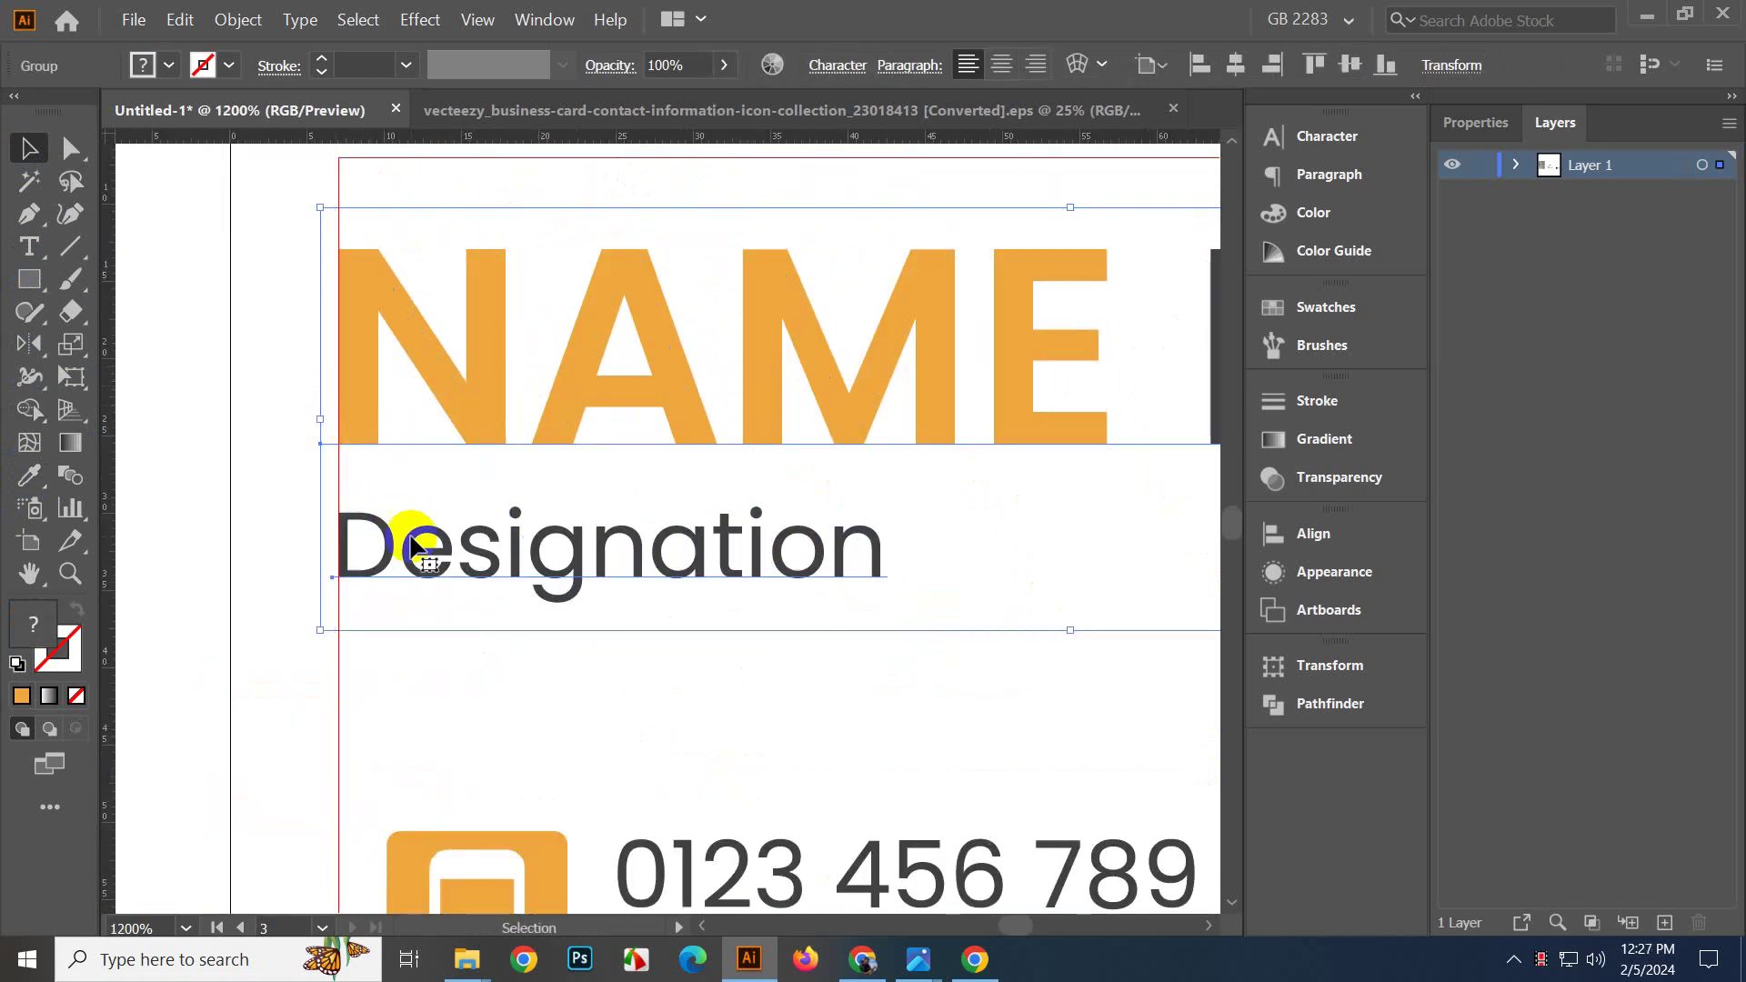
Move the grouped phone and location rows to the red left margin line, in line with the name above.
scroll(413, 536, down, 4)
scroll(410, 564, down, 2)
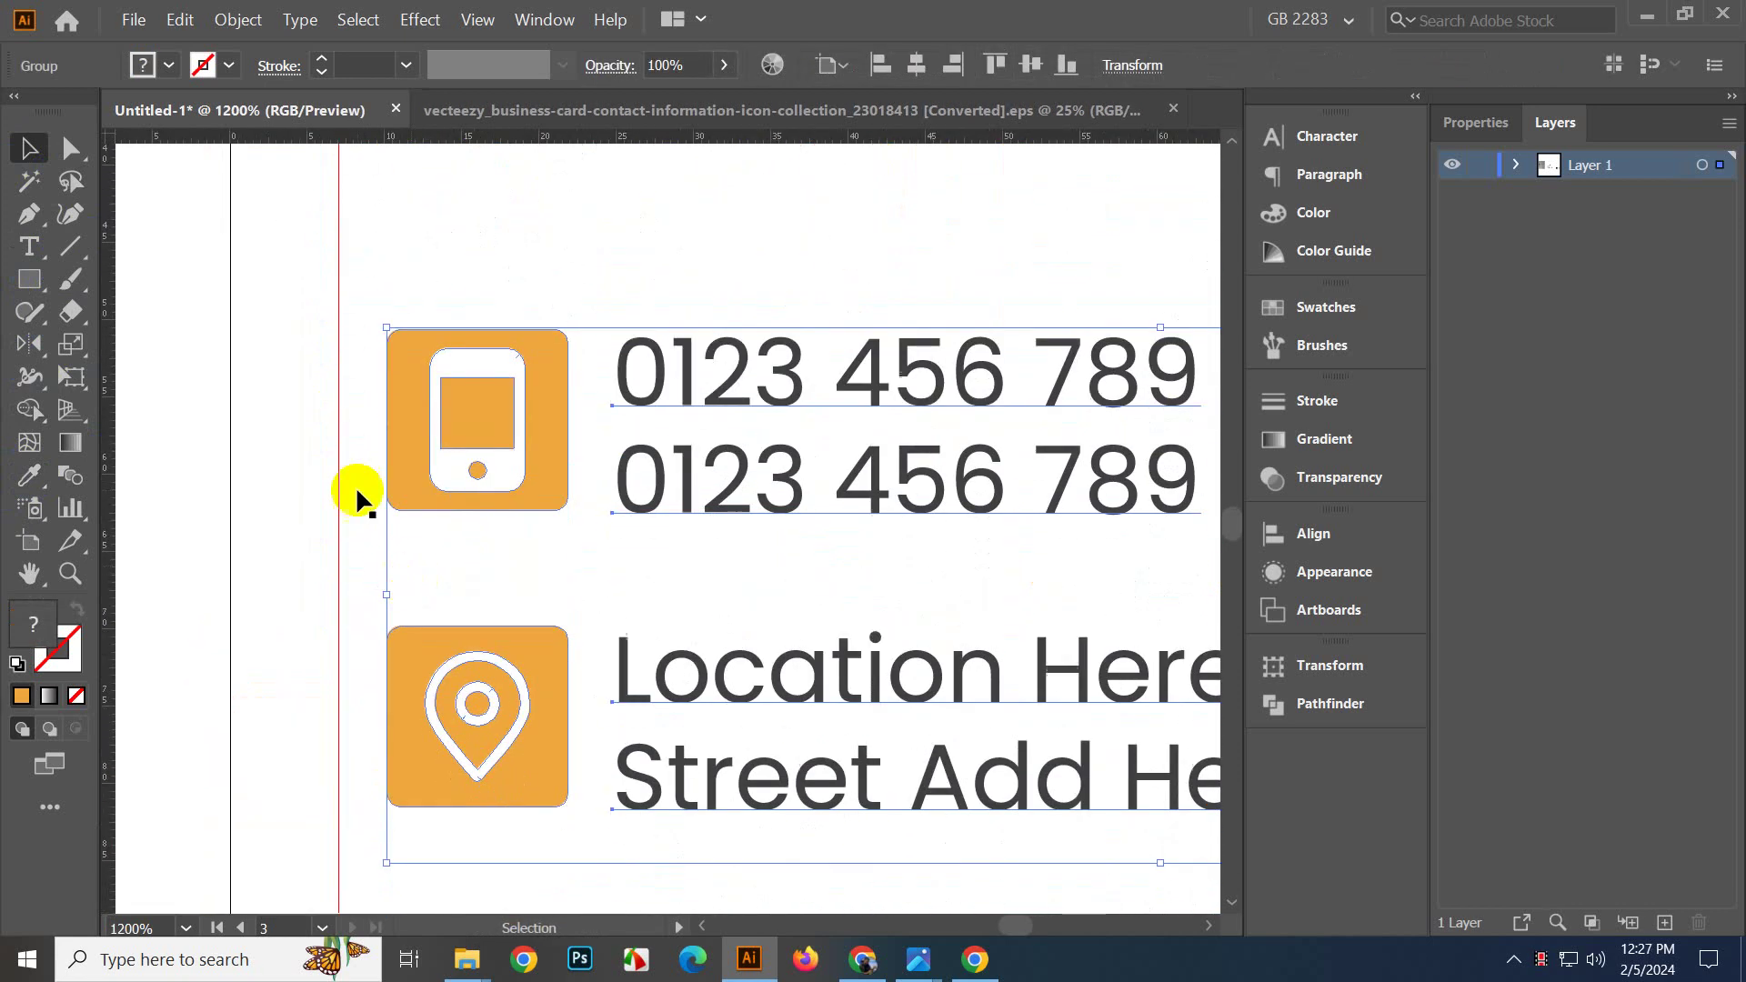
drag(408, 455, 362, 462)
scroll(522, 536, down, 3)
click(317, 528)
scroll(316, 529, down, 3)
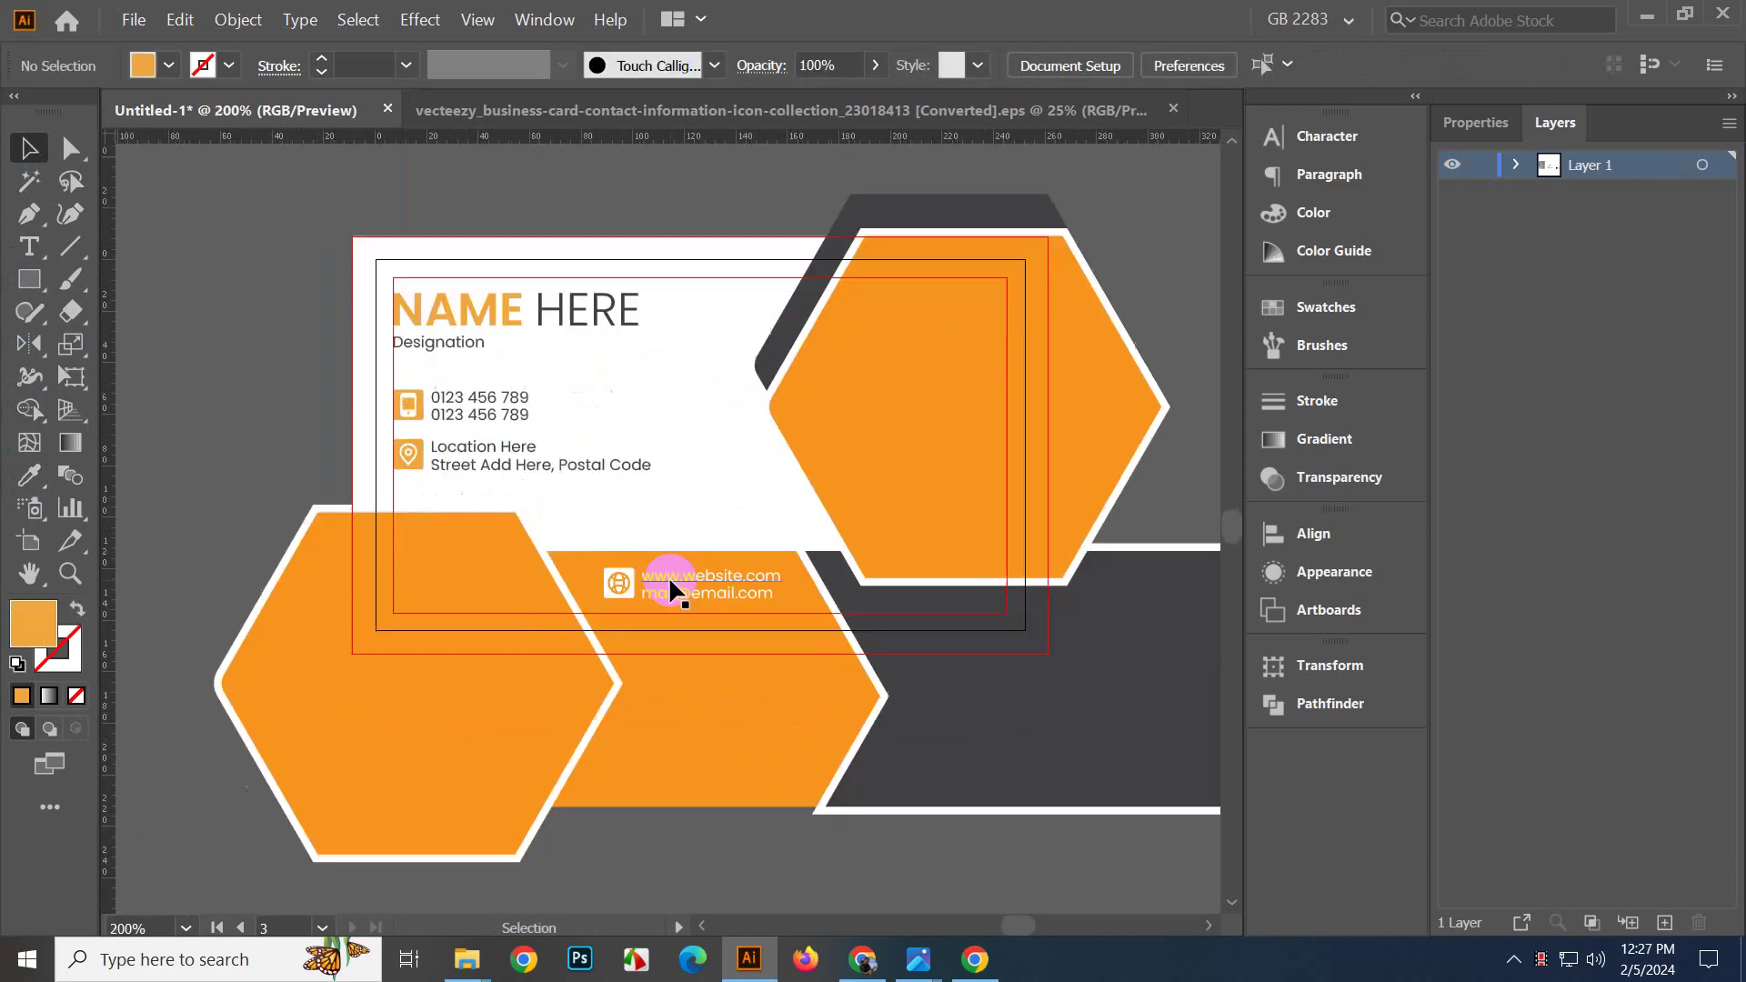
Place the city skyline photo from the Downloads folder and position it over the card's upper orange hexagon.
scroll(670, 509, up, 3)
scroll(729, 464, down, 2)
drag(686, 481, 891, 445)
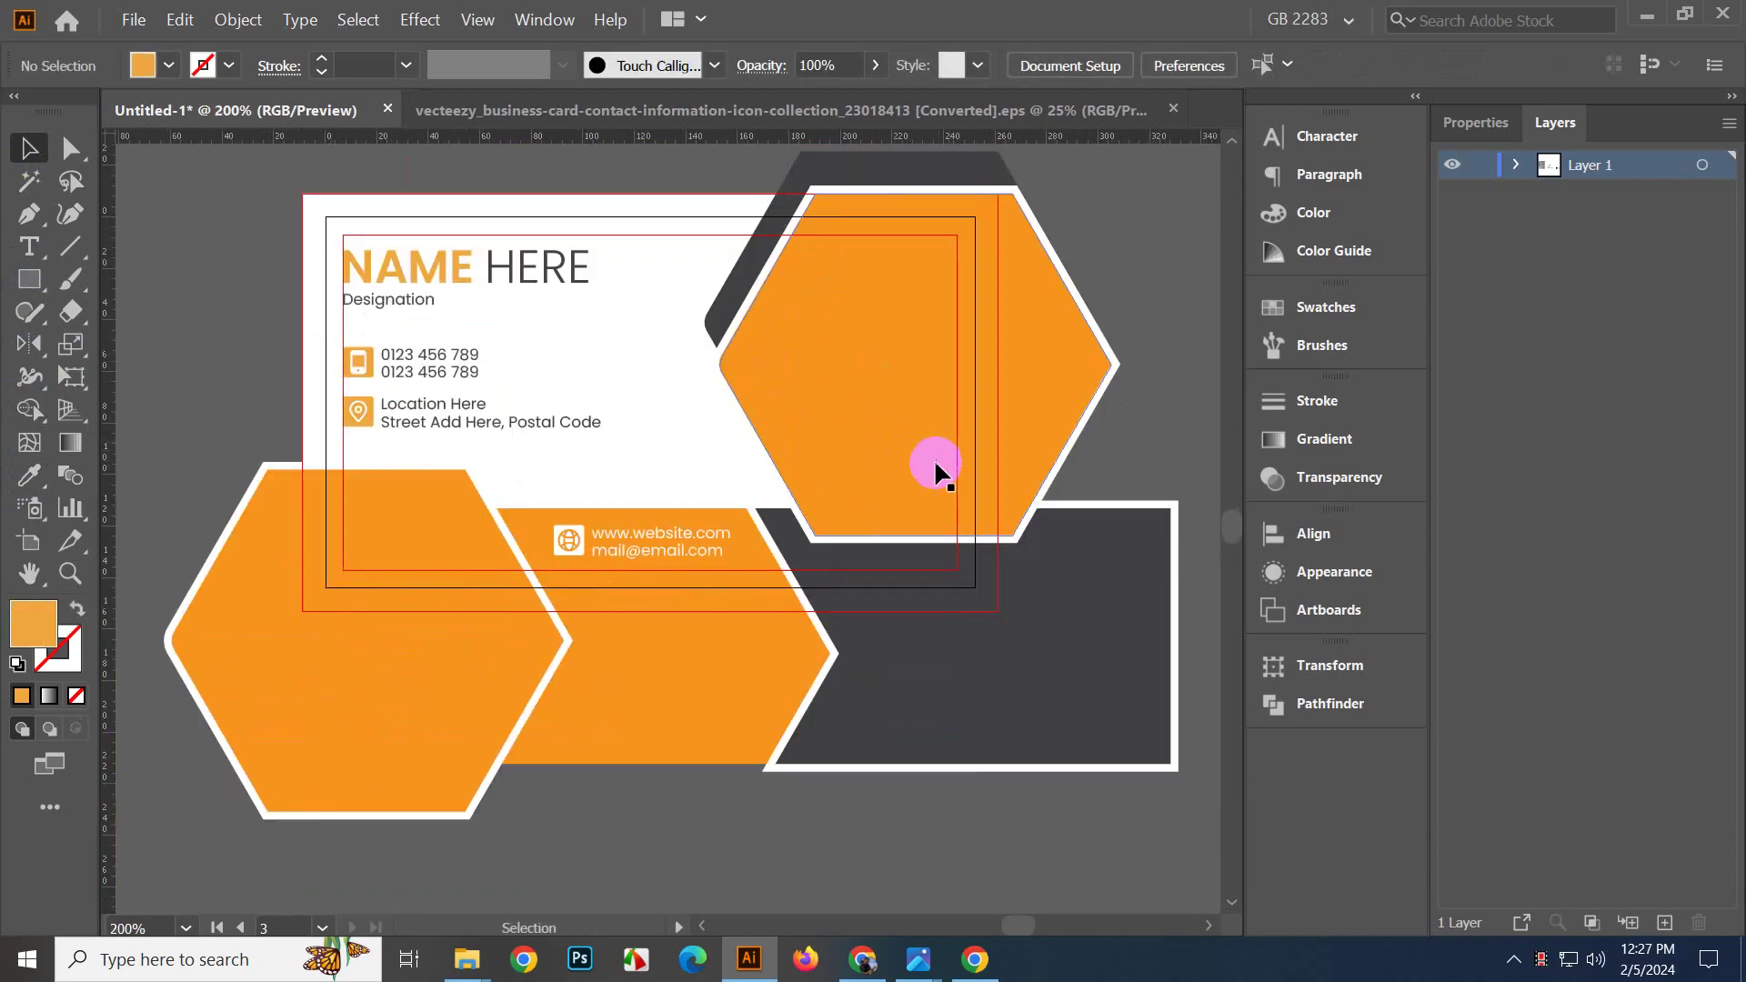
drag(1138, 455, 1092, 481)
drag(966, 434, 519, 406)
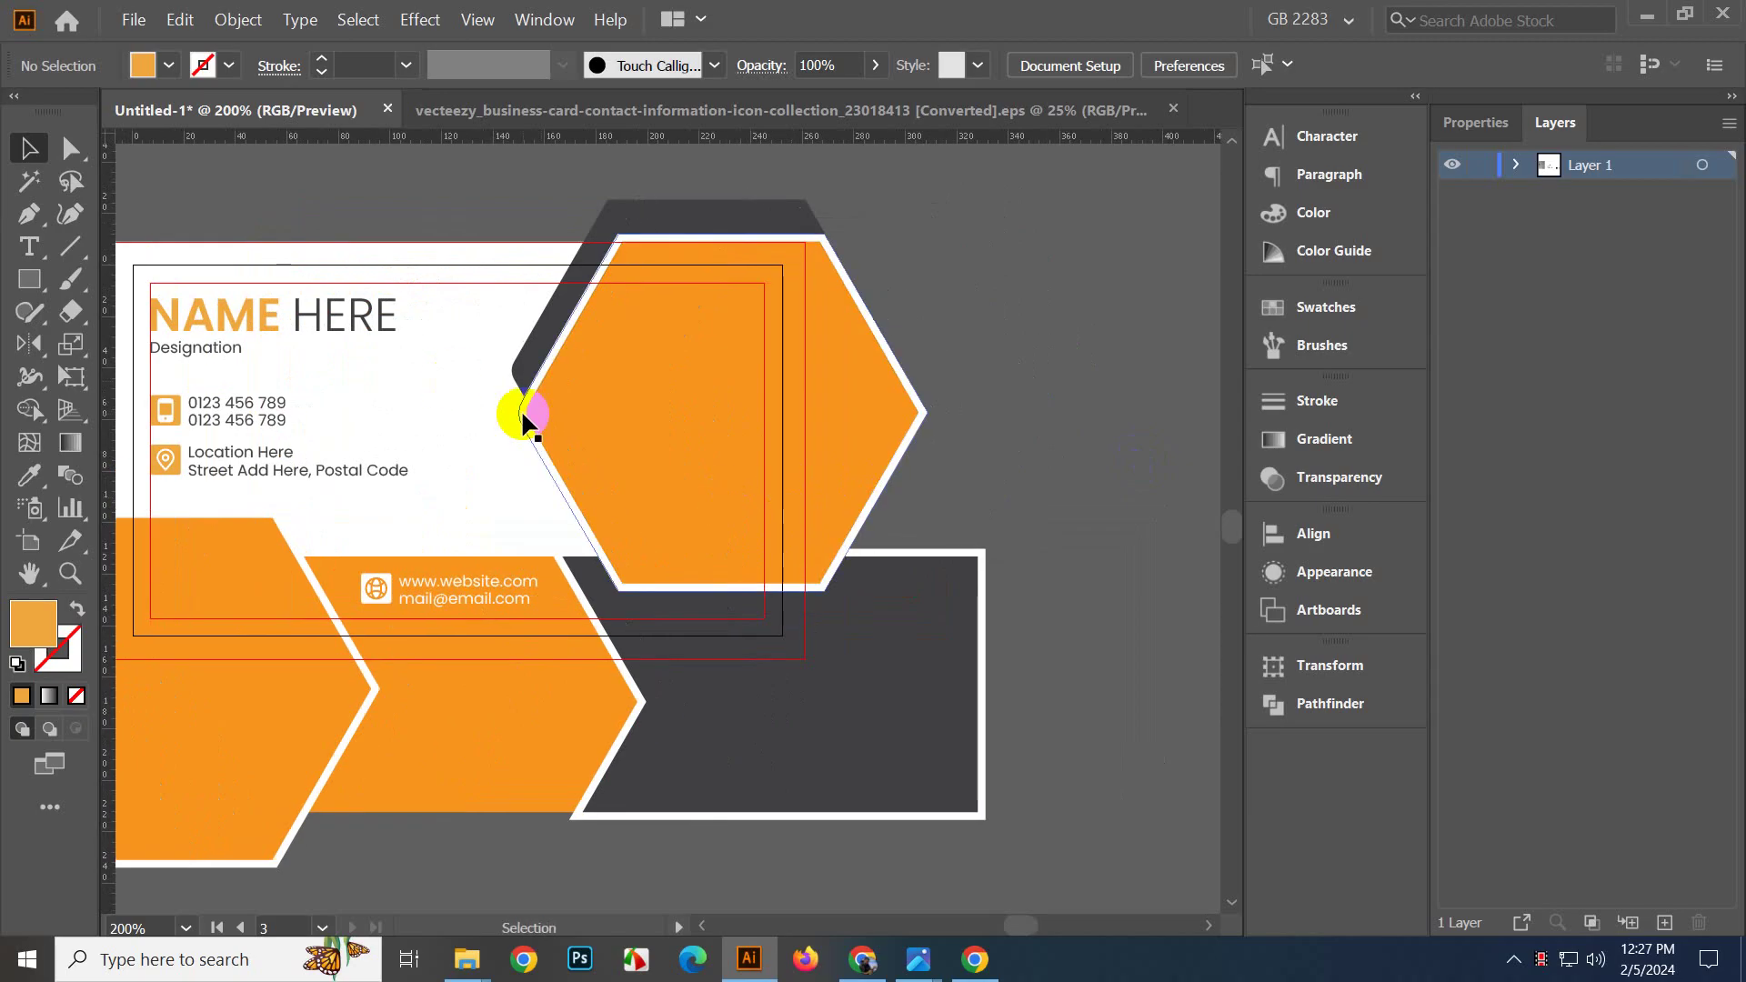
click(133, 19)
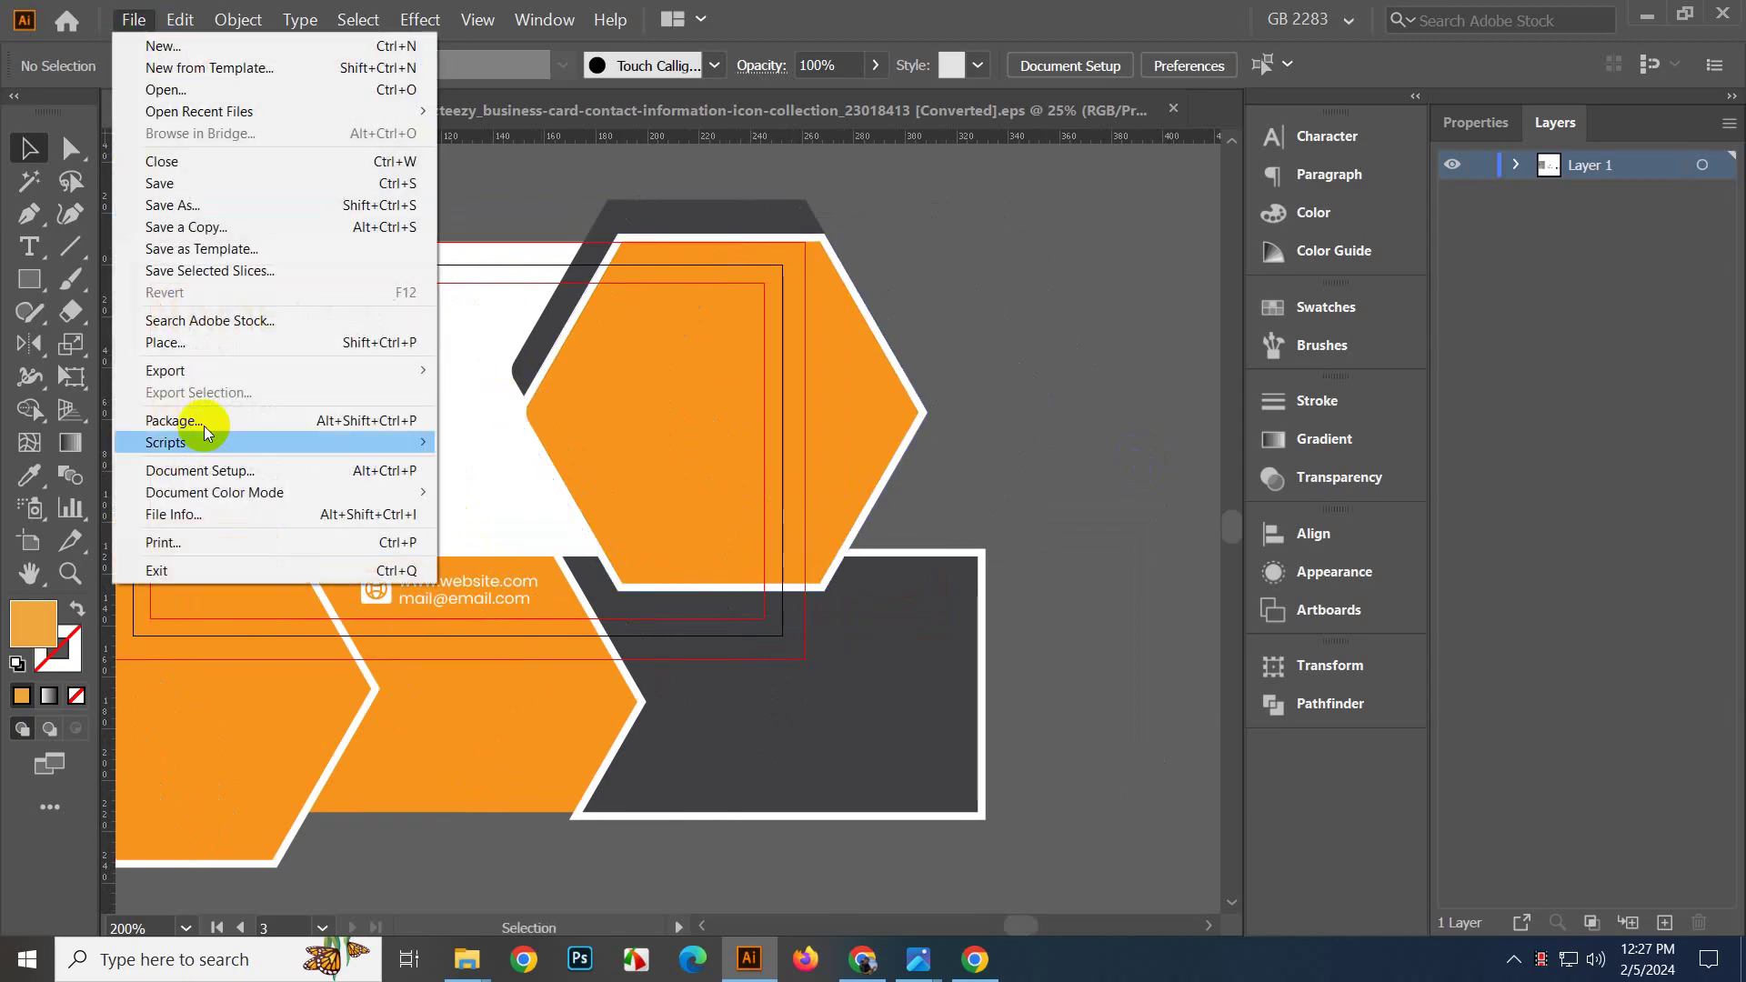
click(291, 342)
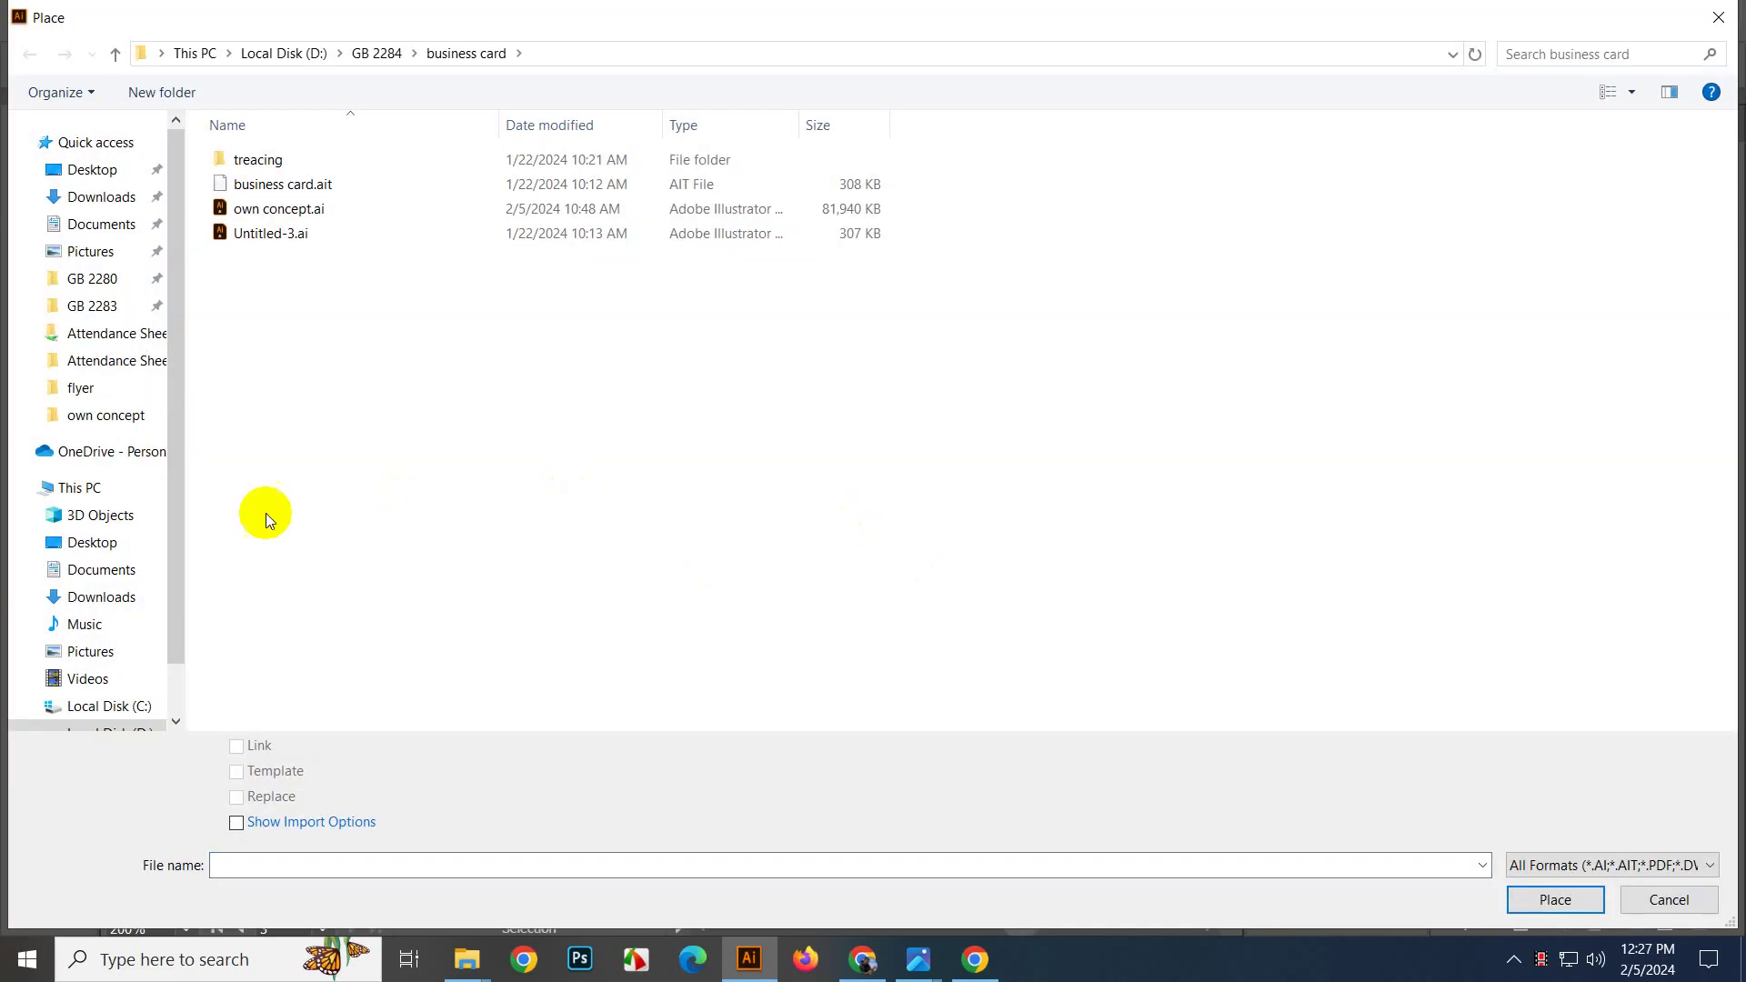
click(121, 211)
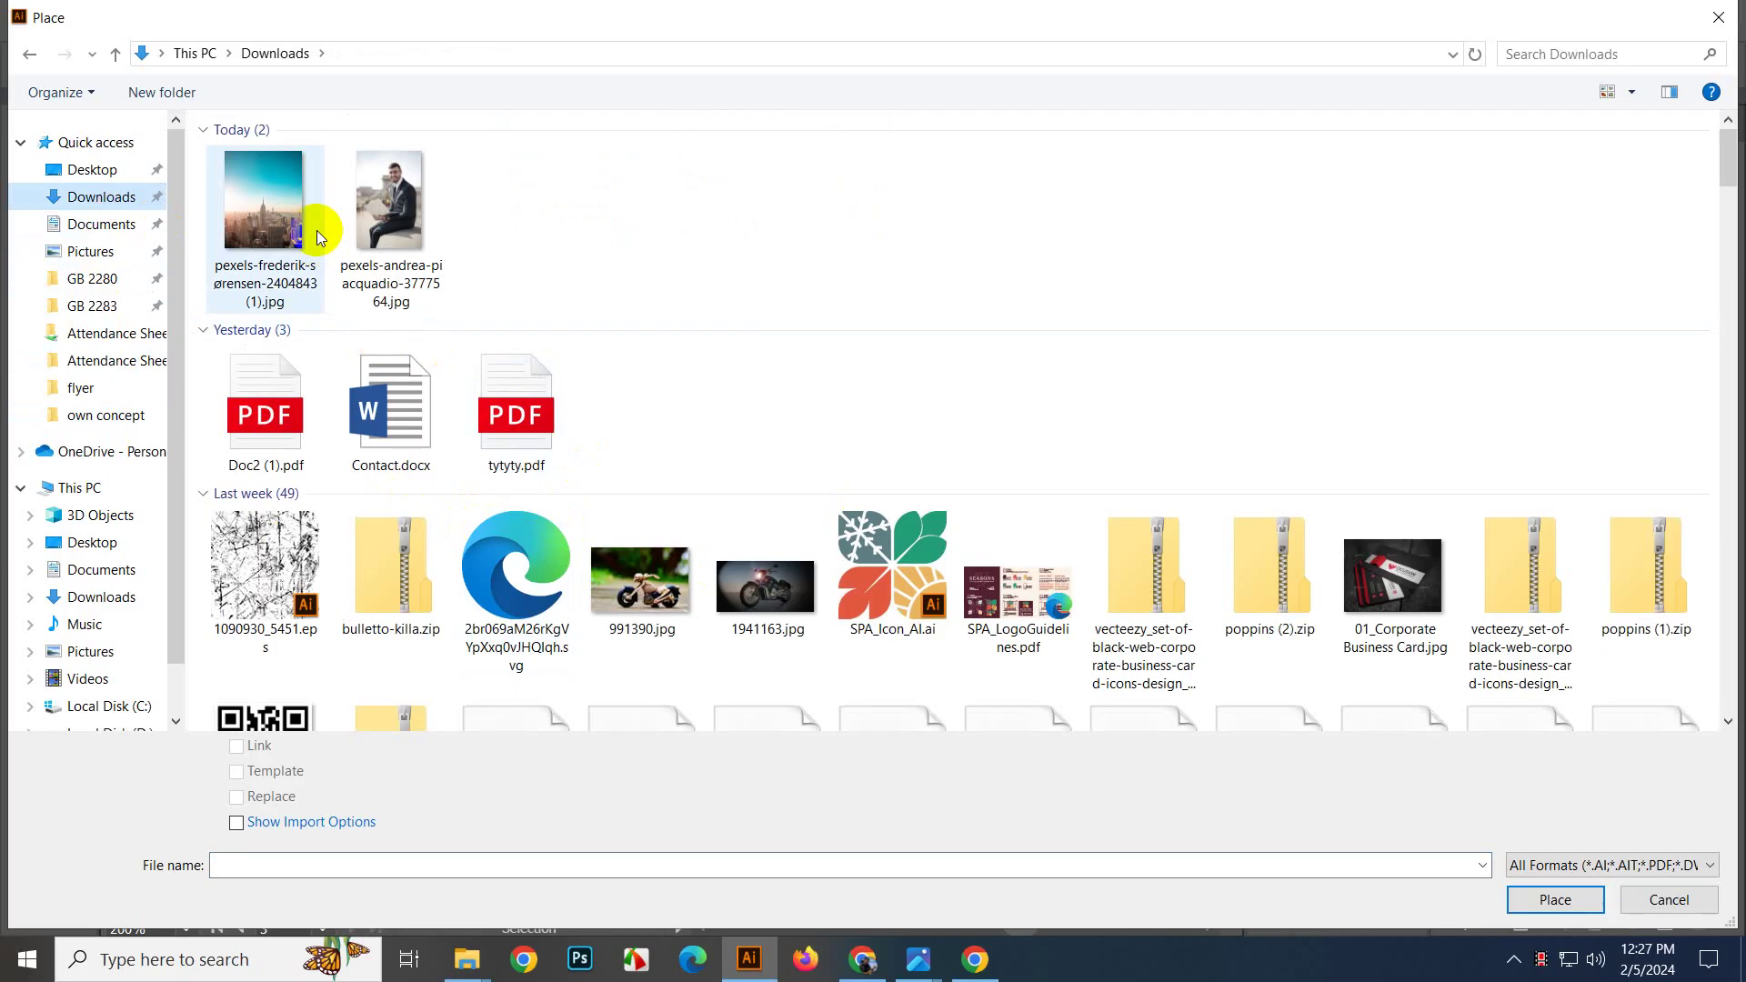
click(277, 229)
click(1532, 899)
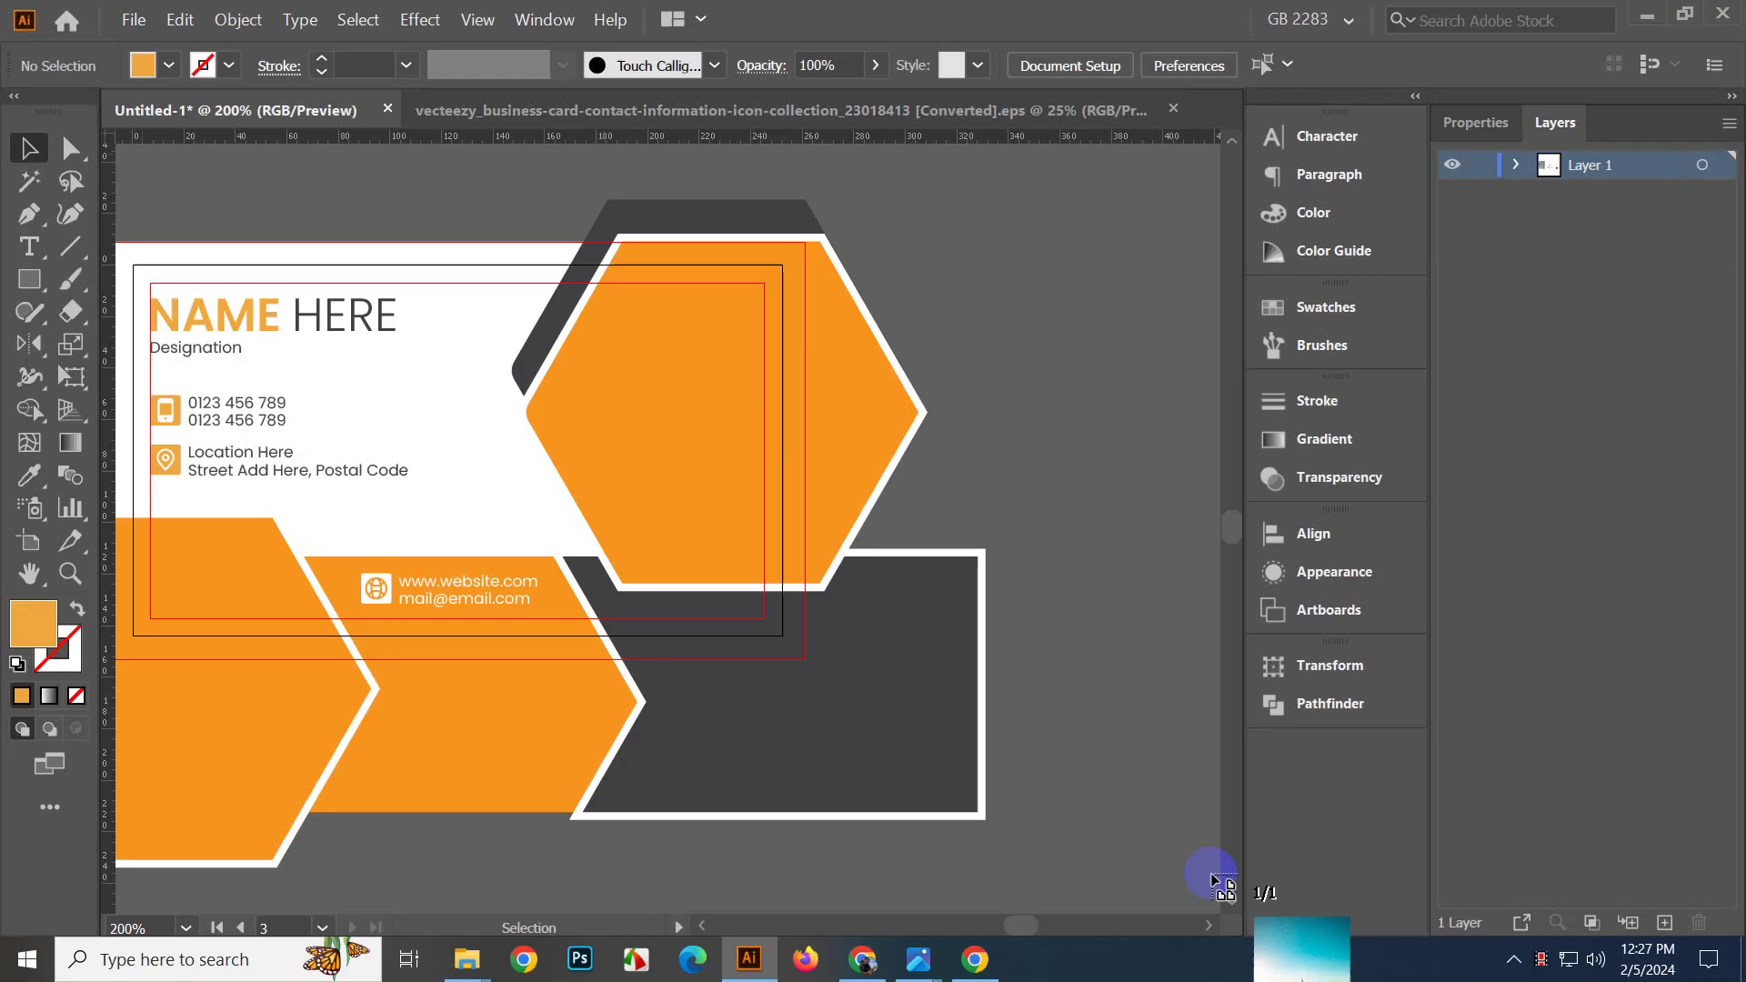
drag(864, 587, 1048, 713)
drag(797, 583, 829, 459)
drag(789, 548, 852, 532)
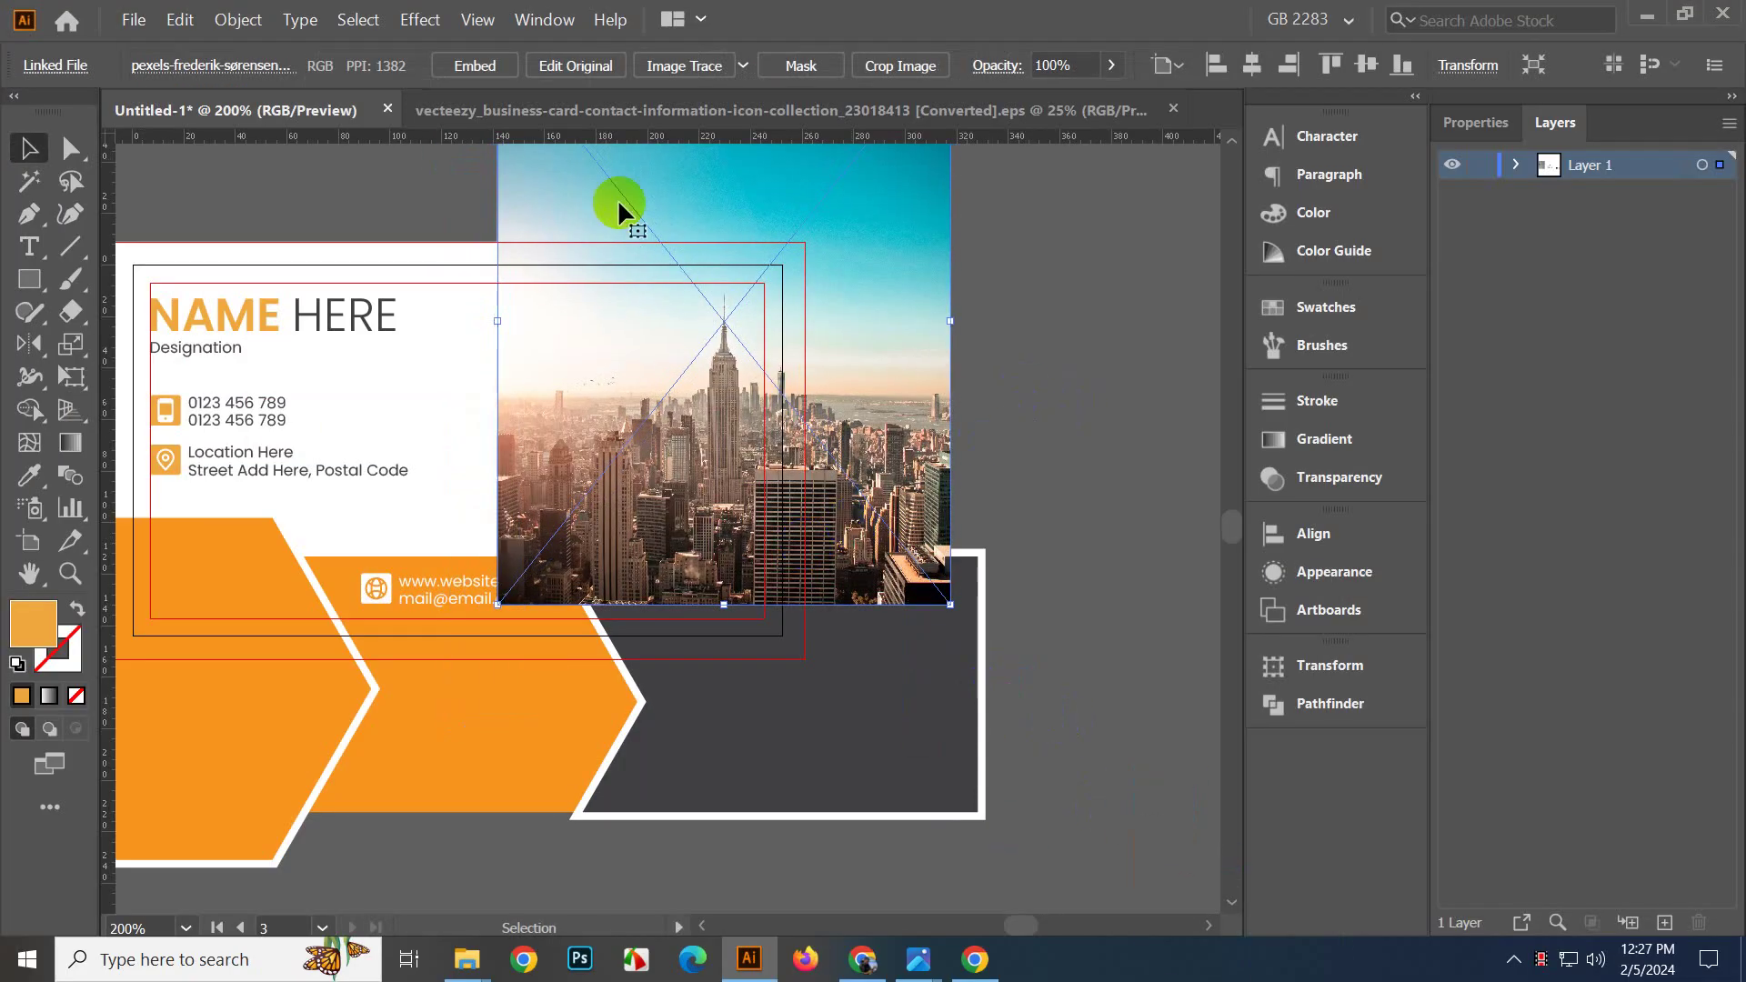
Embed the skyline photo in the document and shift it left over the upper hexagon.
click(491, 80)
click(475, 66)
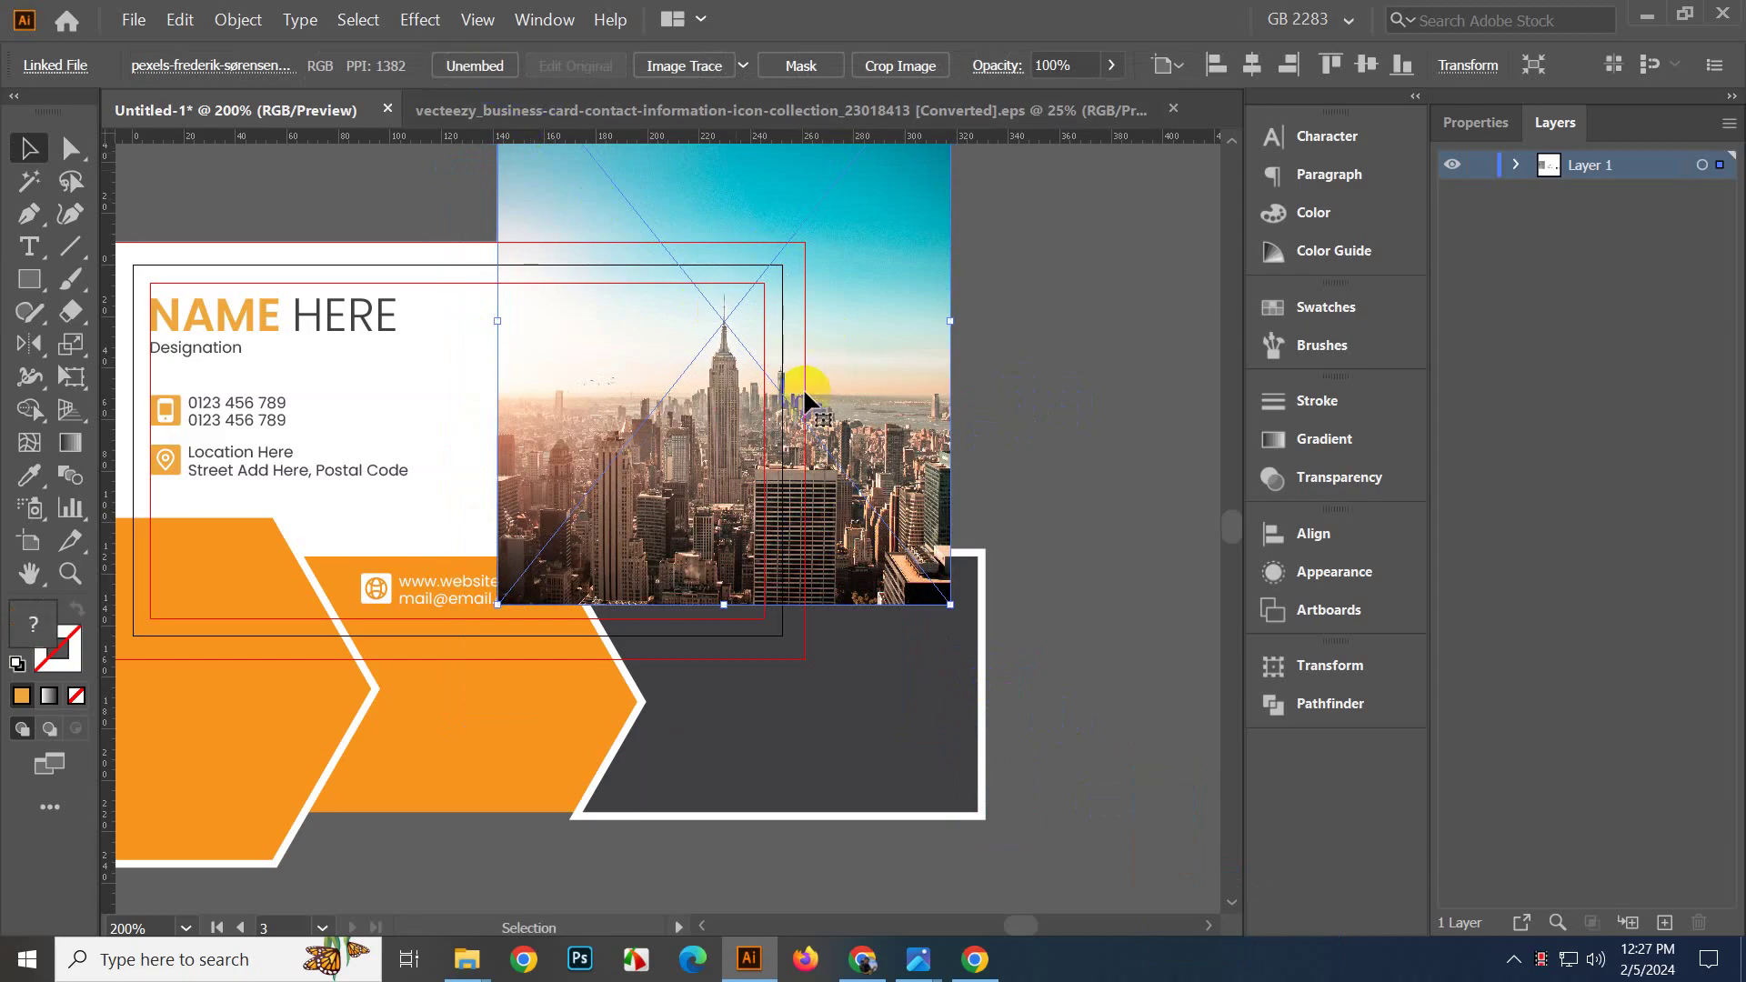
click(1044, 417)
drag(664, 458, 640, 460)
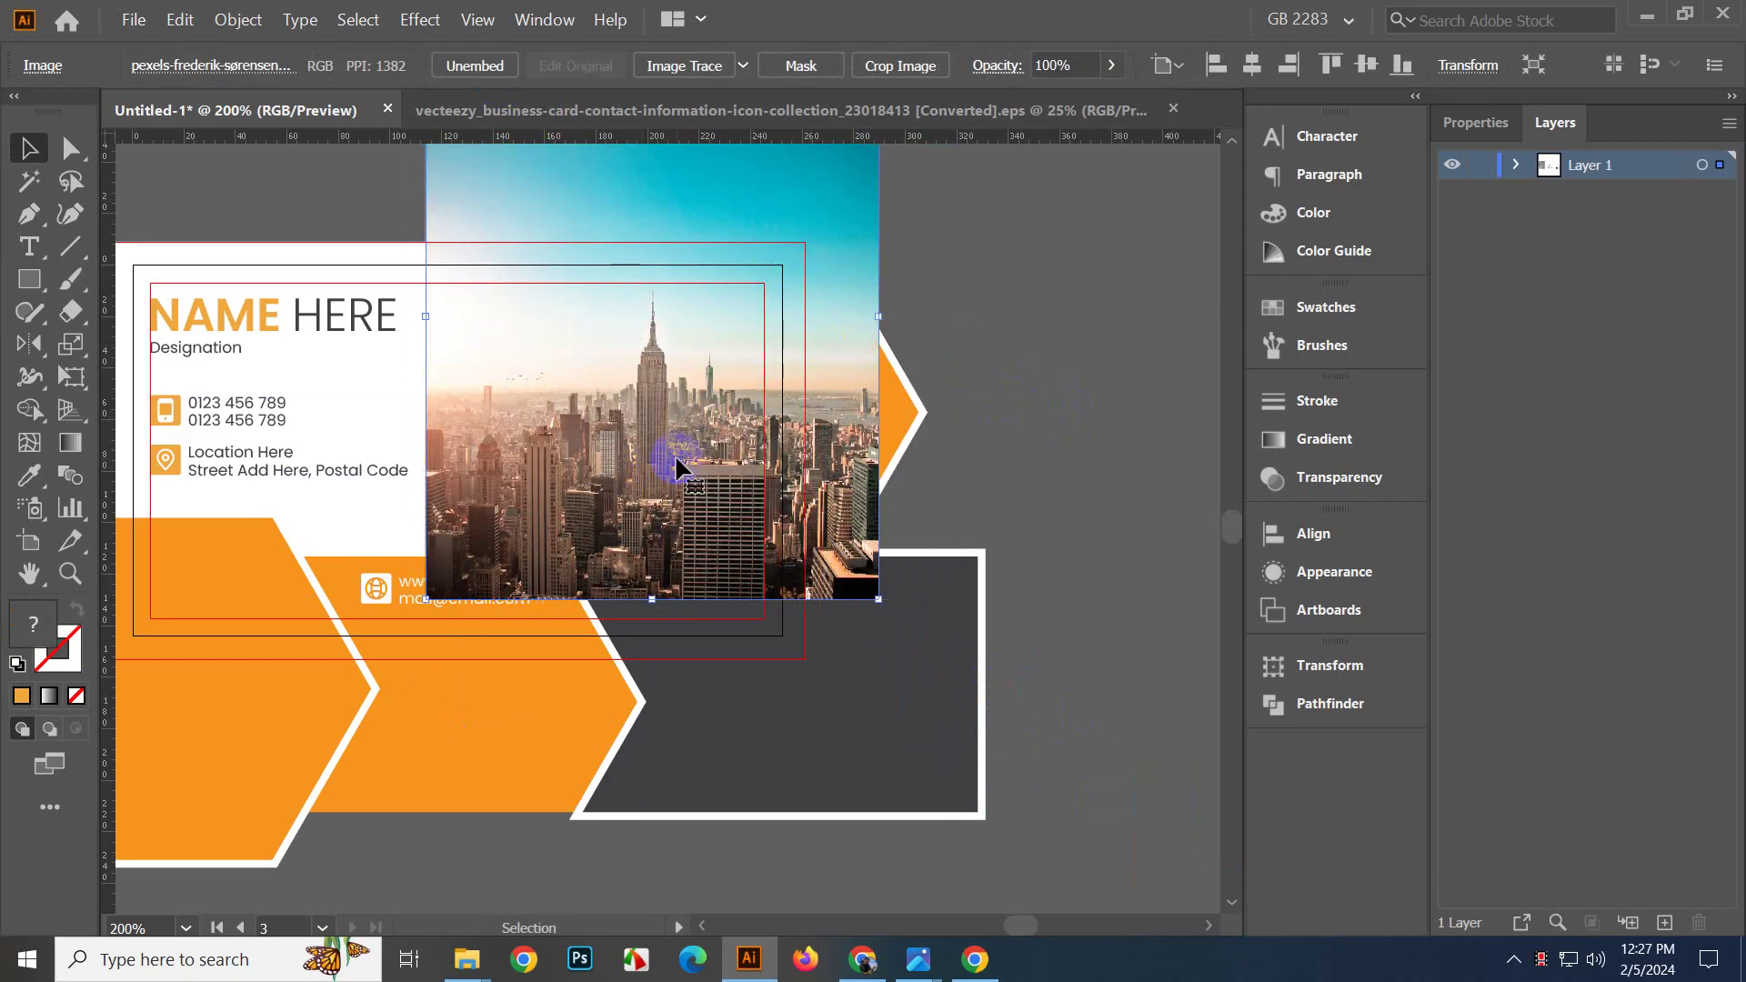
Send the skyline photo to the back and clip it to the upper orange hexagon with a clipping mask.
key(ctrl+shift+bracketleft)
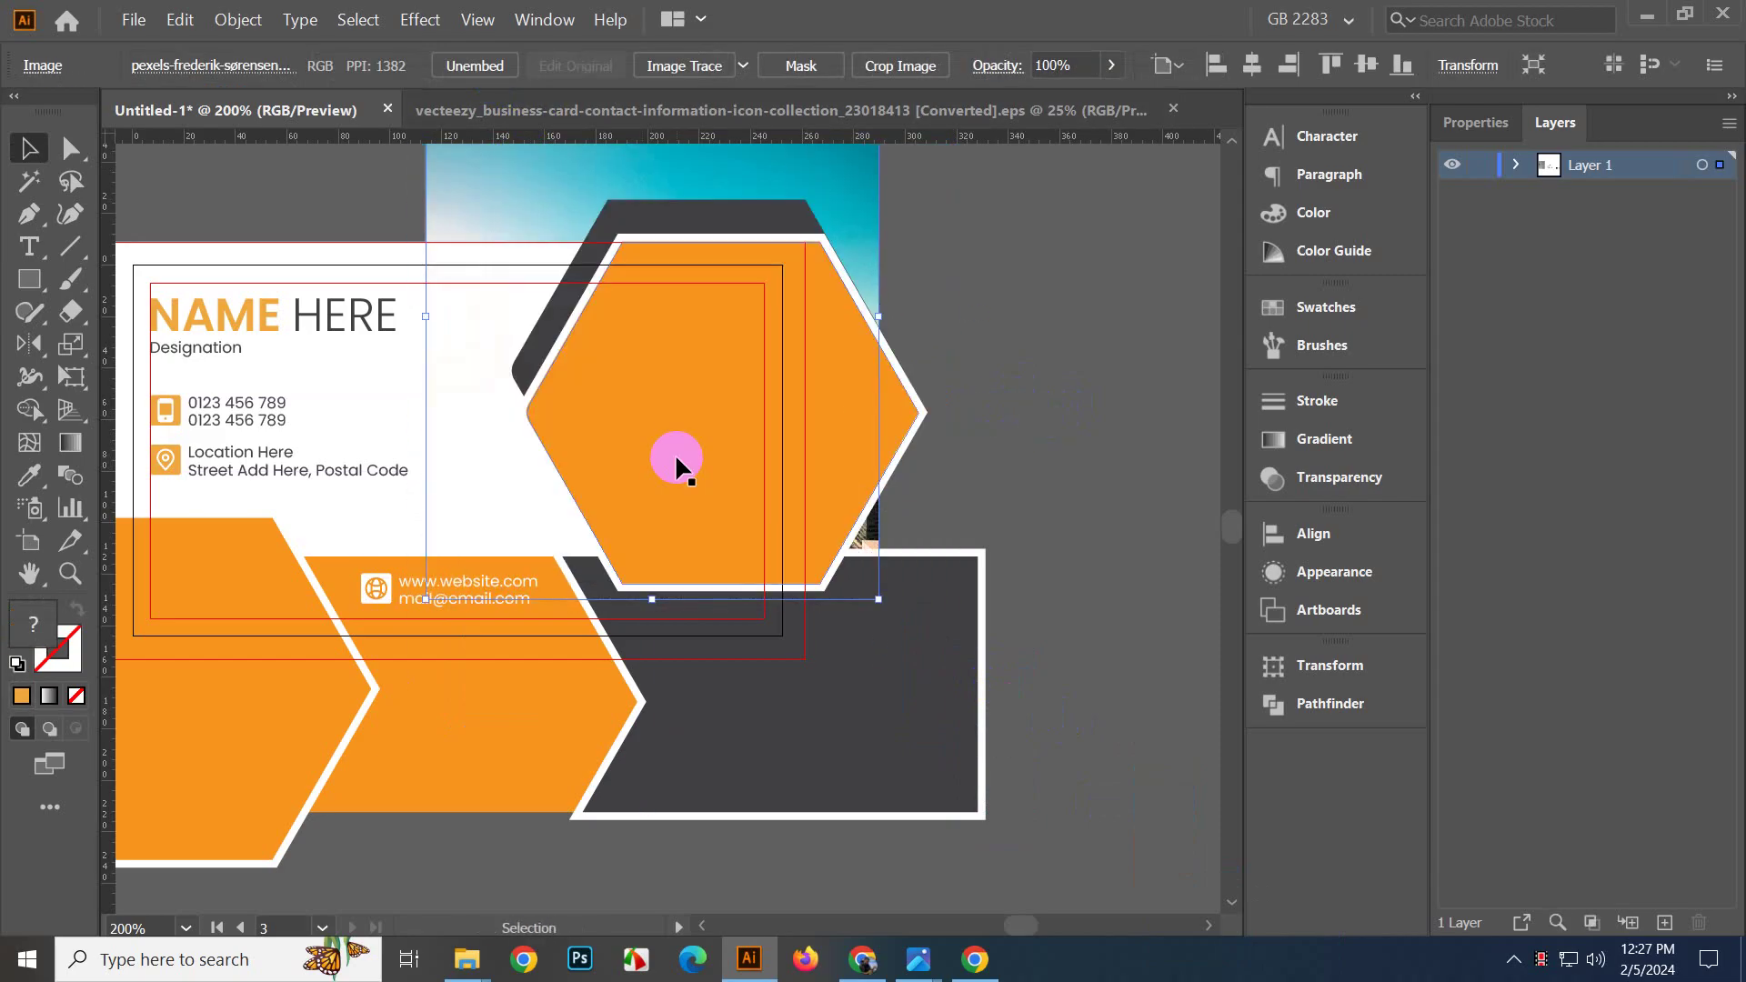
click(1016, 368)
click(649, 405)
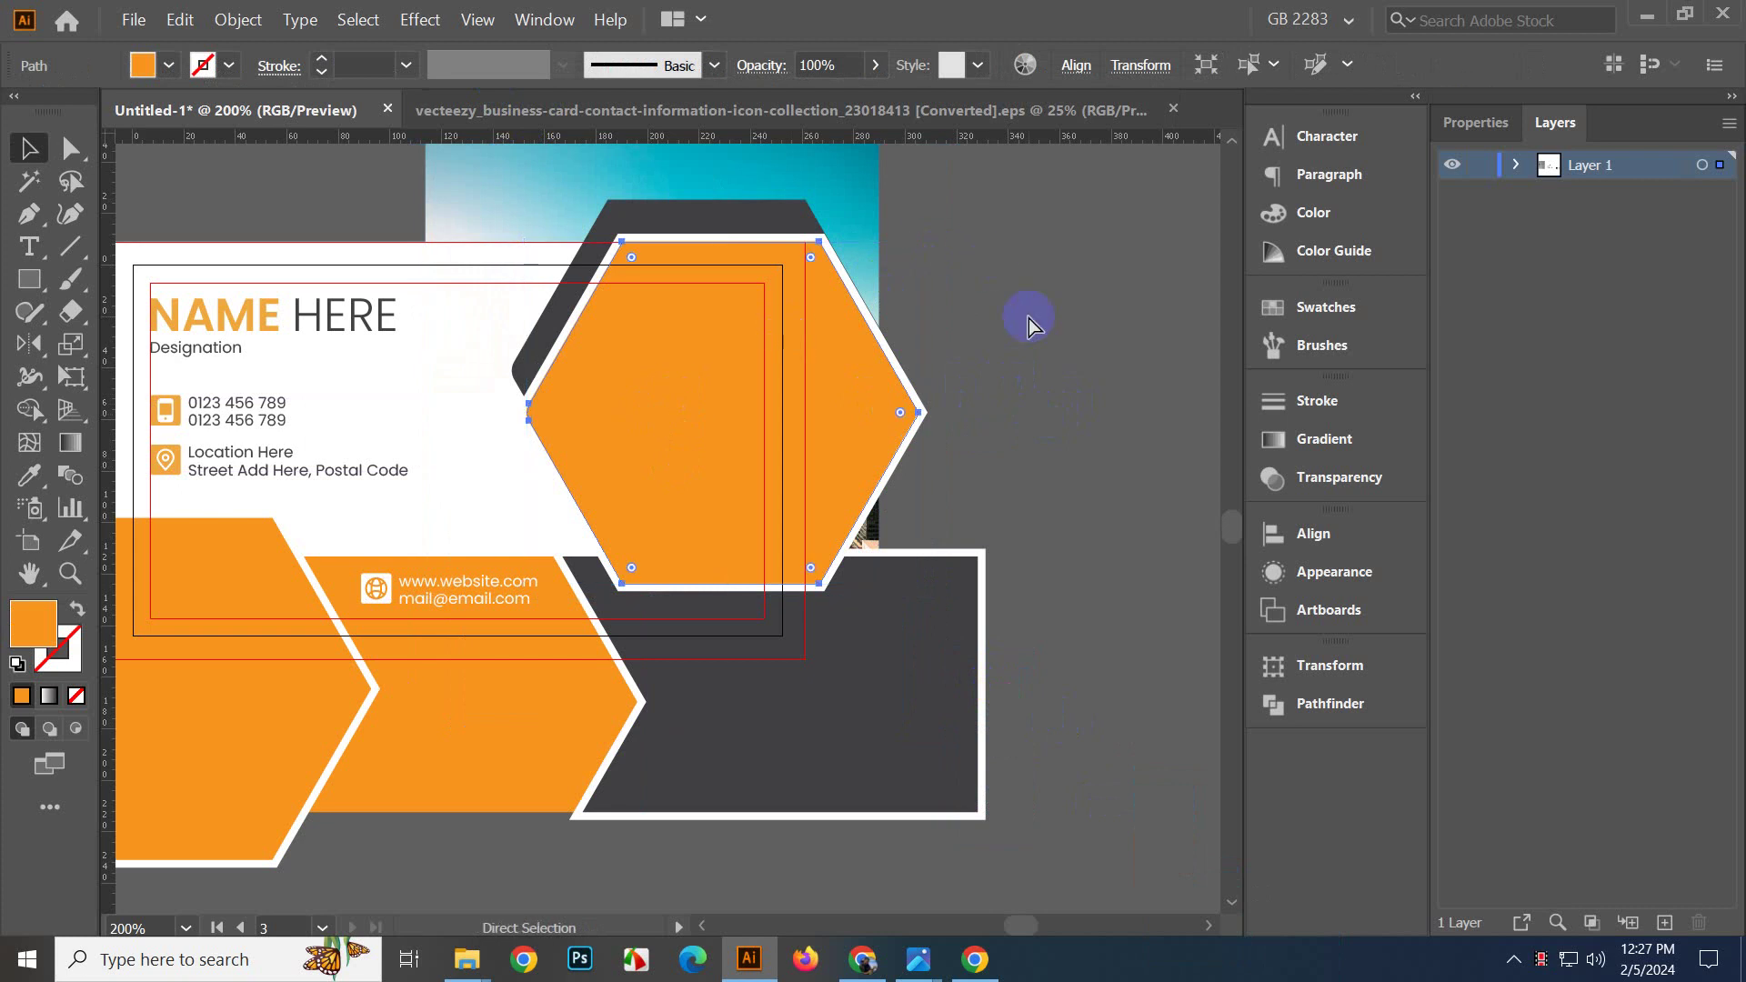
shift+click(836, 173)
key(ctrl+7)
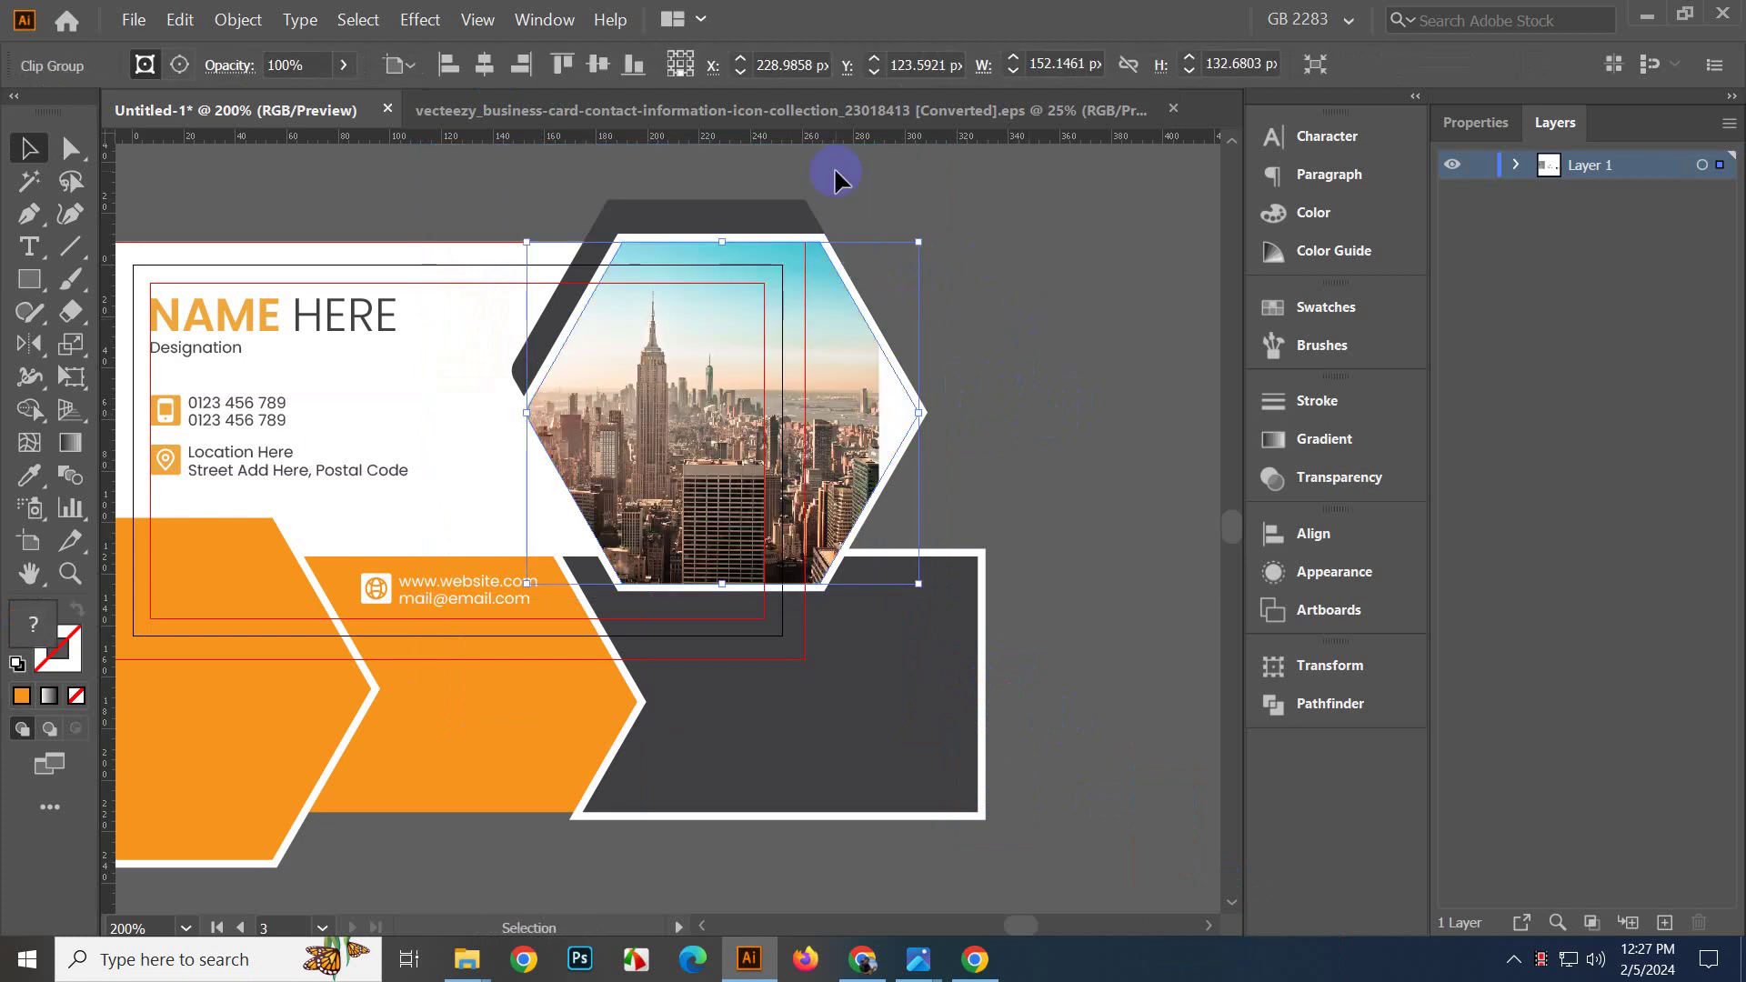
Select only the skyline photo inside the hexagon's clipping mask and nudge it slightly right and down.
click(75, 151)
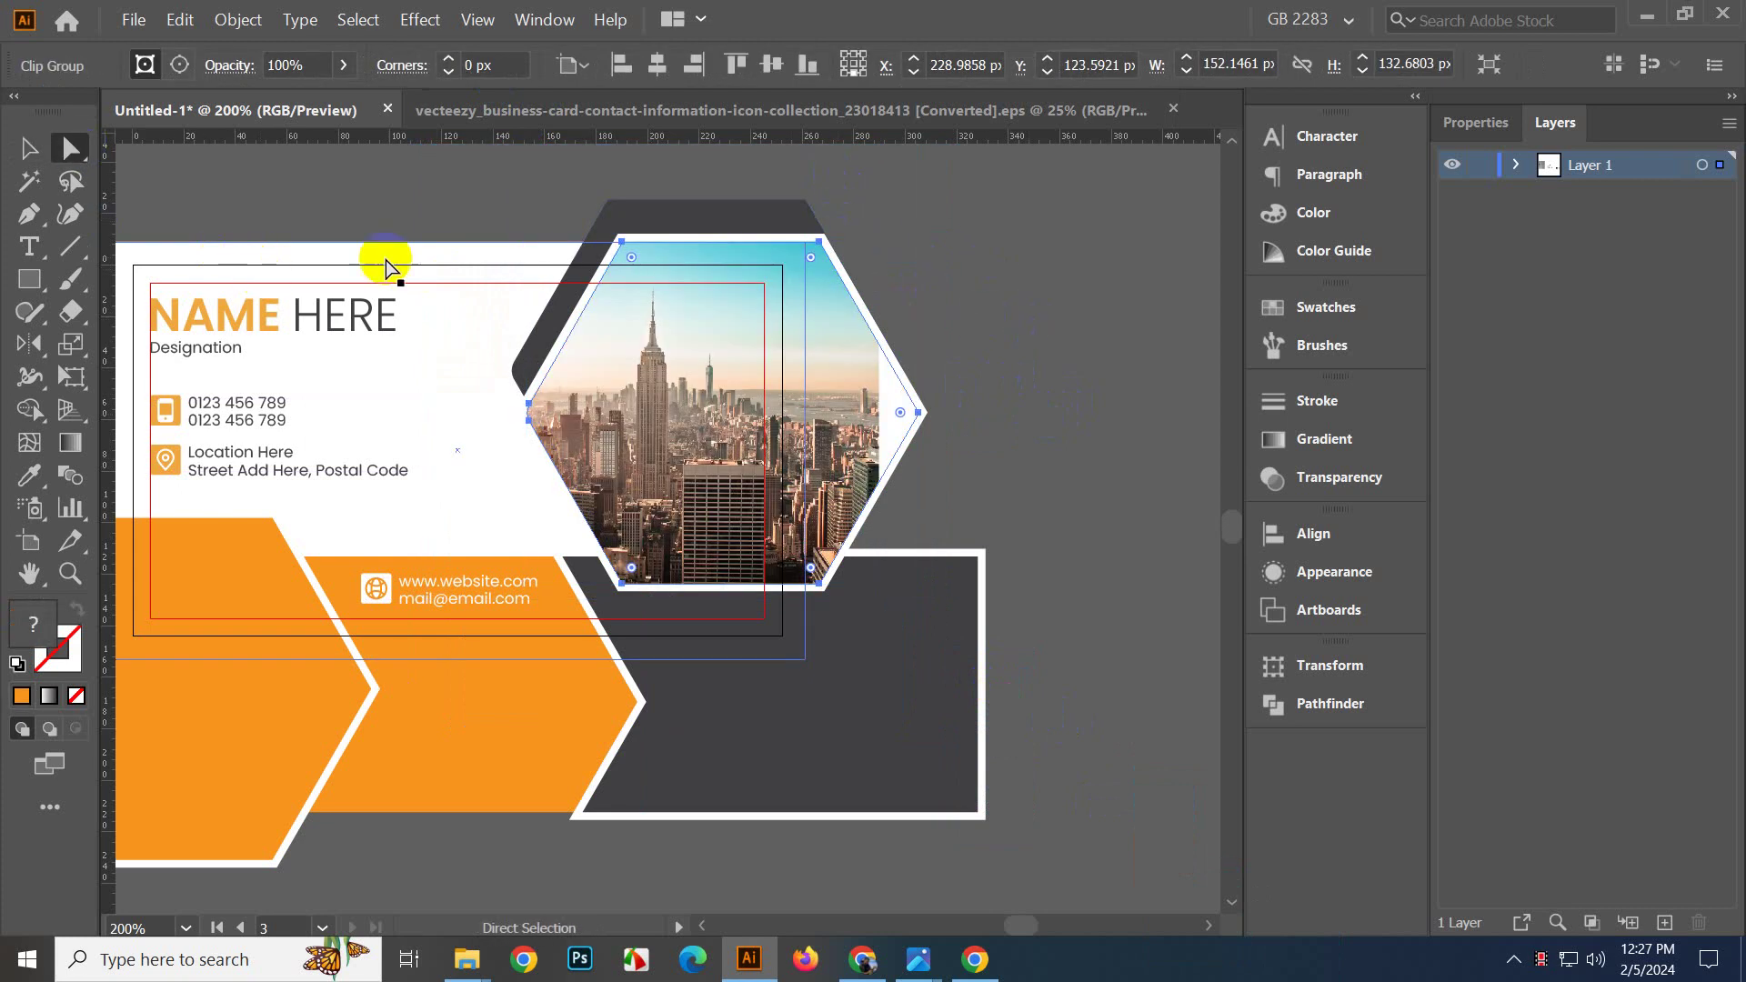
click(425, 204)
click(612, 320)
click(41, 160)
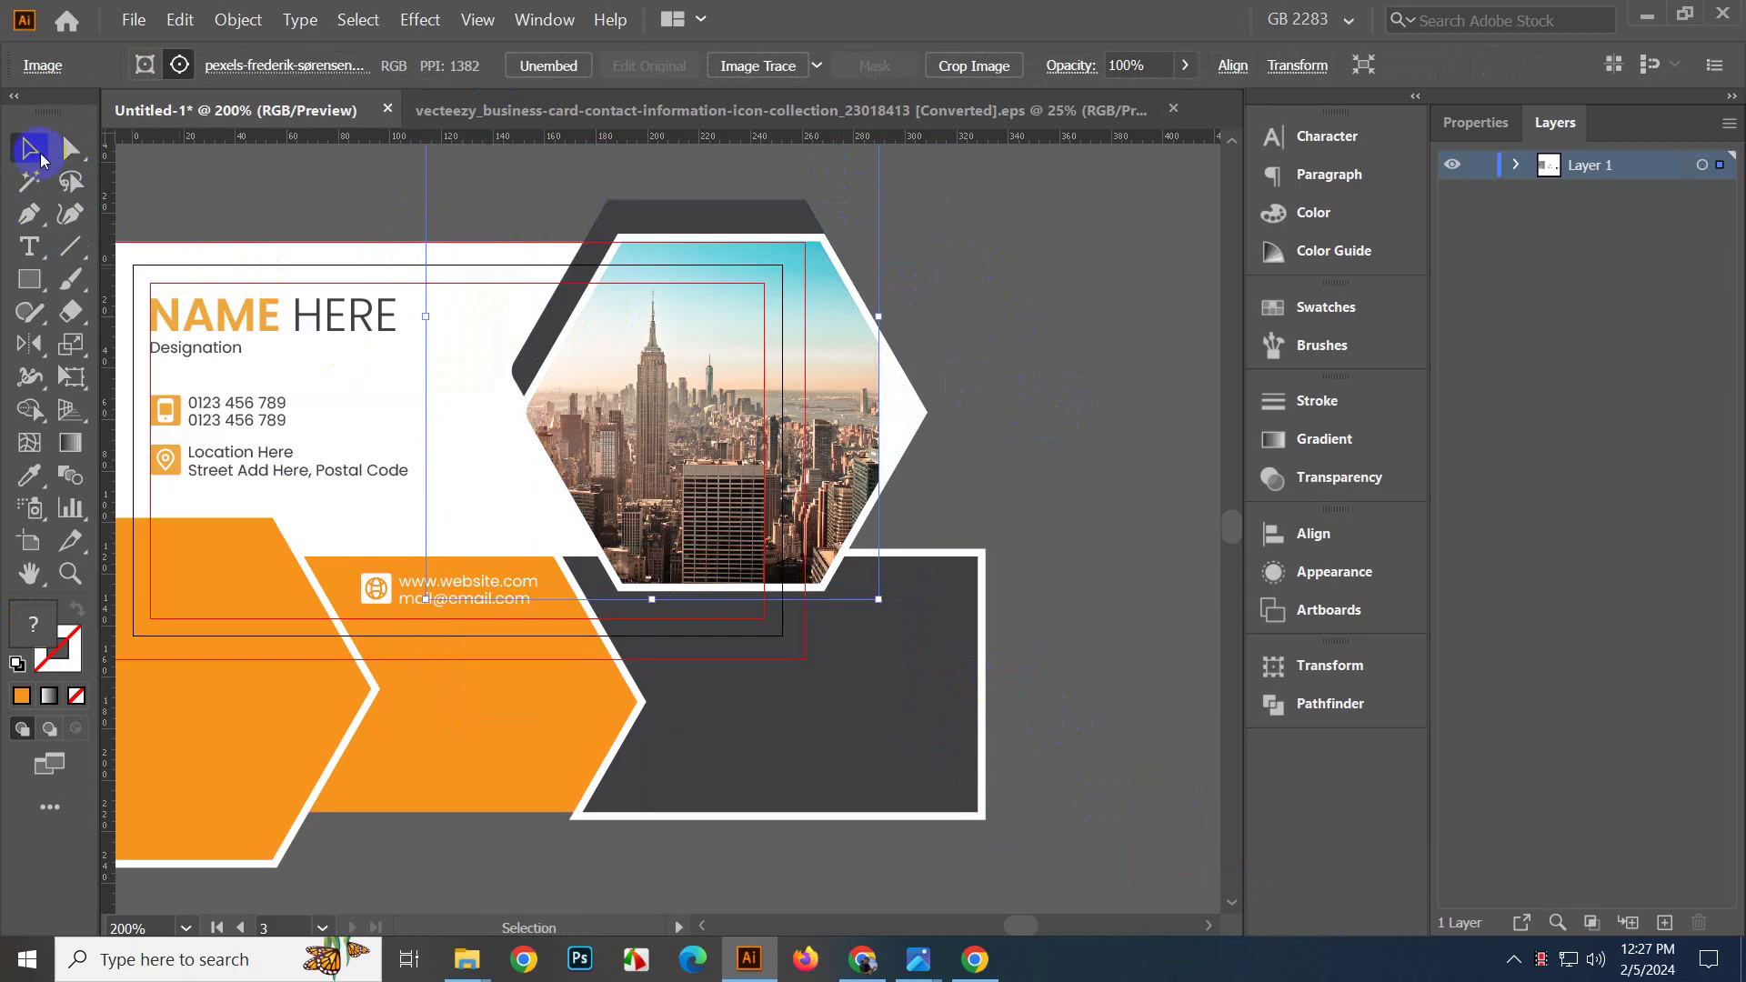
key(Right)
key(Right)
key(Right)
key(Down)
key(Down)
key(Down)
key(Right)
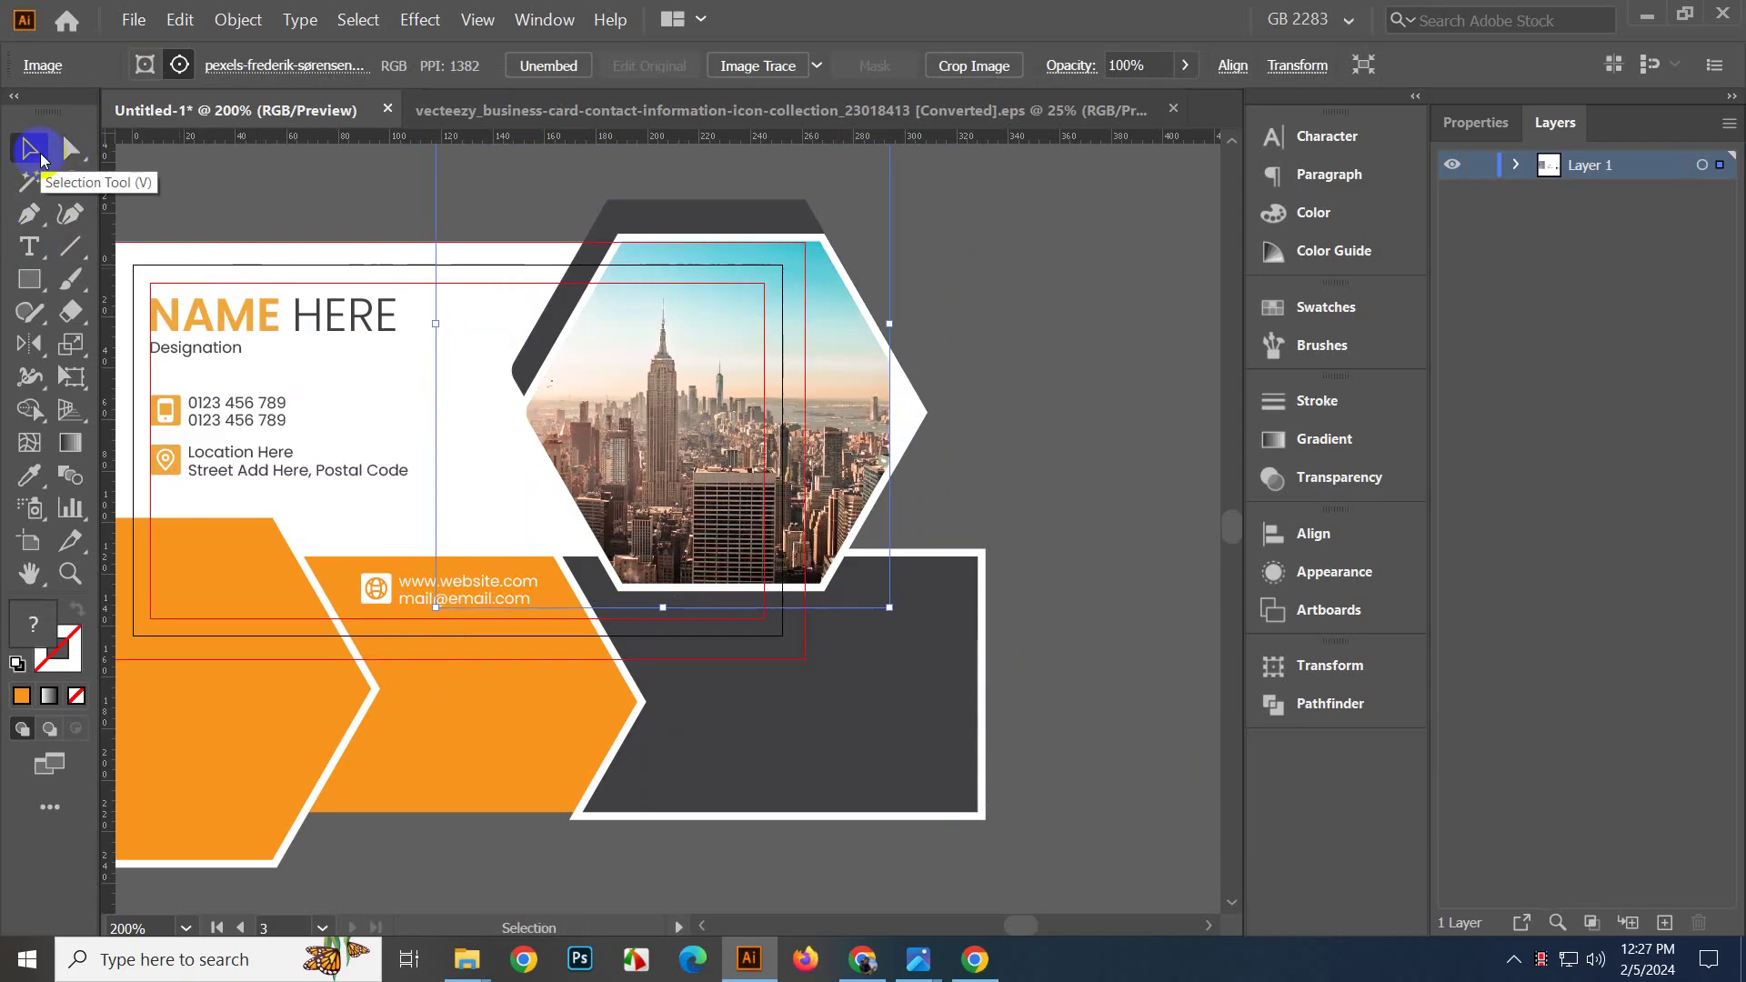
key(Right)
key(Down)
key(Right)
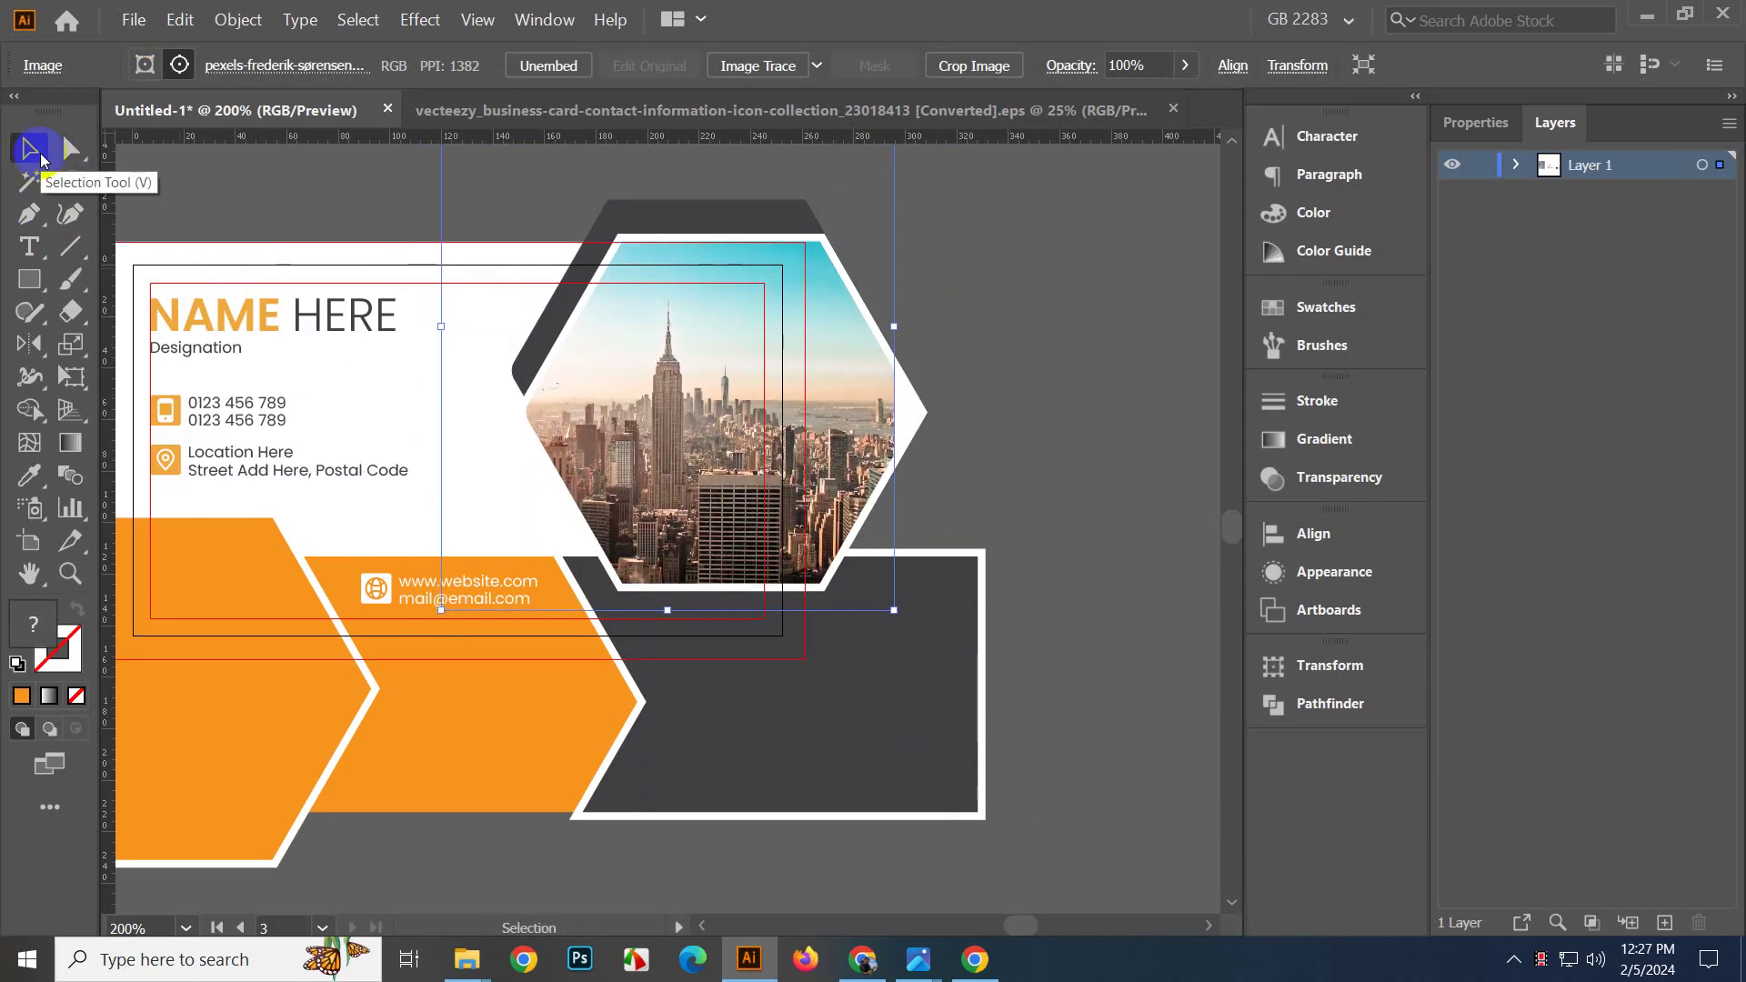
key(Down)
key(Up)
key(Right)
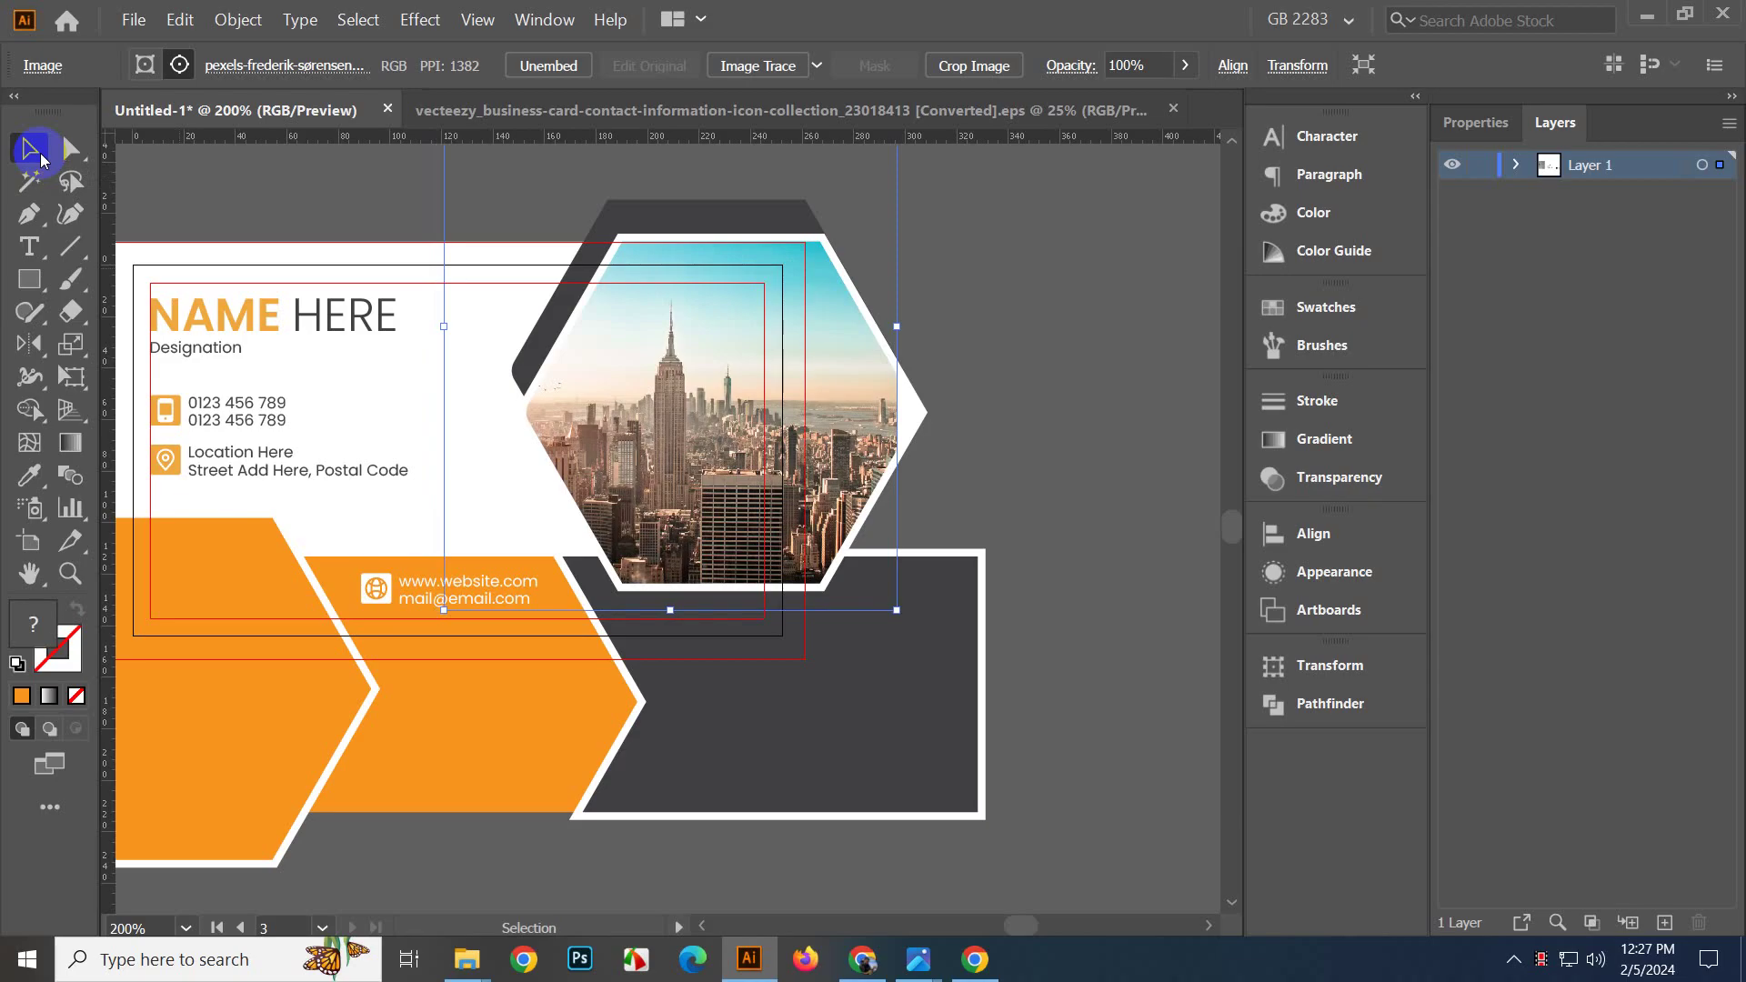
click(483, 204)
Draw an orange practice rectangle in the empty area above the card.
scroll(784, 375, right, 3)
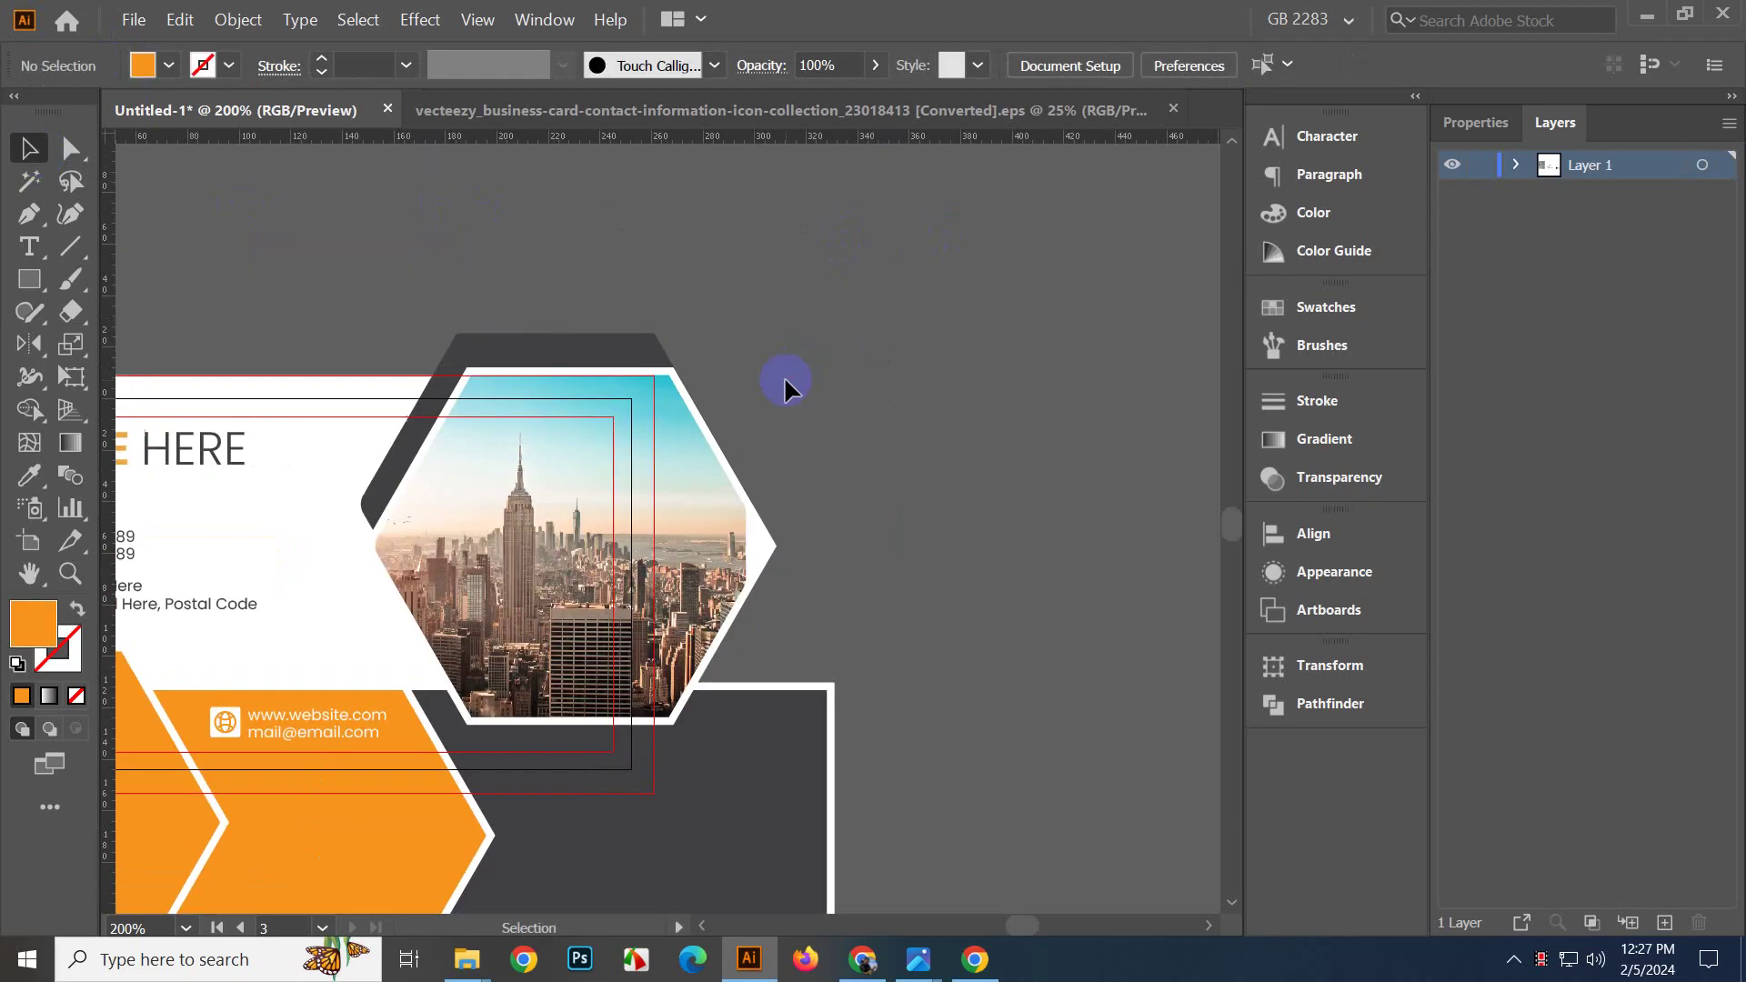
scroll(783, 375, up, 2)
scroll(831, 417, up, 1)
scroll(831, 417, left, 1)
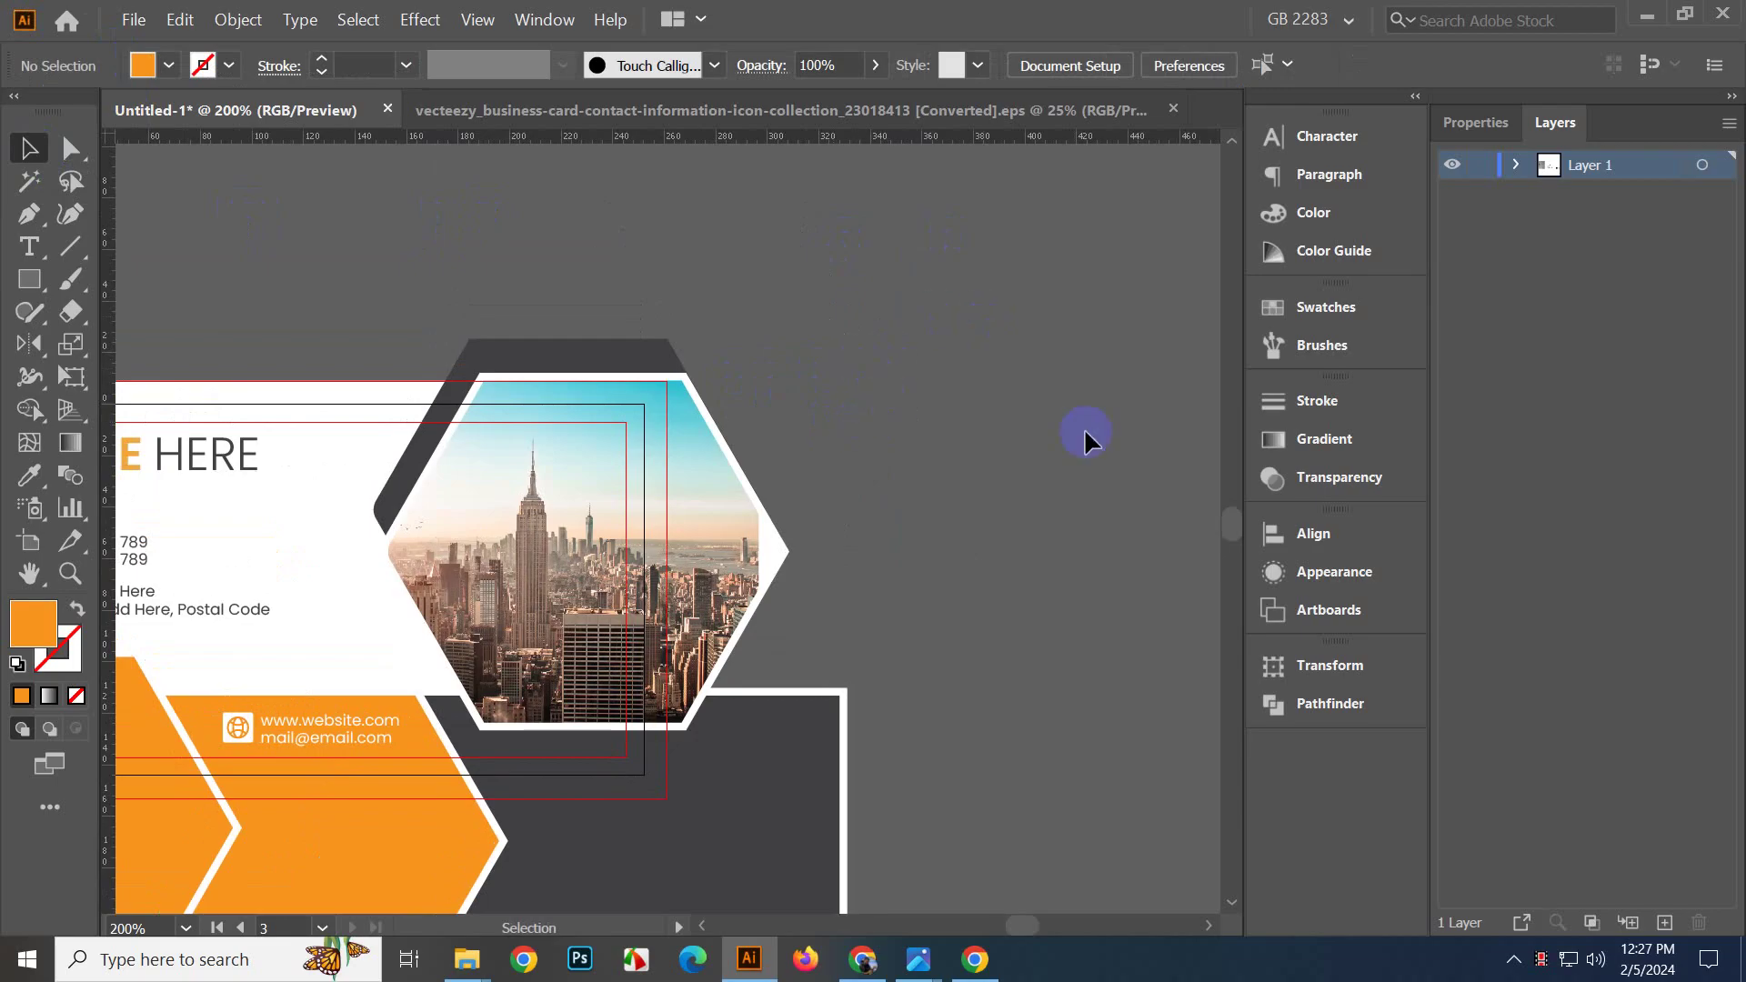
scroll(1229, 532, down, 4)
scroll(1229, 532, up, 5)
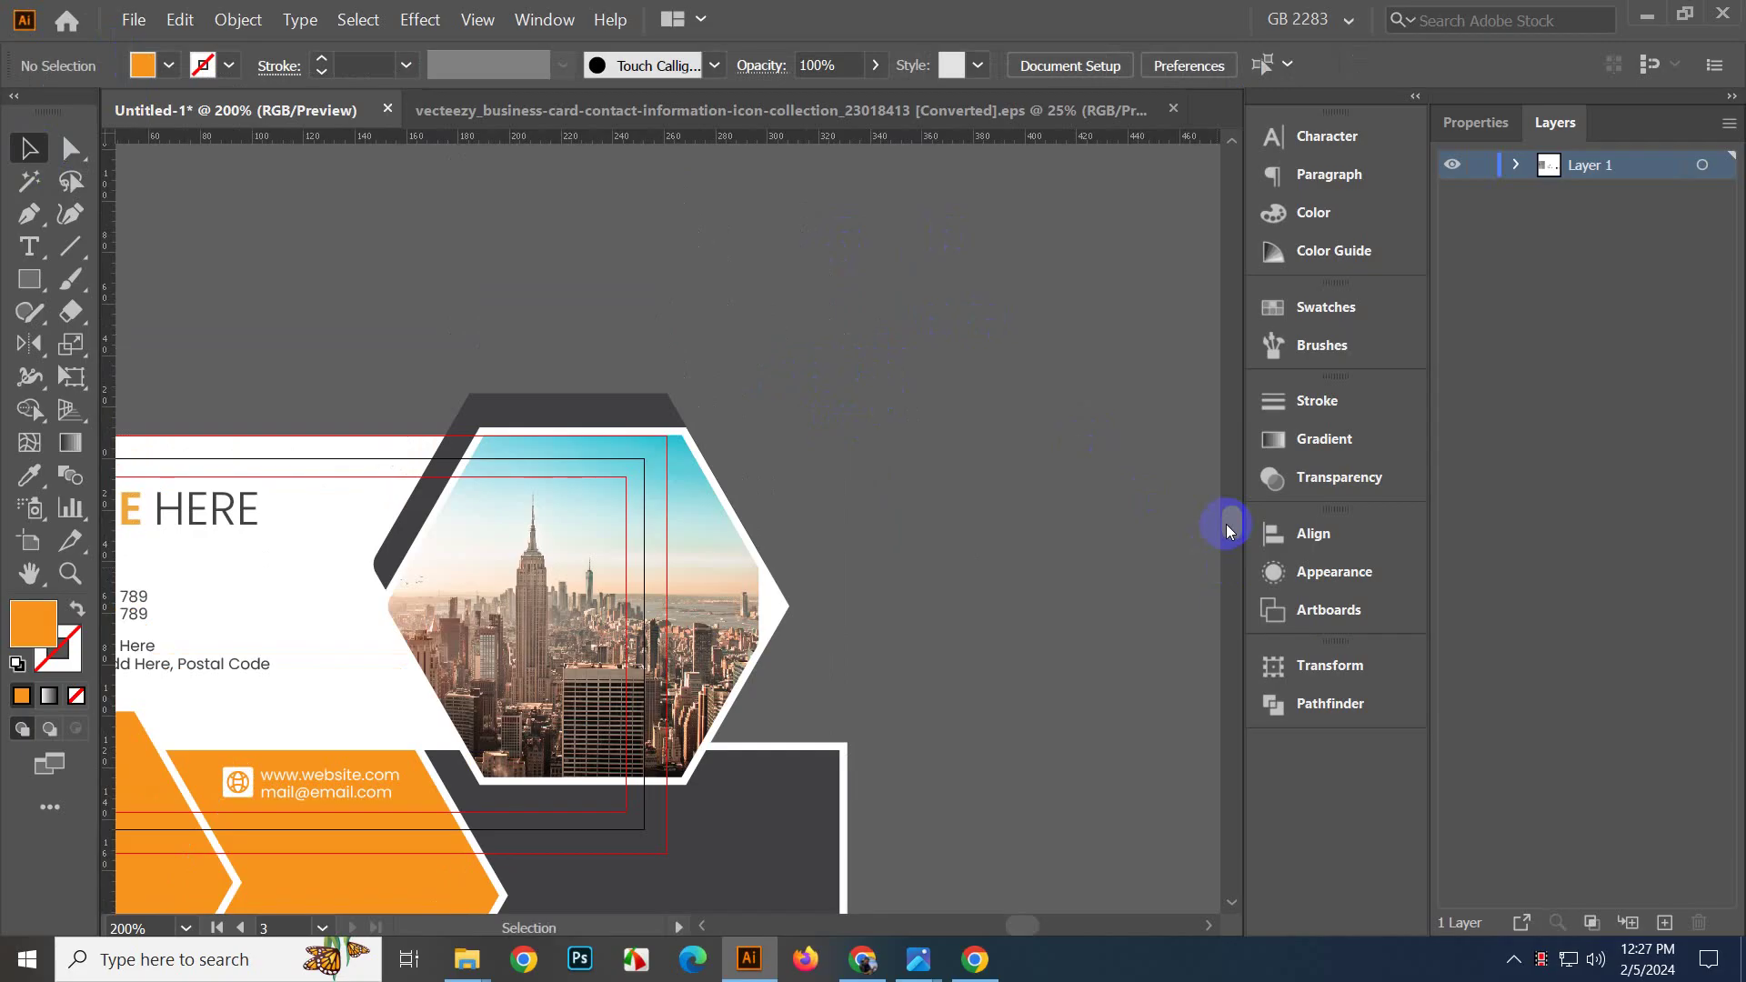
drag(580, 338, 637, 546)
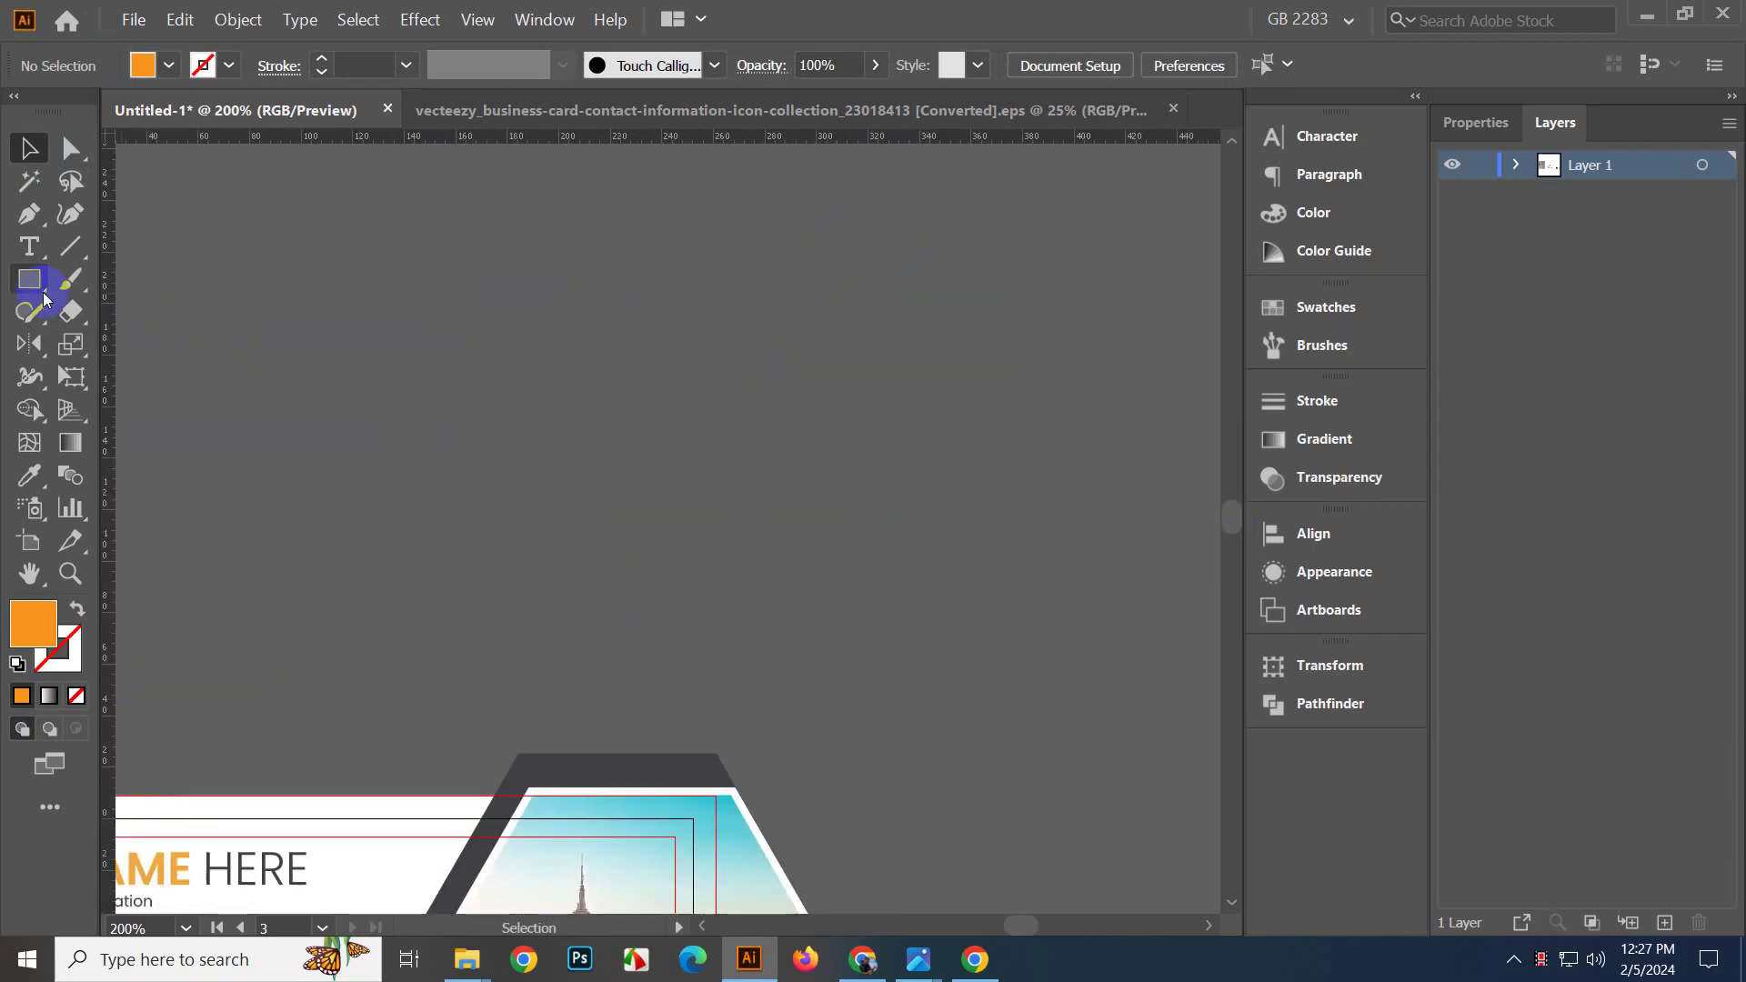
drag(452, 275, 865, 579)
click(29, 147)
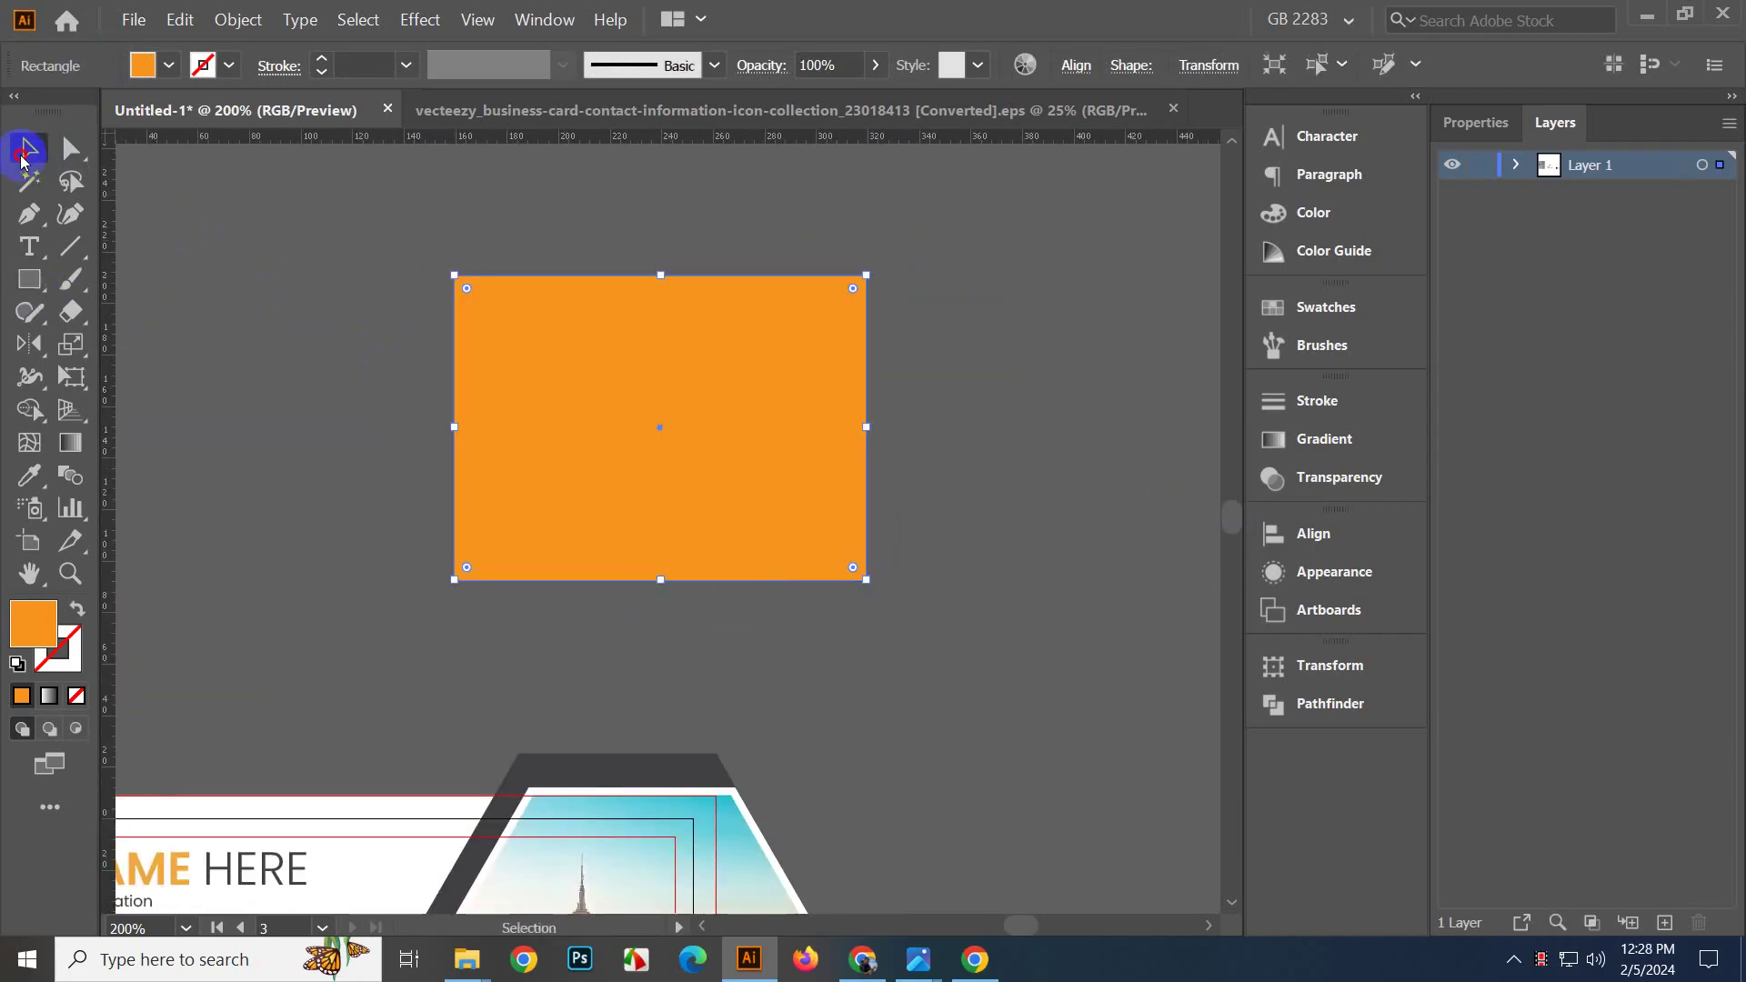
key(ctrl+shift+a)
Place the seated businessman photo from the Downloads folder over the orange rectangle and enlarge it until it extends past the rectangle's edges.
click(134, 19)
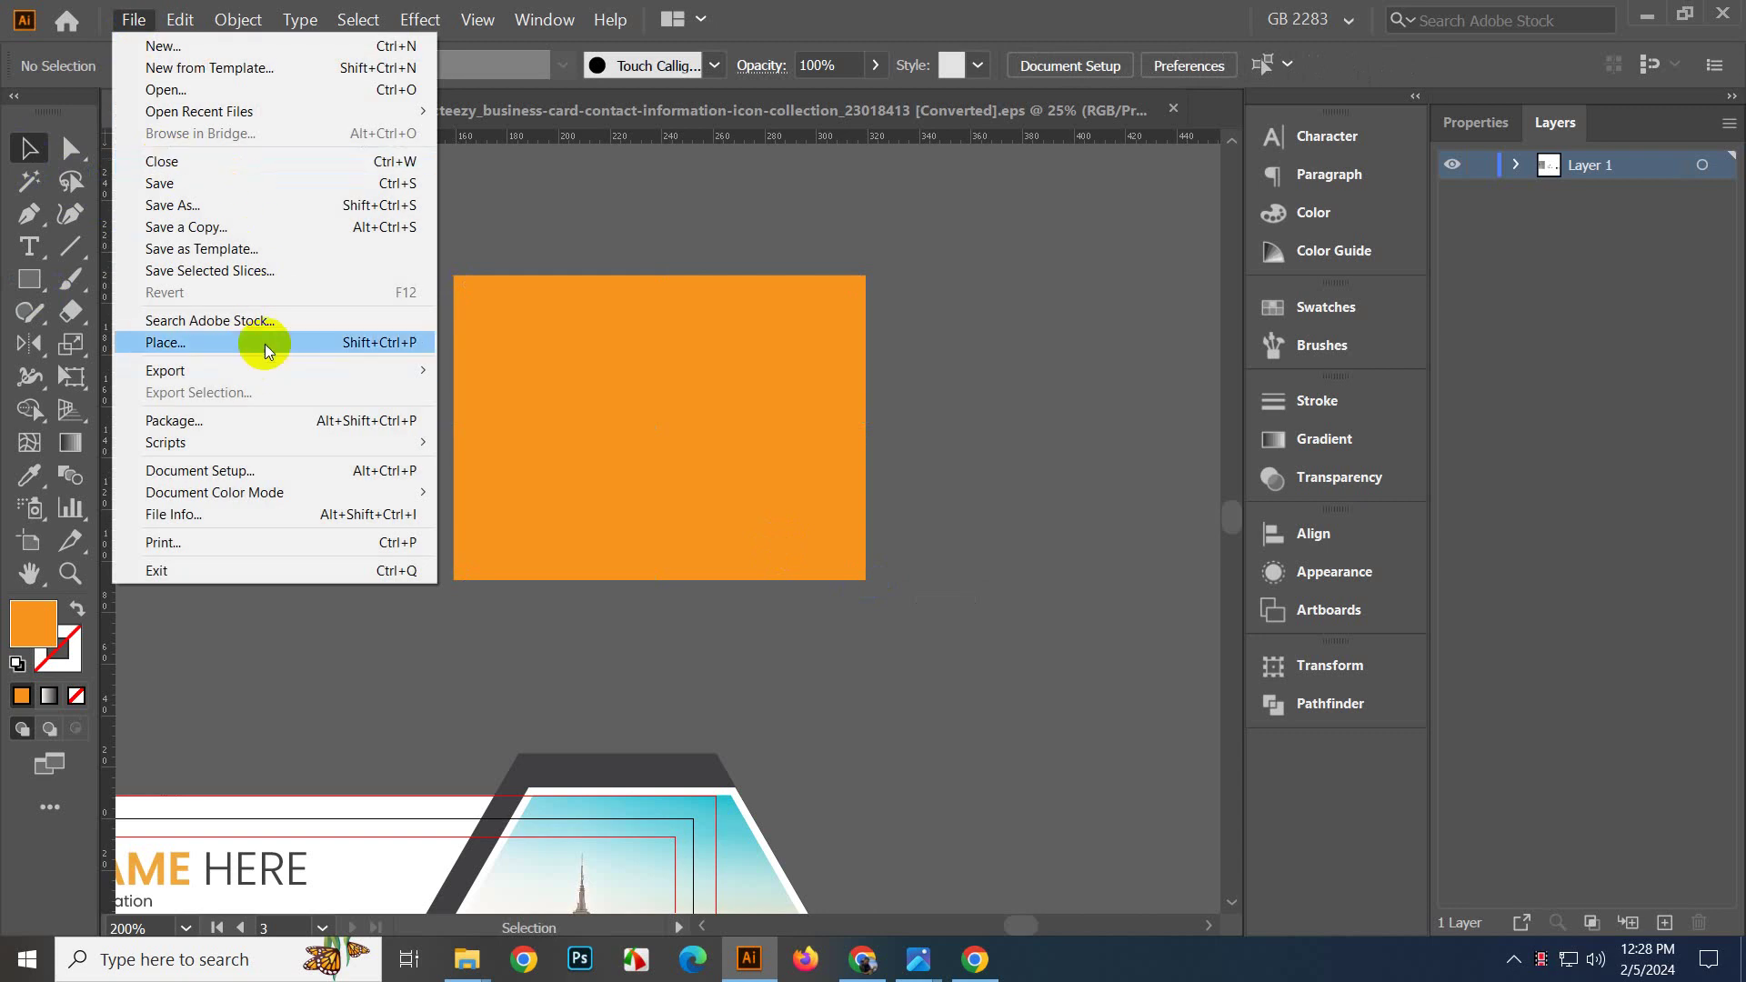
click(165, 342)
click(437, 244)
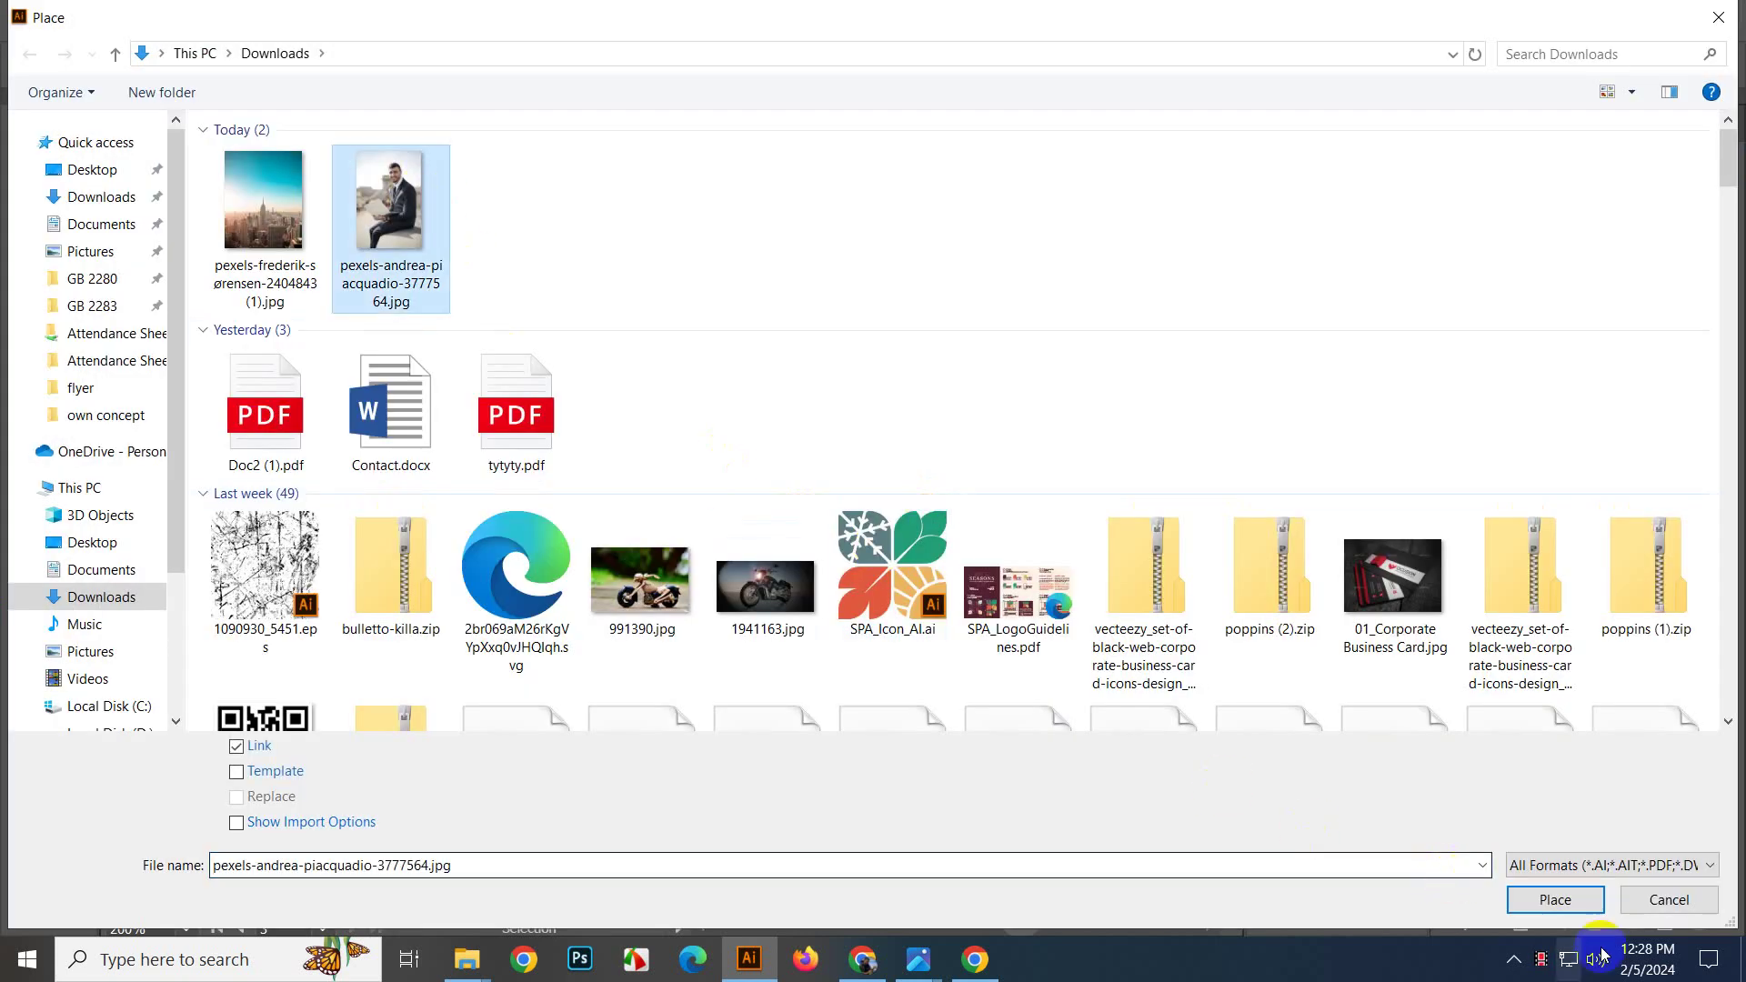
click(1555, 899)
drag(747, 382, 748, 556)
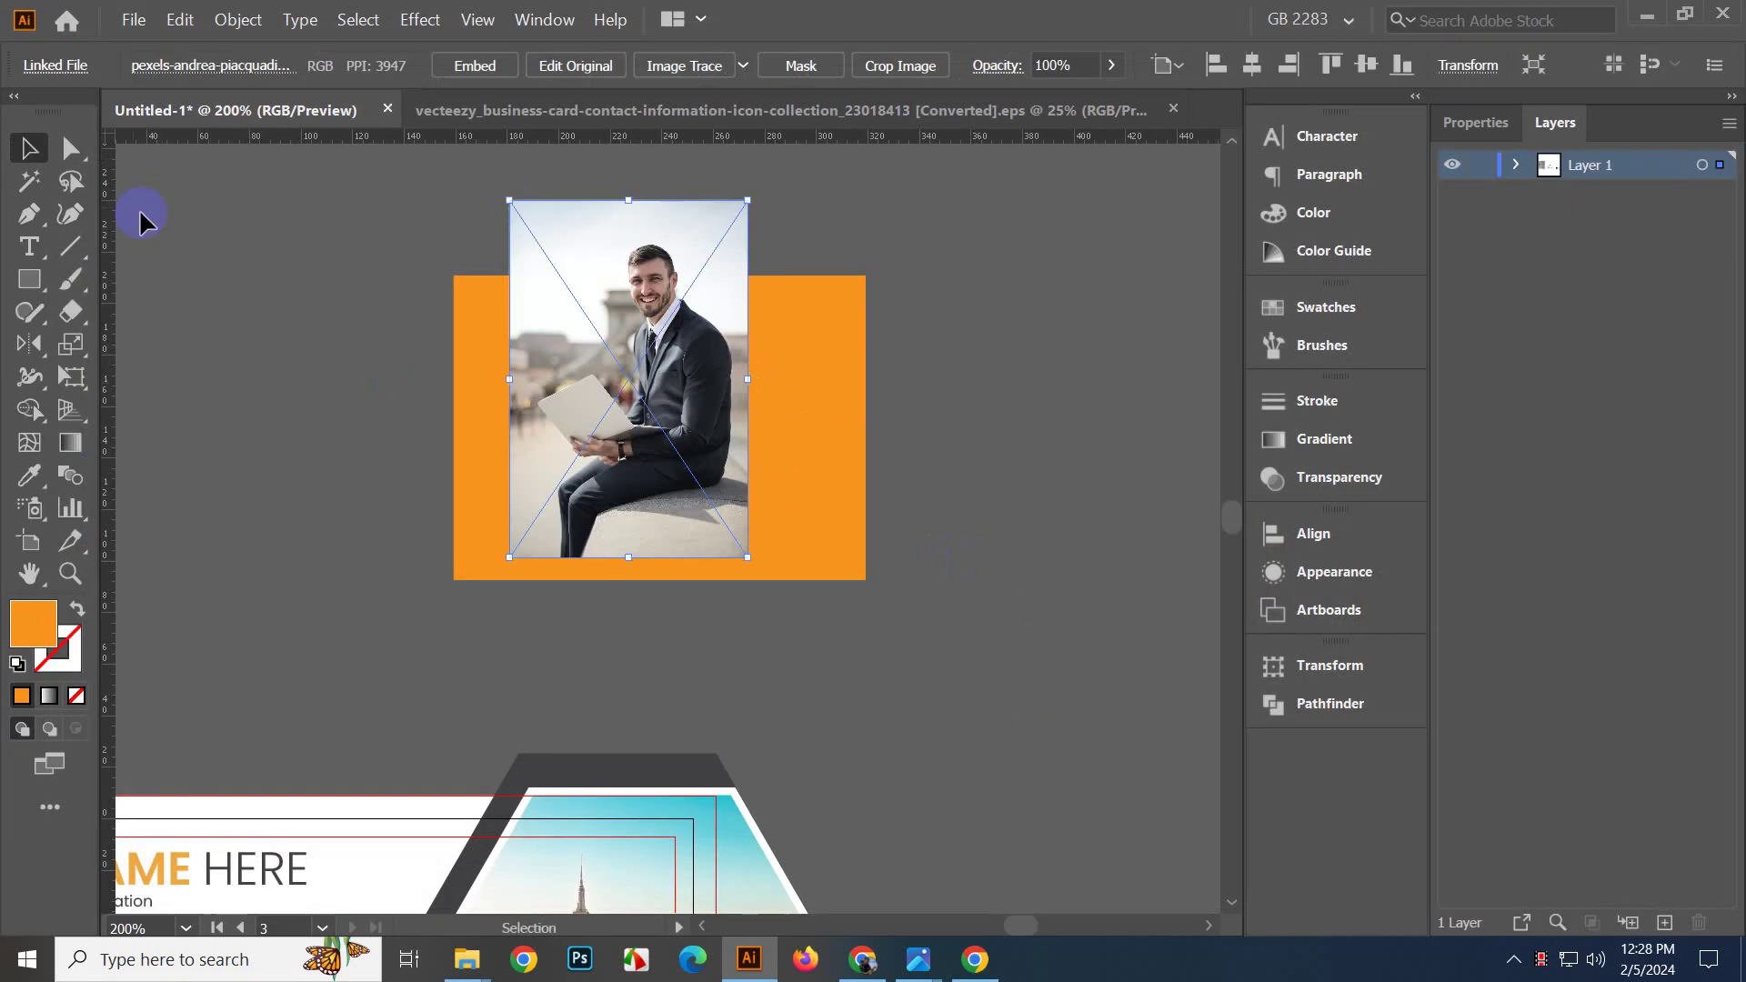
click(363, 319)
drag(647, 391, 947, 464)
drag(777, 587, 768, 480)
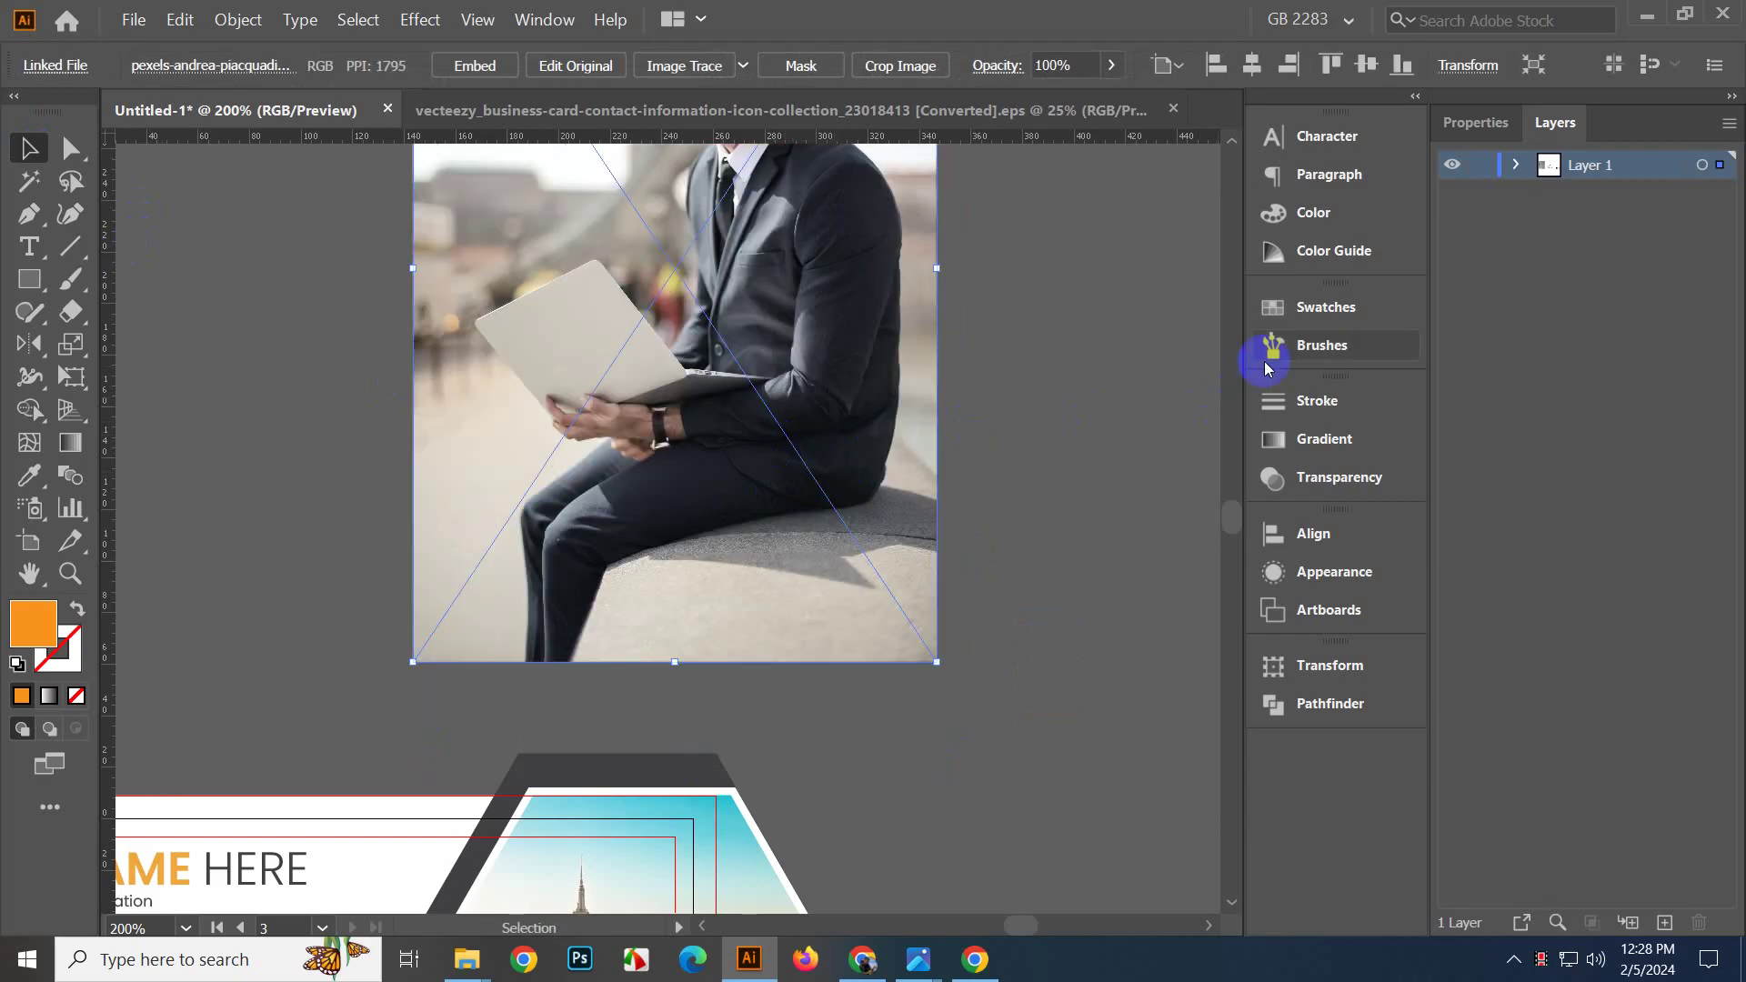
Arrange the businessman photo behind the orange rectangle and make a clipping mask from the two.
click(967, 460)
drag(304, 215, 840, 464)
right_click(721, 335)
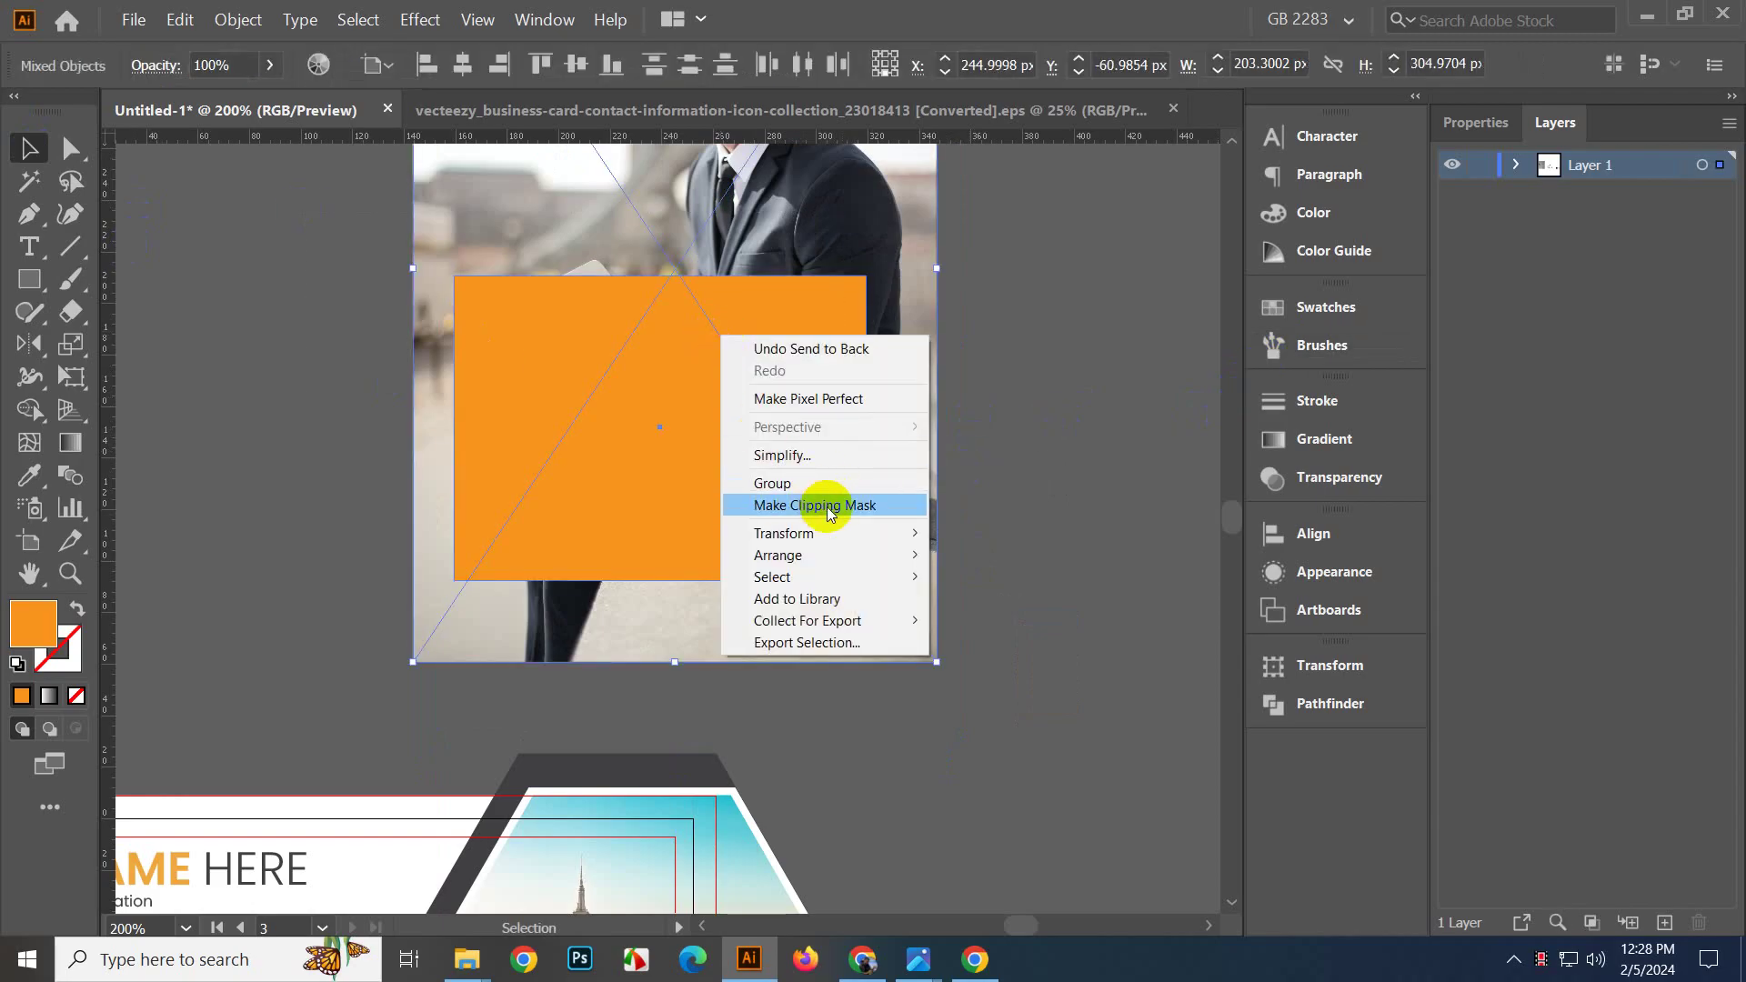
click(265, 389)
drag(673, 560, 675, 552)
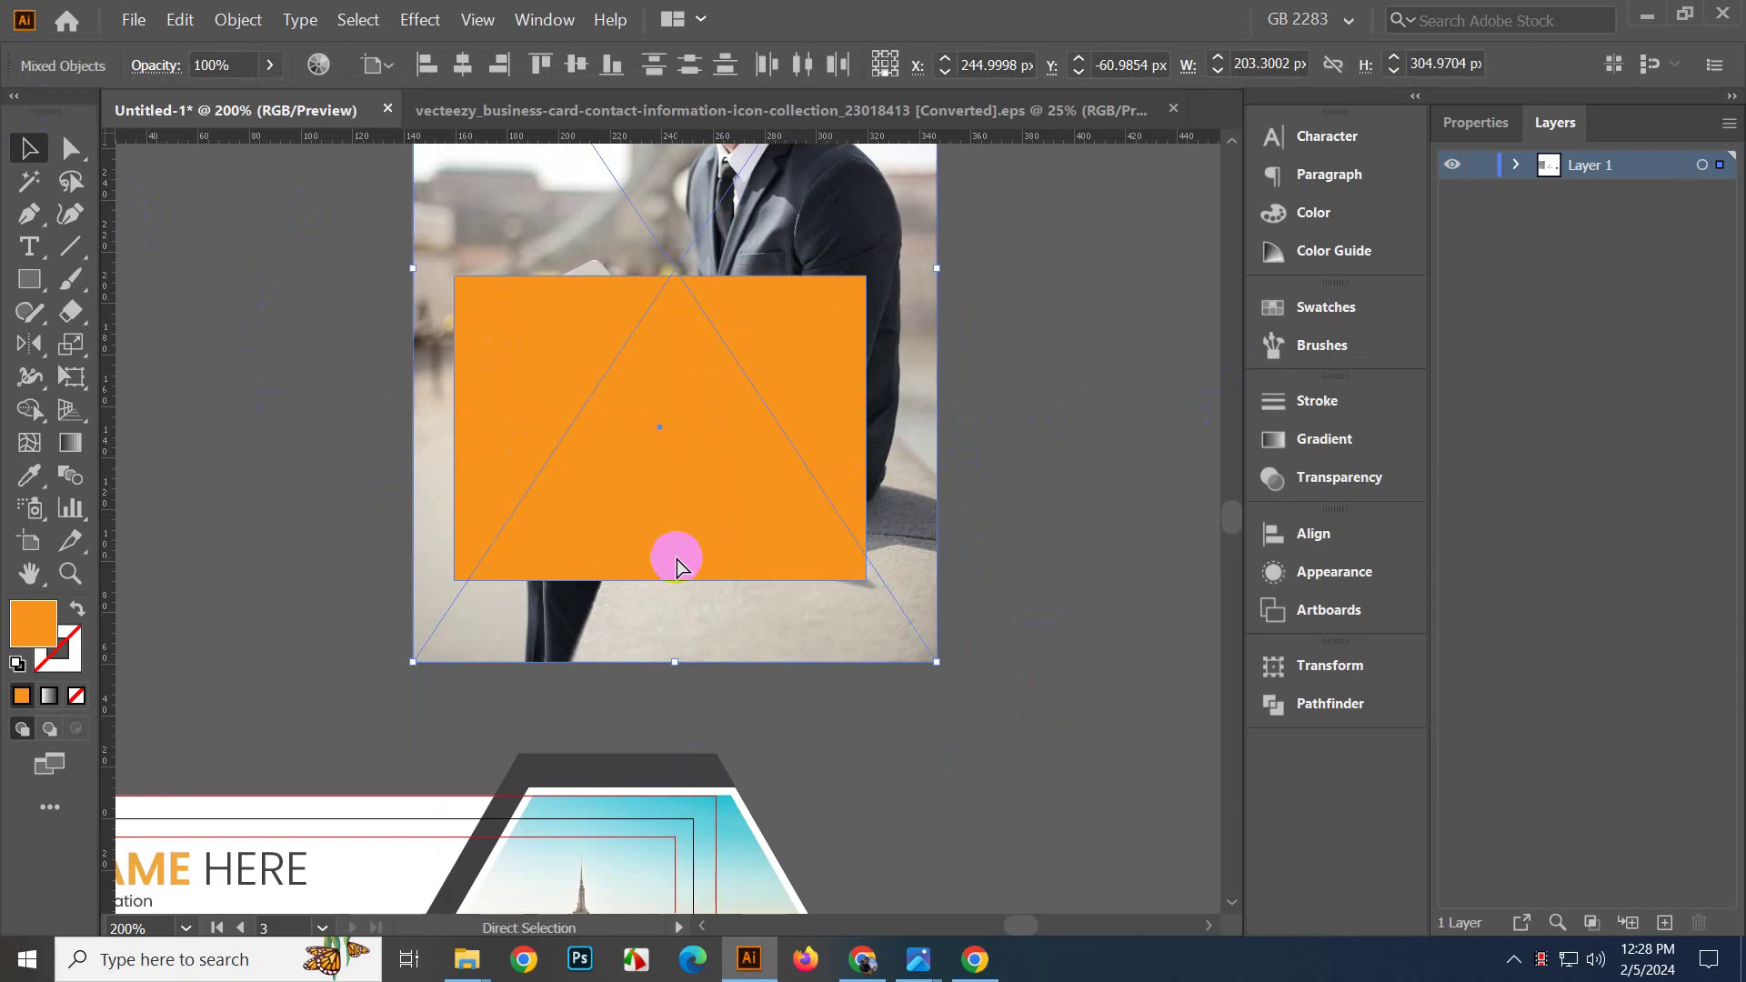
key(ctrl+7)
key(ctrl+z)
click(980, 471)
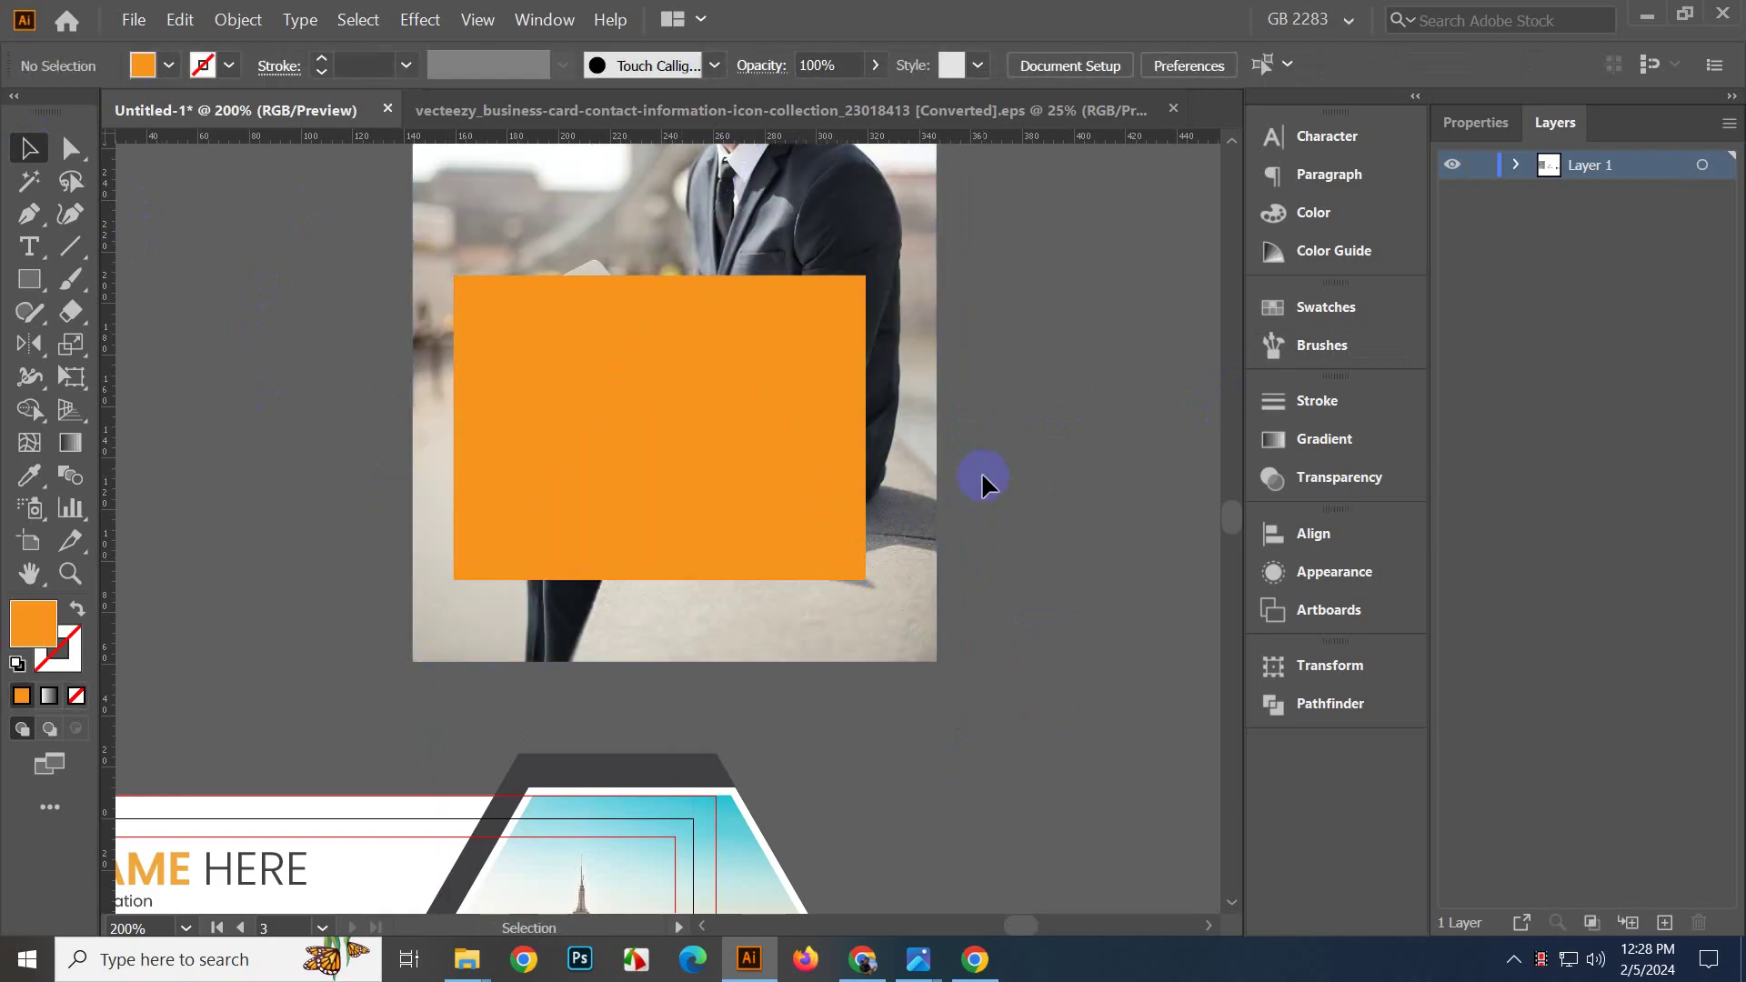
drag(234, 410, 640, 526)
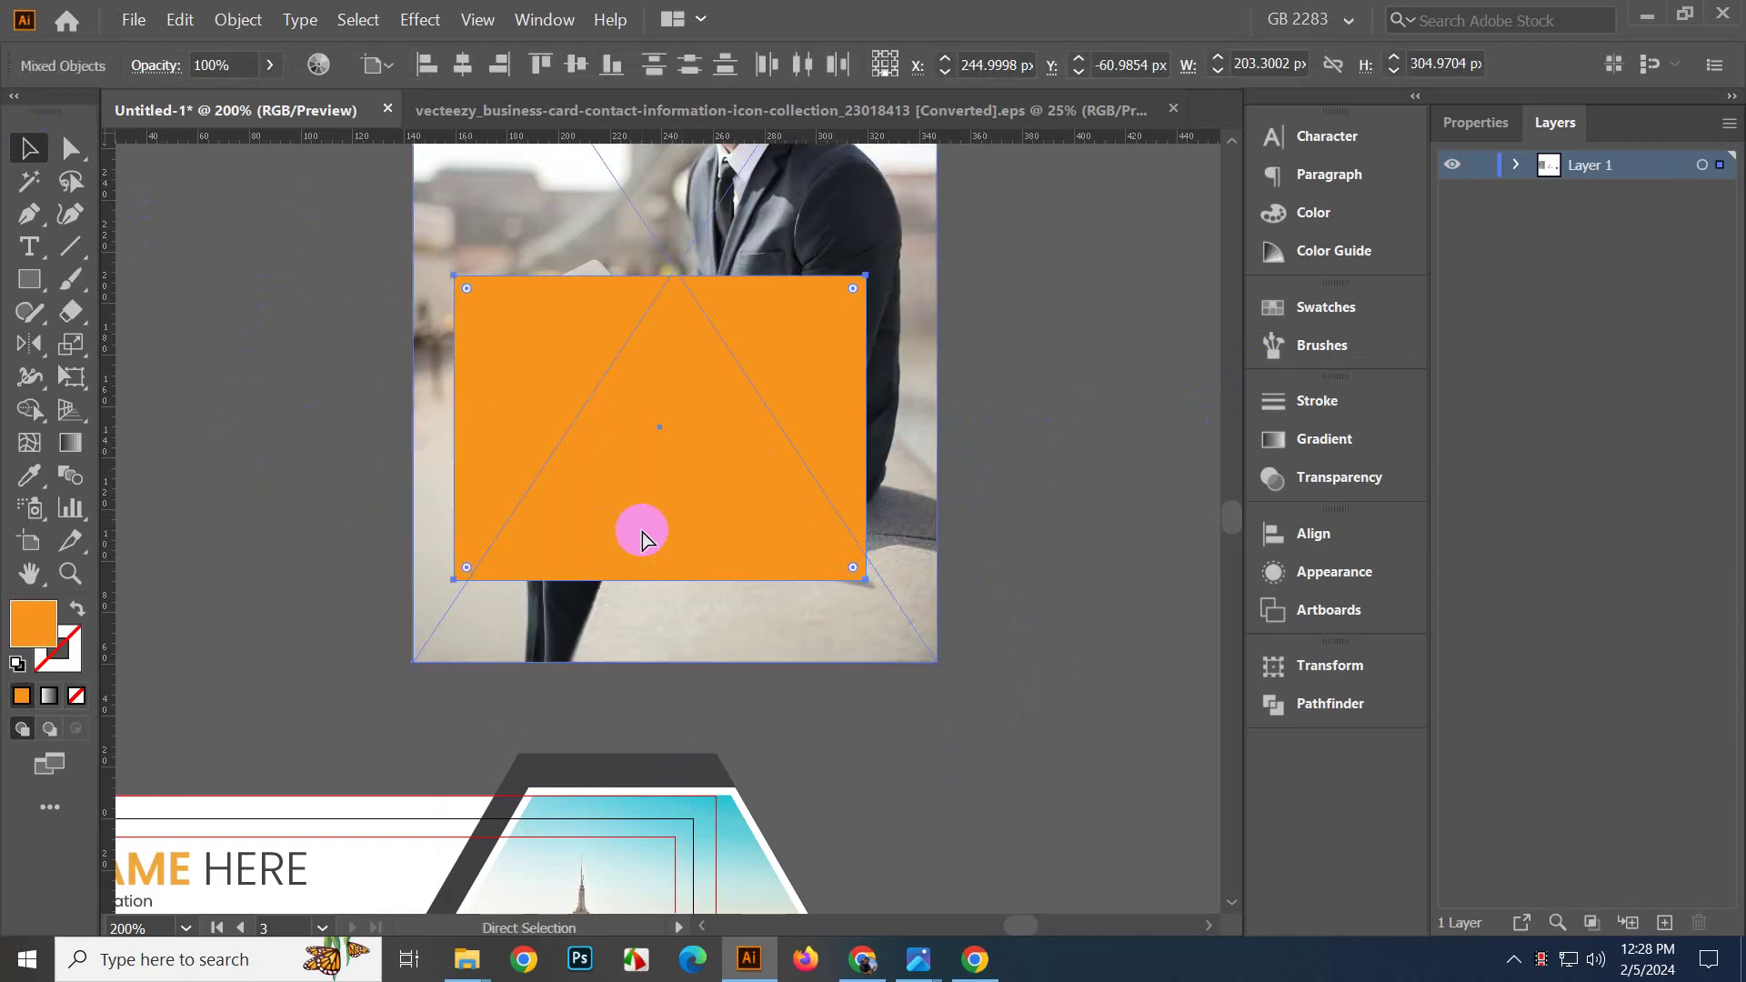
key(ctrl+7)
click(925, 362)
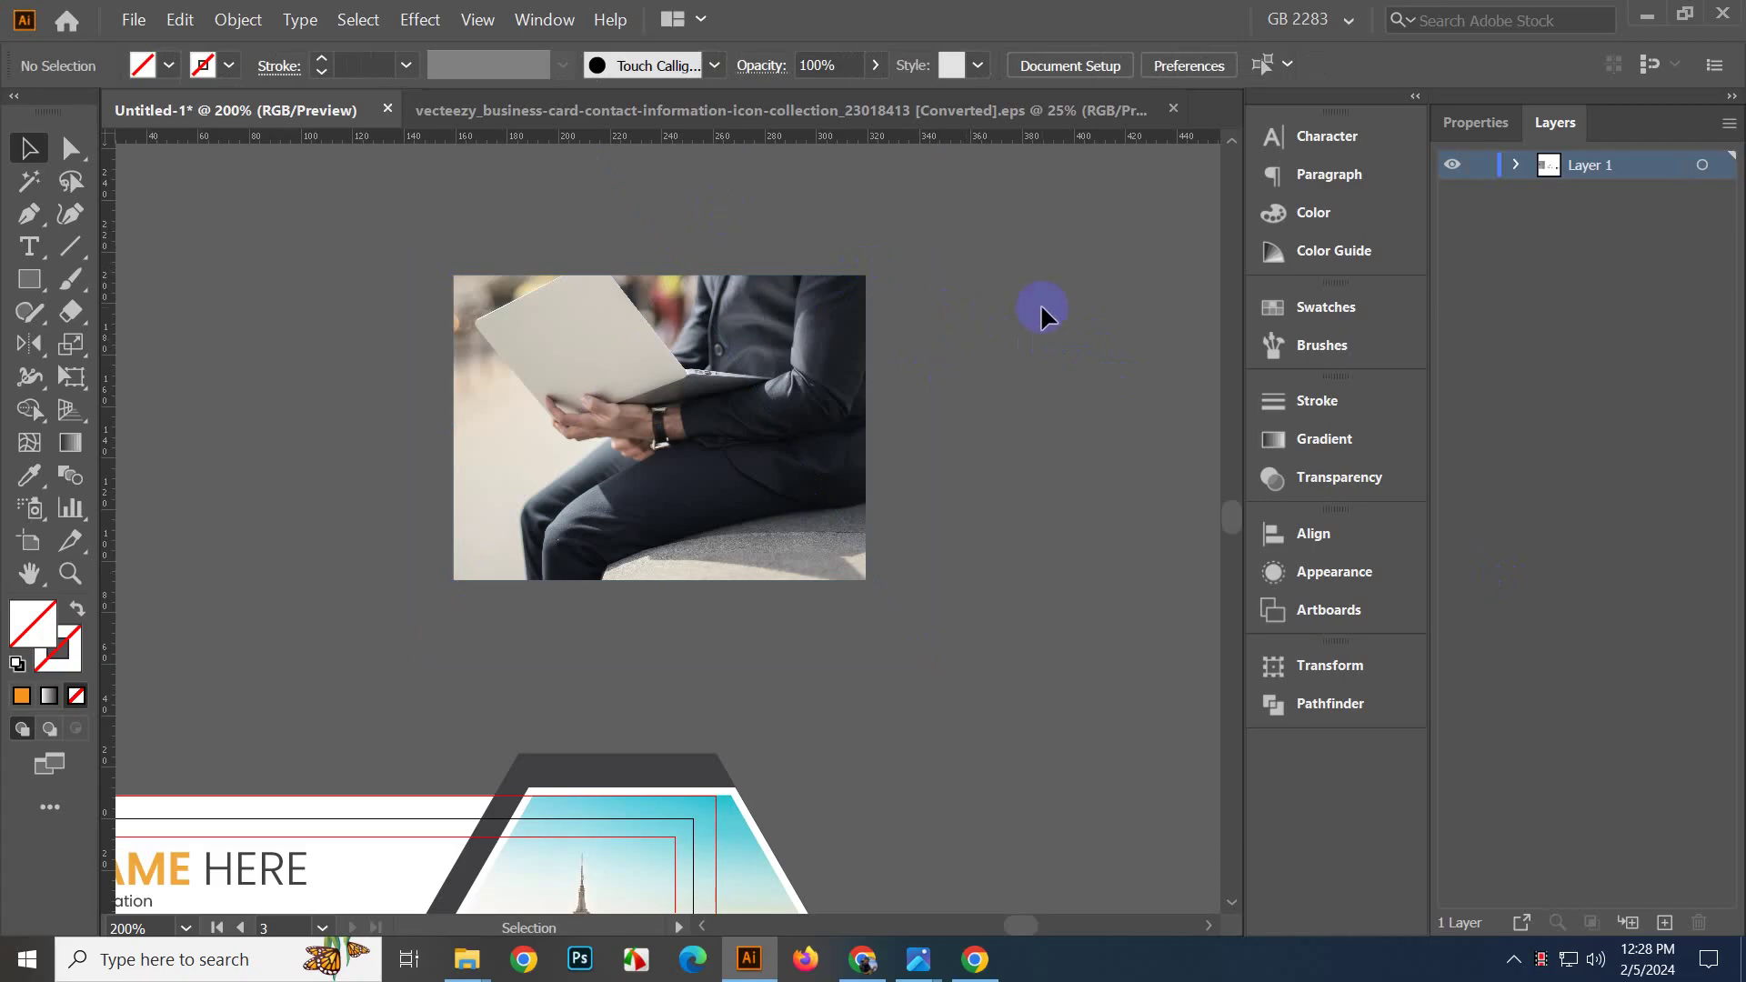
Move the businessman photo down inside its rectangular mask and shrink it slightly to frame his head and shoulders.
click(70, 149)
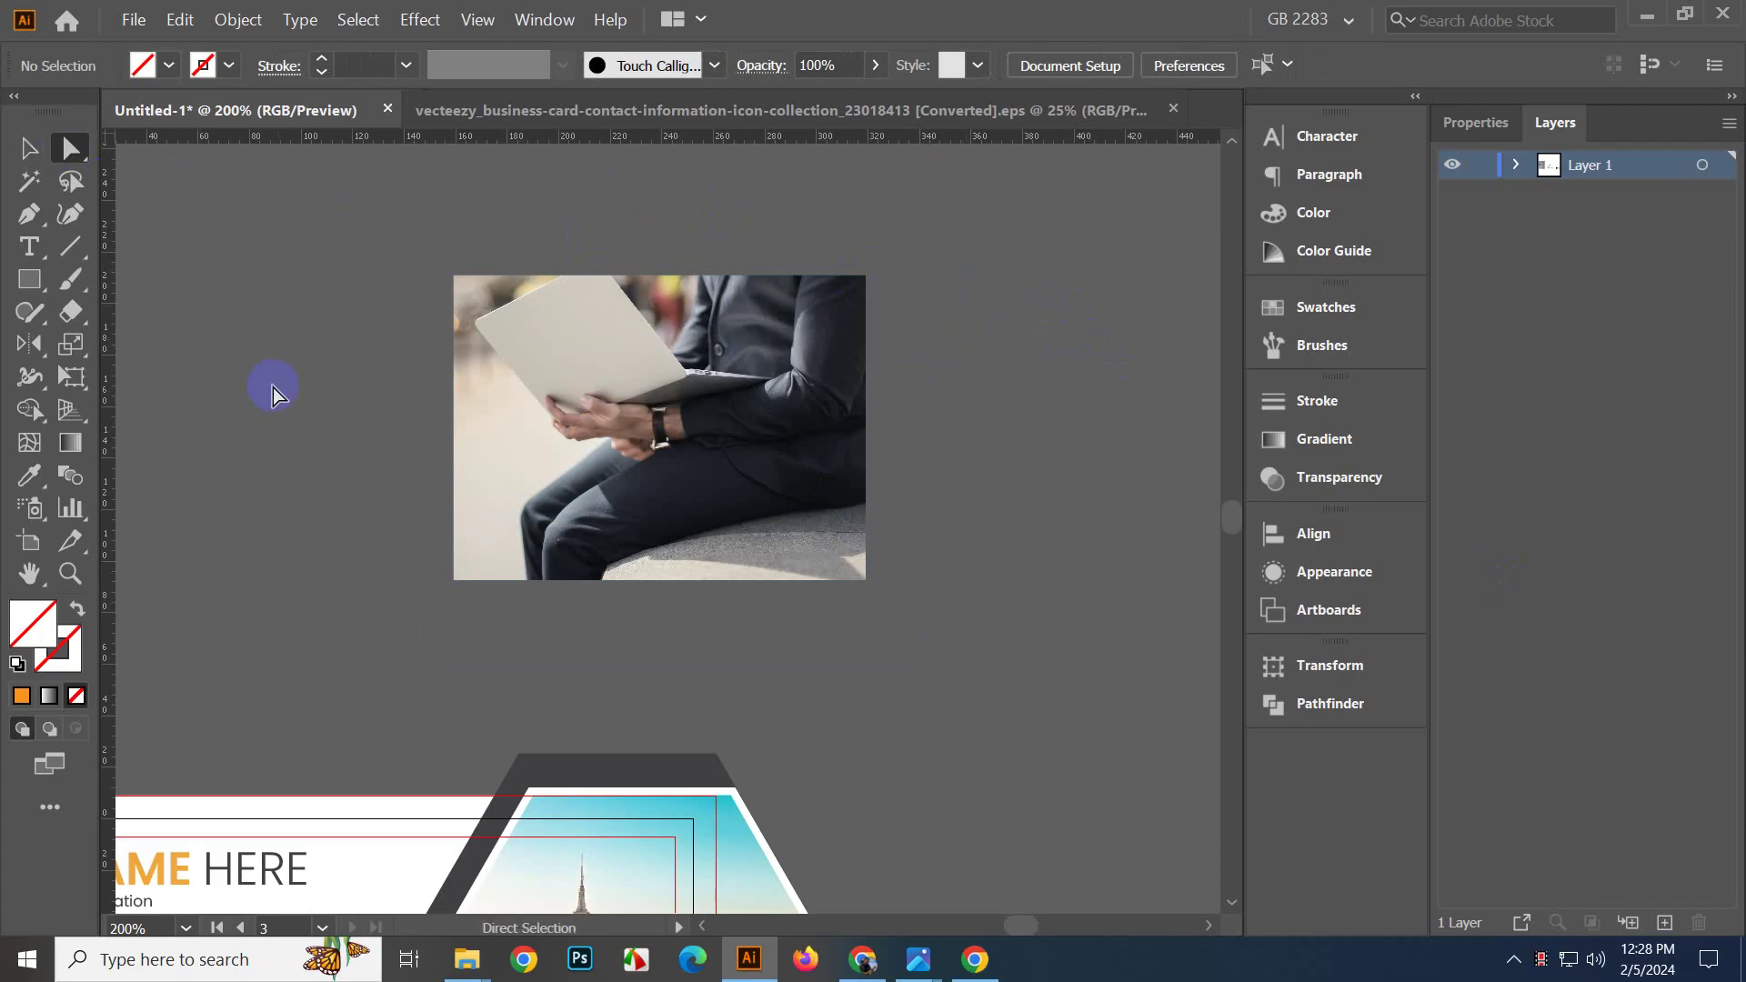
click(478, 391)
scroll(902, 406, up, 6)
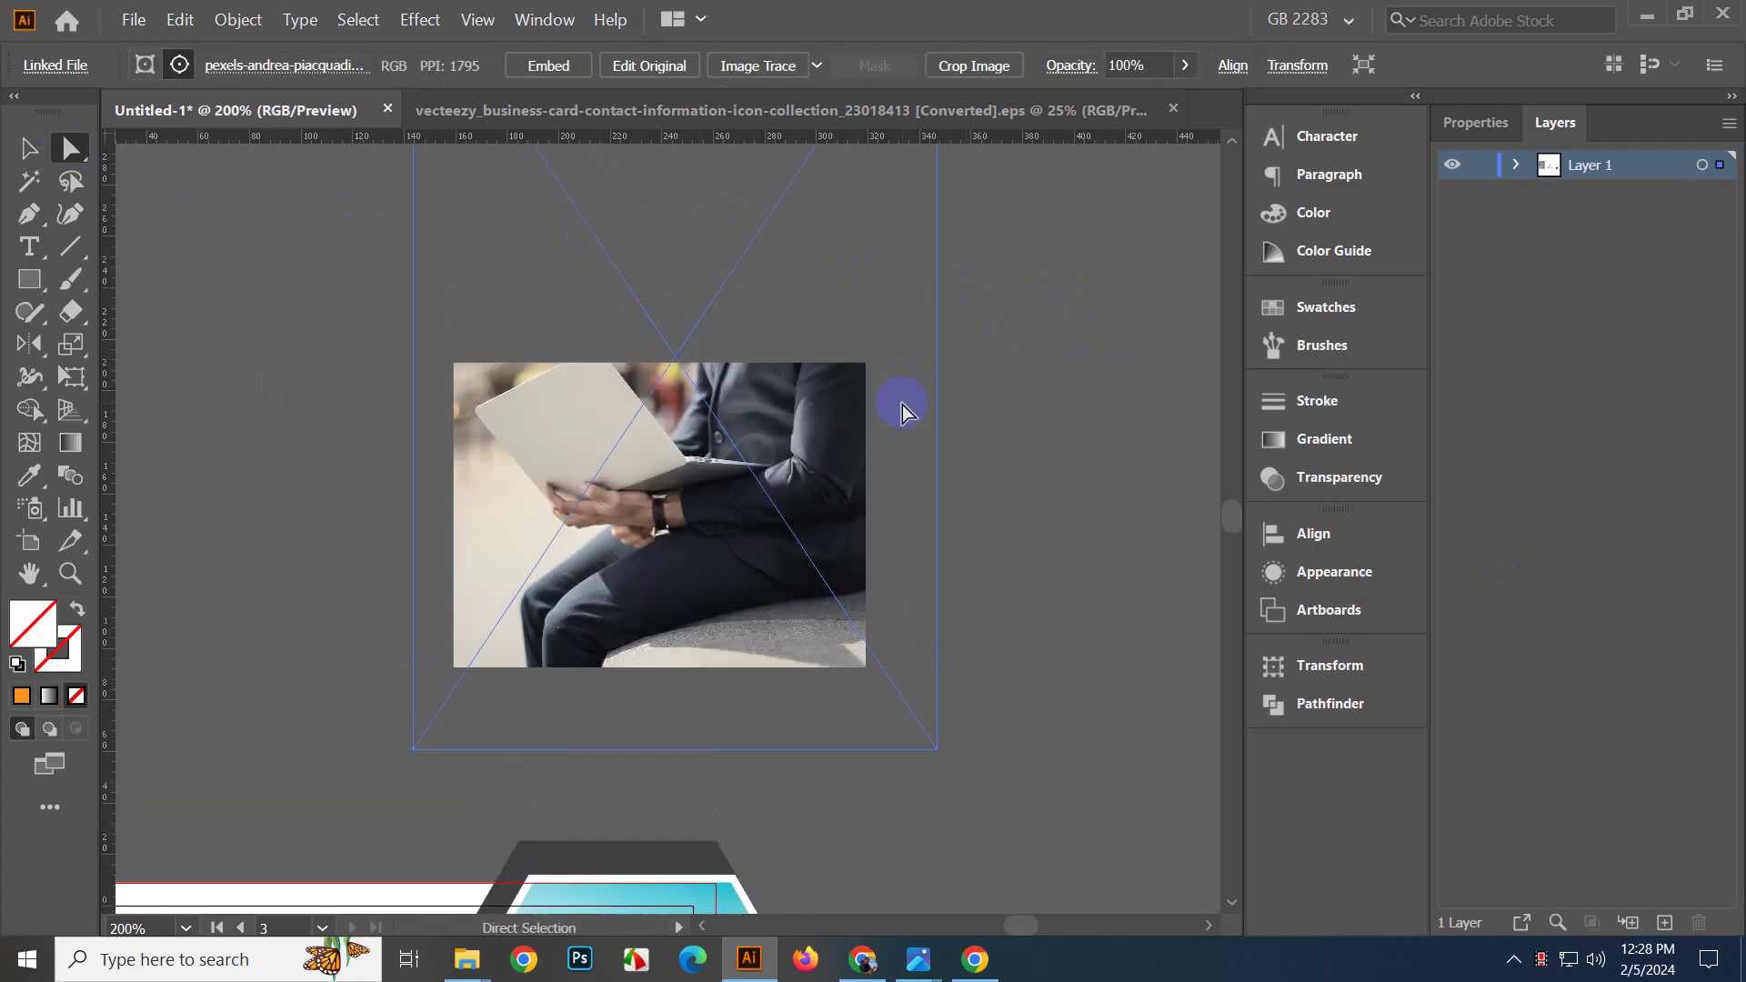
scroll(902, 405, down, 2)
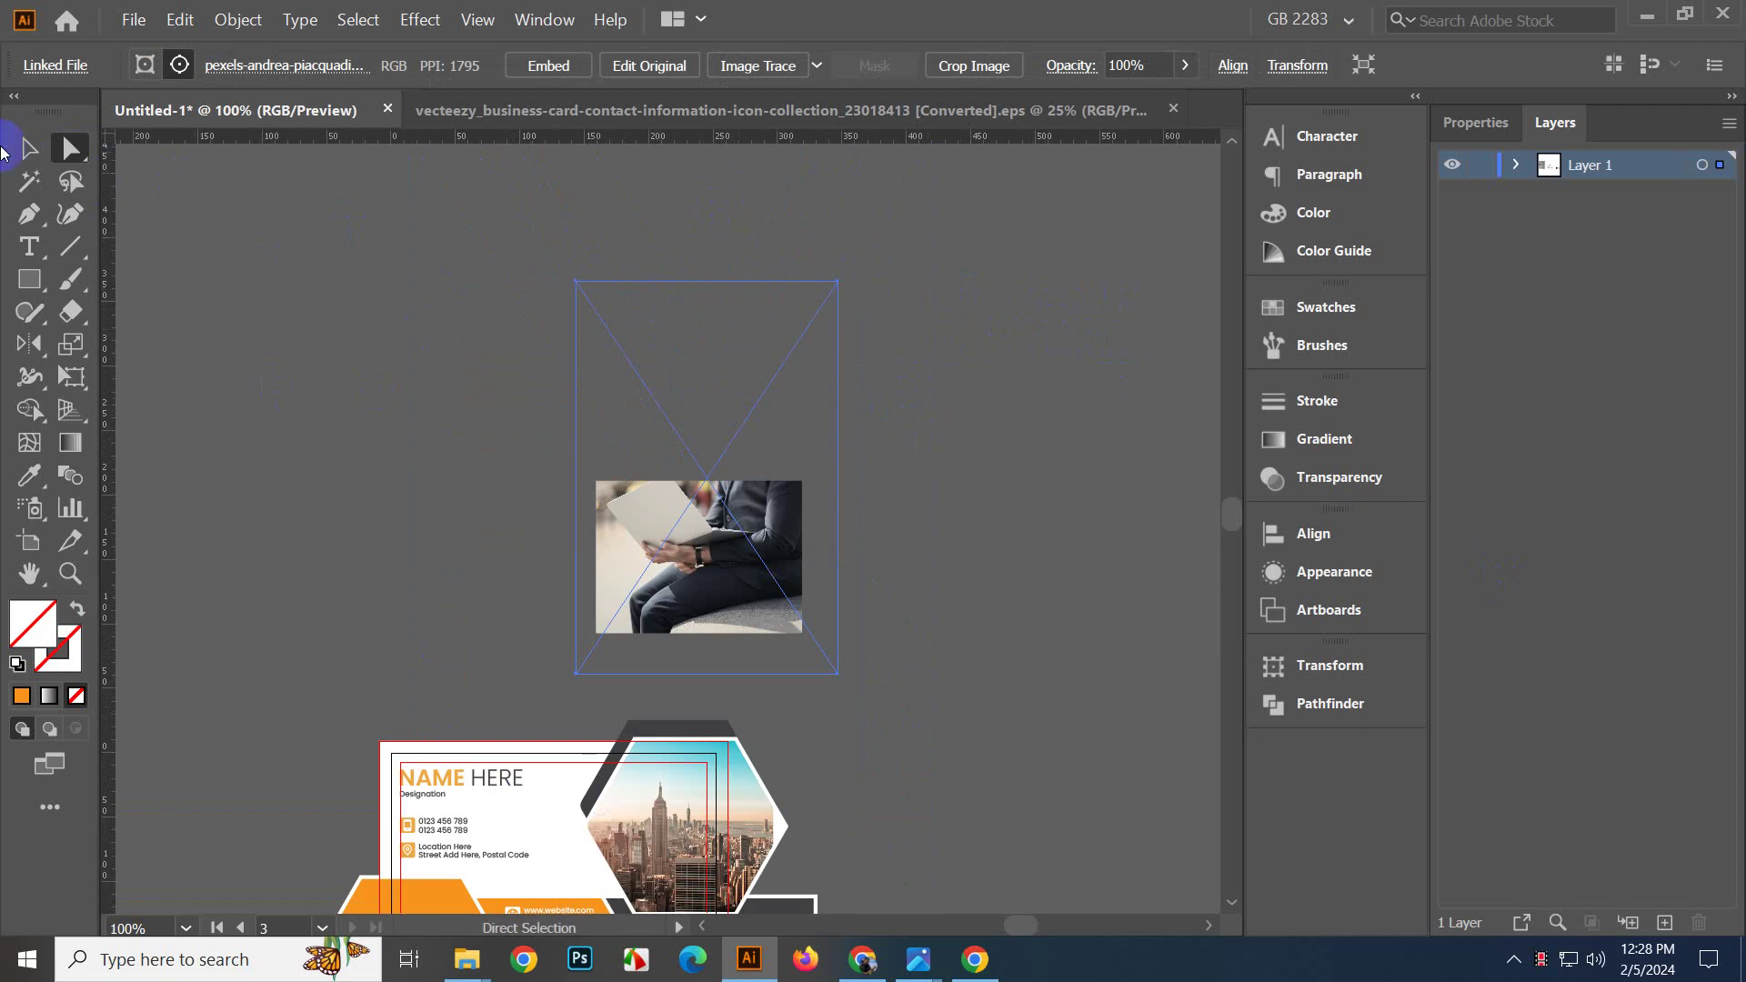
click(28, 148)
drag(735, 535, 724, 686)
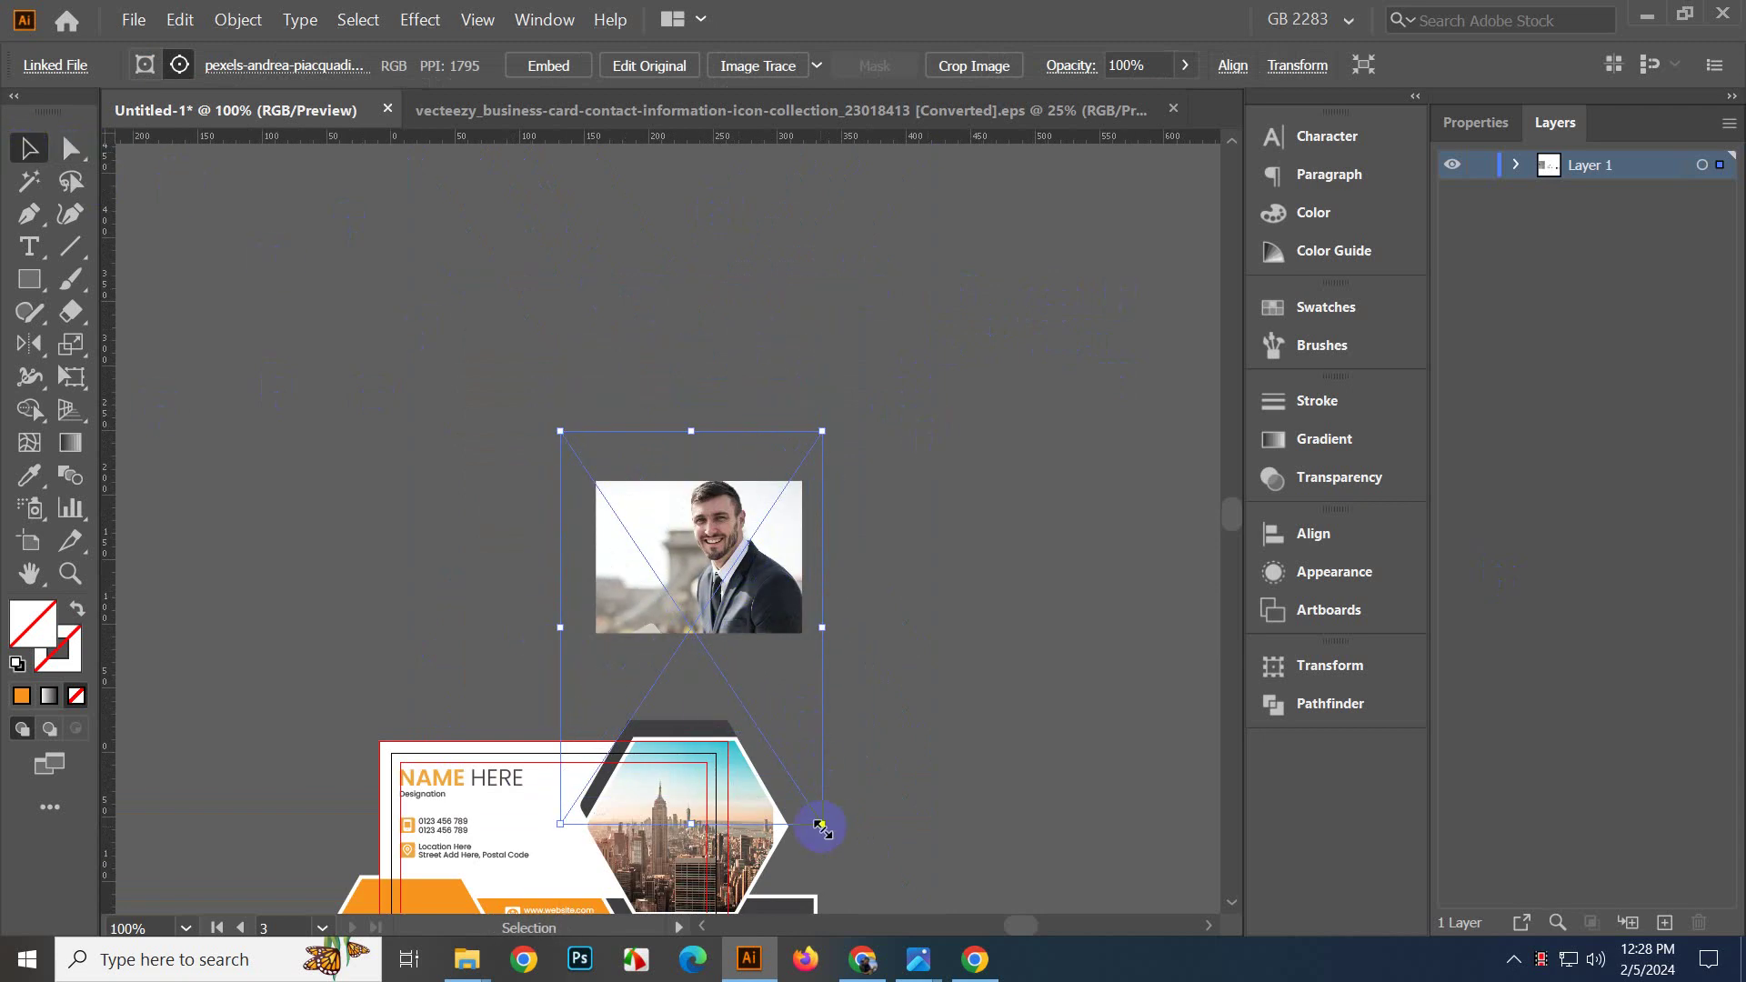
drag(821, 824, 798, 793)
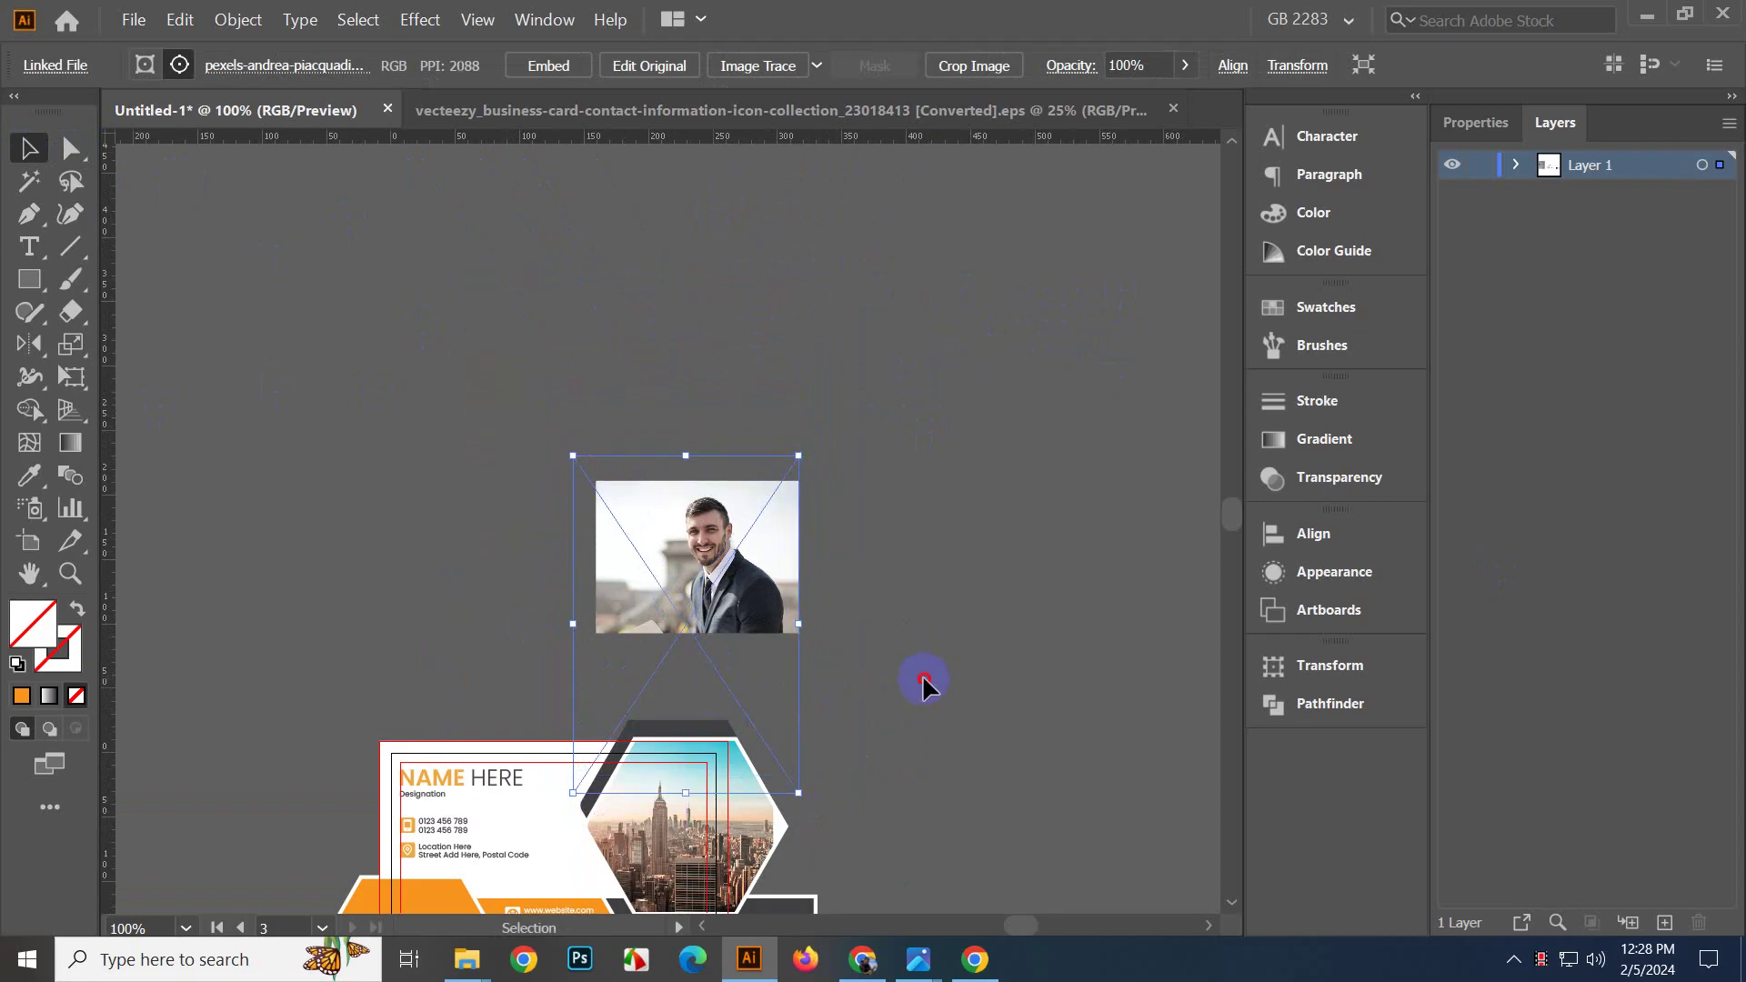
Delete the clipped businessman photo above the card.
click(923, 680)
scroll(911, 667, down, 1)
click(769, 479)
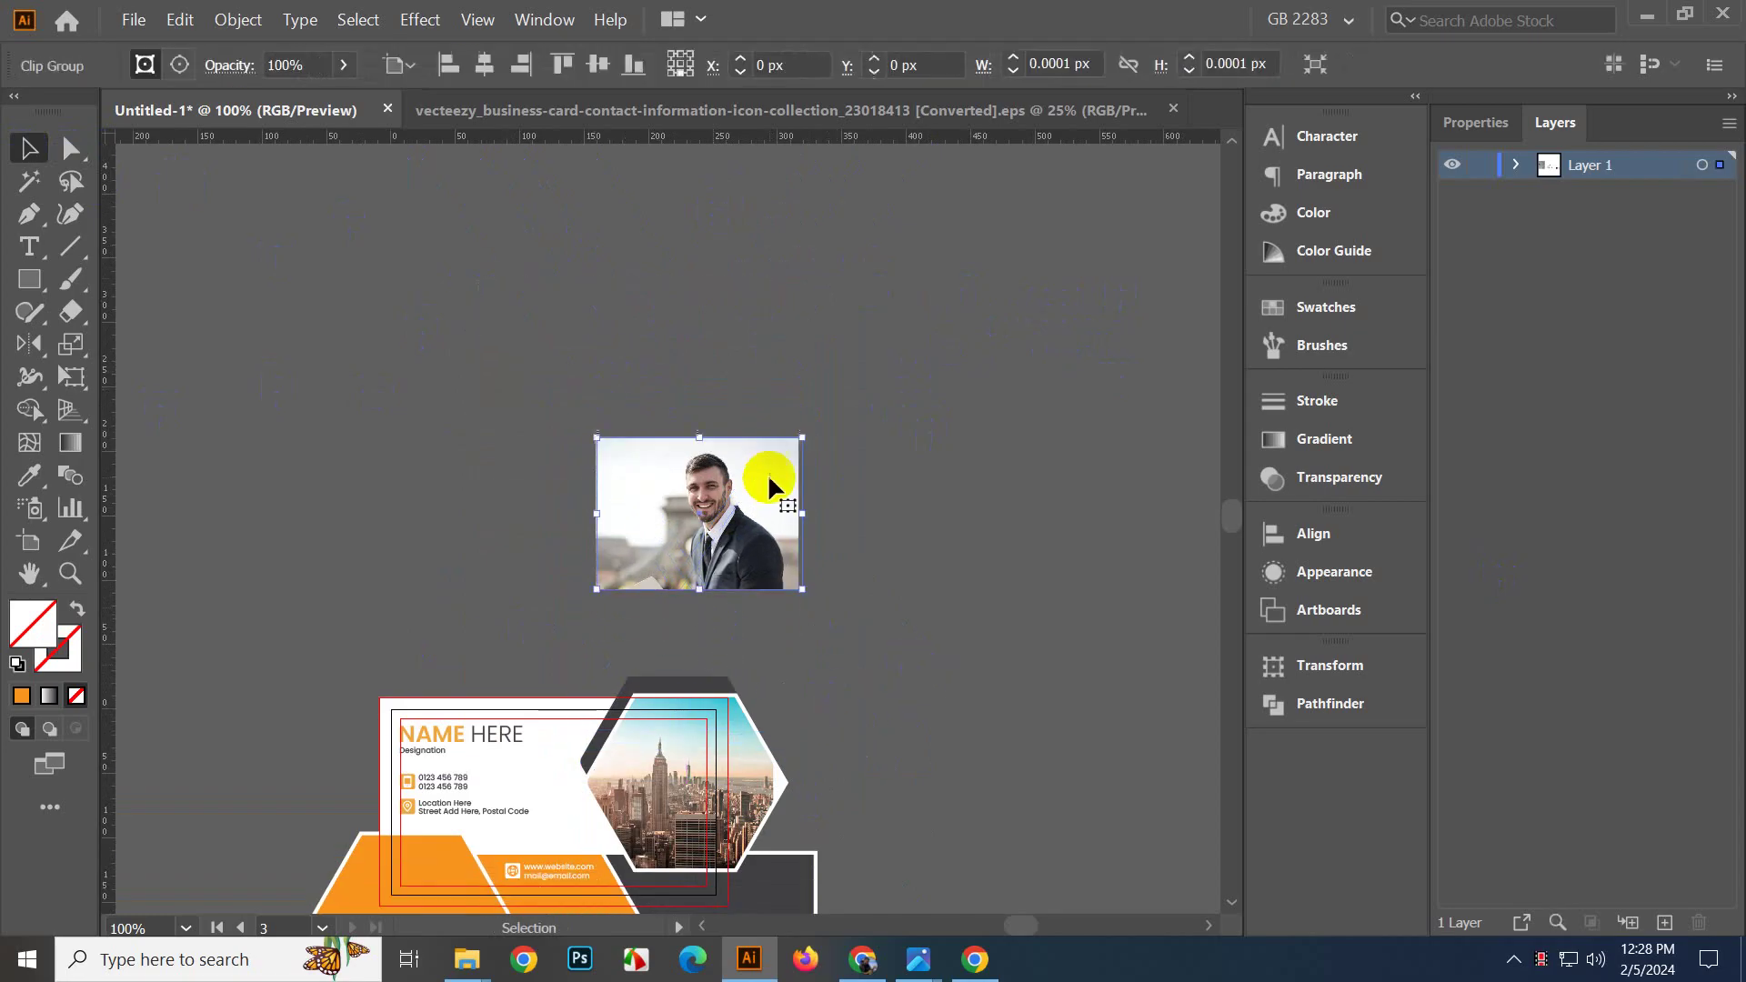
key(Delete)
Examine how the skyline photo fits inside the upper hexagon and against the card's edge and margin lines.
scroll(762, 509, down, 3)
scroll(740, 747, up, 4)
drag(942, 578, 1050, 616)
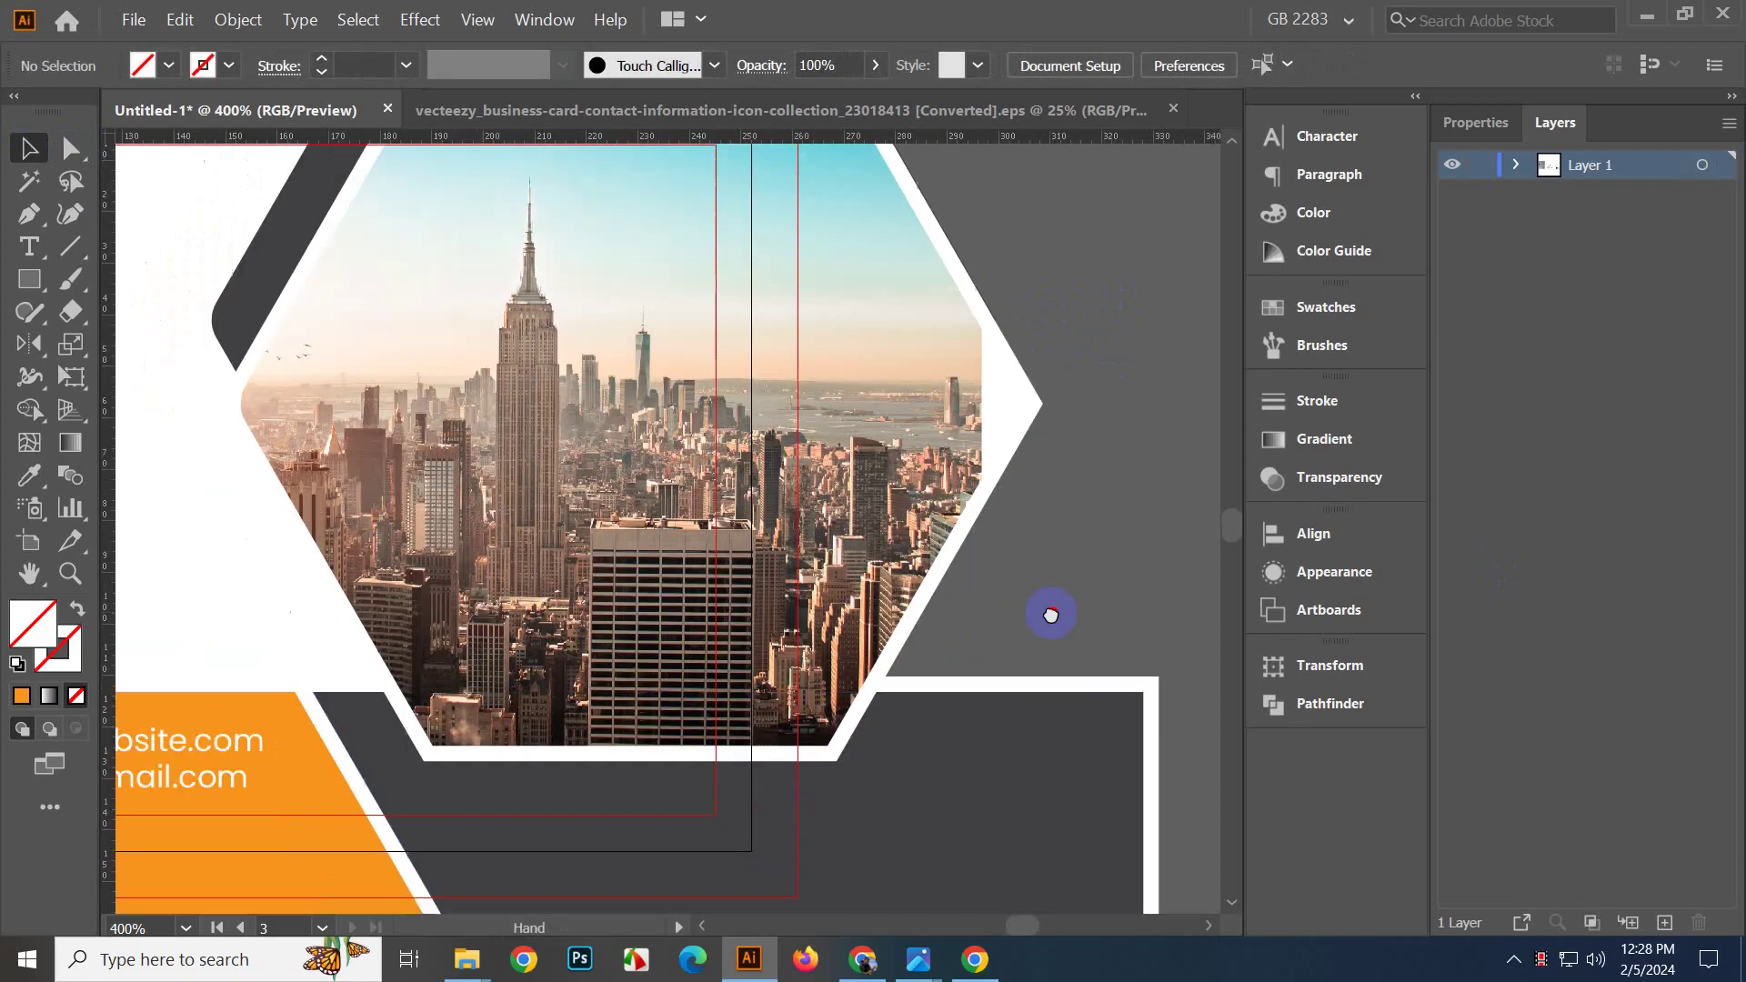
scroll(1045, 605, down, 1)
scroll(987, 564, up, 5)
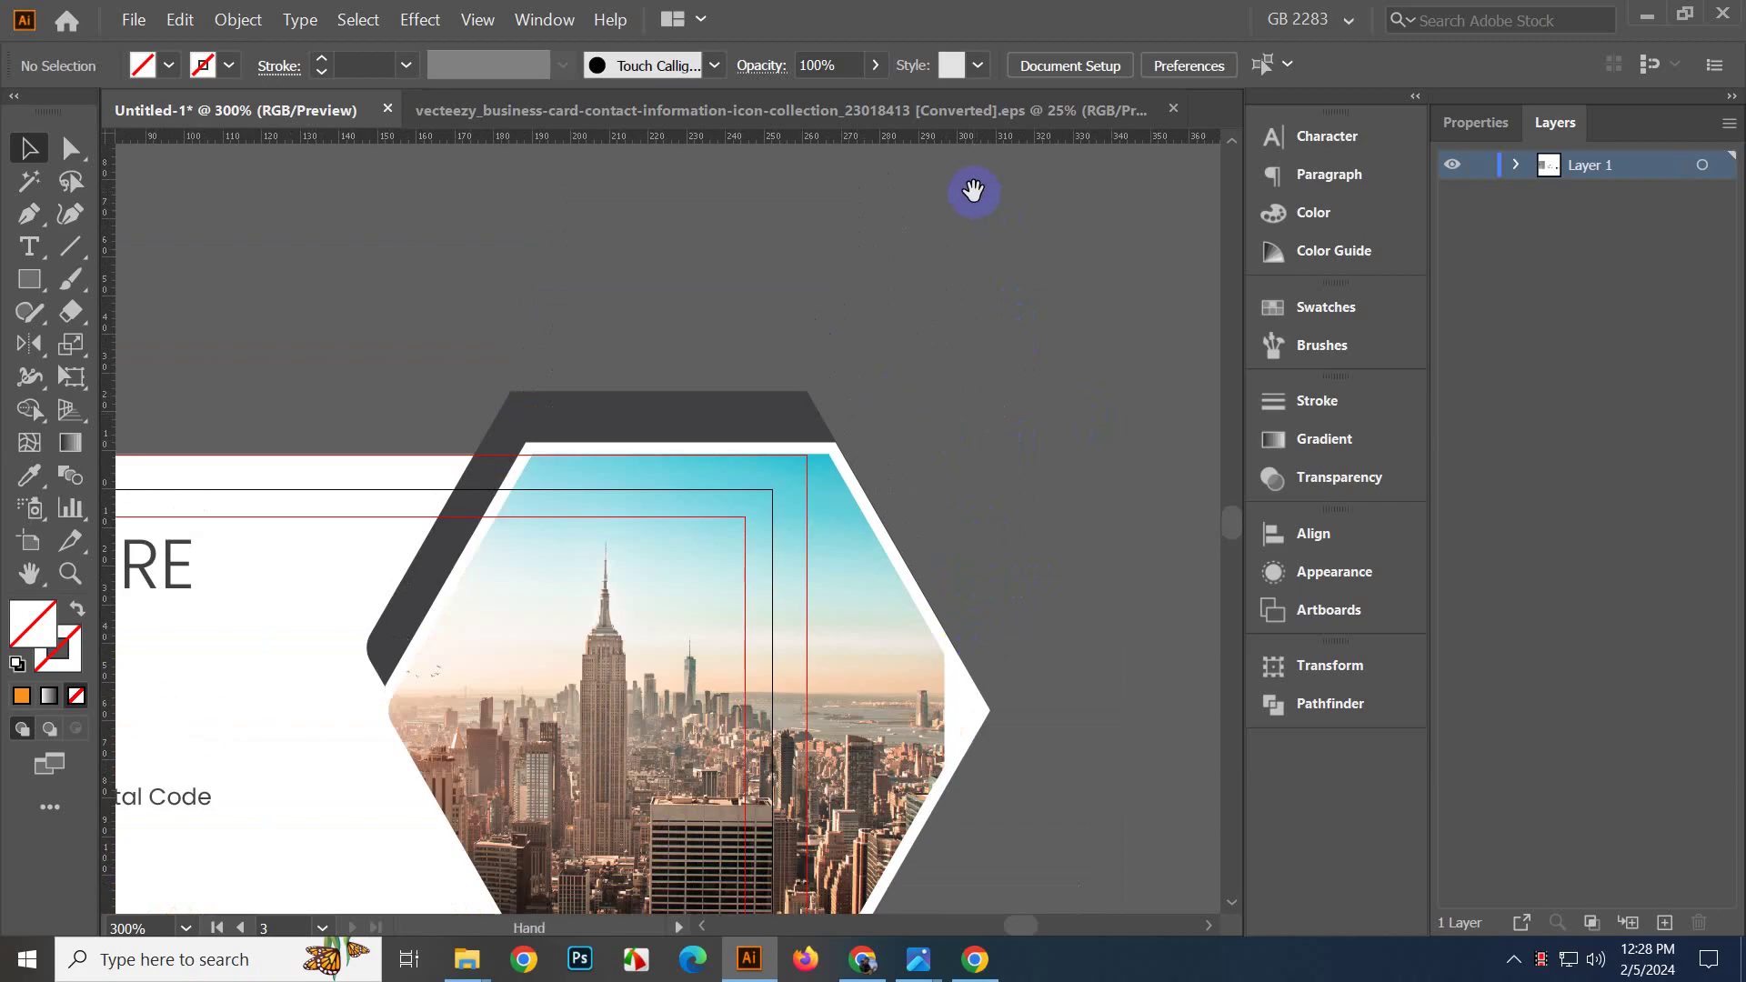
scroll(805, 318, down, 3)
drag(810, 382, 816, 202)
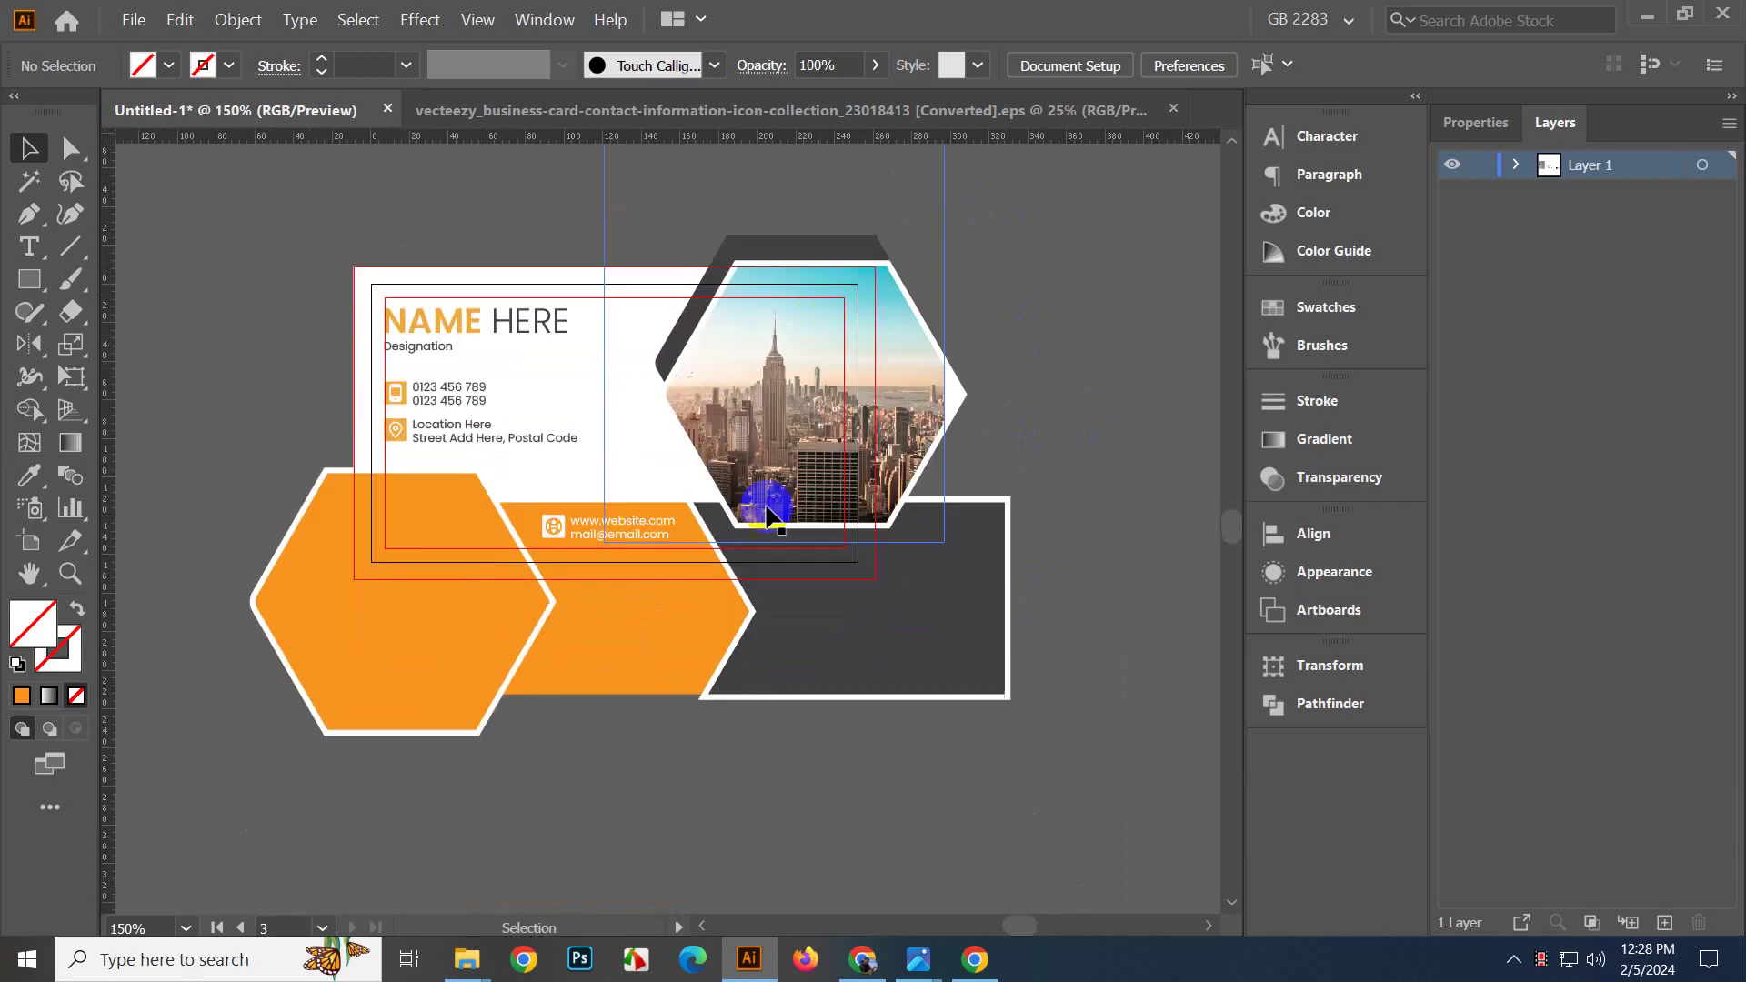
scroll(786, 537, up, 2)
drag(788, 540, 634, 665)
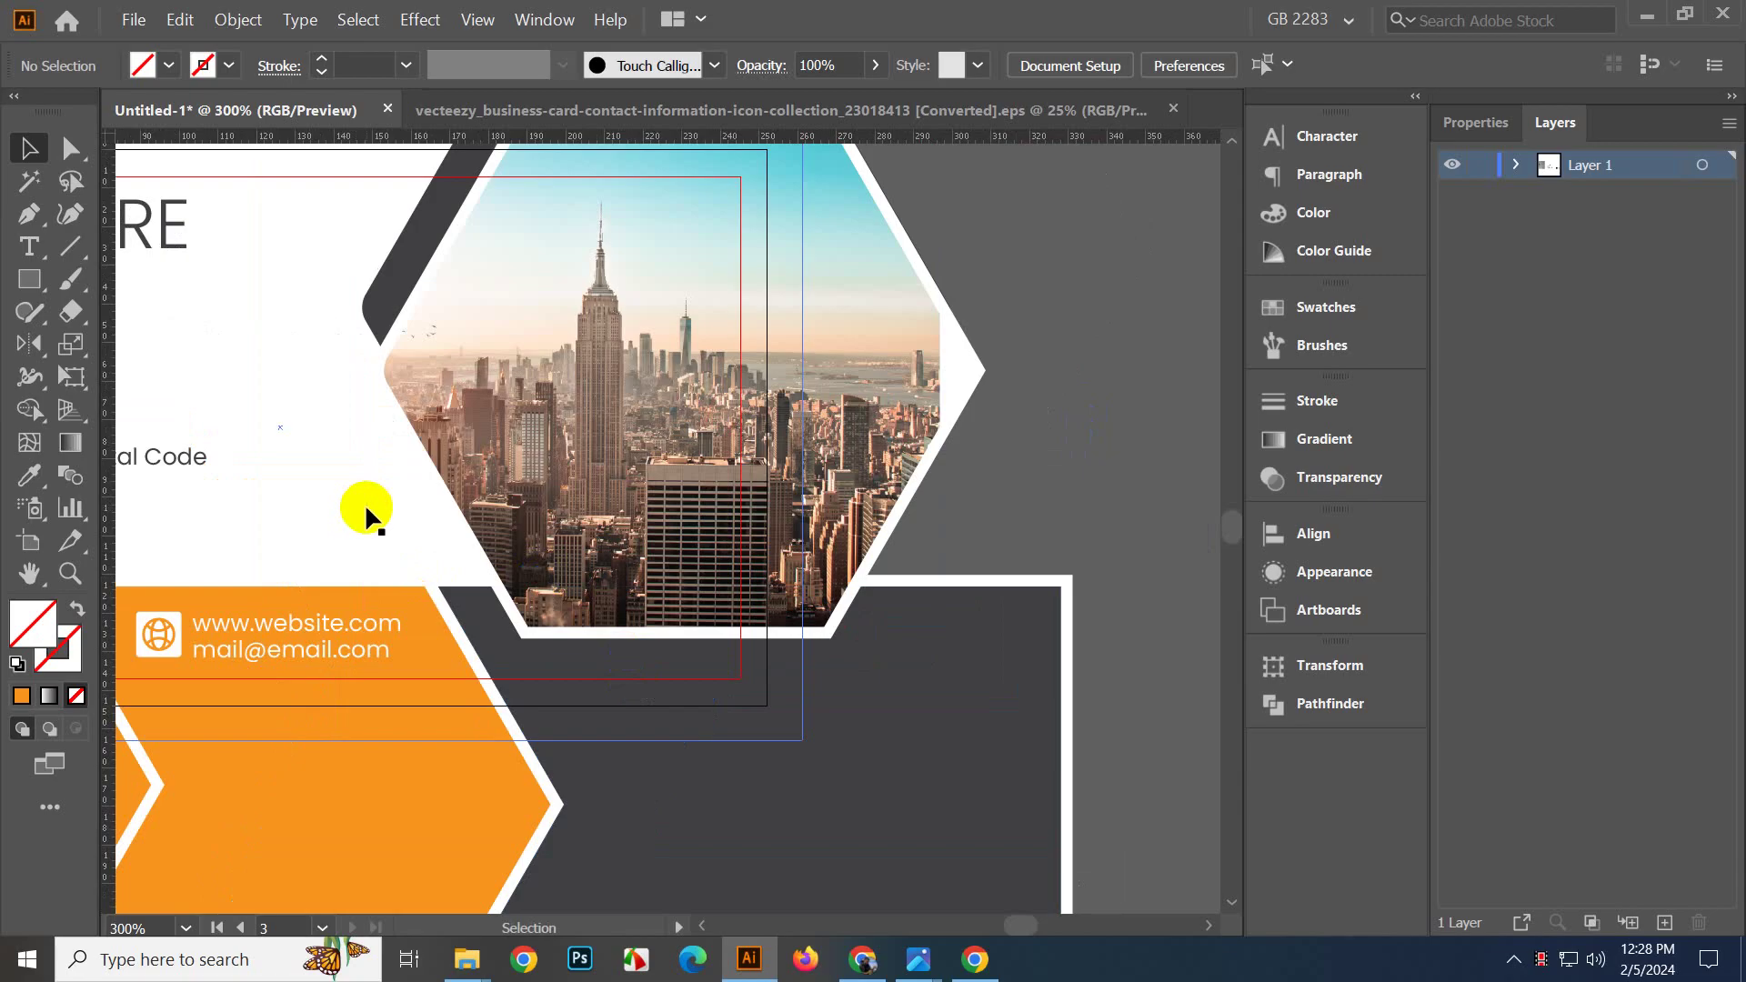
drag(452, 558, 568, 548)
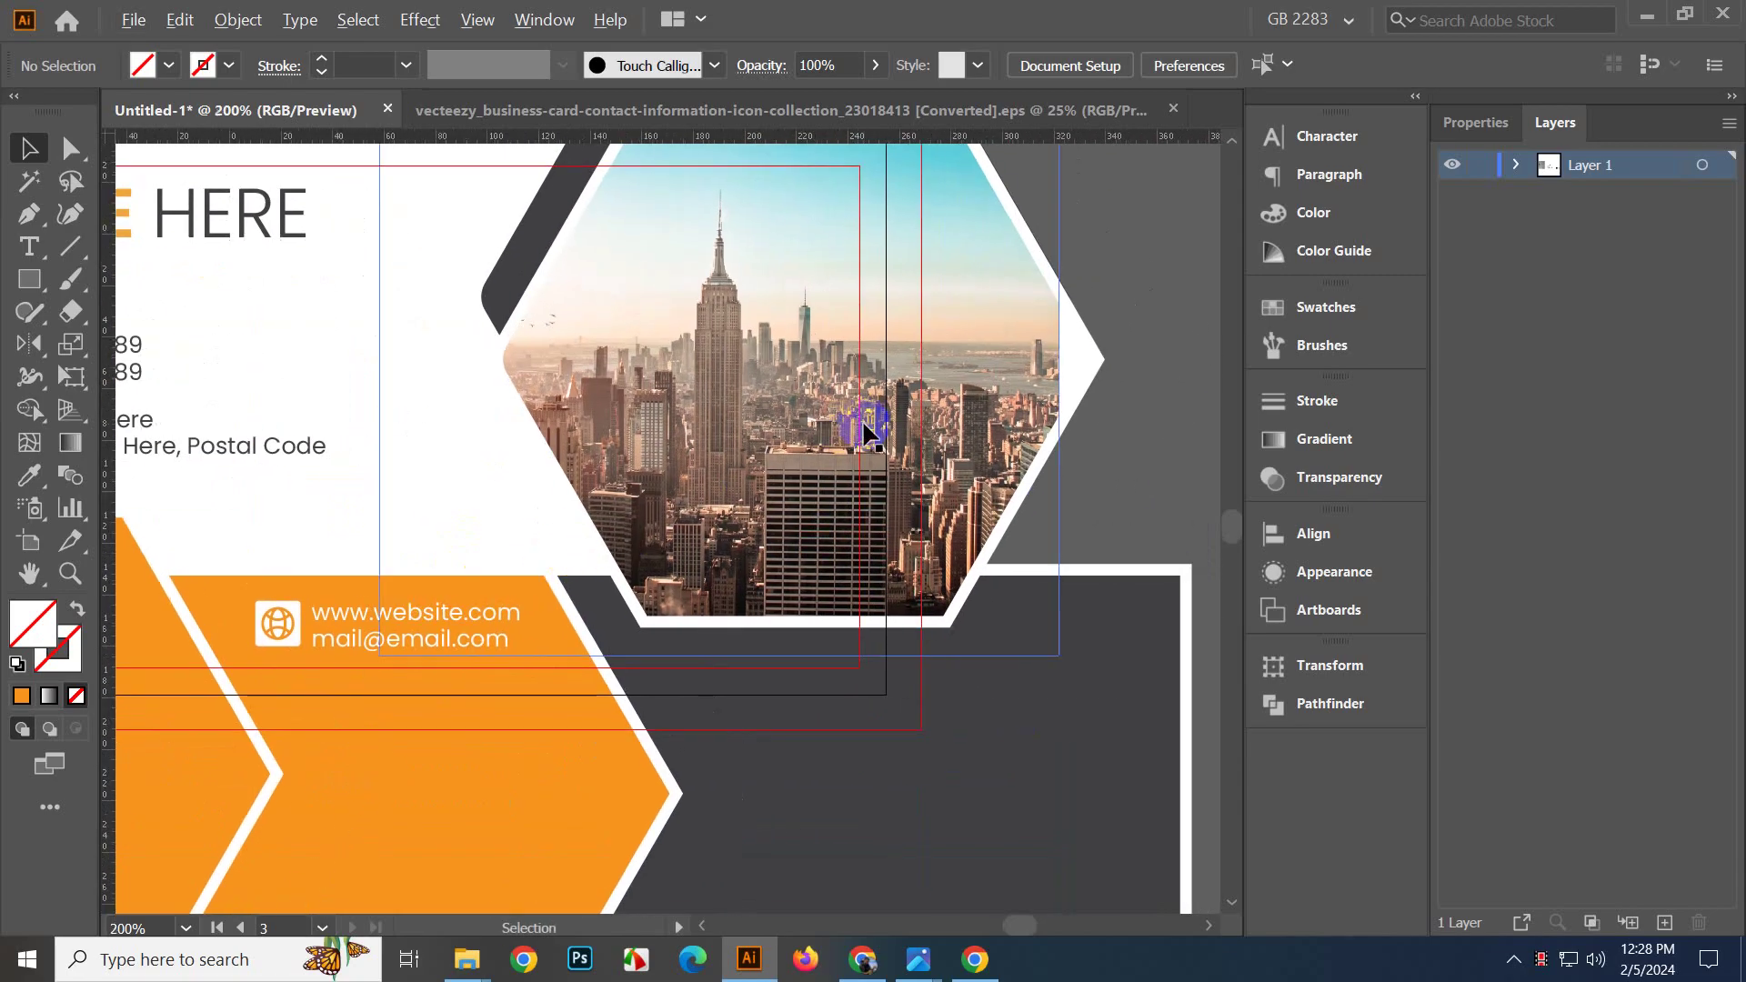
scroll(863, 426, down, 2)
scroll(961, 368, up, 1)
drag(961, 341, 1013, 455)
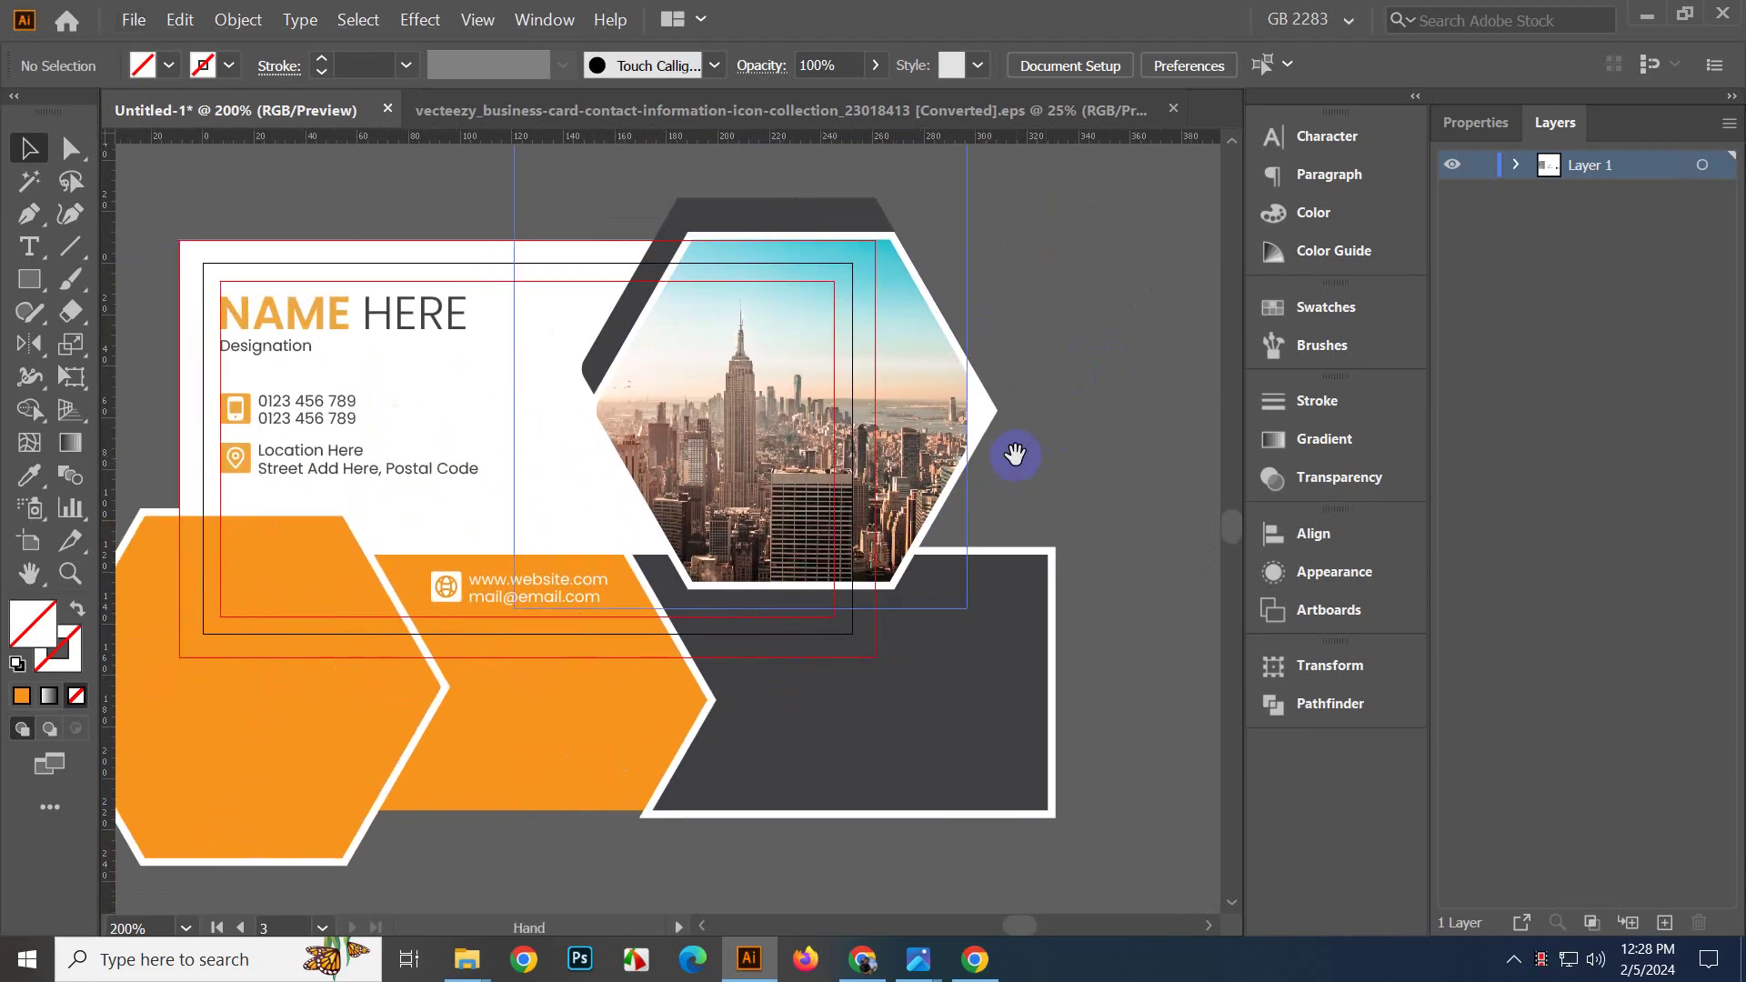
scroll(795, 468, down, 1)
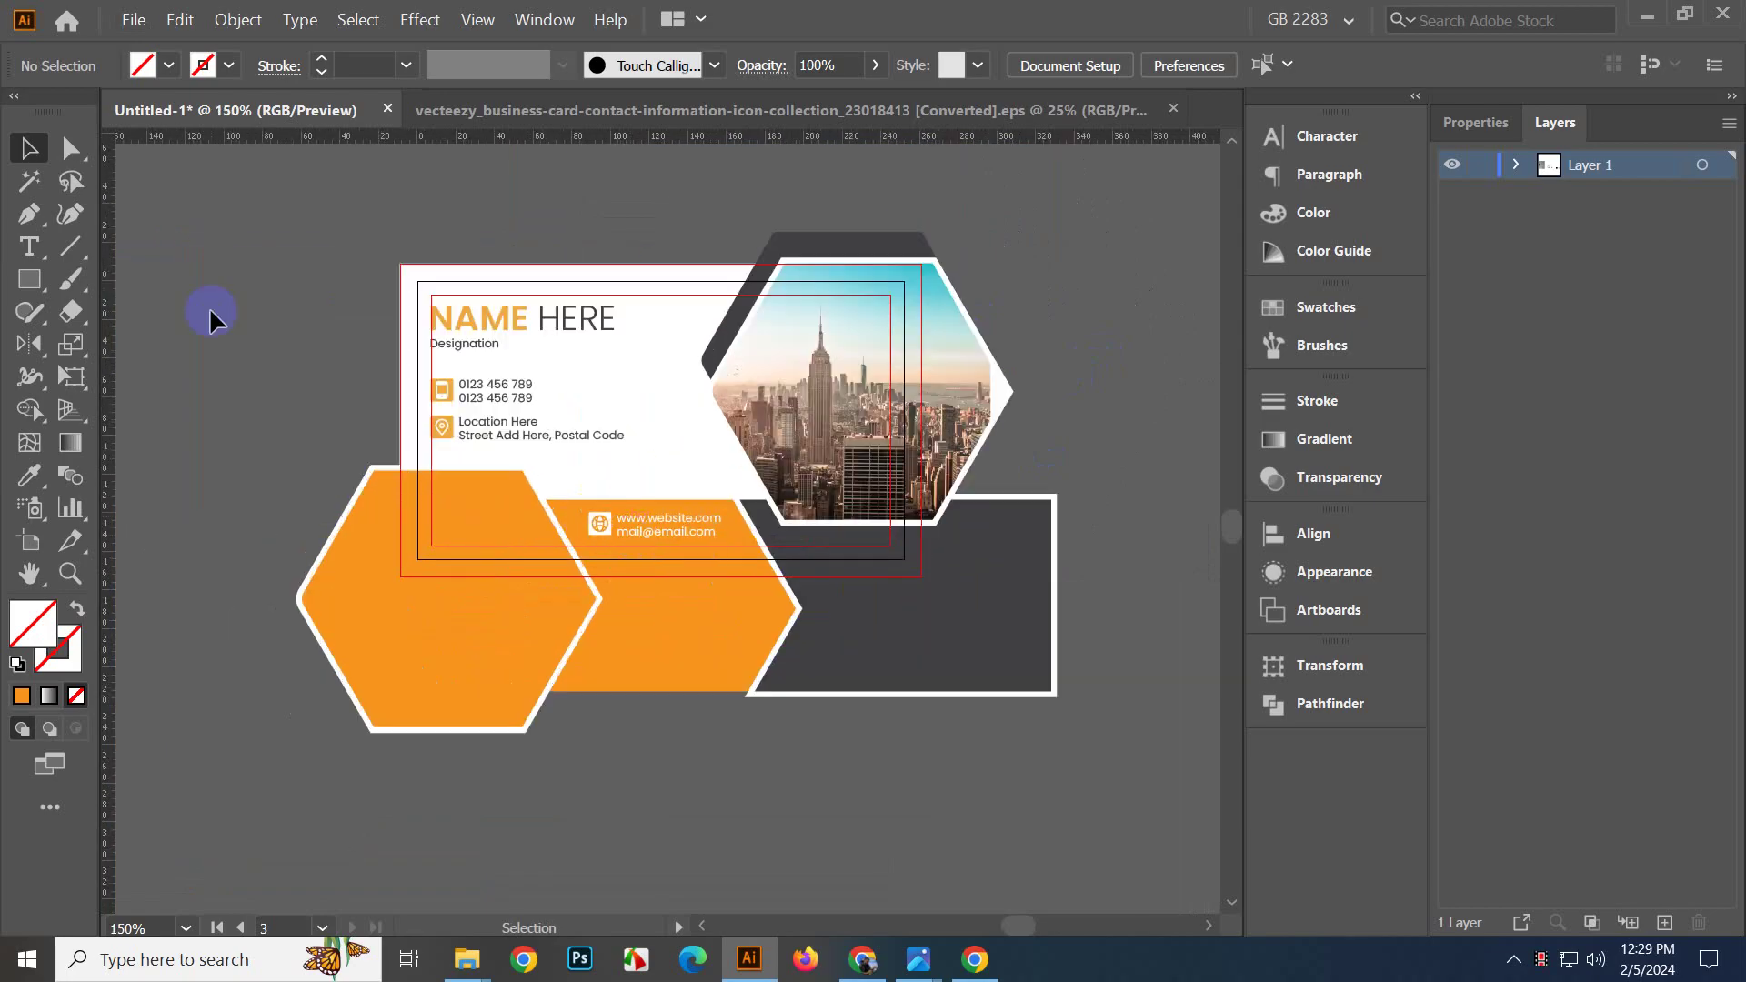
Bring the white card rectangle in front of all artwork and use it to clip the whole design to the card's bounds.
drag(297, 233, 595, 369)
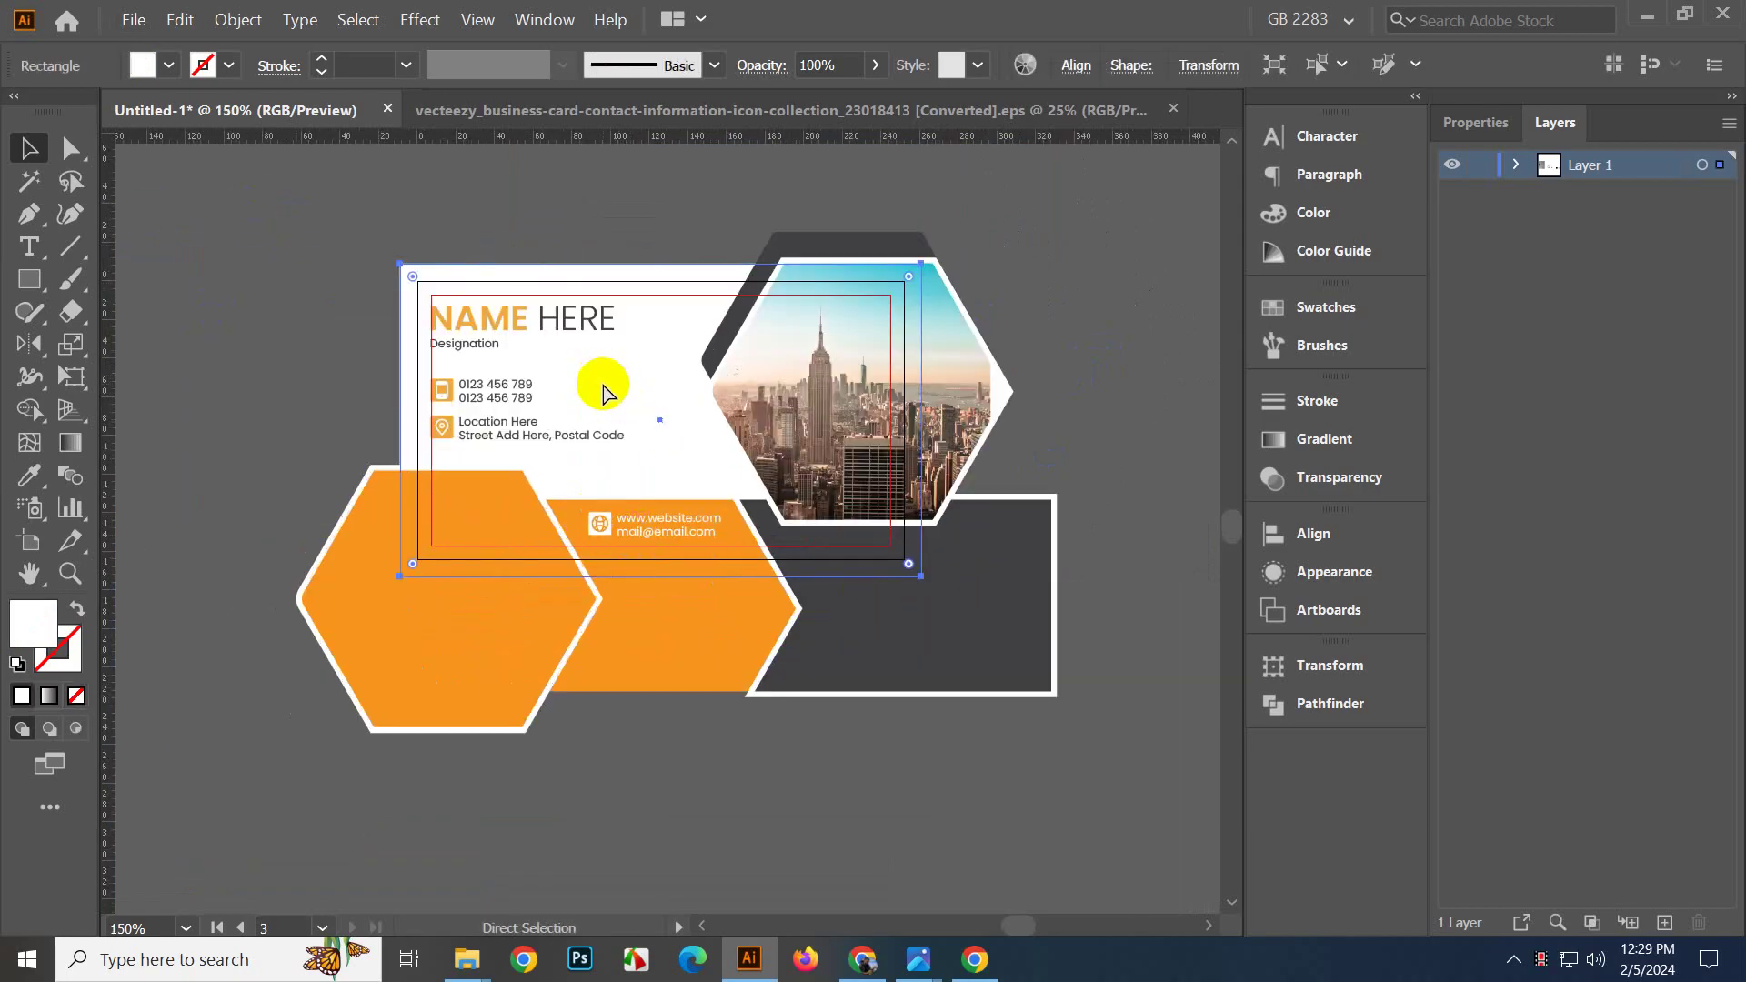
key(ctrl+shift+bracketright)
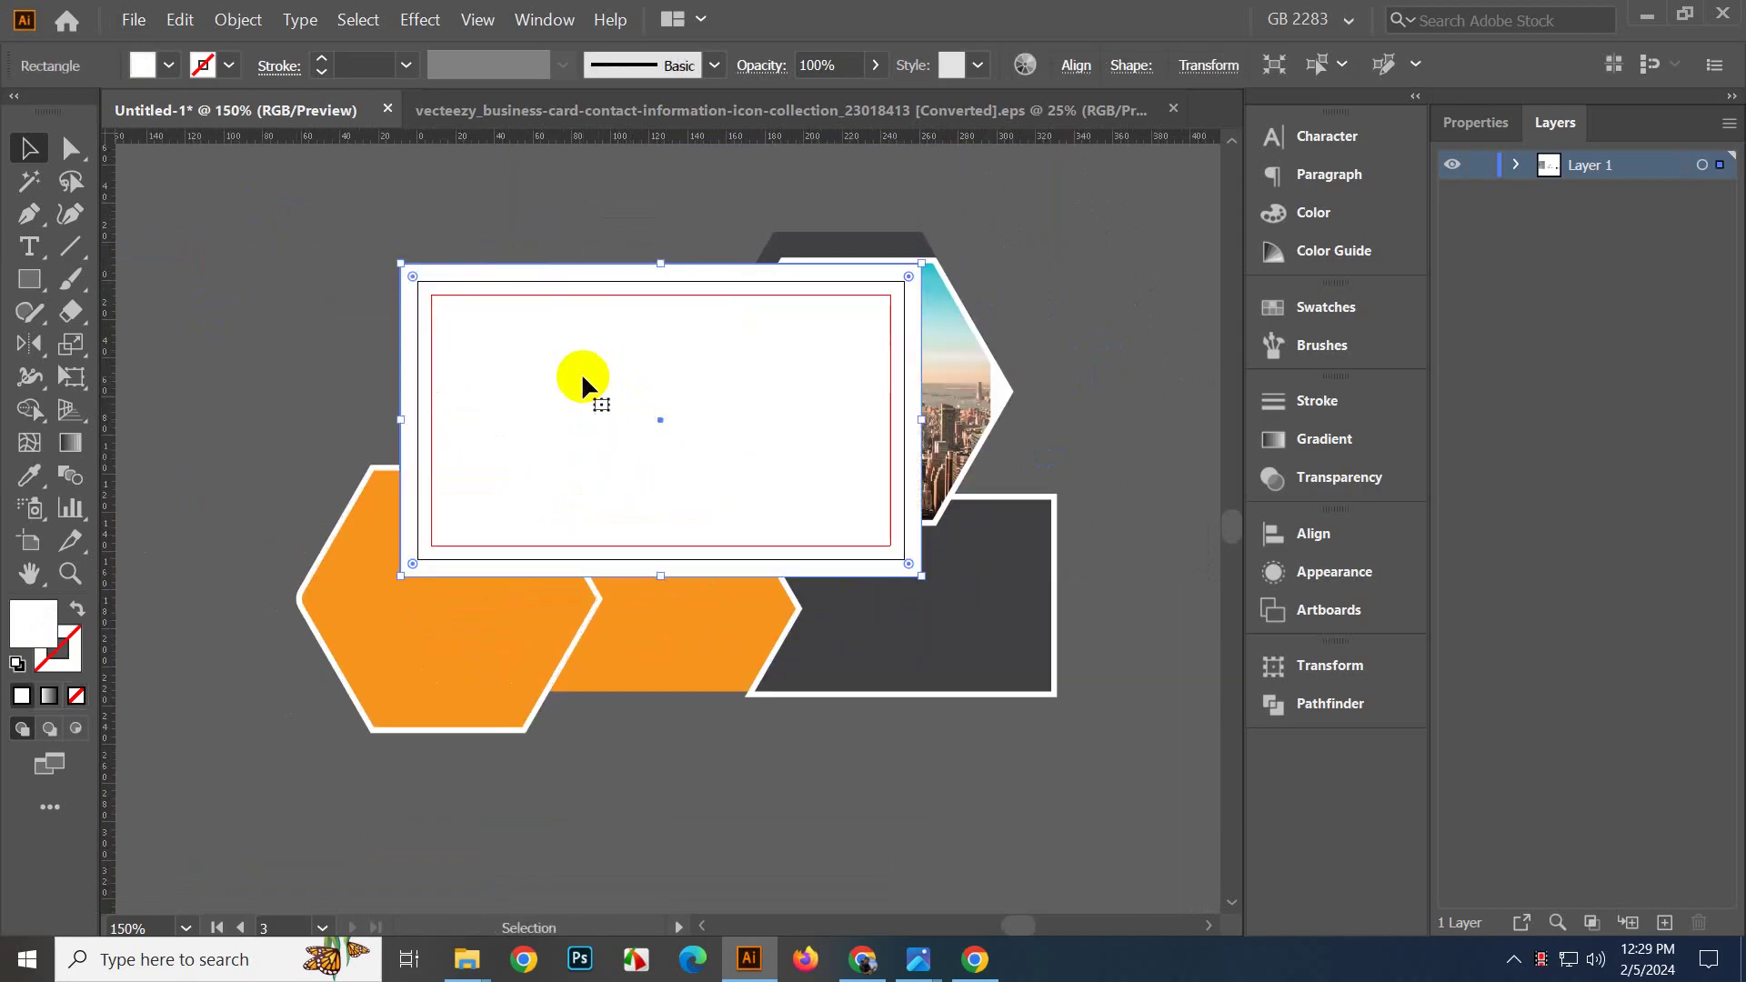
click(358, 312)
drag(378, 270, 965, 716)
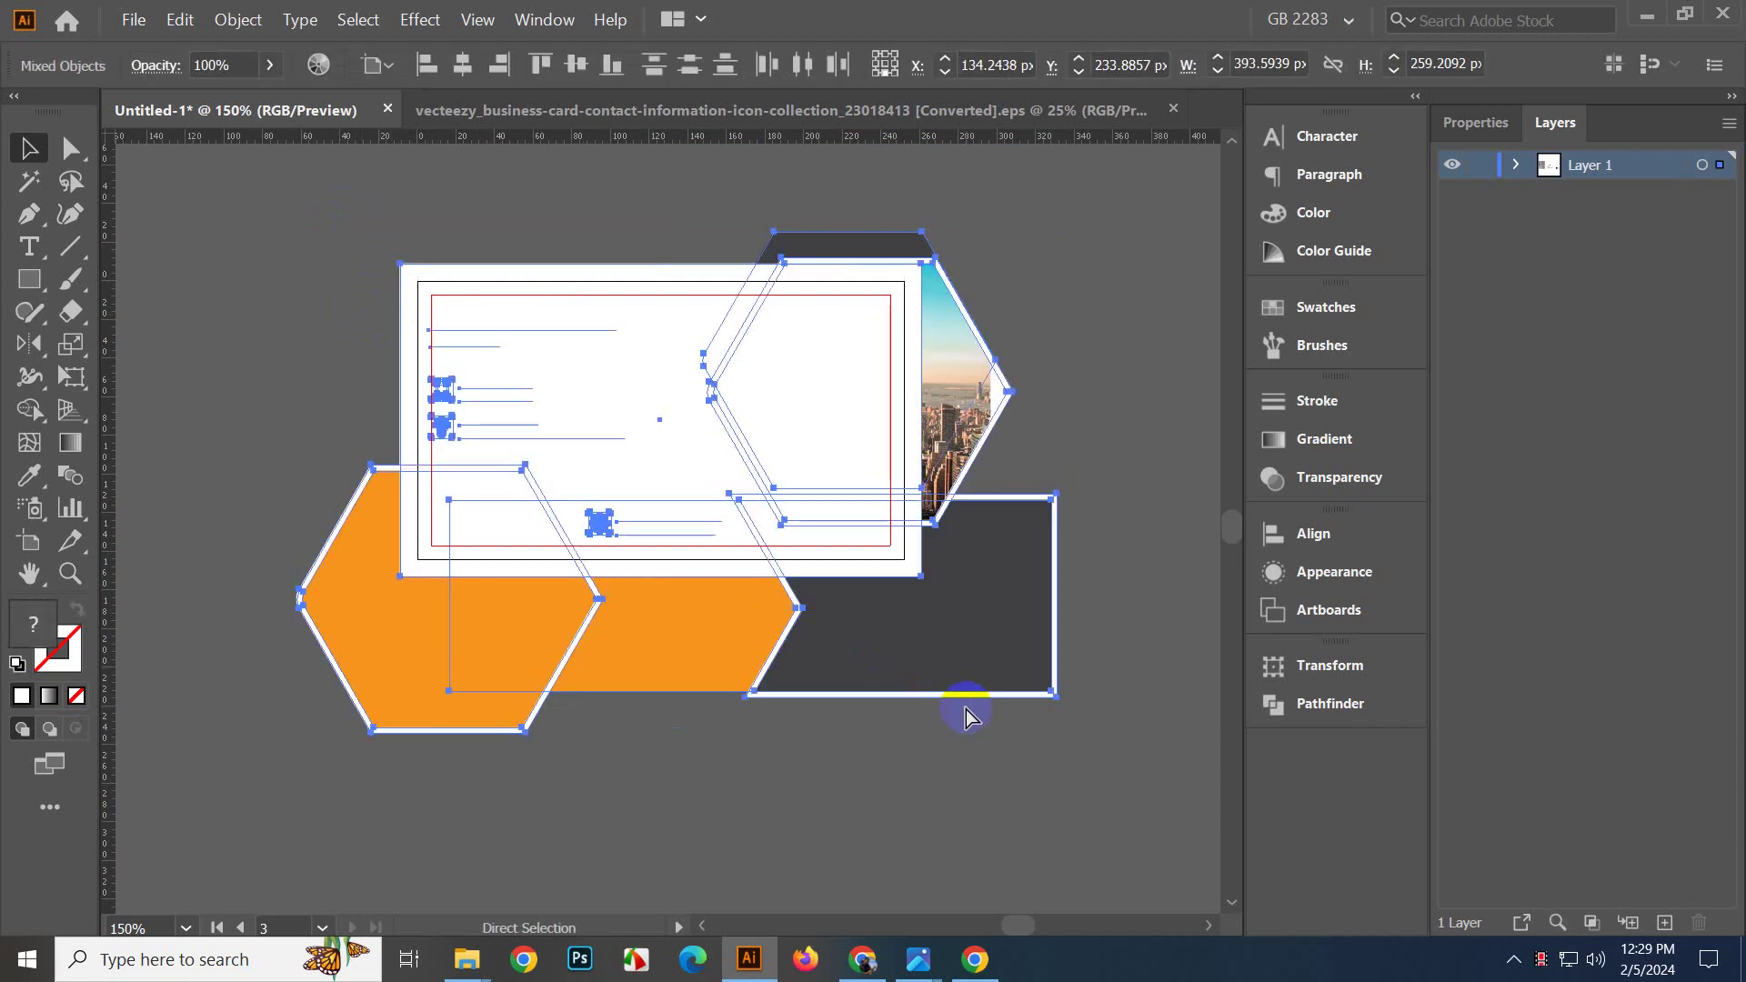
key(ctrl+7)
click(959, 714)
key(ctrl+minus)
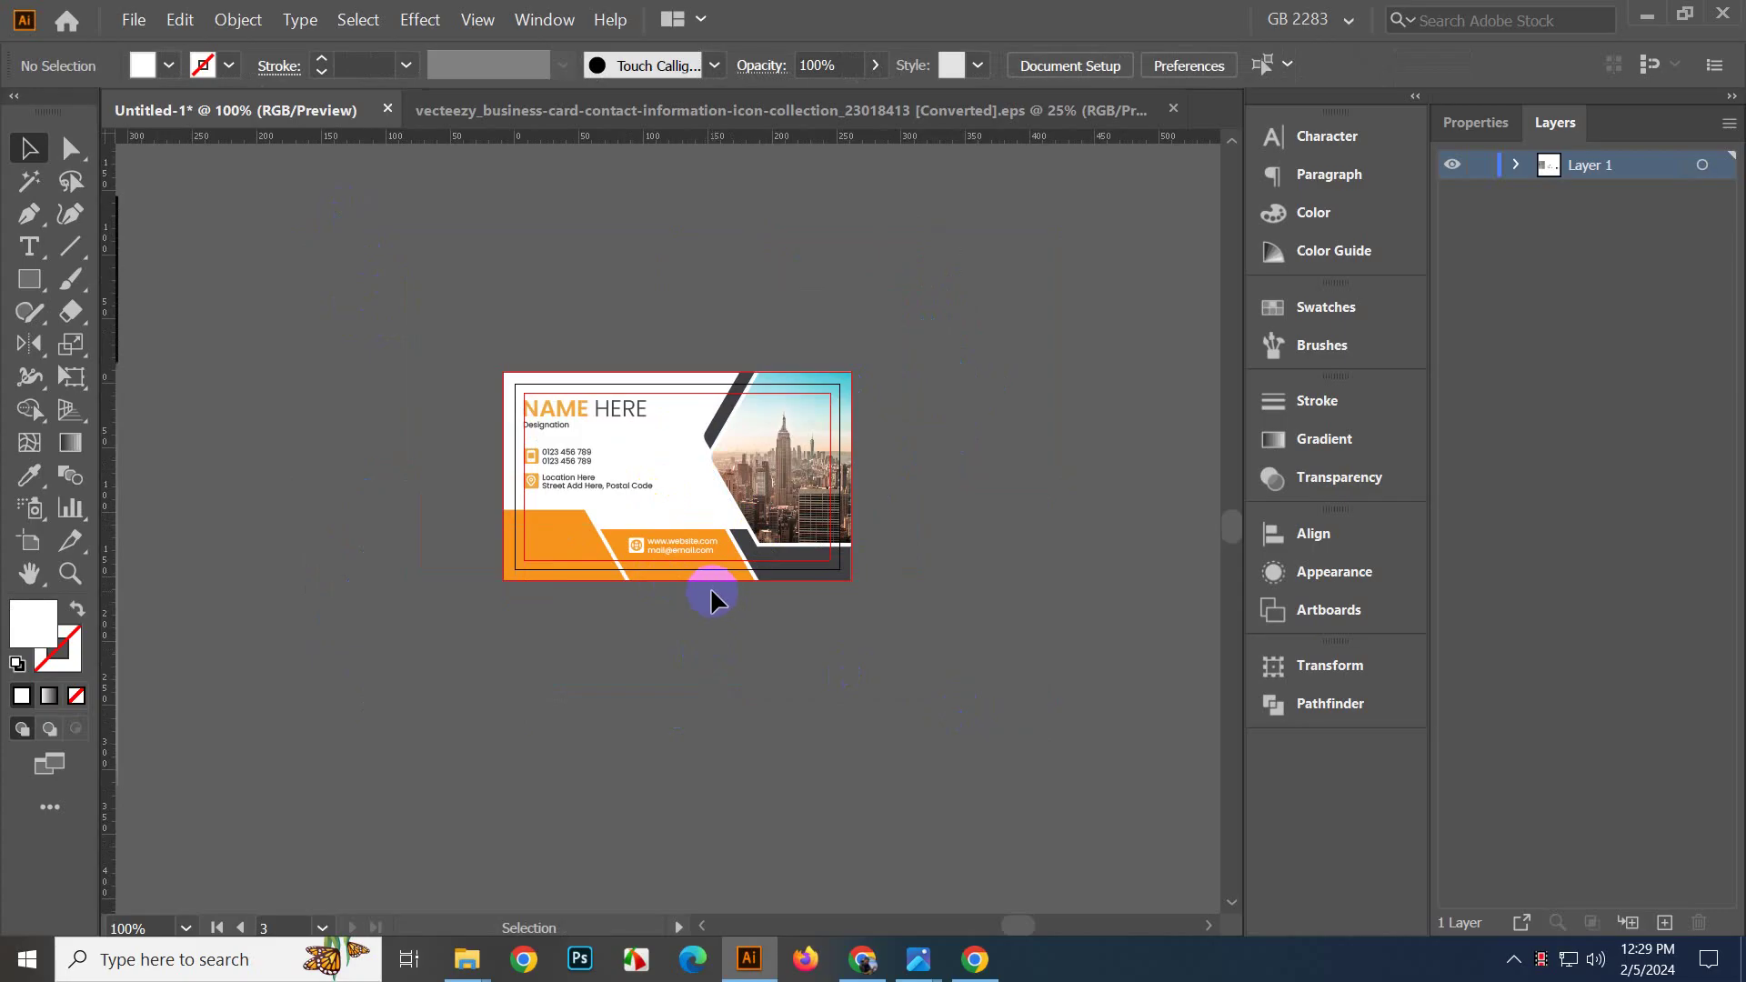
drag(679, 679, 826, 732)
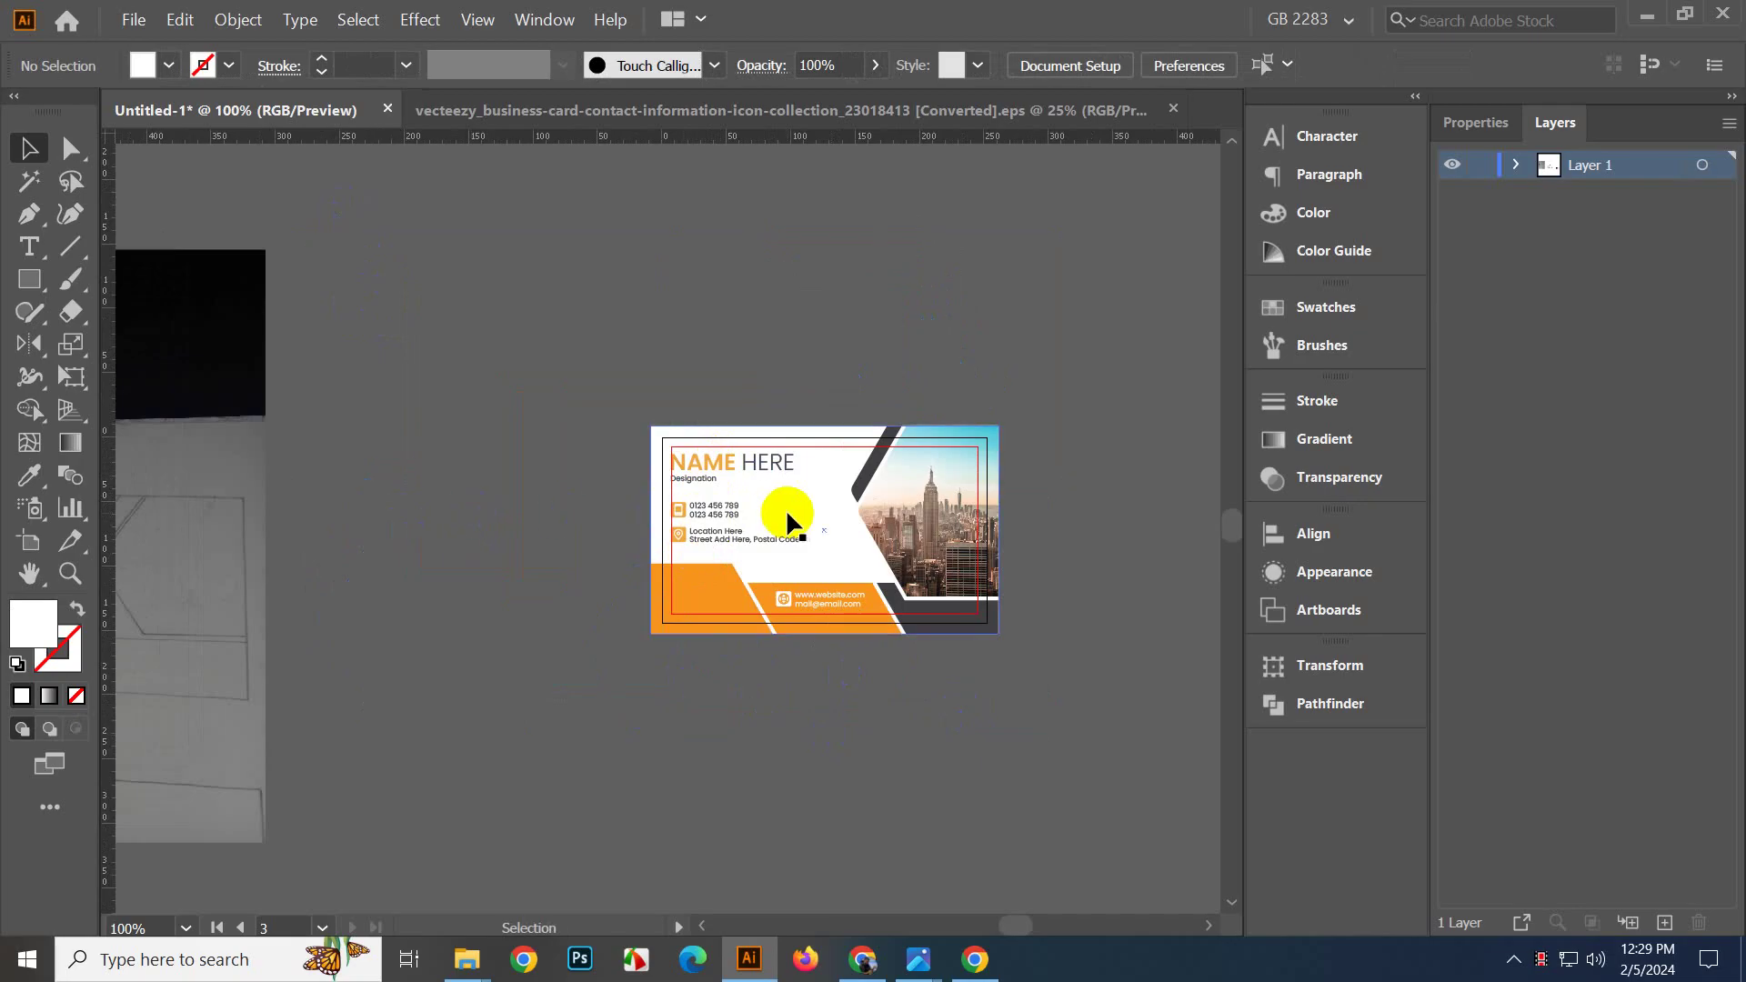
alt+scroll(785, 510, up, 2)
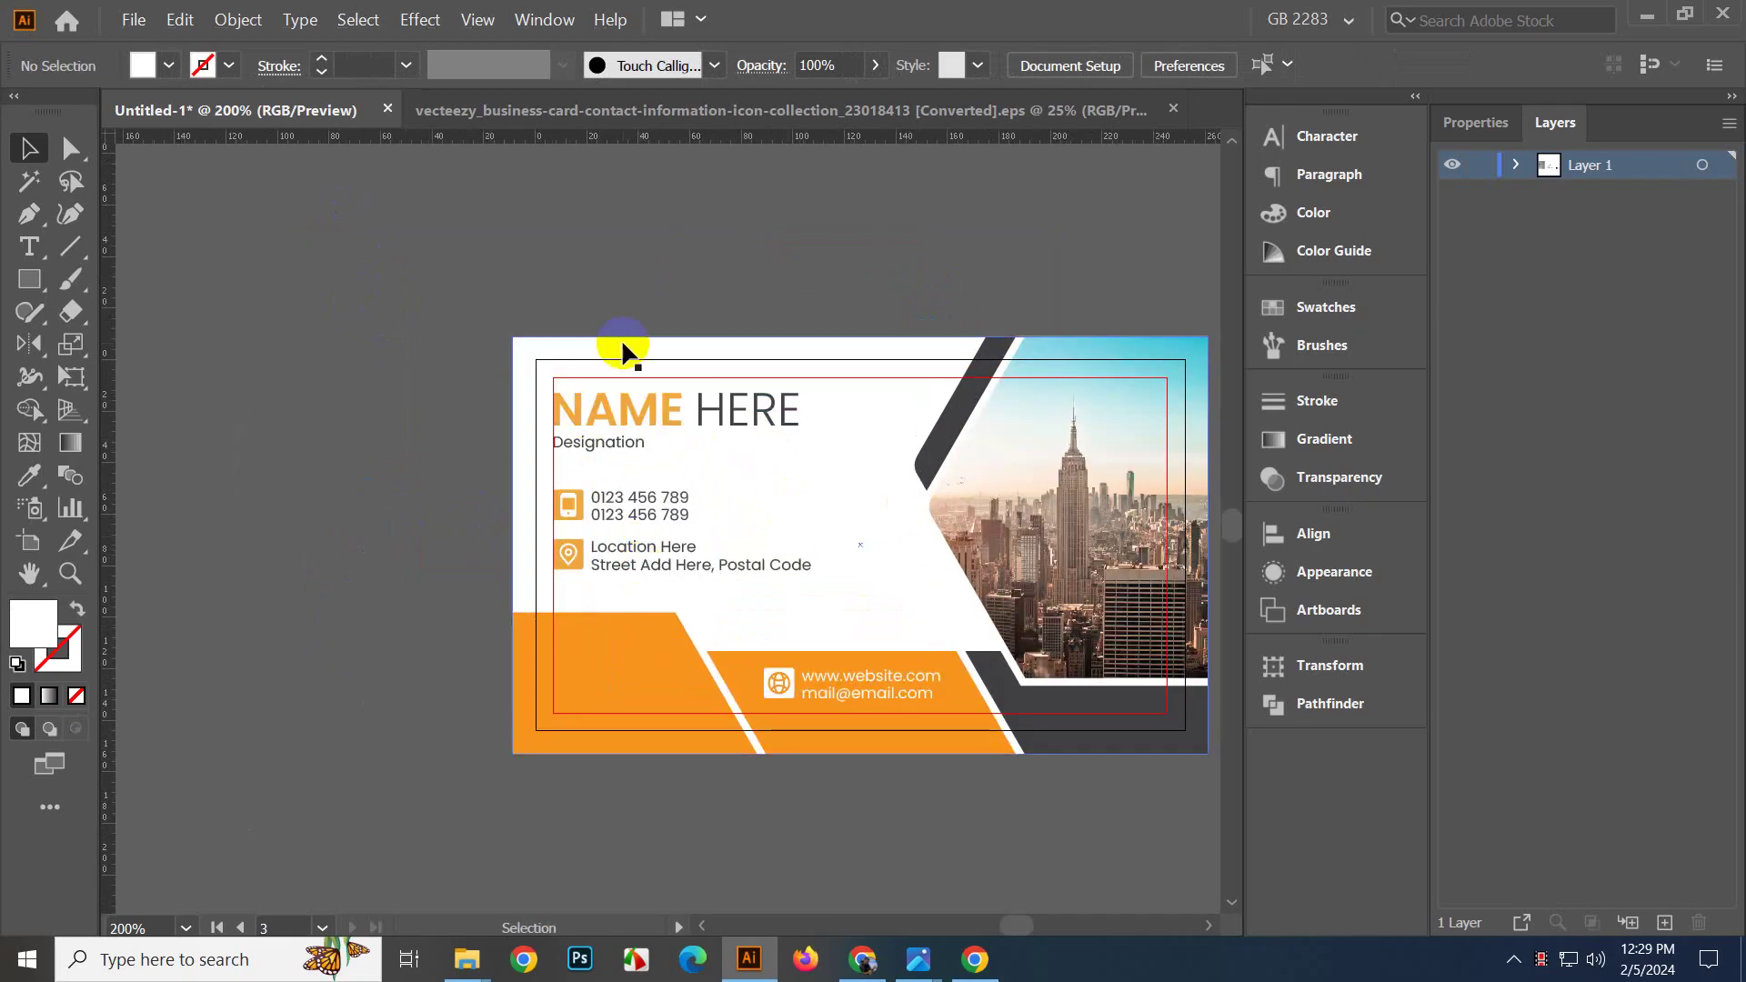
Examine the clipped business card against the pencil sketch beside it.
click(833, 110)
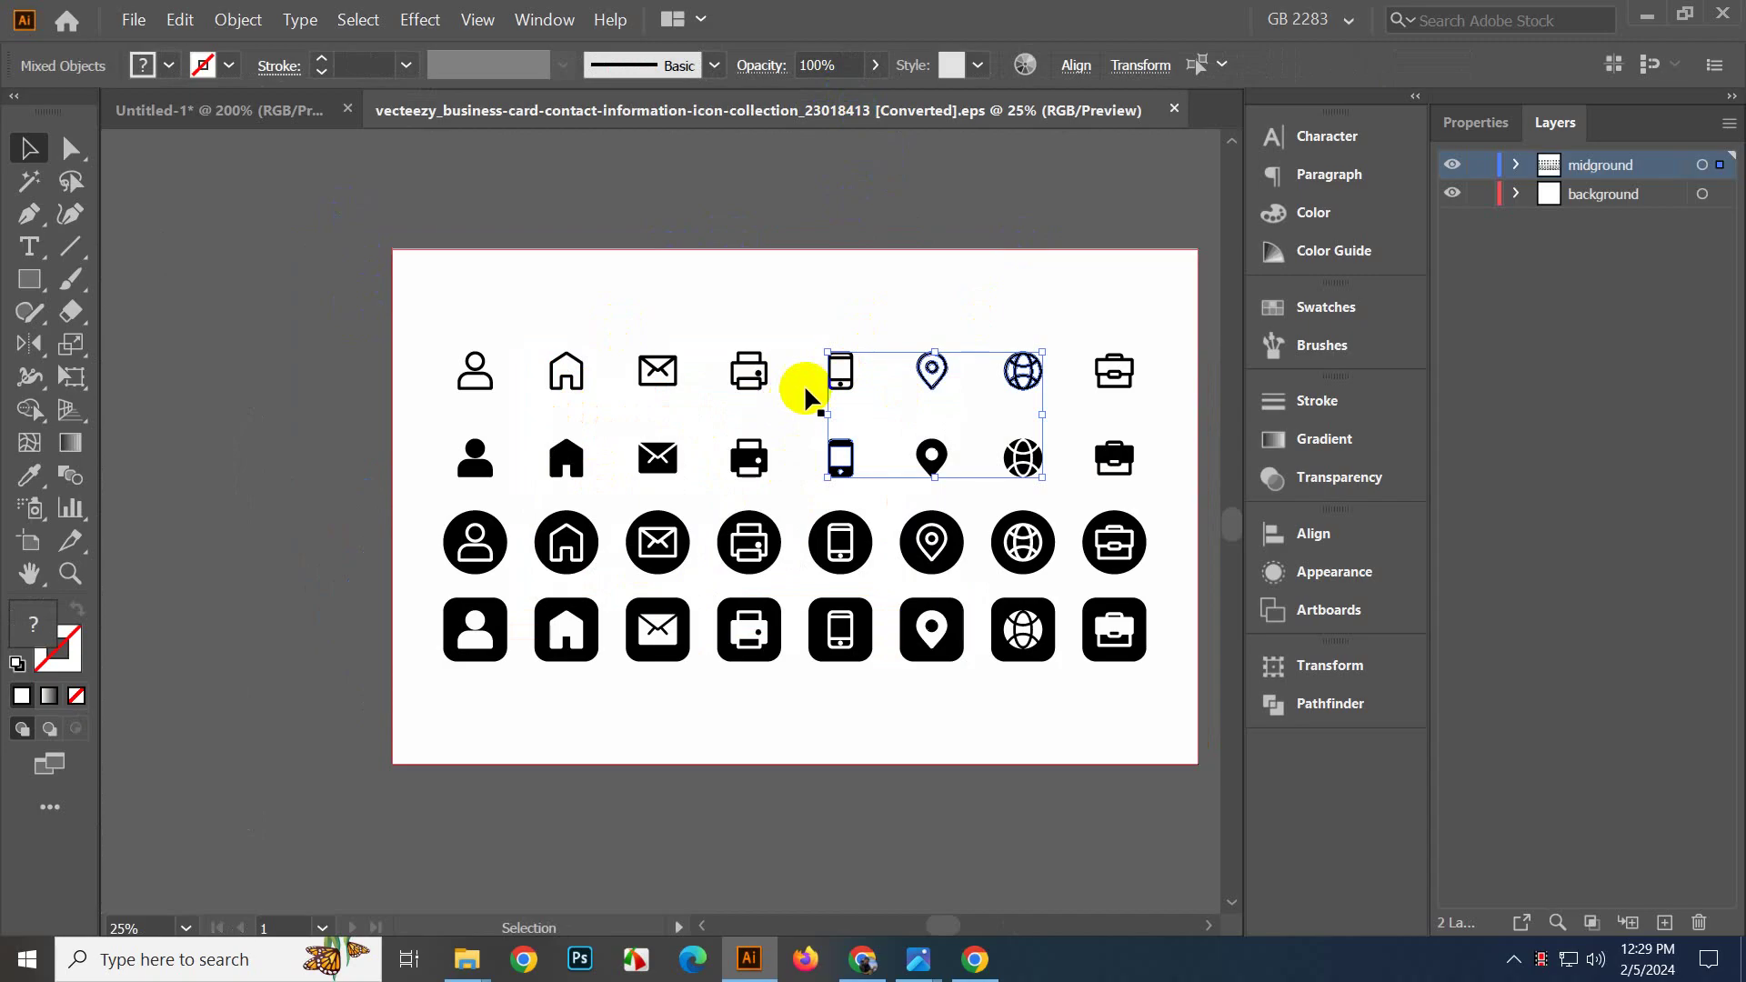
click(240, 110)
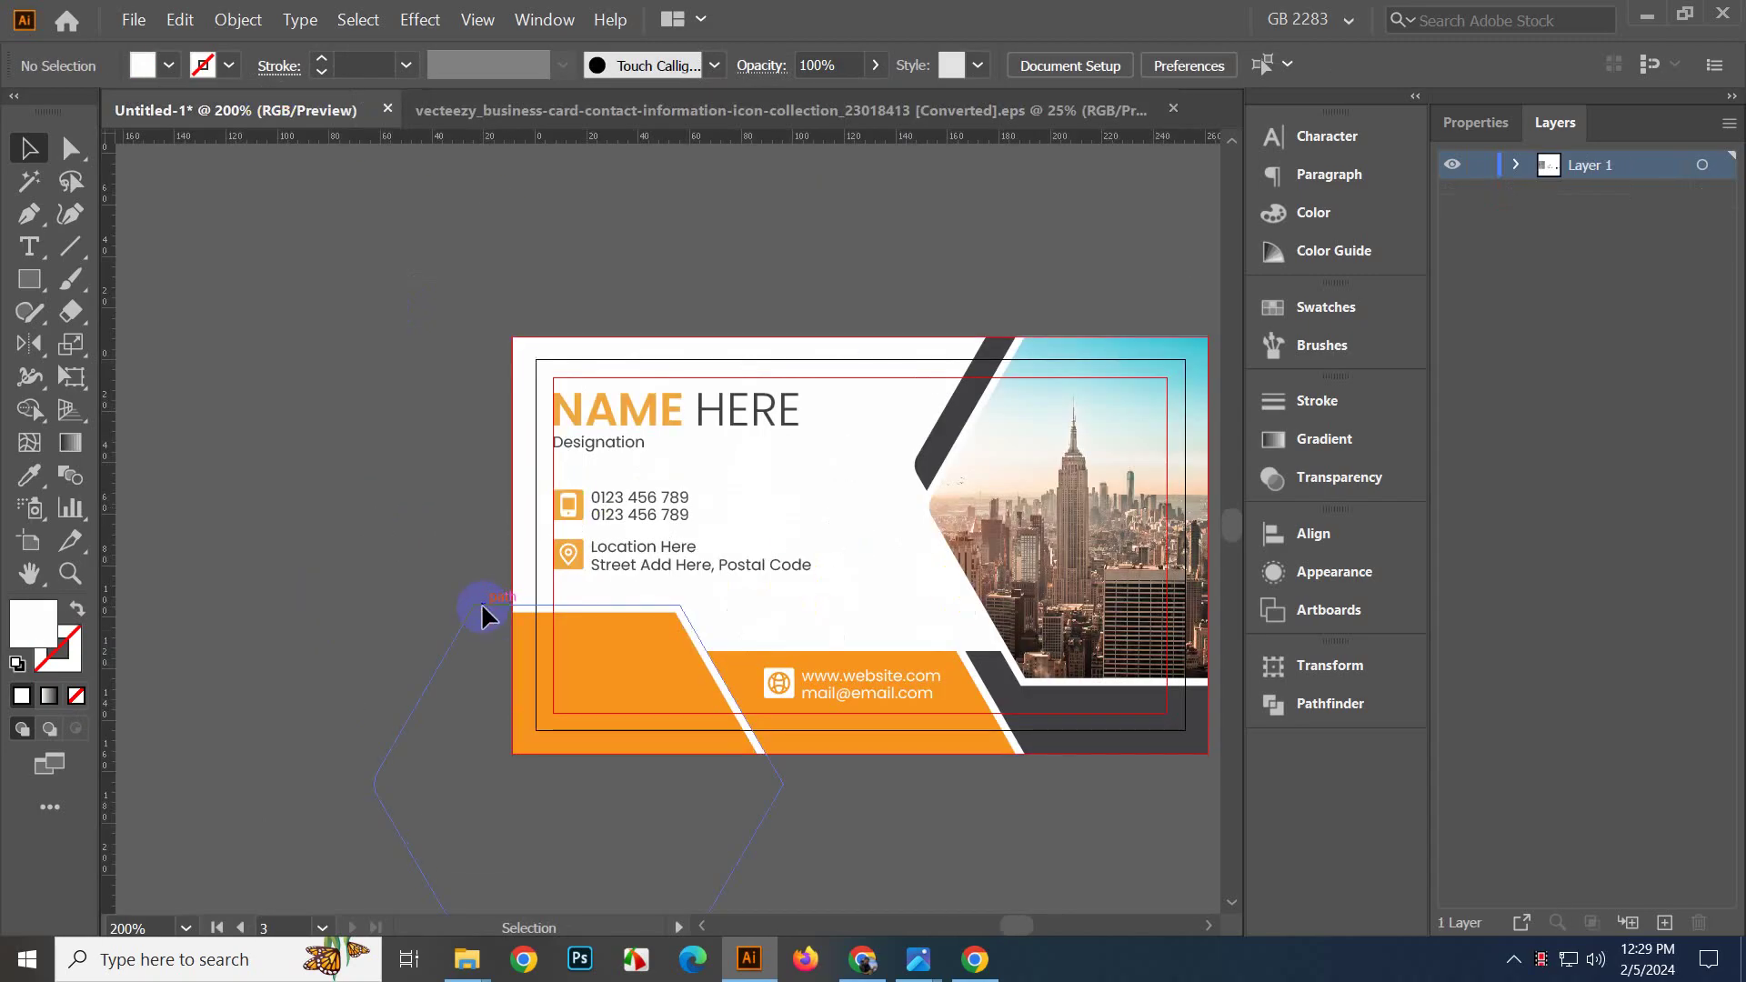
drag(927, 567, 734, 558)
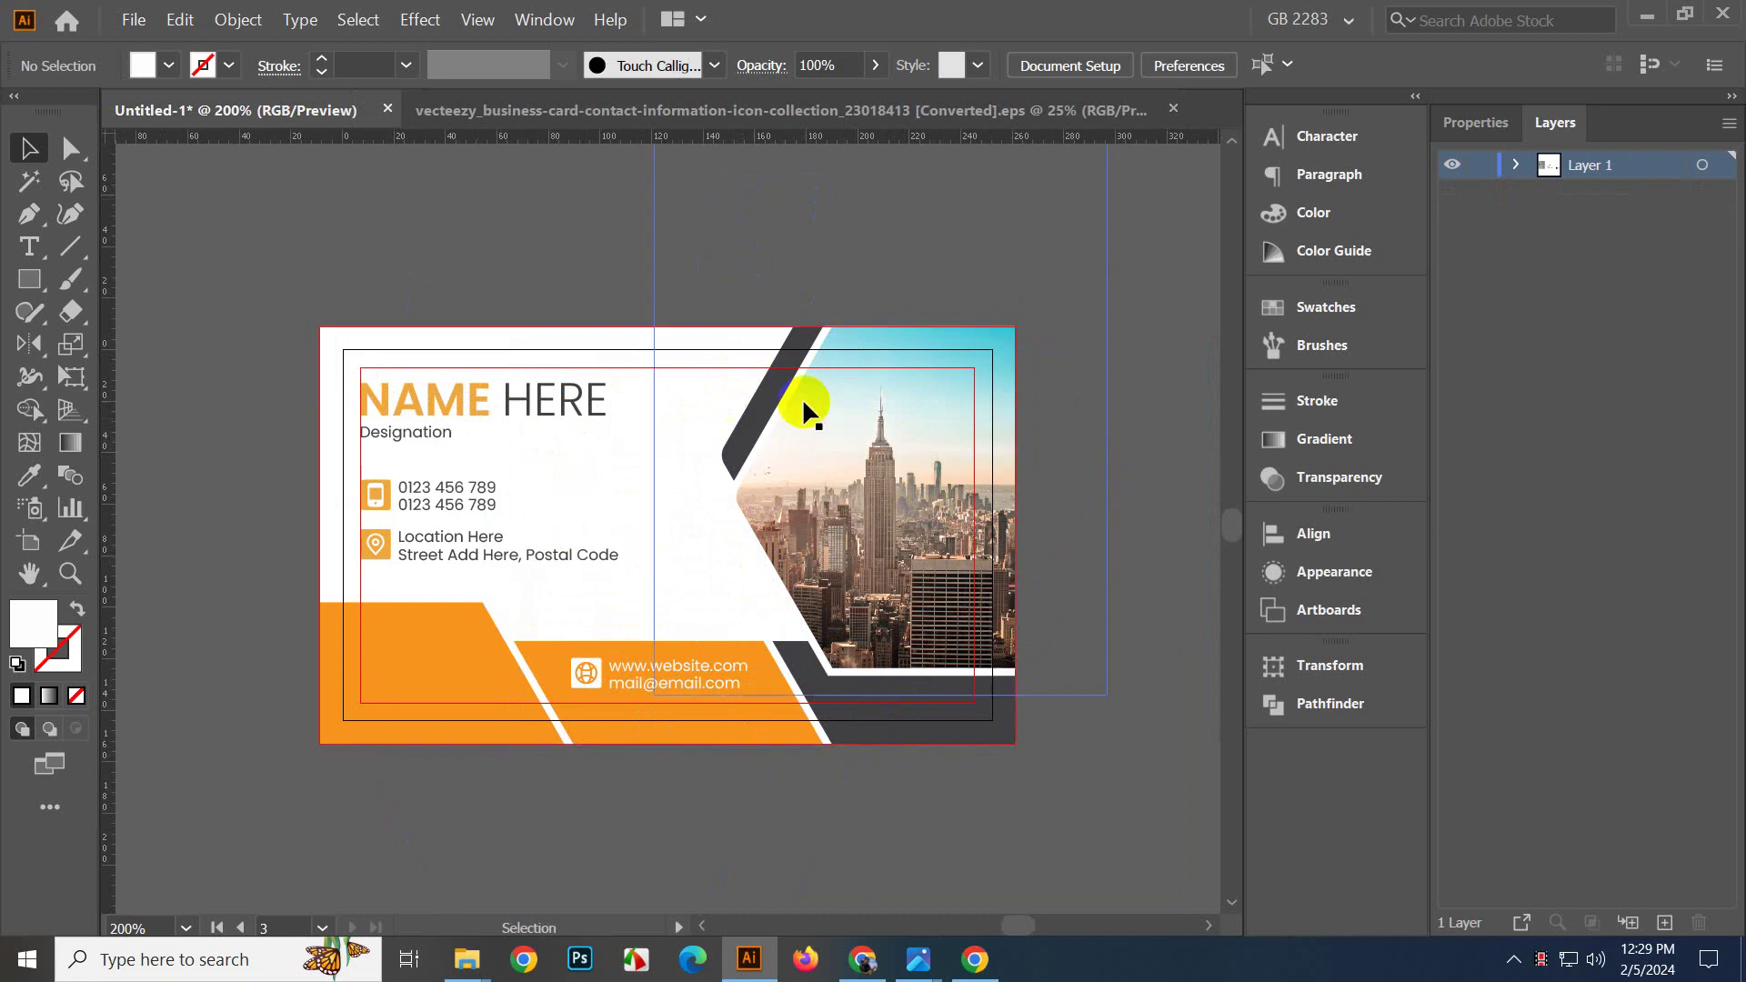
scroll(801, 396, down, 1)
drag(574, 505, 769, 543)
scroll(768, 545, down, 2)
drag(522, 596, 694, 648)
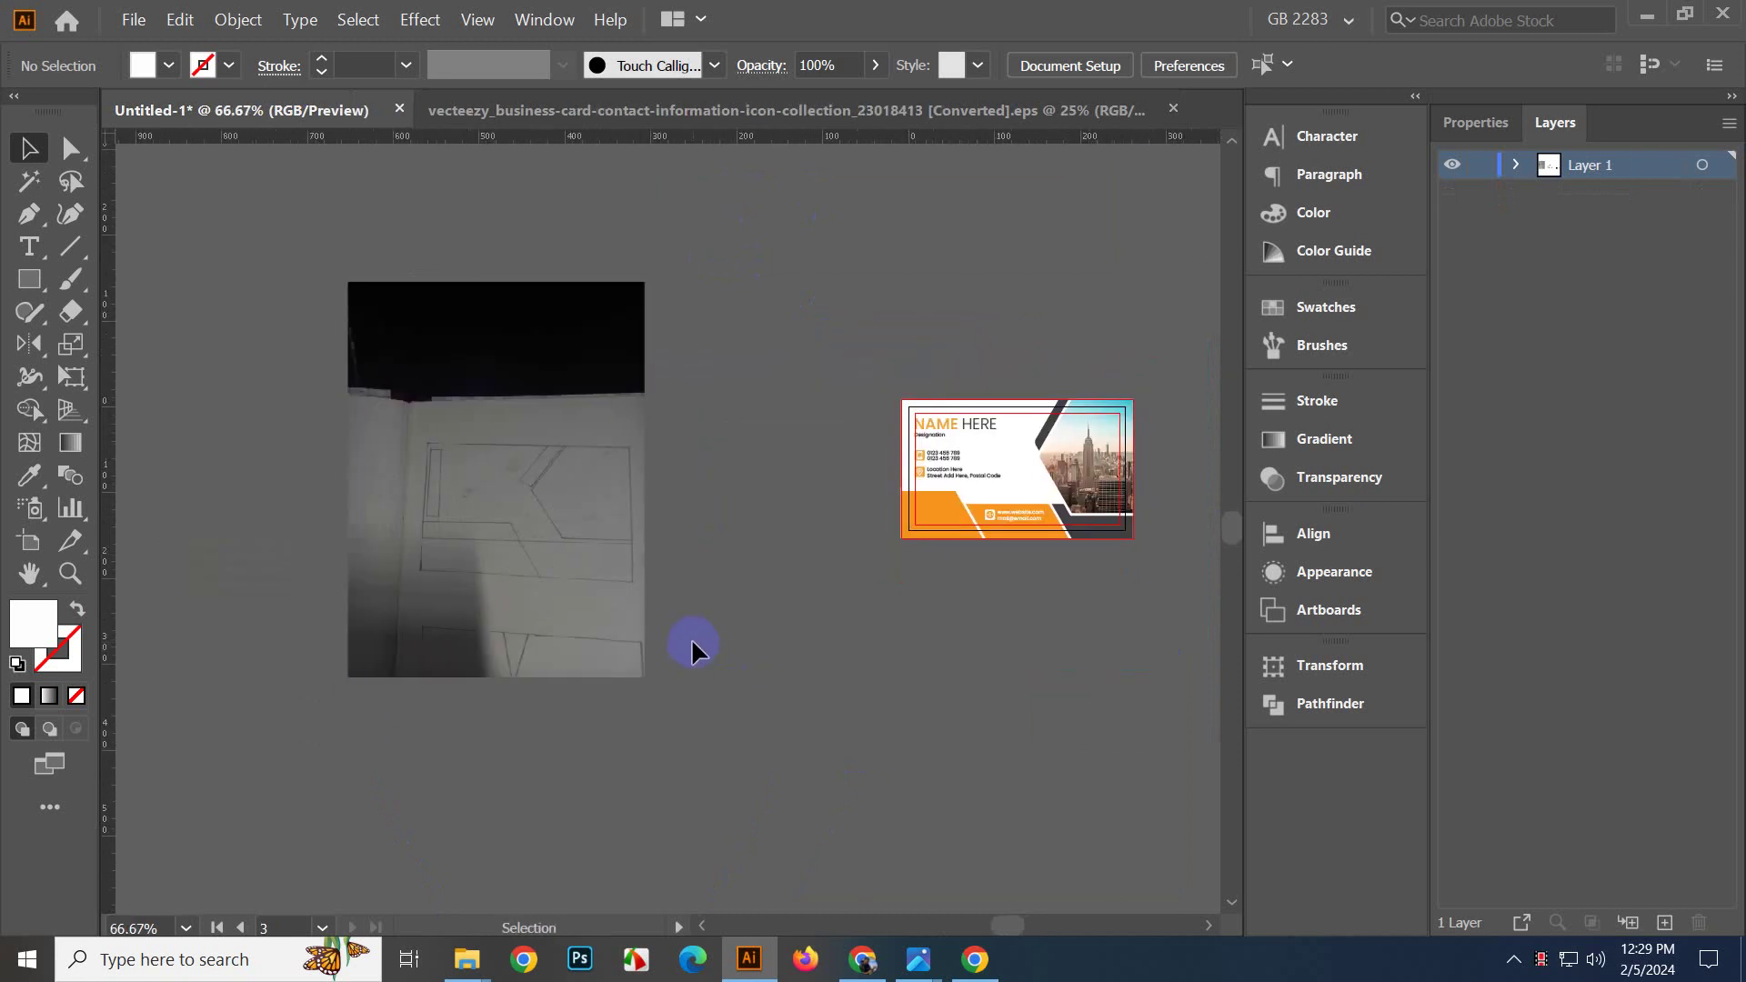
drag(765, 600, 612, 639)
scroll(807, 620, up, 3)
drag(847, 596, 625, 722)
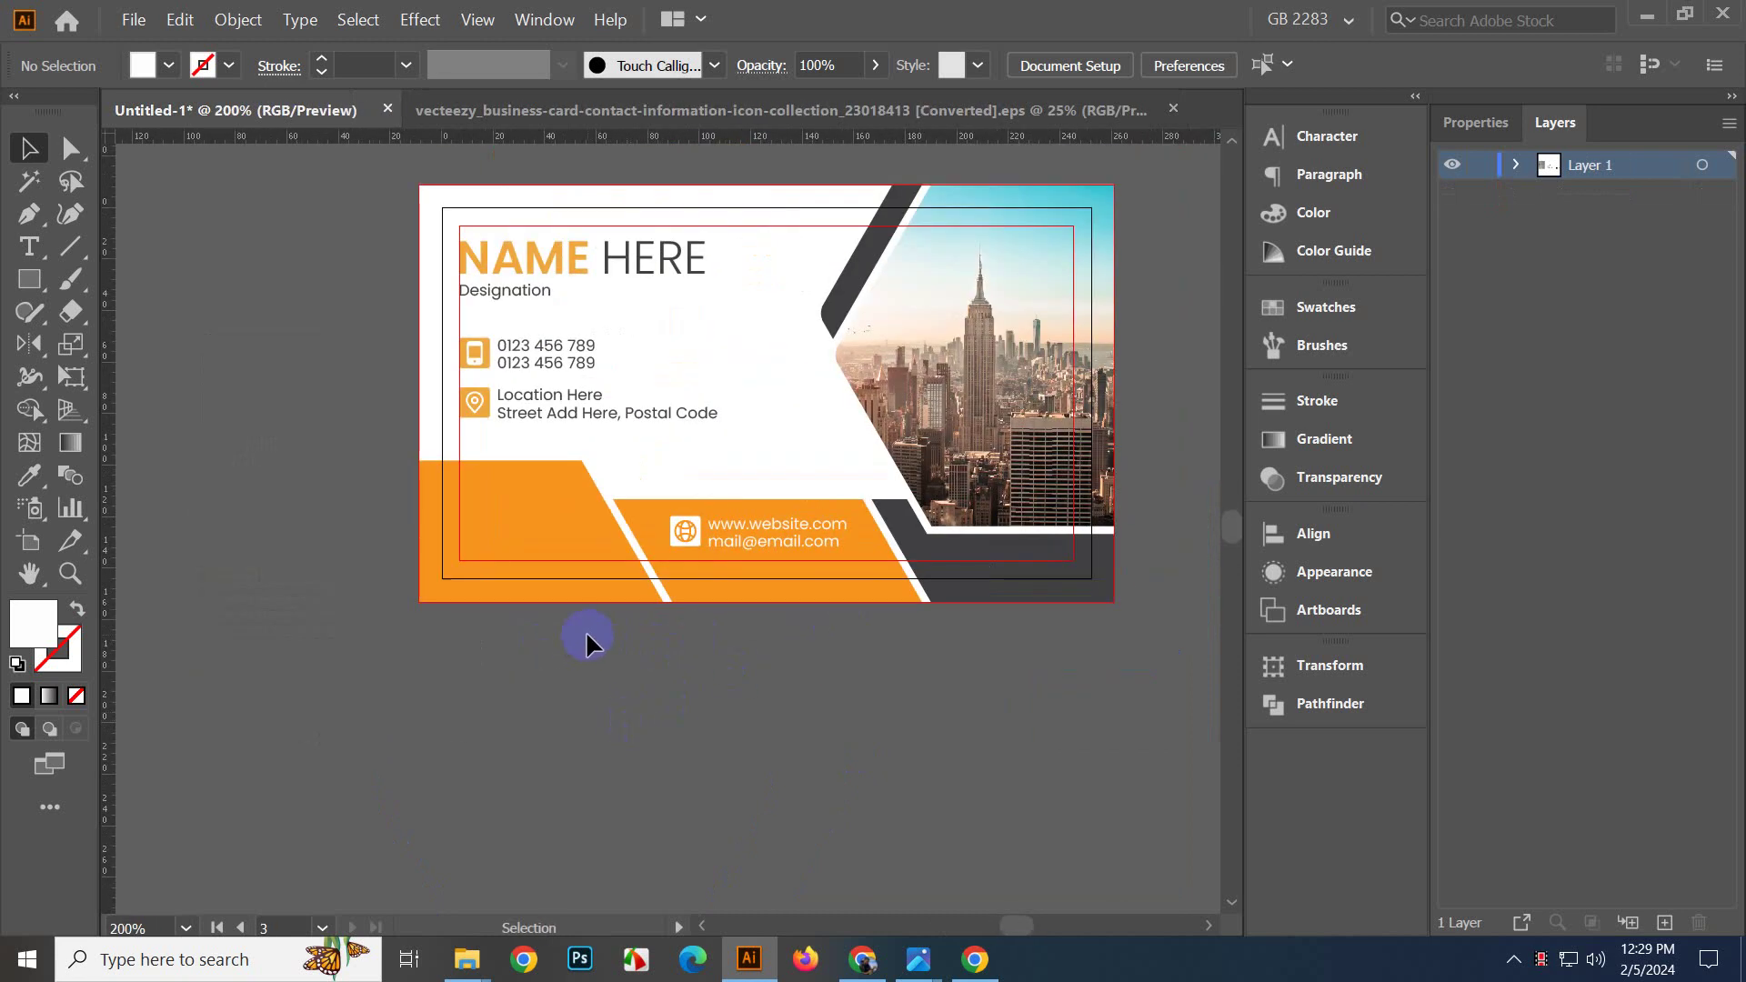
drag(809, 654, 730, 705)
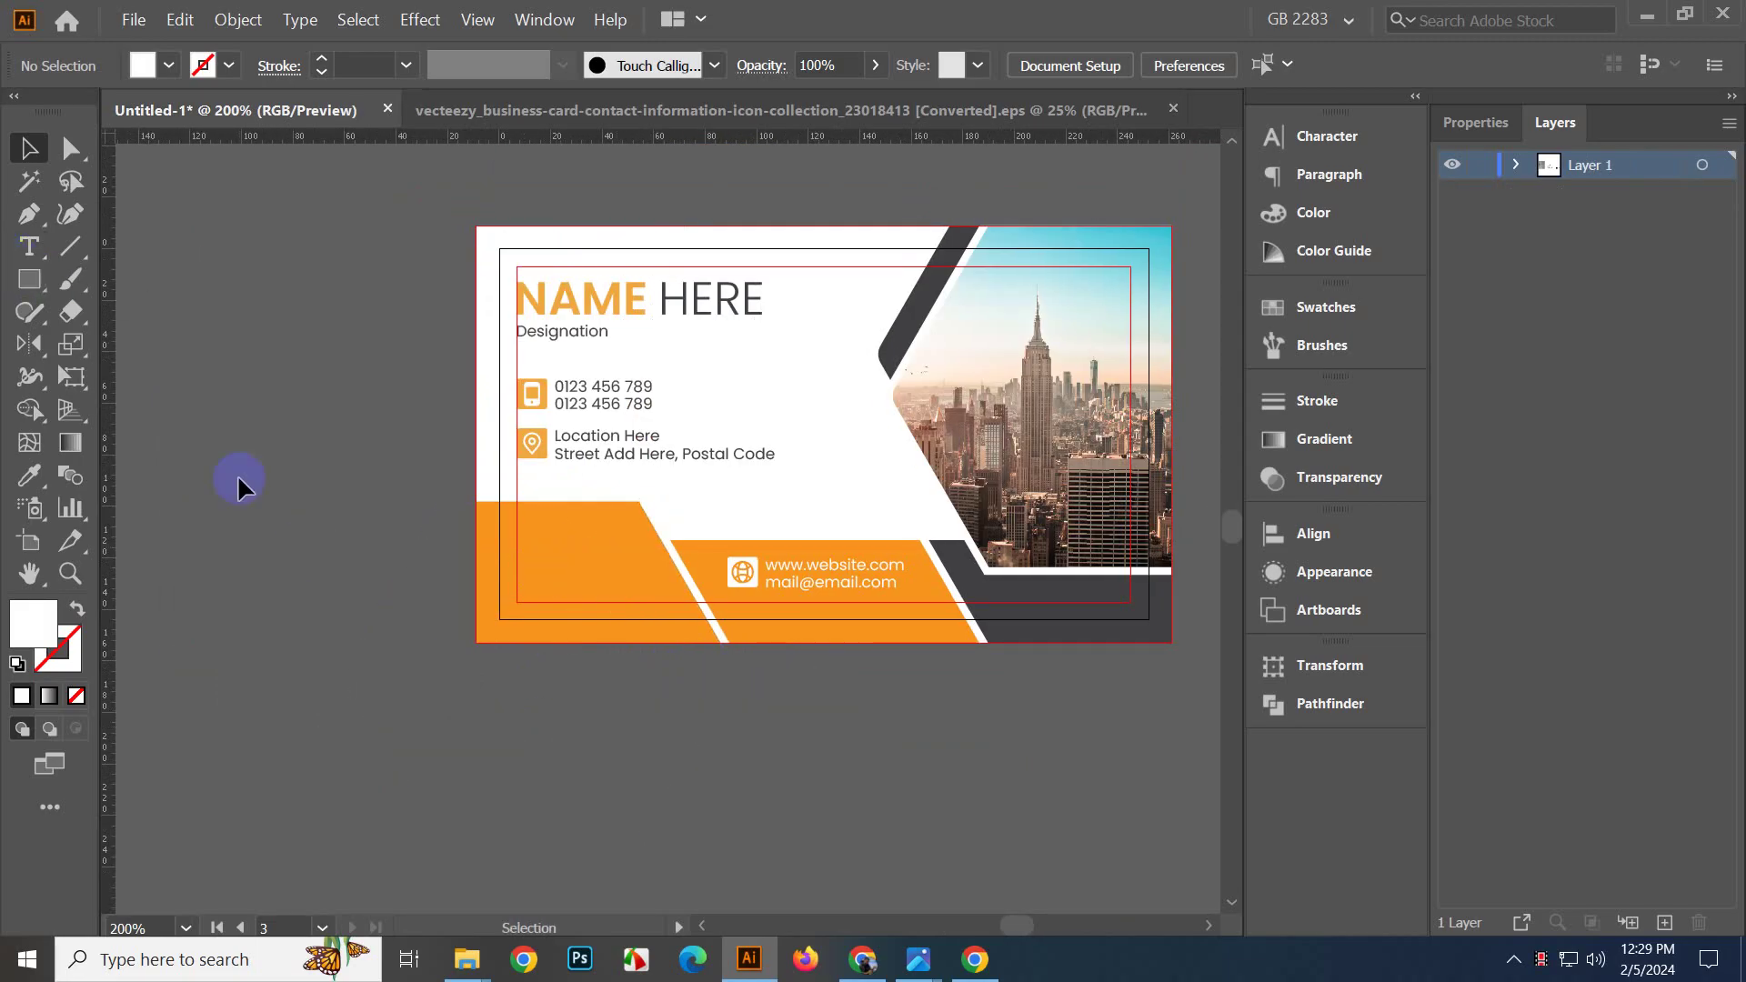
scroll(526, 507, down, 3)
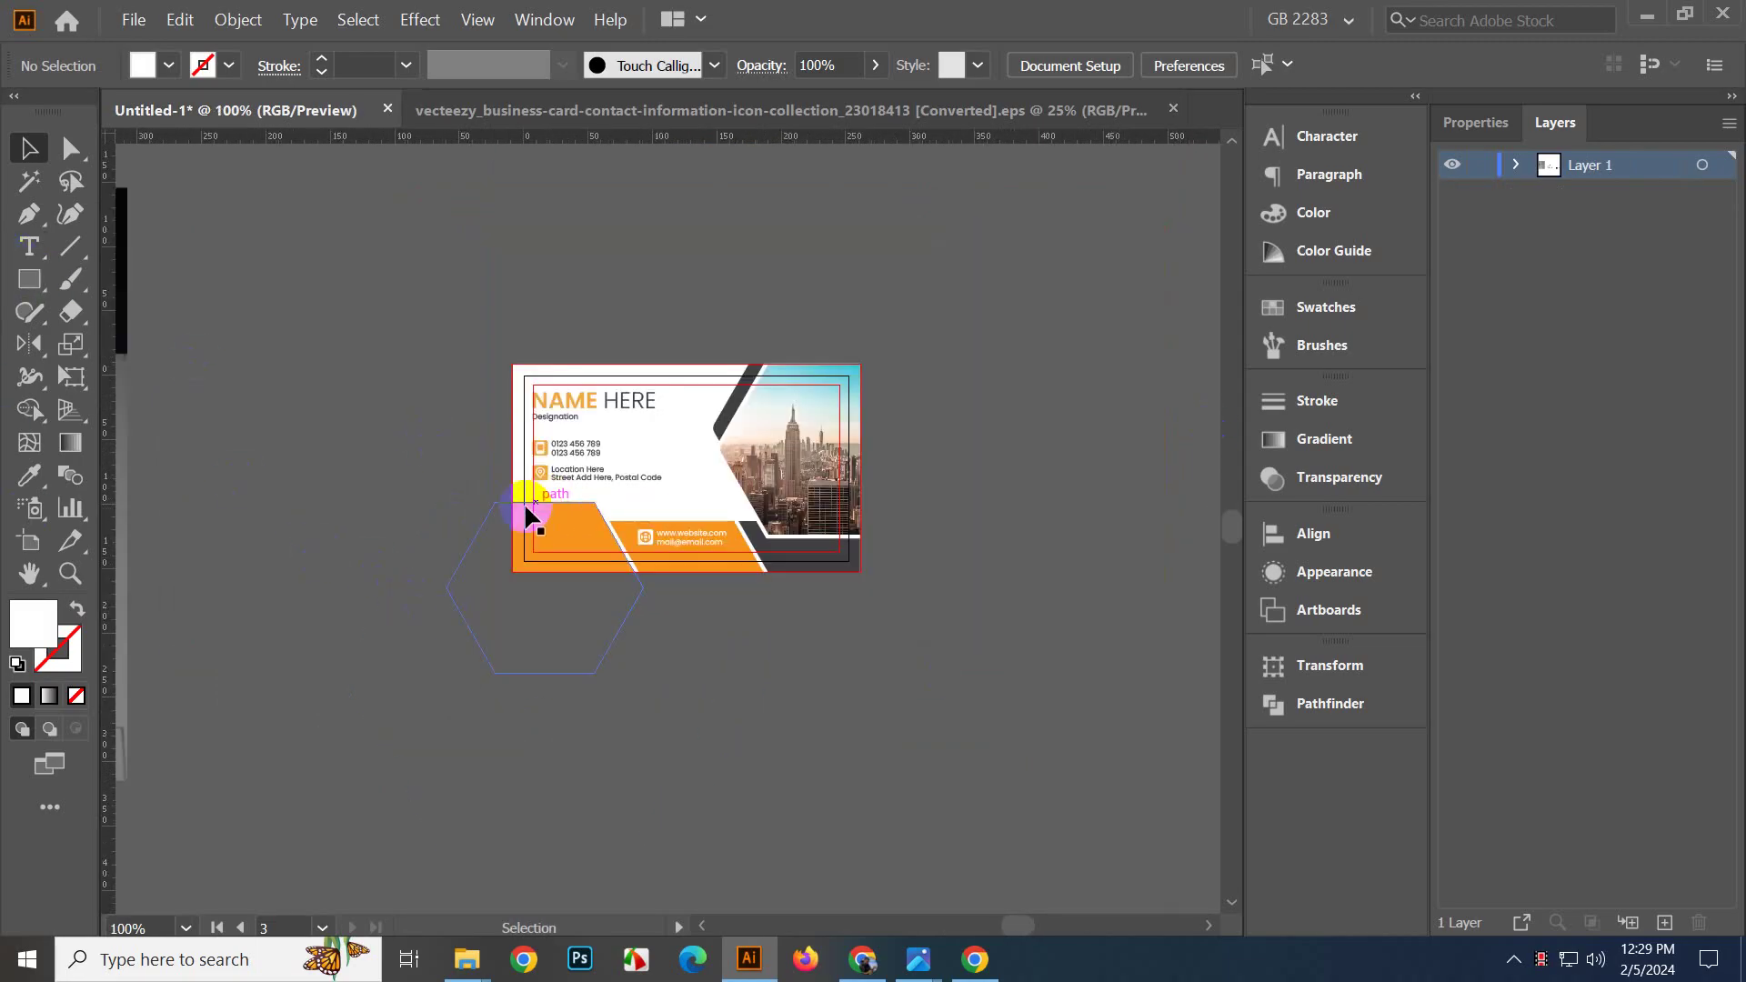
Add the text "LOGO" and place it on the orange hexagon in the card's lower-left corner.
scroll(520, 536, up, 4)
click(28, 247)
click(334, 545)
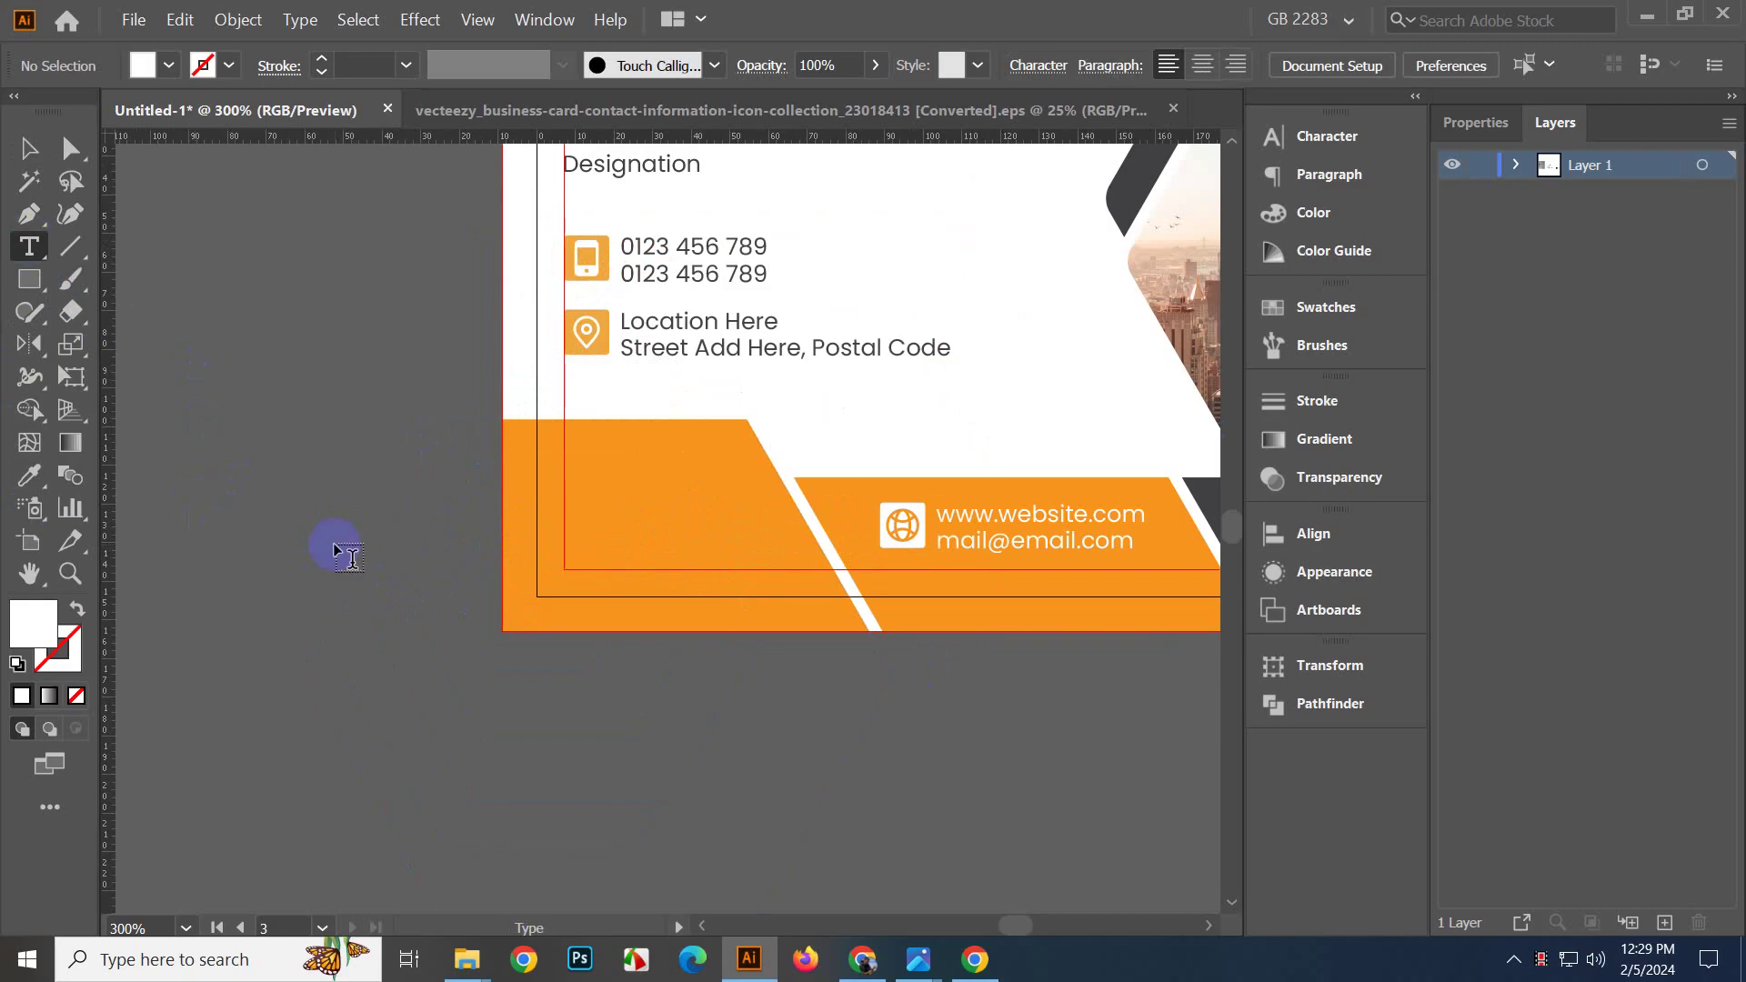
text(LOGO)
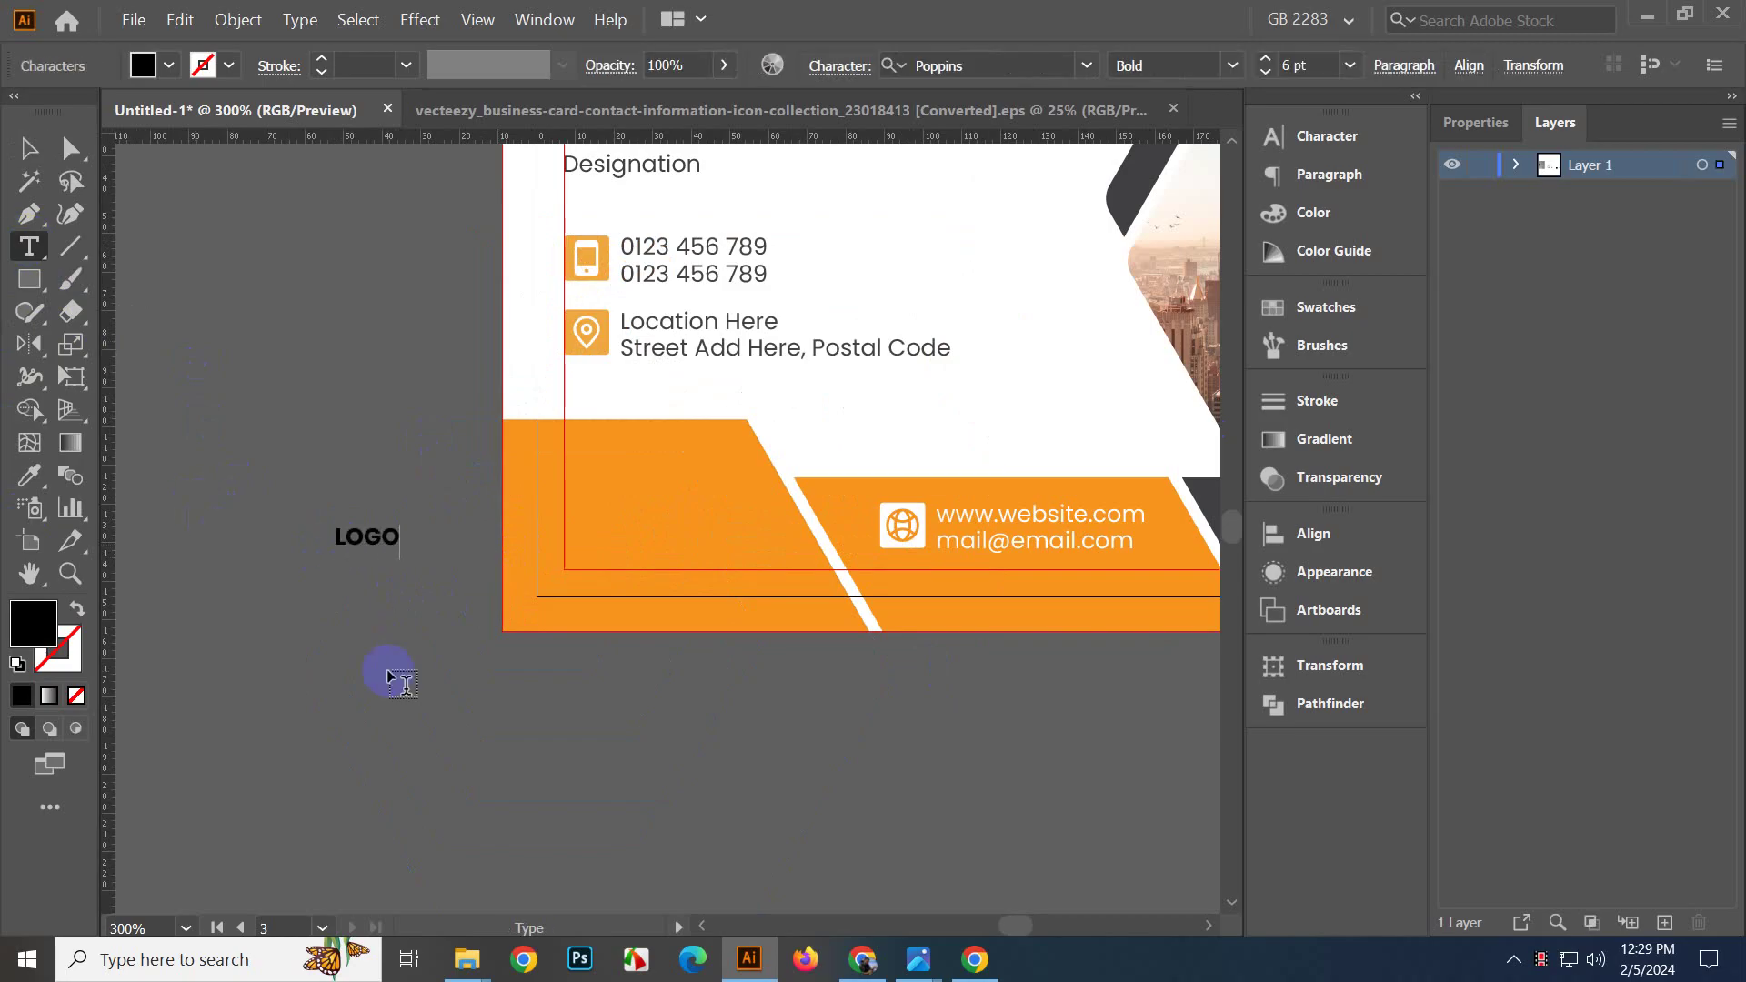
click(25, 148)
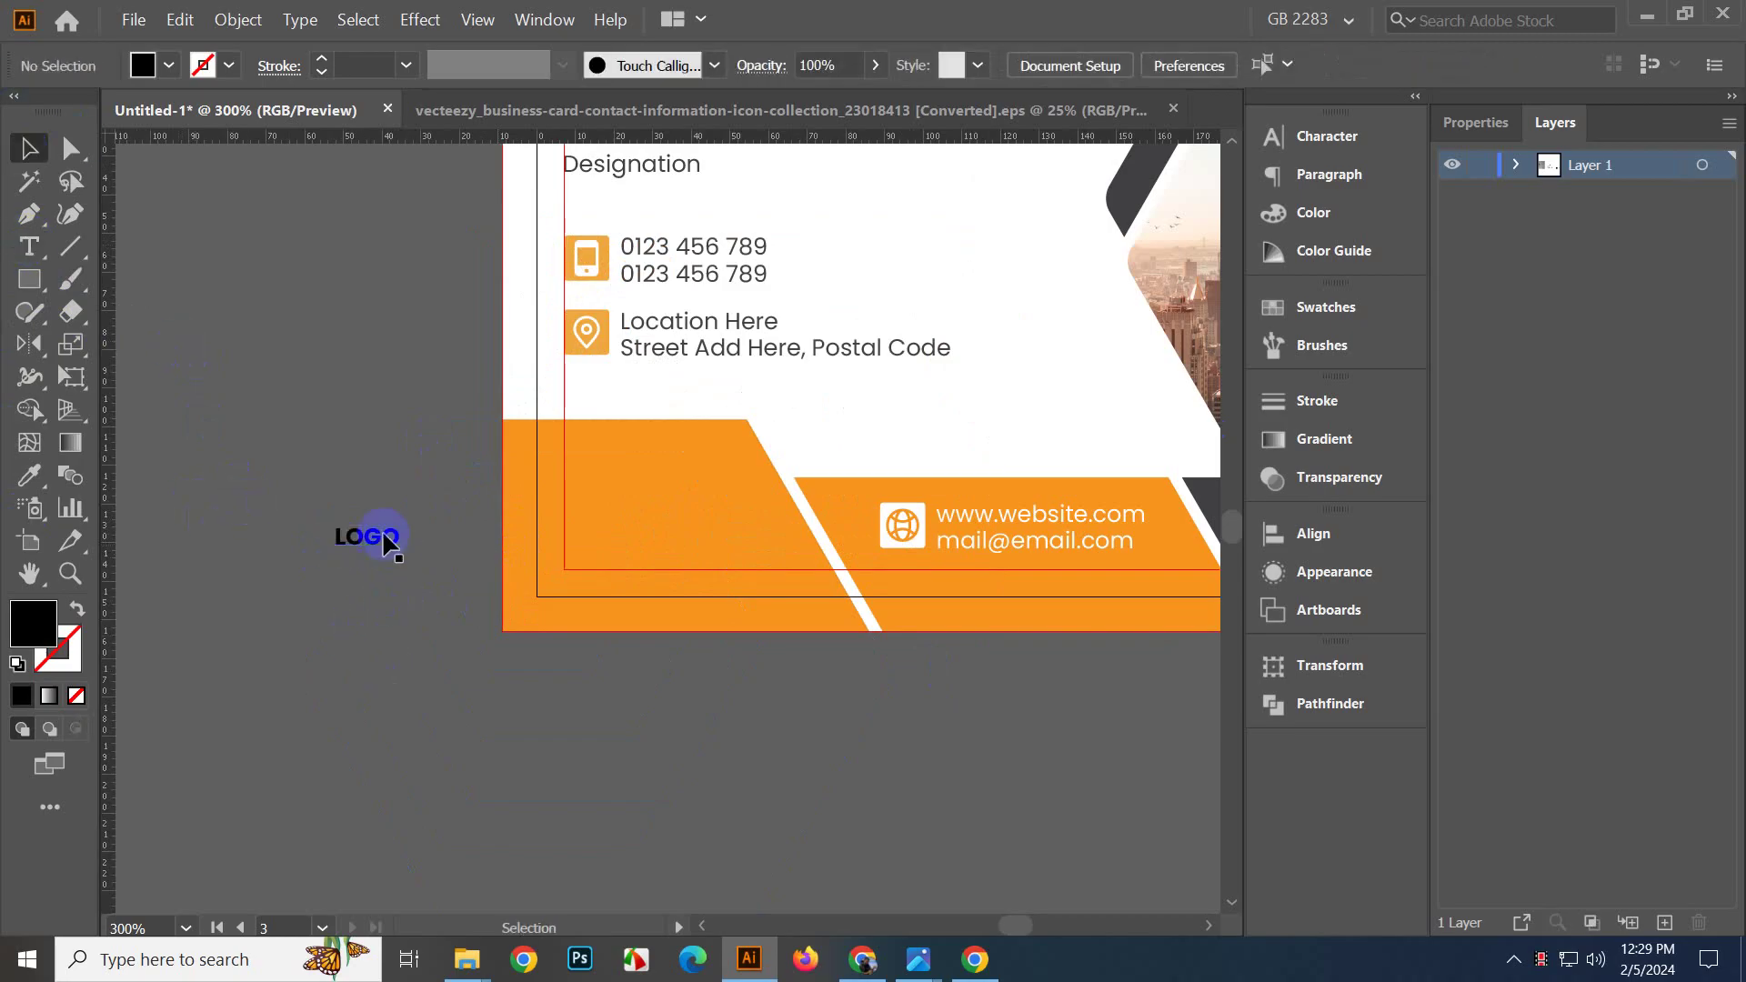
drag(386, 544, 493, 614)
click(706, 784)
Shift the LOGO text slightly up within the orange hexagon and fill it with white.
scroll(493, 614, up, 1)
click(571, 537)
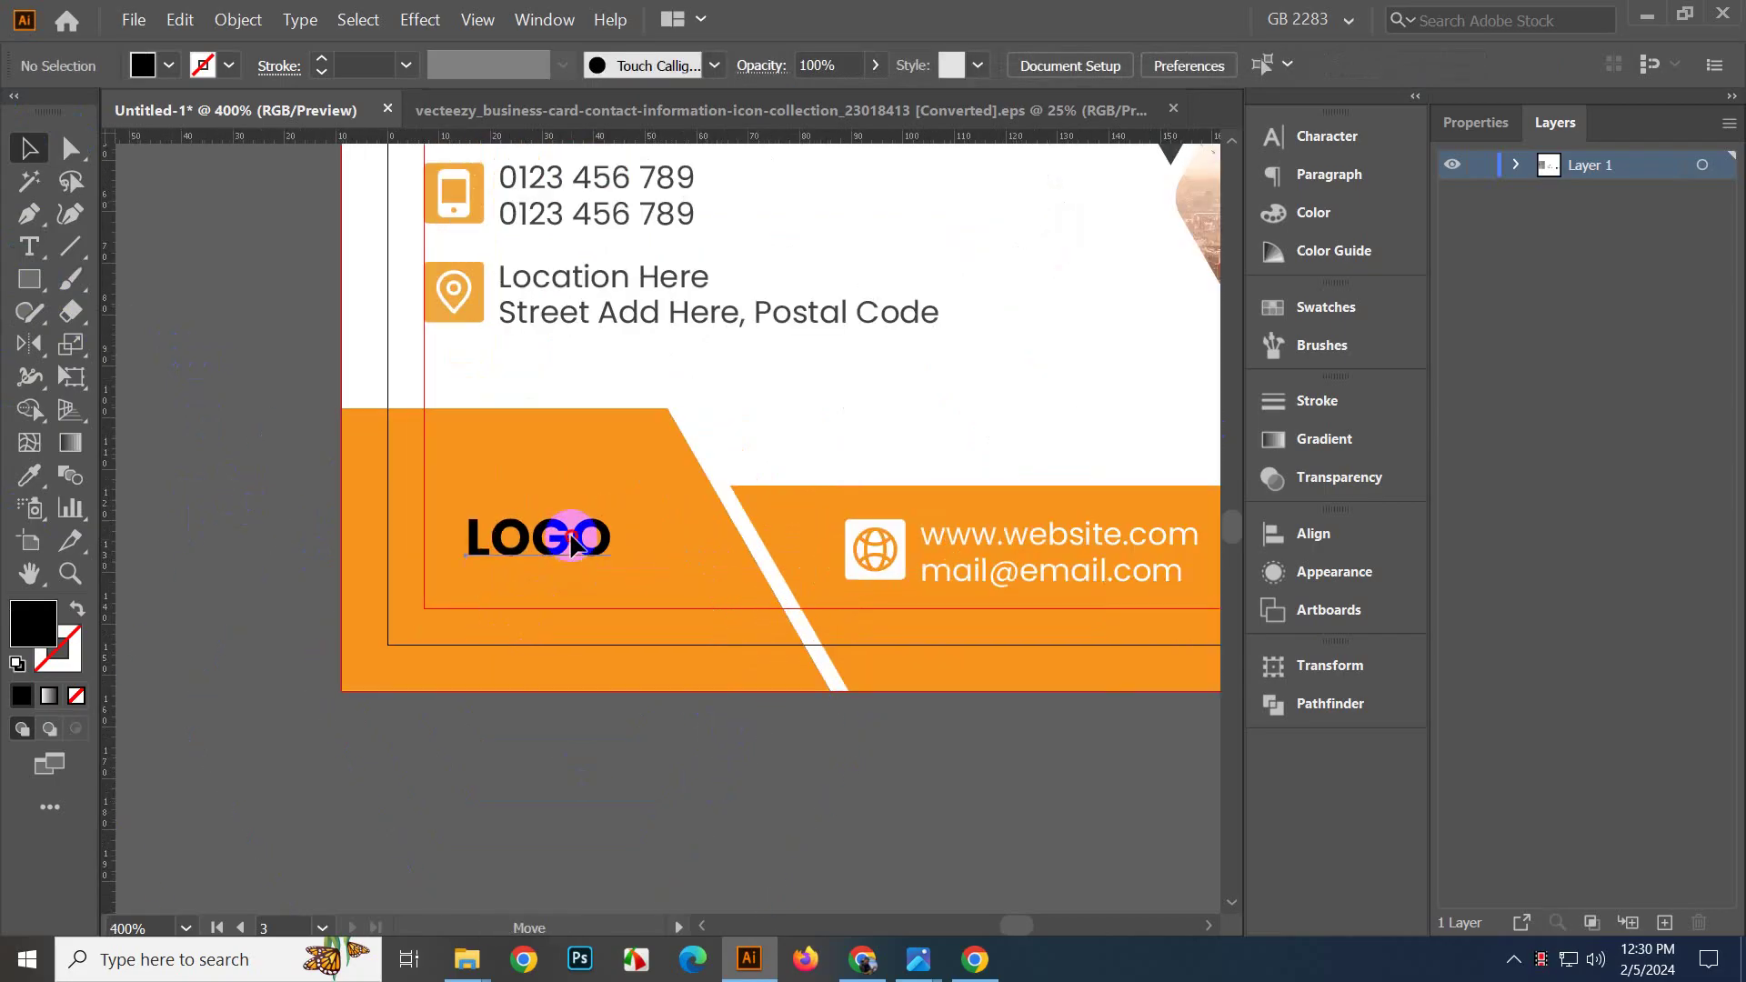
drag(571, 544, 571, 530)
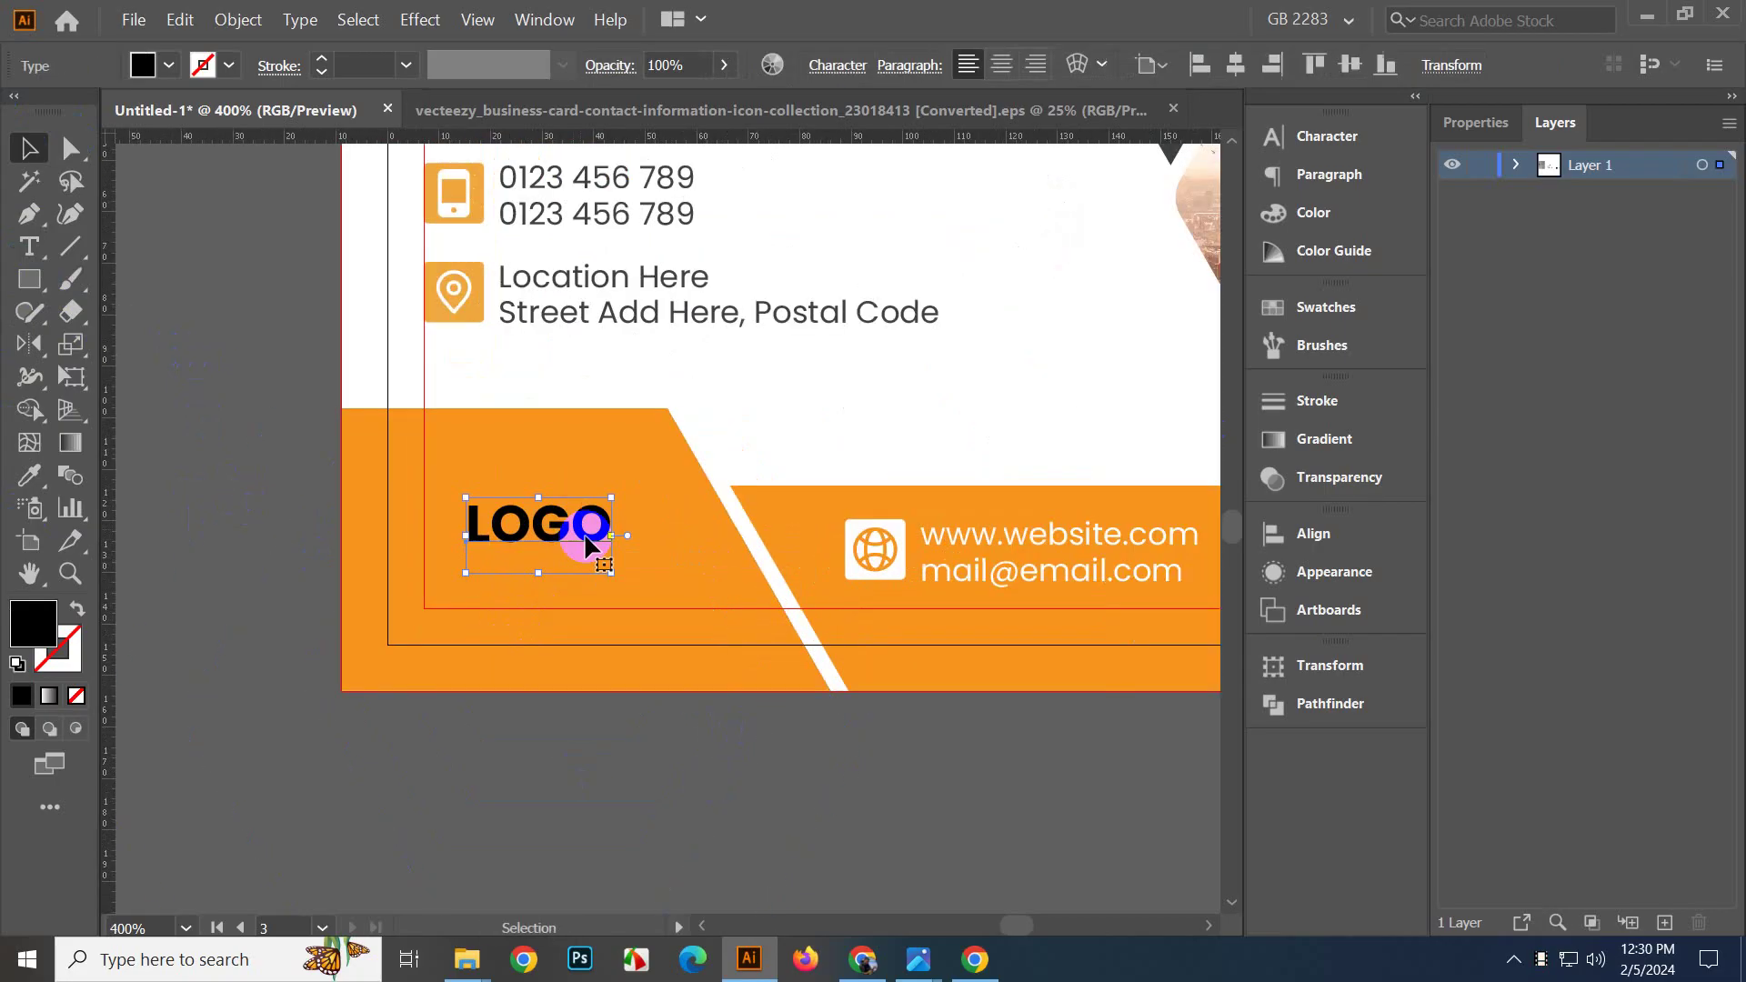
click(1270, 311)
click(971, 379)
click(1194, 296)
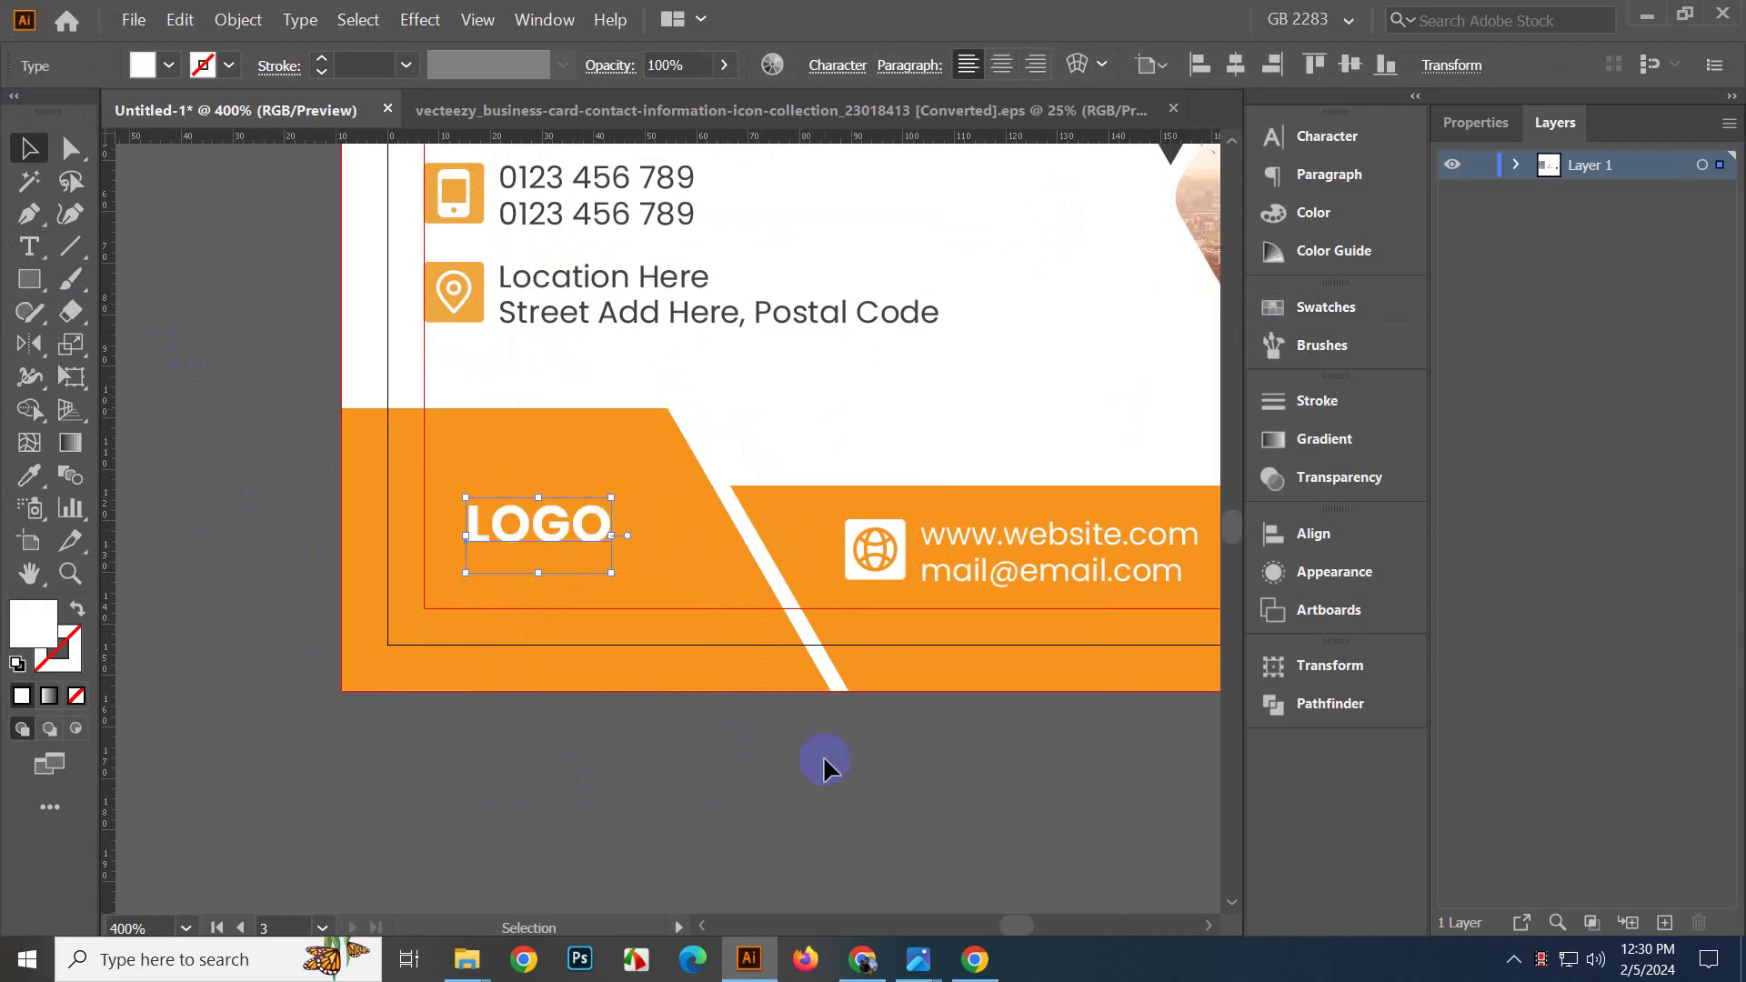
click(741, 750)
Examine the card's overall layout and the LOGO text's position within the orange hexagon.
scroll(737, 747, down, 3)
drag(737, 748, 548, 782)
scroll(532, 771, down, 2)
scroll(517, 762, up, 1)
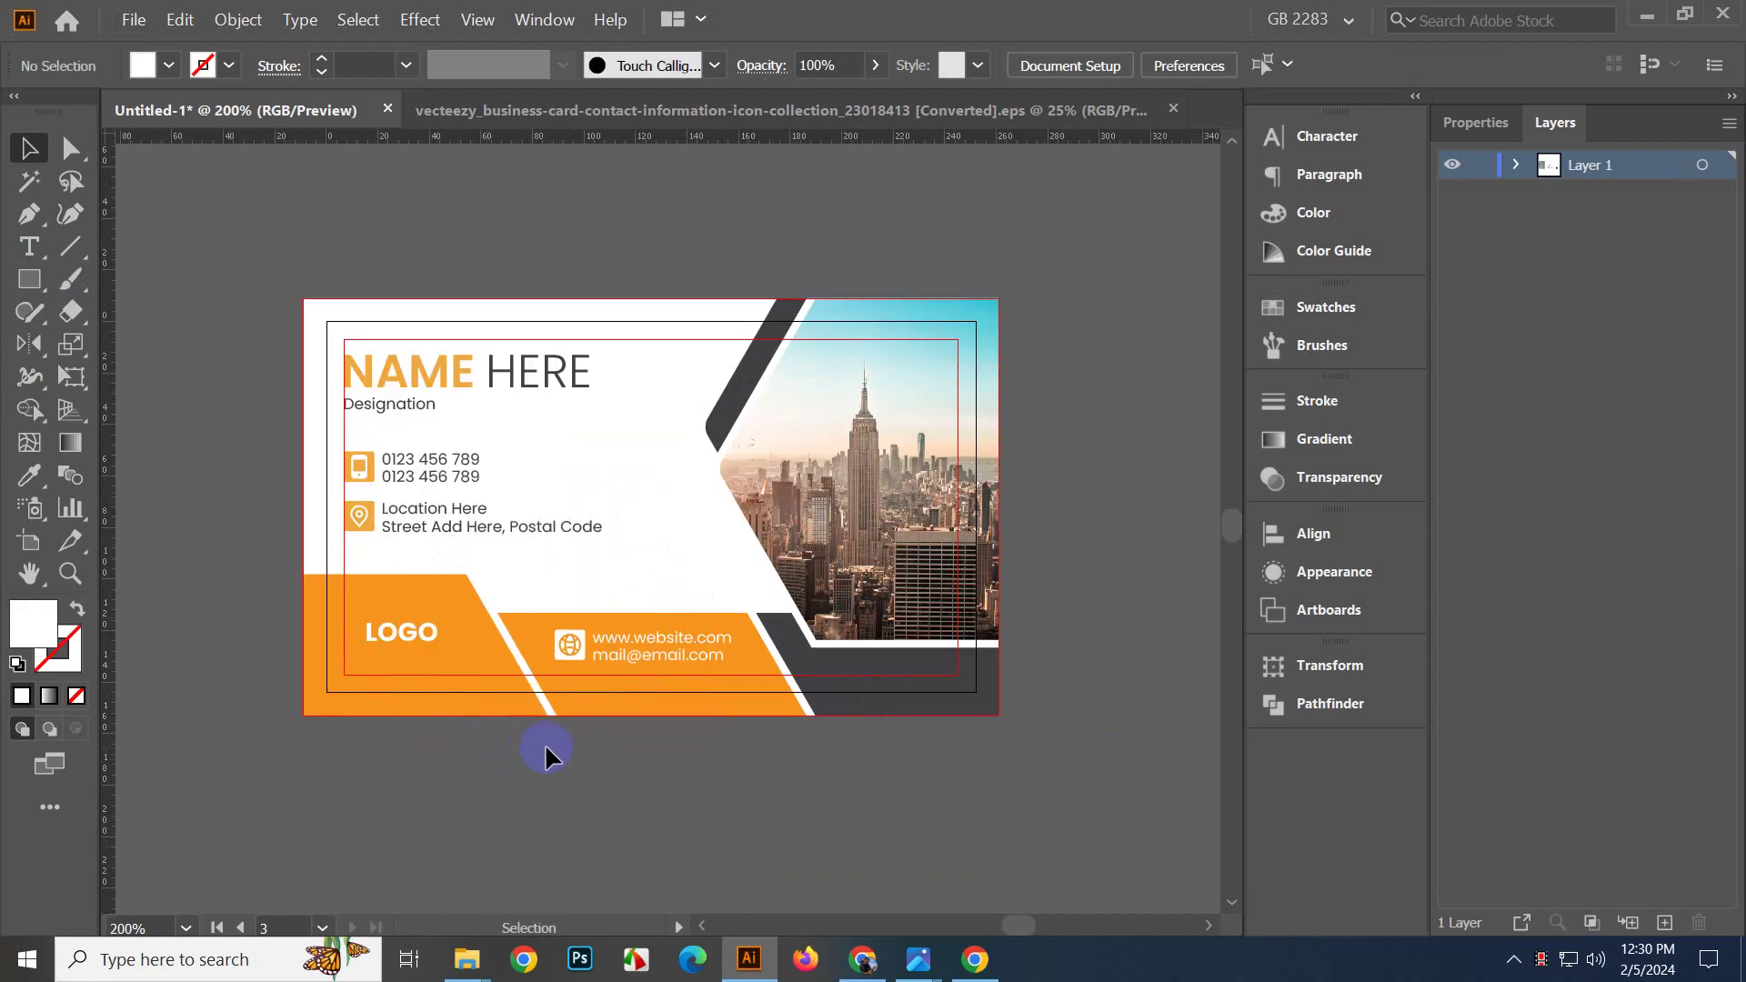
scroll(645, 766, down, 1)
scroll(506, 721, up, 1)
drag(439, 644, 448, 724)
scroll(684, 711, down, 1)
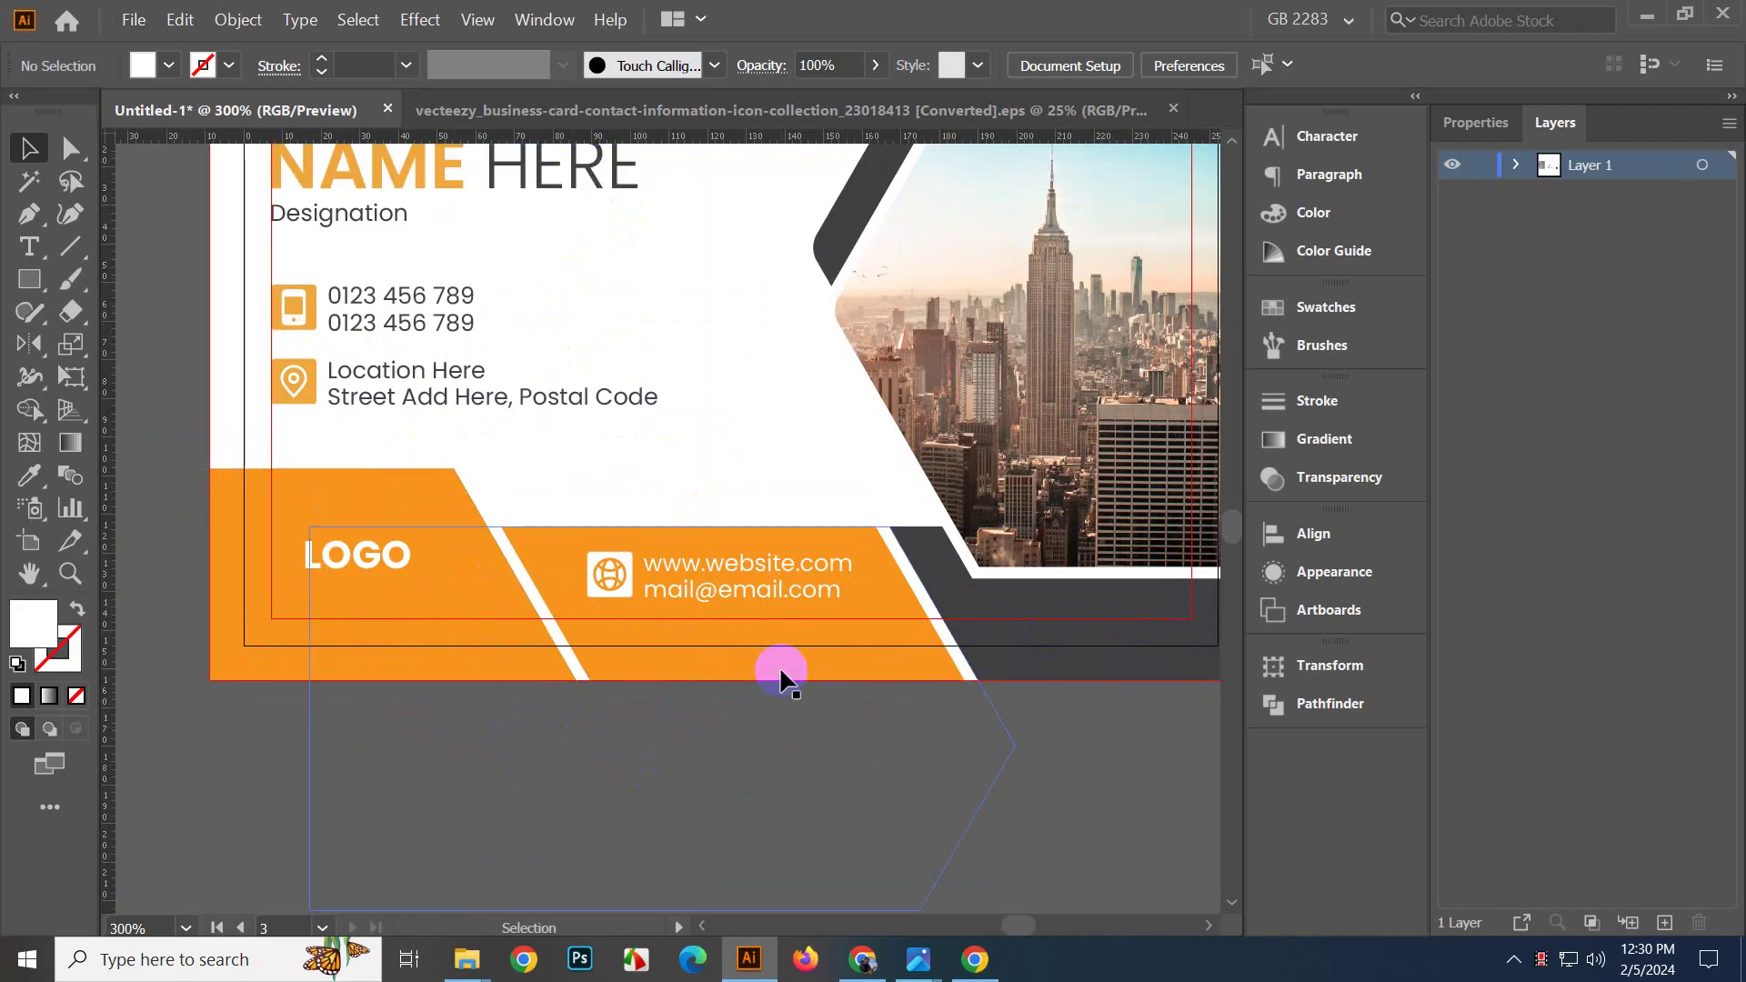
Move the LOGO text slightly right and down within the orange hexagon.
scroll(675, 580, down, 3)
scroll(575, 588, up, 5)
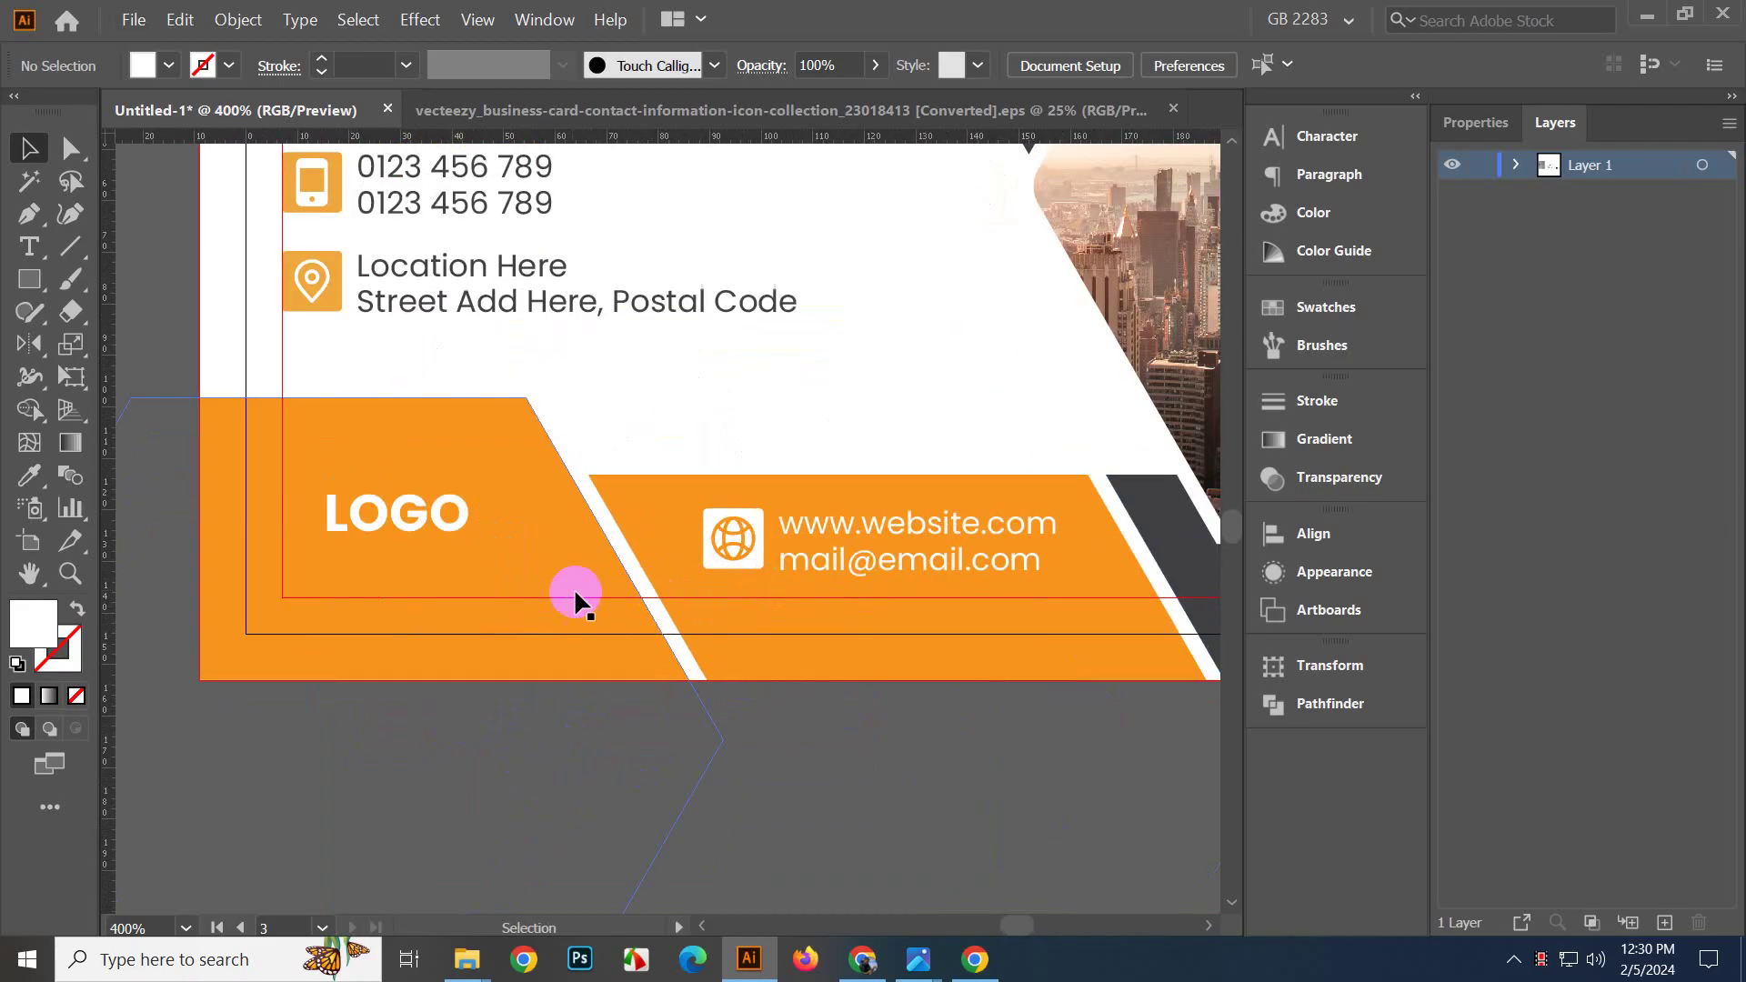
drag(488, 551, 515, 561)
scroll(637, 782, down, 2)
click(685, 696)
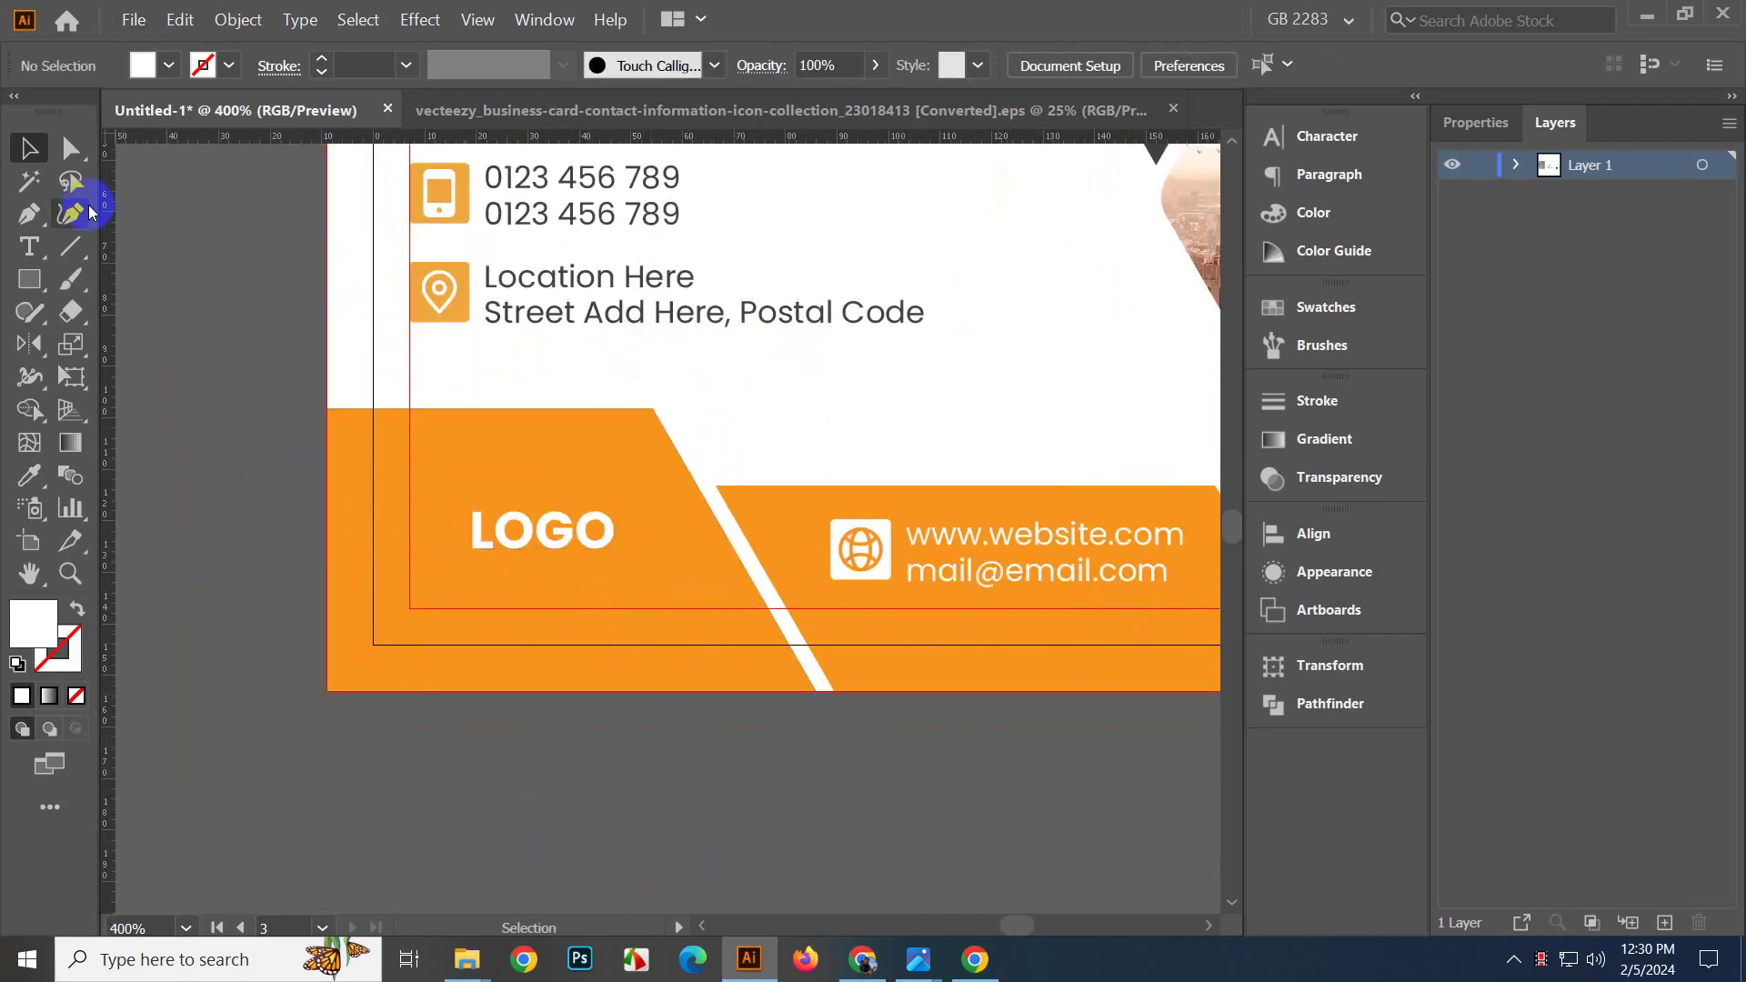
Round the upper-right corner of the orange LOGO hexagon to a radius of about 9.9 px.
click(70, 148)
click(635, 453)
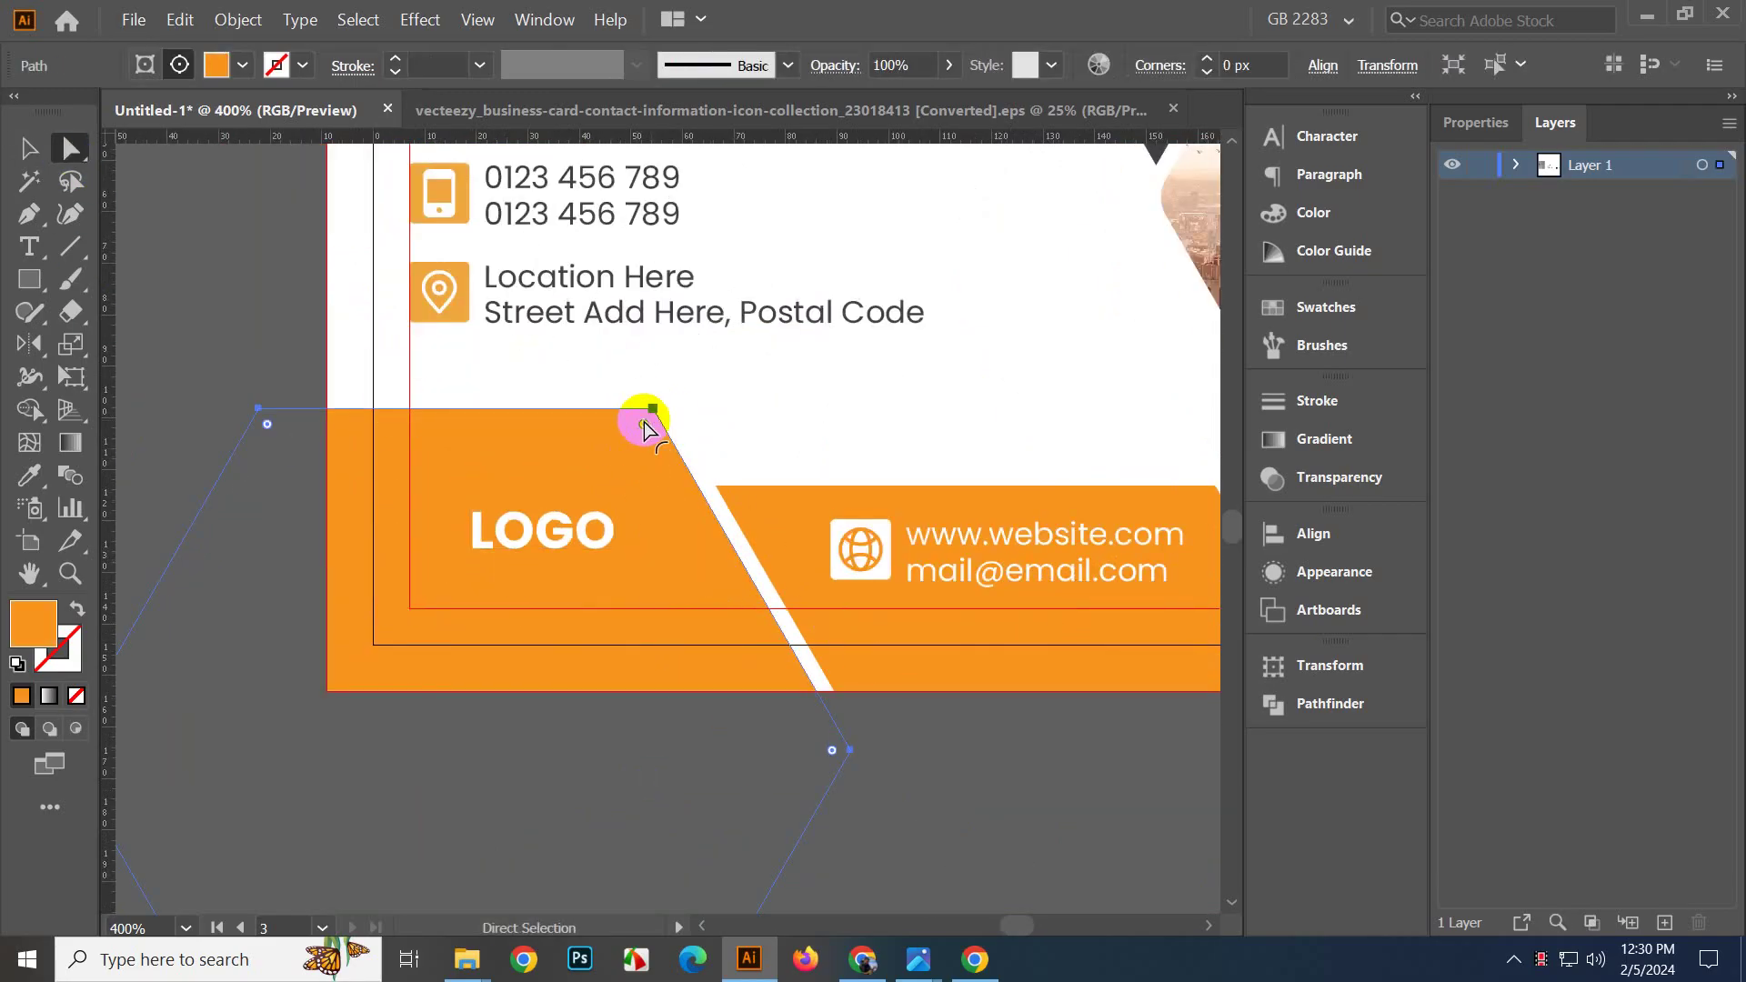
drag(644, 422, 602, 458)
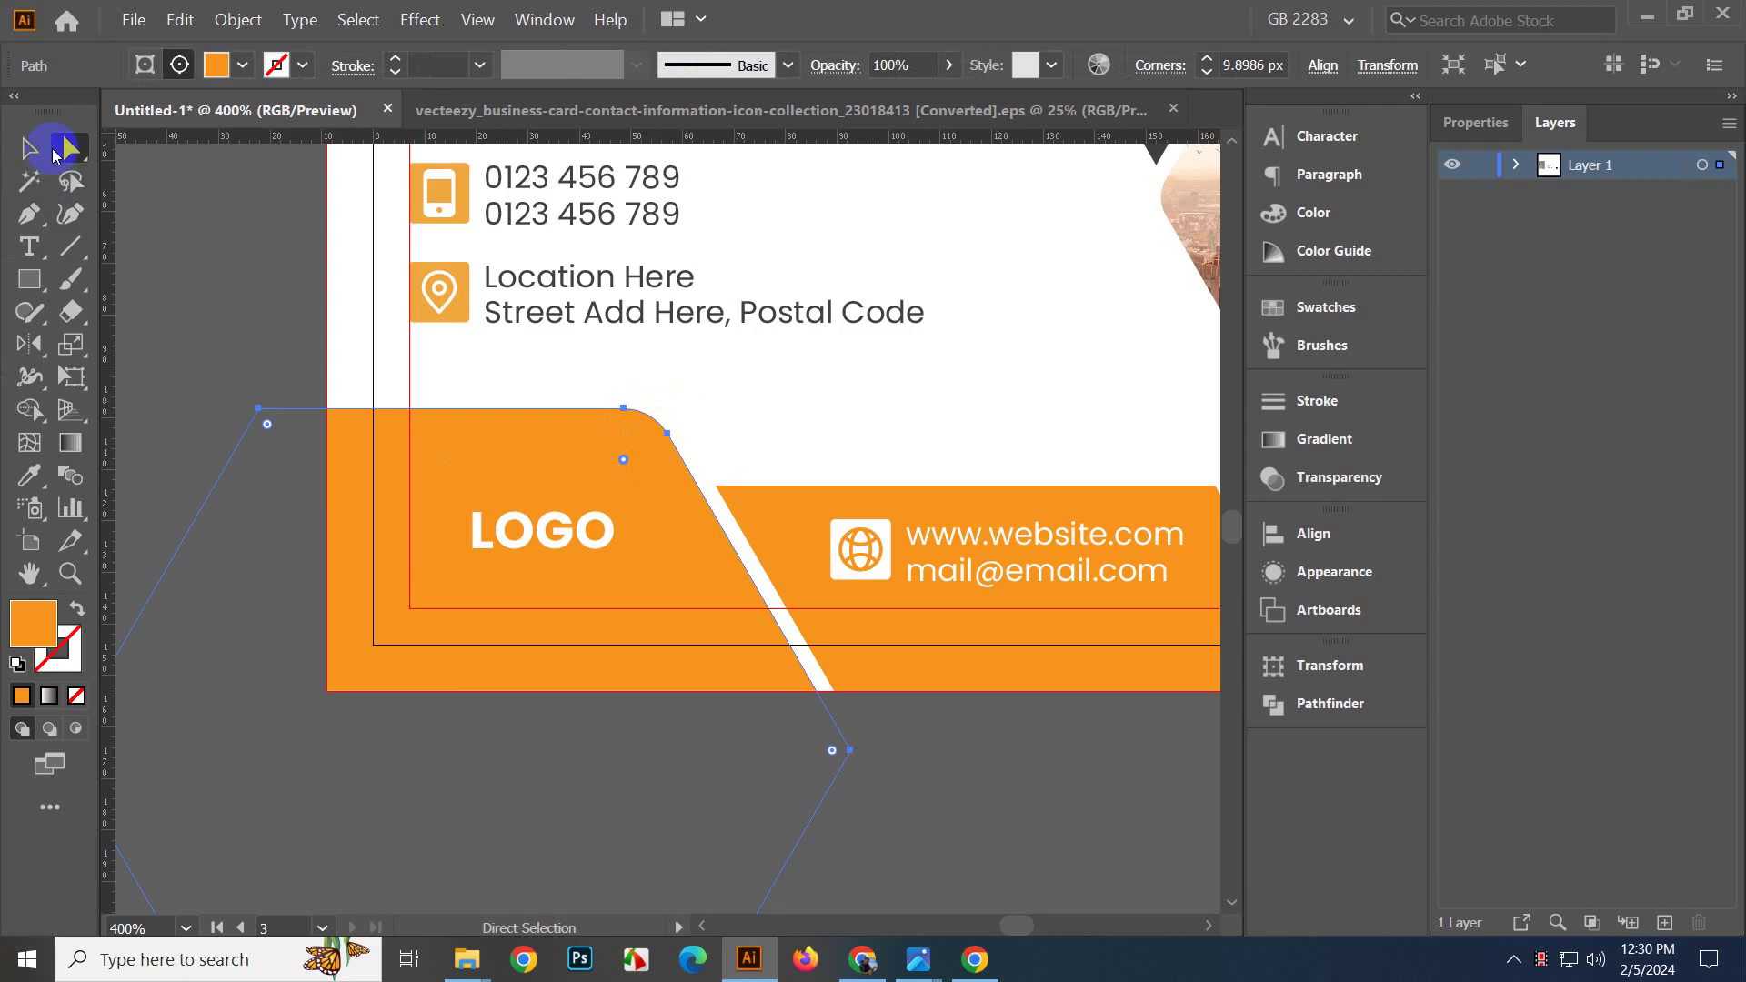
click(28, 147)
click(291, 308)
scroll(293, 311, down, 3)
scroll(641, 671, up, 3)
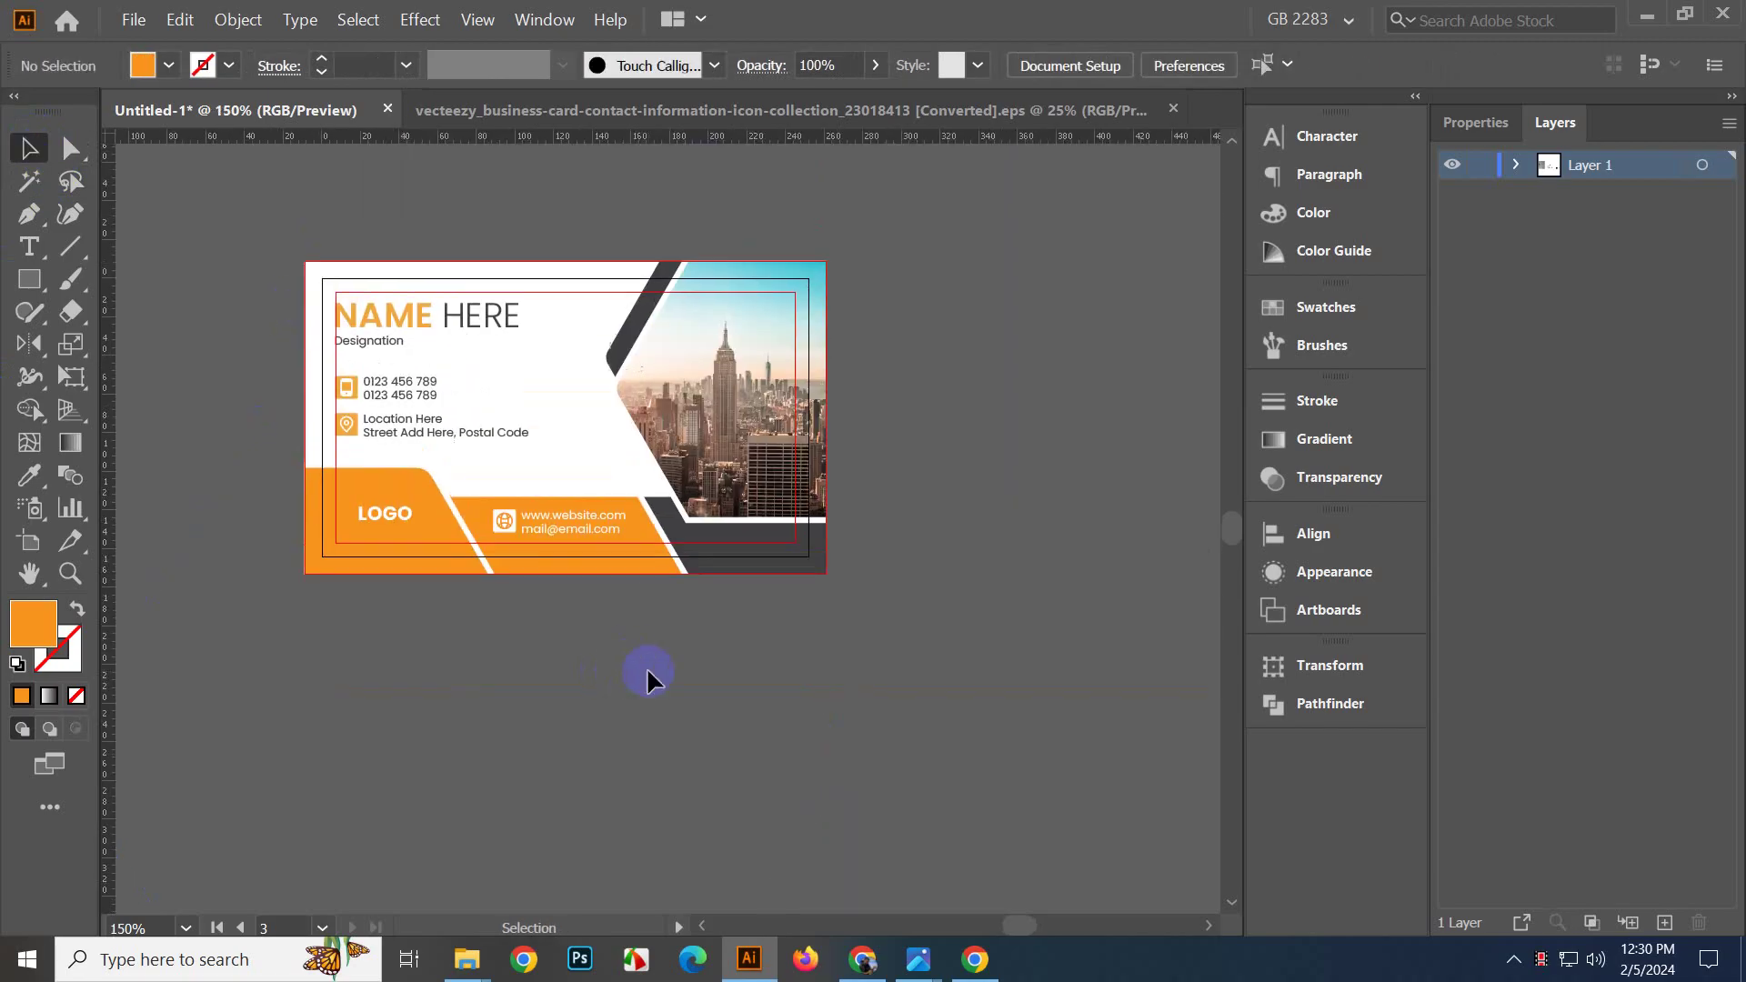
Preview the finished card full screen in Presentation Mode and return to the normal view.
scroll(646, 671, down, 1)
key(space)
drag(558, 642, 706, 737)
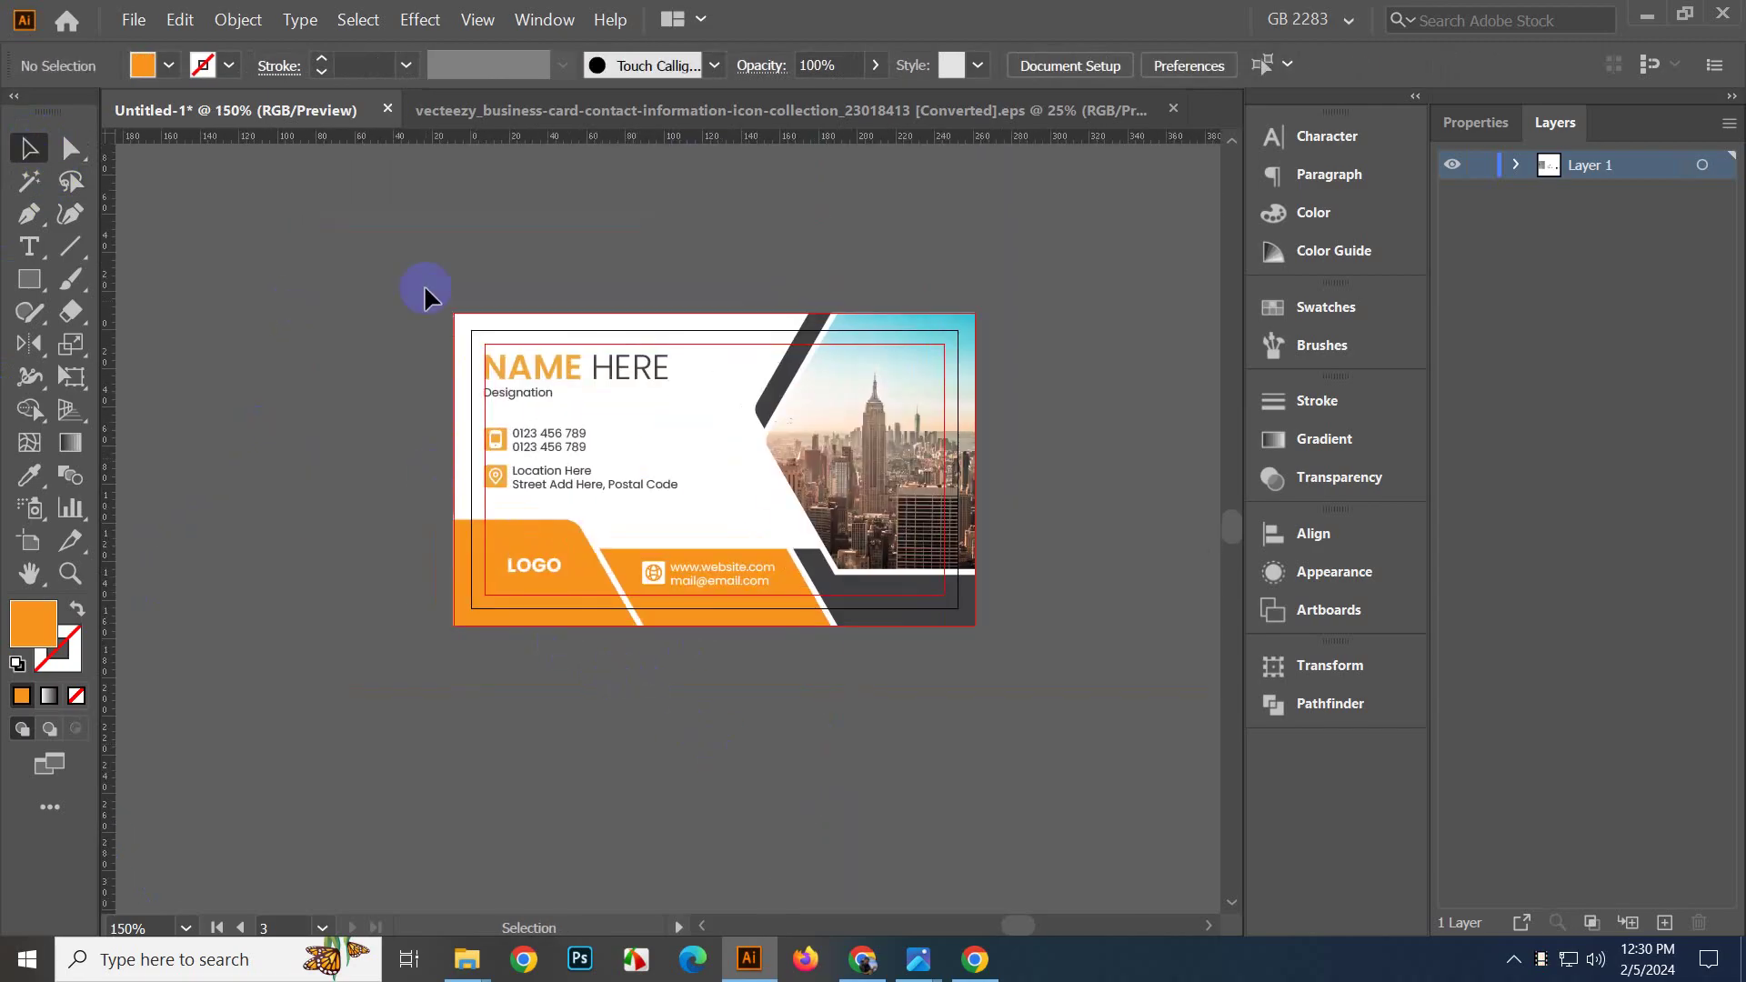
click(461, 20)
click(631, 160)
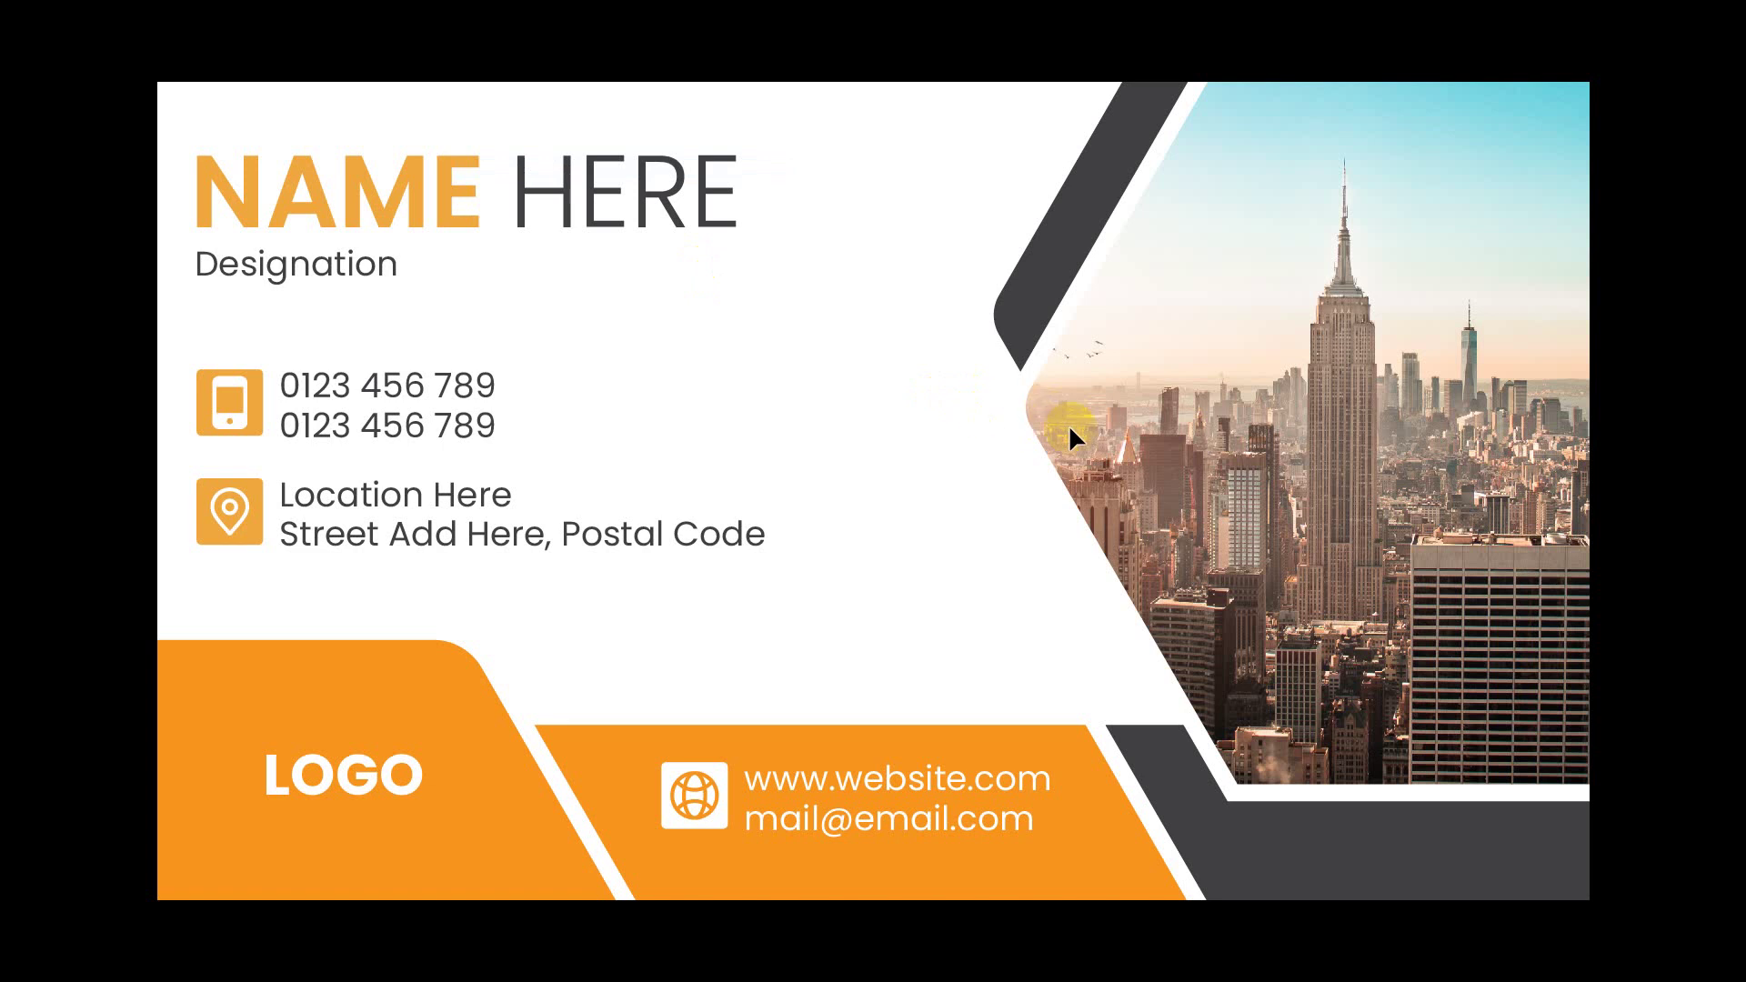
key(Escape)
scroll(613, 533, down, 3)
key(space)
drag(701, 658, 822, 755)
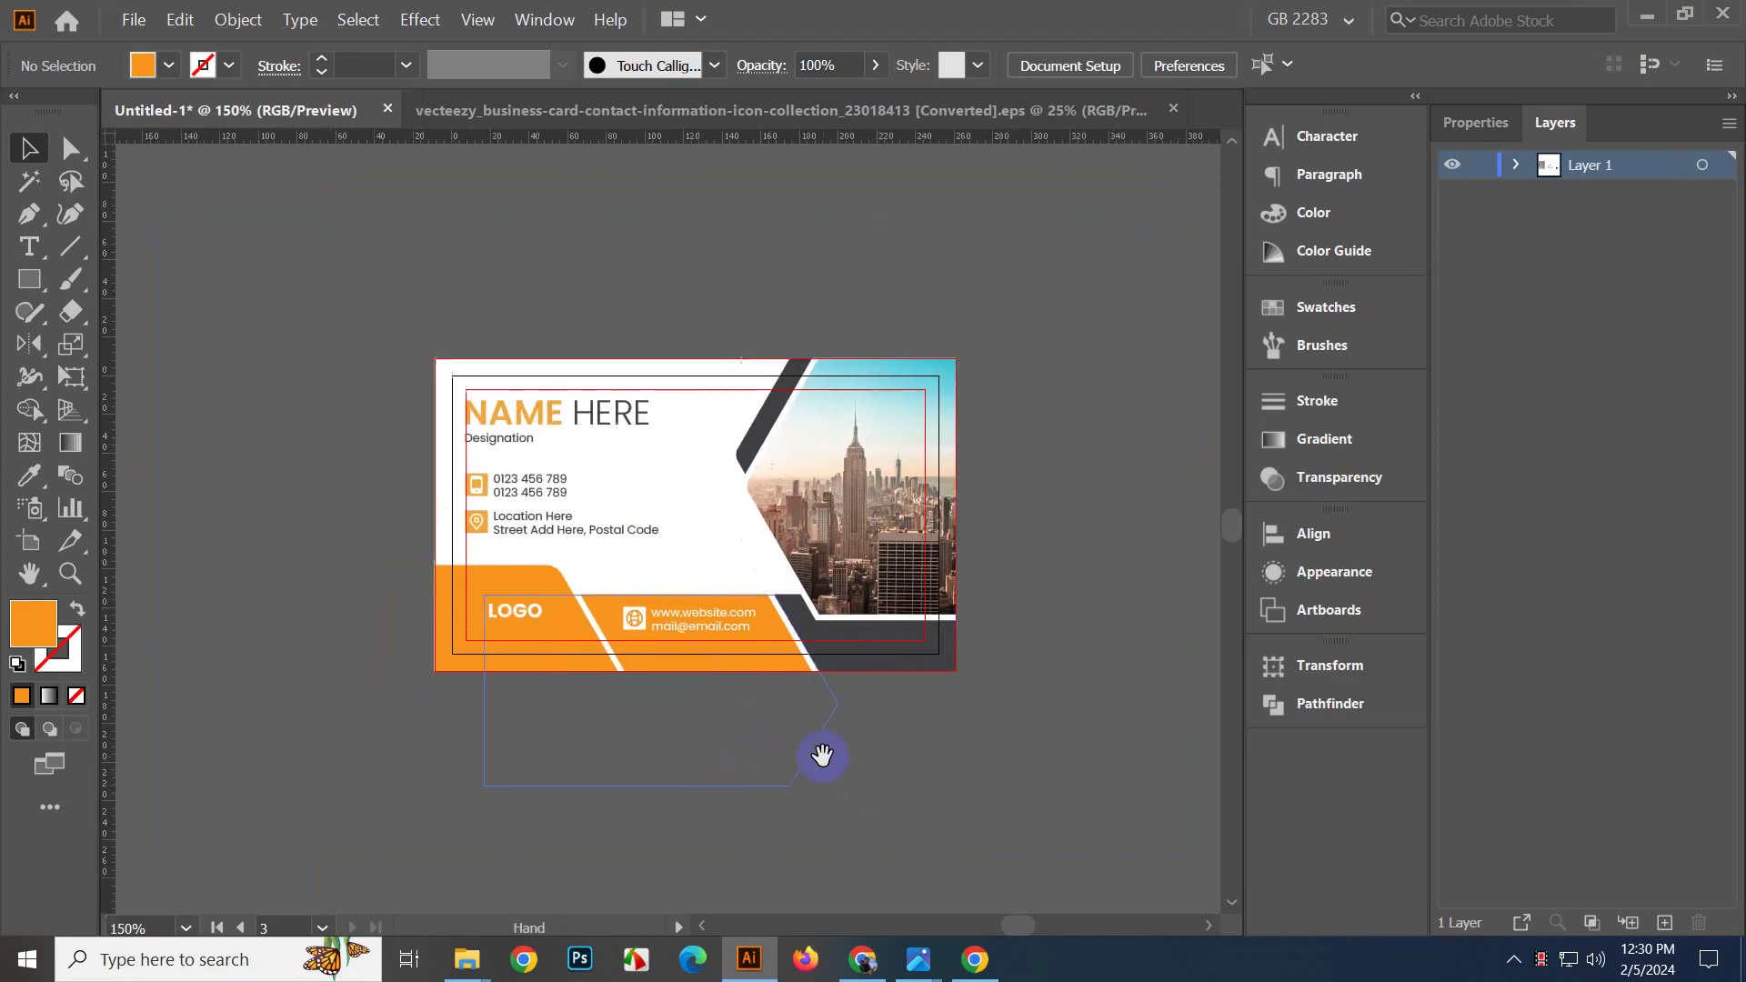
click(604, 110)
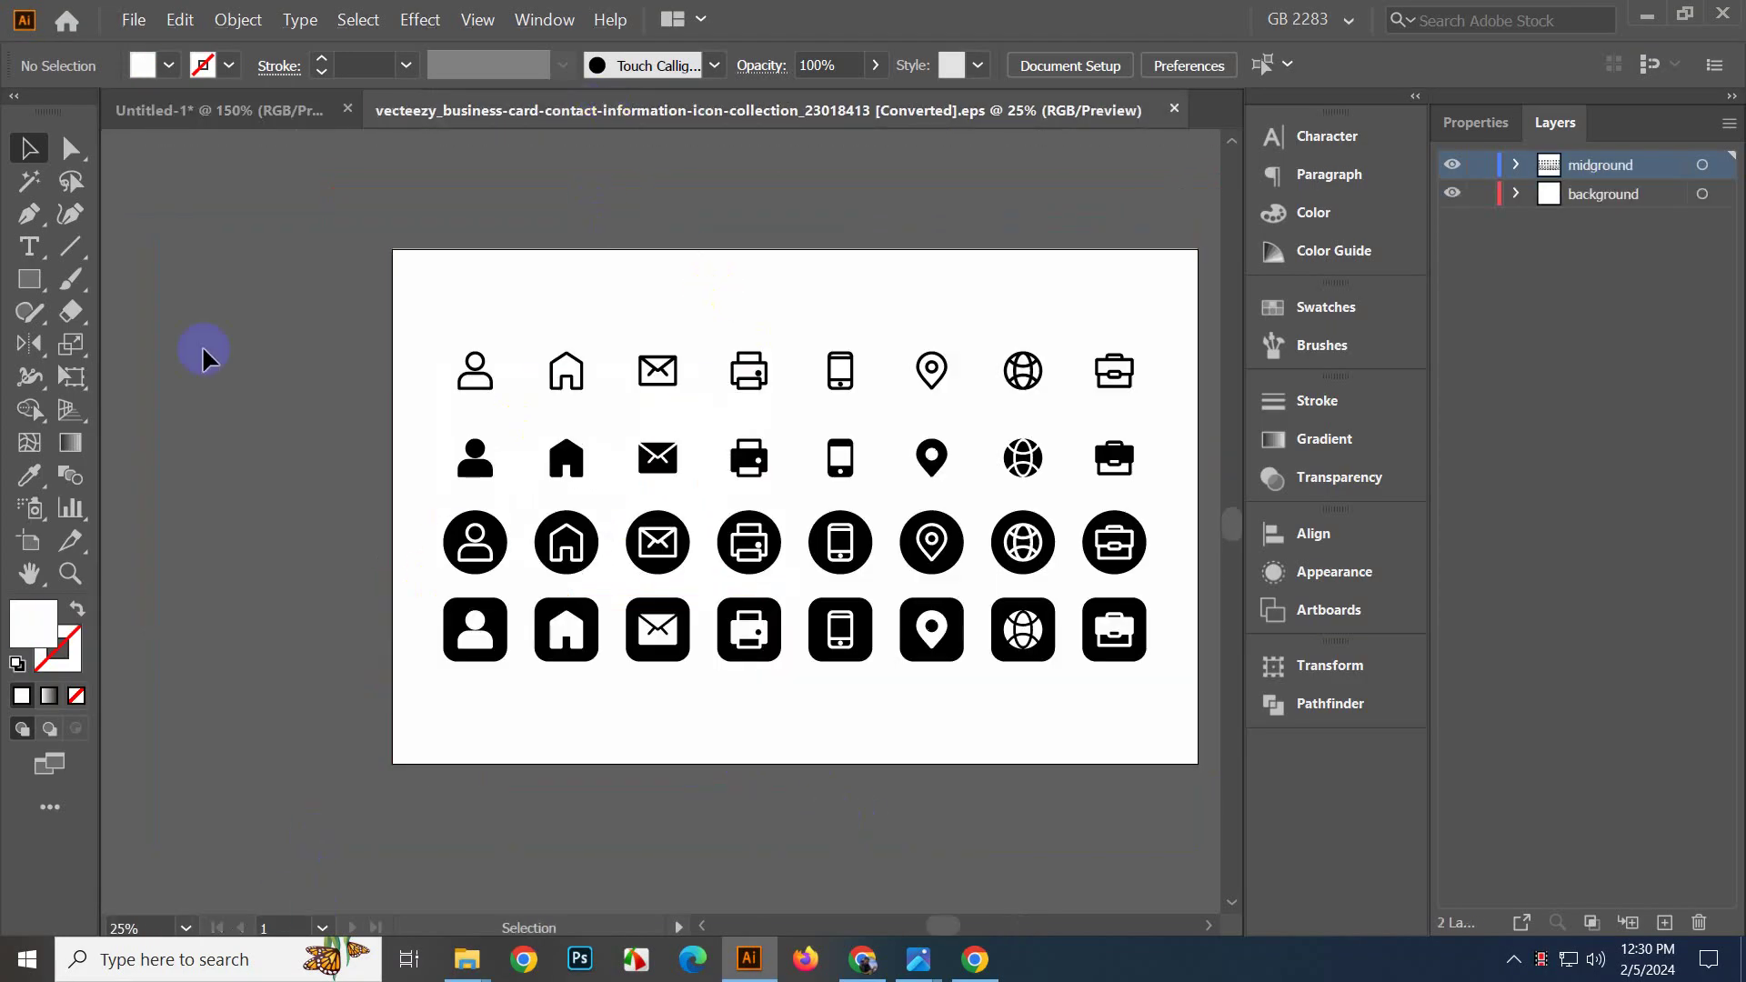
click(136, 20)
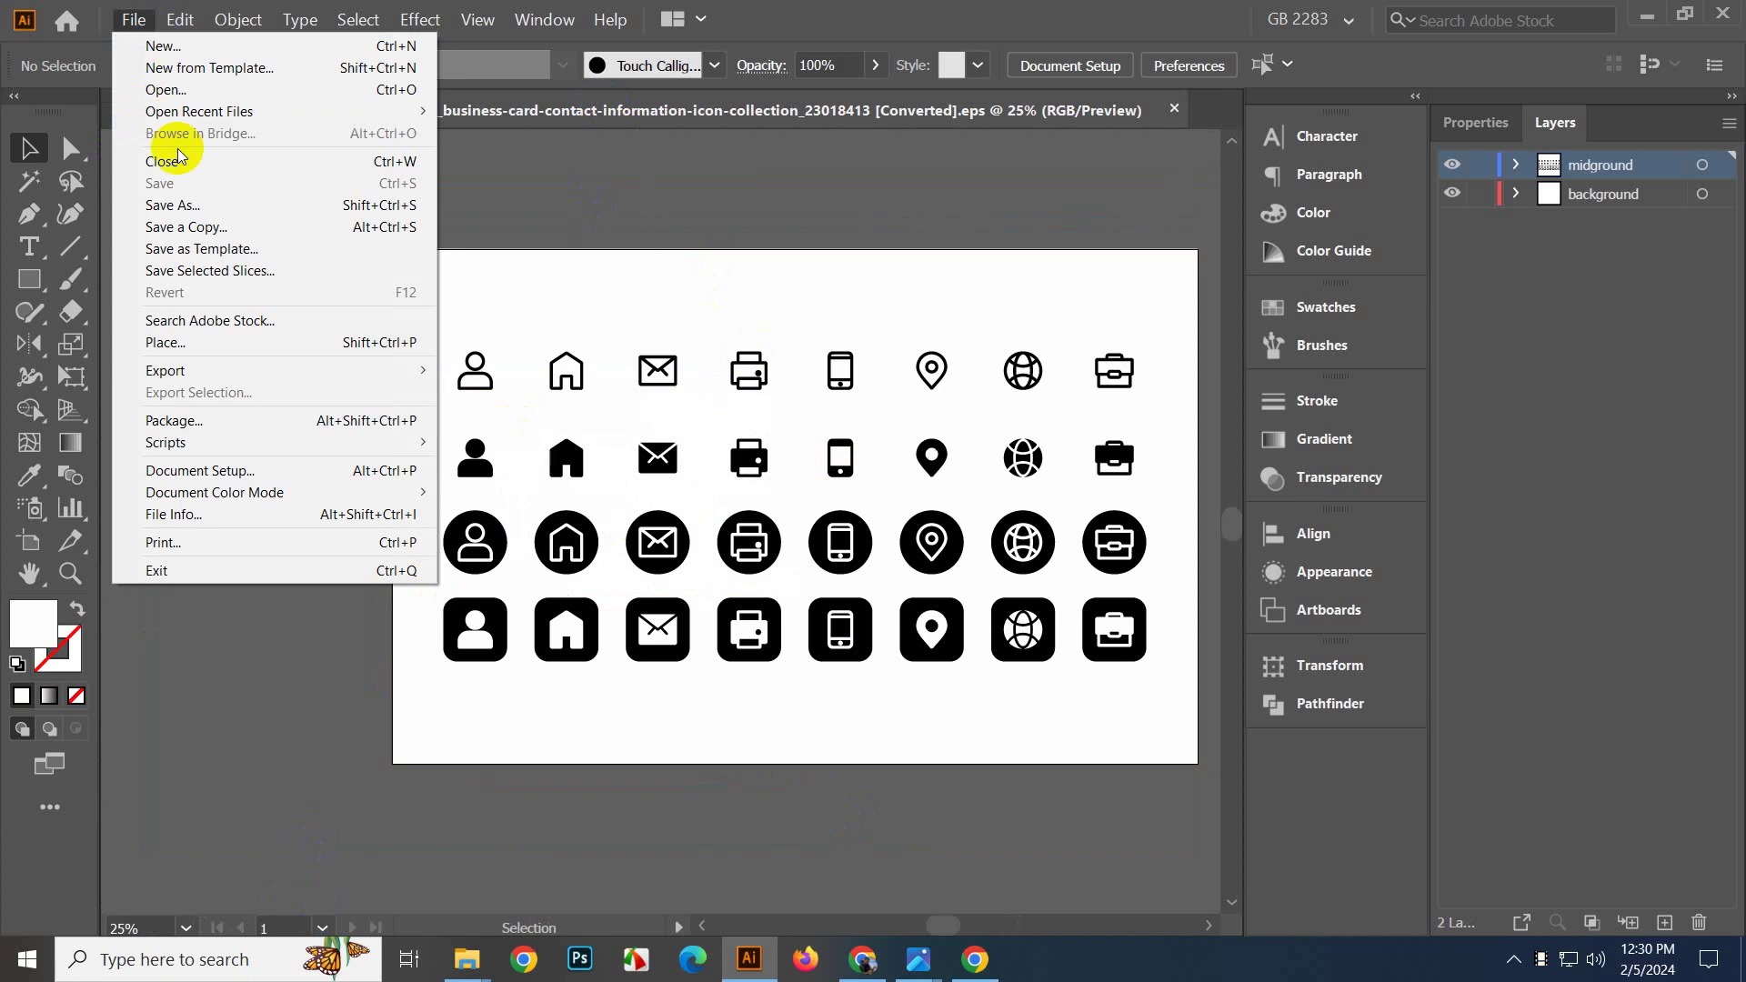
click(211, 70)
click(1721, 12)
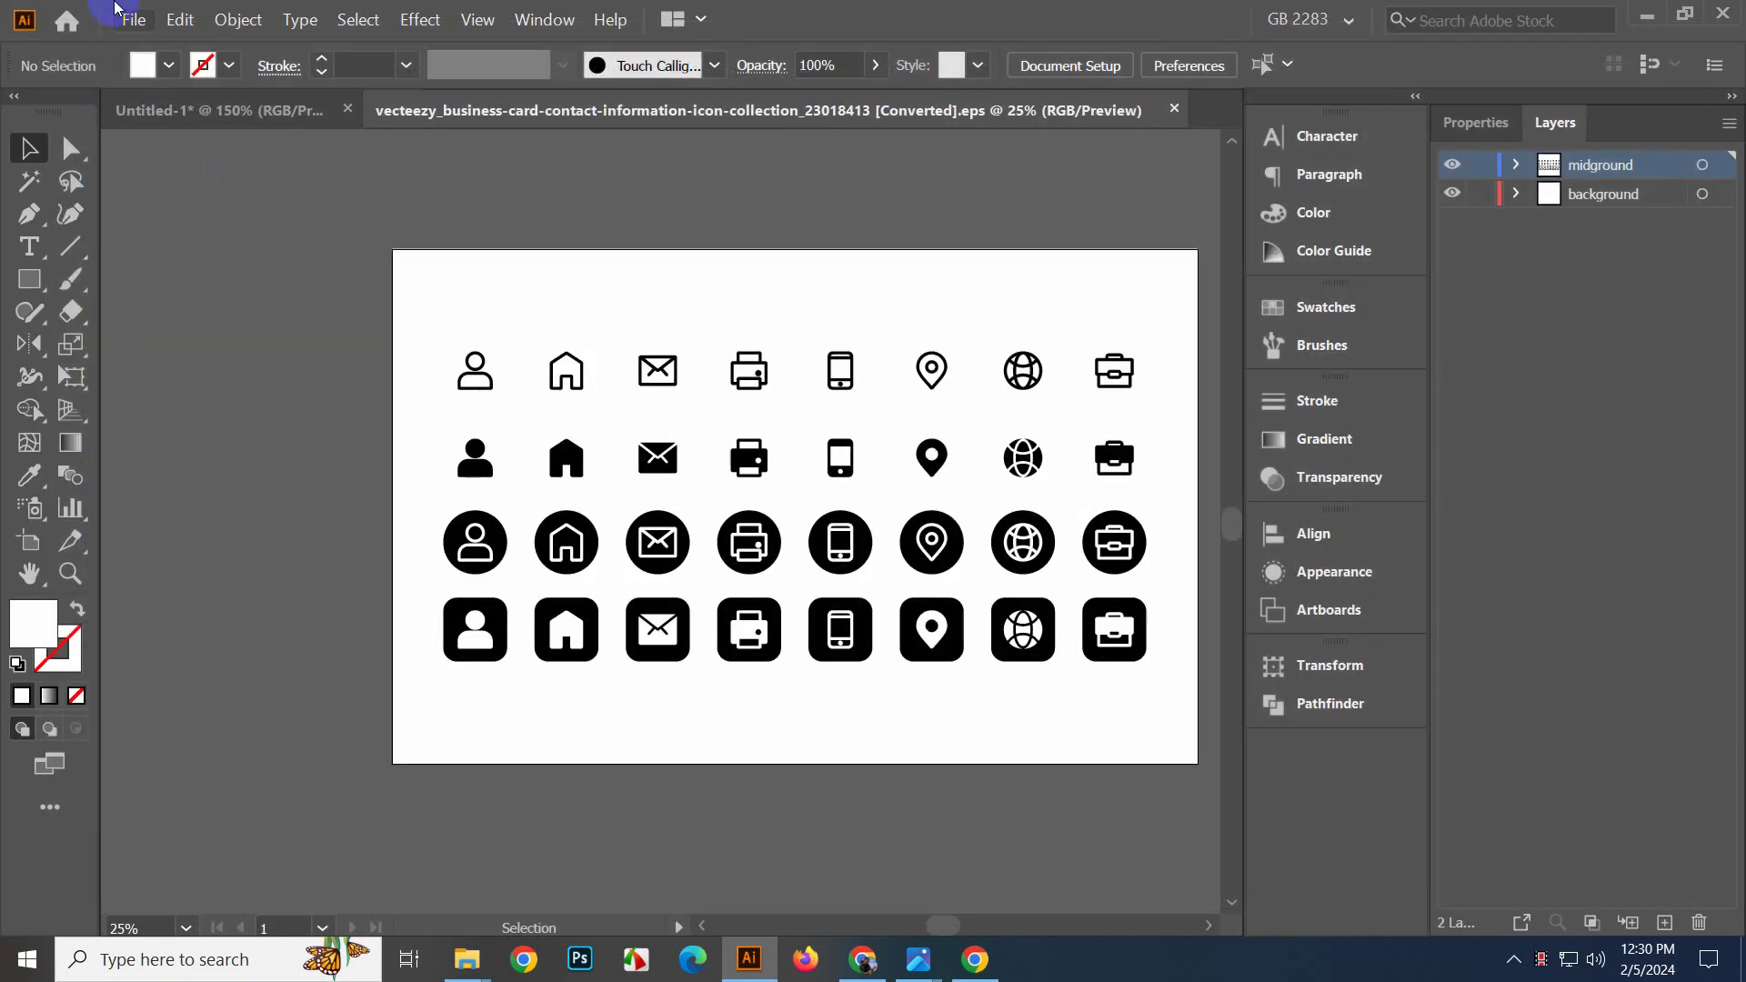
click(125, 17)
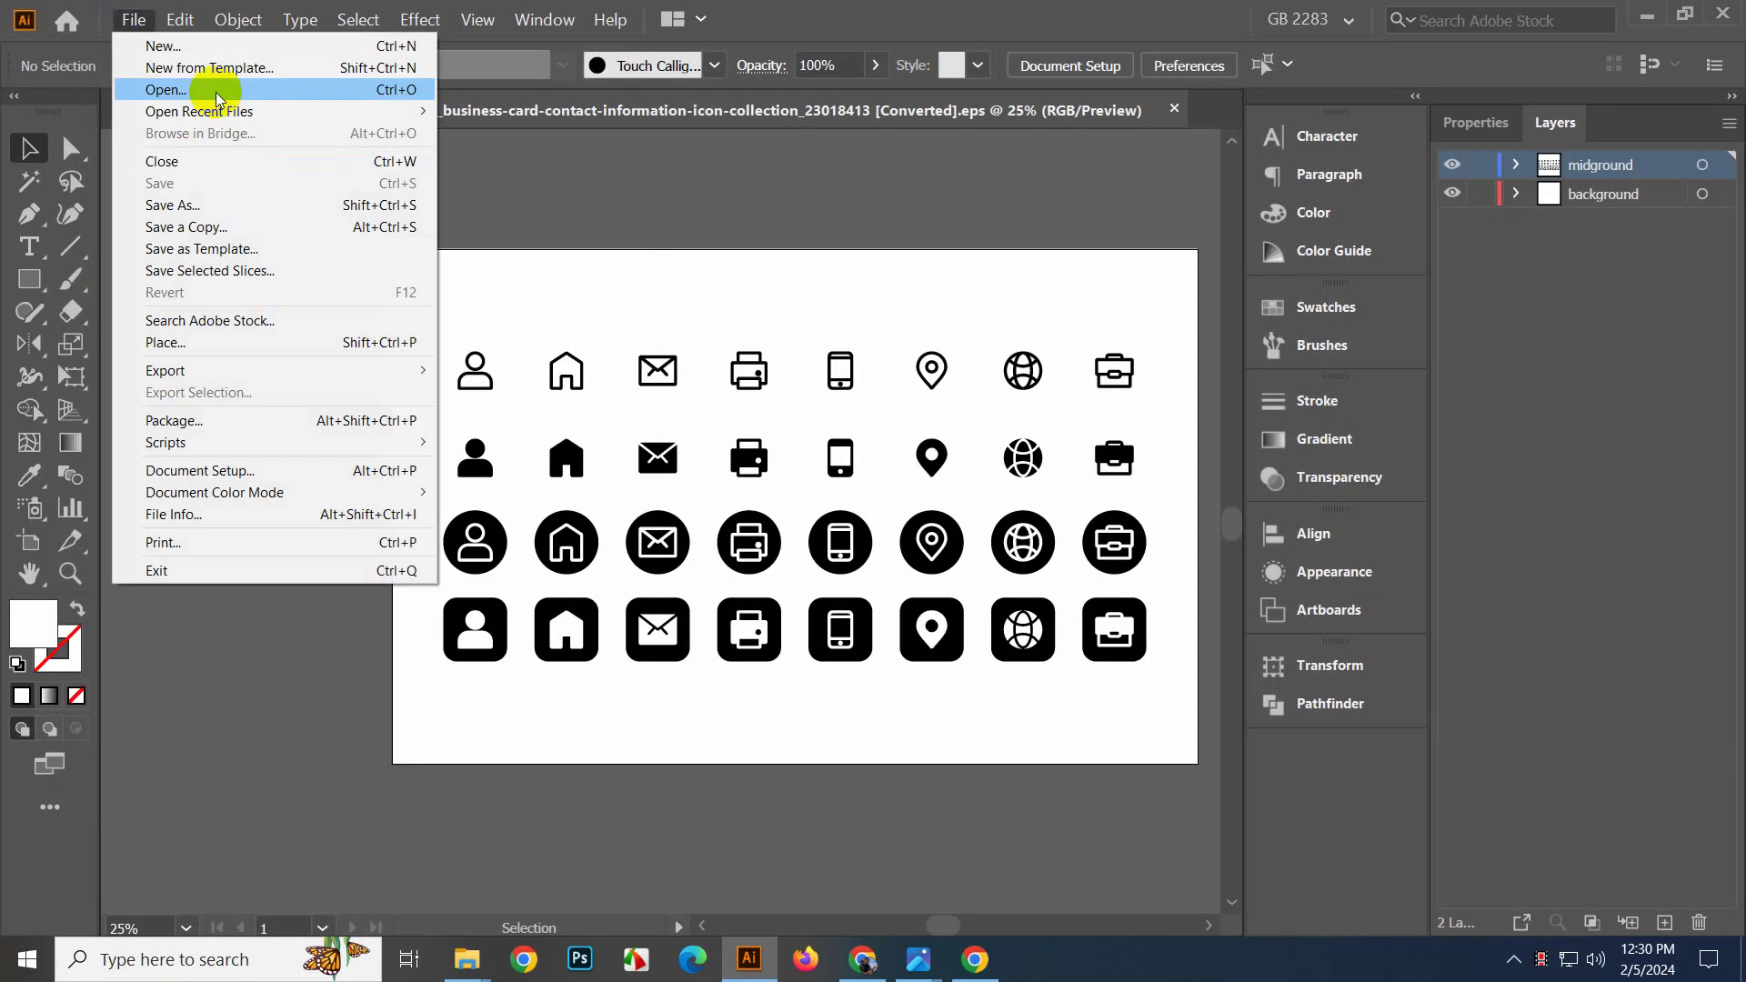
click(586, 210)
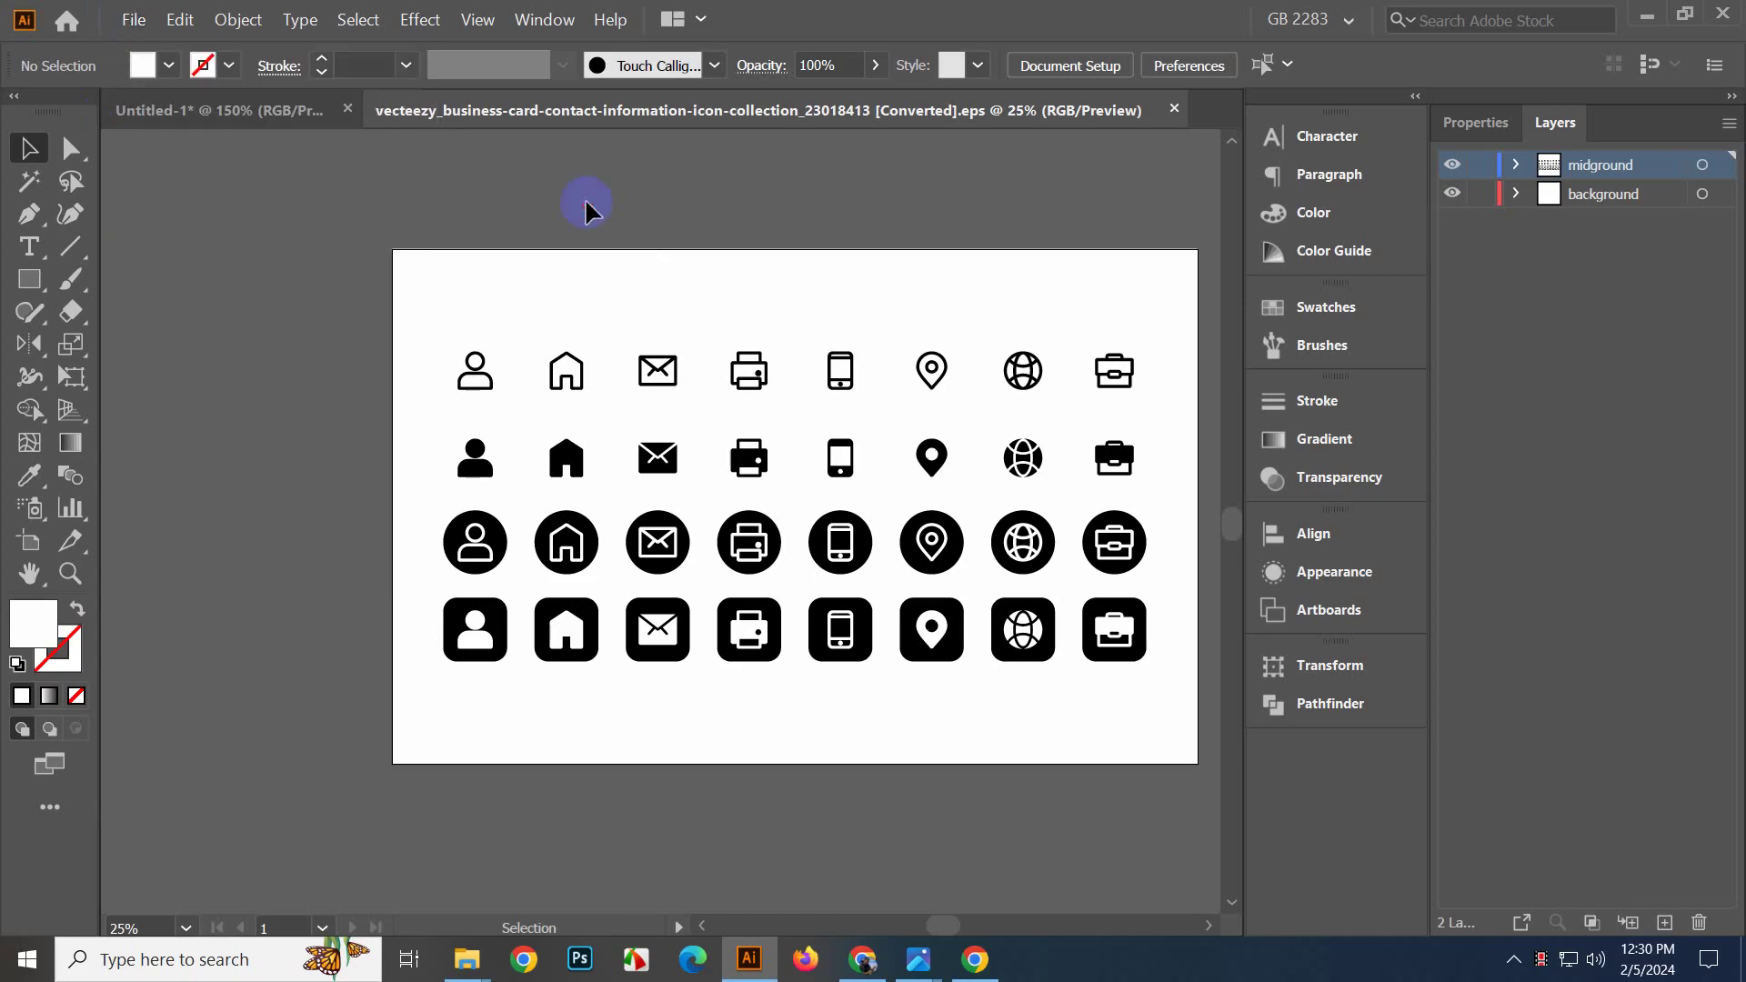
click(270, 106)
scroll(742, 572, up, 1)
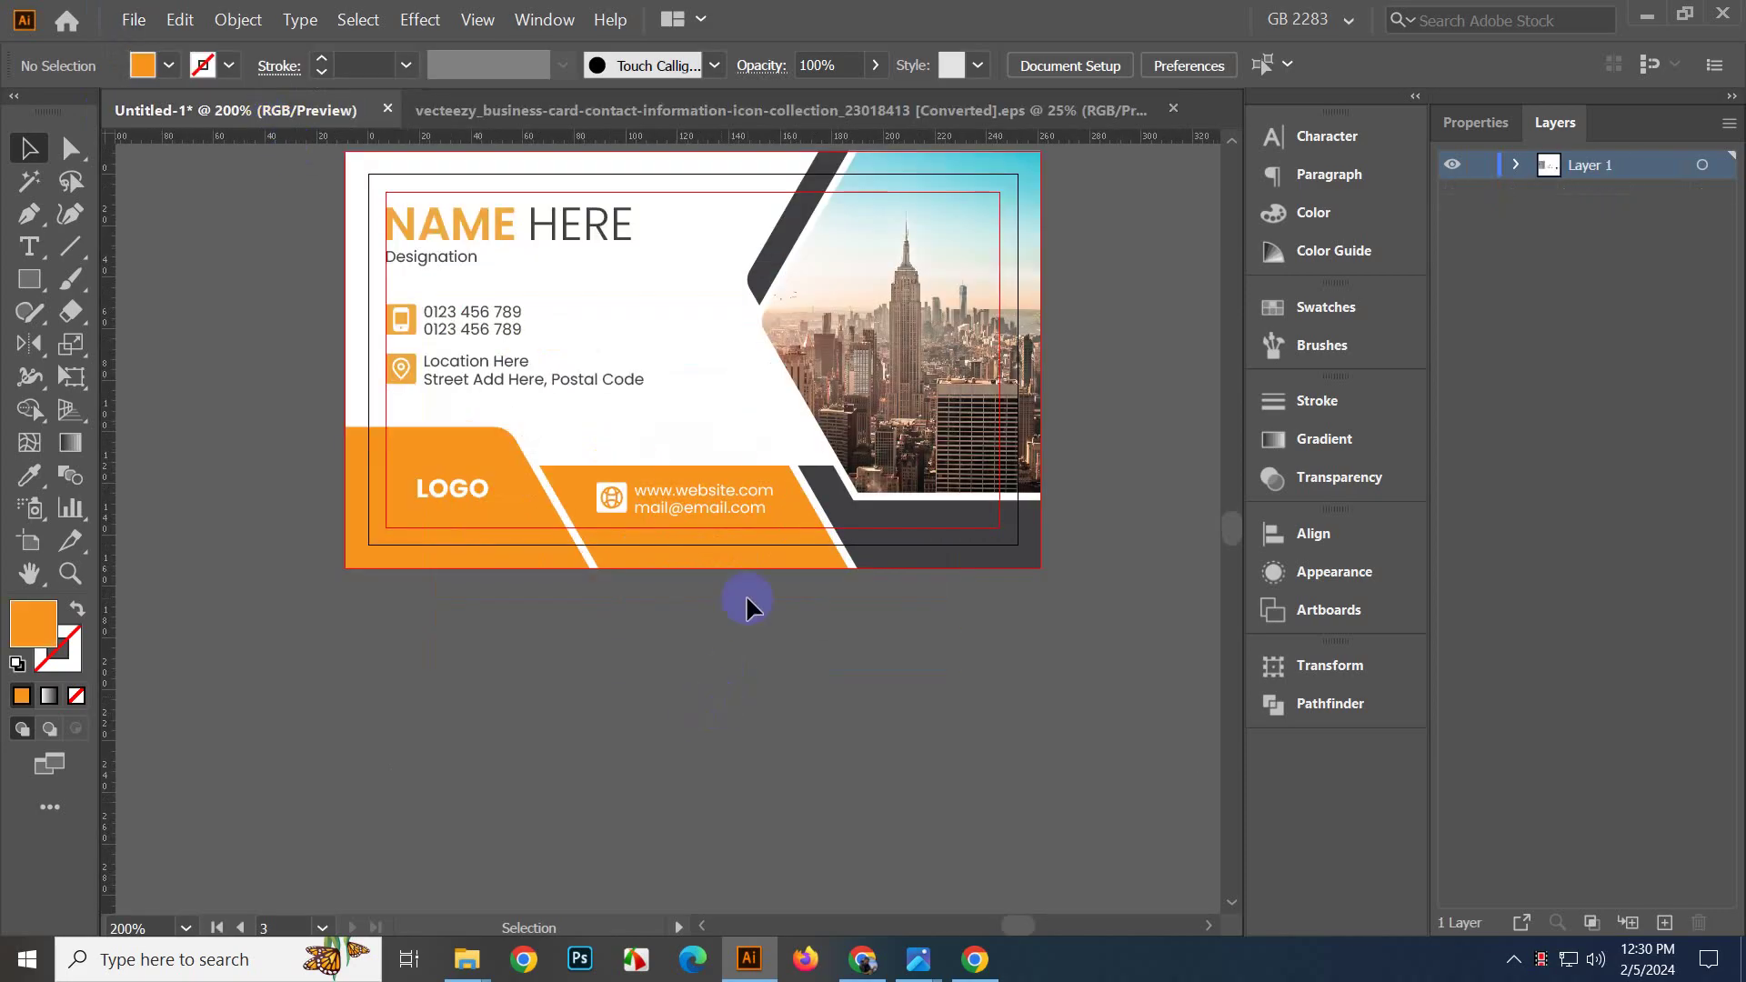
scroll(760, 647, up, 1)
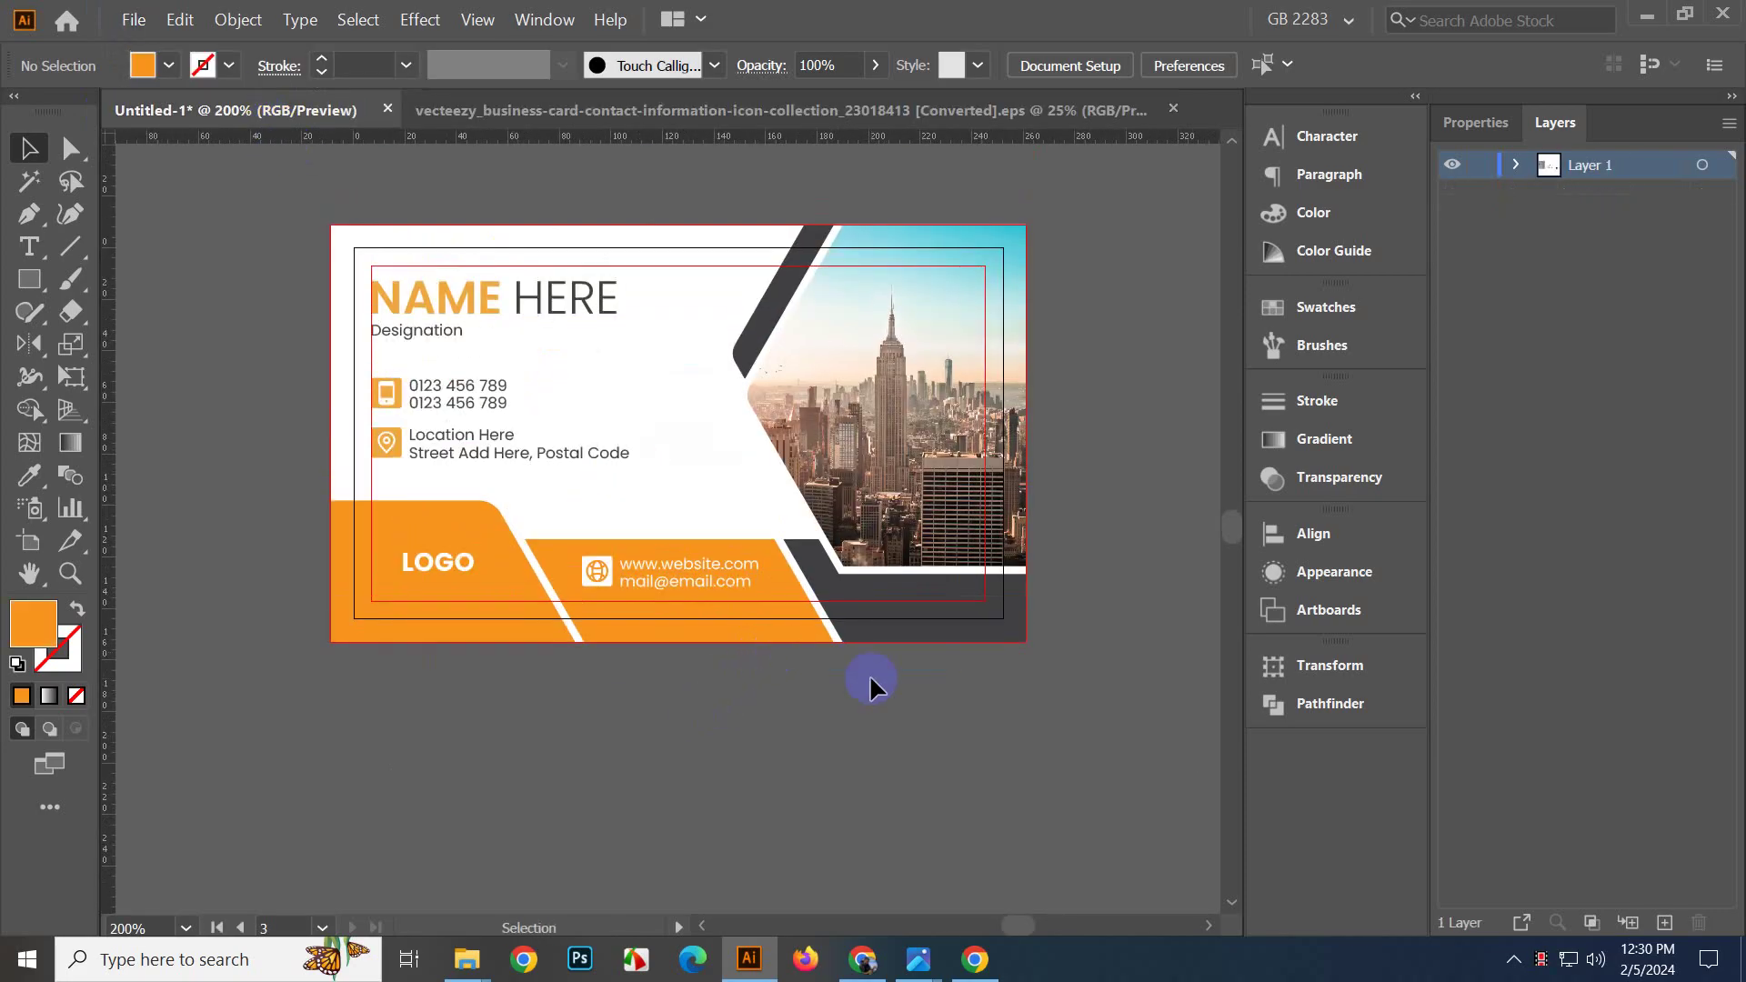
drag(869, 673, 885, 340)
drag(724, 204, 836, 434)
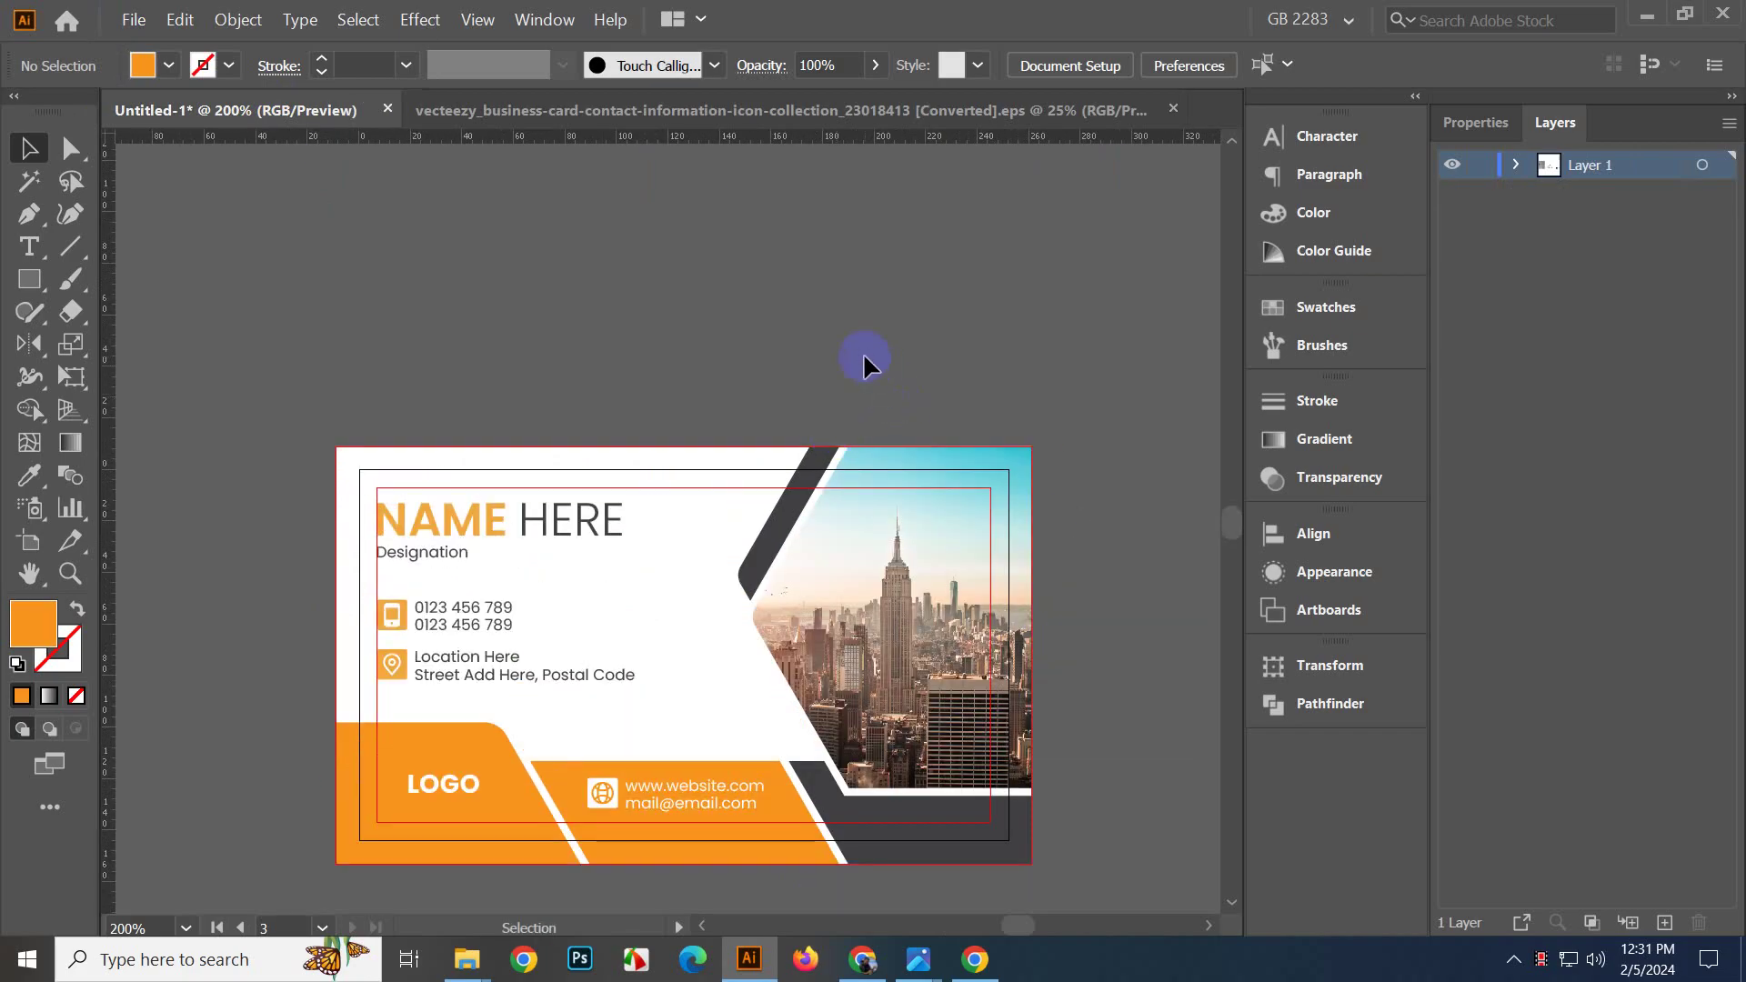
drag(993, 413, 941, 291)
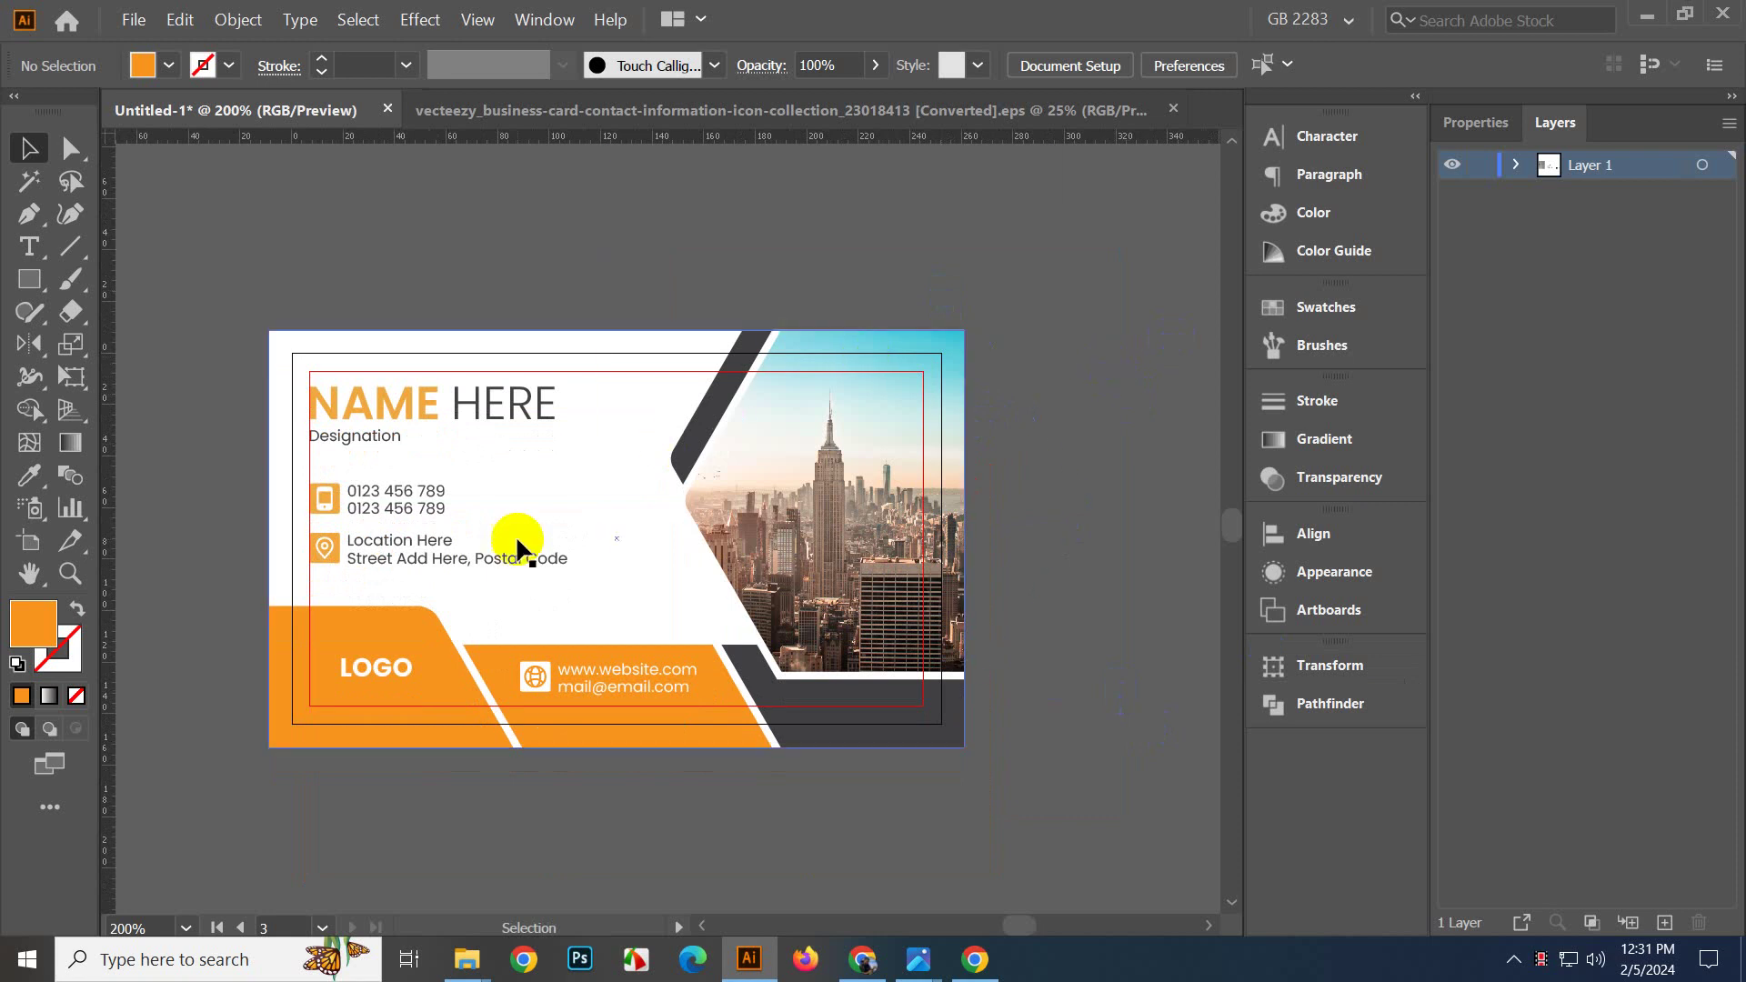
drag(631, 334, 524, 507)
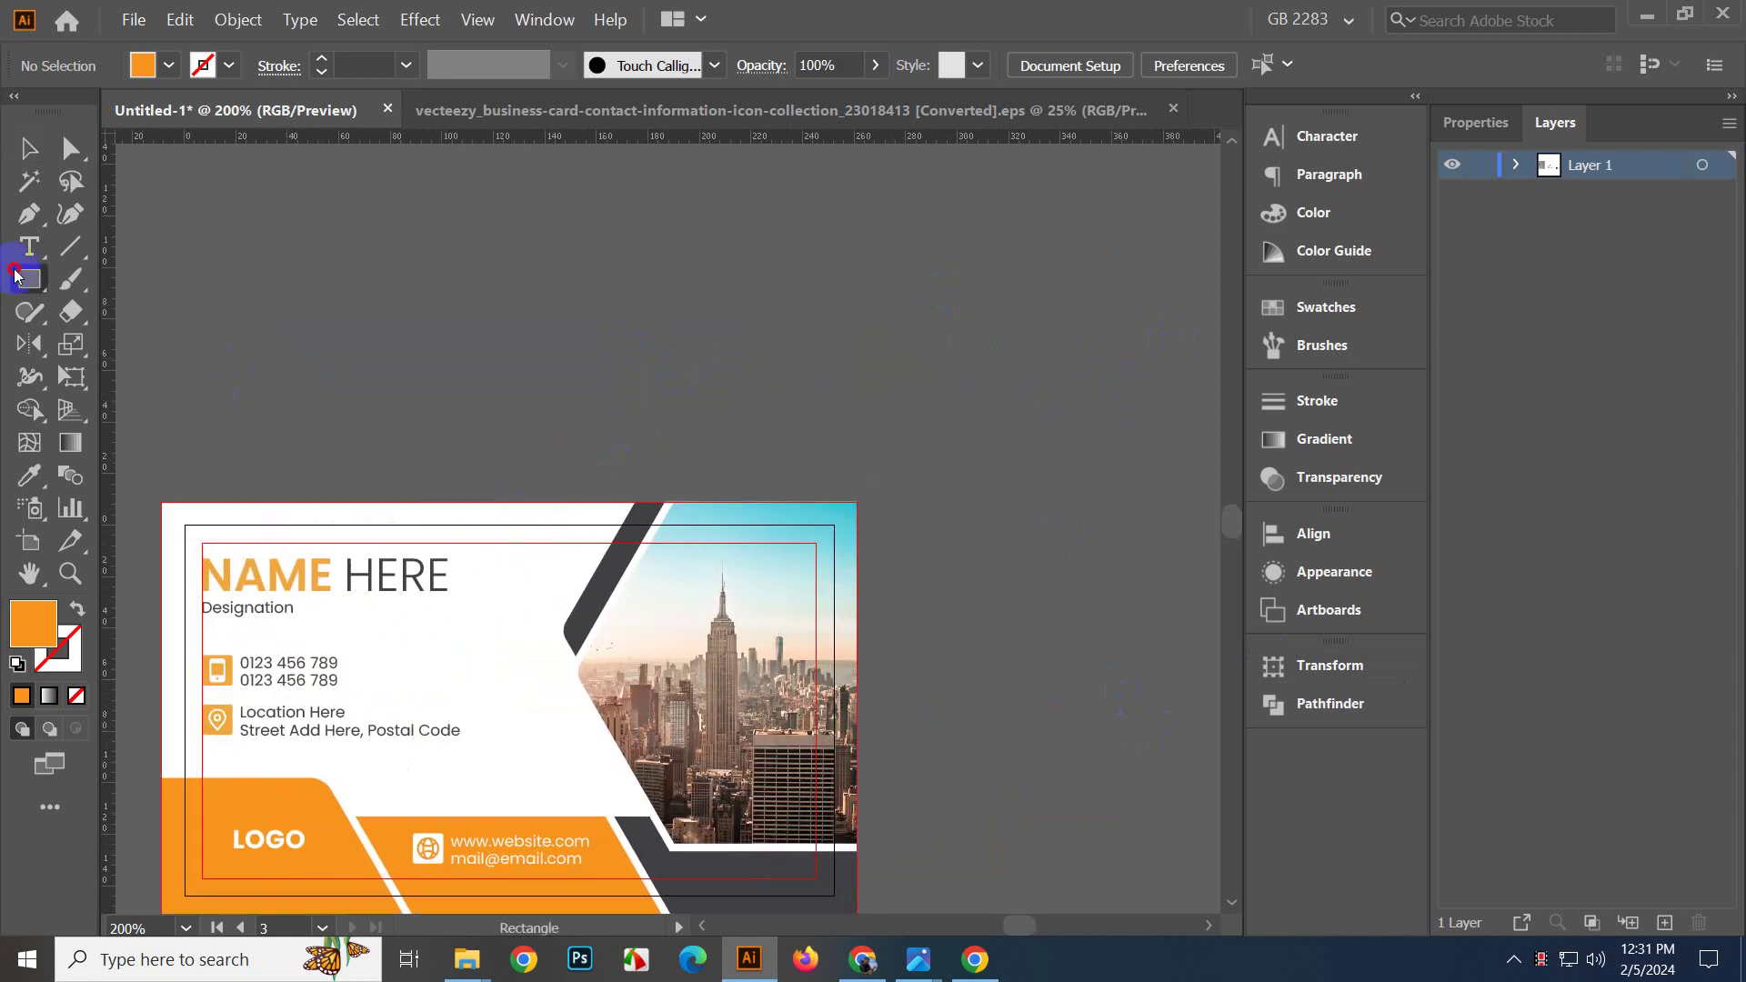
Draw a small circle about 5 px across in the empty area above the card with the Ellipse tool.
drag(14, 273, 98, 342)
scroll(660, 415, up, 2)
mouse_move(629, 325)
mouse_down()
mouse_move(619, 460)
mouse_move(656, 351)
mouse_move(670, 370)
mouse_up()
click(28, 147)
click(446, 327)
scroll(651, 360, up, 4)
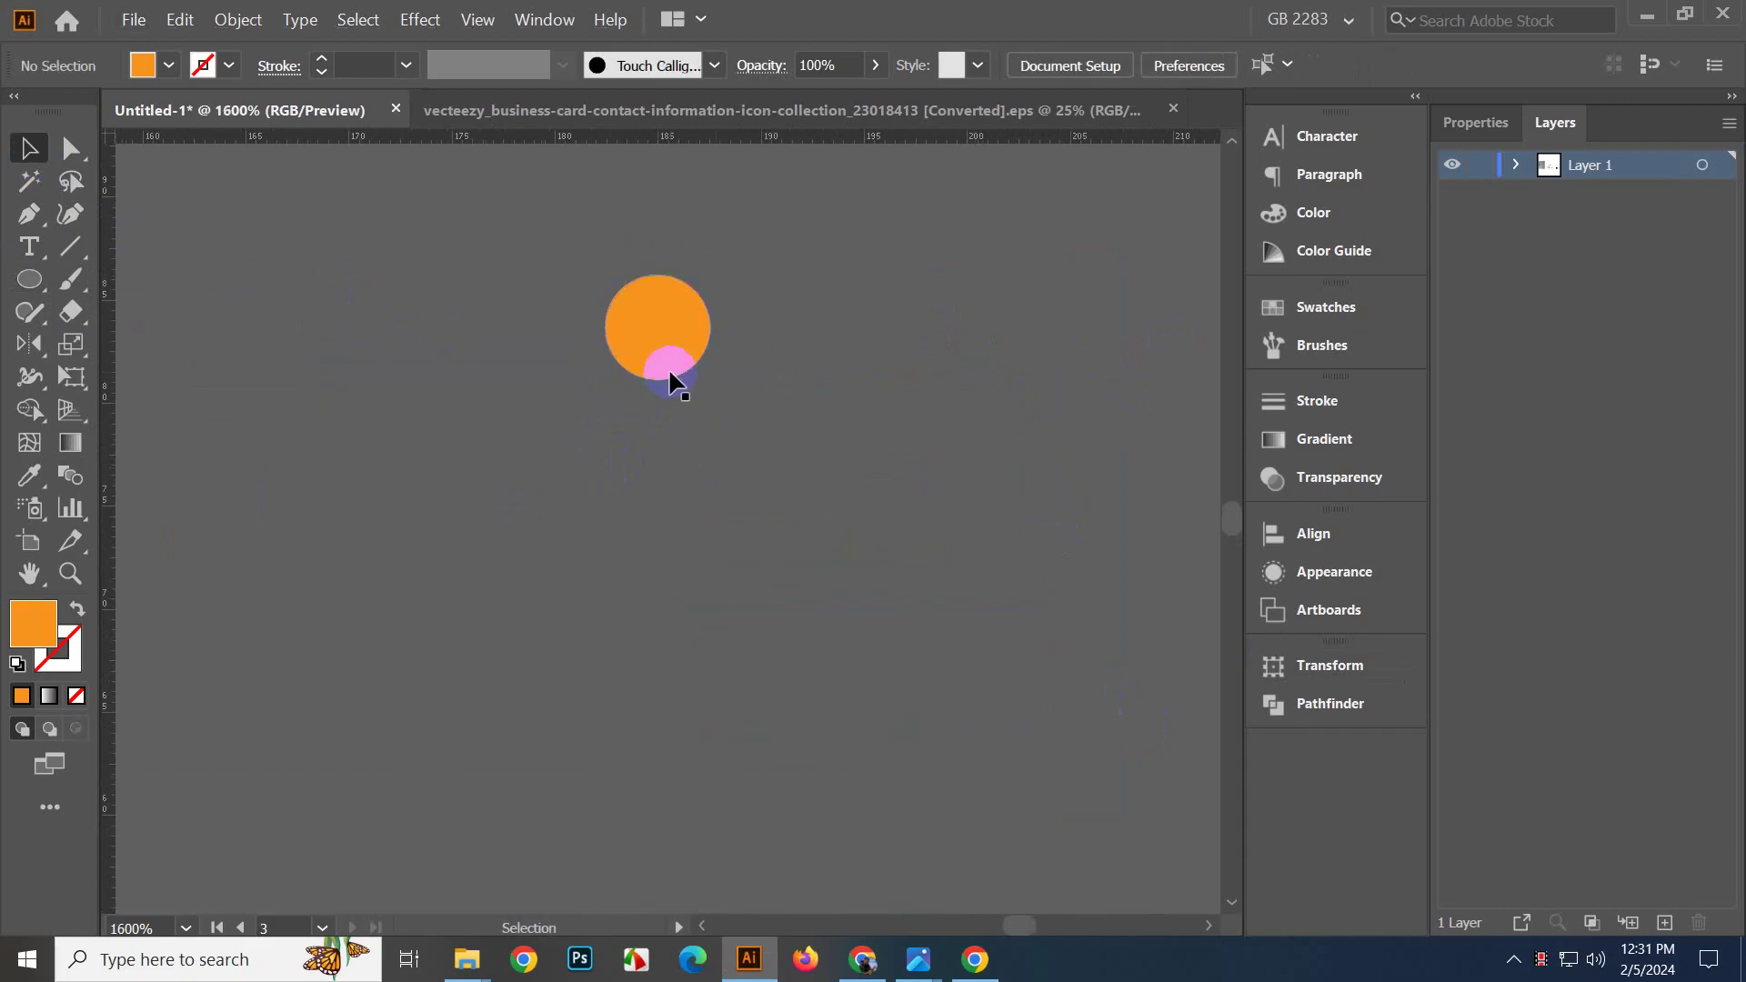
Fill the small circle above the card with black.
click(1351, 329)
click(989, 379)
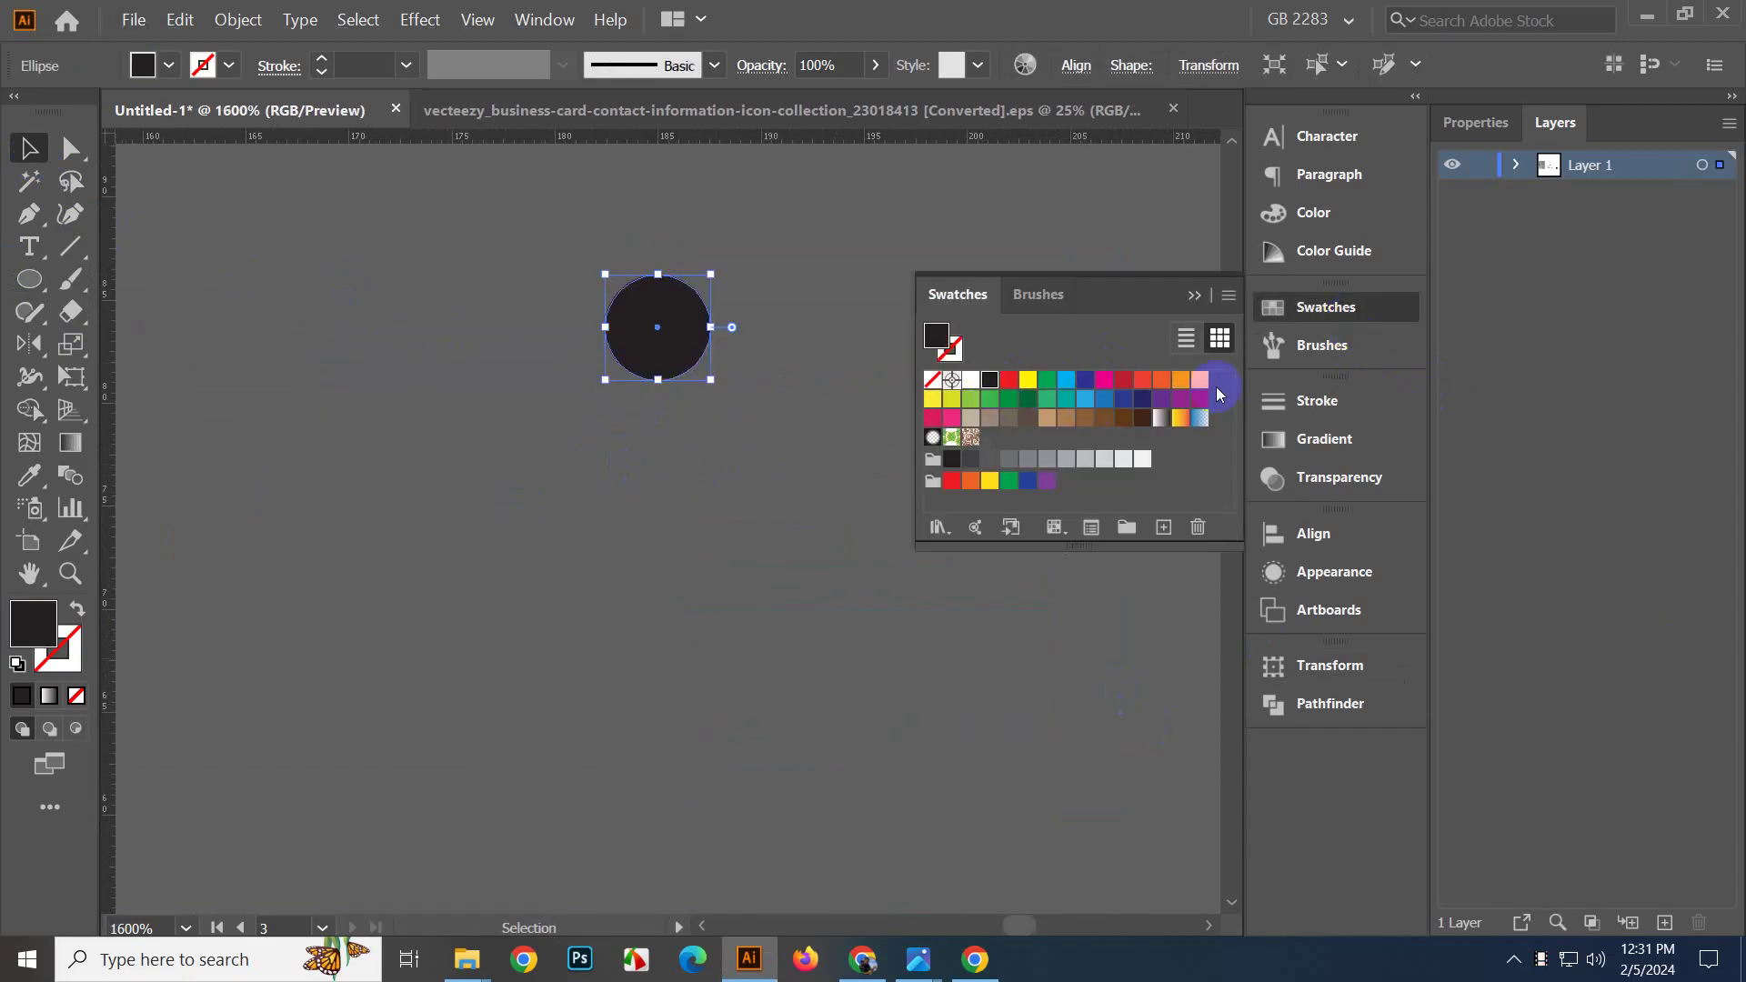
click(1193, 297)
click(345, 314)
scroll(654, 490, down, 7)
scroll(656, 483, up, 4)
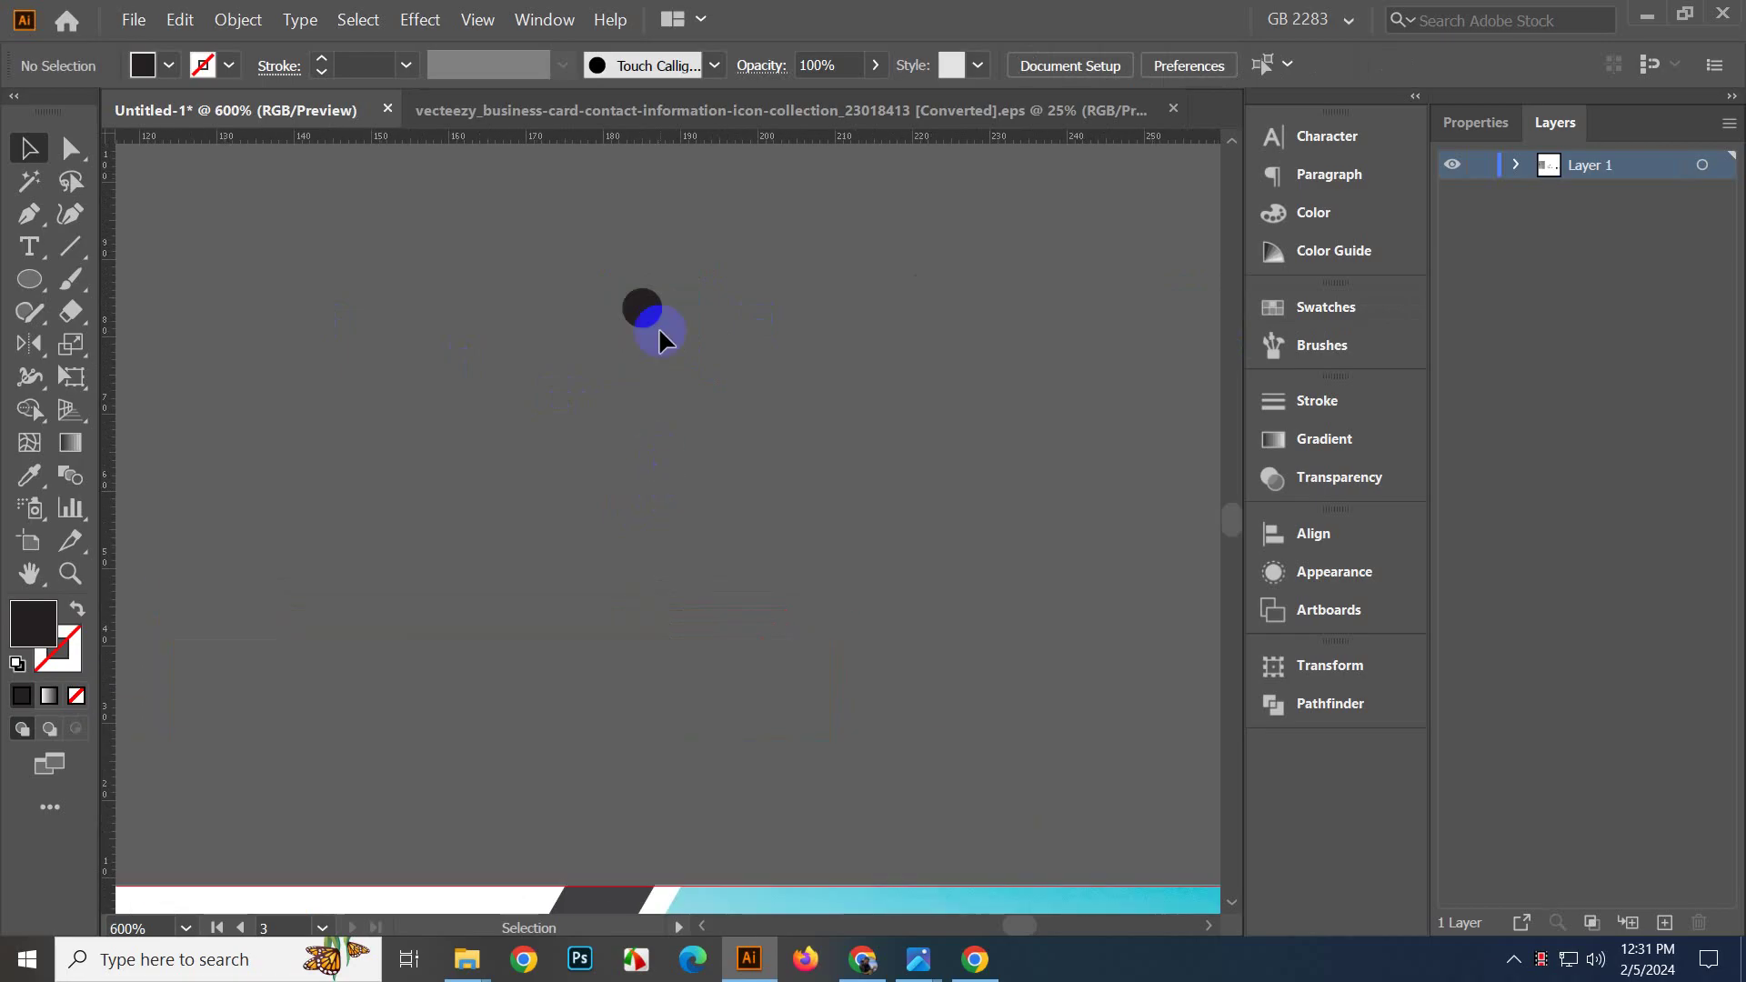
Shrink the black circle proportionally about its centre to about 2.8 px across.
click(644, 314)
scroll(660, 338, up, 6)
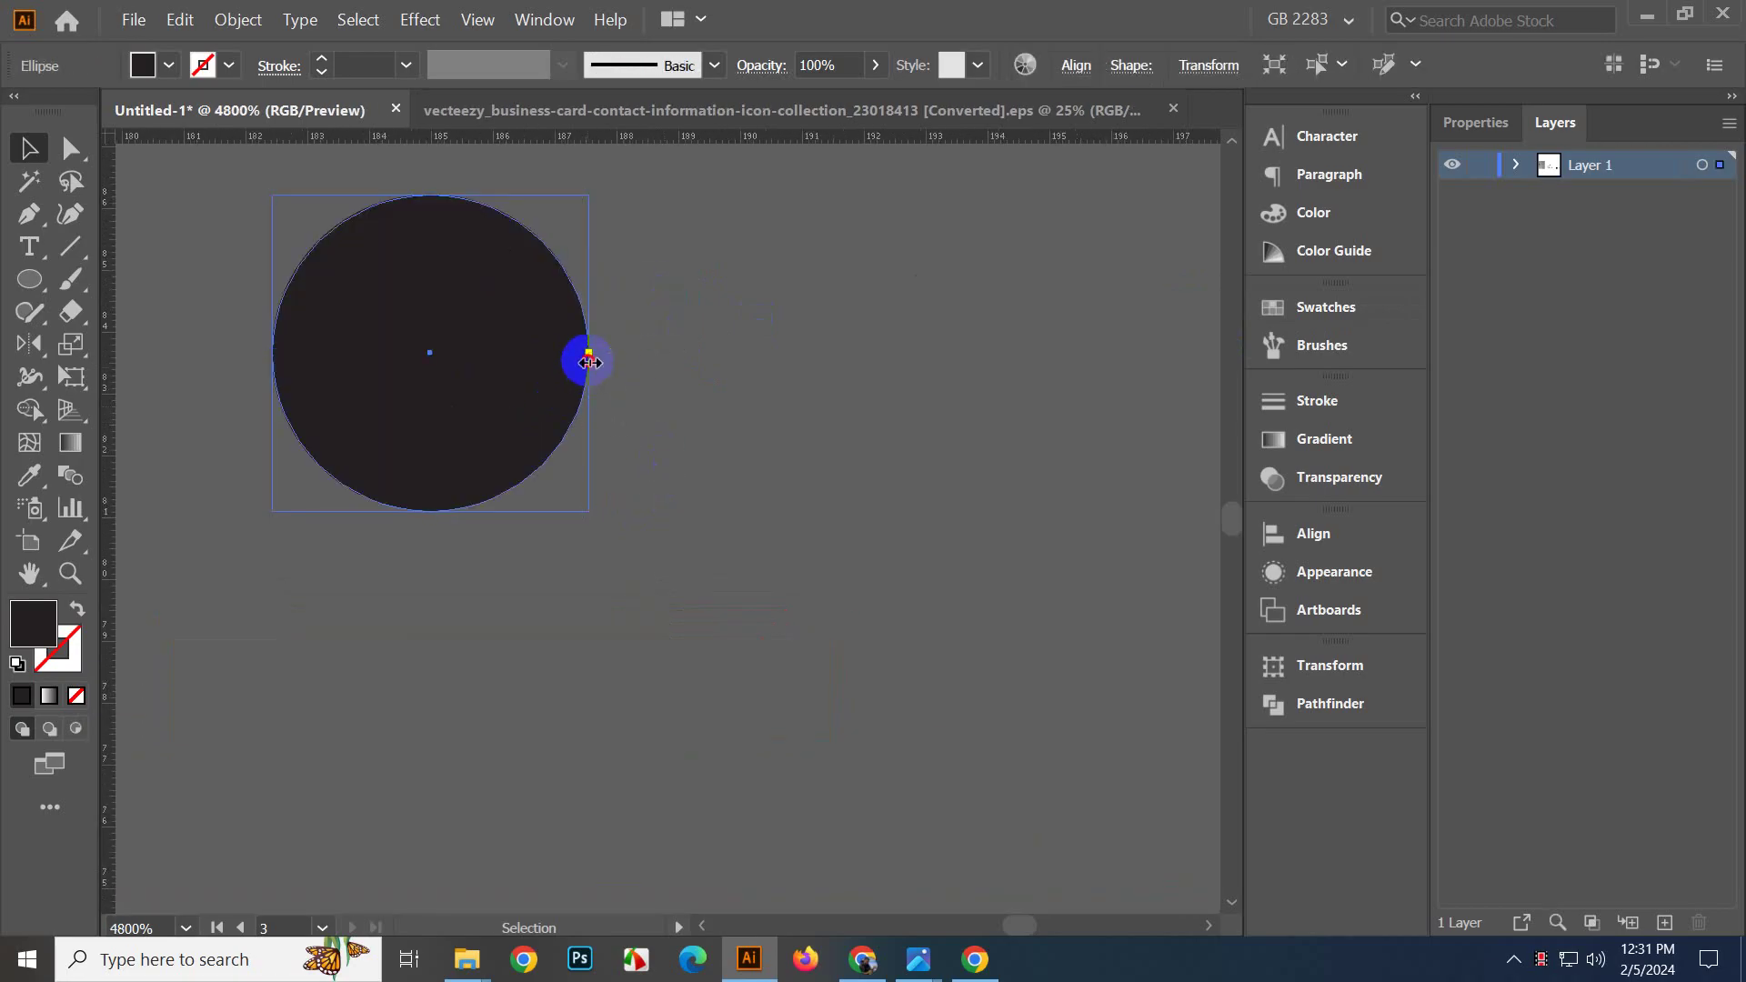
drag(590, 362, 520, 378)
click(808, 531)
scroll(755, 493, down, 2)
Save the small black circle as a new pattern swatch.
drag(612, 411, 1264, 304)
click(1273, 308)
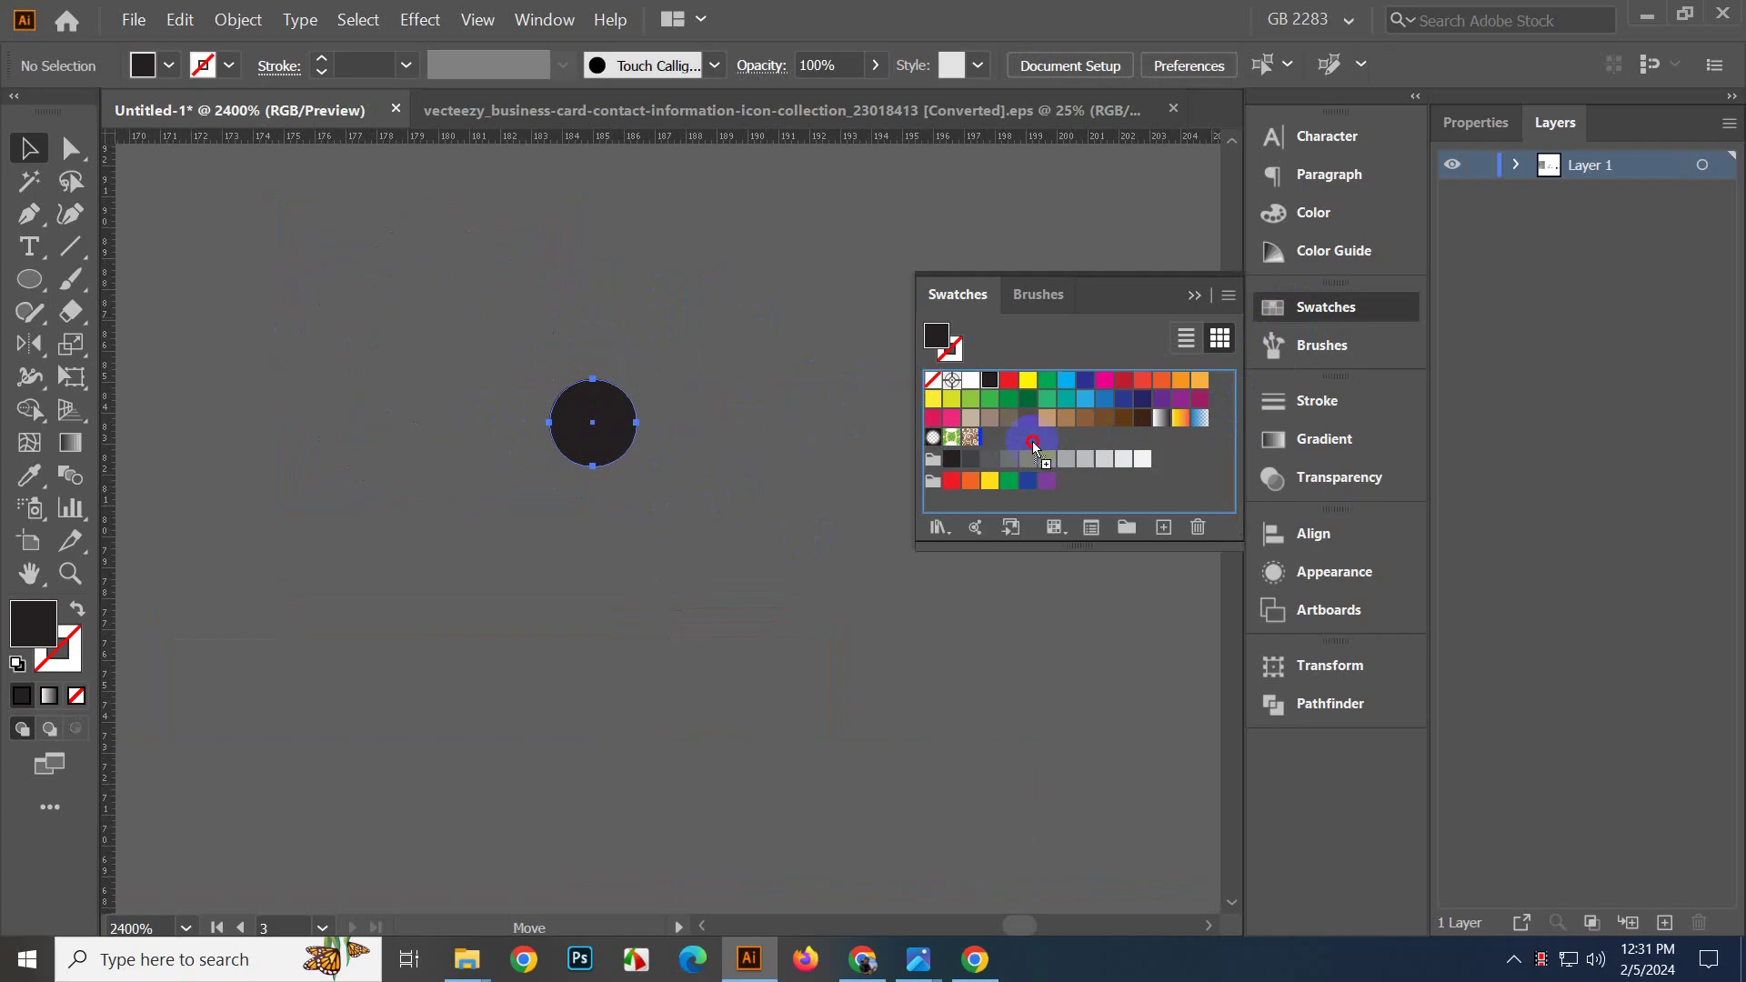
drag(1034, 446, 1035, 448)
click(839, 471)
scroll(832, 475, down, 4)
scroll(691, 546, down, 4)
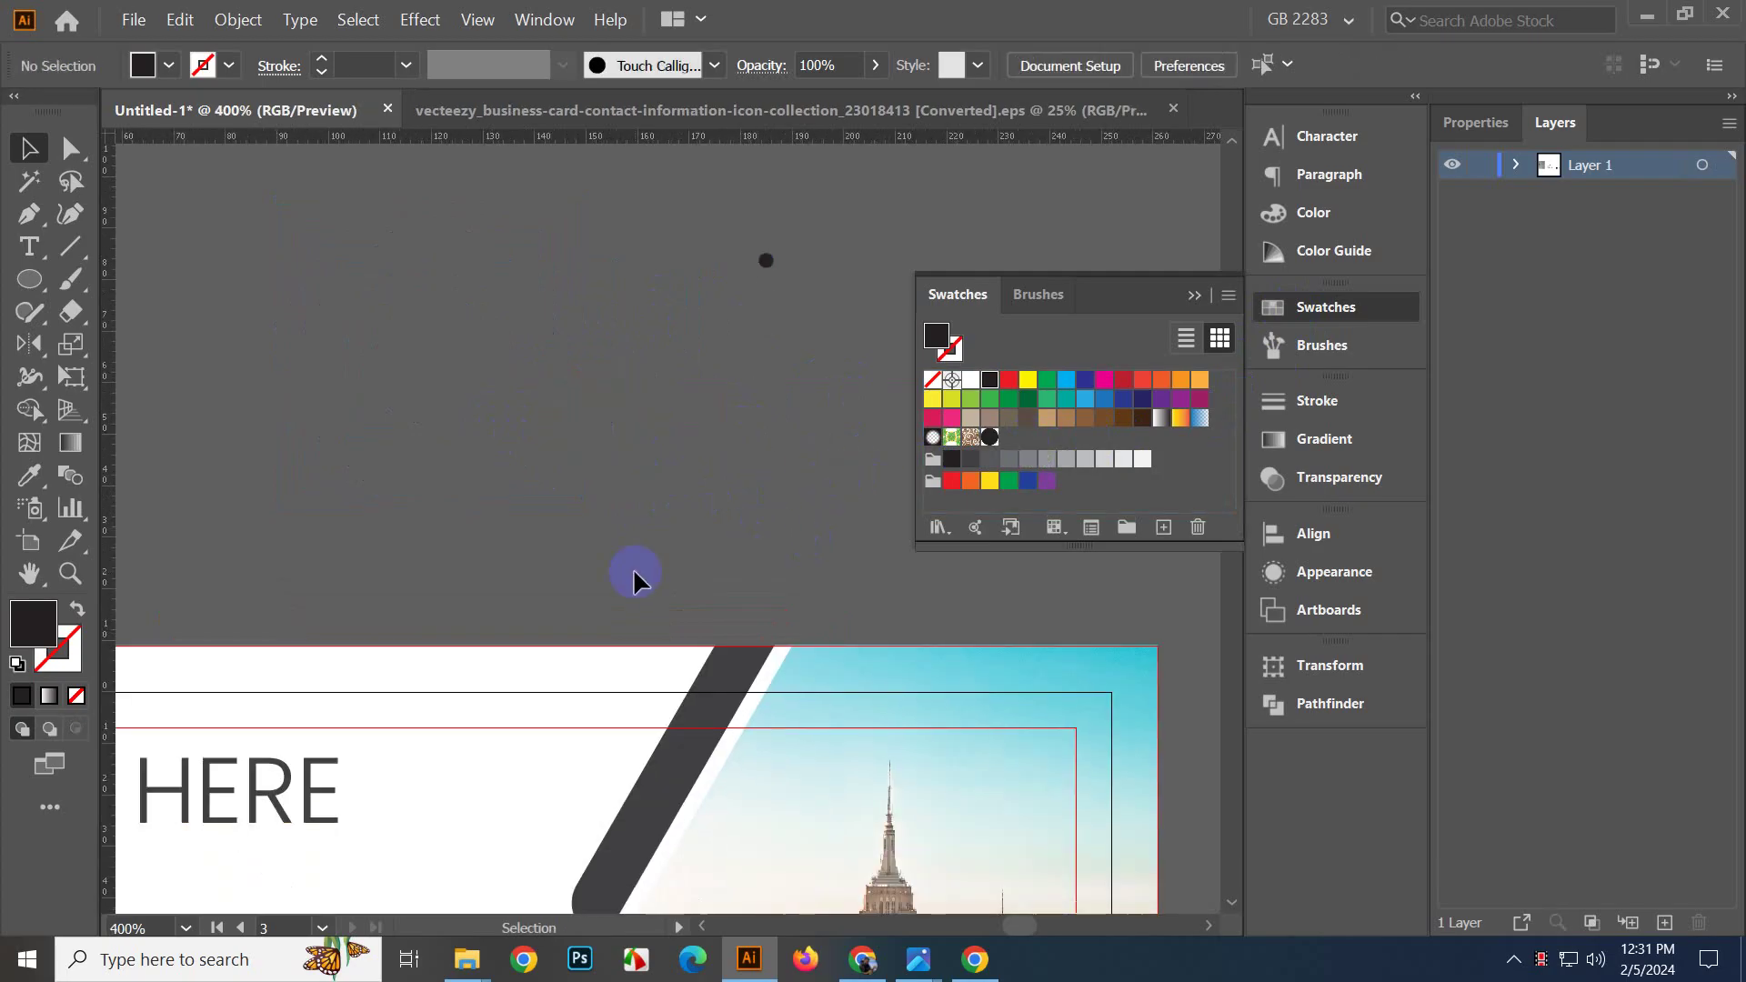
Release the clipping mask on the business card artwork.
click(628, 574)
scroll(671, 482, down, 2)
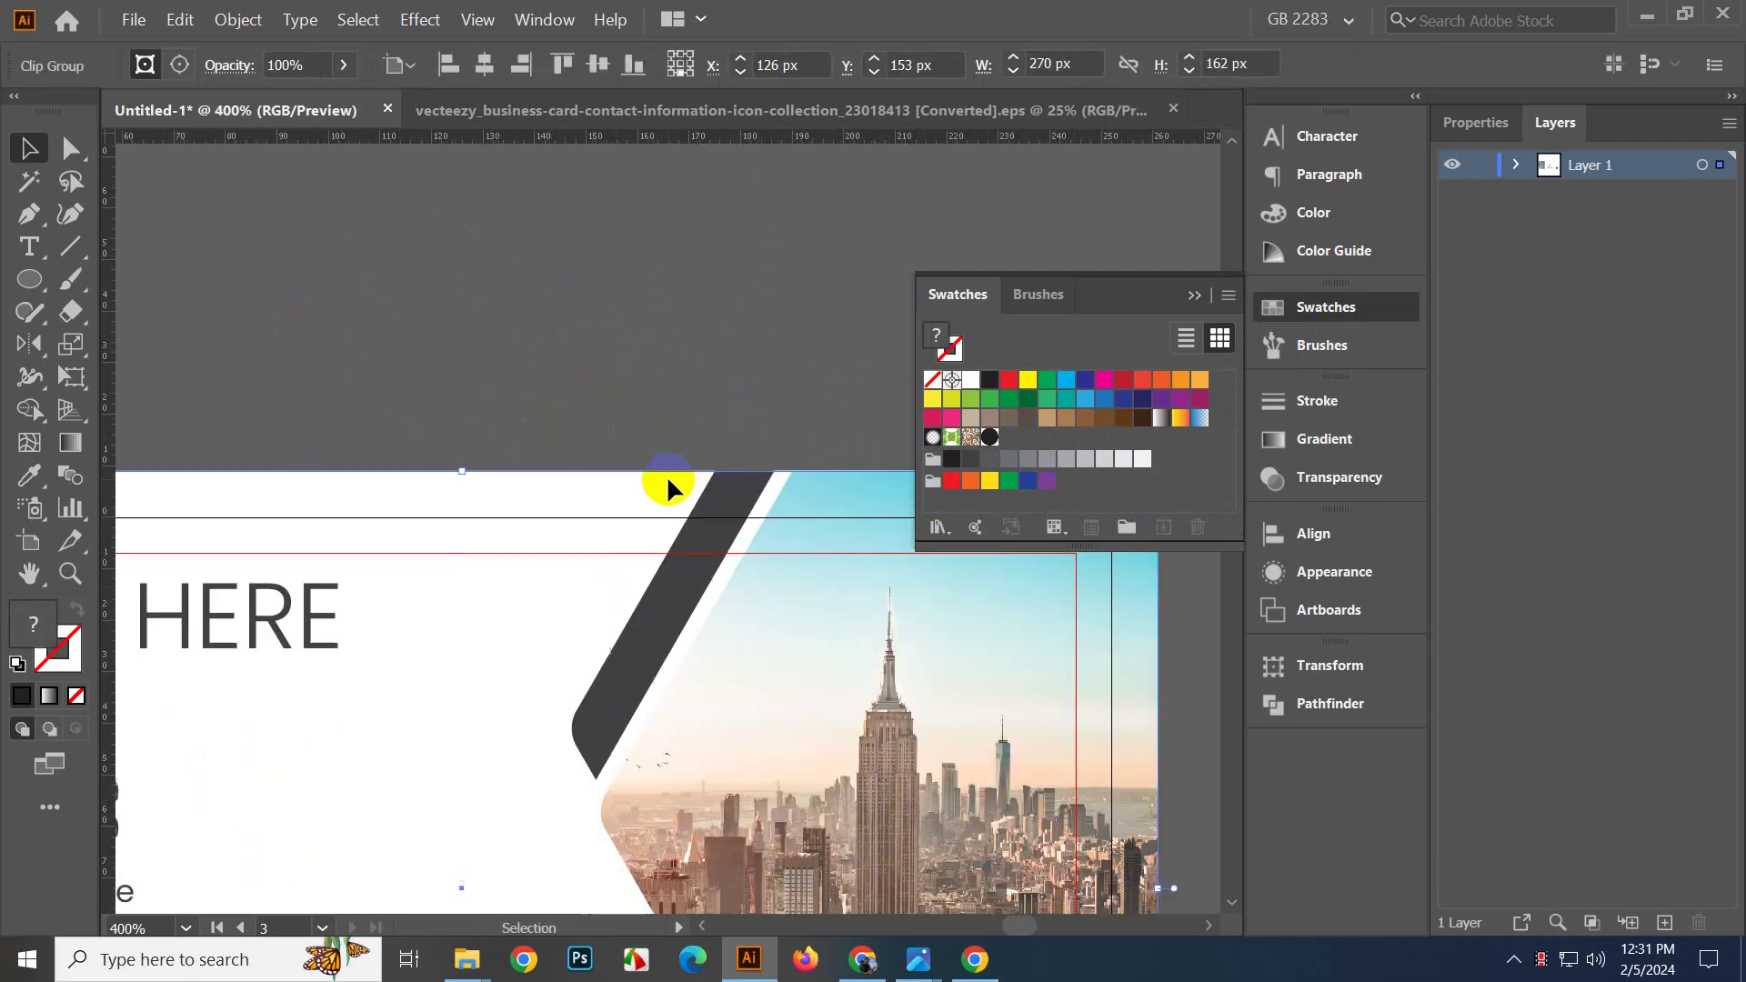
key(ctrl+1)
right_click(650, 500)
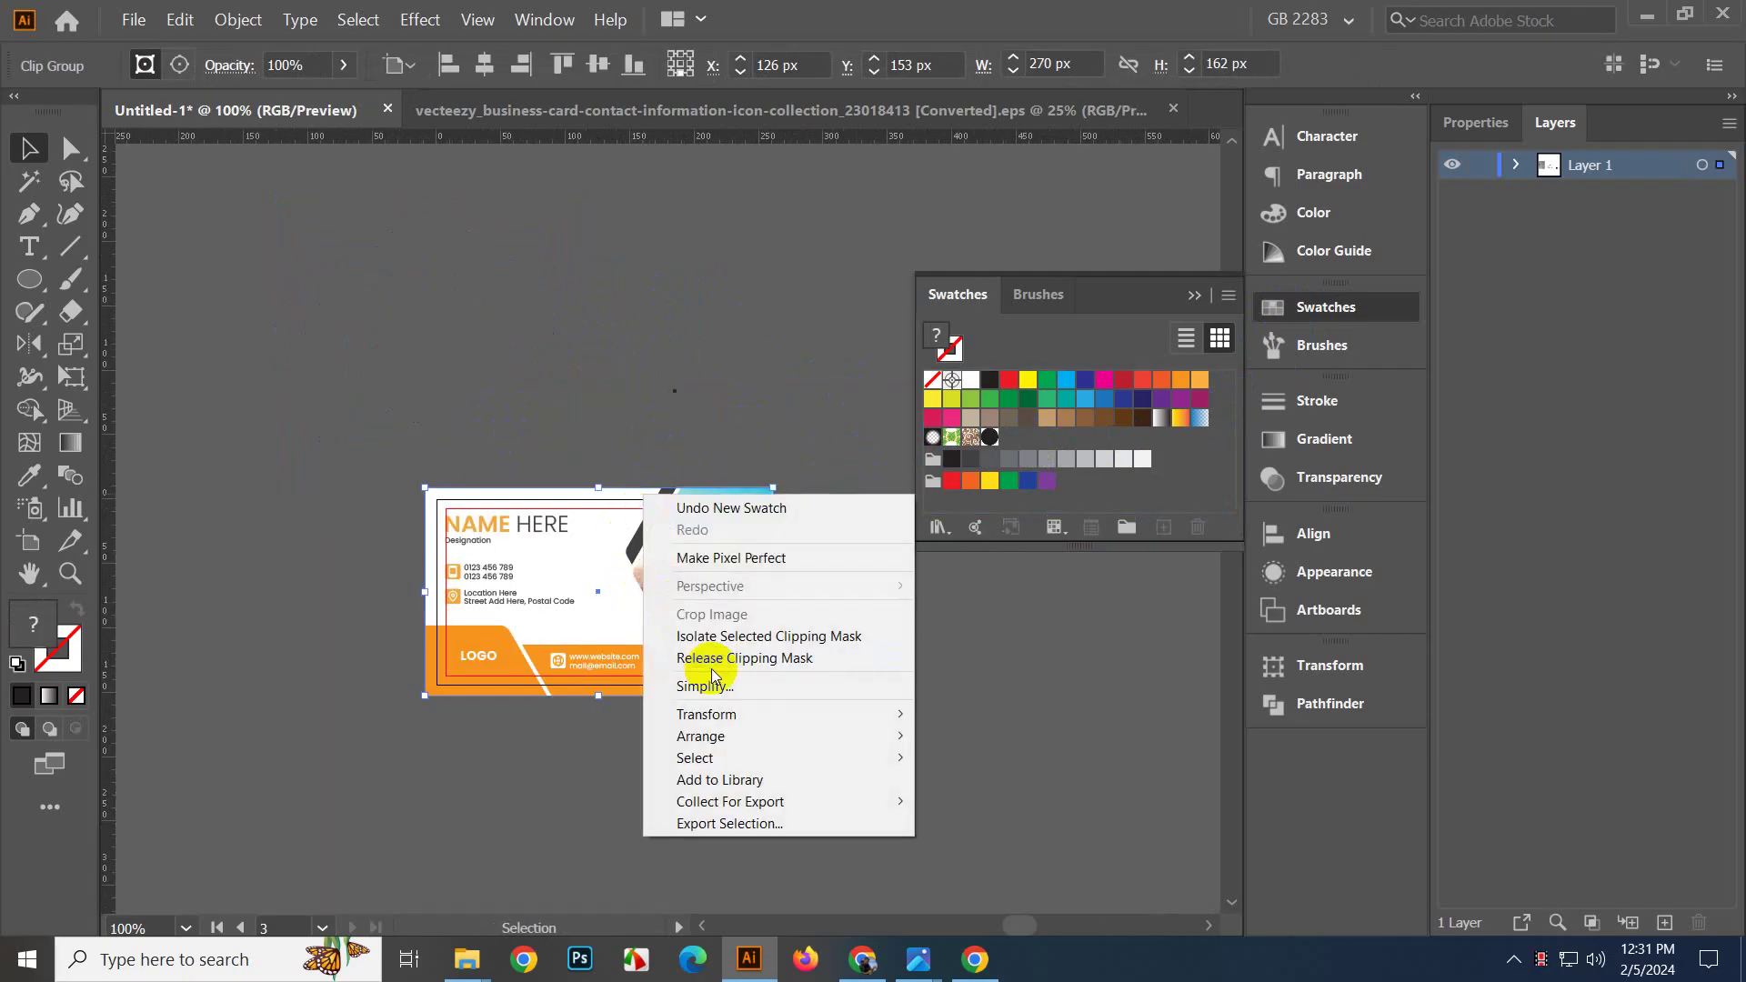
click(714, 657)
click(414, 412)
Fill the card's background rectangle with the black dot pattern swatch, with a white copy of the rectangle behind it.
scroll(611, 484, up, 2)
click(623, 518)
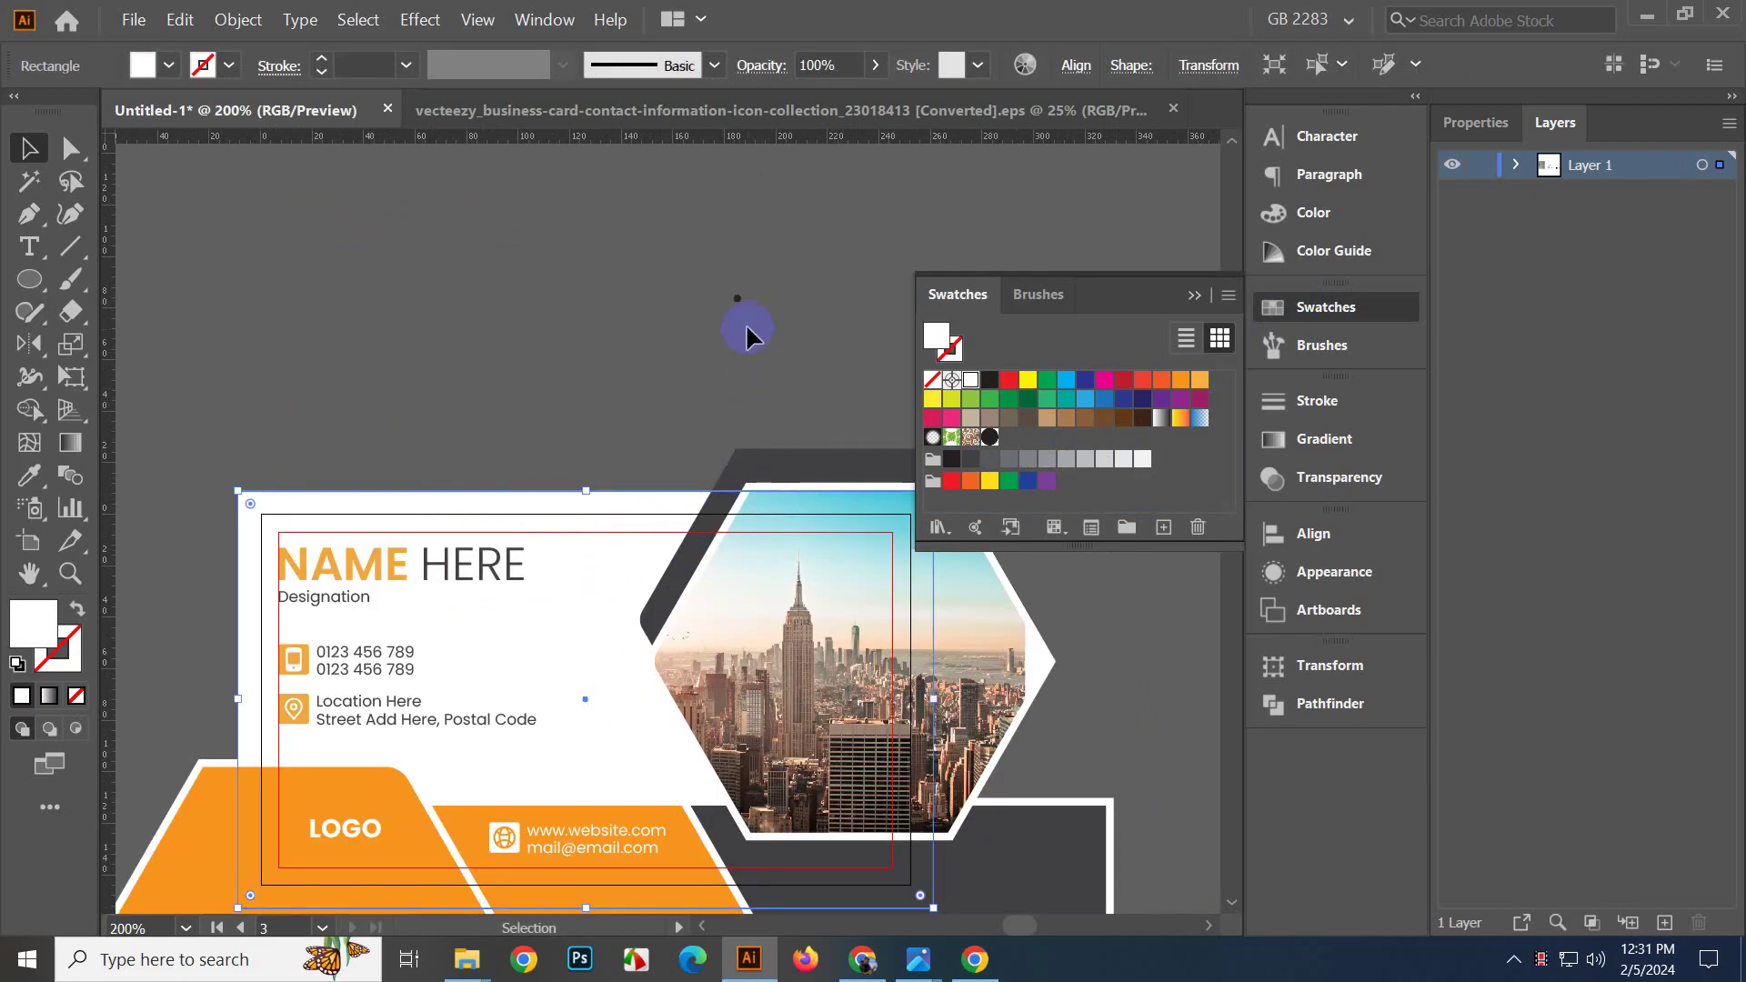
click(989, 437)
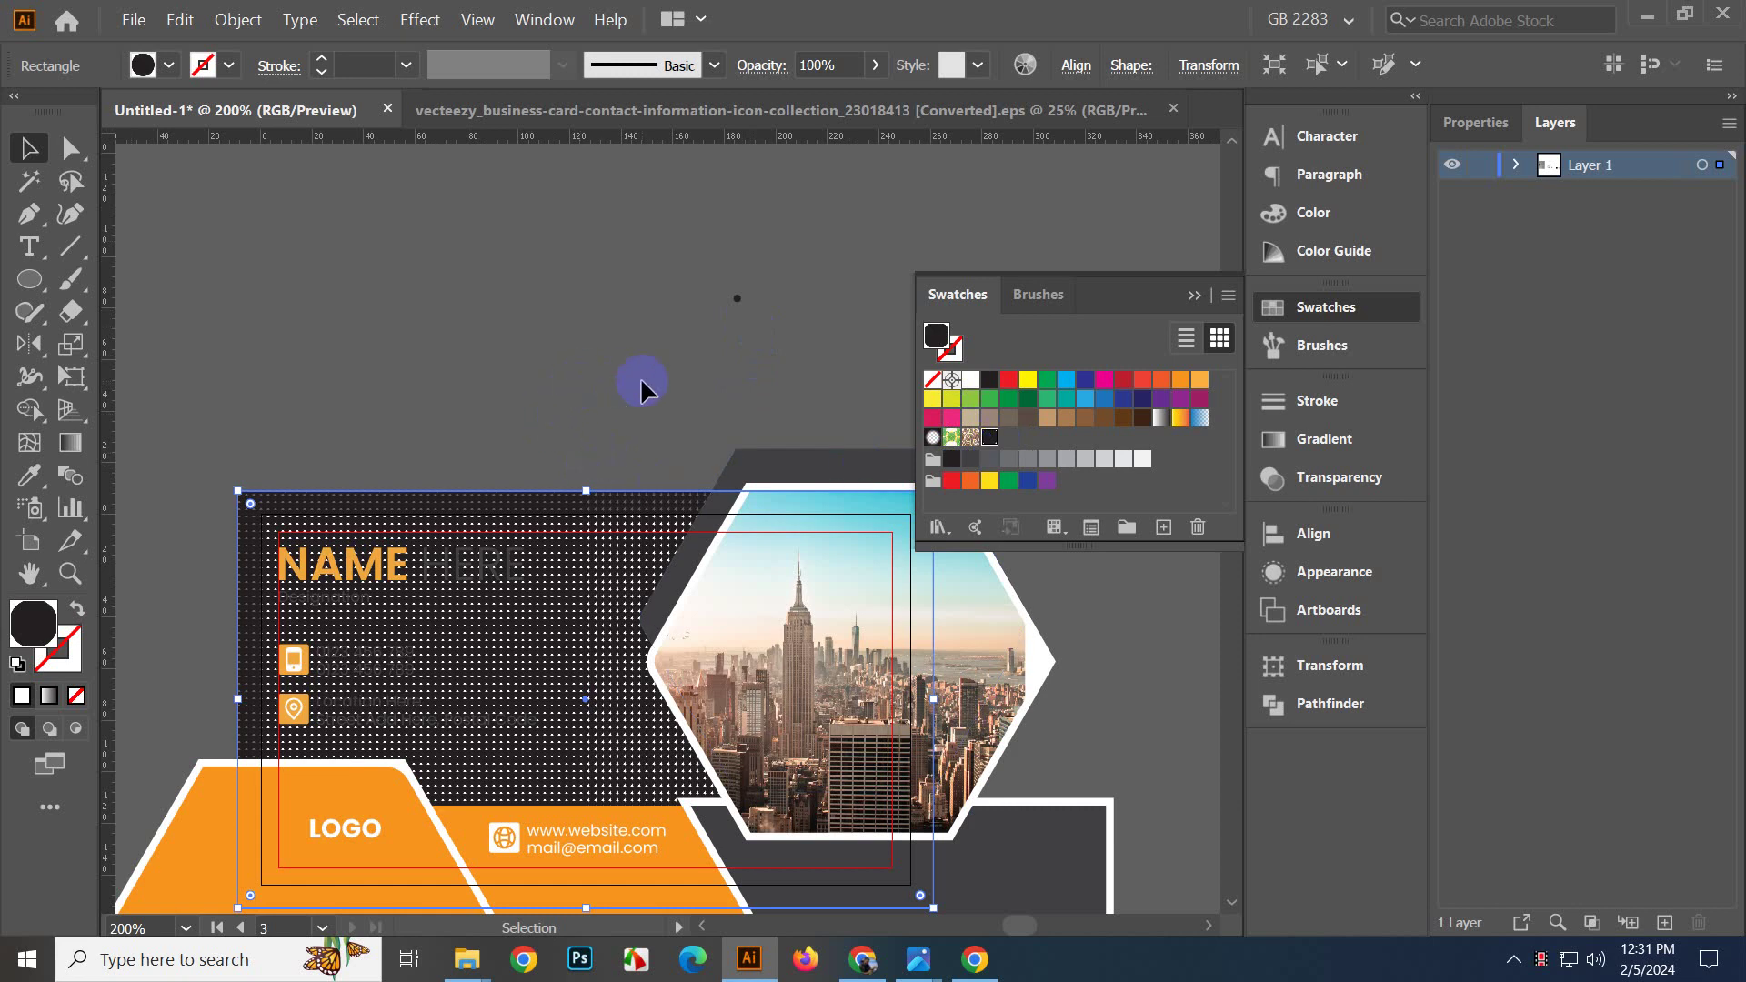
key(ctrl+z)
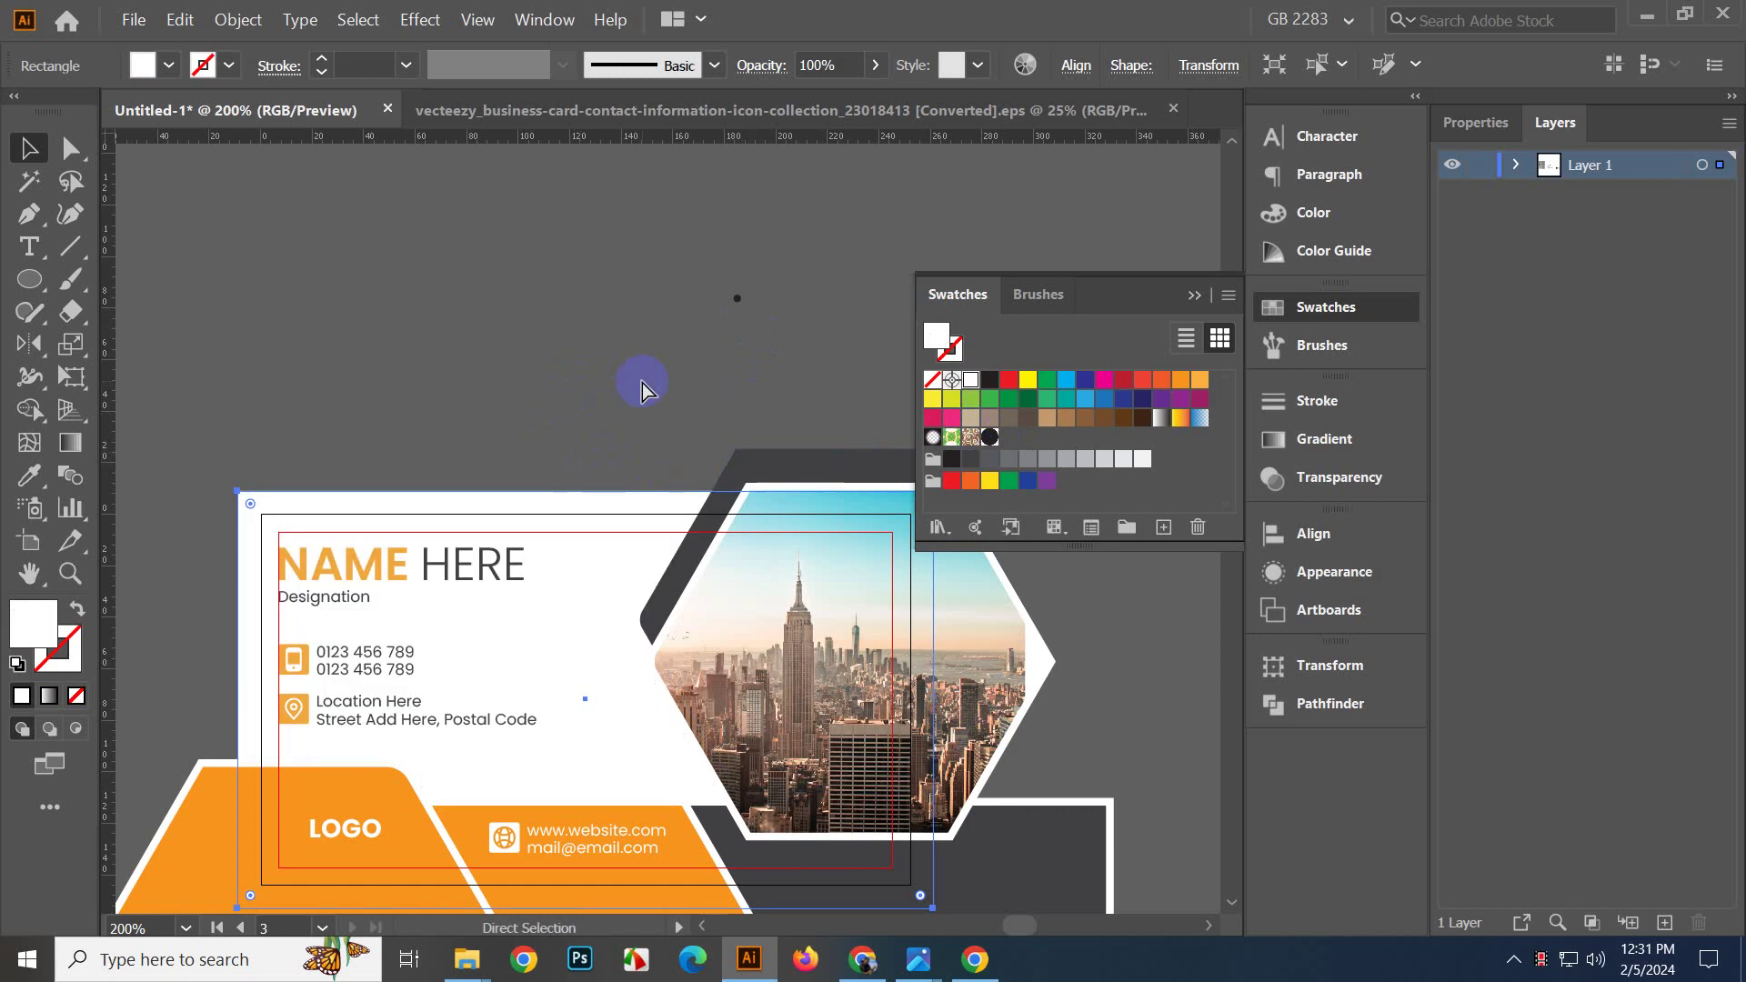
key(ctrl+shift+z)
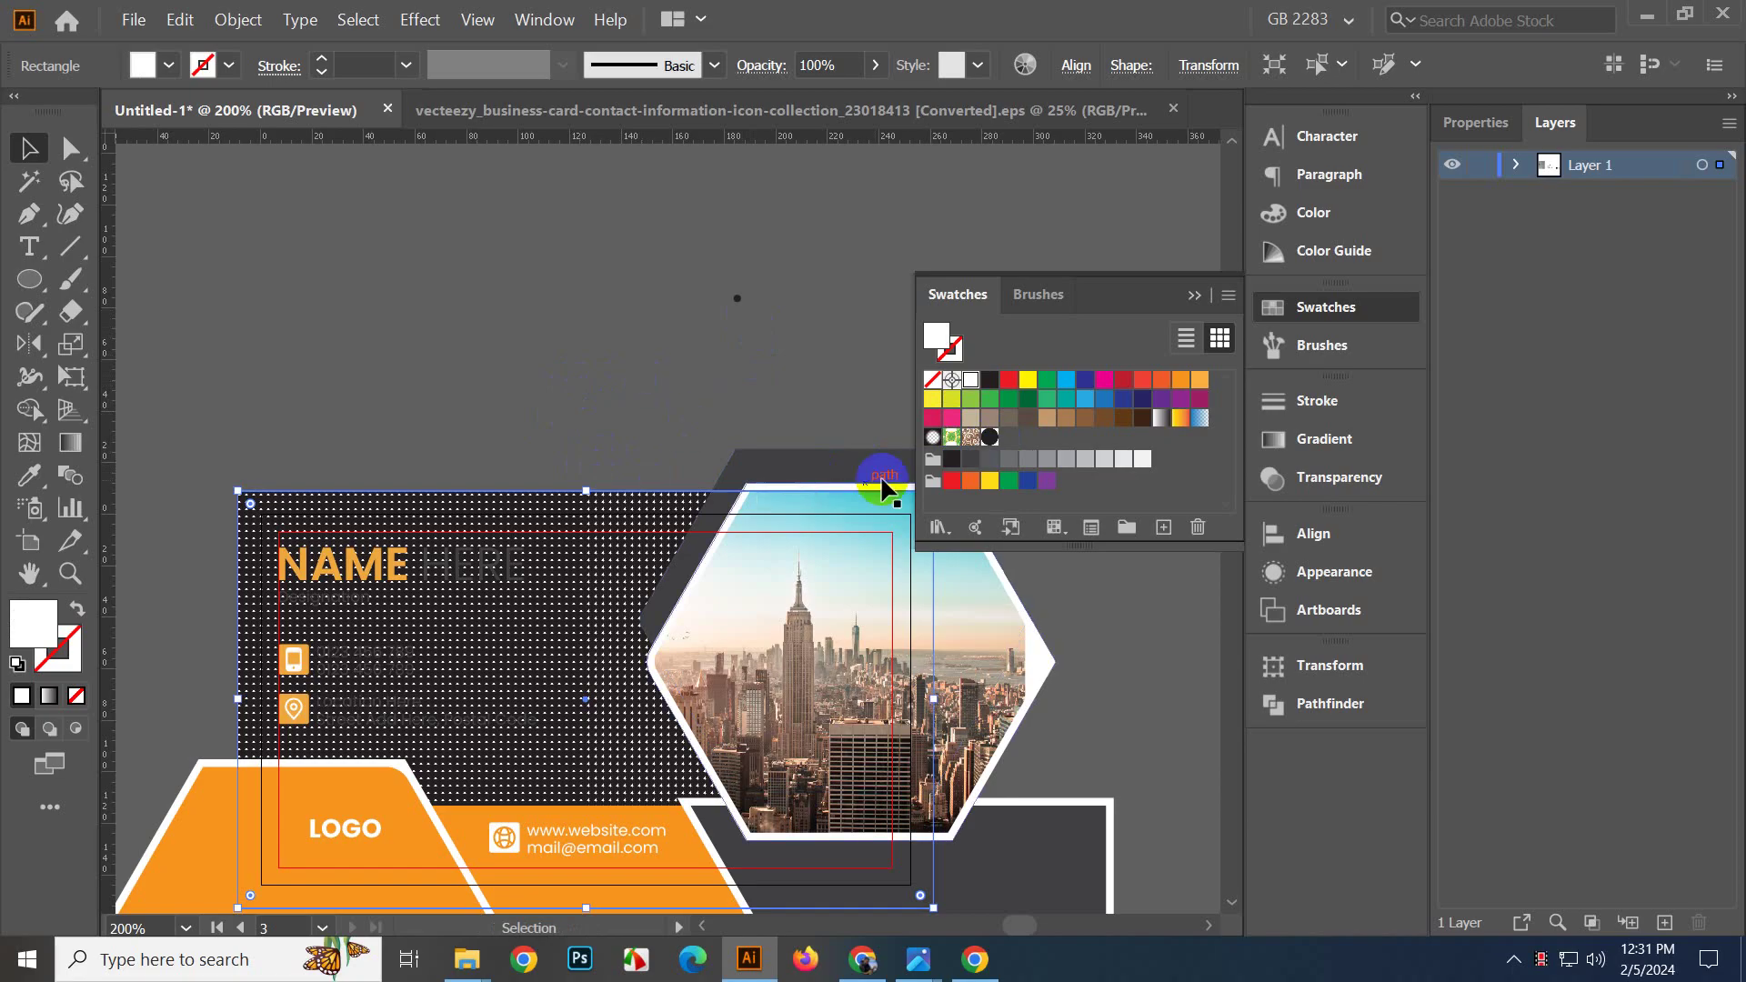
click(989, 436)
scroll(573, 604, up, 3)
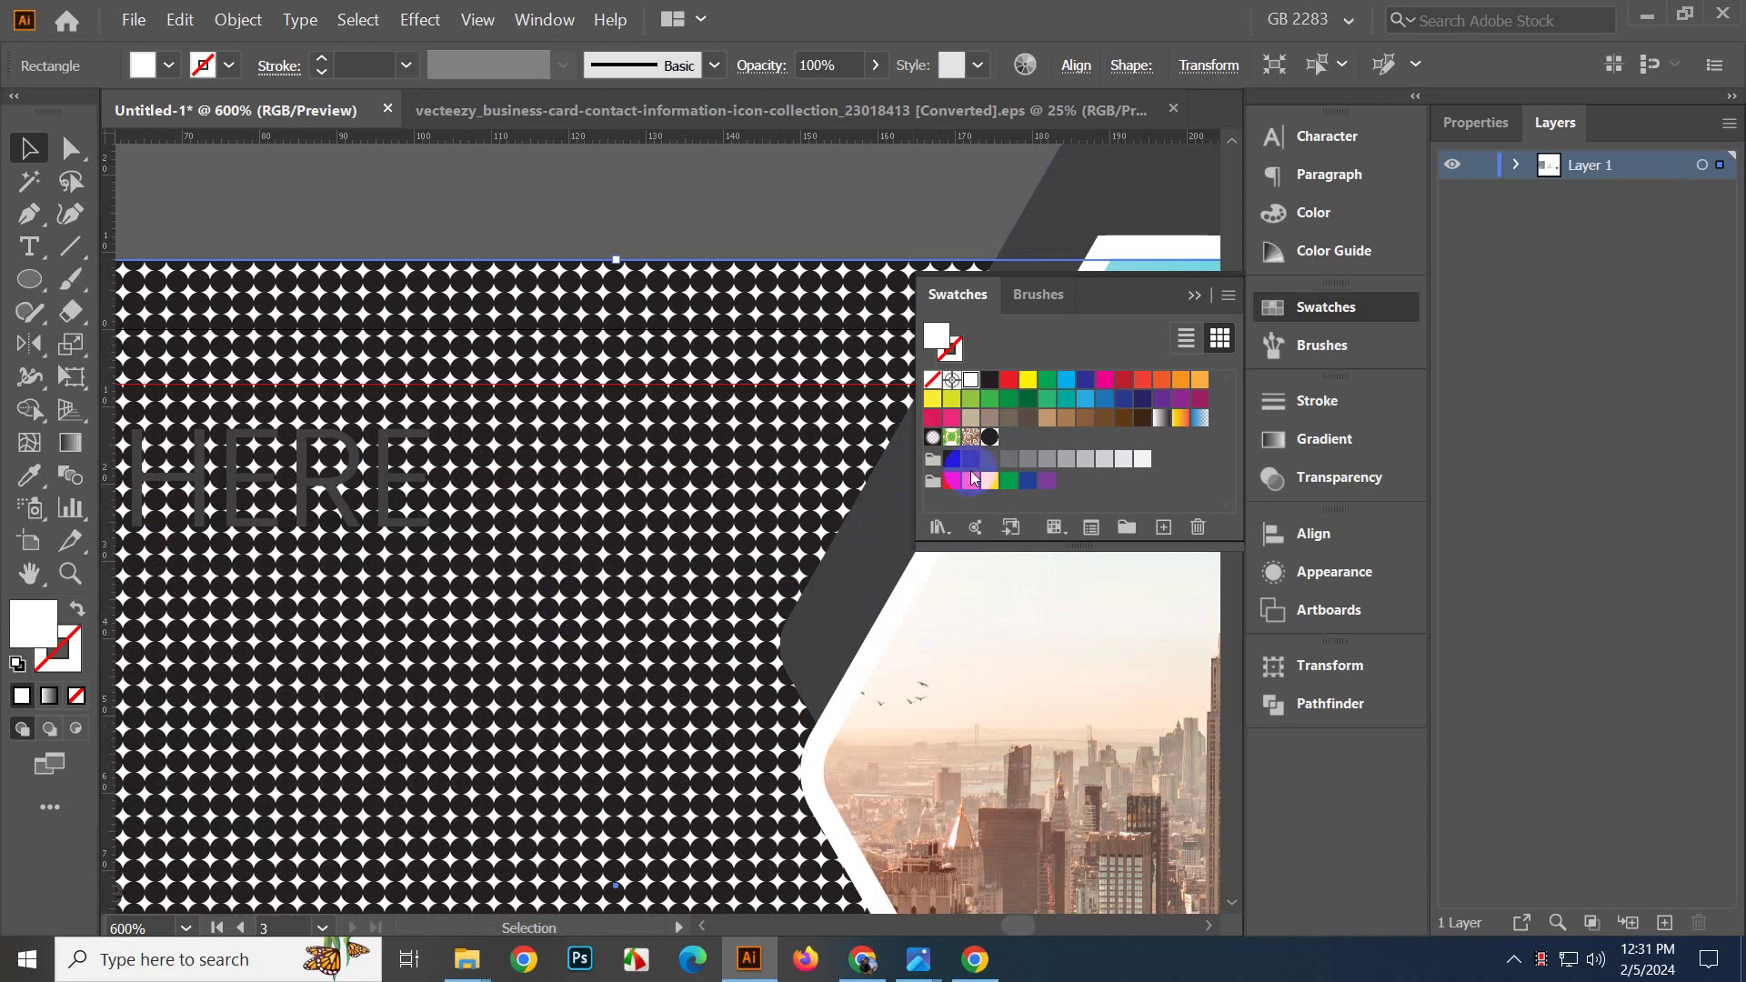
Edit the dot pattern swatch so its grid tile is 4 px wide and 4 px high, and save the pattern.
double_click(993, 446)
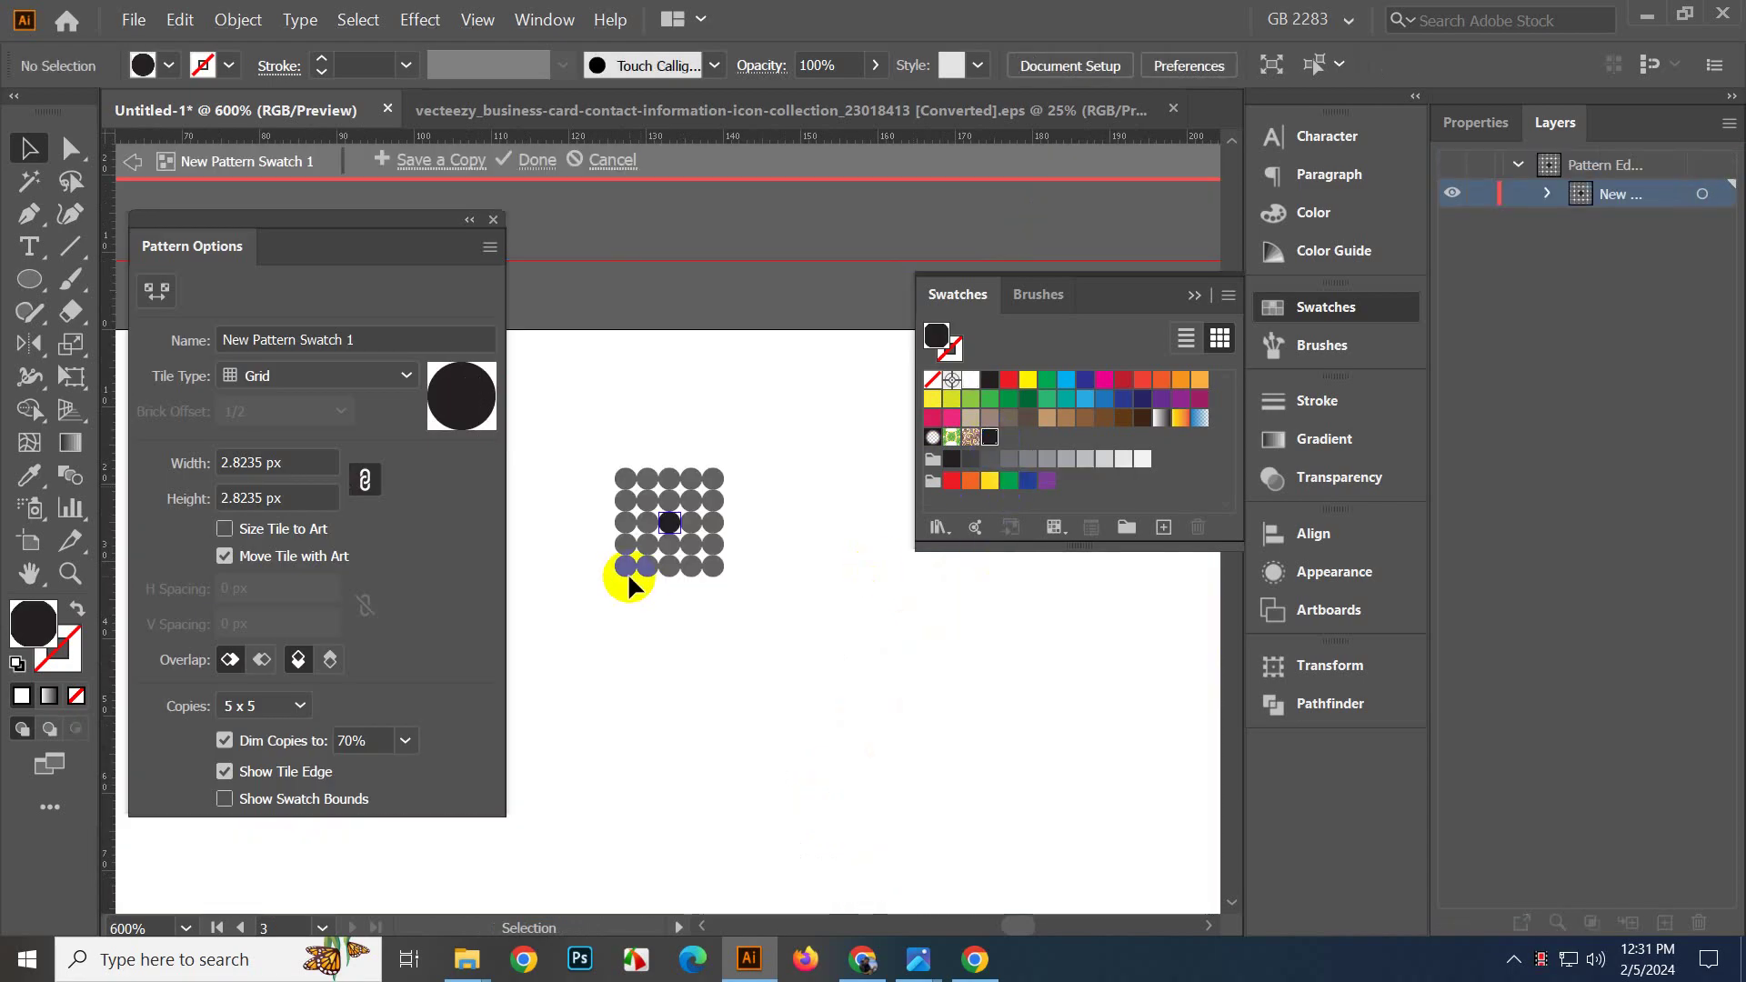
click(308, 459)
text(4)
key(Return)
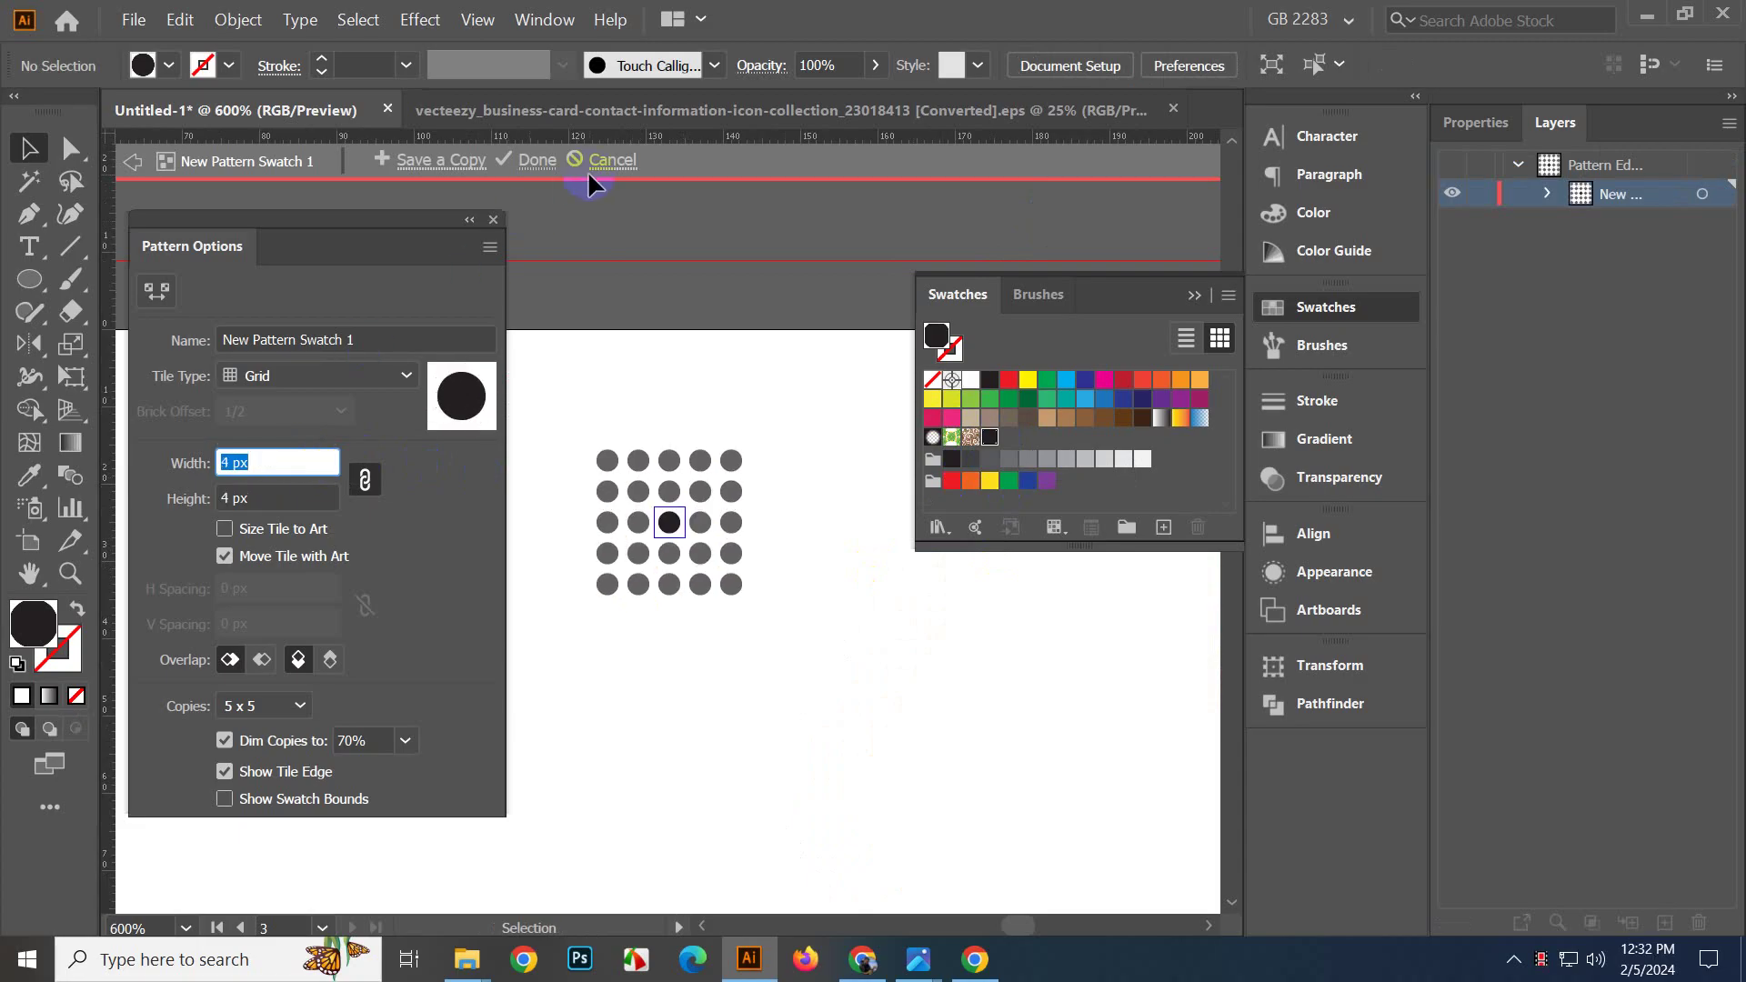
click(538, 160)
scroll(663, 464, down, 2)
scroll(662, 464, down, 1)
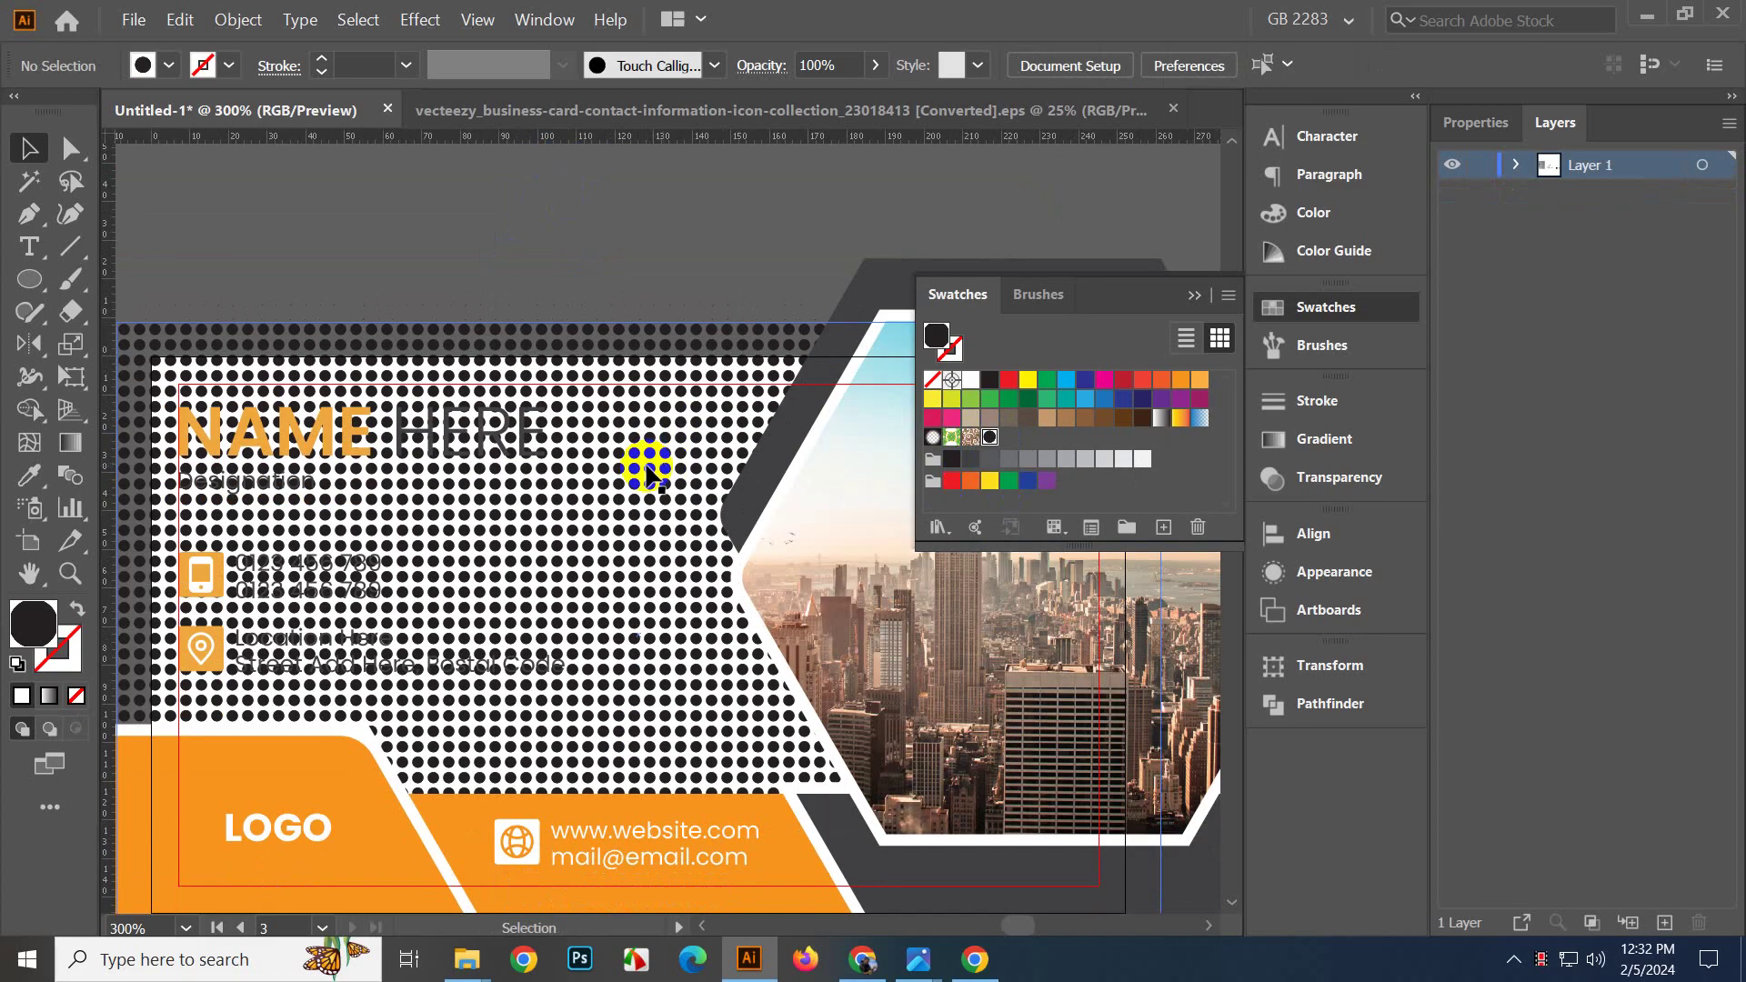
Shrink the dot inside the pattern tile to roughly half its diameter and save the pattern.
double_click(991, 442)
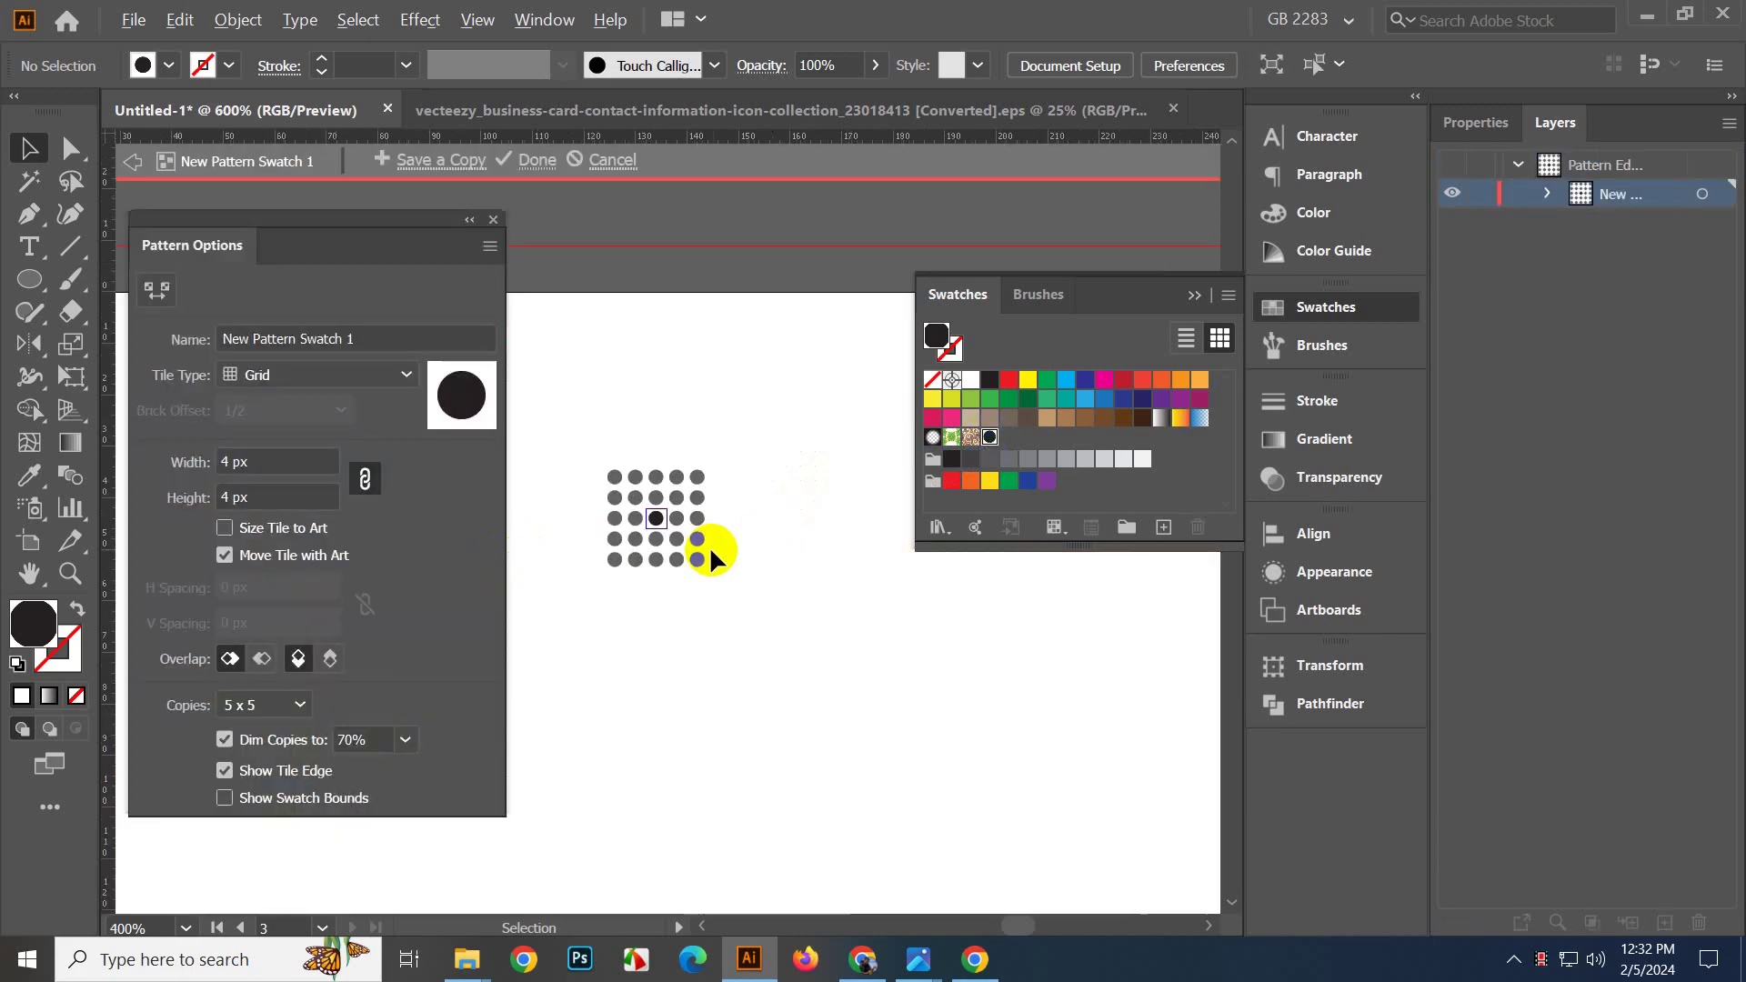
scroll(634, 535, up, 3)
click(626, 509)
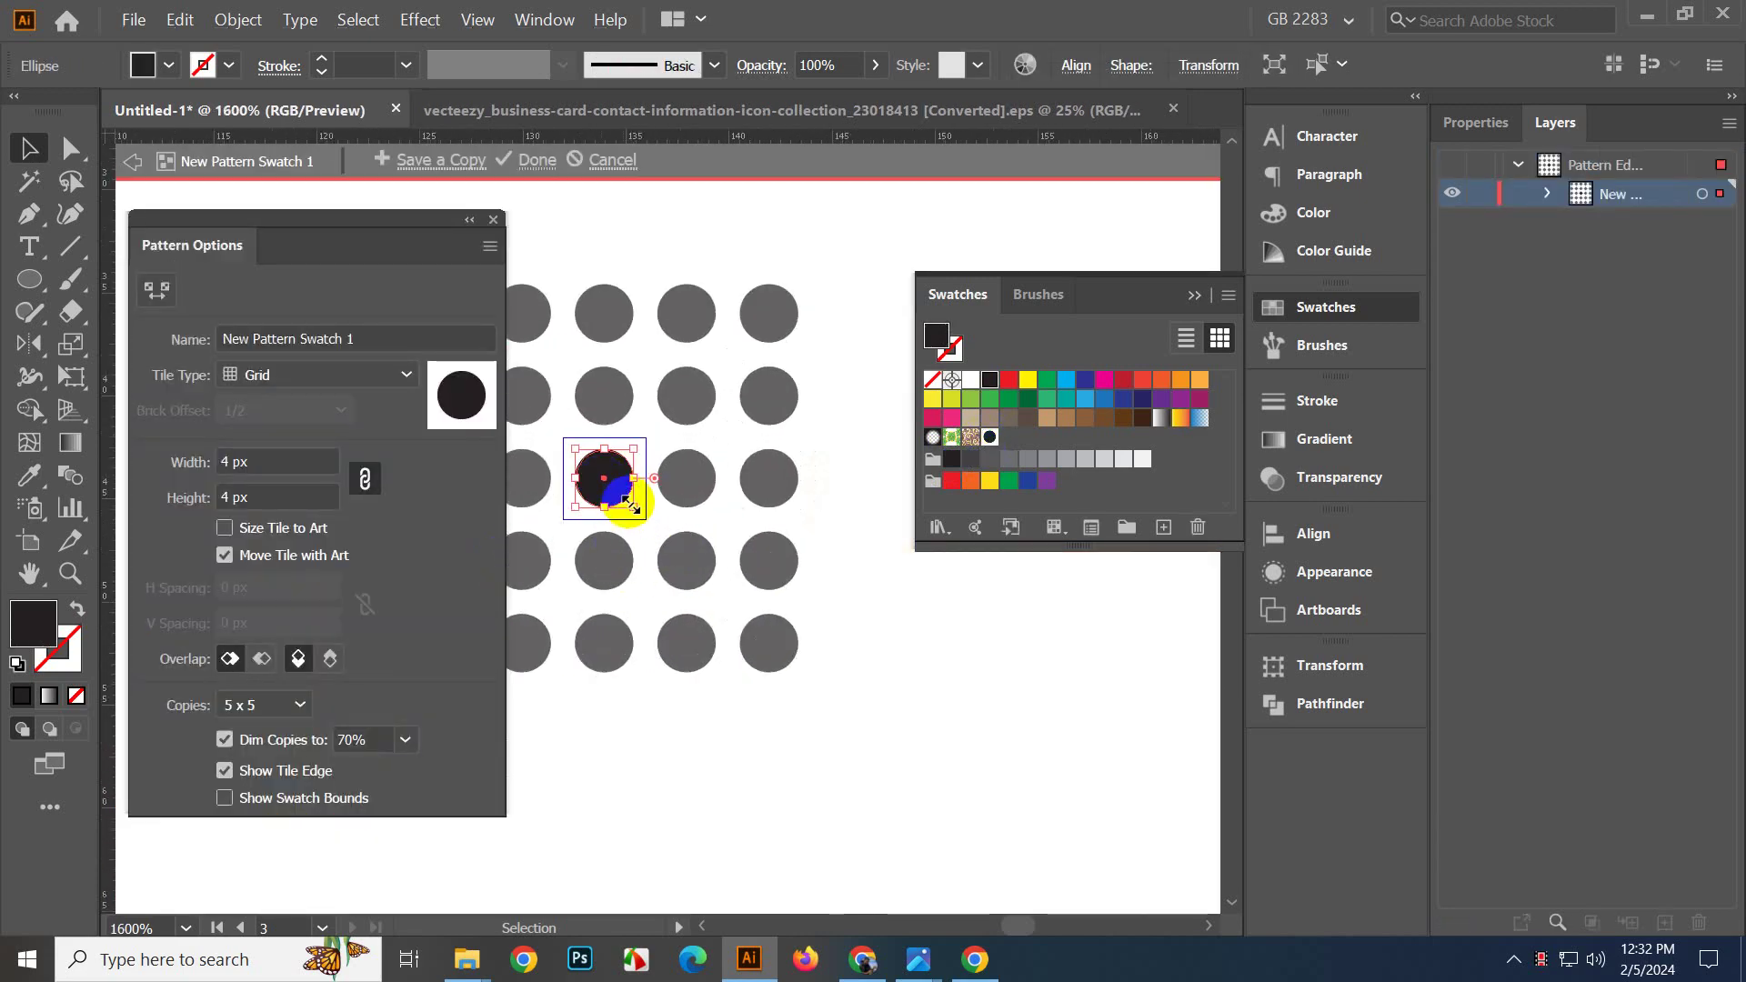
drag(630, 505, 625, 498)
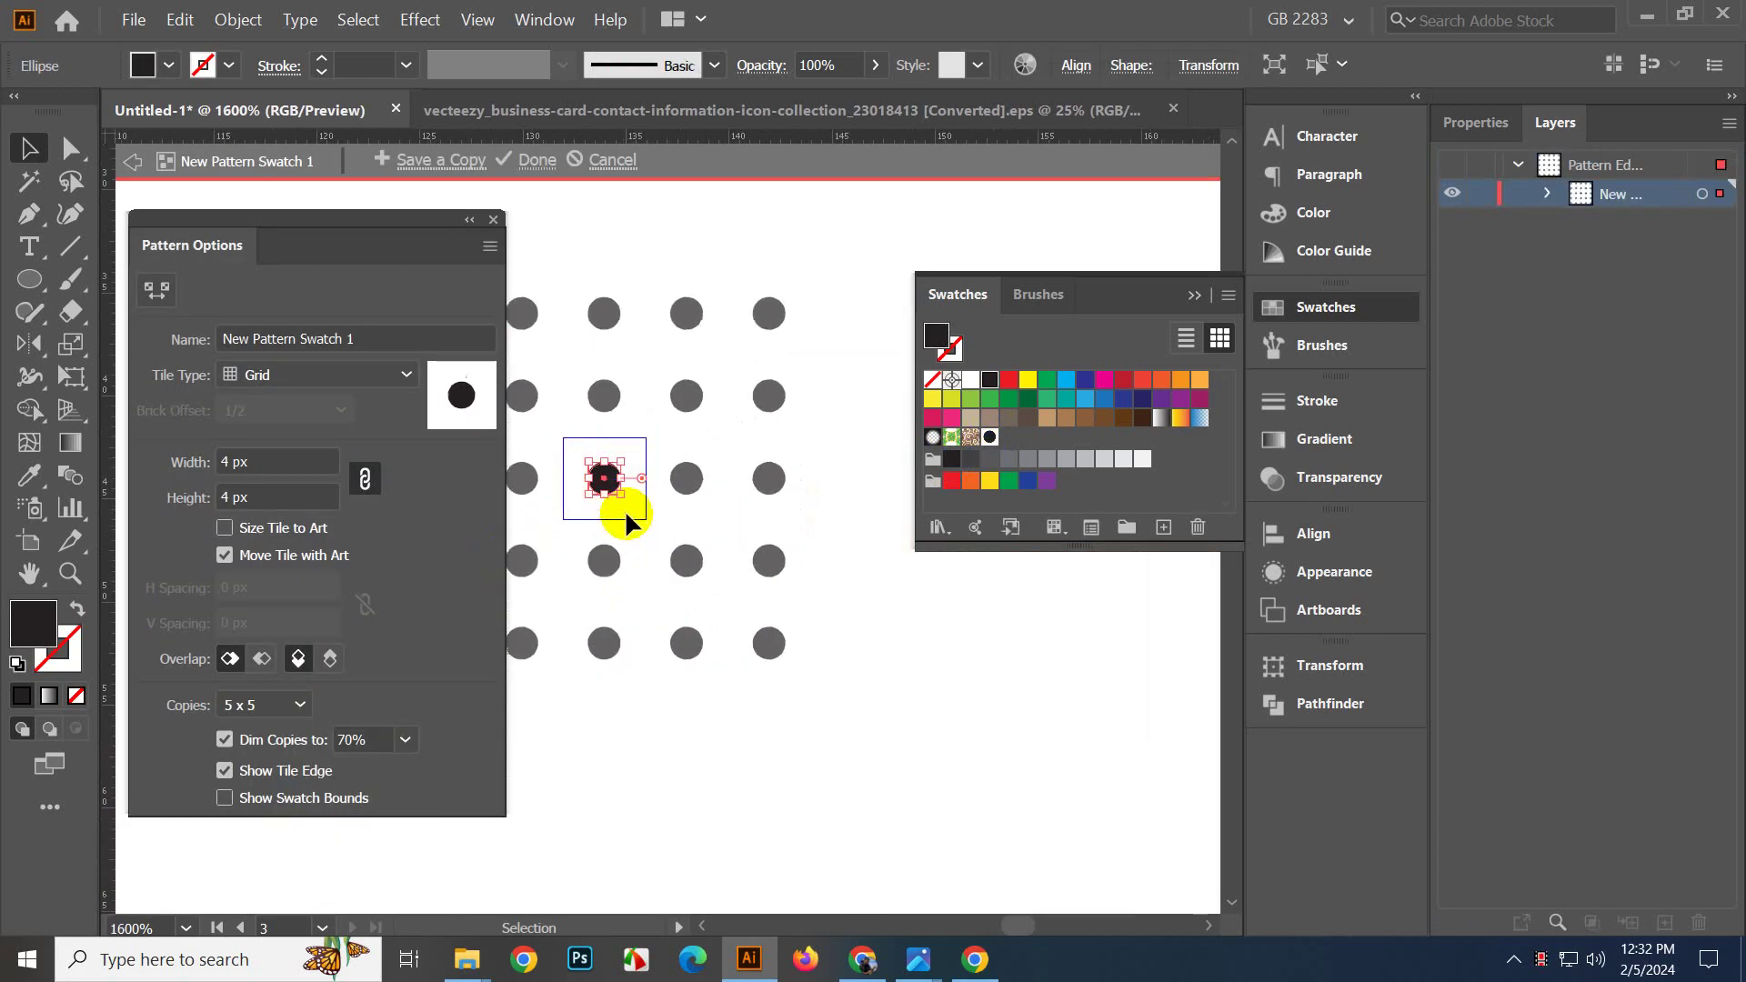
click(536, 169)
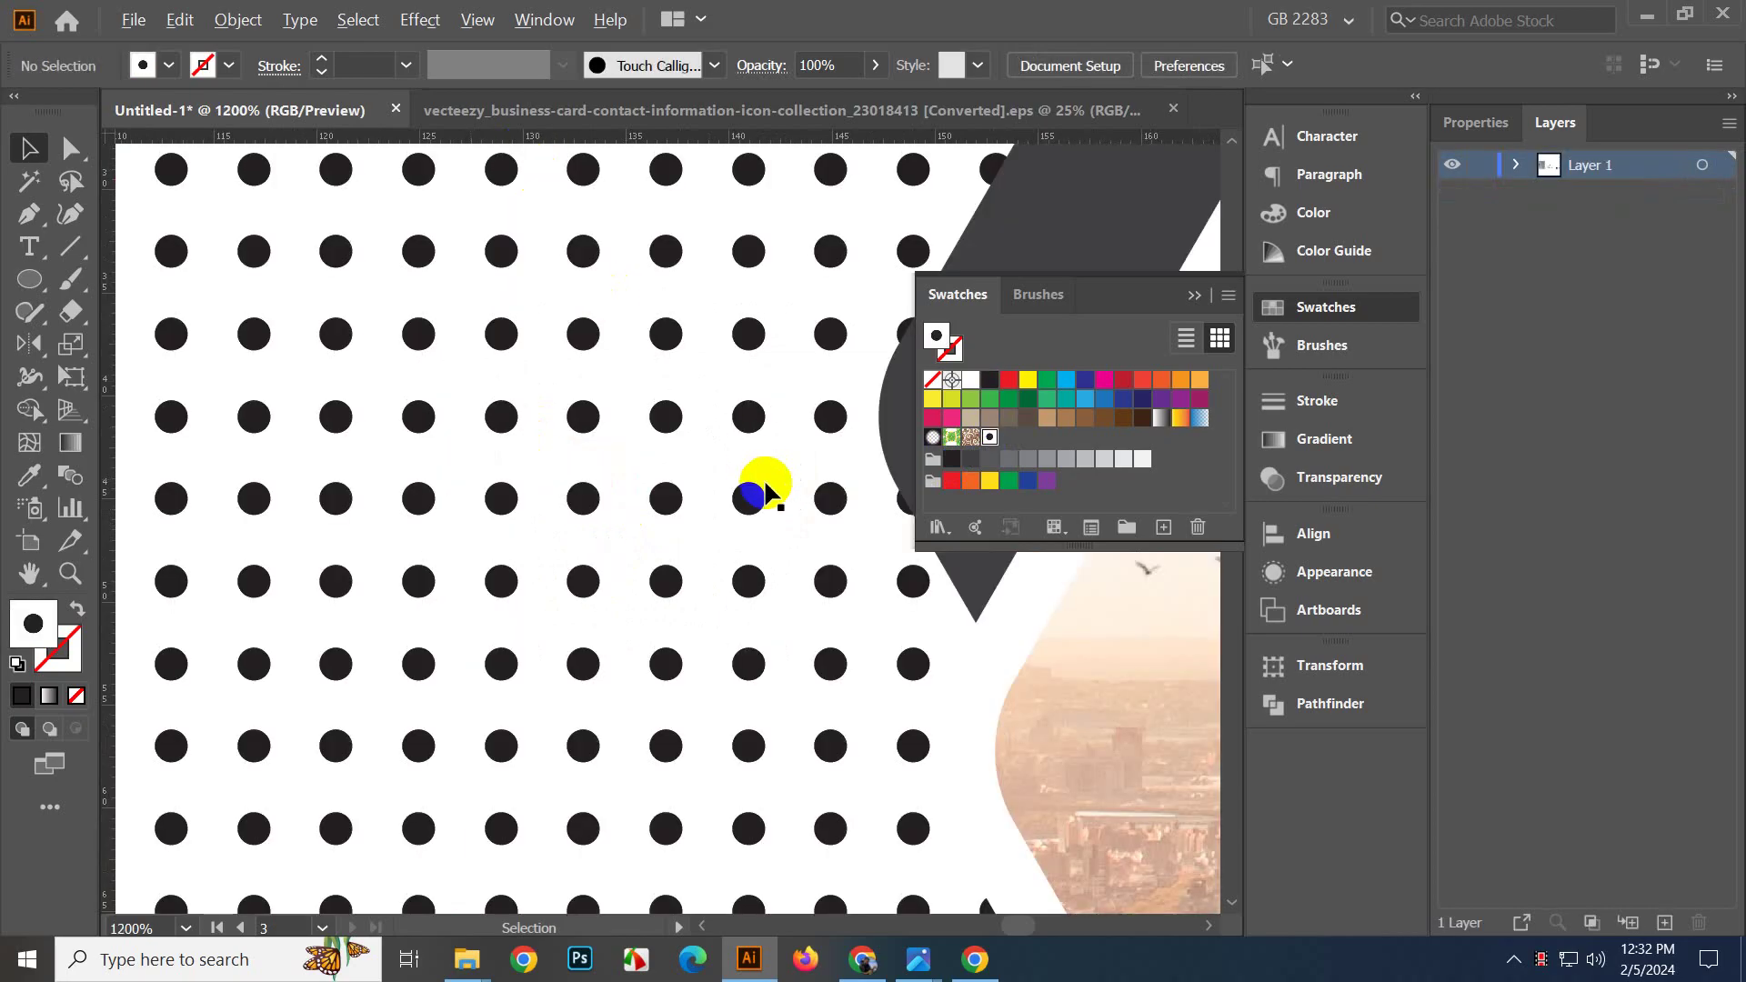
scroll(782, 500, down, 5)
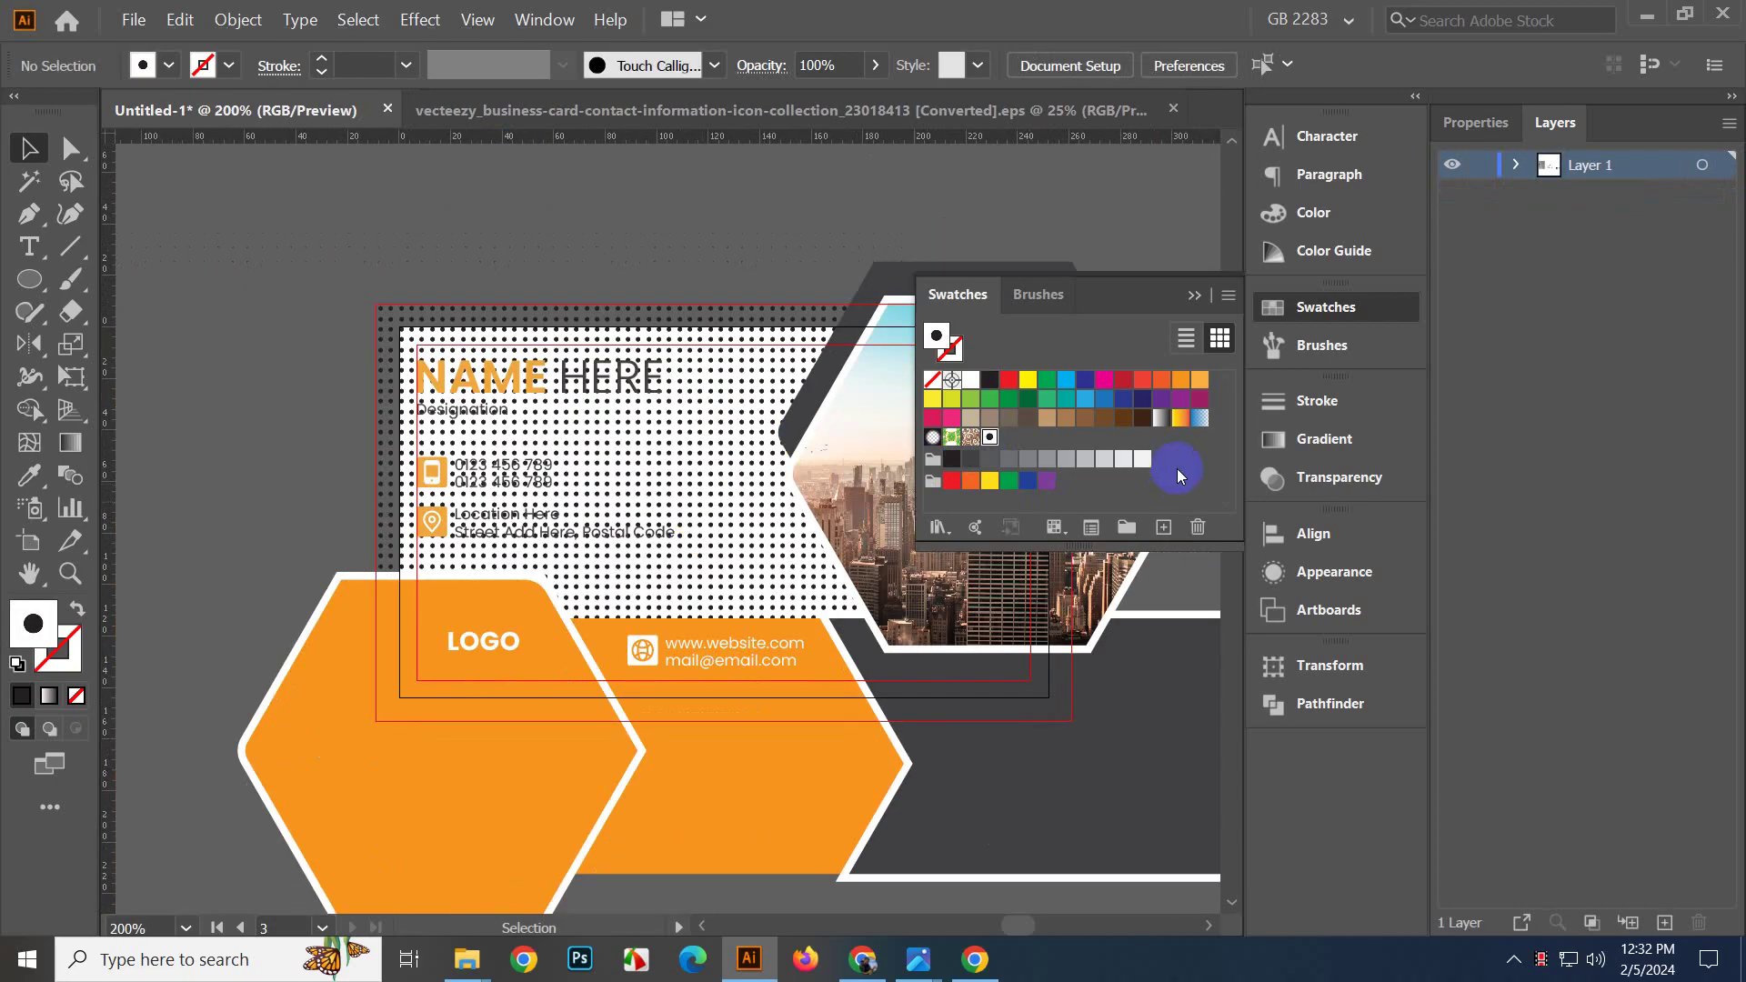
Lower the opacity of the front dot-pattern rectangle to 14%.
click(1344, 479)
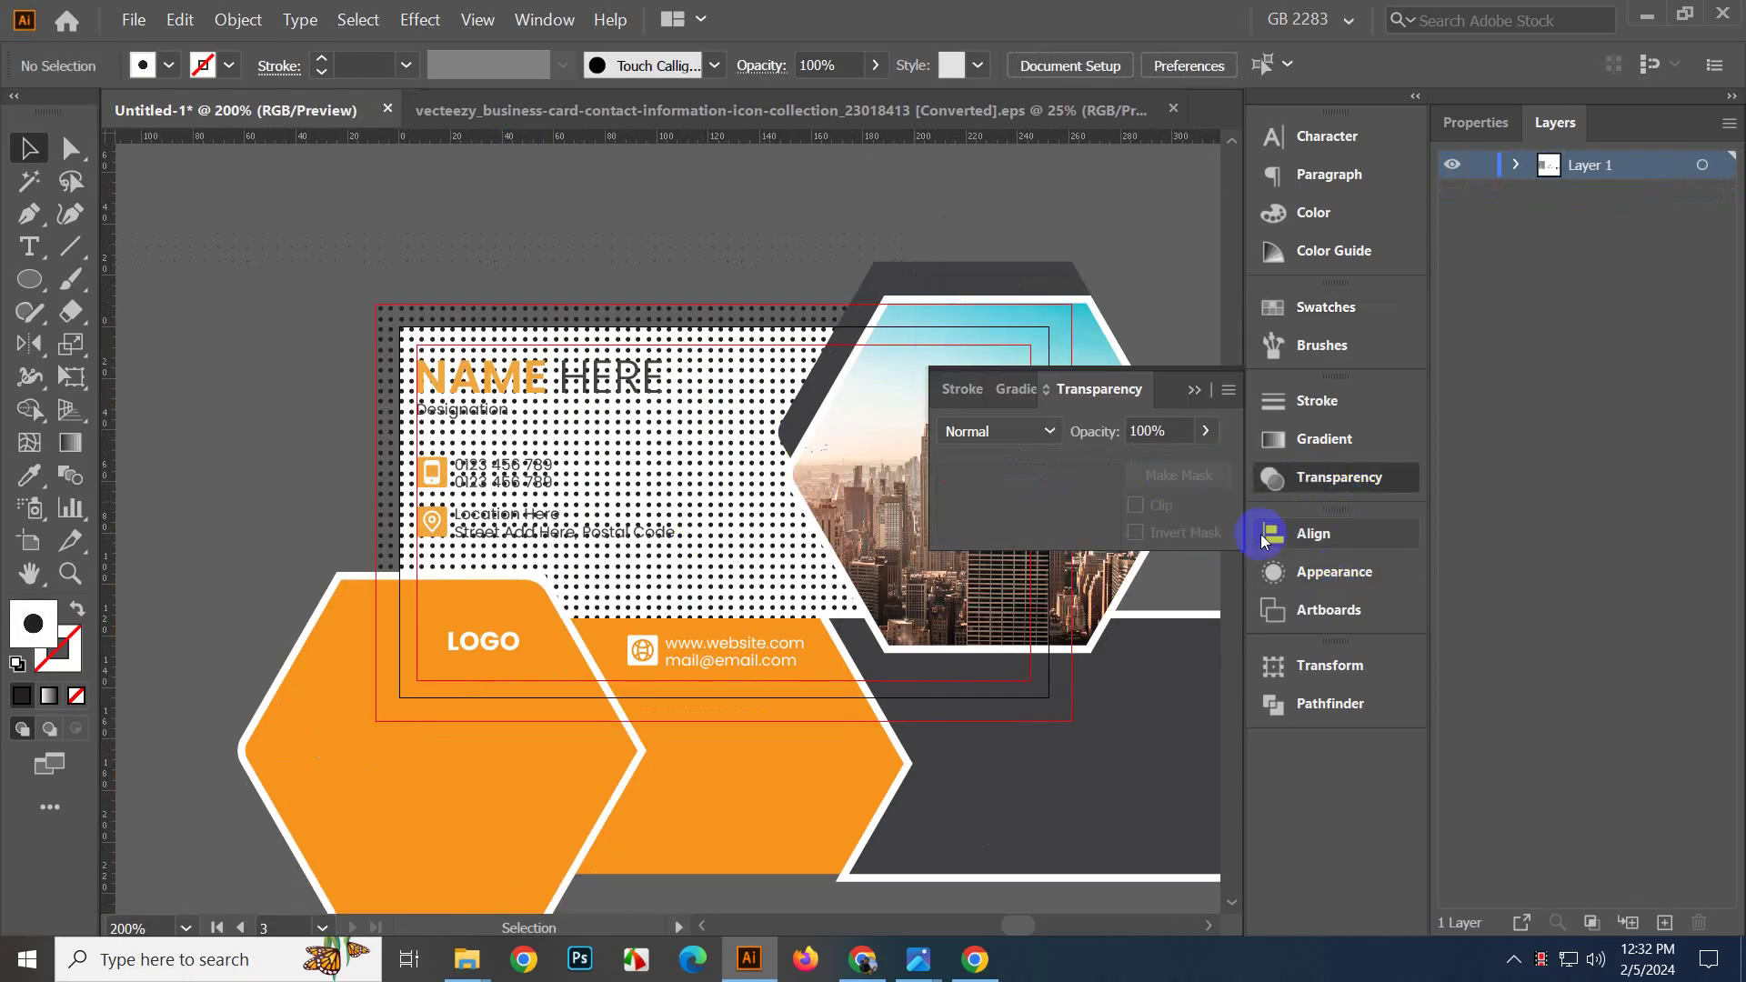
click(1204, 431)
drag(1200, 465, 1106, 480)
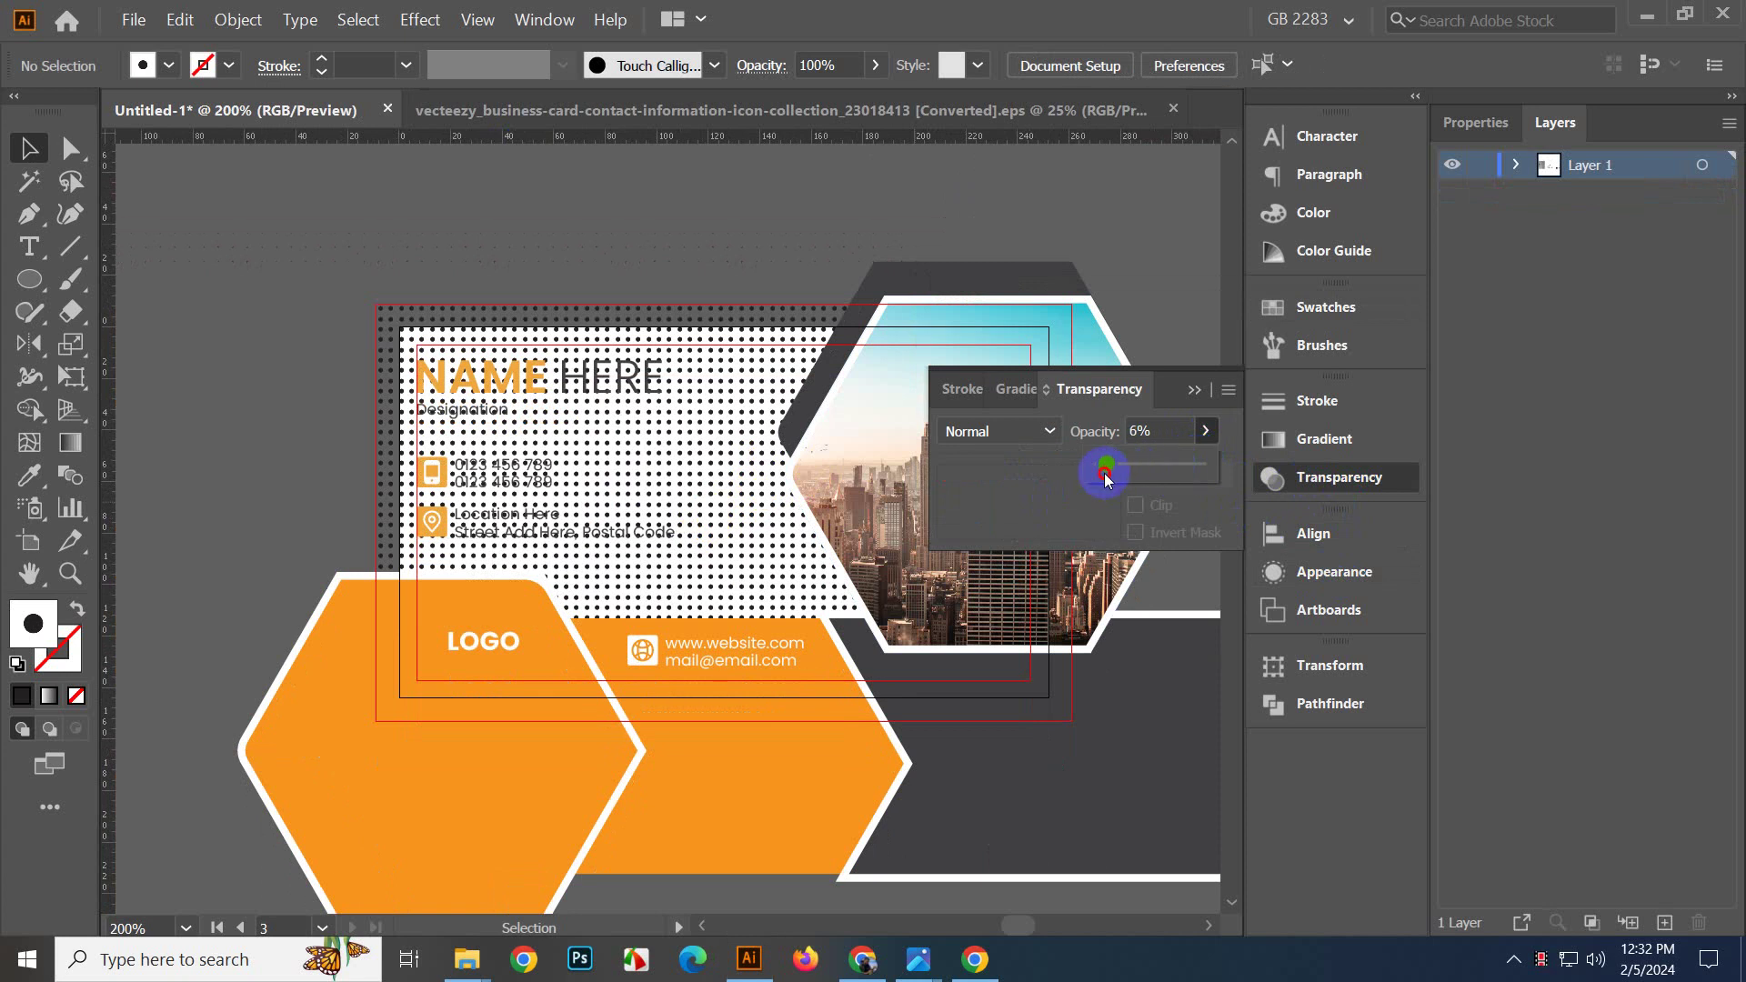
click(651, 331)
click(1203, 431)
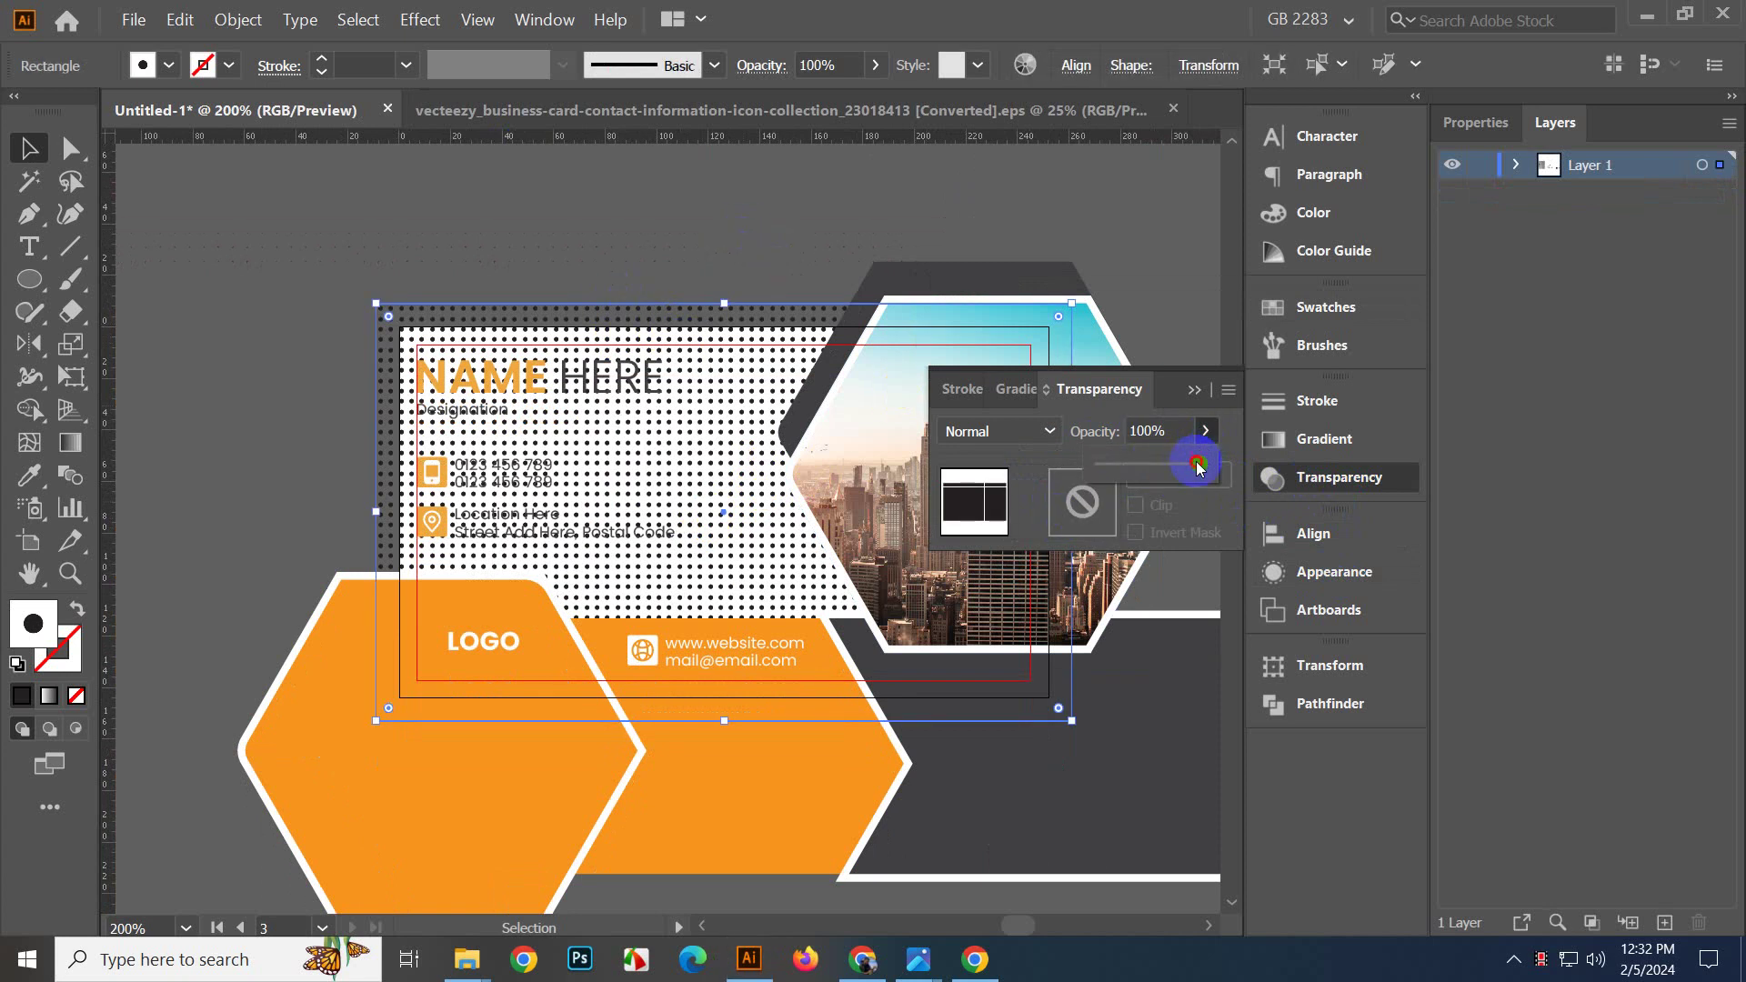
drag(1198, 465, 1109, 482)
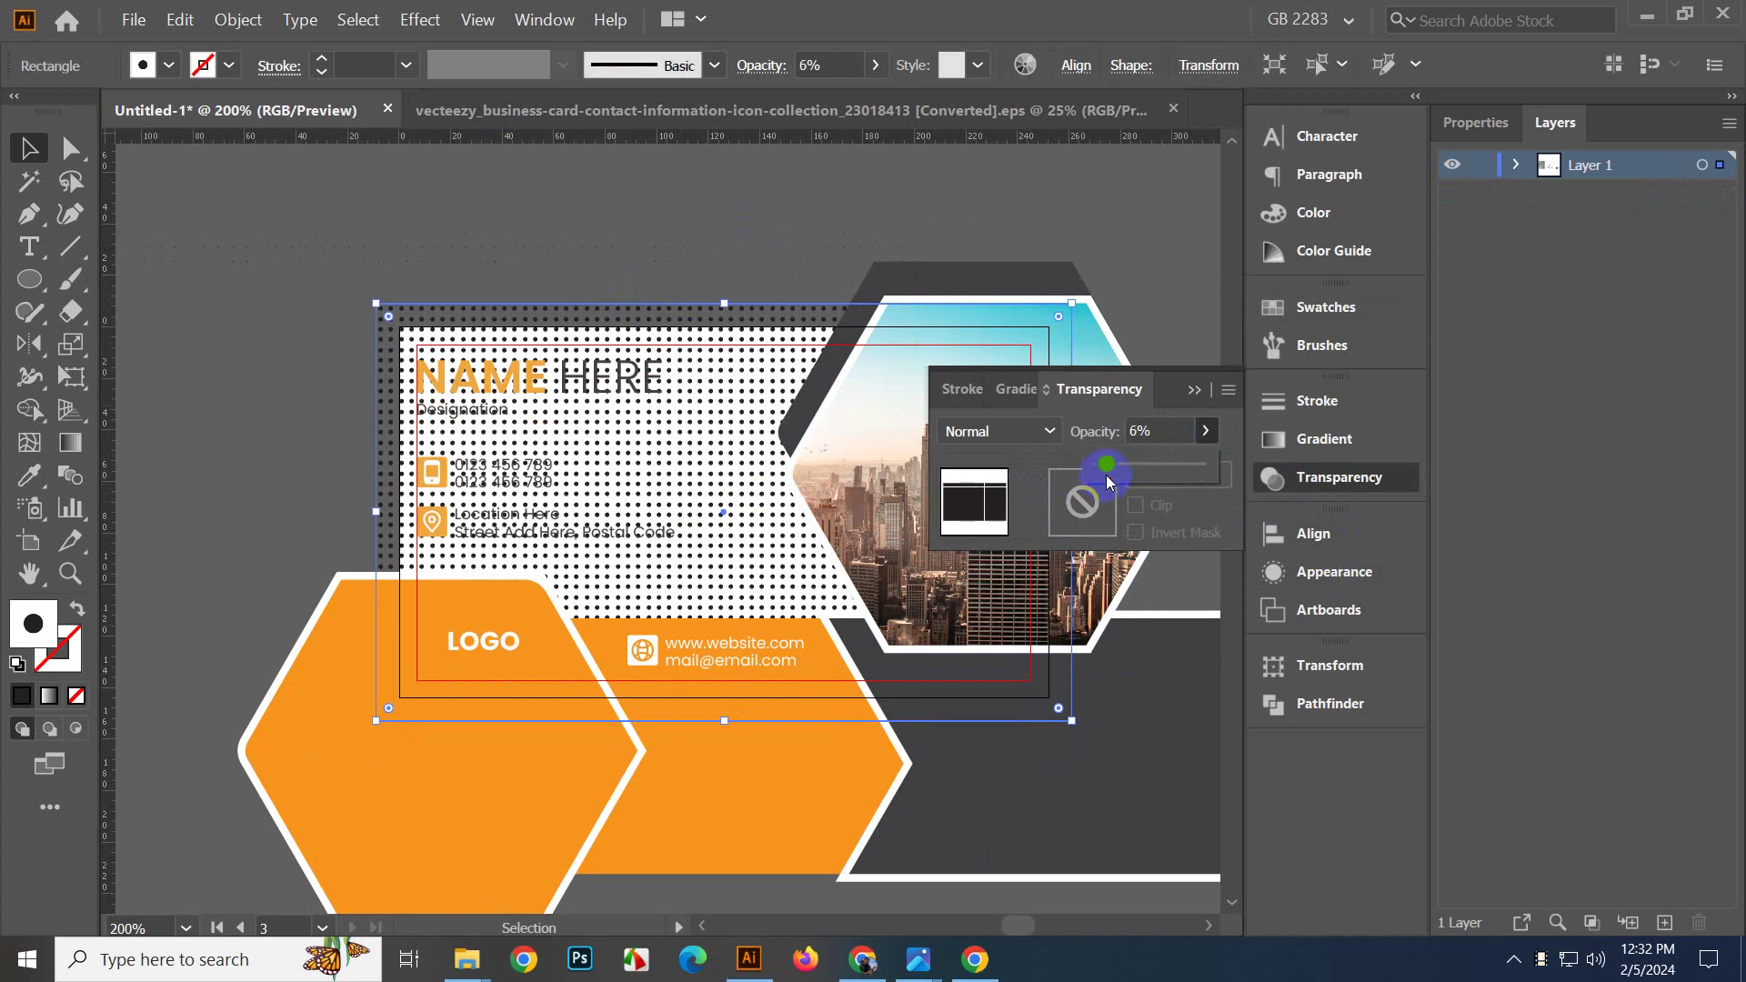
click(646, 162)
click(591, 323)
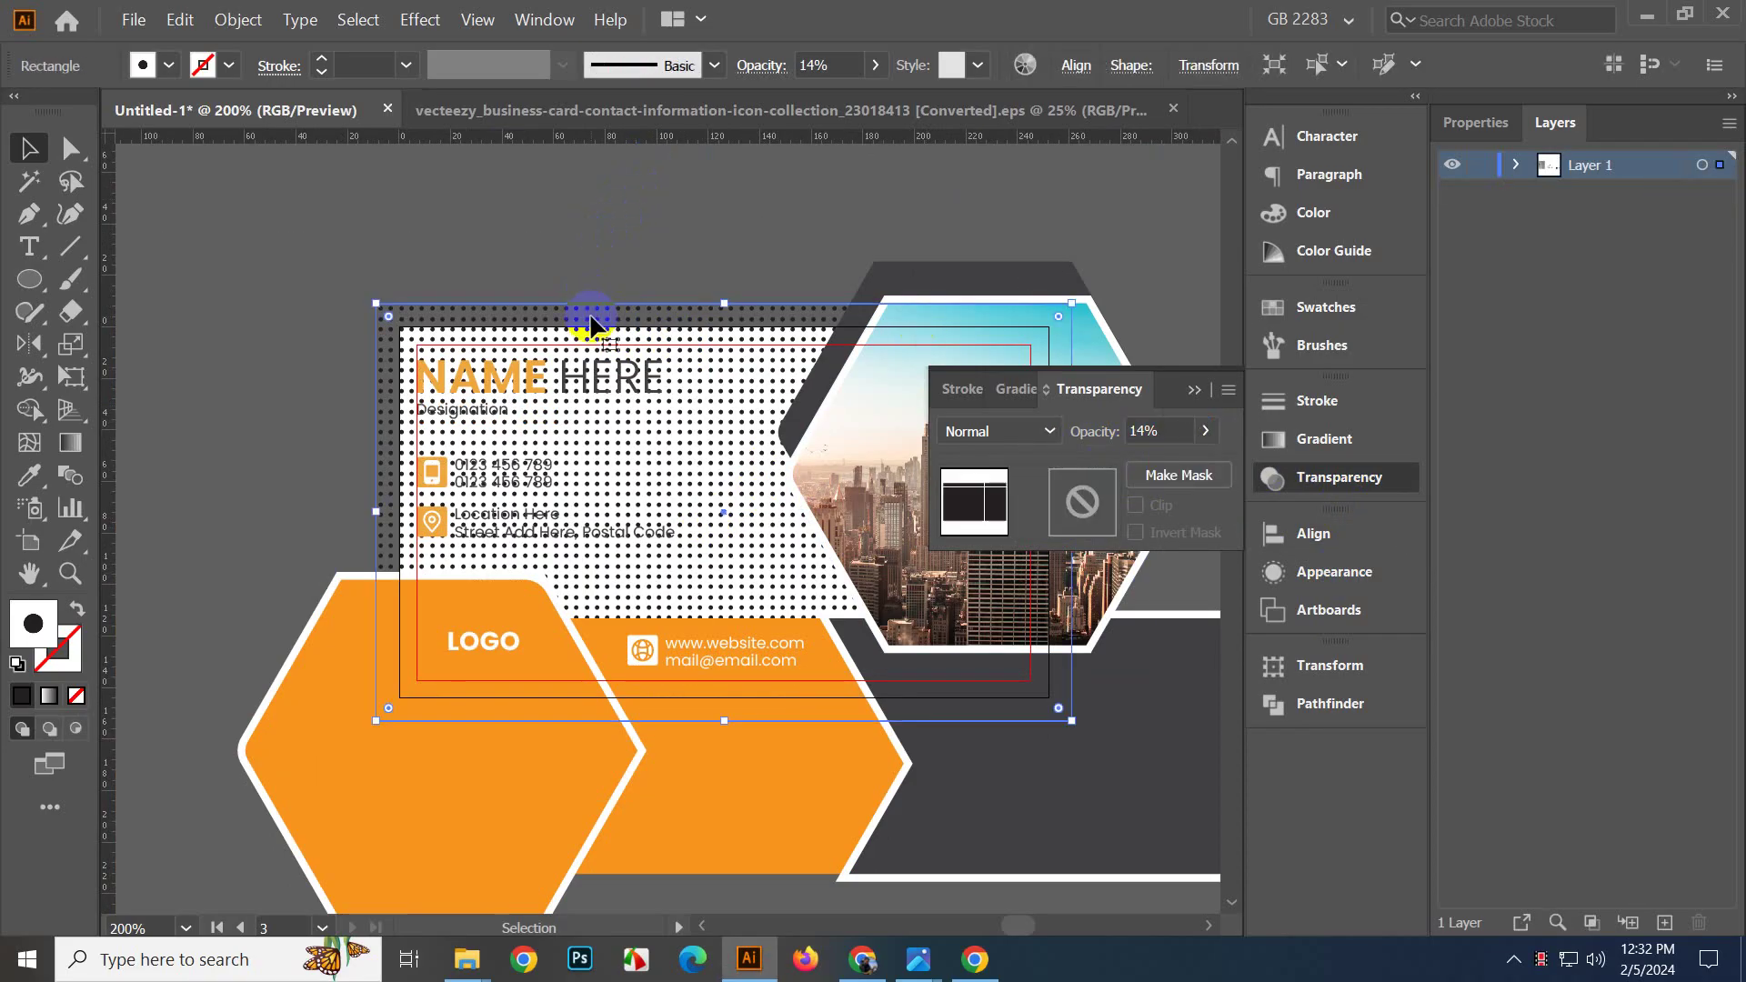
click(618, 265)
Move the 14% opacity dot-pattern rectangle off the card to the empty area below it.
scroll(618, 318, down, 2)
drag(616, 323, 709, 685)
click(389, 339)
scroll(389, 336, down, 1)
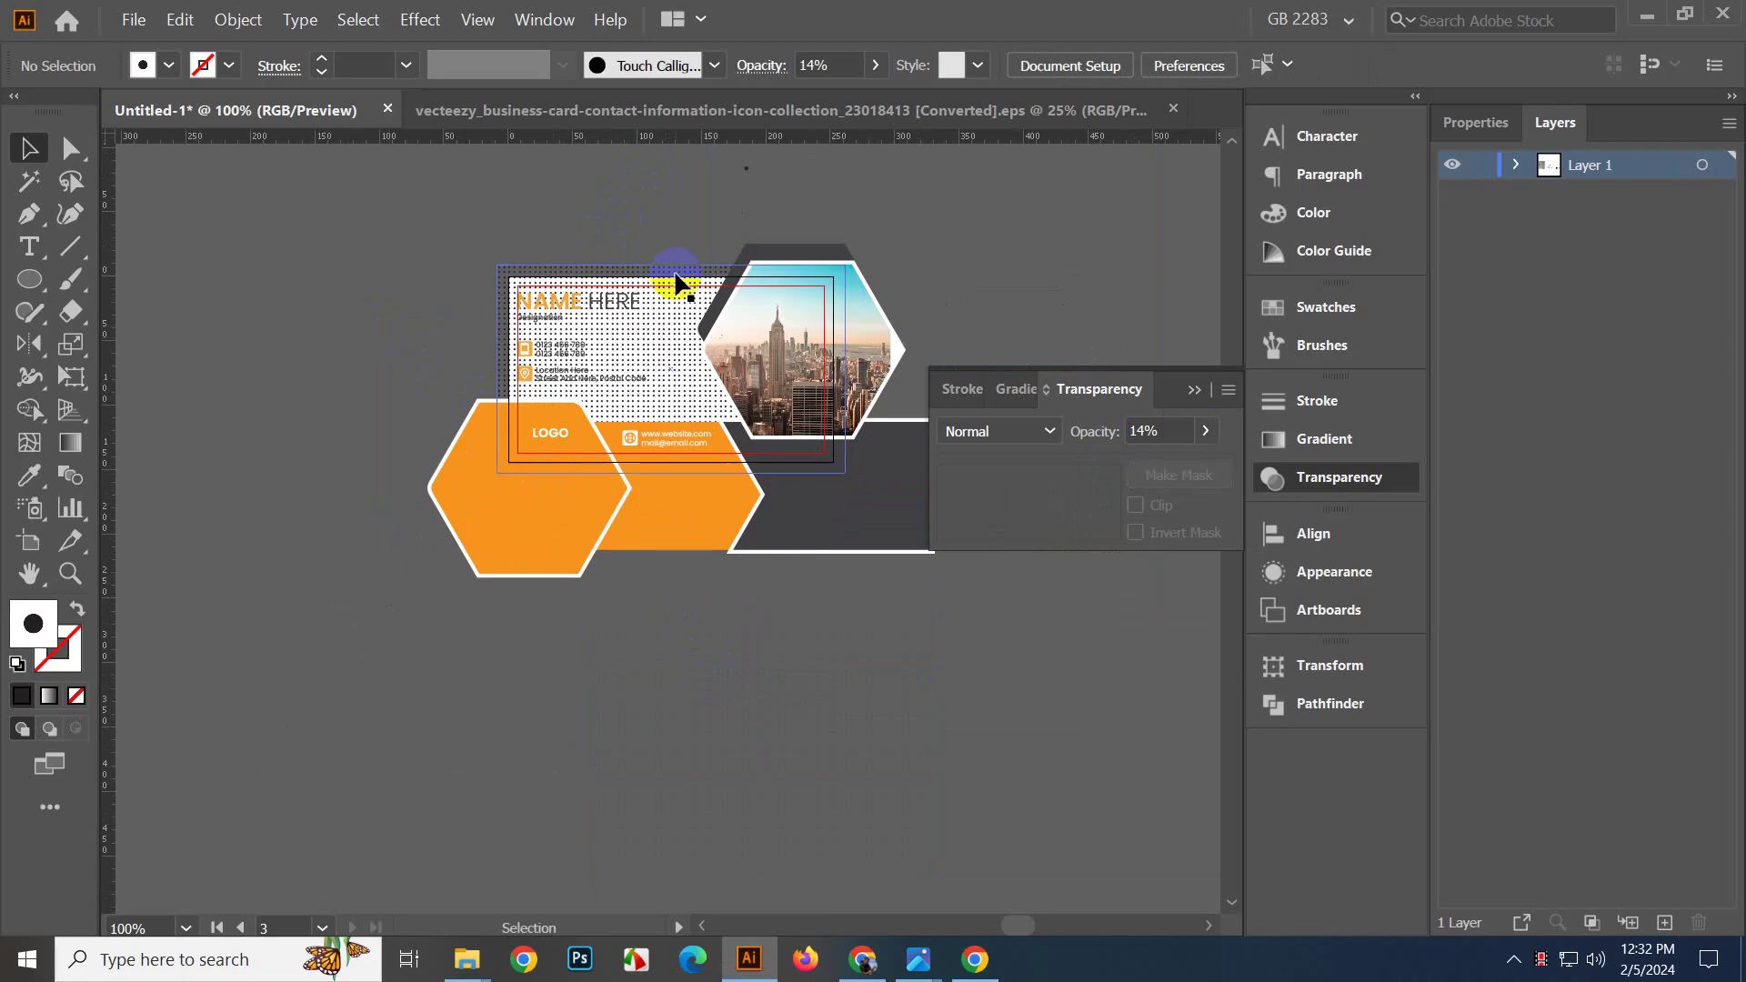
Fill the full-opacity dotted rectangle behind the card artwork with white and select the faint dotted rectangle below the card.
drag(672, 275, 324, 614)
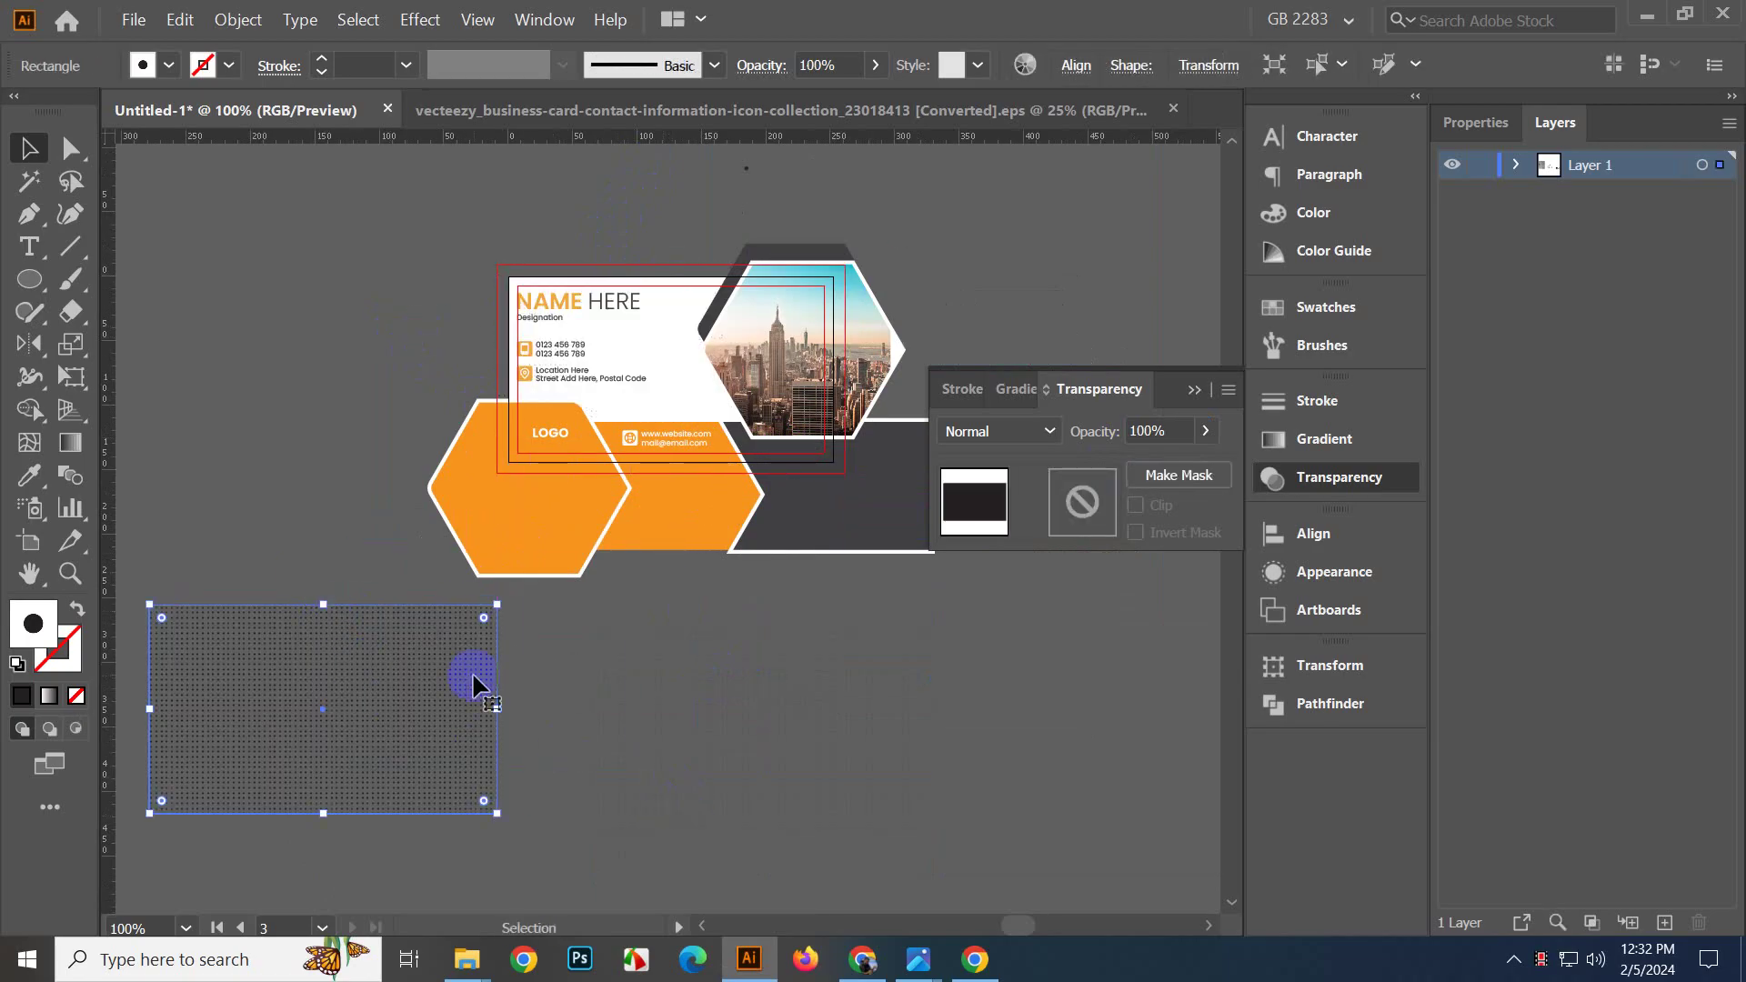
key(ctrl+z)
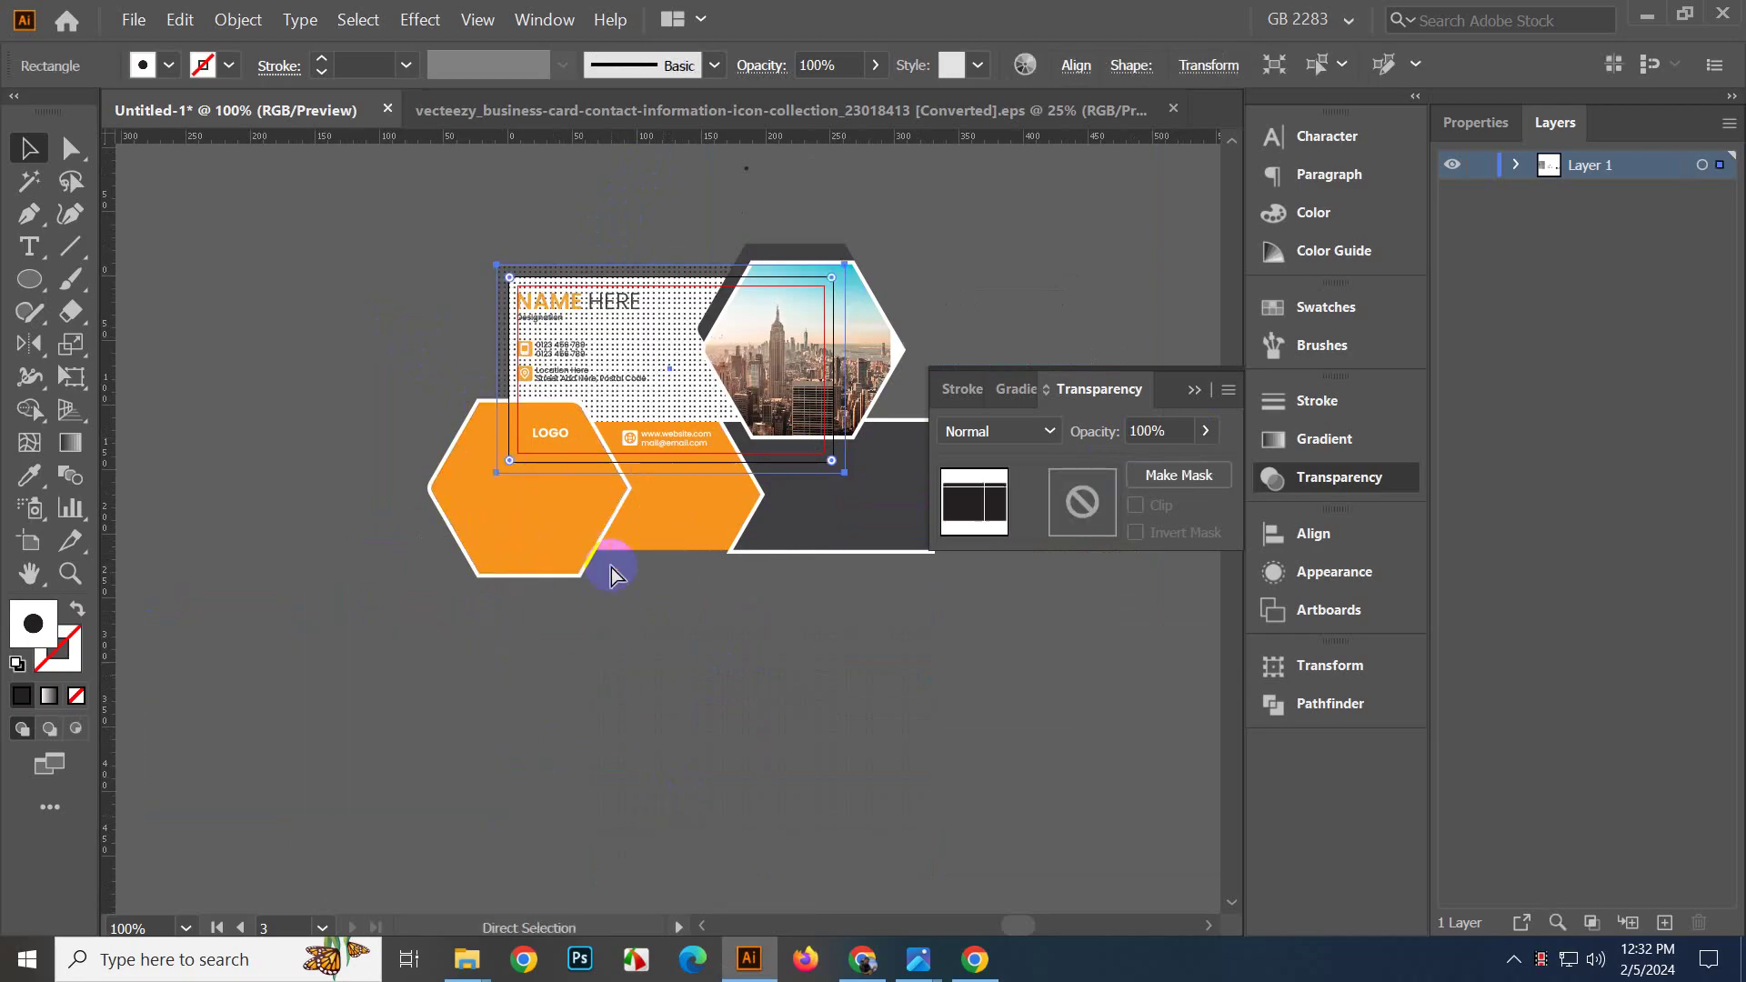
click(1302, 324)
click(970, 379)
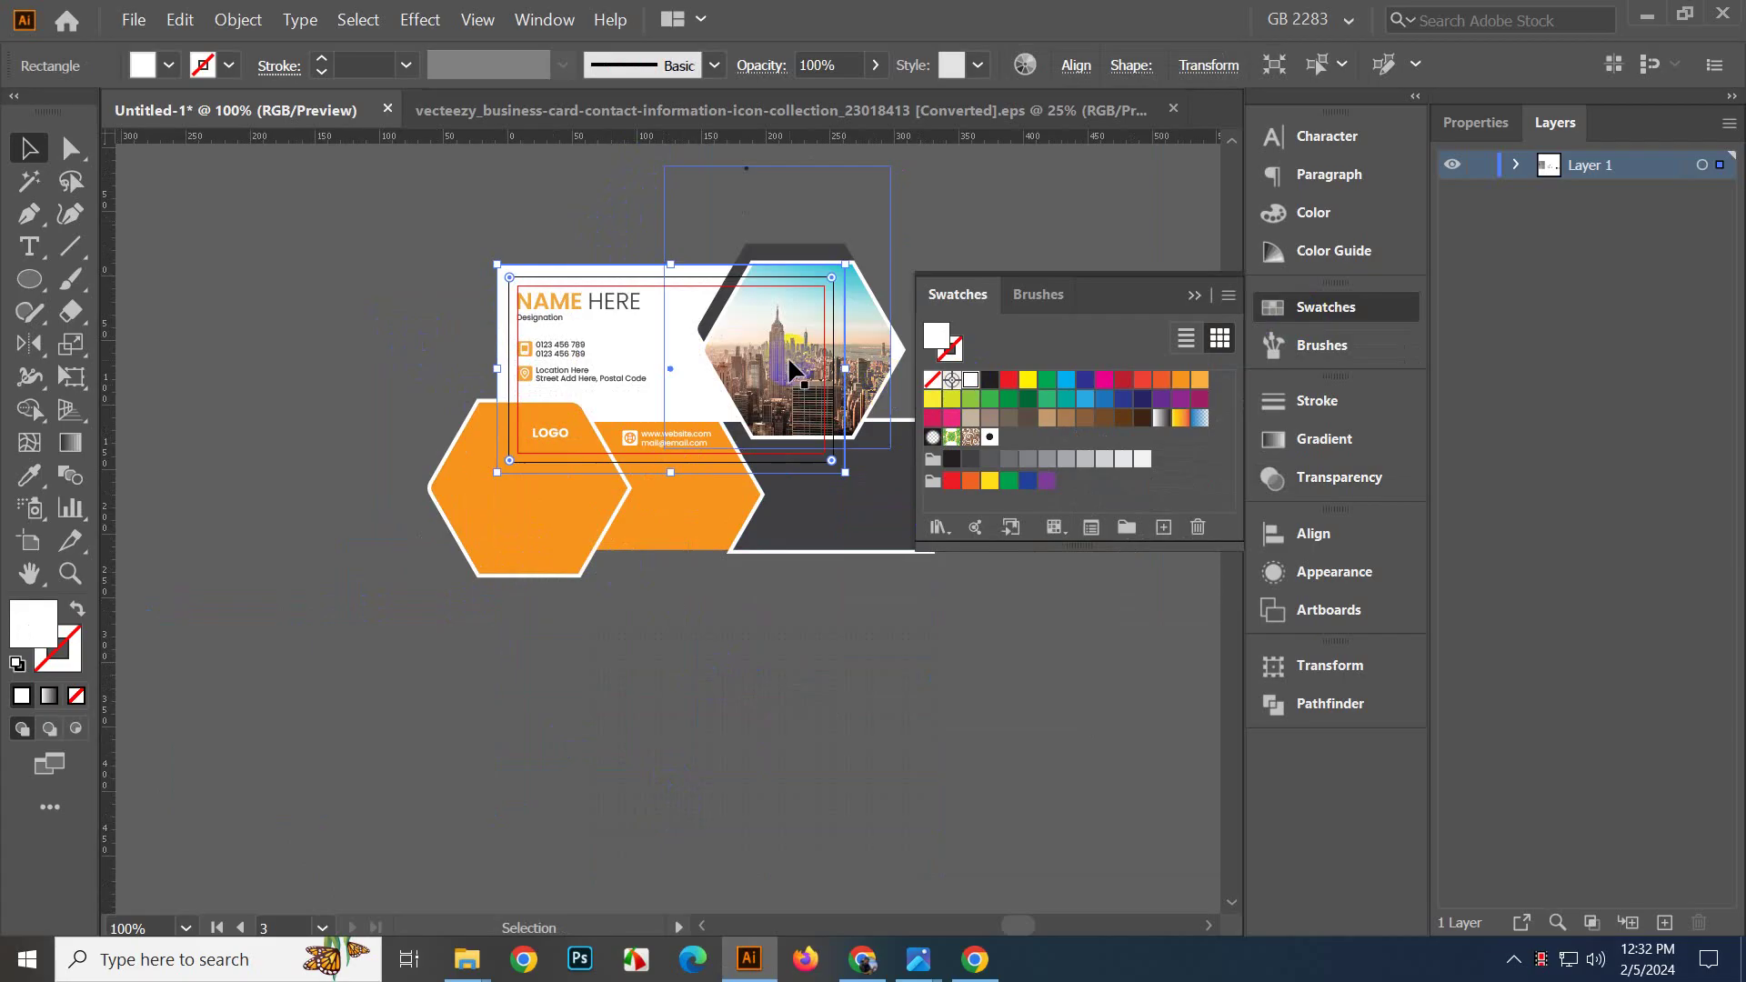
click(606, 263)
click(819, 657)
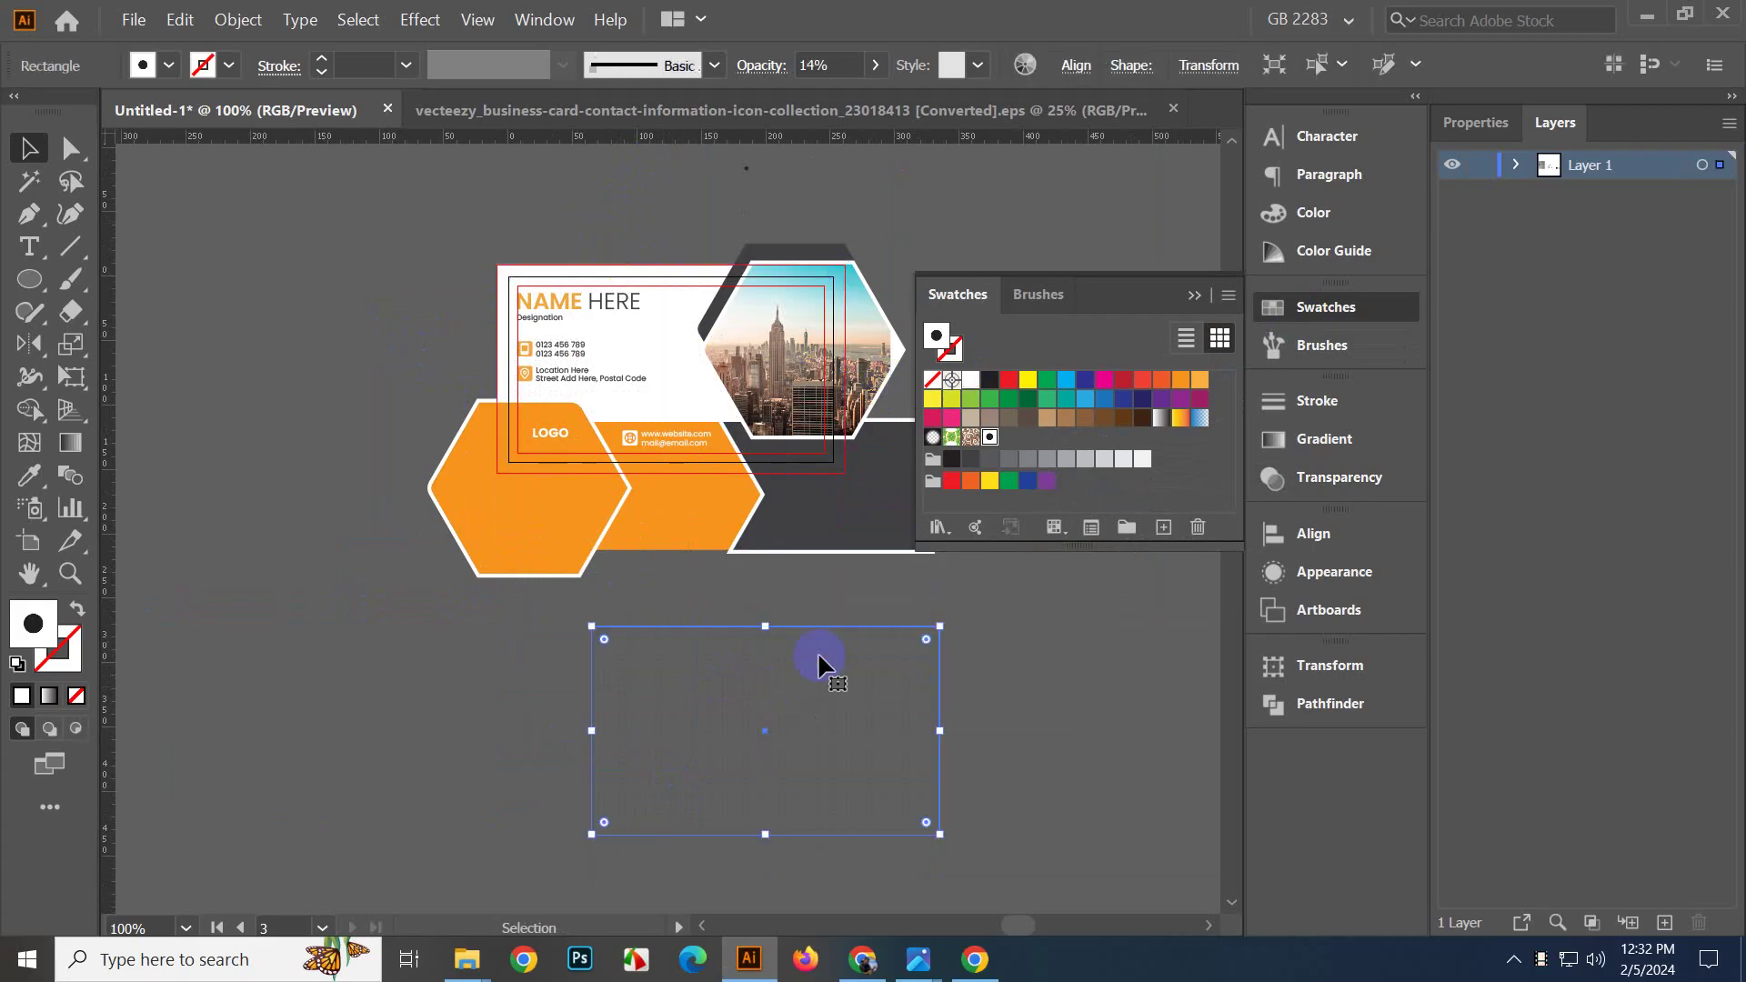
Center the faint dotted rectangle on the card's artboard both horizontally and vertically.
click(1068, 81)
click(898, 144)
click(1024, 155)
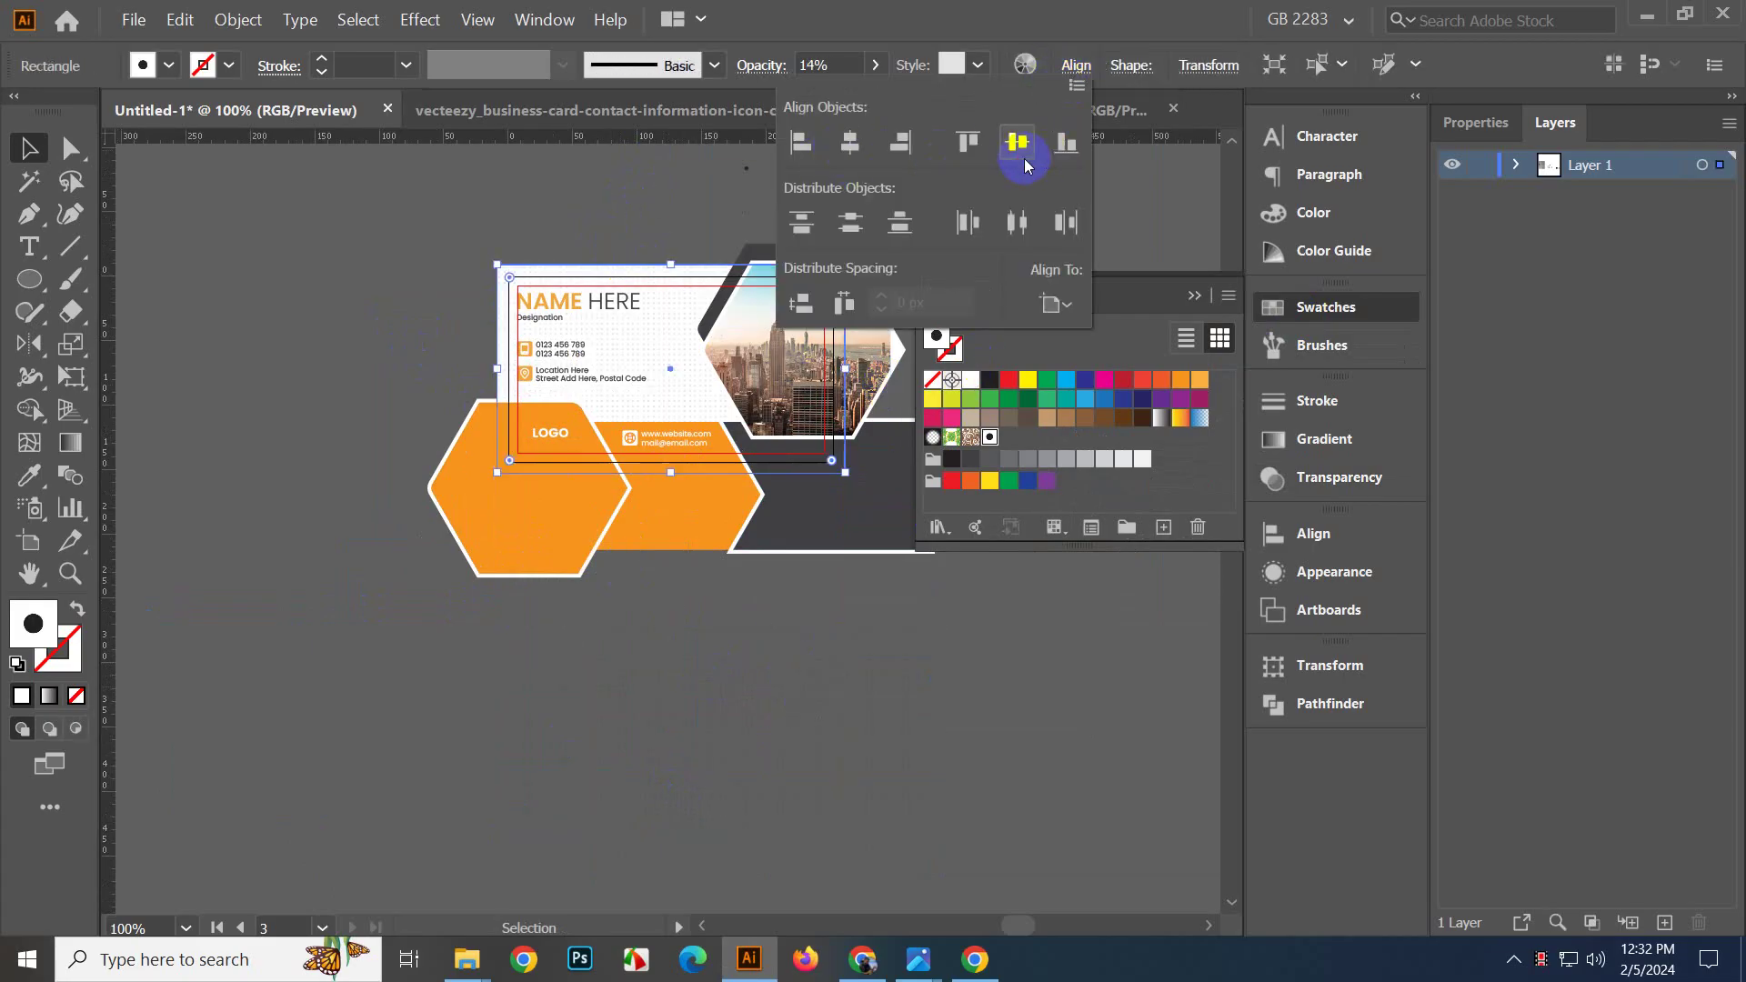
drag(598, 235, 413, 288)
scroll(380, 327, up, 2)
scroll(442, 275, down, 1)
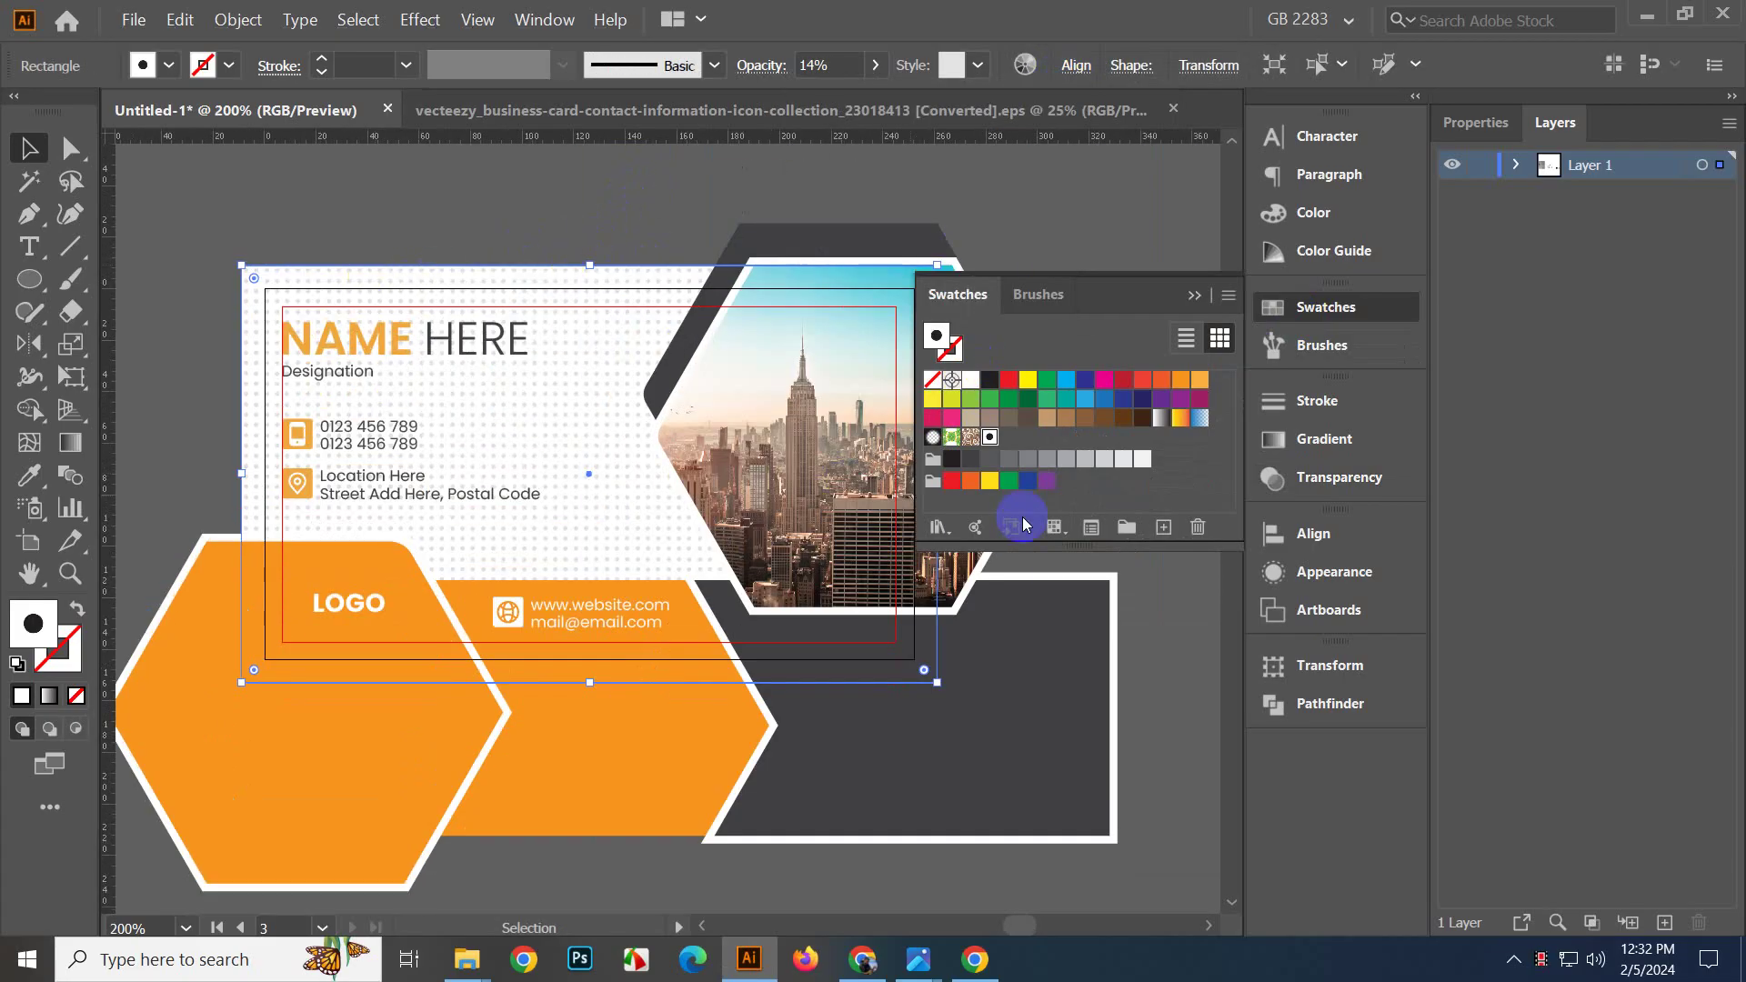
Try reducing the dotted rectangle's opacity to 2%, then restore it to 14%.
click(1363, 477)
click(1158, 431)
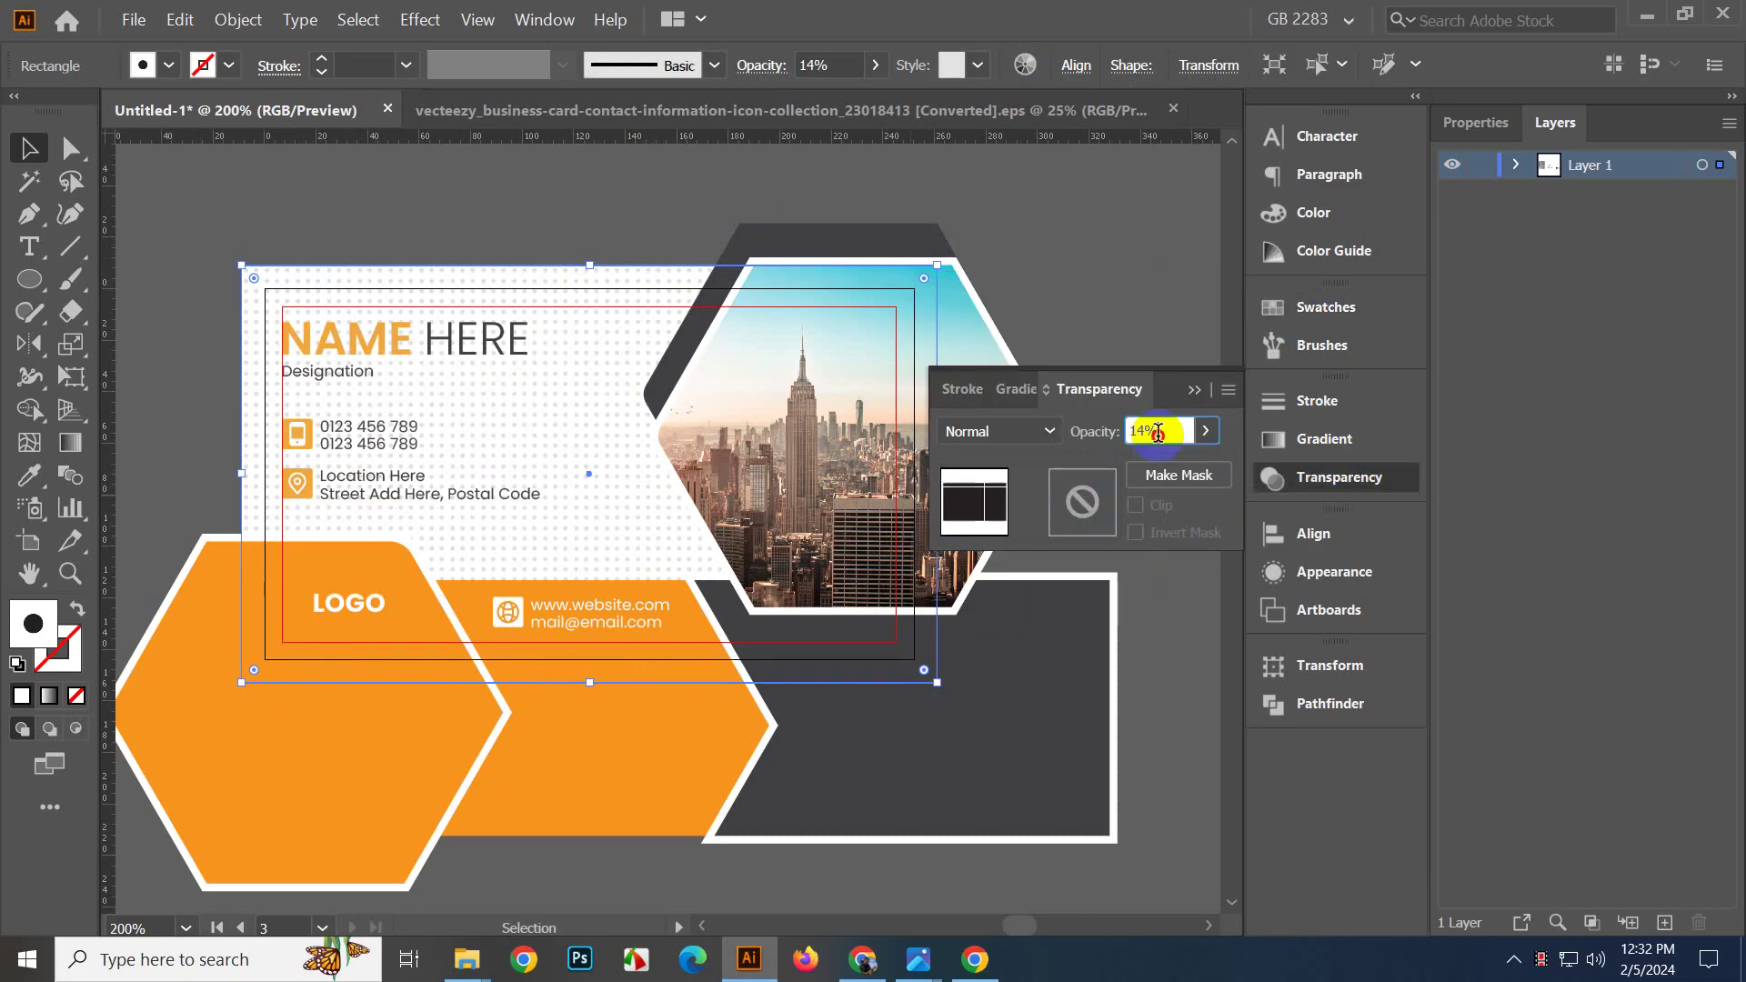
key(Down)
key(Down)
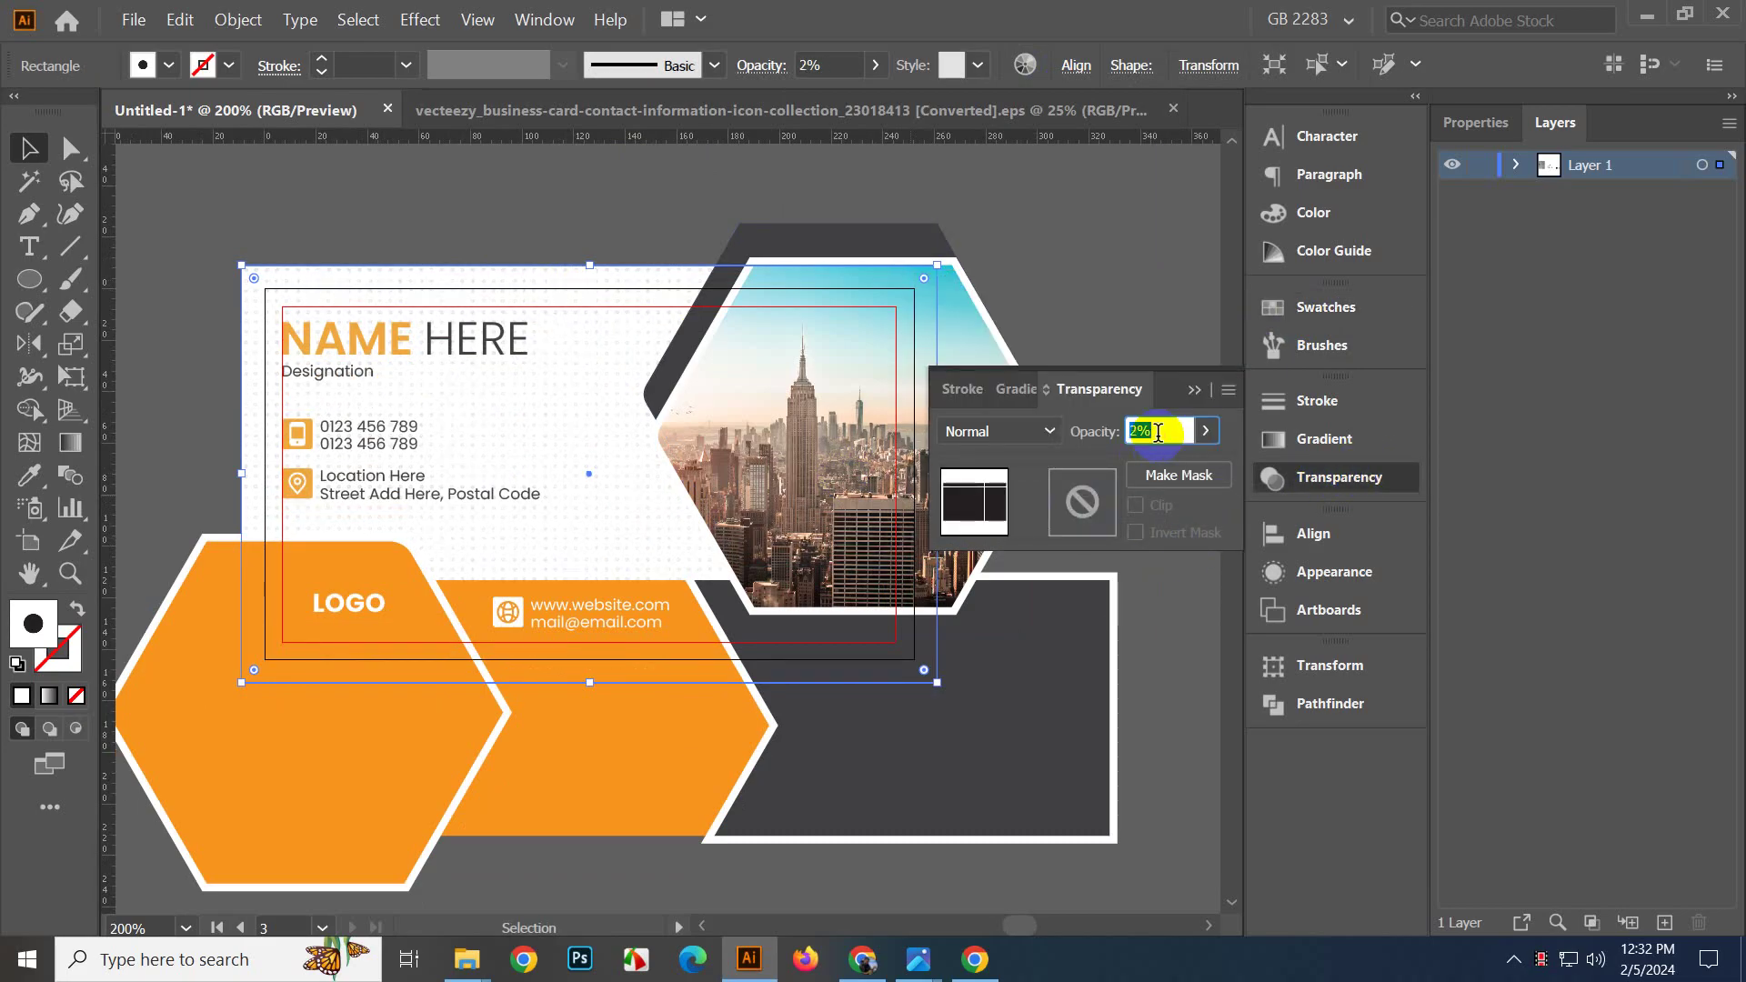
scroll(227, 421, up, 3)
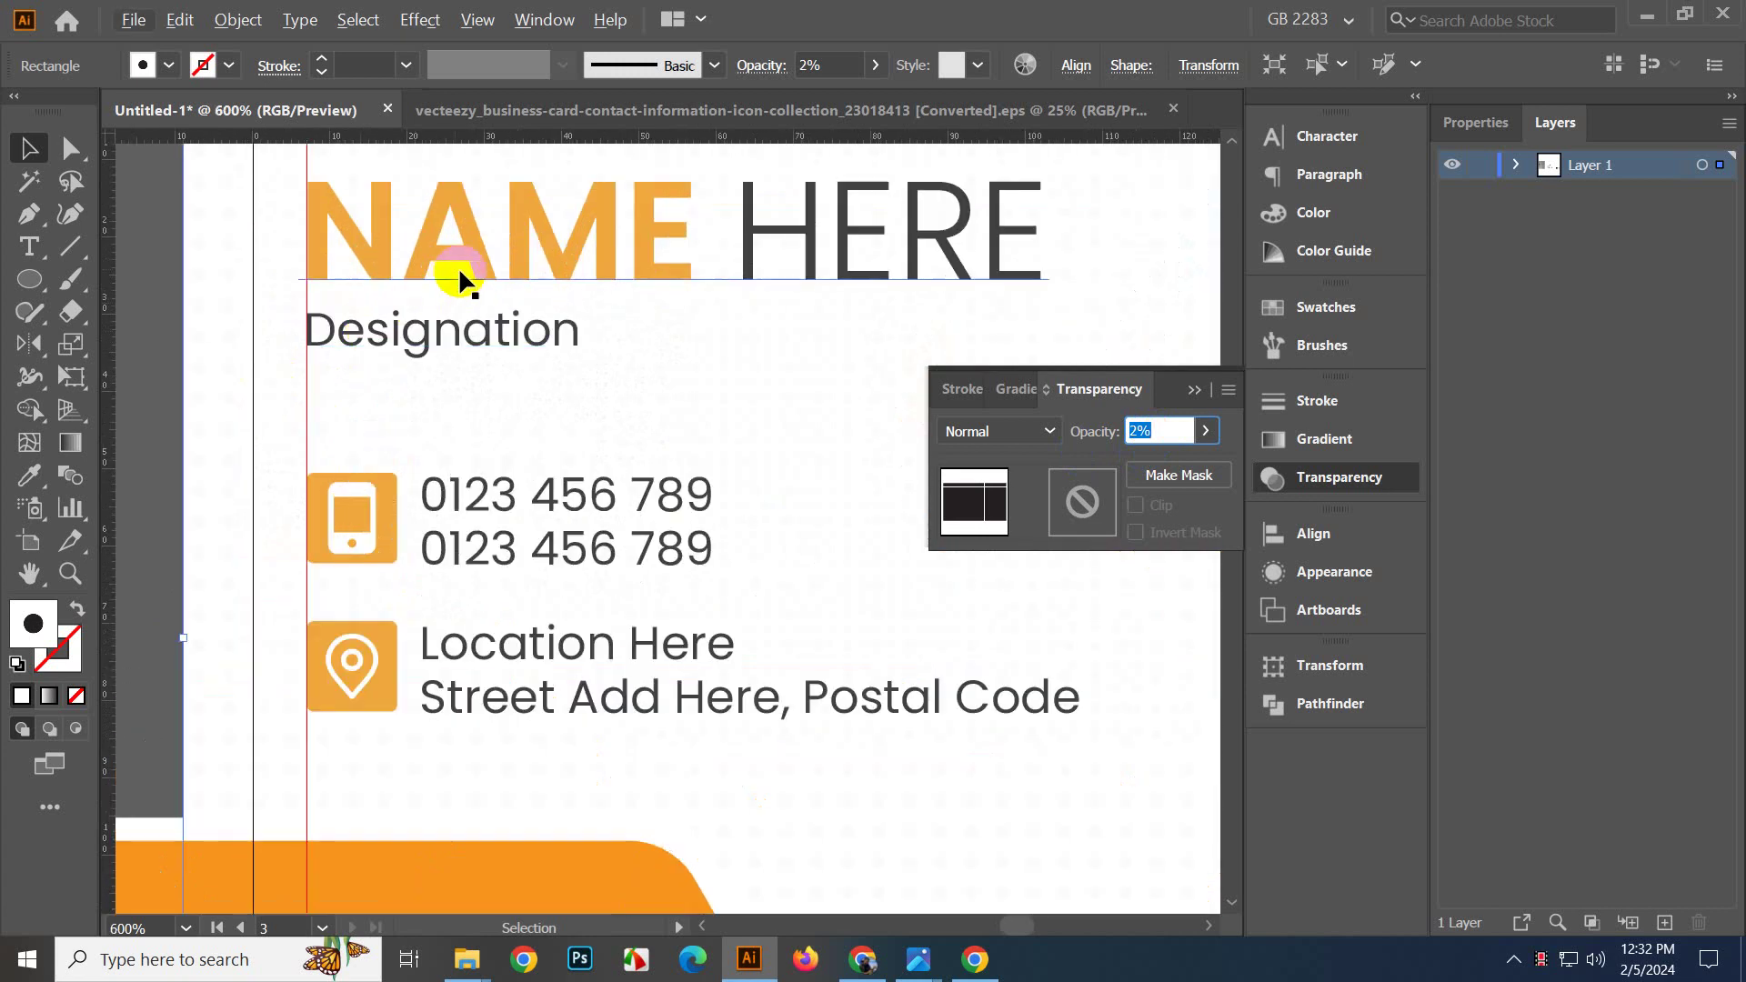
scroll(431, 535, down, 1)
scroll(525, 518, down, 2)
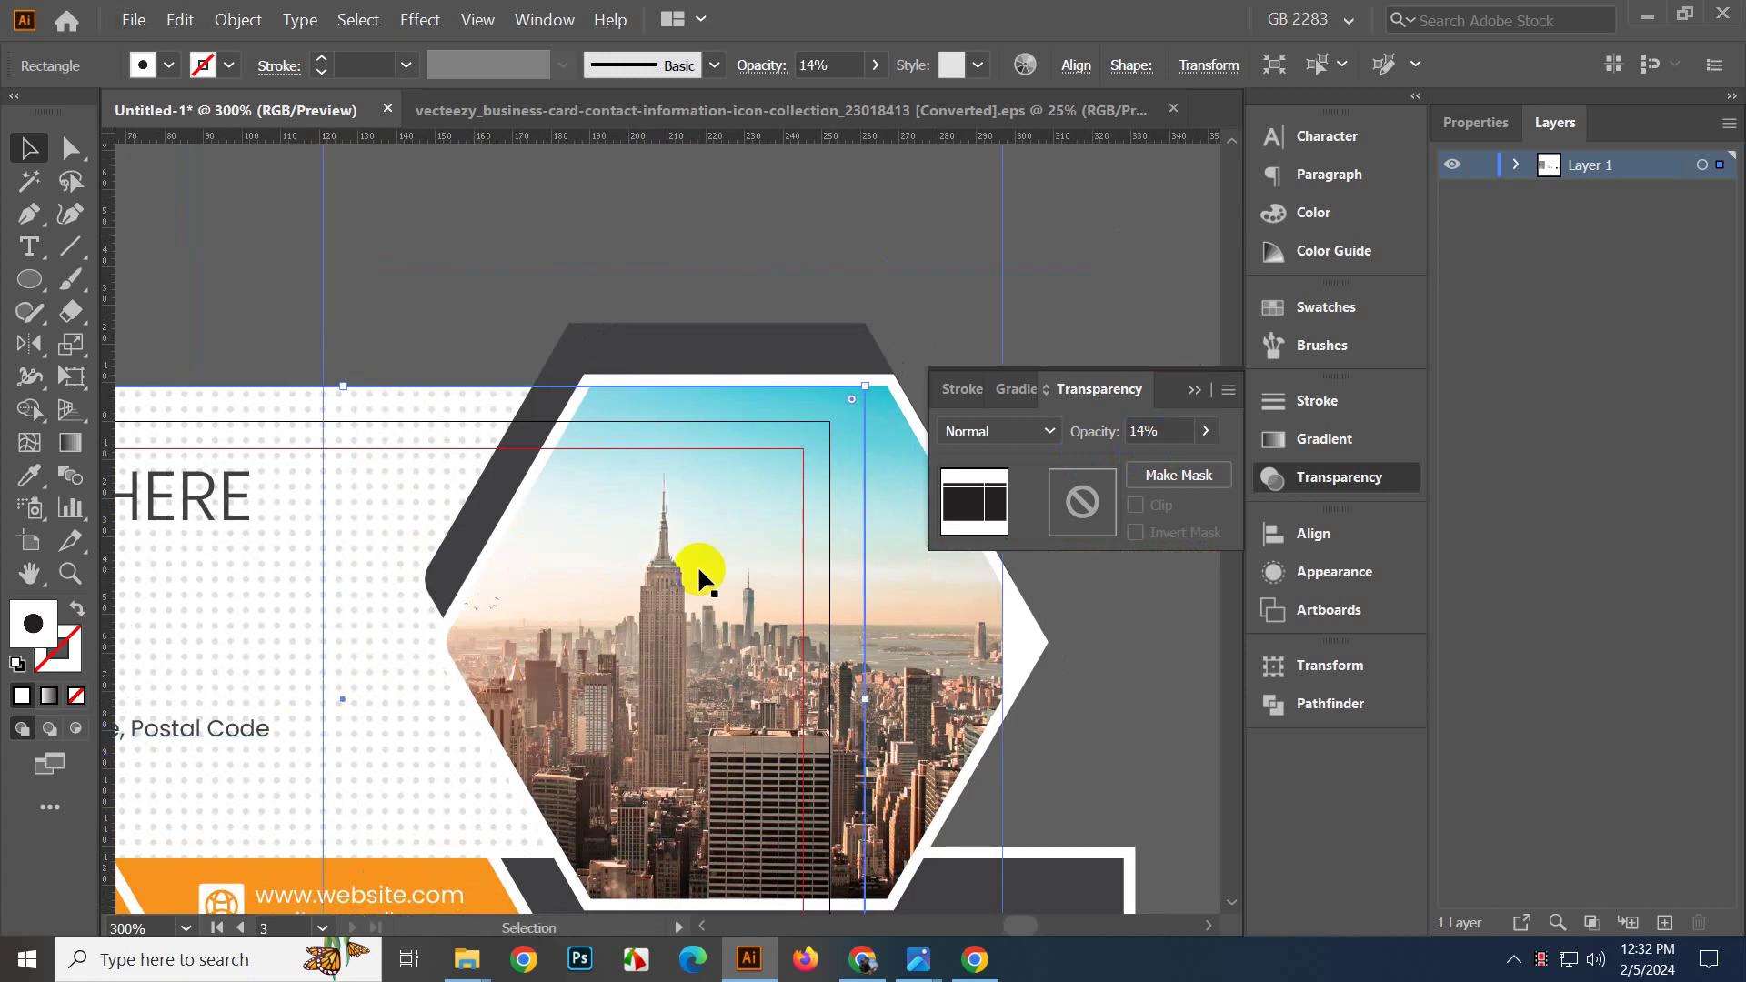
scroll(636, 551, down, 1)
scroll(636, 551, down, 1)
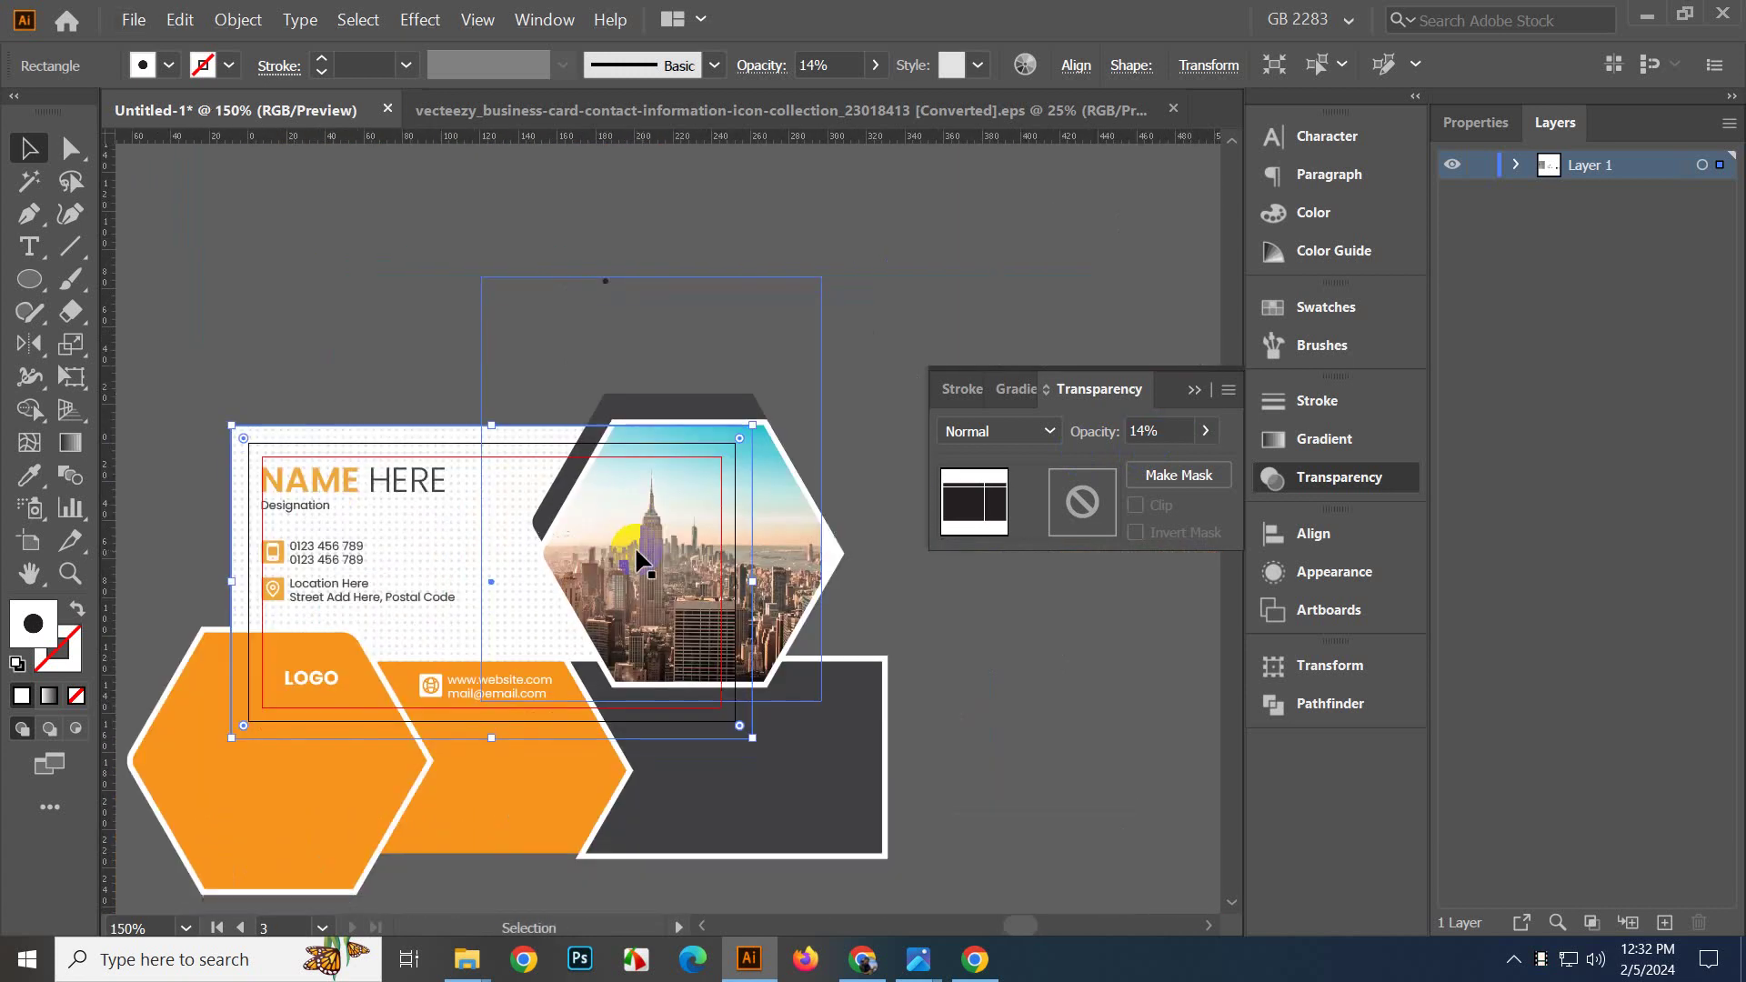
Delete the faint dotted rectangle from the card and the leftover black dot above it.
click(413, 418)
scroll(391, 440, up, 2)
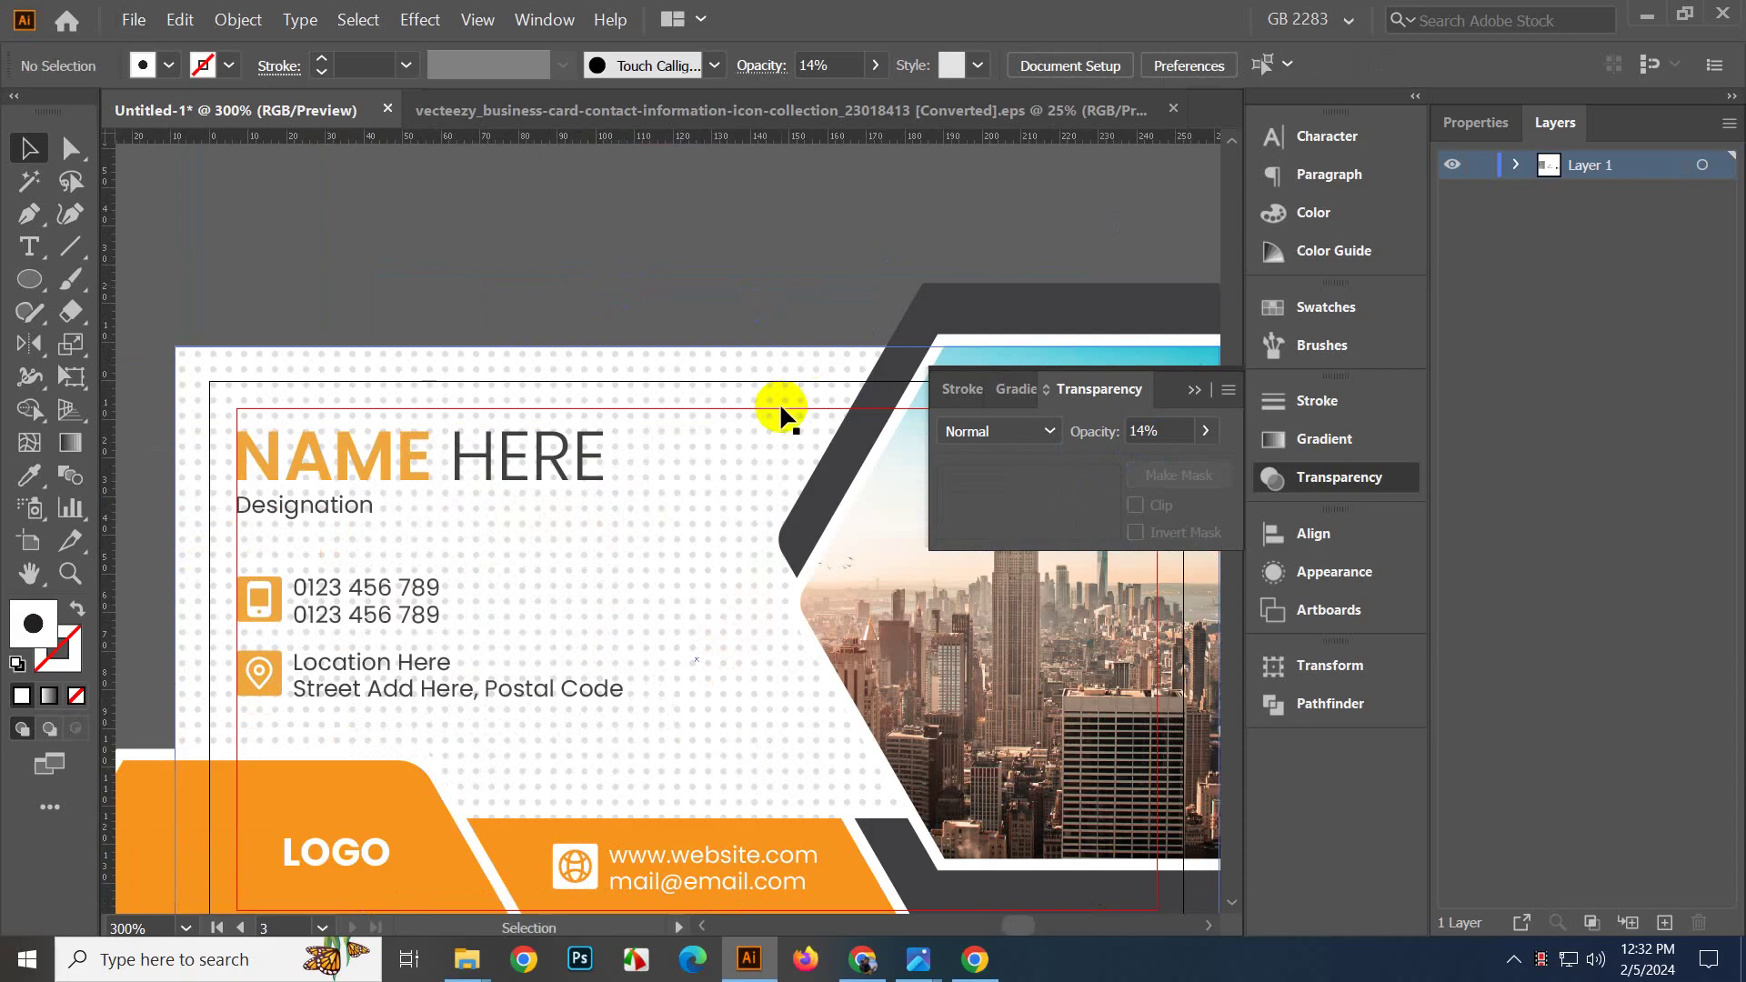
click(746, 420)
key(Delete)
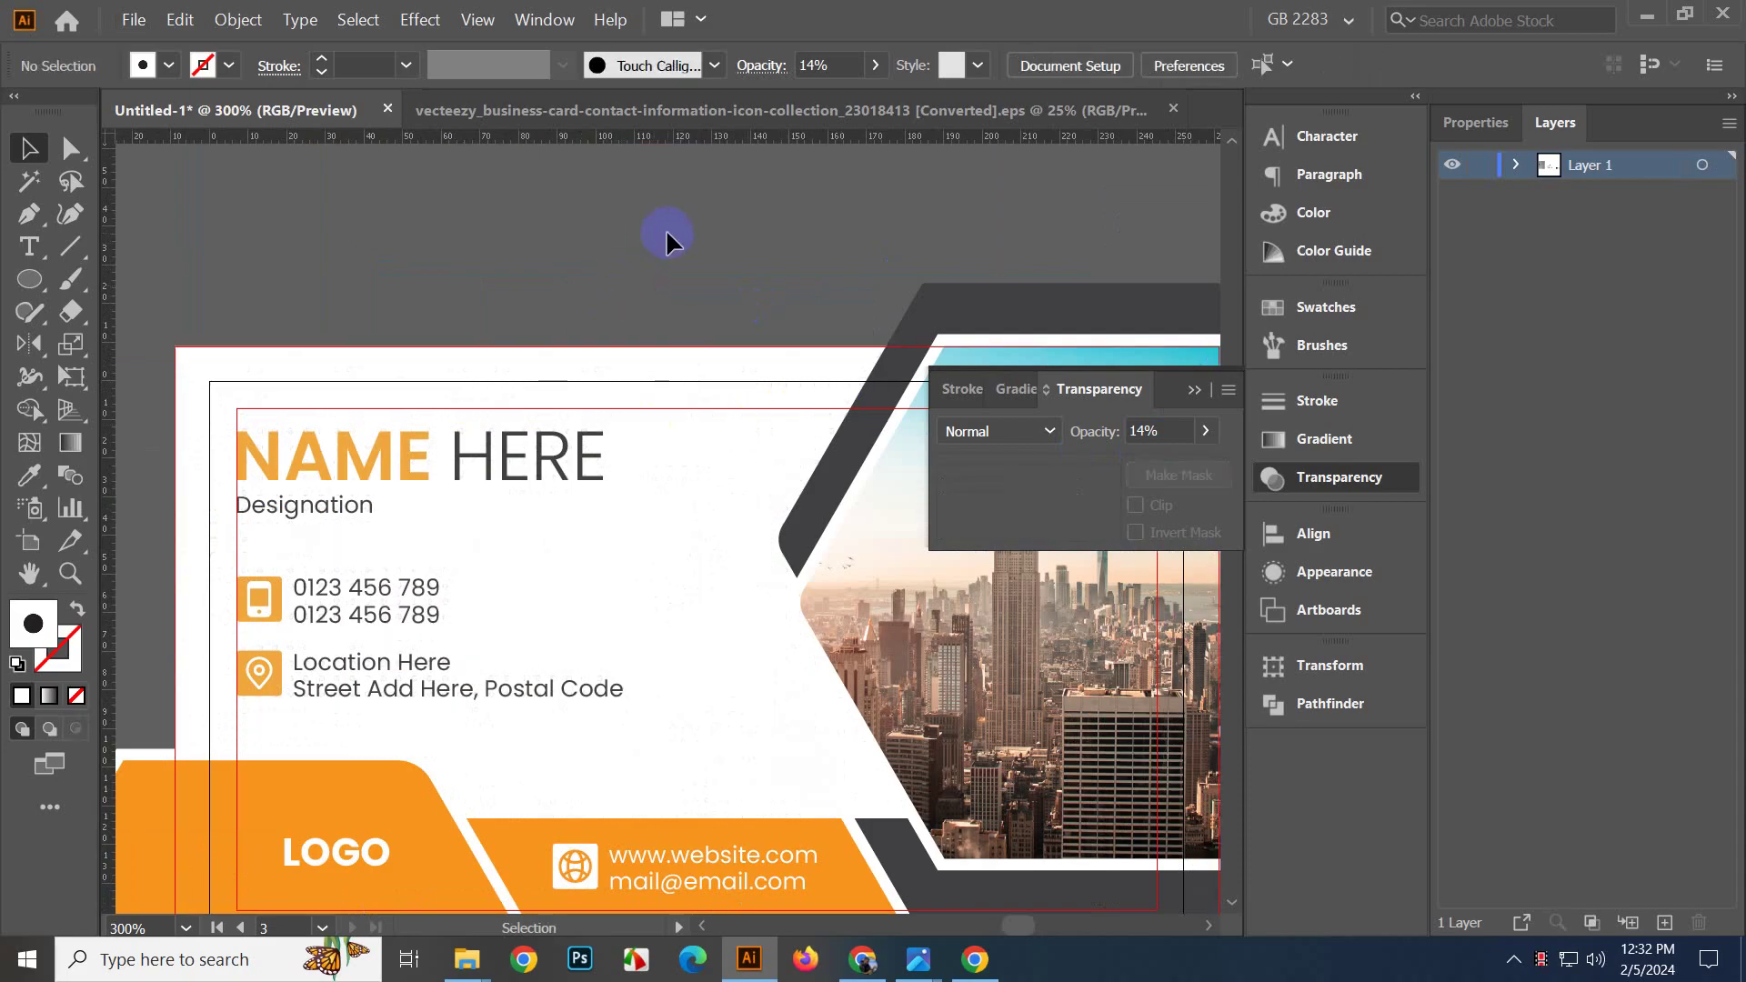
scroll(669, 233, down, 2)
drag(728, 284, 669, 411)
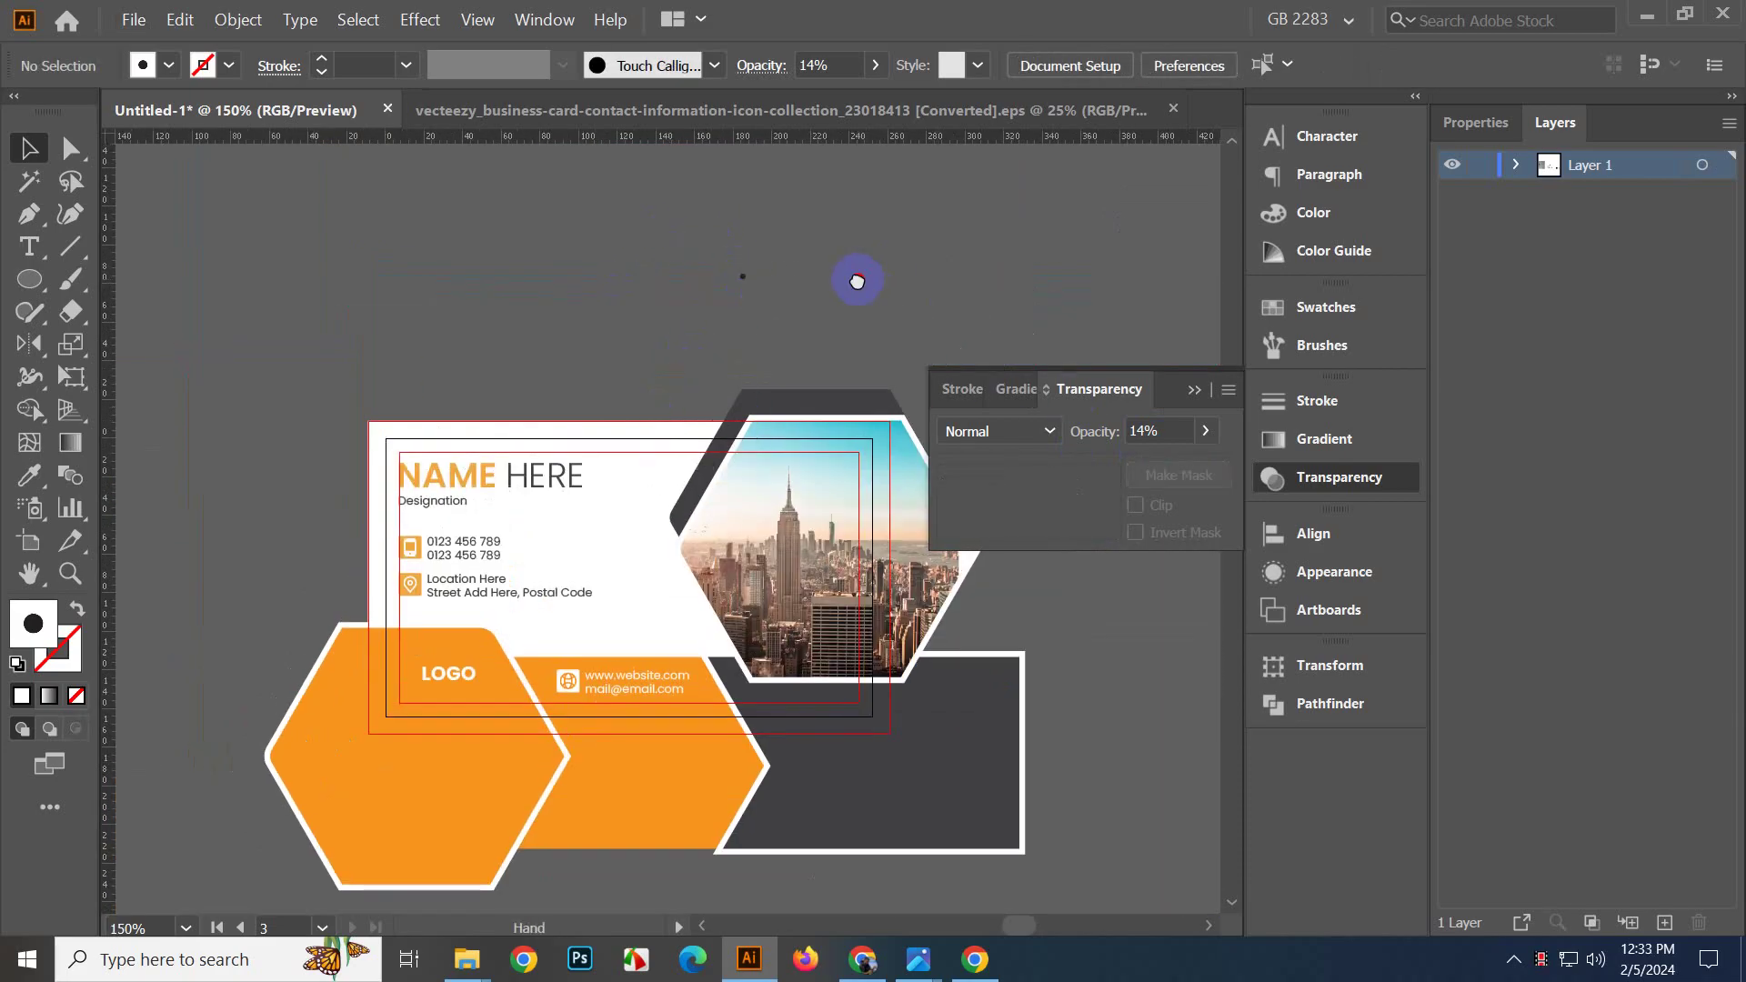
drag(857, 281, 834, 334)
scroll(789, 336, up, 1)
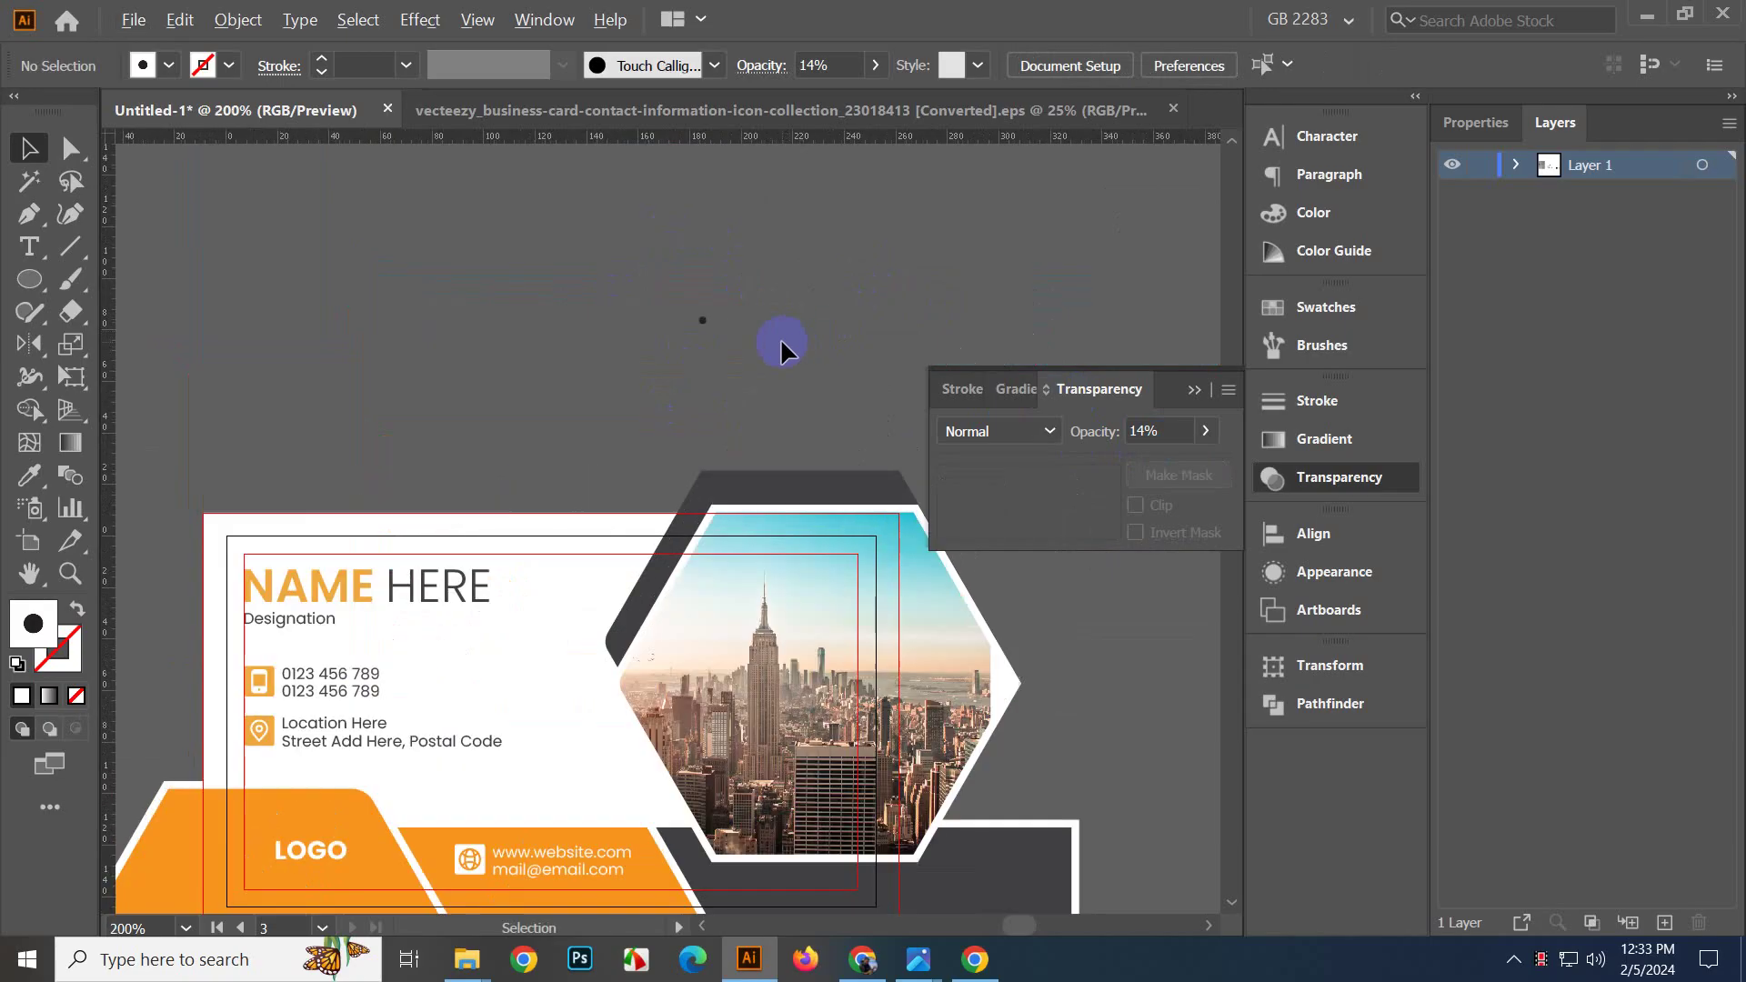
click(701, 318)
key(Delete)
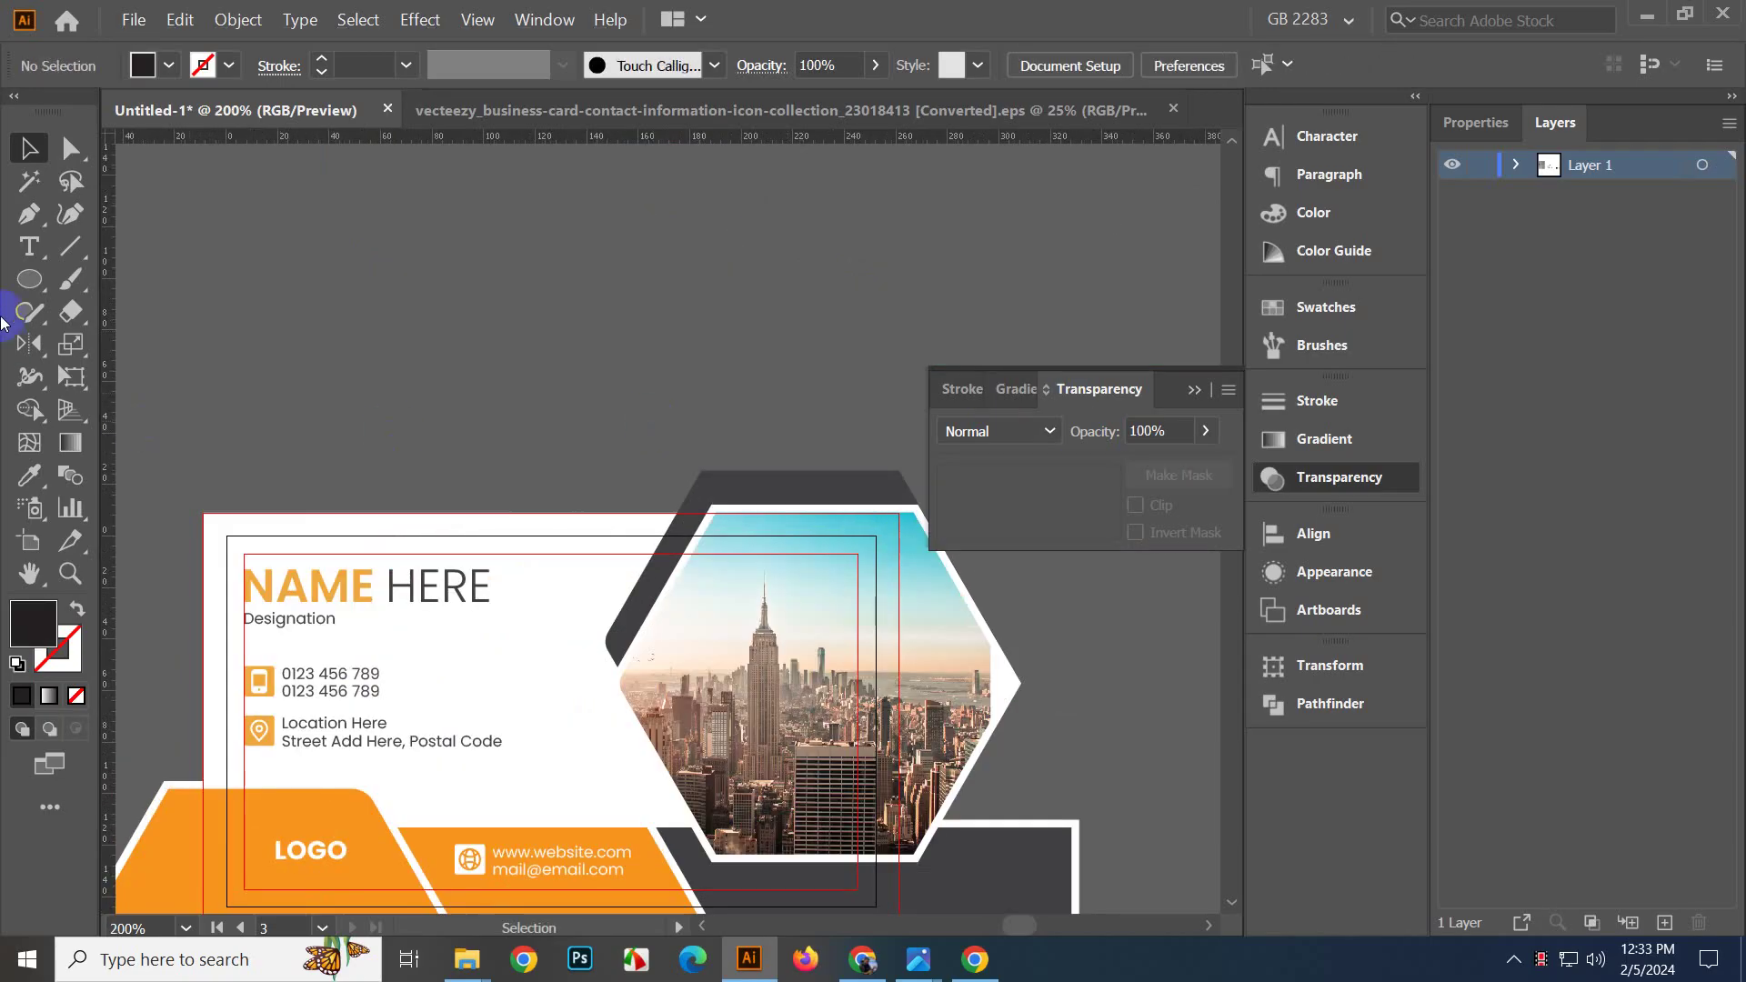
Create a small hexagon above the card with vertices pointing up and down, a black outline and no fill.
click(27, 278)
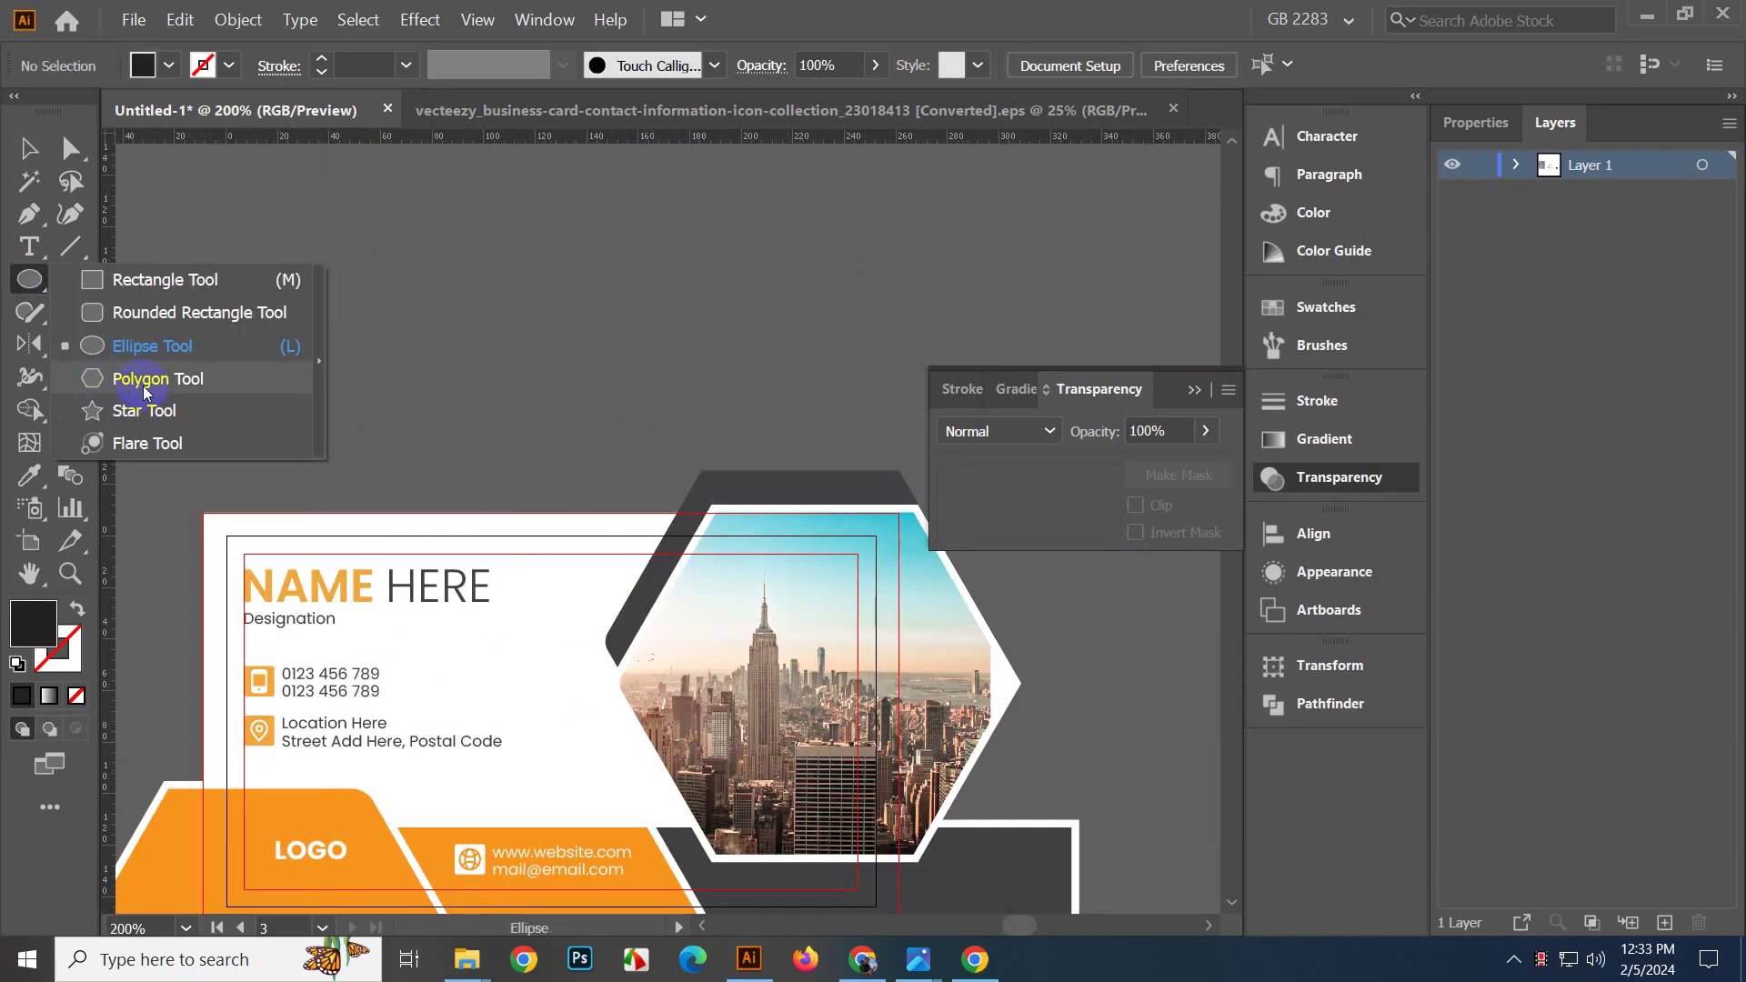
click(144, 389)
scroll(576, 483, up, 3)
drag(553, 404, 593, 478)
key(v)
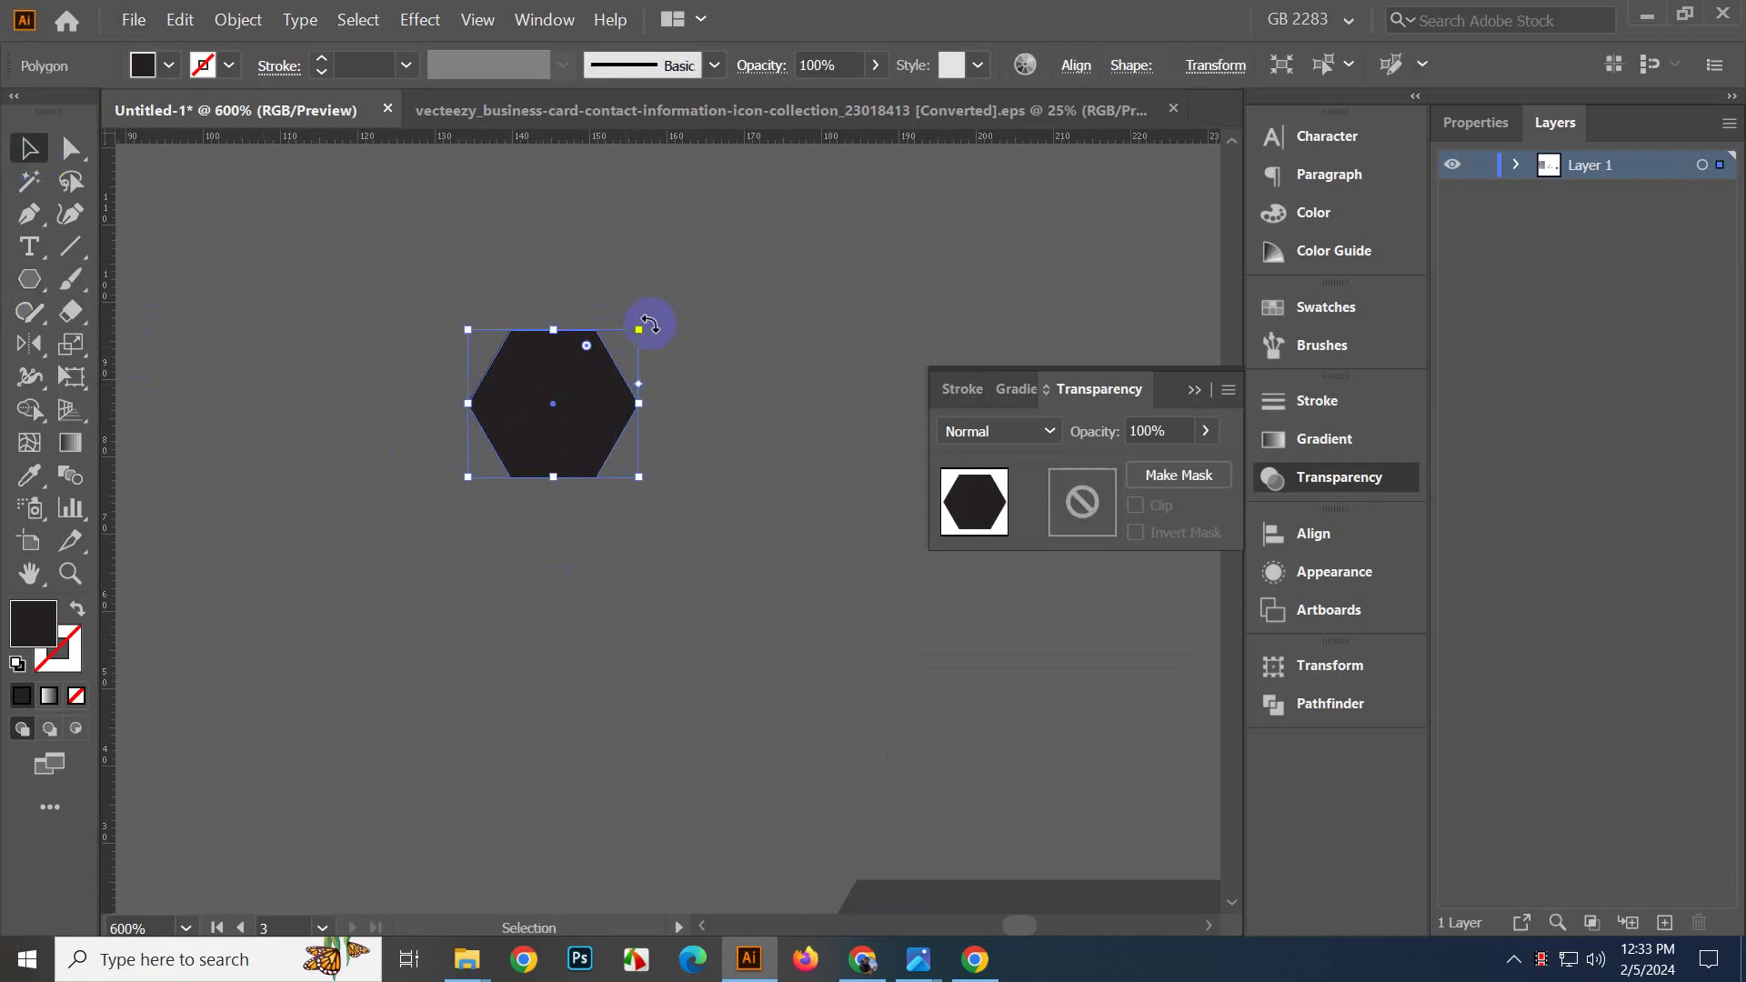
click(78, 608)
click(514, 582)
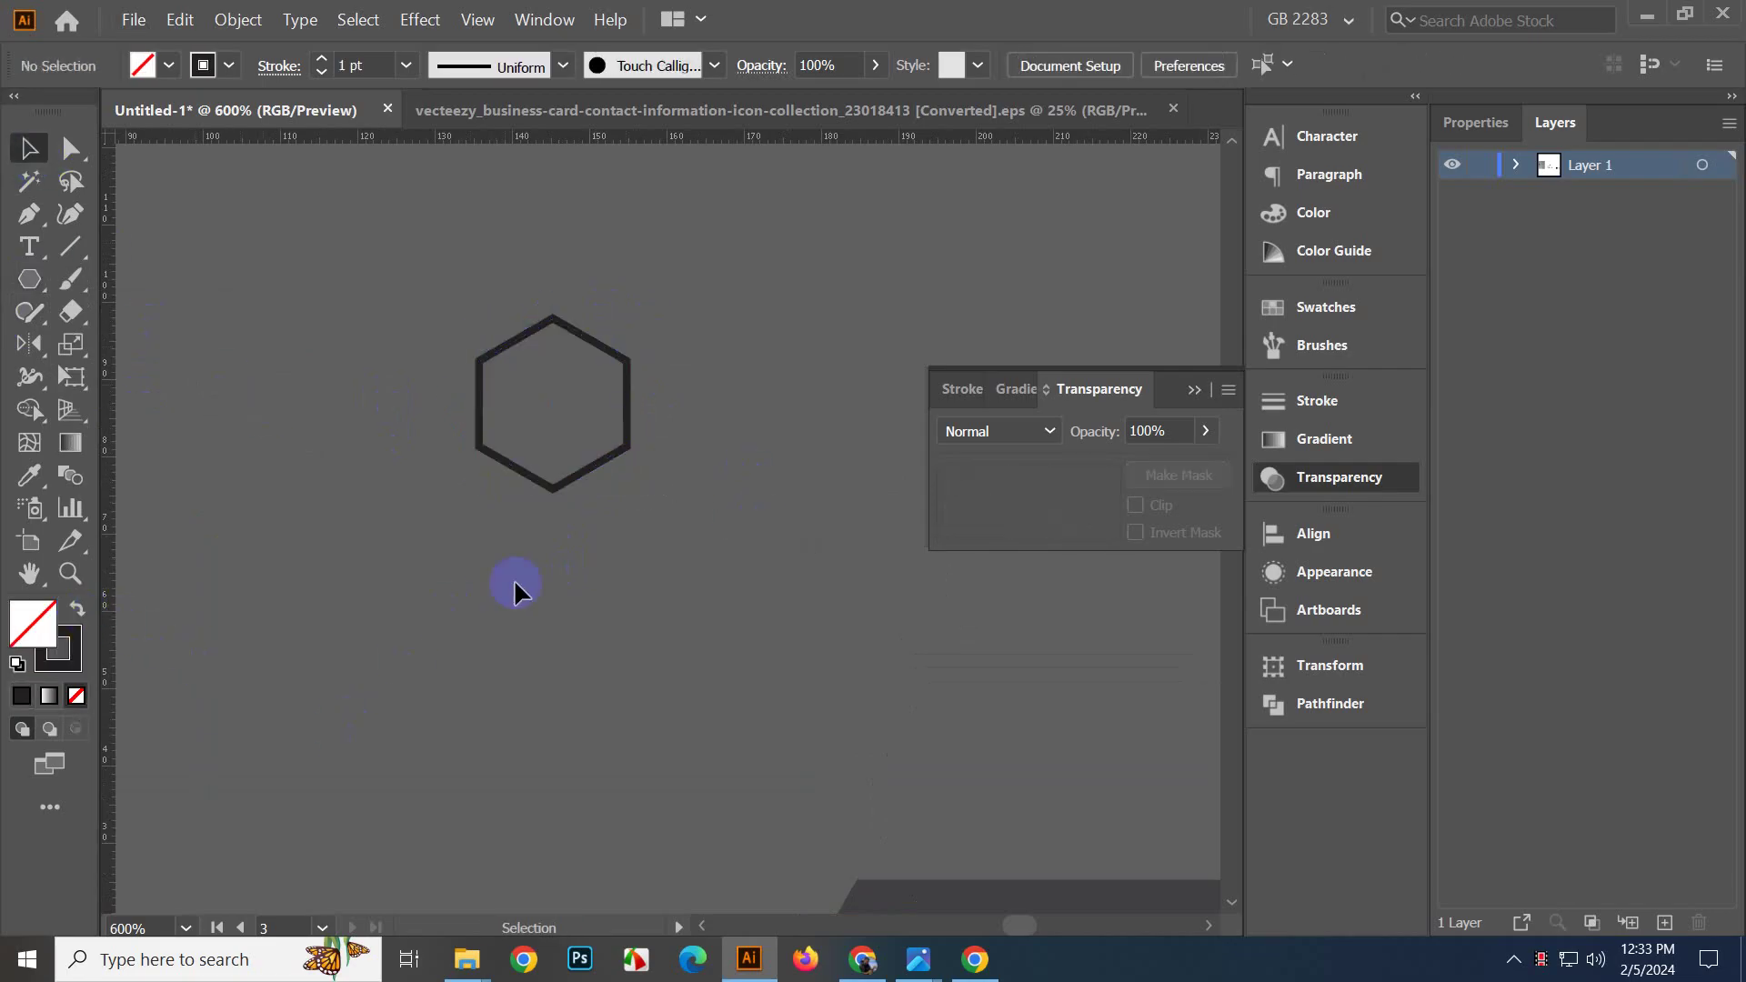
Thin the small hexagon's outline to 0.75 pt.
scroll(514, 579, up, 1)
drag(515, 578, 426, 803)
click(577, 549)
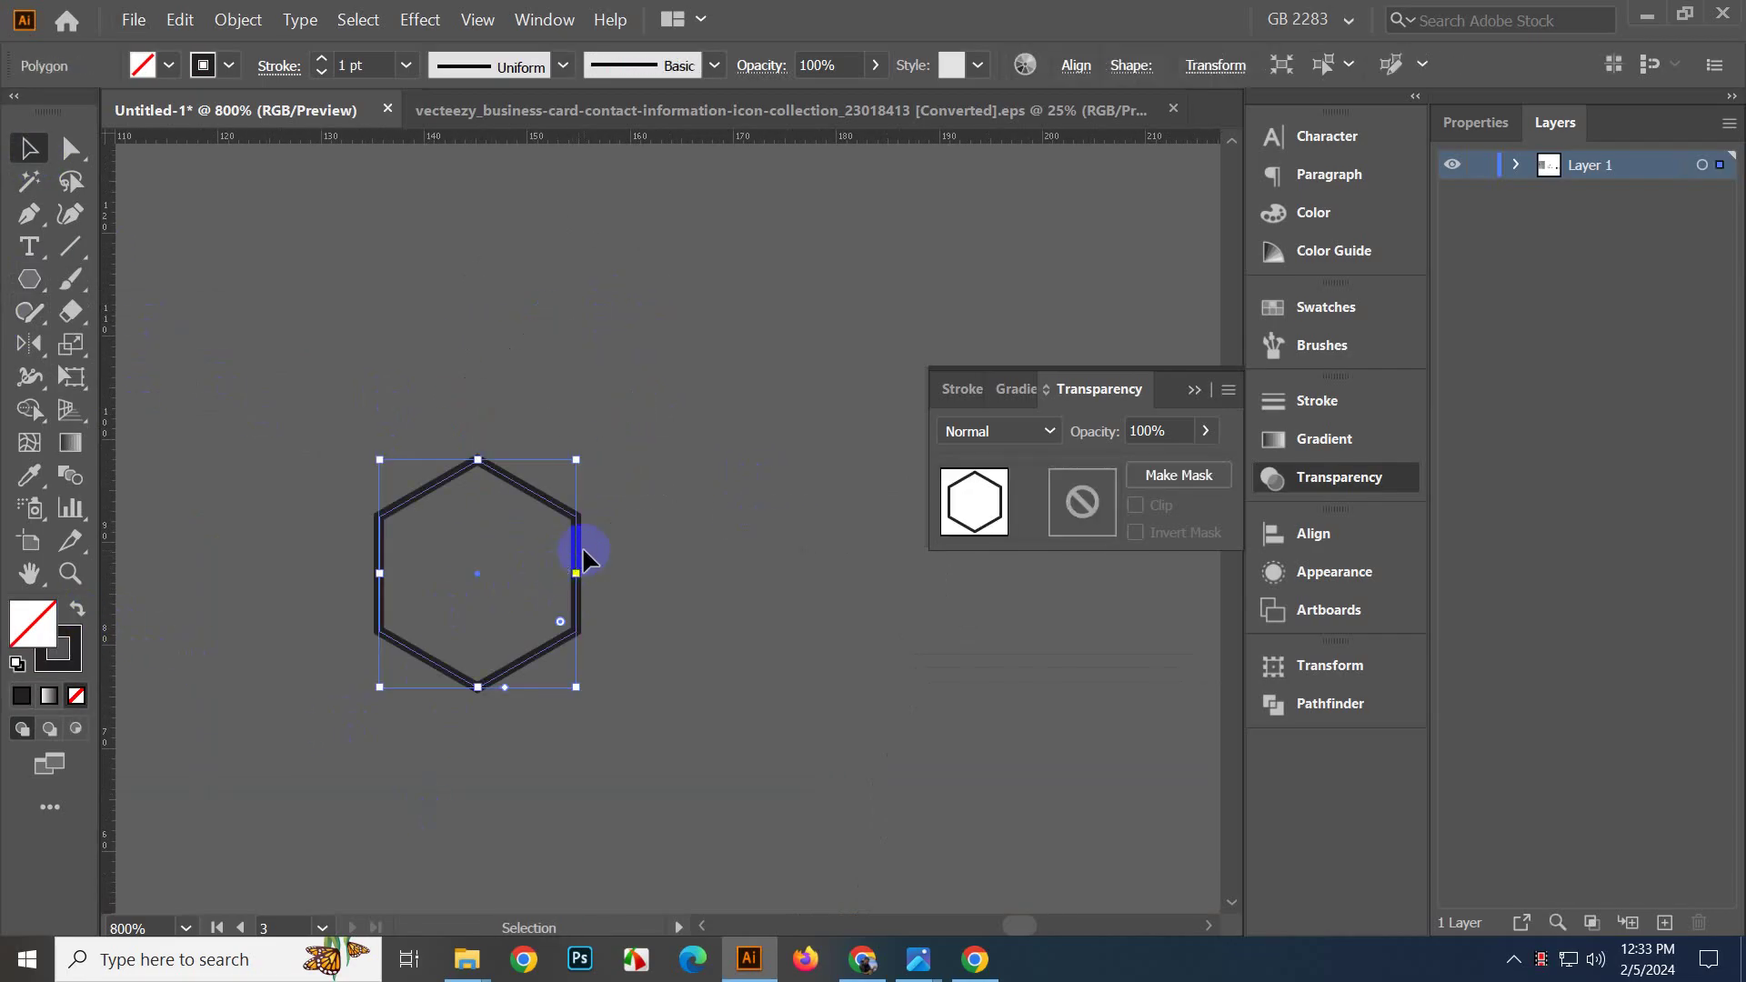
click(1377, 306)
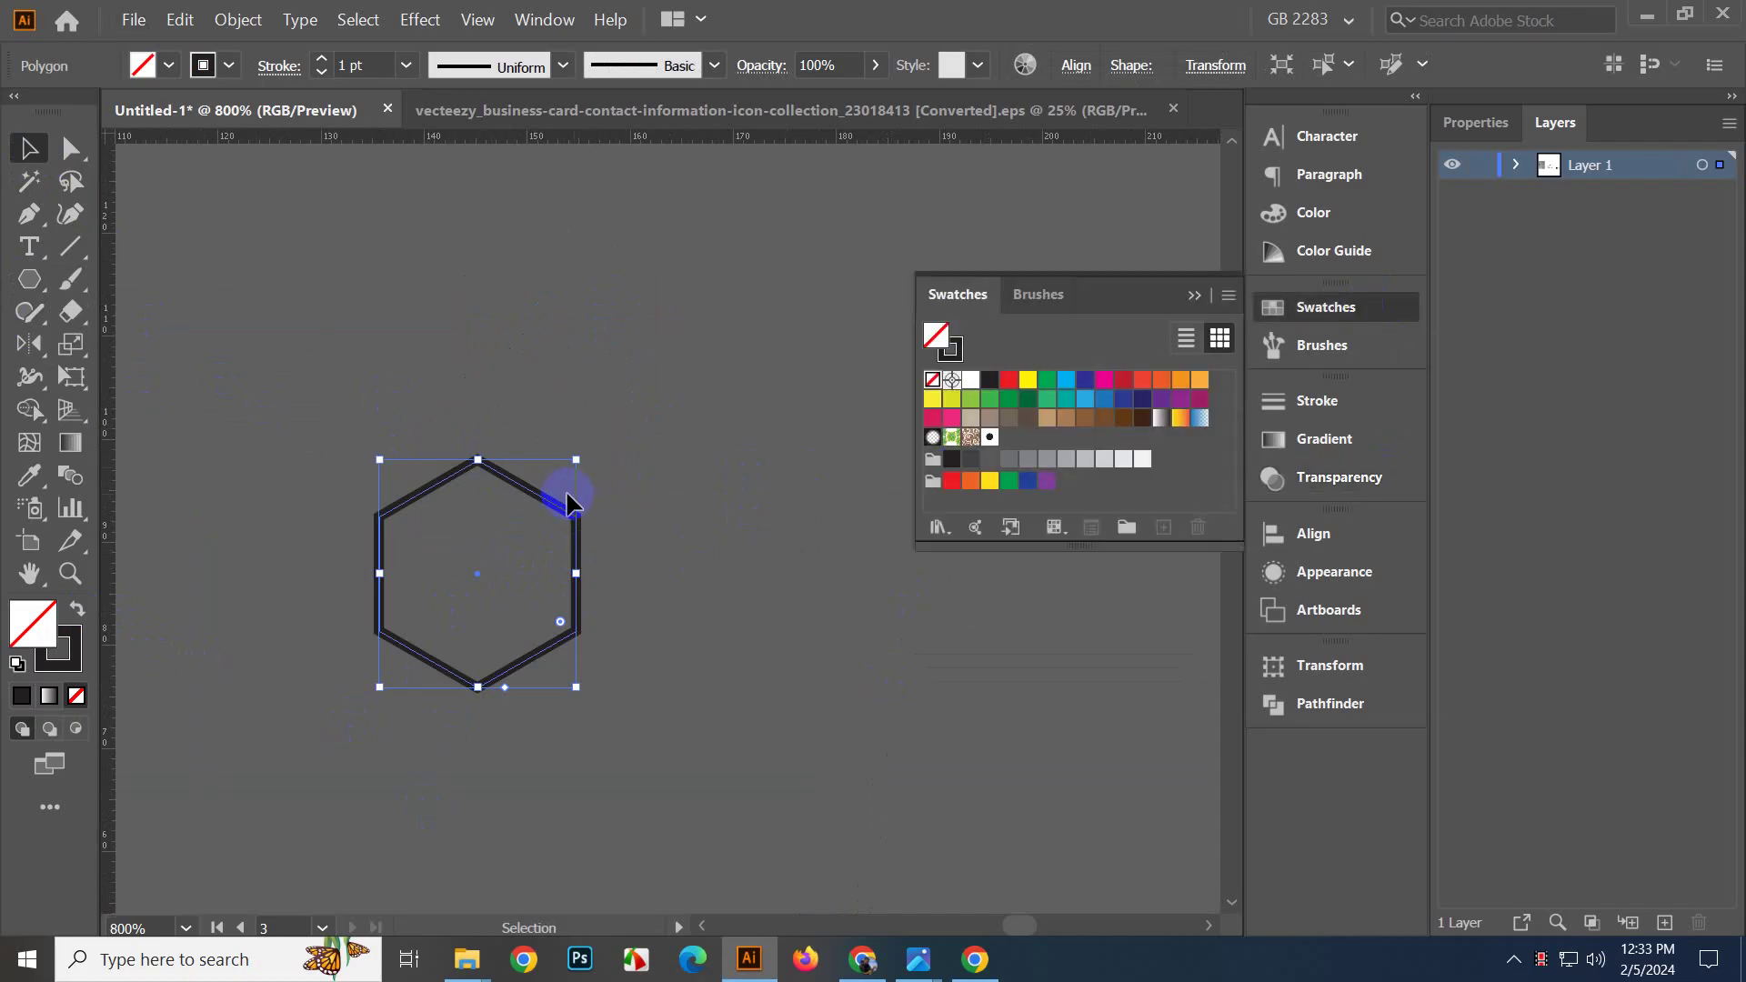
click(321, 72)
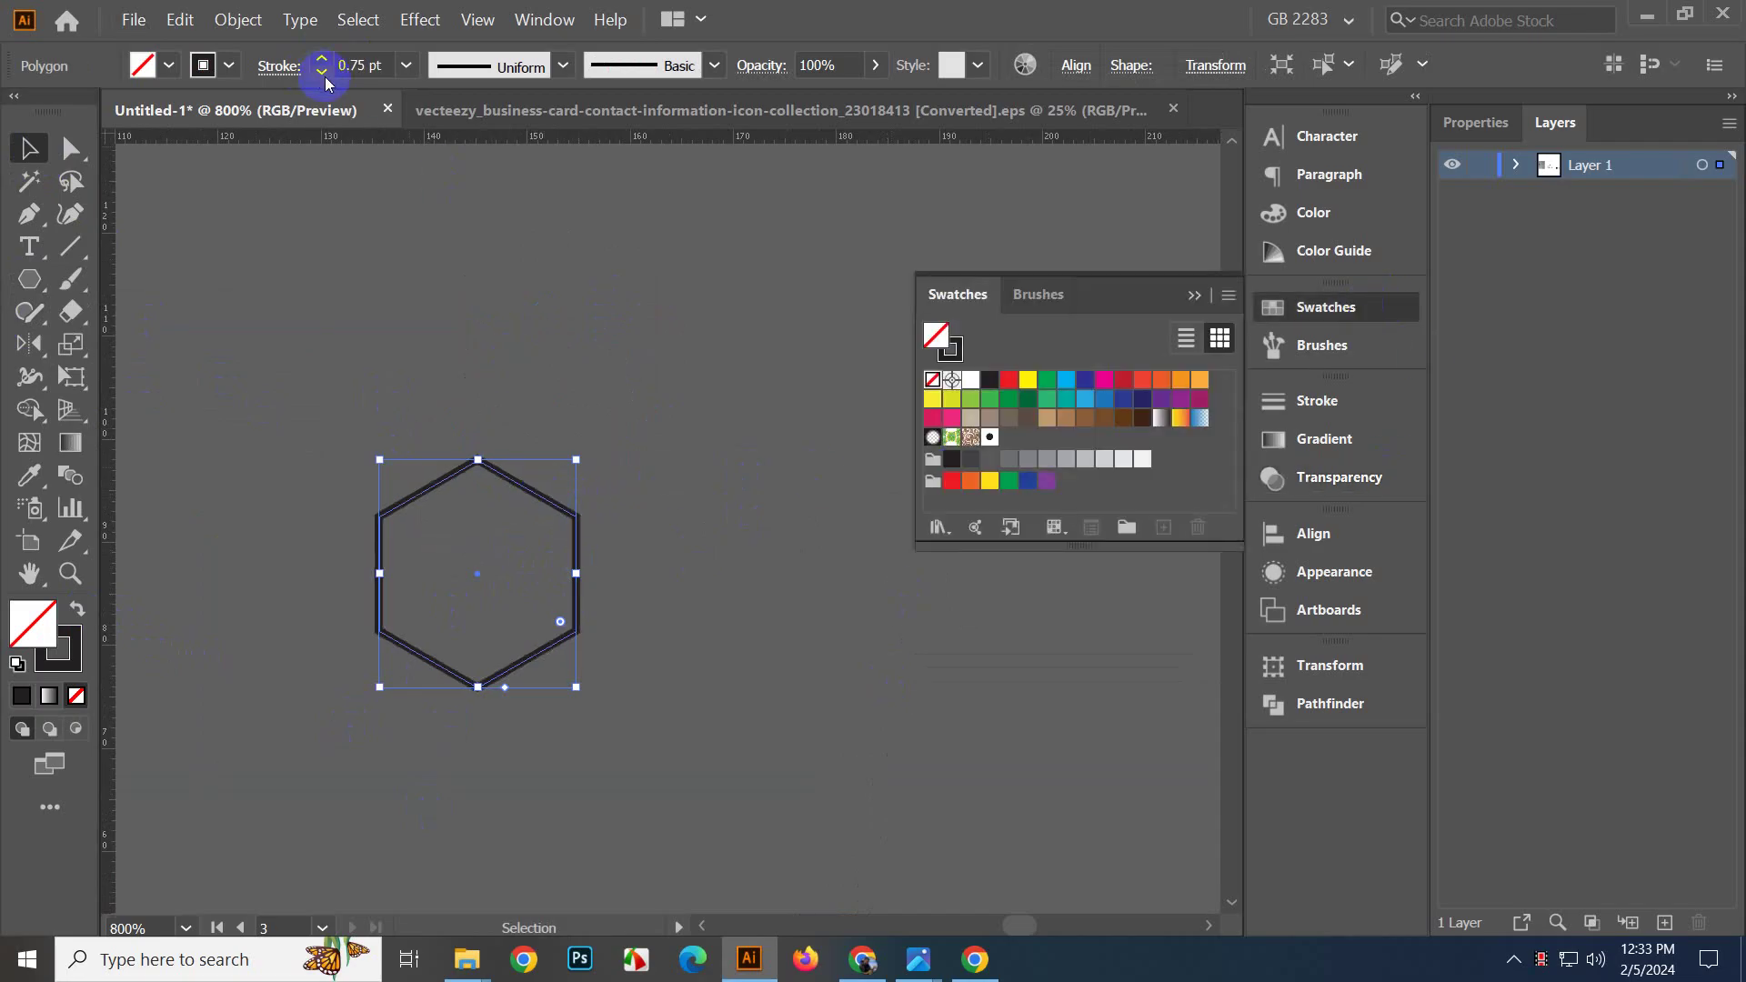
Add the outlined hexagon to the swatches as a new pattern and delete the original shape.
click(462, 478)
click(524, 502)
drag(524, 504, 1010, 437)
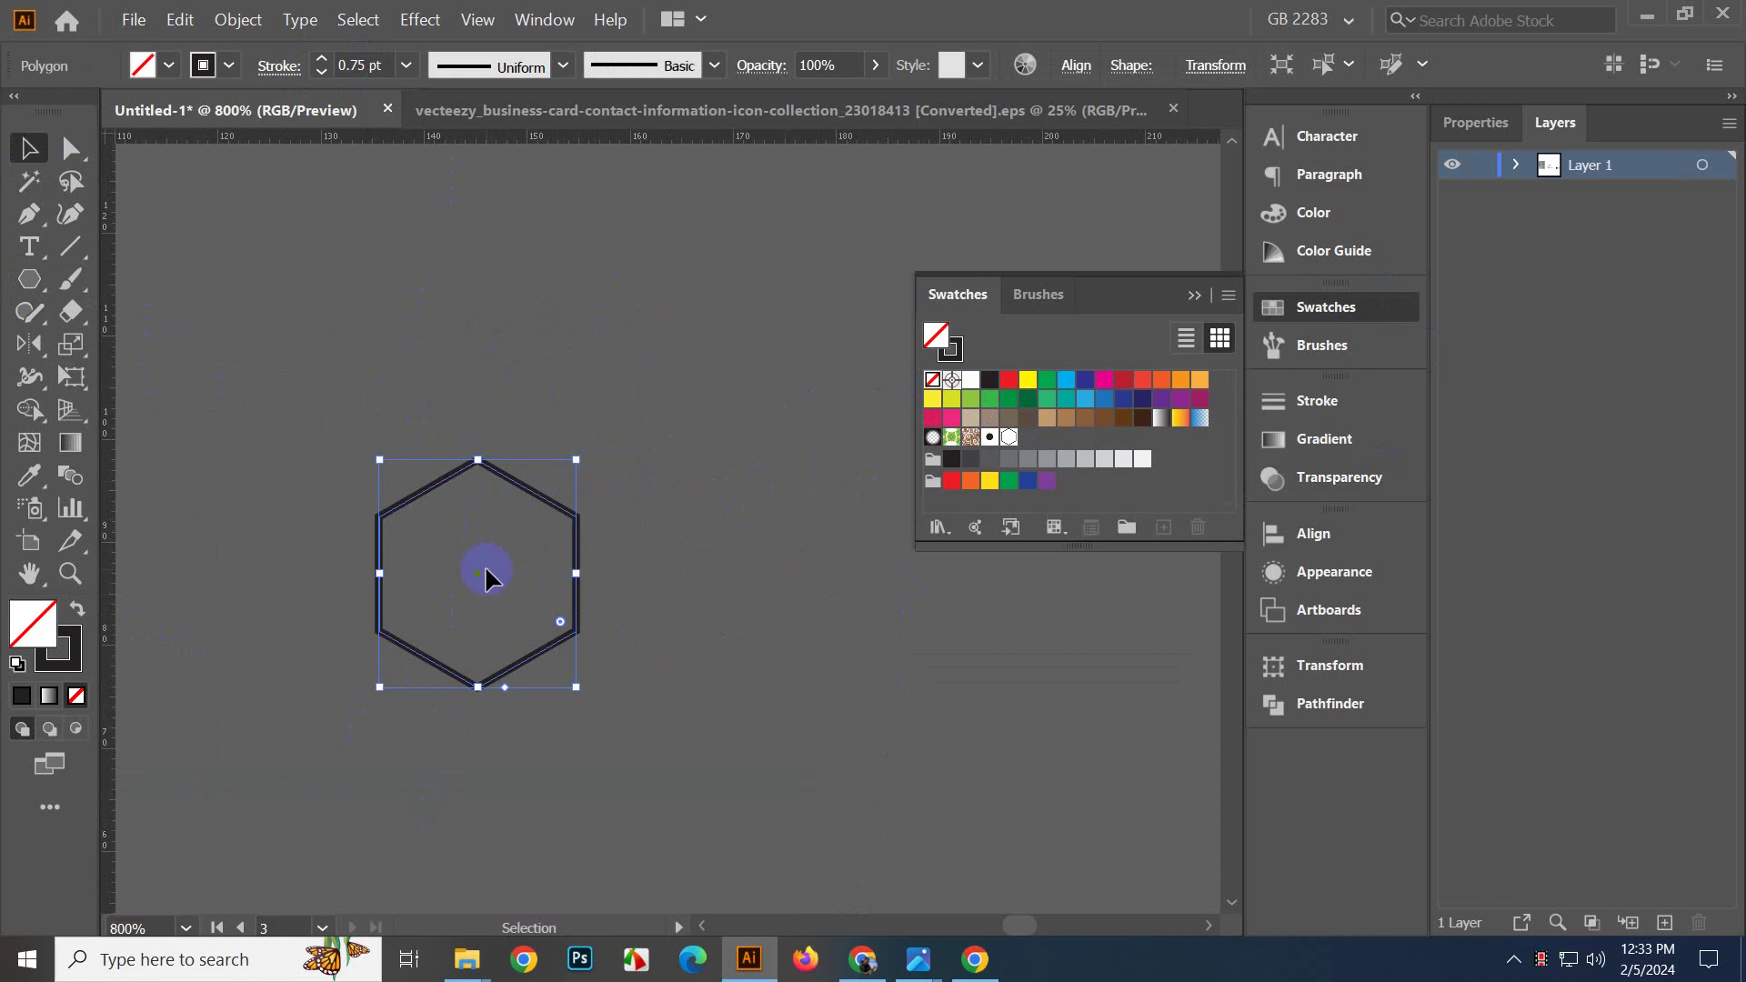
key(Delete)
Duplicate the card's white background rectangle in front of itself and fill the copy with the hexagon pattern.
scroll(452, 429, down, 4)
scroll(454, 472, down, 3)
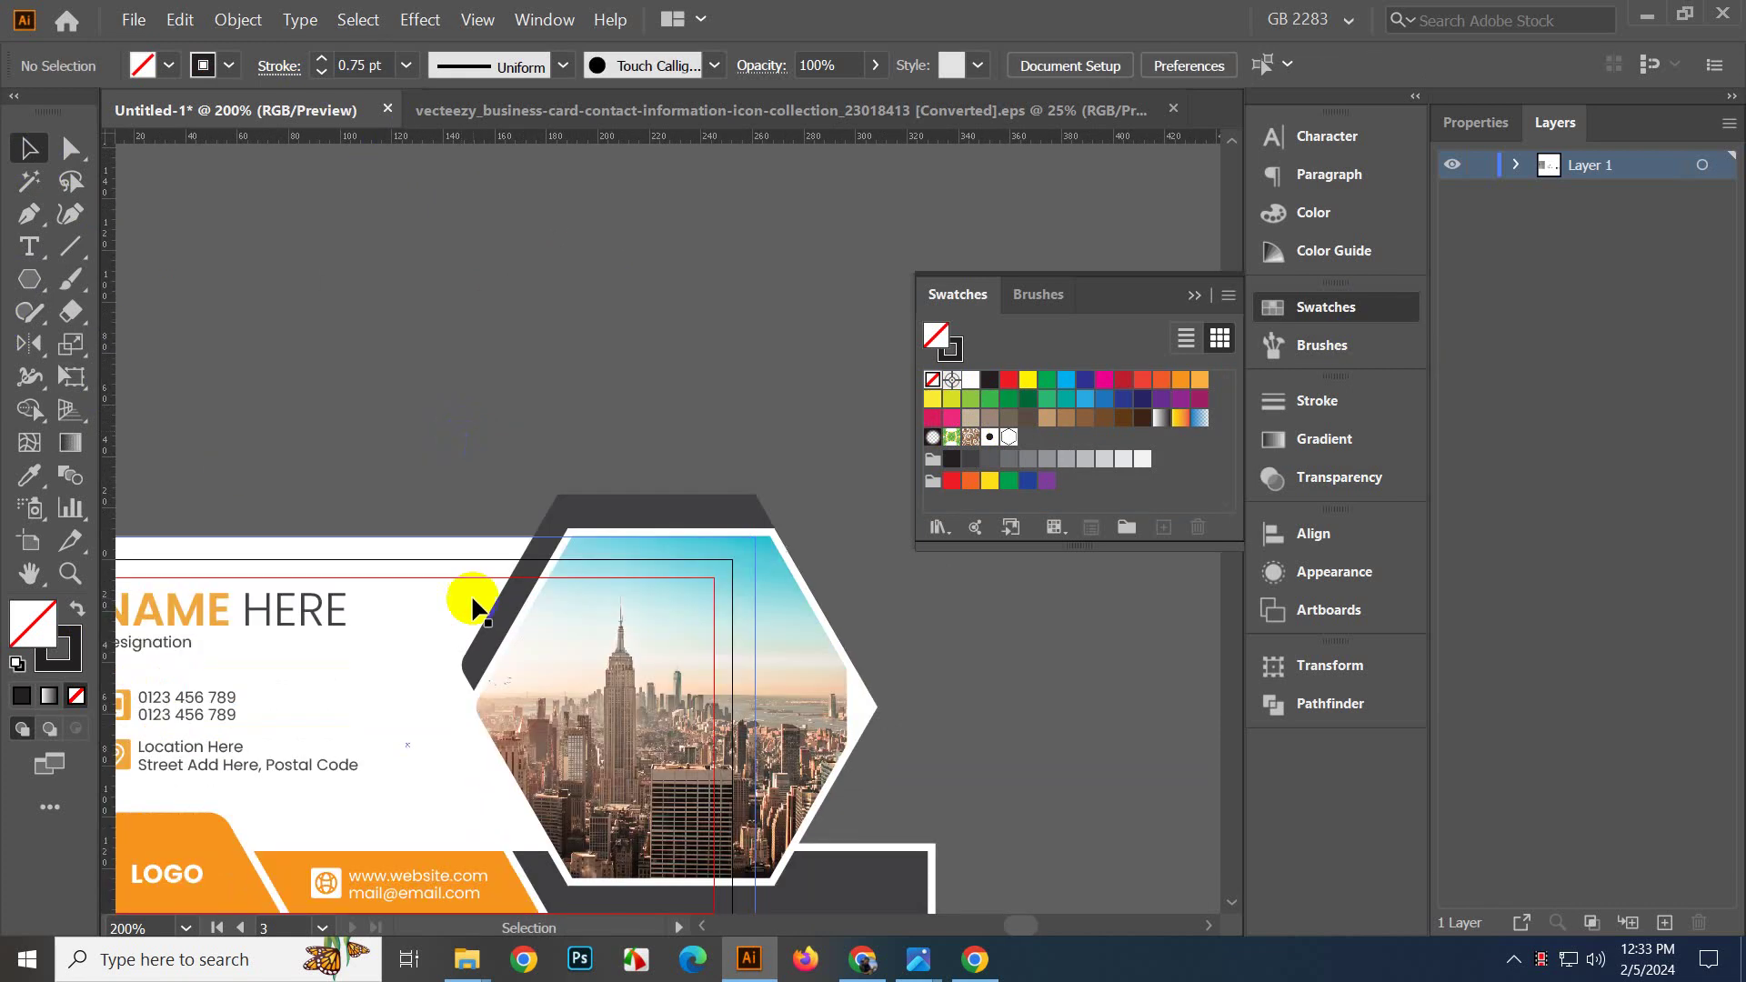
click(462, 627)
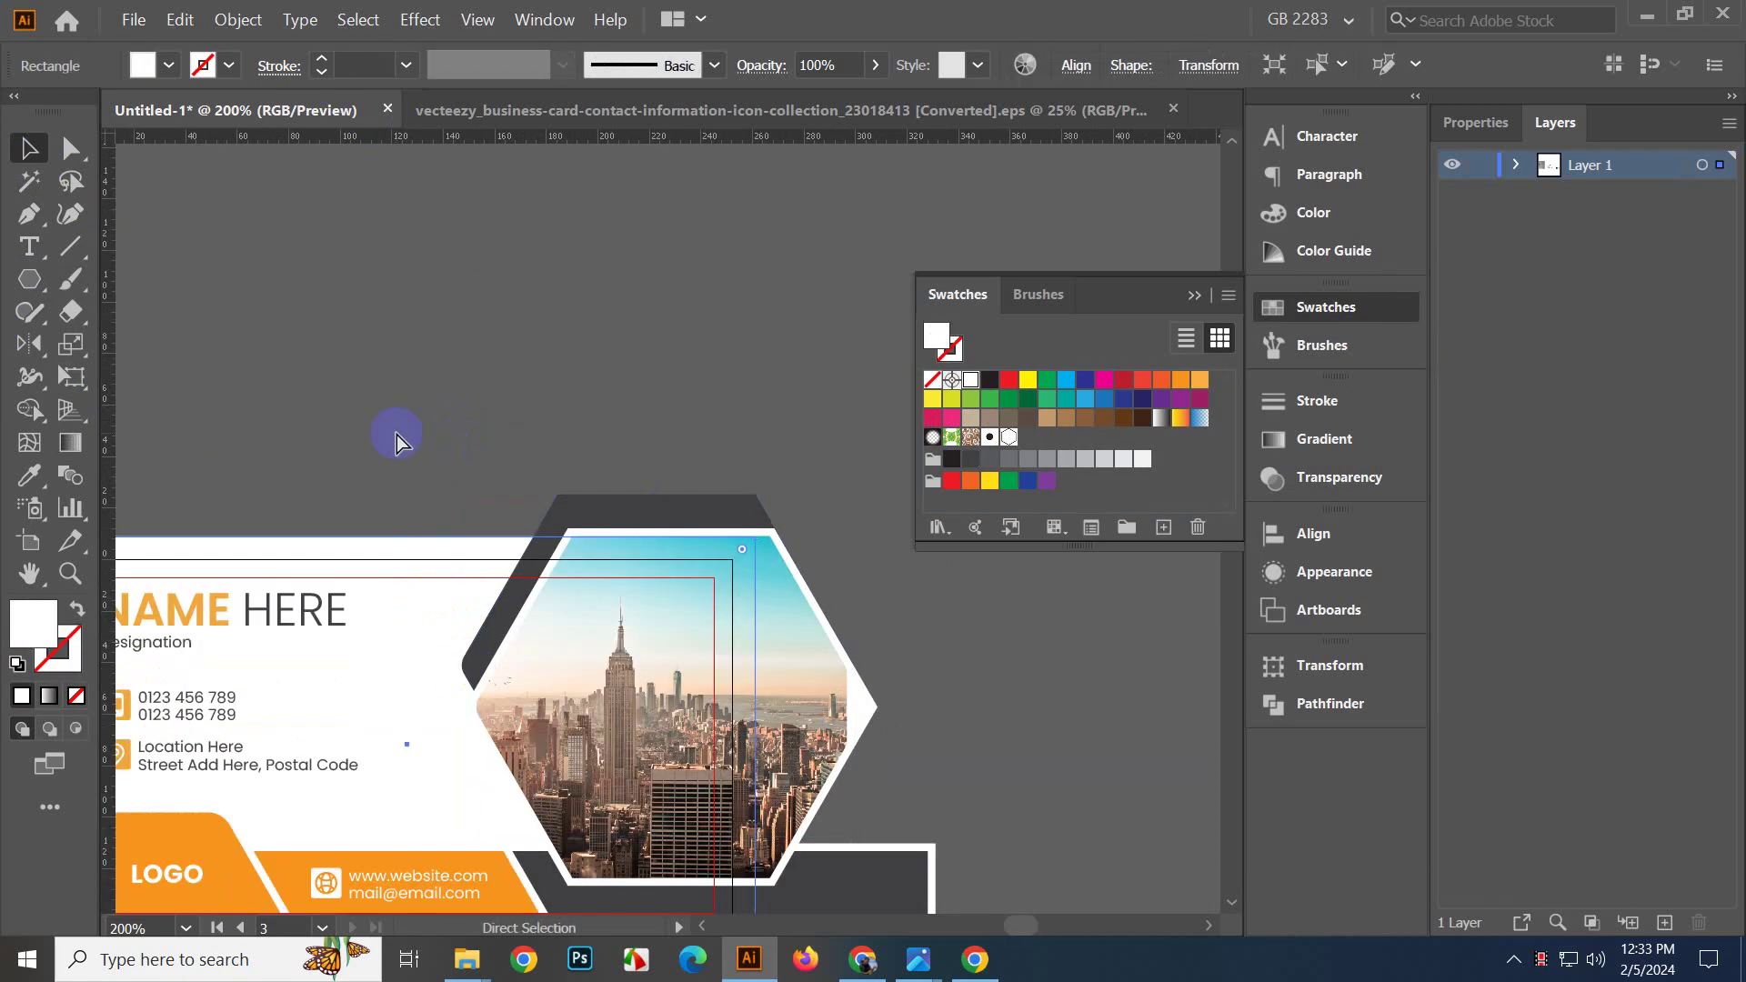
key(ctrl+f)
click(1006, 439)
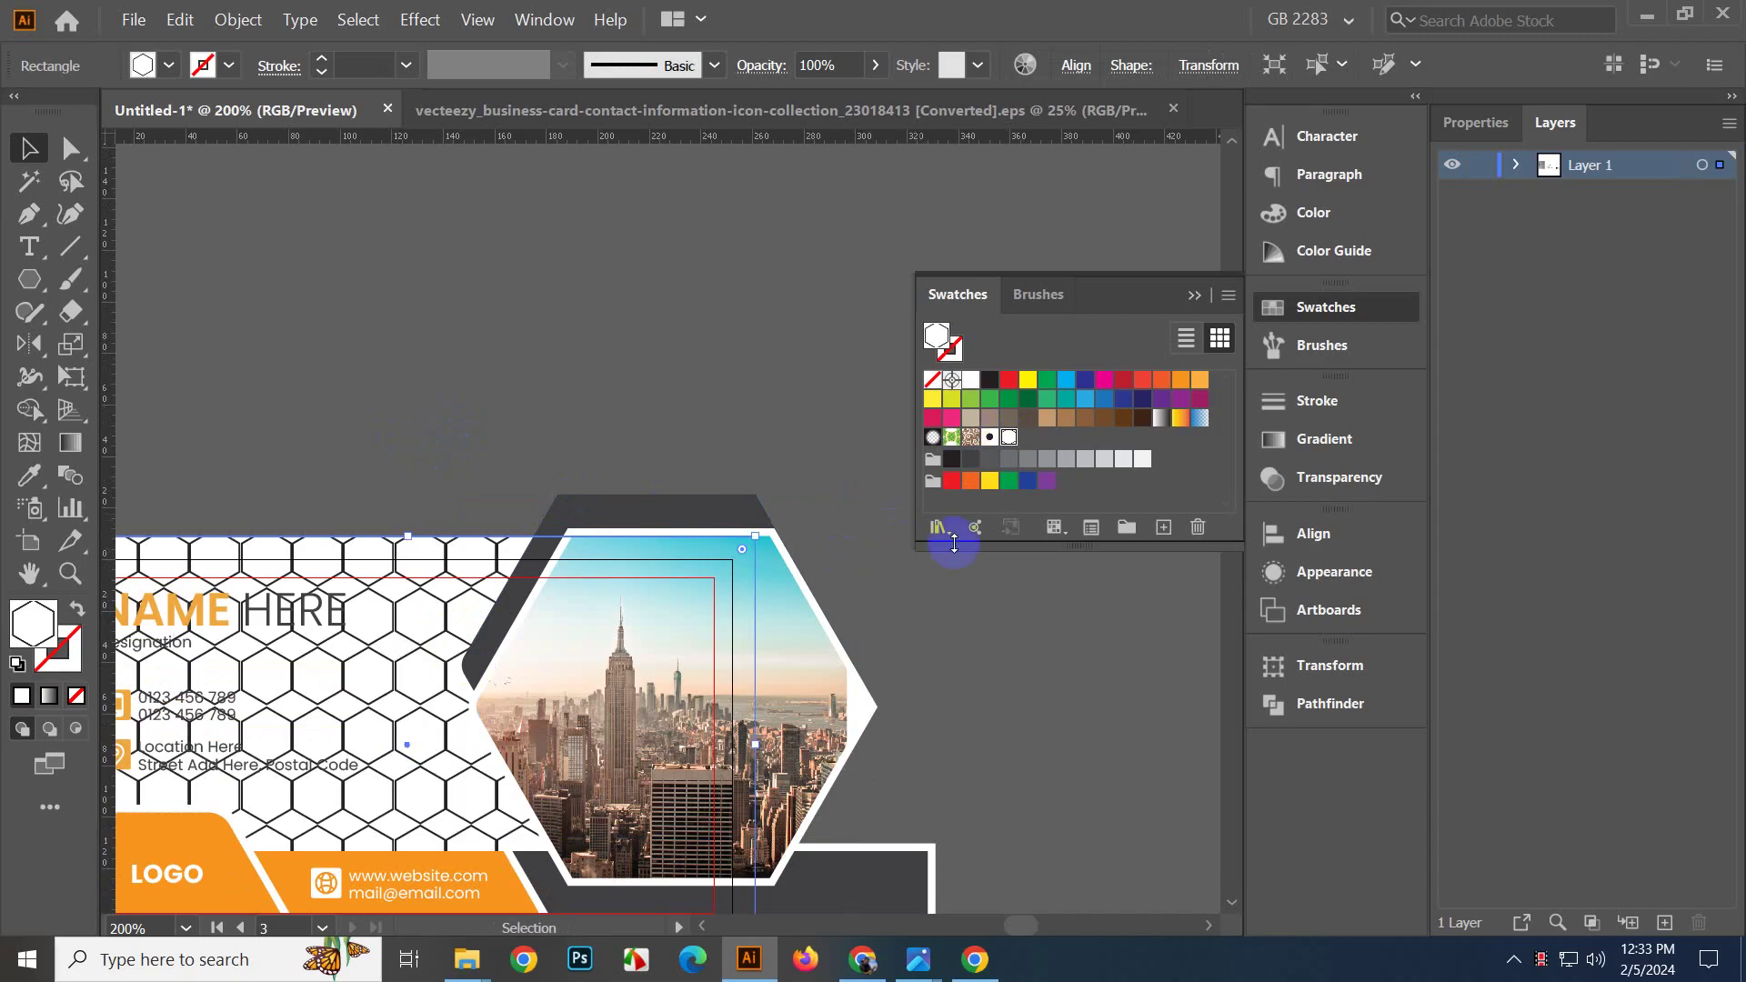
Edit the hexagon pattern to use the Hex by Column tile type with a 15 px tile width, and save it.
click(1009, 439)
double_click(1009, 439)
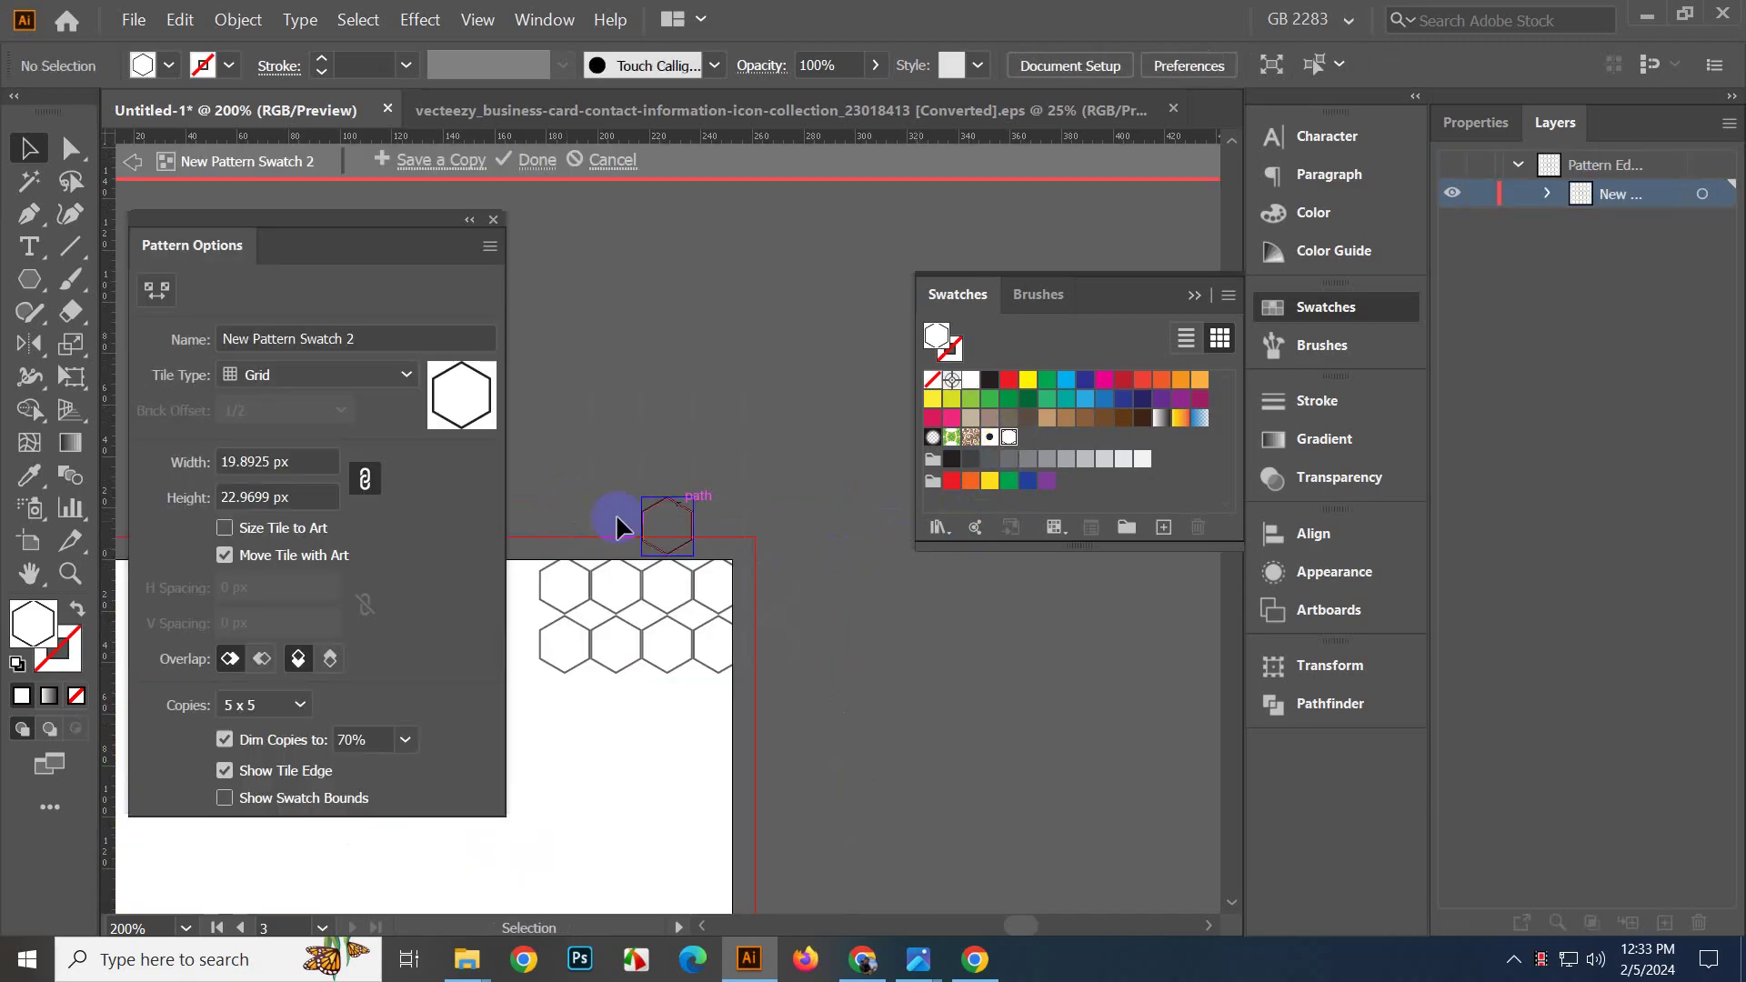
click(351, 377)
click(331, 466)
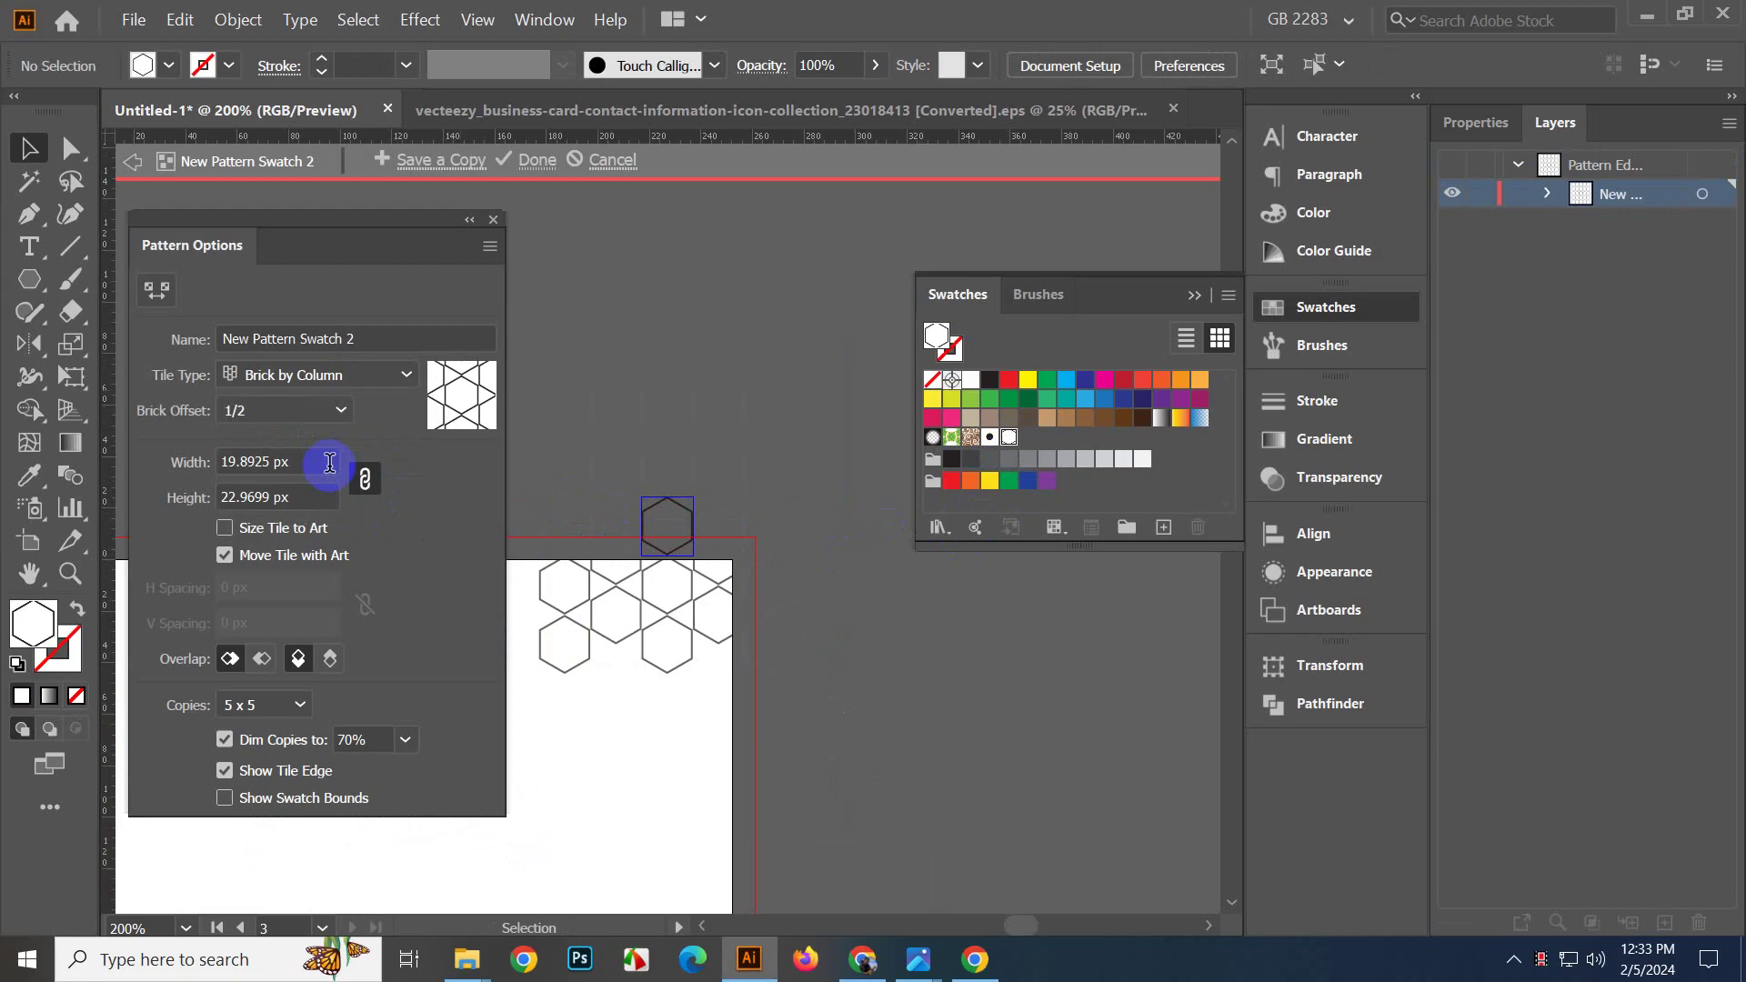
click(351, 377)
click(329, 494)
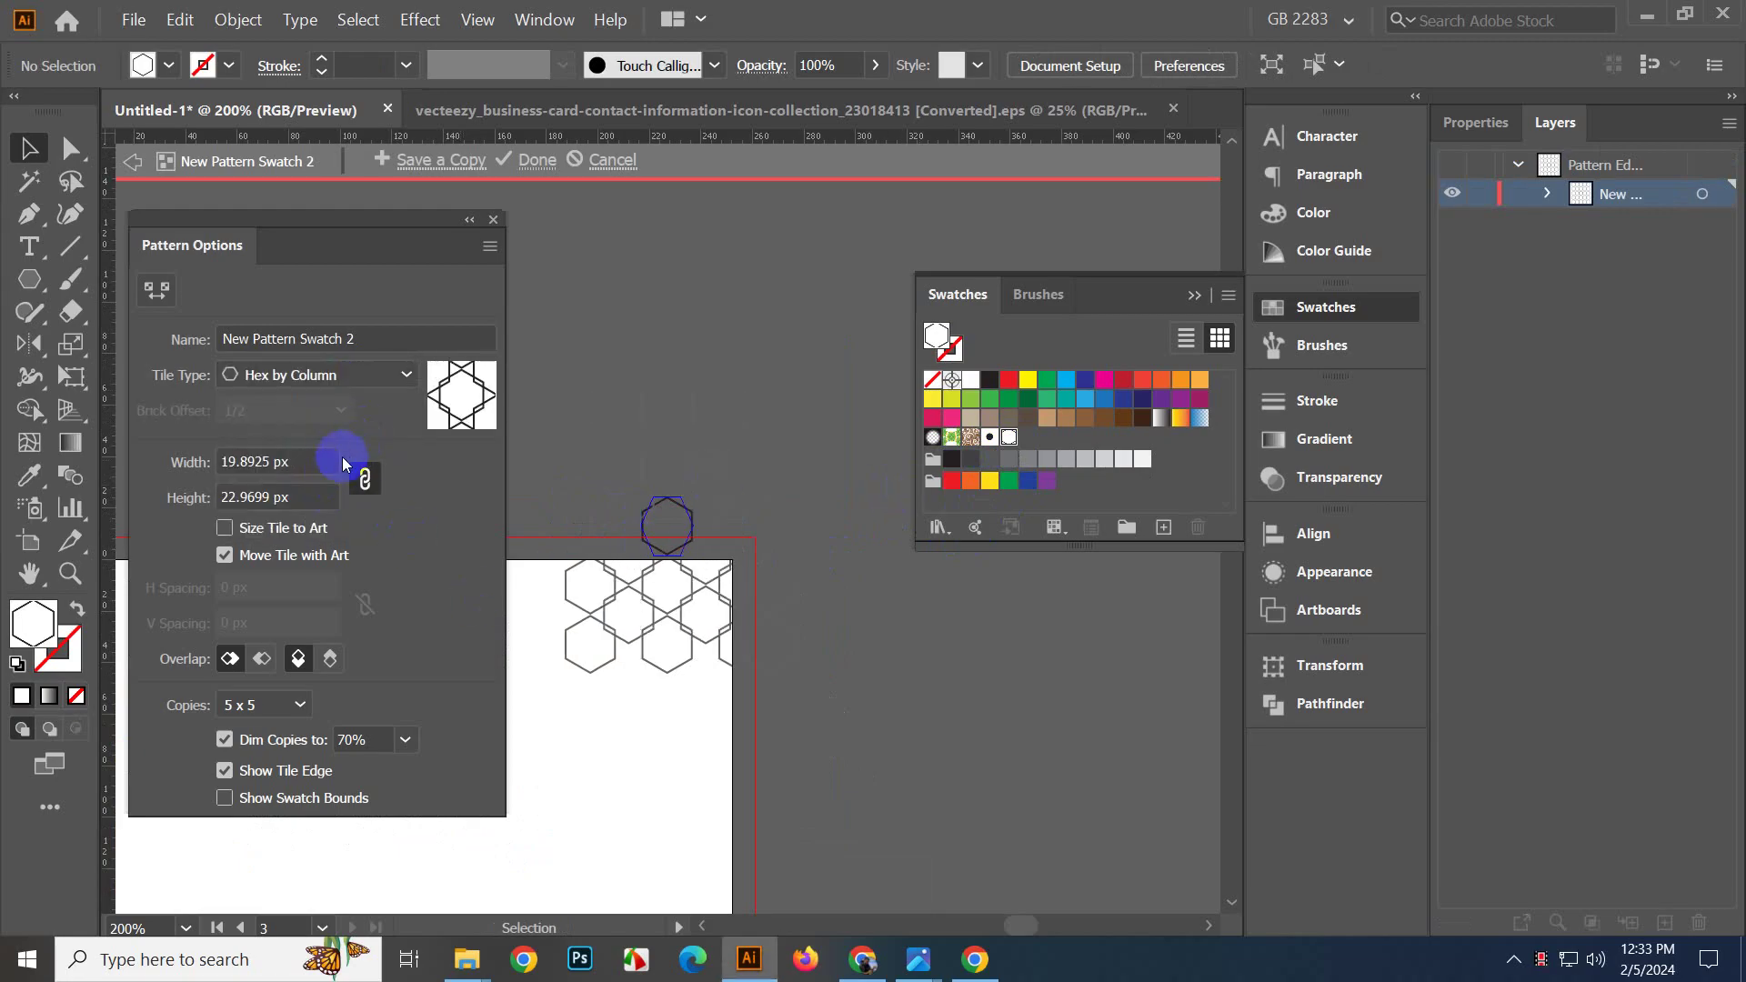
click(324, 461)
scroll(325, 461, down, 5)
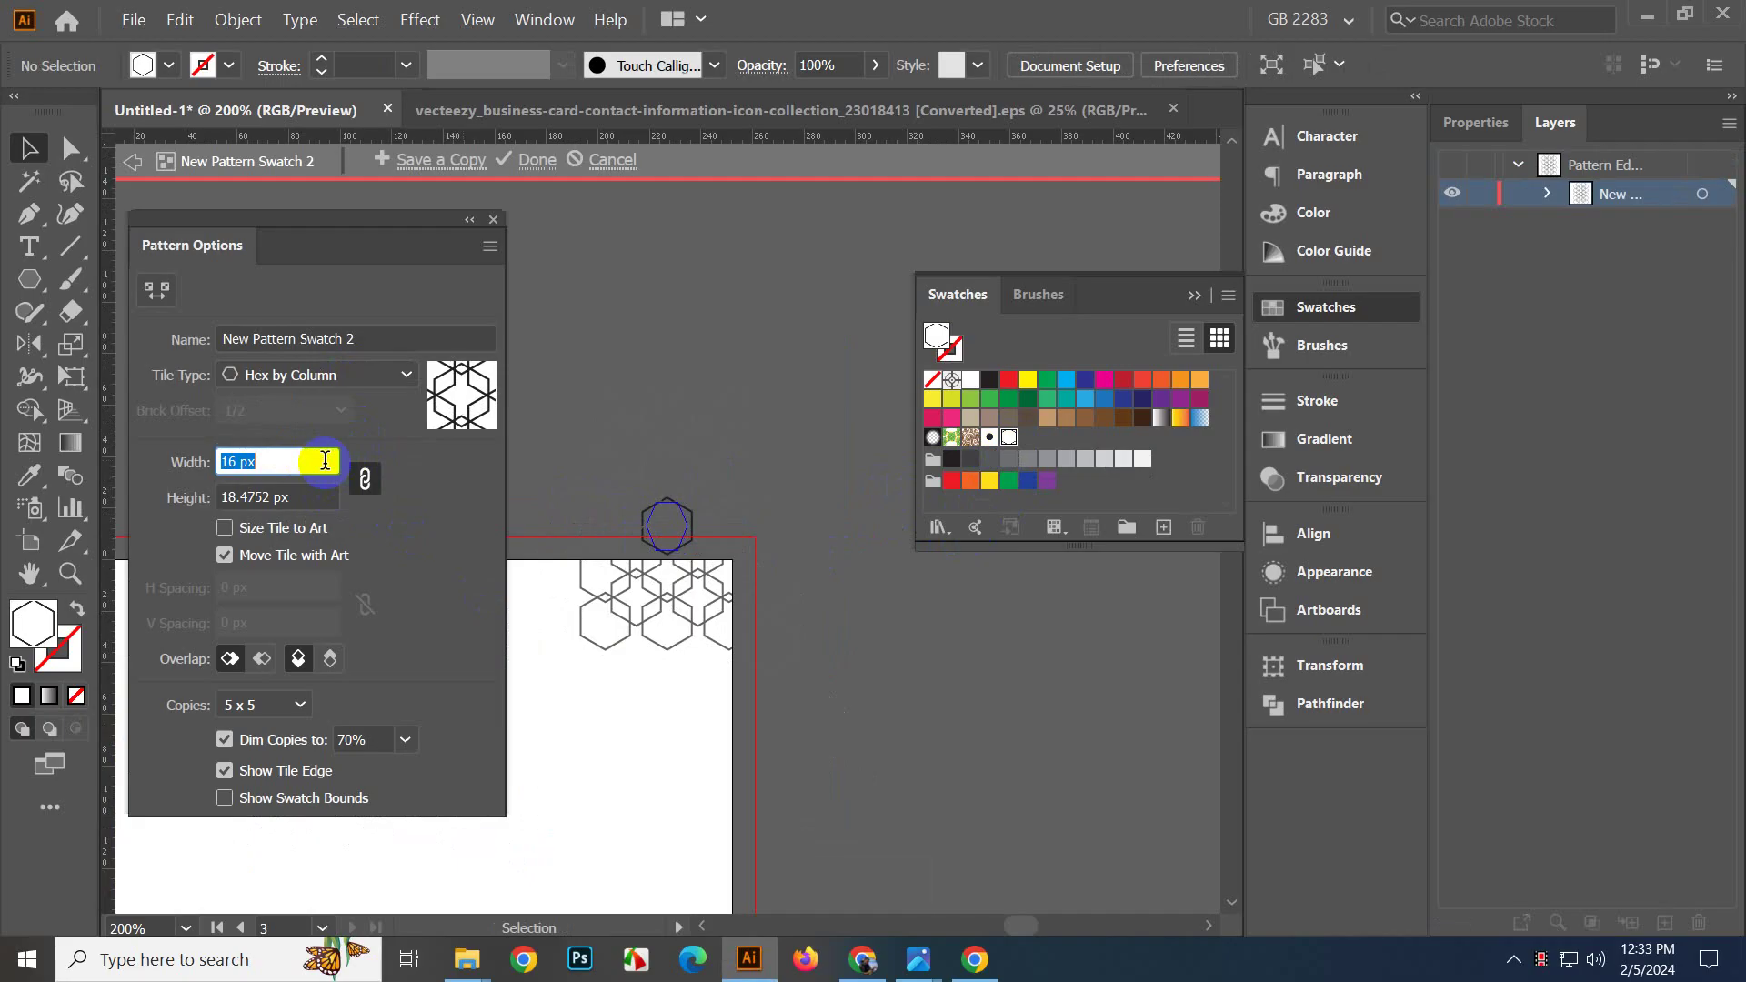
click(535, 160)
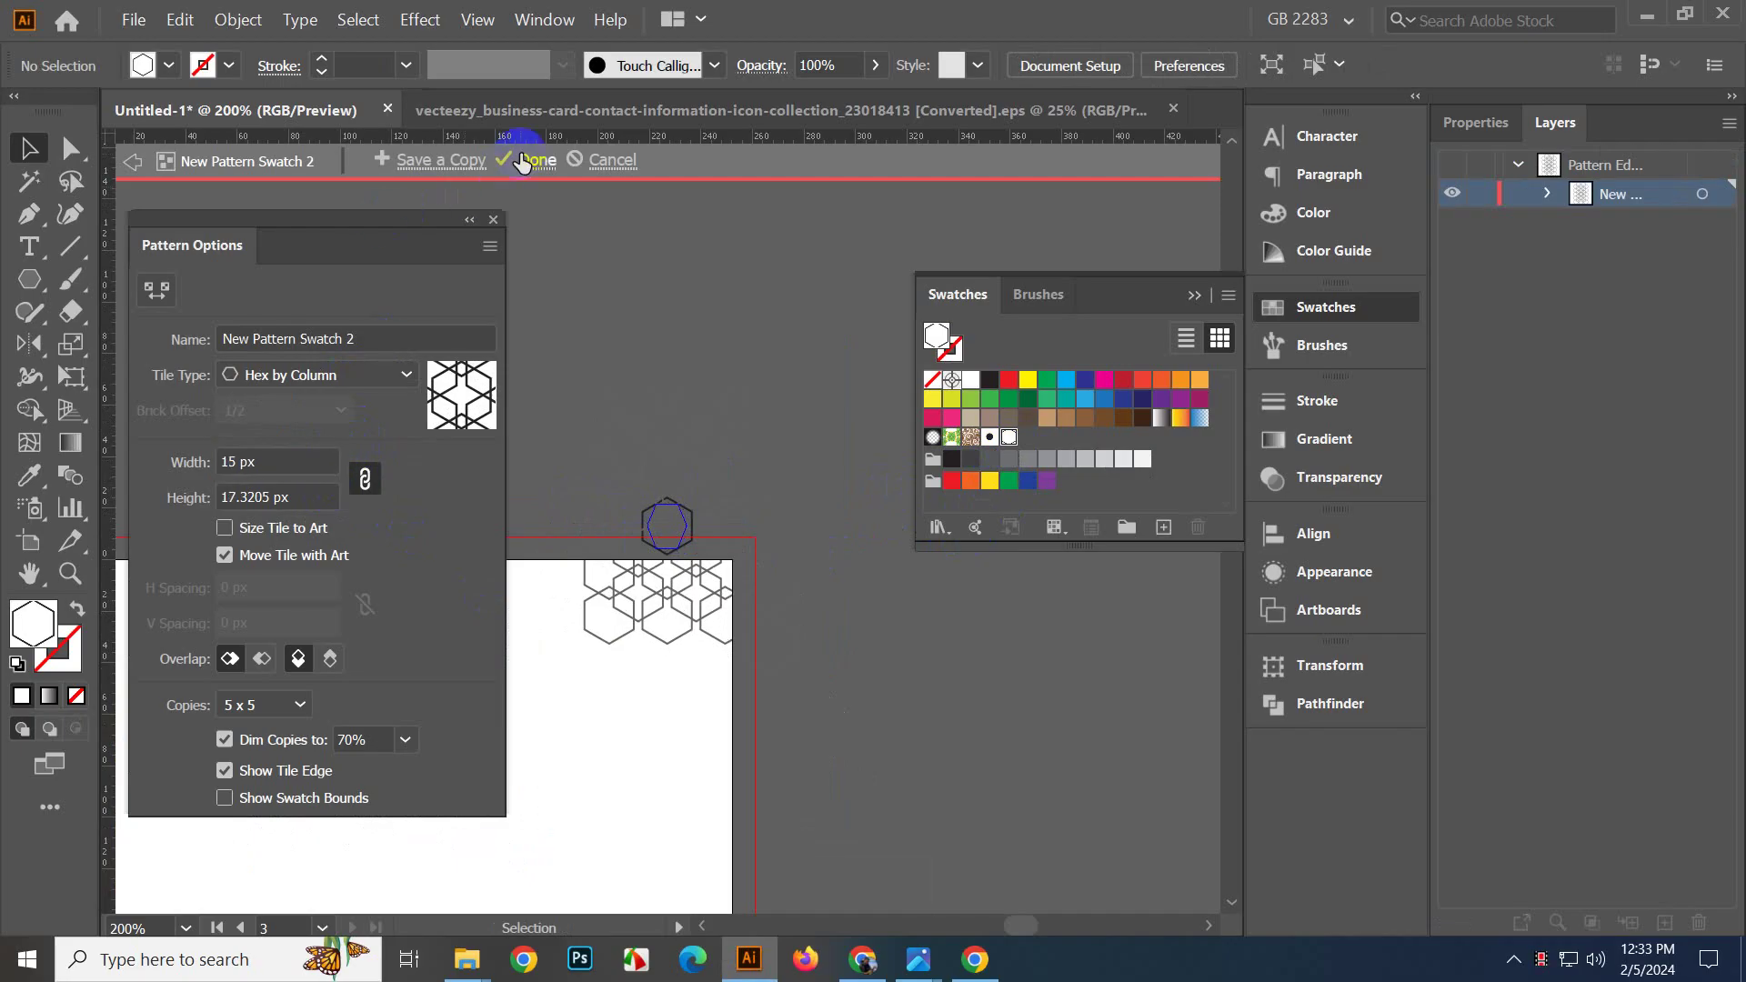
Try to fade the hexagon pattern to 19% opacity.
scroll(469, 624, up, 2)
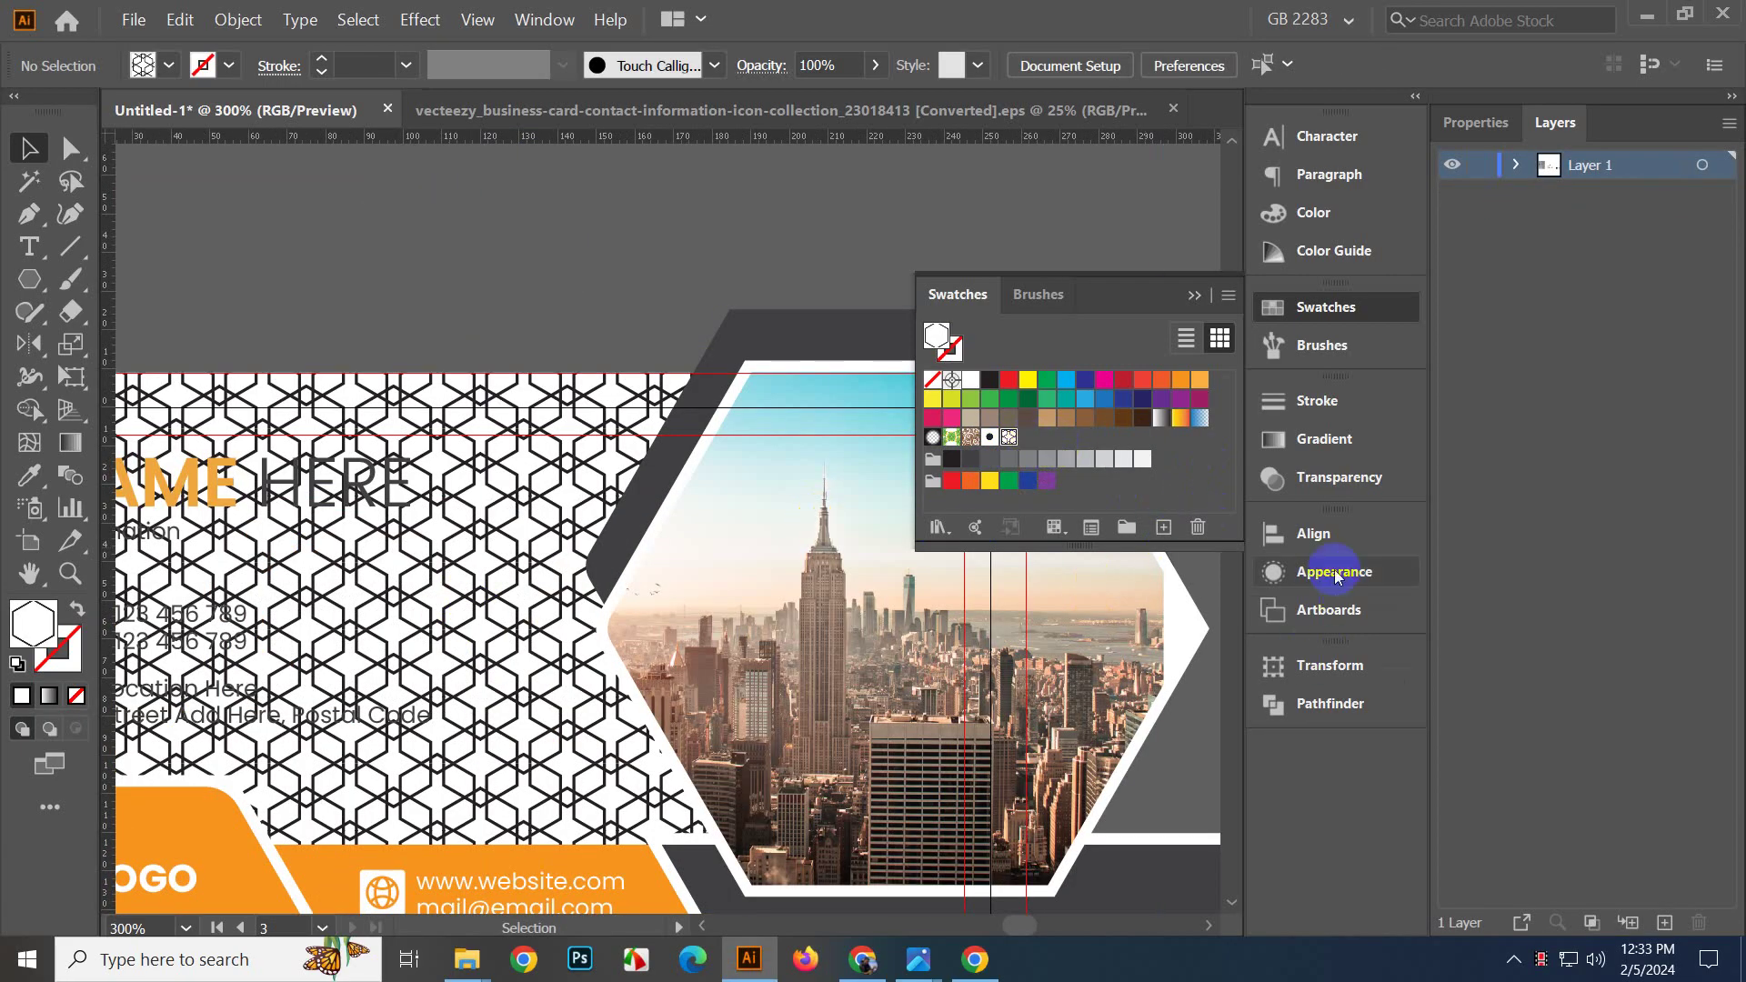
click(1286, 476)
click(1205, 430)
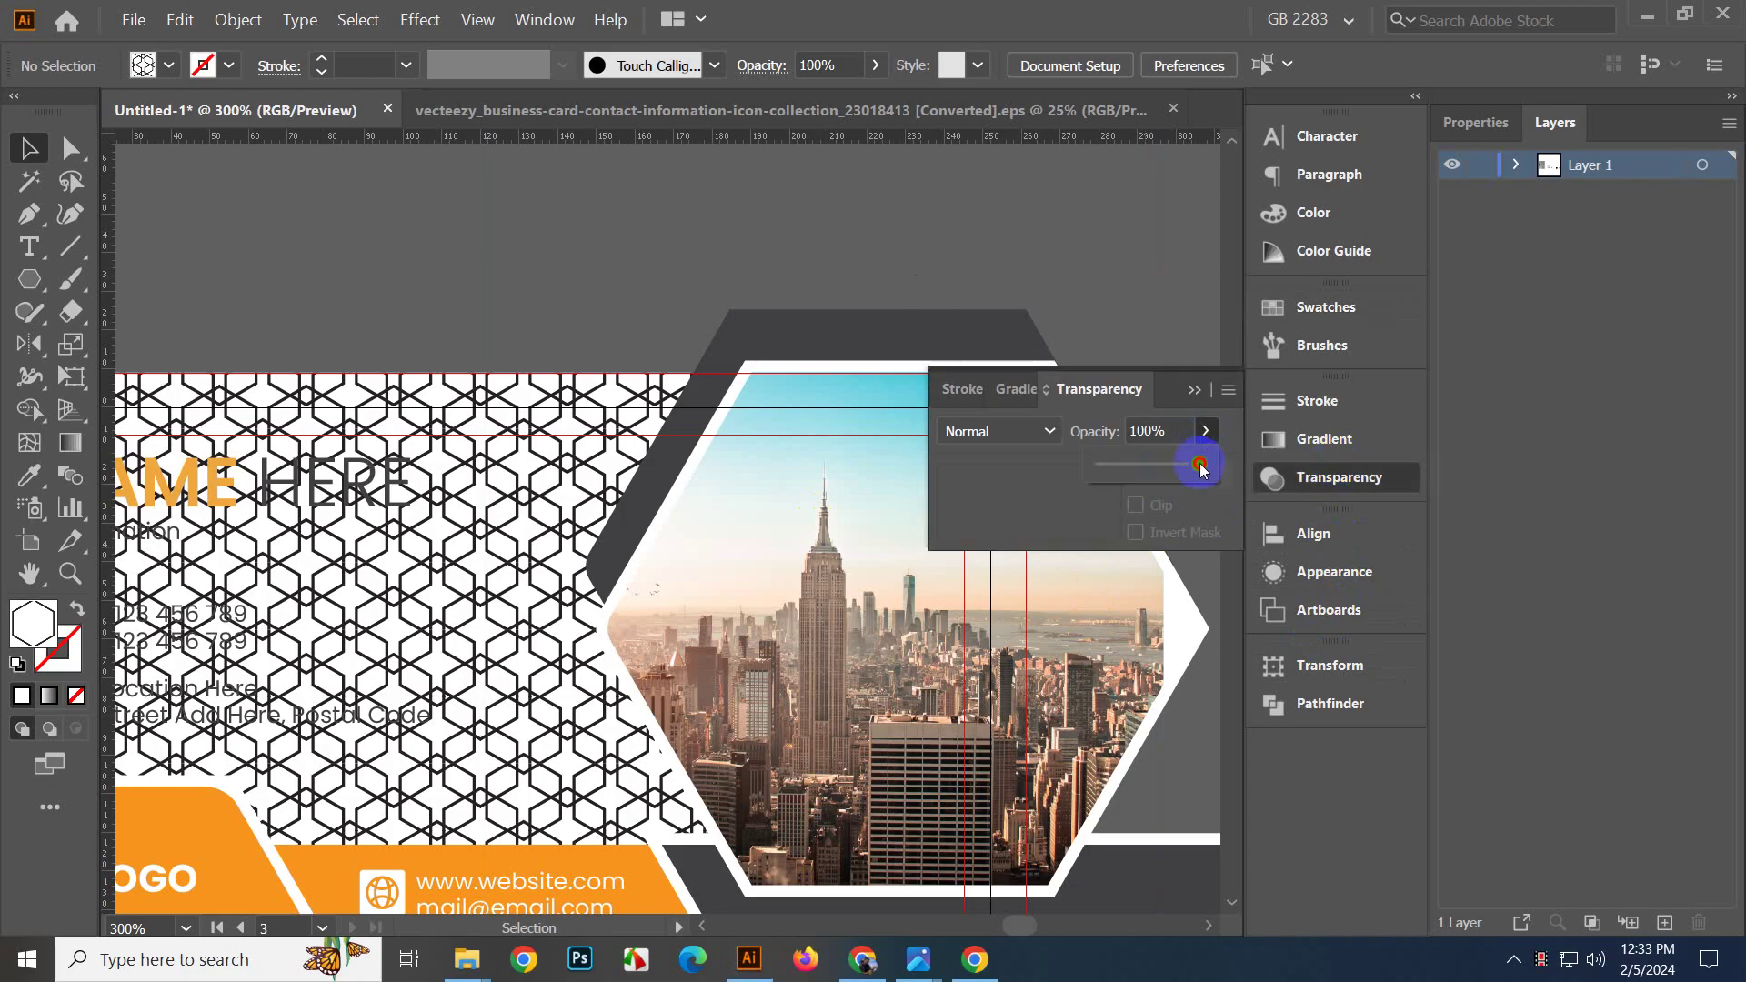
drag(1198, 464, 1124, 479)
Select the hexagon-pattern rectangle on the card, lower its opacity to 3% and deselect it.
click(552, 421)
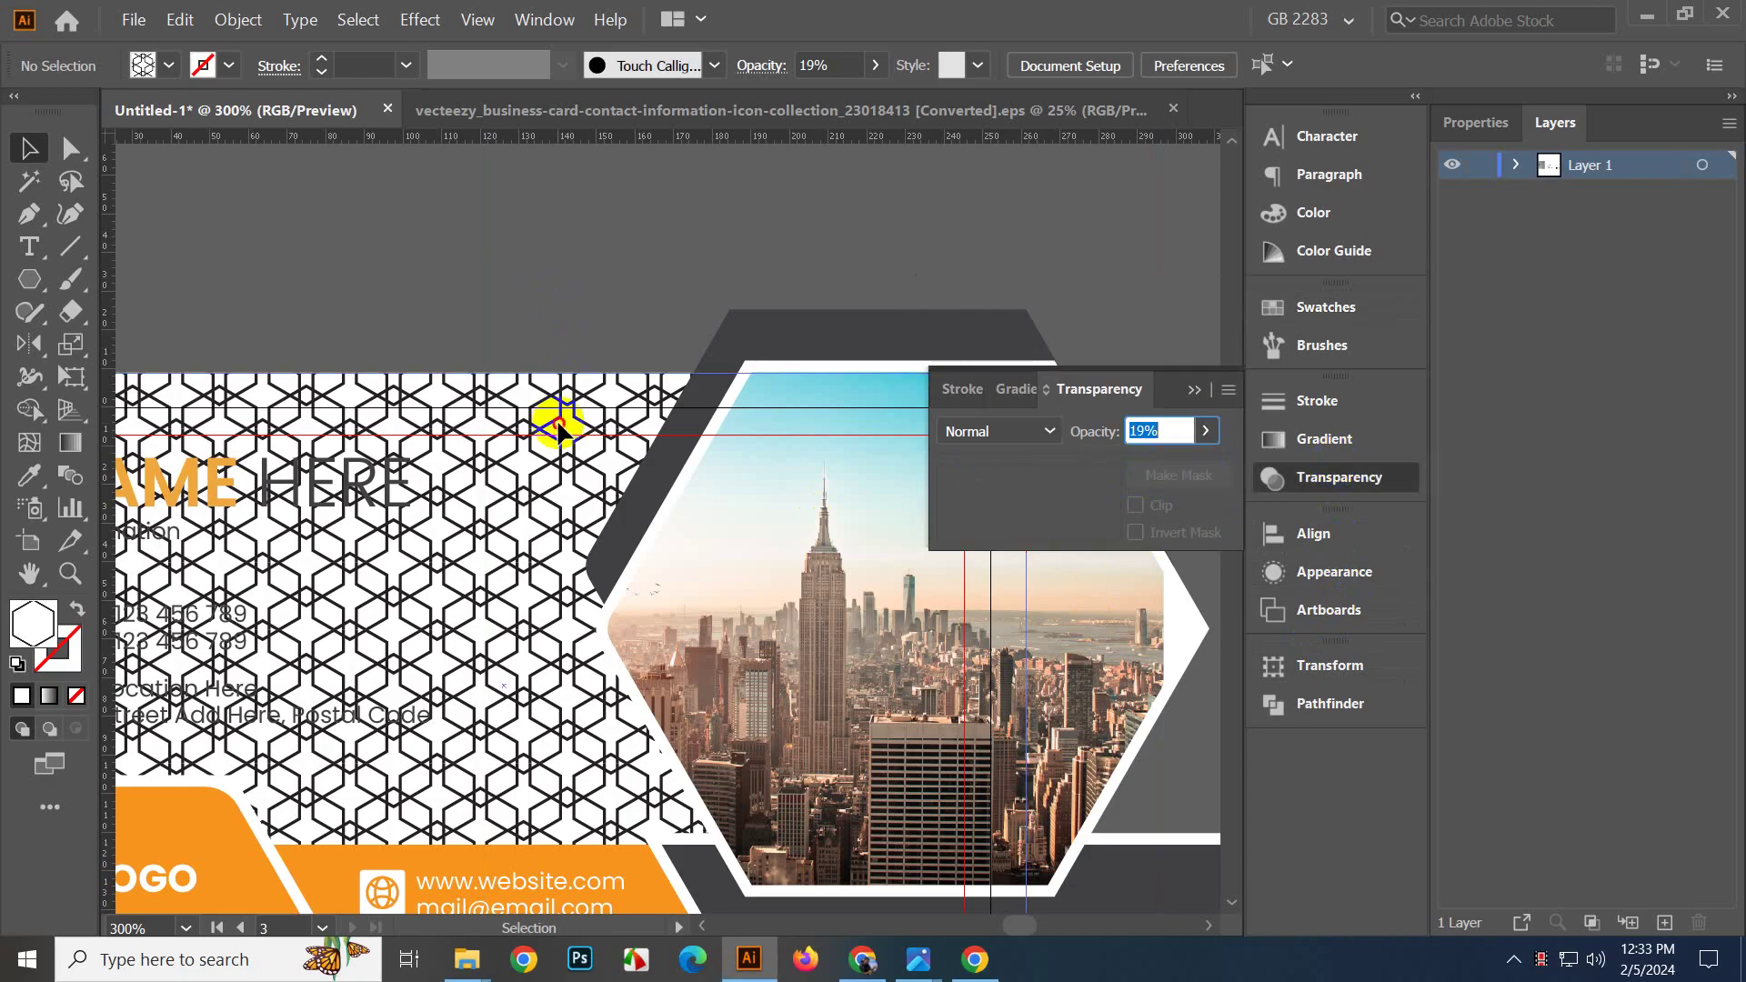
click(1205, 430)
drag(1201, 468, 1104, 477)
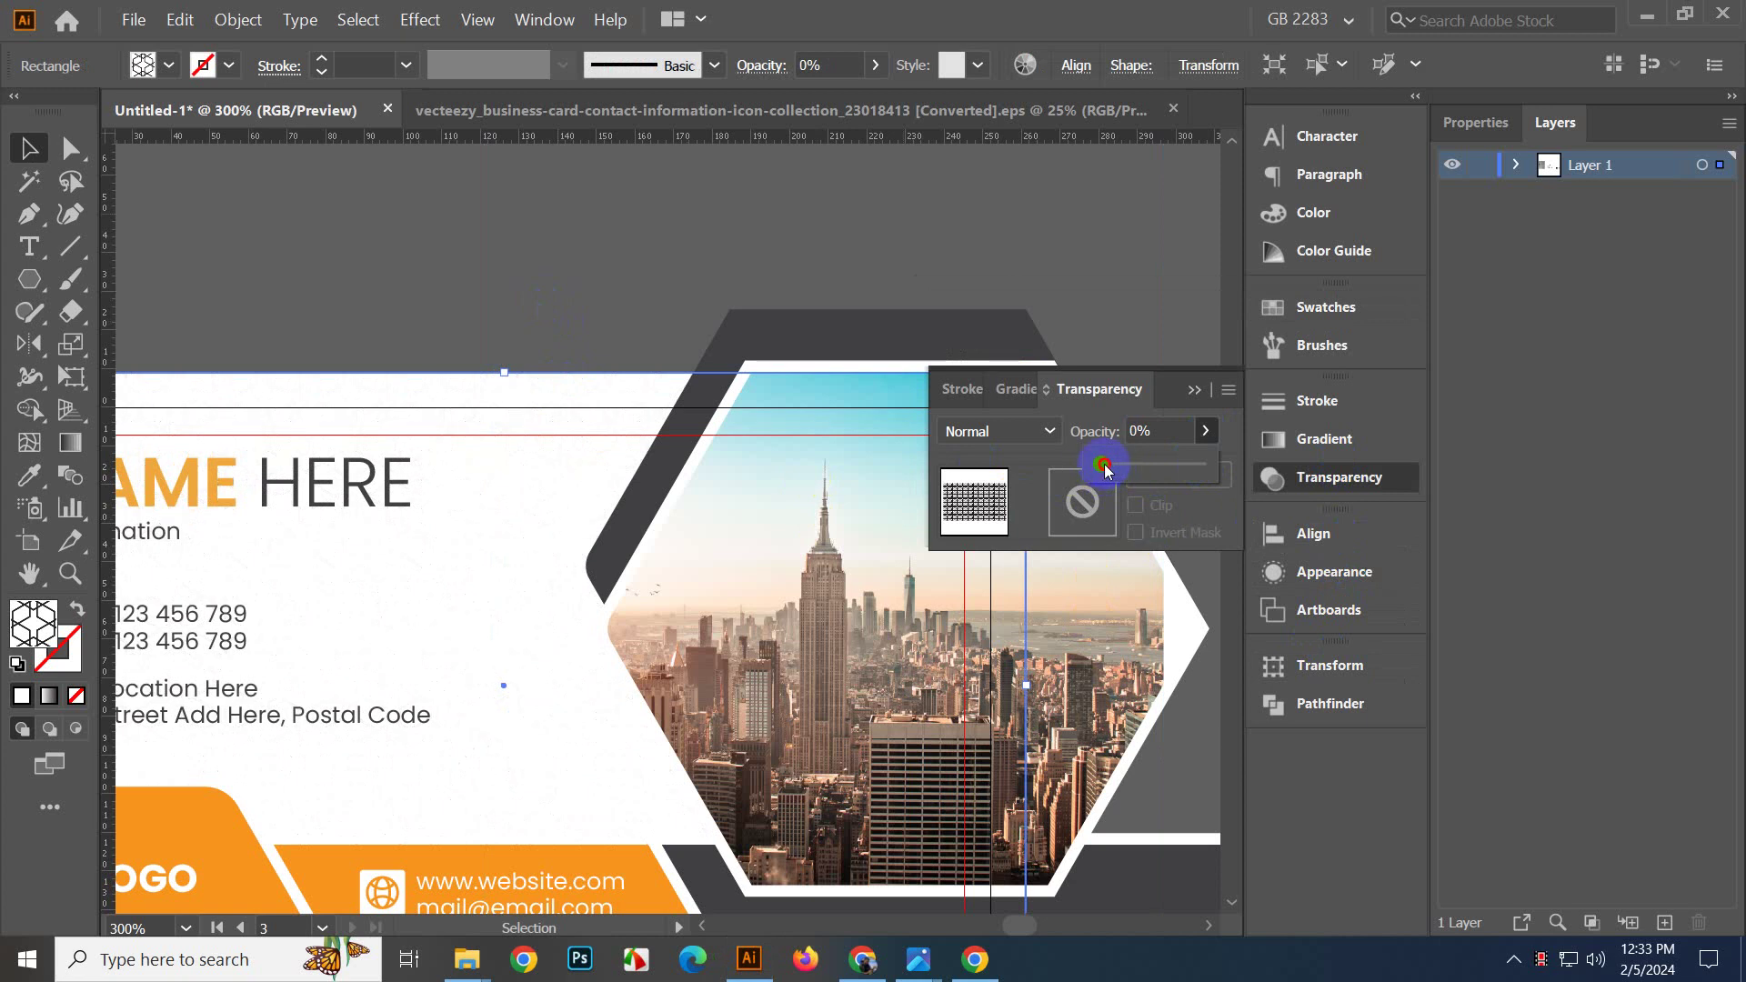
drag(1115, 469, 1115, 469)
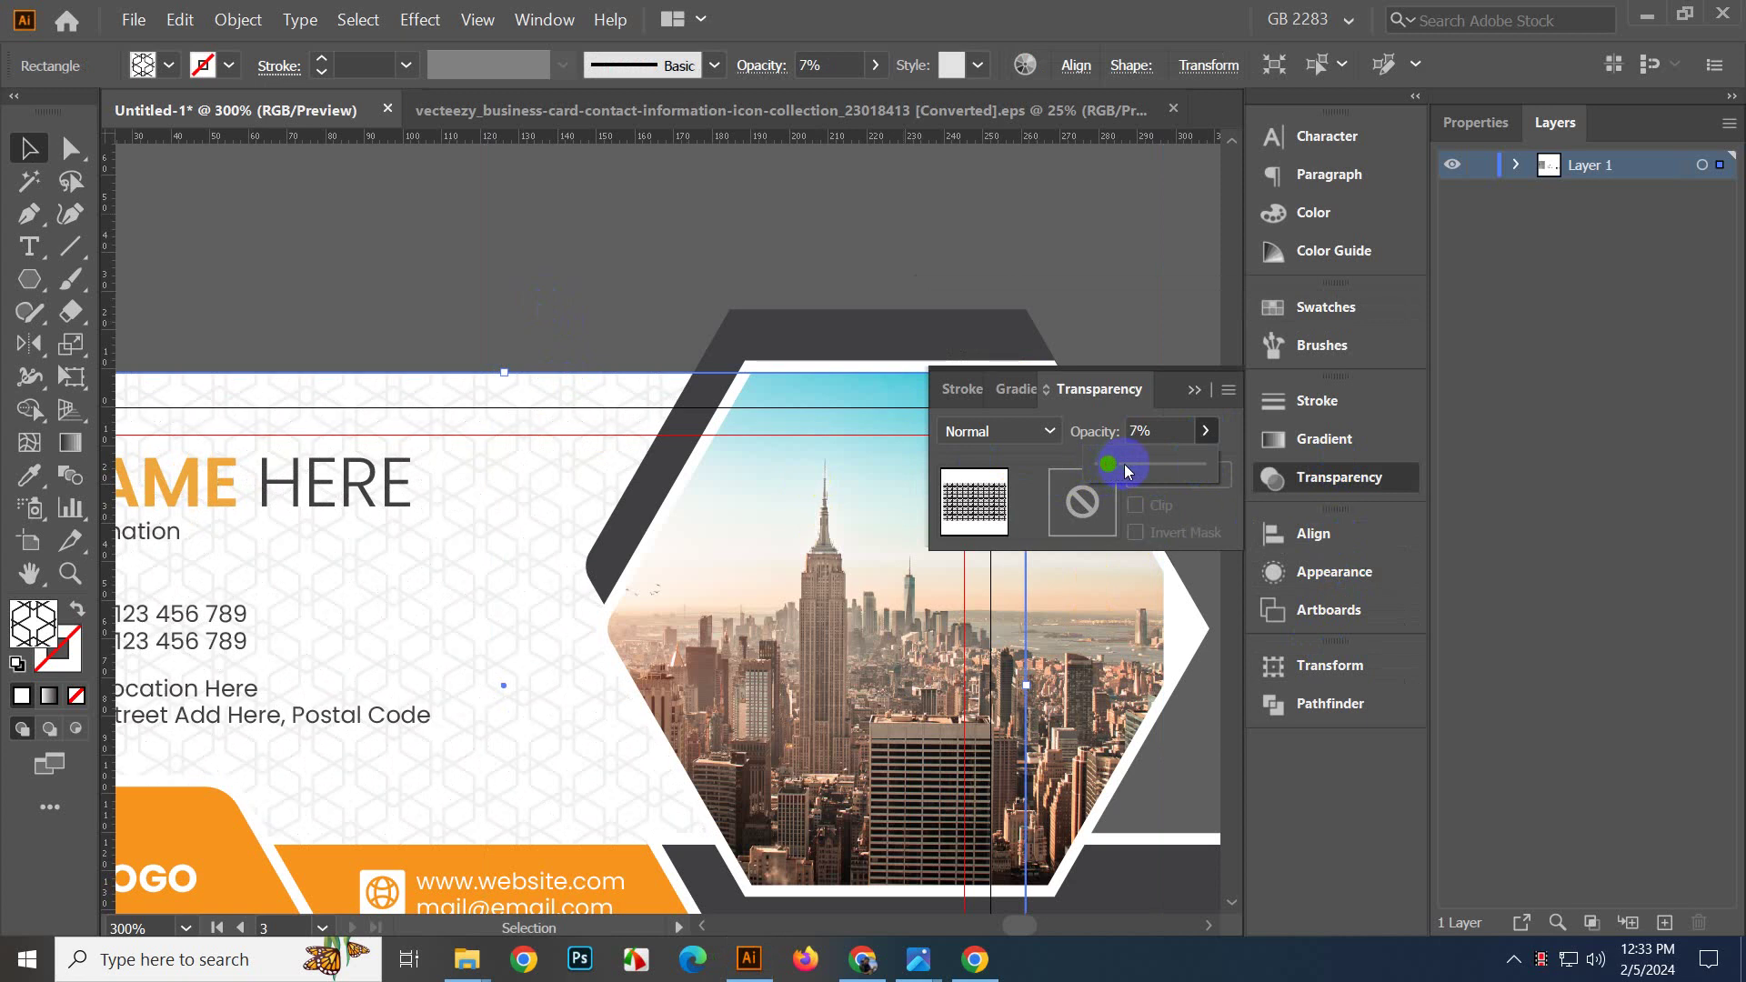
click(1168, 431)
text(4)
key(Return)
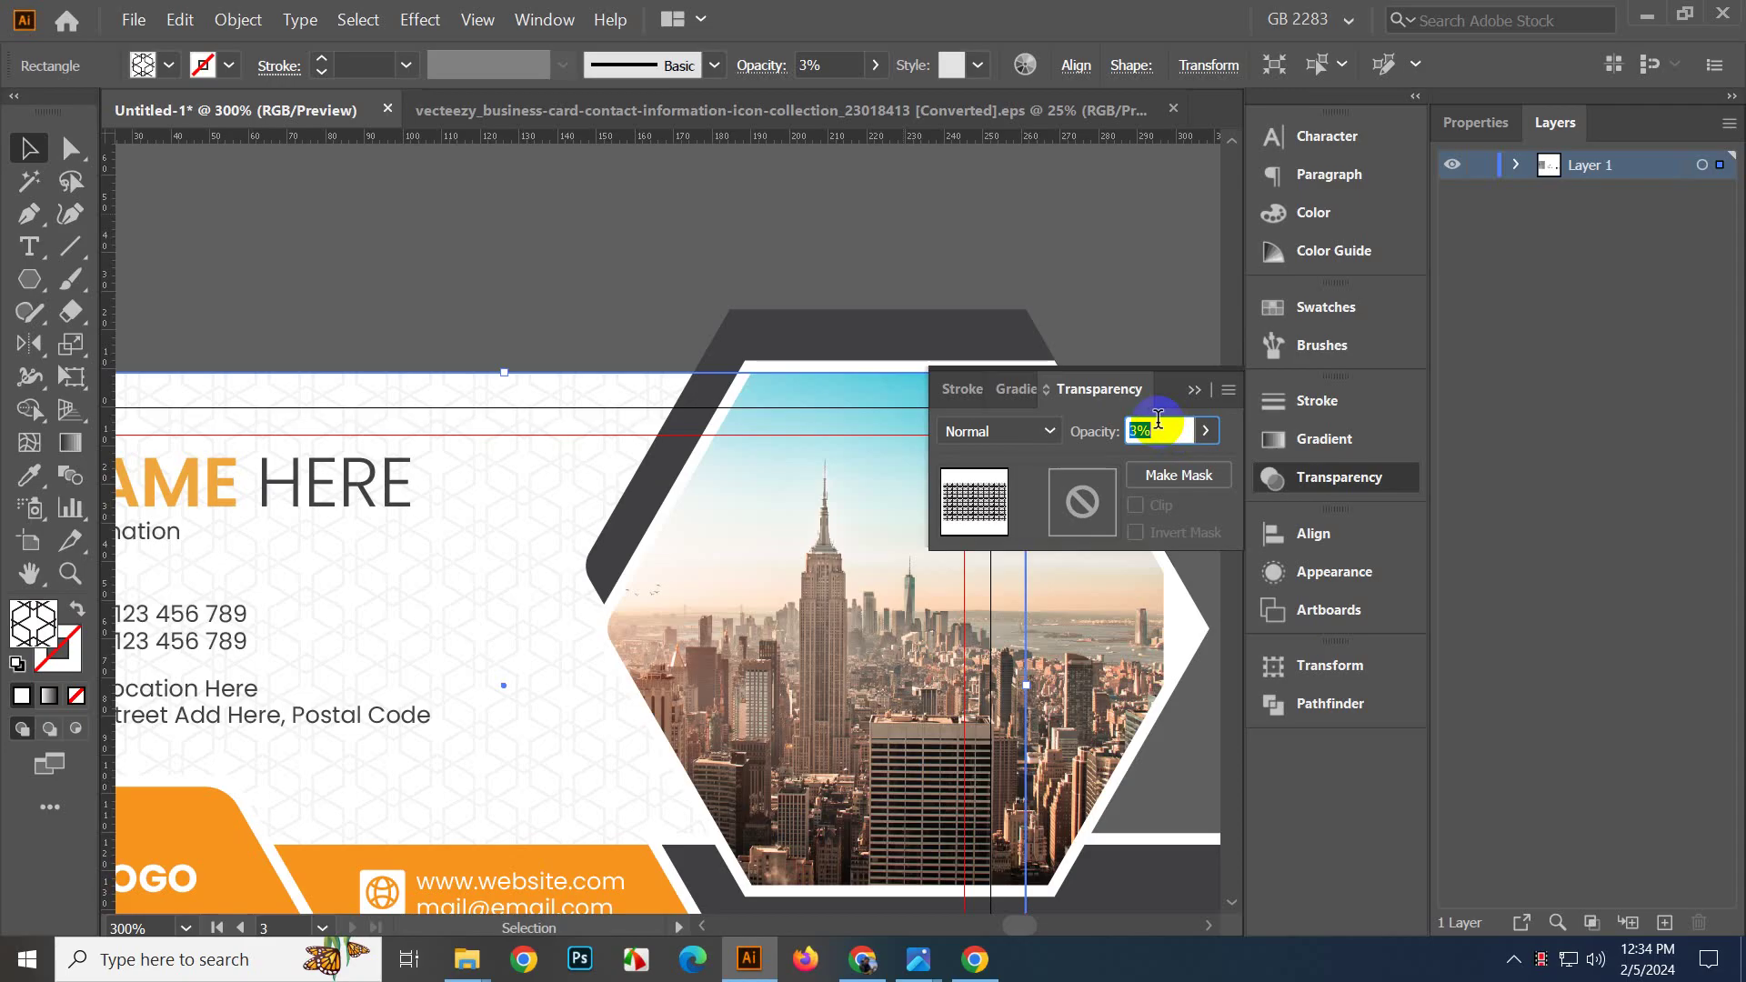
click(1194, 391)
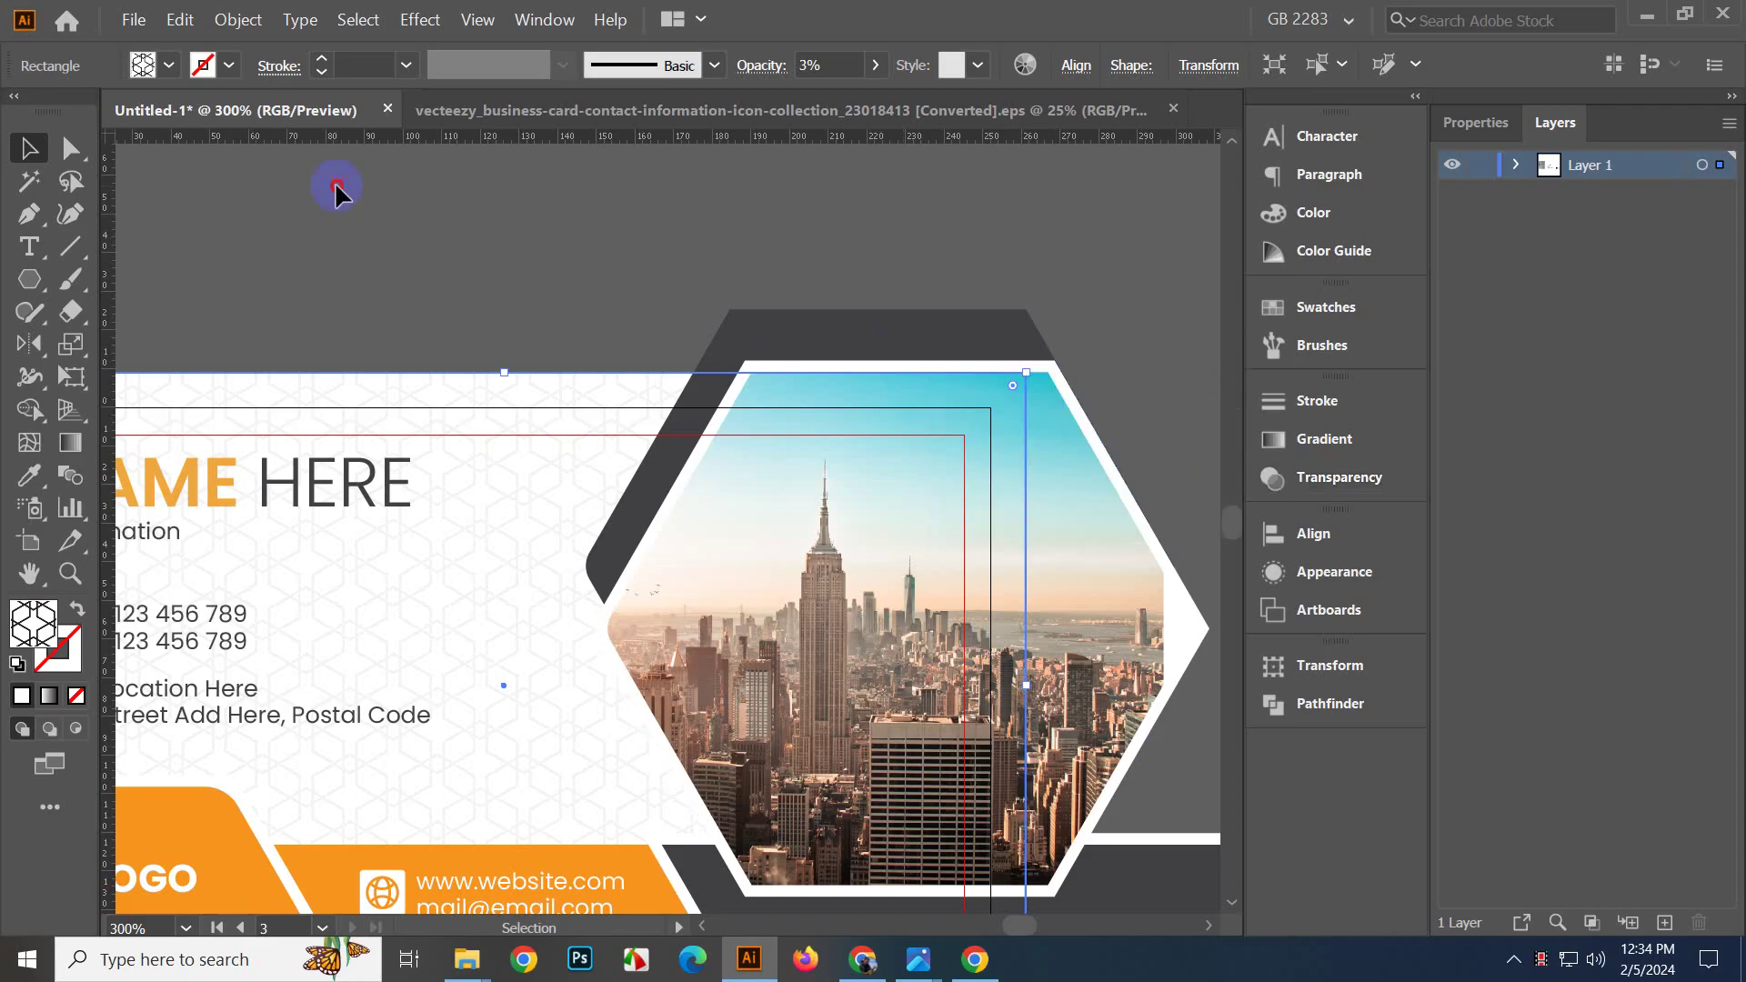
click(336, 189)
scroll(696, 283, down, 2)
scroll(687, 355, down, 1)
scroll(613, 667, up, 2)
scroll(619, 677, down, 3)
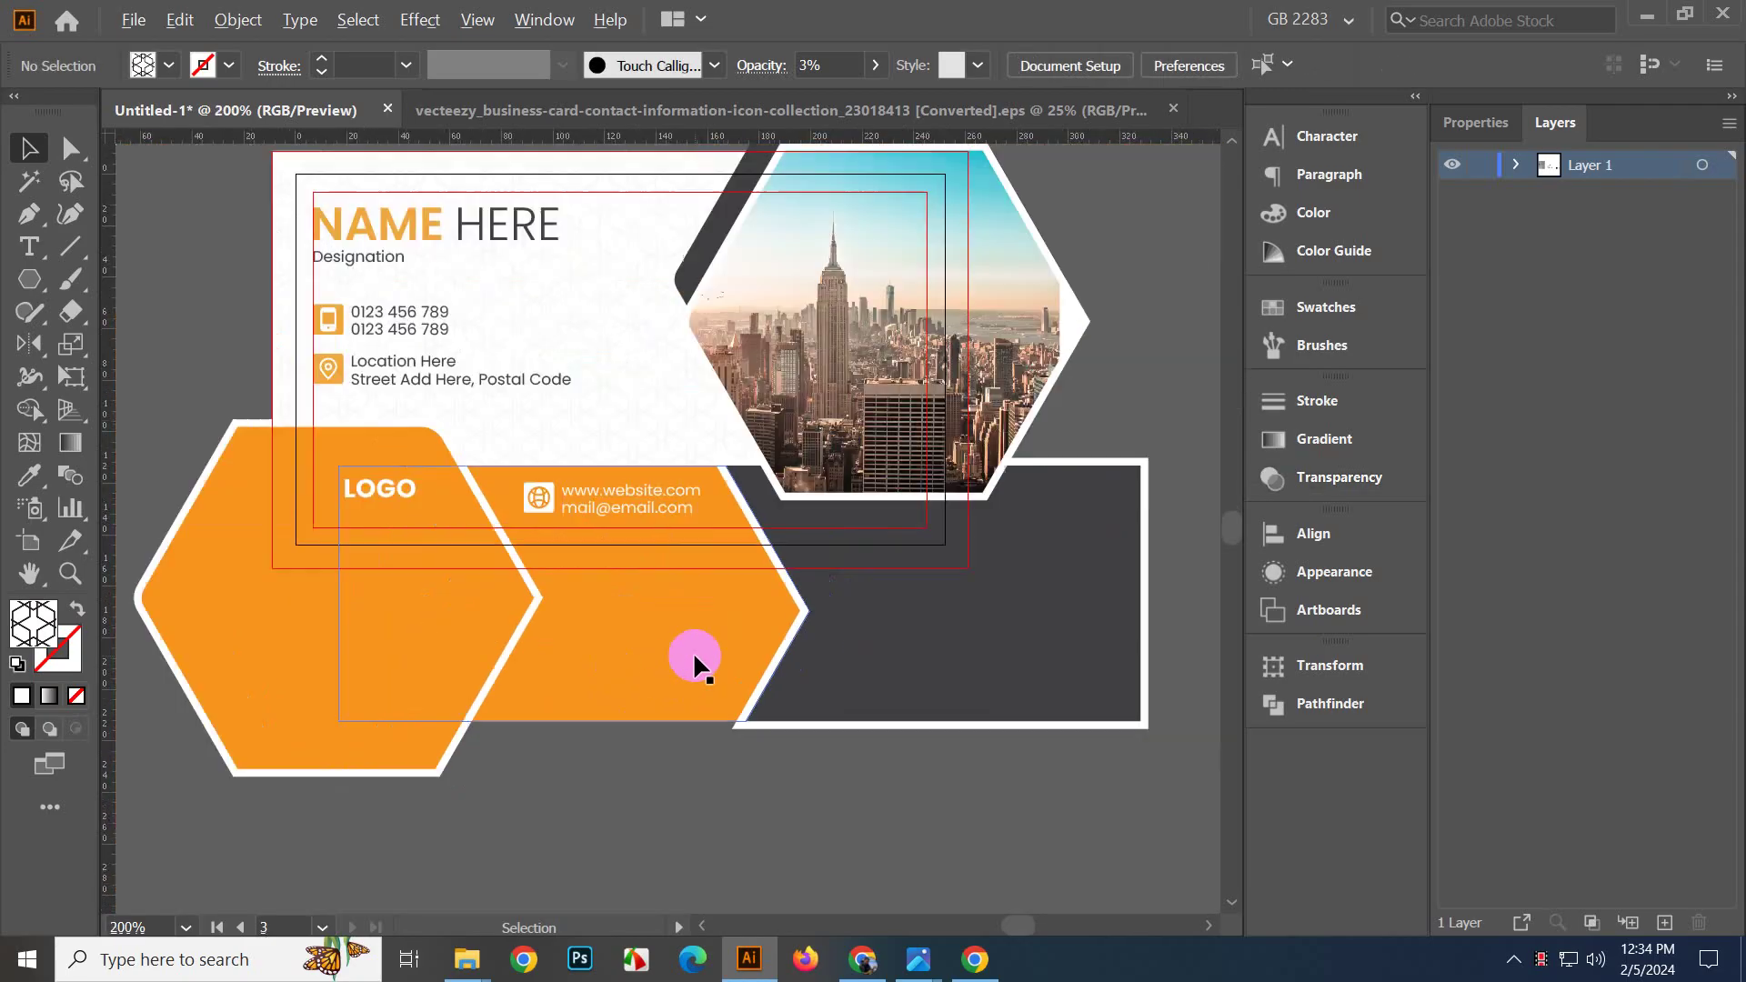
Select all the card artwork together with the card-size rectangle and clip it to the card's bleed area with a clipping mask.
scroll(655, 804, down, 1)
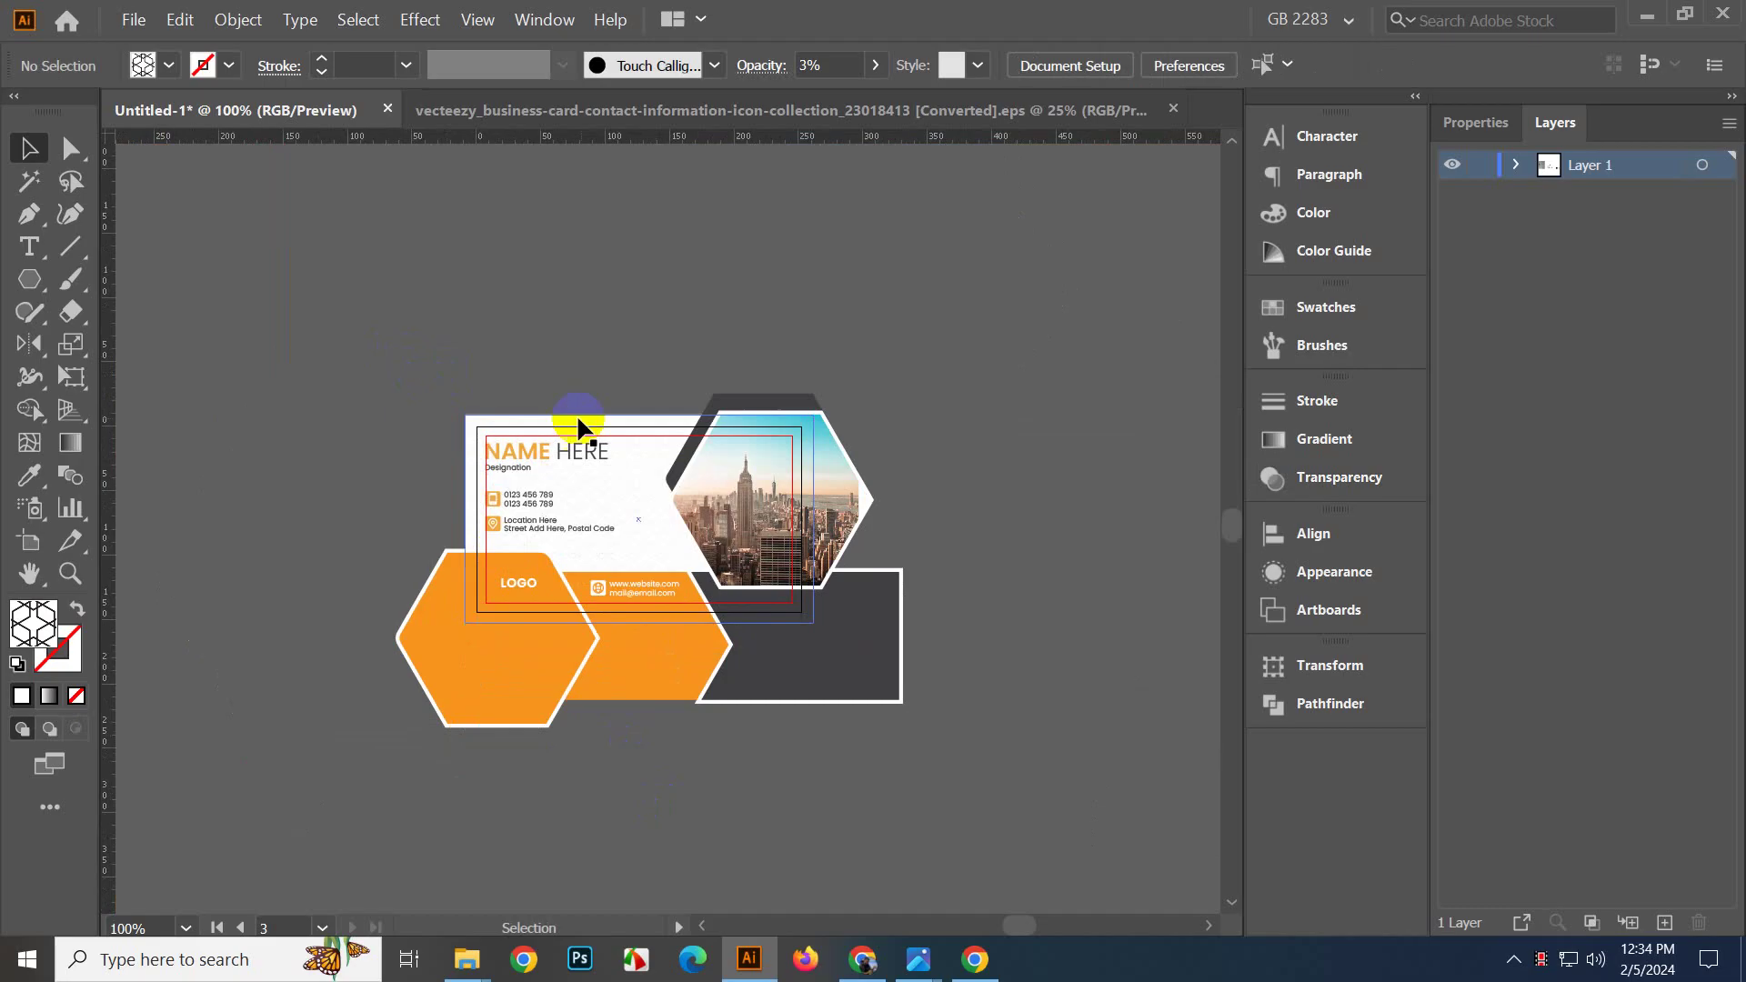
scroll(602, 428, up, 1)
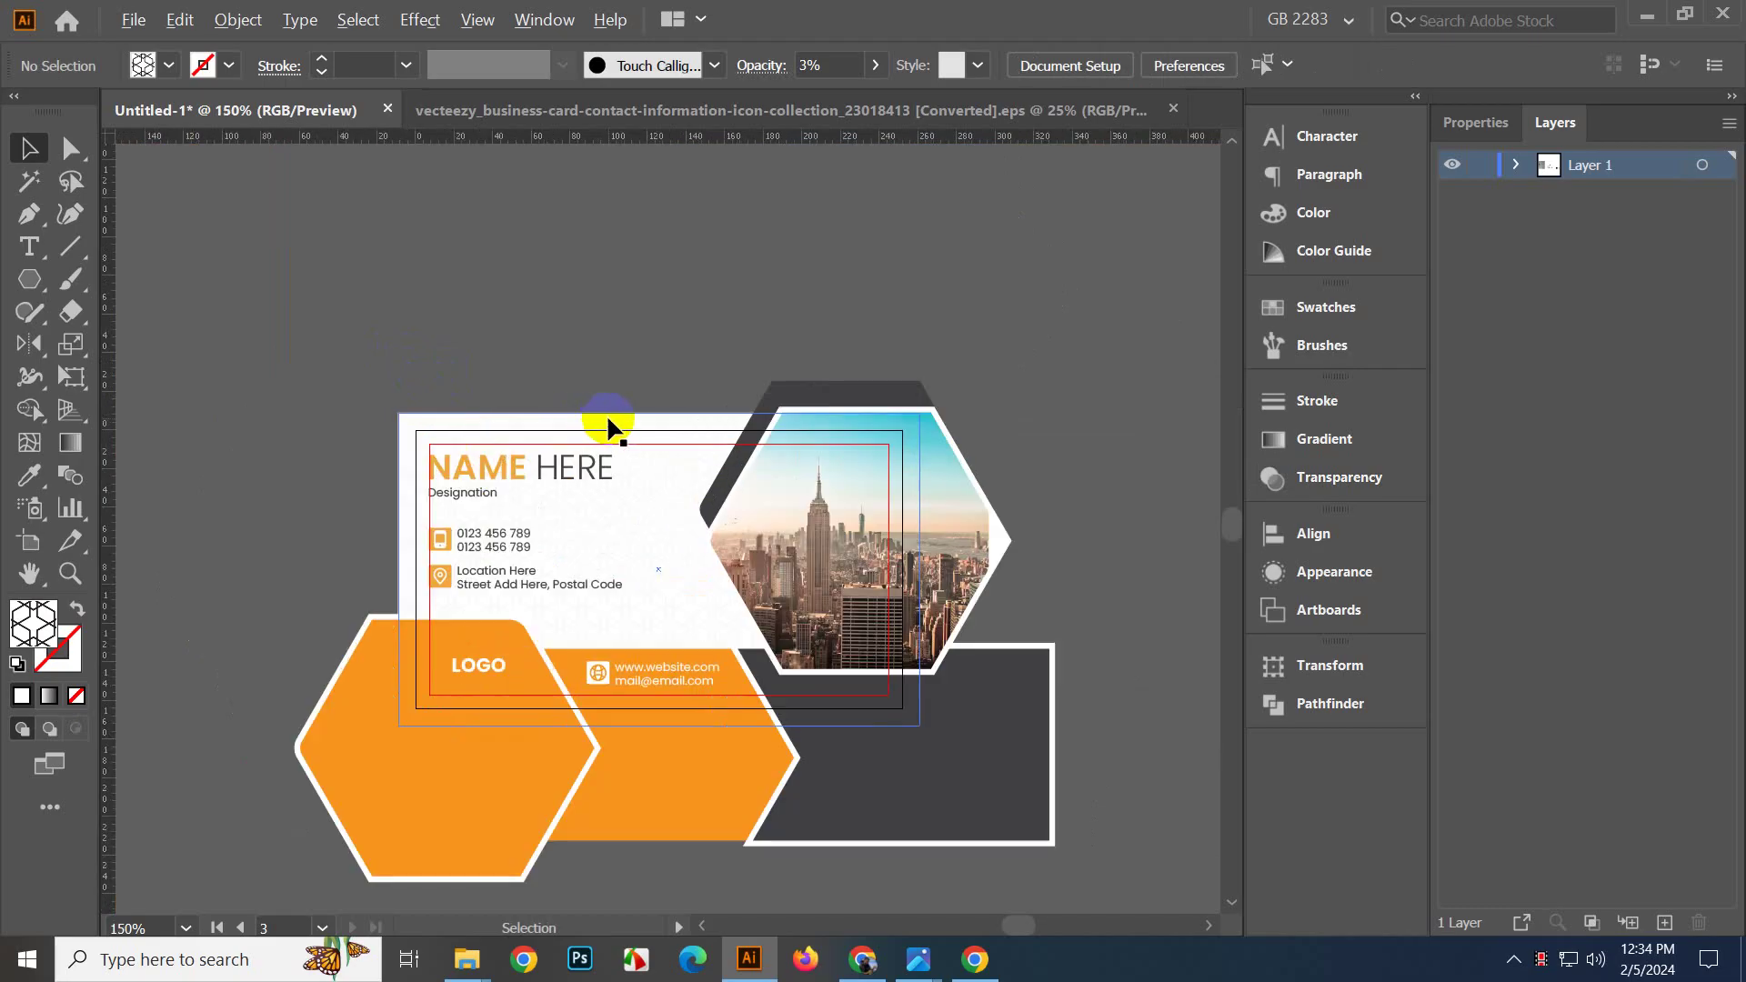
click(654, 414)
drag(353, 349, 991, 798)
key(ctrl+7)
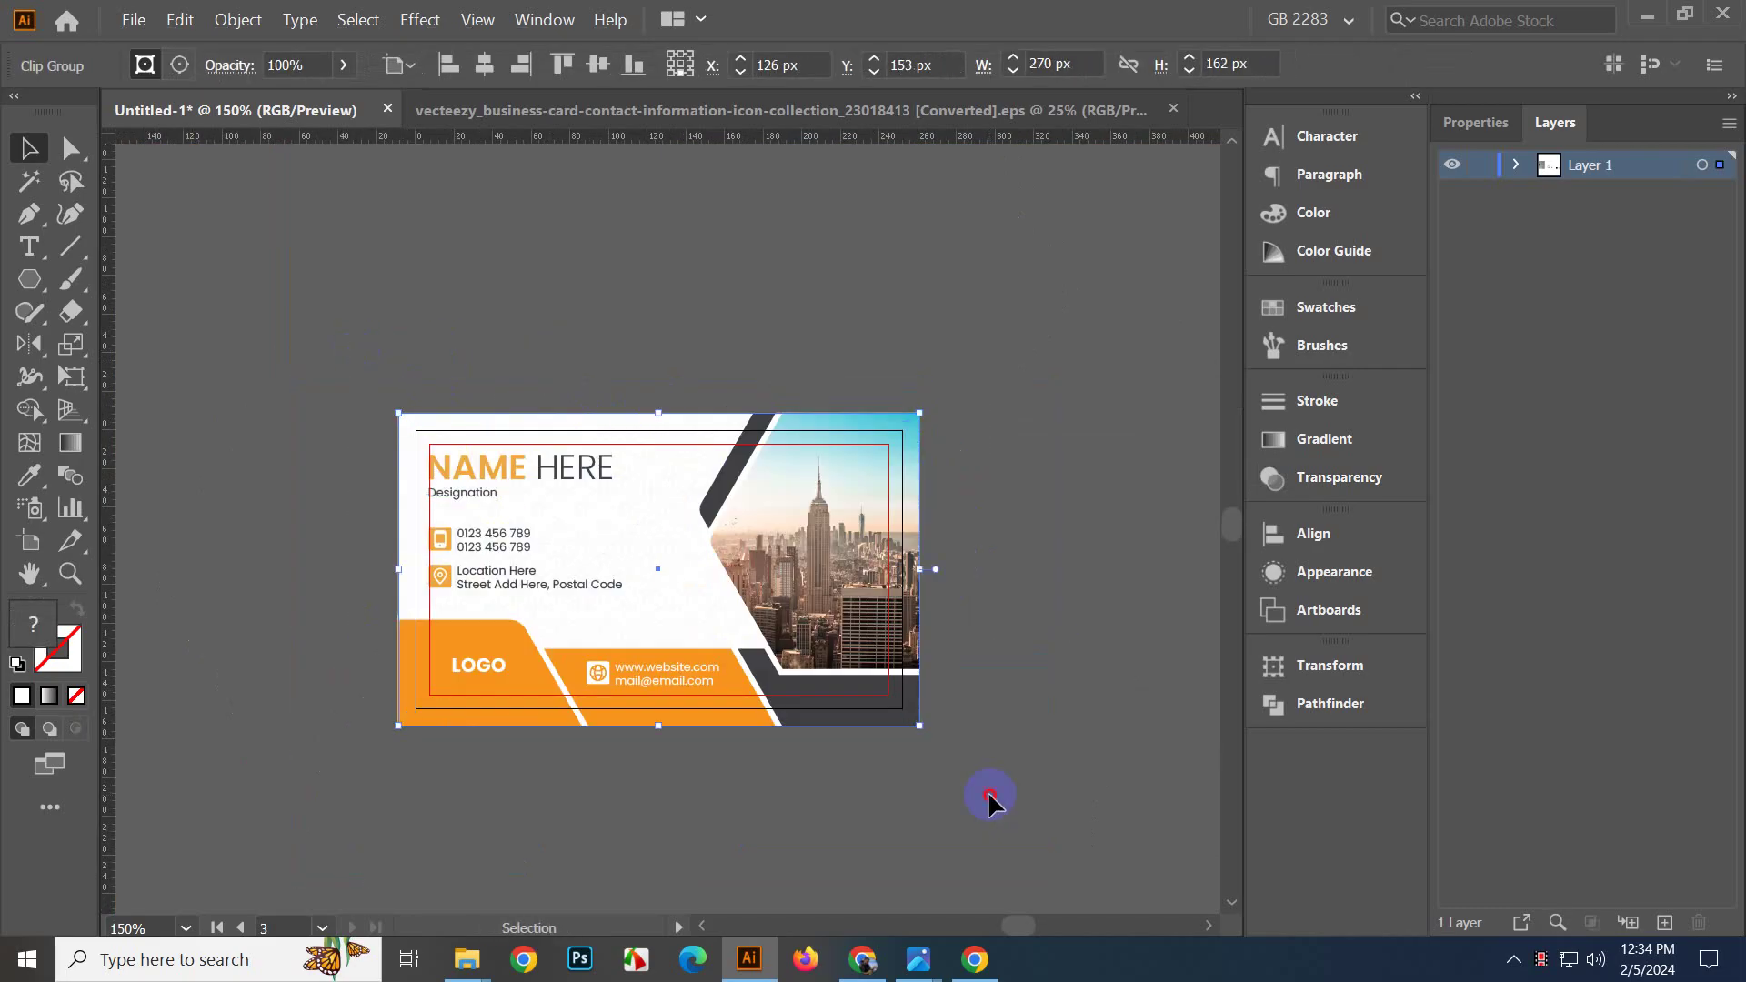
click(989, 797)
scroll(737, 717, up, 1)
scroll(807, 761, up, 1)
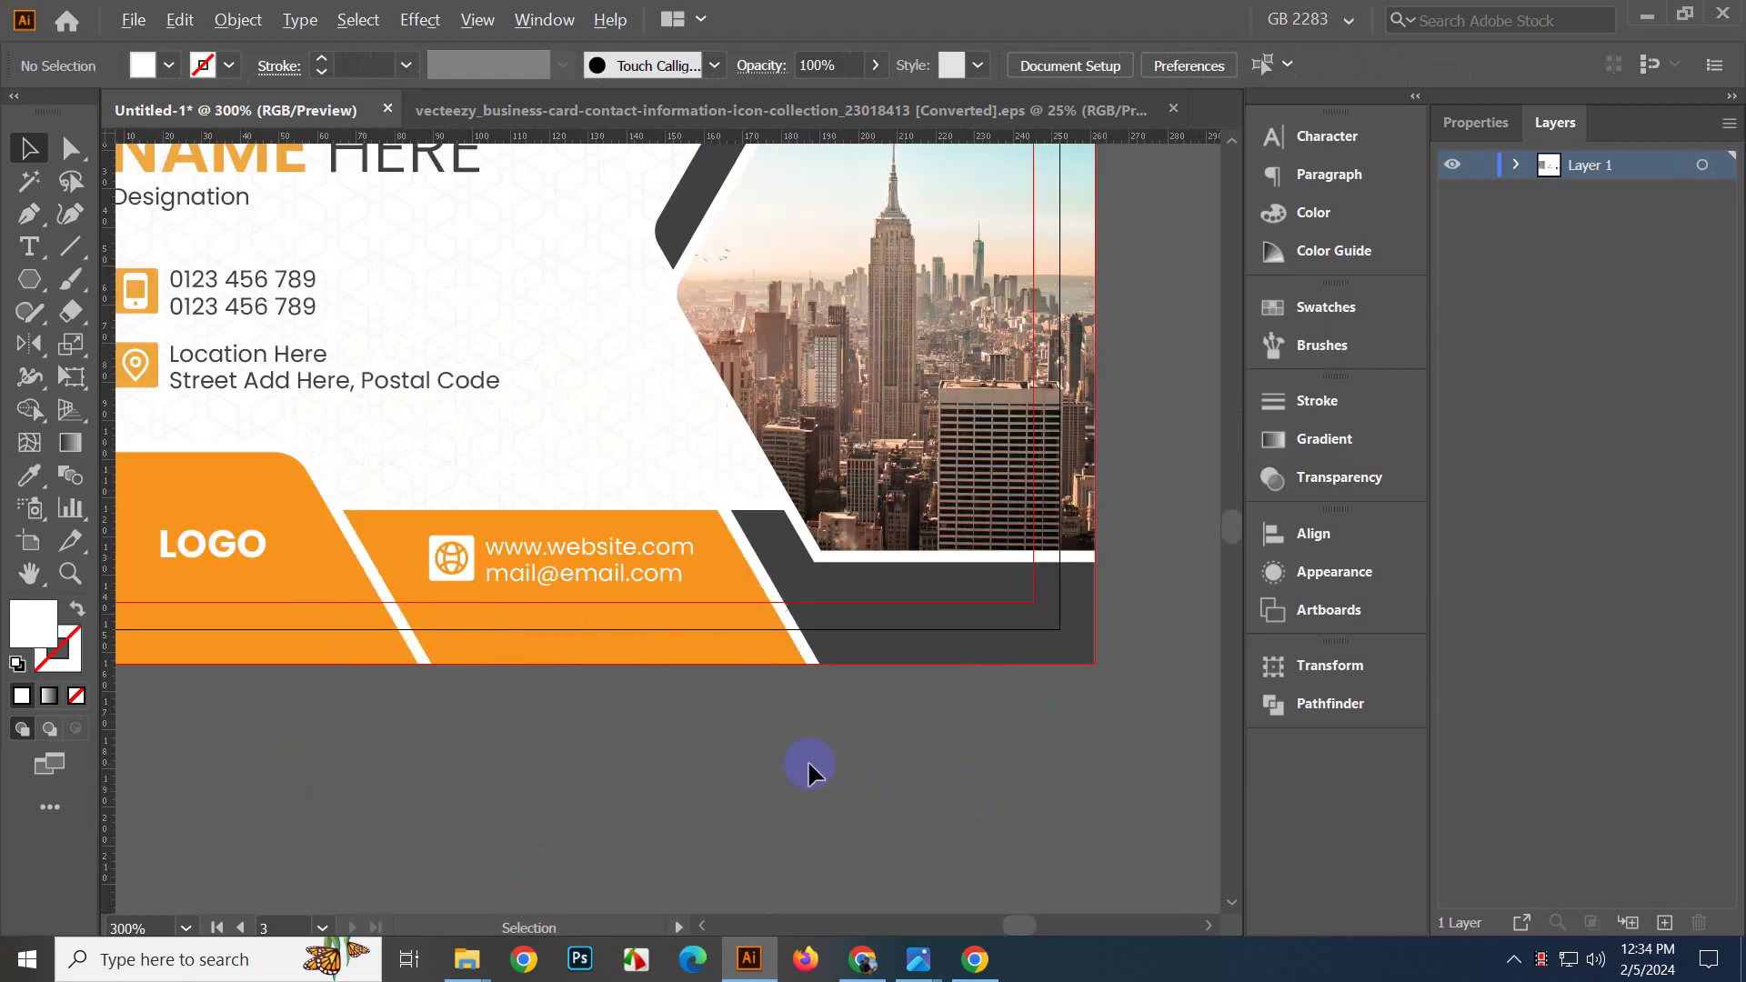
drag(903, 765, 826, 794)
scroll(832, 777, down, 1)
scroll(858, 731, down, 2)
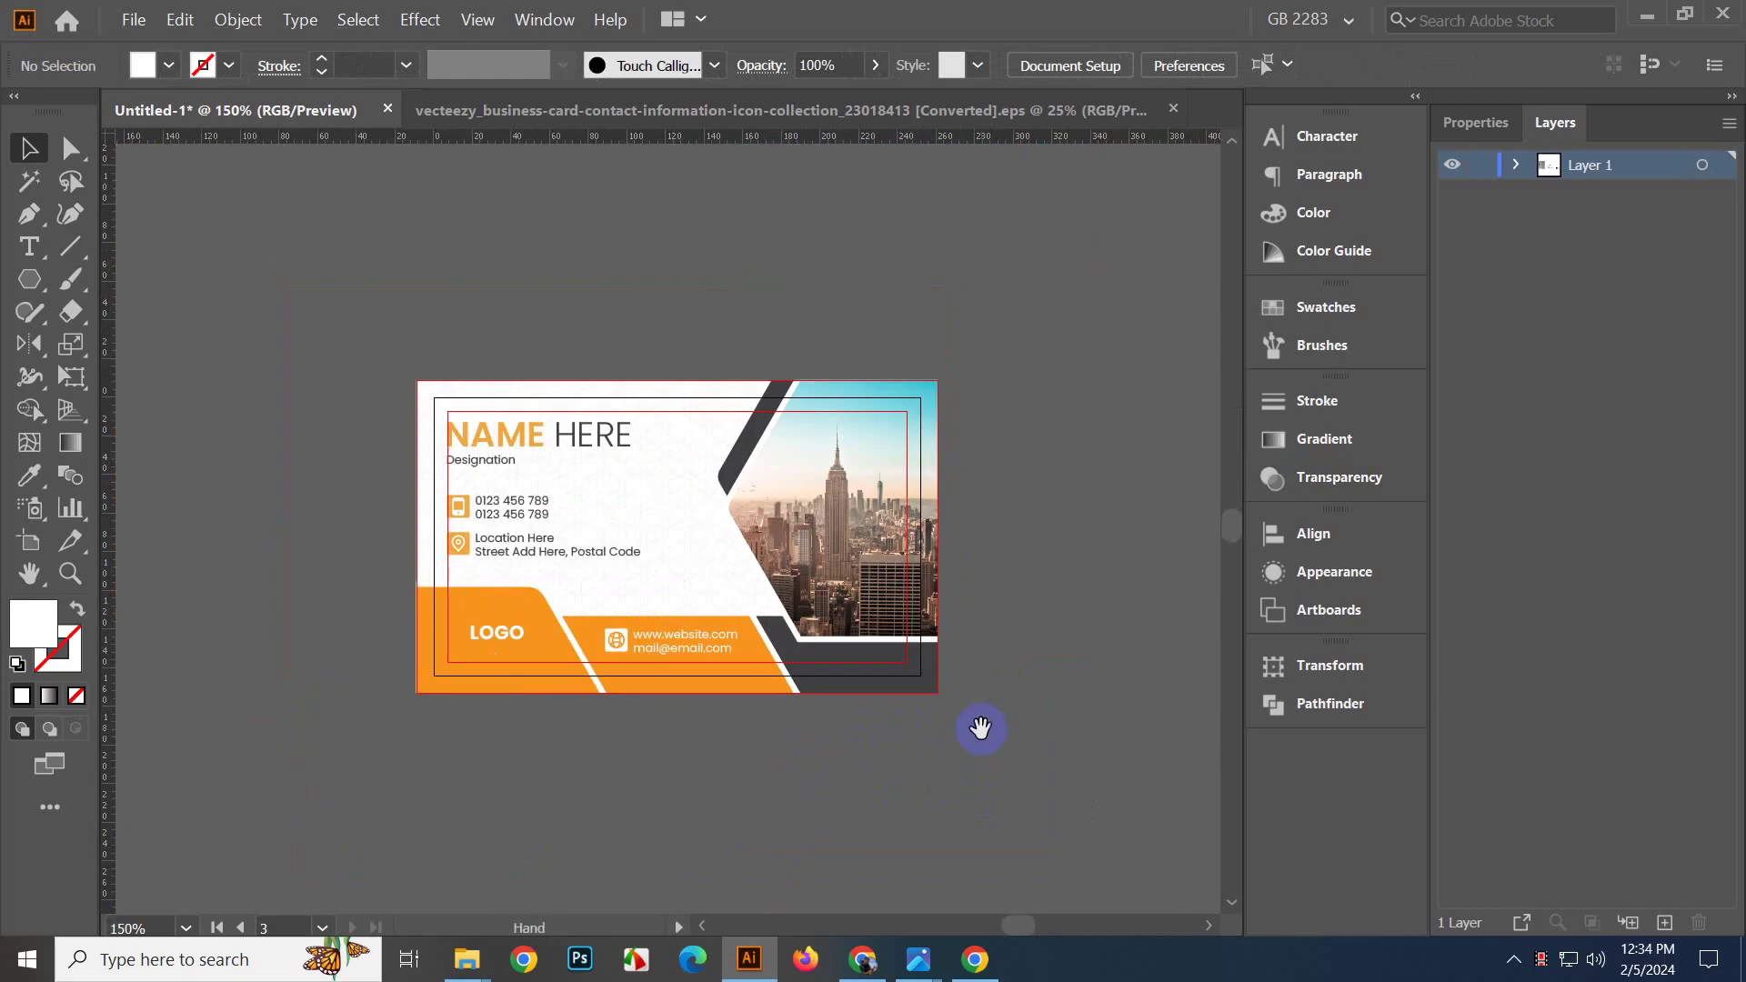
scroll(951, 735, down, 2)
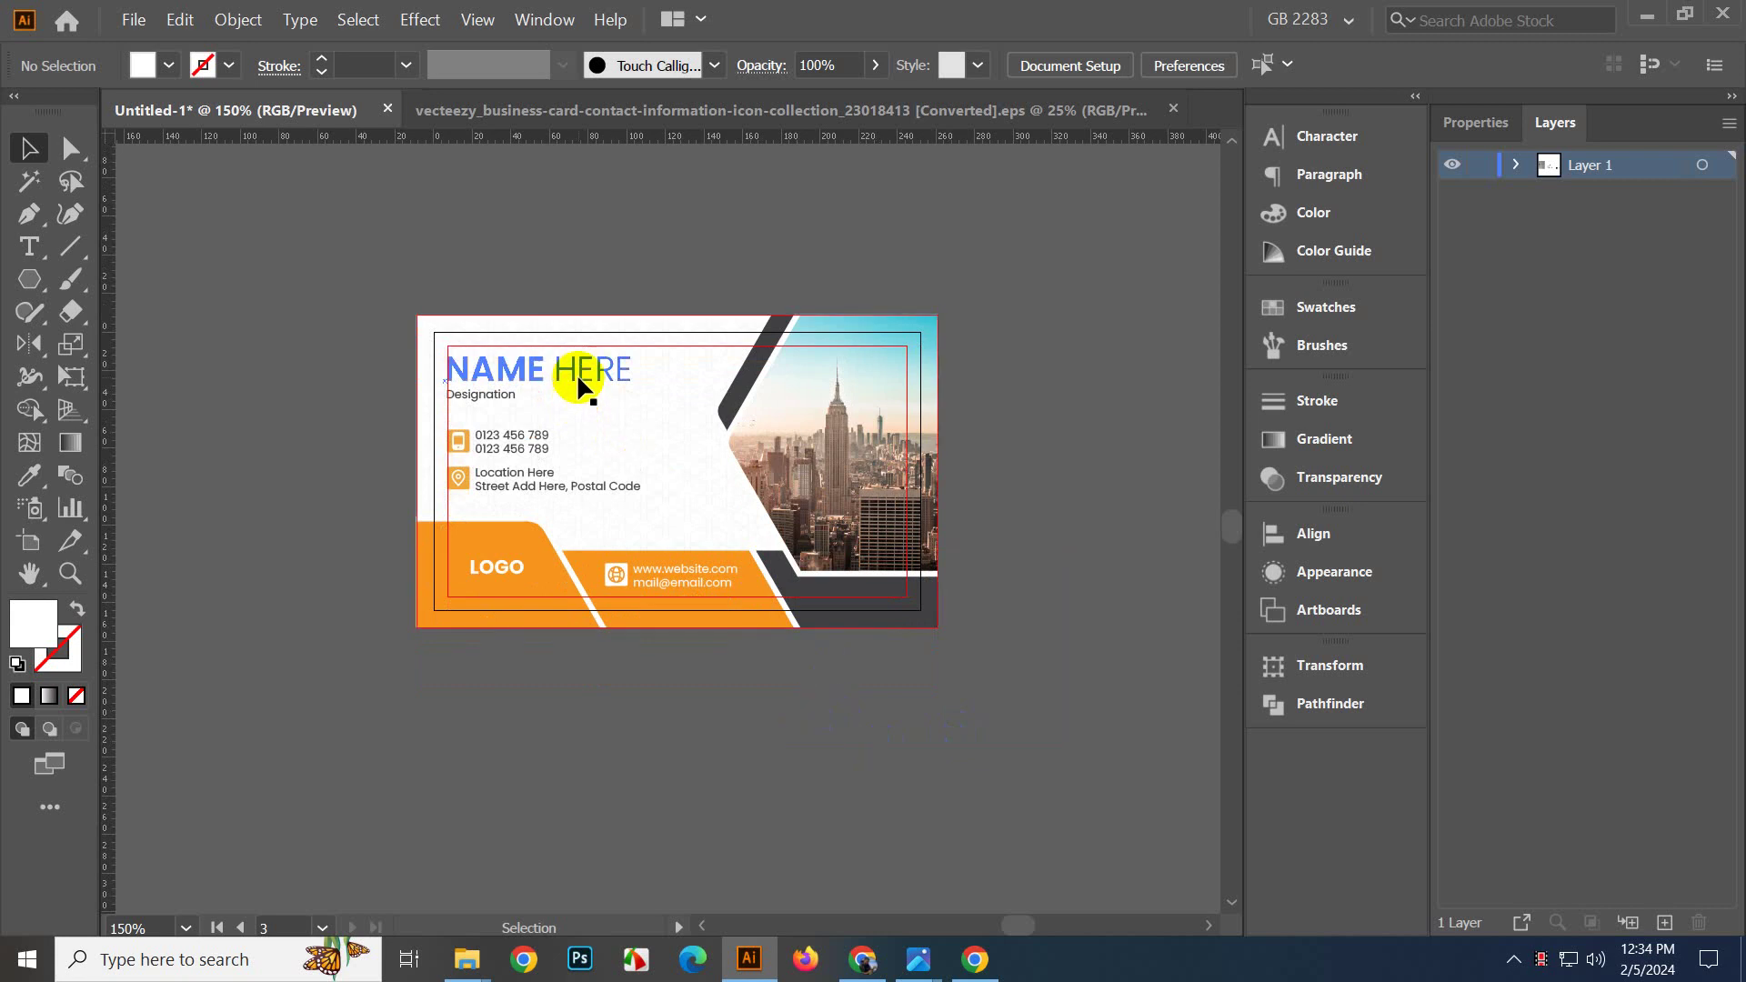
Add a placeholder "LOREM IPSUM" text beside the phone numbers and move it to the empty area below the card.
click(30, 246)
click(632, 437)
click(27, 147)
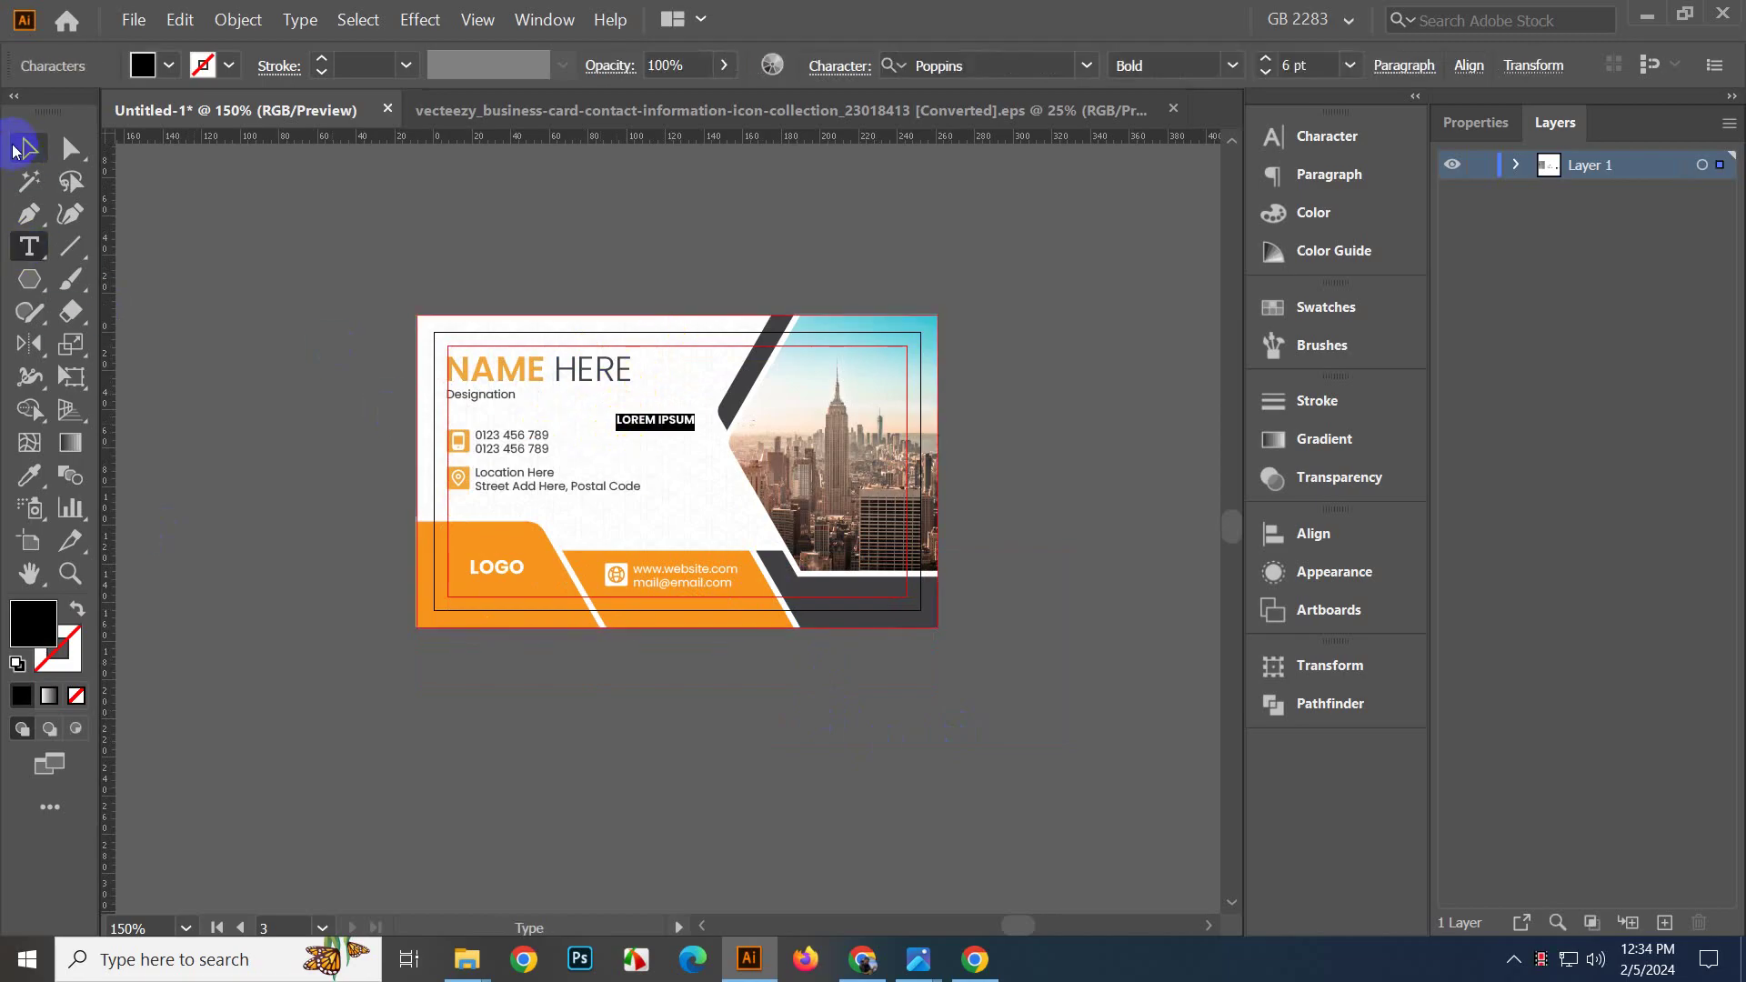
drag(689, 412, 740, 718)
key(ctrl+z)
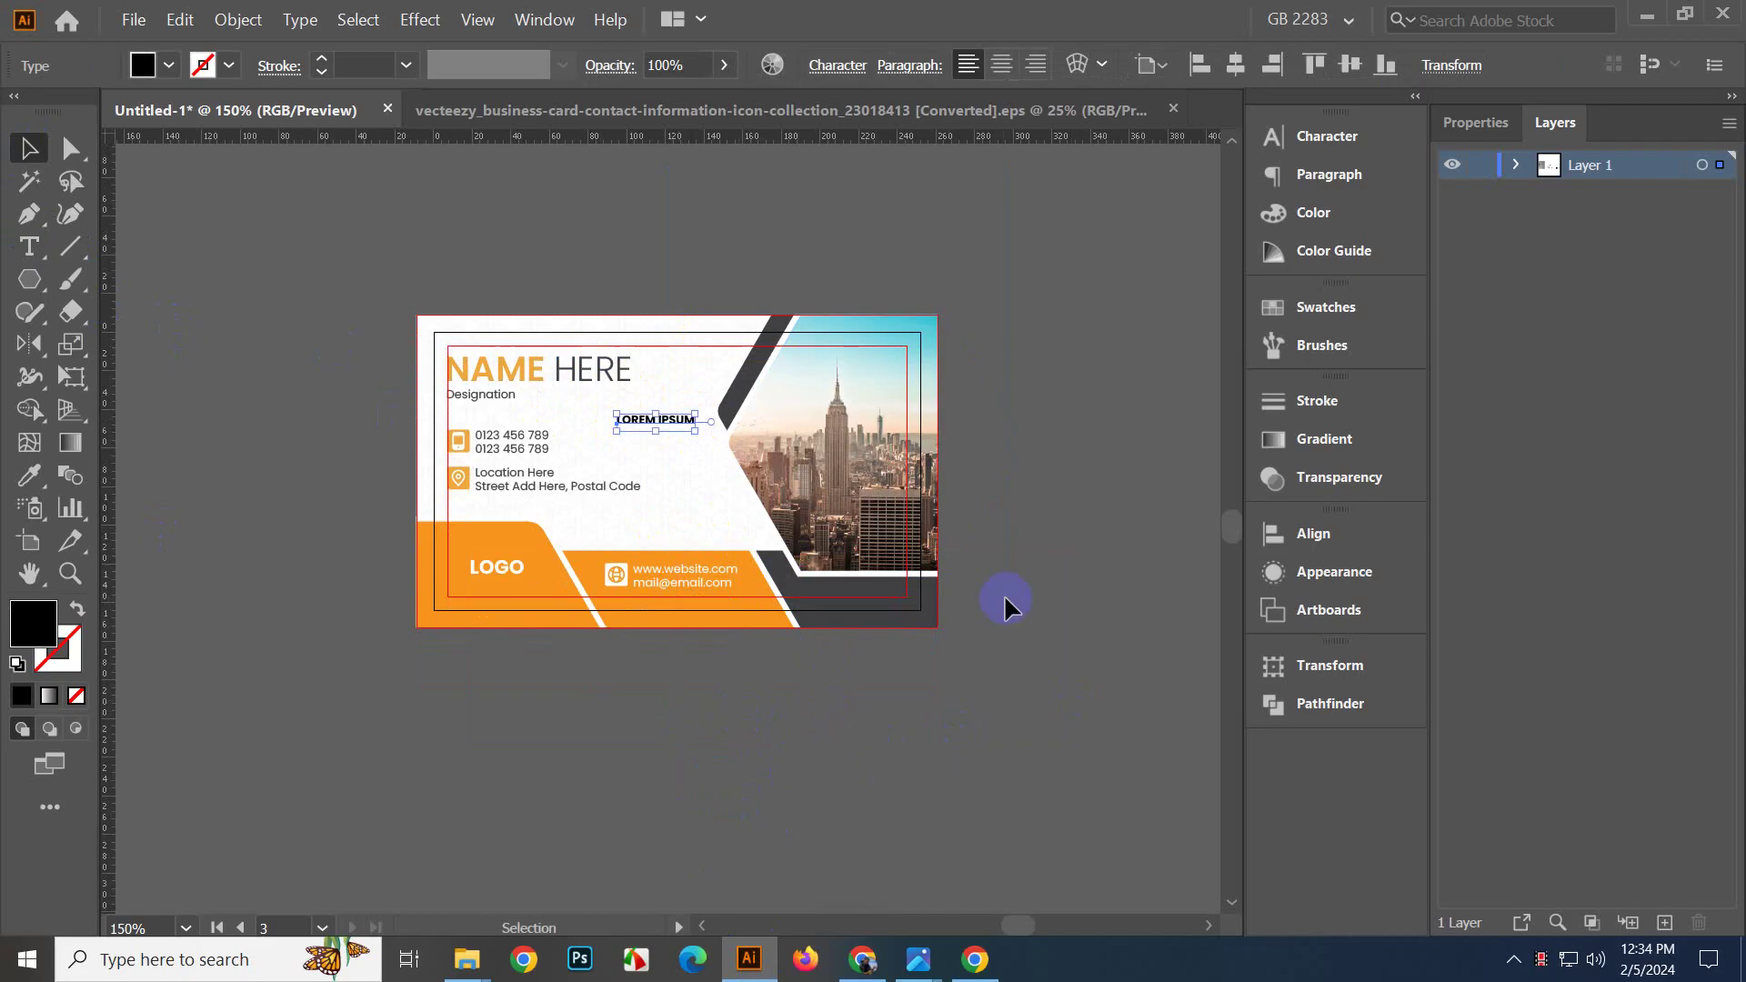
drag(664, 418, 713, 780)
Try moving the clipped card artwork up and away from its artboard.
drag(752, 573, 941, 496)
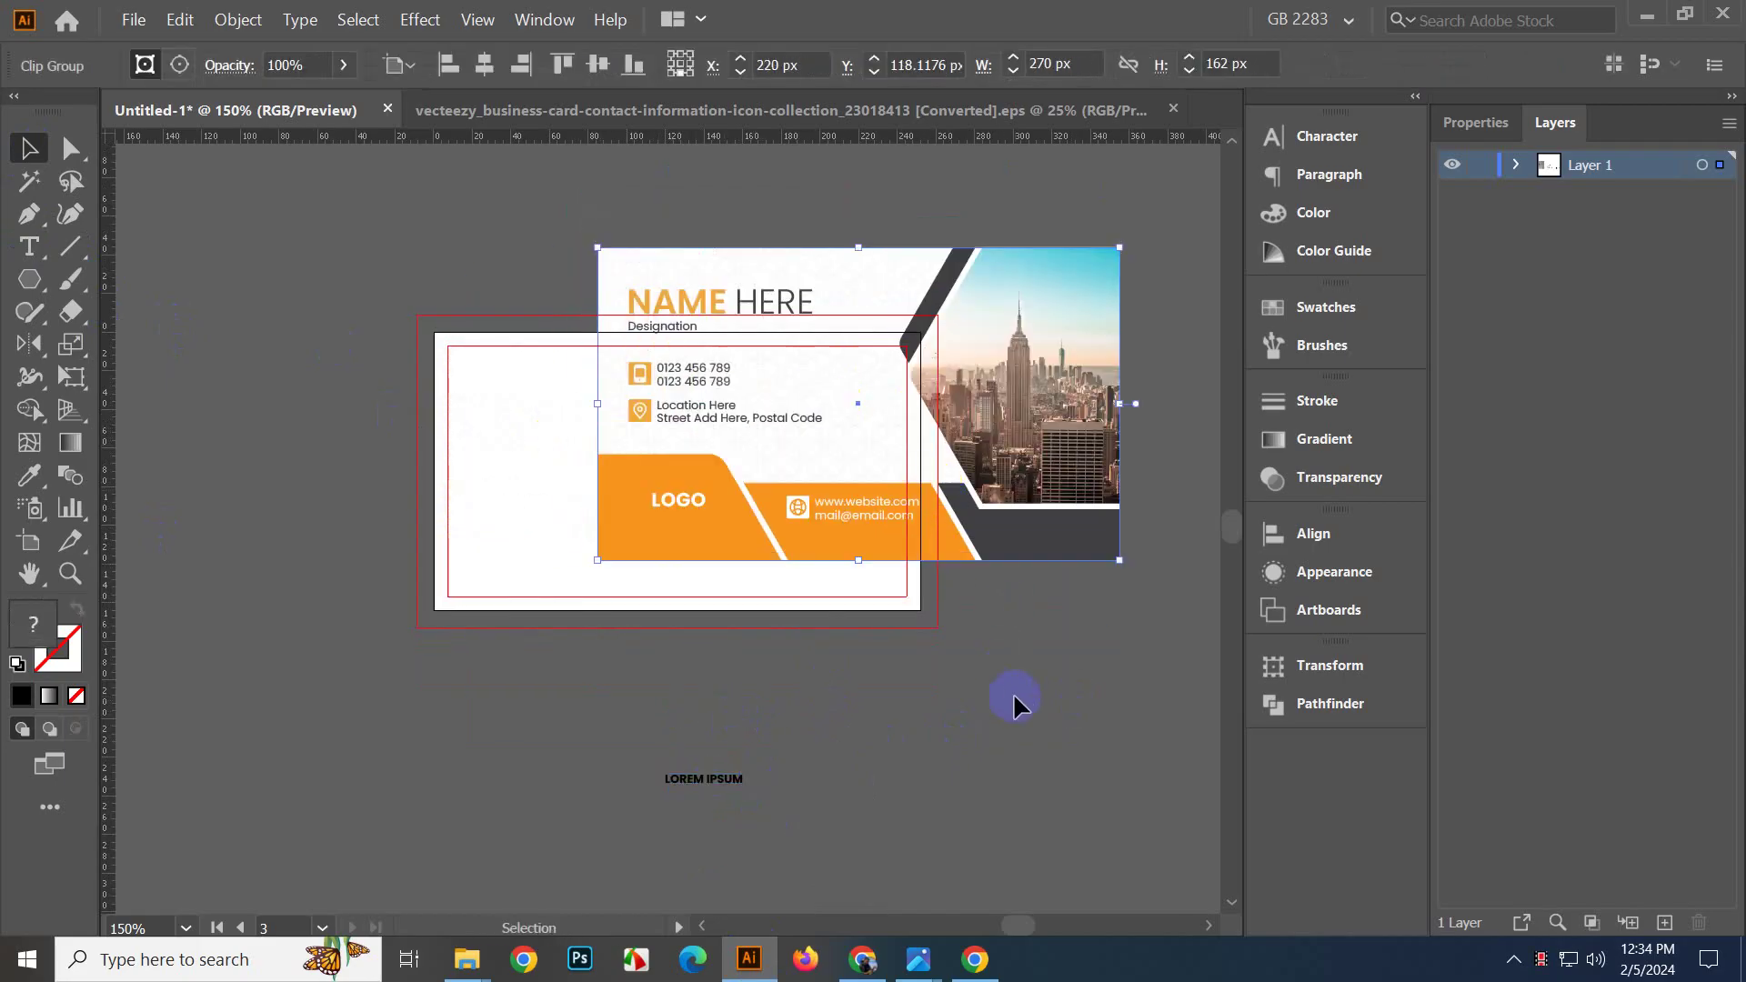
key(a)
key(ctrl+z)
key(ctrl+z)
click(1013, 691)
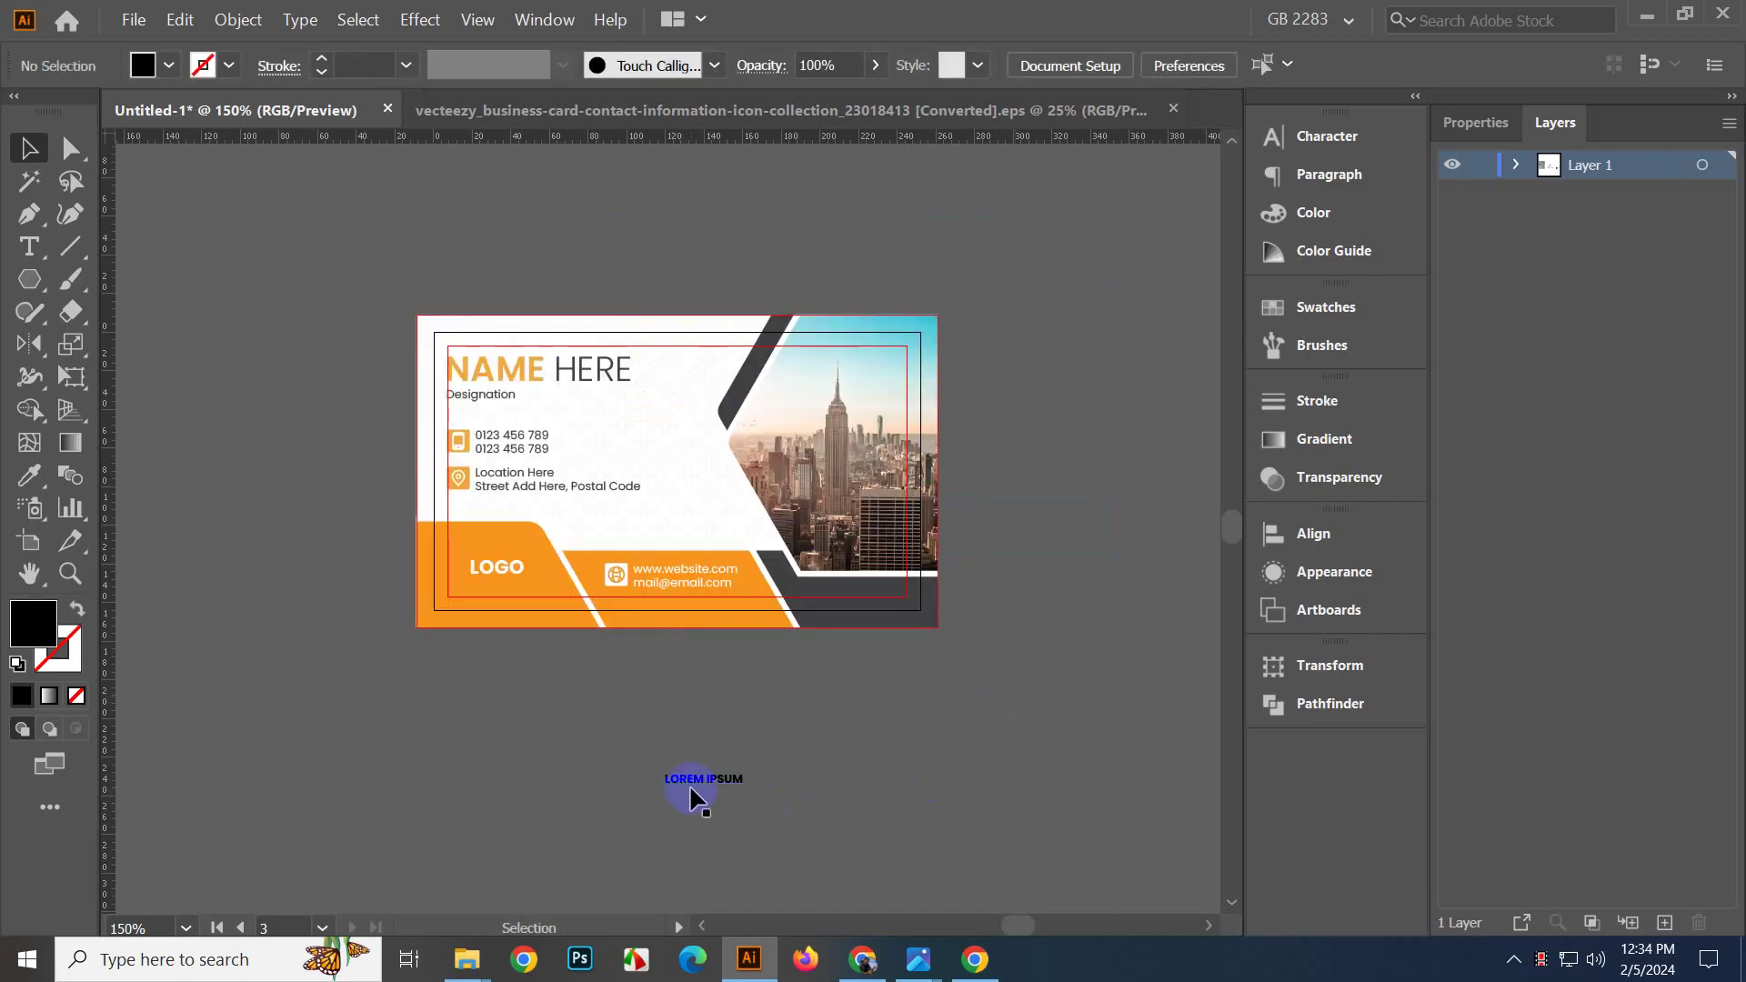
Move the "LOREM IPSUM" text onto the card beside the phone numbers and place it inside the card's clip group in the layer stack.
drag(691, 789, 722, 425)
drag(693, 462, 625, 423)
click(1515, 165)
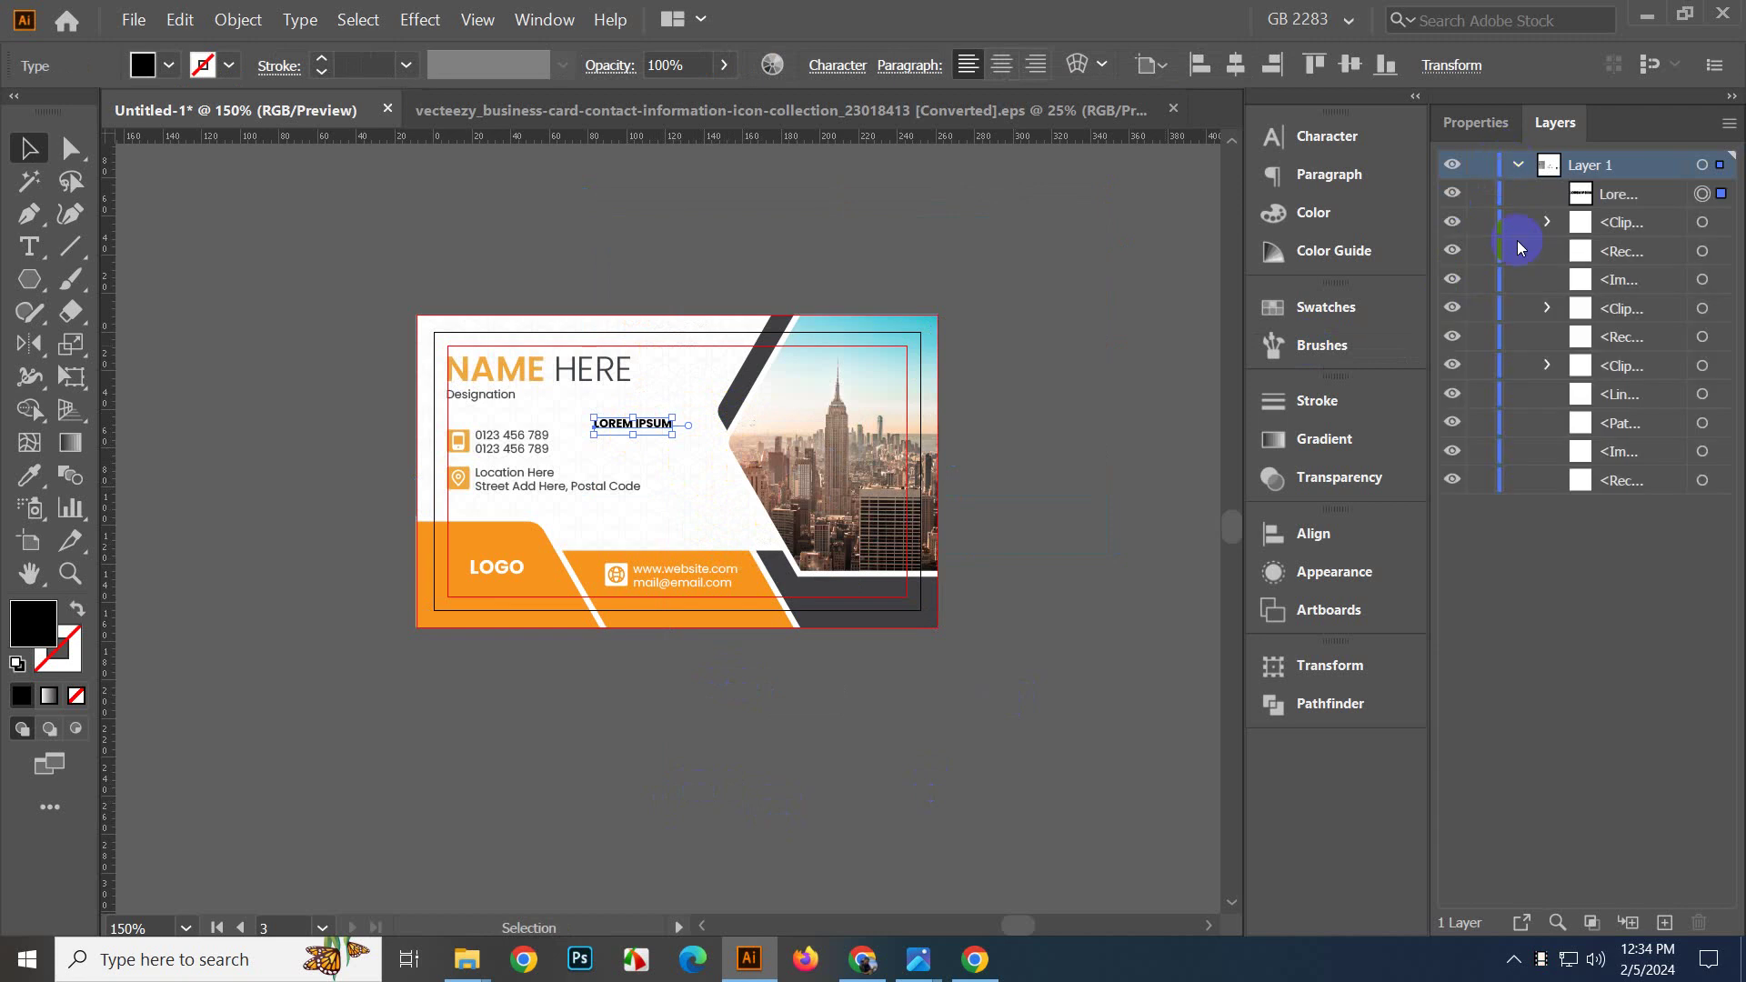
click(1626, 227)
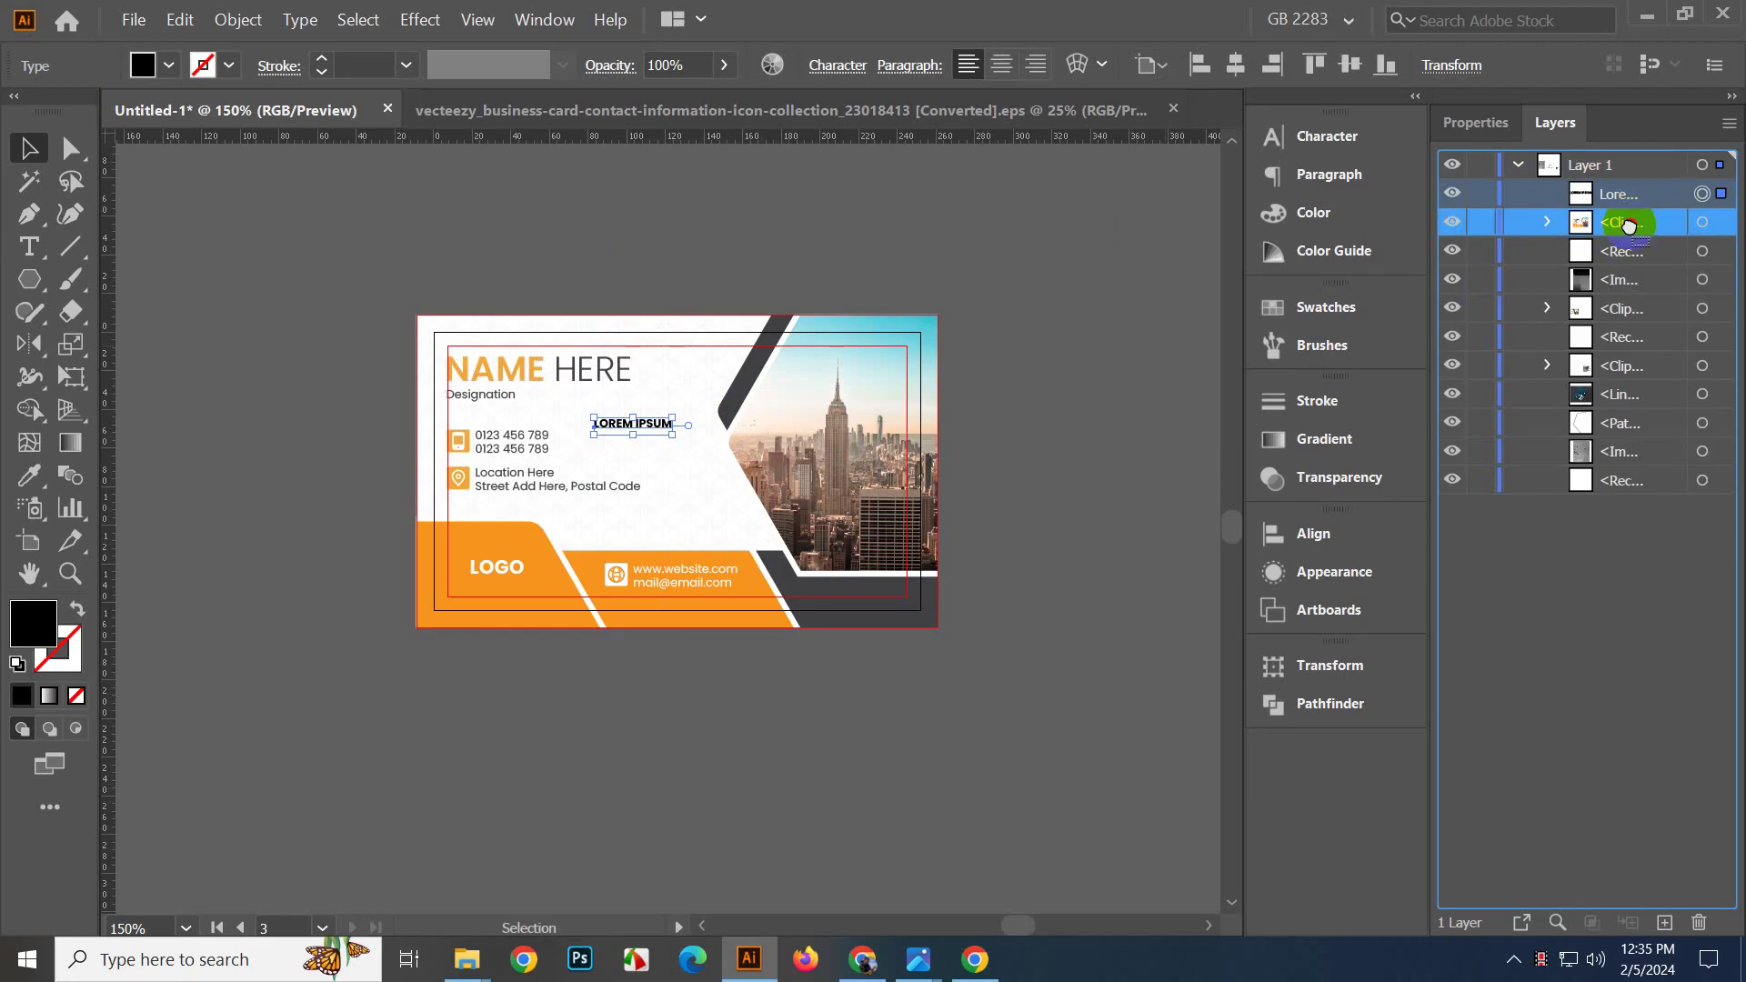
drag(1627, 224, 1627, 227)
click(1089, 280)
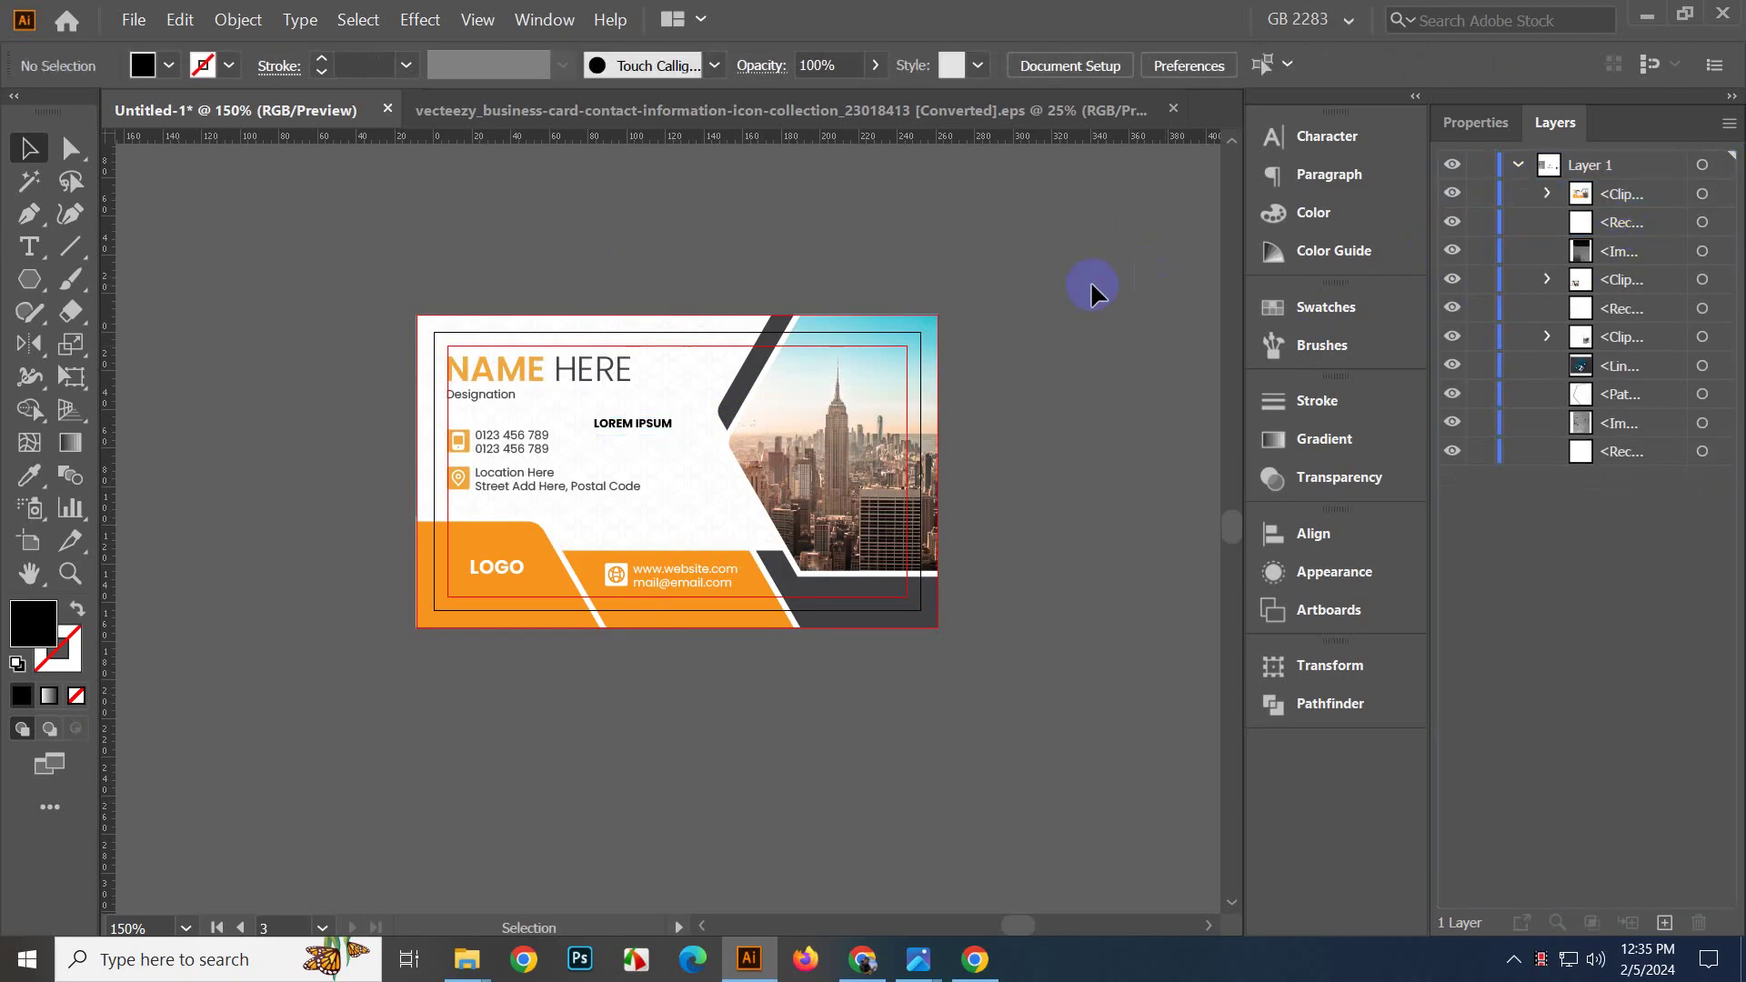
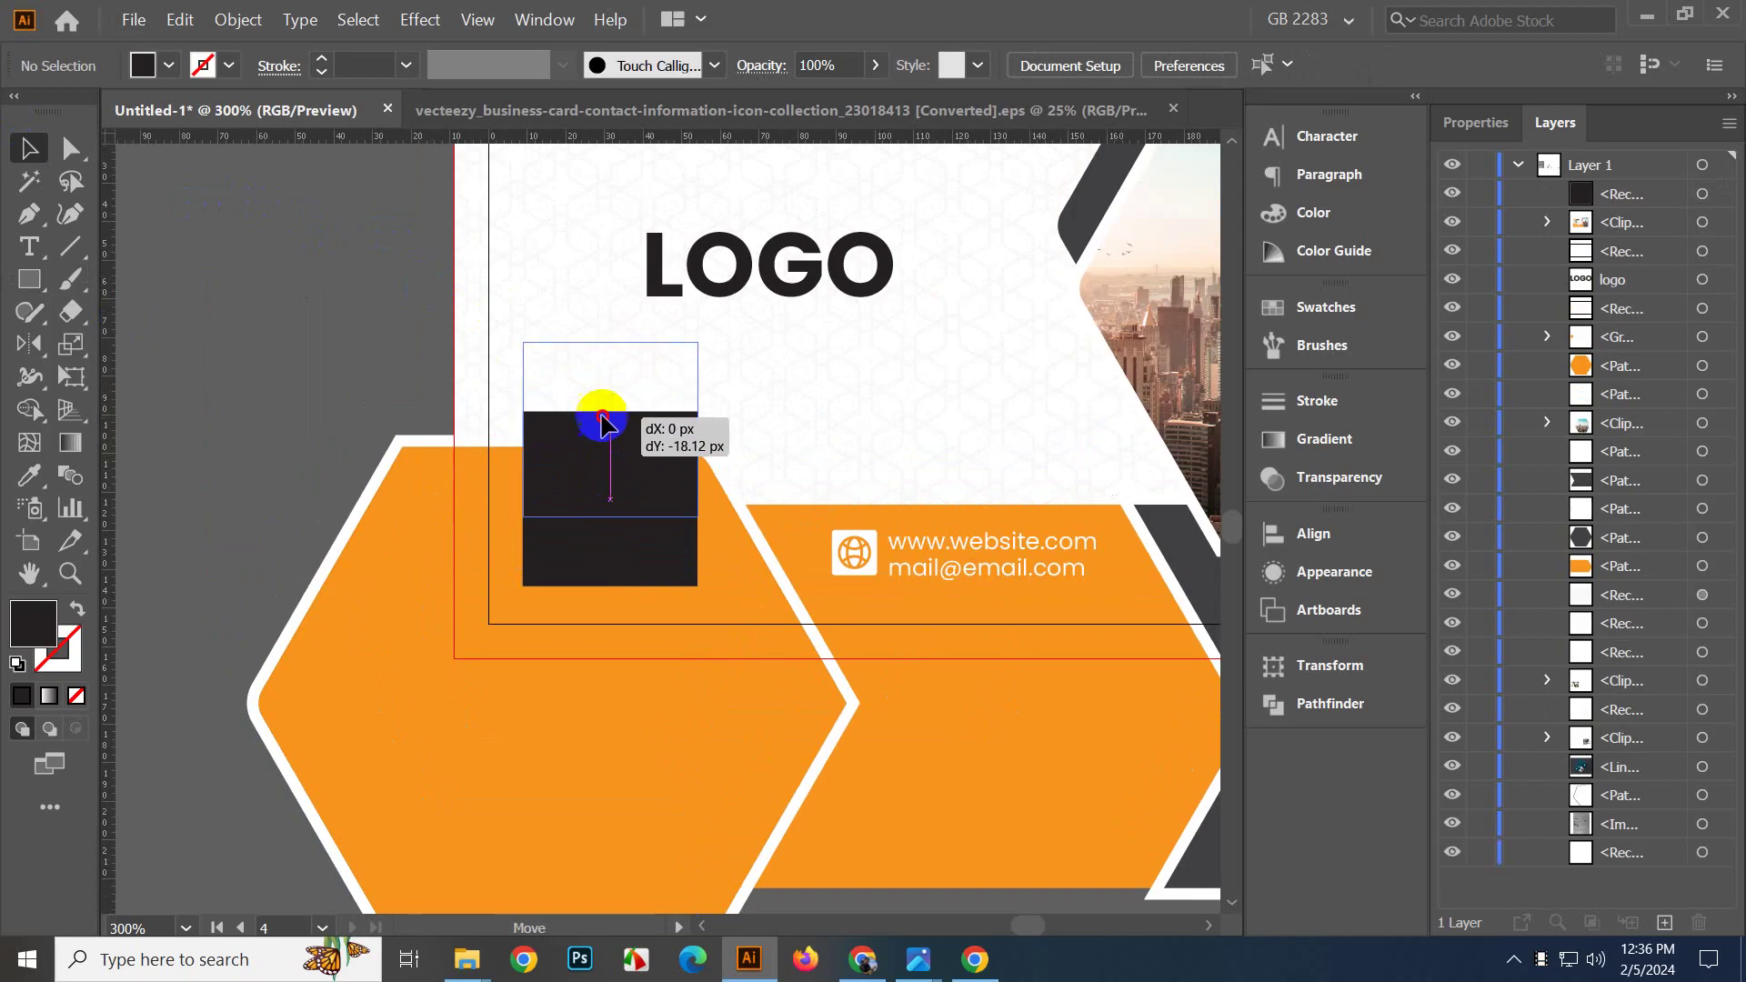
Undo the last move of the dark square near the card's lower edge and slightly round its corners.
key(ctrl+z)
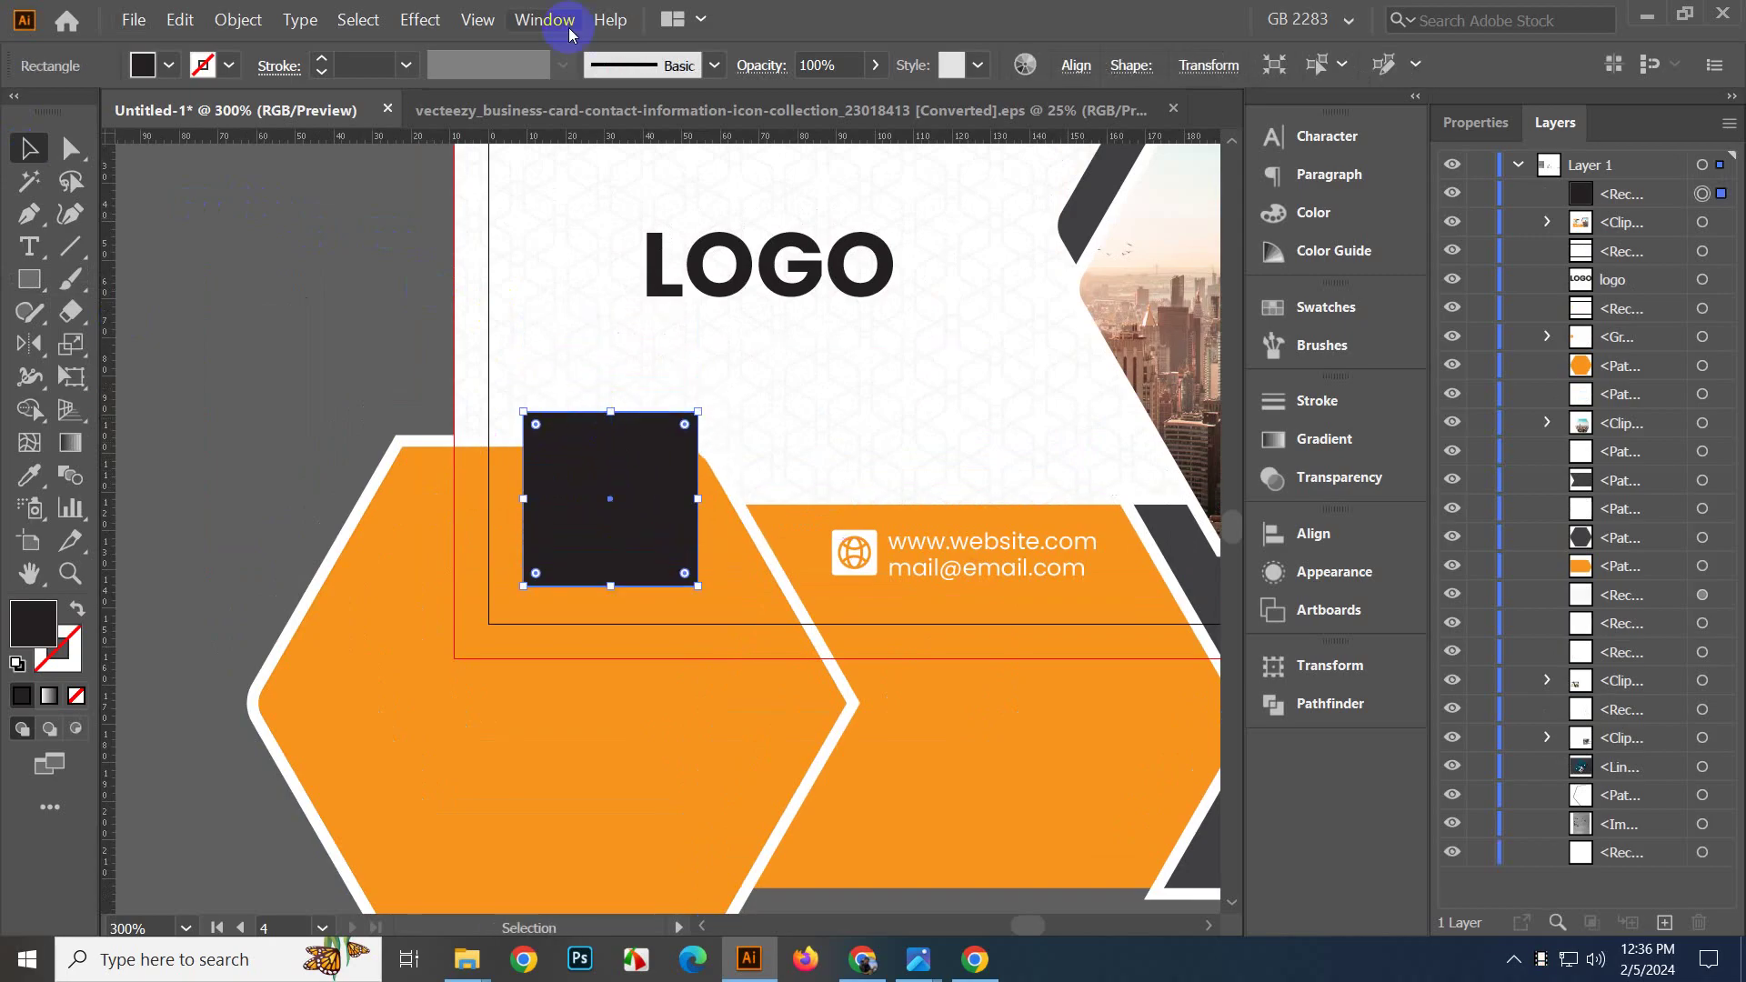
click(467, 12)
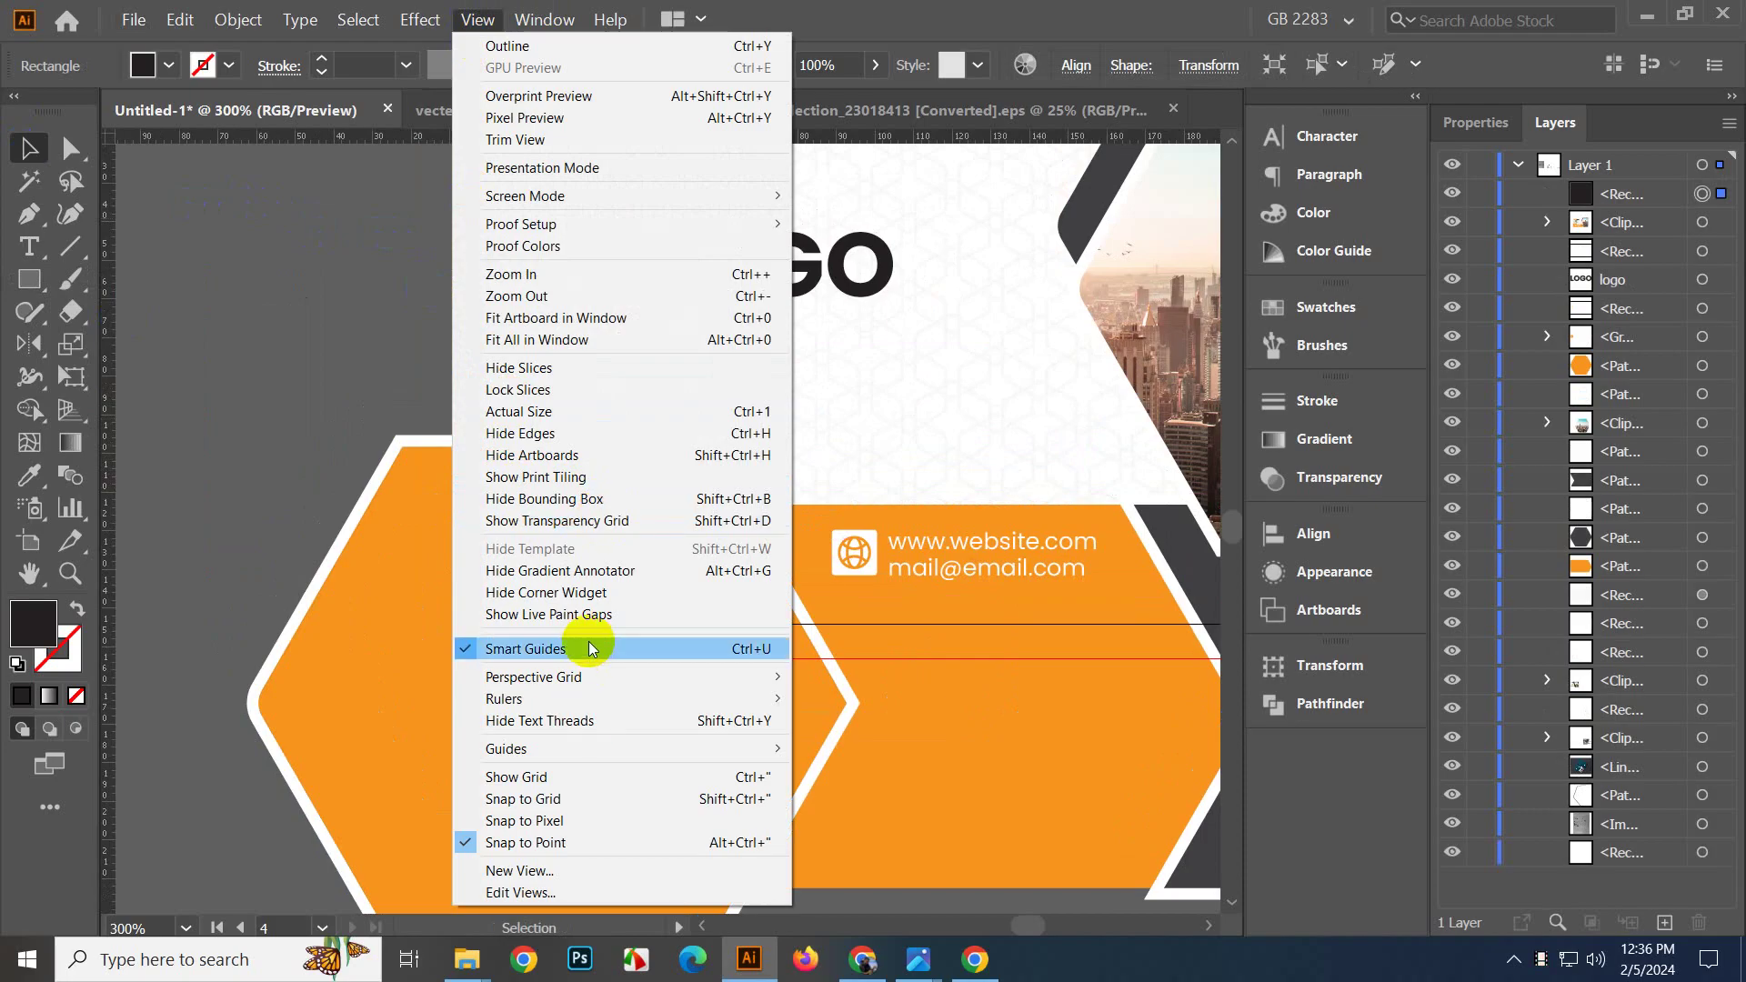
click(287, 356)
click(287, 357)
drag(346, 468, 234, 509)
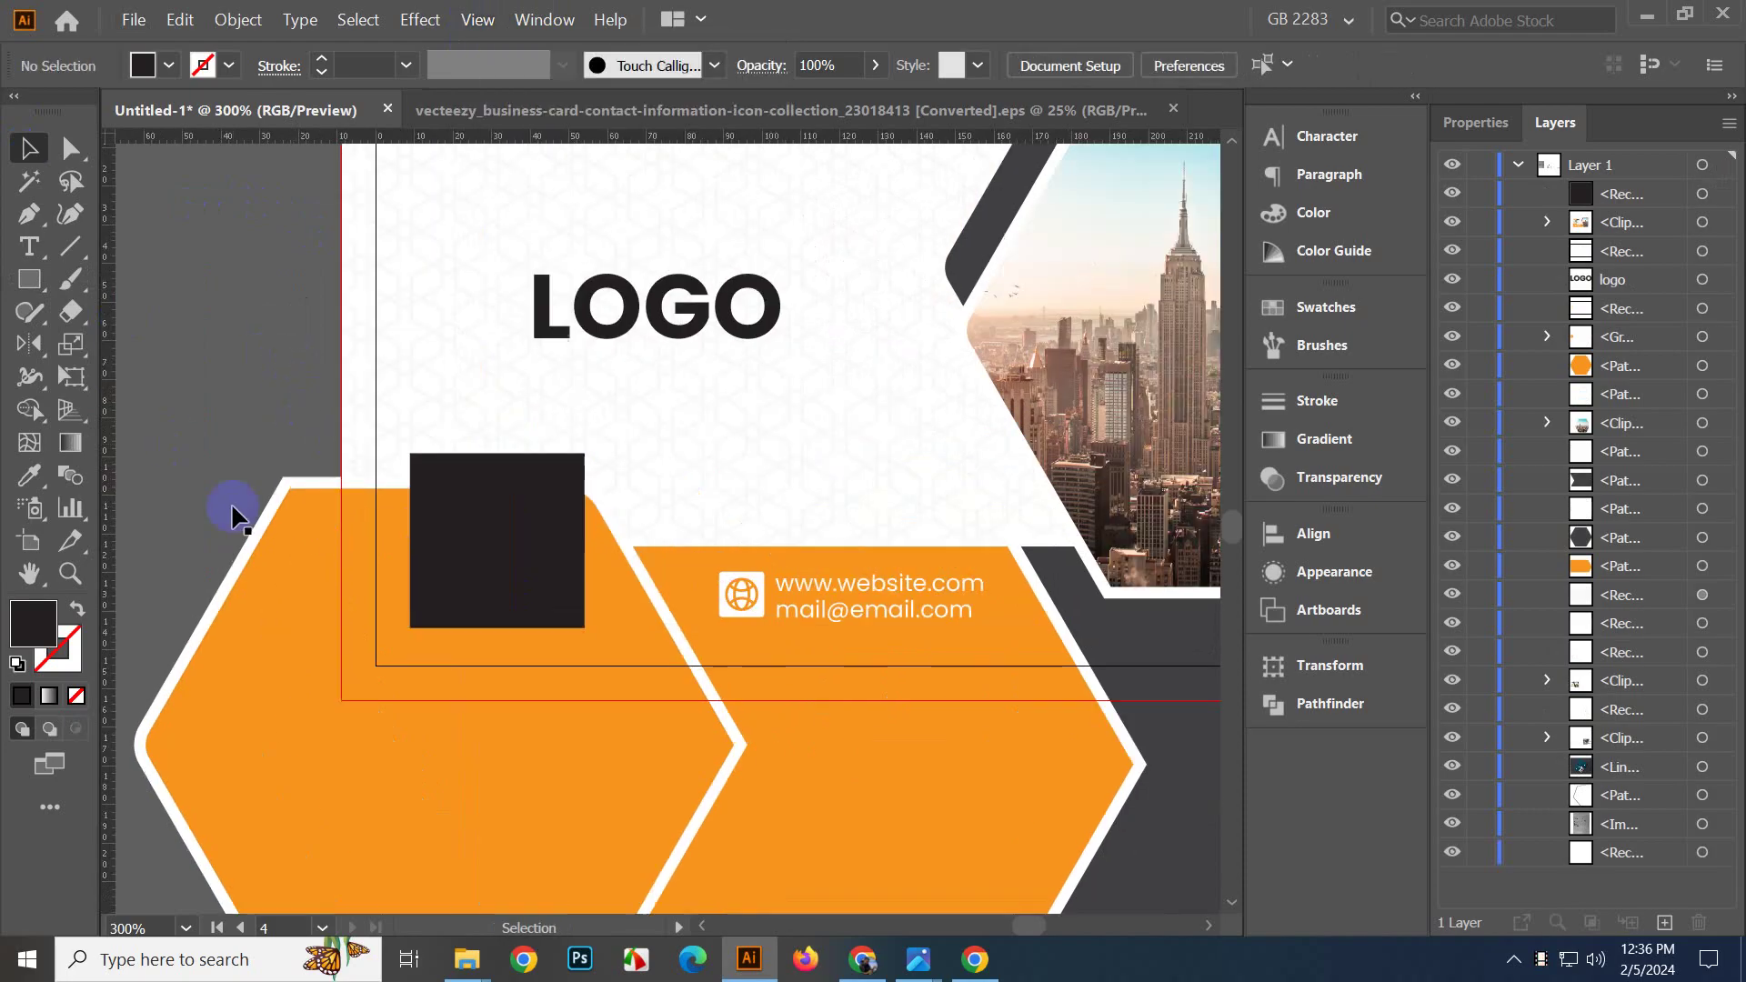
click(425, 526)
mouse_move(424, 468)
mouse_down()
mouse_move(431, 491)
mouse_move(420, 473)
mouse_up()
click(272, 371)
Fill the dark rounded square with the orange sampled from the large hexagon using the Eyedropper.
click(462, 543)
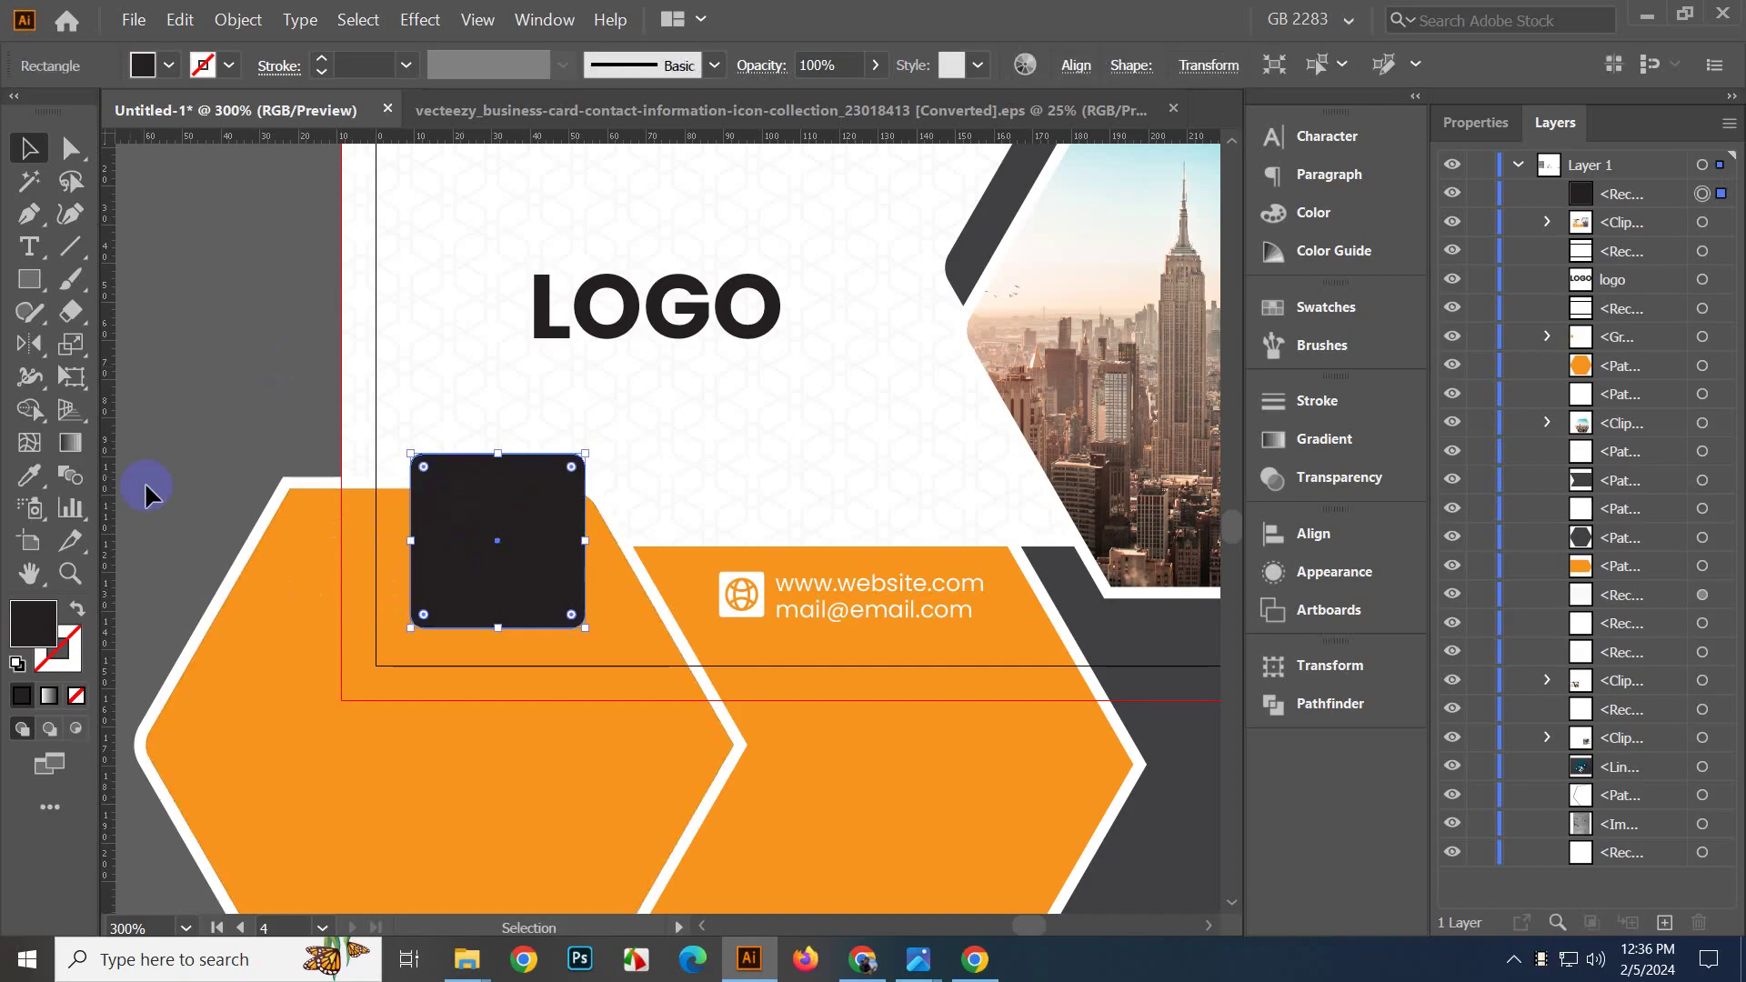
click(41, 476)
click(283, 594)
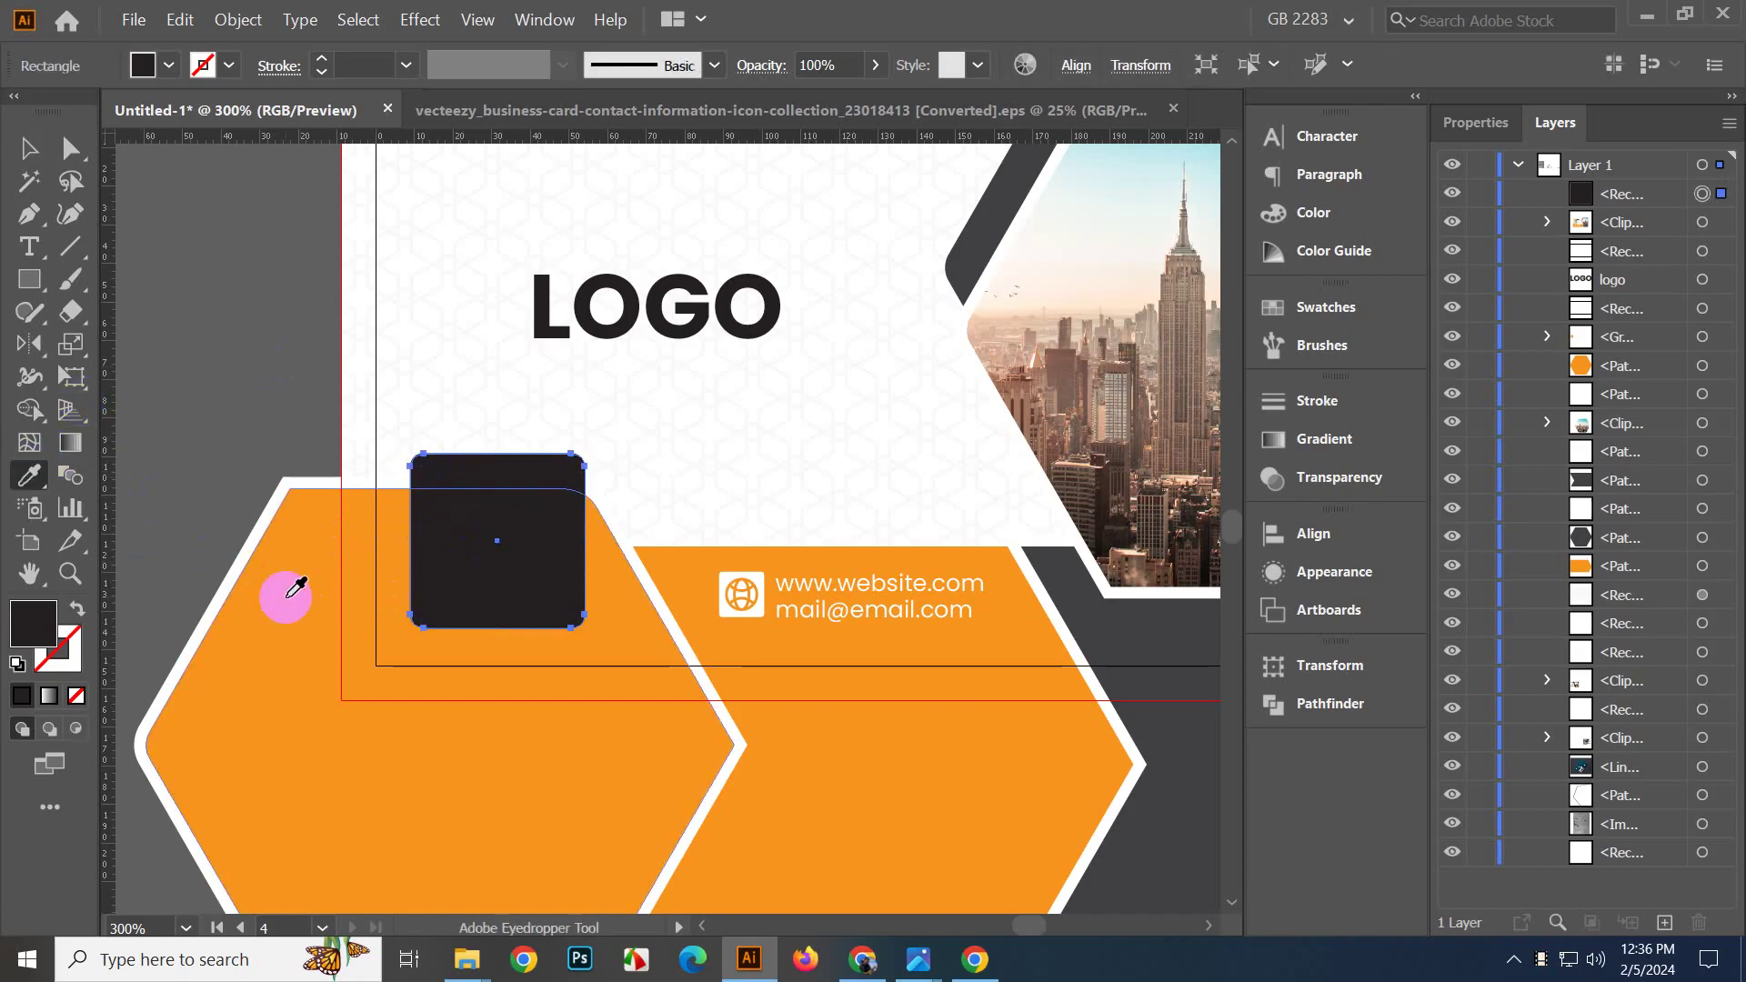
click(30, 155)
Offset the orange square's path outward and colour the larger copy white, sampled from the hexagon's border, to form a frame.
click(487, 516)
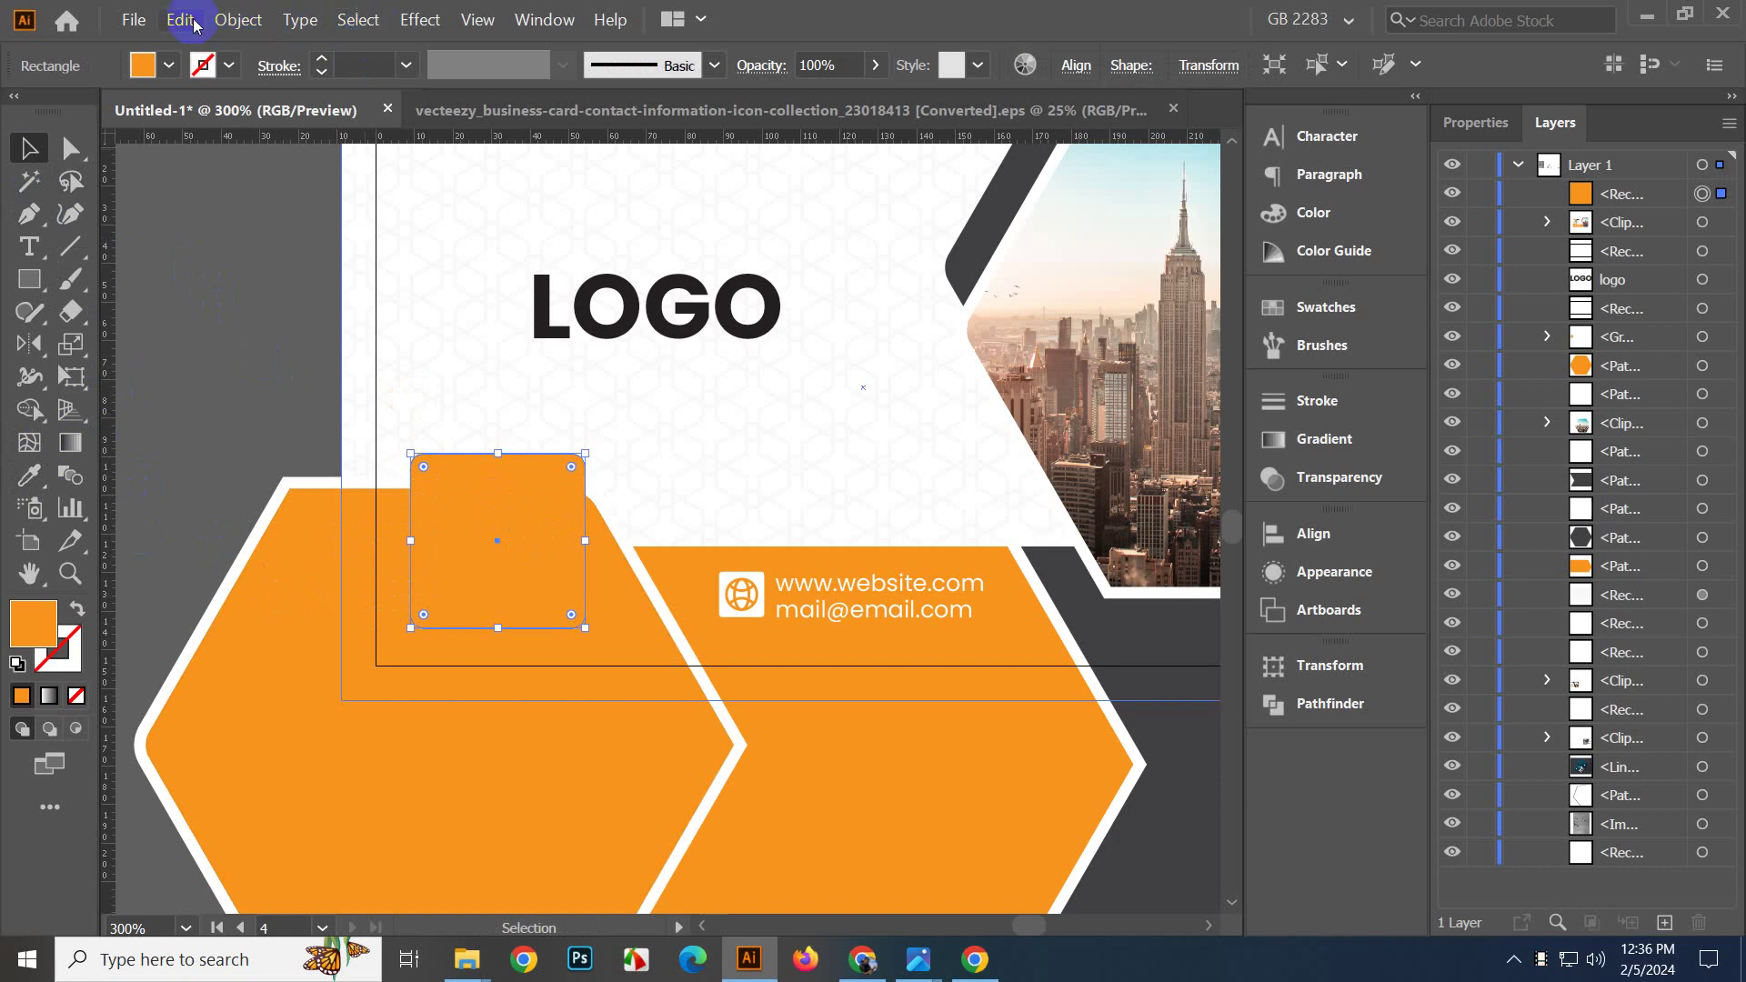
click(238, 19)
mouse_move(355, 492)
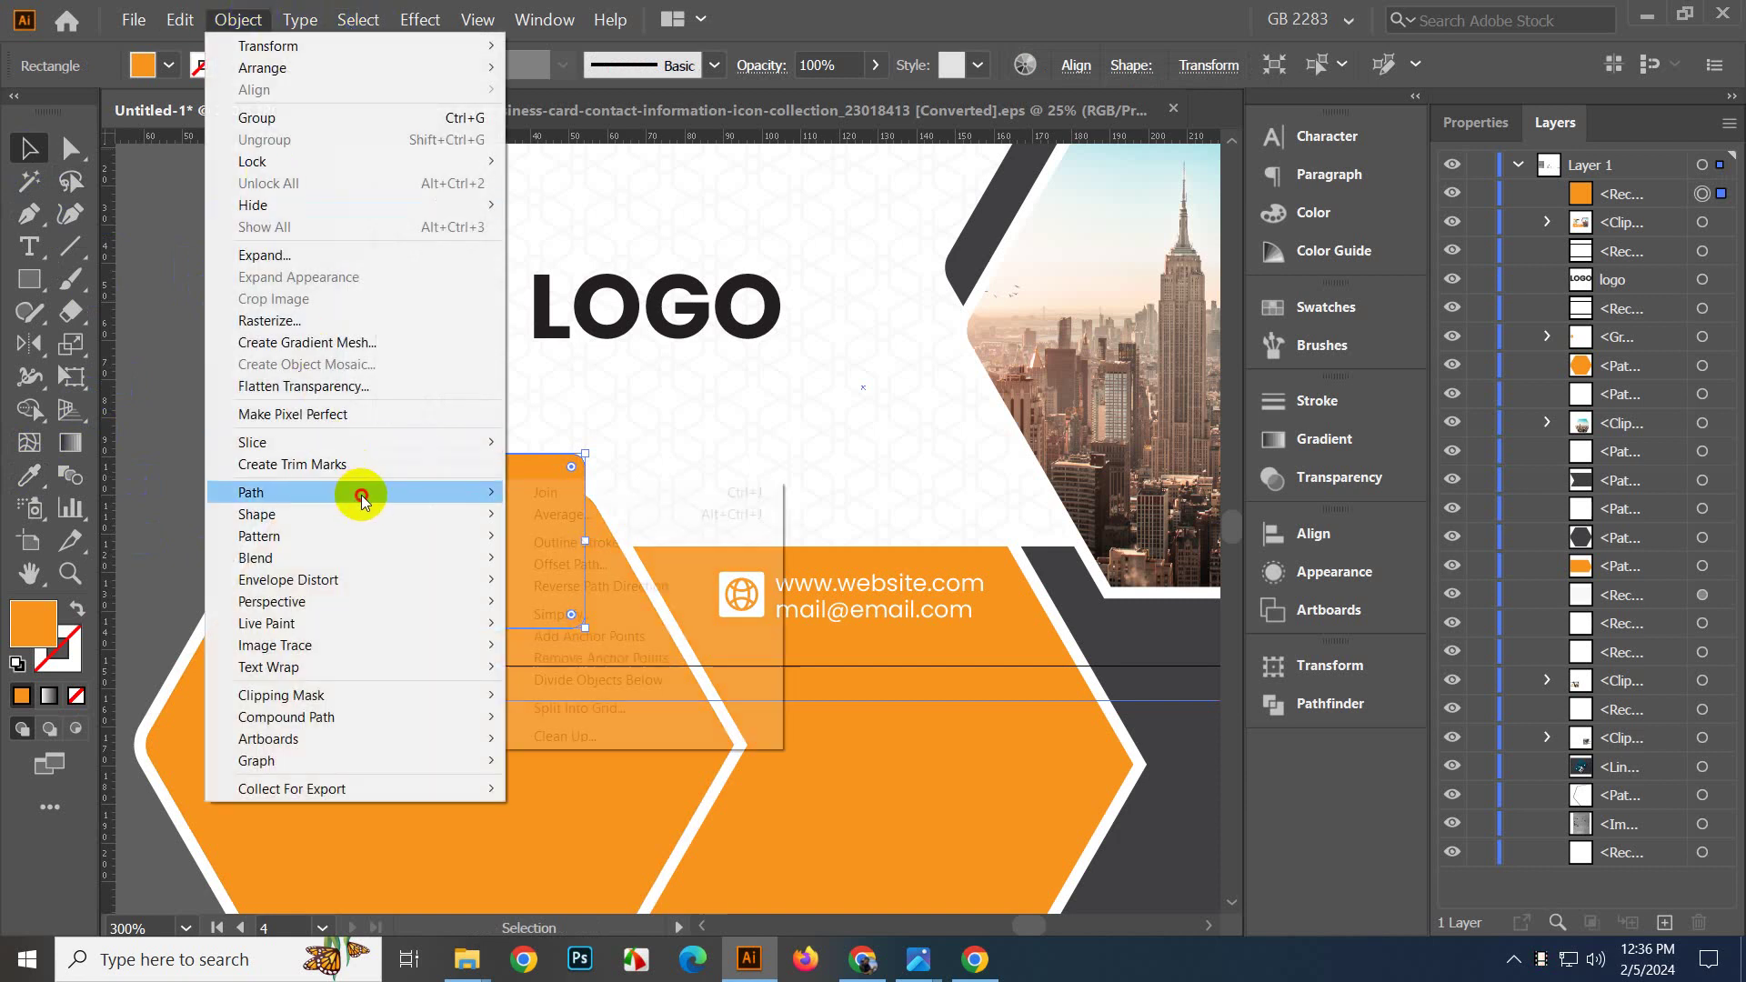
click(607, 562)
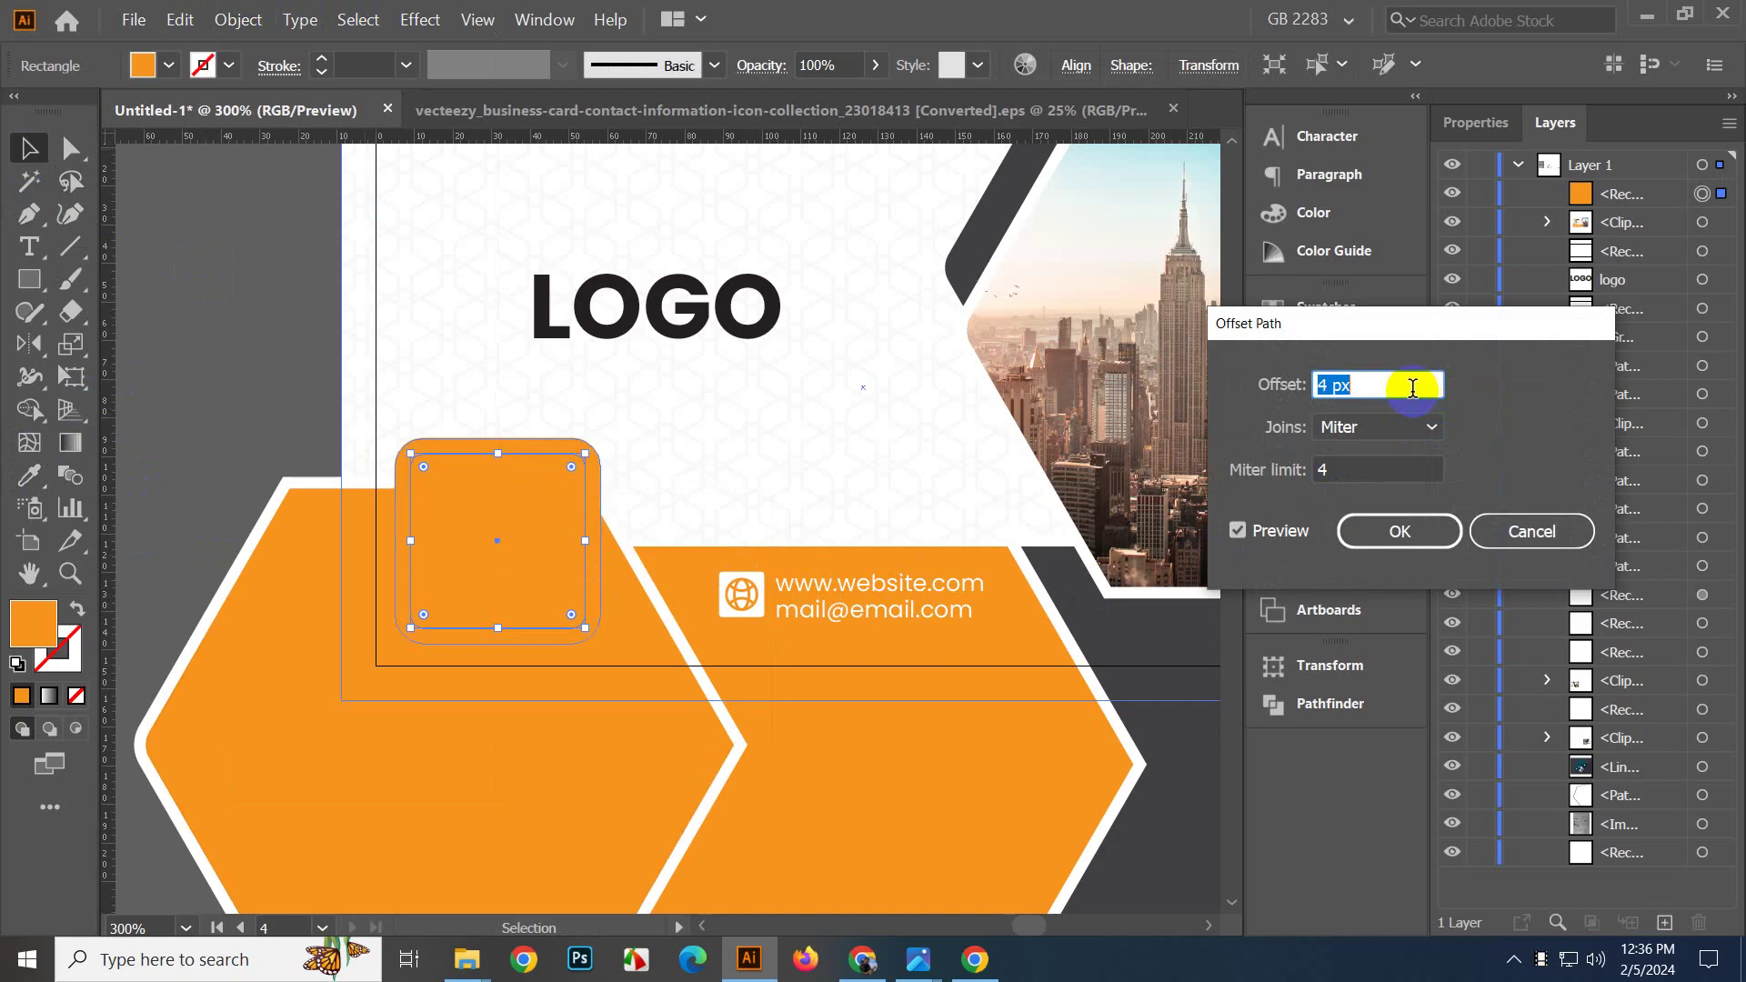
click(1399, 531)
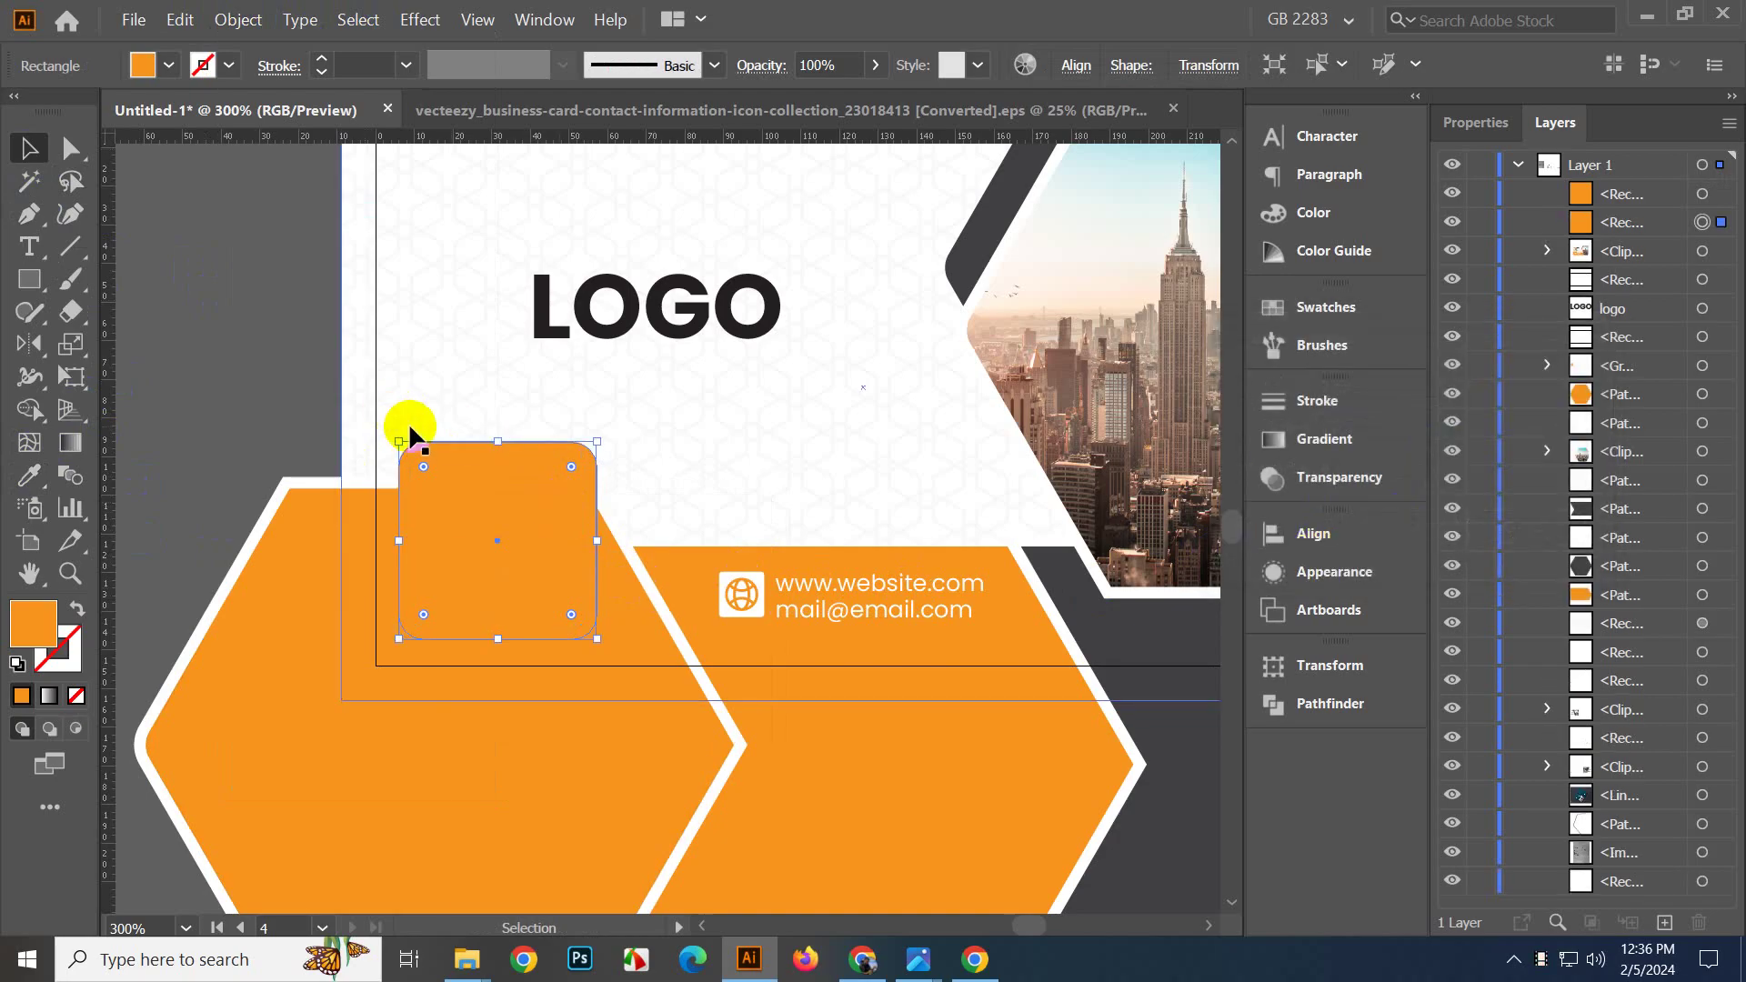
click(20, 486)
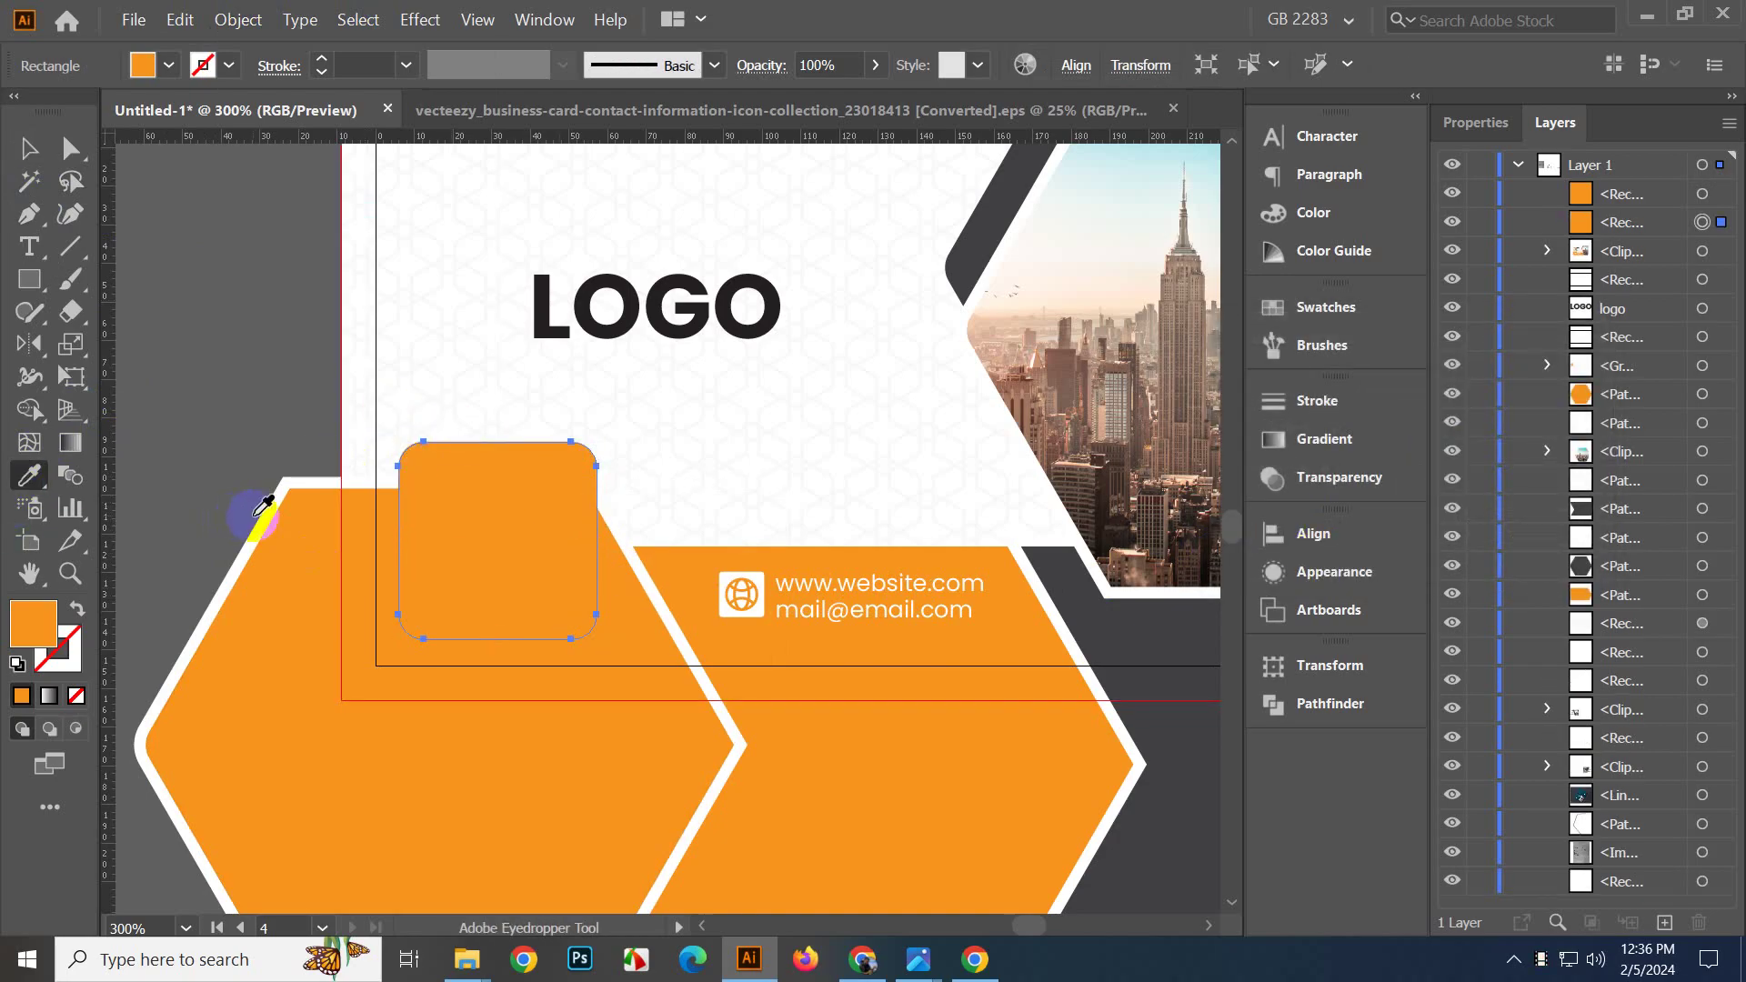
click(264, 506)
click(28, 148)
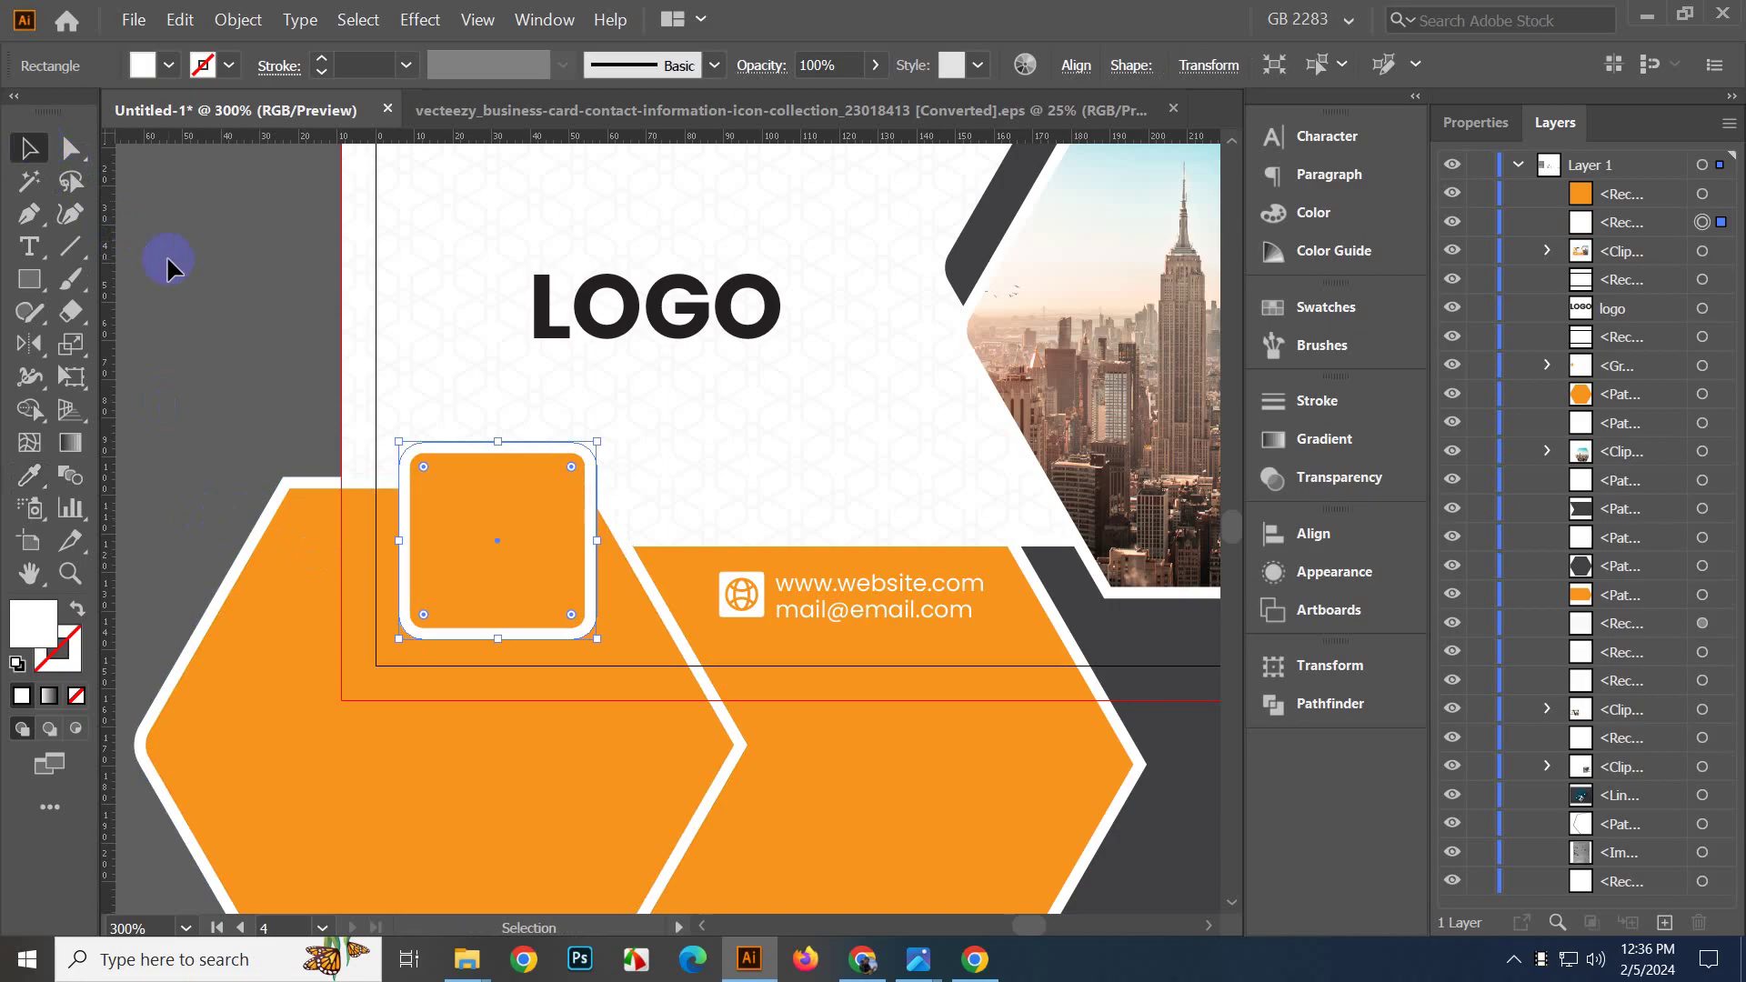
click(300, 393)
Try moving the orange square out of its white frame to below the card.
scroll(300, 392, down, 2)
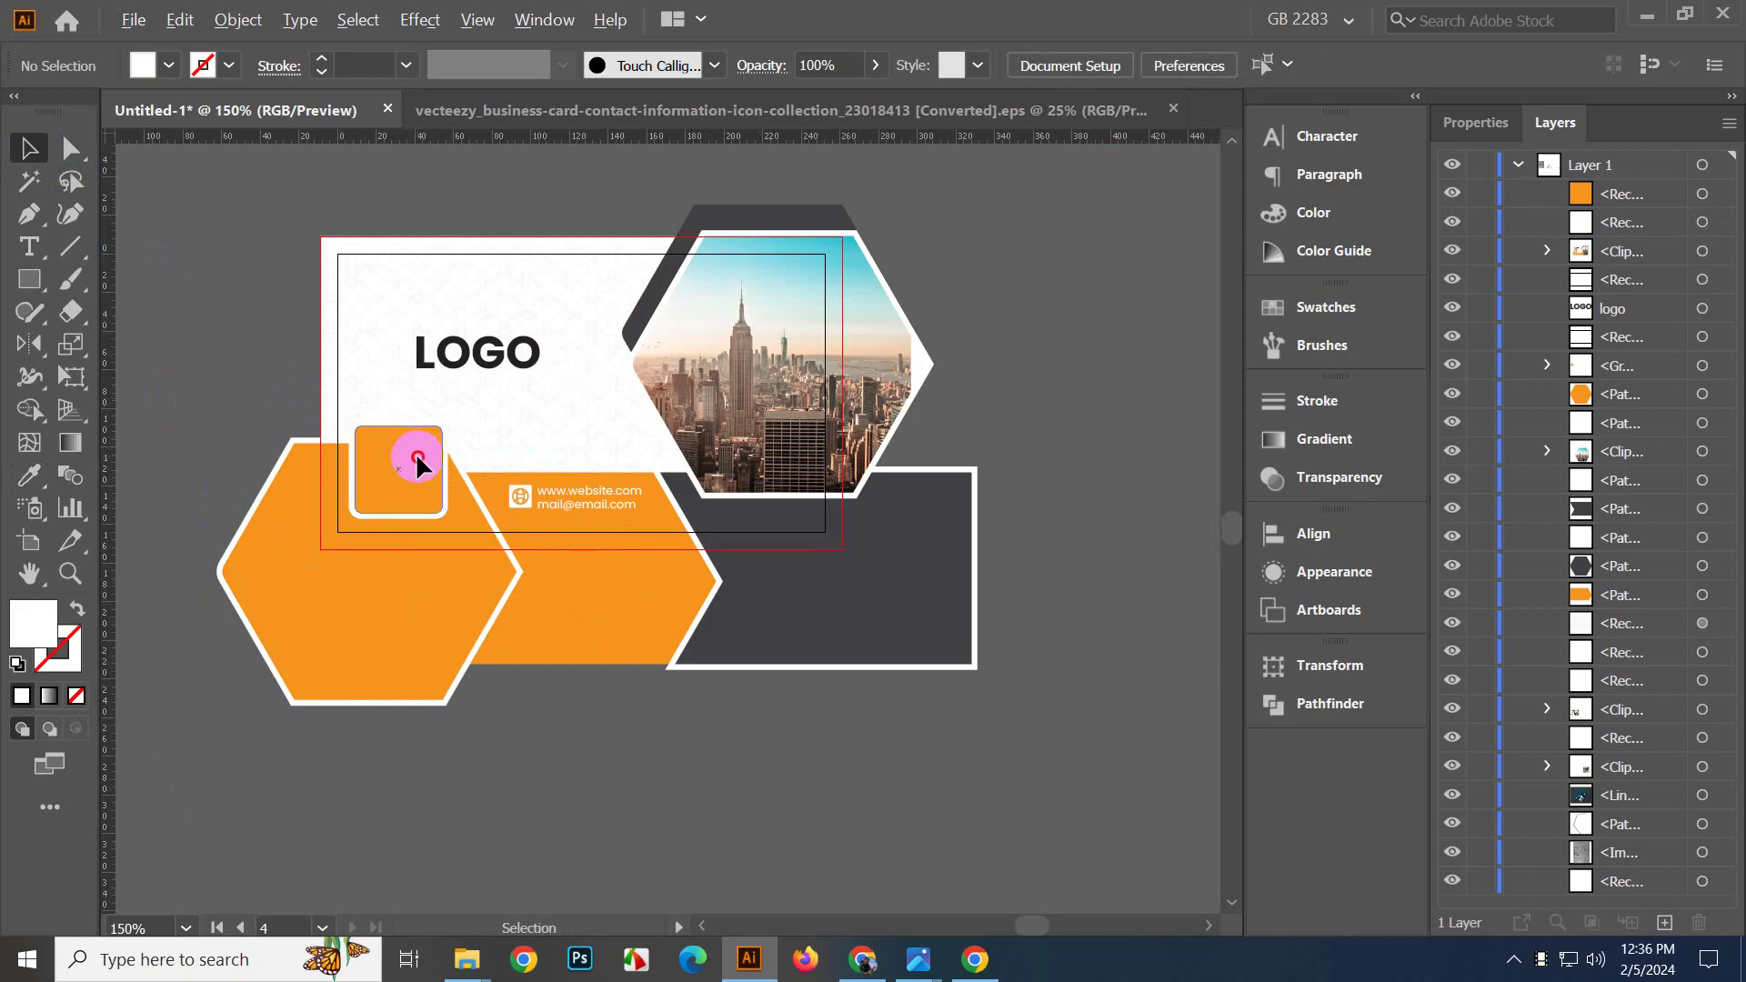
drag(417, 461, 670, 740)
key(ctrl+z)
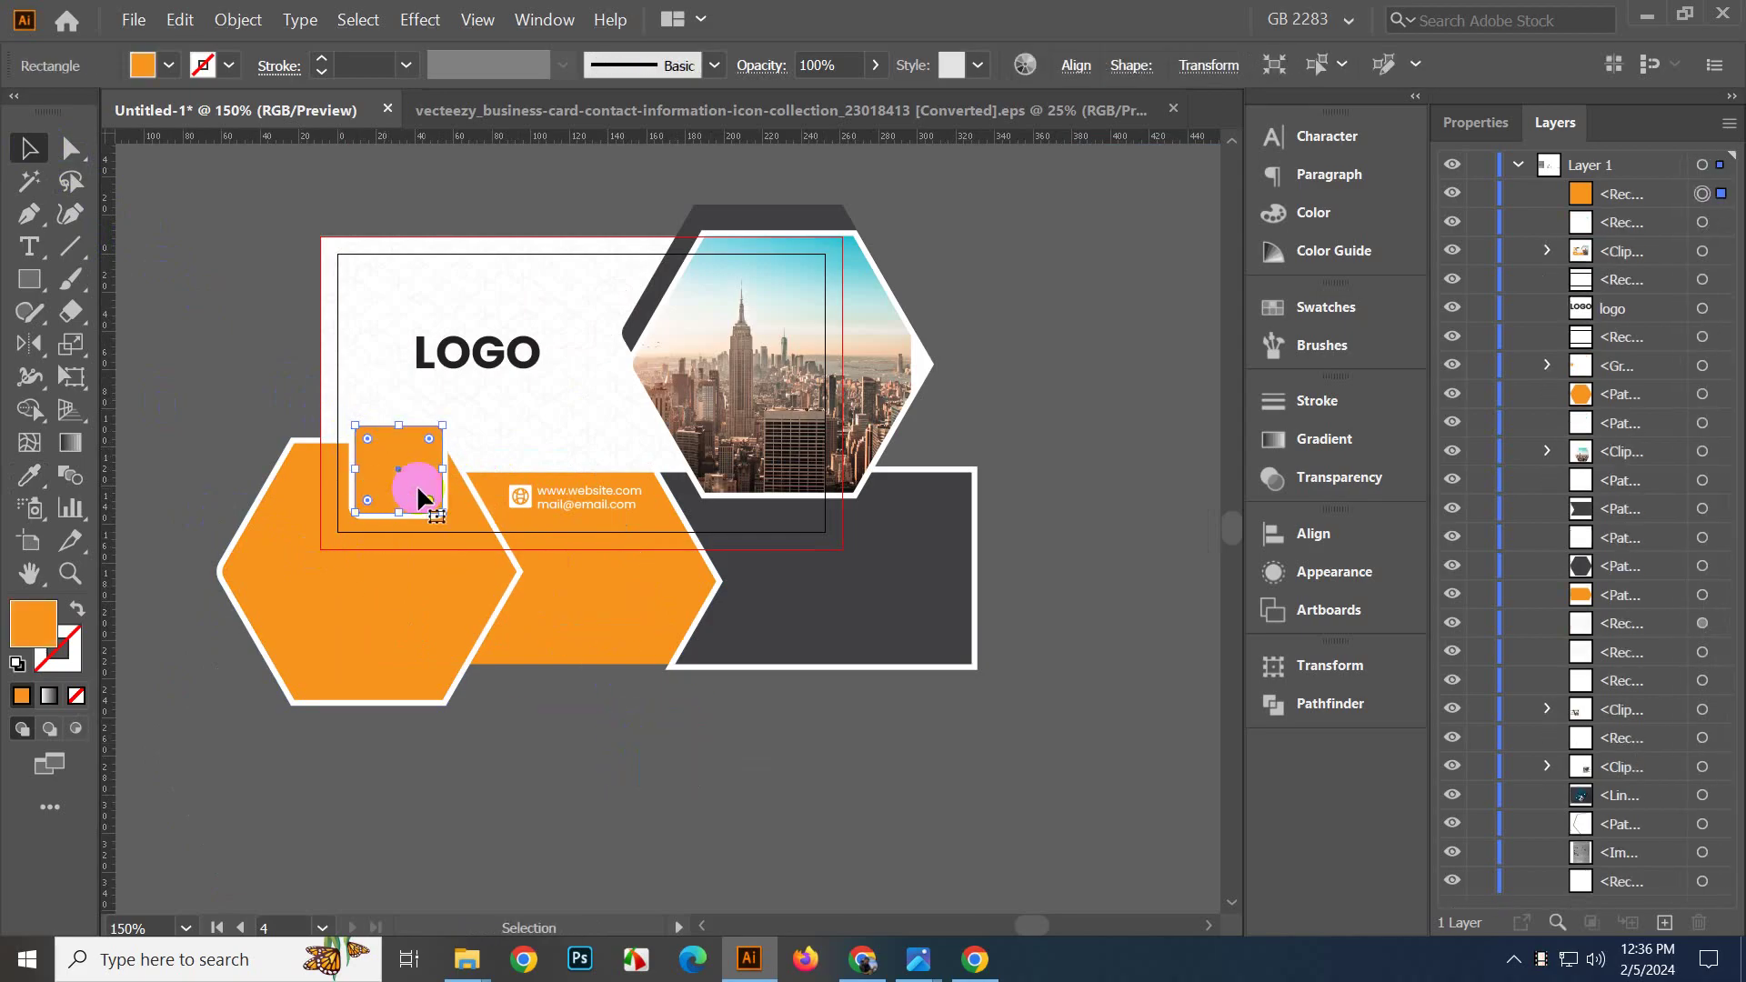
click(604, 742)
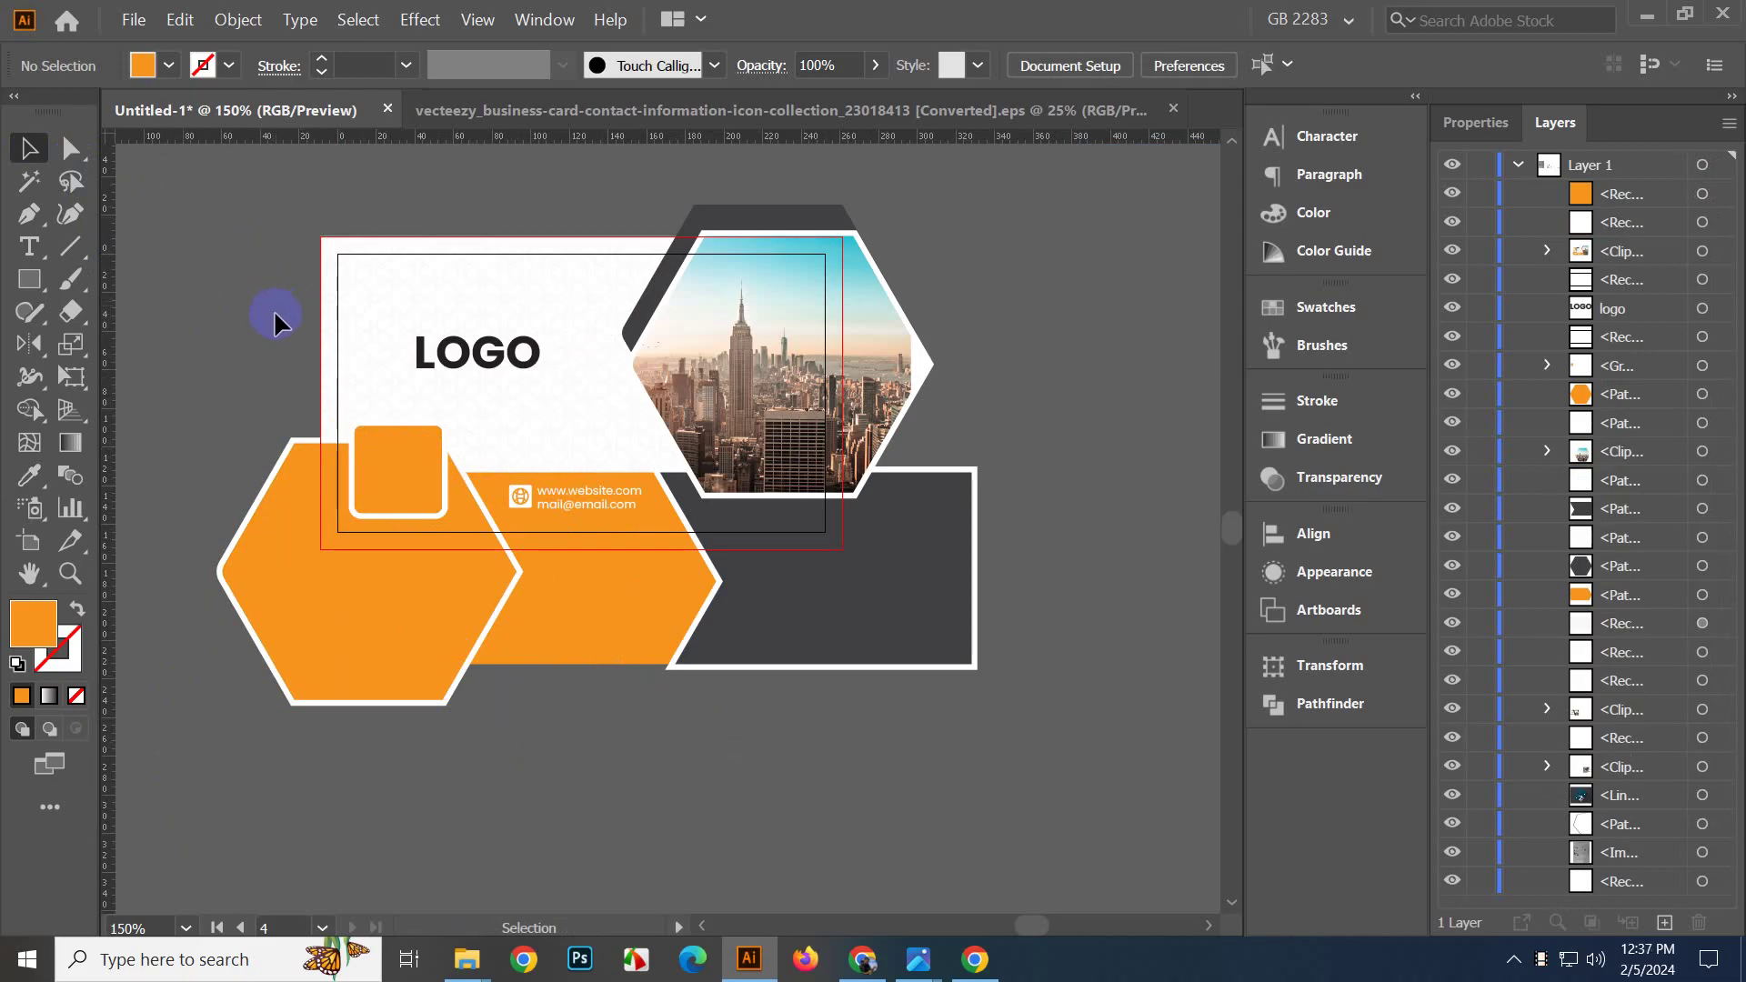
Recolour the LOGO text with a dark grey swatch from the greys group.
drag(279, 340, 388, 363)
scroll(495, 472, up, 2)
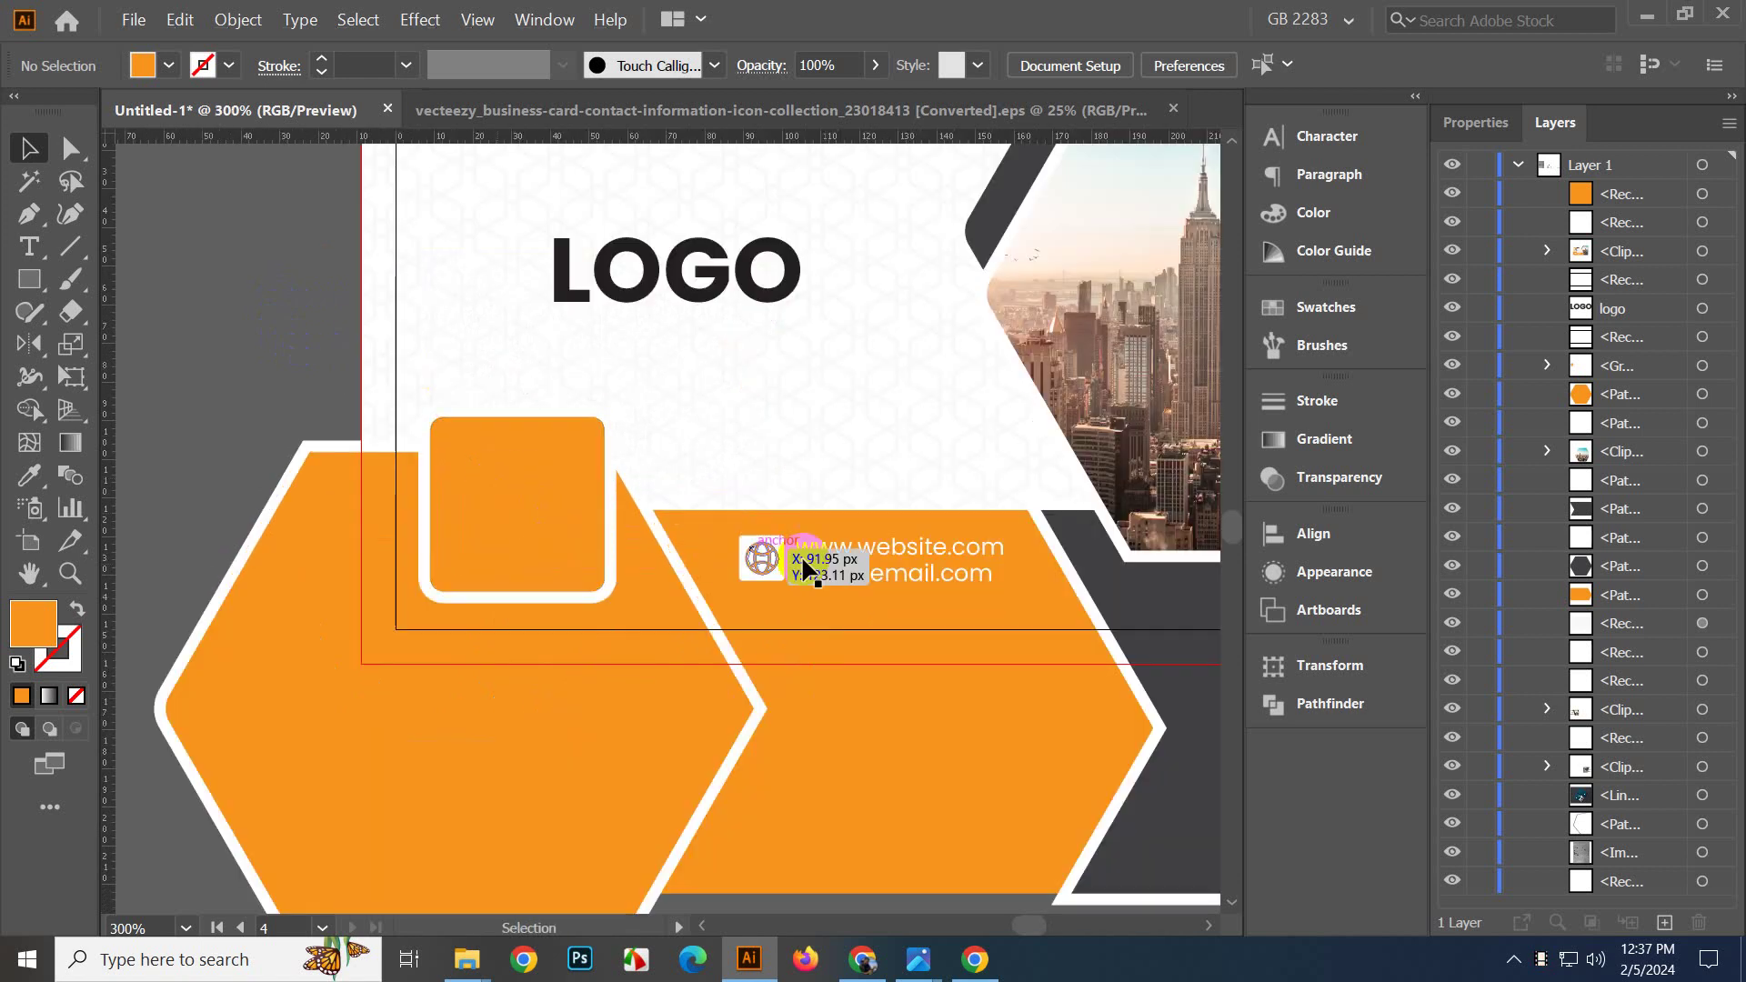
scroll(870, 568, down, 1)
key(space)
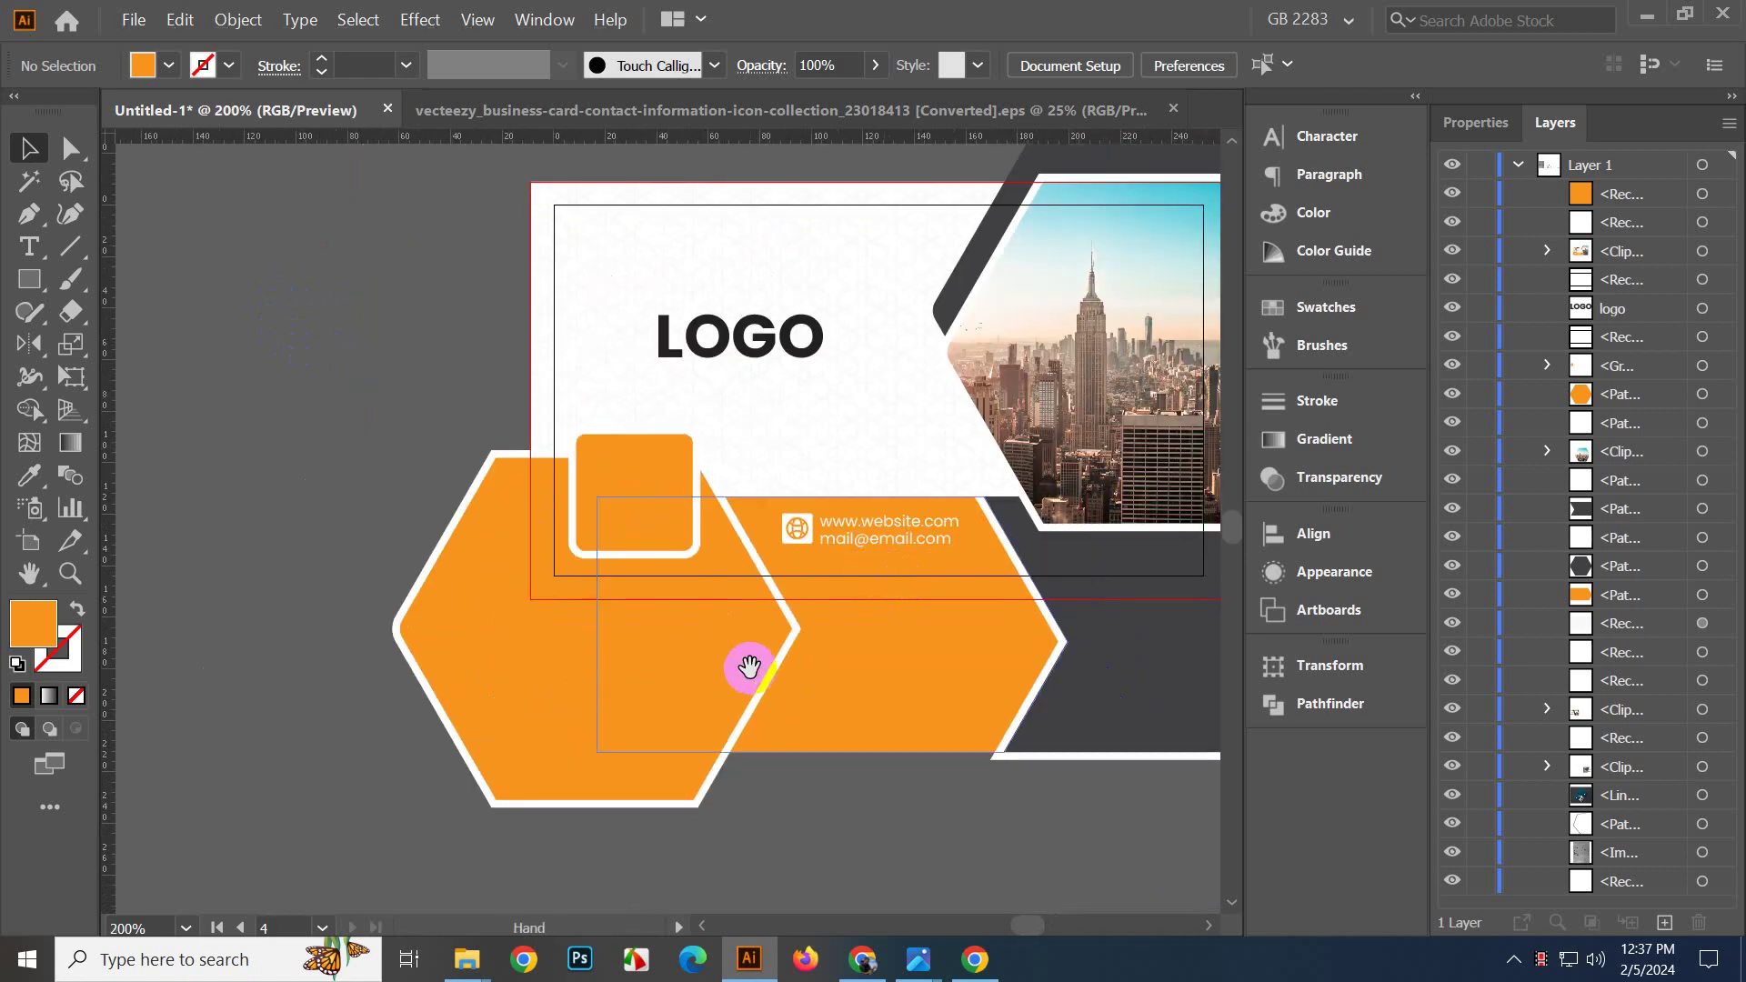
click(760, 342)
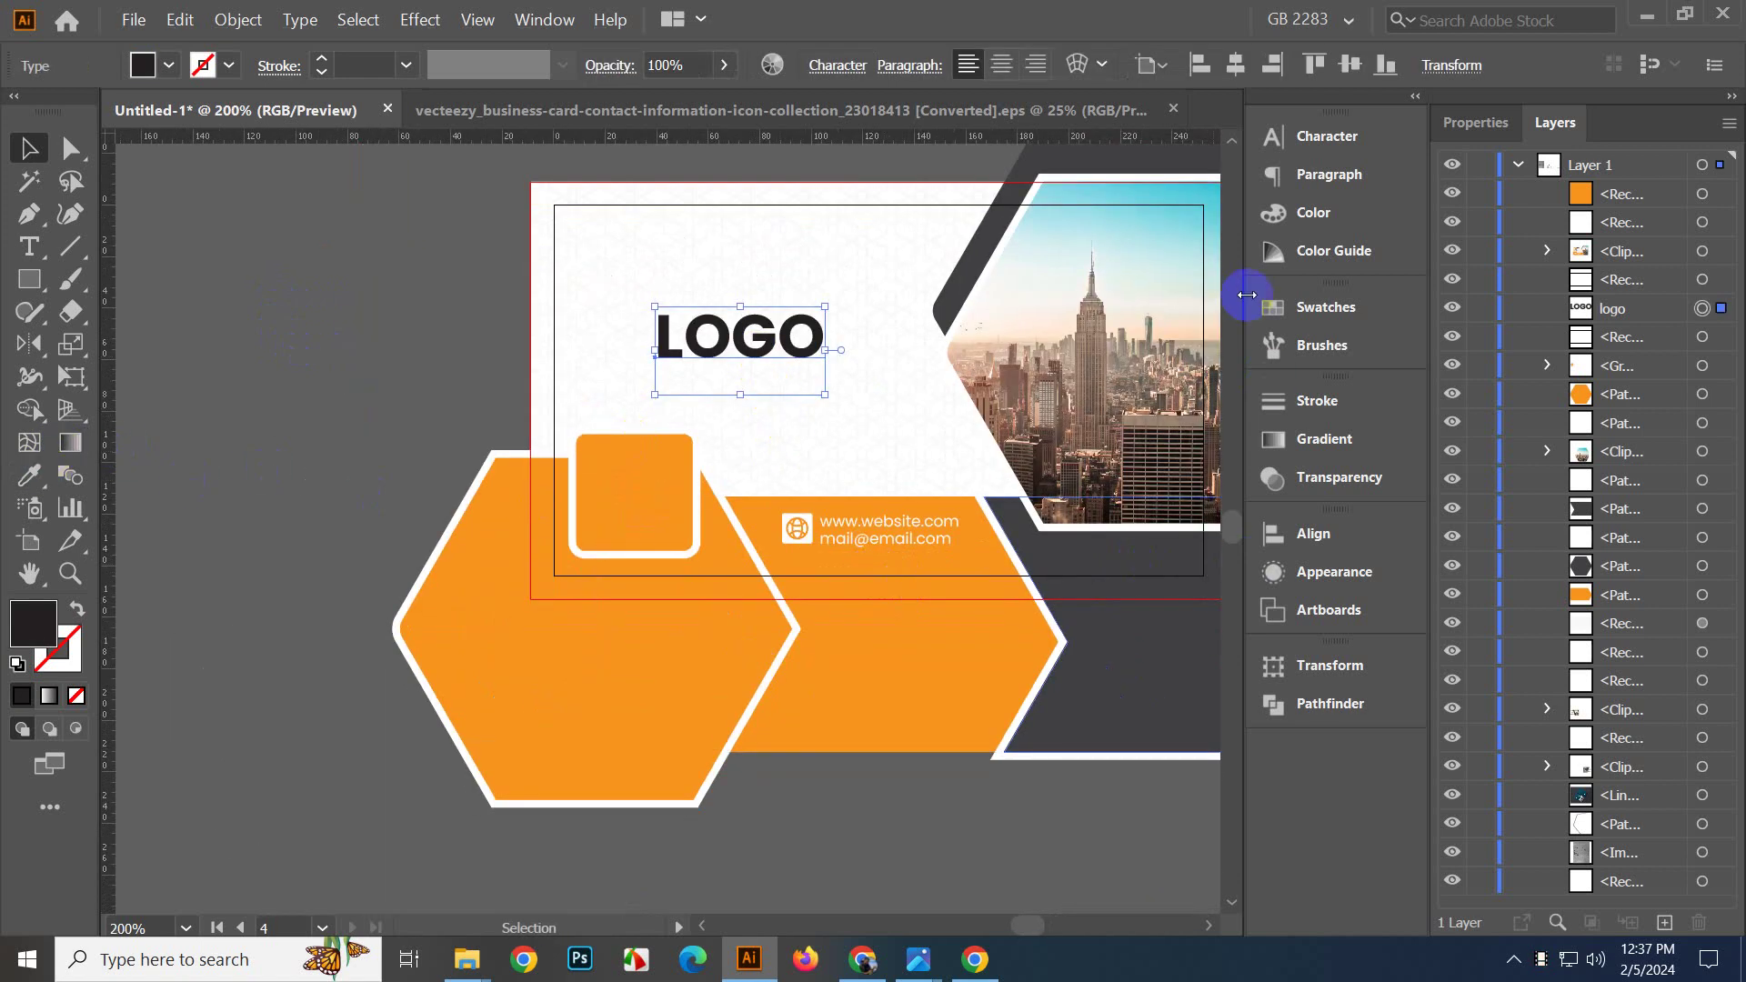
click(1300, 306)
click(992, 461)
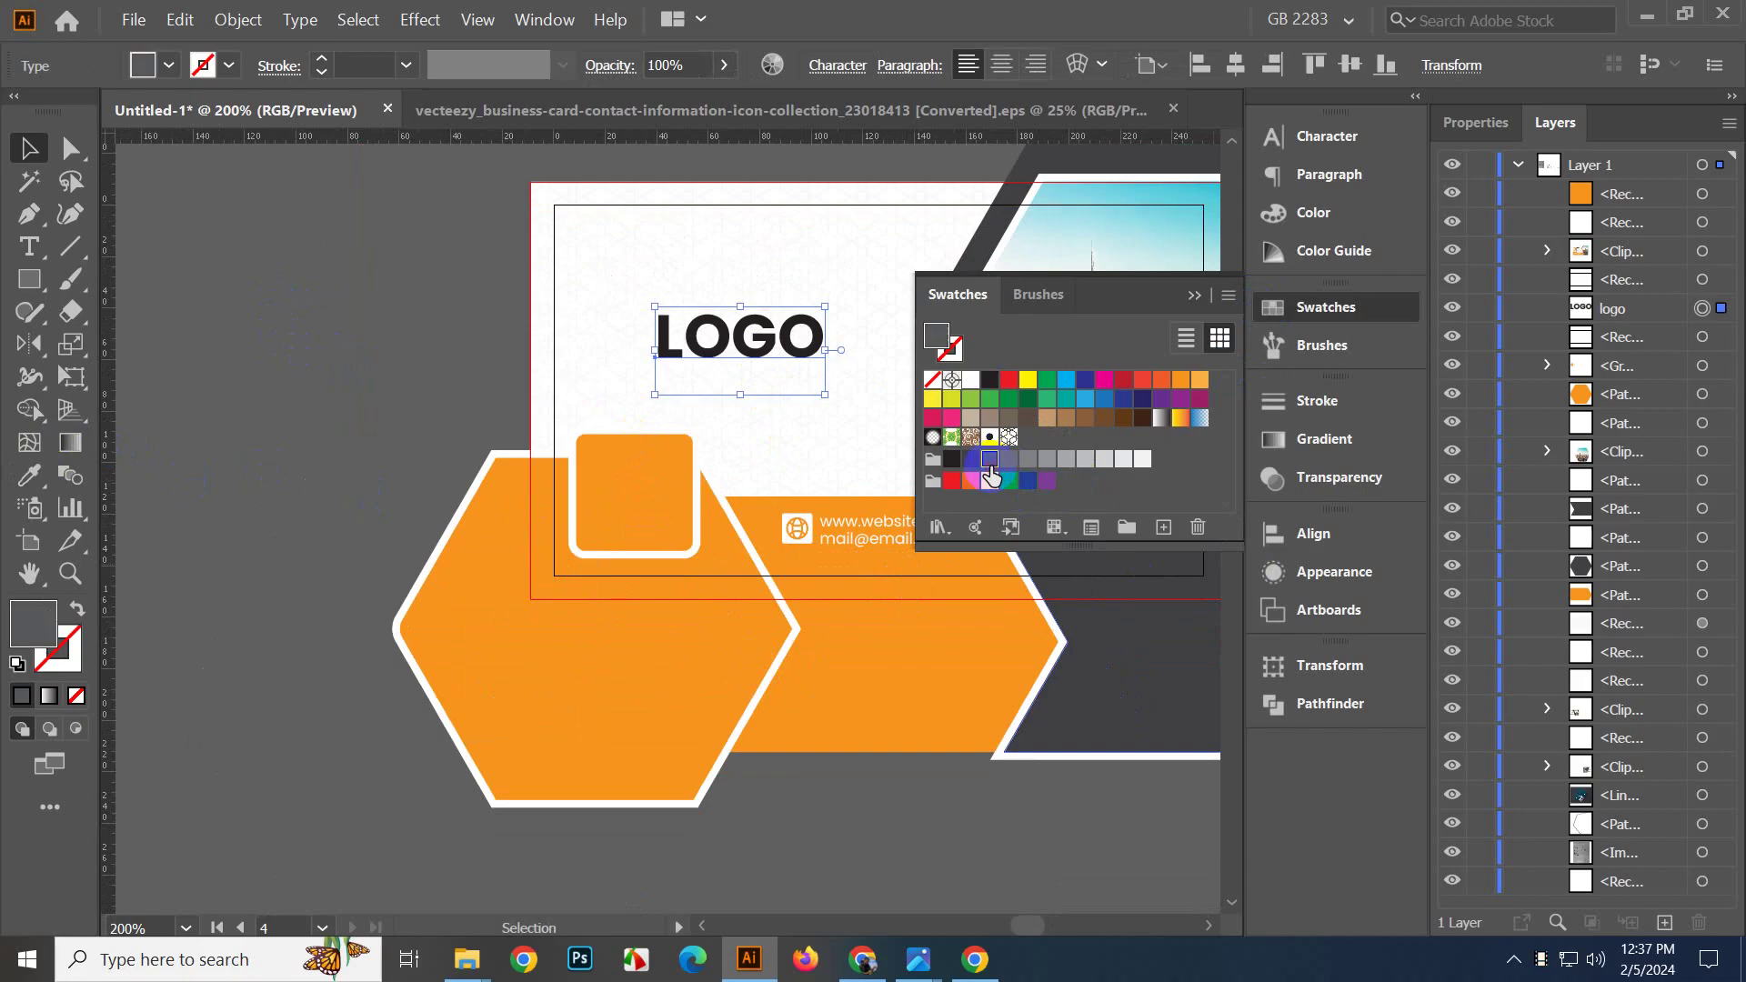
click(1191, 299)
click(461, 338)
Scale the LOGO text down slightly about its centre and shift it a little to the left on the card.
scroll(672, 349, up, 1)
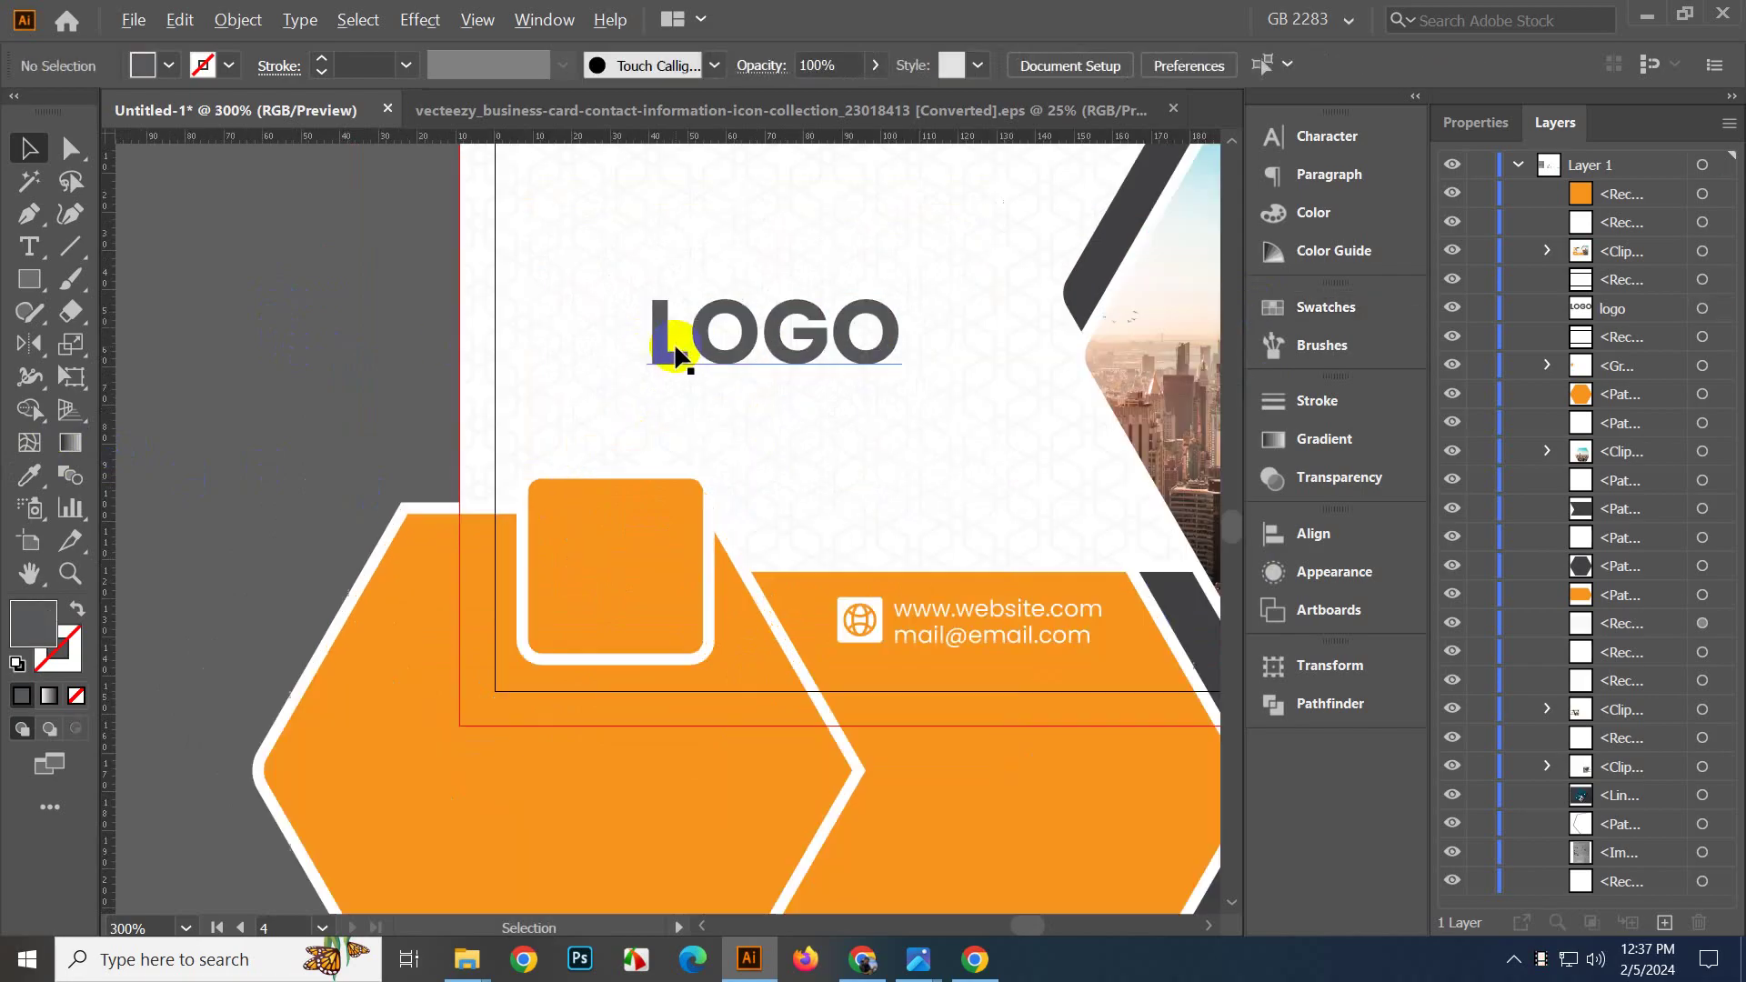
click(732, 353)
mouse_move(890, 347)
mouse_down()
mouse_move(903, 351)
mouse_move(871, 352)
mouse_up()
click(398, 342)
scroll(296, 380, down, 2)
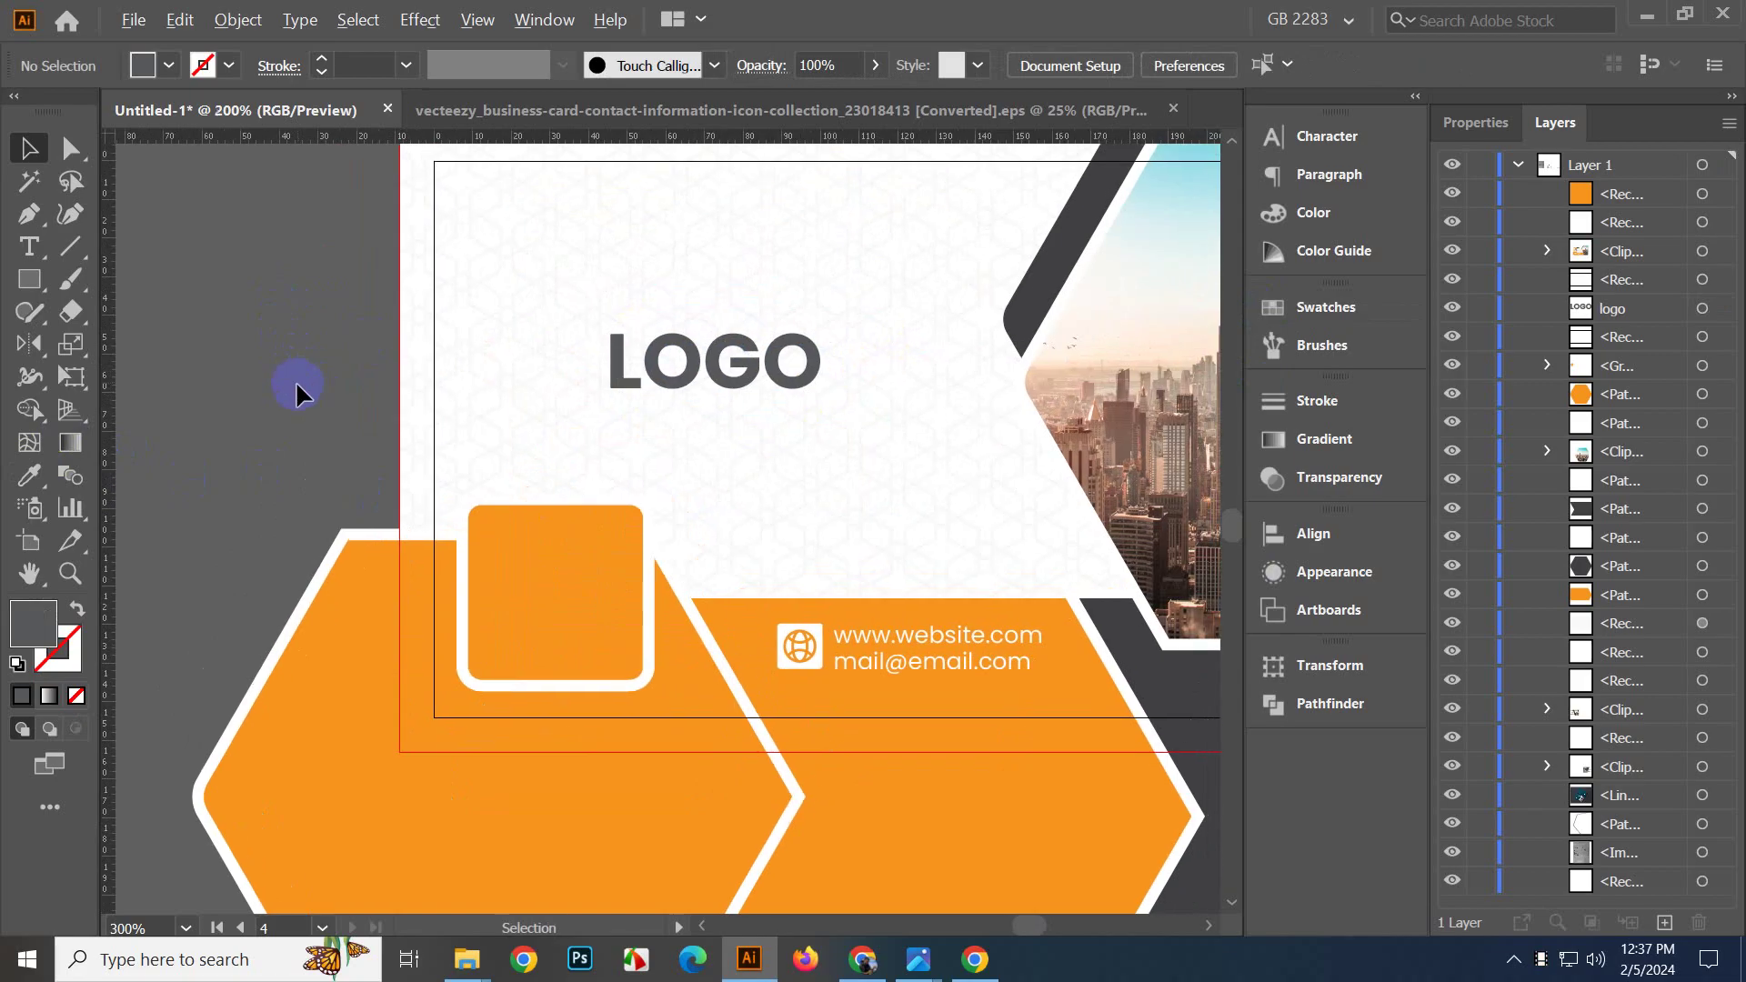
drag(516, 380, 508, 381)
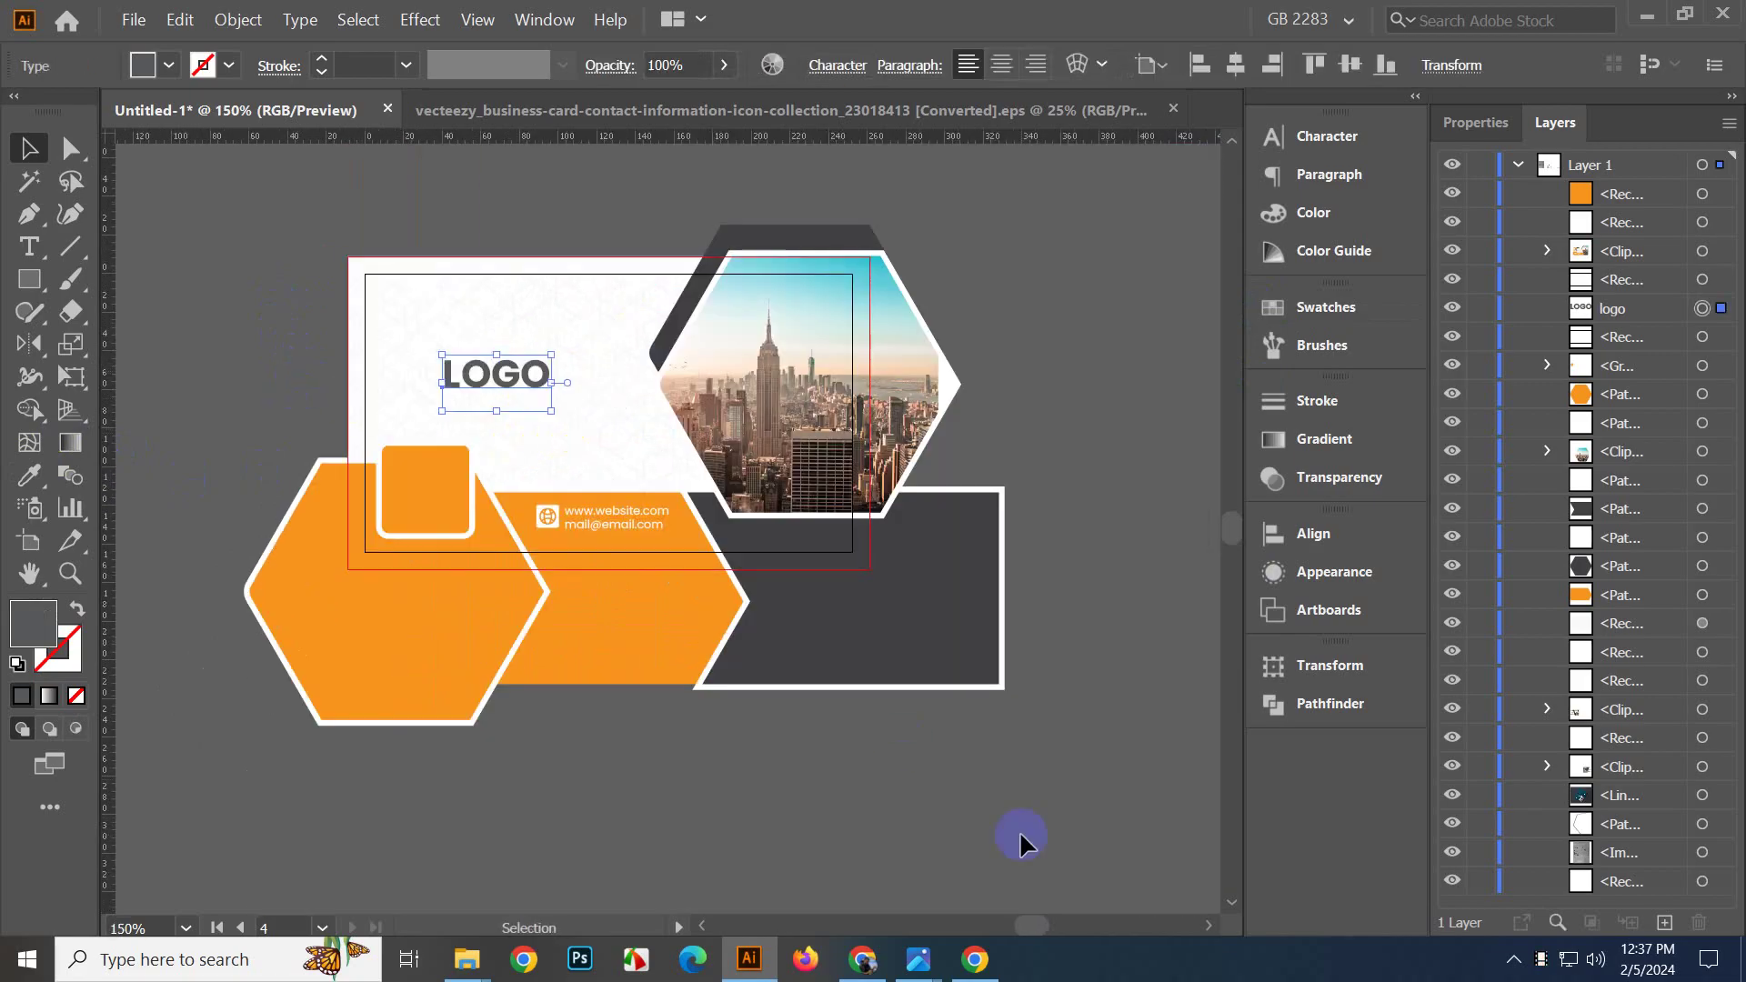
Delete the skyline photo hexagon, its white border hexagon and the dark grey hexagon behind it from the back side.
click(1000, 777)
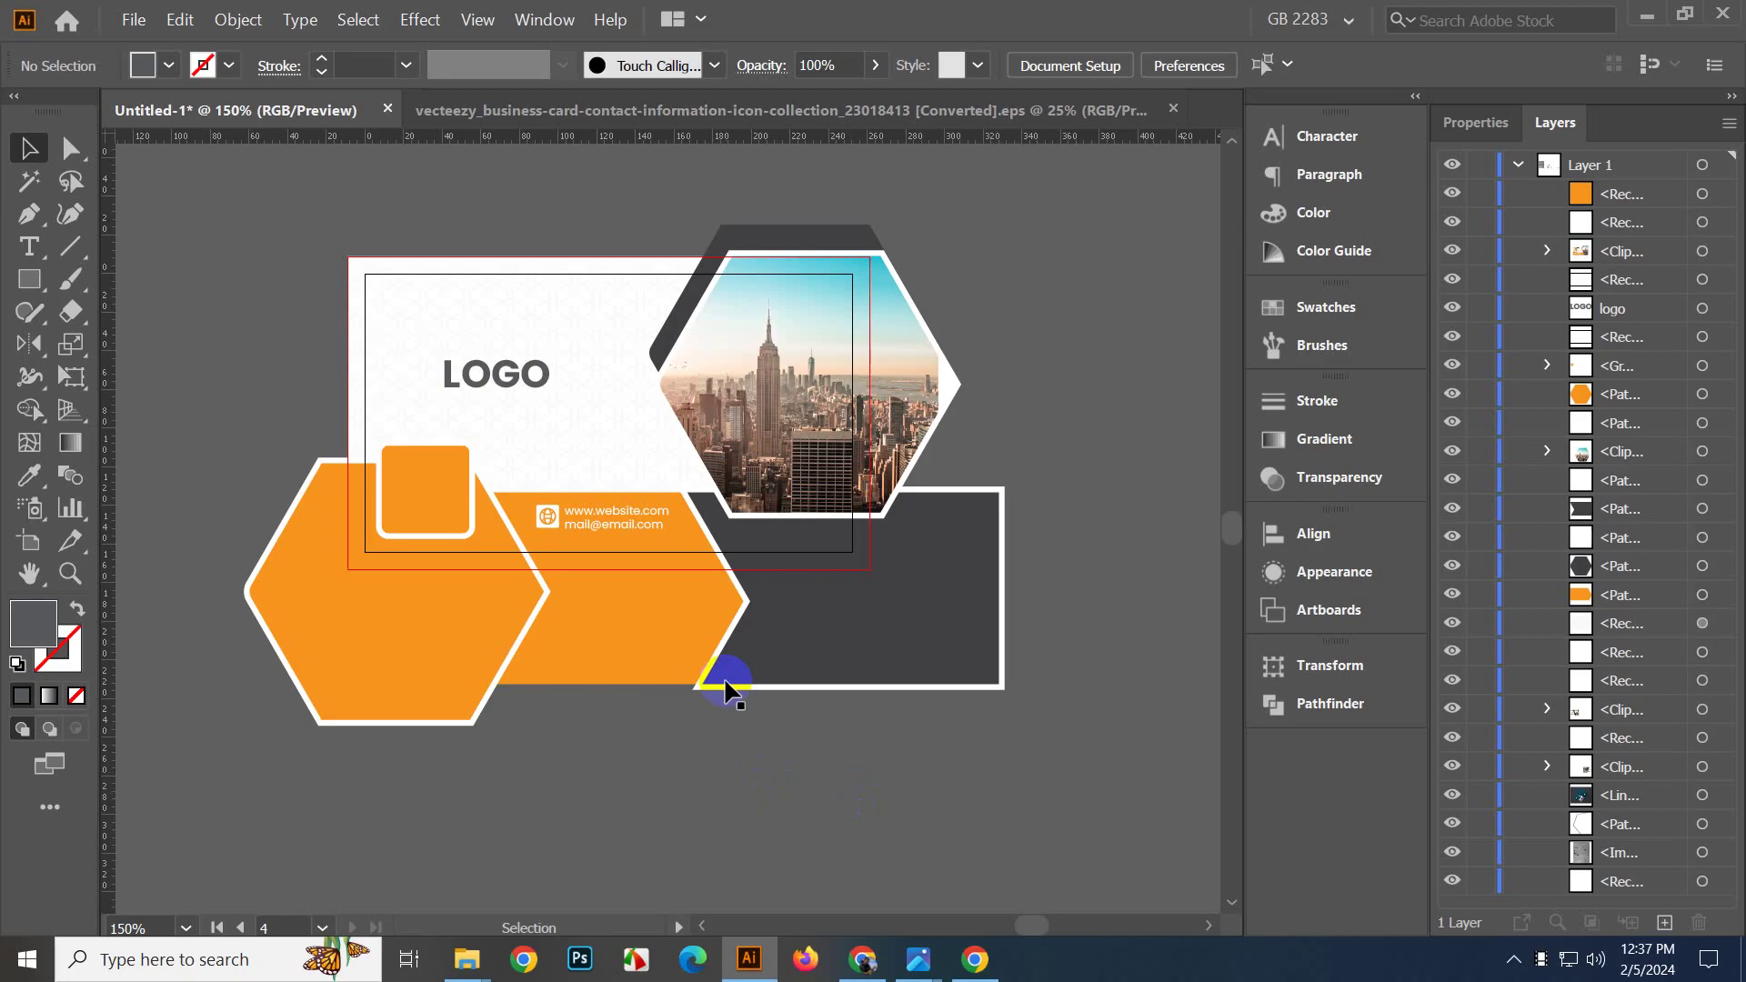
click(775, 375)
key(Delete)
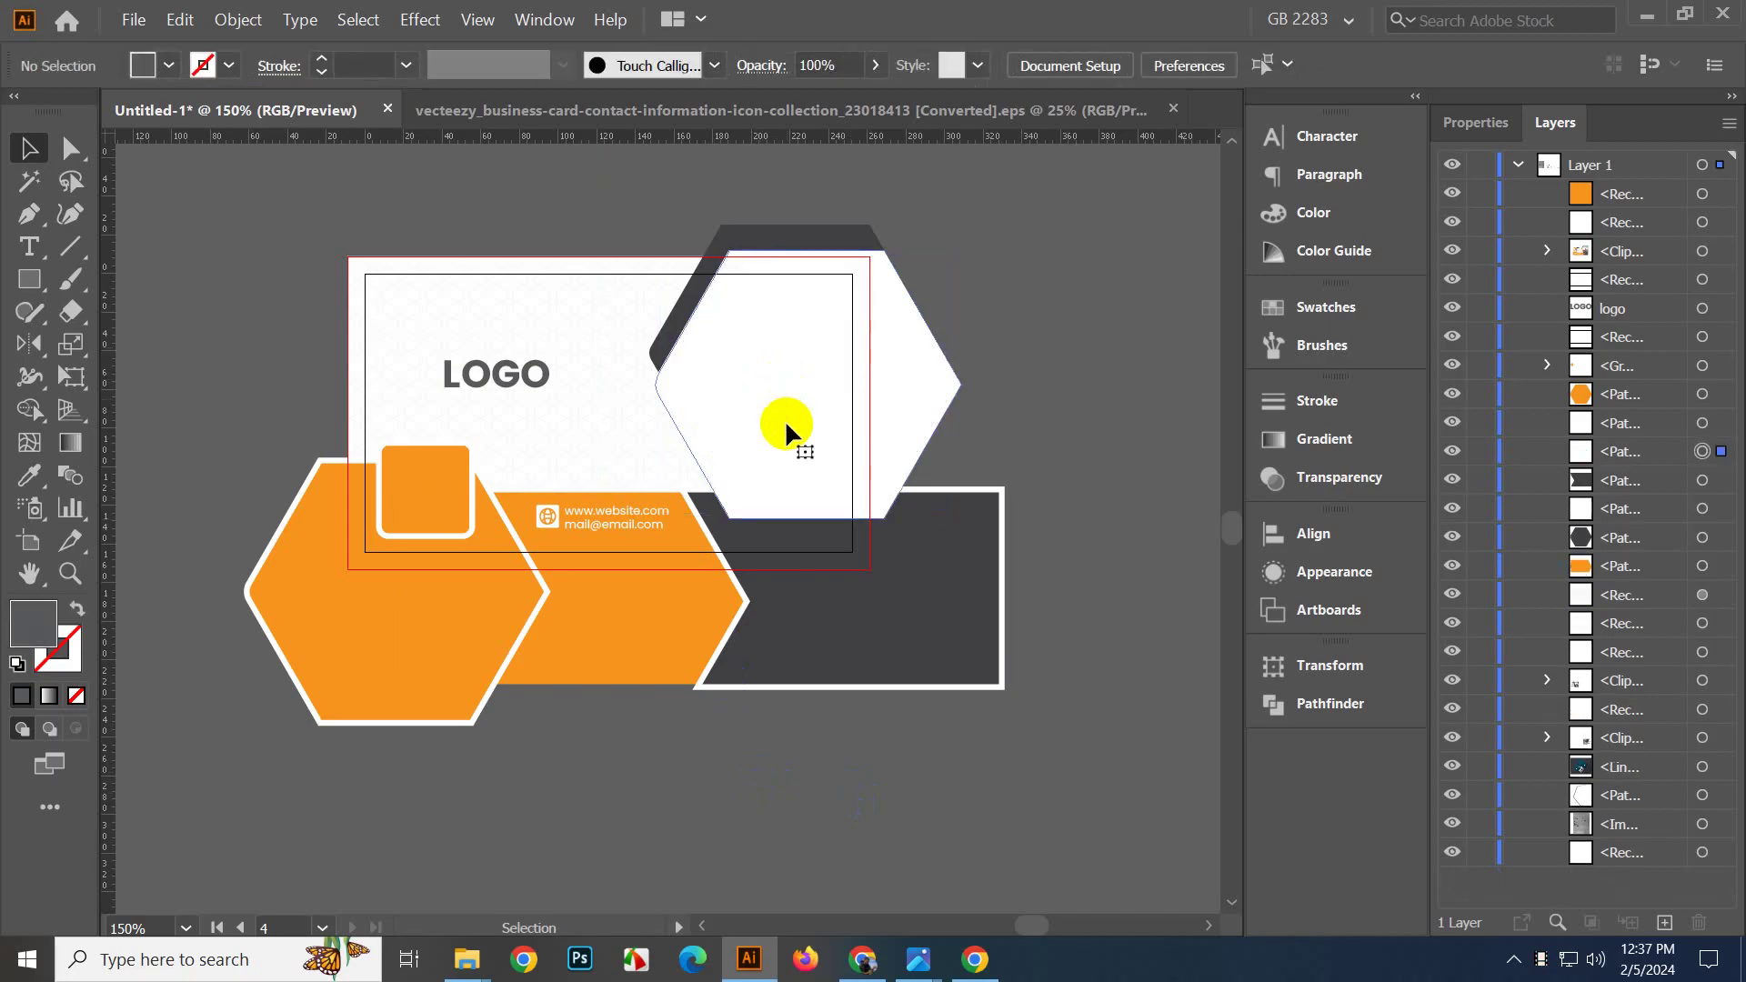
click(786, 426)
key(Delete)
click(779, 389)
key(Delete)
scroll(864, 481, down, 1)
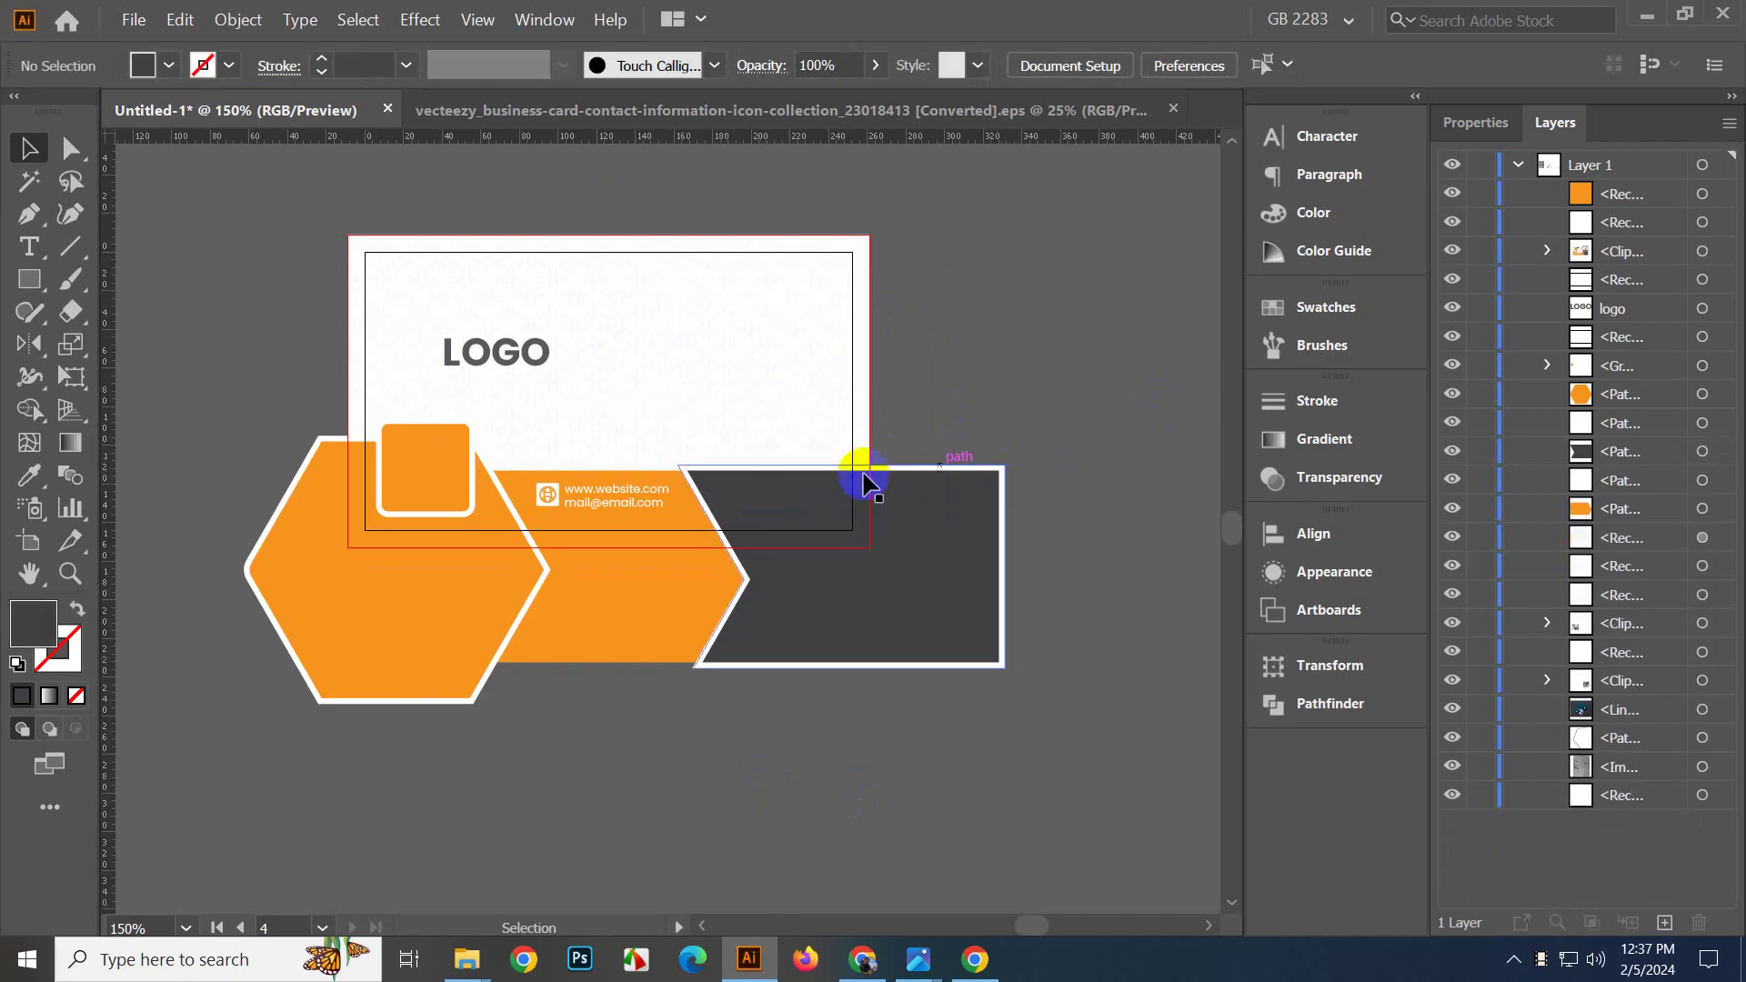
Move the LOGO text to the horizontal middle of the card's white area.
drag(534, 364, 631, 365)
click(1036, 350)
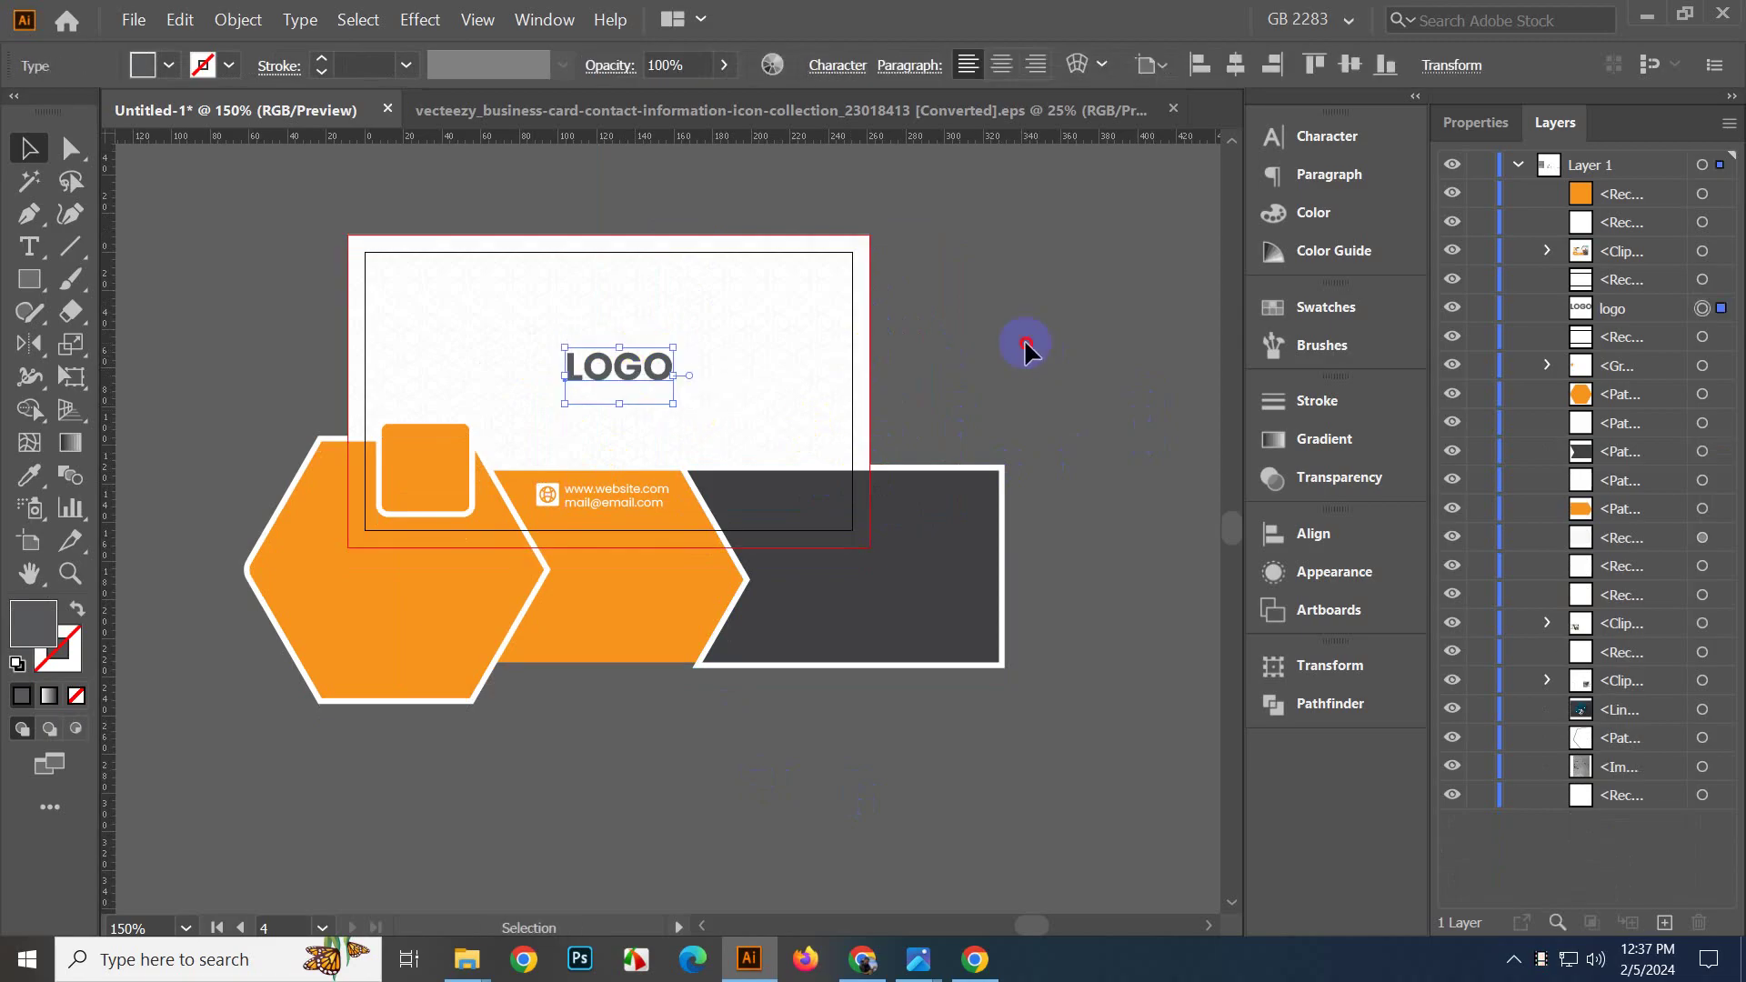
click(1023, 344)
scroll(1026, 346, down, 1)
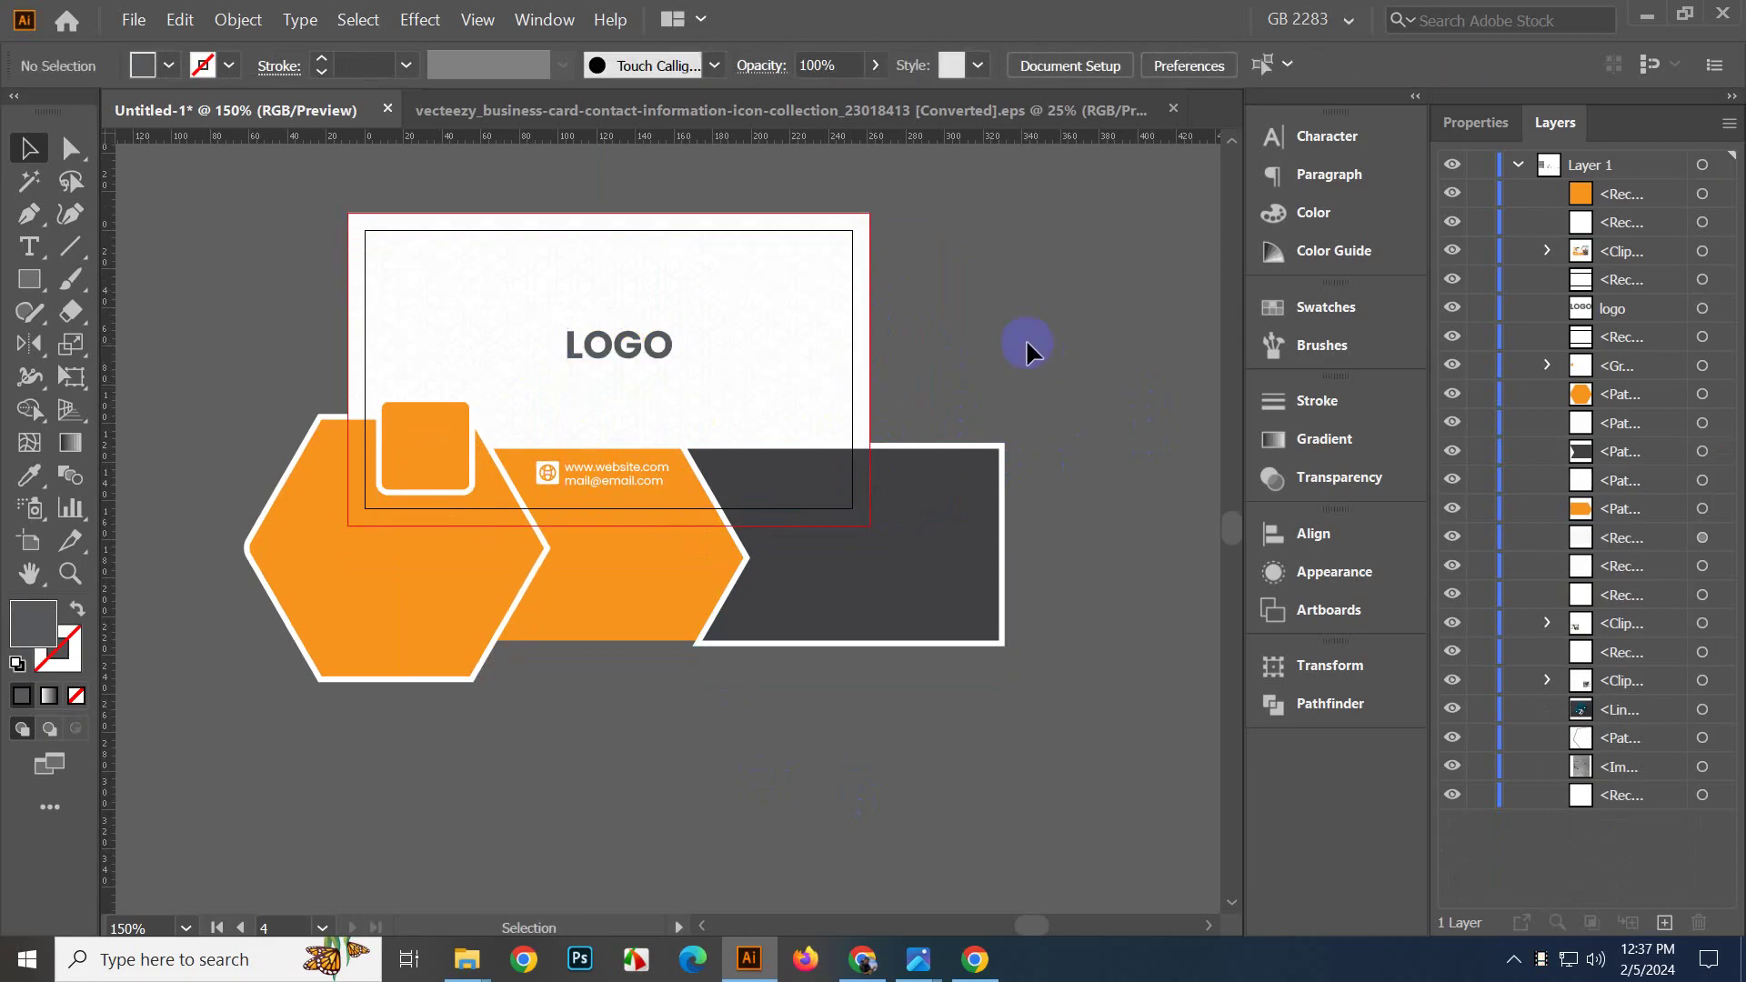
click(456, 456)
drag(459, 462, 310, 370)
drag(397, 436, 513, 675)
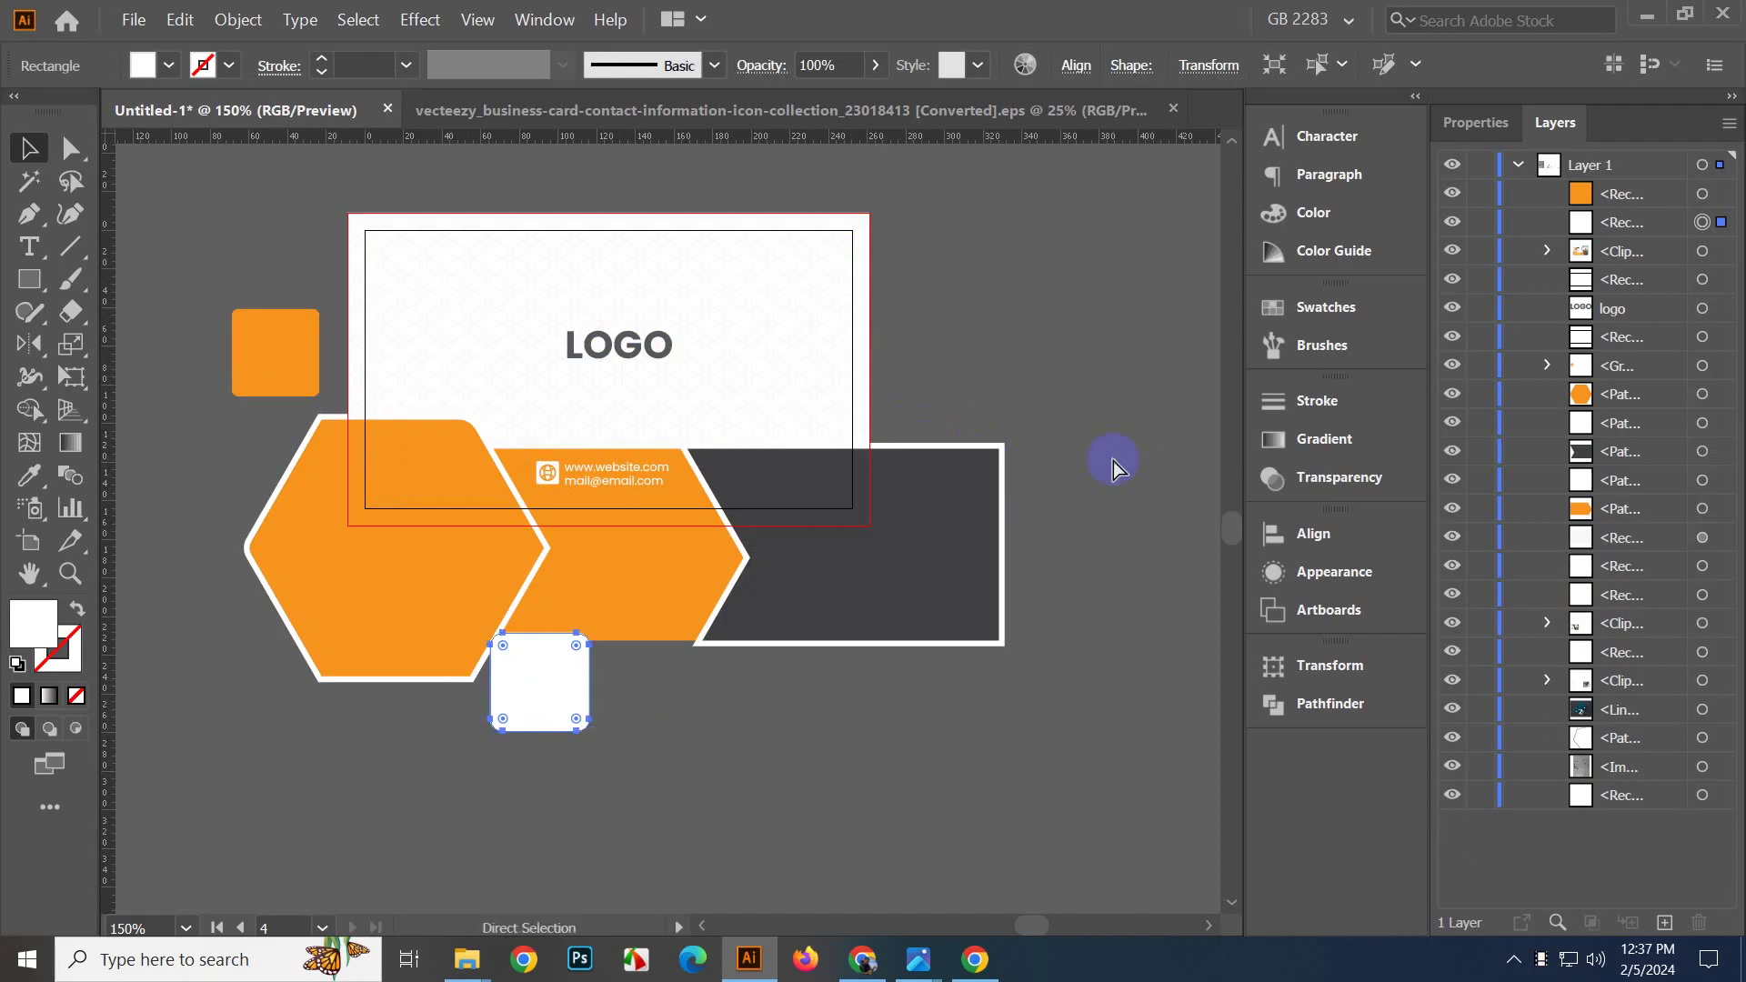
key(ctrl+z)
key(ctrl+z)
click(1080, 395)
Bring the 3% opacity pattern rectangle covering the back card to the front and fill it with white.
scroll(1080, 395, down, 2)
drag(855, 675, 582, 816)
click(698, 535)
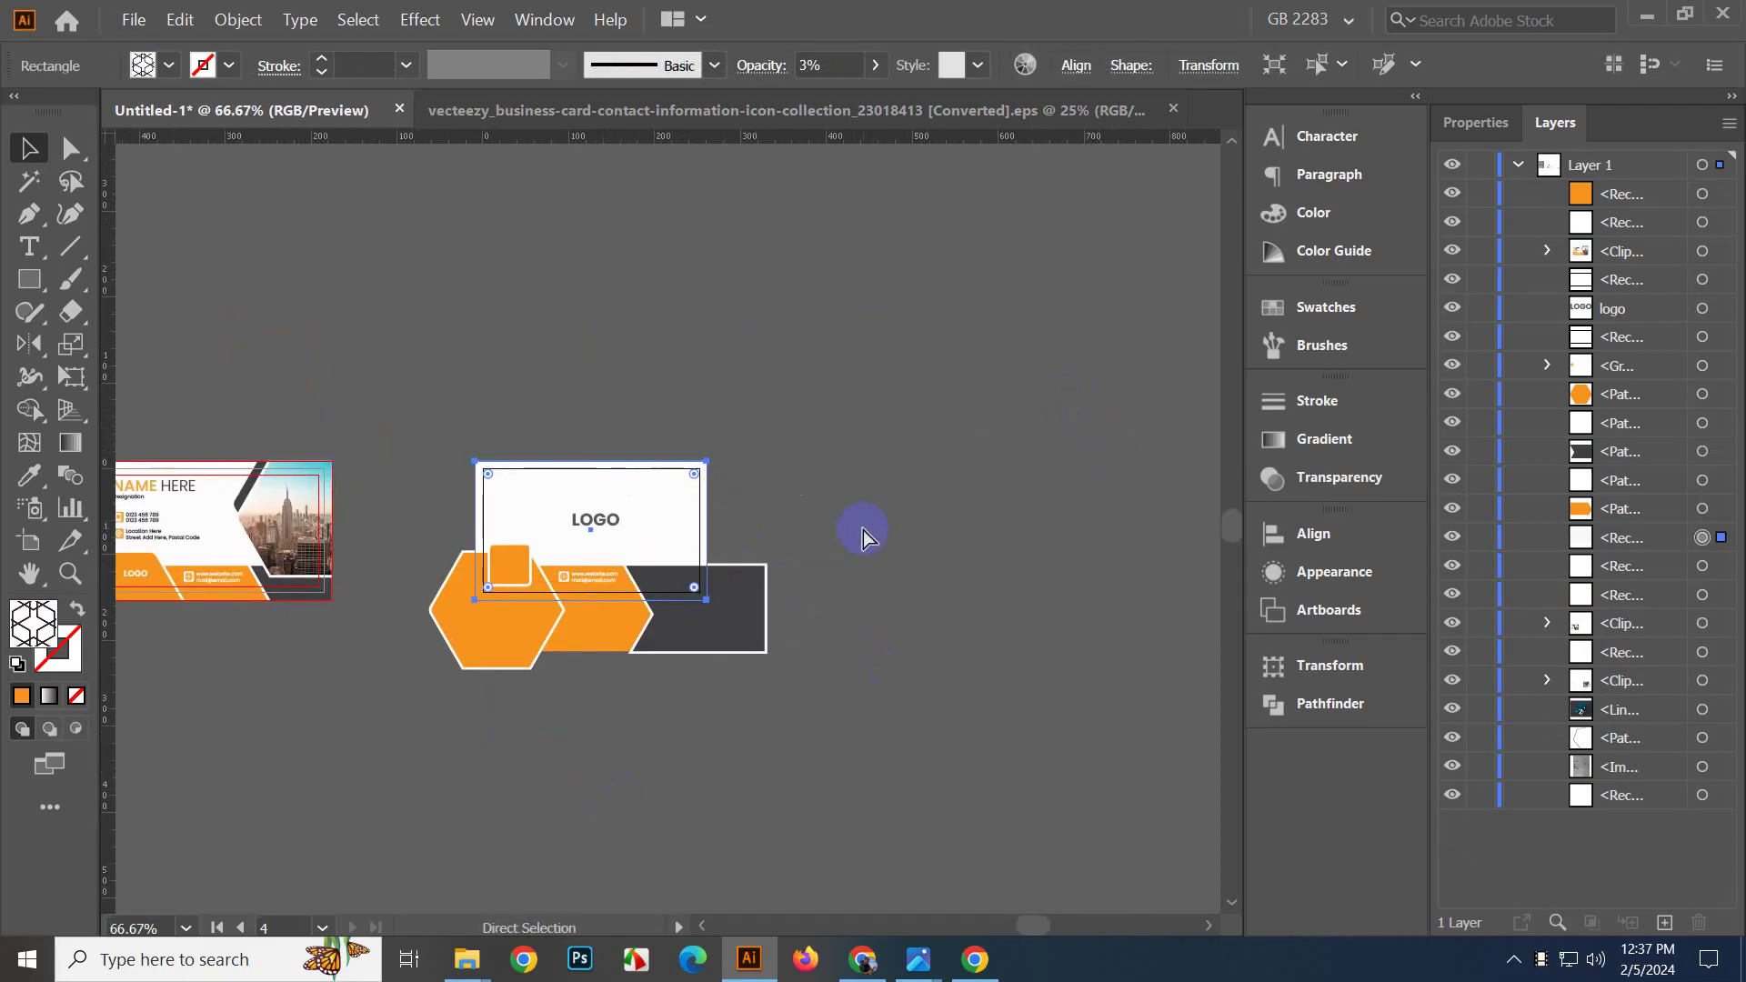
key(ctrl+shift+bracketright)
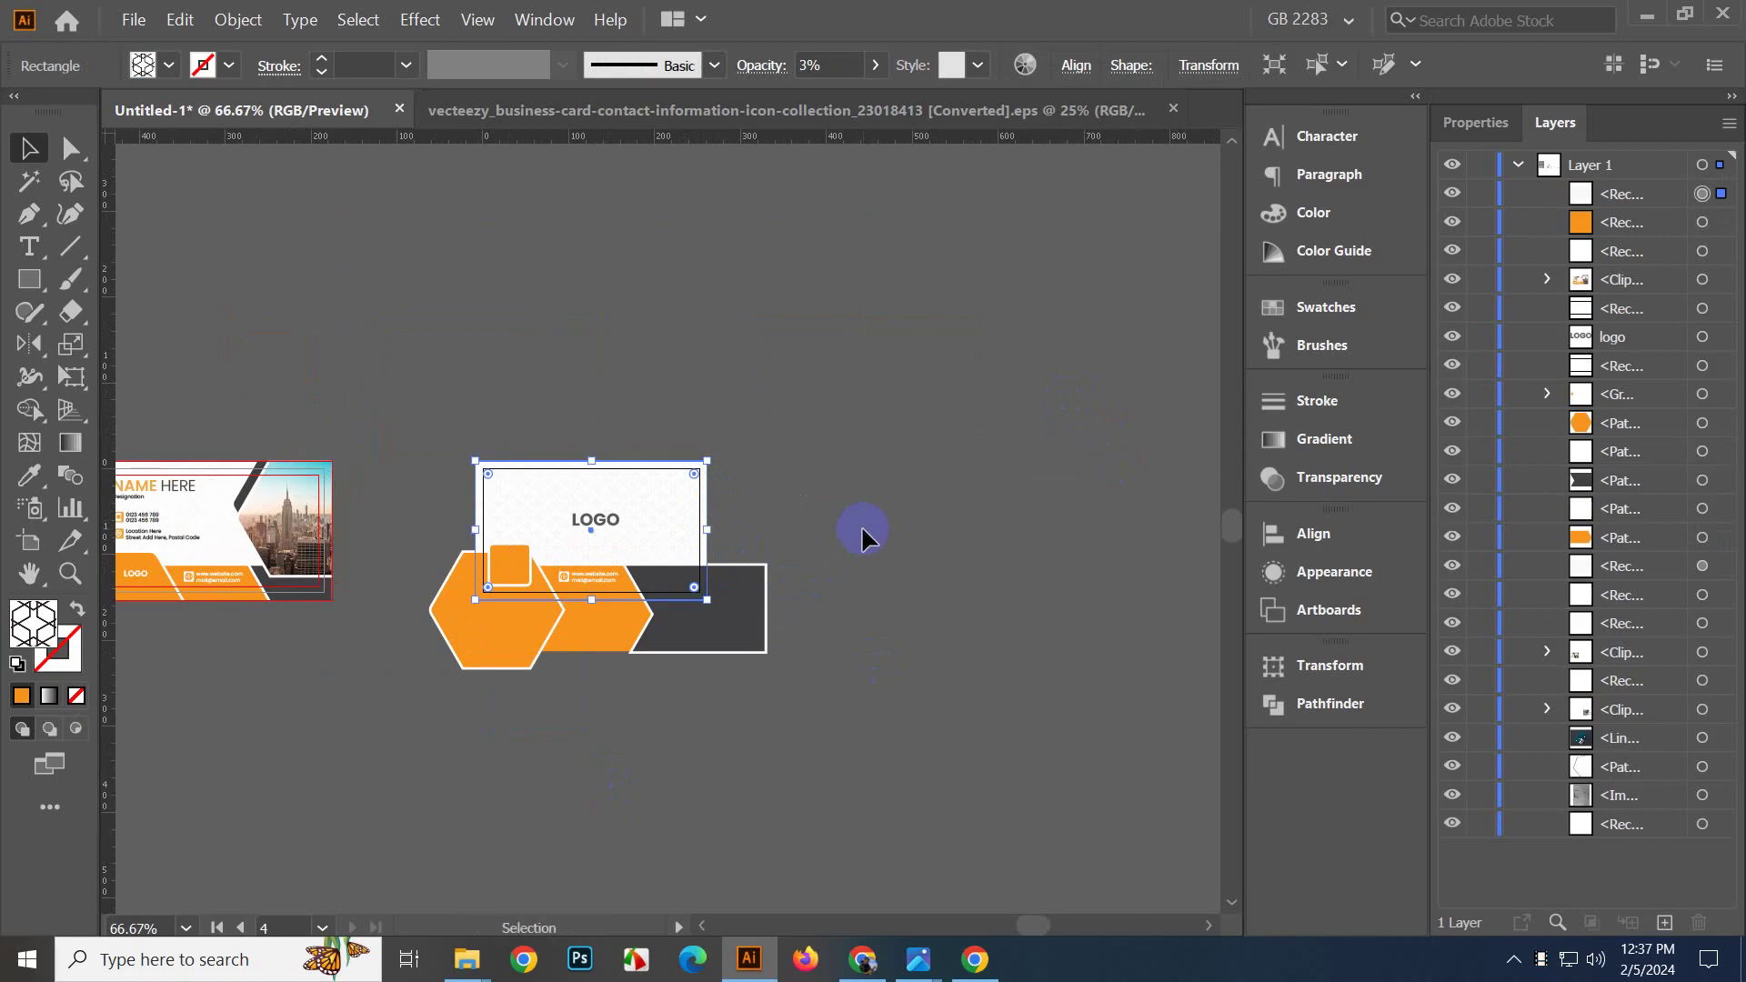
click(1331, 310)
click(973, 384)
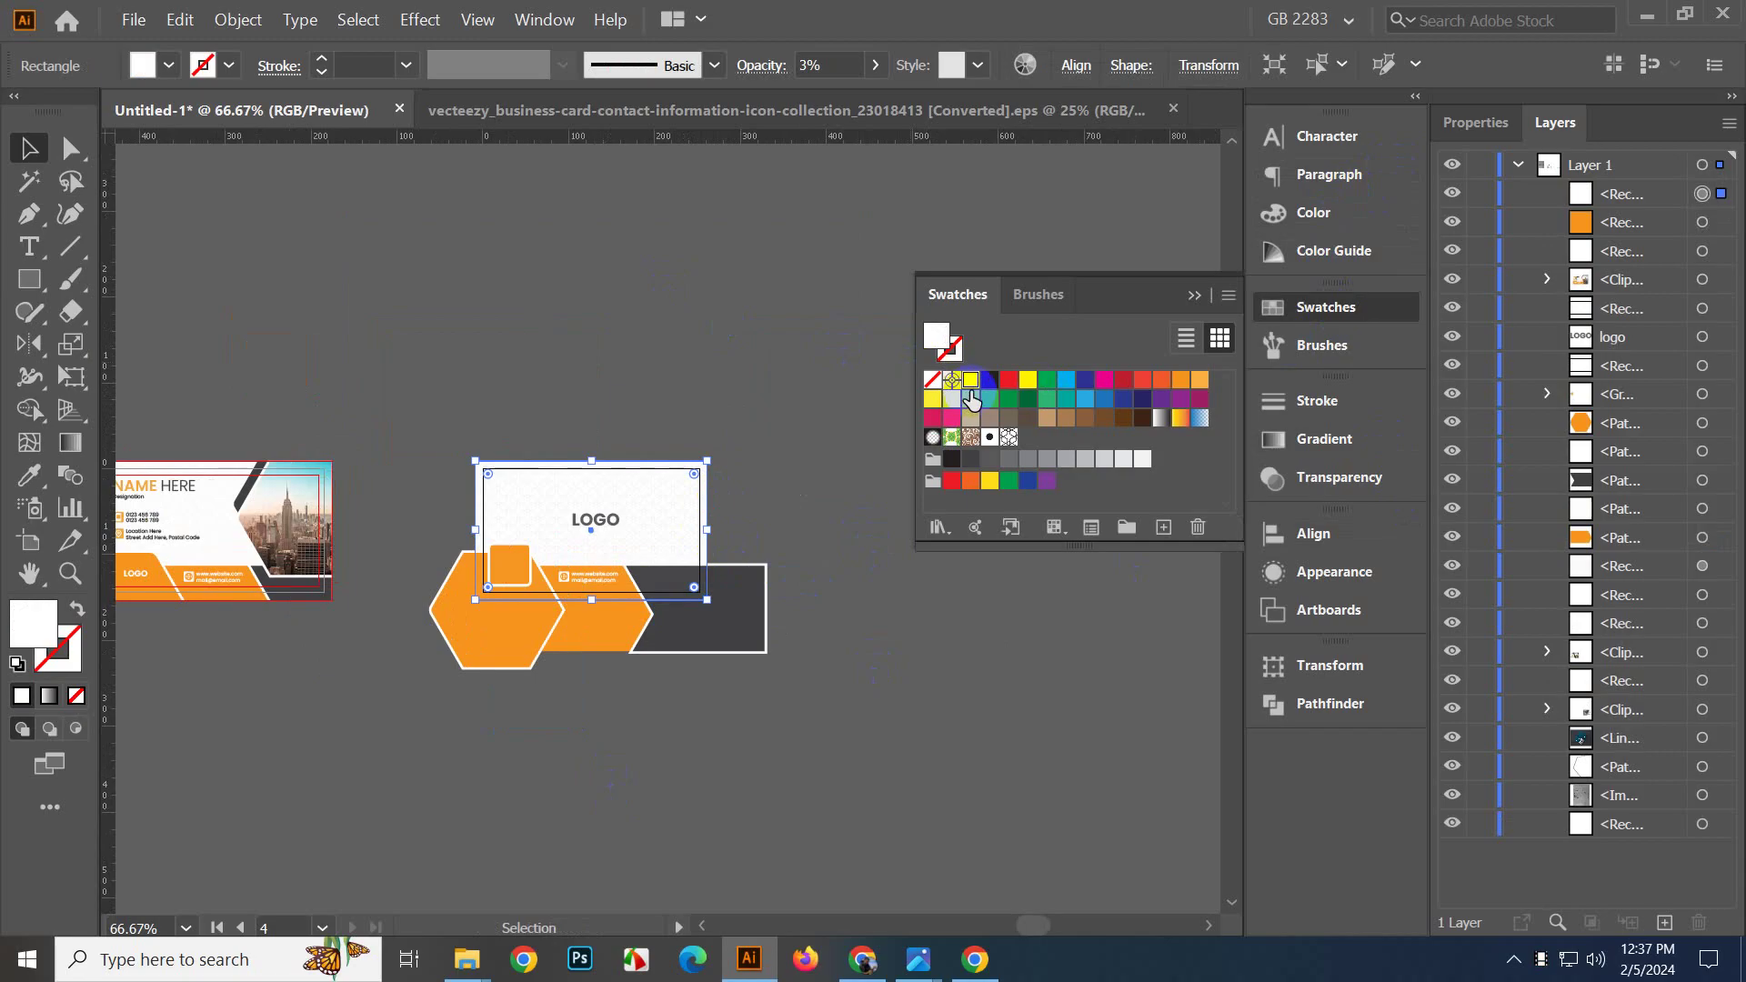
click(794, 357)
drag(649, 536, 779, 713)
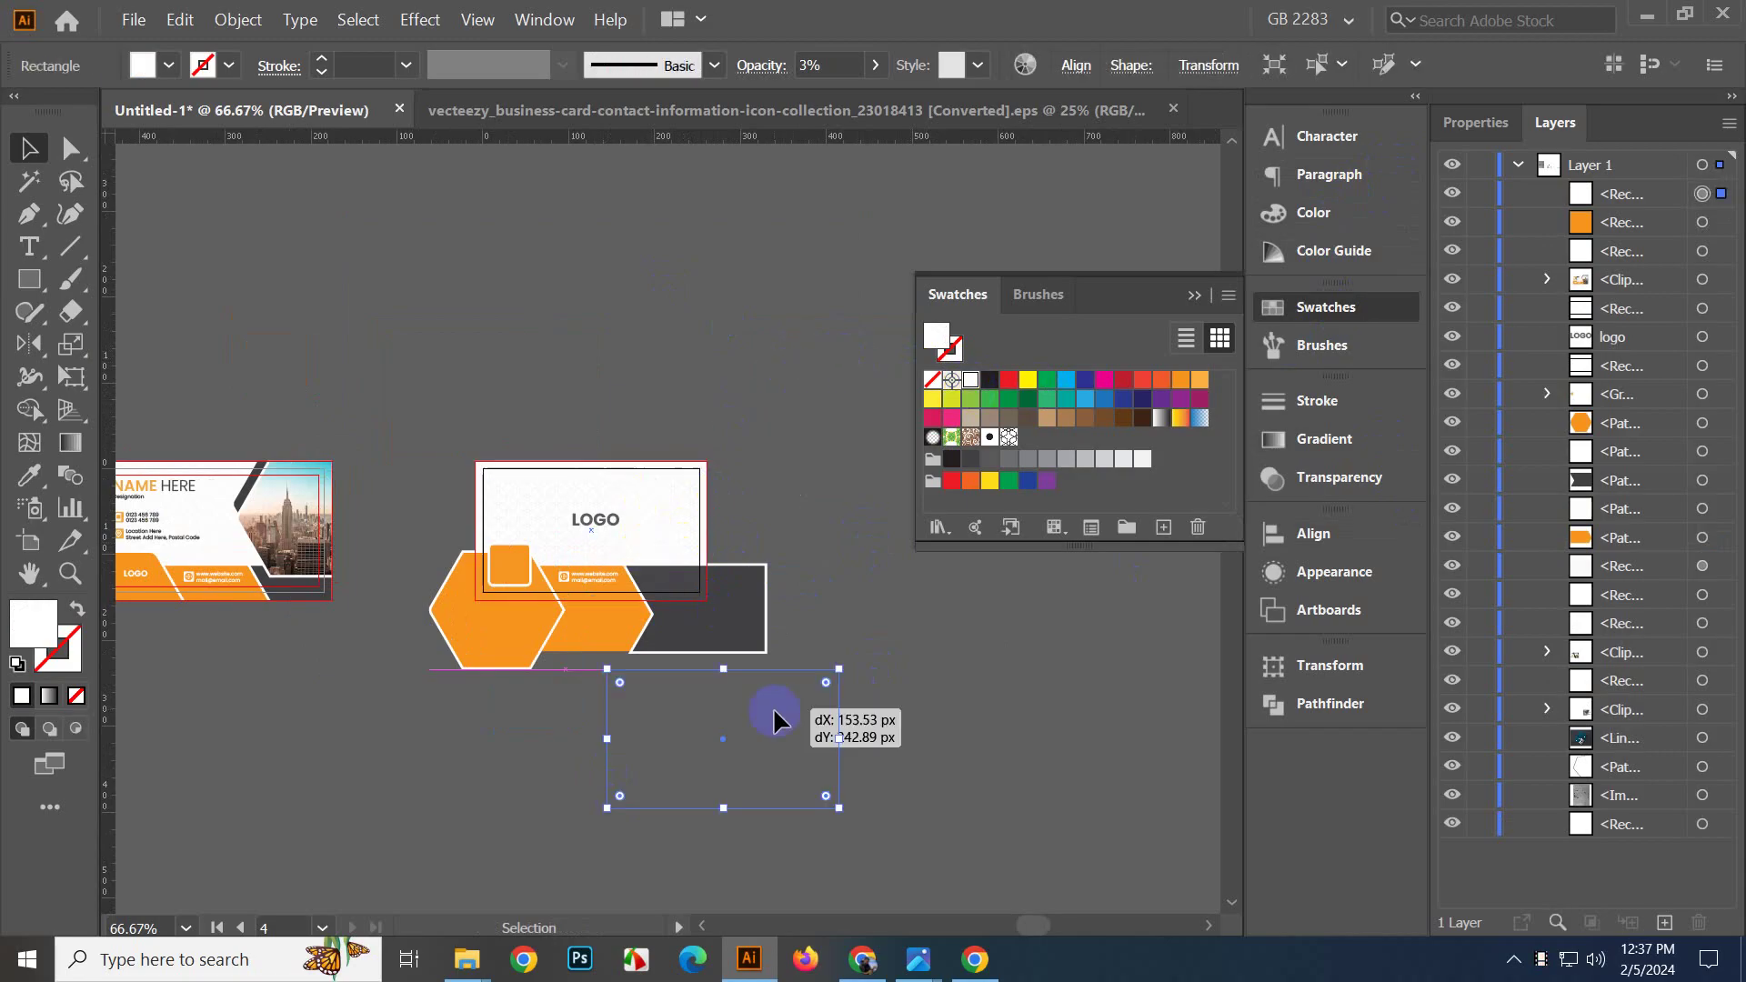
alt+scroll(800, 759, up, 3)
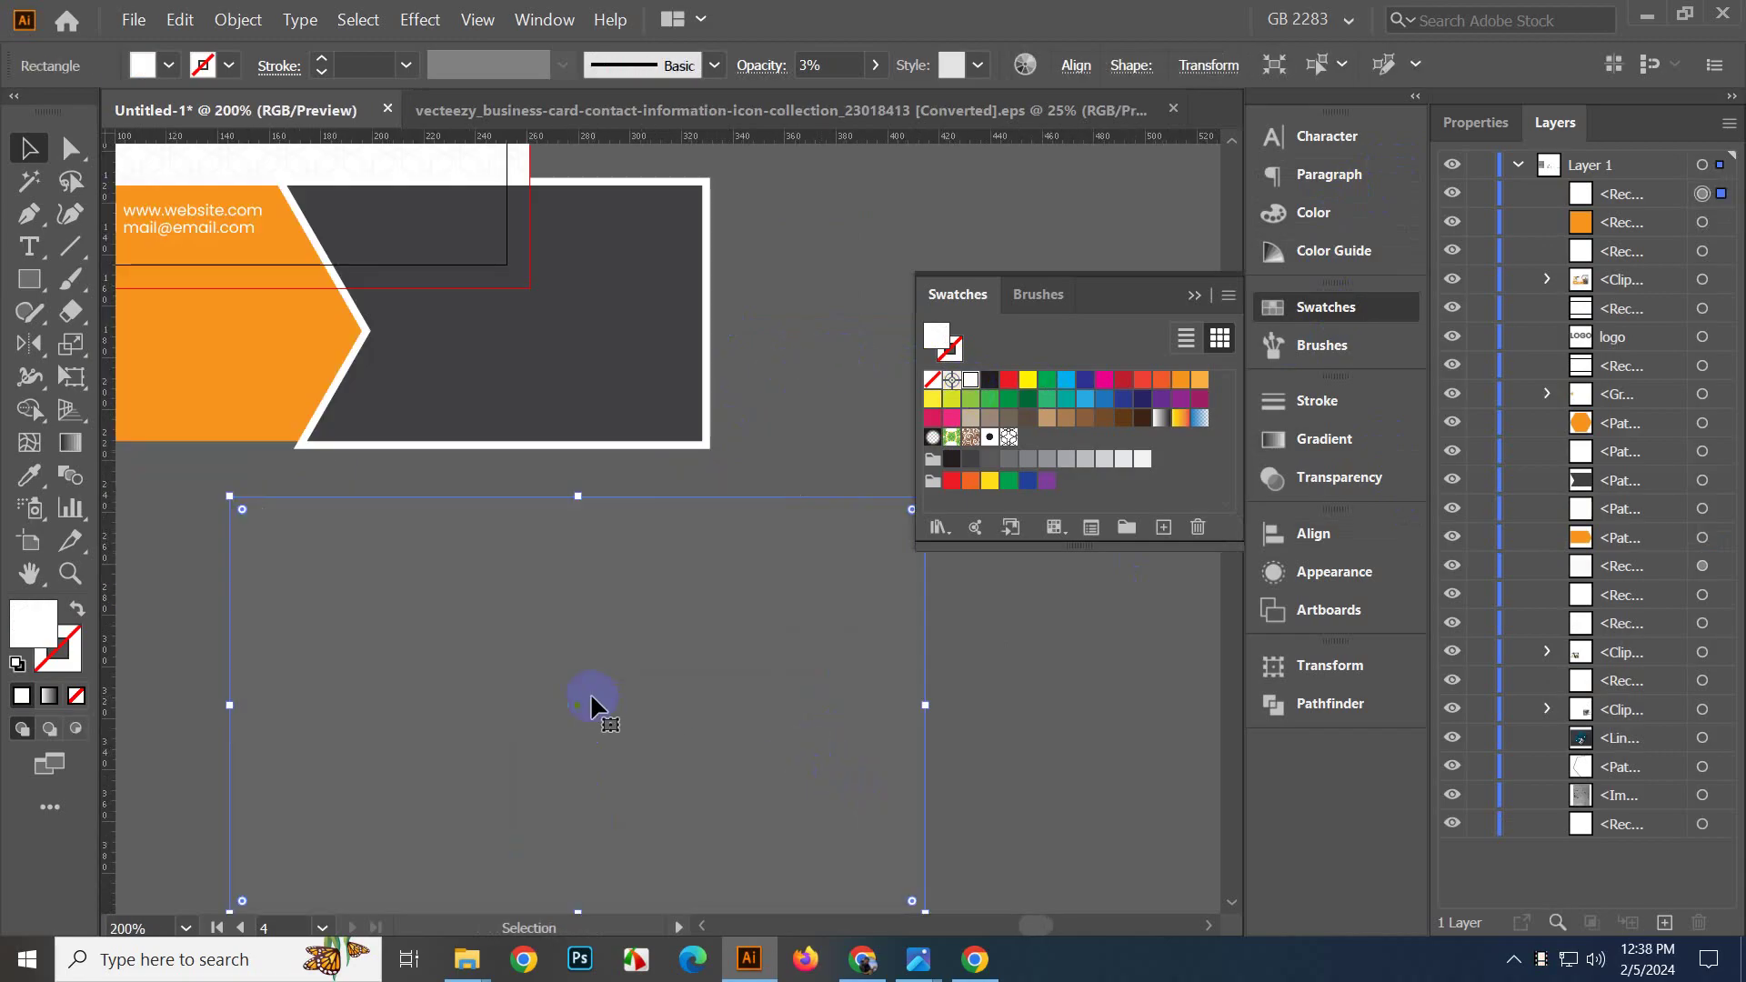
key(ctrl+z)
Select all the back side artwork and clip it to the front rectangle with a clipping mask.
alt+scroll(618, 686, down, 4)
click(693, 647)
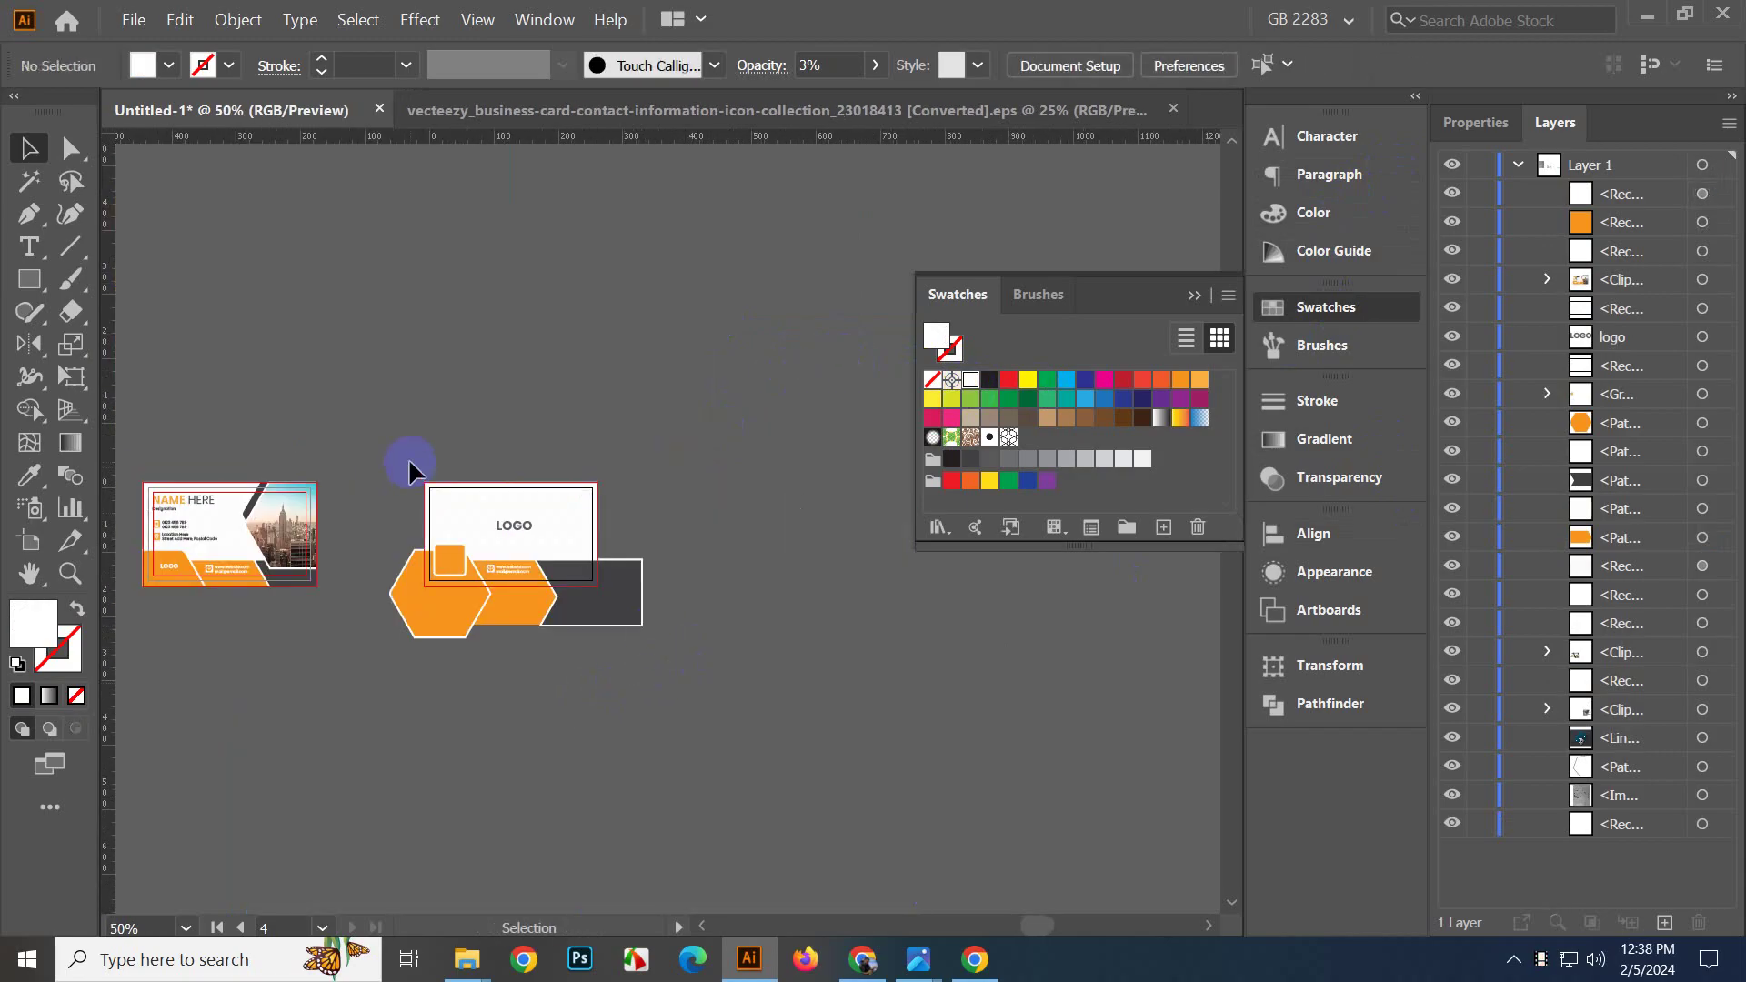
drag(596, 667, 651, 707)
key(ctrl+7)
click(720, 696)
alt+scroll(666, 673, up, 1)
alt+scroll(654, 684, down, 2)
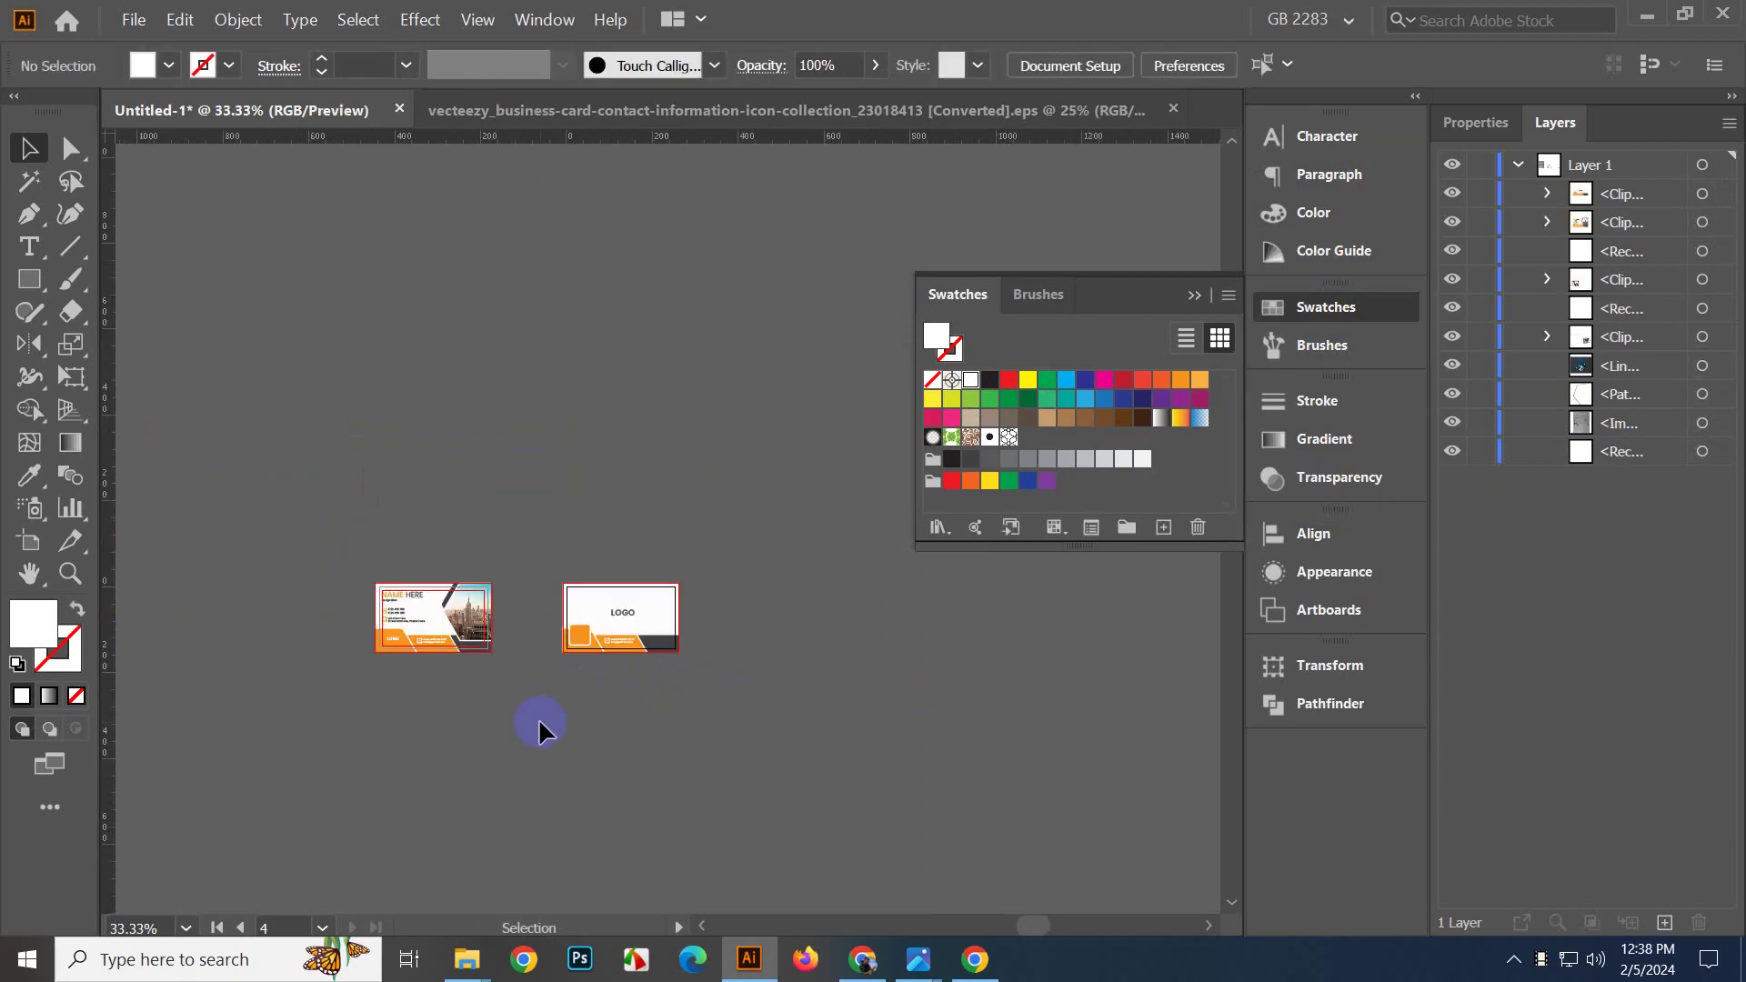
drag(539, 722, 723, 699)
alt+scroll(724, 699, up, 2)
alt+scroll(725, 700, up, 1)
click(1202, 296)
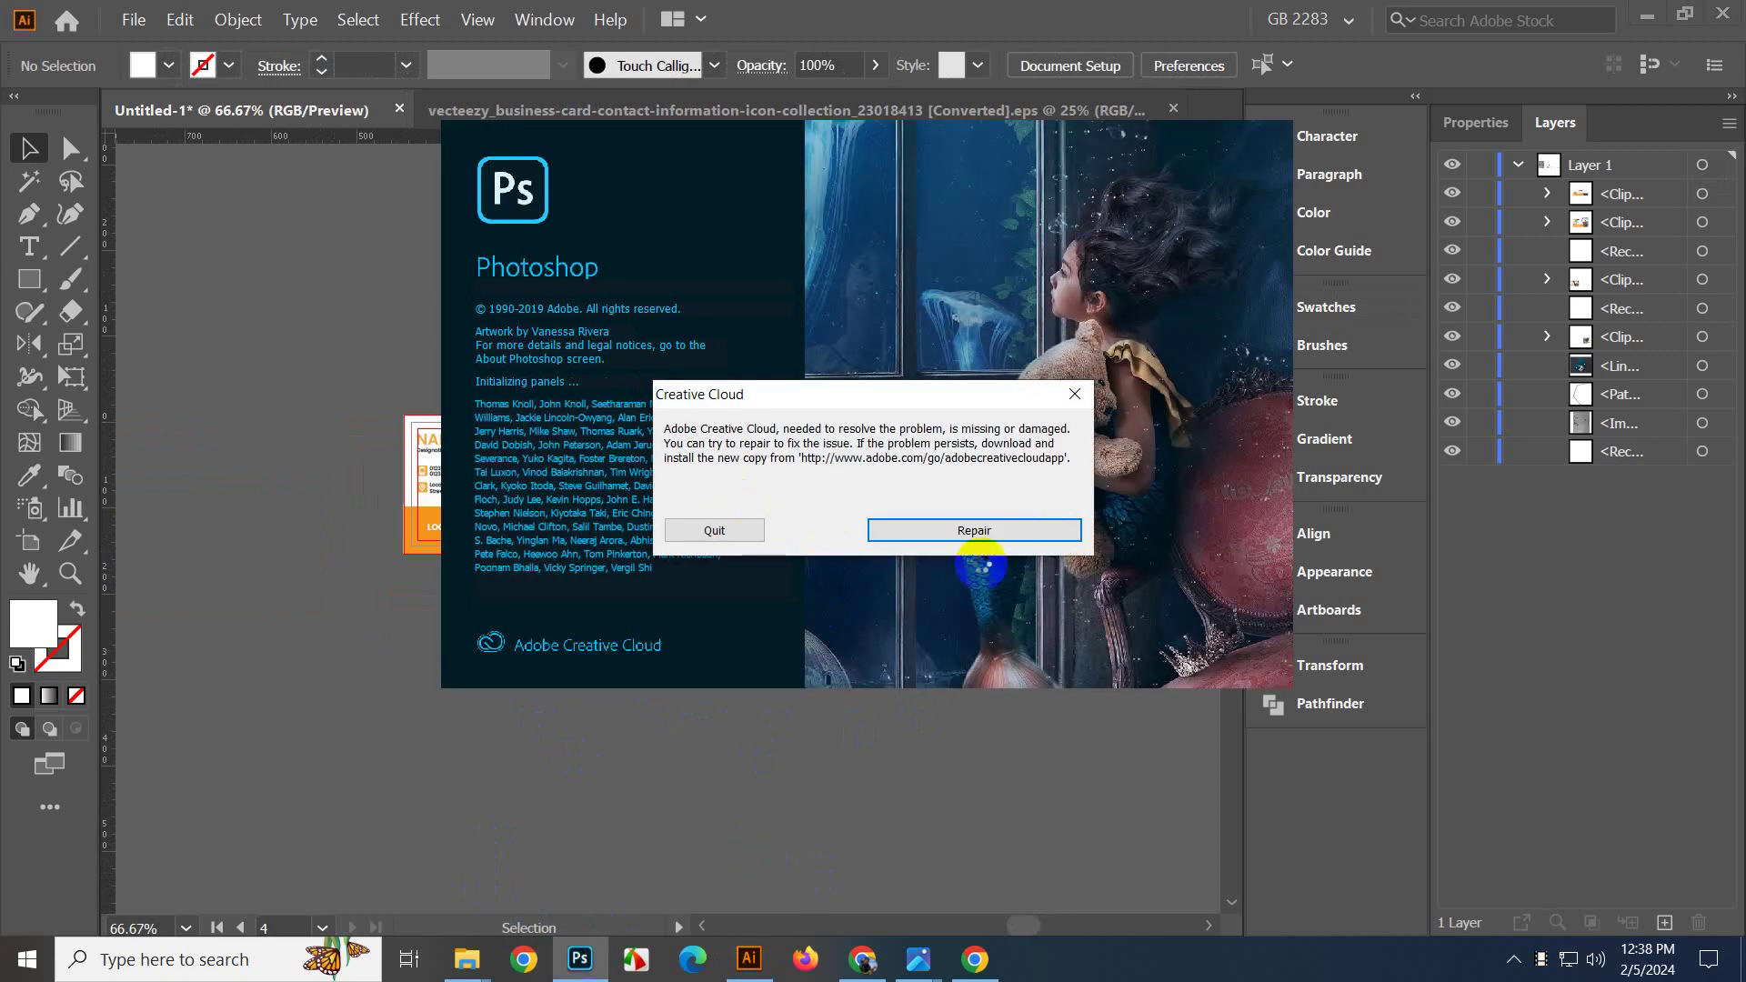
Dismiss Photoshop's Creative Cloud repair dialog, close the own concept folder window and switch to the Downloads window in File Explorer.
click(1072, 405)
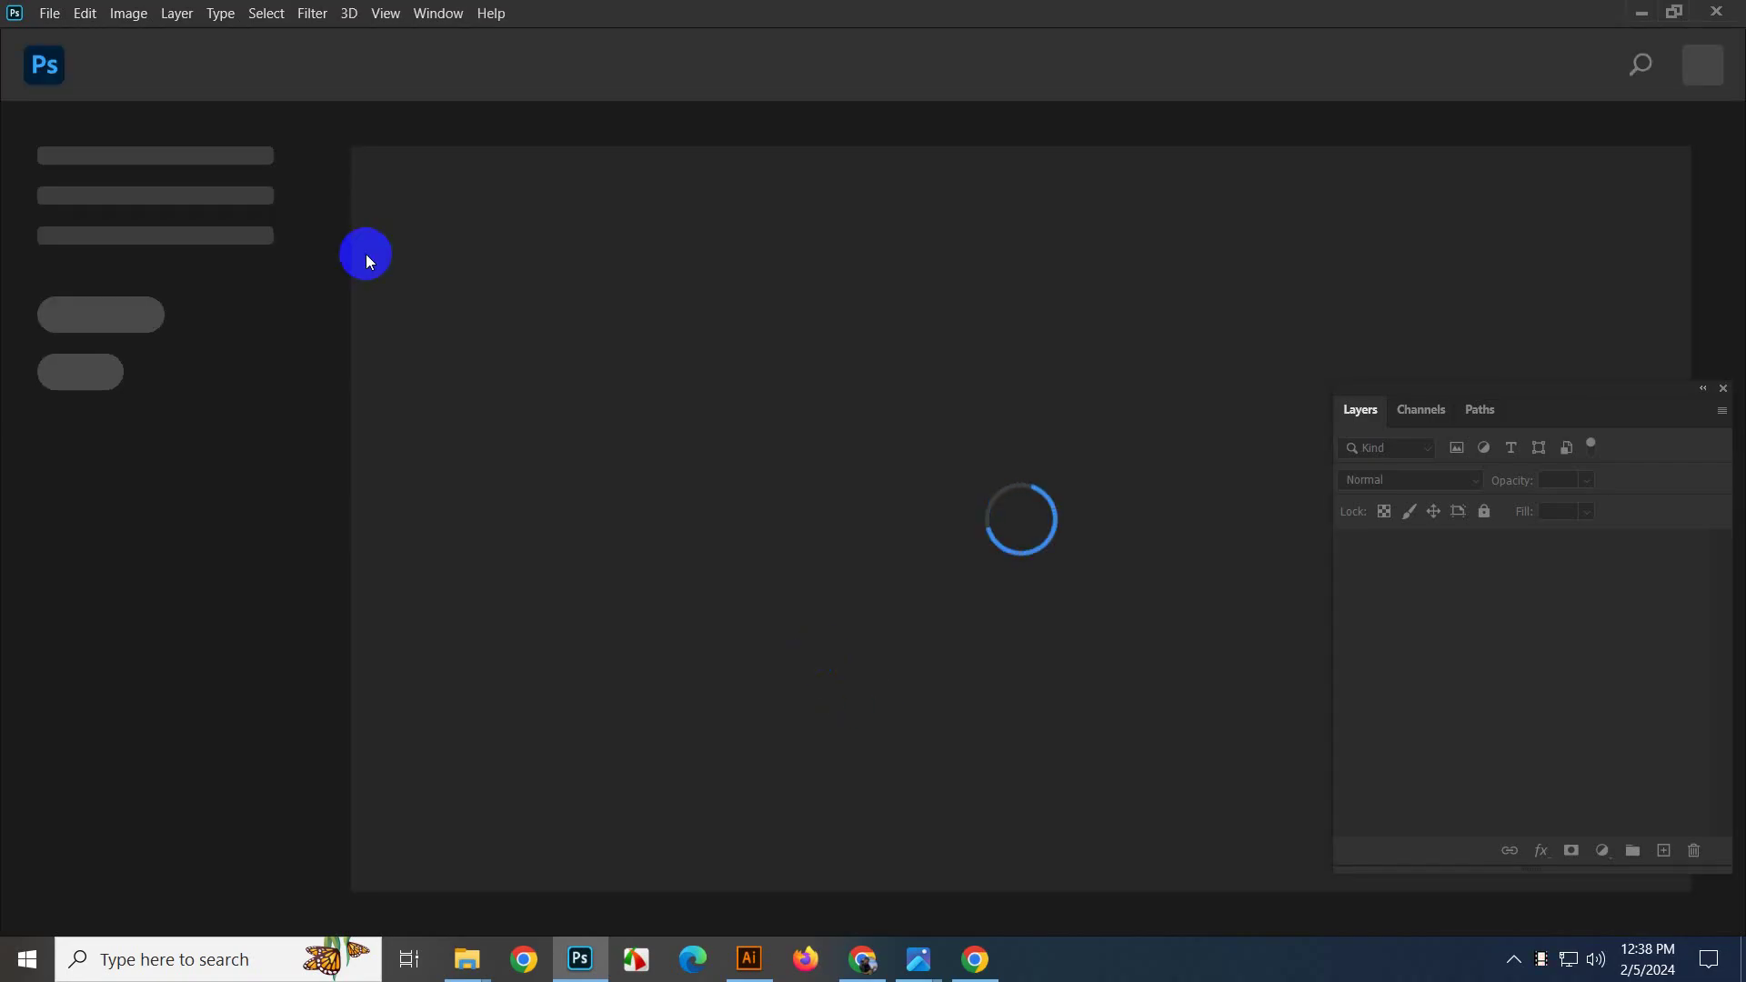
mouse_move(466, 959)
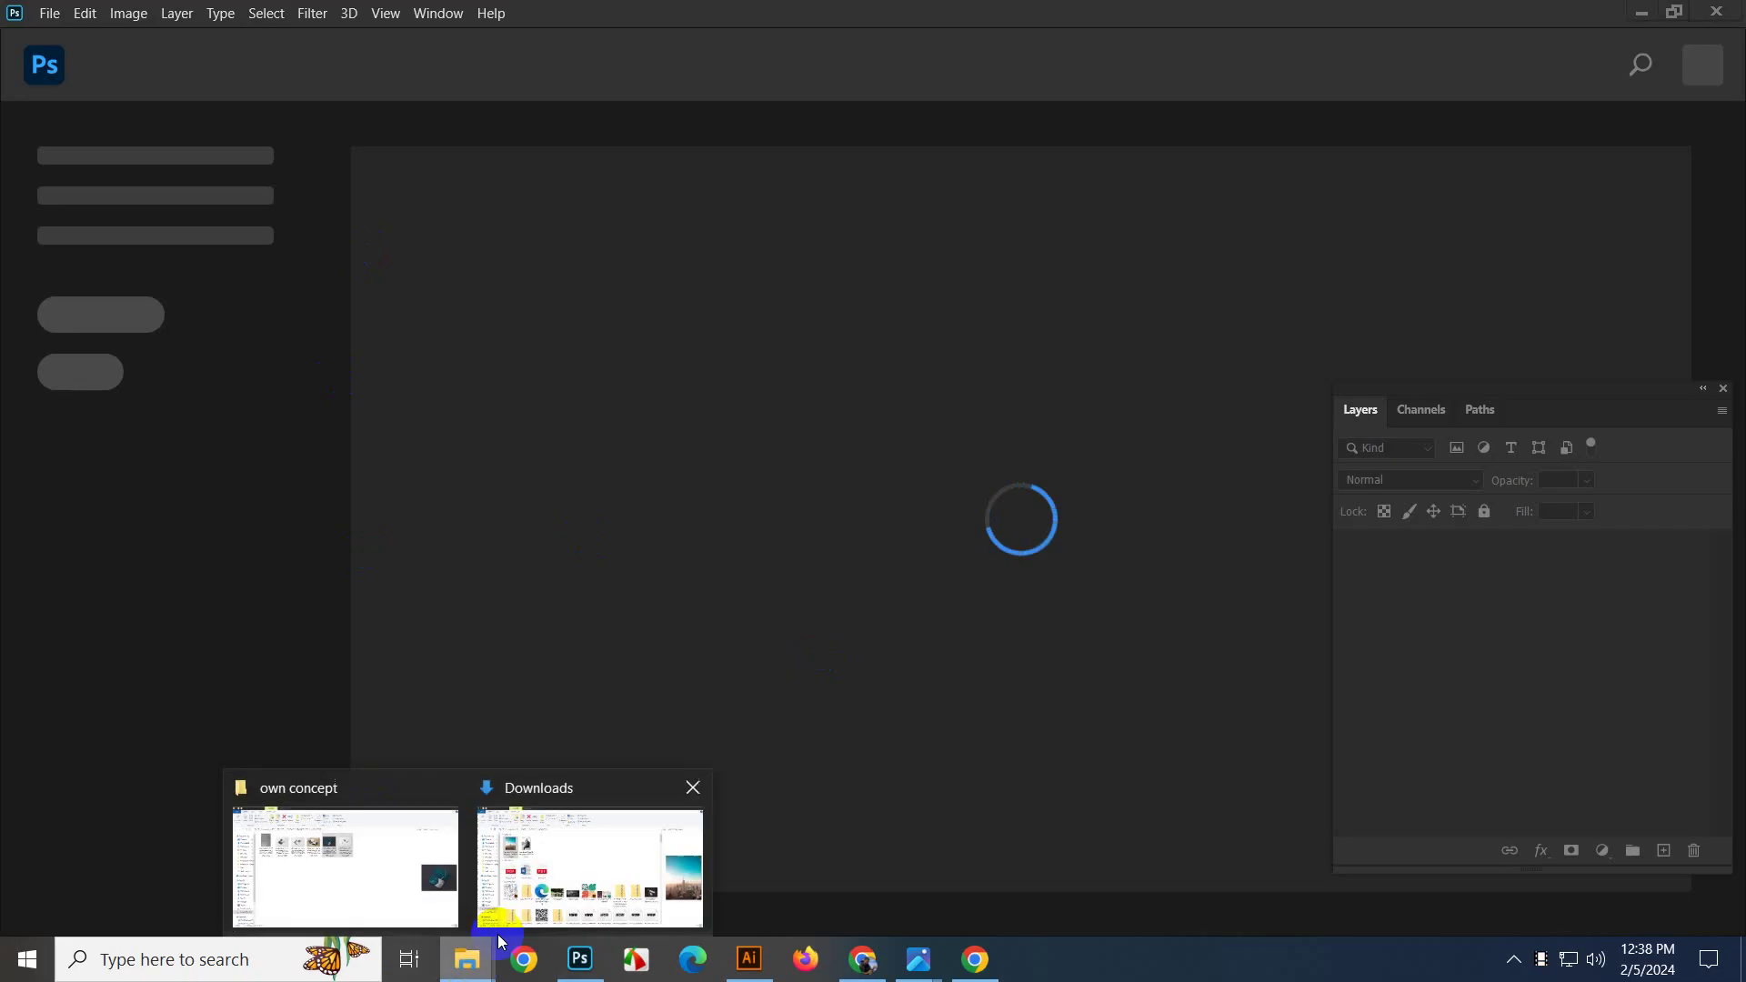
click(446, 786)
mouse_move(439, 812)
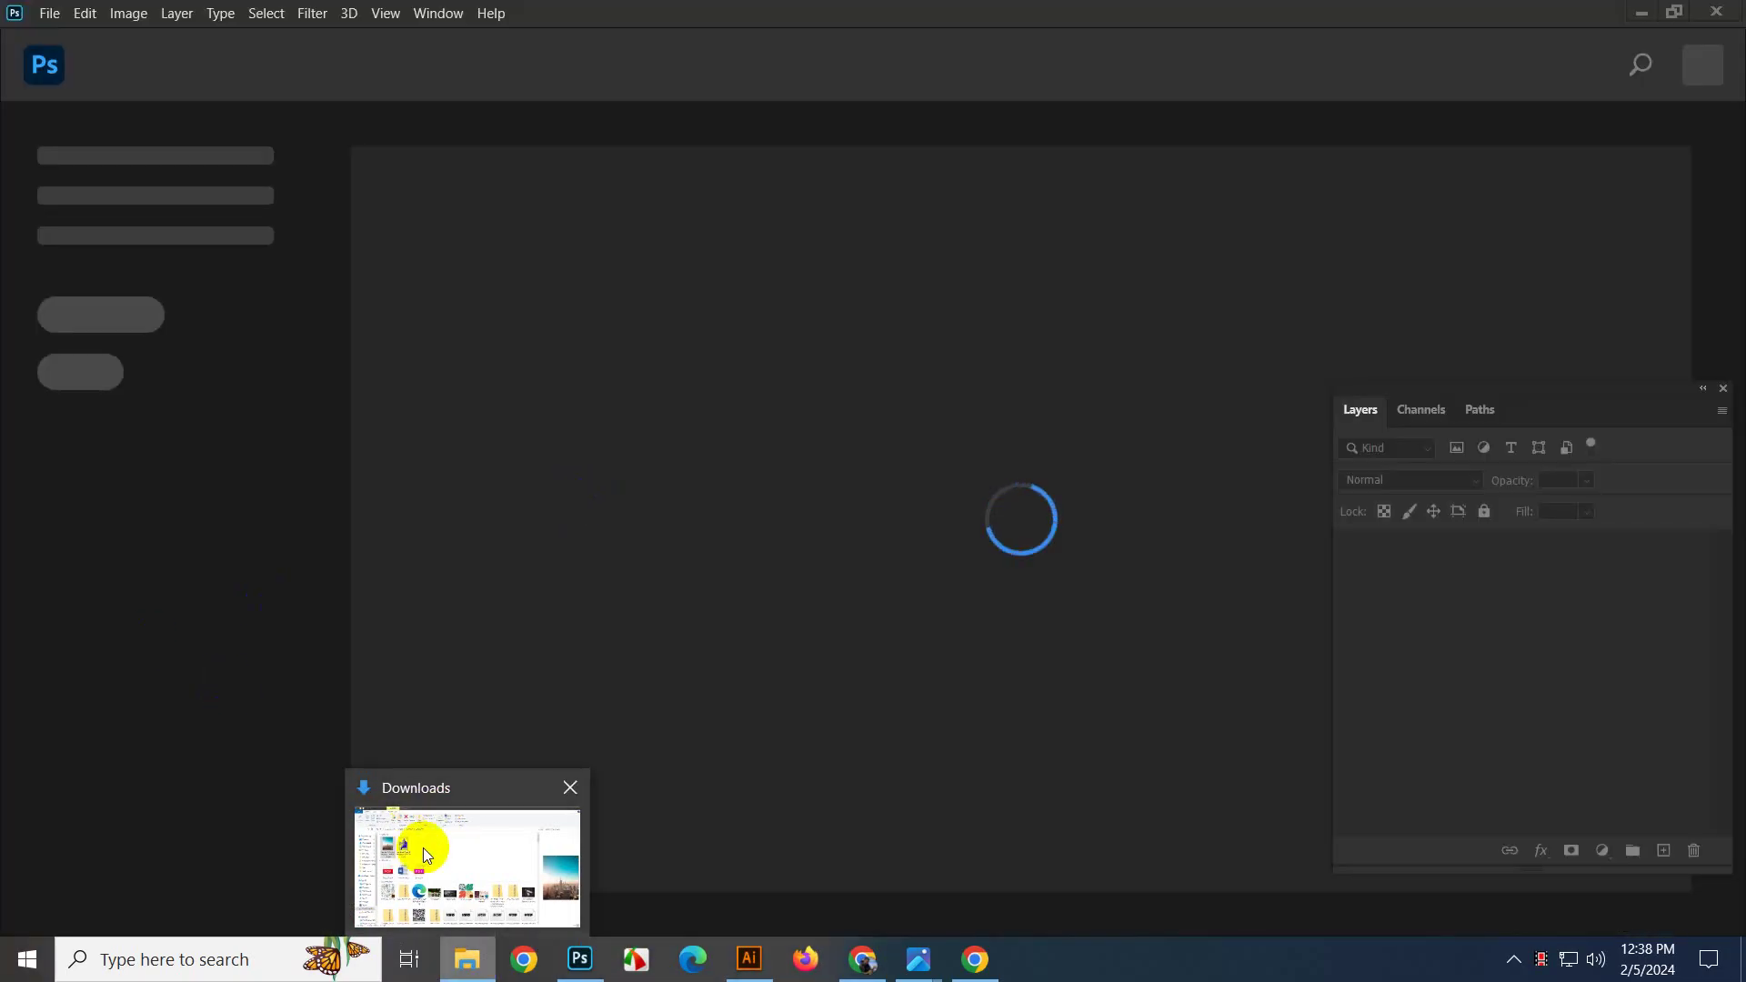
click(426, 837)
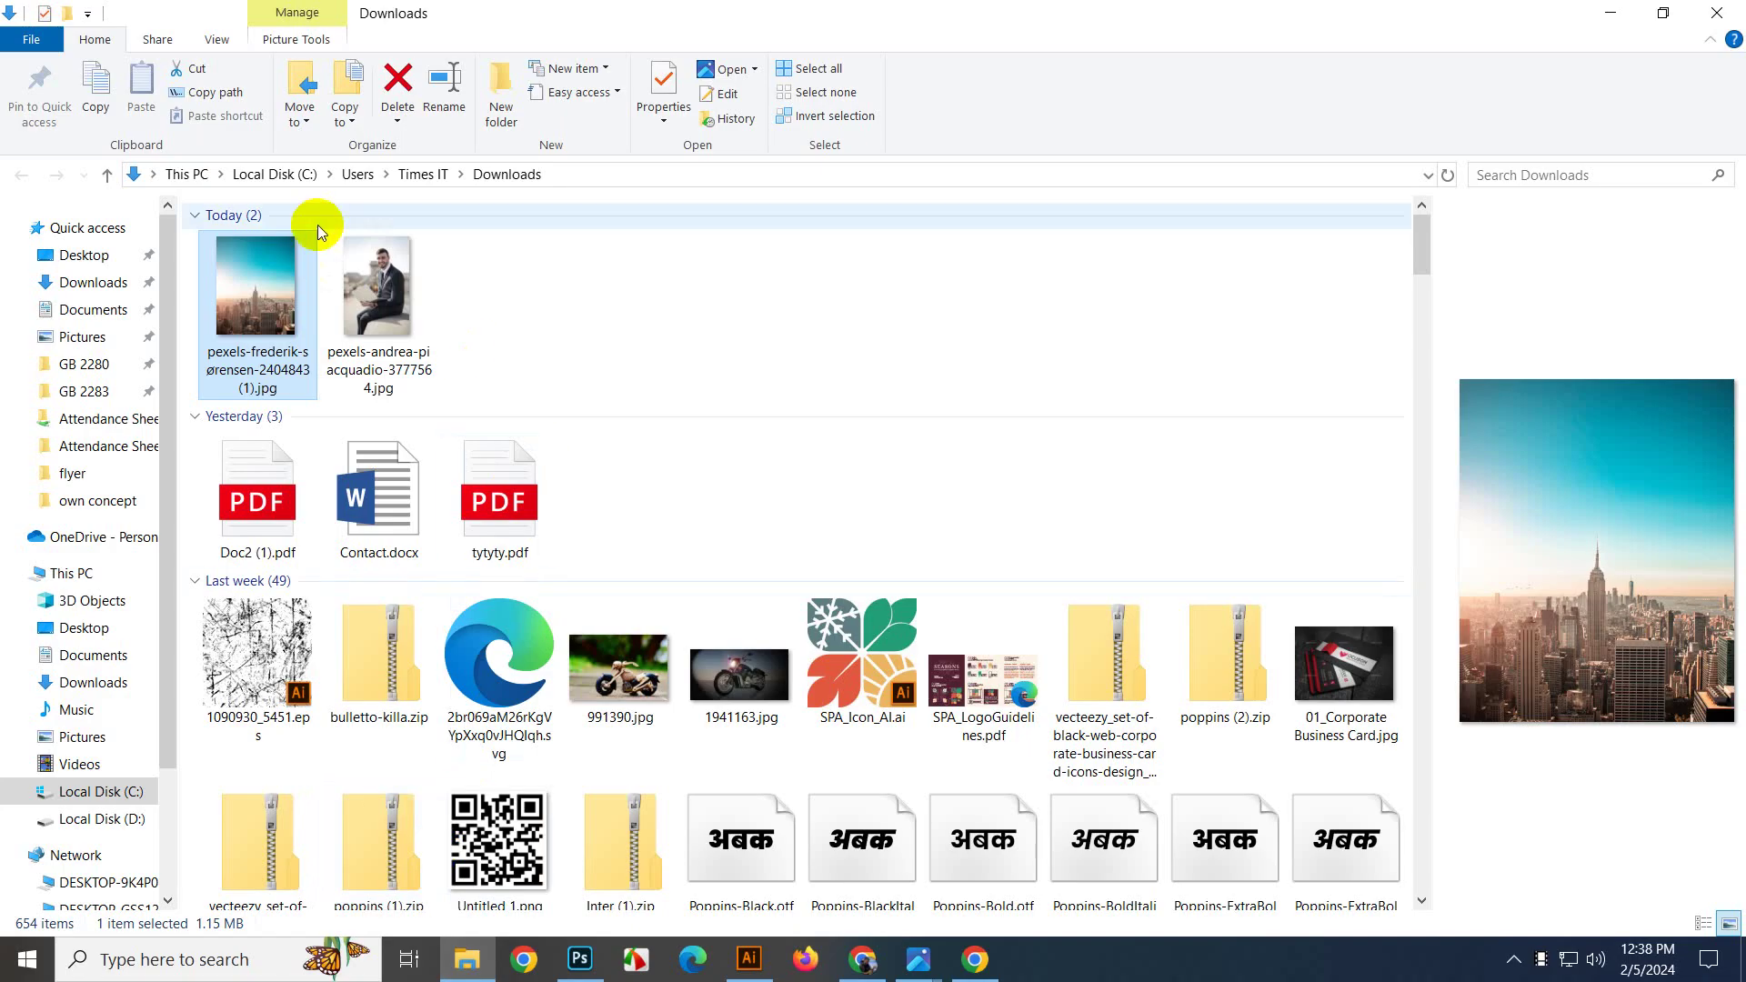
Open the Business Card folder on Local Disk (D:) inside GB 2285 > illustrator.
click(107, 821)
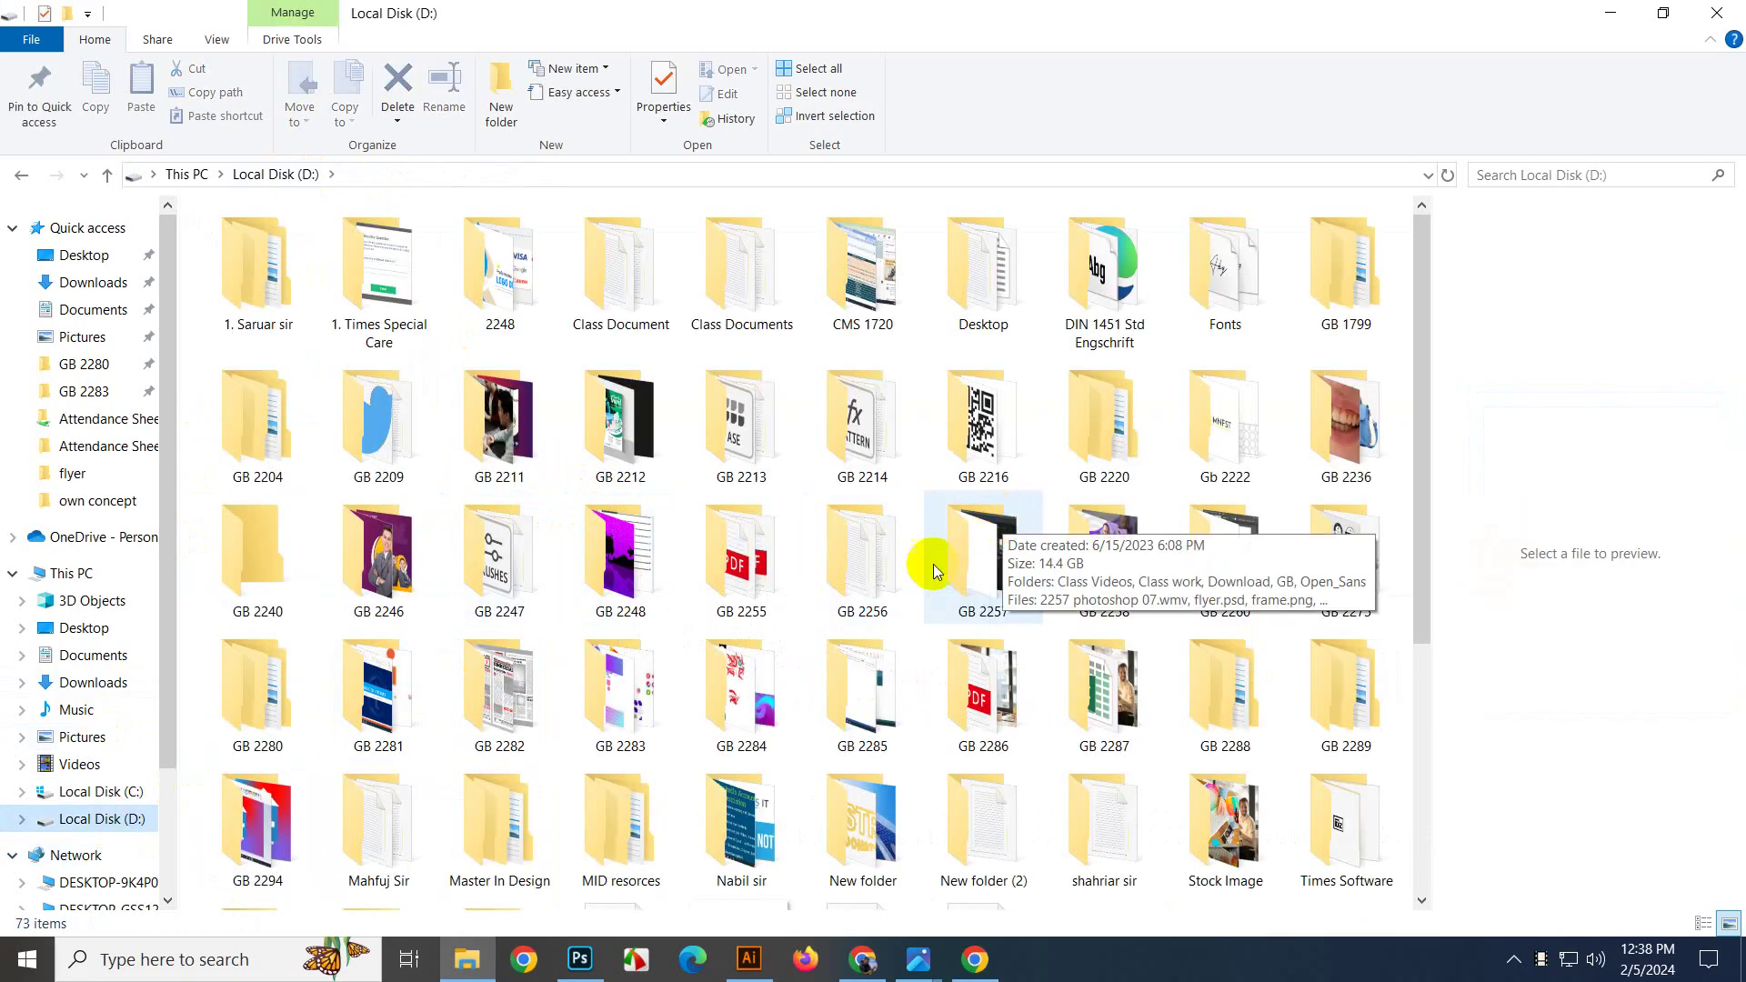
double_click(875, 699)
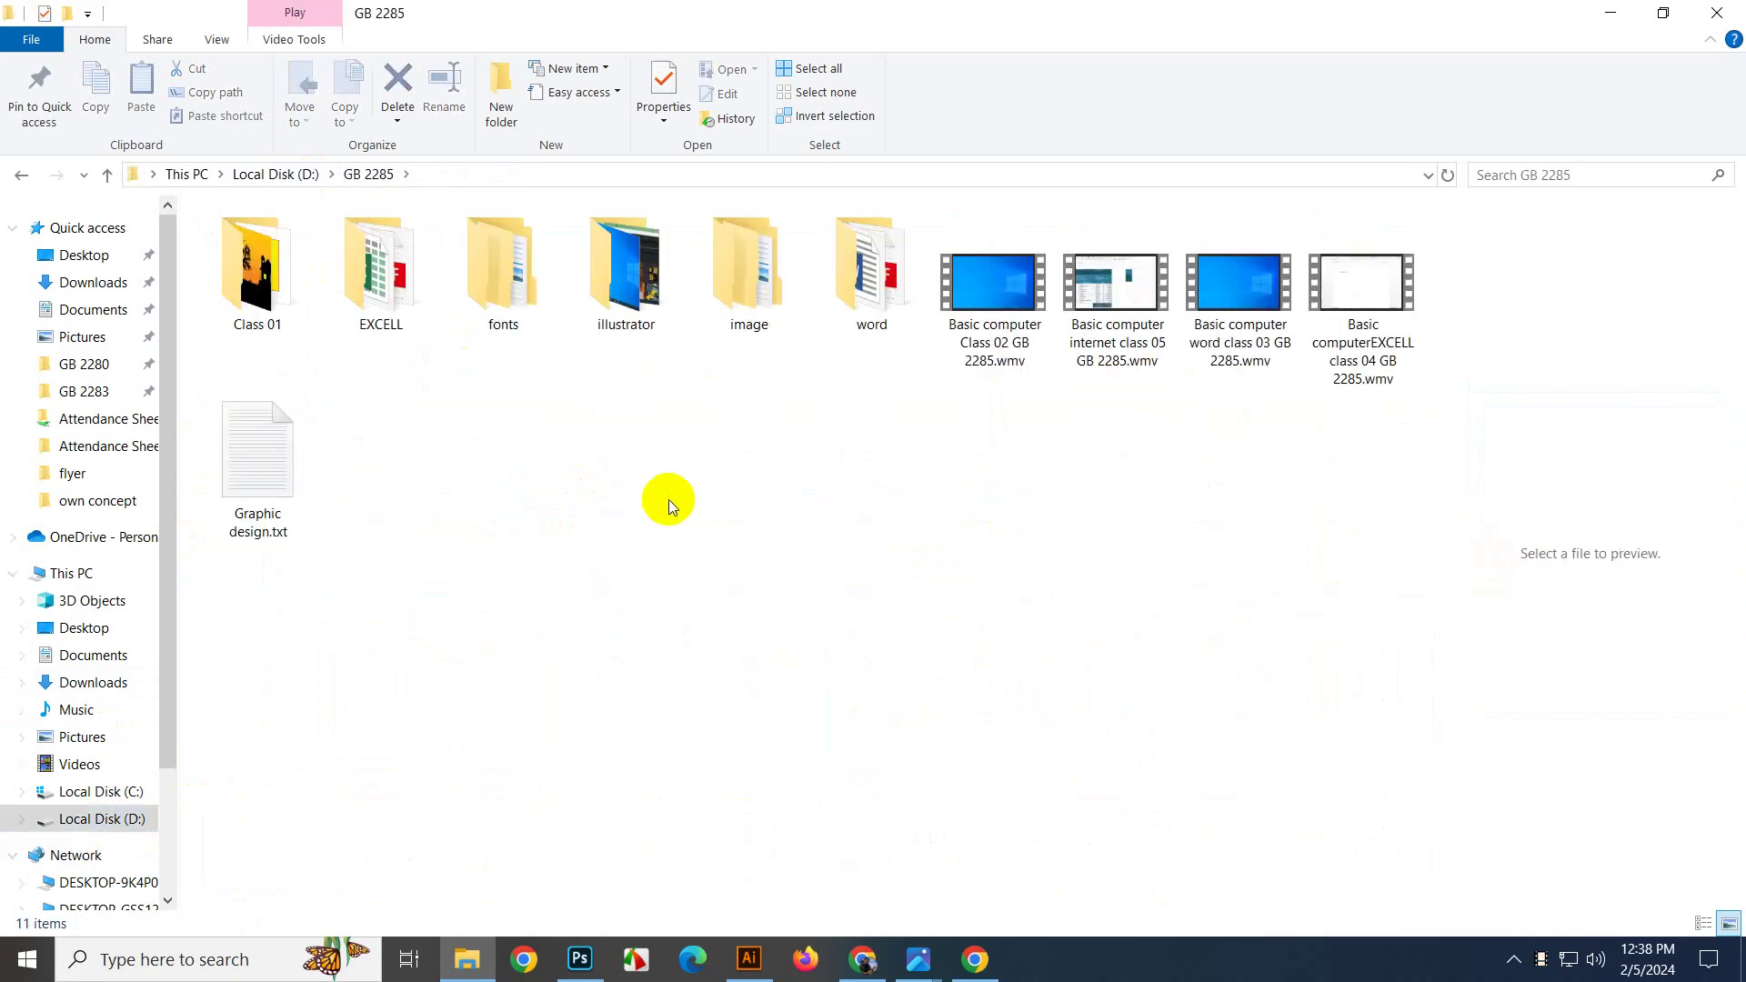
double_click(678, 273)
click(273, 269)
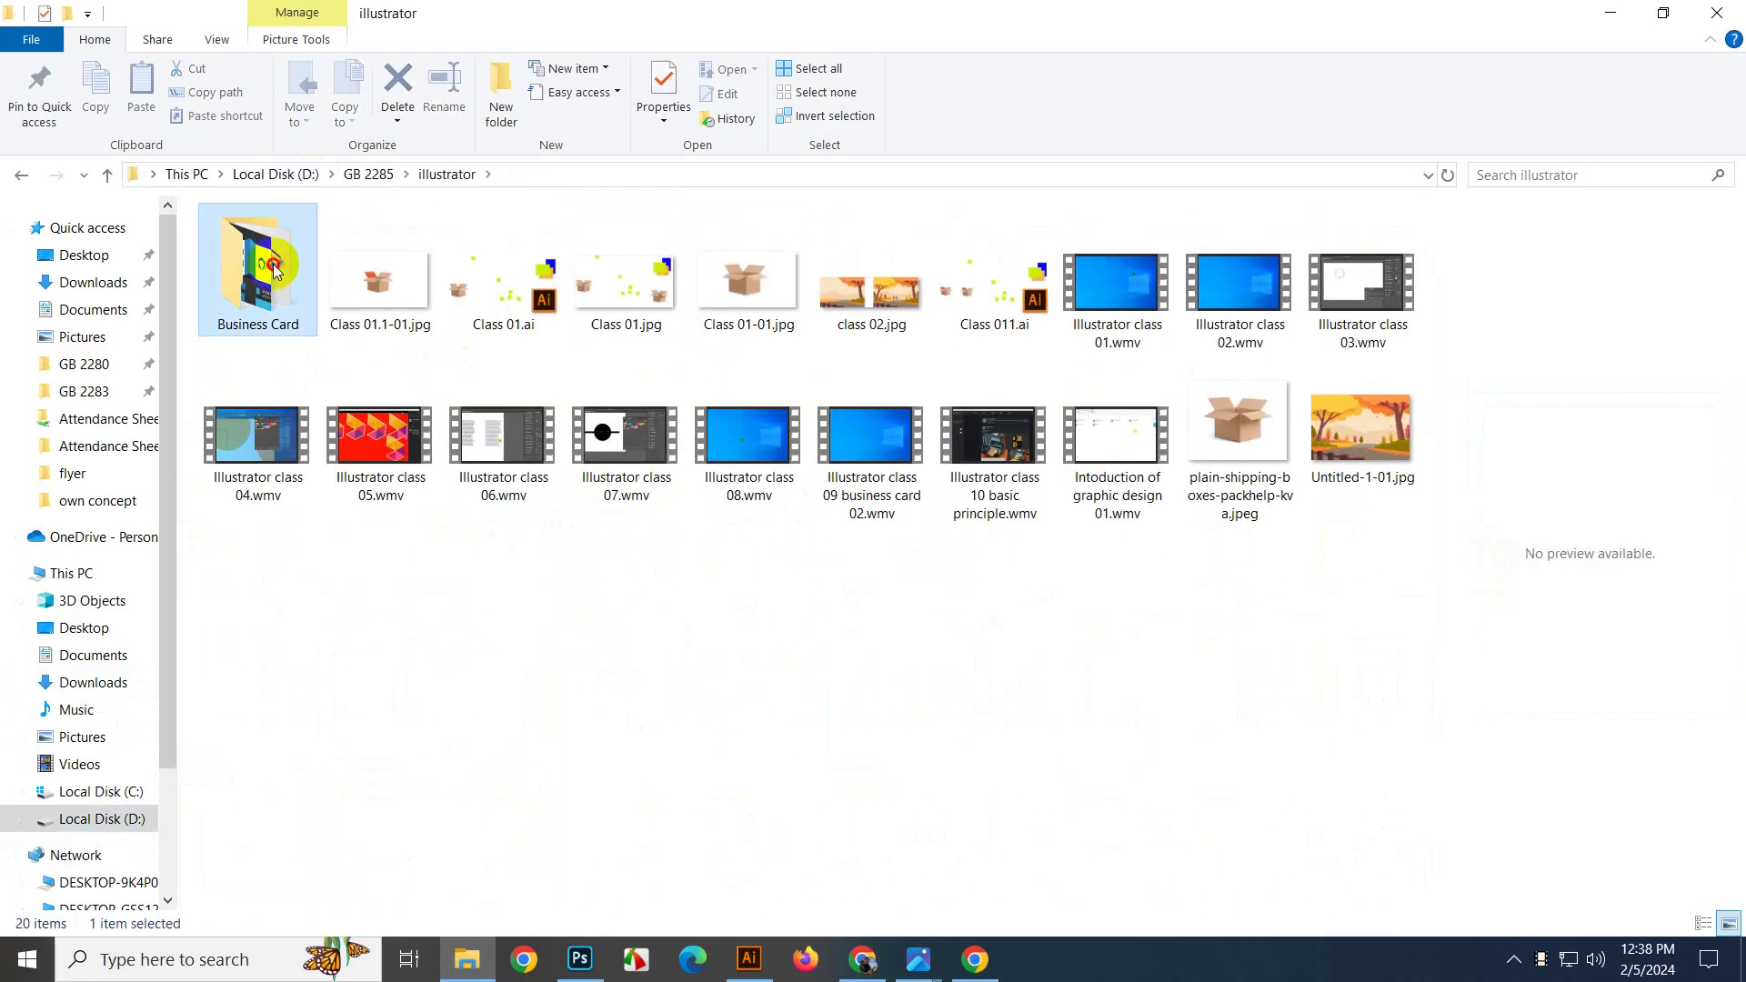
double_click(273, 268)
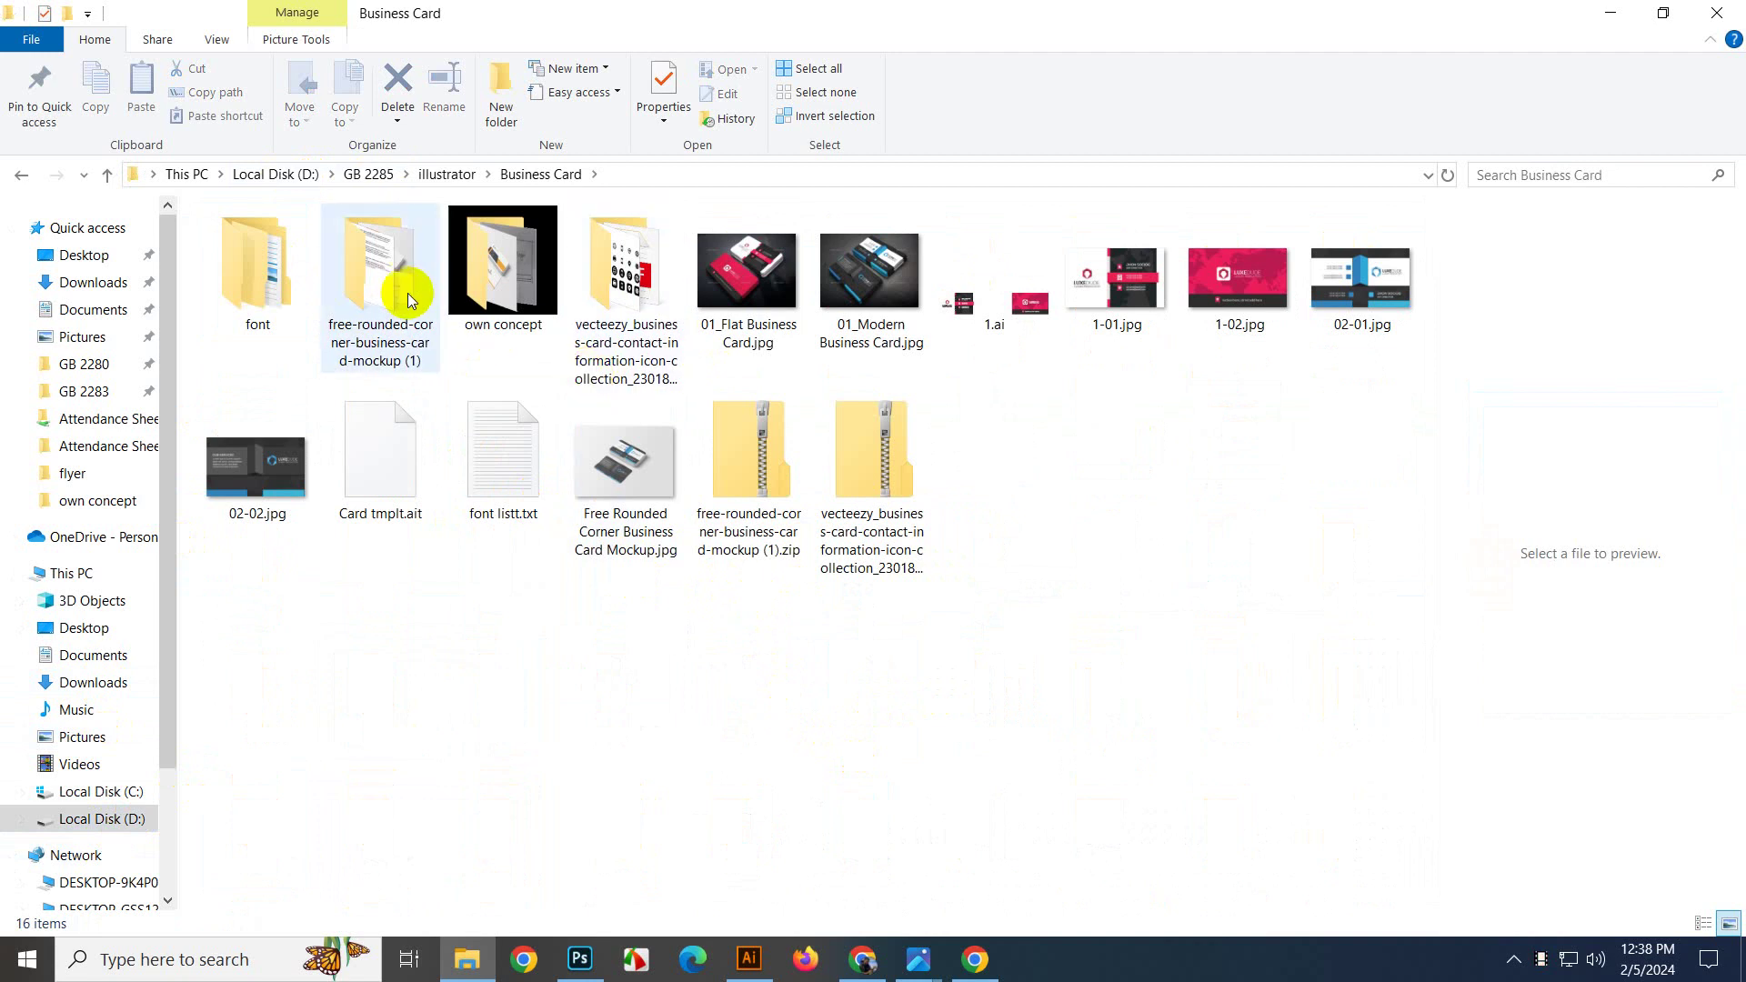
Open the Free Rounded Corner Business Card Mockup PSD from the free-rounded-corner-business-card-mockup (1) folder in Photoshop.
double_click(498, 273)
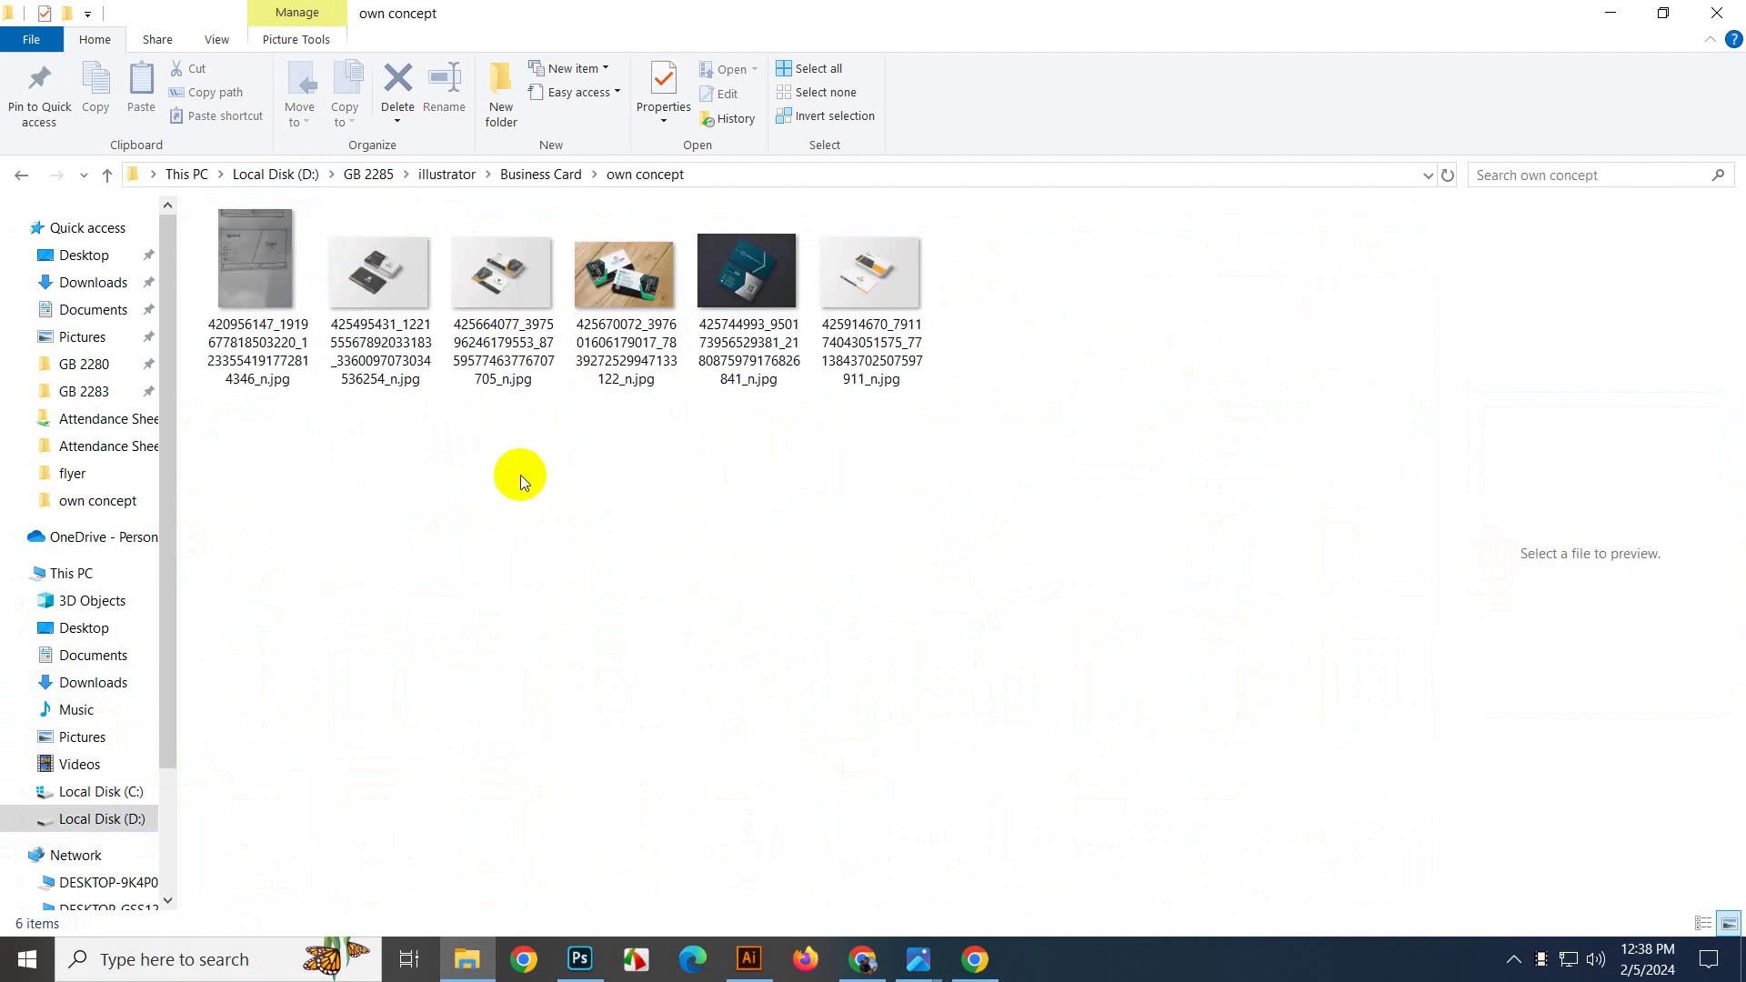
key(alt+Left)
double_click(391, 329)
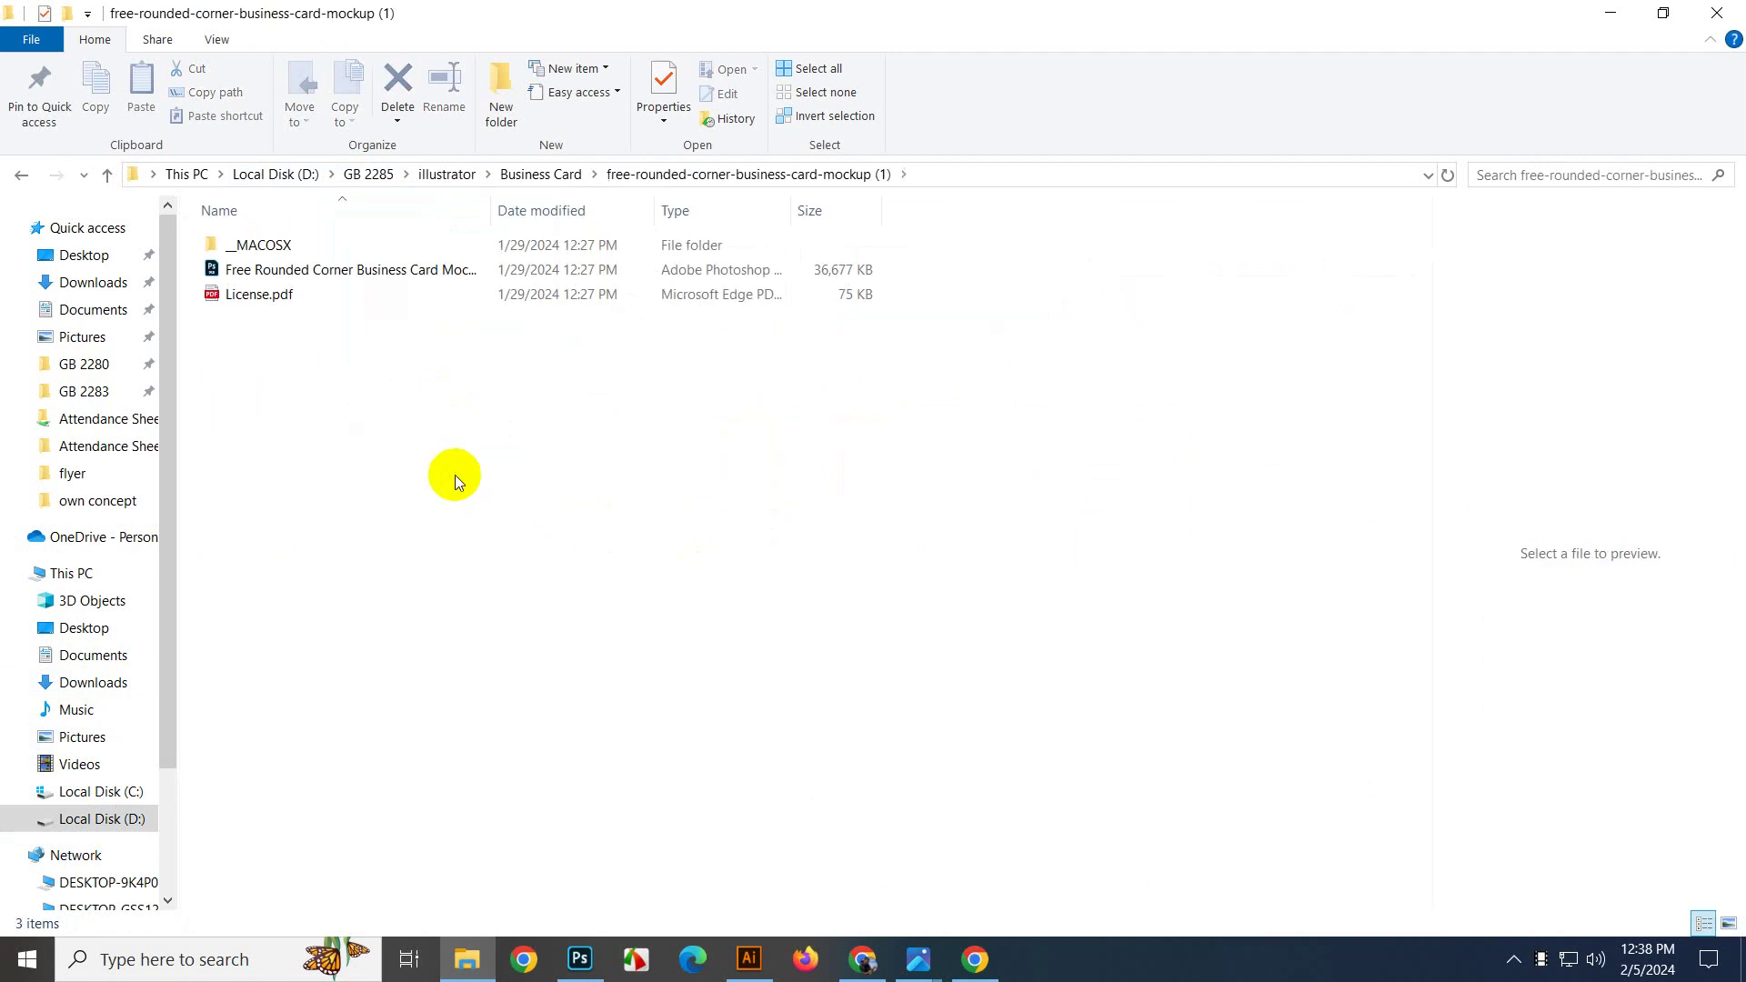
double_click(354, 269)
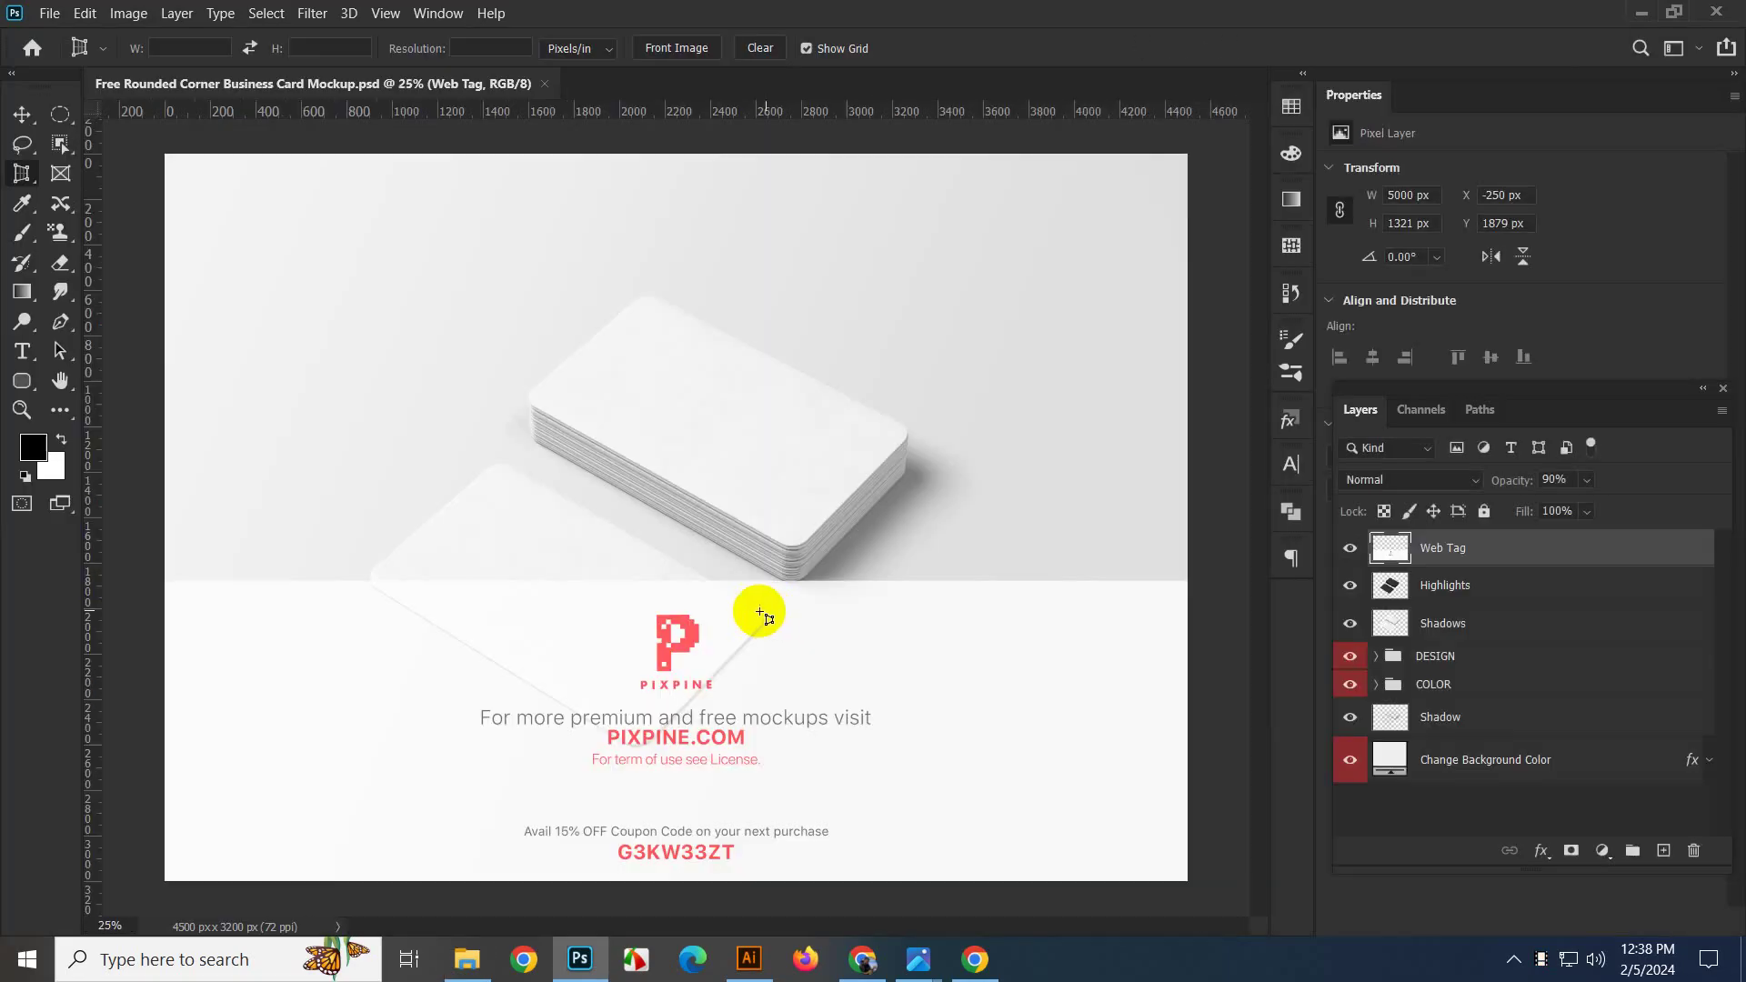
Hide the Web Tag layer and open the Business Card Stack smart object in the DESIGN group for editing.
click(1350, 547)
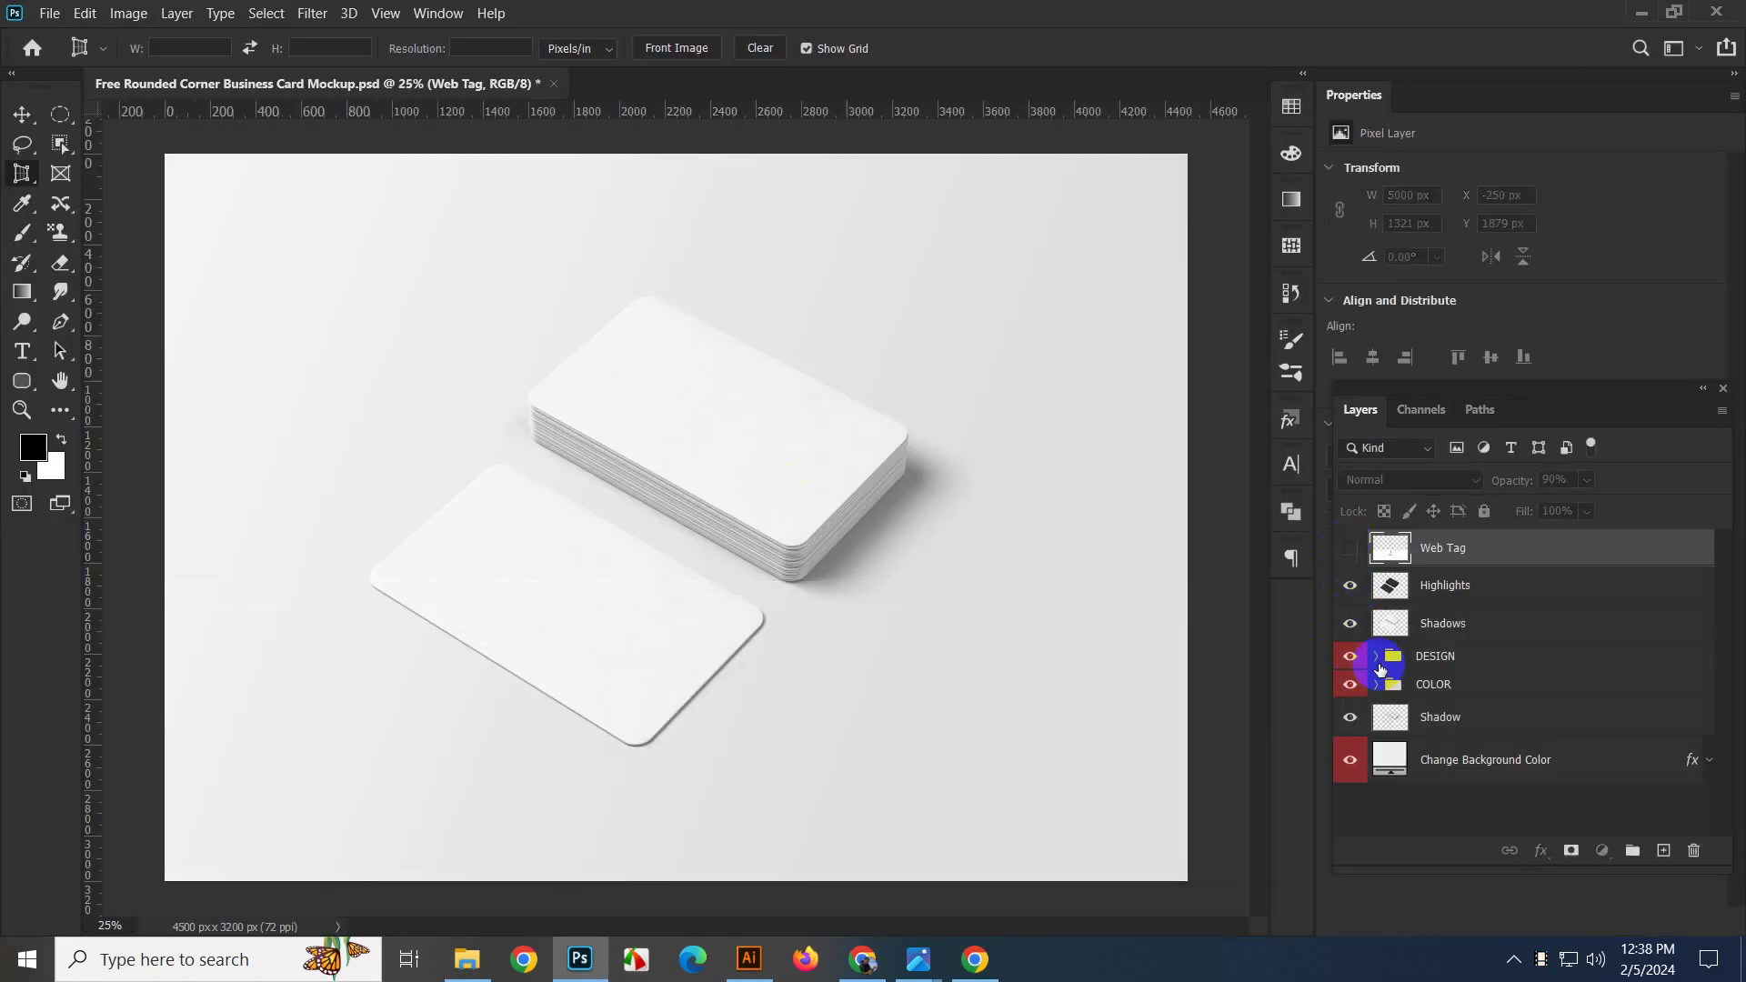
click(1377, 656)
double_click(1419, 691)
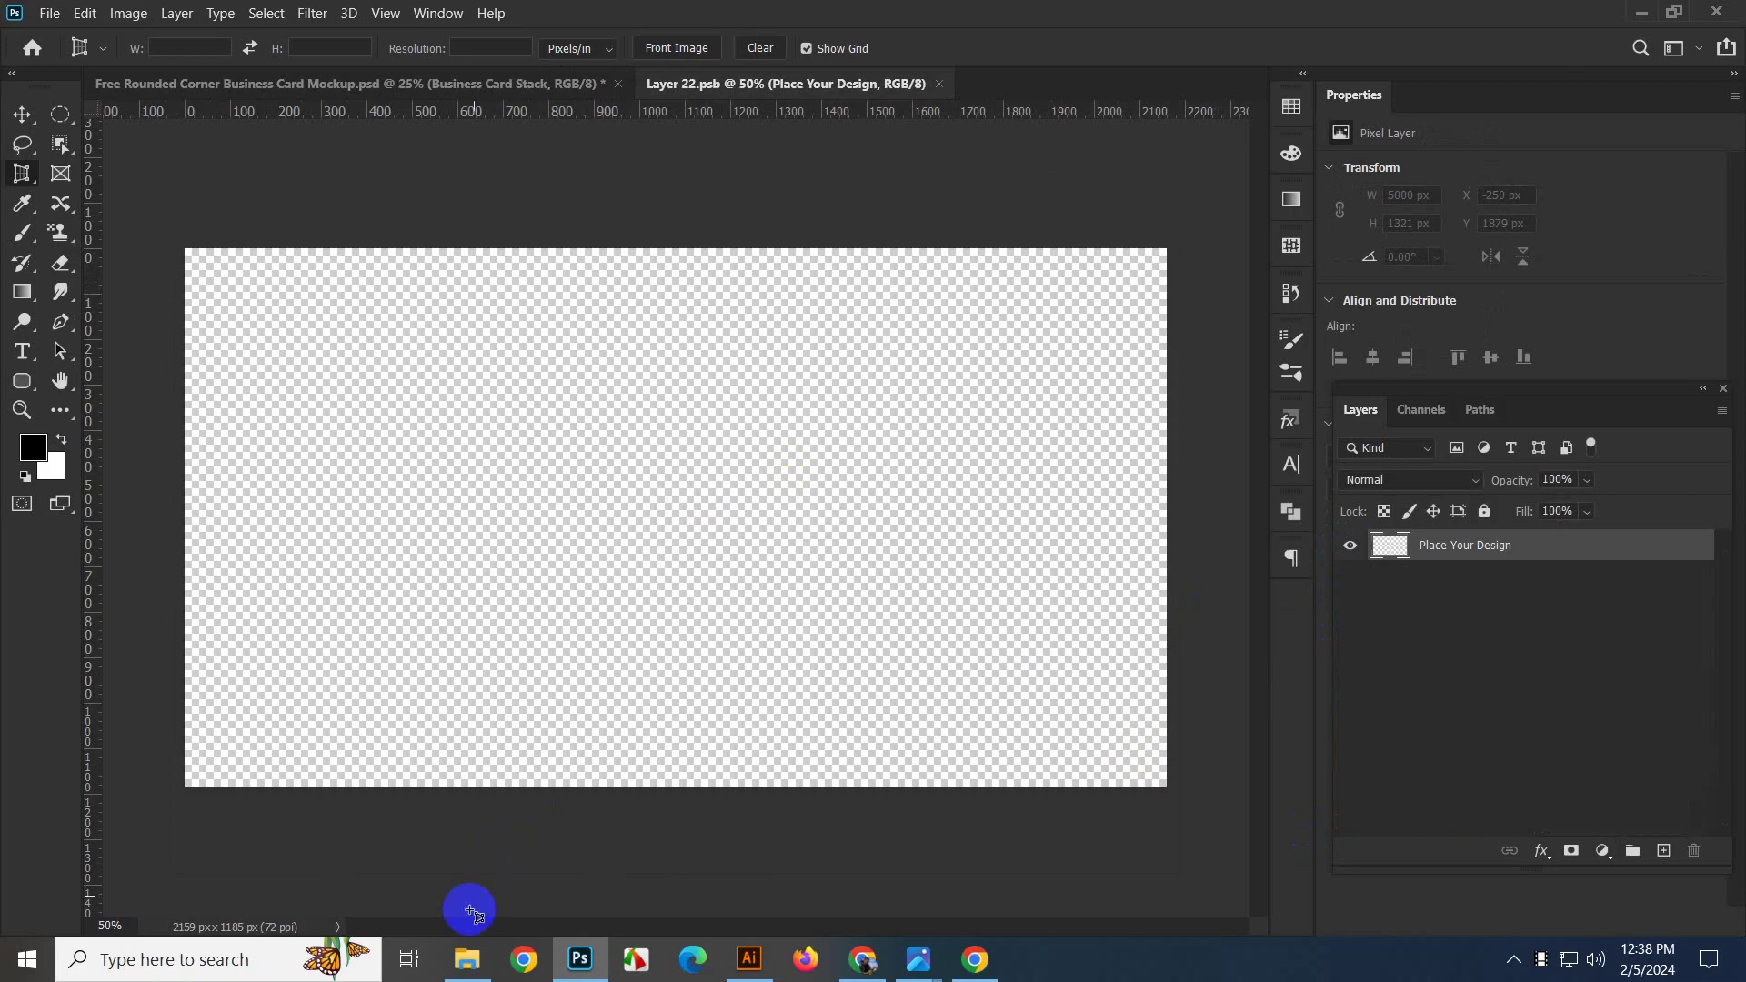
Switch to Illustrator, copy the front side card and paste it into the mockup's Layer 22.psb as a vector smart object.
mouse_move(749, 959)
click(780, 778)
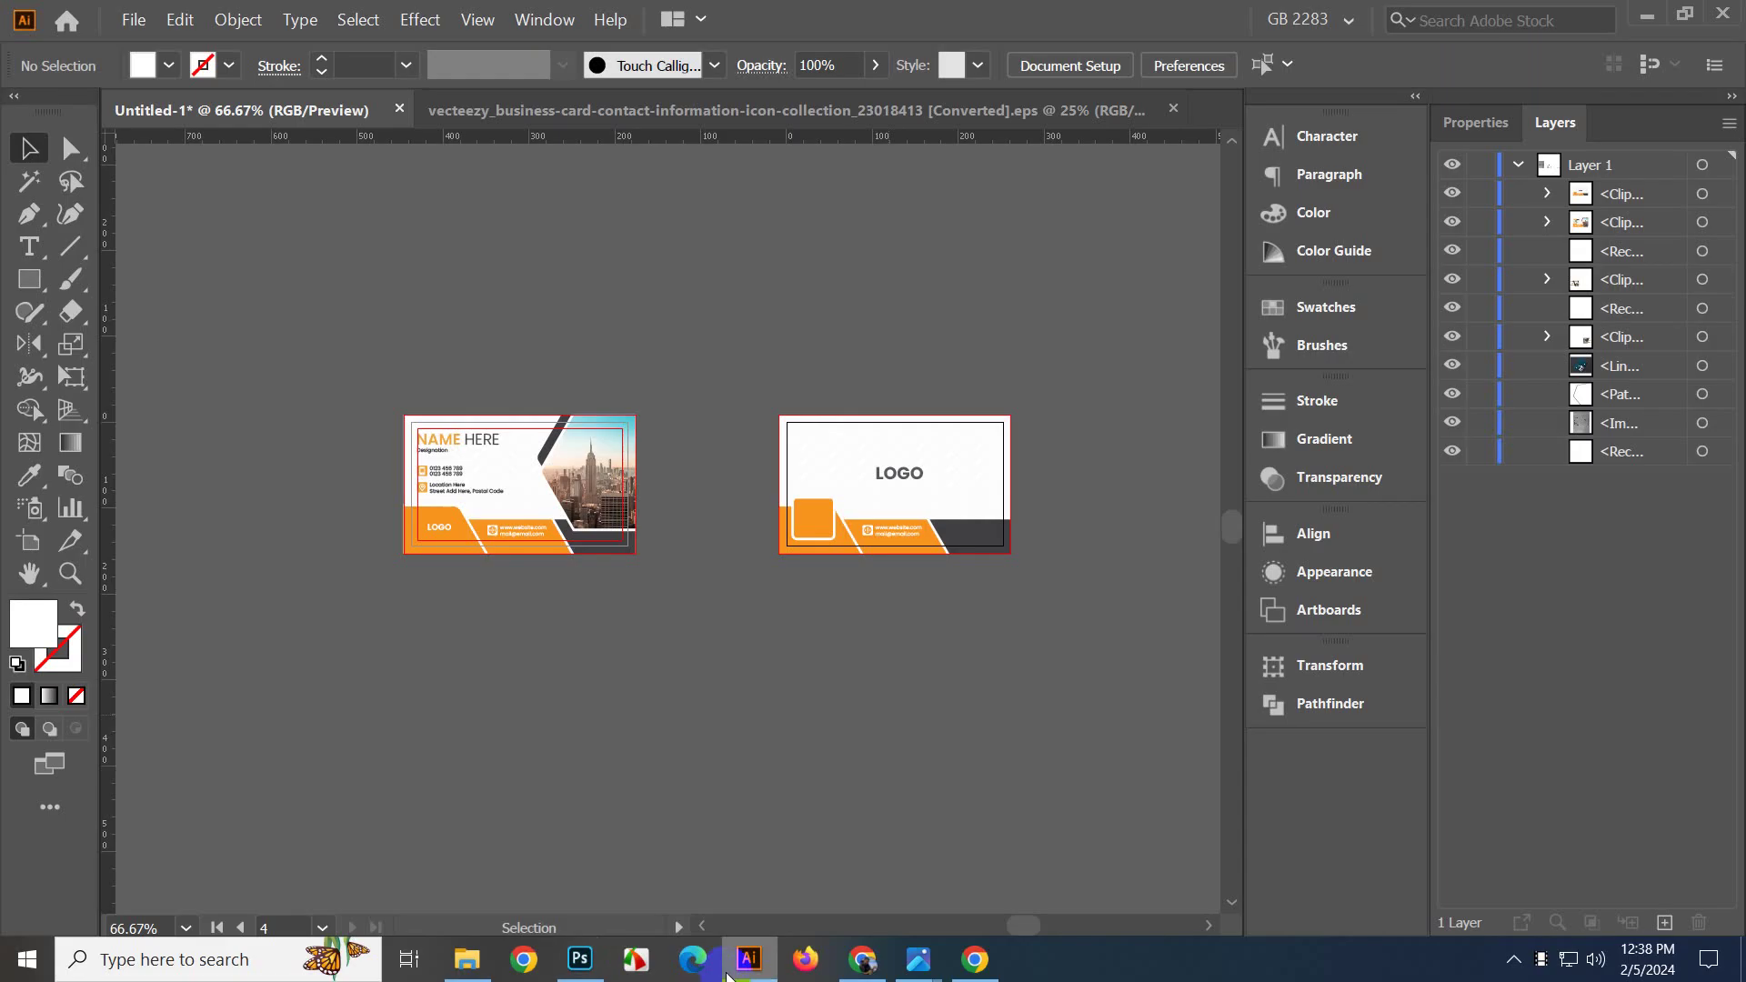
drag(662, 647, 775, 666)
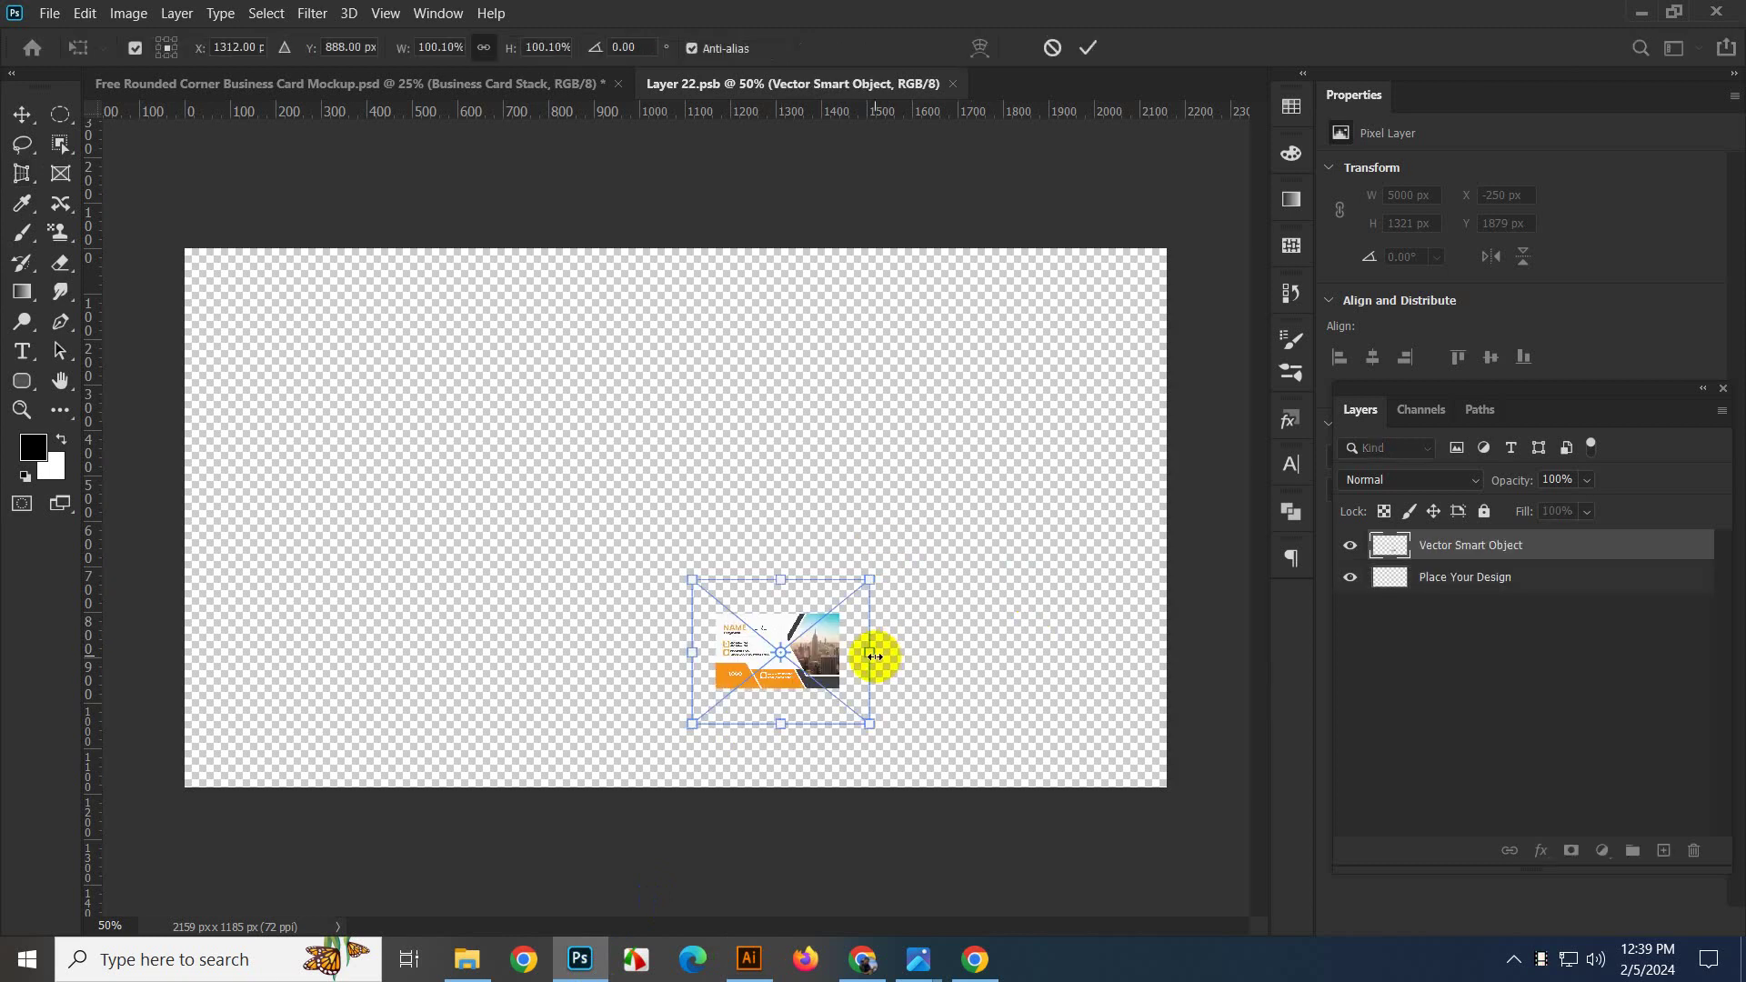
Enlarge the pasted front card to about 825% and position it so the artwork fills the smart object canvas.
drag(873, 656, 1349, 699)
drag(870, 701, 754, 571)
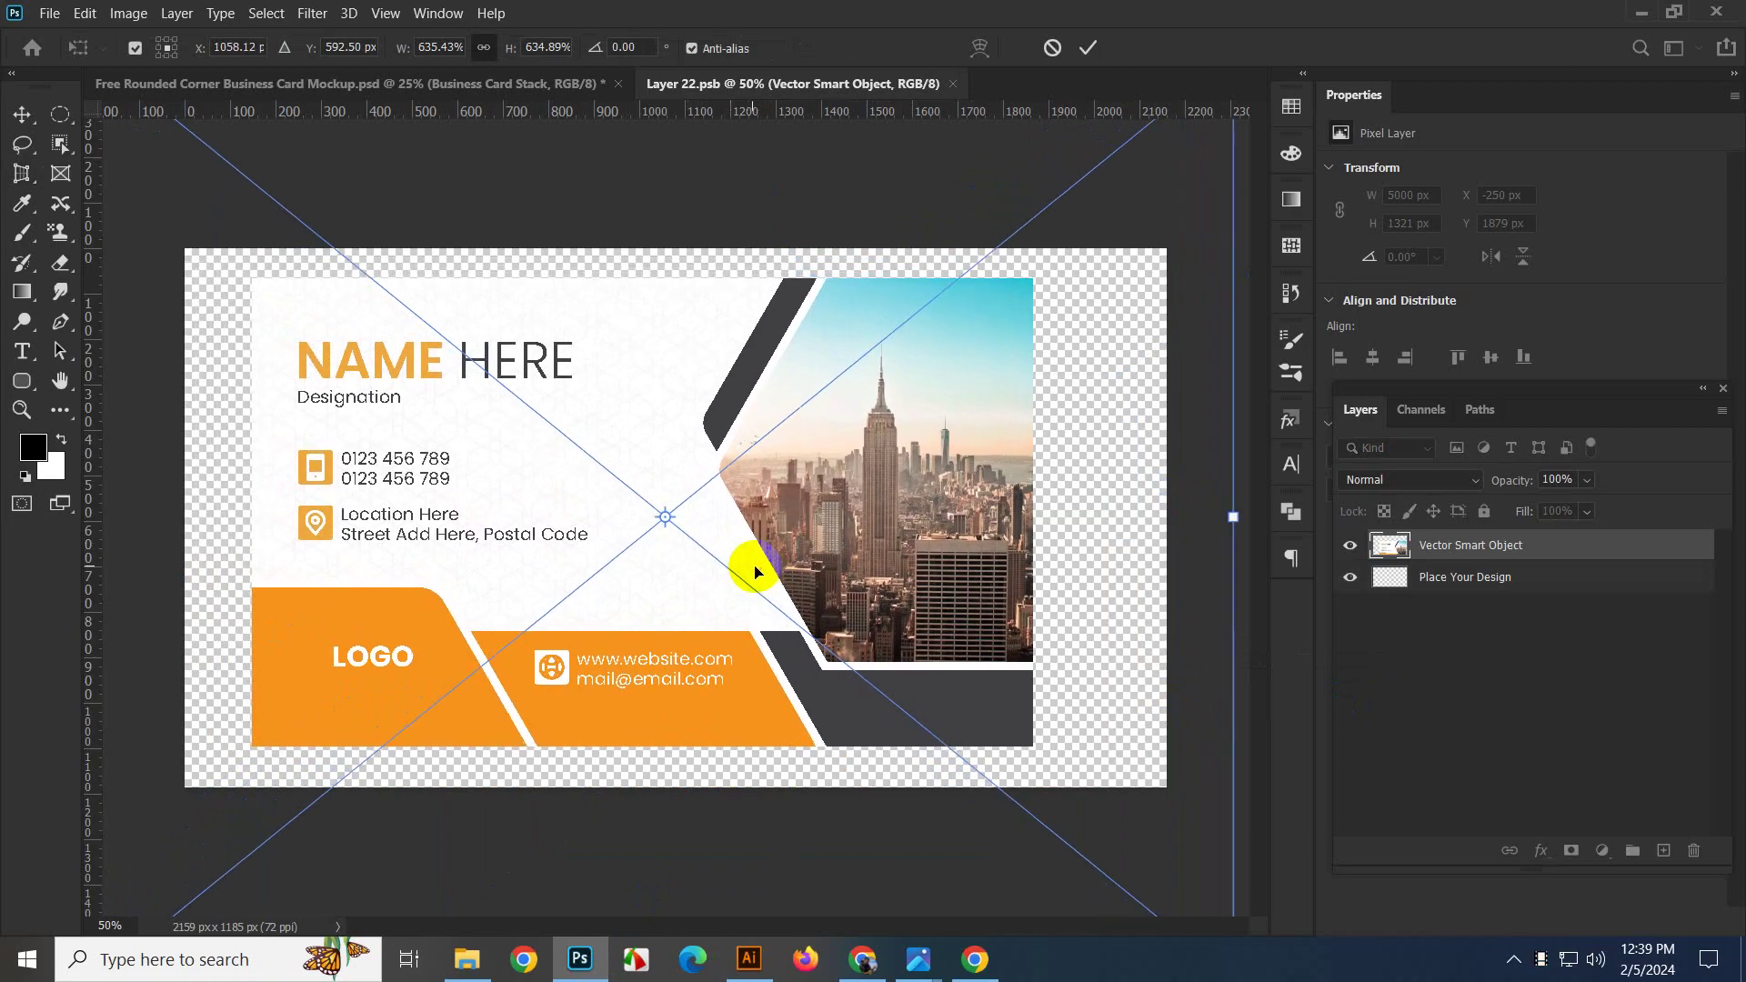
scroll(755, 571, down, 5)
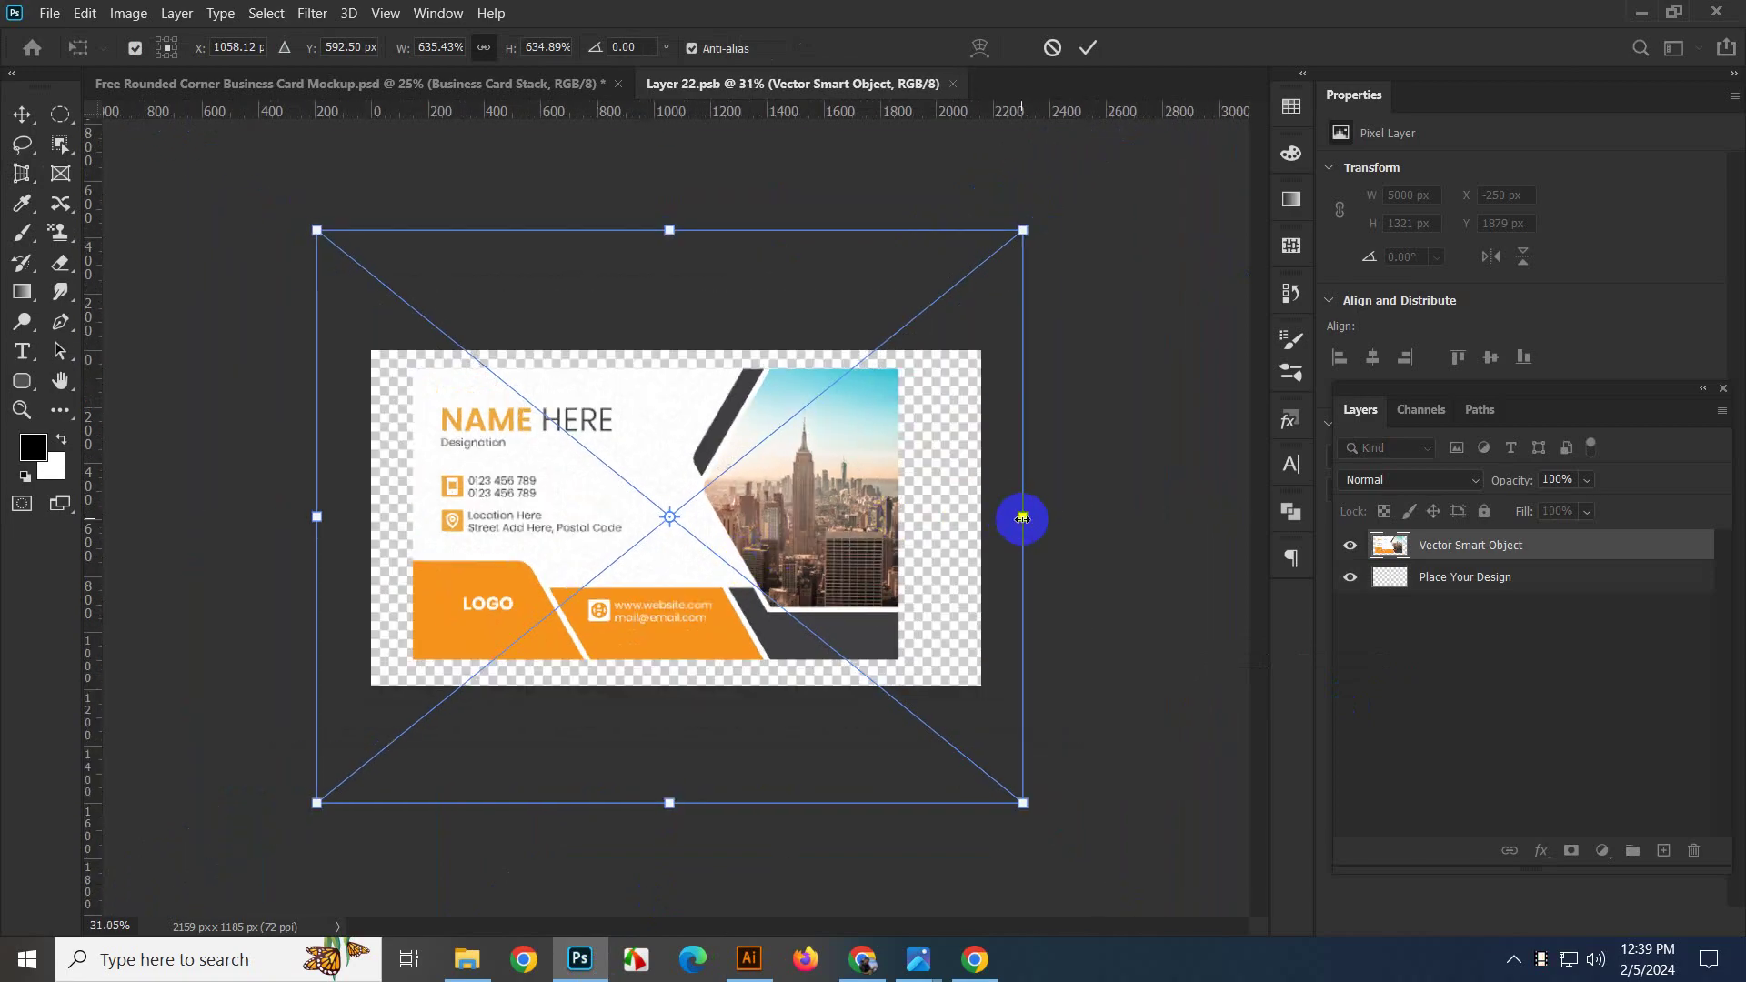
drag(1022, 518, 1066, 521)
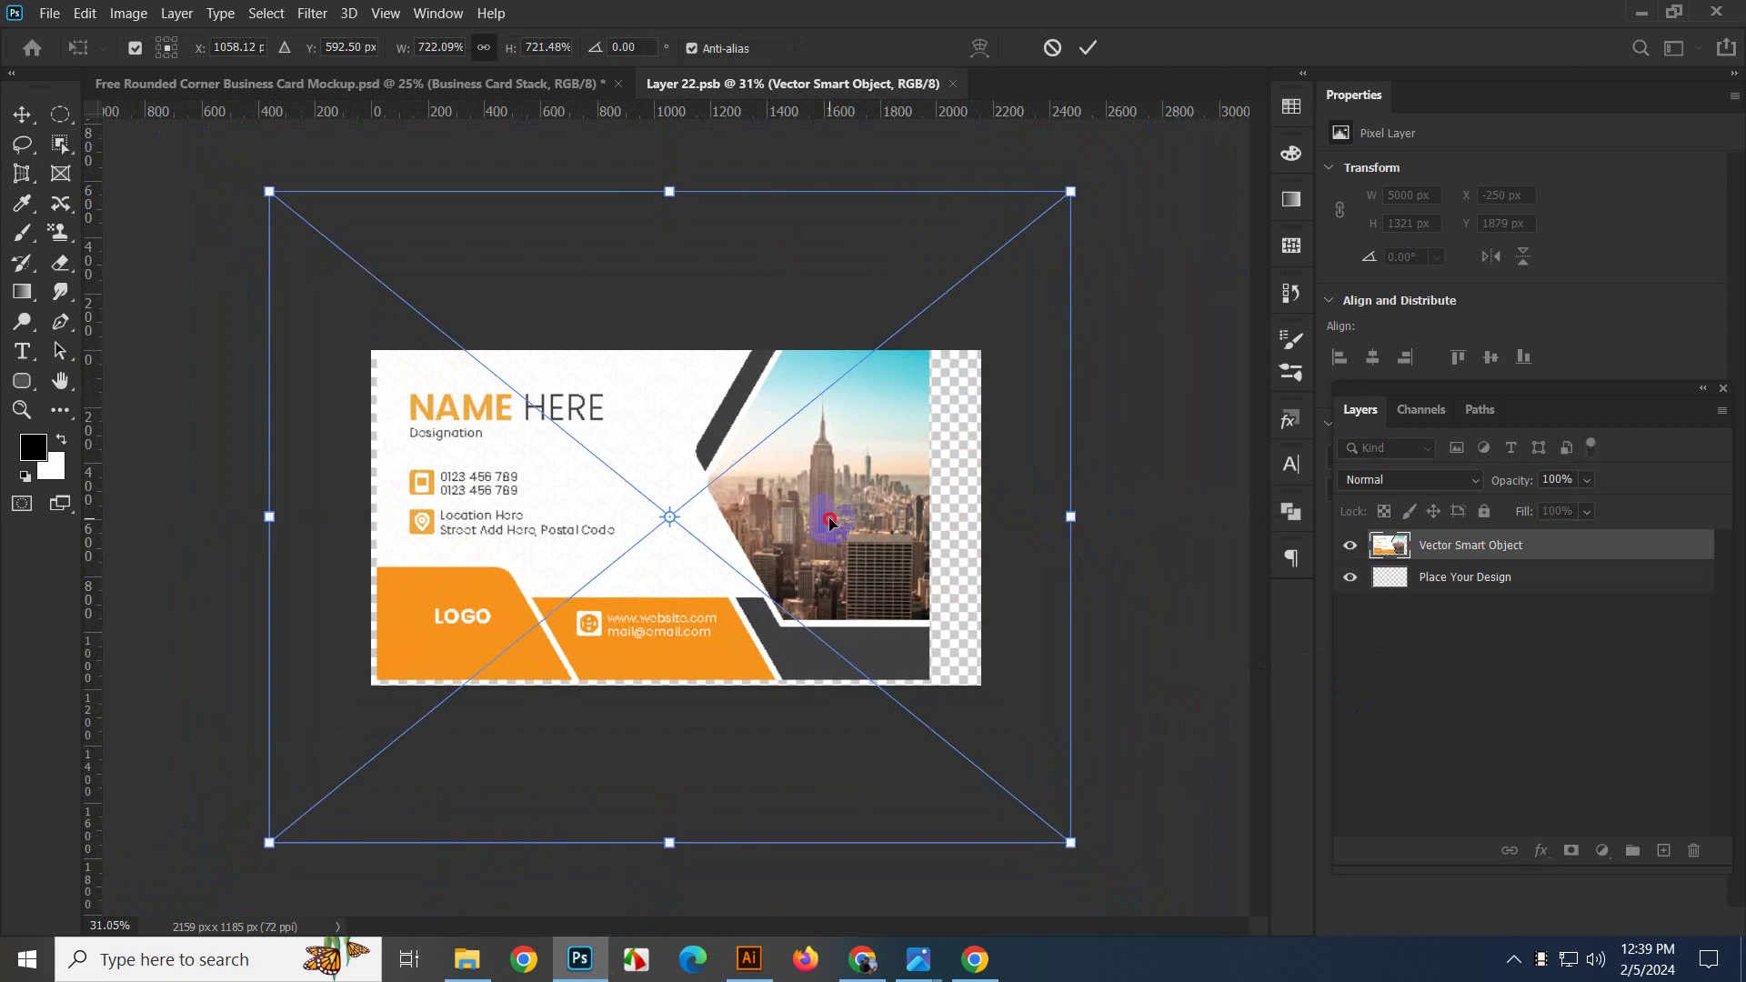
drag(830, 521, 858, 528)
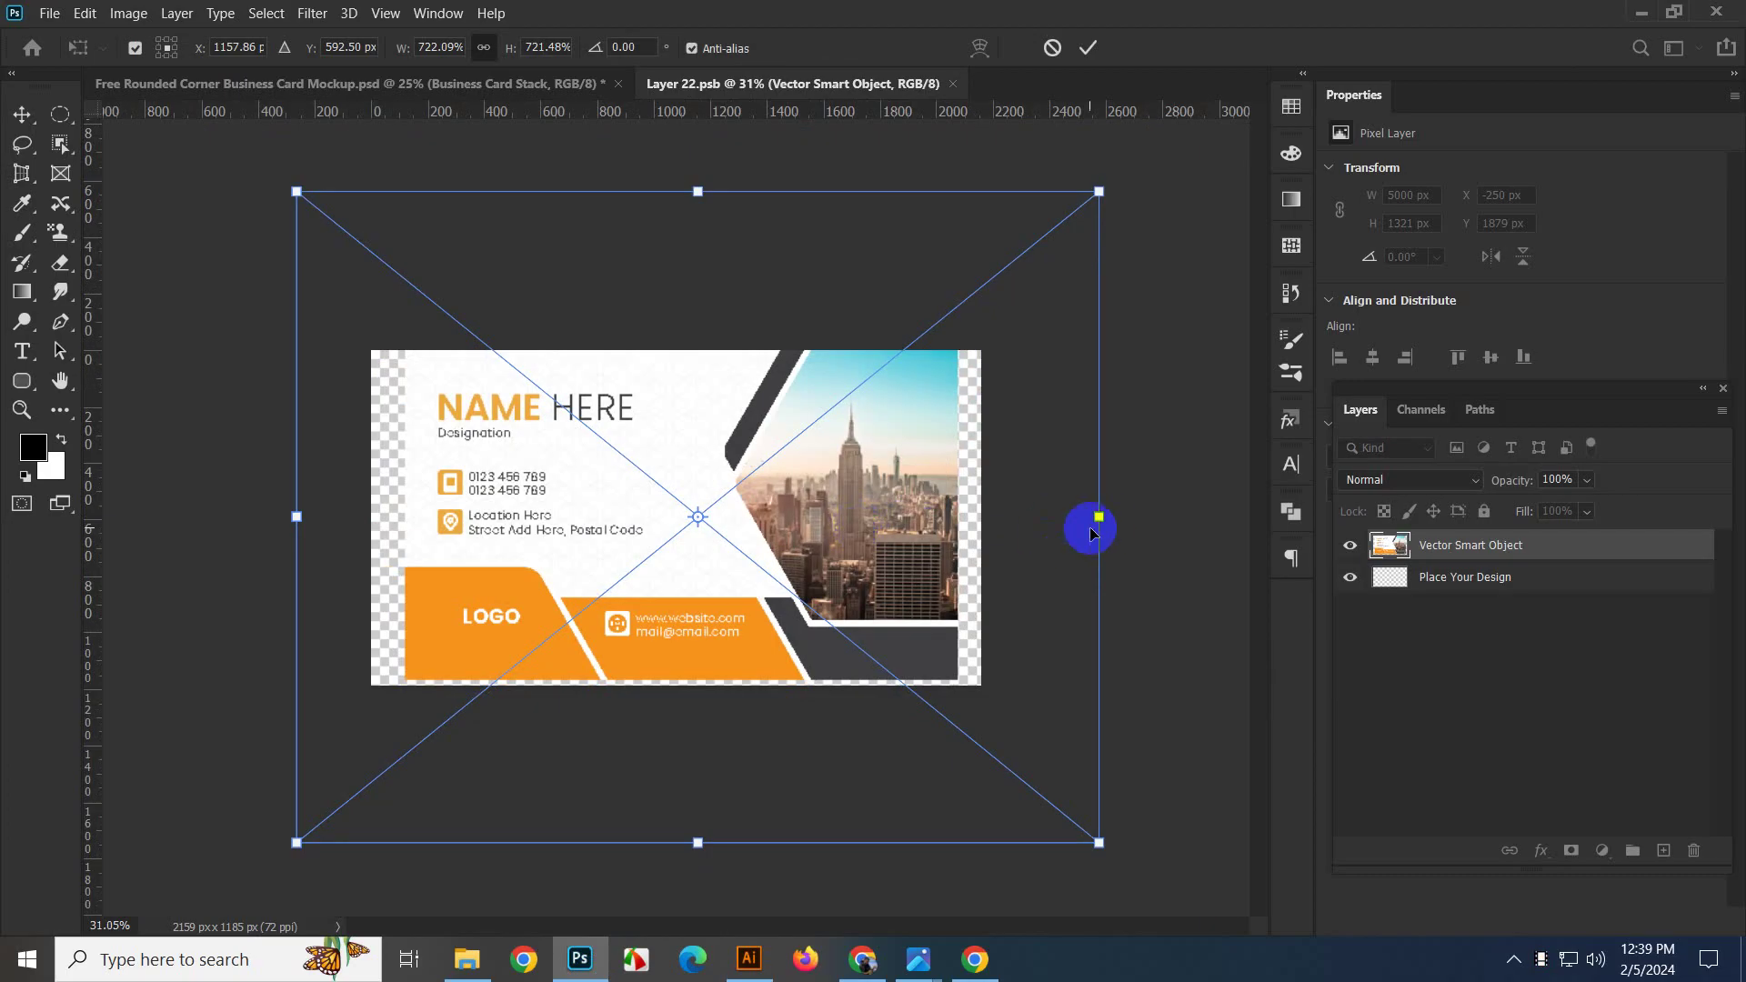
drag(1103, 525, 1162, 539)
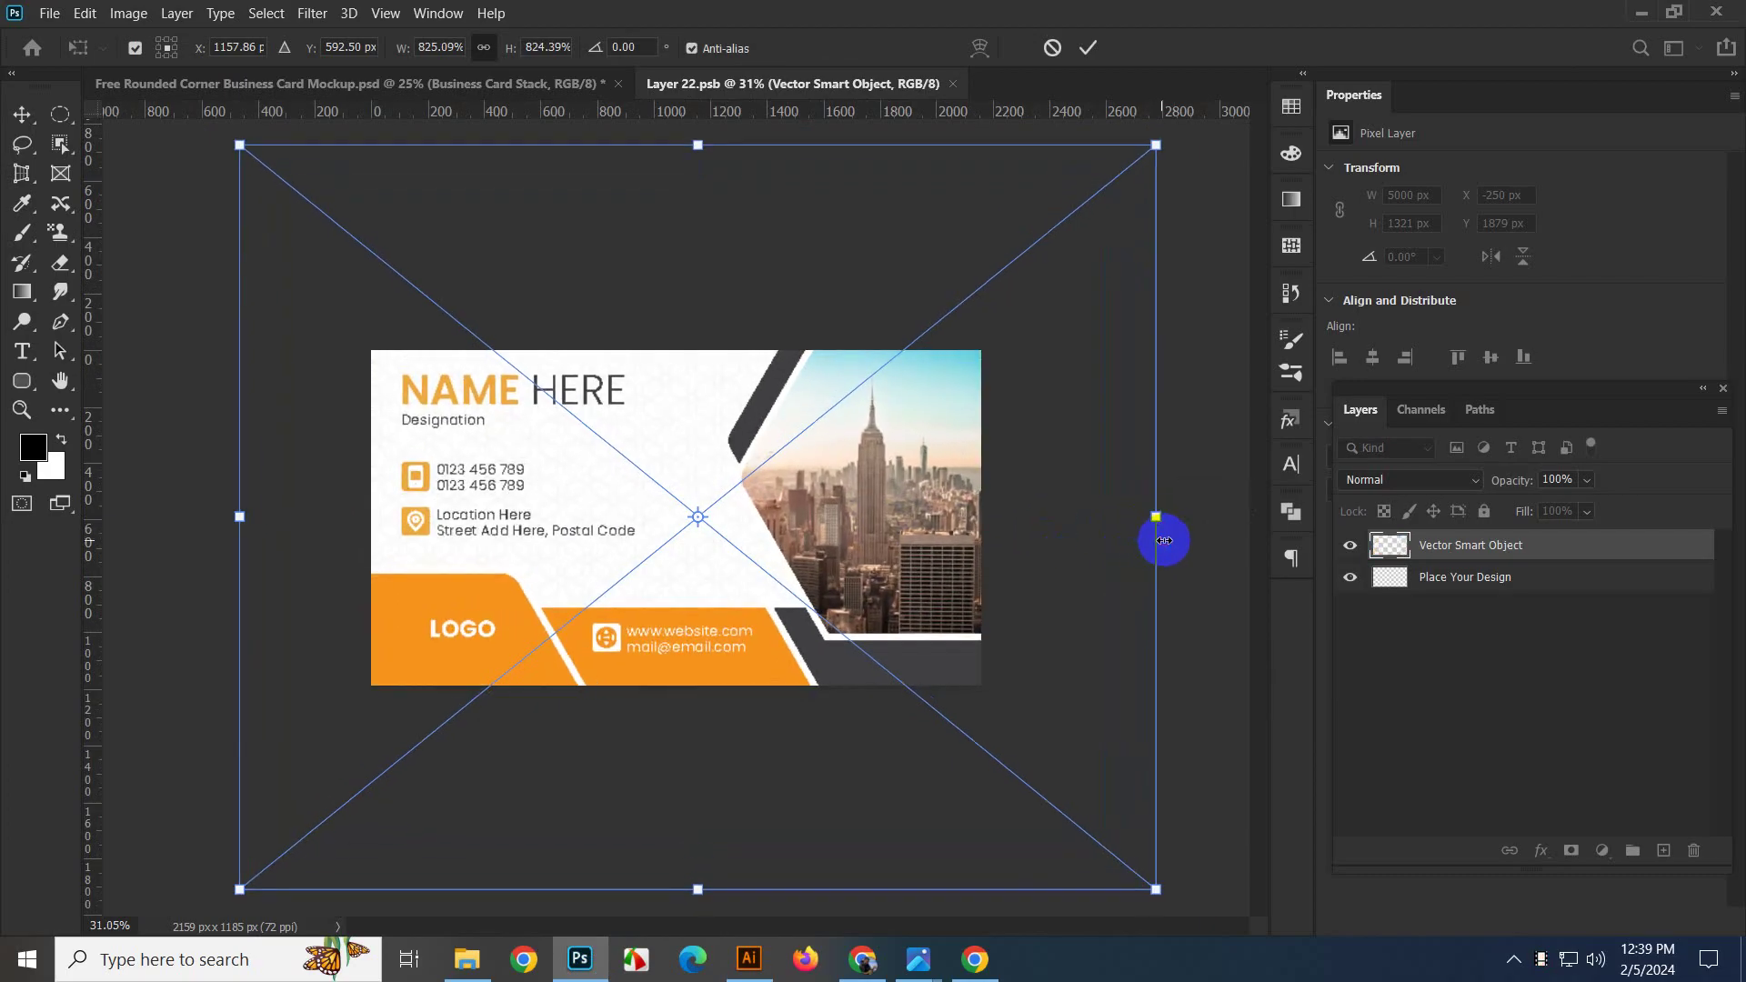
Nudge the enlarged front card down and slightly left so it fills the canvas, and apply the transform.
key(Down)
key(Down)
key(Down)
key(Down)
key(Down)
key(Down)
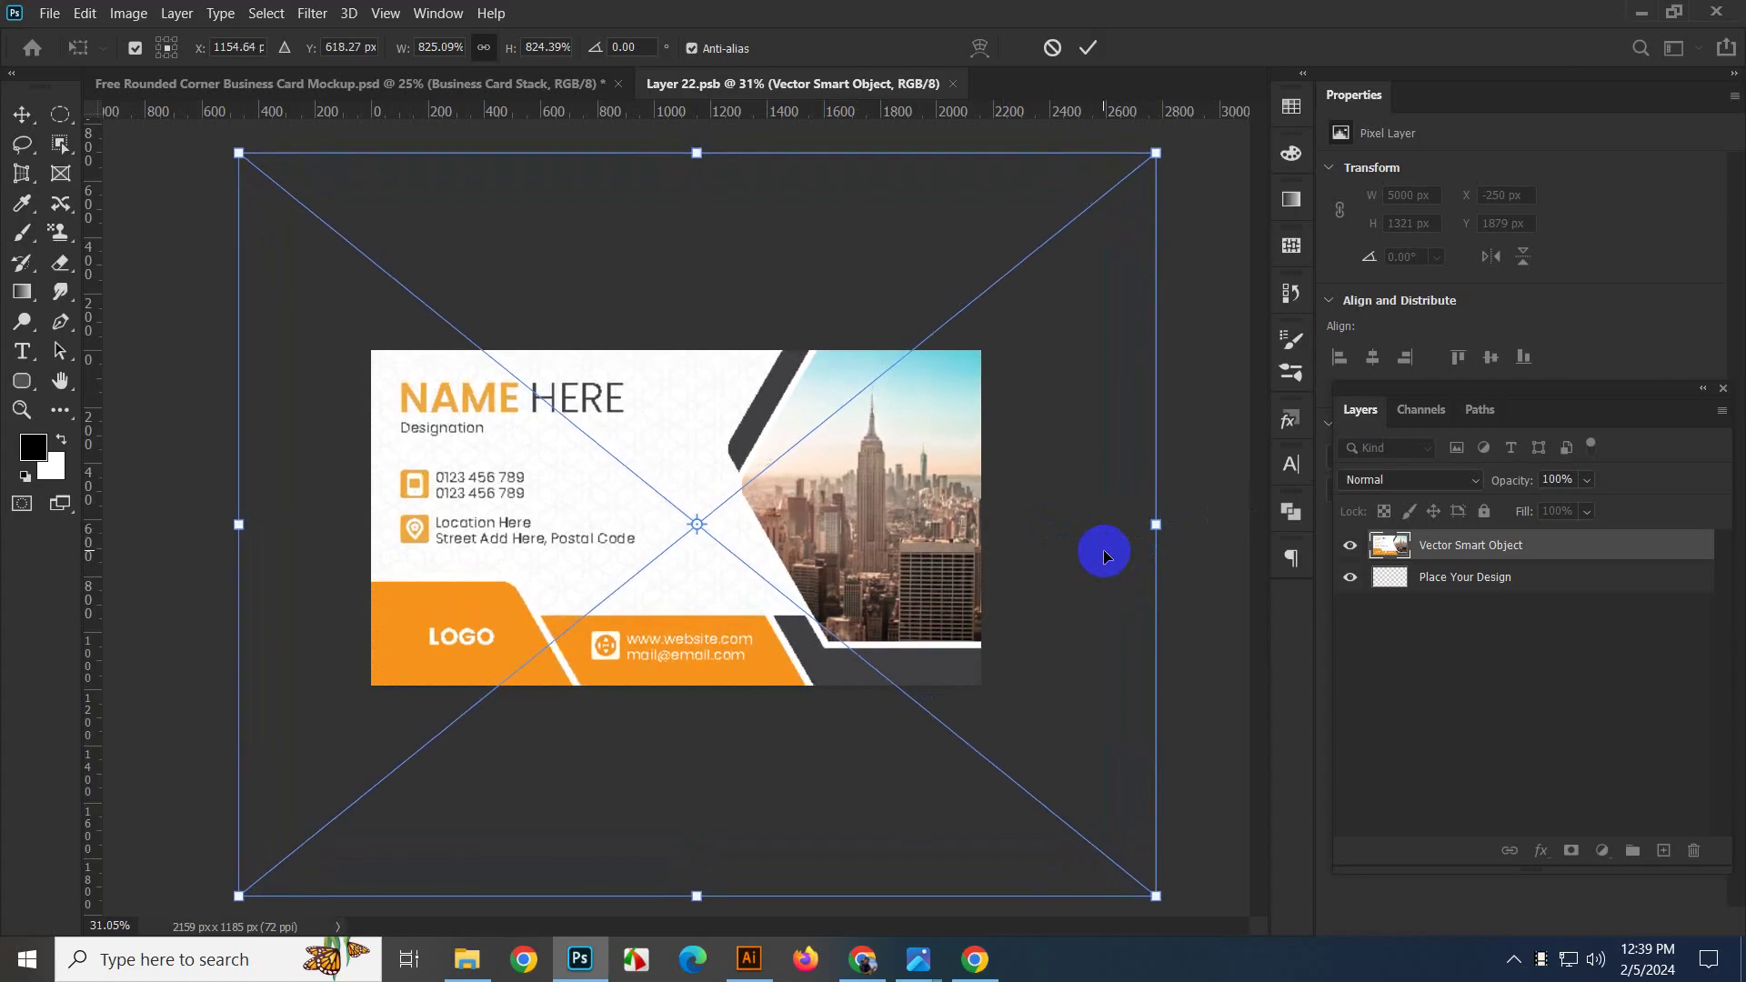
key(Left)
key(Left)
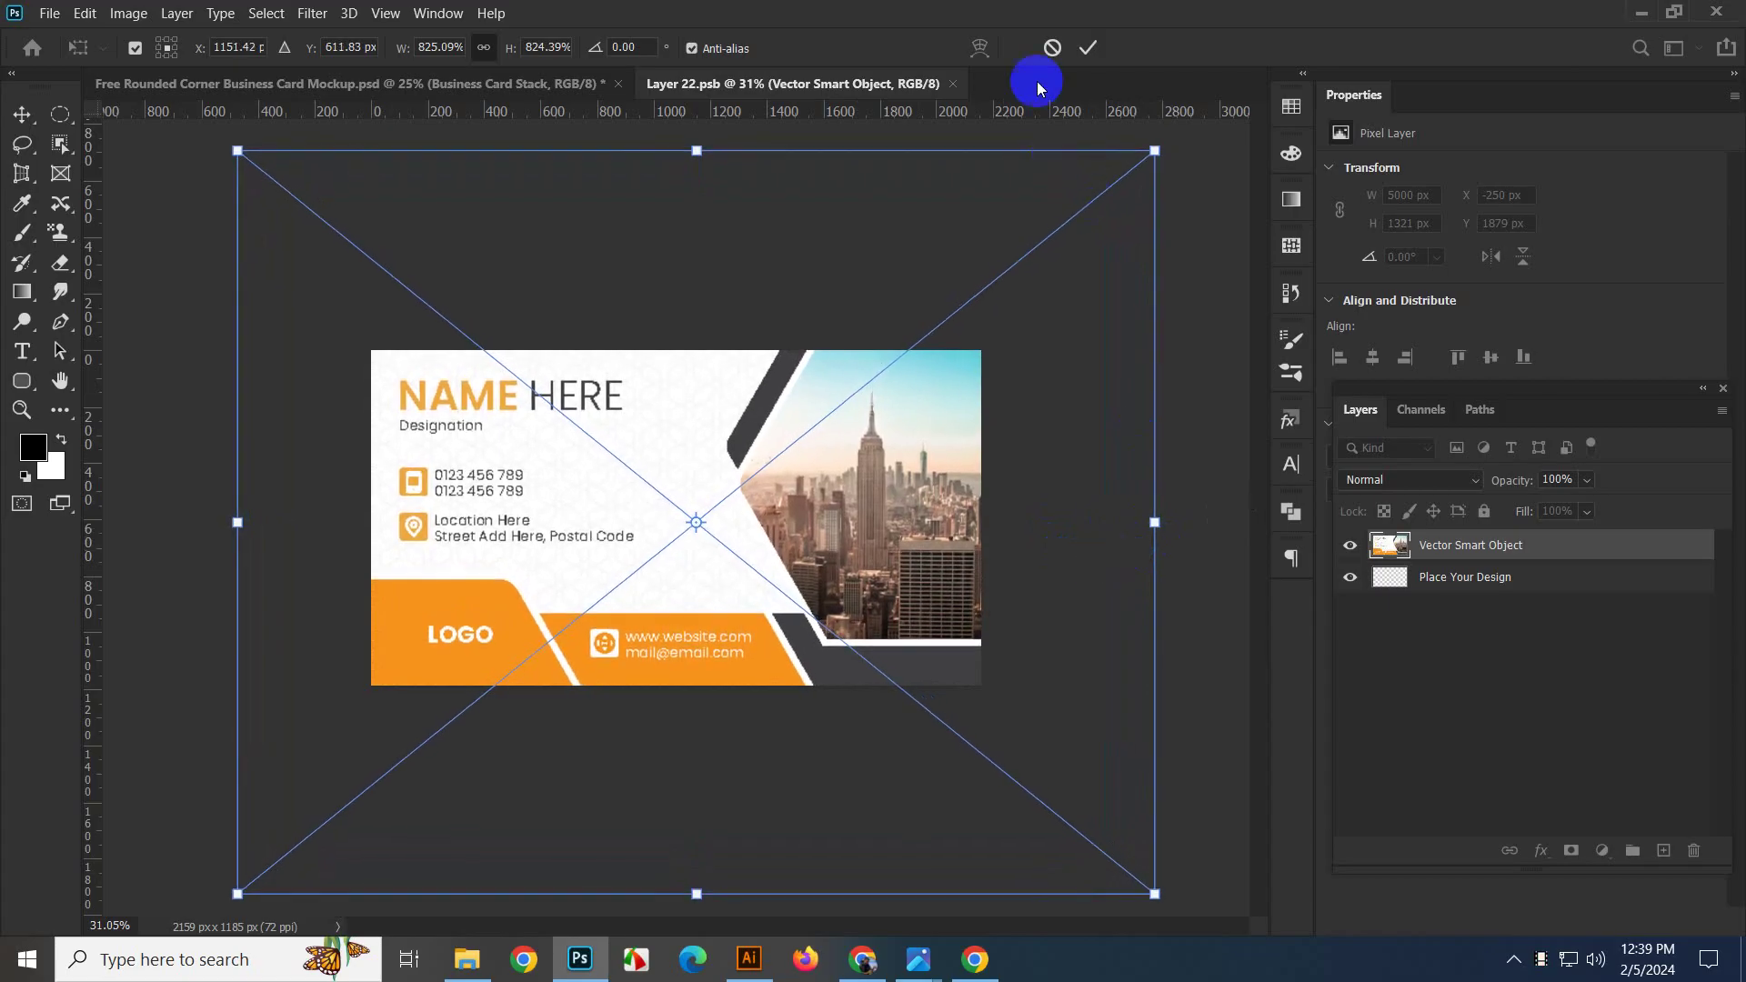
click(1088, 48)
Save the front card's smart object Layer 22.psb and close it to return to the mockup.
key(ctrl+s)
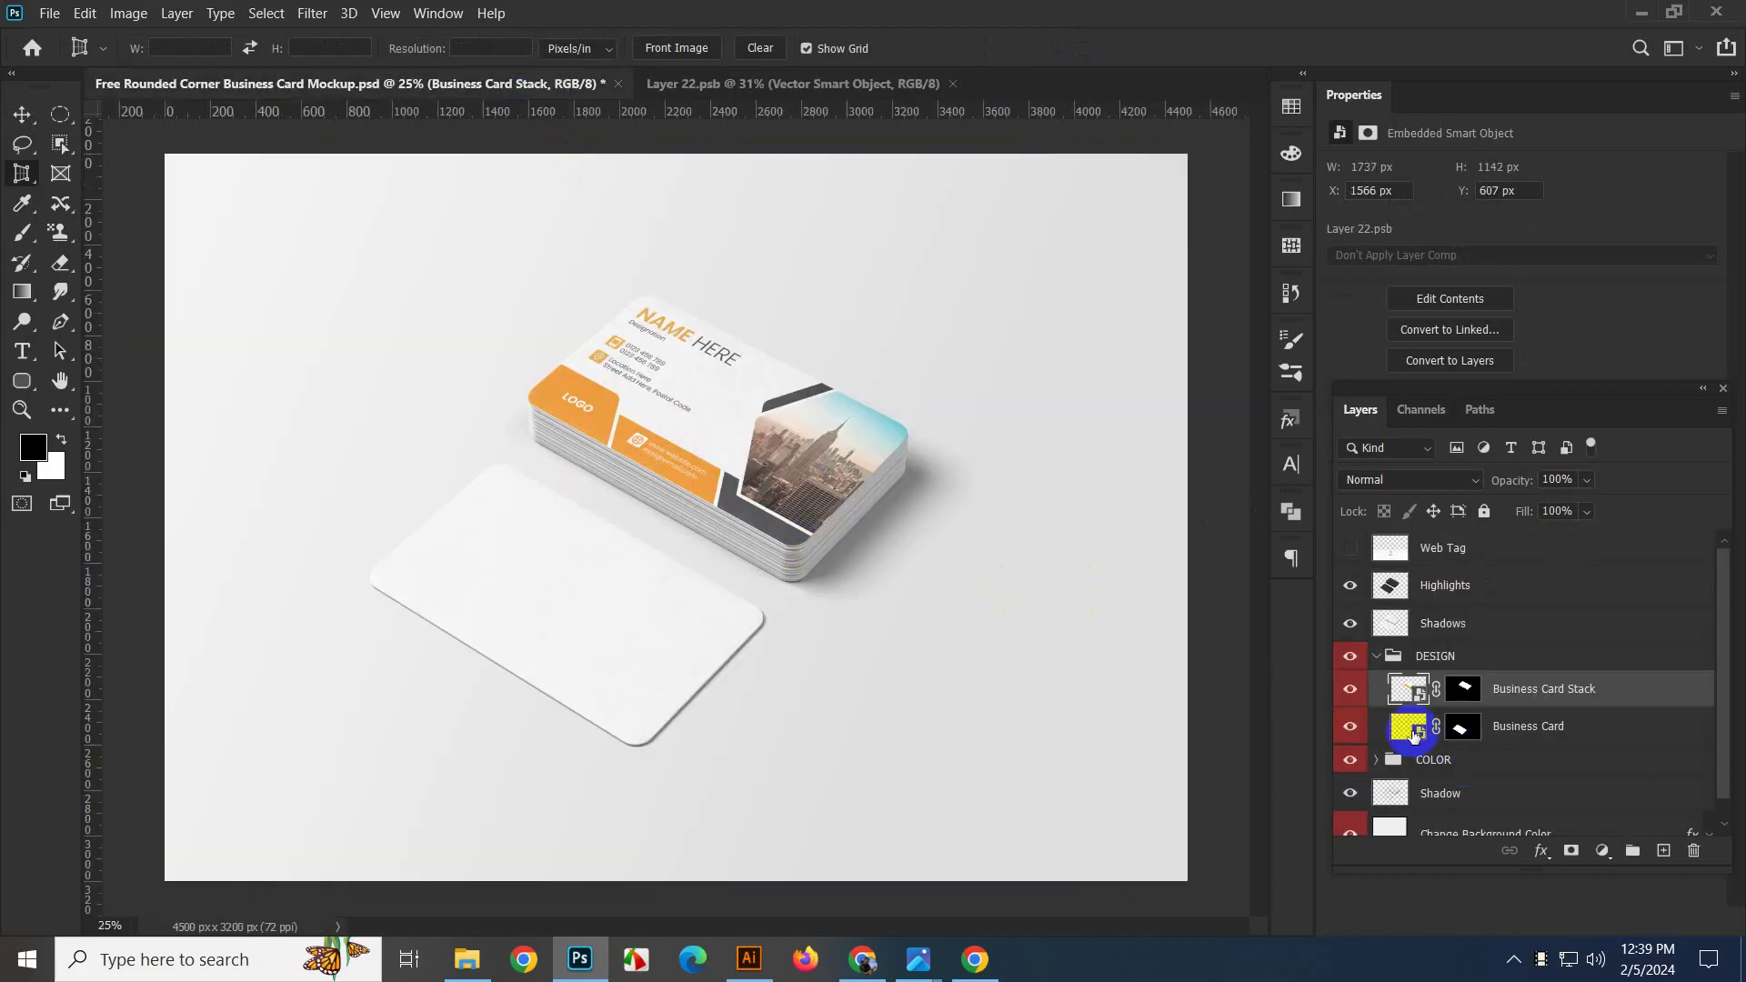
click(796, 80)
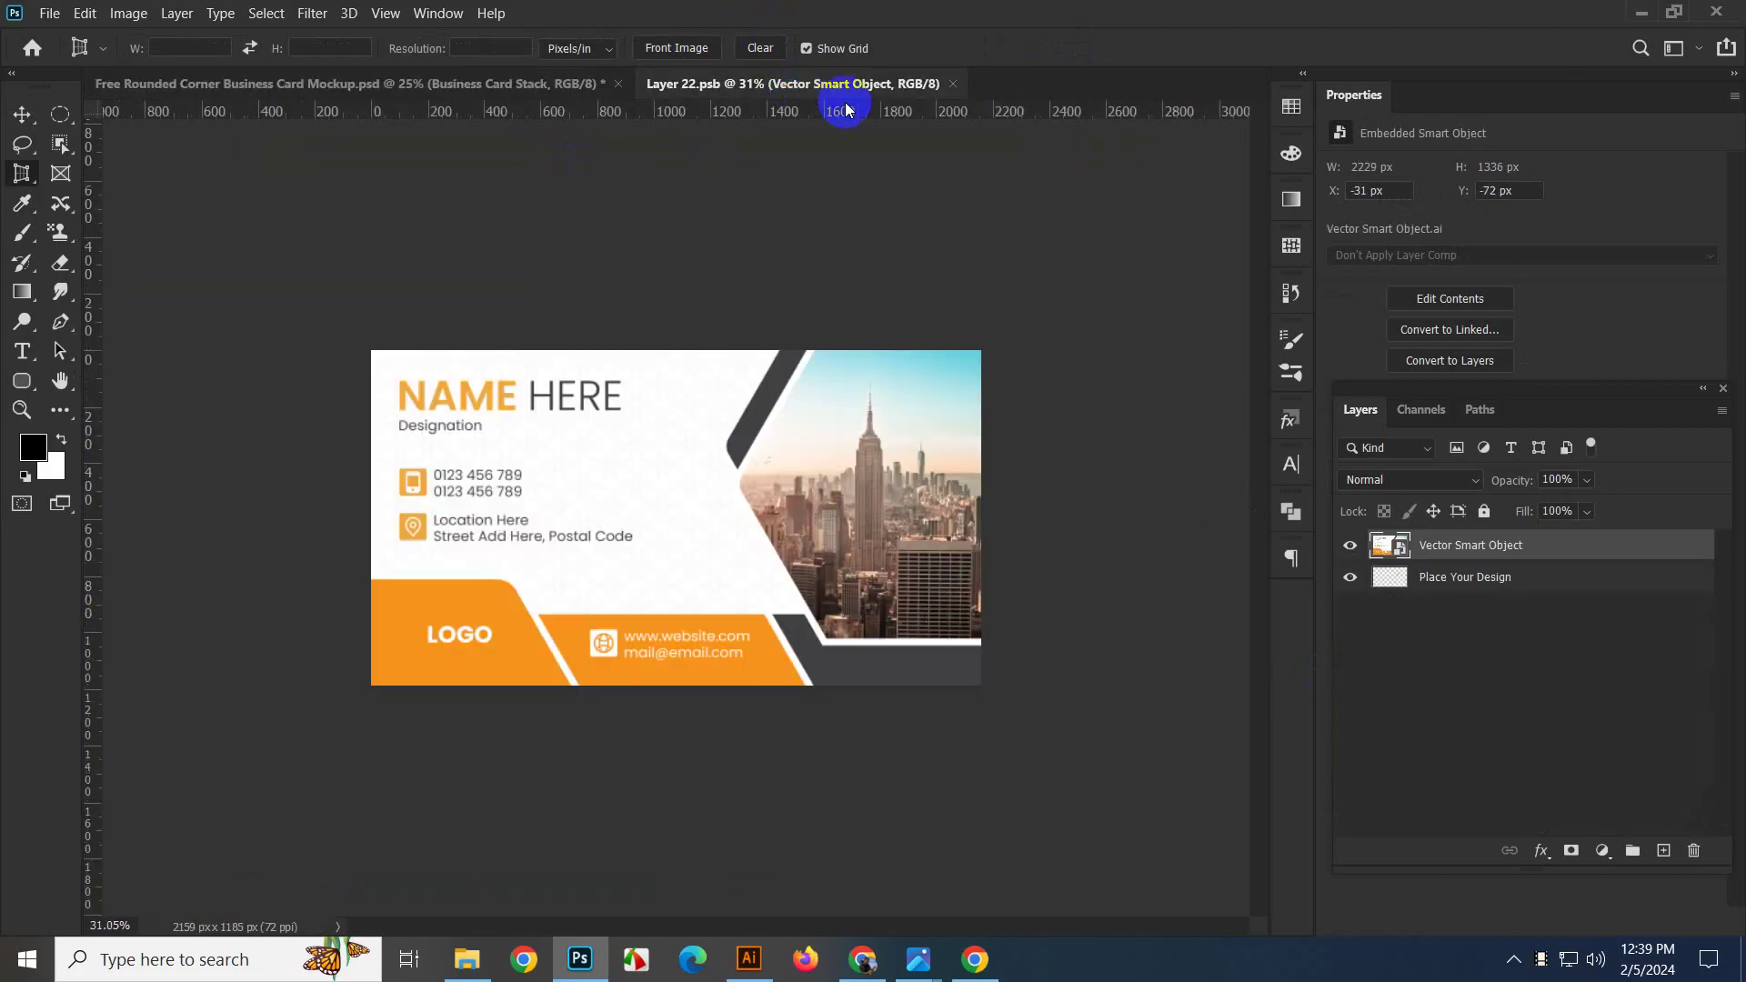
click(954, 84)
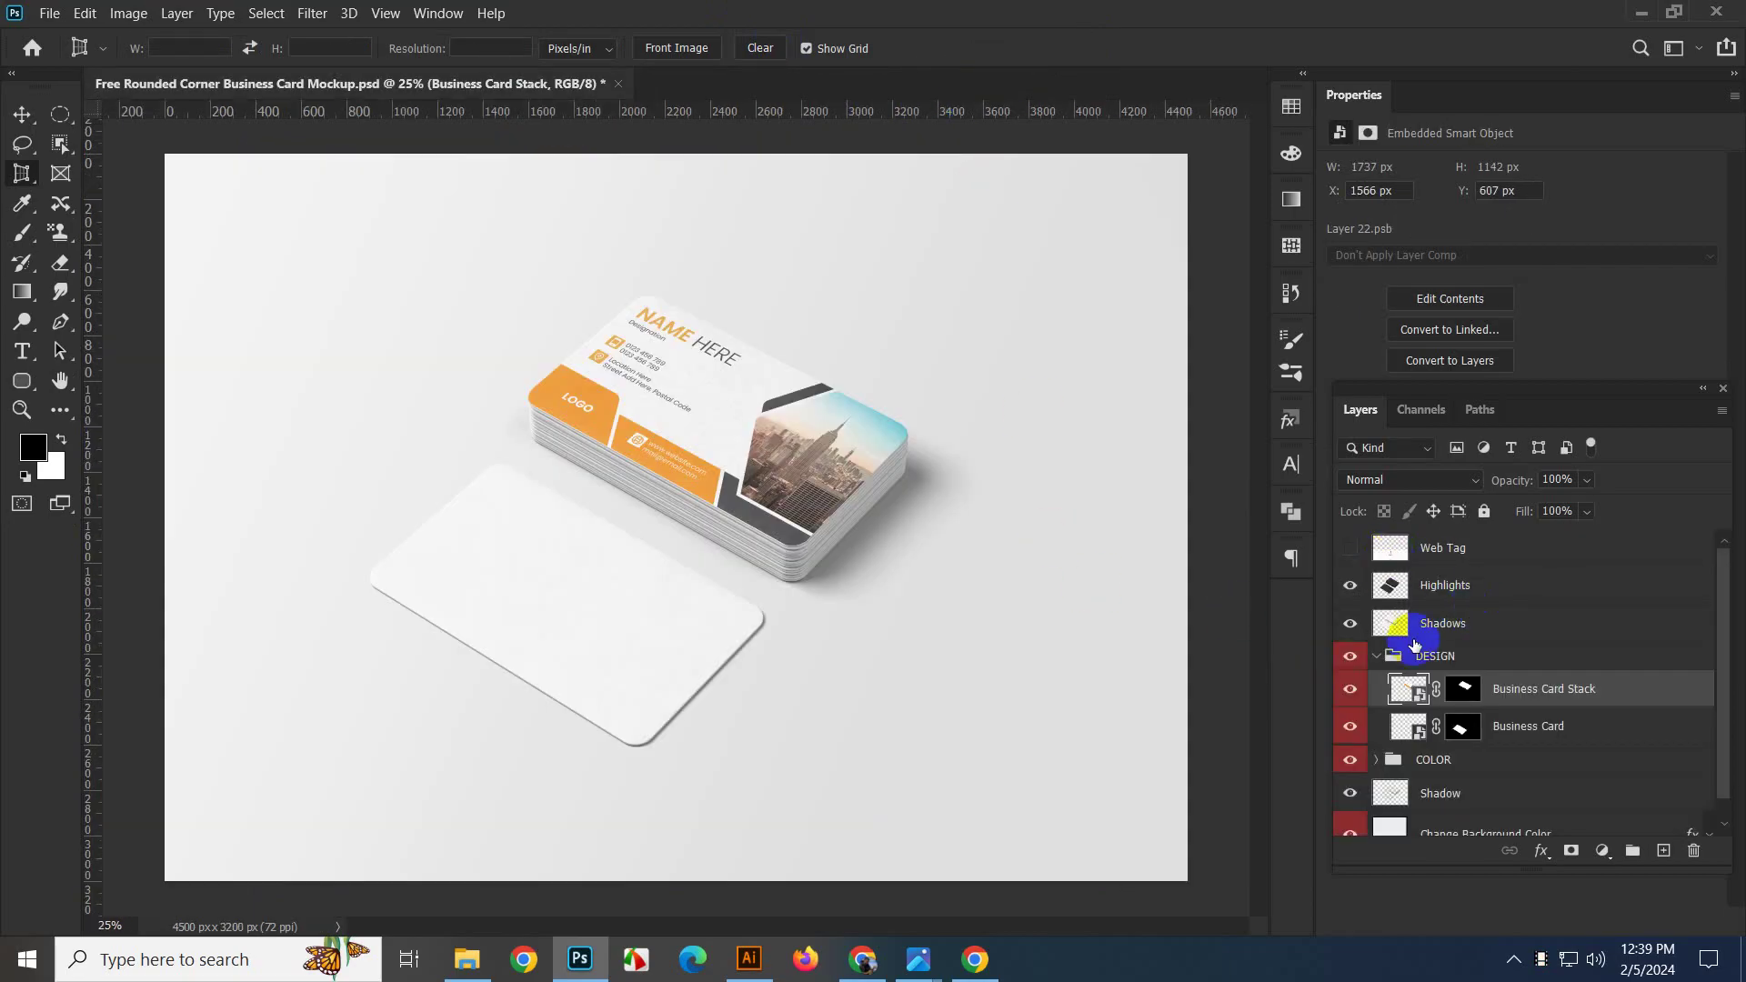
Open the Business Card smart object and bring the back side card from Illustrator into Layer 23.psb, enlarging it to about 790%.
double_click(1421, 732)
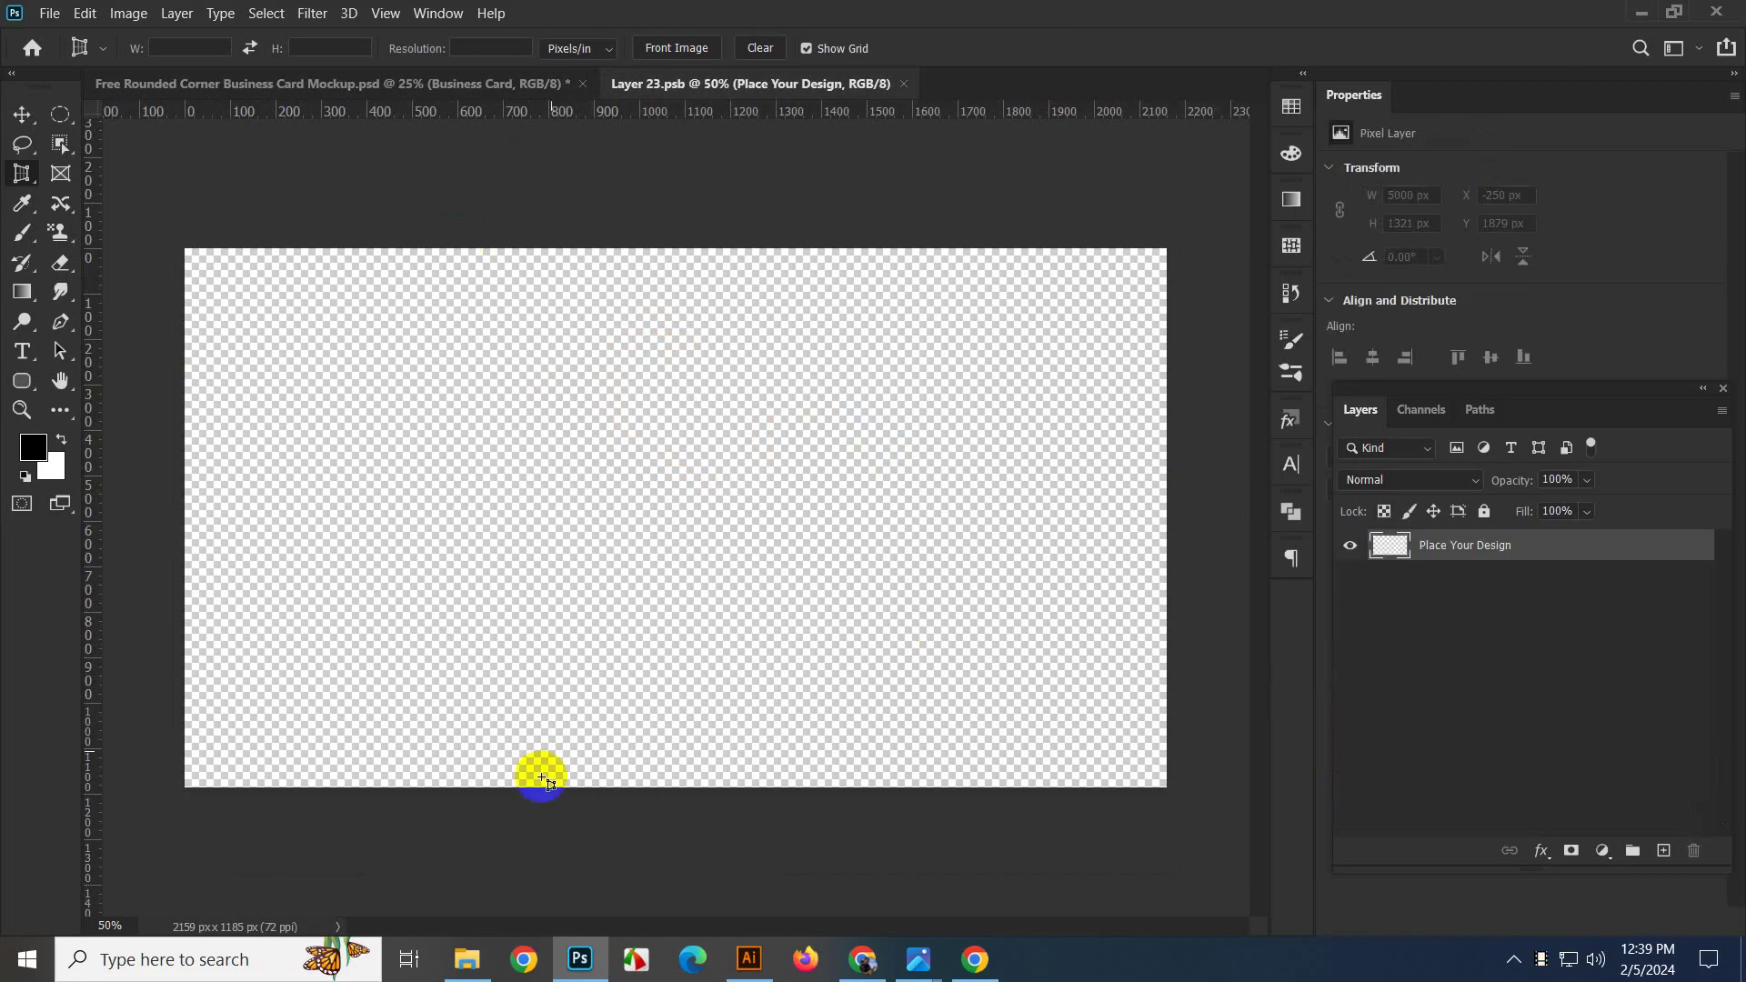
click(749, 959)
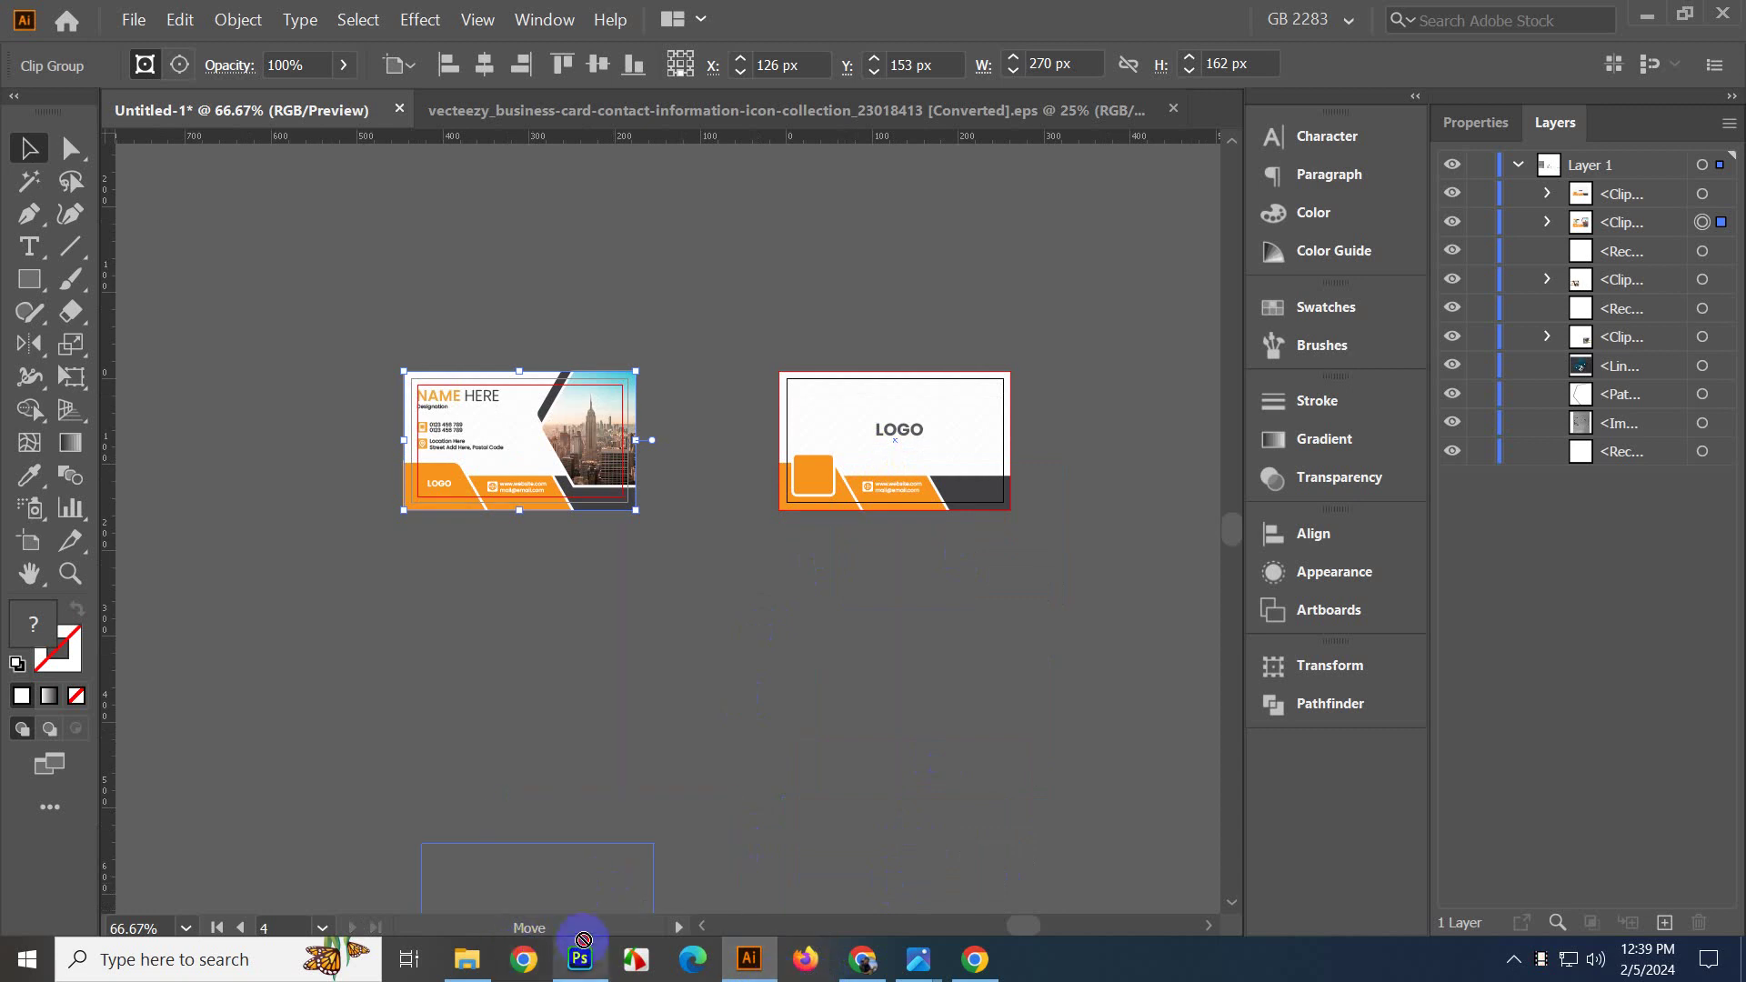
click(579, 956)
drag(613, 866, 1103, 595)
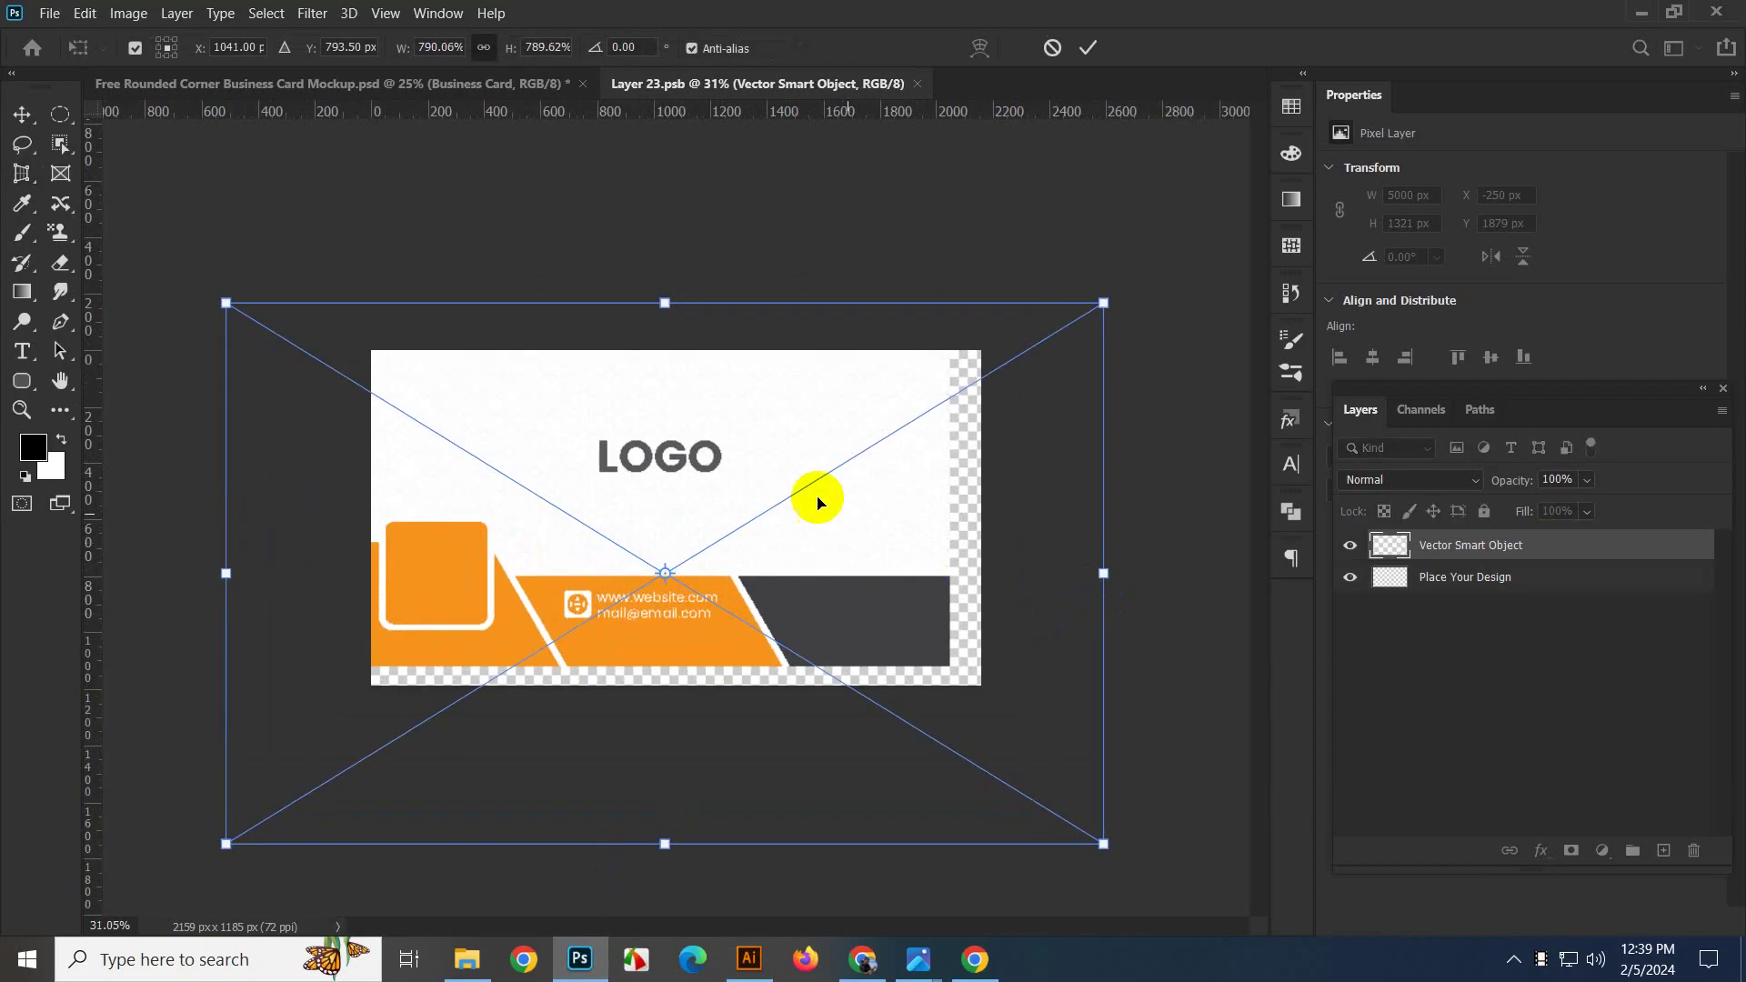
Enlarge the back card to about 828%, position it so it fills the canvas, and apply the transform.
drag(815, 495, 841, 507)
drag(1132, 599, 1154, 600)
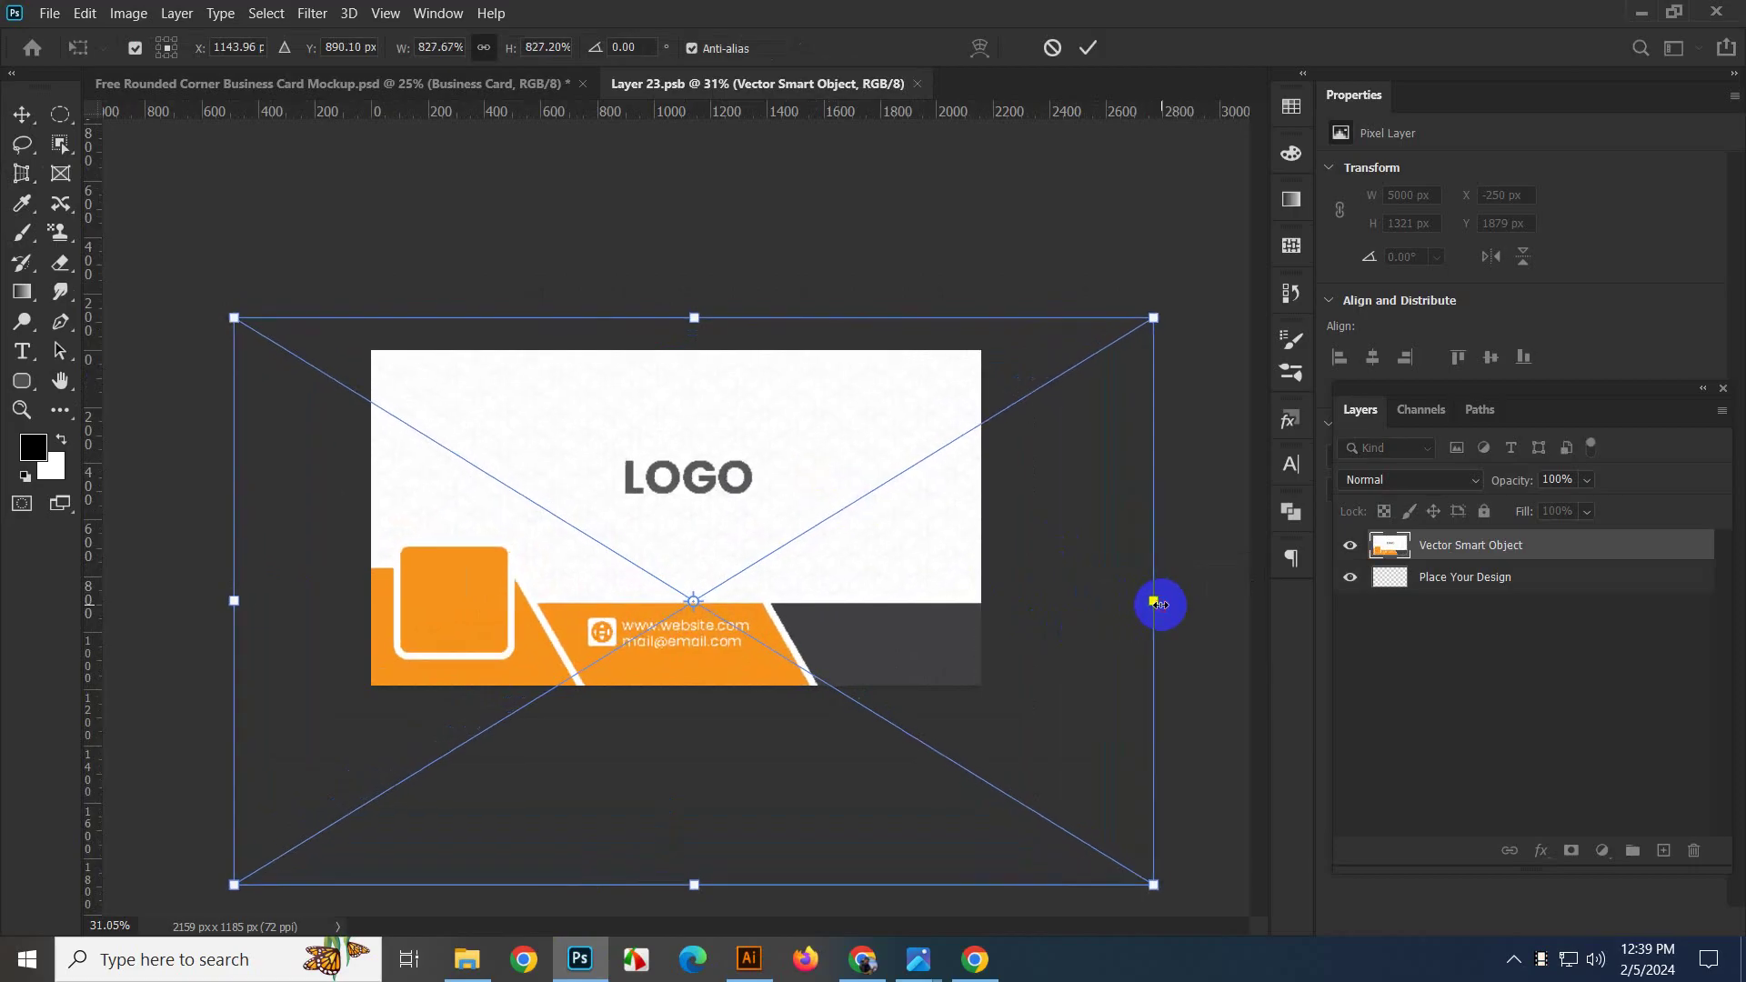
drag(914, 516, 903, 539)
click(1089, 48)
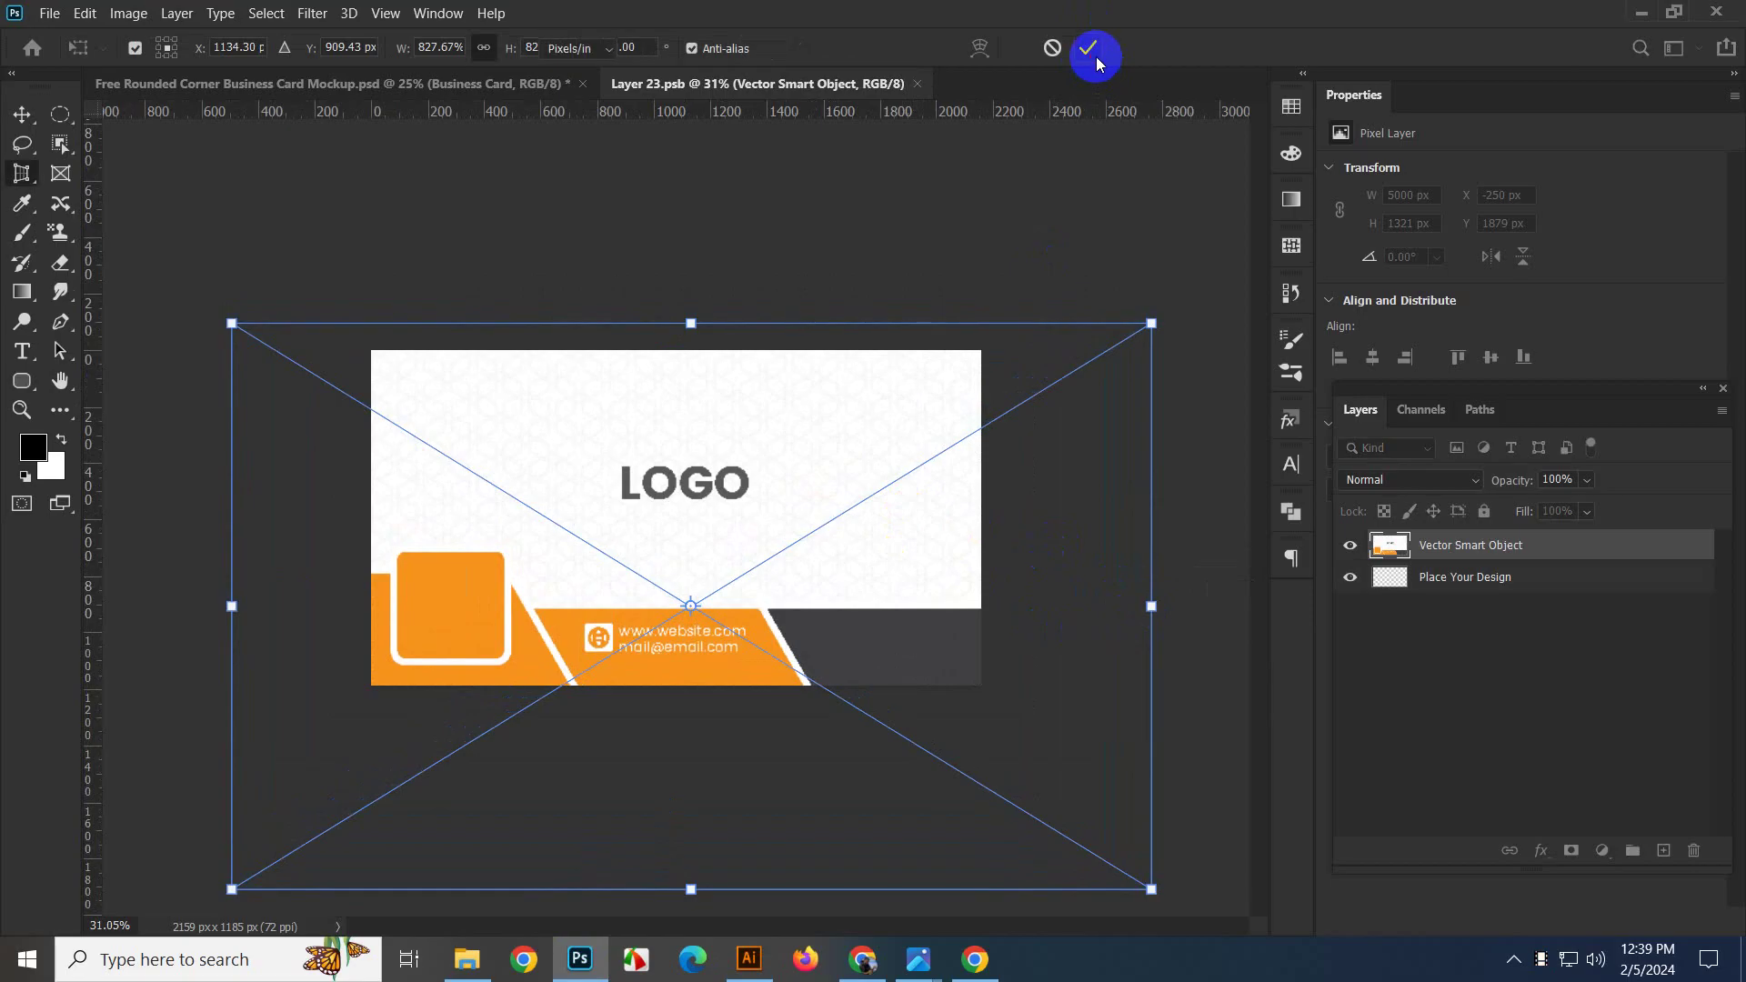
Save the back card's smart object Layer 23.psb and close it to return to the mockup.
key(ctrl+s)
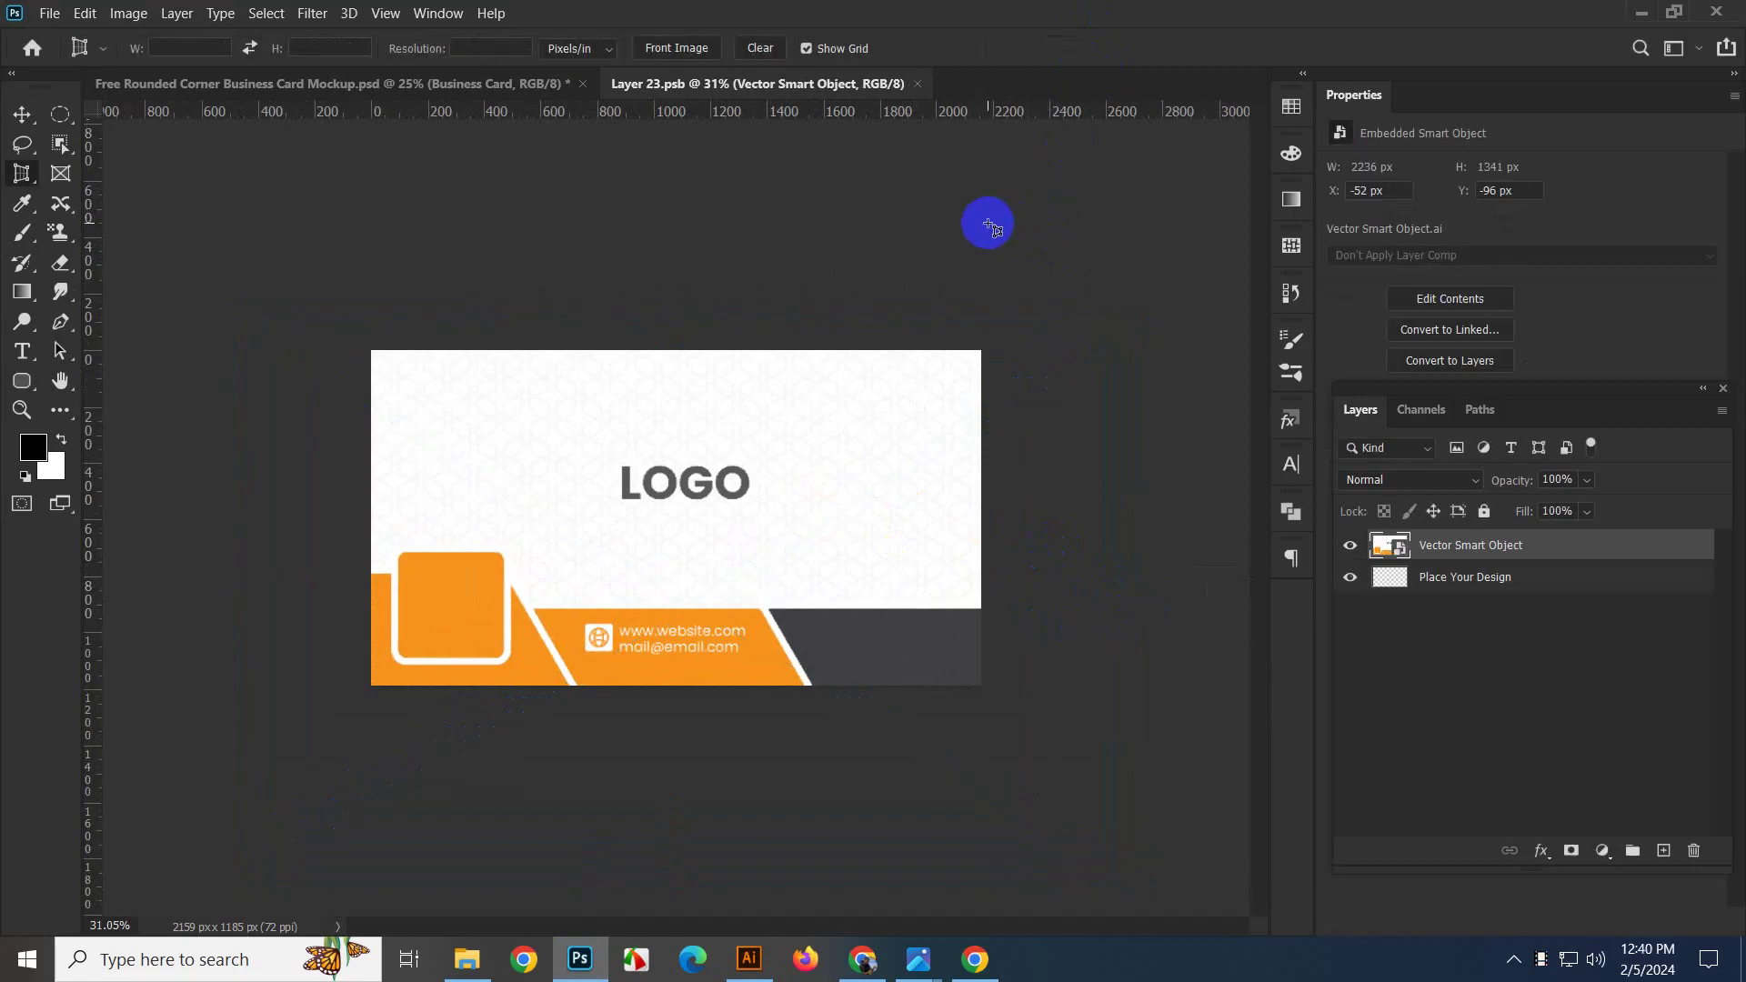
click(917, 83)
scroll(593, 557, up, 2)
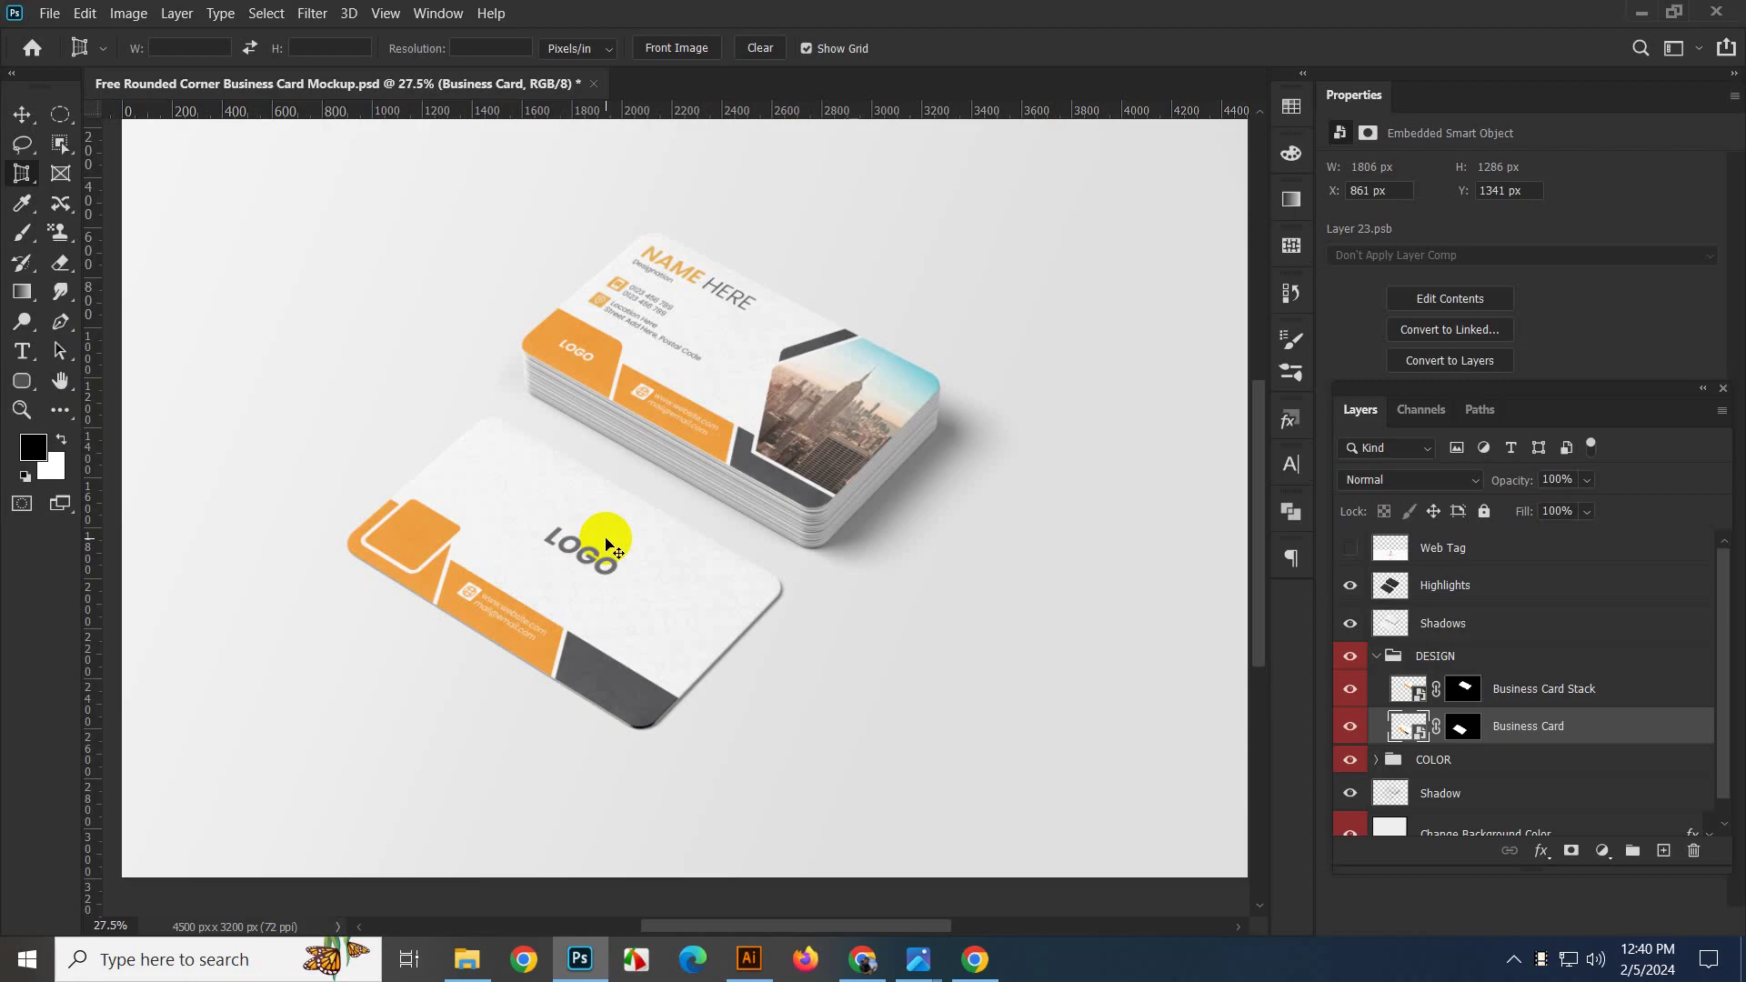
Switch to Illustrator, clear the selection and review the hand-drawn sketch, reference image and earlier card designs.
click(747, 962)
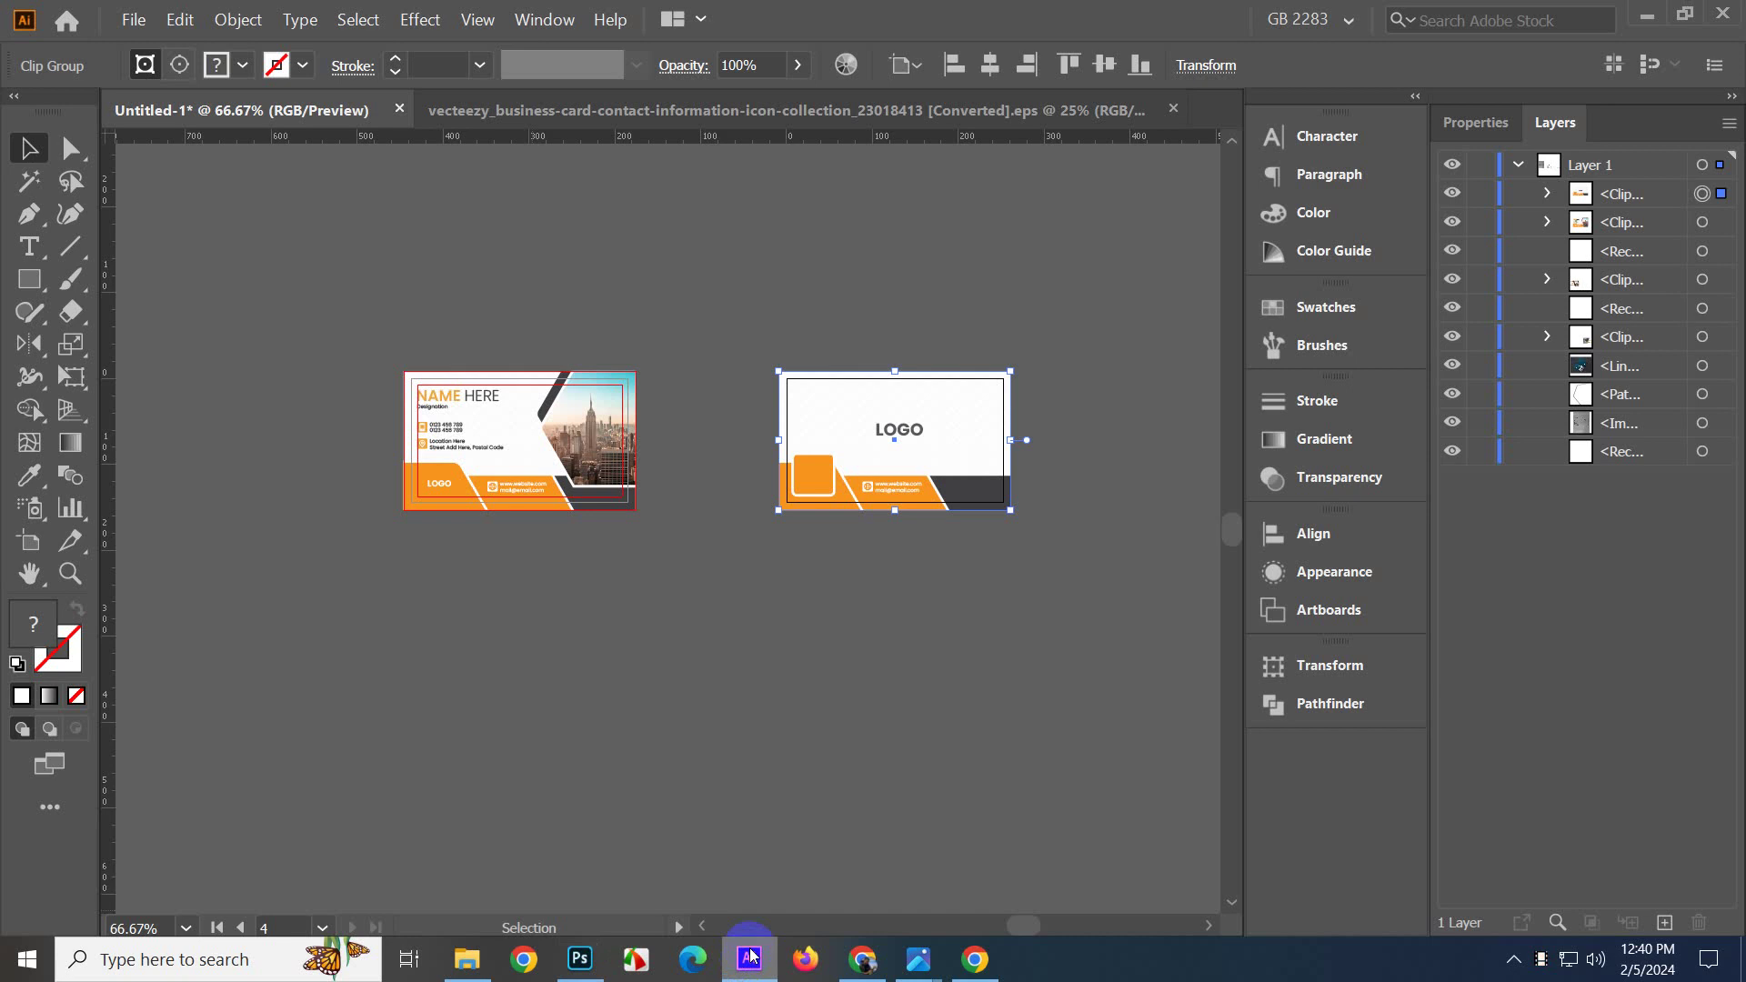
click(743, 645)
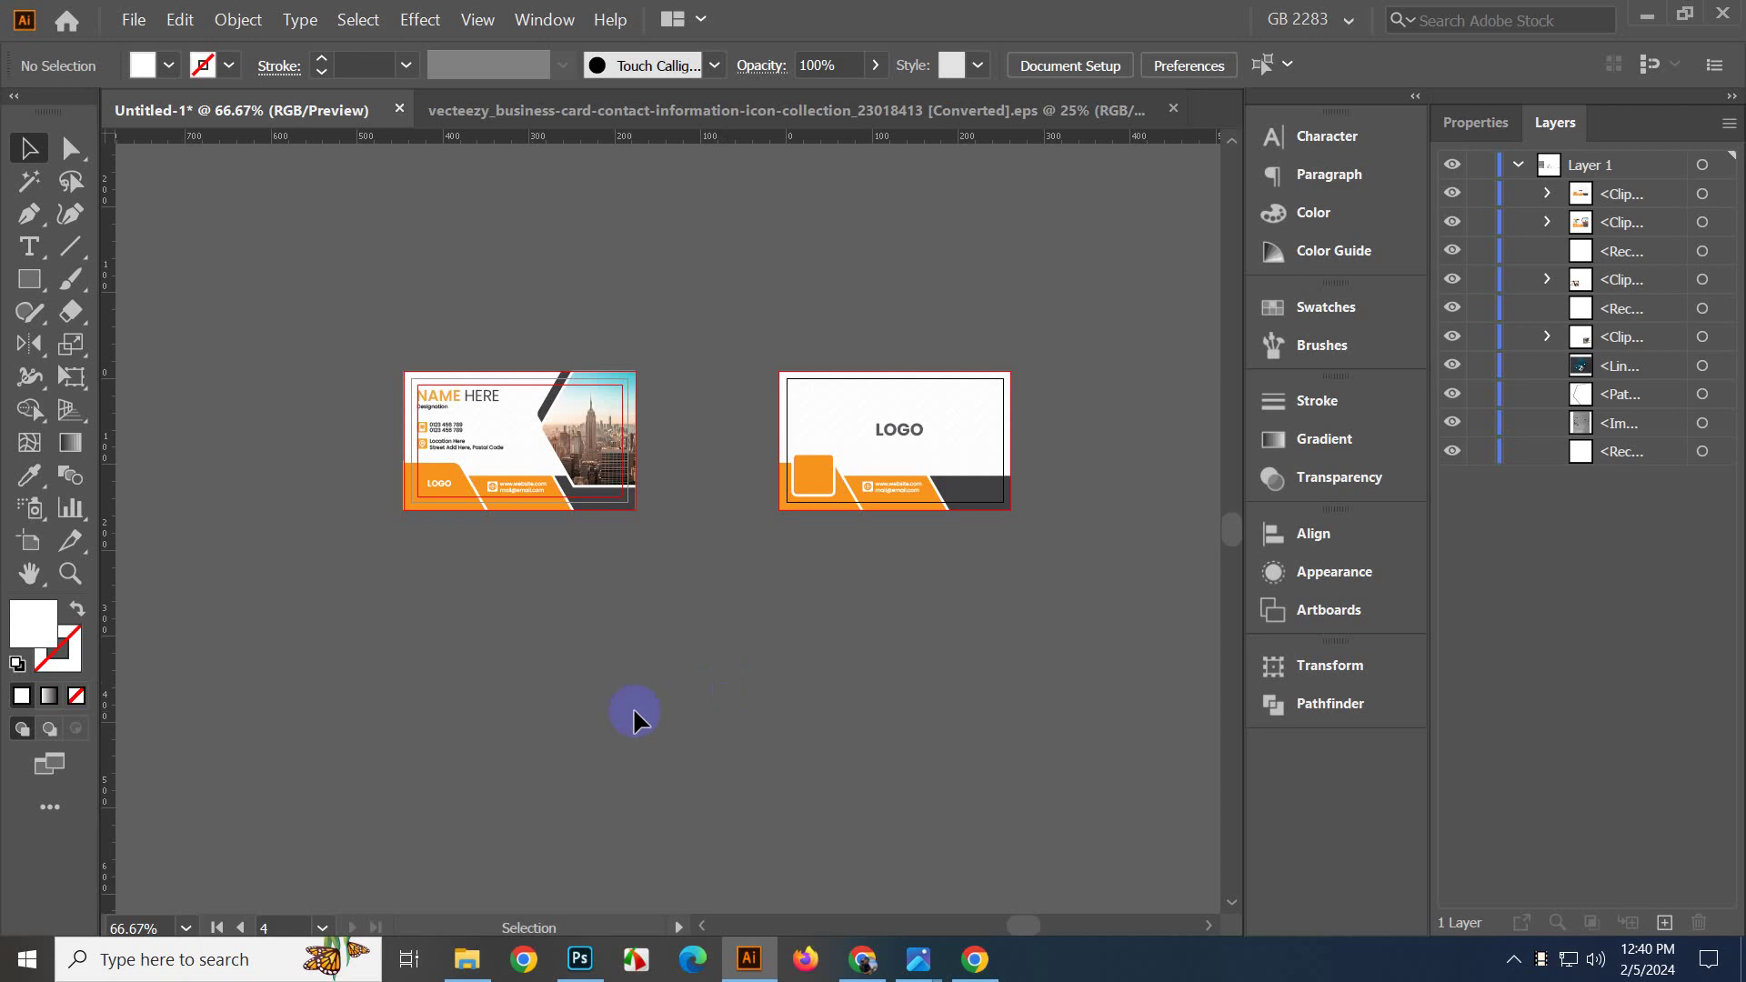
scroll(788, 712, left, 10)
scroll(883, 718, down, 4)
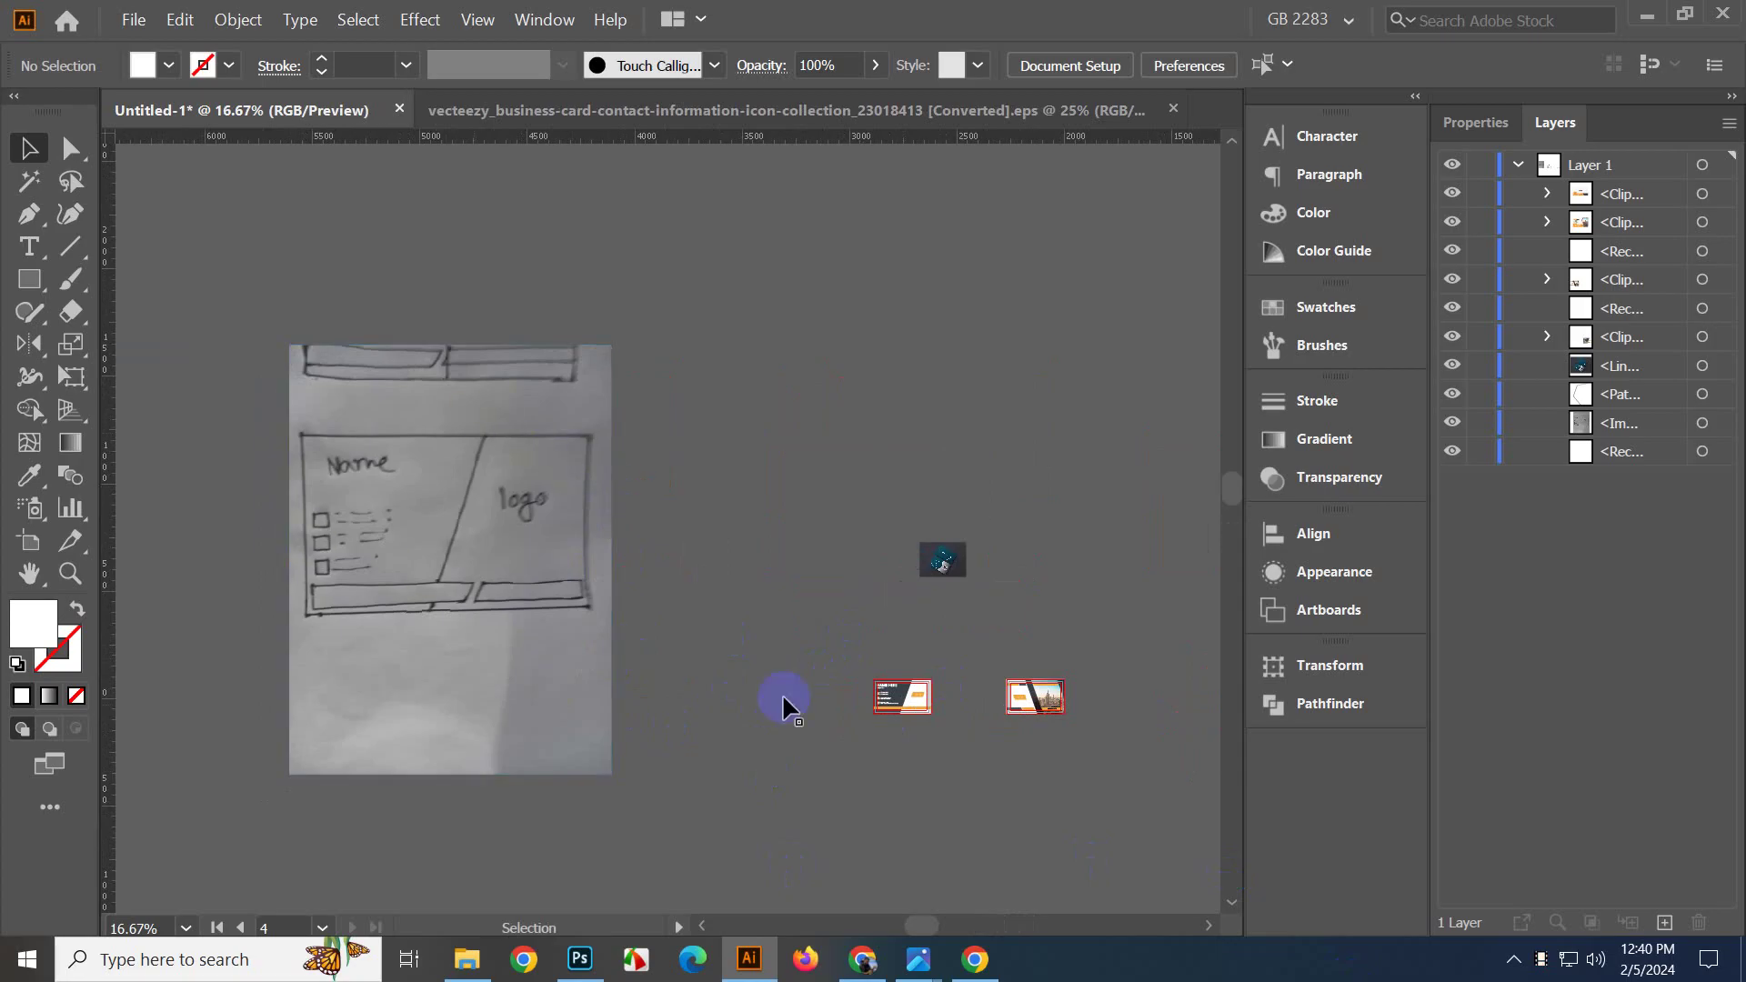
scroll(1045, 712, up, 3)
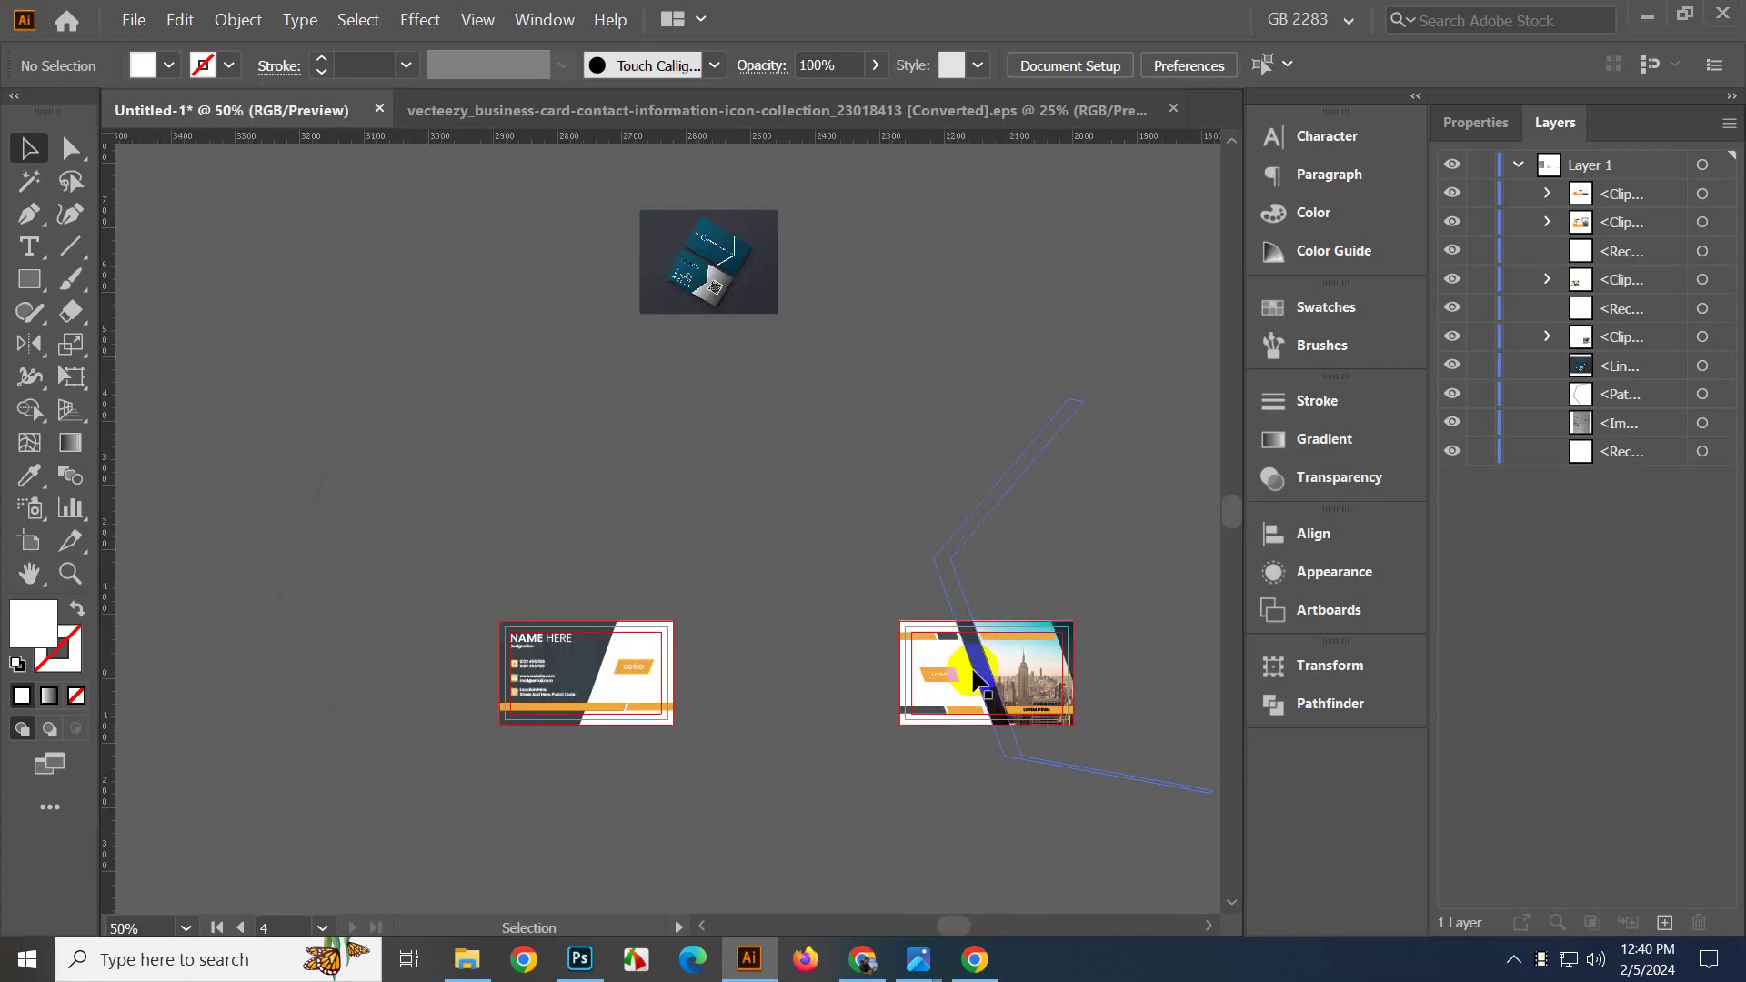
scroll(944, 695, down, 2)
scroll(578, 322, up, 3)
scroll(579, 323, right, 2)
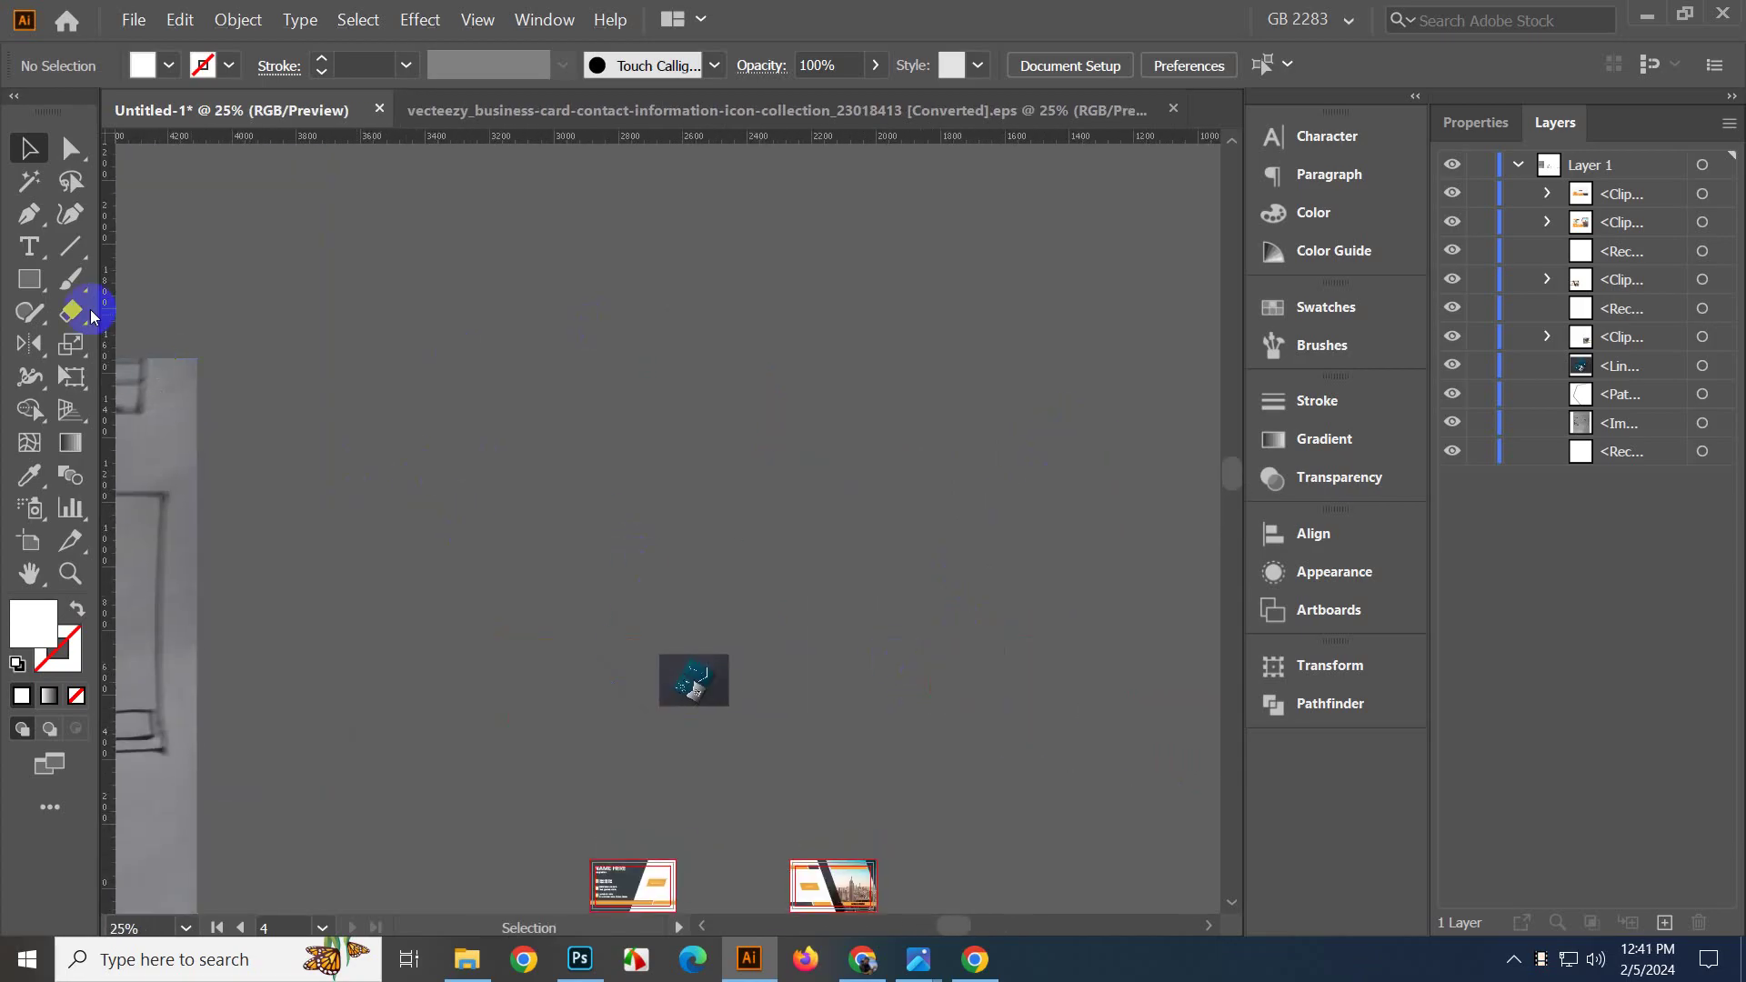
Try out a white rectangle and a large hexagon on the empty canvas above the reference image, and undo both shapes.
click(30, 280)
drag(592, 302, 741, 481)
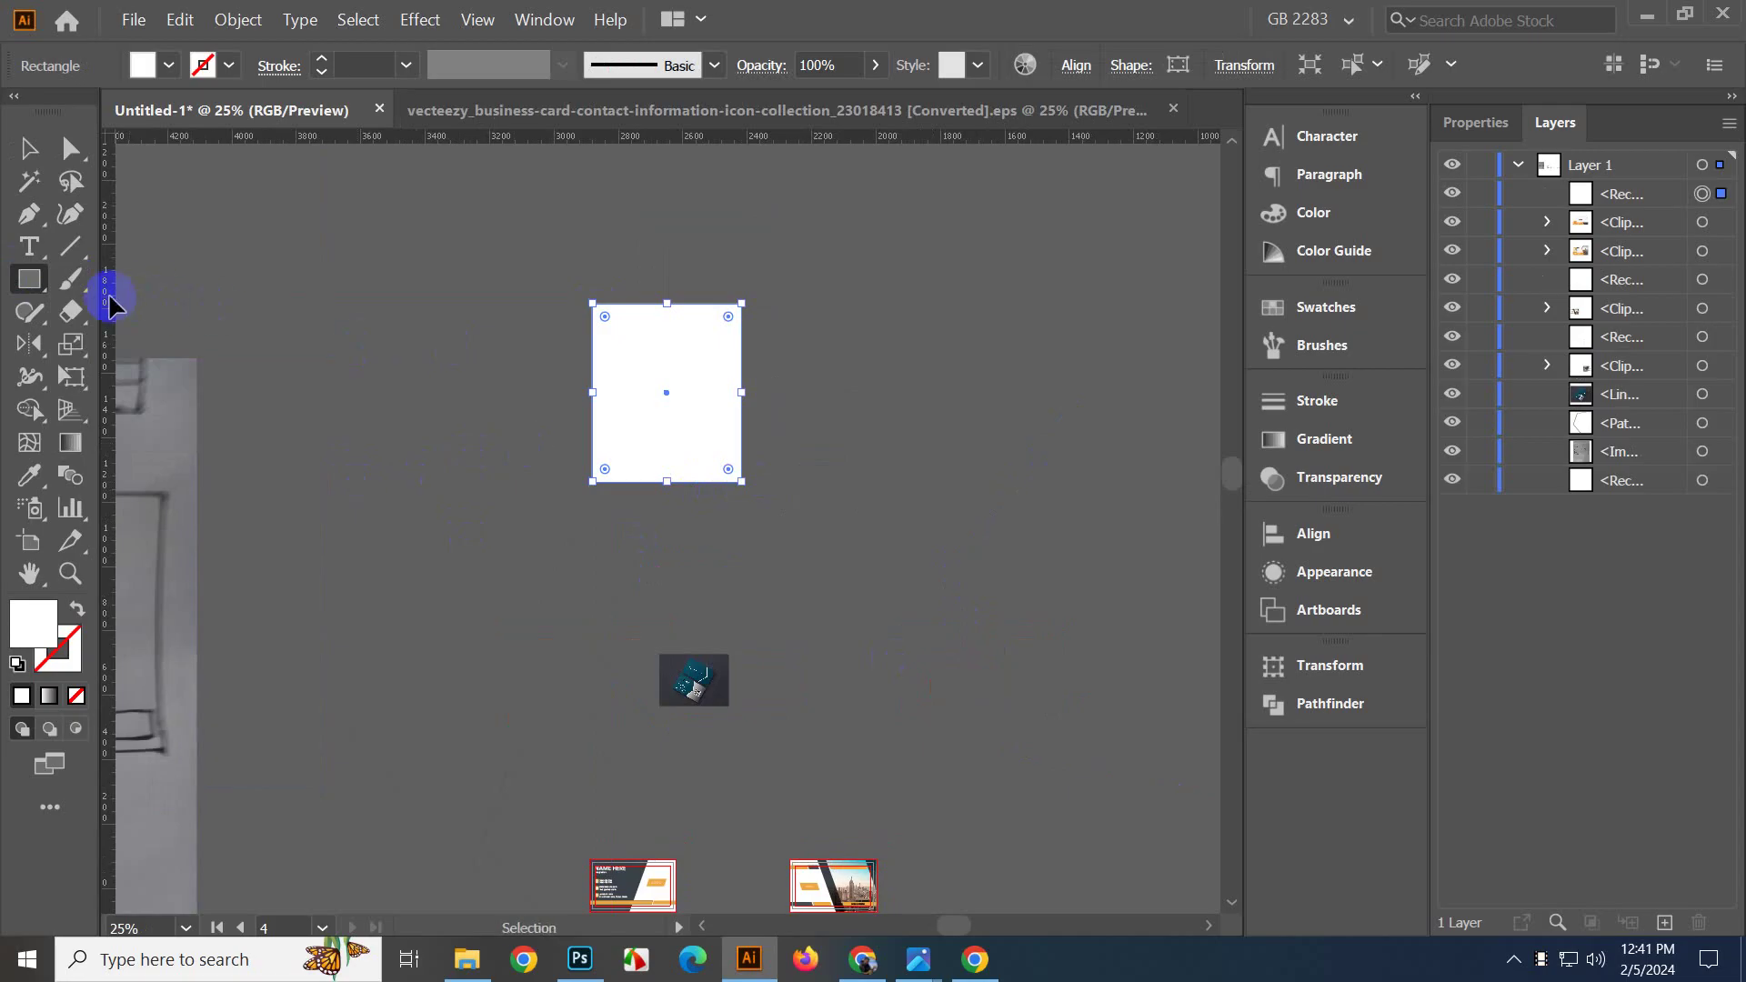
click(29, 279)
click(120, 373)
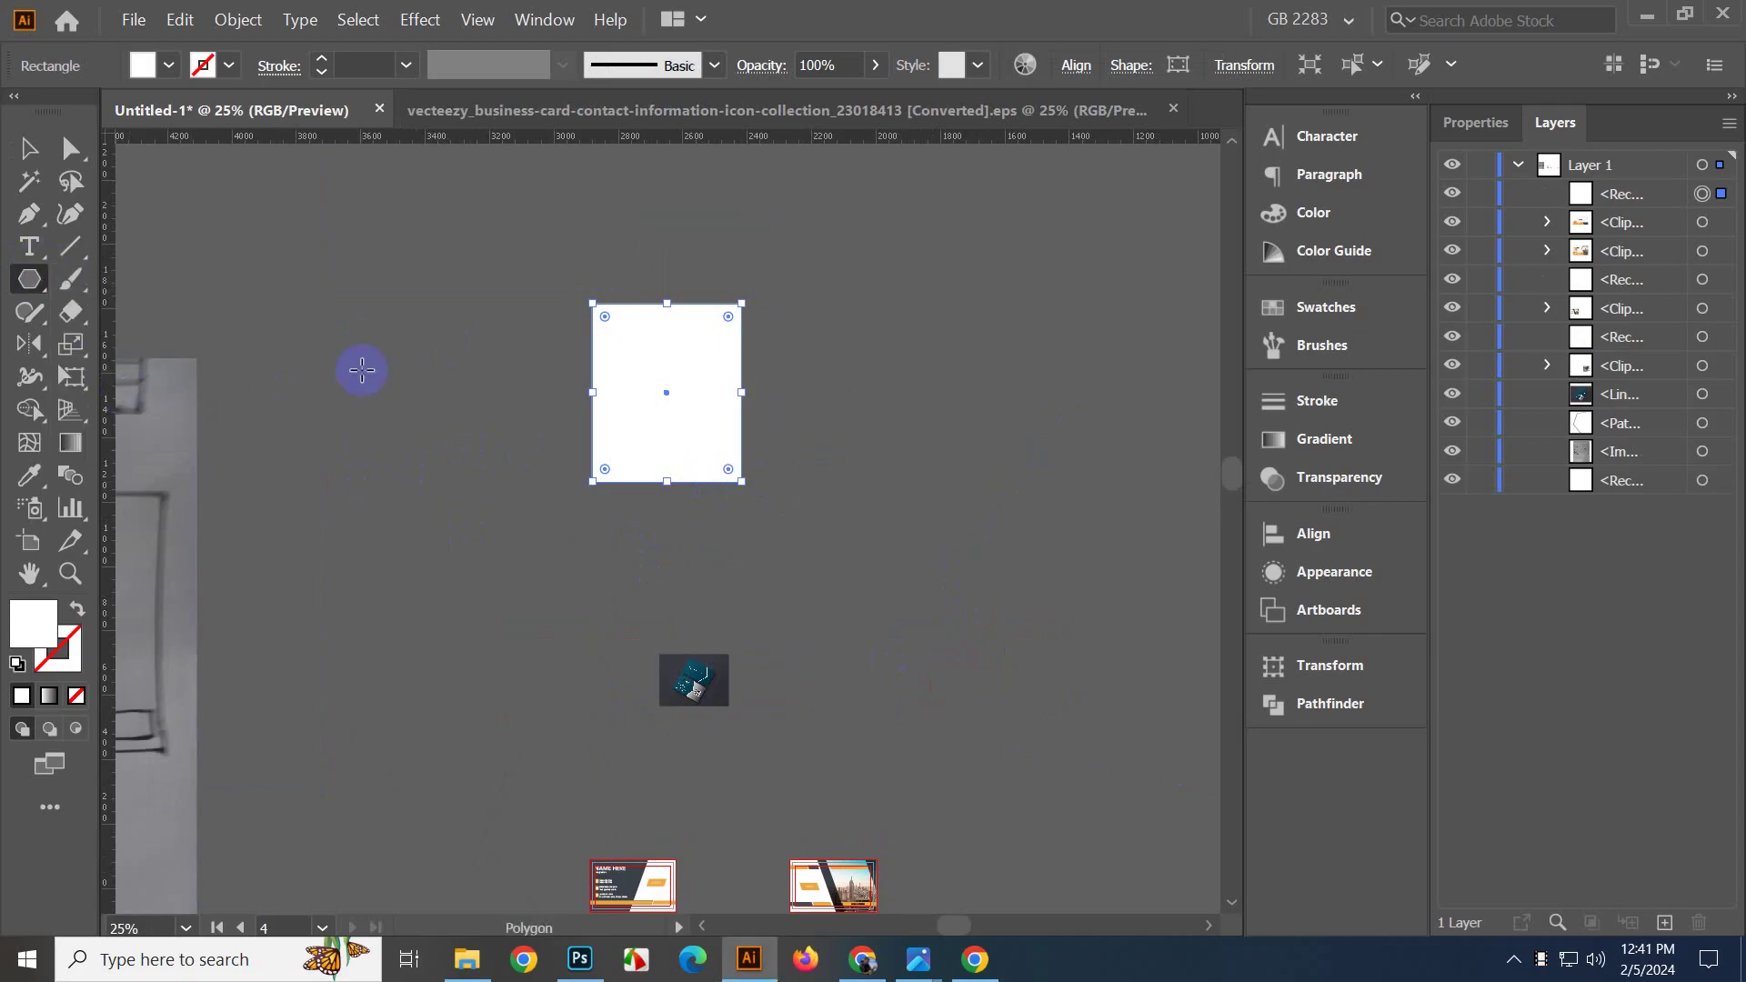
drag(364, 368, 806, 543)
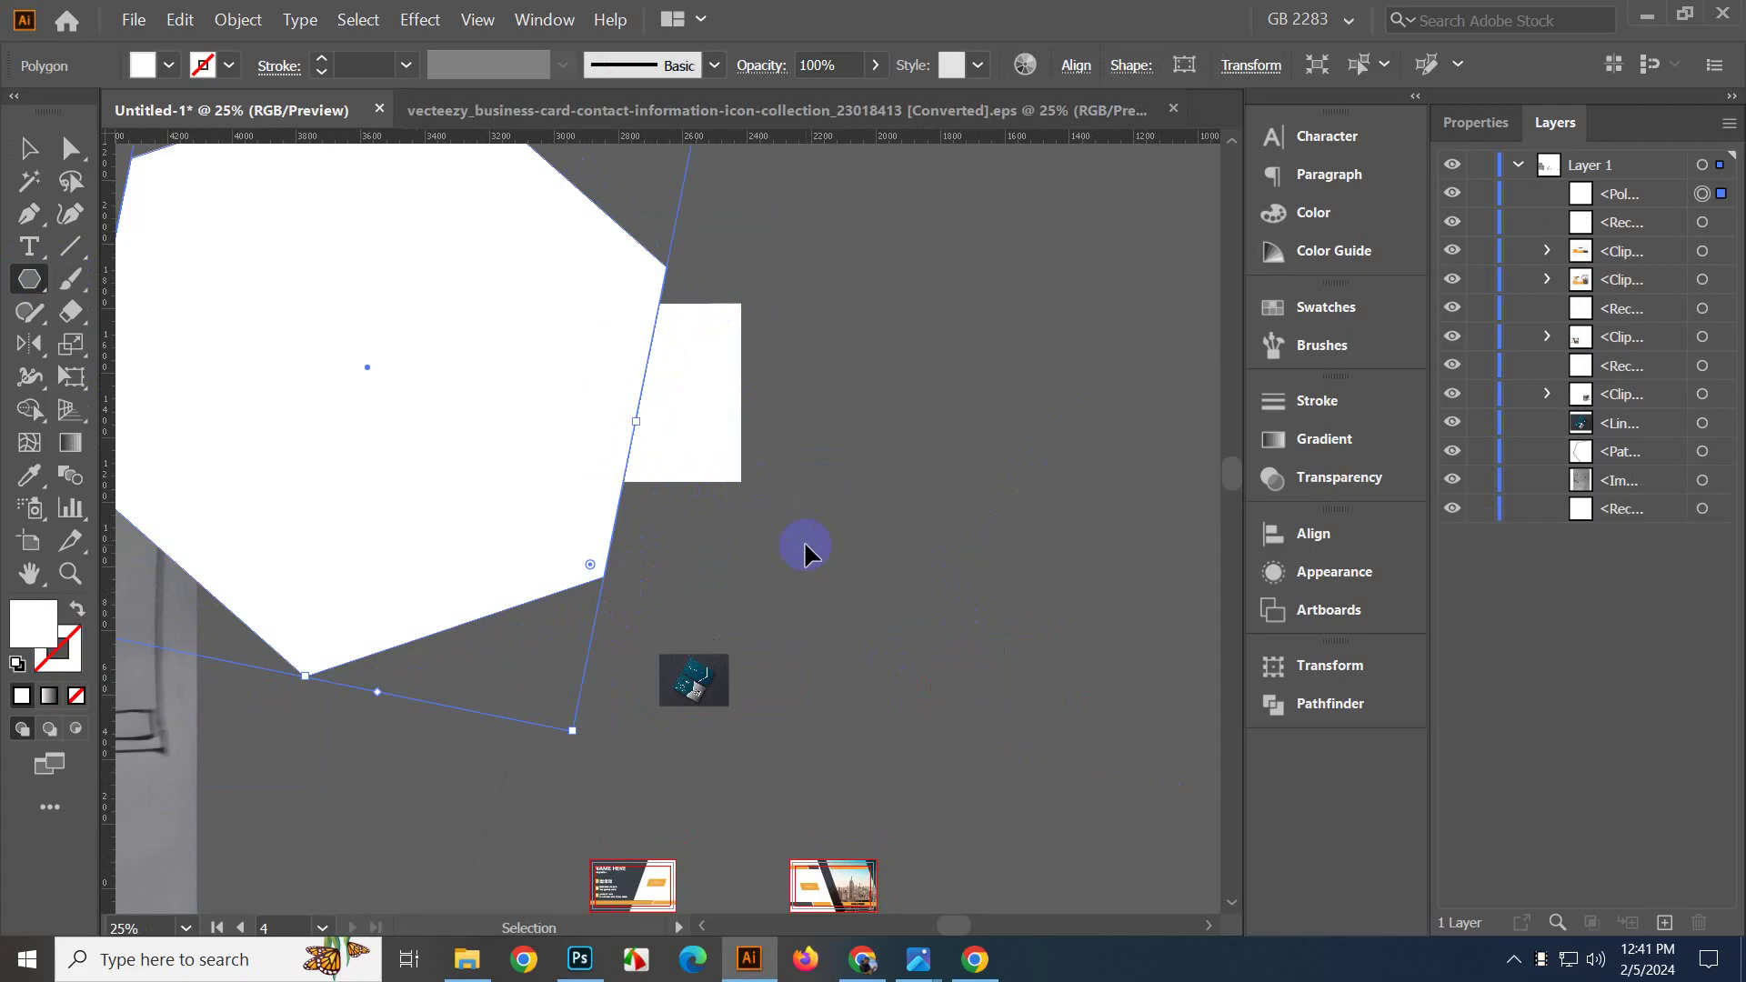
key(ctrl+z)
key(ctrl+z)
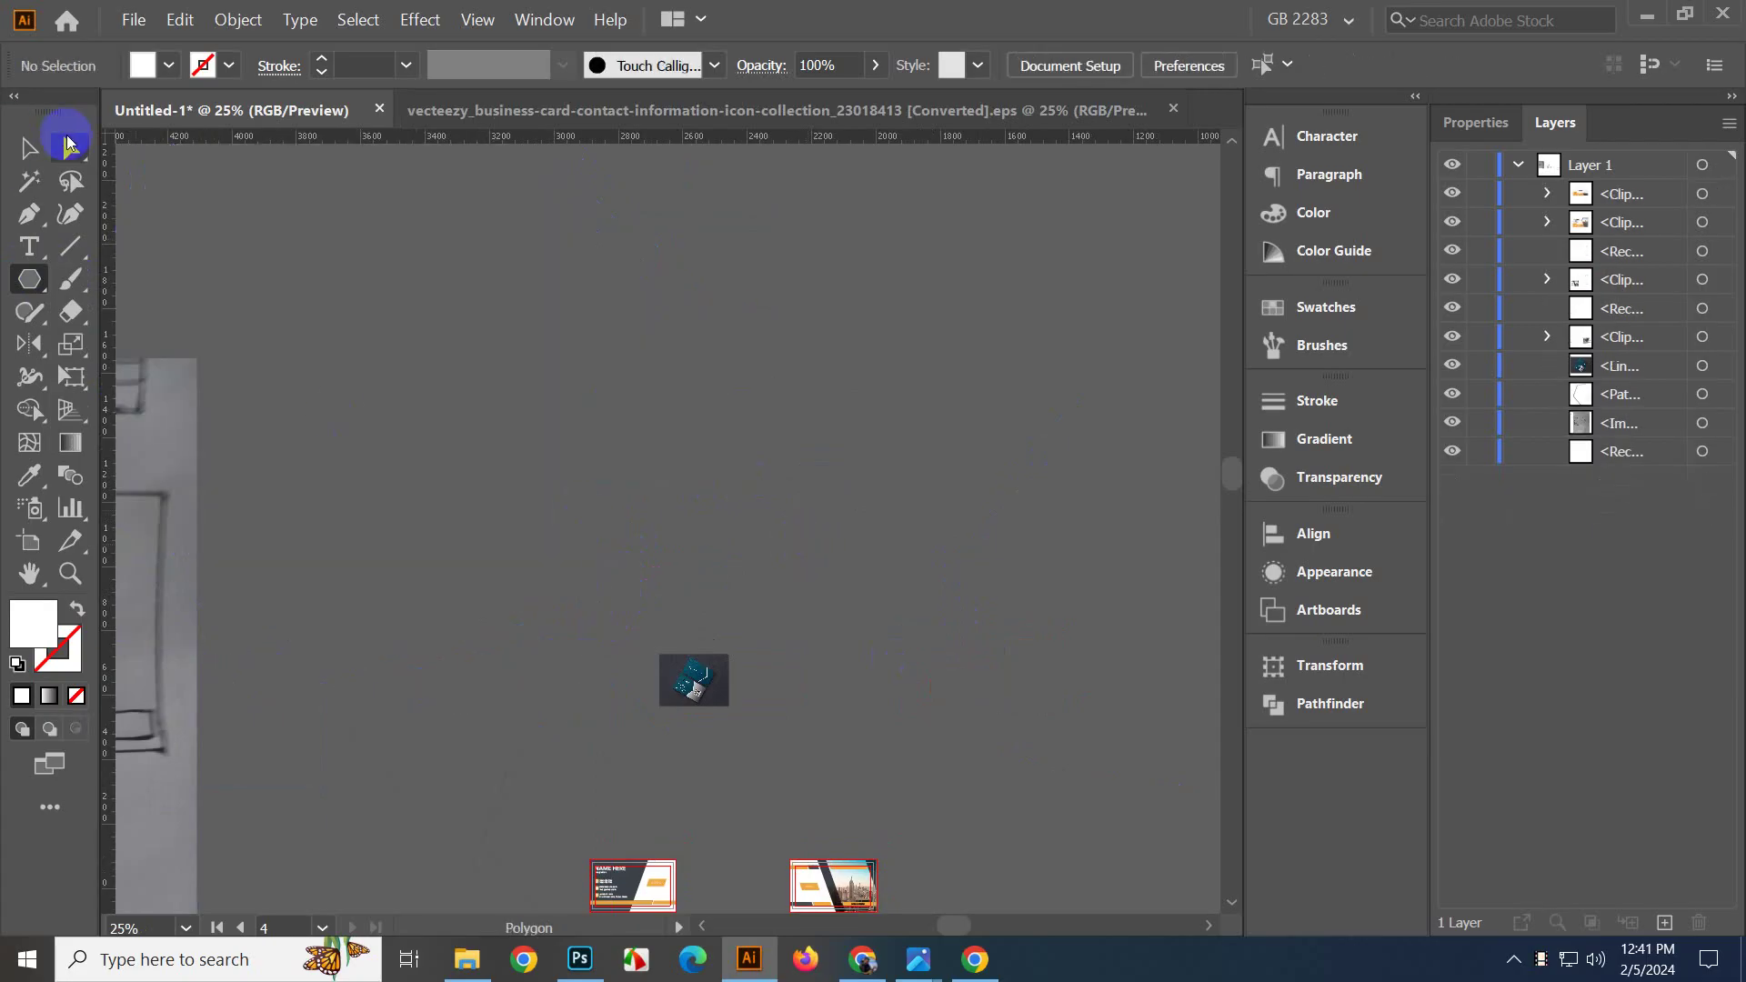
key(v)
Compare the hand-drawn sketch with the earlier and new business card designs across the canvas.
scroll(261, 413, down, 3)
drag(475, 436, 854, 443)
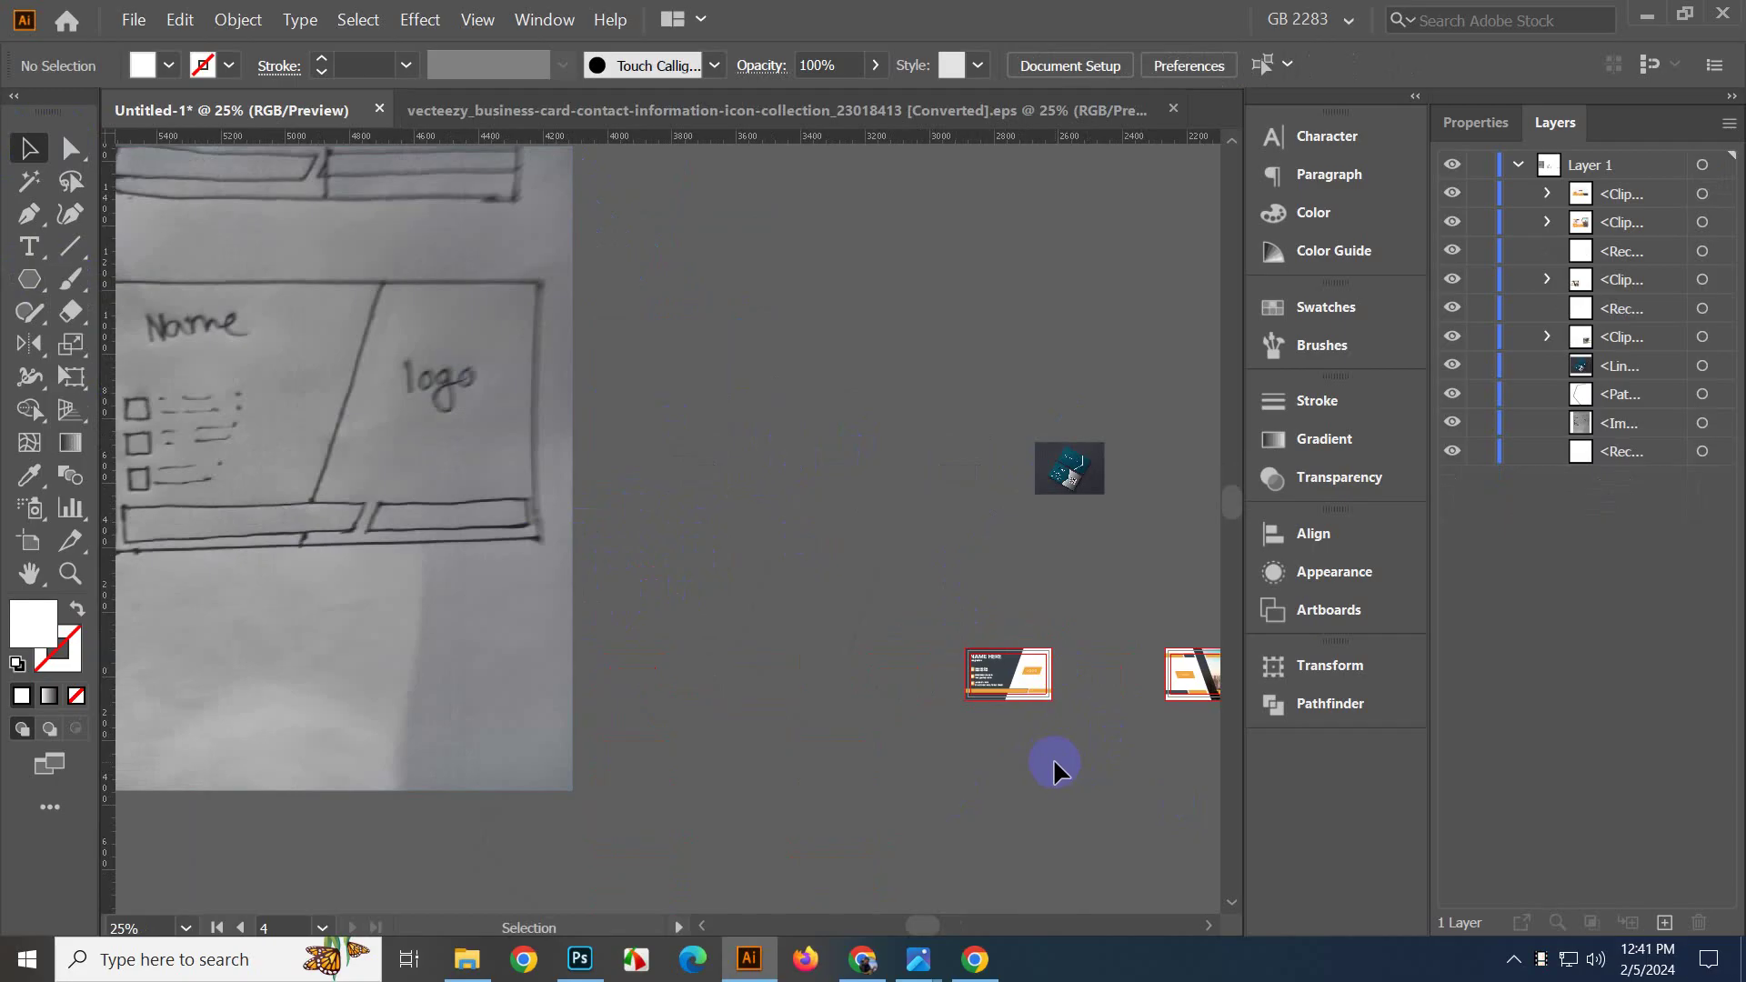
mouse_move(942, 585)
mouse_down()
mouse_move(549, 437)
mouse_move(768, 588)
mouse_move(472, 581)
mouse_up()
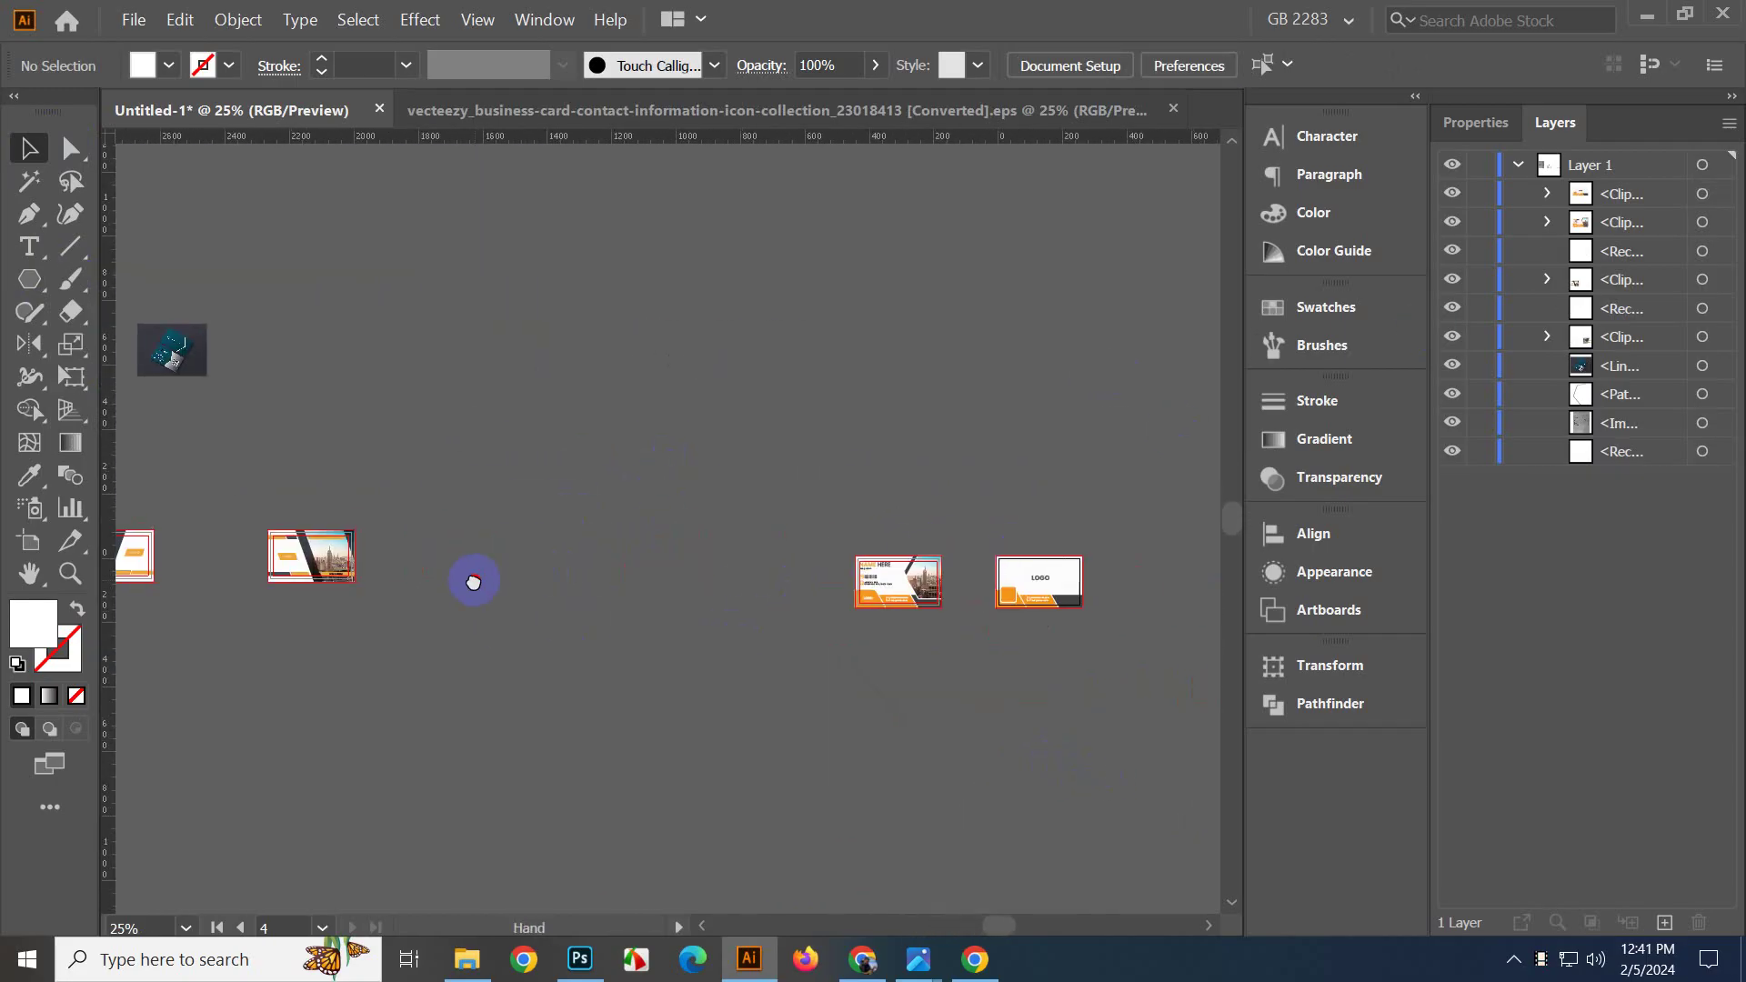
scroll(927, 611, up, 1)
key(super)
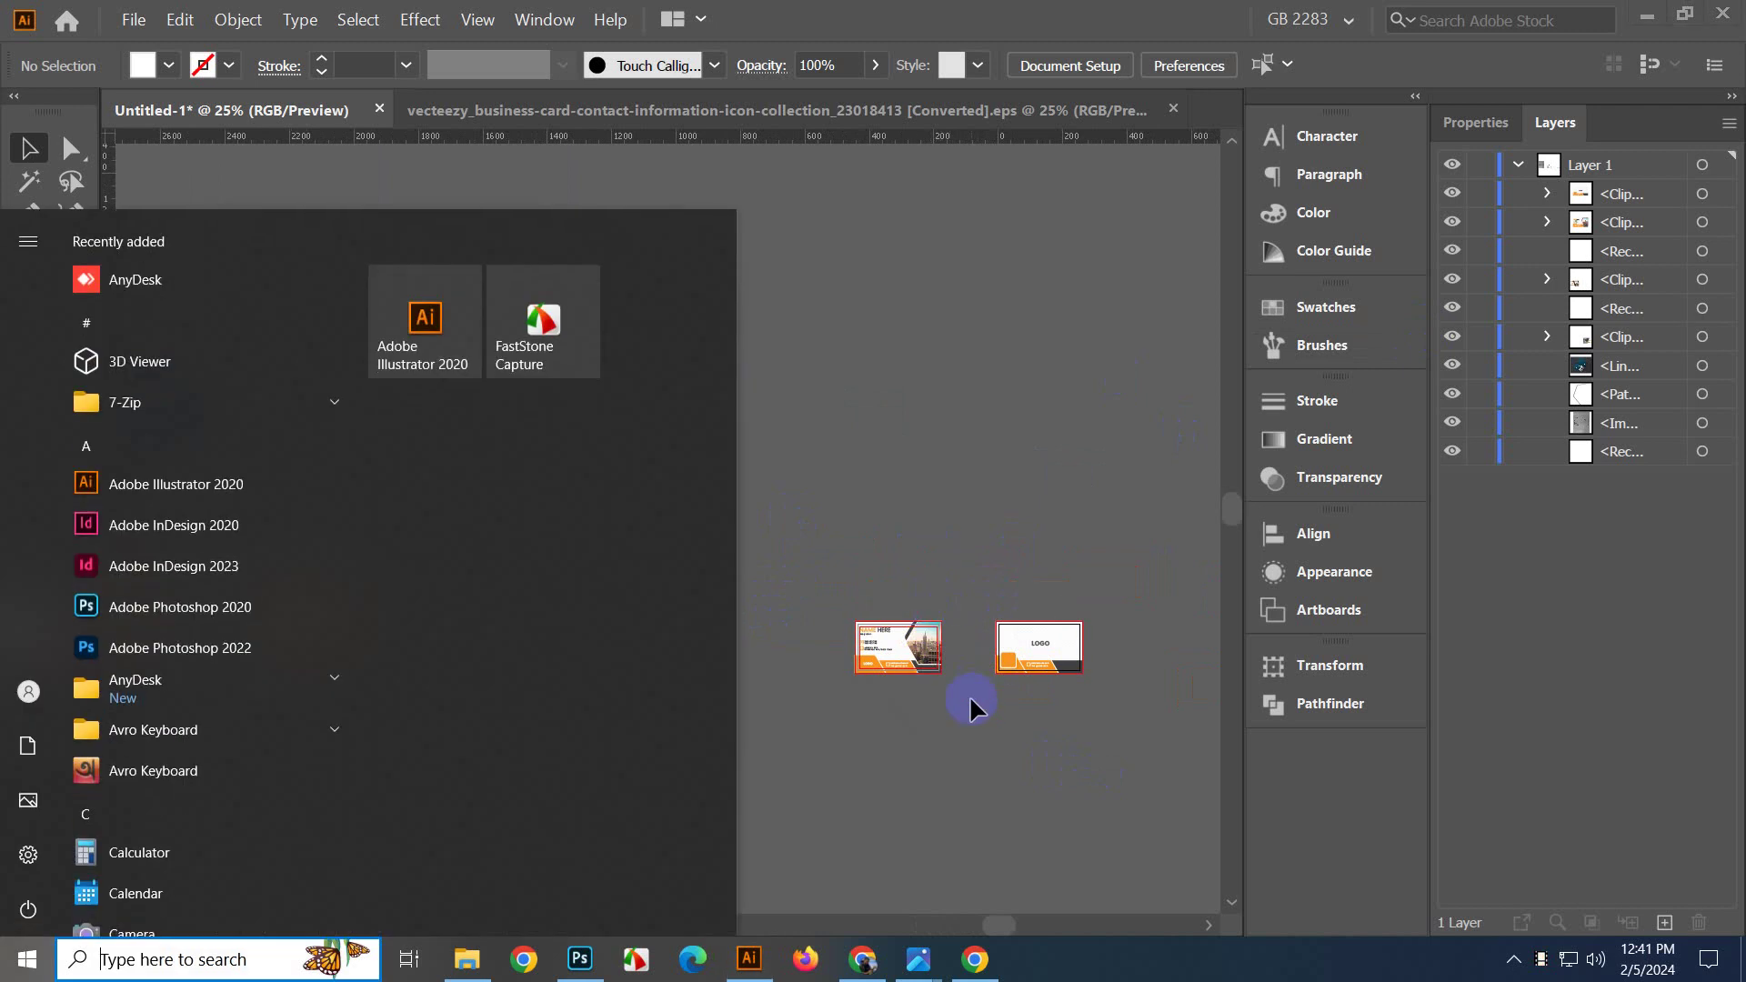
key(super)
scroll(970, 702, up, 1)
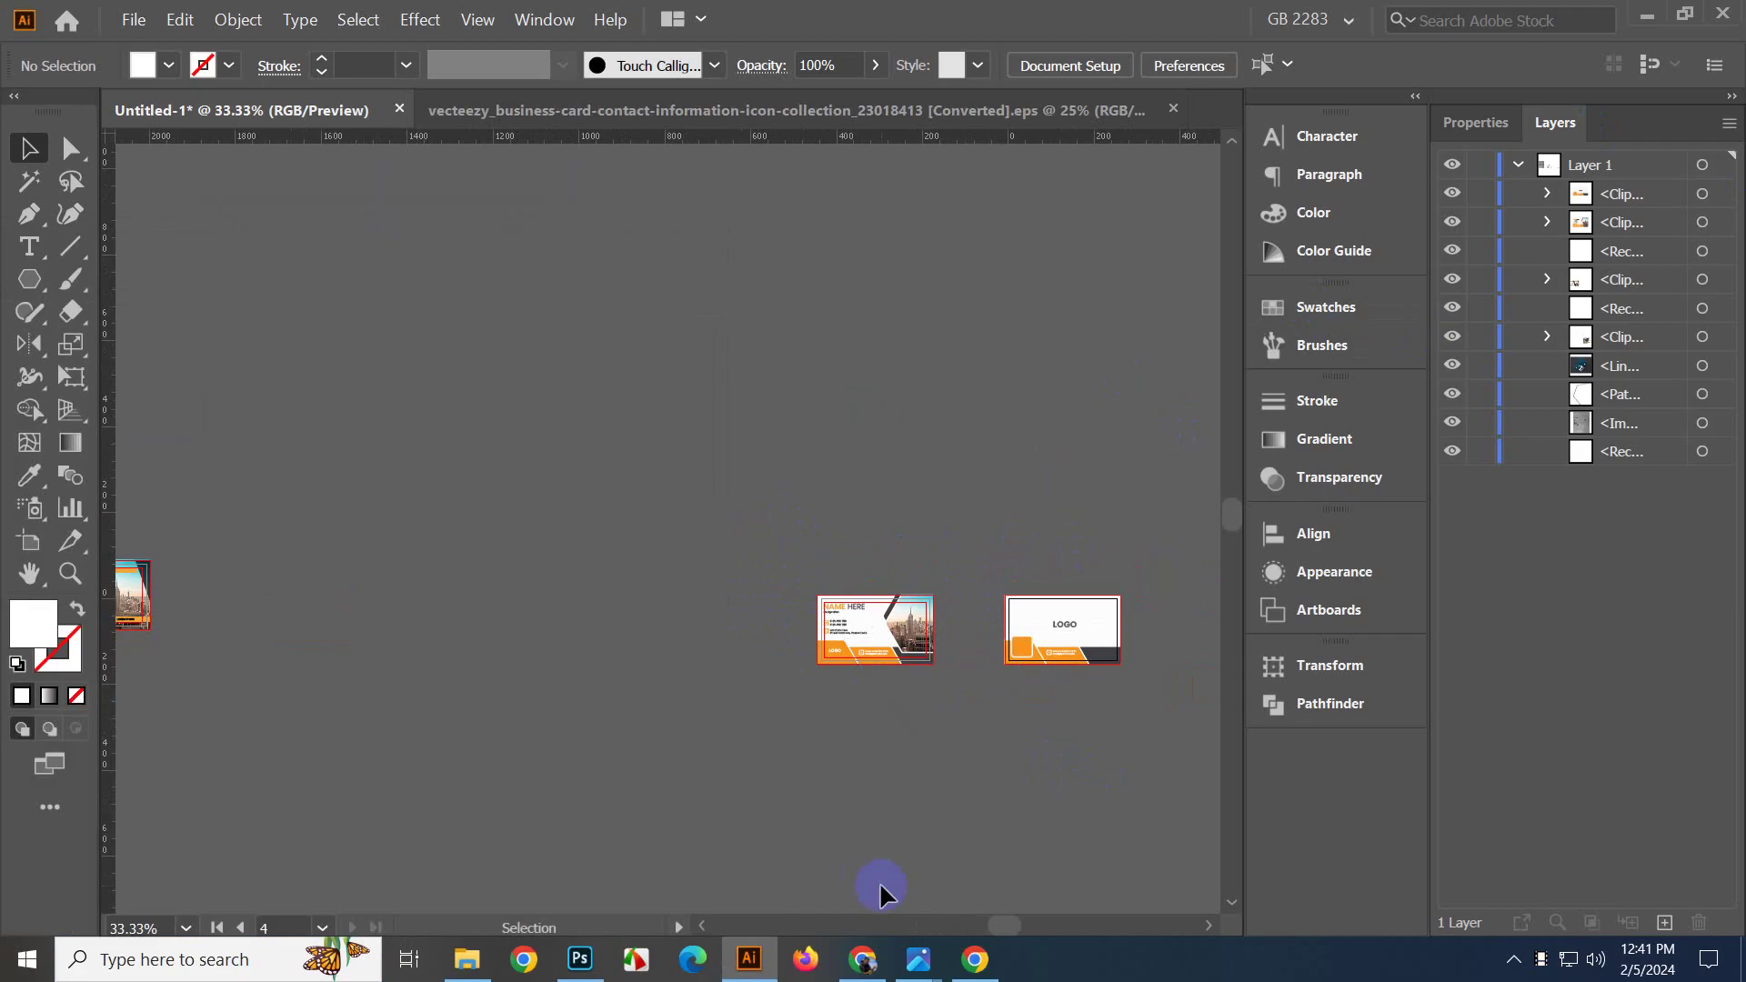
Switch to Photoshop and inspect both card sides in the rounded-corner mockup.
click(586, 959)
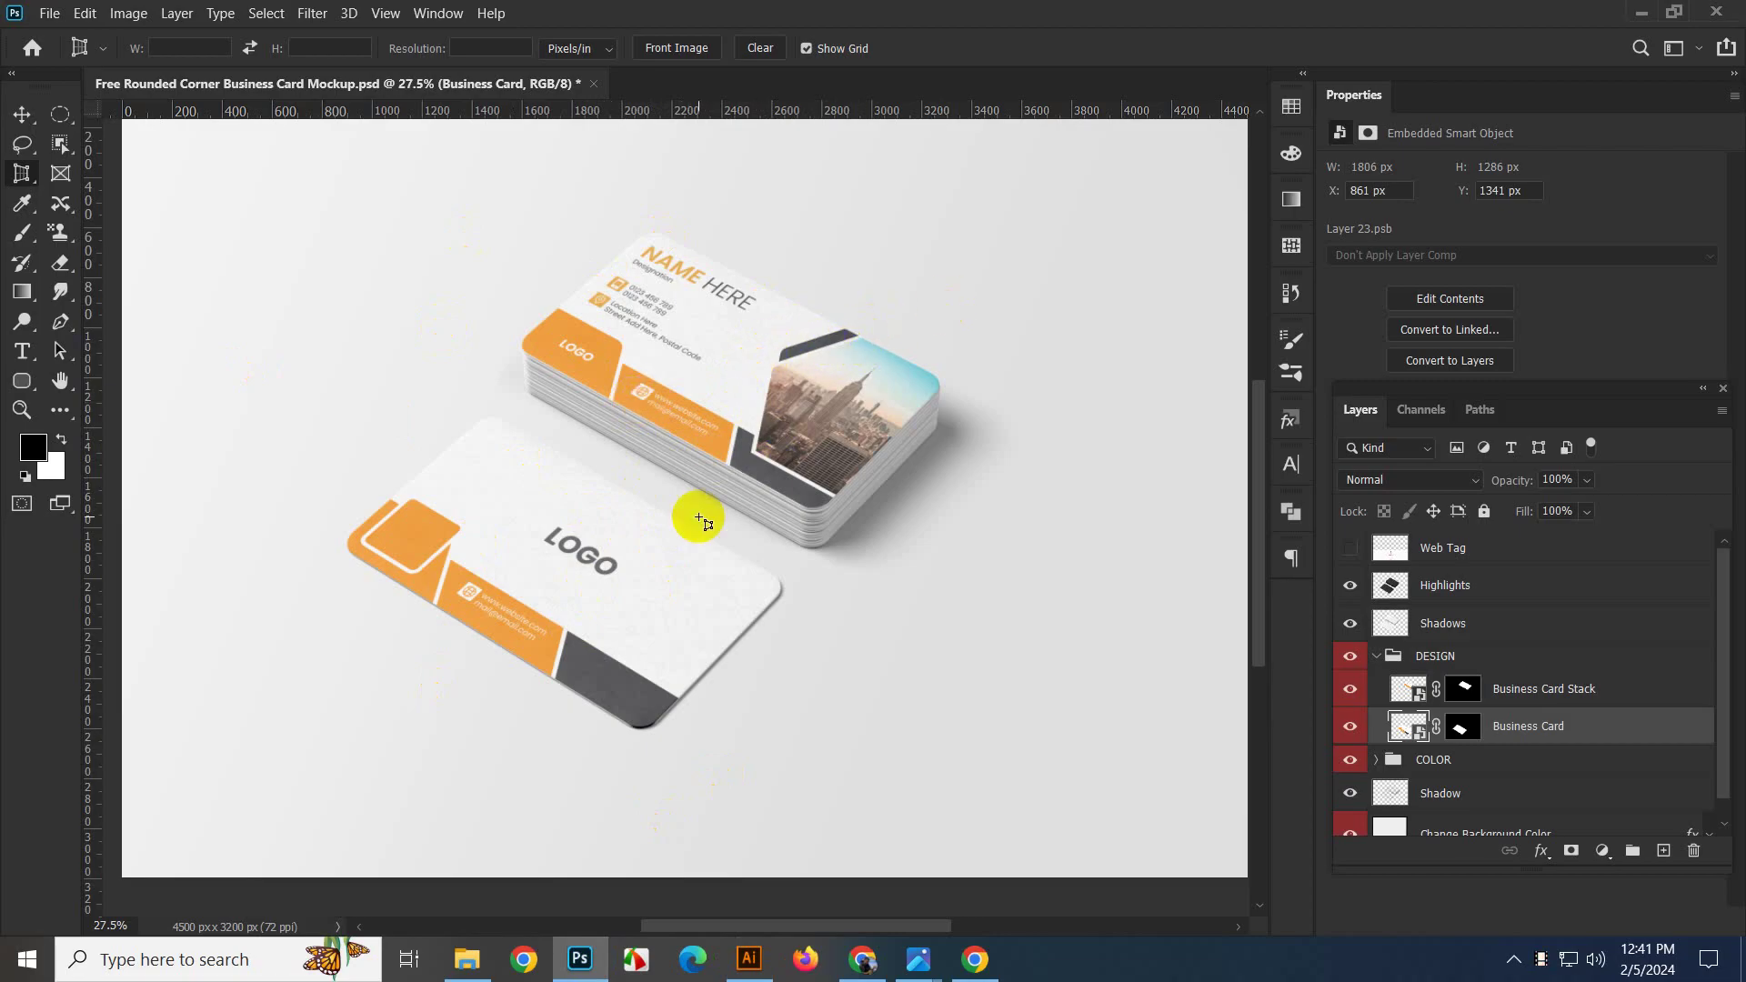
click(804, 457)
click(756, 448)
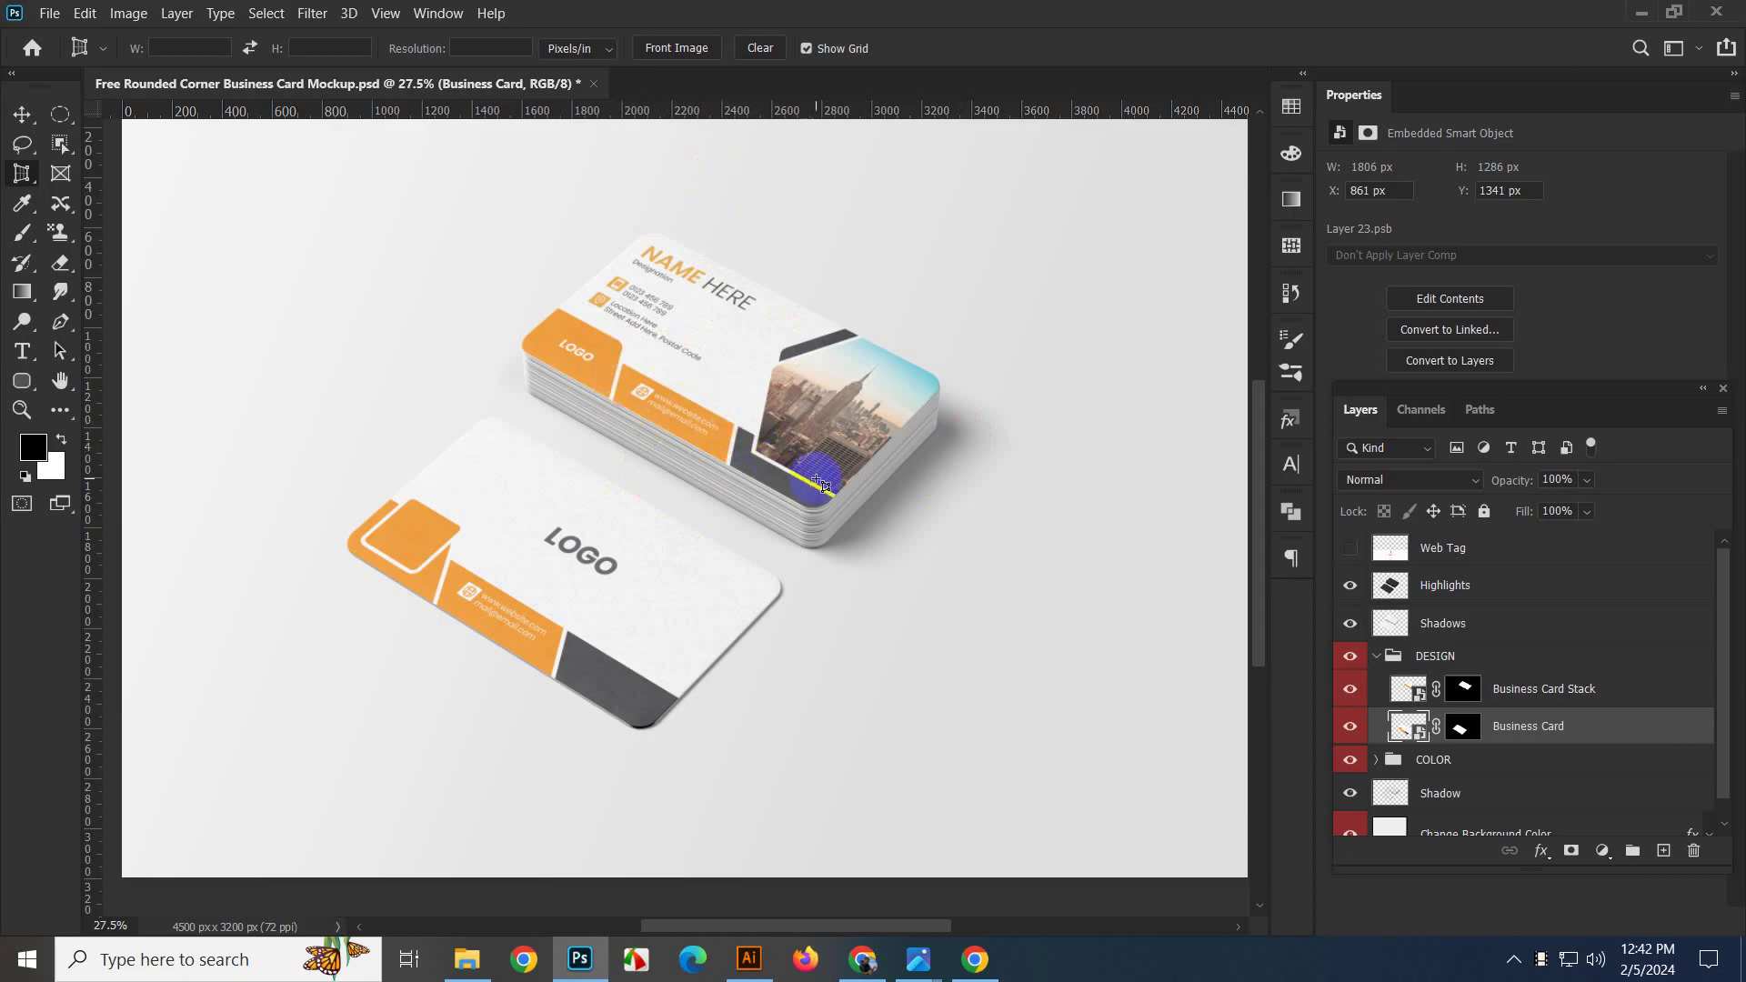